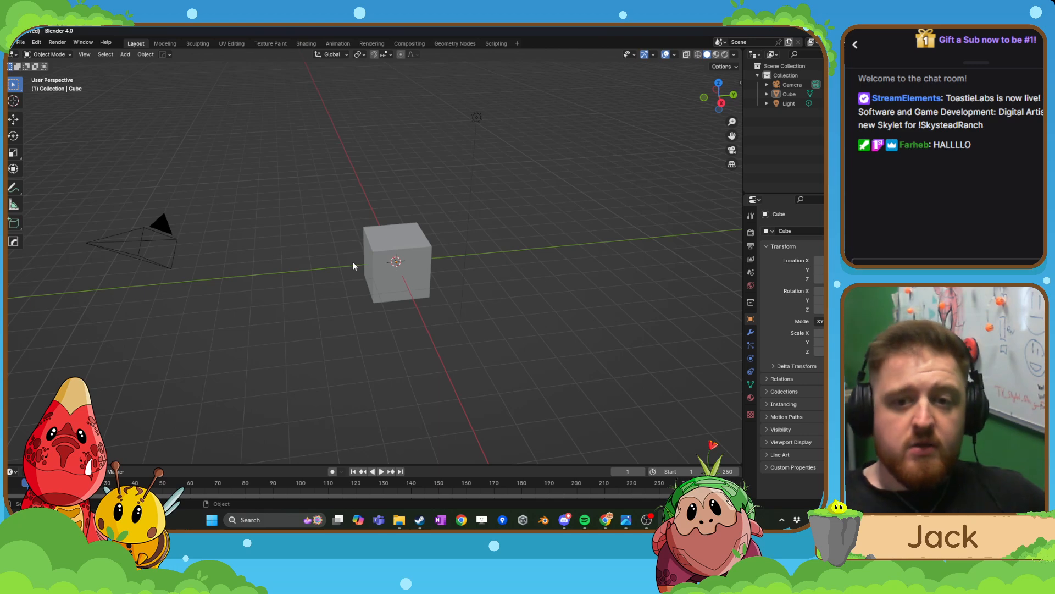
- Delete the default camera, cube and light from the scene
{"action": "scroll", "coordinate": [358, 260], "scroll_direction": "down", "scroll_amount": 2}
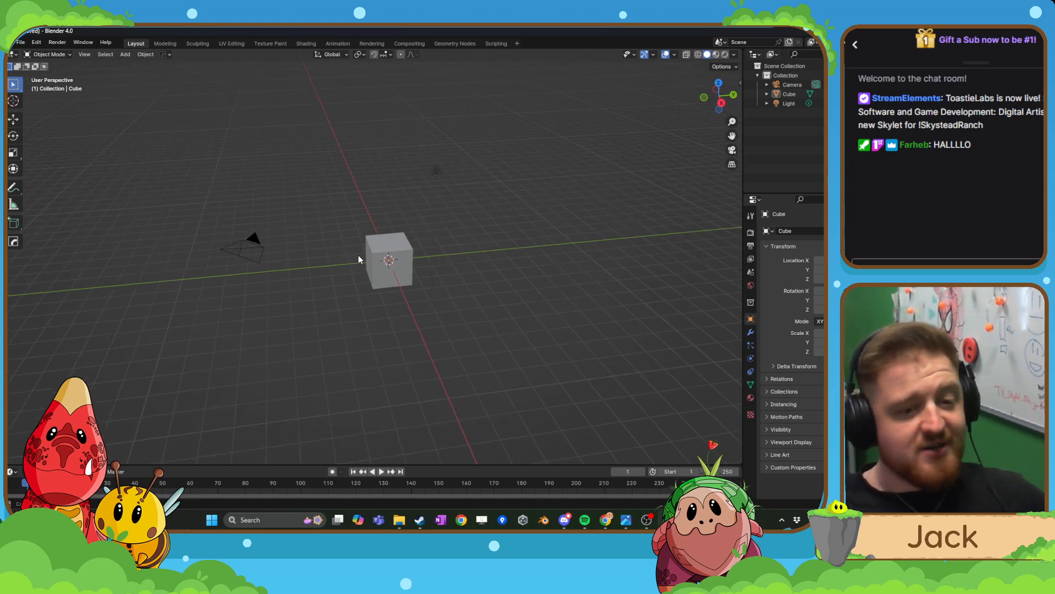
{"action": "mouse_move", "coordinate": [359, 256]}
{"action": "middle_mouse_down", "text": "shift"}
{"action": "mouse_move", "coordinate": [405, 252]}
{"action": "mouse_move", "coordinate": [354, 248]}
{"action": "middle_mouse_up", "text": "shift"}
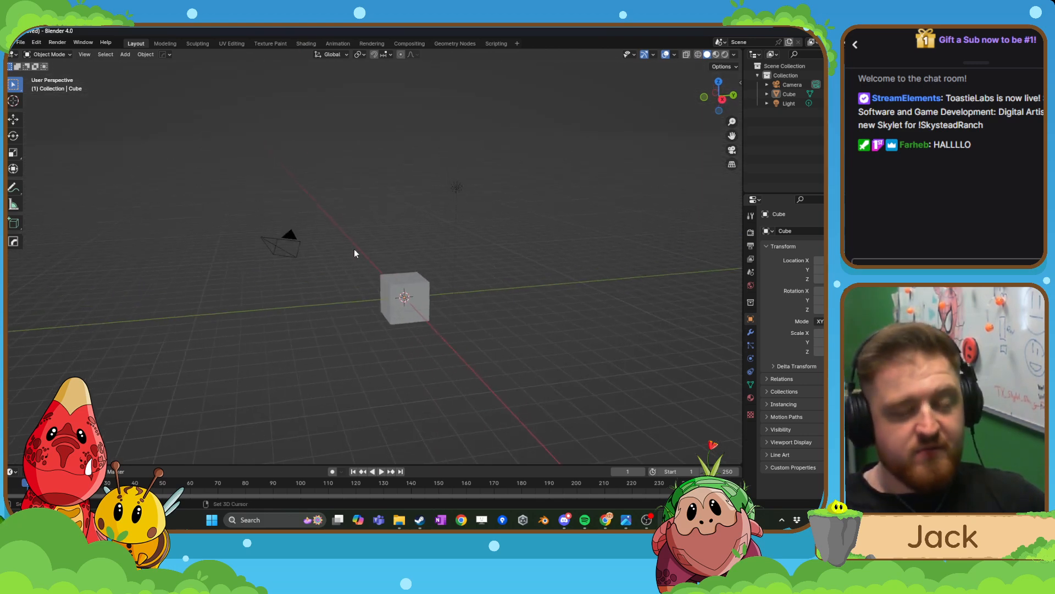
{"action": "left_click_drag", "start_coordinate": [283, 173], "coordinate": [446, 357]}
{"action": "left_click", "coordinate": [509, 245]}
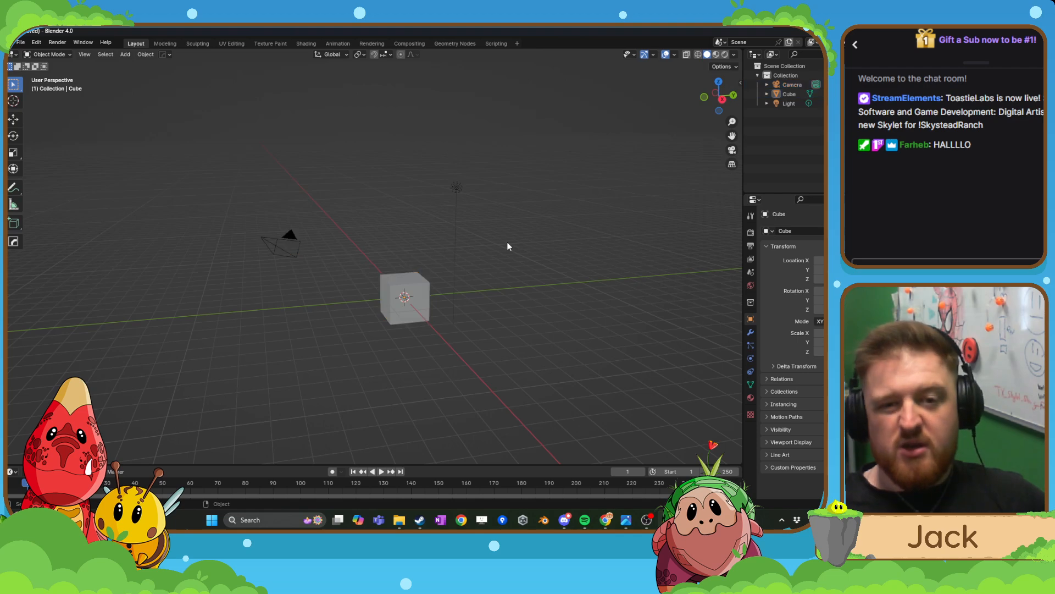
{"action": "left_click_drag", "start_coordinate": [220, 150], "coordinate": [483, 340]}
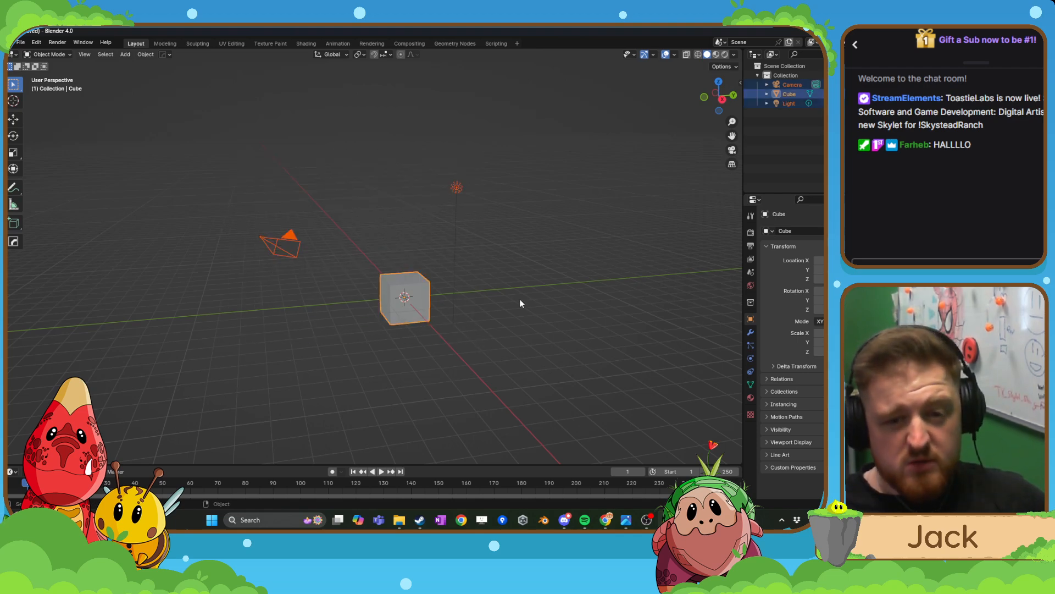
{"action": "middle_click_drag", "start_coordinate": [521, 301], "coordinate": [506, 306]}
{"action": "key", "text": "Delete"}
{"action": "scroll", "coordinate": [506, 296], "scroll_direction": "down", "scroll_amount": 2}
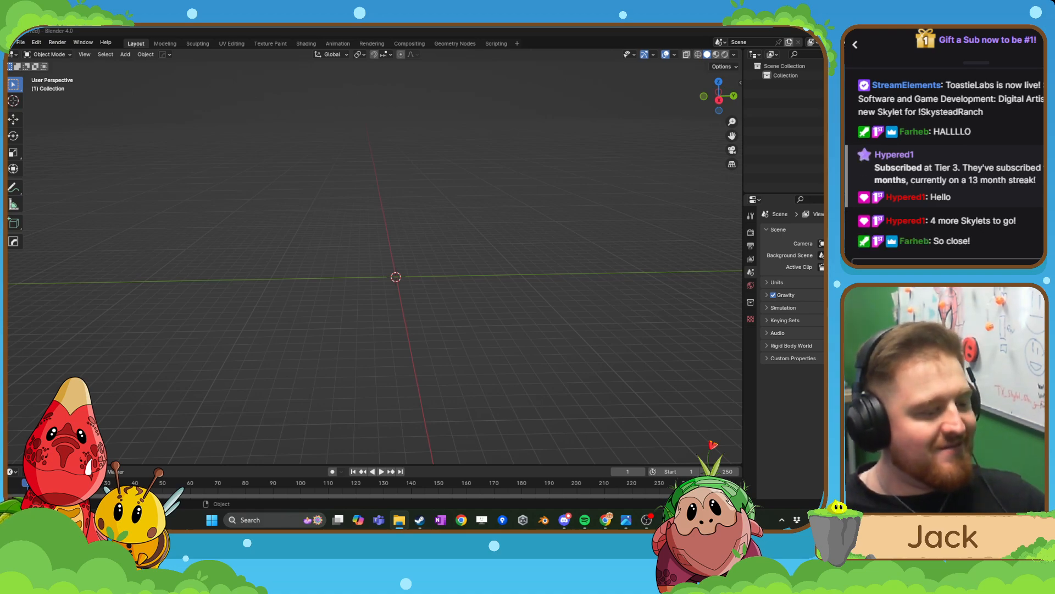
- Examine the goat render Brie (1).png and the mushroom character sketches in IMG_9204 in the image viewer
{"action": "mouse_move", "coordinate": [822, 94]}
{"action": "left_mouse_down"}
{"action": "mouse_move", "coordinate": [605, 33]}
{"action": "mouse_move", "coordinate": [823, 83]}
{"action": "left_mouse_up"}
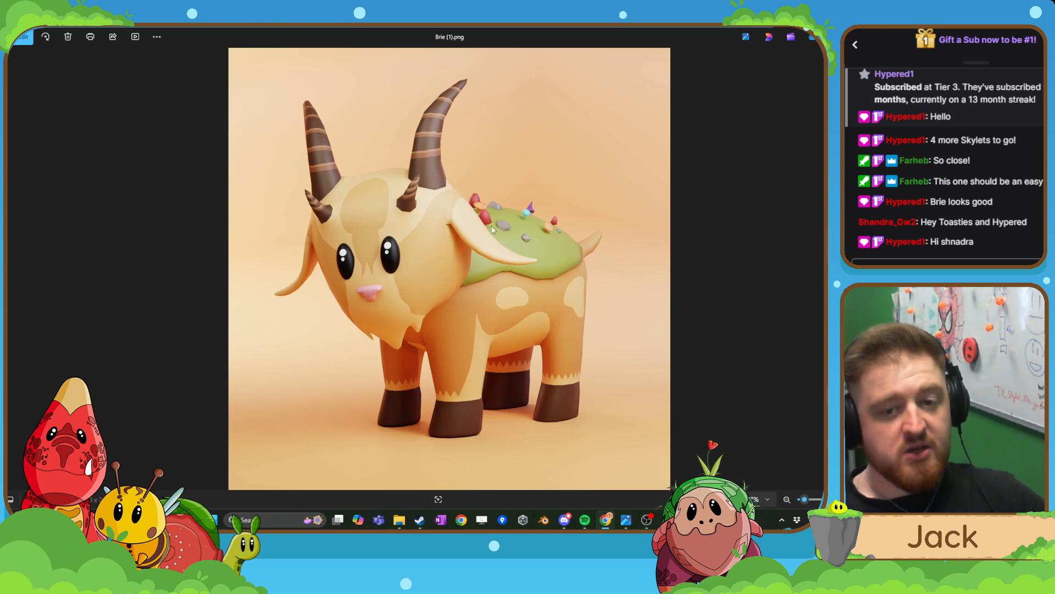
{"action": "left_click", "coordinate": [845, 34]}
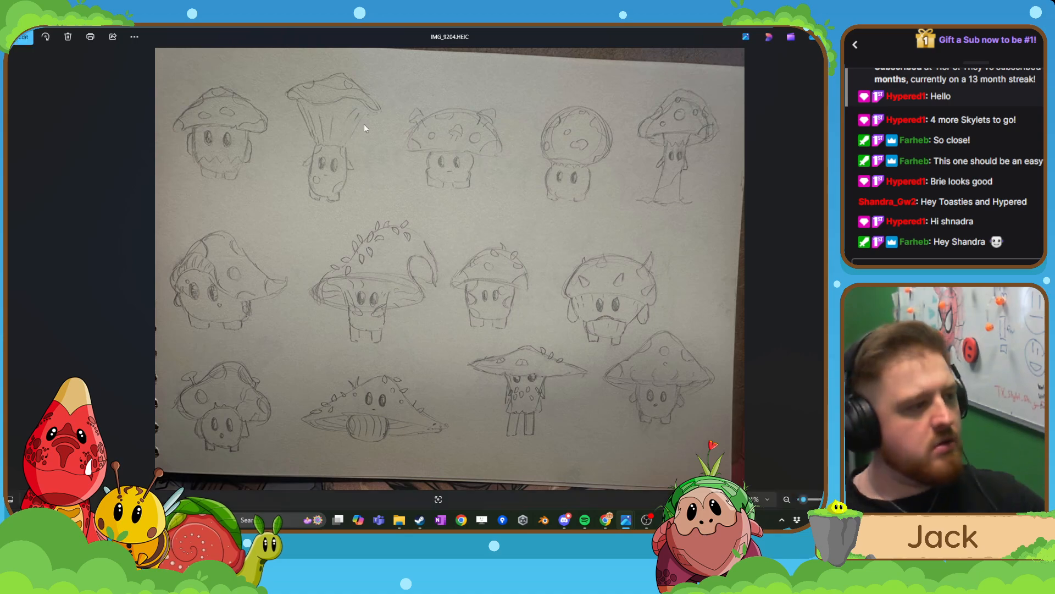
{"action": "key", "text": "alt+F4"}
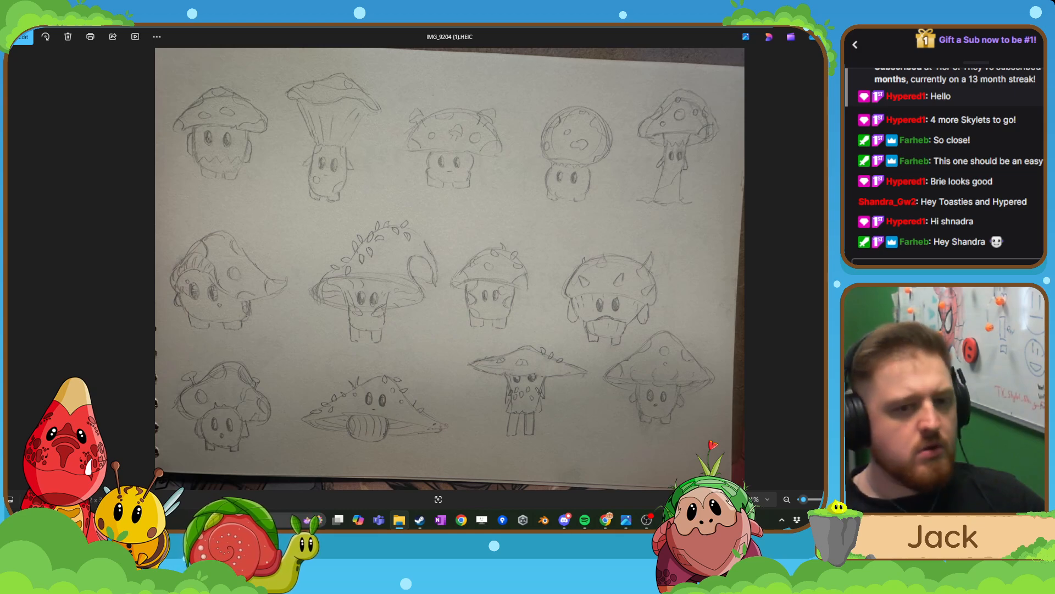
{"action": "key", "text": "Right"}
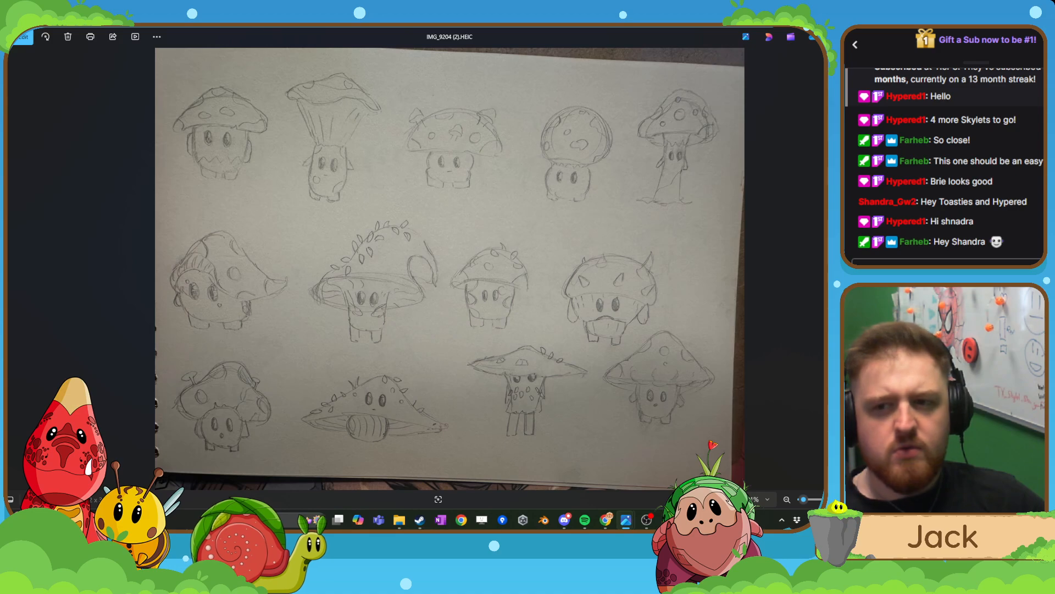
{"action": "key", "text": "Left"}
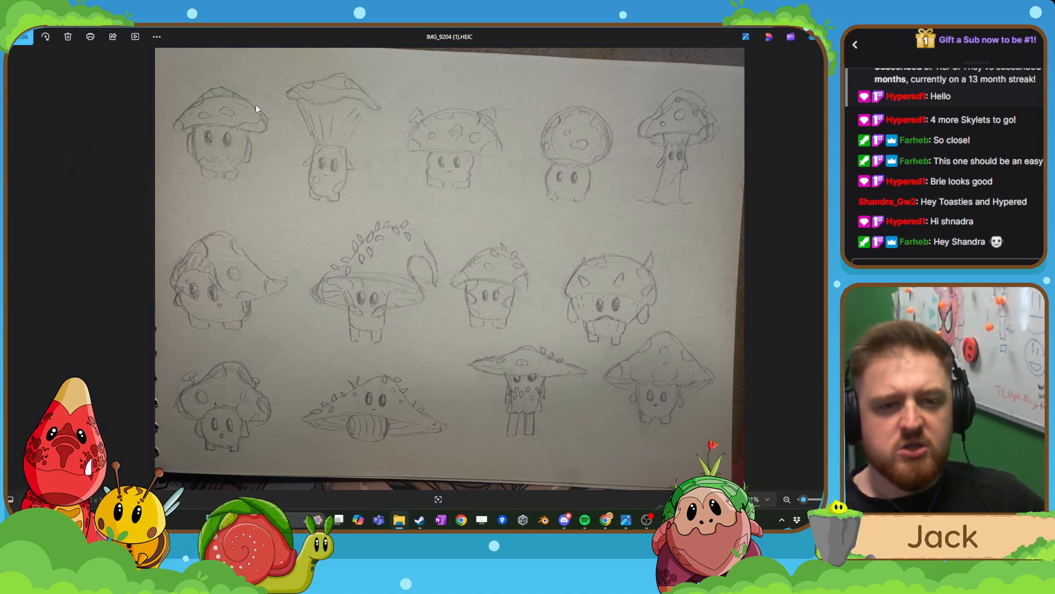
{"action": "left_click_drag", "start_coordinate": [704, 45], "coordinate": [8, 220]}
{"action": "left_click", "coordinate": [14, 54]}
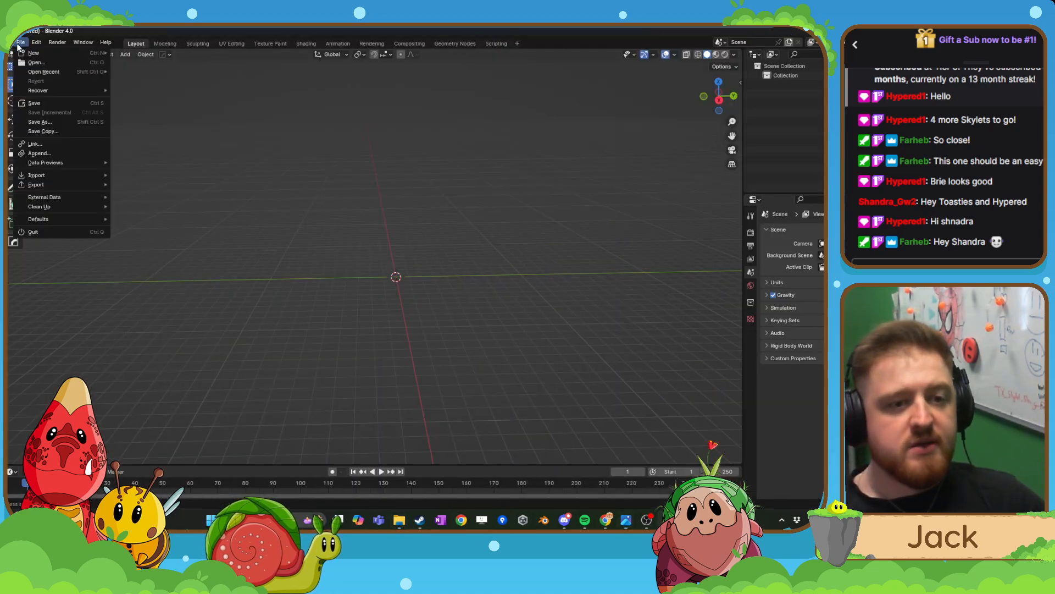
{"action": "key", "text": "shift+a"}
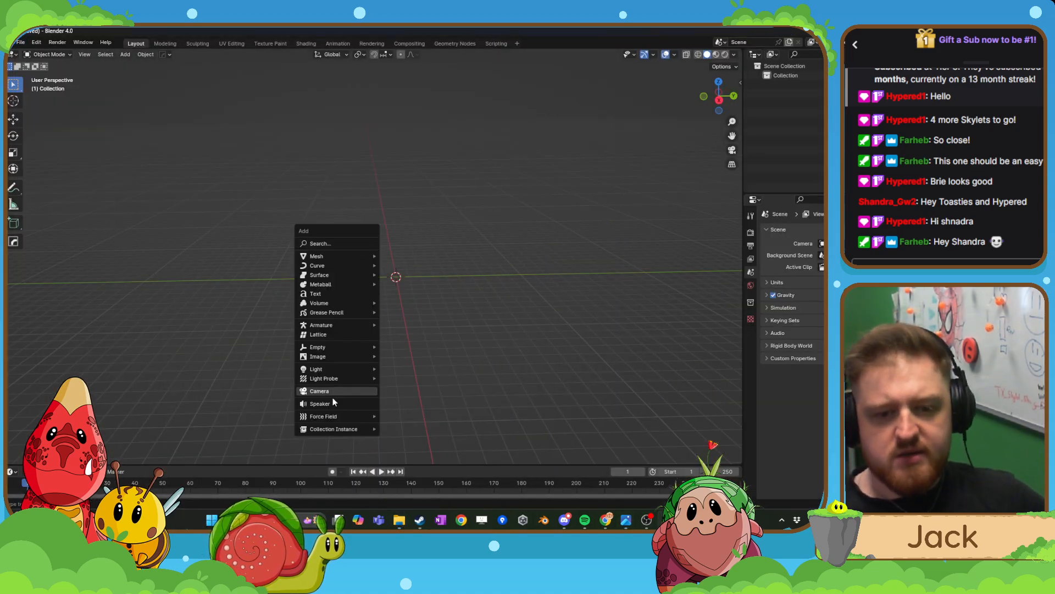
{"action": "mouse_move", "coordinate": [340, 361]}
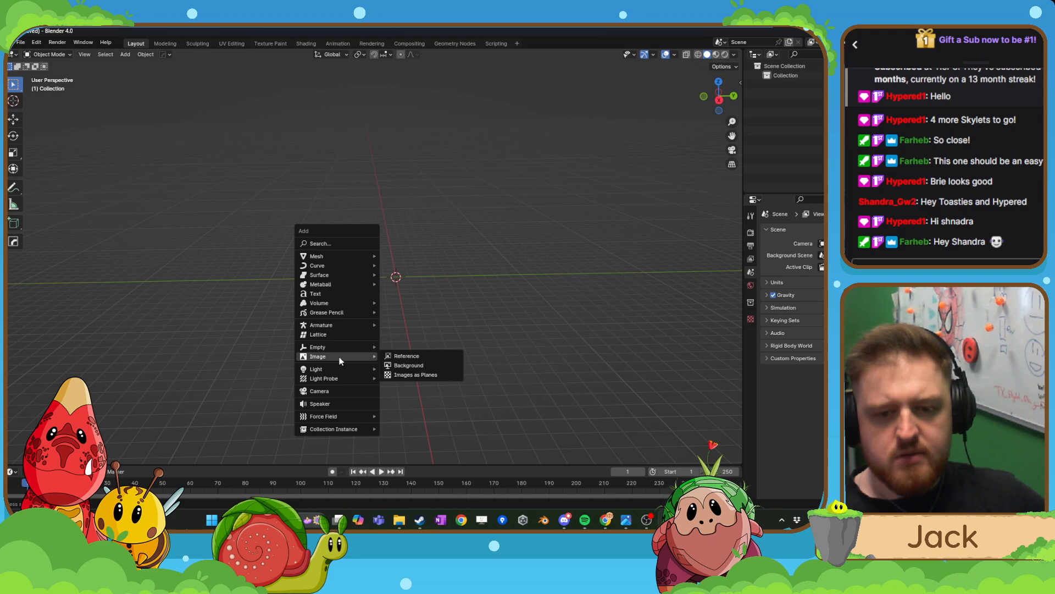
{"action": "left_click", "coordinate": [405, 356]}
{"action": "left_click", "coordinate": [237, 277]}
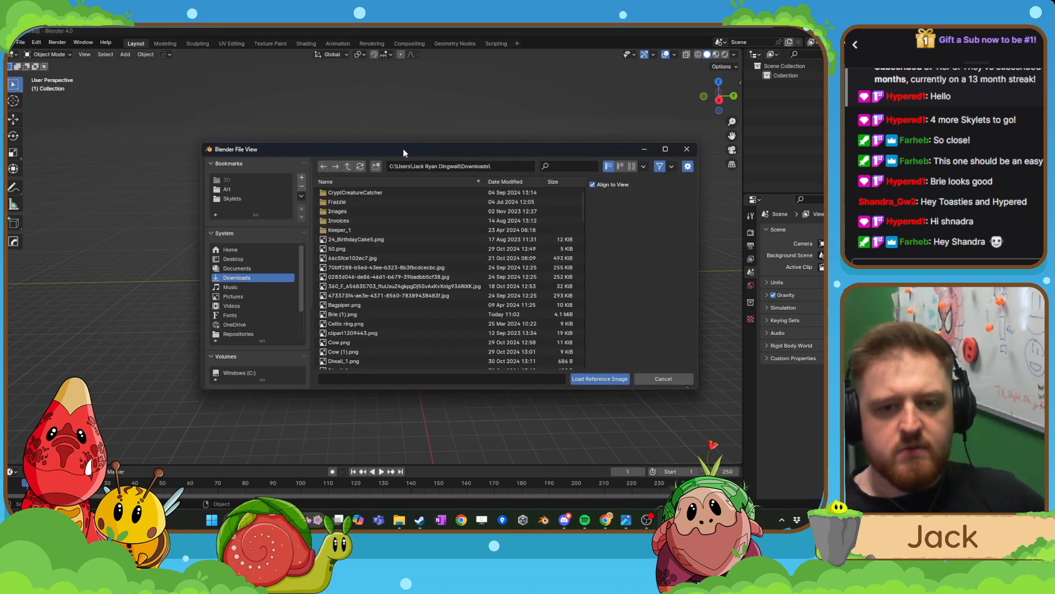
{"action": "key", "text": "Escape"}
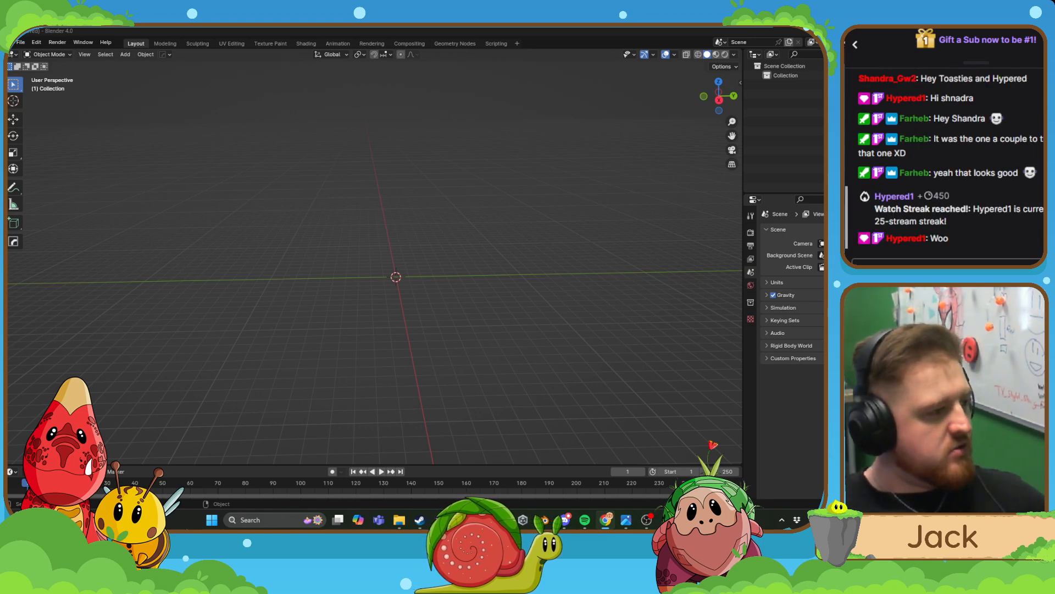
- Add a Round Cube mesh at the world origin and set its radius to 3.20
{"action": "middle_click_drag", "start_coordinate": [539, 278], "coordinate": [458, 240], "text": "shift"}
{"action": "key", "text": "shift+a"}
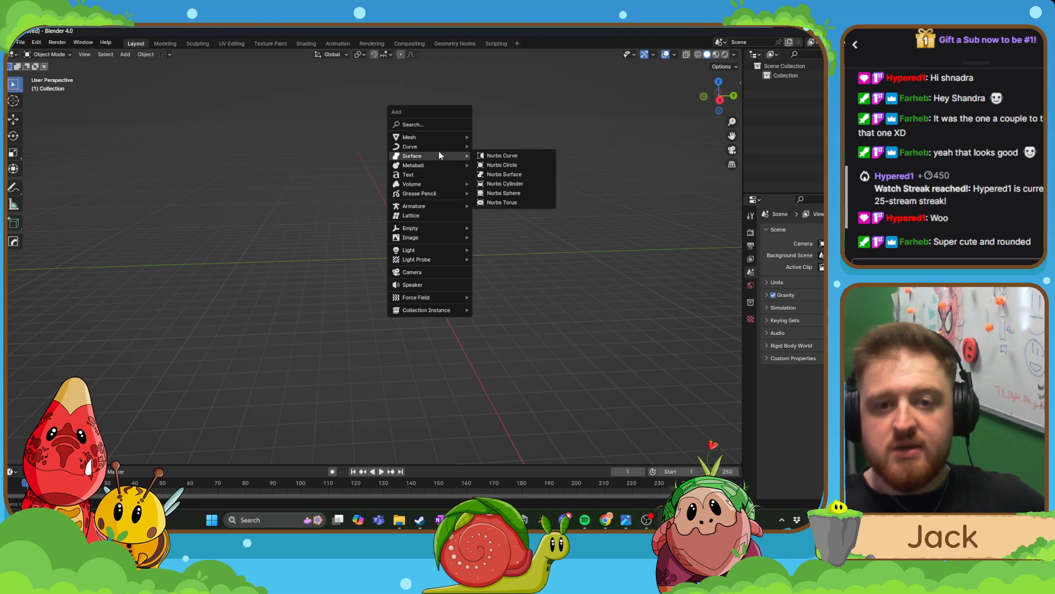
{"action": "mouse_move", "coordinate": [444, 139]}
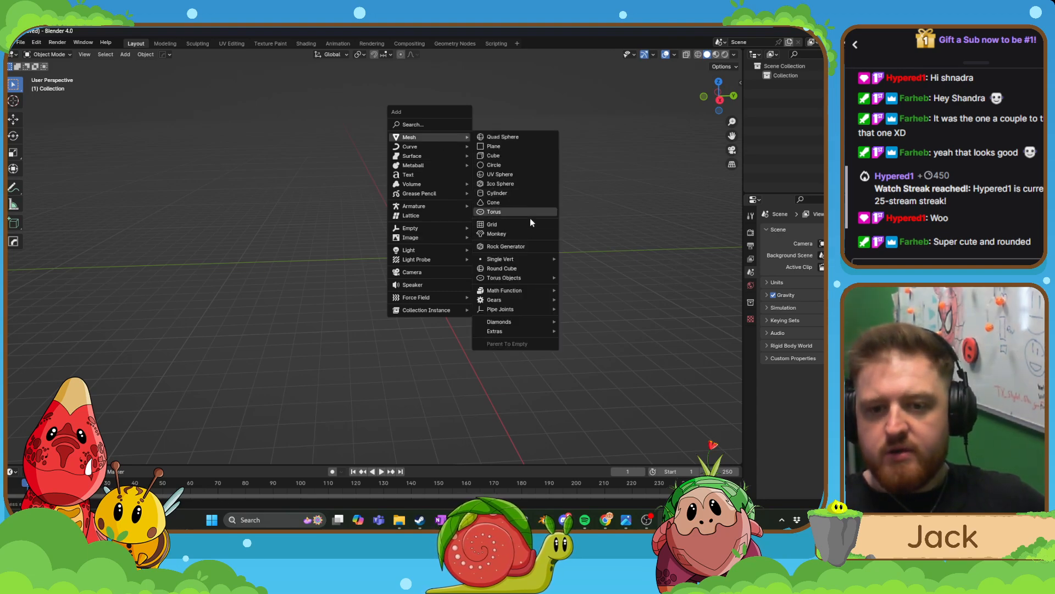
{"action": "left_click", "coordinate": [513, 268]}
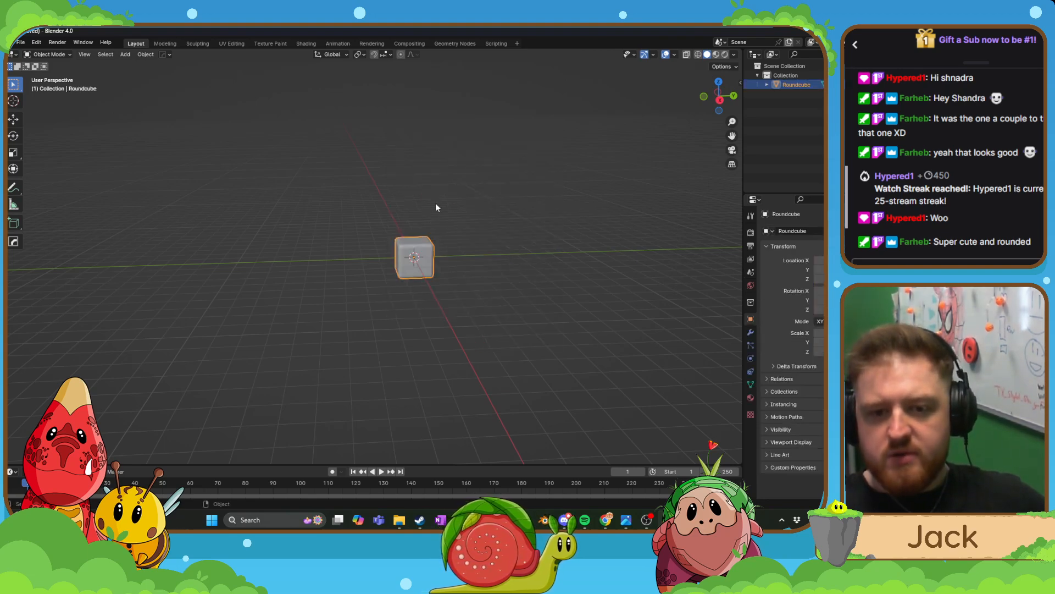
{"action": "scroll", "coordinate": [344, 247], "scroll_direction": "up", "scroll_amount": 5}
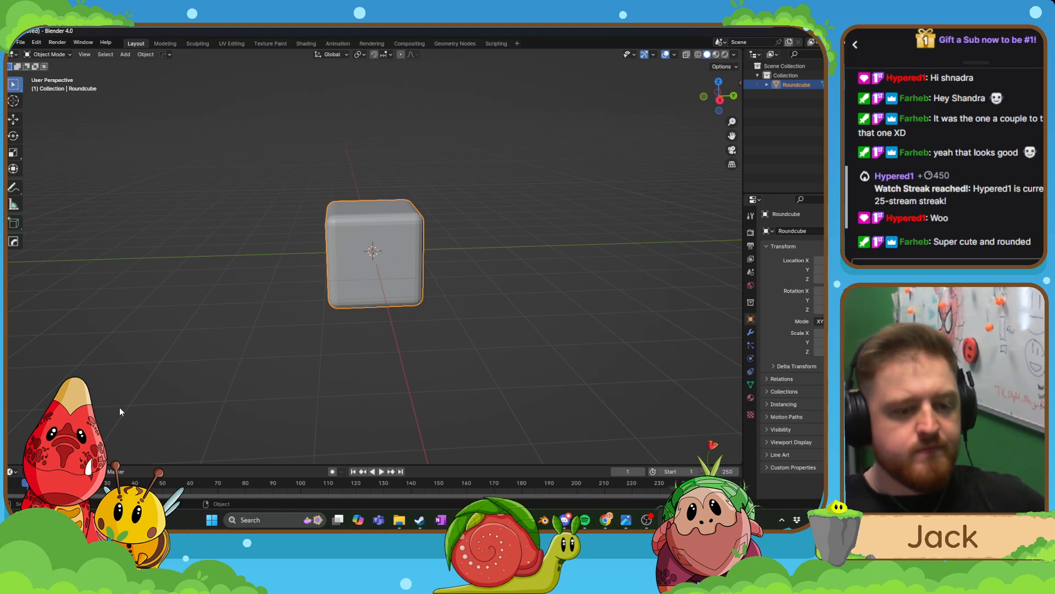
{"action": "left_click", "coordinate": [67, 455]}
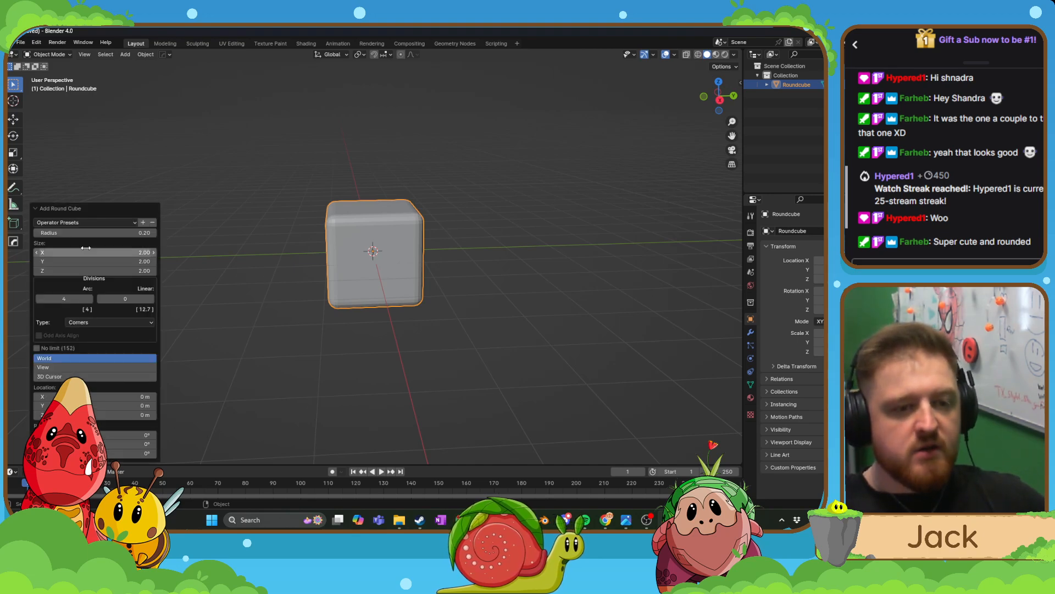
{"action": "left_click_drag", "start_coordinate": [92, 230], "coordinate": [247, 230]}
{"action": "scroll", "coordinate": [310, 199], "scroll_direction": "down", "scroll_amount": 3}
{"action": "middle_click_drag", "start_coordinate": [340, 217], "coordinate": [334, 245], "text": "shift"}
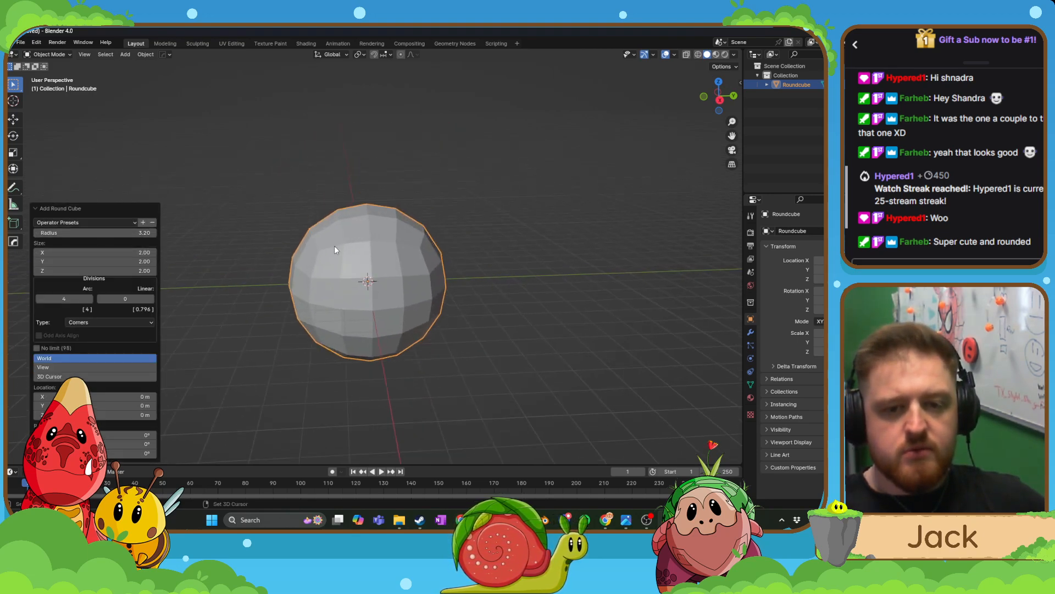
- In the front view, stretch the round cube along Z by a factor of about 1.208
{"action": "key", "text": "KP_1"}
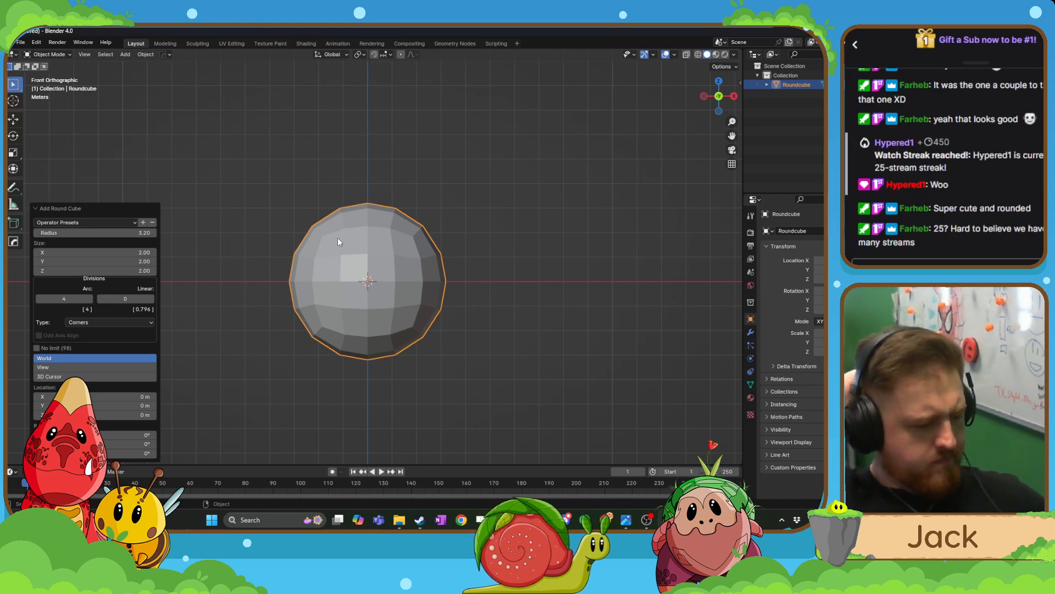
{"action": "scroll", "coordinate": [369, 283], "scroll_direction": "up", "scroll_amount": 1}
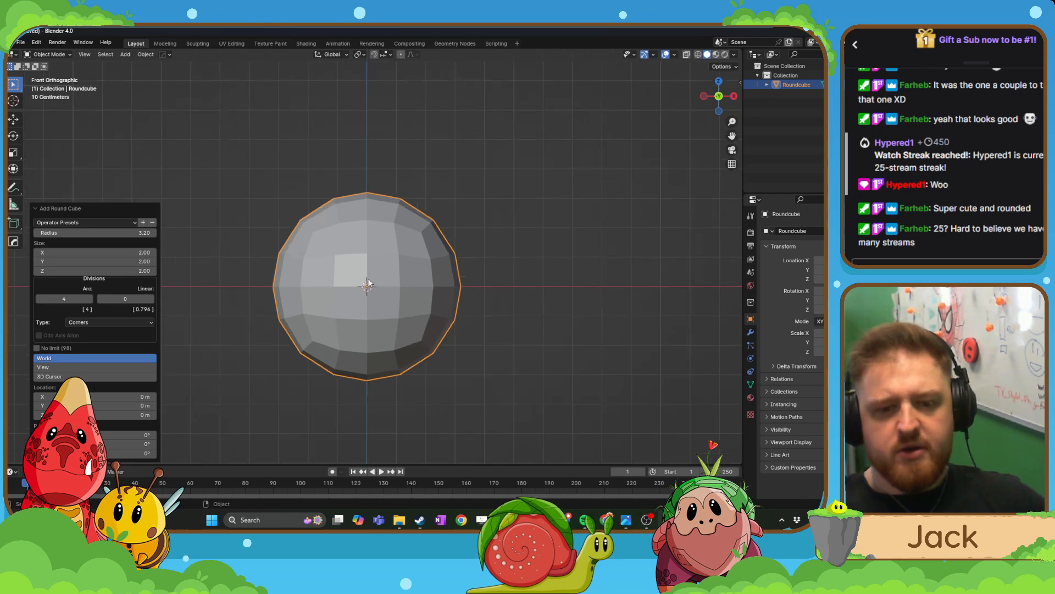
{"action": "middle_click_drag", "start_coordinate": [371, 292], "coordinate": [378, 279], "text": "shift"}
{"action": "key", "text": "s"}
{"action": "key", "text": "z"}
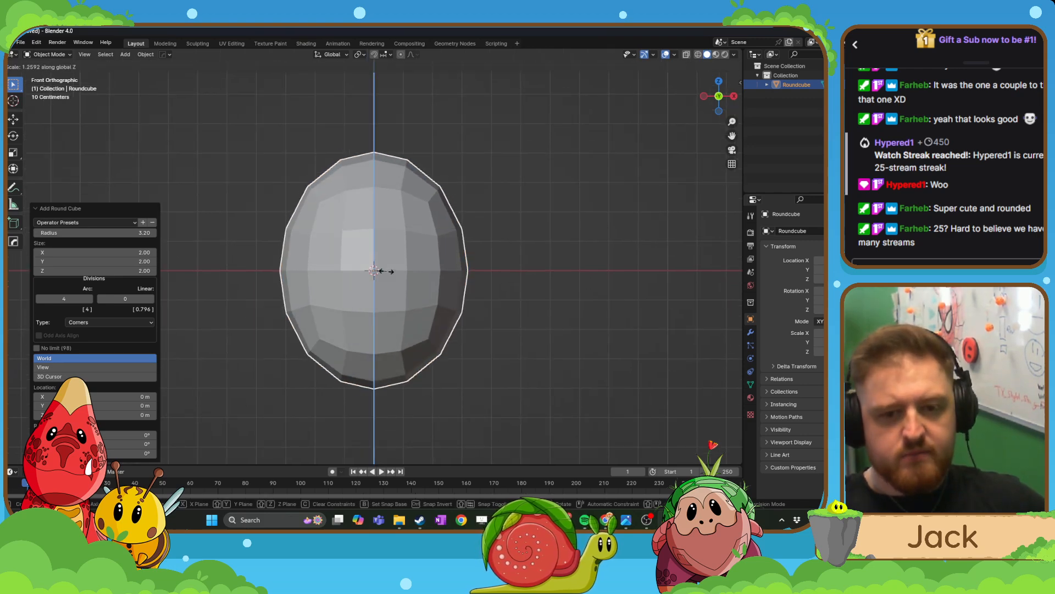
{"action": "left_click", "coordinate": [385, 270]}
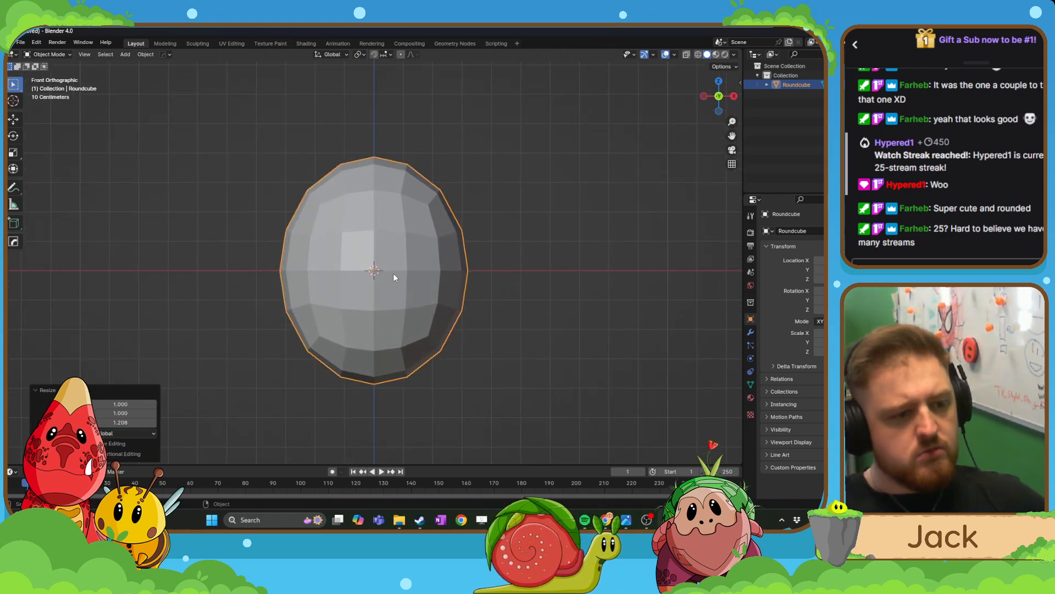
- In wireframe display with face selection, delete all faces on the positive X half of the round cube and return to Object Mode
{"action": "scroll", "coordinate": [393, 272], "scroll_direction": "up", "scroll_amount": 1}
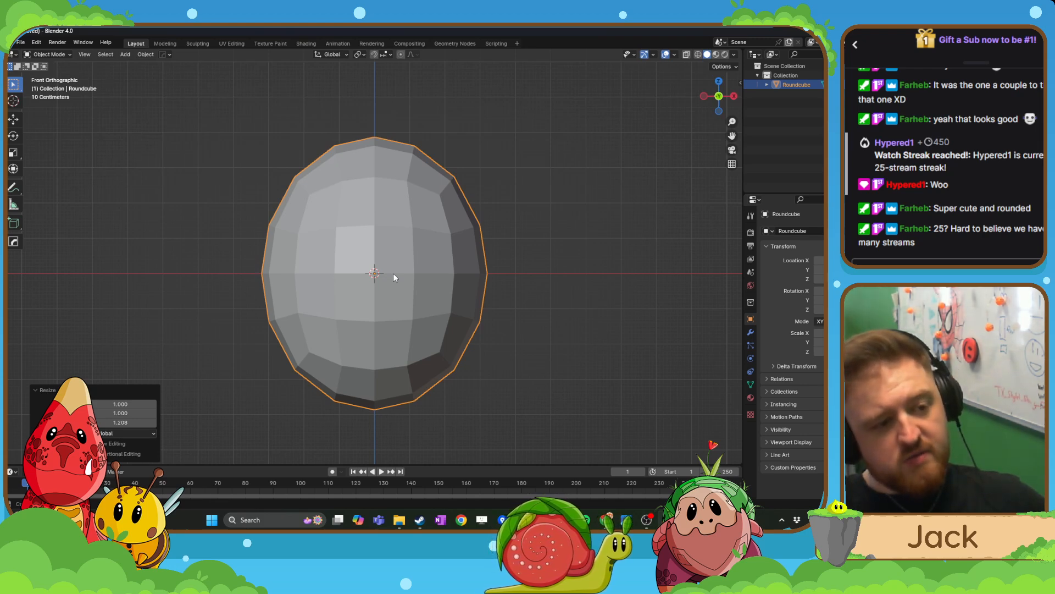
{"action": "middle_click_drag", "start_coordinate": [393, 272], "coordinate": [376, 275], "text": "shift"}
{"action": "scroll", "coordinate": [388, 280], "scroll_direction": "down", "scroll_amount": 2}
{"action": "scroll", "coordinate": [376, 276], "scroll_direction": "up", "scroll_amount": 2}
{"action": "key", "text": "Tab"}
{"action": "left_click", "coordinate": [387, 220]}
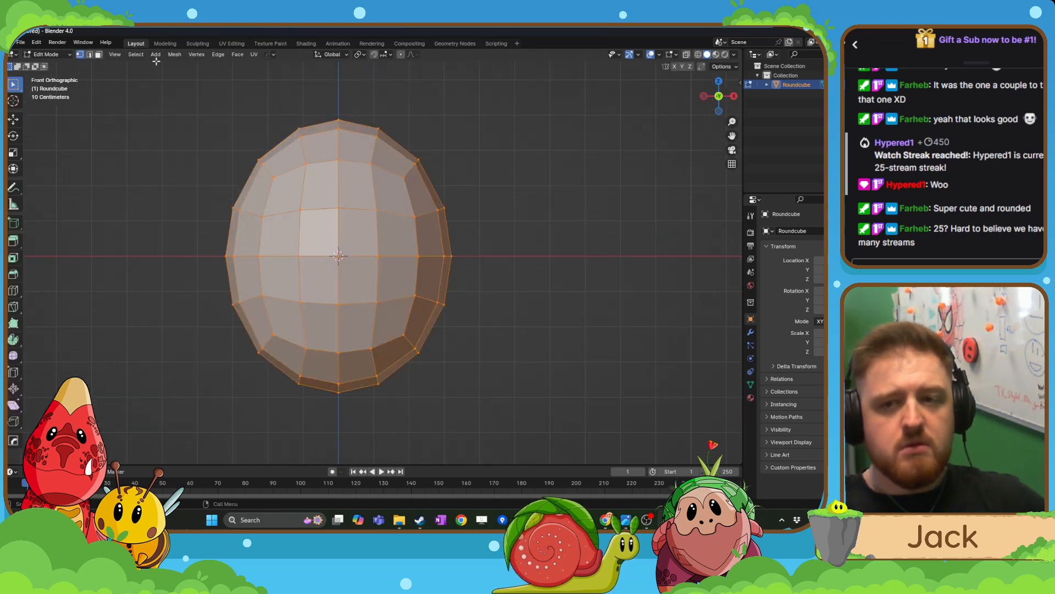
{"action": "left_click", "coordinate": [698, 54]}
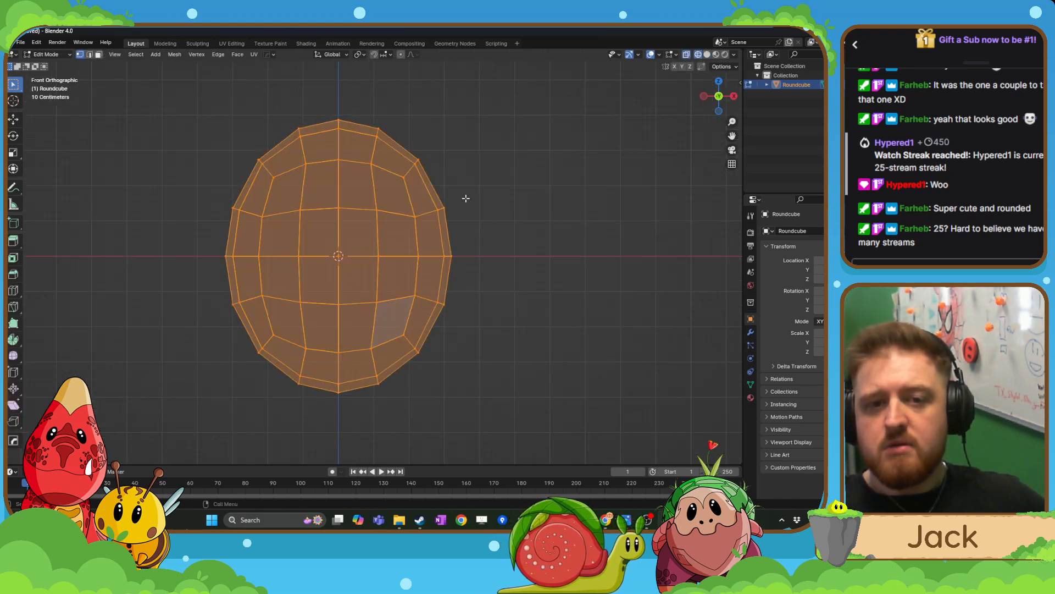
{"action": "left_click", "coordinate": [99, 55]}
{"action": "middle_click_drag", "start_coordinate": [510, 195], "coordinate": [484, 191], "text": "shift"}
{"action": "left_click_drag", "start_coordinate": [523, 103], "coordinate": [327, 440]}
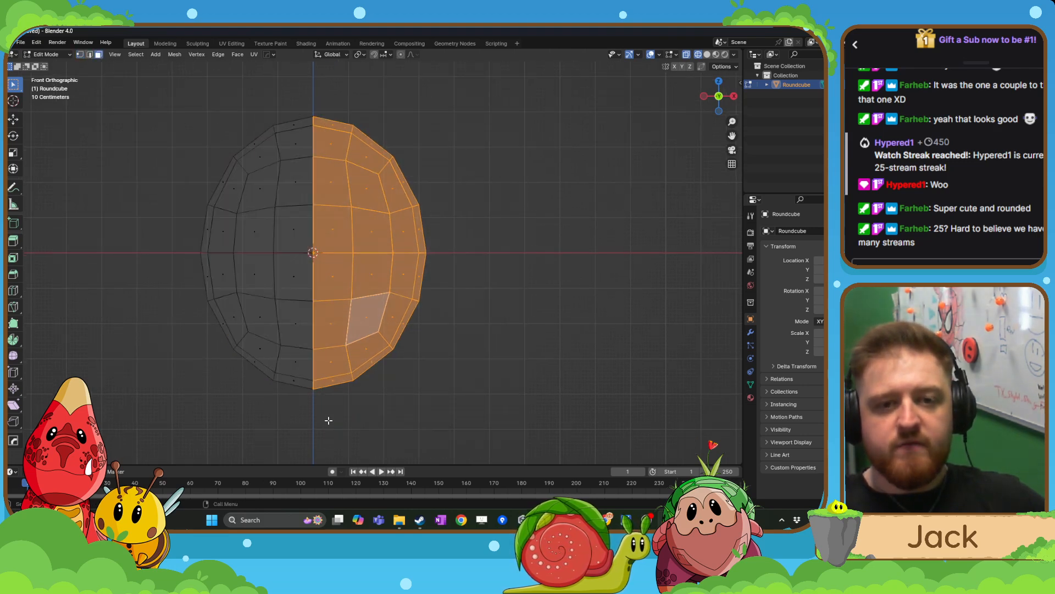
{"action": "key", "text": "x"}
{"action": "left_click", "coordinate": [342, 388]}
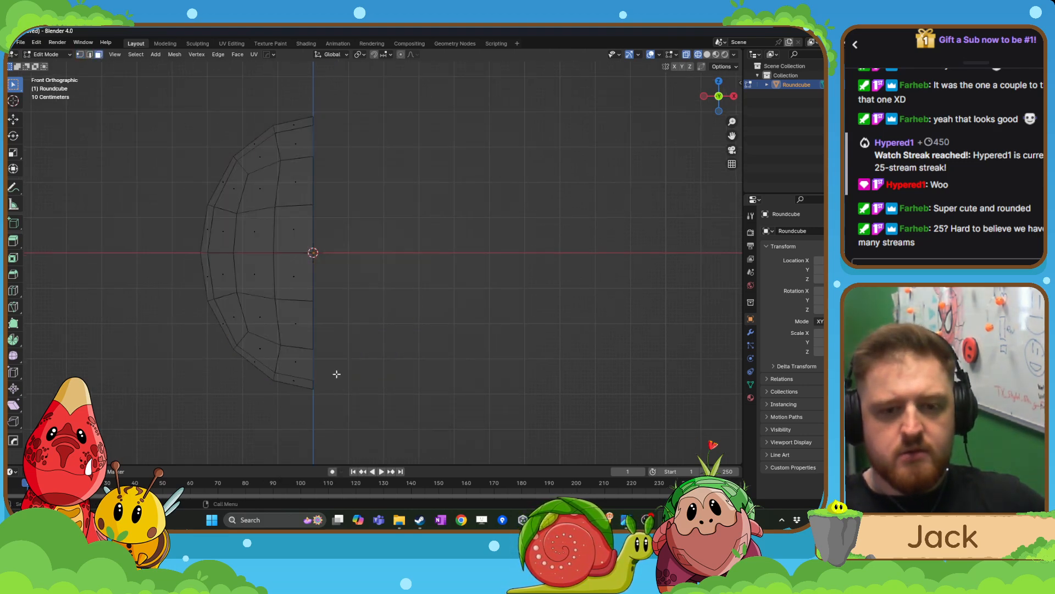
{"action": "key", "text": "Tab"}
- Add a Mirror modifier to the remaining half of the round cube
{"action": "left_click", "coordinate": [751, 332]}
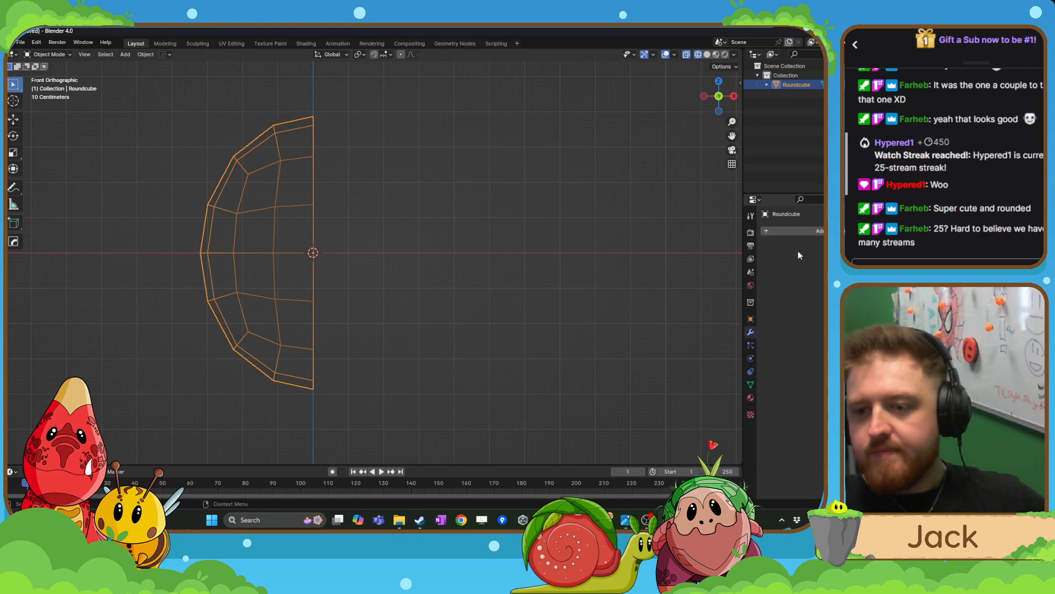
{"action": "left_click", "coordinate": [799, 233]}
{"action": "left_click", "coordinate": [800, 234]}
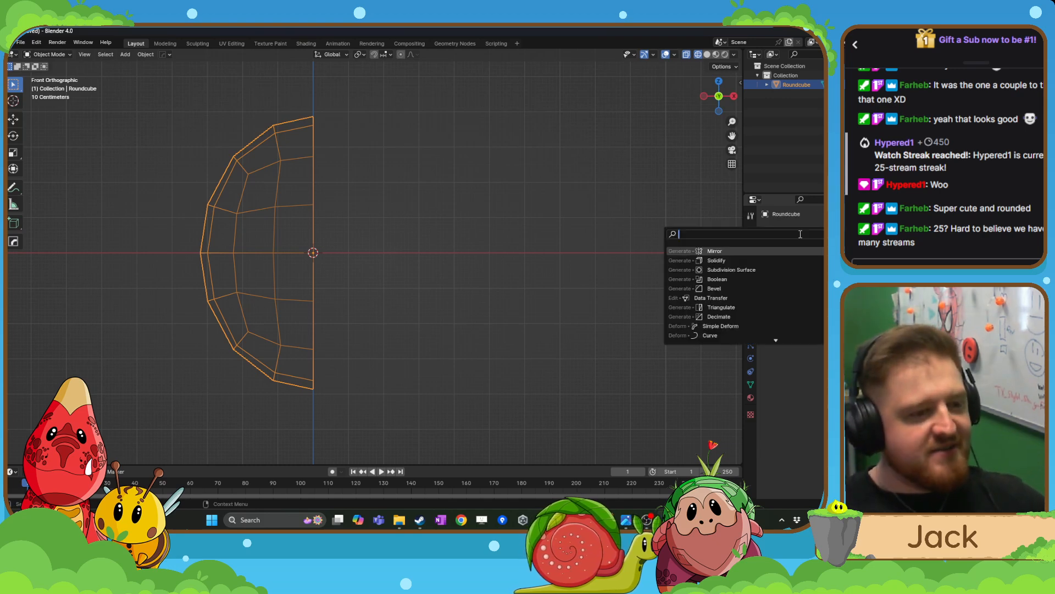
{"action": "key", "text": "Return"}
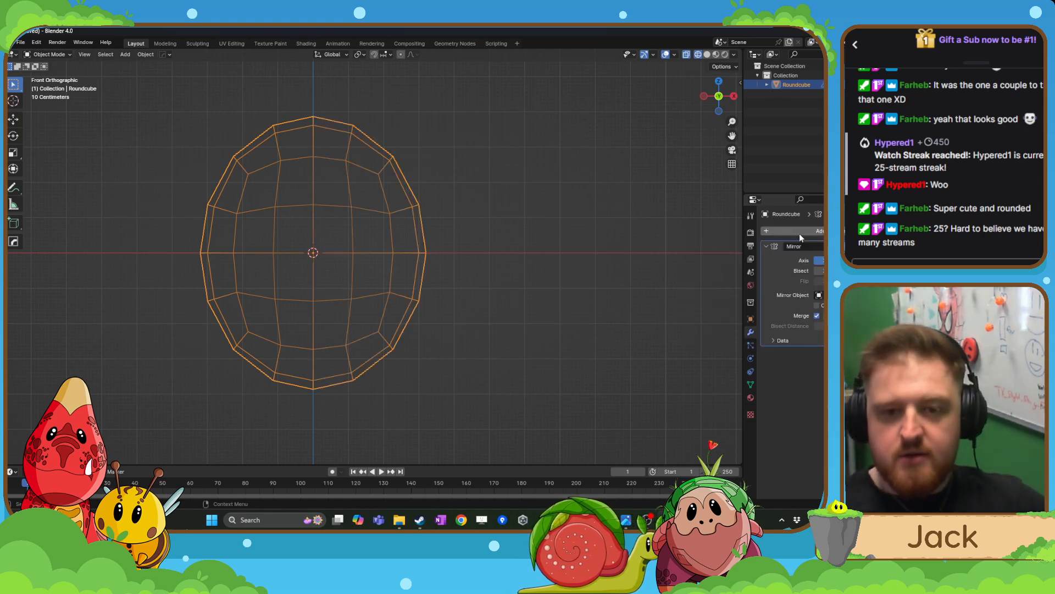
- Stretch the egg-shaped body by about 1.05 along X and 1.036 along Z
{"action": "left_click", "coordinate": [422, 319]}
{"action": "left_click", "coordinate": [377, 154]}
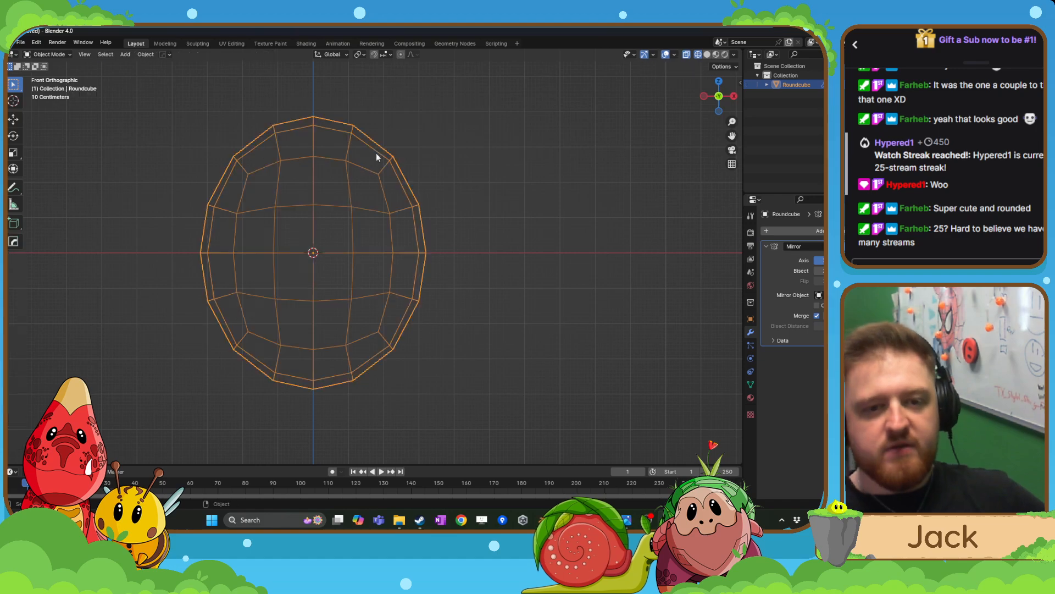
{"action": "type", "text": "sx1.05"}
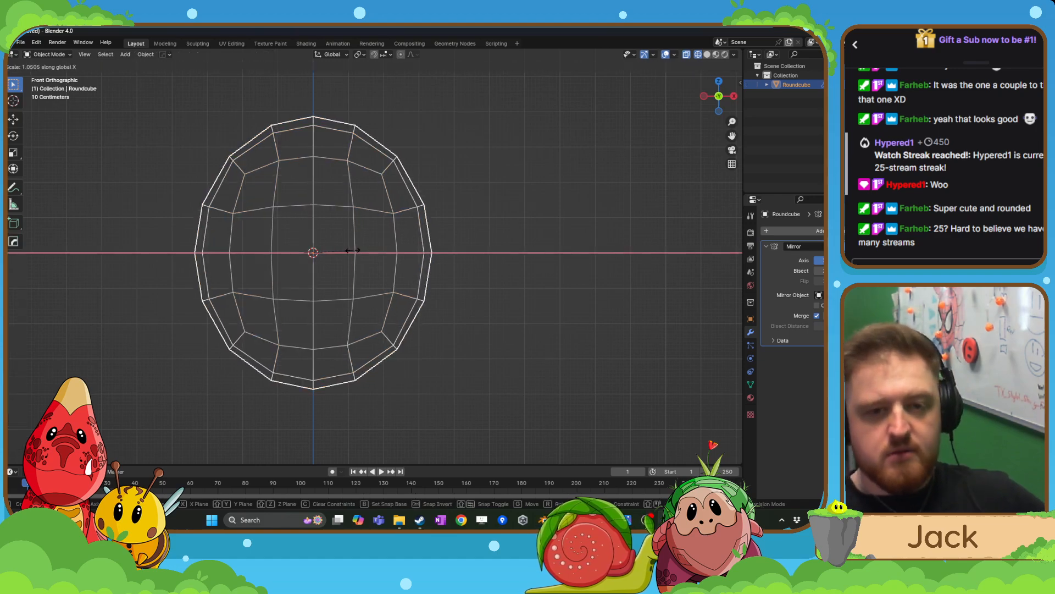
{"action": "key", "text": "Return"}
{"action": "type", "text": "sz1.03"}
{"action": "key", "text": "Return"}
- In solid display with vertex selection, delete the vertex area on the lower outer side of the body half to open a leg hole
{"action": "key", "text": "Tab"}
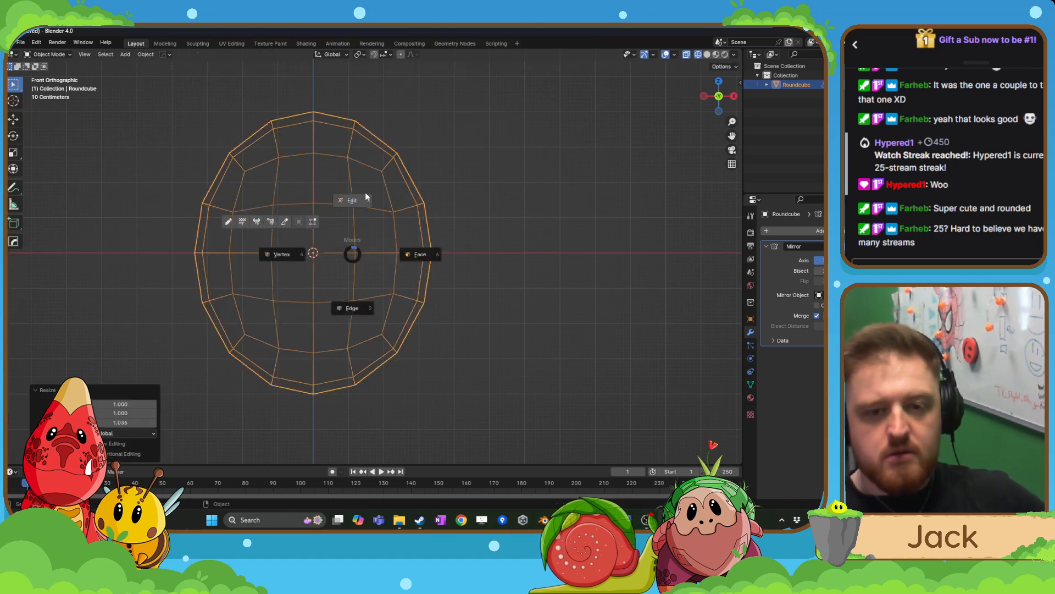
{"action": "left_click", "coordinate": [371, 256]}
{"action": "scroll", "coordinate": [372, 256], "scroll_direction": "down", "scroll_amount": 3}
{"action": "mouse_move", "coordinate": [380, 265]}
{"action": "middle_mouse_down"}
{"action": "mouse_move", "coordinate": [396, 183]}
{"action": "mouse_move", "coordinate": [439, 209]}
{"action": "middle_mouse_up"}
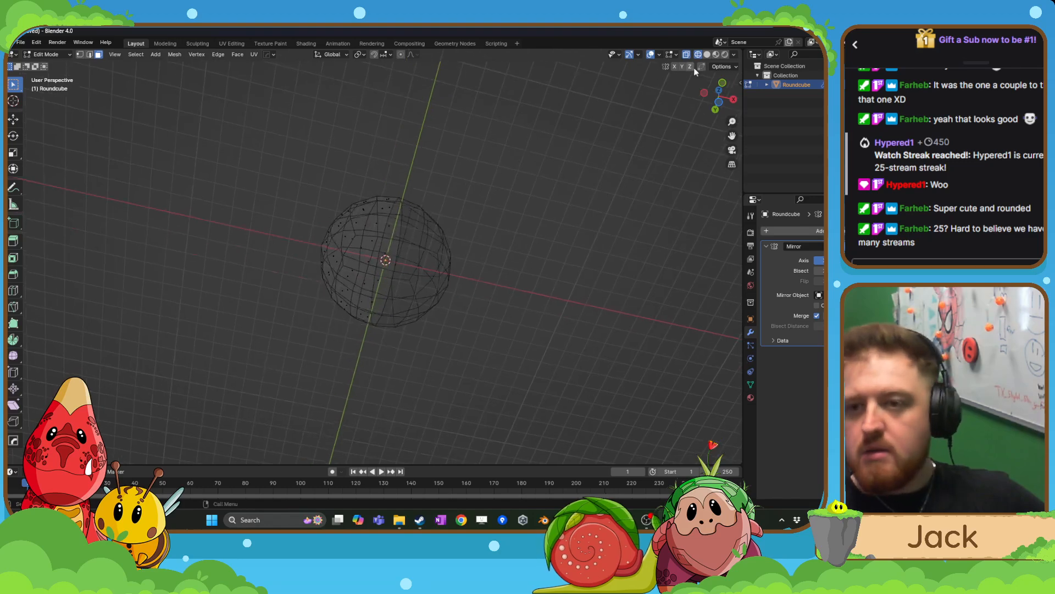
{"action": "left_click", "coordinate": [707, 54]}
{"action": "scroll", "coordinate": [424, 273], "scroll_direction": "up", "scroll_amount": 2}
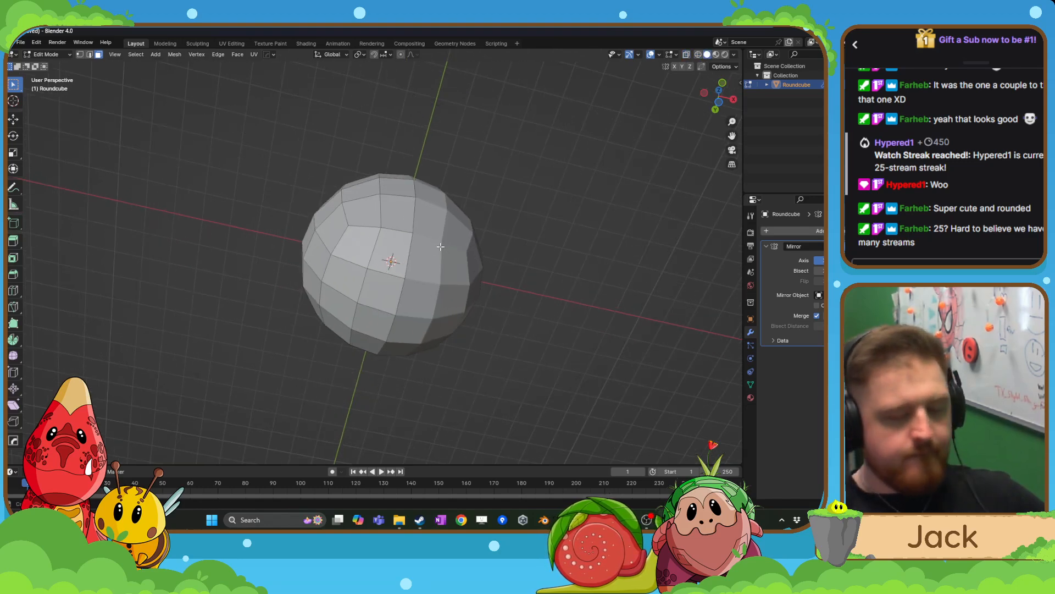
{"action": "left_click", "coordinate": [79, 55]}
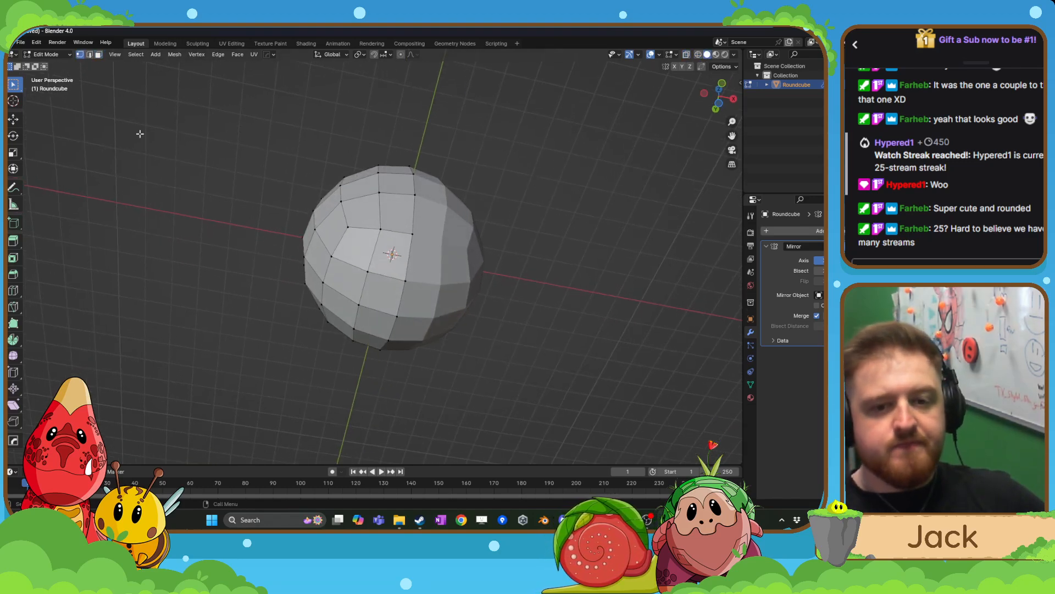
{"action": "key", "text": "x"}
{"action": "left_click", "coordinate": [328, 284]}
{"action": "middle_click_drag", "start_coordinate": [335, 278], "coordinate": [390, 191]}
{"action": "key", "text": "x"}
{"action": "left_click", "coordinate": [342, 261]}
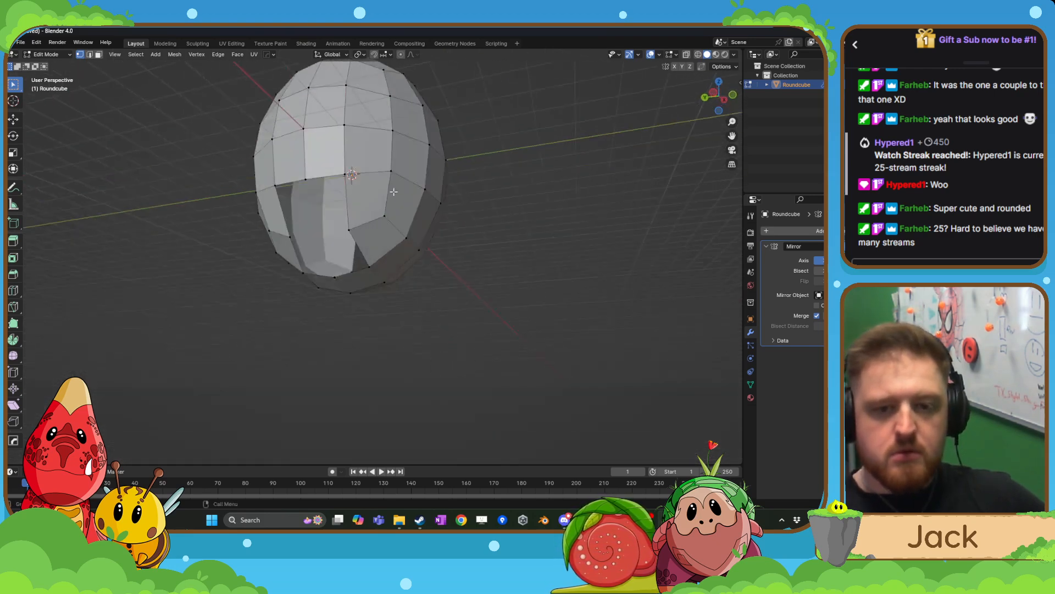
- In Object Mode, add a Subdivision Surface modifier to the body and shade it smooth
{"action": "key", "text": "Tab"}
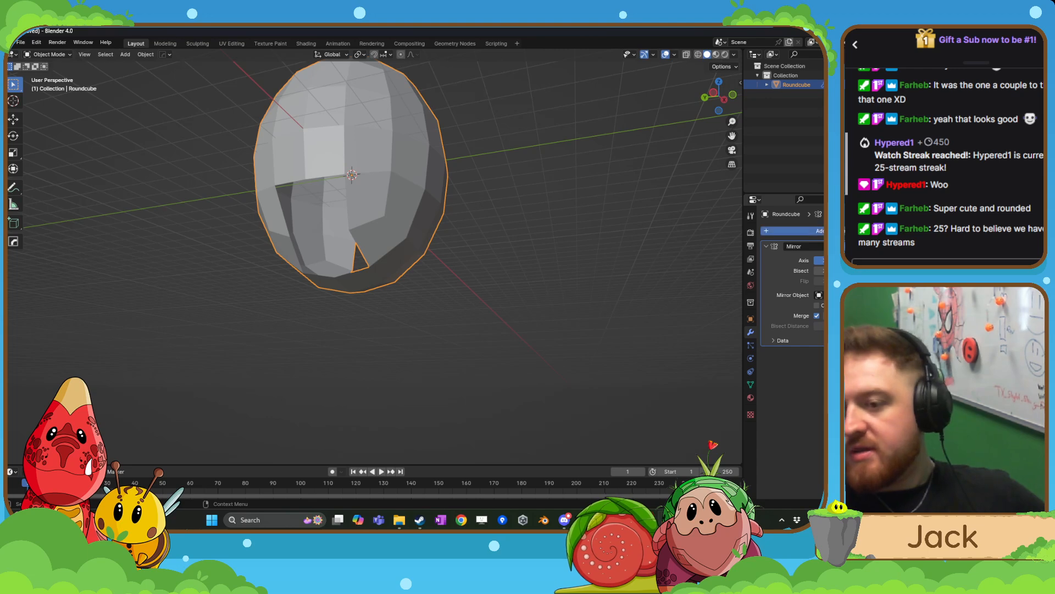
{"action": "left_click", "coordinate": [794, 230]}
{"action": "key", "text": "Down"}
{"action": "key", "text": "Down"}
{"action": "key", "text": "Return"}
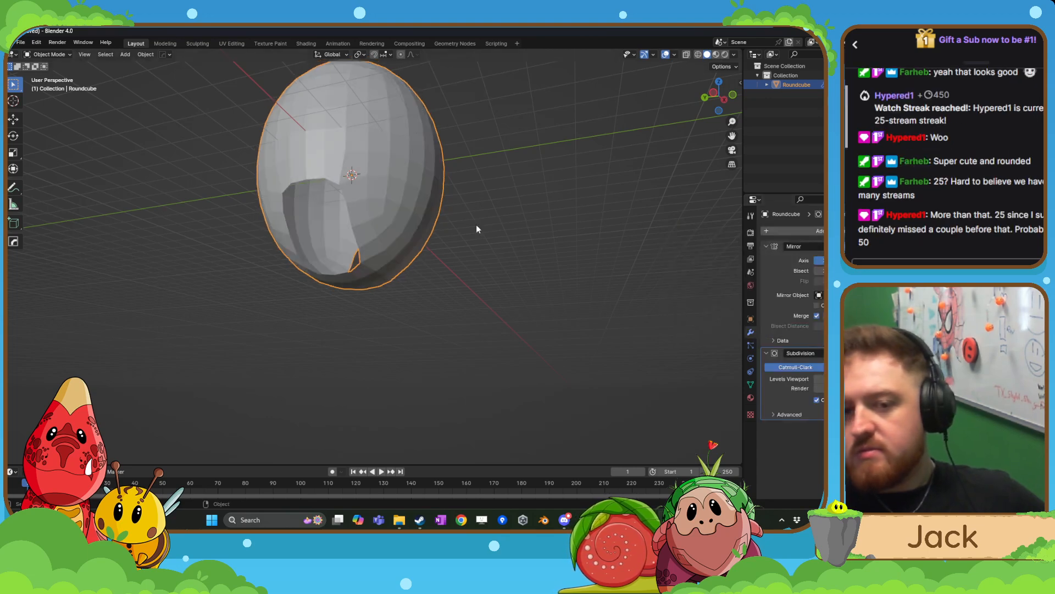
{"action": "right_click", "coordinate": [375, 199]}
{"action": "left_click", "coordinate": [365, 226]}
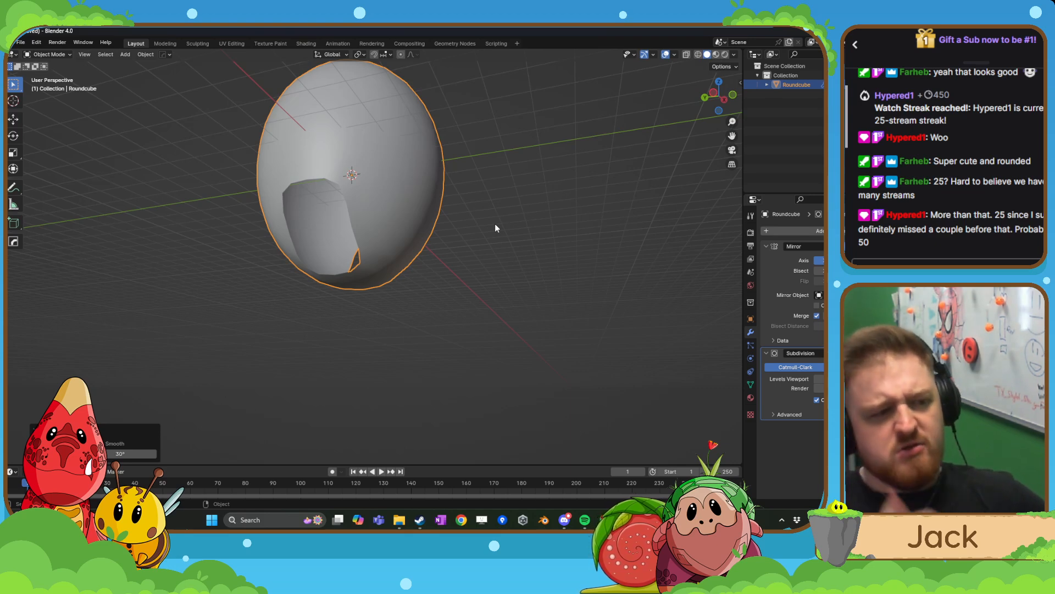
- In vertex editing, move the front rim vertex of the leg hole about 0.38 m along negative Y
{"action": "key", "text": "ctrl+Tab"}
{"action": "left_click", "coordinate": [470, 190]}
{"action": "middle_click_drag", "start_coordinate": [355, 194], "coordinate": [327, 223]}
{"action": "left_click", "coordinate": [80, 54]}
{"action": "left_click", "coordinate": [347, 224]}
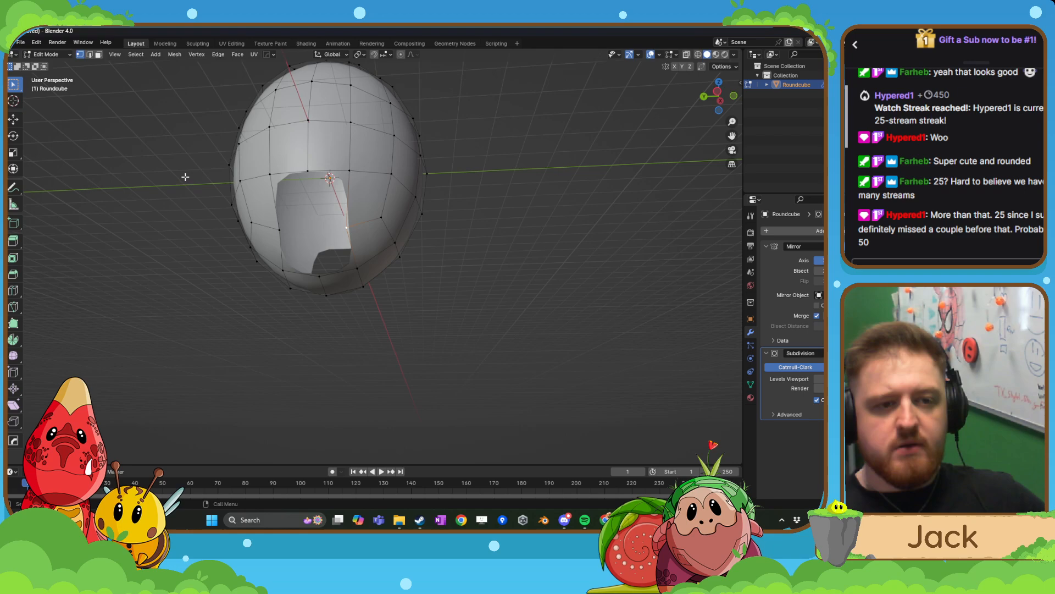
{"action": "left_click", "coordinate": [14, 119]}
{"action": "left_click_drag", "start_coordinate": [316, 229], "coordinate": [329, 230]}
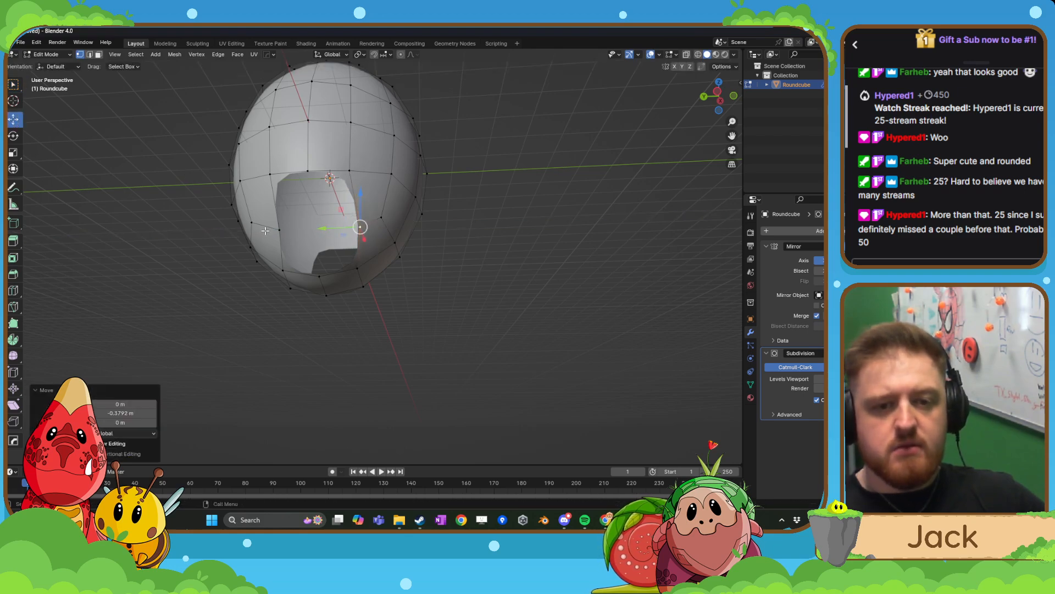
- Move the back rim vertex of the leg hole about 0.51 m along Y, plus a slight extra nudge in the same direction
{"action": "left_click", "coordinate": [277, 231]}
{"action": "middle_click_drag", "start_coordinate": [277, 232], "coordinate": [251, 219]}
{"action": "left_click", "coordinate": [279, 230]}
{"action": "left_click_drag", "start_coordinate": [254, 227], "coordinate": [233, 221]}
{"action": "scroll", "coordinate": [233, 221], "scroll_direction": "down", "scroll_amount": 4}
{"action": "middle_click_drag", "start_coordinate": [206, 227], "coordinate": [318, 259]}
{"action": "scroll", "coordinate": [297, 251], "scroll_direction": "up", "scroll_amount": 3}
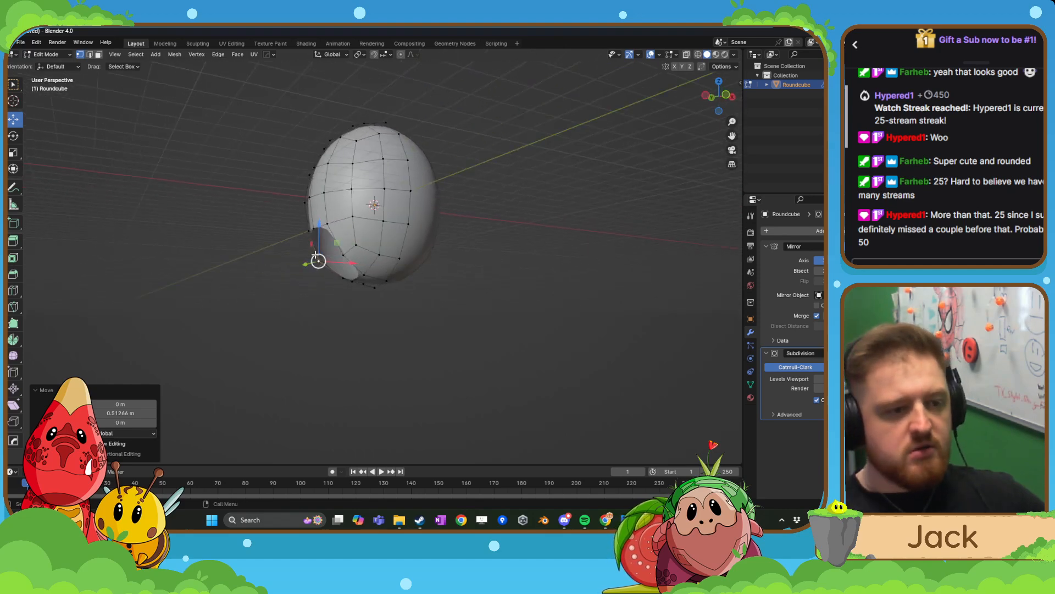
{"action": "scroll", "coordinate": [318, 259], "scroll_direction": "up", "scroll_amount": 3}
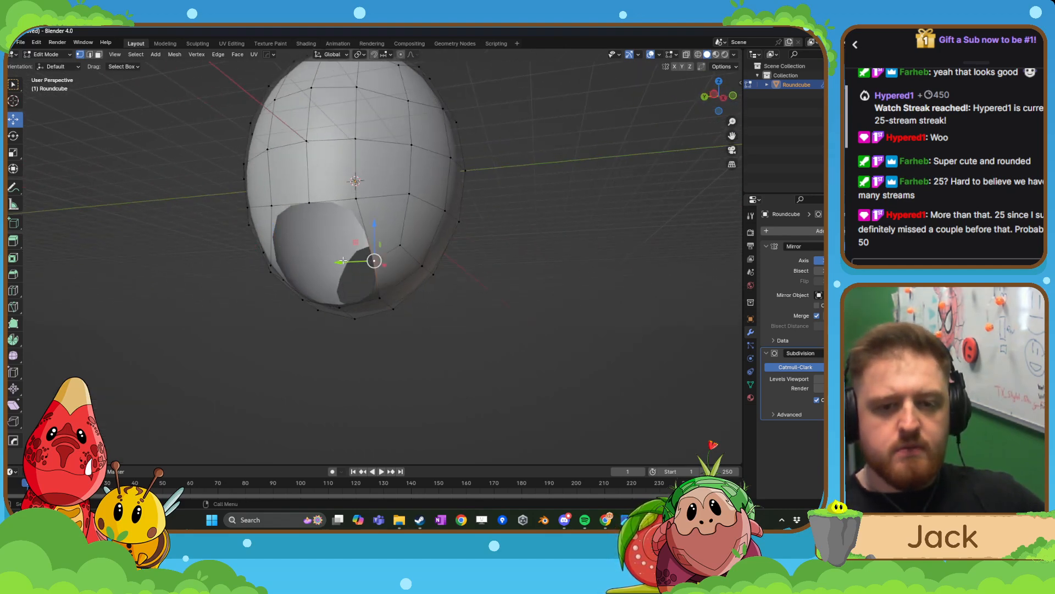
{"action": "middle_click_drag", "start_coordinate": [342, 260], "coordinate": [285, 260]}
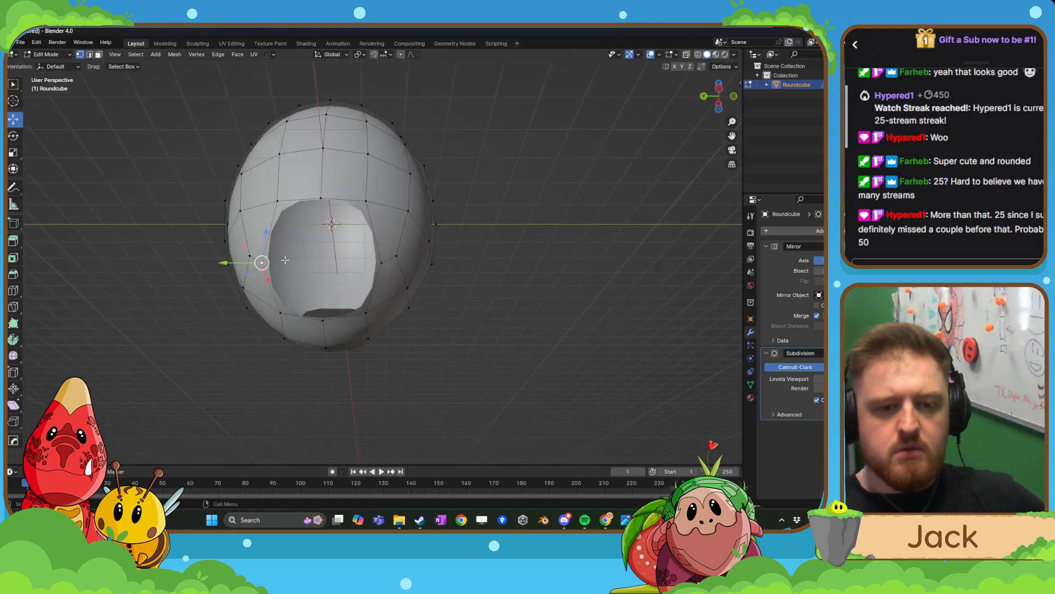
{"action": "left_click", "coordinate": [247, 257]}
{"action": "left_click_drag", "start_coordinate": [237, 256], "coordinate": [238, 261]}
{"action": "left_click", "coordinate": [260, 263]}
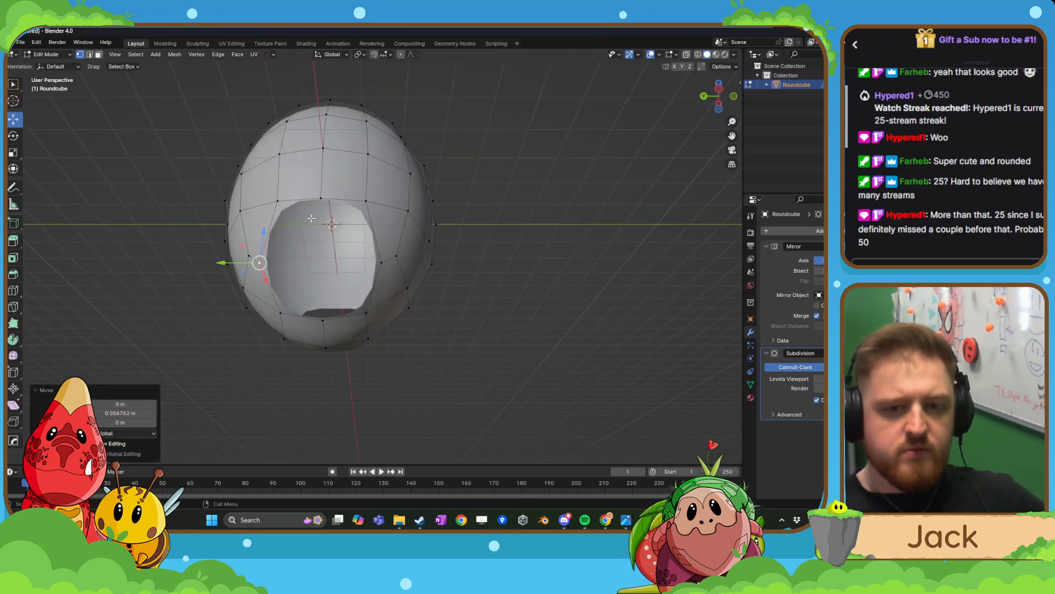
- Move the leg hole's top rim vertex slightly outward and about 0.02 m down, and its bottom rim vertex about 0.09 m along X
{"action": "left_click", "coordinate": [323, 196]}
{"action": "middle_click_drag", "start_coordinate": [346, 193], "coordinate": [320, 197]}
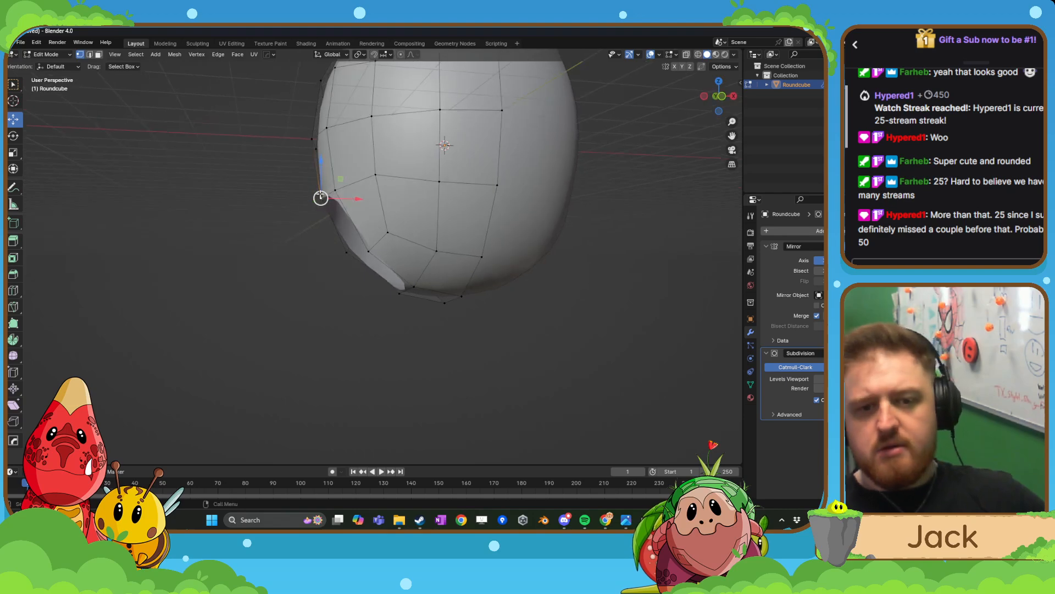
{"action": "left_click_drag", "start_coordinate": [359, 199], "coordinate": [319, 171]}
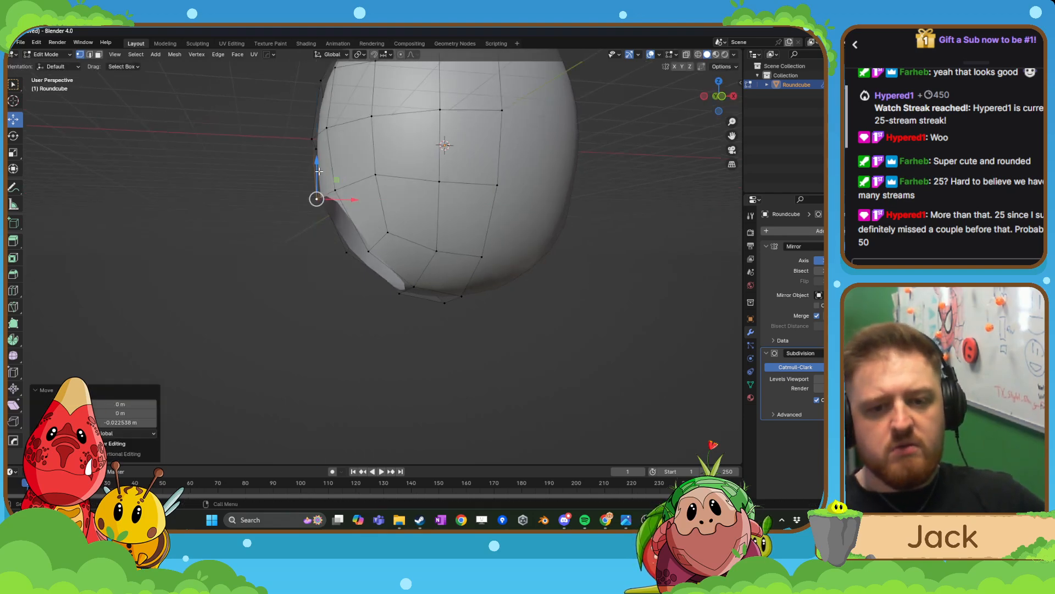
{"action": "mouse_move", "coordinate": [412, 295]}
{"action": "middle_mouse_down"}
{"action": "mouse_move", "coordinate": [404, 274]}
{"action": "mouse_move", "coordinate": [421, 292]}
{"action": "middle_mouse_up"}
{"action": "left_click", "coordinate": [402, 285]}
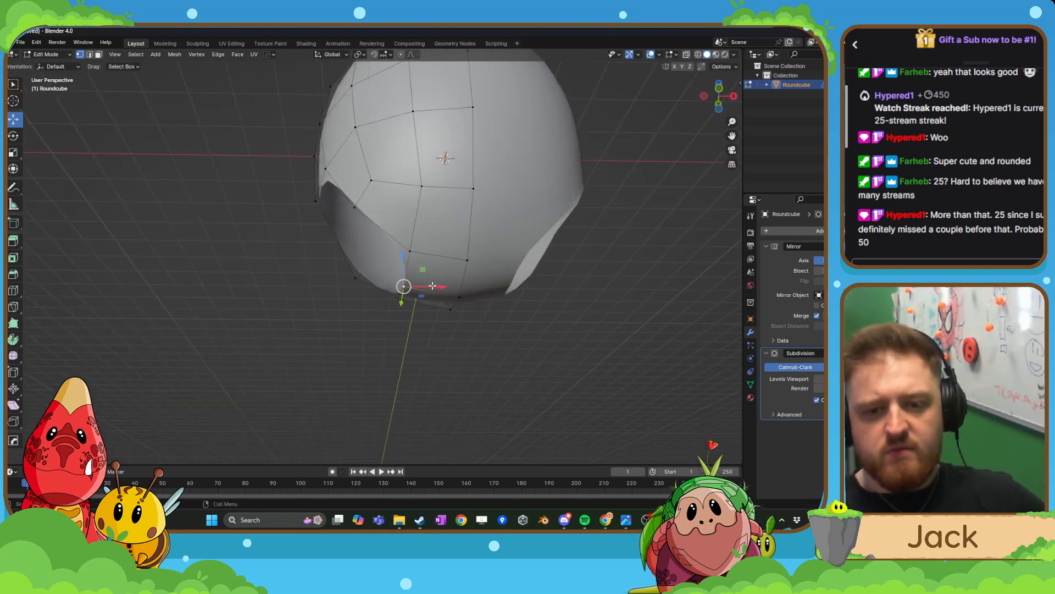
{"action": "left_click_drag", "start_coordinate": [434, 286], "coordinate": [439, 287]}
{"action": "middle_click_drag", "start_coordinate": [439, 286], "coordinate": [436, 302]}
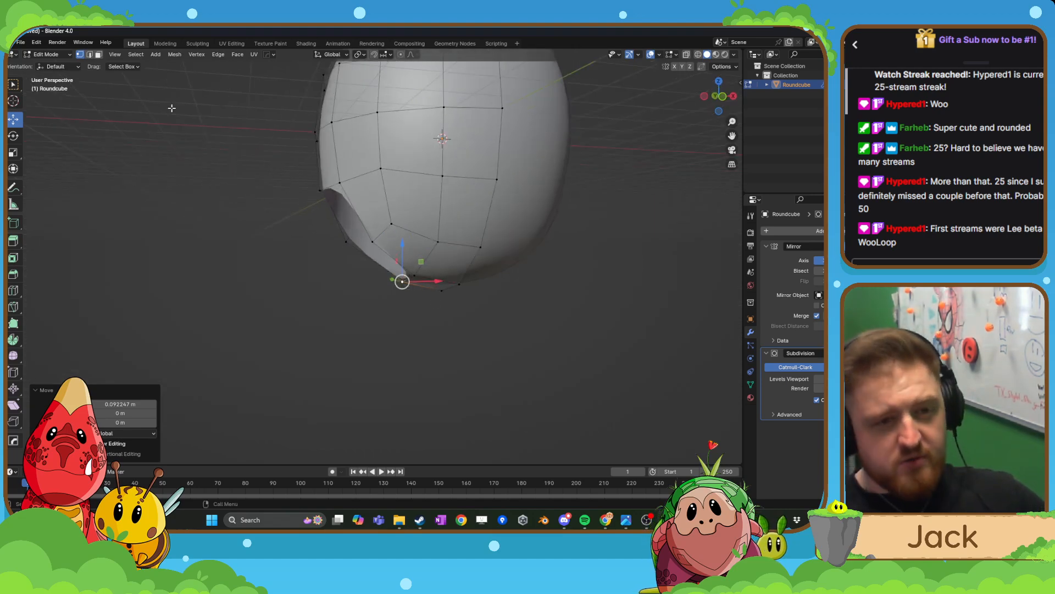
- Select the leg hole's boundary edge loop and, in the front view, extrude it about 0.9 m straight down
{"action": "left_click", "coordinate": [89, 54]}
{"action": "left_click", "coordinate": [373, 217], "text": "alt"}
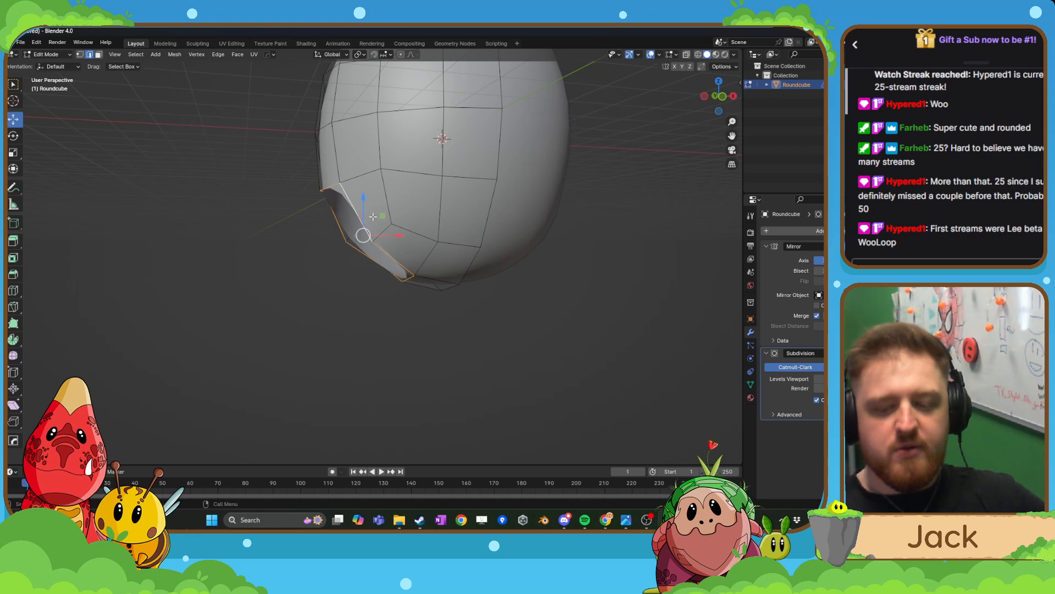
{"action": "key", "text": "KP_1"}
{"action": "key", "text": "g"}
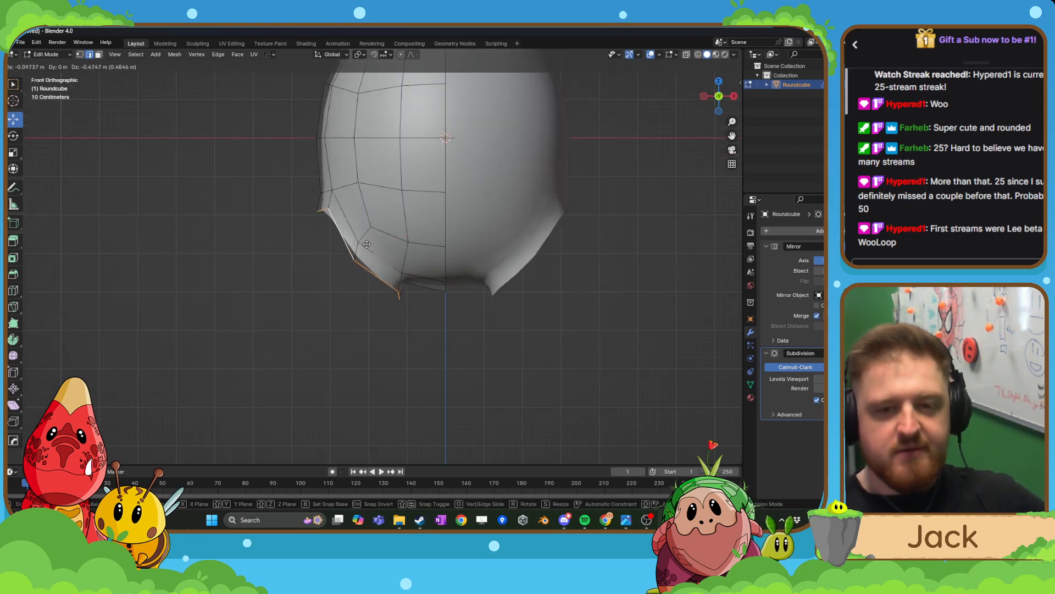
{"action": "left_click", "coordinate": [365, 258]}
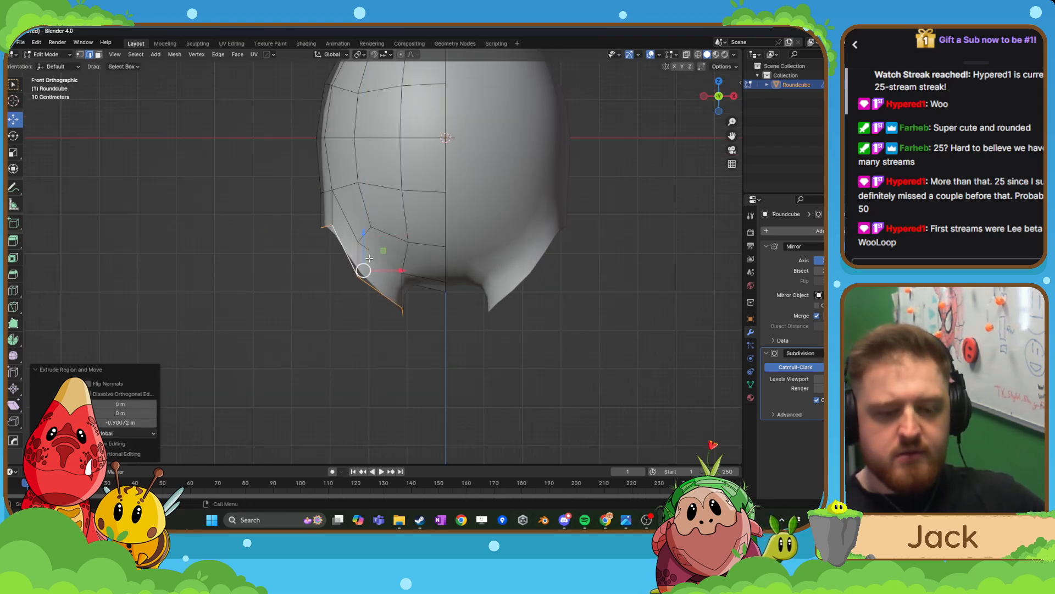
- Try to flatten the extruded leg rim by scaling it to 0 along Y, and undo it
{"action": "key", "text": "s"}
{"action": "key", "text": "x"}
{"action": "key", "text": "0"}
{"action": "key", "text": "y"}
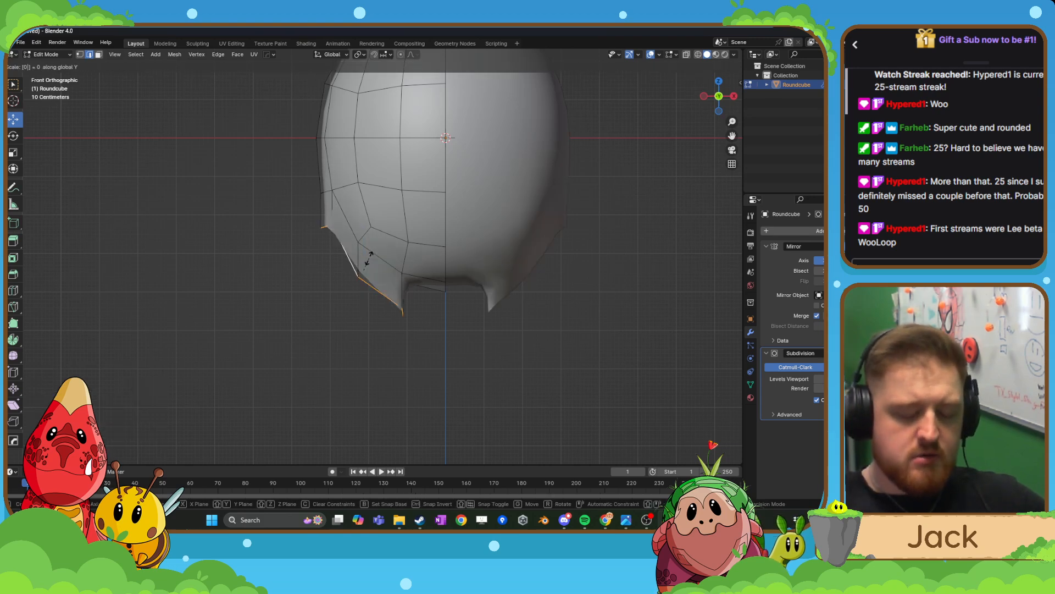
{"action": "left_click", "coordinate": [369, 258]}
{"action": "key", "text": "ctrl+z"}
- Flatten the extruded leg rim by scaling it to 0 along Z, and lower it about 0.65 m
{"action": "key", "text": "s"}
{"action": "key", "text": "z"}
{"action": "key", "text": "0"}
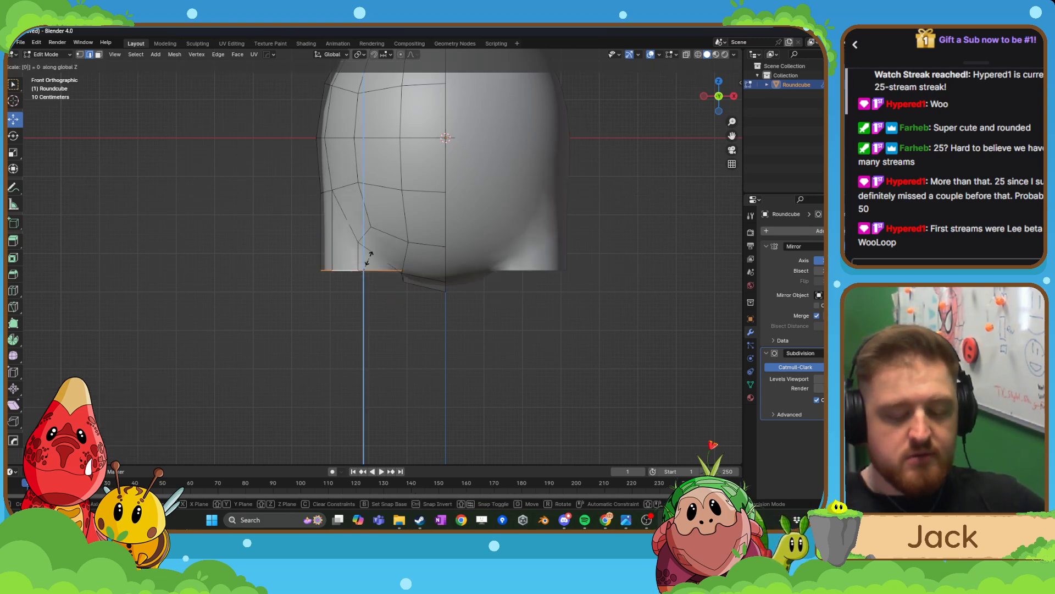
{"action": "left_click", "coordinate": [369, 258]}
{"action": "key", "text": "g"}
{"action": "key", "text": "z"}
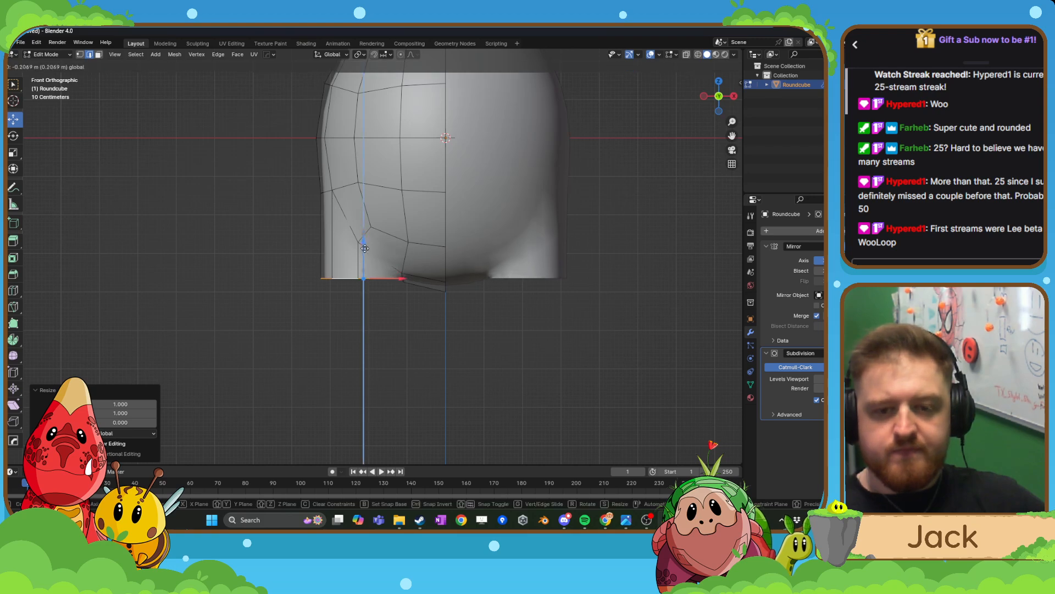
{"action": "left_click_drag", "start_coordinate": [365, 248], "coordinate": [365, 265]}
{"action": "middle_click_drag", "start_coordinate": [366, 265], "coordinate": [456, 261]}
{"action": "scroll", "coordinate": [457, 261], "scroll_direction": "up", "scroll_amount": 2}
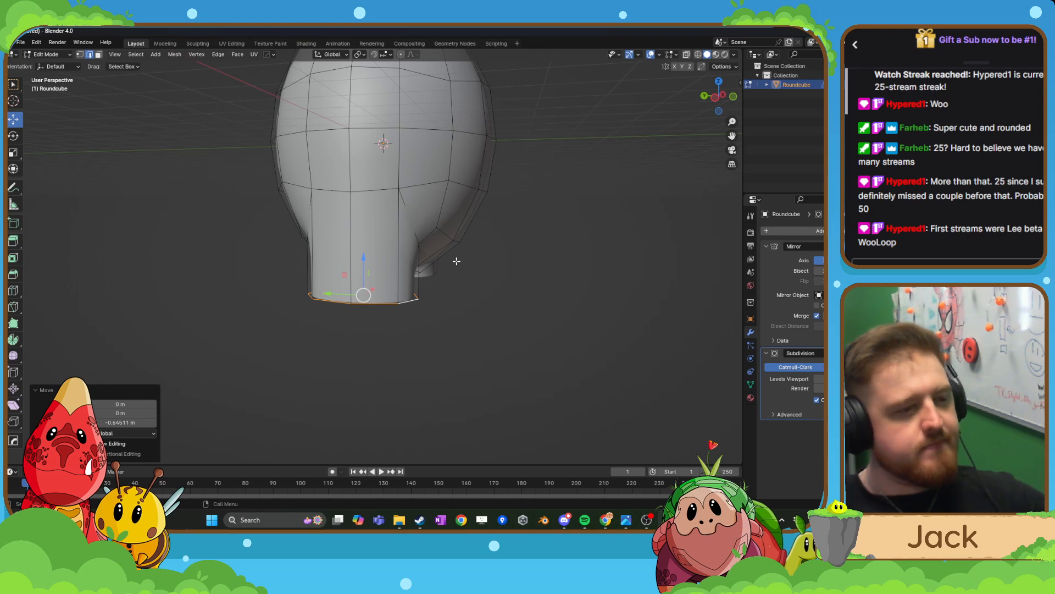
- Move two vertices at the back of the leg's join with the body outward along Y, the second by about 0.16 m
{"action": "scroll", "coordinate": [332, 187], "scroll_direction": "up", "scroll_amount": 2}
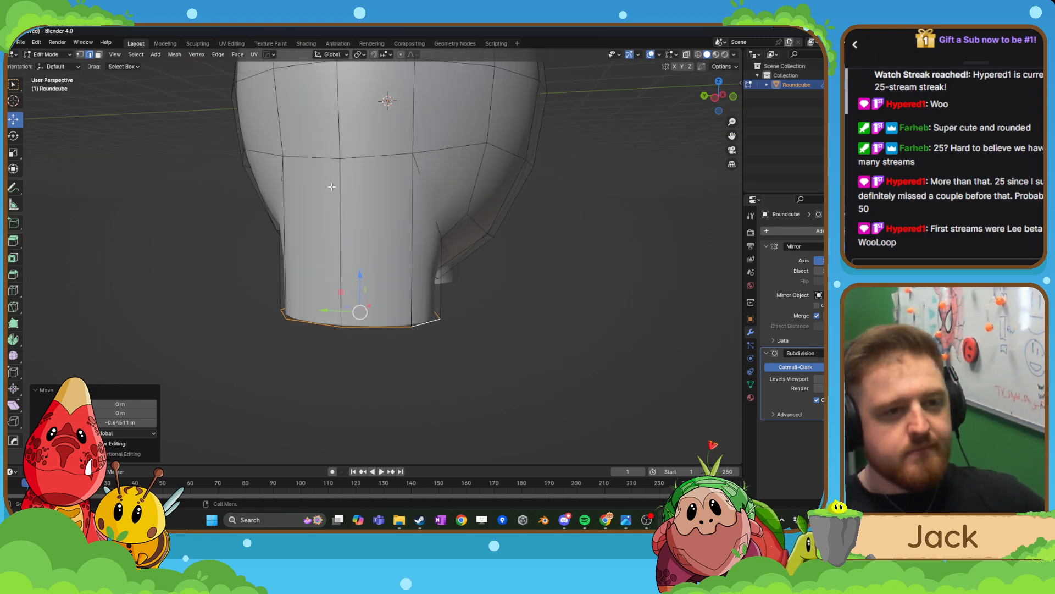
{"action": "left_click", "coordinate": [79, 56]}
{"action": "scroll", "coordinate": [438, 231], "scroll_direction": "up", "scroll_amount": 1}
{"action": "middle_click_drag", "start_coordinate": [438, 232], "coordinate": [336, 258]}
{"action": "left_click", "coordinate": [445, 246]}
{"action": "scroll", "coordinate": [411, 233], "scroll_direction": "down", "scroll_amount": 2}
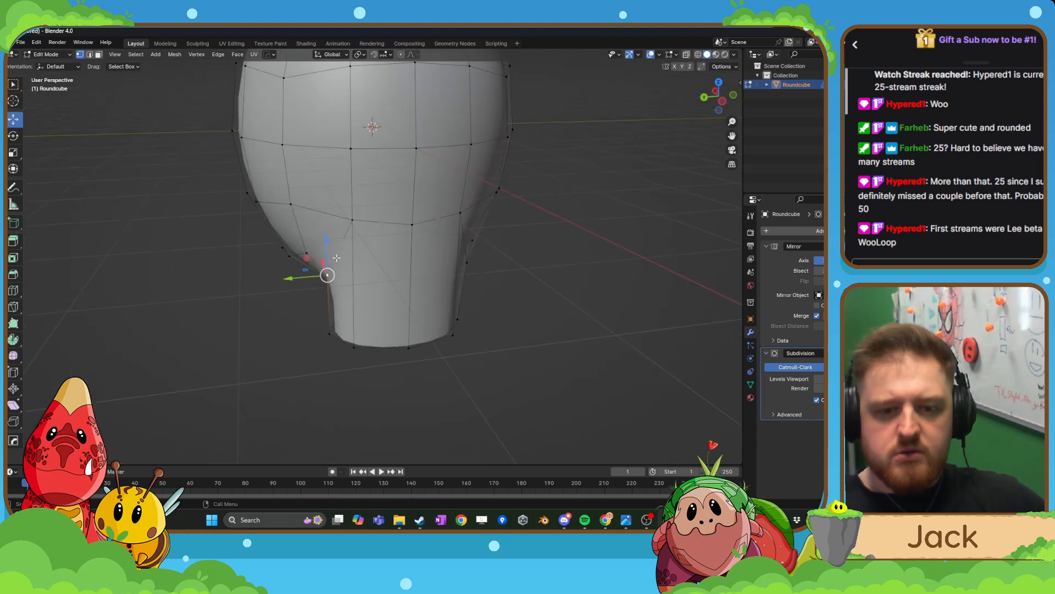
{"action": "left_click_drag", "start_coordinate": [297, 279], "coordinate": [284, 280]}
{"action": "mouse_move", "coordinate": [283, 279]}
{"action": "middle_mouse_down"}
{"action": "mouse_move", "coordinate": [299, 261]}
{"action": "mouse_move", "coordinate": [280, 261]}
{"action": "middle_mouse_up"}
{"action": "left_click", "coordinate": [298, 258]}
{"action": "left_click_drag", "start_coordinate": [279, 261], "coordinate": [274, 263]}
{"action": "middle_click_drag", "start_coordinate": [273, 262], "coordinate": [385, 249]}
{"action": "scroll", "coordinate": [385, 249], "scroll_direction": "down", "scroll_amount": 2}
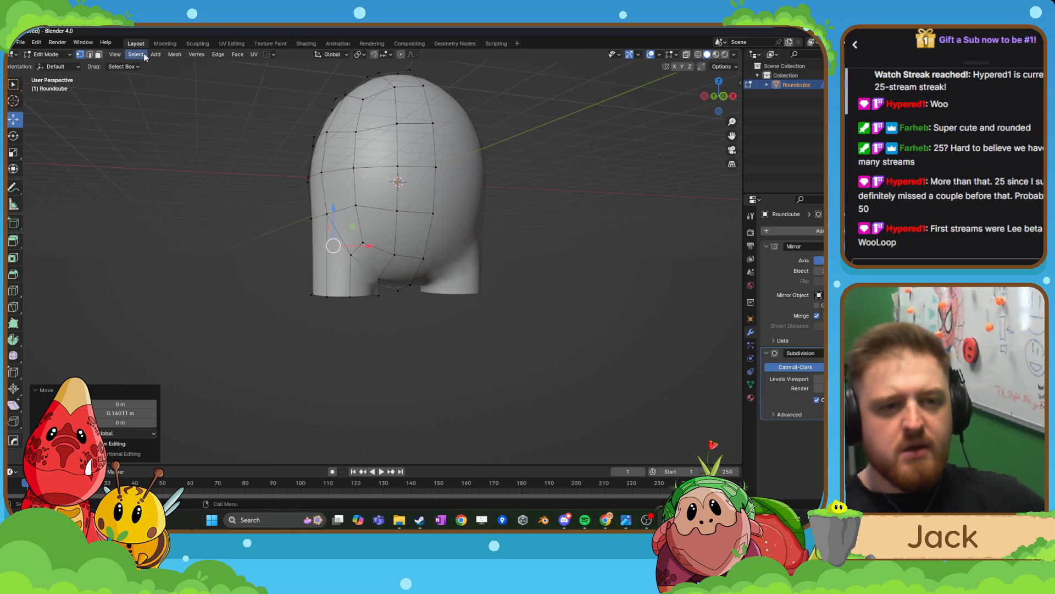
- Select the leg's bottom edge loop and lower it about 0.34 m along Z
{"action": "left_click", "coordinate": [89, 55]}
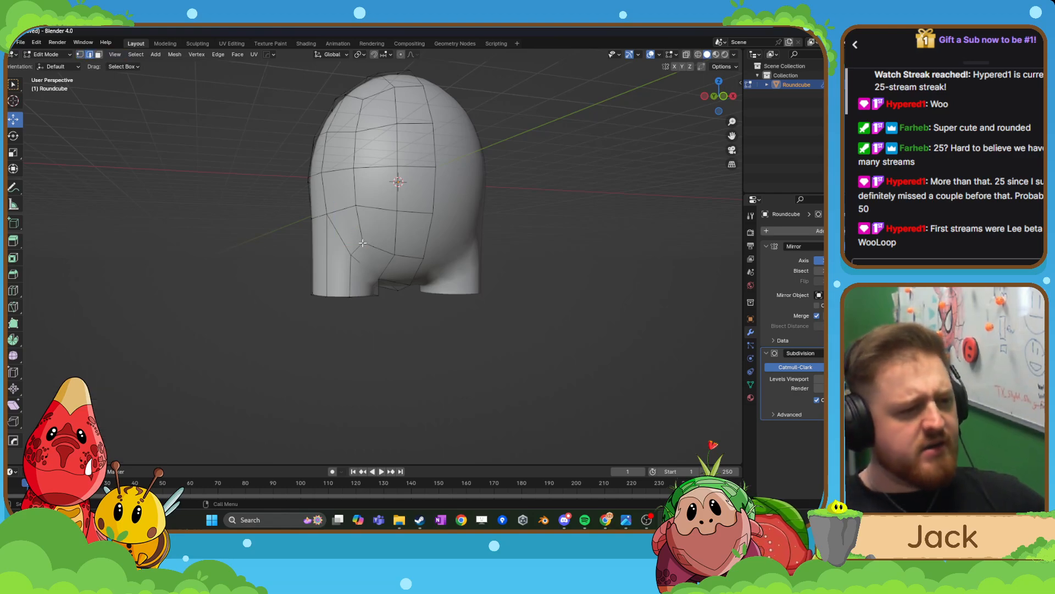
{"action": "scroll", "coordinate": [362, 297], "scroll_direction": "up", "scroll_amount": 2}
{"action": "left_click", "coordinate": [352, 324], "text": "alt"}
{"action": "middle_click_drag", "start_coordinate": [352, 325], "coordinate": [330, 309]}
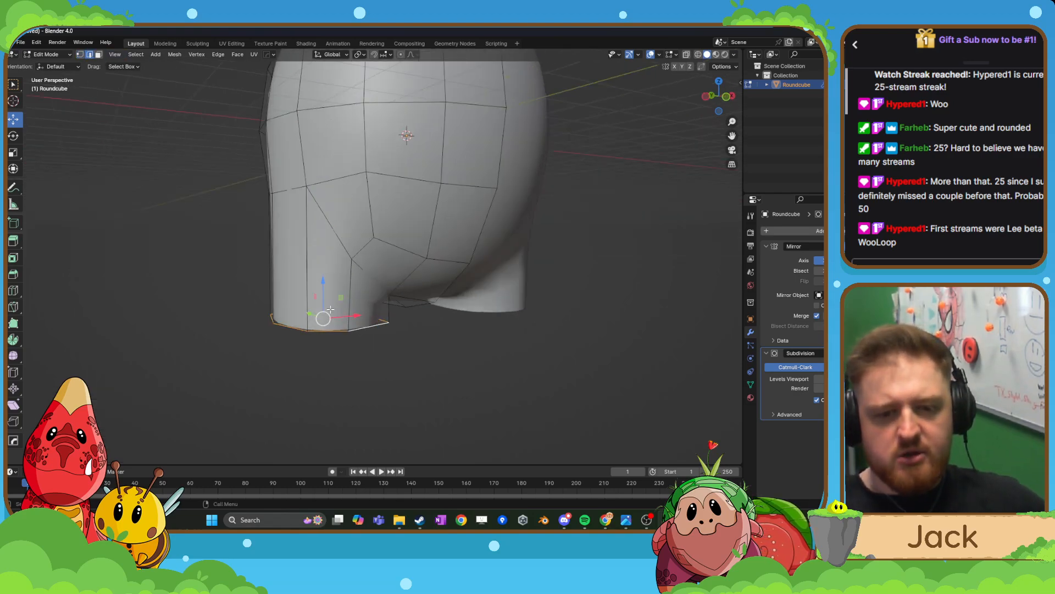
{"action": "left_click_drag", "start_coordinate": [322, 284], "coordinate": [323, 306]}
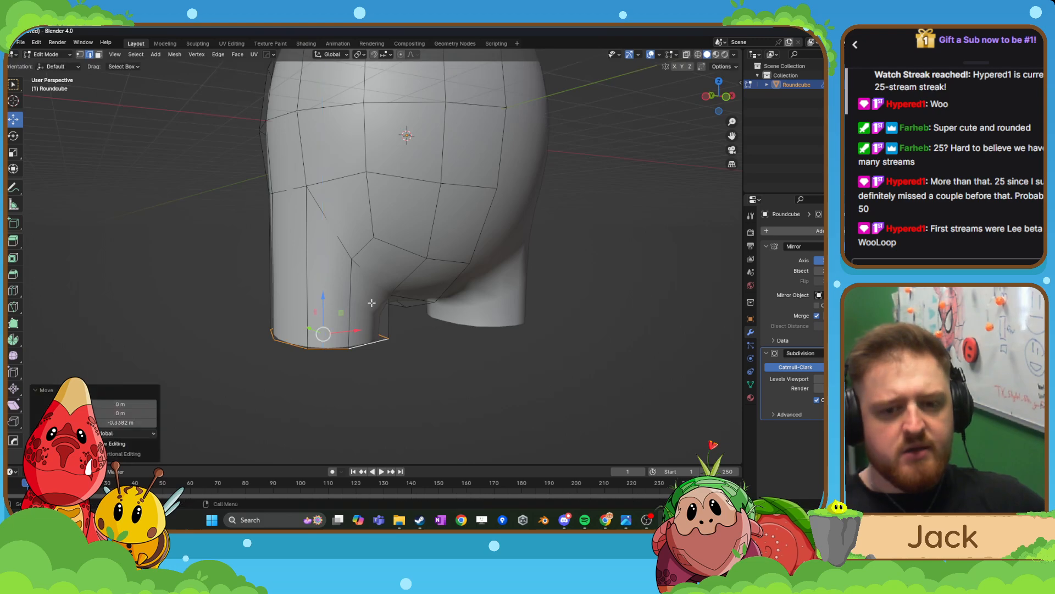
{"action": "middle_click_drag", "start_coordinate": [322, 306], "coordinate": [344, 295]}
- Move the inner front vertex at the leg's join with the body about 0.34 m along negative Y
{"action": "middle_click_drag", "start_coordinate": [429, 337], "coordinate": [405, 273]}
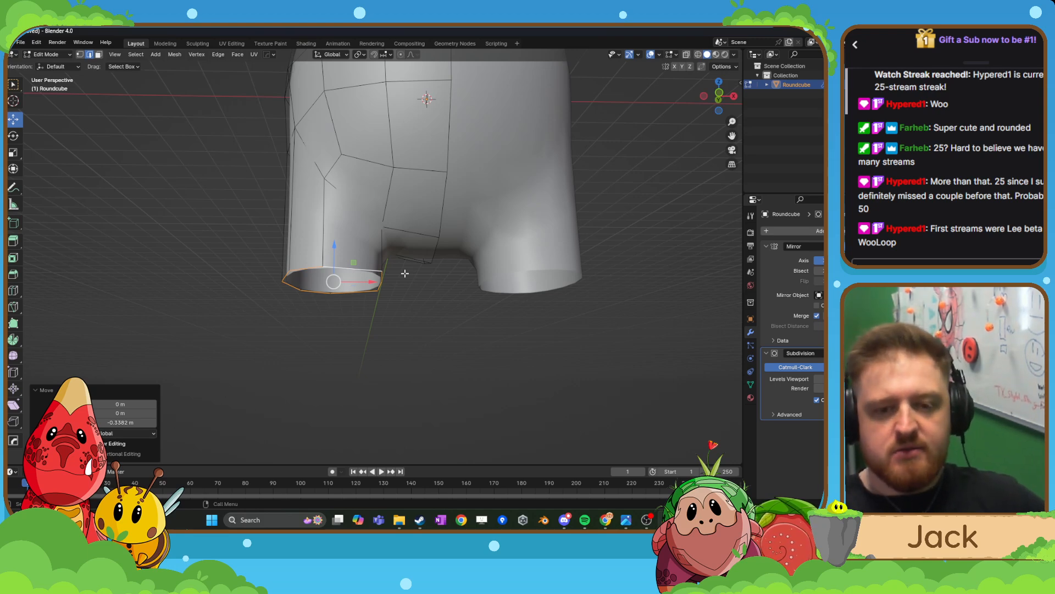
{"action": "middle_click_drag", "start_coordinate": [405, 273], "coordinate": [434, 281]}
{"action": "left_click", "coordinate": [81, 55]}
{"action": "left_click", "coordinate": [418, 275]}
{"action": "left_click_drag", "start_coordinate": [395, 269], "coordinate": [416, 271]}
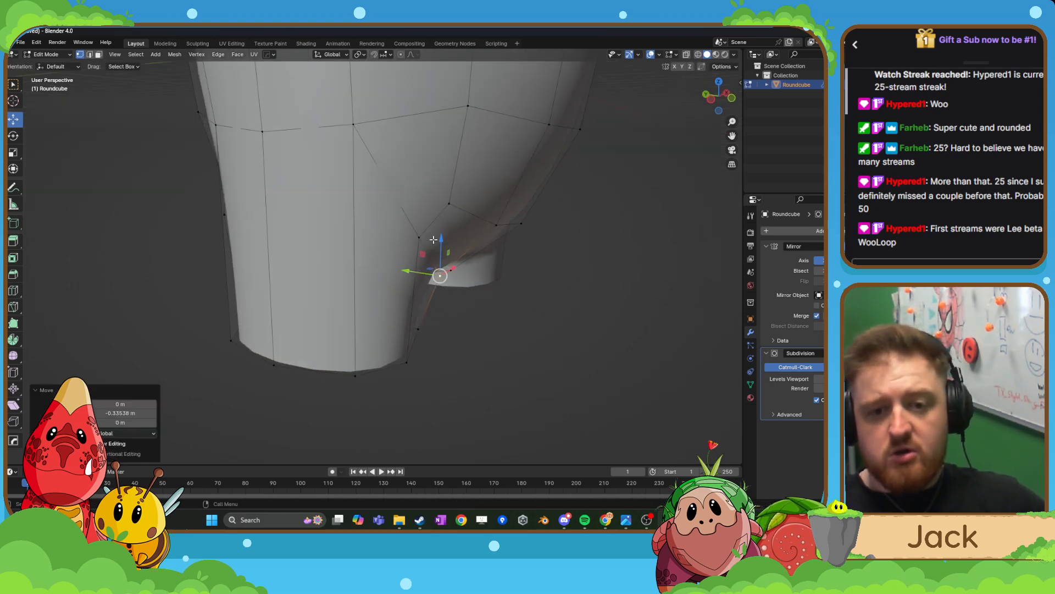
- Shift the vertex at the inner front of the leg's join with the body along Y, and check the shape in Object Mode
{"action": "left_click", "coordinate": [426, 235]}
{"action": "left_click_drag", "start_coordinate": [401, 235], "coordinate": [402, 237]}
{"action": "middle_click_drag", "start_coordinate": [403, 236], "coordinate": [436, 330]}
{"action": "scroll", "coordinate": [453, 288], "scroll_direction": "down", "scroll_amount": 4}
{"action": "key", "text": "Tab"}
{"action": "middle_click_drag", "start_coordinate": [405, 207], "coordinate": [364, 336]}
{"action": "key", "text": "Tab"}
{"action": "scroll", "coordinate": [341, 305], "scroll_direction": "up", "scroll_amount": 3}
{"action": "left_click_drag", "start_coordinate": [323, 332], "coordinate": [342, 333]}
- Move the outer vertex at the leg's join with the body about 0.07 m along Y
{"action": "middle_click_drag", "start_coordinate": [342, 332], "coordinate": [432, 334], "text": "shift"}
{"action": "middle_click_drag", "start_coordinate": [241, 330], "coordinate": [398, 288]}
{"action": "left_click", "coordinate": [383, 263]}
{"action": "left_click", "coordinate": [413, 286]}
{"action": "left_click_drag", "start_coordinate": [397, 288], "coordinate": [358, 285]}
{"action": "middle_click_drag", "start_coordinate": [358, 286], "coordinate": [356, 288]}
{"action": "scroll", "coordinate": [434, 267], "scroll_direction": "down", "scroll_amount": 4}
{"action": "middle_click_drag", "start_coordinate": [466, 249], "coordinate": [370, 295], "text": "shift"}
{"action": "scroll", "coordinate": [382, 294], "scroll_direction": "up", "scroll_amount": 3}
{"action": "middle_click_drag", "start_coordinate": [250, 182], "coordinate": [210, 196]}
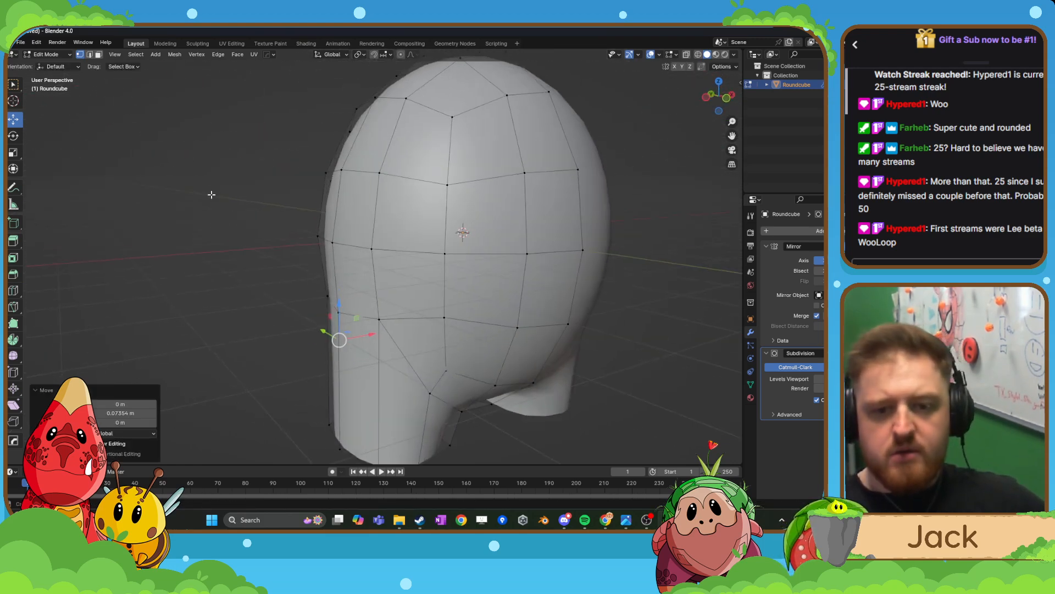
- Turn on proportional editing and move two outer side vertices above the leg along negative X, by about 0.20 m and 0.09 m
{"action": "left_click_drag", "start_coordinate": [342, 314], "coordinate": [648, 93]}
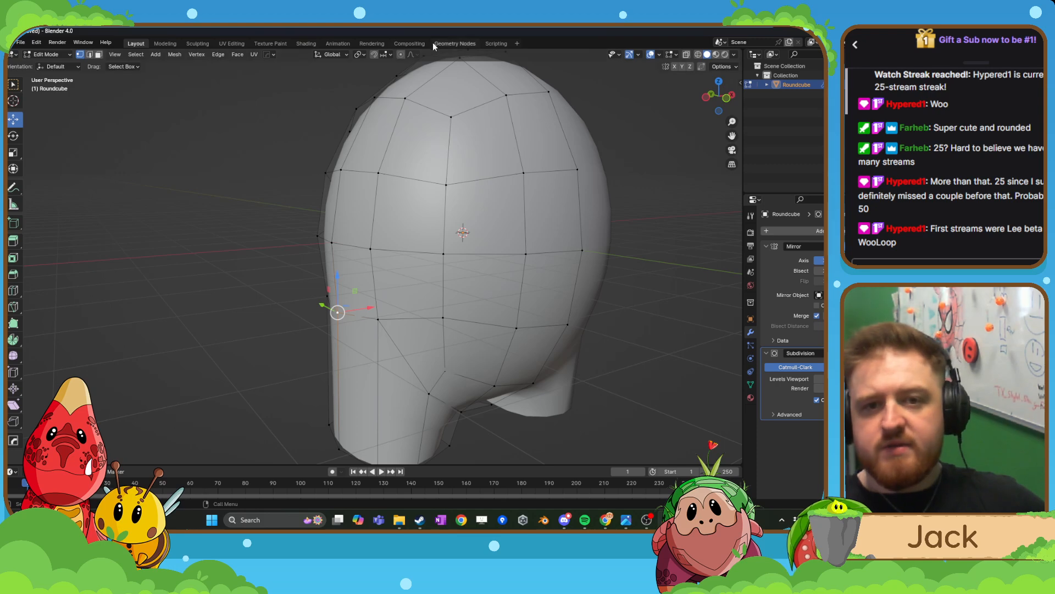
{"action": "left_click", "coordinate": [400, 55]}
{"action": "middle_click_drag", "start_coordinate": [401, 57], "coordinate": [339, 266]}
{"action": "left_click_drag", "start_coordinate": [368, 309], "coordinate": [356, 312]}
{"action": "scroll", "coordinate": [363, 310], "scroll_direction": "down", "scroll_amount": 6}
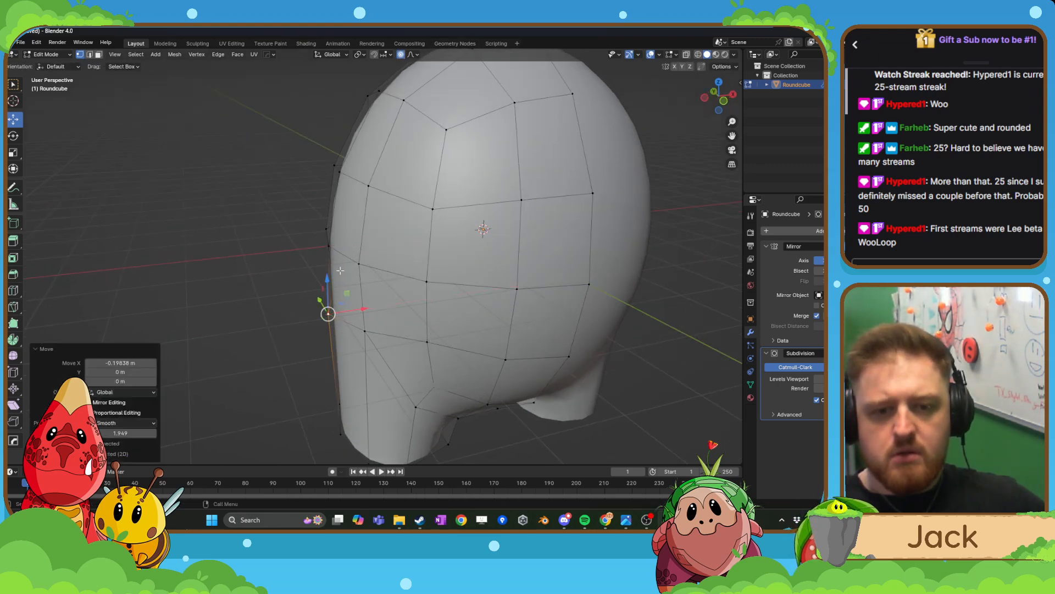
{"action": "left_click", "coordinate": [330, 246]}
{"action": "left_click_drag", "start_coordinate": [361, 244], "coordinate": [355, 243]}
{"action": "scroll", "coordinate": [355, 243], "scroll_direction": "down", "scroll_amount": 6}
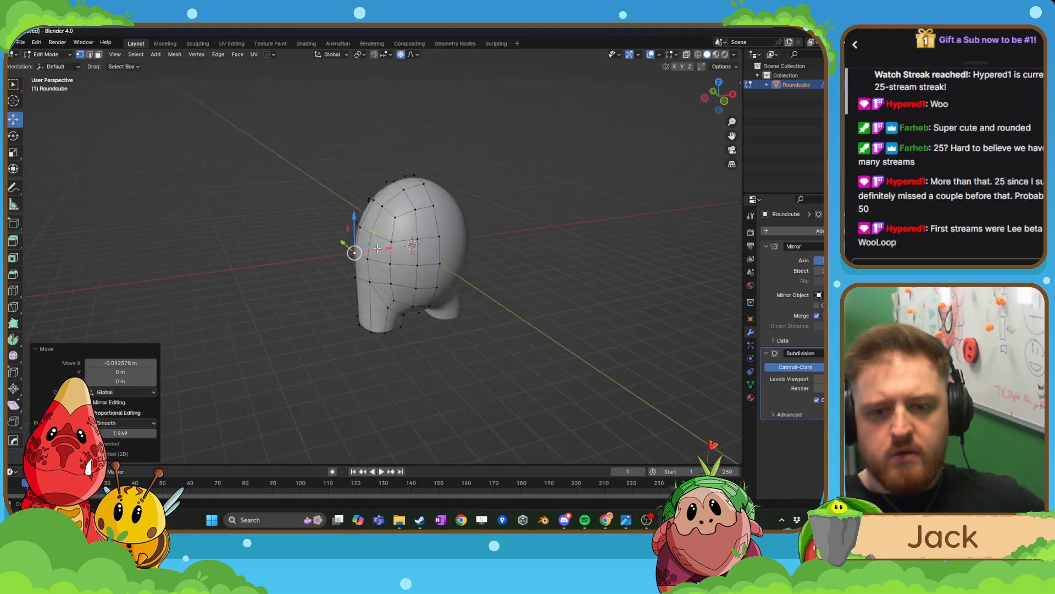
- Move the mid-height vertex on the body's negative-Y side about 0.02 m along negative Y with proportional editing
{"action": "middle_click_drag", "start_coordinate": [355, 243], "coordinate": [413, 266]}
{"action": "scroll", "coordinate": [412, 266], "scroll_direction": "up", "scroll_amount": 5}
{"action": "left_click", "coordinate": [477, 214]}
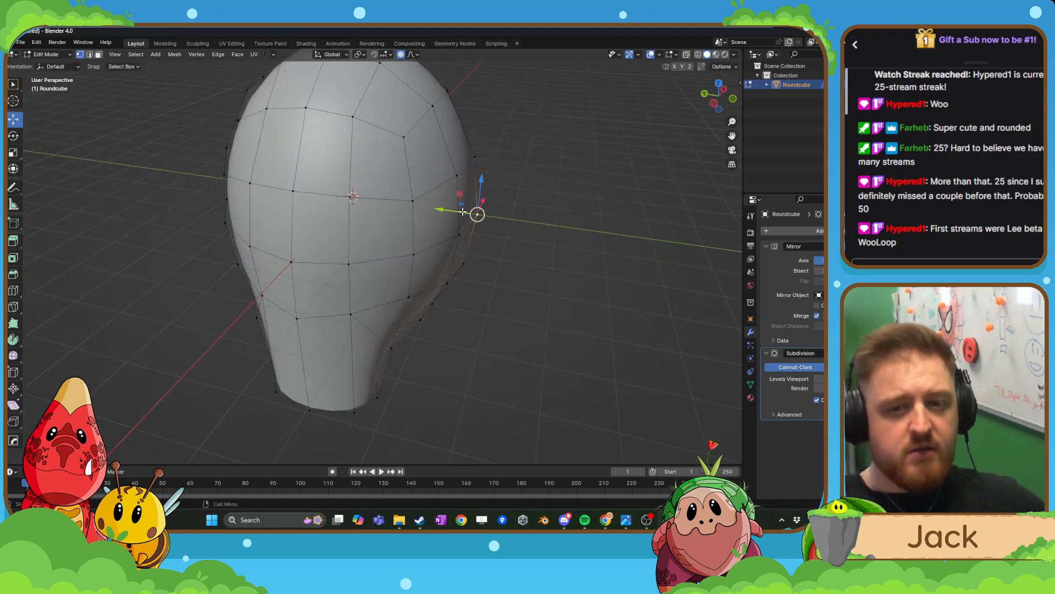
{"action": "left_click_drag", "start_coordinate": [464, 212], "coordinate": [466, 211]}
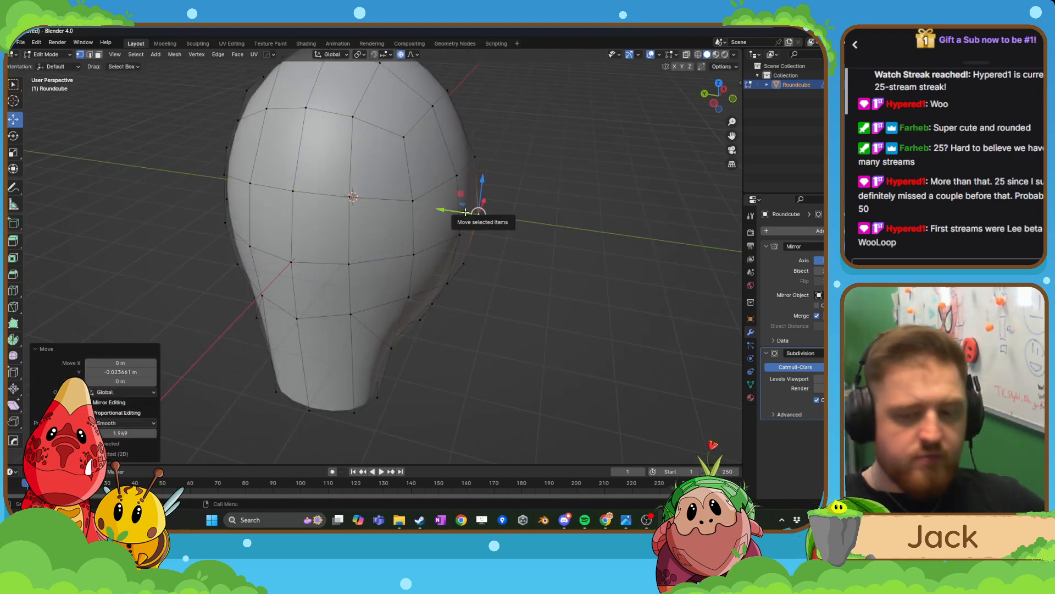
- Nudge two neighbouring vertices on the lower part of the body slightly outward with proportional editing
{"action": "scroll", "coordinate": [465, 212], "scroll_direction": "down", "scroll_amount": 3}
{"action": "mouse_move", "coordinate": [465, 212]}
{"action": "middle_mouse_down", "text": "shift"}
{"action": "mouse_move", "coordinate": [466, 240]}
{"action": "mouse_move", "coordinate": [452, 222]}
{"action": "middle_mouse_up", "text": "shift"}
{"action": "scroll", "coordinate": [466, 239], "scroll_direction": "up", "scroll_amount": 3}
{"action": "scroll", "coordinate": [453, 222], "scroll_direction": "down", "scroll_amount": 3}
{"action": "middle_click_drag", "start_coordinate": [357, 265], "coordinate": [419, 236], "text": "shift"}
{"action": "scroll", "coordinate": [419, 236], "scroll_direction": "up", "scroll_amount": 2}
{"action": "left_click", "coordinate": [322, 352]}
{"action": "middle_click_drag", "start_coordinate": [323, 352], "coordinate": [299, 350]}
{"action": "left_click_drag", "start_coordinate": [290, 349], "coordinate": [285, 348]}
{"action": "middle_click_drag", "start_coordinate": [285, 349], "coordinate": [319, 385]}
{"action": "left_click", "coordinate": [337, 349]}
{"action": "left_click_drag", "start_coordinate": [304, 356], "coordinate": [299, 356]}
{"action": "scroll", "coordinate": [310, 350], "scroll_direction": "down", "scroll_amount": 3}
- Move the lower back vertex above the gap between the legs about 0.04 m along Y
{"action": "middle_click_drag", "start_coordinate": [311, 349], "coordinate": [448, 245]}
{"action": "scroll", "coordinate": [391, 330], "scroll_direction": "up", "scroll_amount": 3}
{"action": "left_click", "coordinate": [330, 335]}
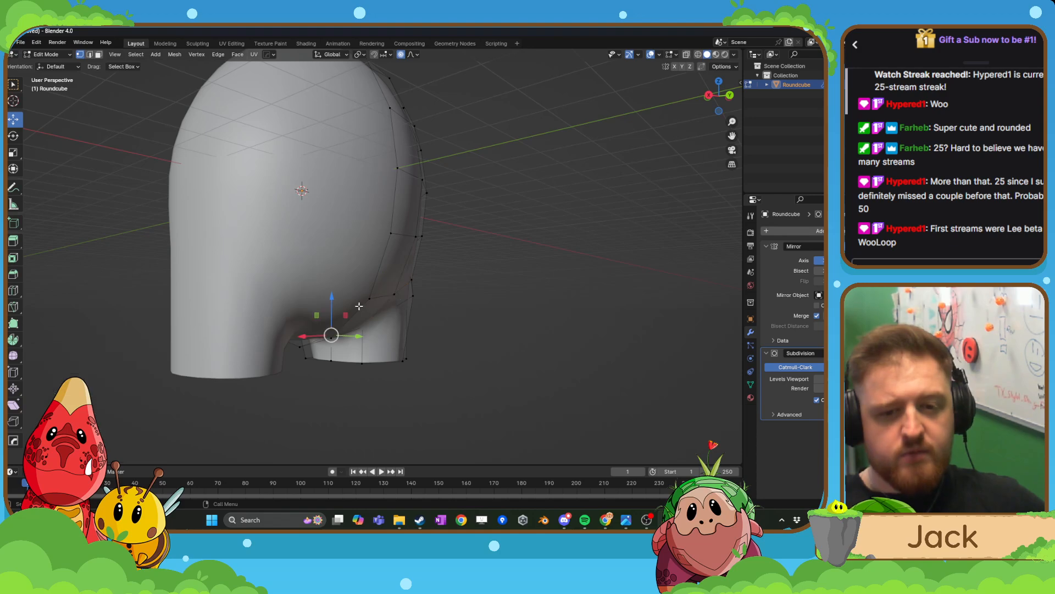
{"action": "left_click", "coordinate": [363, 307]}
{"action": "middle_click_drag", "start_coordinate": [363, 309], "coordinate": [399, 352]}
{"action": "left_click_drag", "start_coordinate": [406, 302], "coordinate": [410, 302]}
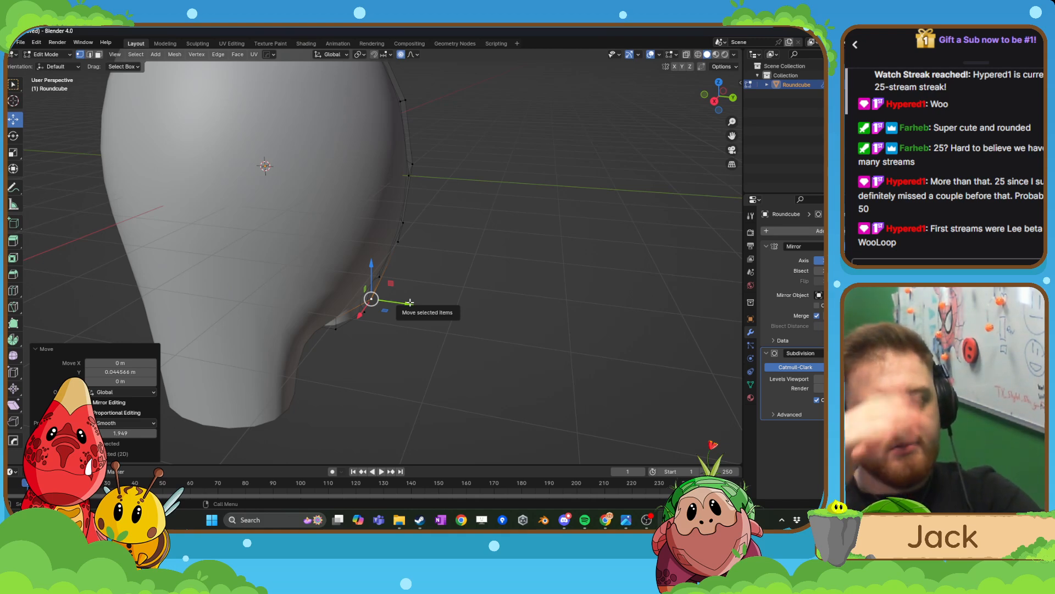
{"action": "scroll", "coordinate": [474, 226], "scroll_direction": "down", "scroll_amount": 4}
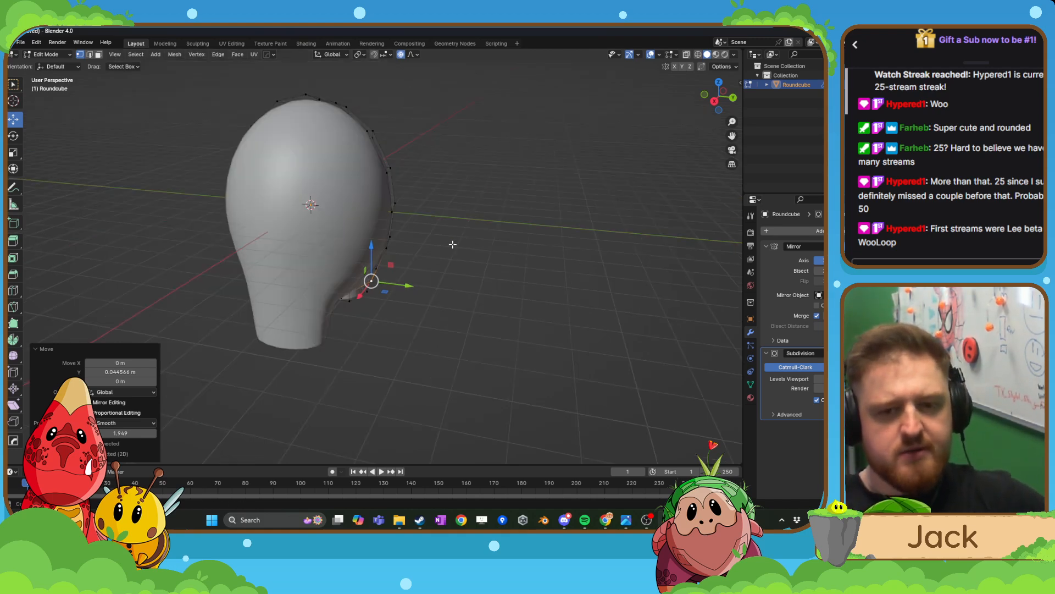
- Move the vertex higher up on the body's back about 0.05 m along negative Y
{"action": "middle_click_drag", "start_coordinate": [452, 242], "coordinate": [391, 274]}
{"action": "scroll", "coordinate": [384, 268], "scroll_direction": "up", "scroll_amount": 3}
{"action": "left_click", "coordinate": [358, 261]}
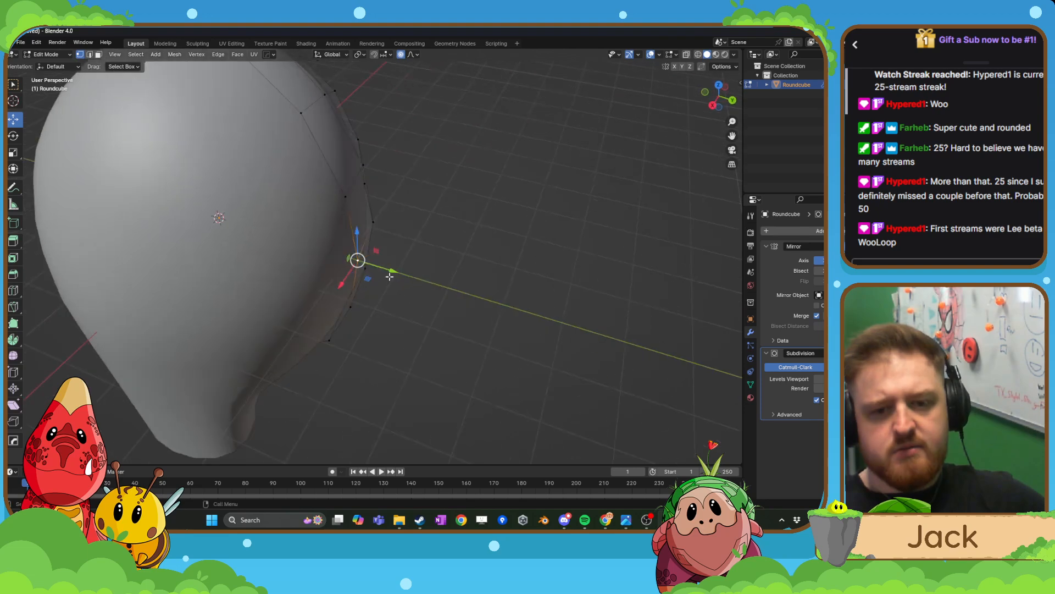
{"action": "left_click_drag", "start_coordinate": [394, 273], "coordinate": [392, 266]}
- Select the edge loop around the top of the leg in edge mode and scale it up by about 1.05
{"action": "scroll", "coordinate": [393, 265], "scroll_direction": "down", "scroll_amount": 5}
{"action": "middle_click_drag", "start_coordinate": [393, 265], "coordinate": [371, 252]}
{"action": "scroll", "coordinate": [413, 272], "scroll_direction": "up", "scroll_amount": 2}
{"action": "scroll", "coordinate": [452, 299], "scroll_direction": "up", "scroll_amount": 1}
{"action": "scroll", "coordinate": [371, 252], "scroll_direction": "up", "scroll_amount": 2}
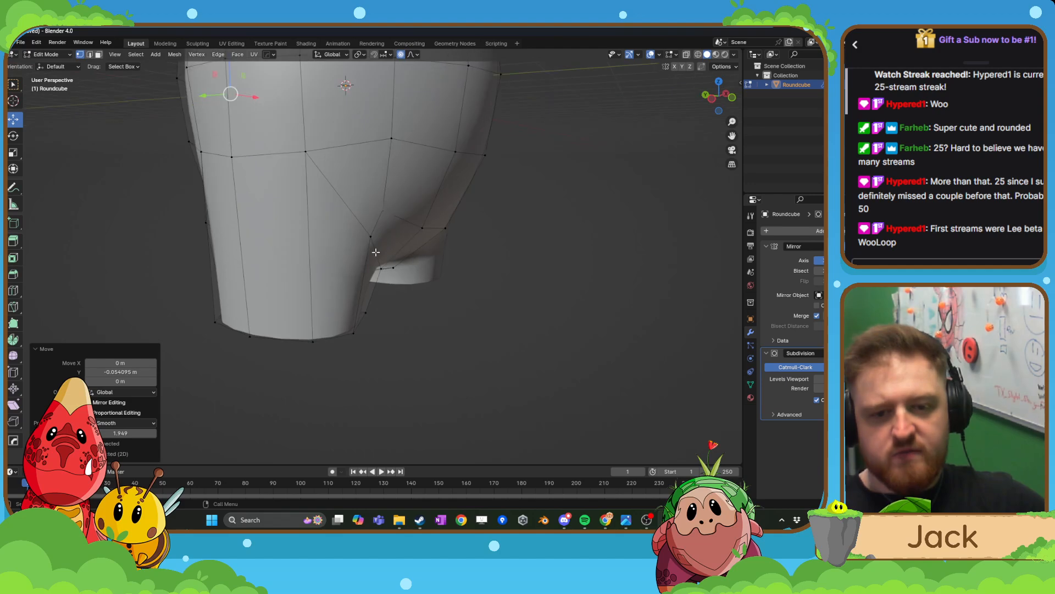
{"action": "left_click", "coordinate": [90, 55]}
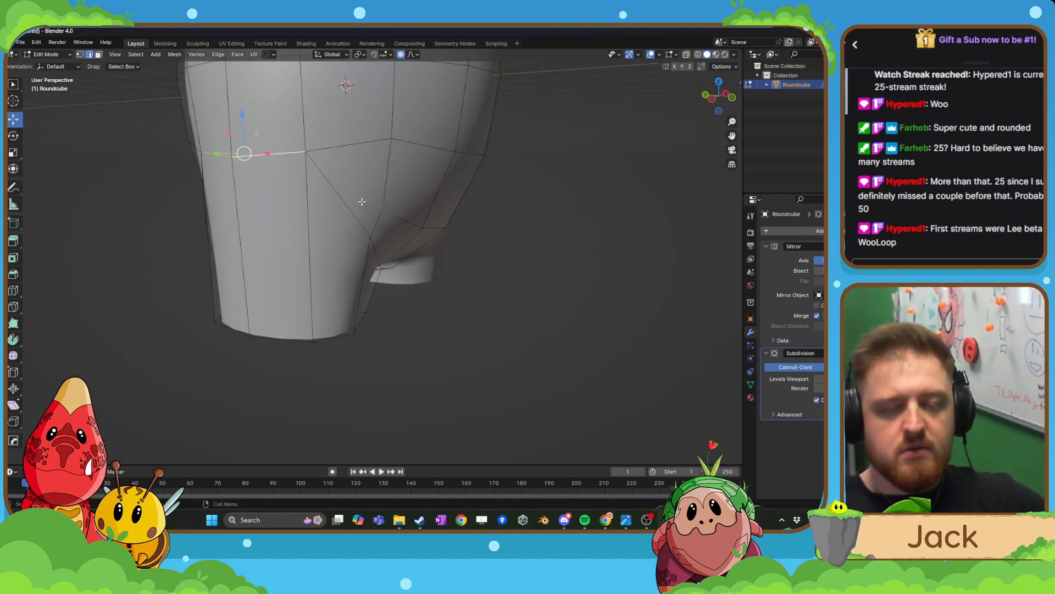
{"action": "middle_click_drag", "start_coordinate": [362, 202], "coordinate": [352, 191]}
{"action": "left_click", "coordinate": [342, 199], "text": "shift"}
{"action": "middle_click_drag", "start_coordinate": [423, 258], "coordinate": [363, 226]}
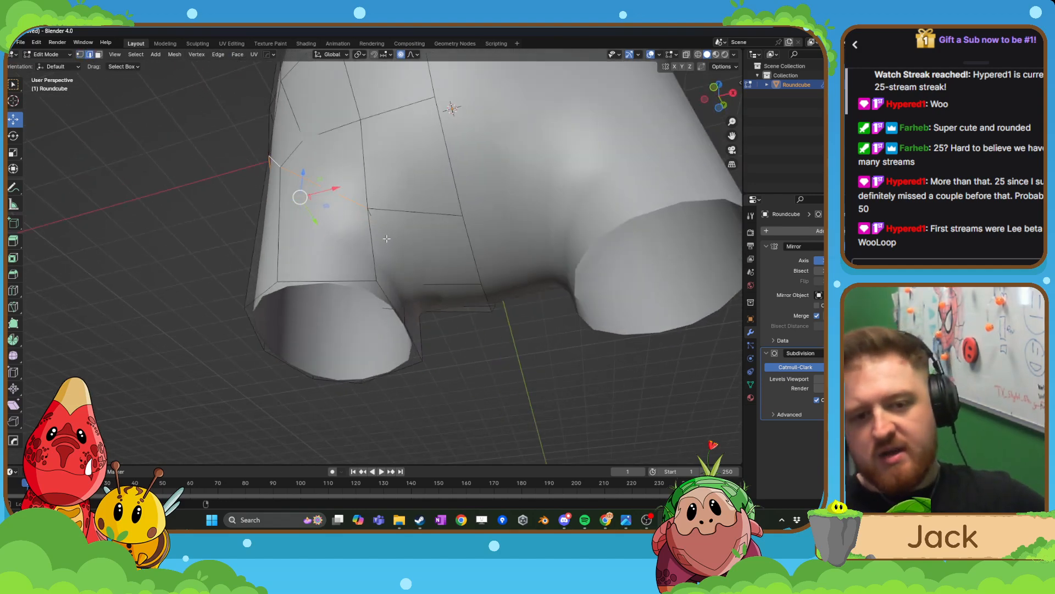
{"action": "middle_click_drag", "start_coordinate": [245, 240], "coordinate": [335, 198]}
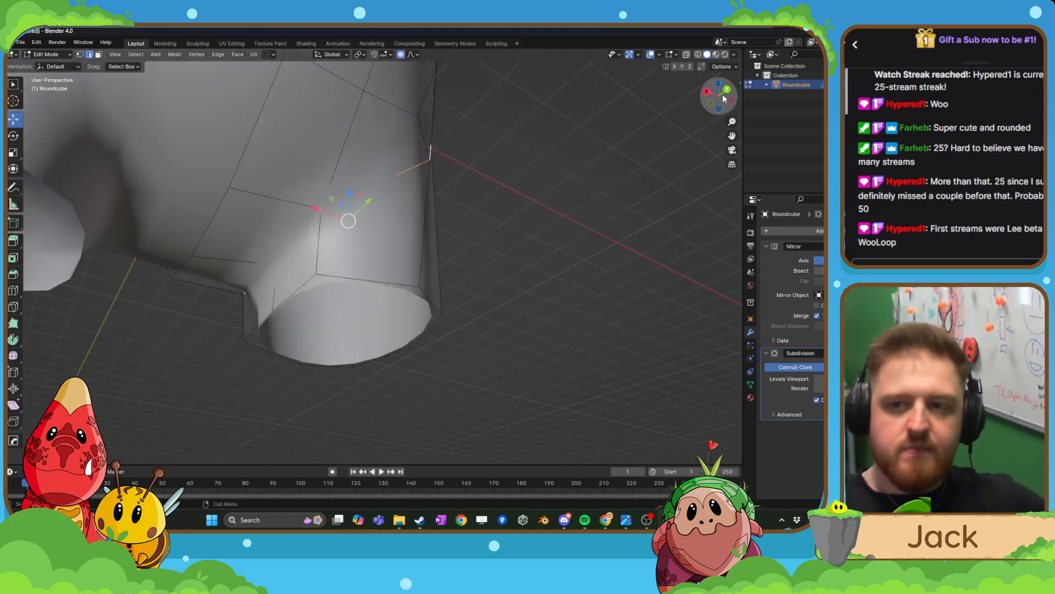
{"action": "left_click", "coordinate": [698, 55]}
{"action": "middle_click_drag", "start_coordinate": [647, 82], "coordinate": [662, 115]}
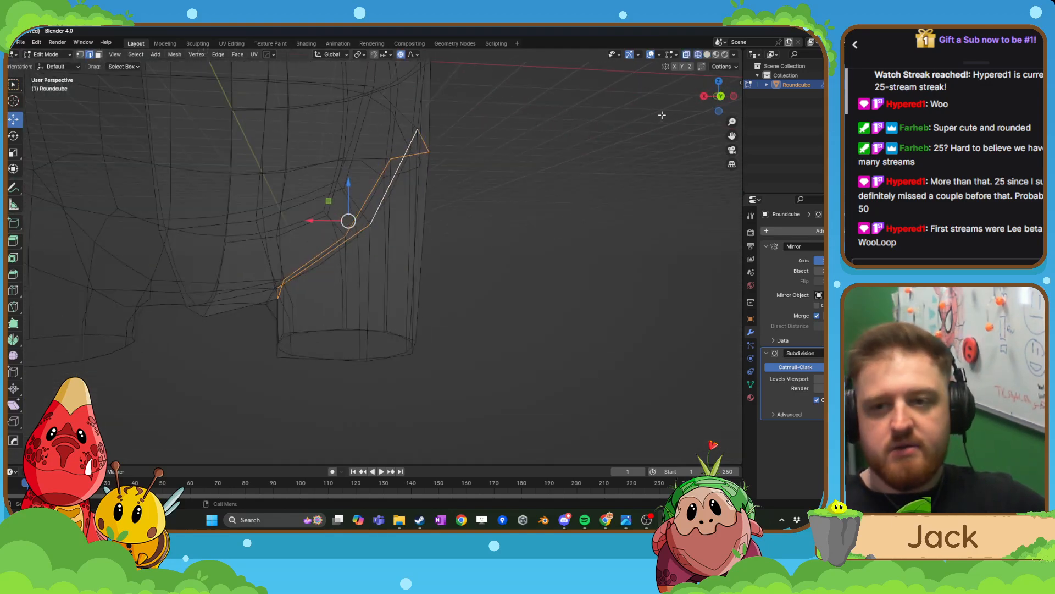
{"action": "left_click", "coordinate": [708, 55]}
{"action": "middle_click_drag", "start_coordinate": [396, 209], "coordinate": [407, 216]}
{"action": "key", "text": "s"}
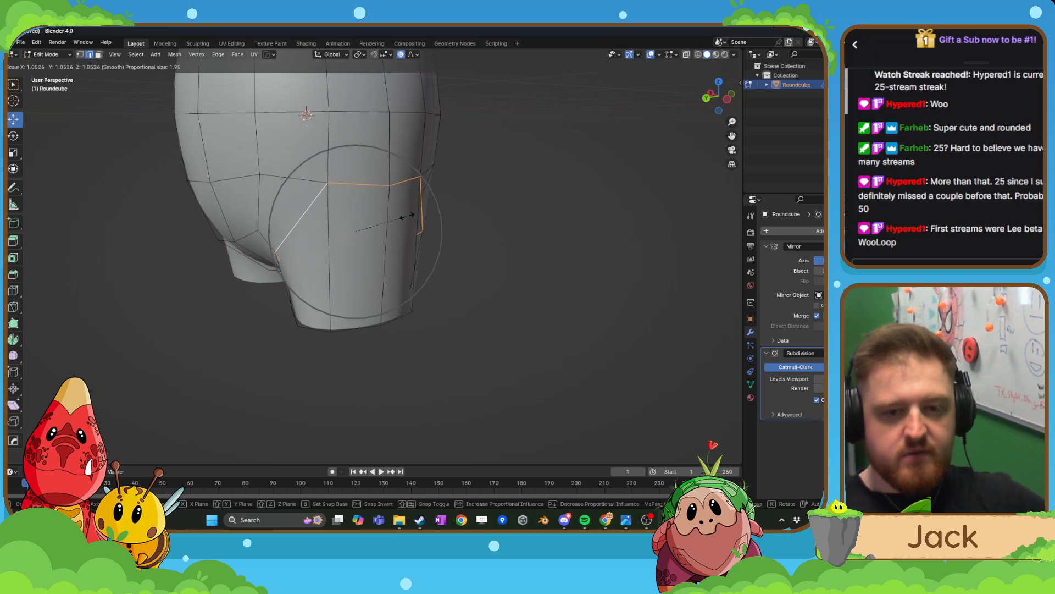
{"action": "left_click", "coordinate": [407, 216]}
- Select the leg's bottom edge loop and scale it up by about 1.07
{"action": "middle_click_drag", "start_coordinate": [333, 309], "coordinate": [294, 285]}
{"action": "left_click", "coordinate": [365, 299], "text": "alt"}
{"action": "key", "text": "s"}
{"action": "left_click", "coordinate": [352, 313]}
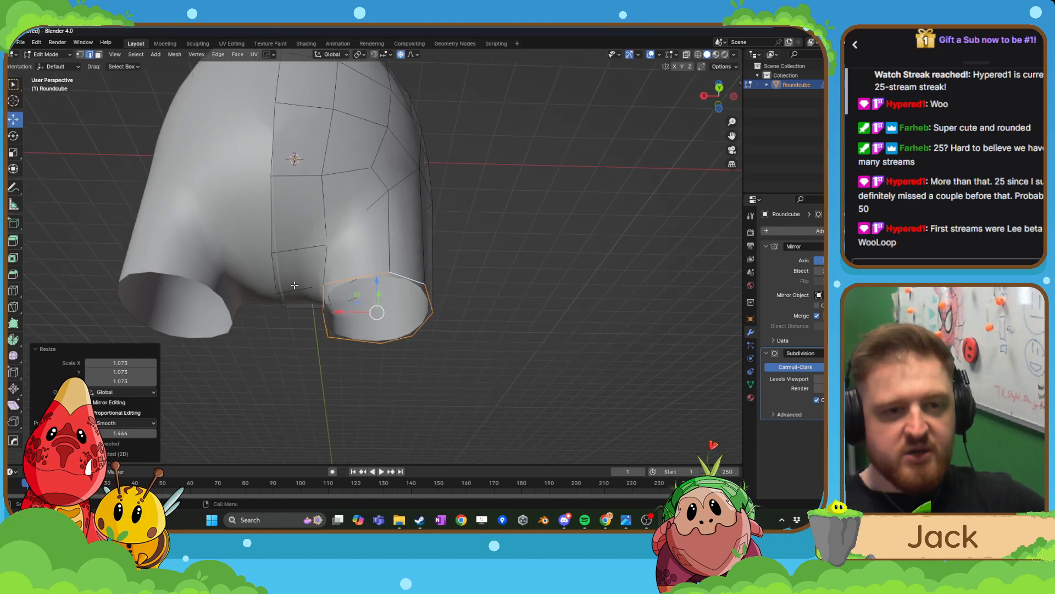
- Select the body's centre edge loop and flatten it by scaling it to 0 along X without proportional editing
{"action": "left_click", "coordinate": [272, 191], "text": "alt"}
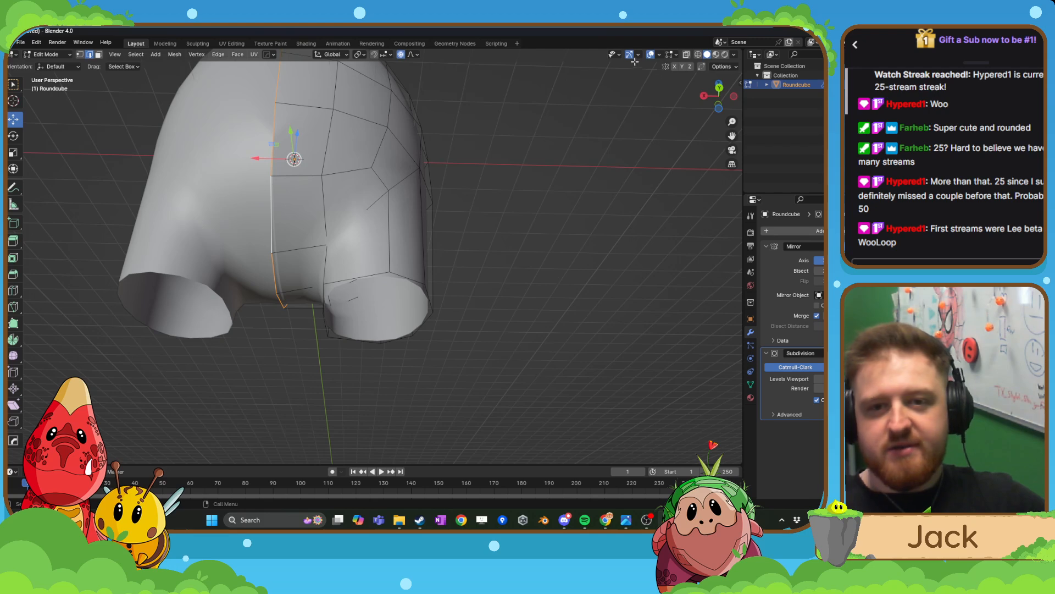
{"action": "key", "text": "s"}
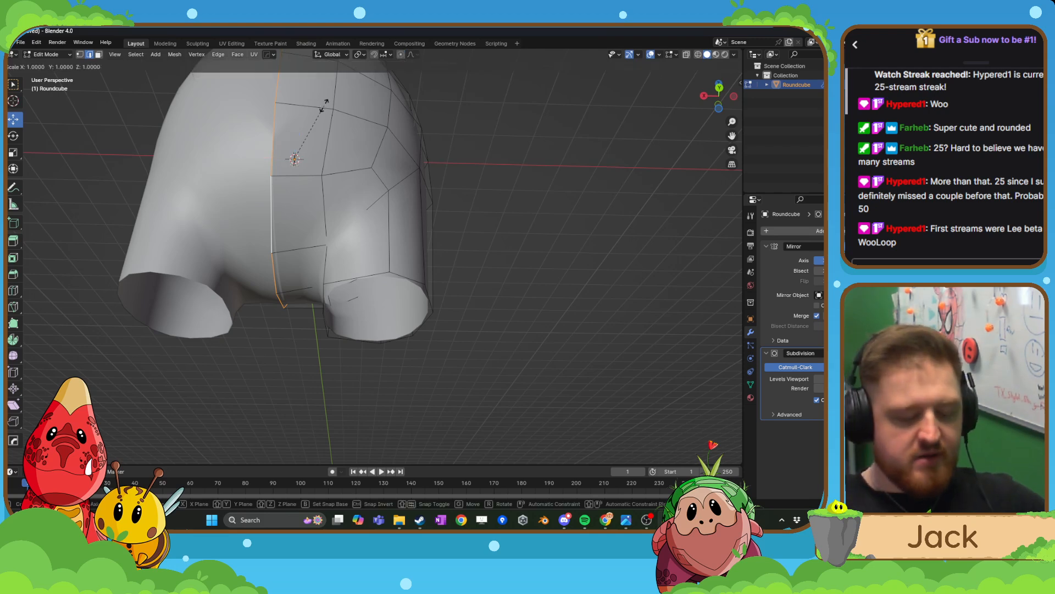
{"action": "key", "text": "x"}
{"action": "key", "text": "0"}
{"action": "key", "text": "Return"}
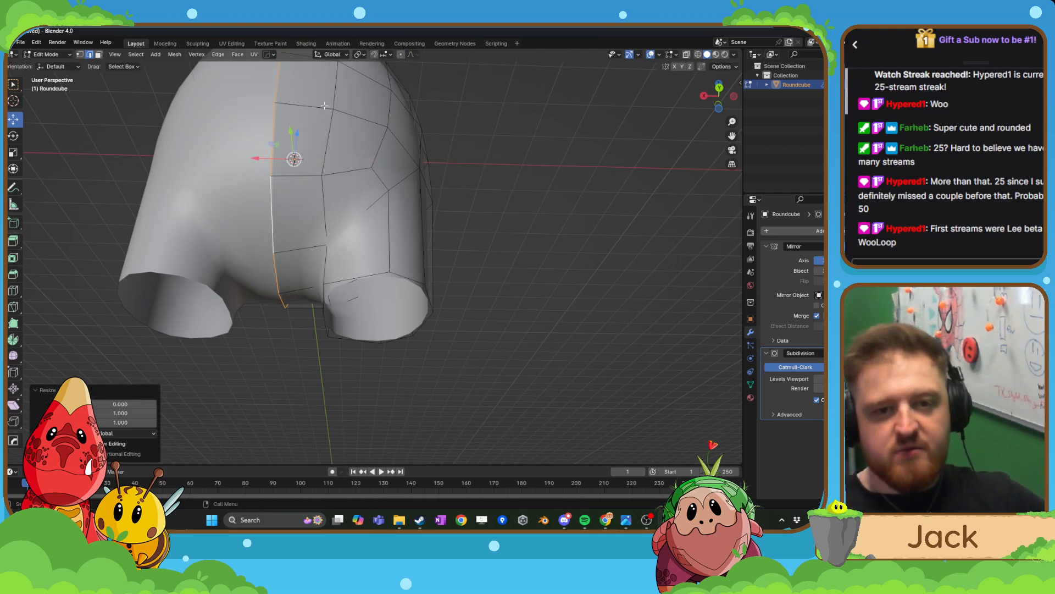
- Move the centre edge loop about 0.013 m along X towards the mirror plane
{"action": "middle_click_drag", "start_coordinate": [324, 106], "coordinate": [353, 234]}
{"action": "scroll", "coordinate": [284, 159], "scroll_direction": "up", "scroll_amount": 1}
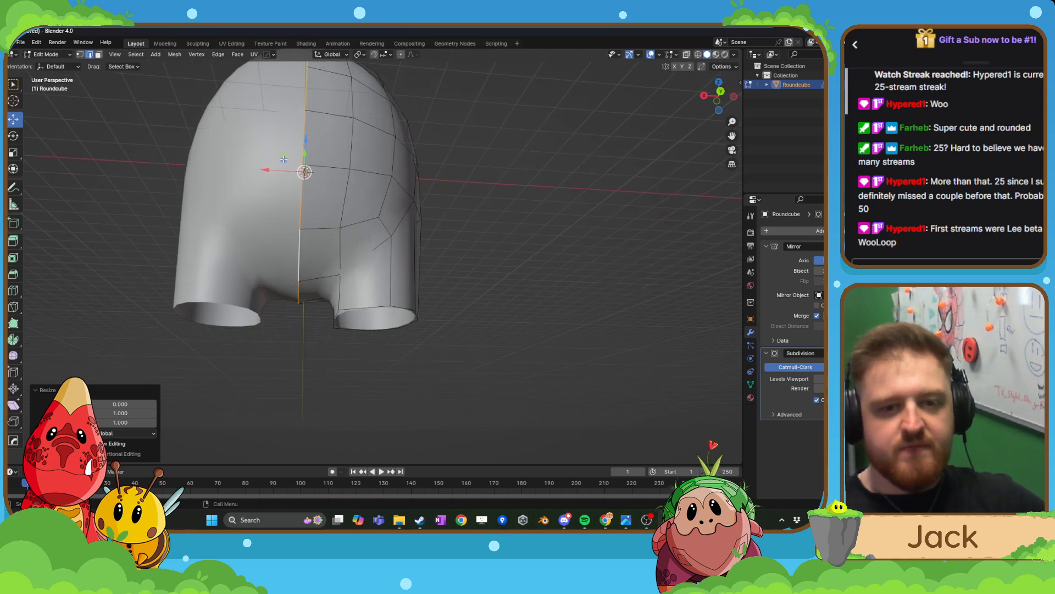
{"action": "left_click_drag", "start_coordinate": [266, 171], "coordinate": [264, 171]}
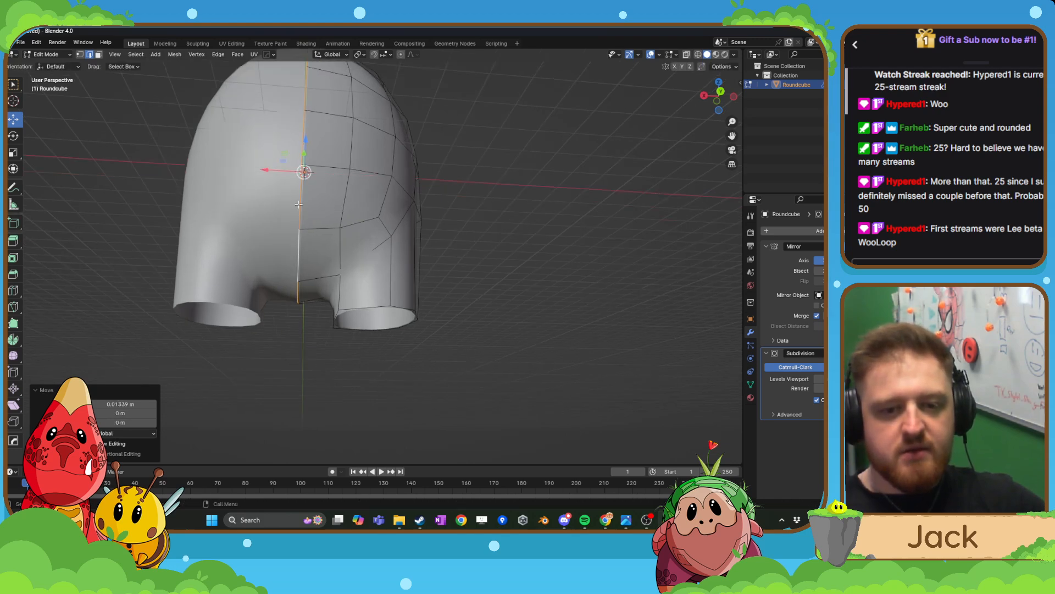
{"action": "scroll", "coordinate": [374, 193], "scroll_direction": "down", "scroll_amount": 1}
- Examine the smoothed body and legs from several sides in Object Mode and Edit Mode
{"action": "key", "text": "Tab"}
{"action": "left_click", "coordinate": [465, 199]}
{"action": "middle_click_drag", "start_coordinate": [465, 199], "coordinate": [325, 297]}
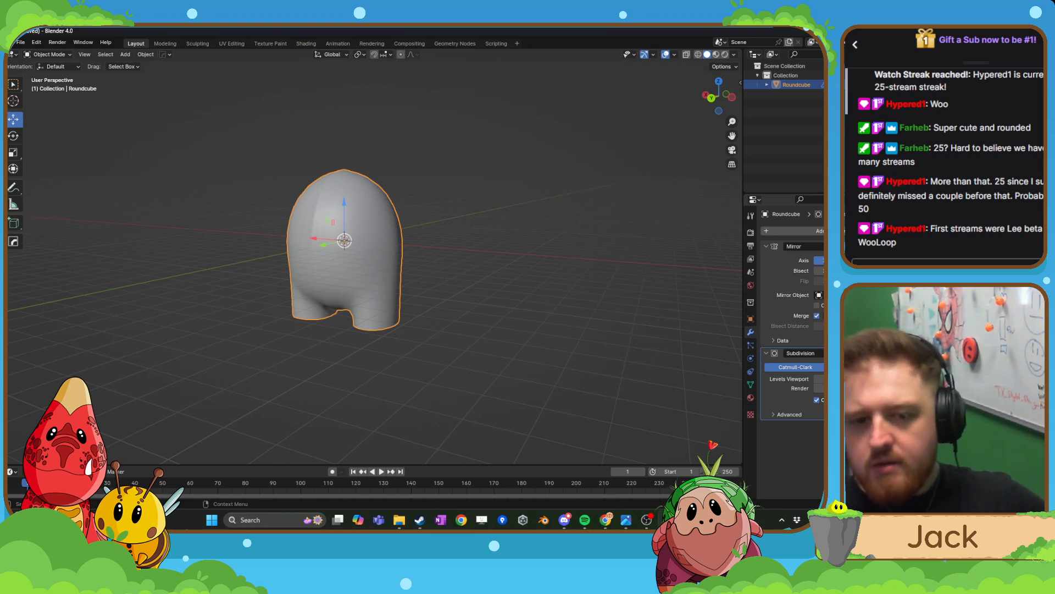
{"action": "scroll", "coordinate": [473, 313], "scroll_direction": "up", "scroll_amount": 3}
{"action": "key", "text": "Tab"}
{"action": "left_click", "coordinate": [415, 254]}
{"action": "scroll", "coordinate": [422, 253], "scroll_direction": "down", "scroll_amount": 4}
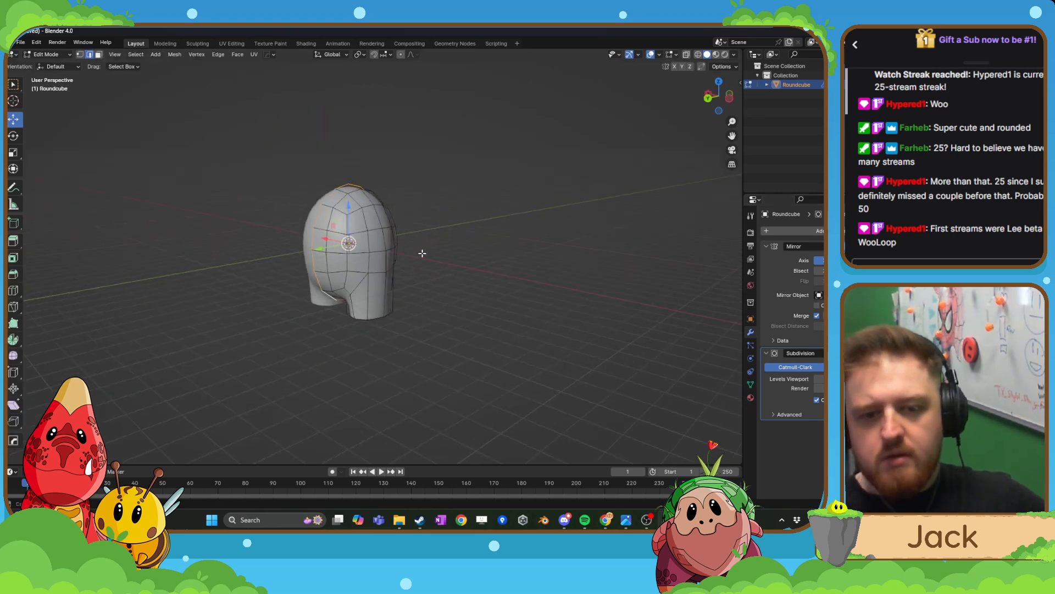
{"action": "middle_click_drag", "start_coordinate": [424, 254], "coordinate": [363, 283]}
{"action": "key", "text": "Tab"}
{"action": "left_click", "coordinate": [372, 231]}
{"action": "left_click", "coordinate": [469, 254]}
{"action": "middle_click_drag", "start_coordinate": [469, 254], "coordinate": [387, 219]}
{"action": "scroll", "coordinate": [429, 228], "scroll_direction": "up", "scroll_amount": 6}
{"action": "scroll", "coordinate": [394, 234], "scroll_direction": "up", "scroll_amount": 2}
{"action": "left_click", "coordinate": [400, 234]}
- Move the edge where the inner side of the leg joins the underside along X towards the body's centre
{"action": "key", "text": "Tab"}
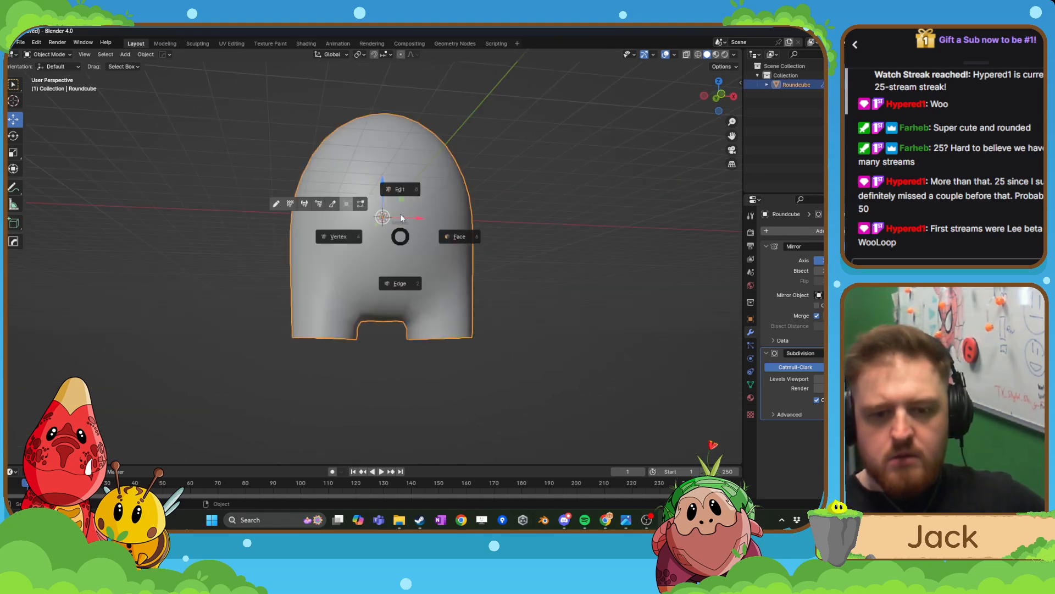
{"action": "left_click", "coordinate": [401, 212]}
{"action": "scroll", "coordinate": [399, 231], "scroll_direction": "up", "scroll_amount": 3}
{"action": "middle_click_drag", "start_coordinate": [380, 295], "coordinate": [357, 245]}
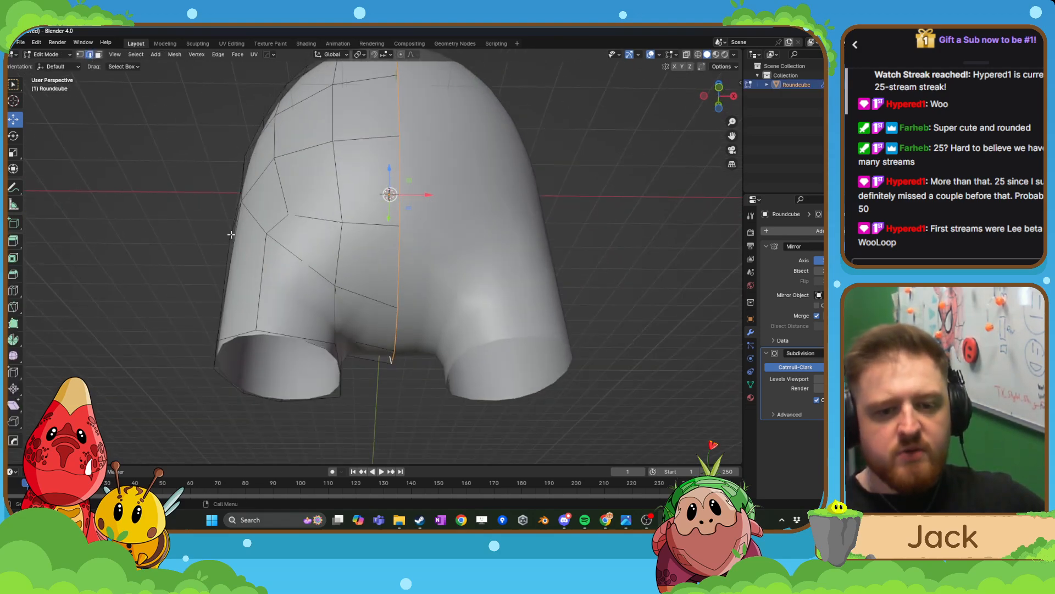
{"action": "left_click", "coordinate": [333, 299]}
{"action": "middle_click_drag", "start_coordinate": [333, 299], "coordinate": [290, 314]}
{"action": "left_click", "coordinate": [349, 308]}
{"action": "middle_click_drag", "start_coordinate": [405, 314], "coordinate": [424, 329]}
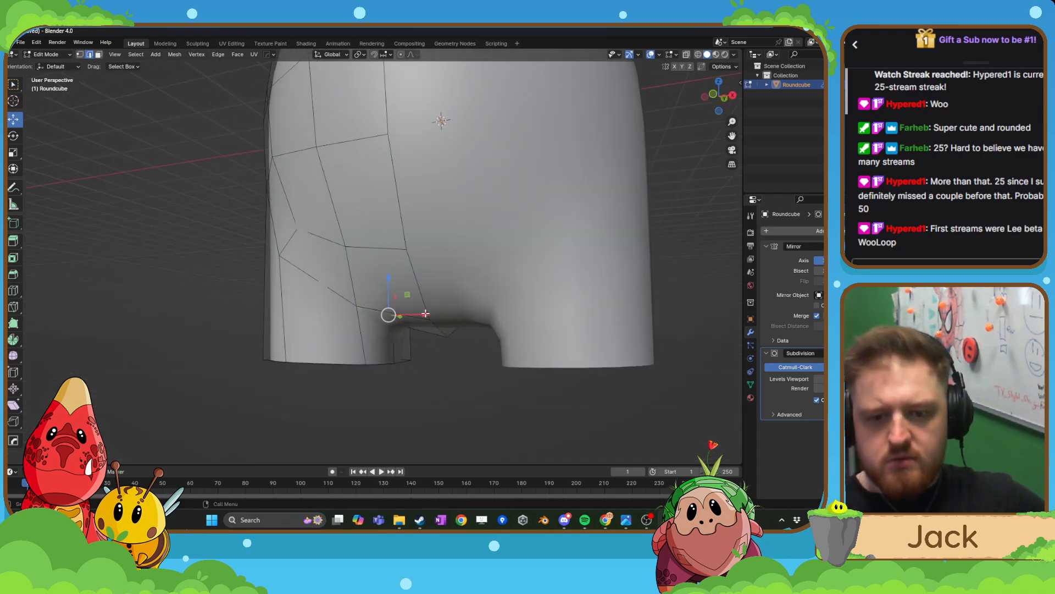
{"action": "left_click_drag", "start_coordinate": [426, 313], "coordinate": [440, 315]}
- Select the two inner edges of the leg's bottom rim and move them about 0.11 m along X
{"action": "left_click", "coordinate": [370, 371]}
{"action": "middle_click_drag", "start_coordinate": [373, 371], "coordinate": [362, 371]}
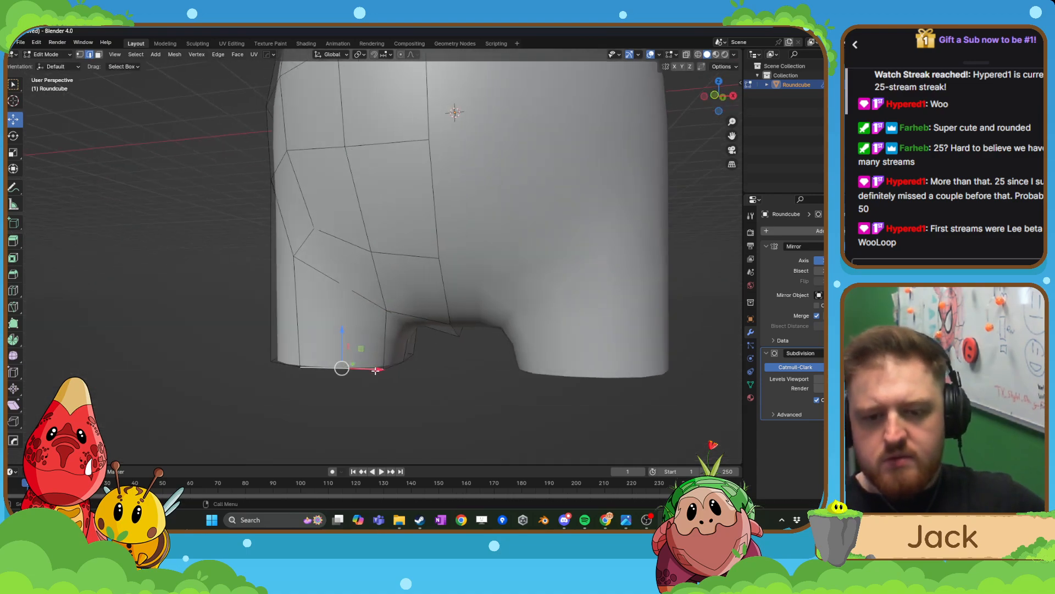
{"action": "left_click", "coordinate": [394, 365]}
{"action": "left_click", "coordinate": [409, 359], "text": "shift"}
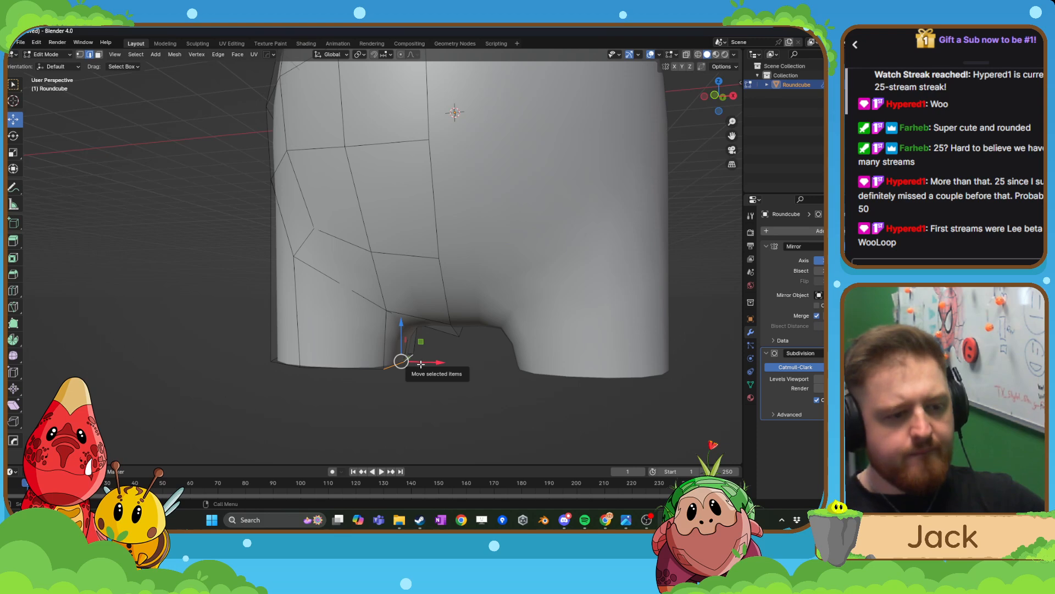
{"action": "middle_click_drag", "start_coordinate": [453, 366], "coordinate": [462, 365]}
{"action": "left_click_drag", "start_coordinate": [434, 363], "coordinate": [444, 365]}
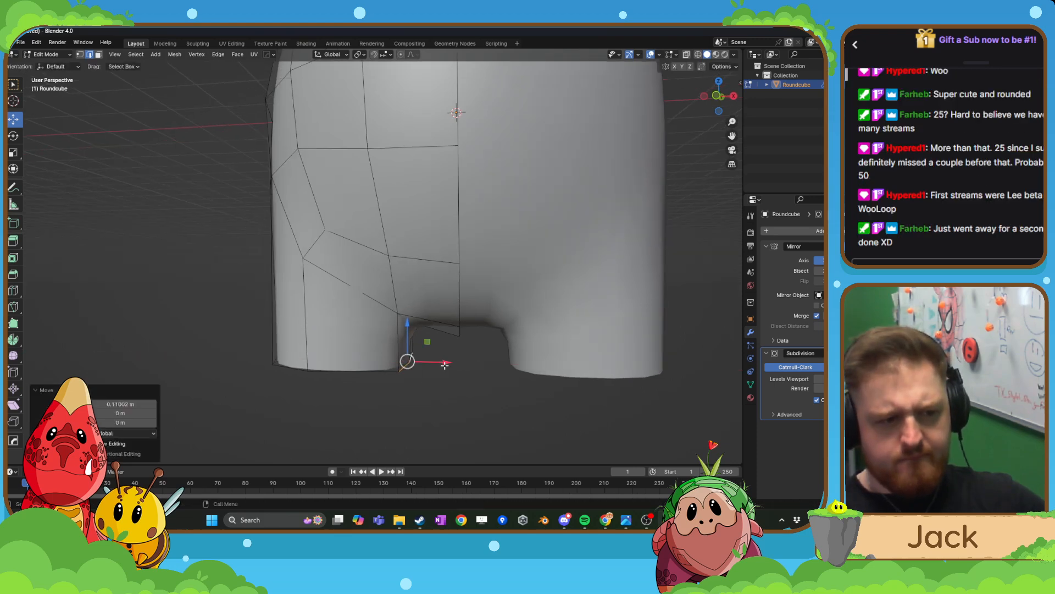
{"action": "scroll", "coordinate": [451, 365], "scroll_direction": "down", "scroll_amount": 6}
{"action": "scroll", "coordinate": [457, 365], "scroll_direction": "up", "scroll_amount": 5}
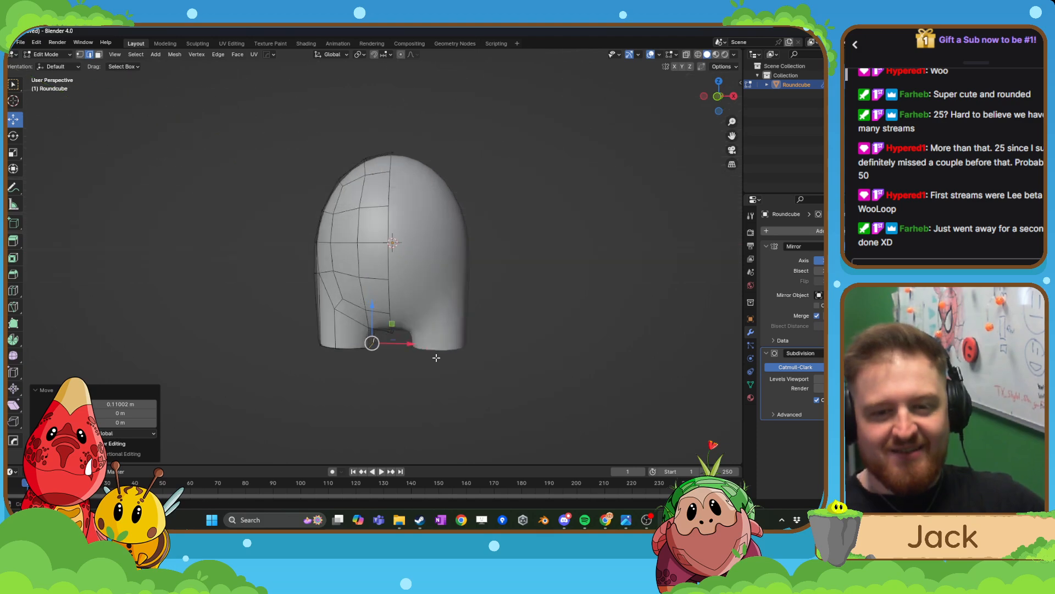
{"action": "middle_click_drag", "start_coordinate": [457, 365], "coordinate": [434, 364]}
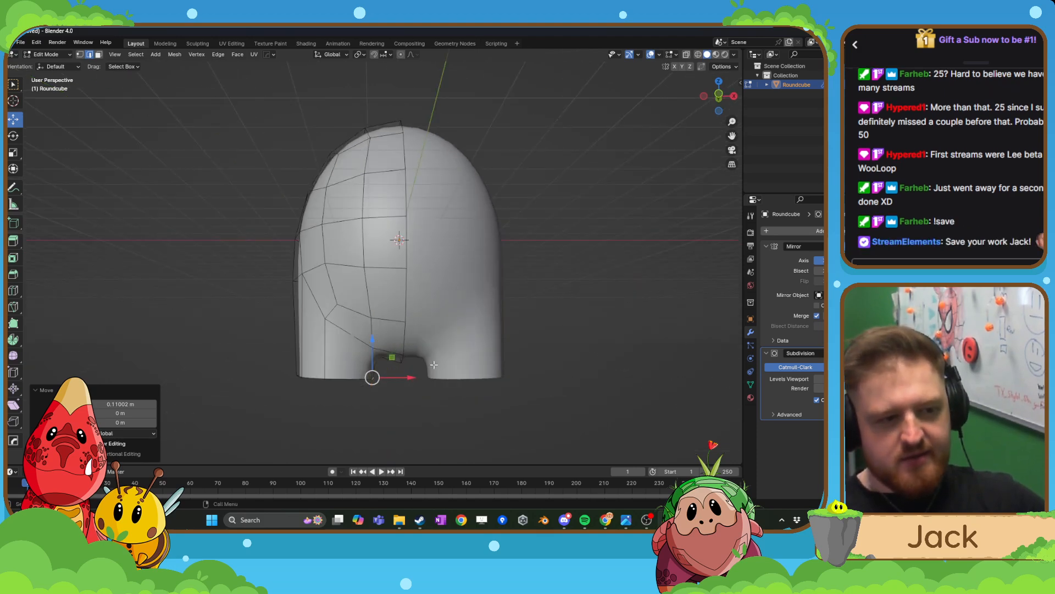
- Save the file as Spore.blend in the Skylets\Spore folder
{"action": "left_click", "coordinate": [20, 43]}
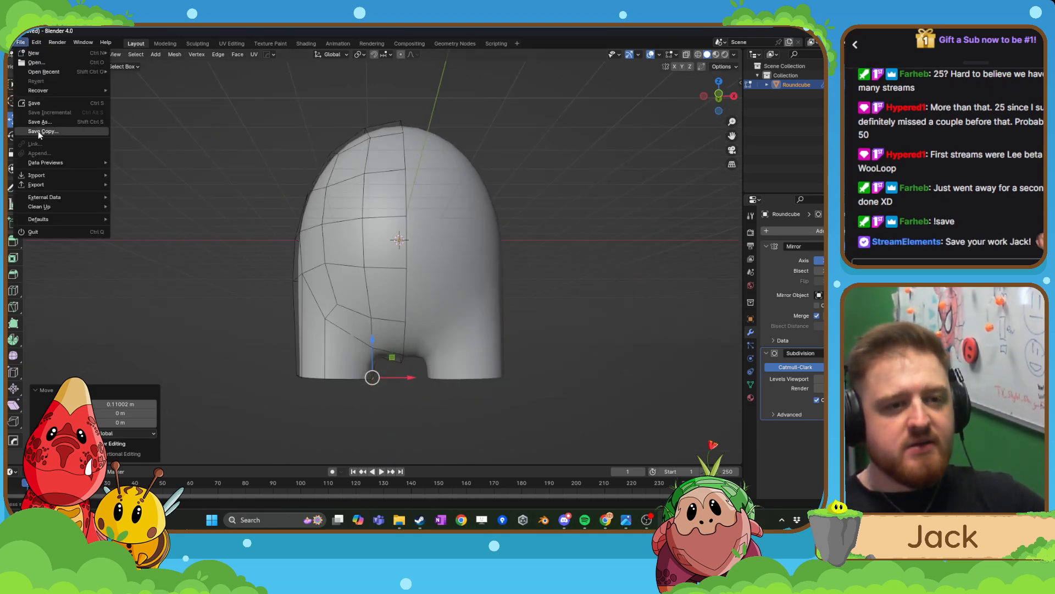
{"action": "left_click", "coordinate": [36, 121]}
{"action": "key", "text": "Escape"}
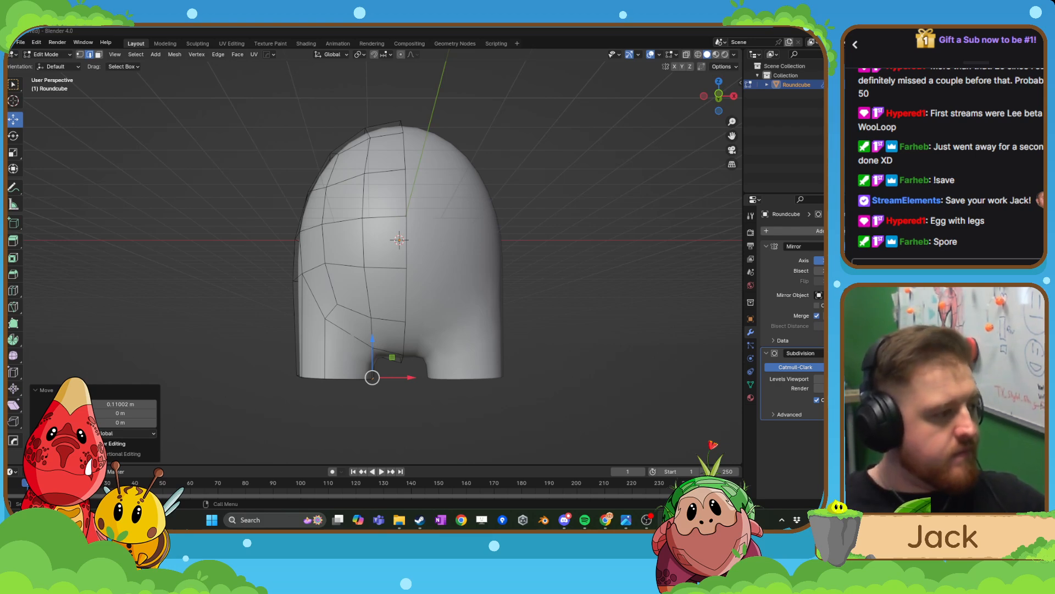
{"action": "key", "text": "ctrl+s"}
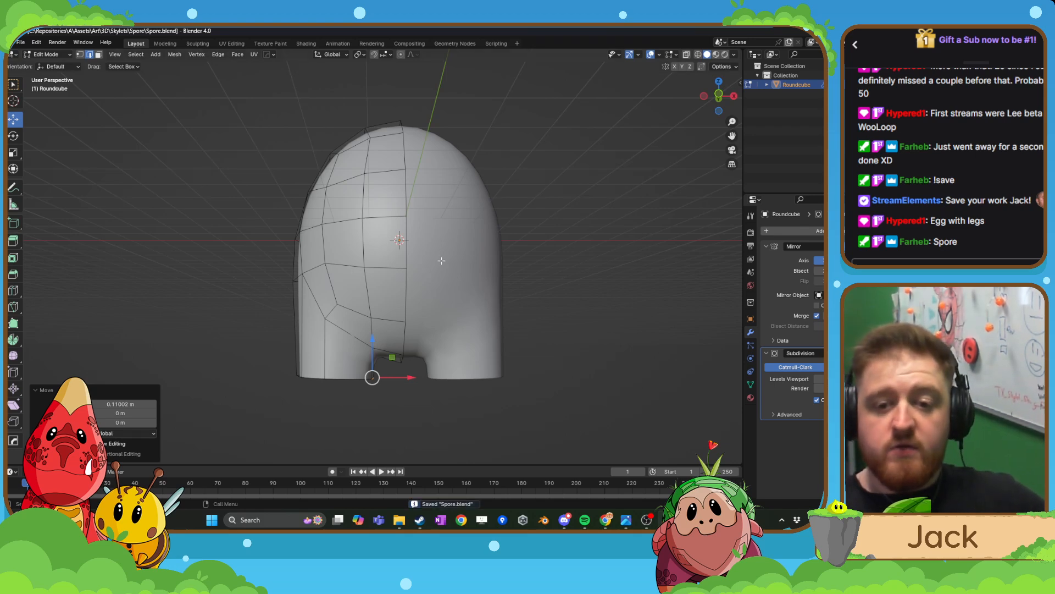
- Select the edge loop around the leg's bottom rim and raise it about 0.05 m along Z
{"action": "scroll", "coordinate": [442, 260], "scroll_direction": "down", "scroll_amount": 4}
{"action": "key", "text": "Tab"}
{"action": "scroll", "coordinate": [442, 276], "scroll_direction": "down", "scroll_amount": 4}
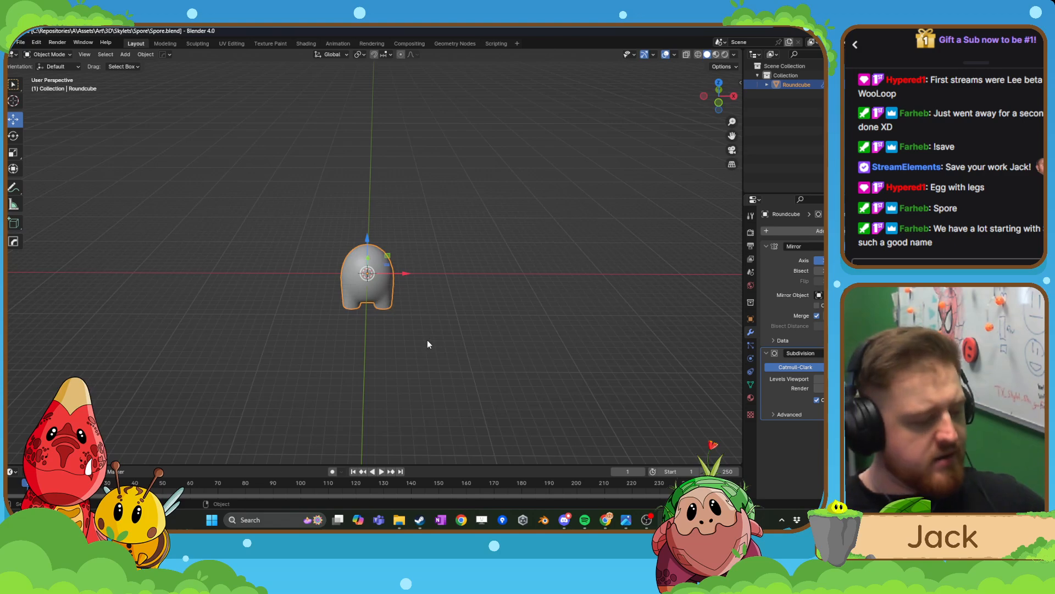
{"action": "scroll", "coordinate": [440, 306], "scroll_direction": "up", "scroll_amount": 9}
{"action": "key", "text": "ctrl+Tab"}
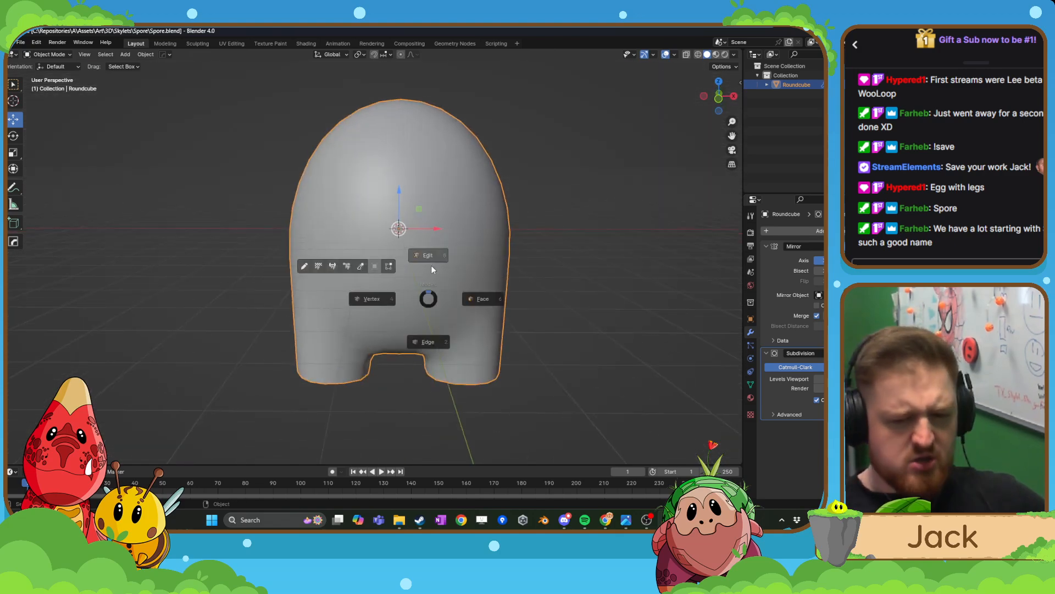
{"action": "left_click", "coordinate": [432, 266]}
{"action": "middle_click_drag", "start_coordinate": [438, 286], "coordinate": [434, 263]}
{"action": "scroll", "coordinate": [435, 263], "scroll_direction": "up", "scroll_amount": 2}
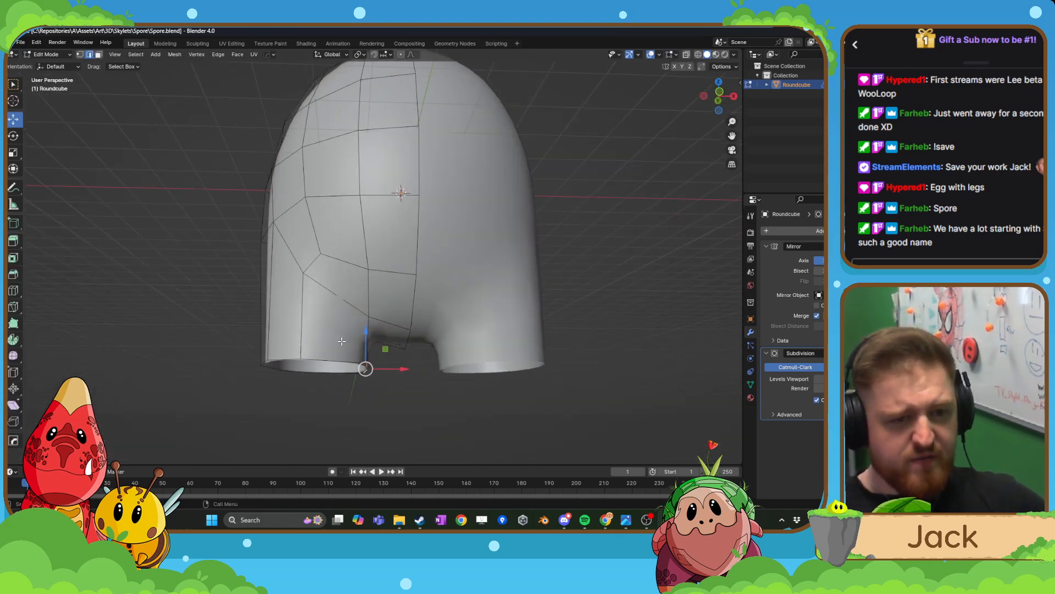
{"action": "left_click", "coordinate": [332, 360], "text": "alt"}
{"action": "middle_click_drag", "start_coordinate": [347, 351], "coordinate": [353, 361]}
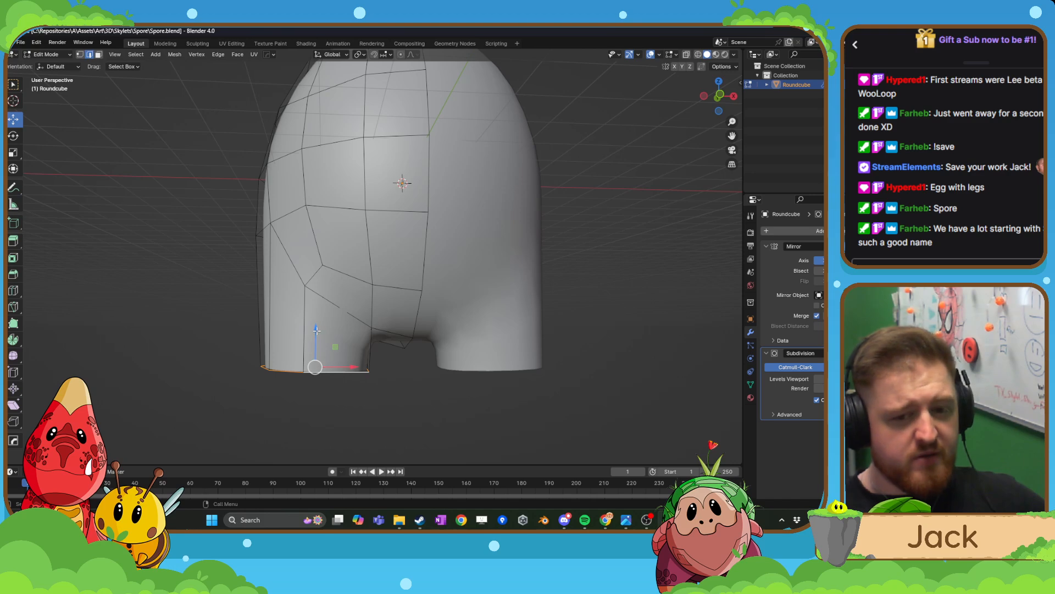
{"action": "left_click_drag", "start_coordinate": [317, 330], "coordinate": [320, 326]}
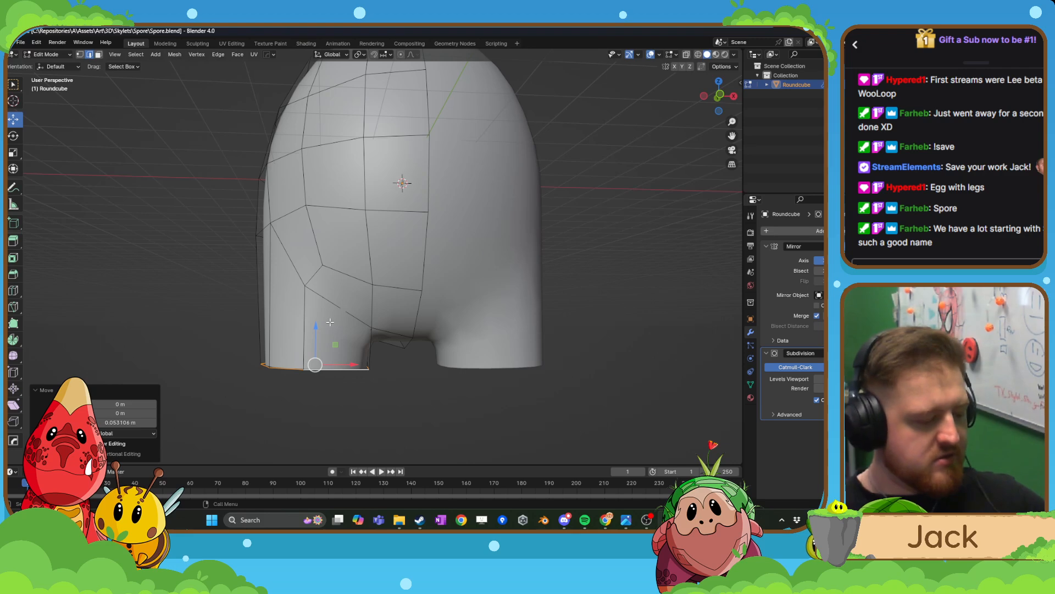
- Move the edge at the top of the leg's inner side along X towards the body's centre and shift the bottom rim loop the same way
{"action": "scroll", "coordinate": [335, 329], "scroll_direction": "up", "scroll_amount": 3}
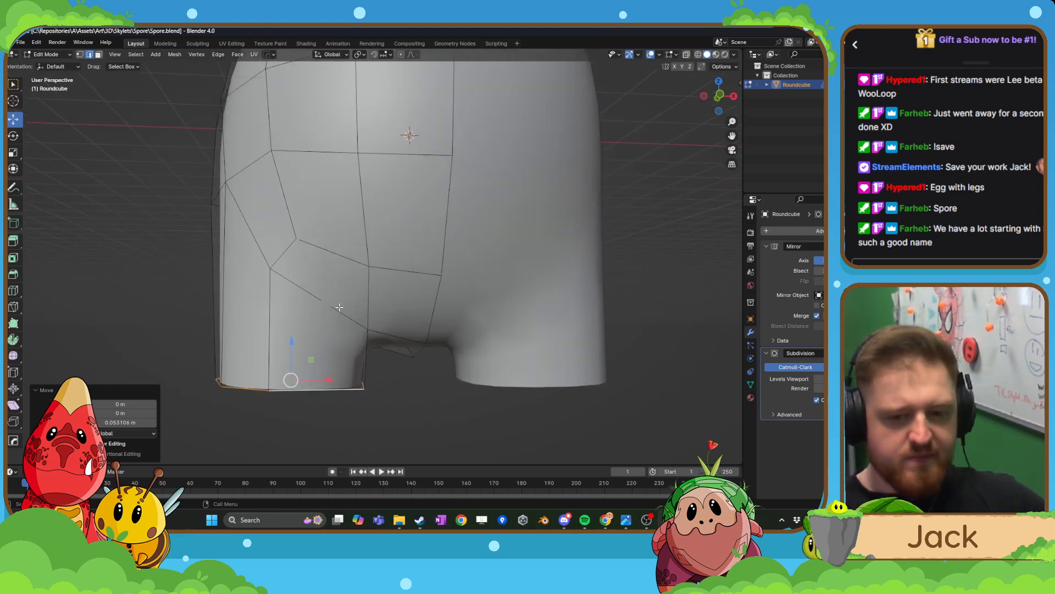
{"action": "middle_click_drag", "start_coordinate": [370, 376], "coordinate": [297, 313]}
{"action": "left_click", "coordinate": [356, 310]}
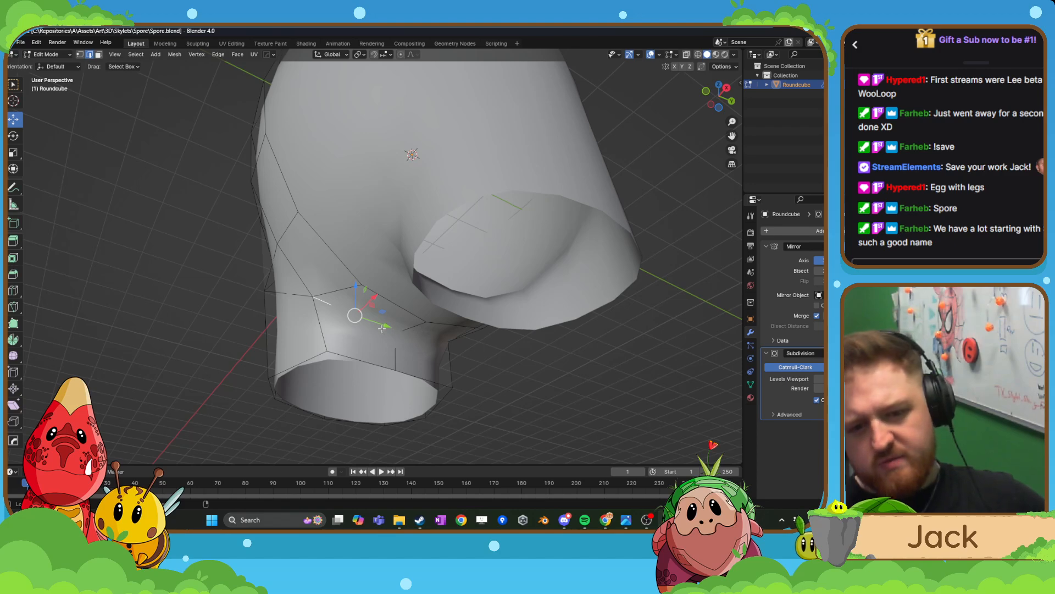
{"action": "mouse_move", "coordinate": [415, 336]}
{"action": "middle_mouse_down"}
{"action": "mouse_move", "coordinate": [404, 330]}
{"action": "mouse_move", "coordinate": [426, 327]}
{"action": "middle_mouse_up"}
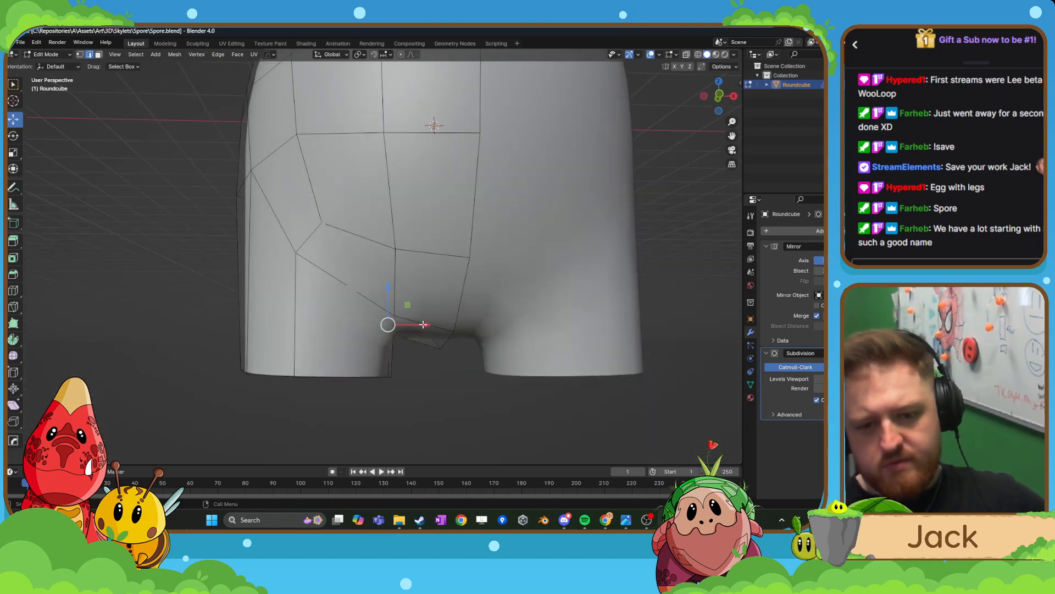
{"action": "key", "text": "g"}
{"action": "key", "text": "x"}
{"action": "left_click_drag", "start_coordinate": [430, 326], "coordinate": [431, 326]}
{"action": "left_click", "coordinate": [377, 379], "text": "alt"}
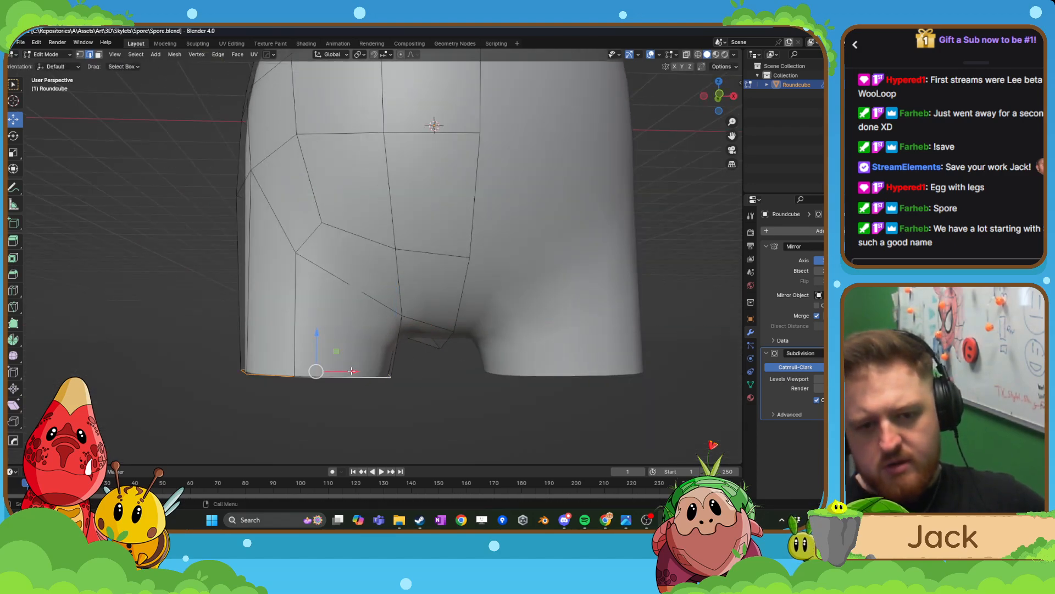
{"action": "left_click_drag", "start_coordinate": [356, 375], "coordinate": [370, 375]}
- Select the two outer edges on the body's side above the leg and move them about 0.09 m outward along X
{"action": "scroll", "coordinate": [369, 368], "scroll_direction": "down", "scroll_amount": 1}
{"action": "middle_click_drag", "start_coordinate": [365, 351], "coordinate": [391, 364]}
{"action": "left_click", "coordinate": [281, 218]}
{"action": "middle_click_drag", "start_coordinate": [282, 219], "coordinate": [252, 230]}
{"action": "left_click", "coordinate": [246, 223], "text": "shift"}
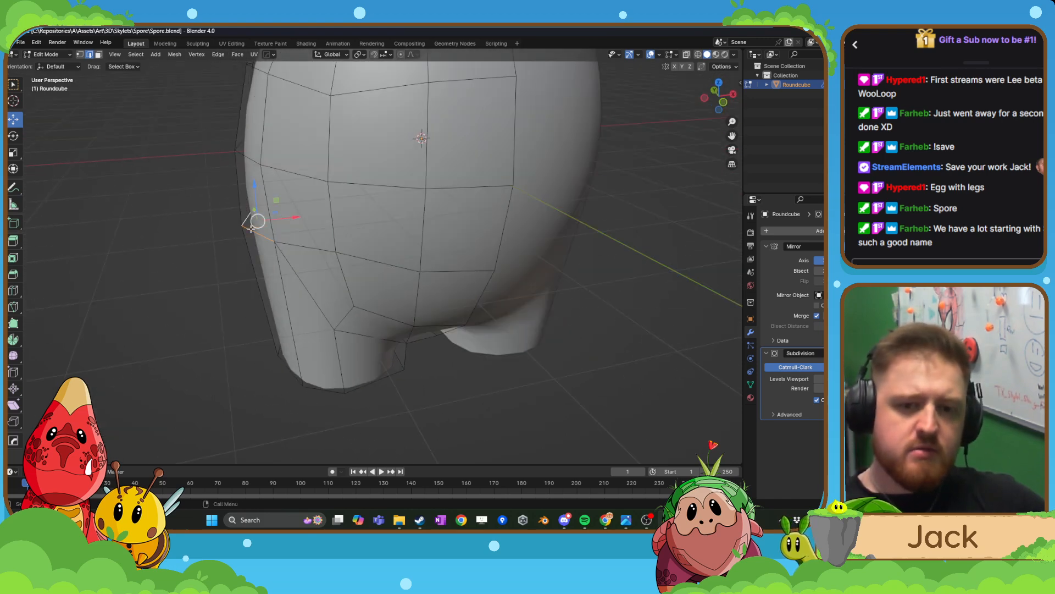
{"action": "left_click_drag", "start_coordinate": [301, 218], "coordinate": [294, 217]}
{"action": "scroll", "coordinate": [313, 222], "scroll_direction": "down", "scroll_amount": 3}
{"action": "middle_click_drag", "start_coordinate": [382, 245], "coordinate": [388, 195]}
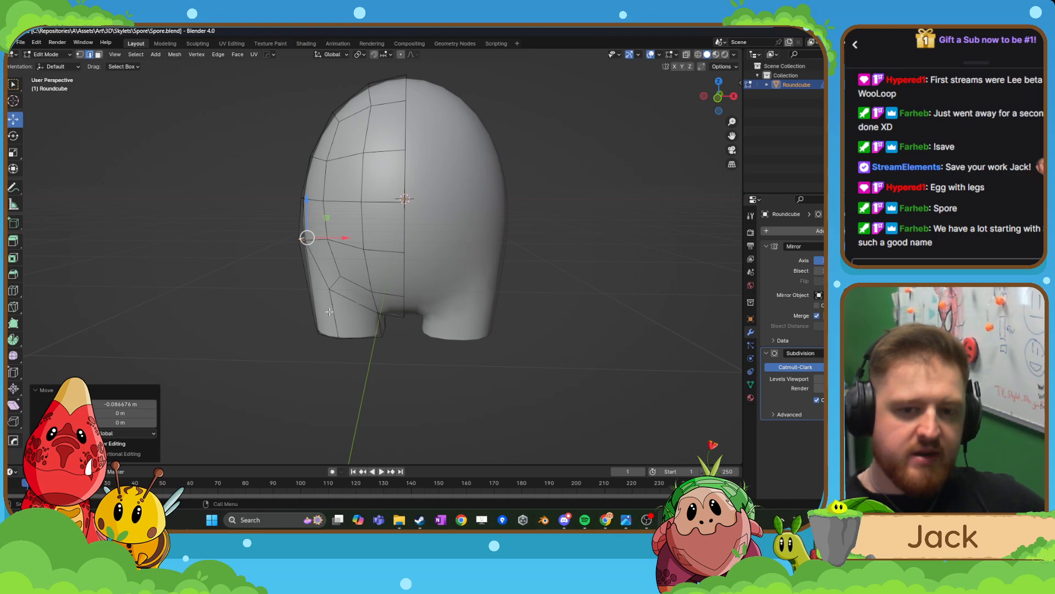
- Annotate a bulging guide curve along the body's outer side and erase it
{"action": "left_click", "coordinate": [14, 188]}
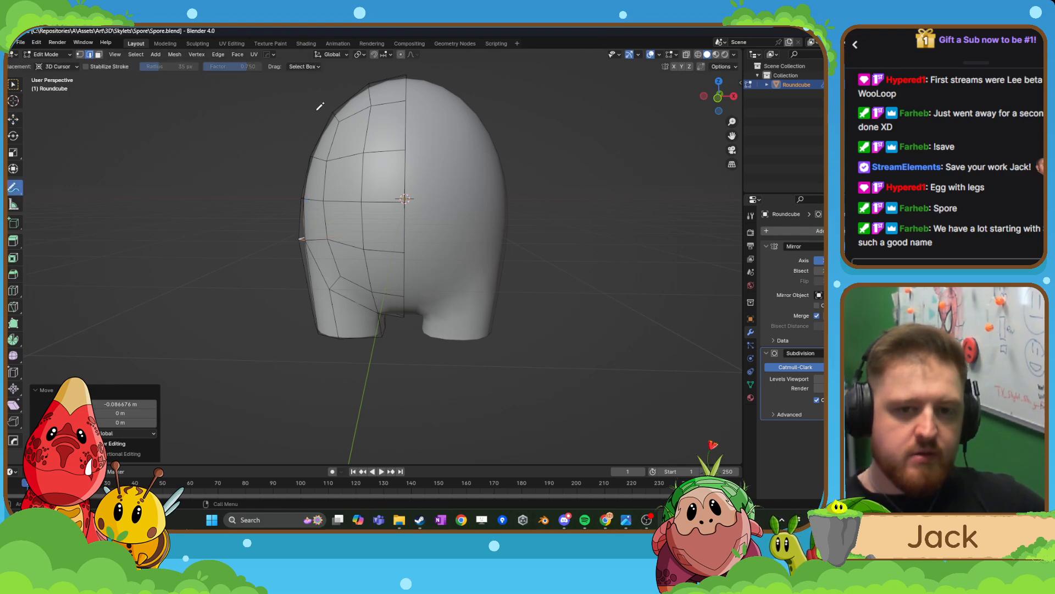
{"action": "mouse_move", "coordinate": [317, 112]}
{"action": "left_mouse_down"}
{"action": "mouse_move", "coordinate": [283, 193]}
{"action": "mouse_move", "coordinate": [297, 332]}
{"action": "left_mouse_up"}
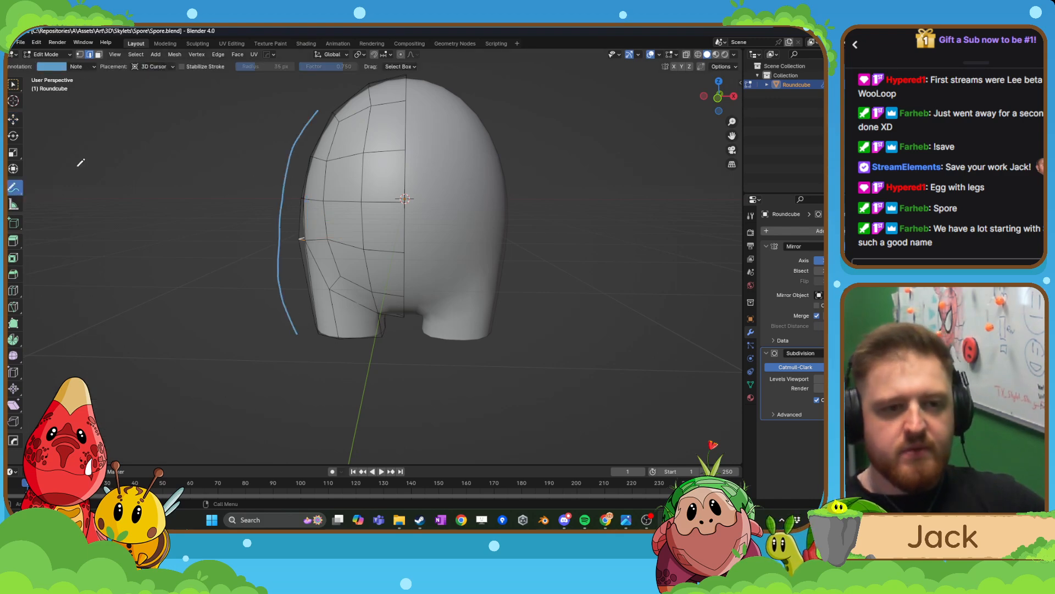
{"action": "left_click_drag", "start_coordinate": [19, 188], "coordinate": [59, 246]}
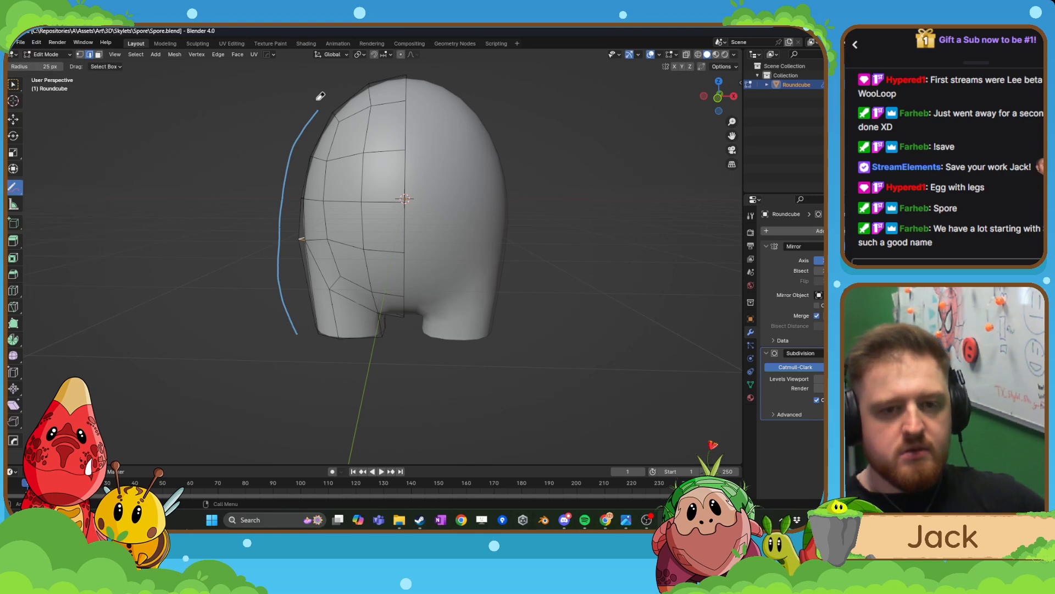
{"action": "mouse_move", "coordinate": [319, 100]}
{"action": "left_mouse_down"}
{"action": "mouse_move", "coordinate": [284, 262]}
{"action": "mouse_move", "coordinate": [290, 324]}
{"action": "left_mouse_up"}
{"action": "left_click", "coordinate": [14, 119]}
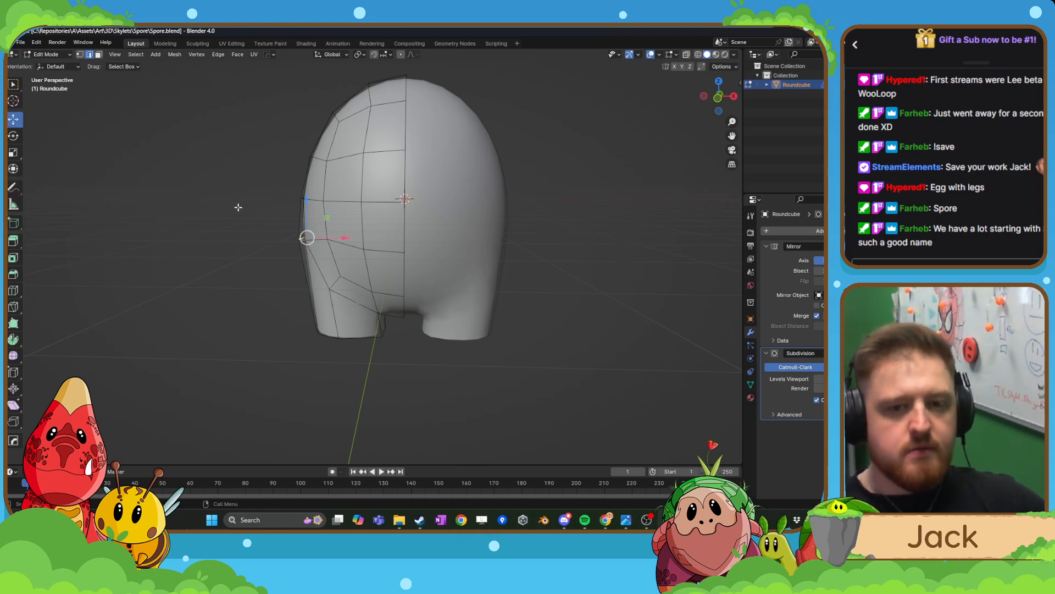
- Move the vertices on either side of the leg's outer top individually outward along X, the last by about 0.17 m
{"action": "mouse_move", "coordinate": [236, 205]}
{"action": "middle_mouse_down"}
{"action": "mouse_move", "coordinate": [279, 224]}
{"action": "mouse_move", "coordinate": [172, 115]}
{"action": "middle_mouse_up"}
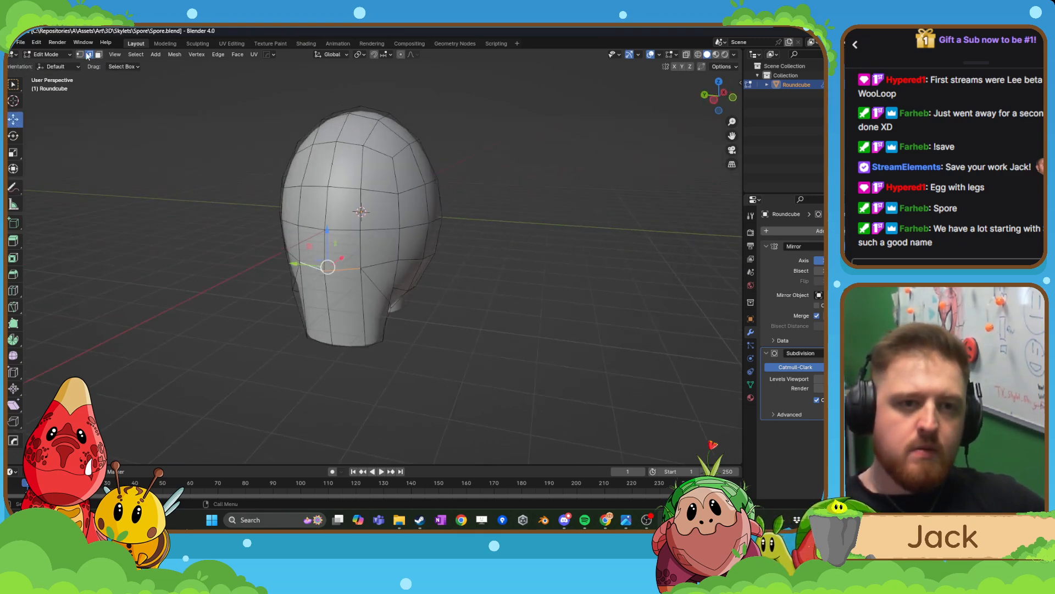
{"action": "scroll", "coordinate": [382, 274], "scroll_direction": "up", "scroll_amount": 1}
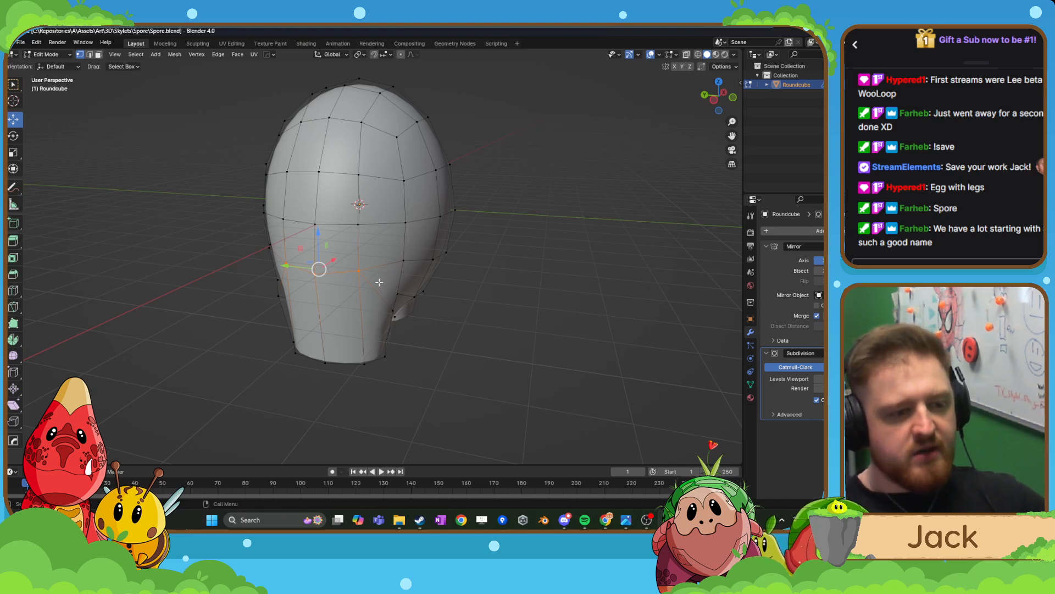
{"action": "scroll", "coordinate": [380, 282], "scroll_direction": "up", "scroll_amount": 2}
{"action": "left_click", "coordinate": [405, 263]}
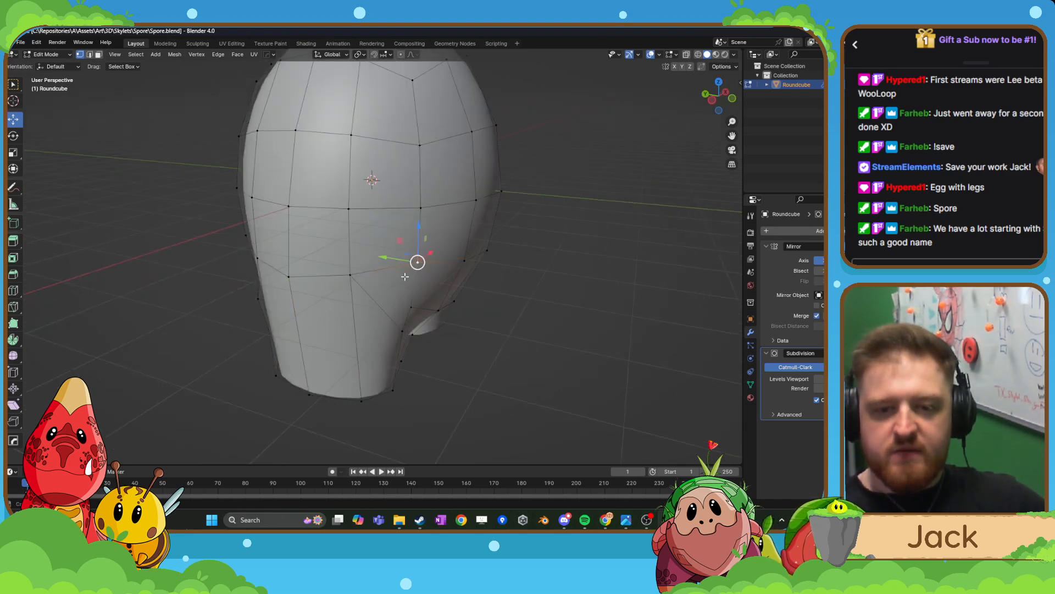
{"action": "middle_click_drag", "start_coordinate": [405, 277], "coordinate": [355, 285]}
{"action": "left_click_drag", "start_coordinate": [447, 259], "coordinate": [387, 254]}
{"action": "left_click", "coordinate": [358, 252]}
{"action": "middle_click_drag", "start_coordinate": [387, 254], "coordinate": [348, 238]}
{"action": "left_click", "coordinate": [314, 240]}
{"action": "left_click_drag", "start_coordinate": [335, 216], "coordinate": [329, 220]}
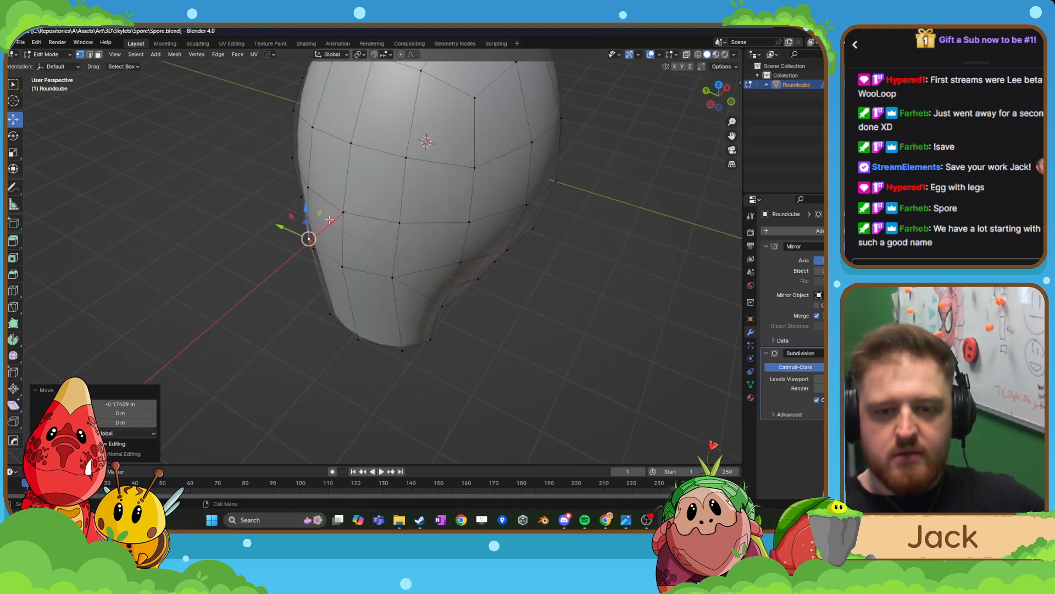
- Enable proportional editing and pull the lower body vertices beside the leg outward along Y on both sides, the second by about 0.095 m
{"action": "scroll", "coordinate": [329, 220], "scroll_direction": "down", "scroll_amount": 4}
{"action": "middle_click_drag", "start_coordinate": [437, 259], "coordinate": [488, 223]}
{"action": "middle_click_drag", "start_coordinate": [403, 233], "coordinate": [443, 217]}
{"action": "scroll", "coordinate": [360, 256], "scroll_direction": "up", "scroll_amount": 3}
{"action": "middle_click_drag", "start_coordinate": [339, 264], "coordinate": [402, 246], "text": "shift"}
{"action": "left_click", "coordinate": [331, 268]}
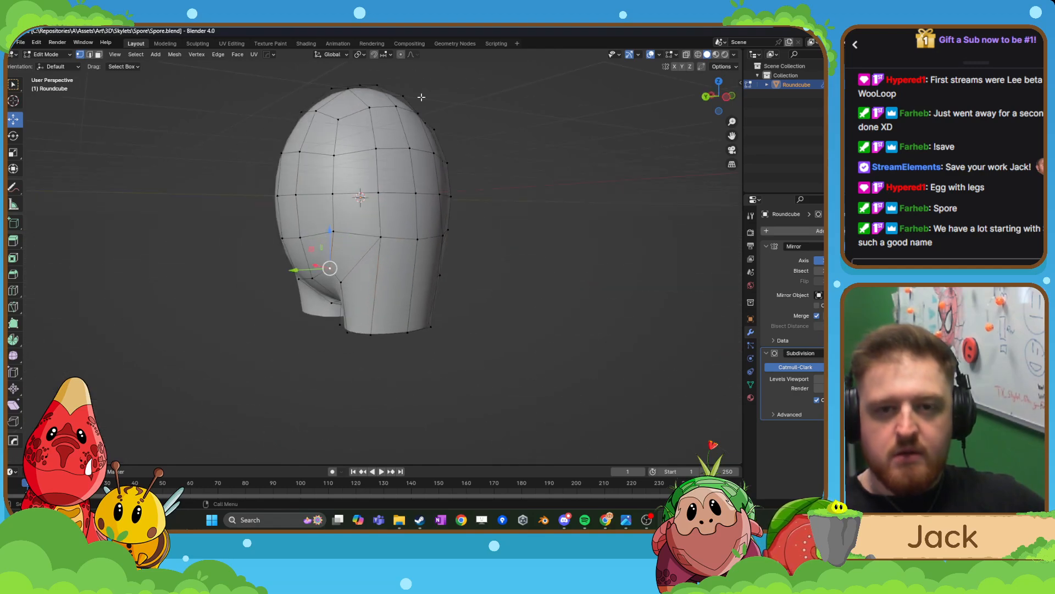
{"action": "left_click", "coordinate": [400, 54]}
{"action": "middle_click_drag", "start_coordinate": [352, 219], "coordinate": [300, 269]}
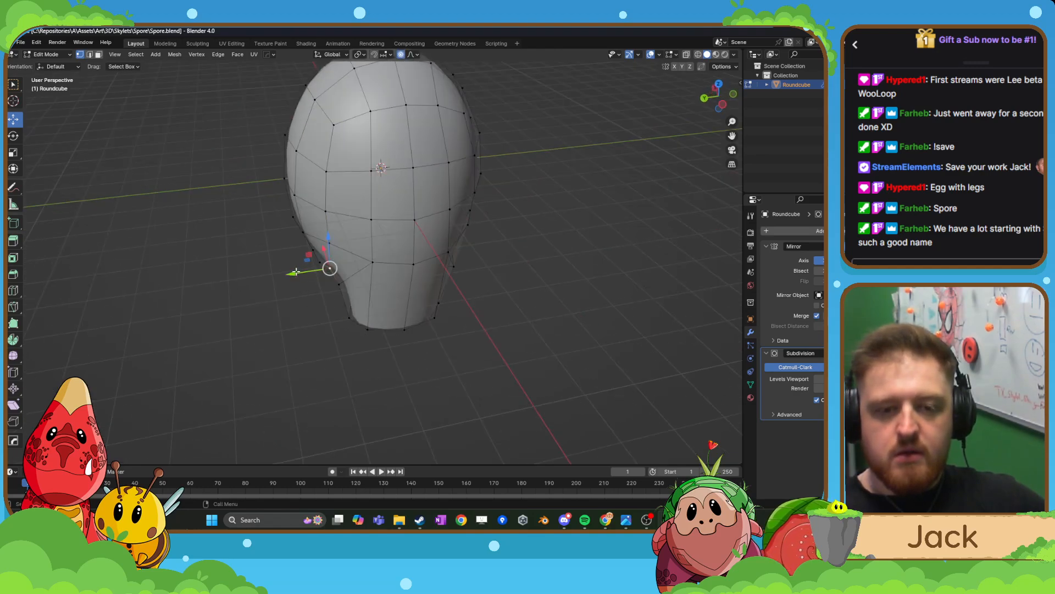
{"action": "left_click_drag", "start_coordinate": [295, 271], "coordinate": [287, 273]}
{"action": "middle_click_drag", "start_coordinate": [287, 273], "coordinate": [383, 309]}
{"action": "left_click", "coordinate": [311, 282]}
{"action": "left_click_drag", "start_coordinate": [334, 288], "coordinate": [342, 289]}
- Examine the reshaped body and legs from several sides in Object Mode
{"action": "scroll", "coordinate": [276, 243], "scroll_direction": "down", "scroll_amount": 4}
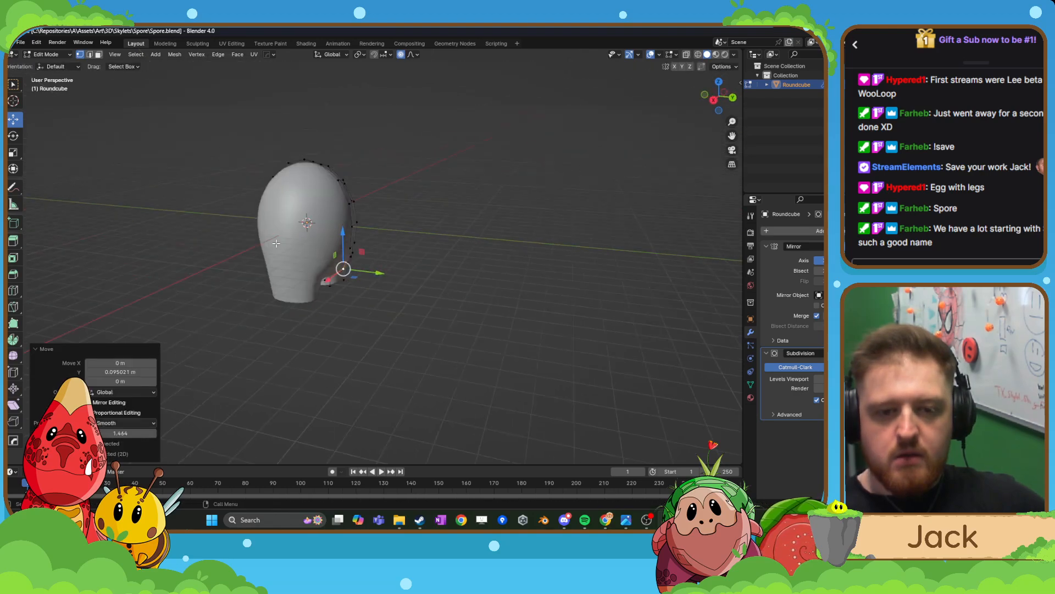
{"action": "middle_click_drag", "start_coordinate": [276, 243], "coordinate": [325, 239]}
{"action": "key", "text": "Tab"}
{"action": "scroll", "coordinate": [415, 220], "scroll_direction": "down", "scroll_amount": 4}
{"action": "left_click", "coordinate": [418, 220]}
{"action": "mouse_move", "coordinate": [420, 223]}
{"action": "middle_mouse_down"}
{"action": "mouse_move", "coordinate": [497, 252]}
{"action": "mouse_move", "coordinate": [429, 236]}
{"action": "middle_mouse_up"}
{"action": "scroll", "coordinate": [440, 220], "scroll_direction": "up", "scroll_amount": 8}
- Select the edge loop of the leg's open bottom rim in Edit Mode and fill it with a face
{"action": "key", "text": "Tab"}
{"action": "scroll", "coordinate": [434, 236], "scroll_direction": "up", "scroll_amount": 4}
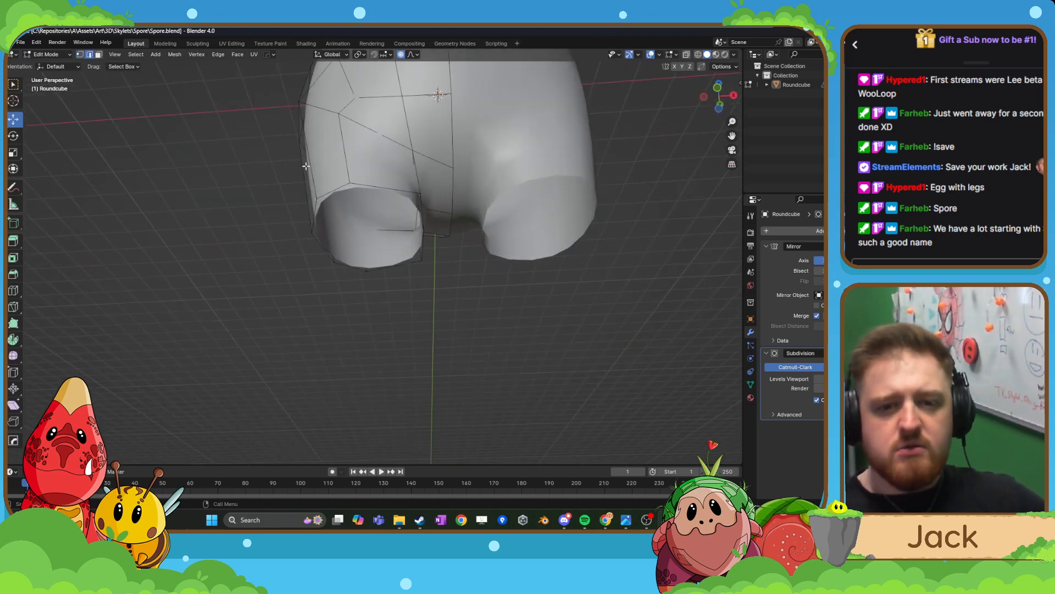
{"action": "left_click", "coordinate": [373, 186], "text": "alt"}
{"action": "key", "text": "f"}
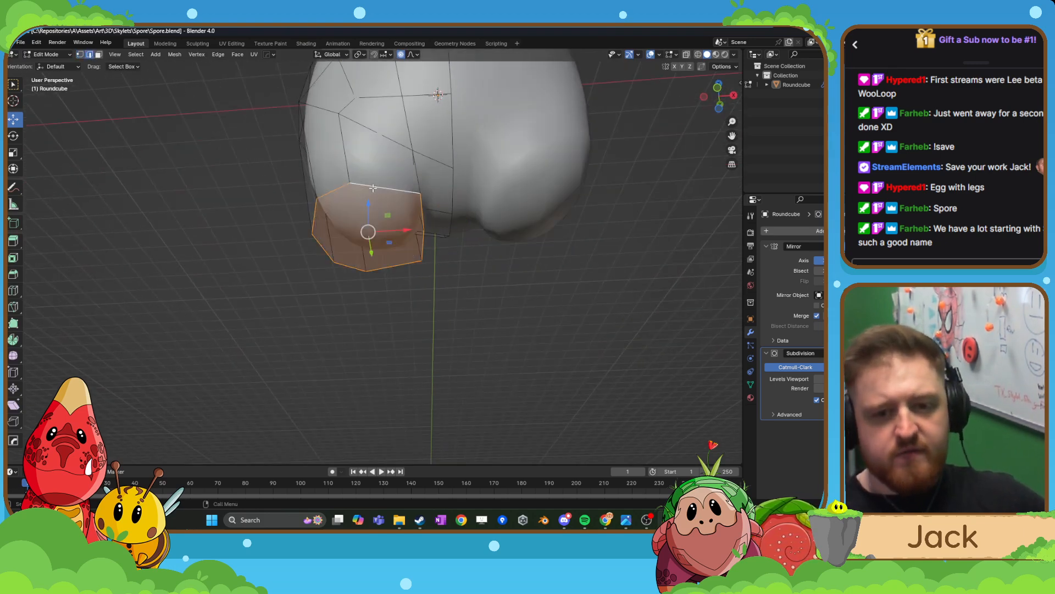
- Bevel the edges of the leg's bottom face by a small amount with one segment
{"action": "middle_click_drag", "start_coordinate": [373, 188], "coordinate": [368, 231]}
{"action": "left_click", "coordinate": [13, 274]}
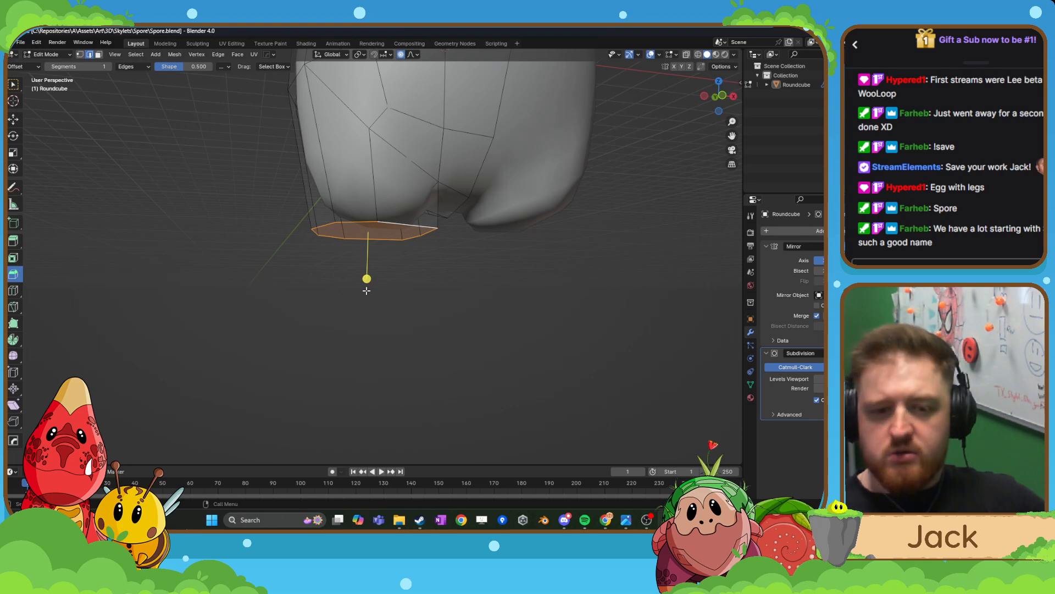
{"action": "left_click_drag", "start_coordinate": [367, 278], "coordinate": [377, 293]}
{"action": "middle_click_drag", "start_coordinate": [377, 292], "coordinate": [391, 261]}
{"action": "key", "text": "ctrl+z"}
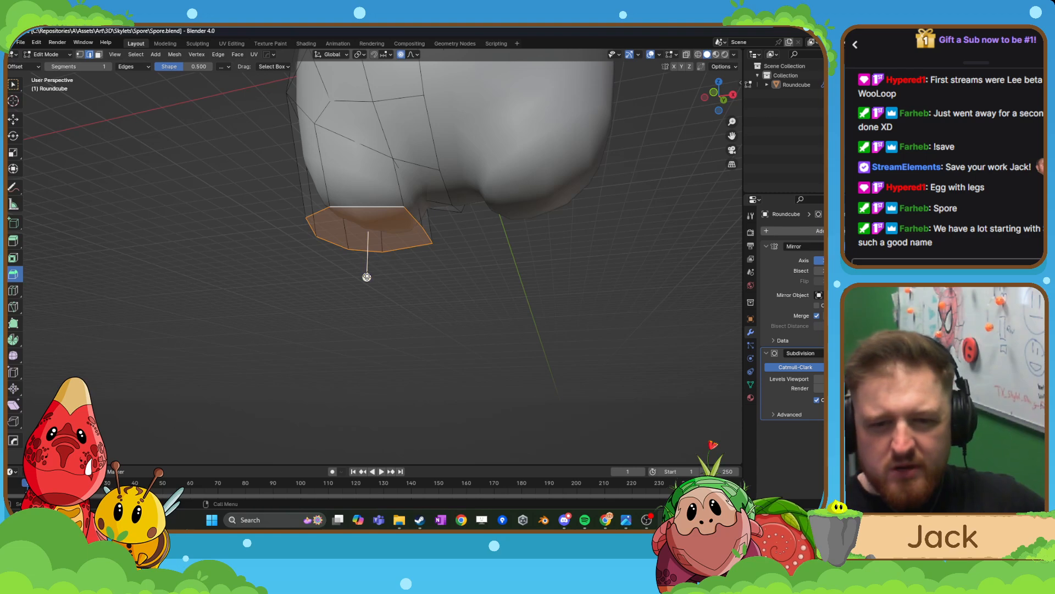
{"action": "left_click_drag", "start_coordinate": [367, 277], "coordinate": [370, 283]}
- Examine the closed, rounded feet and overall body silhouette from several sides in Object Mode
{"action": "key", "text": "Tab"}
{"action": "scroll", "coordinate": [510, 287], "scroll_direction": "down", "scroll_amount": 4}
{"action": "middle_click_drag", "start_coordinate": [510, 287], "coordinate": [480, 315]}
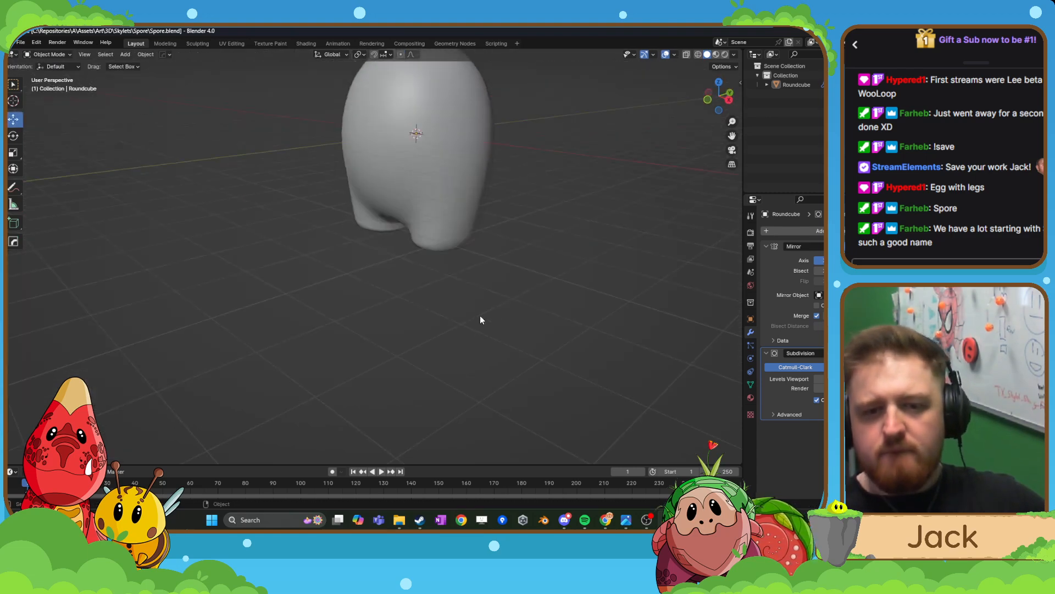
{"action": "scroll", "coordinate": [480, 319], "scroll_direction": "down", "scroll_amount": 4}
{"action": "middle_click_drag", "start_coordinate": [396, 307], "coordinate": [443, 299]}
{"action": "scroll", "coordinate": [444, 302], "scroll_direction": "up", "scroll_amount": 5}
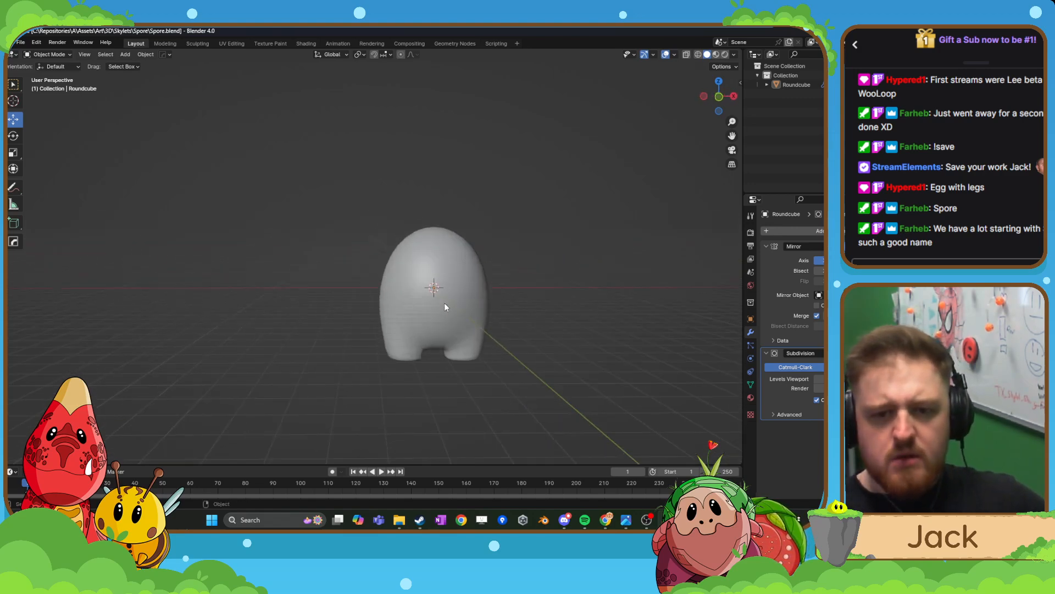
{"action": "left_click", "coordinate": [393, 319]}
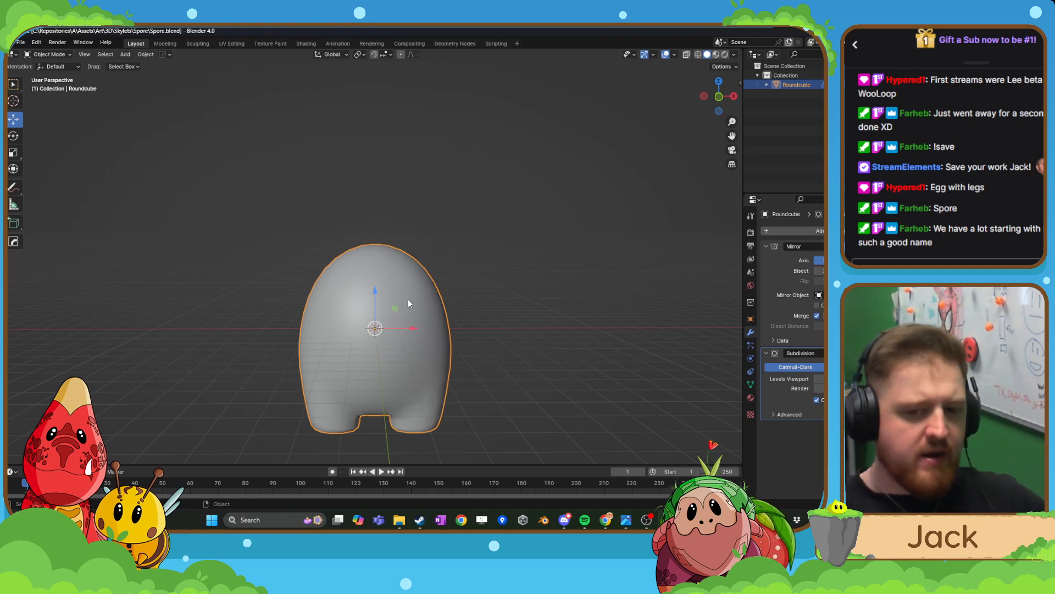
{"action": "scroll", "coordinate": [408, 303], "scroll_direction": "down", "scroll_amount": 2}
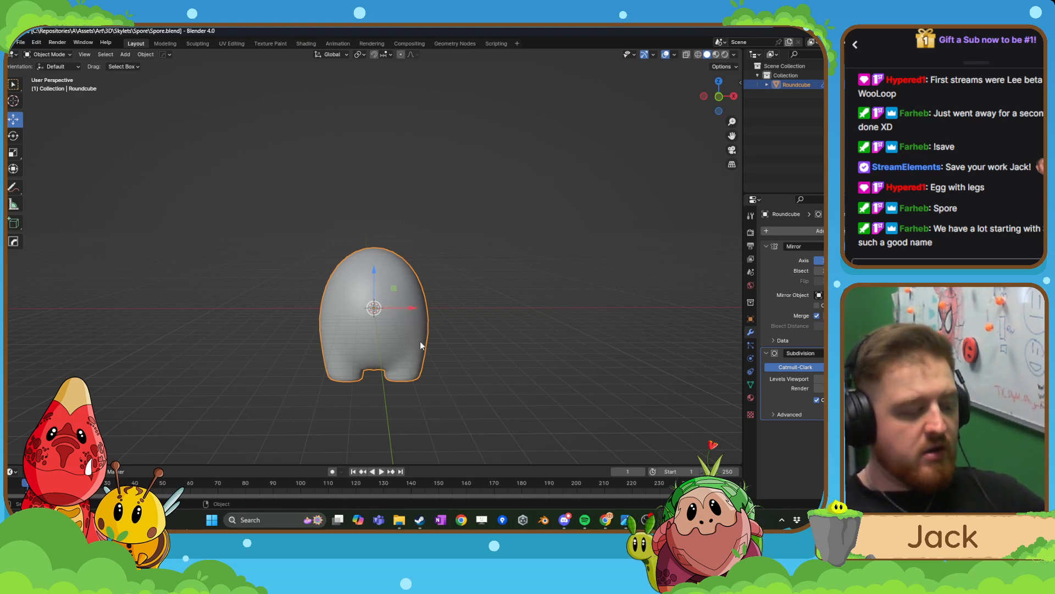
{"action": "left_click", "coordinate": [526, 302]}
{"action": "middle_click_drag", "start_coordinate": [526, 302], "coordinate": [486, 292]}
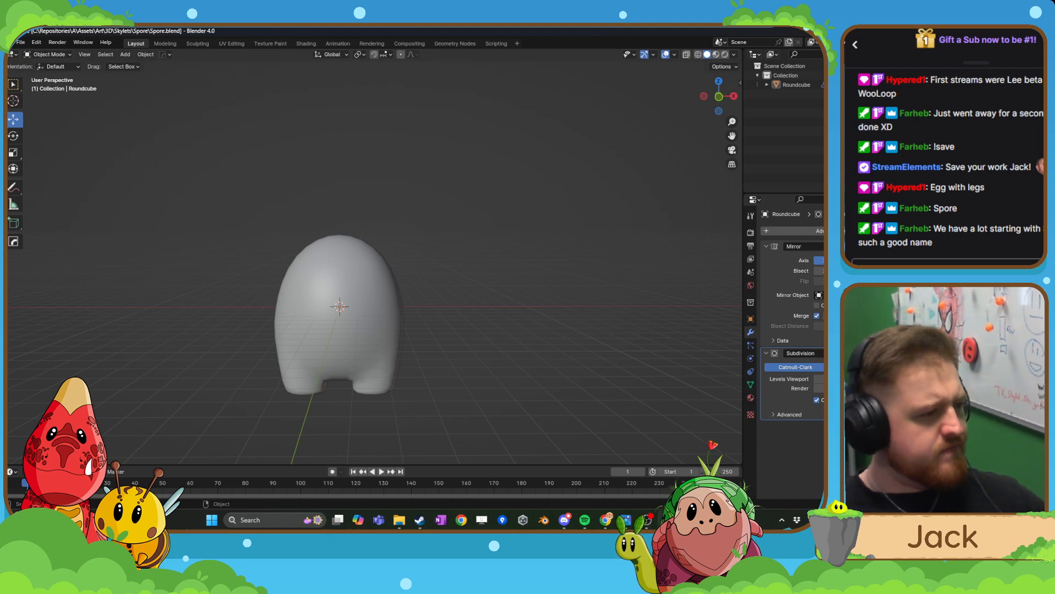
- Try placing a cone about 5.6 m above the body's centre, and delete it
{"action": "key", "text": "shift+a"}
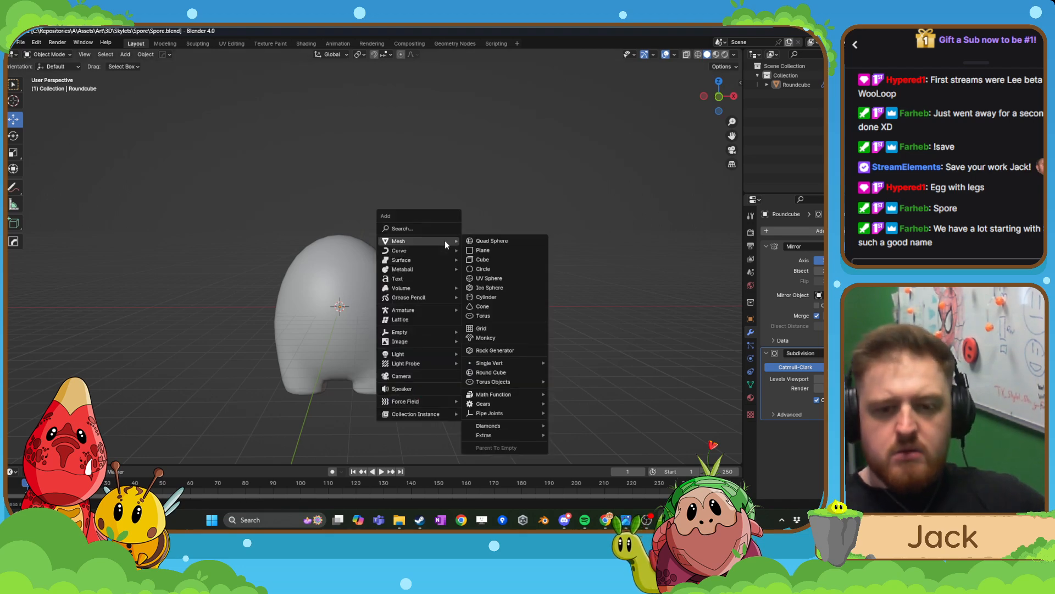
{"action": "mouse_move", "coordinate": [442, 245]}
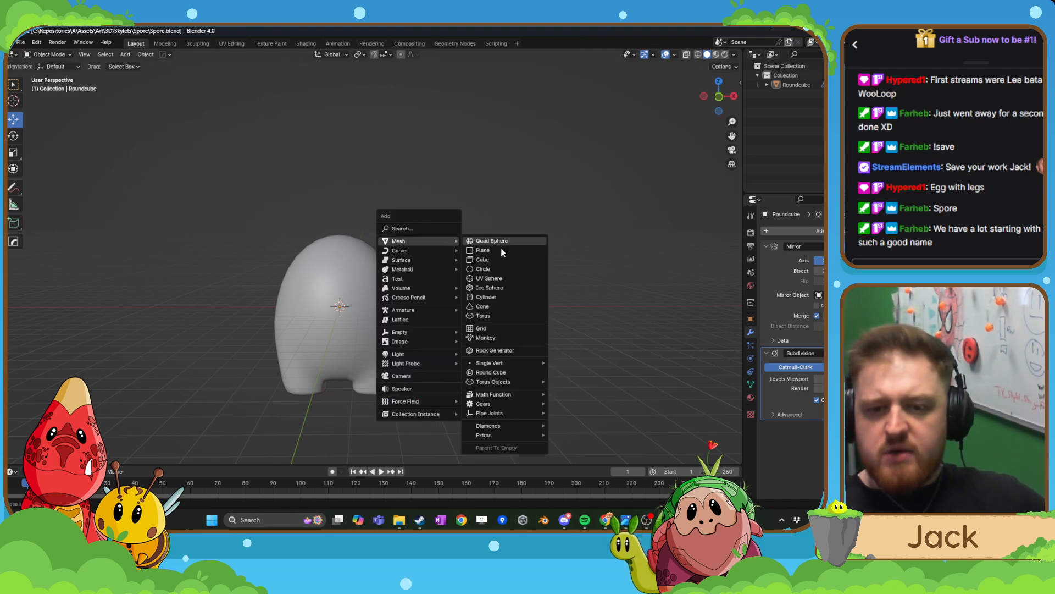
{"action": "left_click", "coordinate": [498, 306]}
{"action": "left_click_drag", "start_coordinate": [341, 271], "coordinate": [353, 161]}
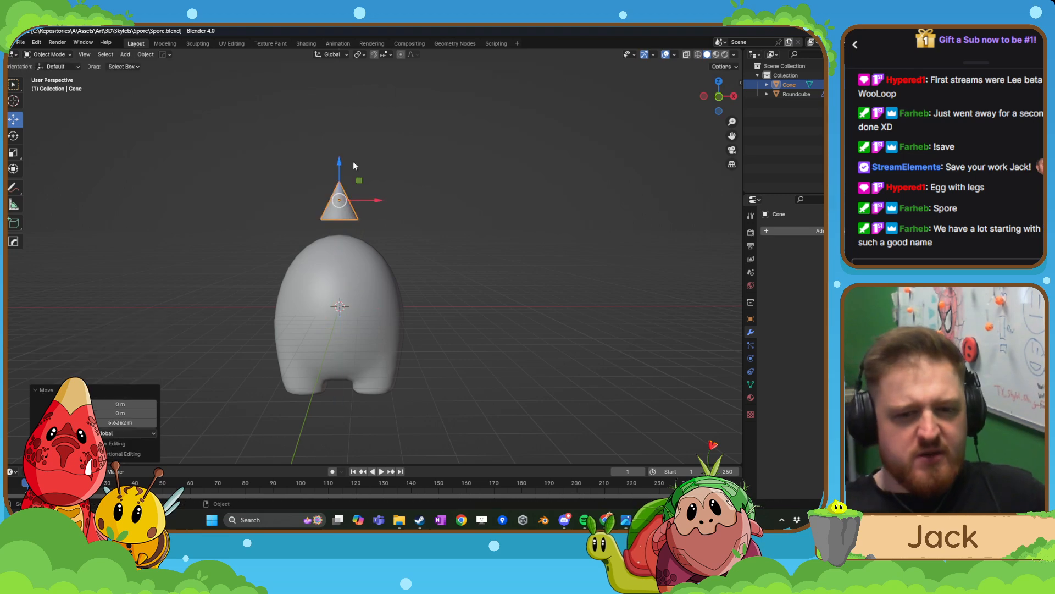
{"action": "key", "text": "Delete"}
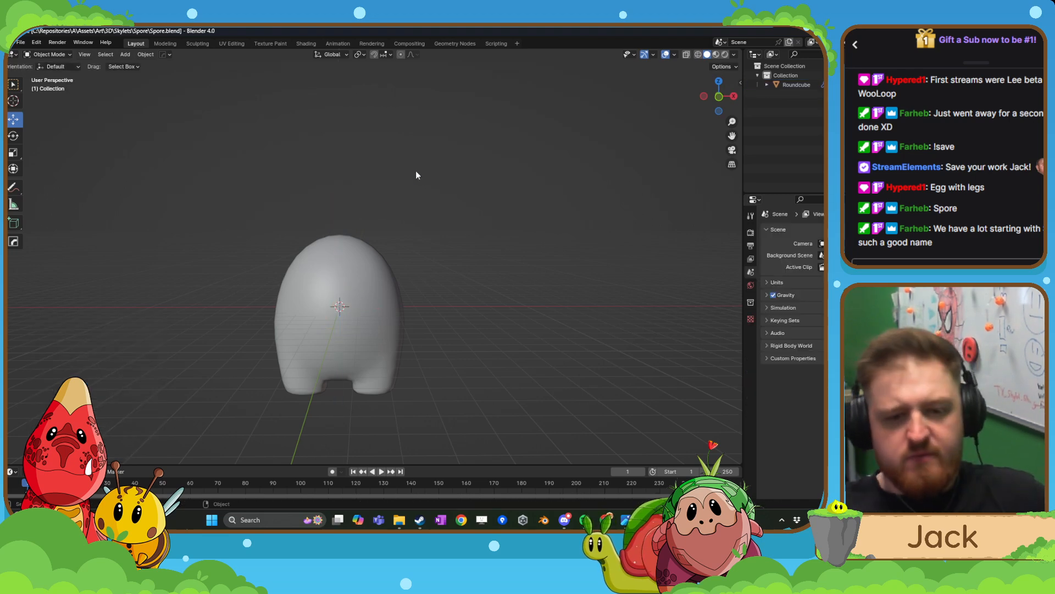
- Add a round cube and raise it about 7 m above the body's centre
{"action": "key", "text": "shift+a"}
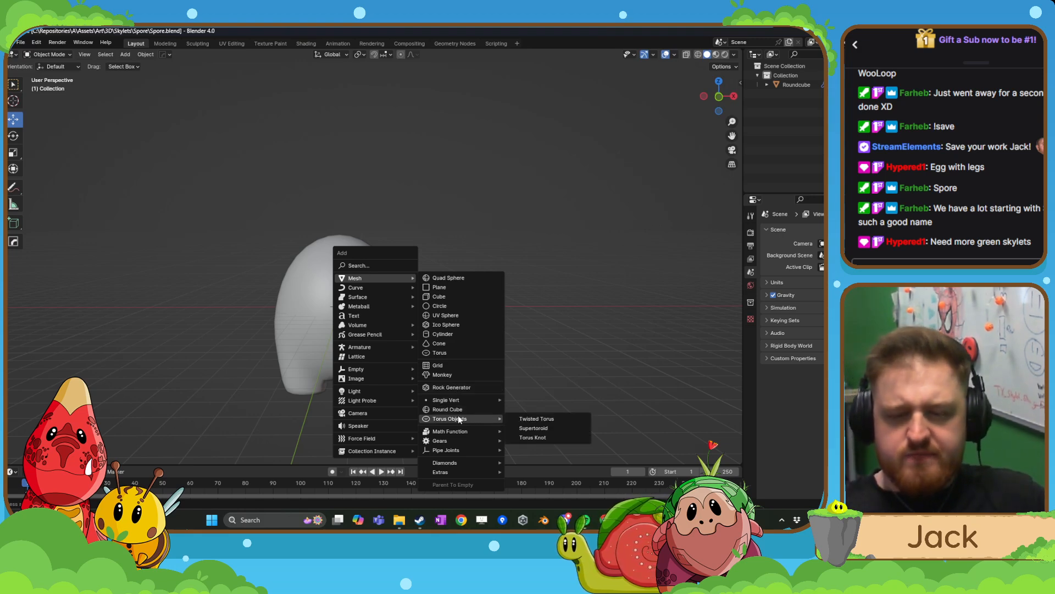
{"action": "left_click", "coordinate": [457, 411]}
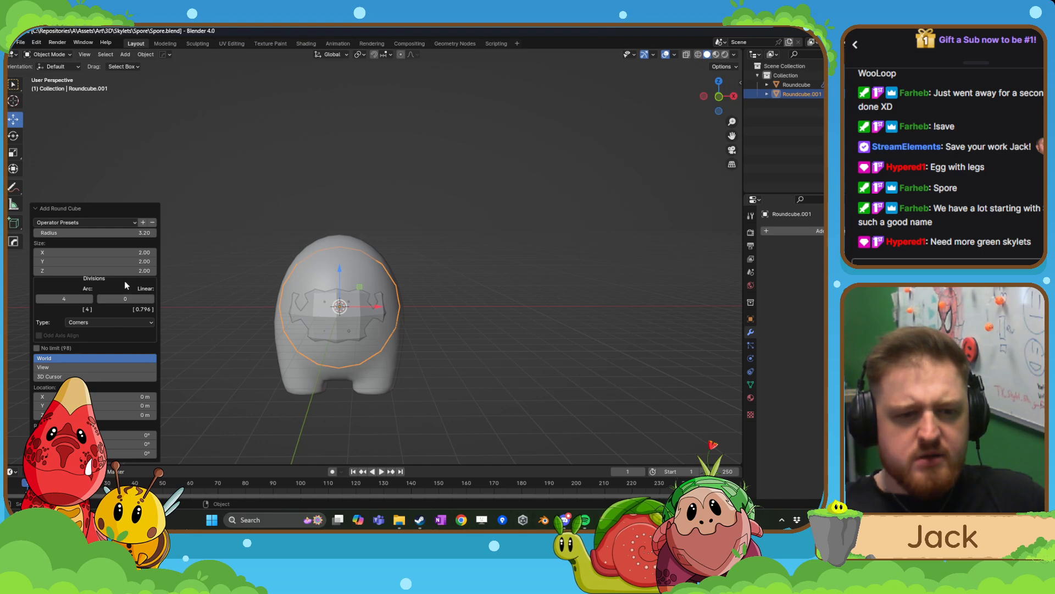
{"action": "left_click_drag", "start_coordinate": [341, 272], "coordinate": [364, 145]}
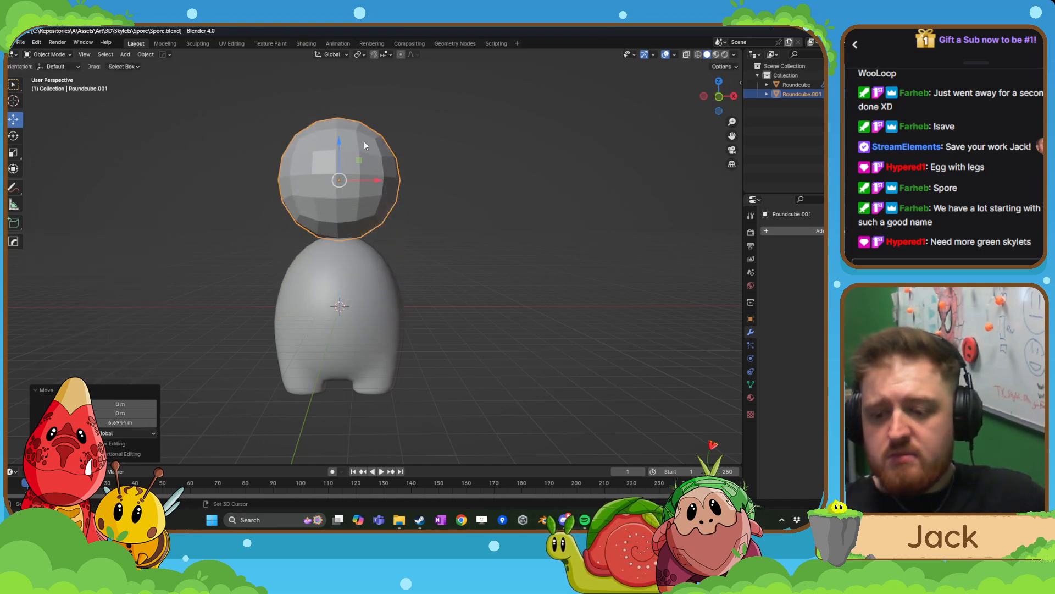
{"action": "key", "text": "KP_1"}
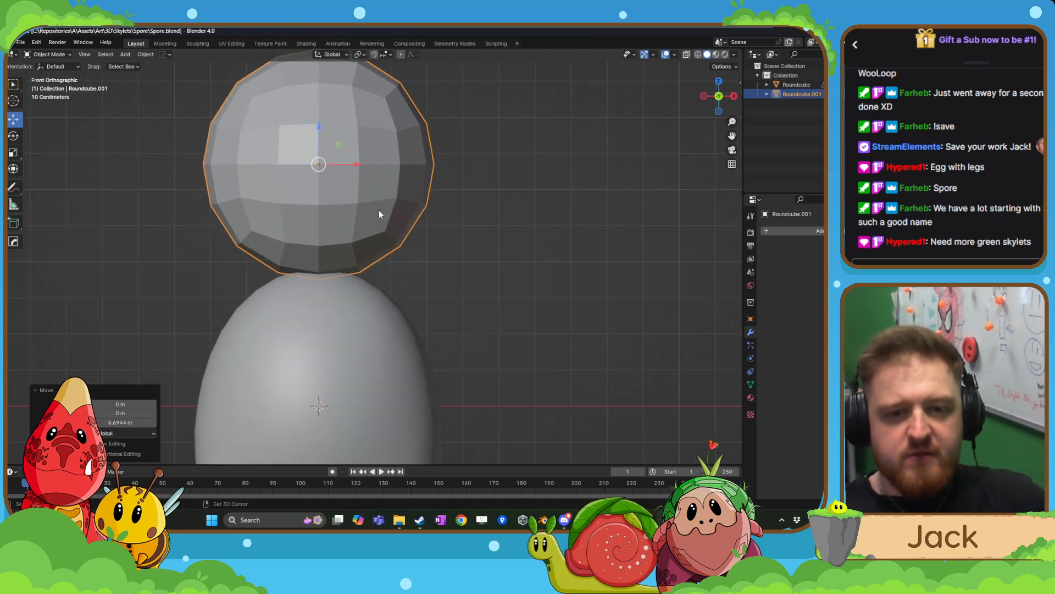
{"action": "middle_click_drag", "start_coordinate": [378, 210], "coordinate": [395, 263], "text": "shift"}
{"action": "left_click_drag", "start_coordinate": [338, 181], "coordinate": [338, 170]}
- Put the new round cube into Edit Mode with face selection, and save the file
{"action": "key", "text": "Tab"}
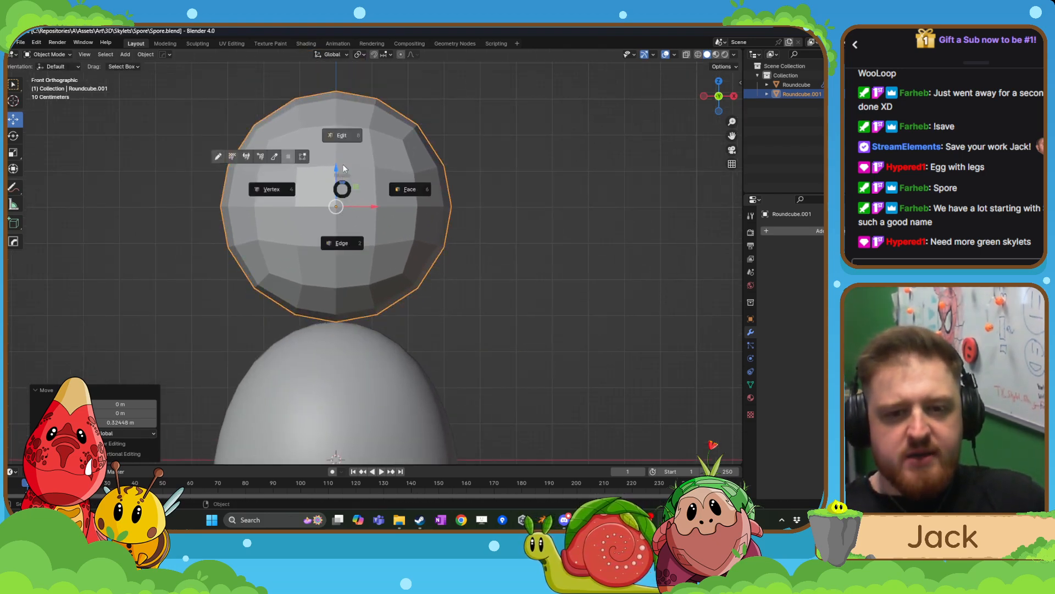
{"action": "left_click", "coordinate": [341, 170]}
{"action": "scroll", "coordinate": [347, 189], "scroll_direction": "down", "scroll_amount": 3}
{"action": "middle_click_drag", "start_coordinate": [349, 191], "coordinate": [366, 266], "text": "shift"}
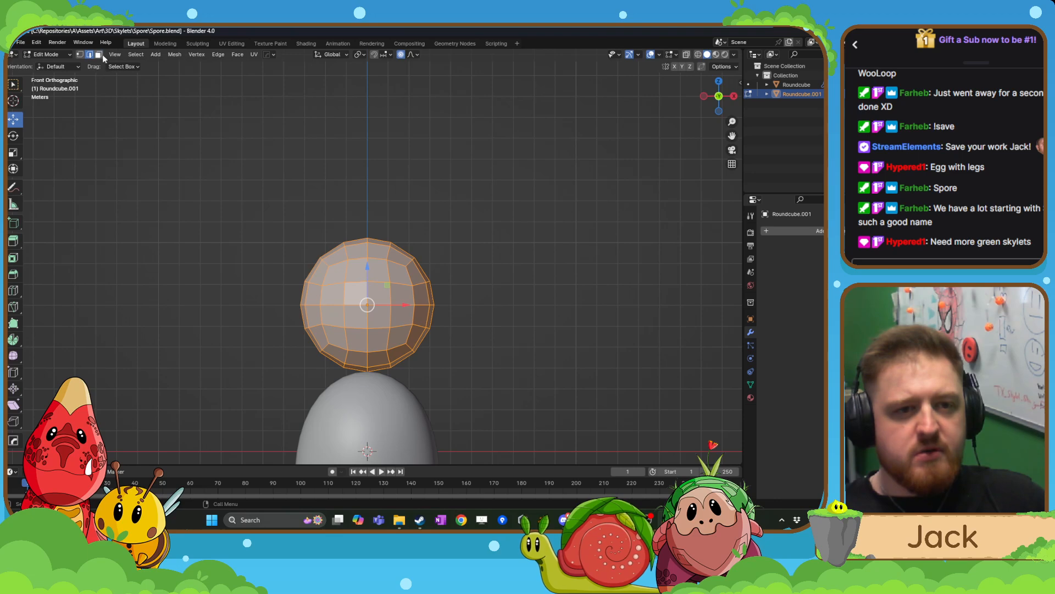
{"action": "left_click", "coordinate": [98, 54]}
{"action": "scroll", "coordinate": [241, 210], "scroll_direction": "up", "scroll_amount": 3}
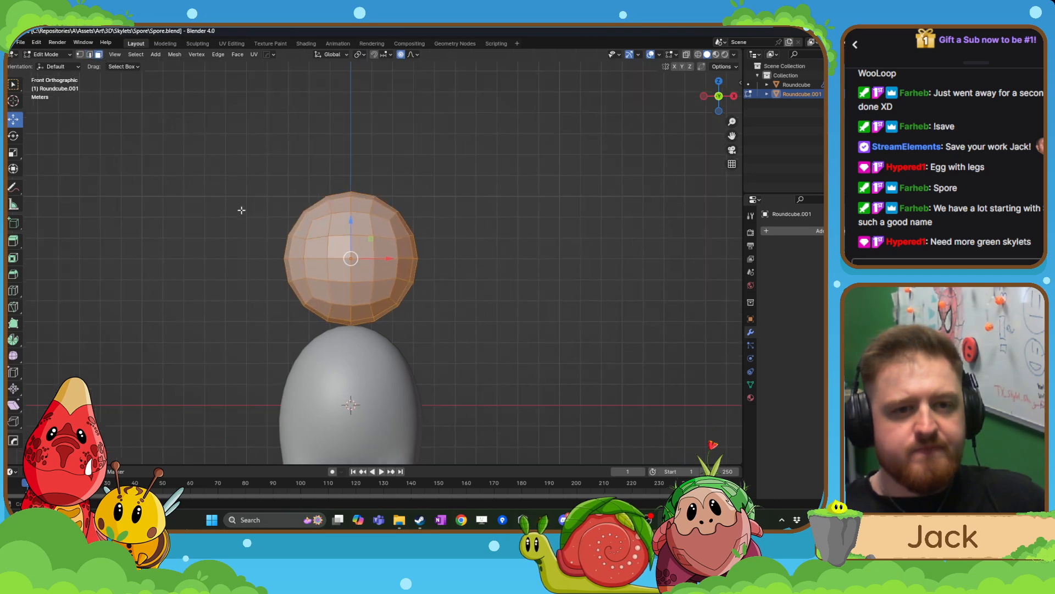
{"action": "left_click", "coordinate": [20, 42]}
{"action": "left_click", "coordinate": [33, 105]}
- In wireframe display, delete the faces of the round cube's lower half, leaving an open dome in Object Mode
{"action": "left_click", "coordinate": [699, 54]}
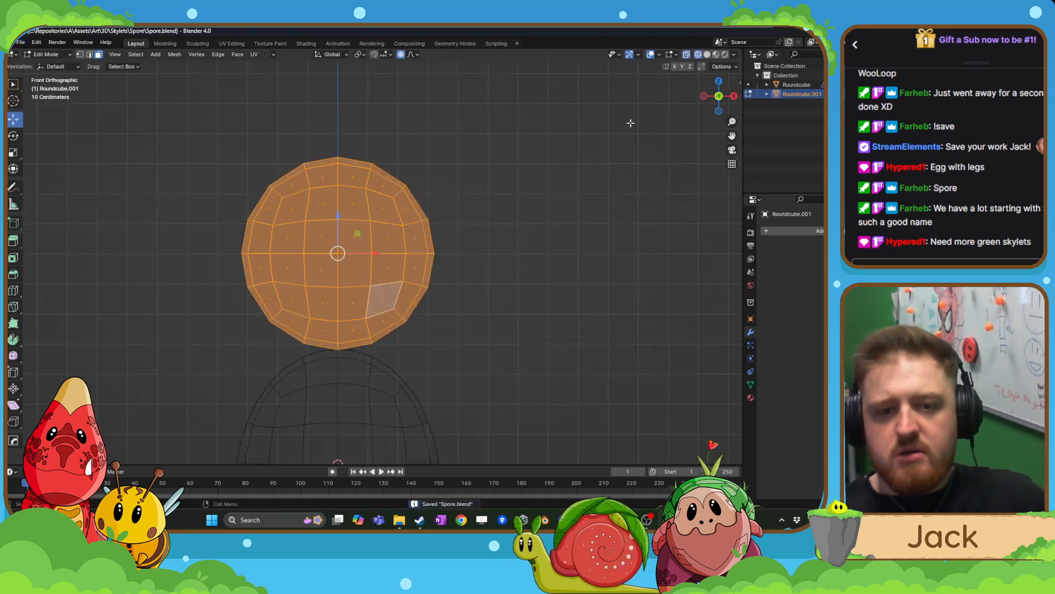
{"action": "middle_click_drag", "start_coordinate": [472, 207], "coordinate": [475, 171], "text": "shift"}
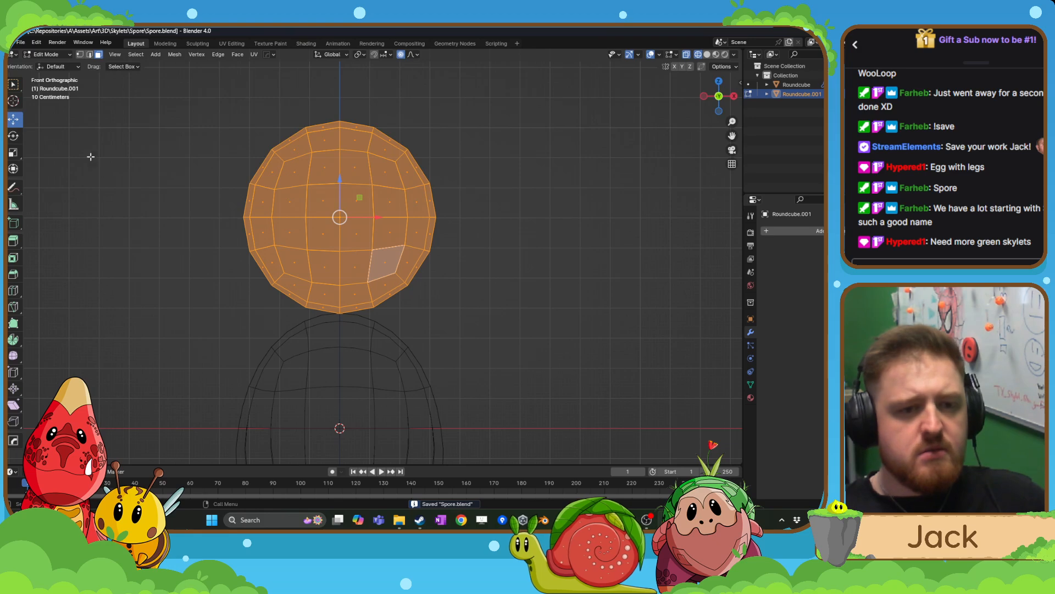
{"action": "left_click_drag", "start_coordinate": [238, 226], "coordinate": [527, 344]}
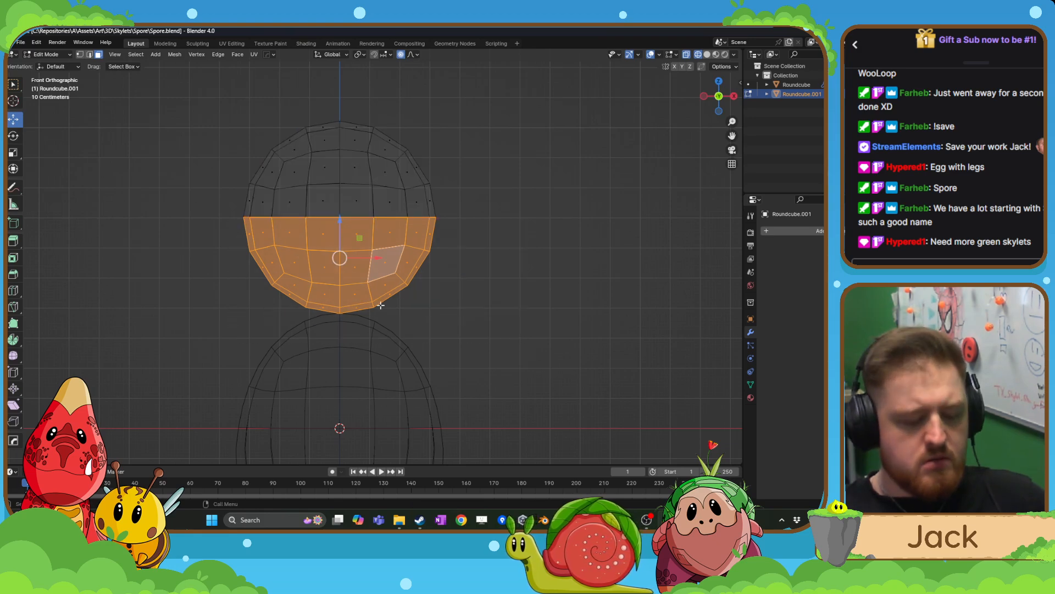
{"action": "key", "text": "x"}
{"action": "left_click", "coordinate": [366, 326]}
{"action": "key", "text": "Tab"}
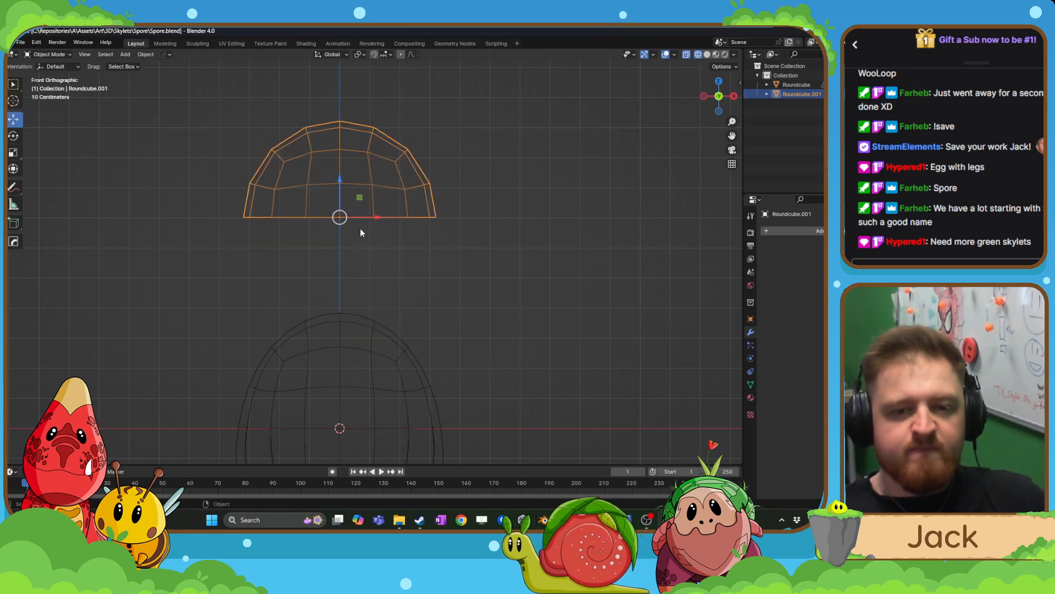
- Scale the dome up by about 3.27 and lower it about 4.54 m over the body's head
{"action": "scroll", "coordinate": [365, 233], "scroll_direction": "down", "scroll_amount": 2}
{"action": "key", "text": "s"}
{"action": "left_click", "coordinate": [409, 233]}
{"action": "scroll", "coordinate": [409, 233], "scroll_direction": "down", "scroll_amount": 3}
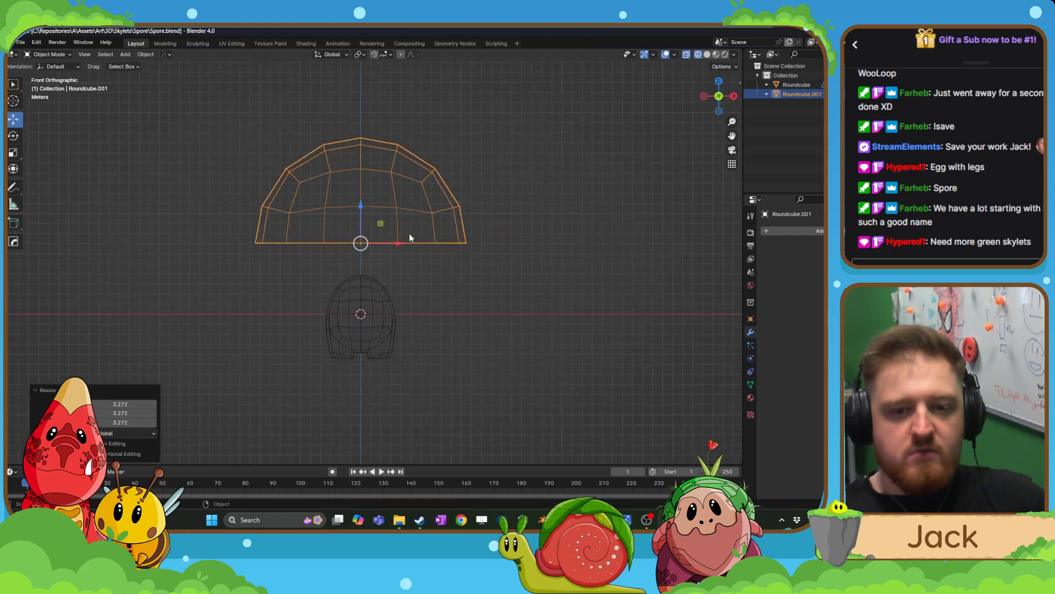
{"action": "left_click_drag", "start_coordinate": [358, 209], "coordinate": [406, 280]}
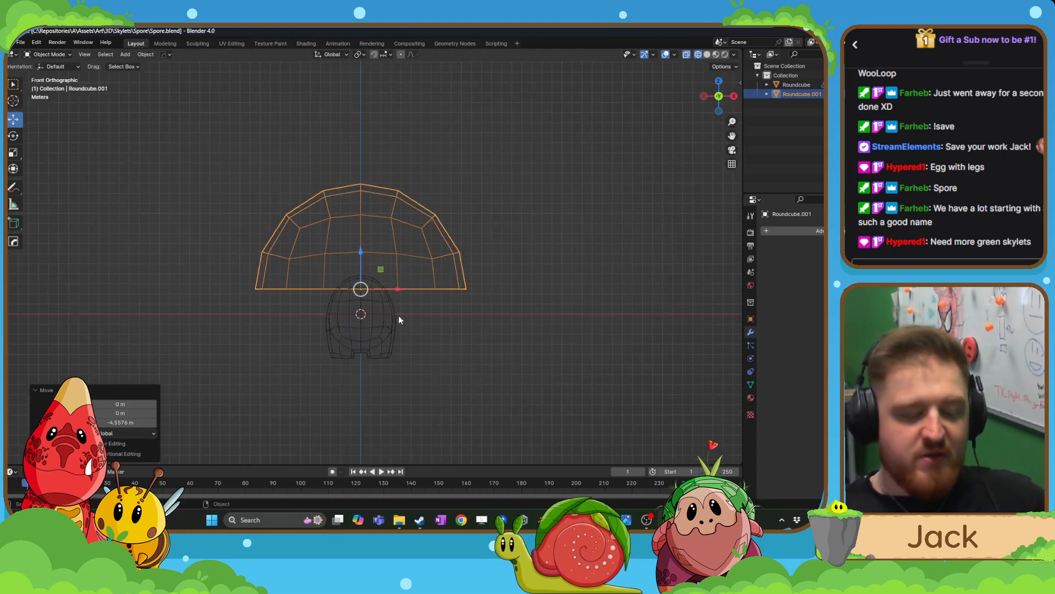
- Scale the dome down by a factor of about 0.58 so it suits the body as a mushroom cap
{"action": "key", "text": "s"}
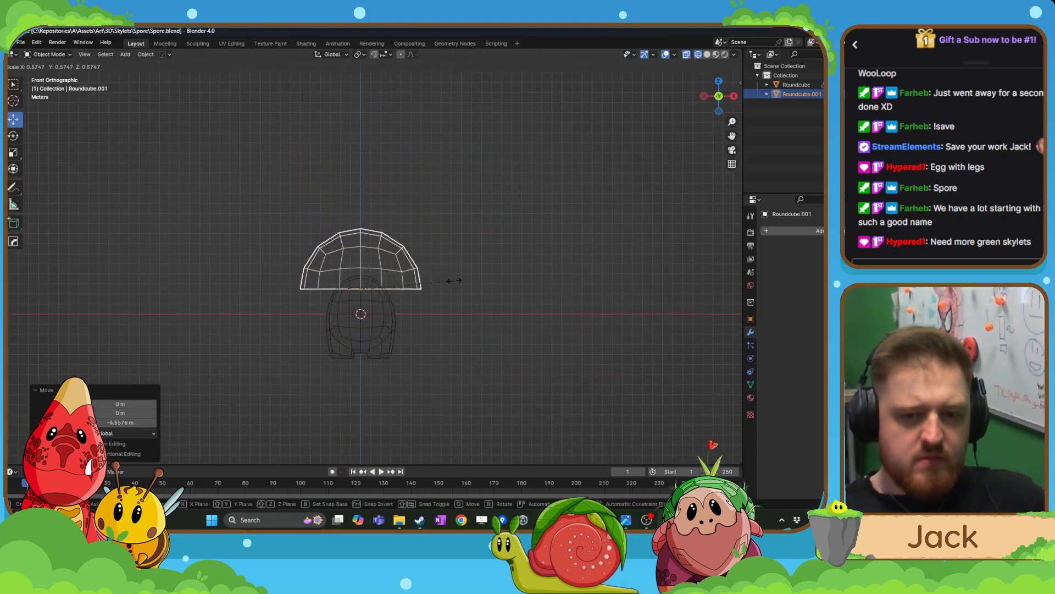
{"action": "left_click", "coordinate": [455, 281]}
{"action": "scroll", "coordinate": [415, 298], "scroll_direction": "up", "scroll_amount": 4}
{"action": "scroll", "coordinate": [385, 325], "scroll_direction": "down", "scroll_amount": 6}
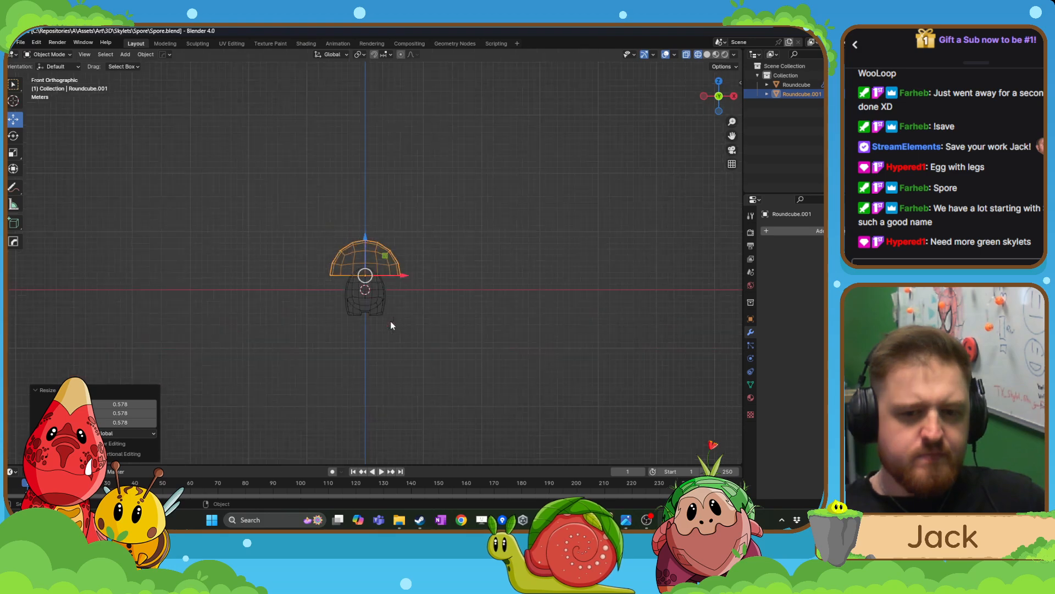
{"action": "scroll", "coordinate": [390, 321], "scroll_direction": "up", "scroll_amount": 6}
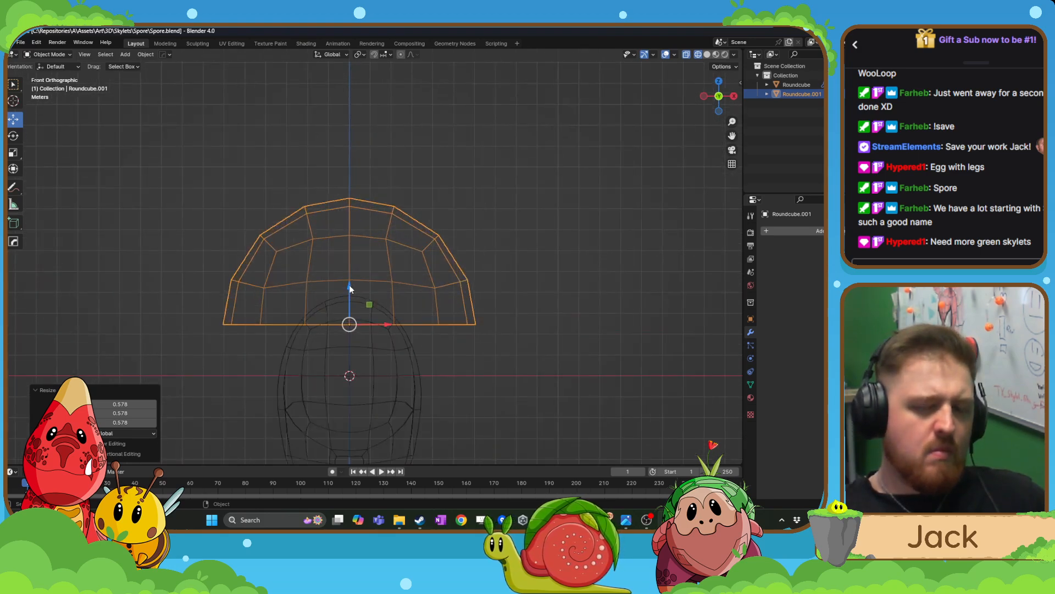
- Raise the dome about 0.63 m and scale it by about 0.935
{"action": "mouse_move", "coordinate": [350, 288]}
{"action": "left_mouse_down"}
{"action": "mouse_move", "coordinate": [352, 328]}
{"action": "mouse_move", "coordinate": [354, 286]}
{"action": "left_mouse_up"}
{"action": "scroll", "coordinate": [431, 293], "scroll_direction": "down", "scroll_amount": 4}
{"action": "key", "text": "s"}
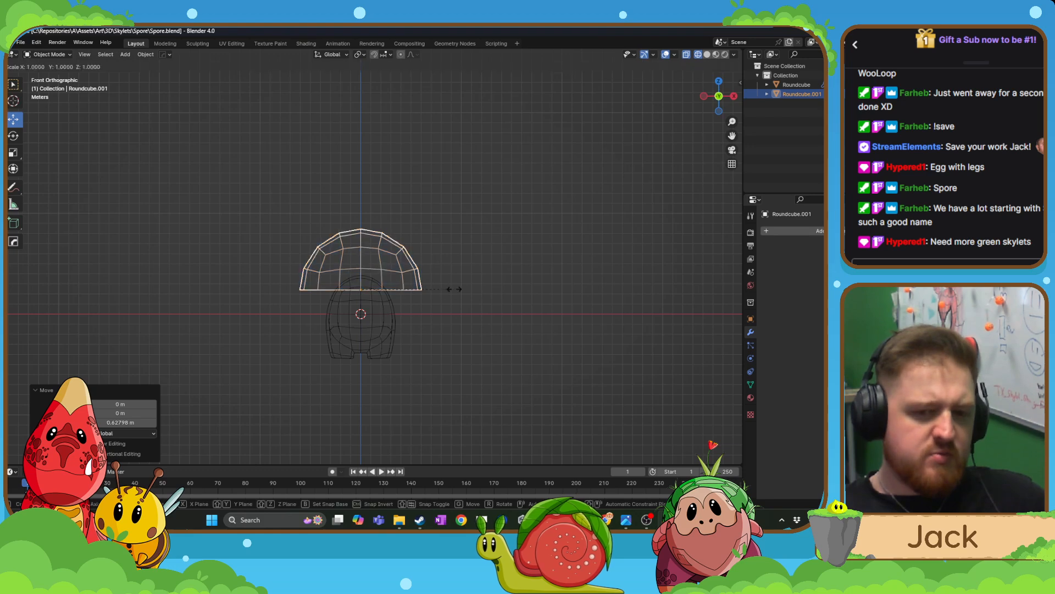
{"action": "left_click", "coordinate": [448, 288]}
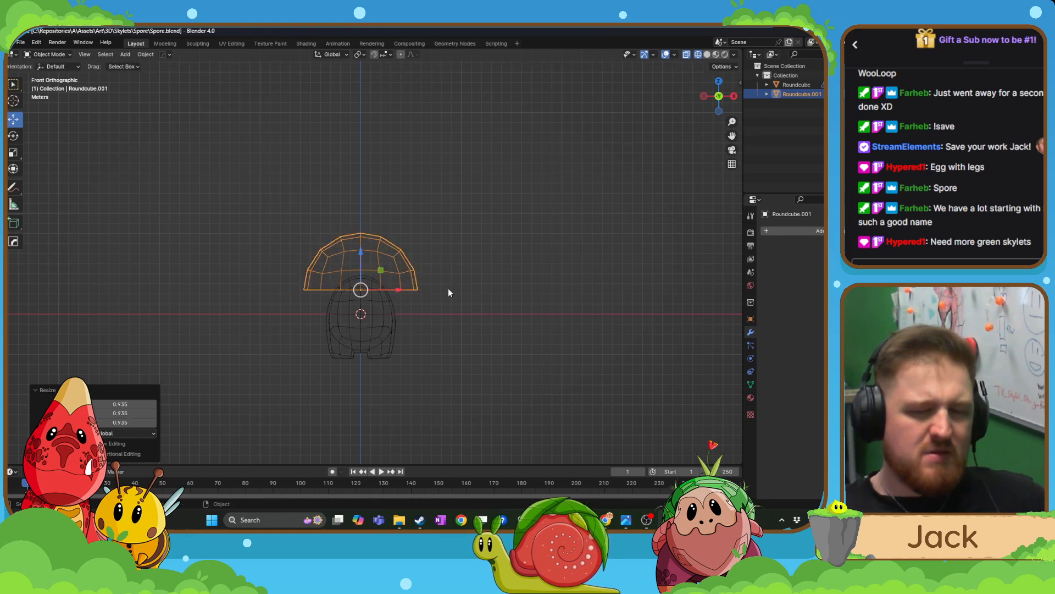
{"action": "scroll", "coordinate": [448, 287], "scroll_direction": "up", "scroll_amount": 2}
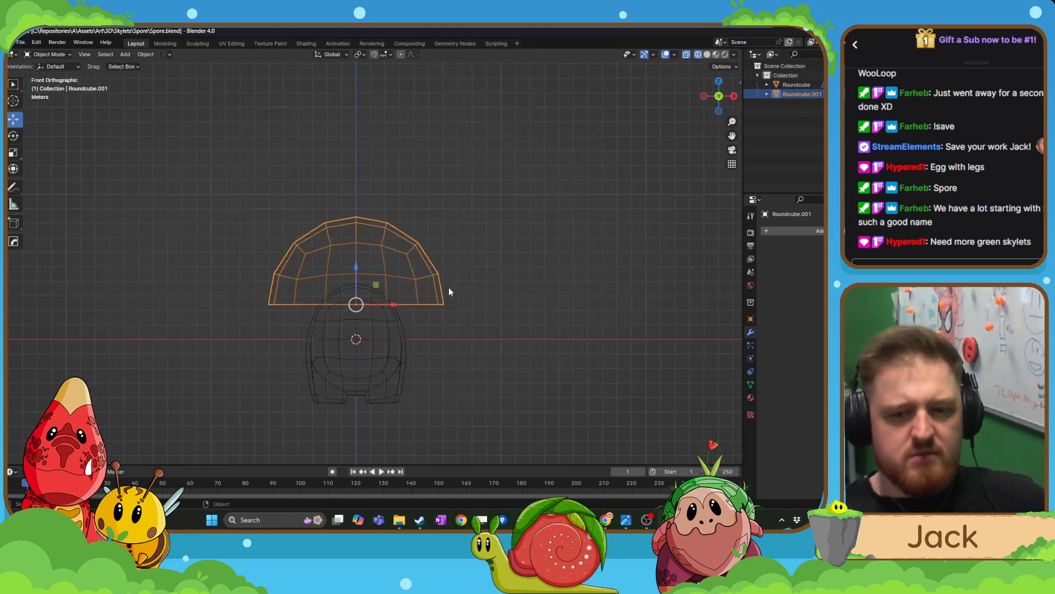
- In solid display, select the edge loop of the dome's open bottom rim in Edit Mode and fill it with a face
{"action": "left_click", "coordinate": [707, 55]}
{"action": "middle_click_drag", "start_coordinate": [632, 132], "coordinate": [556, 201]}
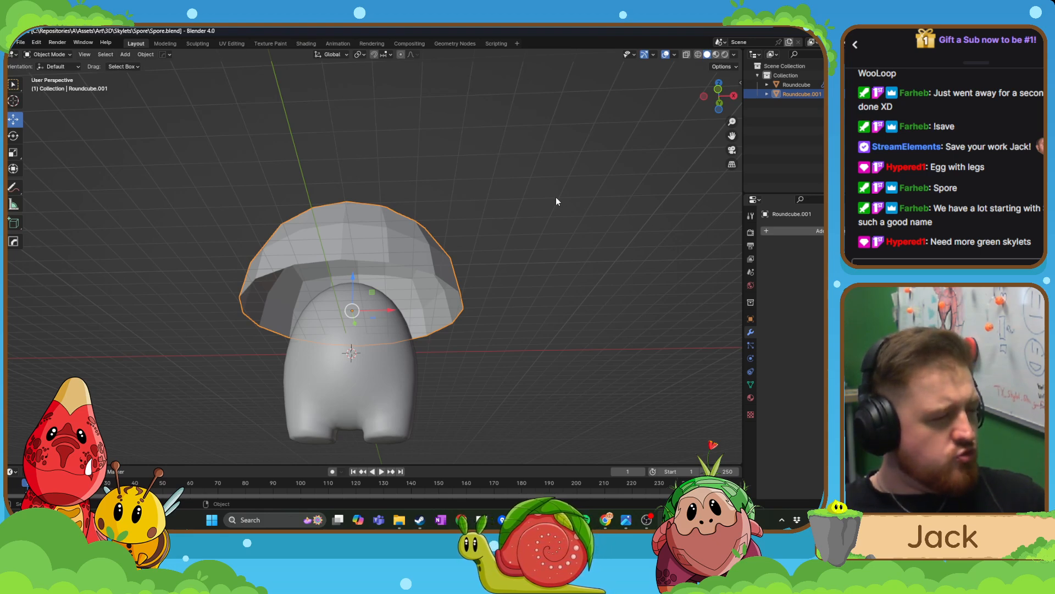
{"action": "key", "text": "Tab"}
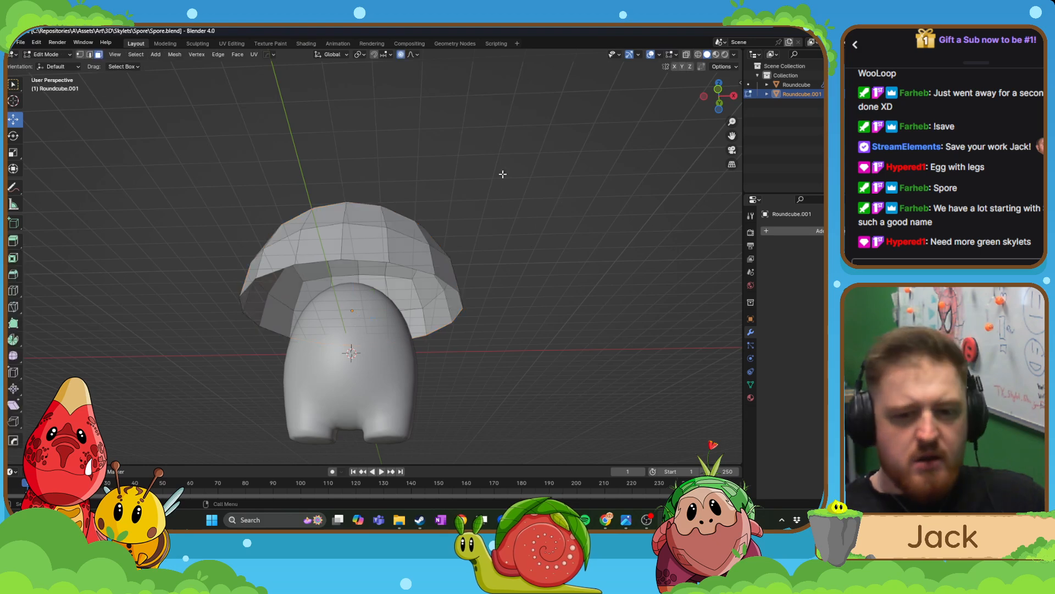
{"action": "scroll", "coordinate": [95, 79], "scroll_direction": "up", "scroll_amount": 1}
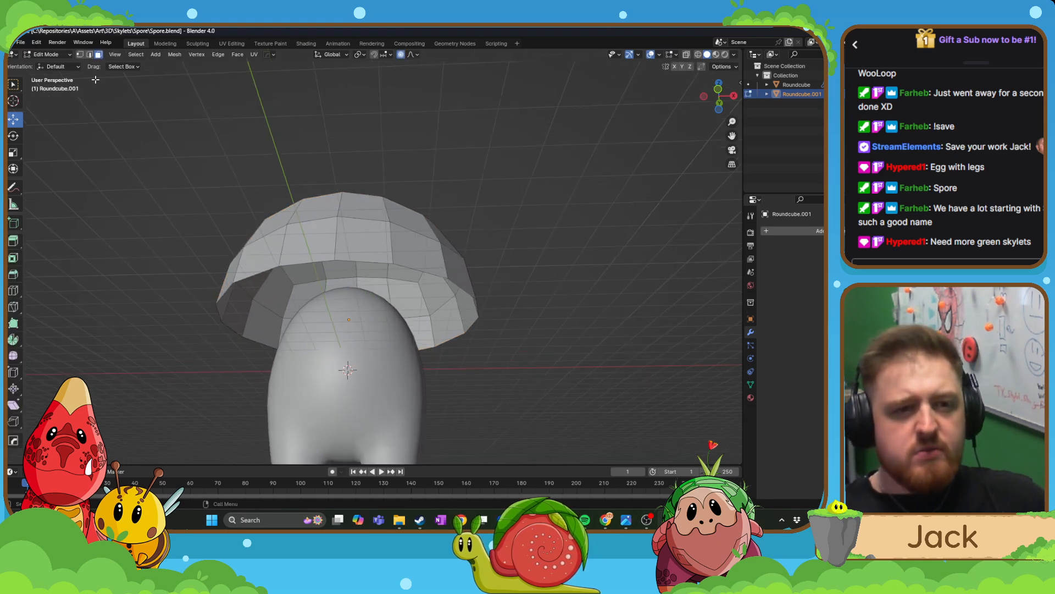
{"action": "left_click", "coordinate": [307, 256], "text": "alt"}
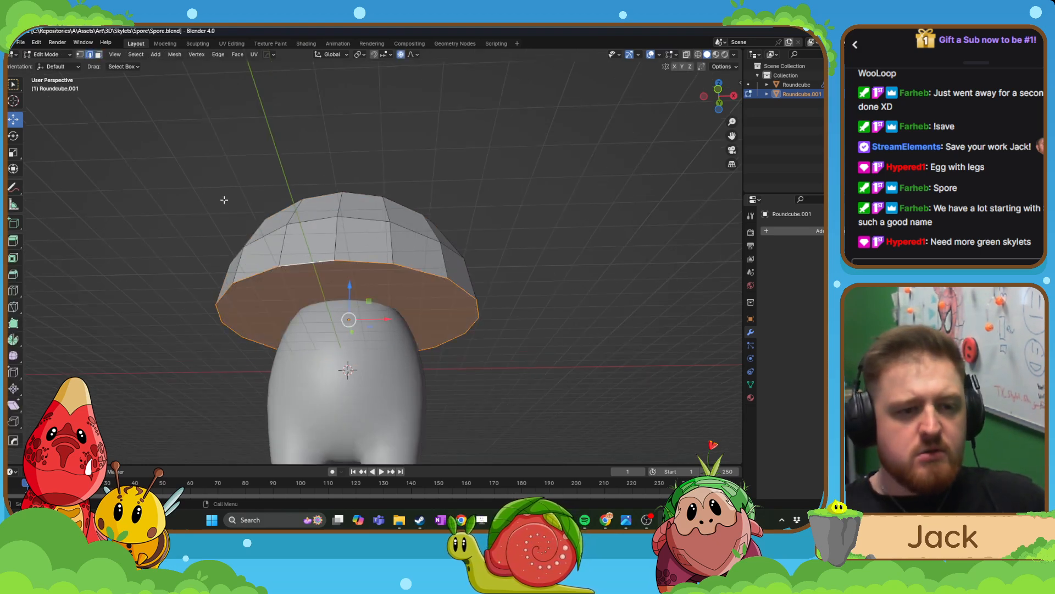
- Bevel the edges of the cap's bottom face by about 0.2 m with one segment
{"action": "left_click", "coordinate": [13, 274]}
{"action": "left_click_drag", "start_coordinate": [348, 371], "coordinate": [354, 378]}
{"action": "middle_click_drag", "start_coordinate": [354, 378], "coordinate": [370, 347]}
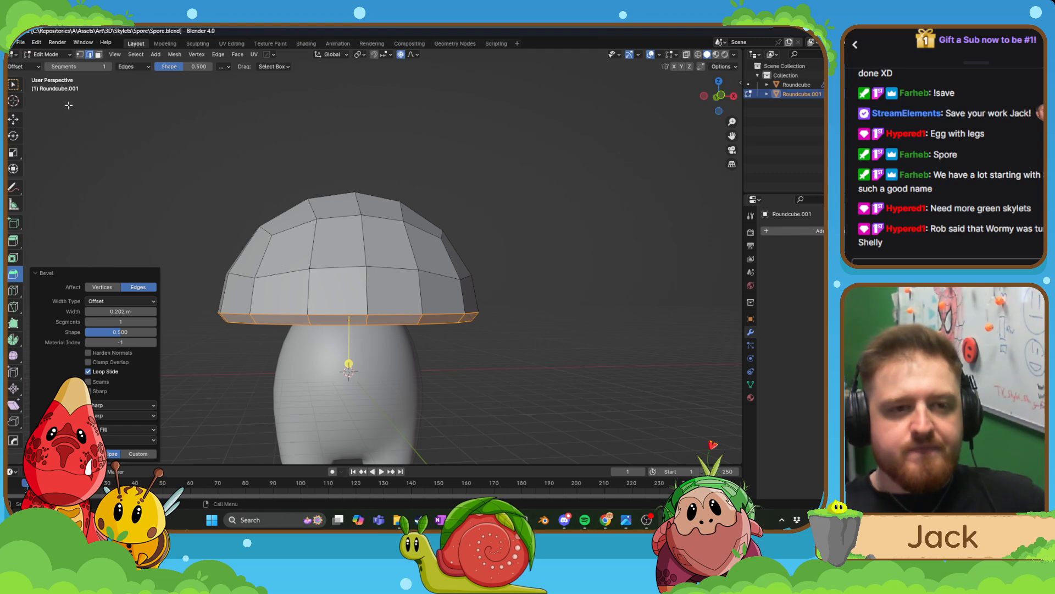
{"action": "left_click", "coordinate": [13, 119]}
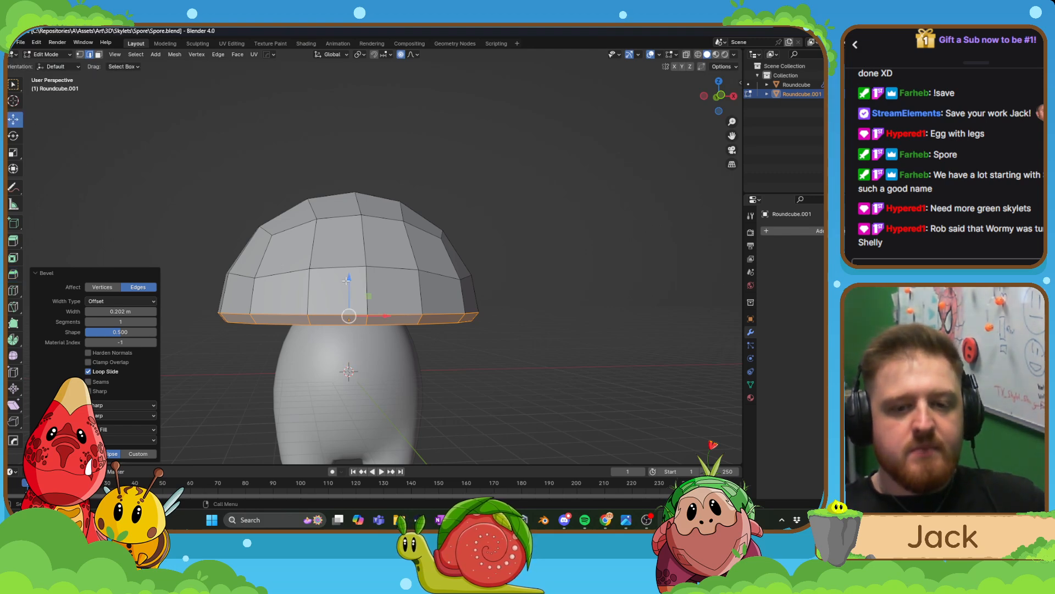
- Select the upper edge loop of the cap's bevelled rim and lower it about 0.11 m without proportional editing
{"action": "left_click", "coordinate": [341, 312], "text": "alt"}
{"action": "scroll", "coordinate": [356, 306], "scroll_direction": "up", "scroll_amount": 1}
{"action": "left_click_drag", "start_coordinate": [348, 285], "coordinate": [348, 282]}
{"action": "key", "text": "ctrl+z"}
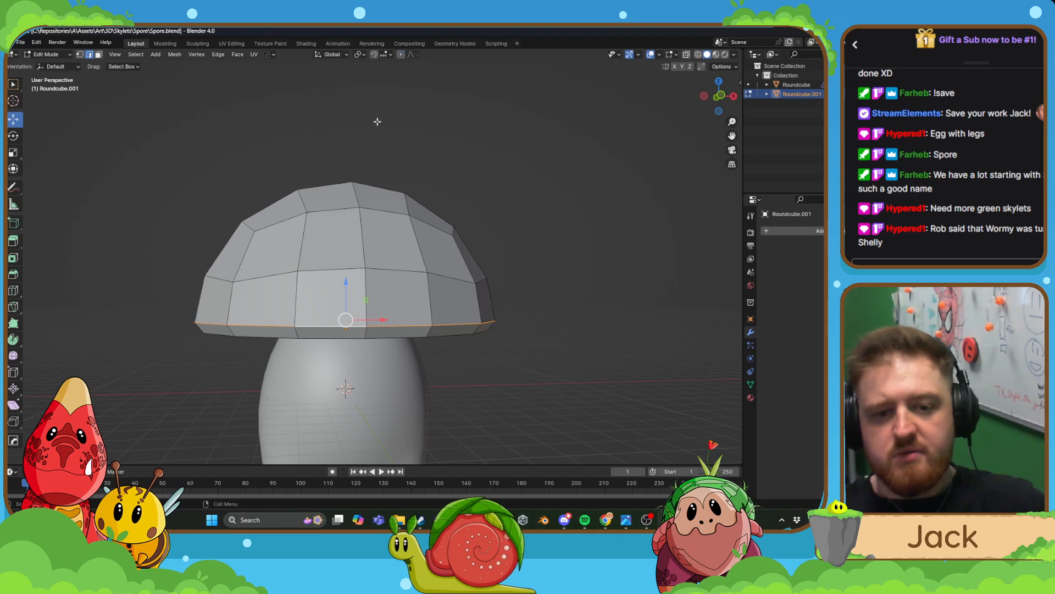
{"action": "key", "text": "Tab"}
{"action": "scroll", "coordinate": [385, 286], "scroll_direction": "down", "scroll_amount": 5}
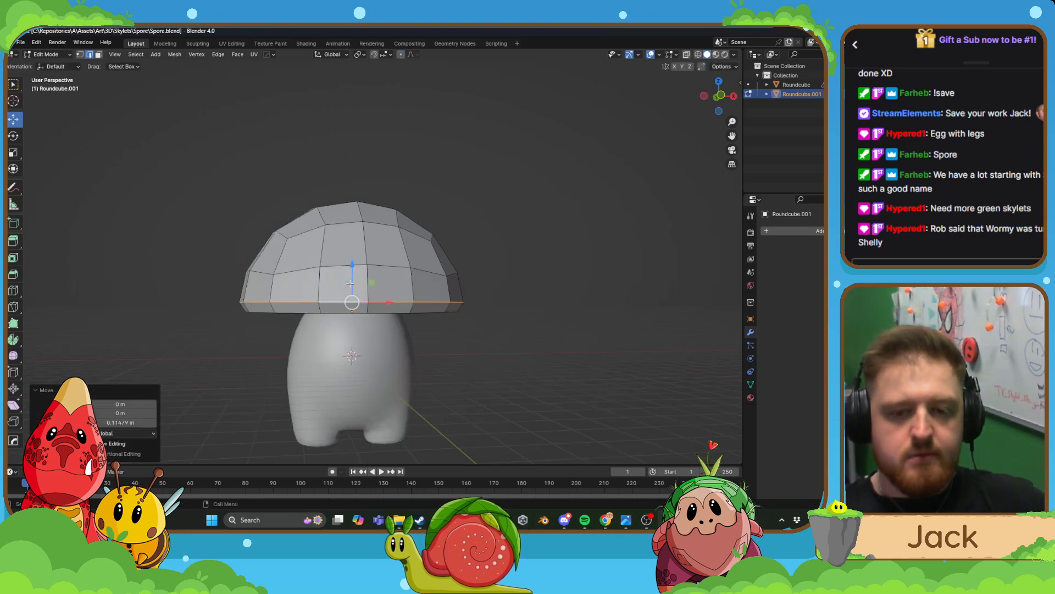
- Raise the whole cap vertically in Object Mode until its underside is clear of the body
{"action": "left_click", "coordinate": [429, 281]}
{"action": "middle_click_drag", "start_coordinate": [429, 280], "coordinate": [434, 236]}
{"action": "scroll", "coordinate": [423, 267], "scroll_direction": "up", "scroll_amount": 2}
{"action": "left_click", "coordinate": [423, 267]}
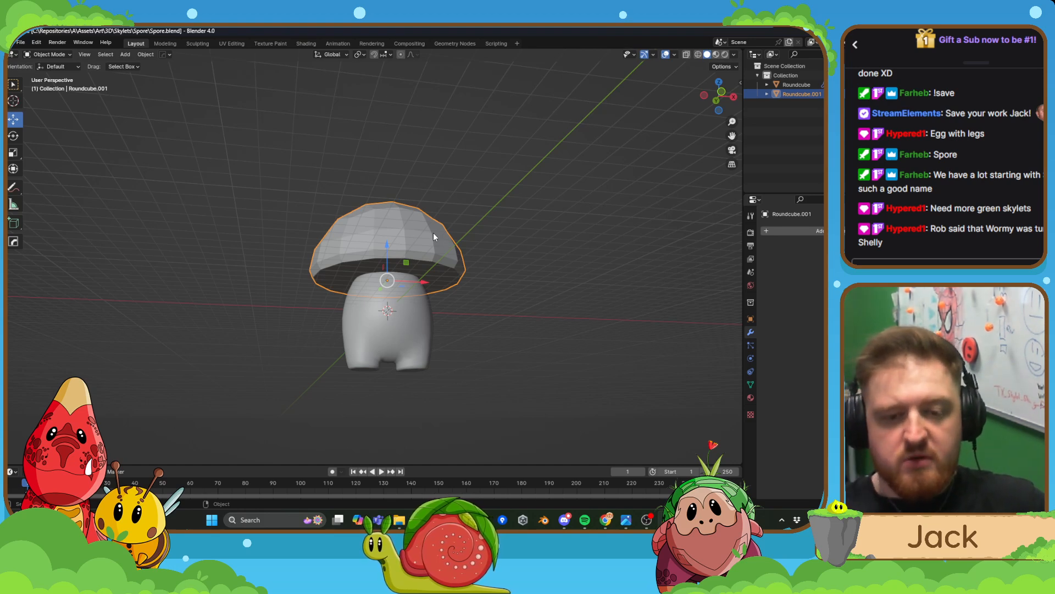
{"action": "key", "text": "KP_1"}
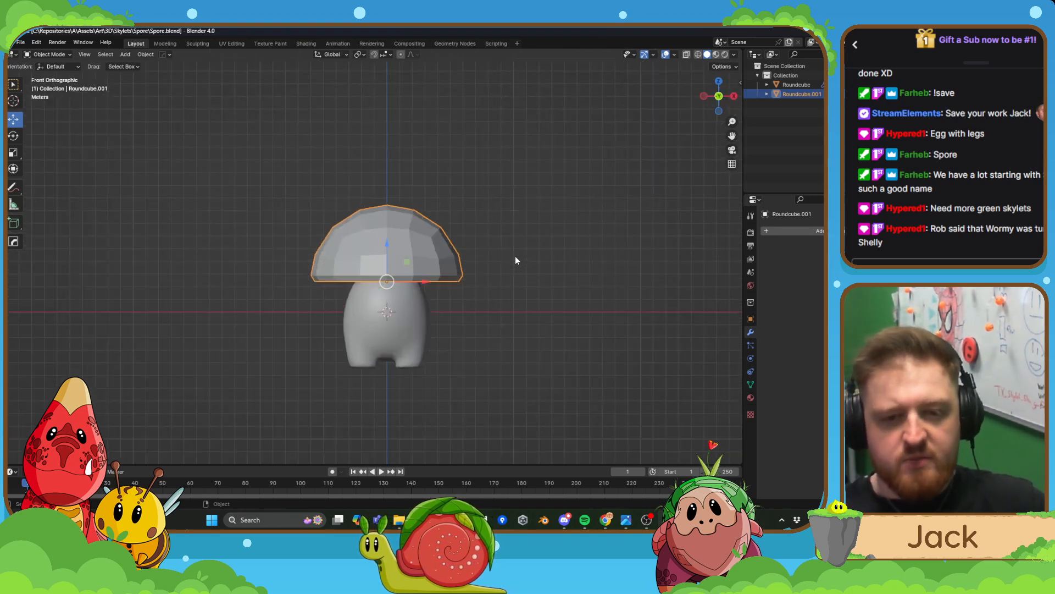
{"action": "scroll", "coordinate": [438, 249], "scroll_direction": "up", "scroll_amount": 4}
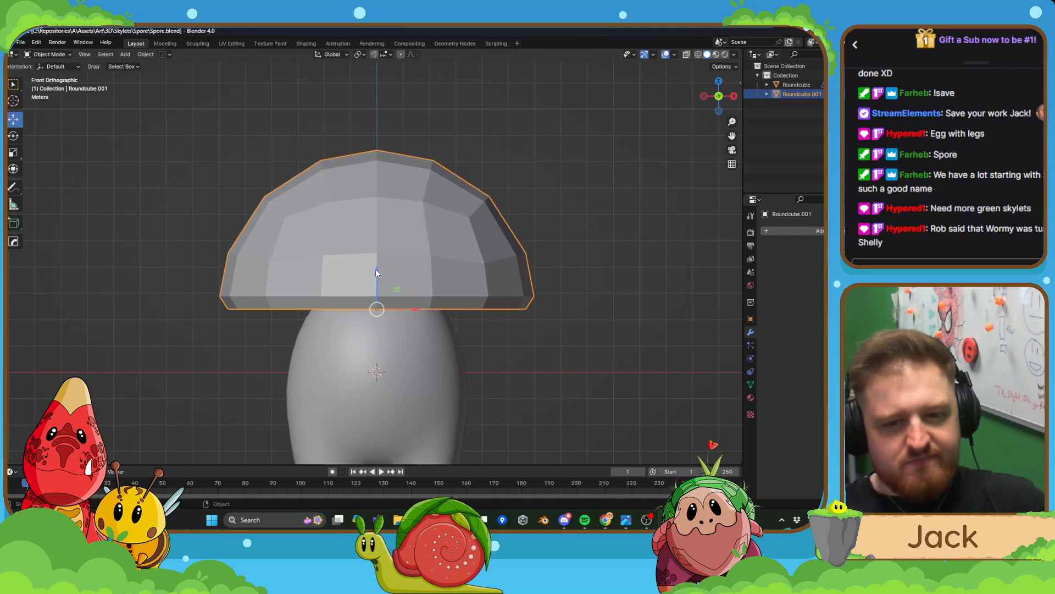
{"action": "key", "text": "g"}
{"action": "key", "text": "z"}
{"action": "left_click_drag", "start_coordinate": [371, 167], "coordinate": [372, 160]}
- Select the cap's flat underside face in Edit Mode and inset it by about 0.34 m
{"action": "mouse_move", "coordinate": [373, 160]}
{"action": "middle_mouse_down"}
{"action": "mouse_move", "coordinate": [393, 134]}
{"action": "mouse_move", "coordinate": [386, 177]}
{"action": "middle_mouse_up"}
{"action": "key", "text": "Tab"}
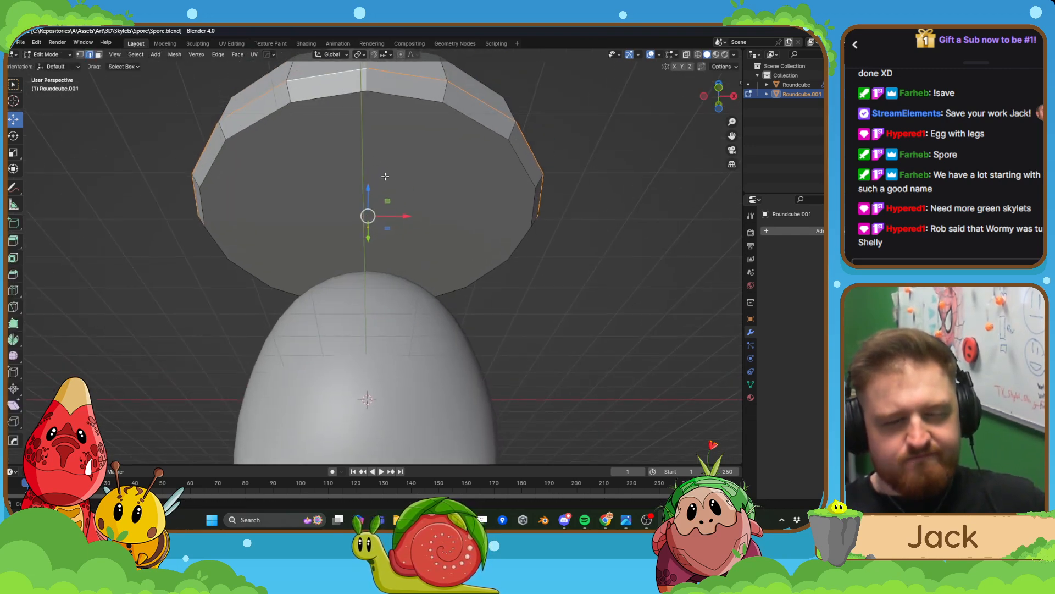
{"action": "left_click", "coordinate": [98, 54]}
{"action": "left_click", "coordinate": [288, 152]}
{"action": "left_click", "coordinate": [13, 258]}
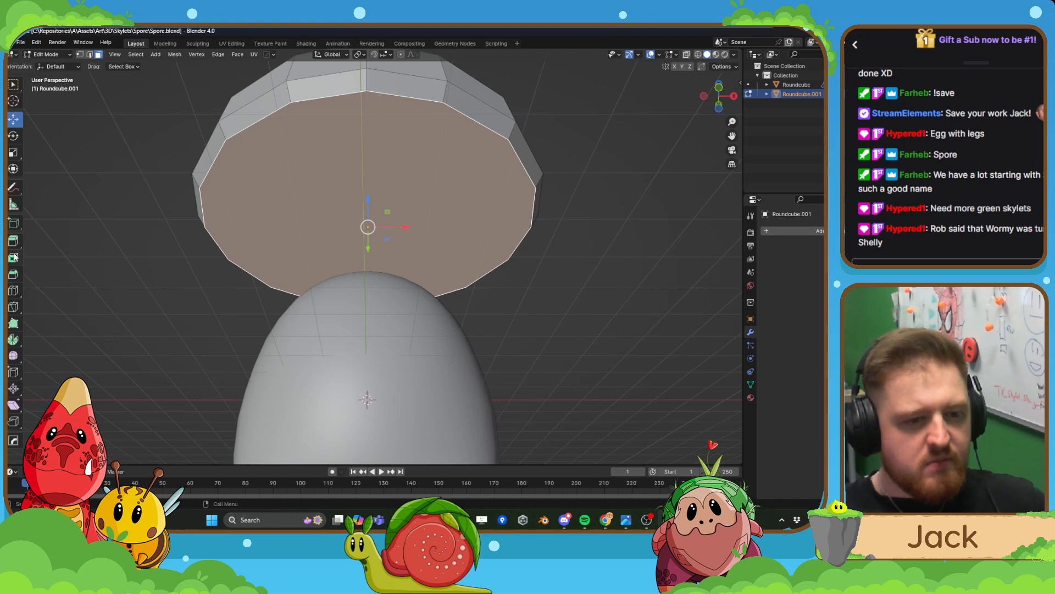
{"action": "left_click_drag", "start_coordinate": [377, 250], "coordinate": [364, 224]}
- Set the inset's depth to 0.003 m and inset the underside face further in concentric rings, the last about 0.45 m thick
{"action": "left_click", "coordinate": [157, 410]}
{"action": "left_click", "coordinate": [156, 410]}
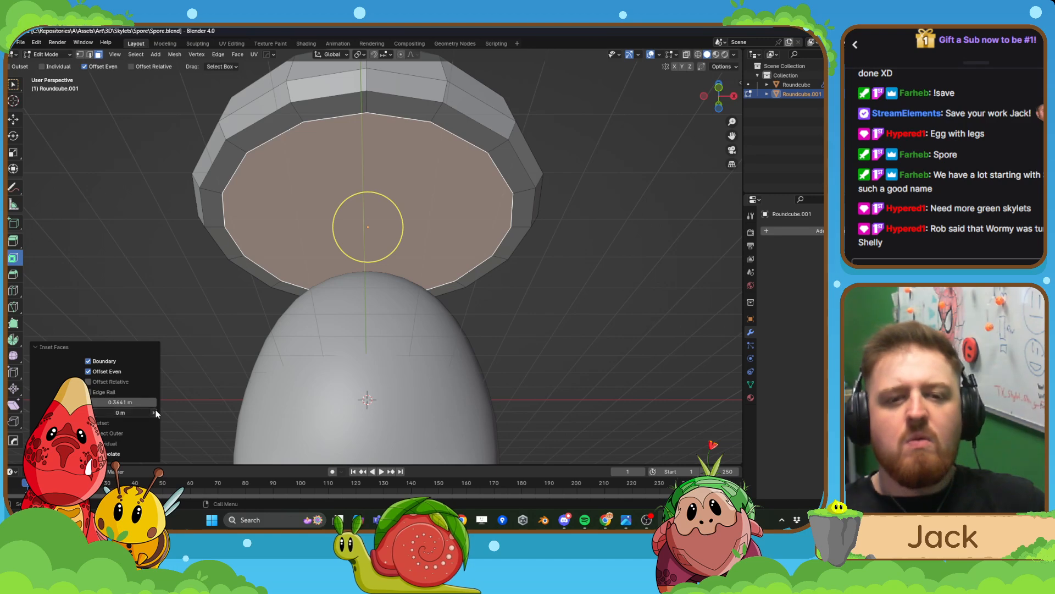
{"action": "left_click", "coordinate": [156, 410]}
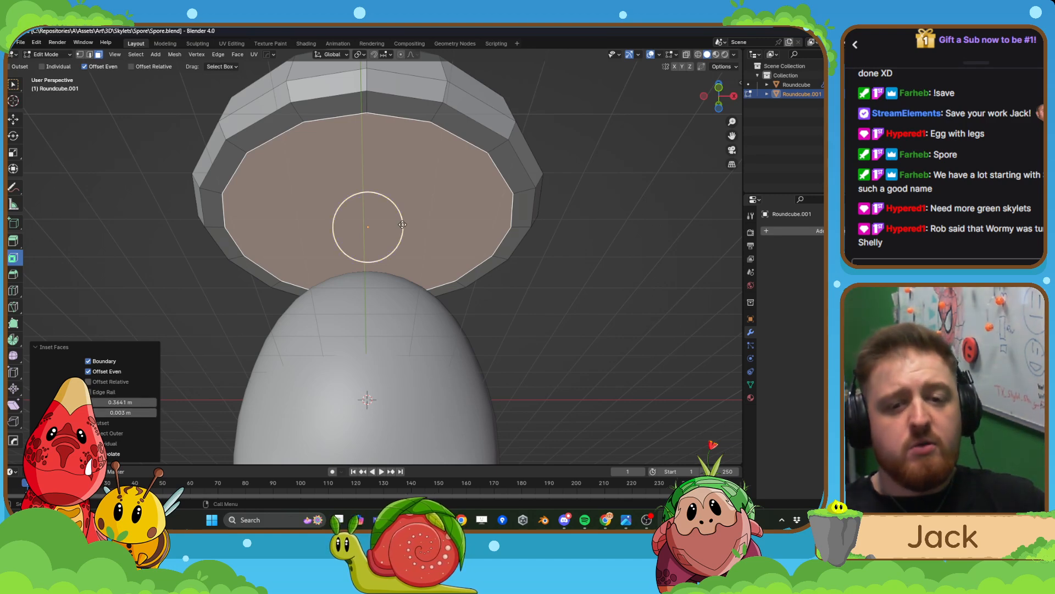
{"action": "left_click_drag", "start_coordinate": [403, 224], "coordinate": [369, 226]}
{"action": "left_click", "coordinate": [18, 120]}
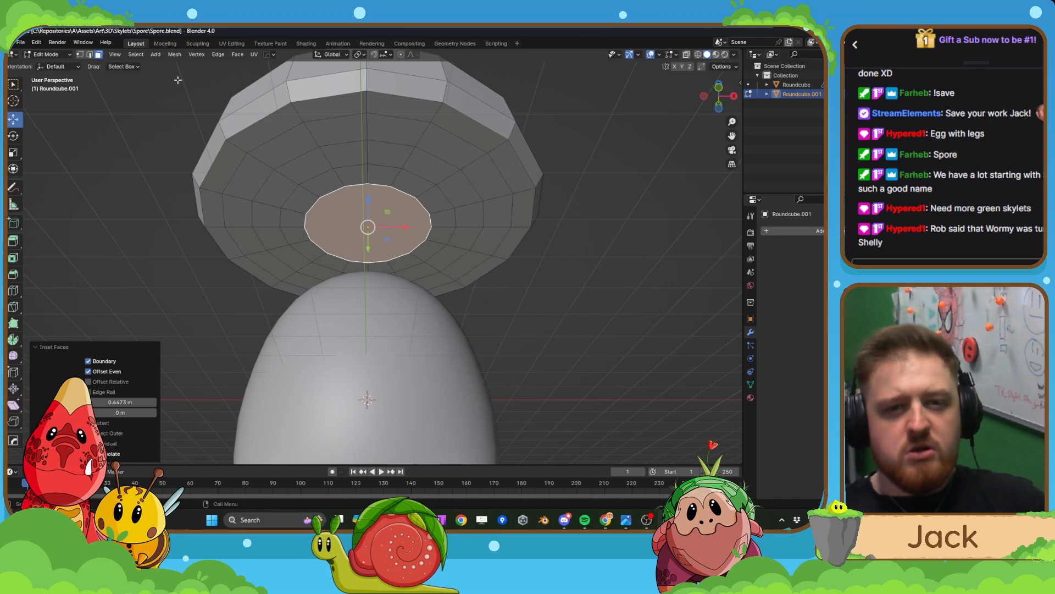
- Try hollowing the cap by raising the centre face of its underside about 1.1 m with smooth proportional editing
{"action": "left_click", "coordinate": [400, 54]}
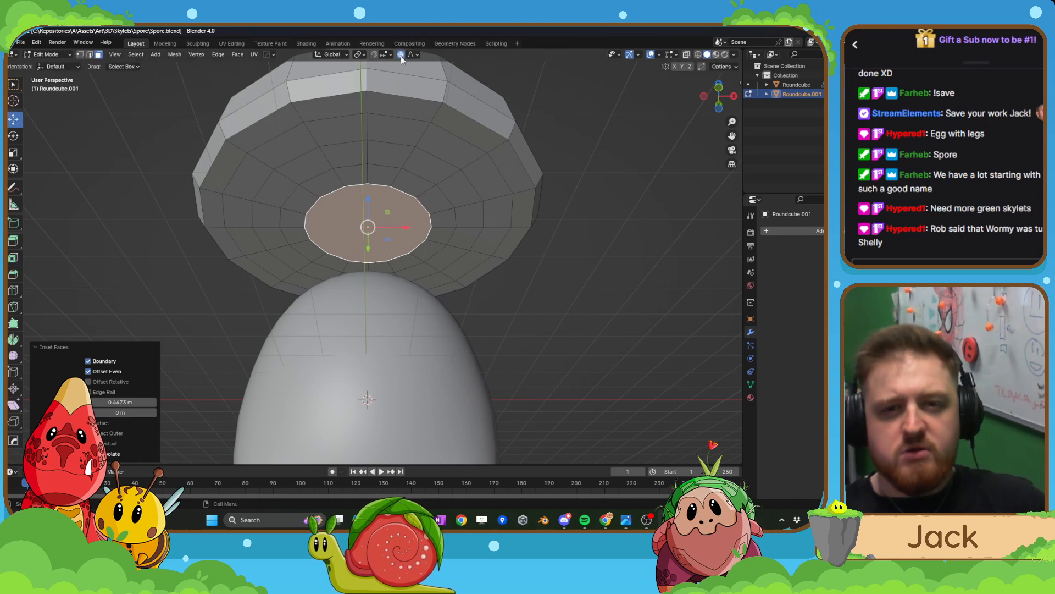
{"action": "key", "text": "KP_1"}
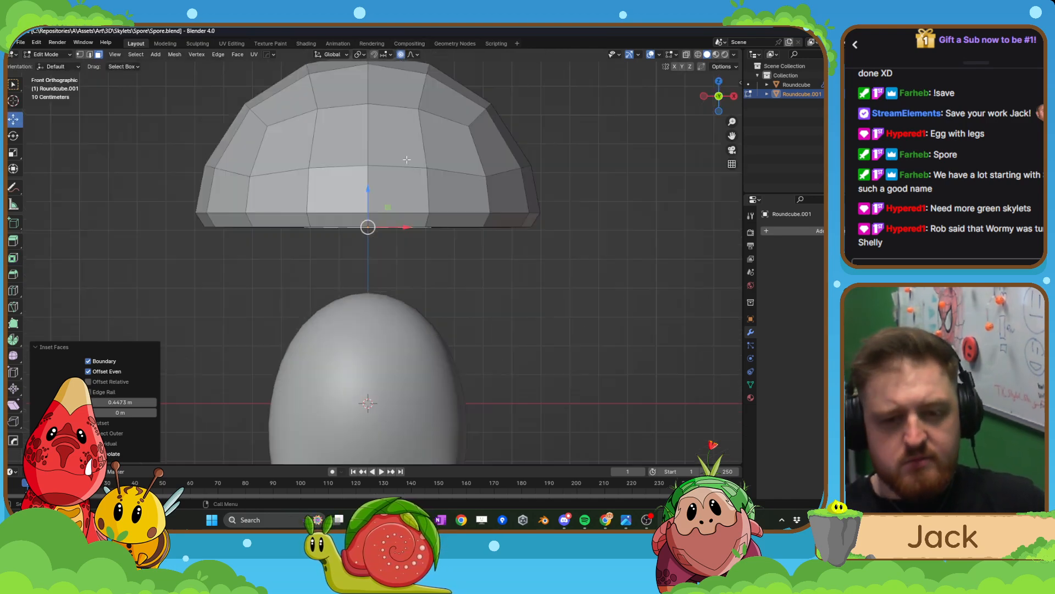
{"action": "middle_click_drag", "start_coordinate": [337, 275], "coordinate": [366, 199]}
{"action": "left_click_drag", "start_coordinate": [365, 199], "coordinate": [366, 163]}
{"action": "scroll", "coordinate": [366, 173], "scroll_direction": "down", "scroll_amount": 5}
{"action": "scroll", "coordinate": [366, 162], "scroll_direction": "up", "scroll_amount": 2}
{"action": "scroll", "coordinate": [366, 163], "scroll_direction": "down", "scroll_amount": 1}
{"action": "scroll", "coordinate": [369, 176], "scroll_direction": "down", "scroll_amount": 4}
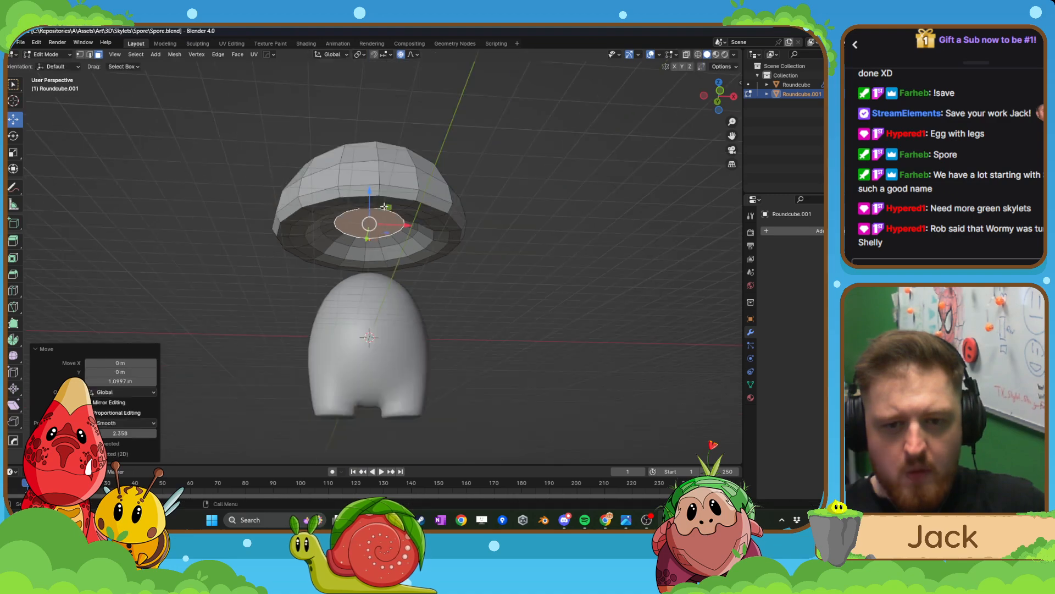
- Leave Edit Mode and shade the cap smooth
{"action": "middle_click_drag", "start_coordinate": [400, 360], "coordinate": [456, 346]}
{"action": "key", "text": "Tab"}
{"action": "middle_click_drag", "start_coordinate": [499, 210], "coordinate": [506, 265]}
{"action": "left_click", "coordinate": [432, 239]}
{"action": "right_click", "coordinate": [432, 239]}
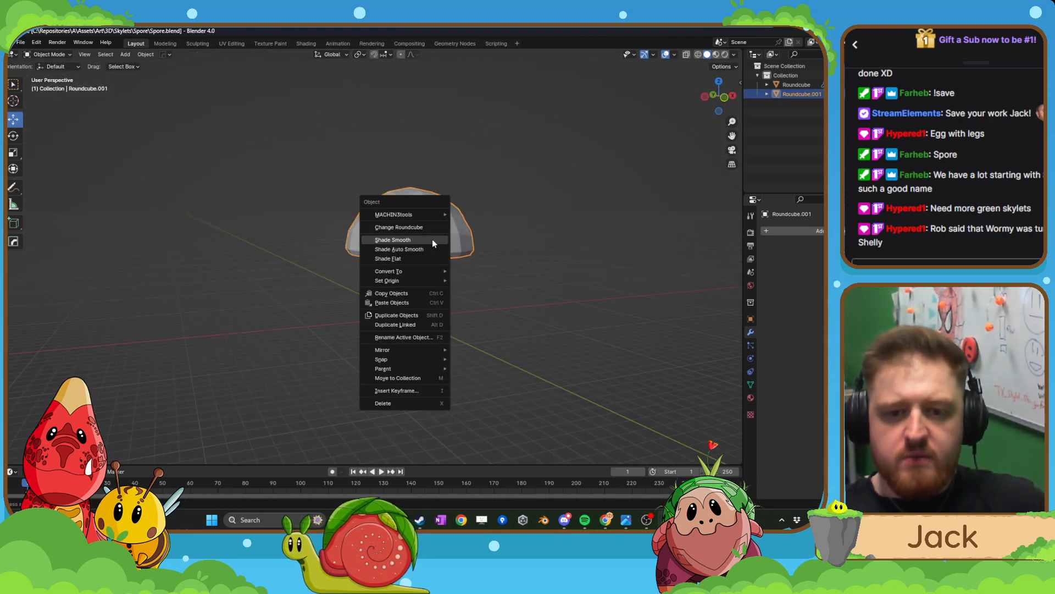
{"action": "left_click", "coordinate": [432, 239]}
- Lower the hollowed cap along Z until it sits over the top of the body
{"action": "middle_click_drag", "start_coordinate": [480, 336], "coordinate": [428, 317]}
{"action": "scroll", "coordinate": [429, 264], "scroll_direction": "up", "scroll_amount": 2}
{"action": "left_click_drag", "start_coordinate": [428, 218], "coordinate": [429, 260]}
{"action": "middle_click_drag", "start_coordinate": [431, 262], "coordinate": [436, 231]}
{"action": "scroll", "coordinate": [436, 231], "scroll_direction": "up", "scroll_amount": 1}
{"action": "left_click_drag", "start_coordinate": [437, 267], "coordinate": [438, 289]}
{"action": "left_click", "coordinate": [601, 223]}
{"action": "scroll", "coordinate": [549, 242], "scroll_direction": "down", "scroll_amount": 2}
{"action": "middle_click_drag", "start_coordinate": [488, 258], "coordinate": [453, 318]}
{"action": "scroll", "coordinate": [493, 311], "scroll_direction": "down", "scroll_amount": 2}
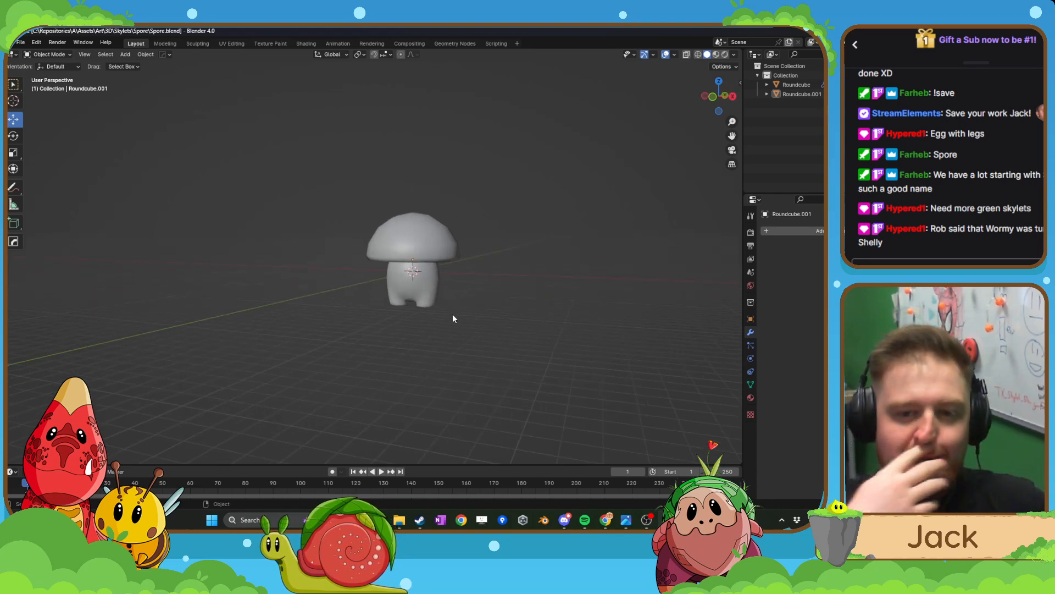
{"action": "scroll", "coordinate": [457, 301], "scroll_direction": "up", "scroll_amount": 3}
{"action": "middle_click_drag", "start_coordinate": [458, 298], "coordinate": [479, 271]}
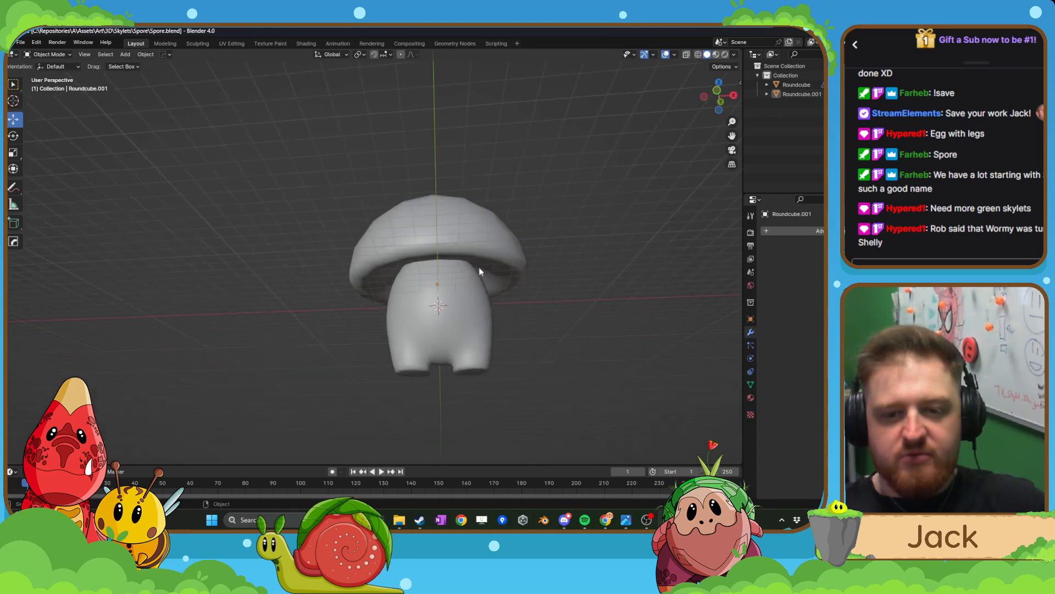
- Undo back to the cap's flat underside and inset its centre face twice in Edit Mode, about 0.45 m and about 0.43 m thick
{"action": "left_click", "coordinate": [470, 249]}
{"action": "key", "text": "Tab"}
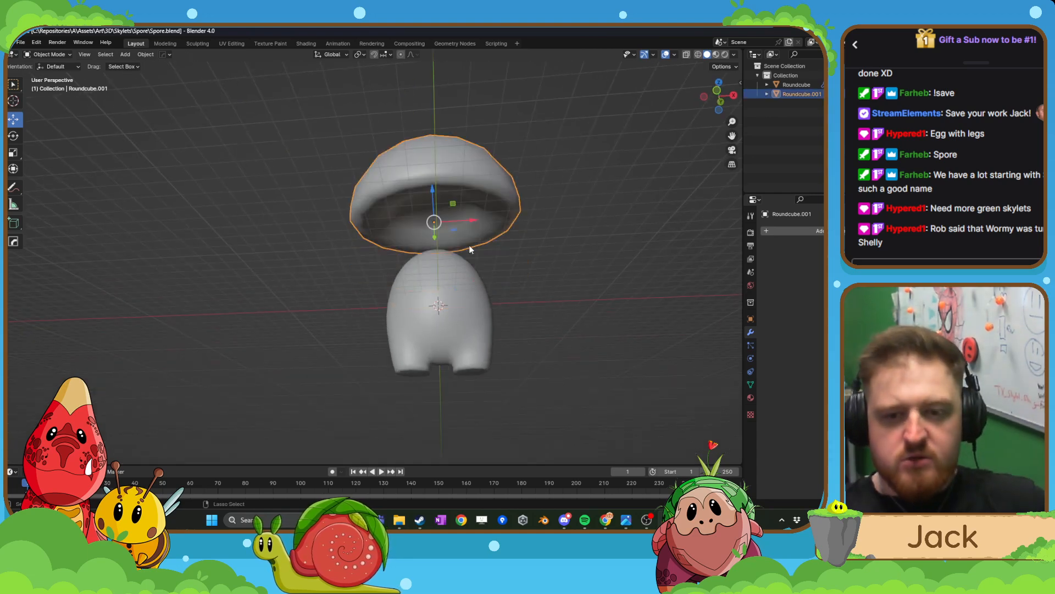
{"action": "scroll", "coordinate": [469, 246], "scroll_direction": "up", "scroll_amount": 4}
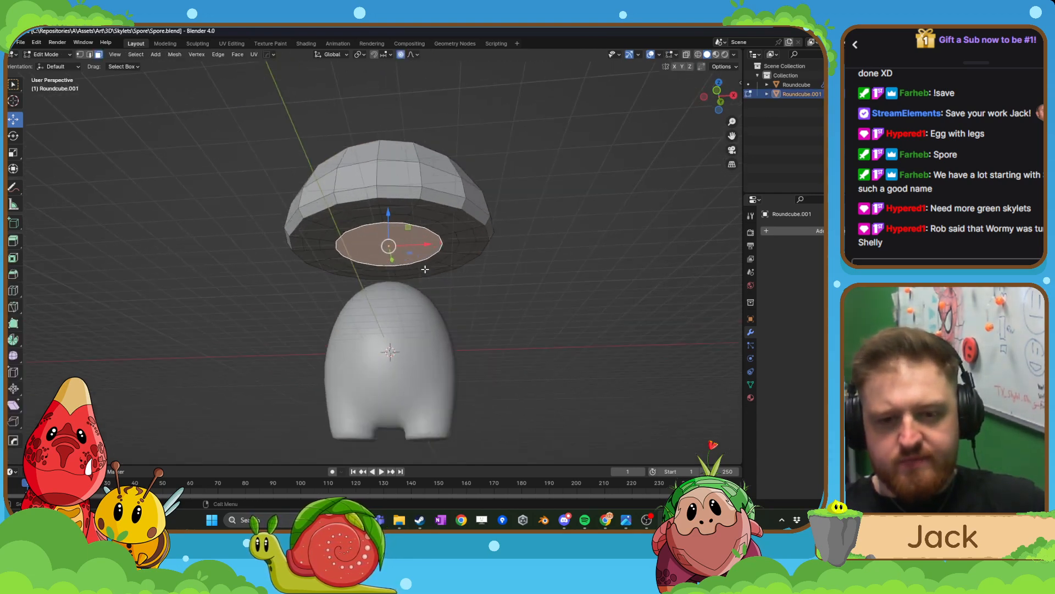
{"action": "left_click", "coordinate": [16, 262]}
{"action": "middle_click_drag", "start_coordinate": [374, 254], "coordinate": [411, 234]}
{"action": "scroll", "coordinate": [391, 236], "scroll_direction": "up", "scroll_amount": 2}
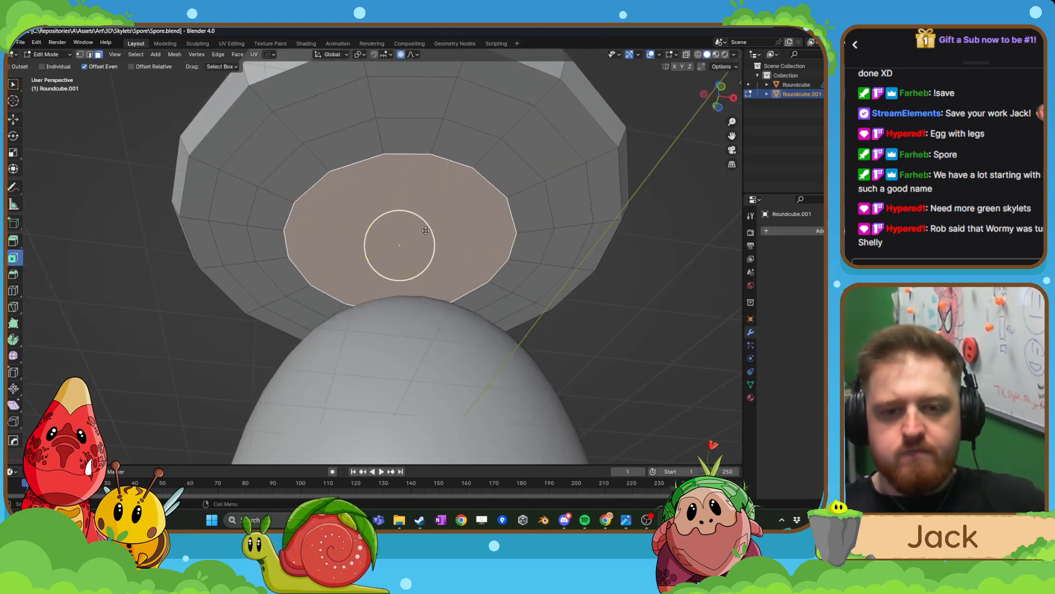
{"action": "left_click_drag", "start_coordinate": [426, 231], "coordinate": [400, 245]}
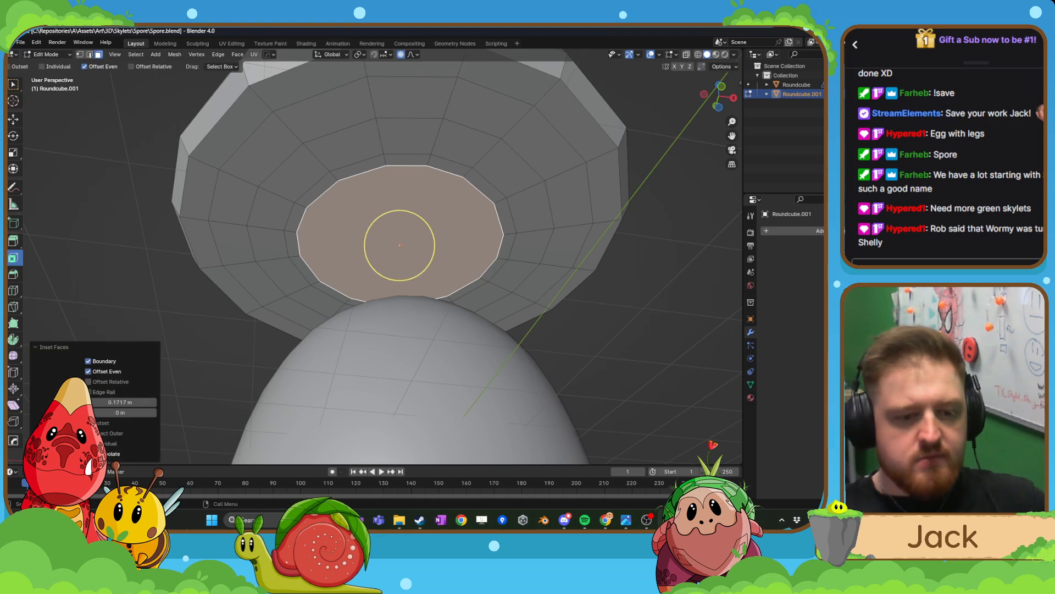
{"action": "left_click_drag", "start_coordinate": [122, 401], "coordinate": [239, 410]}
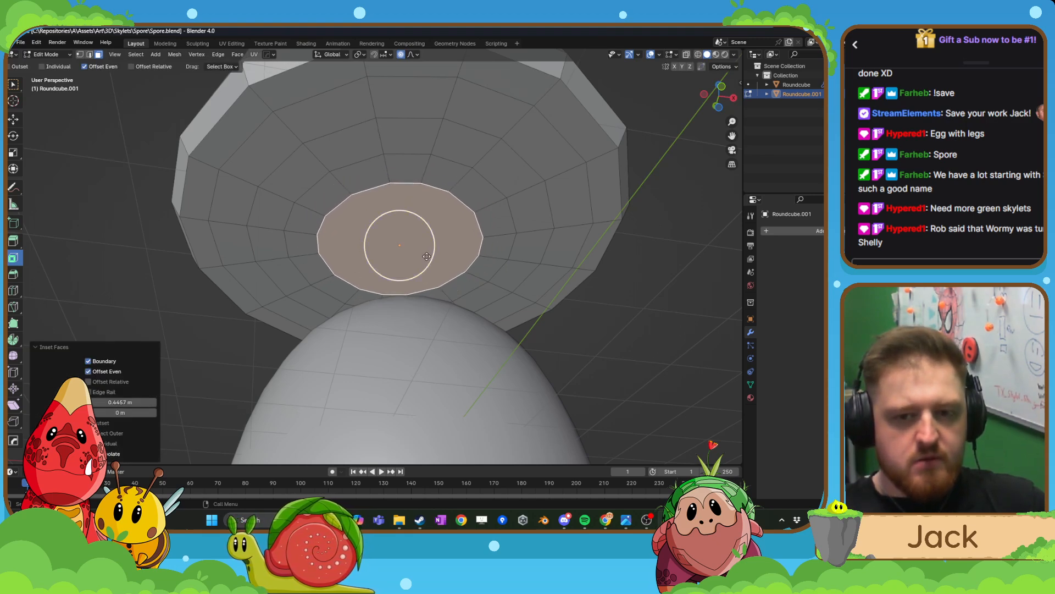
{"action": "left_click_drag", "start_coordinate": [121, 402], "coordinate": [115, 402]}
- Raise the innermost underside face with proportional editing to hollow the cap, and return to Object Mode
{"action": "left_click", "coordinate": [13, 119]}
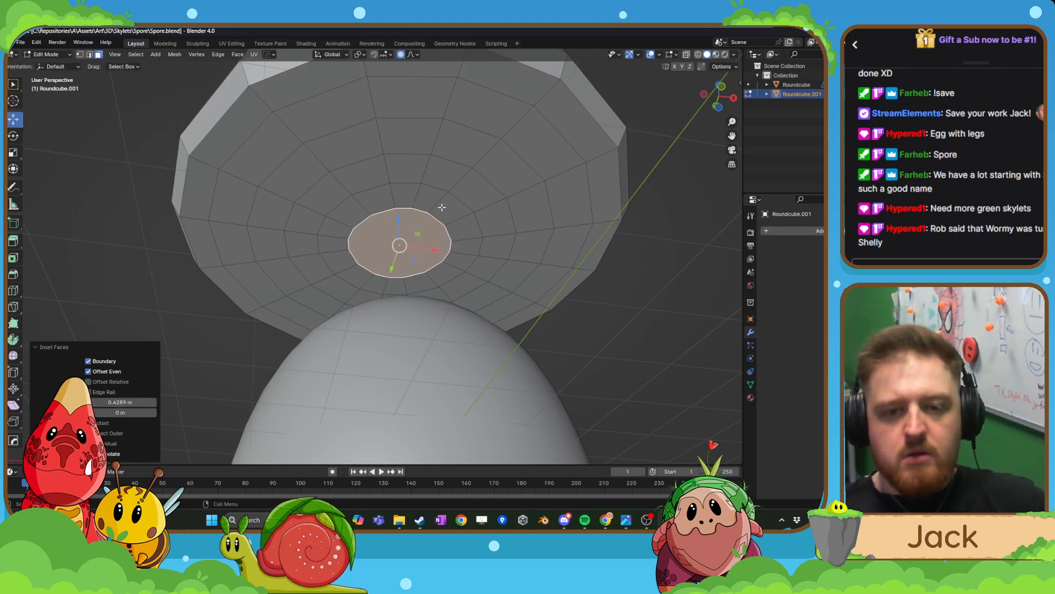
{"action": "middle_click_drag", "start_coordinate": [401, 259], "coordinate": [407, 273]}
{"action": "left_click_drag", "start_coordinate": [400, 216], "coordinate": [401, 190]}
{"action": "scroll", "coordinate": [399, 203], "scroll_direction": "down", "scroll_amount": 2}
{"action": "scroll", "coordinate": [451, 281], "scroll_direction": "down", "scroll_amount": 4}
{"action": "key", "text": "Tab"}
{"action": "middle_click_drag", "start_coordinate": [458, 243], "coordinate": [466, 260]}
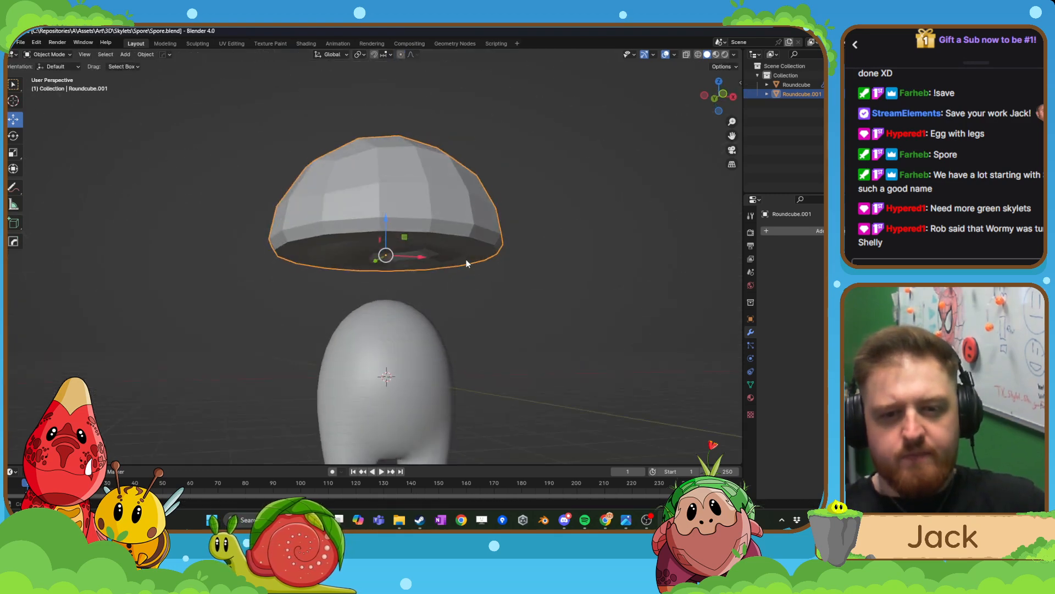
- Lower the cap along Z onto the body and apply Shade Auto Smooth to it
{"action": "left_click_drag", "start_coordinate": [385, 221], "coordinate": [388, 287]}
{"action": "left_click", "coordinate": [525, 266]}
{"action": "scroll", "coordinate": [526, 262], "scroll_direction": "down", "scroll_amount": 4}
{"action": "middle_click_drag", "start_coordinate": [525, 263], "coordinate": [498, 273]}
{"action": "scroll", "coordinate": [464, 272], "scroll_direction": "up", "scroll_amount": 2}
{"action": "left_click", "coordinate": [451, 273]}
{"action": "right_click", "coordinate": [450, 273]}
{"action": "left_click", "coordinate": [451, 273]}
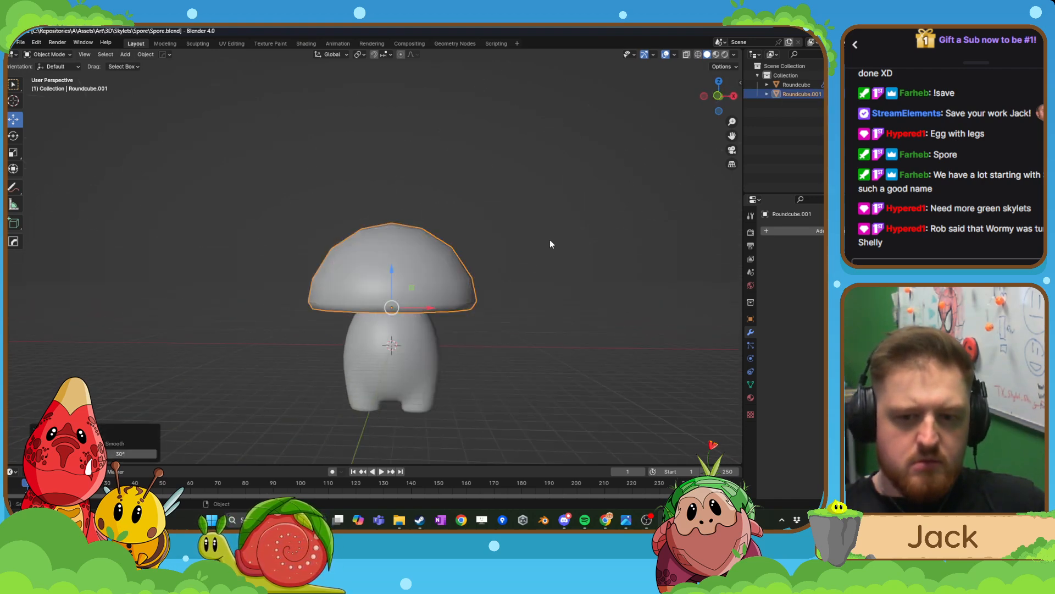
- Examine the capped mushroom's overall proportions from several angles and distances
{"action": "left_click", "coordinate": [550, 241]}
{"action": "scroll", "coordinate": [550, 240], "scroll_direction": "down", "scroll_amount": 3}
{"action": "middle_click_drag", "start_coordinate": [549, 241], "coordinate": [517, 282]}
{"action": "scroll", "coordinate": [591, 285], "scroll_direction": "up", "scroll_amount": 2}
{"action": "middle_click_drag", "start_coordinate": [591, 286], "coordinate": [419, 288]}
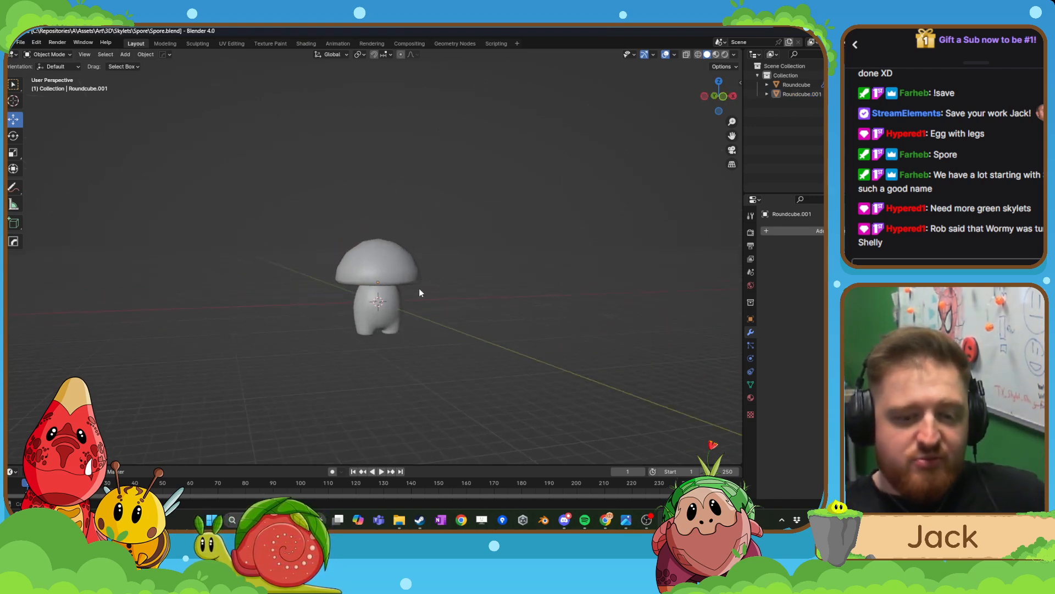
{"action": "scroll", "coordinate": [424, 288], "scroll_direction": "up", "scroll_amount": 3}
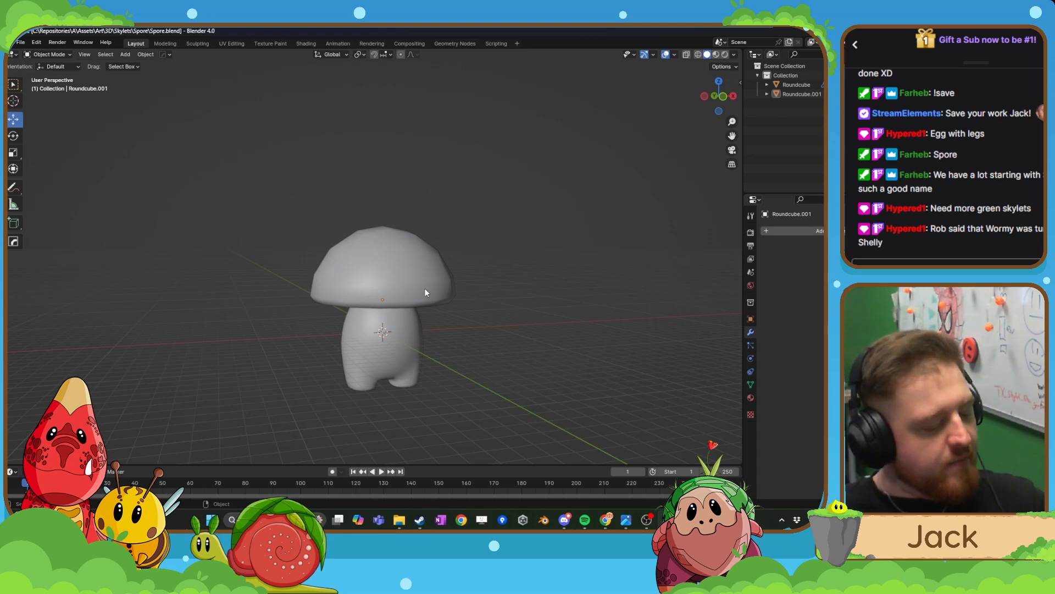
{"action": "mouse_move", "coordinate": [425, 292]}
{"action": "middle_mouse_down"}
{"action": "mouse_move", "coordinate": [391, 274]}
{"action": "mouse_move", "coordinate": [306, 278]}
{"action": "mouse_move", "coordinate": [401, 278]}
{"action": "mouse_move", "coordinate": [310, 237]}
{"action": "mouse_move", "coordinate": [235, 255]}
{"action": "mouse_move", "coordinate": [380, 283]}
{"action": "mouse_move", "coordinate": [377, 292]}
{"action": "mouse_move", "coordinate": [348, 235]}
{"action": "mouse_move", "coordinate": [342, 263]}
{"action": "mouse_move", "coordinate": [422, 306]}
{"action": "middle_mouse_up"}
{"action": "scroll", "coordinate": [377, 292], "scroll_direction": "up", "scroll_amount": 3}
- Select the cap and lower it further onto the body along Z, by about 0.08 m
{"action": "left_click", "coordinate": [349, 236]}
{"action": "scroll", "coordinate": [422, 306], "scroll_direction": "up", "scroll_amount": 2}
{"action": "left_click_drag", "start_coordinate": [406, 277], "coordinate": [399, 285]}
{"action": "mouse_move", "coordinate": [399, 286]}
{"action": "middle_mouse_down"}
{"action": "mouse_move", "coordinate": [408, 288]}
{"action": "mouse_move", "coordinate": [401, 259]}
{"action": "mouse_move", "coordinate": [406, 269]}
{"action": "middle_mouse_up"}
{"action": "key", "text": "g"}
{"action": "key", "text": "z"}
{"action": "left_click", "coordinate": [439, 268]}
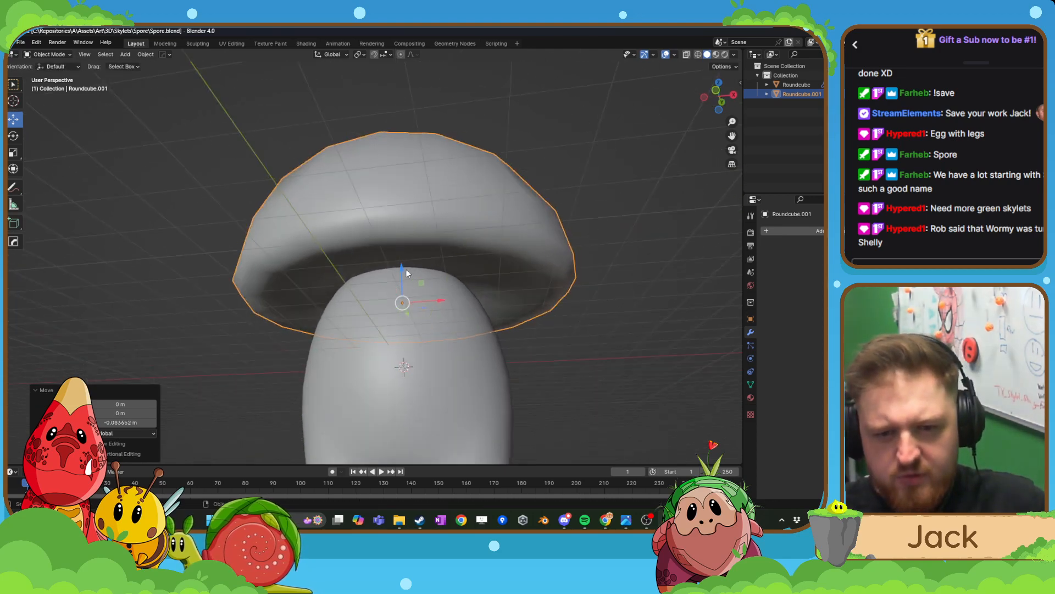
- Raise the cap about 0.12 m along Z to refine how it sits on the body
{"action": "scroll", "coordinate": [406, 269], "scroll_direction": "down", "scroll_amount": 4}
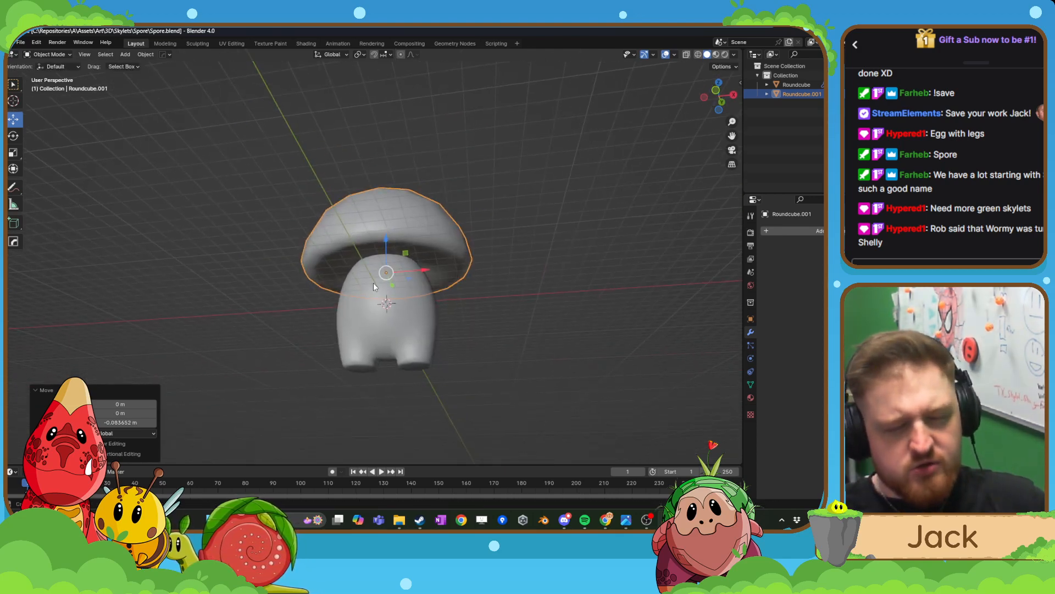
{"action": "scroll", "coordinate": [380, 280], "scroll_direction": "up", "scroll_amount": 4}
{"action": "left_click_drag", "start_coordinate": [399, 255], "coordinate": [407, 250]}
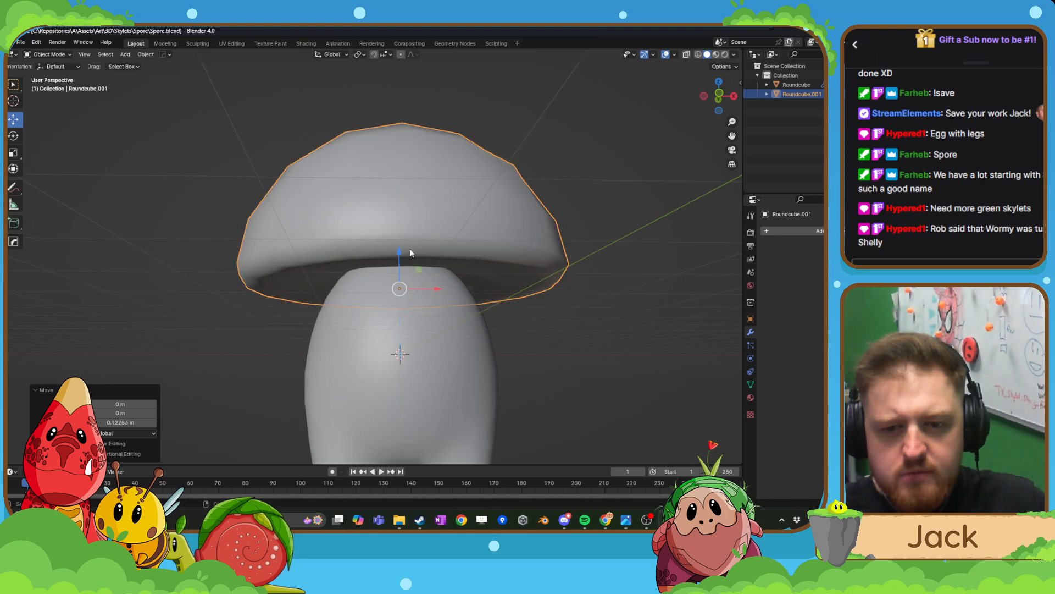
{"action": "left_click", "coordinate": [582, 211]}
{"action": "scroll", "coordinate": [418, 264], "scroll_direction": "down", "scroll_amount": 4}
{"action": "middle_click_drag", "start_coordinate": [412, 265], "coordinate": [327, 300]}
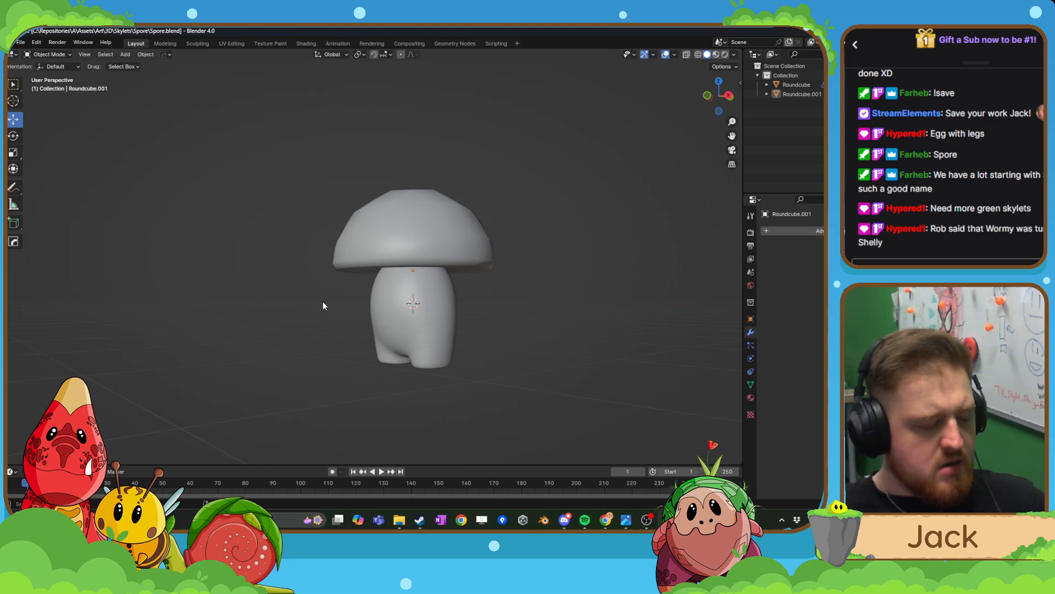
- Add a UV sphere for the eye and move it about -3.24 m along Y, in front of the body
{"action": "scroll", "coordinate": [323, 303], "scroll_direction": "down", "scroll_amount": 3}
{"action": "middle_click_drag", "start_coordinate": [321, 302], "coordinate": [309, 325]}
{"action": "key", "text": "shift+a"}
{"action": "mouse_move", "coordinate": [306, 324]}
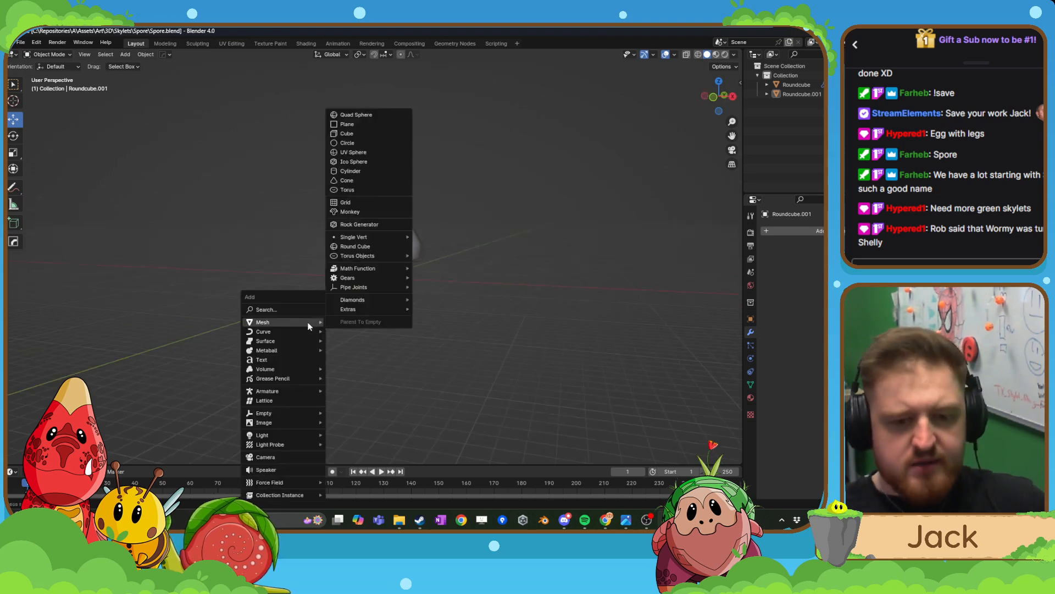
{"action": "left_click", "coordinate": [368, 154]}
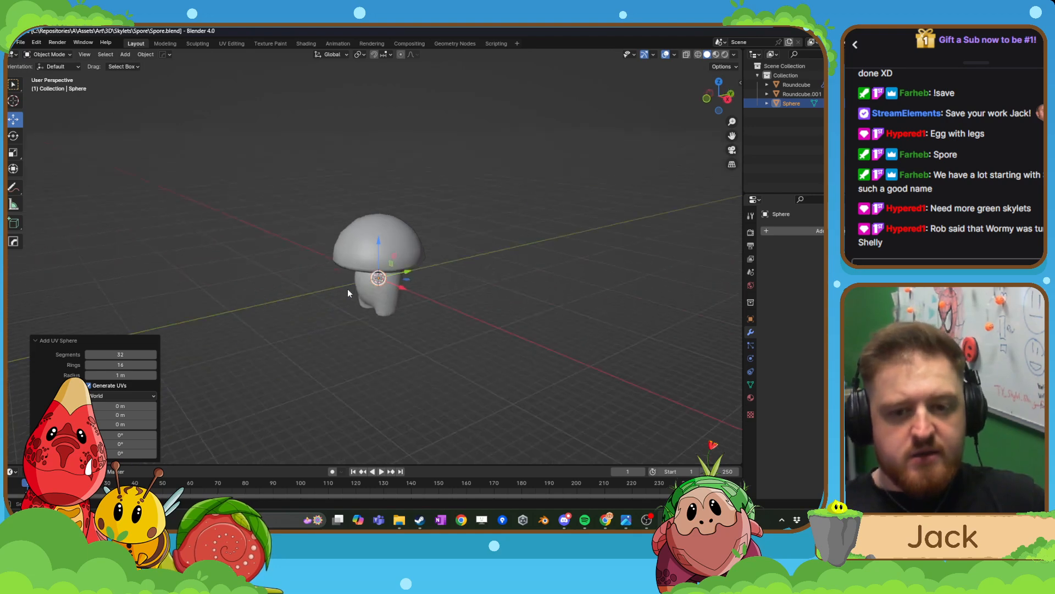
{"action": "scroll", "coordinate": [347, 289], "scroll_direction": "up", "scroll_amount": 3}
{"action": "key", "text": "g"}
{"action": "key", "text": "y"}
{"action": "left_click", "coordinate": [419, 287]}
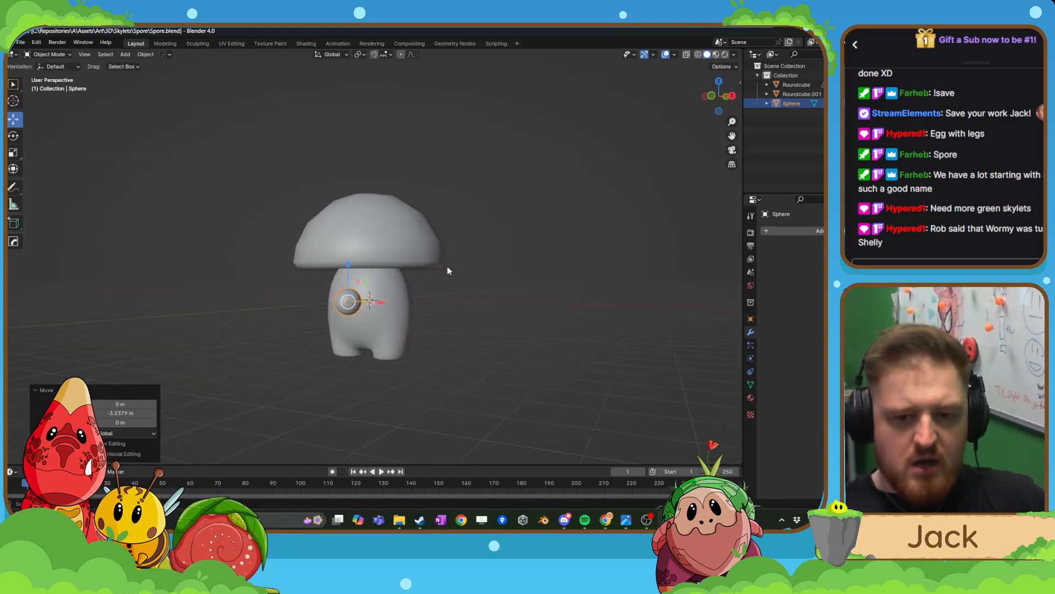
- Scale the sphere about 1.05 times, stretch it about 1.92 times along Z, and shrink it uniformly into an oval eye
{"action": "key", "text": "s"}
{"action": "left_click", "coordinate": [441, 243]}
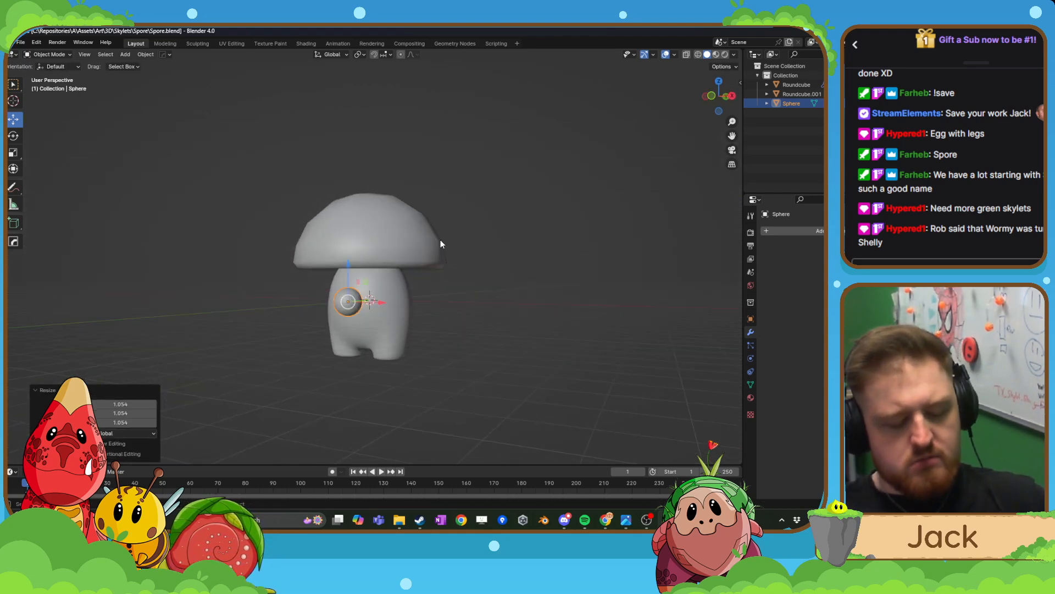
{"action": "key", "text": "s"}
{"action": "key", "text": "z"}
{"action": "left_click", "coordinate": [410, 96]}
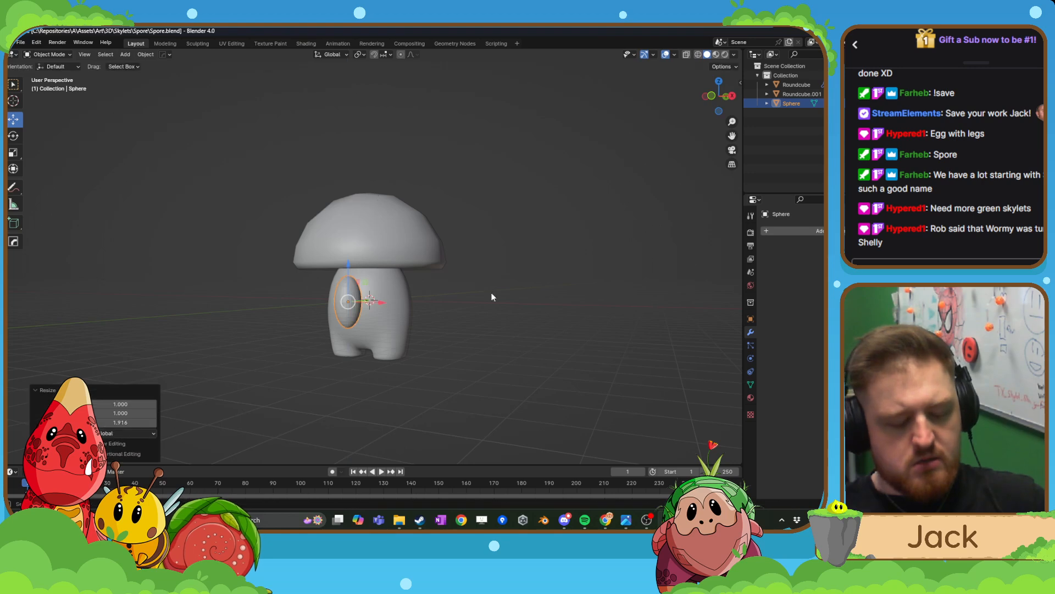
{"action": "key", "text": "s"}
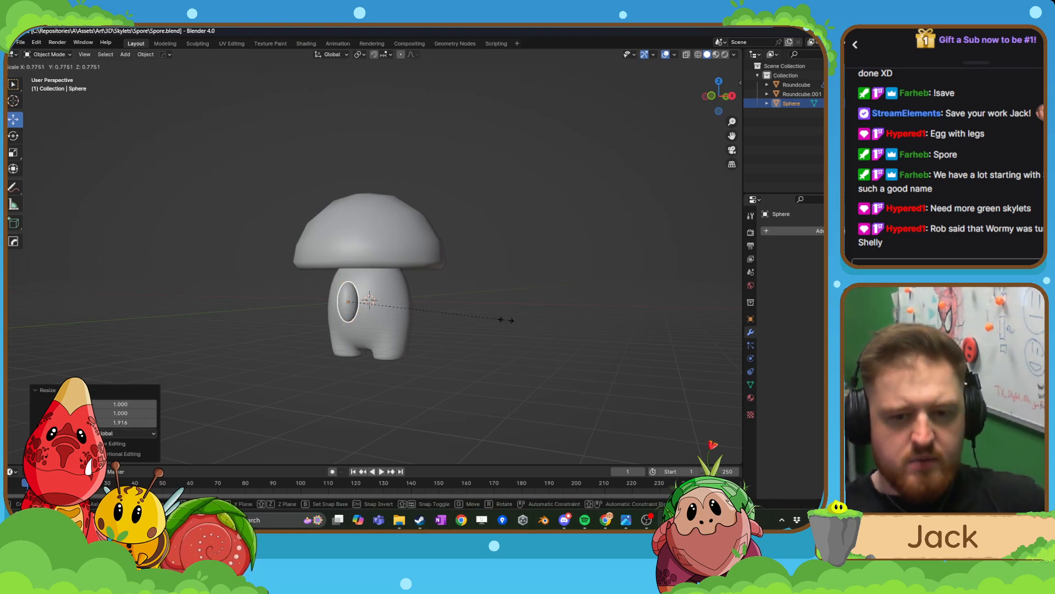
{"action": "left_click", "coordinate": [485, 319]}
- Push the oval eye back into the front of the body along Y, finally by about 0.75 m, and apply Shade Auto Smooth
{"action": "scroll", "coordinate": [382, 325], "scroll_direction": "up", "scroll_amount": 5}
{"action": "left_click_drag", "start_coordinate": [353, 371], "coordinate": [378, 375]}
{"action": "scroll", "coordinate": [350, 381], "scroll_direction": "up", "scroll_amount": 1}
{"action": "middle_click_drag", "start_coordinate": [380, 379], "coordinate": [334, 382]}
{"action": "left_click_drag", "start_coordinate": [381, 389], "coordinate": [407, 393]}
{"action": "right_click", "coordinate": [407, 393]}
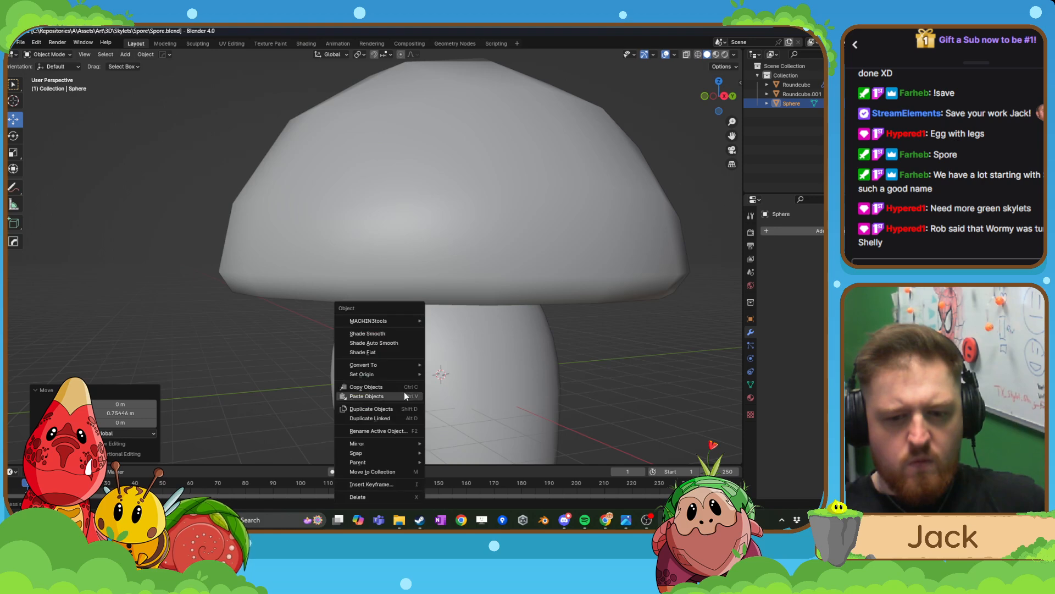
{"action": "left_click", "coordinate": [392, 342]}
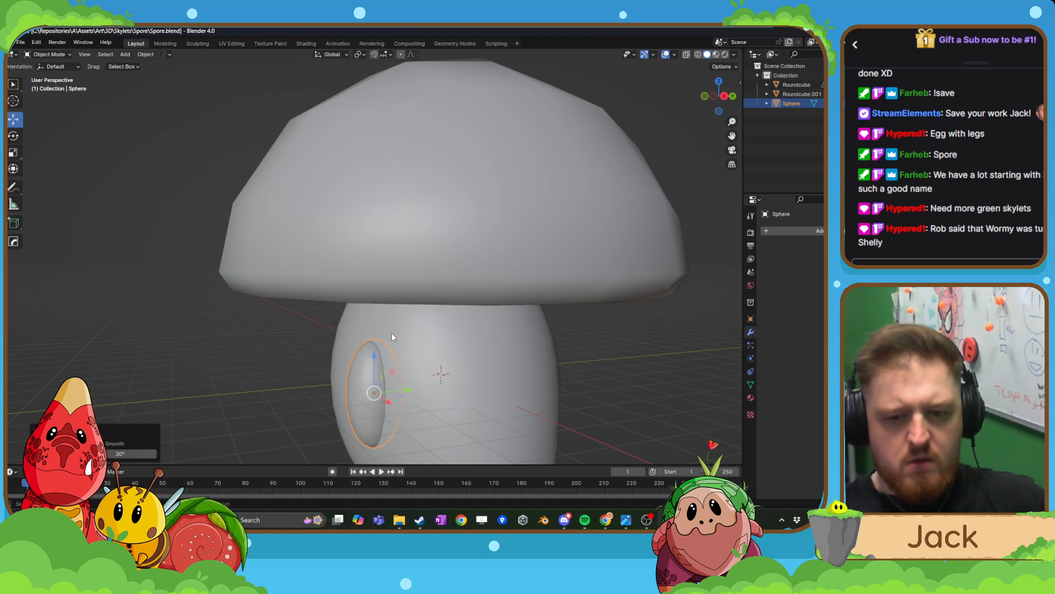
- Raise the eye slightly on the body and offset it to one side of the centre line
{"action": "left_click", "coordinate": [618, 369]}
{"action": "scroll", "coordinate": [616, 359], "scroll_direction": "down", "scroll_amount": 3}
{"action": "middle_click_drag", "start_coordinate": [486, 372], "coordinate": [539, 363]}
{"action": "scroll", "coordinate": [538, 363], "scroll_direction": "up", "scroll_amount": 1}
{"action": "left_click", "coordinate": [420, 327]}
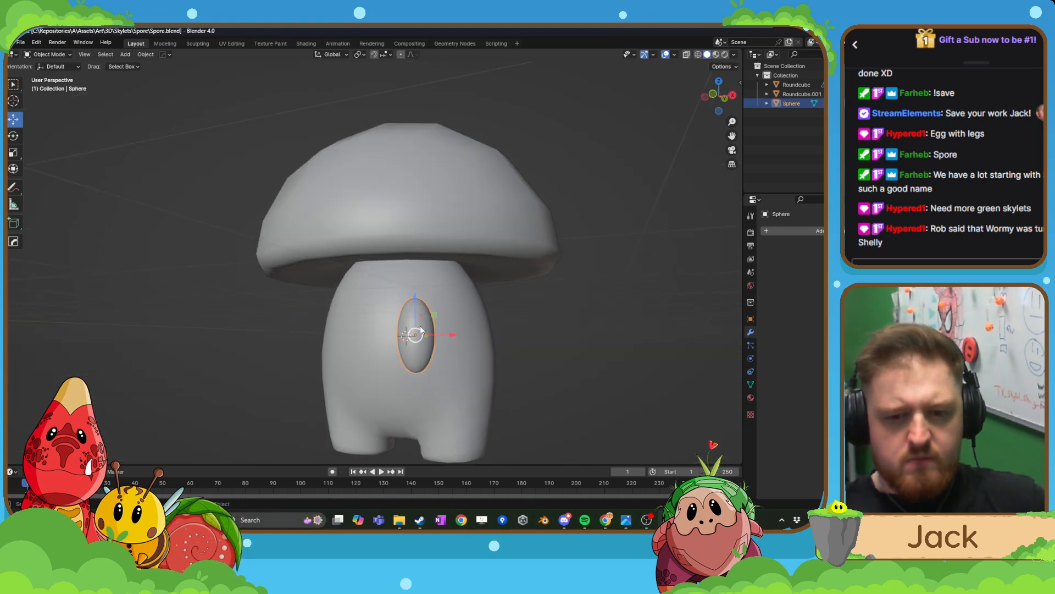
{"action": "left_click_drag", "start_coordinate": [416, 302], "coordinate": [417, 285]}
{"action": "left_click", "coordinate": [570, 320]}
{"action": "scroll", "coordinate": [566, 324], "scroll_direction": "down", "scroll_amount": 3}
{"action": "middle_click_drag", "start_coordinate": [500, 341], "coordinate": [446, 324]}
{"action": "scroll", "coordinate": [509, 361], "scroll_direction": "up", "scroll_amount": 2}
{"action": "left_click", "coordinate": [445, 325]}
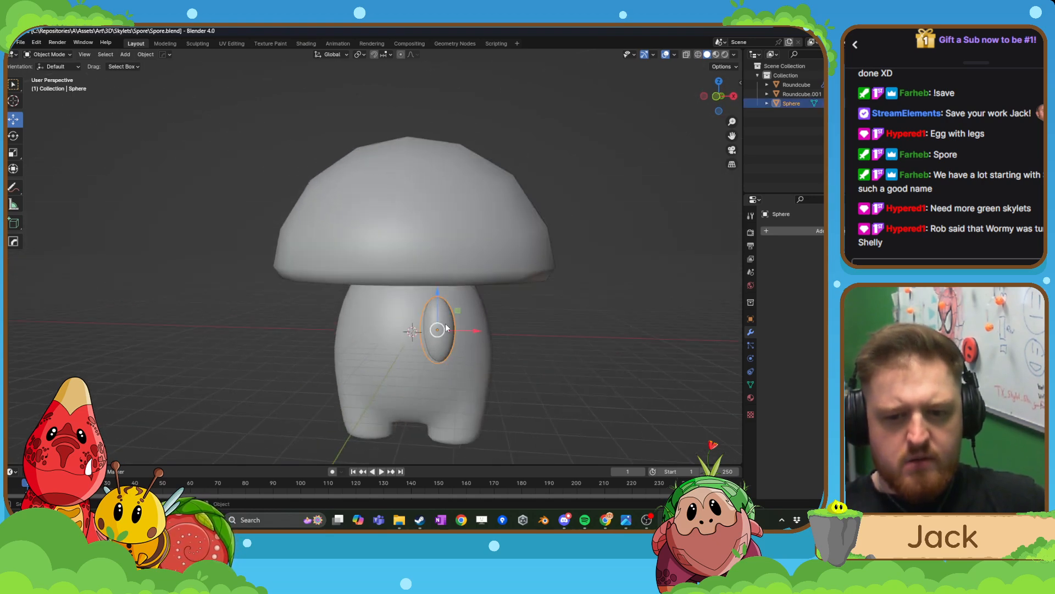
- Apply all transforms to the eye and add a Mirror modifier to create the second eye
{"action": "scroll", "coordinate": [454, 326], "scroll_direction": "up", "scroll_amount": 1}
{"action": "key", "text": "ctrl+a"}
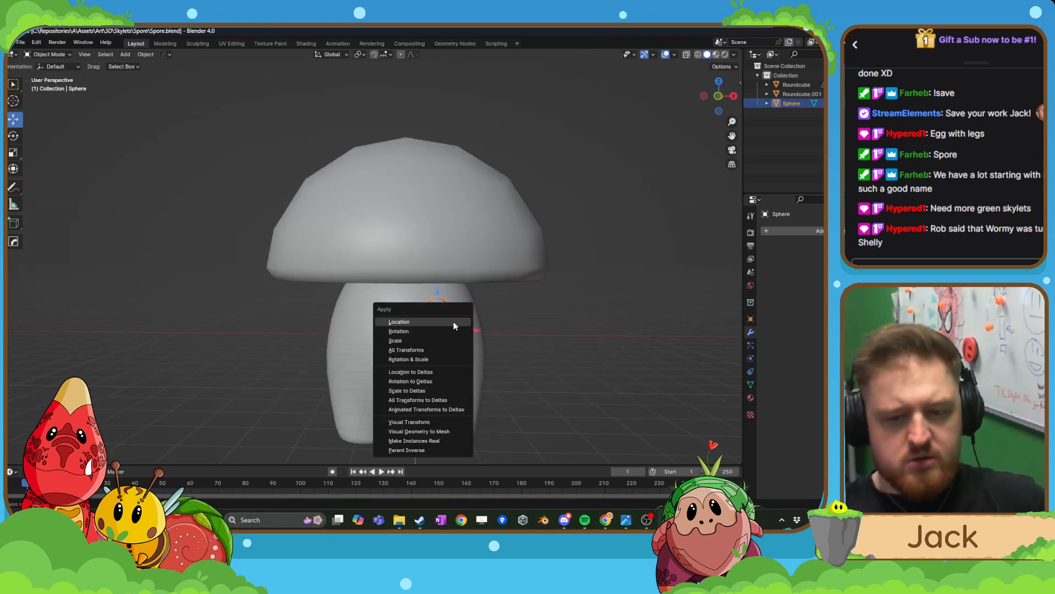
{"action": "left_click", "coordinate": [440, 349]}
{"action": "left_click", "coordinate": [801, 232]}
{"action": "type", "text": "mi"}
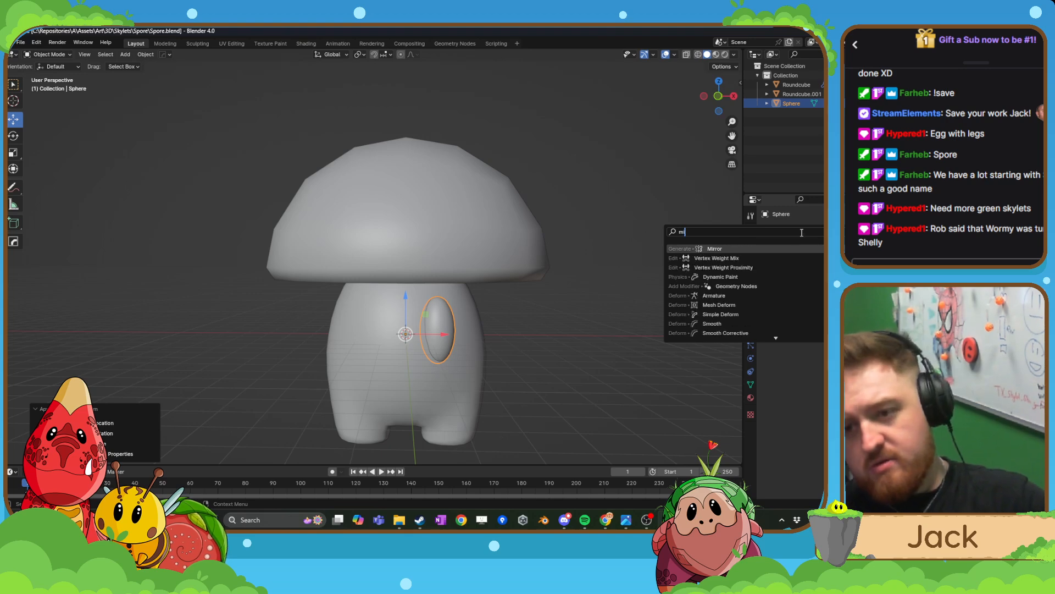
{"action": "left_click", "coordinate": [772, 249]}
{"action": "left_click", "coordinate": [588, 321]}
{"action": "scroll", "coordinate": [588, 321], "scroll_direction": "down", "scroll_amount": 5}
{"action": "middle_click_drag", "start_coordinate": [589, 321], "coordinate": [566, 325]}
{"action": "scroll", "coordinate": [592, 321], "scroll_direction": "up", "scroll_amount": 5}
{"action": "scroll", "coordinate": [473, 339], "scroll_direction": "down", "scroll_amount": 1}
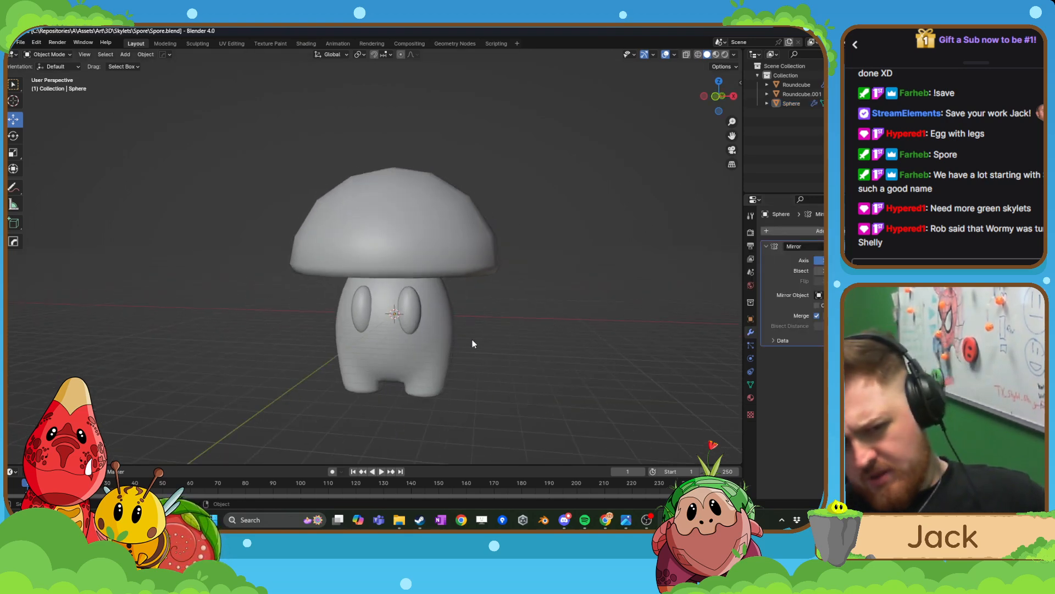
- Nudge the mirrored eye's mesh slightly towards the body's centre line along X in Edit Mode
{"action": "left_click", "coordinate": [418, 324]}
{"action": "key", "text": "Tab"}
{"action": "scroll", "coordinate": [457, 348], "scroll_direction": "up", "scroll_amount": 3}
{"action": "left_click_drag", "start_coordinate": [489, 374], "coordinate": [487, 375]}
{"action": "key", "text": "Tab"}
{"action": "left_click", "coordinate": [509, 347]}
{"action": "scroll", "coordinate": [577, 339], "scroll_direction": "down", "scroll_amount": 3}
{"action": "left_click", "coordinate": [586, 339]}
{"action": "scroll", "coordinate": [583, 340], "scroll_direction": "down", "scroll_amount": 3}
{"action": "mouse_move", "coordinate": [546, 346]}
{"action": "middle_mouse_down"}
{"action": "mouse_move", "coordinate": [573, 349]}
{"action": "mouse_move", "coordinate": [529, 355]}
{"action": "middle_mouse_up"}
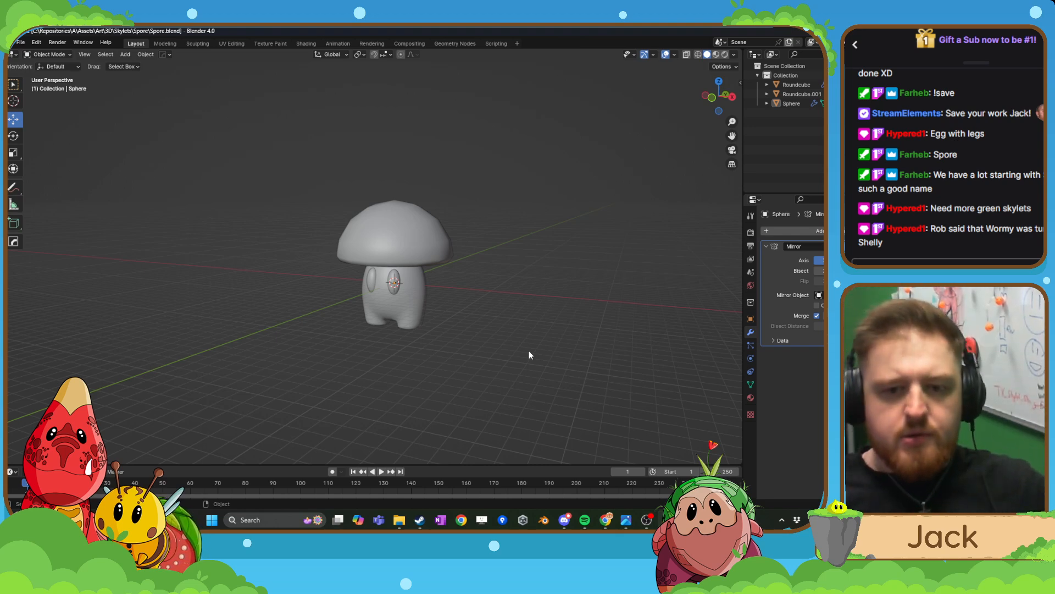
- Enter Edit Mode on the legged body and move a lower side vertex slightly outward along X
{"action": "scroll", "coordinate": [462, 285], "scroll_direction": "down", "scroll_amount": 3}
{"action": "middle_click_drag", "start_coordinate": [433, 315], "coordinate": [414, 297]}
{"action": "scroll", "coordinate": [444, 276], "scroll_direction": "up", "scroll_amount": 3}
{"action": "left_click", "coordinate": [410, 298]}
{"action": "key", "text": "Tab"}
{"action": "left_click", "coordinate": [407, 260]}
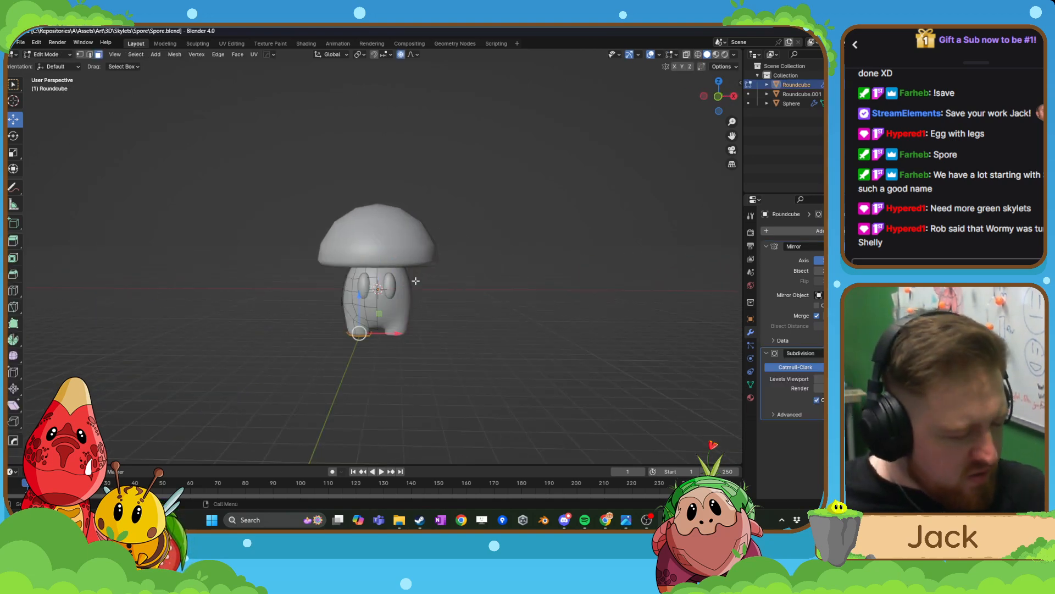
{"action": "scroll", "coordinate": [409, 286], "scroll_direction": "up", "scroll_amount": 6}
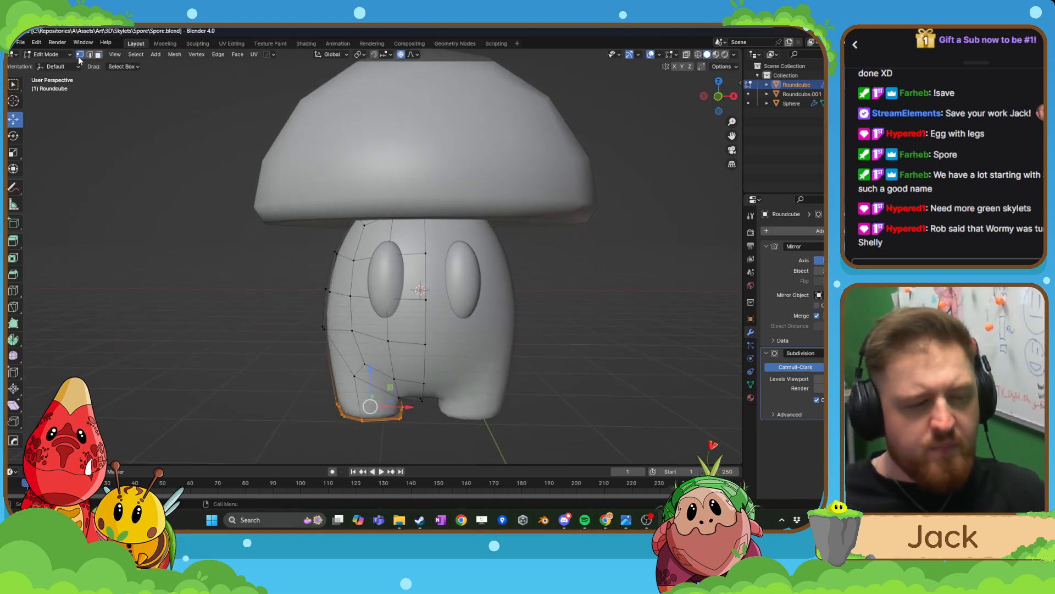
{"action": "middle_click_drag", "start_coordinate": [340, 379], "coordinate": [446, 350]}
{"action": "scroll", "coordinate": [441, 351], "scroll_direction": "up", "scroll_amount": 2}
{"action": "left_click", "coordinate": [360, 313]}
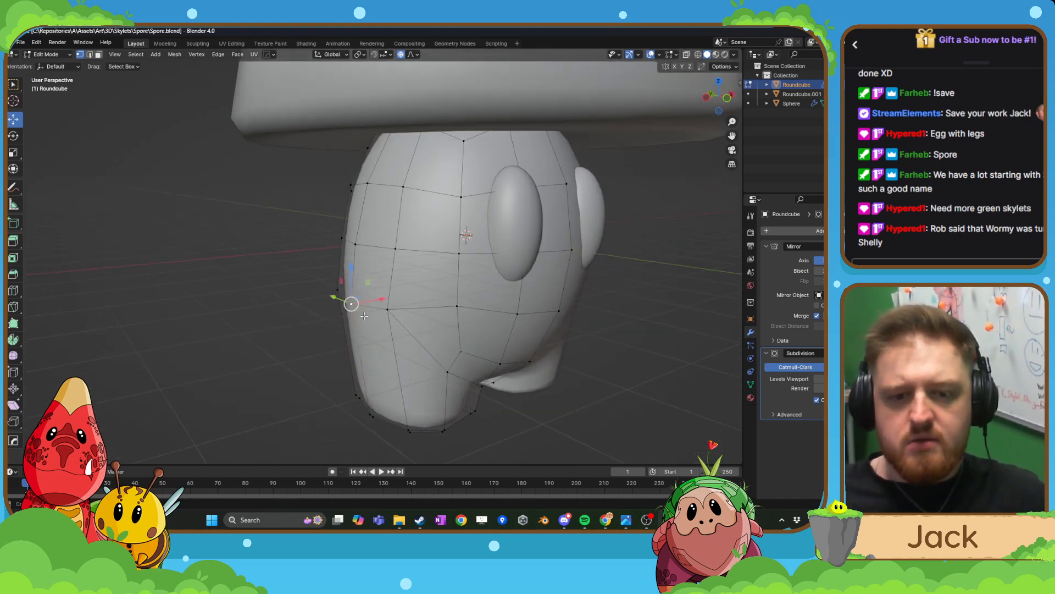
{"action": "middle_click_drag", "start_coordinate": [364, 316], "coordinate": [375, 312]}
{"action": "left_click_drag", "start_coordinate": [383, 299], "coordinate": [377, 301]}
- Nudge the body's middle side vertex and a vertex above the leg slightly along X, and leave Edit Mode
{"action": "left_click", "coordinate": [360, 249]}
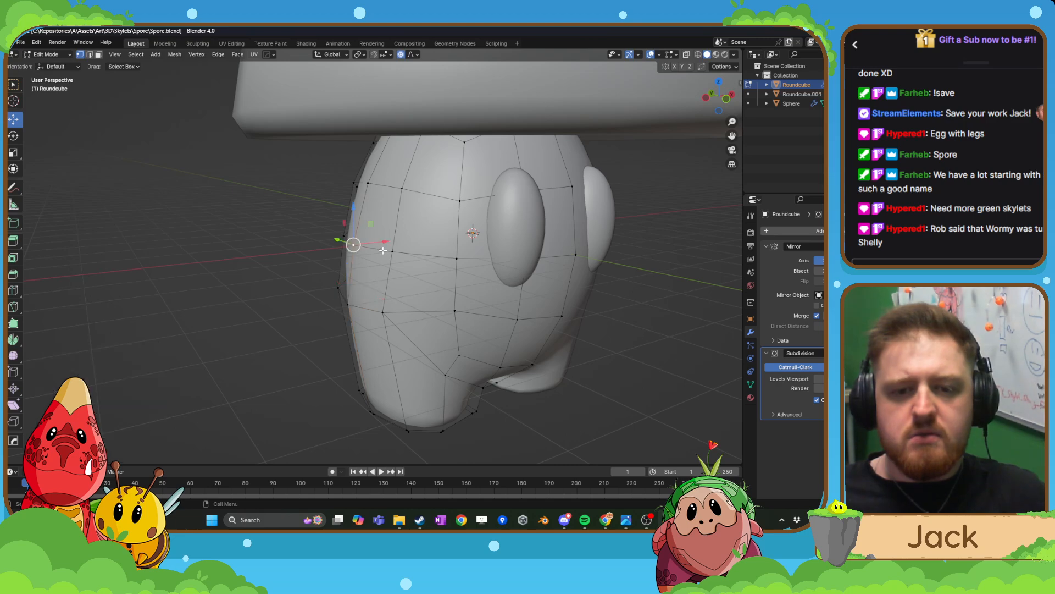
{"action": "left_click_drag", "start_coordinate": [389, 242], "coordinate": [383, 241]}
{"action": "left_click", "coordinate": [455, 311]}
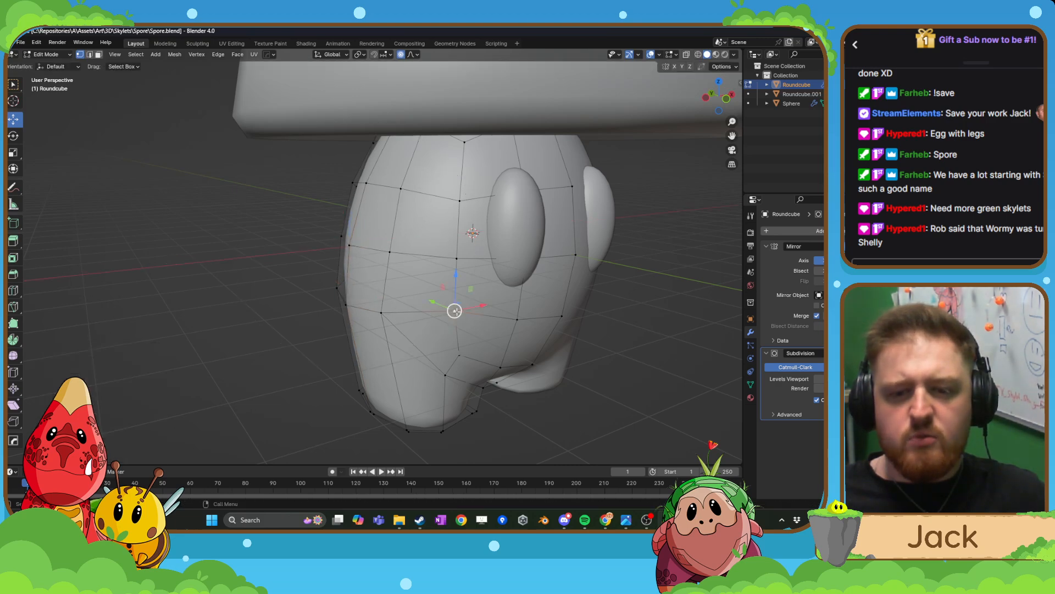
{"action": "middle_click_drag", "start_coordinate": [455, 310], "coordinate": [476, 309]}
{"action": "left_click_drag", "start_coordinate": [486, 307], "coordinate": [482, 308]}
{"action": "scroll", "coordinate": [486, 307], "scroll_direction": "down", "scroll_amount": 3}
{"action": "middle_click_drag", "start_coordinate": [520, 299], "coordinate": [467, 251]}
{"action": "key", "text": "Tab"}
{"action": "scroll", "coordinate": [501, 277], "scroll_direction": "down", "scroll_amount": 5}
- Move the body's upper side vertex below the cap slightly outward along X in Edit Mode
{"action": "left_click", "coordinate": [501, 273]}
{"action": "scroll", "coordinate": [477, 277], "scroll_direction": "up", "scroll_amount": 3}
{"action": "key", "text": "Tab"}
{"action": "scroll", "coordinate": [467, 252], "scroll_direction": "up", "scroll_amount": 6}
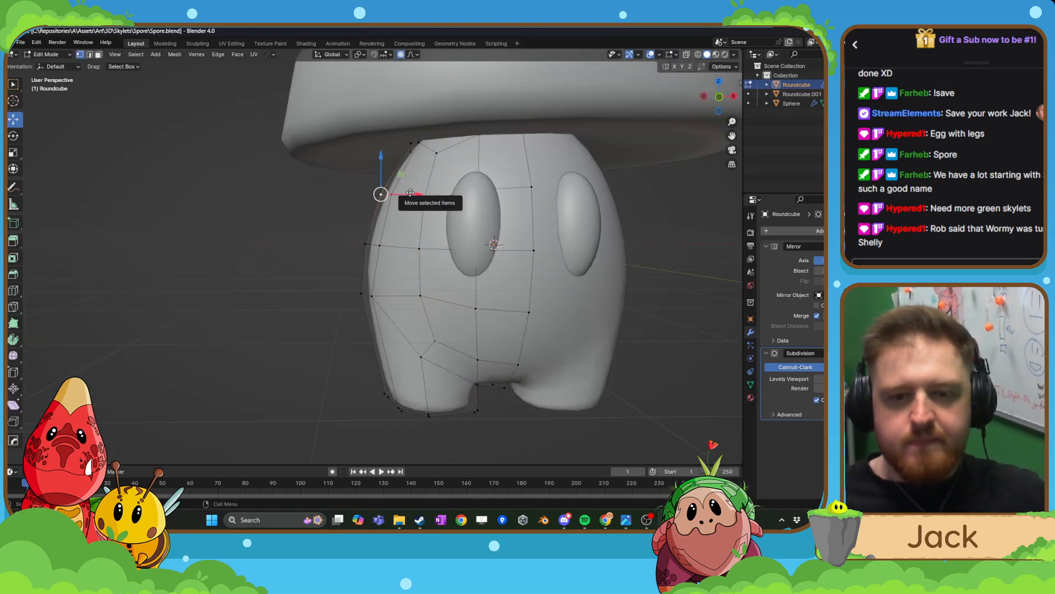
{"action": "left_click_drag", "start_coordinate": [411, 193], "coordinate": [405, 193]}
{"action": "scroll", "coordinate": [417, 275], "scroll_direction": "up", "scroll_amount": 4}
{"action": "scroll", "coordinate": [439, 275], "scroll_direction": "down", "scroll_amount": 14}
{"action": "key", "text": "Tab"}
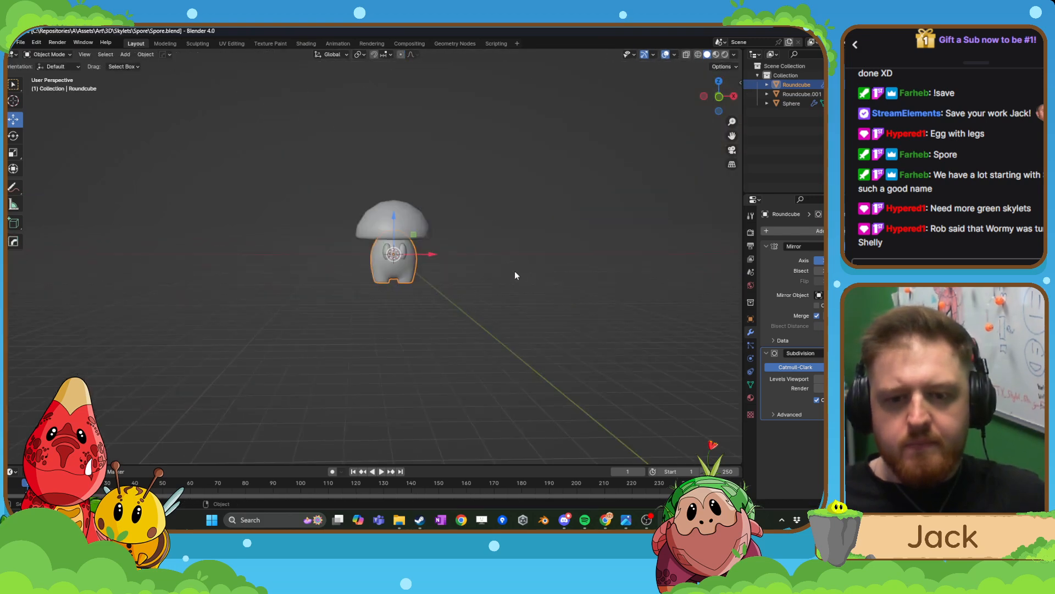
- Select the mirrored oval eyes on the body and hide them
{"action": "left_click", "coordinate": [514, 270]}
{"action": "middle_click_drag", "start_coordinate": [514, 270], "coordinate": [454, 342]}
{"action": "scroll", "coordinate": [490, 269], "scroll_direction": "up", "scroll_amount": 8}
{"action": "scroll", "coordinate": [467, 337], "scroll_direction": "down", "scroll_amount": 6}
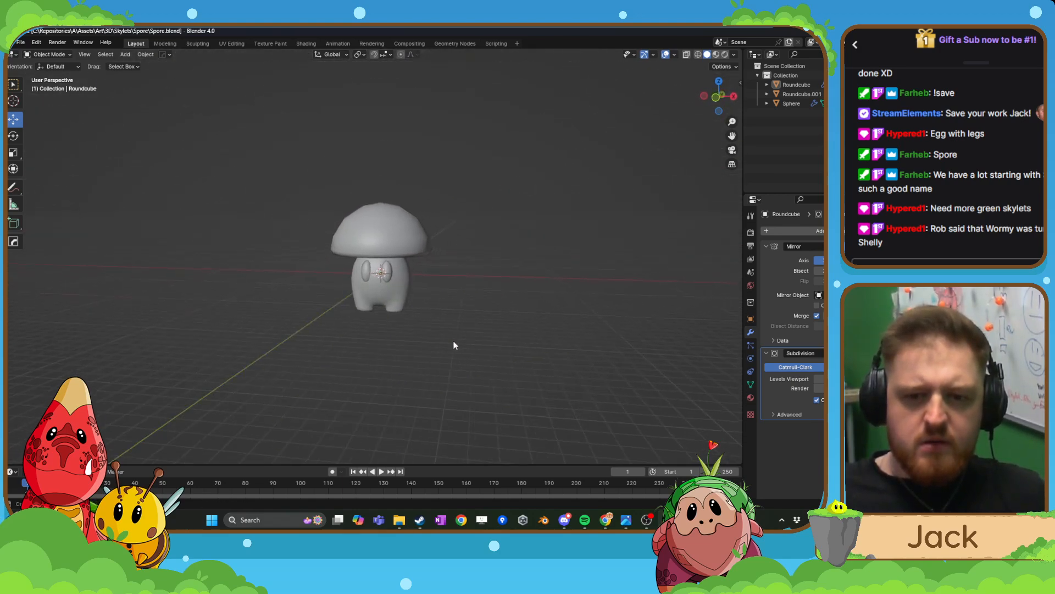
{"action": "scroll", "coordinate": [454, 345], "scroll_direction": "up", "scroll_amount": 4}
{"action": "left_click", "coordinate": [404, 284]}
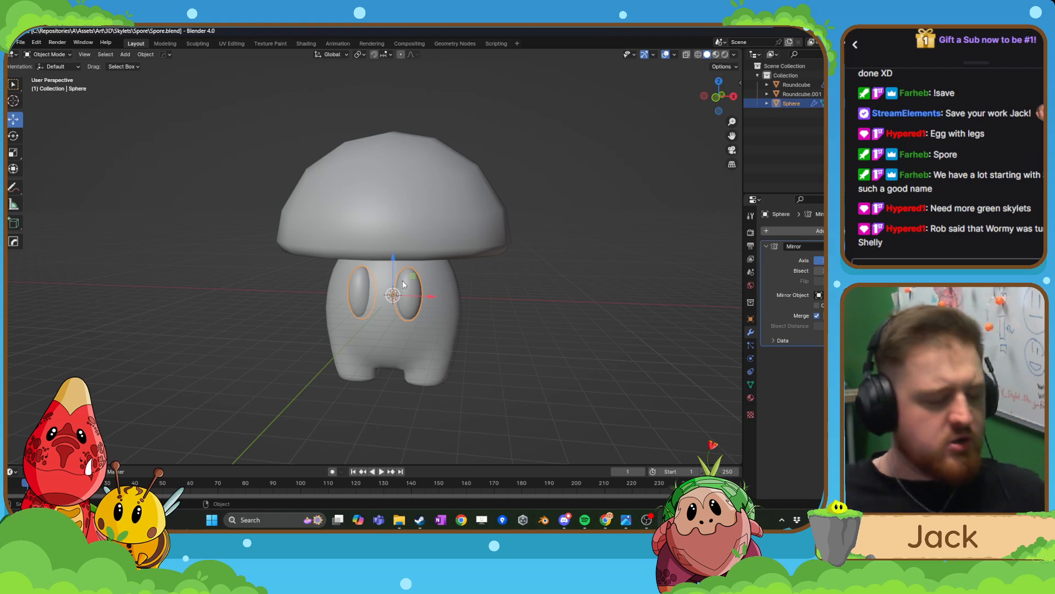
{"action": "key", "text": "h"}
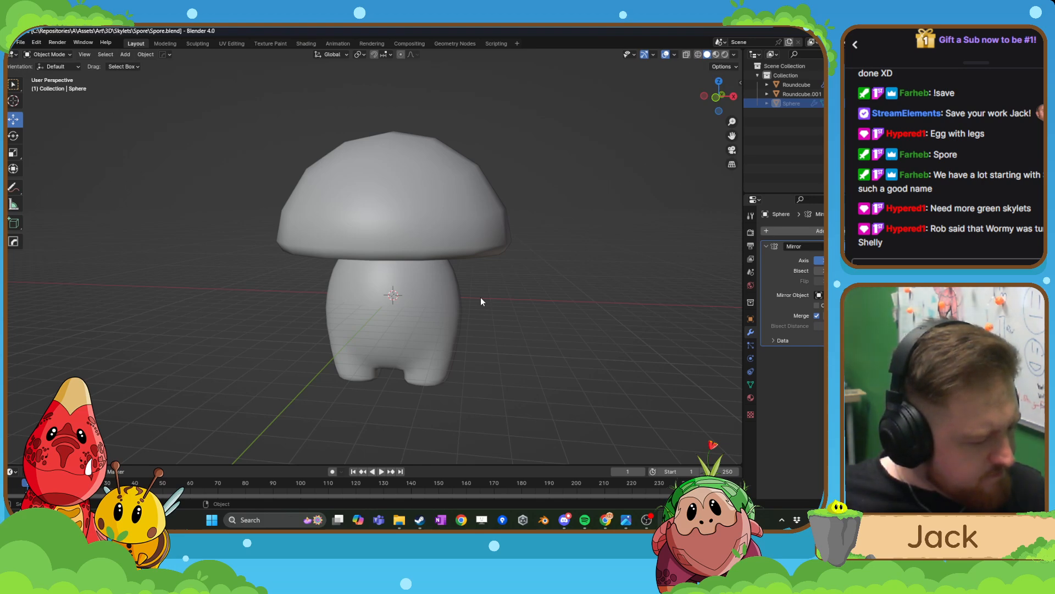
- Lower the cap's edge loop just above the rim by about 0.12 m along Z without proportional editing
{"action": "left_click", "coordinate": [419, 210]}
{"action": "middle_click_drag", "start_coordinate": [418, 210], "coordinate": [423, 256]}
{"action": "key", "text": "Tab"}
{"action": "scroll", "coordinate": [434, 256], "scroll_direction": "up", "scroll_amount": 3}
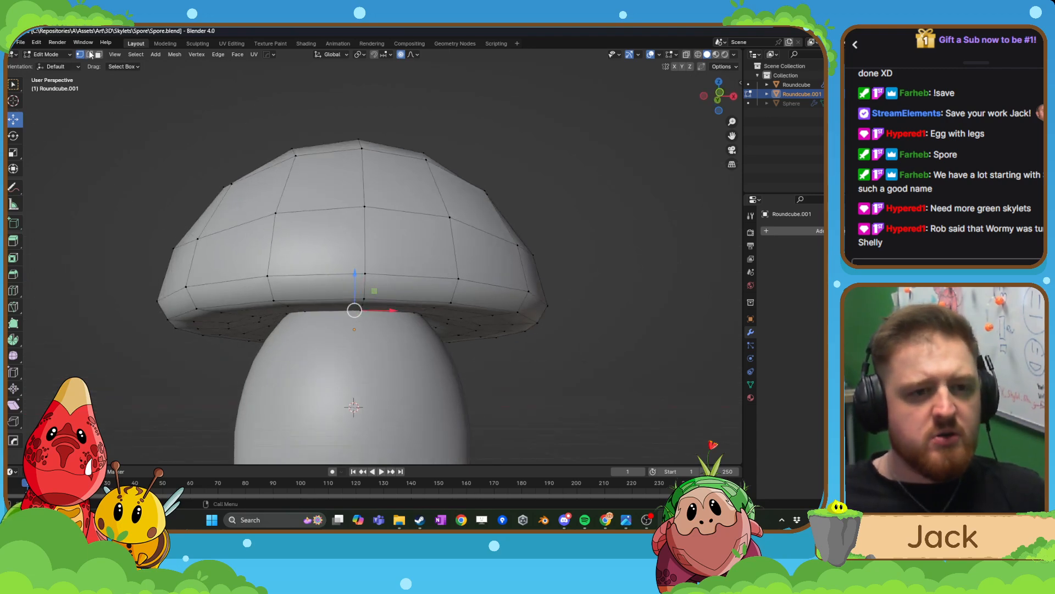
{"action": "left_click", "coordinate": [337, 277], "text": "alt"}
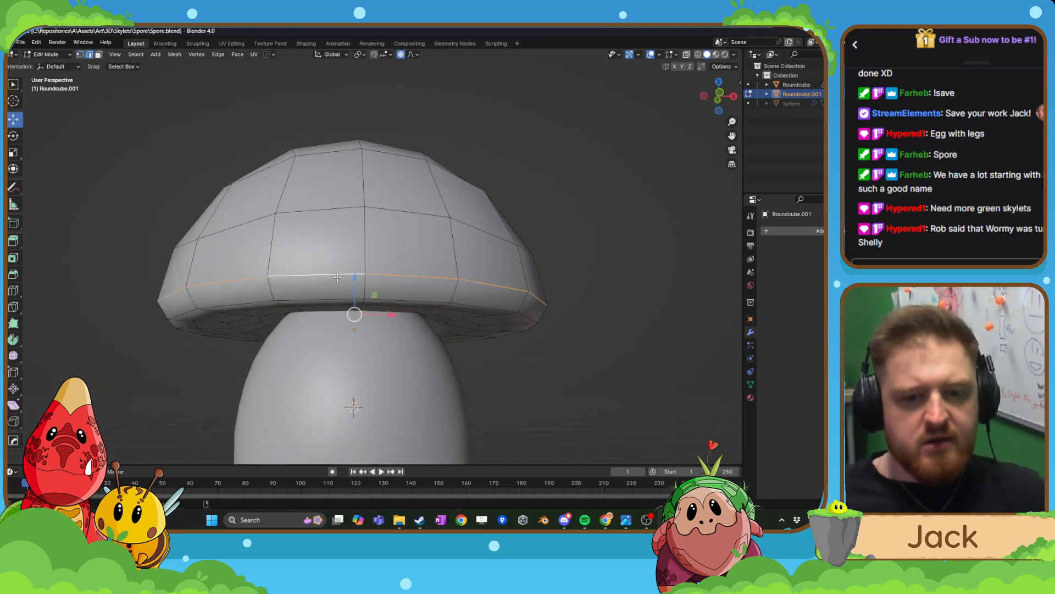
{"action": "left_click_drag", "start_coordinate": [352, 275], "coordinate": [358, 286]}
{"action": "key", "text": "ctrl+z"}
{"action": "key", "text": "Tab"}
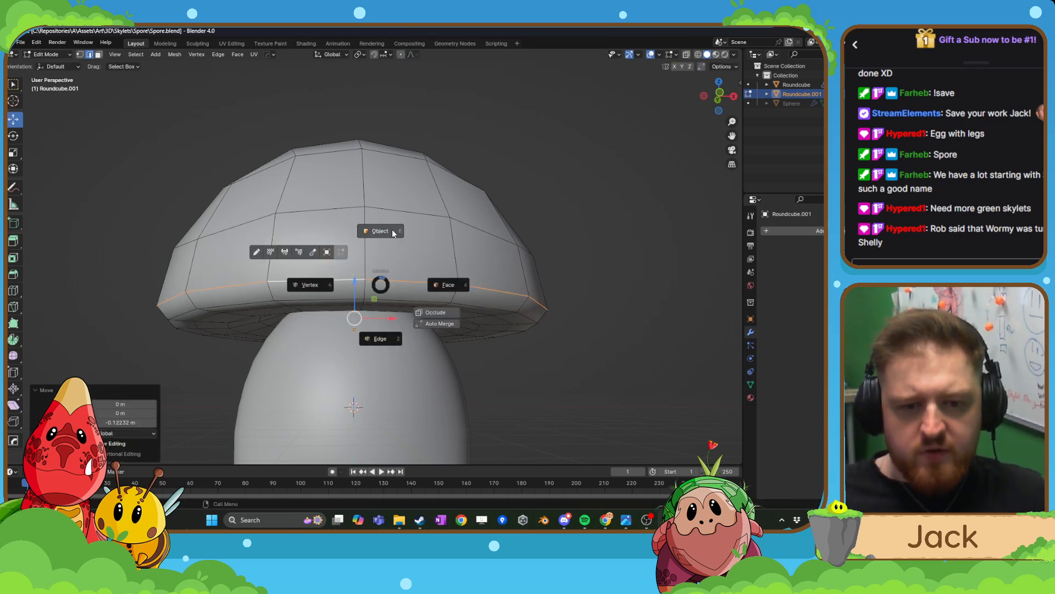
{"action": "left_click", "coordinate": [393, 233]}
{"action": "scroll", "coordinate": [486, 240], "scroll_direction": "down", "scroll_amount": 4}
{"action": "left_click", "coordinate": [486, 239]}
{"action": "middle_click_drag", "start_coordinate": [486, 240], "coordinate": [434, 288]}
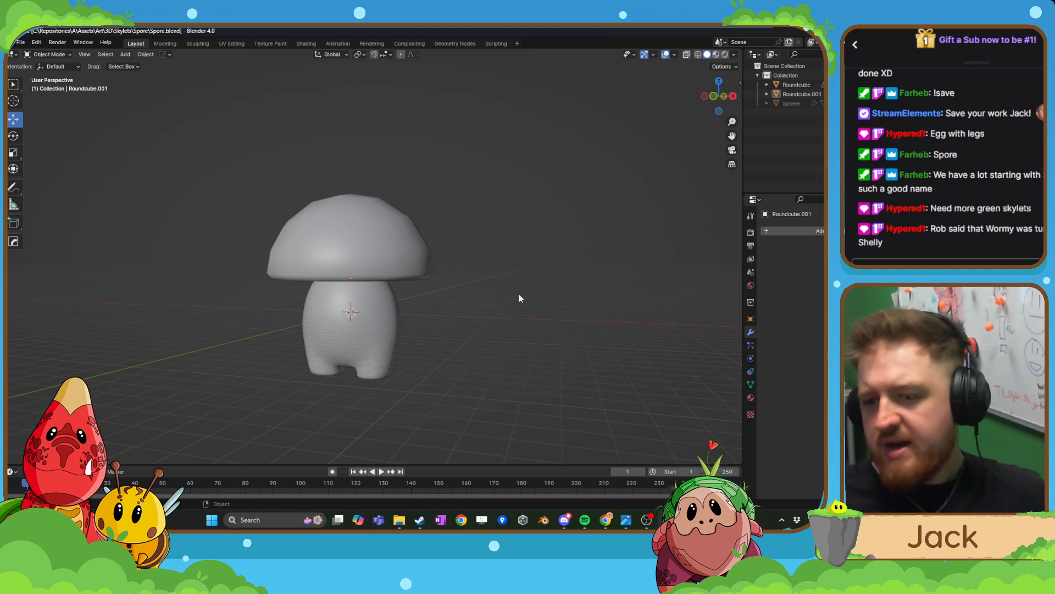
- Add a cube and move it about 6.87 m along X, clear of the body
{"action": "key", "text": "shift+a"}
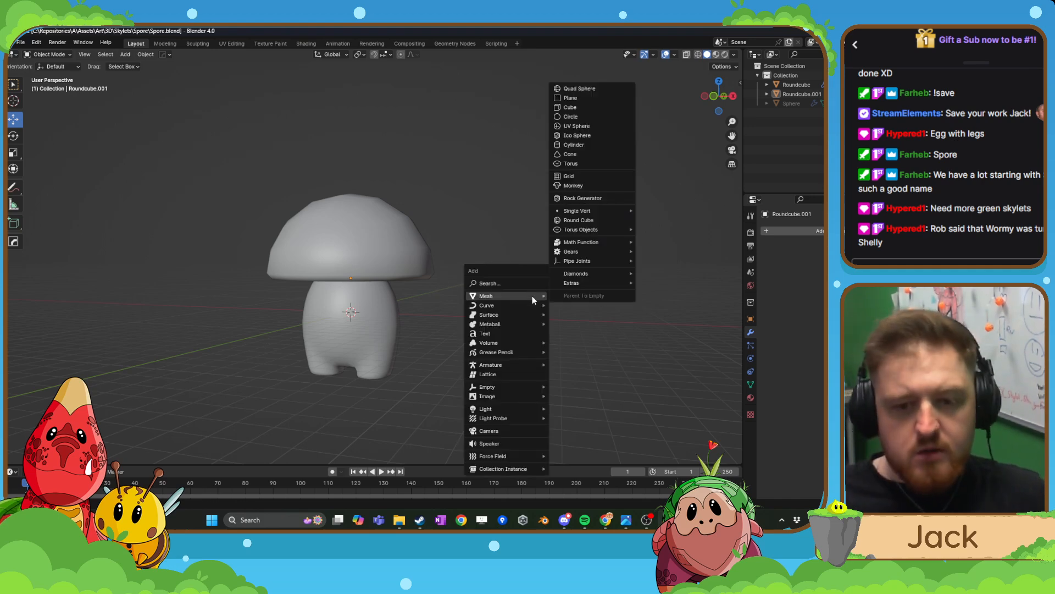
{"action": "mouse_move", "coordinate": [530, 295]}
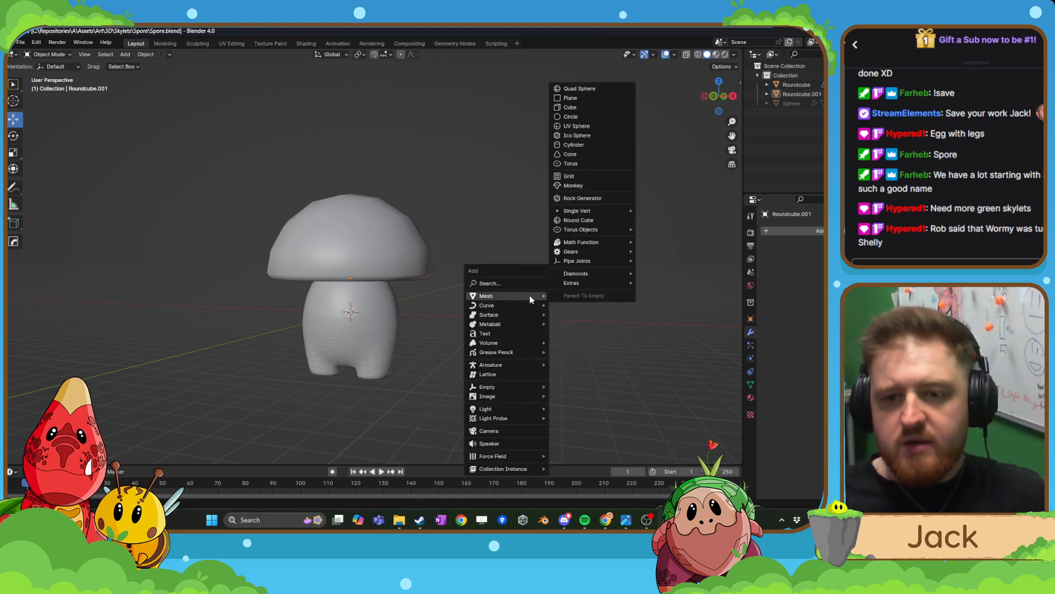
{"action": "left_click", "coordinate": [593, 110]}
{"action": "middle_click_drag", "start_coordinate": [593, 110], "coordinate": [481, 219]}
{"action": "left_click_drag", "start_coordinate": [381, 324], "coordinate": [454, 371]}
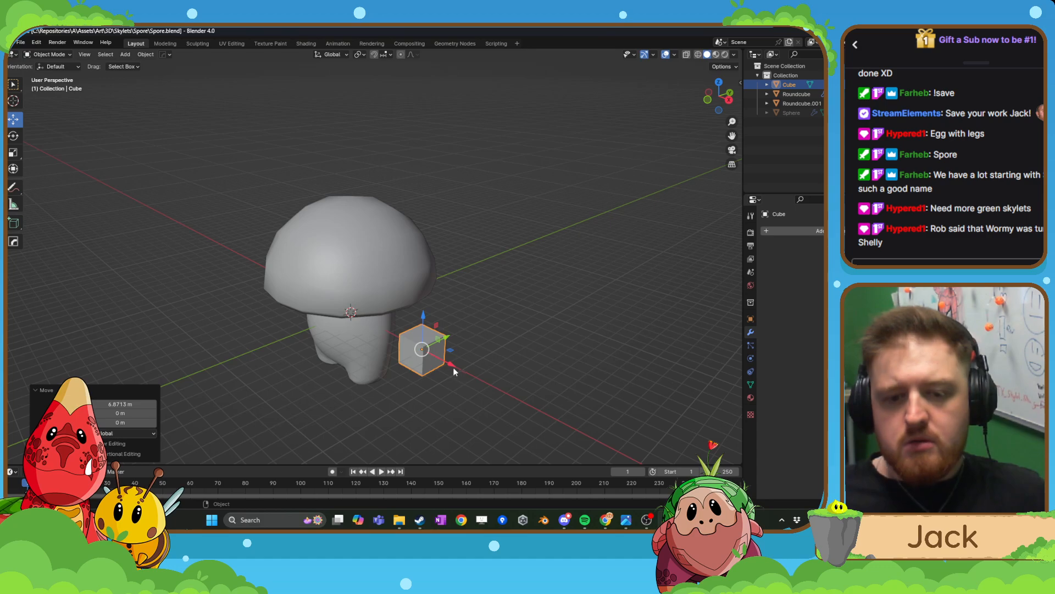
- Scale the cube up by a factor of about 5.6, turn it about Z and tilt it by about 27.6°
{"action": "middle_click_drag", "start_coordinate": [453, 367], "coordinate": [484, 352]}
{"action": "key", "text": "s"}
{"action": "left_click", "coordinate": [492, 319]}
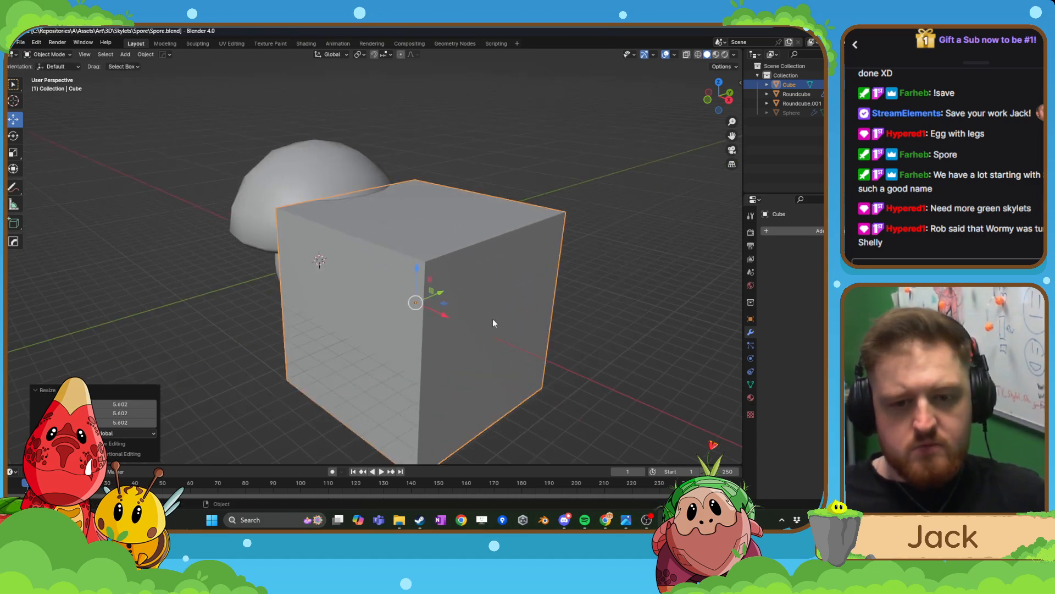
{"action": "left_click", "coordinate": [14, 136]}
{"action": "middle_click_drag", "start_coordinate": [388, 313], "coordinate": [377, 315]}
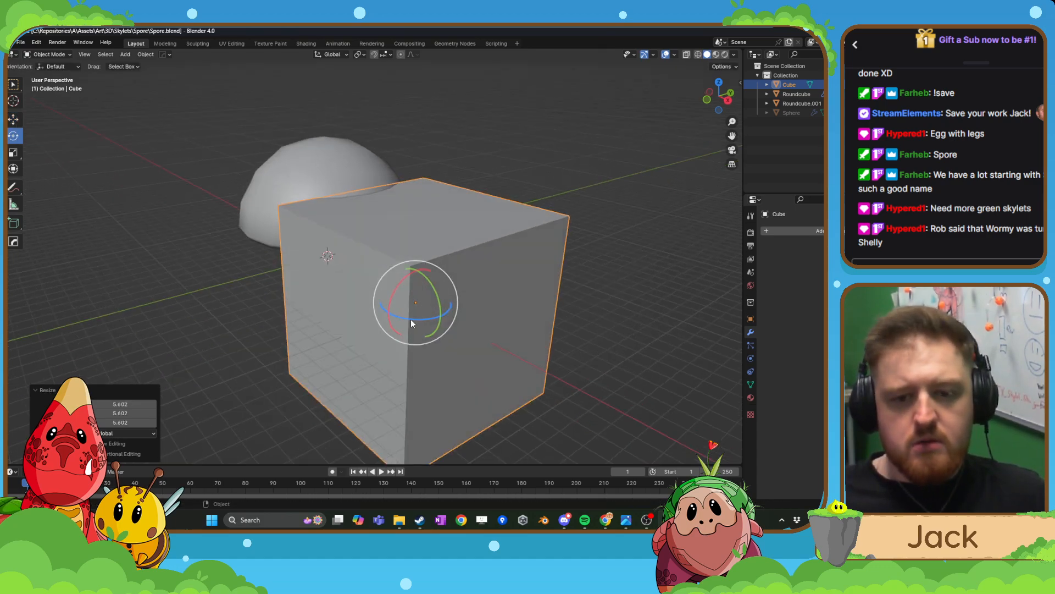
{"action": "left_click_drag", "start_coordinate": [413, 321], "coordinate": [439, 314]}
{"action": "middle_click_drag", "start_coordinate": [396, 304], "coordinate": [443, 291]}
{"action": "left_click_drag", "start_coordinate": [444, 288], "coordinate": [450, 305]}
- Scale the cube down by a factor of 0.333 and move it so that it overlaps the side of the cap's rim
{"action": "left_click", "coordinate": [14, 119]}
{"action": "middle_click_drag", "start_coordinate": [308, 259], "coordinate": [239, 199]}
{"action": "key", "text": "s"}
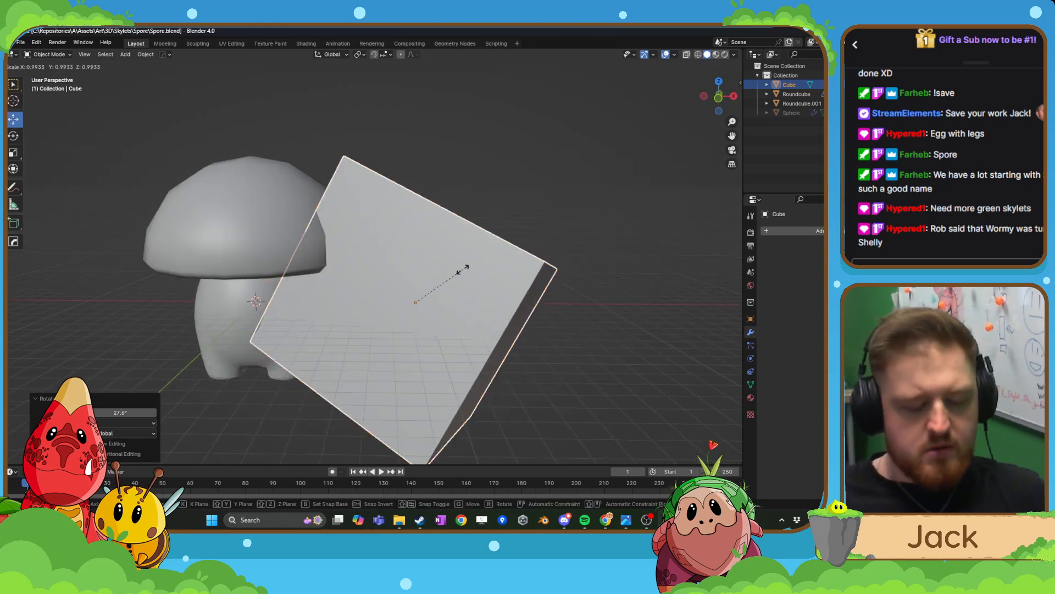
{"action": "left_click", "coordinate": [410, 284]}
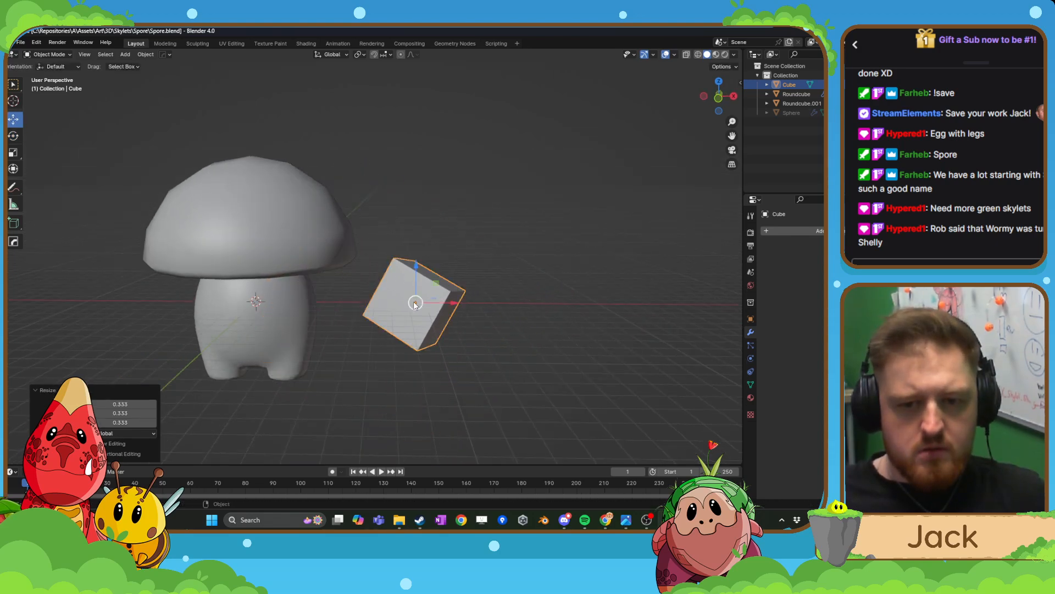
{"action": "left_click_drag", "start_coordinate": [409, 302], "coordinate": [378, 270]}
{"action": "middle_click_drag", "start_coordinate": [378, 270], "coordinate": [372, 238]}
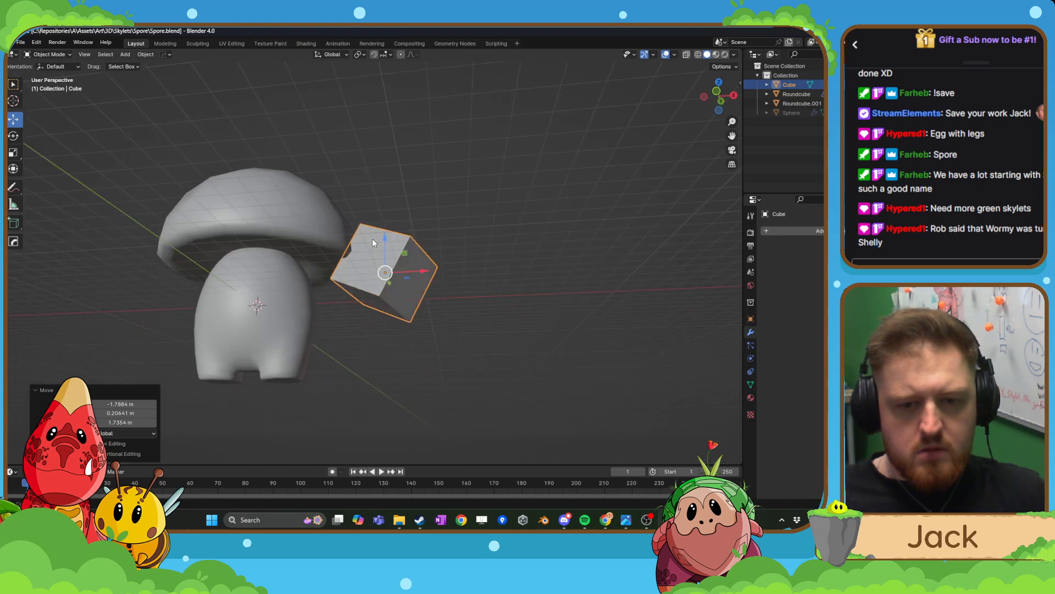
- Add a Boolean modifier to the cap and pick the cube as its object
{"action": "left_click", "coordinate": [329, 220]}
{"action": "left_click", "coordinate": [778, 233]}
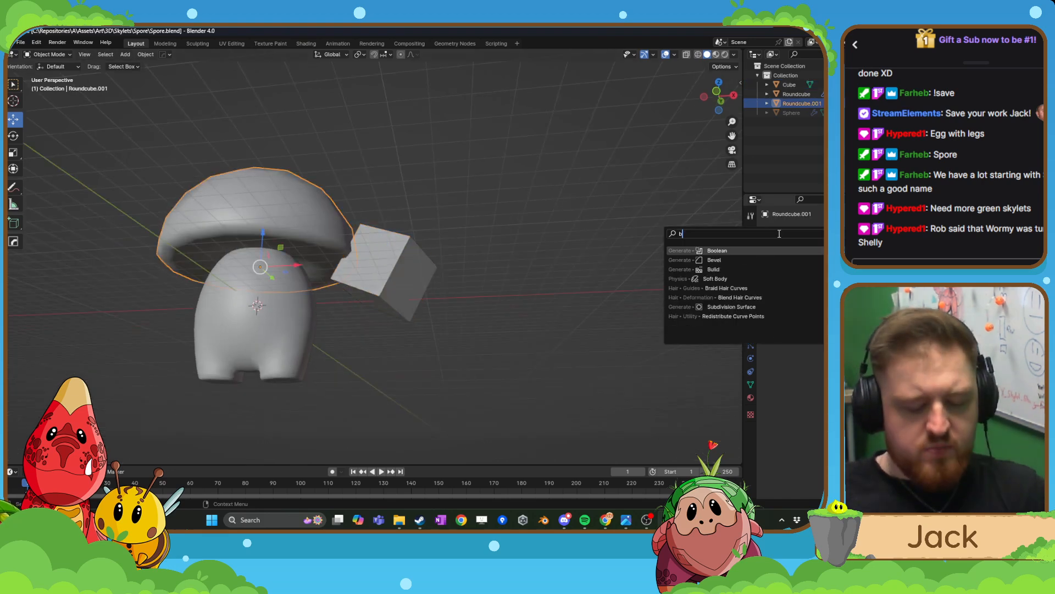
{"action": "type", "text": "boll"}
{"action": "key", "text": "Return"}
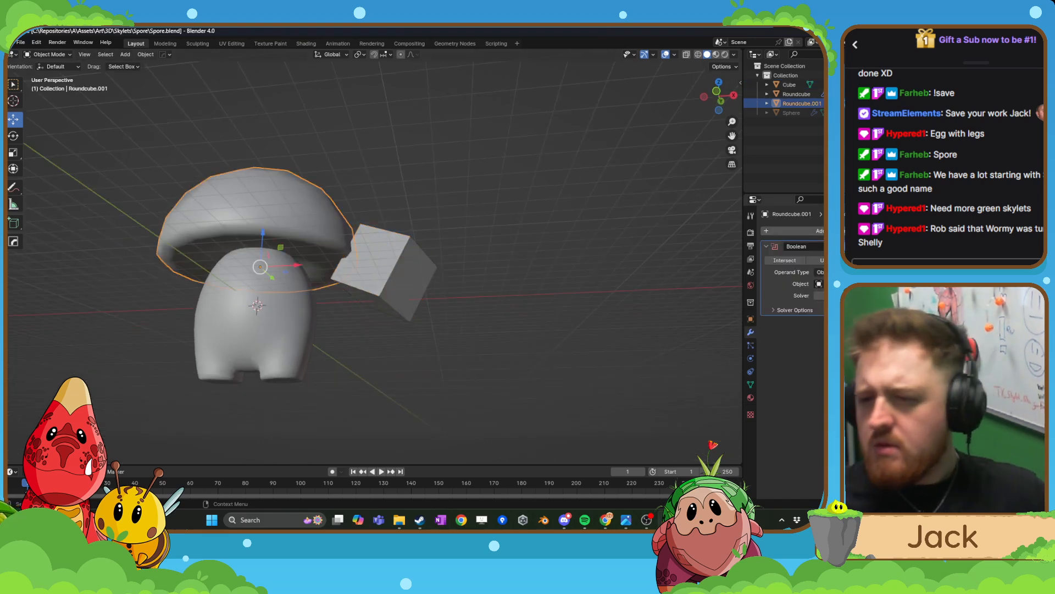
{"action": "left_click", "coordinate": [406, 274]}
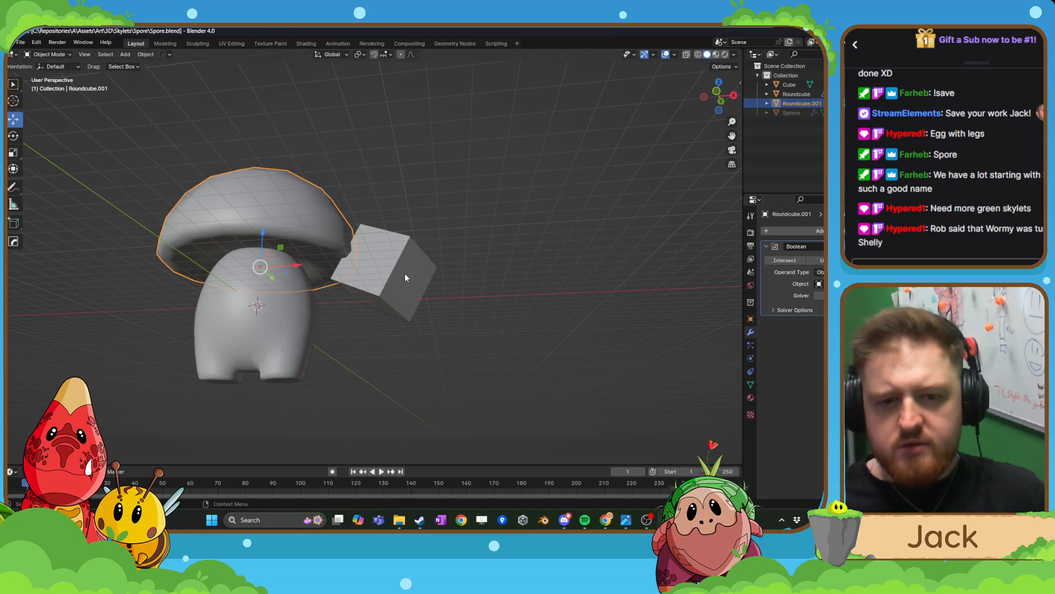
{"action": "scroll", "coordinate": [404, 273], "scroll_direction": "up", "scroll_amount": 3}
{"action": "middle_click_drag", "start_coordinate": [405, 273], "coordinate": [404, 308]}
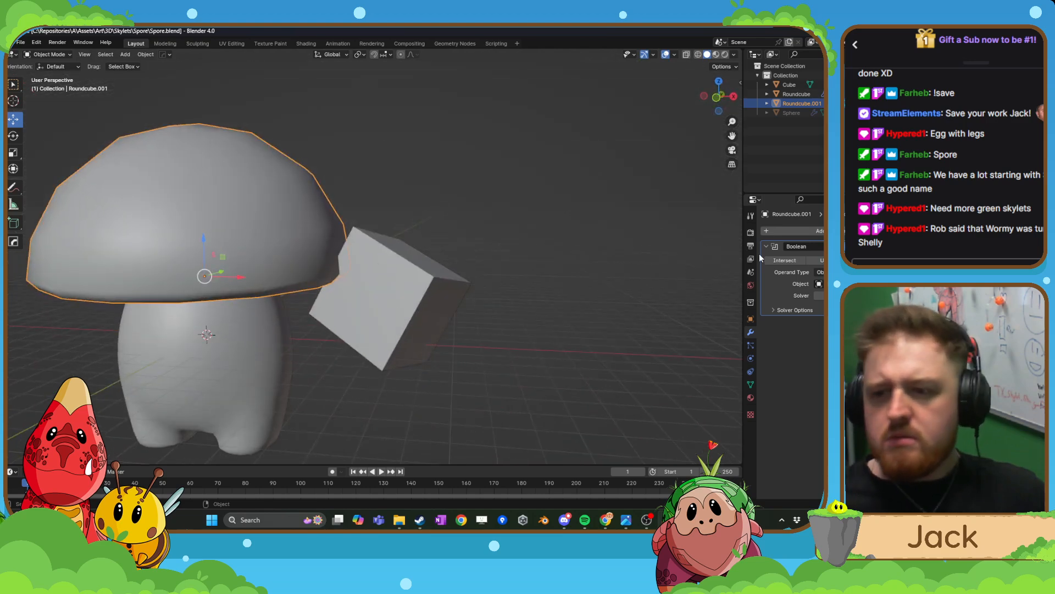
- Move the cube about 8.25 m along X away from the cap to inspect the Boolean cut, and undo the move
{"action": "left_click", "coordinate": [398, 288]}
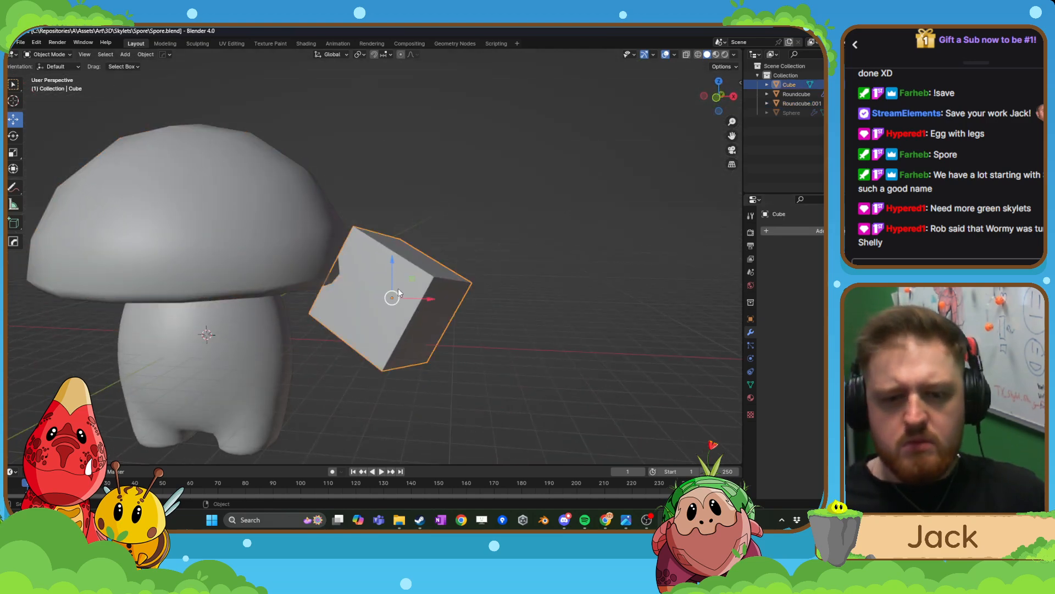
{"action": "key", "text": "g"}
{"action": "left_click", "coordinate": [725, 288]}
{"action": "middle_click_drag", "start_coordinate": [511, 270], "coordinate": [478, 251]}
{"action": "scroll", "coordinate": [484, 255], "scroll_direction": "up", "scroll_amount": 3}
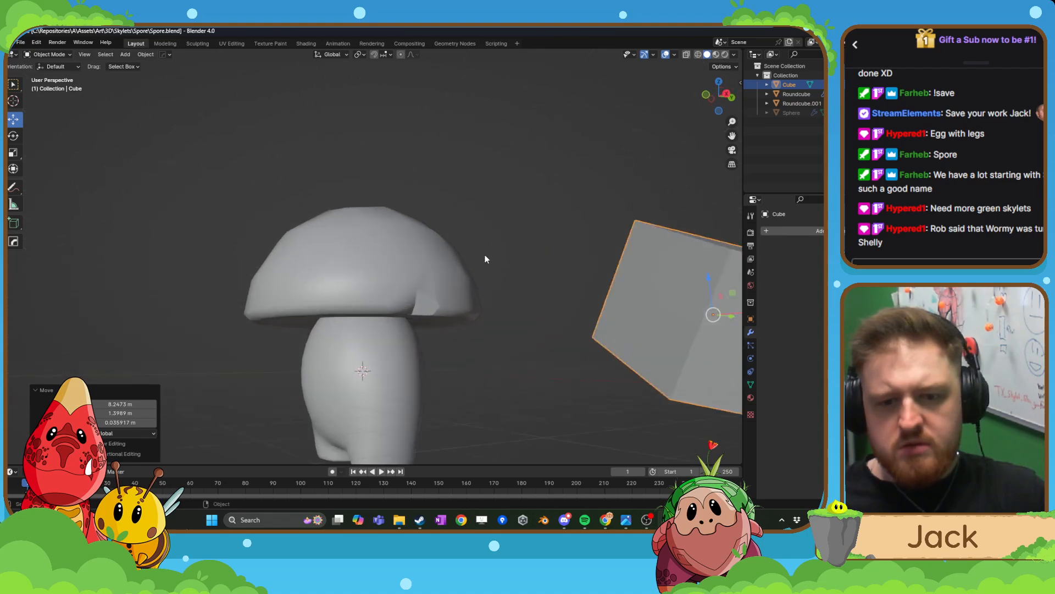
{"action": "left_click", "coordinate": [460, 285]}
{"action": "middle_click_drag", "start_coordinate": [461, 288], "coordinate": [400, 305]}
{"action": "key", "text": "ctrl+z"}
{"action": "key", "text": "ctrl+z"}
{"action": "key", "text": "ctrl+z"}
- Try to rotate the tilted cube beside the cap in top view
{"action": "left_click", "coordinate": [421, 410]}
{"action": "key", "text": "KP_7"}
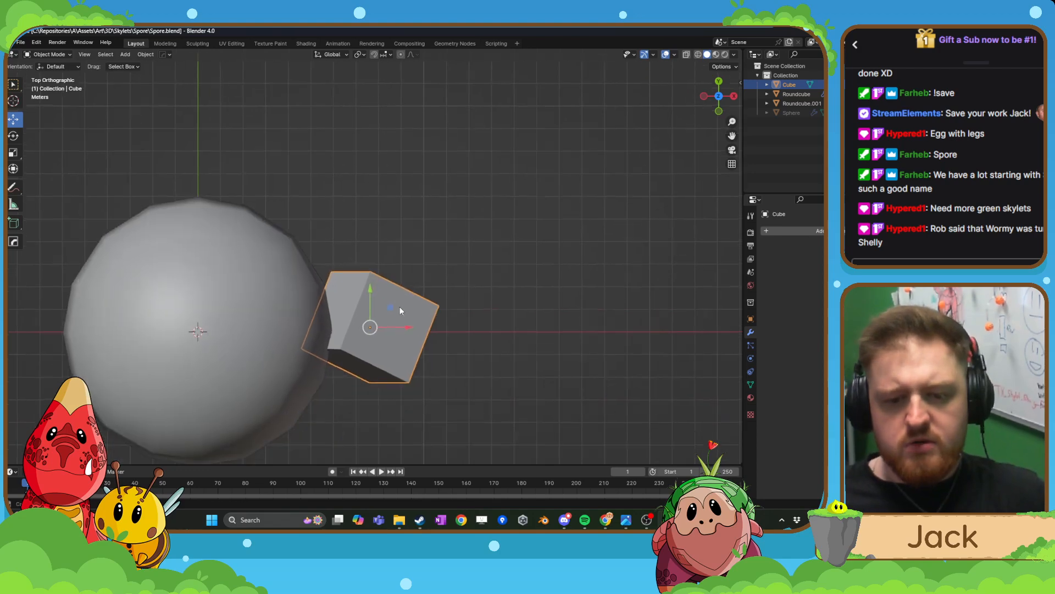
{"action": "scroll", "coordinate": [400, 306], "scroll_direction": "up", "scroll_amount": 1}
{"action": "left_click", "coordinate": [14, 137]}
{"action": "middle_click_drag", "start_coordinate": [363, 380], "coordinate": [344, 310], "text": "shift"}
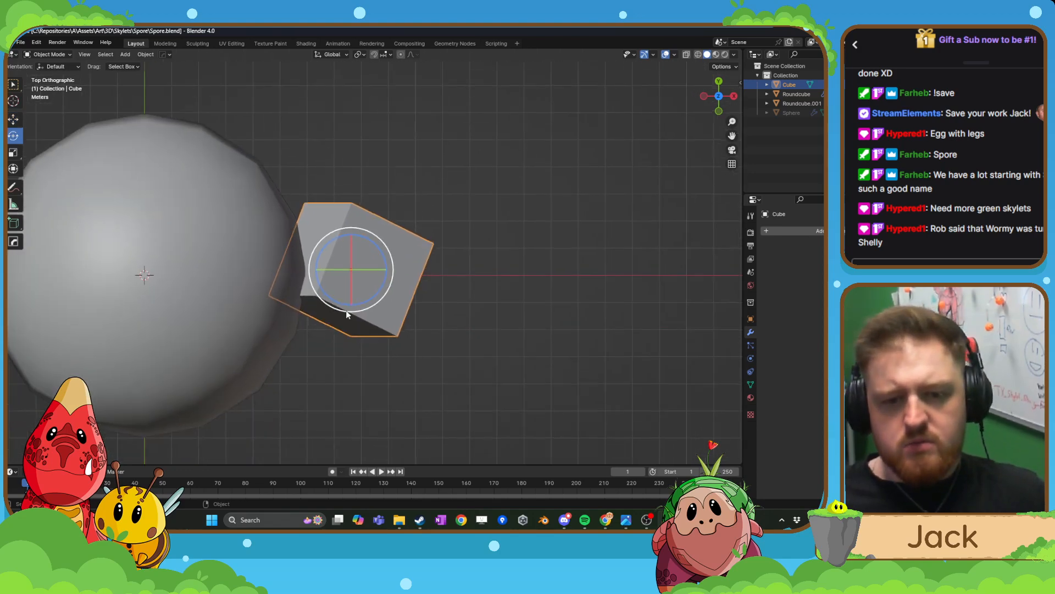
{"action": "left_click_drag", "start_coordinate": [366, 303], "coordinate": [340, 314]}
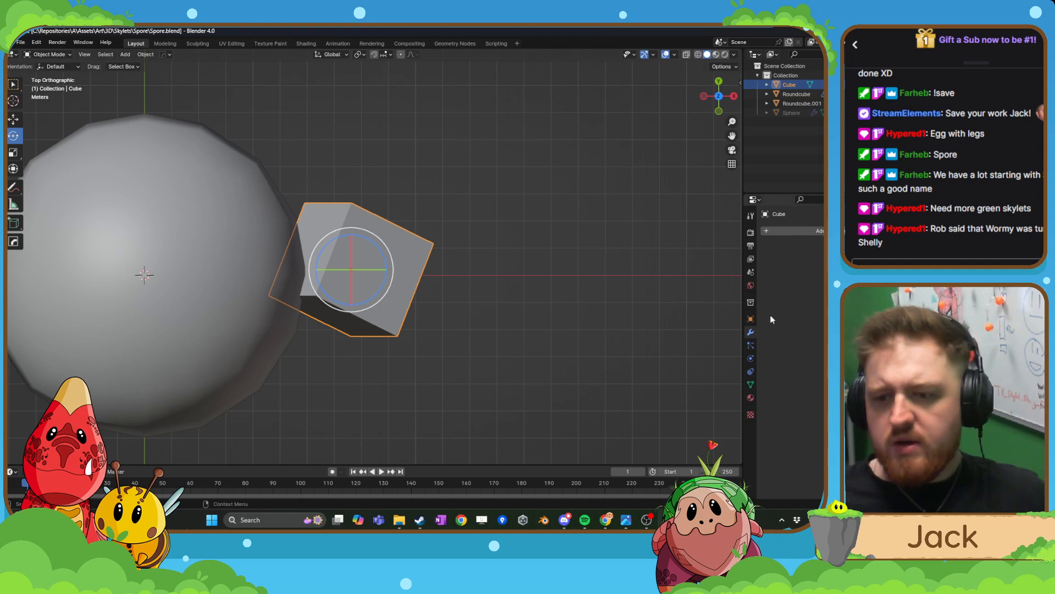
- Reset the cube's rotation to 0 on all axes and rotate it by about -48.4° about Z
{"action": "left_click", "coordinate": [751, 318]}
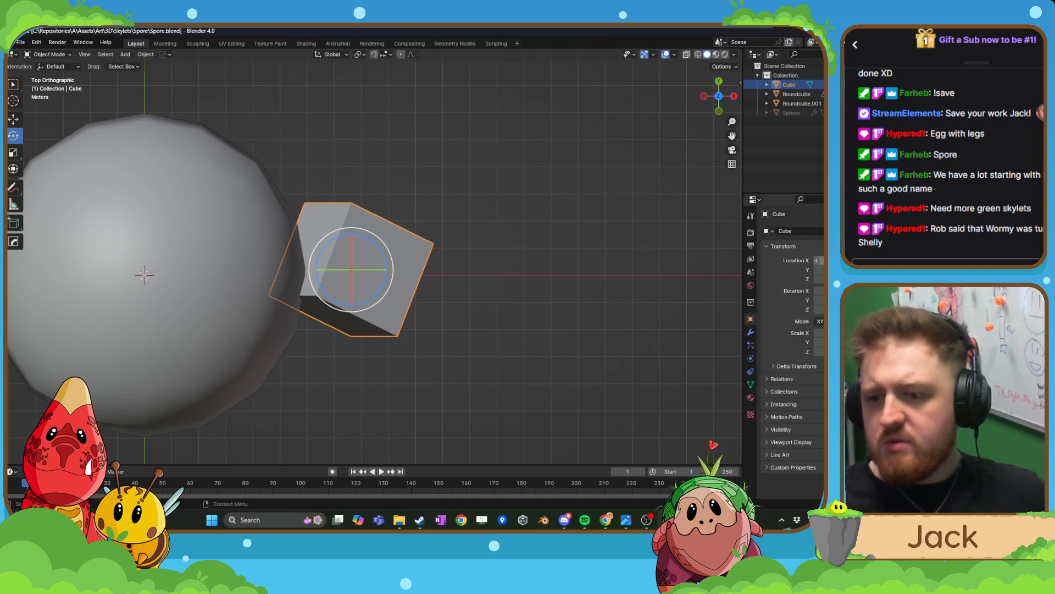
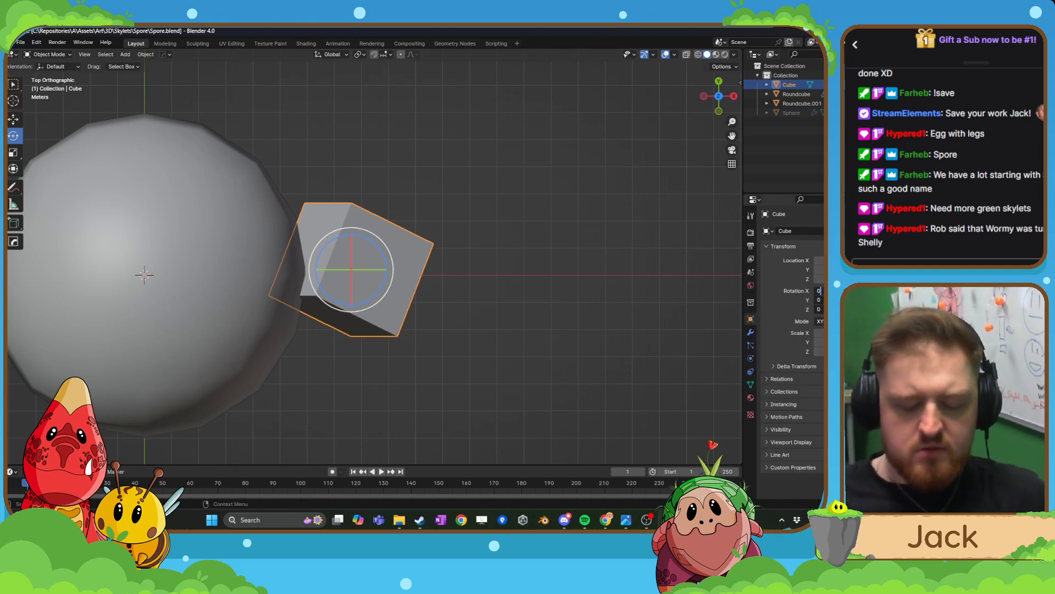
{"action": "key", "text": "Return"}
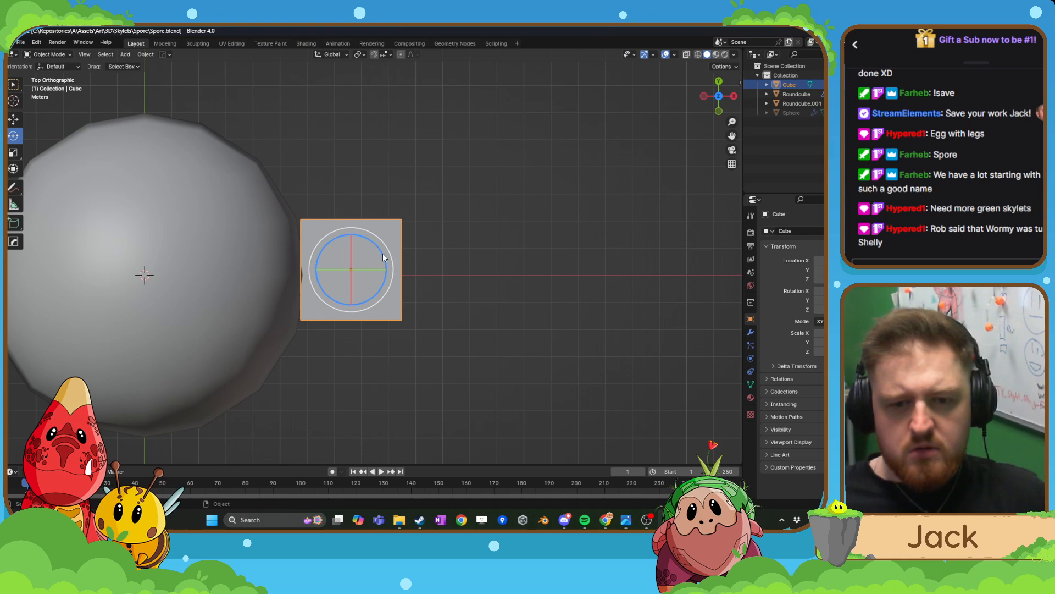
{"action": "left_click_drag", "start_coordinate": [391, 252], "coordinate": [396, 283]}
{"action": "middle_click_drag", "start_coordinate": [397, 283], "coordinate": [395, 212]}
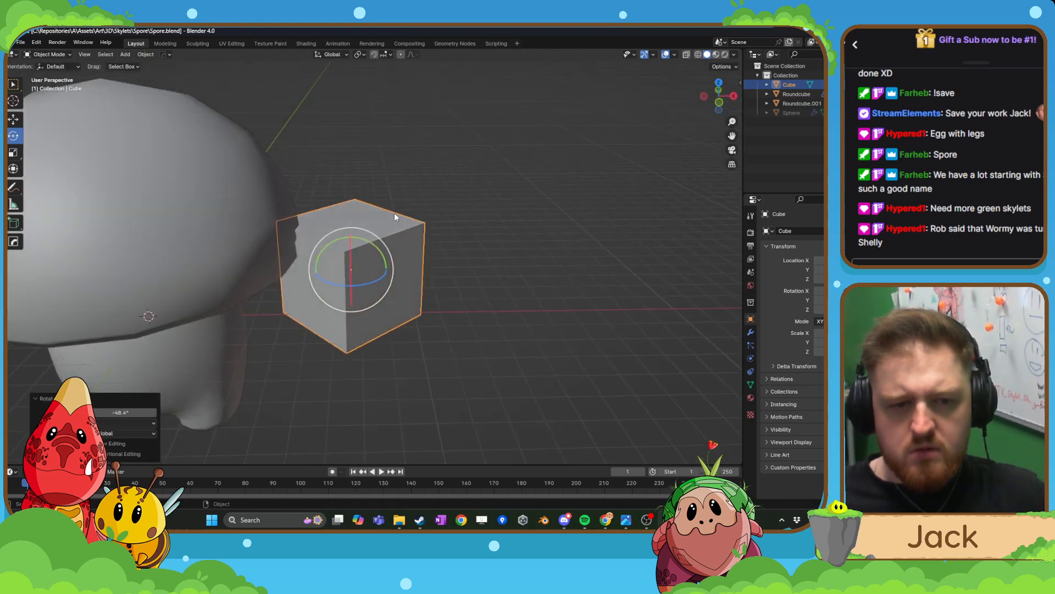
- Raise the cube beside the cap by about 1.43 m along Z
{"action": "left_click", "coordinate": [15, 119]}
{"action": "left_click_drag", "start_coordinate": [351, 235], "coordinate": [358, 222]}
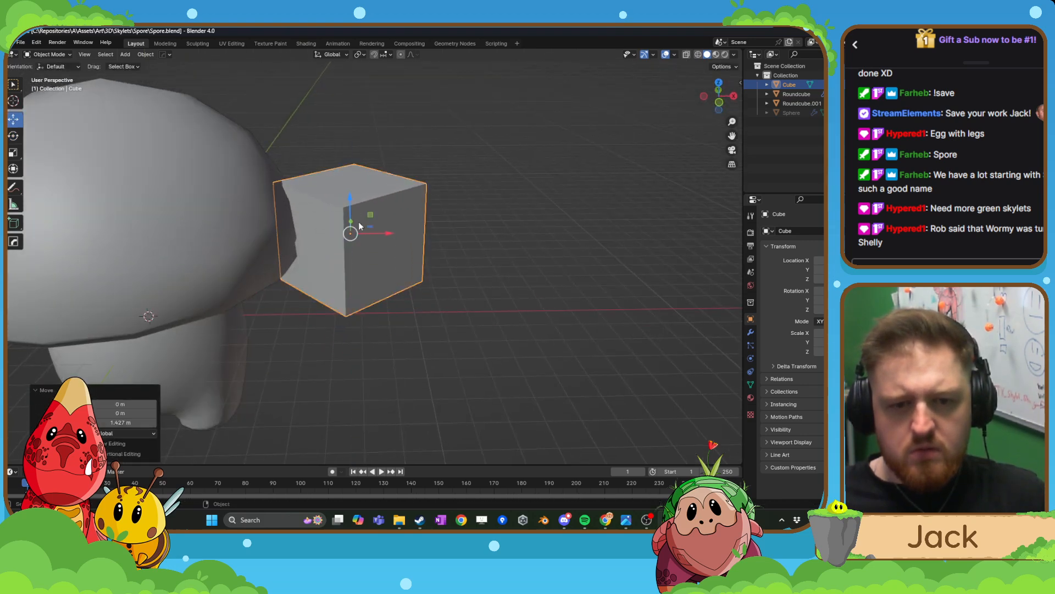
- Try tilting the cube by about 36.2° about Y, check it from the right side view, and undo the tilt
{"action": "middle_click_drag", "start_coordinate": [359, 222], "coordinate": [49, 187]}
{"action": "left_click", "coordinate": [14, 137]}
{"action": "middle_click_drag", "start_coordinate": [314, 231], "coordinate": [341, 228]}
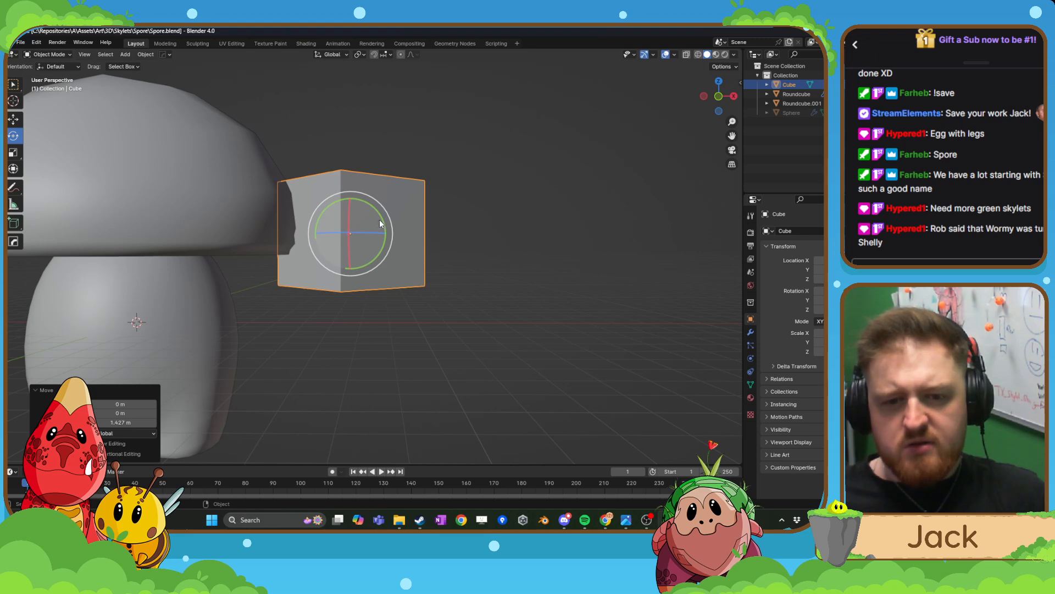
{"action": "left_click_drag", "start_coordinate": [384, 223], "coordinate": [385, 242]}
{"action": "middle_click_drag", "start_coordinate": [386, 242], "coordinate": [273, 270]}
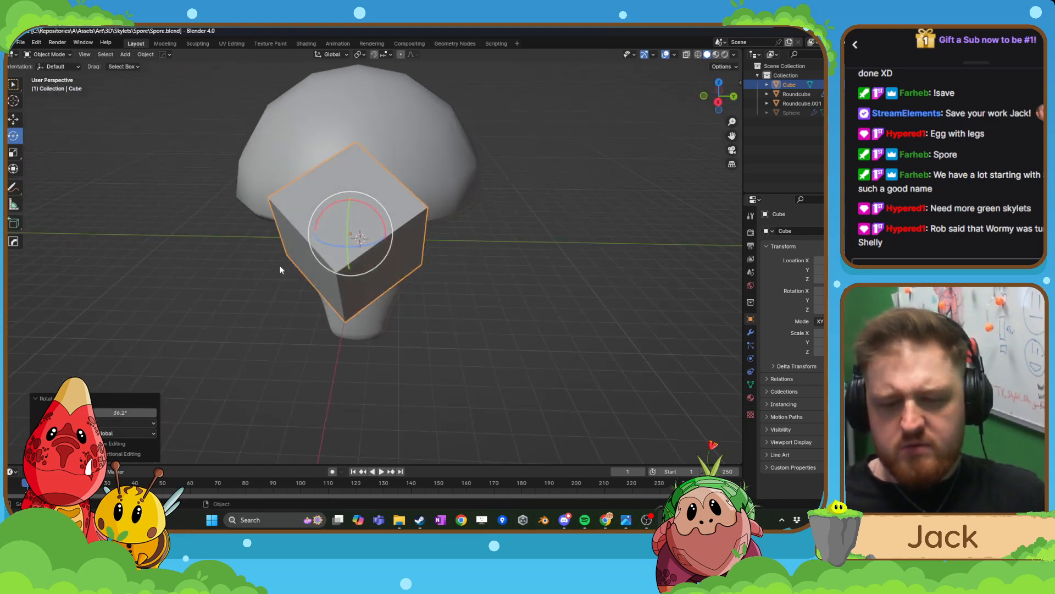
{"action": "key", "text": "KP_1"}
{"action": "key", "text": "KP_3"}
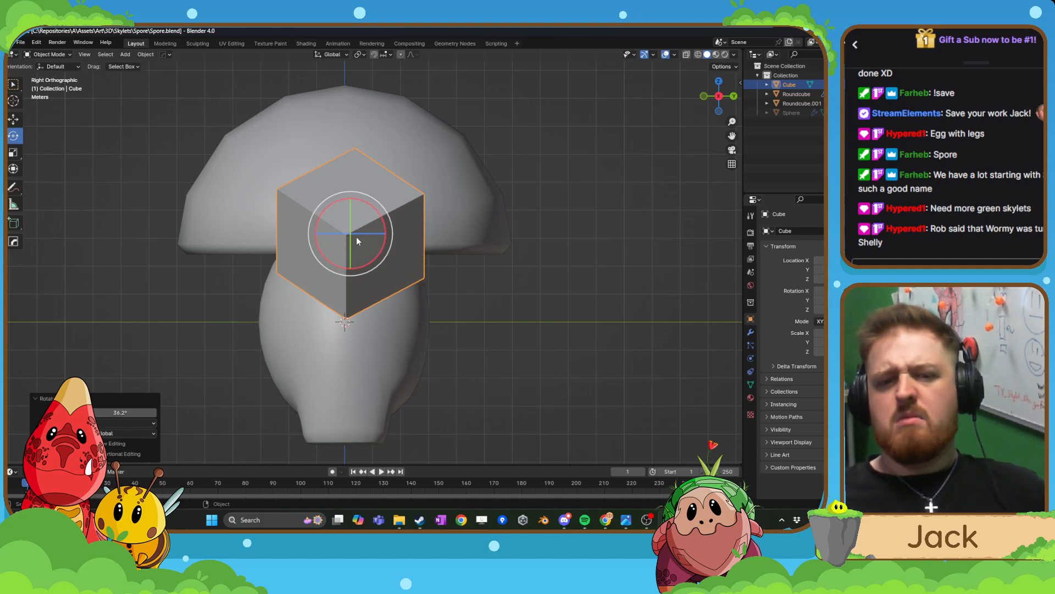
{"action": "key", "text": "ctrl+z"}
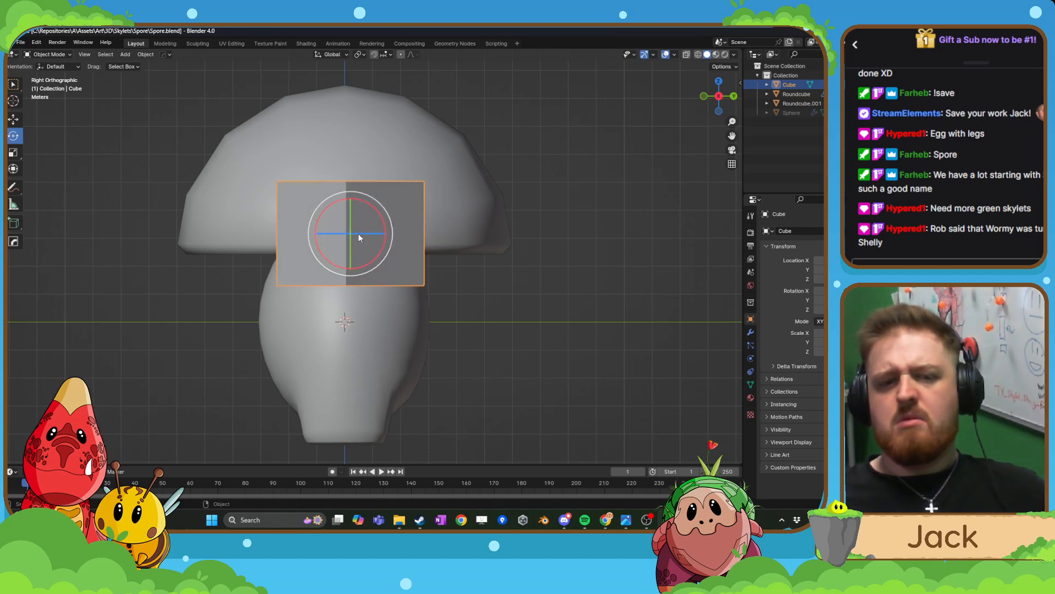
- Tilt the cube by about 22.1° about Y and move it about 0.33 m along X and 0.97 m down
{"action": "left_click_drag", "start_coordinate": [358, 236], "coordinate": [364, 271]}
{"action": "middle_click_drag", "start_coordinate": [334, 269], "coordinate": [414, 276]}
{"action": "middle_click_drag", "start_coordinate": [387, 273], "coordinate": [391, 265]}
{"action": "key", "text": "g"}
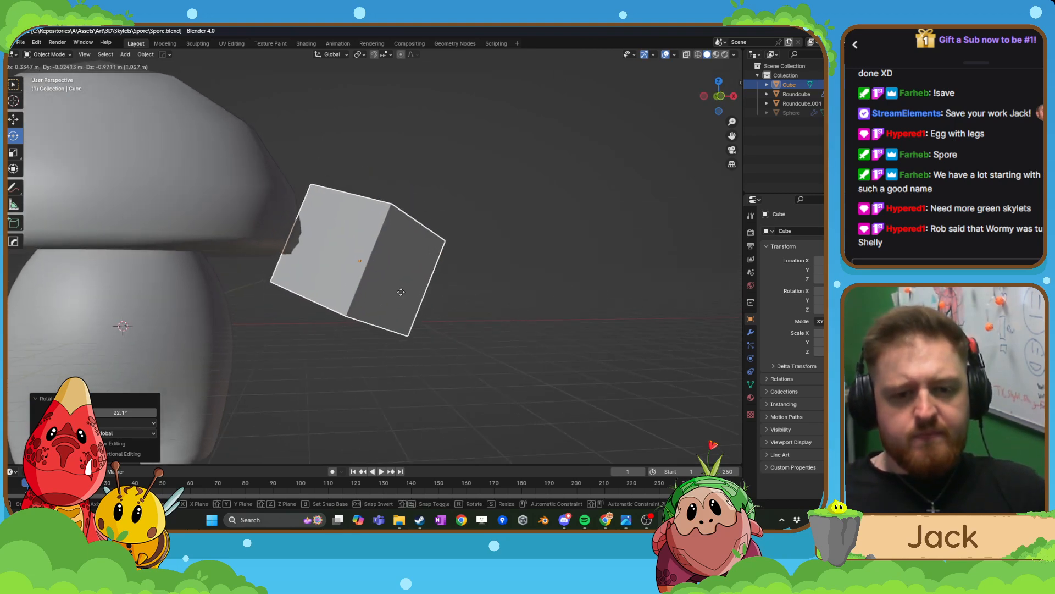
{"action": "left_click", "coordinate": [400, 291]}
- Add a Boolean modifier to the cap with the cube as its object, and apply it
{"action": "left_click", "coordinate": [139, 215]}
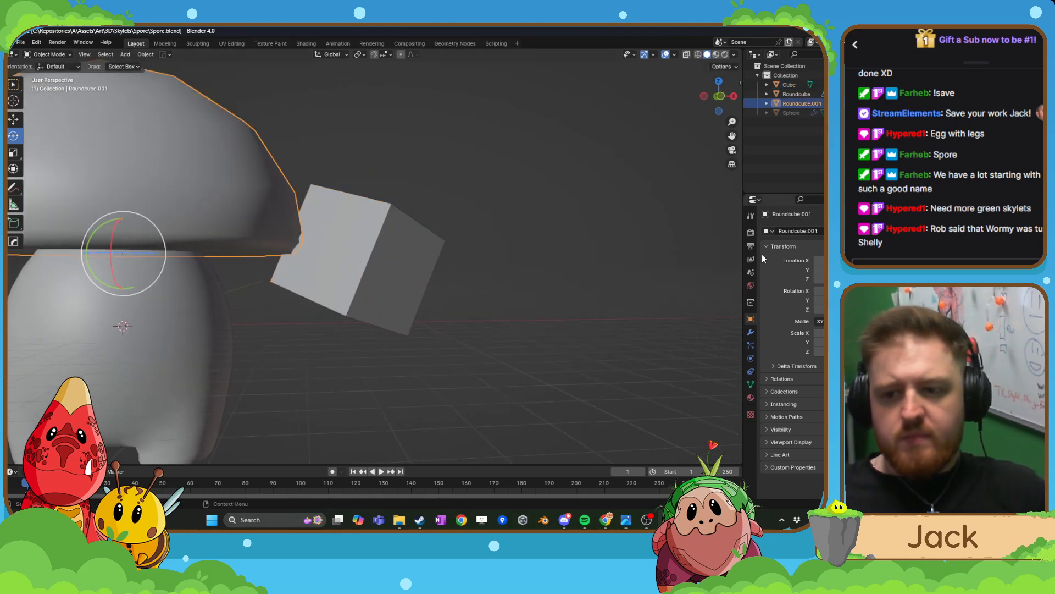
{"action": "left_click", "coordinate": [750, 332]}
{"action": "left_click", "coordinate": [792, 231]}
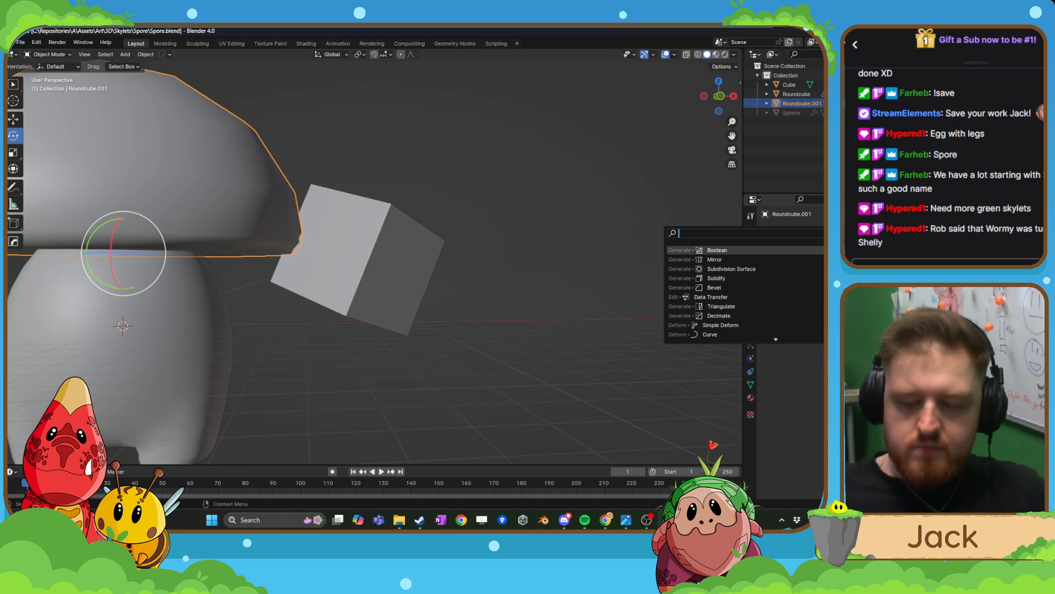
{"action": "left_click", "coordinate": [790, 248]}
{"action": "left_click", "coordinate": [819, 284]}
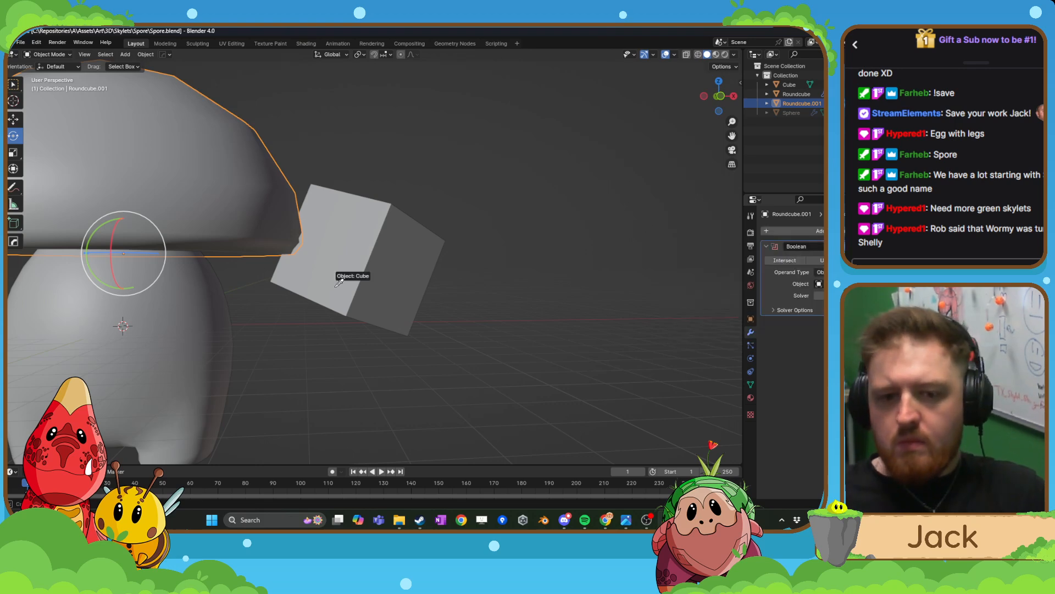
{"action": "left_click", "coordinate": [844, 246]}
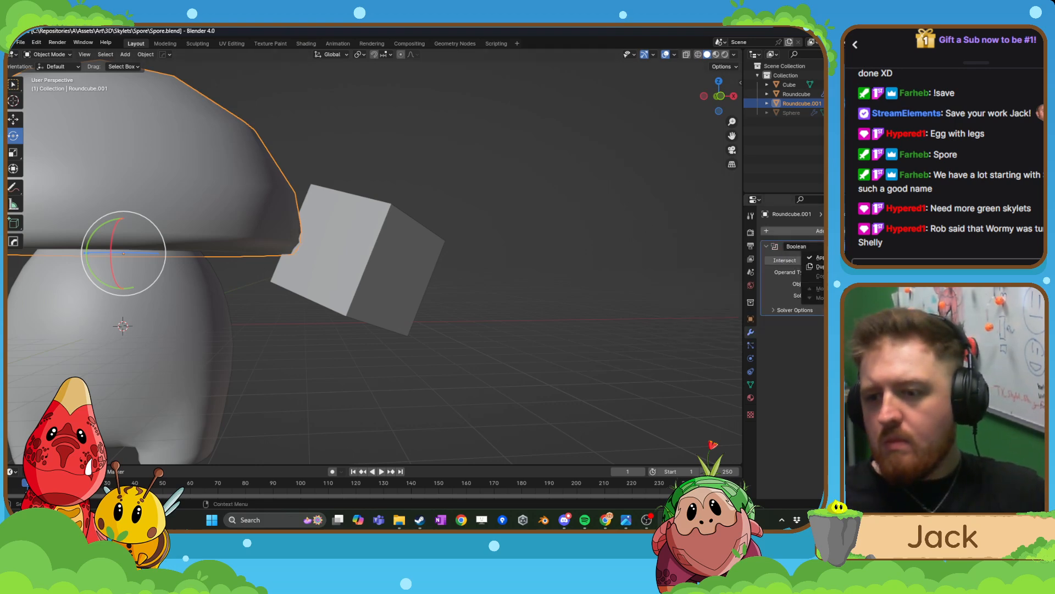
{"action": "left_click", "coordinate": [838, 258]}
{"action": "left_click", "coordinate": [385, 275]}
- Move the cube about 4.66 m along X away from the cap and inspect the notch in the rim
{"action": "key", "text": "KP_Decimal"}
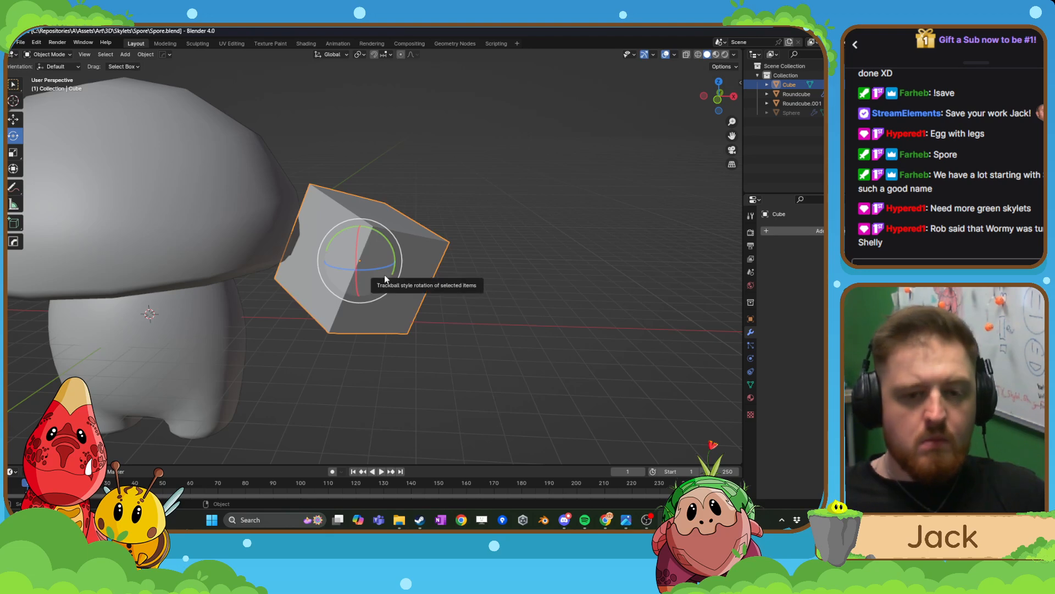
{"action": "key", "text": "g"}
{"action": "left_click", "coordinate": [513, 256]}
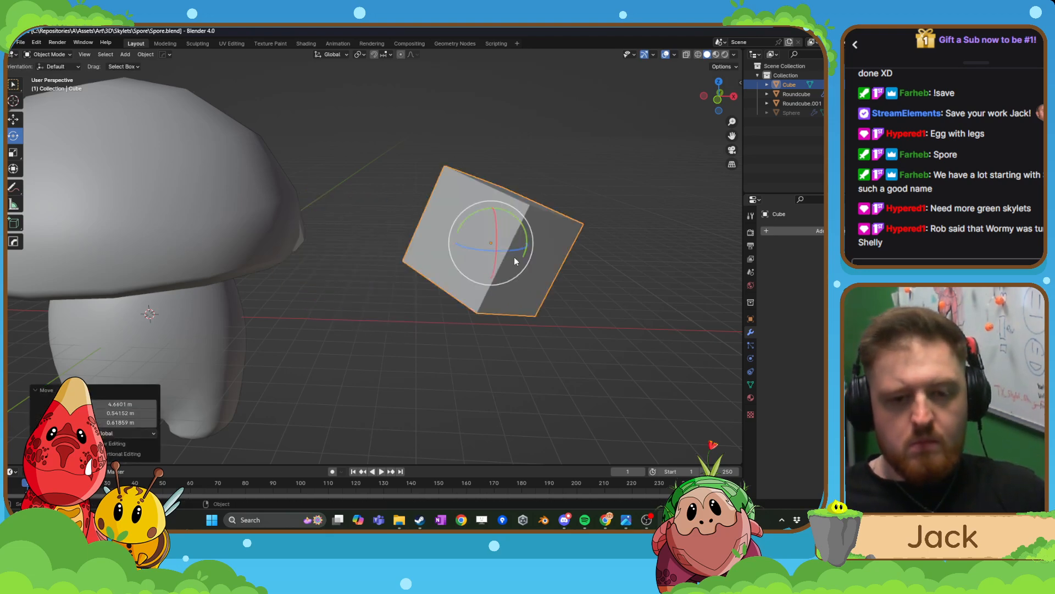
{"action": "middle_click_drag", "start_coordinate": [514, 257], "coordinate": [370, 335]}
{"action": "scroll", "coordinate": [334, 267], "scroll_direction": "up", "scroll_amount": 3}
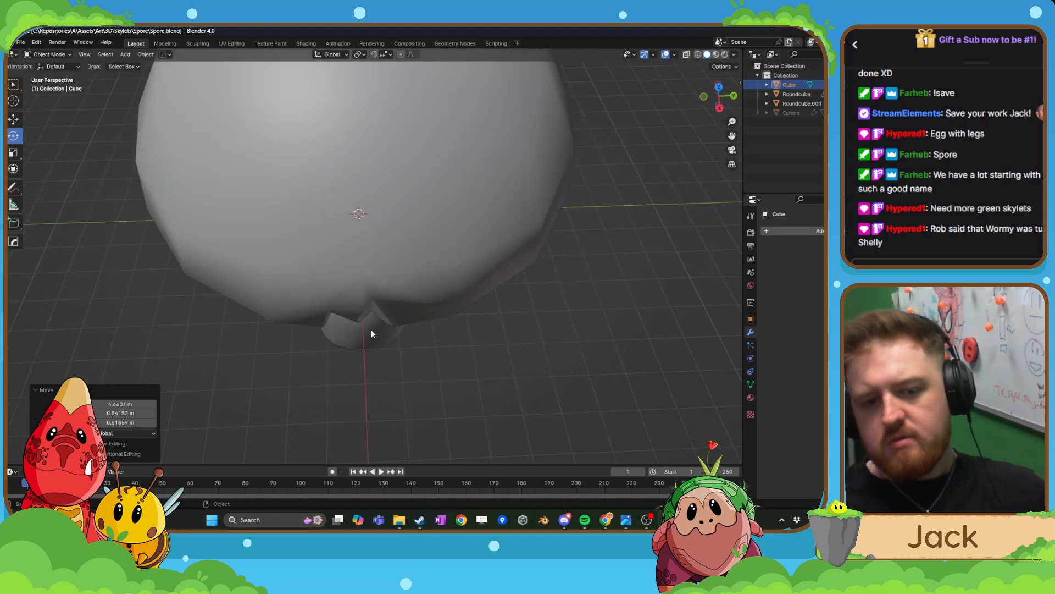
{"action": "scroll", "coordinate": [370, 336], "scroll_direction": "down", "scroll_amount": 5}
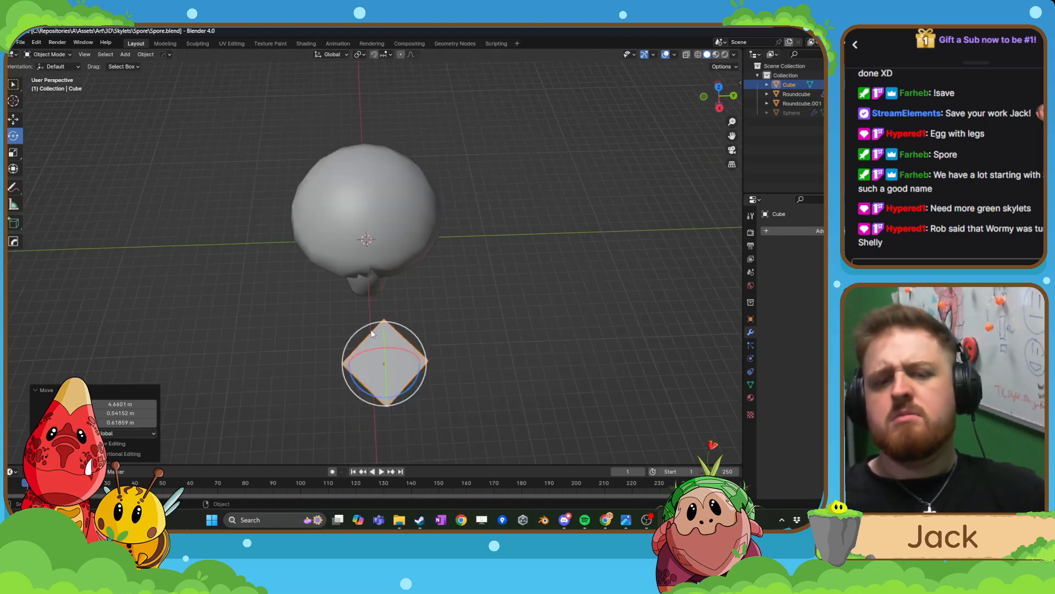
- Undo the cube's move and the Boolean cut applied to the cap
{"action": "key", "text": "ctrl+z"}
{"action": "key", "text": "ctrl+z"}
{"action": "key", "text": "ctrl+shift+z"}
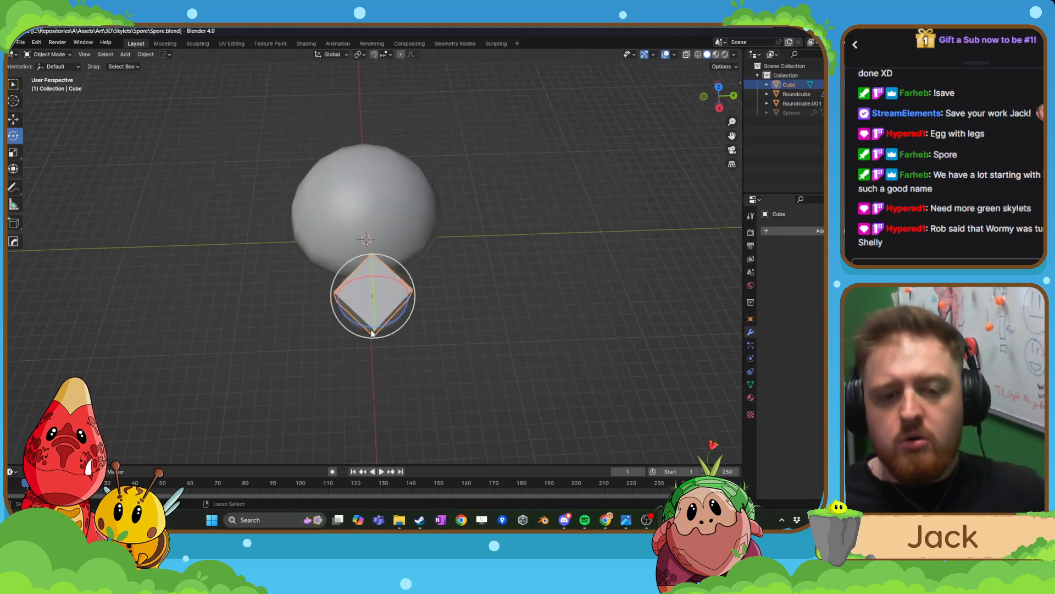
{"action": "key", "text": "ctrl+z"}
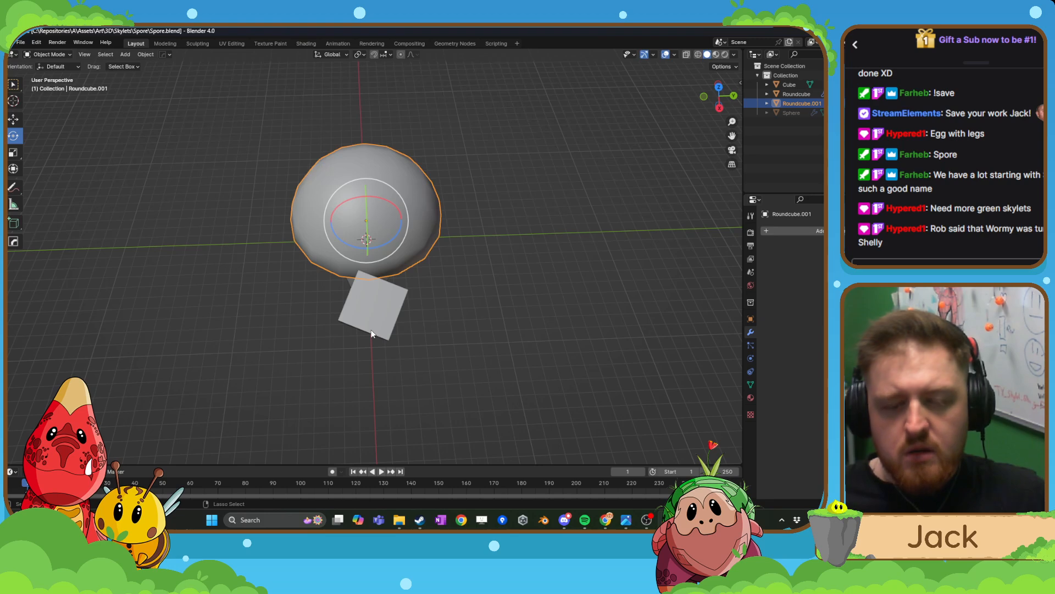
- Clear the cube's rotation and set its Z rotation to 45°
{"action": "mouse_move", "coordinate": [372, 334]}
{"action": "middle_mouse_down"}
{"action": "mouse_move", "coordinate": [401, 324]}
{"action": "mouse_move", "coordinate": [382, 322]}
{"action": "middle_mouse_up"}
{"action": "left_click", "coordinate": [387, 318]}
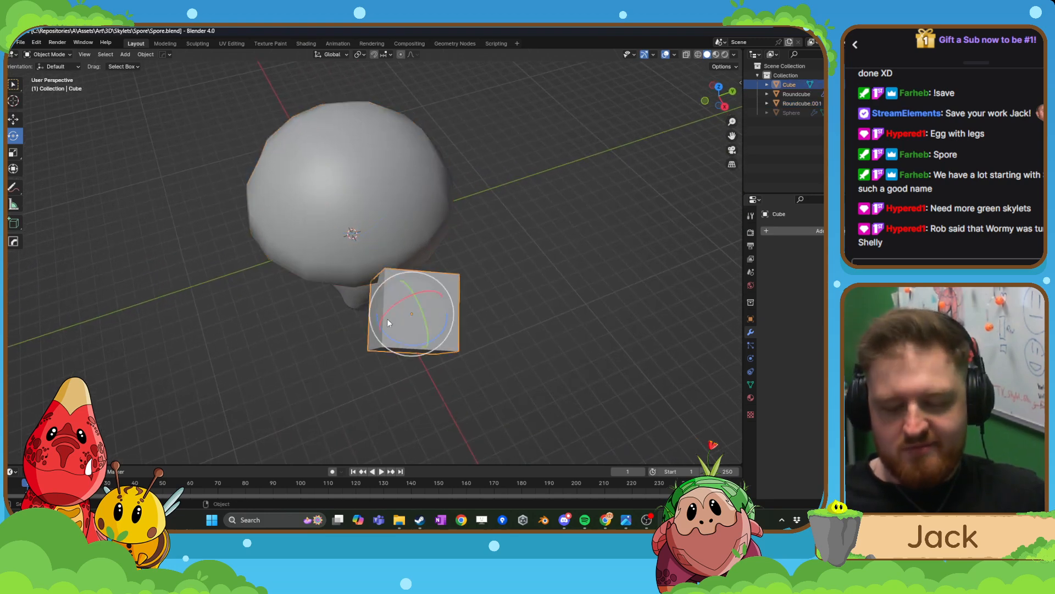
{"action": "left_click", "coordinate": [751, 320]}
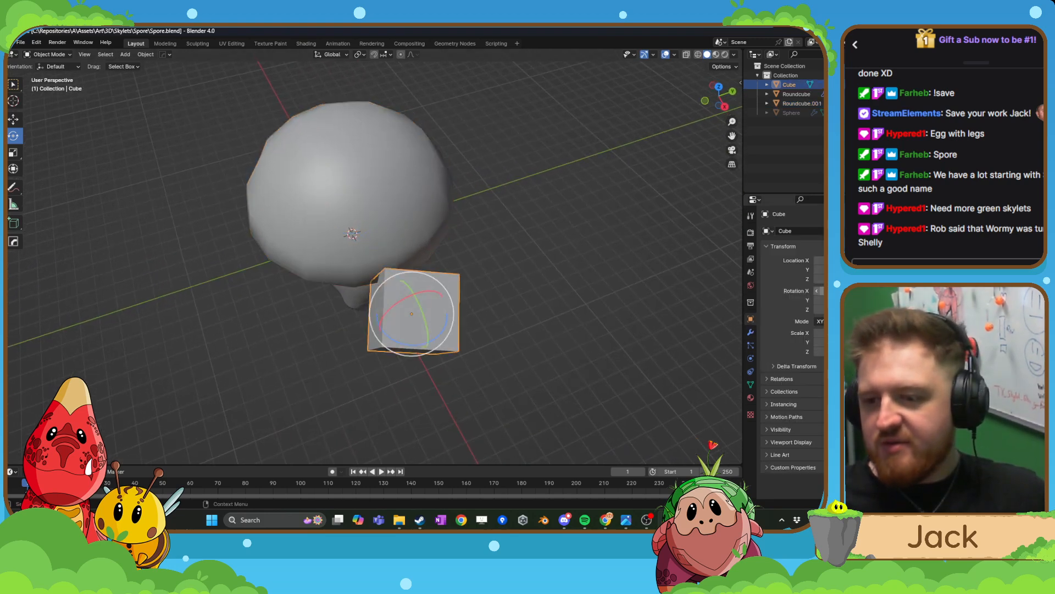
{"action": "key", "text": "Return"}
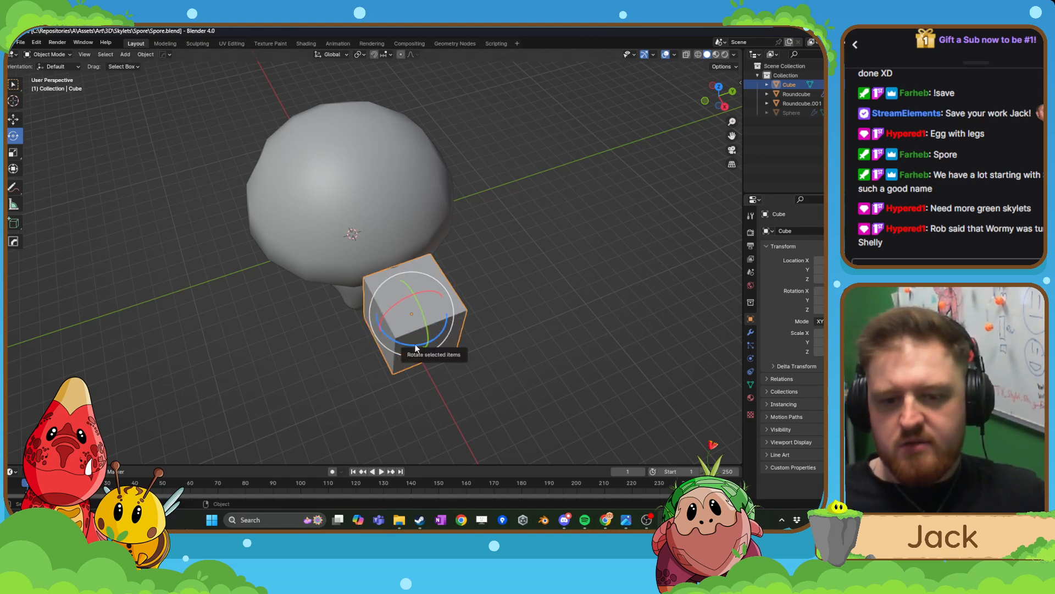
{"action": "left_click_drag", "start_coordinate": [416, 349], "coordinate": [443, 349]}
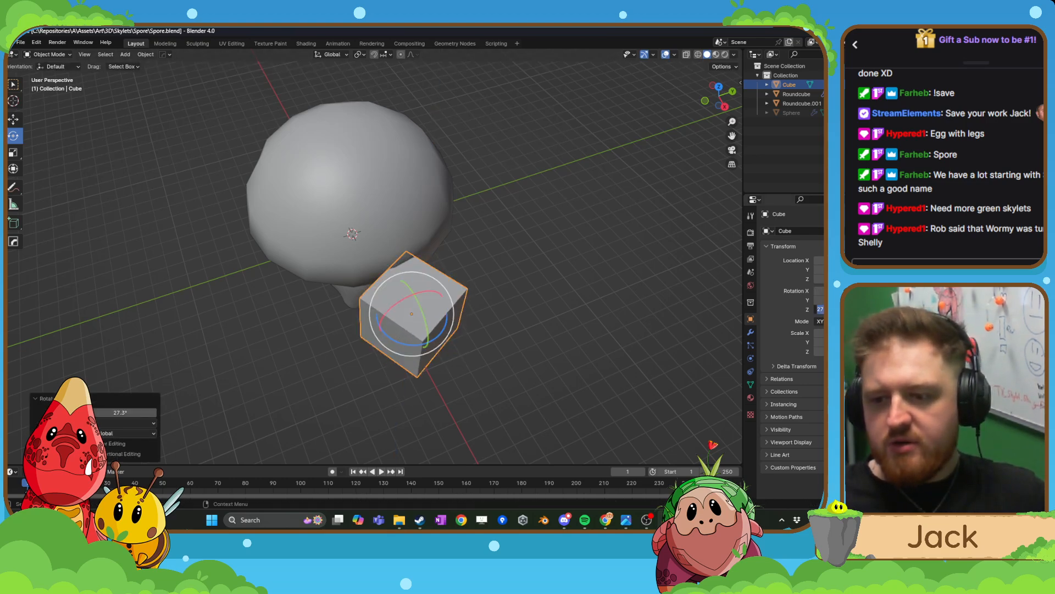
{"action": "type", "text": "45"}
{"action": "key", "text": "Return"}
- Try rotating the cube by about 30.7° about the global Y axis, and undo the rotation
{"action": "middle_click_drag", "start_coordinate": [512, 357], "coordinate": [562, 314]}
{"action": "scroll", "coordinate": [448, 315], "scroll_direction": "up", "scroll_amount": 2}
{"action": "left_click_drag", "start_coordinate": [451, 314], "coordinate": [462, 330]}
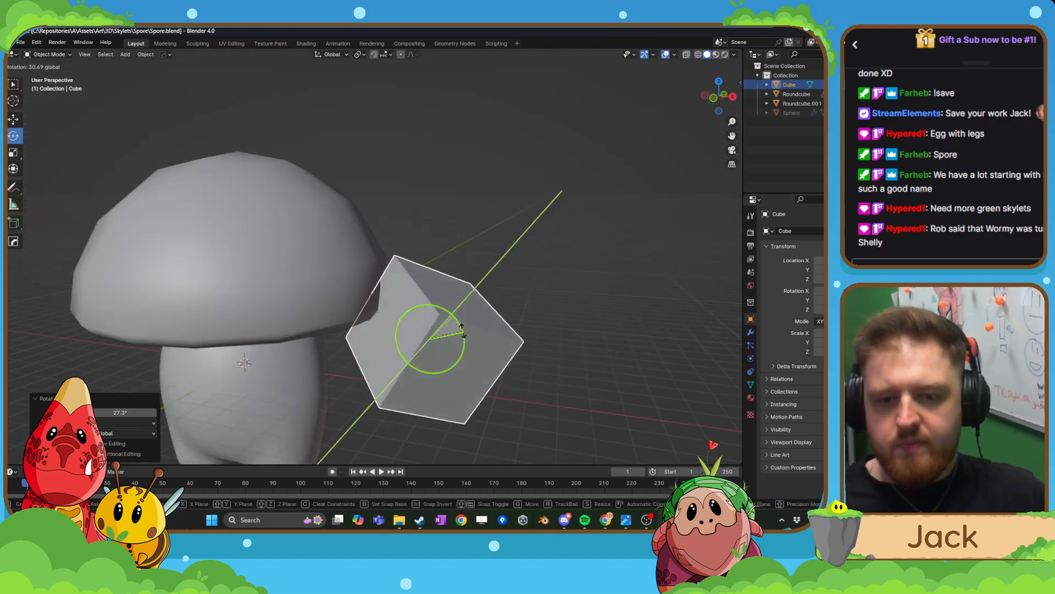
{"action": "middle_click_drag", "start_coordinate": [503, 332], "coordinate": [446, 335]}
{"action": "key", "text": "ctrl+z"}
- Rotate the cube by about 24.8° about Y from the right side view and shift it about 0.15 m along X
{"action": "key", "text": "KP_1"}
{"action": "key", "text": "KP_3"}
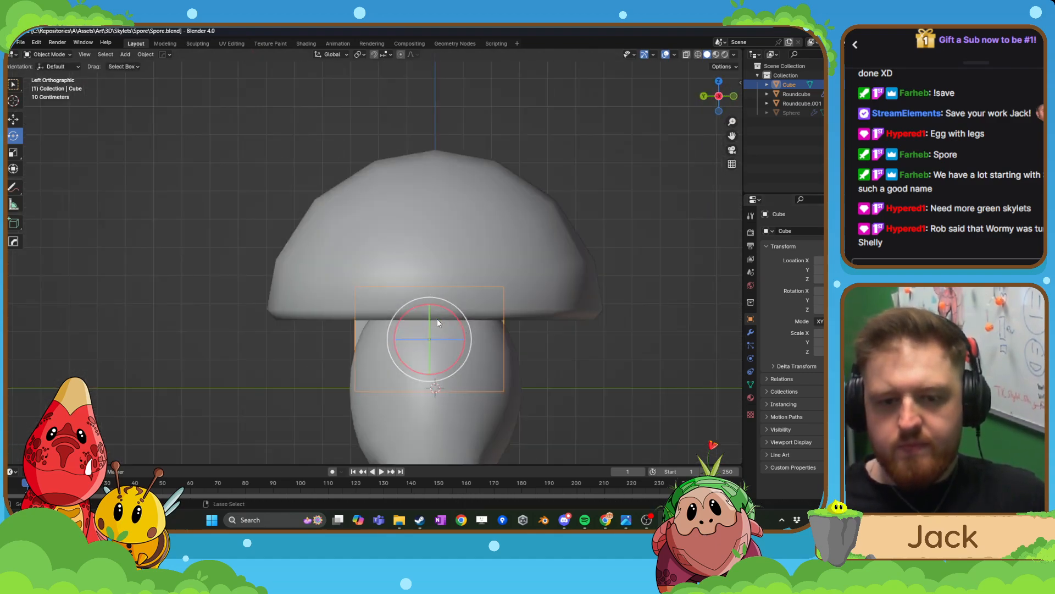
{"action": "key", "text": "ctrl+KP_1"}
{"action": "key", "text": "KP_1"}
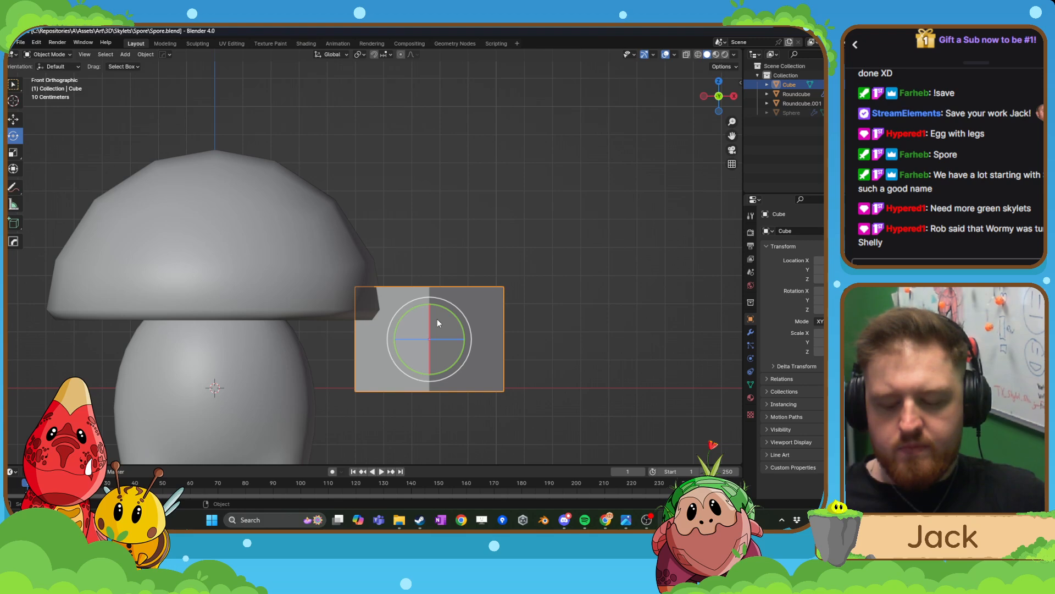
{"action": "key", "text": "KP_3"}
{"action": "scroll", "coordinate": [438, 323], "scroll_direction": "up", "scroll_amount": 2}
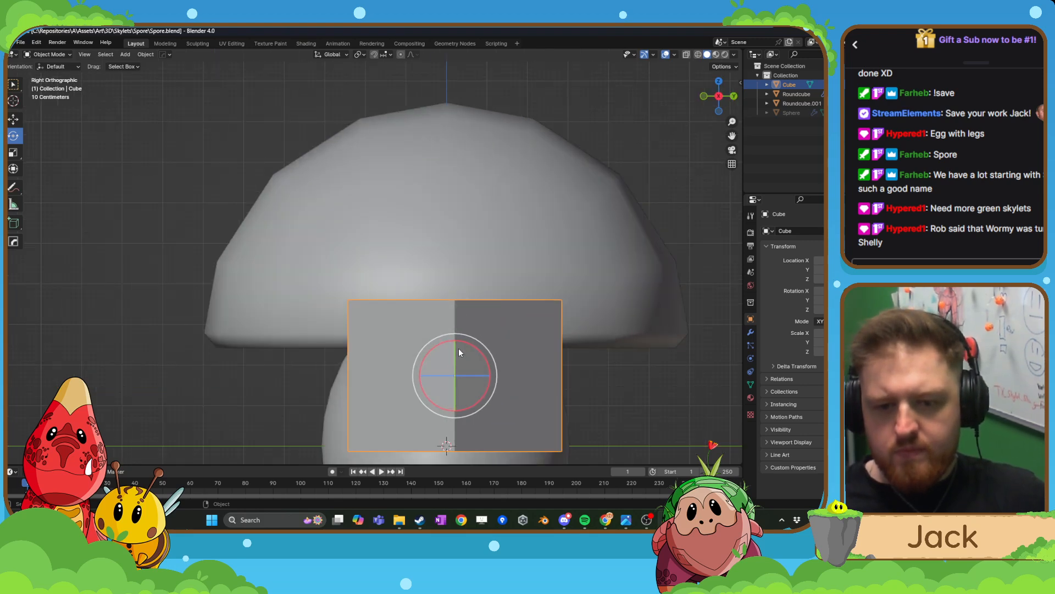
{"action": "left_click_drag", "start_coordinate": [456, 356], "coordinate": [445, 357]}
{"action": "middle_click_drag", "start_coordinate": [445, 357], "coordinate": [503, 344]}
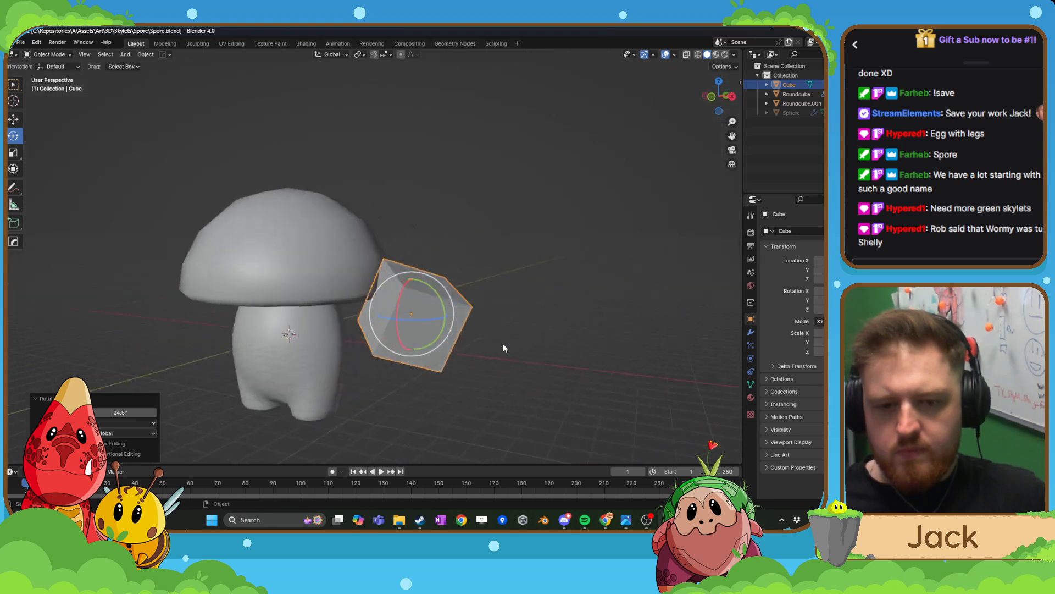
{"action": "scroll", "coordinate": [493, 336], "scroll_direction": "up", "scroll_amount": 4}
{"action": "left_click", "coordinate": [13, 119]}
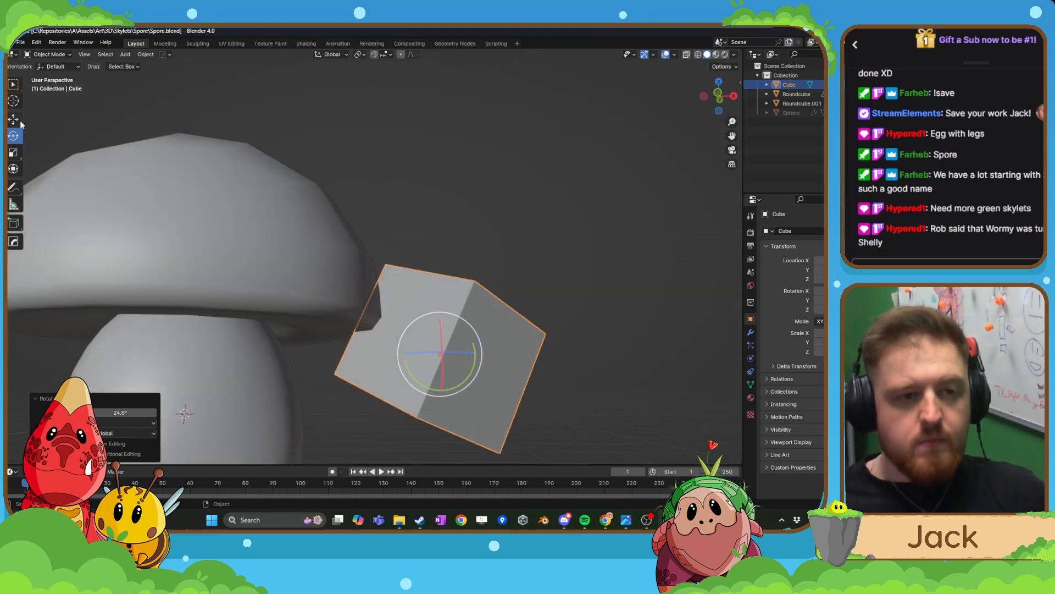
{"action": "left_click_drag", "start_coordinate": [479, 354], "coordinate": [484, 354]}
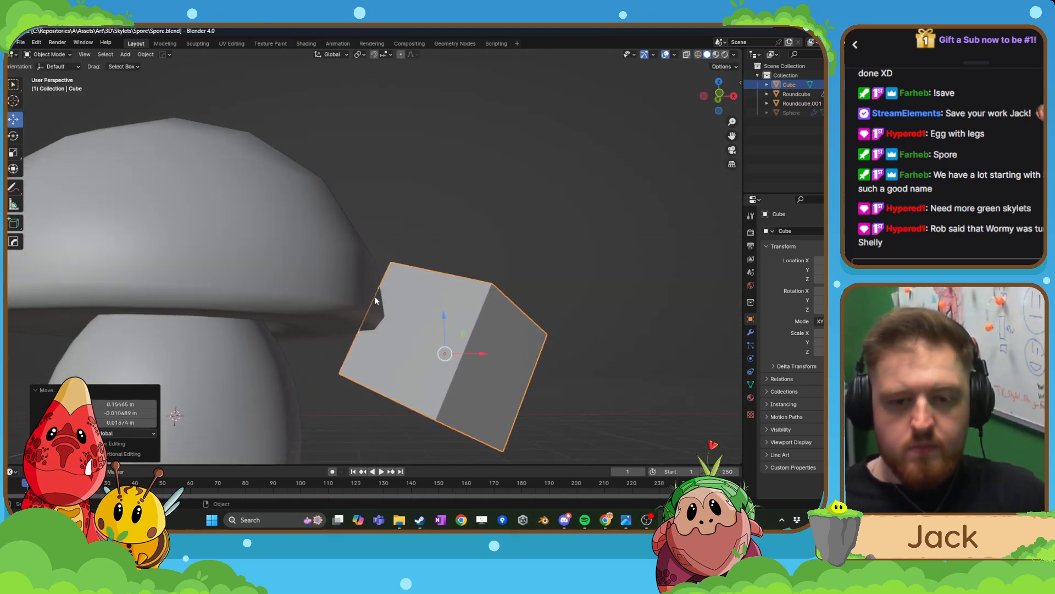
- Add a Boolean modifier to the cap with the tilted cube as its object, and apply the modifier
{"action": "left_click", "coordinate": [375, 297]}
{"action": "left_click", "coordinate": [754, 335]}
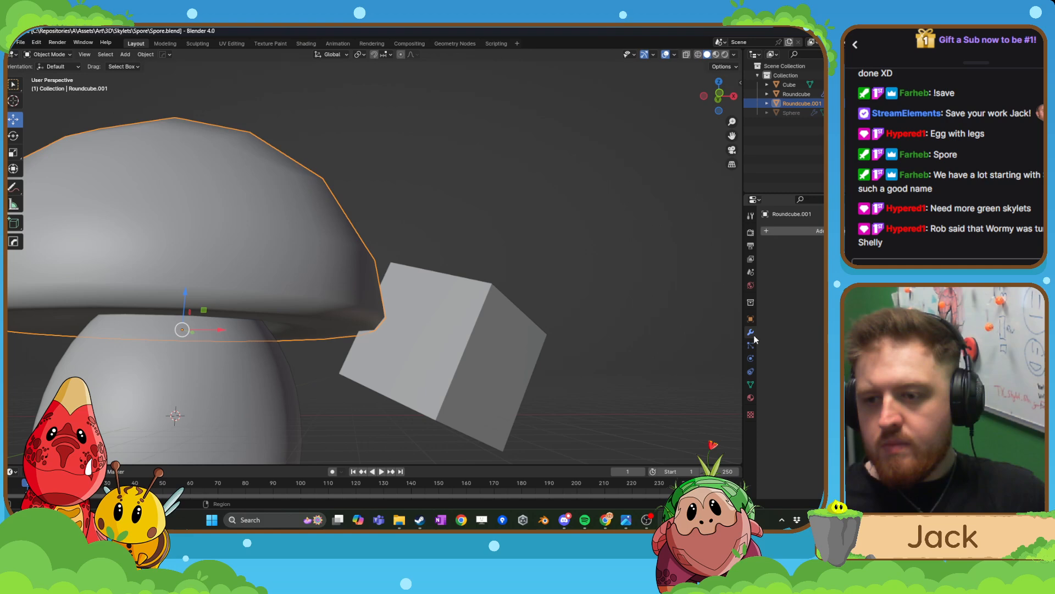
{"action": "left_click", "coordinate": [803, 231]}
{"action": "left_click", "coordinate": [776, 249]}
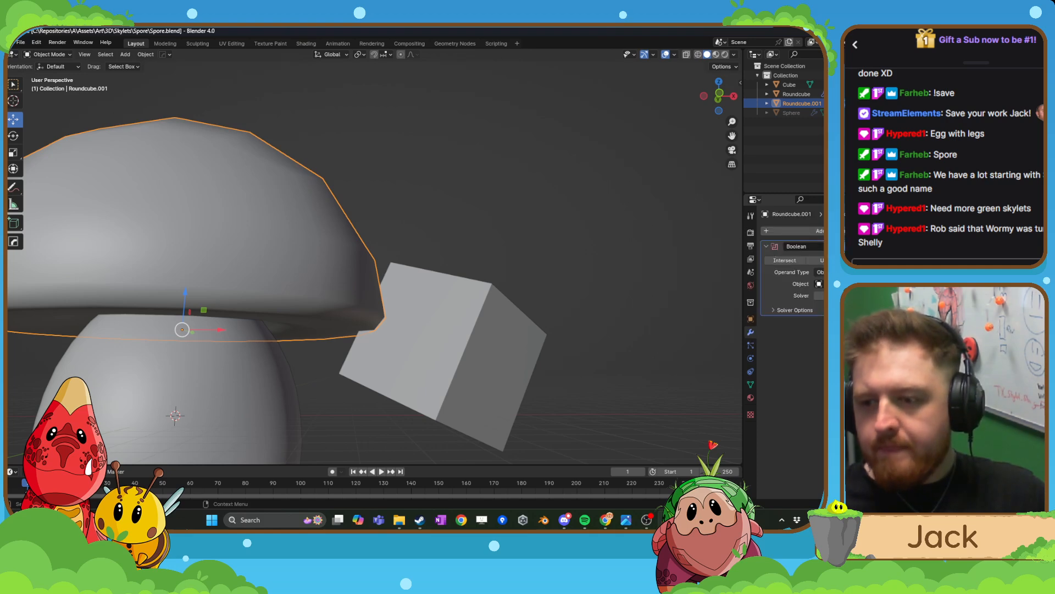
{"action": "left_click", "coordinate": [498, 346]}
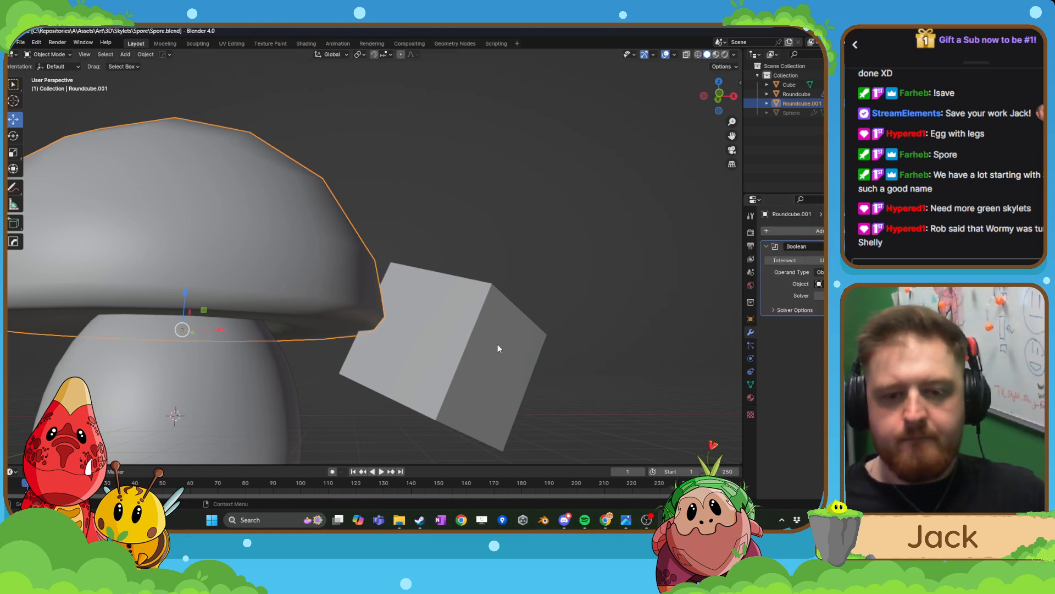
{"action": "key", "text": "Tab"}
{"action": "key", "text": "Tab"}
{"action": "left_click", "coordinate": [450, 354]}
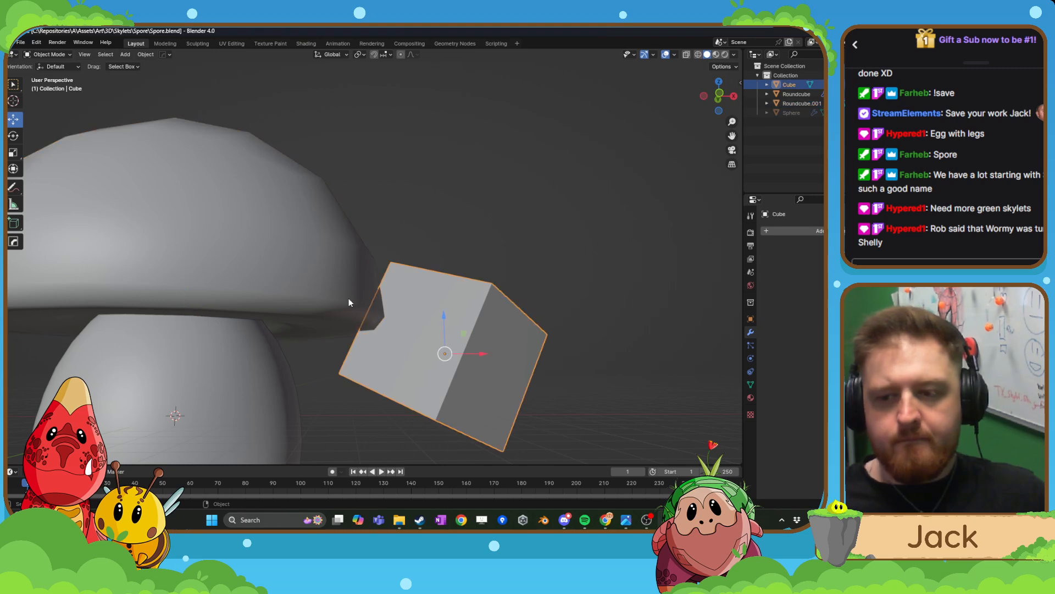
{"action": "left_click", "coordinate": [349, 298]}
{"action": "left_click", "coordinate": [864, 247]}
{"action": "left_click", "coordinate": [857, 257]}
- Move the cube away from the cap's rim to expose the notch
{"action": "left_click", "coordinate": [434, 352]}
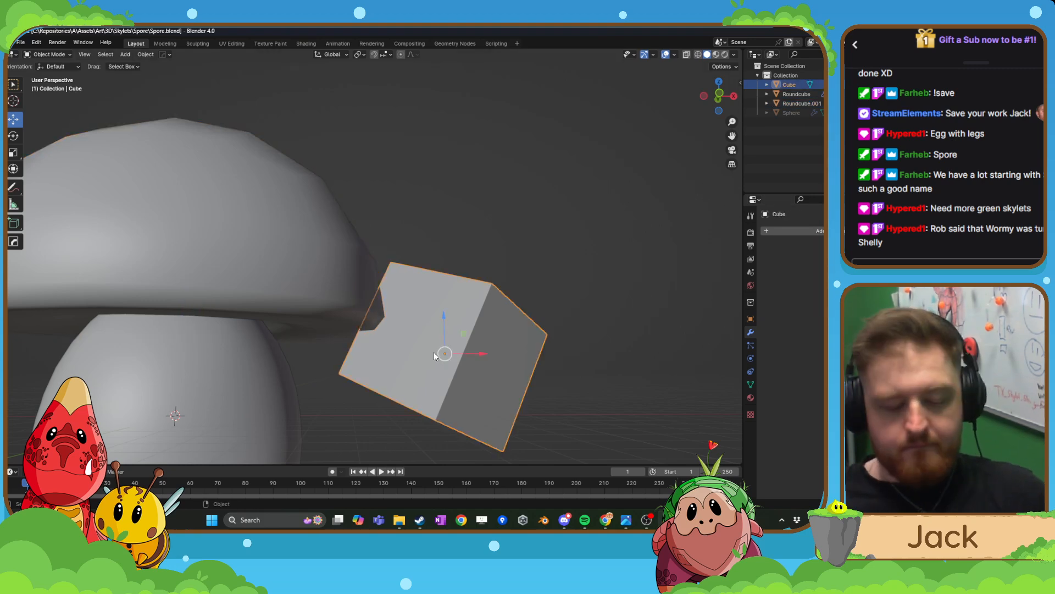
{"action": "left_click_drag", "start_coordinate": [434, 355], "coordinate": [471, 289]}
{"action": "middle_click_drag", "start_coordinate": [472, 289], "coordinate": [394, 328]}
- Apply Shade Auto Smooth to the cap
{"action": "left_click", "coordinate": [426, 217]}
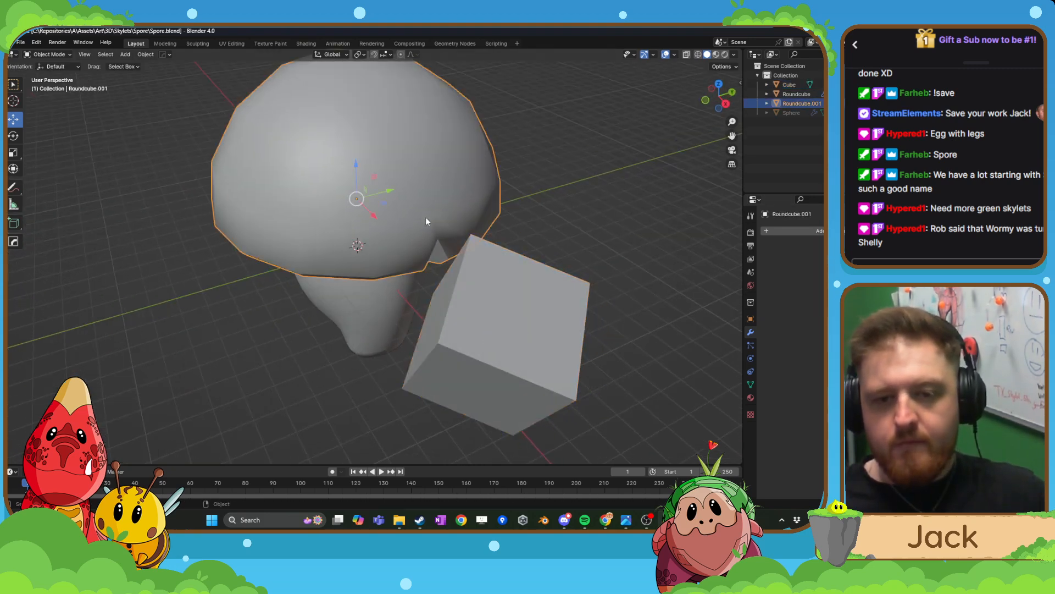
{"action": "right_click", "coordinate": [457, 200]}
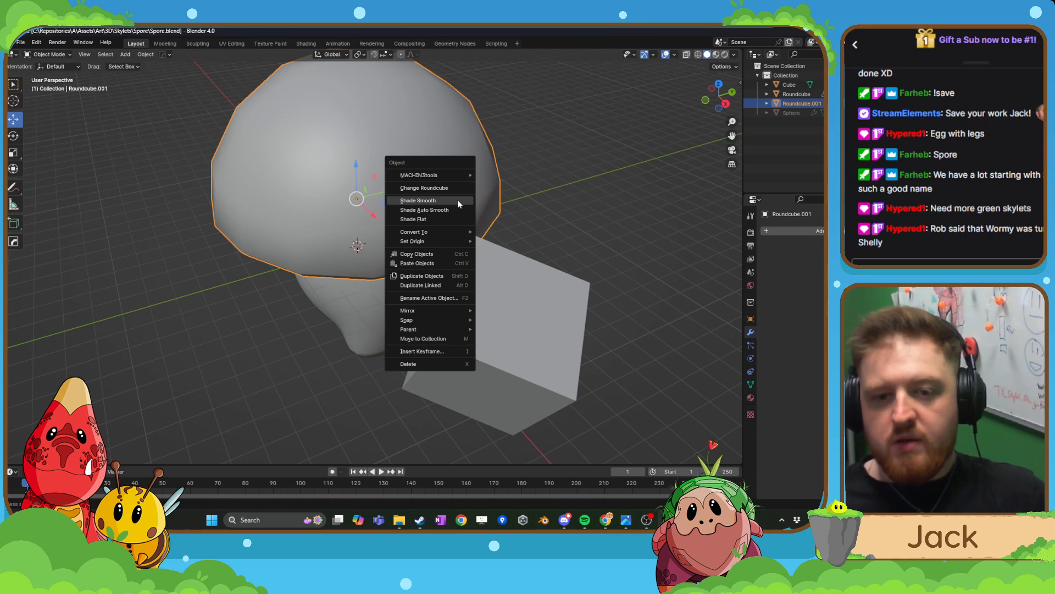
{"action": "left_click", "coordinate": [458, 209]}
- Move the cube farther aside from the notch and open the cap in Edit Mode
{"action": "middle_click_drag", "start_coordinate": [457, 210], "coordinate": [405, 267]}
{"action": "left_click", "coordinate": [489, 284]}
{"action": "key", "text": "g"}
{"action": "left_click", "coordinate": [621, 283]}
{"action": "scroll", "coordinate": [434, 295], "scroll_direction": "up", "scroll_amount": 3}
{"action": "scroll", "coordinate": [404, 267], "scroll_direction": "up", "scroll_amount": 3}
{"action": "left_click", "coordinate": [395, 265]}
{"action": "key", "text": "Tab"}
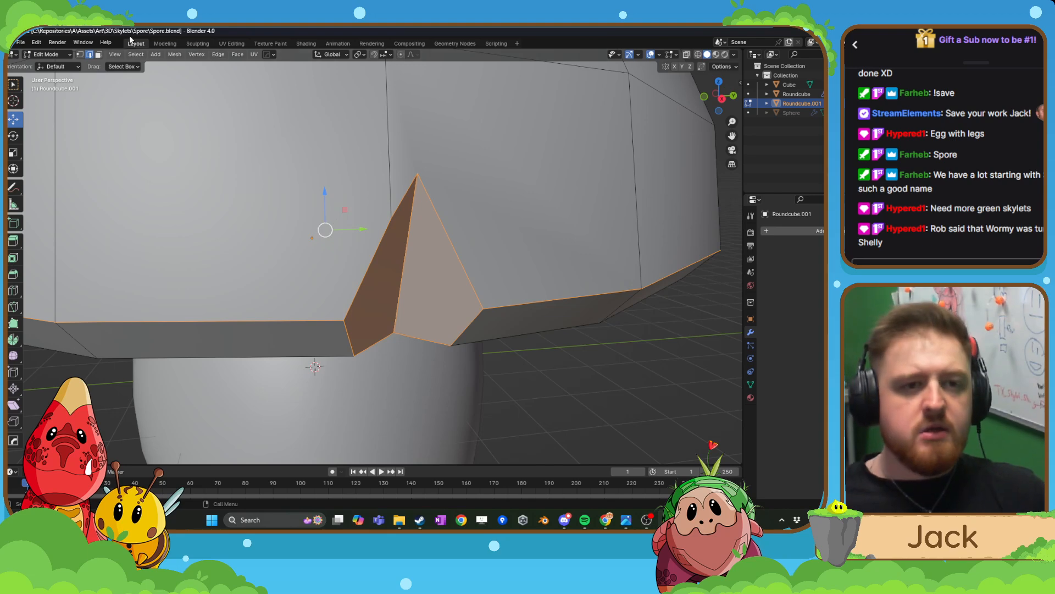
{"action": "left_click", "coordinate": [385, 256]}
{"action": "left_click", "coordinate": [410, 217]}
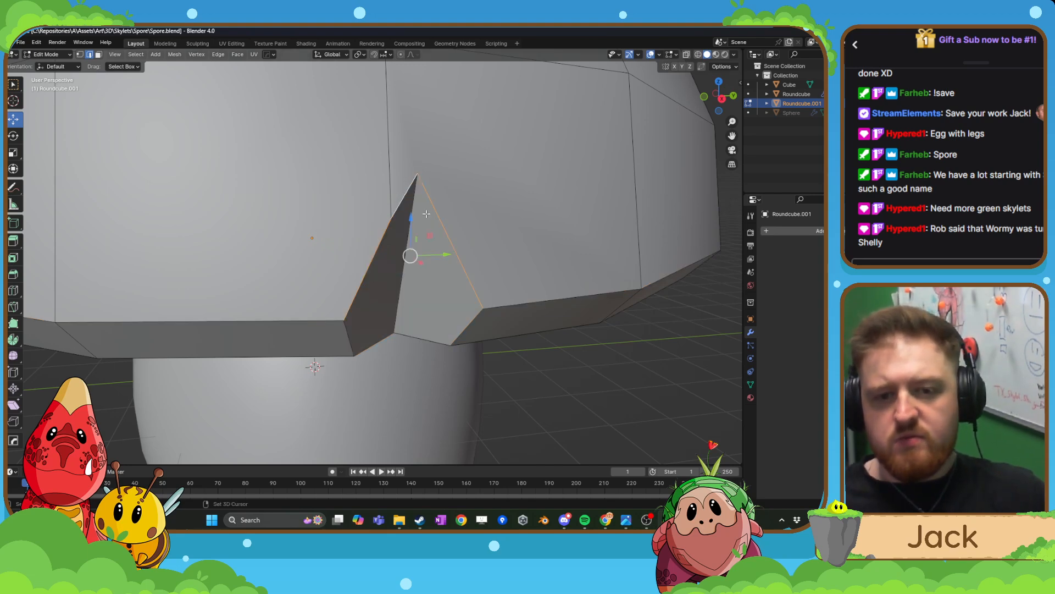
{"action": "middle_click_drag", "start_coordinate": [427, 213], "coordinate": [348, 296]}
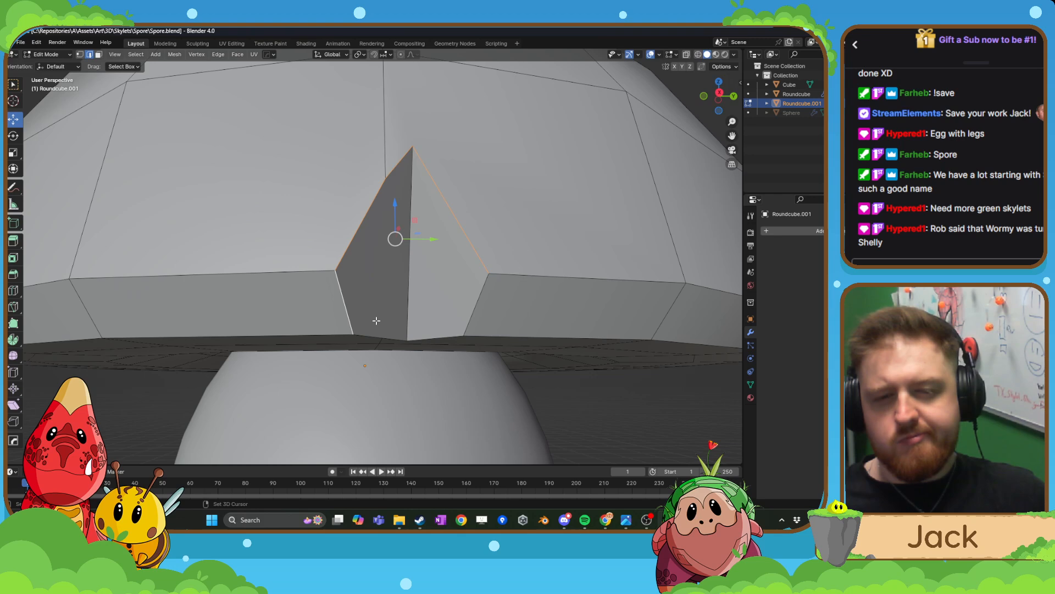
- Undo the recent cap and cube edits back to before the cap's Boolean modifier was applied
{"action": "scroll", "coordinate": [384, 320], "scroll_direction": "down", "scroll_amount": 3}
{"action": "key", "text": "ctrl+z"}
{"action": "key", "text": "ctrl+z"}
{"action": "key", "text": "ctrl+z"}
{"action": "key", "text": "ctrl+z"}
{"action": "key", "text": "ctrl+z"}
{"action": "key", "text": "ctrl+z"}
{"action": "key", "text": "ctrl+z"}
{"action": "key", "text": "ctrl+z"}
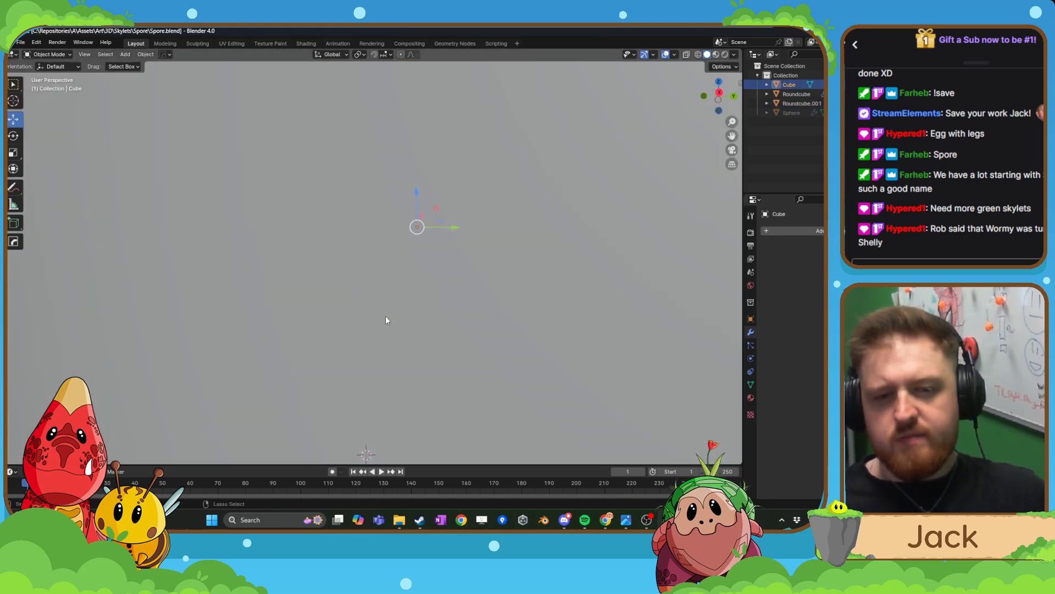
{"action": "scroll", "coordinate": [384, 315], "scroll_direction": "down", "scroll_amount": 4}
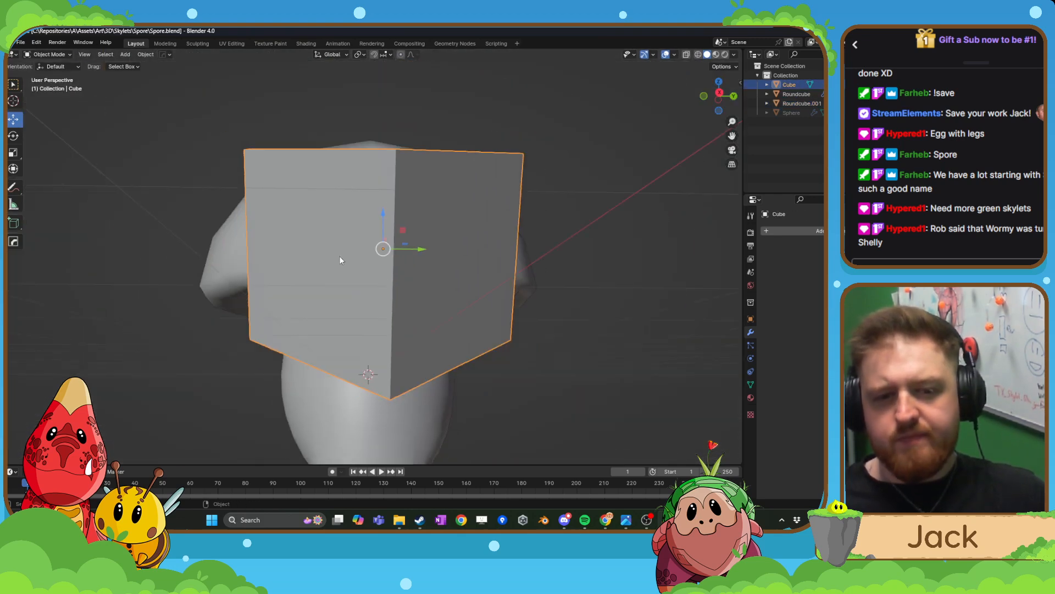
{"action": "left_click", "coordinate": [232, 260]}
{"action": "middle_click_drag", "start_coordinate": [232, 259], "coordinate": [418, 289]}
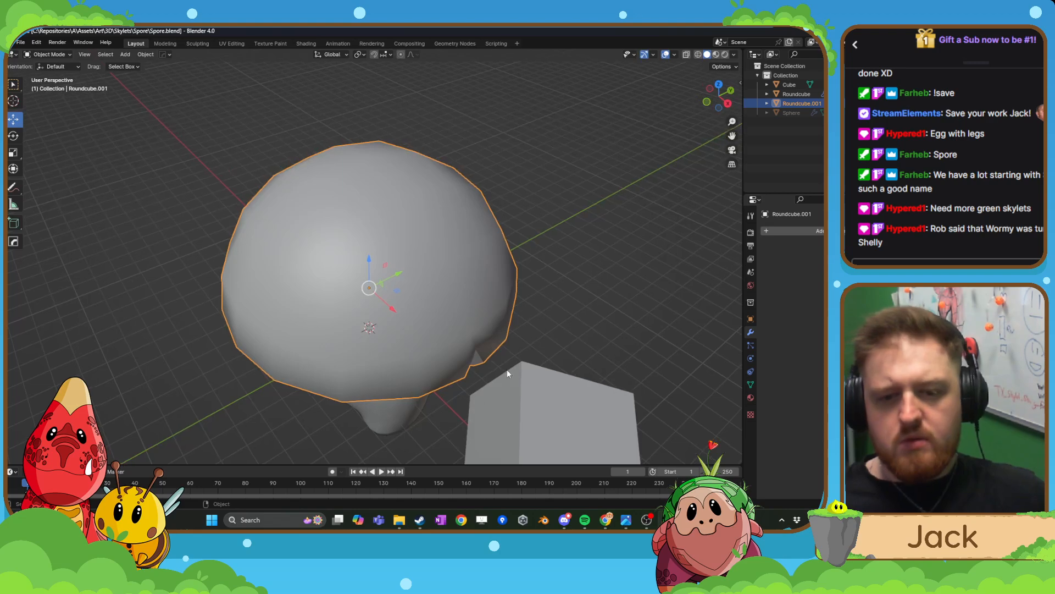
{"action": "key", "text": "ctrl+z"}
{"action": "key", "text": "ctrl+z"}
{"action": "key", "text": "ctrl+z"}
{"action": "key", "text": "ctrl+z"}
{"action": "key", "text": "ctrl+z"}
{"action": "key", "text": "ctrl+z"}
{"action": "key", "text": "ctrl+z"}
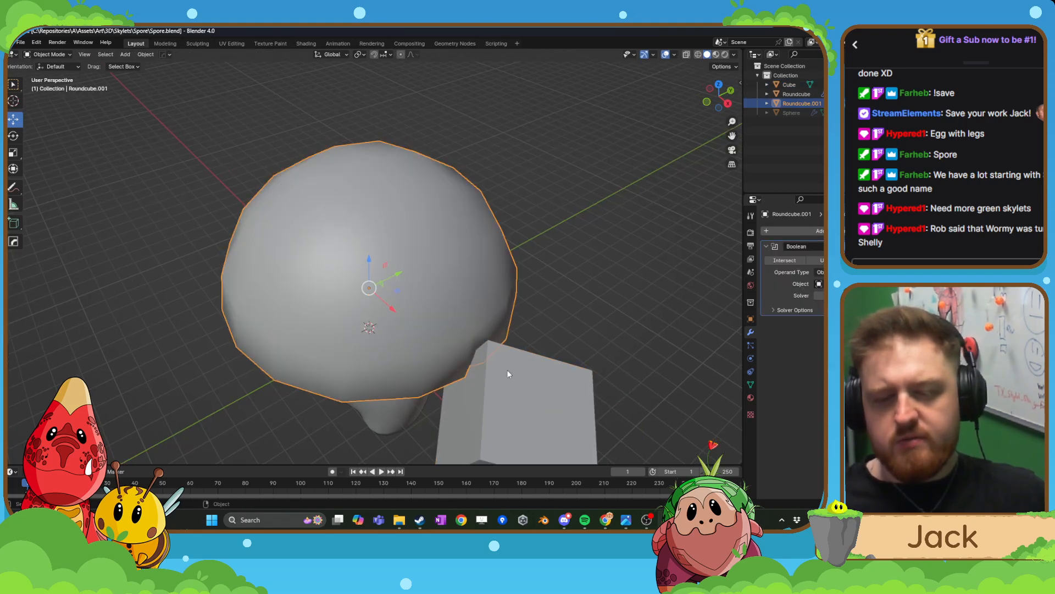
- Shift the cutter cube along the Y axis so its corner lines up with the cap's vertical centre edge
{"action": "middle_click_drag", "start_coordinate": [488, 344], "coordinate": [441, 367]}
{"action": "middle_click_drag", "start_coordinate": [440, 367], "coordinate": [405, 297], "text": "shift"}
{"action": "scroll", "coordinate": [405, 298], "scroll_direction": "up", "scroll_amount": 2}
{"action": "key", "text": "Tab"}
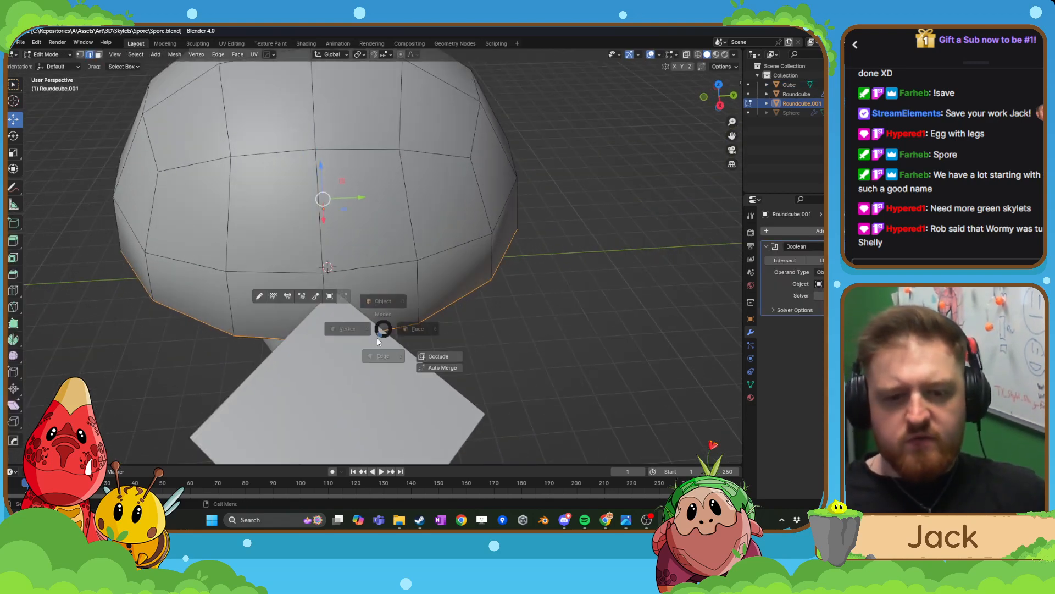
{"action": "left_click", "coordinate": [358, 351]}
{"action": "middle_click_drag", "start_coordinate": [360, 350], "coordinate": [372, 365]}
{"action": "key", "text": "g"}
{"action": "key", "text": "y"}
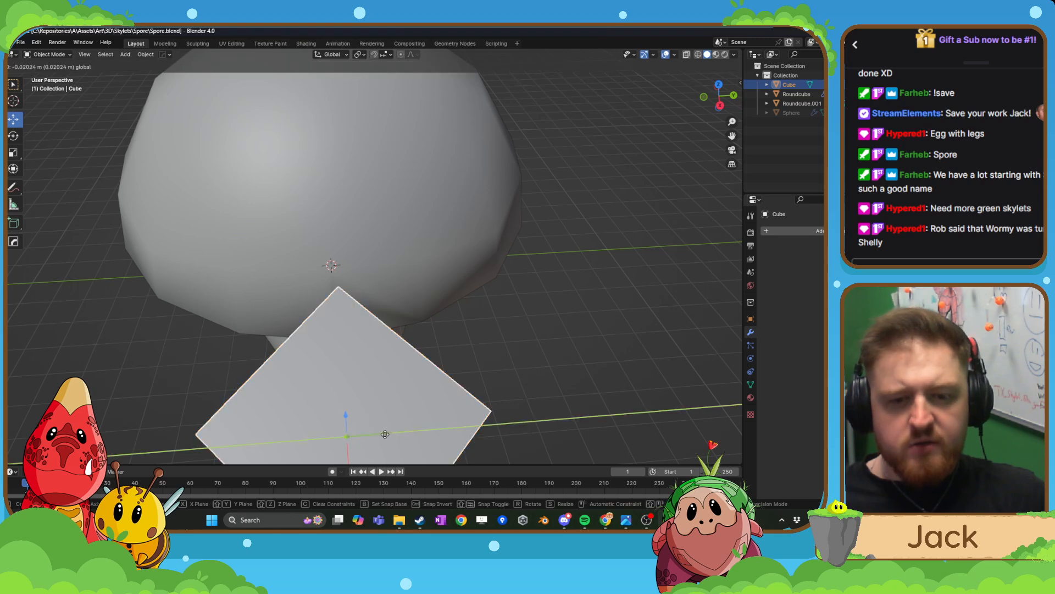
{"action": "left_click_drag", "start_coordinate": [376, 436], "coordinate": [374, 435]}
- Check the cutter cube's corner against the cap's wireframe and nudge the cube along Y onto the centre edge
{"action": "key", "text": "Tab"}
{"action": "key", "text": "Tab"}
{"action": "key", "text": "Tab"}
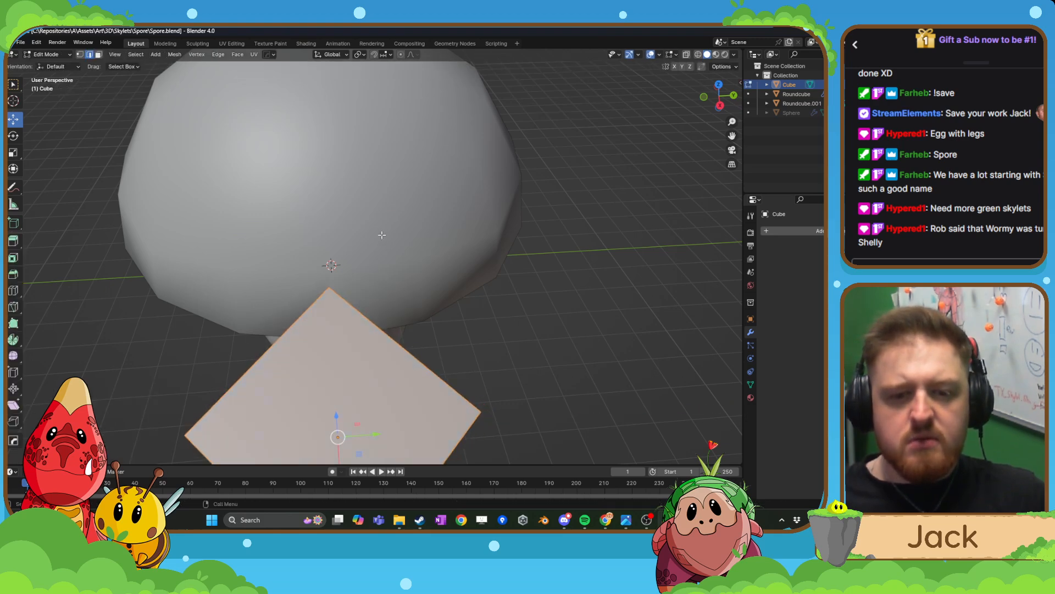
{"action": "left_click", "coordinate": [382, 242]}
{"action": "key", "text": "Tab"}
{"action": "left_click", "coordinate": [390, 196]}
{"action": "left_click", "coordinate": [365, 283]}
{"action": "key", "text": "Tab"}
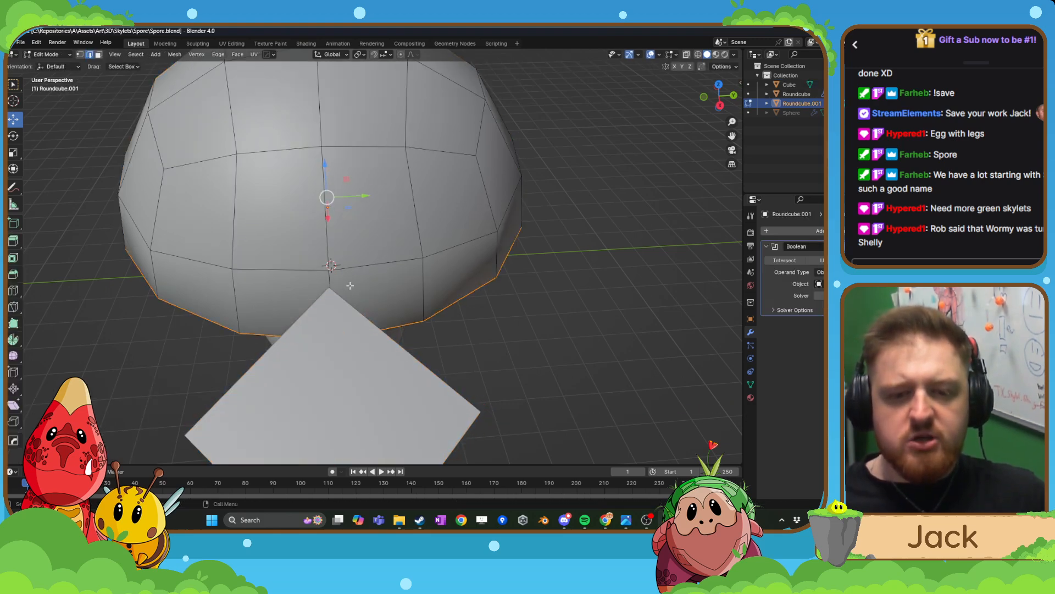
{"action": "key", "text": "Tab"}
{"action": "left_click", "coordinate": [380, 434]}
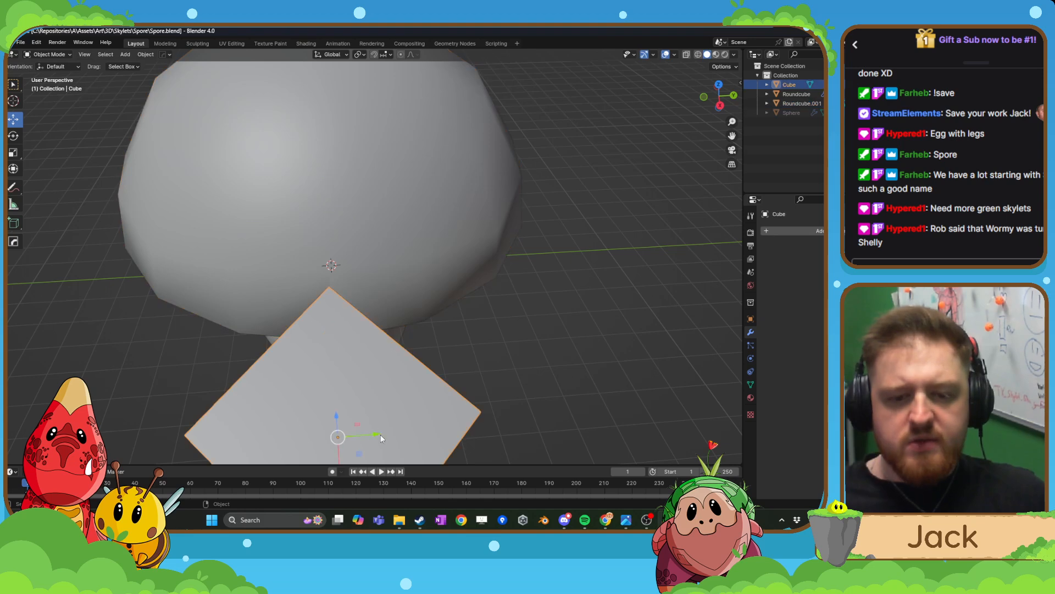
{"action": "key", "text": "g"}
{"action": "key", "text": "y"}
{"action": "left_click", "coordinate": [383, 436]}
- Select the cap in Object Mode and apply its Boolean modifier
{"action": "key", "text": "Tab"}
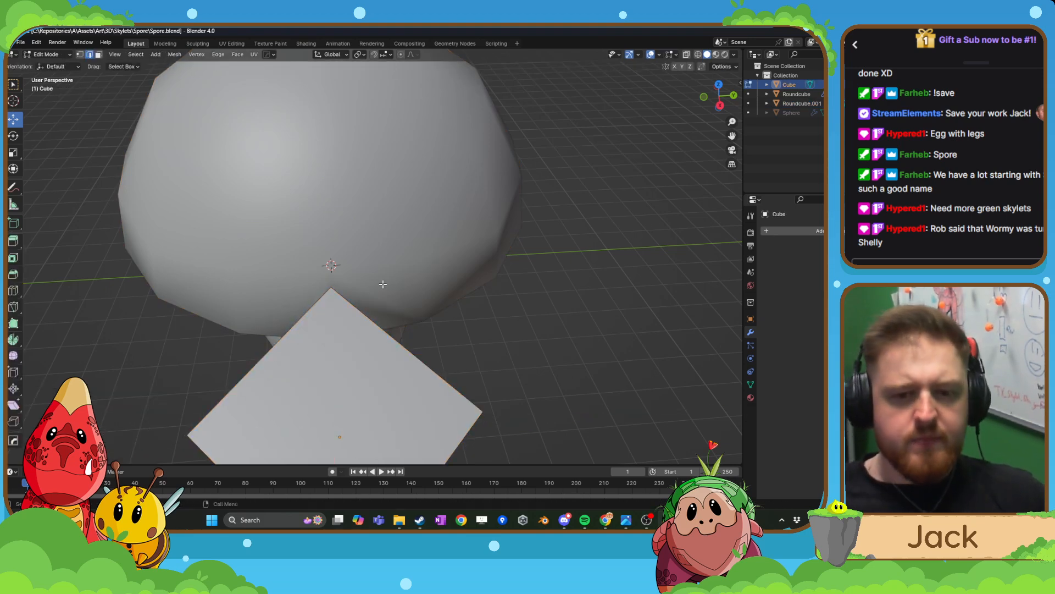
{"action": "key", "text": "ctrl+Tab"}
{"action": "left_click", "coordinate": [384, 226]}
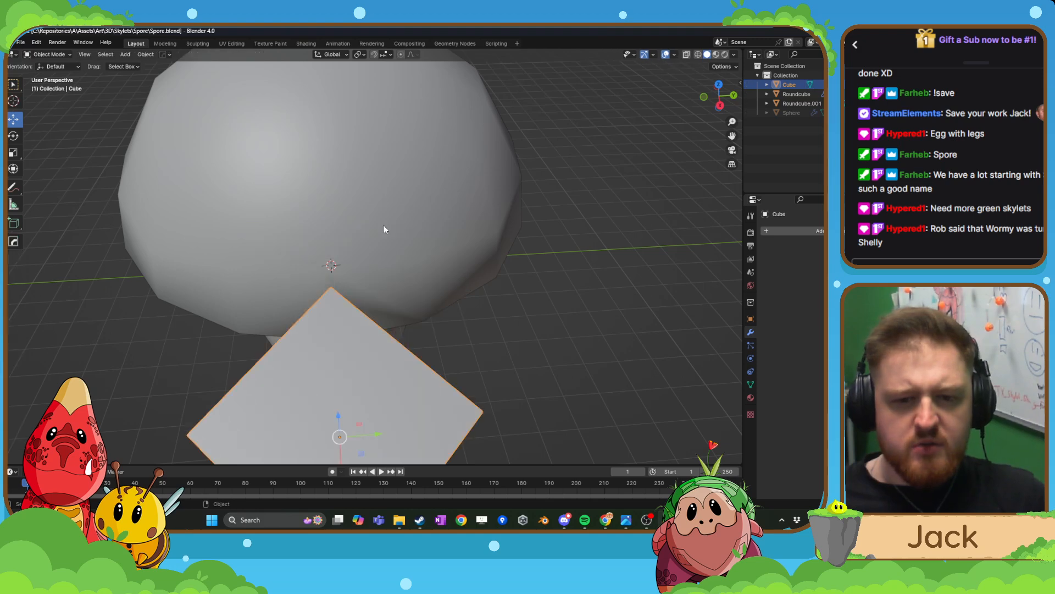
{"action": "middle_click_drag", "start_coordinate": [383, 225], "coordinate": [407, 275]}
{"action": "left_click", "coordinate": [347, 340]}
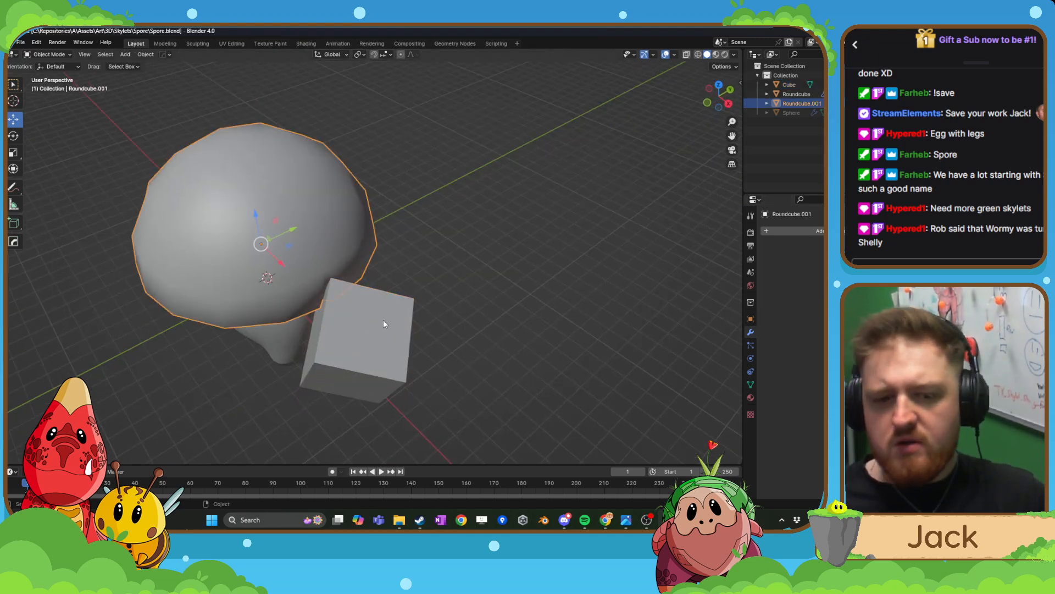
- Move the cutter cube well clear of the cap and open the cap in Edit Mode at the notch
{"action": "left_click", "coordinate": [348, 322]}
{"action": "key", "text": "g"}
{"action": "left_click", "coordinate": [588, 317]}
{"action": "middle_click_drag", "start_coordinate": [588, 317], "coordinate": [440, 320]}
{"action": "scroll", "coordinate": [444, 256], "scroll_direction": "up", "scroll_amount": 6}
{"action": "left_click", "coordinate": [441, 323]}
{"action": "key", "text": "Tab"}
{"action": "scroll", "coordinate": [477, 373], "scroll_direction": "up", "scroll_amount": 3}
{"action": "middle_click_drag", "start_coordinate": [489, 349], "coordinate": [420, 211], "text": "shift"}
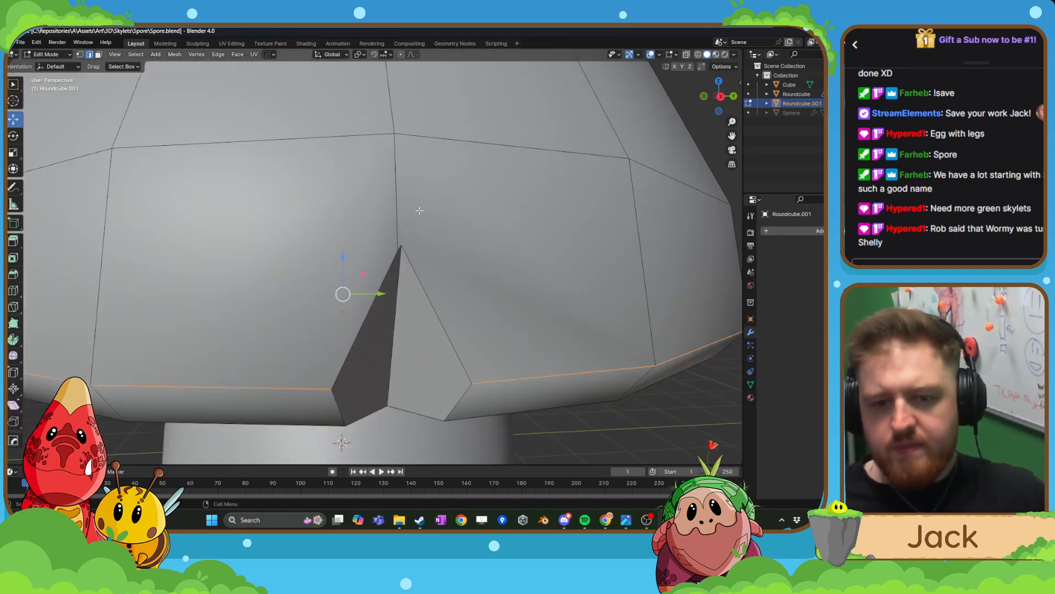
- Merge the neighbouring vertices at the notch's upper tip into one
{"action": "left_click", "coordinate": [80, 54]}
{"action": "left_click", "coordinate": [399, 243]}
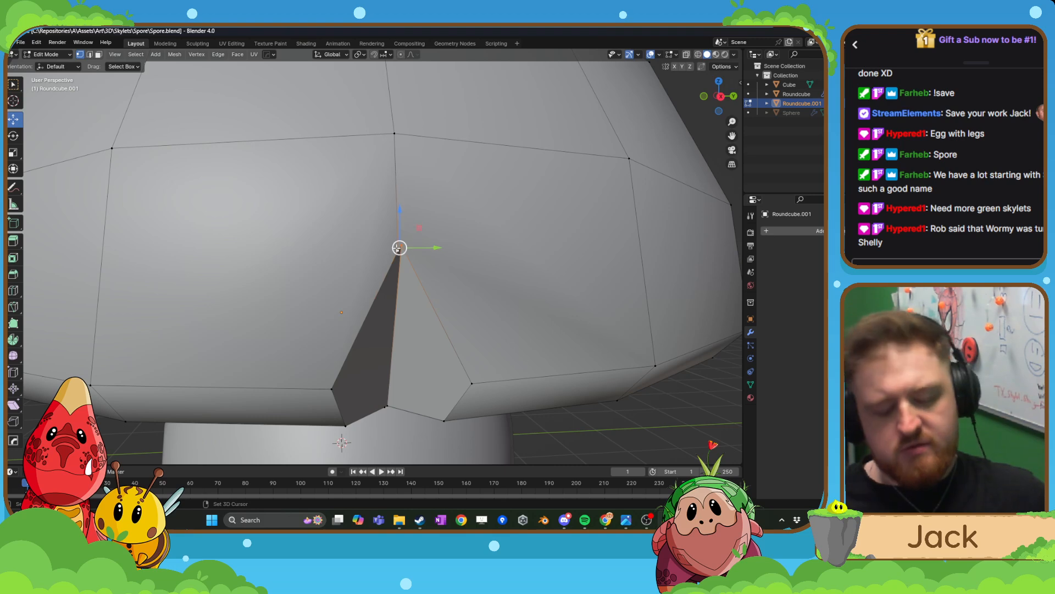
{"action": "left_click", "coordinate": [396, 248], "text": "shift"}
{"action": "key", "text": "m"}
{"action": "left_click", "coordinate": [398, 249]}
- Merge the vertices at the notch's inner corner on the cap's underside at their center
{"action": "middle_click_drag", "start_coordinate": [431, 283], "coordinate": [391, 193]}
{"action": "middle_click_drag", "start_coordinate": [391, 193], "coordinate": [358, 283]}
{"action": "left_click", "coordinate": [371, 355]}
{"action": "key", "text": "m"}
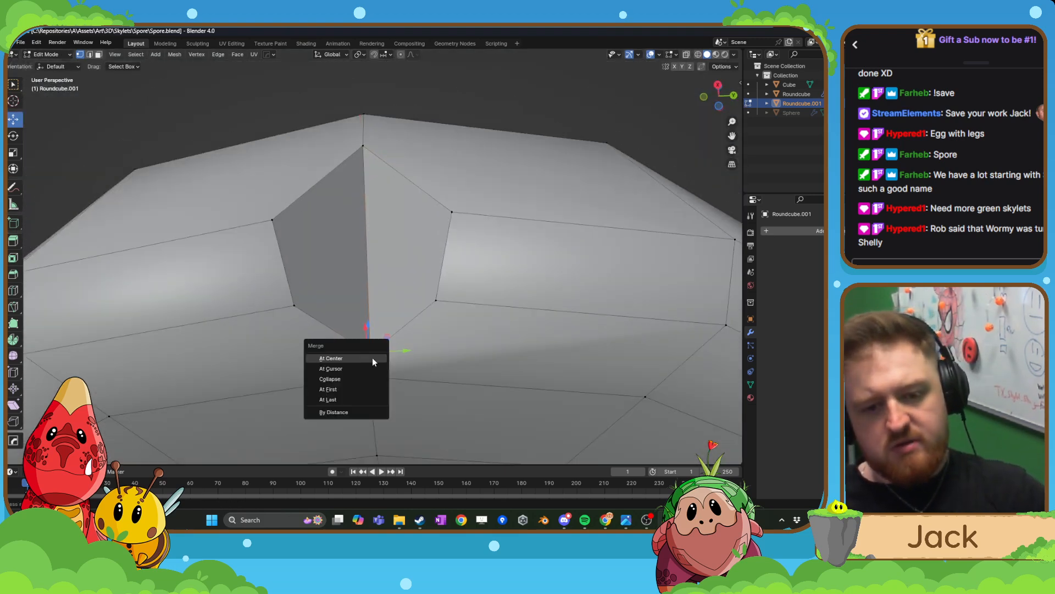
{"action": "left_click", "coordinate": [371, 357]}
{"action": "middle_click_drag", "start_coordinate": [371, 357], "coordinate": [423, 296]}
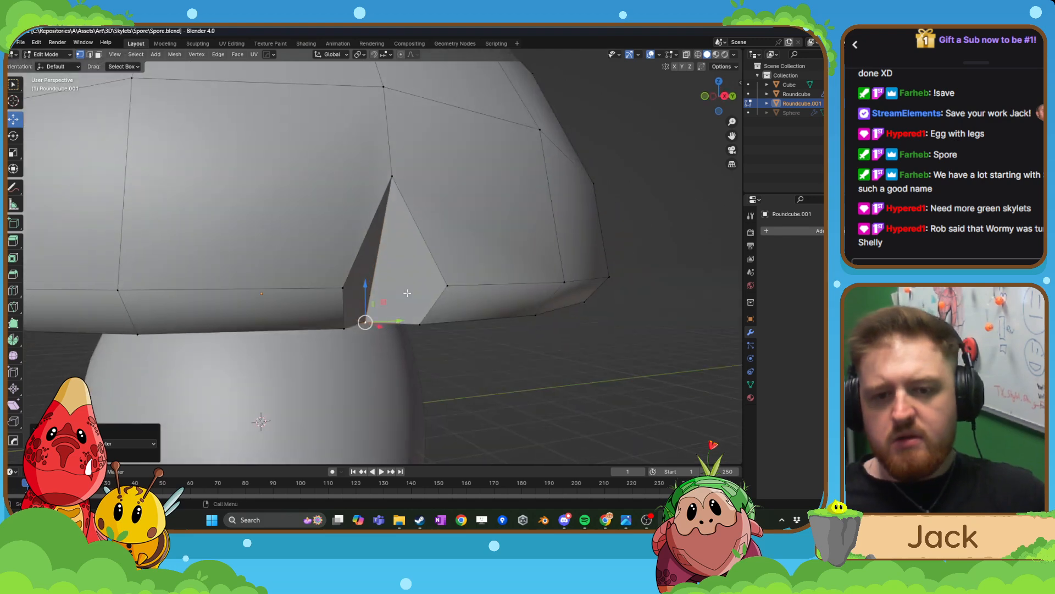
{"action": "key", "text": "Tab"}
{"action": "key", "text": "Tab"}
- Select the edges outlining the notch and mark them as sharp
{"action": "middle_click_drag", "start_coordinate": [427, 237], "coordinate": [412, 229]}
{"action": "left_click", "coordinate": [90, 55]}
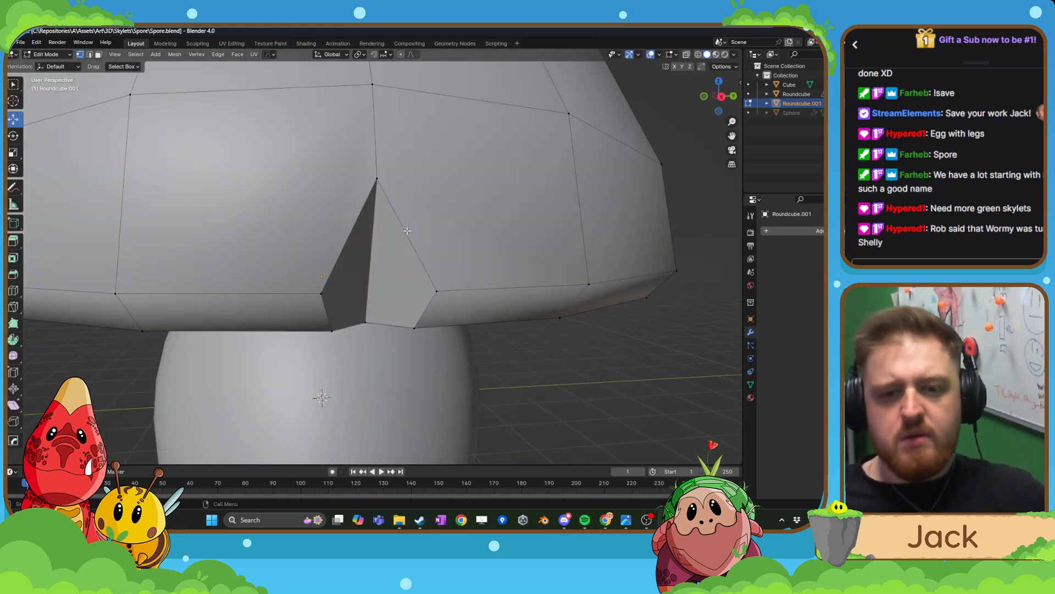
{"action": "left_click", "coordinate": [398, 227]}
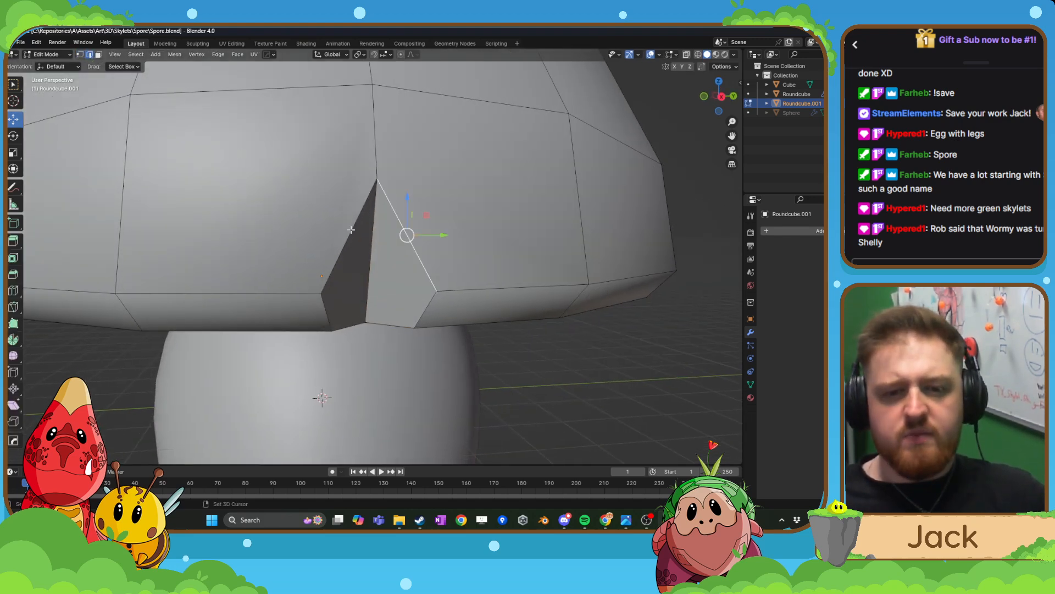
{"action": "left_click", "coordinate": [353, 228], "text": "shift"}
{"action": "left_click", "coordinate": [338, 312], "text": "shift"}
{"action": "left_click", "coordinate": [413, 312], "text": "shift"}
{"action": "mouse_move", "coordinate": [414, 310]}
{"action": "middle_mouse_down"}
{"action": "mouse_move", "coordinate": [404, 265]}
{"action": "mouse_move", "coordinate": [413, 300]}
{"action": "middle_mouse_up"}
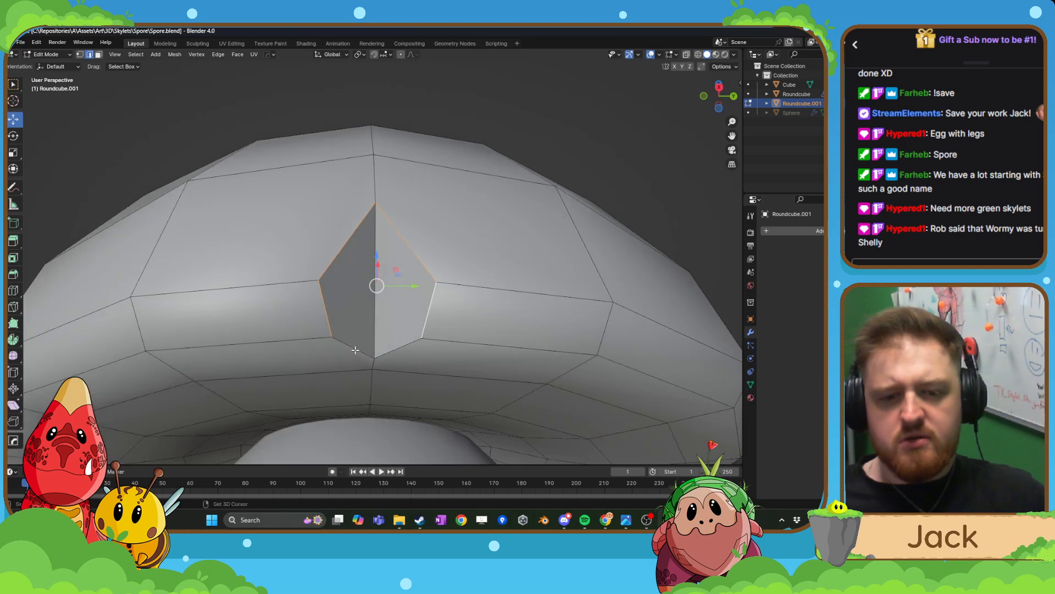
{"action": "right_click", "coordinate": [424, 313]}
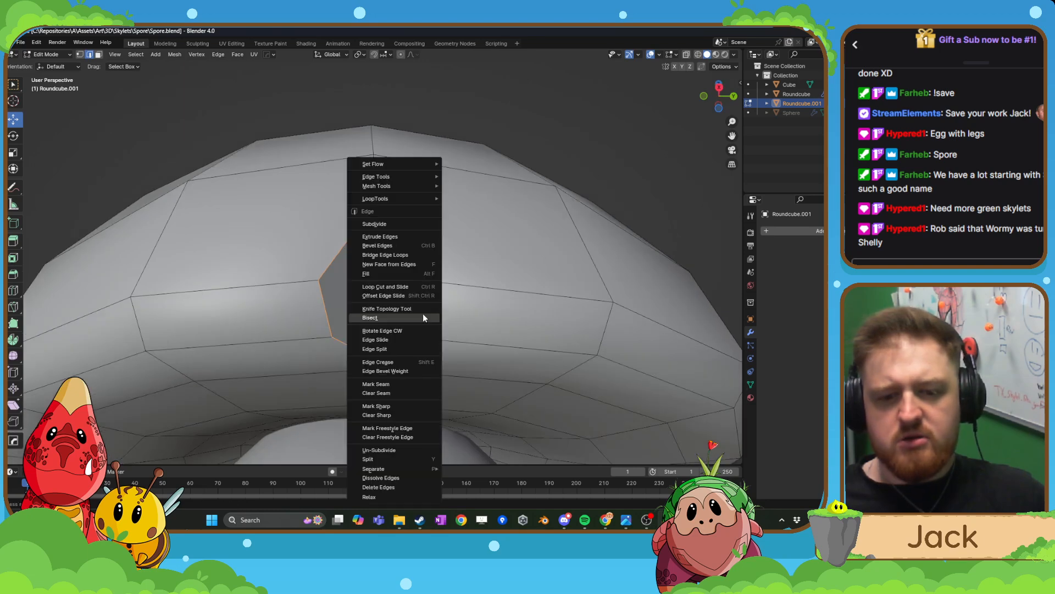
{"action": "left_click", "coordinate": [410, 405]}
{"action": "key", "text": "KP_Decimal"}
{"action": "right_click", "coordinate": [372, 274]}
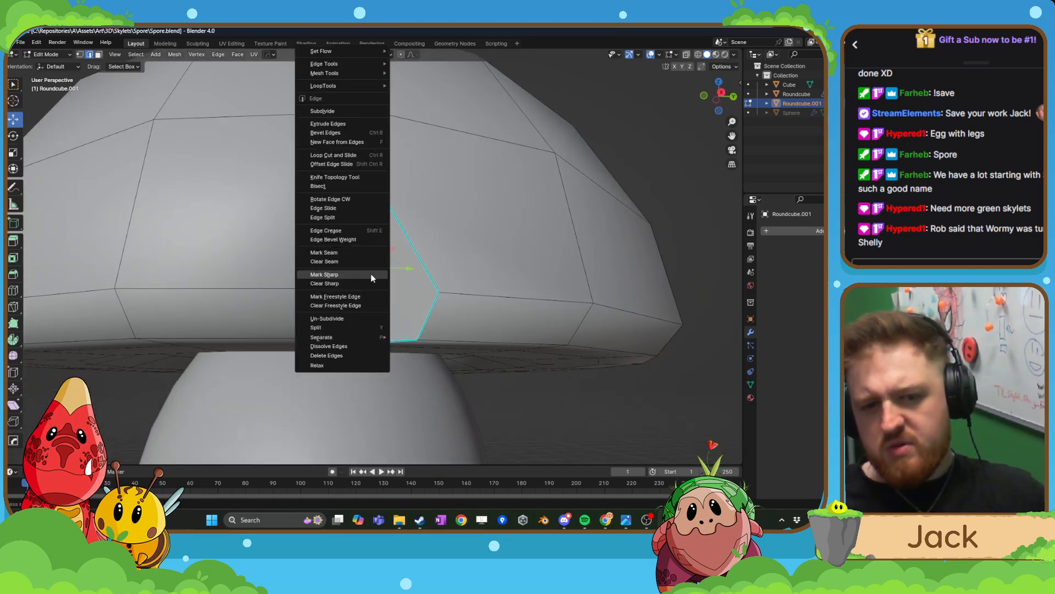
{"action": "left_click", "coordinate": [371, 276]}
- Return the cap to Object Mode and apply Shade Auto Smooth
{"action": "middle_click_drag", "start_coordinate": [372, 275], "coordinate": [390, 281]}
{"action": "key", "text": "Tab"}
{"action": "left_click", "coordinate": [391, 236]}
{"action": "right_click", "coordinate": [467, 262]}
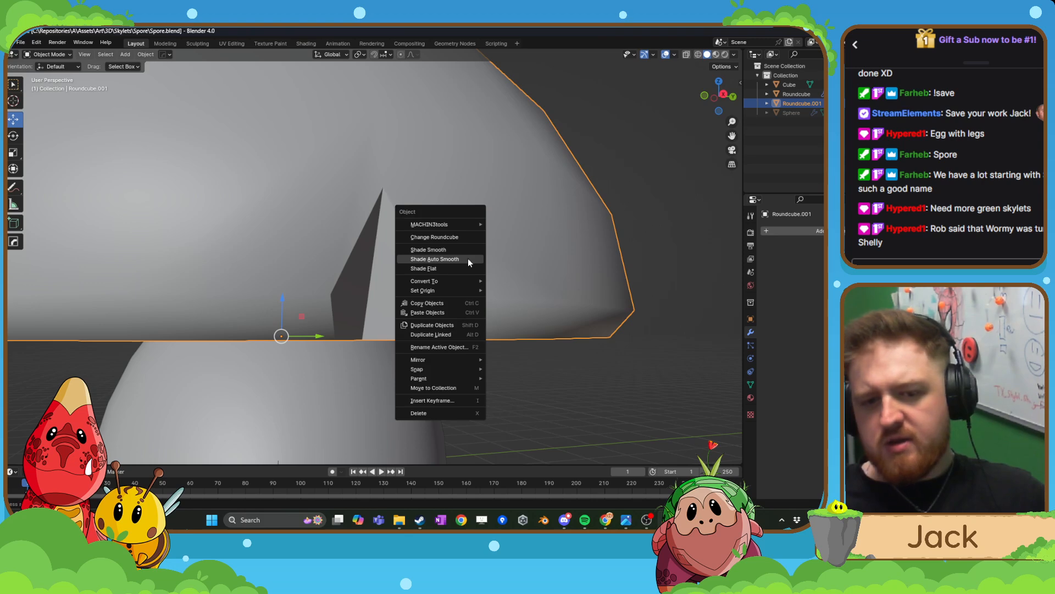
{"action": "left_click", "coordinate": [468, 259]}
- Raise the cap's Auto Smooth angle in its normals settings until the rim shades smoothly
{"action": "scroll", "coordinate": [467, 258], "scroll_direction": "down", "scroll_amount": 3}
{"action": "left_click", "coordinate": [751, 384]}
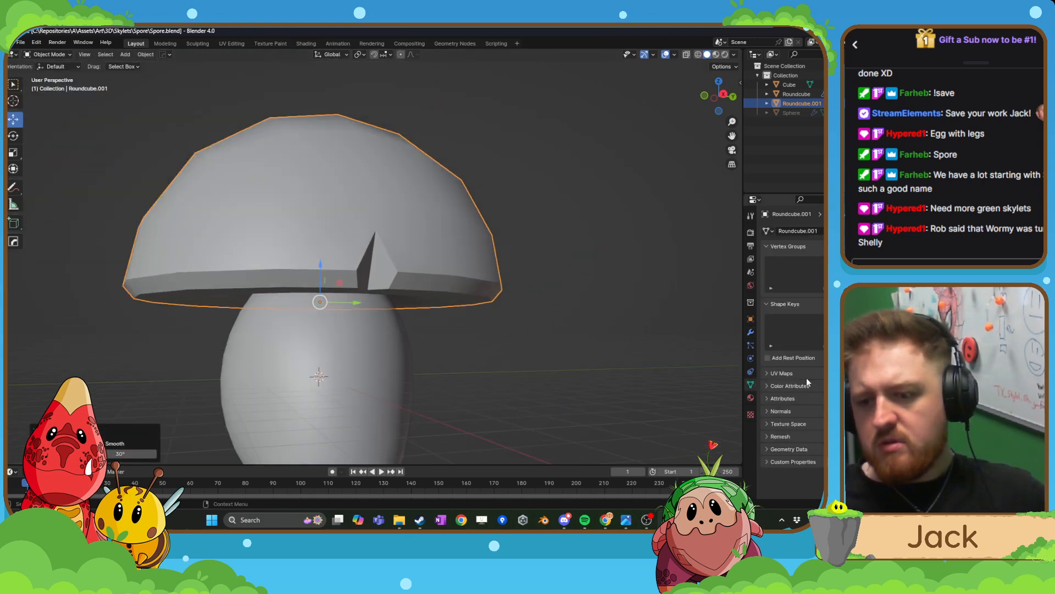
{"action": "left_click", "coordinate": [771, 411]}
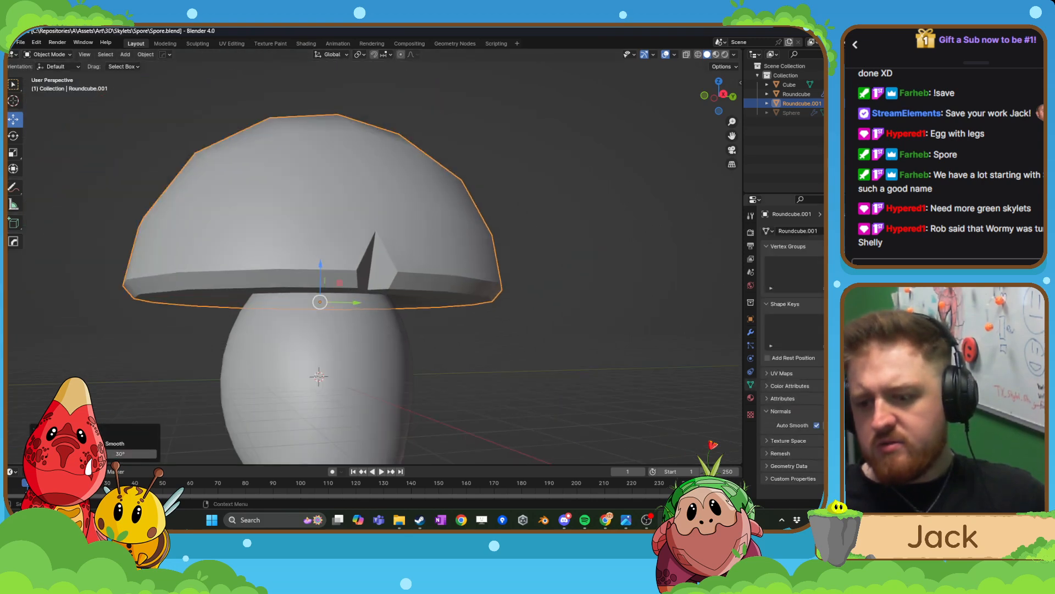
{"action": "left_click_drag", "start_coordinate": [827, 425], "coordinate": [844, 425]}
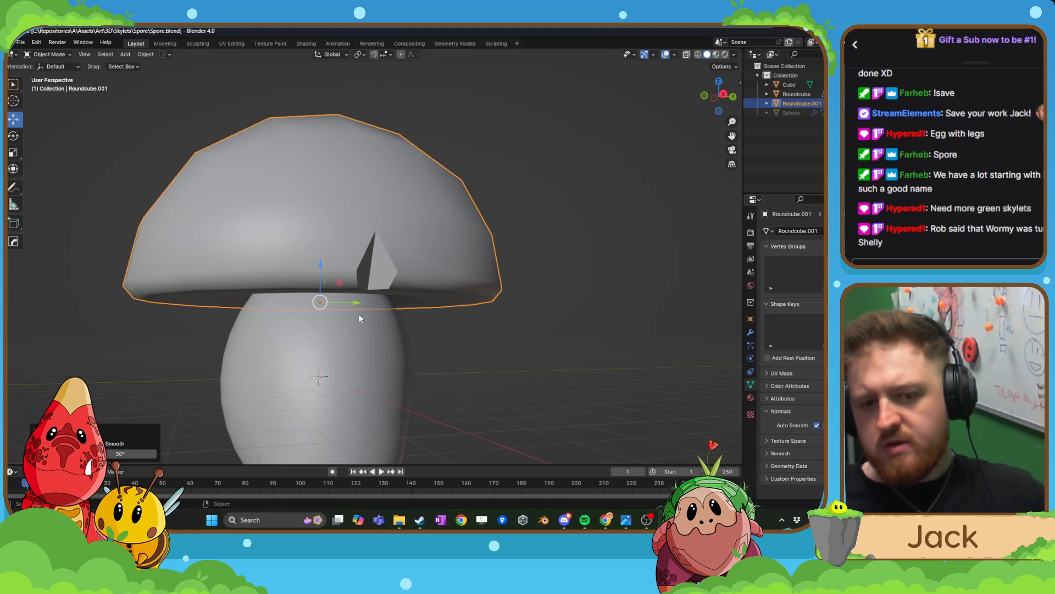
- Delete the cutter cube standing beside the mushroom
{"action": "scroll", "coordinate": [360, 317], "scroll_direction": "down", "scroll_amount": 3}
{"action": "middle_click_drag", "start_coordinate": [360, 318], "coordinate": [156, 356]}
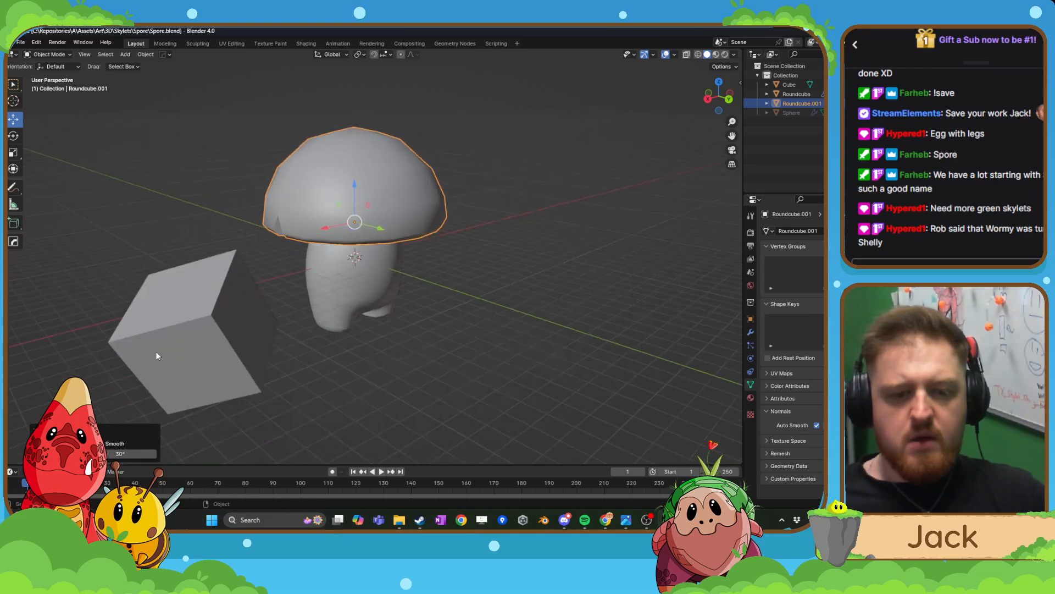
{"action": "left_click", "coordinate": [156, 356]}
{"action": "key", "text": "Delete"}
- Add a new cube and move it beside the cap's rim, about 6.98 m along Y, -3.2 m along X and 4.34 m along Z
{"action": "middle_click_drag", "start_coordinate": [252, 334], "coordinate": [434, 344]}
{"action": "key", "text": "shift+a"}
{"action": "mouse_move", "coordinate": [409, 324]}
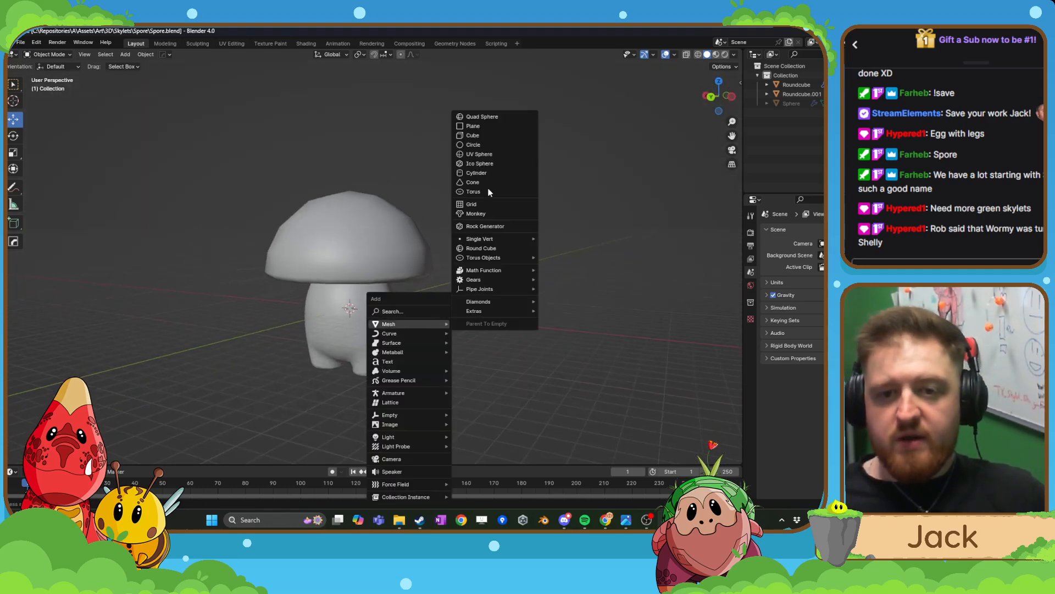
{"action": "left_click", "coordinate": [489, 136]}
{"action": "middle_click_drag", "start_coordinate": [472, 168], "coordinate": [418, 329]}
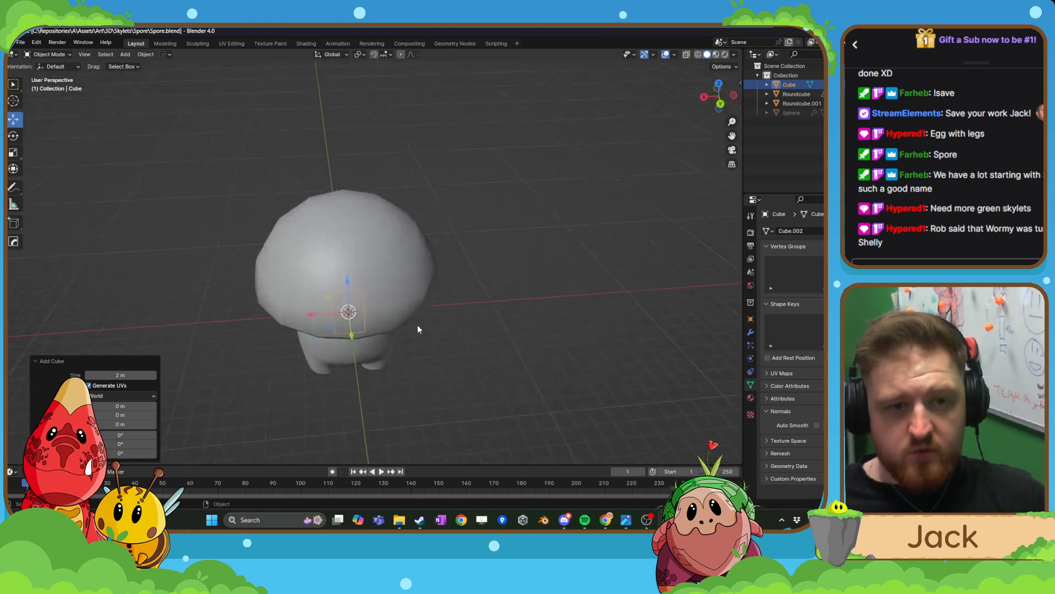
{"action": "scroll", "coordinate": [417, 329], "scroll_direction": "up", "scroll_amount": 2}
{"action": "left_click_drag", "start_coordinate": [348, 351], "coordinate": [354, 424]}
{"action": "middle_click_drag", "start_coordinate": [353, 424], "coordinate": [371, 356]}
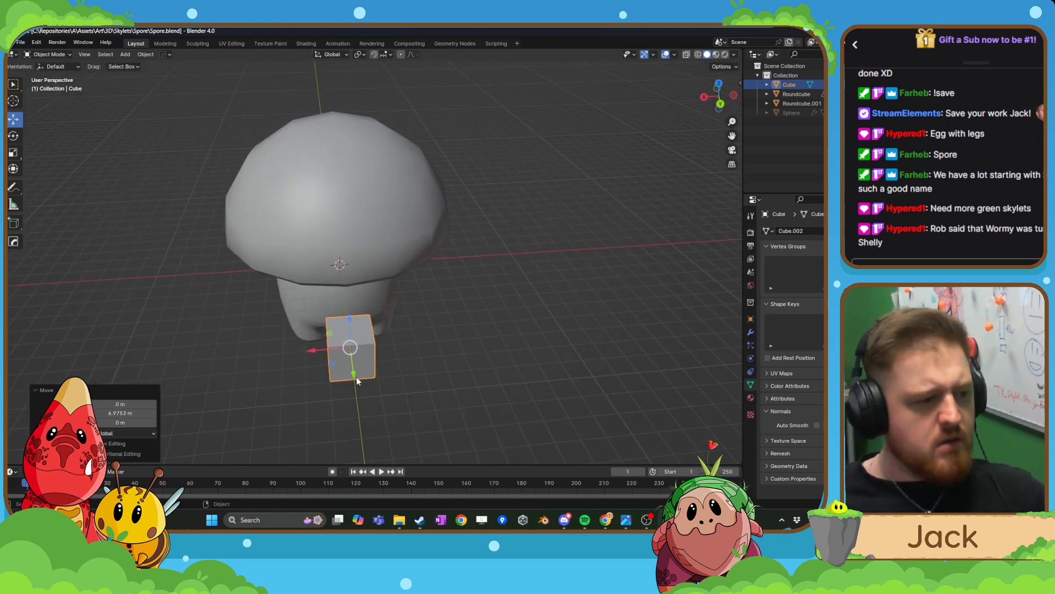
{"action": "left_click_drag", "start_coordinate": [356, 381], "coordinate": [400, 386]}
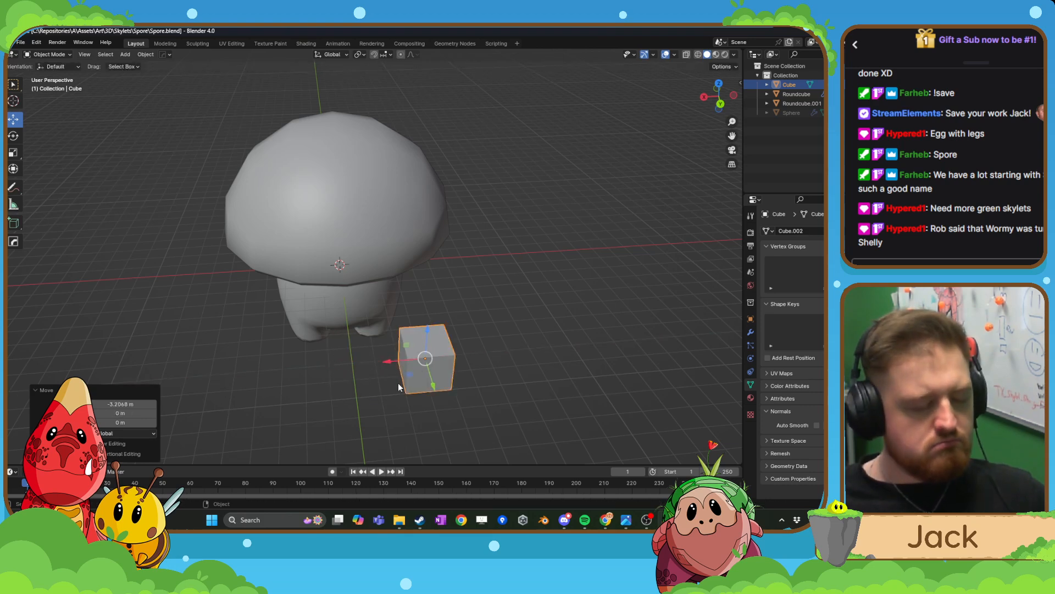
{"action": "left_click_drag", "start_coordinate": [430, 341], "coordinate": [430, 242]}
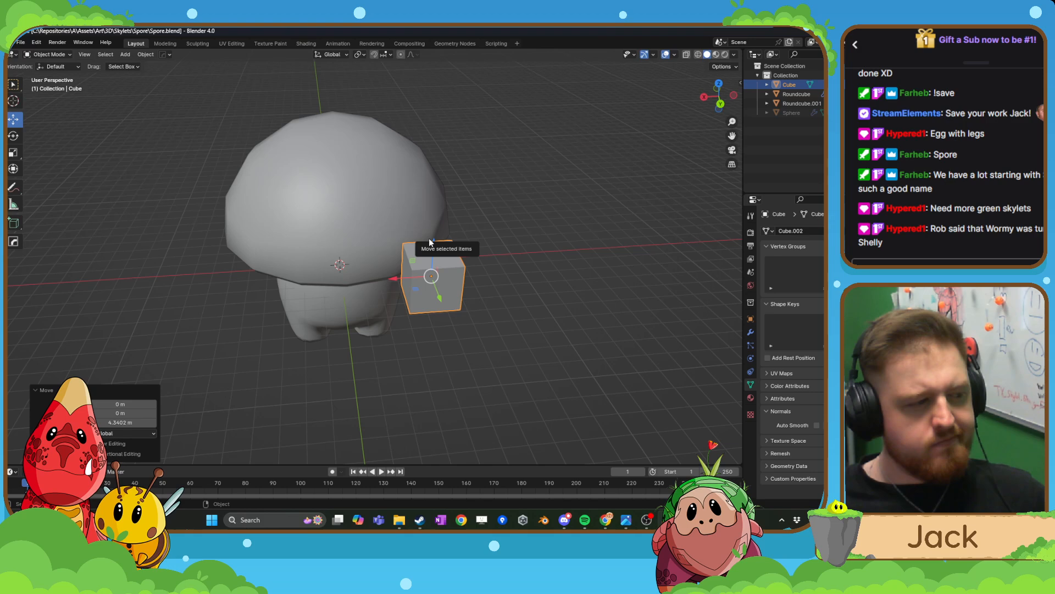
- Rotate the cube -27.8° about Z and move it about 0.66 m along X and -1.22 m along Y toward the cap's rim
{"action": "scroll", "coordinate": [433, 275], "scroll_direction": "up", "scroll_amount": 3}
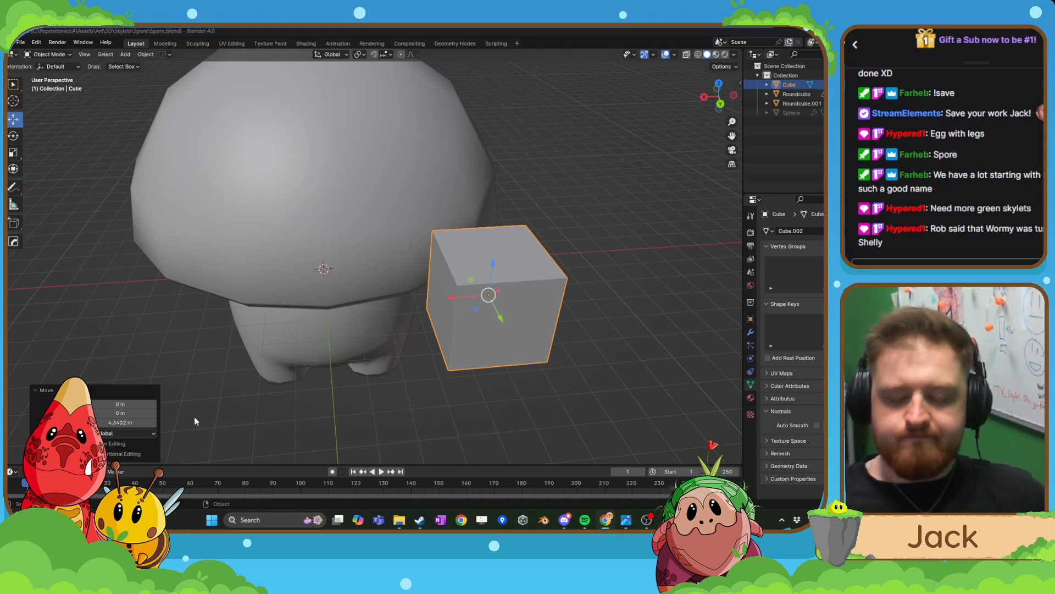
{"action": "scroll", "coordinate": [481, 265], "scroll_direction": "up", "scroll_amount": 1}
{"action": "middle_click_drag", "start_coordinate": [481, 265], "coordinate": [460, 294]}
{"action": "key", "text": "KP_7"}
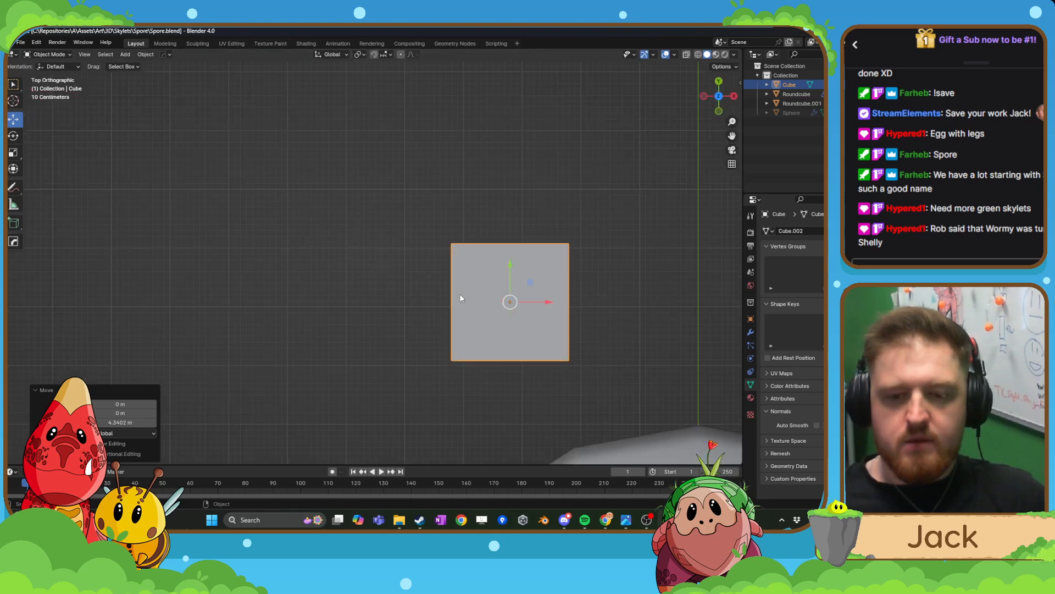
{"action": "middle_click_drag", "start_coordinate": [374, 306], "coordinate": [358, 167], "text": "shift"}
{"action": "left_click", "coordinate": [17, 136]}
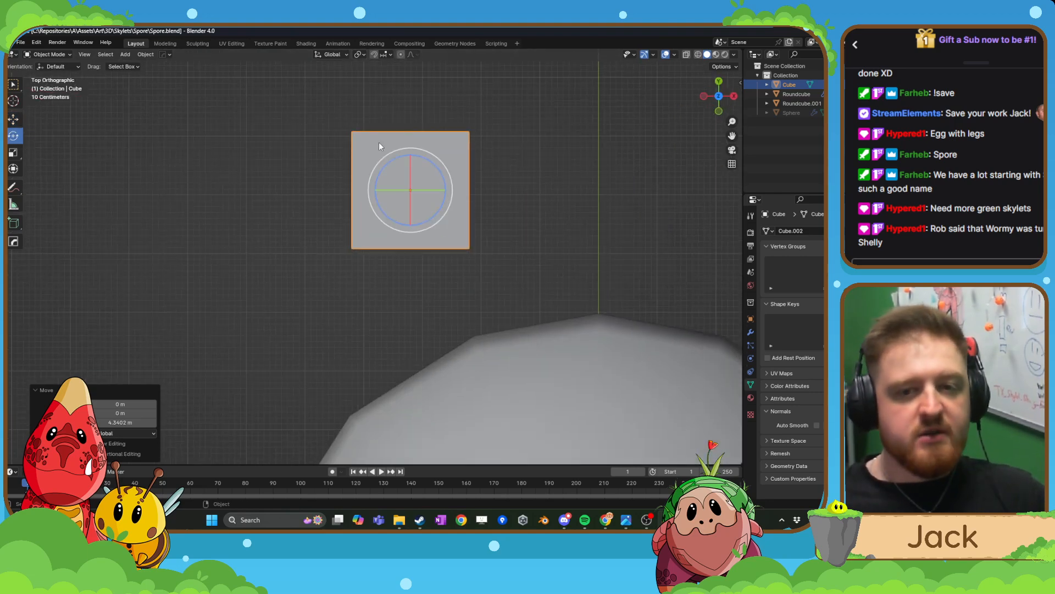
{"action": "left_click_drag", "start_coordinate": [443, 171], "coordinate": [447, 186]}
{"action": "key", "text": "g"}
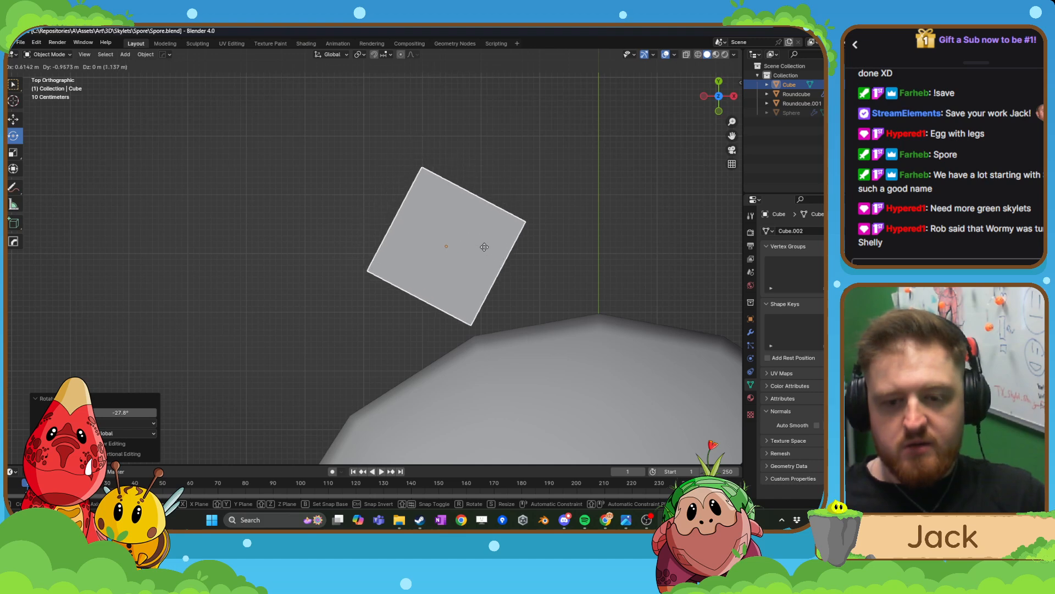
{"action": "left_click", "coordinate": [483, 256]}
- Readjust the cube's turn about Z and move it about -0.06 m along X and -0.33 m along Y against the rim
{"action": "key", "text": "r"}
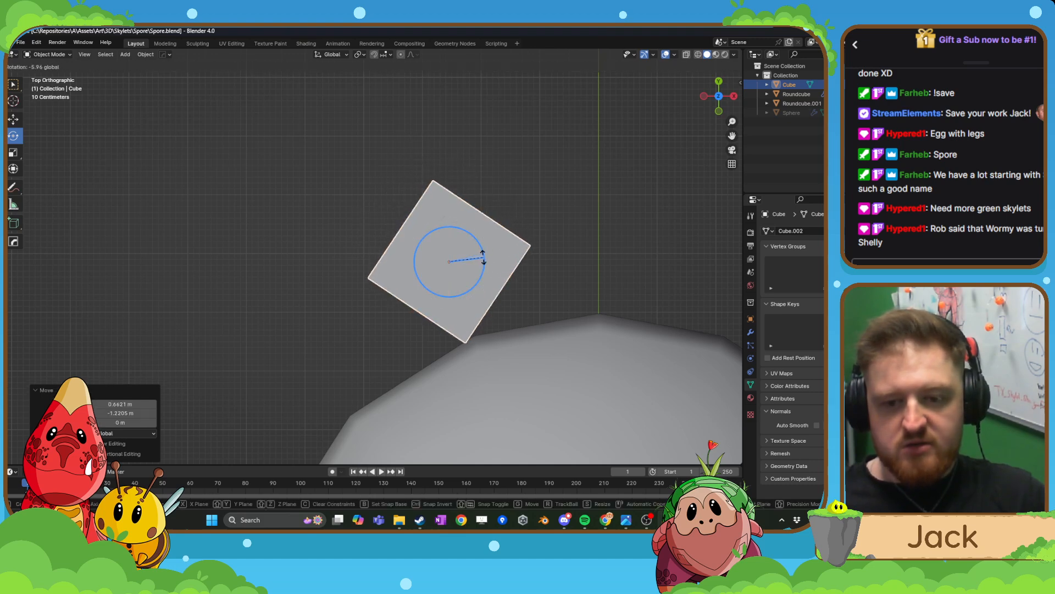
{"action": "key", "text": "g"}
{"action": "left_click_drag", "start_coordinate": [484, 257], "coordinate": [495, 248]}
{"action": "left_click", "coordinate": [492, 255]}
{"action": "key", "text": "ctrl+z"}
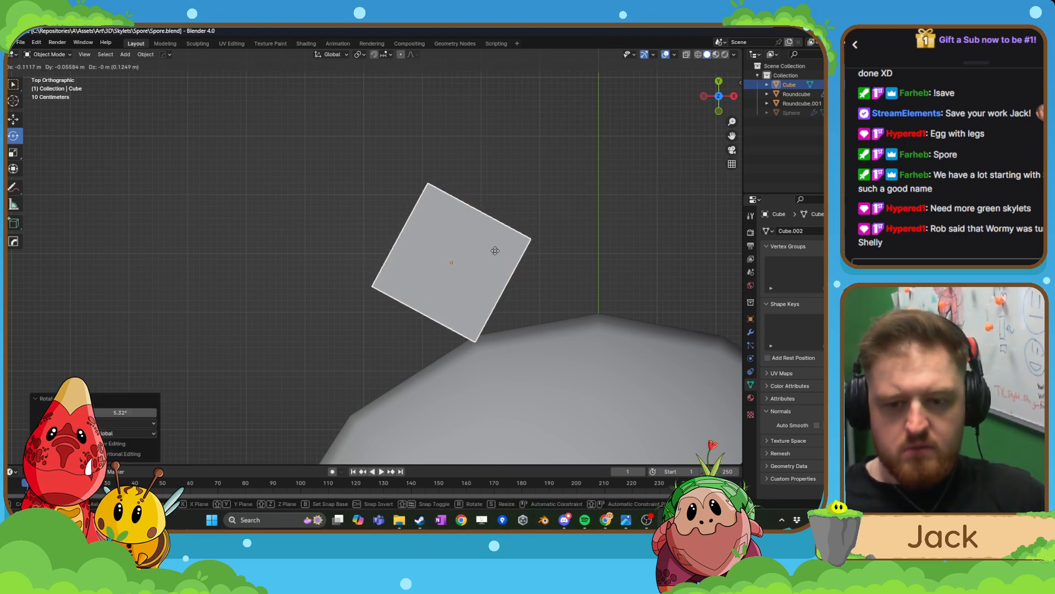
{"action": "left_click", "coordinate": [497, 268]}
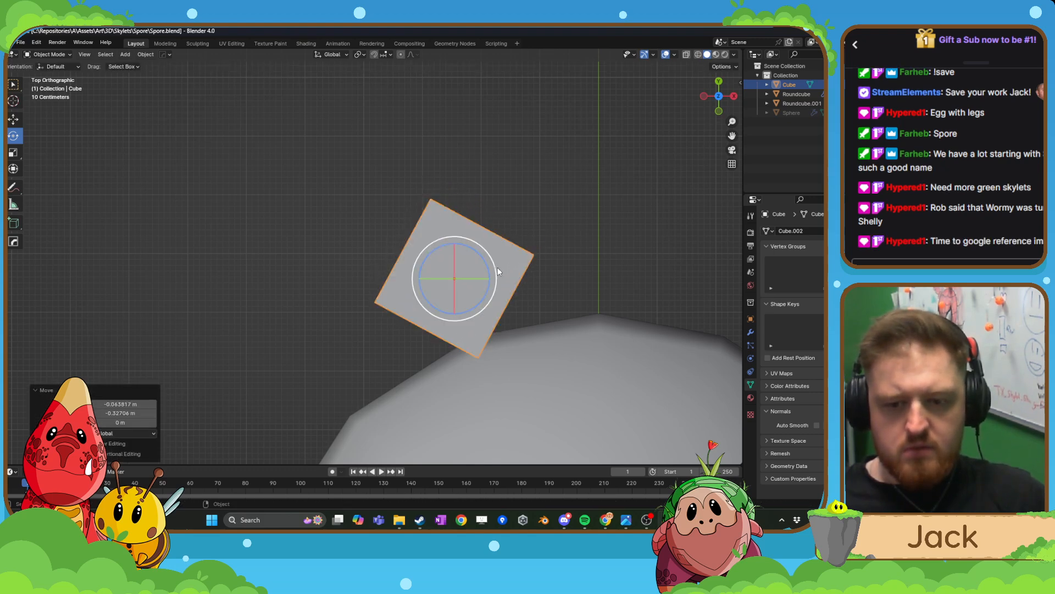
- Lower the cube about 1.2 m along Z beside the cap's rim
{"action": "left_click", "coordinate": [524, 374]}
{"action": "middle_click_drag", "start_coordinate": [524, 373], "coordinate": [503, 324]}
{"action": "left_click_drag", "start_coordinate": [7, 154], "coordinate": [8, 110]}
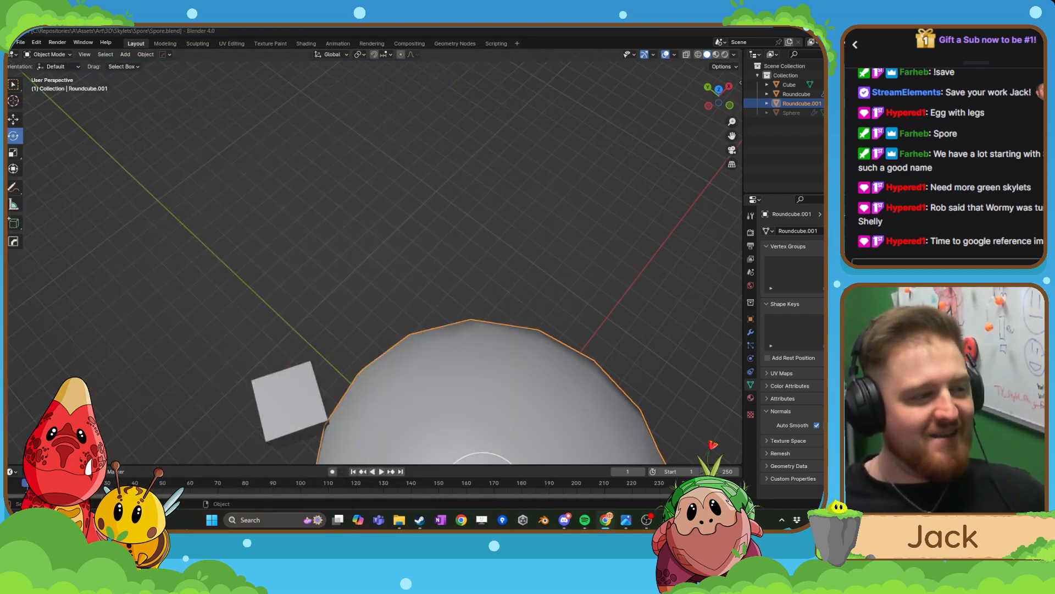
{"action": "scroll", "coordinate": [359, 293], "scroll_direction": "down", "scroll_amount": 4}
{"action": "middle_click_drag", "start_coordinate": [351, 321], "coordinate": [378, 120]}
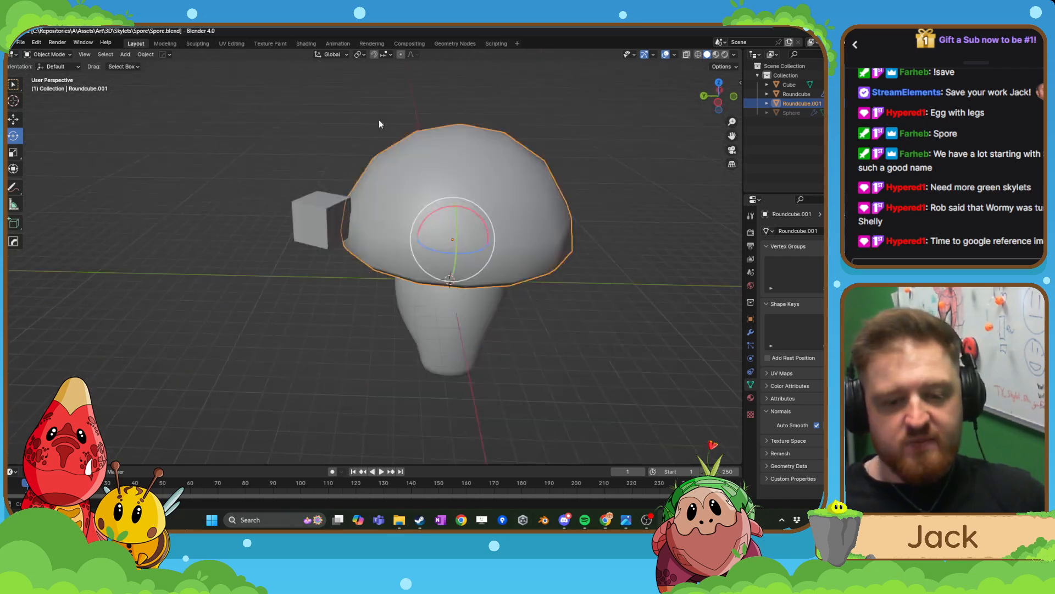
{"action": "scroll", "coordinate": [340, 218], "scroll_direction": "up", "scroll_amount": 3}
{"action": "left_click", "coordinate": [306, 193]}
{"action": "left_click", "coordinate": [15, 120]}
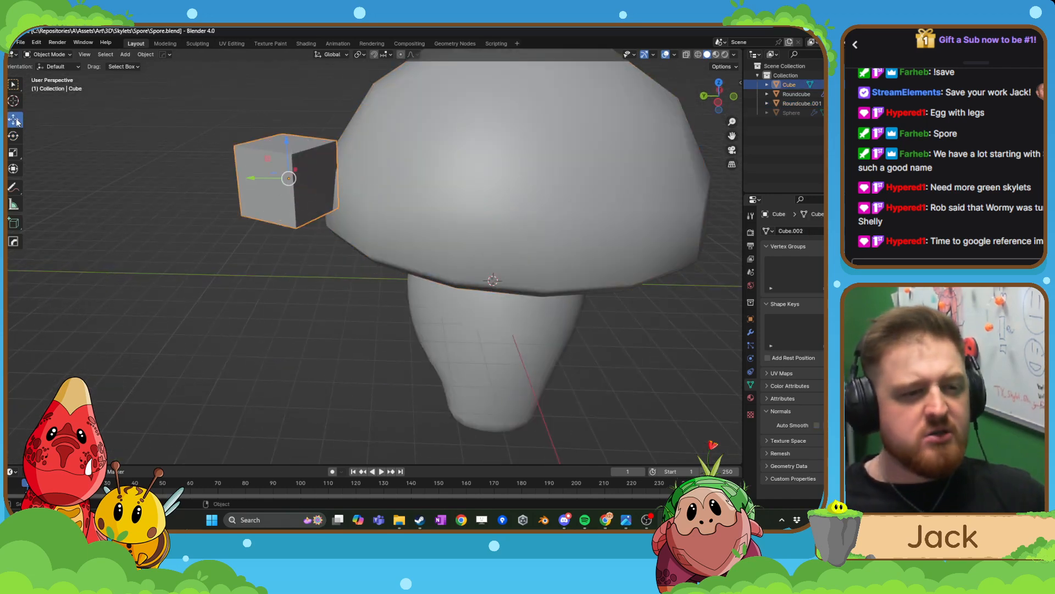
{"action": "middle_click_drag", "start_coordinate": [267, 184], "coordinate": [361, 189]}
{"action": "scroll", "coordinate": [362, 189], "scroll_direction": "up", "scroll_amount": 1}
{"action": "left_click_drag", "start_coordinate": [375, 166], "coordinate": [377, 216]}
- Tilt the cube with a trackball rotation of about 34.7° and -1.15°, followed by a fine correction of about 0.57°
{"action": "middle_click_drag", "start_coordinate": [377, 217], "coordinate": [142, 209]}
{"action": "key", "text": "KP_7"}
{"action": "left_click", "coordinate": [14, 138]}
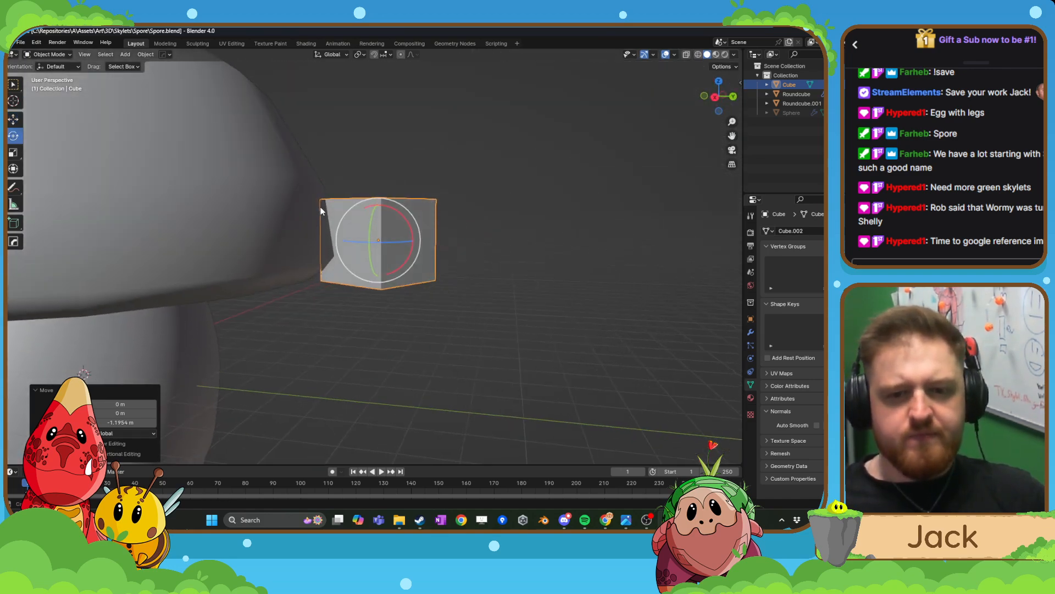
{"action": "middle_click_drag", "start_coordinate": [386, 210], "coordinate": [367, 242]}
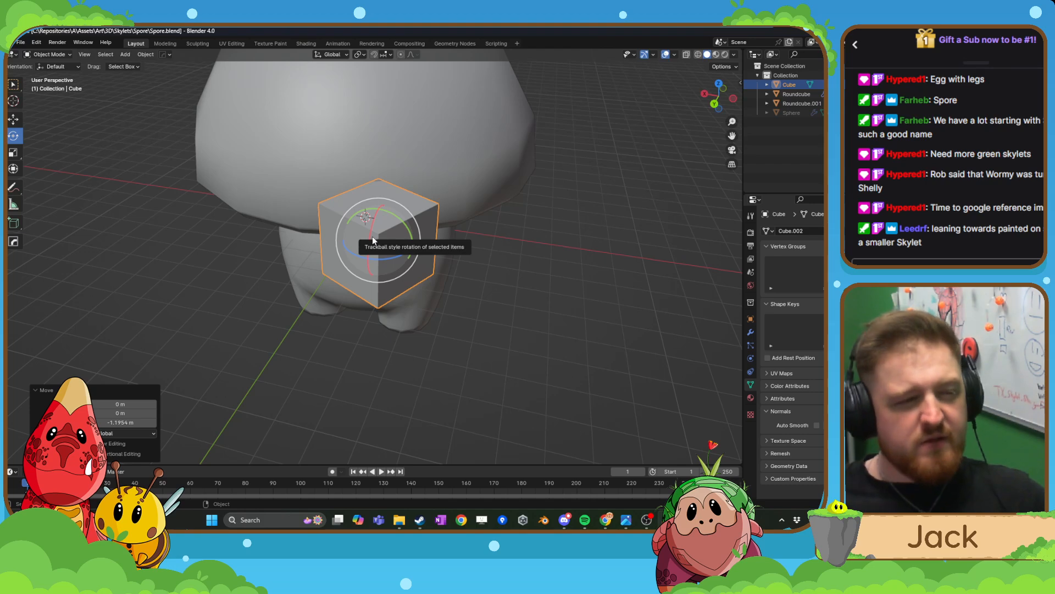
{"action": "middle_click_drag", "start_coordinate": [373, 240], "coordinate": [382, 222]}
{"action": "left_click_drag", "start_coordinate": [381, 222], "coordinate": [383, 254]}
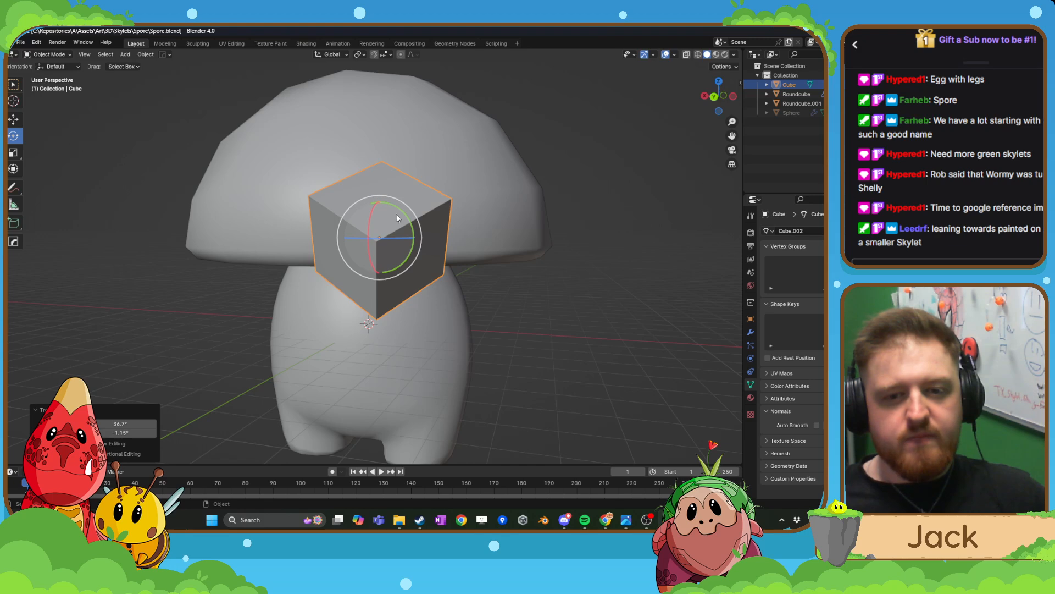
{"action": "left_click_drag", "start_coordinate": [397, 213], "coordinate": [397, 214]}
{"action": "mouse_move", "coordinate": [397, 218]}
{"action": "middle_mouse_down"}
{"action": "mouse_move", "coordinate": [434, 238]}
{"action": "mouse_move", "coordinate": [407, 231]}
{"action": "middle_mouse_up"}
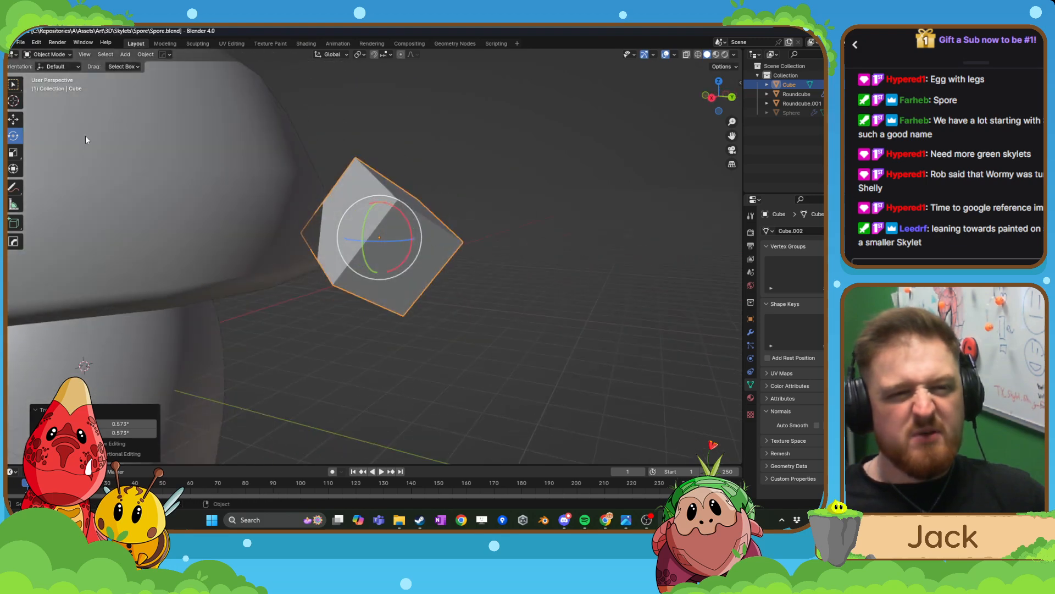
- Move the tilted cube about 0.05 m along X, -0.23 m along Y and -1.17 m along Z to the rim's lower edge
{"action": "left_click", "coordinate": [14, 118]}
{"action": "middle_click_drag", "start_coordinate": [283, 169], "coordinate": [308, 161]}
{"action": "key", "text": "g"}
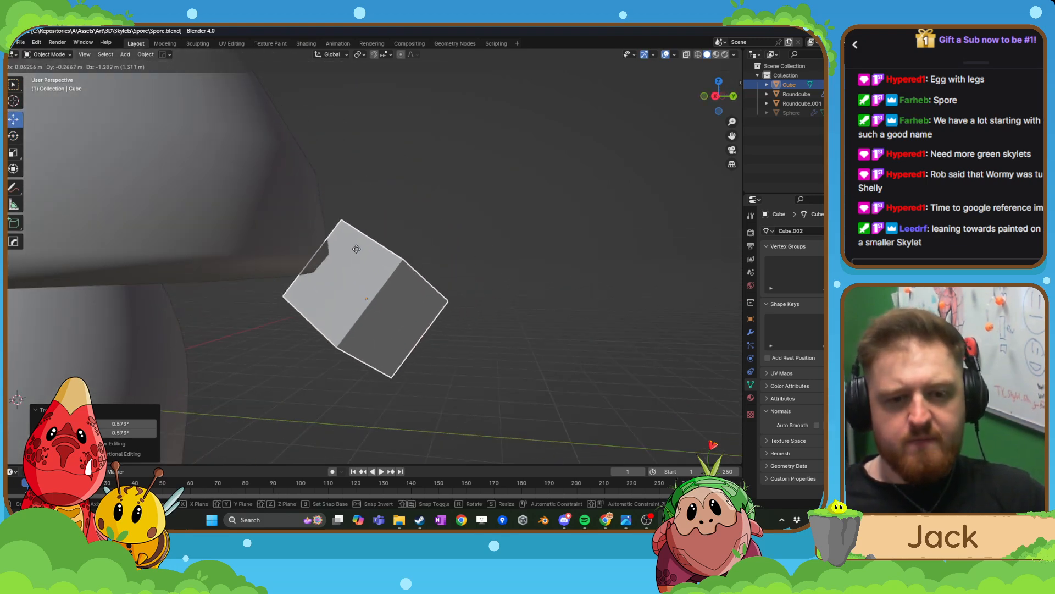
{"action": "left_click", "coordinate": [358, 246]}
- Rotate the cube slightly in the side view and move it about -0.04 m along X, 0.18 m along Y and 0.25 m along Z
{"action": "key", "text": "r"}
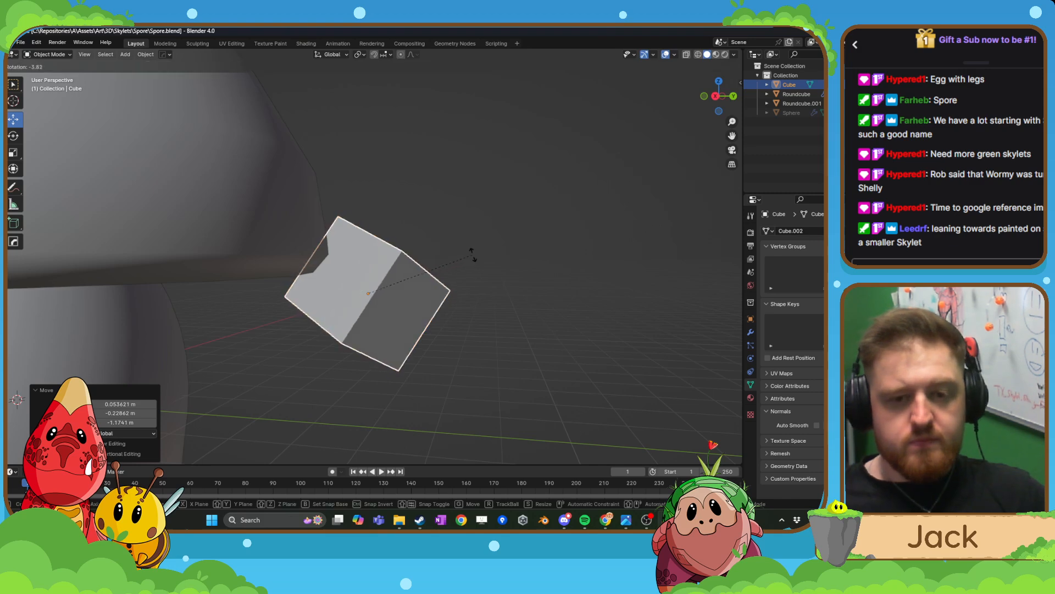
{"action": "left_click", "coordinate": [473, 238]}
{"action": "key", "text": "g"}
{"action": "left_click", "coordinate": [482, 229]}
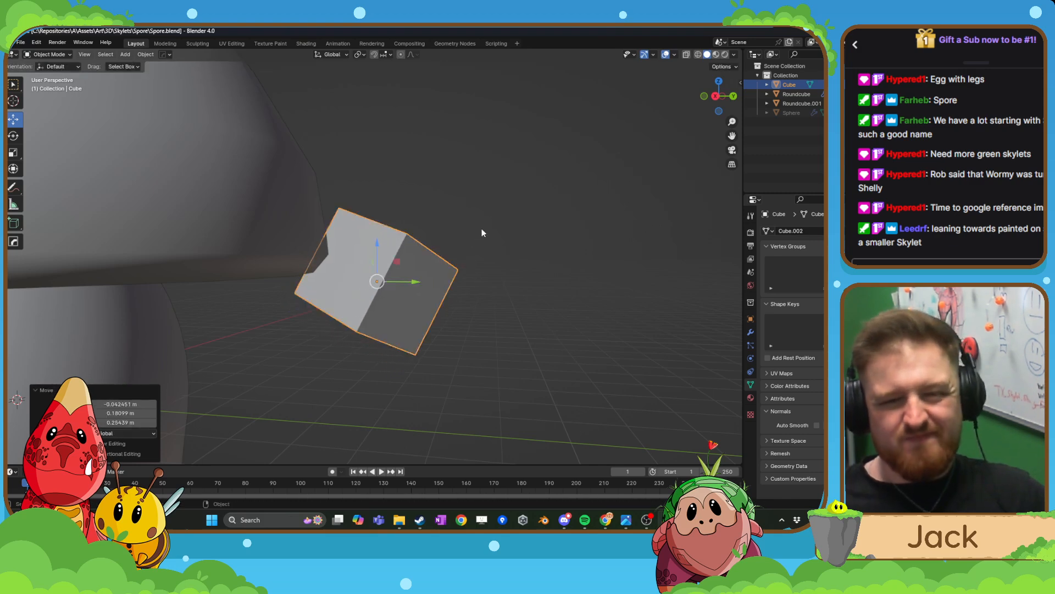
- Turn the cube as seen from above, scale it by 1.037 and nudge it so its corner overlaps the cap's rim
{"action": "middle_click_drag", "start_coordinate": [482, 229], "coordinate": [383, 296]}
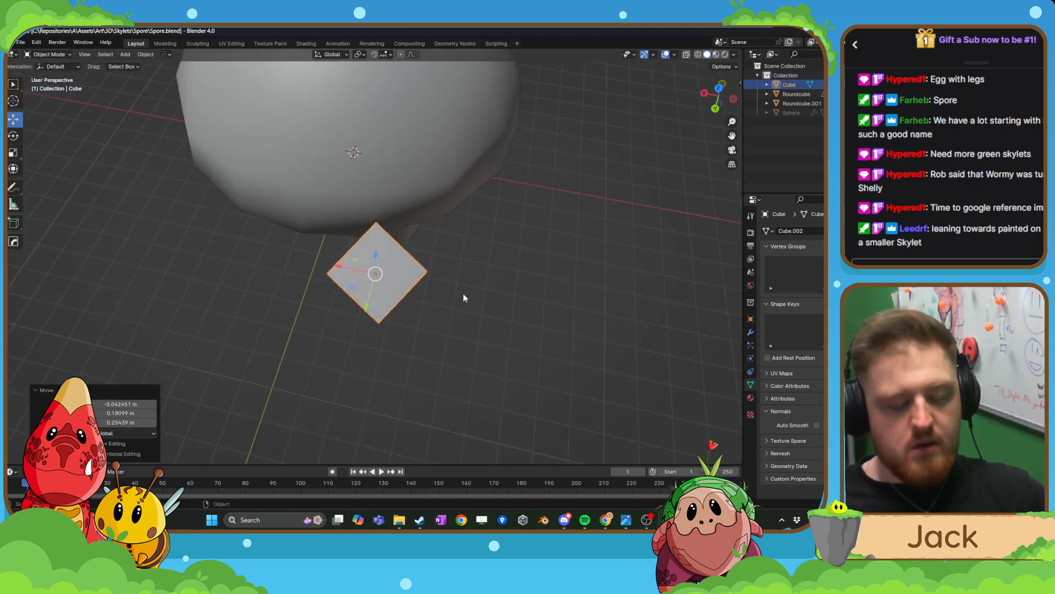
{"action": "key", "text": "r"}
{"action": "left_click", "coordinate": [489, 285]}
{"action": "middle_click_drag", "start_coordinate": [496, 282], "coordinate": [407, 252]}
{"action": "key", "text": "s"}
{"action": "left_click", "coordinate": [441, 260]}
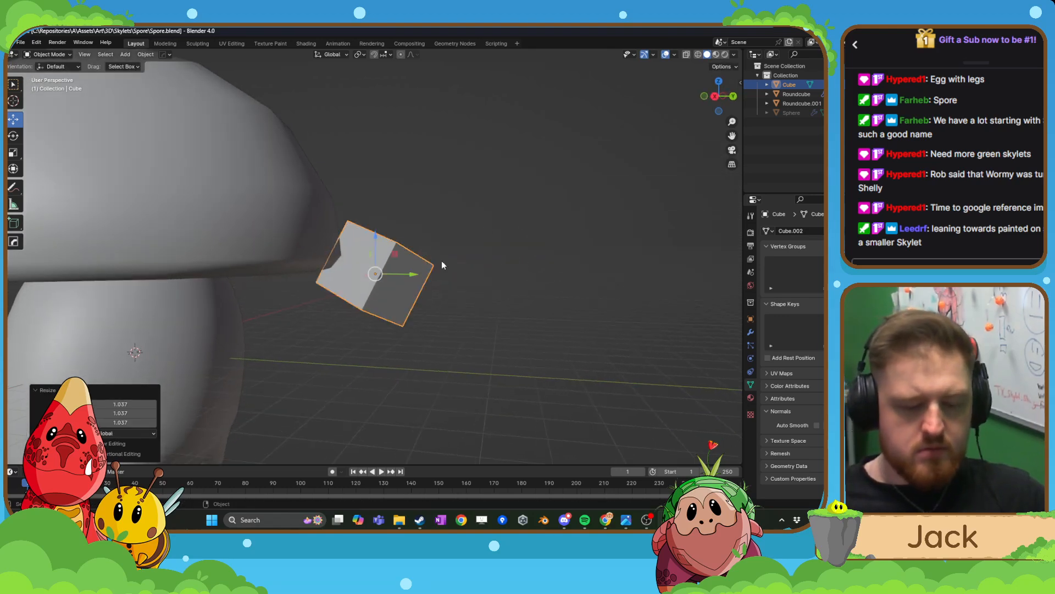
{"action": "key", "text": "g"}
{"action": "left_click", "coordinate": [441, 261]}
- Add a Boolean modifier to the cap with the cube as the cutter object and apply it
{"action": "left_click", "coordinate": [261, 223]}
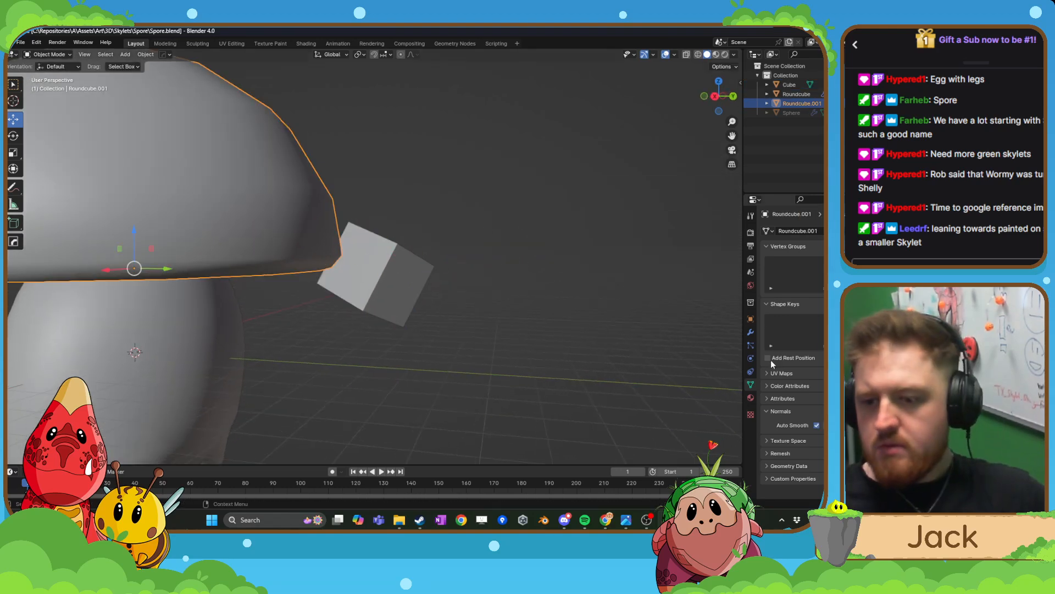
{"action": "left_click", "coordinate": [750, 333]}
{"action": "left_click", "coordinate": [818, 230]}
{"action": "key", "text": "space"}
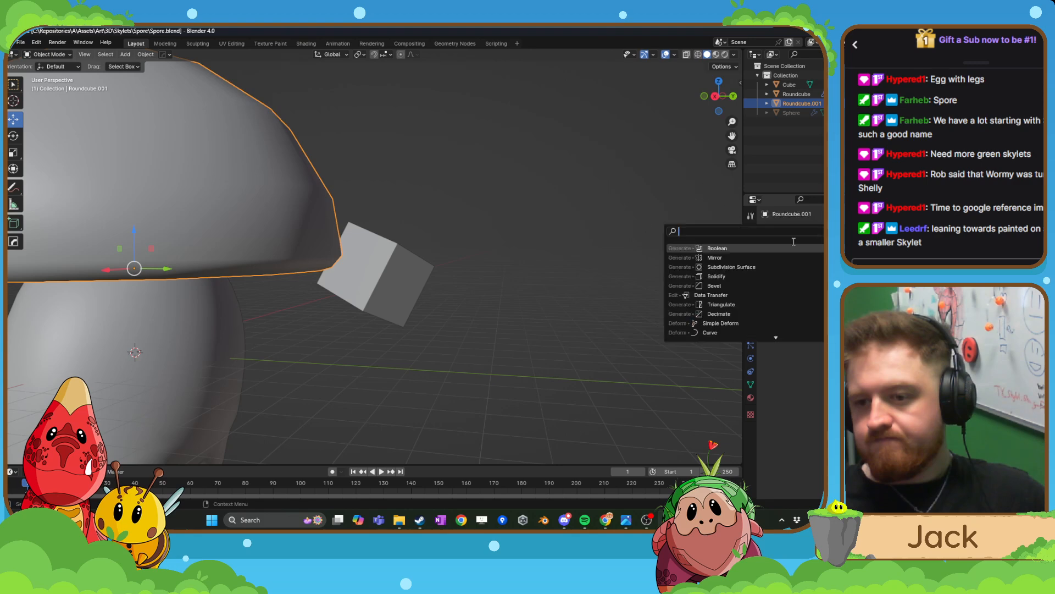
{"action": "left_click", "coordinate": [751, 251]}
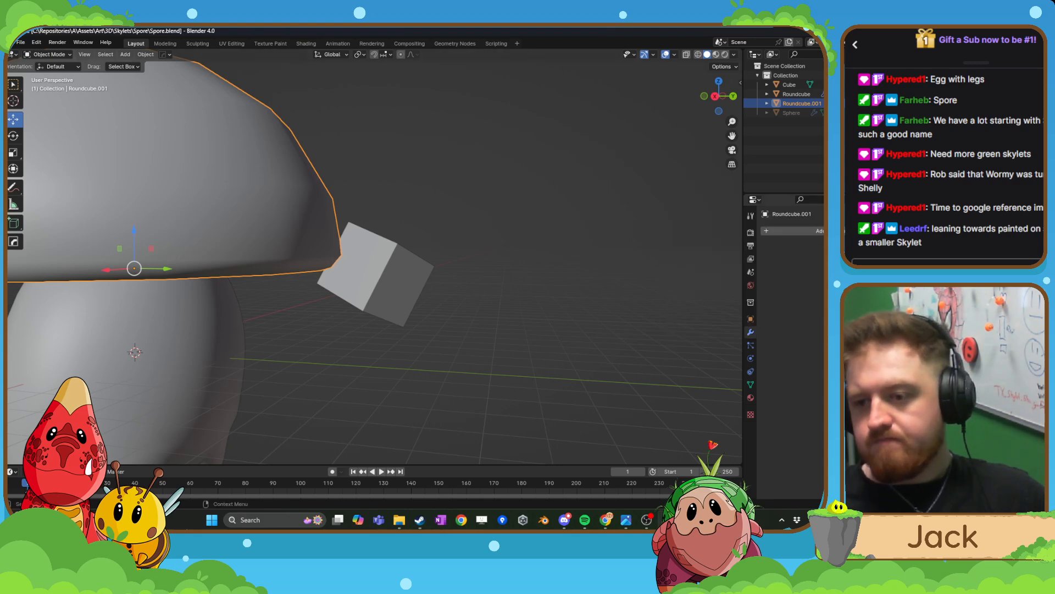
- Move the cutter cube away from the cap's rim to expose the cut
{"action": "left_click", "coordinate": [370, 282]}
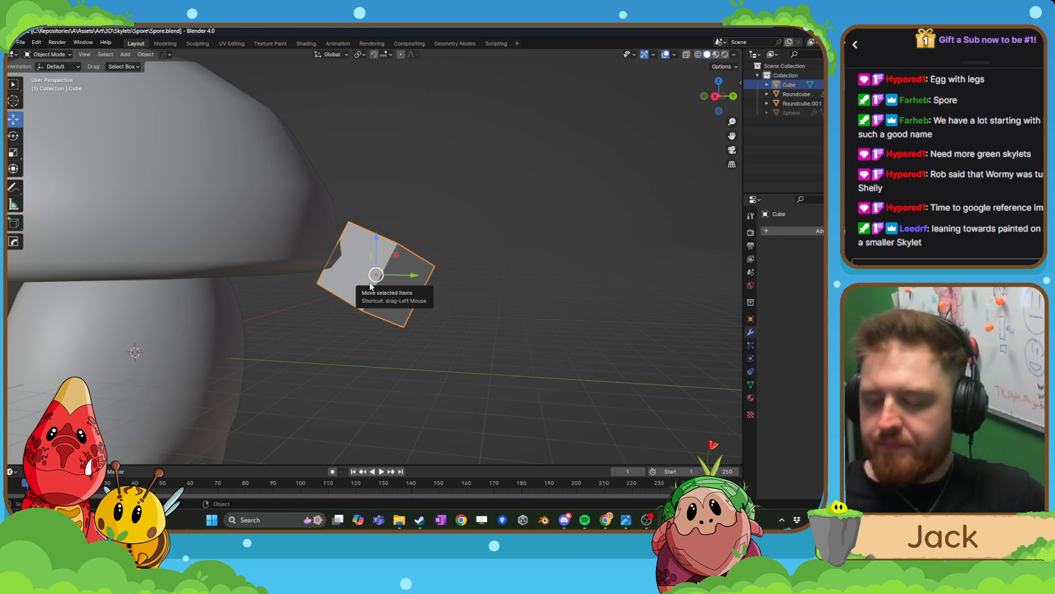
{"action": "left_click", "coordinate": [250, 213]}
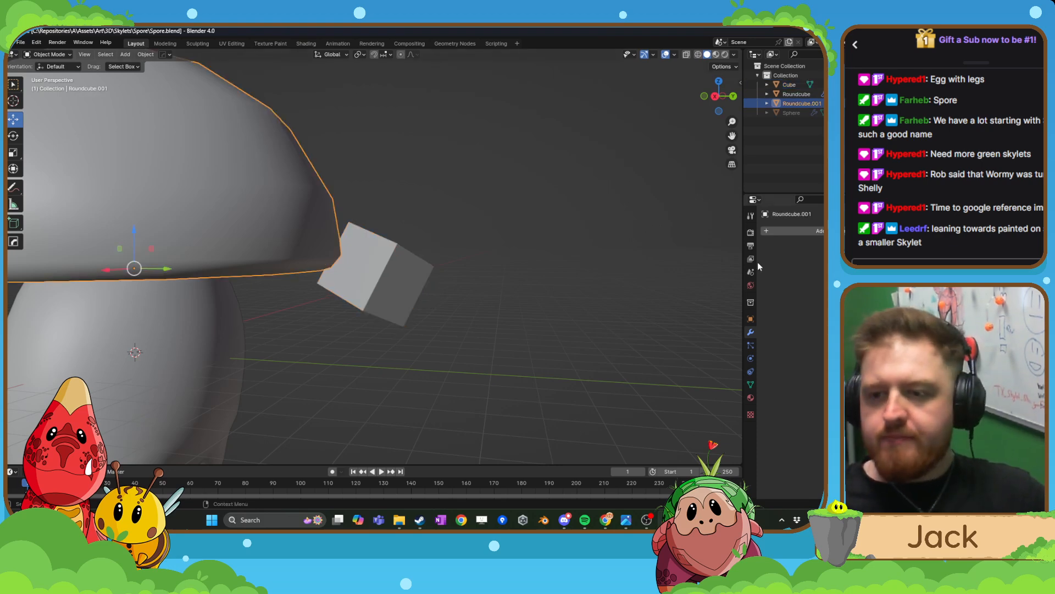
{"action": "left_click", "coordinate": [385, 269]}
{"action": "middle_click_drag", "start_coordinate": [385, 270], "coordinate": [362, 289]}
{"action": "key", "text": "g"}
{"action": "left_click", "coordinate": [542, 282]}
- In the cap's Edit Mode, merge the close-lying vertices at the notch's upper tip and at its inner point on the underside
{"action": "middle_click_drag", "start_coordinate": [426, 274], "coordinate": [370, 274]}
{"action": "scroll", "coordinate": [343, 278], "scroll_direction": "down", "scroll_amount": 2}
{"action": "left_click", "coordinate": [391, 246]}
{"action": "key", "text": "Tab"}
{"action": "scroll", "coordinate": [378, 269], "scroll_direction": "up", "scroll_amount": 8}
{"action": "left_click", "coordinate": [79, 54], "text": "shift"}
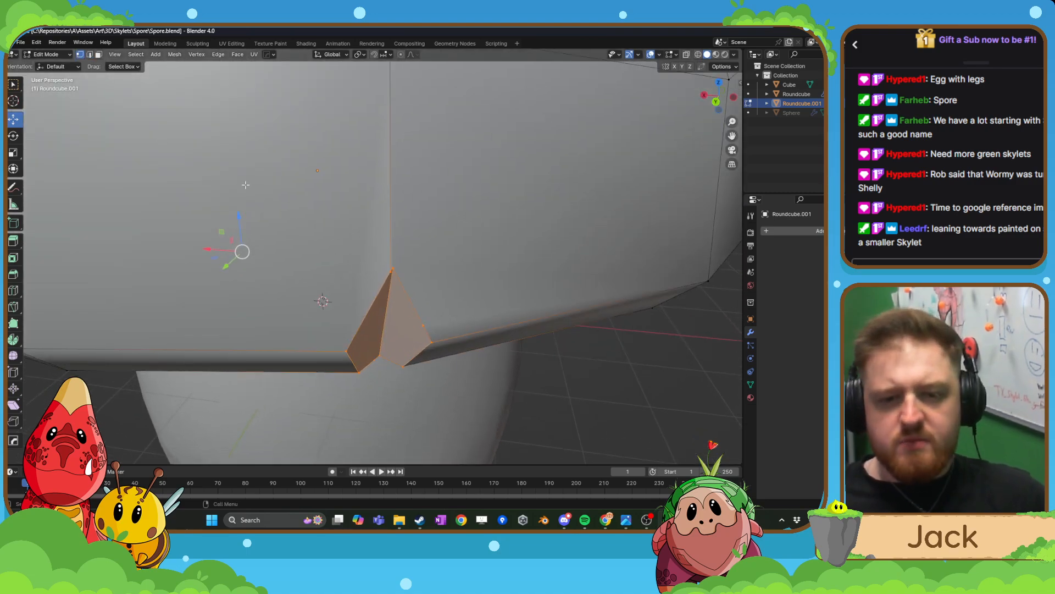
{"action": "left_click", "coordinate": [393, 268]}
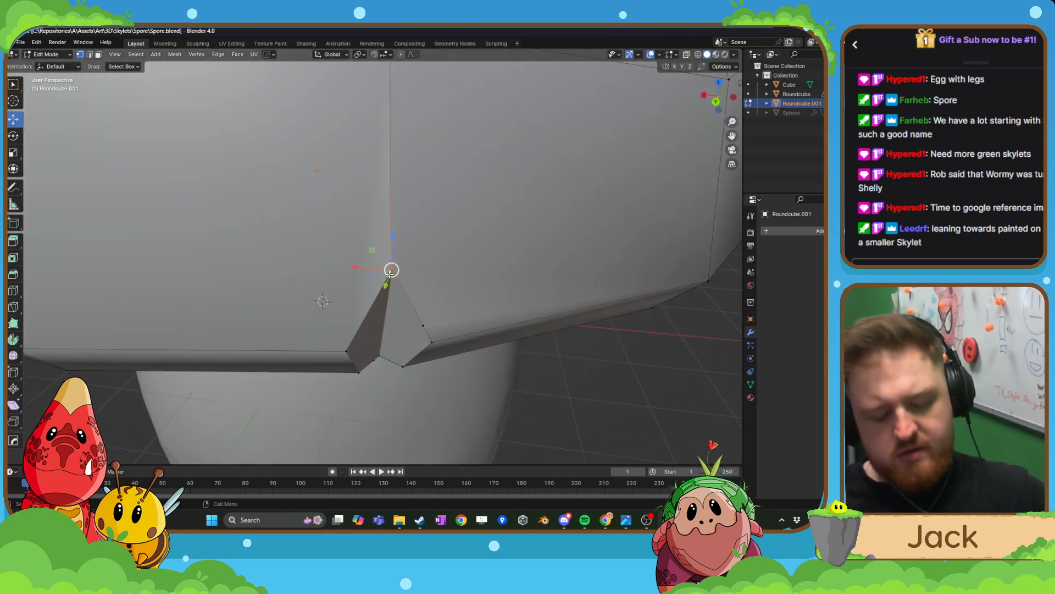
{"action": "key", "text": "m"}
{"action": "left_click", "coordinate": [390, 274]}
{"action": "middle_click_drag", "start_coordinate": [390, 273], "coordinate": [388, 176]}
{"action": "middle_click_drag", "start_coordinate": [426, 388], "coordinate": [402, 318], "text": "shift"}
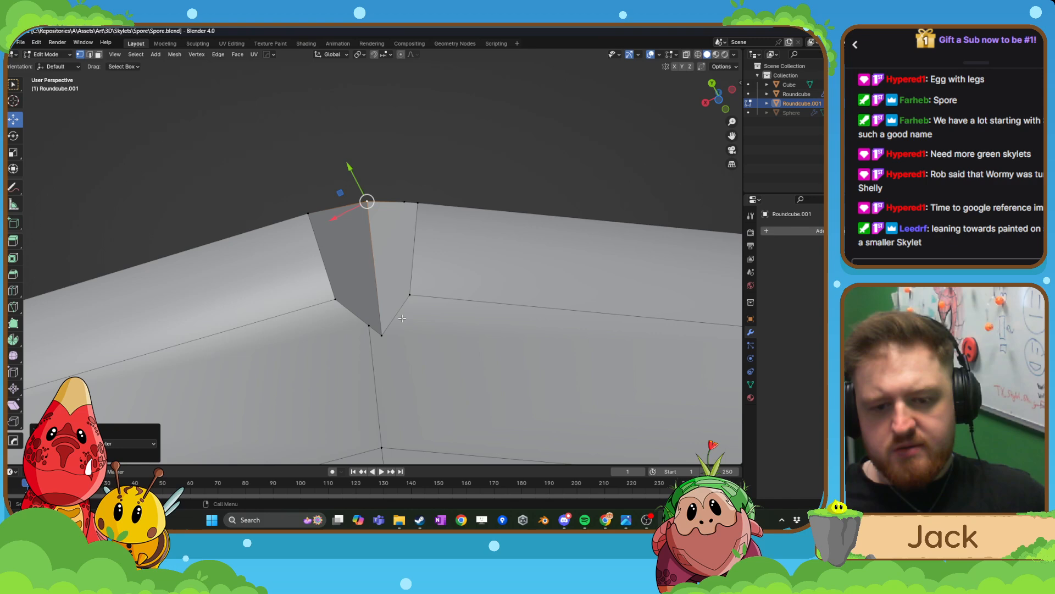
{"action": "left_click", "coordinate": [375, 329]}
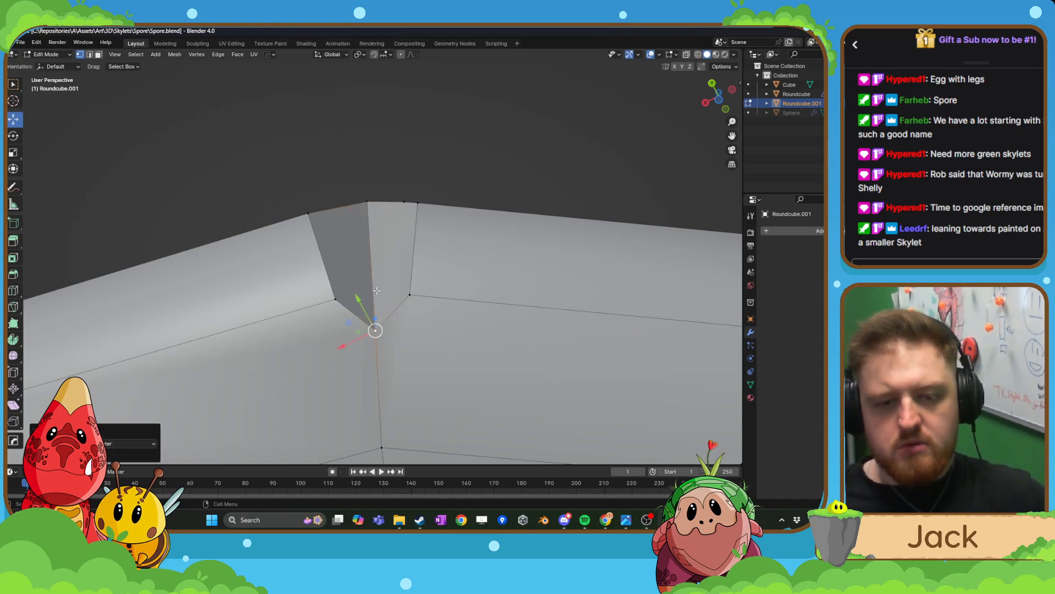
- Return the cap to Object Mode and examine the size and look of the notch from the front and from below
{"action": "scroll", "coordinate": [377, 291], "scroll_direction": "down", "scroll_amount": 3}
{"action": "middle_click_drag", "start_coordinate": [377, 291], "coordinate": [405, 363]}
{"action": "key", "text": "Tab"}
{"action": "scroll", "coordinate": [408, 268], "scroll_direction": "down", "scroll_amount": 8}
{"action": "left_click", "coordinate": [472, 236]}
{"action": "scroll", "coordinate": [454, 234], "scroll_direction": "down", "scroll_amount": 3}
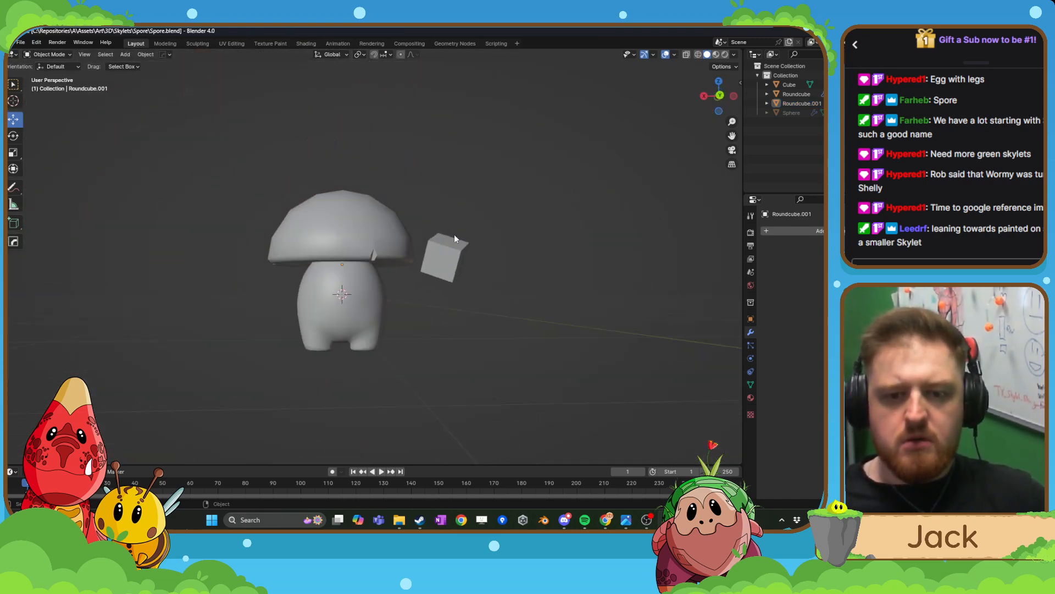
{"action": "middle_click_drag", "start_coordinate": [454, 234], "coordinate": [407, 240]}
{"action": "scroll", "coordinate": [387, 246], "scroll_direction": "up", "scroll_amount": 6}
{"action": "scroll", "coordinate": [413, 265], "scroll_direction": "down", "scroll_amount": 3}
{"action": "left_click", "coordinate": [401, 247]}
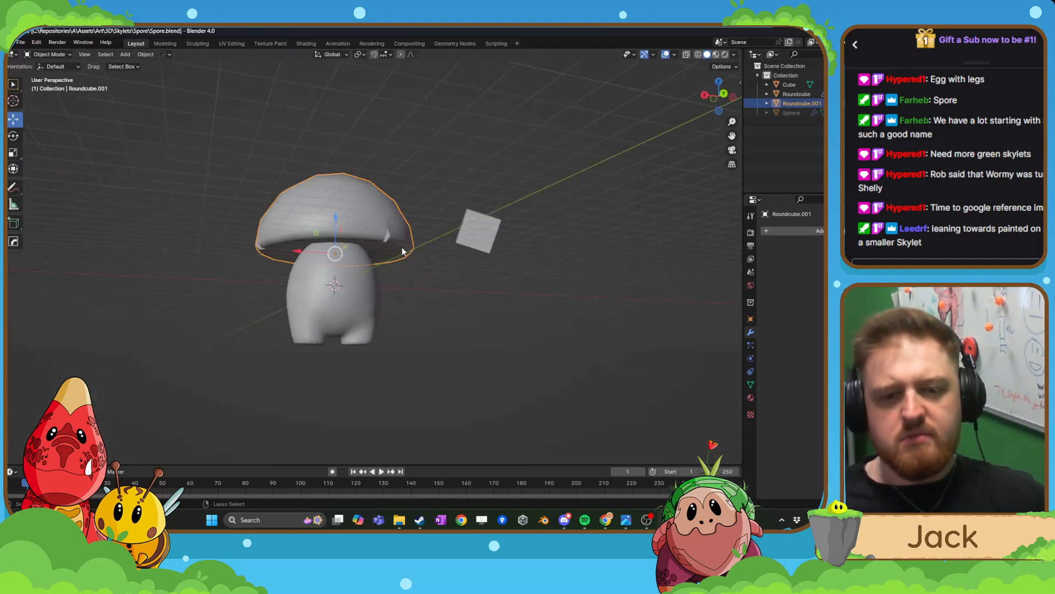
- Undo the vertex merges, the cutter cube's move and the application of the cap's Boolean modifier
{"action": "key", "text": "ctrl+z"}
{"action": "key", "text": "ctrl+z"}
{"action": "key", "text": "ctrl+z"}
{"action": "key", "text": "ctrl+z"}
{"action": "key", "text": "ctrl+z"}
{"action": "key", "text": "ctrl+z"}
{"action": "key", "text": "ctrl+z"}
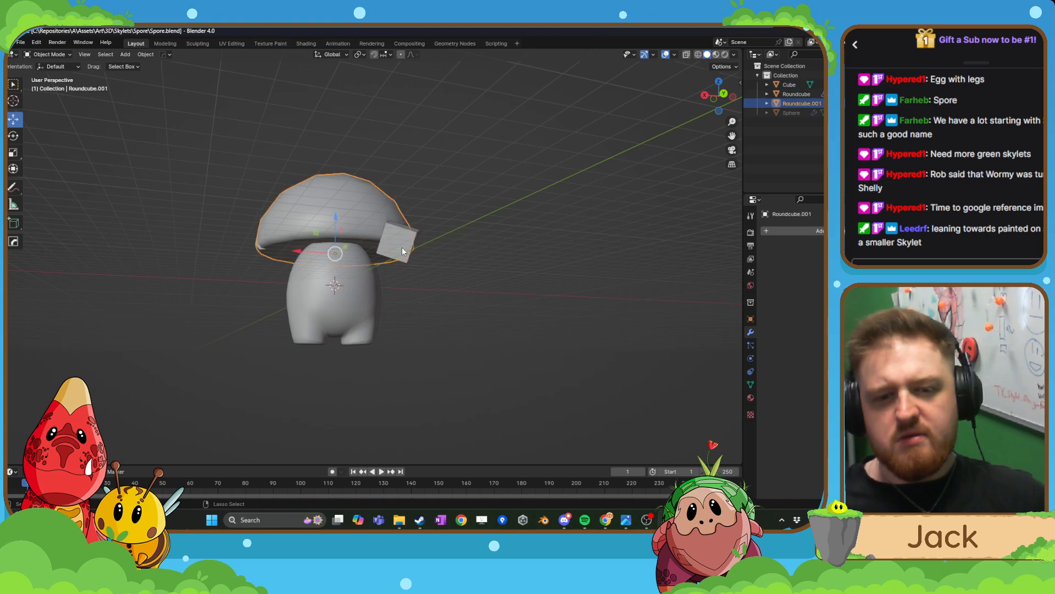
{"action": "key", "text": "ctrl+z"}
{"action": "key", "text": "ctrl+z"}
{"action": "key", "text": "ctrl+z"}
- Scale up the cutter cube at the cap's rim to make a larger notch
{"action": "middle_click_drag", "start_coordinate": [402, 246], "coordinate": [402, 281]}
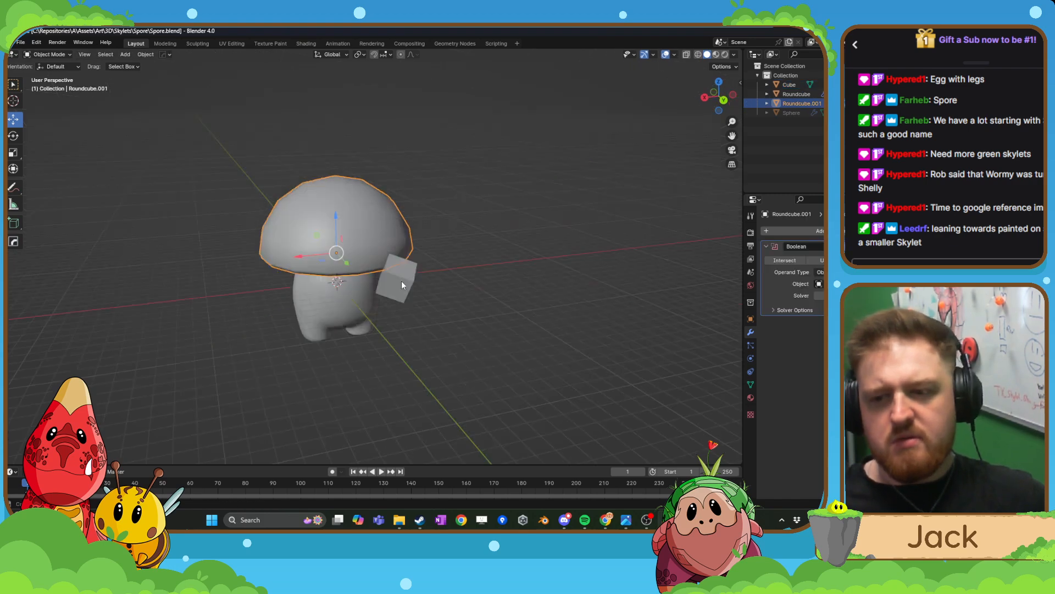
{"action": "left_click", "coordinate": [401, 279]}
{"action": "scroll", "coordinate": [402, 279], "scroll_direction": "up", "scroll_amount": 3}
{"action": "key", "text": "s"}
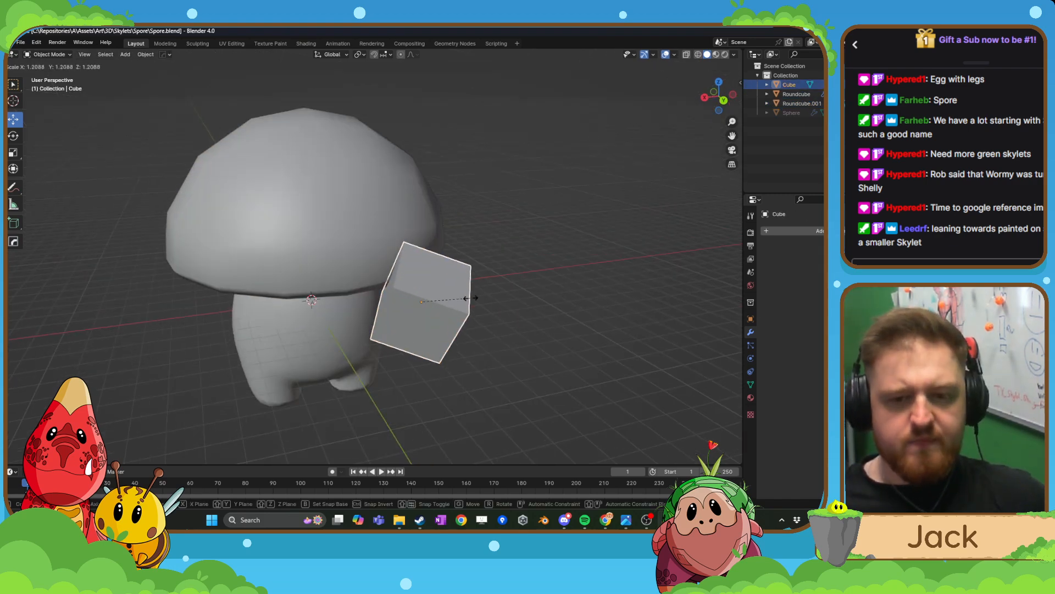
{"action": "left_click", "coordinate": [484, 292]}
- Rotate the enlarged cutter cube slightly, reposition it at the rim and refine its scale
{"action": "scroll", "coordinate": [491, 291], "scroll_direction": "up", "scroll_amount": 3}
{"action": "middle_click_drag", "start_coordinate": [496, 289], "coordinate": [519, 279]}
{"action": "key", "text": "r"}
{"action": "left_click", "coordinate": [532, 255]}
{"action": "key", "text": "g"}
{"action": "left_click", "coordinate": [547, 251]}
{"action": "key", "text": "s"}
{"action": "left_click", "coordinate": [526, 281]}
- Apply the cap's Boolean modifier to cut the enlarged notch permanently into its rim
{"action": "left_click", "coordinate": [348, 276]}
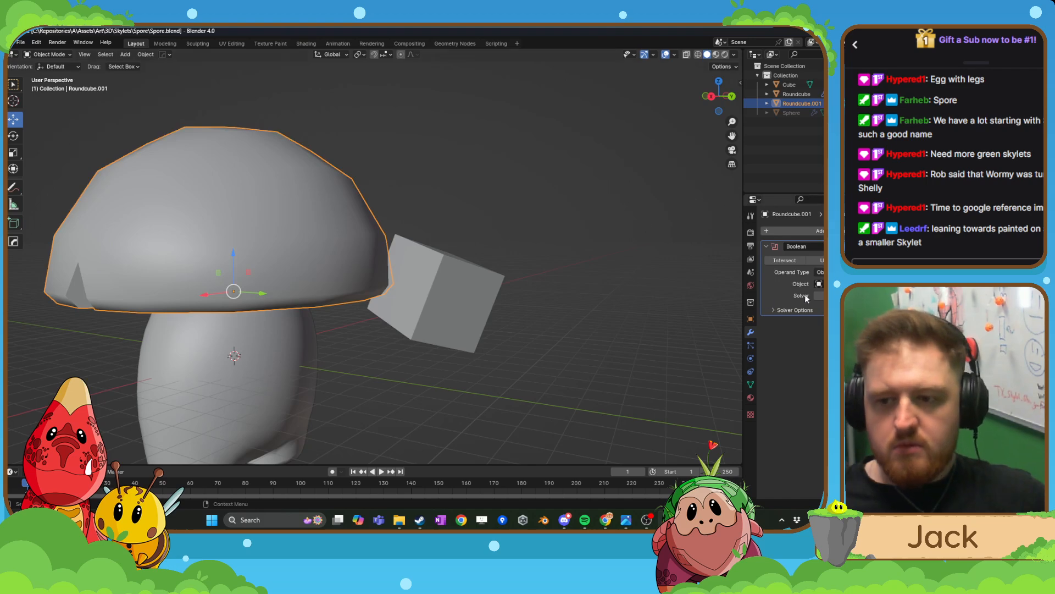
{"action": "middle_click_drag", "start_coordinate": [442, 297], "coordinate": [423, 317]}
{"action": "key", "text": "Tab"}
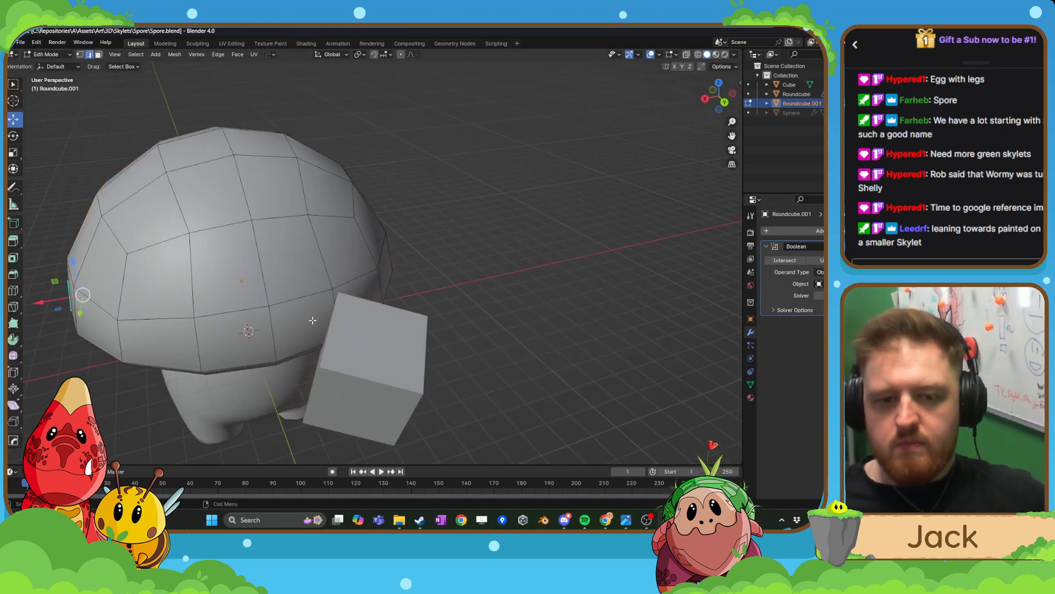
{"action": "key", "text": "Tab"}
{"action": "left_click", "coordinate": [849, 247]}
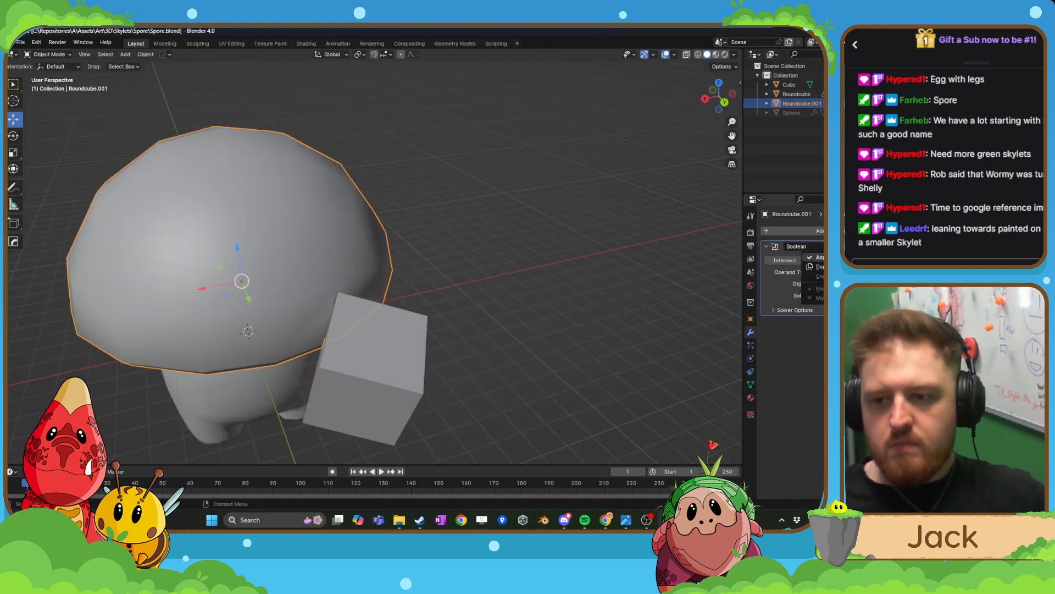
{"action": "left_click", "coordinate": [838, 257]}
- Move the cutter cube away from the cap so the notch is unobstructed
{"action": "left_click", "coordinate": [404, 333]}
{"action": "key", "text": "g"}
{"action": "left_click", "coordinate": [570, 321]}
- Merge the cap's vertices at the upper tip of the notch at their center
{"action": "middle_click_drag", "start_coordinate": [418, 299], "coordinate": [368, 226]}
{"action": "scroll", "coordinate": [363, 242], "scroll_direction": "up", "scroll_amount": 4}
{"action": "left_click", "coordinate": [351, 270]}
{"action": "key", "text": "Tab"}
{"action": "scroll", "coordinate": [348, 240], "scroll_direction": "up", "scroll_amount": 2}
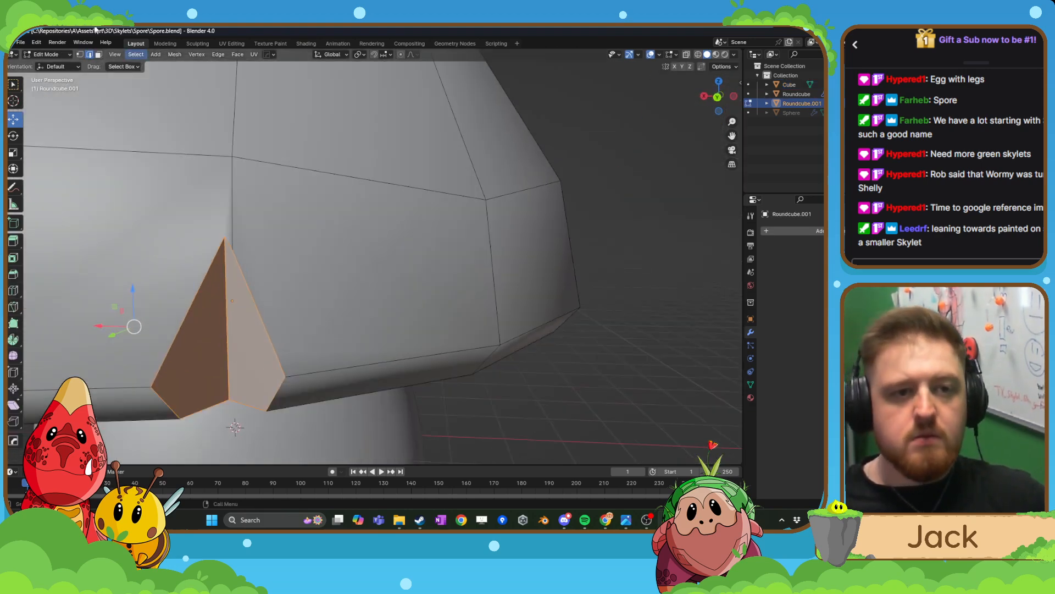
{"action": "left_click", "coordinate": [80, 54]}
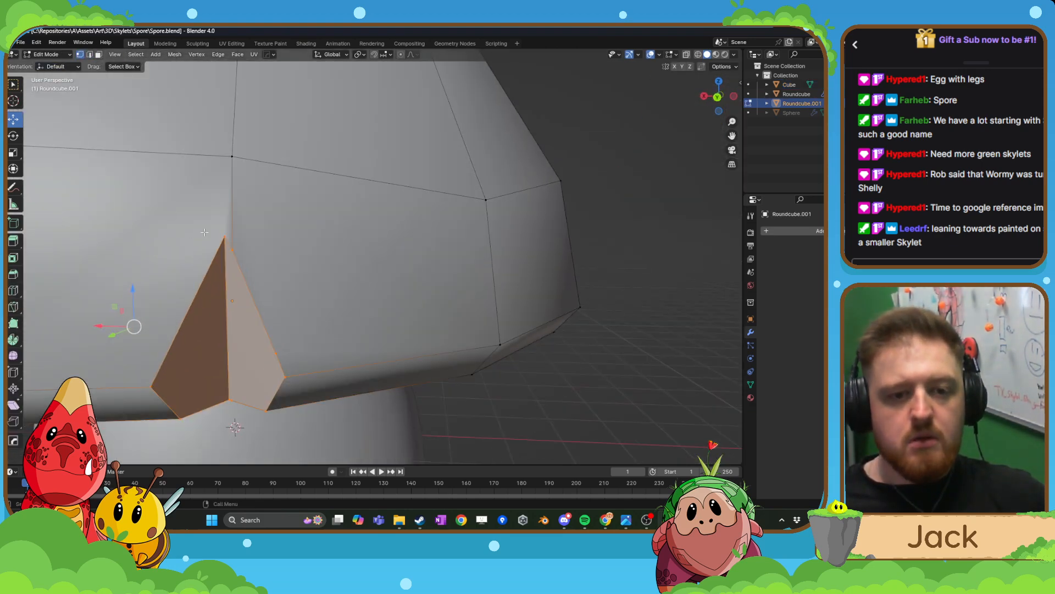
{"action": "left_click", "coordinate": [225, 239]}
{"action": "key", "text": "m"}
{"action": "left_click", "coordinate": [238, 255]}
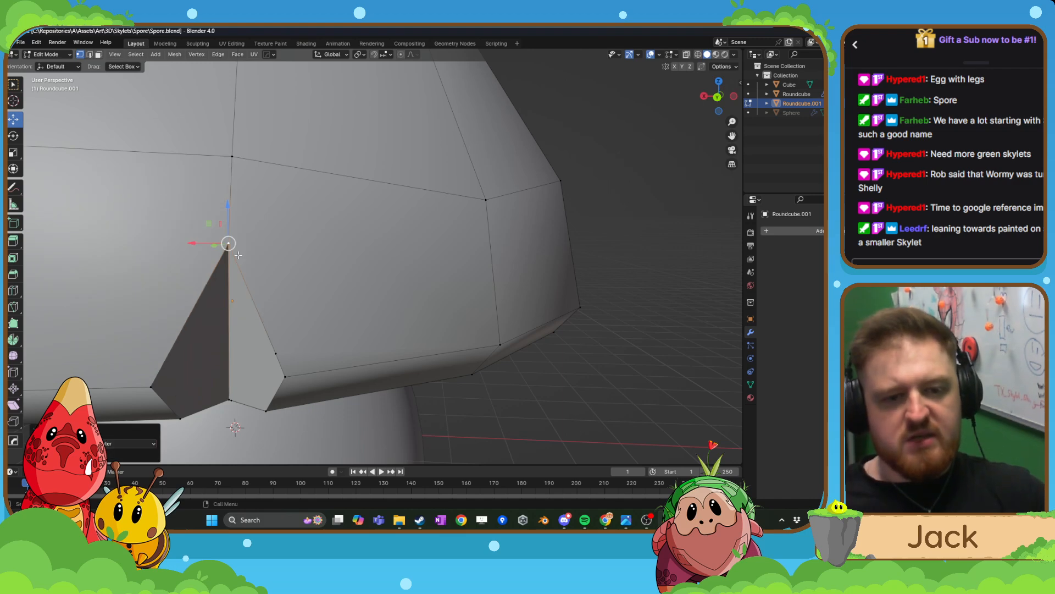
- Merge the vertices at the notch's inner corner on the cap's underside at their center
{"action": "scroll", "coordinate": [242, 253], "scroll_direction": "down", "scroll_amount": 3}
{"action": "middle_click_drag", "start_coordinate": [302, 237], "coordinate": [325, 187]}
{"action": "scroll", "coordinate": [325, 188], "scroll_direction": "up", "scroll_amount": 2}
{"action": "middle_click_drag", "start_coordinate": [323, 234], "coordinate": [345, 188], "text": "shift"}
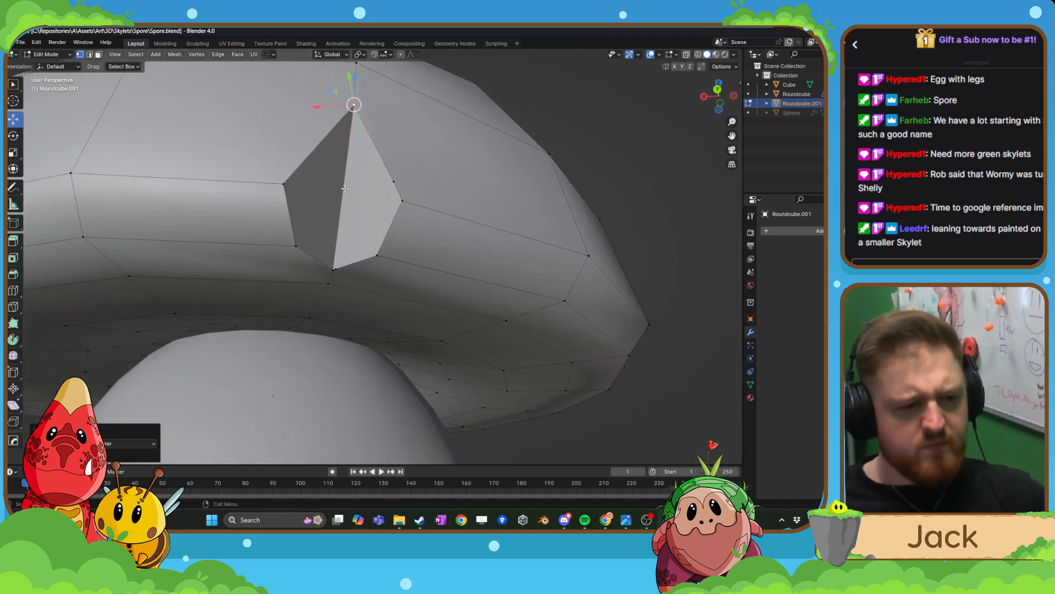
{"action": "scroll", "coordinate": [345, 189], "scroll_direction": "up", "scroll_amount": 4}
{"action": "left_click", "coordinate": [276, 288]}
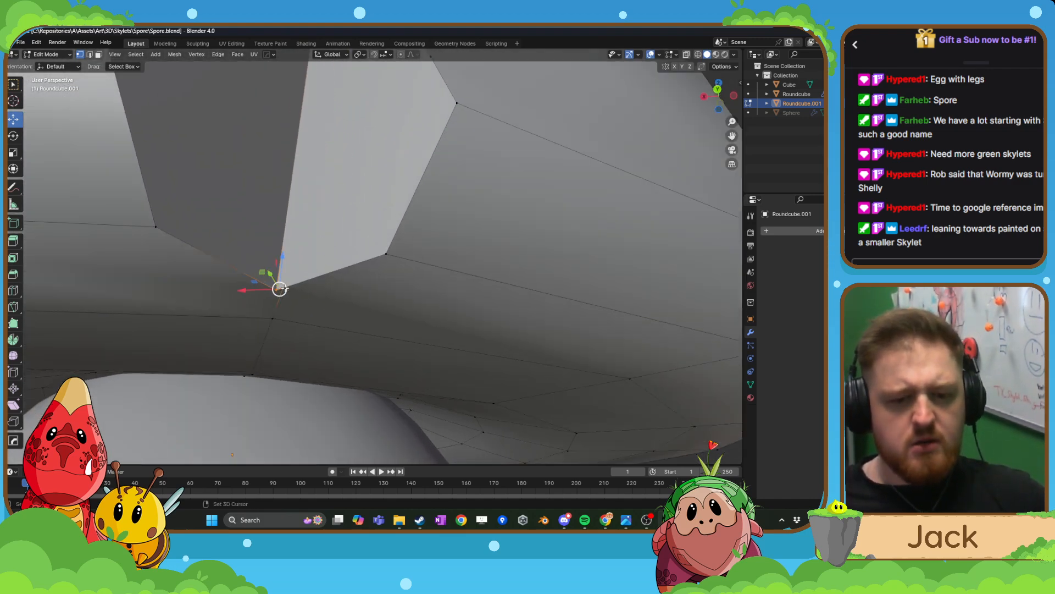
{"action": "key", "text": "m"}
{"action": "left_click", "coordinate": [280, 286]}
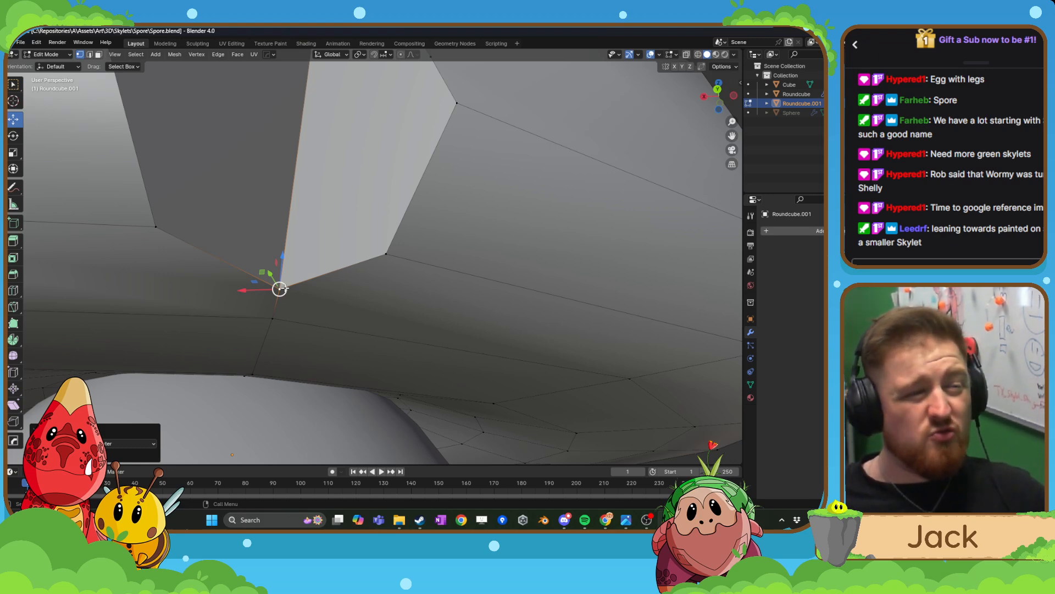
- Return the cap to Object Mode and examine the body and cap from several sides, including their modifiers and the cap's mesh data
{"action": "scroll", "coordinate": [280, 288], "scroll_direction": "down", "scroll_amount": 8}
{"action": "middle_click_drag", "start_coordinate": [296, 284], "coordinate": [494, 223]}
{"action": "key", "text": "Tab"}
{"action": "scroll", "coordinate": [383, 317], "scroll_direction": "down", "scroll_amount": 3}
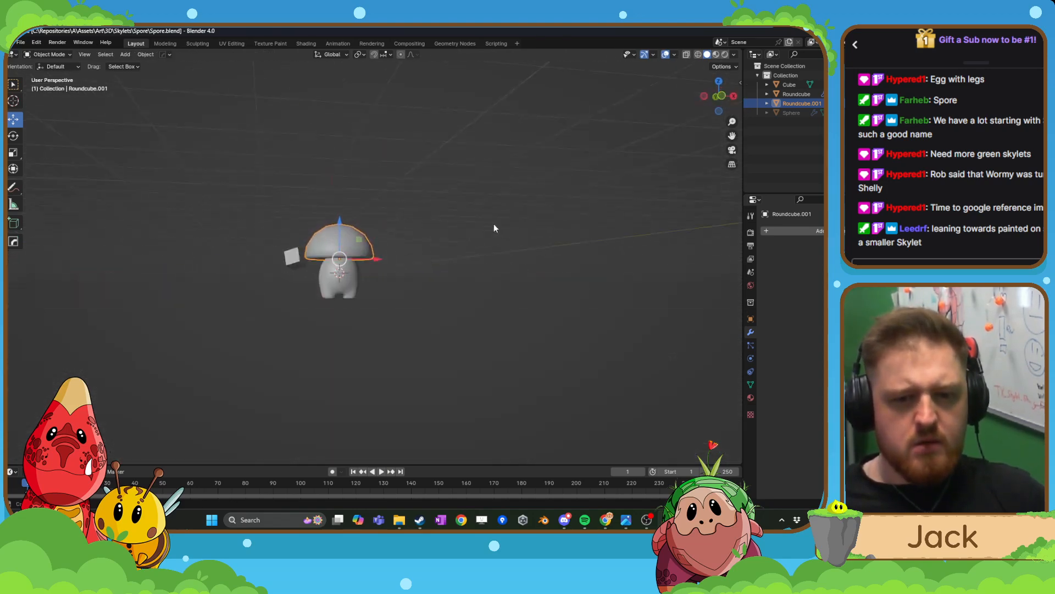
{"action": "scroll", "coordinate": [466, 216], "scroll_direction": "up", "scroll_amount": 4}
{"action": "left_click", "coordinate": [314, 332]}
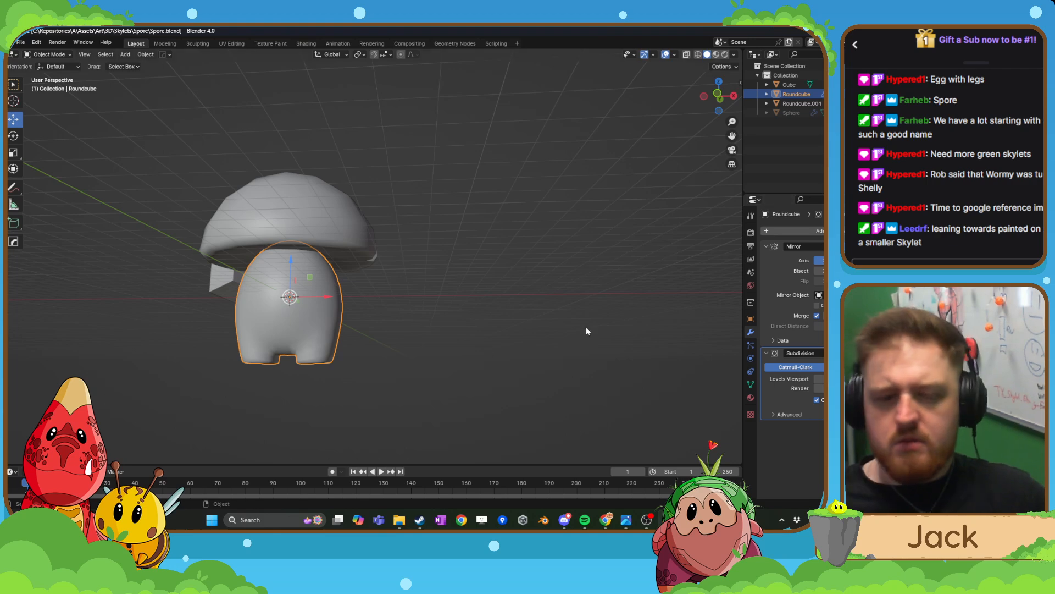
{"action": "key", "text": "Tab"}
{"action": "key", "text": "Tab"}
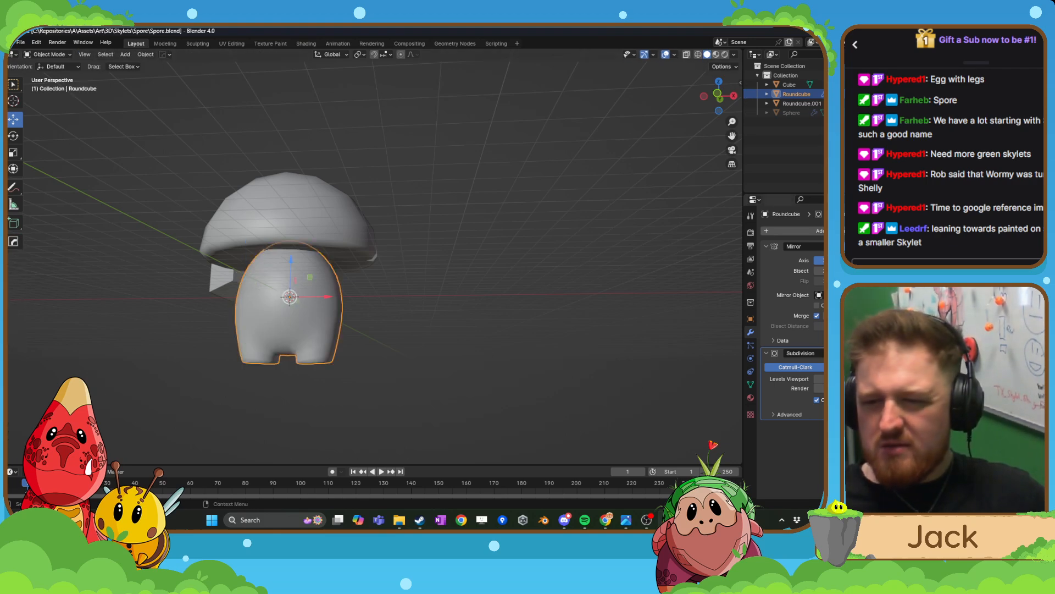
{"action": "middle_click_drag", "start_coordinate": [308, 335], "coordinate": [488, 352]}
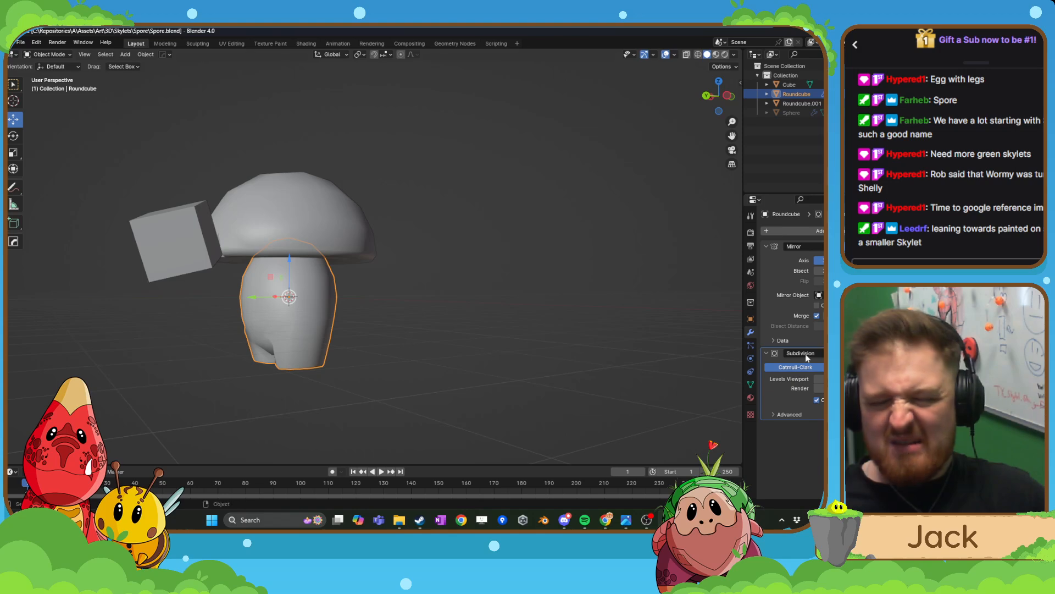
{"action": "middle_click_drag", "start_coordinate": [352, 248], "coordinate": [327, 239]}
{"action": "left_click", "coordinate": [328, 239]}
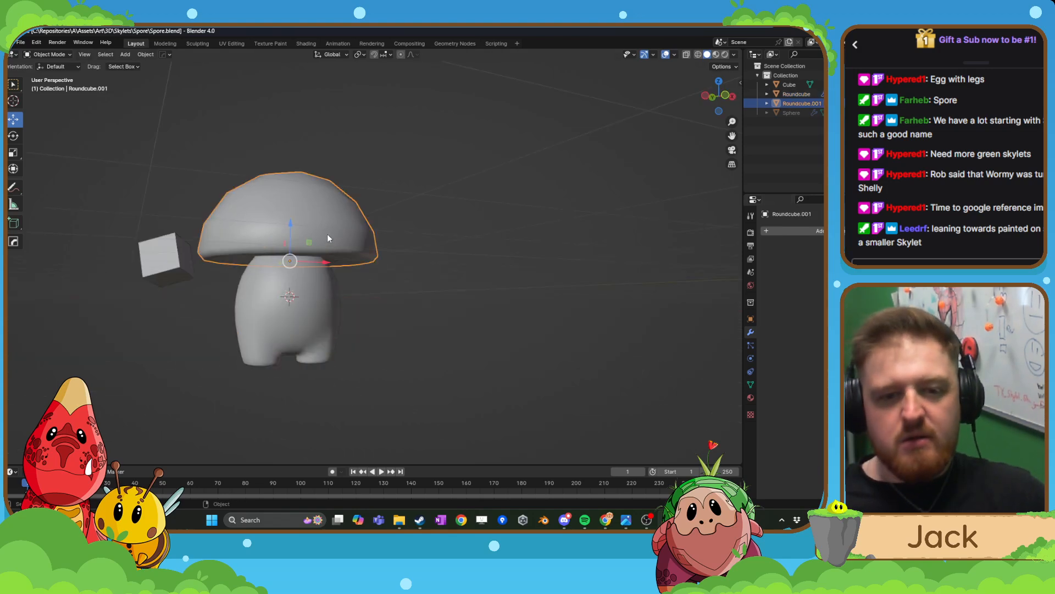
{"action": "left_click", "coordinate": [750, 384]}
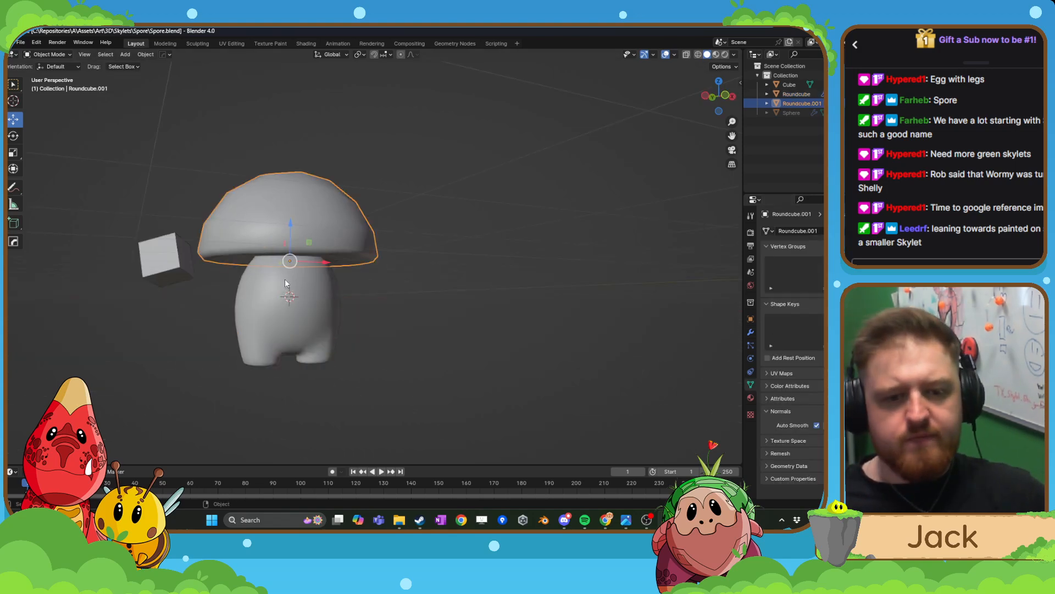
- Apply the body's Mirror and Subdivision modifiers and inspect its mesh in Edit Mode
{"action": "left_click", "coordinate": [279, 302]}
{"action": "left_click", "coordinate": [751, 332]}
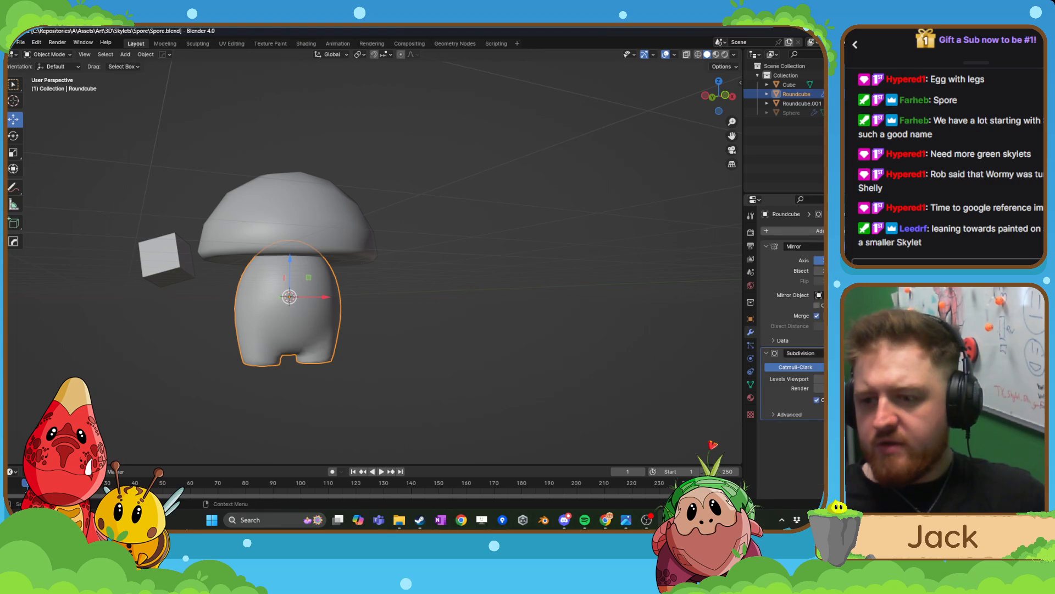
{"action": "left_click", "coordinate": [863, 246]}
{"action": "left_click", "coordinate": [821, 258]}
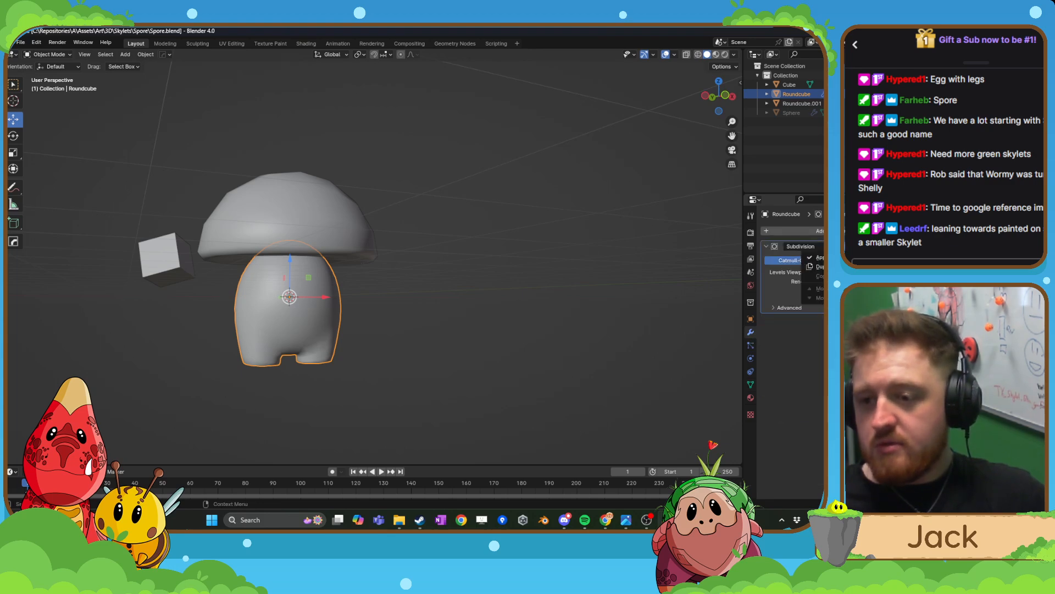
{"action": "left_click", "coordinate": [819, 257]}
{"action": "key", "text": "Tab"}
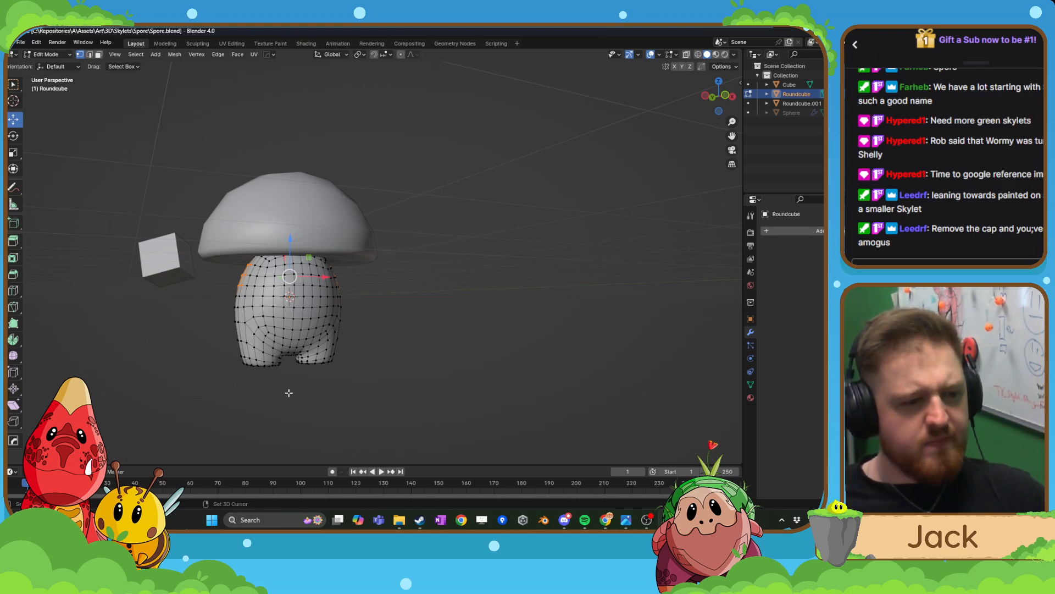
{"action": "middle_click_drag", "start_coordinate": [288, 392], "coordinate": [363, 392], "text": "shift"}
{"action": "key", "text": "ctrl+Tab"}
{"action": "left_click", "coordinate": [301, 366]}
- Hide and unhide the cap repeatedly to compare the body with and without it
{"action": "left_click", "coordinate": [394, 191]}
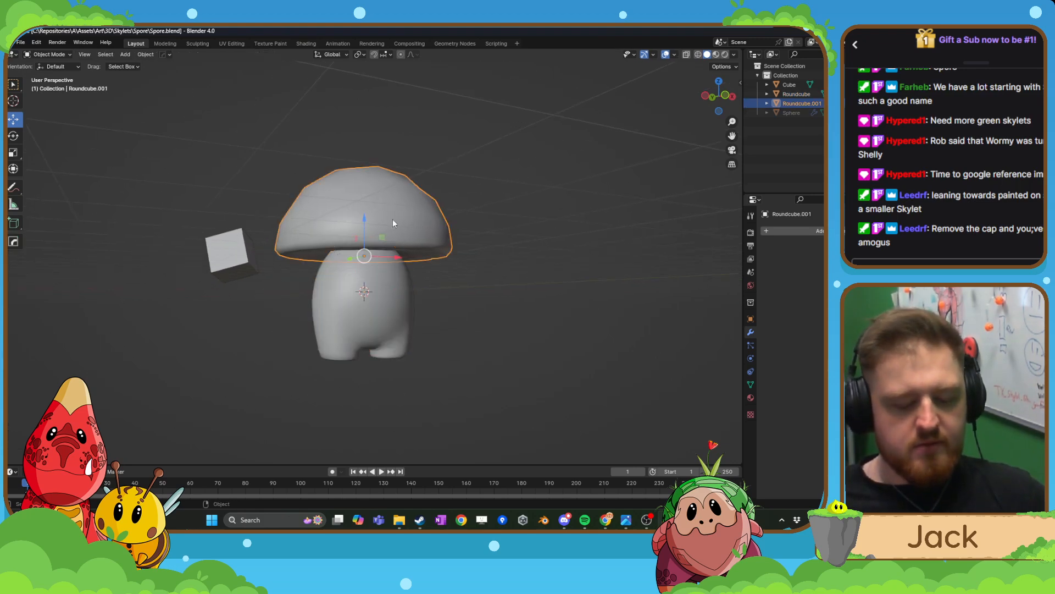
{"action": "key", "text": "h"}
{"action": "key", "text": "alt+h"}
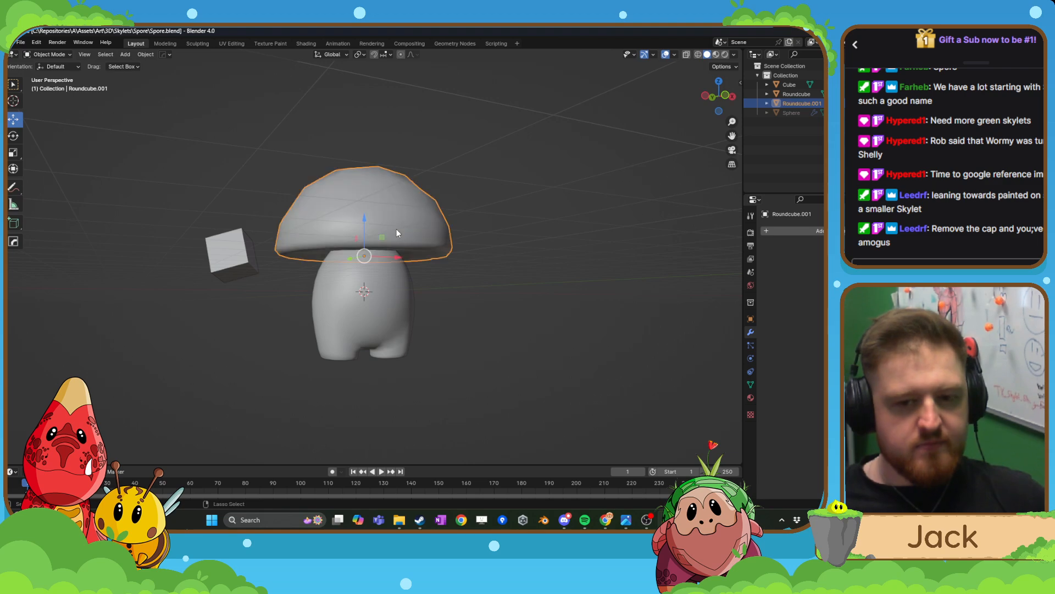
{"action": "key", "text": "h"}
{"action": "key", "text": "alt+h"}
{"action": "key", "text": "h"}
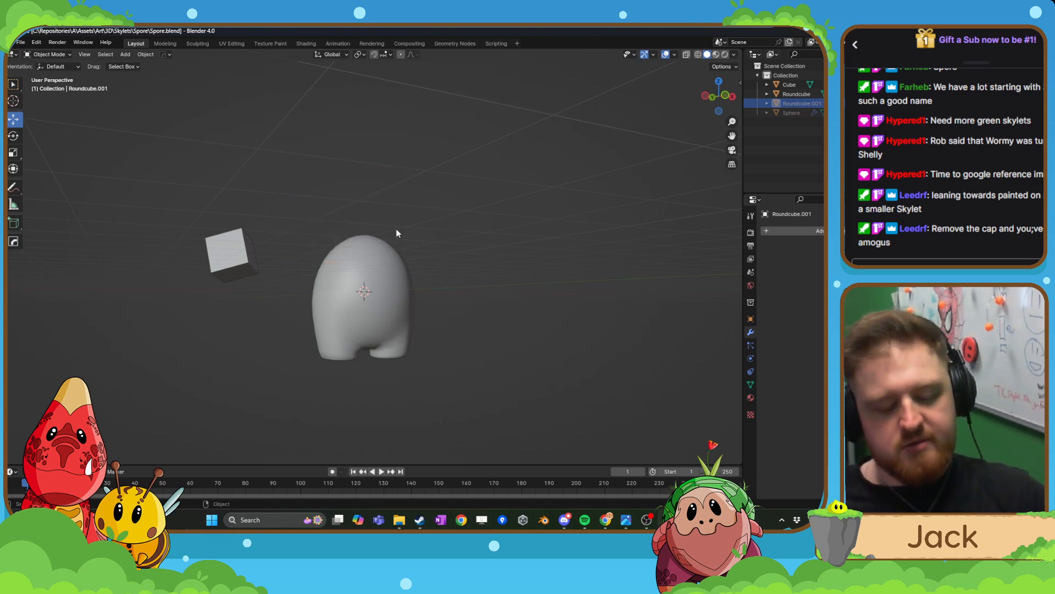
{"action": "key", "text": "alt+h"}
- Delete the cutter cube beside the mushroom's cap
{"action": "middle_click_drag", "start_coordinate": [397, 230], "coordinate": [396, 260]}
{"action": "left_click", "coordinate": [483, 310]}
{"action": "scroll", "coordinate": [429, 331], "scroll_direction": "up", "scroll_amount": 3}
{"action": "left_click", "coordinate": [412, 344]}
{"action": "middle_click_drag", "start_coordinate": [411, 344], "coordinate": [398, 273]}
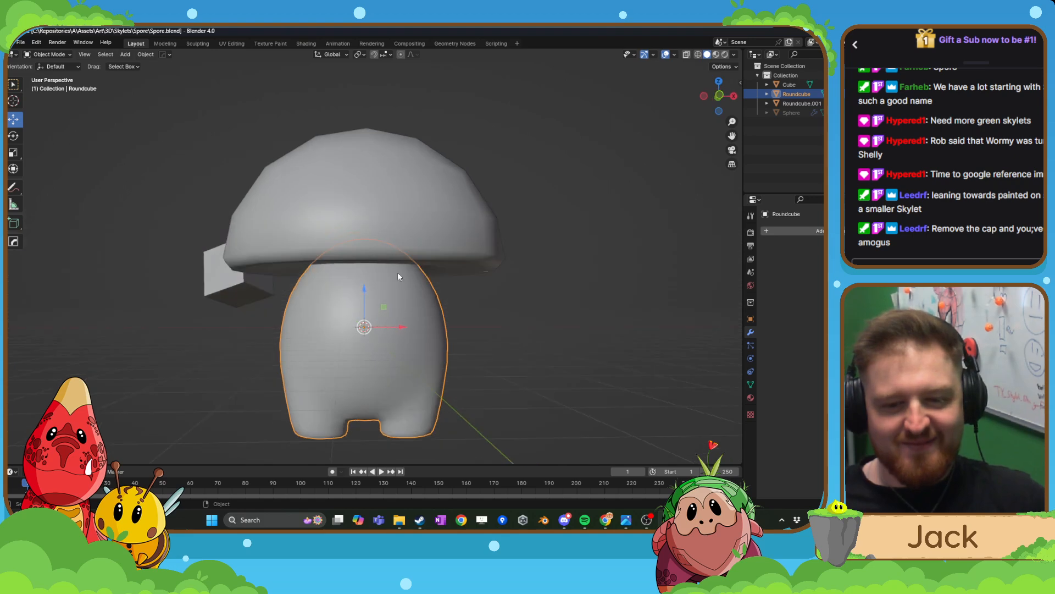
{"action": "left_click", "coordinate": [251, 297]}
{"action": "key", "text": "Delete"}
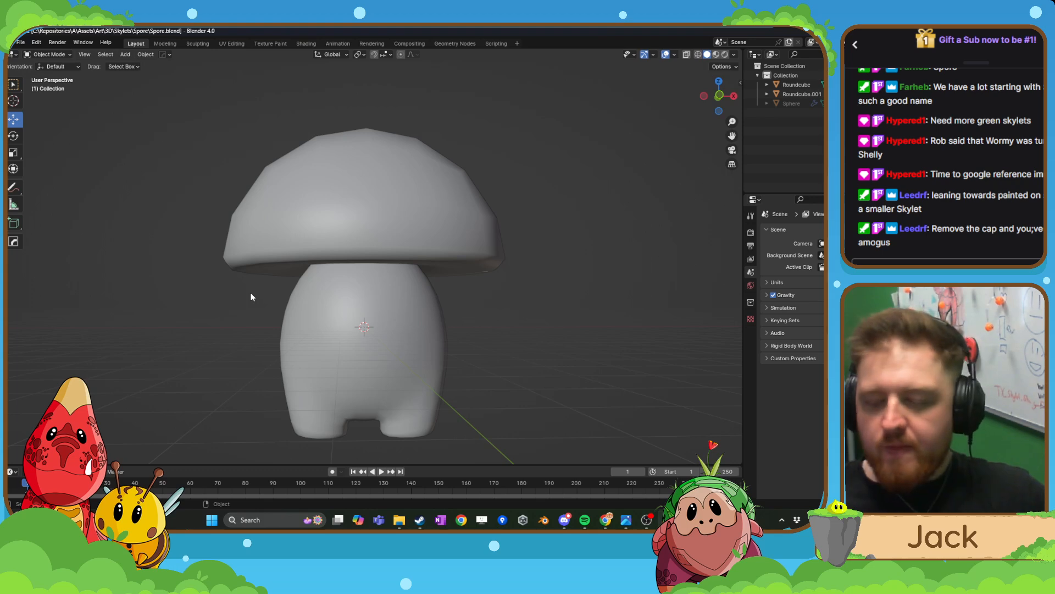
- Open the body in Edit Mode and enable the Statistics viewport overlay
{"action": "left_click", "coordinate": [299, 319]}
{"action": "key", "text": "Tab"}
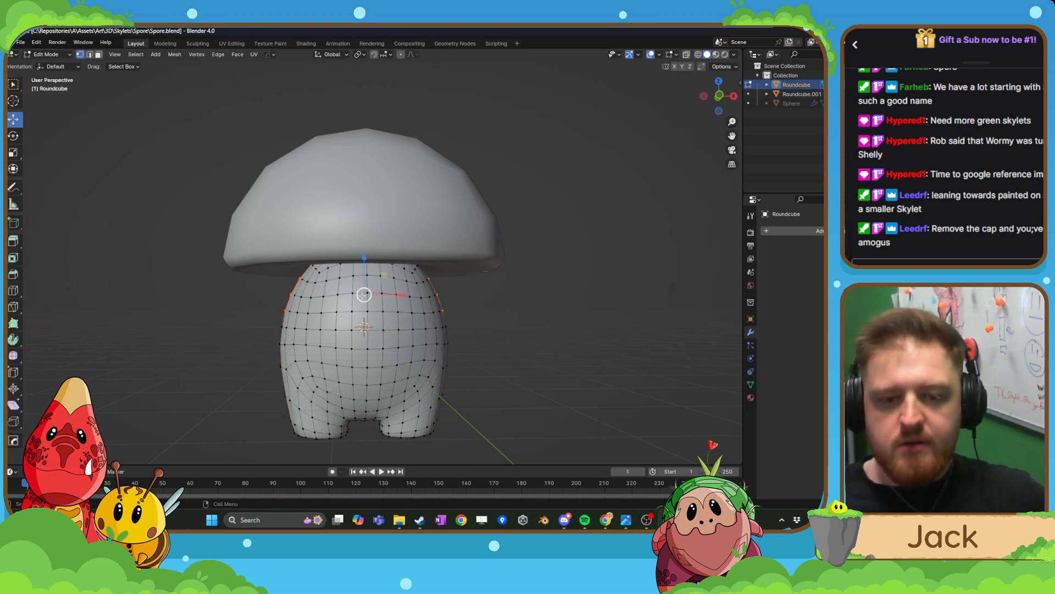
{"action": "middle_click_drag", "start_coordinate": [330, 319], "coordinate": [437, 301]}
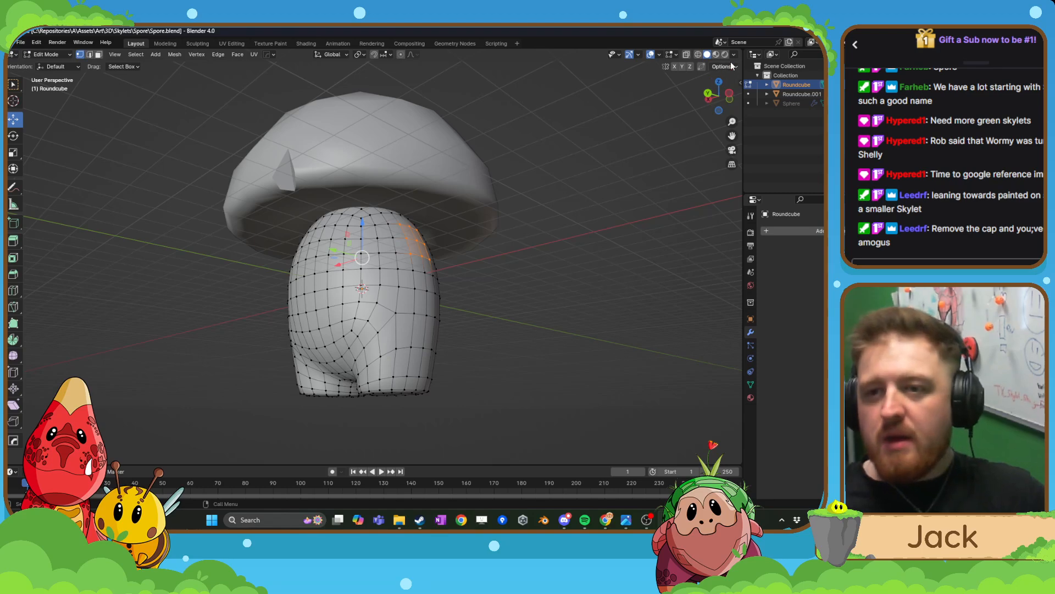
{"action": "left_click", "coordinate": [659, 55]}
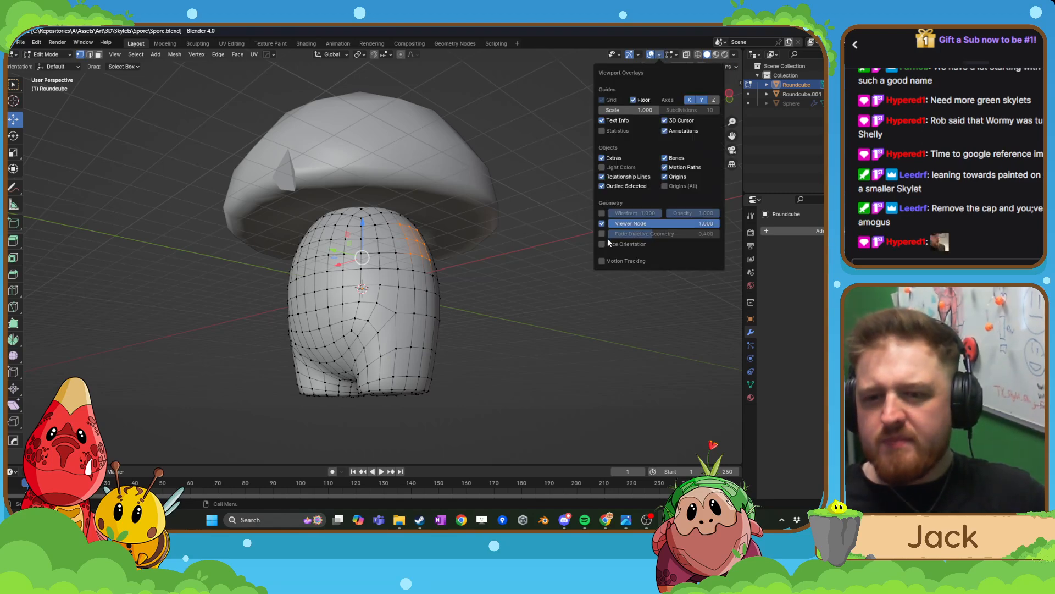
{"action": "left_click", "coordinate": [605, 133]}
{"action": "middle_click_drag", "start_coordinate": [442, 265], "coordinate": [380, 290]}
{"action": "key", "text": "s"}
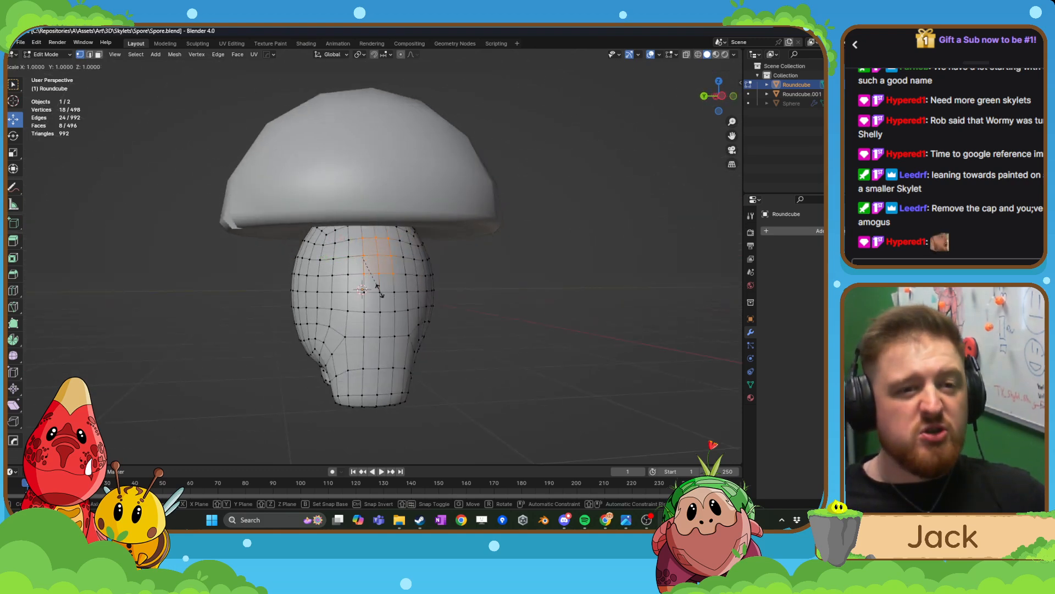
{"action": "left_click", "coordinate": [380, 290]}
{"action": "key", "text": "ctrl+z"}
- Check the mesh statistics of the cap and of the body in Object Mode
{"action": "key", "text": "Tab"}
{"action": "left_click", "coordinate": [385, 150]}
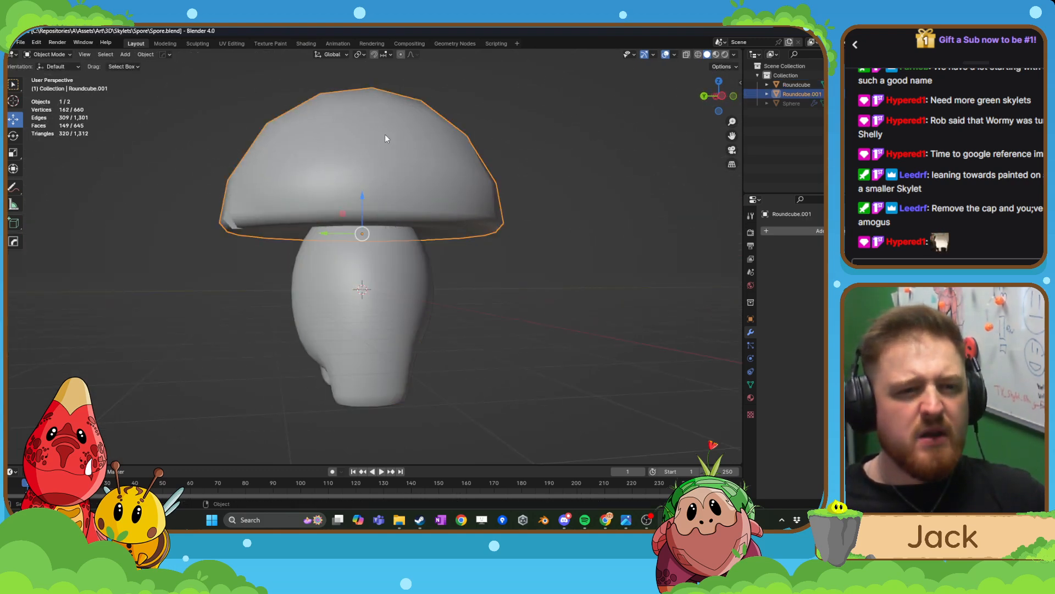
{"action": "key", "text": "Tab"}
{"action": "key", "text": "a"}
{"action": "key", "text": "Tab"}
{"action": "left_click", "coordinate": [406, 297]}
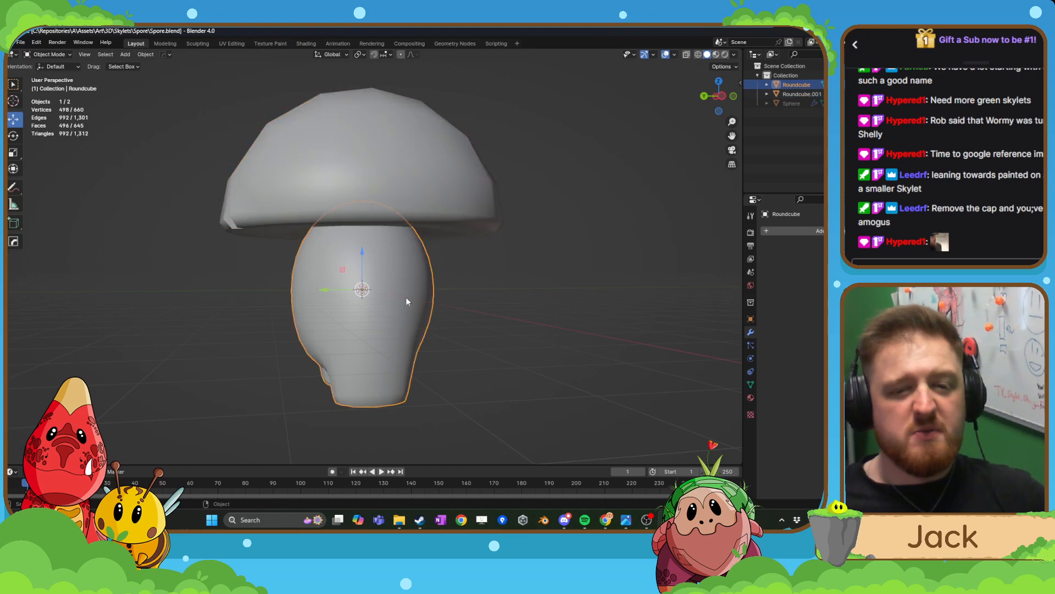
{"action": "left_click", "coordinate": [412, 259], "text": "shift"}
{"action": "key", "text": "Tab"}
{"action": "key", "text": "Tab"}
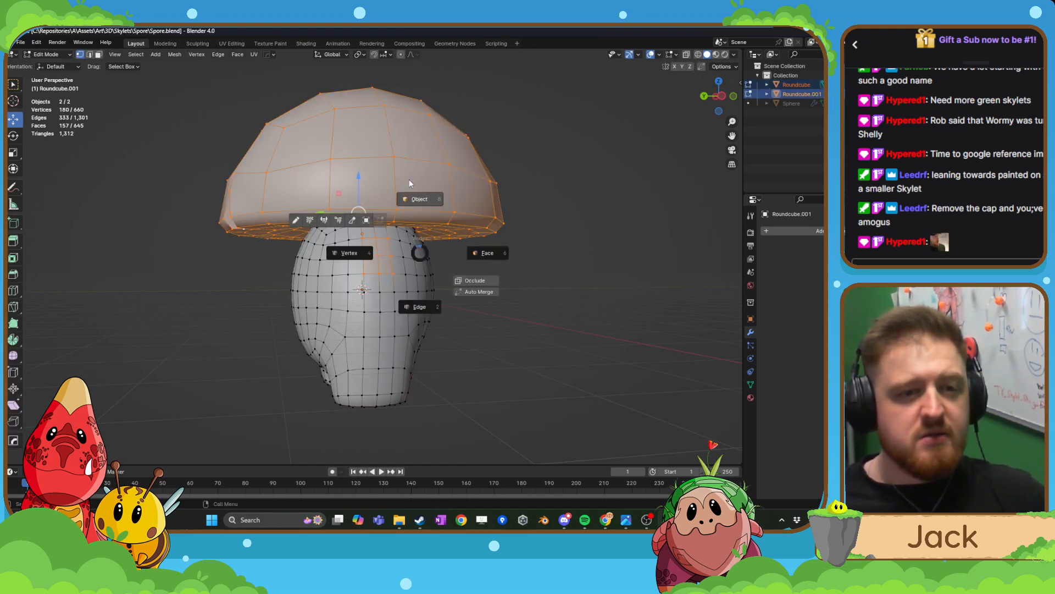
{"action": "middle_click_drag", "start_coordinate": [421, 268], "coordinate": [406, 327]}
{"action": "key", "text": "Tab"}
{"action": "key", "text": "Tab"}
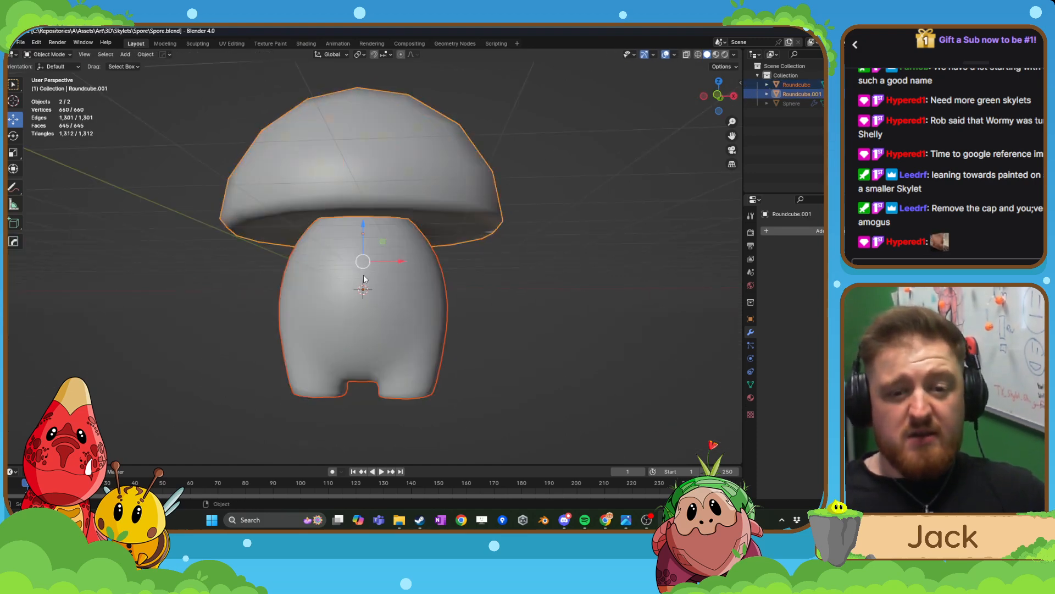
- Dissolve three horizontal edge loops around the upper and middle part of the mushroom's body mesh
{"action": "left_click", "coordinate": [376, 230]}
{"action": "key", "text": "Tab"}
{"action": "middle_click_drag", "start_coordinate": [308, 225], "coordinate": [358, 223]}
{"action": "scroll", "coordinate": [228, 134], "scroll_direction": "up", "scroll_amount": 2}
{"action": "middle_click_drag", "start_coordinate": [230, 192], "coordinate": [168, 134], "text": "shift"}
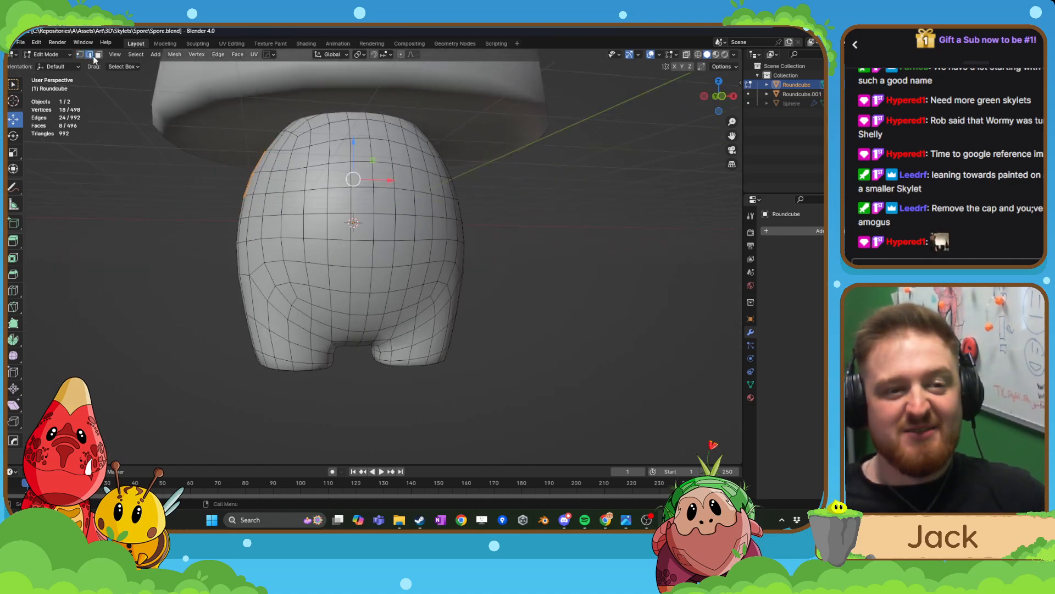
{"action": "middle_click_drag", "start_coordinate": [303, 208], "coordinate": [493, 277]}
{"action": "scroll", "coordinate": [513, 271], "scroll_direction": "down", "scroll_amount": 3}
{"action": "scroll", "coordinate": [408, 275], "scroll_direction": "up", "scroll_amount": 3}
{"action": "middle_click_drag", "start_coordinate": [408, 275], "coordinate": [347, 266]}
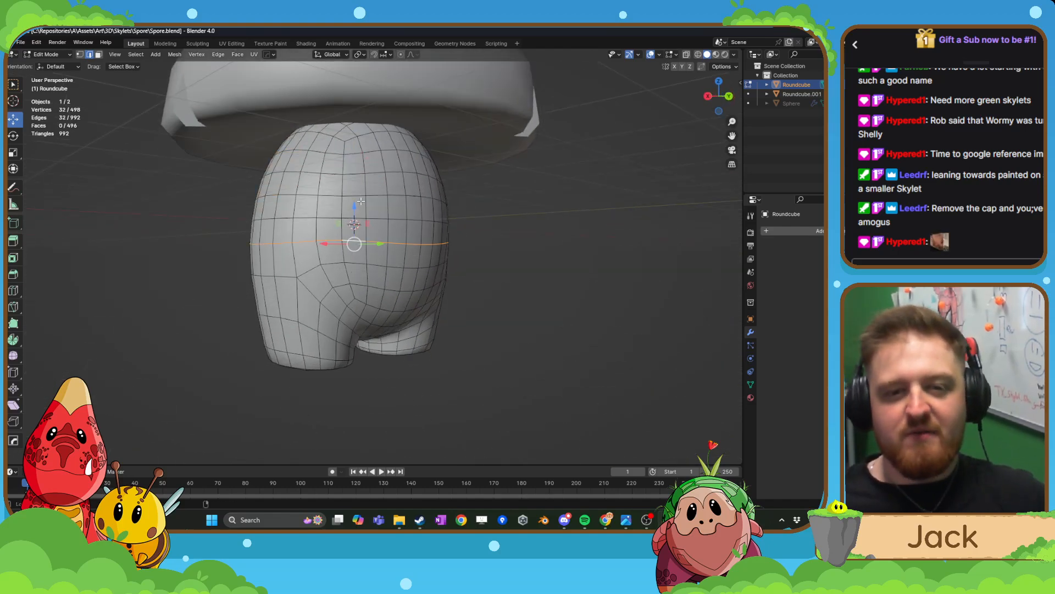
{"action": "left_click", "coordinate": [355, 153], "text": "alt+shift"}
{"action": "scroll", "coordinate": [357, 160], "scroll_direction": "down", "scroll_amount": 2}
{"action": "middle_click_drag", "start_coordinate": [356, 165], "coordinate": [490, 225]}
{"action": "key", "text": "x"}
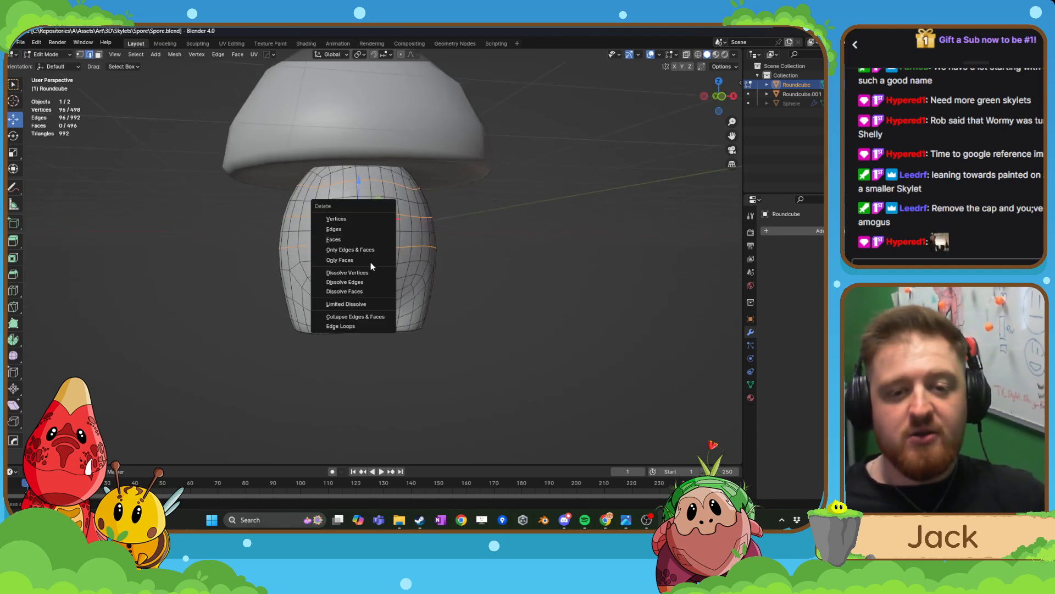
{"action": "left_click", "coordinate": [368, 278]}
- Try dissolving the centre vertical edge loop and its neighbours on both sides of the body
{"action": "scroll", "coordinate": [396, 265], "scroll_direction": "down", "scroll_amount": 3}
{"action": "mouse_move", "coordinate": [396, 266]}
{"action": "middle_mouse_down"}
{"action": "mouse_move", "coordinate": [390, 282]}
{"action": "mouse_move", "coordinate": [398, 264]}
{"action": "middle_mouse_up"}
{"action": "scroll", "coordinate": [402, 263], "scroll_direction": "up", "scroll_amount": 5}
{"action": "left_click", "coordinate": [329, 258]}
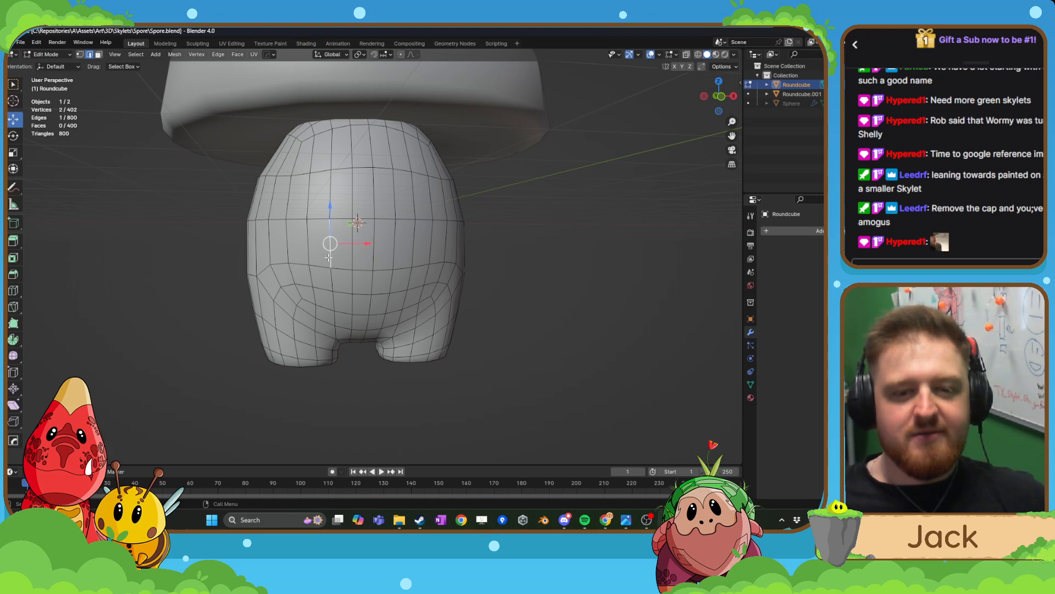
{"action": "left_click", "coordinate": [372, 253], "text": "alt+shift"}
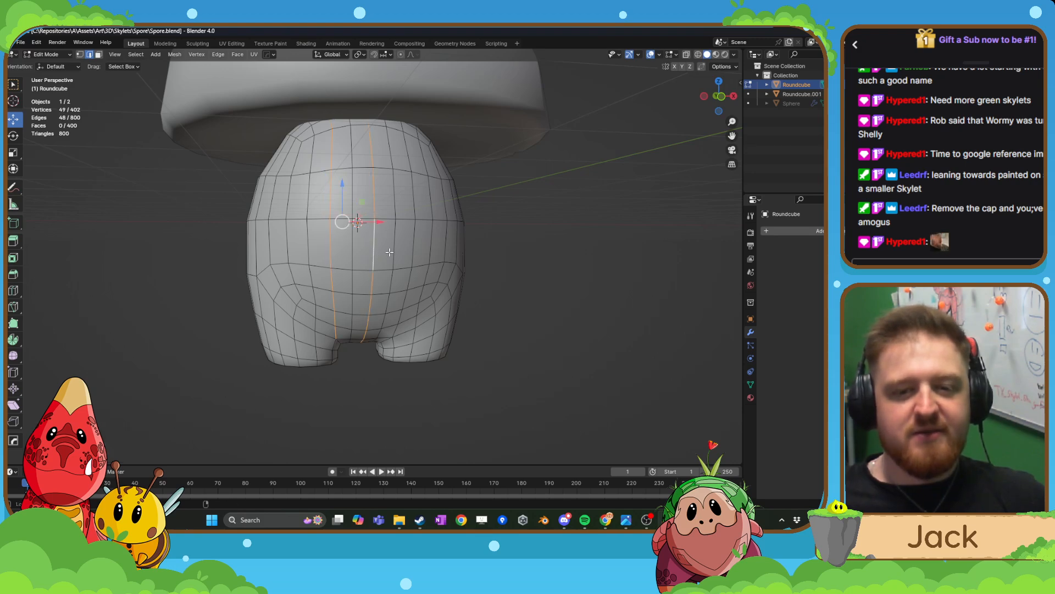
{"action": "scroll", "coordinate": [406, 236], "scroll_direction": "down", "scroll_amount": 3}
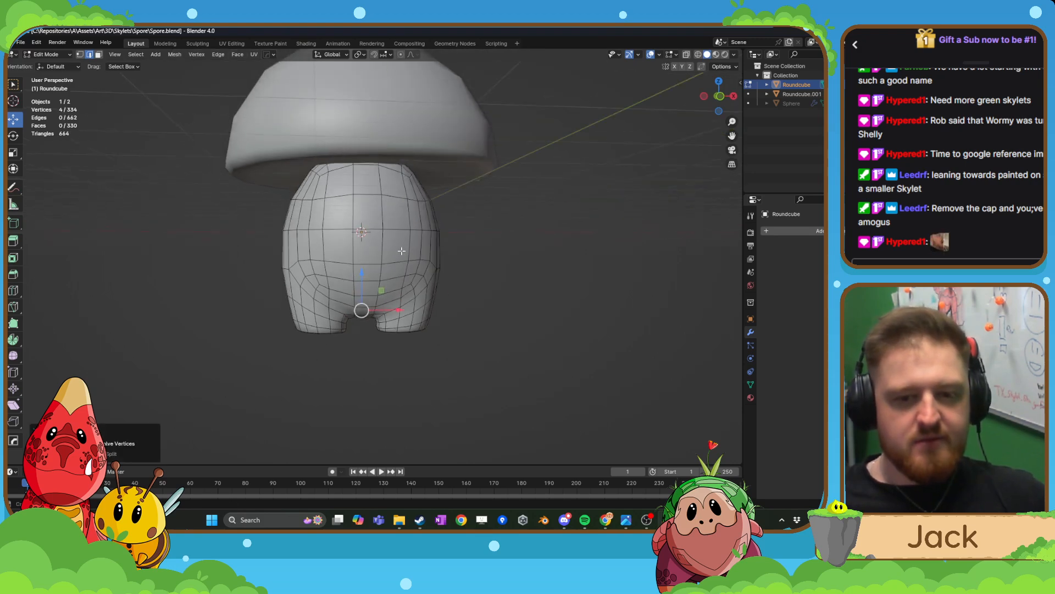
- Check the body's shape in object mode and undo the dissolve of the vertical edge loops
{"action": "key", "text": "Tab"}
{"action": "scroll", "coordinate": [401, 204], "scroll_direction": "down", "scroll_amount": 3}
{"action": "left_click", "coordinate": [469, 233]}
{"action": "middle_click_drag", "start_coordinate": [436, 238], "coordinate": [383, 276]}
{"action": "scroll", "coordinate": [383, 275], "scroll_direction": "up", "scroll_amount": 3}
{"action": "key", "text": "Tab"}
{"action": "middle_click_drag", "start_coordinate": [419, 239], "coordinate": [378, 238]}
{"action": "key", "text": "Tab"}
{"action": "left_click", "coordinate": [374, 239]}
{"action": "key", "text": "Tab"}
{"action": "left_click", "coordinate": [374, 238], "text": "alt"}
{"action": "key", "text": "Tab"}
{"action": "left_click", "coordinate": [380, 191]}
{"action": "key", "text": "Tab"}
- Dissolve only the centre vertical edge loop of the body and return to object mode
{"action": "scroll", "coordinate": [411, 228], "scroll_direction": "up", "scroll_amount": 2}
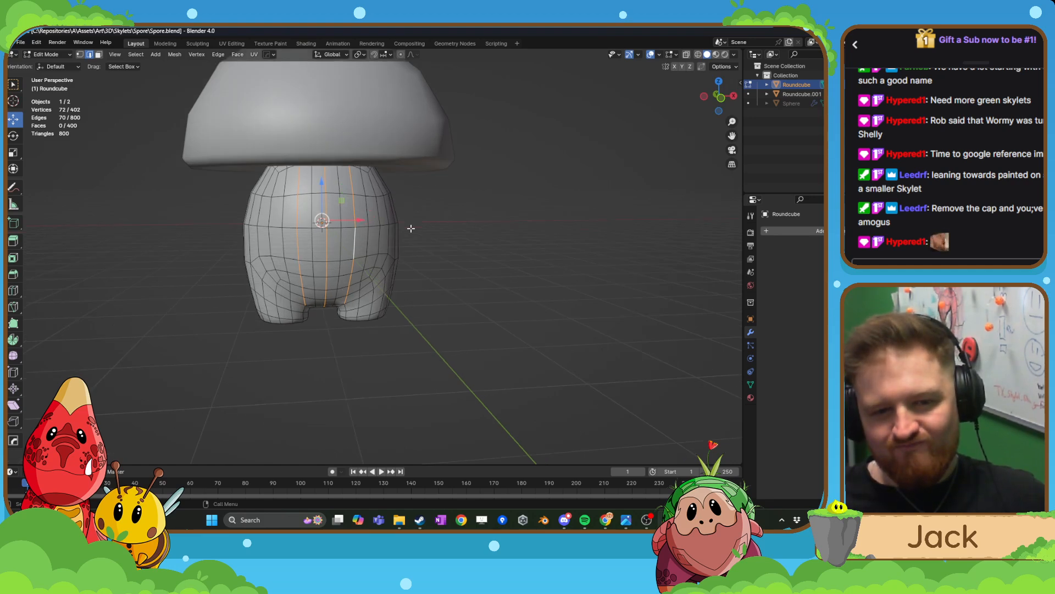
{"action": "scroll", "coordinate": [338, 272], "scroll_direction": "up", "scroll_amount": 2}
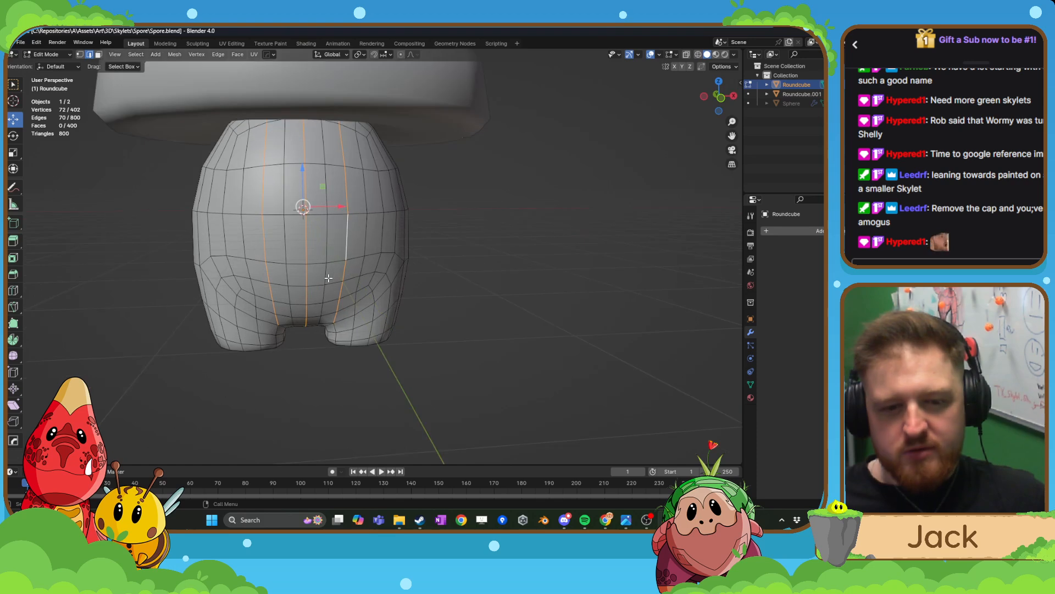
{"action": "left_click", "coordinate": [306, 244], "text": "alt"}
{"action": "key", "text": "x"}
{"action": "left_click", "coordinate": [306, 243]}
{"action": "scroll", "coordinate": [306, 243], "scroll_direction": "down", "scroll_amount": 2}
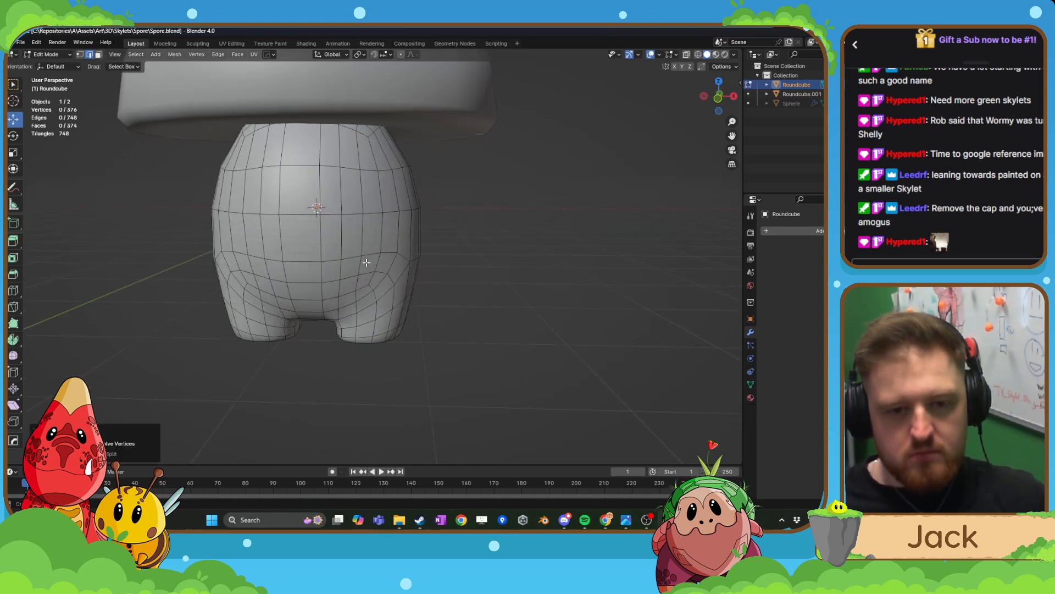
{"action": "key", "text": "Tab"}
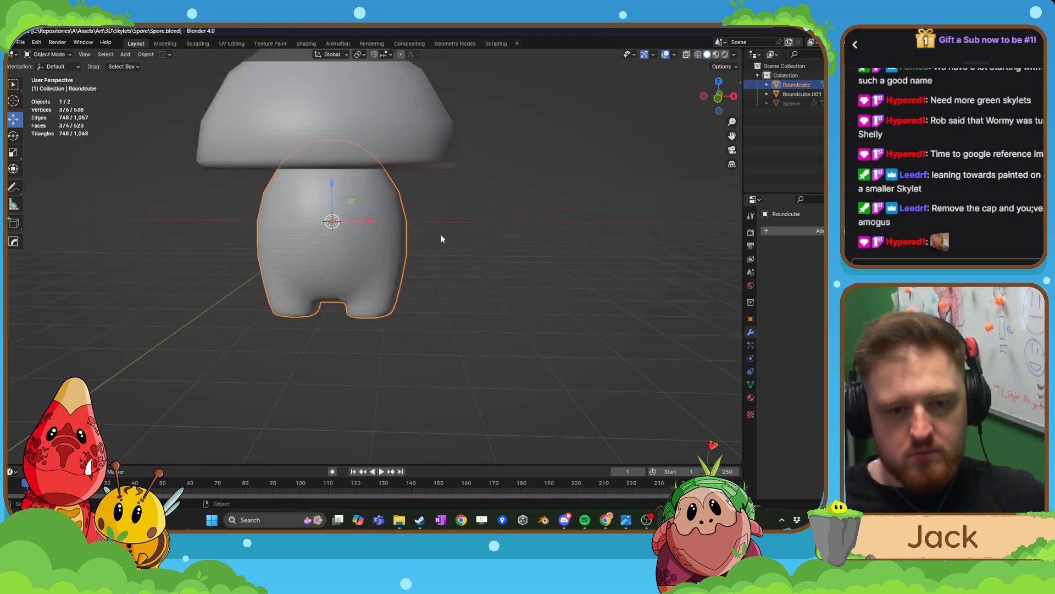
{"action": "middle_click_drag", "start_coordinate": [441, 235], "coordinate": [391, 234]}
{"action": "scroll", "coordinate": [403, 234], "scroll_direction": "down", "scroll_amount": 4}
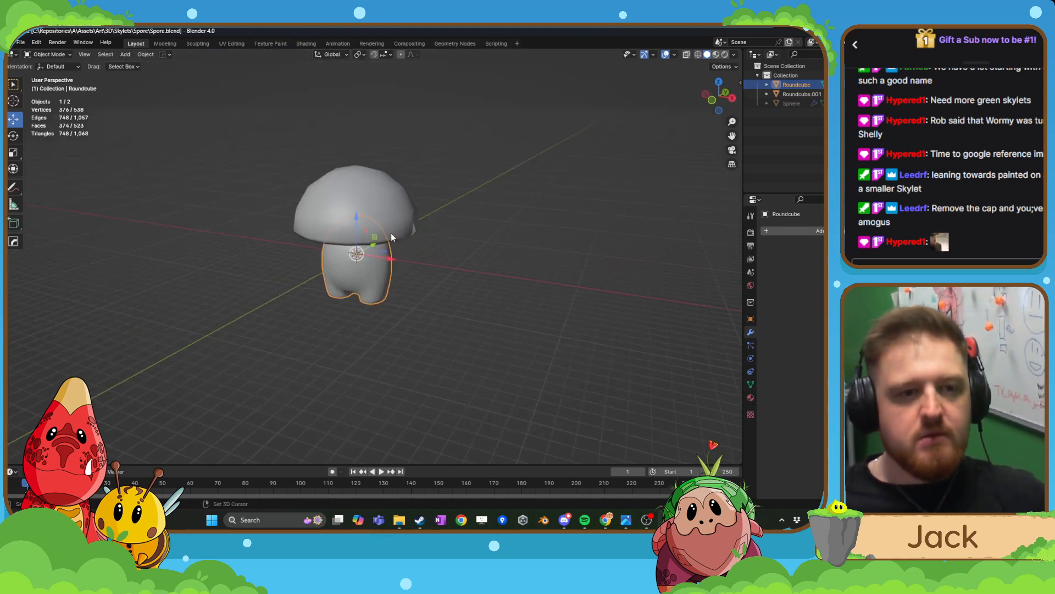
- Dissolve one edge loop near the outer rim on the underside of the mushroom cap, returning to object mode
{"action": "scroll", "coordinate": [403, 241], "scroll_direction": "up", "scroll_amount": 2}
{"action": "left_click", "coordinate": [404, 212]}
{"action": "key", "text": "Tab"}
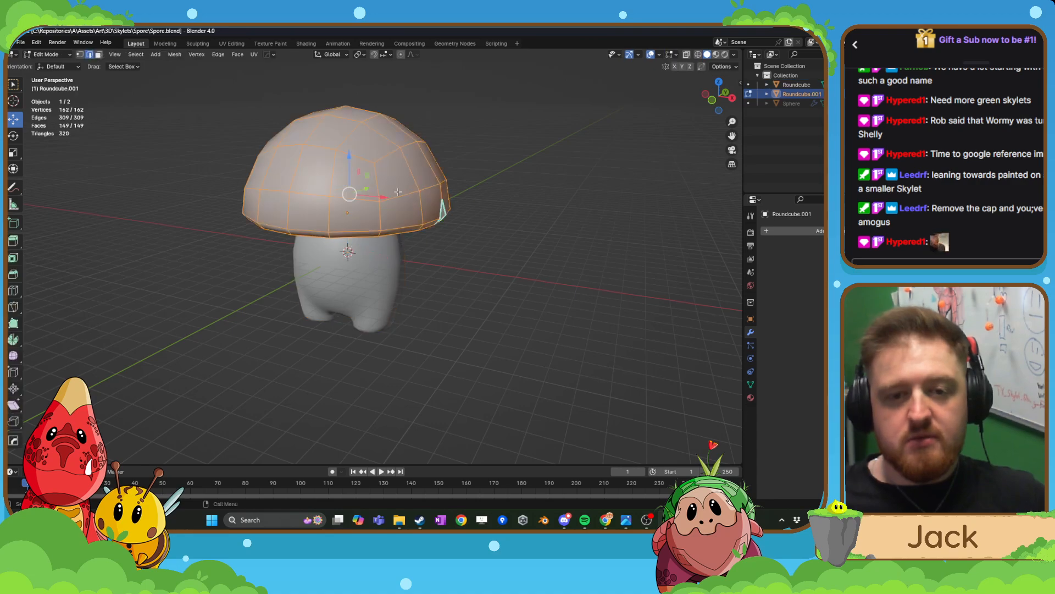
{"action": "scroll", "coordinate": [390, 230], "scroll_direction": "up", "scroll_amount": 1}
{"action": "middle_click_drag", "start_coordinate": [390, 230], "coordinate": [392, 194]}
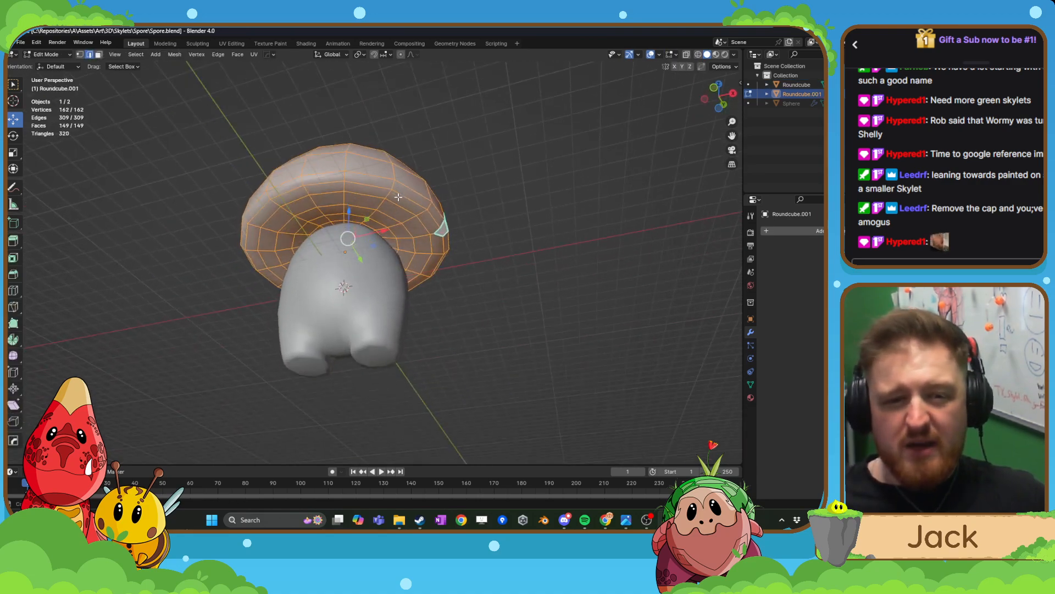
{"action": "scroll", "coordinate": [391, 193], "scroll_direction": "up", "scroll_amount": 2}
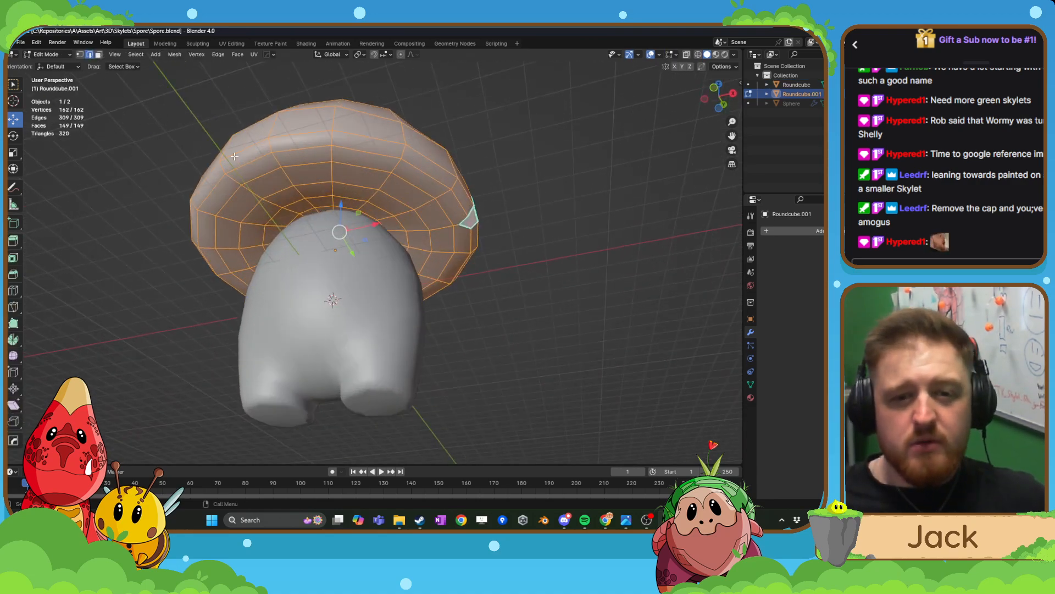
{"action": "left_click", "coordinate": [311, 183]}
{"action": "left_click", "coordinate": [305, 163], "text": "alt"}
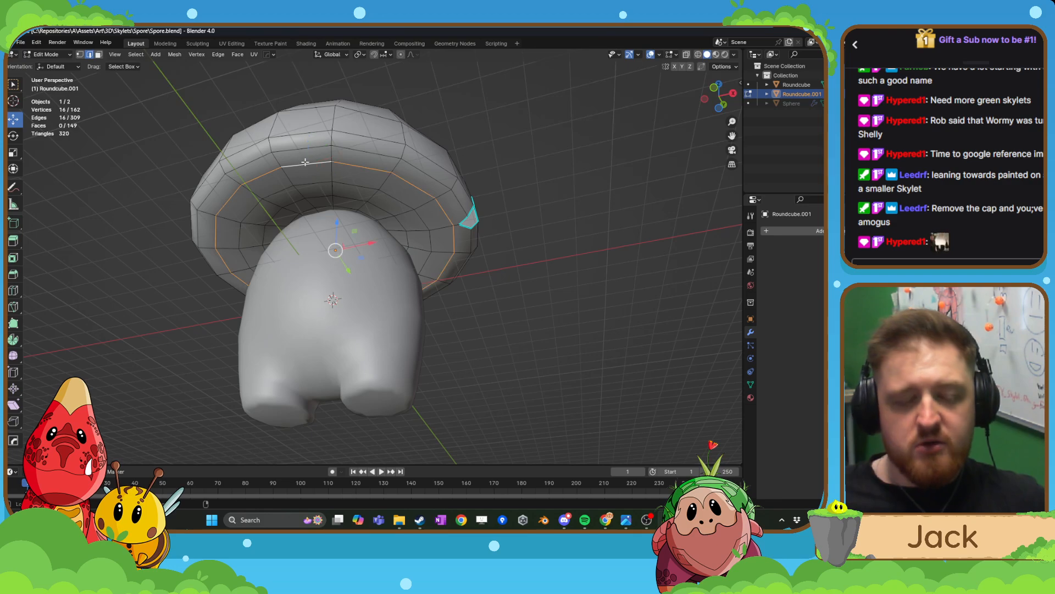
{"action": "key", "text": "Tab"}
{"action": "middle_click_drag", "start_coordinate": [305, 162], "coordinate": [342, 133]}
{"action": "scroll", "coordinate": [456, 179], "scroll_direction": "down", "scroll_amount": 4}
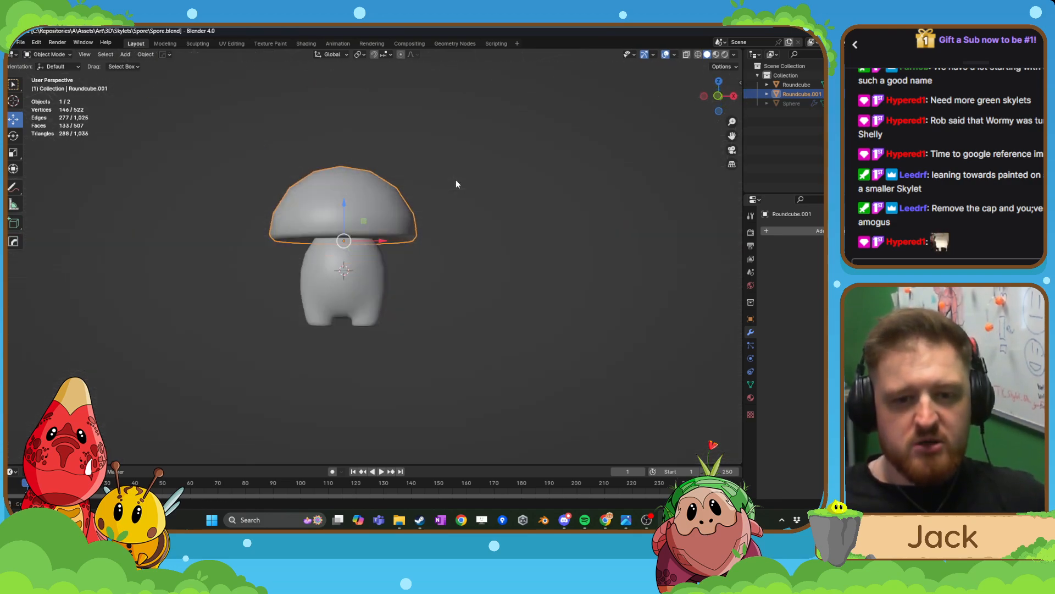
- In front view, raise the cap and body together by about 4.44 m along Z so the feet stand on the ground line
{"action": "middle_click_drag", "start_coordinate": [464, 176], "coordinate": [445, 208]}
{"action": "left_click", "coordinate": [456, 281]}
{"action": "scroll", "coordinate": [456, 282], "scroll_direction": "down", "scroll_amount": 3}
{"action": "middle_click_drag", "start_coordinate": [457, 281], "coordinate": [289, 229]}
{"action": "scroll", "coordinate": [460, 300], "scroll_direction": "up", "scroll_amount": 4}
{"action": "scroll", "coordinate": [443, 303], "scroll_direction": "down", "scroll_amount": 3}
{"action": "key", "text": "a"}
{"action": "key", "text": "KP_1"}
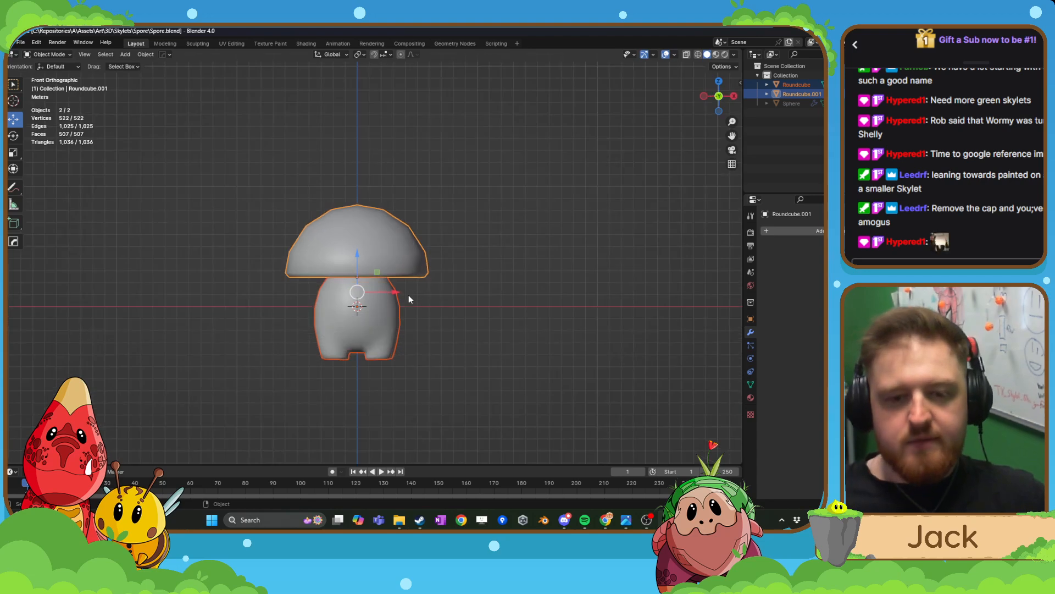
{"action": "left_click_drag", "start_coordinate": [357, 256], "coordinate": [357, 203]}
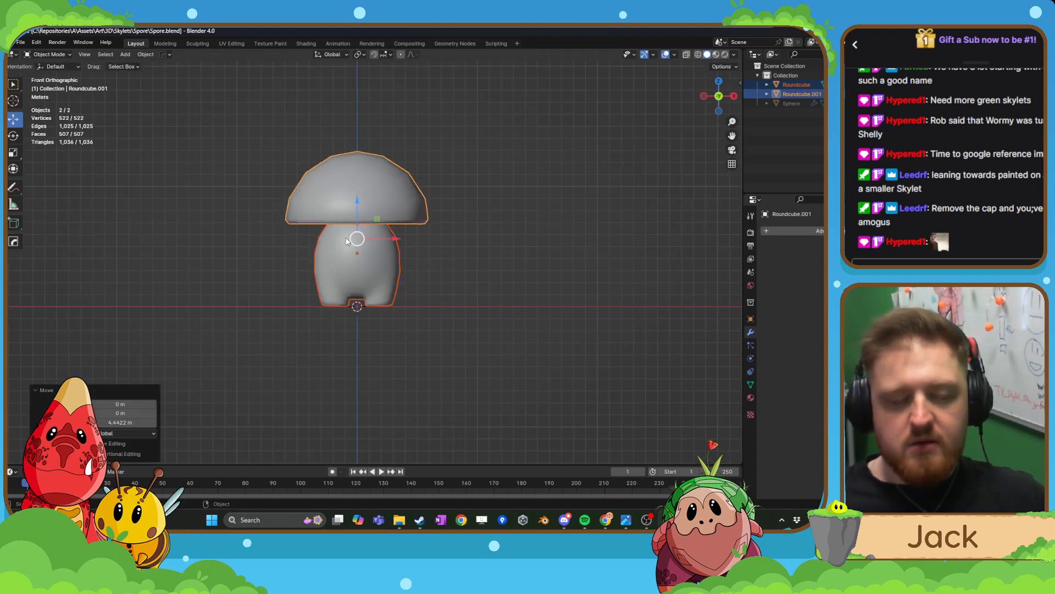
{"action": "scroll", "coordinate": [396, 308], "scroll_direction": "up", "scroll_amount": 6}
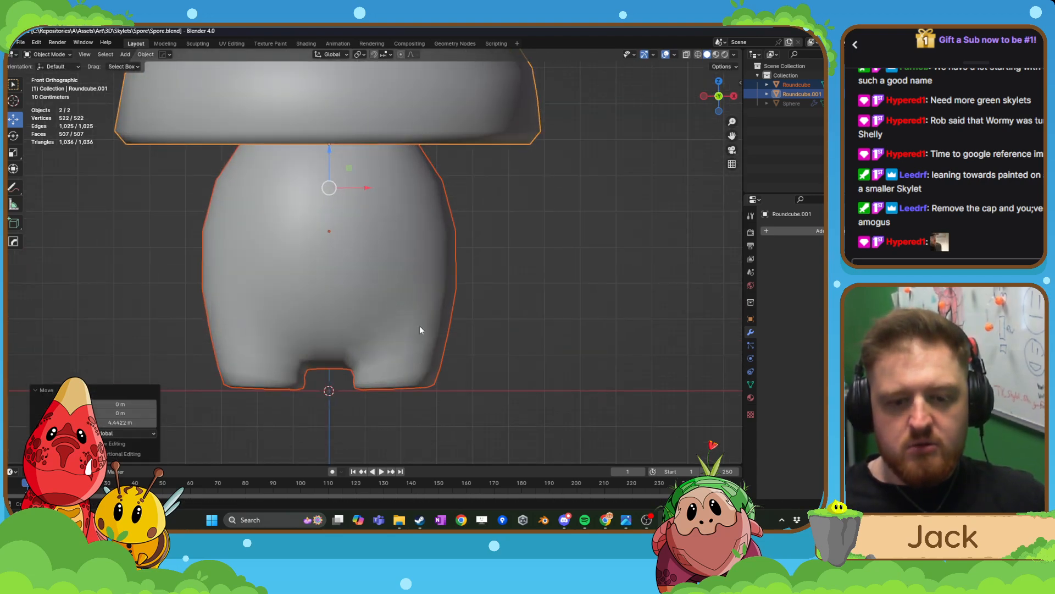
- In face select mode, select every sole face of the foot on the positive X side, including the rim and inner fan
{"action": "key", "text": "Tab"}
{"action": "scroll", "coordinate": [431, 357], "scroll_direction": "up", "scroll_amount": 5}
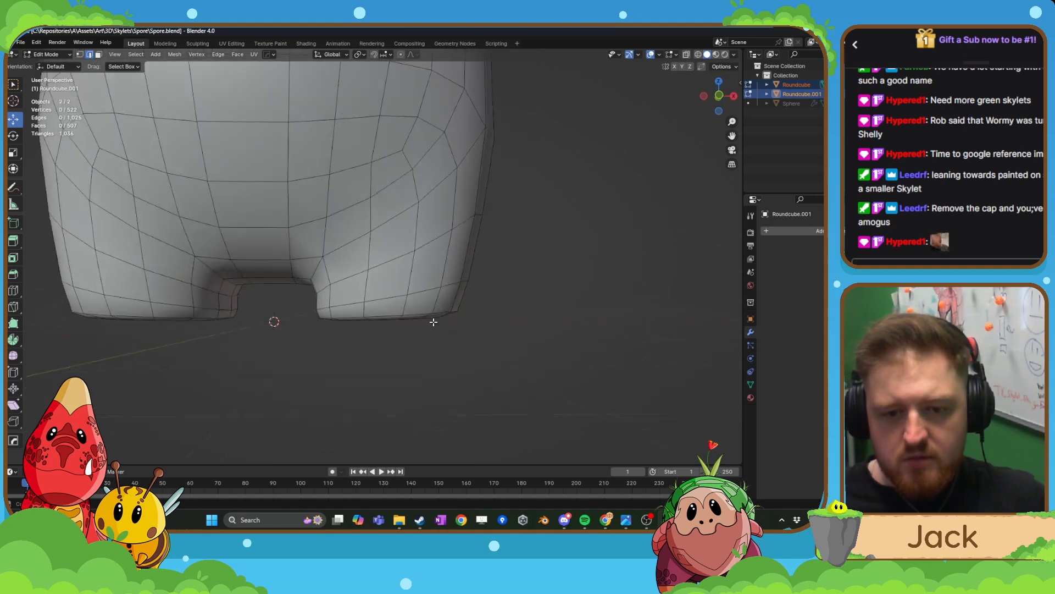
{"action": "scroll", "coordinate": [440, 320], "scroll_direction": "down", "scroll_amount": 1}
{"action": "scroll", "coordinate": [452, 303], "scroll_direction": "up", "scroll_amount": 1}
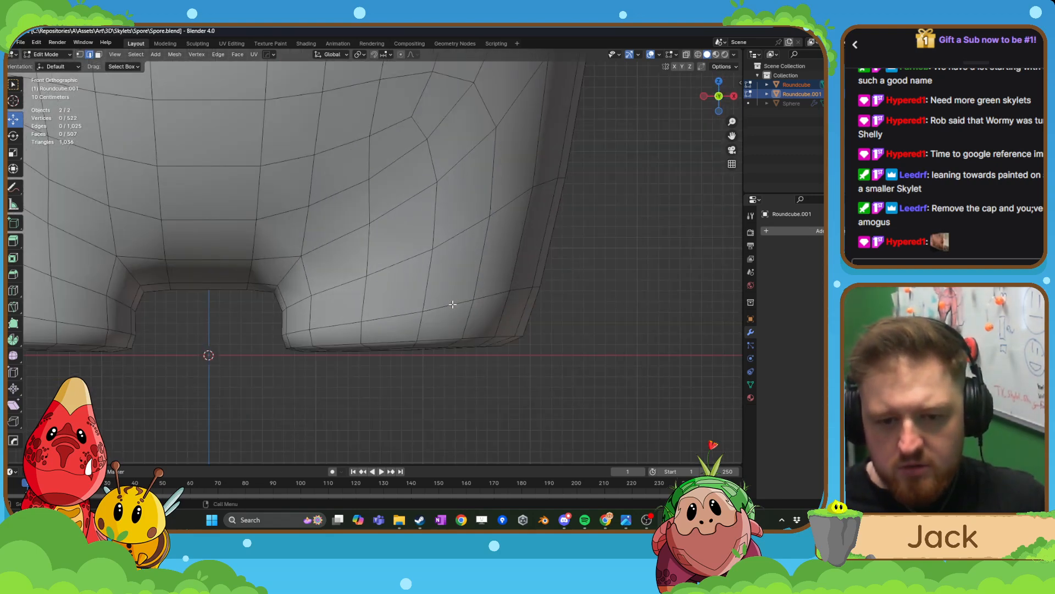
{"action": "scroll", "coordinate": [443, 352], "scroll_direction": "up", "scroll_amount": 3}
{"action": "middle_click_drag", "start_coordinate": [438, 366], "coordinate": [330, 209], "text": "shift"}
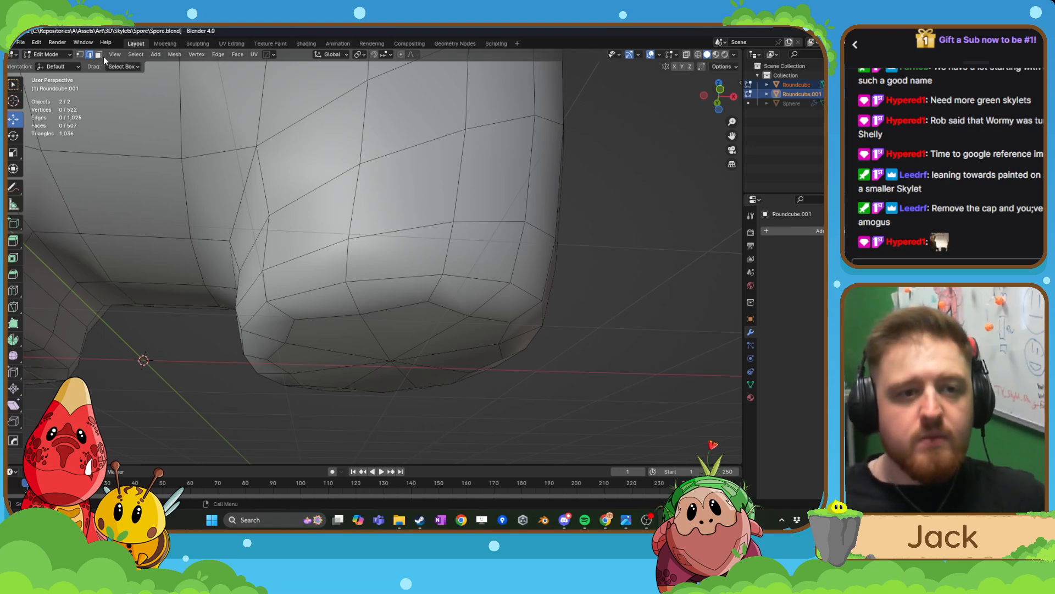
{"action": "left_click", "coordinate": [321, 321]}
{"action": "left_click", "coordinate": [309, 304], "text": "shift"}
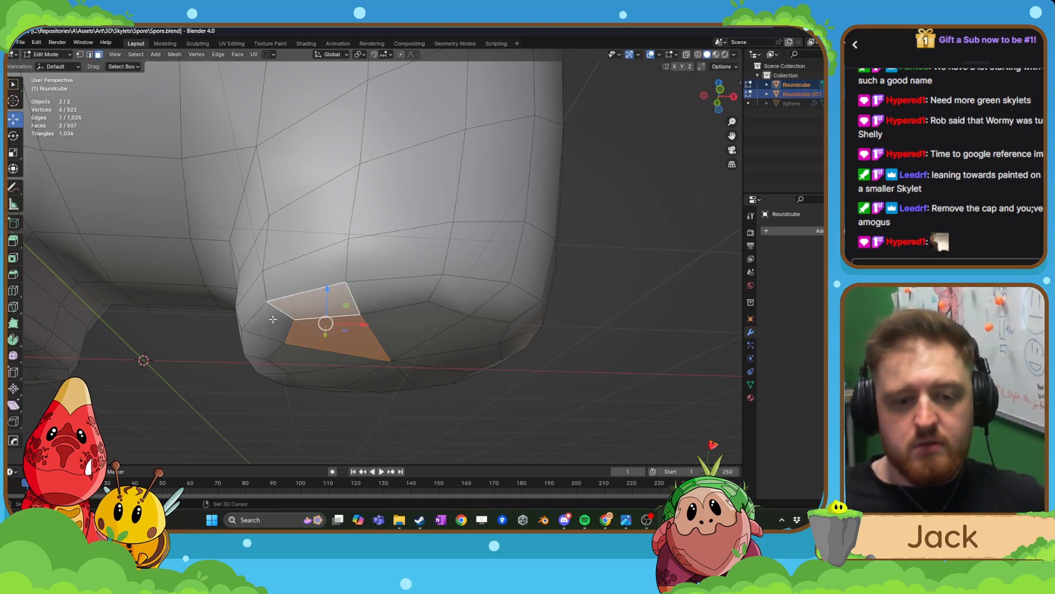
{"action": "left_click", "coordinate": [271, 322], "text": "shift"}
{"action": "left_click", "coordinate": [269, 351], "text": "shift"}
{"action": "left_click", "coordinate": [299, 354], "text": "shift"}
{"action": "middle_click_drag", "start_coordinate": [299, 354], "coordinate": [311, 313]}
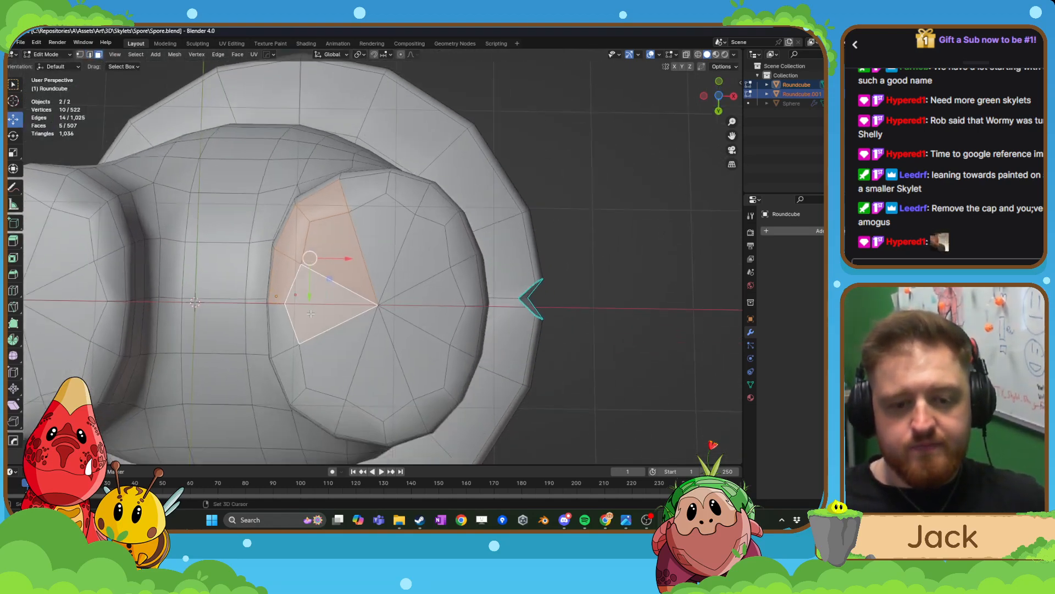
{"action": "left_click", "coordinate": [287, 345], "text": "shift"}
{"action": "left_click", "coordinate": [291, 375], "text": "shift"}
{"action": "left_click", "coordinate": [320, 409], "text": "shift"}
{"action": "left_click", "coordinate": [359, 424], "text": "shift"}
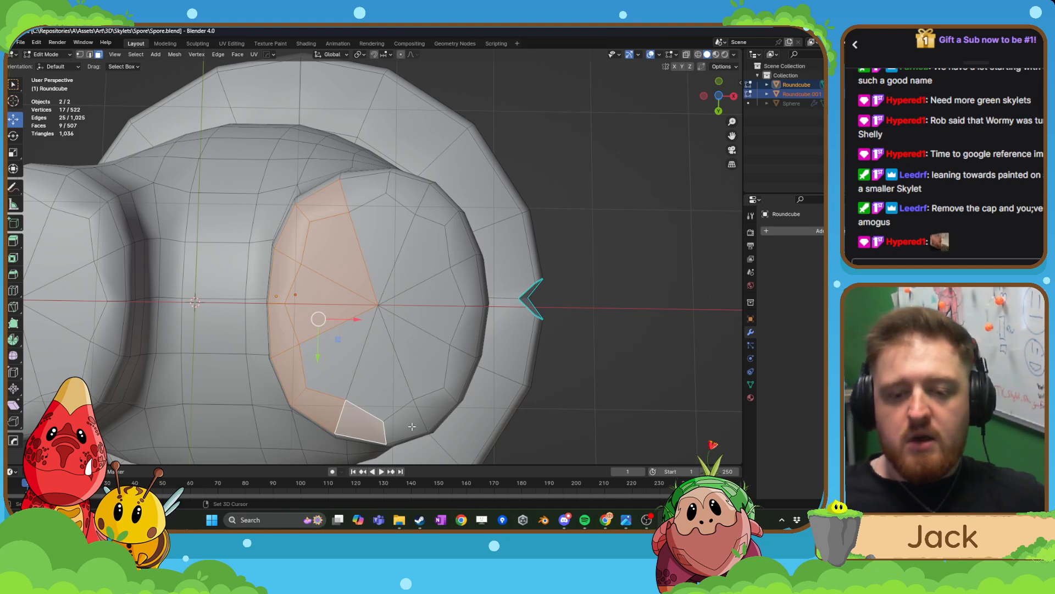
{"action": "left_click", "coordinate": [407, 428], "text": "shift"}
{"action": "left_click", "coordinate": [440, 406], "text": "shift"}
{"action": "left_click", "coordinate": [463, 375], "text": "shift"}
{"action": "left_click", "coordinate": [429, 351], "text": "shift"}
{"action": "left_click", "coordinate": [390, 373], "text": "shift"}
{"action": "left_click", "coordinate": [329, 363], "text": "shift"}
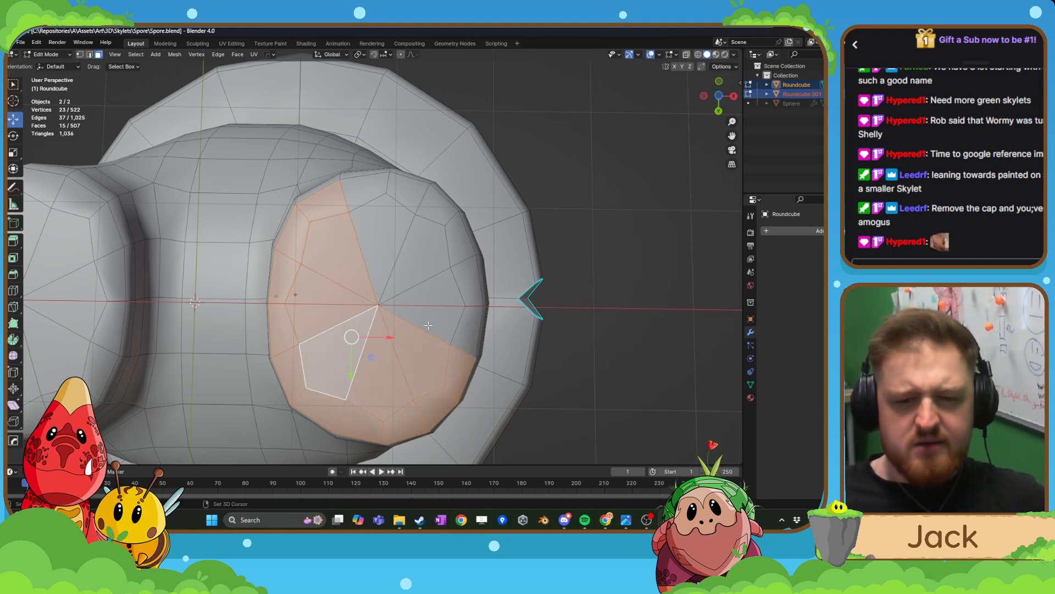
{"action": "left_click", "coordinate": [428, 326], "text": "shift"}
{"action": "left_click", "coordinate": [456, 286], "text": "shift"}
{"action": "left_click", "coordinate": [464, 283], "text": "shift"}
{"action": "left_click", "coordinate": [444, 303], "text": "shift"}
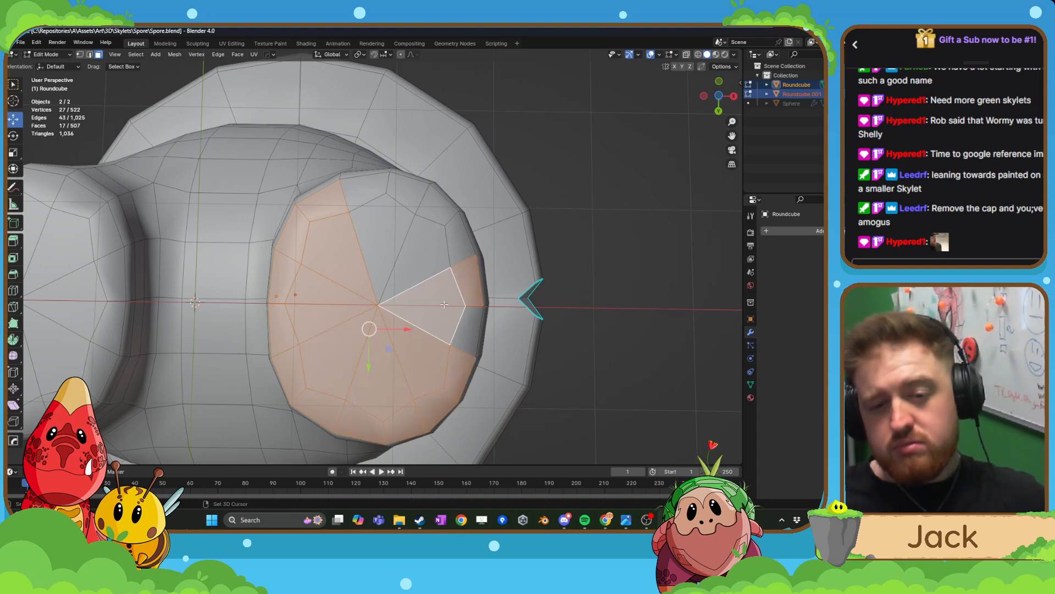
{"action": "left_click", "coordinate": [467, 334], "text": "shift"}
{"action": "left_click", "coordinate": [460, 237], "text": "shift"}
{"action": "left_click", "coordinate": [432, 258], "text": "shift"}
{"action": "left_click", "coordinate": [385, 242], "text": "shift"}
{"action": "left_click", "coordinate": [362, 193], "text": "shift"}
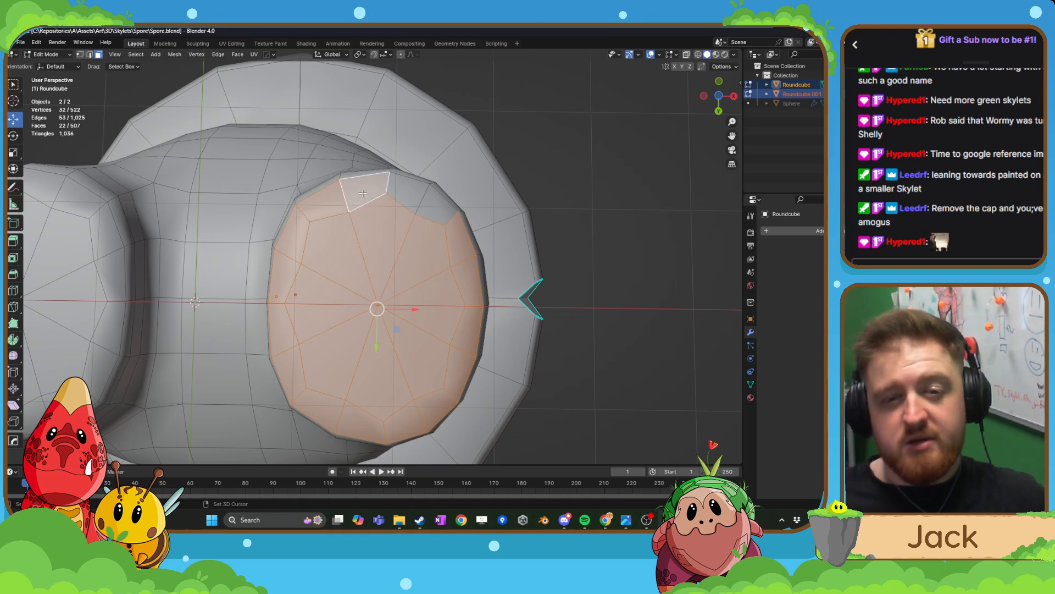
{"action": "left_click", "coordinate": [419, 204], "text": "shift"}
{"action": "left_click", "coordinate": [419, 204], "text": "shift"}
{"action": "left_click", "coordinate": [433, 207], "text": "shift"}
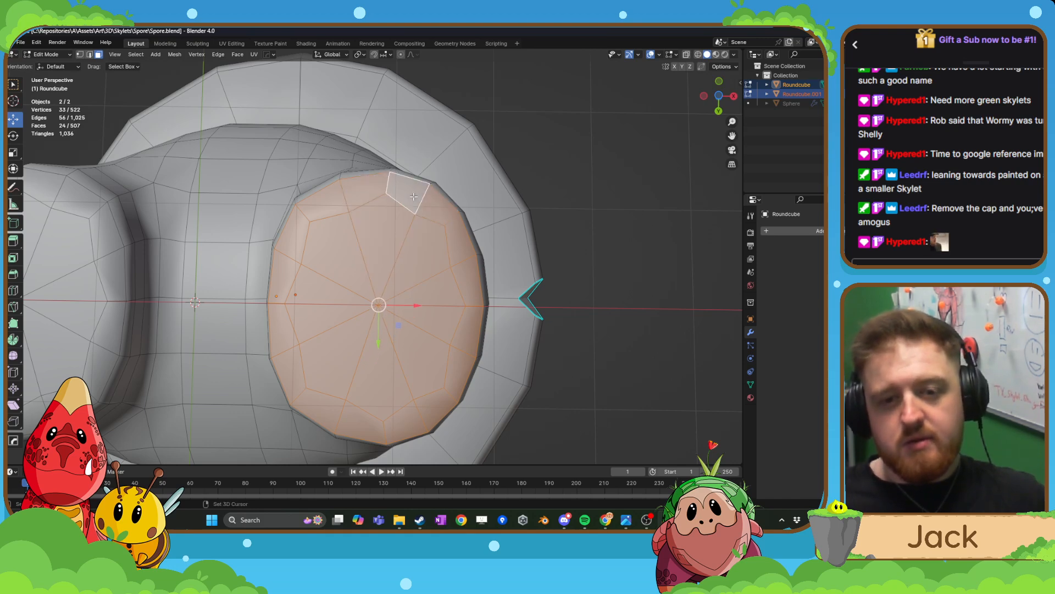
- Add the whole ring of rim faces on the negative X foot's sole to the face selection
{"action": "middle_click_drag", "start_coordinate": [432, 207], "coordinate": [349, 364]}
{"action": "left_click", "coordinate": [336, 370], "text": "shift"}
{"action": "left_click", "coordinate": [314, 376], "text": "shift"}
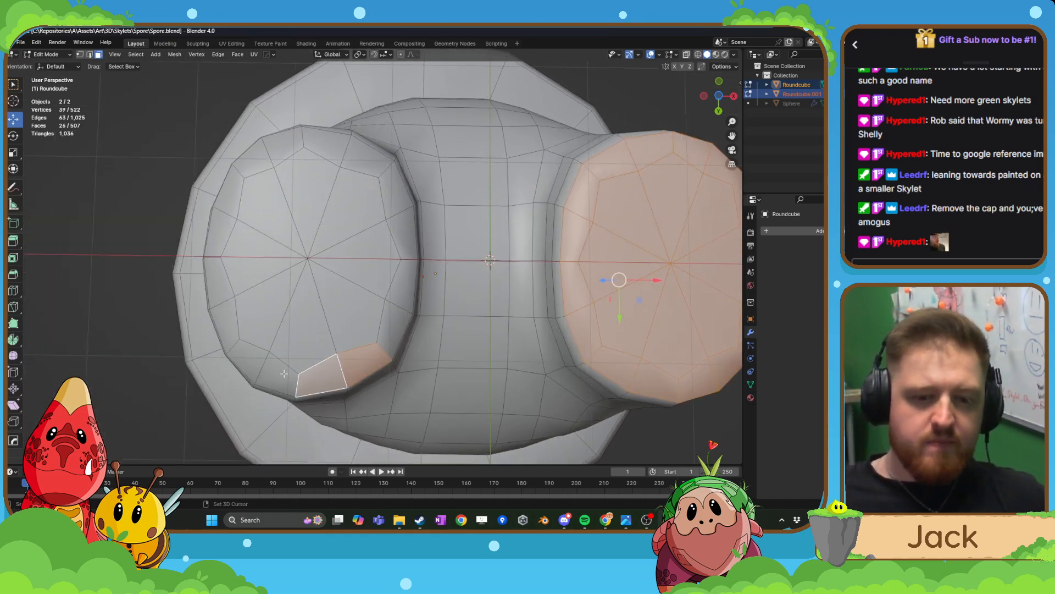
{"action": "left_click", "coordinate": [283, 373], "text": "shift"}
{"action": "left_click", "coordinate": [254, 359], "text": "shift"}
{"action": "left_click", "coordinate": [224, 323], "text": "shift"}
{"action": "left_click", "coordinate": [222, 281], "text": "shift"}
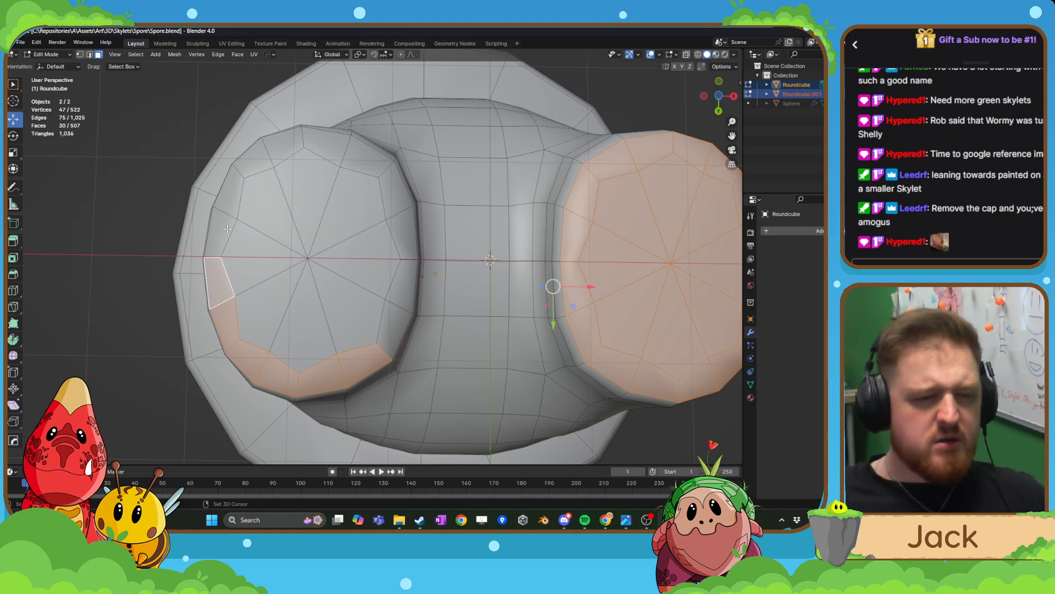
{"action": "left_click", "coordinate": [227, 229], "text": "shift"}
{"action": "left_click", "coordinate": [222, 187], "text": "shift"}
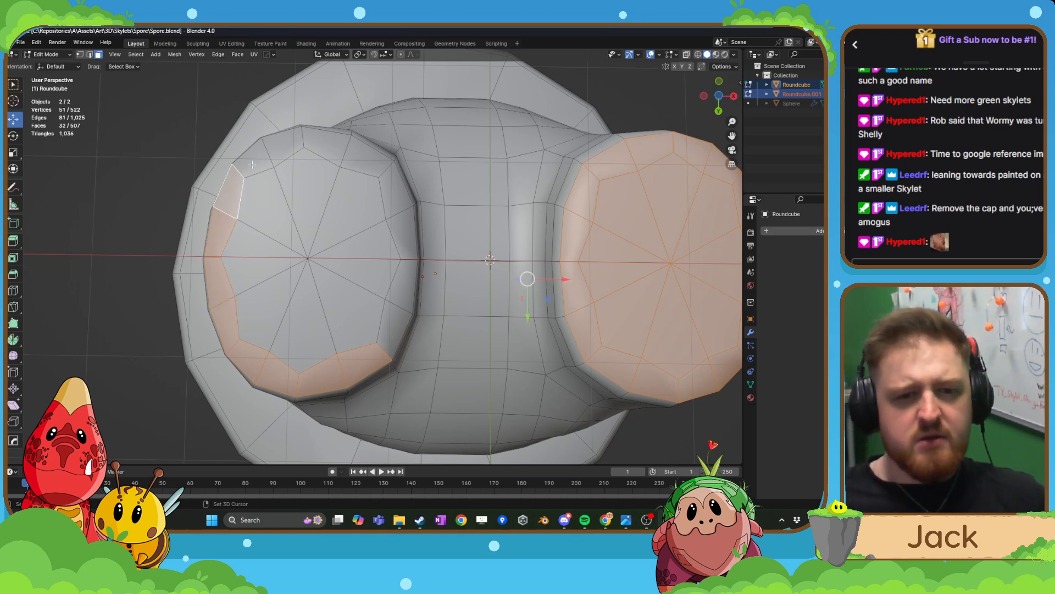
{"action": "left_click", "coordinate": [247, 161], "text": "shift"}
{"action": "left_click", "coordinate": [280, 142], "text": "shift"}
{"action": "left_click", "coordinate": [325, 137], "text": "shift"}
{"action": "left_click", "coordinate": [366, 156], "text": "shift"}
{"action": "left_click", "coordinate": [400, 184], "text": "shift"}
{"action": "left_click", "coordinate": [408, 233], "text": "shift"}
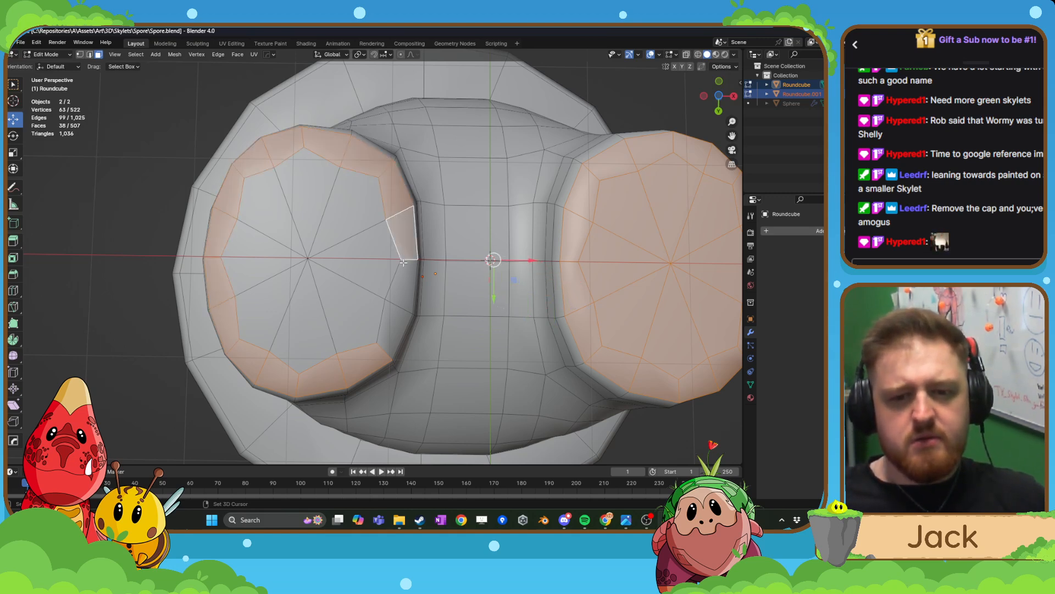
{"action": "left_click", "coordinate": [407, 284], "text": "shift"}
{"action": "left_click", "coordinate": [395, 330], "text": "shift"}
- Add all inner fan faces of the negative X foot's sole to the selection
{"action": "left_click", "coordinate": [352, 314], "text": "shift"}
{"action": "left_click", "coordinate": [289, 322], "text": "shift"}
{"action": "left_click", "coordinate": [264, 317], "text": "shift"}
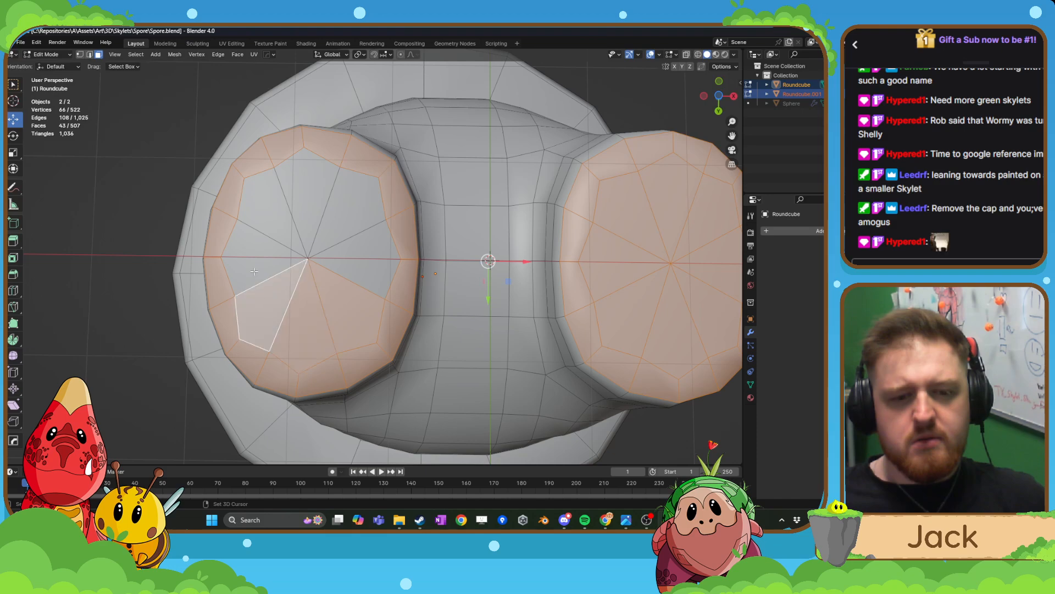
{"action": "left_click", "coordinate": [255, 266], "text": "shift"}
{"action": "left_click", "coordinate": [255, 258], "text": "shift"}
{"action": "left_click", "coordinate": [264, 212], "text": "shift"}
{"action": "left_click", "coordinate": [257, 247], "text": "shift"}
{"action": "left_click", "coordinate": [312, 191], "text": "shift"}
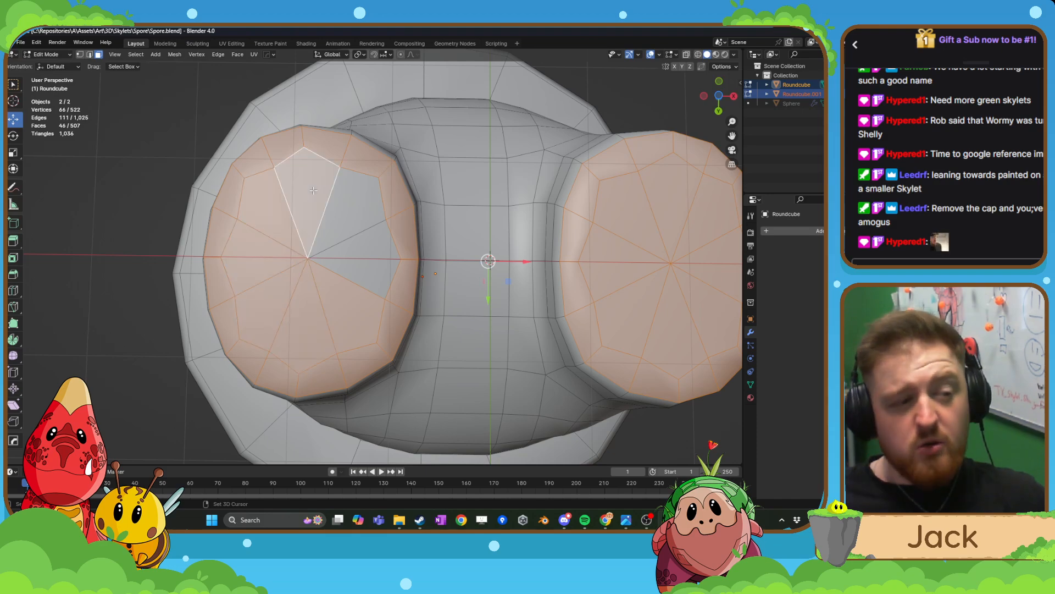
{"action": "left_click", "coordinate": [347, 207], "text": "shift"}
{"action": "left_click", "coordinate": [368, 257], "text": "shift"}
- In front view, flatten the selected sole faces of both feet by scaling them to 0 along Z
{"action": "scroll", "coordinate": [368, 258], "scroll_direction": "down", "scroll_amount": 7}
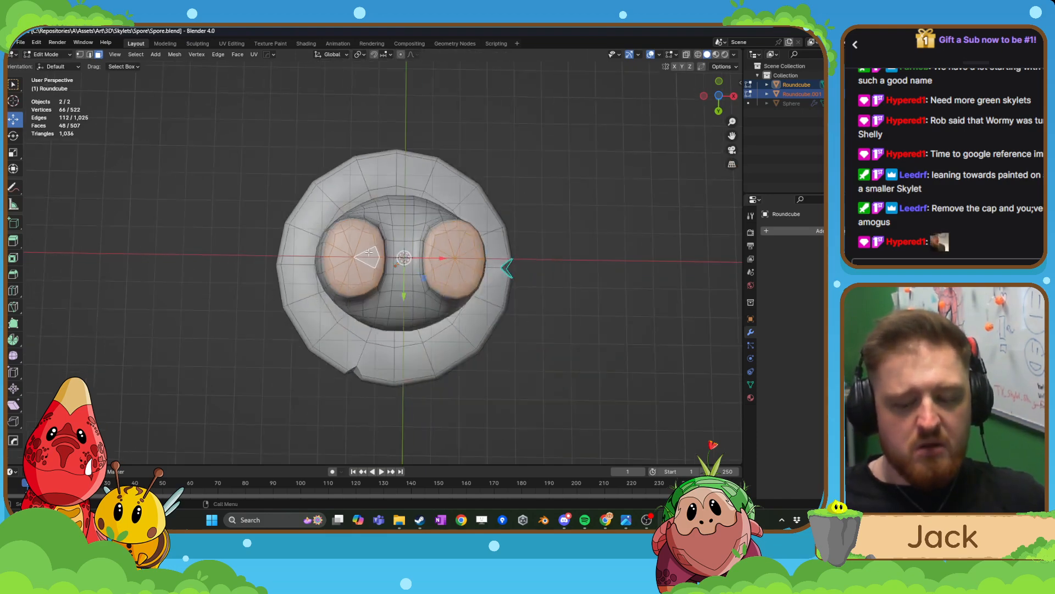
{"action": "middle_click_drag", "start_coordinate": [367, 257], "coordinate": [383, 295]}
{"action": "key", "text": "KP_1"}
{"action": "scroll", "coordinate": [383, 295], "scroll_direction": "up", "scroll_amount": 4}
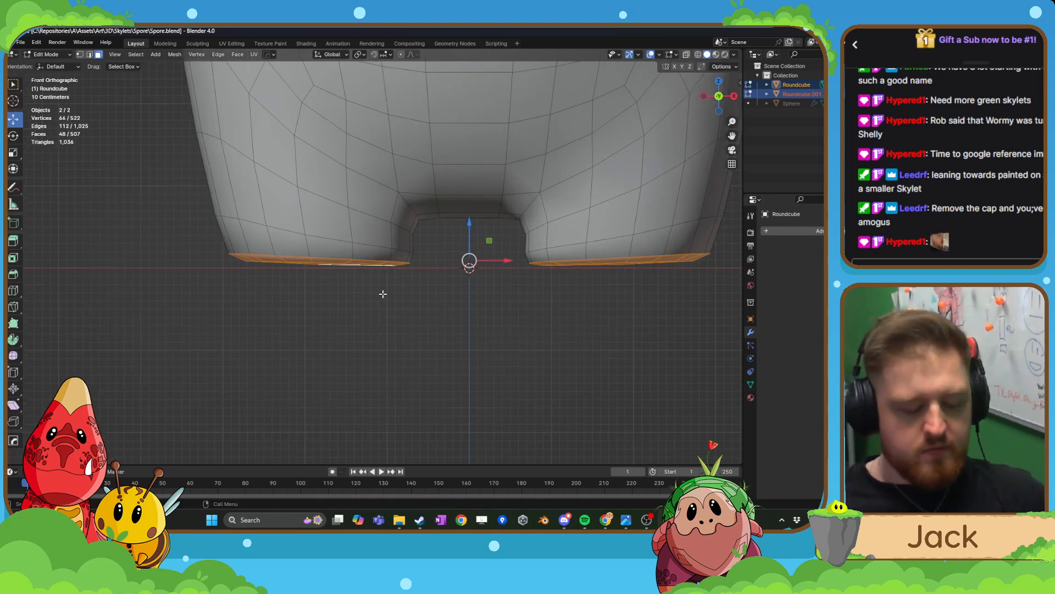
{"action": "type", "text": "sz0"}
{"action": "key", "text": "Return"}
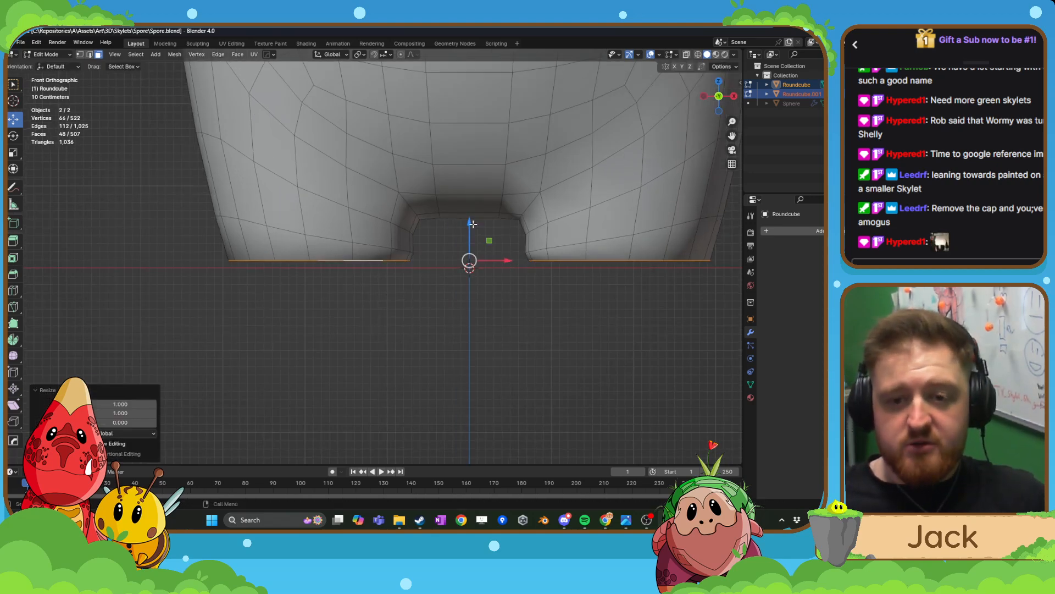
- Lower the soles about 0.09 m along Z to the ground line and enlarge them by a factor of about 1.02
{"action": "left_click_drag", "start_coordinate": [473, 224], "coordinate": [479, 233]}
{"action": "key", "text": "s"}
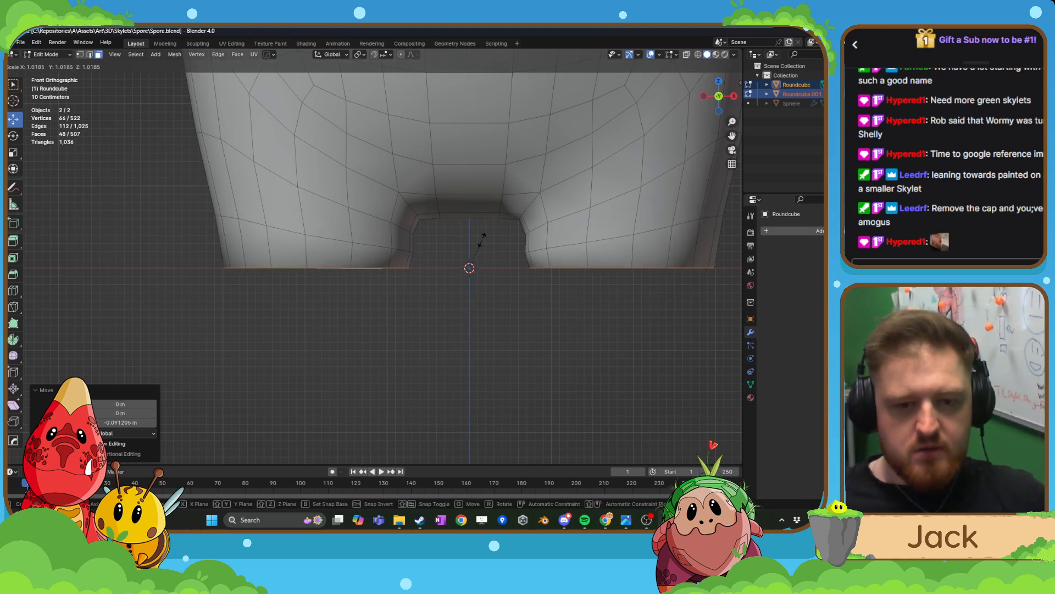
{"action": "left_click", "coordinate": [482, 240]}
{"action": "scroll", "coordinate": [475, 253], "scroll_direction": "down", "scroll_amount": 6}
{"action": "key", "text": "Tab"}
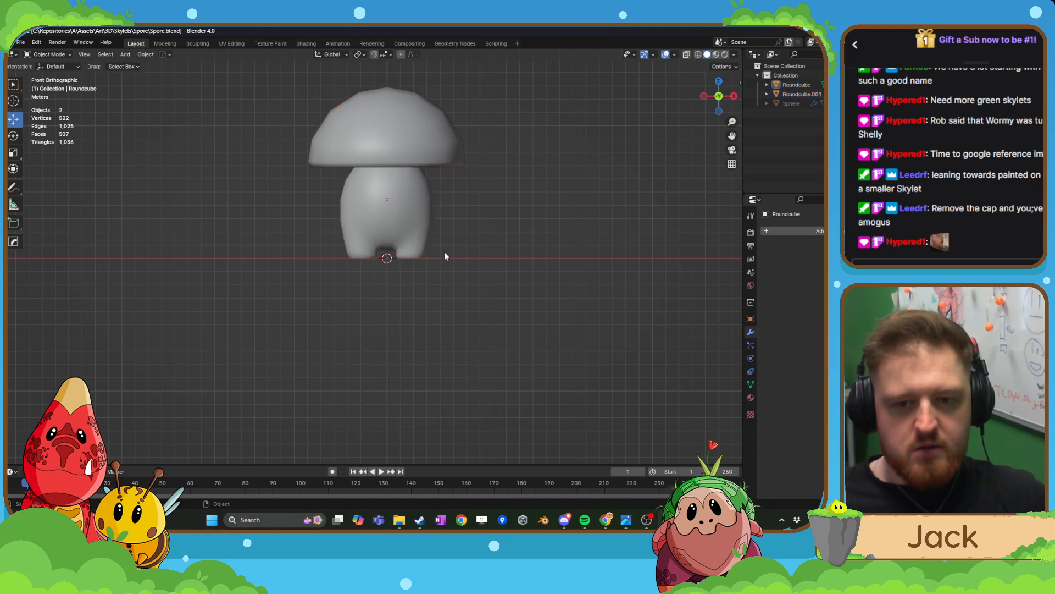
- In vertex select mode, pick a vertex on the negative X leg's inner side and enable X mirroring, undoing the trial move
{"action": "scroll", "coordinate": [445, 254], "scroll_direction": "up", "scroll_amount": 8}
{"action": "middle_click_drag", "start_coordinate": [442, 252], "coordinate": [354, 243]}
{"action": "key", "text": "Tab"}
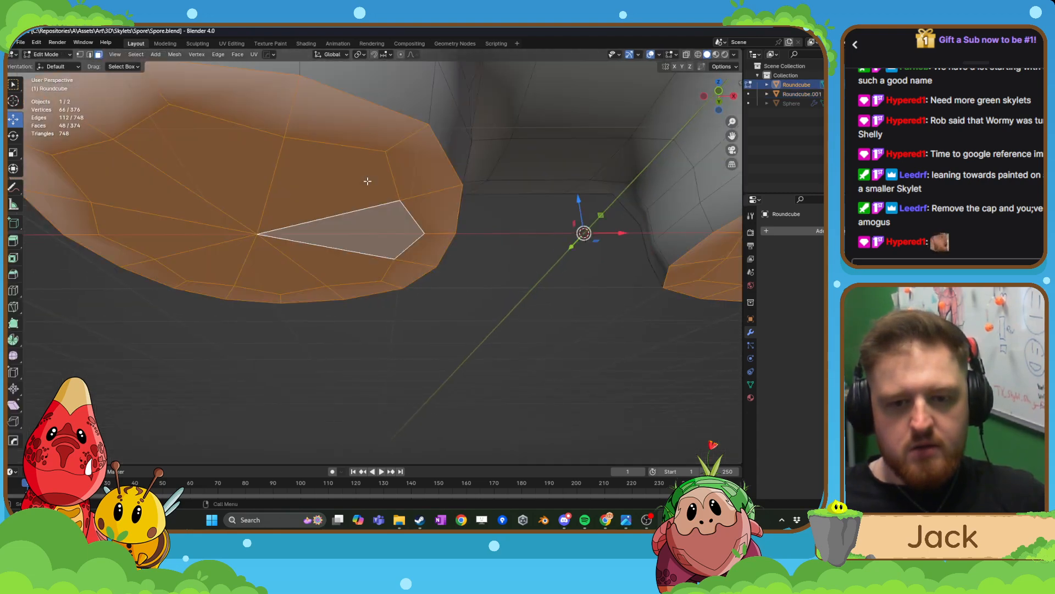
{"action": "scroll", "coordinate": [368, 181], "scroll_direction": "down", "scroll_amount": 4}
{"action": "middle_click_drag", "start_coordinate": [358, 193], "coordinate": [418, 250]}
{"action": "scroll", "coordinate": [354, 231], "scroll_direction": "up", "scroll_amount": 1}
{"action": "left_click", "coordinate": [82, 54]}
{"action": "scroll", "coordinate": [379, 264], "scroll_direction": "up", "scroll_amount": 2}
{"action": "left_click", "coordinate": [395, 249]}
{"action": "left_click_drag", "start_coordinate": [418, 250], "coordinate": [430, 251]}
{"action": "scroll", "coordinate": [607, 110], "scroll_direction": "down", "scroll_amount": 3}
{"action": "key", "text": "ctrl+z"}
{"action": "middle_click_drag", "start_coordinate": [429, 252], "coordinate": [387, 63], "text": "shift"}
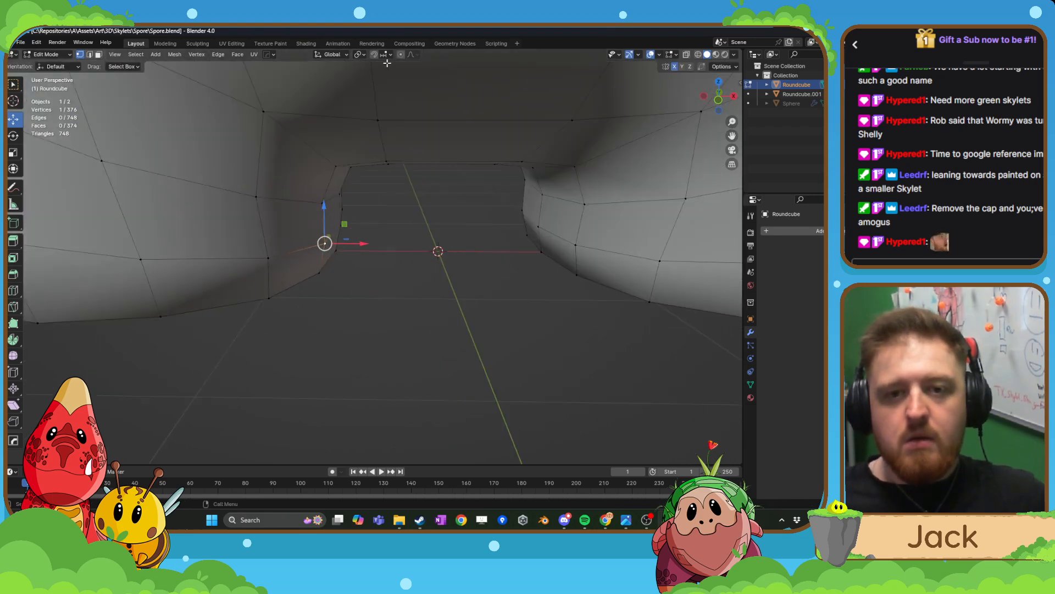
- Turn on proportional editing and move the inner-leg vertex about 0.02 m toward negative X with a proportional size of about 0.29 m
{"action": "left_click", "coordinate": [402, 55]}
{"action": "scroll", "coordinate": [356, 203], "scroll_direction": "up", "scroll_amount": 2}
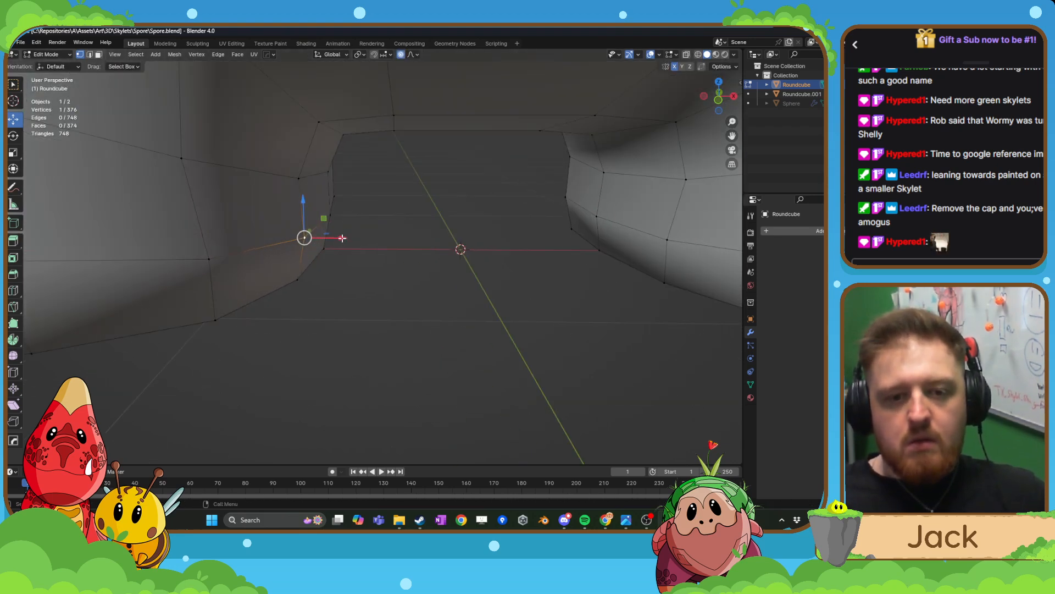
{"action": "left_click_drag", "start_coordinate": [342, 238], "coordinate": [339, 238]}
{"action": "scroll", "coordinate": [339, 238], "scroll_direction": "up", "scroll_amount": 14}
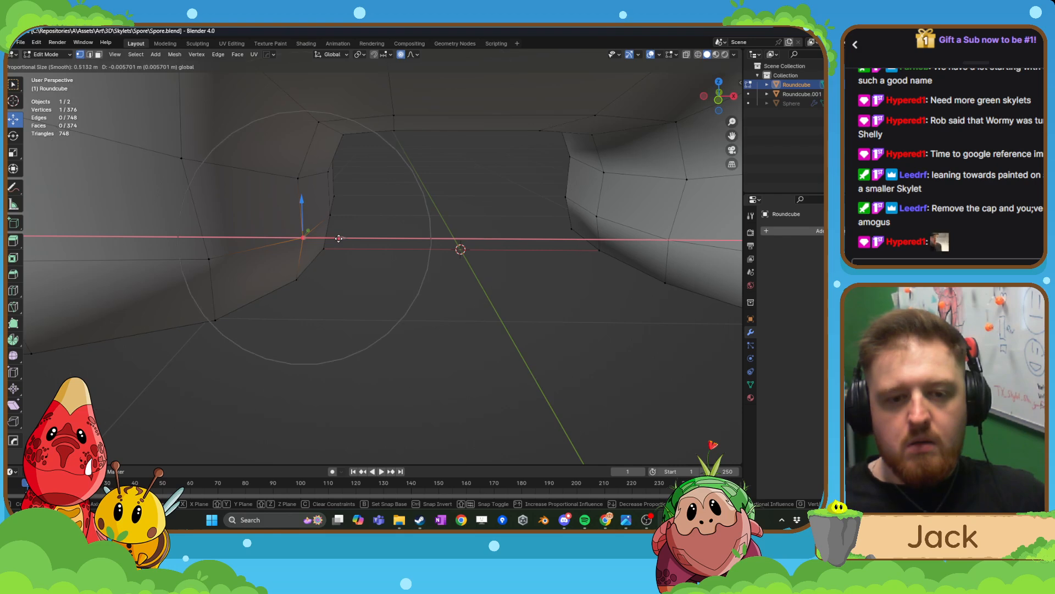
{"action": "scroll", "coordinate": [335, 238], "scroll_direction": "up", "scroll_amount": 6}
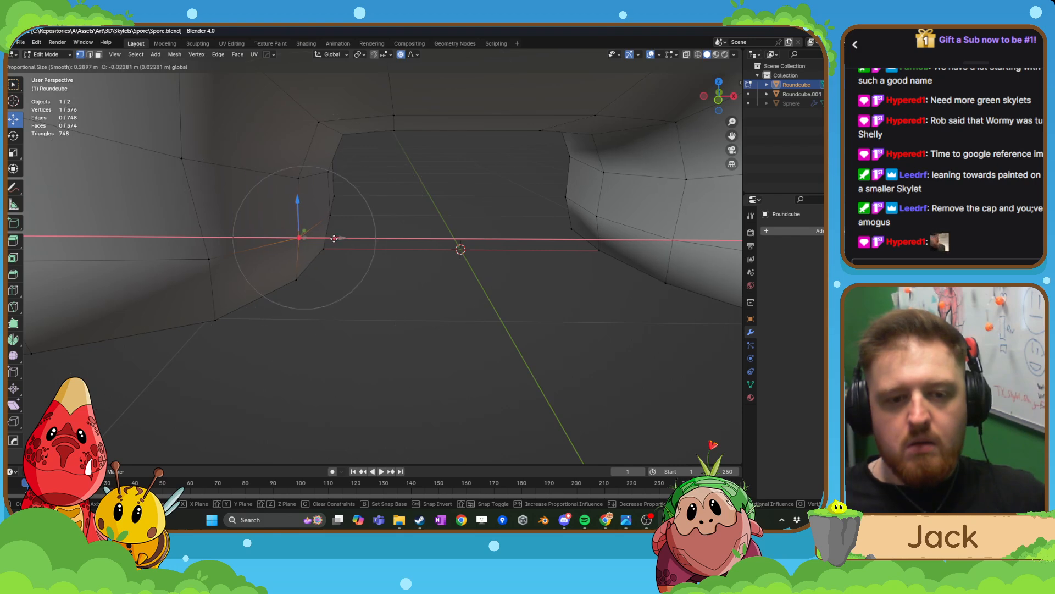
{"action": "left_click_drag", "start_coordinate": [333, 238], "coordinate": [333, 238]}
- Move the neighbouring inner-leg vertices toward negative X, the last one by about 0.02 m
{"action": "middle_click_drag", "start_coordinate": [372, 215], "coordinate": [353, 215]}
{"action": "left_click", "coordinate": [352, 213]}
{"action": "left_click_drag", "start_coordinate": [388, 215], "coordinate": [398, 192]}
{"action": "left_click", "coordinate": [373, 192]}
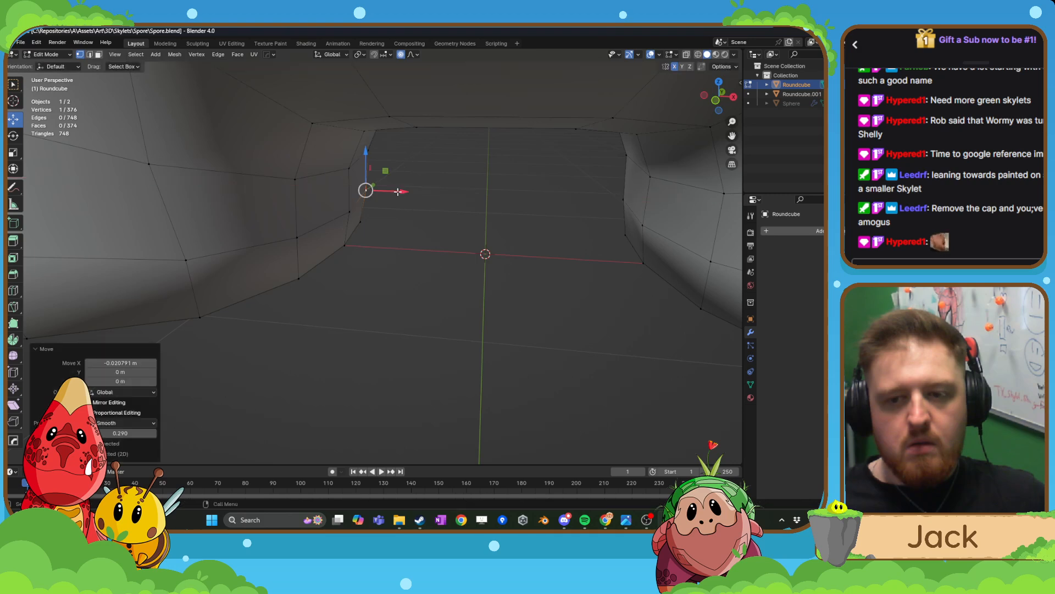
- Examine the gap between the legs and the overall mushroom silhouette in object mode
{"action": "scroll", "coordinate": [398, 192], "scroll_direction": "down", "scroll_amount": 7}
{"action": "middle_click_drag", "start_coordinate": [403, 237], "coordinate": [405, 212]}
{"action": "key", "text": "Tab"}
{"action": "left_click", "coordinate": [414, 185]}
{"action": "scroll", "coordinate": [439, 208], "scroll_direction": "down", "scroll_amount": 4}
{"action": "left_click", "coordinate": [517, 255]}
{"action": "scroll", "coordinate": [486, 242], "scroll_direction": "down", "scroll_amount": 4}
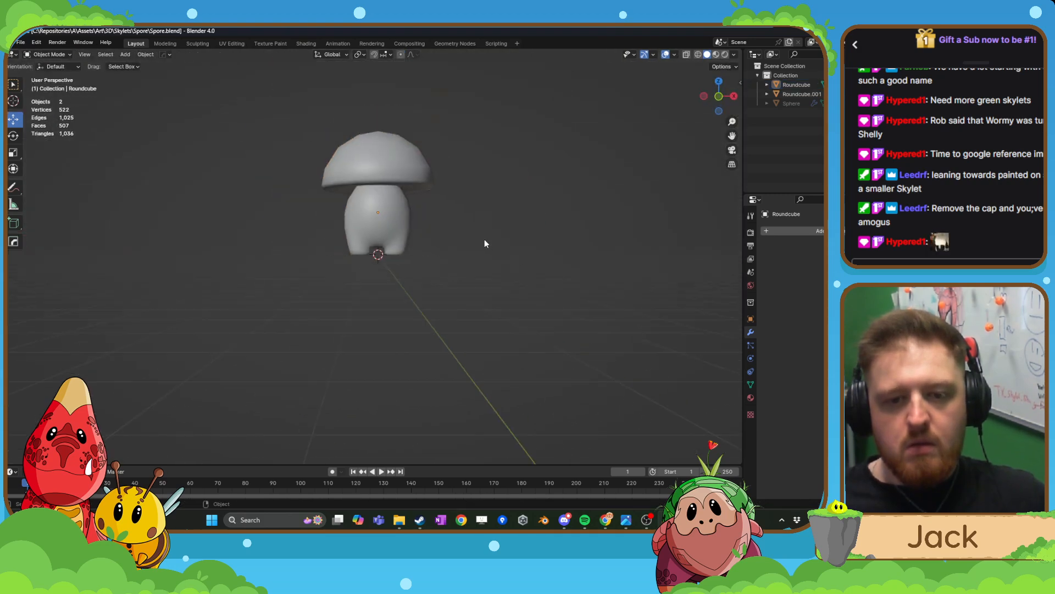
{"action": "scroll", "coordinate": [473, 253], "scroll_direction": "down", "scroll_amount": 3}
{"action": "scroll", "coordinate": [460, 255], "scroll_direction": "up", "scroll_amount": 10}
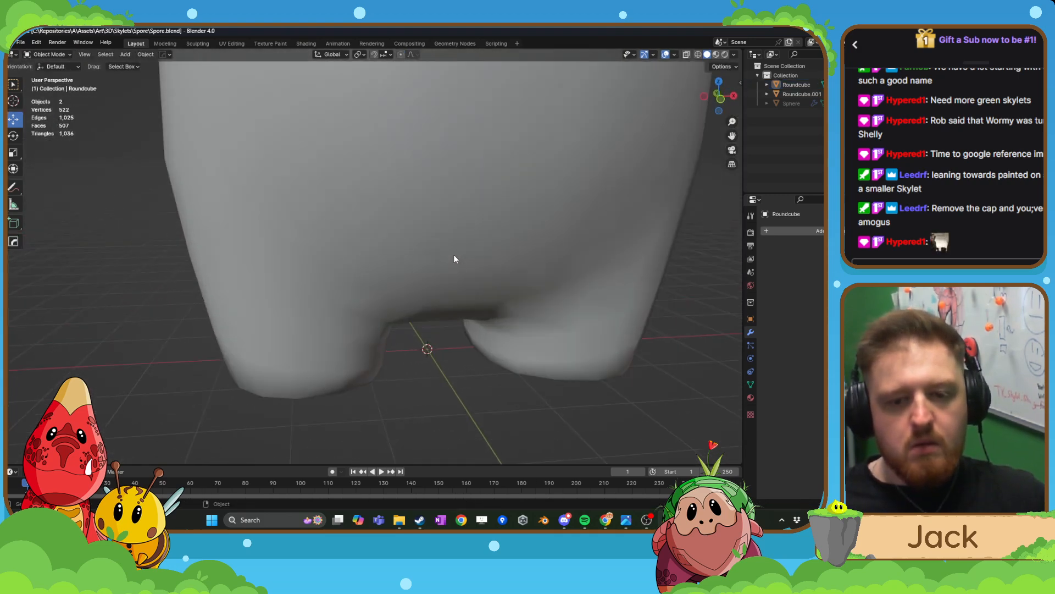
- In edge select mode, select the outer sole edge loops of both feet and raise them slightly along Z
{"action": "key", "text": "Tab"}
{"action": "key", "text": "Tab"}
{"action": "key", "text": "Tab"}
{"action": "middle_click_drag", "start_coordinate": [478, 277], "coordinate": [405, 275]}
{"action": "scroll", "coordinate": [396, 283], "scroll_direction": "up", "scroll_amount": 4}
{"action": "scroll", "coordinate": [394, 302], "scroll_direction": "down", "scroll_amount": 4}
{"action": "key", "text": "2"}
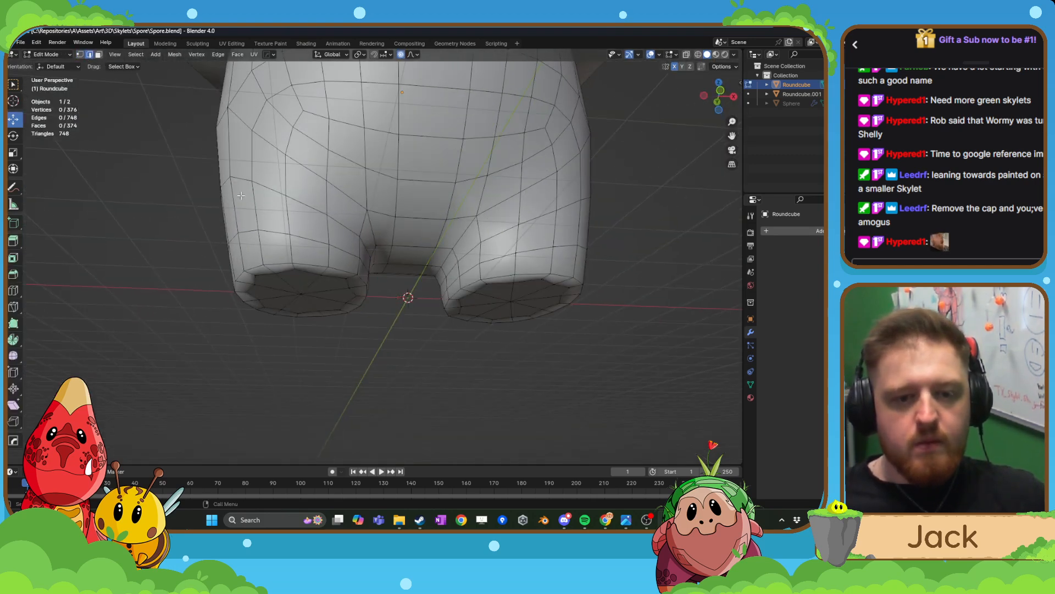
{"action": "left_click", "coordinate": [302, 266], "text": "alt"}
{"action": "left_click", "coordinate": [502, 277], "text": "alt+shift"}
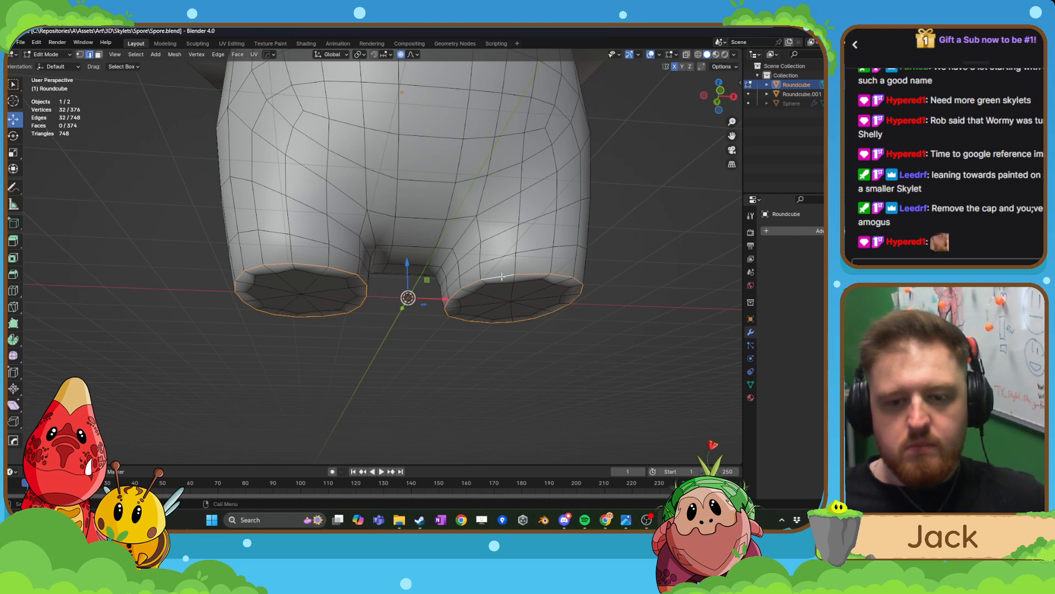
{"action": "middle_click_drag", "start_coordinate": [416, 262], "coordinate": [416, 266]}
{"action": "left_click_drag", "start_coordinate": [409, 261], "coordinate": [412, 254]}
{"action": "middle_click_drag", "start_coordinate": [411, 255], "coordinate": [469, 266]}
{"action": "key", "text": "Tab"}
{"action": "scroll", "coordinate": [522, 238], "scroll_direction": "down", "scroll_amount": 4}
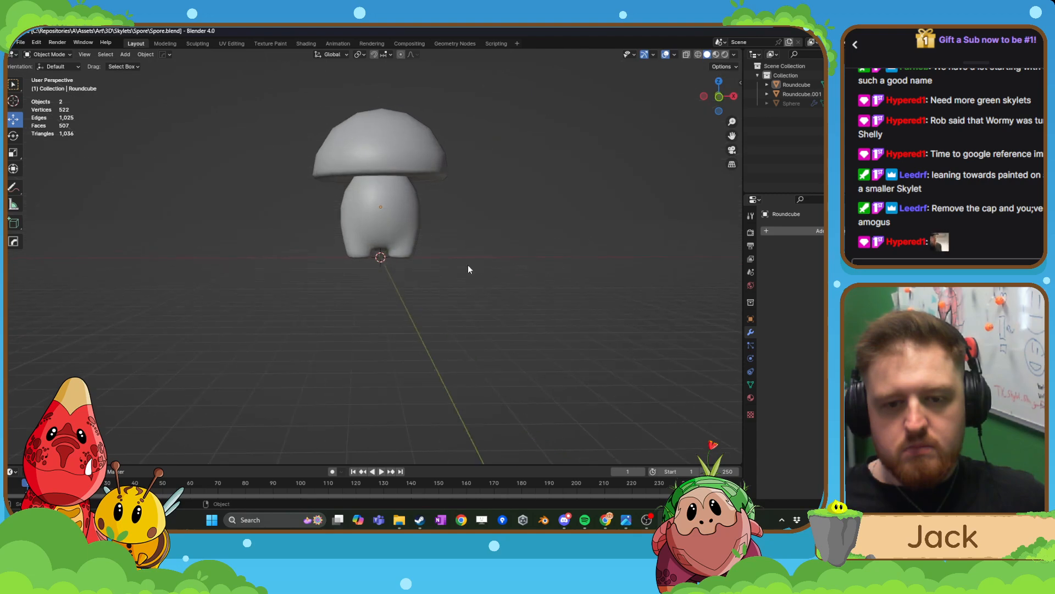
- Check the feet in object mode and nudge the same two sole edge loops slightly further up along Z
{"action": "scroll", "coordinate": [465, 258], "scroll_direction": "up", "scroll_amount": 6}
{"action": "key", "text": "Tab"}
{"action": "scroll", "coordinate": [500, 199], "scroll_direction": "down", "scroll_amount": 4}
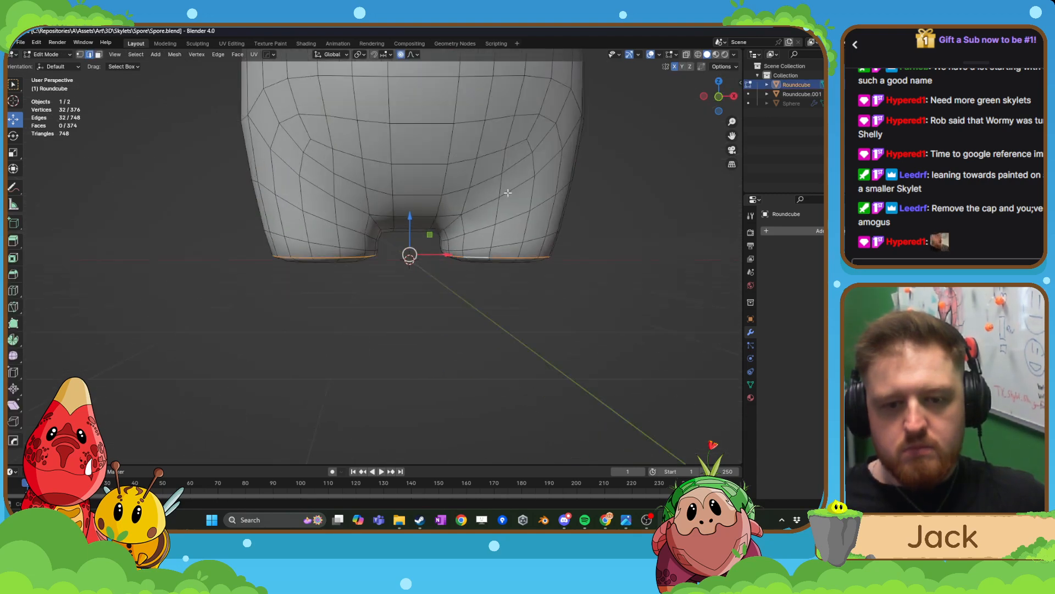
{"action": "key", "text": "Tab"}
{"action": "scroll", "coordinate": [440, 335], "scroll_direction": "up", "scroll_amount": 6}
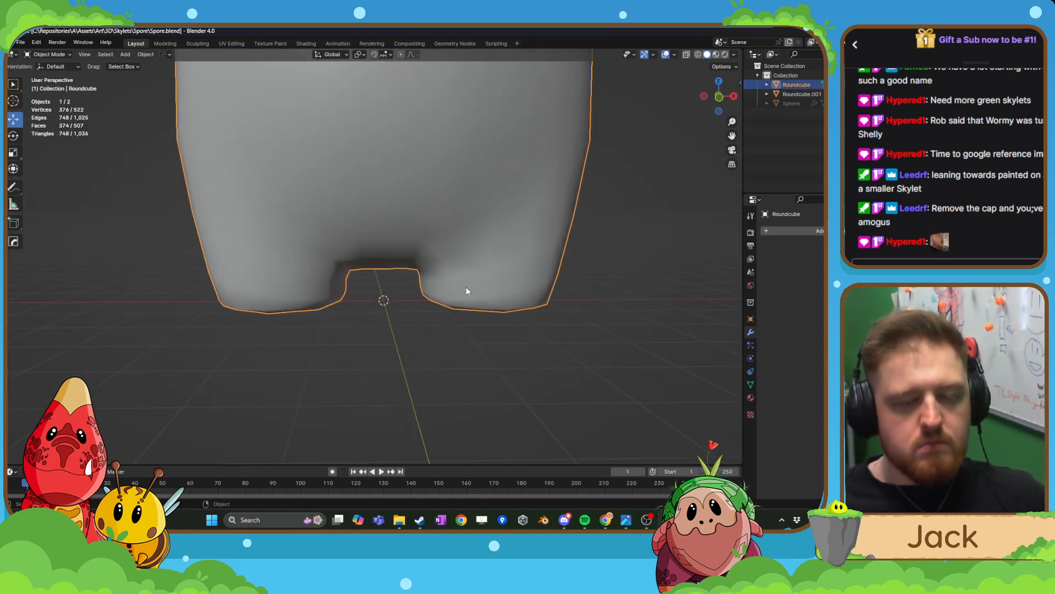
{"action": "key", "text": "Tab"}
{"action": "middle_click_drag", "start_coordinate": [409, 300], "coordinate": [408, 289]}
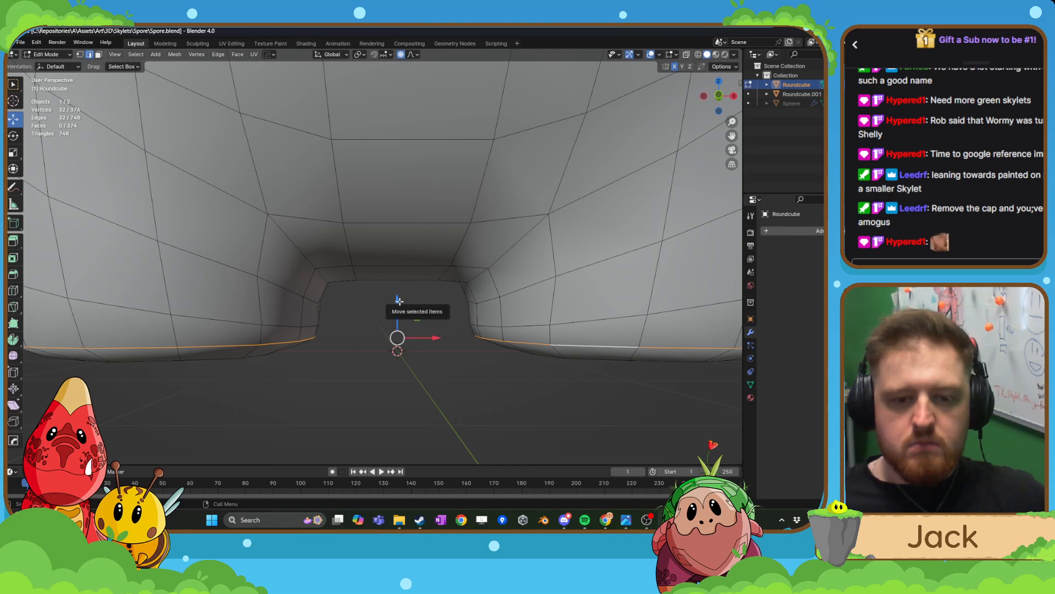
{"action": "left_click_drag", "start_coordinate": [398, 301], "coordinate": [397, 299]}
- Select the next edge loop above the sole on both legs and raise the pair slightly along Z, returning to object mode
{"action": "left_click", "coordinate": [225, 316], "text": "alt"}
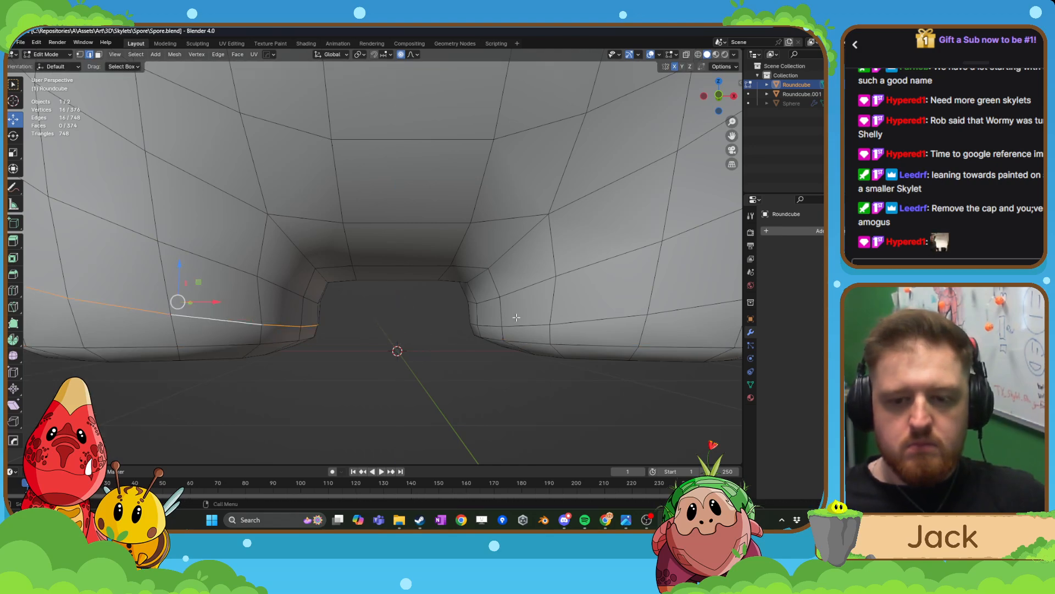
{"action": "left_click", "coordinate": [570, 323], "text": "alt+shift"}
{"action": "left_click_drag", "start_coordinate": [398, 264], "coordinate": [397, 261]}
{"action": "key", "text": "Tab"}
{"action": "scroll", "coordinate": [443, 289], "scroll_direction": "down", "scroll_amount": 8}
{"action": "scroll", "coordinate": [443, 289], "scroll_direction": "down", "scroll_amount": 9}
{"action": "left_click", "coordinate": [513, 243]}
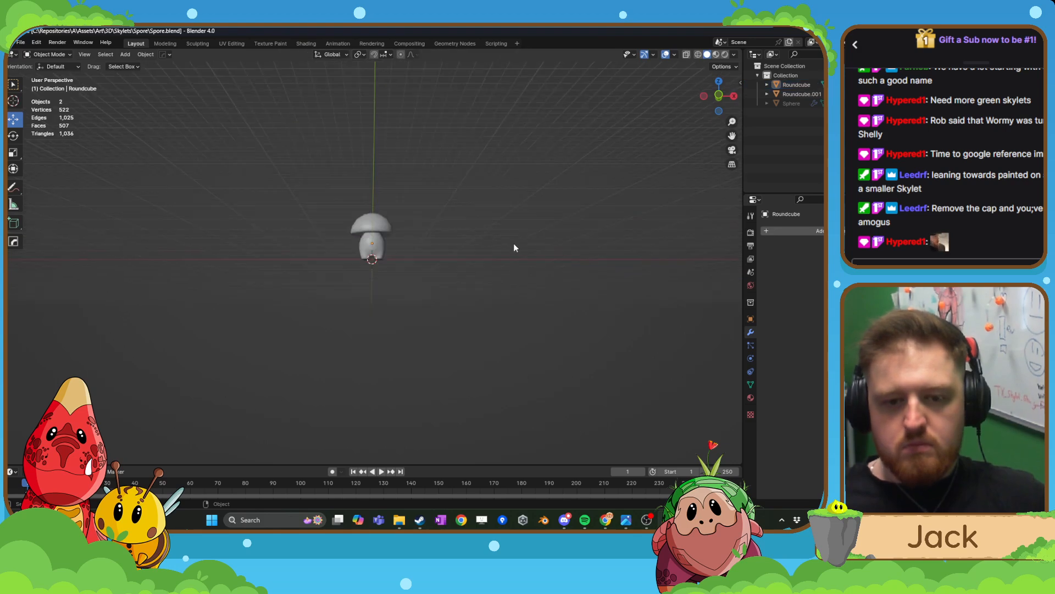
- Join the mushroom cap and body into a single object and enter edit mode
{"action": "middle_click_drag", "start_coordinate": [513, 243], "coordinate": [458, 256]}
{"action": "scroll", "coordinate": [459, 255], "scroll_direction": "up", "scroll_amount": 9}
{"action": "left_click", "coordinate": [410, 216]}
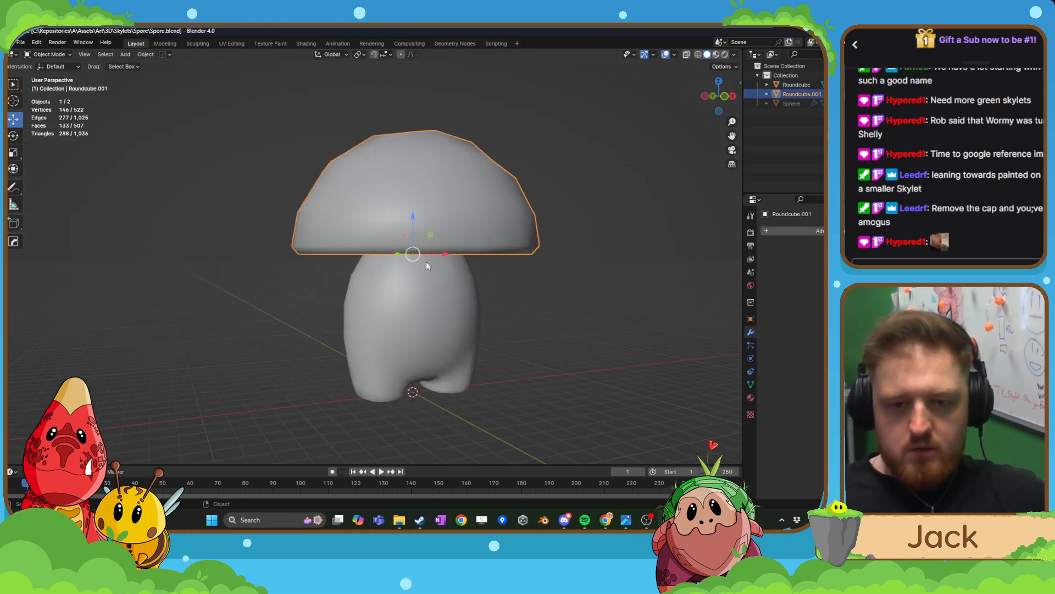
{"action": "left_click", "coordinate": [419, 306], "text": "shift"}
{"action": "key", "text": "ctrl+j"}
{"action": "key", "text": "Tab"}
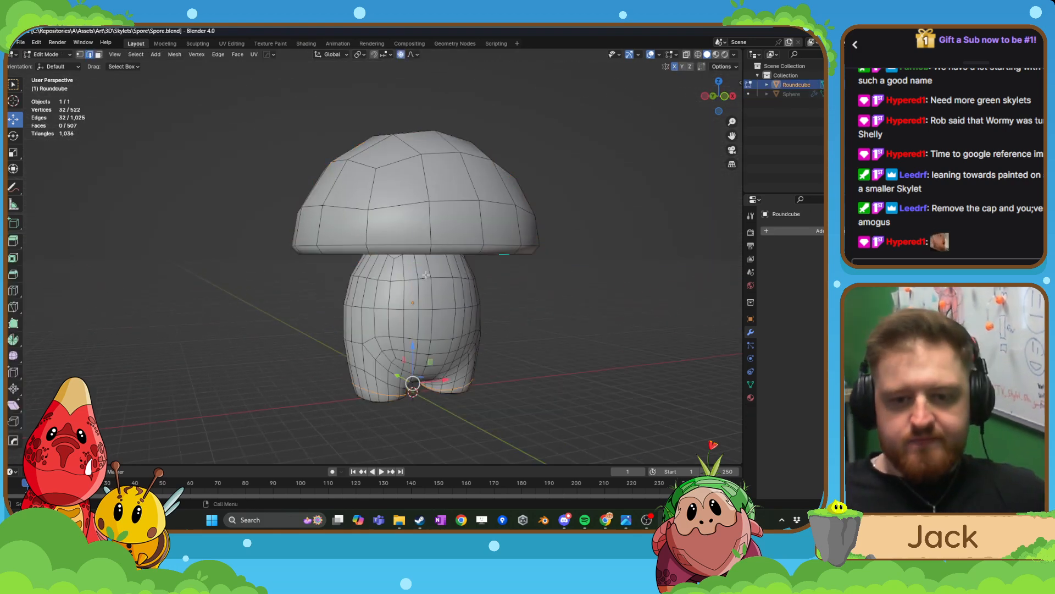
- Select the edge loop running around the outer underside rim of the mushroom cap
{"action": "scroll", "coordinate": [406, 286], "scroll_direction": "down", "scroll_amount": 3}
{"action": "scroll", "coordinate": [395, 271], "scroll_direction": "up", "scroll_amount": 5}
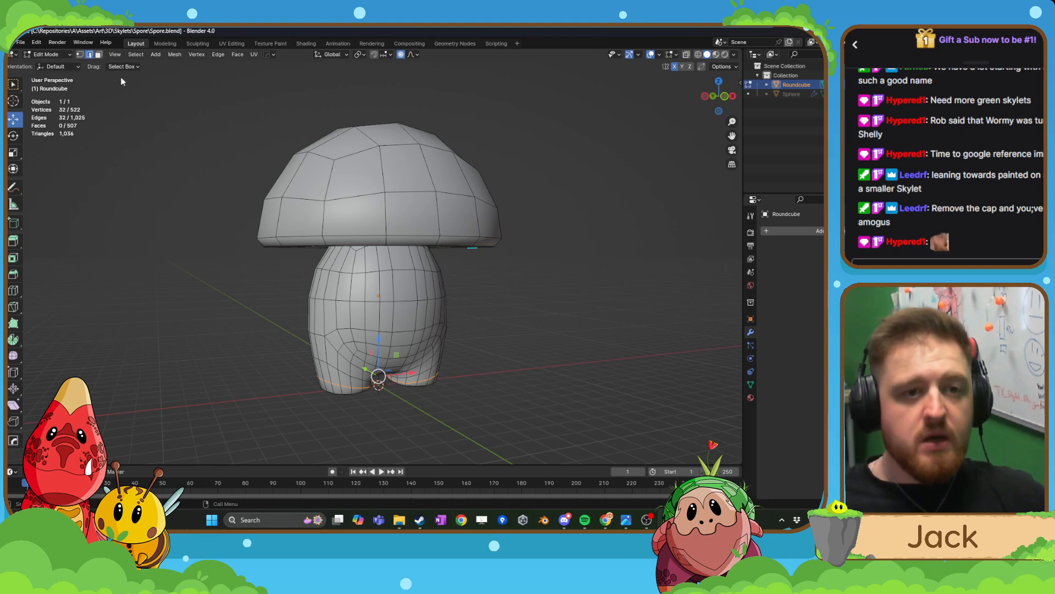
{"action": "middle_click_drag", "start_coordinate": [435, 245], "coordinate": [442, 215]}
{"action": "scroll", "coordinate": [442, 215], "scroll_direction": "up", "scroll_amount": 2}
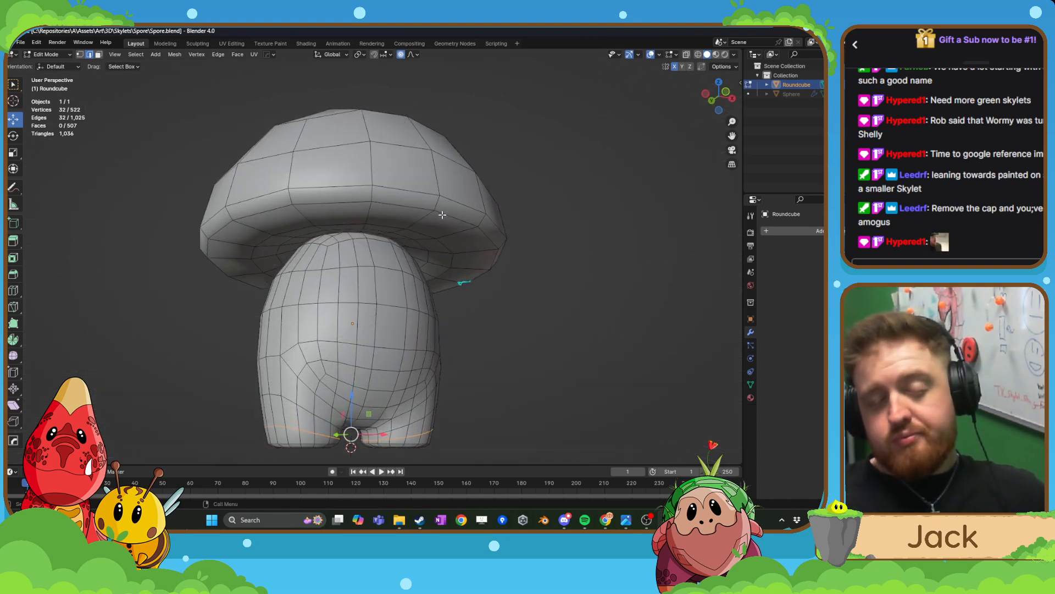
{"action": "left_click", "coordinate": [403, 207], "text": "alt"}
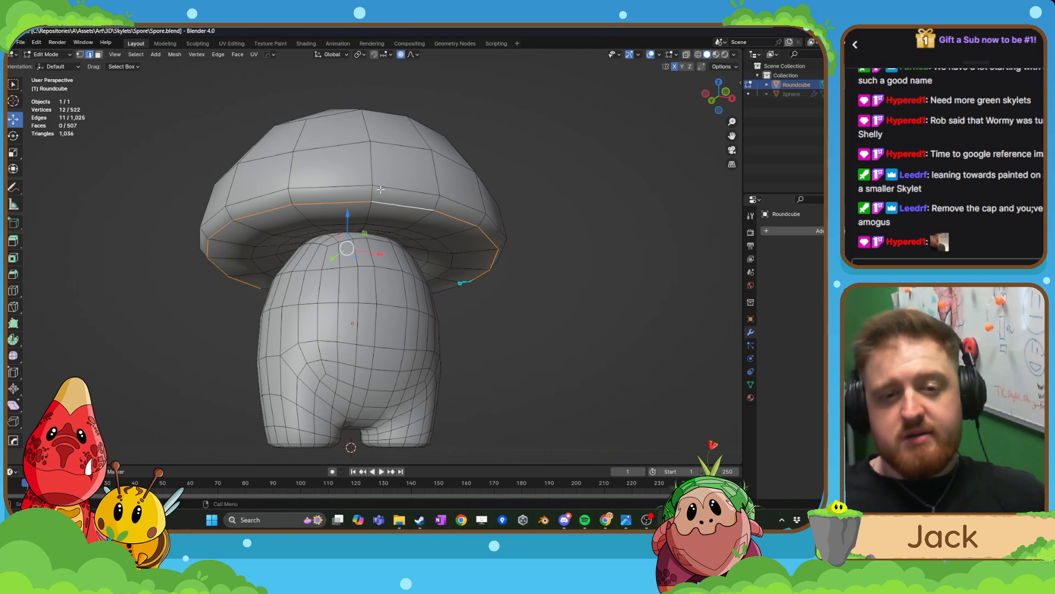
{"action": "middle_click_drag", "start_coordinate": [381, 189], "coordinate": [378, 235]}
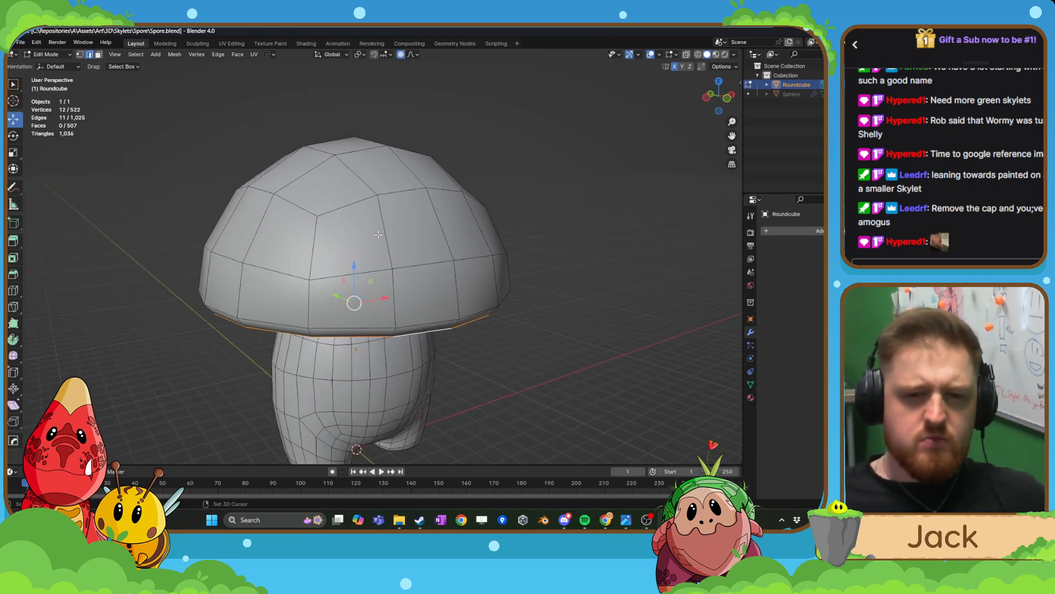
- Add the cap's upper edge loop and vertical edge lines on opposite sides linking it to the rim to the selection
{"action": "left_click", "coordinate": [298, 199], "text": "alt+shift"}
{"action": "middle_click_drag", "start_coordinate": [298, 199], "coordinate": [414, 287]}
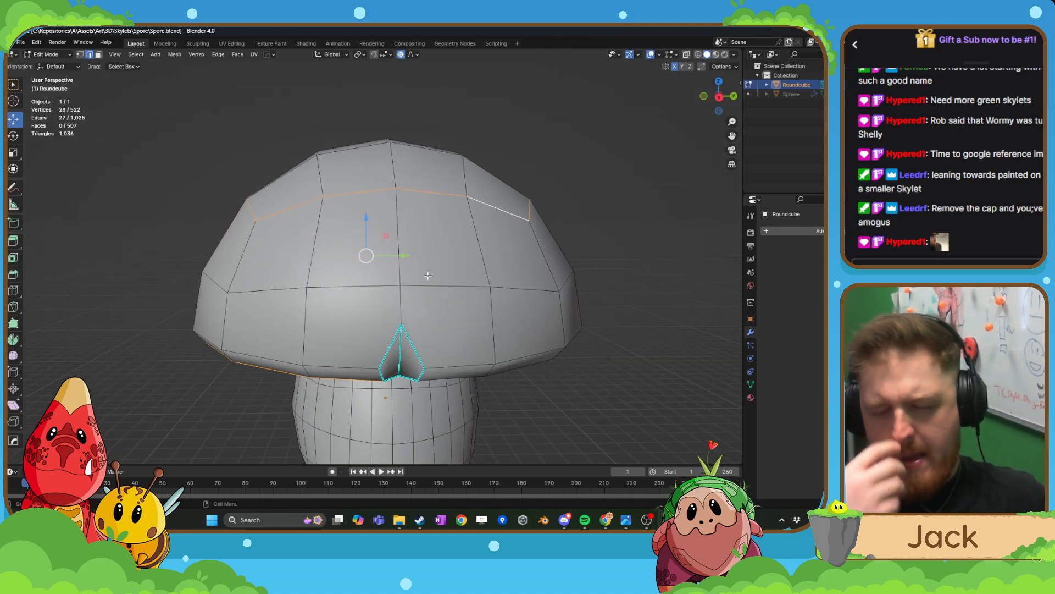
{"action": "middle_click_drag", "start_coordinate": [427, 275], "coordinate": [414, 283]}
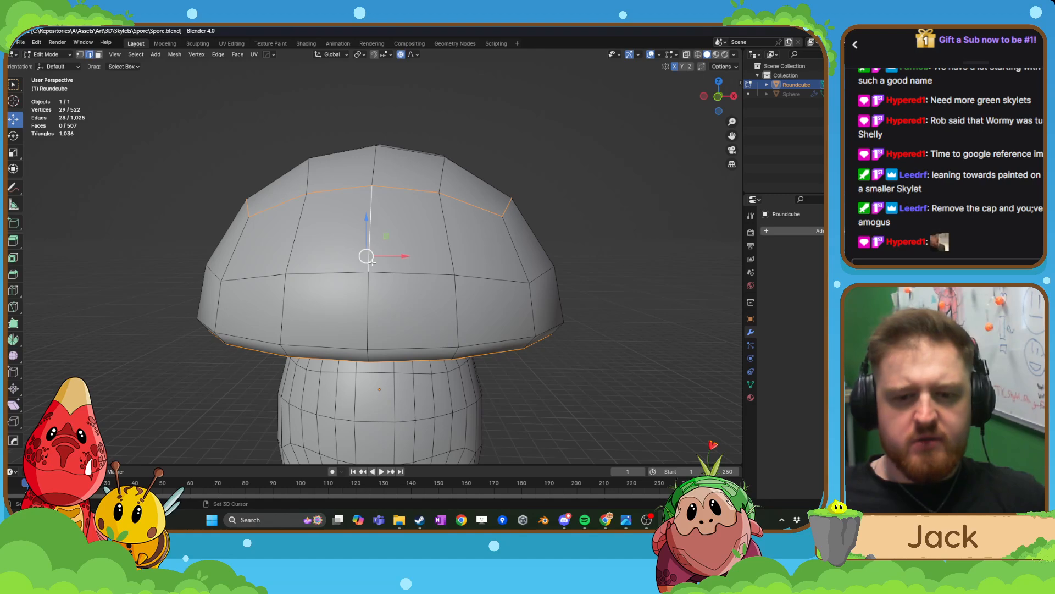
{"action": "middle_click_drag", "start_coordinate": [326, 343], "coordinate": [467, 346]}
{"action": "scroll", "coordinate": [412, 337], "scroll_direction": "down", "scroll_amount": 4}
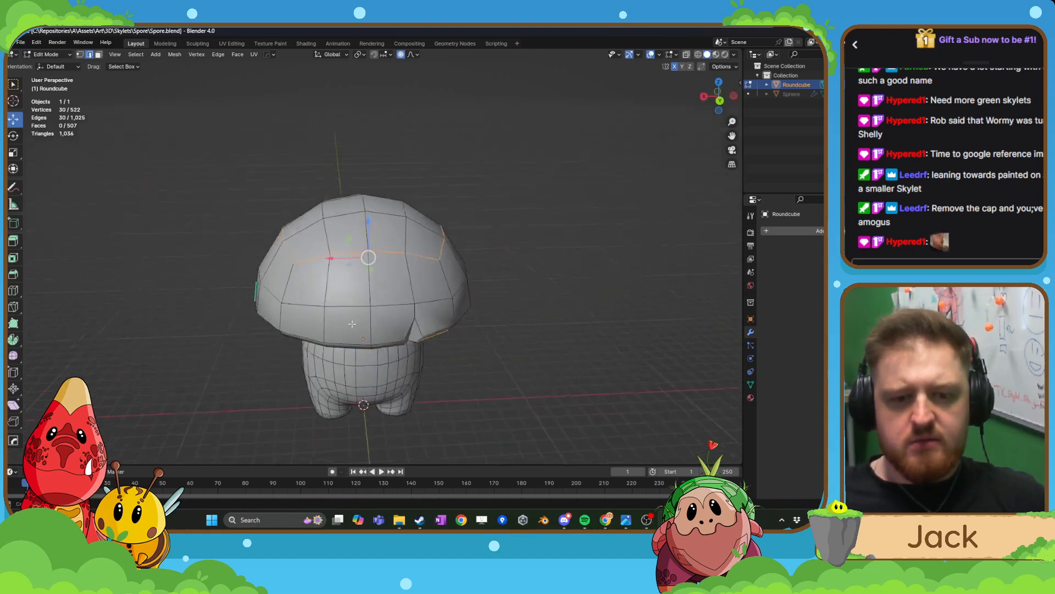
{"action": "scroll", "coordinate": [379, 308], "scroll_direction": "up", "scroll_amount": 3}
{"action": "middle_click_drag", "start_coordinate": [377, 300], "coordinate": [368, 280]}
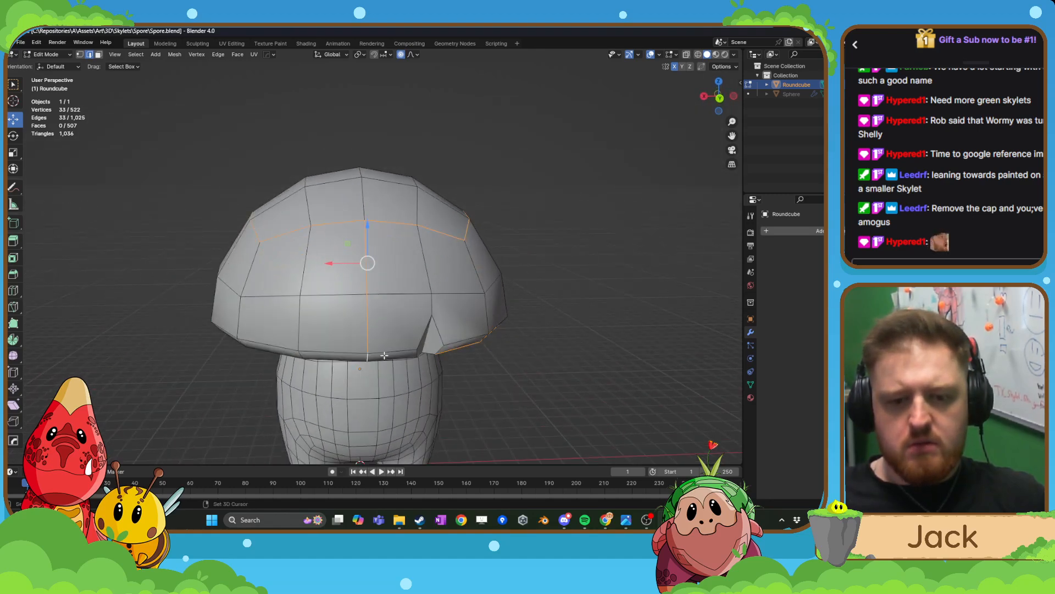
- Add the edges outlining the rim notch without sharp marks to the selection and mark all selected cap edges as seams
{"action": "middle_click_drag", "start_coordinate": [385, 356], "coordinate": [366, 297]}
{"action": "scroll", "coordinate": [361, 285], "scroll_direction": "up", "scroll_amount": 5}
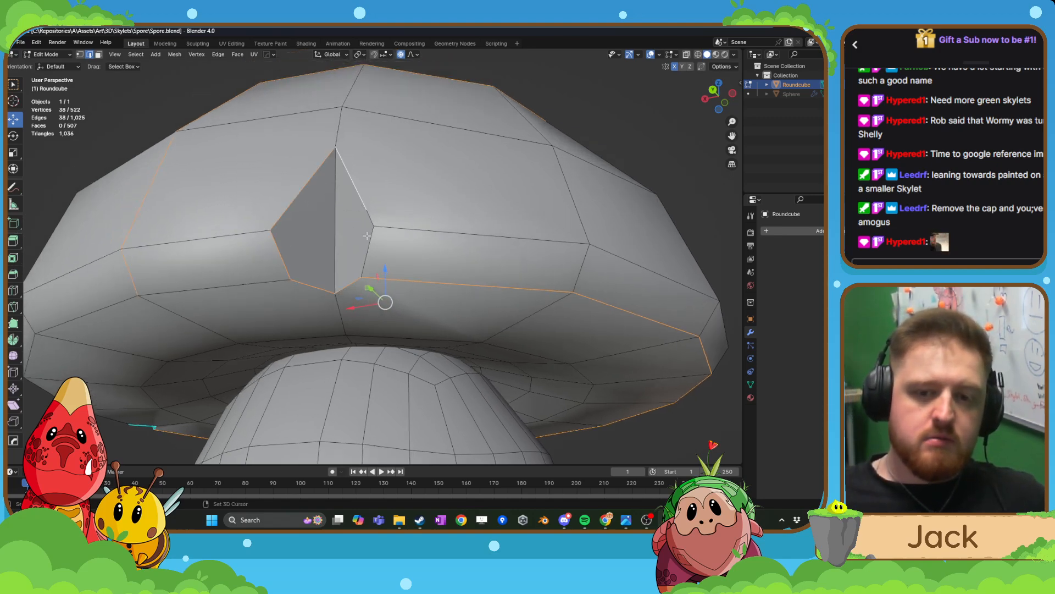
{"action": "scroll", "coordinate": [350, 243], "scroll_direction": "down", "scroll_amount": 4}
{"action": "middle_click_drag", "start_coordinate": [358, 258], "coordinate": [375, 294]}
{"action": "scroll", "coordinate": [417, 330], "scroll_direction": "up", "scroll_amount": 3}
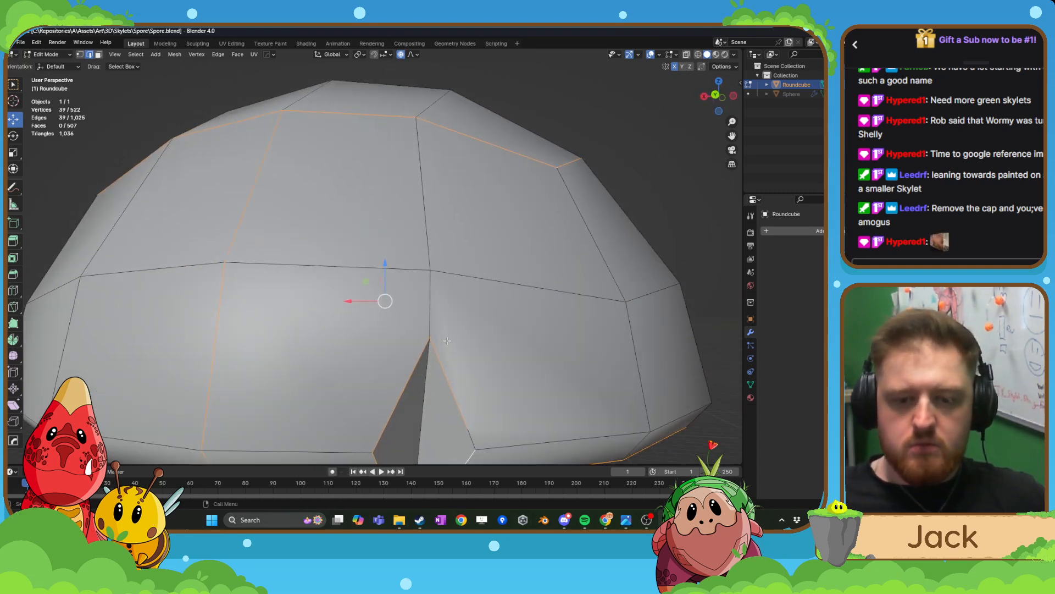
{"action": "right_click", "coordinate": [433, 372]}
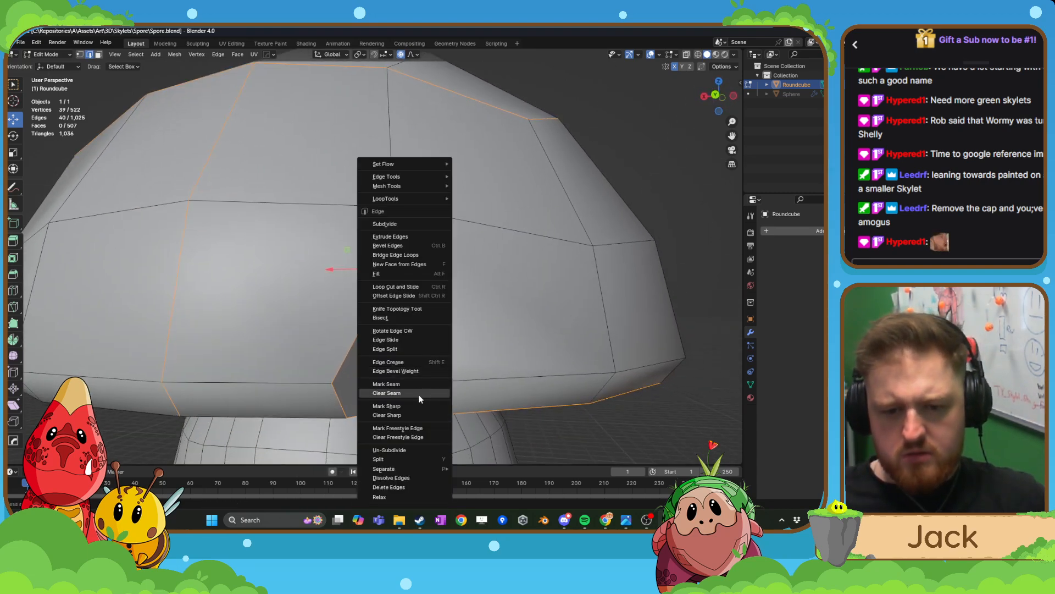
{"action": "left_click", "coordinate": [413, 389]}
- In vertex select mode, merge the two nearly overlapping vertices at the notch's side corner at their center
{"action": "middle_click_drag", "start_coordinate": [415, 388], "coordinate": [428, 299]}
{"action": "scroll", "coordinate": [462, 385], "scroll_direction": "up", "scroll_amount": 1}
{"action": "left_click", "coordinate": [80, 55]}
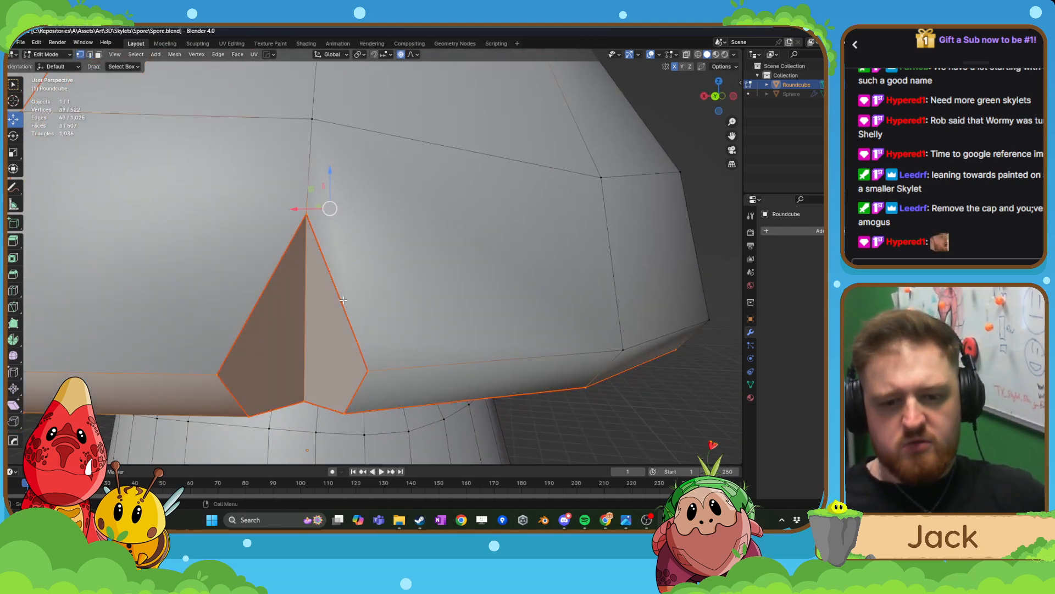
{"action": "left_click", "coordinate": [361, 339]}
{"action": "left_click", "coordinate": [375, 377], "text": "shift"}
{"action": "key", "text": "m"}
{"action": "left_click", "coordinate": [375, 374]}
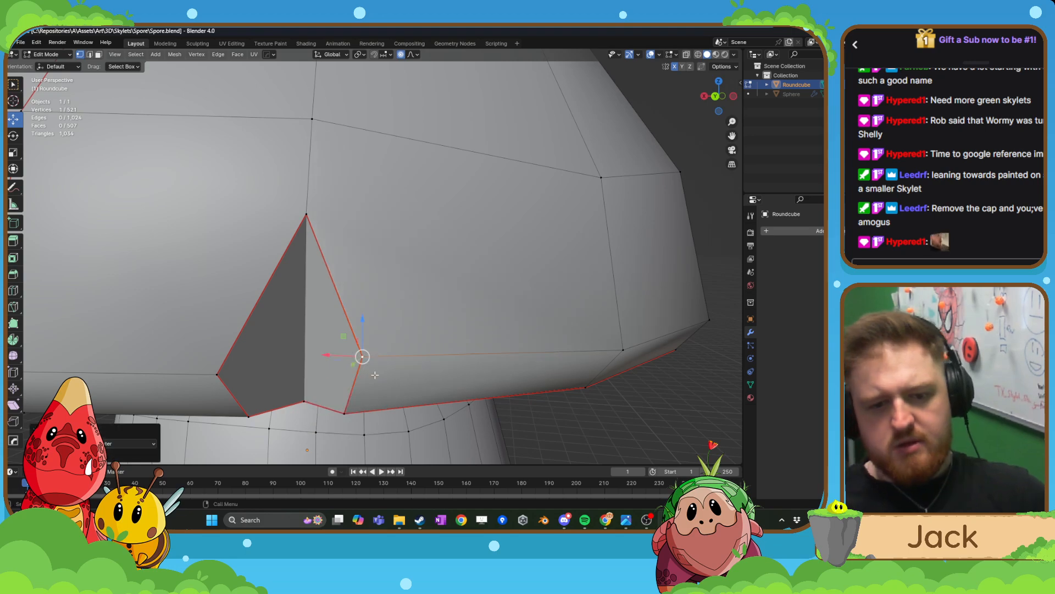
- In edge select mode, select the remaining five unmarked rim edges between the two notches and mark them as a seam
{"action": "scroll", "coordinate": [374, 374], "scroll_direction": "down", "scroll_amount": 5}
{"action": "middle_click_drag", "start_coordinate": [375, 375], "coordinate": [152, 67]}
{"action": "left_click", "coordinate": [89, 54]}
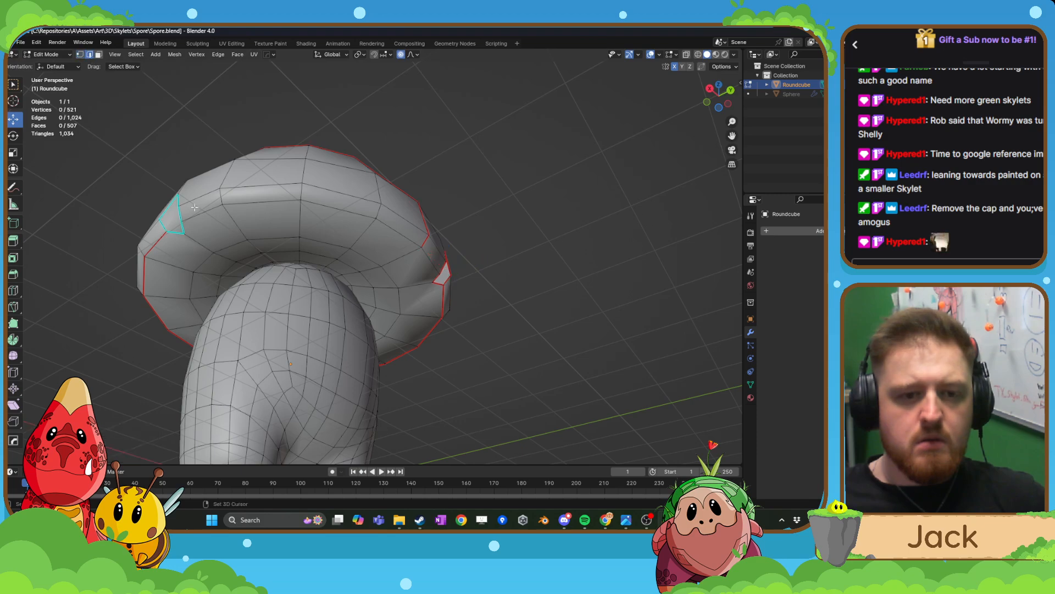
{"action": "left_click", "coordinate": [202, 212]}
{"action": "left_click", "coordinate": [275, 201], "text": "shift"}
{"action": "left_click", "coordinate": [339, 217], "text": "shift"}
{"action": "left_click", "coordinate": [396, 234], "text": "shift"}
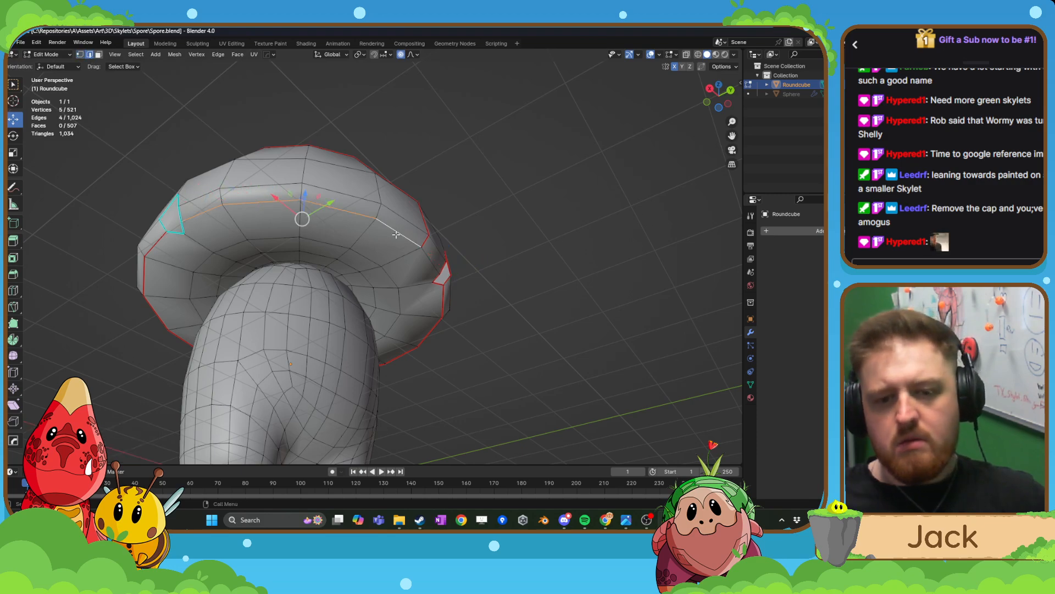
{"action": "middle_click_drag", "start_coordinate": [480, 185], "coordinate": [422, 206]}
{"action": "left_click", "coordinate": [442, 186], "text": "shift"}
{"action": "right_click", "coordinate": [441, 186]}
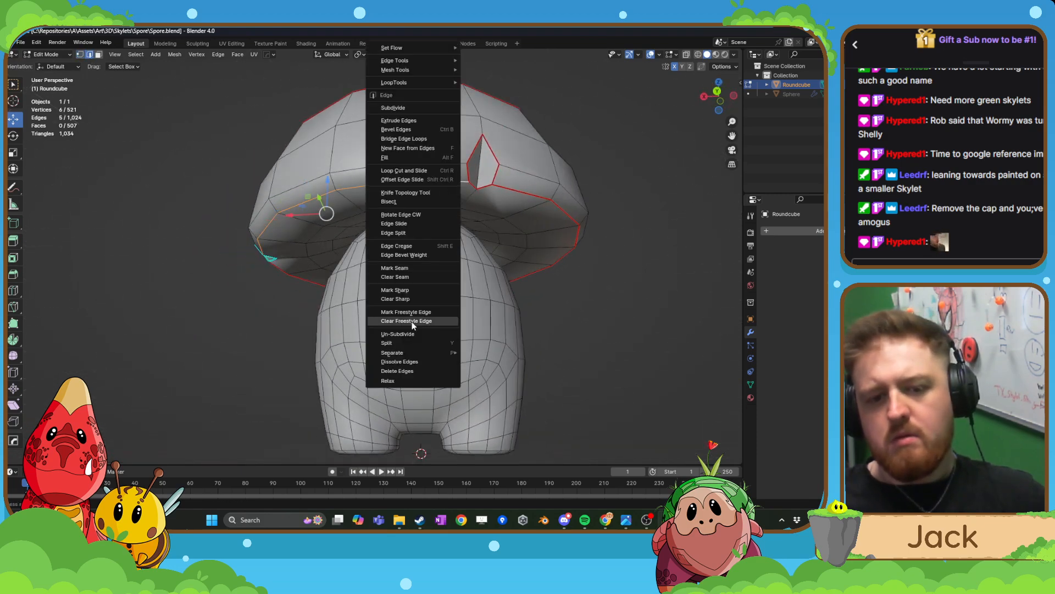
{"action": "left_click", "coordinate": [408, 267]}
- Select the six edges outlining the notch with the merged vertex and mark them as sharp
{"action": "middle_click_drag", "start_coordinate": [385, 247], "coordinate": [451, 243]}
{"action": "scroll", "coordinate": [358, 249], "scroll_direction": "up", "scroll_amount": 3}
{"action": "left_click", "coordinate": [377, 197]}
{"action": "left_click", "coordinate": [399, 217], "text": "shift"}
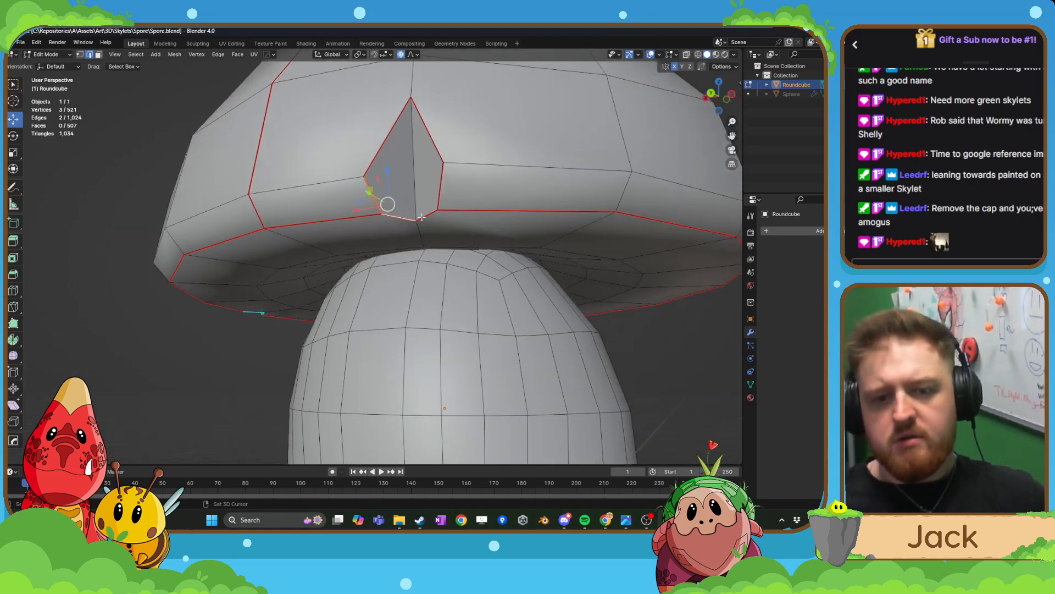
{"action": "left_click", "coordinate": [427, 216], "text": "shift"}
{"action": "left_click", "coordinate": [440, 185], "text": "shift"}
{"action": "left_click", "coordinate": [430, 153], "text": "shift"}
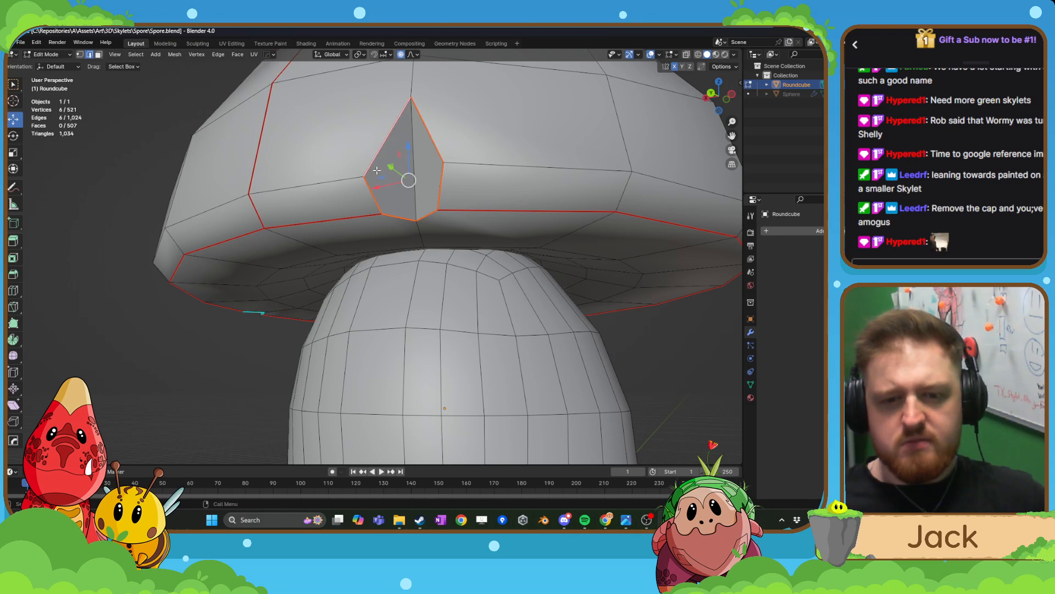
{"action": "right_click", "coordinate": [346, 290]}
{"action": "left_click", "coordinate": [331, 298]}
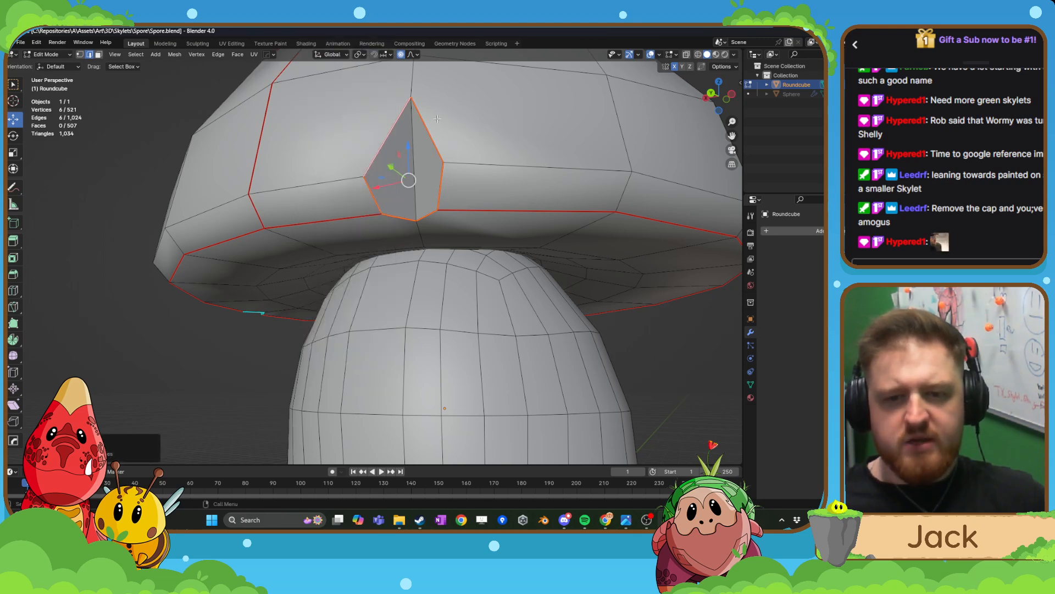
- Look for the edge display settings and toggle the seam overlay off and on to compare the marked cap edges
{"action": "left_click", "coordinate": [661, 55]}
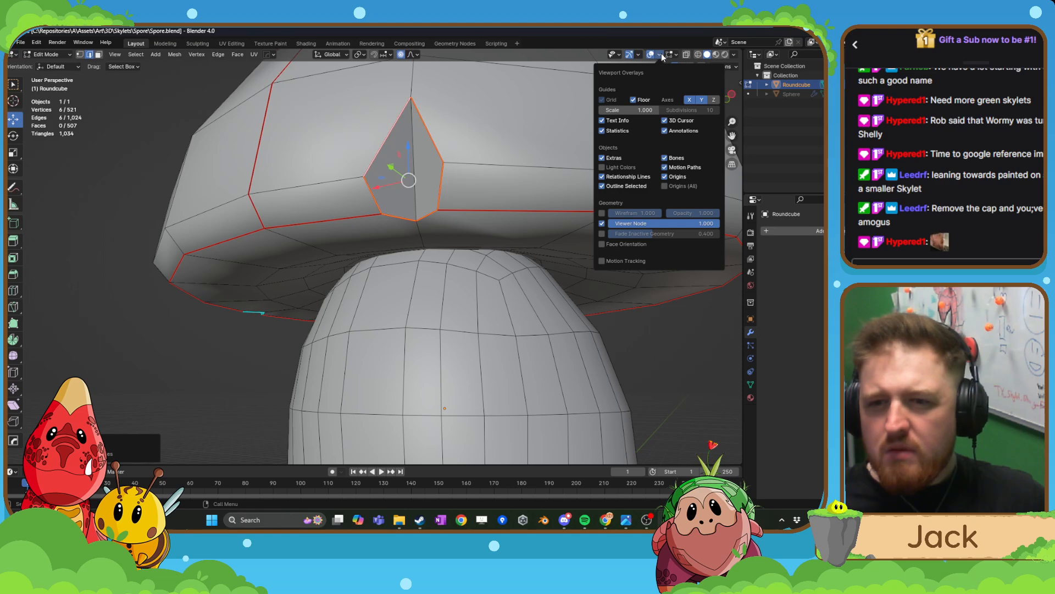
{"action": "left_click", "coordinate": [640, 54]}
{"action": "left_click", "coordinate": [616, 58]}
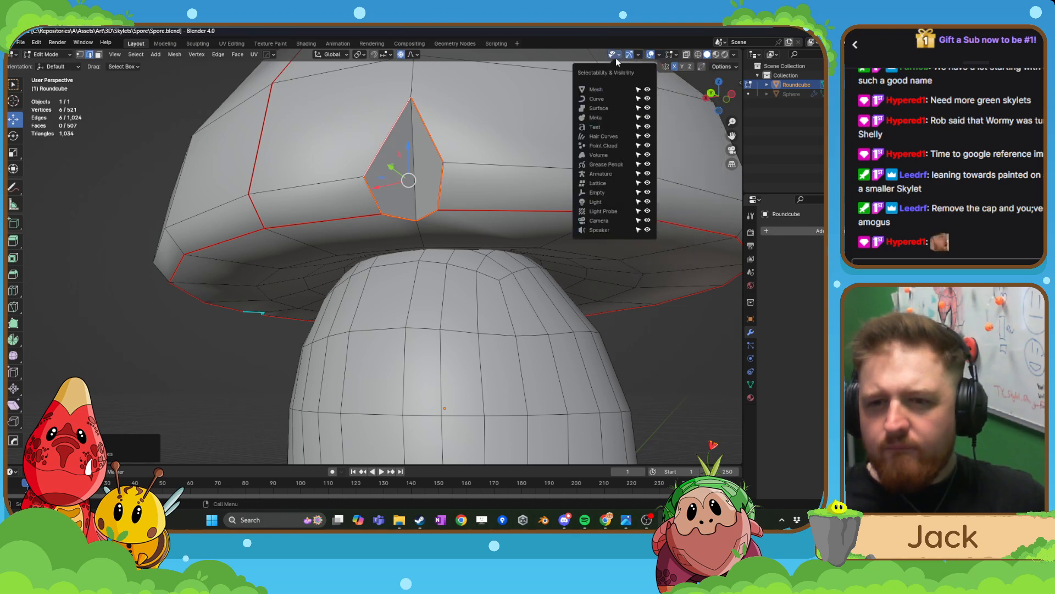
{"action": "left_click", "coordinate": [674, 54]}
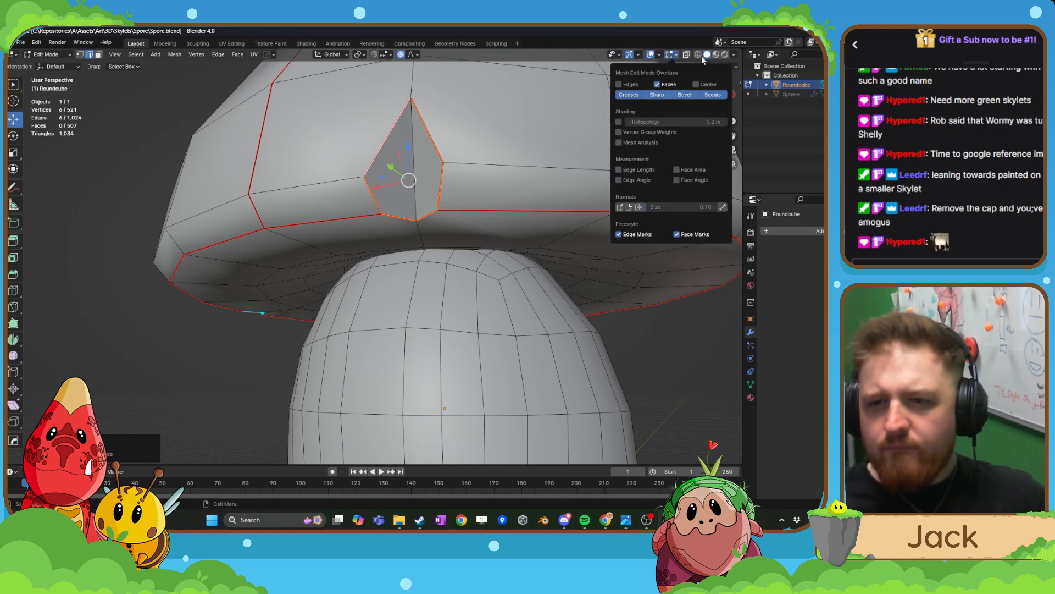
{"action": "left_click", "coordinate": [733, 54]}
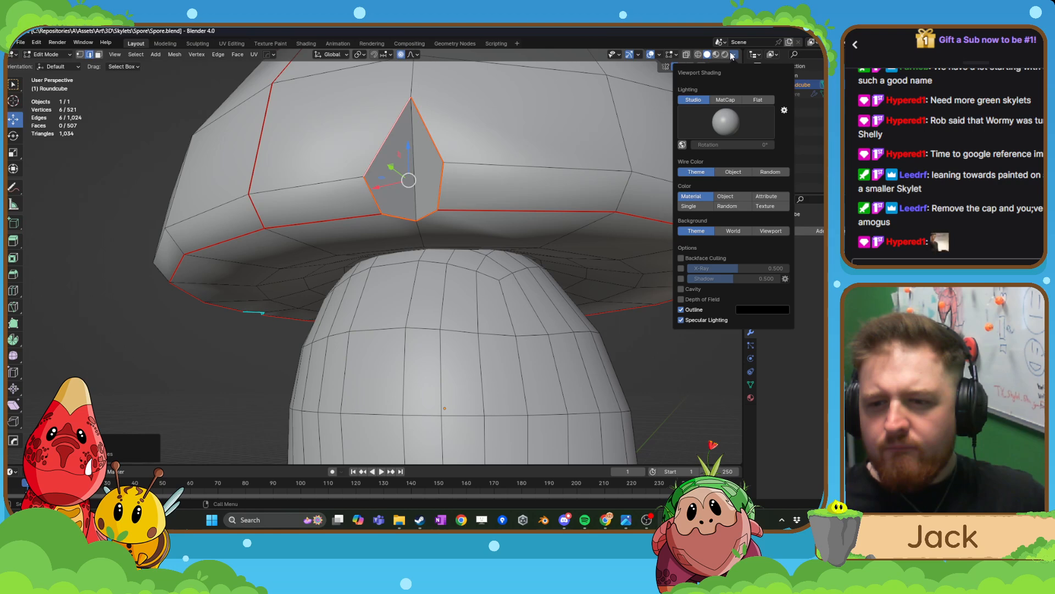
{"action": "left_click", "coordinate": [674, 55]}
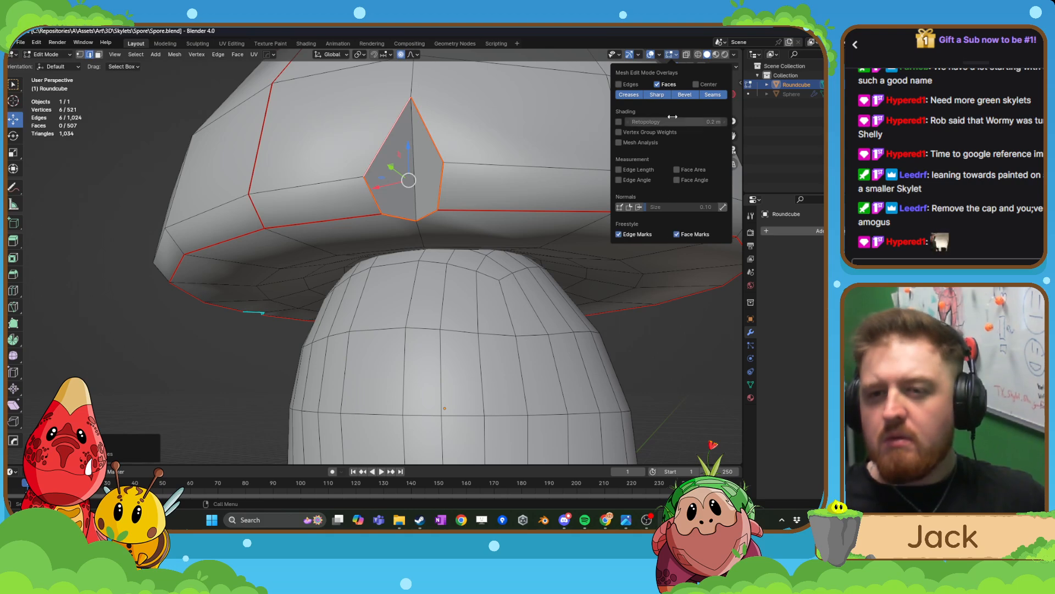
{"action": "left_click", "coordinate": [639, 96]}
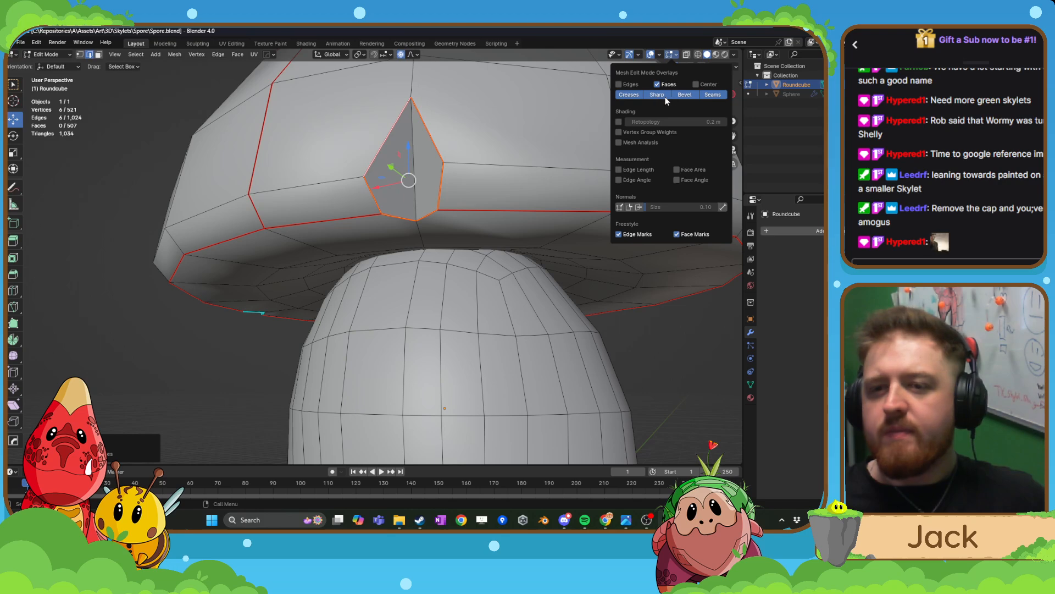
{"action": "left_click", "coordinate": [708, 94]}
{"action": "left_click", "coordinate": [708, 95]}
{"action": "left_click", "coordinate": [708, 95]}
{"action": "left_click", "coordinate": [708, 95]}
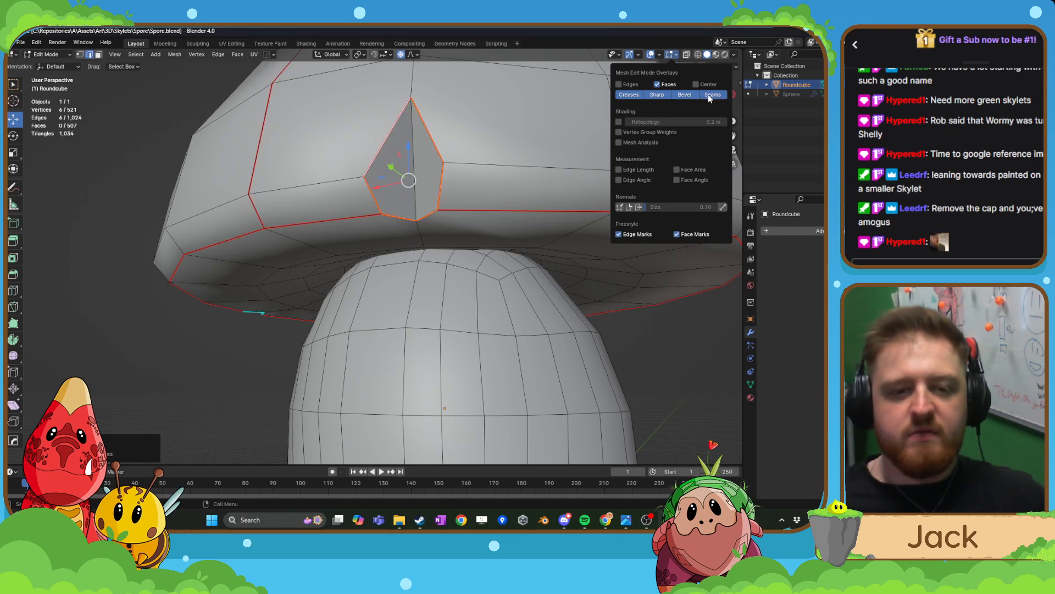
{"action": "left_click", "coordinate": [708, 94]}
{"action": "left_click", "coordinate": [708, 94]}
{"action": "left_click", "coordinate": [708, 94]}
{"action": "left_click", "coordinate": [708, 94]}
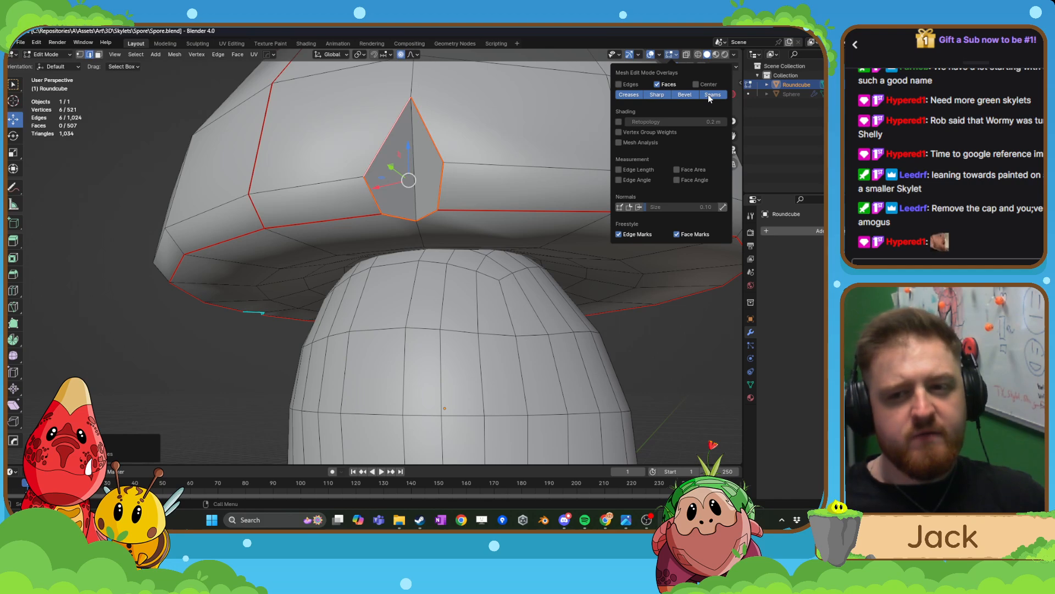
{"action": "left_click", "coordinate": [708, 94]}
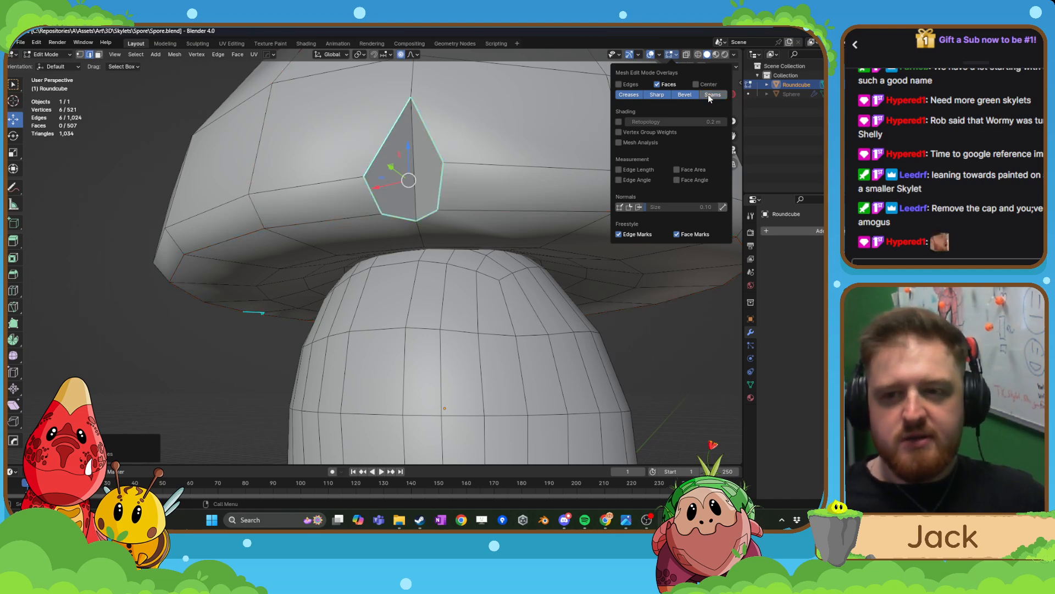
{"action": "left_click", "coordinate": [708, 94]}
{"action": "left_click", "coordinate": [708, 94]}
{"action": "left_click", "coordinate": [708, 94]}
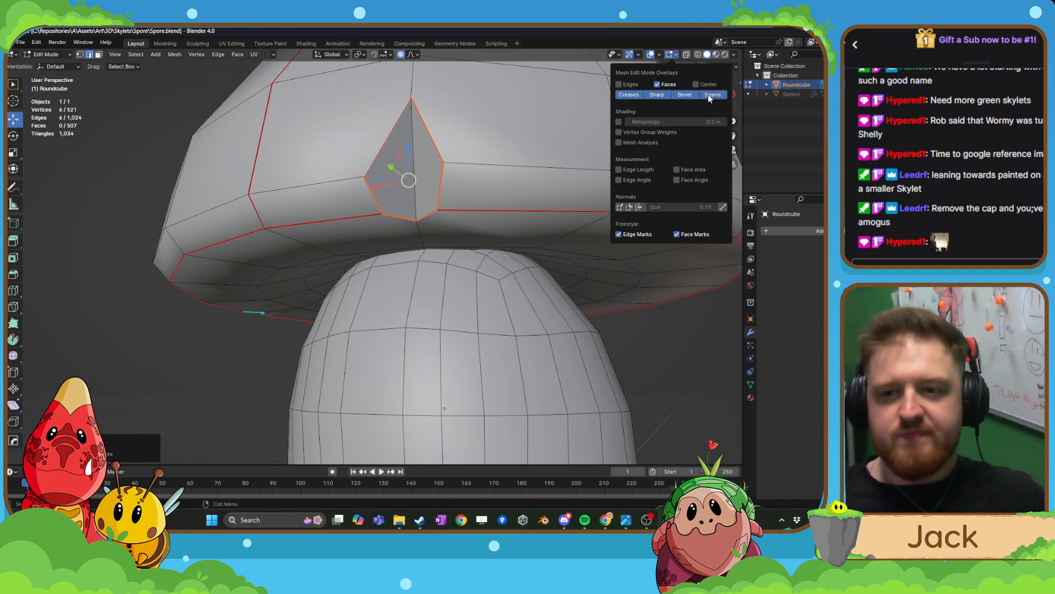
{"action": "left_click", "coordinate": [708, 94]}
{"action": "left_click", "coordinate": [708, 94]}
- Select the six sharp edges outlining the other rim notch, mark them as a seam, and clear the selection
{"action": "scroll", "coordinate": [152, 234], "scroll_direction": "down", "scroll_amount": 3}
{"action": "middle_click_drag", "start_coordinate": [151, 233], "coordinate": [269, 242]}
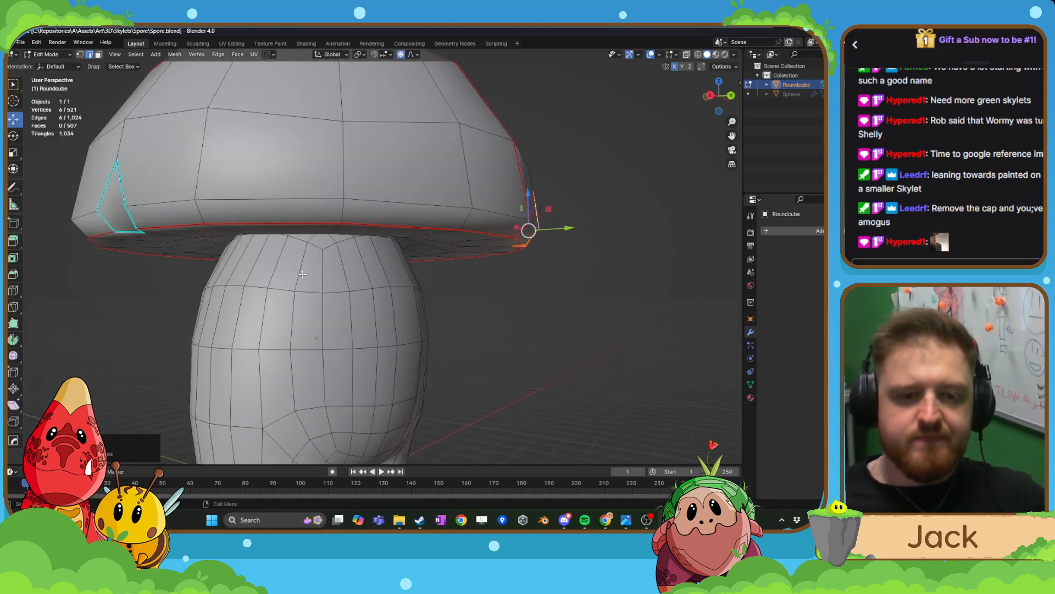
{"action": "middle_click_drag", "start_coordinate": [204, 240], "coordinate": [387, 243], "text": "shift"}
{"action": "scroll", "coordinate": [305, 290], "scroll_direction": "up", "scroll_amount": 1}
{"action": "left_click", "coordinate": [424, 218]}
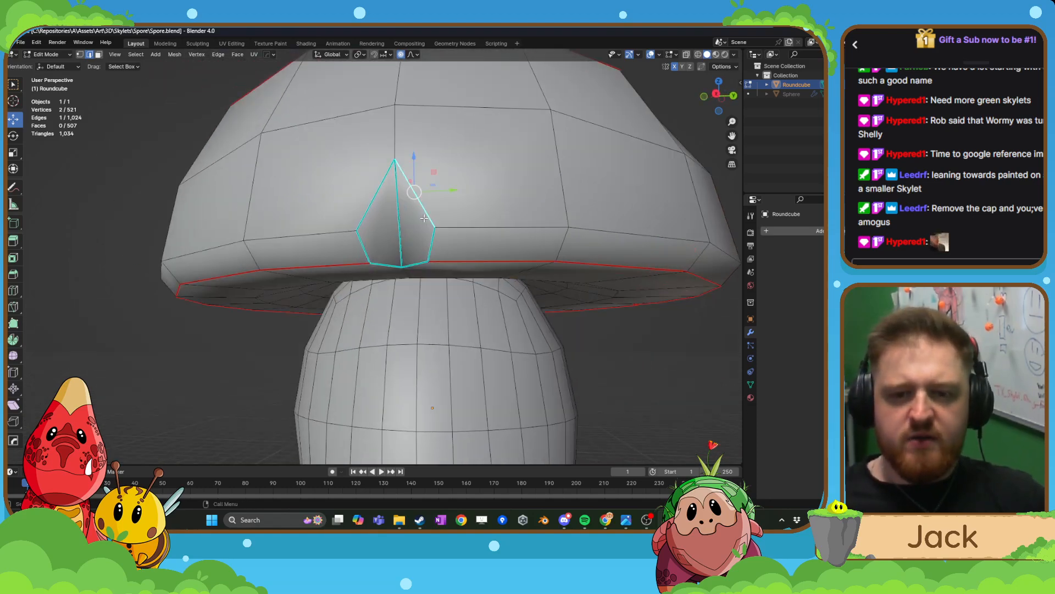
{"action": "left_click", "coordinate": [429, 247], "text": "shift"}
{"action": "left_click", "coordinate": [416, 262], "text": "shift"}
{"action": "left_click", "coordinate": [388, 263], "text": "shift"}
{"action": "left_click", "coordinate": [366, 246], "text": "shift"}
{"action": "left_click", "coordinate": [374, 215], "text": "shift"}
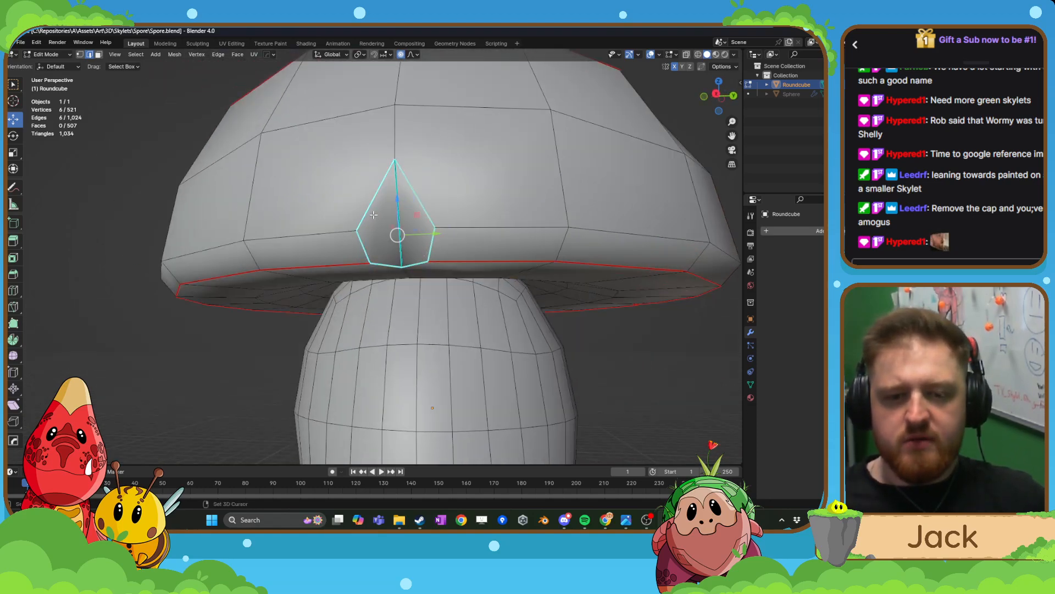
{"action": "scroll", "coordinate": [410, 186], "scroll_direction": "up", "scroll_amount": 2}
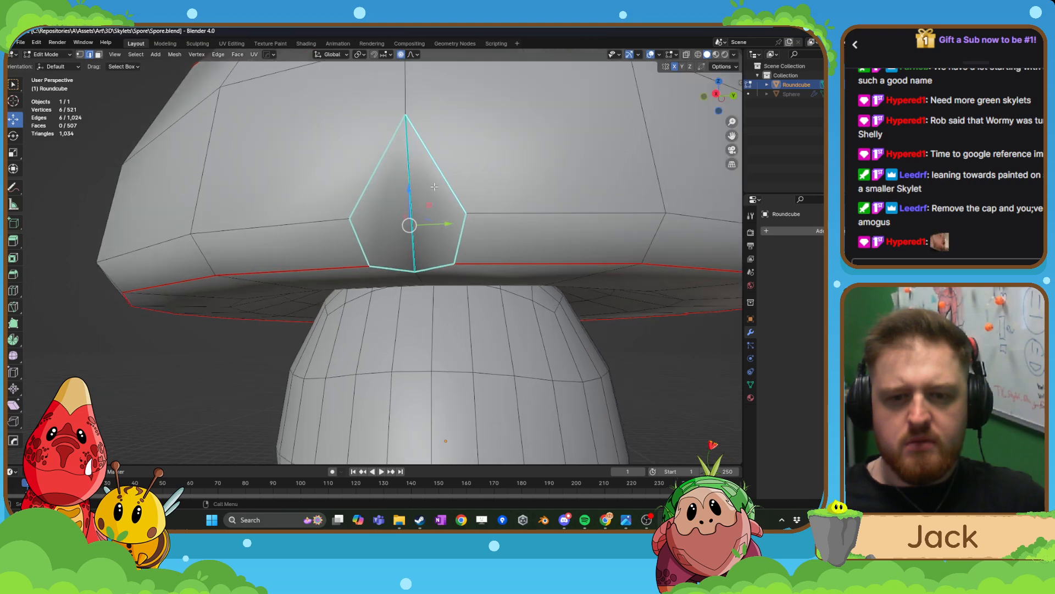
{"action": "key", "text": "ctrl+e"}
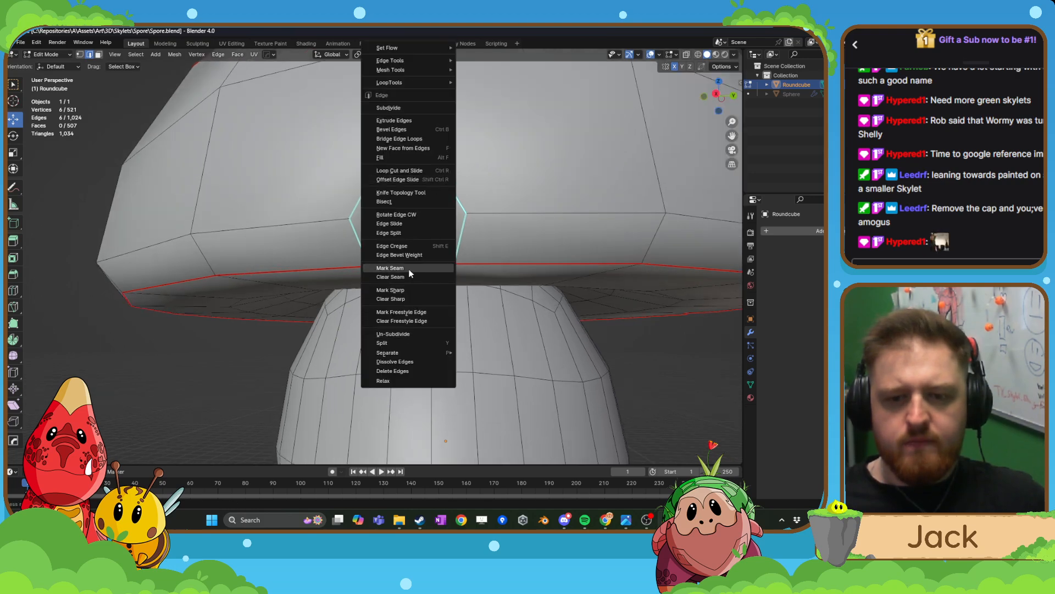
{"action": "left_click", "coordinate": [396, 215]}
{"action": "left_click", "coordinate": [504, 152]}
- Select the continuous edge loop around the top of one leg, where it meets the mushroom's body
{"action": "scroll", "coordinate": [505, 156], "scroll_direction": "down", "scroll_amount": 8}
{"action": "scroll", "coordinate": [573, 170], "scroll_direction": "up", "scroll_amount": 1}
{"action": "middle_click_drag", "start_coordinate": [504, 165], "coordinate": [602, 172]}
{"action": "middle_click_drag", "start_coordinate": [405, 226], "coordinate": [433, 174], "text": "shift"}
{"action": "scroll", "coordinate": [394, 206], "scroll_direction": "up", "scroll_amount": 4}
{"action": "mouse_move", "coordinate": [440, 212]}
{"action": "middle_mouse_down"}
{"action": "mouse_move", "coordinate": [396, 223]}
{"action": "mouse_move", "coordinate": [391, 241]}
{"action": "mouse_move", "coordinate": [367, 236]}
{"action": "mouse_move", "coordinate": [443, 222]}
{"action": "middle_mouse_up"}
{"action": "scroll", "coordinate": [404, 231], "scroll_direction": "down", "scroll_amount": 3}
{"action": "scroll", "coordinate": [432, 242], "scroll_direction": "up", "scroll_amount": 3}
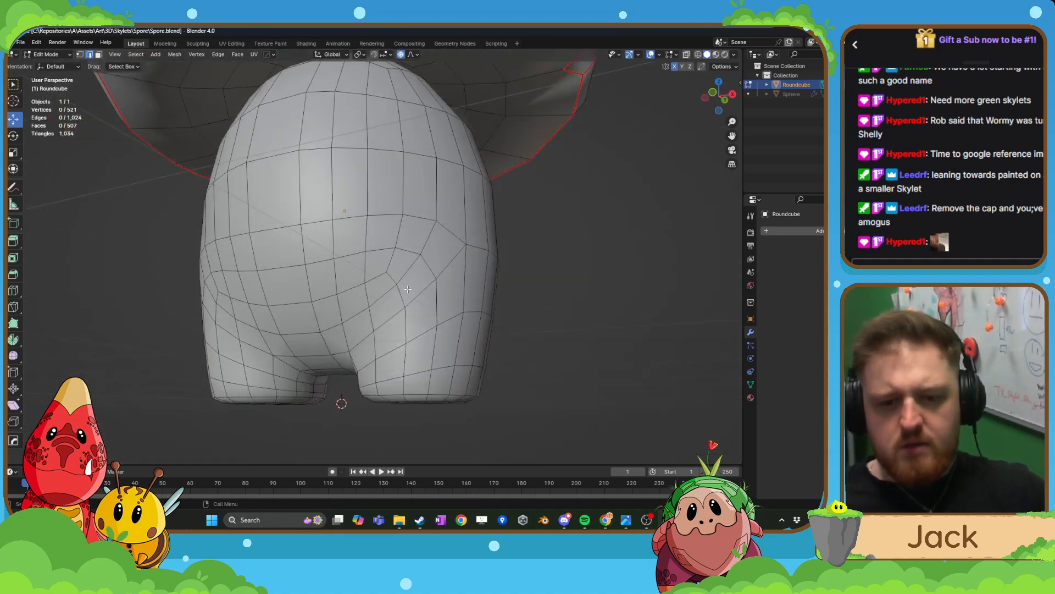
{"action": "middle_click_drag", "start_coordinate": [399, 286], "coordinate": [468, 297]}
{"action": "scroll", "coordinate": [462, 316], "scroll_direction": "up", "scroll_amount": 1}
{"action": "left_click", "coordinate": [354, 339]}
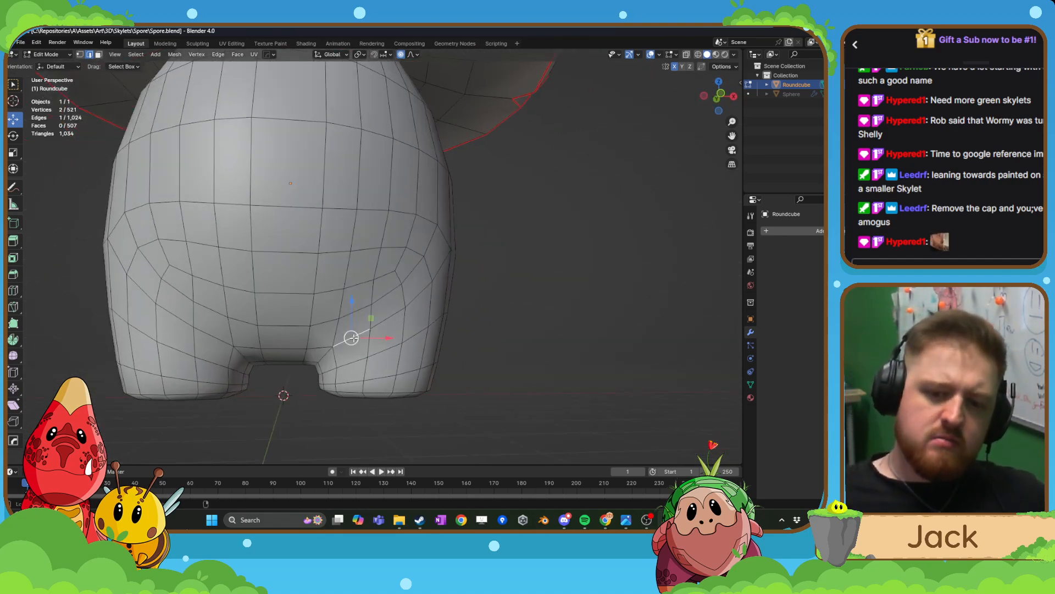
{"action": "left_click", "coordinate": [354, 339], "text": "alt"}
{"action": "mouse_move", "coordinate": [355, 338]}
{"action": "middle_mouse_down", "text": "alt"}
{"action": "mouse_move", "coordinate": [327, 313]}
{"action": "mouse_move", "coordinate": [307, 349]}
{"action": "mouse_move", "coordinate": [356, 358]}
{"action": "middle_mouse_up", "text": "alt"}
{"action": "left_click", "coordinate": [317, 353], "text": "alt+shift"}
{"action": "left_click", "coordinate": [270, 313], "text": "alt+shift"}
{"action": "middle_click_drag", "start_coordinate": [267, 299], "coordinate": [316, 282]}
{"action": "left_click", "coordinate": [226, 228], "text": "alt+shift"}
{"action": "middle_click_drag", "start_coordinate": [226, 229], "coordinate": [425, 249]}
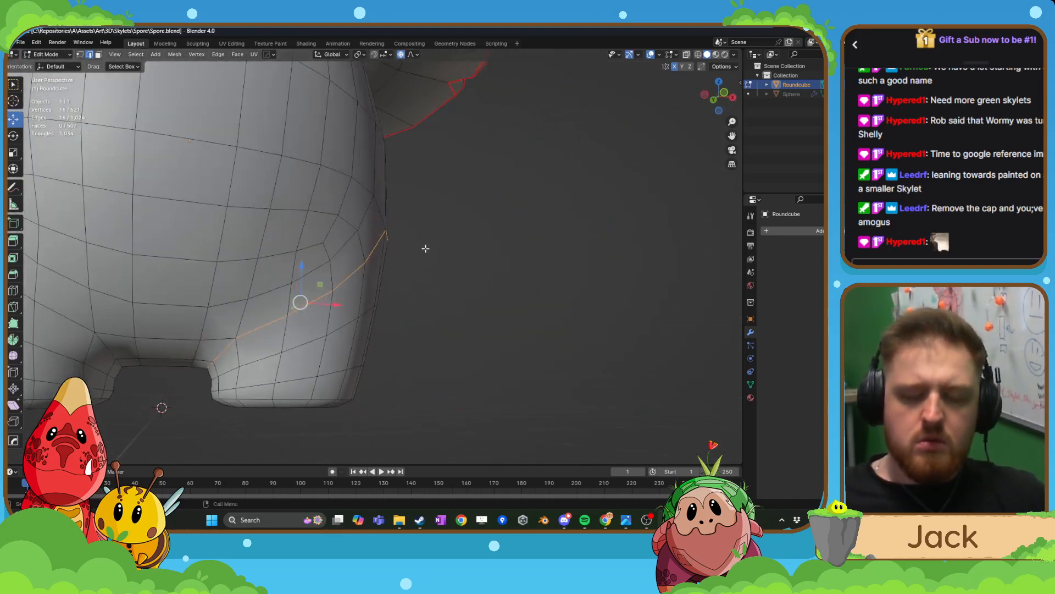
- Add the matching edge loop around the top of the other leg and mark both loops as a seam
{"action": "middle_click_drag", "start_coordinate": [307, 279], "coordinate": [406, 282], "text": "shift"}
{"action": "scroll", "coordinate": [404, 282], "scroll_direction": "down", "scroll_amount": 2}
{"action": "left_click", "coordinate": [262, 305], "text": "alt+shift"}
{"action": "middle_click_drag", "start_coordinate": [262, 305], "coordinate": [301, 312]}
{"action": "middle_click_drag", "start_coordinate": [198, 201], "coordinate": [242, 206]}
{"action": "left_click", "coordinate": [370, 258], "text": "alt+shift"}
{"action": "middle_click_drag", "start_coordinate": [370, 257], "coordinate": [390, 257]}
{"action": "scroll", "coordinate": [391, 257], "scroll_direction": "up", "scroll_amount": 2}
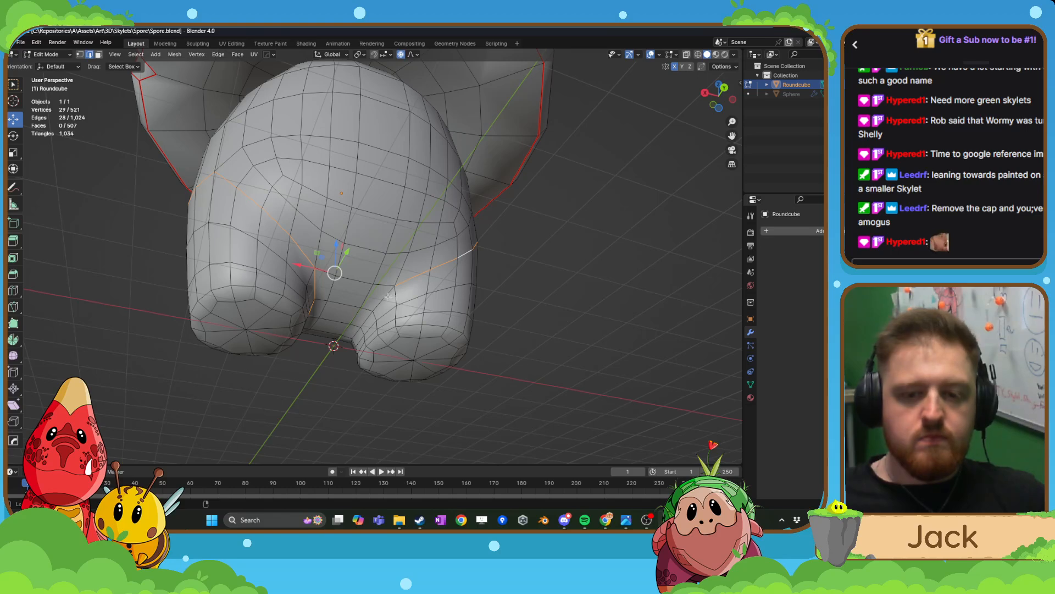
{"action": "left_click", "coordinate": [388, 296], "text": "alt+shift"}
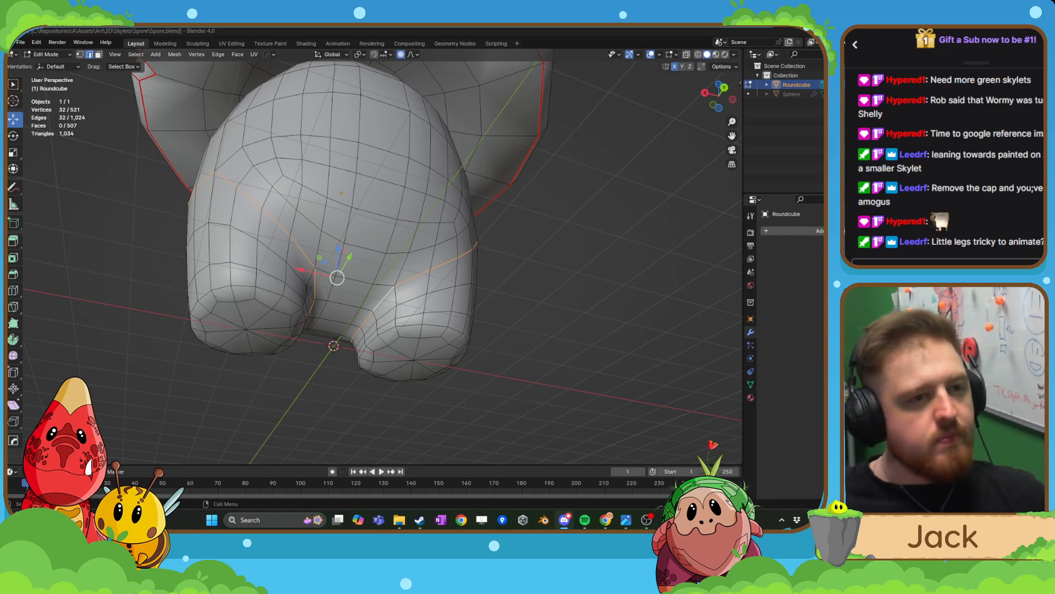
{"action": "left_click", "coordinate": [371, 278]}
{"action": "middle_click_drag", "start_coordinate": [372, 278], "coordinate": [430, 271]}
{"action": "right_click", "coordinate": [414, 281]}
{"action": "left_click", "coordinate": [401, 295]}
{"action": "scroll", "coordinate": [430, 271], "scroll_direction": "up", "scroll_amount": 2}
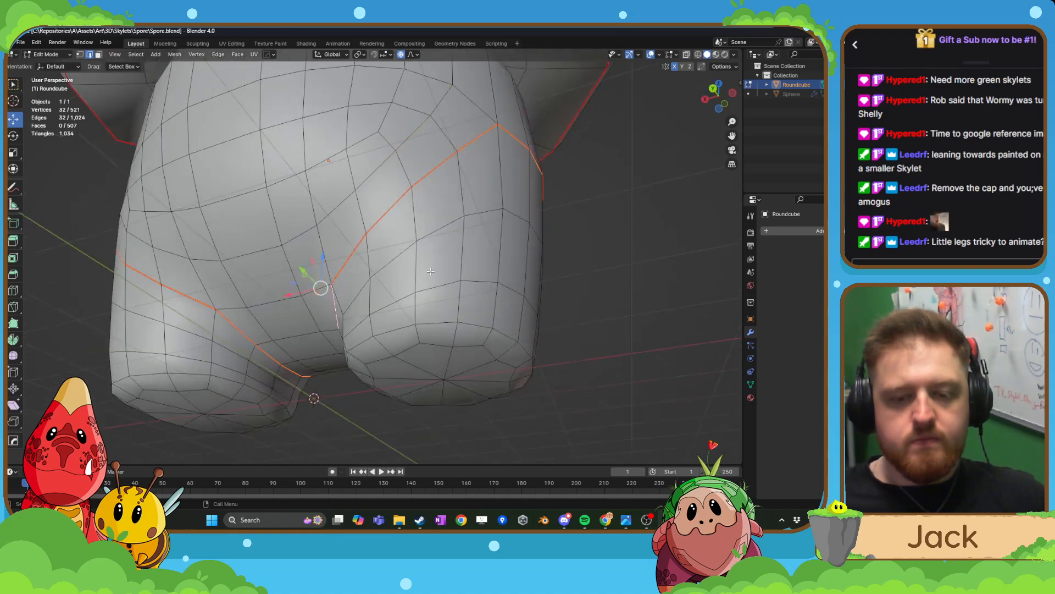
- Select the sole edge loops of both feet plus the three vertical edges down each leg's outer side, and mark them as a seam
{"action": "key", "text": "alt+a"}
{"action": "left_click", "coordinate": [436, 322], "text": "alt"}
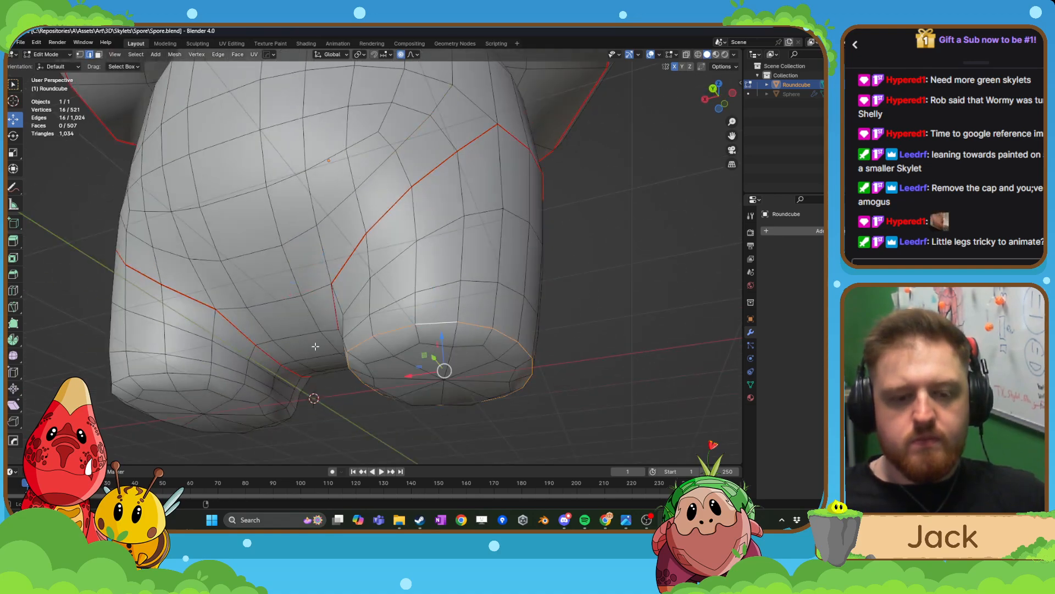
{"action": "left_click", "coordinate": [192, 372], "text": "alt+shift"}
{"action": "middle_click_drag", "start_coordinate": [430, 324], "coordinate": [293, 254]}
{"action": "scroll", "coordinate": [380, 338], "scroll_direction": "down", "scroll_amount": 1}
{"action": "left_click", "coordinate": [399, 200], "text": "shift"}
{"action": "left_click", "coordinate": [395, 259], "text": "shift"}
{"action": "left_click", "coordinate": [382, 337], "text": "shift"}
{"action": "left_click", "coordinate": [261, 223], "text": "shift"}
{"action": "left_click", "coordinate": [262, 272], "text": "shift"}
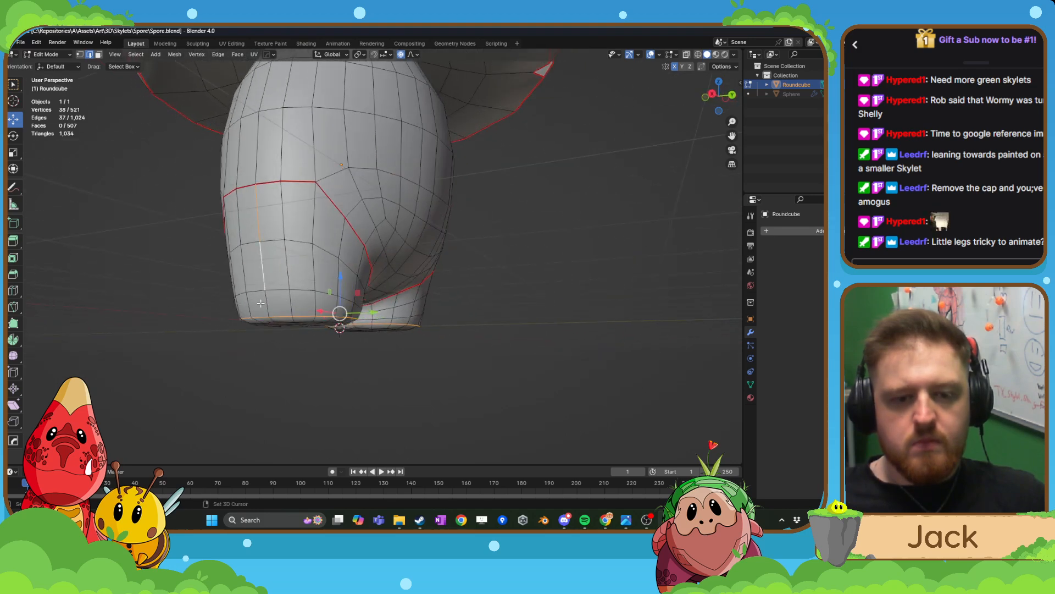
{"action": "left_click", "coordinate": [262, 304], "text": "shift"}
{"action": "right_click", "coordinate": [263, 304]}
{"action": "left_click", "coordinate": [262, 304]}
- Select the vertical edge loop running along the side of the body down to the foot and mark it as a seam
{"action": "middle_click_drag", "start_coordinate": [262, 304], "coordinate": [350, 272]}
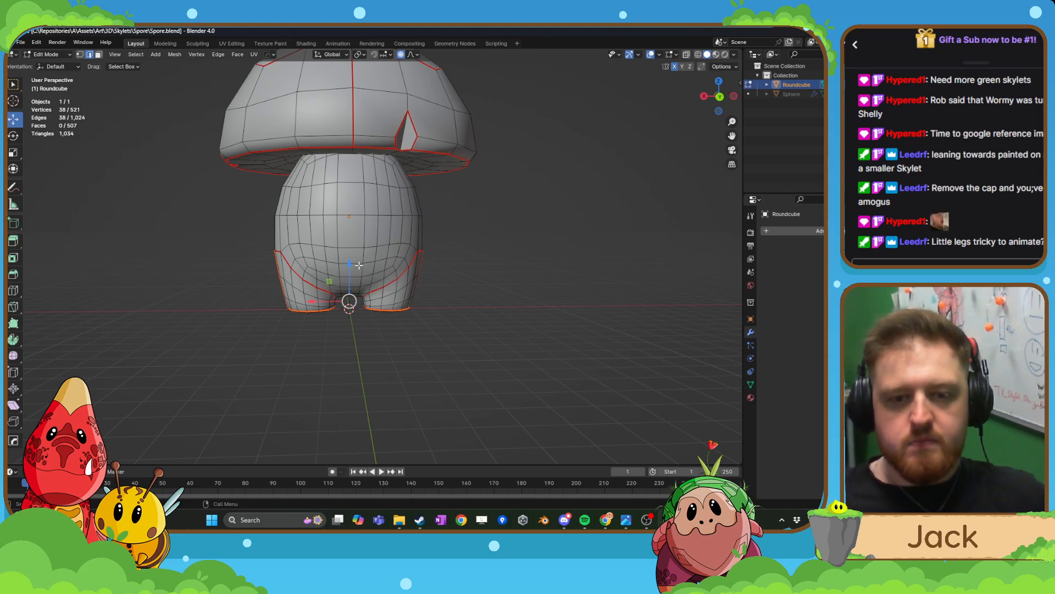
{"action": "middle_click_drag", "start_coordinate": [349, 272], "coordinate": [160, 267]}
{"action": "left_click", "coordinate": [336, 267]}
{"action": "left_click", "coordinate": [335, 267], "text": "alt+shift"}
{"action": "left_click", "coordinate": [335, 266], "text": "alt+shift"}
{"action": "right_click", "coordinate": [305, 237]}
{"action": "left_click", "coordinate": [281, 268]}
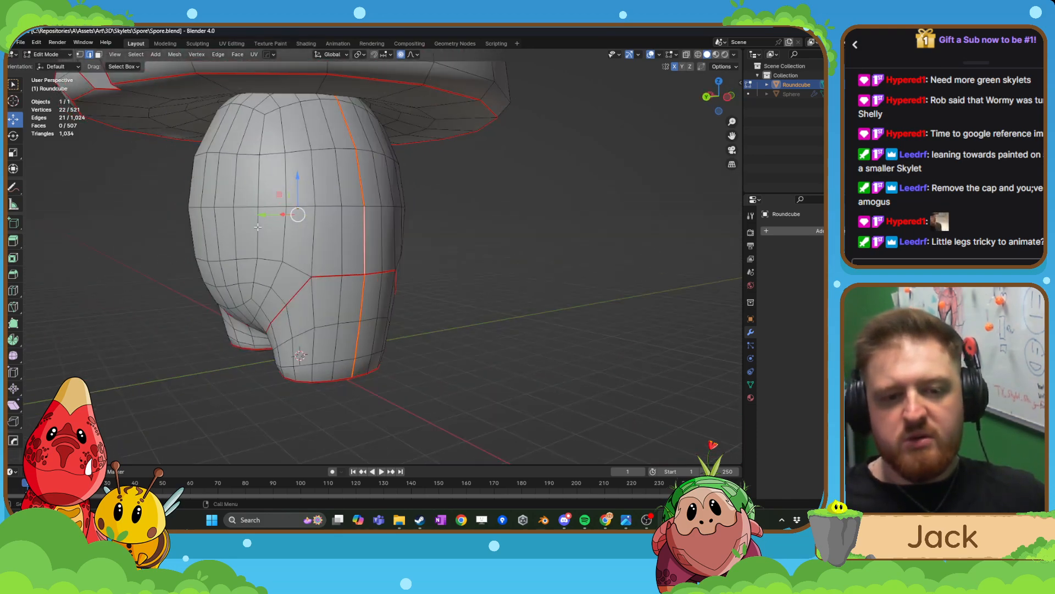
- Return to object mode and apply Shade Auto Smooth at 30° to the whole mushroom
{"action": "middle_click_drag", "start_coordinate": [258, 227], "coordinate": [349, 188]}
{"action": "scroll", "coordinate": [408, 224], "scroll_direction": "down", "scroll_amount": 5}
{"action": "middle_click_drag", "start_coordinate": [408, 224], "coordinate": [467, 221]}
{"action": "key", "text": "Tab"}
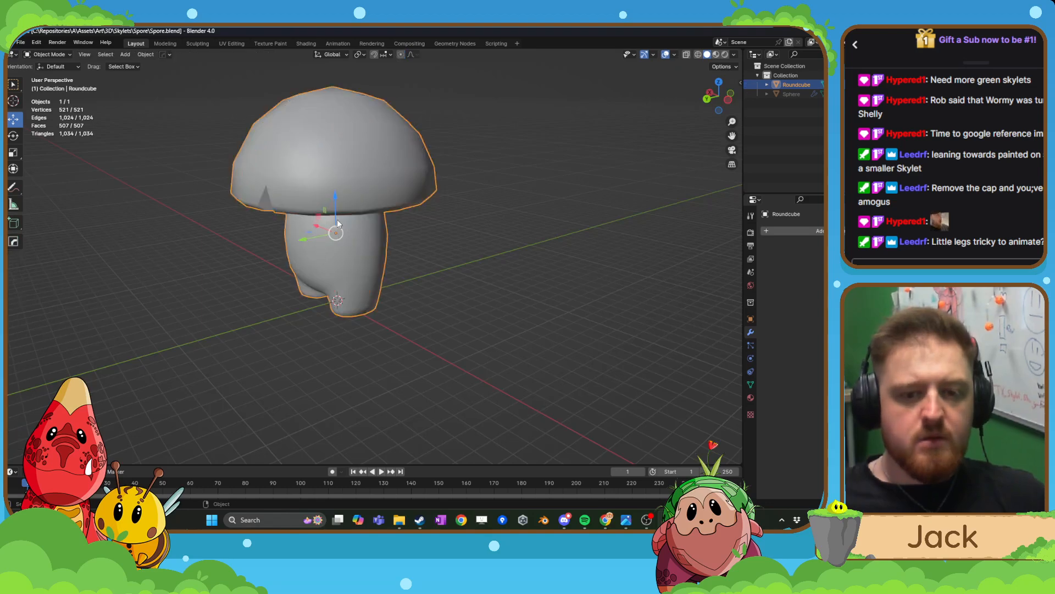
{"action": "left_click", "coordinate": [494, 220]}
{"action": "middle_click_drag", "start_coordinate": [327, 178], "coordinate": [263, 163]}
{"action": "left_click", "coordinate": [364, 164]}
{"action": "middle_click_drag", "start_coordinate": [352, 163], "coordinate": [216, 167]}
{"action": "scroll", "coordinate": [277, 182], "scroll_direction": "up", "scroll_amount": 1}
{"action": "scroll", "coordinate": [265, 173], "scroll_direction": "up", "scroll_amount": 1}
{"action": "scroll", "coordinate": [265, 169], "scroll_direction": "up", "scroll_amount": 1}
{"action": "right_click", "coordinate": [275, 176]}
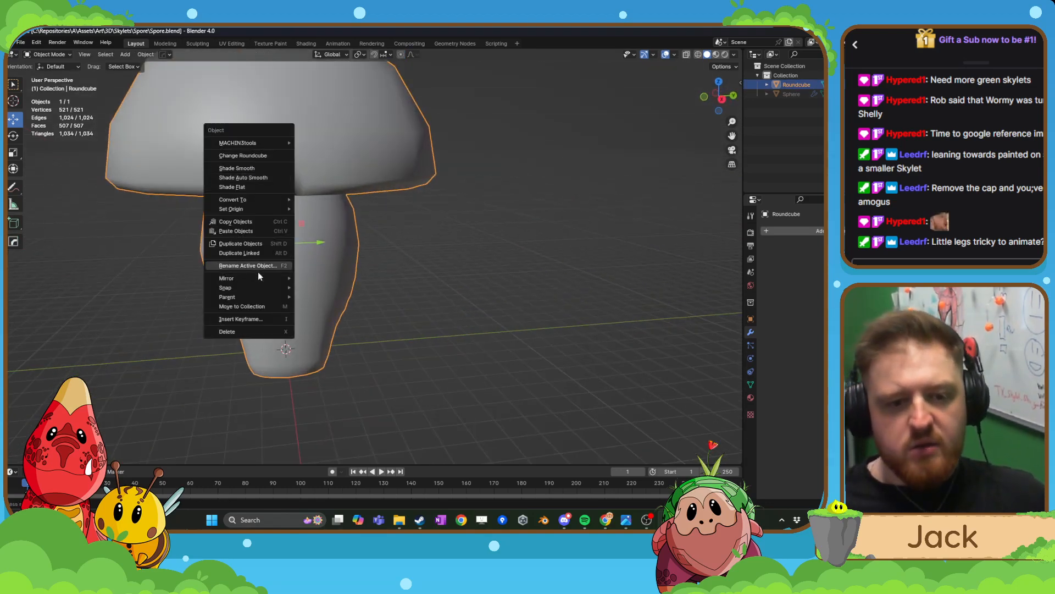
{"action": "key", "text": "Escape"}
{"action": "right_click", "coordinate": [258, 181]}
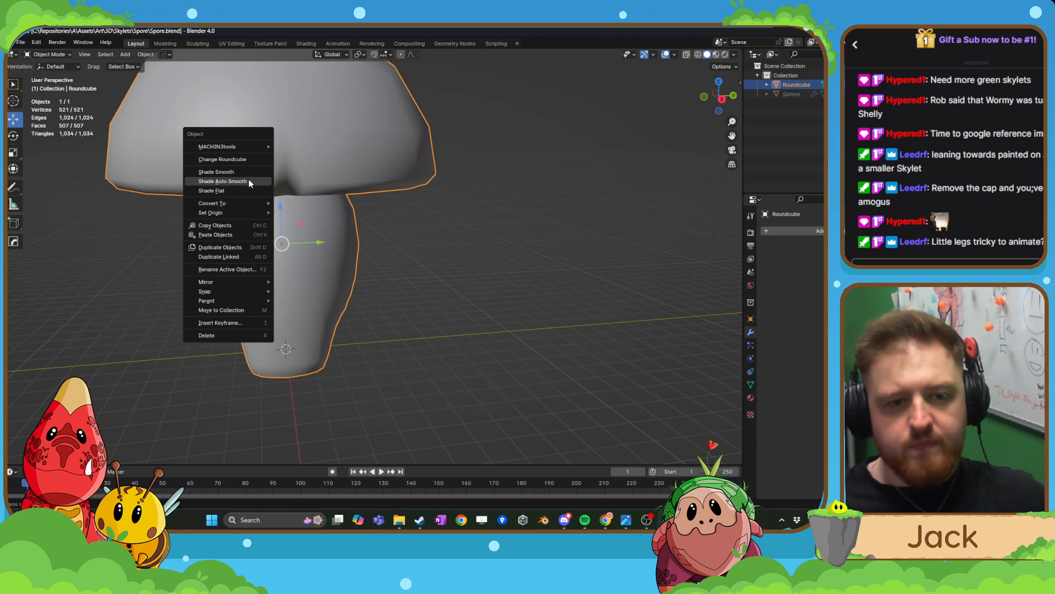
{"action": "left_click", "coordinate": [250, 179]}
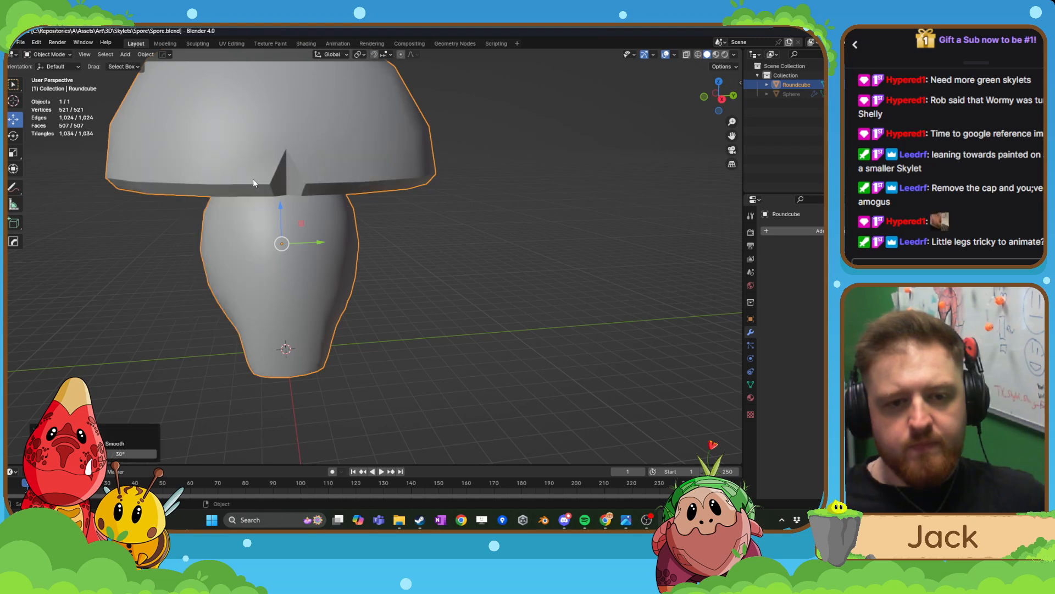
- Raise the auto smooth angle in the mesh's normals settings and check the mushroom's shading in edit and object mode
{"action": "left_click", "coordinate": [750, 384]}
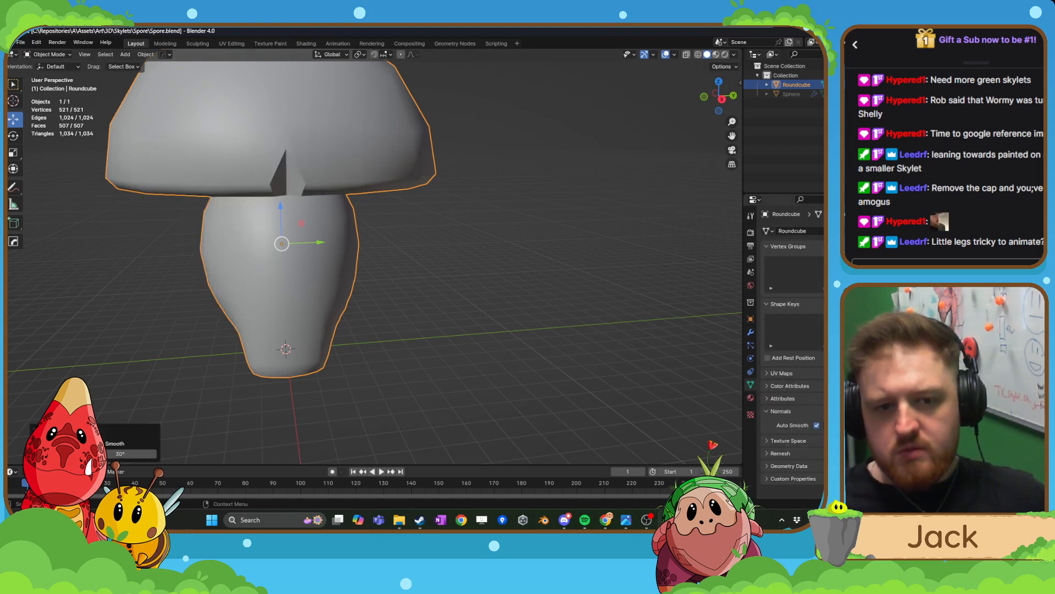
{"action": "scroll", "coordinate": [295, 278], "scroll_direction": "down", "scroll_amount": 4}
{"action": "middle_click_drag", "start_coordinate": [296, 279], "coordinate": [403, 245]}
{"action": "key", "text": "Tab"}
{"action": "scroll", "coordinate": [403, 246], "scroll_direction": "down", "scroll_amount": 4}
{"action": "key", "text": "Tab"}
{"action": "scroll", "coordinate": [441, 276], "scroll_direction": "down", "scroll_amount": 2}
{"action": "scroll", "coordinate": [440, 276], "scroll_direction": "up", "scroll_amount": 5}
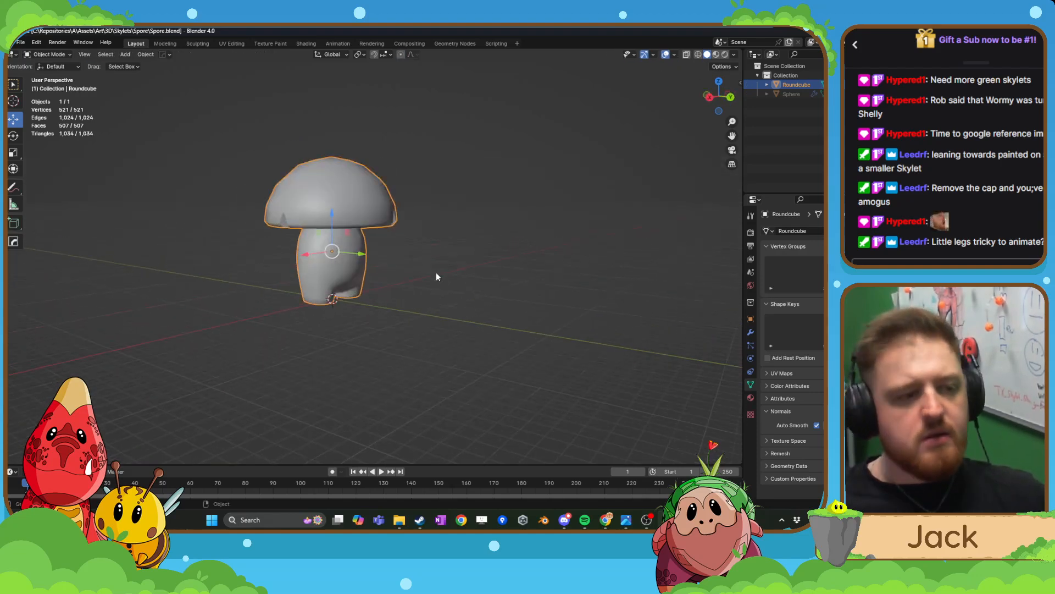
- Show the mushroom's transform and dimension values in the viewport
{"action": "left_click", "coordinate": [741, 83]}
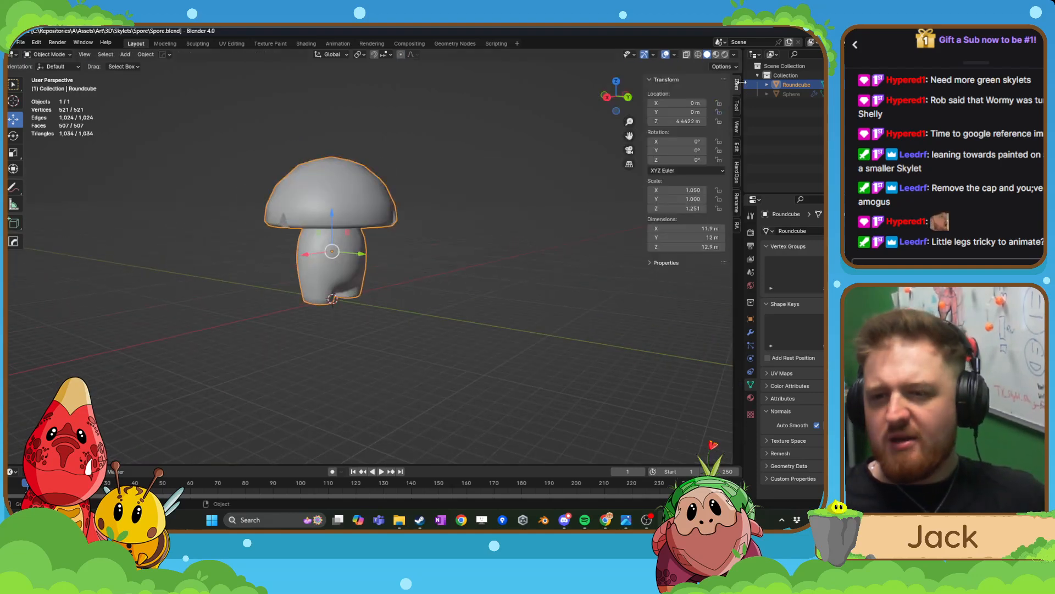
{"action": "mouse_move", "coordinate": [459, 258]}
{"action": "middle_mouse_down"}
{"action": "mouse_move", "coordinate": [449, 253]}
{"action": "mouse_move", "coordinate": [461, 252]}
{"action": "middle_mouse_up"}
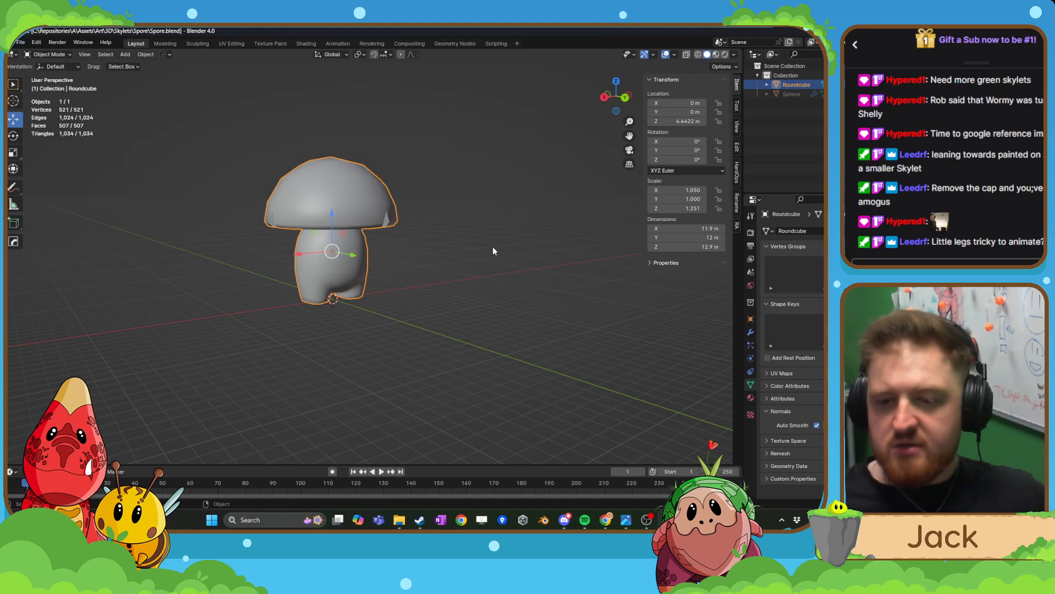
{"action": "key", "text": "s"}
{"action": "left_click", "coordinate": [342, 258]}
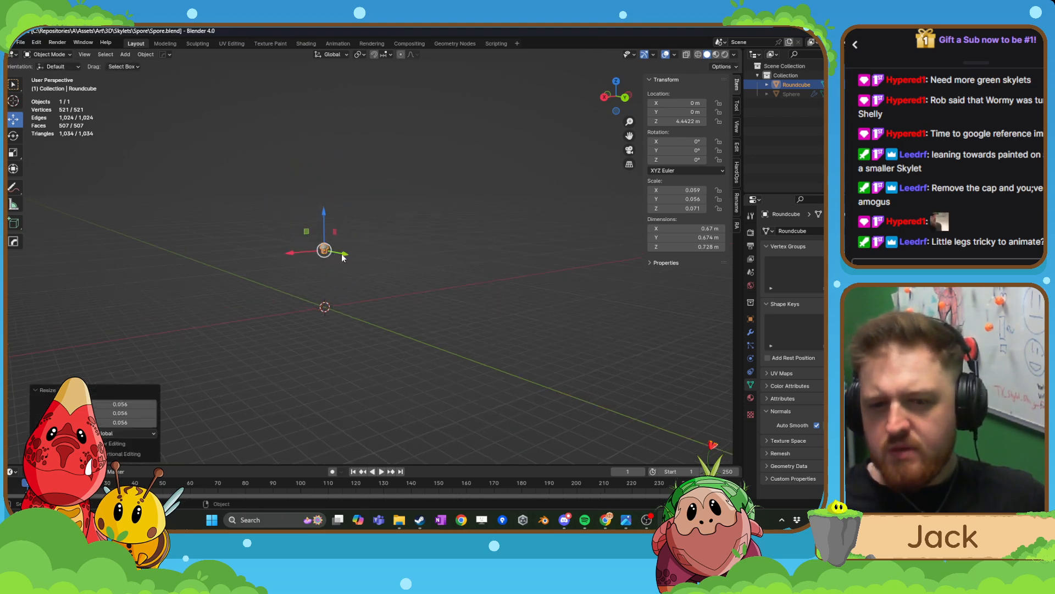
{"action": "key", "text": "ctrl+z"}
- Apply all transforms to the mushroom and scale it down uniformly to about 0.076
{"action": "key", "text": "ctrl+a"}
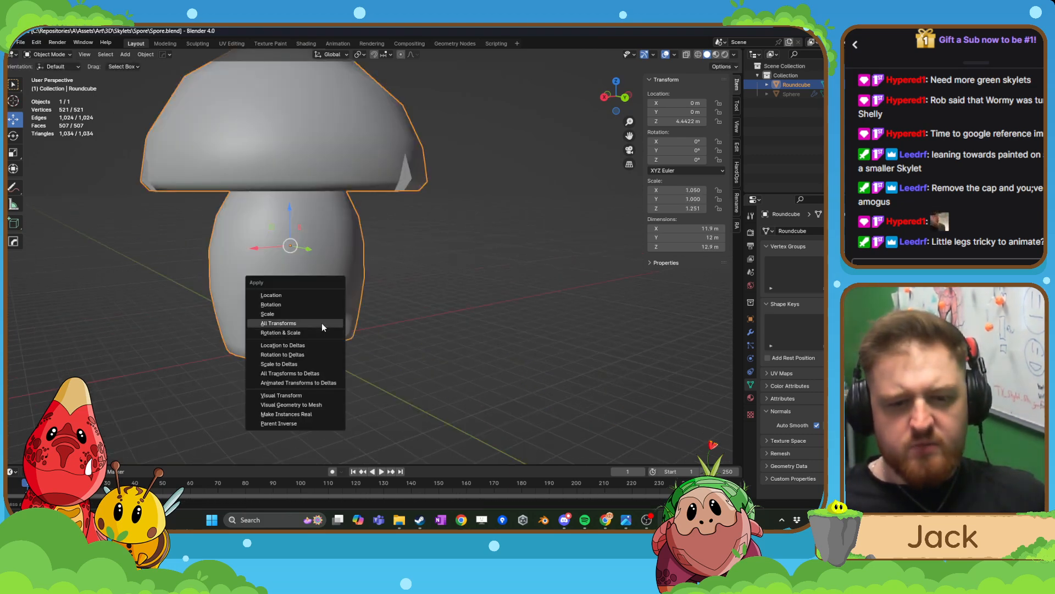
{"action": "left_click", "coordinate": [324, 323]}
{"action": "key", "text": "s"}
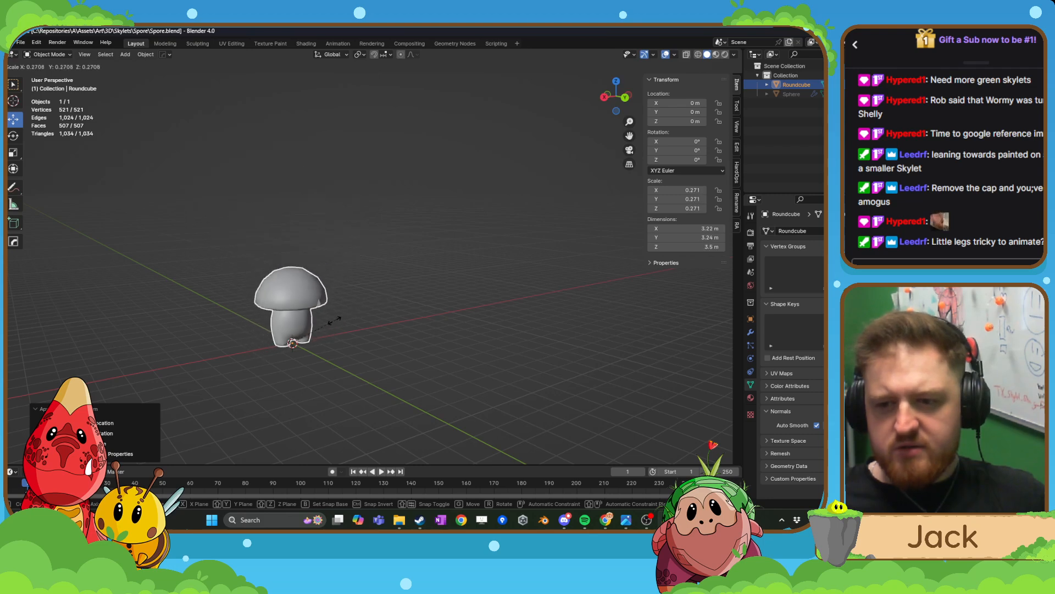
{"action": "left_click", "coordinate": [336, 239]}
- Scale the mushroom down further to about 0.044, roughly 0.57 m tall, and deselect it
{"action": "scroll", "coordinate": [331, 236], "scroll_direction": "up", "scroll_amount": 6}
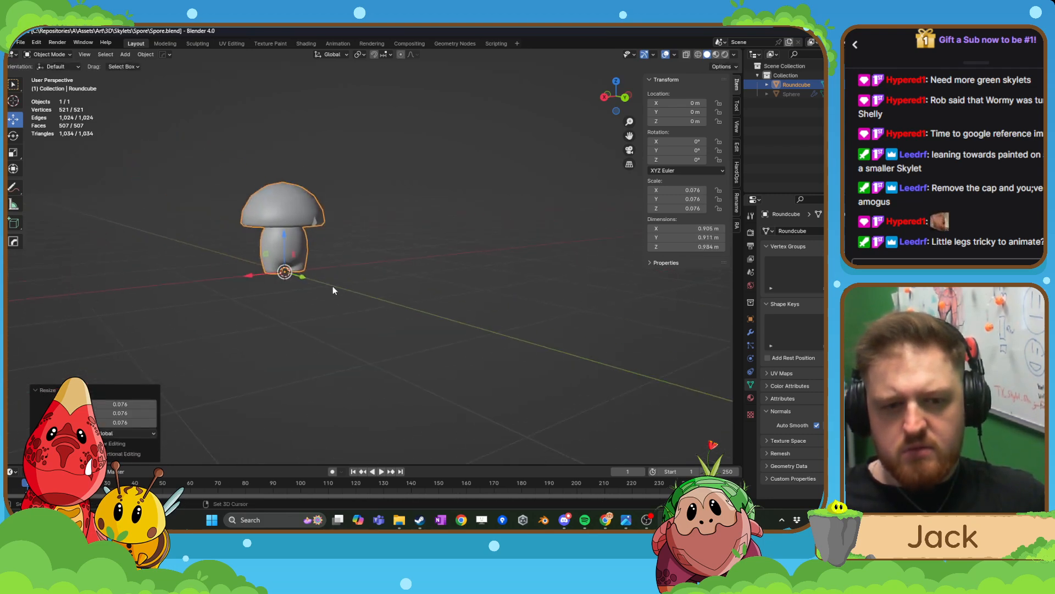
{"action": "key", "text": "s"}
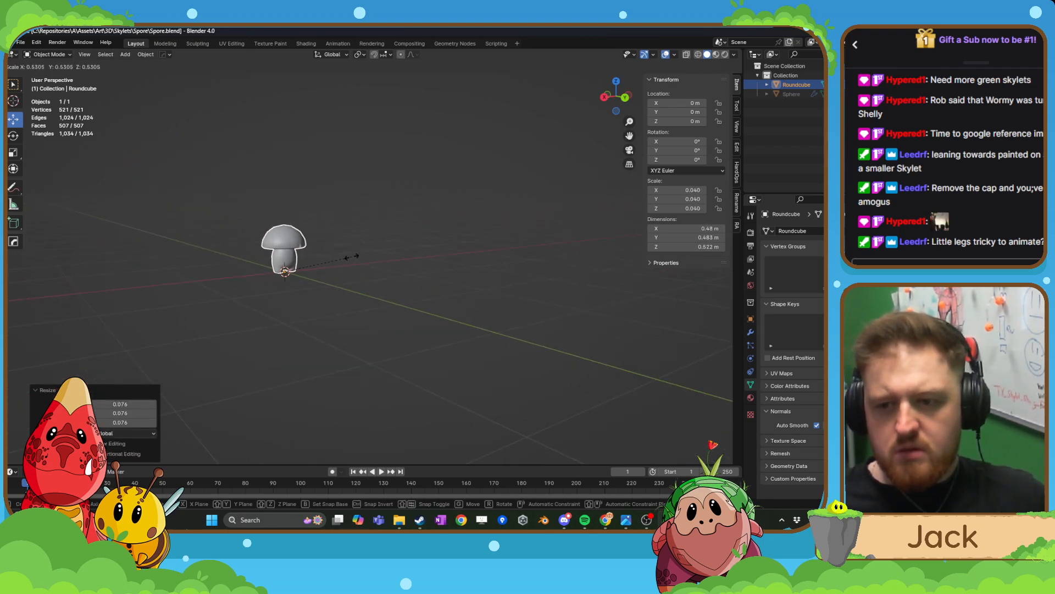
{"action": "left_click", "coordinate": [360, 255]}
{"action": "scroll", "coordinate": [361, 256], "scroll_direction": "down", "scroll_amount": 3}
{"action": "middle_click_drag", "start_coordinate": [397, 244], "coordinate": [372, 227]}
{"action": "left_click", "coordinate": [372, 225]}
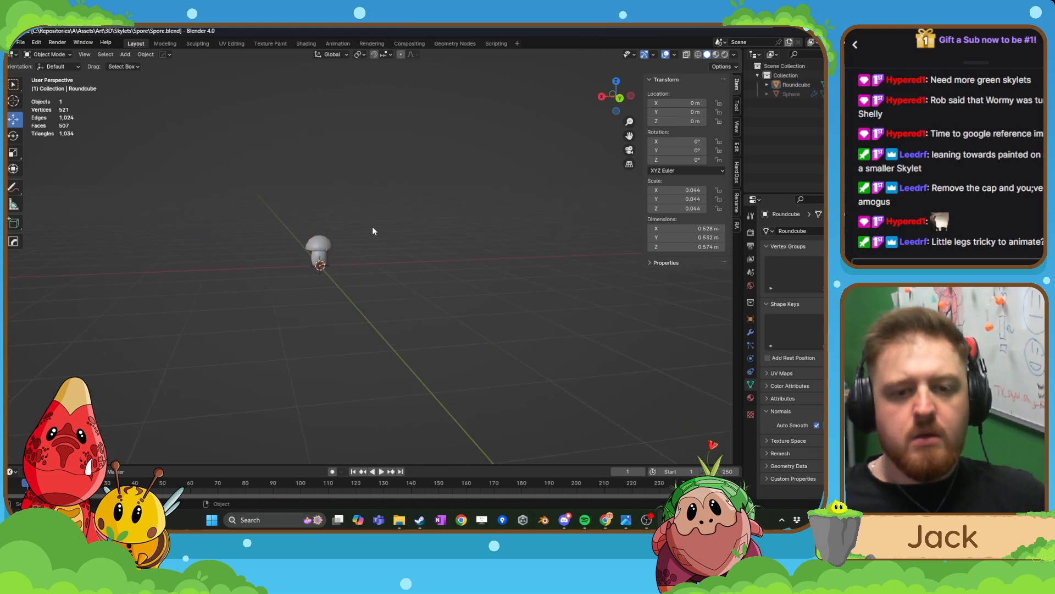
- Import an existing rigged creature from an FBX file as a size reference
{"action": "left_click", "coordinate": [20, 42]}
{"action": "mouse_move", "coordinate": [44, 174]}
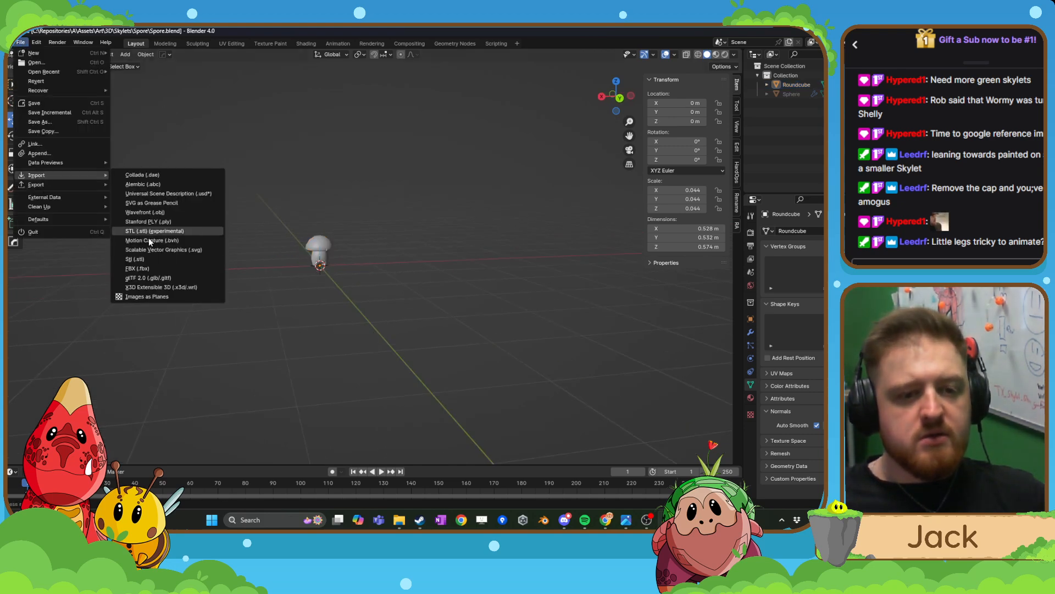
{"action": "left_click", "coordinate": [148, 265]}
{"action": "key", "text": "Escape"}
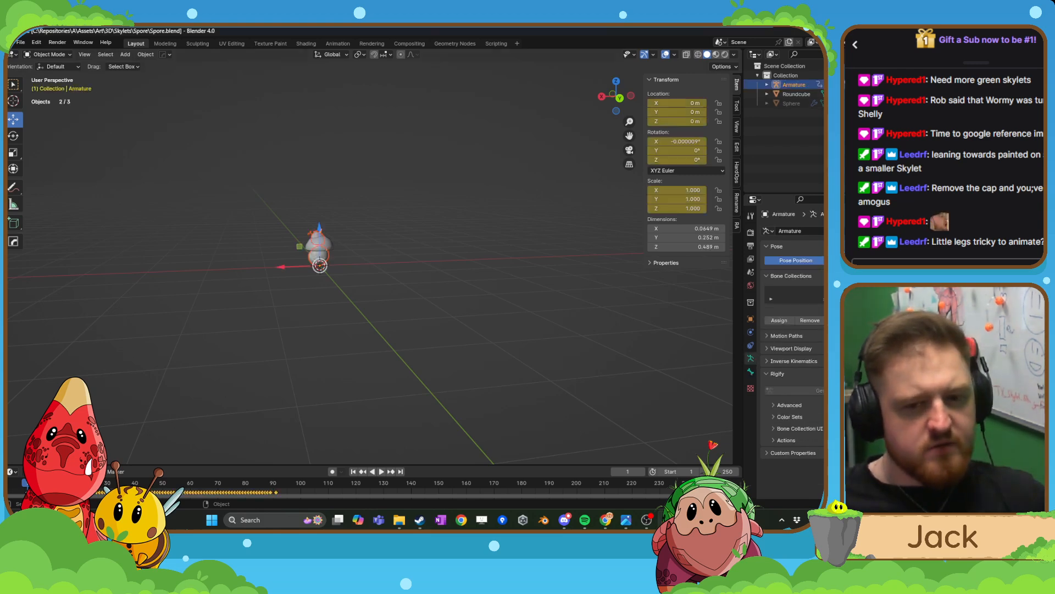
- Move the imported armature and creature about 0.505 m along the X axis, clear of the mushroom
{"action": "scroll", "coordinate": [313, 243], "scroll_direction": "up", "scroll_amount": 5}
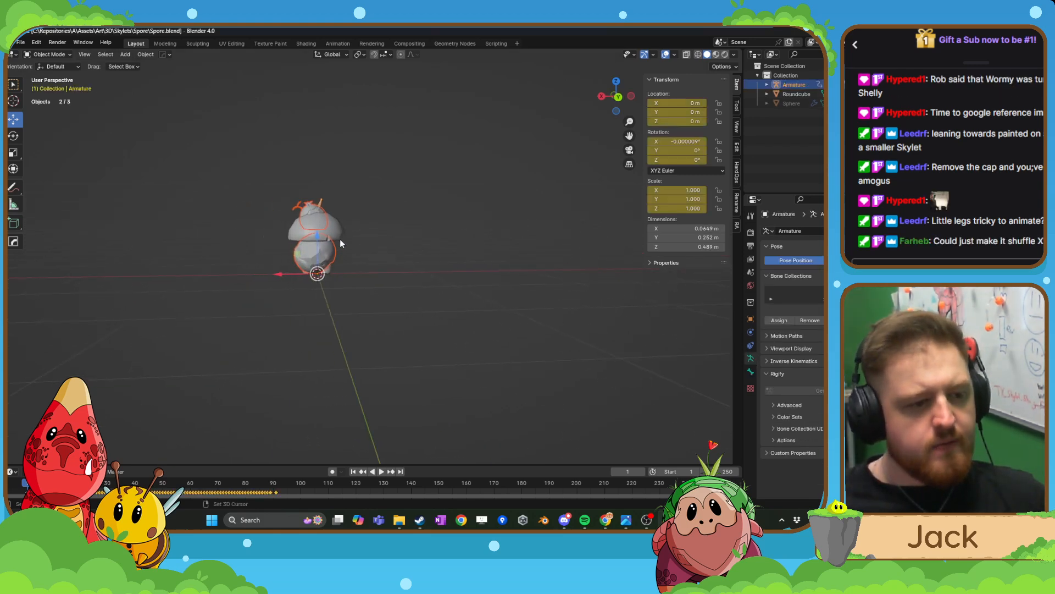
{"action": "middle_click_drag", "start_coordinate": [308, 246], "coordinate": [333, 257]}
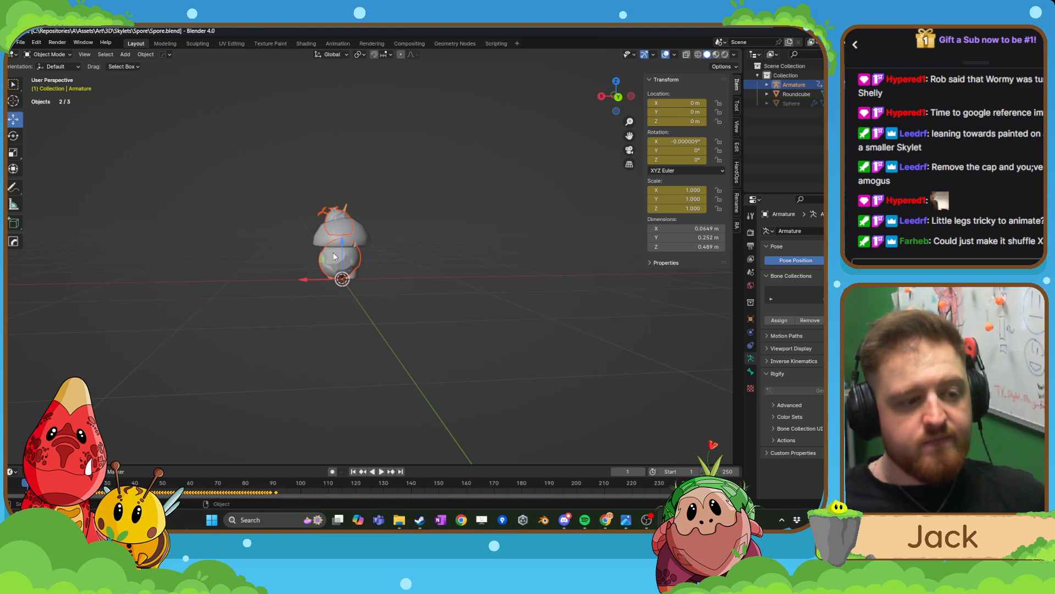
{"action": "scroll", "coordinate": [333, 256], "scroll_direction": "up", "scroll_amount": 3}
{"action": "scroll", "coordinate": [334, 256], "scroll_direction": "up", "scroll_amount": 3}
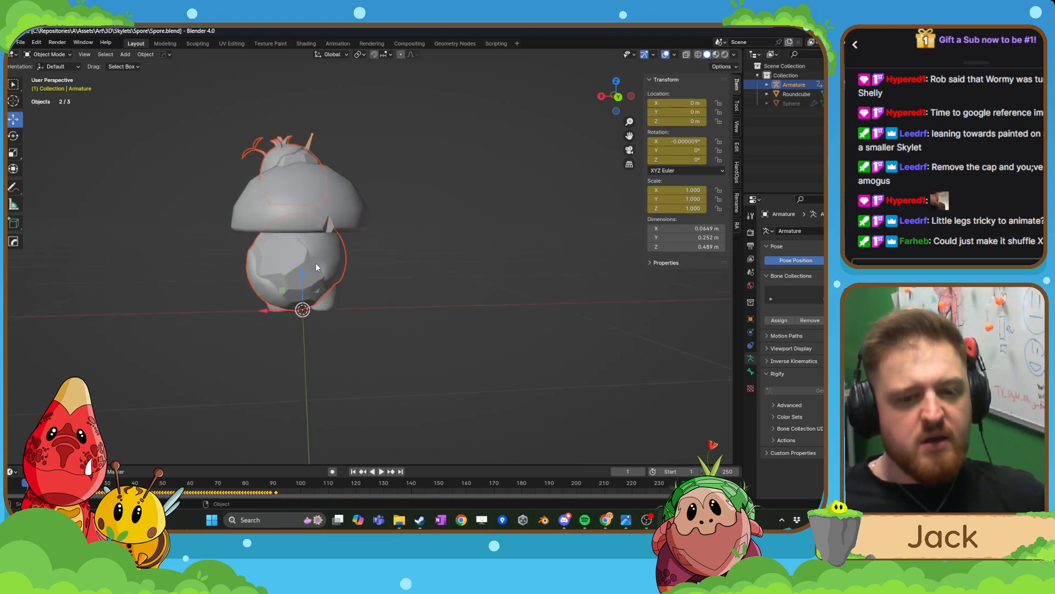
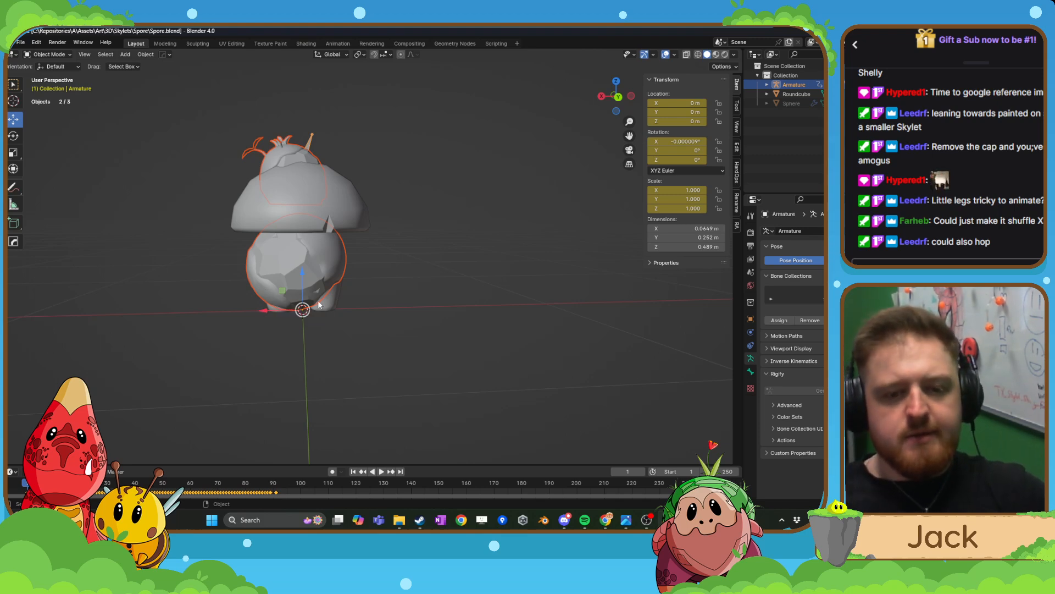
{"action": "left_click_drag", "start_coordinate": [268, 310], "coordinate": [160, 312]}
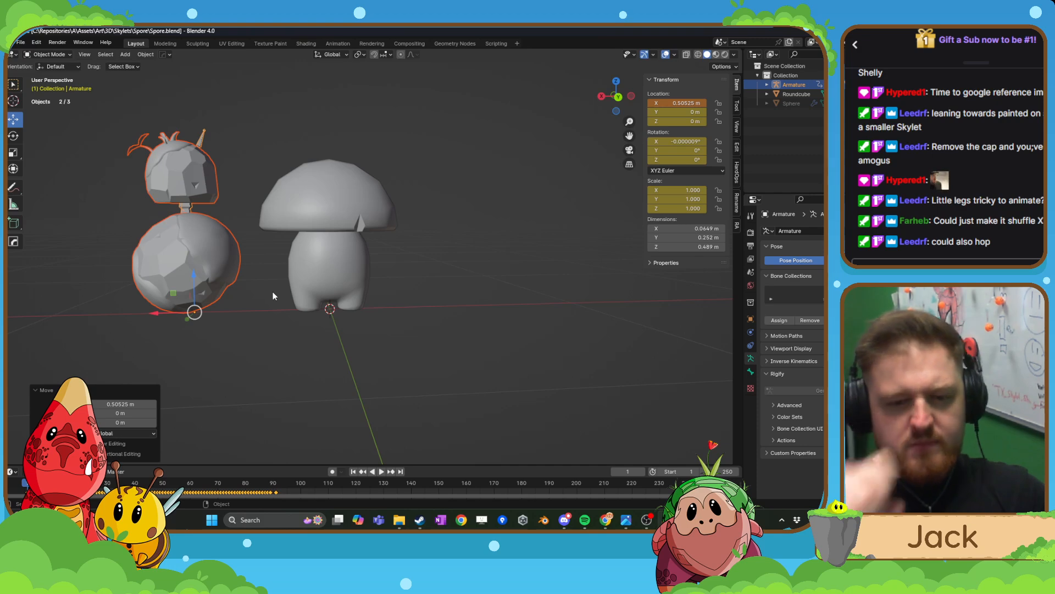
- Scale the mushroom to about 0.035, roughly 0.46 m tall, to suit the reference creature, deselect it and switch to the front view
{"action": "left_click", "coordinate": [311, 287]}
{"action": "key", "text": "s"}
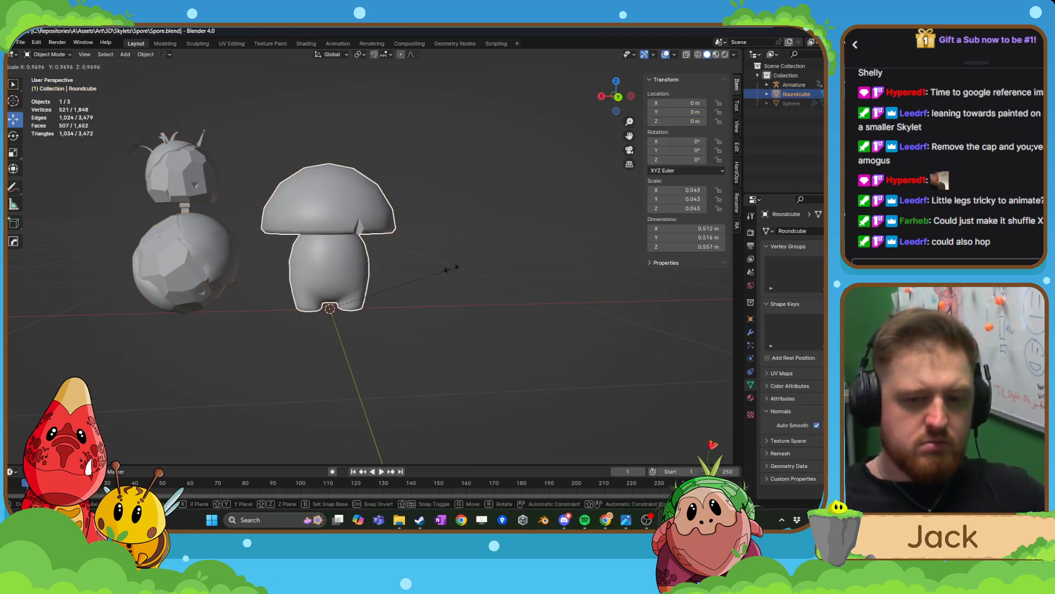
{"action": "left_click", "coordinate": [429, 267]}
{"action": "left_click", "coordinate": [431, 263]}
{"action": "scroll", "coordinate": [431, 263], "scroll_direction": "down", "scroll_amount": 3}
{"action": "middle_click_drag", "start_coordinate": [431, 263], "coordinate": [400, 271]}
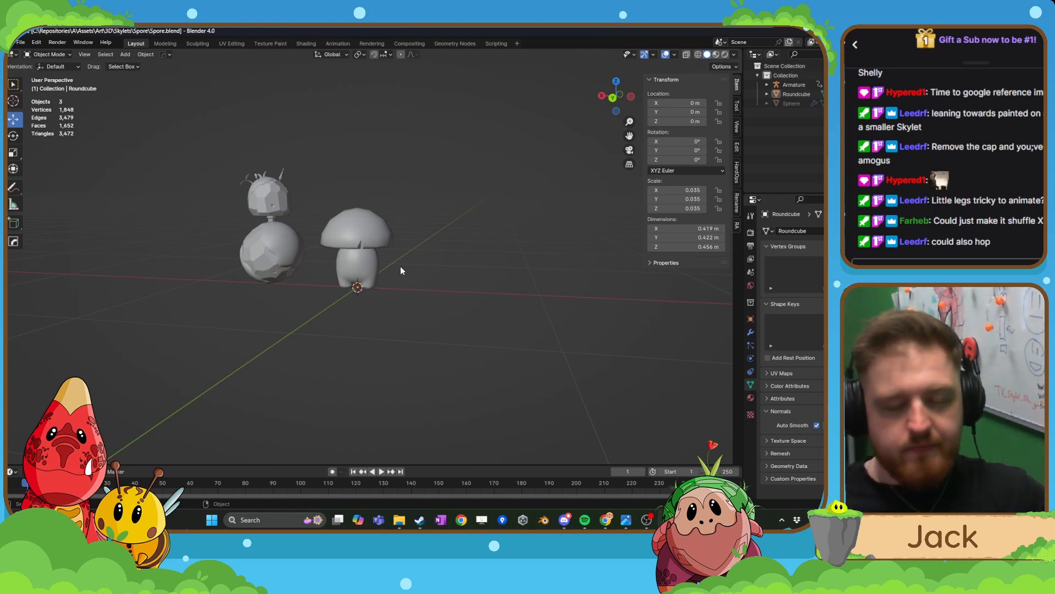
{"action": "scroll", "coordinate": [400, 266], "scroll_direction": "up", "scroll_amount": 5}
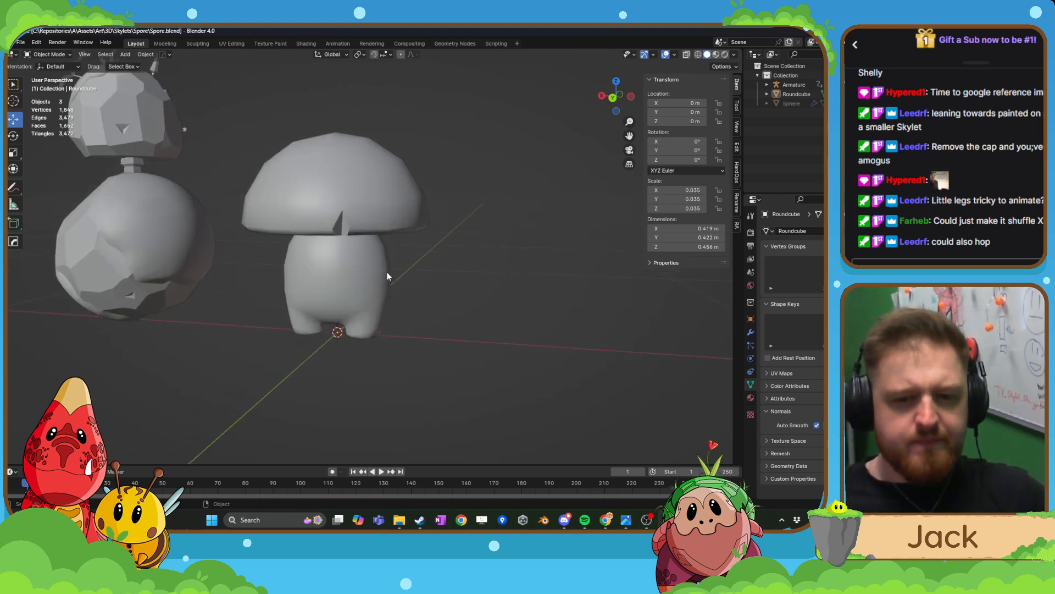
{"action": "key", "text": "KP_1"}
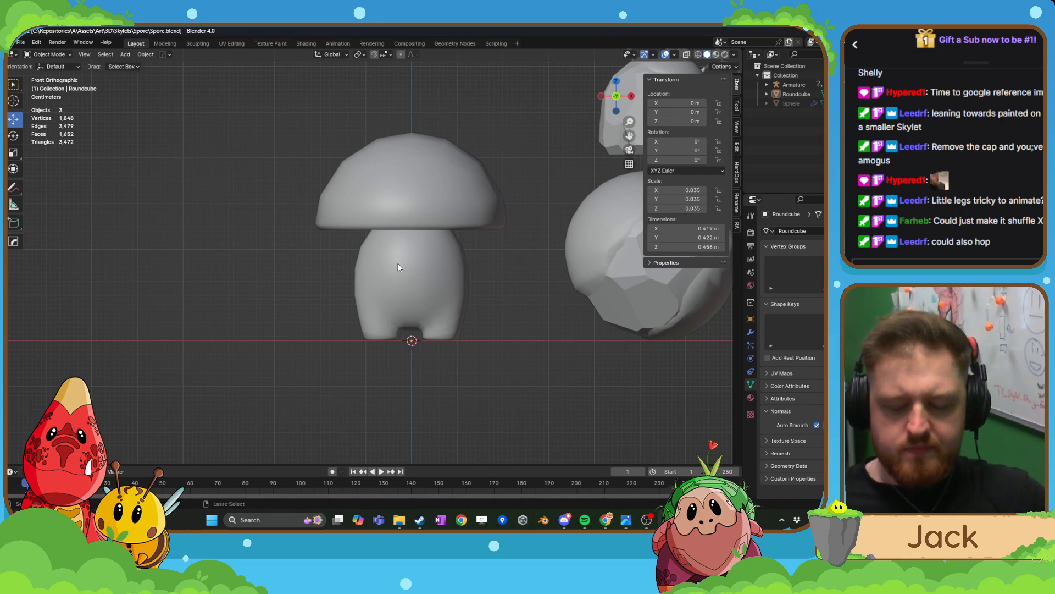
- Inspect the mushroom's legs and notched cap from the back, beside the reference creature
{"action": "key", "text": "ctrl+KP_1"}
{"action": "scroll", "coordinate": [397, 262], "scroll_direction": "up", "scroll_amount": 4}
{"action": "scroll", "coordinate": [336, 275], "scroll_direction": "up", "scroll_amount": 2}
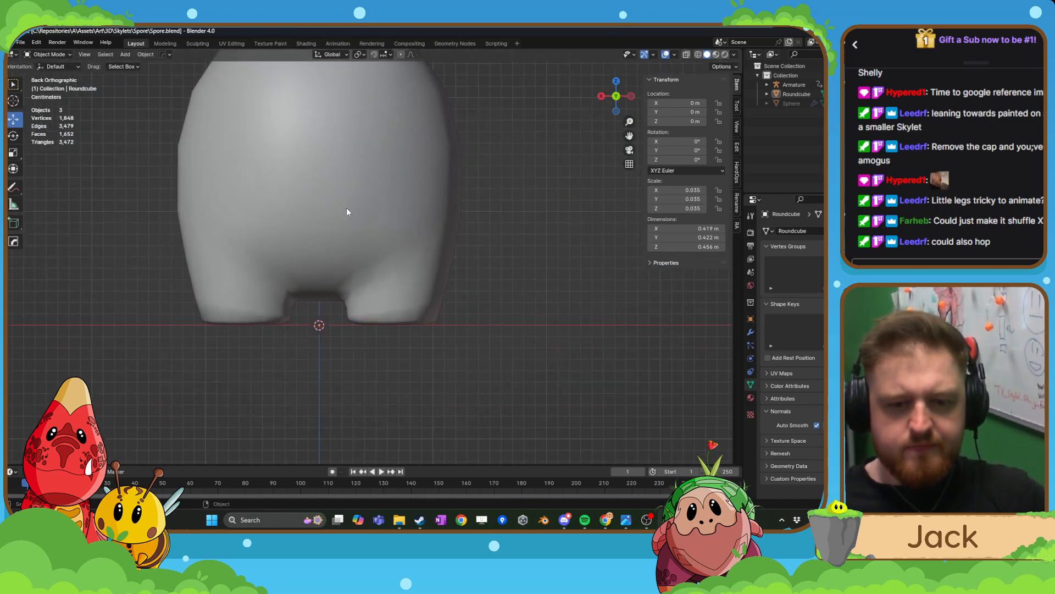
{"action": "left_click", "coordinate": [346, 208]}
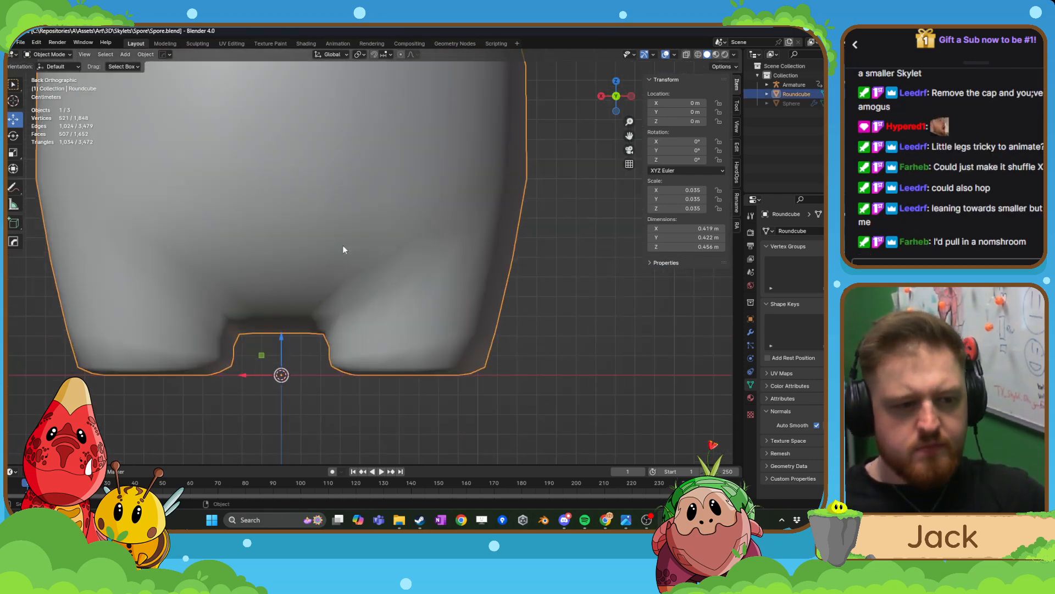
{"action": "scroll", "coordinate": [343, 249], "scroll_direction": "down", "scroll_amount": 4}
{"action": "middle_click_drag", "start_coordinate": [343, 249], "coordinate": [387, 303], "text": "shift"}
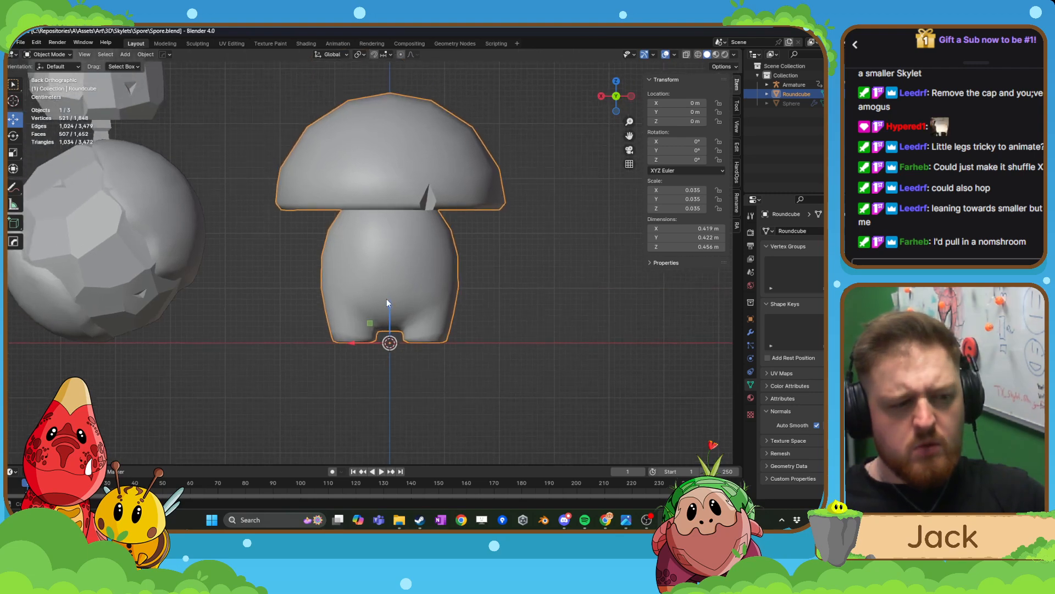
{"action": "scroll", "coordinate": [387, 301], "scroll_direction": "down", "scroll_amount": 2}
{"action": "left_click", "coordinate": [487, 280]}
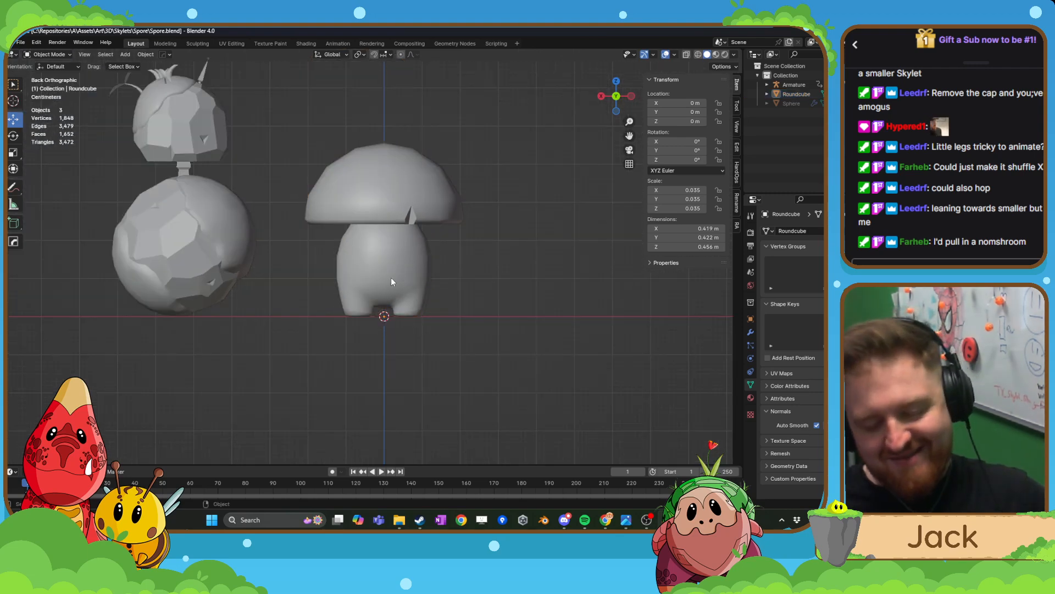
{"action": "left_click", "coordinate": [20, 43]}
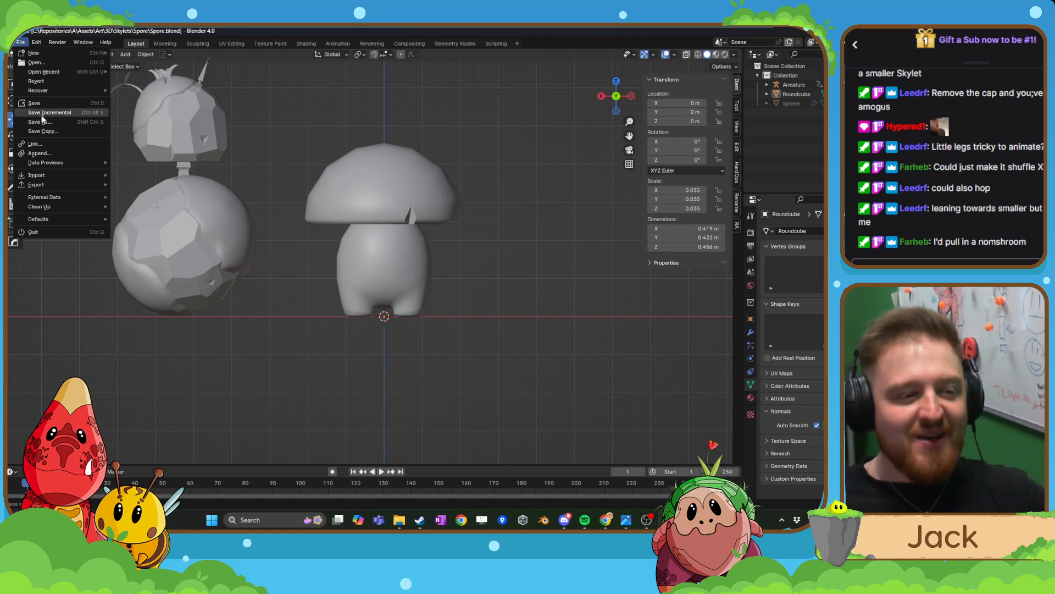
{"action": "mouse_move", "coordinate": [64, 173]}
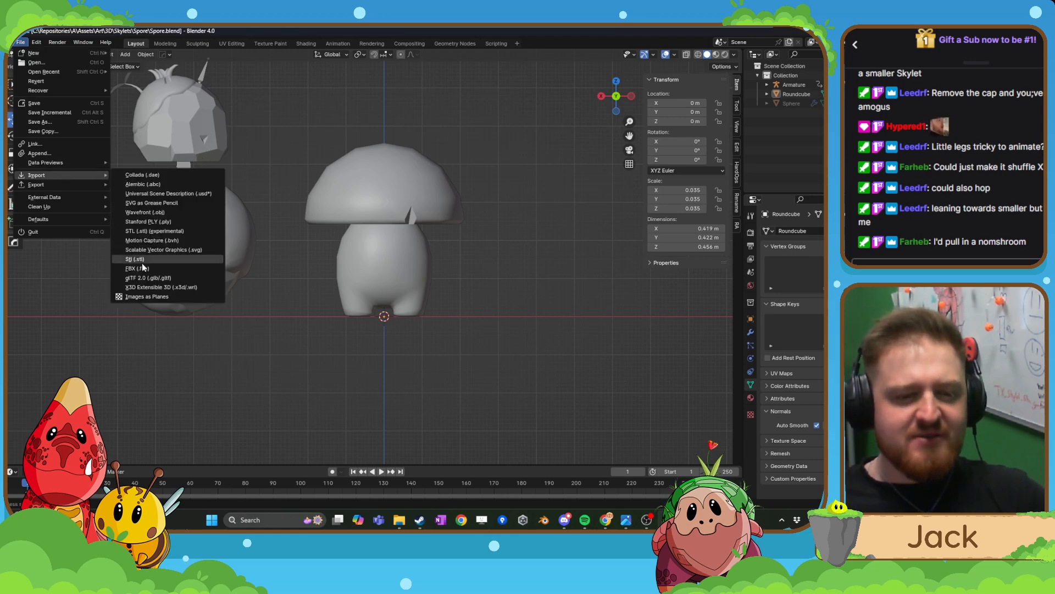
{"action": "left_click", "coordinate": [138, 268]}
{"action": "key", "text": "Escape"}
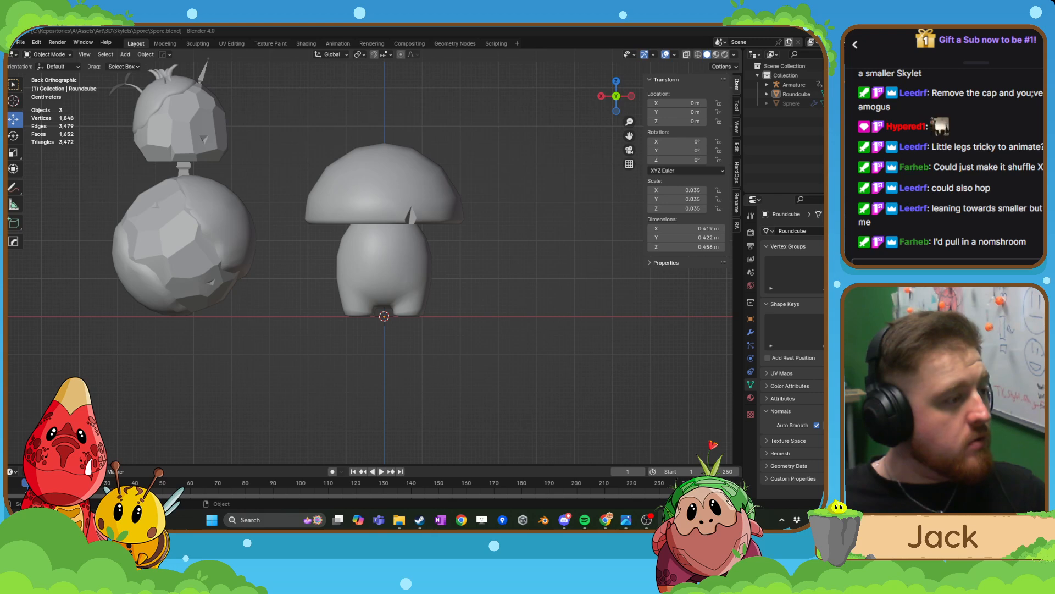
- Paste the copied pink model as another size reference and move it beside the mushroom, to about -0.407 m on the X axis
{"action": "key", "text": "ctrl+v"}
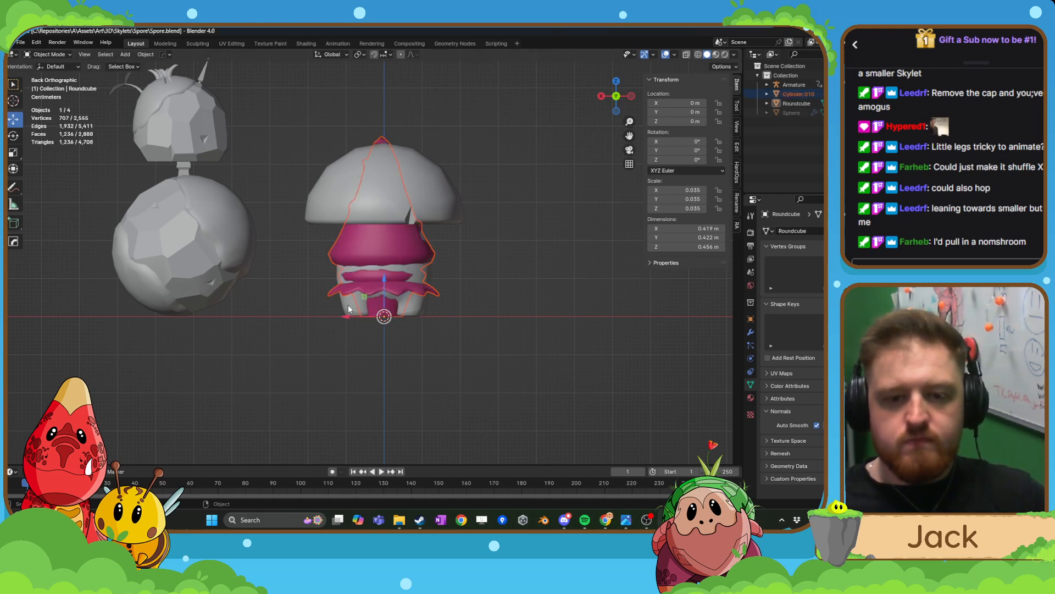
{"action": "left_click_drag", "start_coordinate": [348, 315], "coordinate": [542, 336]}
{"action": "middle_click_drag", "start_coordinate": [541, 337], "coordinate": [441, 331], "text": "shift"}
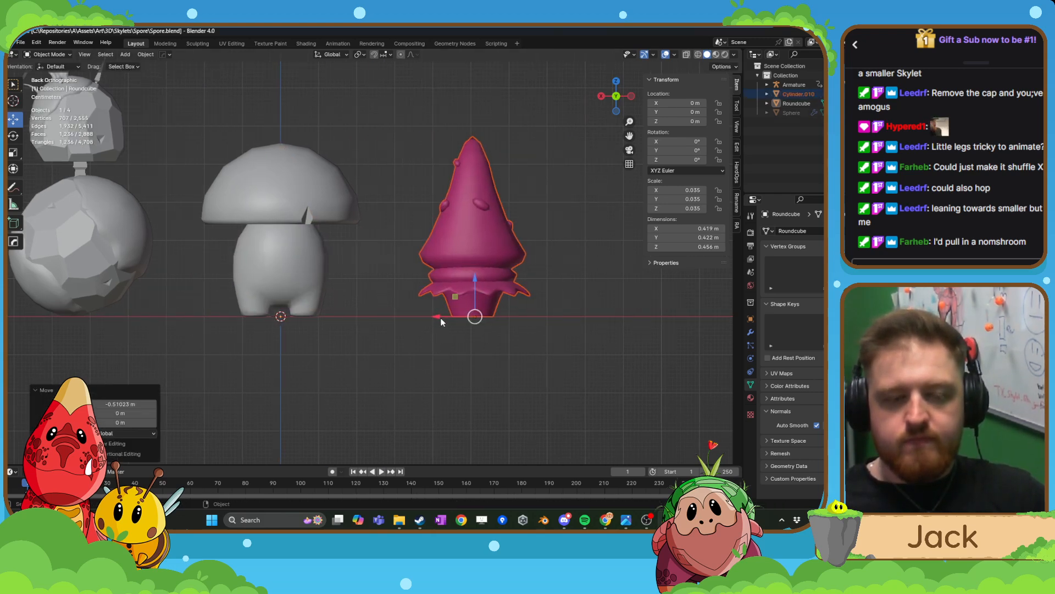
{"action": "left_click_drag", "start_coordinate": [441, 322], "coordinate": [390, 325]}
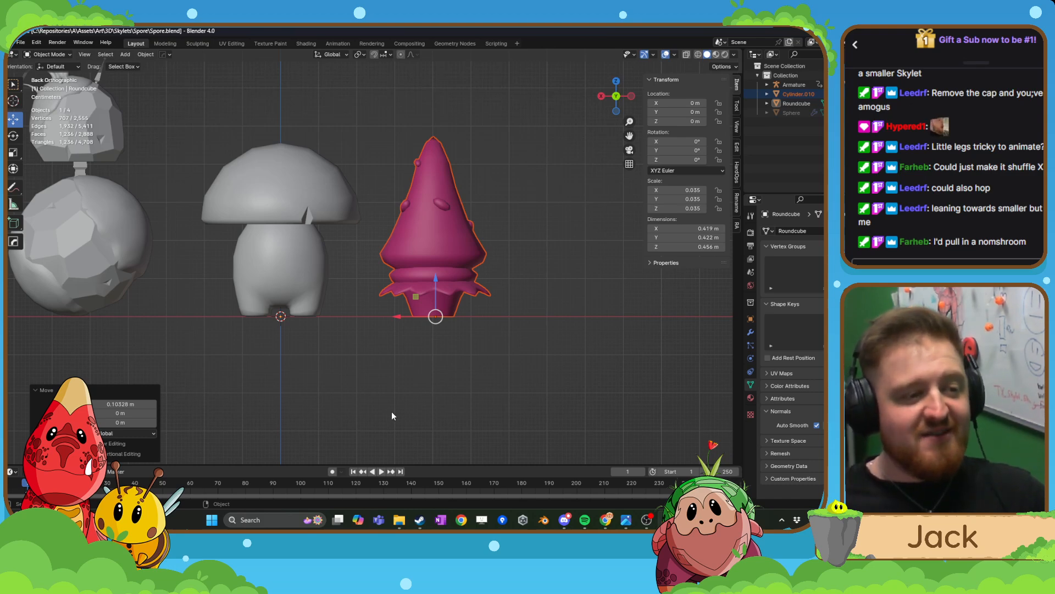
- Move the mushroom about -0.081 m along X towards the pink model and try a slightly larger scale for comparison
{"action": "left_click", "coordinate": [302, 269]}
{"action": "left_click_drag", "start_coordinate": [249, 317], "coordinate": [299, 251]}
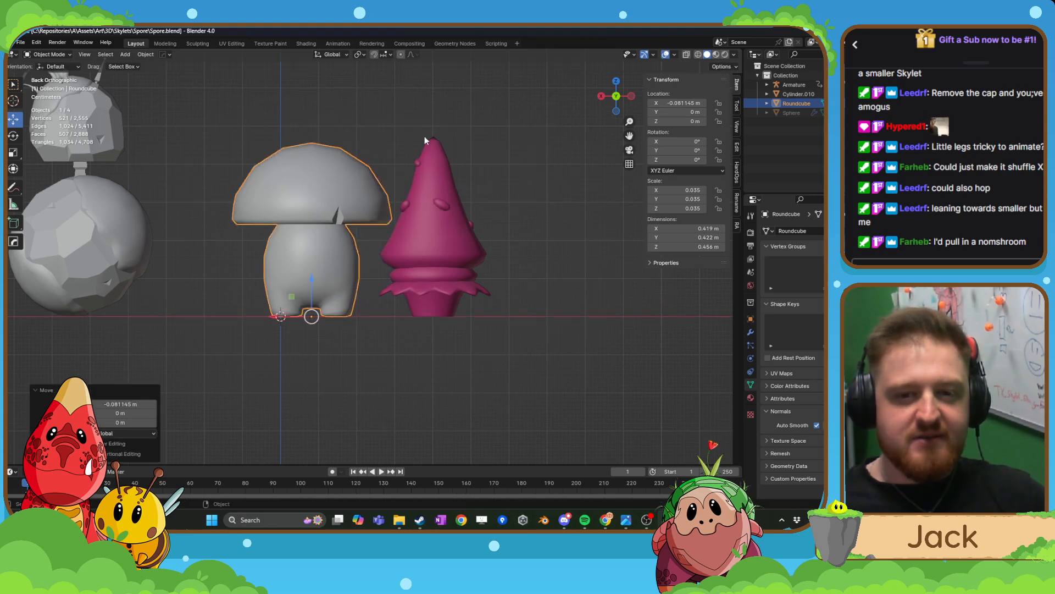
{"action": "key", "text": "s"}
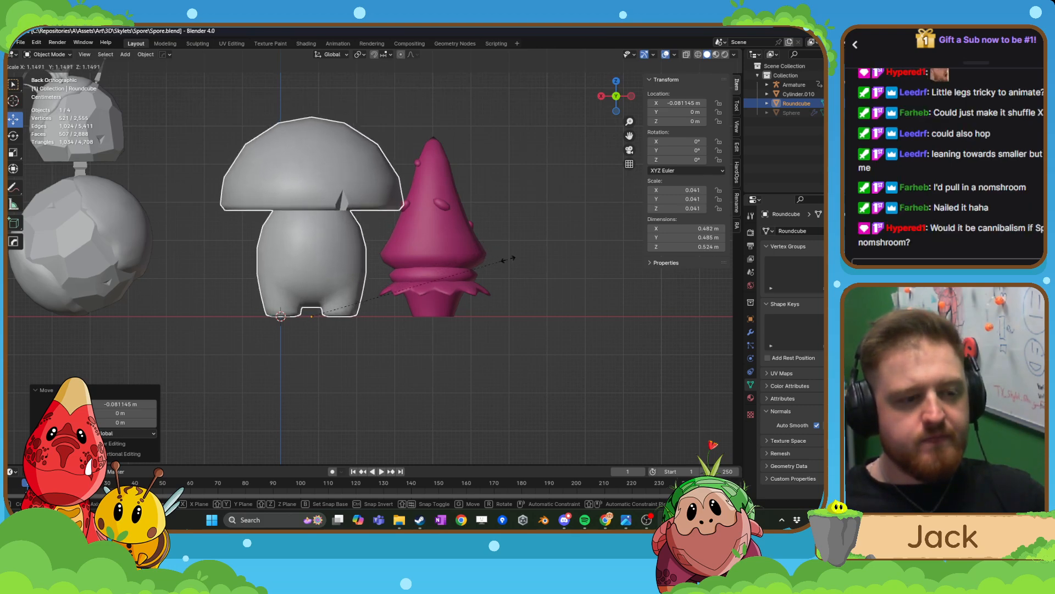
{"action": "key", "text": "Escape"}
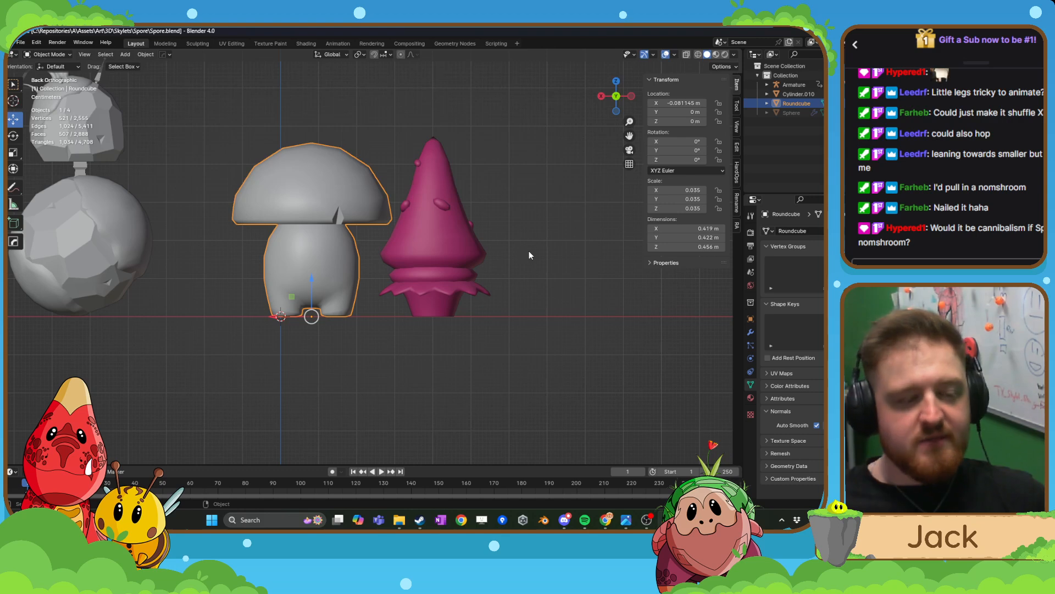
{"action": "left_click", "coordinate": [528, 252]}
{"action": "middle_click_drag", "start_coordinate": [413, 262], "coordinate": [456, 268], "text": "shift"}
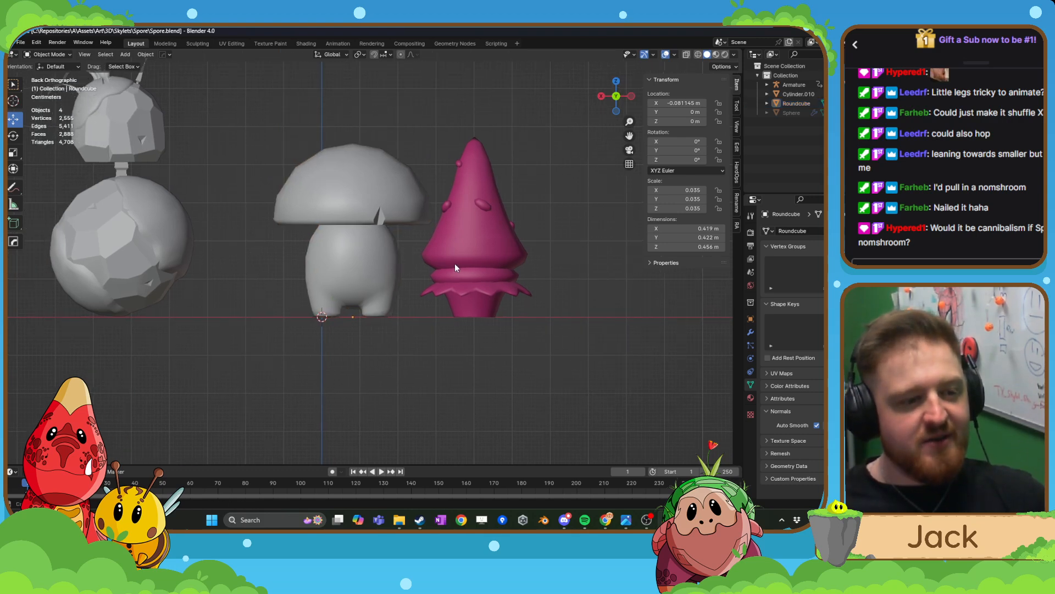
- Apply all transforms to the mushroom
{"action": "left_click", "coordinate": [379, 272]}
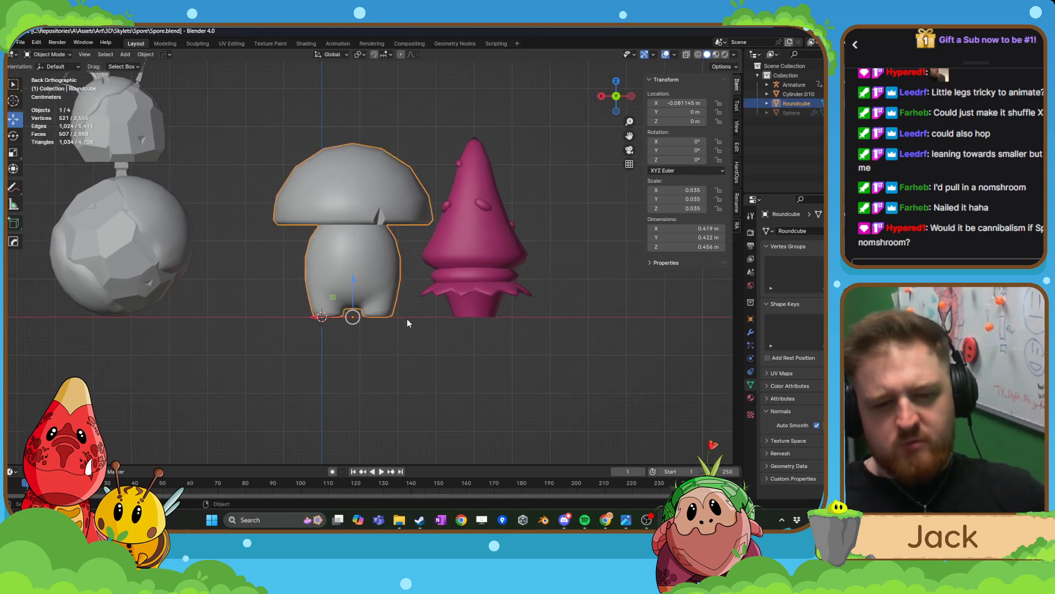
{"action": "key", "text": "ctrl+a"}
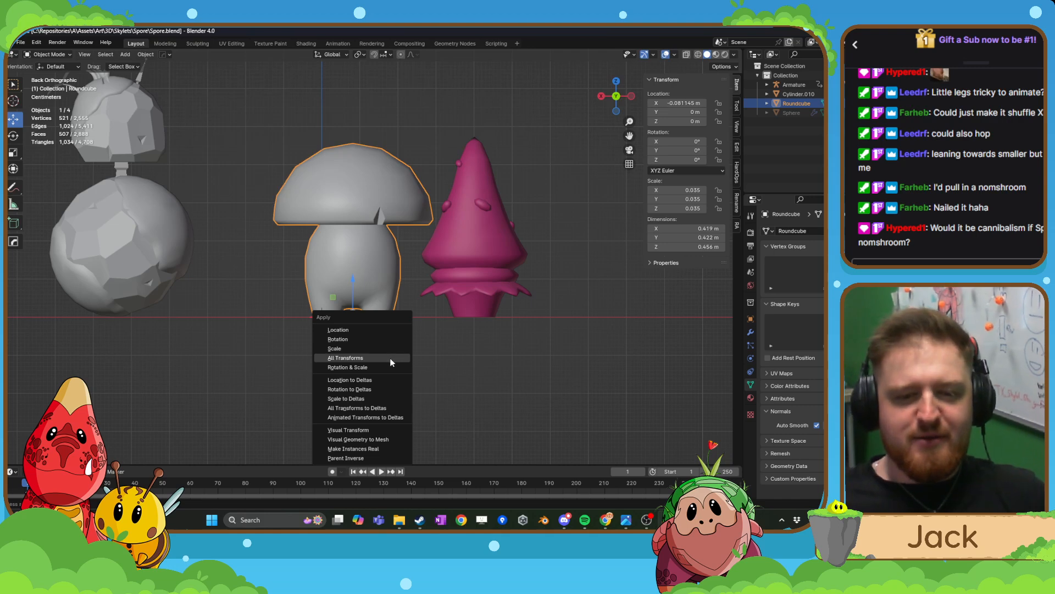
{"action": "left_click", "coordinate": [390, 358]}
- Delete the pink model and the rigged reference creature from the scene
{"action": "left_click", "coordinate": [467, 220]}
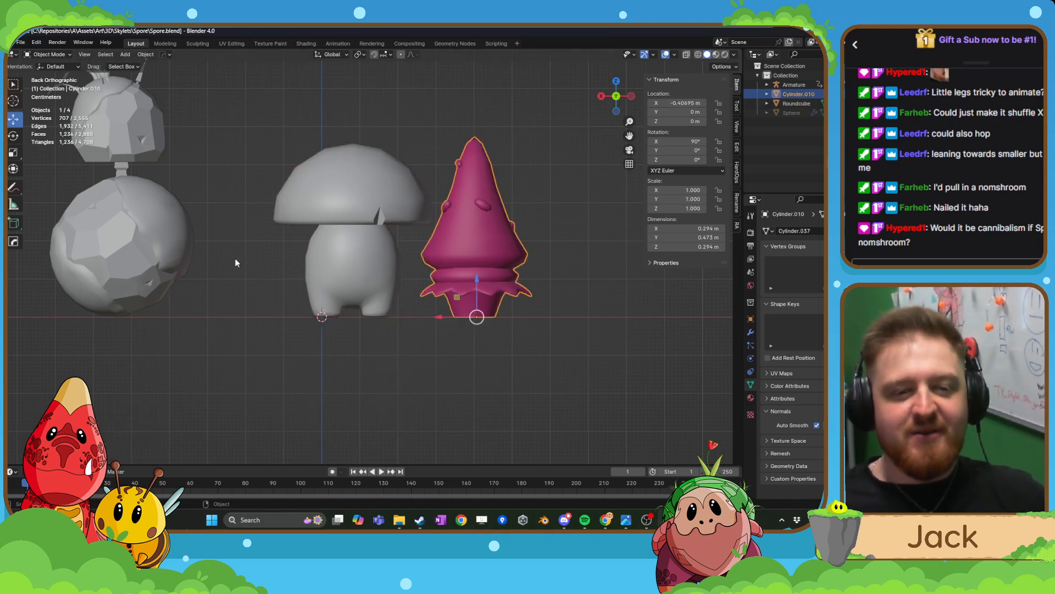
{"action": "left_click", "coordinate": [130, 185], "text": "shift"}
{"action": "key", "text": "x"}
{"action": "left_click", "coordinate": [125, 166]}
- Move the mushroom about 0.086 m along X back onto the world centre and apply its transforms
{"action": "left_click", "coordinate": [375, 298]}
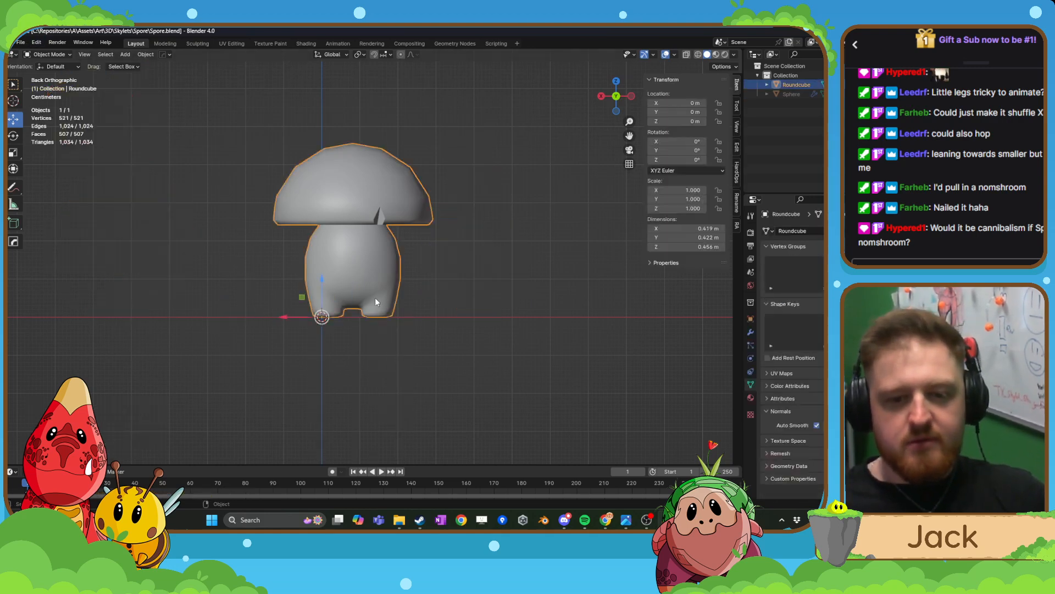
{"action": "key", "text": "g"}
{"action": "key", "text": "x"}
{"action": "left_click", "coordinate": [298, 296]}
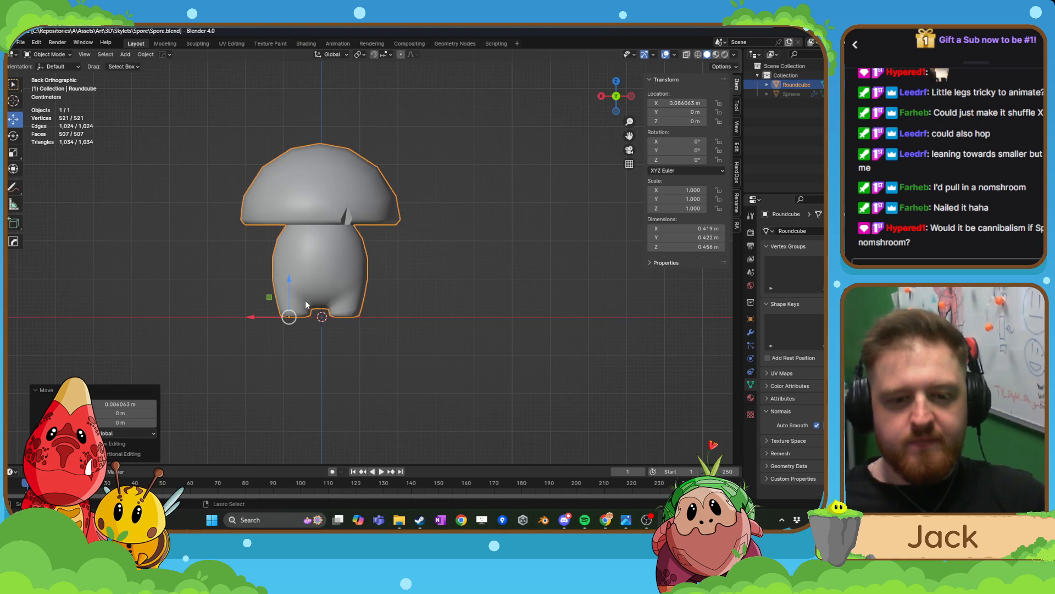
{"action": "key", "text": "ctrl+a"}
{"action": "left_click", "coordinate": [305, 301]}
- Move the mushroom's geometry to its origin
{"action": "left_click", "coordinate": [145, 54]}
{"action": "mouse_move", "coordinate": [165, 74]}
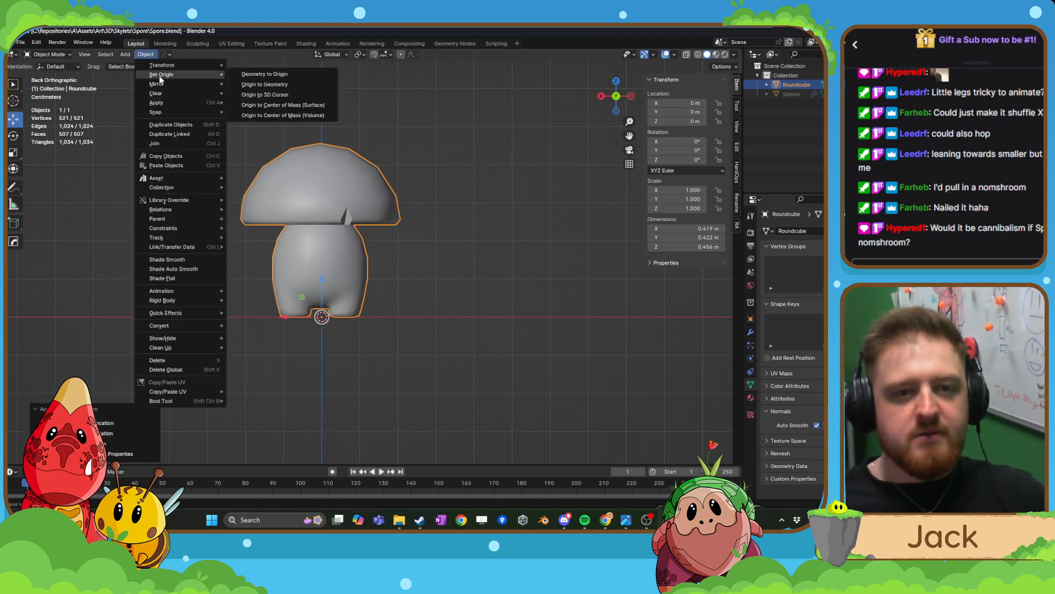
{"action": "left_click", "coordinate": [264, 74]}
- Raise the mushroom about 0.156 m along Z to bring its feet near the ground line
{"action": "key", "text": "KP_1"}
{"action": "scroll", "coordinate": [364, 305], "scroll_direction": "up", "scroll_amount": 3}
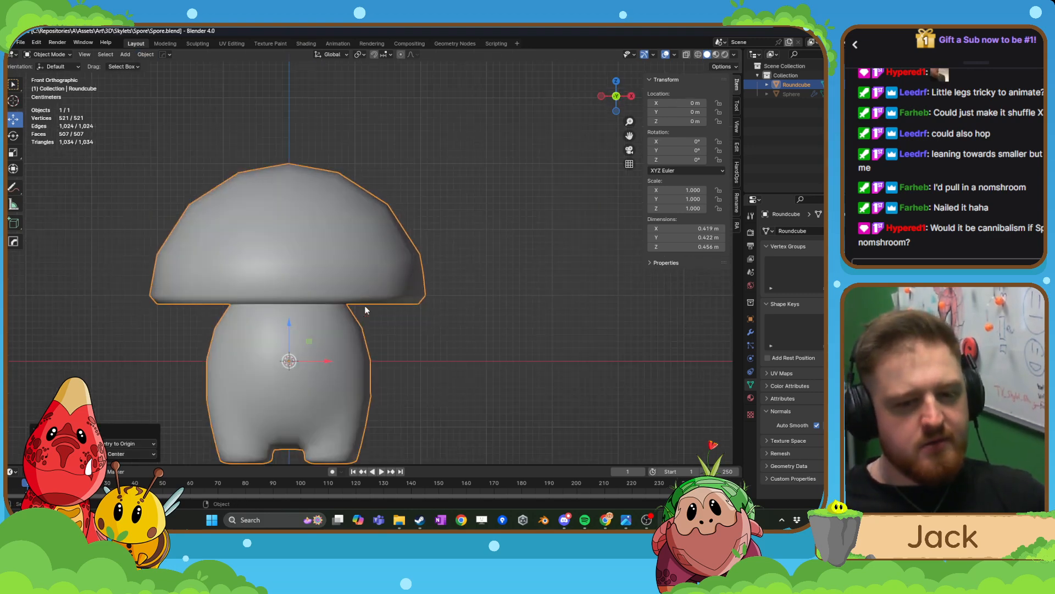
{"action": "left_click_drag", "start_coordinate": [310, 266], "coordinate": [310, 164]}
- Lower the mushroom about 0.0008 m along Z so its soles meet the ground line exactly
{"action": "scroll", "coordinate": [333, 266], "scroll_direction": "up", "scroll_amount": 6}
{"action": "scroll", "coordinate": [325, 286], "scroll_direction": "down", "scroll_amount": 3}
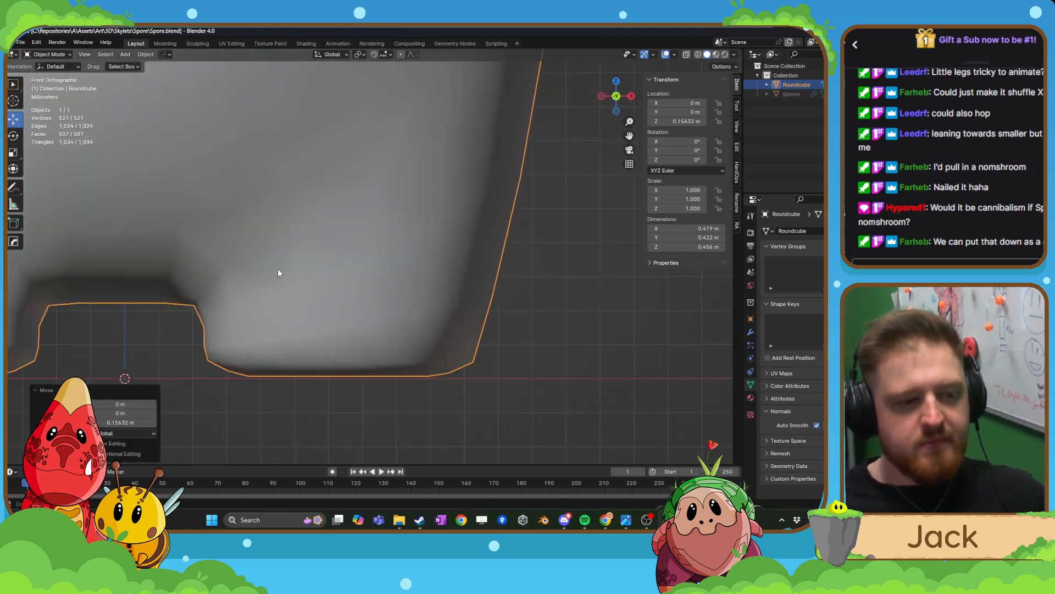
{"action": "middle_click_drag", "start_coordinate": [336, 272], "coordinate": [477, 213], "text": "shift"}
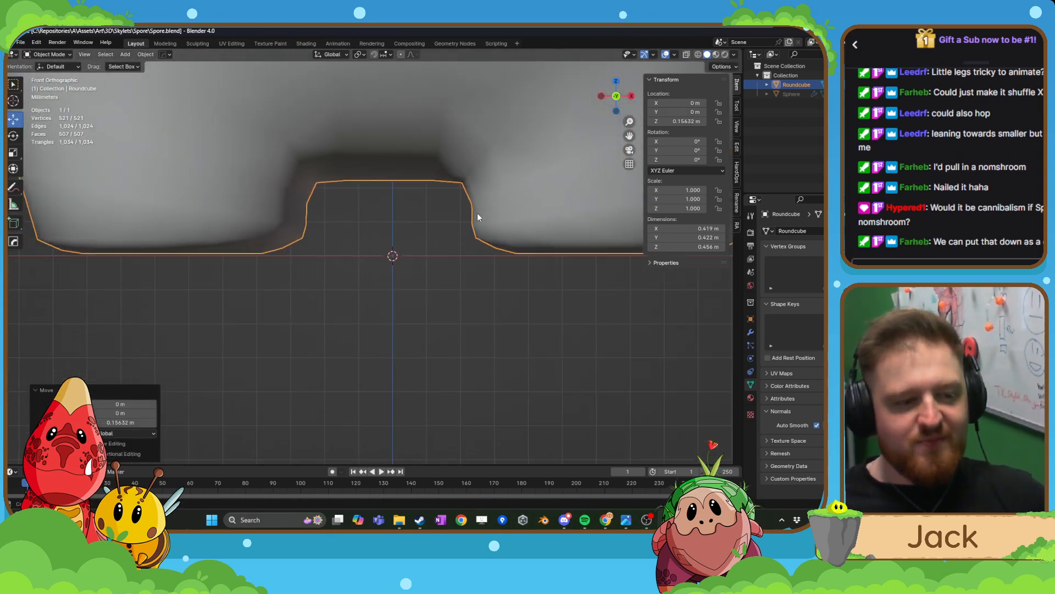
{"action": "scroll", "coordinate": [390, 242], "scroll_direction": "up", "scroll_amount": 2}
{"action": "middle_click_drag", "start_coordinate": [266, 259], "coordinate": [376, 265], "text": "shift"}
{"action": "scroll", "coordinate": [297, 268], "scroll_direction": "up", "scroll_amount": 3}
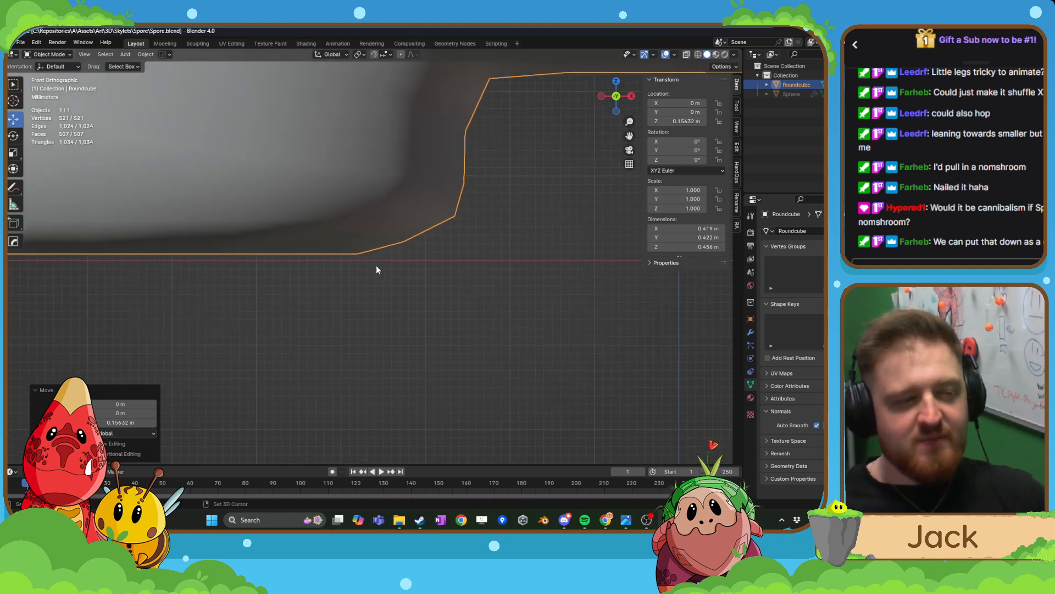
{"action": "scroll", "coordinate": [268, 274], "scroll_direction": "up", "scroll_amount": 2}
{"action": "middle_click_drag", "start_coordinate": [269, 275], "coordinate": [363, 260], "text": "shift"}
{"action": "scroll", "coordinate": [377, 285], "scroll_direction": "up", "scroll_amount": 11}
{"action": "key", "text": "g"}
{"action": "key", "text": "z"}
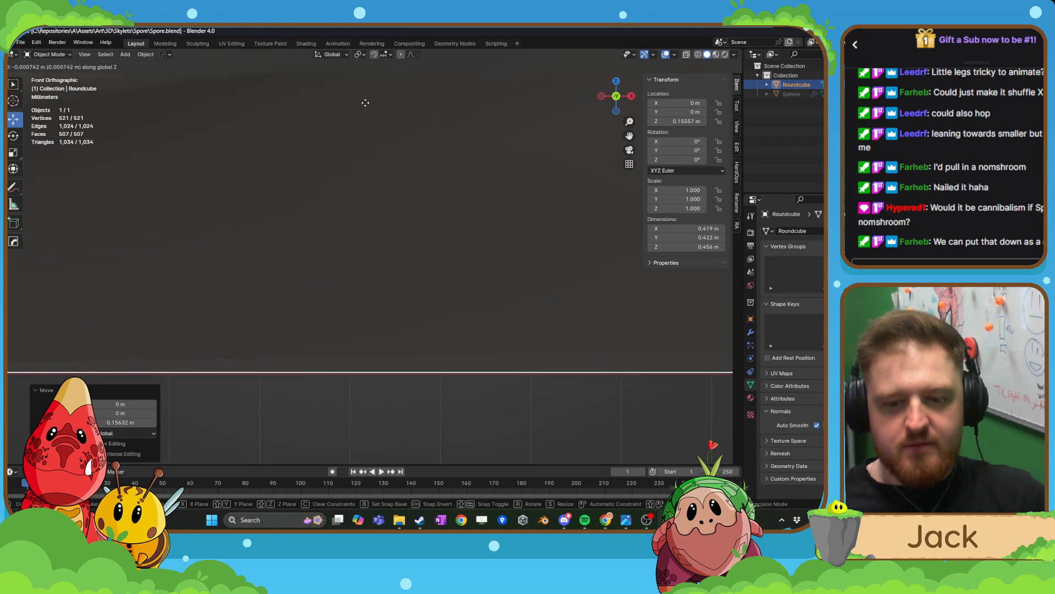
{"action": "left_click", "coordinate": [369, 120]}
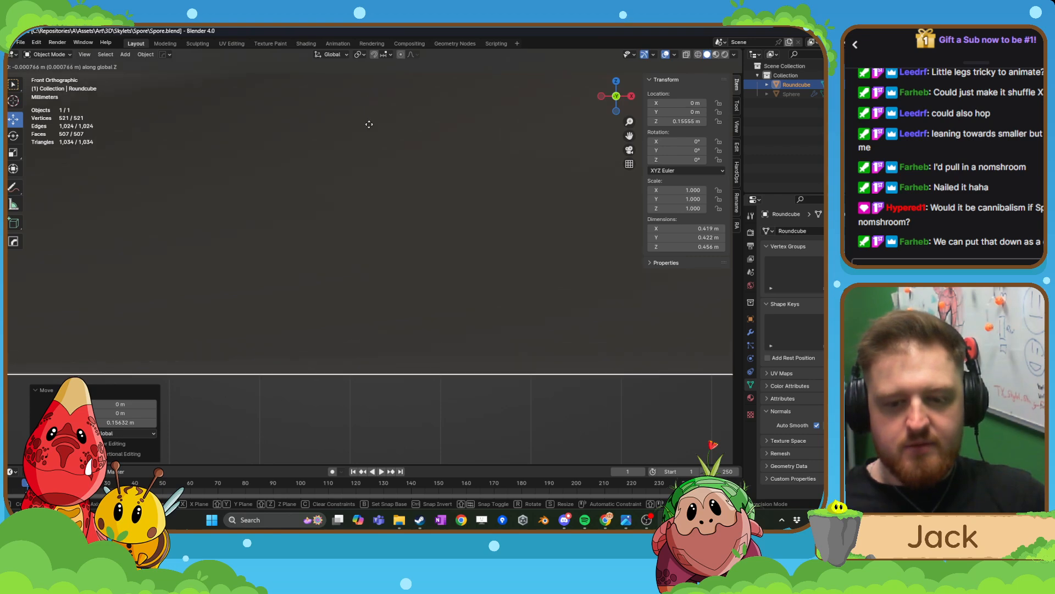
- Apply the repositioned mushroom's transforms
{"action": "scroll", "coordinate": [429, 217], "scroll_direction": "down", "scroll_amount": 8}
{"action": "middle_click_drag", "start_coordinate": [433, 199], "coordinate": [330, 240]}
{"action": "key", "text": "ctrl+a"}
{"action": "left_click", "coordinate": [421, 239]}
- Unwrap the entire mushroom mesh along its seams in the UV Editing workspace
{"action": "key", "text": "Tab"}
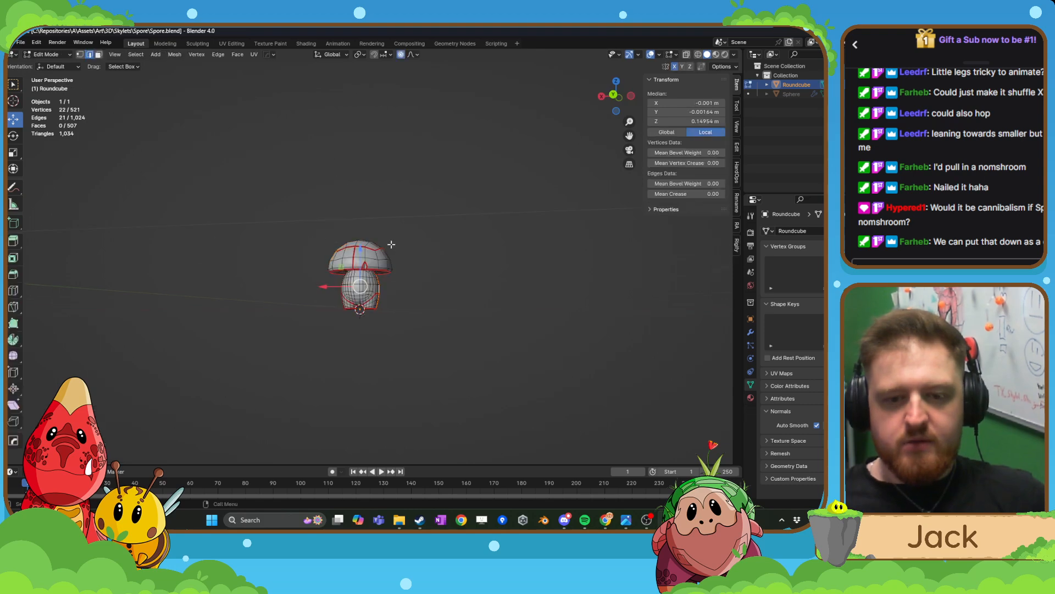
{"action": "middle_click_drag", "start_coordinate": [374, 294], "coordinate": [397, 317]}
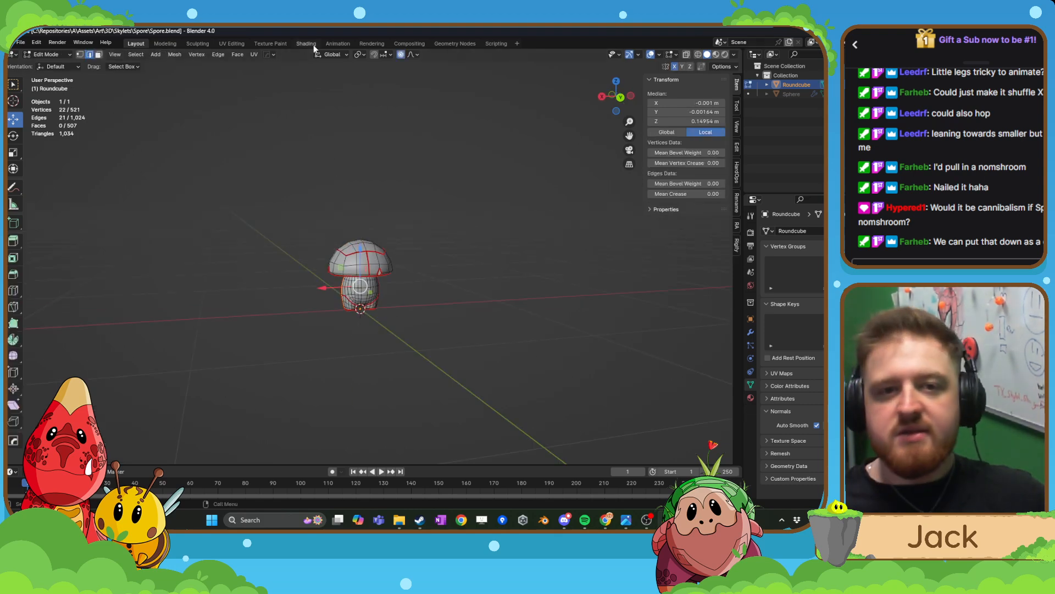
{"action": "left_click", "coordinate": [231, 44]}
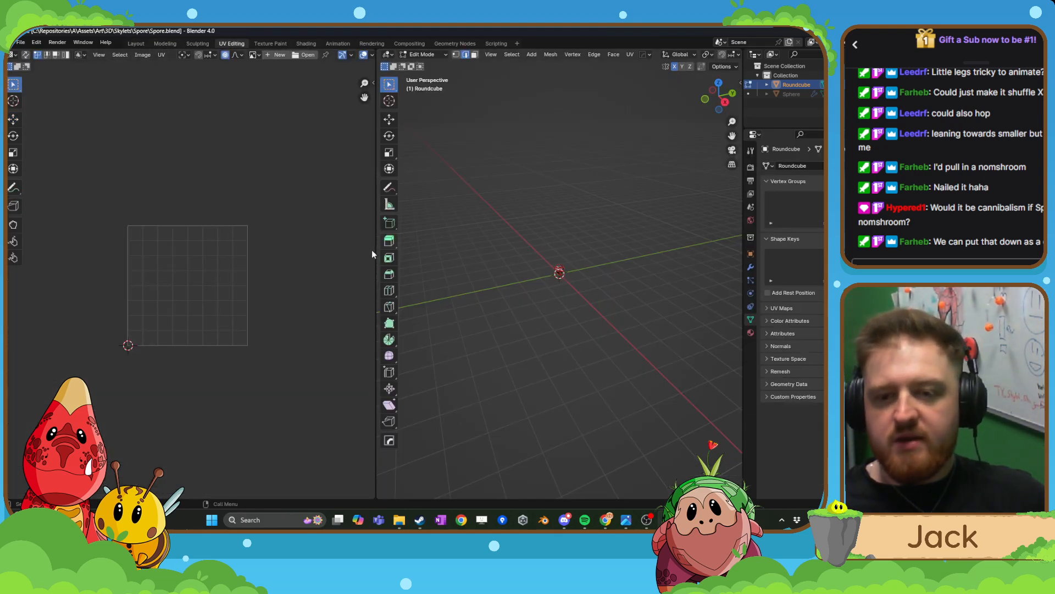
{"action": "scroll", "coordinate": [275, 263], "scroll_direction": "up", "scroll_amount": 5}
{"action": "middle_click_drag", "start_coordinate": [579, 247], "coordinate": [550, 236]}
{"action": "scroll", "coordinate": [544, 231], "scroll_direction": "up", "scroll_amount": 8}
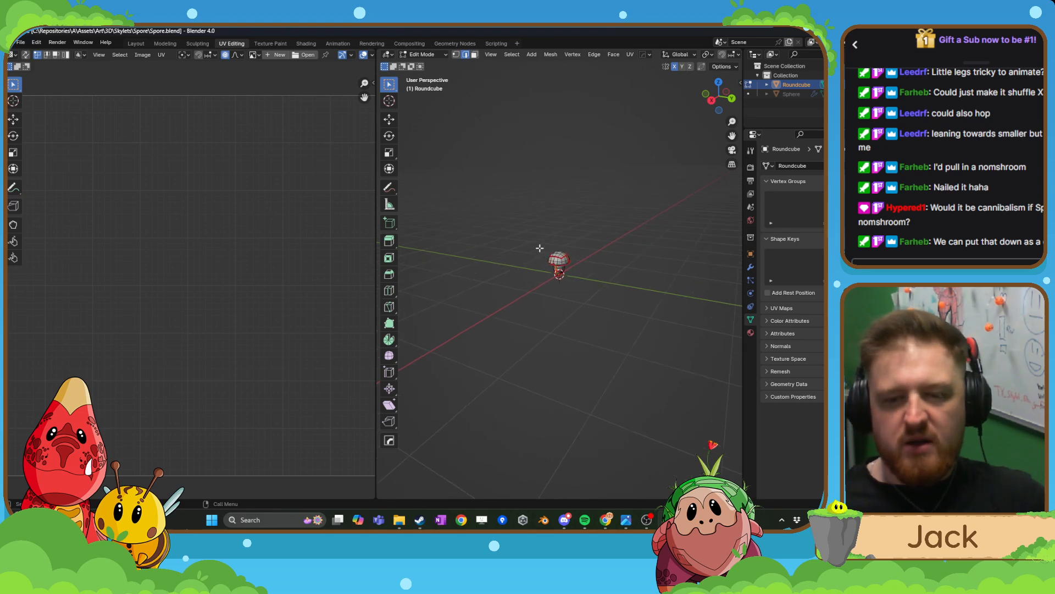
{"action": "scroll", "coordinate": [542, 228], "scroll_direction": "up", "scroll_amount": 2}
{"action": "key", "text": "a"}
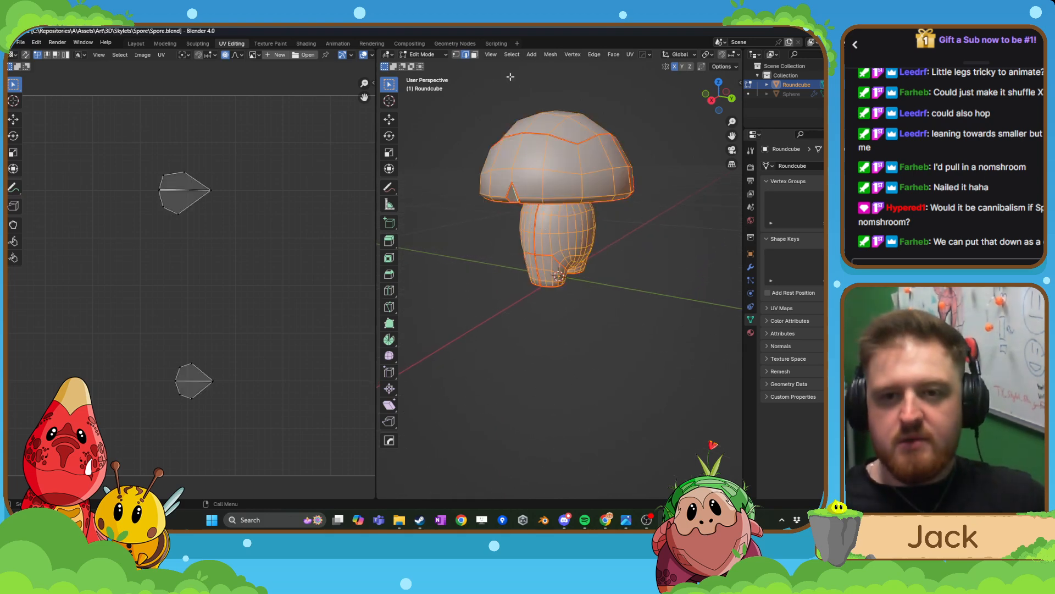
{"action": "left_click", "coordinate": [630, 54]}
{"action": "left_click", "coordinate": [640, 65]}
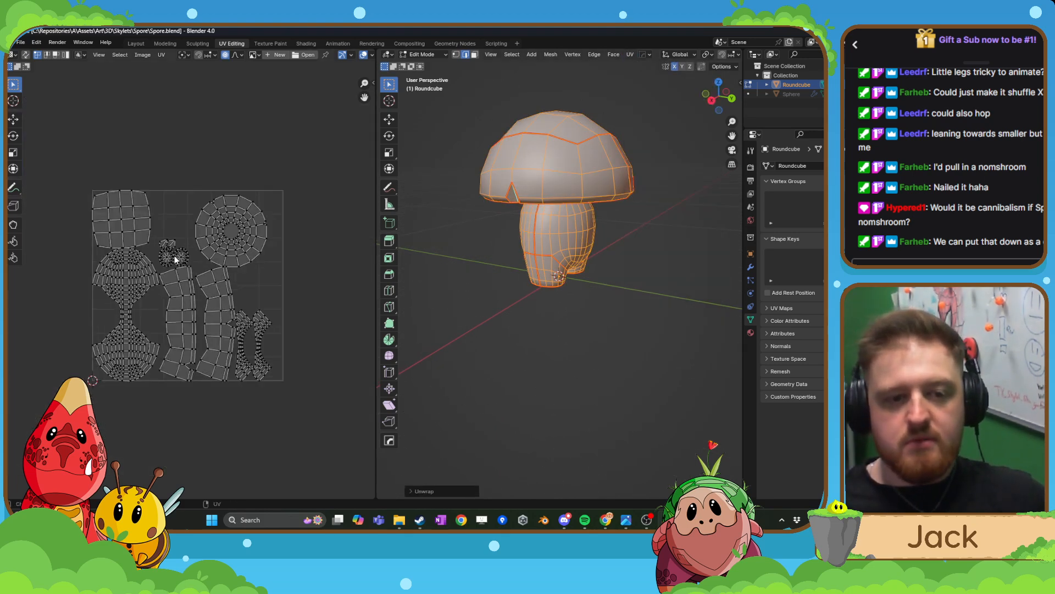
- Turn on UV sync selection and select the mushroom body's whole UV island in face select mode
{"action": "scroll", "coordinate": [176, 266], "scroll_direction": "up", "scroll_amount": 3}
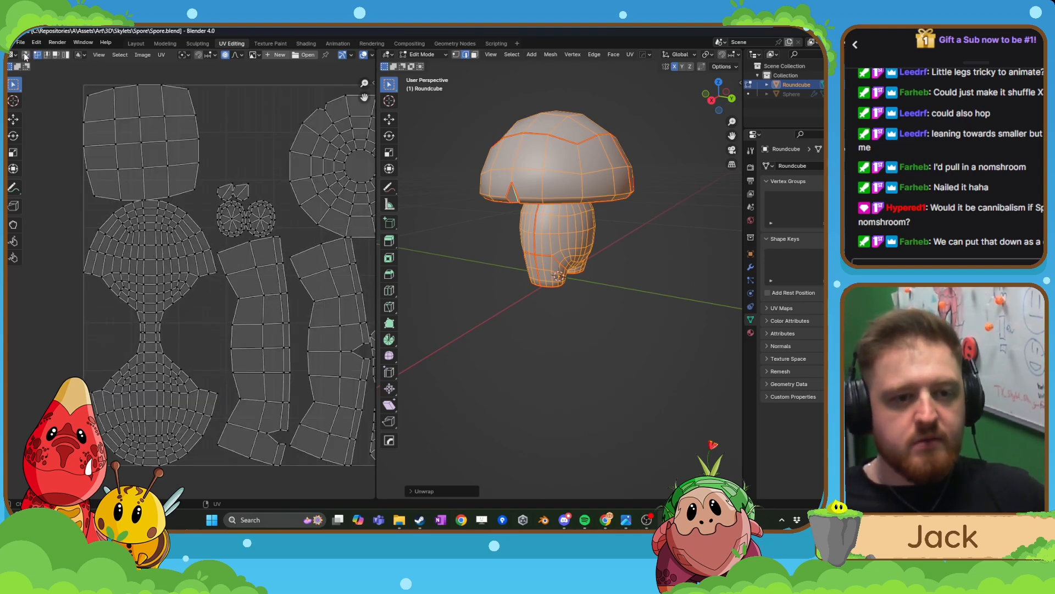
{"action": "left_click", "coordinate": [25, 55]}
{"action": "left_click", "coordinate": [172, 259]}
{"action": "left_click", "coordinate": [56, 55]}
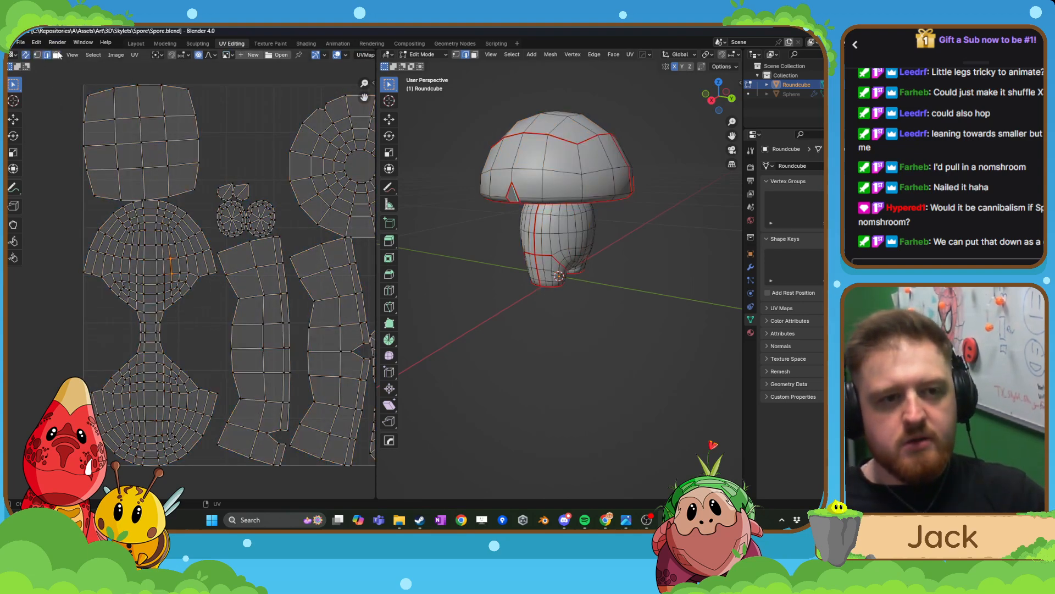
{"action": "key", "text": "l"}
{"action": "key", "text": "KP_Decimal"}
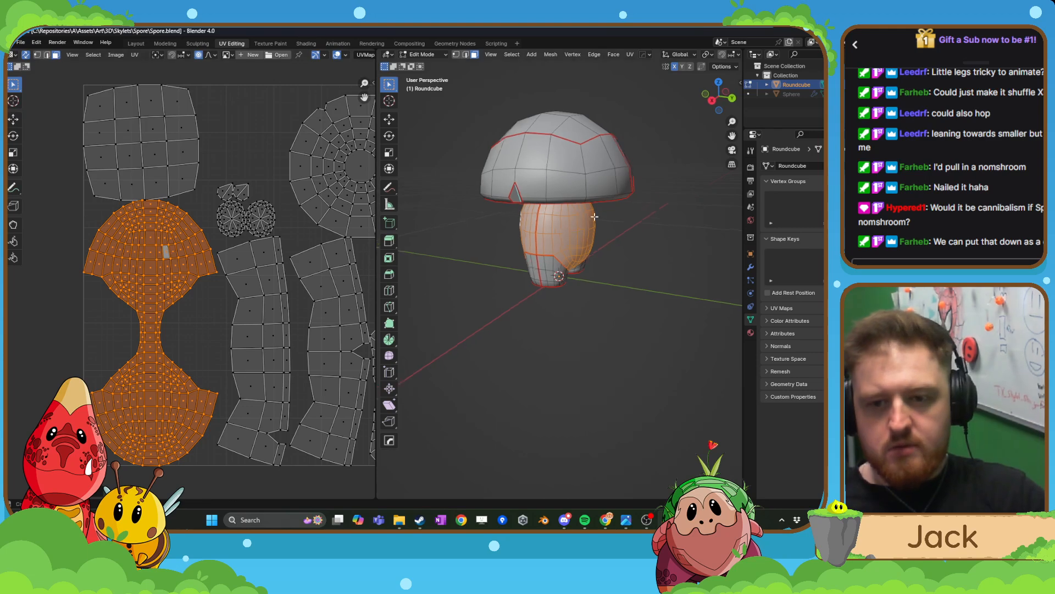
- Mark the edge loop running between the two feet on the underside of the mushroom body as a seam
{"action": "middle_click_drag", "start_coordinate": [605, 213], "coordinate": [601, 296], "text": "shift"}
{"action": "middle_click_drag", "start_coordinate": [627, 167], "coordinate": [570, 142]}
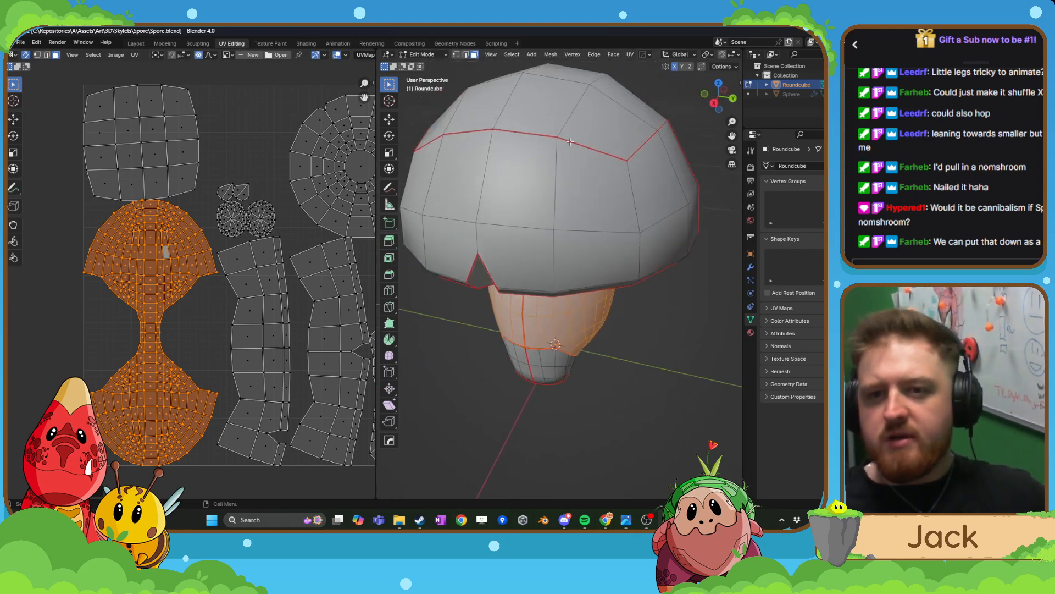
{"action": "left_click_drag", "start_coordinate": [376, 254], "coordinate": [223, 254]}
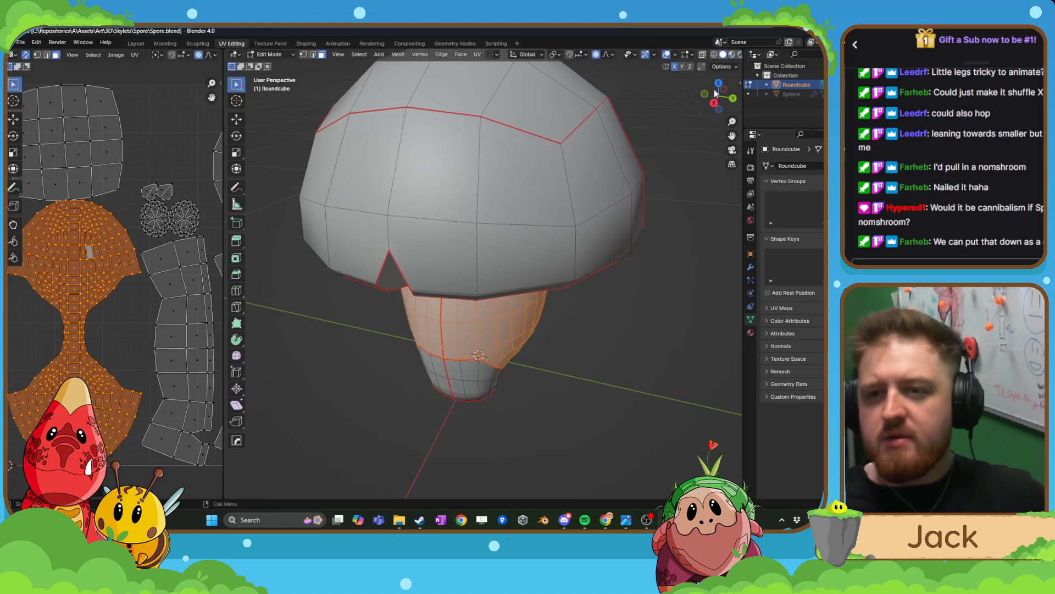
{"action": "key", "text": "alt+z"}
{"action": "middle_click_drag", "start_coordinate": [497, 149], "coordinate": [484, 102]}
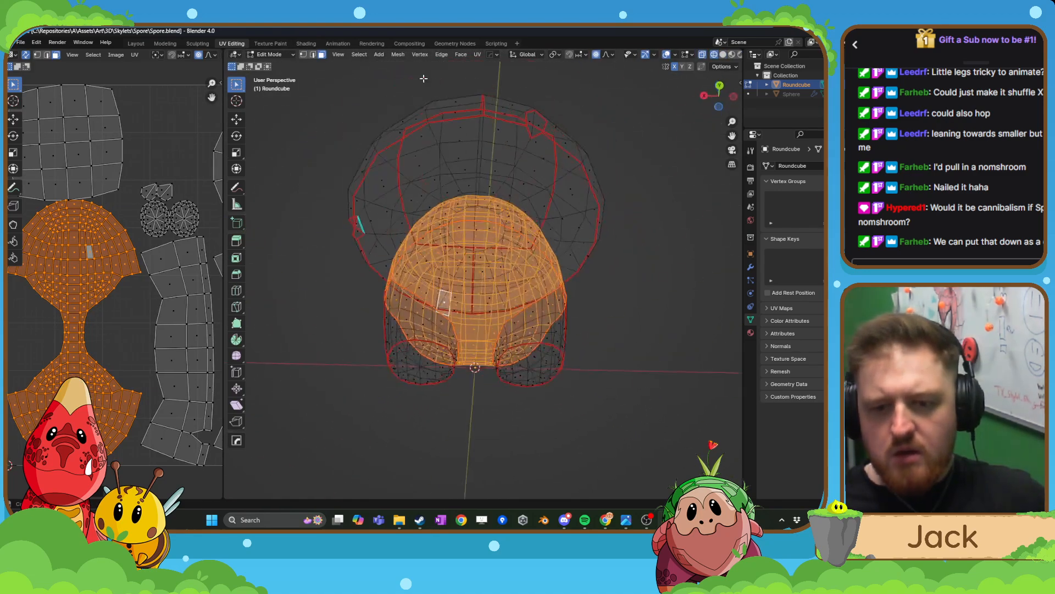
{"action": "left_click", "coordinate": [723, 55]}
{"action": "mouse_move", "coordinate": [494, 250]}
{"action": "middle_mouse_down"}
{"action": "mouse_move", "coordinate": [608, 292]}
{"action": "mouse_move", "coordinate": [615, 247]}
{"action": "middle_mouse_up"}
{"action": "left_click", "coordinate": [313, 55]}
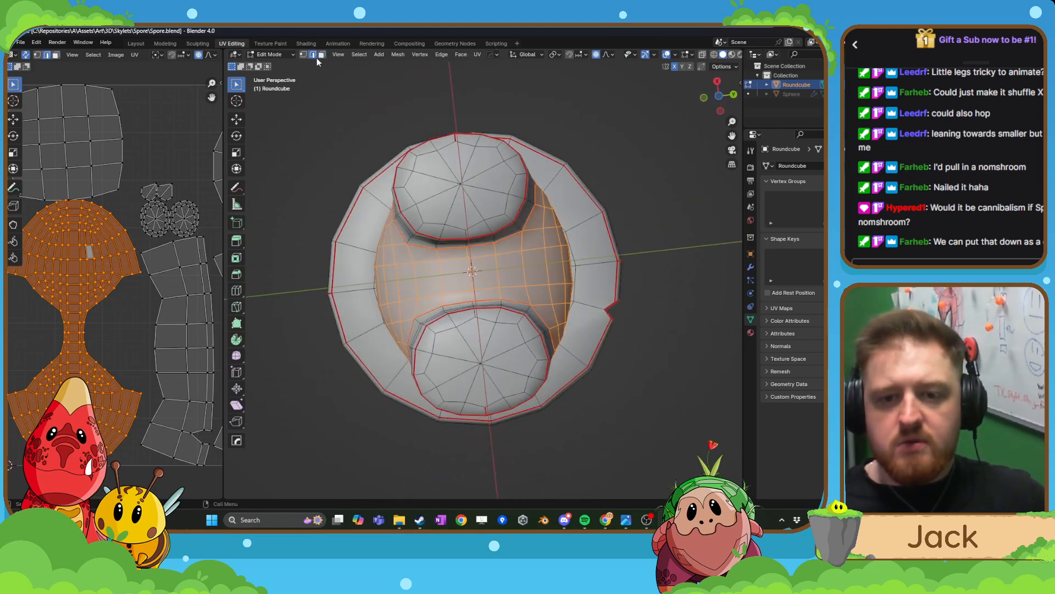
{"action": "left_click", "coordinate": [468, 252], "text": "alt"}
{"action": "middle_click_drag", "start_coordinate": [470, 262], "coordinate": [470, 282]}
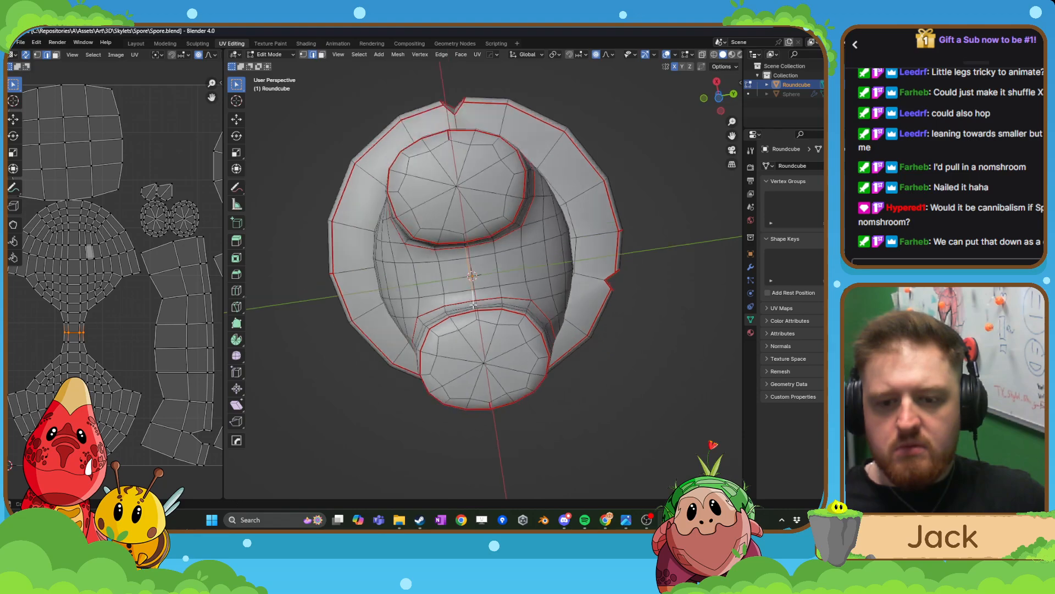
{"action": "right_click", "coordinate": [469, 282]}
{"action": "left_click", "coordinate": [428, 383]}
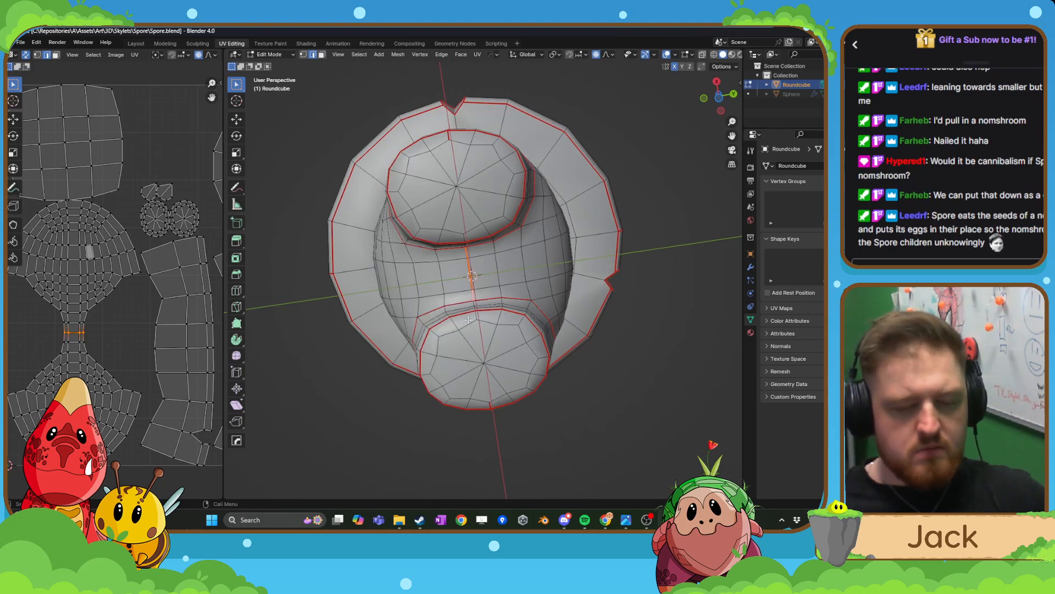
- Select the whole mushroom mesh and unwrap it again using the added seam
{"action": "key", "text": "a"}
{"action": "left_click_drag", "start_coordinate": [225, 187], "coordinate": [434, 187]}
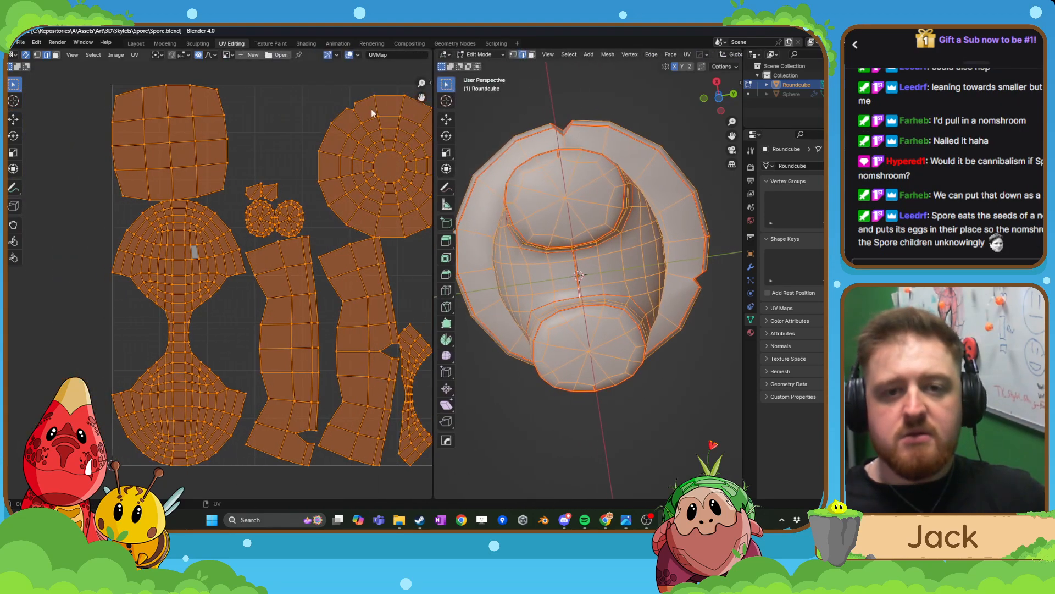
{"action": "left_click", "coordinate": [135, 56]}
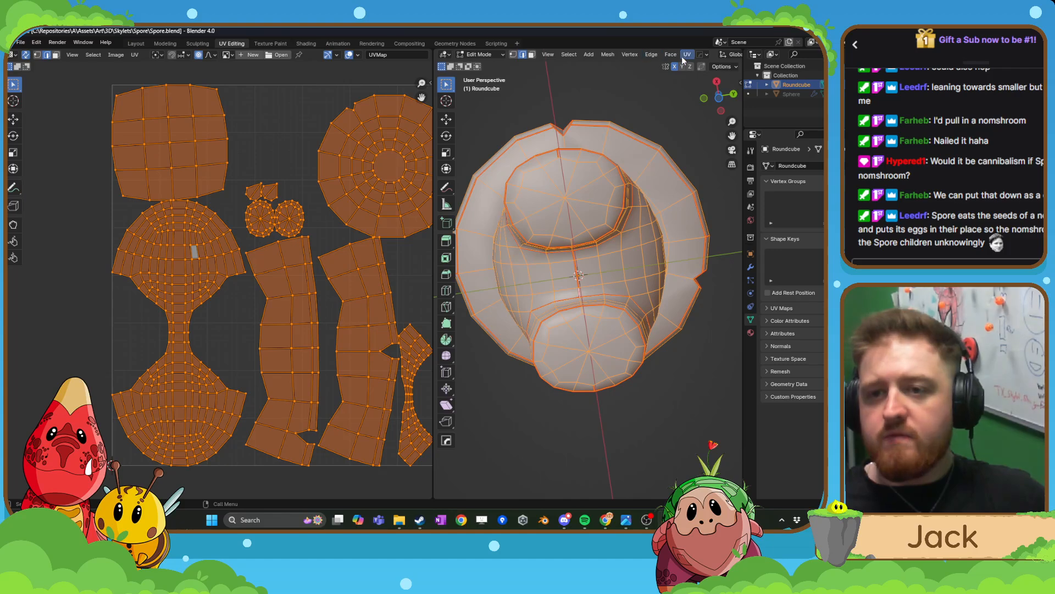
{"action": "left_click", "coordinate": [687, 54]}
{"action": "left_click", "coordinate": [704, 70]}
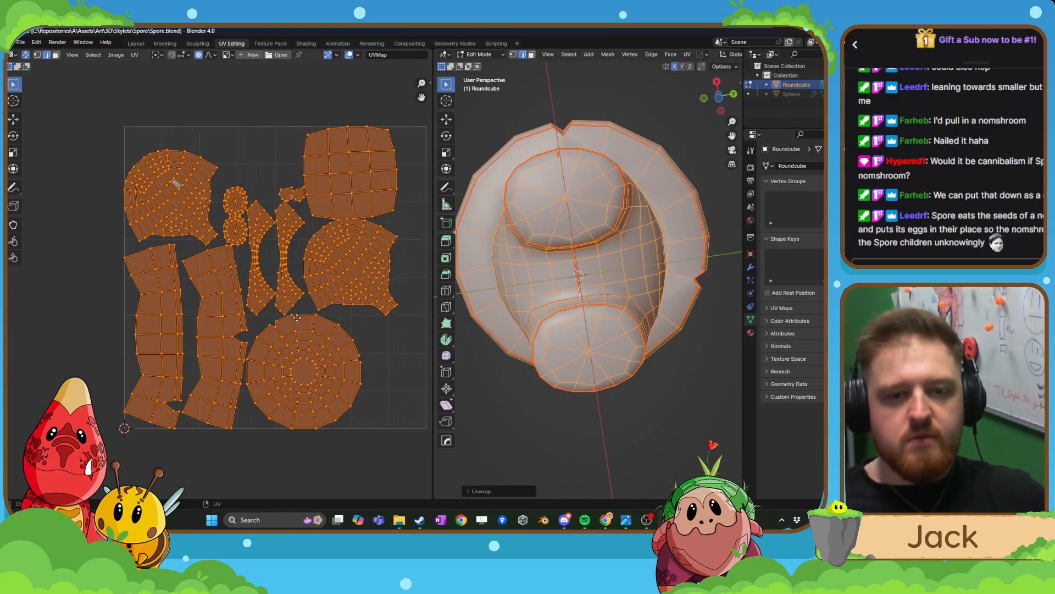
{"action": "middle_click_drag", "start_coordinate": [296, 317], "coordinate": [261, 311]}
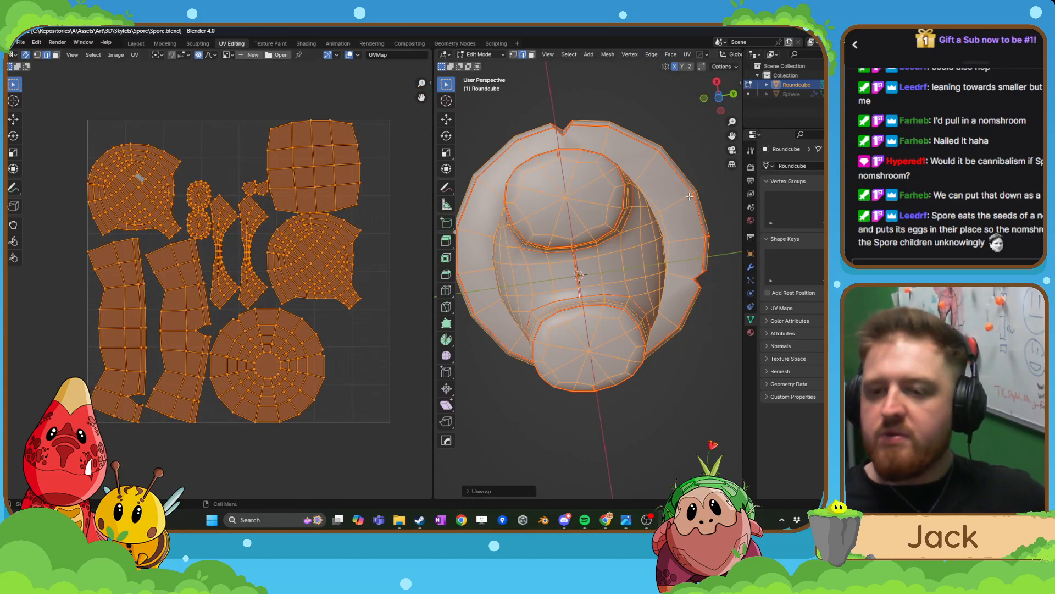
- Show the UV-Packer settings in the UV editor and set the UV sheet size to 2048 × 2048
{"action": "left_click", "coordinate": [431, 83]}
{"action": "left_click", "coordinate": [426, 259]}
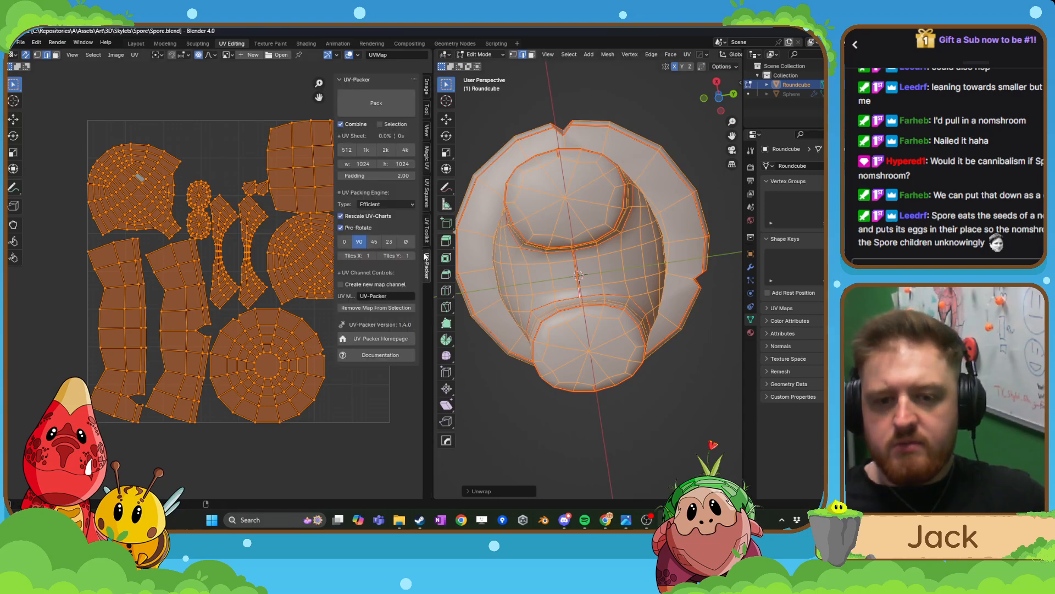
{"action": "left_click", "coordinate": [385, 150]}
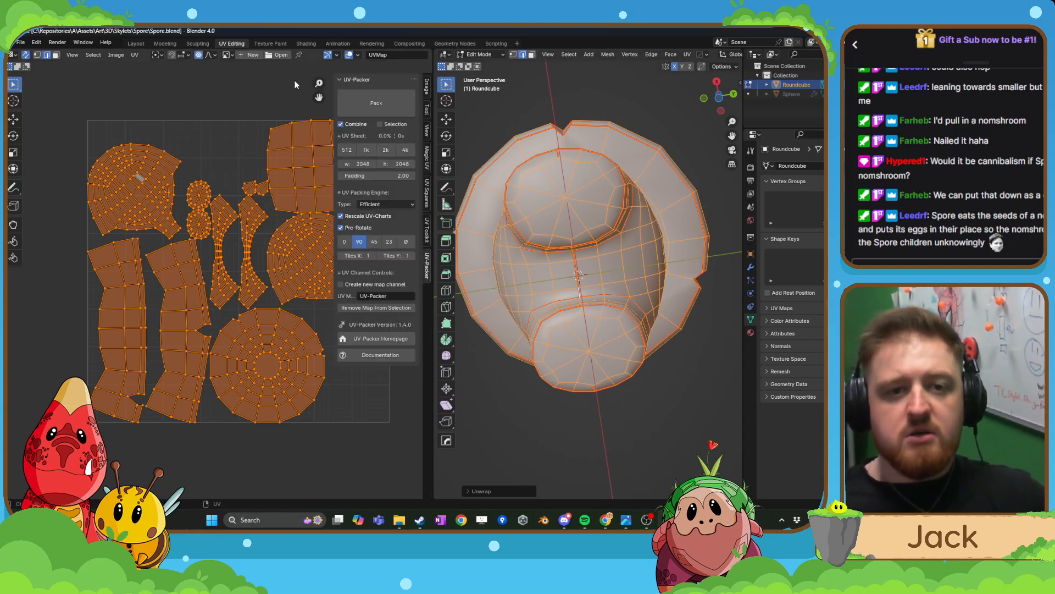
- Create a new blank 2048 × 2048 px image named TX_Spore in the UV editor
{"action": "left_click", "coordinate": [249, 55]}
{"action": "left_click_drag", "start_coordinate": [280, 82], "coordinate": [281, 93]}
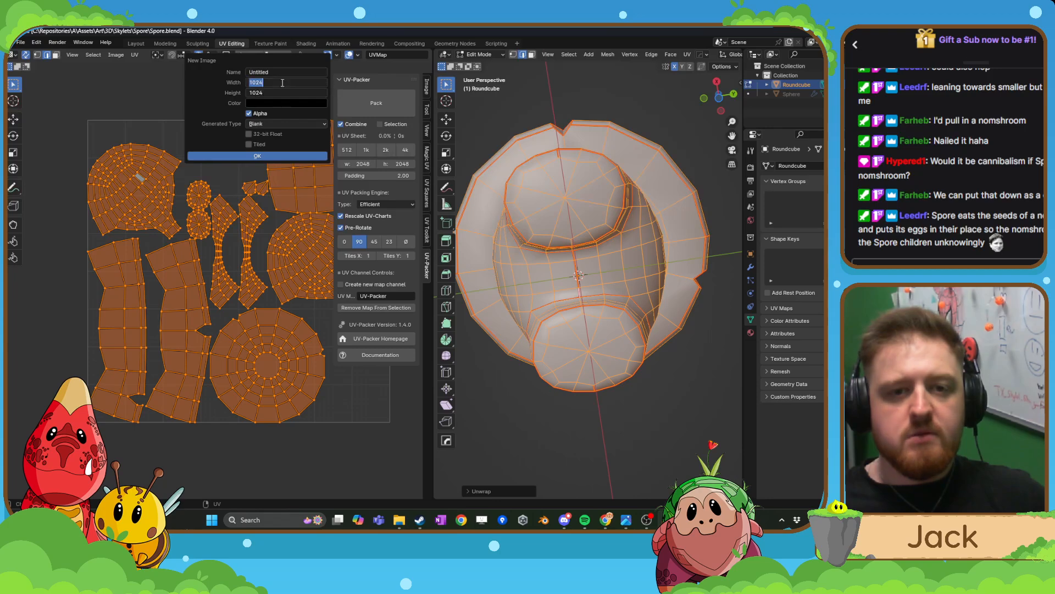
{"action": "type", "text": "2048"}
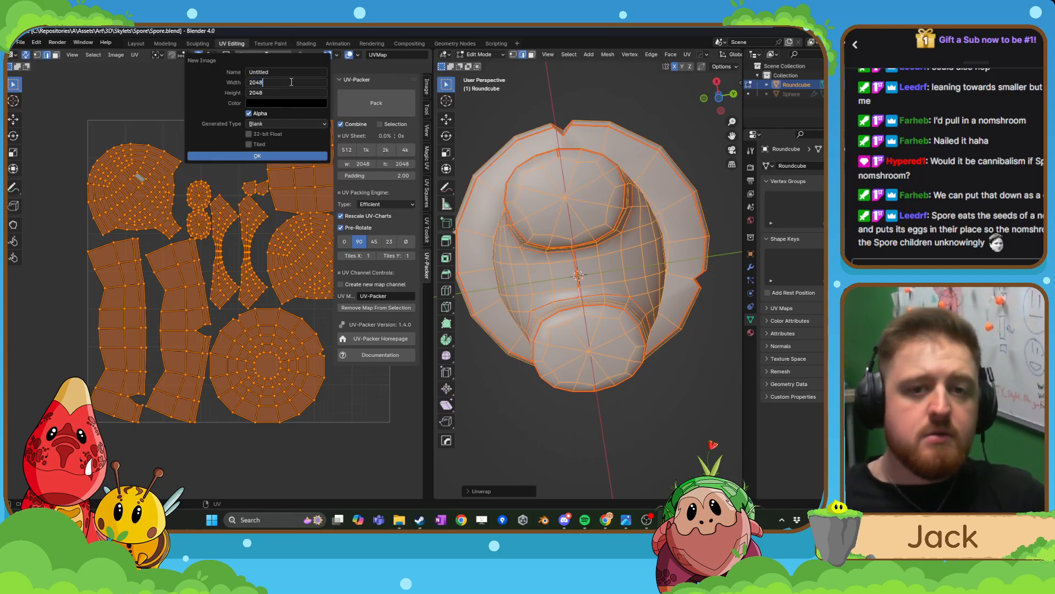
{"action": "left_click", "coordinate": [302, 72]}
{"action": "type", "text": "TX_Spore"}
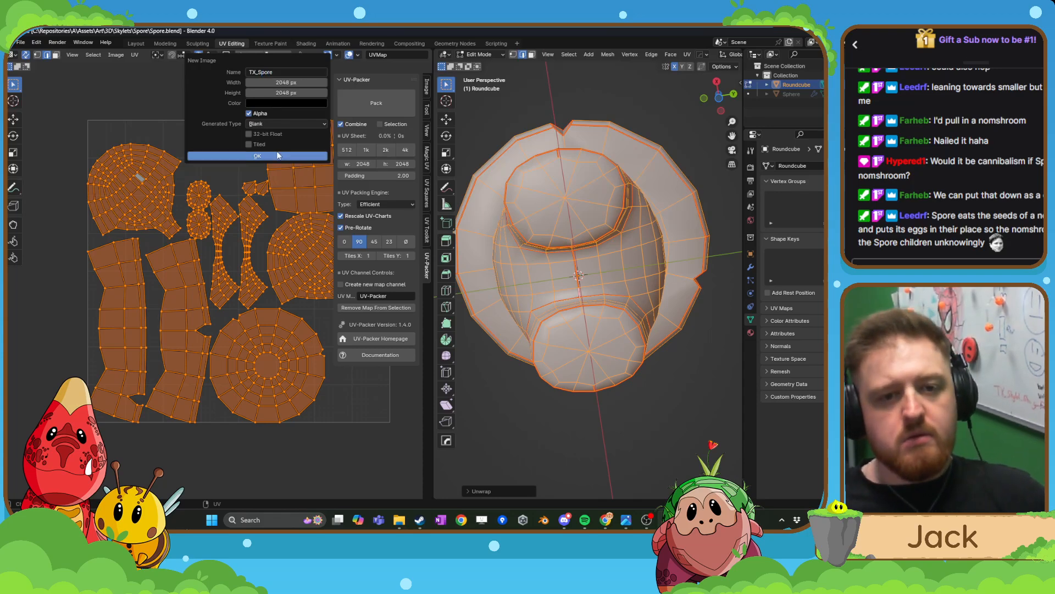
{"action": "left_click", "coordinate": [313, 156]}
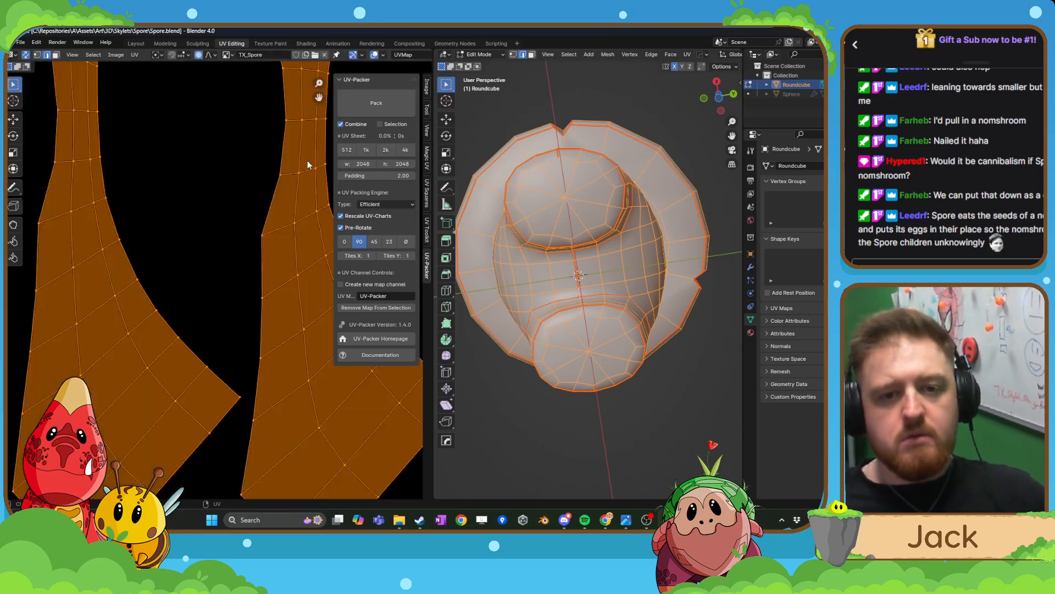
- Pack the UV islands with UV-Packer using a rotation of 45 degrees
{"action": "scroll", "coordinate": [270, 184], "scroll_direction": "down", "scroll_amount": 6}
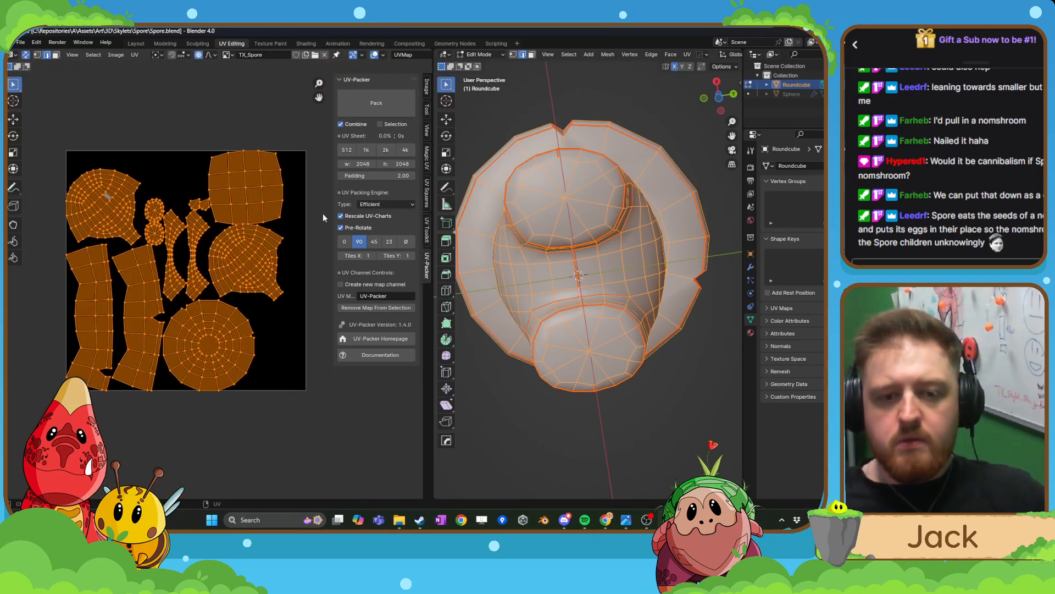
{"action": "left_click", "coordinate": [375, 242]}
{"action": "left_click", "coordinate": [377, 105]}
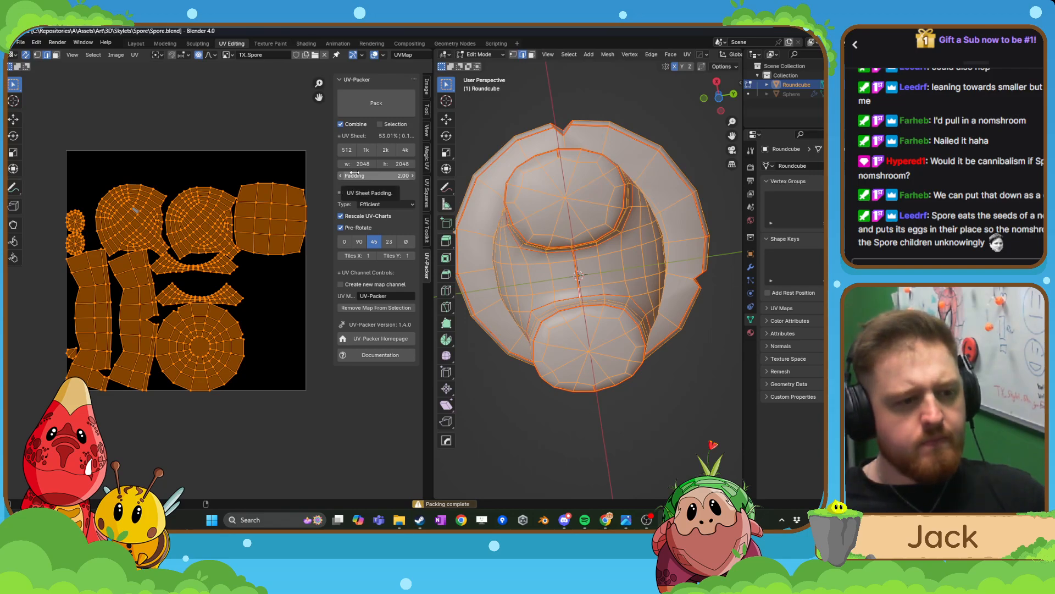
- Check the mushroom's form and dimensions in Object Mode and return to editing its mesh
{"action": "middle_click_drag", "start_coordinate": [566, 275], "coordinate": [573, 284]}
{"action": "key", "text": "Tab"}
{"action": "middle_click_drag", "start_coordinate": [608, 246], "coordinate": [657, 251]}
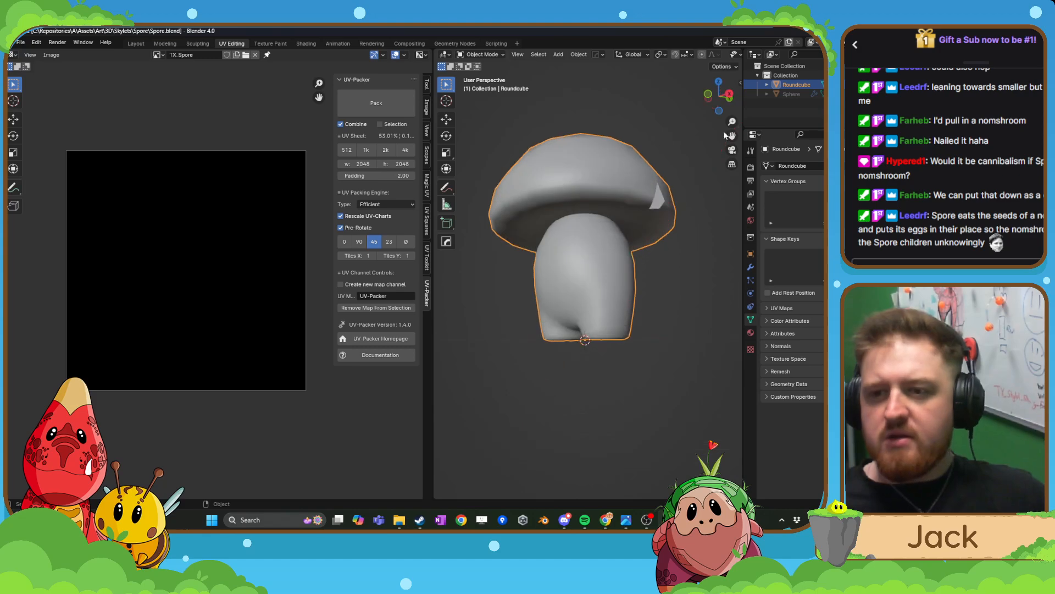
{"action": "left_click", "coordinate": [740, 83]}
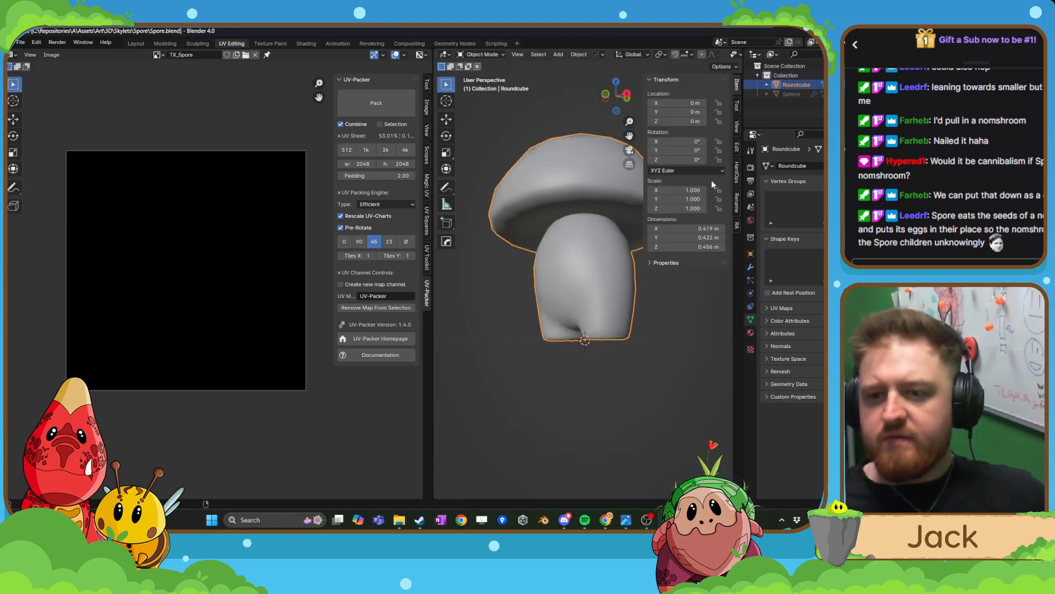
{"action": "key", "text": "Tab"}
{"action": "scroll", "coordinate": [185, 304], "scroll_direction": "up", "scroll_amount": 2}
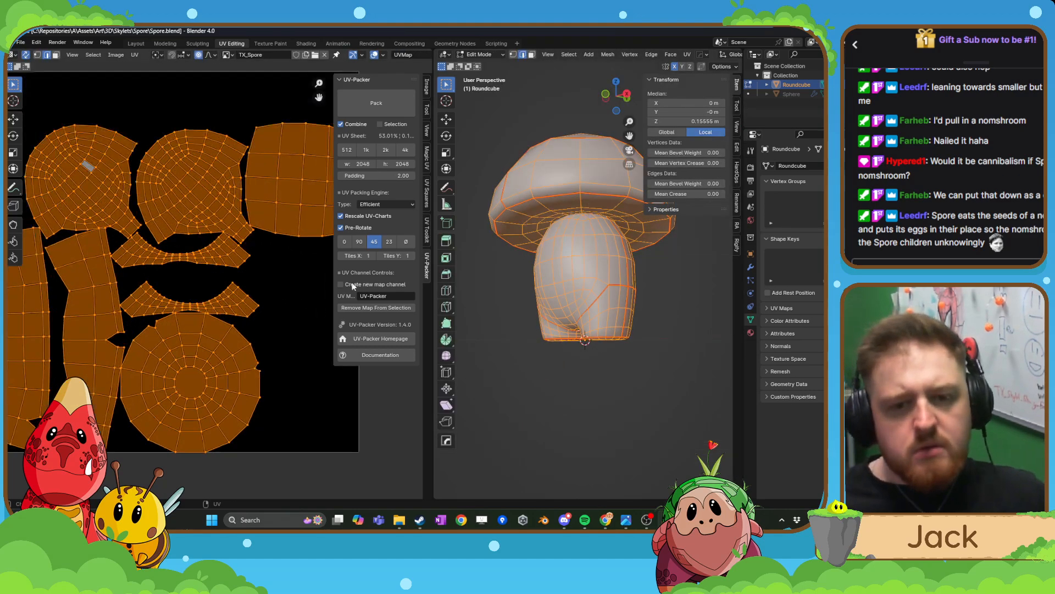
- Set the UV-Packer rotation to 90 degrees and the padding to 16, and repack the UV islands
{"action": "left_click", "coordinate": [361, 242]}
{"action": "left_click", "coordinate": [388, 176]}
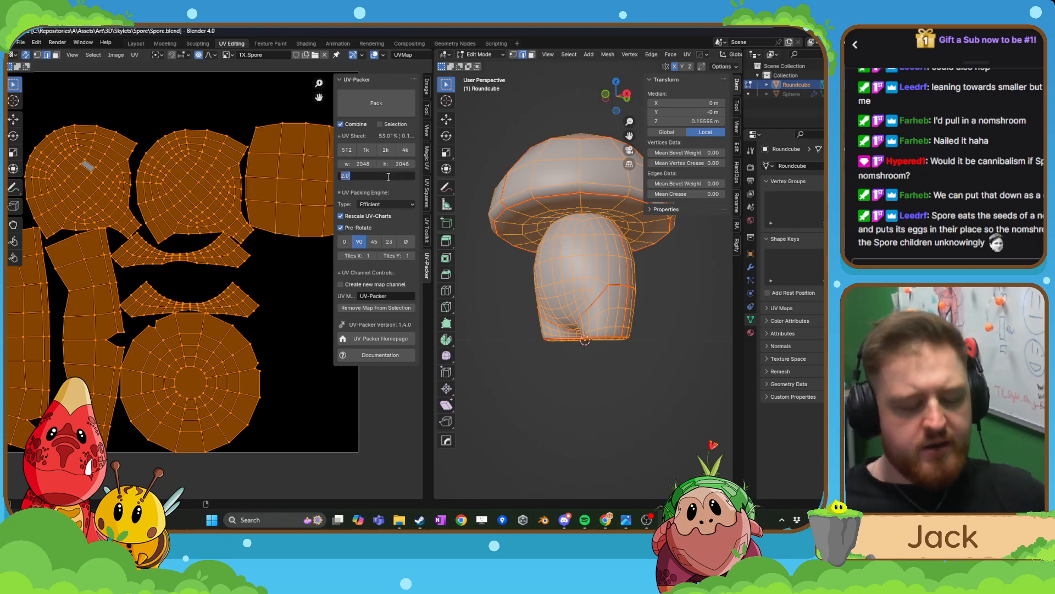
{"action": "type", "text": "16"}
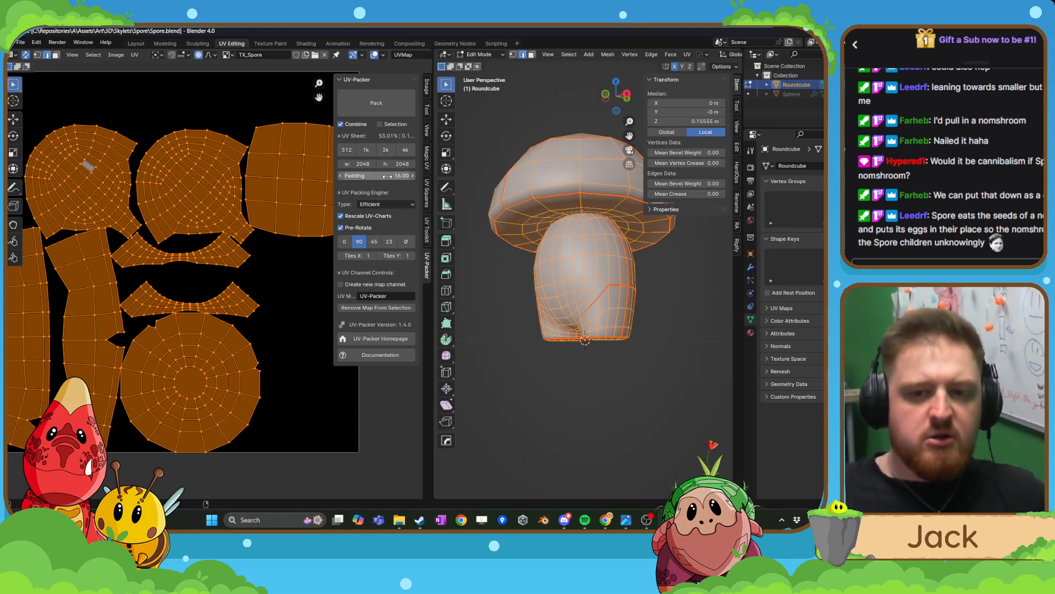
{"action": "key", "text": "Return"}
{"action": "left_click", "coordinate": [379, 101]}
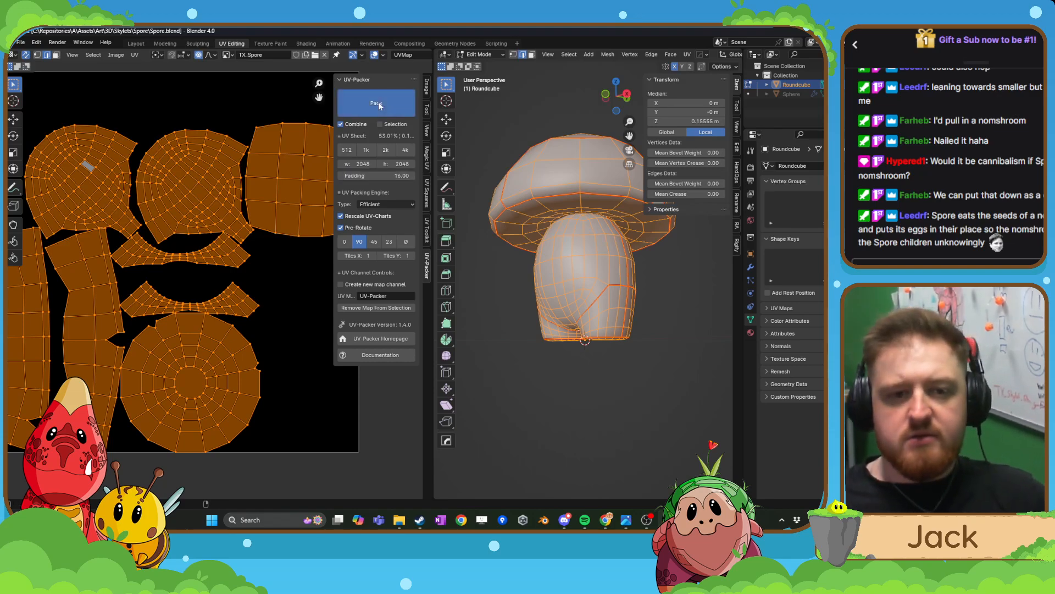
{"action": "scroll", "coordinate": [267, 203], "scroll_direction": "down", "scroll_amount": 3}
{"action": "scroll", "coordinate": [256, 221], "scroll_direction": "up", "scroll_amount": 2}
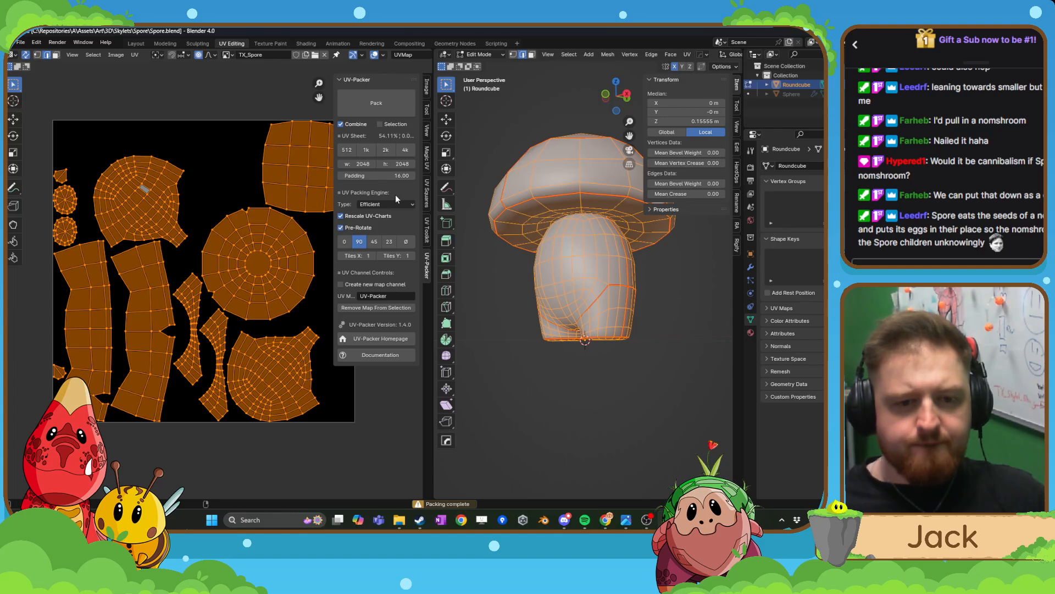
- Repack the UV islands with padding 18, rotation 45, and both Rescale UV-Charts and Pre-Rotate turned off
{"action": "left_click", "coordinate": [396, 176]}
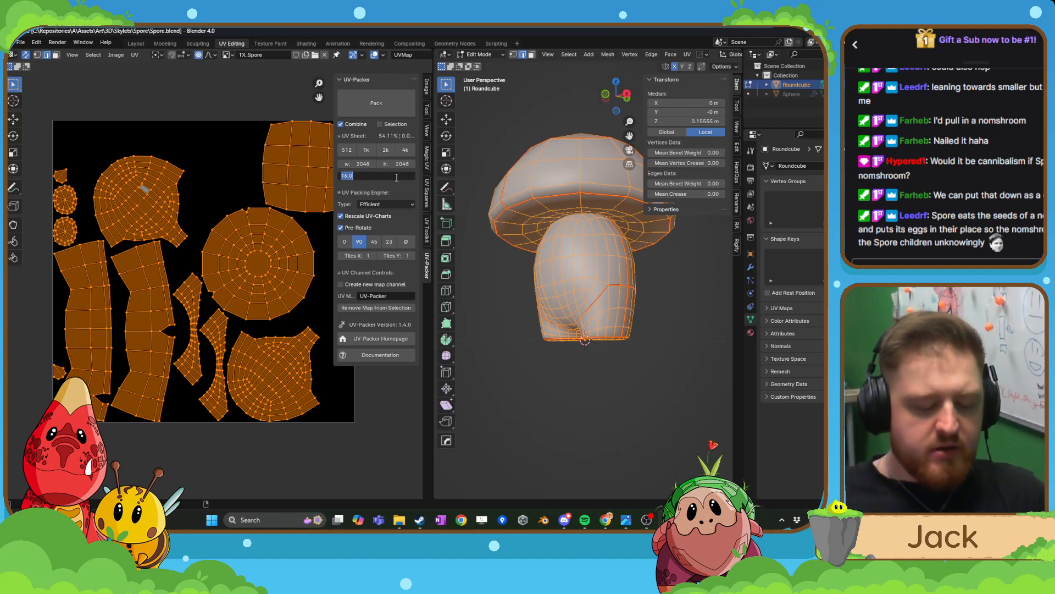
{"action": "key", "text": "Return"}
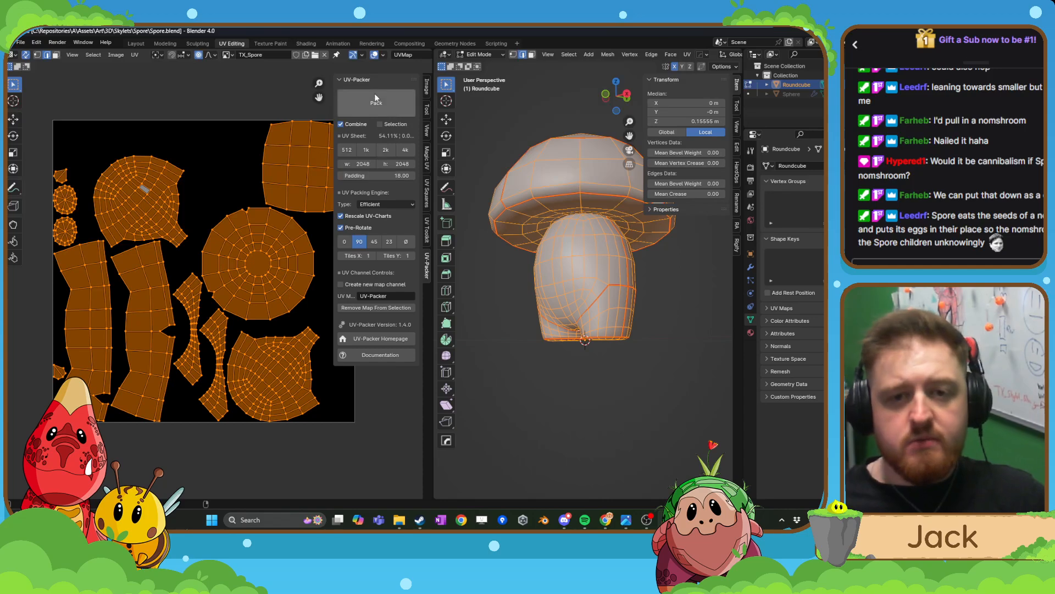
{"action": "left_click", "coordinate": [376, 101]}
{"action": "left_click", "coordinate": [370, 244]}
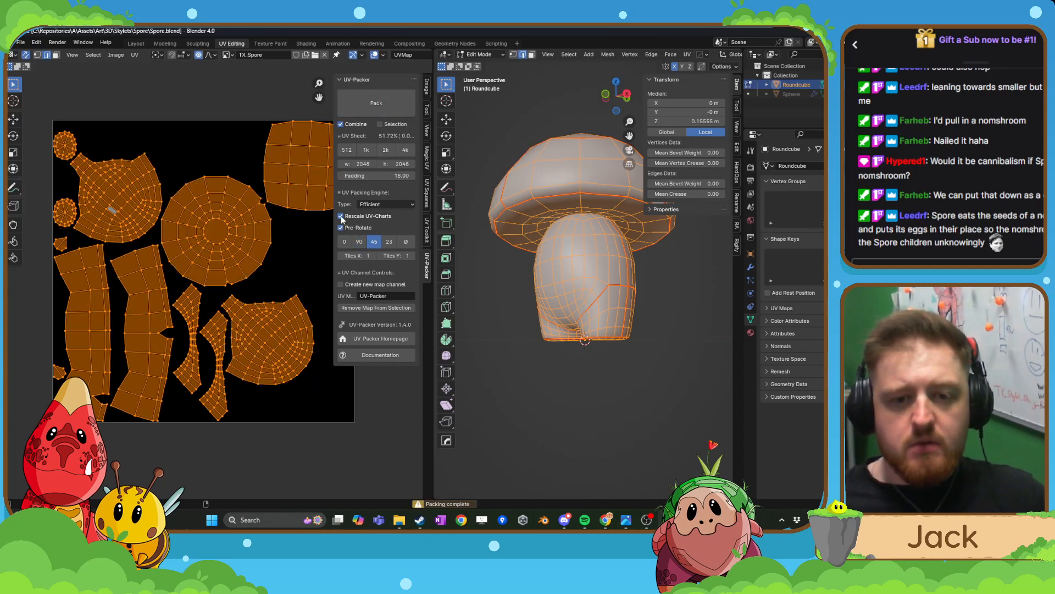
{"action": "left_click", "coordinate": [388, 88]}
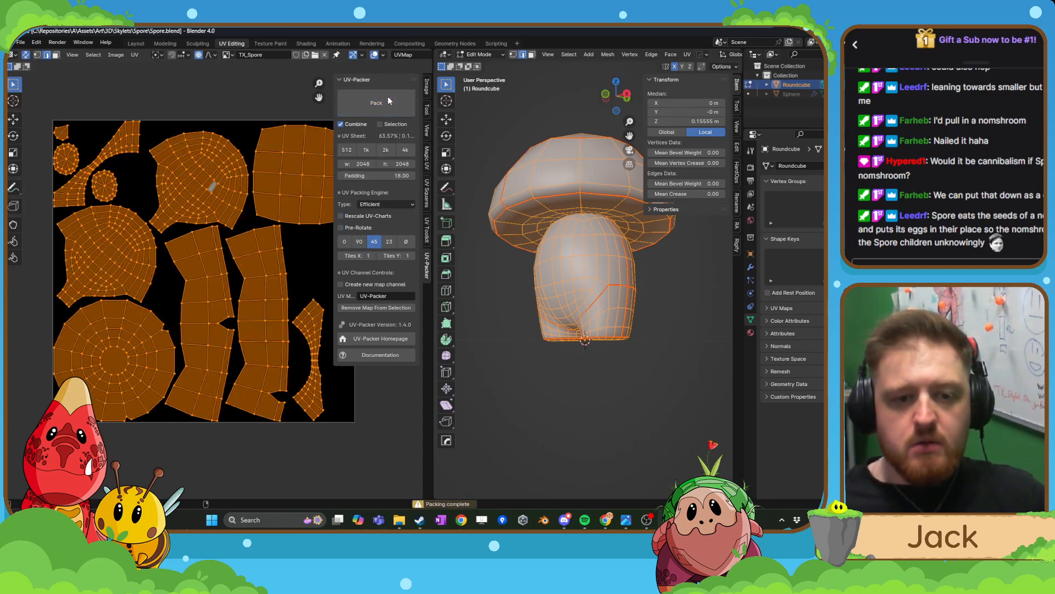
{"action": "middle_click_drag", "start_coordinate": [208, 270], "coordinate": [166, 271]}
{"action": "scroll", "coordinate": [176, 274], "scroll_direction": "down", "scroll_amount": 1}
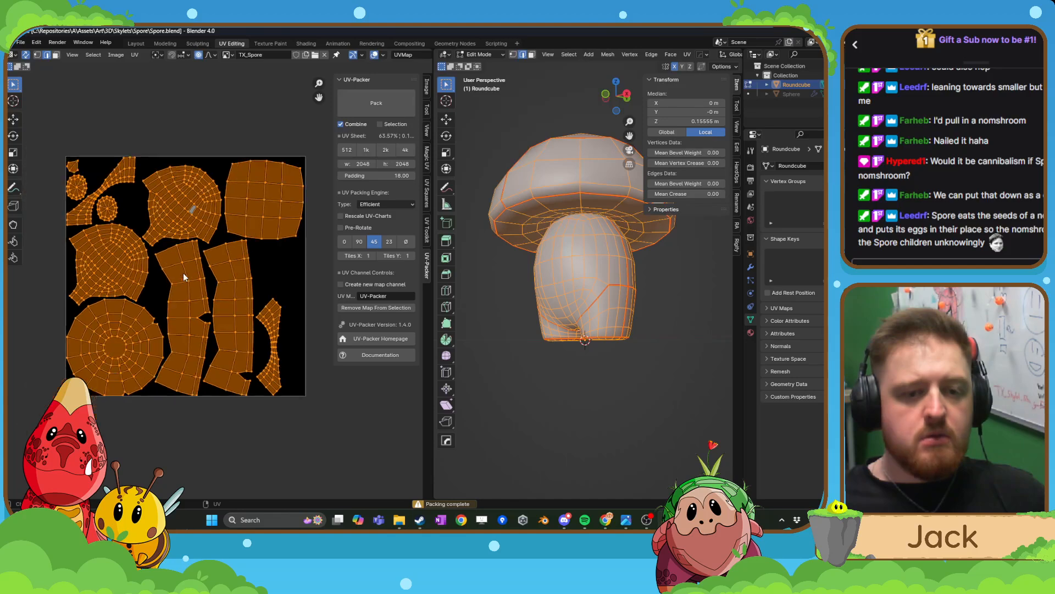
{"action": "key", "text": "s"}
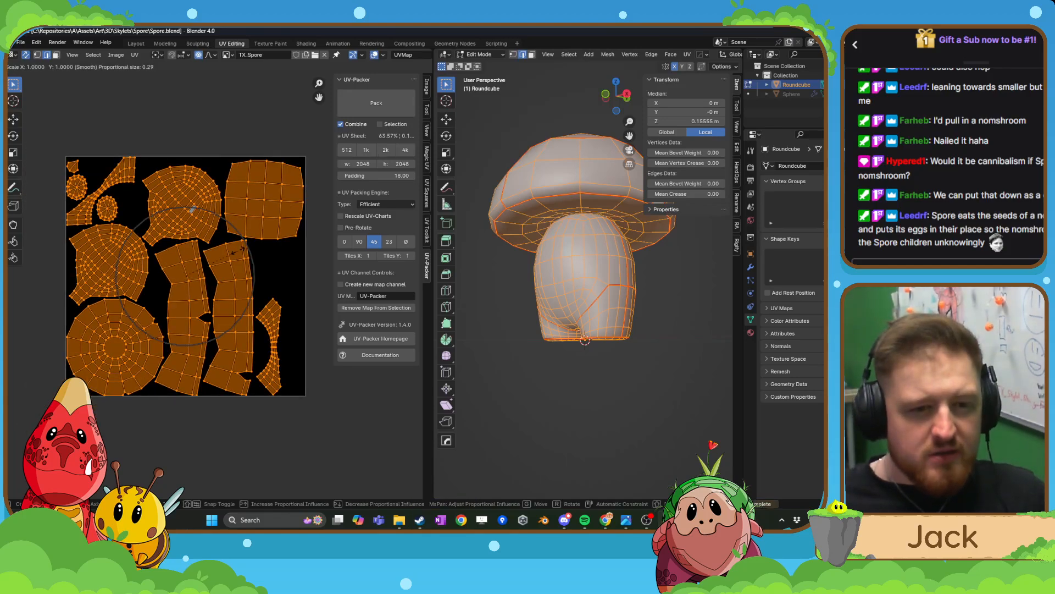
{"action": "key", "text": "Escape"}
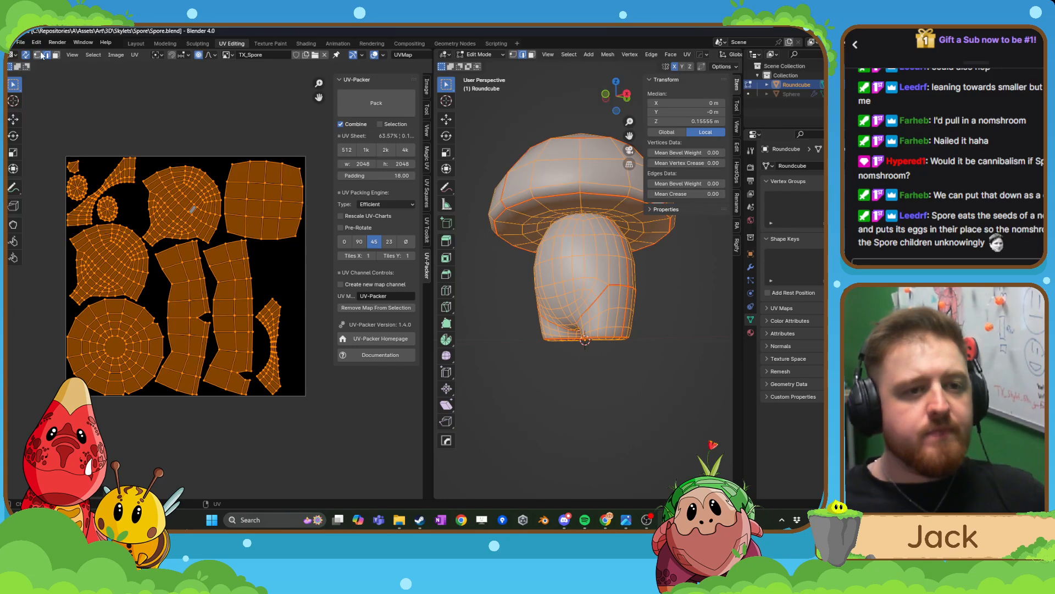
- Save the Spore.blend file and return the mushroom to Object Mode
{"action": "left_click", "coordinate": [21, 42]}
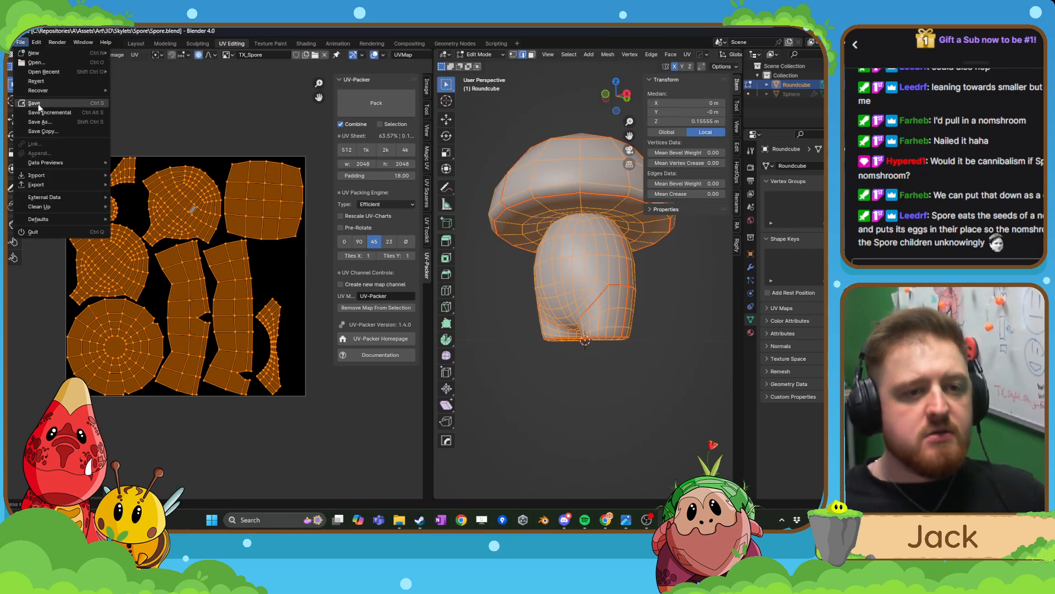
{"action": "left_click", "coordinate": [33, 106]}
{"action": "key", "text": "Tab"}
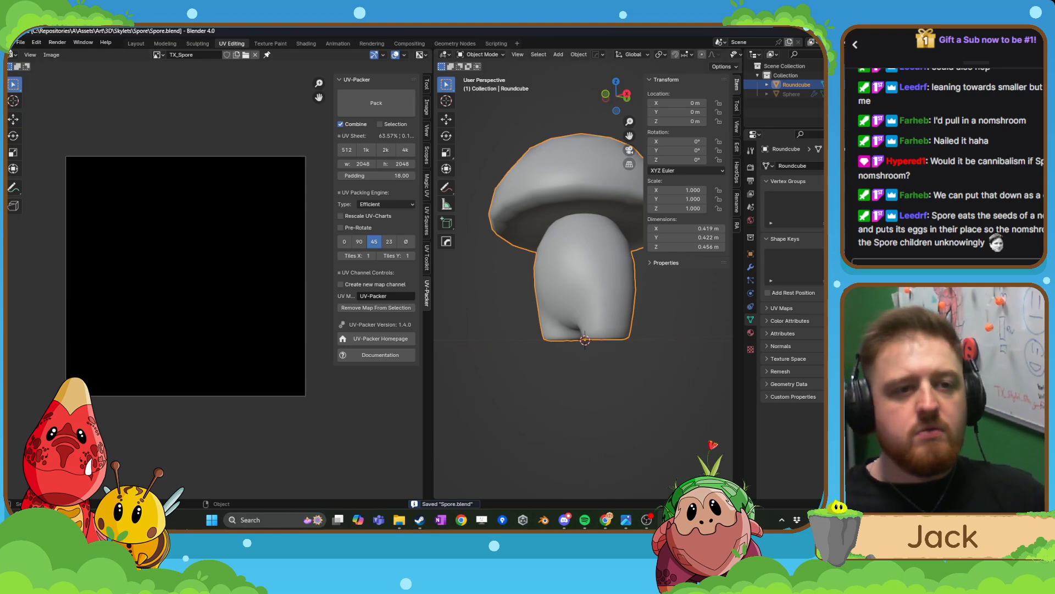
- Export the mushroom as Spore.fbx into the Skylets\Spore folder
{"action": "left_click", "coordinate": [21, 42]}
{"action": "mouse_move", "coordinate": [49, 187]}
{"action": "left_click", "coordinate": [165, 259]}
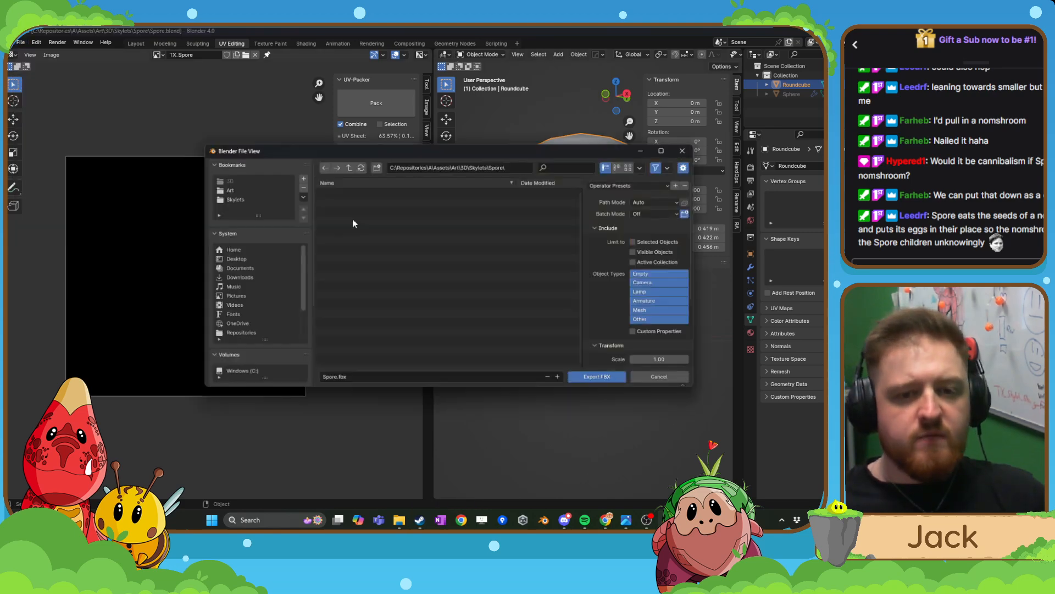
{"action": "left_click_drag", "start_coordinate": [420, 147], "coordinate": [2, 157]}
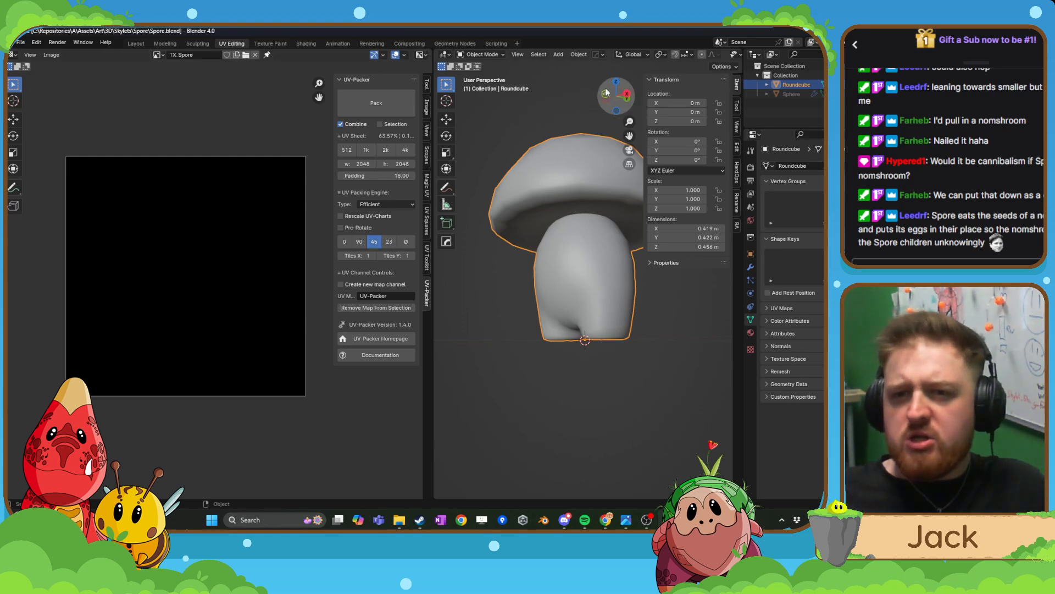
- Widen the 3D viewport and check the mushroom's normals with the Face Orientation overlay, switching the overlay off again
{"action": "left_click_drag", "start_coordinate": [435, 271], "coordinate": [285, 271]}
{"action": "left_click", "coordinate": [675, 56]}
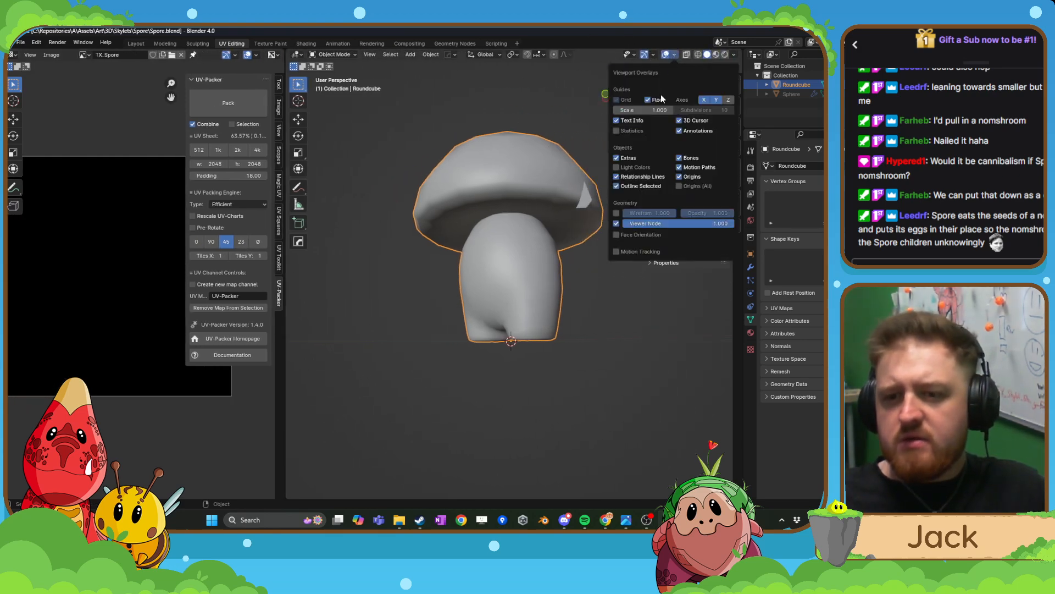
{"action": "left_click", "coordinate": [618, 235]}
{"action": "middle_click_drag", "start_coordinate": [538, 230], "coordinate": [504, 257]}
{"action": "left_click", "coordinate": [675, 56]}
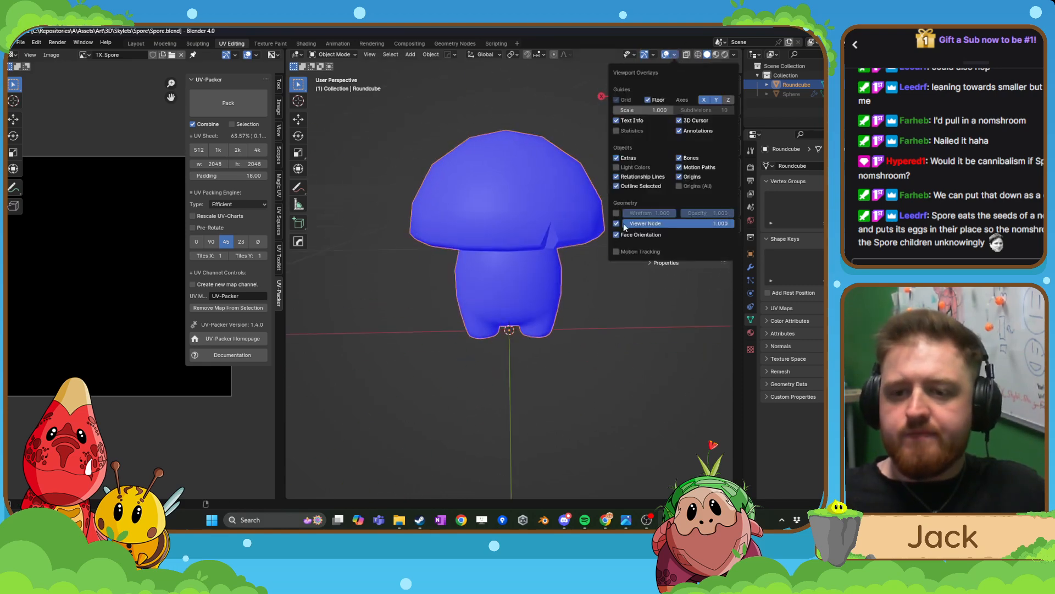
{"action": "left_click", "coordinate": [616, 234]}
- Save the Spore.blend file and launch Substance 3D Painter 2024 from the Steam library
{"action": "left_click", "coordinate": [20, 42]}
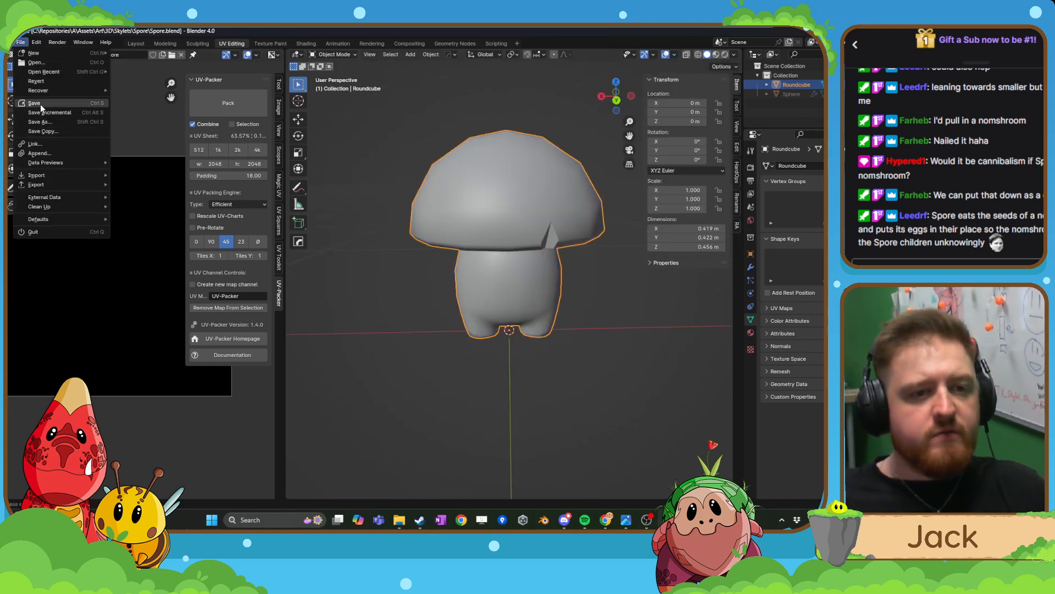
{"action": "left_click", "coordinate": [38, 106]}
{"action": "left_click", "coordinate": [420, 520]}
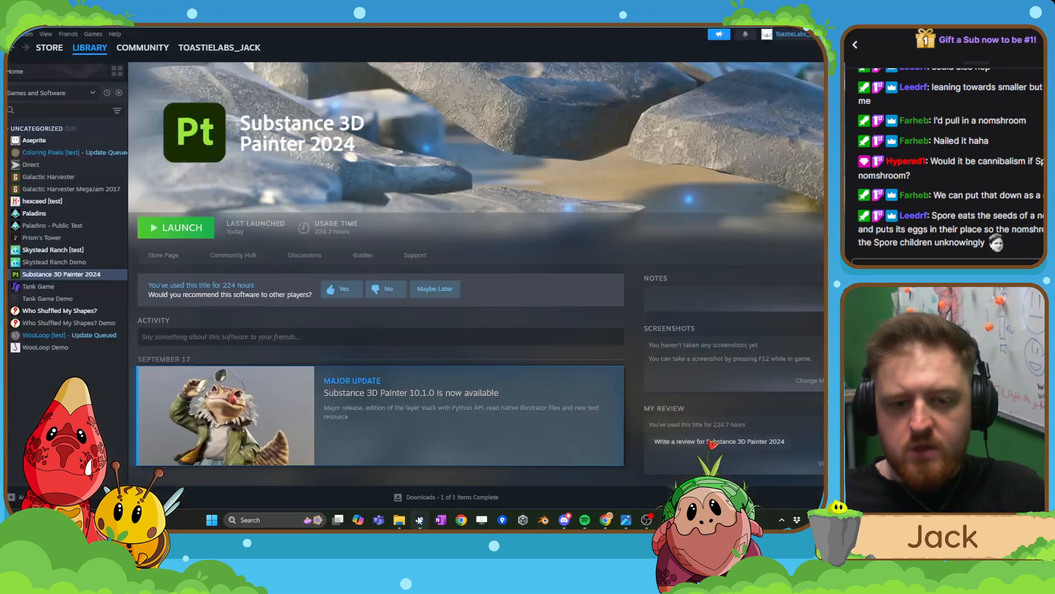
{"action": "left_click", "coordinate": [180, 236]}
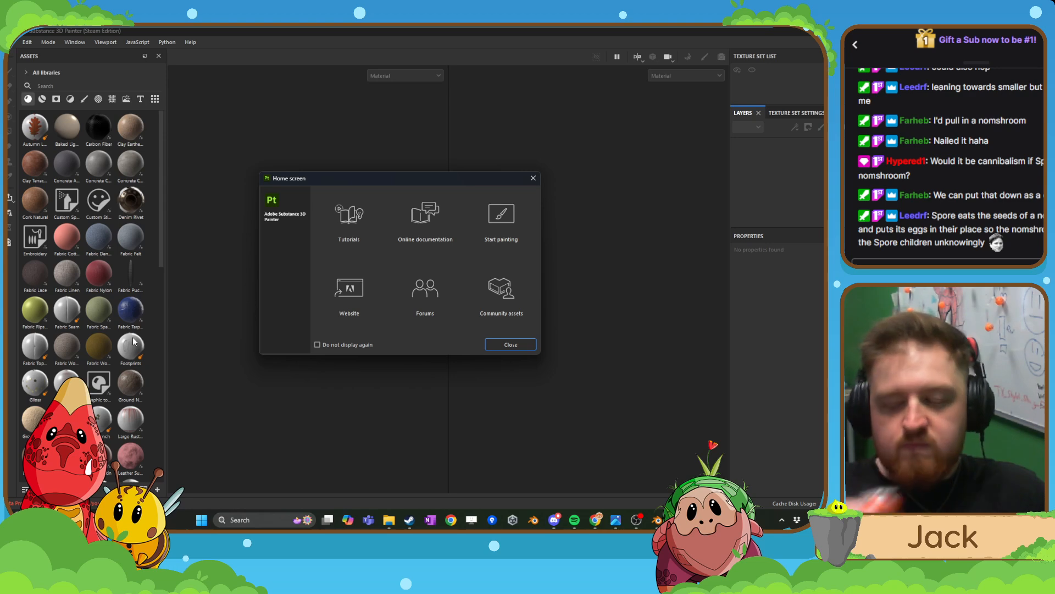
- Create a new project from Spore.fbx with a document resolution of 2048 and the OpenGL normal map format
{"action": "left_click", "coordinate": [508, 345]}
{"action": "left_click", "coordinate": [13, 46]}
{"action": "left_click", "coordinate": [33, 52]}
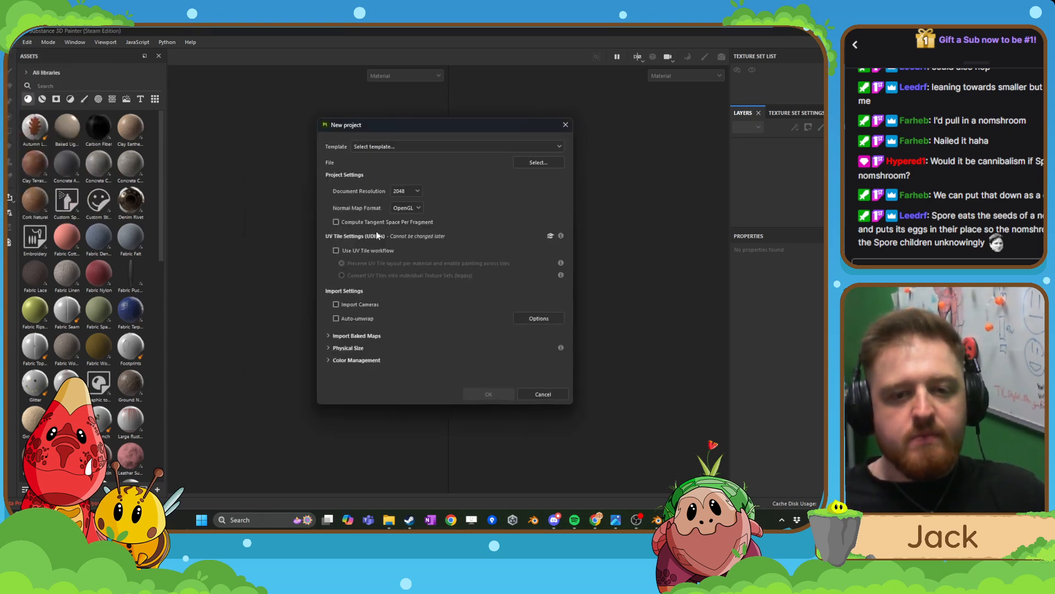
{"action": "left_click", "coordinate": [530, 161]}
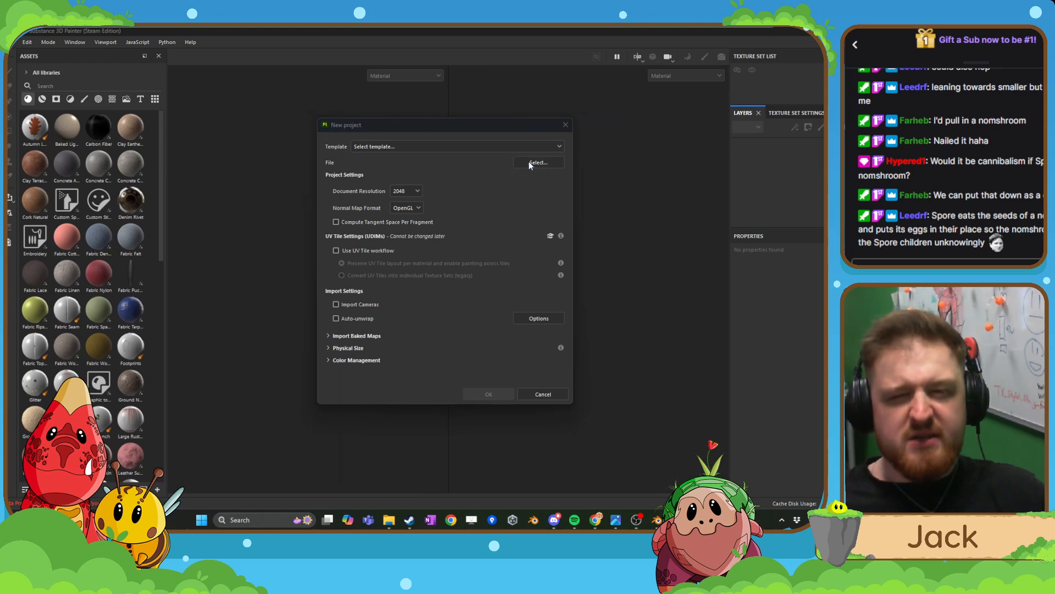
{"action": "key", "text": "Escape"}
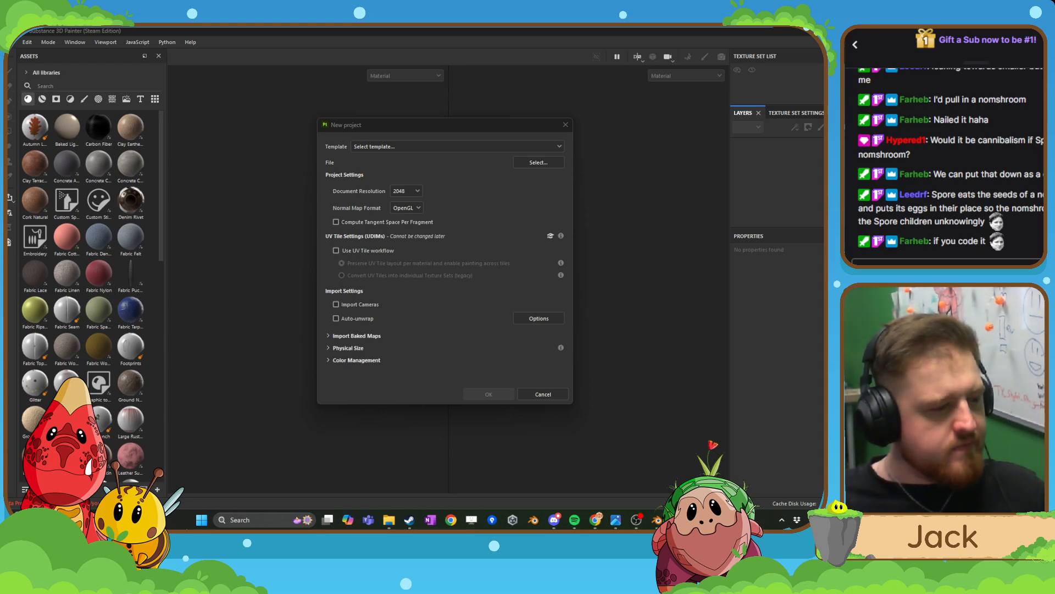
{"action": "key", "text": "Return"}
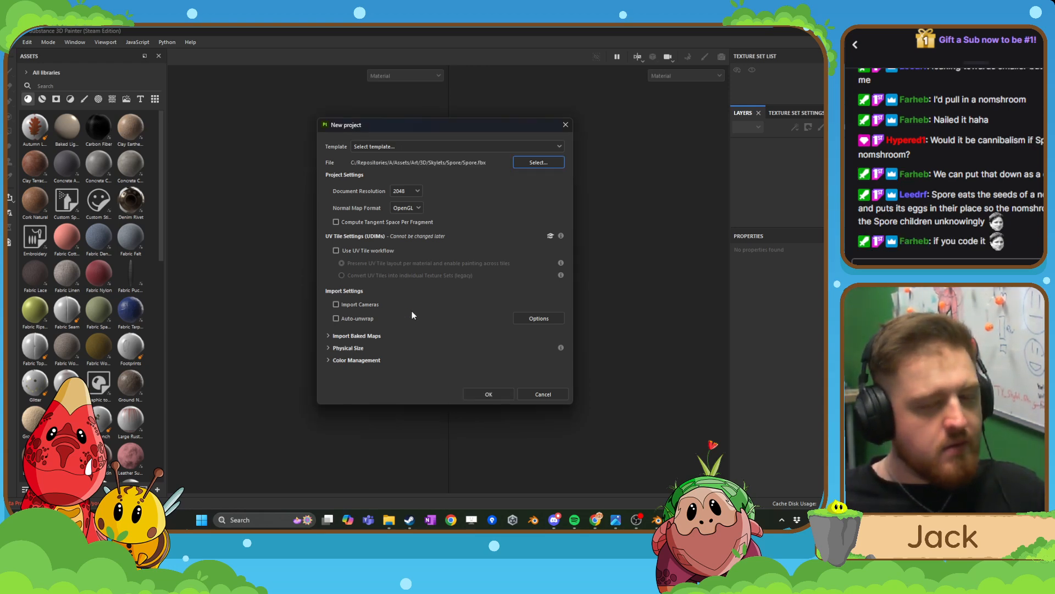
{"action": "left_click", "coordinate": [488, 395]}
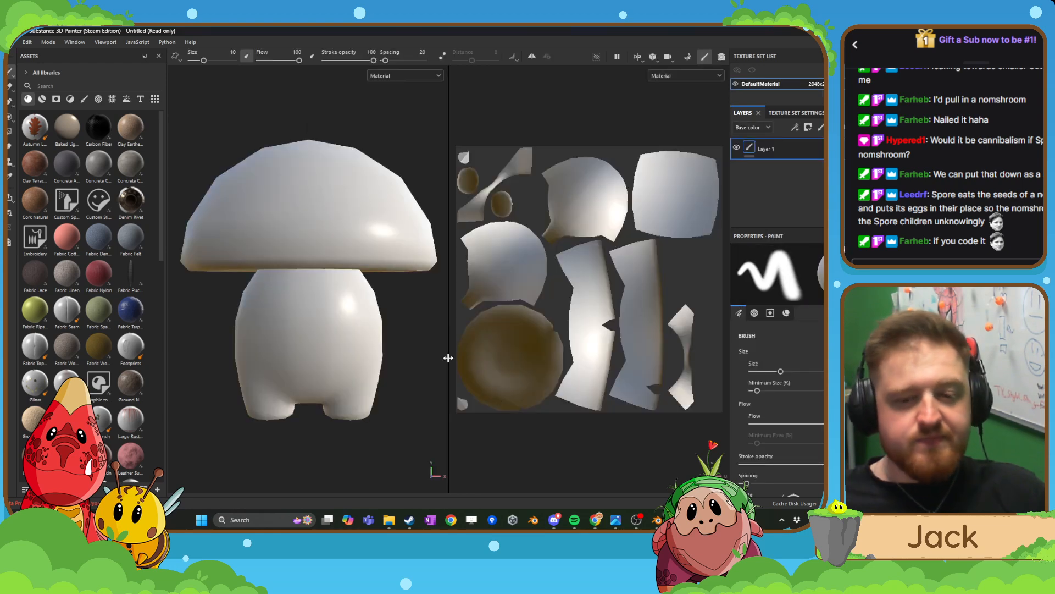
- Enlarge the 3D view beside the UV view and open the mesh map baking settings for the texture set
{"action": "left_click_drag", "start_coordinate": [450, 358], "coordinate": [513, 357]}
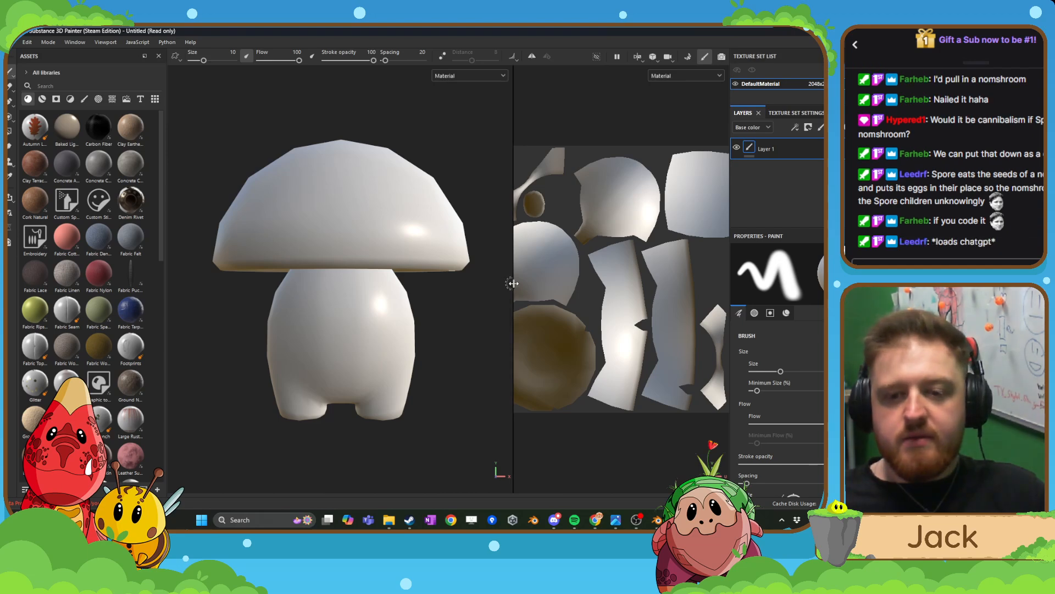
{"action": "left_click_drag", "start_coordinate": [514, 289], "coordinate": [659, 290]}
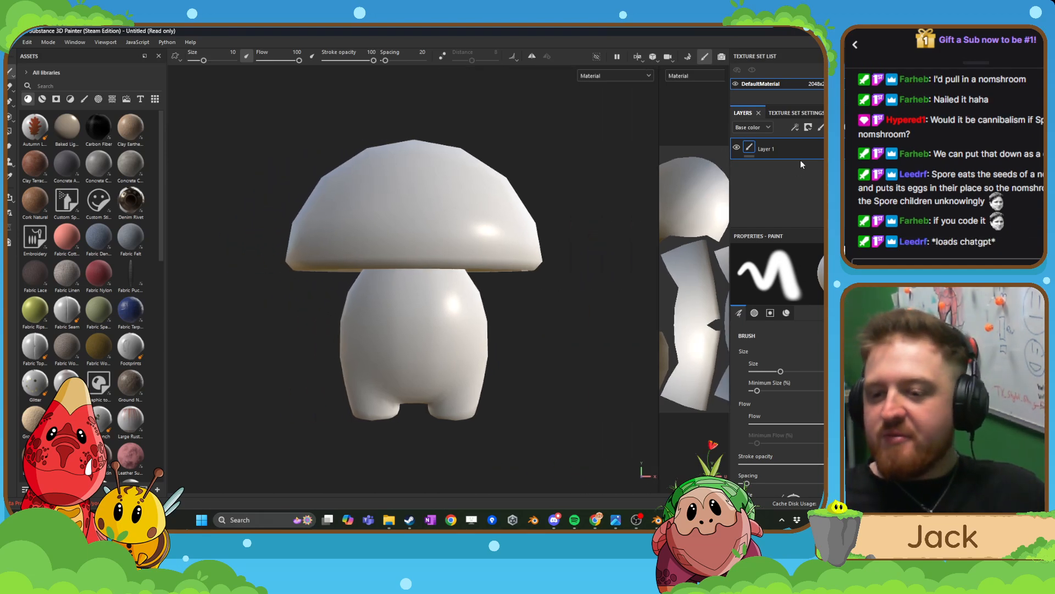
{"action": "left_click", "coordinate": [806, 114]}
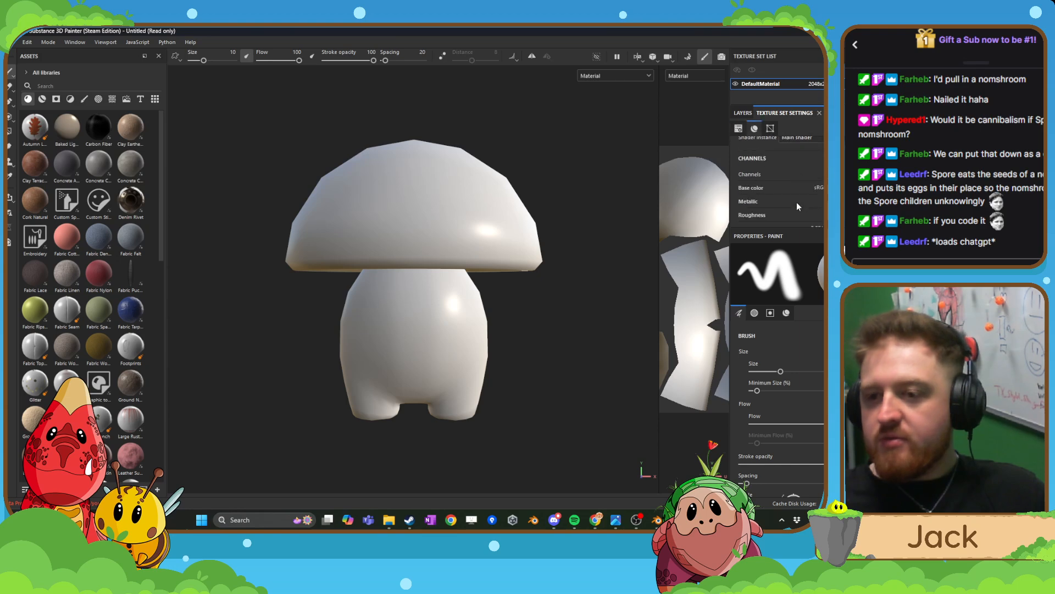
{"action": "left_click", "coordinate": [821, 205]}
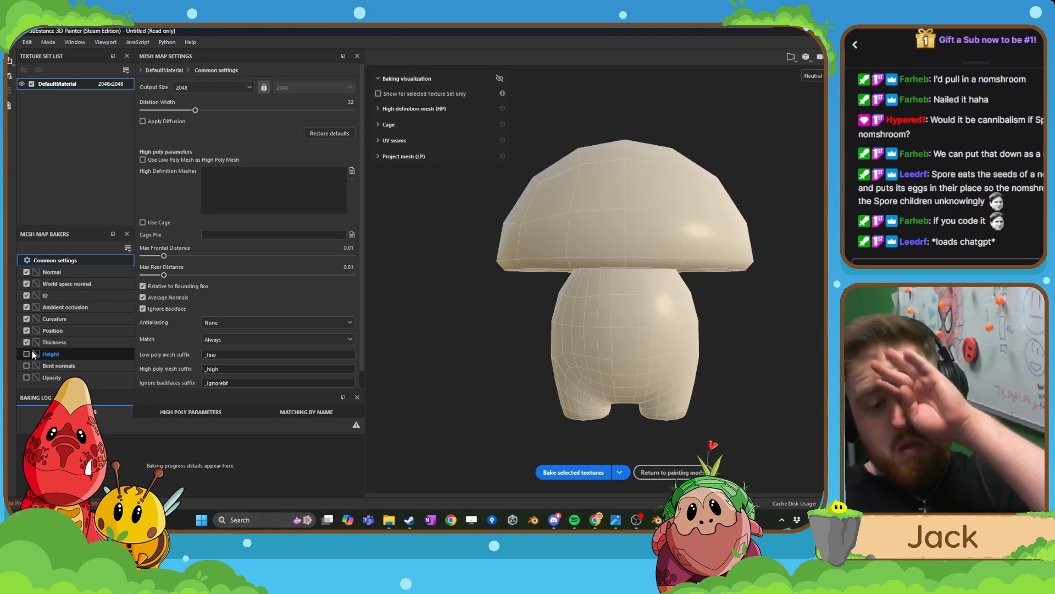
- Bake the mesh maps with Supersampling 4x antialiasing and the low poly mesh as high poly mesh, and return to painting mode
{"action": "left_click", "coordinate": [144, 121]}
{"action": "left_click", "coordinate": [225, 322]}
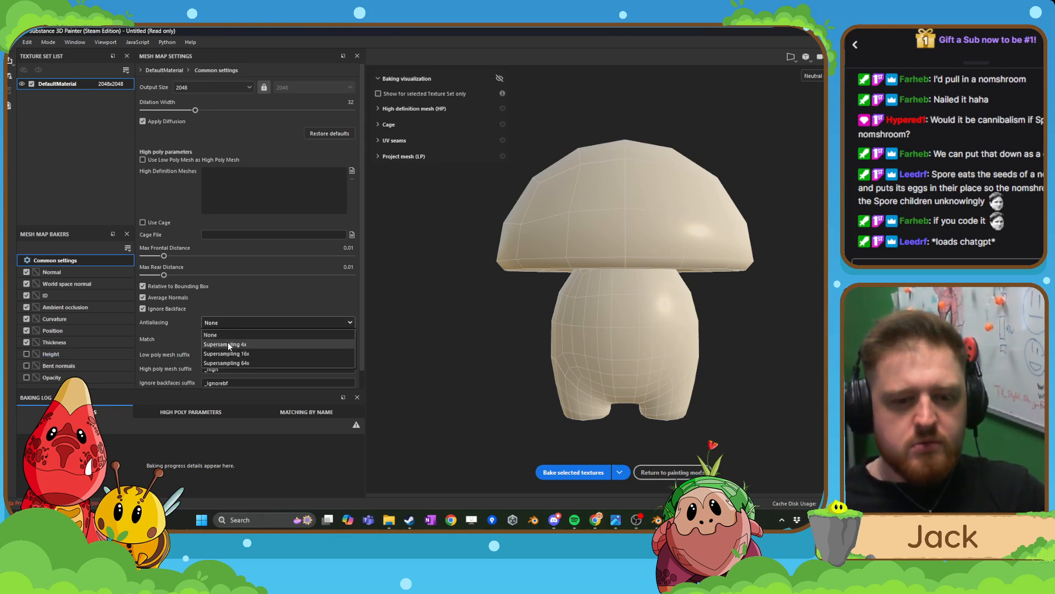
{"action": "left_click", "coordinate": [228, 342]}
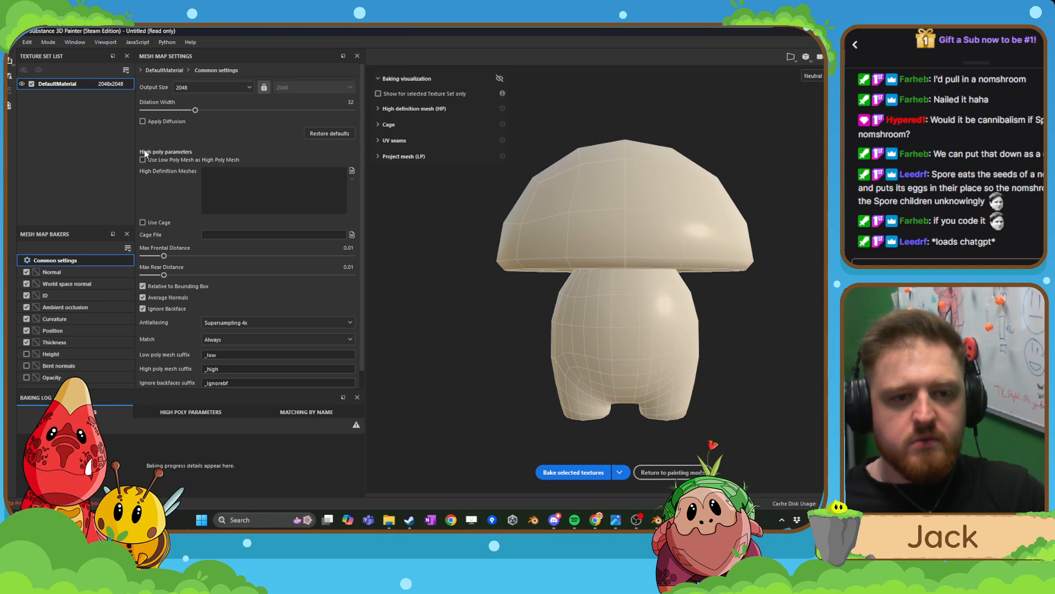
{"action": "left_click", "coordinate": [595, 475]}
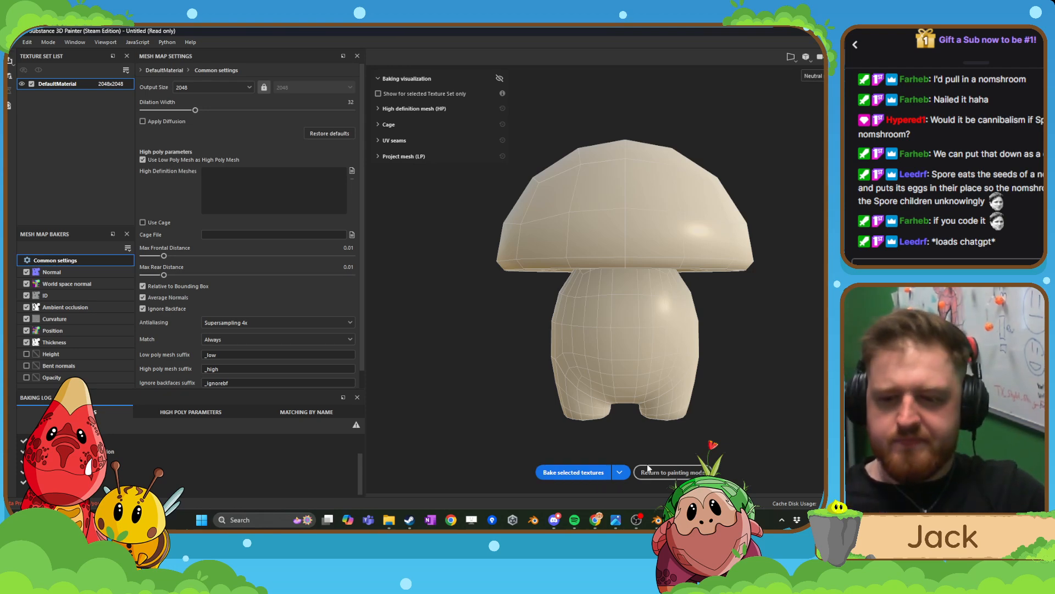
{"action": "left_click", "coordinate": [659, 471]}
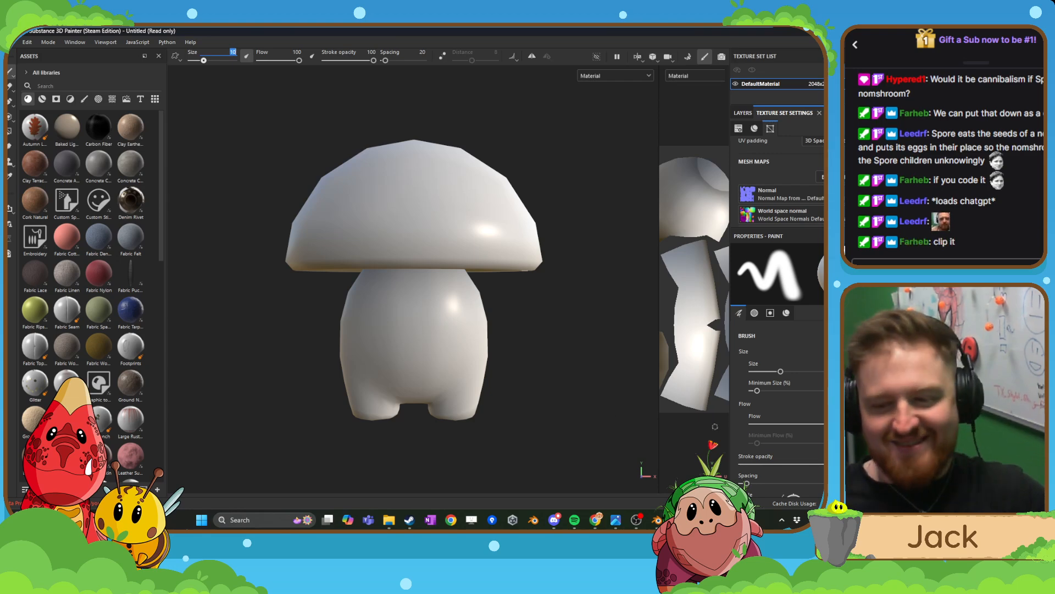
- Add a fill layer above Layer 1 with the peach base color FFD9AA and a raised roughness
{"action": "left_click", "coordinate": [743, 113]}
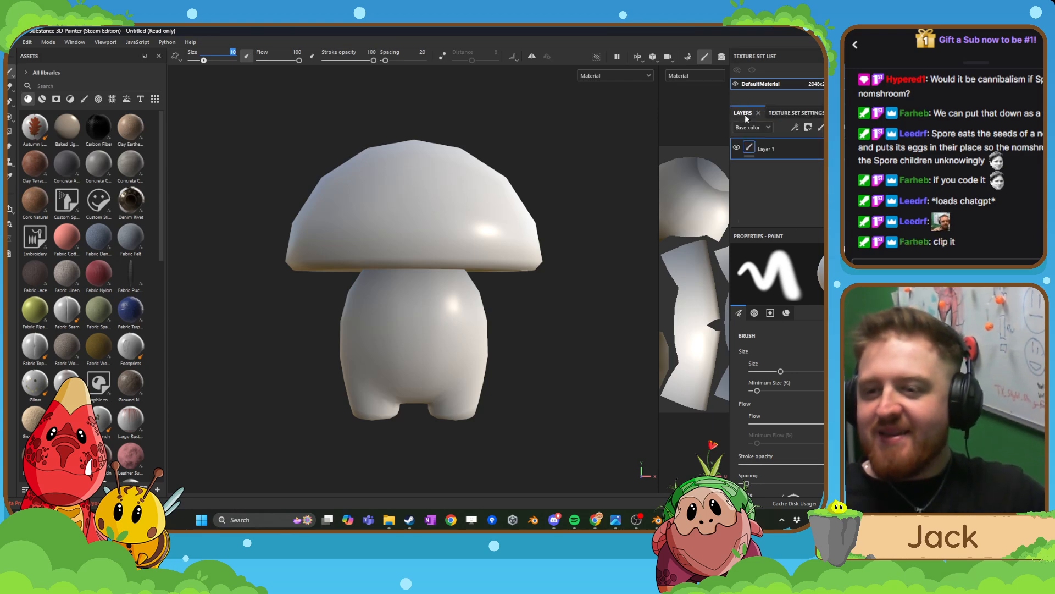
{"action": "left_click", "coordinate": [834, 127]}
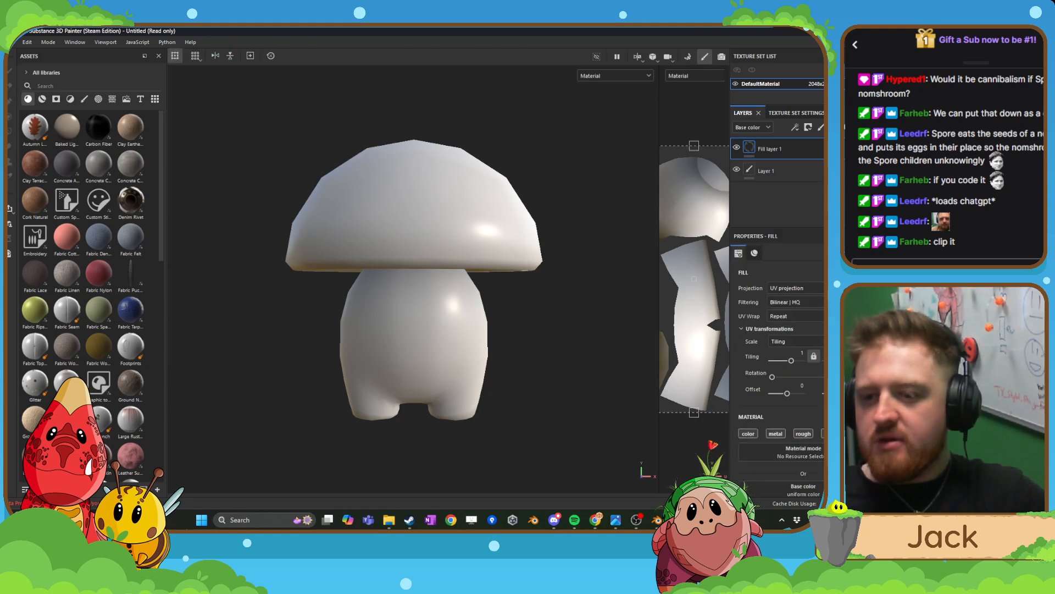
{"action": "scroll", "coordinate": [801, 391], "scroll_direction": "down", "scroll_amount": 3}
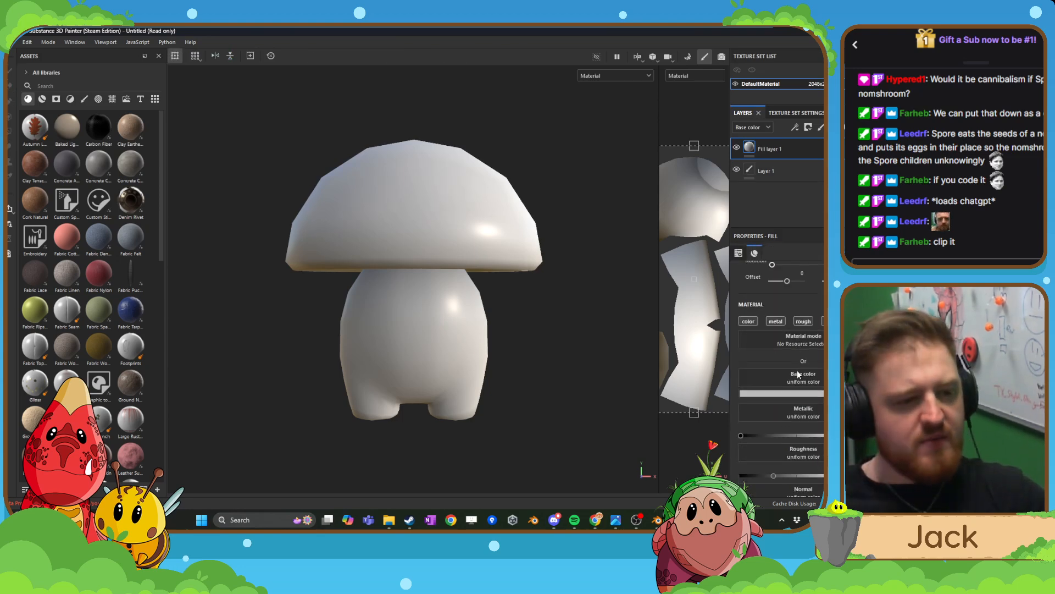
{"action": "left_click", "coordinate": [791, 393]}
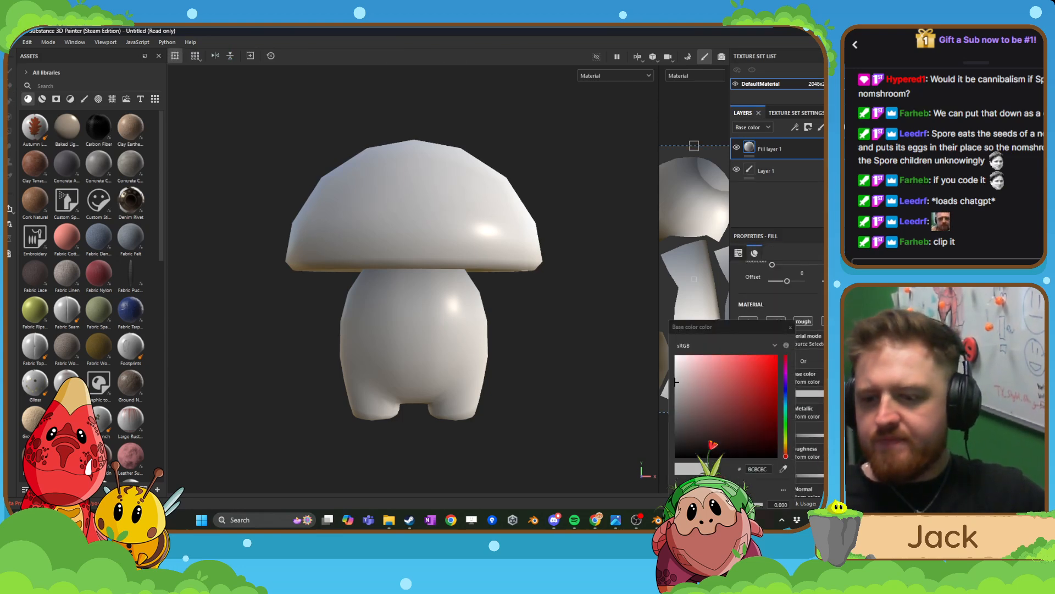
{"action": "mouse_move", "coordinate": [786, 446]}
{"action": "left_mouse_down"}
{"action": "mouse_move", "coordinate": [785, 434]}
{"action": "mouse_move", "coordinate": [786, 448]}
{"action": "left_mouse_up"}
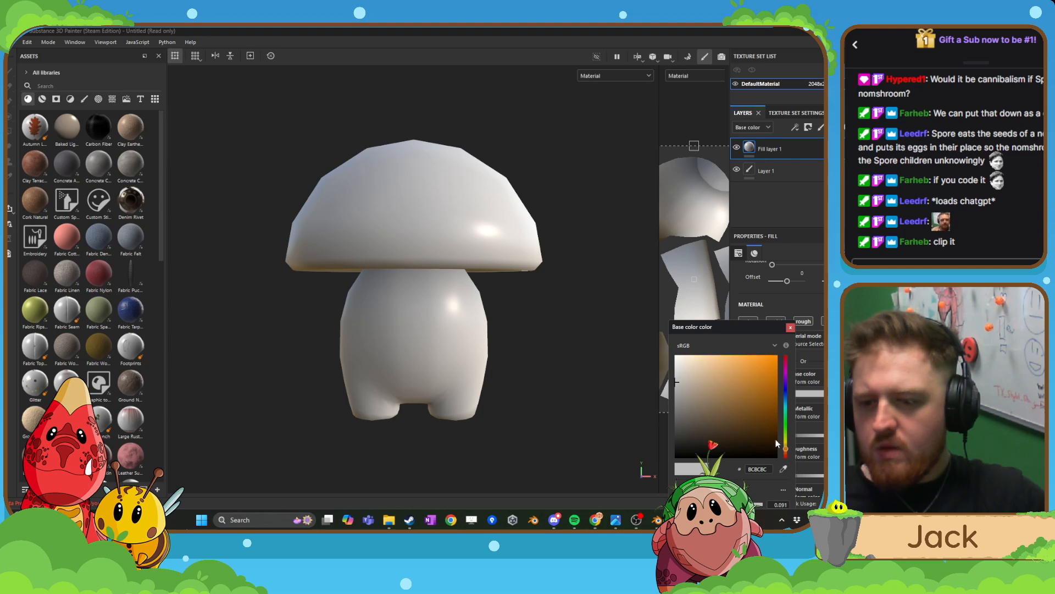
{"action": "left_click_drag", "start_coordinate": [715, 385], "coordinate": [709, 352]}
{"action": "left_click", "coordinate": [790, 328]}
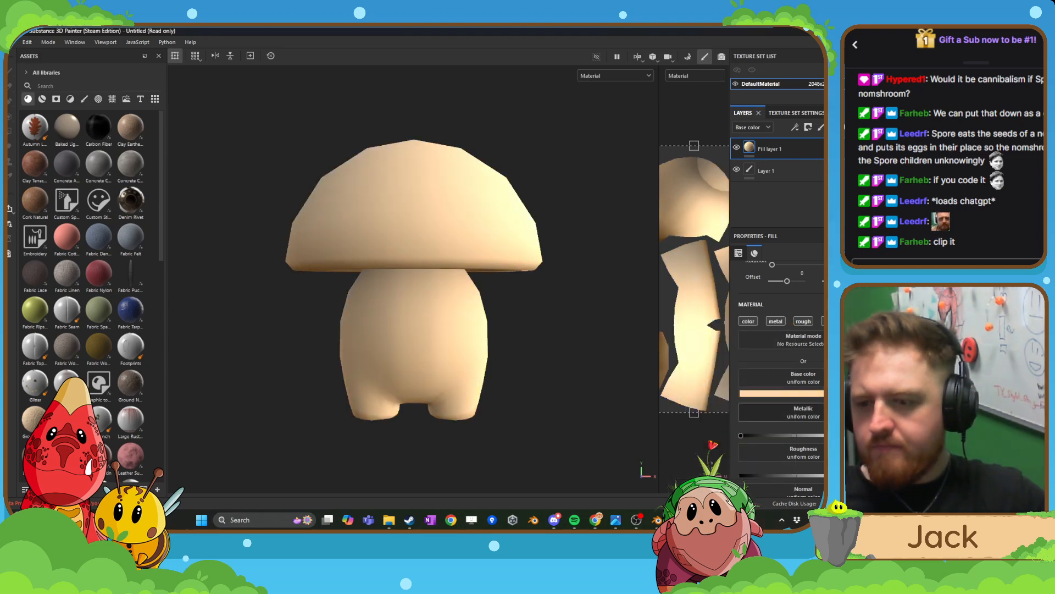
{"action": "scroll", "coordinate": [799, 396], "scroll_direction": "up", "scroll_amount": 3}
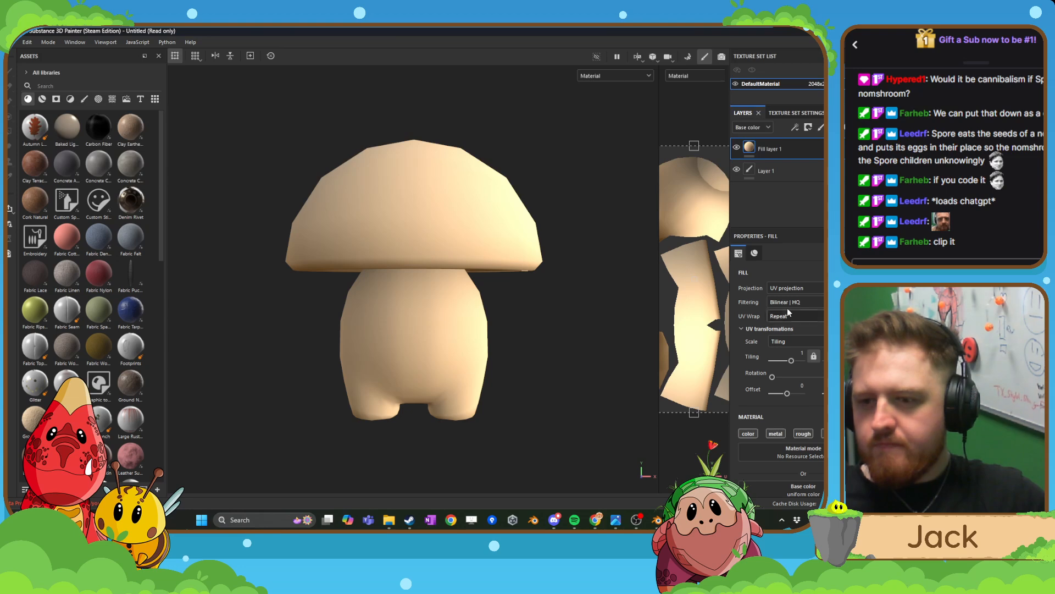
{"action": "right_click", "coordinate": [766, 152]}
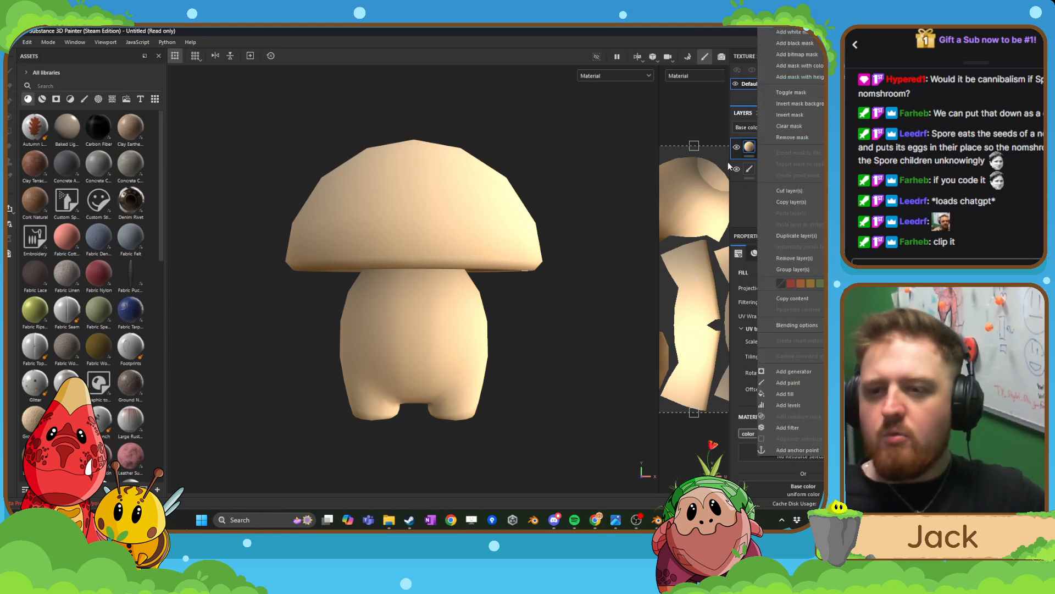
{"action": "left_click", "coordinate": [739, 218]}
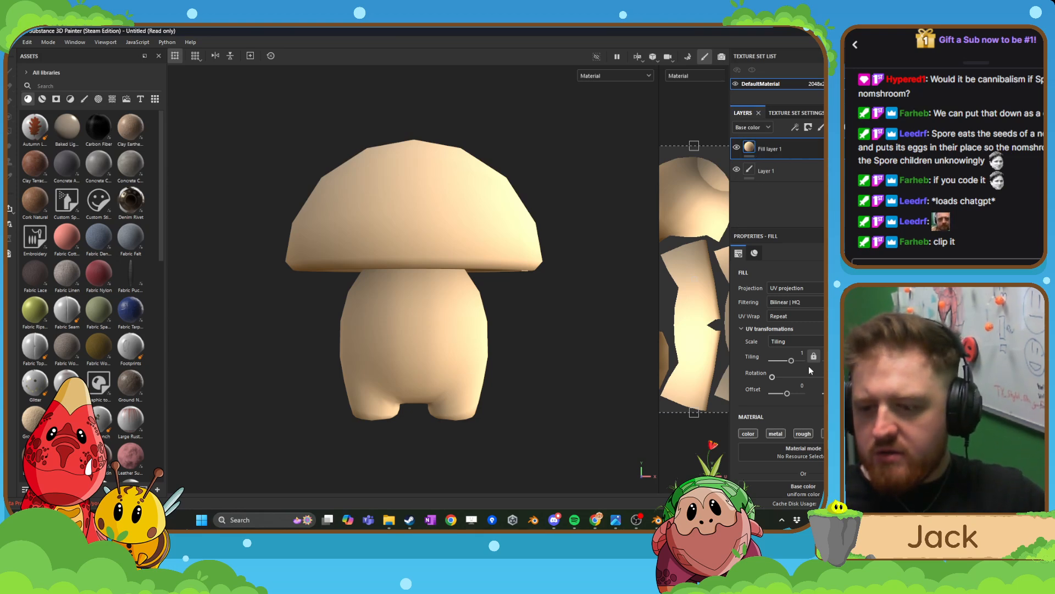
{"action": "scroll", "coordinate": [809, 358], "scroll_direction": "down", "scroll_amount": 4}
{"action": "left_click", "coordinate": [815, 331]}
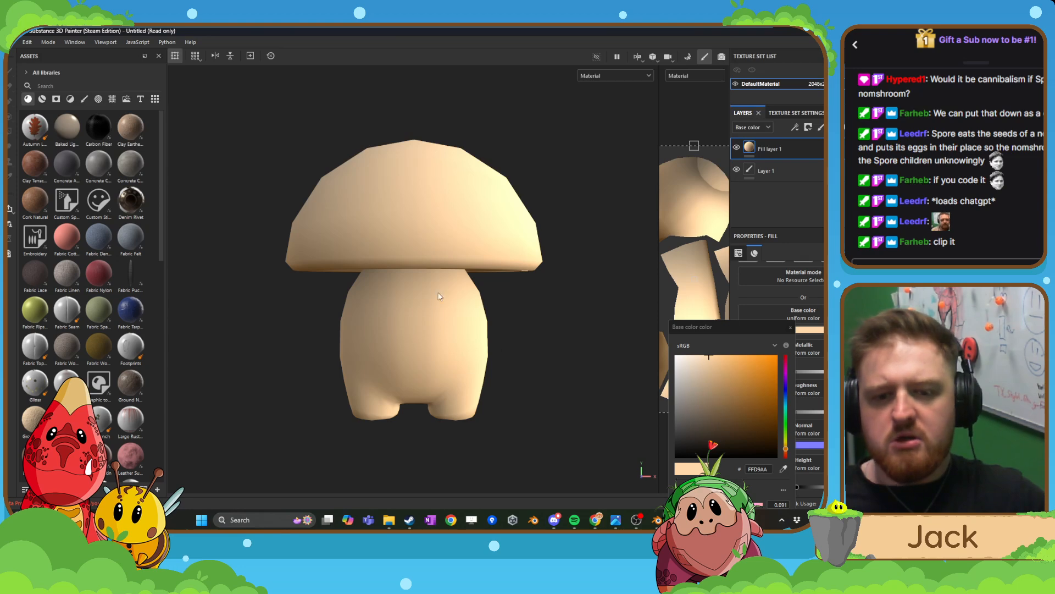
{"action": "left_click", "coordinate": [790, 329]}
{"action": "scroll", "coordinate": [781, 335], "scroll_direction": "up", "scroll_amount": 3}
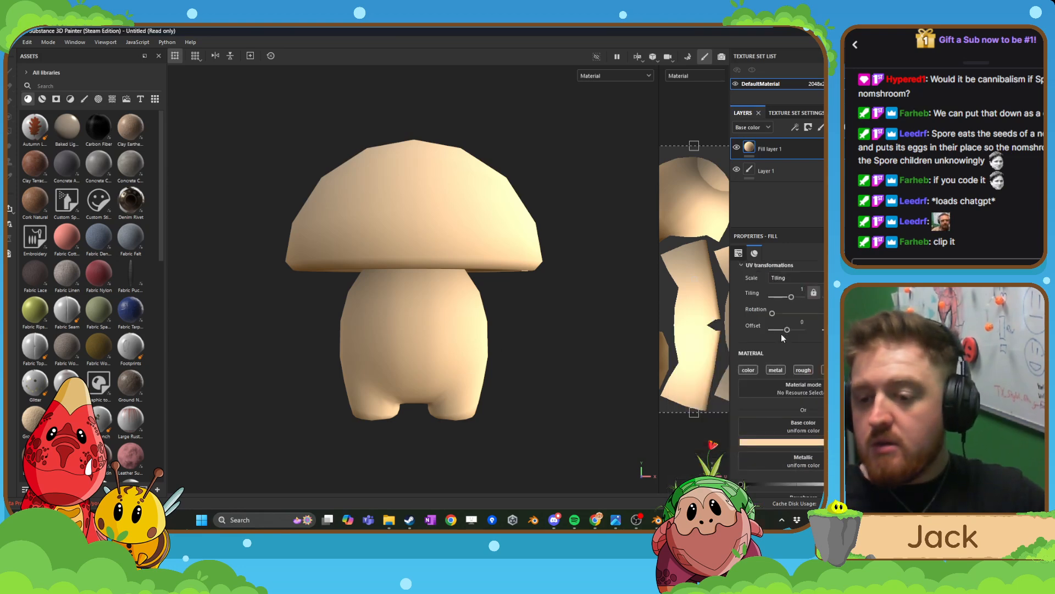
- Add a second fill layer on top and hide it, with the viewport showing only the Base color channel
{"action": "left_click", "coordinate": [808, 127]}
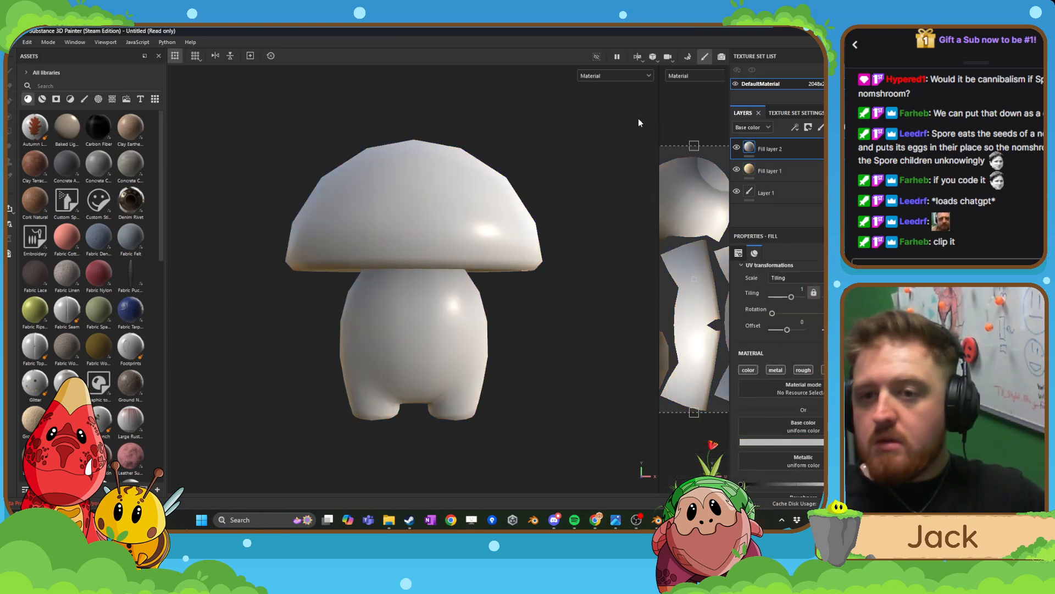
{"action": "left_click", "coordinate": [615, 75]}
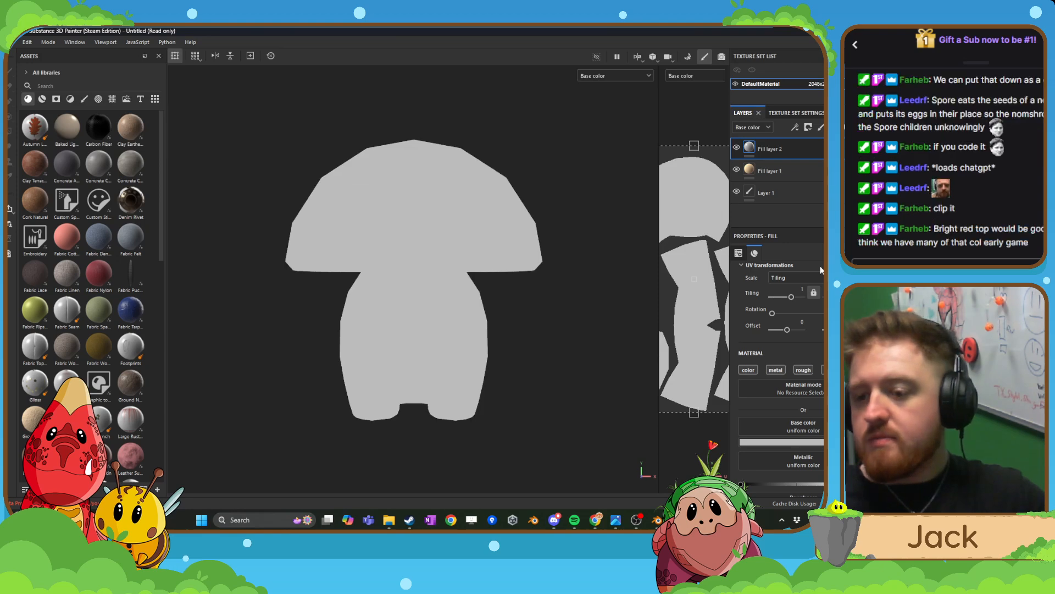
{"action": "left_click", "coordinate": [740, 154]}
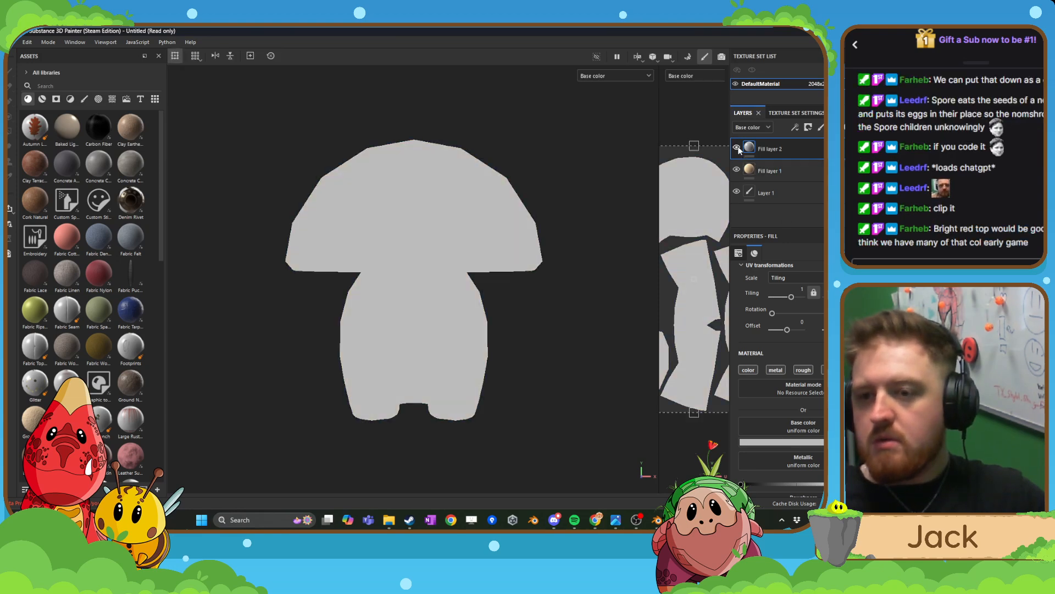
{"action": "left_click", "coordinate": [739, 153]}
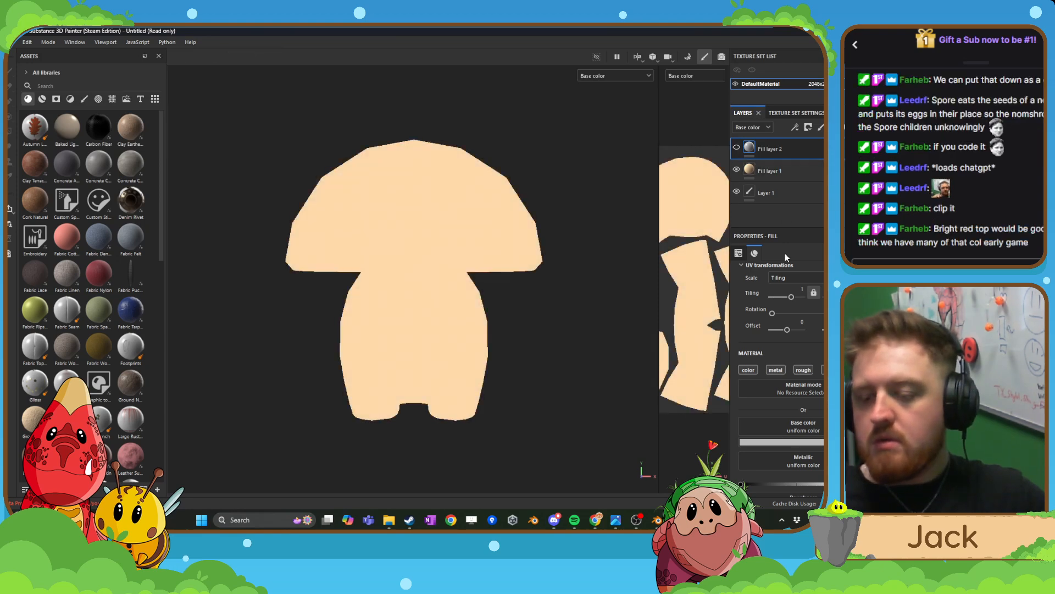
- Set the second fill layer's base color to the orange-brown D0954A and make the layer visible
{"action": "left_click", "coordinate": [448, 370]}
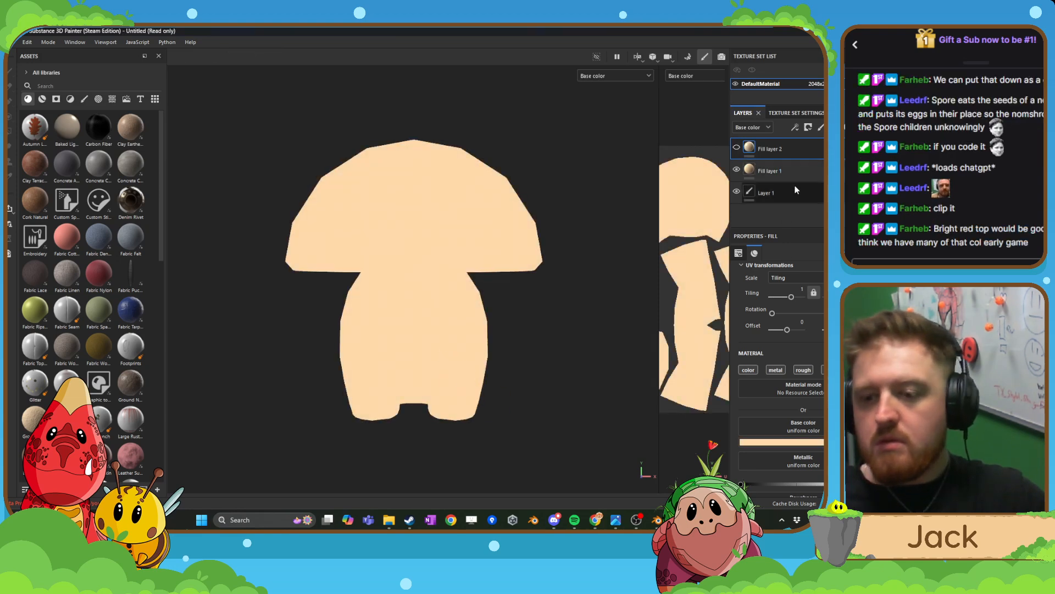
{"action": "left_click", "coordinate": [809, 443]}
{"action": "left_click_drag", "start_coordinate": [767, 390], "coordinate": [743, 375]}
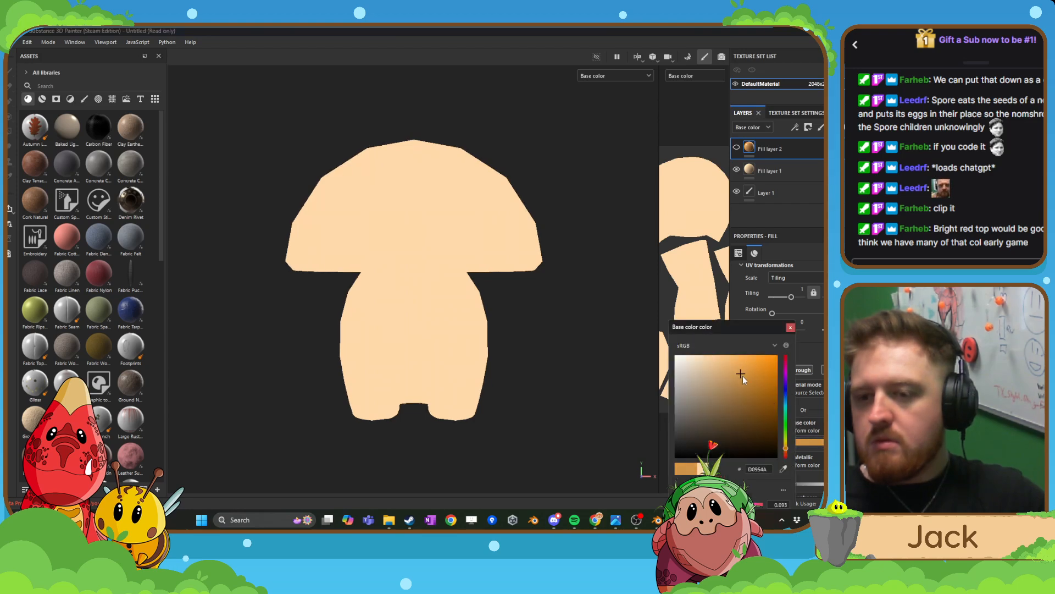
{"action": "left_click", "coordinate": [790, 327]}
{"action": "left_click", "coordinate": [737, 147]}
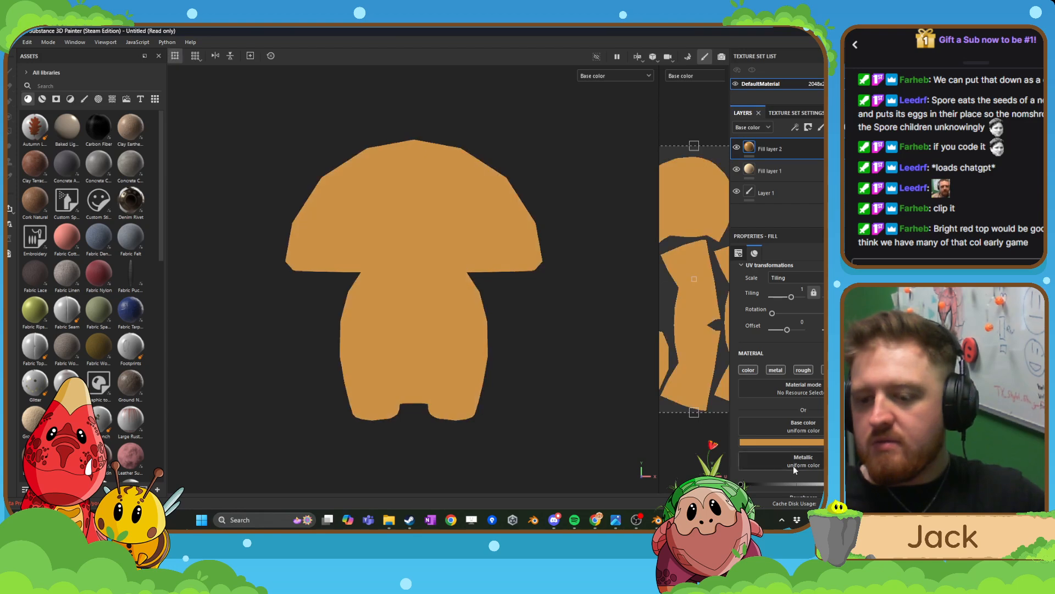
- Raise the roughness of the orange-brown fill layer
{"action": "scroll", "coordinate": [768, 482], "scroll_direction": "down", "scroll_amount": 2}
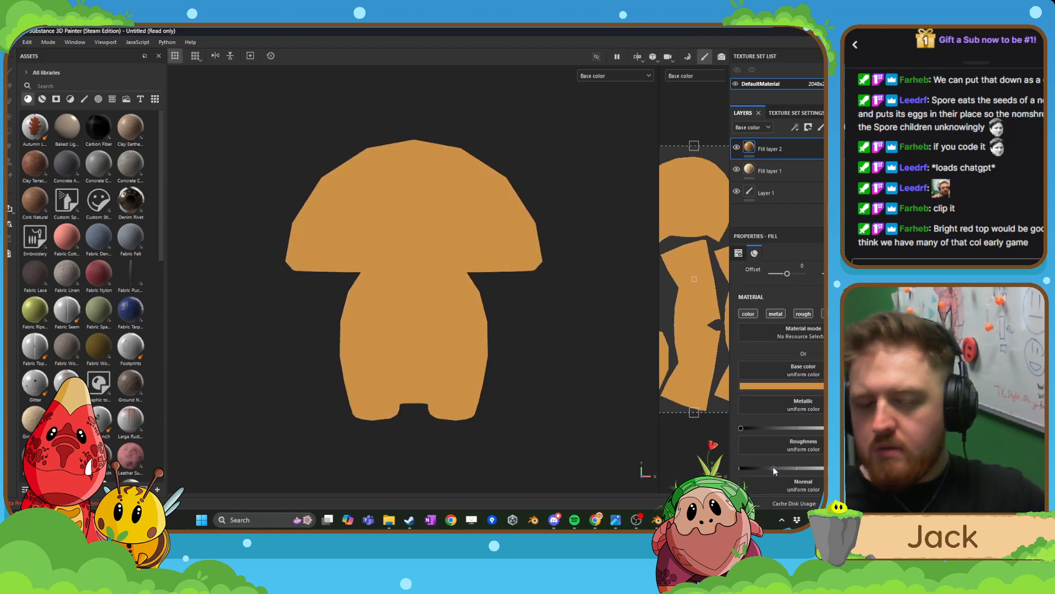
{"action": "left_click_drag", "start_coordinate": [774, 467], "coordinate": [852, 467]}
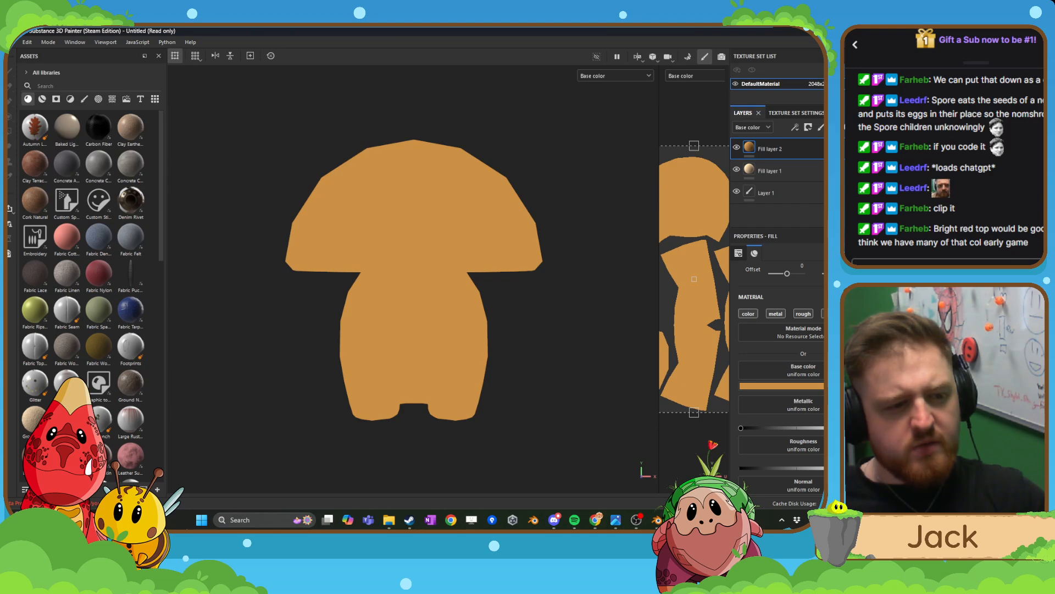
{"action": "scroll", "coordinate": [819, 422], "scroll_direction": "up", "scroll_amount": 4}
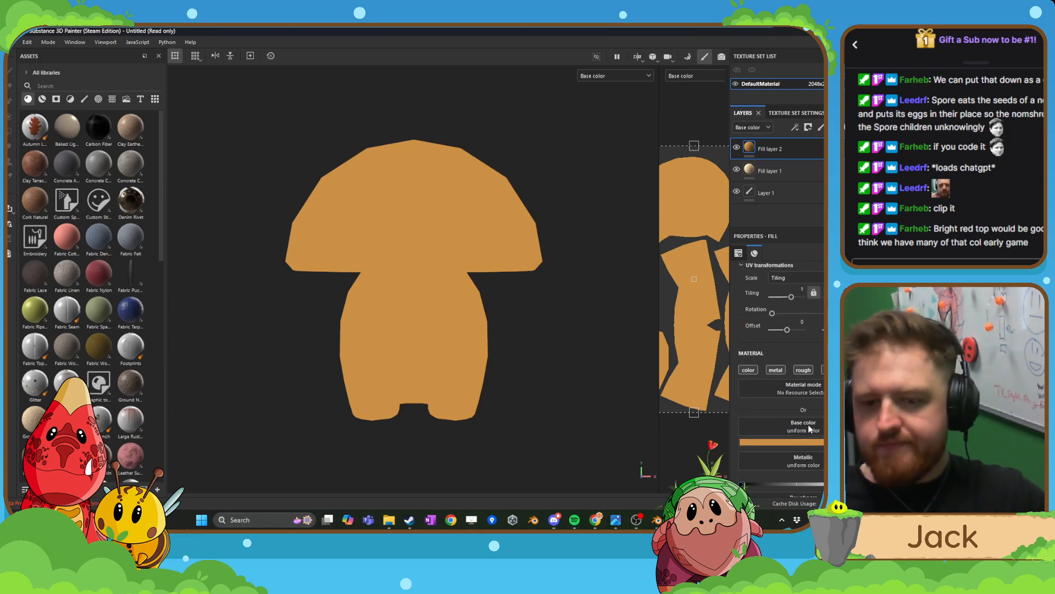
- Add a black mask to the orange-brown fill layer and drive it with a 3D Linear Gradient generator
{"action": "right_click", "coordinate": [772, 149]}
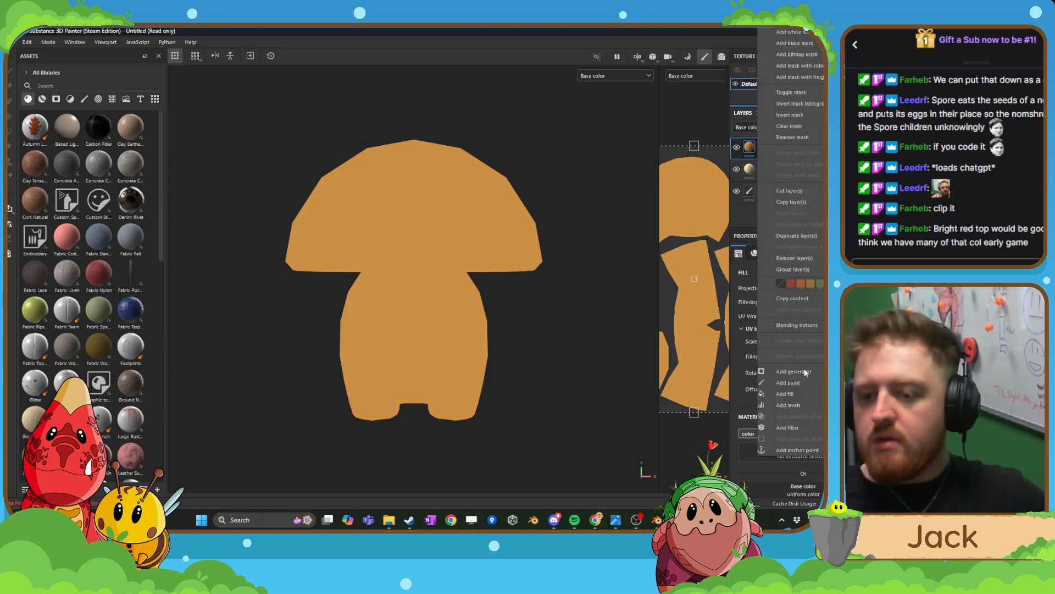
{"action": "left_click", "coordinate": [803, 53]}
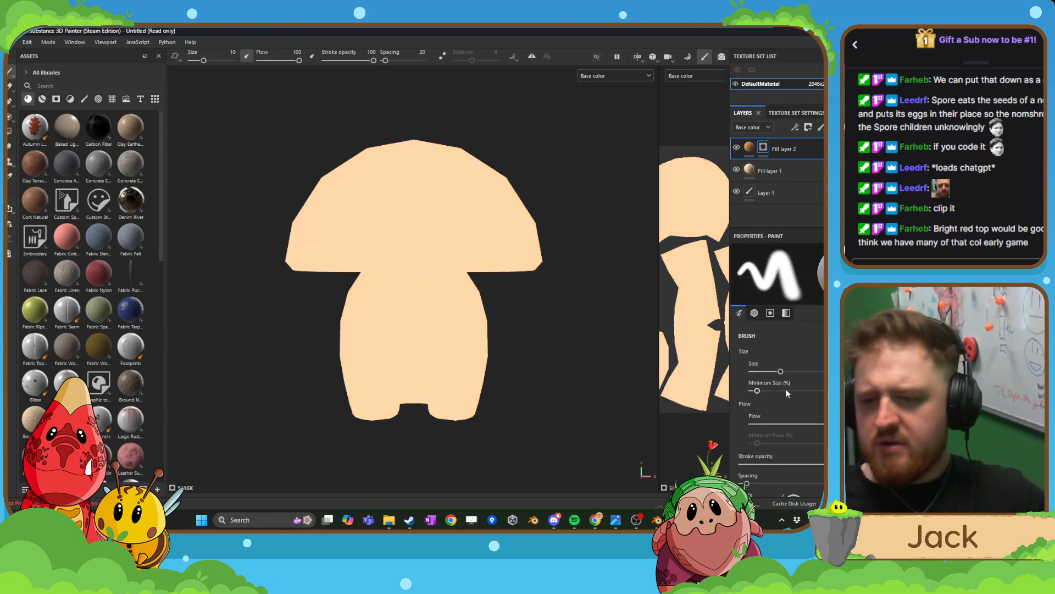
{"action": "scroll", "coordinate": [785, 406], "scroll_direction": "down", "scroll_amount": 2}
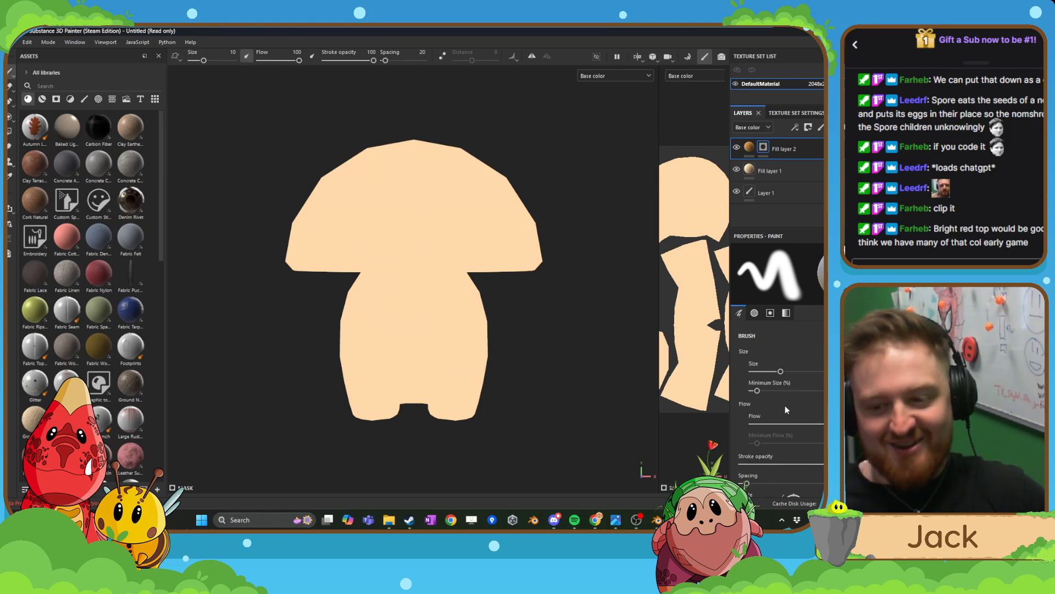
{"action": "scroll", "coordinate": [785, 409], "scroll_direction": "down", "scroll_amount": 5}
{"action": "scroll", "coordinate": [786, 408], "scroll_direction": "up", "scroll_amount": 7}
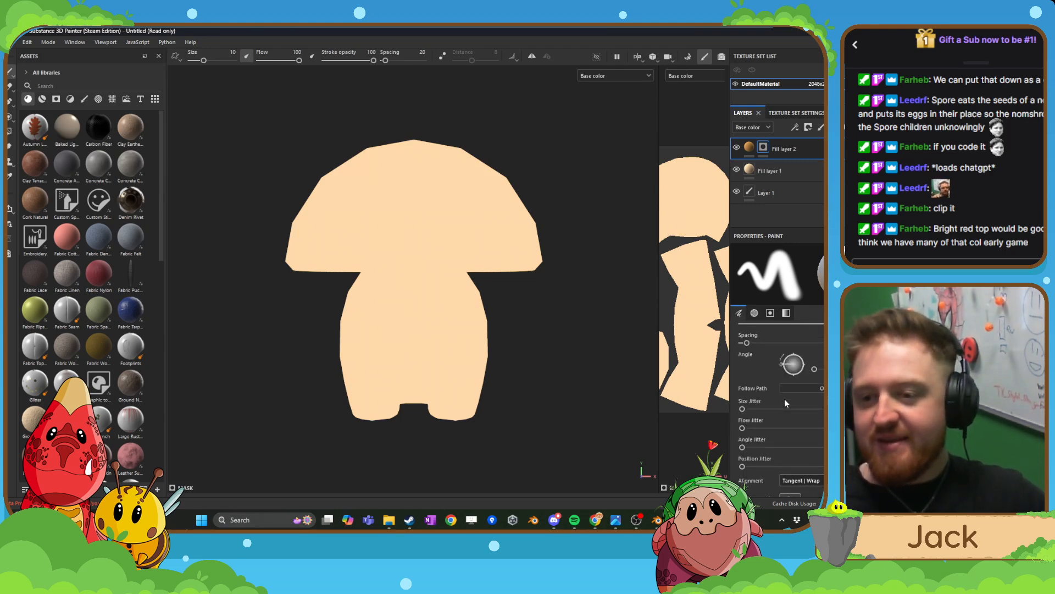
{"action": "scroll", "coordinate": [790, 401], "scroll_direction": "down", "scroll_amount": 5}
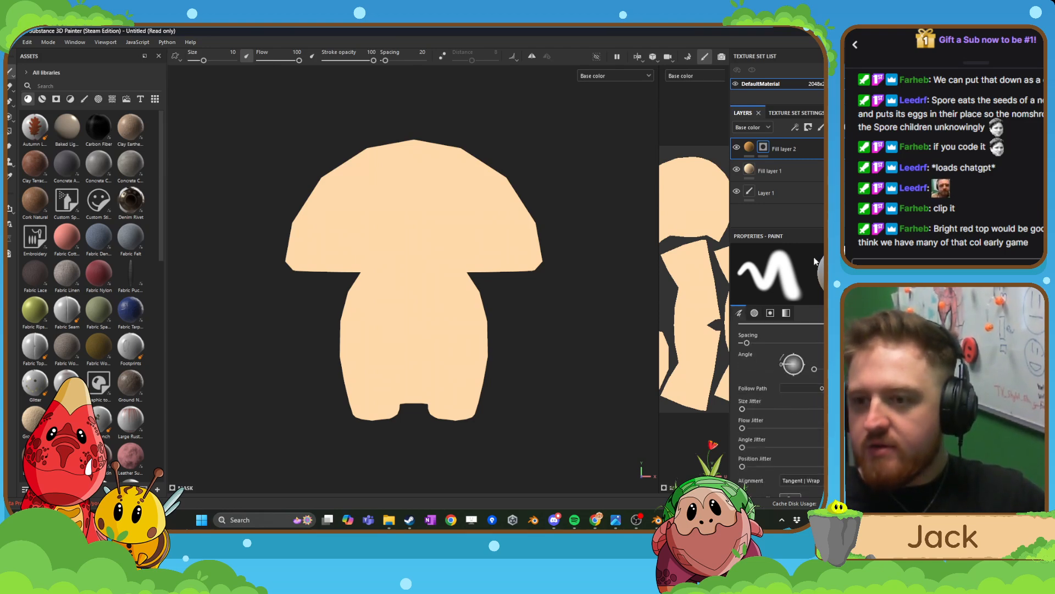
{"action": "right_click", "coordinate": [777, 156]}
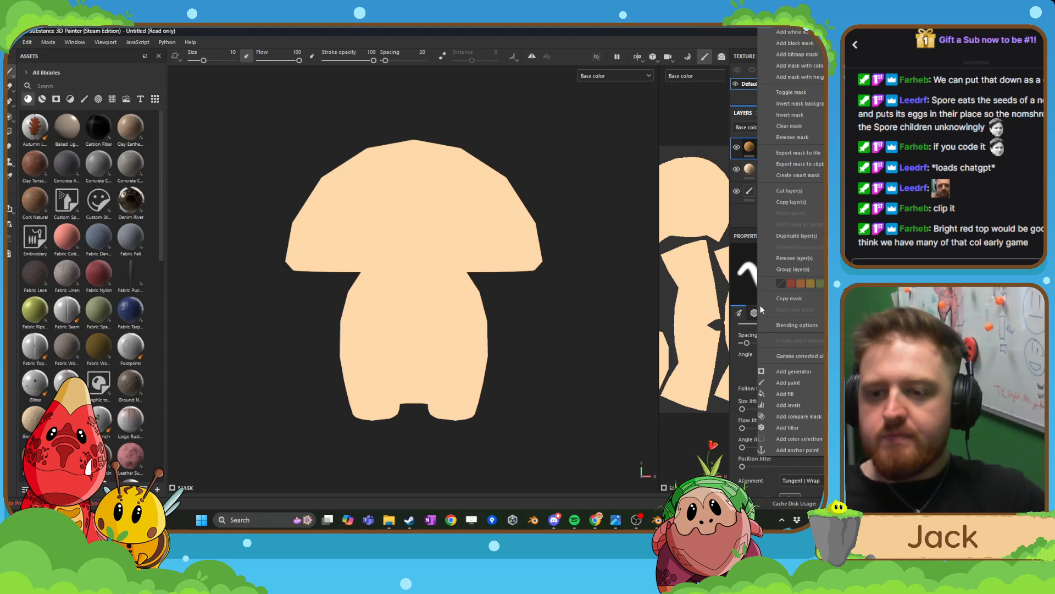
{"action": "left_click", "coordinate": [792, 370]}
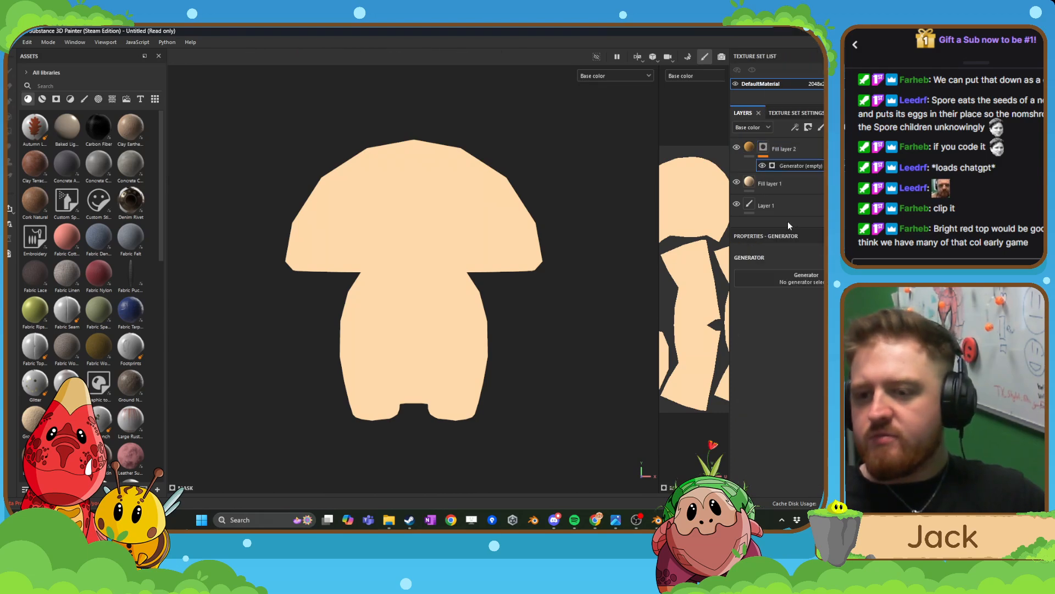
{"action": "left_click", "coordinate": [808, 276]}
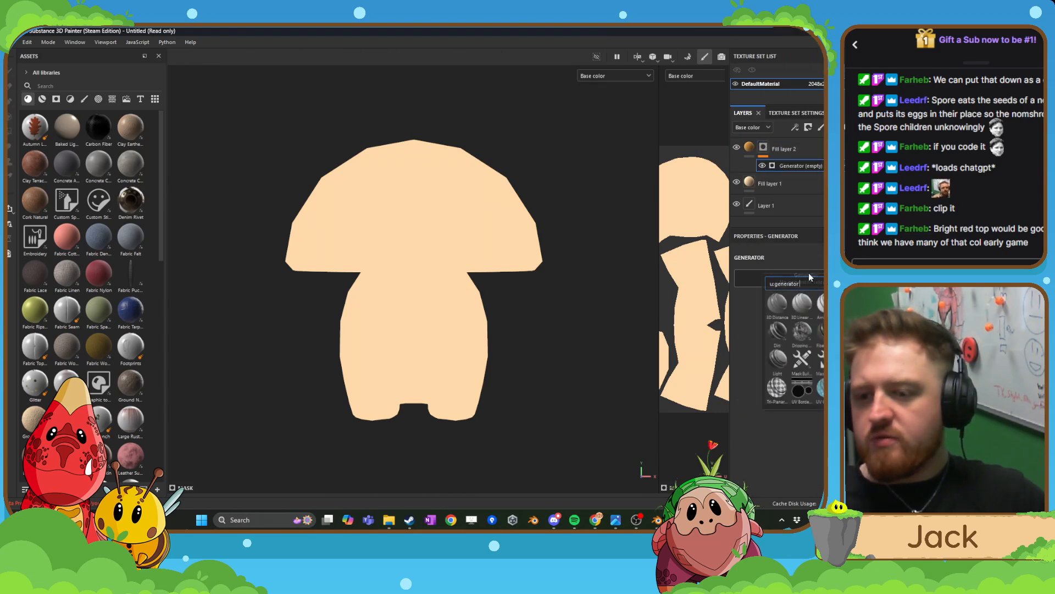
{"action": "left_click", "coordinate": [802, 304]}
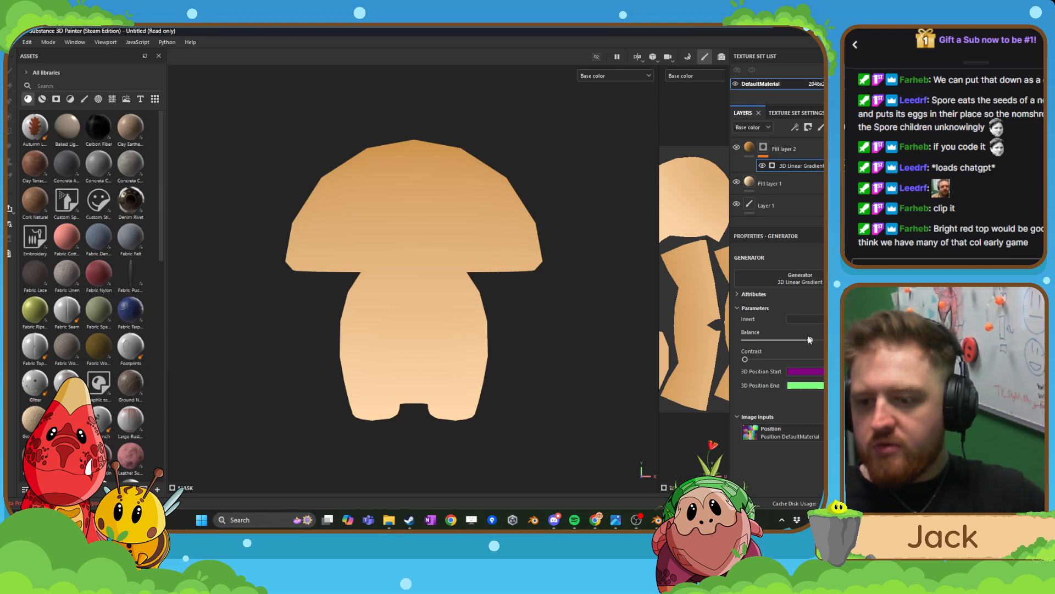
- Raise the gradient generator's Balance so the orange-brown covers the cap and fades out down the body
{"action": "left_click_drag", "start_coordinate": [809, 339], "coordinate": [831, 339]}
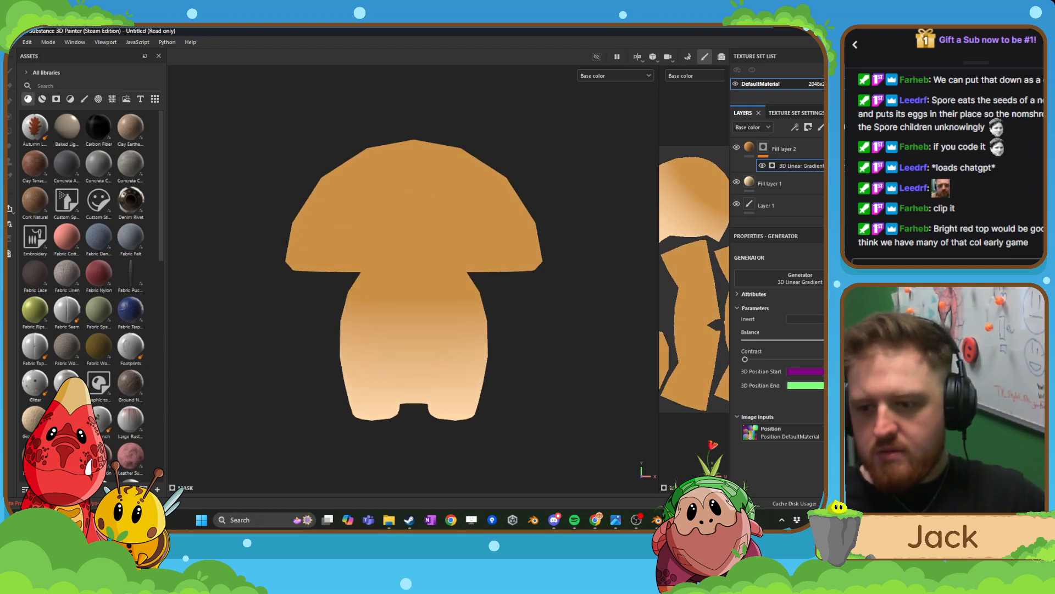
{"action": "left_click_drag", "start_coordinate": [831, 340], "coordinate": [832, 340]}
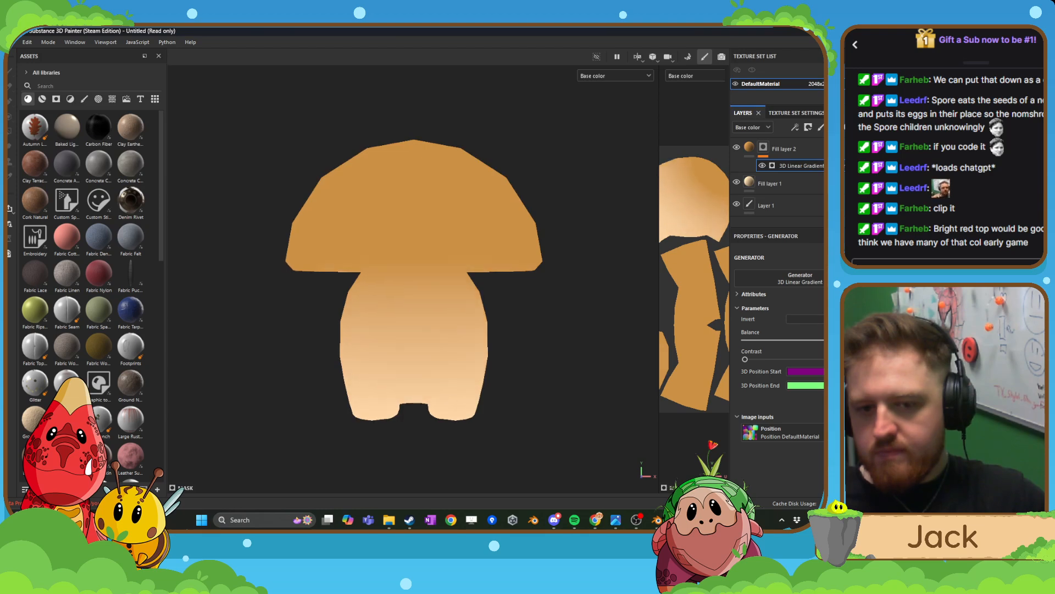
{"action": "scroll", "coordinate": [559, 294], "scroll_direction": "down", "scroll_amount": 1}
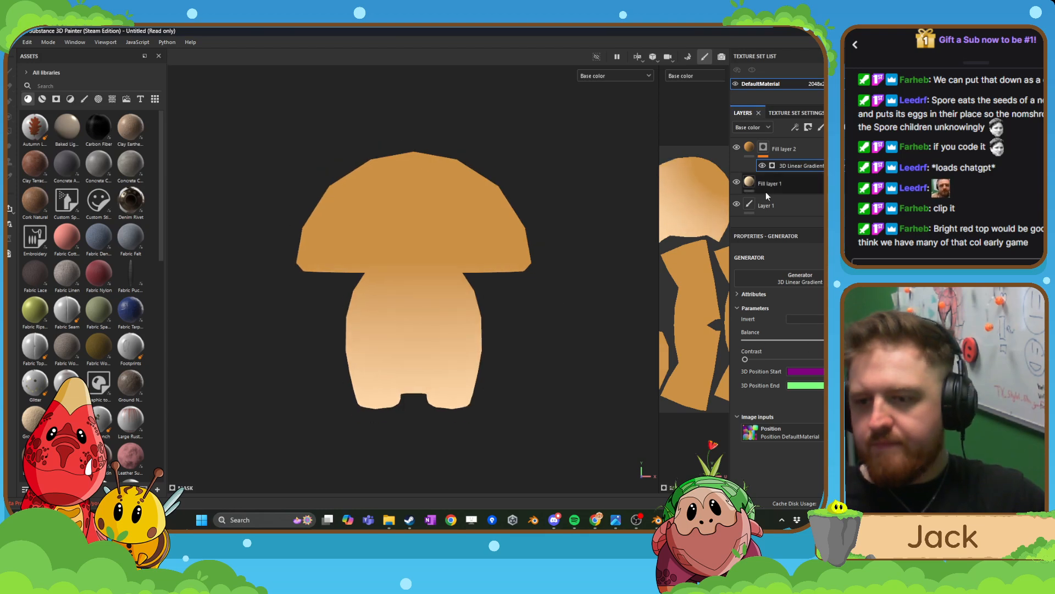
- Select the orange-brown fill layer and display the full Material in the viewport to check the mushroom from a raised angle
{"action": "left_click", "coordinate": [791, 151]}
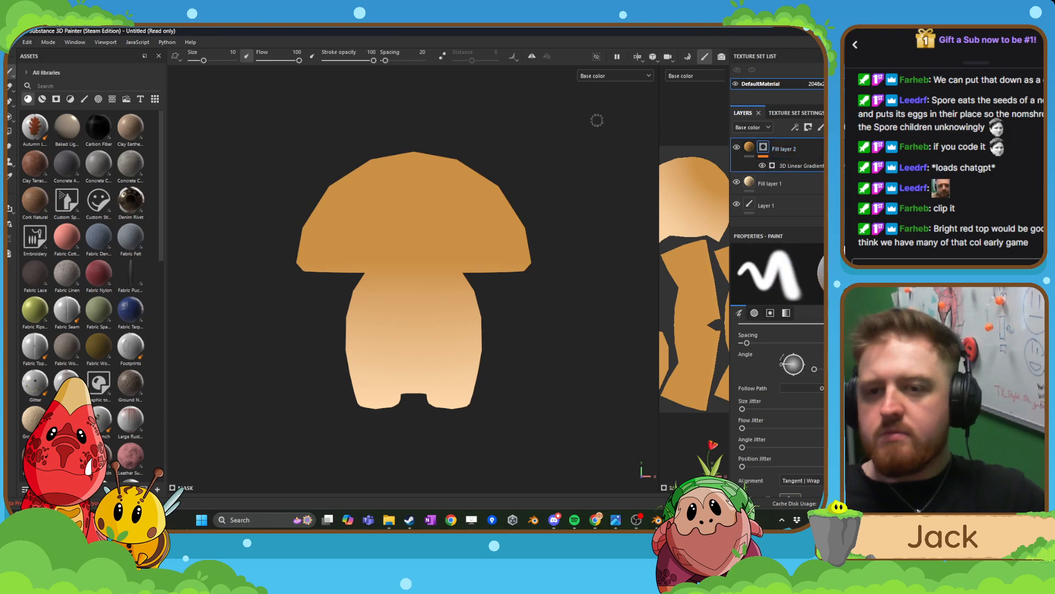
{"action": "left_click", "coordinate": [597, 76]}
{"action": "left_click", "coordinate": [595, 97]}
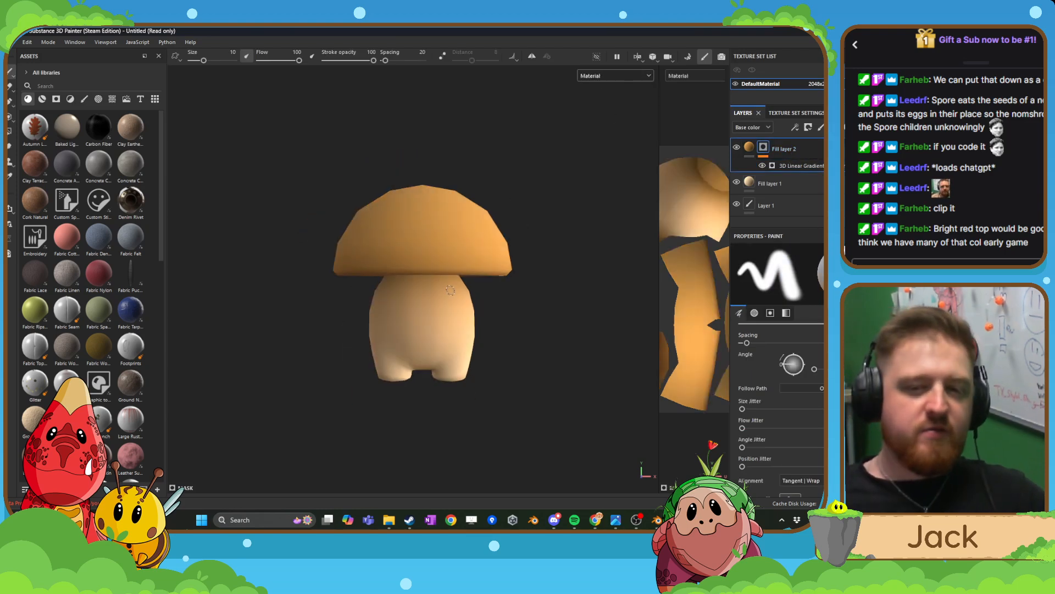
{"action": "mouse_move", "coordinate": [440, 277]}
{"action": "left_mouse_down", "text": "alt"}
{"action": "mouse_move", "coordinate": [335, 313]}
{"action": "mouse_move", "coordinate": [523, 292]}
{"action": "mouse_move", "coordinate": [561, 301]}
{"action": "mouse_move", "coordinate": [490, 299]}
{"action": "mouse_move", "coordinate": [481, 336]}
{"action": "left_mouse_up", "text": "alt"}
{"action": "scroll", "coordinate": [494, 308], "scroll_direction": "up", "scroll_amount": 3}
{"action": "middle_click_drag", "start_coordinate": [481, 336], "coordinate": [469, 357], "text": "alt"}
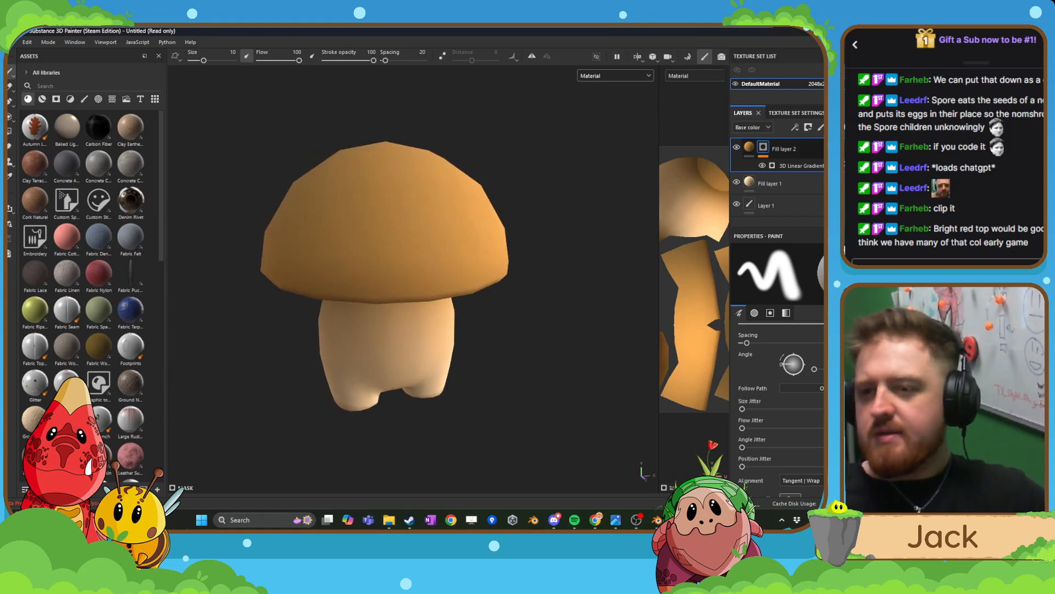
- Add a fill layer on top with the bright red base color FF4949 and a raised roughness
{"action": "left_click", "coordinate": [834, 127]}
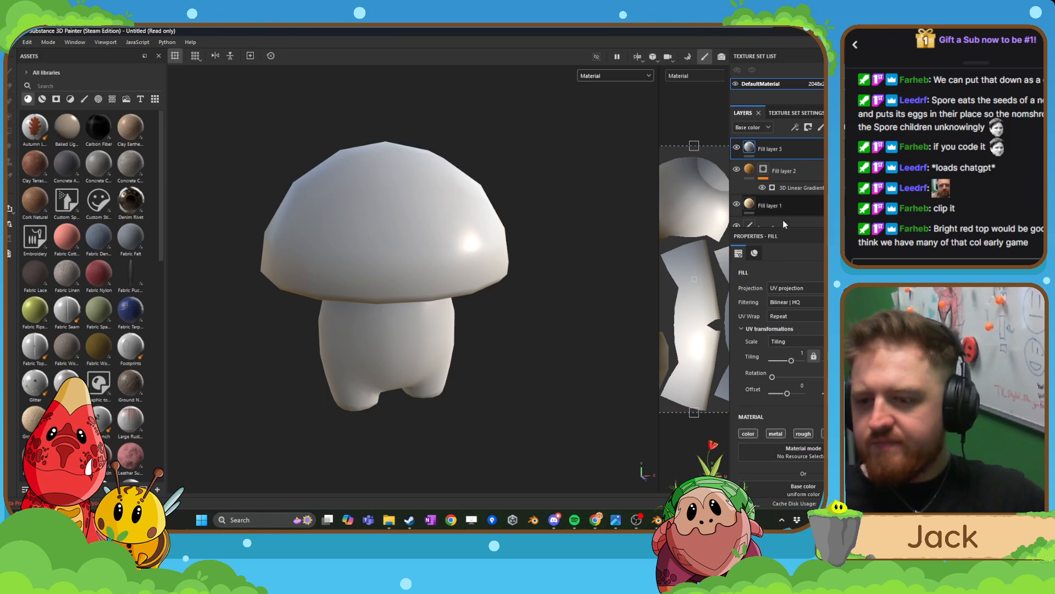
{"action": "scroll", "coordinate": [791, 335], "scroll_direction": "down", "scroll_amount": 4}
{"action": "left_click", "coordinate": [803, 382]}
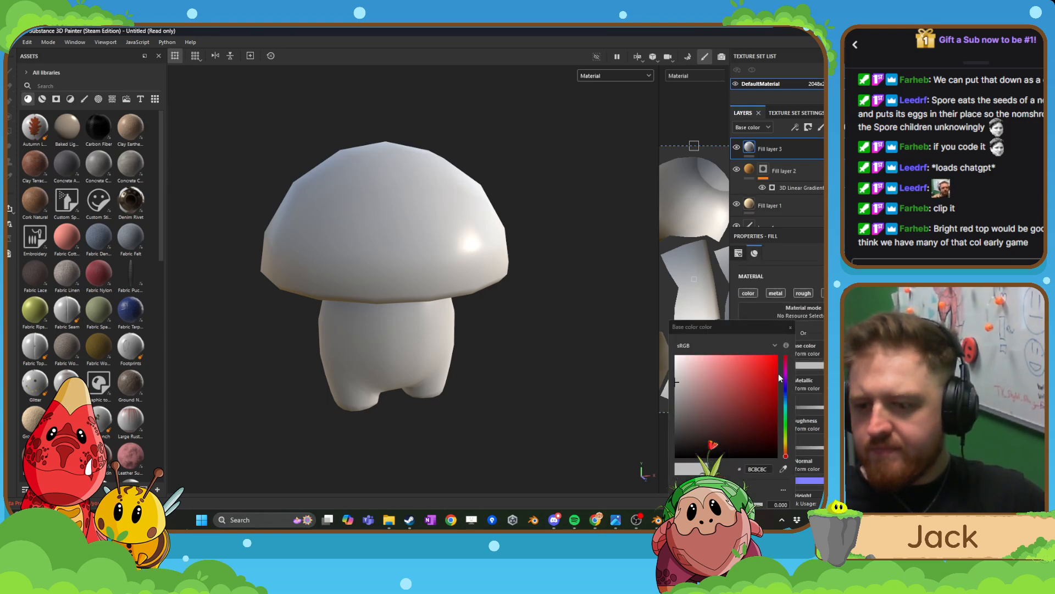
{"action": "left_click_drag", "start_coordinate": [766, 363], "coordinate": [747, 351]}
{"action": "left_click", "coordinate": [791, 328]}
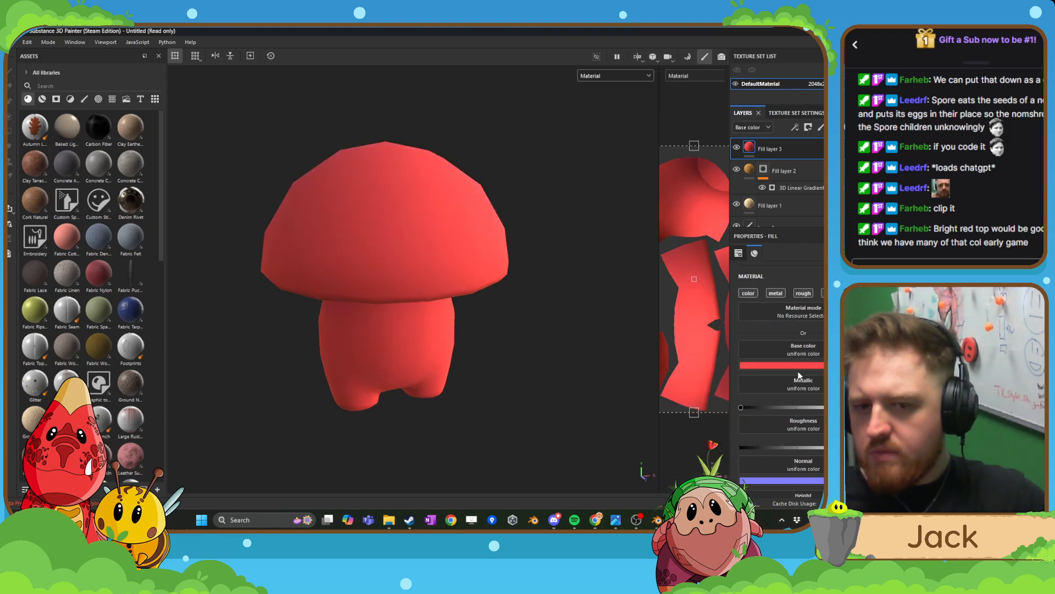
- Add a black mask to the red fill layer and reveal it on the whole cap using Polygon Fill in mesh fill mode
{"action": "right_click", "coordinate": [786, 153]}
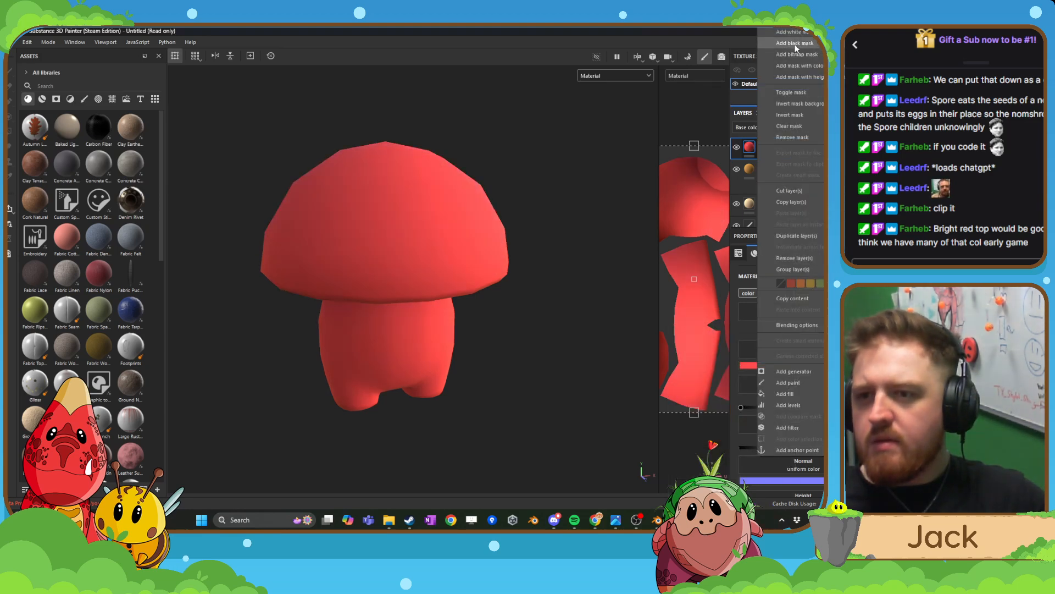
{"action": "left_click", "coordinate": [795, 44]}
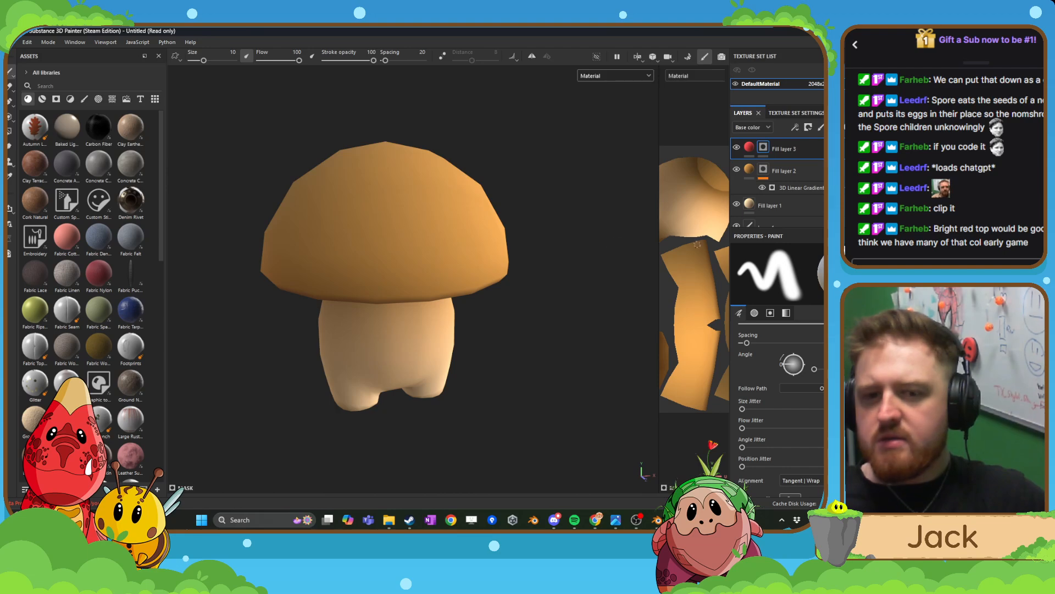
{"action": "key", "text": "4"}
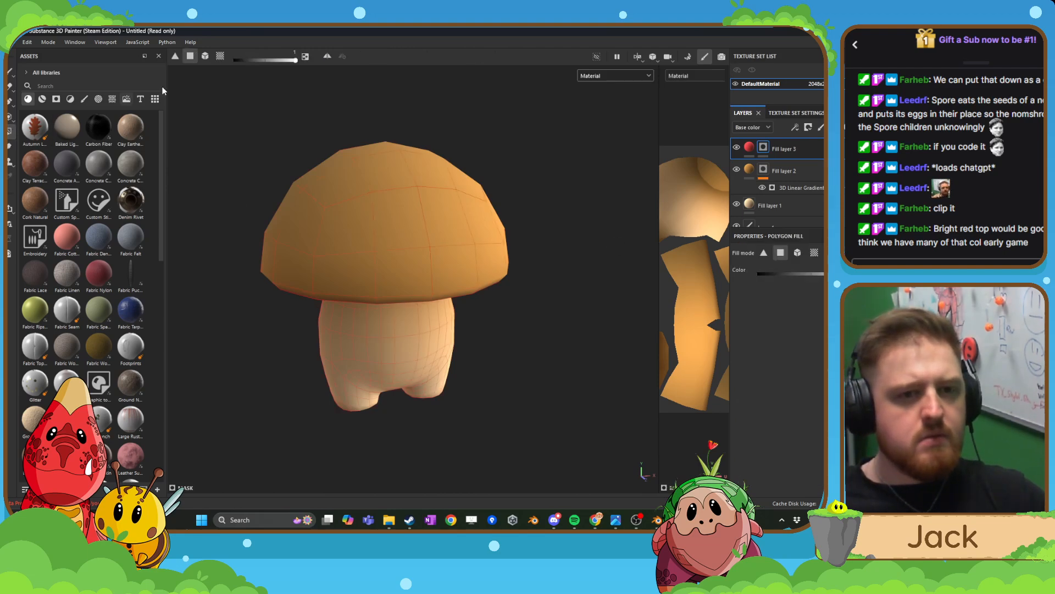
{"action": "left_click", "coordinate": [205, 57]}
{"action": "left_click", "coordinate": [456, 264]}
{"action": "scroll", "coordinate": [456, 265], "scroll_direction": "down", "scroll_amount": 3}
{"action": "left_click_drag", "start_coordinate": [456, 266], "coordinate": [476, 325], "text": "alt"}
{"action": "scroll", "coordinate": [454, 268], "scroll_direction": "up", "scroll_amount": 2}
{"action": "middle_click_drag", "start_coordinate": [469, 286], "coordinate": [478, 327], "text": "alt"}
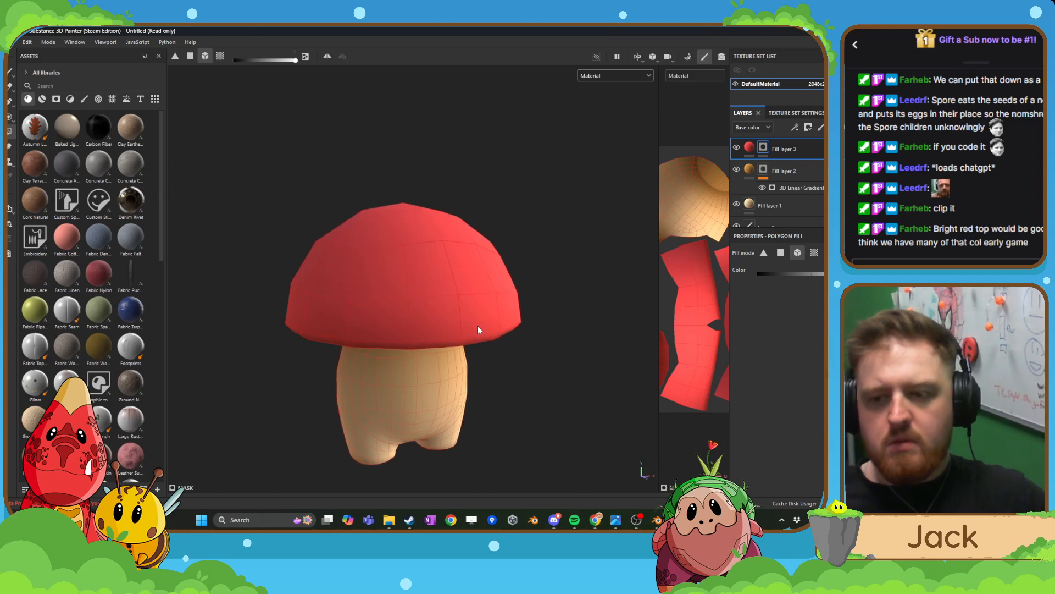
{"action": "left_click_drag", "start_coordinate": [477, 325], "coordinate": [490, 313], "text": "alt"}
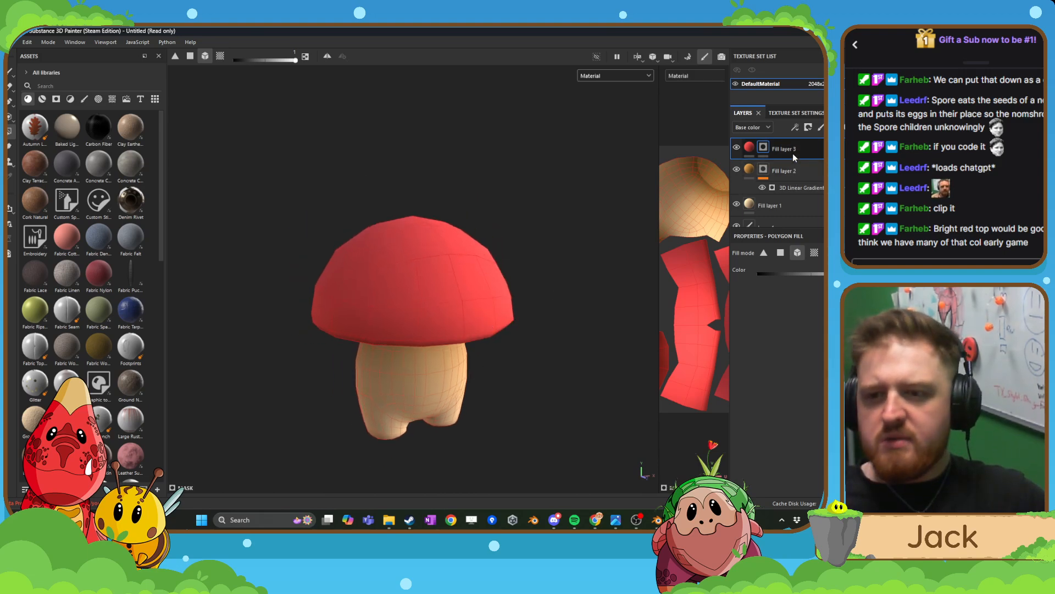
- Darken the cap layer's base color to the deep red BB0808
{"action": "left_click", "coordinate": [749, 147]}
{"action": "left_click", "coordinate": [809, 365]}
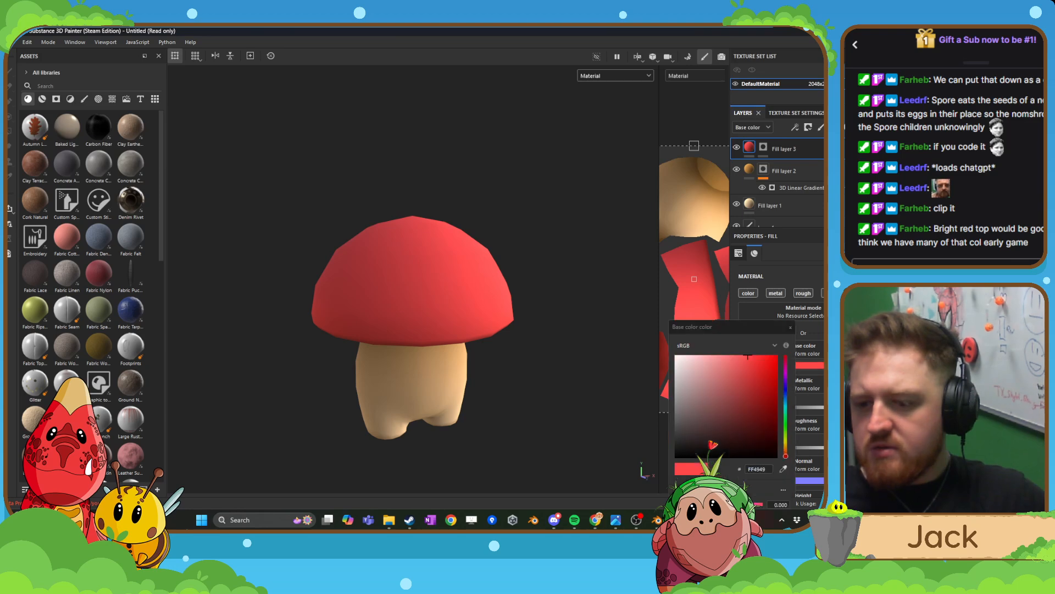
{"action": "left_click_drag", "start_coordinate": [768, 374], "coordinate": [772, 384]}
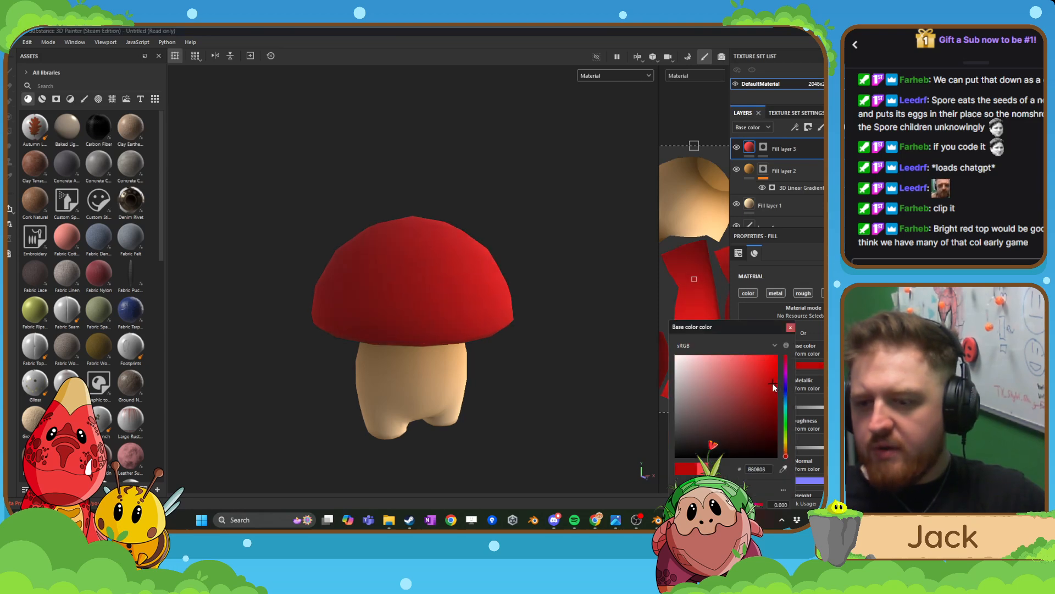
{"action": "left_click", "coordinate": [791, 329]}
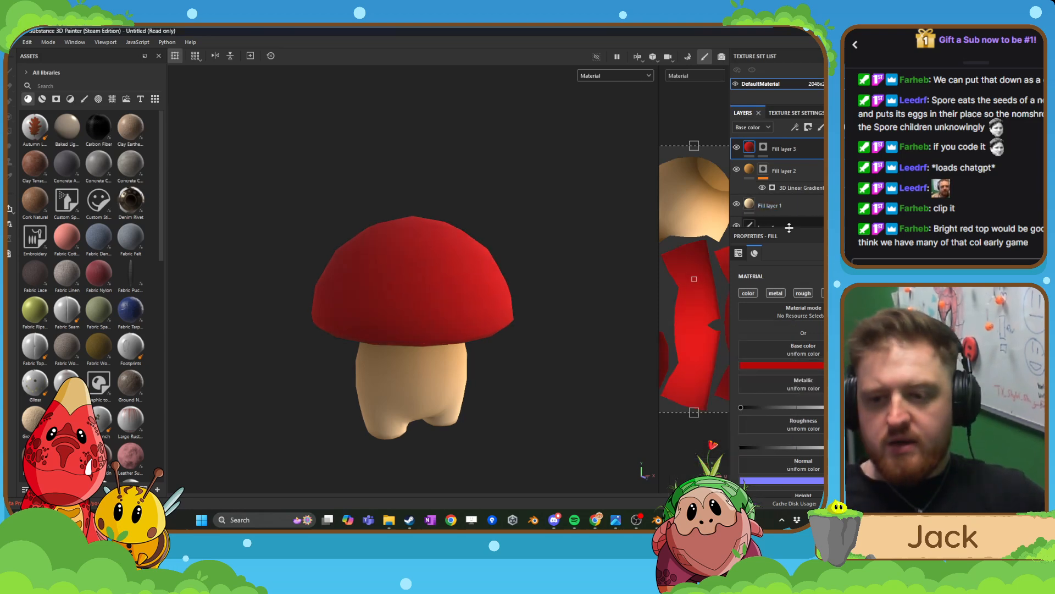
- Add a fourth fill layer on top with the bright red base color FF4040
{"action": "left_click", "coordinate": [808, 127]}
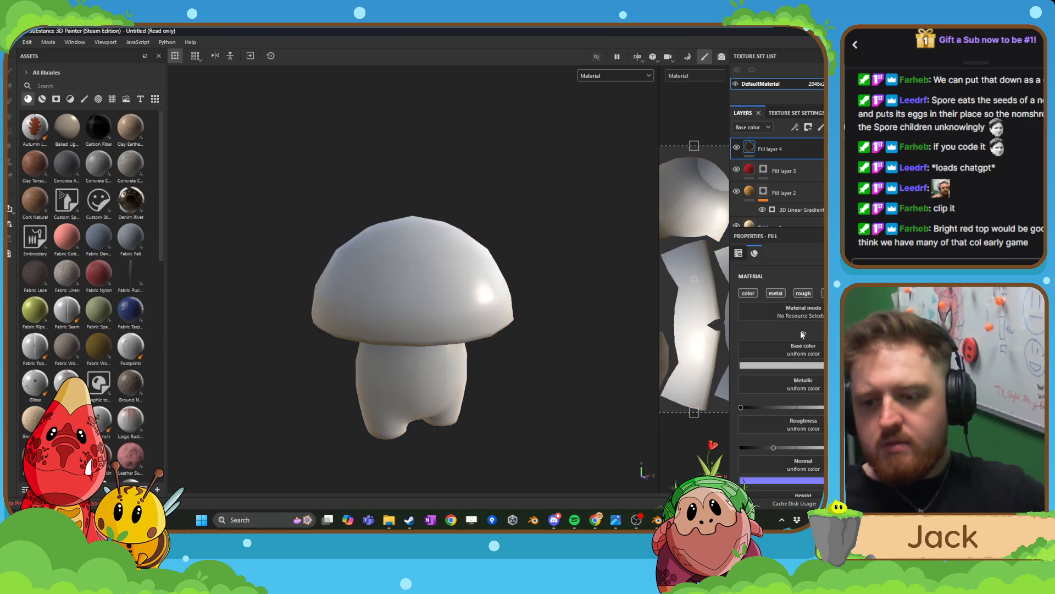
{"action": "left_click", "coordinate": [814, 366]}
{"action": "left_click", "coordinate": [749, 354]}
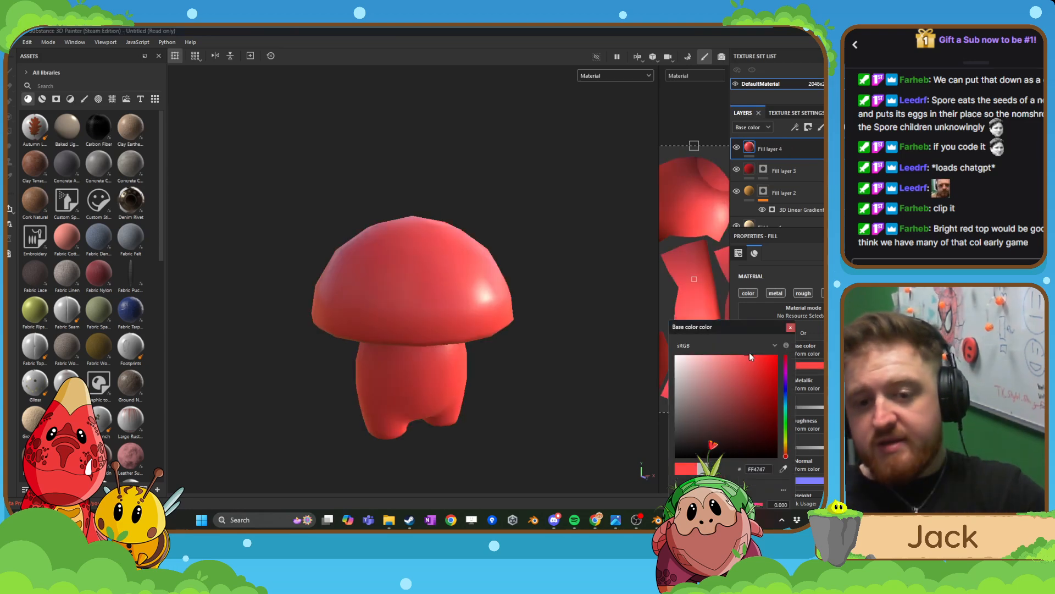
{"action": "left_click", "coordinate": [752, 357]}
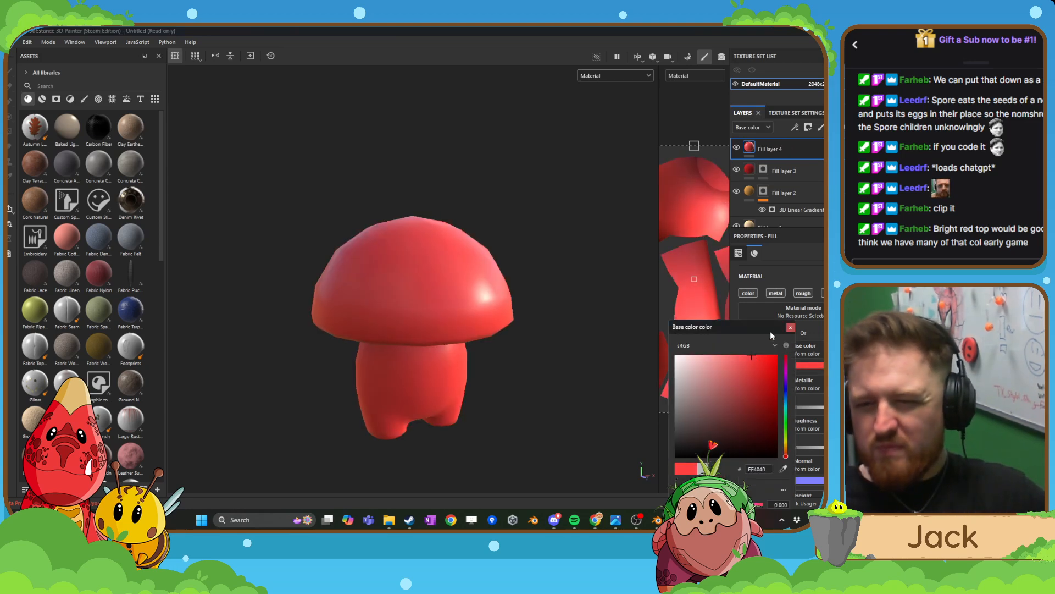
- Raise the top bright red fill layer's roughness for a matte finish and add a black mask to it
{"action": "left_click", "coordinate": [791, 329]}
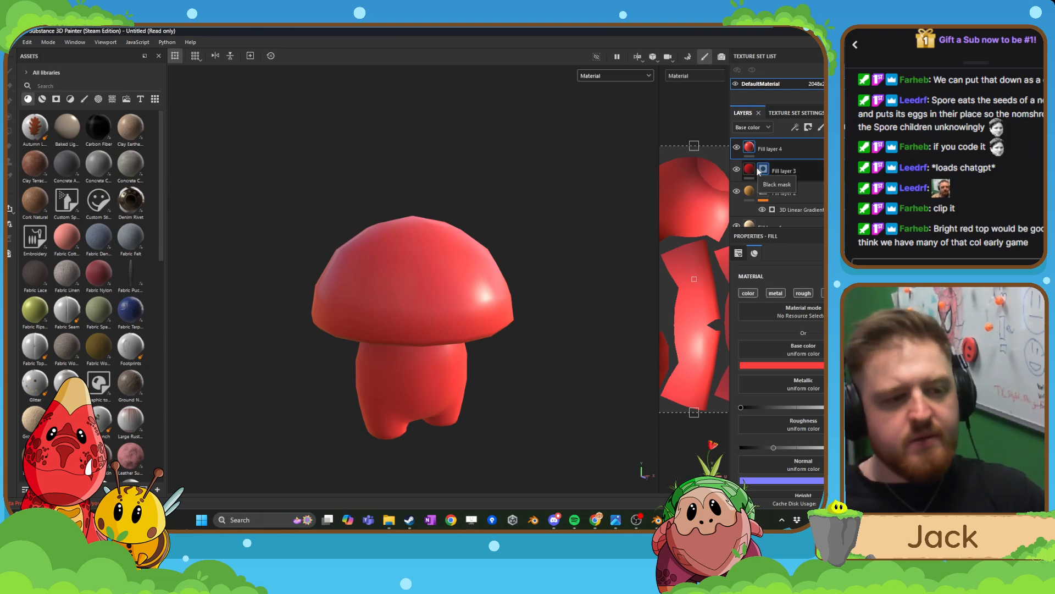
{"action": "left_click_drag", "start_coordinate": [774, 448], "coordinate": [853, 447]}
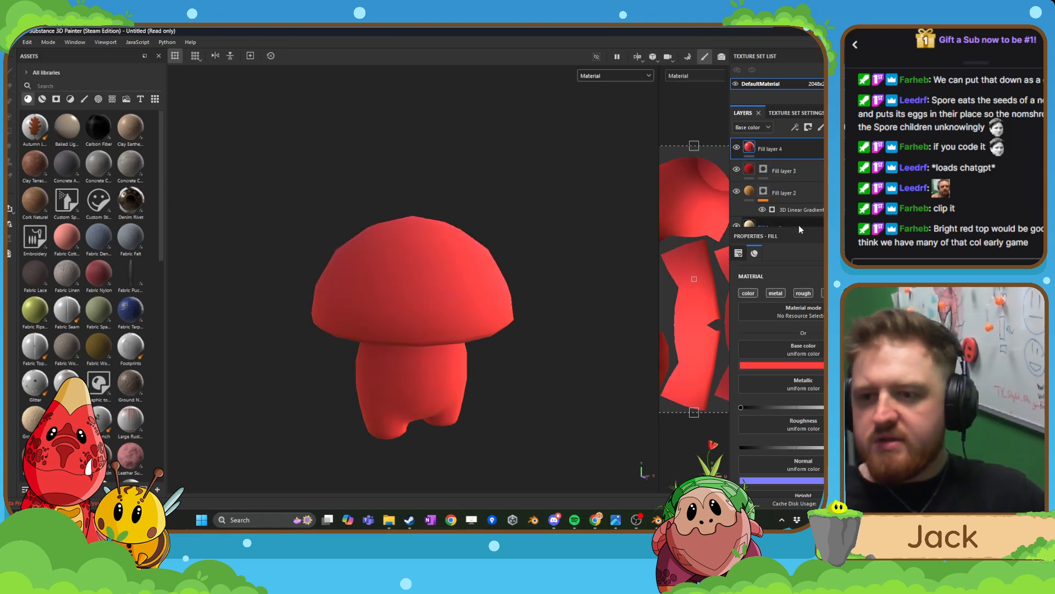
{"action": "right_click", "coordinate": [770, 149]}
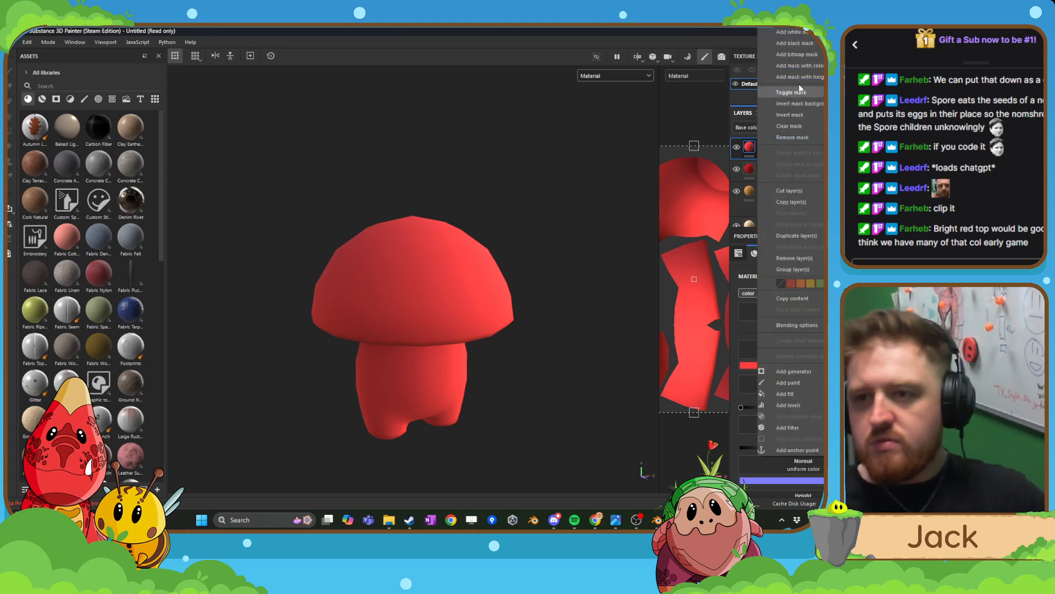
{"action": "left_click", "coordinate": [797, 46]}
- Add a 3D Linear Gradient generator to the mask of the top bright red fill layer
{"action": "right_click", "coordinate": [768, 144]}
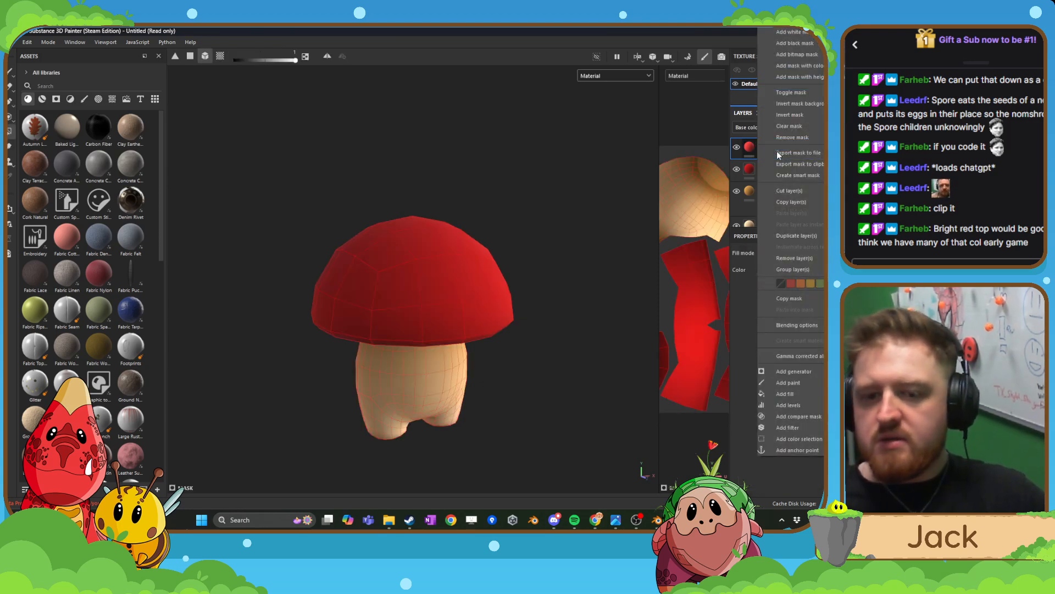
{"action": "left_click", "coordinate": [771, 372]}
{"action": "left_click", "coordinate": [807, 276]}
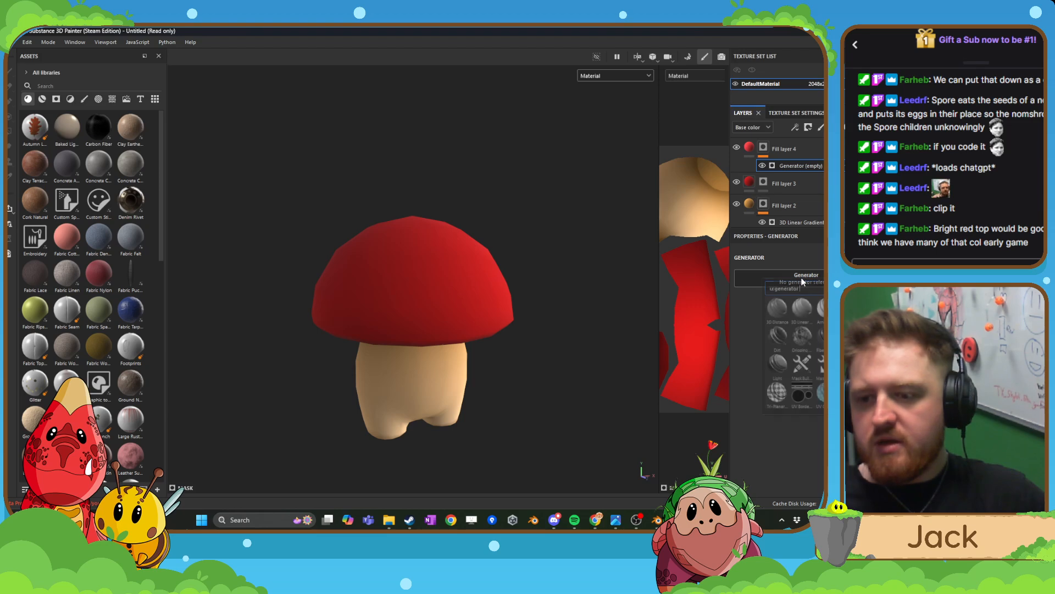
{"action": "left_click", "coordinate": [804, 312]}
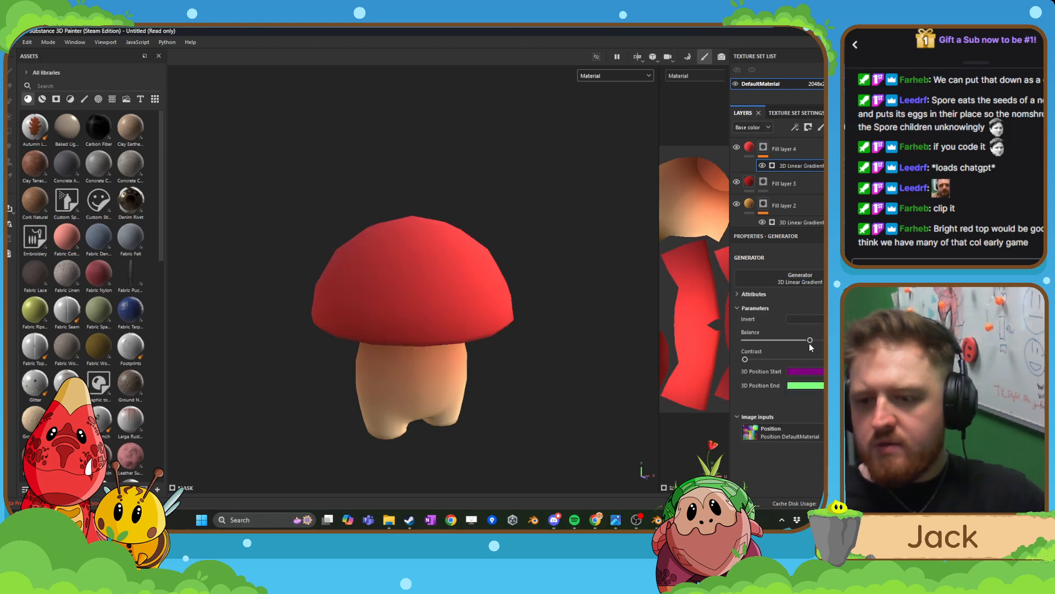
- Raise the gradient's contrast and slightly lower its balance so the bright red fades darker at the cap's lower rim
{"action": "left_click_drag", "start_coordinate": [810, 340], "coordinate": [831, 341]}
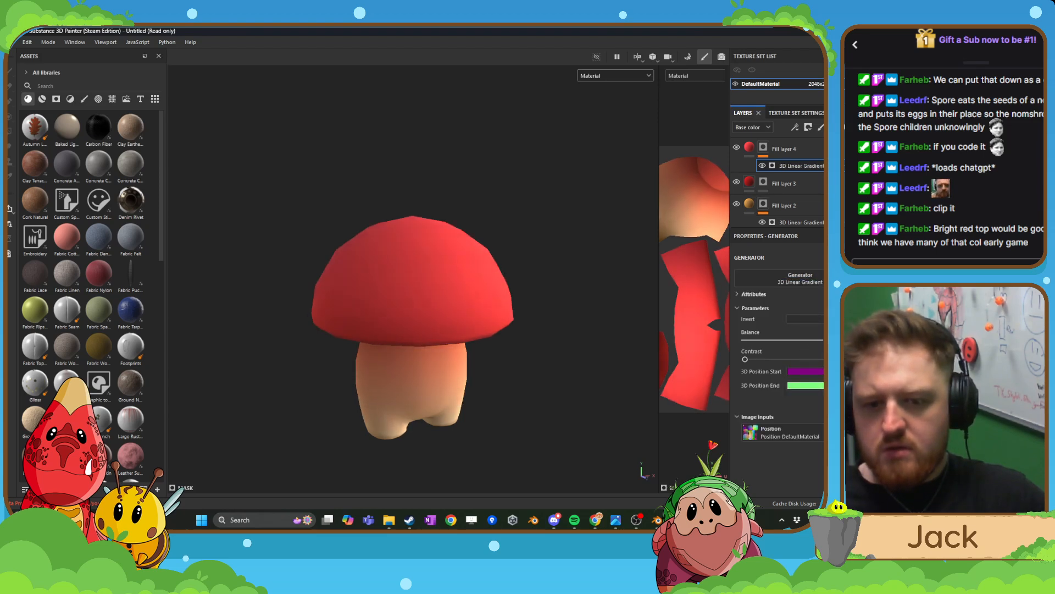
{"action": "left_click_drag", "start_coordinate": [753, 360], "coordinate": [823, 344]}
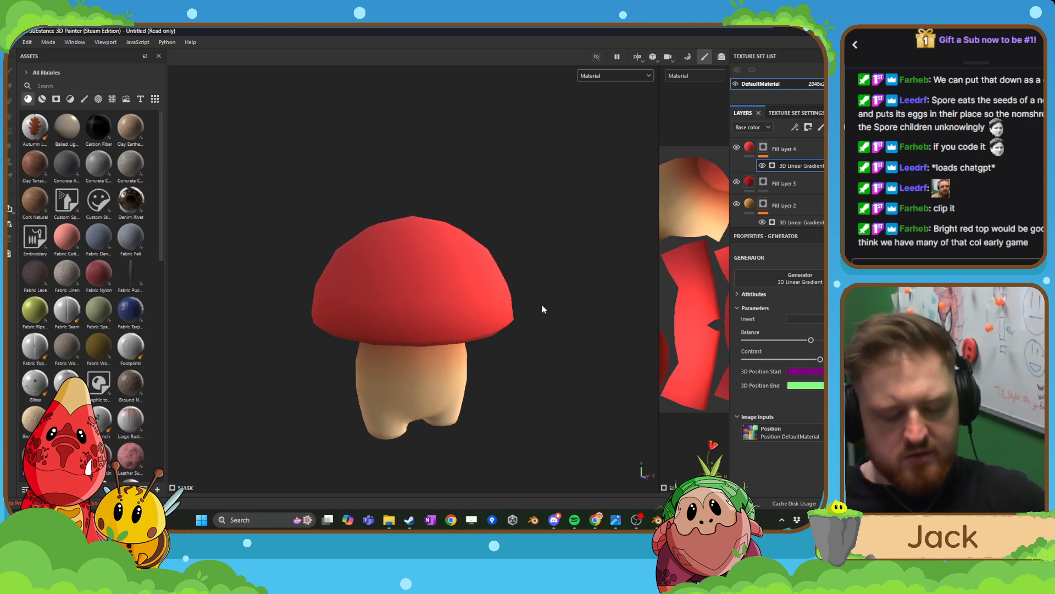
{"action": "scroll", "coordinate": [506, 287], "scroll_direction": "up", "scroll_amount": 3}
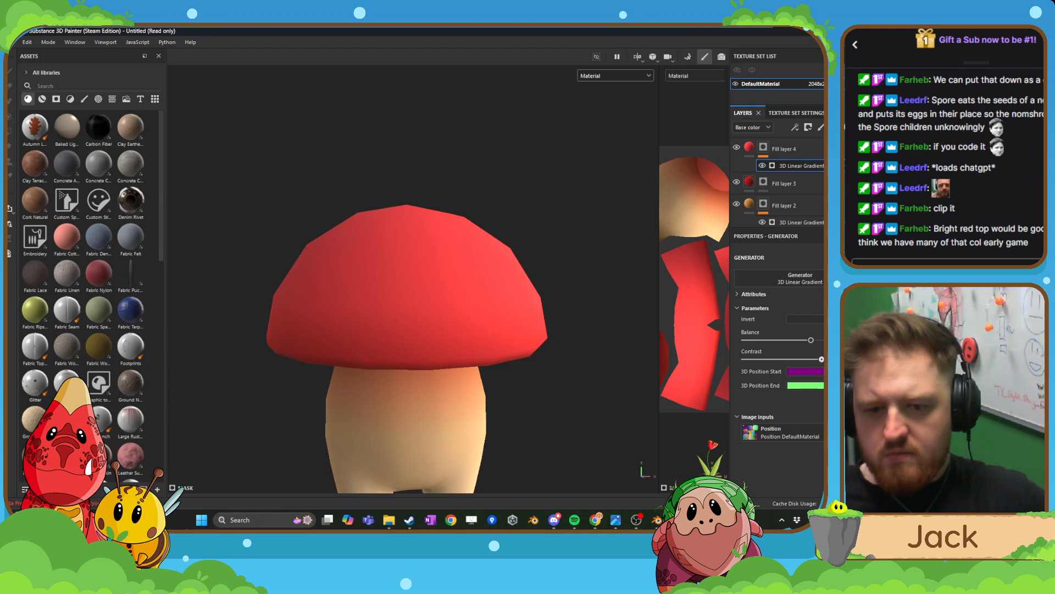
{"action": "mouse_move", "coordinate": [819, 359]}
{"action": "left_mouse_down"}
{"action": "mouse_move", "coordinate": [830, 360]}
{"action": "mouse_move", "coordinate": [789, 341]}
{"action": "mouse_move", "coordinate": [835, 359]}
{"action": "left_mouse_up"}
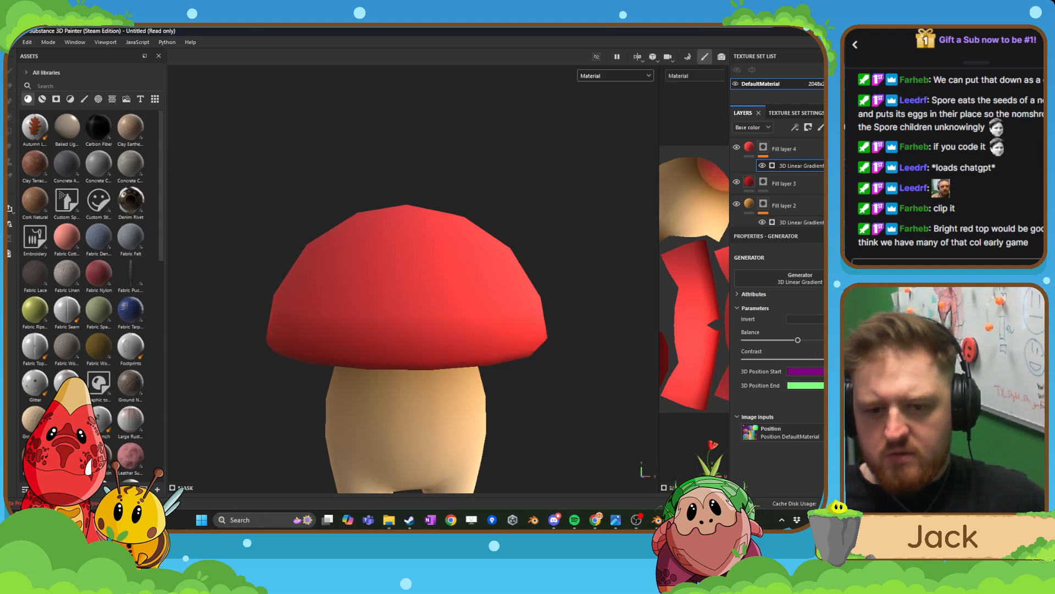
{"action": "scroll", "coordinate": [414, 322], "scroll_direction": "down", "scroll_amount": 5}
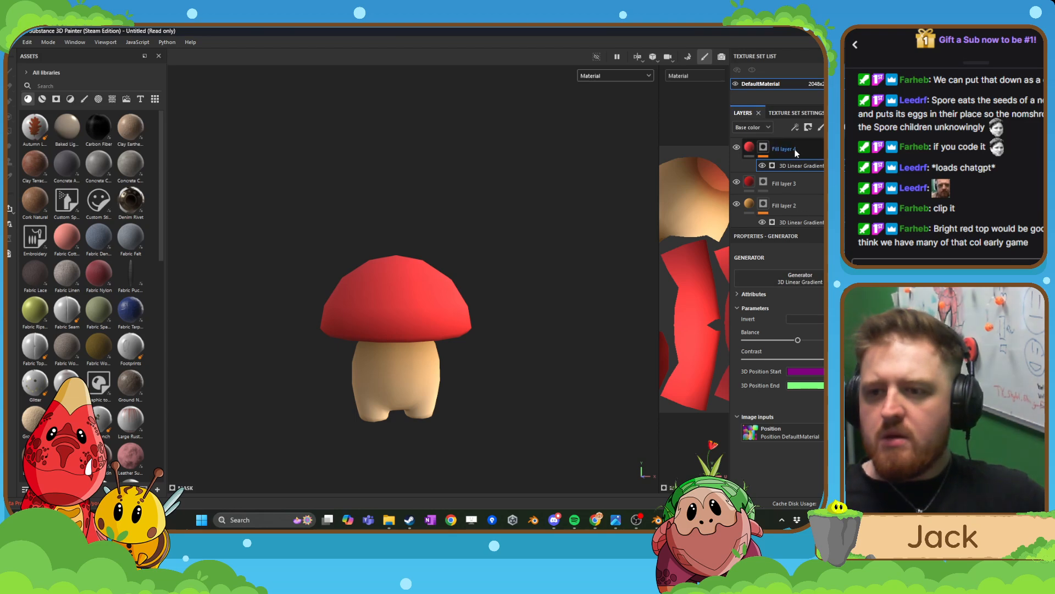
- Add a paint effect above the gradient in the mask and fill the body mesh with black using Polygon Fill
{"action": "right_click", "coordinate": [807, 166]}
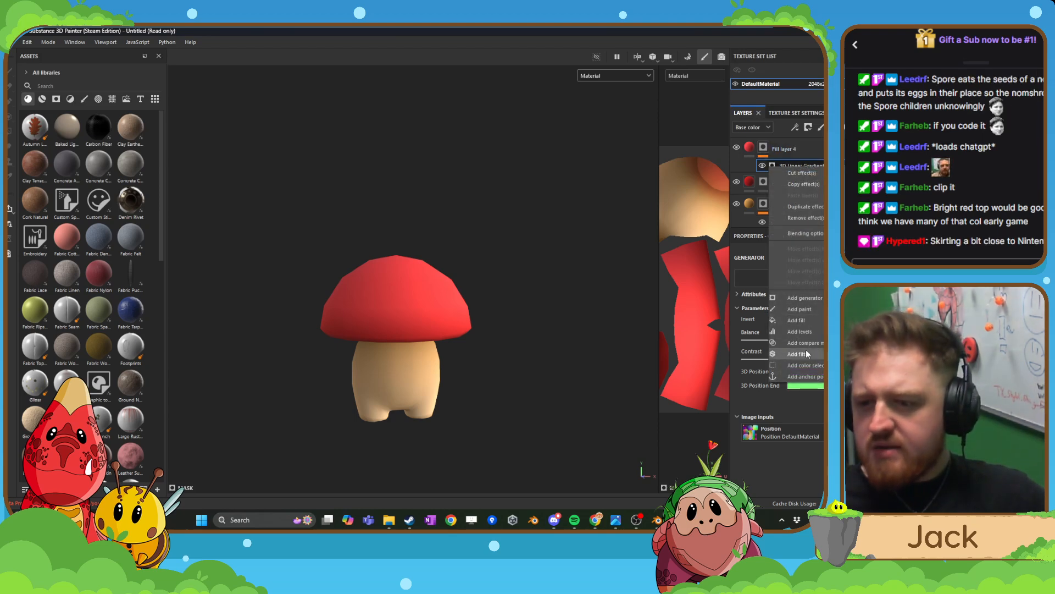
{"action": "left_click", "coordinate": [800, 309]}
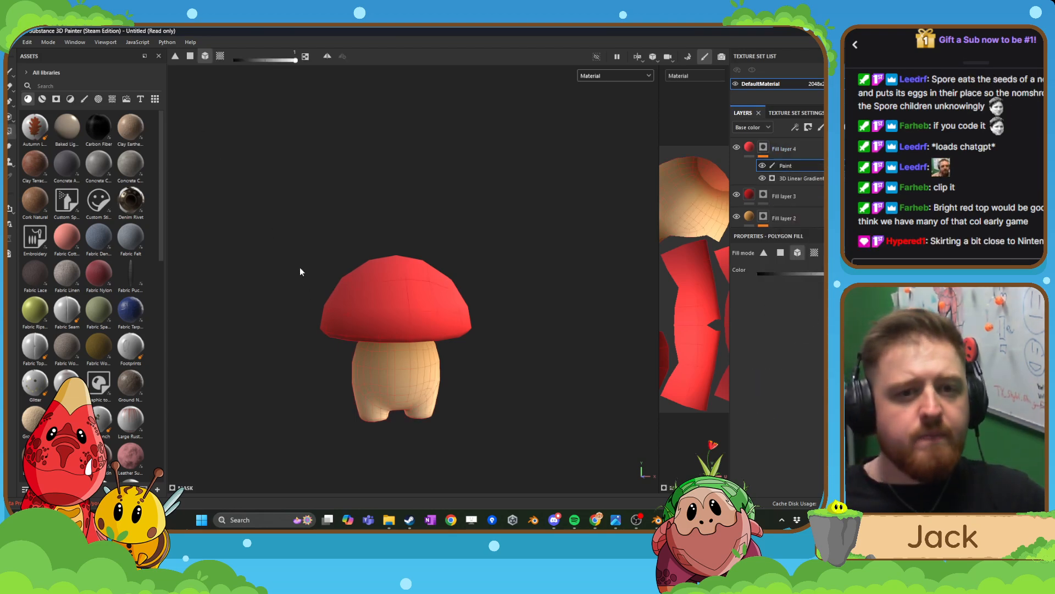
{"action": "scroll", "coordinate": [251, 211], "scroll_direction": "up", "scroll_amount": 3}
{"action": "left_click_drag", "start_coordinate": [283, 63], "coordinate": [233, 62]}
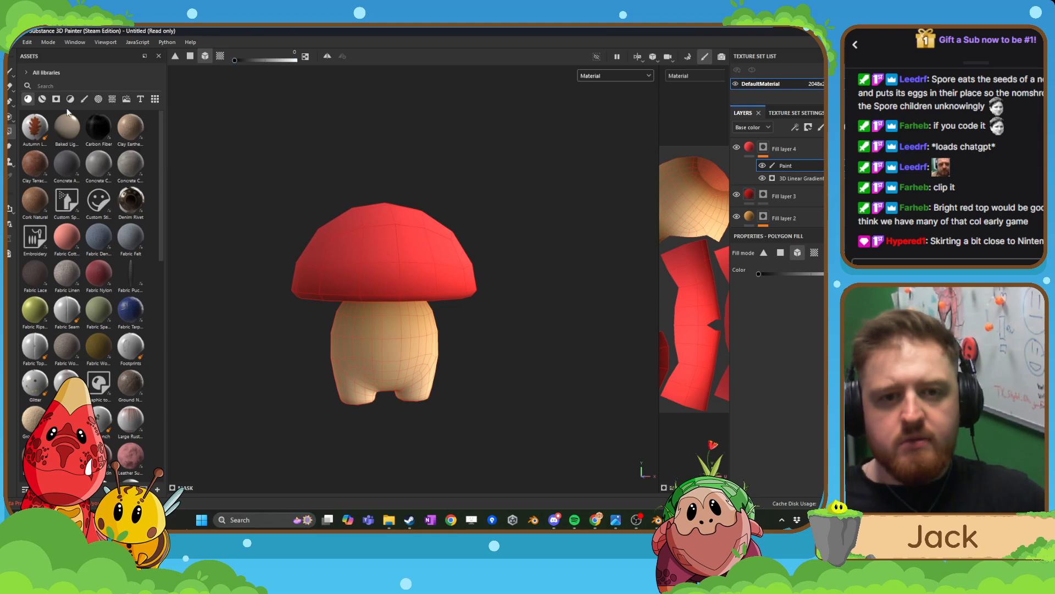
{"action": "left_click", "coordinate": [382, 343]}
{"action": "mouse_move", "coordinate": [316, 360]}
{"action": "left_mouse_down", "text": "alt"}
{"action": "mouse_move", "coordinate": [386, 288]}
{"action": "mouse_move", "coordinate": [401, 353]}
{"action": "mouse_move", "coordinate": [348, 341]}
{"action": "left_mouse_up", "text": "alt"}
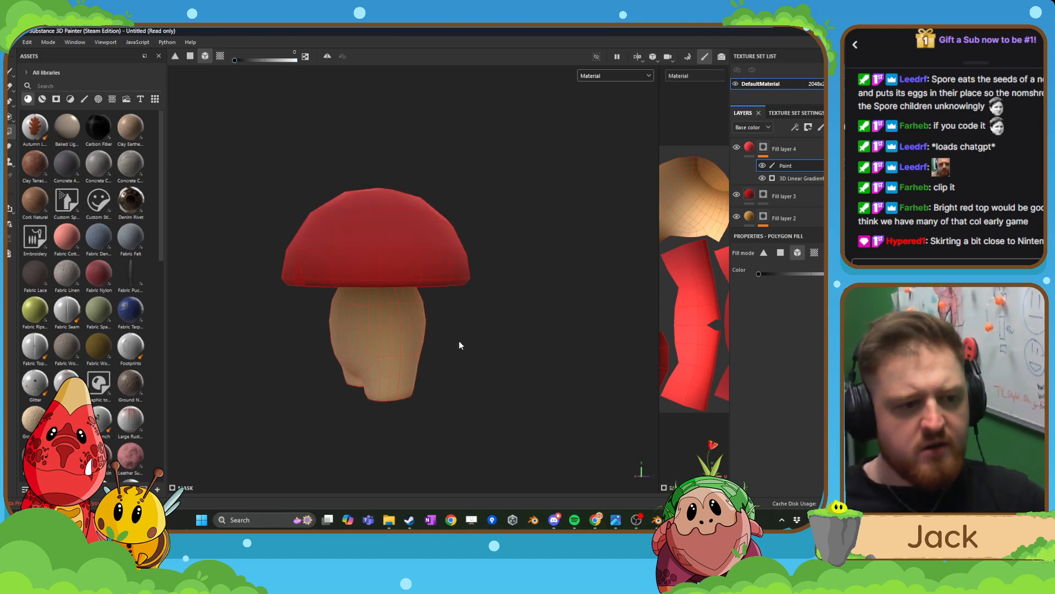
{"action": "left_click_drag", "start_coordinate": [515, 341], "coordinate": [397, 337], "text": "alt"}
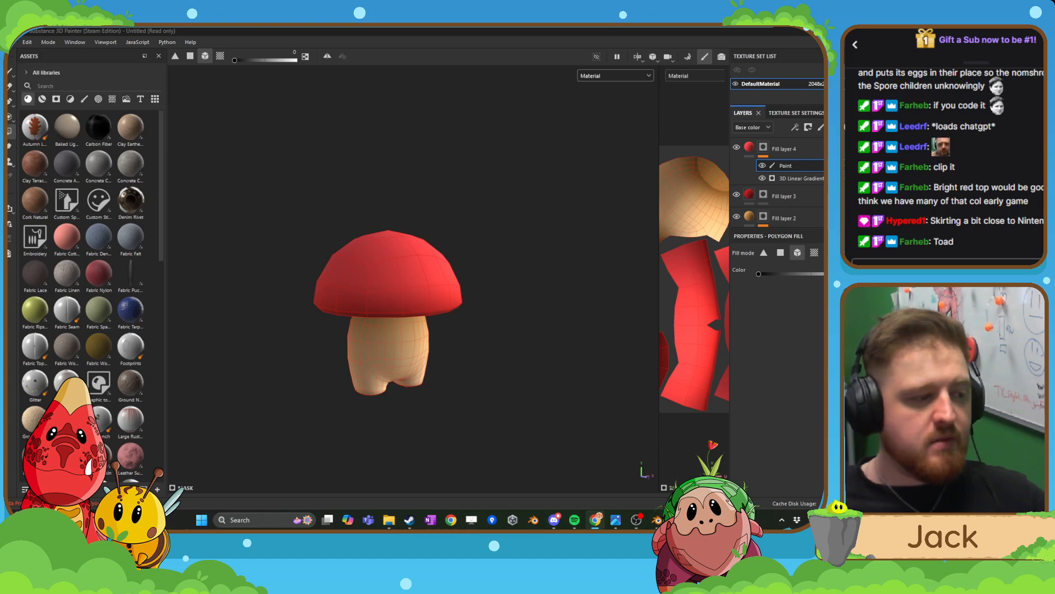
{"action": "mouse_move", "coordinate": [448, 290]}
{"action": "left_mouse_down", "text": "alt"}
{"action": "mouse_move", "coordinate": [388, 245]}
{"action": "mouse_move", "coordinate": [391, 255]}
{"action": "left_mouse_up", "text": "alt"}
{"action": "scroll", "coordinate": [391, 256], "scroll_direction": "up", "scroll_amount": 3}
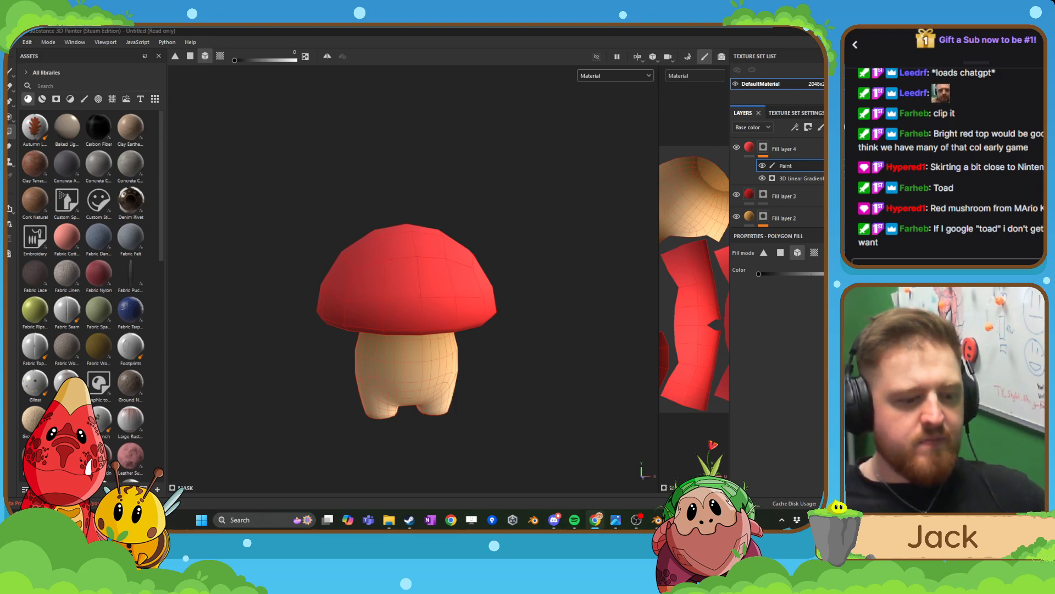
- Add a paint layer above the bright red fill layer and choose the Basic Hard brush with a white base color
{"action": "left_click", "coordinate": [817, 147]}
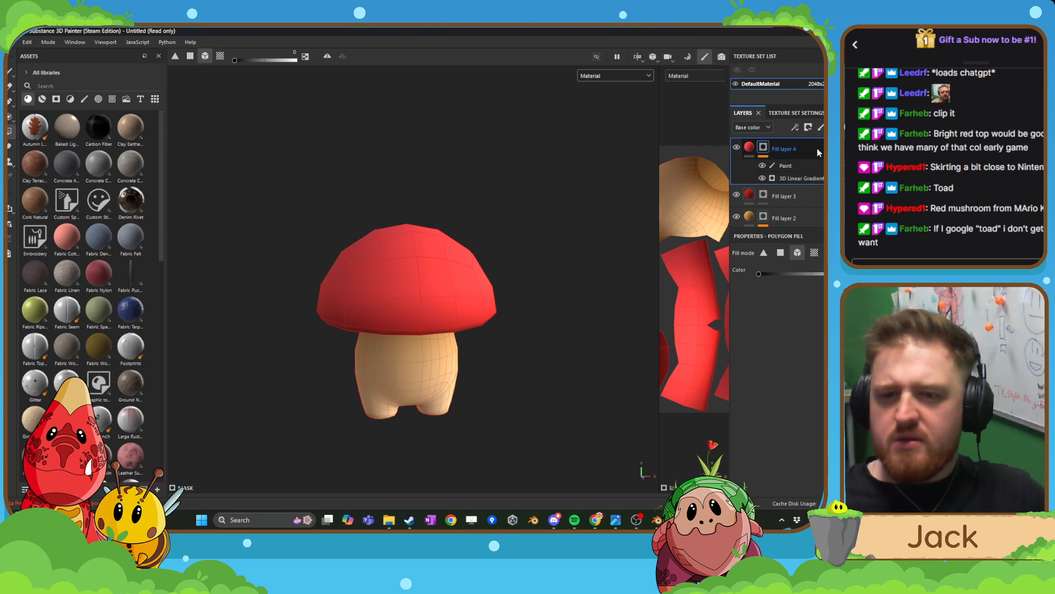
{"action": "left_click_drag", "start_coordinate": [487, 257], "coordinate": [501, 253], "text": "alt"}
{"action": "scroll", "coordinate": [480, 289], "scroll_direction": "up", "scroll_amount": 4}
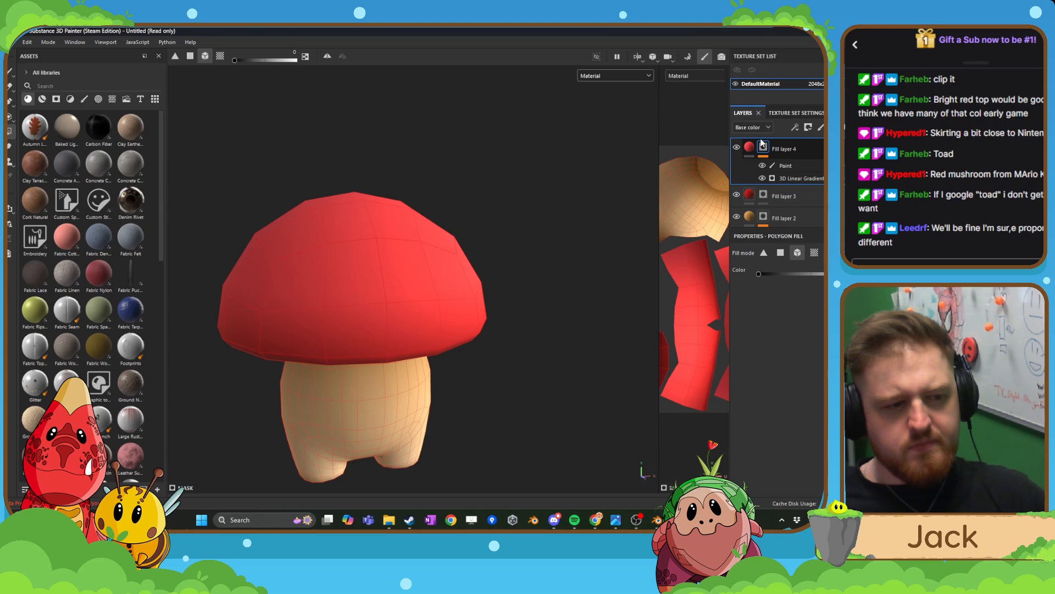
{"action": "middle_click_drag", "start_coordinate": [412, 304], "coordinate": [429, 300], "text": "alt"}
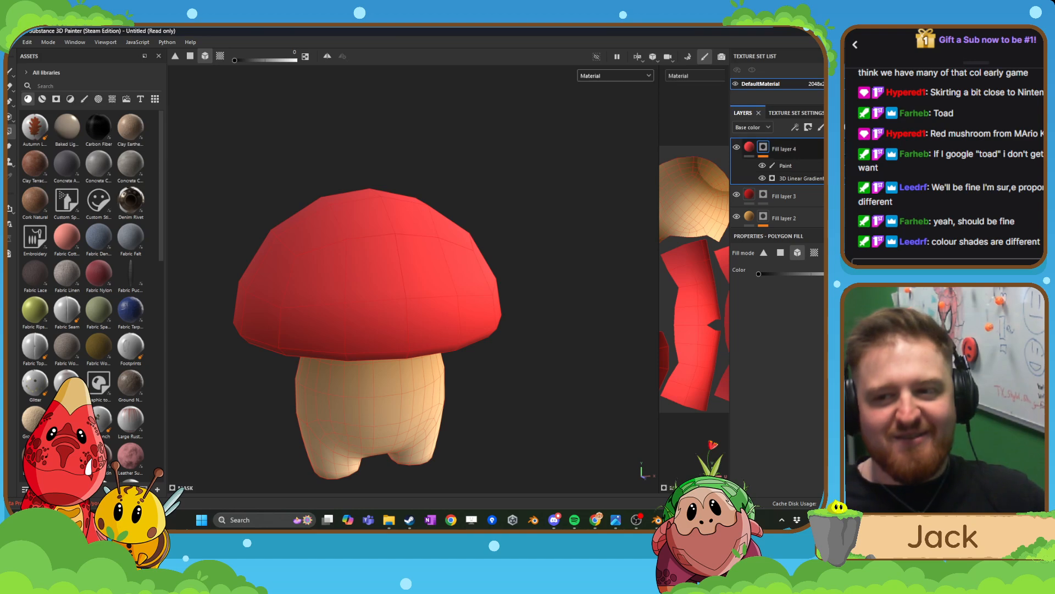
{"action": "left_click", "coordinate": [821, 128]}
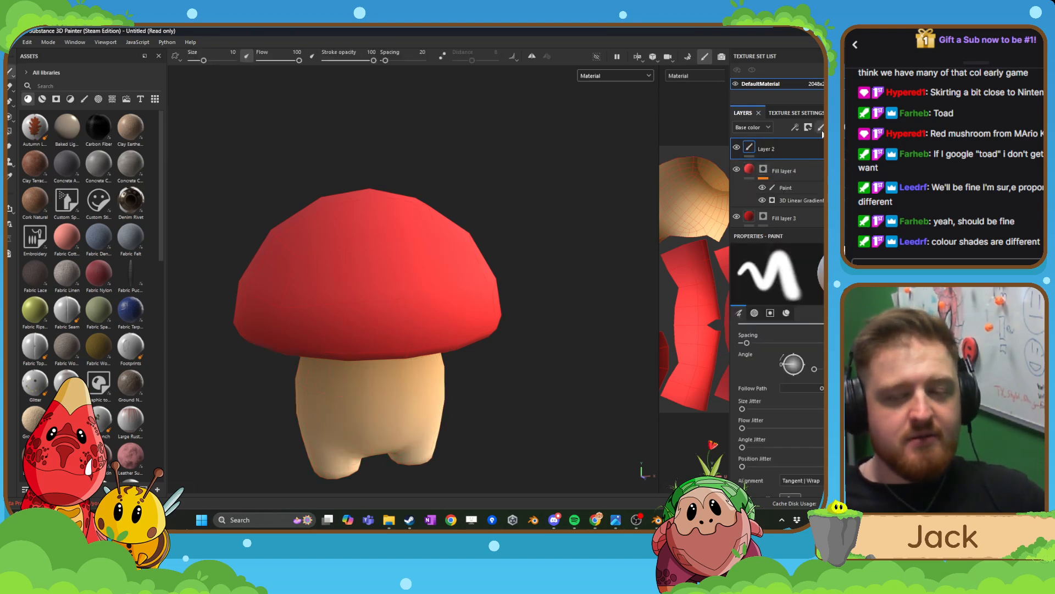
{"action": "scroll", "coordinate": [782, 401], "scroll_direction": "down", "scroll_amount": 10}
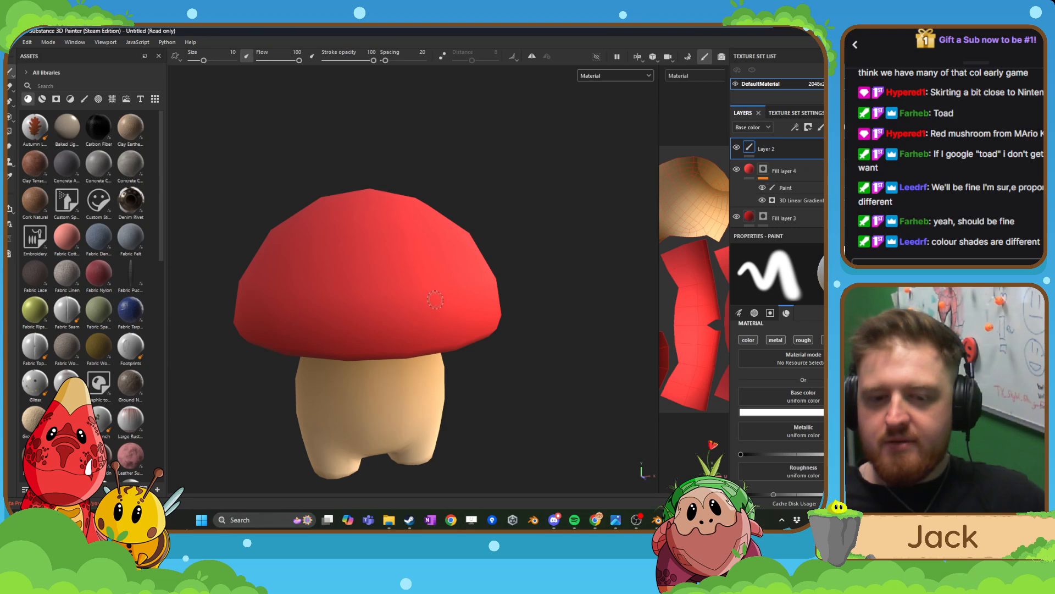
{"action": "left_click", "coordinate": [84, 99]}
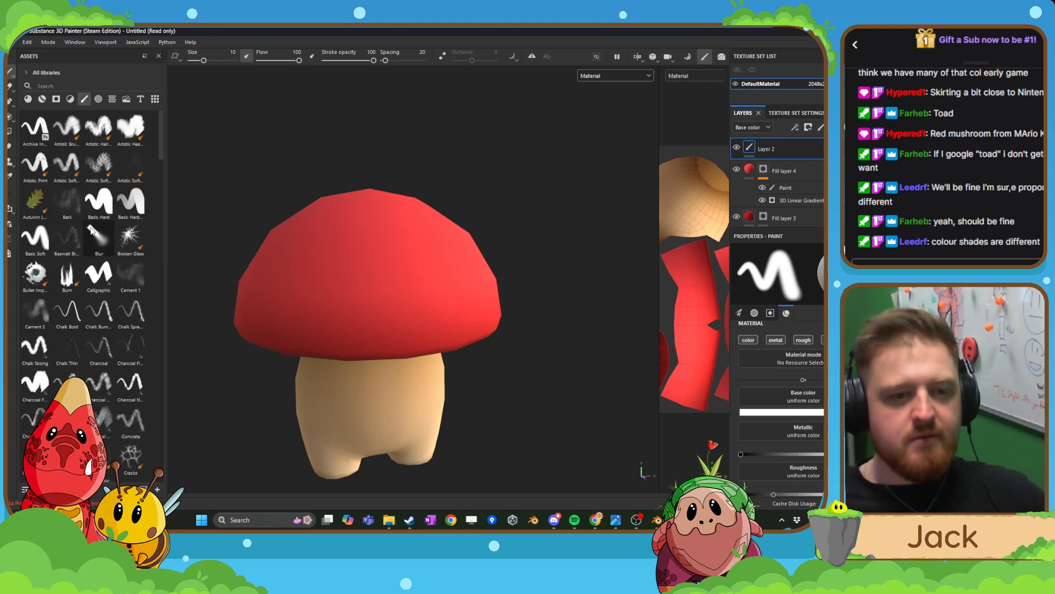
{"action": "left_click", "coordinate": [99, 204]}
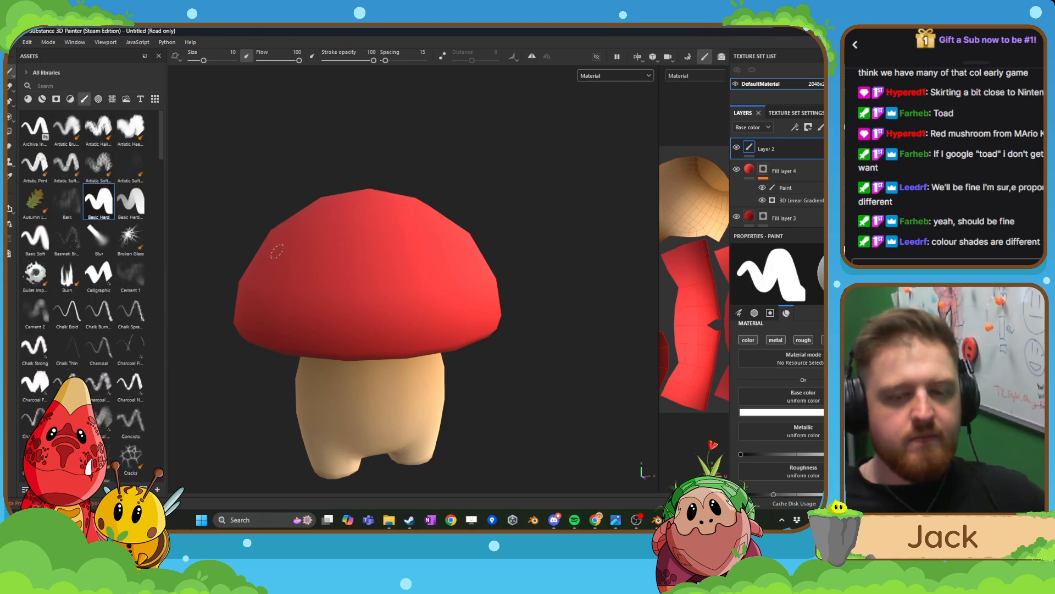
{"action": "key", "text": "ctrl+z"}
{"action": "scroll", "coordinate": [460, 323], "scroll_direction": "down", "scroll_amount": 1}
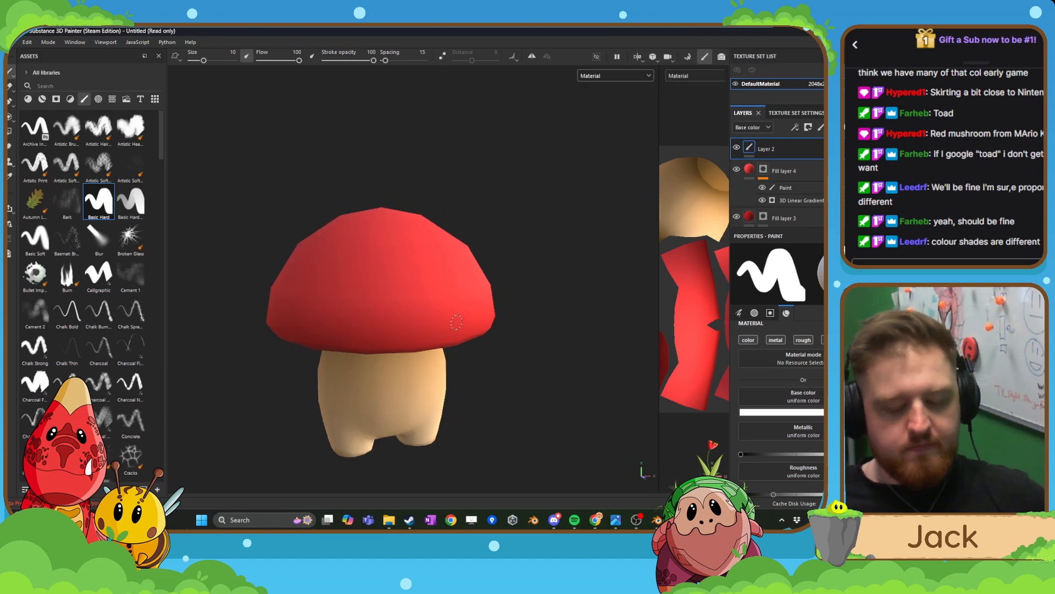
- Paint four white spots across the front of the cap with brush sizes 24.58, 40.4, 20.78 and 11.3
{"action": "right_click_drag", "start_coordinate": [430, 290], "coordinate": [449, 290], "text": "ctrl"}
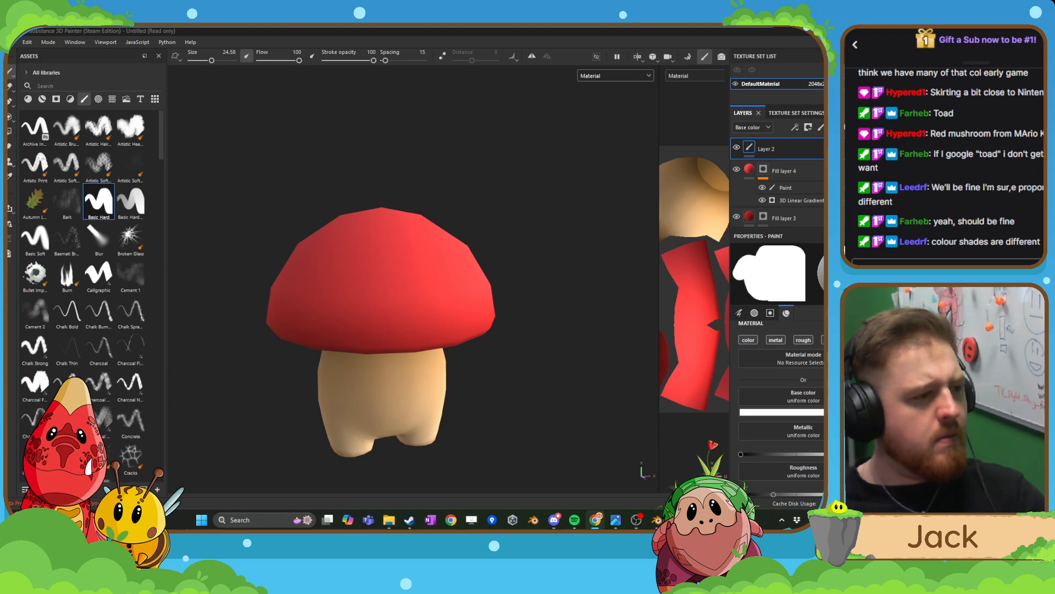
{"action": "left_click", "coordinate": [385, 292]}
{"action": "left_click_drag", "start_coordinate": [385, 291], "coordinate": [402, 286], "text": "alt"}
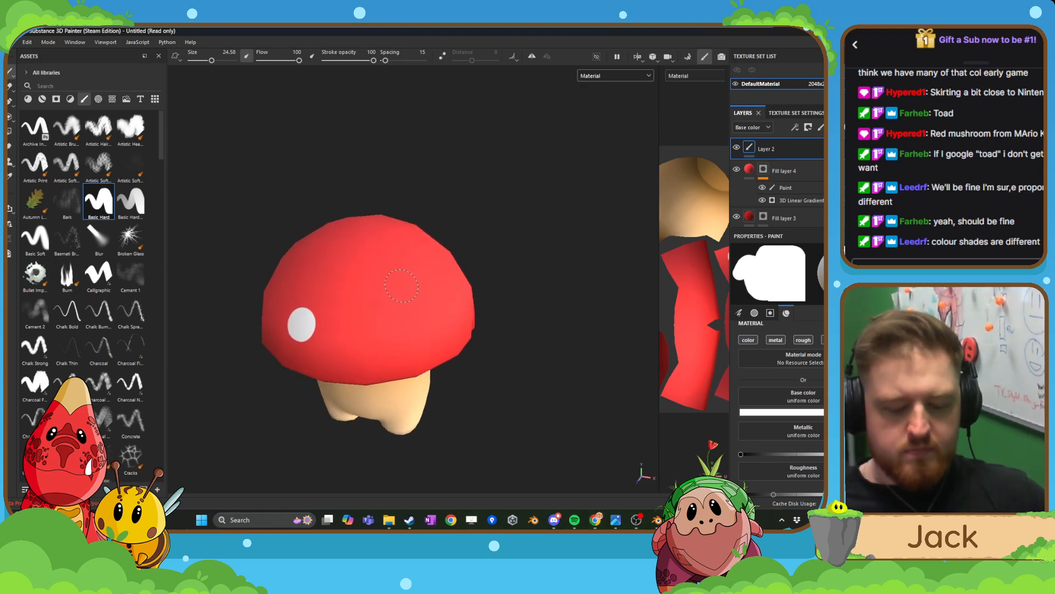
{"action": "key", "text": "bracketright"}
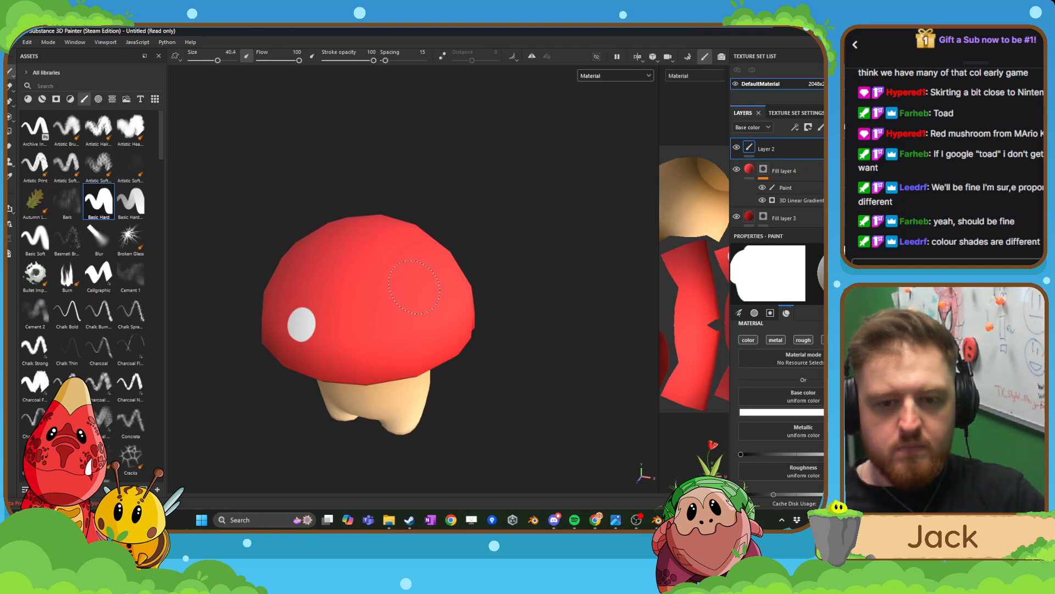
{"action": "left_click", "coordinate": [416, 291]}
{"action": "key", "text": "bracketleft"}
{"action": "key", "text": "bracketleft"}
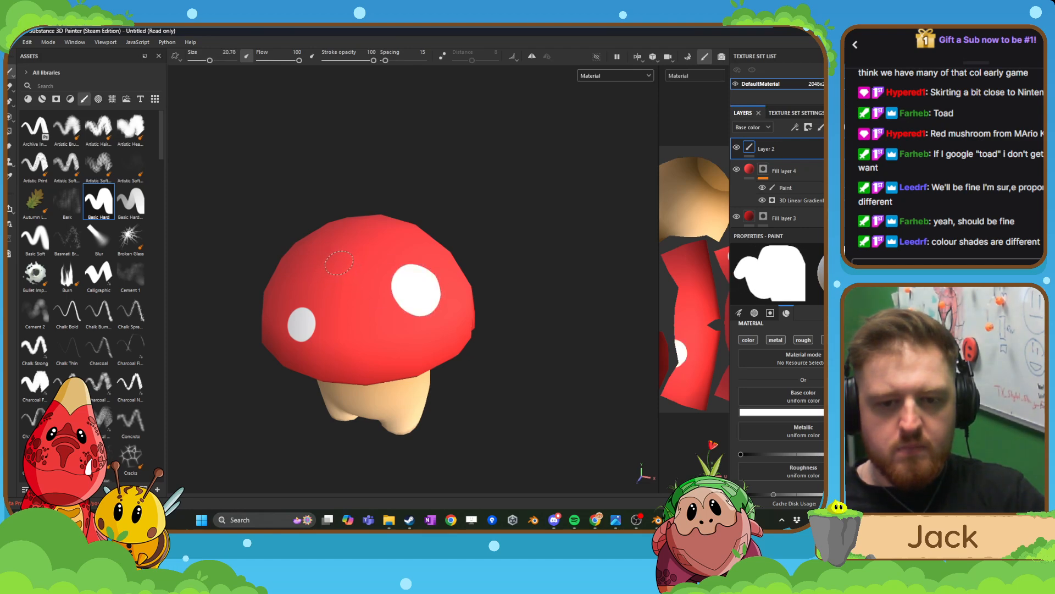
{"action": "left_click", "coordinate": [340, 265]}
{"action": "key", "text": "bracketleft"}
{"action": "key", "text": "bracketleft"}
{"action": "left_click", "coordinate": [380, 339]}
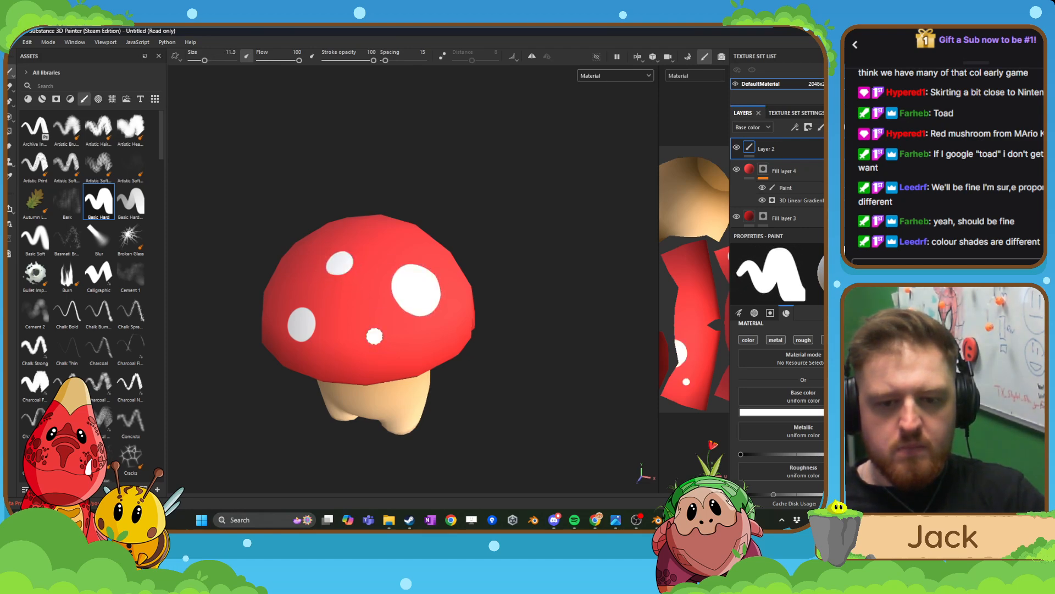
- Paint one large white spot on the bare side of the cap with brush size 40.4
{"action": "scroll", "coordinate": [471, 325], "scroll_direction": "down", "scroll_amount": 3}
{"action": "left_click_drag", "start_coordinate": [449, 318], "coordinate": [481, 289], "text": "alt"}
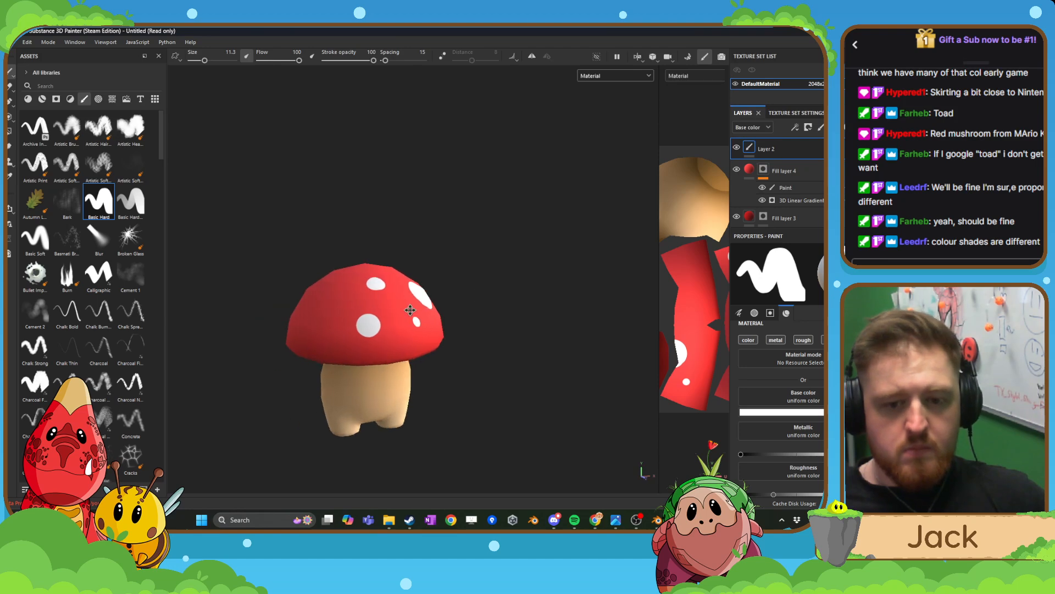
{"action": "left_click_drag", "start_coordinate": [412, 311], "coordinate": [462, 297], "text": "alt"}
{"action": "scroll", "coordinate": [388, 296], "scroll_direction": "up", "scroll_amount": 3}
{"action": "middle_click_drag", "start_coordinate": [389, 296], "coordinate": [440, 340], "text": "alt"}
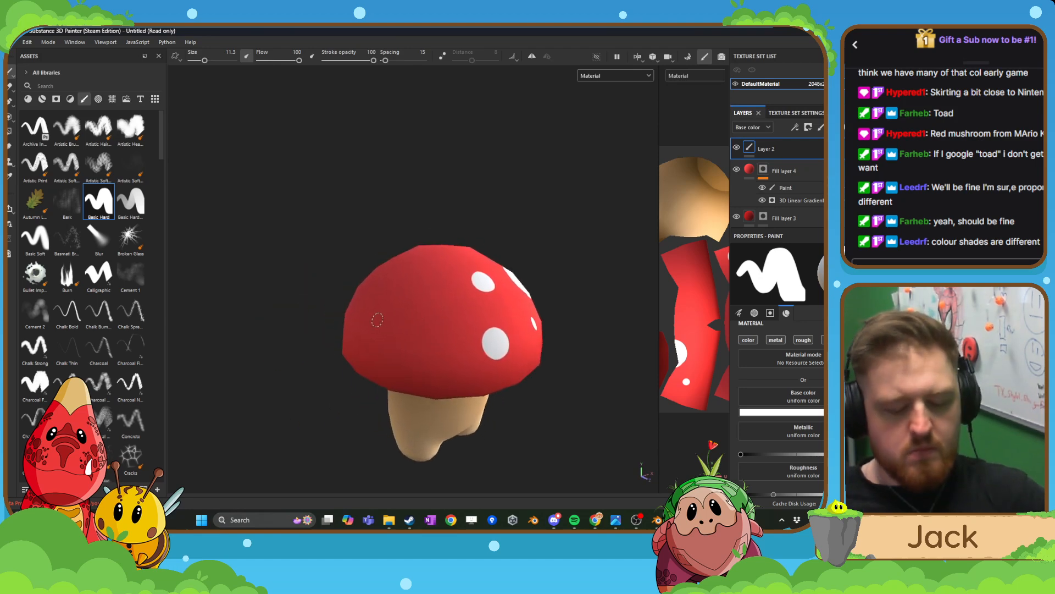
{"action": "key", "text": "bracketright"}
{"action": "key", "text": "bracketright"}
{"action": "key", "text": "bracketright"}
{"action": "key", "text": "bracketright"}
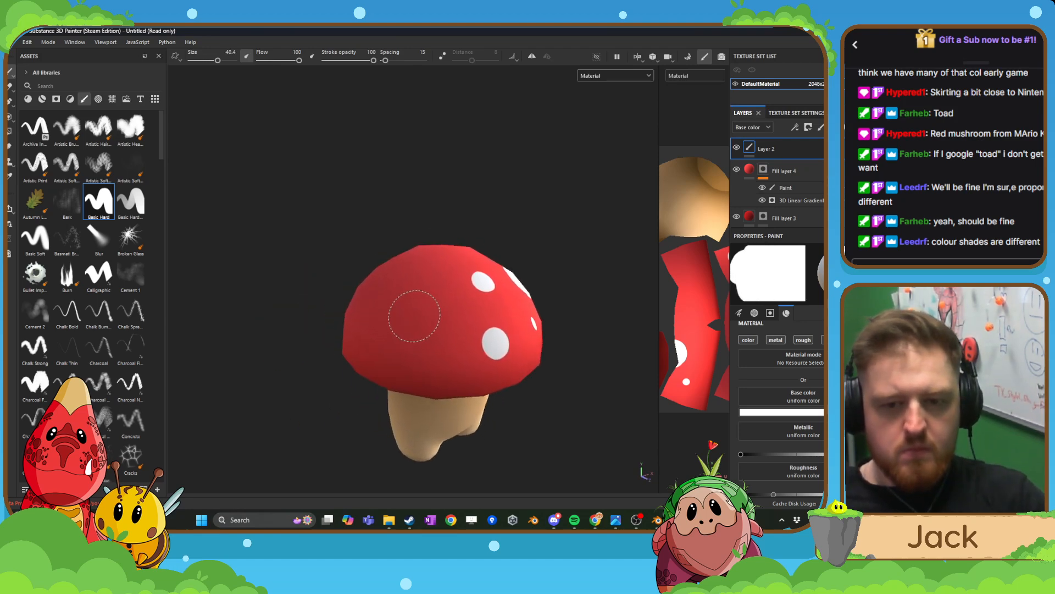
{"action": "left_click", "coordinate": [416, 316]}
{"action": "scroll", "coordinate": [471, 301], "scroll_direction": "down", "scroll_amount": 2}
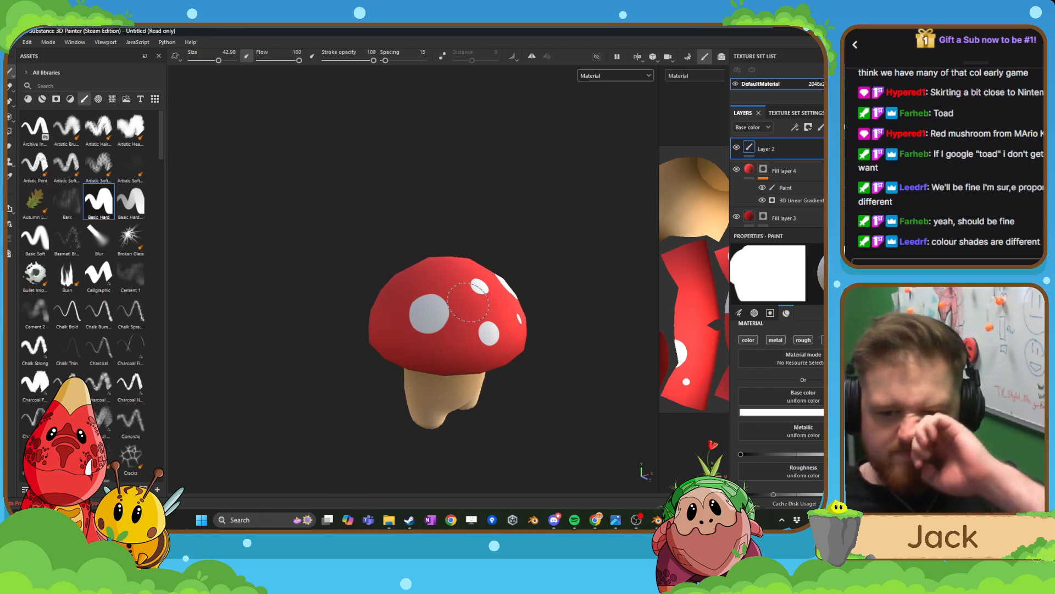
{"action": "left_click_drag", "start_coordinate": [471, 302], "coordinate": [431, 306], "text": "alt"}
{"action": "middle_click_drag", "start_coordinate": [479, 288], "coordinate": [420, 268], "text": "alt"}
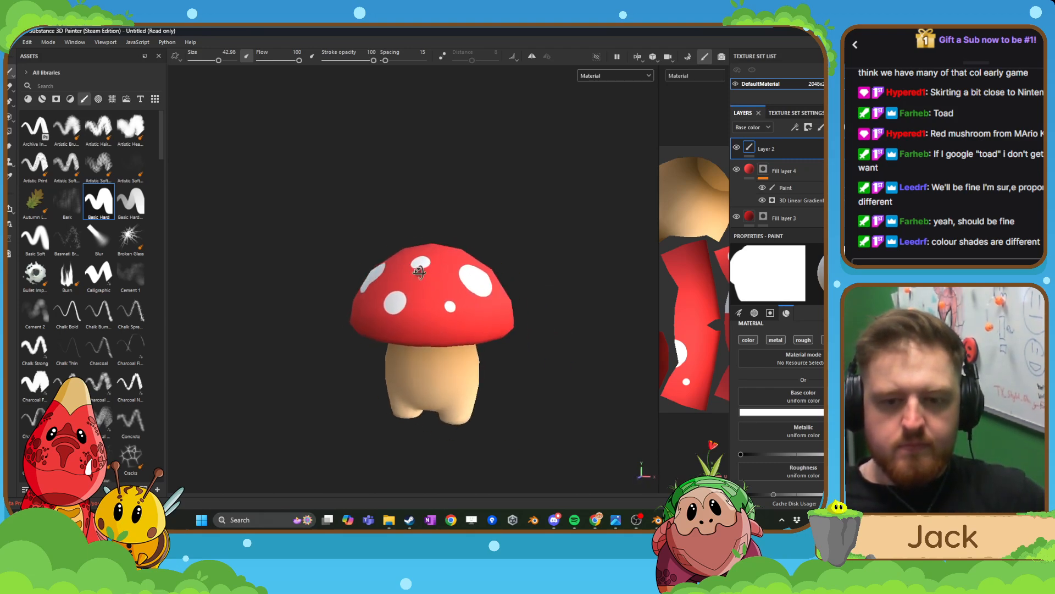
- Paint three white spots on the cap's bare side: two smaller ones and a large one with brush size 37.9
{"action": "left_click_drag", "start_coordinate": [420, 267], "coordinate": [377, 308], "text": "alt"}
{"action": "mouse_move", "coordinate": [552, 301]}
{"action": "left_mouse_down", "text": "alt"}
{"action": "mouse_move", "coordinate": [495, 296]}
{"action": "mouse_move", "coordinate": [393, 325]}
{"action": "left_mouse_up", "text": "alt"}
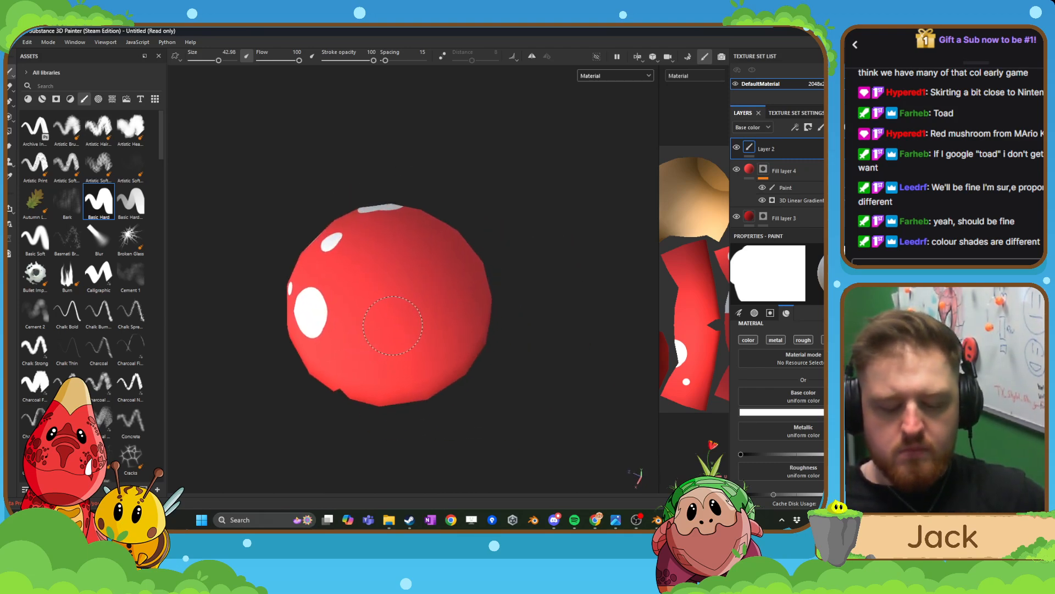
{"action": "right_click_drag", "start_coordinate": [372, 282], "coordinate": [343, 282], "text": "ctrl"}
{"action": "left_click", "coordinate": [372, 282]}
{"action": "scroll", "coordinate": [376, 349], "scroll_direction": "down", "scroll_amount": 1}
{"action": "mouse_move", "coordinate": [377, 349]}
{"action": "right_mouse_down", "text": "ctrl"}
{"action": "mouse_move", "coordinate": [363, 349]}
{"action": "mouse_move", "coordinate": [429, 346]}
{"action": "right_mouse_up", "text": "ctrl"}
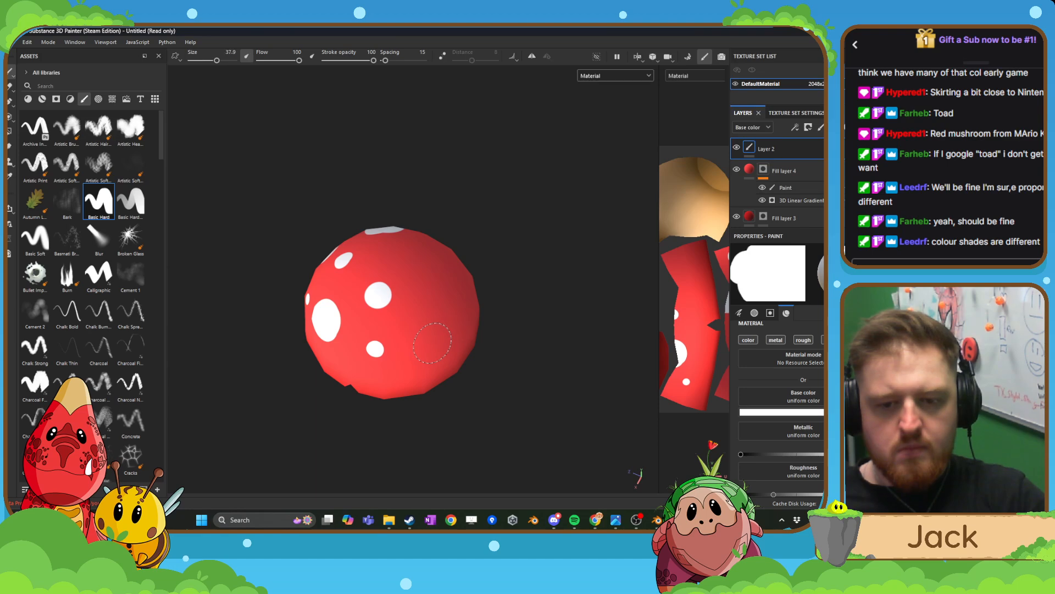
{"action": "left_click_drag", "start_coordinate": [433, 342], "coordinate": [570, 235], "text": "alt"}
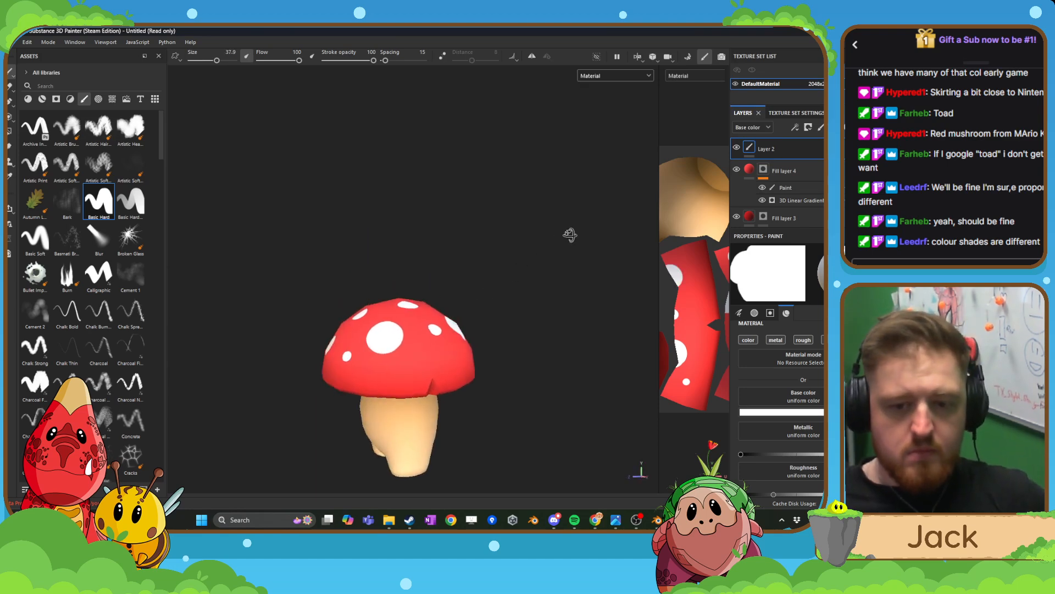
- Paint two lower white spots on the notched side of the cap with brush sizes 11.3 and 17.3
{"action": "scroll", "coordinate": [430, 316], "scroll_direction": "up", "scroll_amount": 5}
{"action": "left_click_drag", "start_coordinate": [434, 349], "coordinate": [407, 360], "text": "alt"}
{"action": "middle_click_drag", "start_coordinate": [407, 360], "coordinate": [394, 341], "text": "alt"}
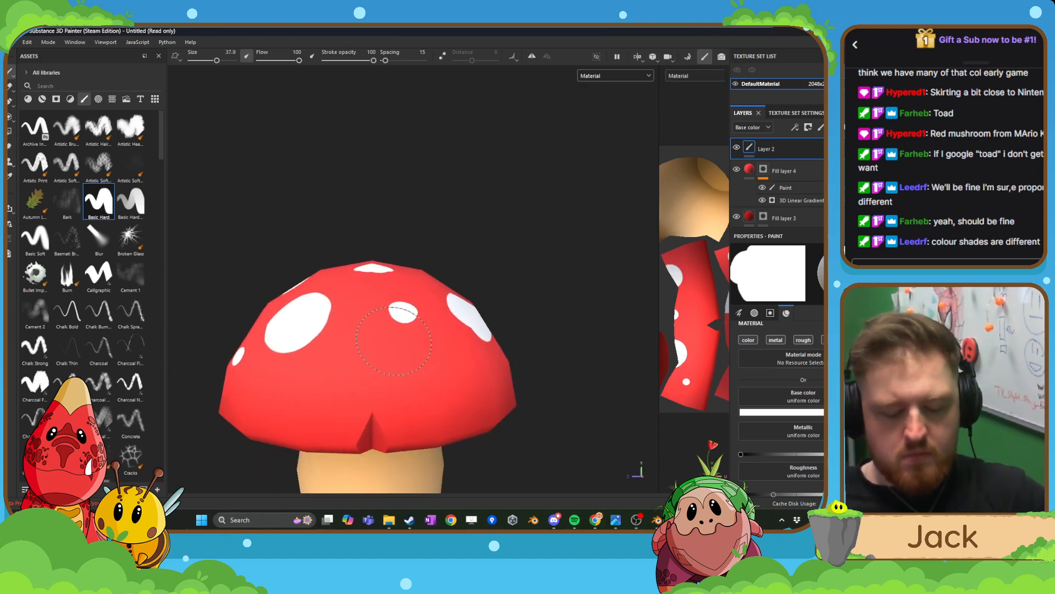
{"action": "right_click_drag", "start_coordinate": [394, 342], "coordinate": [367, 358], "text": "ctrl"}
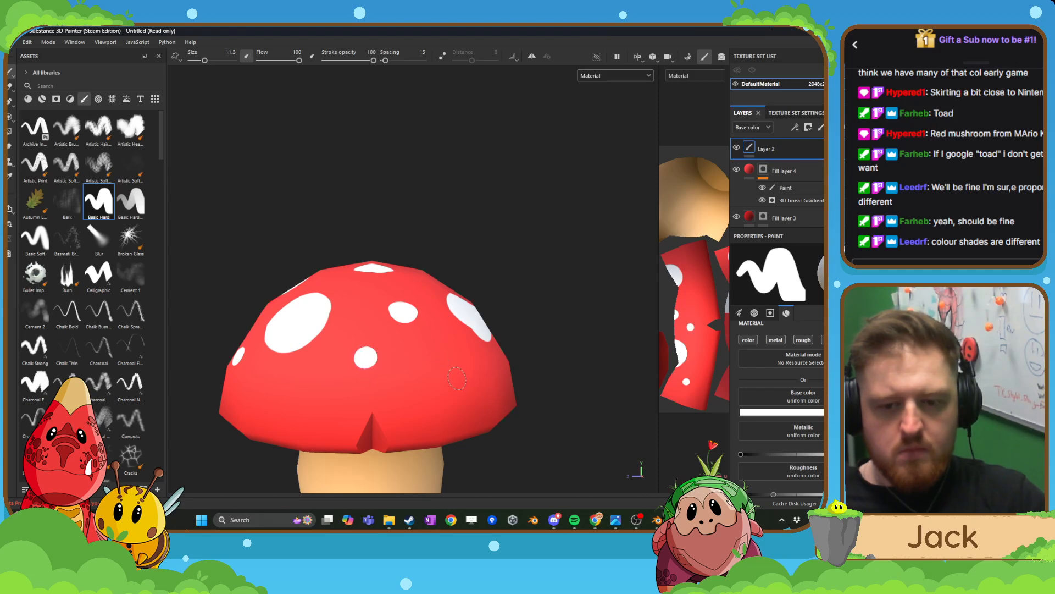
{"action": "right_click_drag", "start_coordinate": [457, 378], "coordinate": [467, 379], "text": "ctrl"}
{"action": "scroll", "coordinate": [505, 336], "scroll_direction": "down", "scroll_amount": 2}
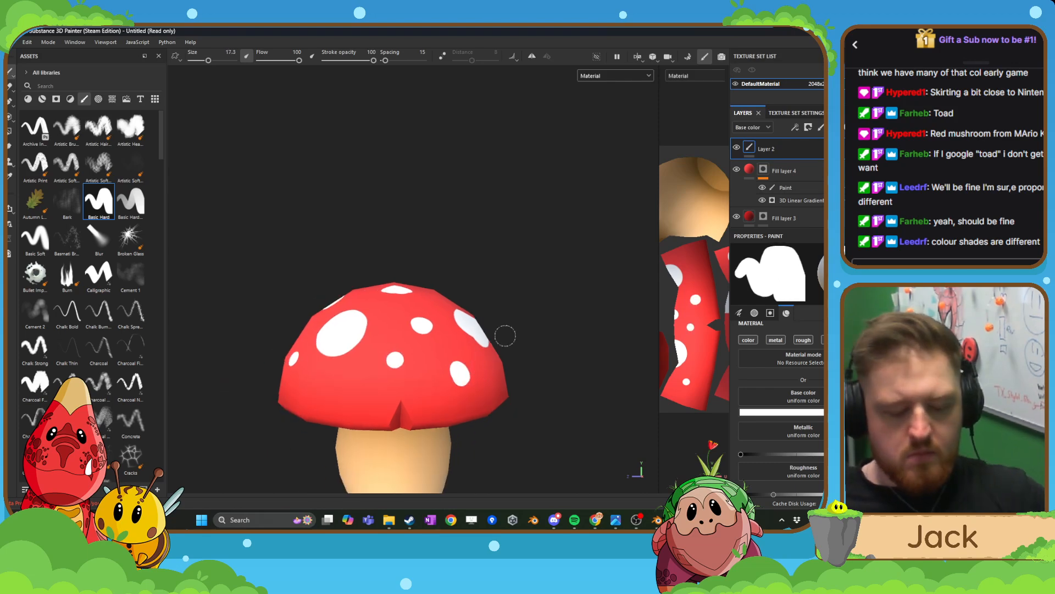
- Paint a small white spot high on the cap's bare rear, between the two large spots, with brush size 17.3
{"action": "left_click_drag", "start_coordinate": [505, 336], "coordinate": [294, 416], "text": "alt"}
{"action": "middle_click_drag", "start_coordinate": [539, 399], "coordinate": [437, 357], "text": "alt"}
{"action": "left_click_drag", "start_coordinate": [435, 358], "coordinate": [371, 334], "text": "alt"}
{"action": "scroll", "coordinate": [375, 336], "scroll_direction": "up", "scroll_amount": 3}
{"action": "middle_click_drag", "start_coordinate": [383, 342], "coordinate": [389, 349], "text": "alt"}
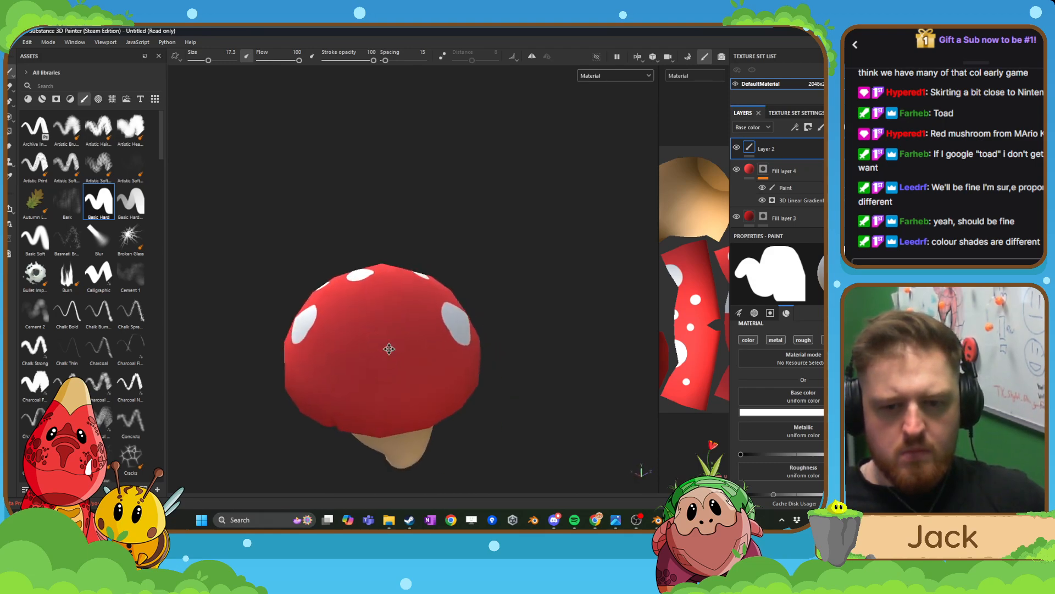
{"action": "left_click_drag", "start_coordinate": [389, 349], "coordinate": [389, 391], "text": "alt"}
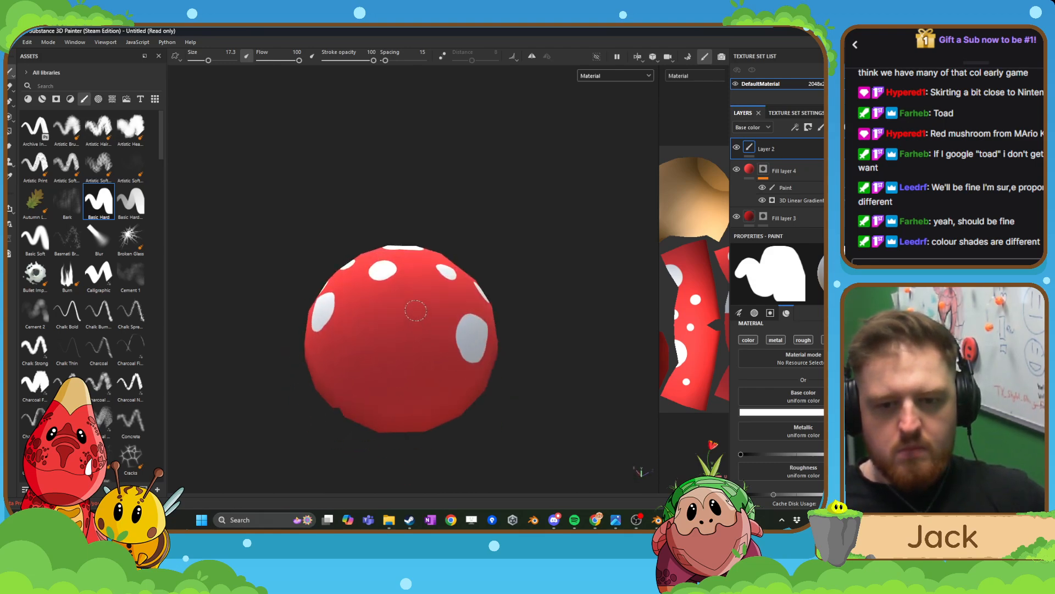
{"action": "left_click_drag", "start_coordinate": [419, 323], "coordinate": [392, 354], "text": "alt"}
{"action": "key", "text": "bracketright"}
{"action": "key", "text": "bracketright"}
{"action": "key", "text": "bracketright"}
{"action": "key", "text": "bracketright"}
{"action": "key", "text": "bracketright"}
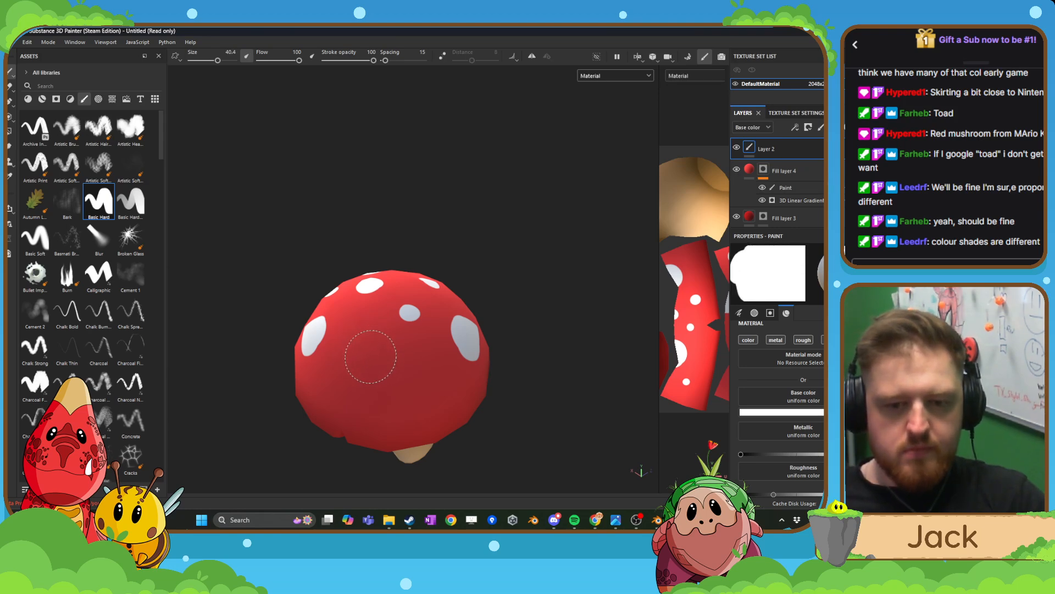
{"action": "mouse_move", "coordinate": [370, 360]}
{"action": "left_mouse_down", "text": "alt"}
{"action": "mouse_move", "coordinate": [452, 404]}
{"action": "mouse_move", "coordinate": [607, 441]}
{"action": "mouse_move", "coordinate": [436, 396]}
{"action": "left_mouse_up", "text": "alt"}
{"action": "key", "text": "ctrl+z"}
- Paint a white spot above the rear notch of the cap with brush size 30.88
{"action": "scroll", "coordinate": [433, 391], "scroll_direction": "up", "scroll_amount": 3}
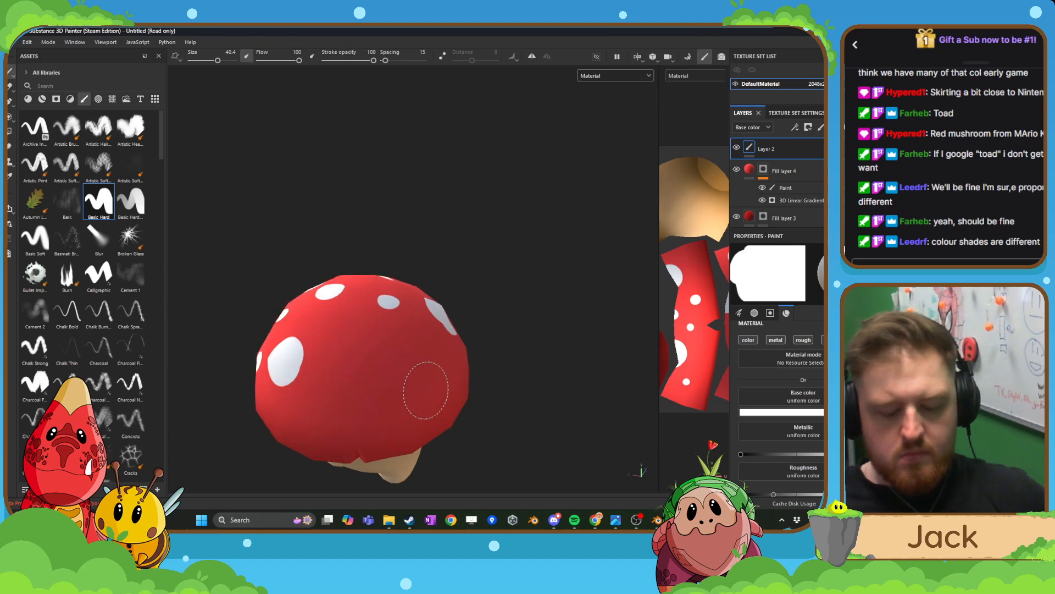
{"action": "key", "text": "bracketleft"}
{"action": "key", "text": "bracketleft"}
{"action": "key", "text": "bracketleft"}
{"action": "key", "text": "bracketleft"}
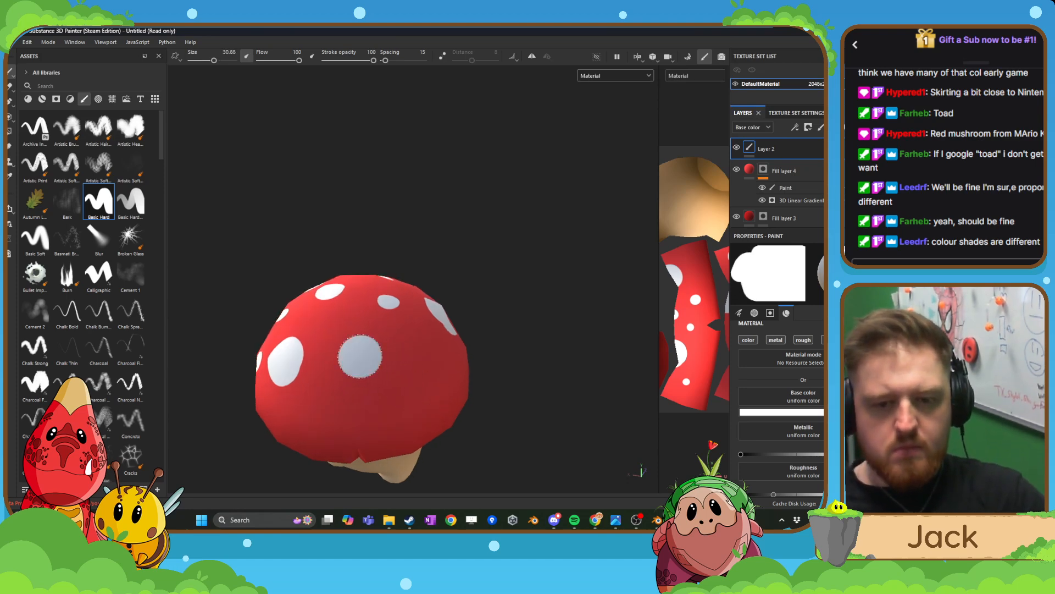
- Paint a large white spot in the bare area at the back of the cap with brush size 40.4
{"action": "left_click_drag", "start_coordinate": [462, 396], "coordinate": [394, 362], "text": "alt"}
{"action": "key", "text": "bracketright"}
{"action": "key", "text": "bracketright"}
{"action": "key", "text": "bracketright"}
{"action": "key", "text": "bracketright"}
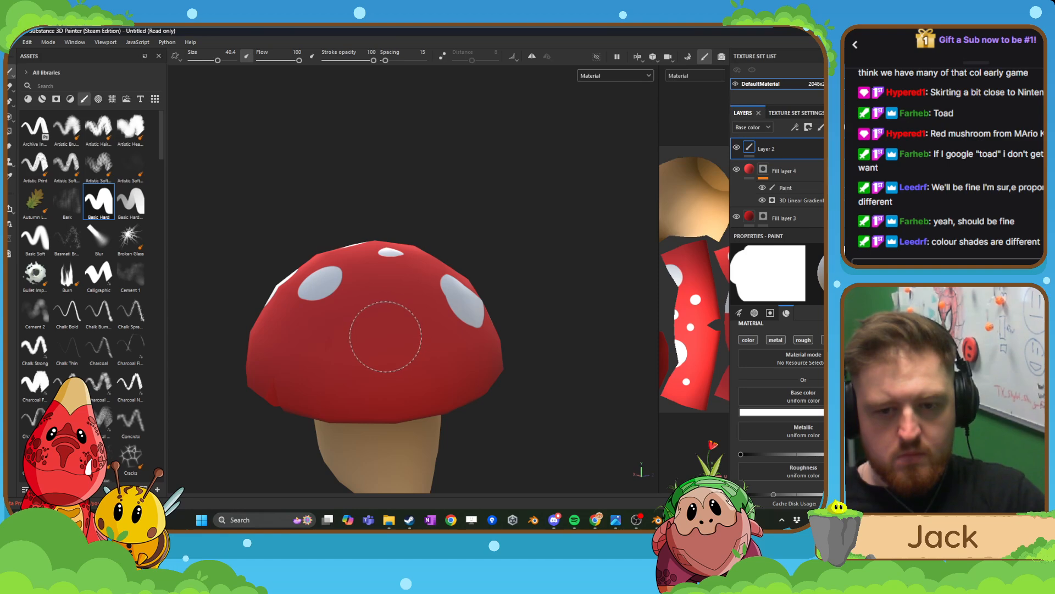
{"action": "left_click", "coordinate": [385, 337]}
- Shrink the brush and paint a smaller white spot beside the large back spot, near the rear notch
{"action": "key", "text": "bracketleft"}
{"action": "key", "text": "bracketleft"}
{"action": "key", "text": "bracketleft"}
{"action": "key", "text": "bracketleft"}
{"action": "key", "text": "bracketleft"}
{"action": "key", "text": "bracketleft"}
{"action": "key", "text": "bracketleft"}
{"action": "key", "text": "bracketleft"}
{"action": "key", "text": "bracketleft"}
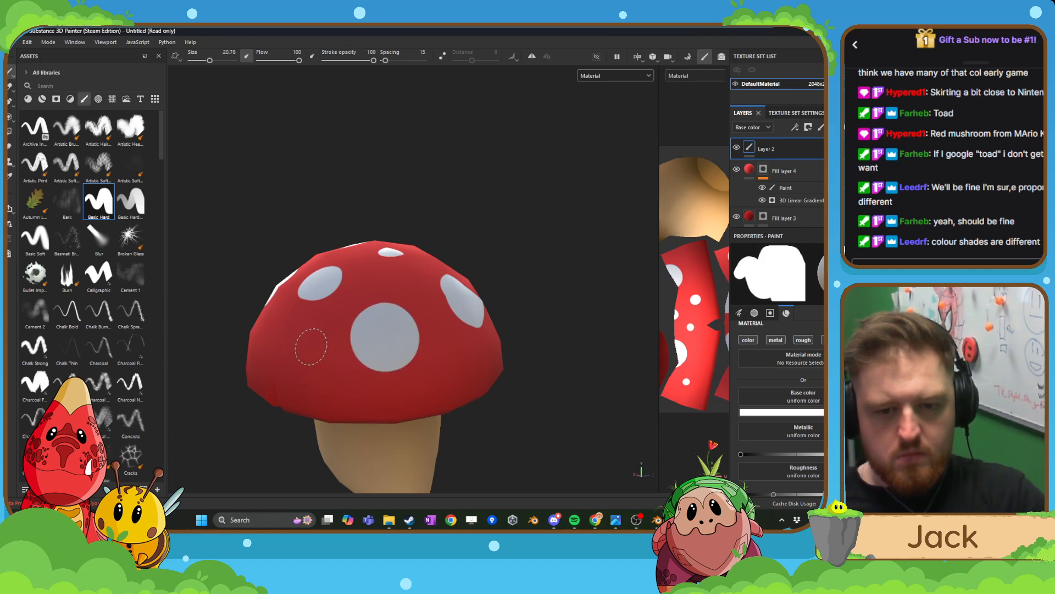
{"action": "key", "text": "bracketleft"}
{"action": "mouse_move", "coordinate": [316, 347]}
{"action": "left_mouse_down", "text": "alt"}
{"action": "mouse_move", "coordinate": [494, 345]}
{"action": "mouse_move", "coordinate": [362, 337]}
{"action": "left_mouse_up", "text": "alt"}
{"action": "key", "text": "bracketright"}
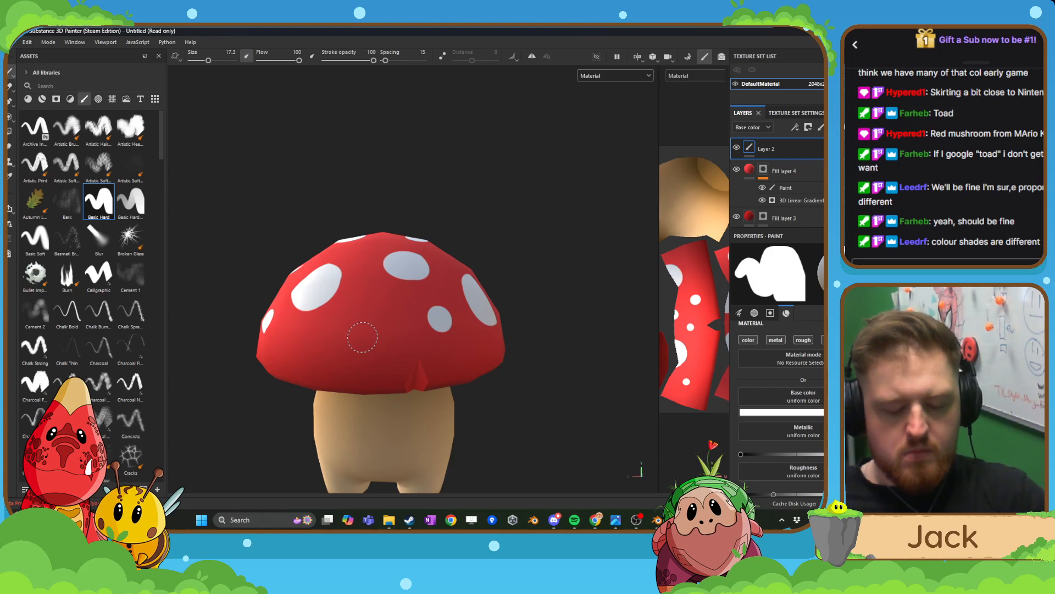
- Try two white spots in the gap on the other side of the rear notch with brush sizes 11.3 and 19
{"action": "key", "text": "bracketleft"}
{"action": "key", "text": "bracketleft"}
{"action": "key", "text": "bracketleft"}
{"action": "key", "text": "bracketleft"}
{"action": "key", "text": "bracketleft"}
{"action": "key", "text": "bracketleft"}
{"action": "key", "text": "bracketleft"}
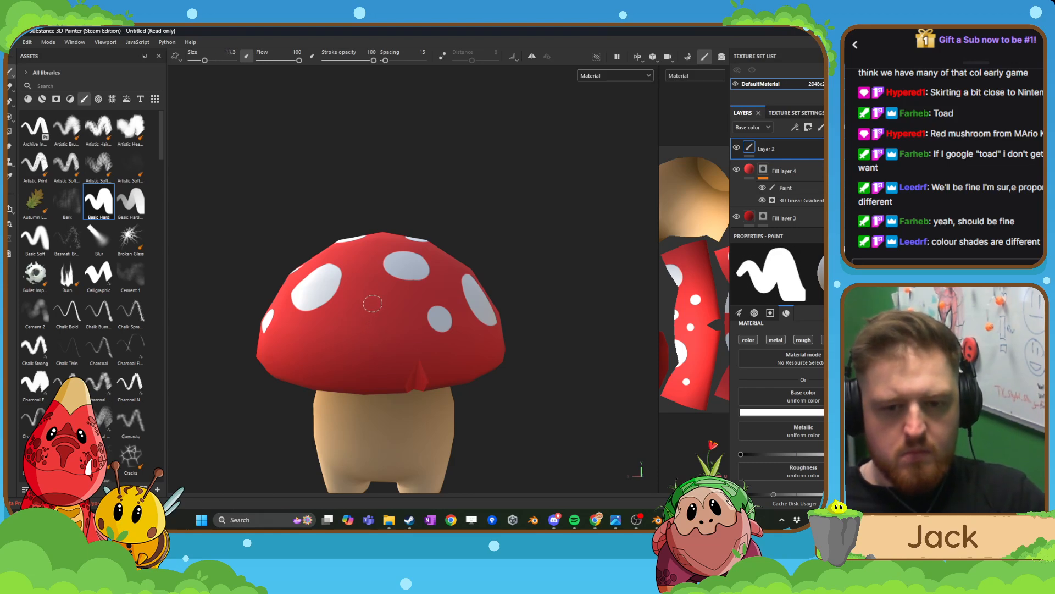
{"action": "key", "text": "bracketleft"}
{"action": "key", "text": "bracketright"}
{"action": "key", "text": "bracketright"}
{"action": "key", "text": "bracketright"}
{"action": "key", "text": "bracketright"}
{"action": "key", "text": "bracketright"}
{"action": "key", "text": "bracketright"}
{"action": "key", "text": "bracketright"}
{"action": "key", "text": "bracketright"}
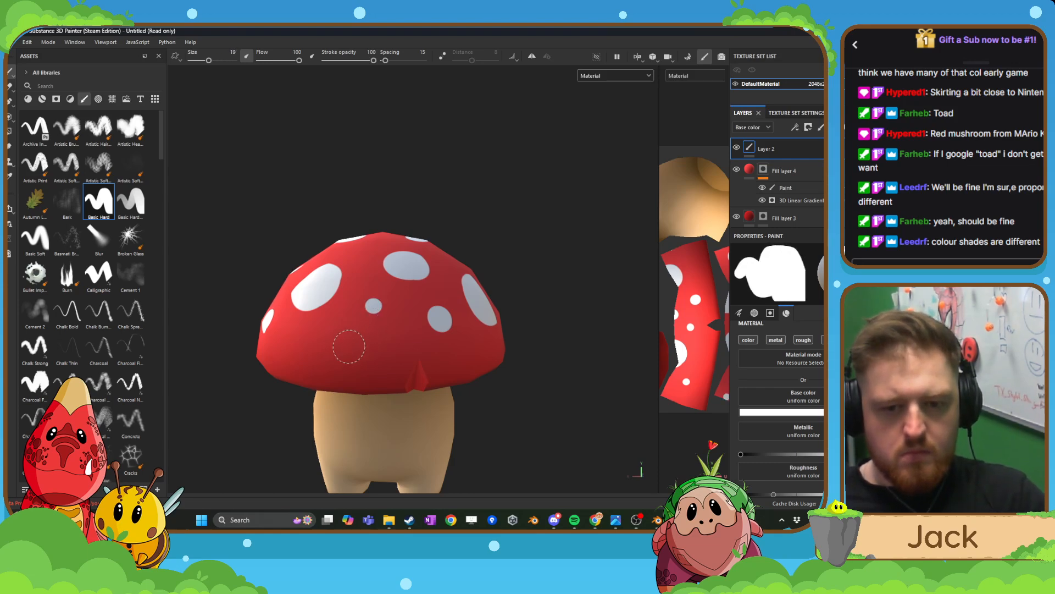
{"action": "left_click", "coordinate": [326, 343]}
- Examine how the white spots are distributed around the cap from the front, side and back
{"action": "key", "text": "bracketleft"}
{"action": "key", "text": "bracketleft"}
{"action": "key", "text": "bracketleft"}
{"action": "key", "text": "bracketleft"}
{"action": "key", "text": "bracketleft"}
{"action": "key", "text": "bracketleft"}
{"action": "key", "text": "bracketleft"}
{"action": "key", "text": "bracketleft"}
{"action": "key", "text": "bracketleft"}
{"action": "key", "text": "bracketleft"}
{"action": "key", "text": "bracketleft"}
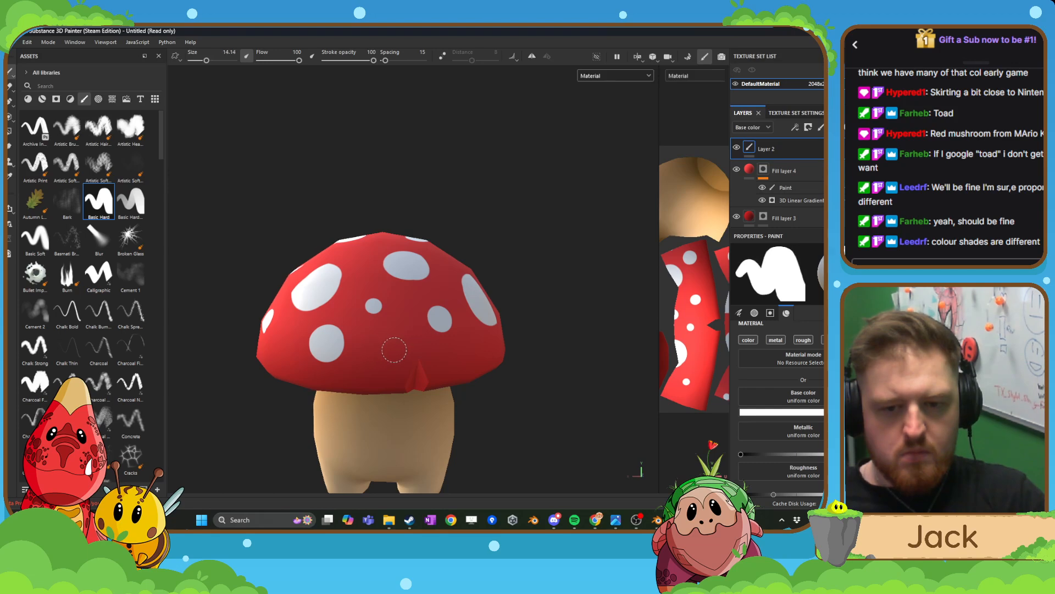
{"action": "mouse_move", "coordinate": [394, 350]}
{"action": "left_mouse_down", "text": "alt"}
{"action": "mouse_move", "coordinate": [379, 350]}
{"action": "mouse_move", "coordinate": [429, 376]}
{"action": "left_mouse_up", "text": "alt"}
{"action": "scroll", "coordinate": [381, 349], "scroll_direction": "down", "scroll_amount": 3}
{"action": "scroll", "coordinate": [439, 368], "scroll_direction": "down", "scroll_amount": 4}
{"action": "left_click_drag", "start_coordinate": [481, 342], "coordinate": [366, 329], "text": "alt"}
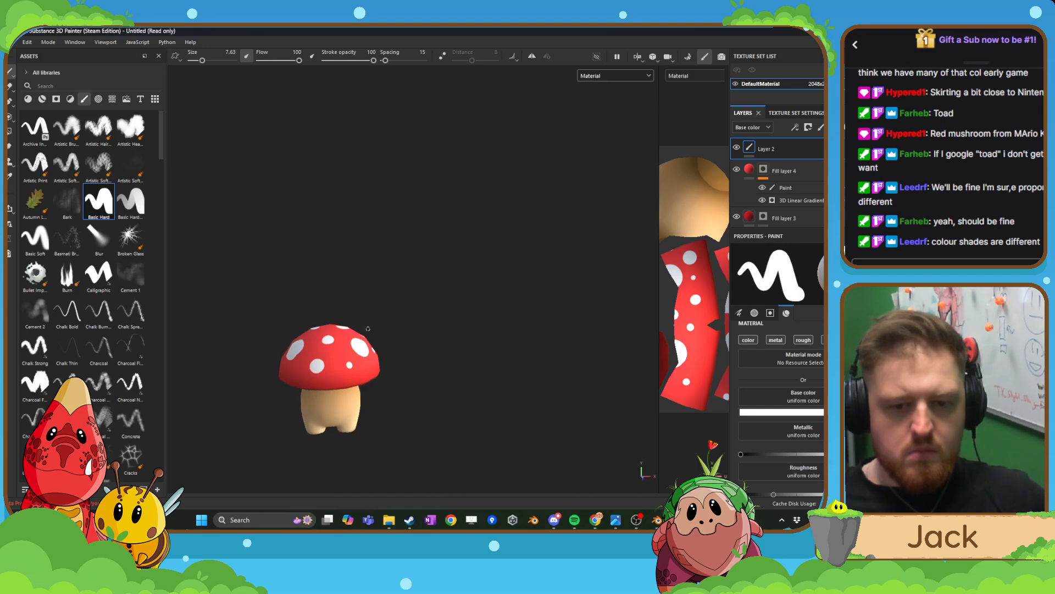
{"action": "middle_click_drag", "start_coordinate": [366, 330], "coordinate": [419, 284], "text": "alt"}
{"action": "left_click_drag", "start_coordinate": [419, 284], "coordinate": [429, 327], "text": "alt"}
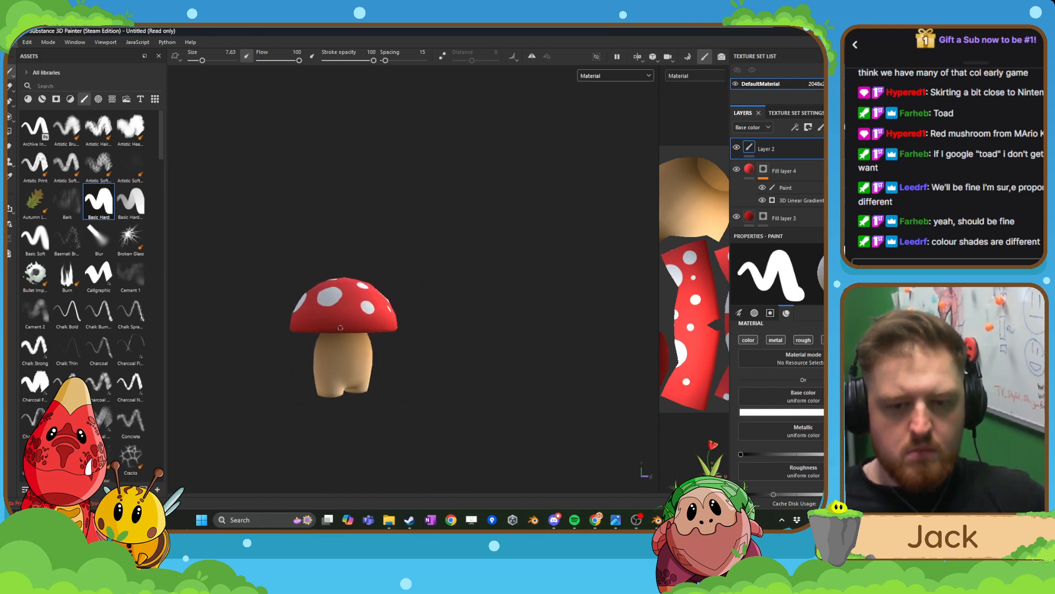
{"action": "left_click_drag", "start_coordinate": [340, 328], "coordinate": [373, 358], "text": "alt"}
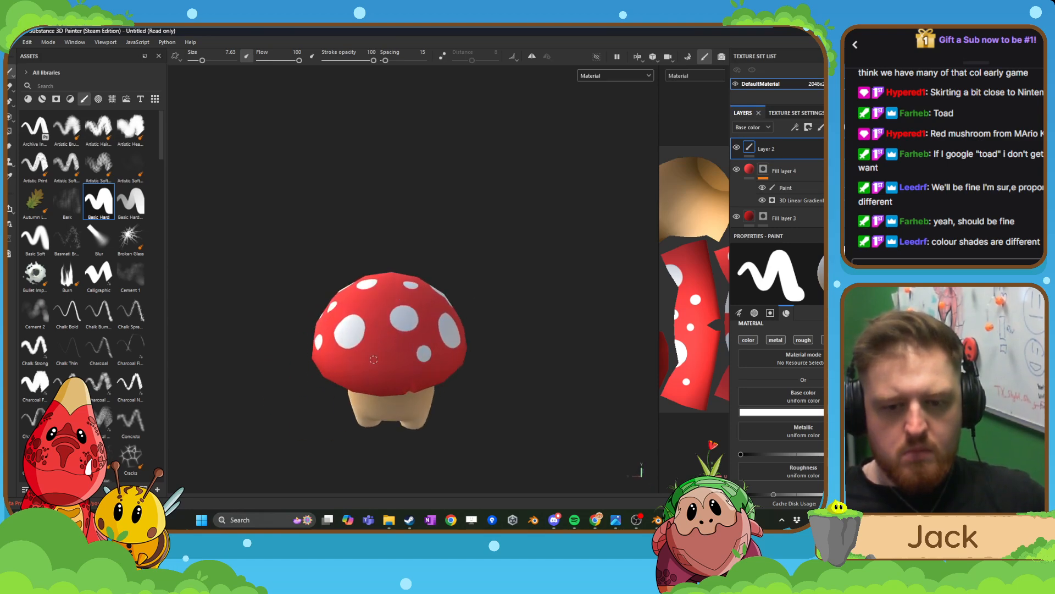
- Paint two white spots in the lower gaps at the back and side of the cap with brush size 15.67
{"action": "key", "text": "bracketright"}
{"action": "key", "text": "bracketright"}
{"action": "key", "text": "bracketright"}
{"action": "key", "text": "bracketright"}
{"action": "key", "text": "bracketright"}
{"action": "key", "text": "bracketright"}
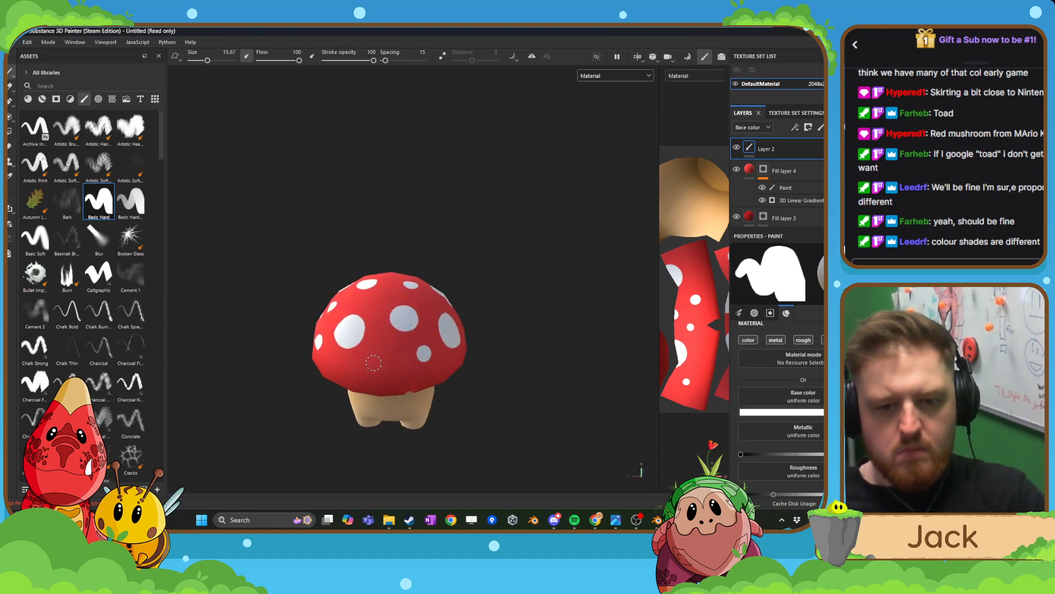
{"action": "left_click", "coordinate": [373, 363]}
{"action": "mouse_move", "coordinate": [435, 359]}
{"action": "left_mouse_down", "text": "alt"}
{"action": "mouse_move", "coordinate": [471, 320]}
{"action": "mouse_move", "coordinate": [522, 317]}
{"action": "mouse_move", "coordinate": [428, 352]}
{"action": "mouse_move", "coordinate": [271, 383]}
{"action": "mouse_move", "coordinate": [404, 361]}
{"action": "left_mouse_up", "text": "alt"}
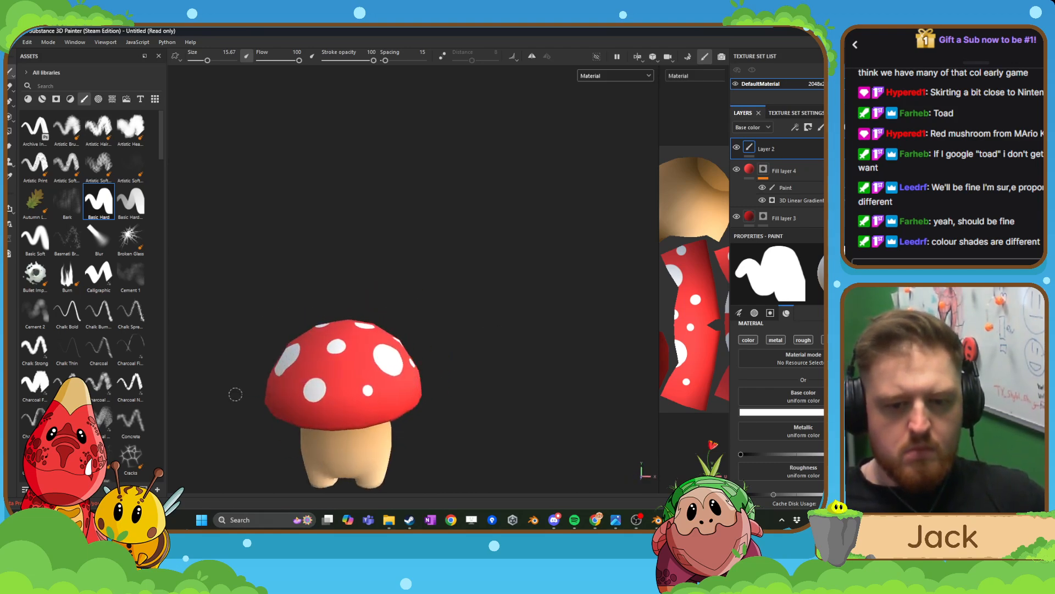
{"action": "left_click_drag", "start_coordinate": [235, 394], "coordinate": [396, 383], "text": "alt"}
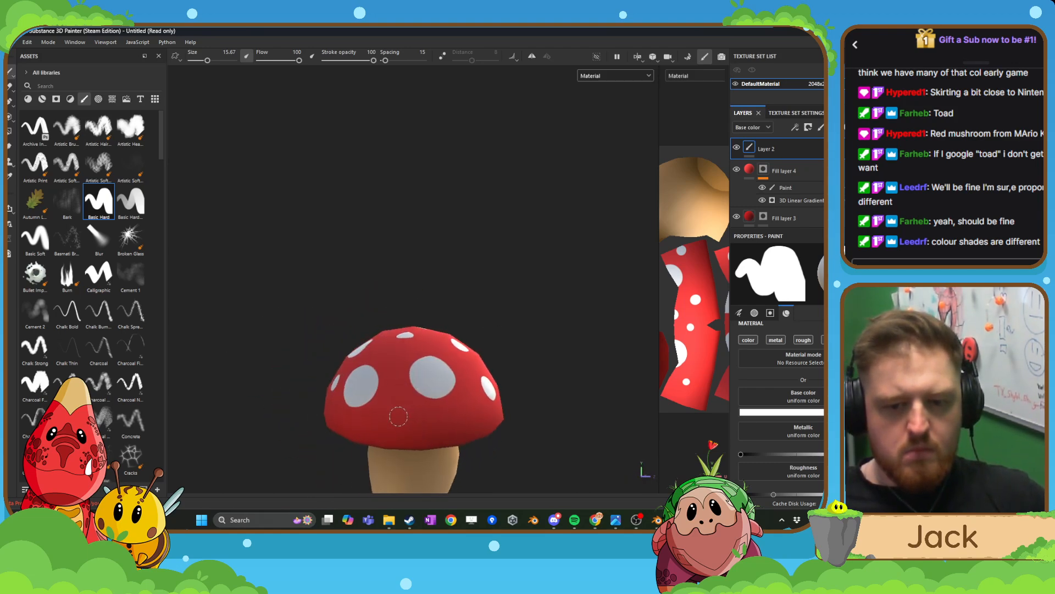
{"action": "left_click_drag", "start_coordinate": [441, 416], "coordinate": [403, 410], "text": "alt"}
{"action": "scroll", "coordinate": [401, 400], "scroll_direction": "up", "scroll_amount": 2}
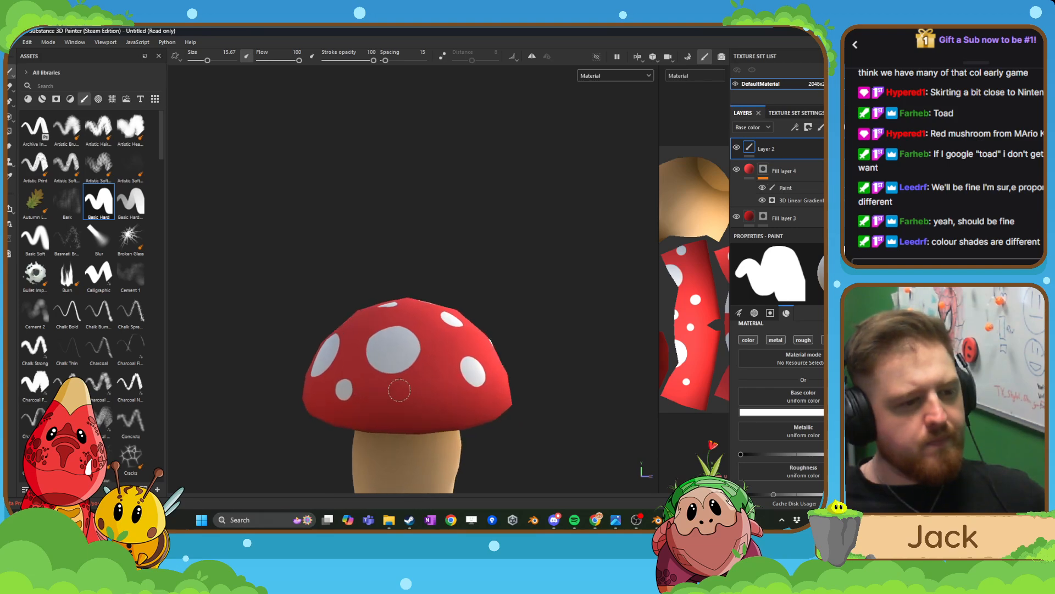
- Try a white spot low on the side of the cap, between the large and medium spots, with brush size 15.67
{"action": "middle_click_drag", "start_coordinate": [412, 395], "coordinate": [363, 371], "text": "alt"}
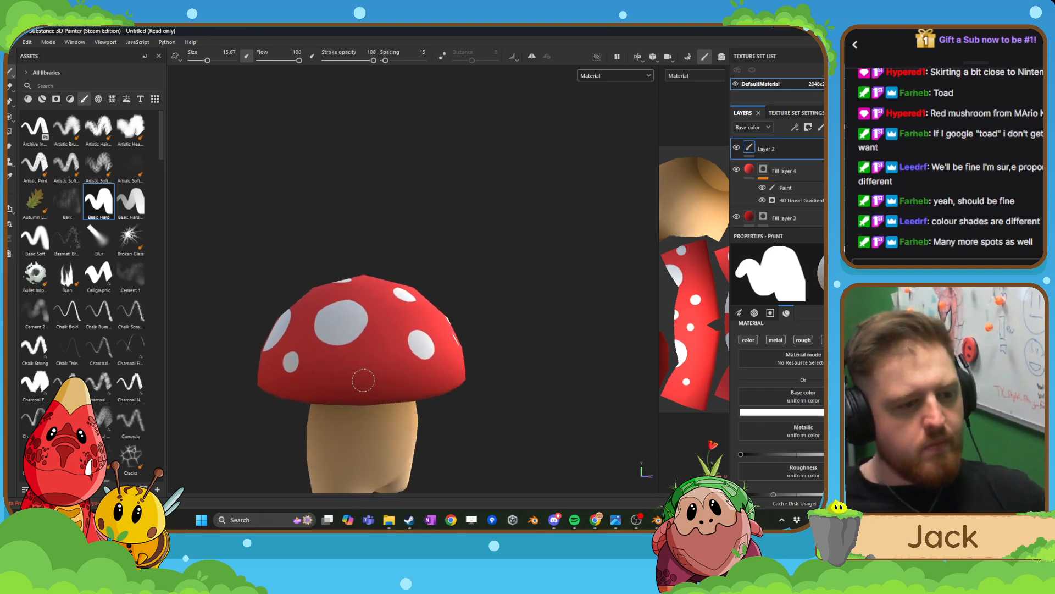
{"action": "scroll", "coordinate": [363, 380], "scroll_direction": "up", "scroll_amount": 1}
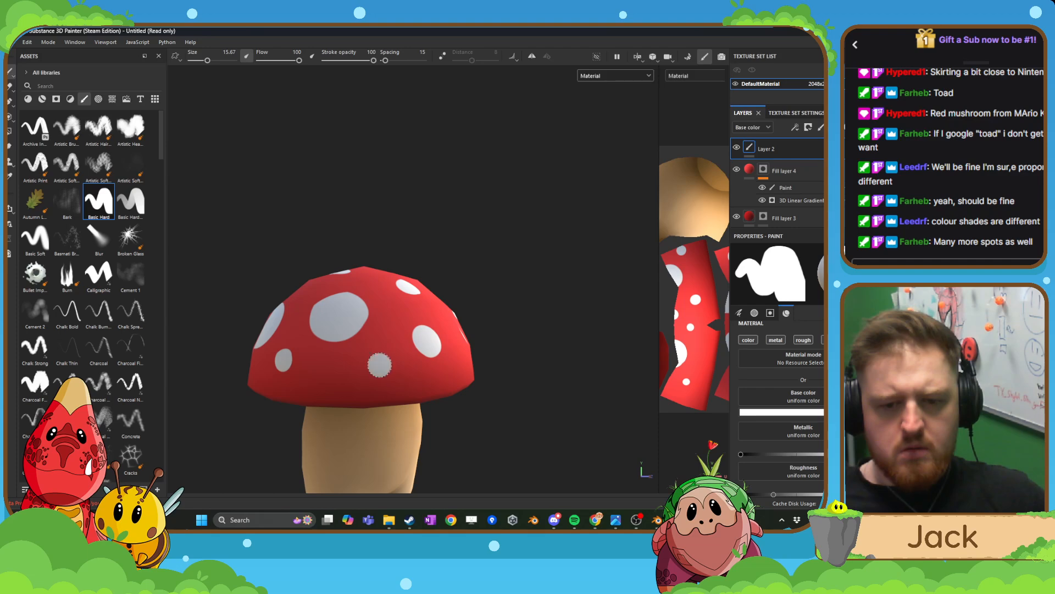
{"action": "scroll", "coordinate": [473, 360], "scroll_direction": "down", "scroll_amount": 3}
{"action": "left_click_drag", "start_coordinate": [474, 360], "coordinate": [443, 393], "text": "alt"}
{"action": "middle_click_drag", "start_coordinate": [530, 319], "coordinate": [433, 357], "text": "alt"}
{"action": "scroll", "coordinate": [433, 356], "scroll_direction": "down", "scroll_amount": 3}
{"action": "left_click_drag", "start_coordinate": [433, 355], "coordinate": [385, 357], "text": "alt"}
{"action": "scroll", "coordinate": [366, 395], "scroll_direction": "up", "scroll_amount": 3}
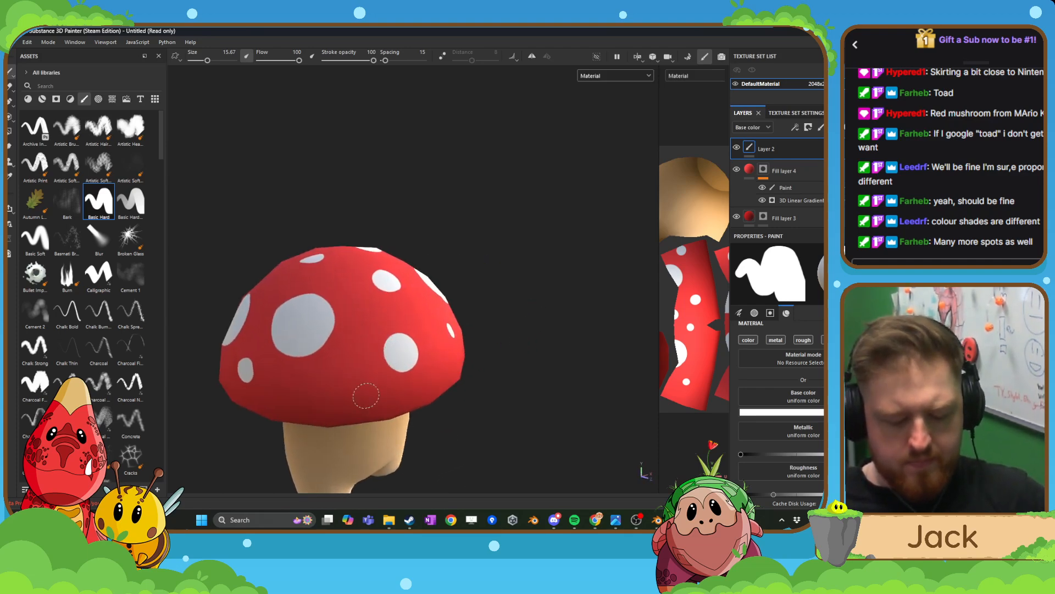
- Paint a small white spot low on the side of the cap, between the large and medium spots, with brush size 9.99
{"action": "right_click_drag", "start_coordinate": [366, 396], "coordinate": [350, 380], "text": "ctrl"}
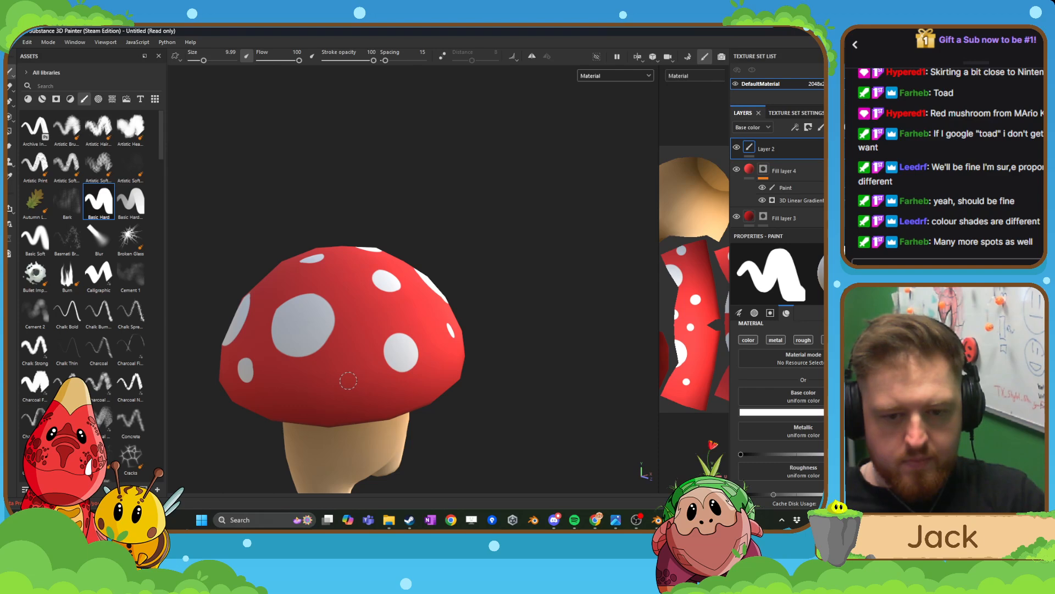
{"action": "scroll", "coordinate": [472, 364], "scroll_direction": "down", "scroll_amount": 3}
{"action": "left_click_drag", "start_coordinate": [473, 363], "coordinate": [345, 316], "text": "alt"}
- Erase the small white spot beneath the large front spot and return to the Paint tool
{"action": "scroll", "coordinate": [407, 335], "scroll_direction": "down", "scroll_amount": 2}
{"action": "scroll", "coordinate": [405, 288], "scroll_direction": "up", "scroll_amount": 4}
{"action": "middle_click_drag", "start_coordinate": [401, 295], "coordinate": [379, 315], "text": "alt"}
{"action": "key", "text": "2"}
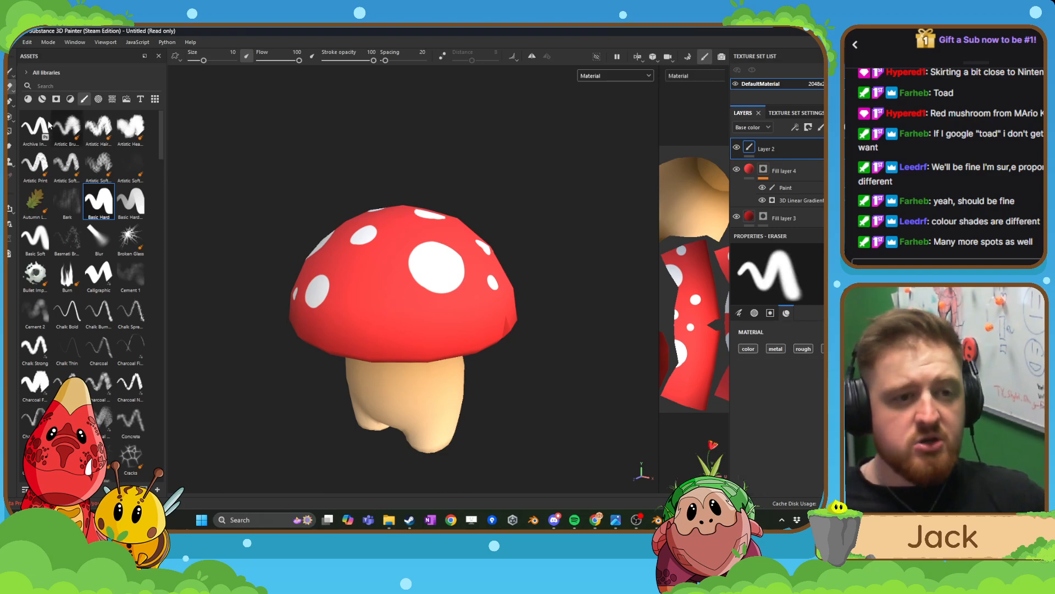
{"action": "key", "text": "1"}
- Try a white spot low on the front of the cap, beneath the large spot, with brush size 17.29
{"action": "left_click_drag", "start_coordinate": [351, 263], "coordinate": [381, 270], "text": "alt"}
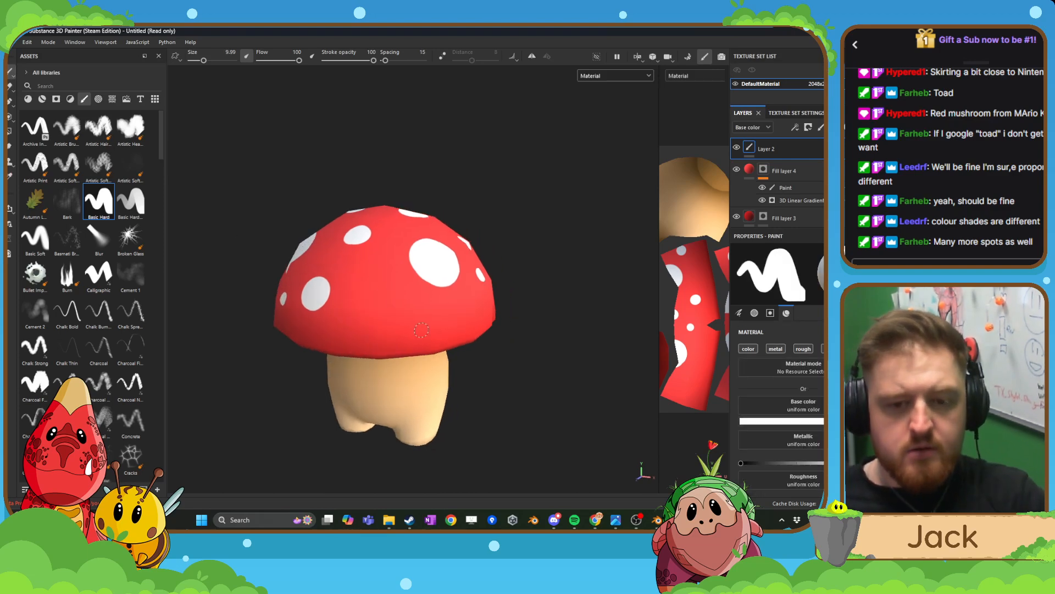
{"action": "key", "text": "bracketright"}
{"action": "key", "text": "bracketright"}
{"action": "key", "text": "bracketright"}
{"action": "key", "text": "bracketright"}
{"action": "key", "text": "bracketright"}
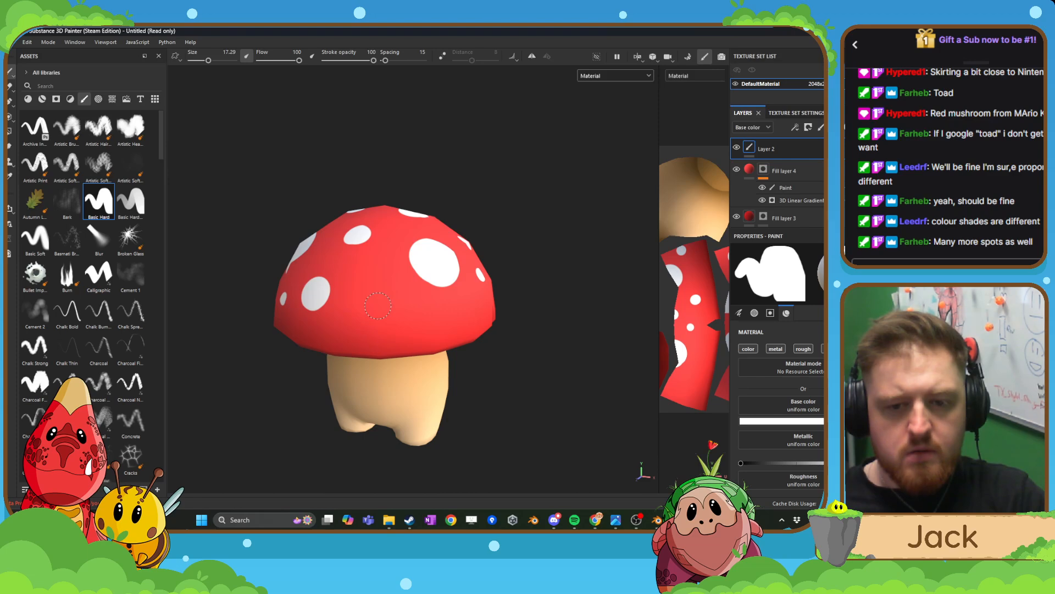
{"action": "left_click", "coordinate": [378, 313]}
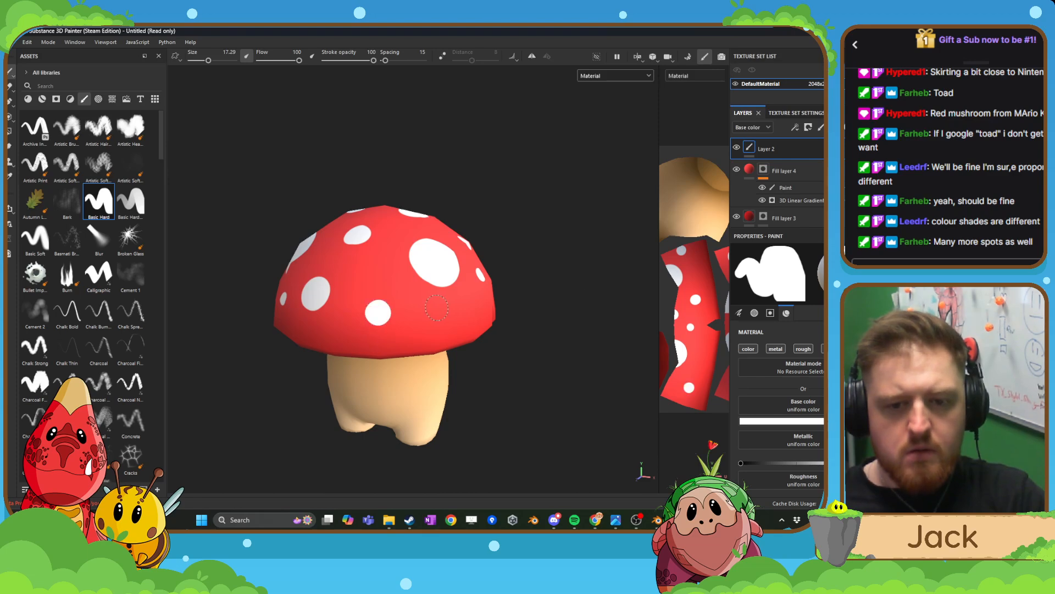
- Paint a medium white spot low on the front of the cap, beside the existing medium spot, with brush size 18.99
{"action": "scroll", "coordinate": [452, 301], "scroll_direction": "down", "scroll_amount": 4}
{"action": "mouse_move", "coordinate": [480, 298]}
{"action": "left_mouse_down", "text": "alt"}
{"action": "mouse_move", "coordinate": [550, 286]}
{"action": "mouse_move", "coordinate": [509, 351]}
{"action": "left_mouse_up", "text": "alt"}
{"action": "scroll", "coordinate": [479, 344], "scroll_direction": "up", "scroll_amount": 6}
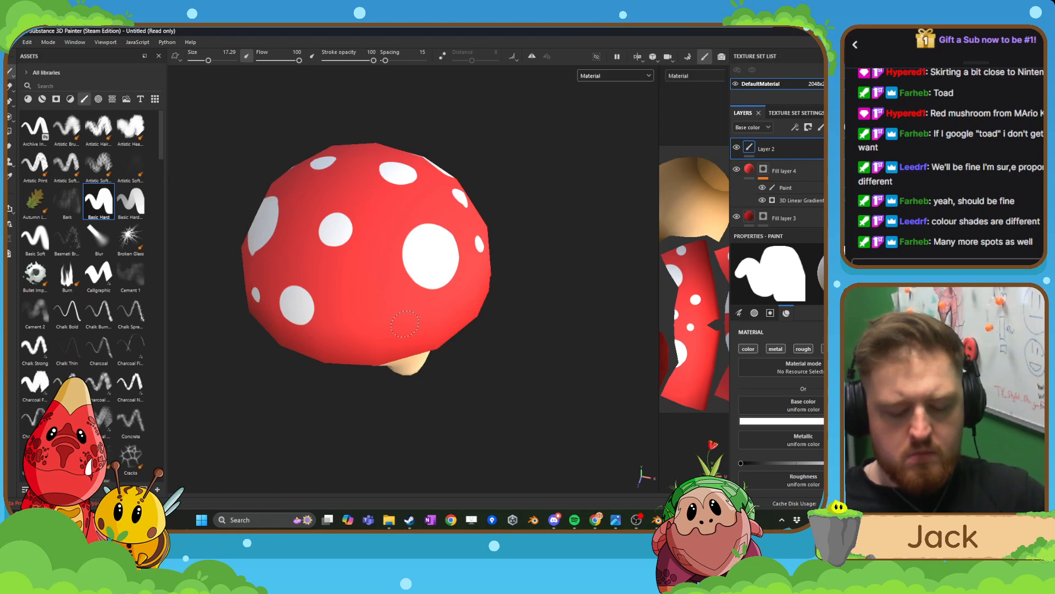
{"action": "key", "text": "bracketright"}
{"action": "key", "text": "bracketright"}
{"action": "key", "text": "bracketright"}
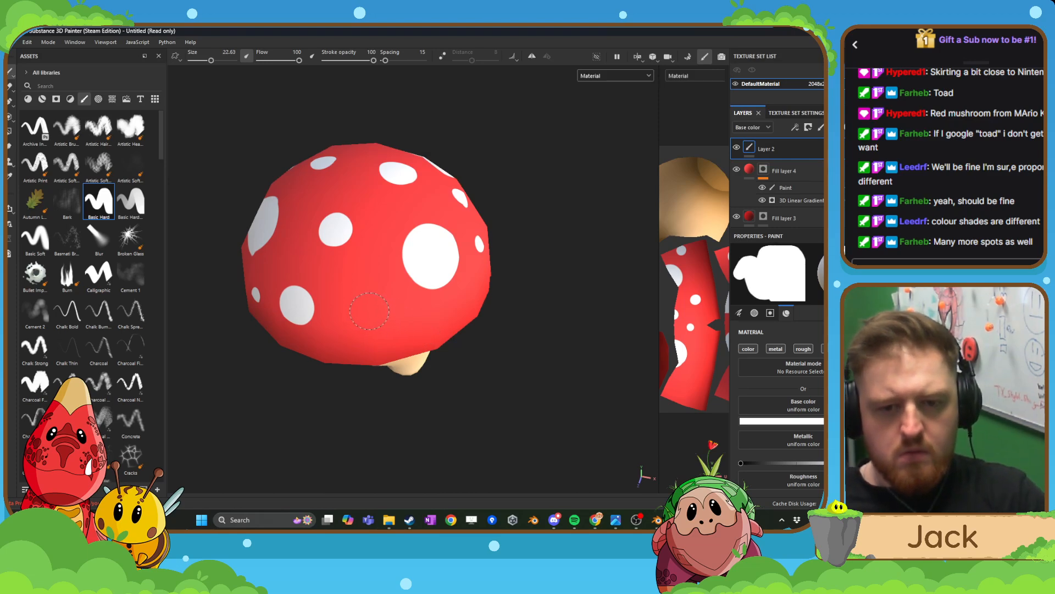
{"action": "scroll", "coordinate": [435, 314], "scroll_direction": "down", "scroll_amount": 1}
{"action": "mouse_move", "coordinate": [434, 323]}
{"action": "left_mouse_down", "text": "alt"}
{"action": "mouse_move", "coordinate": [483, 271]}
{"action": "mouse_move", "coordinate": [443, 278]}
{"action": "mouse_move", "coordinate": [458, 276]}
{"action": "left_mouse_up", "text": "alt"}
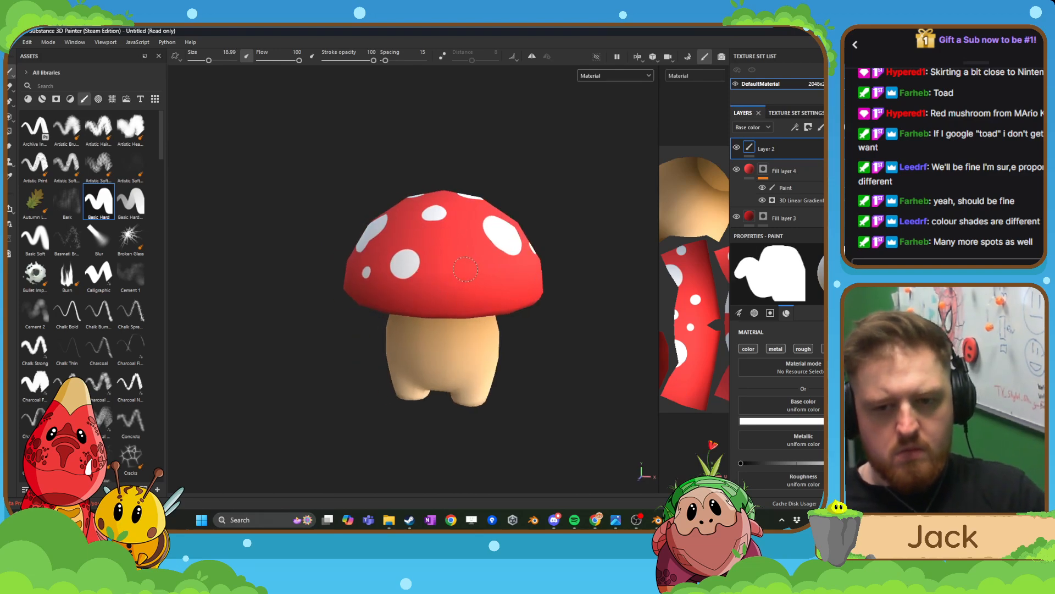
- Try a small white spot low on the cap, beneath the large spot, with brush size 11.29
{"action": "scroll", "coordinate": [509, 316], "scroll_direction": "down", "scroll_amount": 2}
{"action": "left_click_drag", "start_coordinate": [509, 316], "coordinate": [449, 298], "text": "alt"}
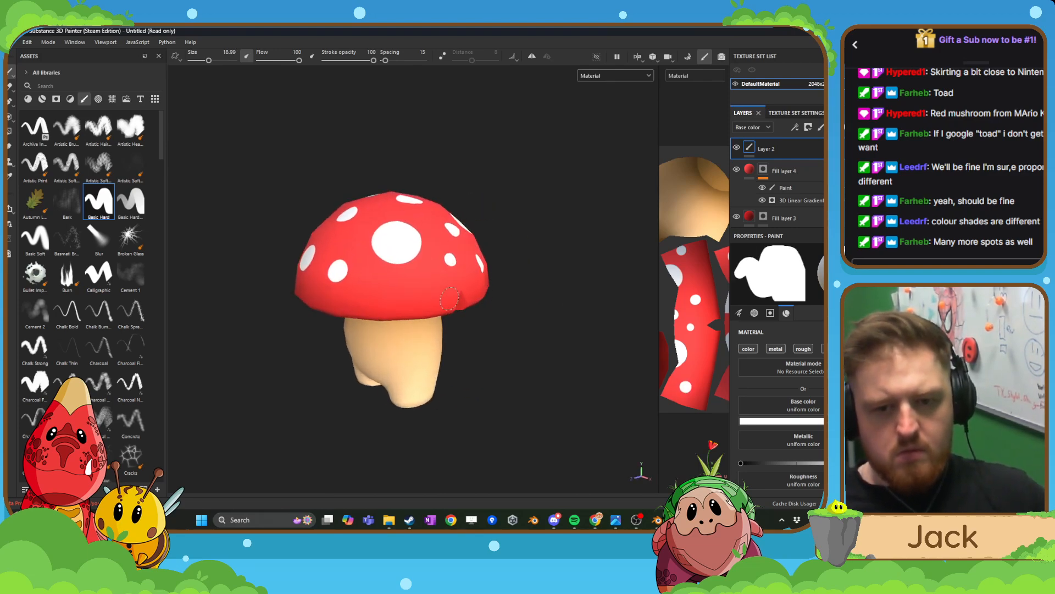
{"action": "key", "text": "bracketleft"}
{"action": "key", "text": "bracketleft"}
{"action": "key", "text": "bracketleft"}
{"action": "key", "text": "bracketleft"}
{"action": "key", "text": "bracketleft"}
{"action": "key", "text": "bracketleft"}
{"action": "key", "text": "bracketleft"}
{"action": "key", "text": "bracketleft"}
{"action": "key", "text": "bracketleft"}
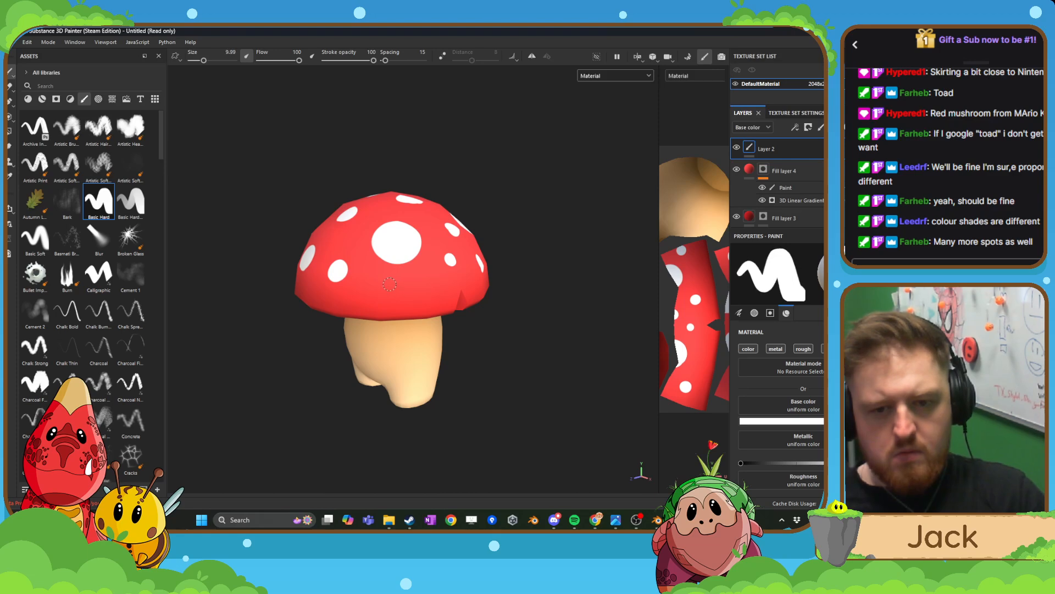
{"action": "key", "text": "bracketleft"}
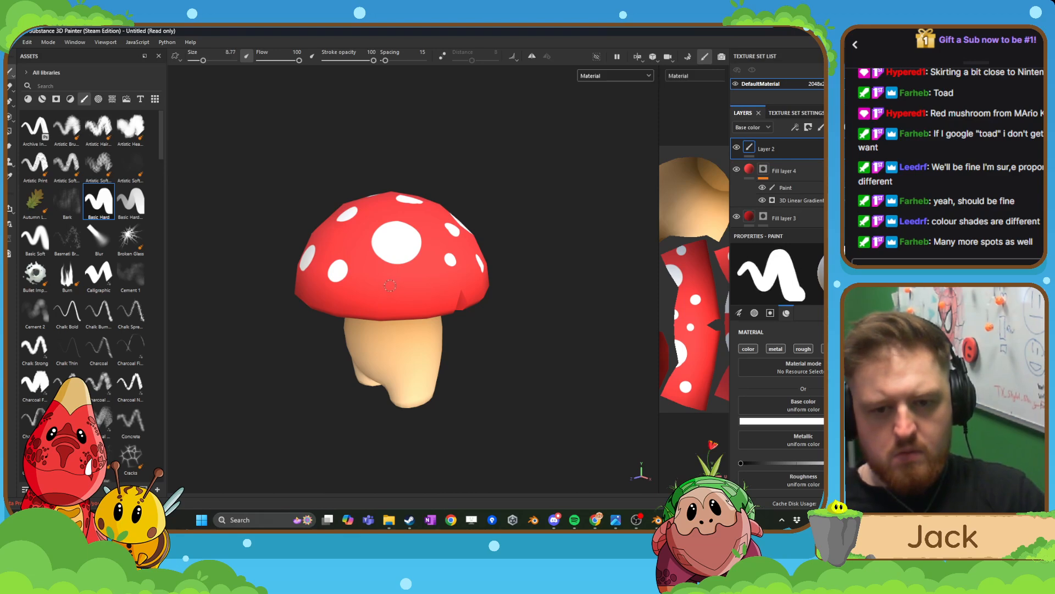
{"action": "key", "text": "bracketright"}
{"action": "key", "text": "bracketright"}
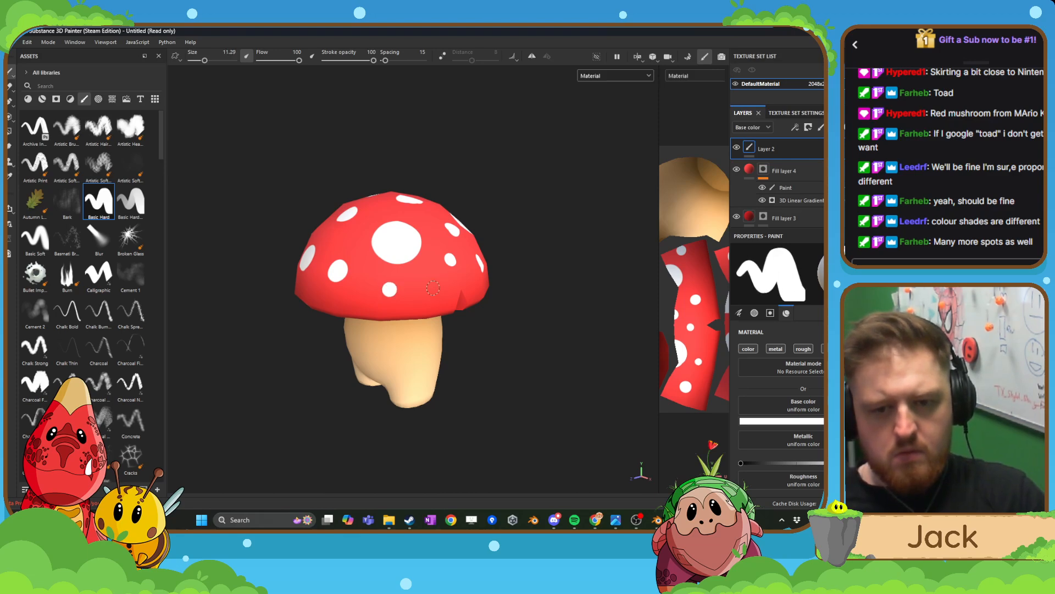
{"action": "key", "text": "bracketleft"}
{"action": "scroll", "coordinate": [464, 313], "scroll_direction": "down", "scroll_amount": 4}
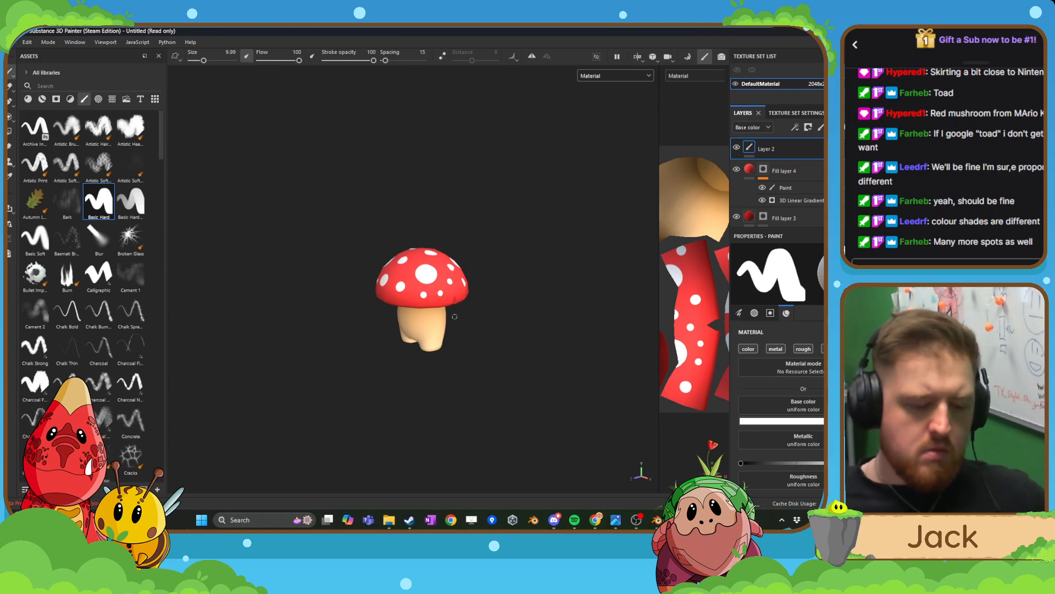
- Examine the spot layout on the cap from different sides and distances
{"action": "left_click_drag", "start_coordinate": [454, 317], "coordinate": [482, 303], "text": "alt"}
{"action": "scroll", "coordinate": [472, 322], "scroll_direction": "down", "scroll_amount": 3}
{"action": "scroll", "coordinate": [482, 302], "scroll_direction": "up", "scroll_amount": 2}
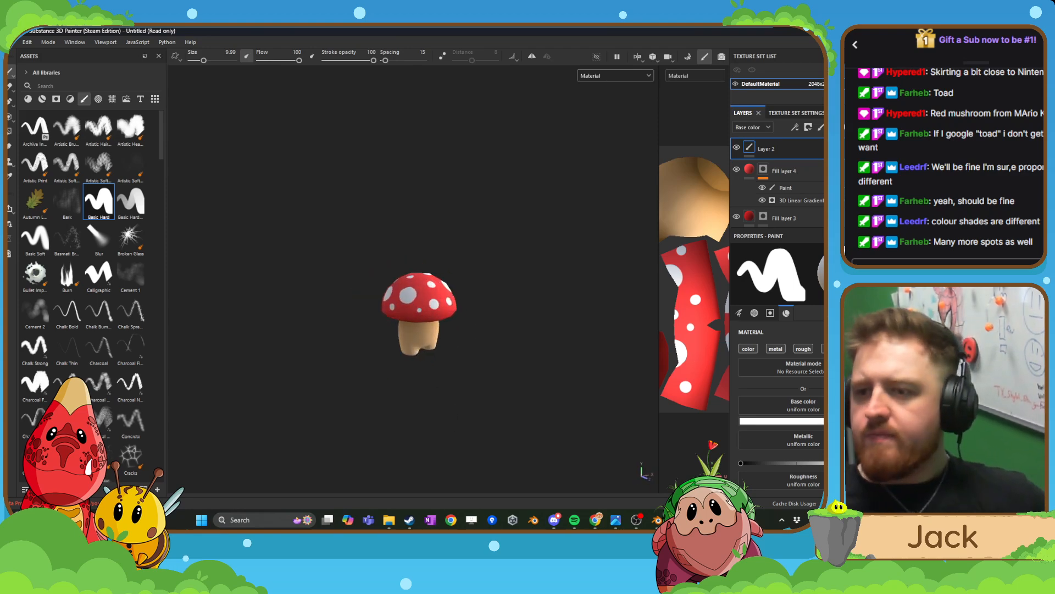
{"action": "scroll", "coordinate": [506, 252], "scroll_direction": "up", "scroll_amount": 3}
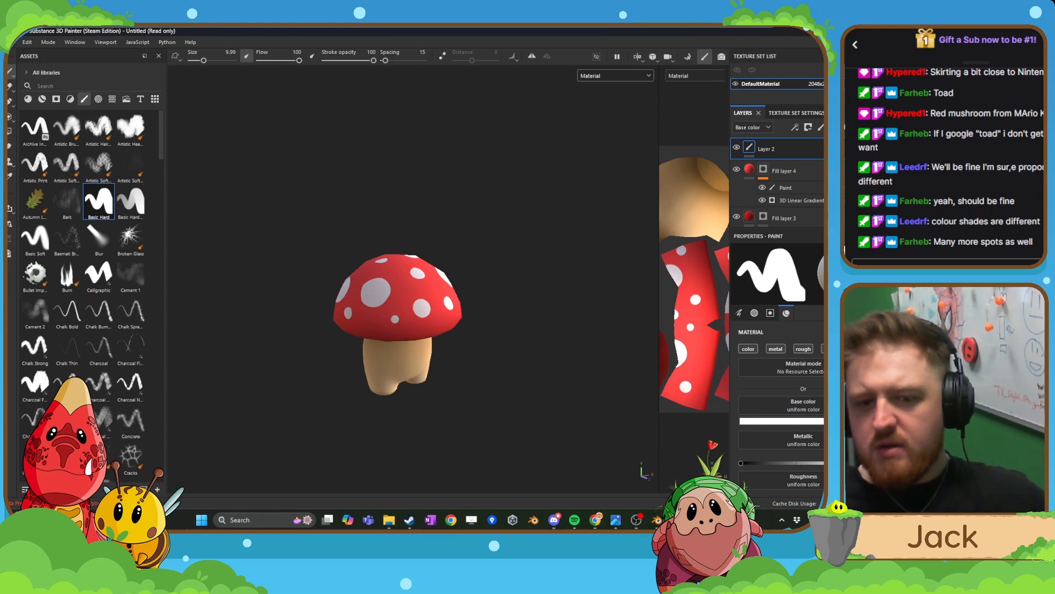
{"action": "left_click_drag", "start_coordinate": [543, 294], "coordinate": [532, 319], "text": "alt"}
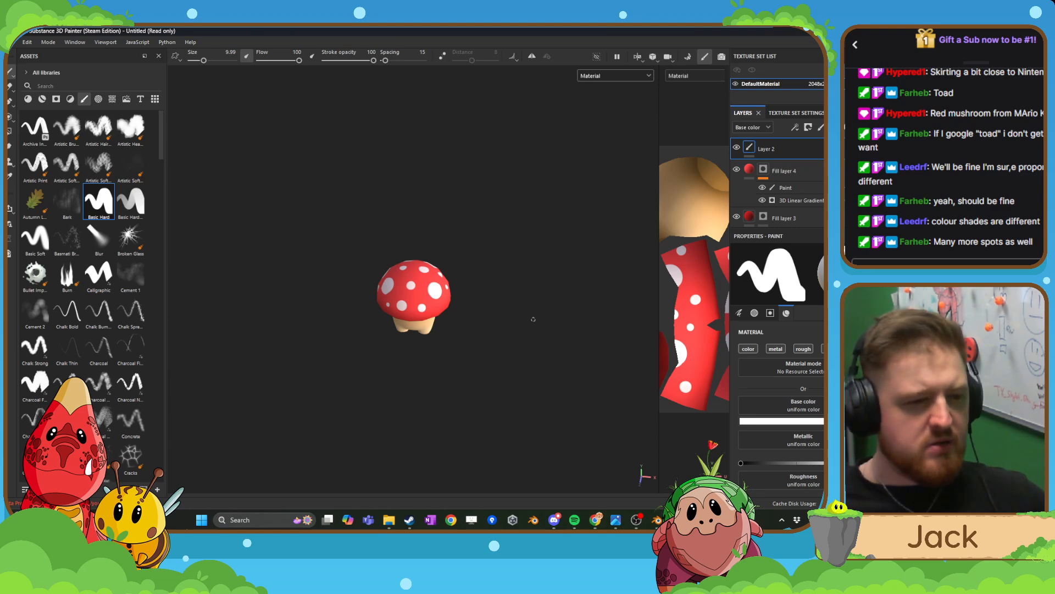
{"action": "left_click_drag", "start_coordinate": [474, 341], "coordinate": [462, 286], "text": "alt"}
{"action": "scroll", "coordinate": [466, 284], "scroll_direction": "up", "scroll_amount": 5}
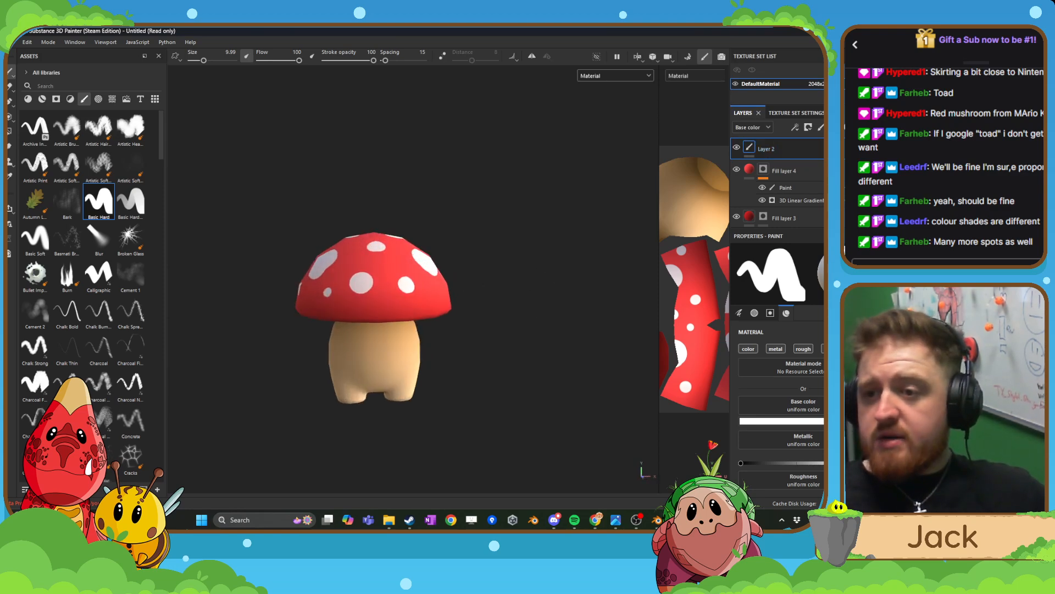
- Add a white fill layer above the spot layer and give it a black mask
{"action": "left_click", "coordinate": [834, 127]}
{"action": "left_click", "coordinate": [781, 365]}
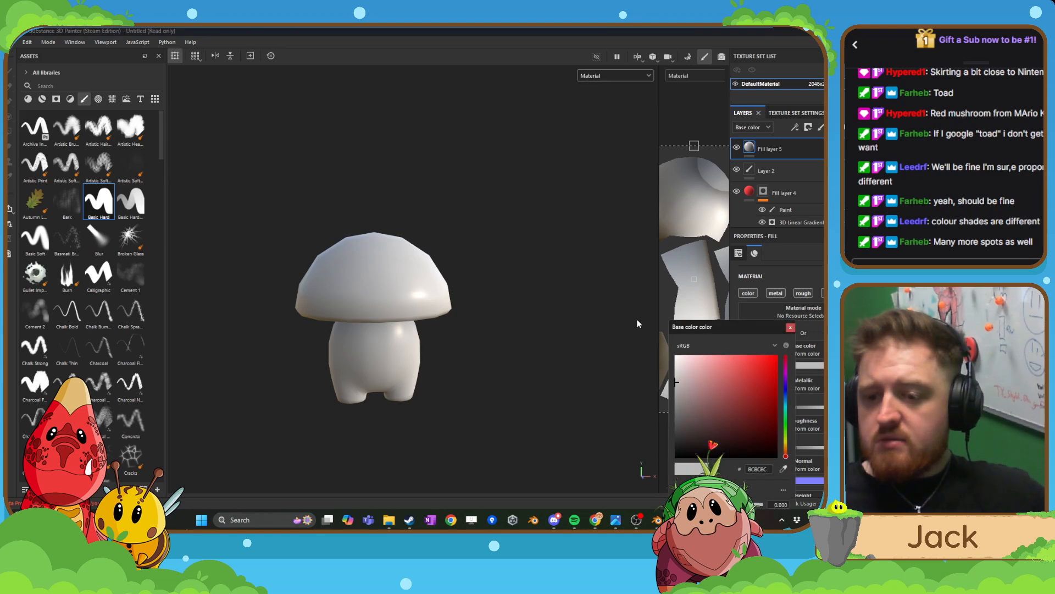
{"action": "left_click", "coordinate": [791, 328]}
{"action": "right_click", "coordinate": [789, 150]}
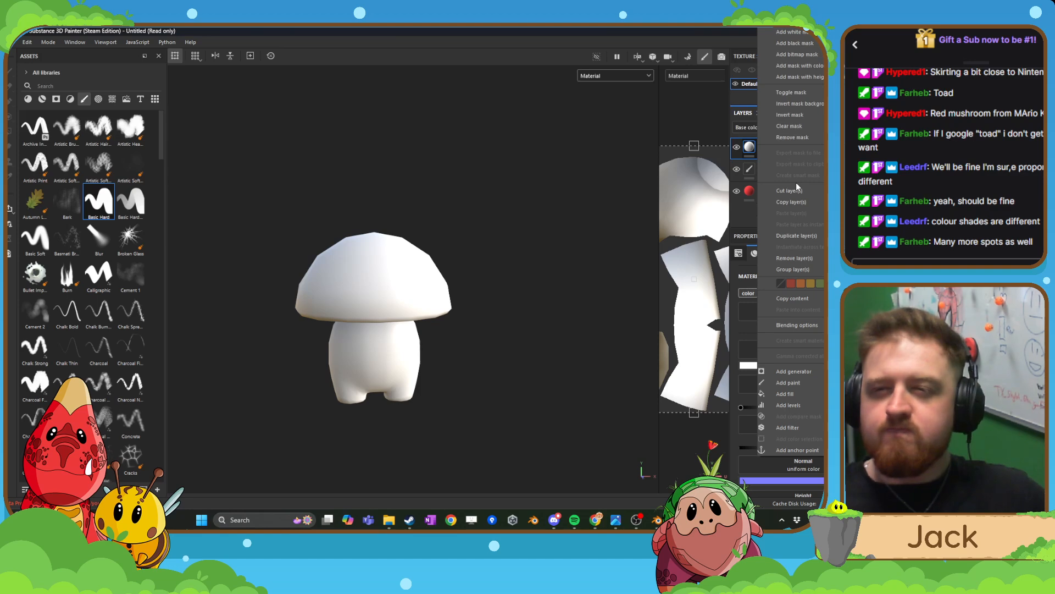
{"action": "left_click", "coordinate": [808, 44]}
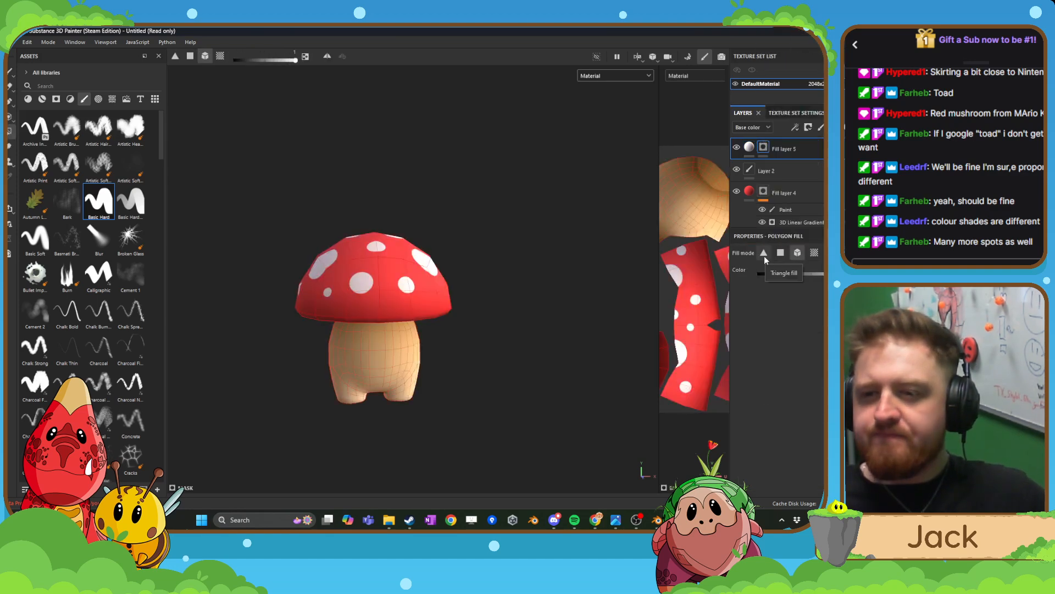
- Add a Curvature generator to the white fill layer's mask
{"action": "right_click", "coordinate": [790, 153]}
{"action": "left_click", "coordinate": [790, 366]}
{"action": "left_click", "coordinate": [813, 281]}
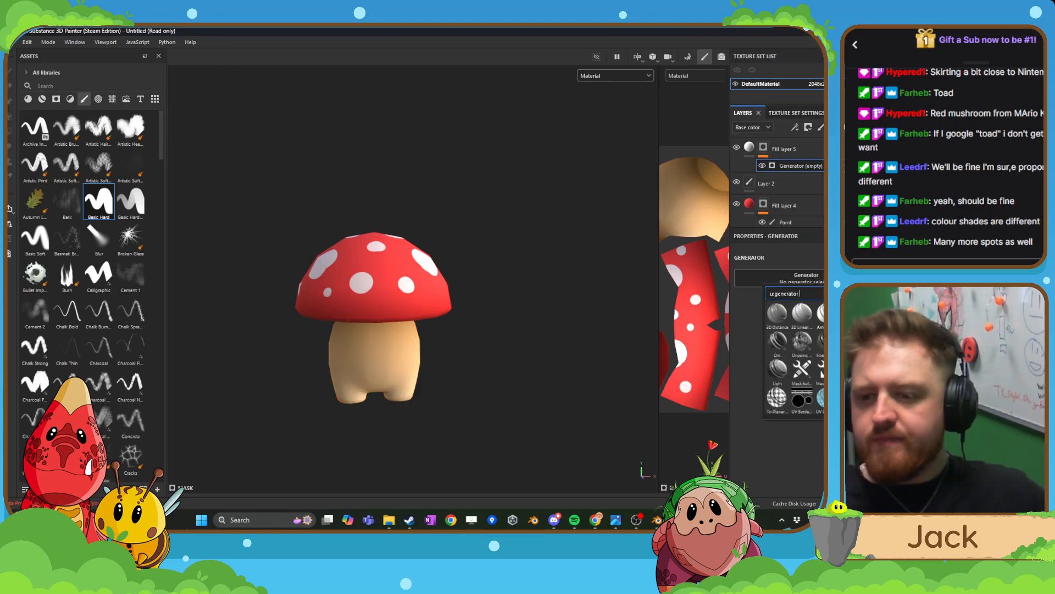
{"action": "left_click", "coordinate": [876, 313]}
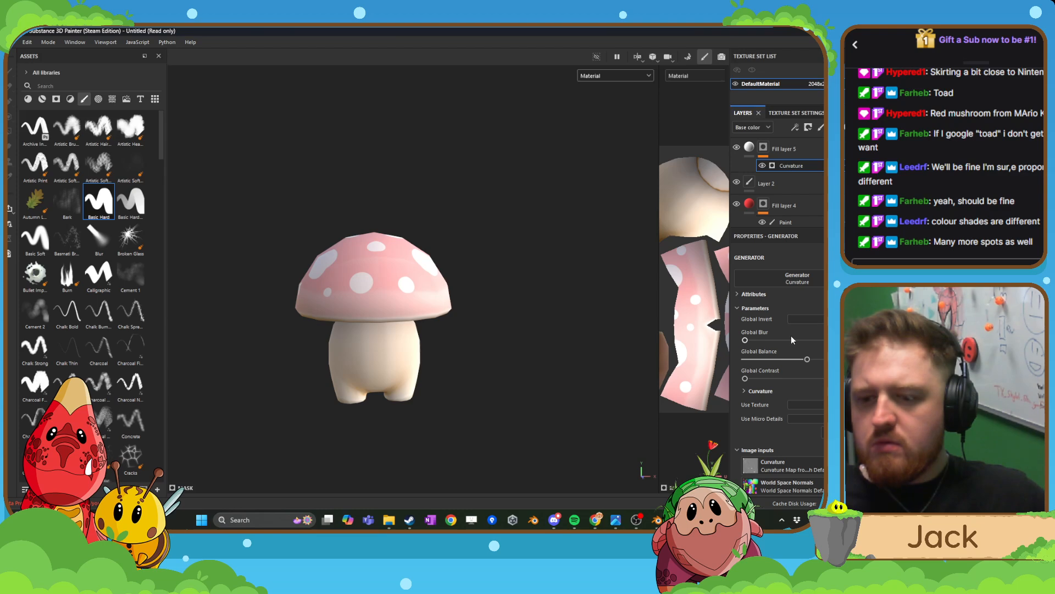
- Lower the Curvature generator's Global Balance so the white only tints the cap's rim and the edges of the feet
{"action": "left_click_drag", "start_coordinate": [786, 362], "coordinate": [766, 361]}
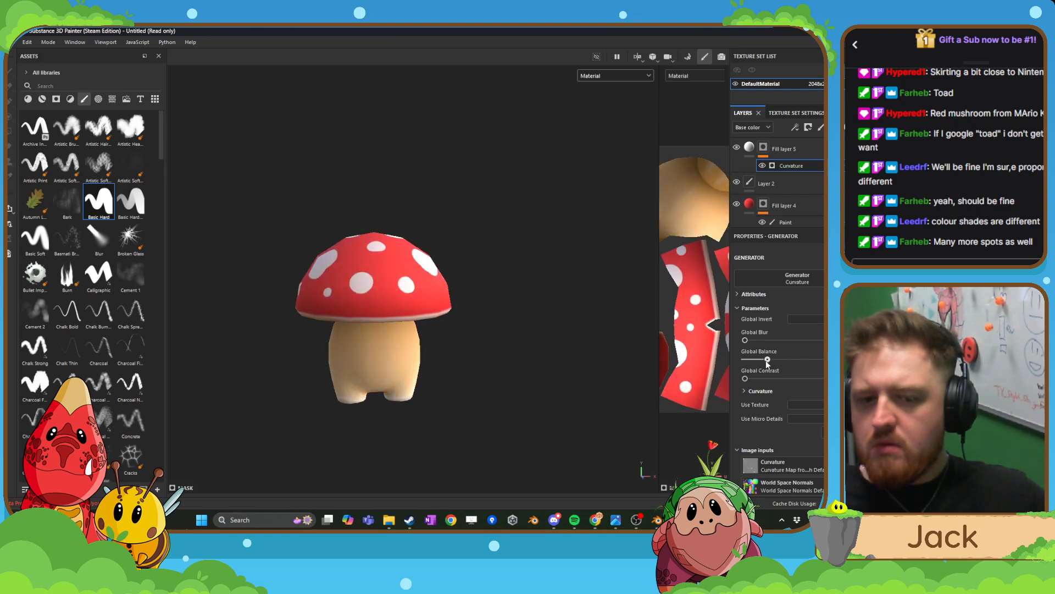
{"action": "left_click_drag", "start_coordinate": [525, 330], "coordinate": [606, 341], "text": "alt"}
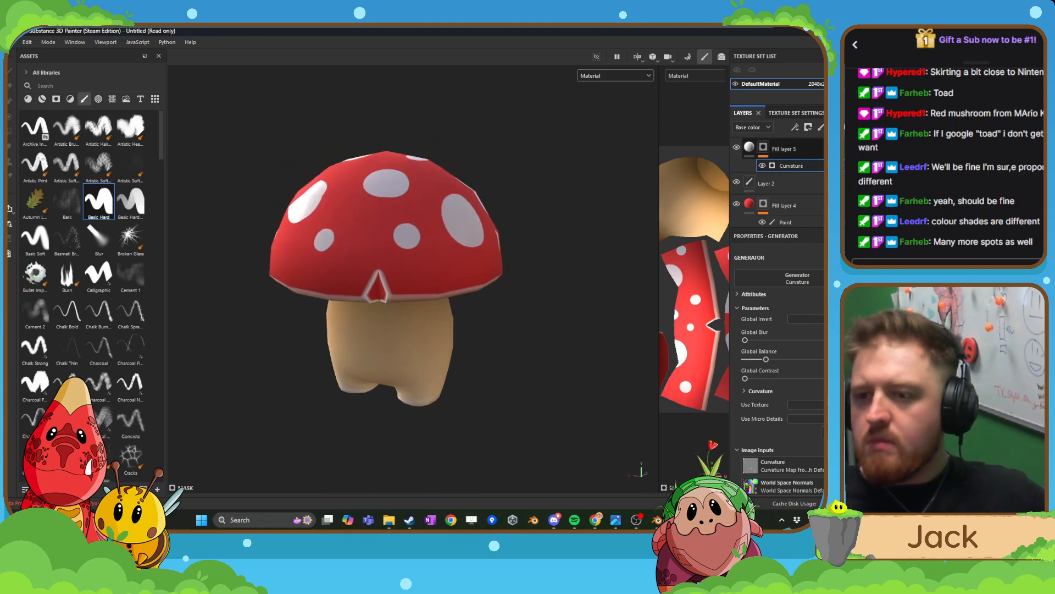
{"action": "left_click_drag", "start_coordinate": [481, 300], "coordinate": [517, 308], "text": "alt"}
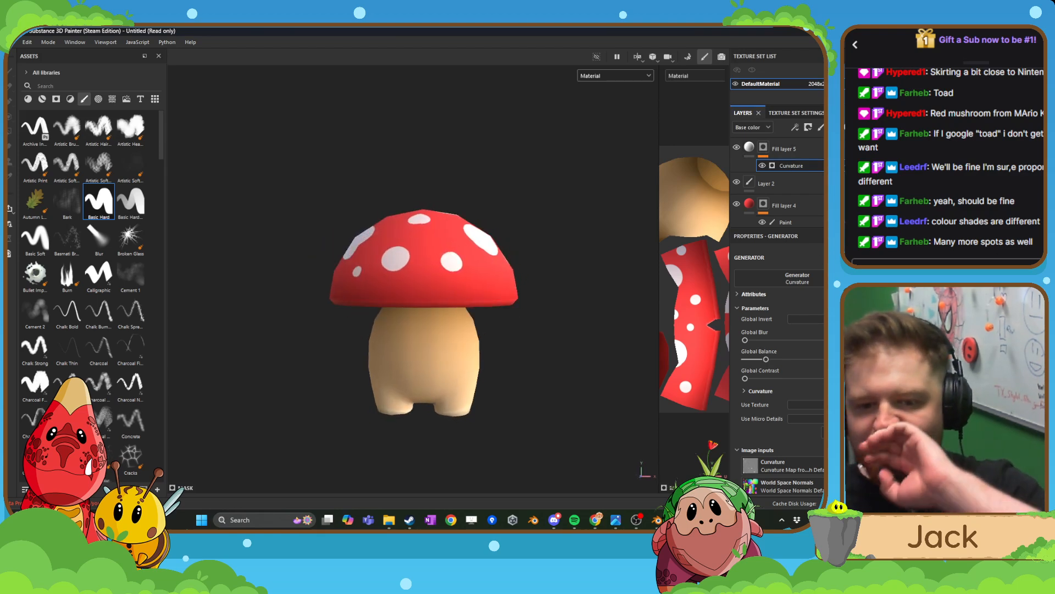
{"action": "mouse_move", "coordinate": [766, 358]}
{"action": "left_mouse_down"}
{"action": "mouse_move", "coordinate": [783, 360]}
{"action": "mouse_move", "coordinate": [770, 358]}
{"action": "left_mouse_up"}
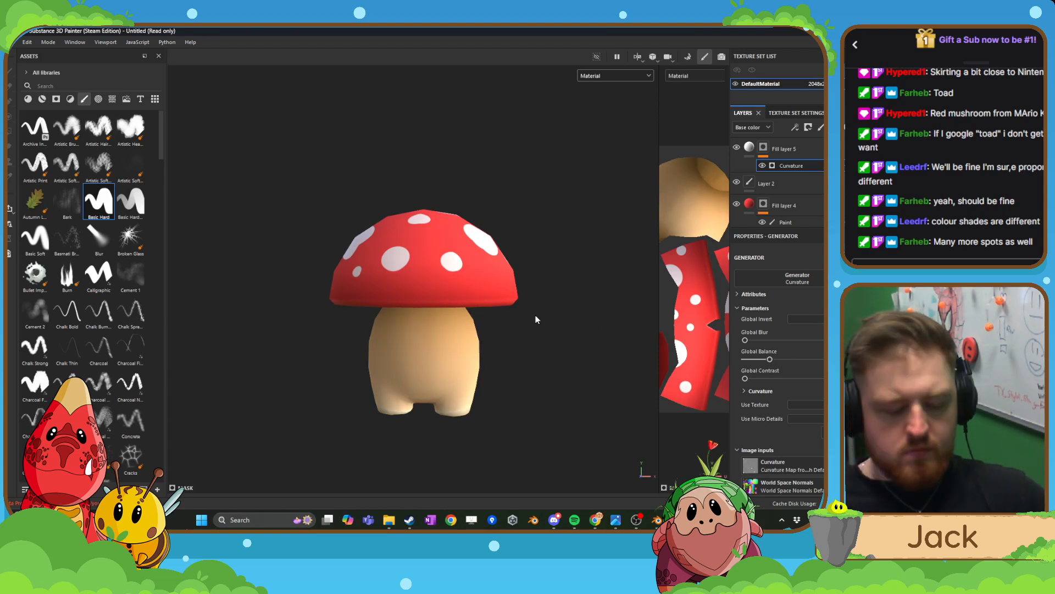
- Raise the Curvature generator's Global Blur to soften the white edge highlights on the cap and feet
{"action": "mouse_move", "coordinate": [537, 318]}
{"action": "left_mouse_down", "text": "alt"}
{"action": "mouse_move", "coordinate": [525, 251]}
{"action": "mouse_move", "coordinate": [431, 318]}
{"action": "mouse_move", "coordinate": [357, 307]}
{"action": "mouse_move", "coordinate": [323, 341]}
{"action": "mouse_move", "coordinate": [512, 286]}
{"action": "left_mouse_up", "text": "alt"}
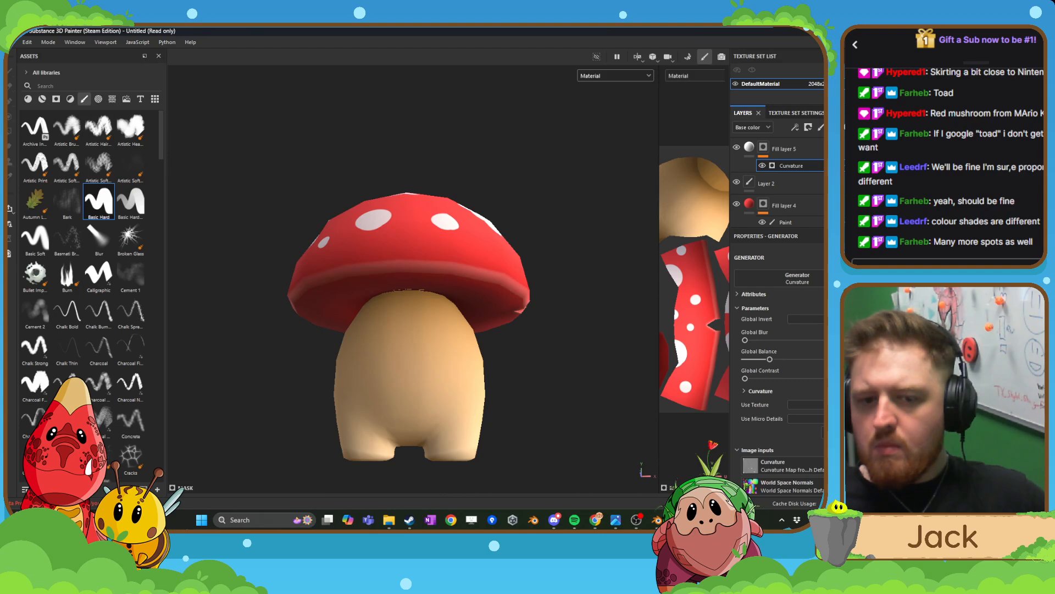
{"action": "scroll", "coordinate": [511, 268], "scroll_direction": "down", "scroll_amount": 3}
{"action": "left_click_drag", "start_coordinate": [511, 268], "coordinate": [485, 286], "text": "alt"}
{"action": "scroll", "coordinate": [441, 308], "scroll_direction": "up", "scroll_amount": 4}
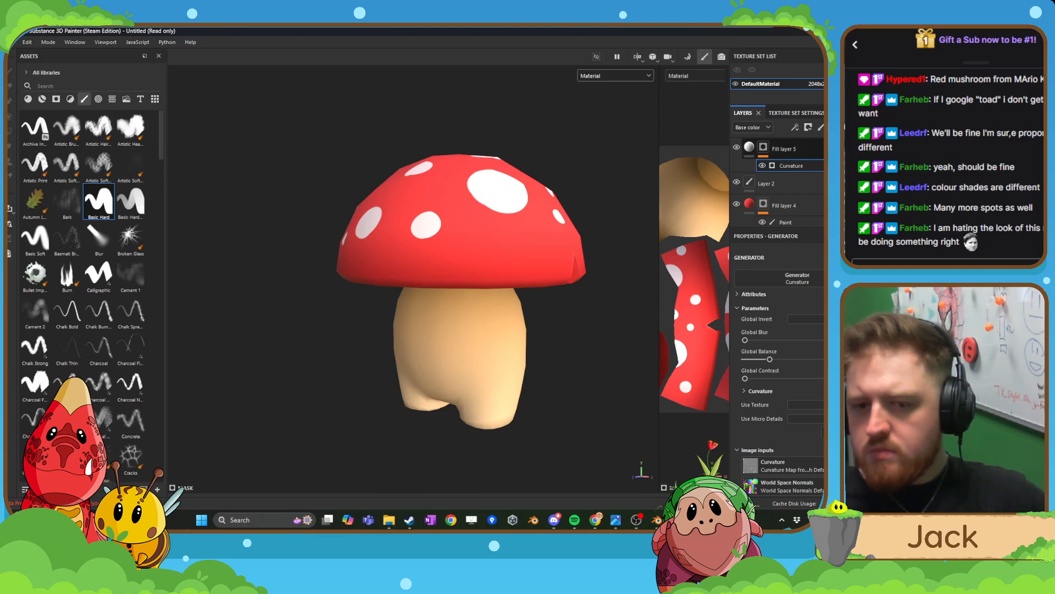
{"action": "left_click_drag", "start_coordinate": [482, 323], "coordinate": [516, 298], "text": "alt"}
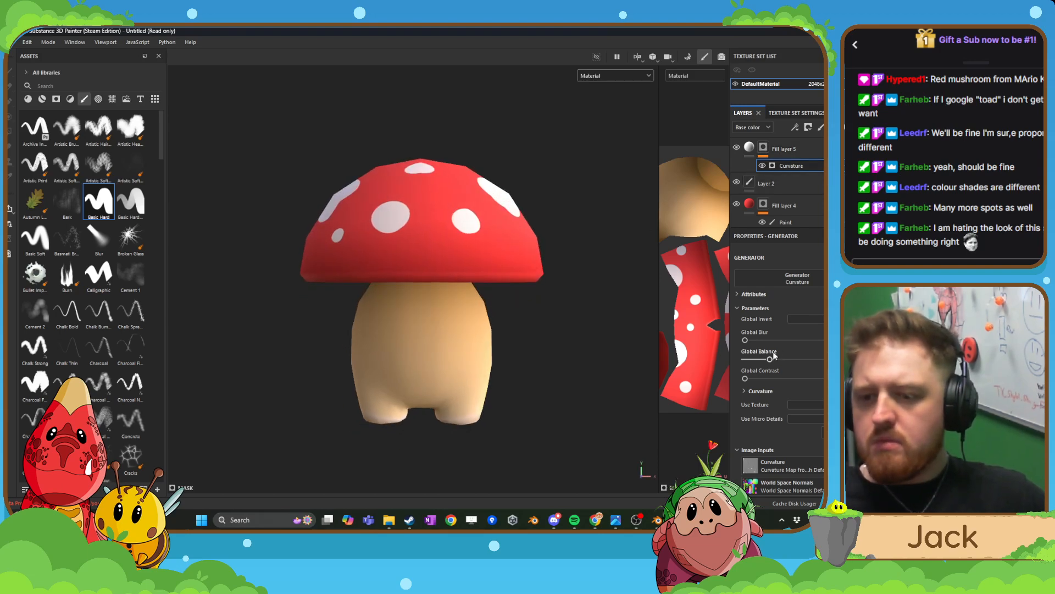
{"action": "left_click_drag", "start_coordinate": [745, 340], "coordinate": [752, 341]}
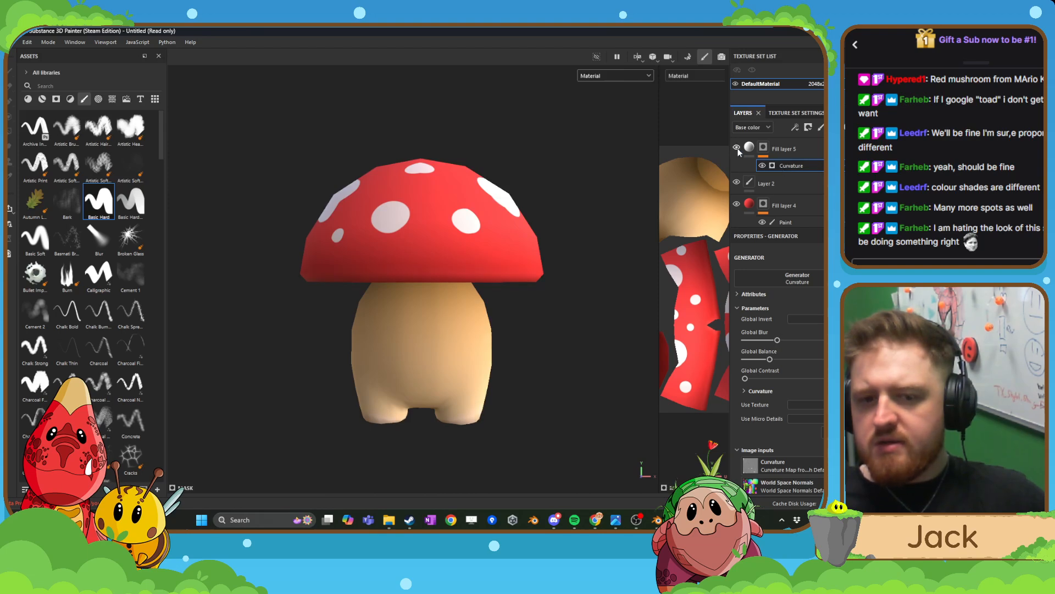
{"action": "scroll", "coordinate": [550, 198], "scroll_direction": "down", "scroll_amount": 2}
{"action": "left_click_drag", "start_coordinate": [549, 198], "coordinate": [441, 215], "text": "alt"}
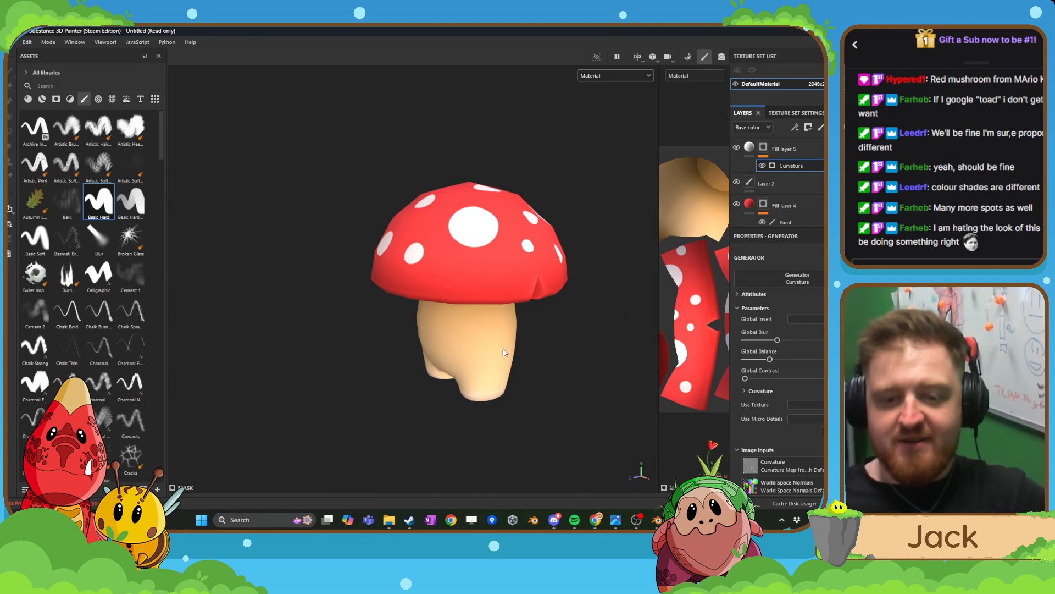
{"action": "mouse_move", "coordinate": [503, 348]}
{"action": "left_mouse_down", "text": "alt"}
{"action": "mouse_move", "coordinate": [621, 314]}
{"action": "mouse_move", "coordinate": [508, 329]}
{"action": "left_mouse_up", "text": "alt"}
{"action": "scroll", "coordinate": [507, 328], "scroll_direction": "up", "scroll_amount": 2}
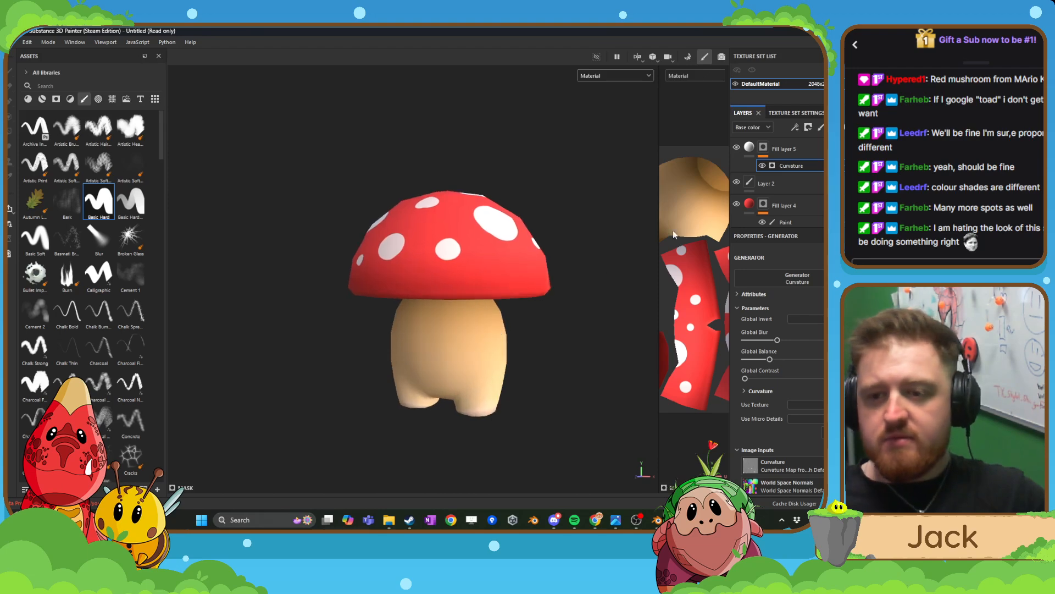
{"action": "left_click_drag", "start_coordinate": [778, 340], "coordinate": [790, 342]}
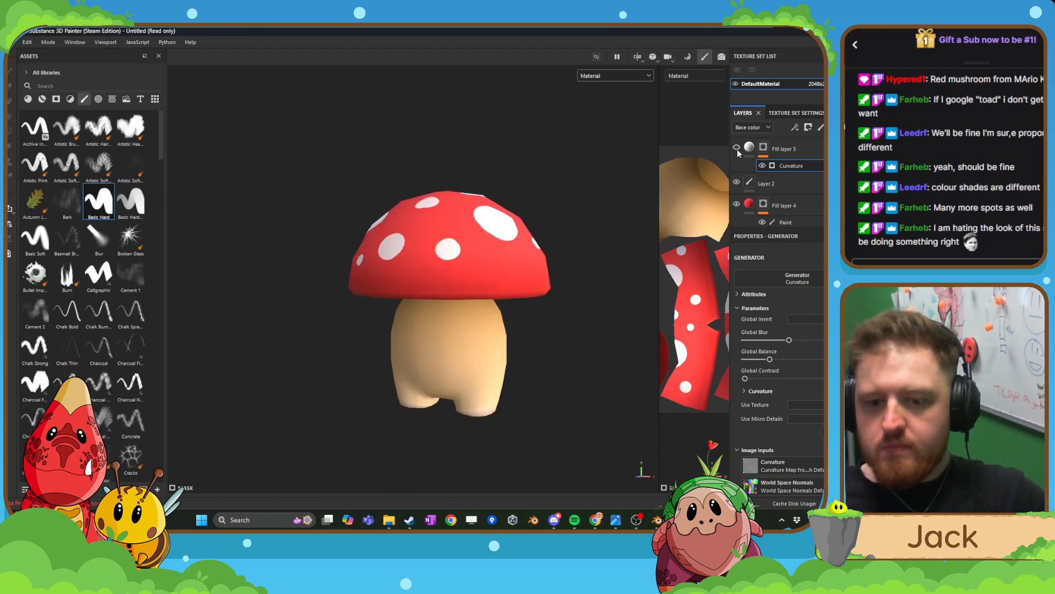
- Examine the softened edge highlights on the mushroom from several angles and distances
{"action": "scroll", "coordinate": [561, 275], "scroll_direction": "down", "scroll_amount": 3}
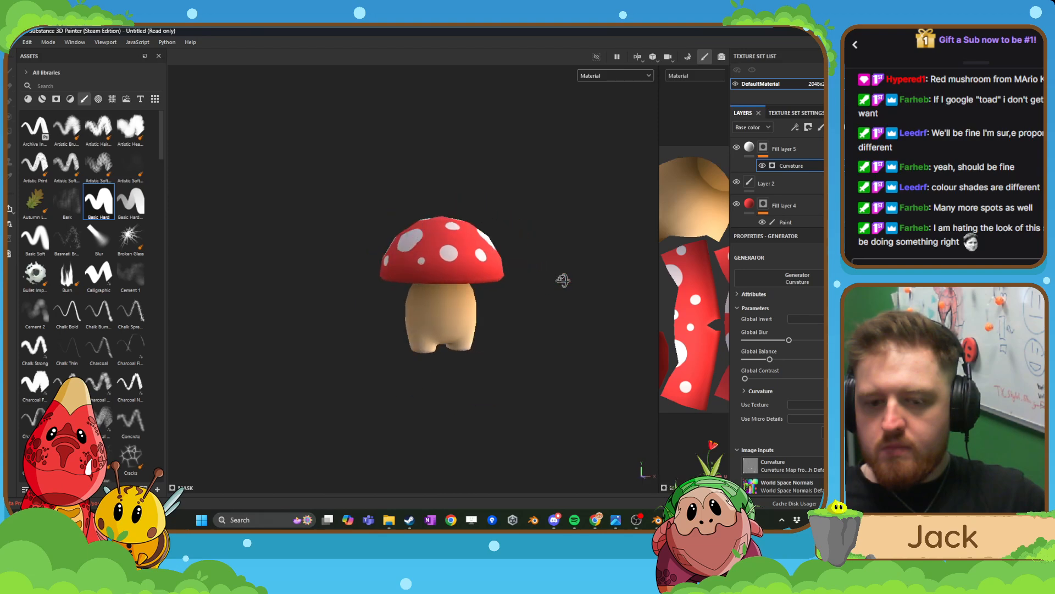
{"action": "left_click_drag", "start_coordinate": [563, 280], "coordinate": [629, 281], "text": "alt"}
{"action": "scroll", "coordinate": [528, 263], "scroll_direction": "down", "scroll_amount": 2}
{"action": "middle_click_drag", "start_coordinate": [509, 253], "coordinate": [535, 302], "text": "alt"}
{"action": "left_click_drag", "start_coordinate": [535, 302], "coordinate": [548, 328], "text": "alt"}
{"action": "scroll", "coordinate": [478, 288], "scroll_direction": "up", "scroll_amount": 2}
{"action": "middle_click_drag", "start_coordinate": [547, 329], "coordinate": [485, 268], "text": "alt"}
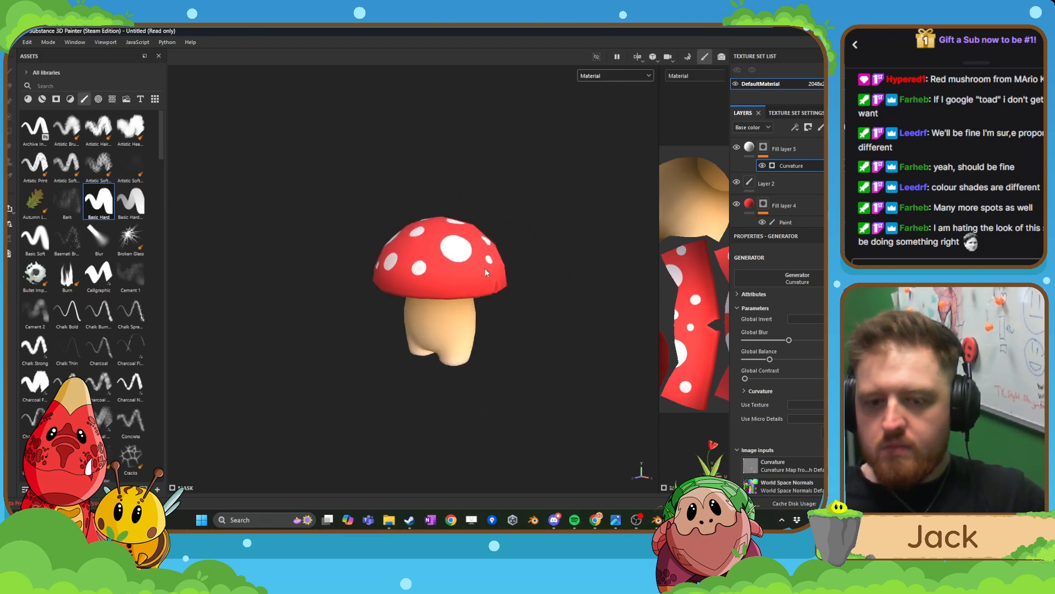
{"action": "scroll", "coordinate": [484, 268], "scroll_direction": "up", "scroll_amount": 2}
- Add another fill layer at the top of the stack and show only the Base color channel in the viewport
{"action": "left_click", "coordinate": [763, 146]}
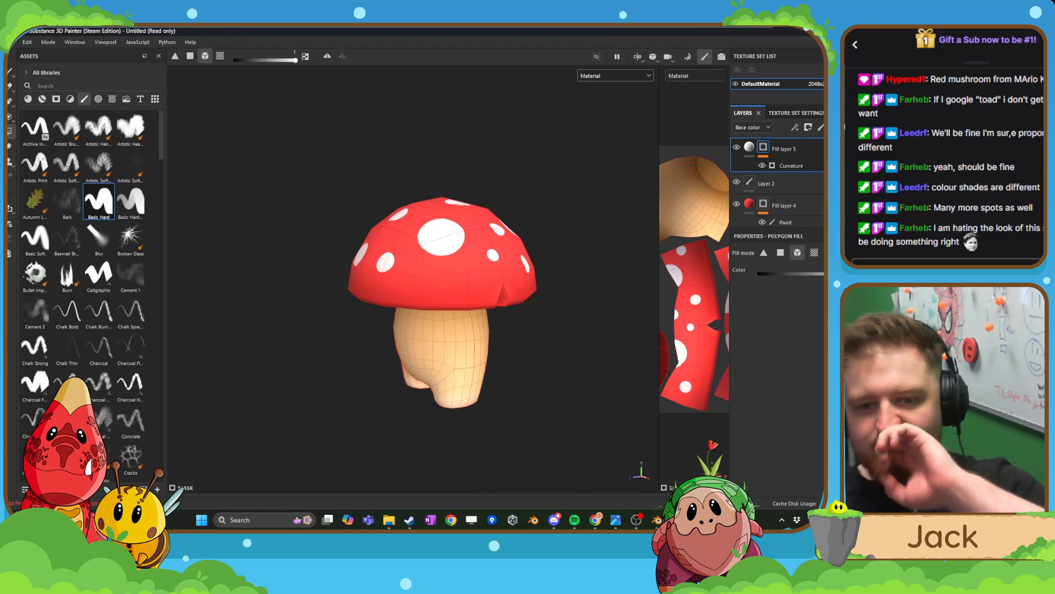
{"action": "left_click", "coordinate": [835, 127]}
{"action": "left_click", "coordinate": [586, 81]}
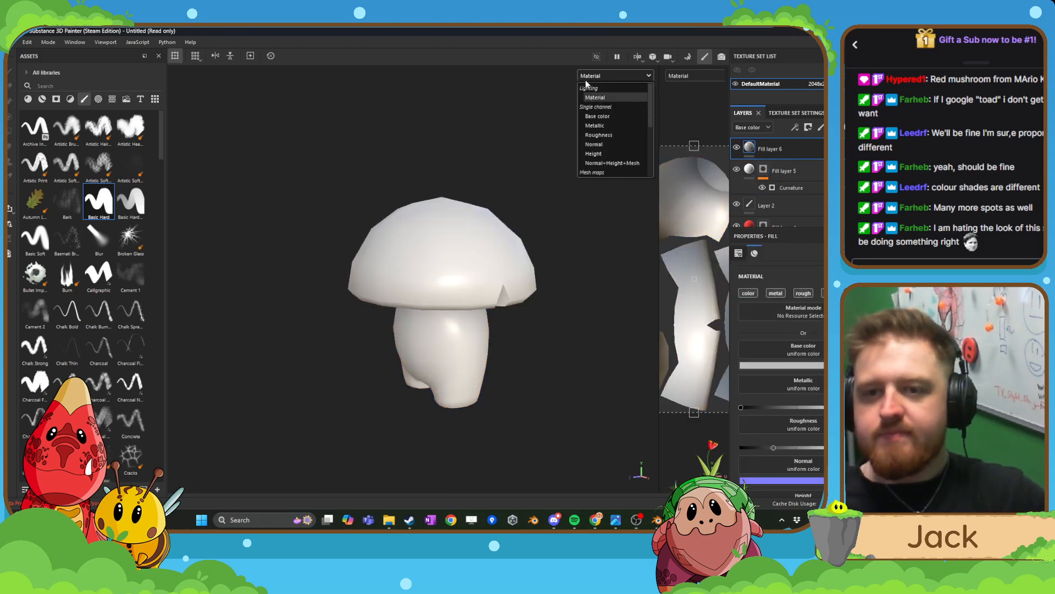
{"action": "left_click", "coordinate": [598, 116]}
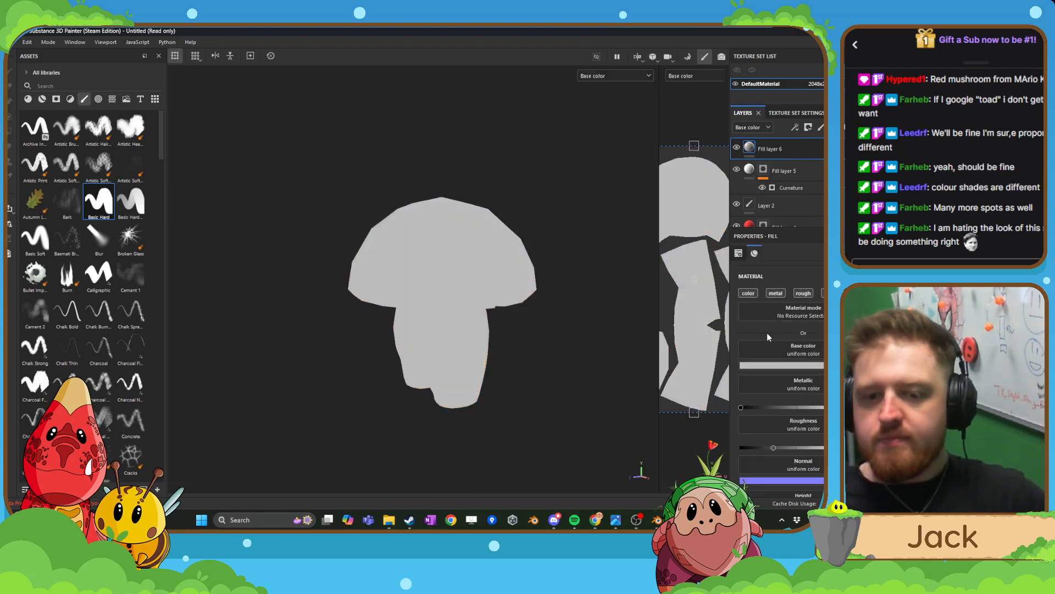
- Set the new fill layer's base color to the light tan sampled from the mushroom's foot and add a black mask
{"action": "left_click", "coordinate": [737, 147]}
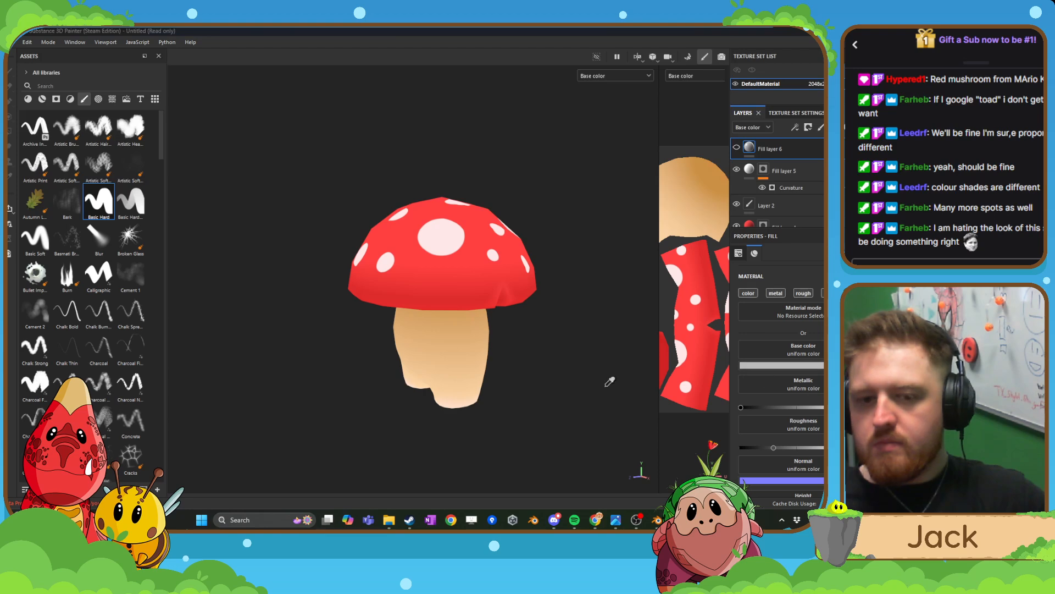
{"action": "left_click", "coordinate": [472, 400]}
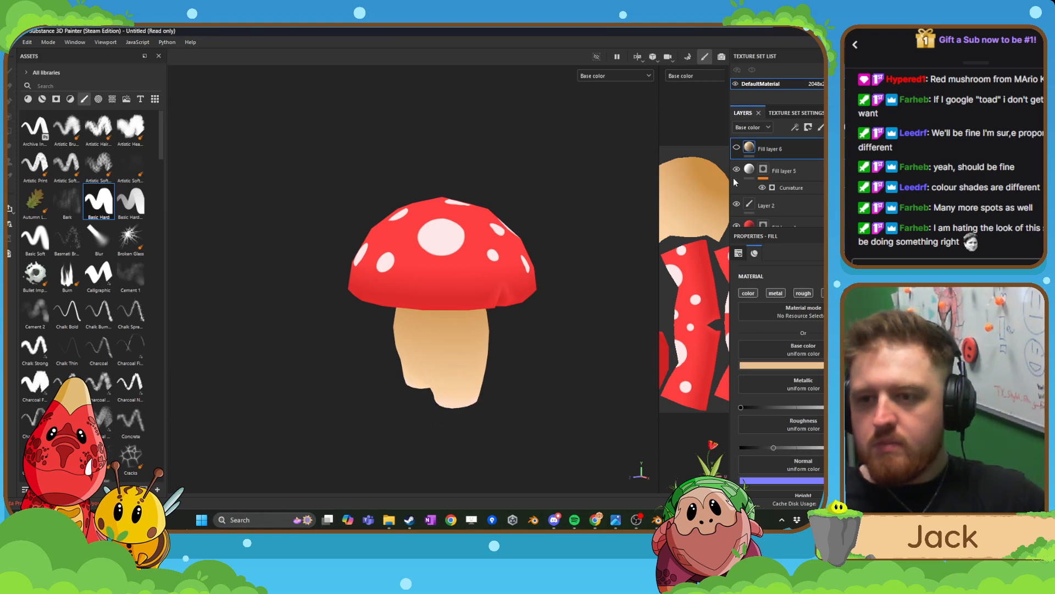
{"action": "left_click", "coordinate": [736, 147]}
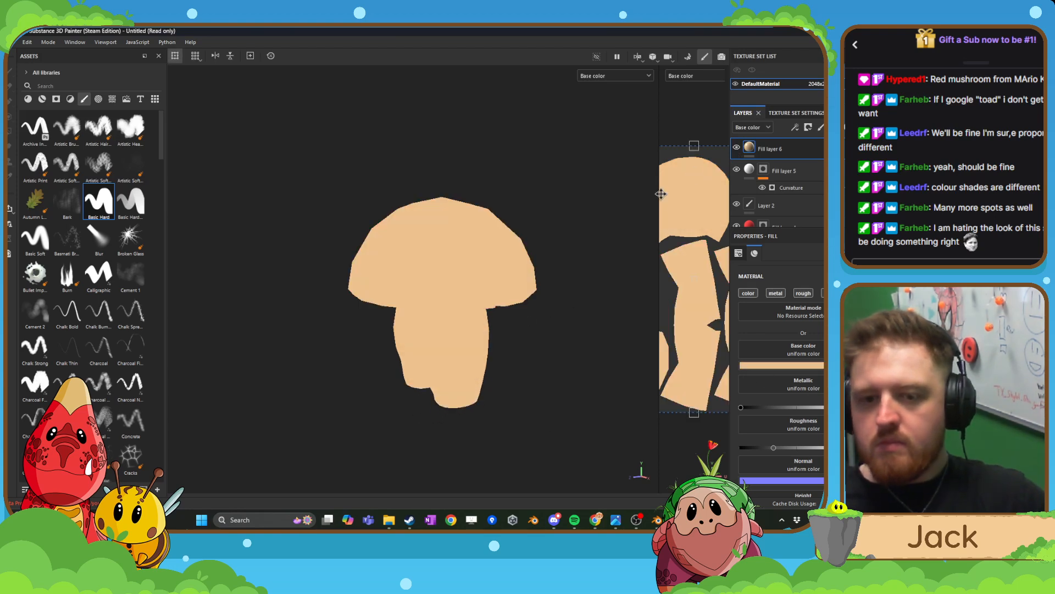
{"action": "right_click", "coordinate": [784, 152]}
{"action": "left_click", "coordinate": [797, 43]}
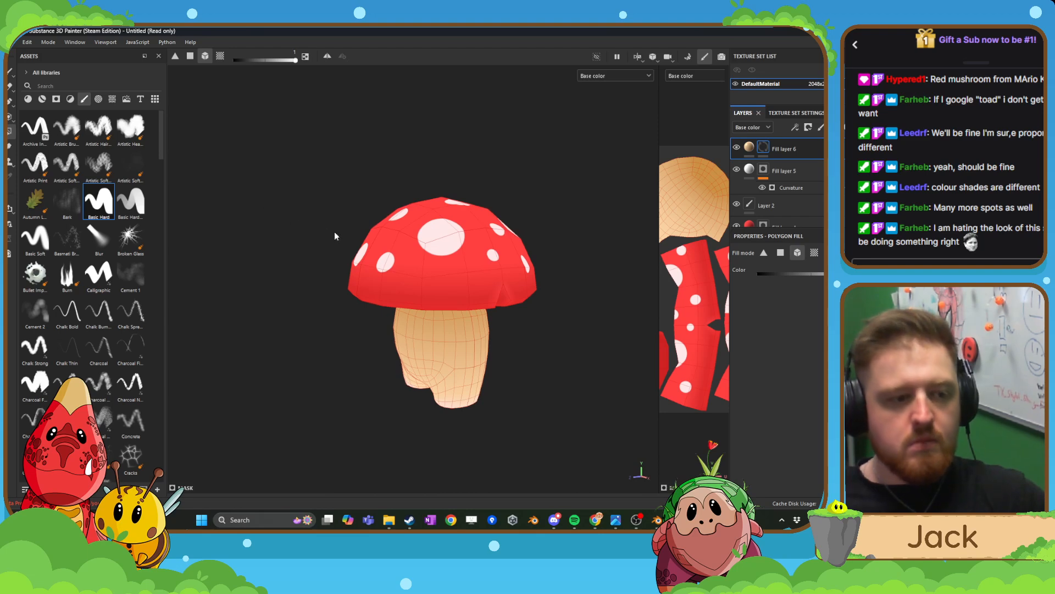
- Fill the triangular notch at the cap's lower edge in the Fill layer 6 mask, using the UV chunk fill mode
{"action": "scroll", "coordinate": [358, 242], "scroll_direction": "up", "scroll_amount": 3}
{"action": "left_click_drag", "start_coordinate": [355, 231], "coordinate": [345, 203], "text": "alt"}
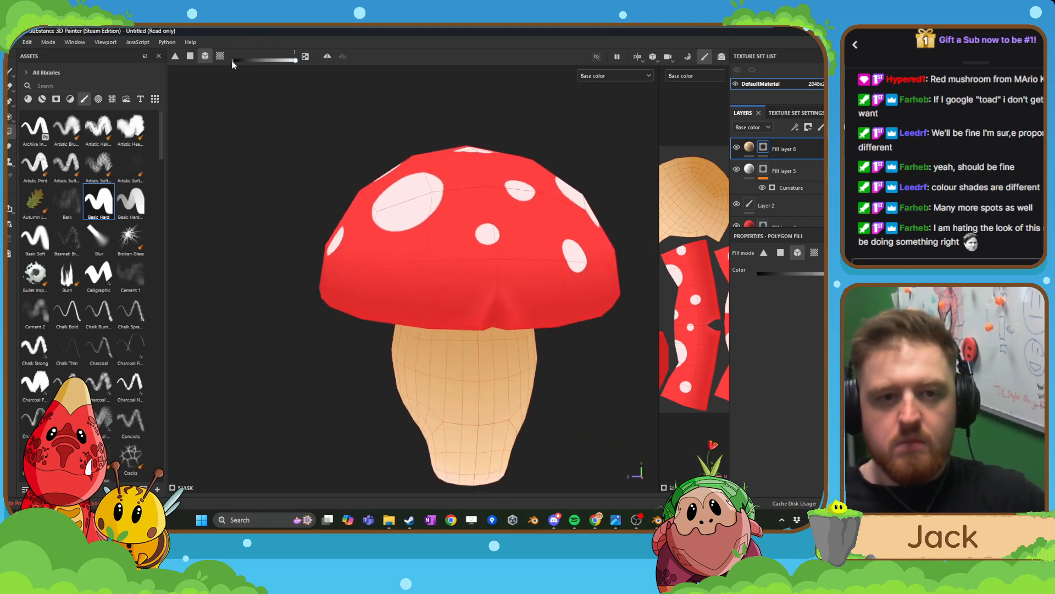
{"action": "left_click", "coordinate": [220, 55]}
{"action": "left_click", "coordinate": [495, 309]}
{"action": "left_click_drag", "start_coordinate": [496, 309], "coordinate": [456, 308], "text": "alt"}
{"action": "scroll", "coordinate": [502, 297], "scroll_direction": "down", "scroll_amount": 3}
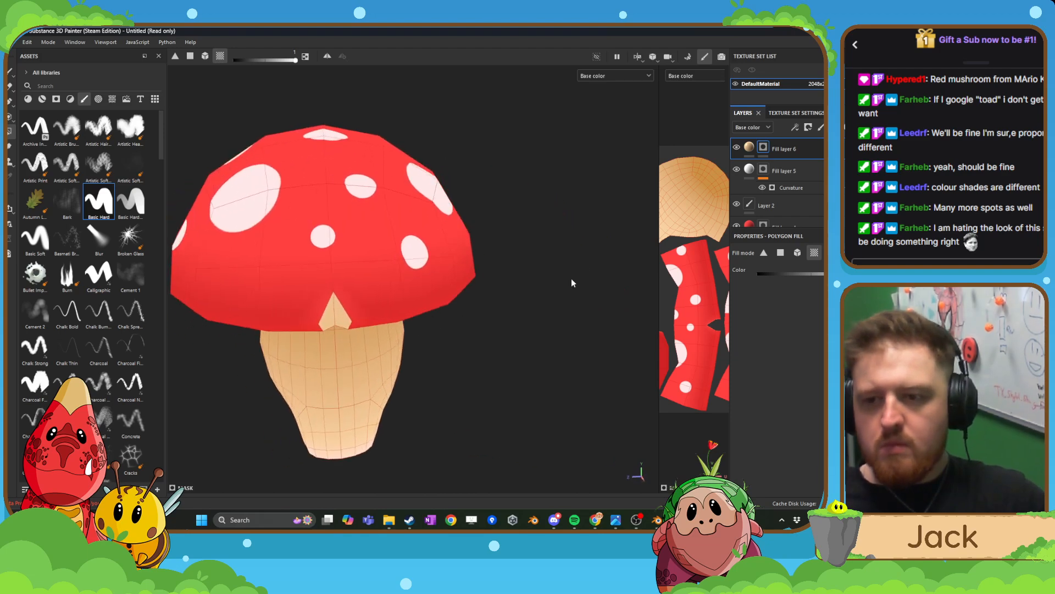
- Add a Blur filter to the Fill layer 6 mask and keep its blur intensity low
{"action": "right_click", "coordinate": [764, 165]}
{"action": "left_click", "coordinate": [788, 427]}
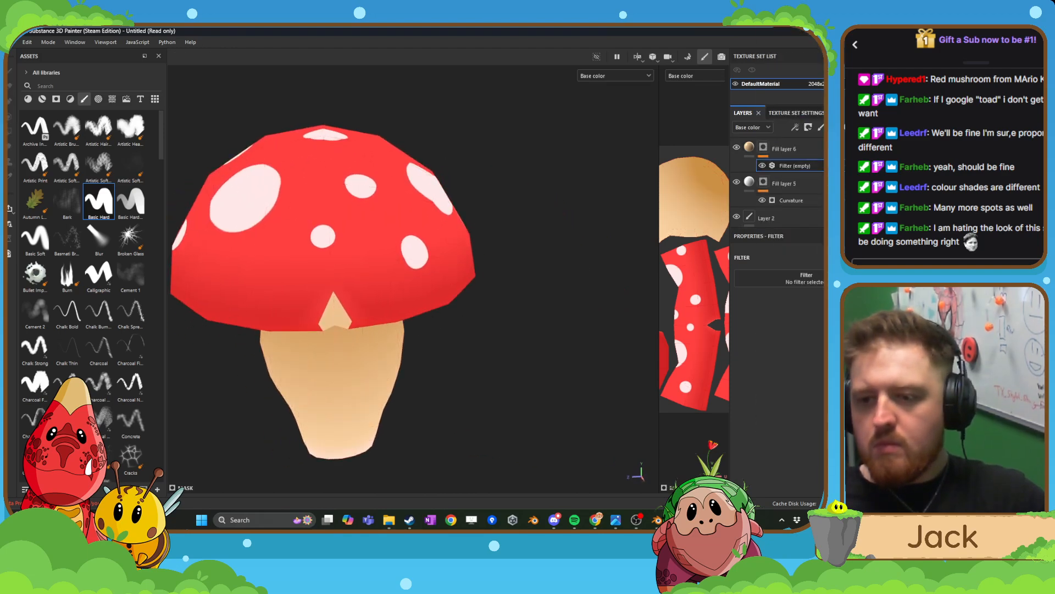
{"action": "left_click", "coordinate": [812, 283]}
{"action": "left_click", "coordinate": [776, 401]}
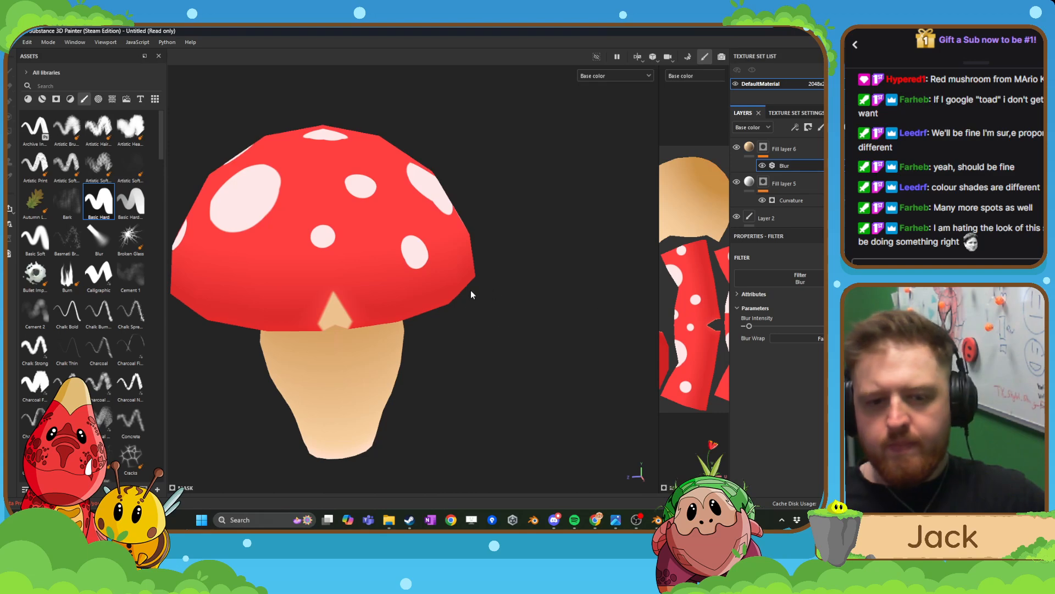
{"action": "scroll", "coordinate": [470, 290], "scroll_direction": "up", "scroll_amount": 1}
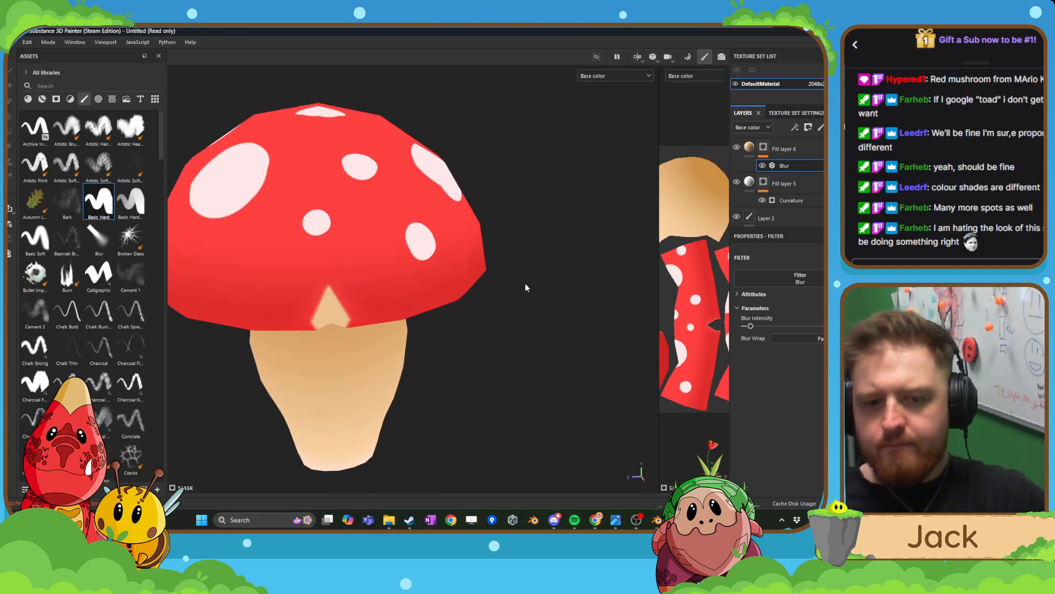
- Switch the 3D view from base color to Material display and inspect the whole mushroom from the front
{"action": "scroll", "coordinate": [526, 288], "scroll_direction": "down", "scroll_amount": 3}
{"action": "left_click", "coordinate": [602, 76]}
{"action": "left_click", "coordinate": [605, 97]}
{"action": "scroll", "coordinate": [439, 195], "scroll_direction": "down", "scroll_amount": 3}
{"action": "left_click_drag", "start_coordinate": [420, 199], "coordinate": [374, 266], "text": "alt"}
{"action": "left_click_drag", "start_coordinate": [432, 292], "coordinate": [331, 292], "text": "alt"}
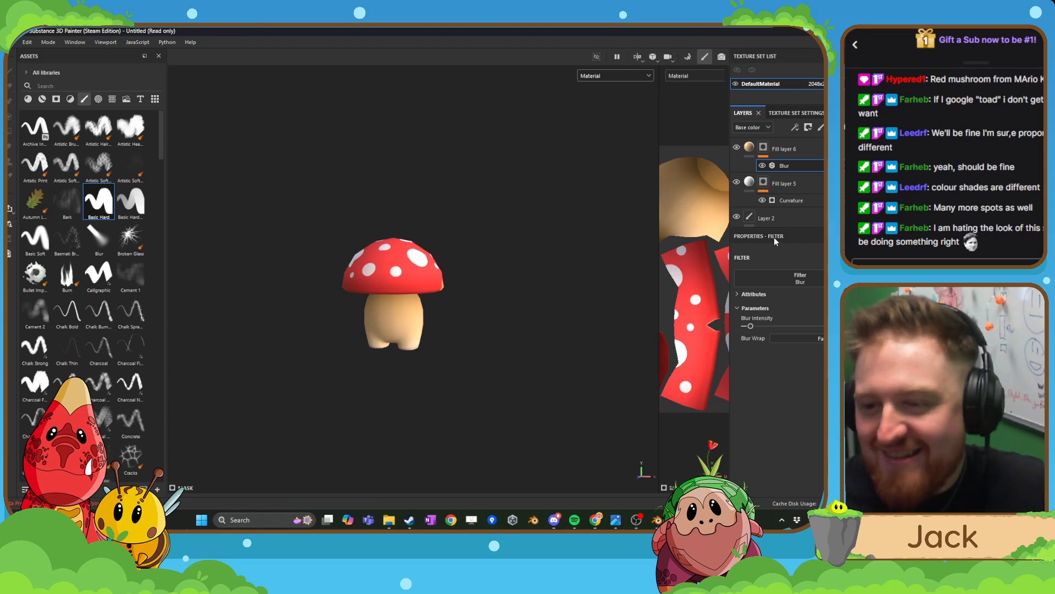
- Enlarge the layer stack area and add a new folder named Base above Fill layer 6
{"action": "left_click_drag", "start_coordinate": [794, 227], "coordinate": [798, 407]}
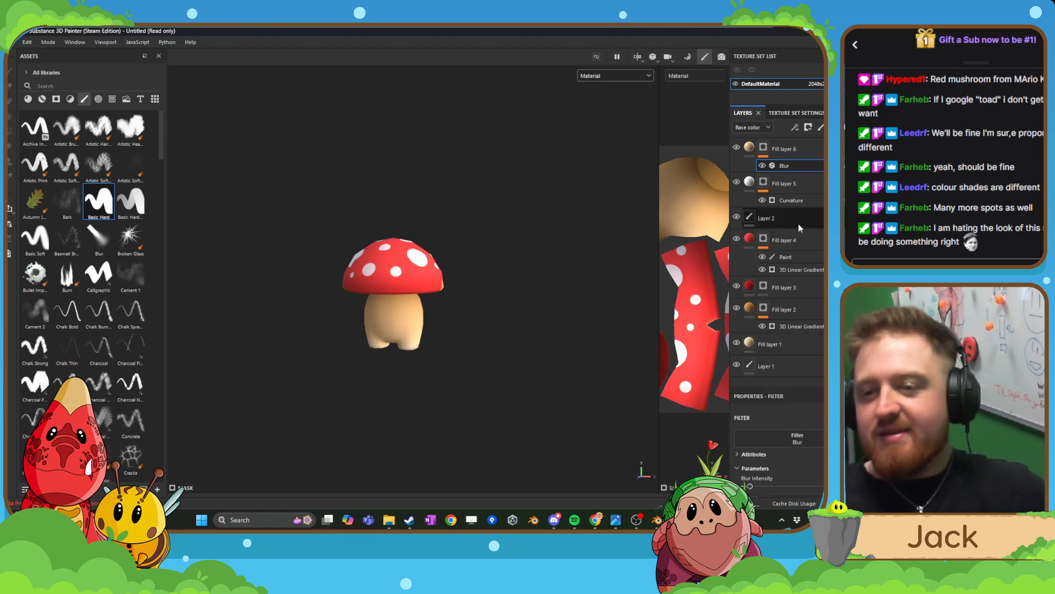
{"action": "left_click", "coordinate": [763, 147]}
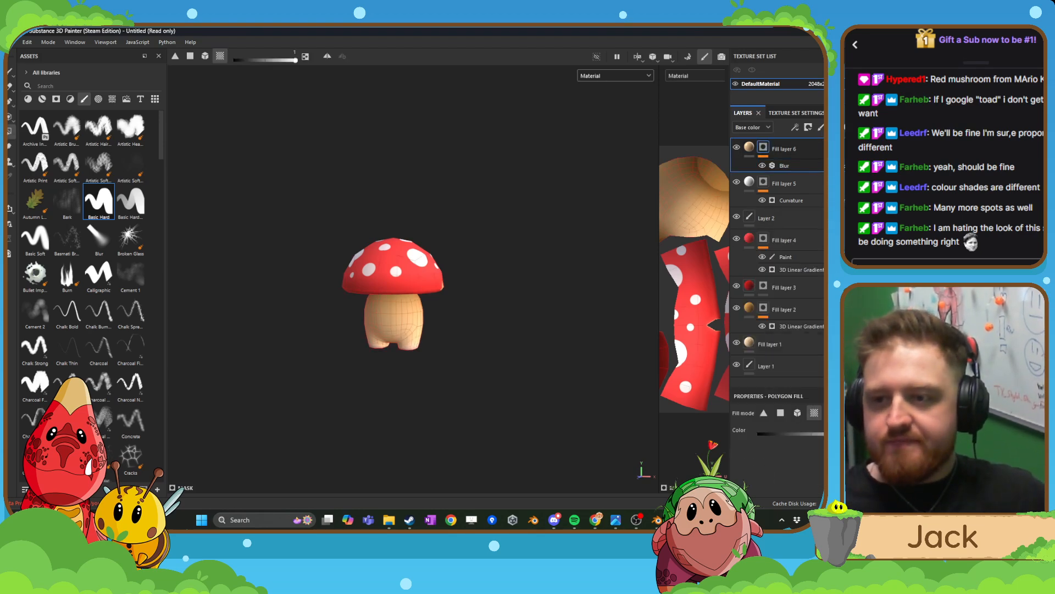
{"action": "left_click", "coordinate": [861, 127]}
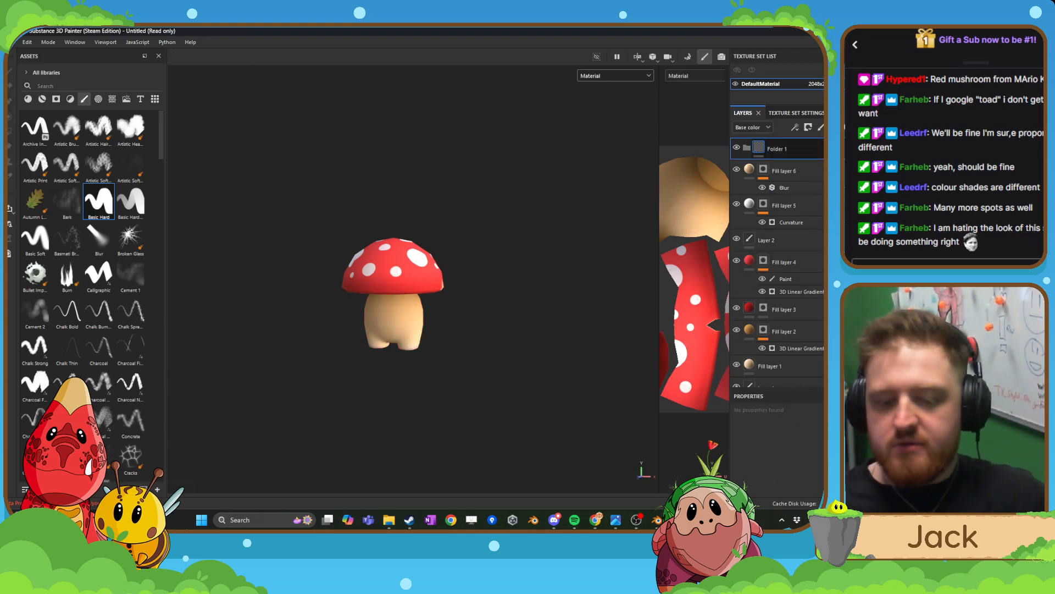
{"action": "left_click", "coordinate": [780, 148]}
{"action": "type", "text": "Base"}
{"action": "key", "text": "Return"}
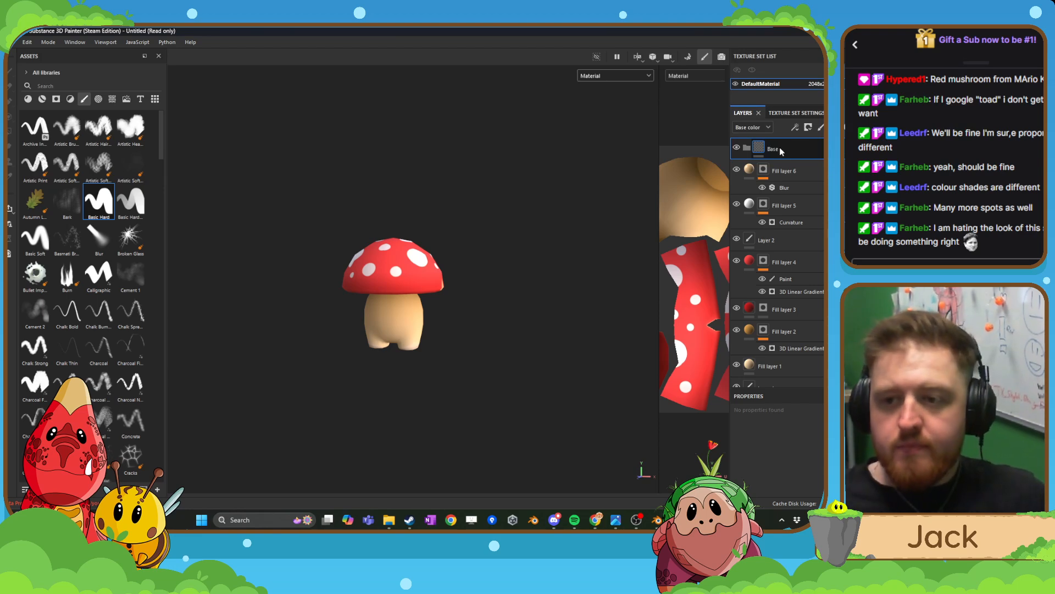
- Move all layers from Fill layer 6 down to Layer 1 into the Base folder and collapse it
{"action": "left_click", "coordinate": [794, 169]}
{"action": "scroll", "coordinate": [795, 228], "scroll_direction": "down", "scroll_amount": 1}
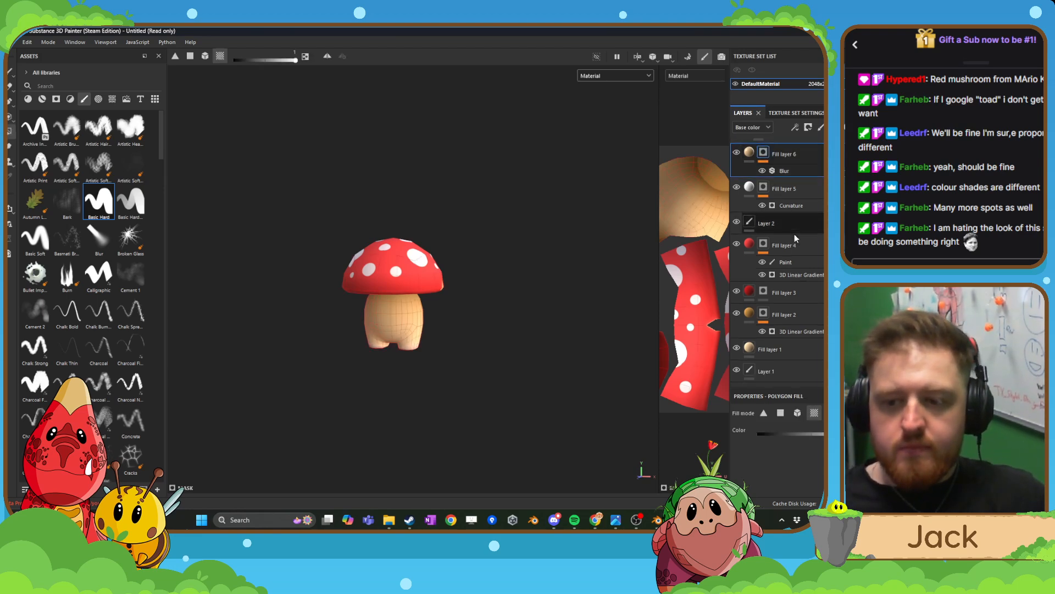
{"action": "left_click", "coordinate": [783, 368], "text": "shift"}
{"action": "scroll", "coordinate": [784, 319], "scroll_direction": "up", "scroll_amount": 1}
{"action": "left_click_drag", "start_coordinate": [794, 176], "coordinate": [773, 148]}
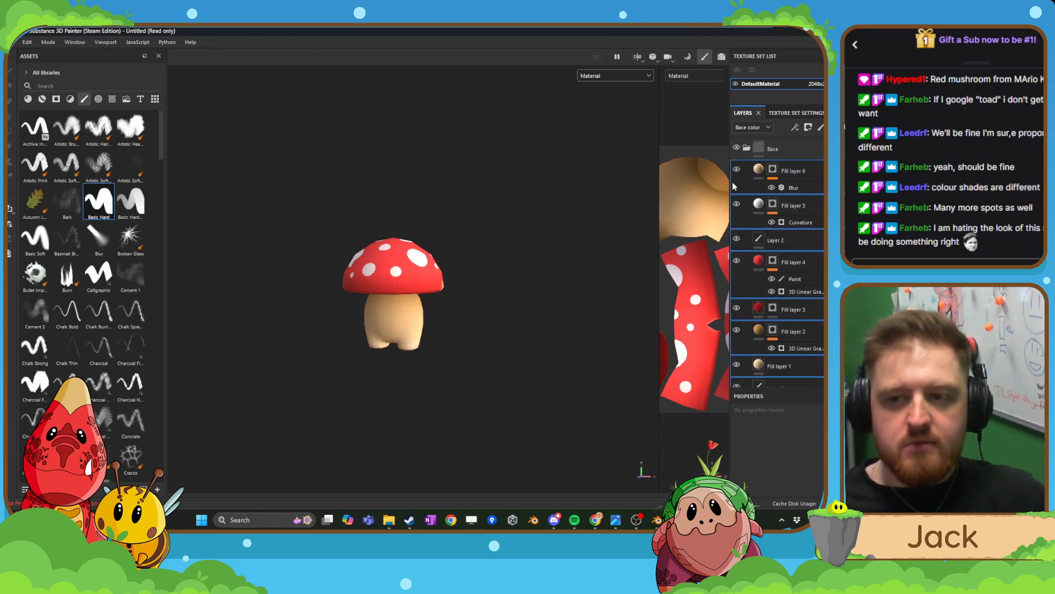
{"action": "left_click", "coordinate": [747, 148]}
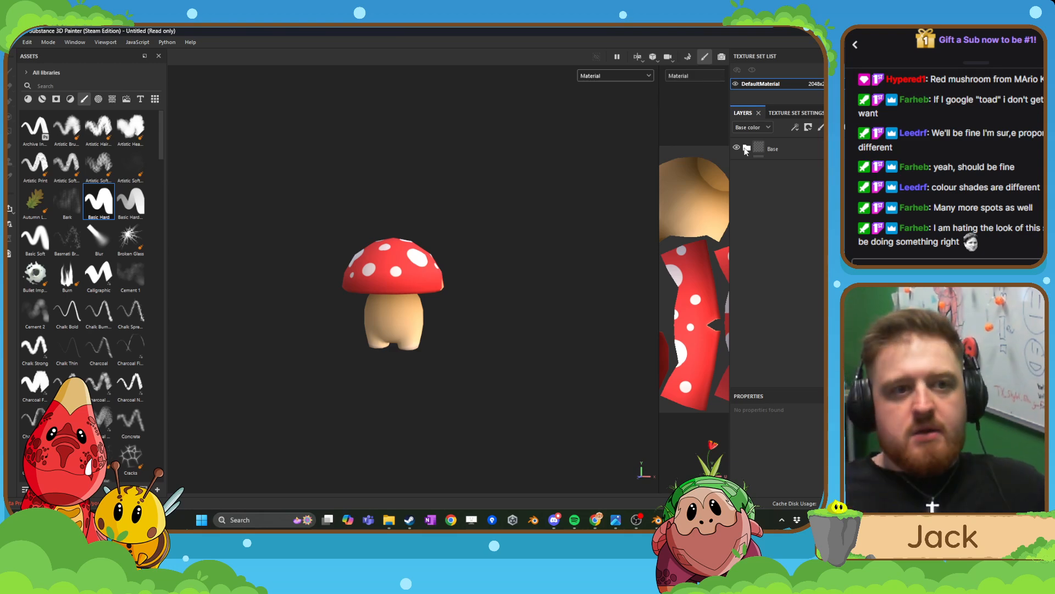
- Save the project under the file name Spore
{"action": "left_click", "coordinate": [15, 44]}
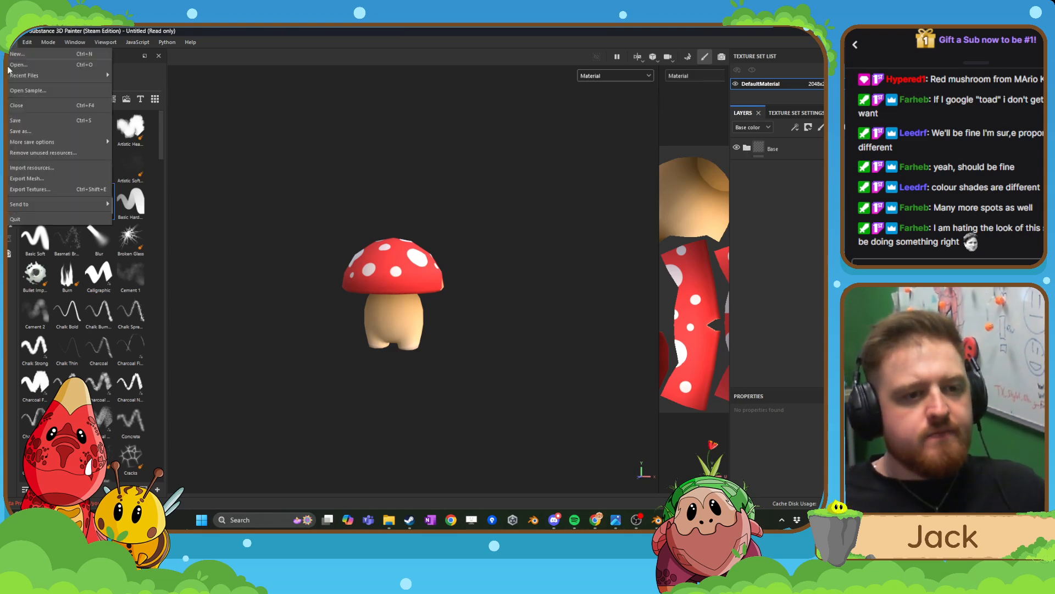
{"action": "left_click", "coordinate": [18, 130]}
{"action": "left_click_drag", "start_coordinate": [237, 48], "coordinate": [1, 49]}
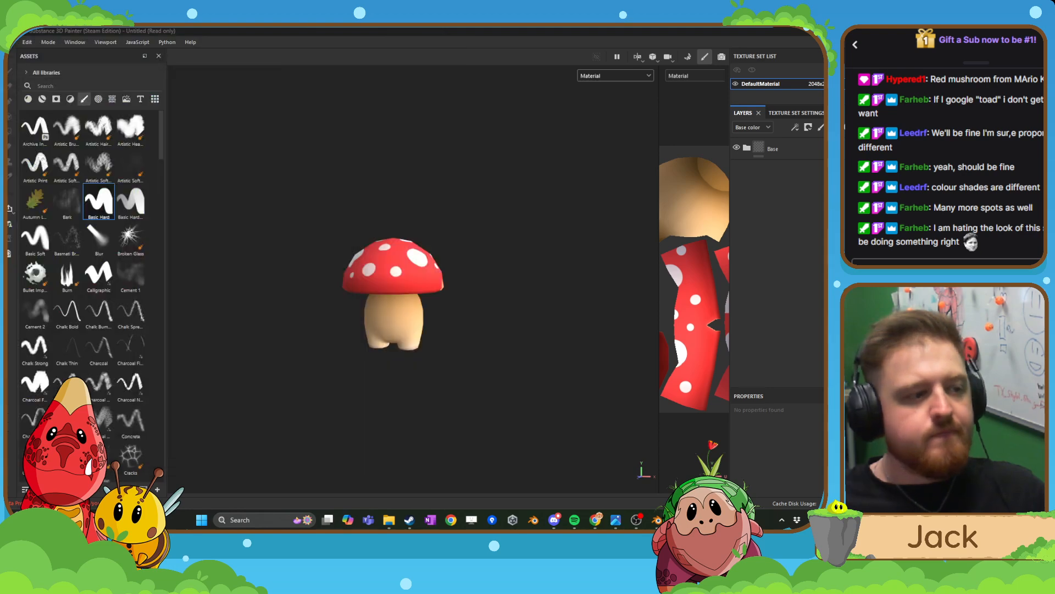
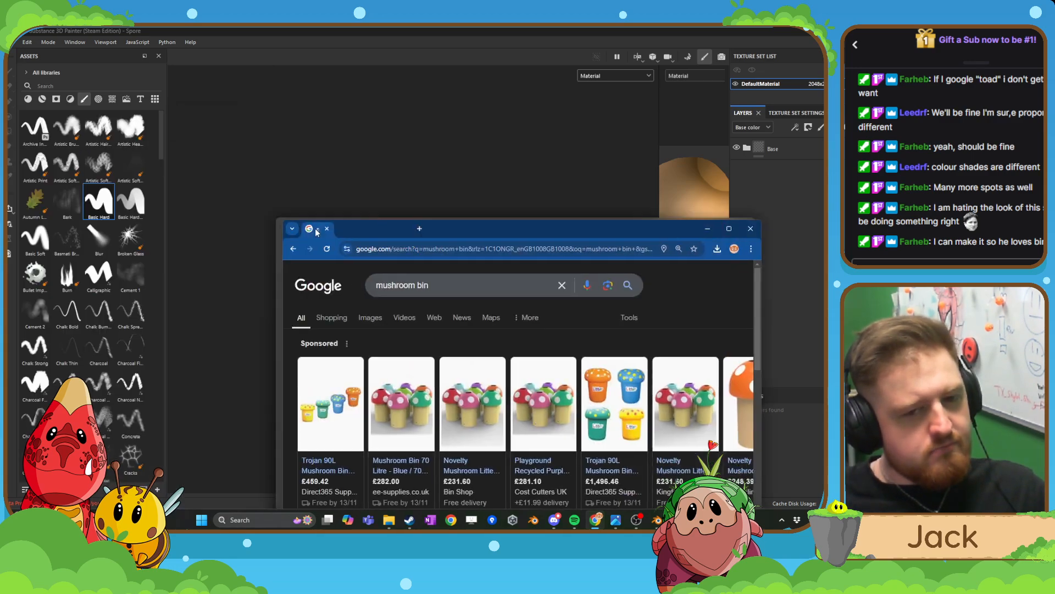
- Switch to the browser and examine the mushroom bin search results for cap and spot colour references
{"action": "left_click_drag", "start_coordinate": [318, 231], "coordinate": [308, 28]}
{"action": "scroll", "coordinate": [394, 308], "scroll_direction": "down", "scroll_amount": 1}
{"action": "scroll", "coordinate": [393, 311], "scroll_direction": "down", "scroll_amount": 1}
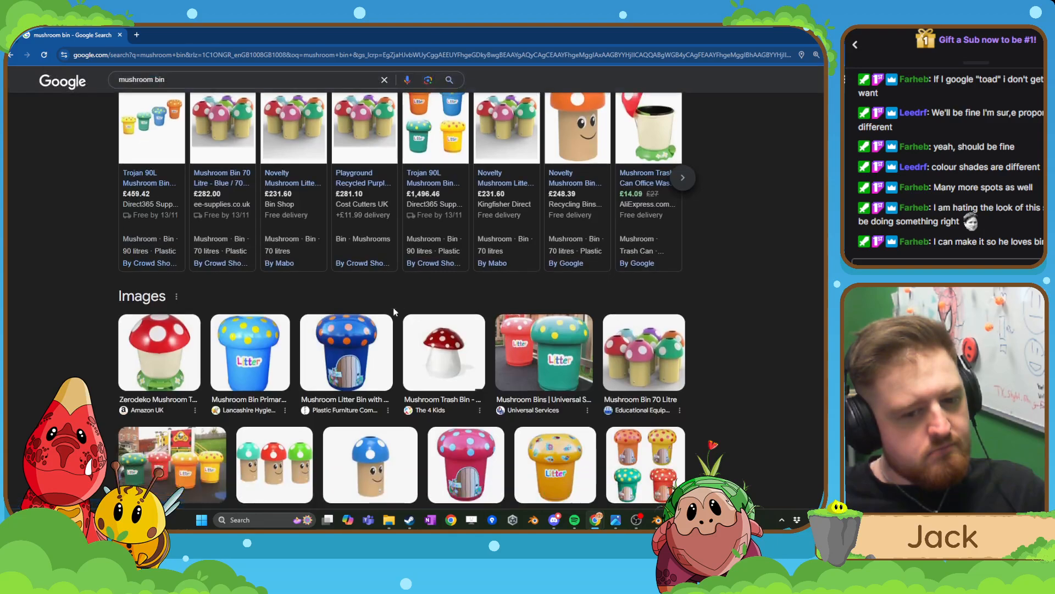
{"action": "mouse_move", "coordinate": [582, 38]}
{"action": "left_mouse_down"}
{"action": "mouse_move", "coordinate": [165, 180]}
{"action": "mouse_move", "coordinate": [3, 220]}
{"action": "left_mouse_up"}
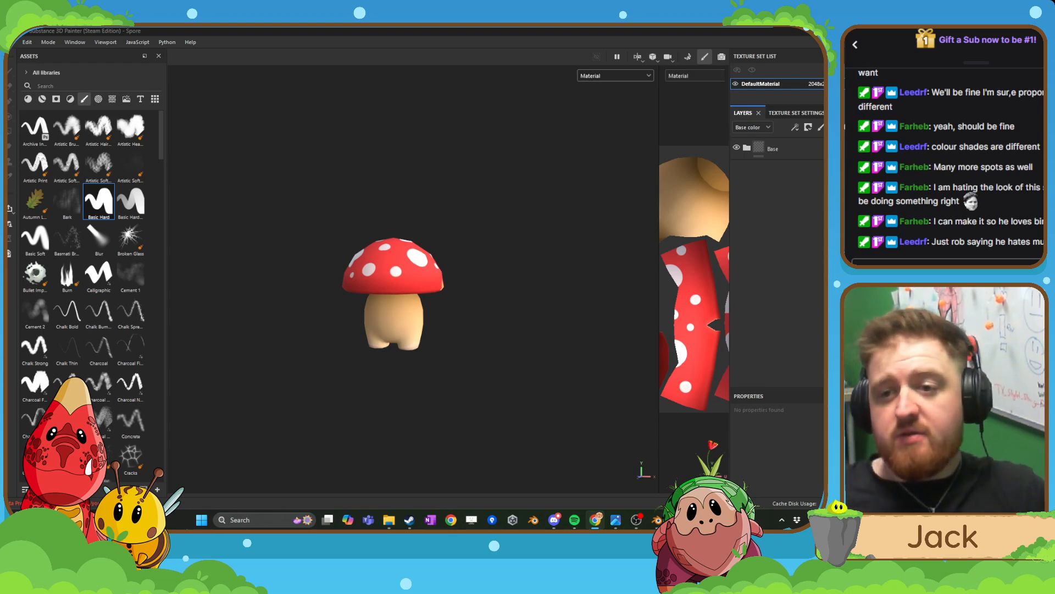
- Duplicate the Base folder and hide the original one
{"action": "left_click", "coordinate": [814, 147]}
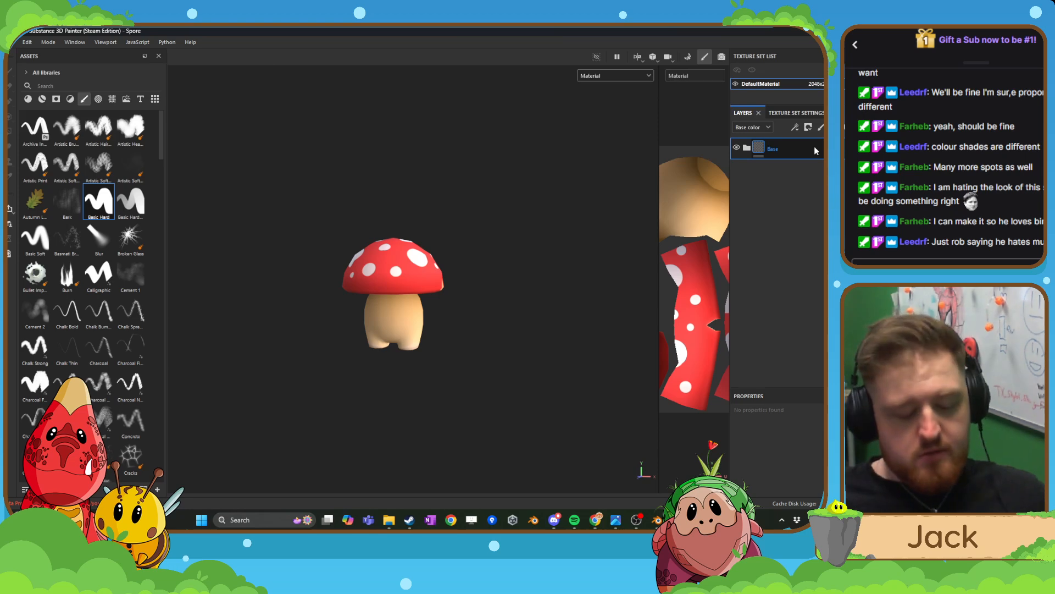
{"action": "key", "text": "ctrl+v"}
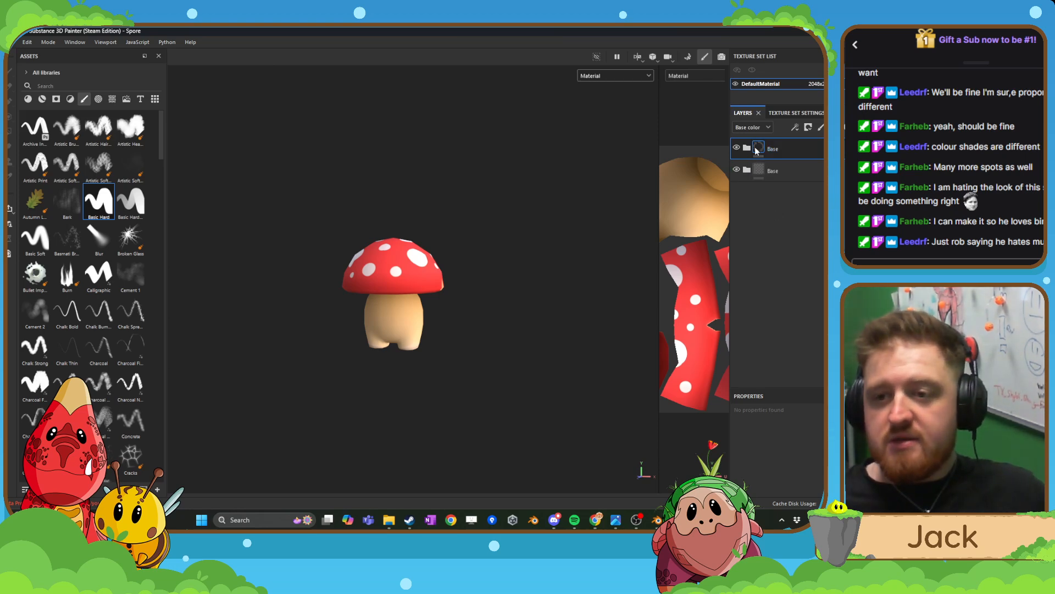
{"action": "left_click", "coordinate": [736, 170]}
- Set the base color of Fill layer 3 in the duplicated Base folder to orange EB8328
{"action": "left_click", "coordinate": [746, 148]}
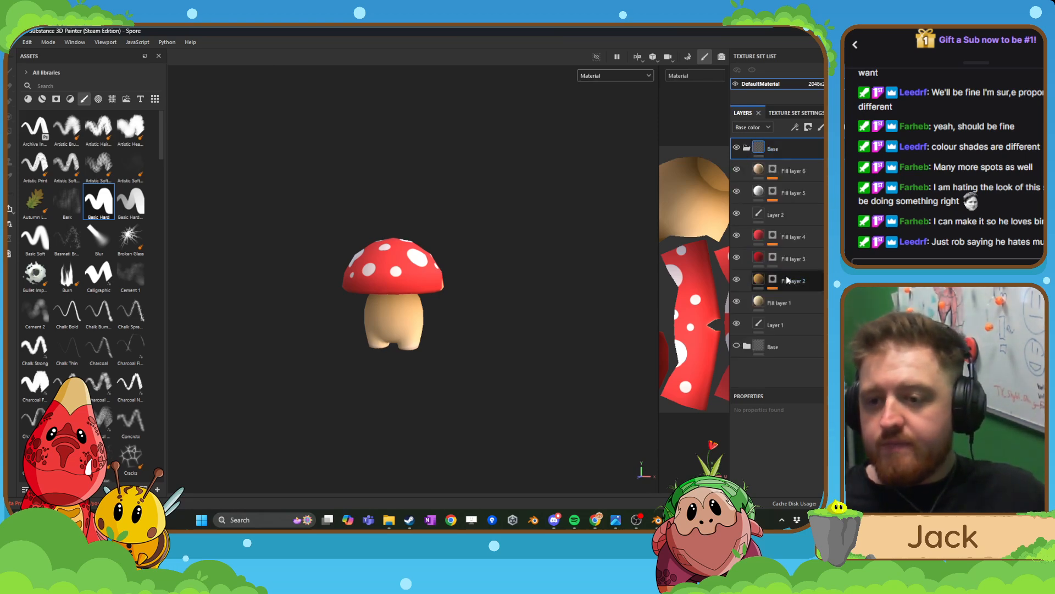
{"action": "left_click", "coordinate": [759, 259]}
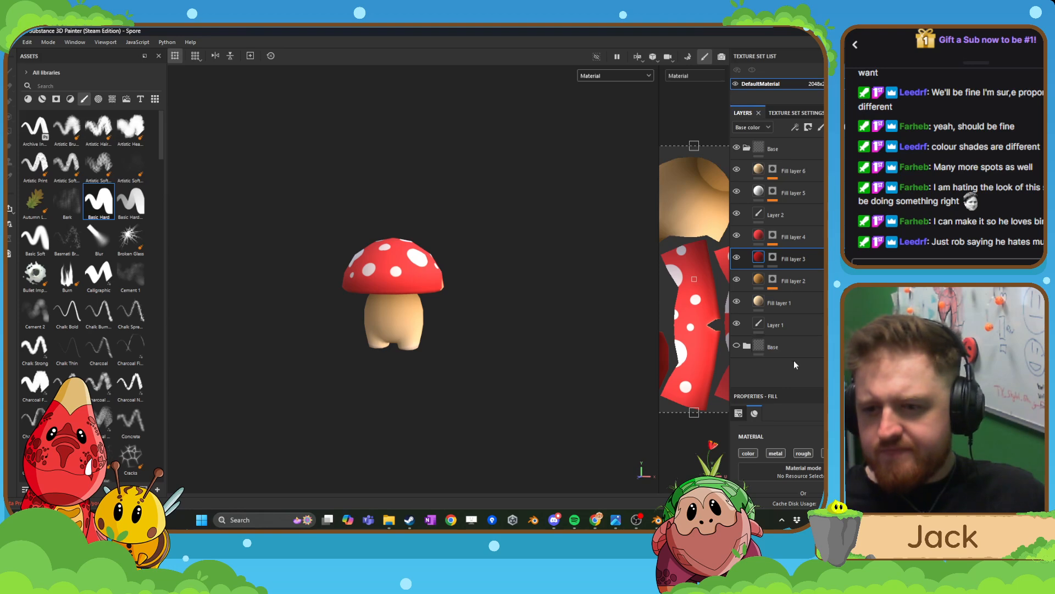
{"action": "left_click_drag", "start_coordinate": [805, 387], "coordinate": [806, 285]}
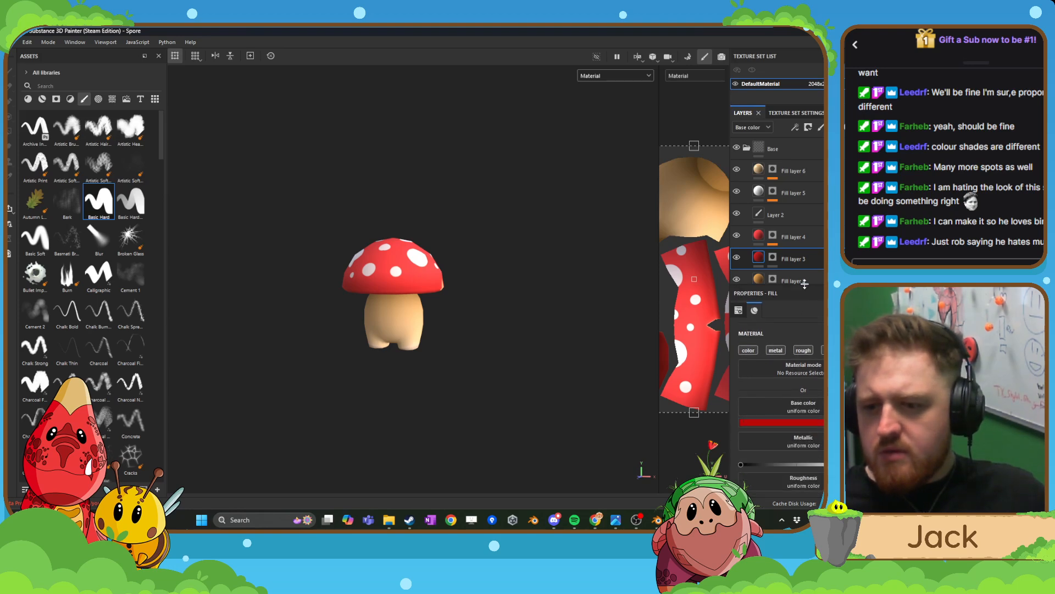
{"action": "left_click", "coordinate": [779, 421]}
{"action": "left_click", "coordinate": [786, 435]}
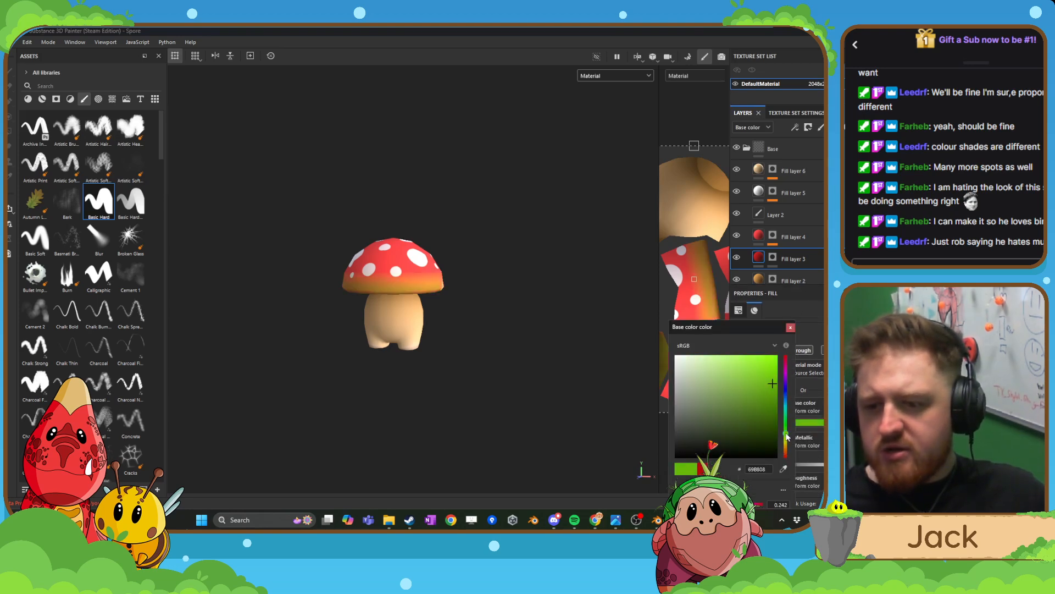
{"action": "left_click", "coordinate": [773, 390]}
{"action": "left_click_drag", "start_coordinate": [774, 390], "coordinate": [773, 378]}
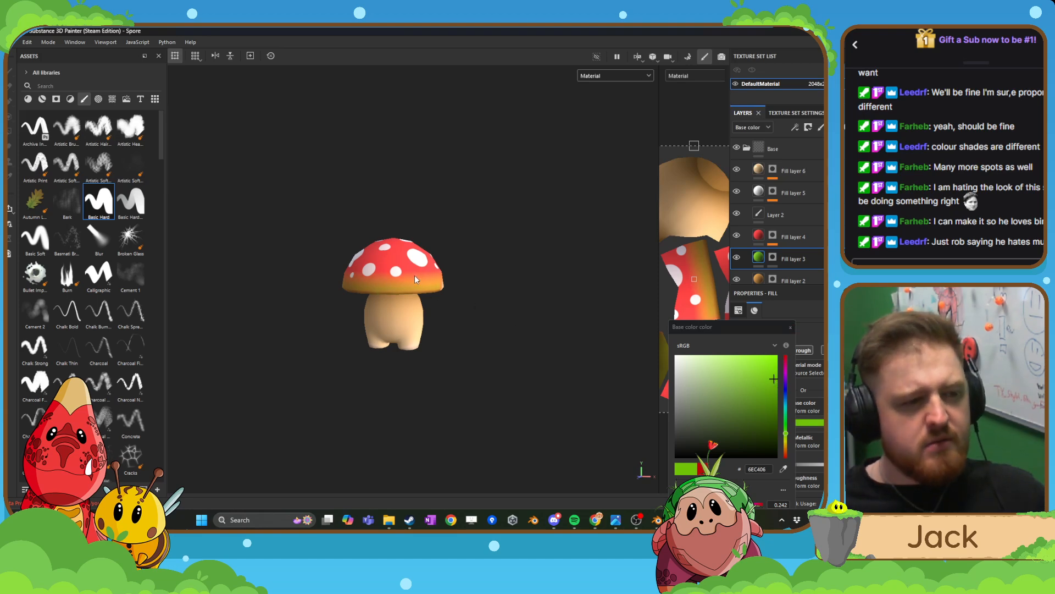
{"action": "scroll", "coordinate": [412, 281], "scroll_direction": "up", "scroll_amount": 2}
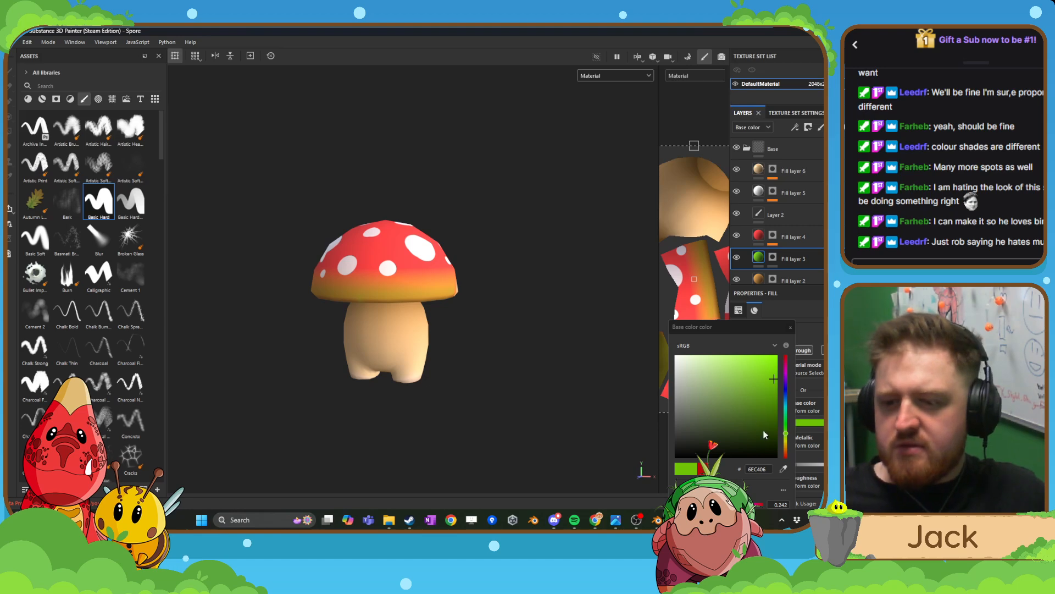
{"action": "left_click_drag", "start_coordinate": [785, 434], "coordinate": [785, 452]}
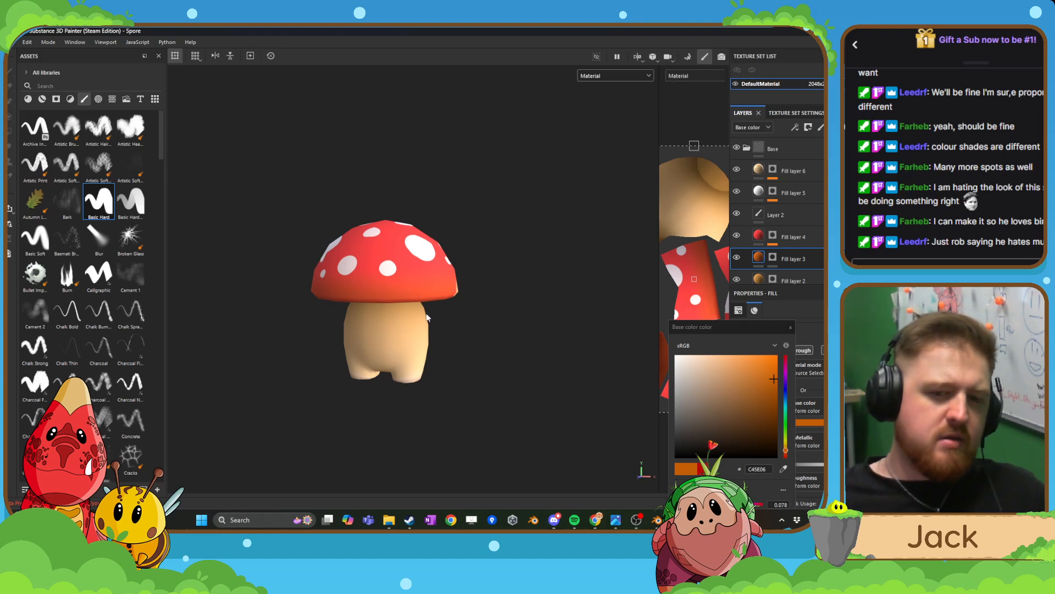
{"action": "left_click", "coordinate": [762, 363]}
{"action": "left_click_drag", "start_coordinate": [761, 363], "coordinate": [759, 362]}
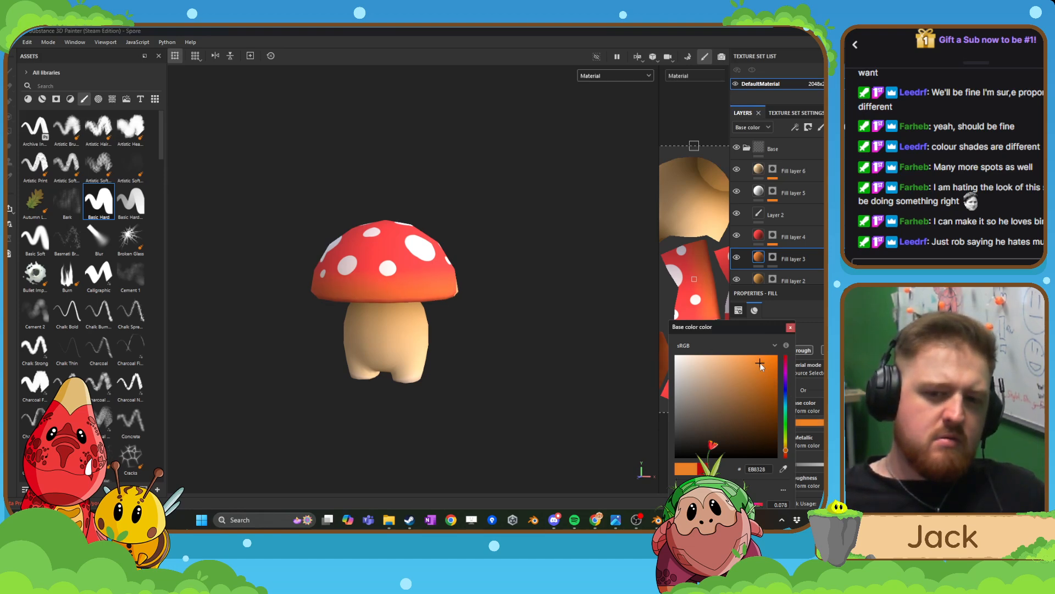
{"action": "left_click", "coordinate": [790, 328]}
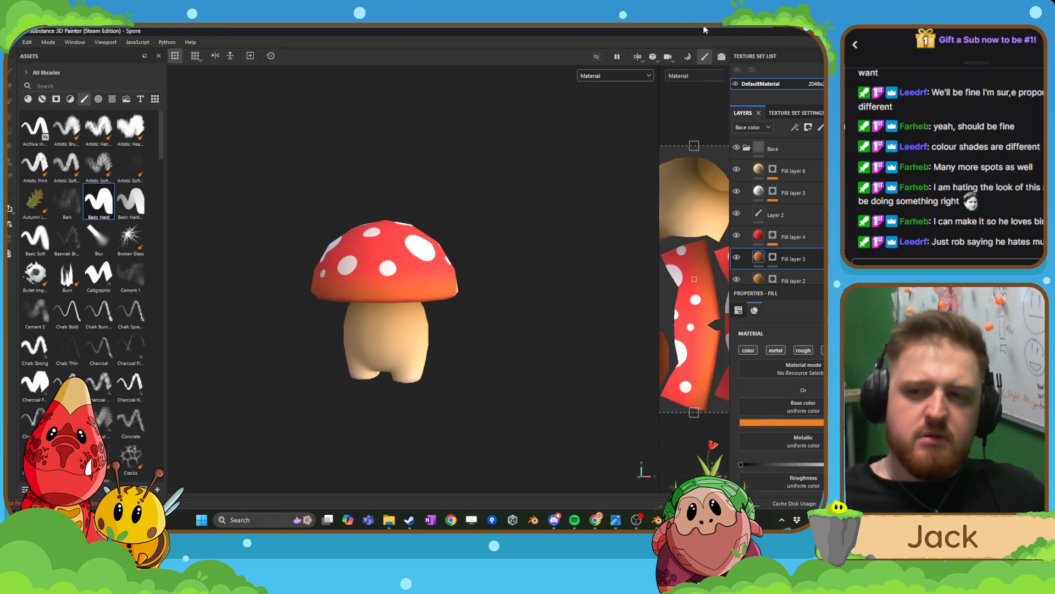
- Compare the recoloured duplicate Base folder with the original by toggling folder visibility
{"action": "left_click", "coordinate": [737, 147]}
{"action": "left_click", "coordinate": [737, 147]}
{"action": "scroll", "coordinate": [742, 220], "scroll_direction": "down", "scroll_amount": 3}
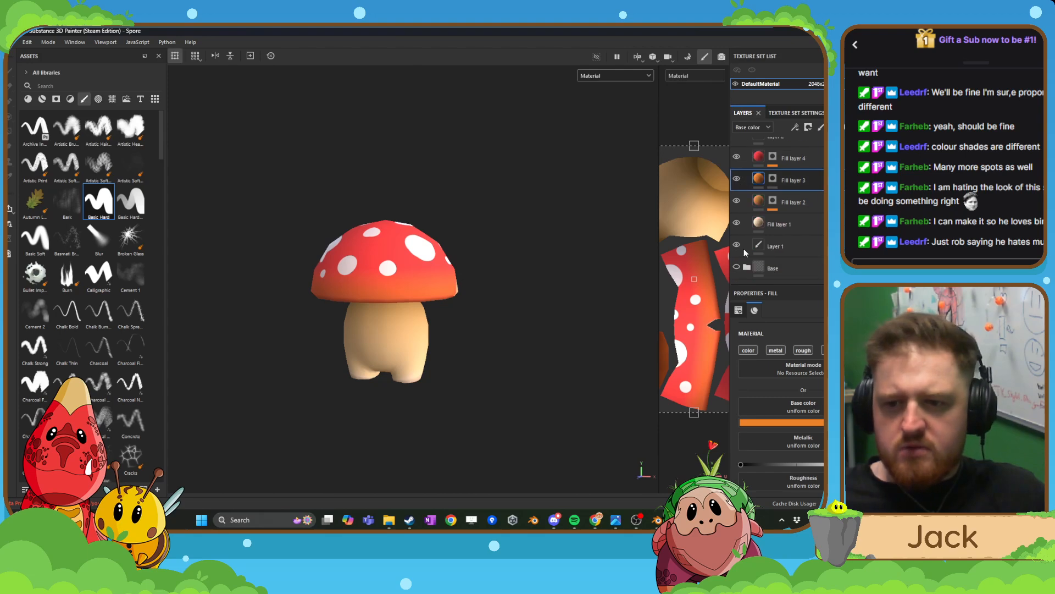
{"action": "scroll", "coordinate": [743, 247], "scroll_direction": "up", "scroll_amount": 3}
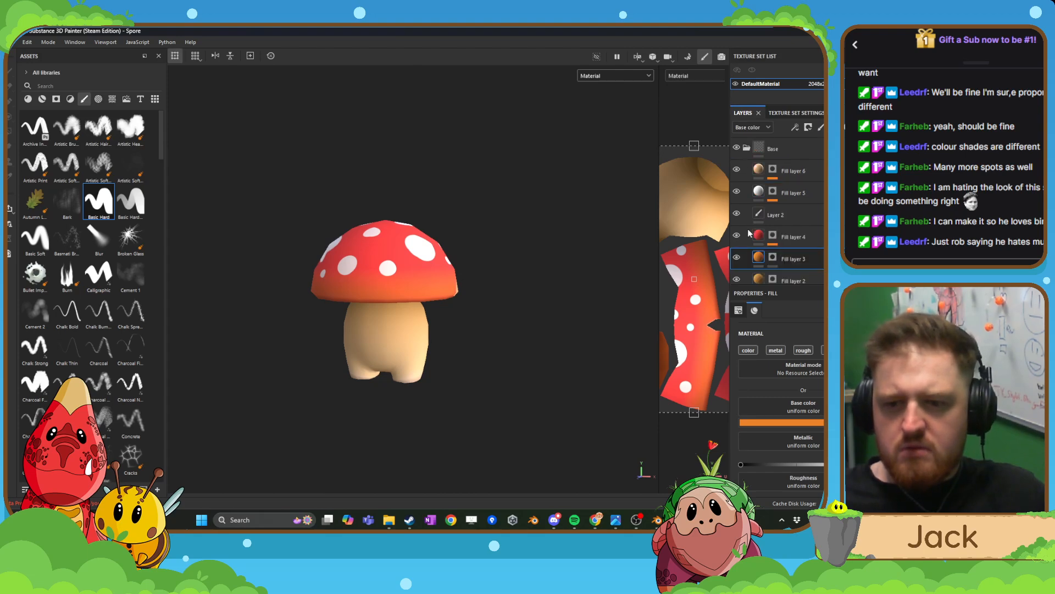
{"action": "left_click", "coordinate": [737, 147]}
{"action": "left_click", "coordinate": [737, 148]}
{"action": "left_click", "coordinate": [736, 148]}
{"action": "left_click", "coordinate": [736, 147]}
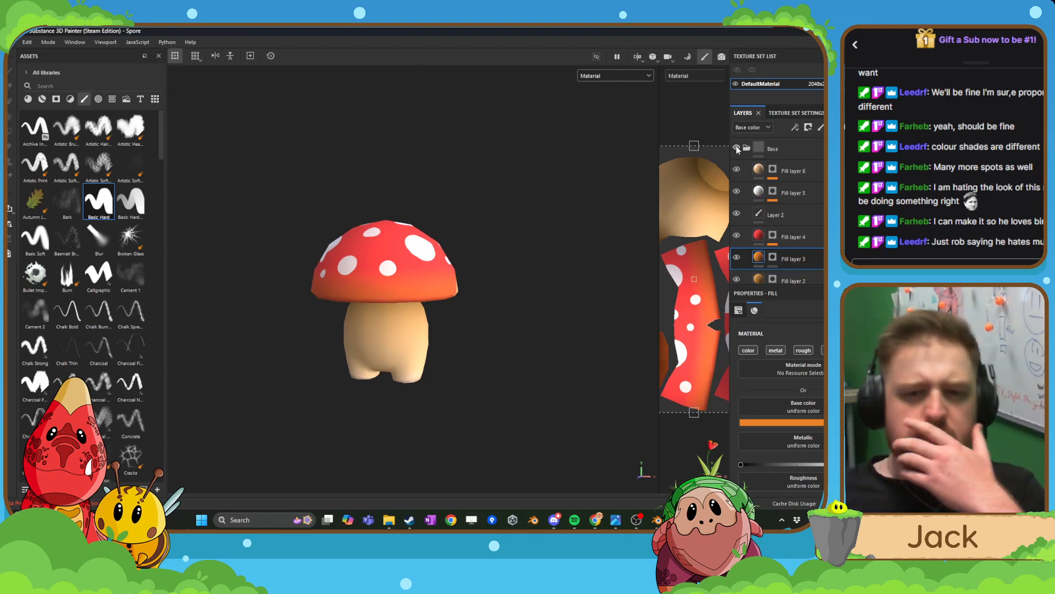
{"action": "left_click", "coordinate": [737, 147]}
{"action": "left_click", "coordinate": [736, 147]}
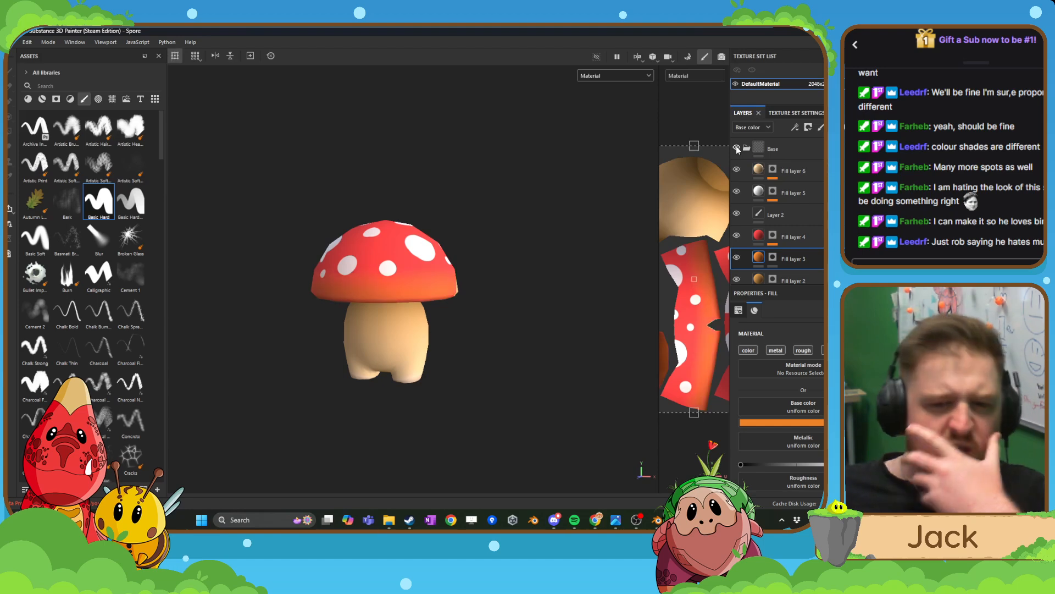
{"action": "left_click", "coordinate": [787, 261]}
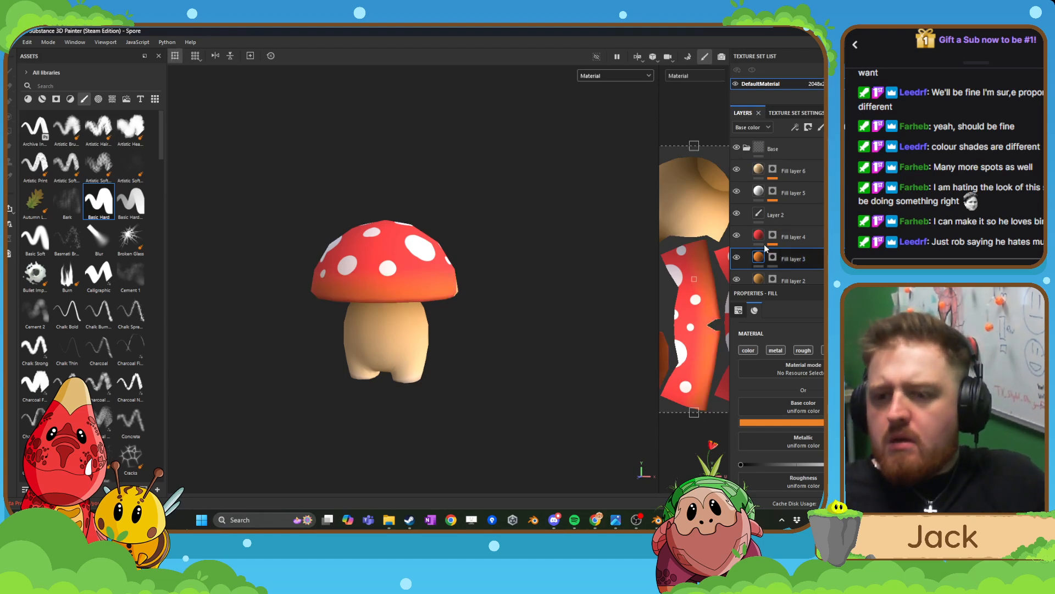
{"action": "scroll", "coordinate": [748, 263], "scroll_direction": "down", "scroll_amount": 3}
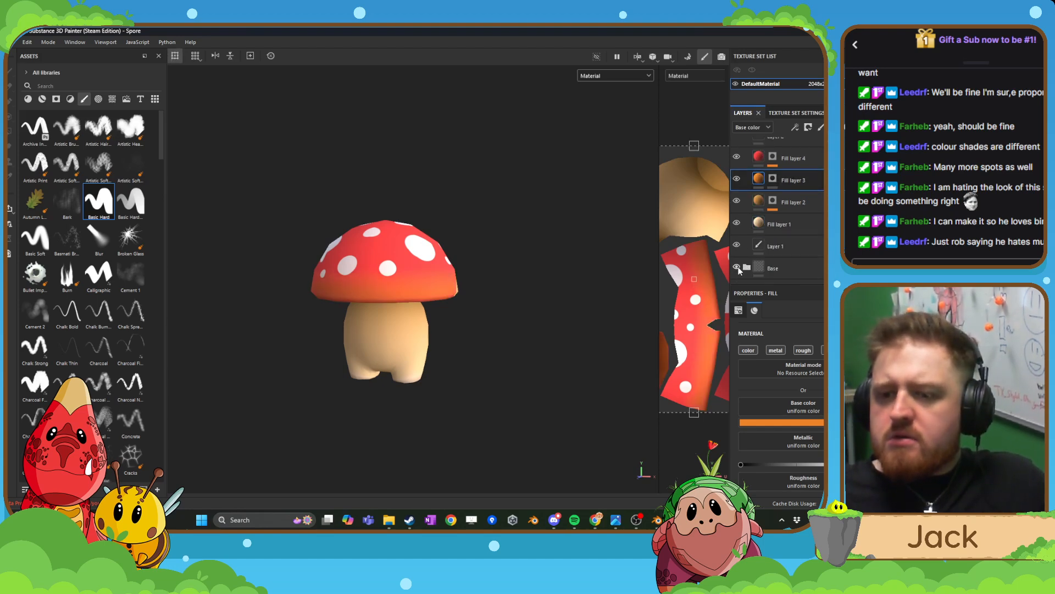
{"action": "scroll", "coordinate": [747, 262], "scroll_direction": "up", "scroll_amount": 4}
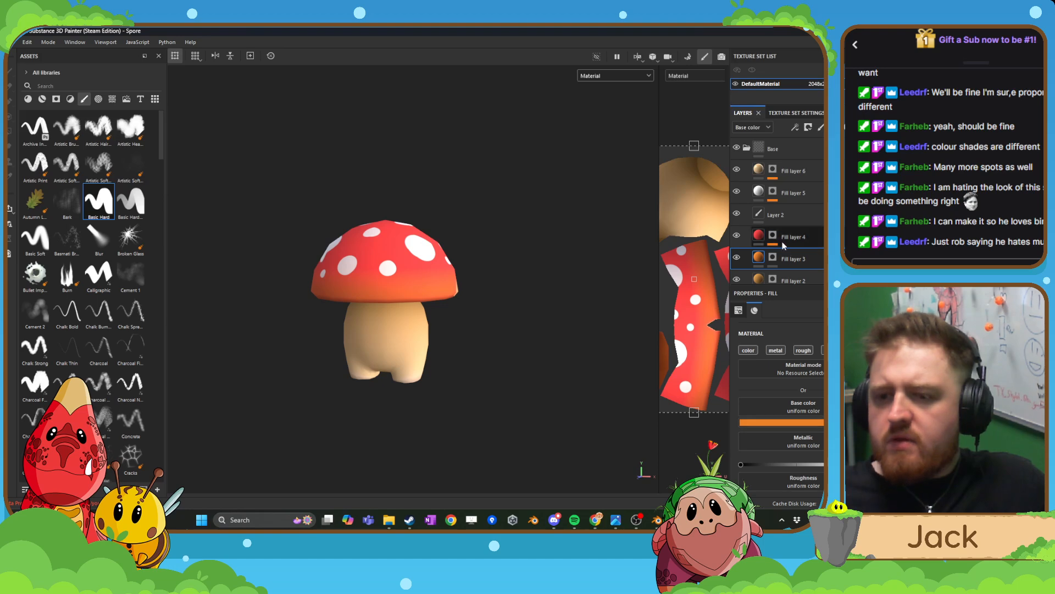
- Set the base color of Fill layer 4 in the duplicated Base folder to a muted green, about 358E35
{"action": "left_click", "coordinate": [783, 239]}
{"action": "left_click", "coordinate": [787, 422]}
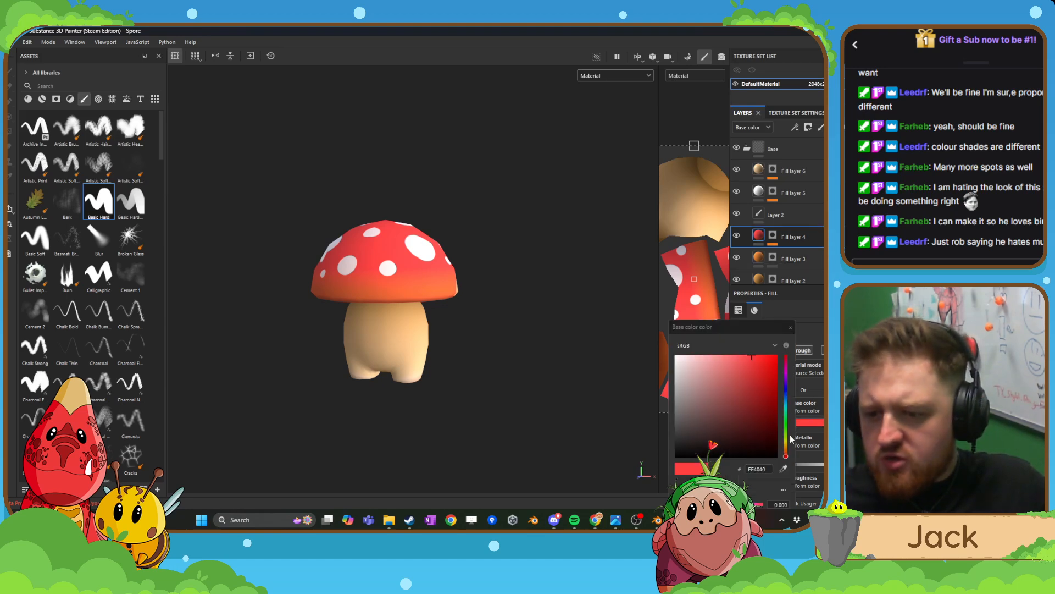
{"action": "left_click_drag", "start_coordinate": [787, 440], "coordinate": [787, 425]}
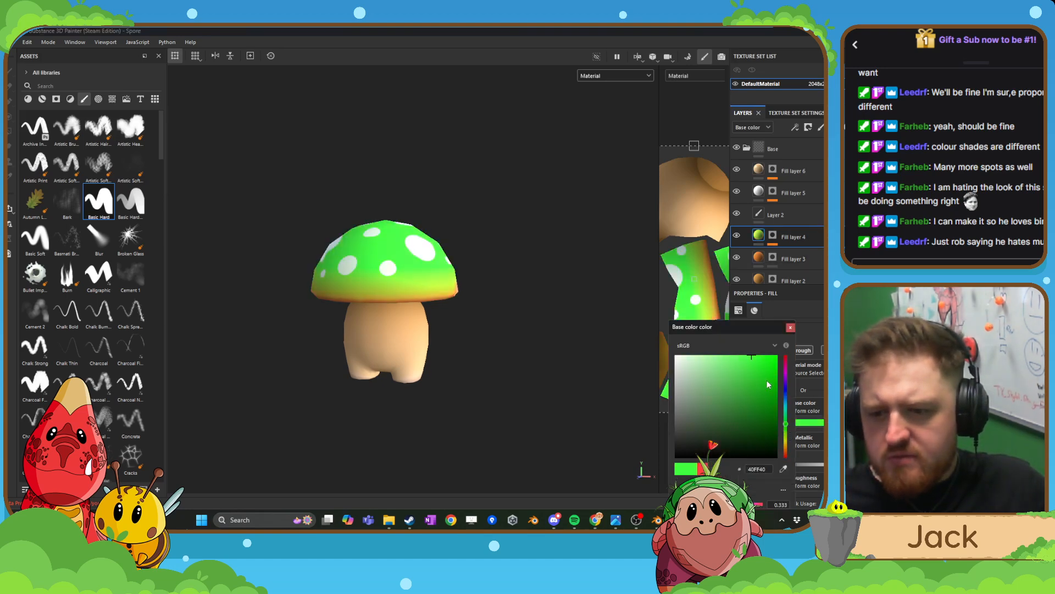
{"action": "left_click", "coordinate": [753, 386]}
{"action": "mouse_move", "coordinate": [751, 390]}
{"action": "left_mouse_down"}
{"action": "mouse_move", "coordinate": [763, 394]}
{"action": "mouse_move", "coordinate": [740, 400]}
{"action": "left_mouse_up"}
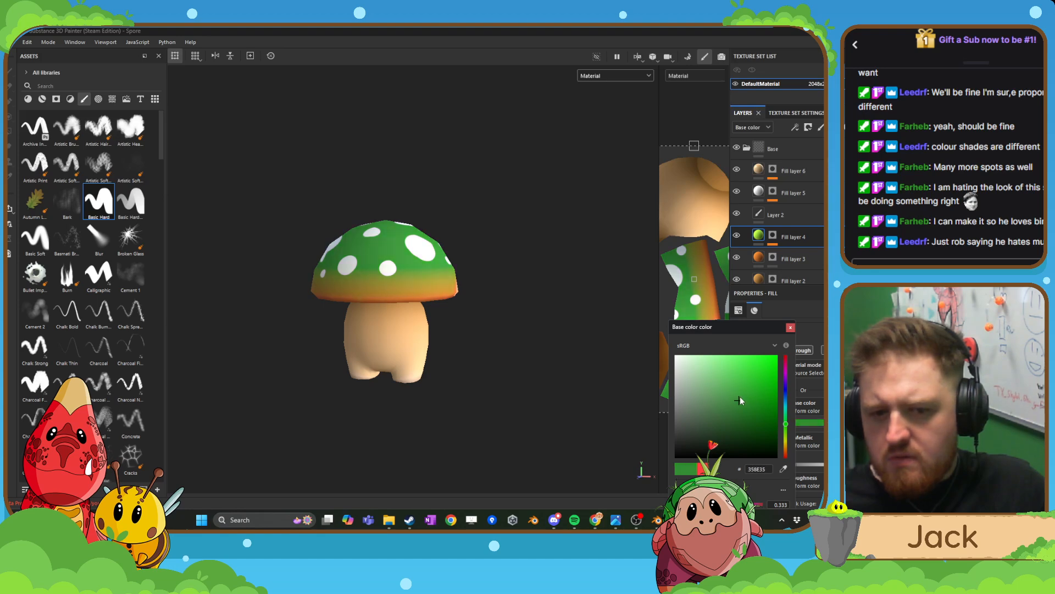
- Show only the Base color channel in the viewport and sample the cap's green as Fill layer 3's base color
{"action": "left_click", "coordinate": [791, 259]}
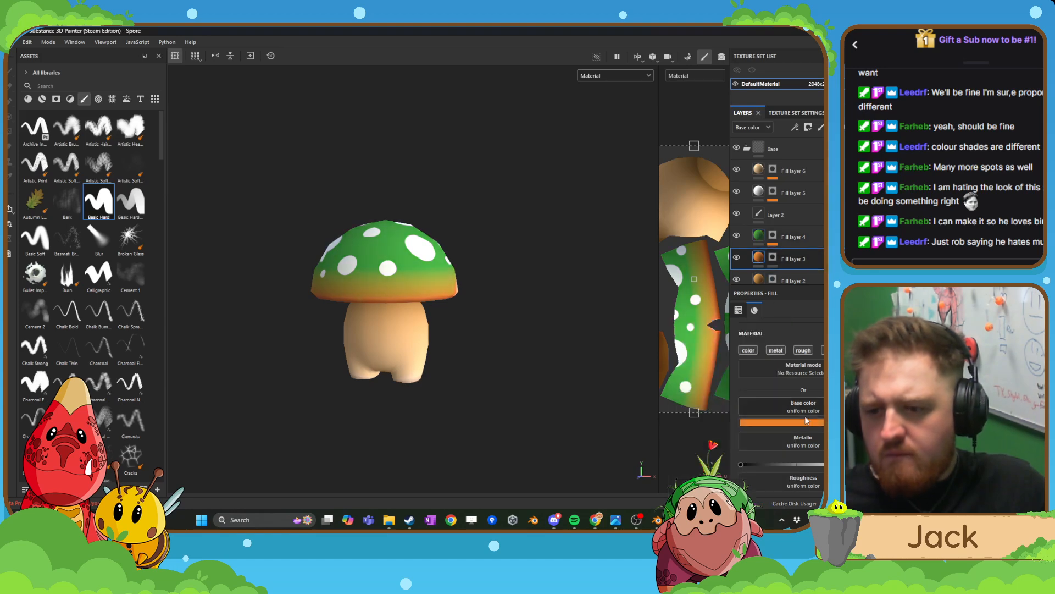
{"action": "left_click", "coordinate": [806, 422]}
{"action": "left_click", "coordinate": [616, 77]}
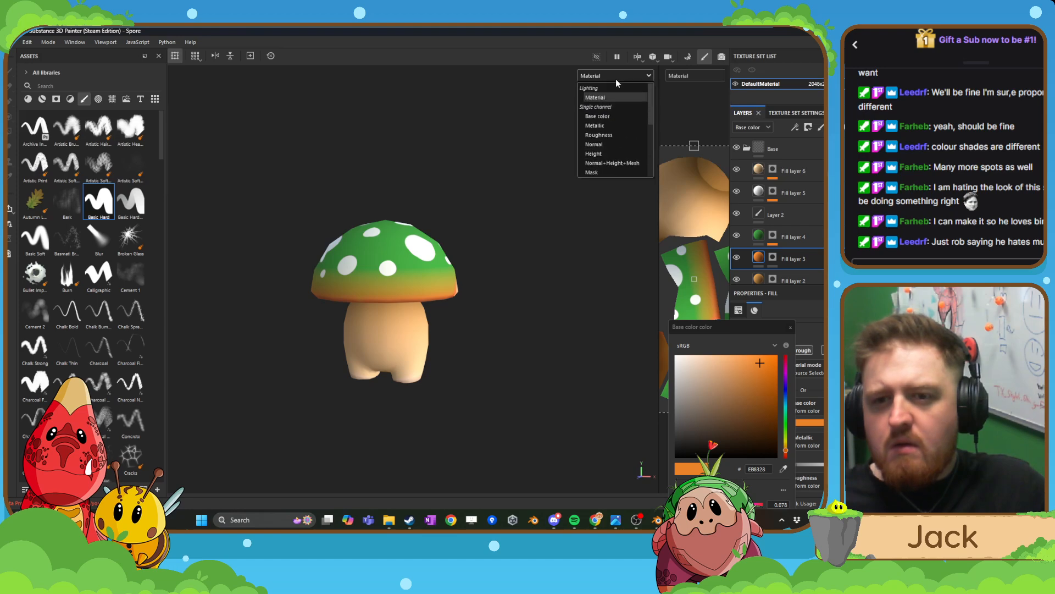
{"action": "left_click", "coordinate": [605, 115]}
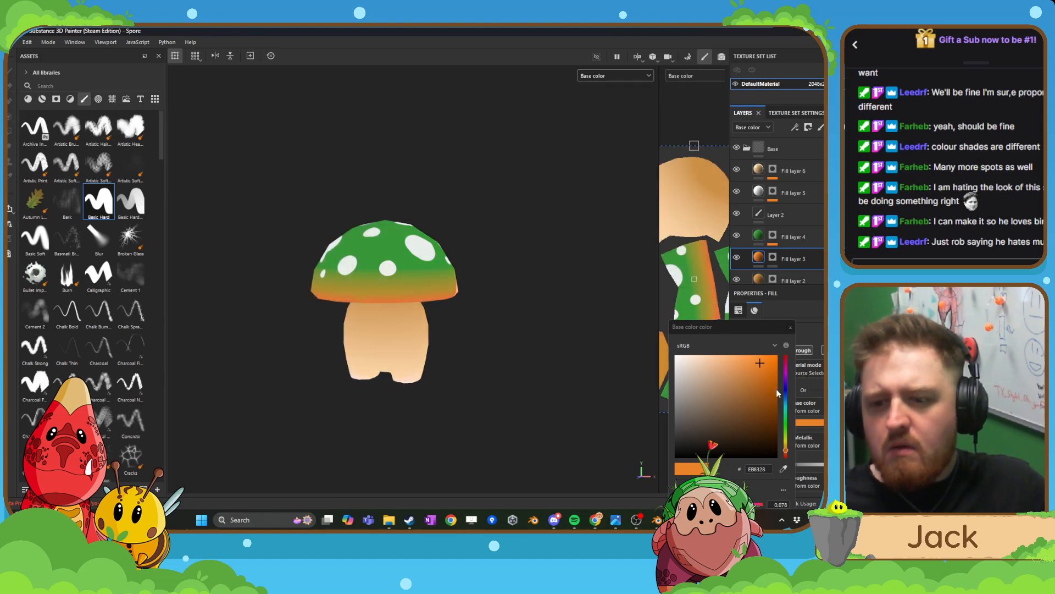
{"action": "left_click", "coordinate": [790, 327]}
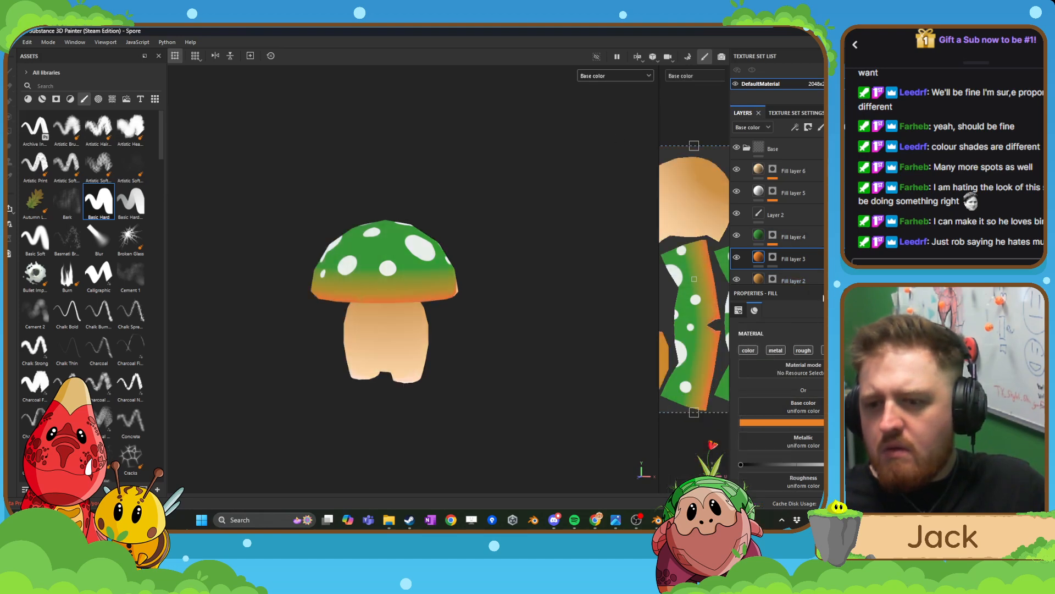
{"action": "left_click", "coordinate": [393, 251]}
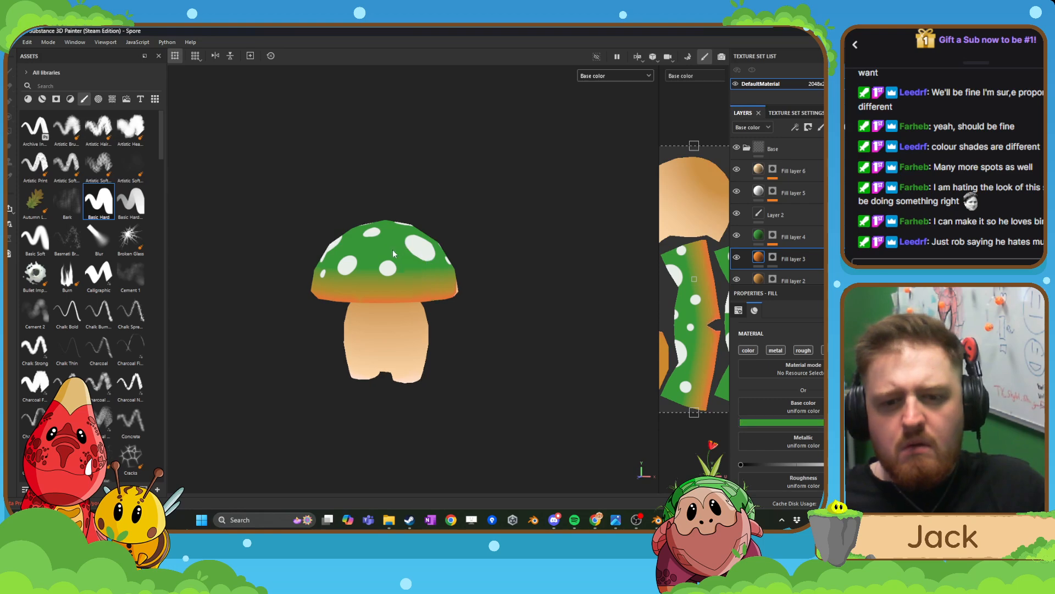
- Darken Fill layer 3's base color to 004800 and return the viewport to the Material display
{"action": "left_click", "coordinate": [814, 423]}
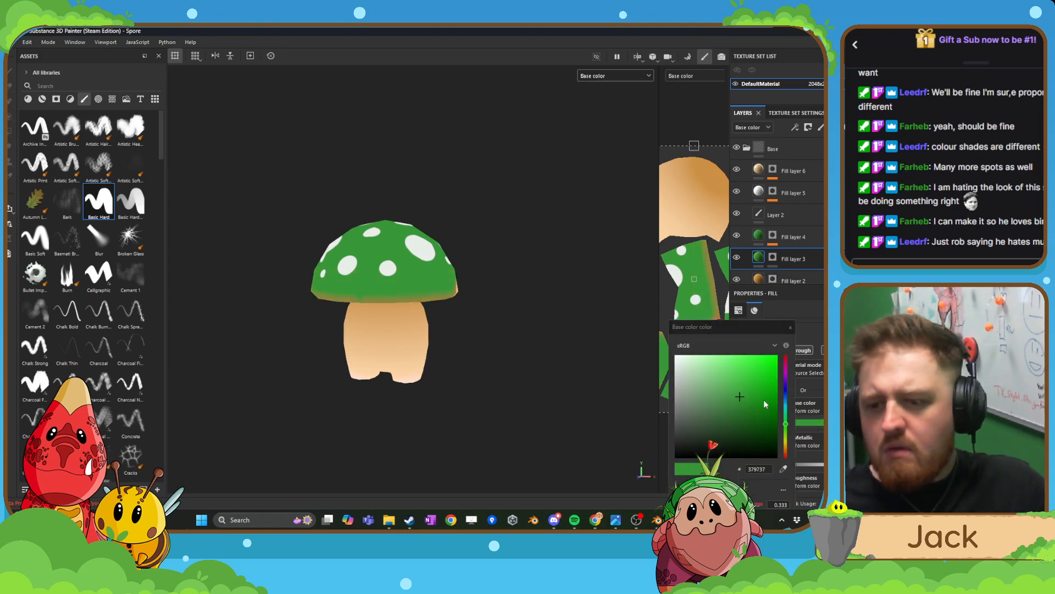
{"action": "left_click_drag", "start_coordinate": [765, 405], "coordinate": [776, 430]}
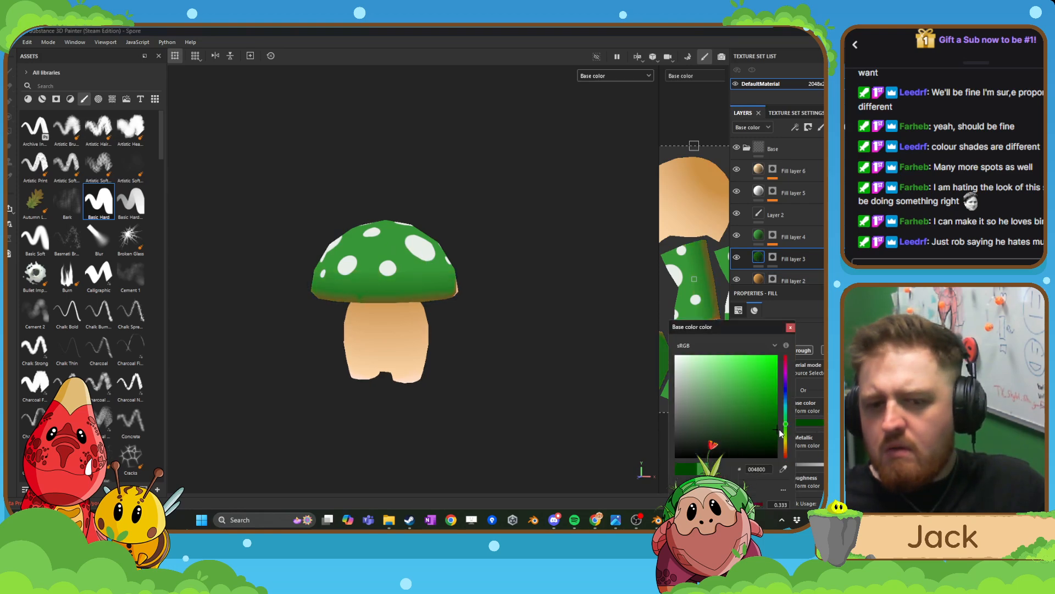
{"action": "left_click", "coordinate": [791, 328]}
{"action": "left_click", "coordinate": [595, 77]}
{"action": "left_click", "coordinate": [599, 94]}
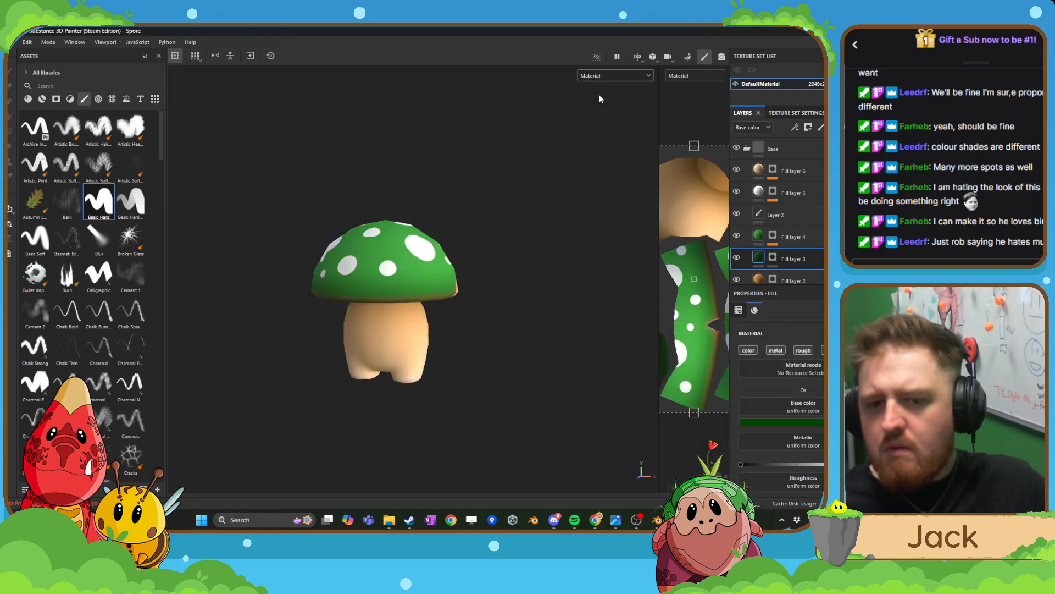
- Examine the green-capped mushroom and its spots from several angles and distances
{"action": "scroll", "coordinate": [582, 233], "scroll_direction": "down", "scroll_amount": 2}
{"action": "left_click_drag", "start_coordinate": [536, 284], "coordinate": [514, 255], "text": "alt"}
{"action": "scroll", "coordinate": [513, 255], "scroll_direction": "up", "scroll_amount": 3}
{"action": "scroll", "coordinate": [513, 258], "scroll_direction": "up", "scroll_amount": 1}
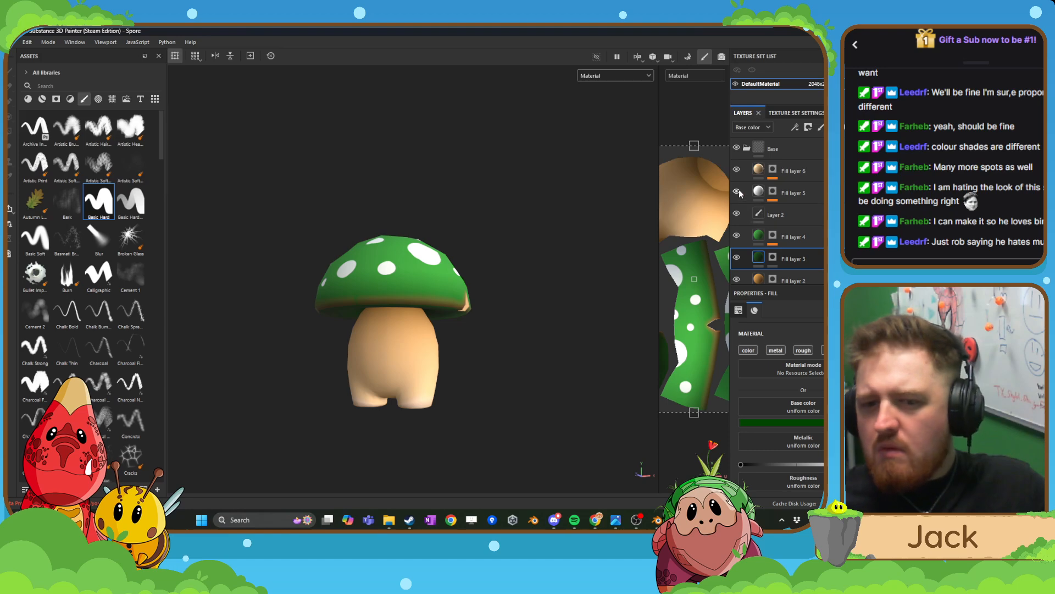
{"action": "left_click", "coordinate": [806, 194]}
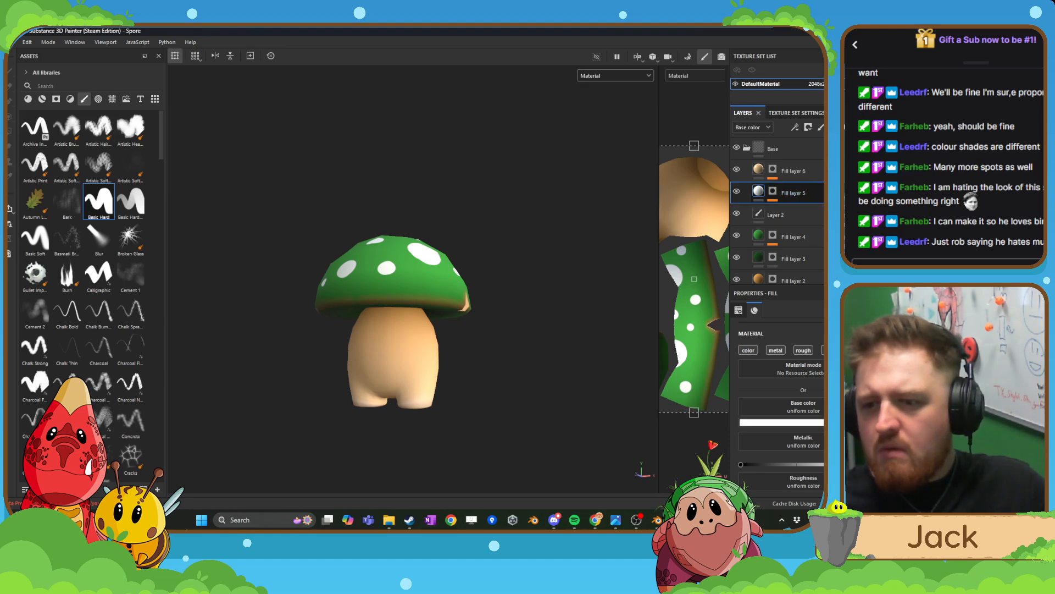
{"action": "left_click_drag", "start_coordinate": [471, 239], "coordinate": [418, 267], "text": "alt"}
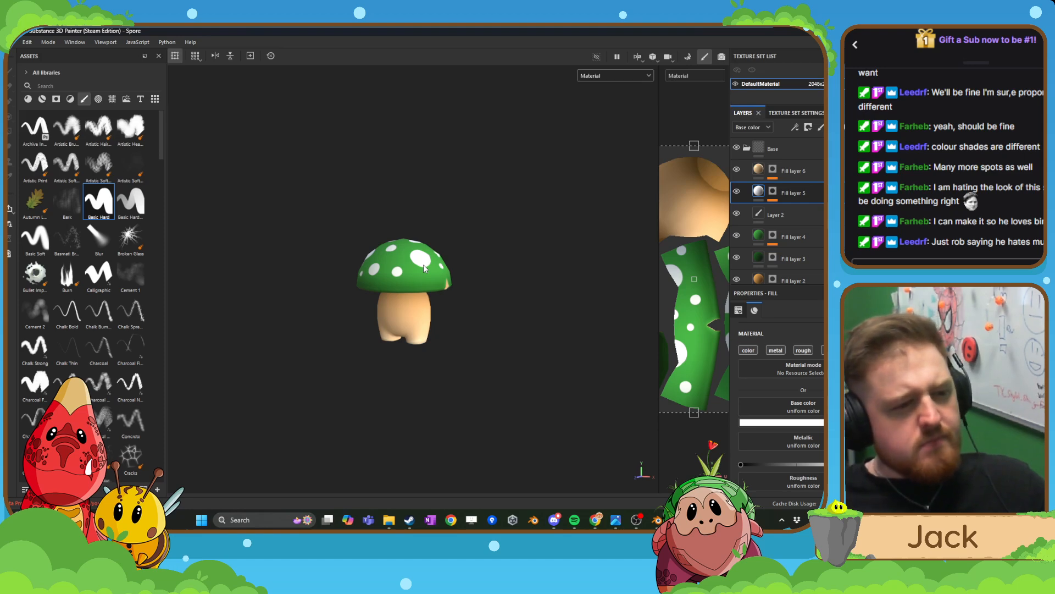
{"action": "left_click_drag", "start_coordinate": [423, 265], "coordinate": [535, 275], "text": "alt"}
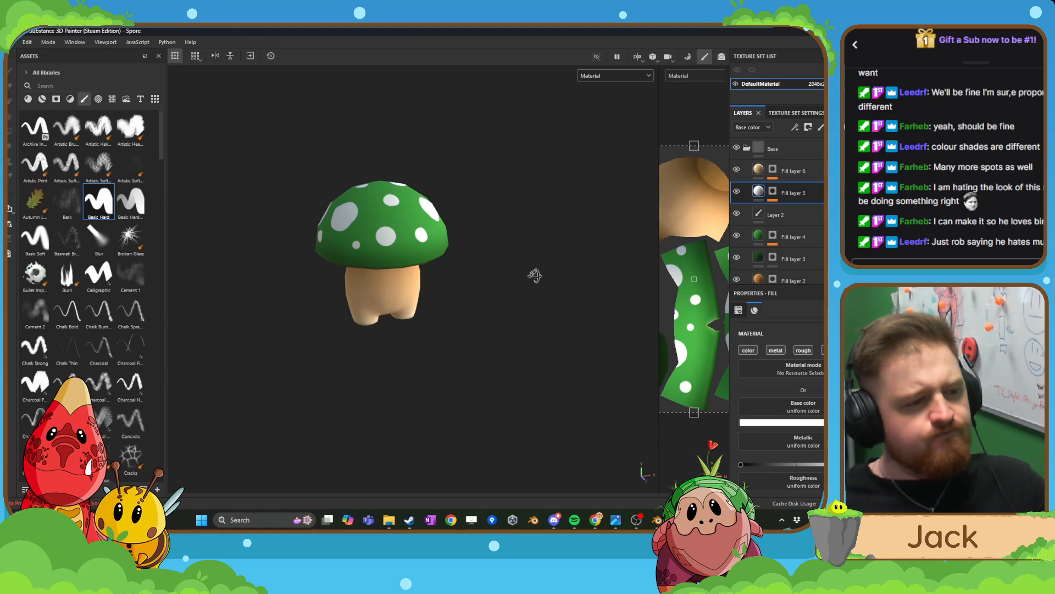
- Undo the green and orange base color changes made to Fill layers 3 and 4 in the duplicated Base folder
{"action": "left_click", "coordinate": [790, 238]}
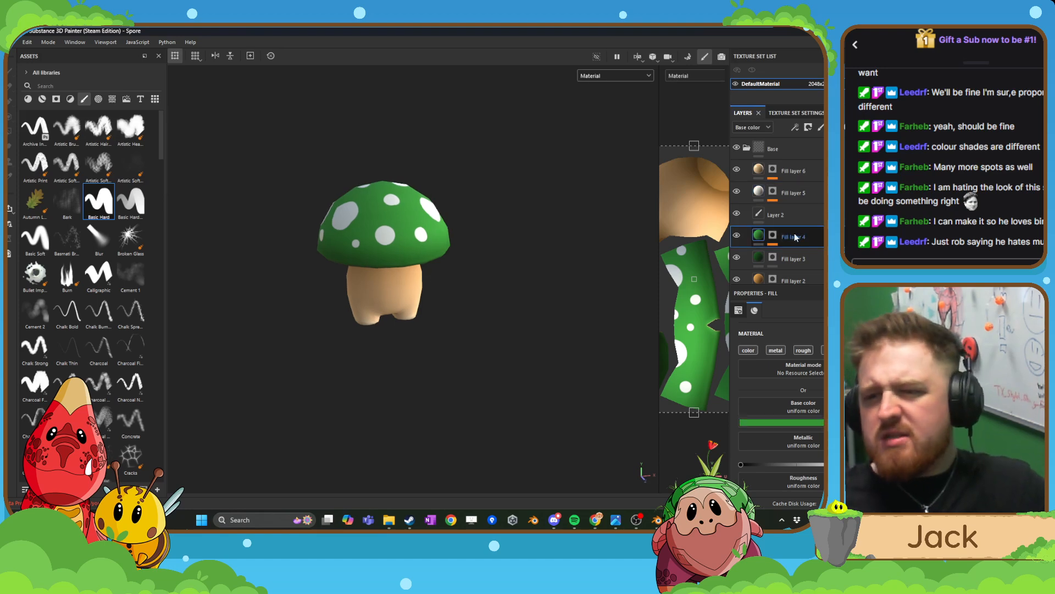
{"action": "left_click", "coordinate": [799, 258], "text": "ctrl"}
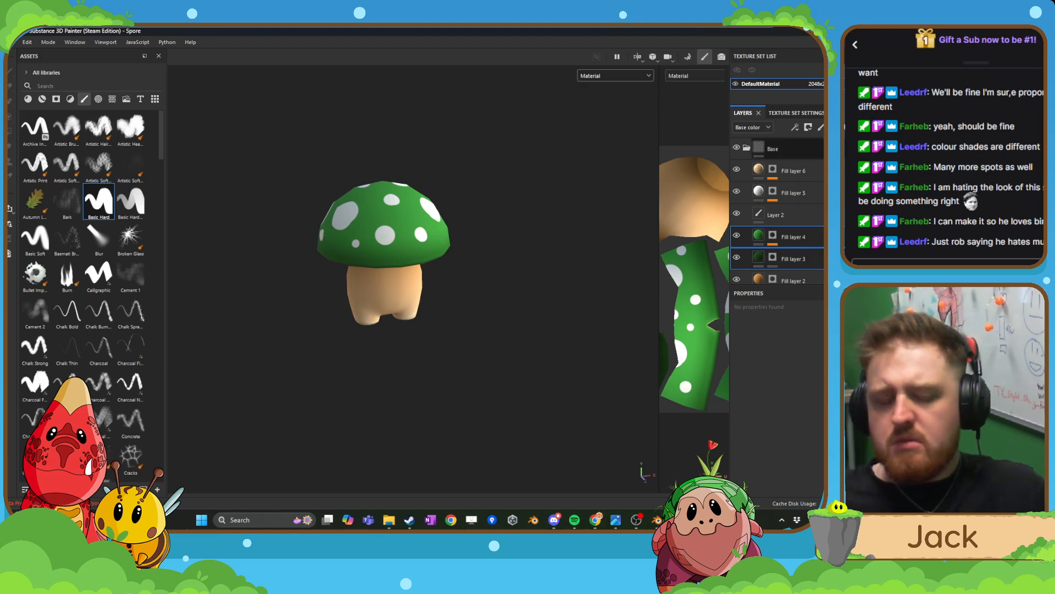
{"action": "left_click", "coordinate": [736, 148]}
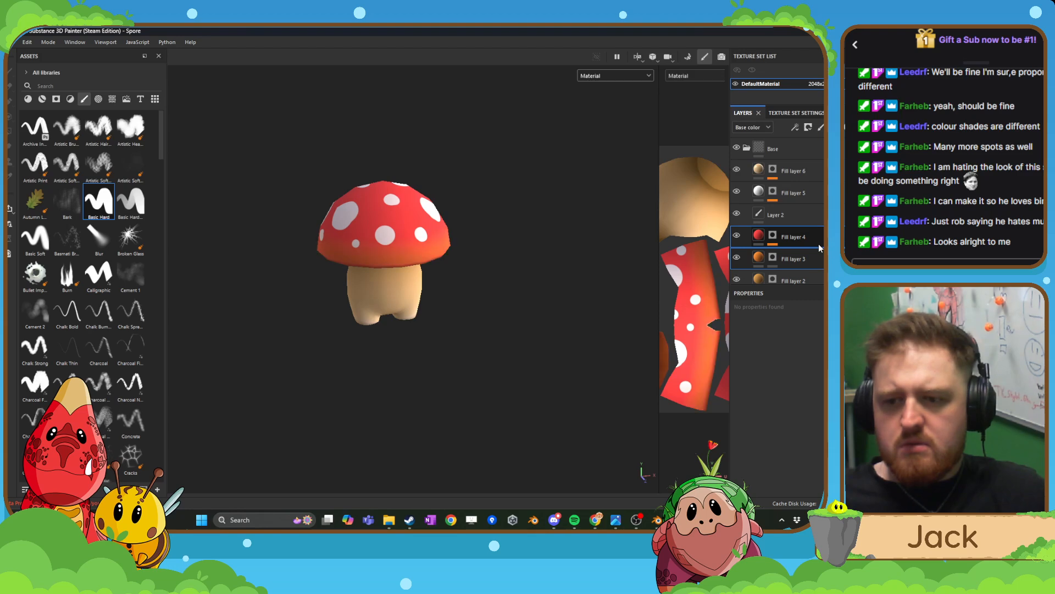
{"action": "key", "text": "ctrl+z"}
{"action": "key", "text": "ctrl+z"}
{"action": "key", "text": "ctrl+z"}
{"action": "key", "text": "ctrl+z"}
{"action": "key", "text": "ctrl+z"}
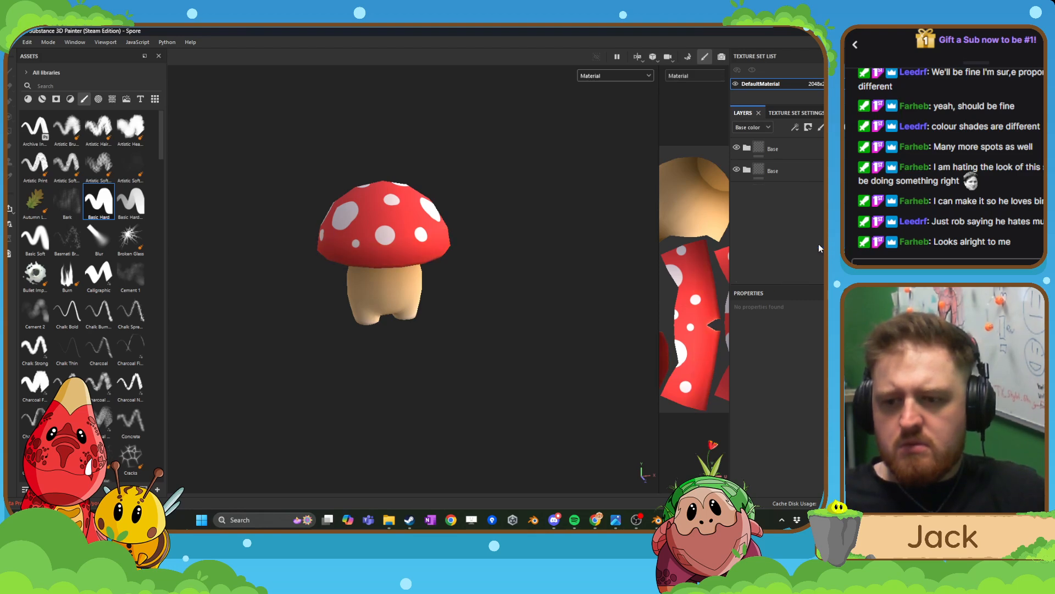
- Hide the original Base folder and add a folder named Shiny_Cap above Fill layer 4 in the duplicate
{"action": "left_click", "coordinate": [737, 170]}
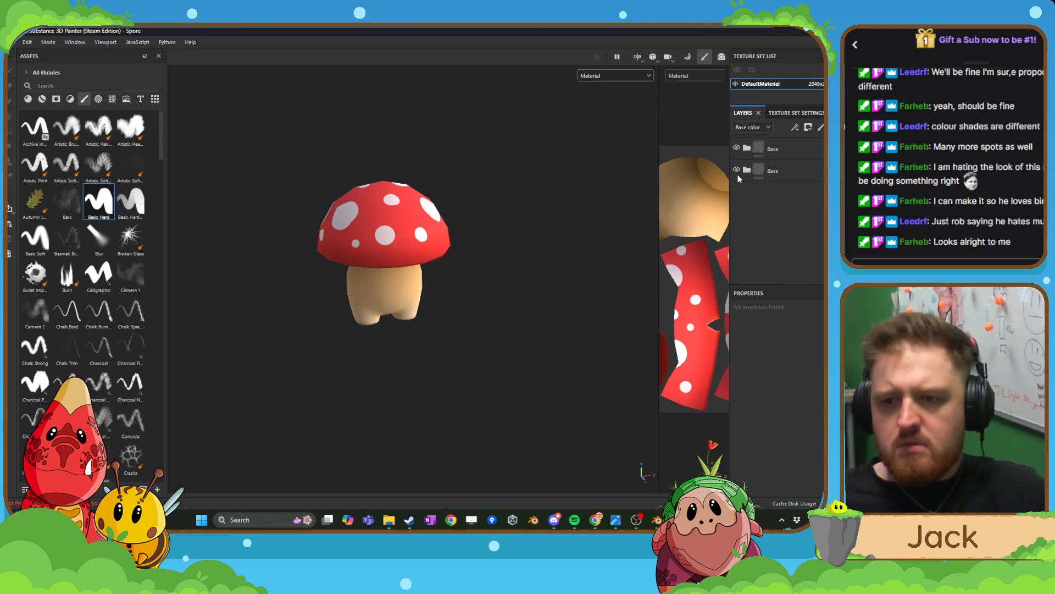
{"action": "left_click", "coordinate": [746, 147]}
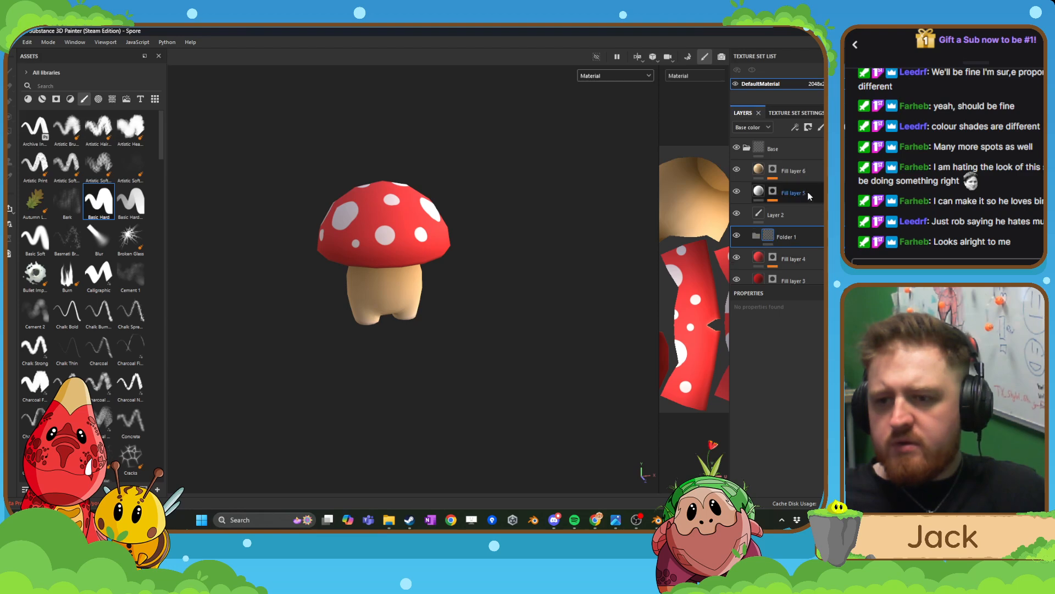
{"action": "double_click", "coordinate": [789, 236]}
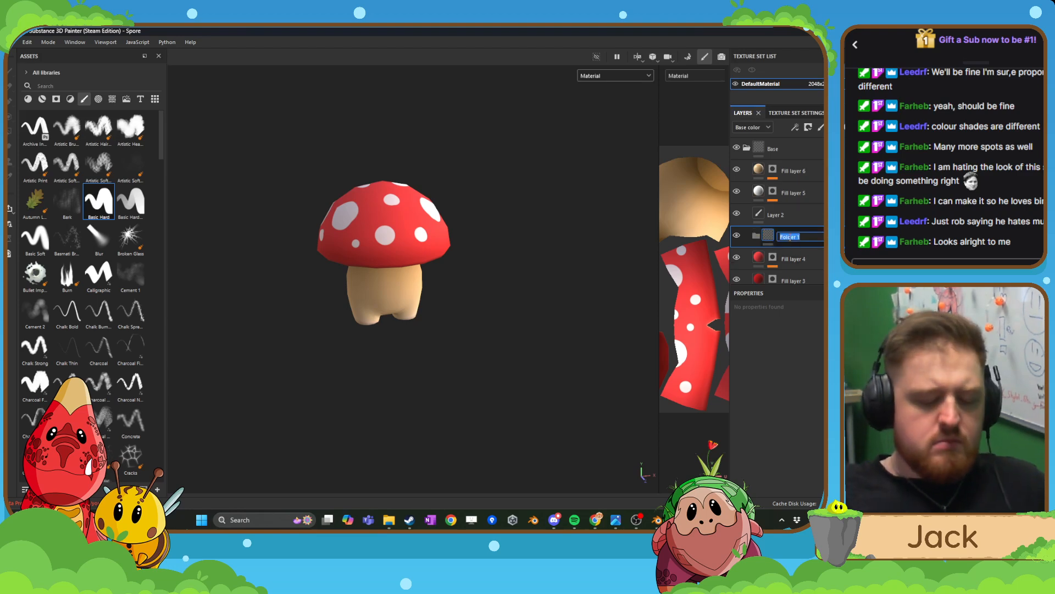
{"action": "type", "text": "shiny_Cap"}
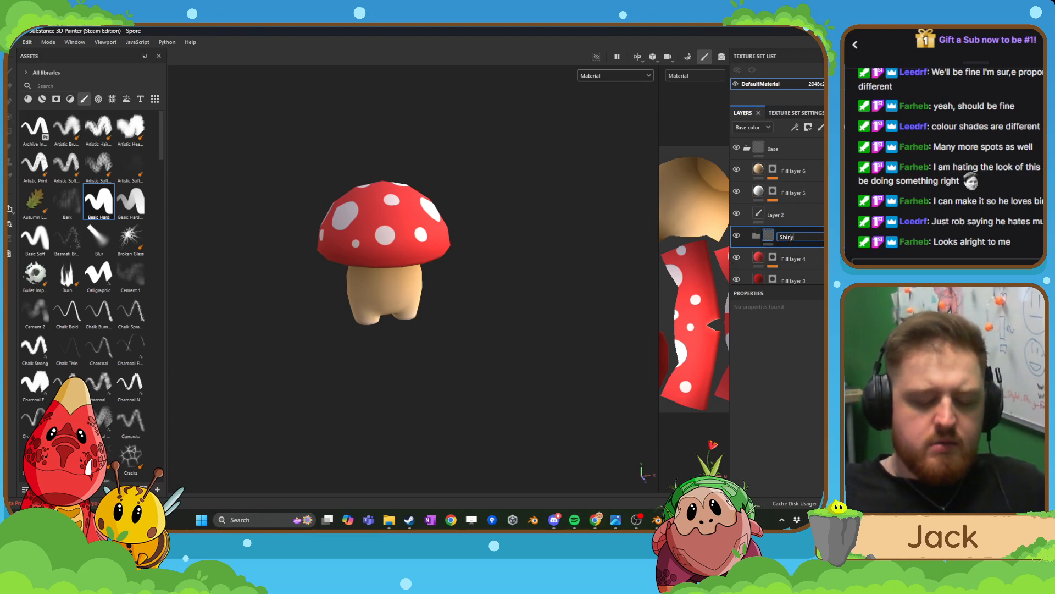
{"action": "key", "text": "Return"}
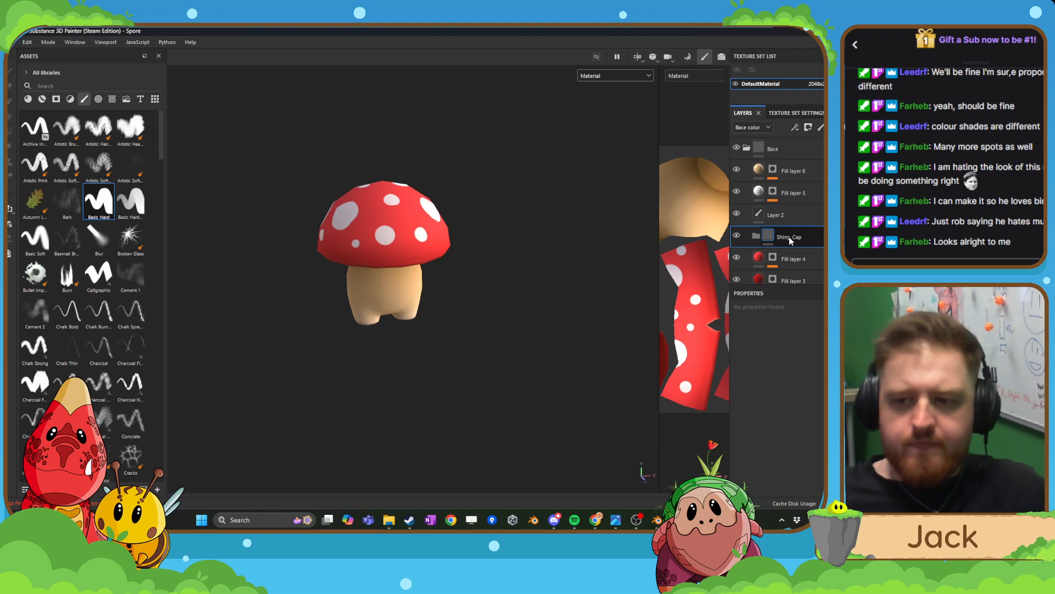
- Move Fill layer 4 and Fill layer 3 into the Shiny_Cap folder and collapse it
{"action": "left_click", "coordinate": [797, 259]}
{"action": "left_click", "coordinate": [802, 281], "text": "shift"}
{"action": "left_click_drag", "start_coordinate": [800, 259], "coordinate": [797, 237]}
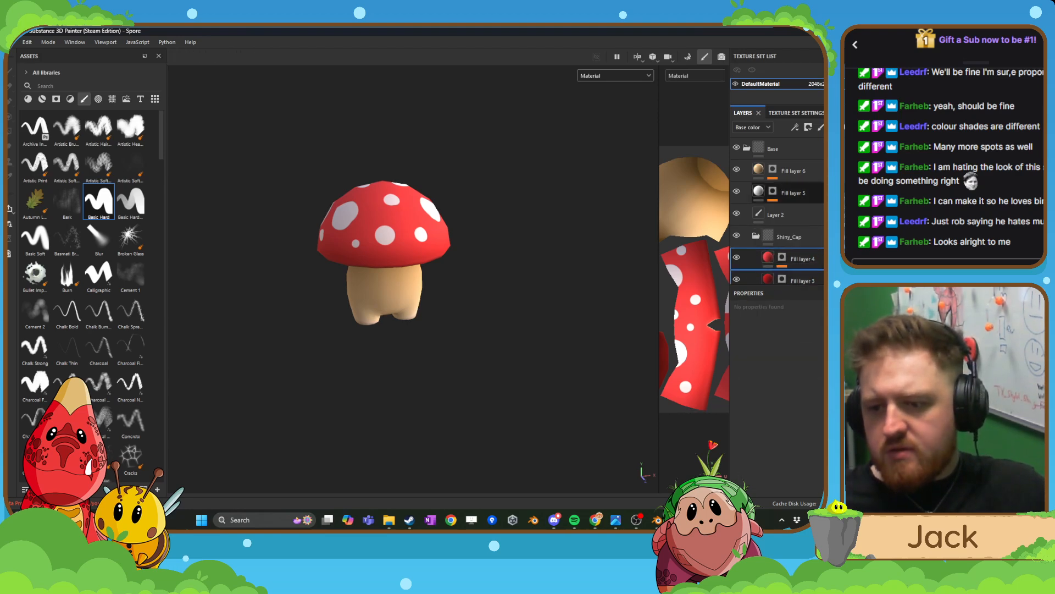
{"action": "left_click", "coordinate": [757, 237]}
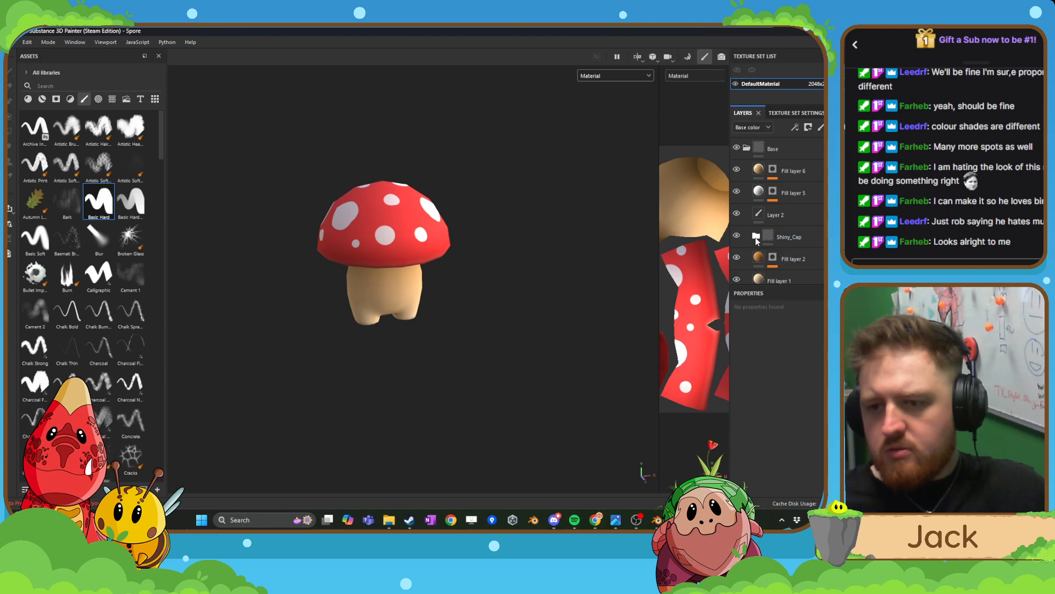
- Add an HSL Perceptive filter to the Shiny_Cap folder
{"action": "left_click", "coordinate": [786, 244]}
{"action": "right_click", "coordinate": [786, 243]}
{"action": "left_click", "coordinate": [800, 417]}
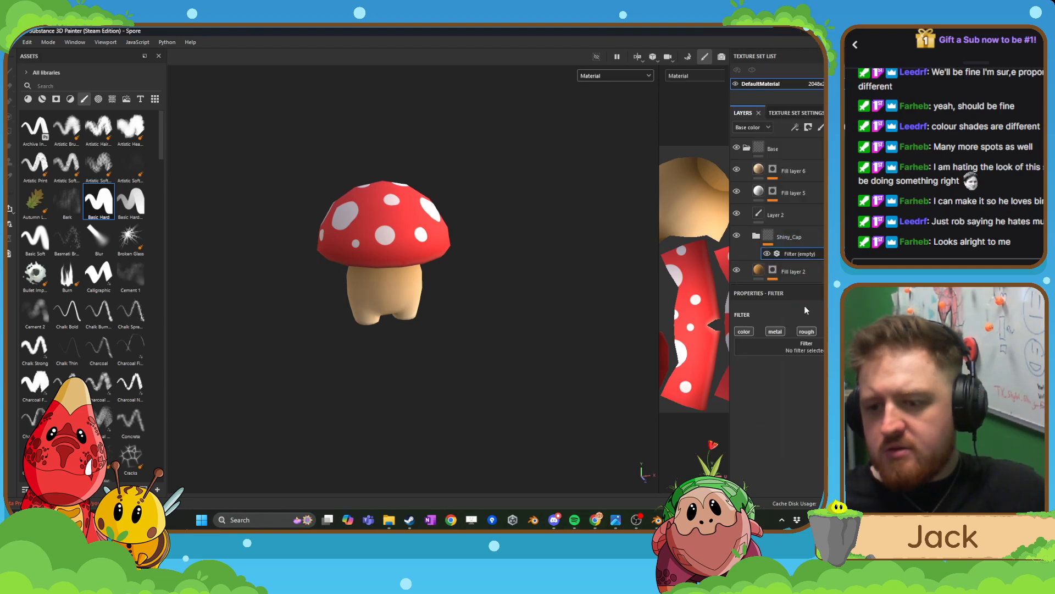
{"action": "left_click", "coordinate": [808, 350]}
{"action": "type", "text": "hs"}
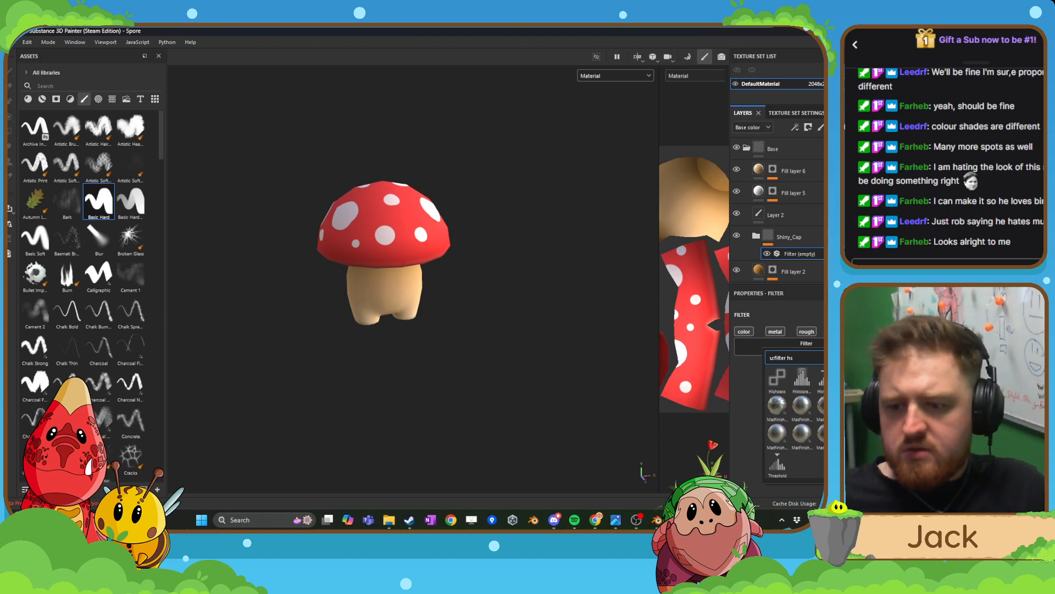
{"action": "left_click", "coordinate": [852, 379]}
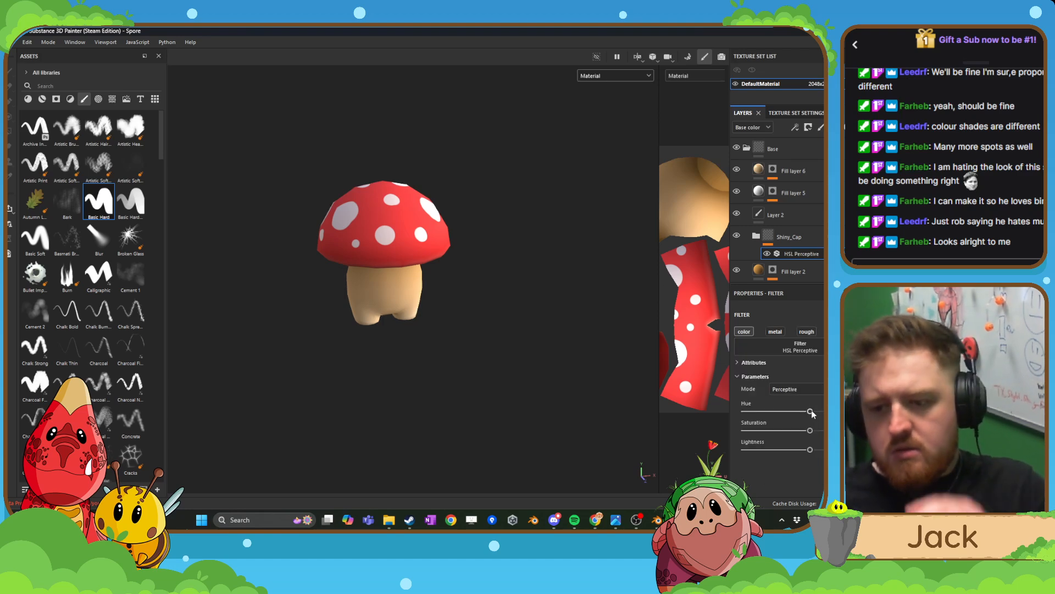
- Raise the HSL Perceptive filter's hue and reduce its saturation and lightness to recolour the mushroom cap green
{"action": "mouse_move", "coordinate": [809, 412]}
{"action": "left_mouse_down"}
{"action": "mouse_move", "coordinate": [791, 413]}
{"action": "mouse_move", "coordinate": [819, 418]}
{"action": "left_mouse_up"}
{"action": "left_click_drag", "start_coordinate": [818, 418], "coordinate": [795, 420]}
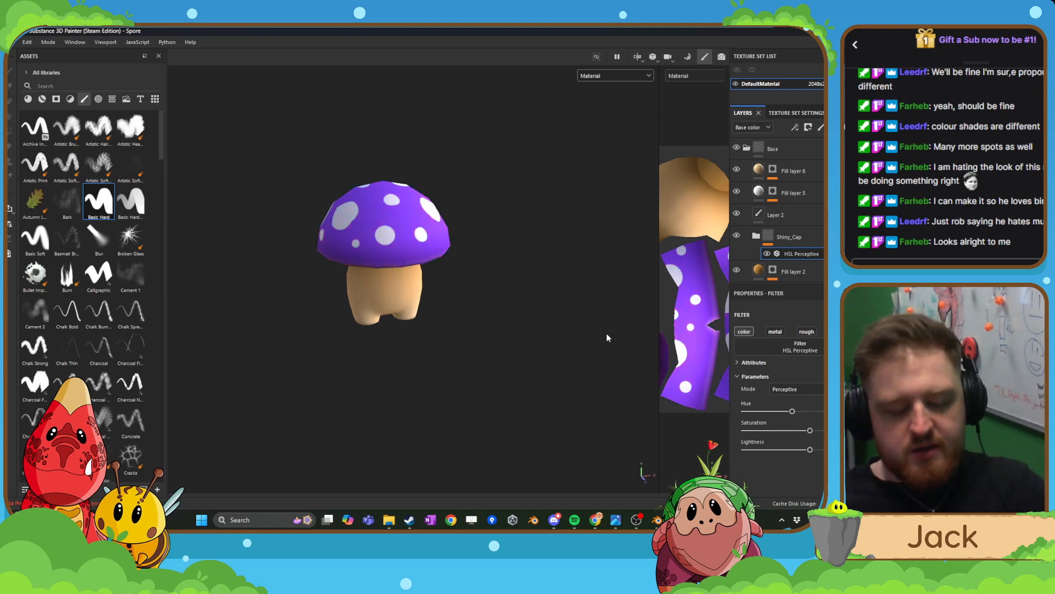
{"action": "left_click_drag", "start_coordinate": [616, 330], "coordinate": [464, 302], "text": "alt"}
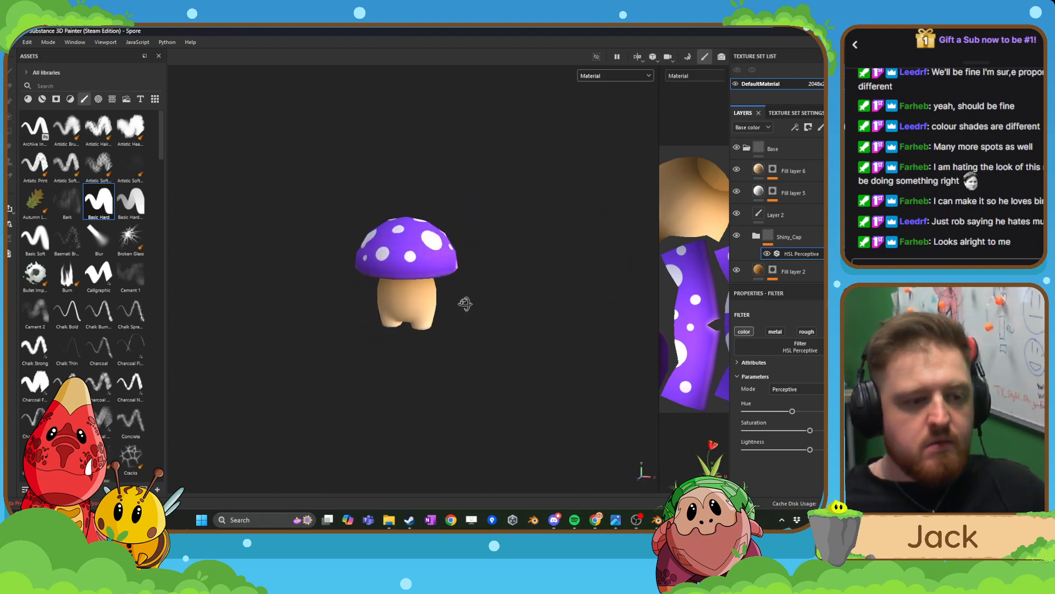
{"action": "mouse_move", "coordinate": [790, 414]}
{"action": "left_mouse_down"}
{"action": "mouse_move", "coordinate": [770, 416]}
{"action": "mouse_move", "coordinate": [833, 424]}
{"action": "mouse_move", "coordinate": [790, 453]}
{"action": "mouse_move", "coordinate": [791, 431]}
{"action": "left_mouse_up"}
{"action": "scroll", "coordinate": [427, 330], "scroll_direction": "down", "scroll_amount": 2}
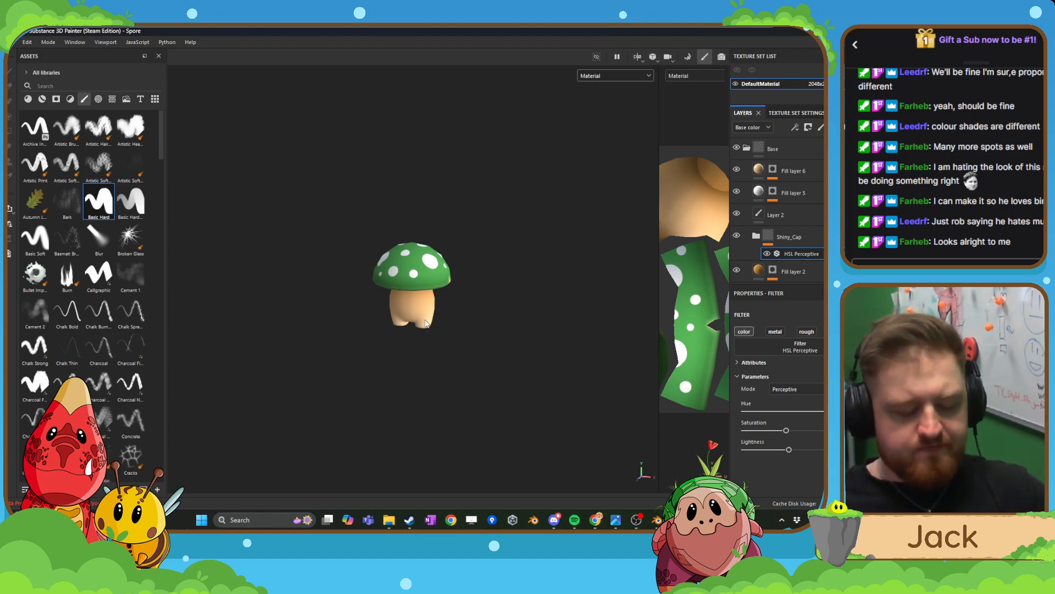
- Inspect the green cap's lower rim up close and show only the Base color channel in the viewport
{"action": "scroll", "coordinate": [427, 330], "scroll_direction": "up", "scroll_amount": 2}
{"action": "left_click_drag", "start_coordinate": [427, 329], "coordinate": [465, 292], "text": "alt"}
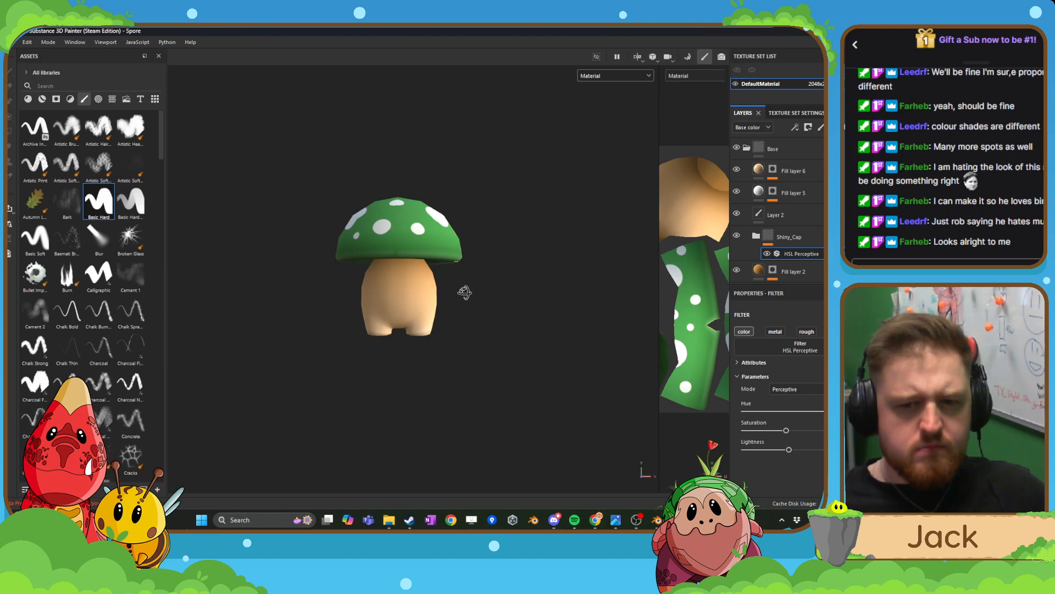
{"action": "scroll", "coordinate": [418, 268], "scroll_direction": "up", "scroll_amount": 3}
{"action": "scroll", "coordinate": [417, 264], "scroll_direction": "up", "scroll_amount": 3}
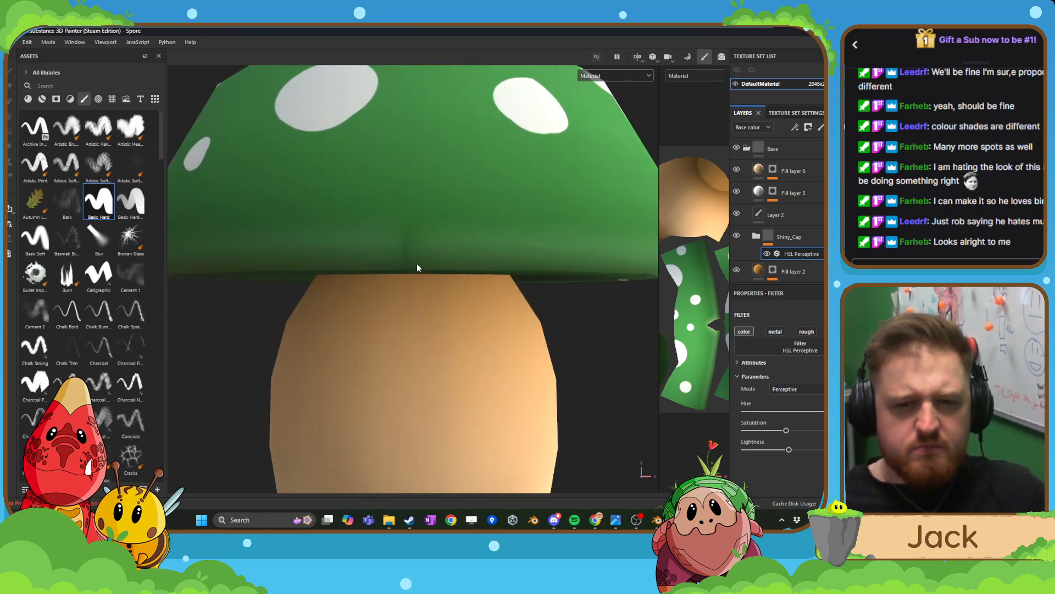
{"action": "scroll", "coordinate": [417, 268], "scroll_direction": "up", "scroll_amount": 2}
{"action": "left_click", "coordinate": [616, 75]}
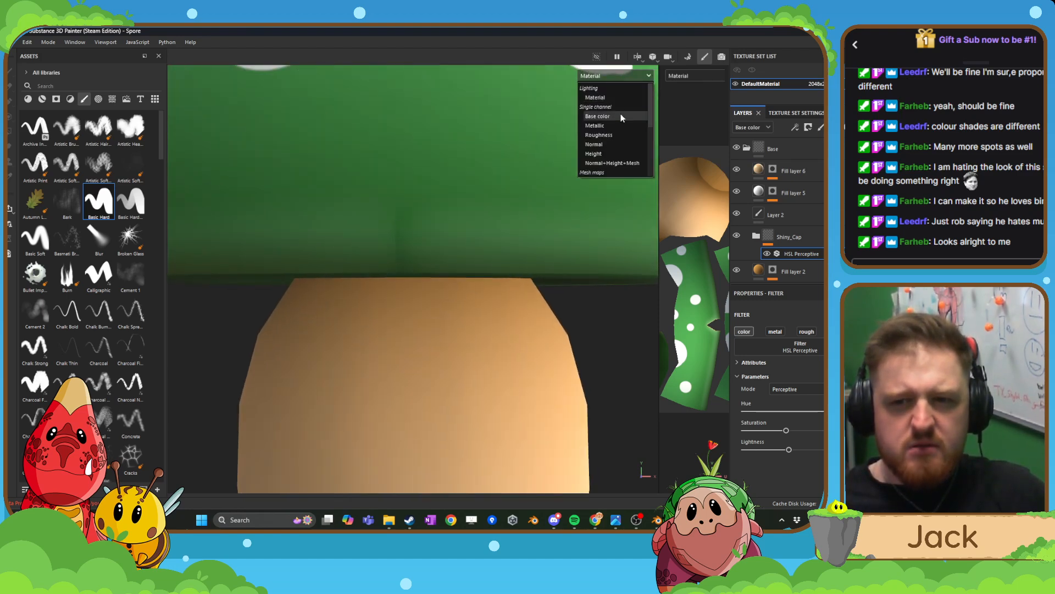
{"action": "left_click", "coordinate": [621, 113]}
{"action": "scroll", "coordinate": [519, 211], "scroll_direction": "down", "scroll_amount": 5}
{"action": "left_click_drag", "start_coordinate": [520, 212], "coordinate": [523, 242], "text": "alt"}
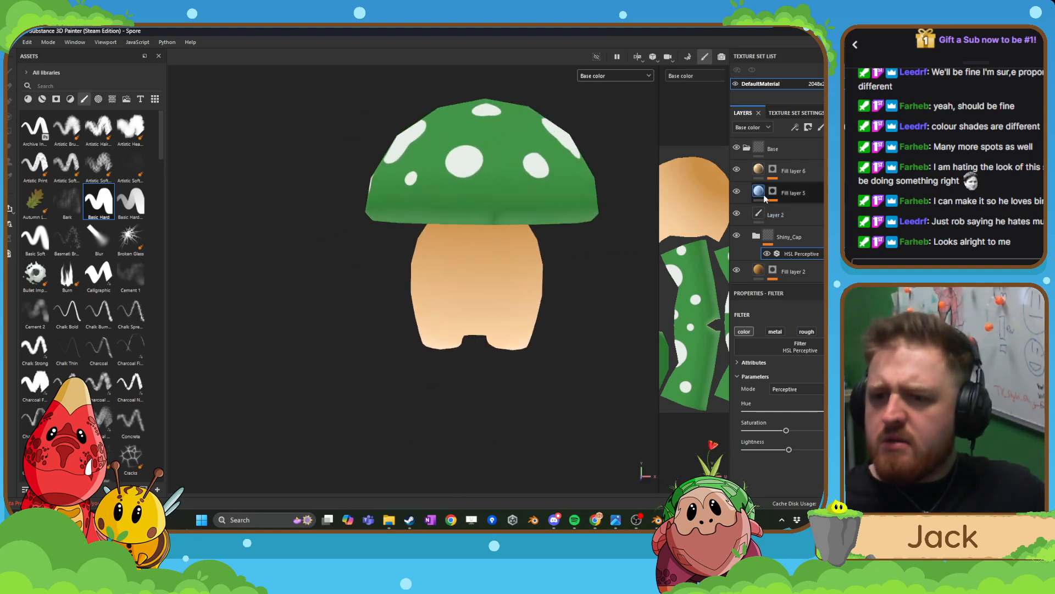
- Reduce the Global Blur of the Curvature generator on Fill layer 5's mask in the duplicated Base folder
{"action": "left_click", "coordinate": [739, 192]}
{"action": "left_click", "coordinate": [739, 192]}
{"action": "left_click", "coordinate": [773, 191]}
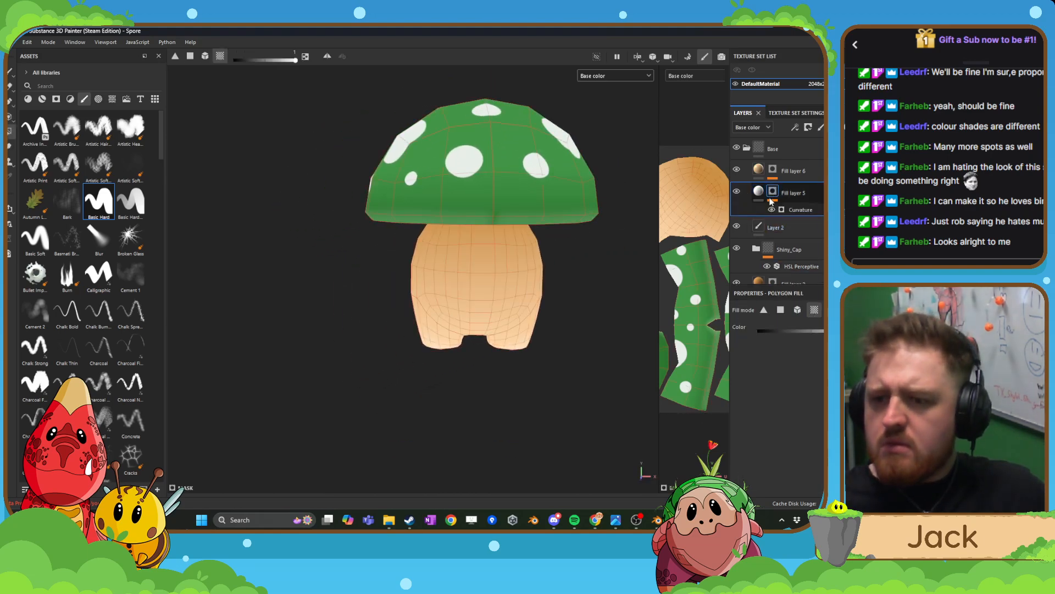
{"action": "left_click", "coordinate": [803, 210]}
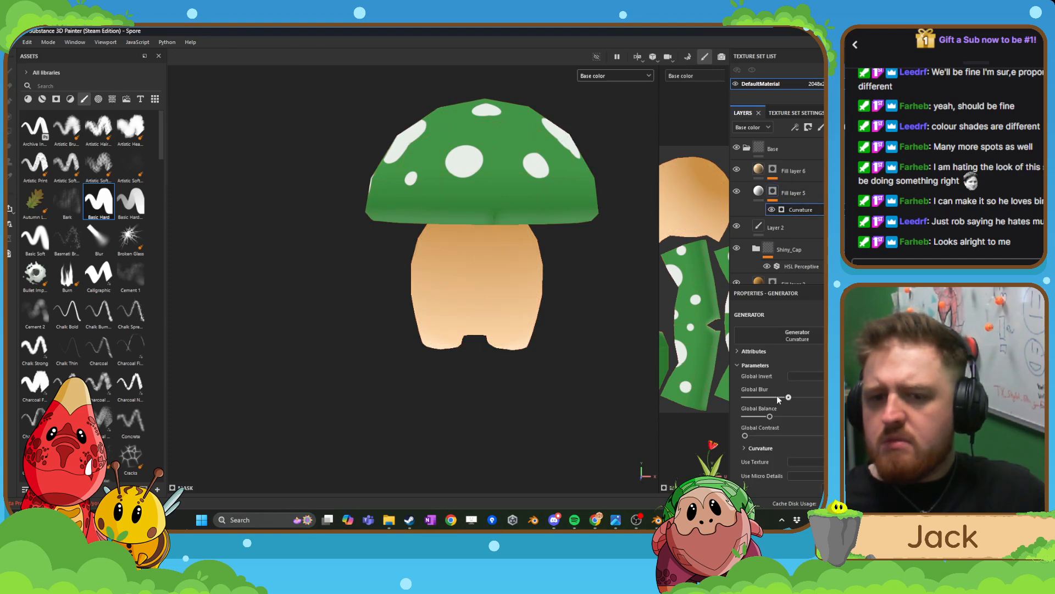
{"action": "left_click_drag", "start_coordinate": [762, 398], "coordinate": [751, 398]}
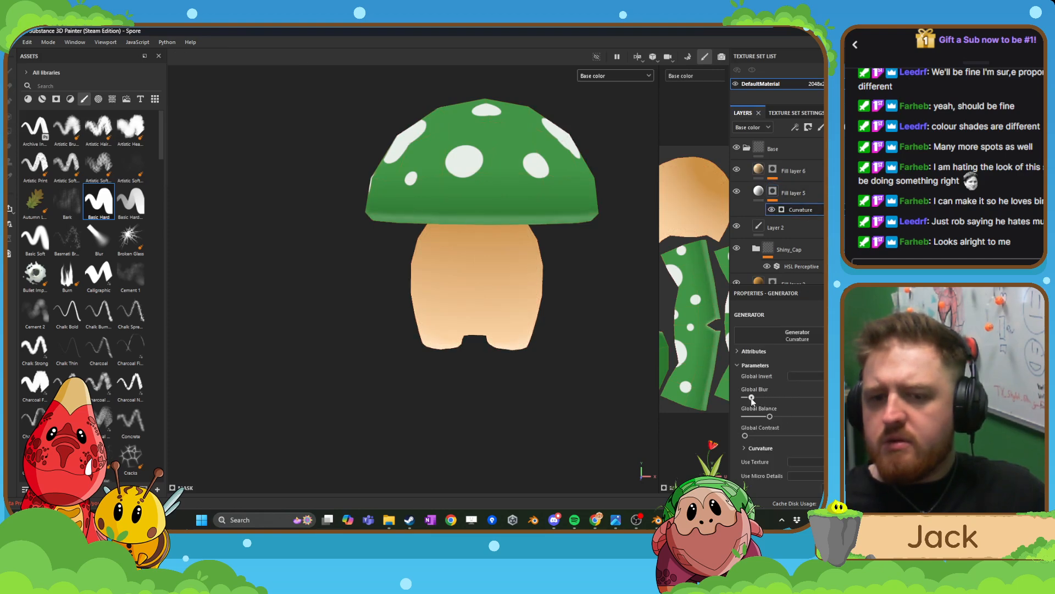
- Fine-tune the duplicate's Curvature Global Blur slightly upward while checking the edge highlights on the cap and stem
{"action": "scroll", "coordinate": [520, 357], "scroll_direction": "up", "scroll_amount": 5}
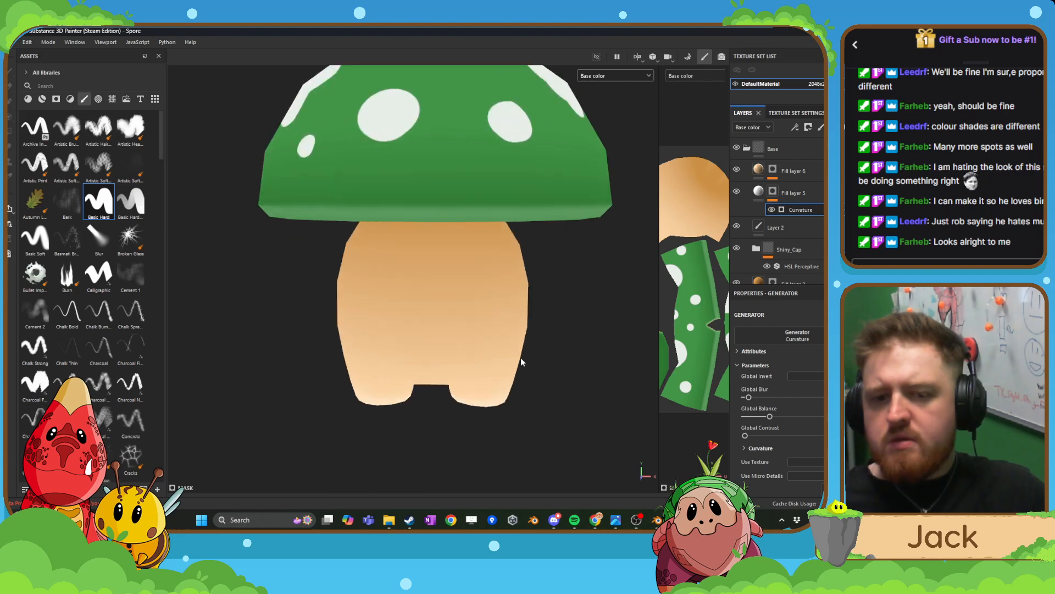
{"action": "left_click_drag", "start_coordinate": [547, 370], "coordinate": [511, 288], "text": "alt"}
{"action": "right_click_drag", "start_coordinate": [512, 285], "coordinate": [477, 263], "text": "alt"}
{"action": "left_click_drag", "start_coordinate": [486, 261], "coordinate": [514, 298], "text": "alt"}
{"action": "middle_click_drag", "start_coordinate": [516, 299], "coordinate": [491, 316], "text": "alt"}
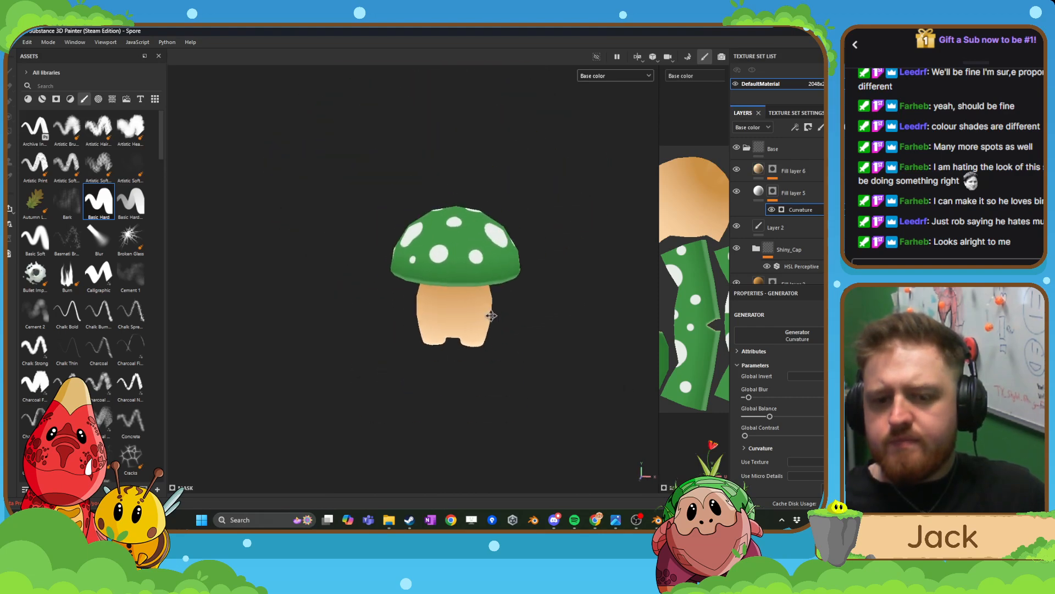
{"action": "right_click_drag", "start_coordinate": [491, 316], "coordinate": [555, 314], "text": "alt"}
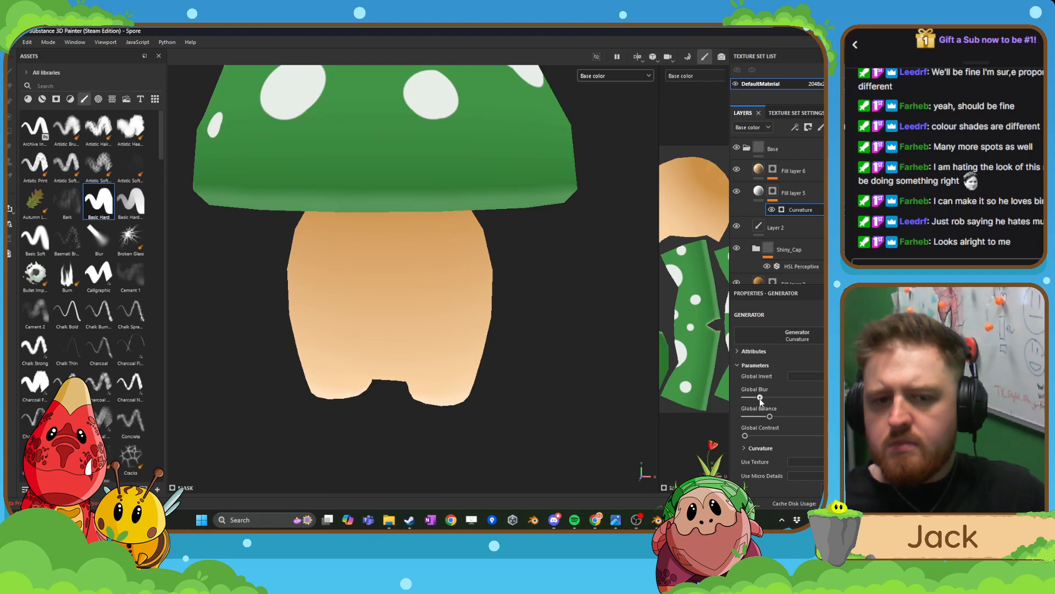
{"action": "scroll", "coordinate": [460, 345], "scroll_direction": "down", "scroll_amount": 6}
{"action": "mouse_move", "coordinate": [463, 347]}
{"action": "left_mouse_down", "text": "alt"}
{"action": "mouse_move", "coordinate": [467, 302]}
{"action": "mouse_move", "coordinate": [465, 329]}
{"action": "left_mouse_up", "text": "alt"}
{"action": "scroll", "coordinate": [473, 344], "scroll_direction": "up", "scroll_amount": 3}
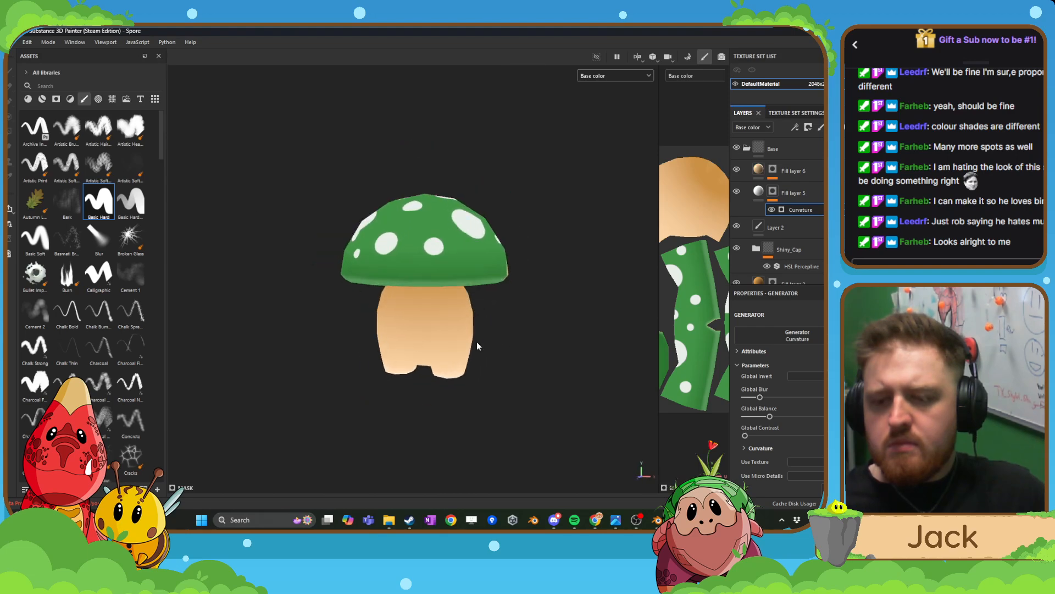
- Collapse and hide the duplicated Base folder, and show and expand the original Base folder
{"action": "left_click", "coordinate": [747, 148]}
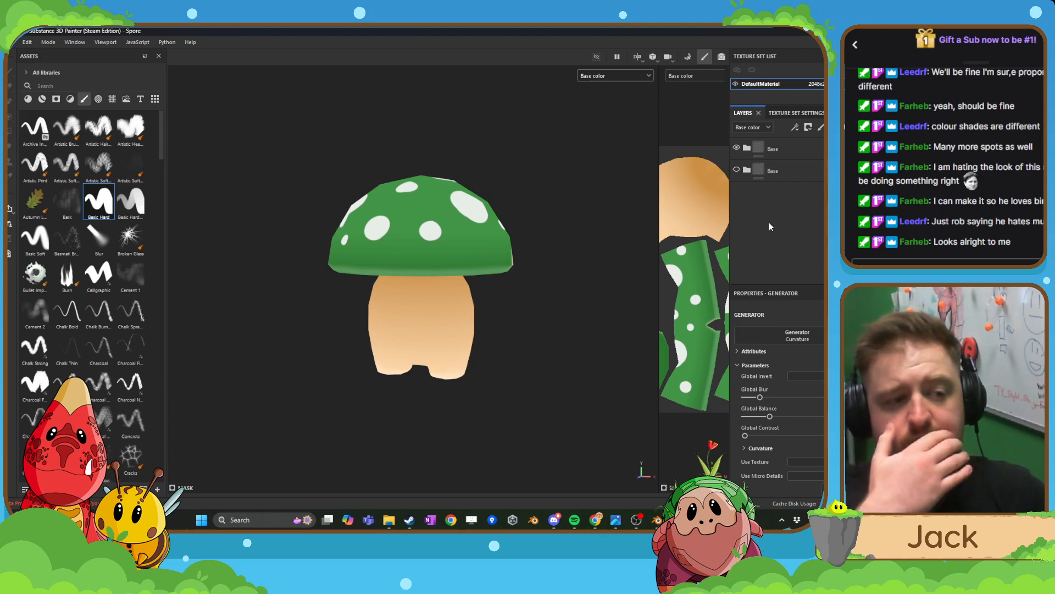
{"action": "left_click", "coordinate": [737, 148]}
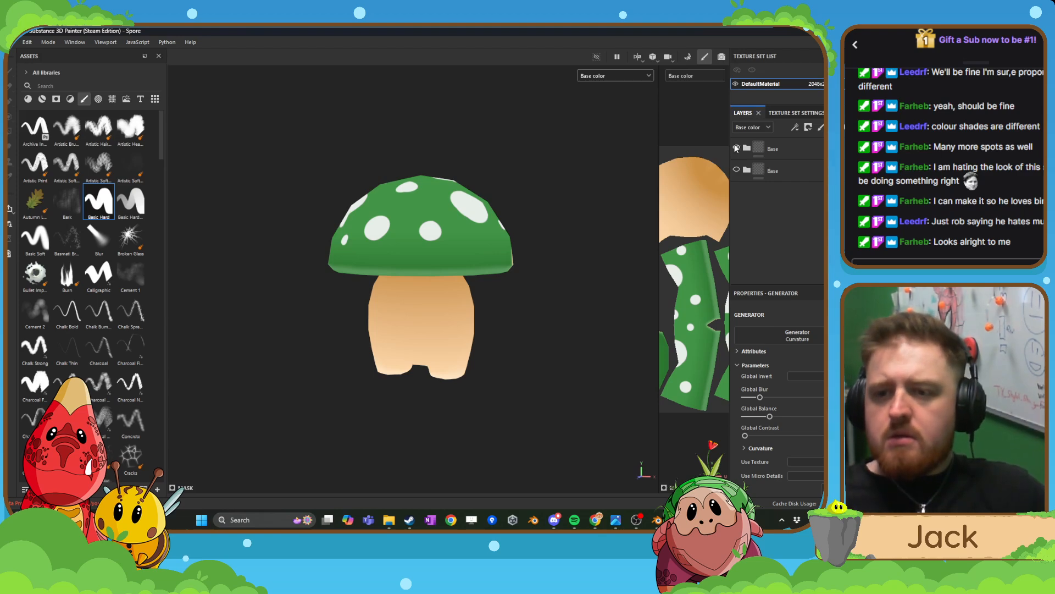
{"action": "left_click", "coordinate": [736, 170]}
{"action": "left_click", "coordinate": [747, 171]}
{"action": "scroll", "coordinate": [473, 284], "scroll_direction": "up", "scroll_amount": 3}
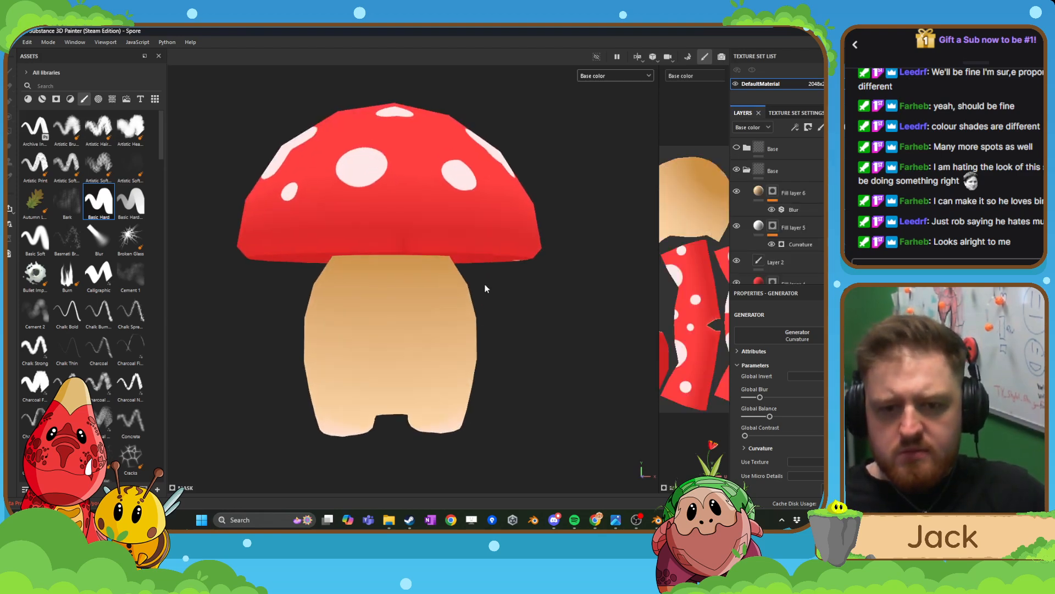
- Lower the Global Blur of the Curvature generator on Fill layer 5 in the original Base folder, checking the cap's underside
{"action": "scroll", "coordinate": [781, 235], "scroll_direction": "down", "scroll_amount": 1}
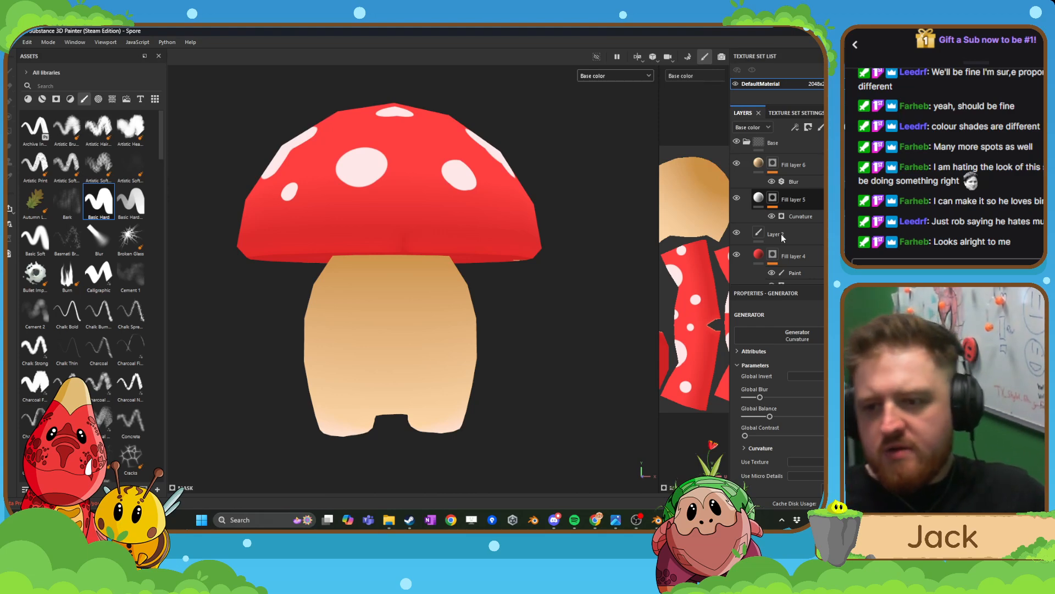
{"action": "left_click", "coordinate": [793, 218]}
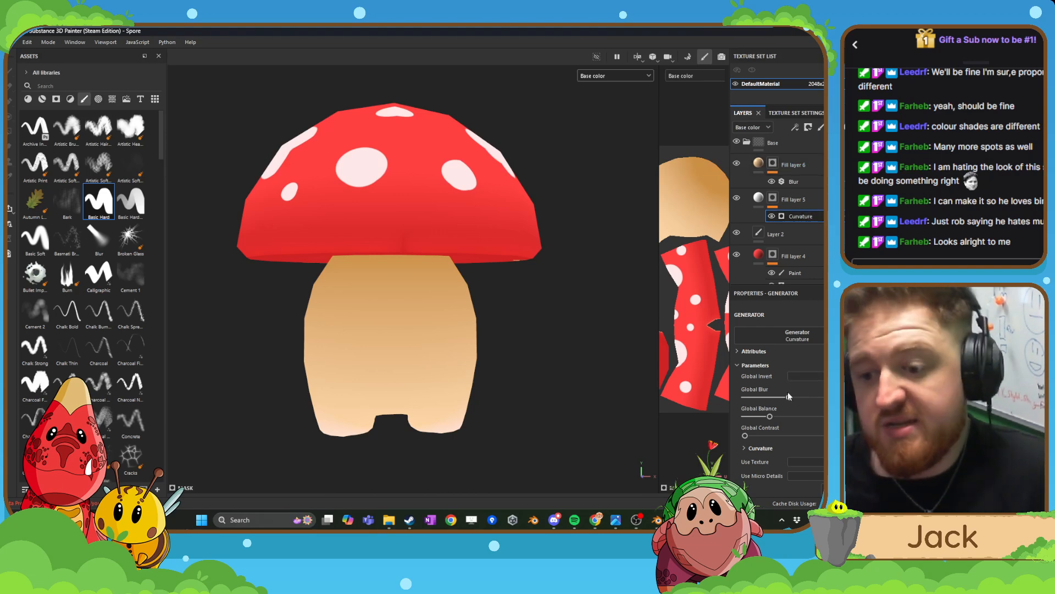
{"action": "left_click_drag", "start_coordinate": [789, 397], "coordinate": [778, 397]}
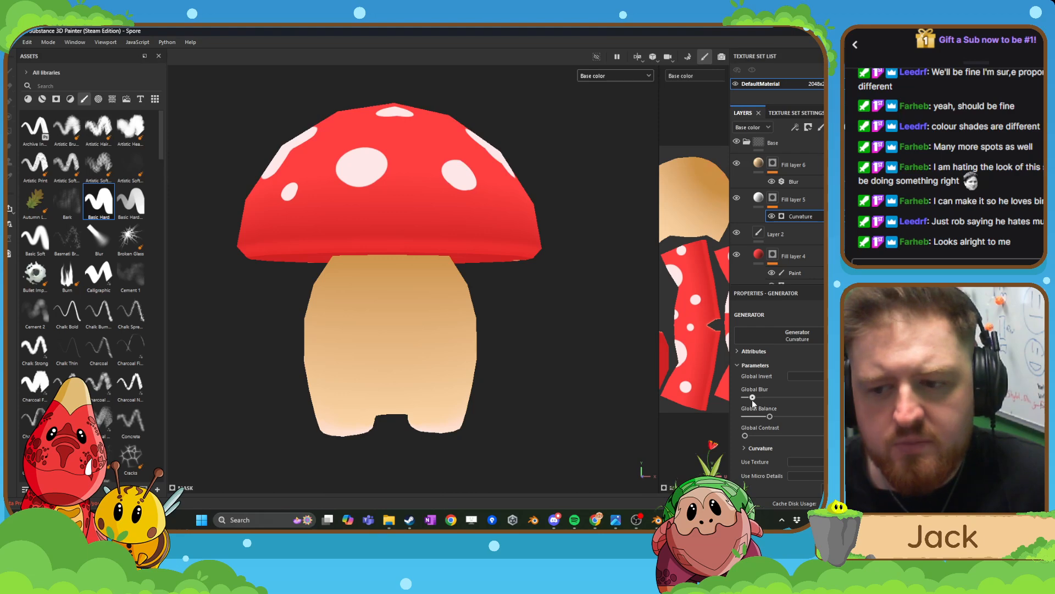
{"action": "scroll", "coordinate": [454, 312], "scroll_direction": "down", "scroll_amount": 5}
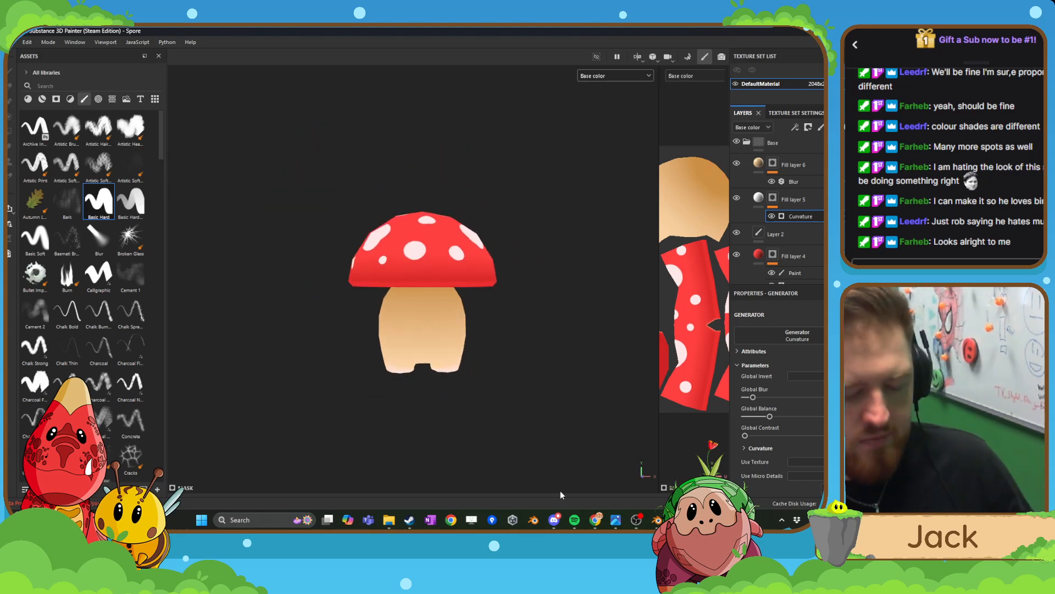
{"action": "left_click_drag", "start_coordinate": [560, 490], "coordinate": [463, 404], "text": "alt"}
{"action": "scroll", "coordinate": [464, 406], "scroll_direction": "up", "scroll_amount": 5}
{"action": "scroll", "coordinate": [463, 407], "scroll_direction": "up", "scroll_amount": 1}
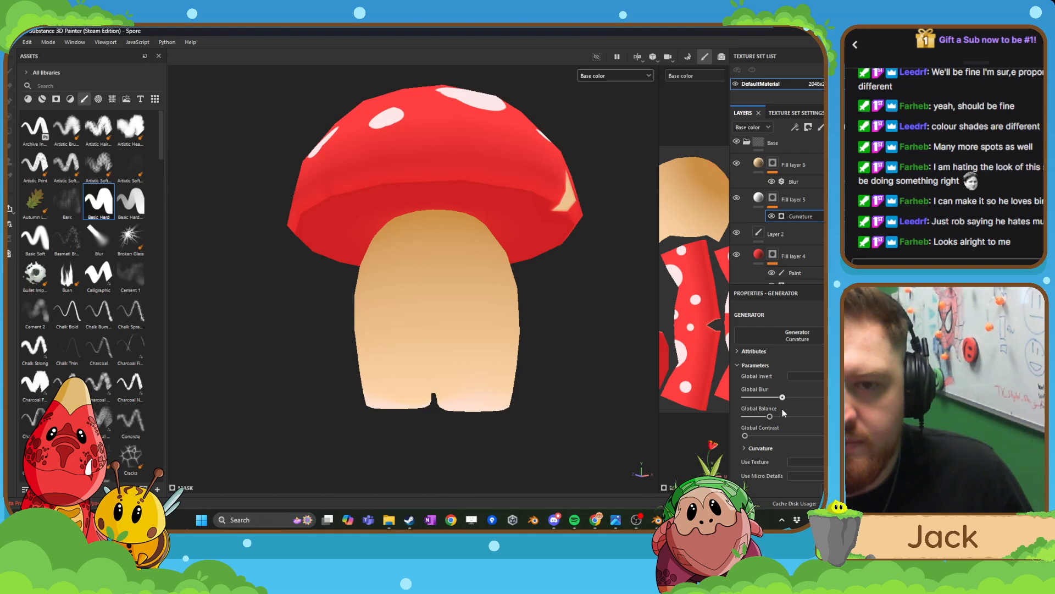
{"action": "mouse_move", "coordinate": [783, 410]}
{"action": "left_mouse_down"}
{"action": "mouse_move", "coordinate": [752, 410]}
{"action": "mouse_move", "coordinate": [763, 409]}
{"action": "left_mouse_up"}
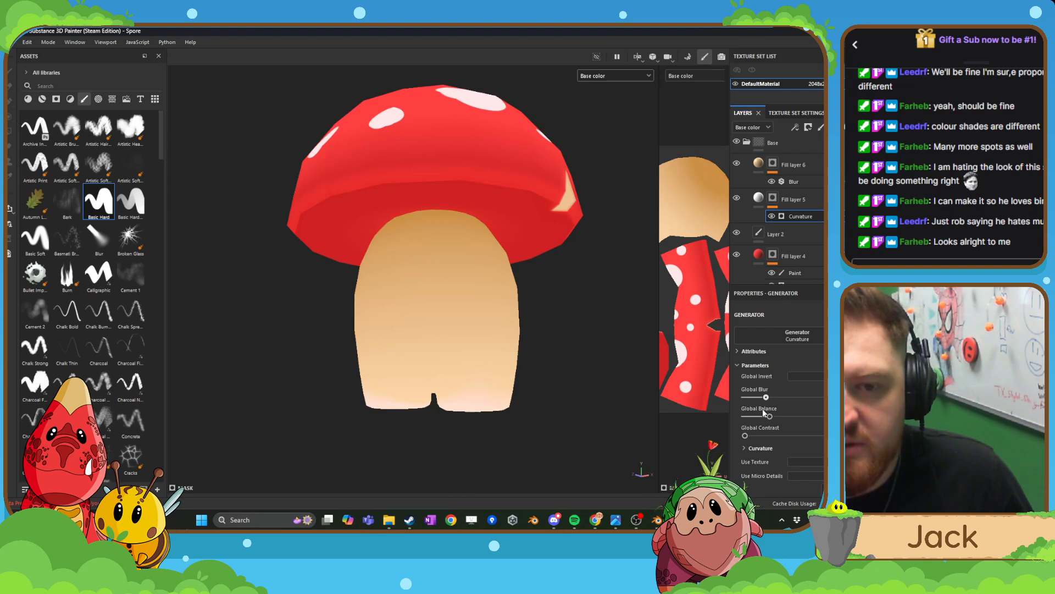
- Return the viewport to the Material view and examine the red-capped mushroom from several angles
{"action": "scroll", "coordinate": [495, 330], "scroll_direction": "down", "scroll_amount": 4}
{"action": "left_click_drag", "start_coordinate": [489, 314], "coordinate": [479, 338], "text": "alt"}
{"action": "scroll", "coordinate": [499, 349], "scroll_direction": "down", "scroll_amount": 3}
{"action": "left_click", "coordinate": [586, 76]}
{"action": "left_click", "coordinate": [592, 94]}
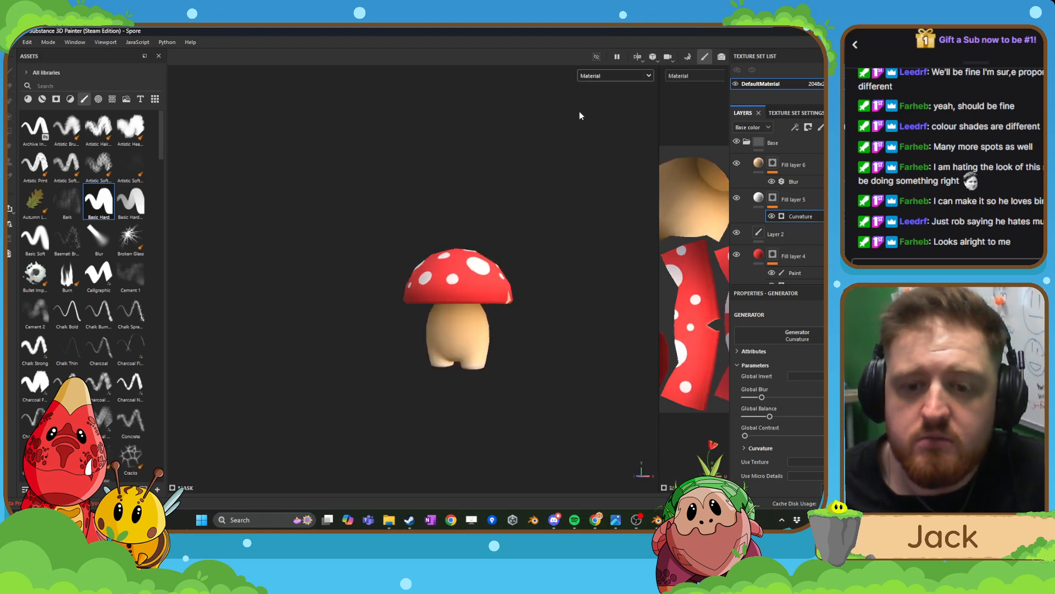
{"action": "left_click_drag", "start_coordinate": [541, 222], "coordinate": [419, 236], "text": "alt"}
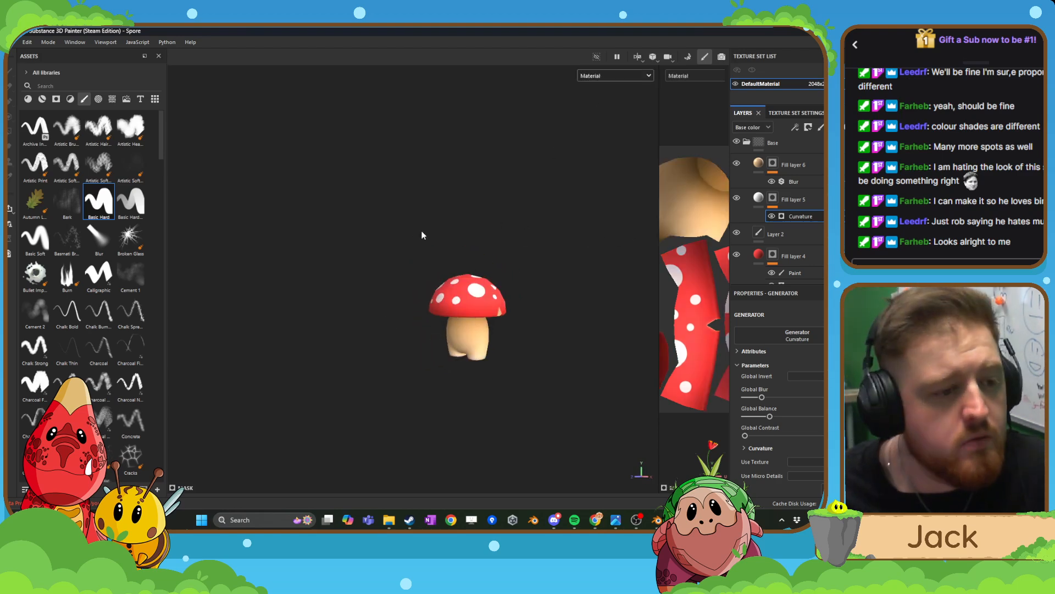
{"action": "middle_click_drag", "start_coordinate": [457, 274], "coordinate": [423, 265], "text": "alt"}
{"action": "scroll", "coordinate": [373, 284], "scroll_direction": "up", "scroll_amount": 4}
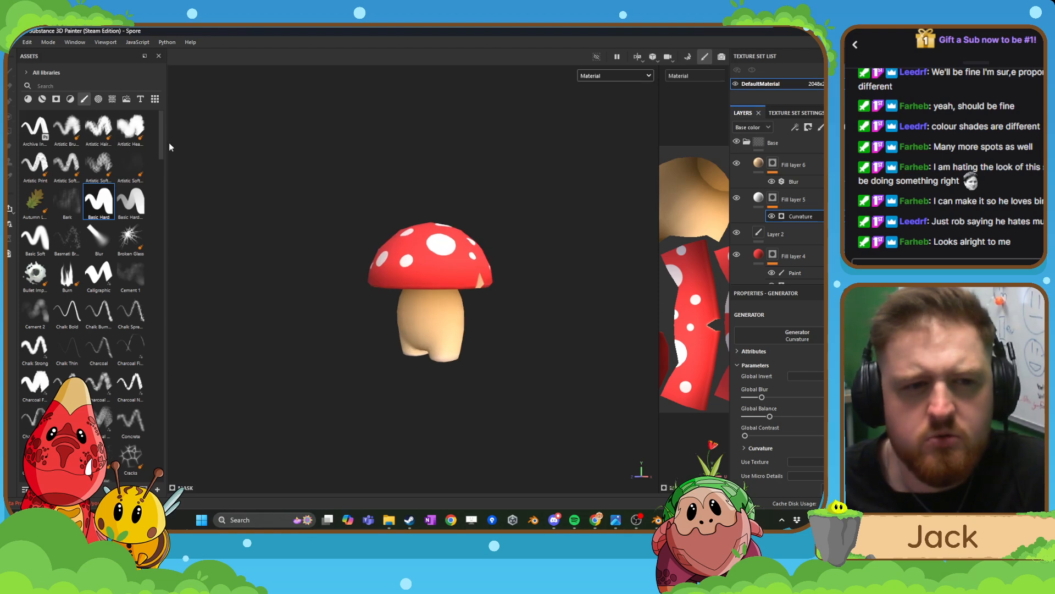
{"action": "left_click", "coordinate": [12, 42]}
{"action": "left_click", "coordinate": [38, 191]}
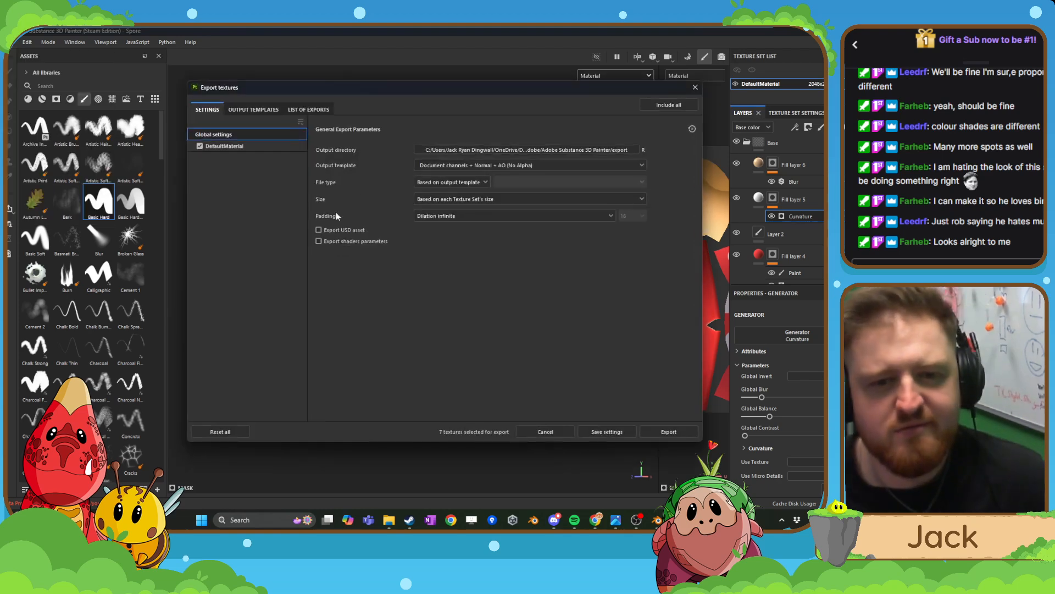
{"action": "left_click_drag", "start_coordinate": [392, 97], "coordinate": [241, 130]}
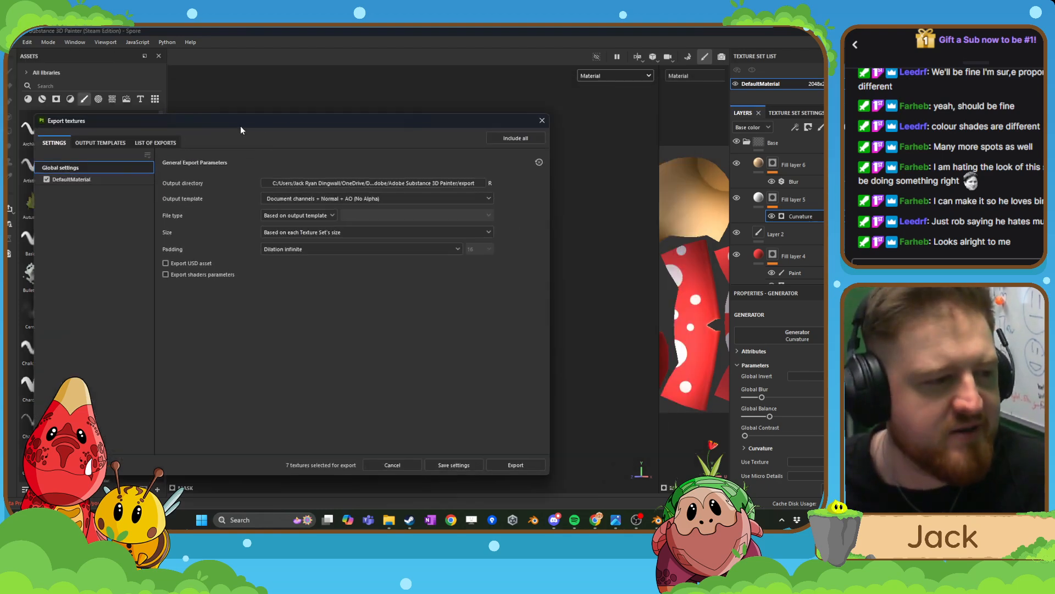
{"action": "left_click", "coordinate": [541, 120]}
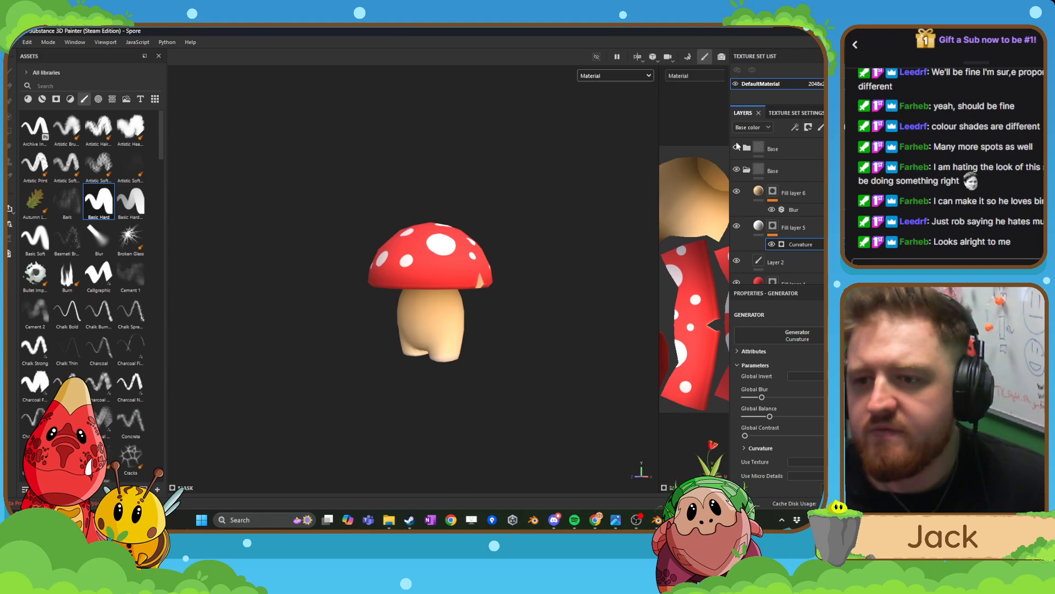
- Show the duplicated Base folder in place of the original and add a paint layer above Fill layer 6 in the original folder
{"action": "left_click", "coordinate": [737, 147]}
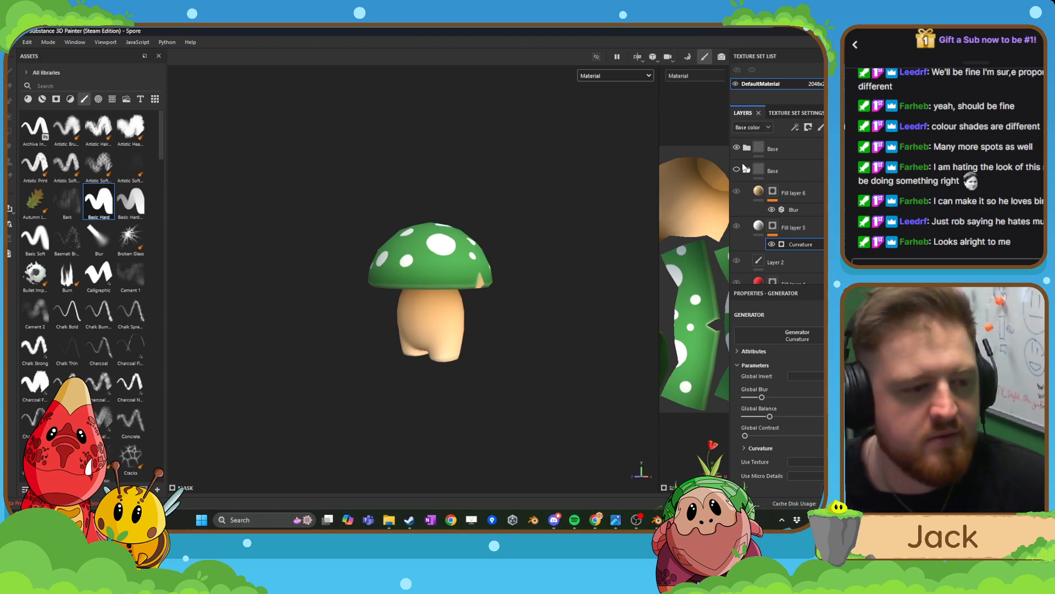
{"action": "left_click", "coordinate": [788, 192]}
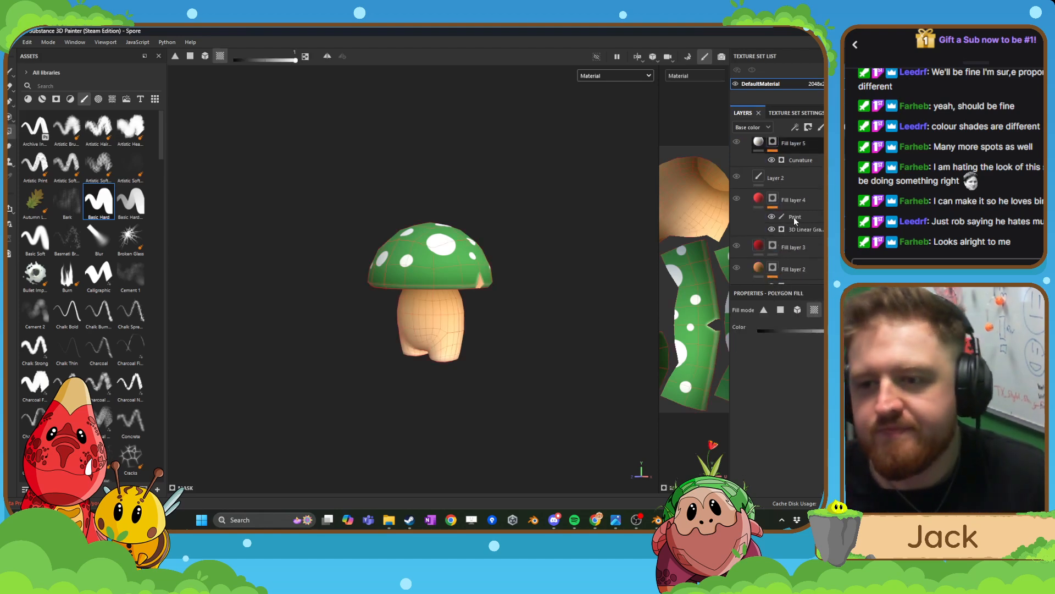
{"action": "left_click", "coordinate": [819, 129]}
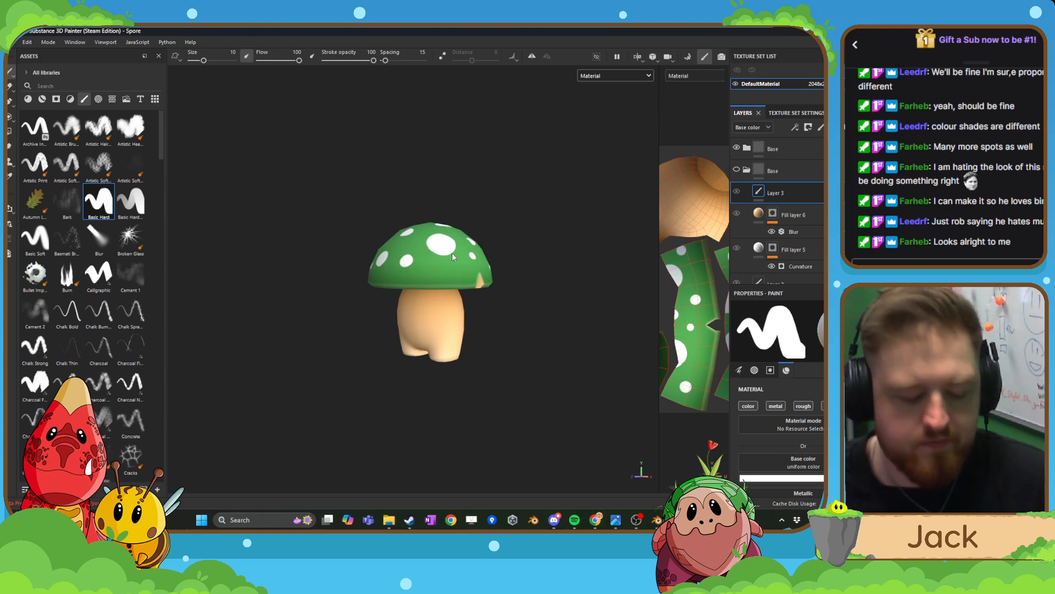
- Collapse the original Base folder, expand the duplicated Base folder and add a paint layer above it
{"action": "left_click_drag", "start_coordinate": [452, 252], "coordinate": [440, 289], "text": "alt"}
{"action": "scroll", "coordinate": [440, 288], "scroll_direction": "up", "scroll_amount": 3}
{"action": "left_click", "coordinate": [450, 234]}
{"action": "middle_click_drag", "start_coordinate": [450, 235], "coordinate": [436, 273], "text": "alt"}
{"action": "scroll", "coordinate": [436, 272], "scroll_direction": "up", "scroll_amount": 2}
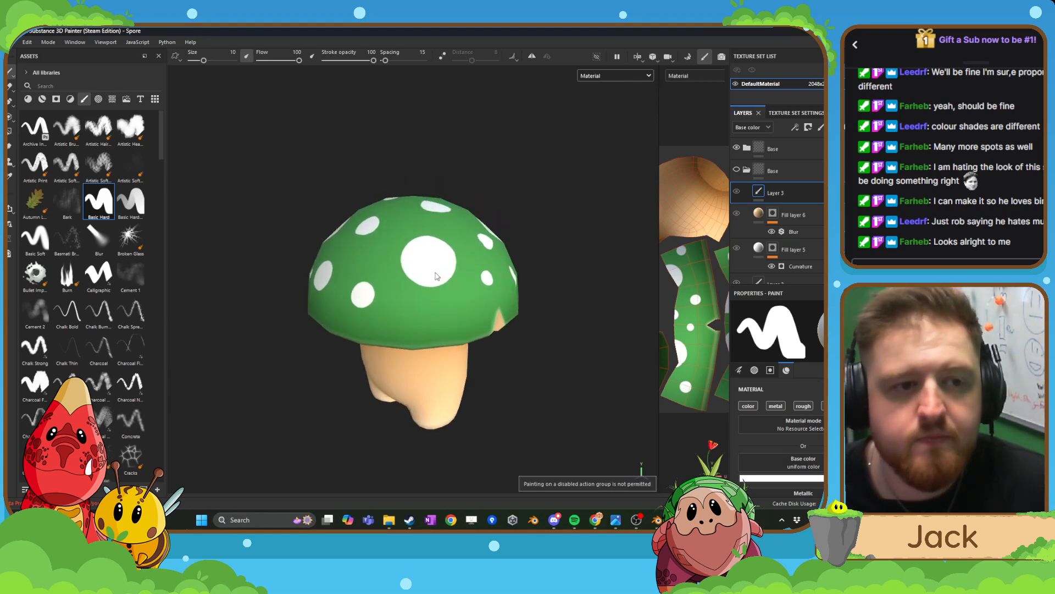
{"action": "left_click", "coordinate": [747, 171]}
{"action": "left_click", "coordinate": [749, 149]}
{"action": "left_click", "coordinate": [793, 150]}
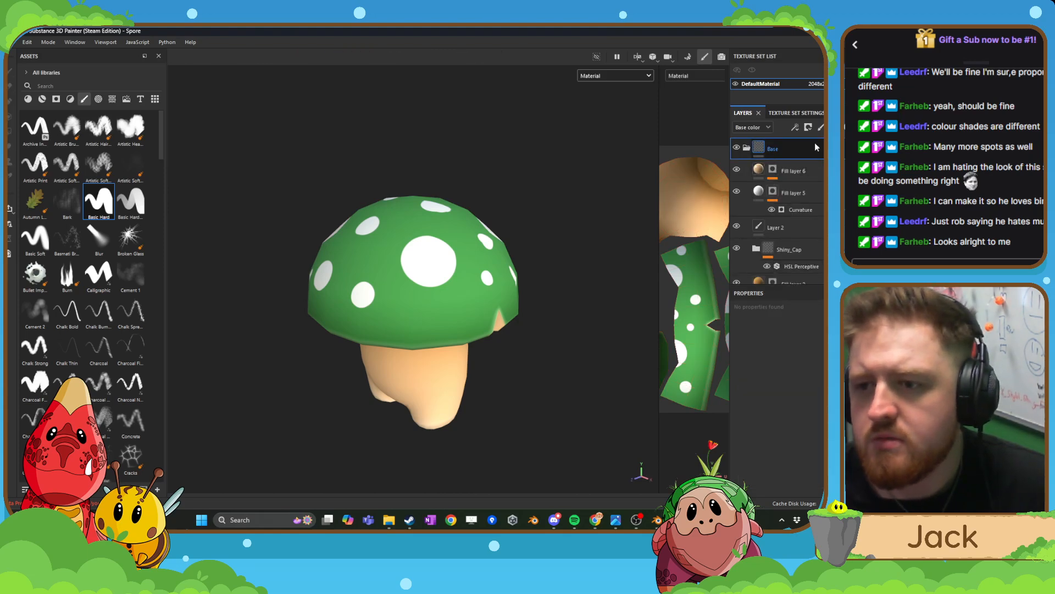
{"action": "left_click", "coordinate": [821, 128]}
{"action": "left_click_drag", "start_coordinate": [431, 268], "coordinate": [427, 276], "text": "alt"}
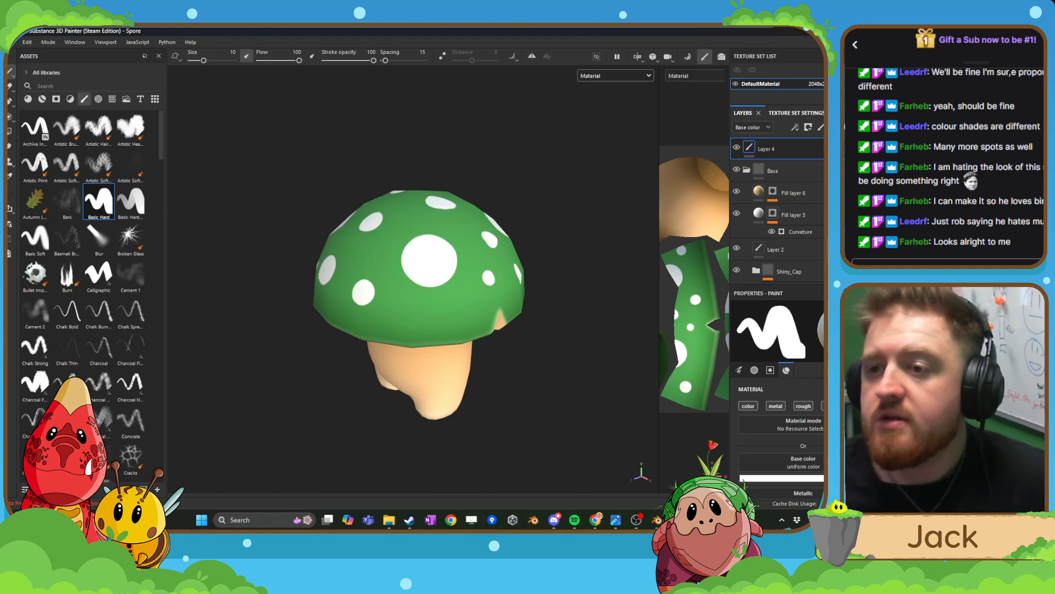
- Activate the camera's post effects in the display settings
{"action": "left_click", "coordinate": [883, 73]}
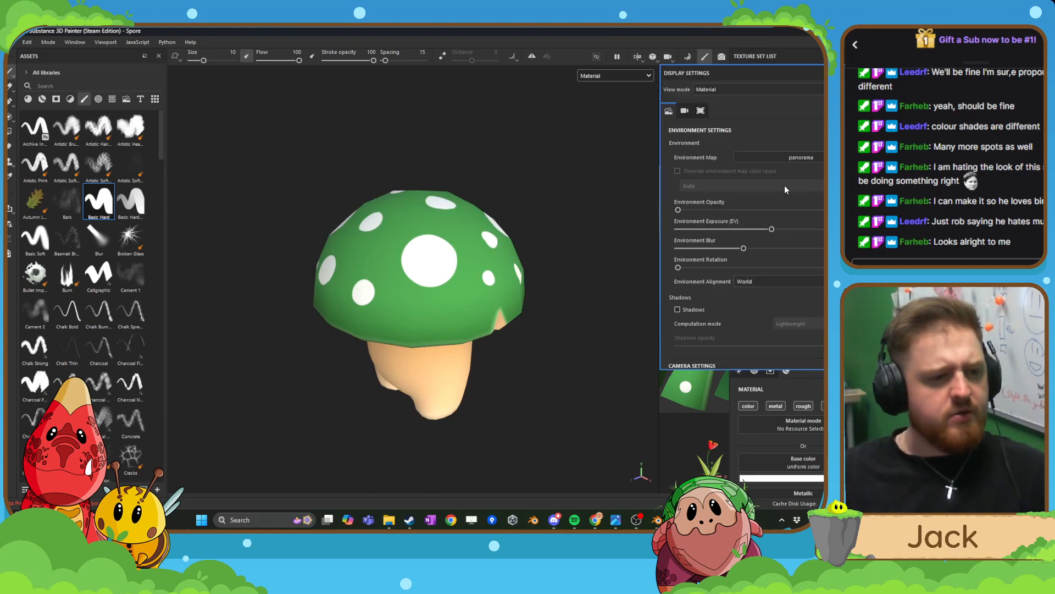
{"action": "scroll", "coordinate": [783, 220], "scroll_direction": "down", "scroll_amount": 5}
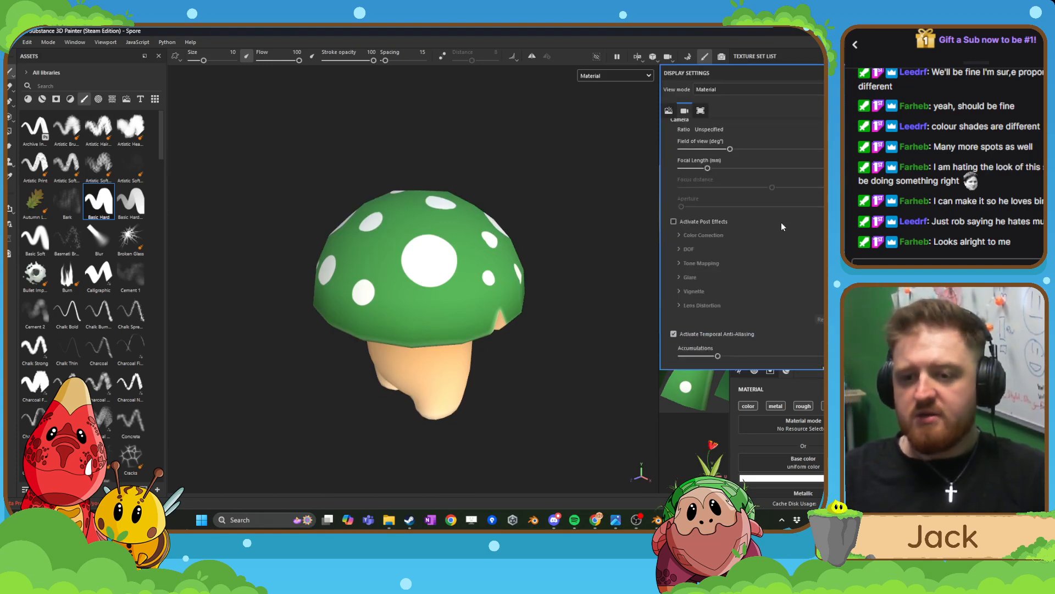
{"action": "left_click", "coordinate": [674, 222]}
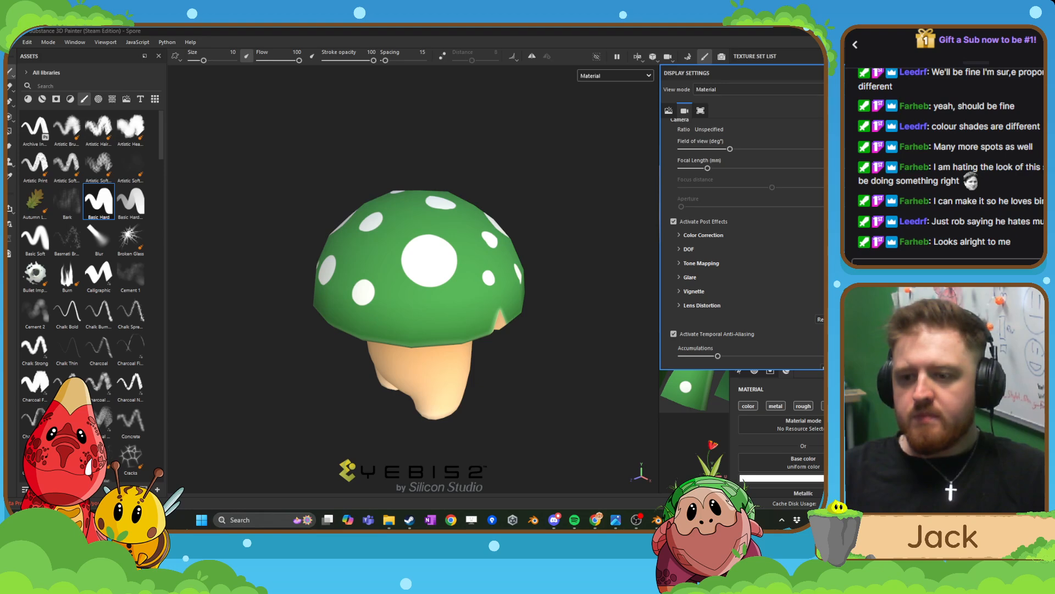
{"action": "scroll", "coordinate": [807, 248], "scroll_direction": "up", "scroll_amount": 5}
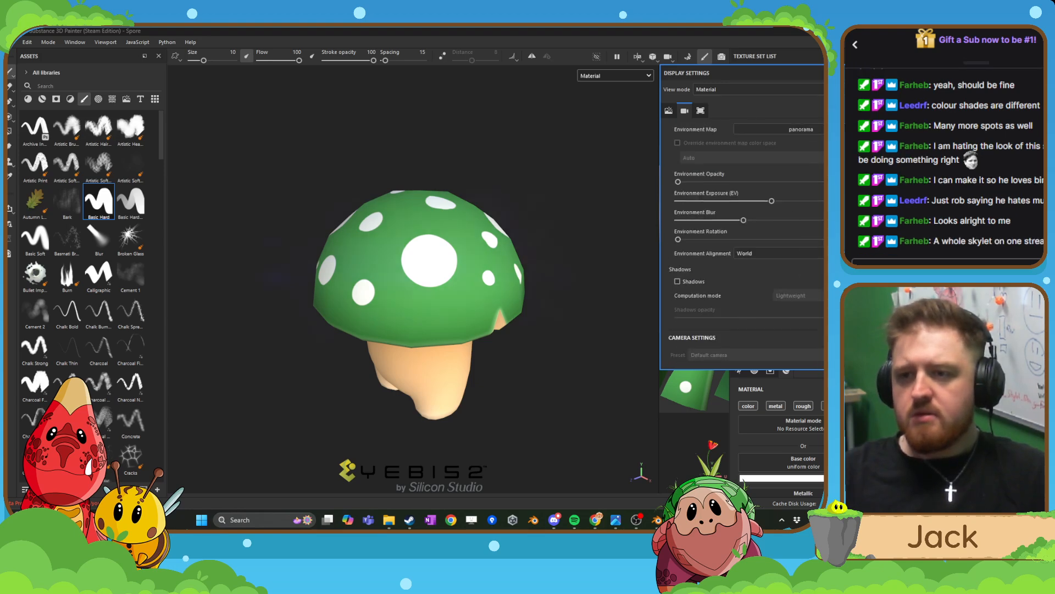
- Try white test paint on the green cap, enlarging the brush to about 57, and undo the marks
{"action": "left_click", "coordinate": [883, 88]}
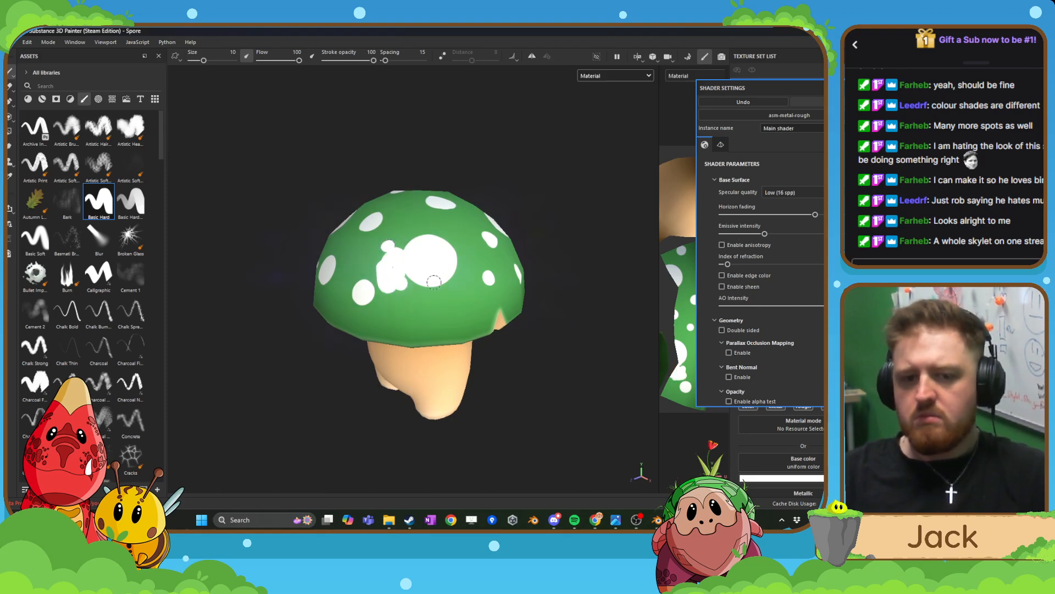
{"action": "key", "text": "ctrl+z"}
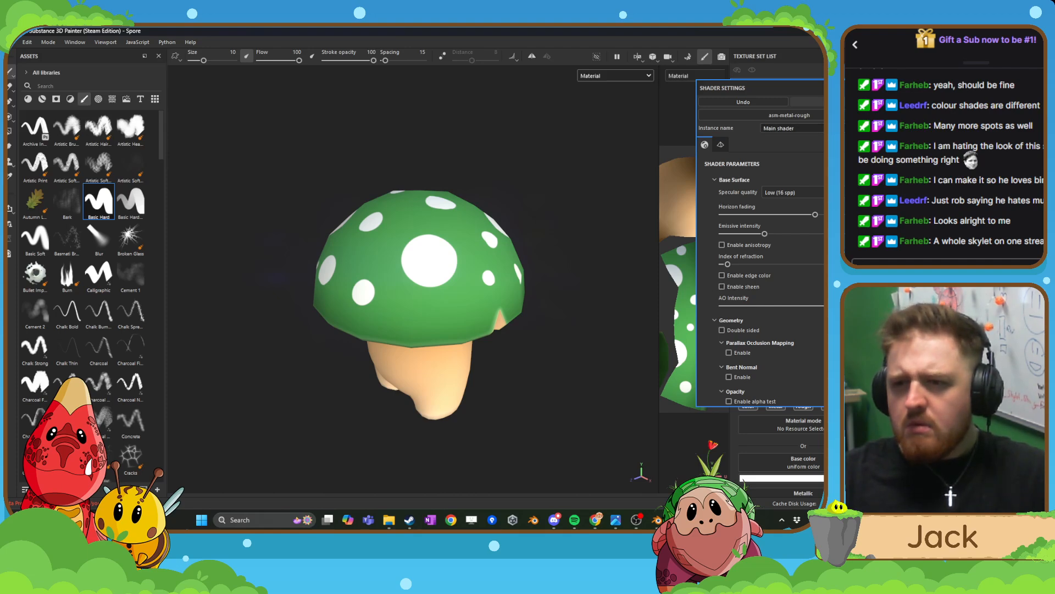
{"action": "left_click", "coordinate": [824, 73]}
{"action": "scroll", "coordinate": [782, 261], "scroll_direction": "down", "scroll_amount": 8}
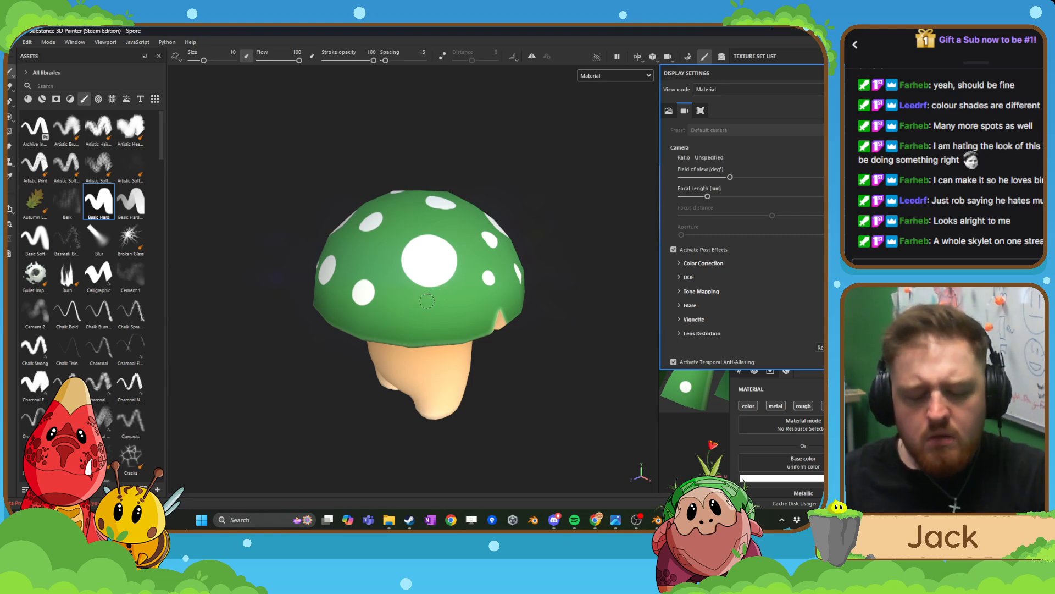
{"action": "right_click_drag", "start_coordinate": [422, 300], "coordinate": [432, 300], "text": "ctrl"}
{"action": "right_click_drag", "start_coordinate": [382, 269], "coordinate": [387, 270], "text": "ctrl"}
{"action": "left_click", "coordinate": [384, 271]}
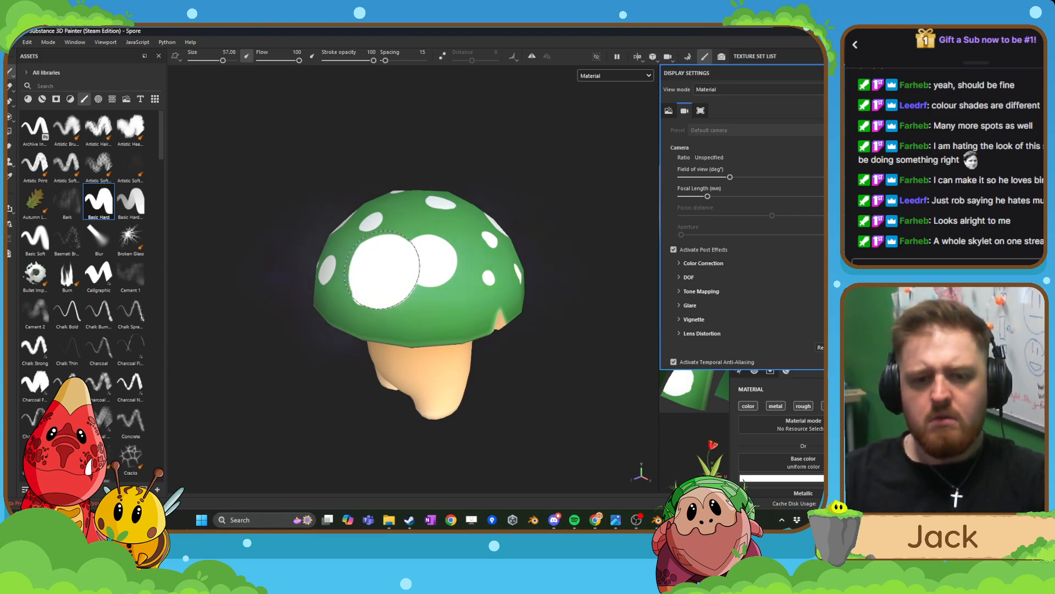
{"action": "key", "text": "ctrl+z"}
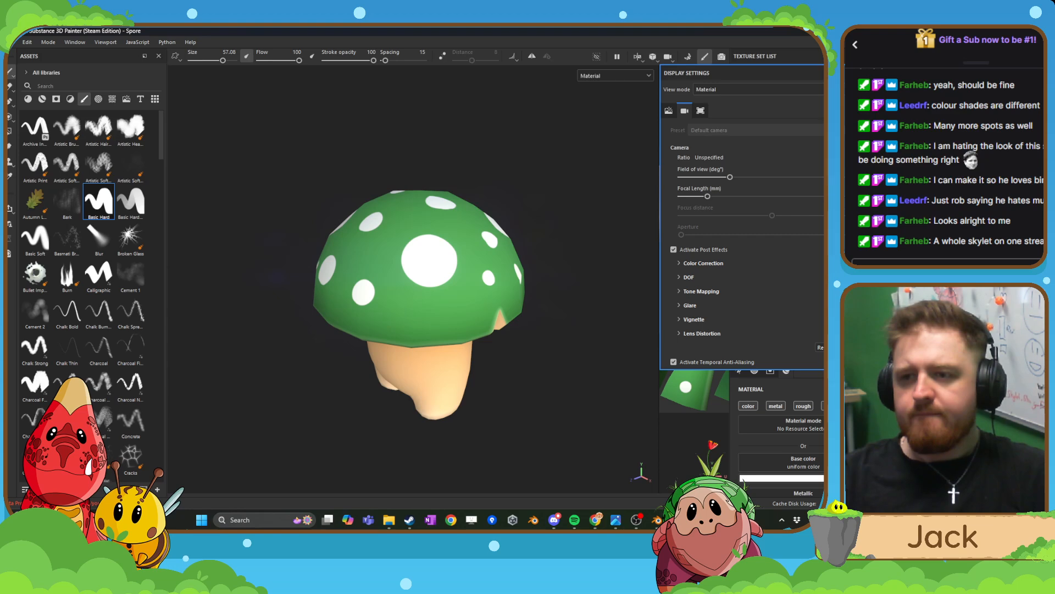
- Set the brush's base color to an orange-yellow, then test a dab on the cap's large spot and undo it
{"action": "left_click", "coordinate": [808, 394]}
{"action": "left_click", "coordinate": [796, 479]}
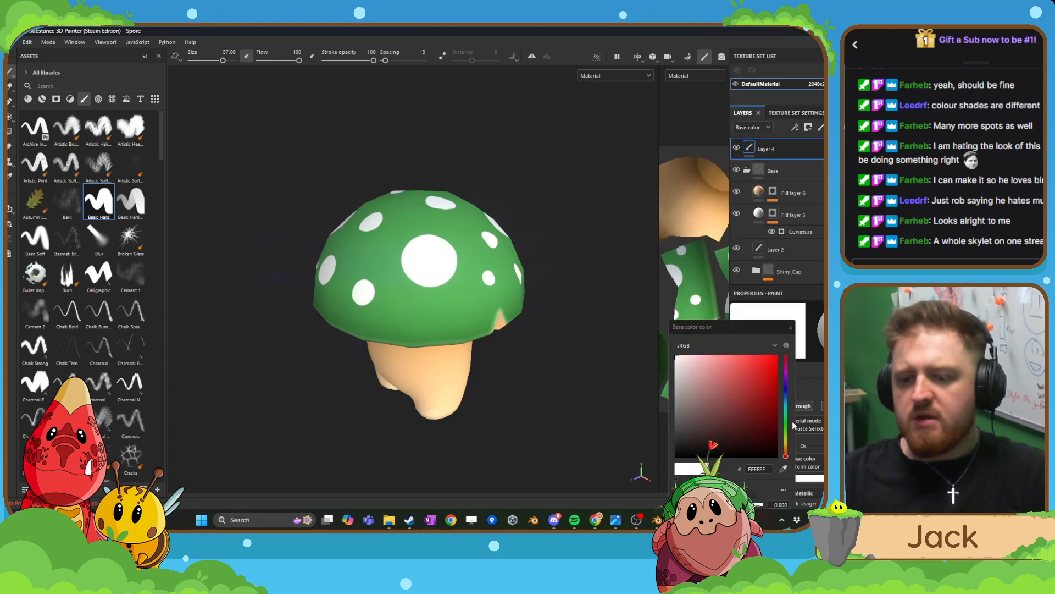
{"action": "left_click", "coordinate": [786, 443]}
{"action": "left_click", "coordinate": [769, 357]}
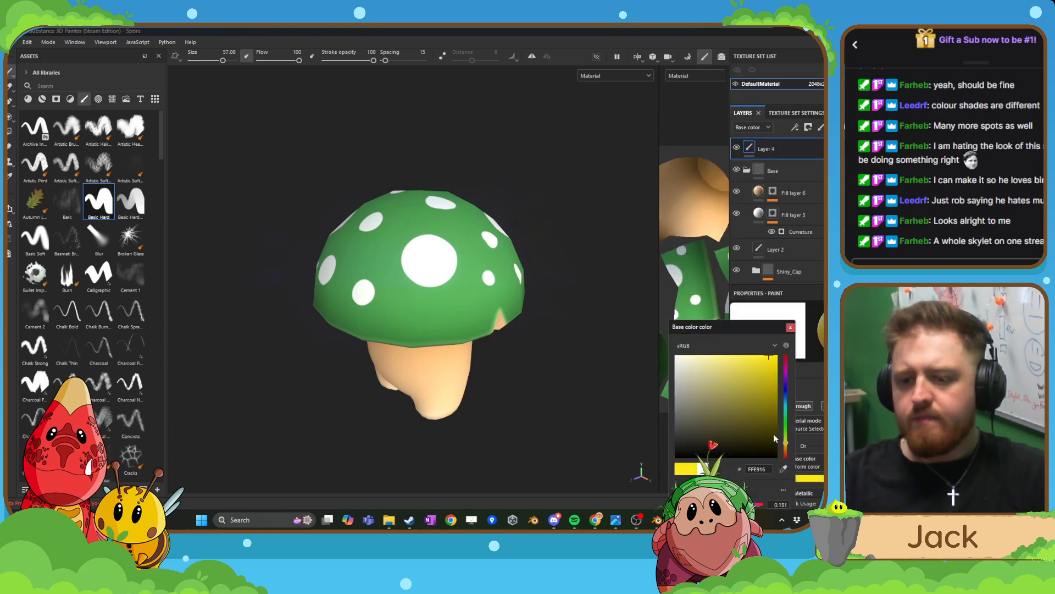
{"action": "left_click", "coordinate": [790, 327]}
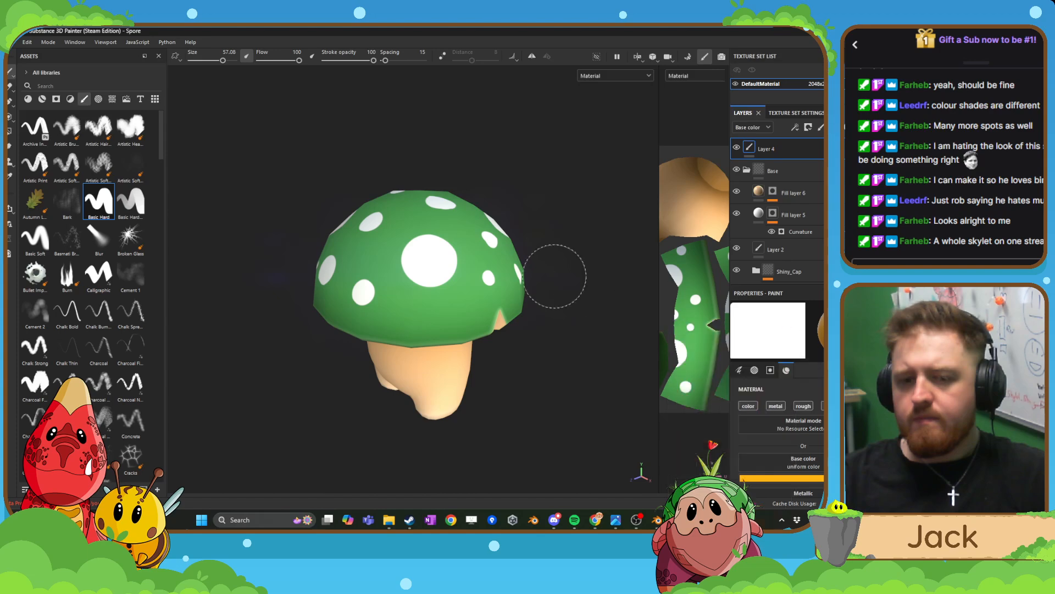
{"action": "left_click", "coordinate": [432, 264]}
{"action": "key", "text": "ctrl+z"}
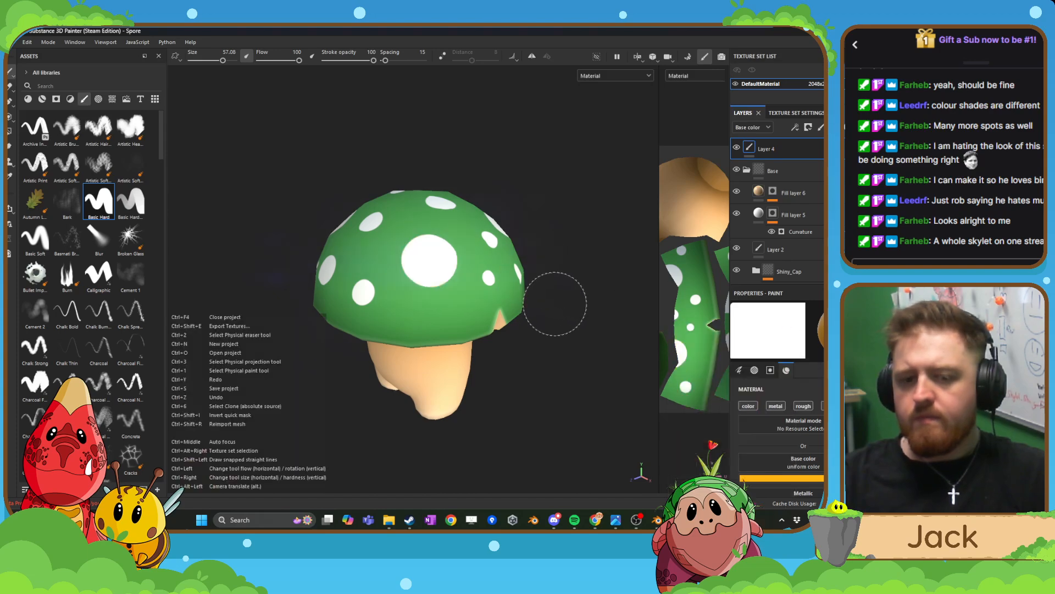
- Reduce the brush size to 40.4 to fit the cap's large white spot
{"action": "left_click_drag", "start_coordinate": [555, 304], "coordinate": [505, 324], "text": "alt"}
{"action": "left_click_drag", "start_coordinate": [434, 266], "coordinate": [410, 308], "text": "alt"}
{"action": "scroll", "coordinate": [449, 313], "scroll_direction": "up", "scroll_amount": 2}
{"action": "scroll", "coordinate": [450, 313], "scroll_direction": "up", "scroll_amount": 2}
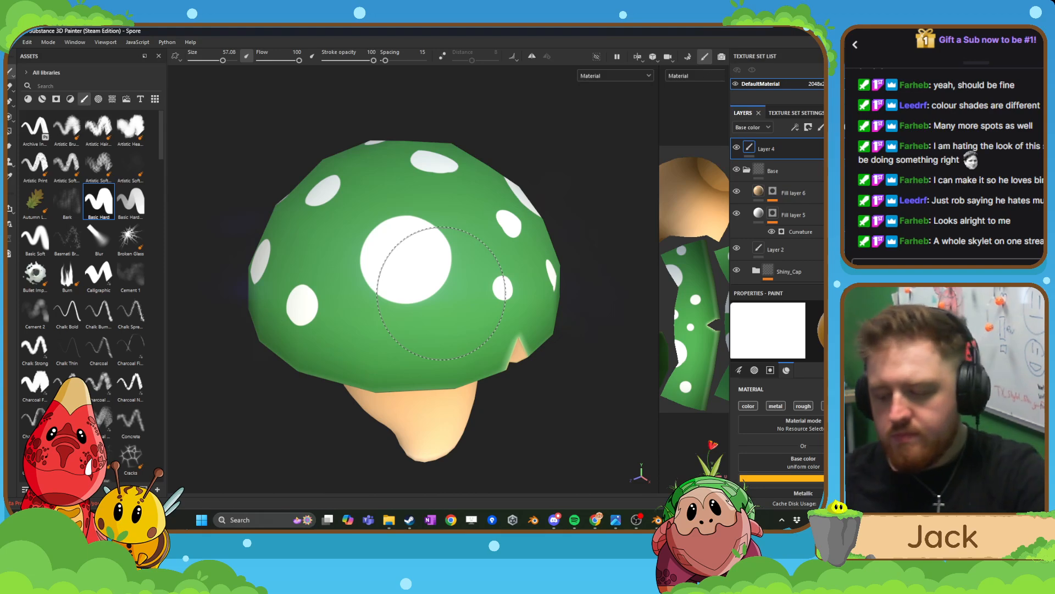
{"action": "right_click_drag", "start_coordinate": [405, 280], "coordinate": [383, 281], "text": "ctrl"}
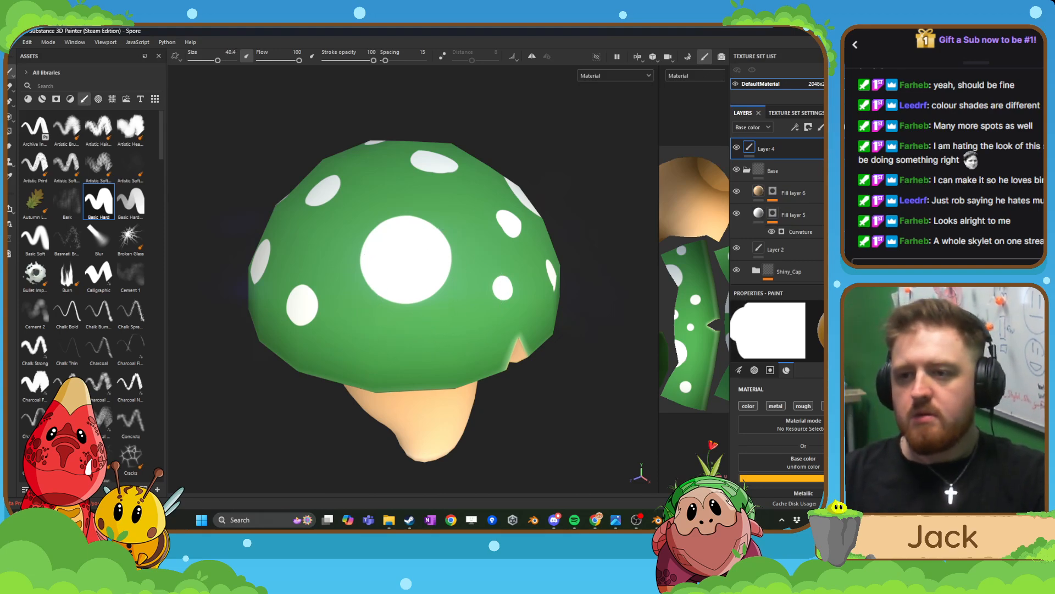
- Raise the shader's Emissive intensity, then test a dab on the cap's large spot and undo it
{"action": "left_click", "coordinate": [889, 88]}
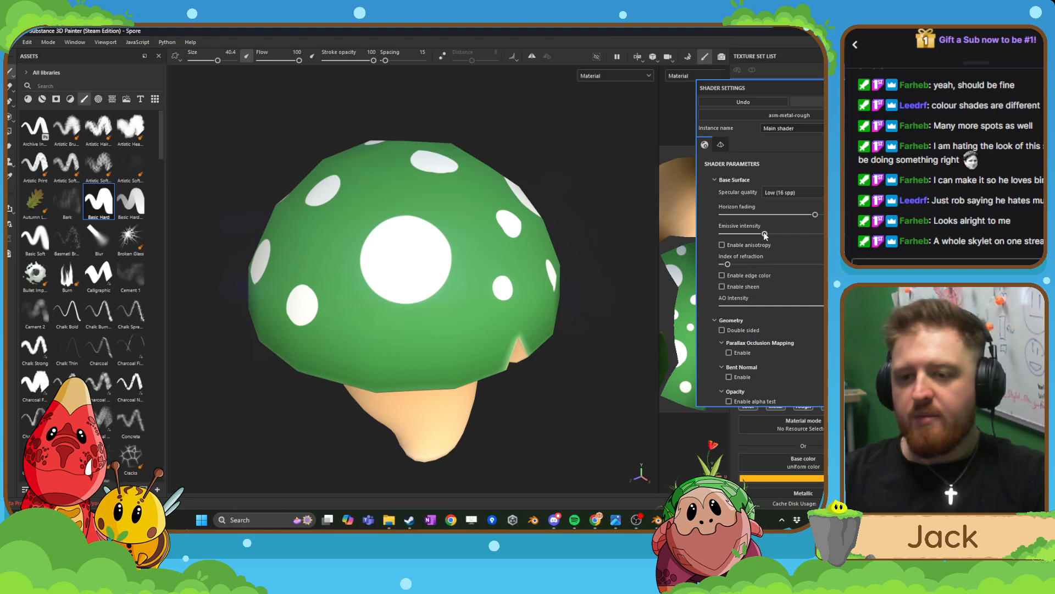
{"action": "left_click_drag", "start_coordinate": [765, 236], "coordinate": [777, 237]}
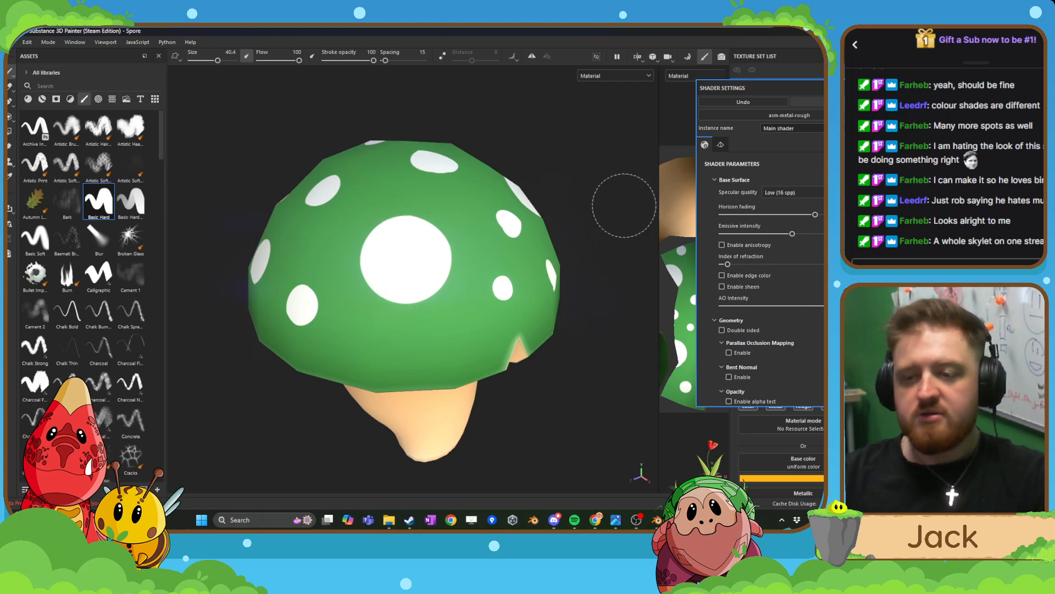
{"action": "left_click", "coordinate": [889, 73]}
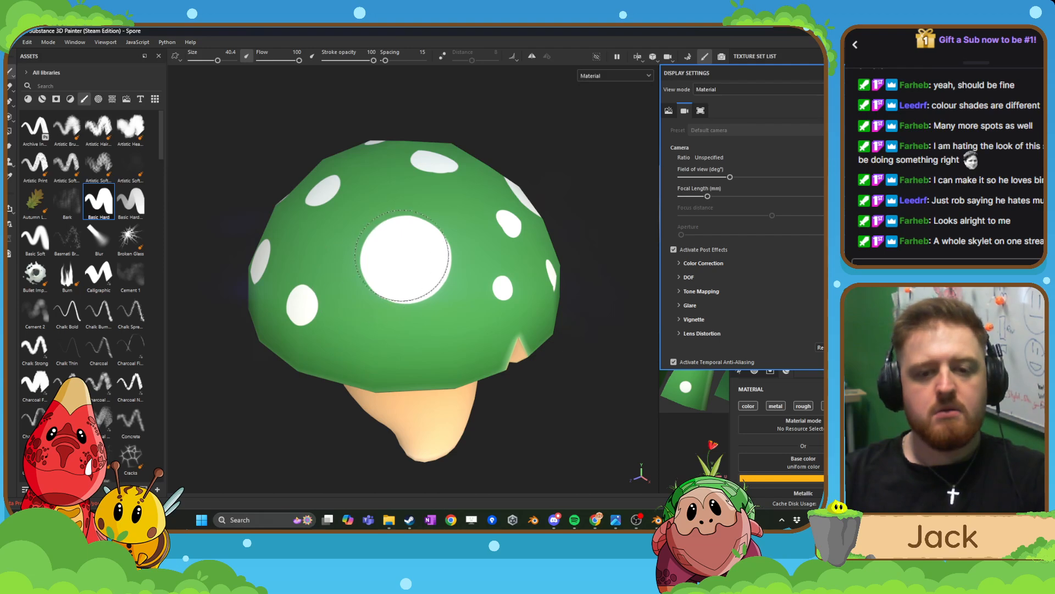
{"action": "left_click_drag", "start_coordinate": [404, 257], "coordinate": [426, 272]}
{"action": "key", "text": "ctrl+z"}
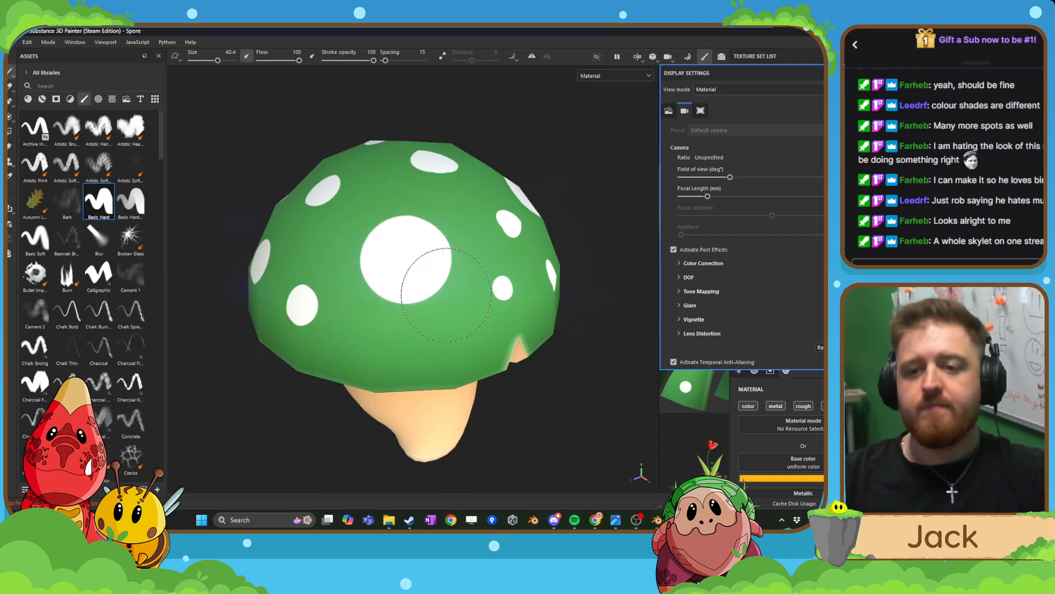
- Test an orange-yellow dab over the cap's large spot while raising the Emissive intensity further, then undo the dab
{"action": "left_click", "coordinate": [407, 260]}
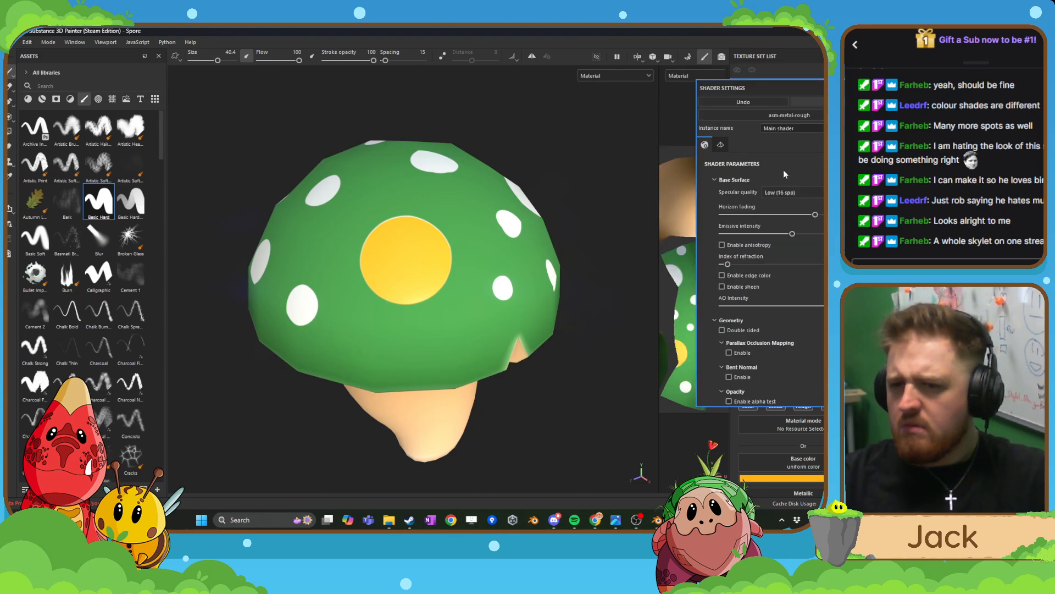
{"action": "left_click_drag", "start_coordinate": [793, 235], "coordinate": [824, 235]}
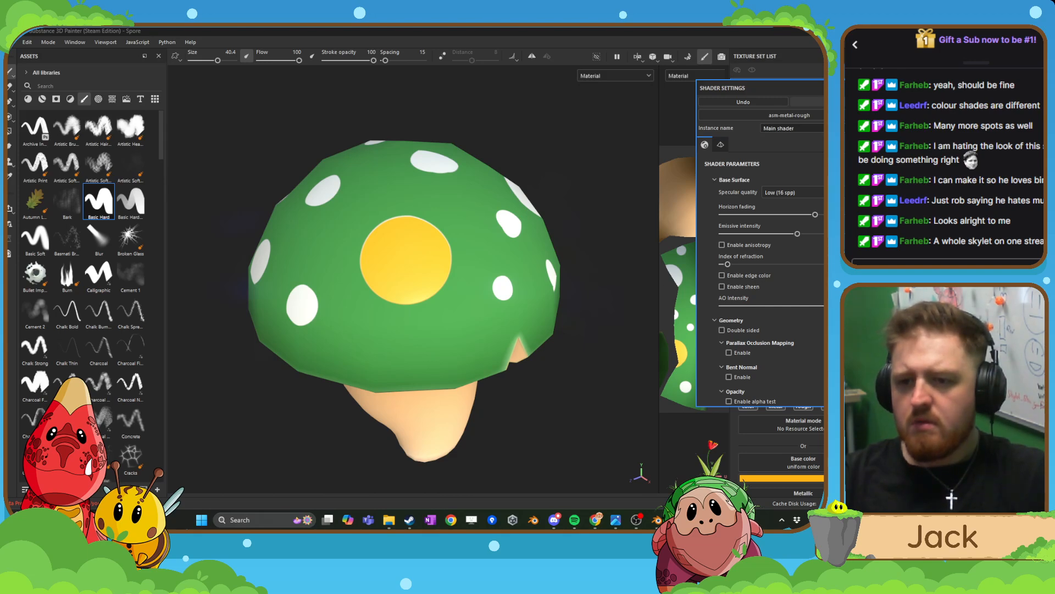
{"action": "key", "text": "ctrl+z"}
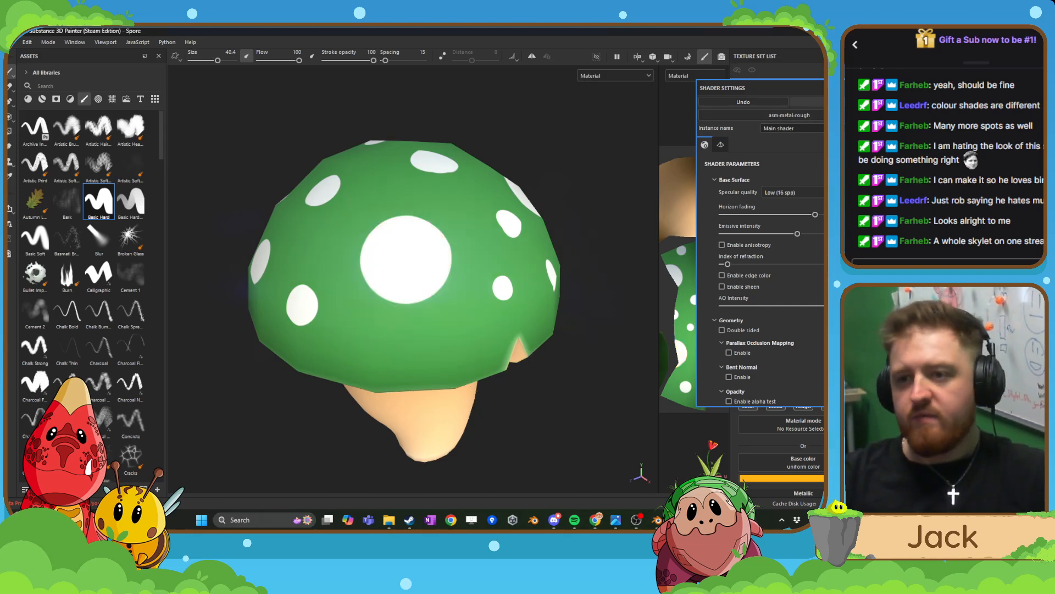
{"action": "left_click", "coordinate": [874, 88]}
- Add an Emissive channel to the texture set, then test an orange-yellow dab on the cap and undo it
{"action": "scroll", "coordinate": [815, 246], "scroll_direction": "down", "scroll_amount": 1}
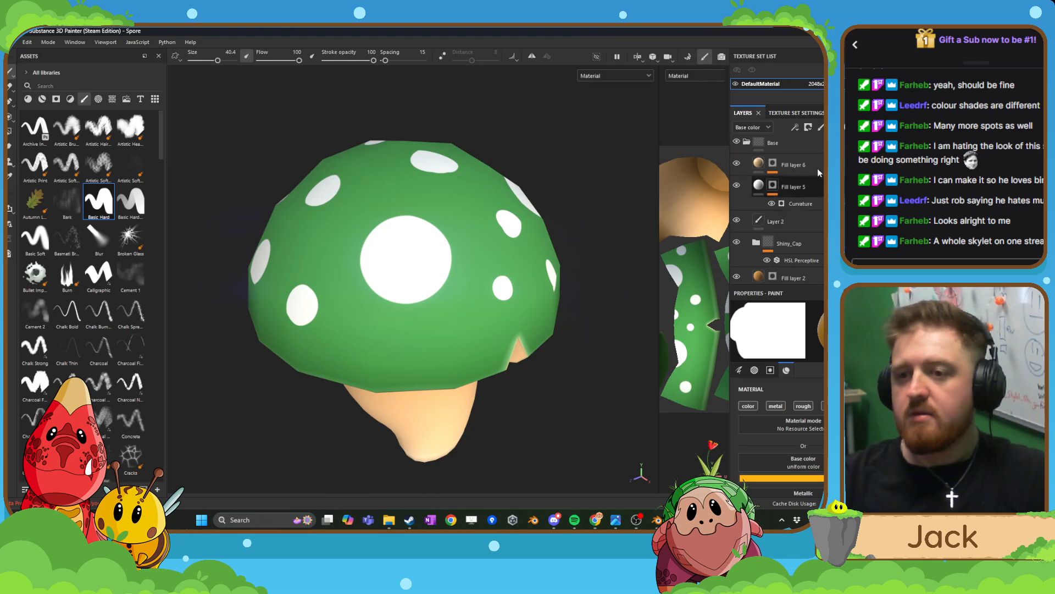
{"action": "left_click", "coordinate": [807, 114]}
{"action": "scroll", "coordinate": [812, 194], "scroll_direction": "down", "scroll_amount": 2}
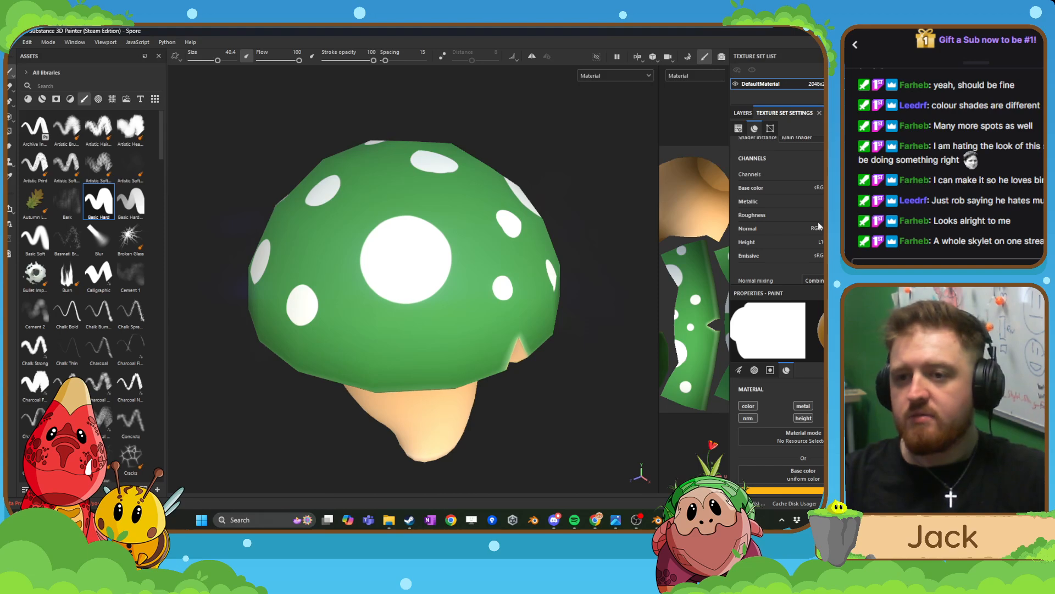
{"action": "left_click", "coordinate": [743, 112]}
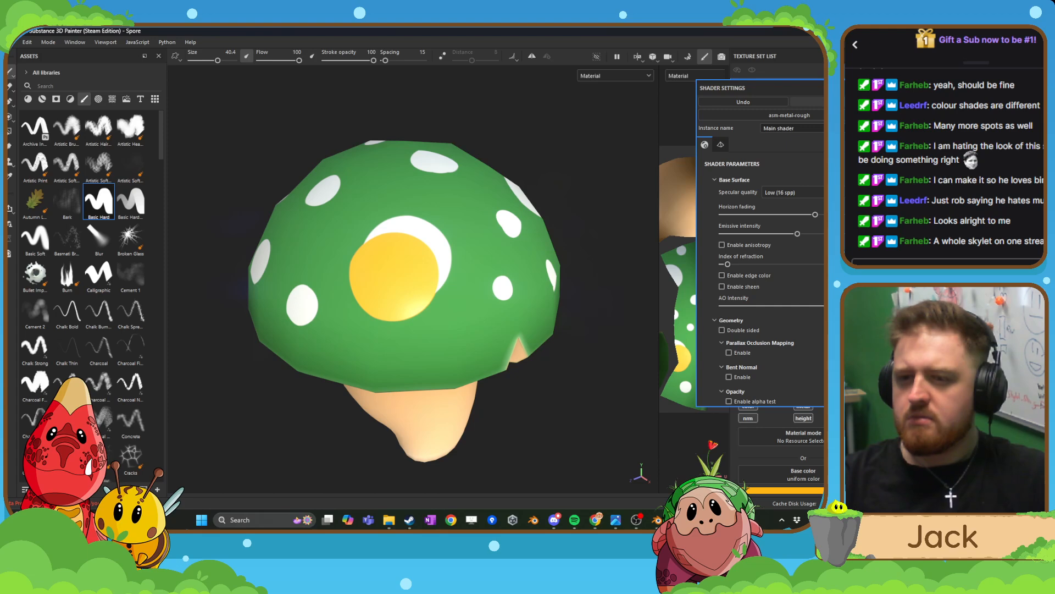
{"action": "key", "text": "ctrl+z"}
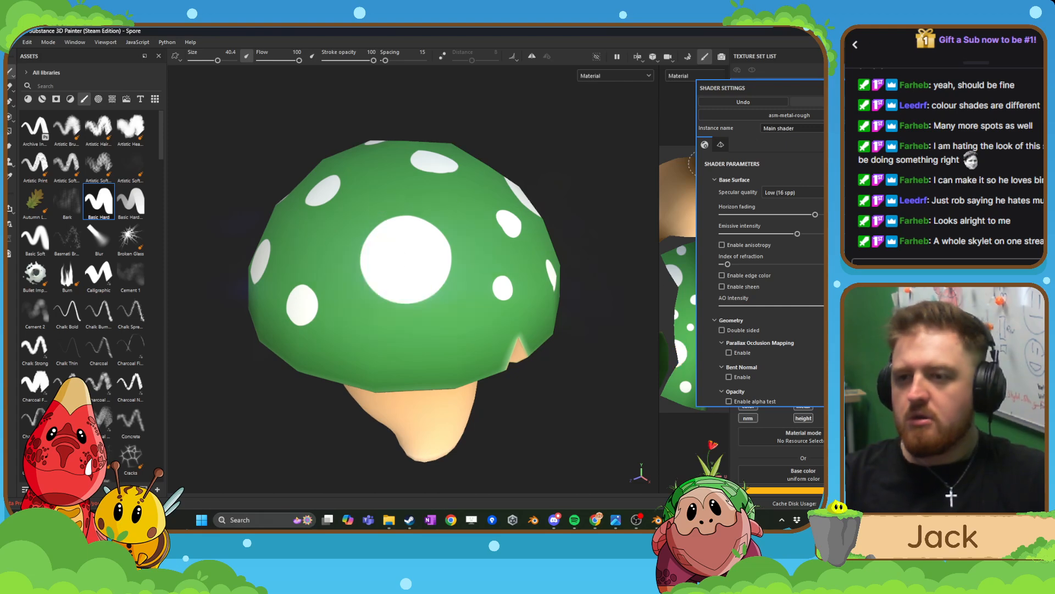
{"action": "scroll", "coordinate": [791, 201], "scroll_direction": "up", "scroll_amount": 2}
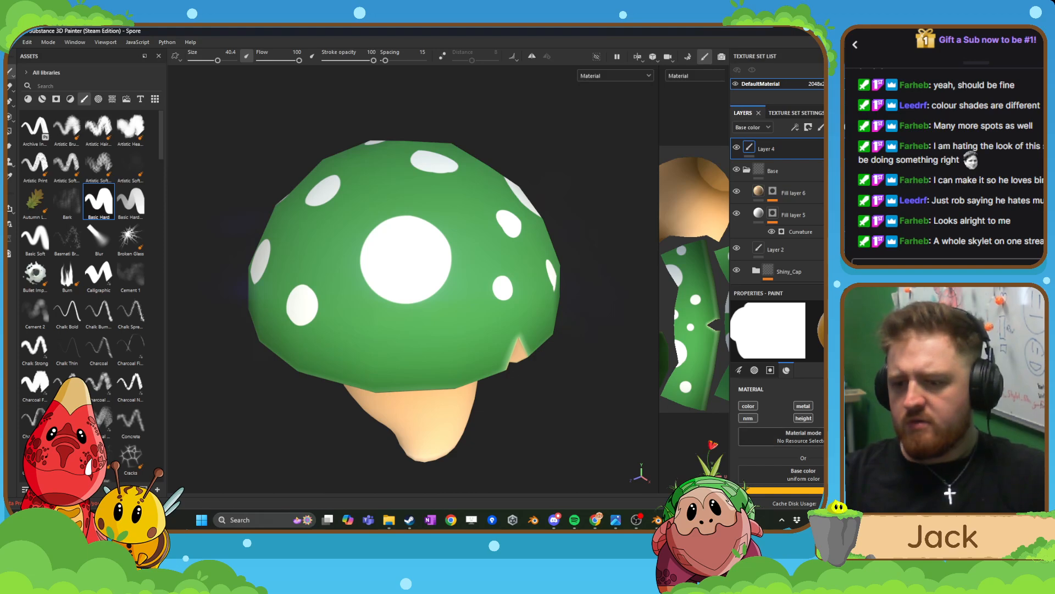
- Limit the brush to the emissive channel with color FFD200, then test a dab on the cap's large spot and undo it
{"action": "left_click", "coordinate": [755, 410]}
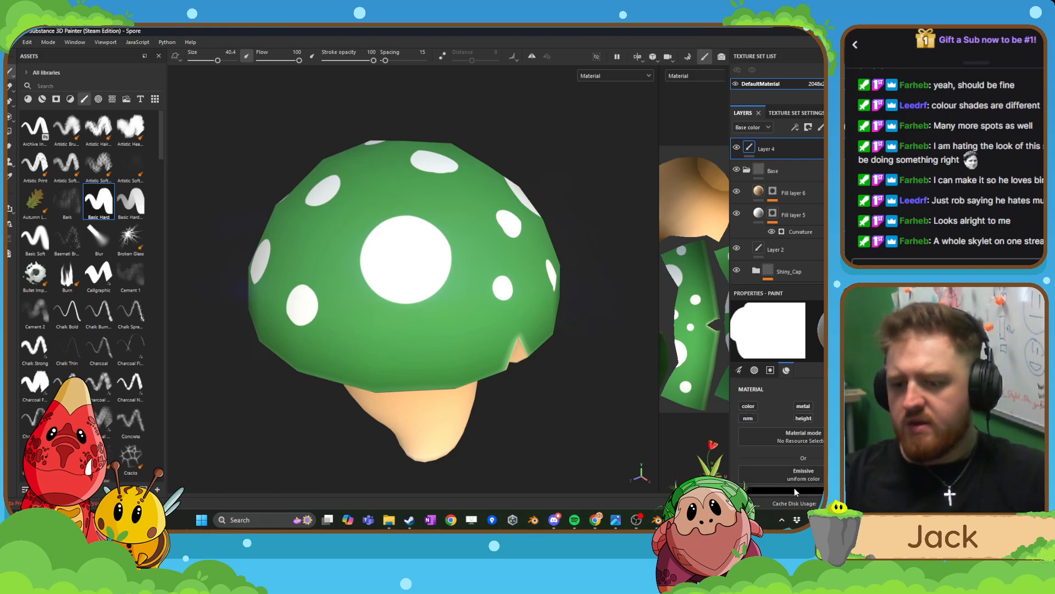
{"action": "left_click", "coordinate": [790, 478]}
{"action": "left_click", "coordinate": [786, 444]}
{"action": "left_click", "coordinate": [768, 413]}
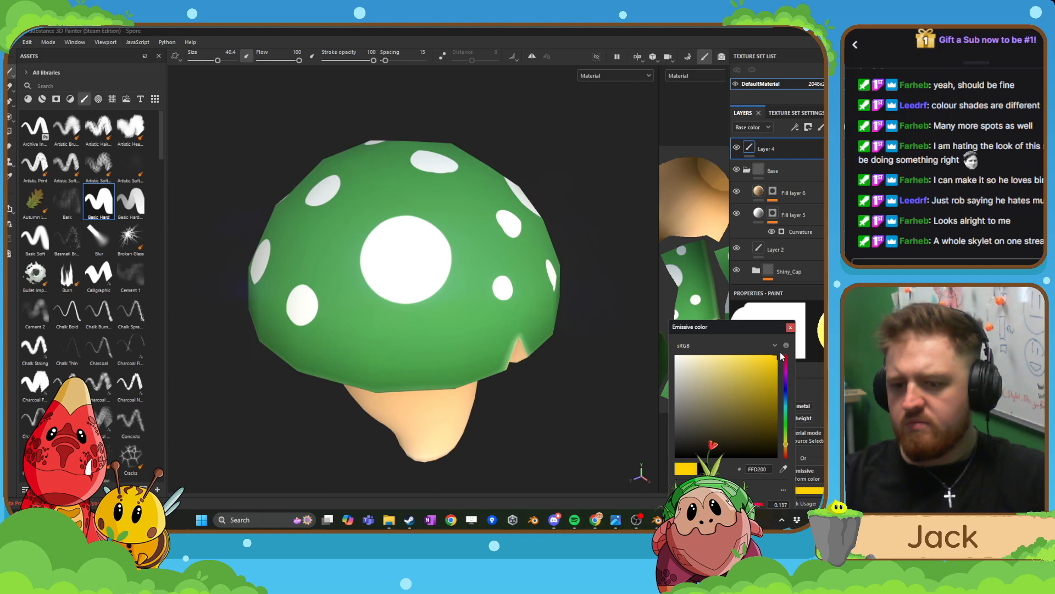
{"action": "left_click", "coordinate": [790, 327]}
{"action": "left_click", "coordinate": [408, 258]}
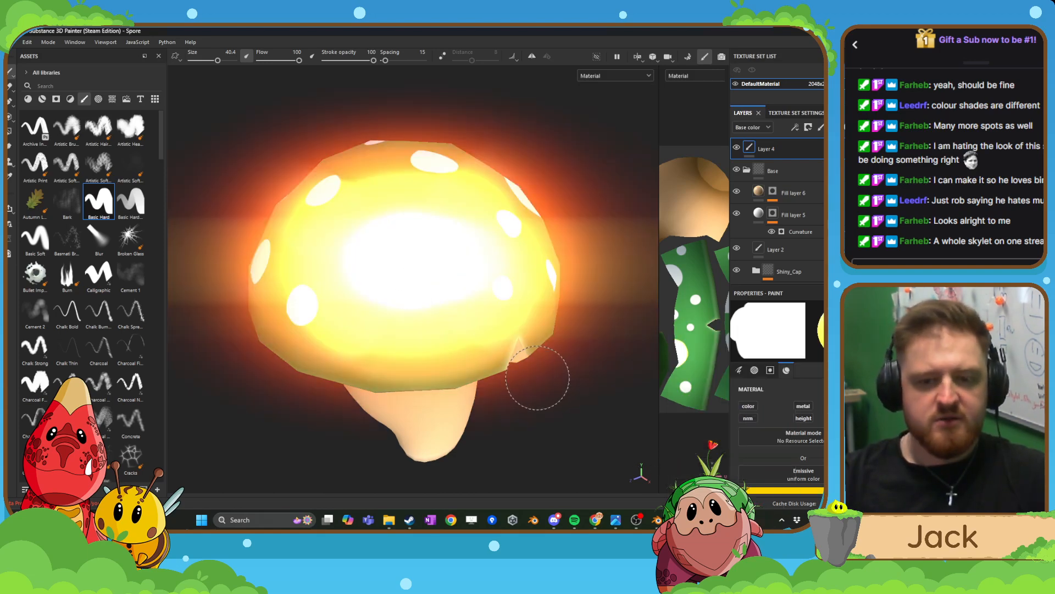
{"action": "key", "text": "ctrl+z"}
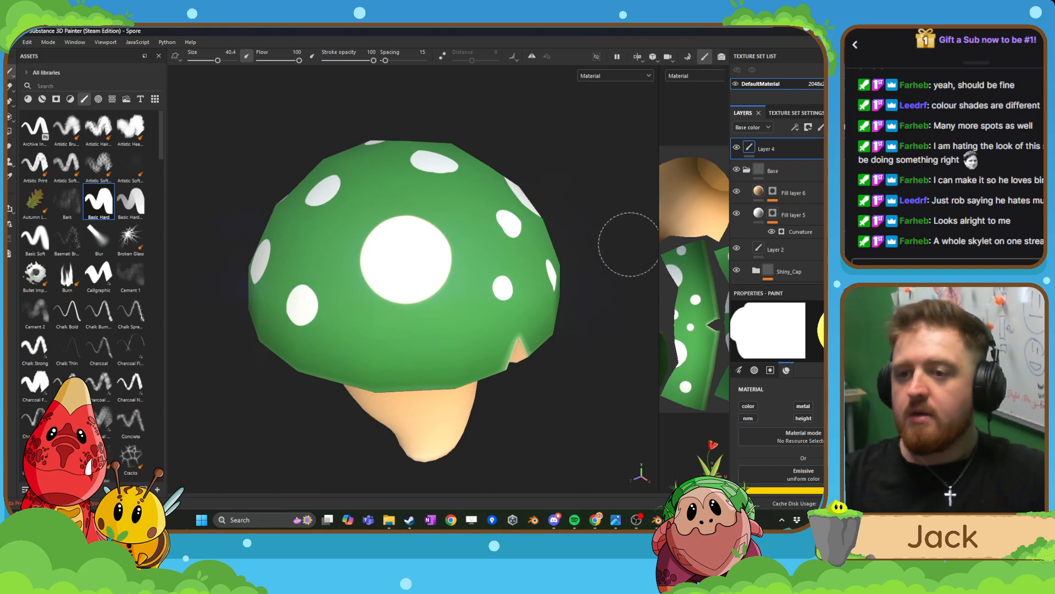
- Lower the shader's Emissive intensity to near the low end, then test a dab on the cap's large spot and undo it
{"action": "left_click", "coordinate": [886, 87]}
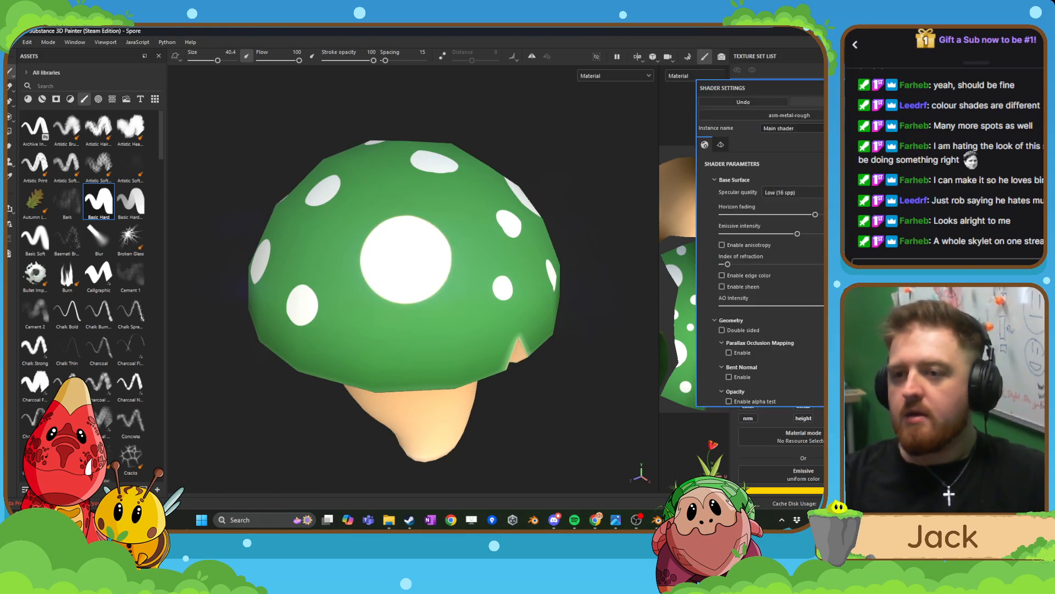
{"action": "left_click", "coordinate": [886, 72]}
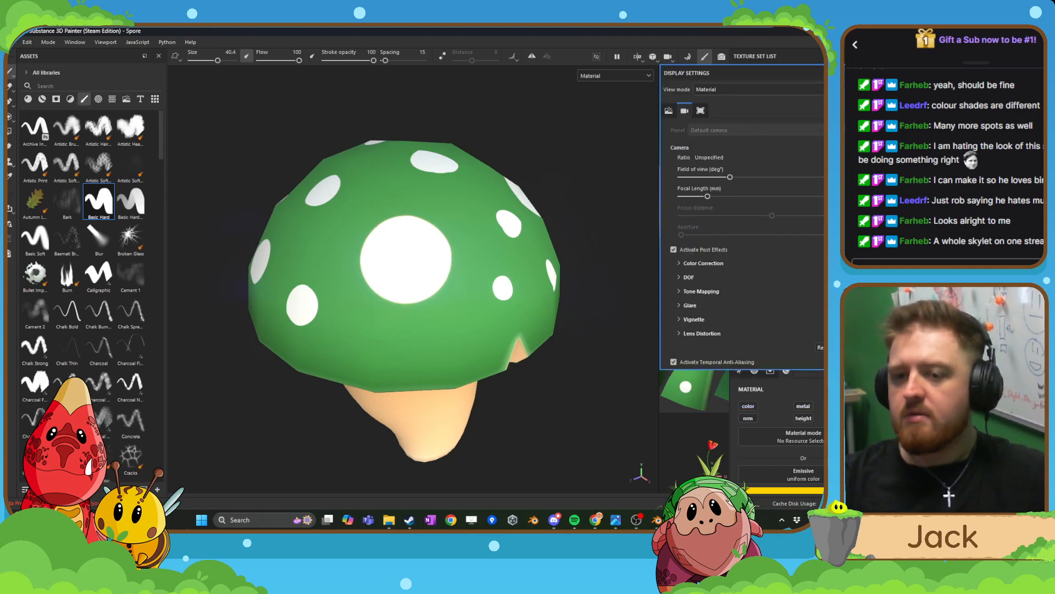
{"action": "left_click", "coordinate": [886, 87]}
{"action": "left_click_drag", "start_coordinate": [797, 233], "coordinate": [792, 232]}
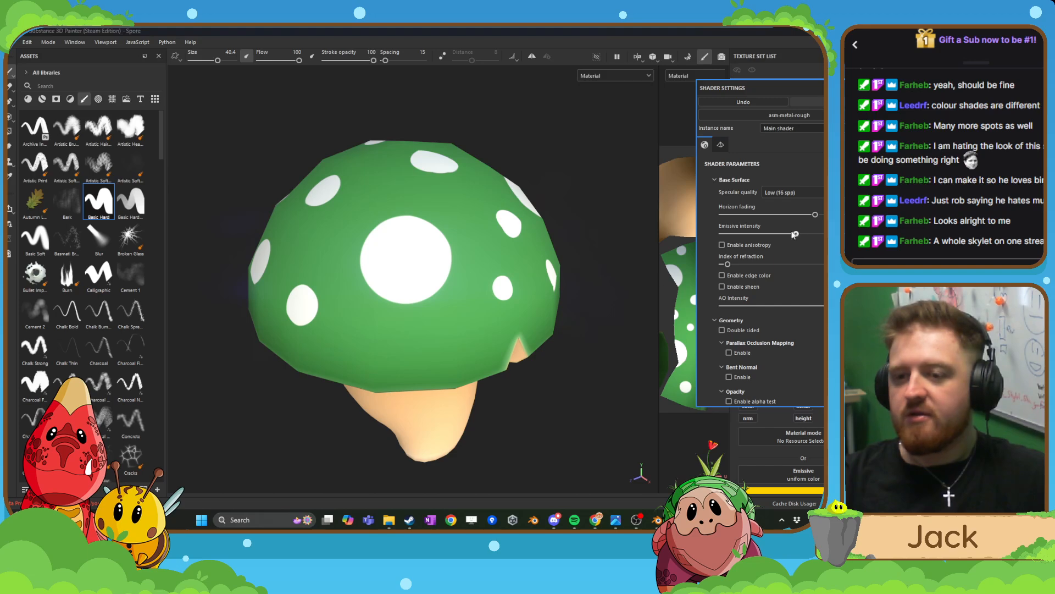
{"action": "left_click_drag", "start_coordinate": [734, 246], "coordinate": [730, 247]}
{"action": "left_click", "coordinate": [416, 267]}
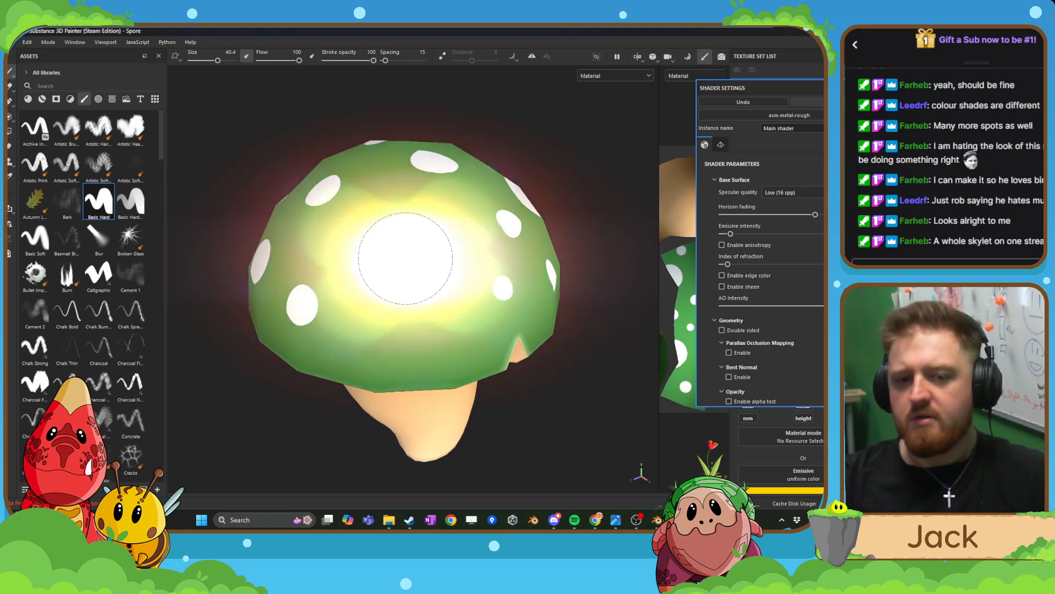
{"action": "scroll", "coordinate": [504, 236], "scroll_direction": "down", "scroll_amount": 2}
{"action": "key", "text": "ctrl+z"}
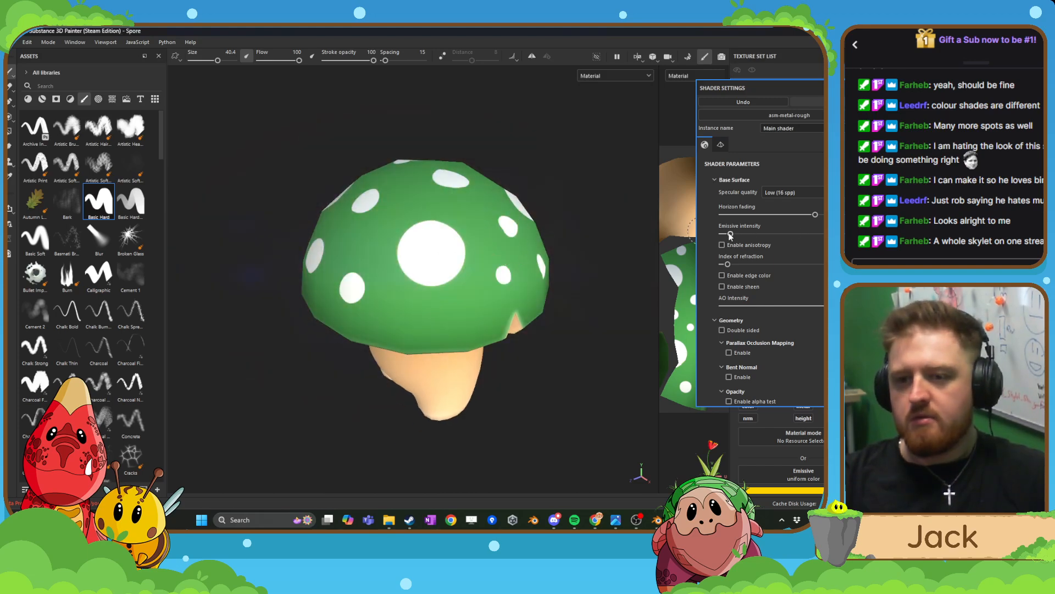
- Test a dab on the cap's large spot with the Emissive intensity near its minimum, nudge up the Index of refraction, then undo the dab
{"action": "left_click_drag", "start_coordinate": [730, 235], "coordinate": [727, 235]}
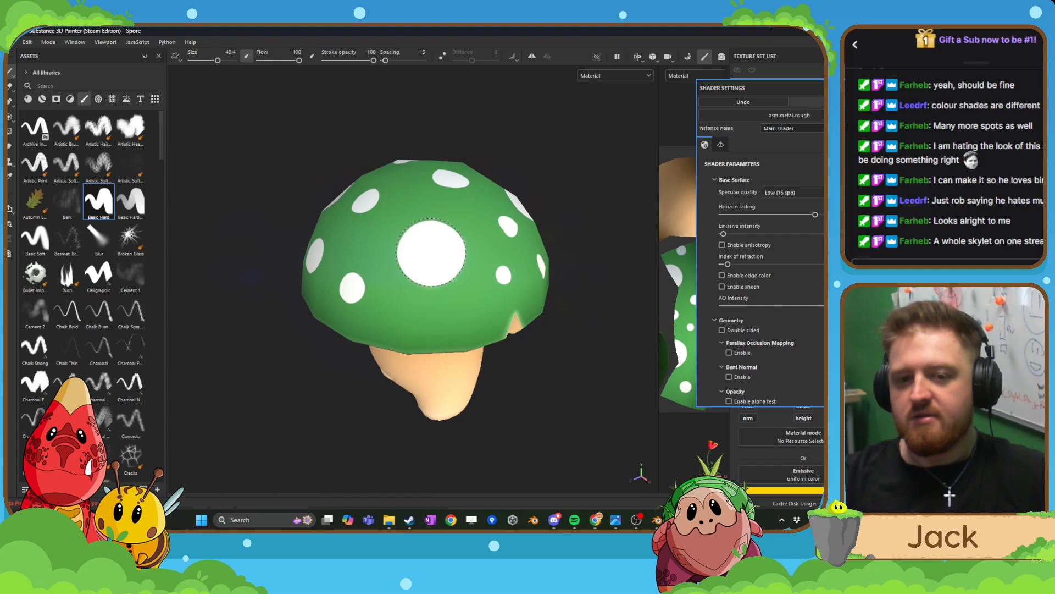
{"action": "left_click", "coordinate": [431, 252]}
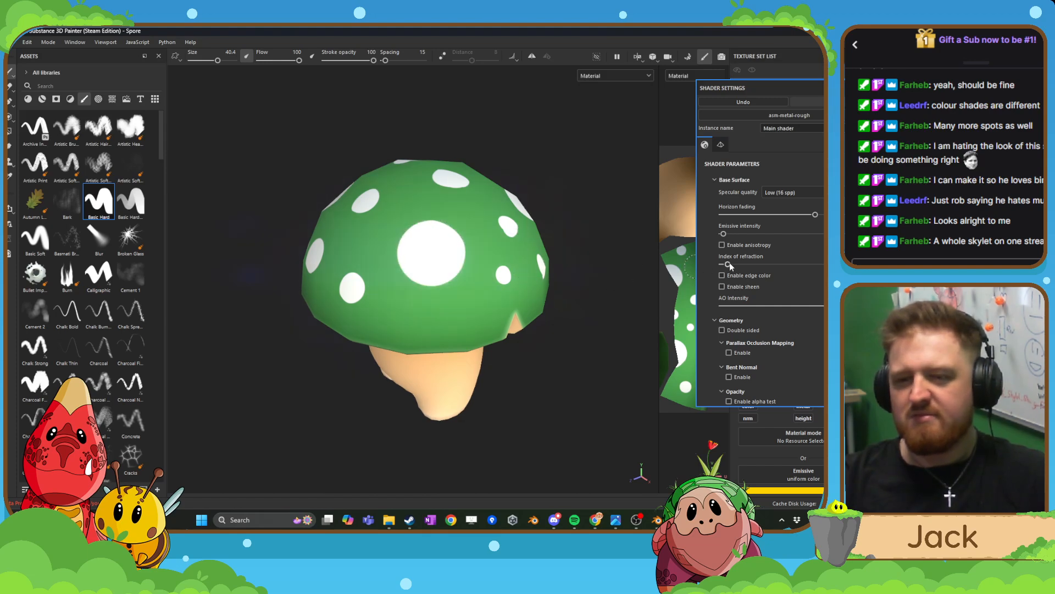
{"action": "left_click_drag", "start_coordinate": [729, 264], "coordinate": [734, 264]}
{"action": "key", "text": "ctrl"}
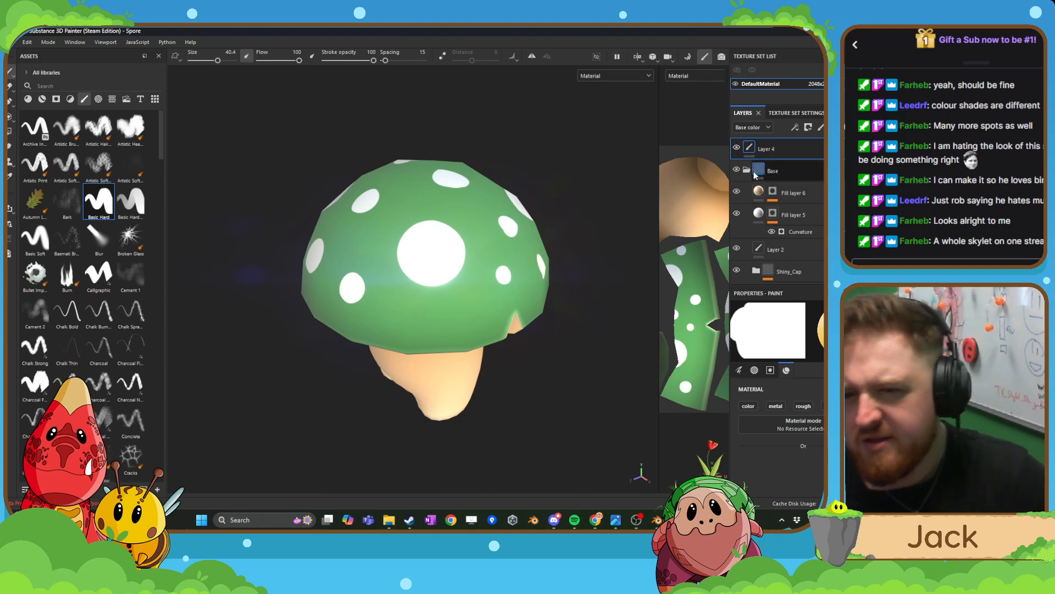
- Lower the opacity of the Base folder in the Base color channel to make the mushroom's colors paler
{"action": "left_click", "coordinate": [799, 177]}
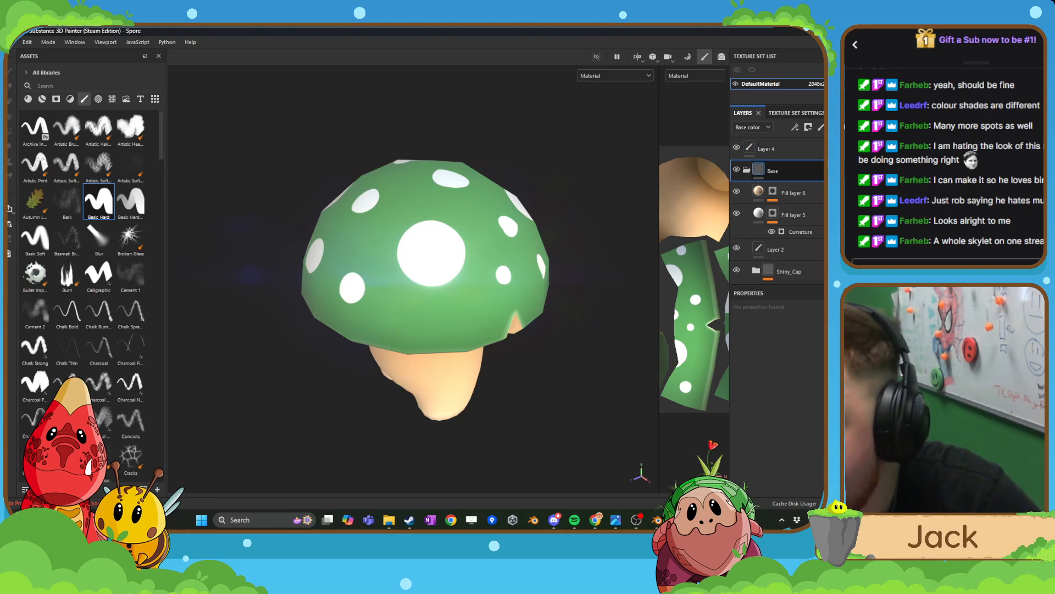
{"action": "left_click_drag", "start_coordinate": [873, 193], "coordinate": [844, 194]}
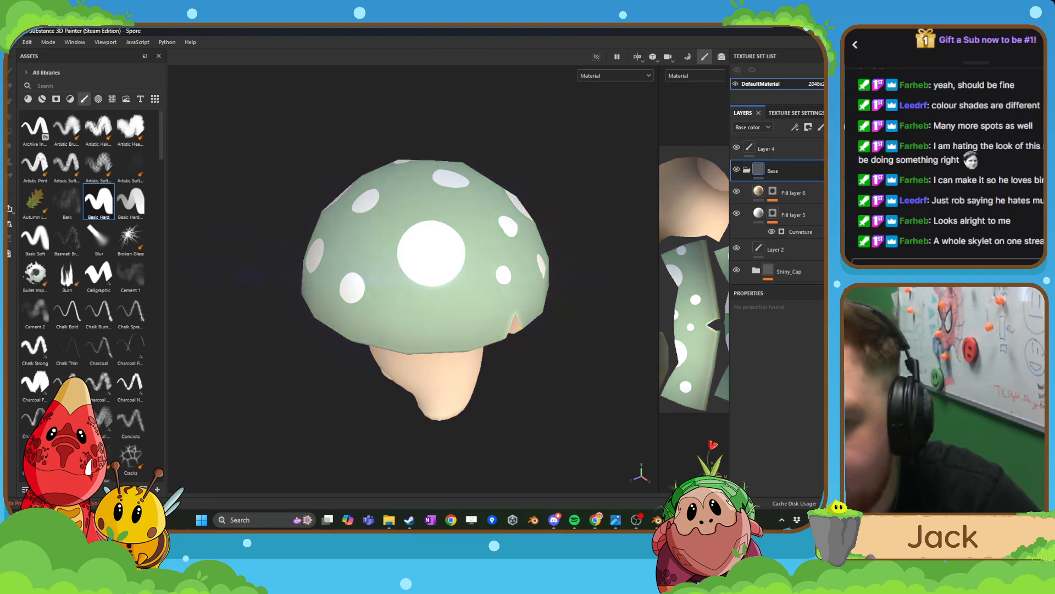
{"action": "left_click", "coordinate": [446, 251]}
{"action": "left_click_drag", "start_coordinate": [446, 252], "coordinate": [446, 261], "text": "alt"}
- Return to Layer 4 and add an Emissive channel to the texture set again
{"action": "left_click", "coordinate": [776, 151]}
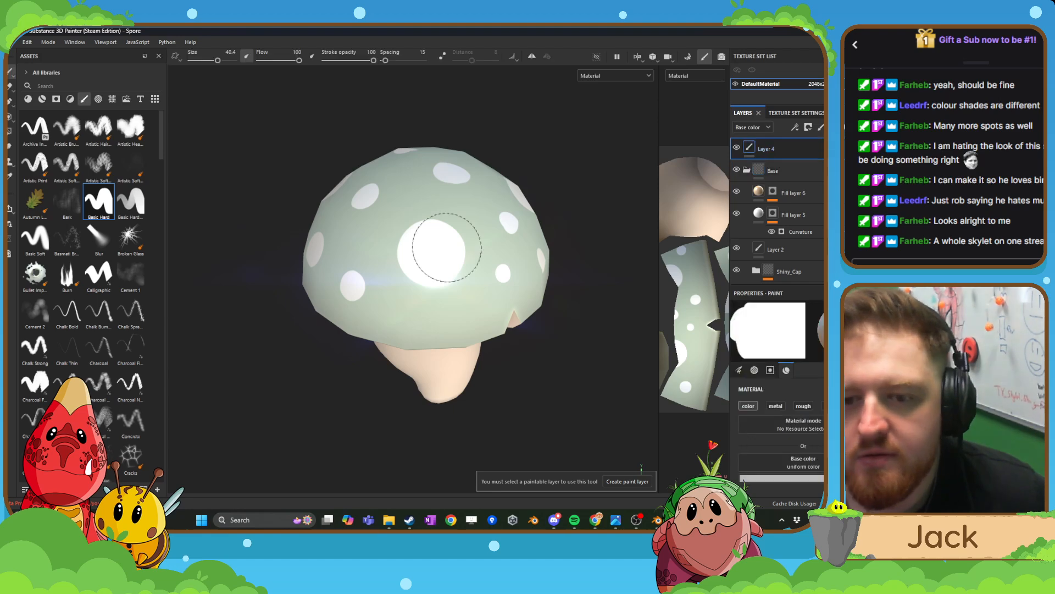
{"action": "scroll", "coordinate": [431, 250], "scroll_direction": "up", "scroll_amount": 2}
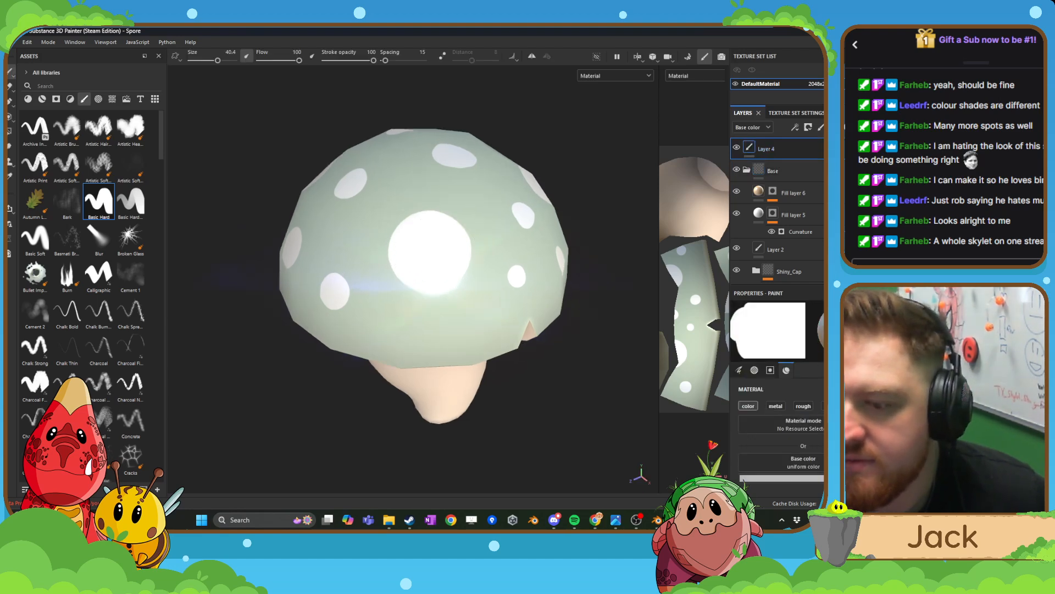
{"action": "scroll", "coordinate": [820, 431], "scroll_direction": "up", "scroll_amount": 2}
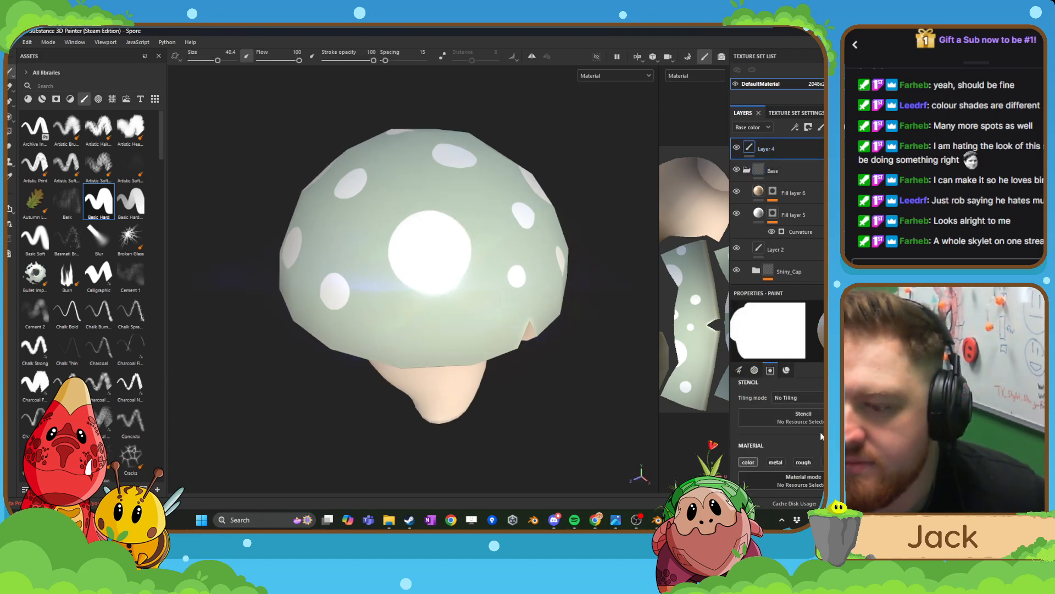
{"action": "scroll", "coordinate": [819, 442], "scroll_direction": "up", "scroll_amount": 2}
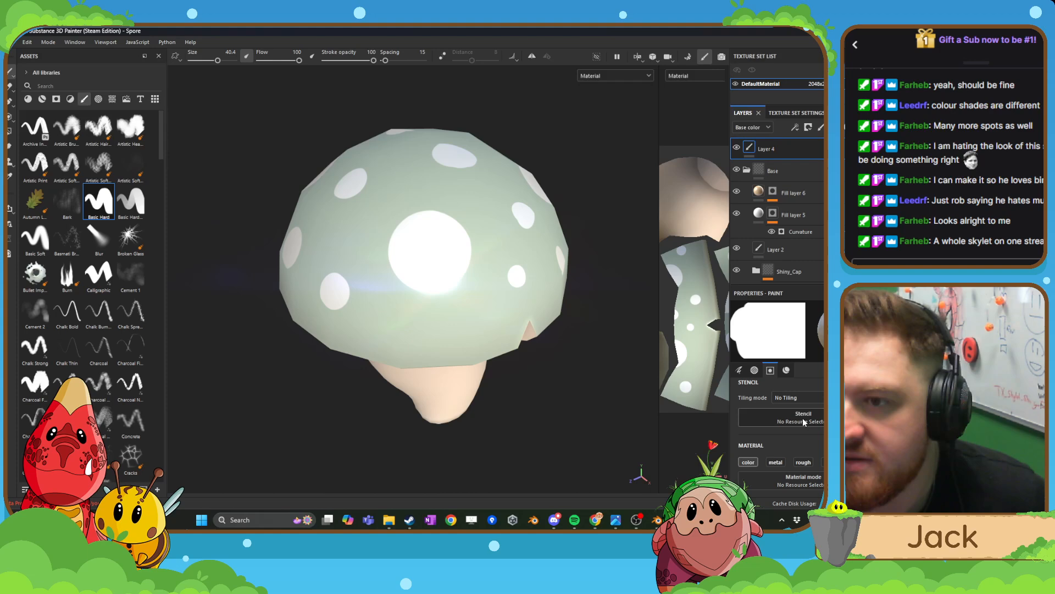
{"action": "left_click", "coordinate": [795, 113]}
{"action": "scroll", "coordinate": [822, 222], "scroll_direction": "down", "scroll_amount": 3}
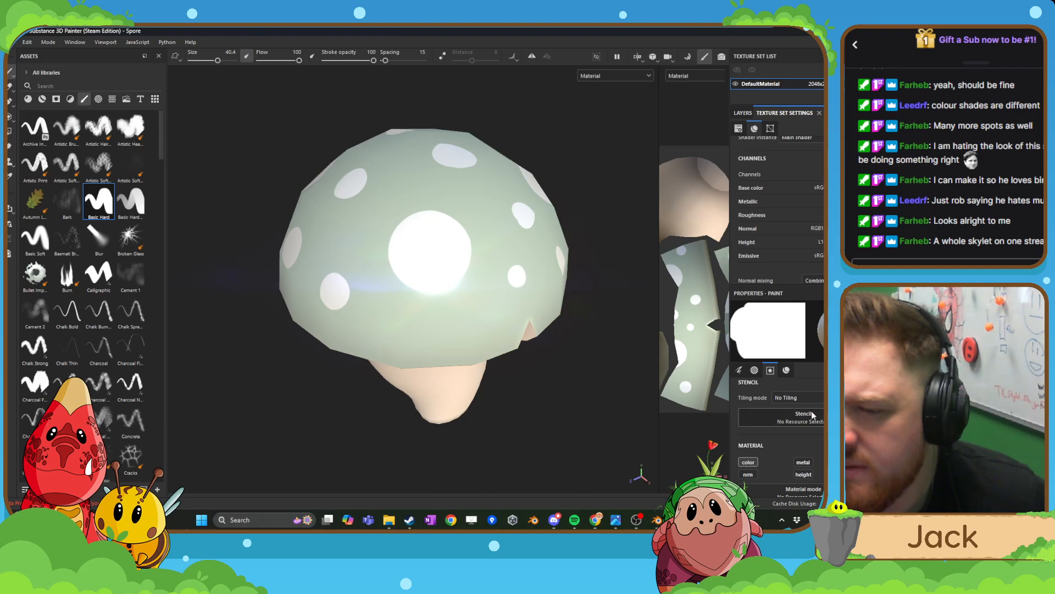
- Limit the brush to the yellow emissive channel and paint over the cap's large spot at brush size 42.98
{"action": "left_click", "coordinate": [743, 113]}
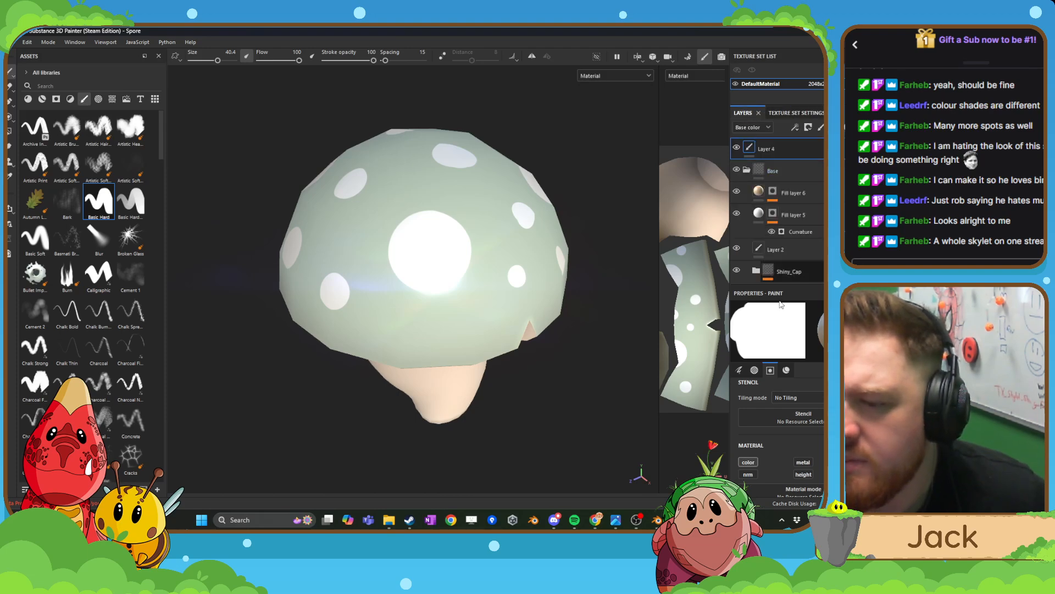
{"action": "left_click", "coordinate": [753, 463]}
{"action": "scroll", "coordinate": [768, 458], "scroll_direction": "down", "scroll_amount": 2}
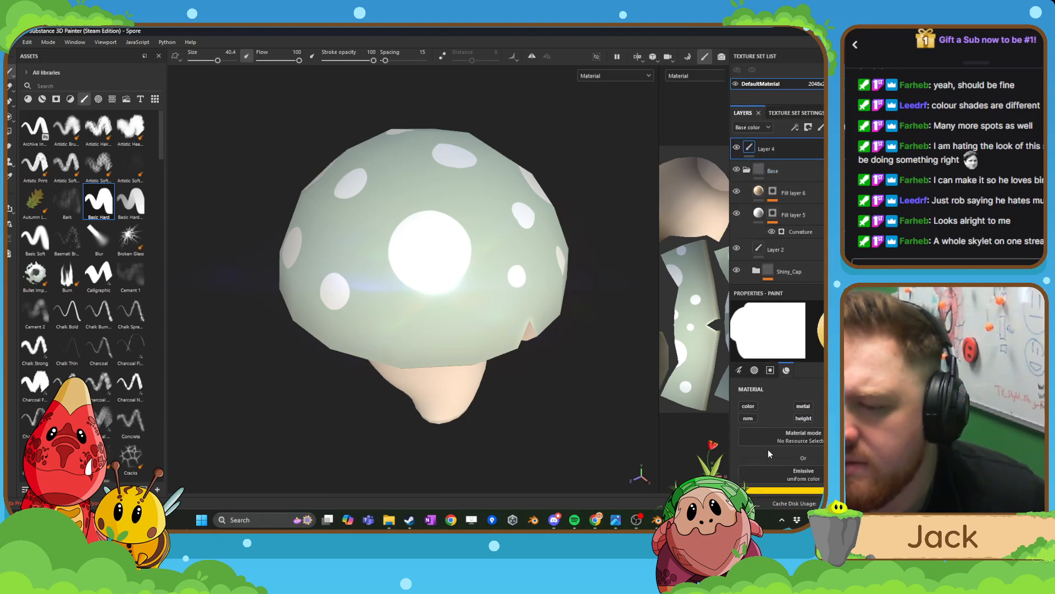
{"action": "left_click_drag", "start_coordinate": [429, 263], "coordinate": [430, 249], "text": "alt"}
{"action": "key", "text": "bracketright"}
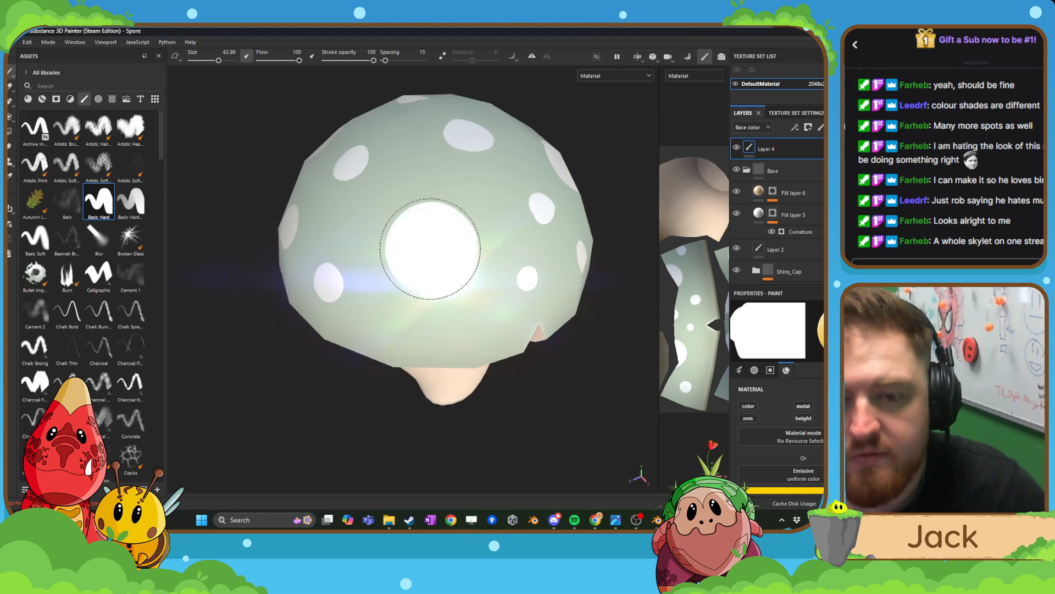
{"action": "left_click", "coordinate": [432, 248]}
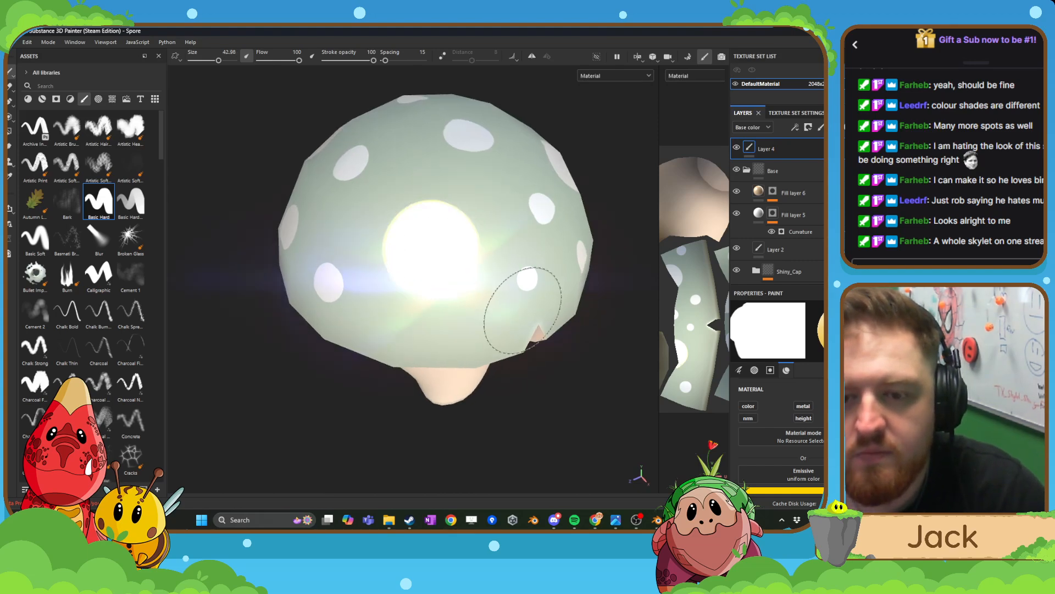
- Reduce the brush size to 12.68 and paint yellow emissive over the small spot above the notch in the cap's rim
{"action": "key", "text": "bracketleft"}
{"action": "key", "text": "bracketleft"}
{"action": "key", "text": "bracketleft"}
{"action": "key", "text": "bracketleft"}
{"action": "key", "text": "bracketleft"}
{"action": "key", "text": "bracketleft"}
{"action": "key", "text": "bracketleft"}
{"action": "key", "text": "bracketleft"}
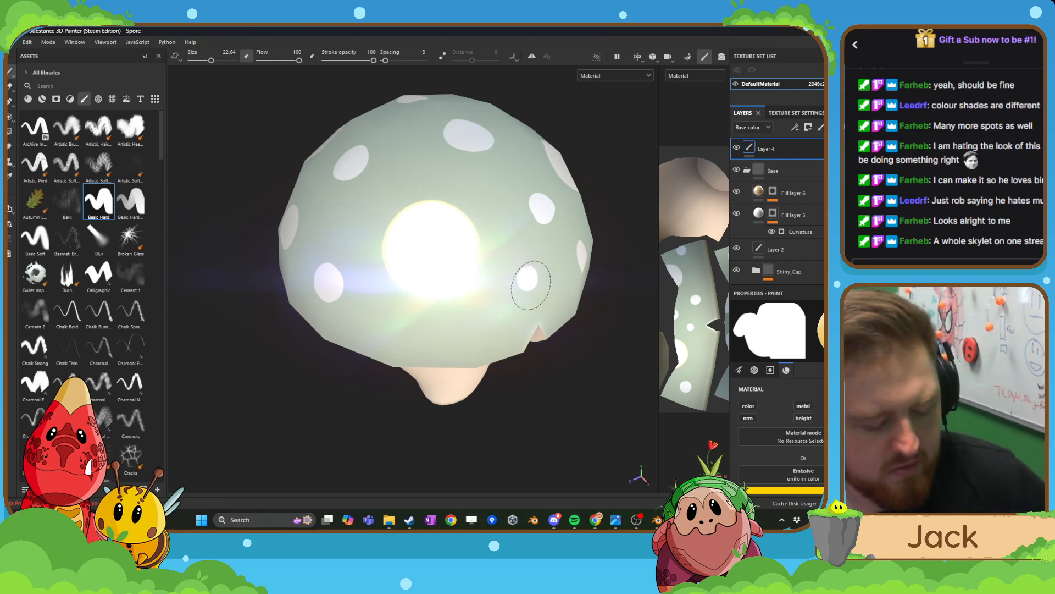
{"action": "left_click_drag", "start_coordinate": [511, 291], "coordinate": [490, 280], "text": "alt"}
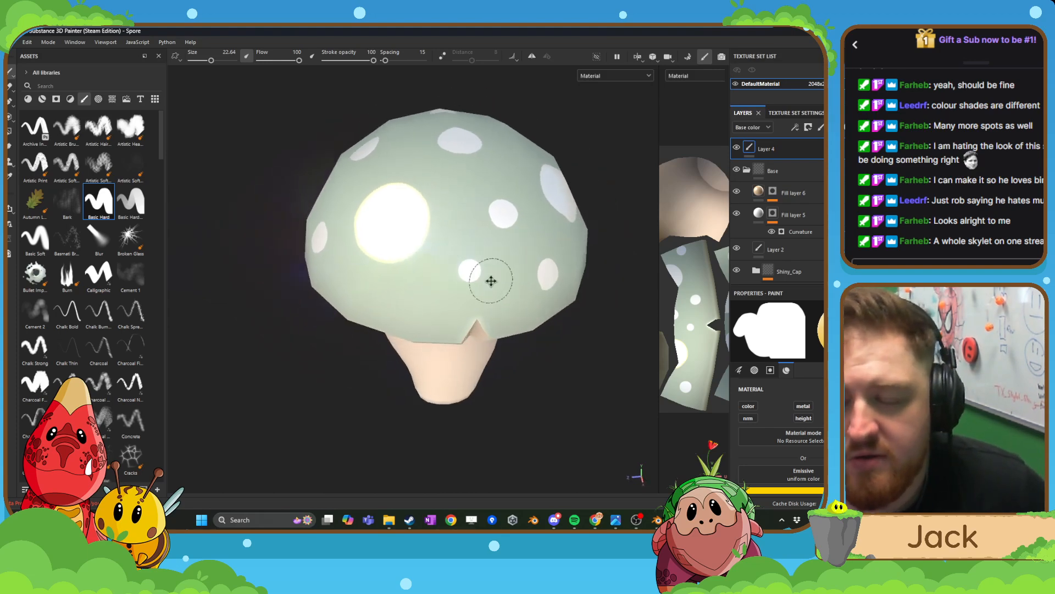
{"action": "scroll", "coordinate": [489, 280], "scroll_direction": "up", "scroll_amount": 2}
{"action": "middle_click_drag", "start_coordinate": [489, 280], "coordinate": [426, 283], "text": "alt"}
{"action": "key", "text": "bracketleft"}
{"action": "key", "text": "bracketleft"}
{"action": "key", "text": "bracketleft"}
{"action": "key", "text": "bracketleft"}
{"action": "key", "text": "bracketleft"}
{"action": "key", "text": "bracketleft"}
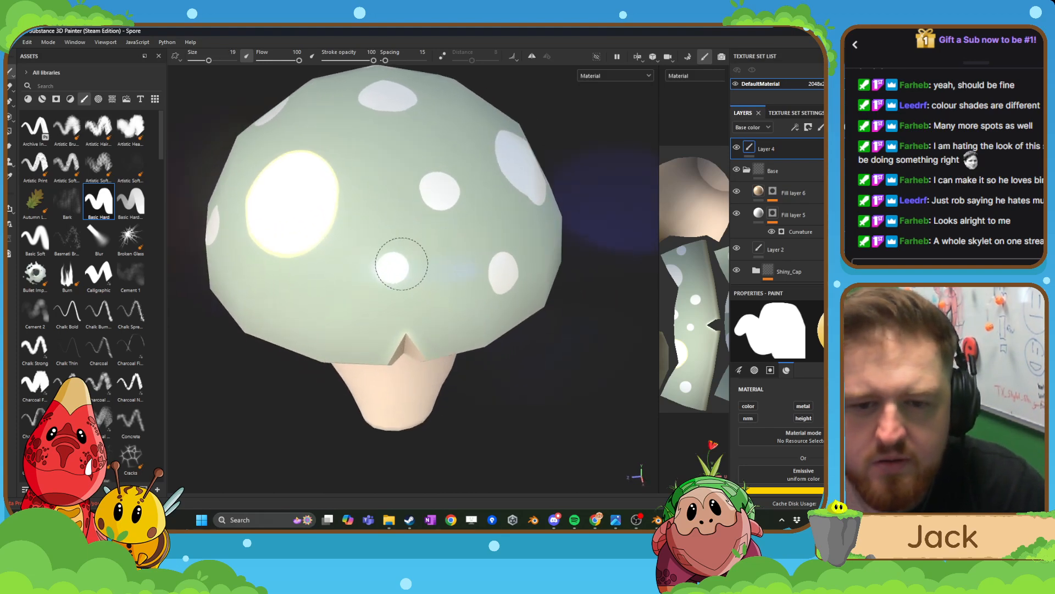
{"action": "key", "text": "bracketleft"}
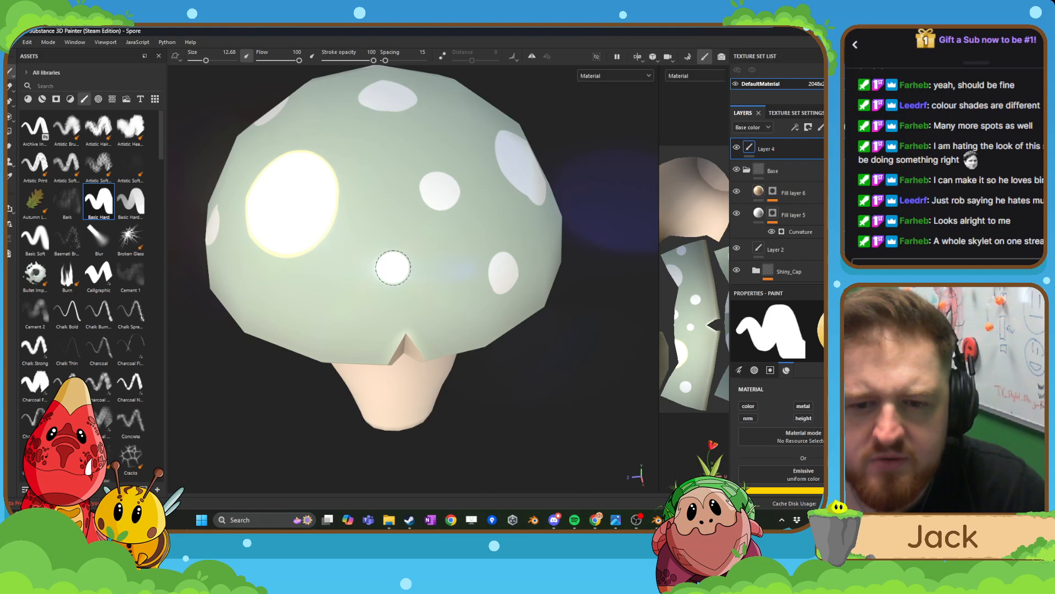
{"action": "left_click", "coordinate": [393, 268]}
- Set the brush size to 17.3 and paint yellow emissive over the two medium spots beyond the glowing small one
{"action": "left_click_drag", "start_coordinate": [453, 274], "coordinate": [398, 294], "text": "alt"}
{"action": "scroll", "coordinate": [397, 294], "scroll_direction": "up", "scroll_amount": 1}
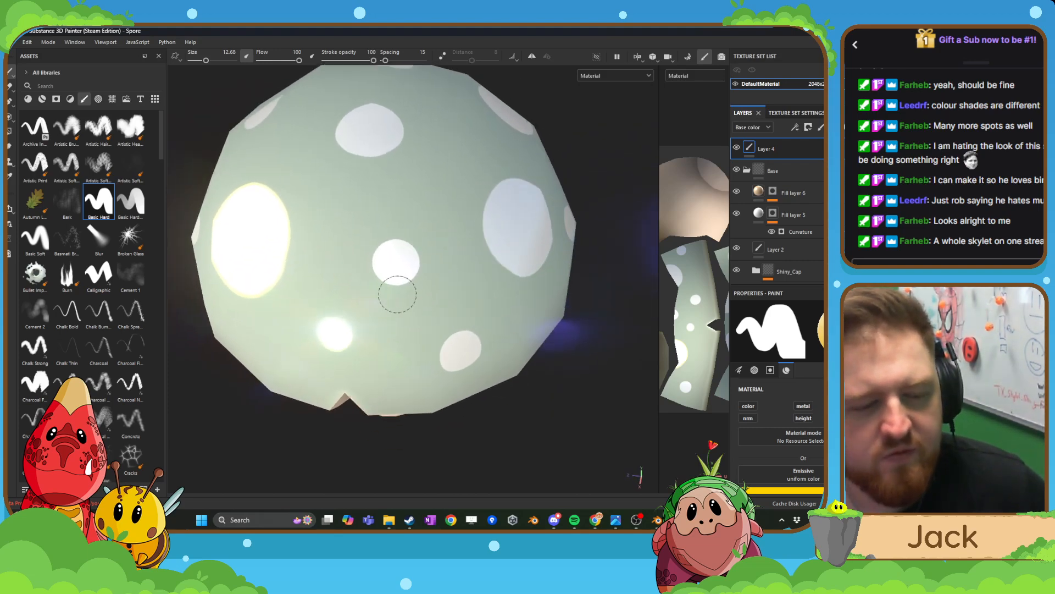
{"action": "key", "text": "]"}
{"action": "key", "text": "]"}
{"action": "key", "text": "]"}
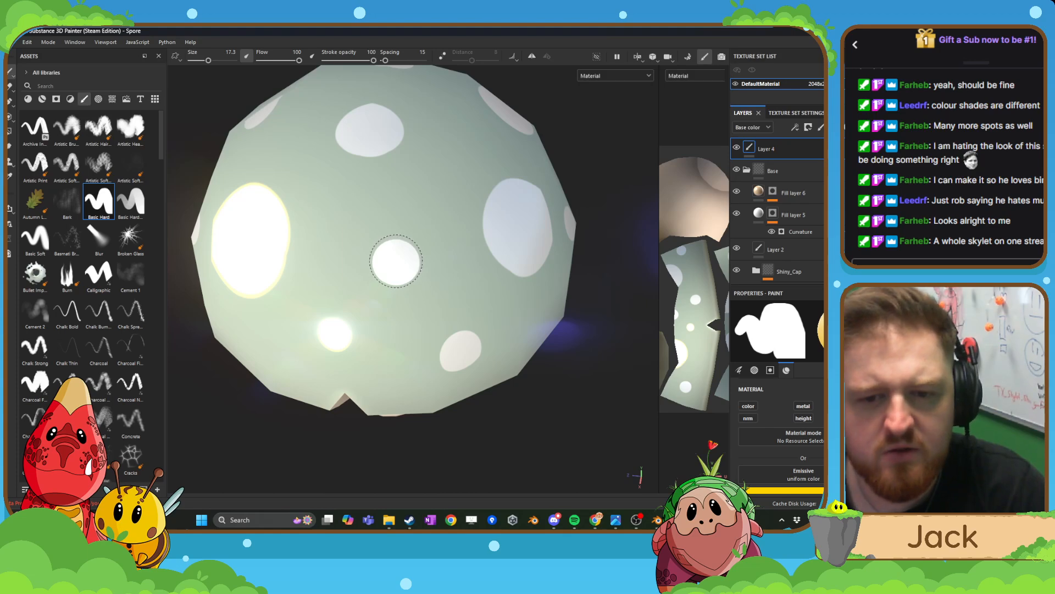
{"action": "left_click_drag", "start_coordinate": [451, 295], "coordinate": [425, 305], "text": "alt"}
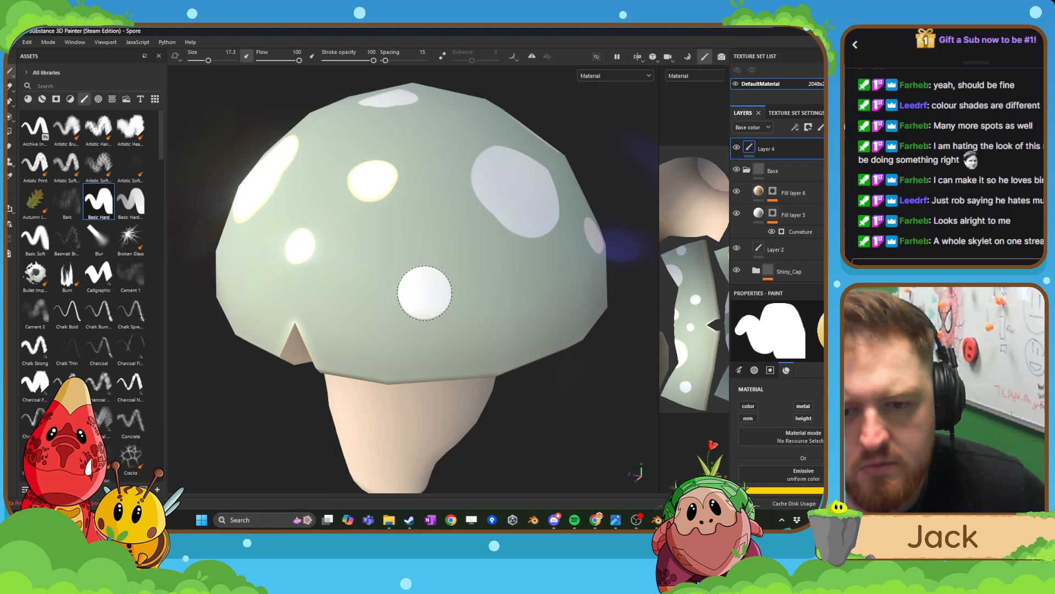
- Enlarge the brush to 26.6 for a yellow emissive dab on the round spot at the cap's crown
{"action": "left_click_drag", "start_coordinate": [479, 224], "coordinate": [431, 287], "text": "alt"}
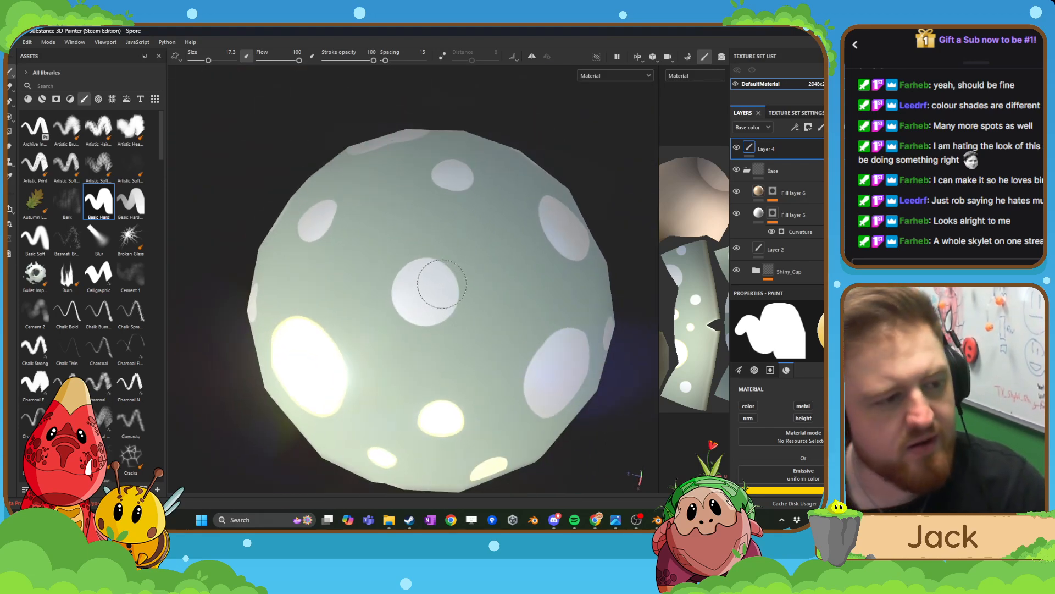
{"action": "key", "text": "bracketright"}
{"action": "key", "text": "bracketright"}
{"action": "key", "text": "bracketright"}
{"action": "key", "text": "bracketright"}
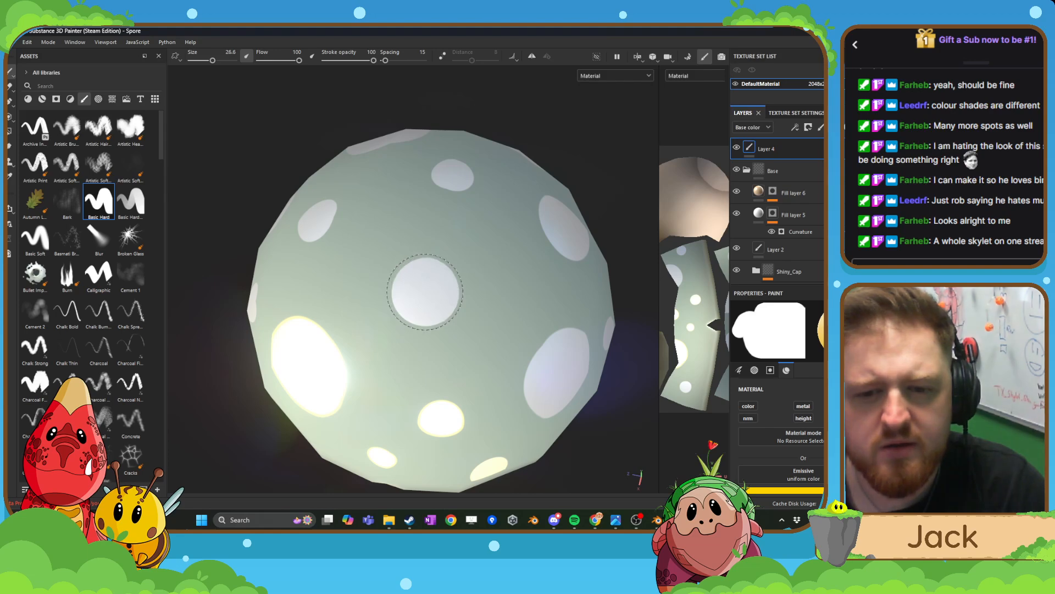
- Reduce the brush size to 20.78 and paint yellow emissive over the rim spot below the glowing large spot
{"action": "mouse_move", "coordinate": [377, 294]}
{"action": "left_mouse_down", "text": "alt"}
{"action": "mouse_move", "coordinate": [420, 252]}
{"action": "mouse_move", "coordinate": [337, 304]}
{"action": "mouse_move", "coordinate": [414, 293]}
{"action": "left_mouse_up", "text": "alt"}
{"action": "scroll", "coordinate": [394, 297], "scroll_direction": "up", "scroll_amount": 3}
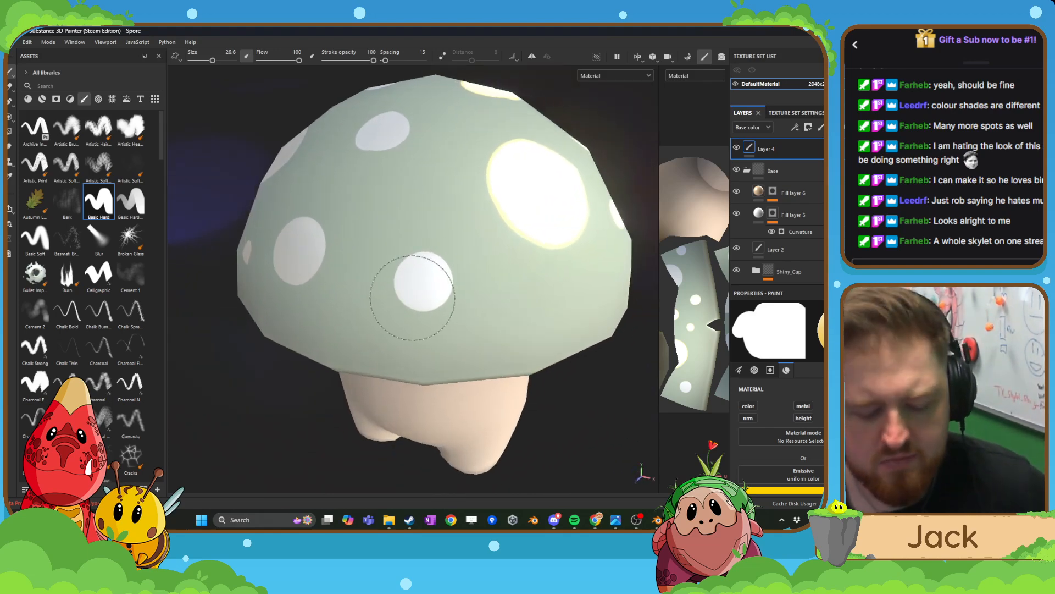
{"action": "key", "text": "bracketleft"}
{"action": "key", "text": "bracketleft"}
{"action": "key", "text": "bracketleft"}
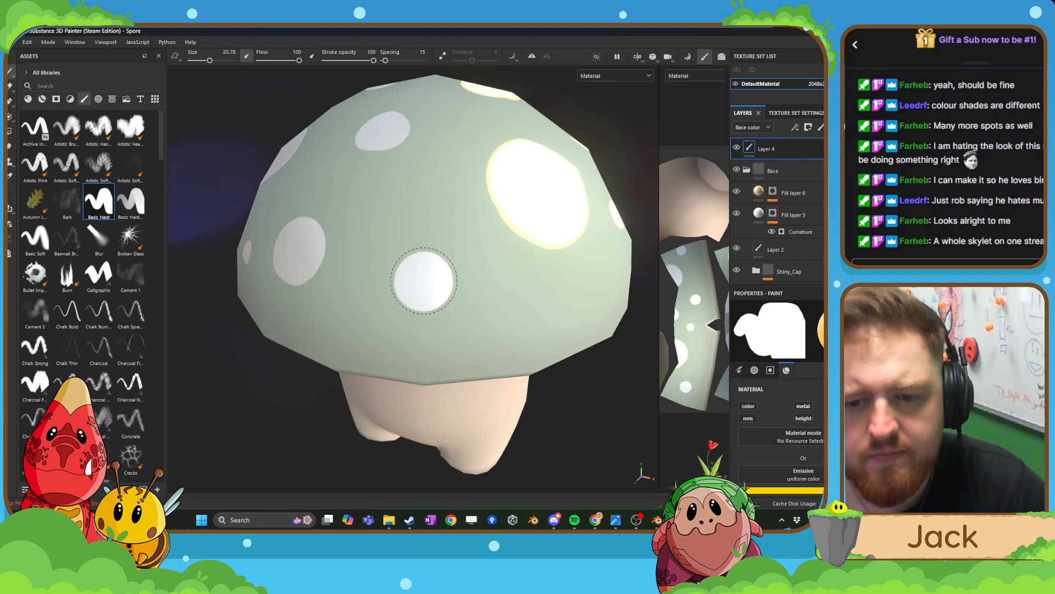
- Enlarge the brush to 26.6 and paint yellow emissive over the next medium spot along the cap's rim
{"action": "mouse_move", "coordinate": [509, 256]}
{"action": "left_mouse_down", "text": "alt"}
{"action": "mouse_move", "coordinate": [490, 299]}
{"action": "mouse_move", "coordinate": [405, 315]}
{"action": "left_mouse_up", "text": "alt"}
{"action": "key", "text": "bracketright"}
{"action": "key", "text": "bracketright"}
{"action": "key", "text": "bracketright"}
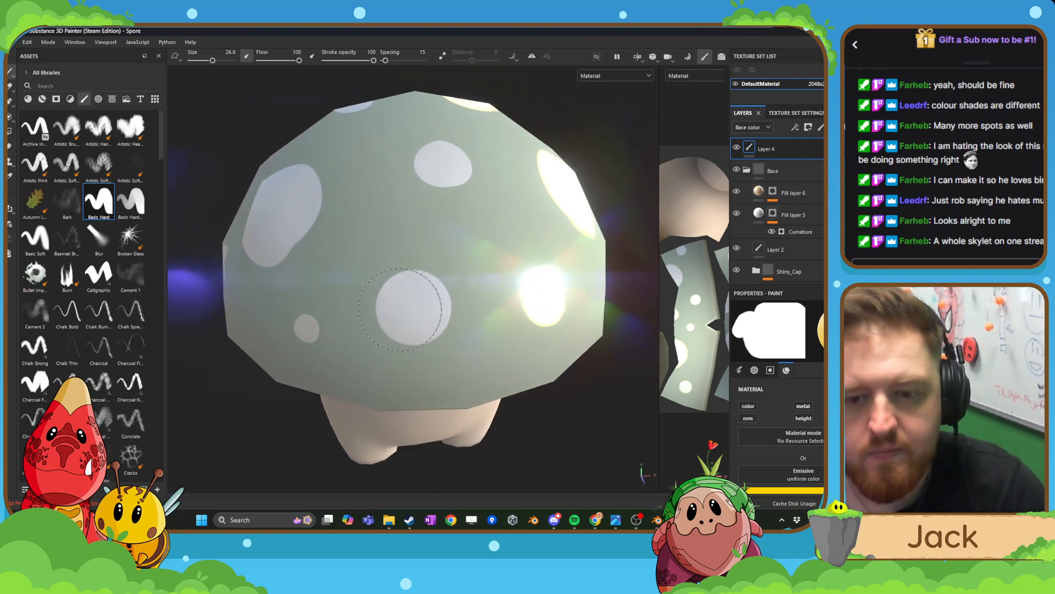
{"action": "left_click", "coordinate": [413, 308]}
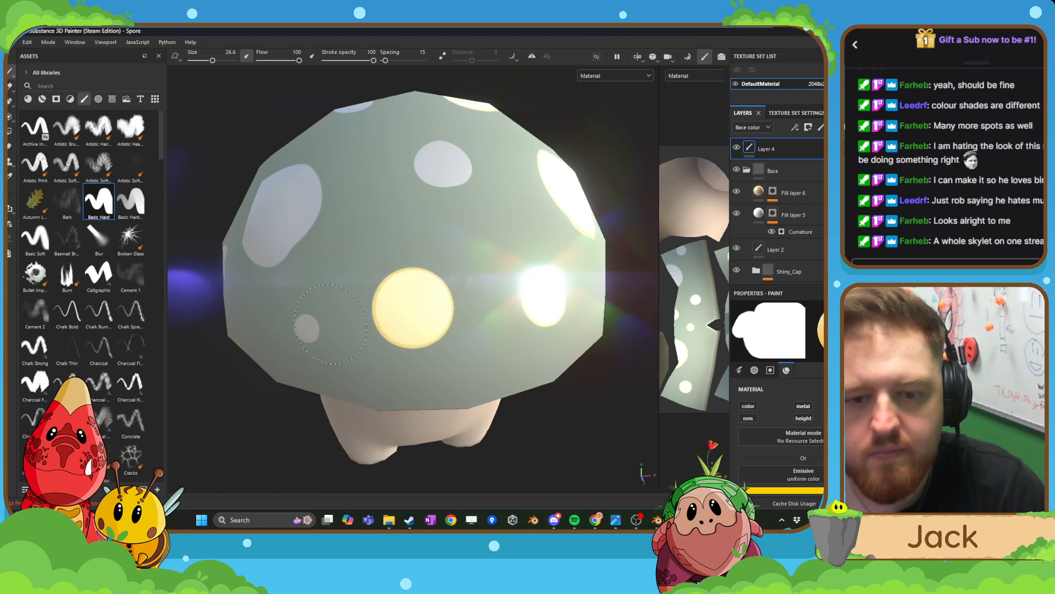
- Reduce the brush size to 11.3 and paint yellow emissive over the small spot beside the medium rim spot
{"action": "key", "text": "bracketleft"}
{"action": "key", "text": "bracketleft"}
{"action": "key", "text": "bracketleft"}
{"action": "key", "text": "bracketleft"}
{"action": "key", "text": "bracketleft"}
{"action": "key", "text": "bracketleft"}
{"action": "key", "text": "bracketleft"}
{"action": "key", "text": "bracketleft"}
{"action": "key", "text": "bracketleft"}
{"action": "key", "text": "bracketleft"}
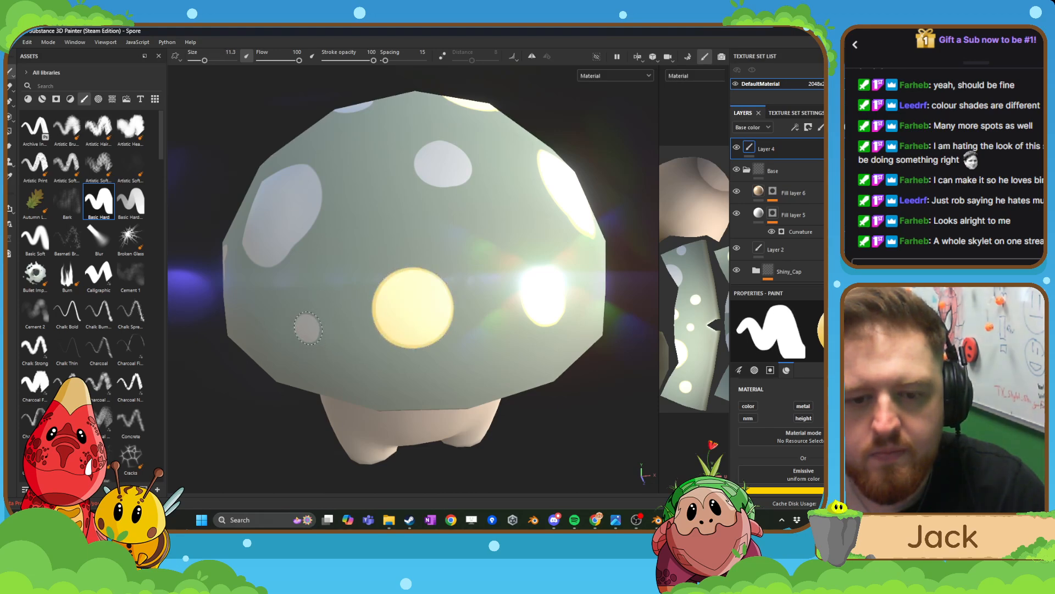
{"action": "left_click", "coordinate": [307, 329]}
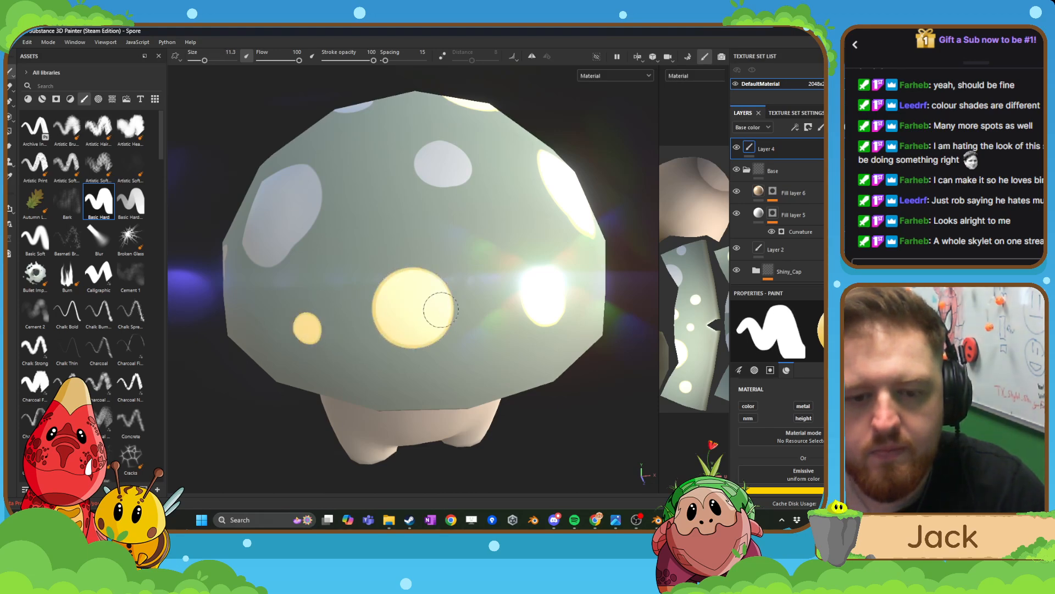
- Enlarge the brush to 42.98 and paint yellow emissive over the large unpainted spot beside the finished rim spots
{"action": "scroll", "coordinate": [438, 309], "scroll_direction": "down", "scroll_amount": 2}
{"action": "left_click_drag", "start_coordinate": [438, 309], "coordinate": [487, 333], "text": "alt"}
{"action": "mouse_move", "coordinate": [308, 253]}
{"action": "middle_mouse_down", "text": "alt"}
{"action": "mouse_move", "coordinate": [497, 346]}
{"action": "mouse_move", "coordinate": [443, 342]}
{"action": "middle_mouse_up", "text": "alt"}
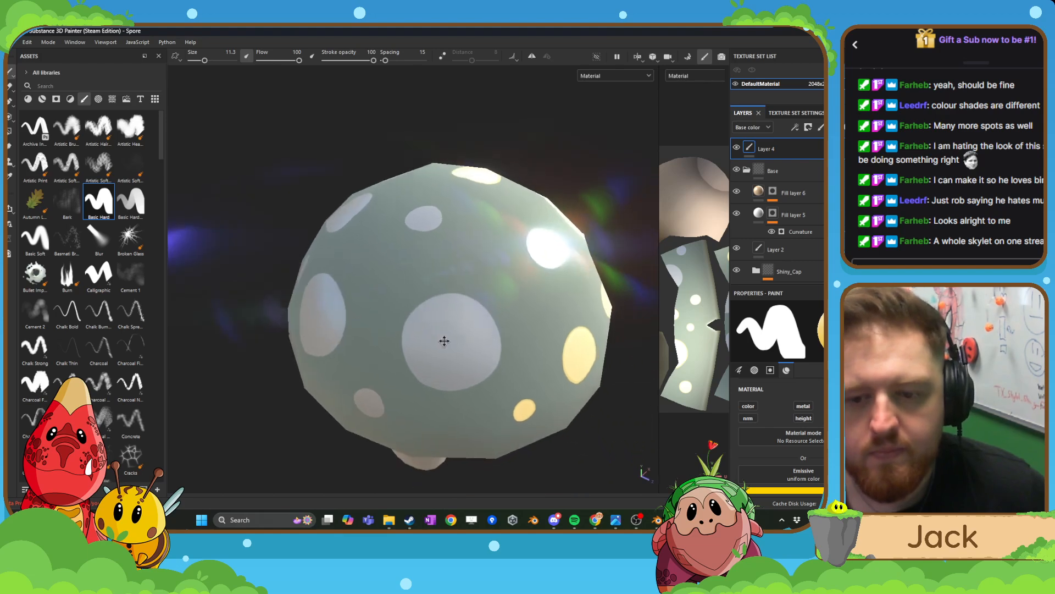
{"action": "scroll", "coordinate": [456, 344], "scroll_direction": "up", "scroll_amount": 2}
{"action": "key", "text": "bracketright"}
{"action": "key", "text": "bracketright"}
{"action": "key", "text": "bracketright"}
{"action": "key", "text": "bracketright"}
{"action": "key", "text": "bracketright"}
{"action": "key", "text": "bracketright"}
{"action": "key", "text": "bracketright"}
{"action": "key", "text": "bracketright"}
{"action": "key", "text": "bracketright"}
{"action": "key", "text": "bracketright"}
{"action": "key", "text": "bracketright"}
{"action": "key", "text": "bracketright"}
{"action": "key", "text": "bracketright"}
{"action": "key", "text": "bracketright"}
{"action": "key", "text": "bracketright"}
{"action": "key", "text": "bracketright"}
{"action": "key", "text": "bracketright"}
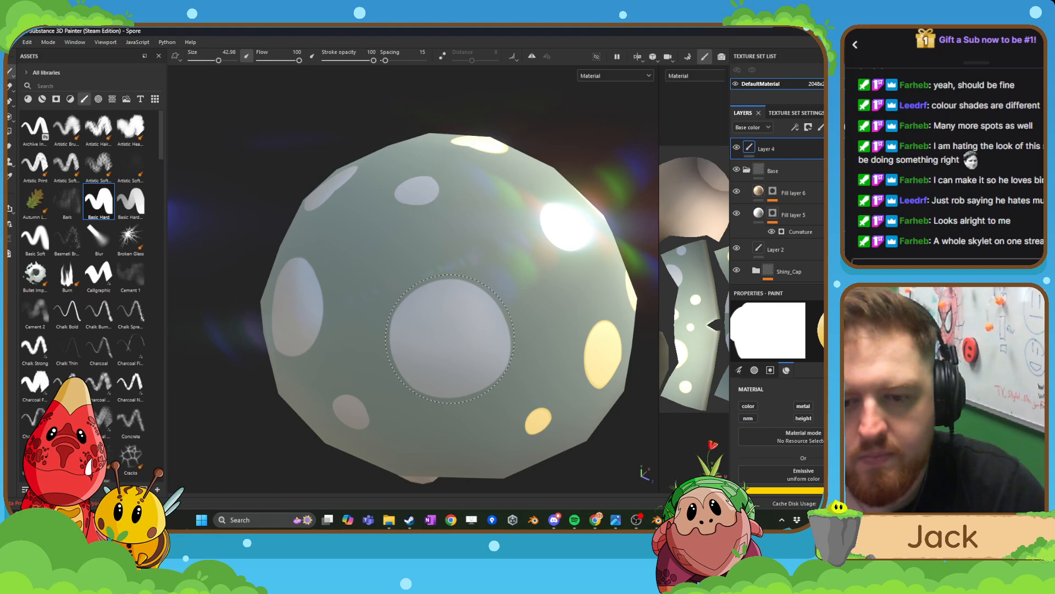
{"action": "left_click", "coordinate": [450, 338]}
- Reduce the brush size to 17.3 and paint yellow emissive over the small rim spot below the large painted spot
{"action": "scroll", "coordinate": [498, 340], "scroll_direction": "down", "scroll_amount": 2}
{"action": "left_click_drag", "start_coordinate": [435, 409], "coordinate": [434, 375], "text": "alt"}
{"action": "middle_click_drag", "start_coordinate": [434, 375], "coordinate": [459, 268], "text": "alt"}
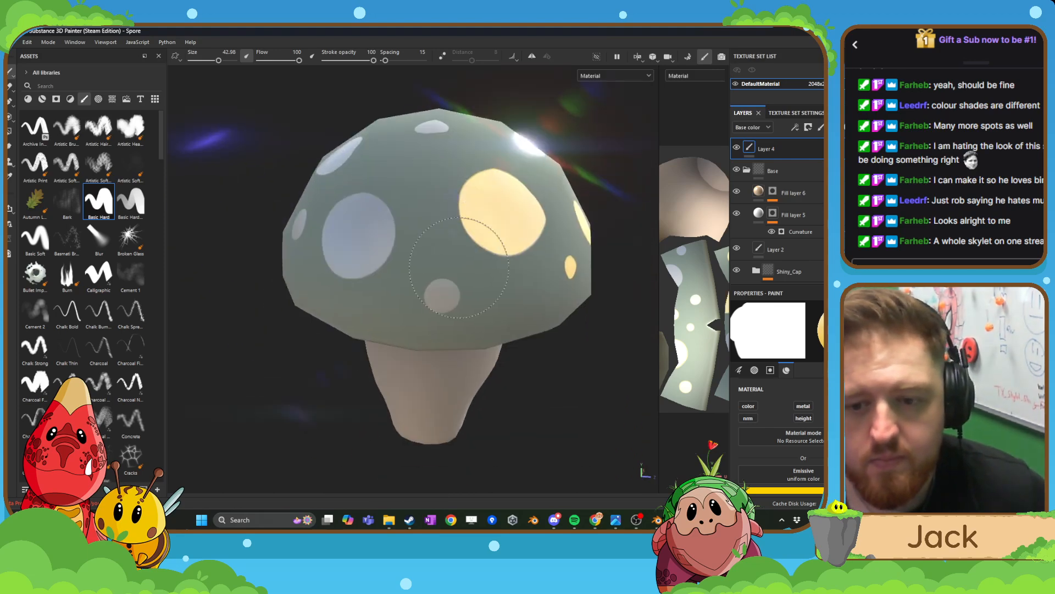
{"action": "scroll", "coordinate": [444, 296], "scroll_direction": "up", "scroll_amount": 2}
{"action": "key", "text": "bracketleft"}
{"action": "key", "text": "bracketleft"}
{"action": "key", "text": "bracketleft"}
{"action": "key", "text": "bracketleft"}
{"action": "key", "text": "bracketleft"}
{"action": "key", "text": "bracketleft"}
{"action": "key", "text": "bracketleft"}
{"action": "key", "text": "bracketleft"}
{"action": "key", "text": "bracketleft"}
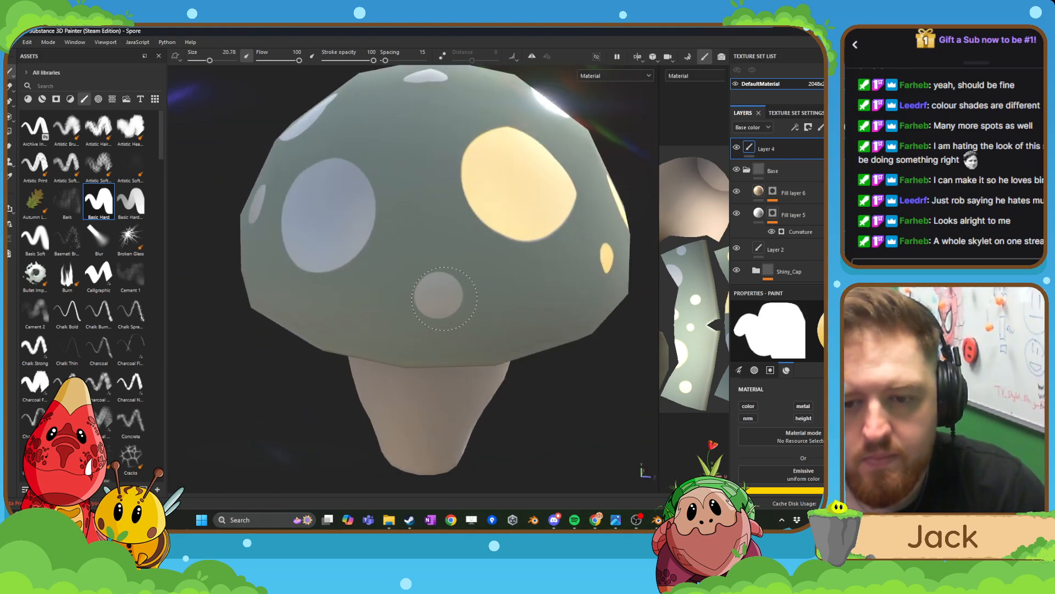
{"action": "key", "text": "bracketleft"}
{"action": "key", "text": "bracketleft"}
{"action": "left_click", "coordinate": [438, 296]}
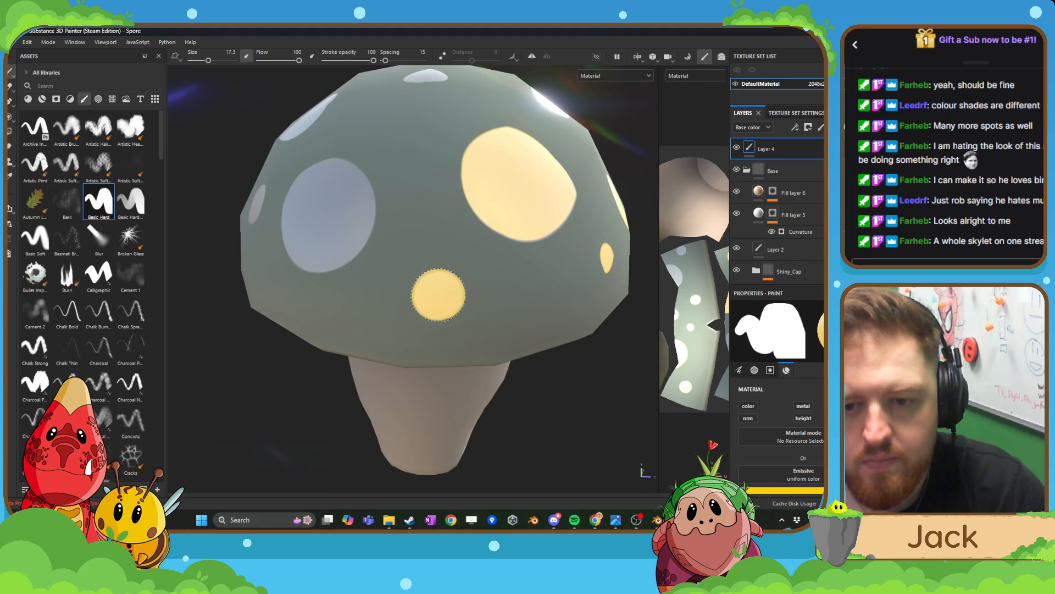
- Set the brush size to 40.4 and paint yellow emissive over the next large spot around the cap's side
{"action": "left_click_drag", "start_coordinate": [358, 269], "coordinate": [436, 296], "text": "alt"}
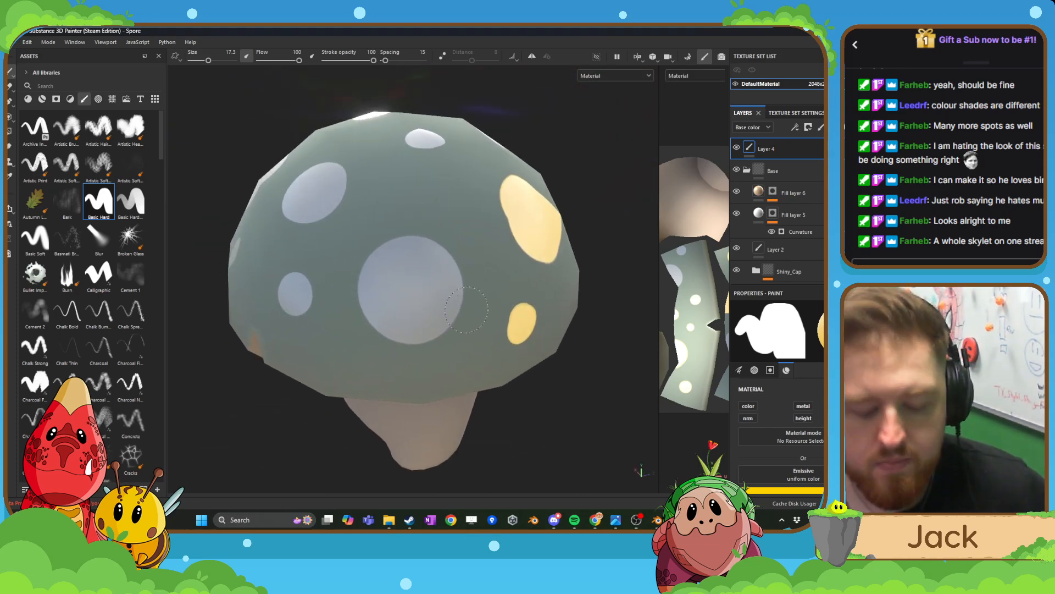
{"action": "key", "text": "bracketright"}
{"action": "key", "text": "bracketright"}
{"action": "key", "text": "bracketright"}
{"action": "key", "text": "bracketright"}
{"action": "key", "text": "bracketright"}
{"action": "key", "text": "bracketright"}
{"action": "key", "text": "bracketright"}
{"action": "key", "text": "bracketright"}
{"action": "key", "text": "bracketright"}
{"action": "key", "text": "bracketright"}
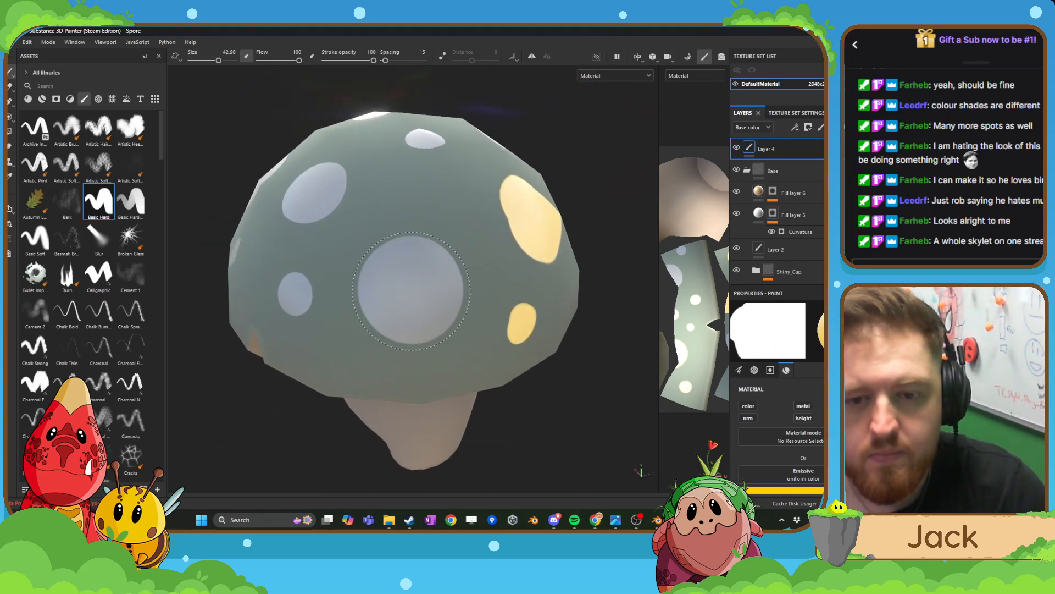
{"action": "key", "text": "bracketleft"}
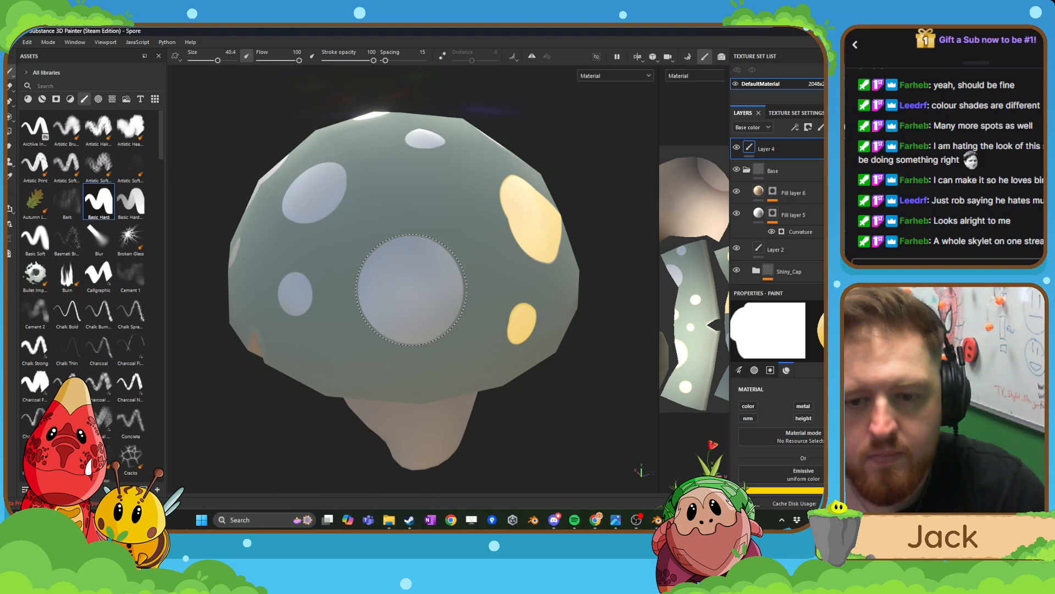
{"action": "left_click", "coordinate": [411, 289]}
- Reduce the brush size to 19 and paint yellow emissive over the small spot above the notch in the cap's rim
{"action": "key", "text": "bracketleft"}
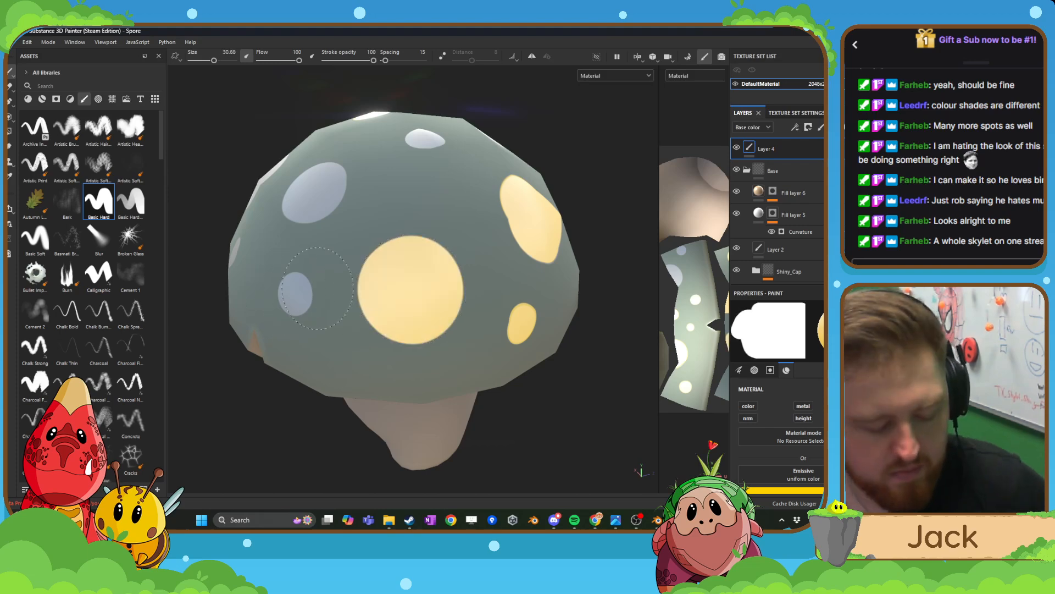
{"action": "mouse_move", "coordinate": [300, 291]}
{"action": "left_mouse_down", "text": "alt"}
{"action": "mouse_move", "coordinate": [406, 271]}
{"action": "mouse_move", "coordinate": [432, 301]}
{"action": "left_mouse_up", "text": "alt"}
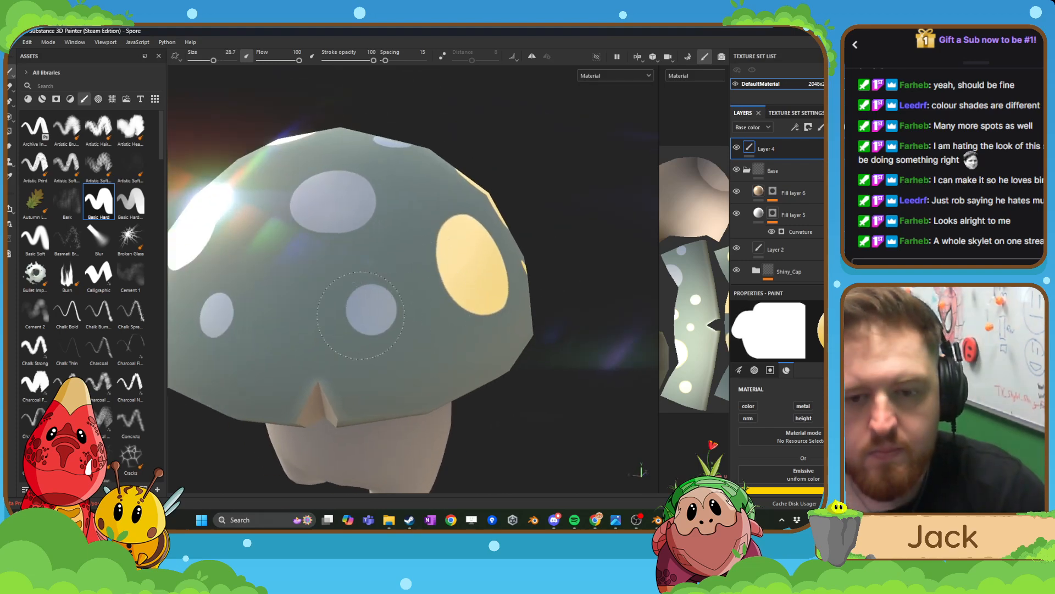
{"action": "key", "text": "bracketleft"}
{"action": "key", "text": "bracketleft"}
{"action": "key", "text": "bracketleft"}
{"action": "key", "text": "bracketleft"}
{"action": "key", "text": "bracketleft"}
{"action": "key", "text": "bracketleft"}
{"action": "key", "text": "bracketleft"}
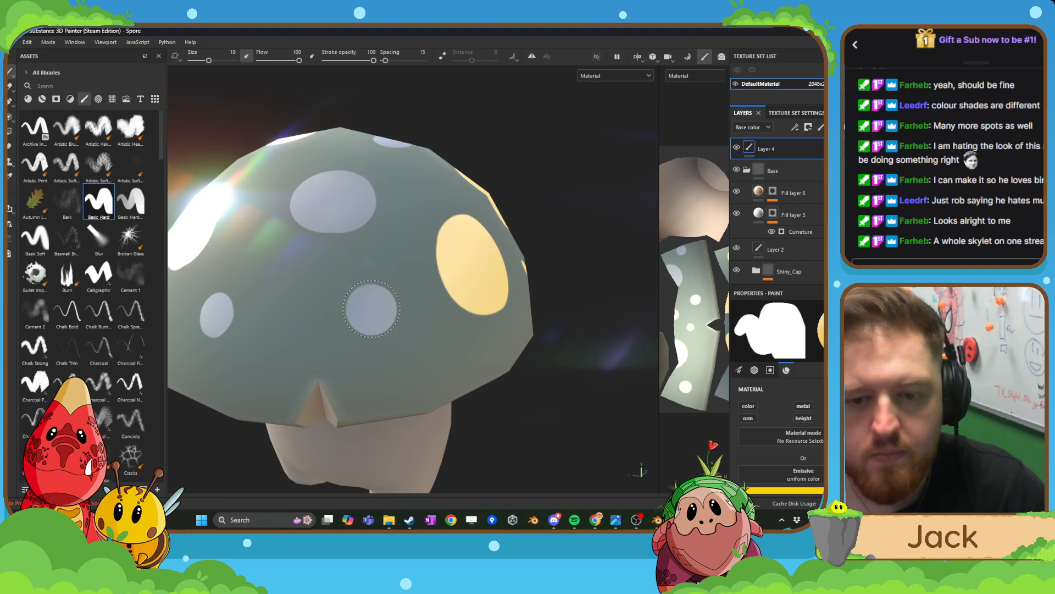
- Enlarge the brush to 33.14 and paint yellow emissive over the medium spot above the small spot near the rim notch
{"action": "mouse_move", "coordinate": [352, 254]}
{"action": "left_mouse_down", "text": "alt"}
{"action": "mouse_move", "coordinate": [377, 245]}
{"action": "mouse_move", "coordinate": [405, 330]}
{"action": "left_mouse_up", "text": "alt"}
{"action": "key", "text": "bracketright"}
{"action": "key", "text": "bracketright"}
{"action": "key", "text": "bracketright"}
{"action": "key", "text": "bracketright"}
{"action": "key", "text": "bracketright"}
{"action": "key", "text": "bracketright"}
{"action": "key", "text": "bracketright"}
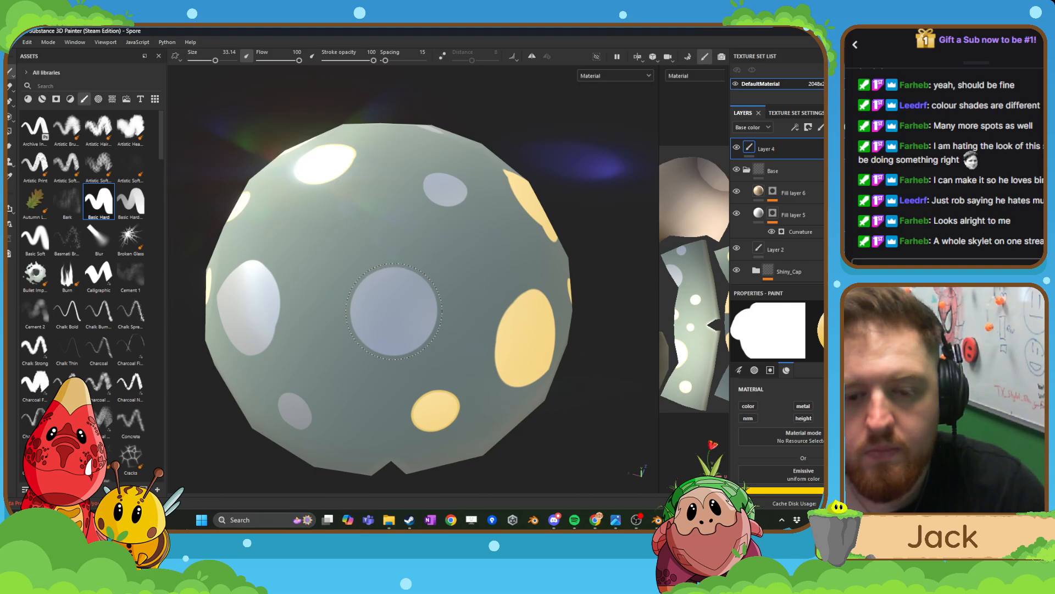
- Reduce the brush size to 19 and paint yellow emissive over the small spot on the cap's upper surface
{"action": "mouse_move", "coordinate": [393, 311]}
{"action": "left_mouse_down", "text": "alt"}
{"action": "mouse_move", "coordinate": [416, 335]}
{"action": "mouse_move", "coordinate": [432, 328]}
{"action": "mouse_move", "coordinate": [401, 365]}
{"action": "left_mouse_up", "text": "alt"}
{"action": "scroll", "coordinate": [434, 325], "scroll_direction": "up", "scroll_amount": 2}
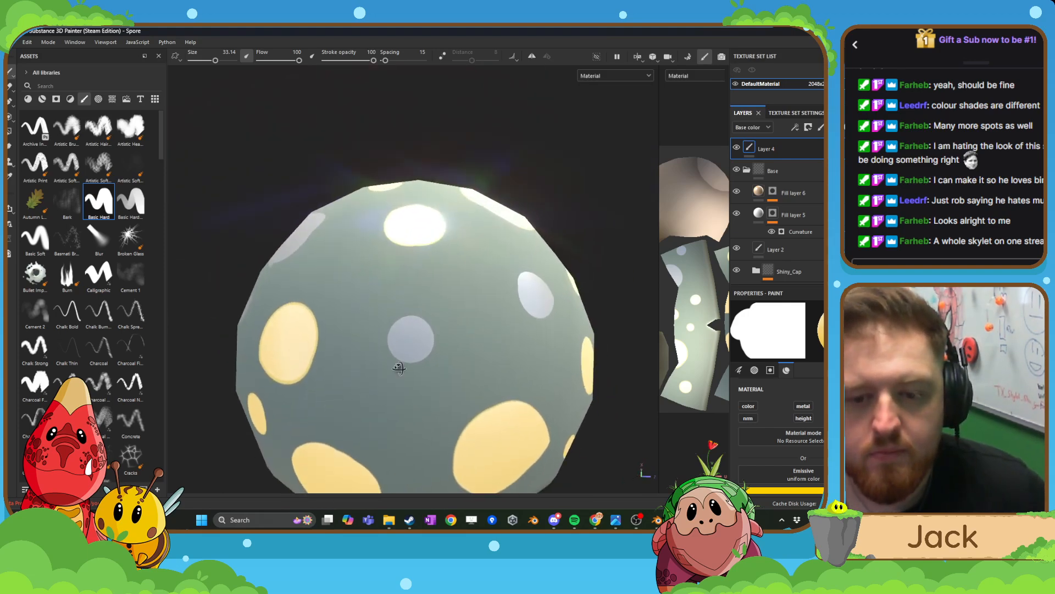
{"action": "key", "text": "bracketleft"}
{"action": "key", "text": "bracketright"}
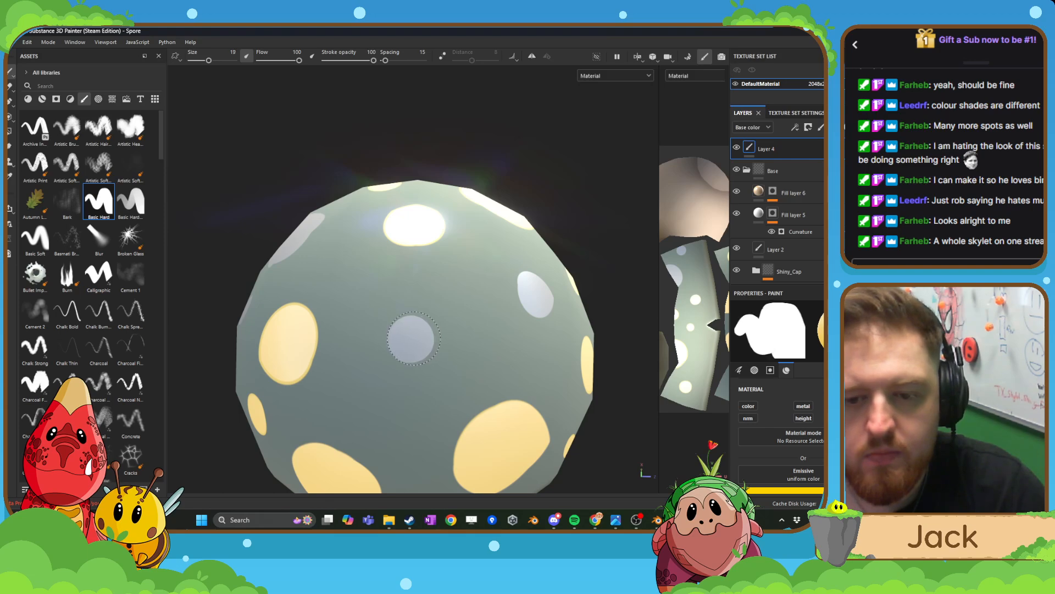
{"action": "left_click", "coordinate": [411, 339]}
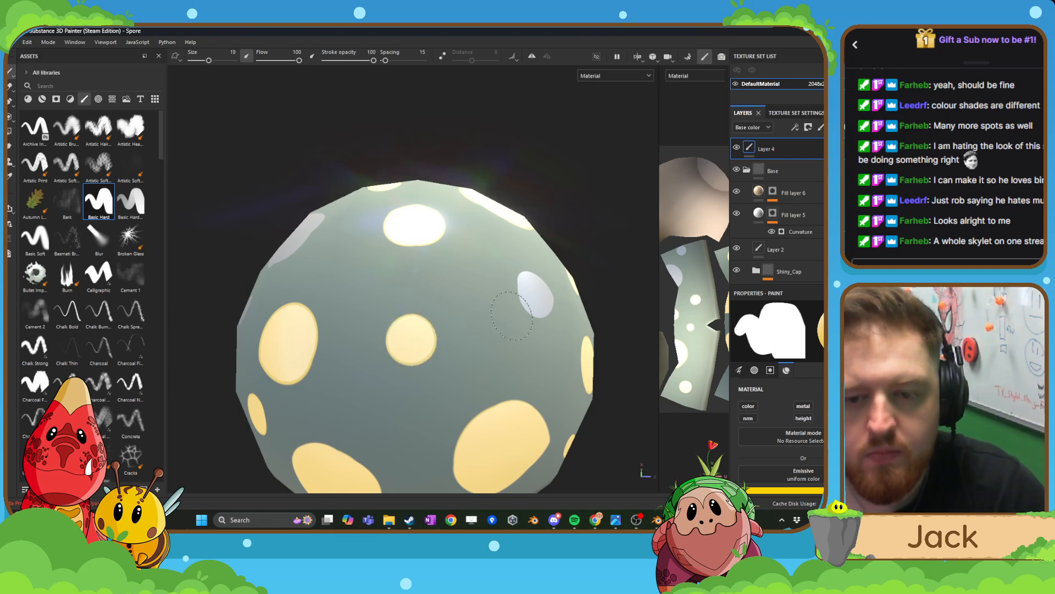
- Enlarge the brush to 22.64 and paint yellow emissive over the remaining small spot near the cap's crown
{"action": "mouse_move", "coordinate": [411, 339]}
{"action": "left_mouse_down", "text": "alt"}
{"action": "mouse_move", "coordinate": [407, 305]}
{"action": "mouse_move", "coordinate": [434, 331]}
{"action": "mouse_move", "coordinate": [430, 349]}
{"action": "left_mouse_up", "text": "alt"}
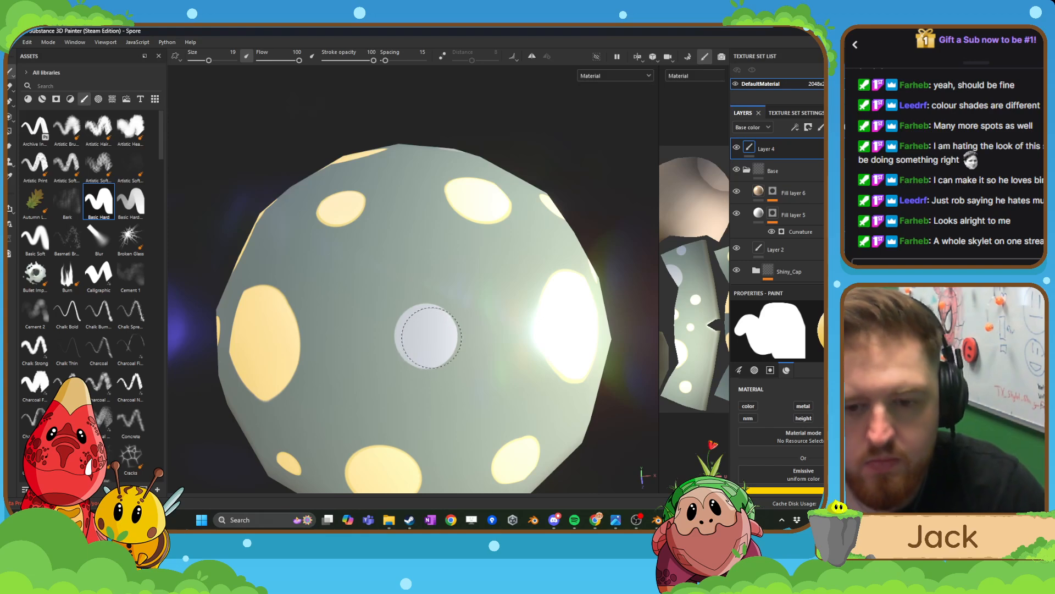
{"action": "key", "text": "bracketright"}
{"action": "key", "text": "bracketright"}
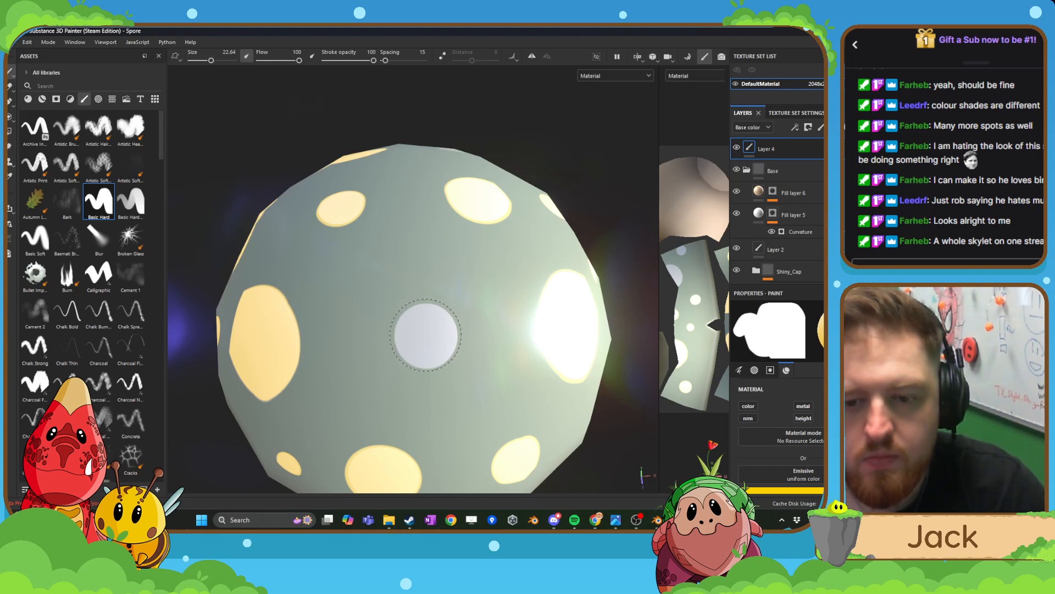
{"action": "left_click", "coordinate": [426, 336]}
- Enlarge the brush to 37.9 and paint yellow emissive over the last large unpainted spot on the cap's side
{"action": "scroll", "coordinate": [495, 320], "scroll_direction": "down", "scroll_amount": 3}
{"action": "mouse_move", "coordinate": [494, 320]}
{"action": "left_mouse_down", "text": "alt"}
{"action": "mouse_move", "coordinate": [387, 355]}
{"action": "mouse_move", "coordinate": [328, 339]}
{"action": "left_mouse_up", "text": "alt"}
{"action": "middle_click_drag", "start_coordinate": [474, 341], "coordinate": [386, 342], "text": "alt"}
{"action": "scroll", "coordinate": [386, 341], "scroll_direction": "up", "scroll_amount": 3}
{"action": "key", "text": "bracketright"}
{"action": "key", "text": "bracketright"}
{"action": "key", "text": "bracketright"}
{"action": "key", "text": "bracketright"}
{"action": "key", "text": "bracketright"}
{"action": "key", "text": "bracketright"}
{"action": "key", "text": "bracketright"}
{"action": "key", "text": "bracketright"}
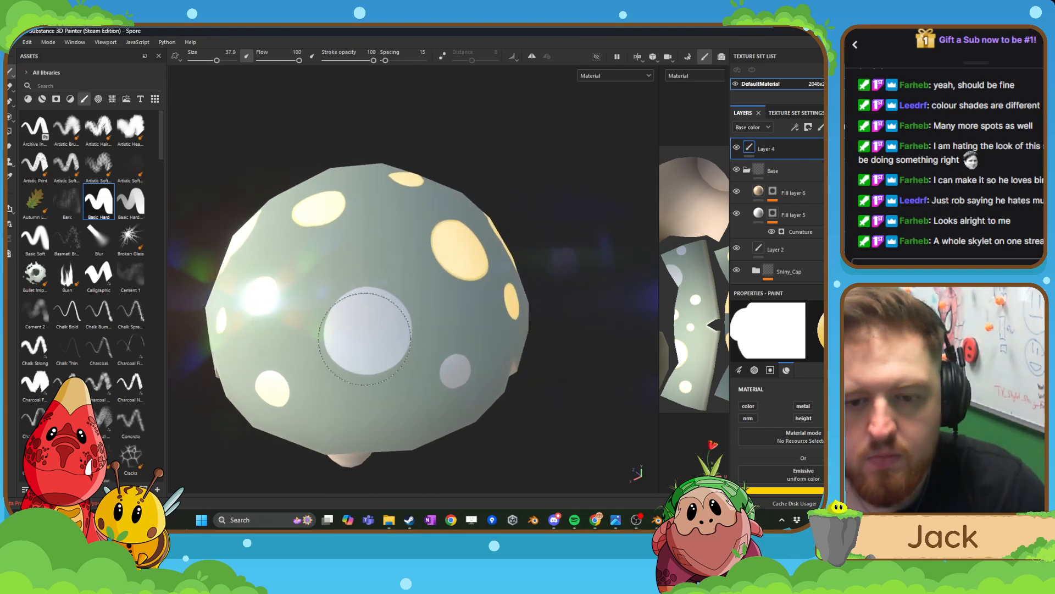
{"action": "key", "text": "bracketleft"}
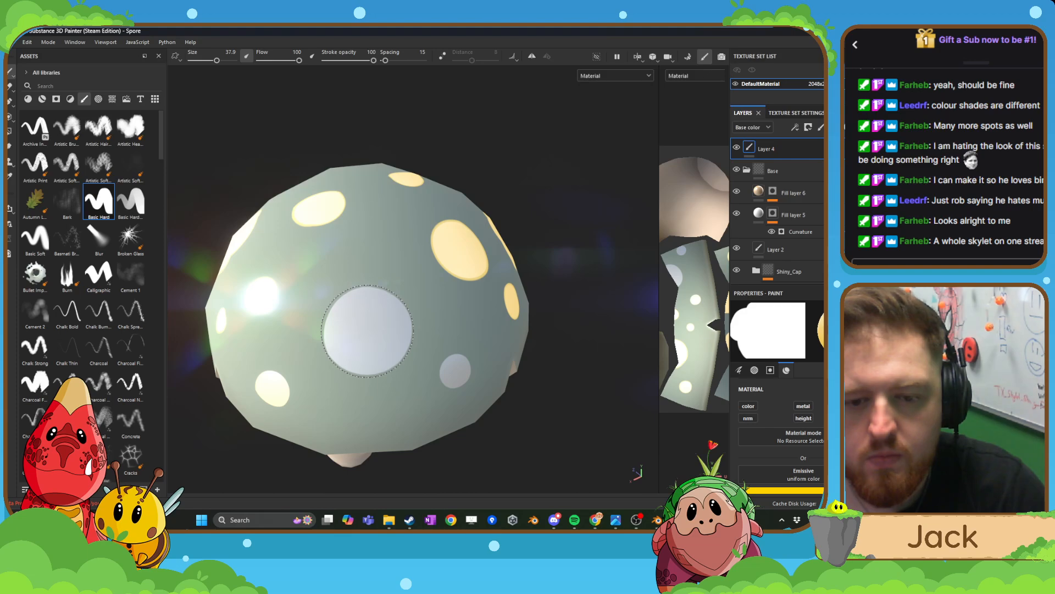
{"action": "left_click", "coordinate": [367, 331]}
- Reduce the brush size to 17.3 and paint yellow emissive over the small spot below the newly painted large spot
{"action": "scroll", "coordinate": [446, 363], "scroll_direction": "up", "scroll_amount": 3}
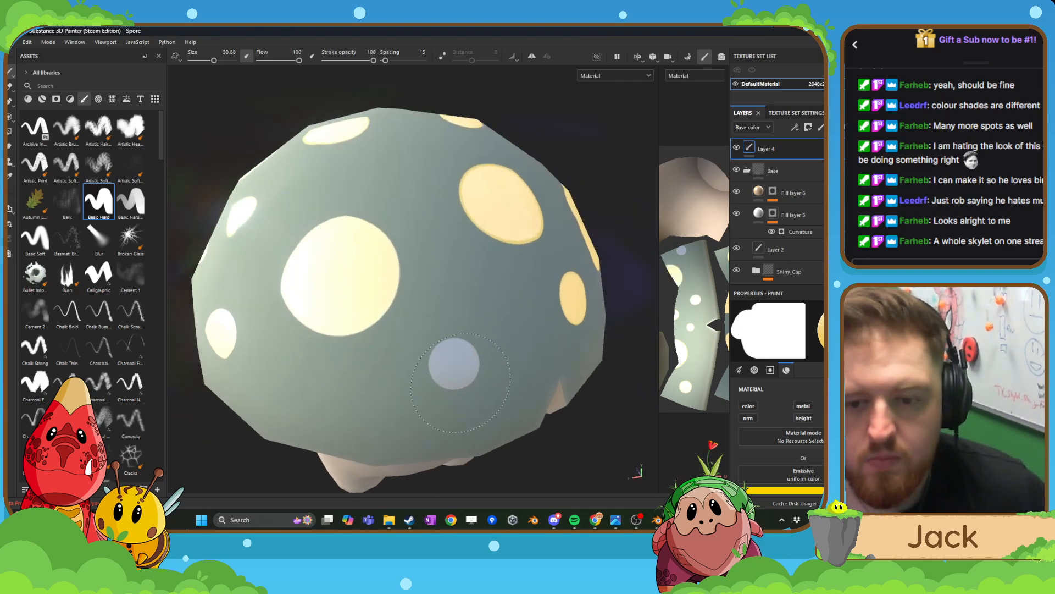
{"action": "middle_click_drag", "start_coordinate": [460, 383], "coordinate": [404, 346], "text": "alt"}
{"action": "key", "text": "bracketleft"}
{"action": "key", "text": "bracketleft"}
{"action": "key", "text": "bracketleft"}
{"action": "key", "text": "bracketleft"}
{"action": "key", "text": "bracketleft"}
{"action": "key", "text": "bracketleft"}
{"action": "key", "text": "bracketleft"}
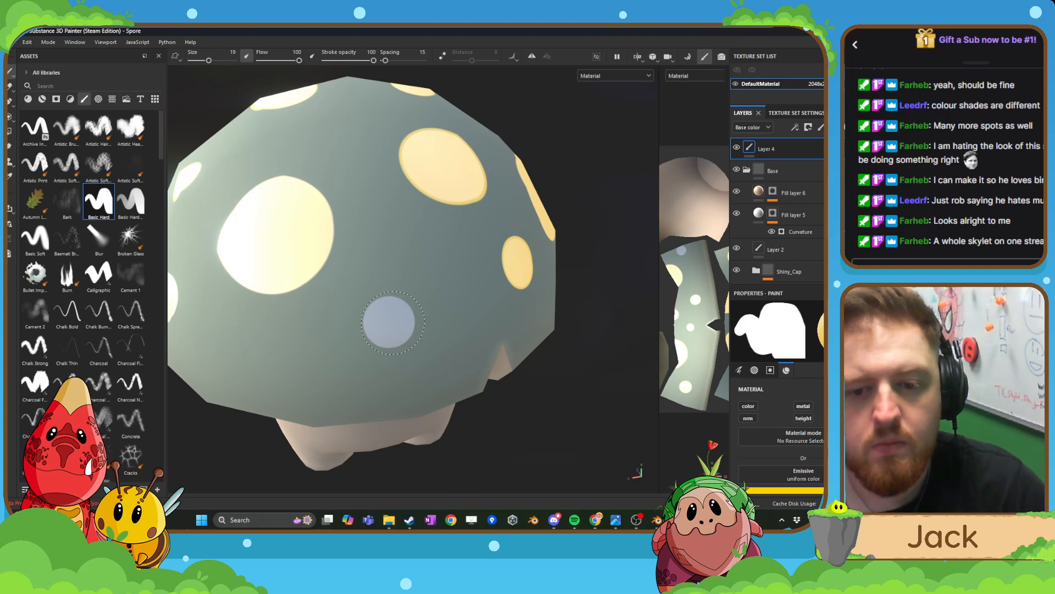
{"action": "left_click", "coordinate": [389, 321]}
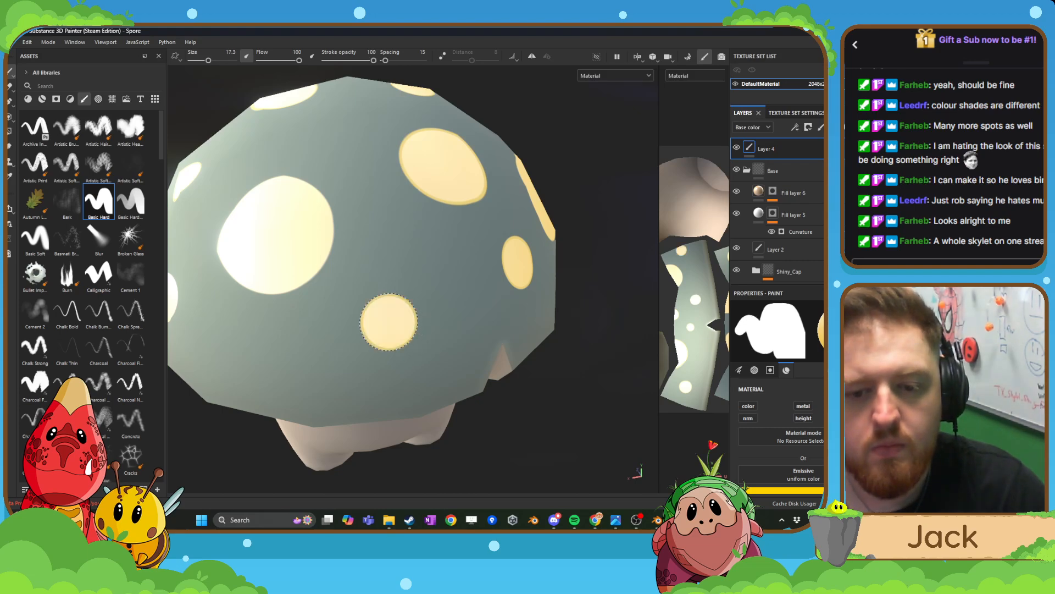
- Compare the cap with the emissive Layer 4 hidden and shown, and examine the whole mushroom from several angles
{"action": "scroll", "coordinate": [389, 321], "scroll_direction": "down", "scroll_amount": 5}
{"action": "left_click", "coordinate": [736, 147]}
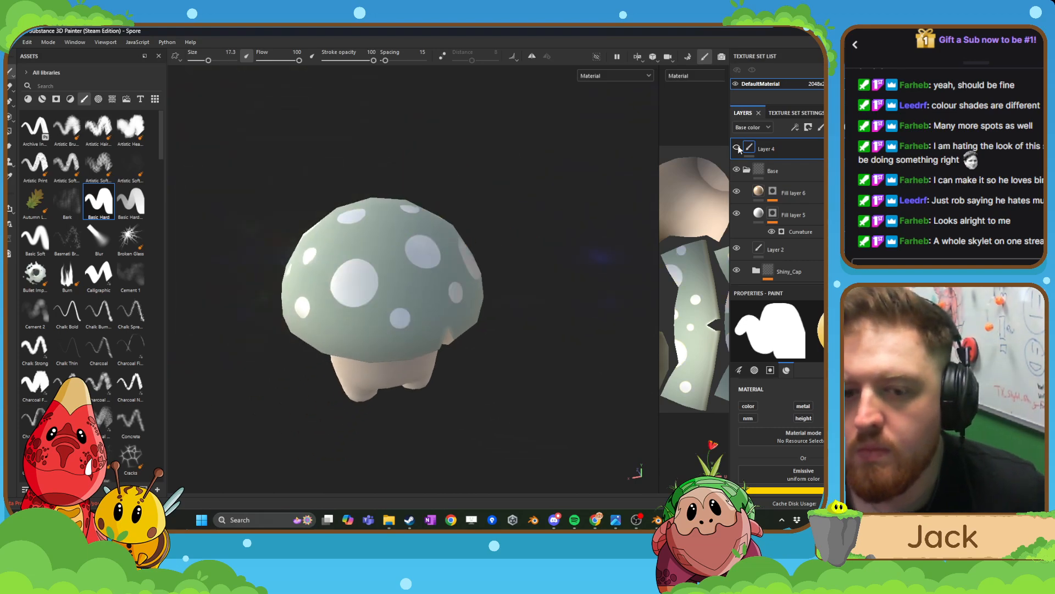
{"action": "left_click", "coordinate": [737, 147]}
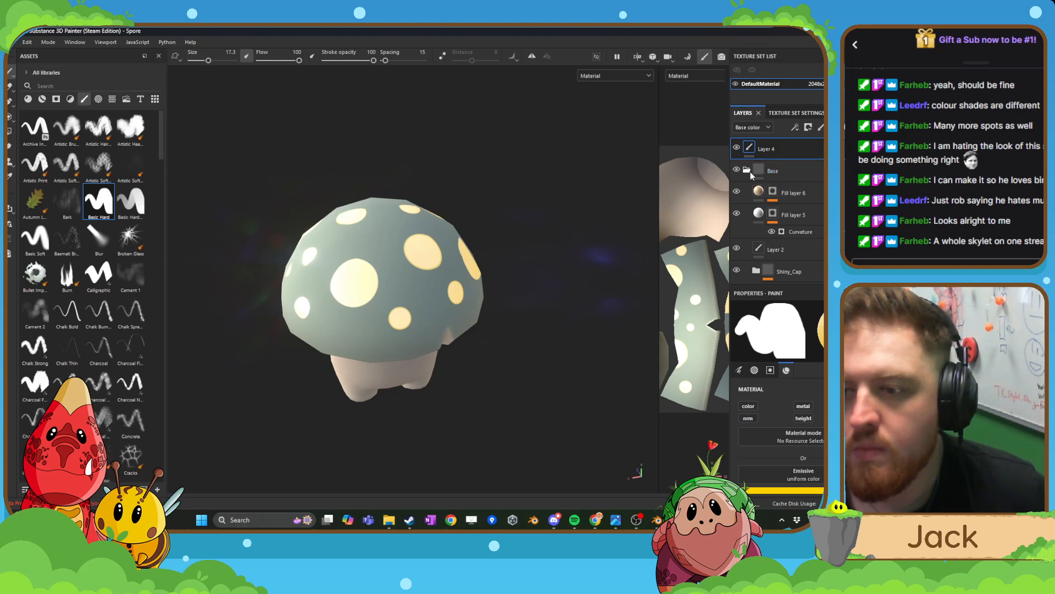
{"action": "scroll", "coordinate": [451, 313], "scroll_direction": "down", "scroll_amount": 4}
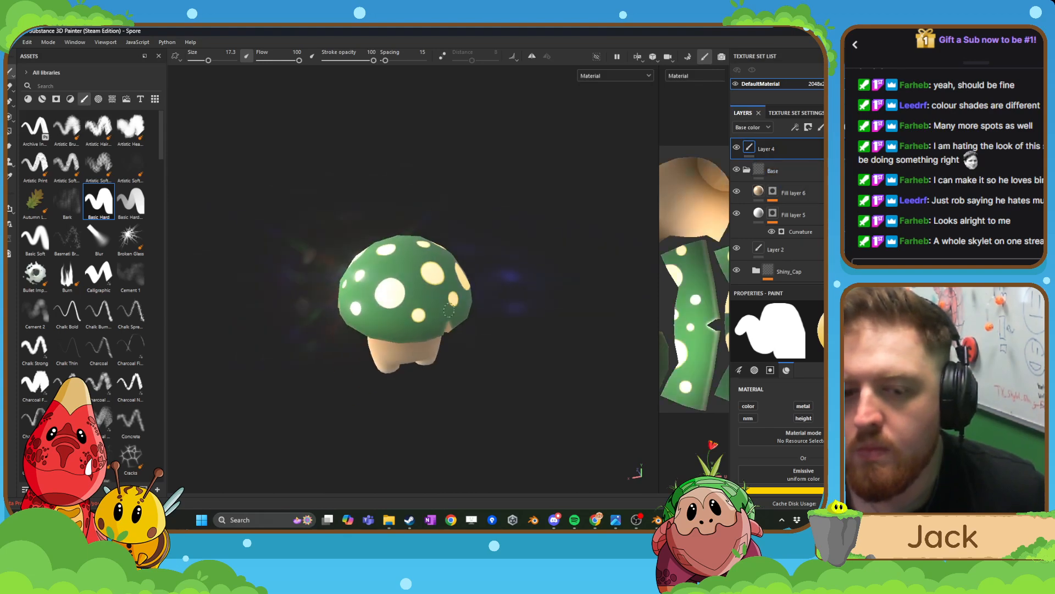
{"action": "left_click_drag", "start_coordinate": [451, 309], "coordinate": [518, 312], "text": "alt"}
{"action": "scroll", "coordinate": [518, 312], "scroll_direction": "down", "scroll_amount": 3}
{"action": "middle_click_drag", "start_coordinate": [518, 319], "coordinate": [528, 283], "text": "alt"}
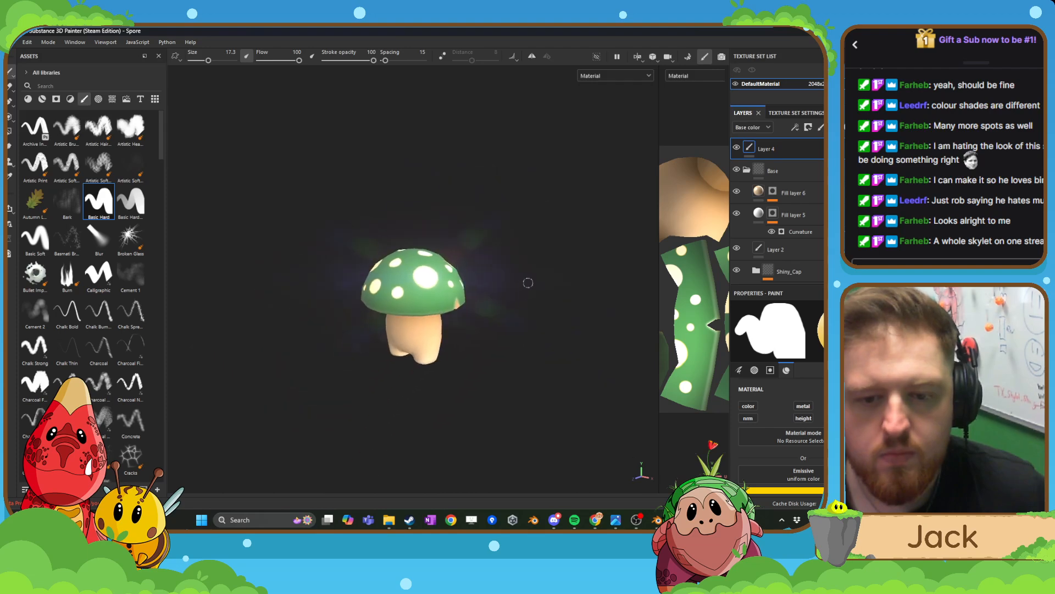
{"action": "left_click_drag", "start_coordinate": [471, 305], "coordinate": [492, 309], "text": "alt"}
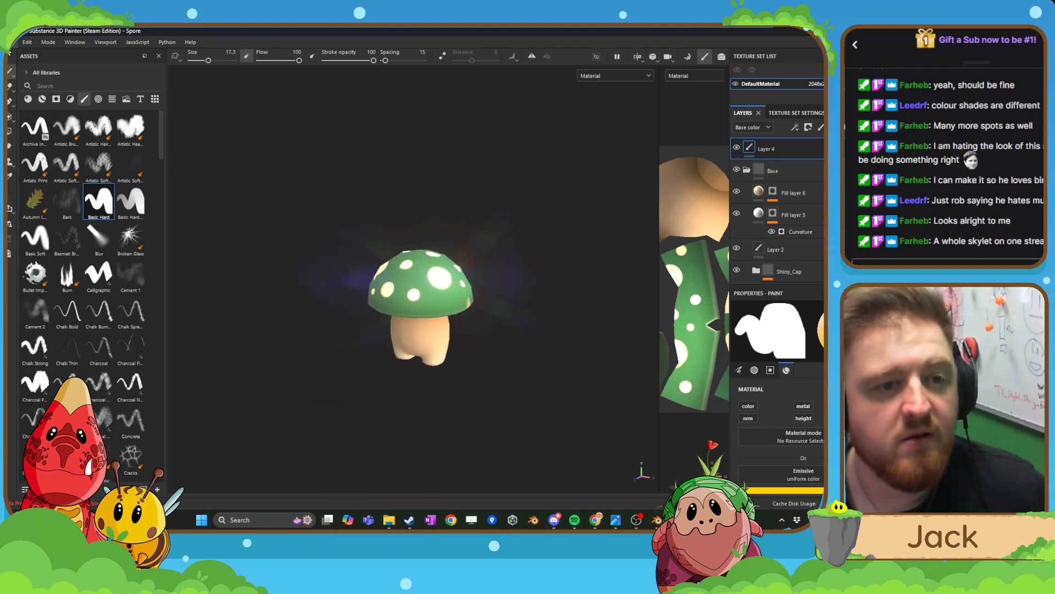
- Export the textures of the green mushroom variant with glowing yellow spots
{"action": "left_click", "coordinate": [12, 42]}
{"action": "left_click", "coordinate": [43, 189]}
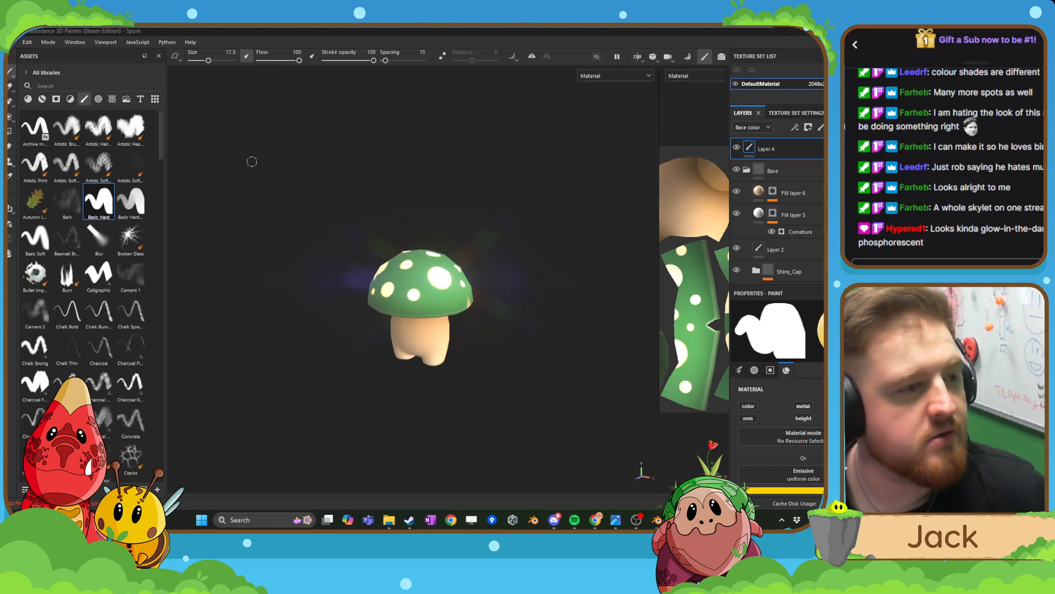
{"action": "left_click", "coordinate": [14, 41]}
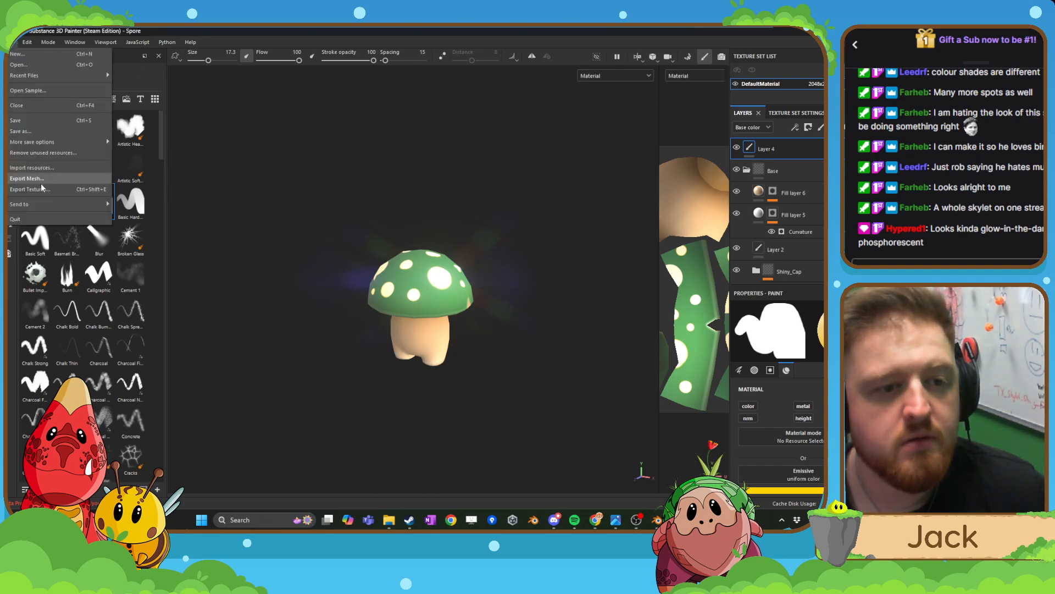
{"action": "left_click", "coordinate": [42, 188]}
{"action": "left_click_drag", "start_coordinate": [297, 88], "coordinate": [0, 118]}
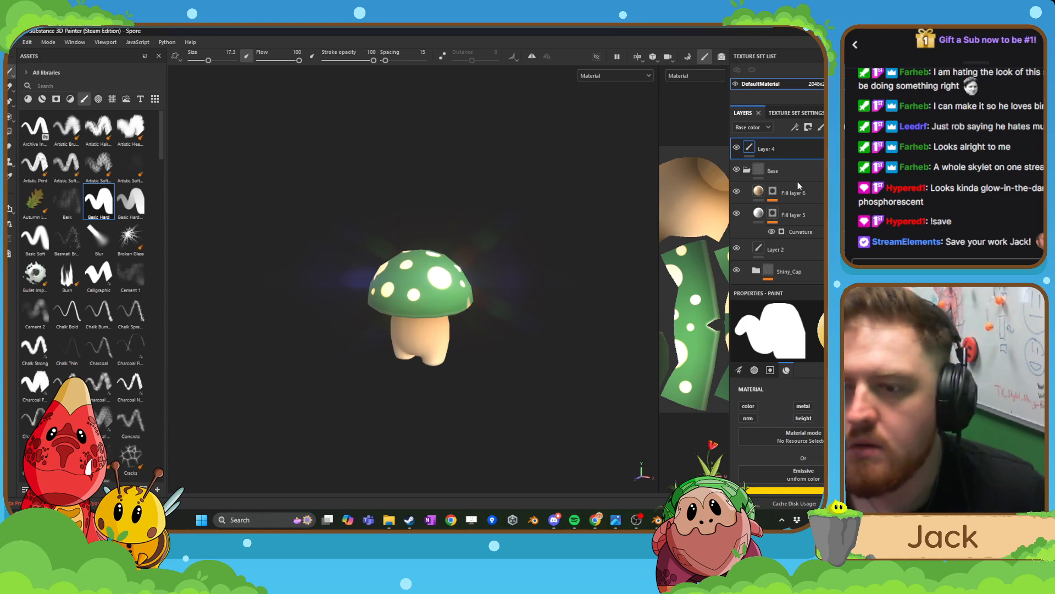
- Hide the green variant's Base group and show the red version's Base group in the layer stack
{"action": "left_click", "coordinate": [737, 169]}
{"action": "scroll", "coordinate": [736, 169], "scroll_direction": "down", "scroll_amount": 3}
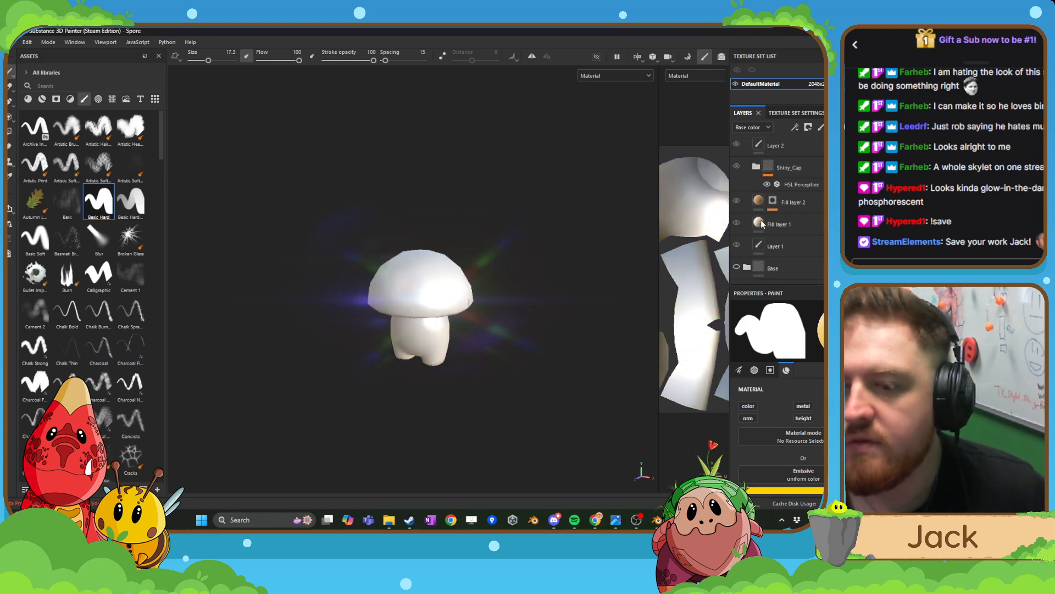
{"action": "left_click", "coordinate": [736, 268]}
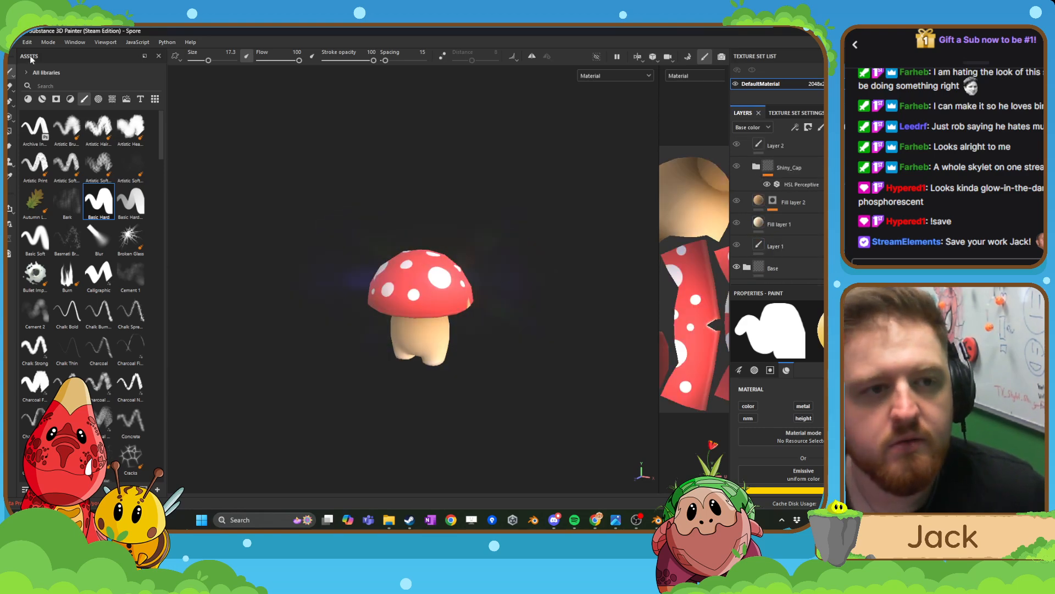
- Export the textures of the red mushroom version and save the project
{"action": "left_click", "coordinate": [13, 42]}
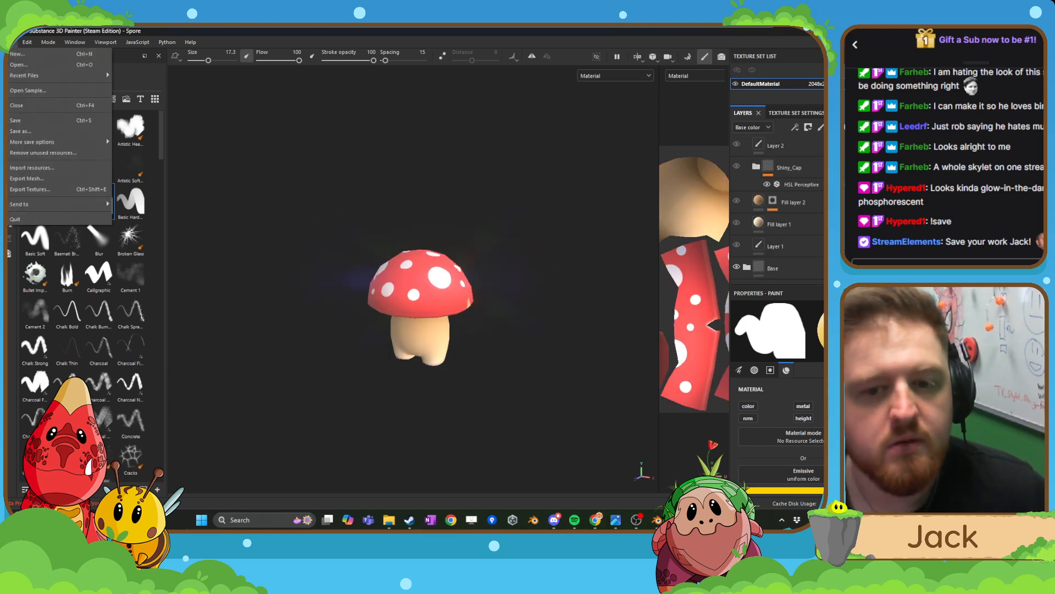
{"action": "left_click", "coordinate": [37, 189]}
{"action": "left_click_drag", "start_coordinate": [321, 88], "coordinate": [7, 205]}
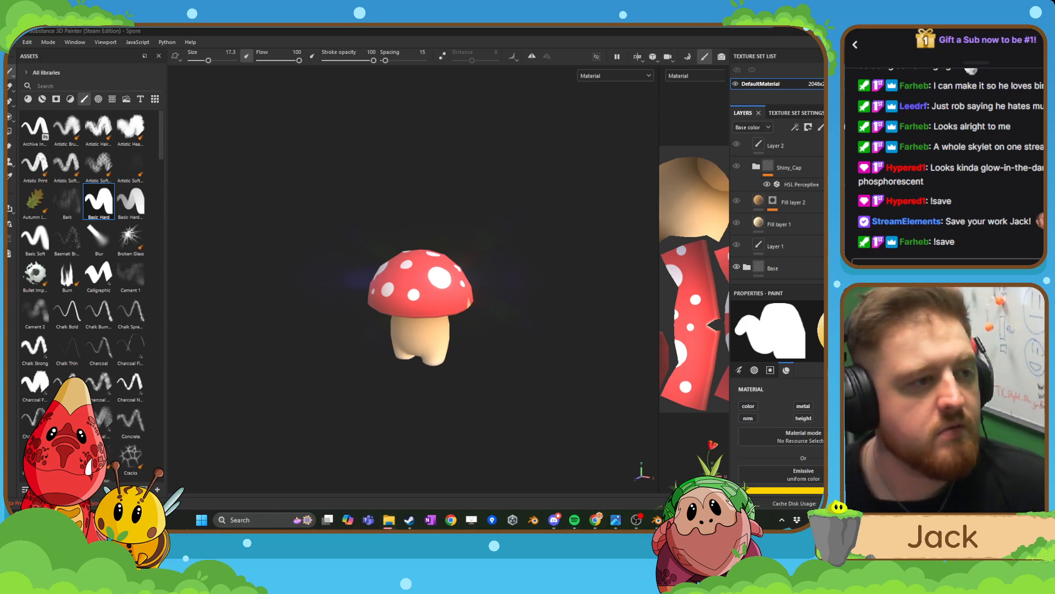
{"action": "left_click", "coordinate": [12, 42]}
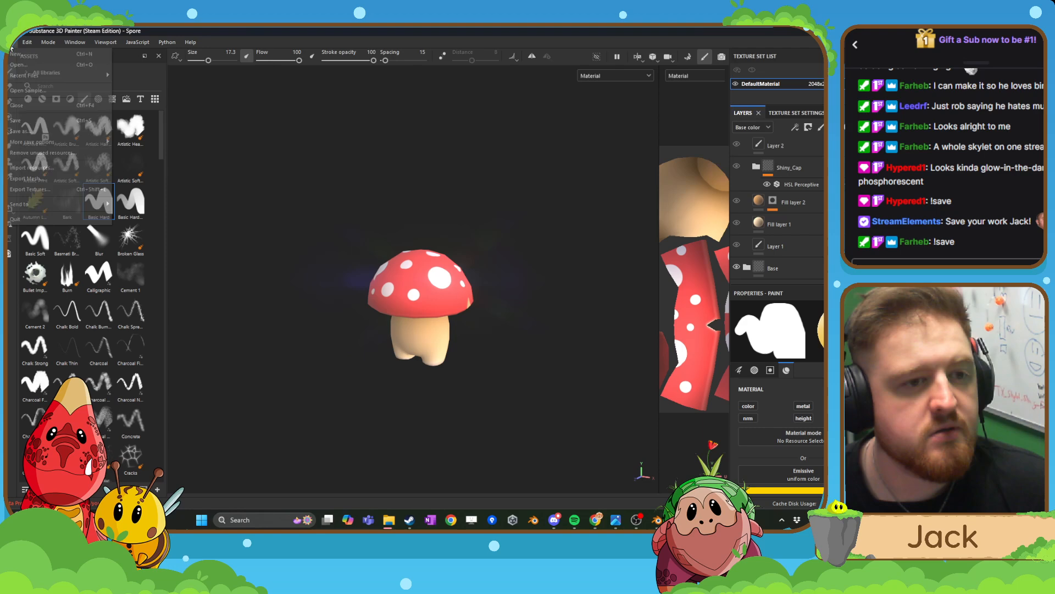
{"action": "left_click", "coordinate": [25, 121]}
- Switch to Blender, open the Shading workspace and frame the selected Roundcube mushroom
{"action": "left_click", "coordinate": [658, 522]}
{"action": "scroll", "coordinate": [467, 370], "scroll_direction": "down", "scroll_amount": 2}
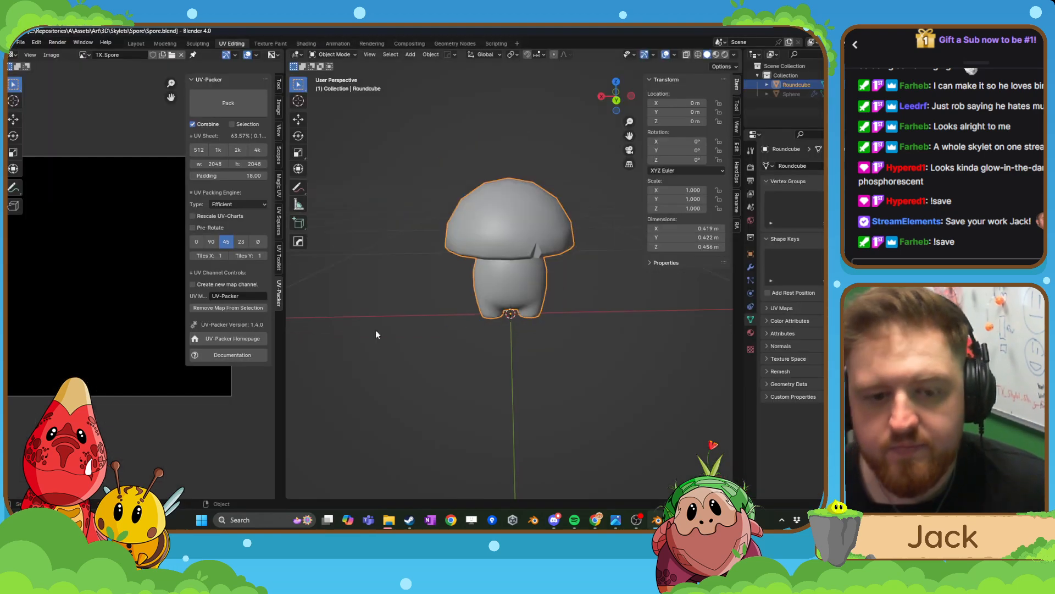
{"action": "left_click_drag", "start_coordinate": [283, 379], "coordinate": [15, 367]}
{"action": "middle_click_drag", "start_coordinate": [298, 333], "coordinate": [250, 329]}
{"action": "left_click_drag", "start_coordinate": [14, 385], "coordinate": [278, 384]}
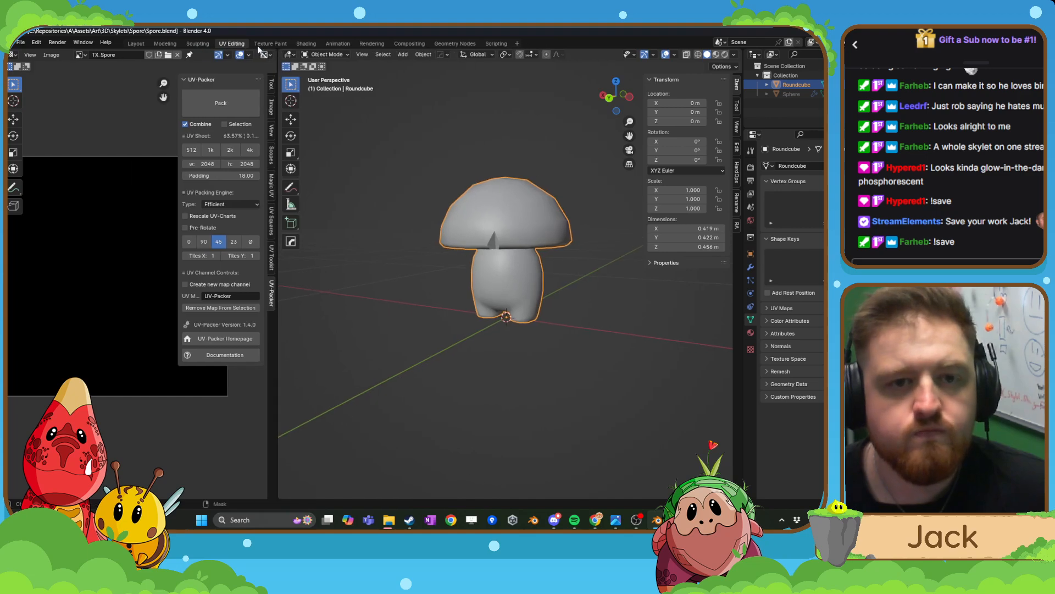
{"action": "left_click", "coordinate": [308, 44]}
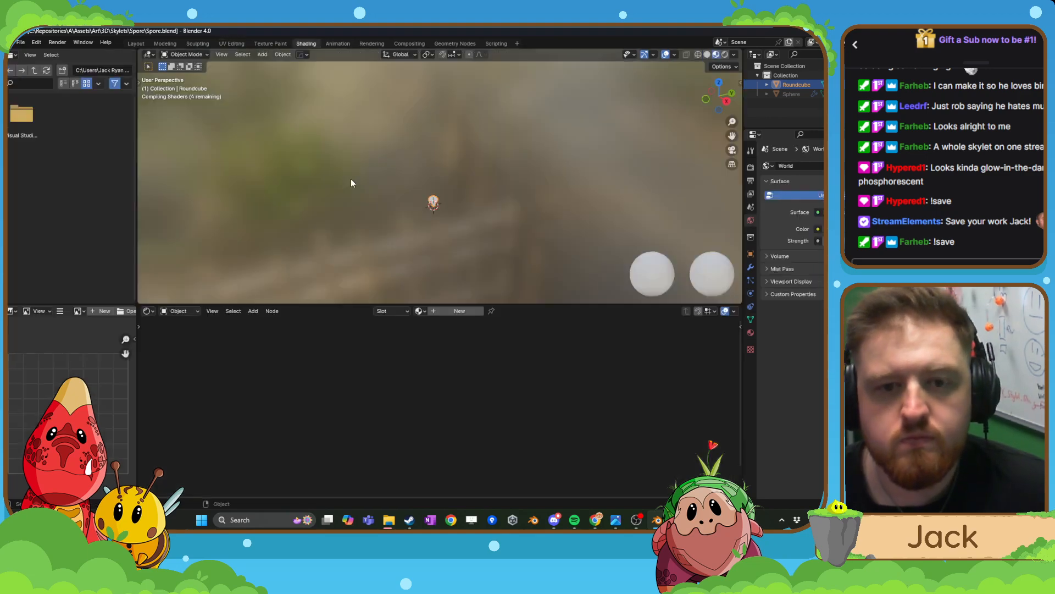
{"action": "key", "text": "KP_Decimal"}
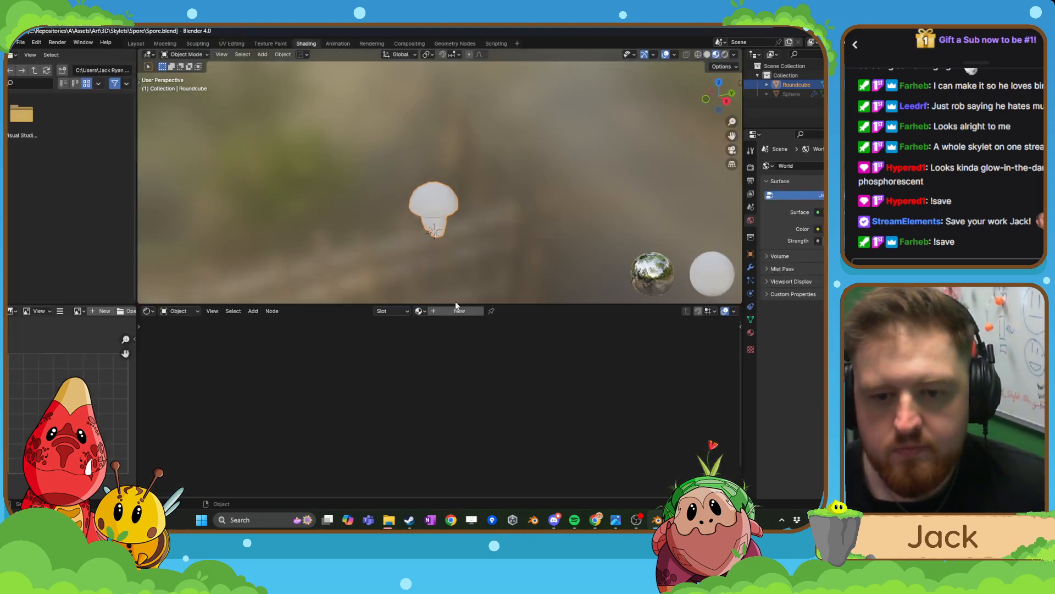
- Create a new material on the Roundcube mushroom and name it Spore
{"action": "left_click", "coordinate": [456, 311]}
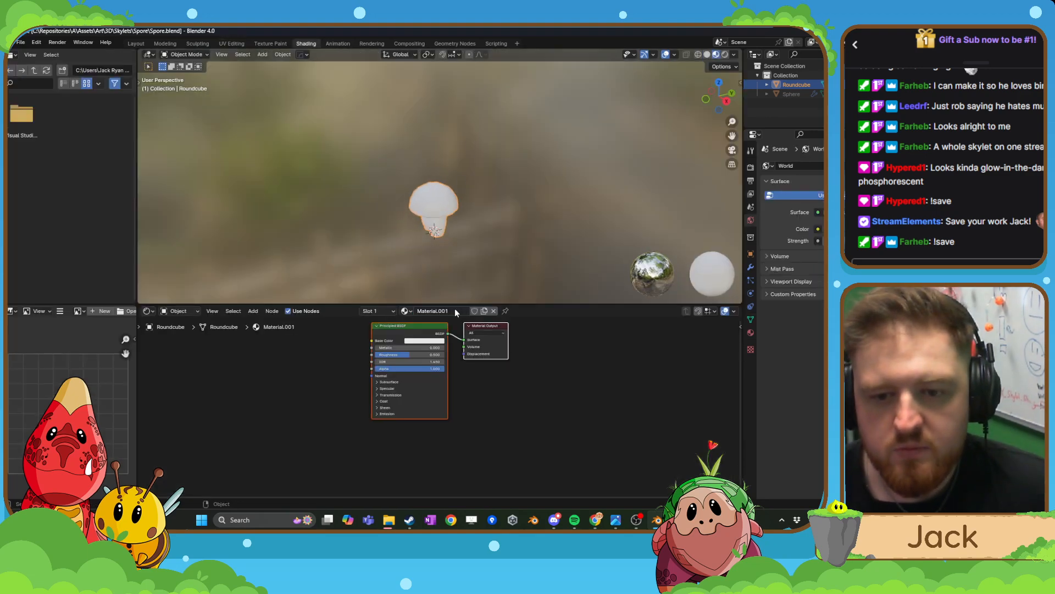
{"action": "left_click", "coordinate": [751, 333]}
{"action": "double_click", "coordinate": [804, 170]}
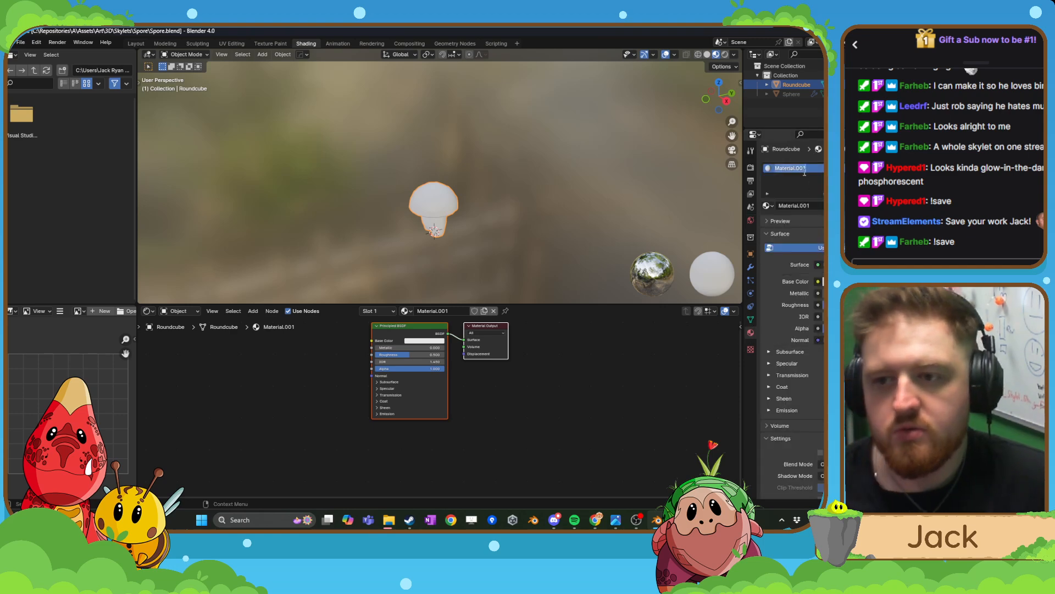
{"action": "type", "text": "Spor"}
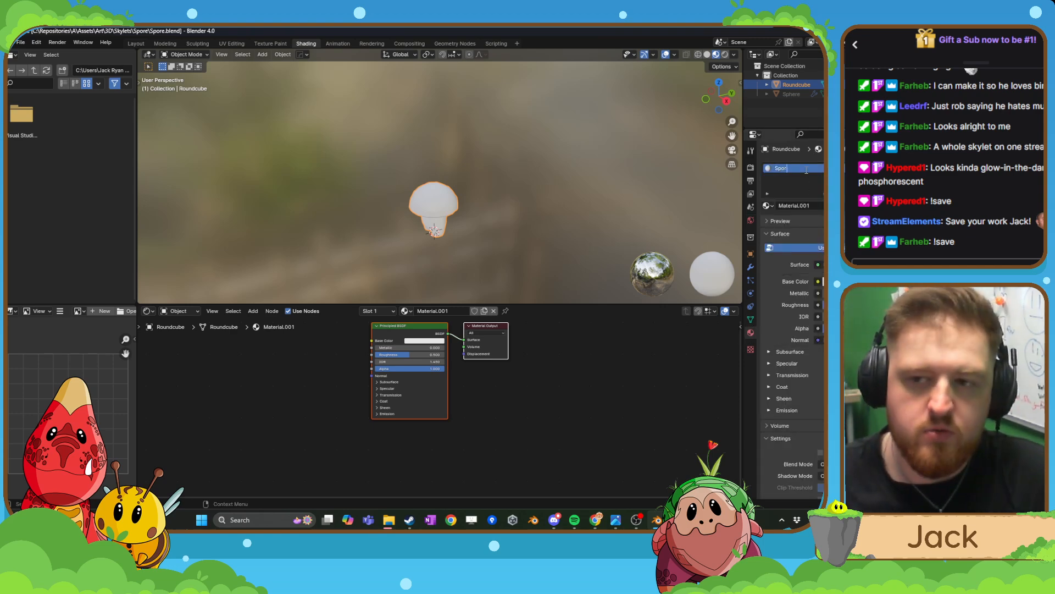
{"action": "key", "text": "Return"}
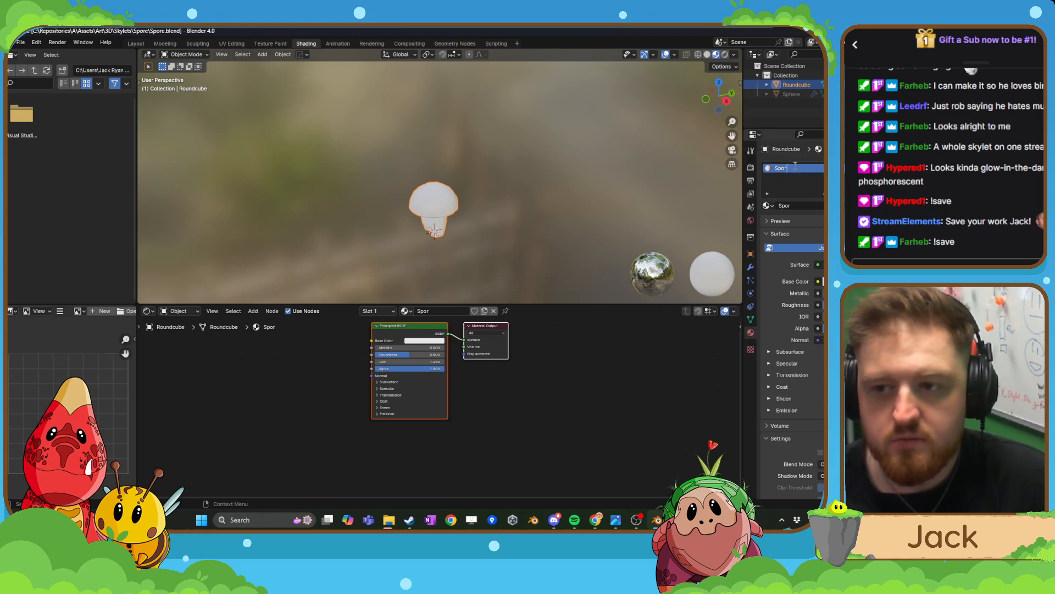
{"action": "type", "text": "e"}
{"action": "key", "text": "Return"}
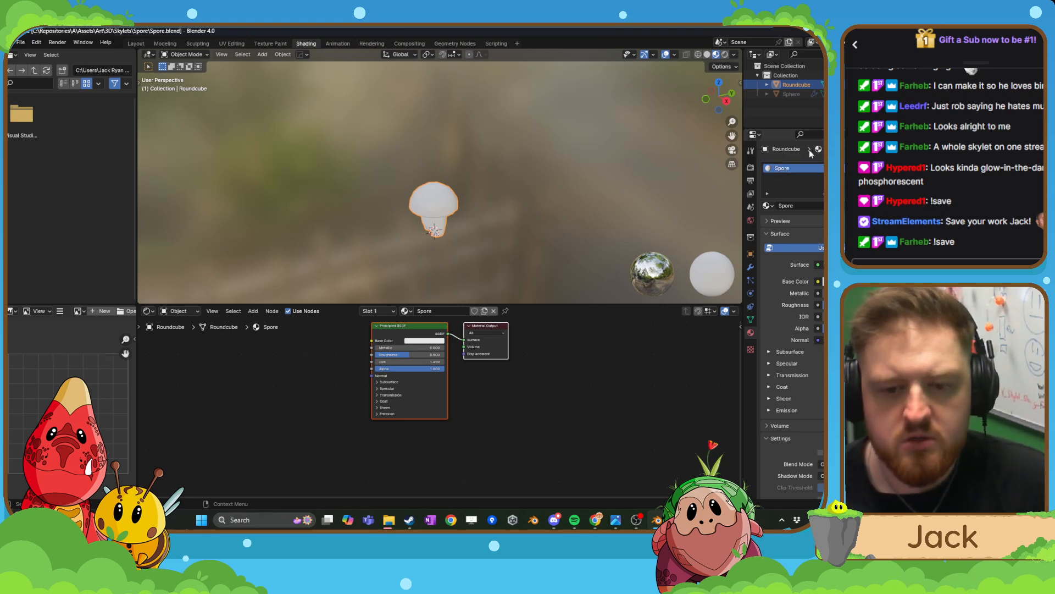
- Bring TX_Spore.png and the two exported shiny textures from the file explorer into the Spore material as image texture nodes
{"action": "left_click", "coordinate": [367, 460]}
{"action": "key", "text": "shift+a"}
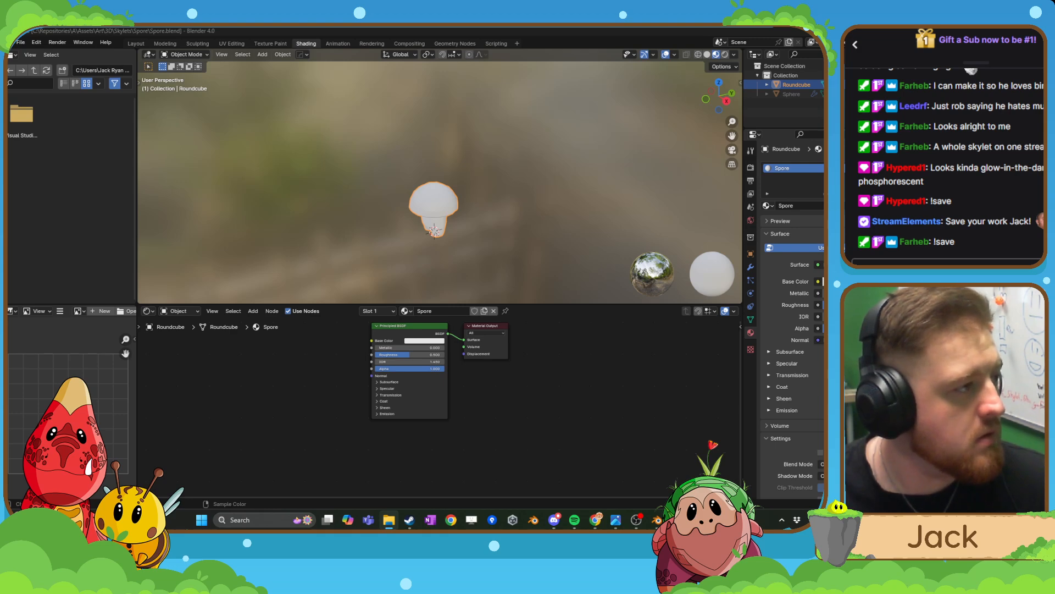
{"action": "left_click_drag", "start_coordinate": [173, 372], "coordinate": [288, 365]}
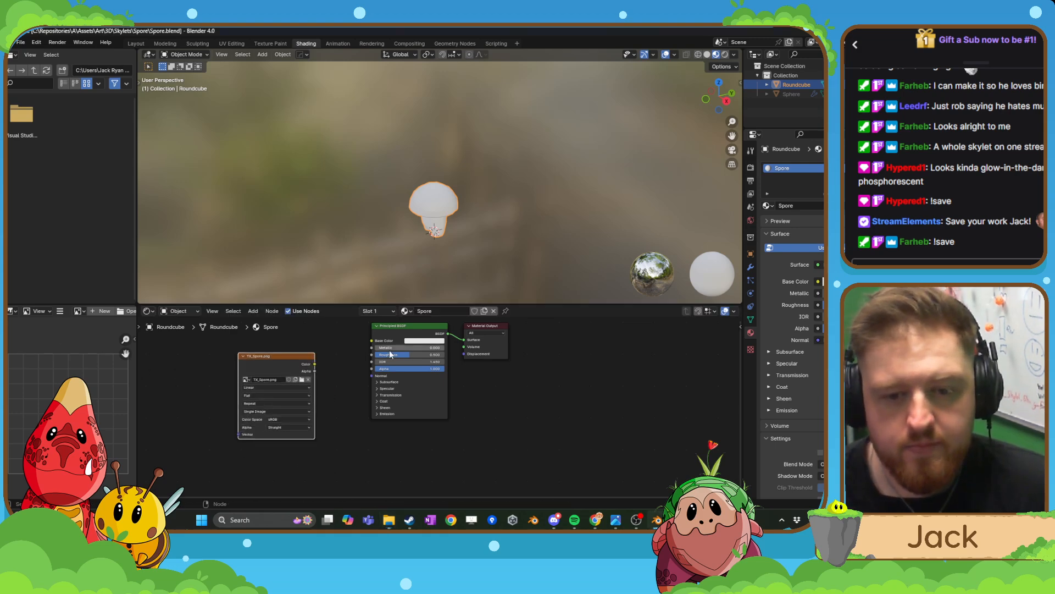
{"action": "scroll", "coordinate": [390, 355], "scroll_direction": "down", "scroll_amount": 5}
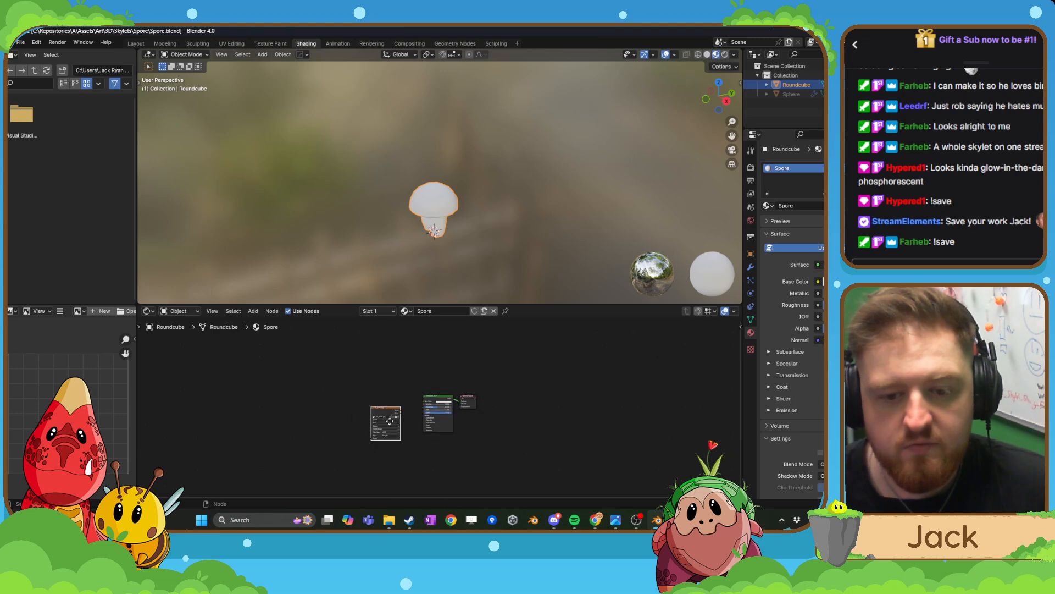
{"action": "left_click_drag", "start_coordinate": [389, 421], "coordinate": [397, 455]}
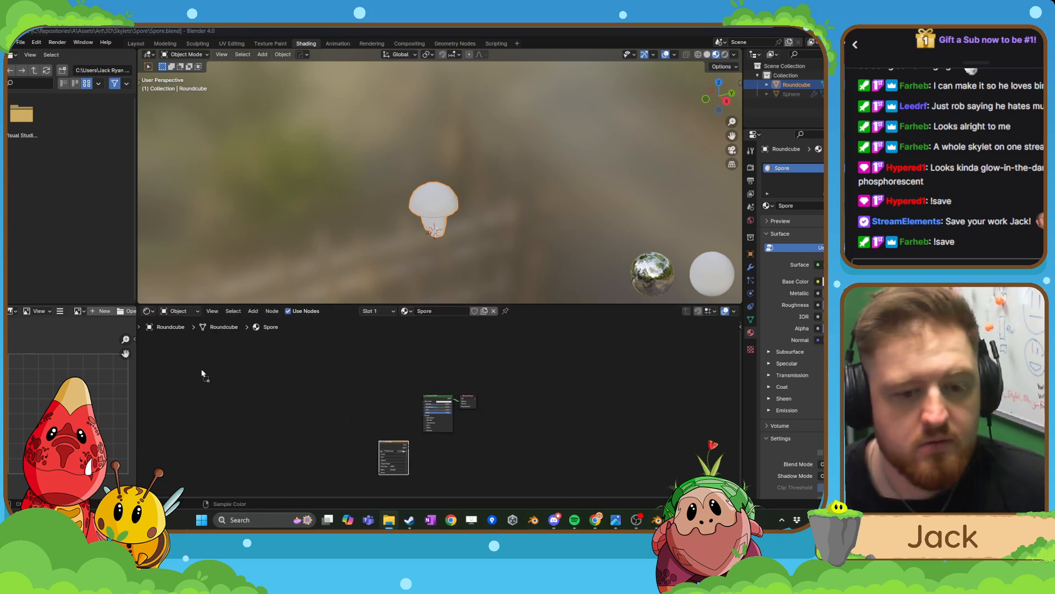
{"action": "left_click_drag", "start_coordinate": [202, 370], "coordinate": [361, 453]}
{"action": "left_click_drag", "start_coordinate": [8, 362], "coordinate": [311, 372]}
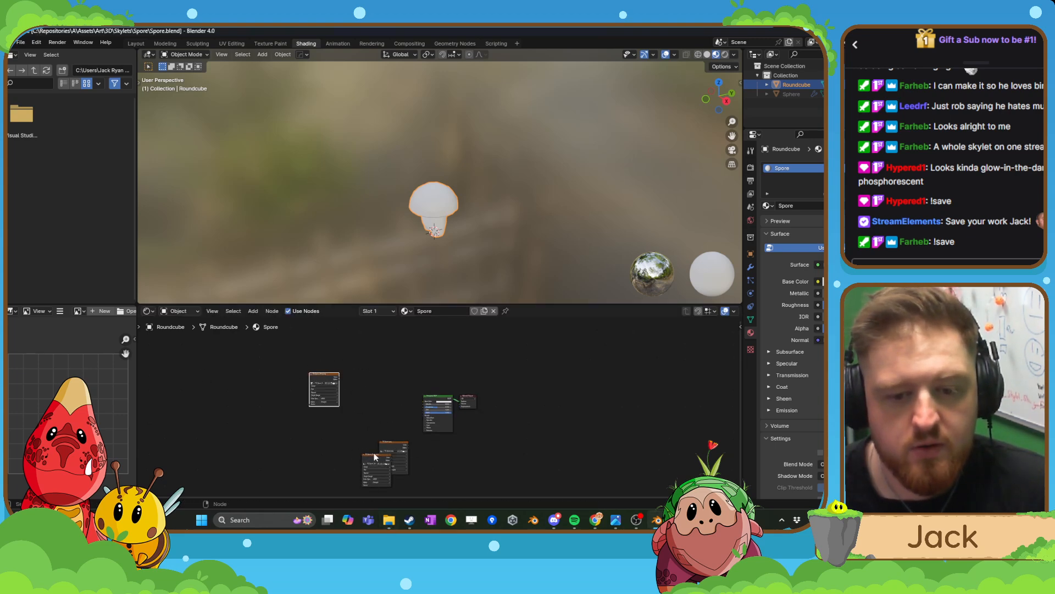
- Arrange the two shiny image texture nodes one above the other beside the Principled BSDF node
{"action": "left_click_drag", "start_coordinate": [374, 455], "coordinate": [378, 420]}
{"action": "middle_click_drag", "start_coordinate": [376, 395], "coordinate": [311, 459]}
{"action": "scroll", "coordinate": [354, 398], "scroll_direction": "up", "scroll_amount": 3}
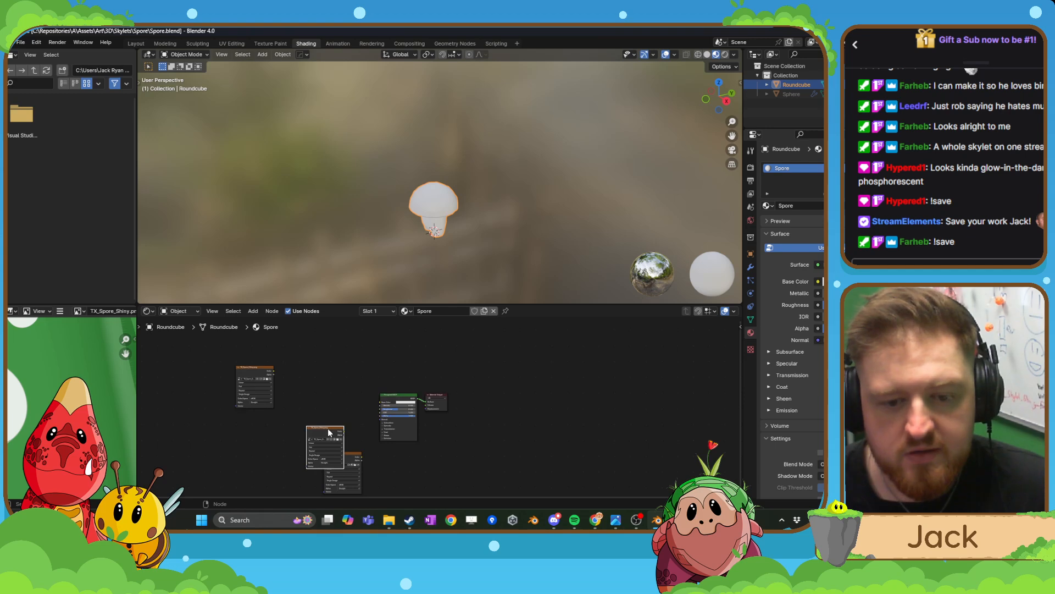
{"action": "left_click_drag", "start_coordinate": [328, 433], "coordinate": [338, 340]}
{"action": "left_click_drag", "start_coordinate": [248, 377], "coordinate": [347, 400]}
{"action": "scroll", "coordinate": [344, 417], "scroll_direction": "up", "scroll_amount": 3}
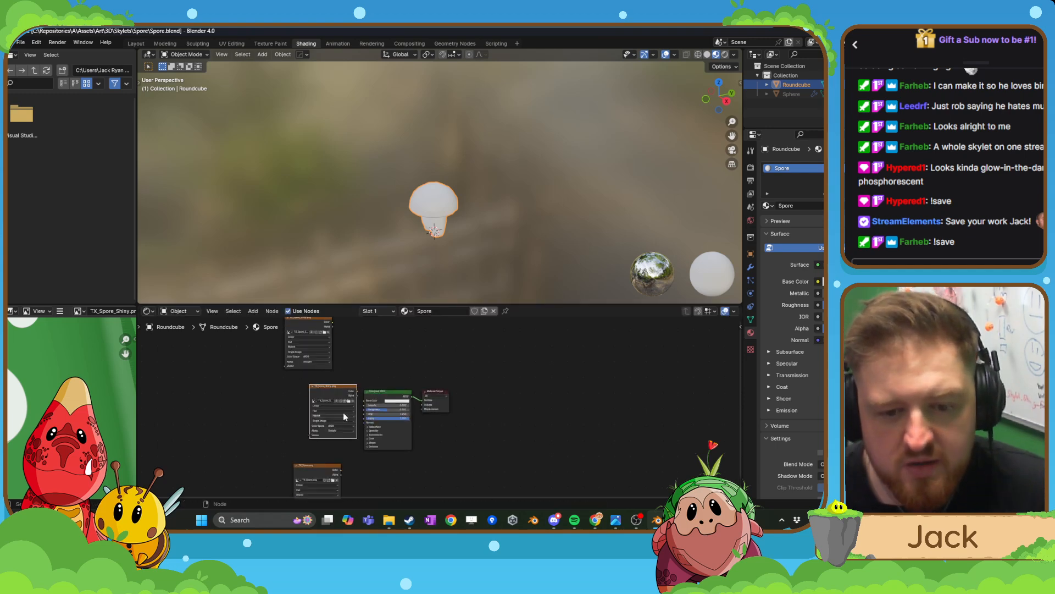
{"action": "scroll", "coordinate": [344, 417], "scroll_direction": "up", "scroll_amount": 3}
{"action": "middle_click_drag", "start_coordinate": [338, 407], "coordinate": [397, 445]}
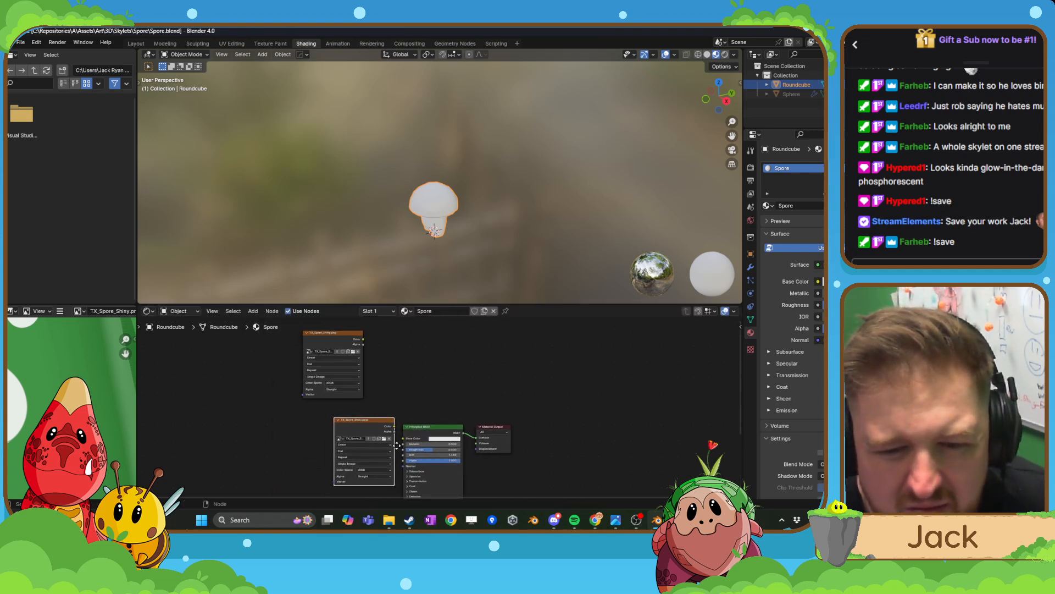
{"action": "left_click_drag", "start_coordinate": [366, 421], "coordinate": [334, 409]}
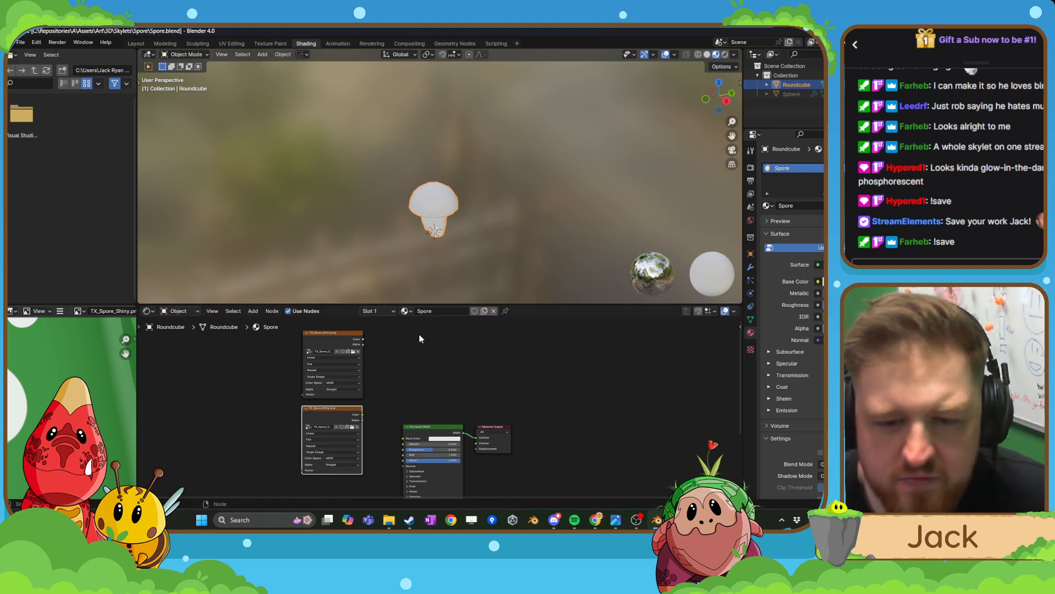
{"action": "left_click_drag", "start_coordinate": [411, 364], "coordinate": [330, 405]}
- Try the upper and then the lower shiny texture as the Principled BSDF's Base Color
{"action": "left_click", "coordinate": [407, 367]}
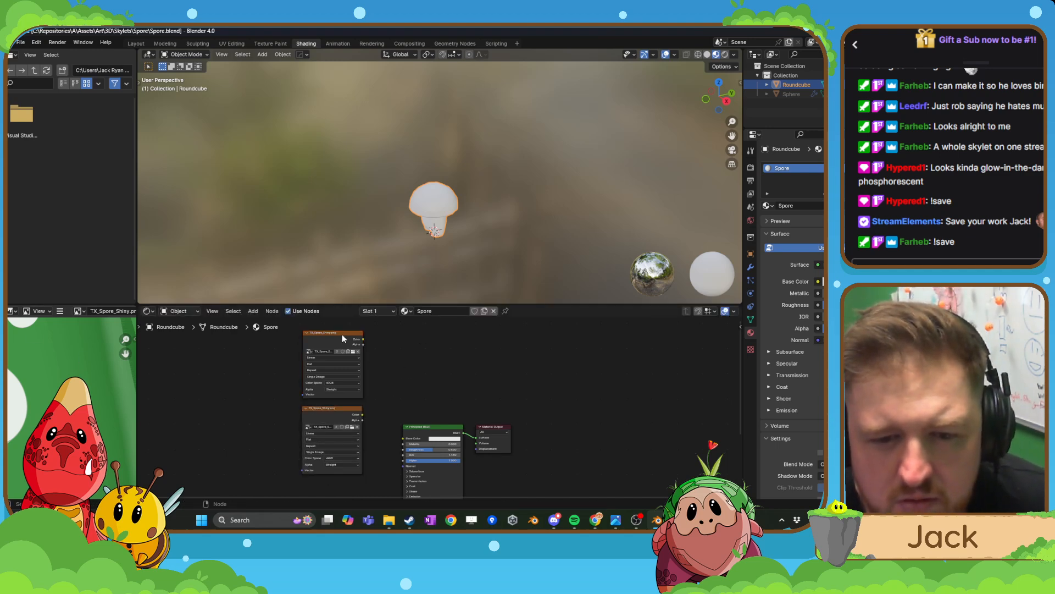
{"action": "left_click", "coordinate": [341, 334]}
{"action": "left_click", "coordinate": [325, 414]}
{"action": "left_click", "coordinate": [333, 343]}
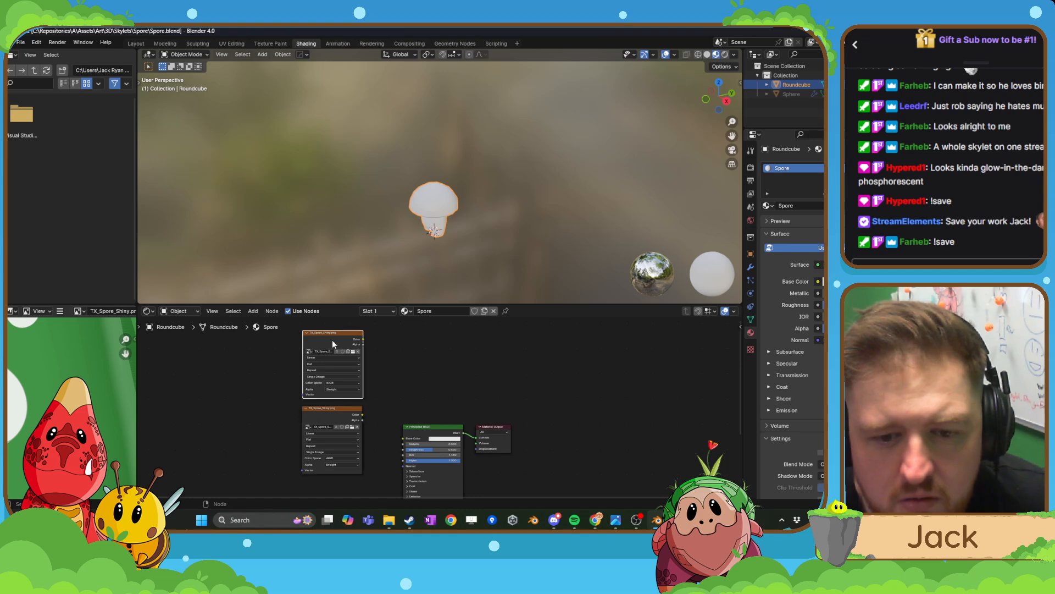
{"action": "left_click_drag", "start_coordinate": [363, 339], "coordinate": [403, 438]}
{"action": "middle_click_drag", "start_coordinate": [377, 429], "coordinate": [370, 412]}
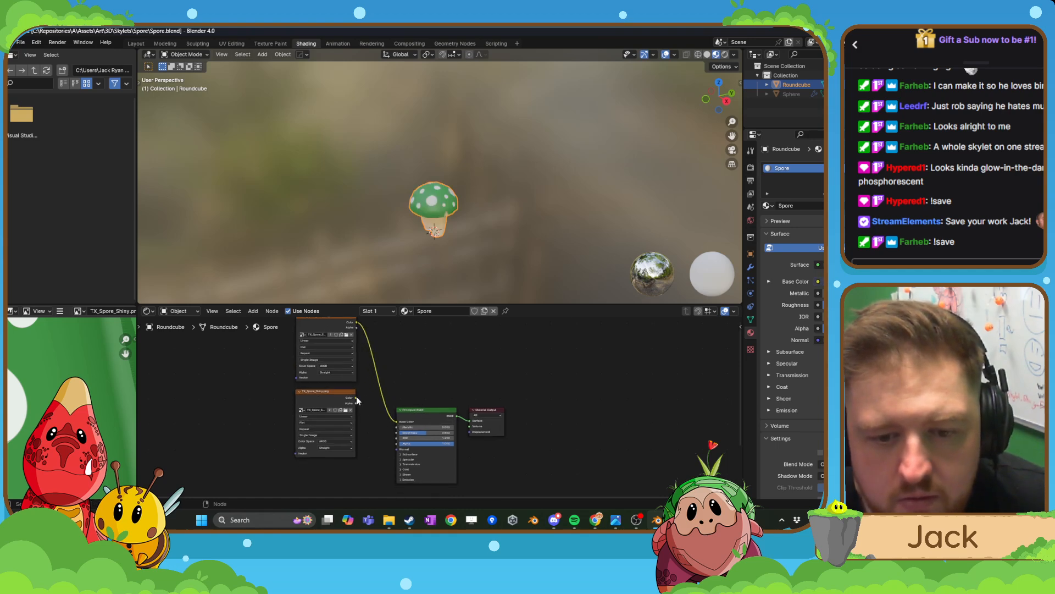
{"action": "left_click_drag", "start_coordinate": [357, 400], "coordinate": [395, 422]}
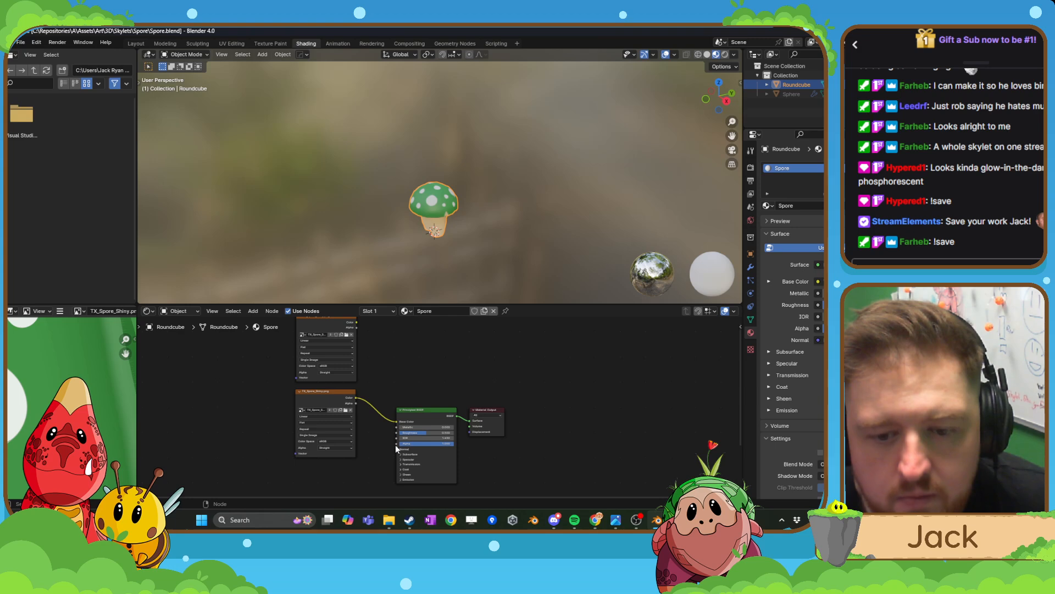
- Expand the Emission inputs of the Principled BSDF and connect the lower shiny texture's Color to the emission Color
{"action": "middle_click_drag", "start_coordinate": [357, 405], "coordinate": [355, 386]}
{"action": "left_click_drag", "start_coordinate": [356, 382], "coordinate": [400, 460]}
{"action": "left_click", "coordinate": [400, 460]}
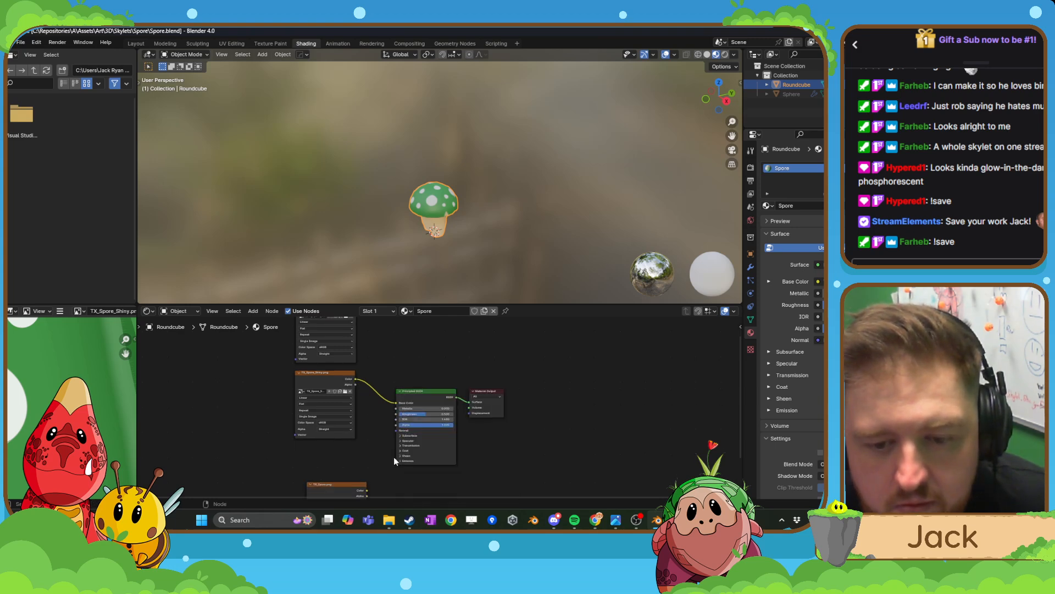
{"action": "left_click", "coordinate": [399, 462]}
{"action": "middle_click_drag", "start_coordinate": [396, 456], "coordinate": [392, 450]}
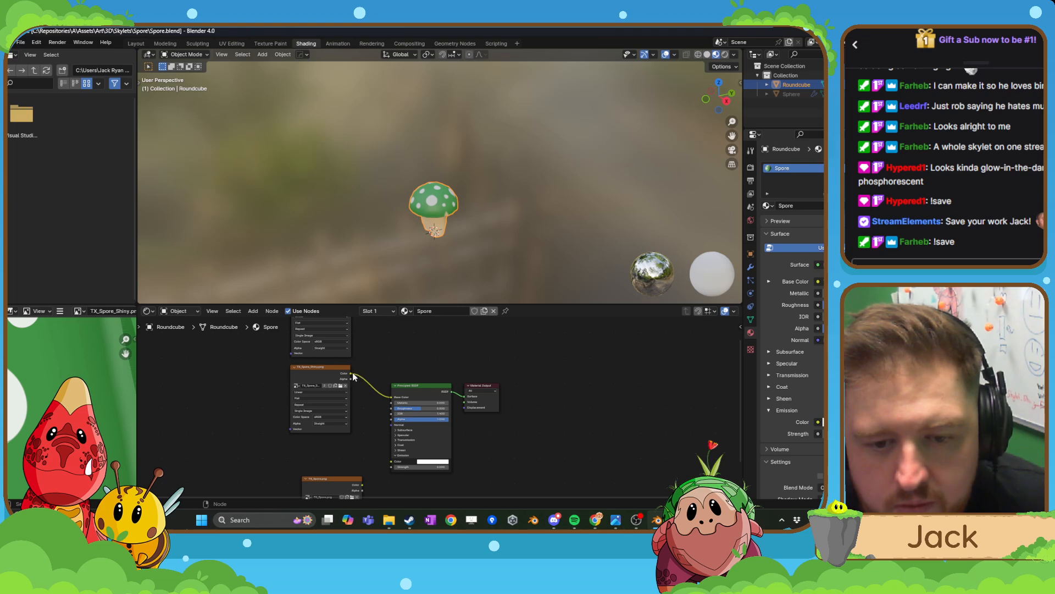
{"action": "left_click_drag", "start_coordinate": [382, 448], "coordinate": [389, 460]}
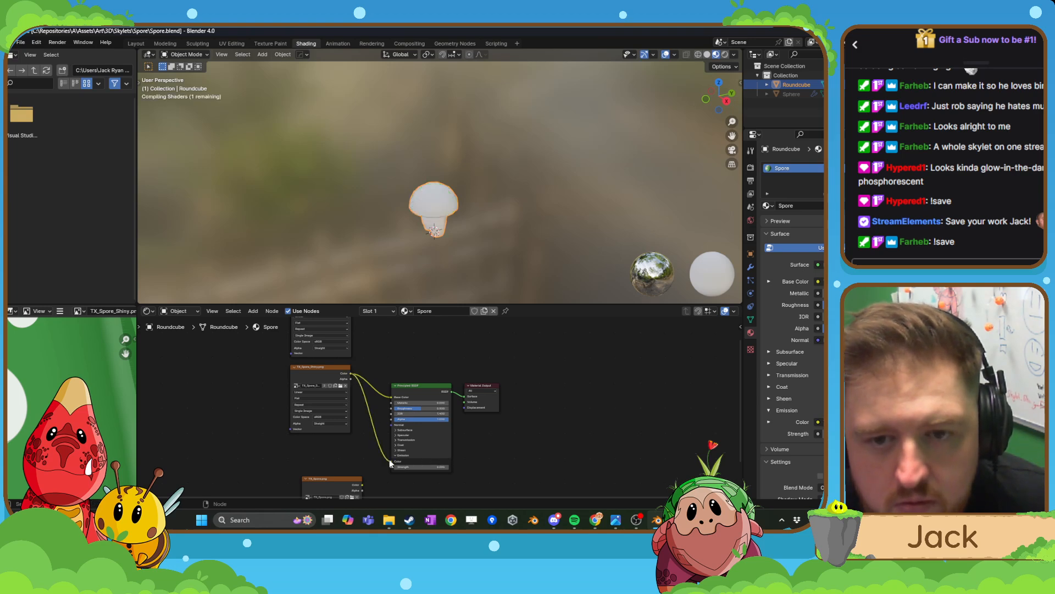
{"action": "middle_click_drag", "start_coordinate": [375, 410], "coordinate": [375, 425]}
- Disconnect the Base Color input and connect the upper shiny texture's Color to it
{"action": "left_click_drag", "start_coordinate": [391, 411], "coordinate": [378, 409]}
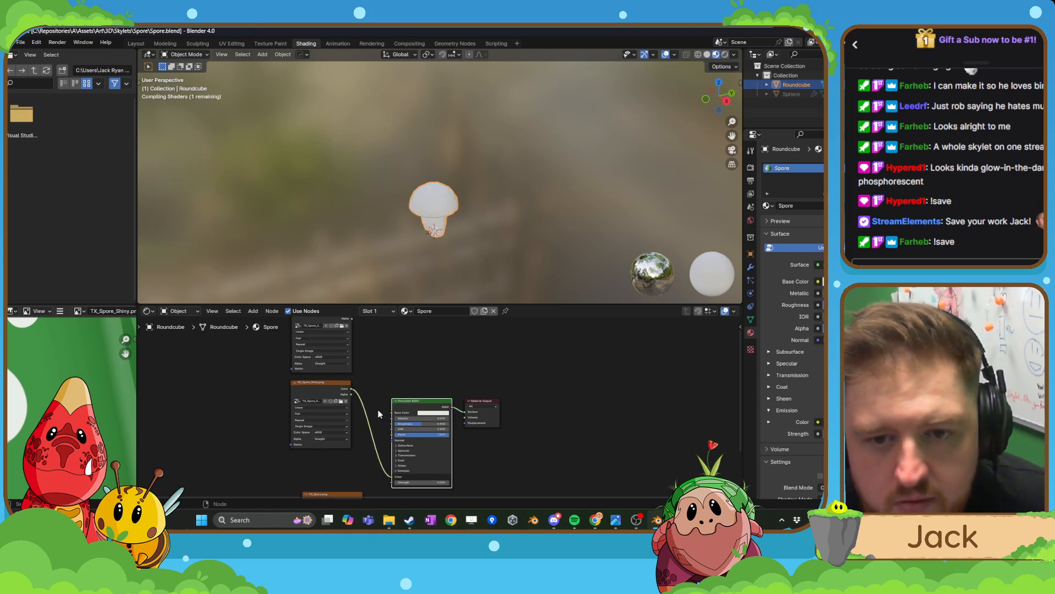
{"action": "middle_click_drag", "start_coordinate": [372, 399], "coordinate": [368, 423]}
{"action": "left_click_drag", "start_coordinate": [349, 337], "coordinate": [388, 438]}
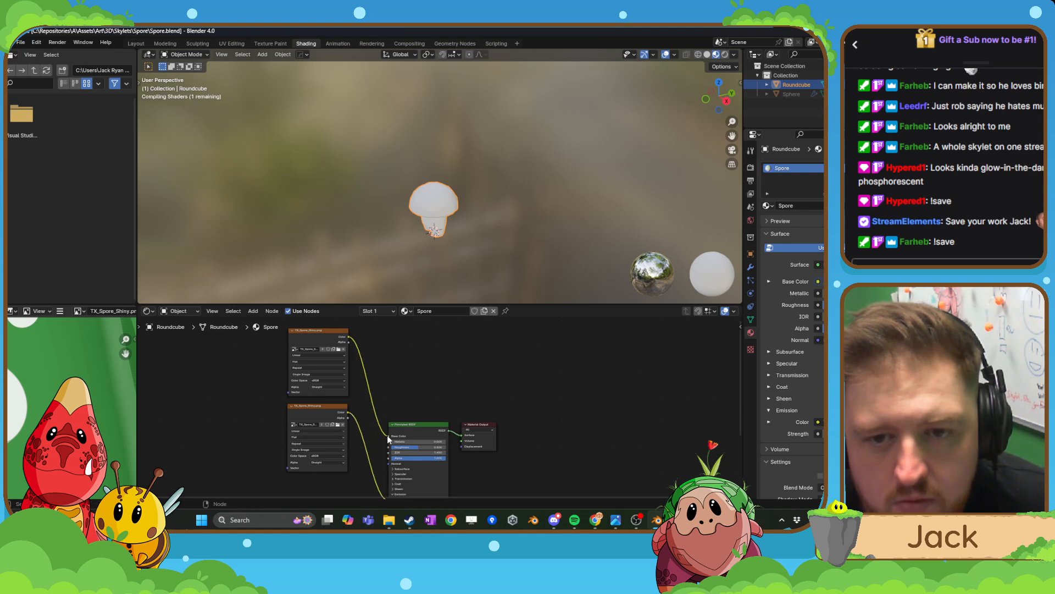
- Connect TX_Spore.png's Color to the Principled BSDF's Base Color and set the emission Strength to 1.000
{"action": "middle_click_drag", "start_coordinate": [380, 459], "coordinate": [405, 367]}
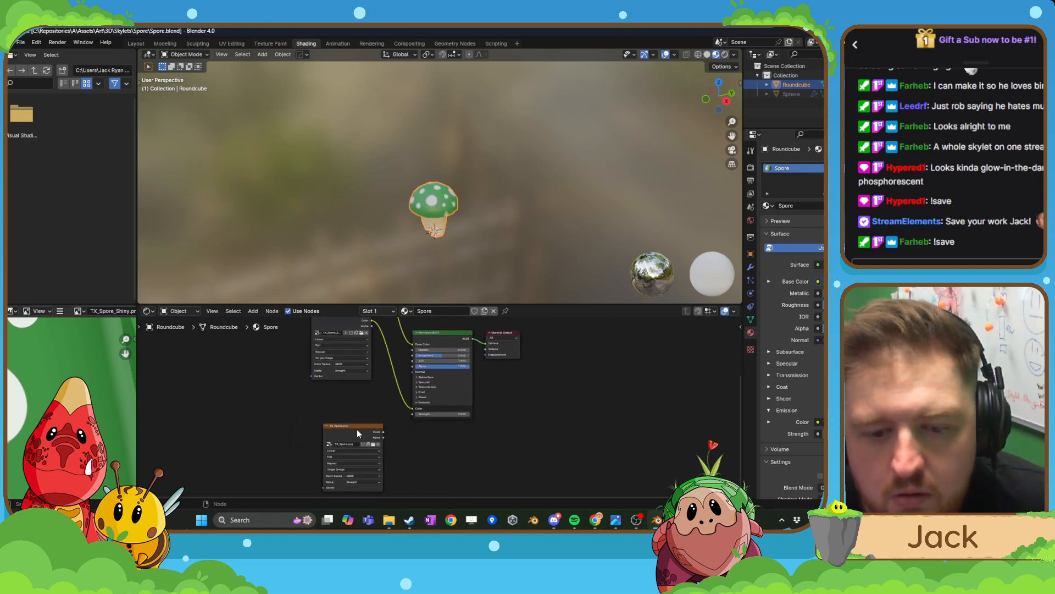
{"action": "left_click_drag", "start_coordinate": [358, 430], "coordinate": [413, 348]}
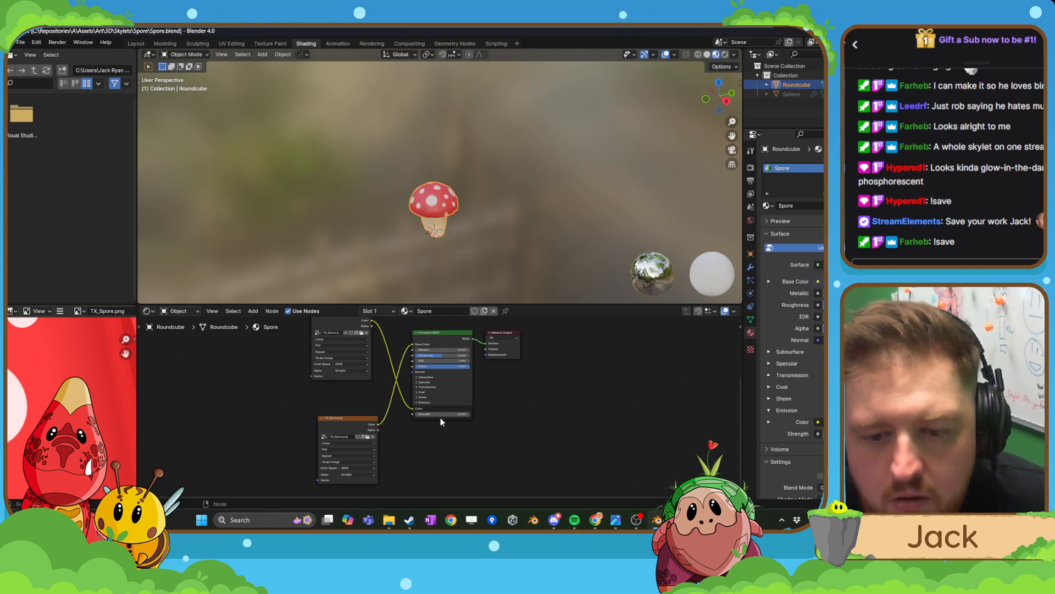
{"action": "scroll", "coordinate": [440, 417], "scroll_direction": "up", "scroll_amount": 1}
{"action": "mouse_move", "coordinate": [441, 415]}
{"action": "left_mouse_down"}
{"action": "mouse_move", "coordinate": [469, 415]}
{"action": "mouse_move", "coordinate": [450, 415]}
{"action": "left_mouse_up"}
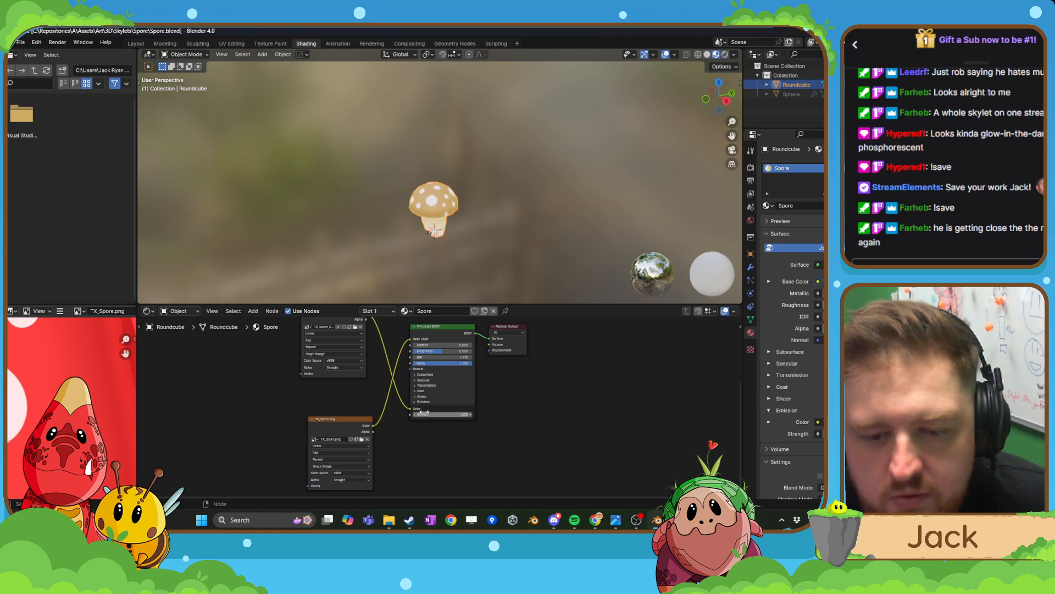
- Delete the two shiny image texture nodes from the Spore material
{"action": "middle_click_drag", "start_coordinate": [416, 397], "coordinate": [422, 439]}
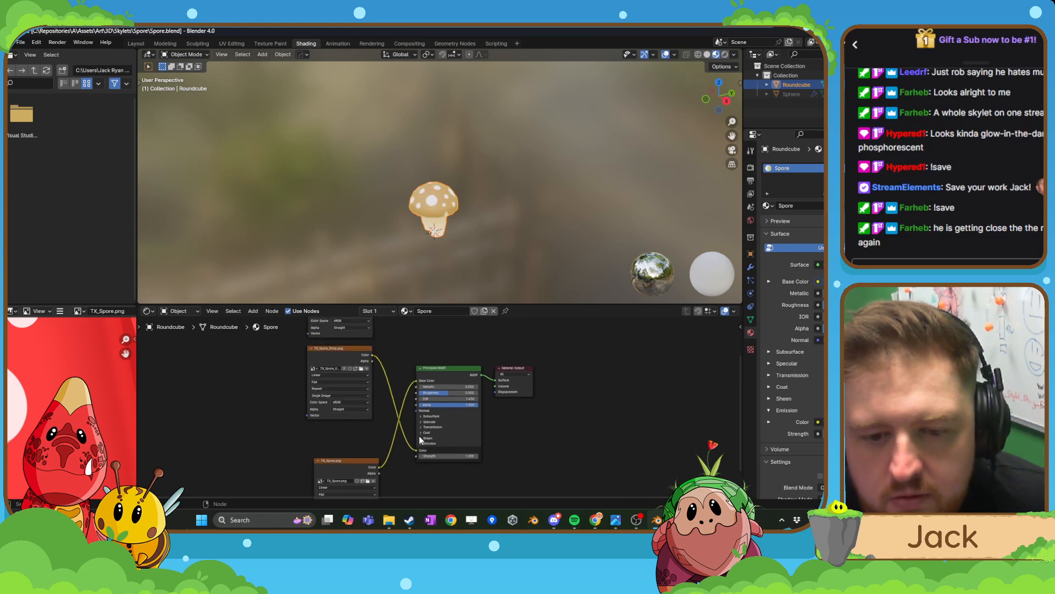
{"action": "left_click", "coordinate": [341, 360]}
{"action": "middle_click_drag", "start_coordinate": [342, 360], "coordinate": [350, 423]}
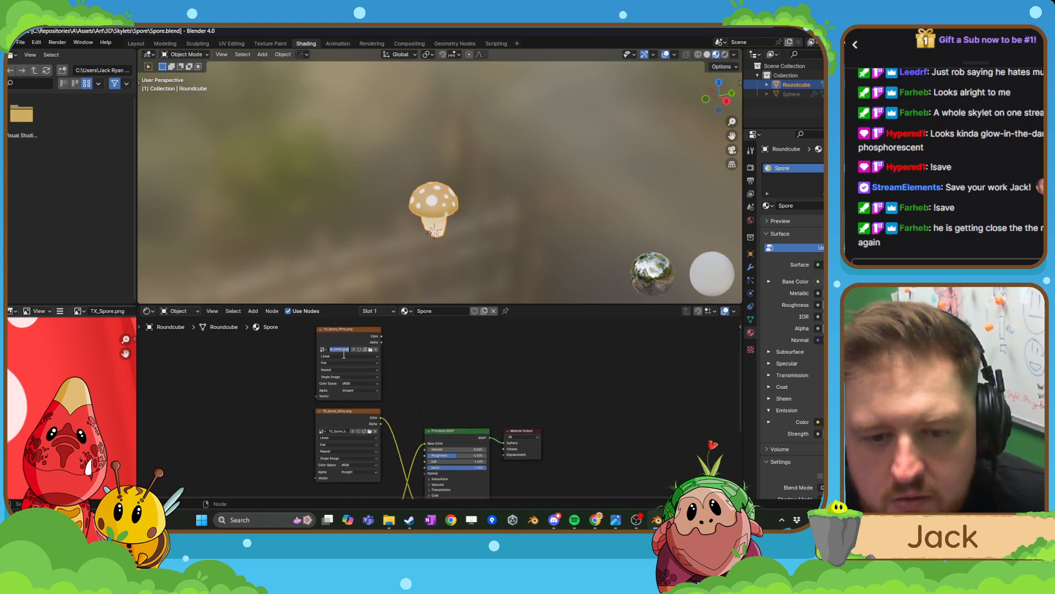
{"action": "left_click", "coordinate": [359, 334]}
{"action": "key", "text": "x"}
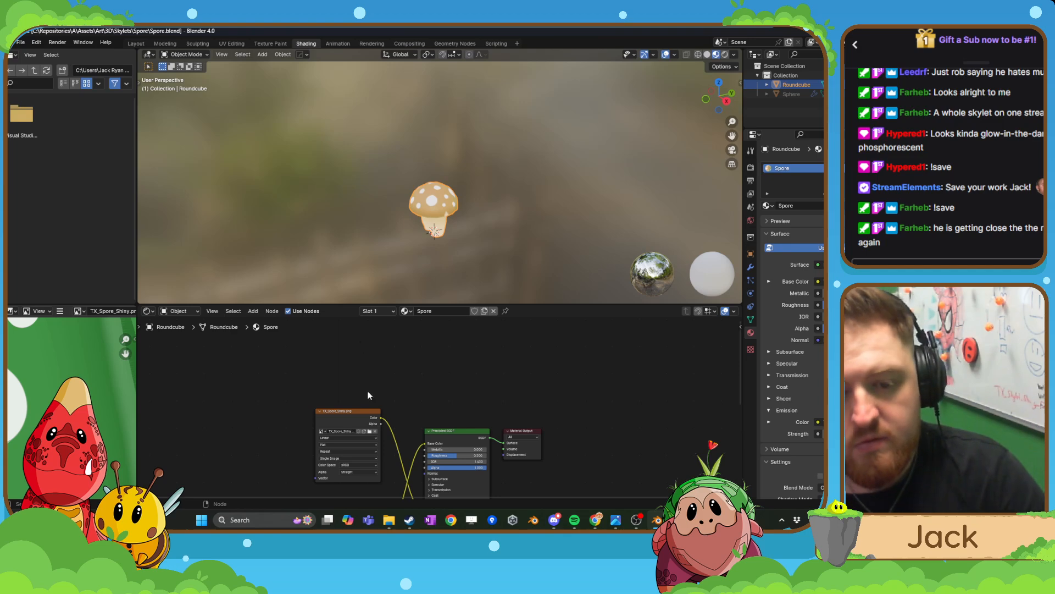
{"action": "left_click", "coordinate": [355, 421]}
{"action": "key", "text": "x"}
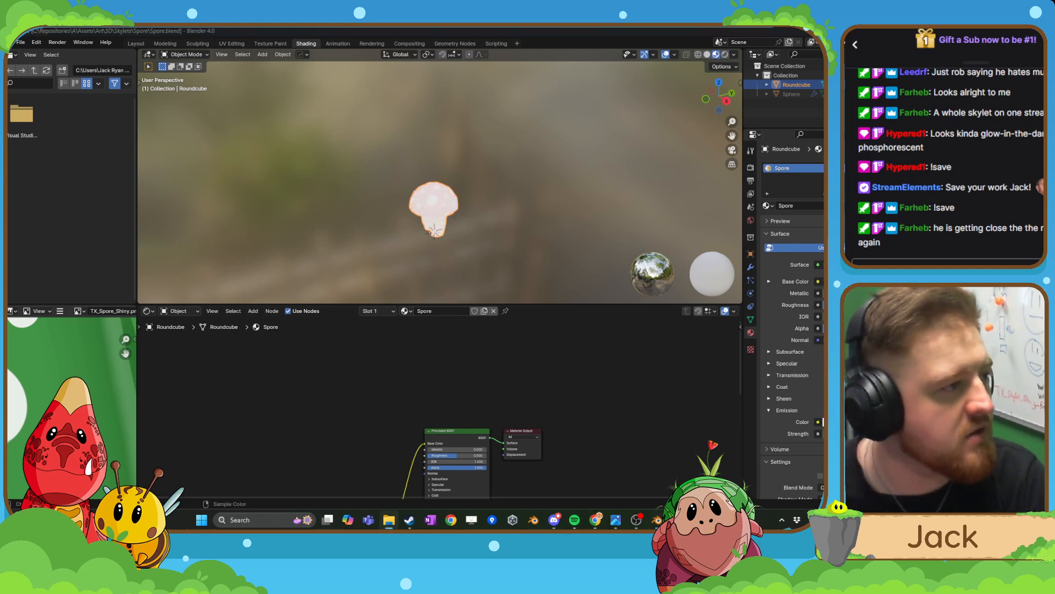
- Bring the shiny emission image from the file explorer into the node graph and place it beside the Principled BSDF
{"action": "left_click_drag", "start_coordinate": [43, 351], "coordinate": [209, 414]}
{"action": "middle_click_drag", "start_coordinate": [243, 410], "coordinate": [187, 310]}
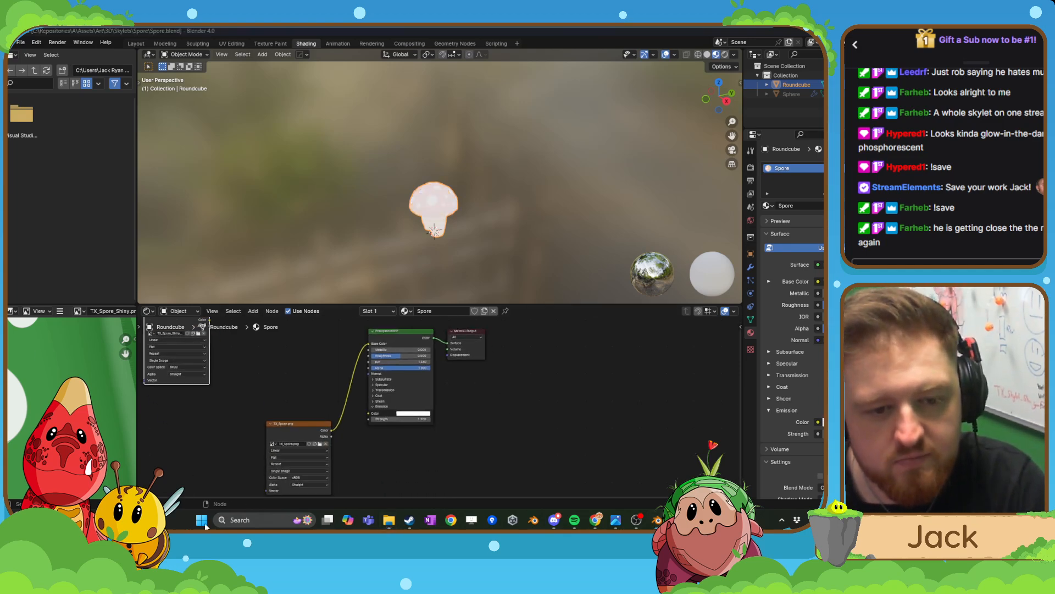
{"action": "middle_click_drag", "start_coordinate": [211, 433], "coordinate": [222, 443]}
{"action": "scroll", "coordinate": [223, 435], "scroll_direction": "down", "scroll_amount": 2}
{"action": "left_click_drag", "start_coordinate": [228, 337], "coordinate": [308, 351]}
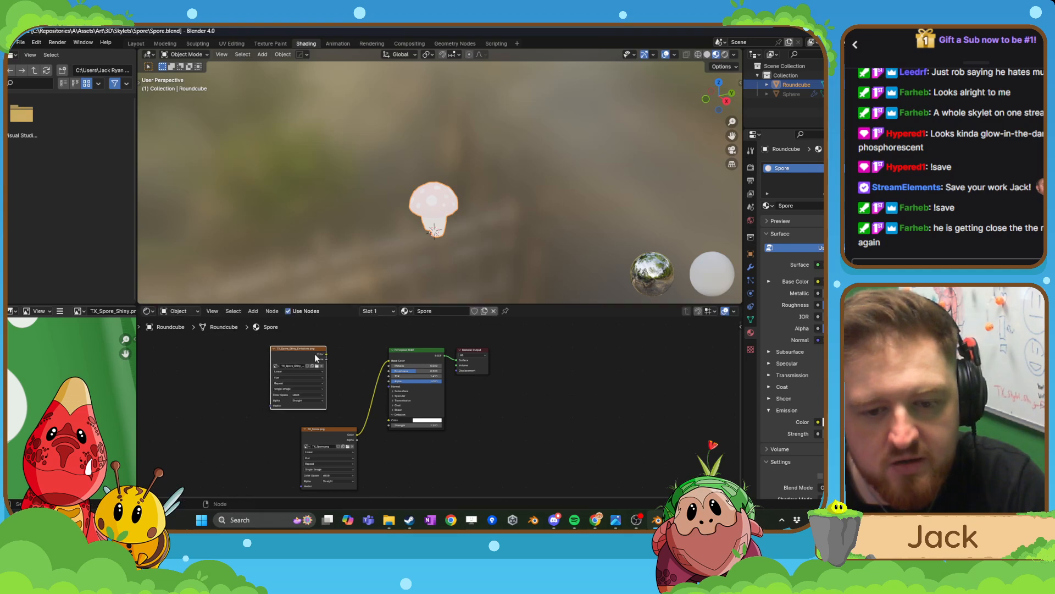
{"action": "middle_click_drag", "start_coordinate": [307, 363], "coordinate": [272, 386]}
{"action": "scroll", "coordinate": [292, 404], "scroll_direction": "up", "scroll_amount": 1}
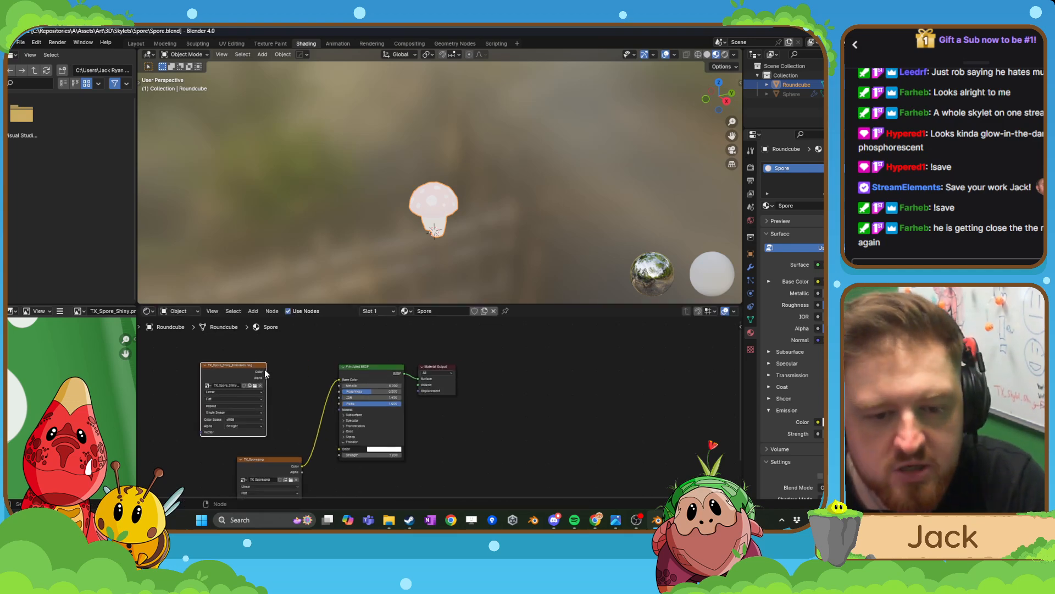
- Connect the shiny emission texture's Color to the emission Strength input and inspect the glow on the mushroom
{"action": "left_click_drag", "start_coordinate": [250, 372], "coordinate": [346, 458]}
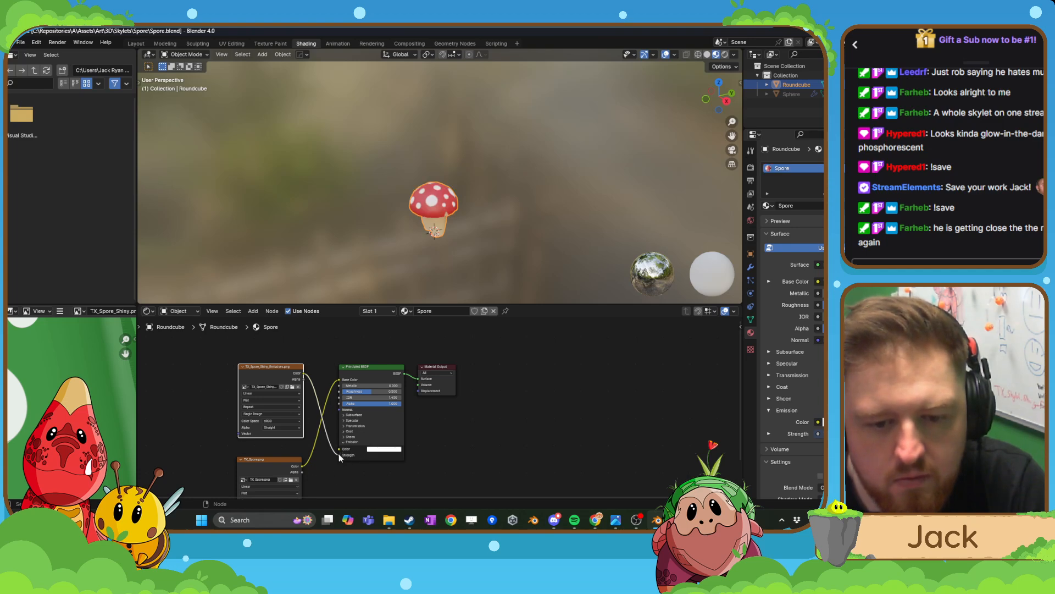
{"action": "left_click", "coordinate": [353, 457]}
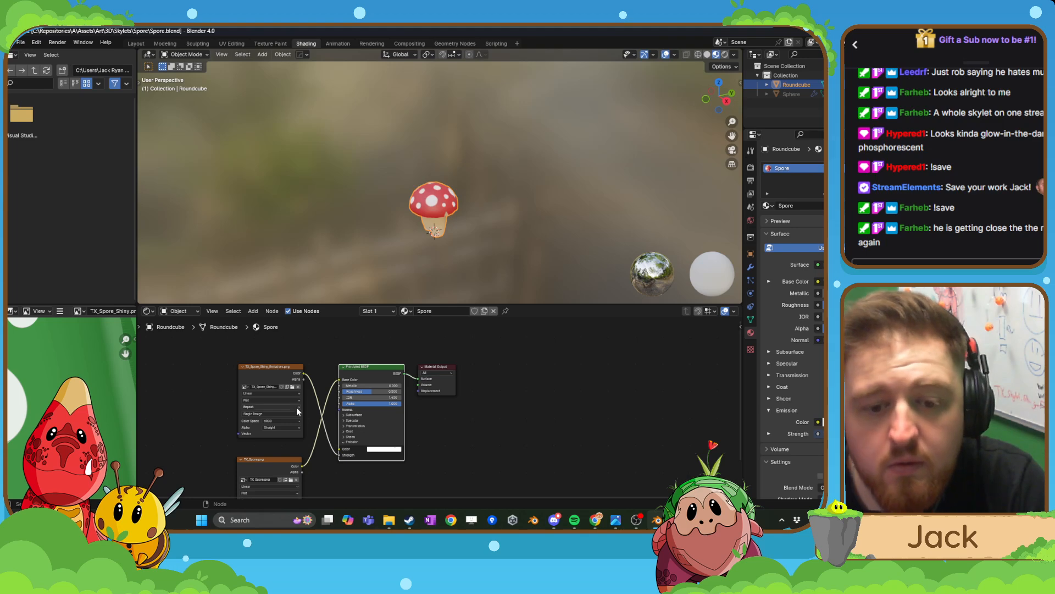
{"action": "middle_click_drag", "start_coordinate": [296, 407], "coordinate": [297, 392]}
{"action": "middle_click_drag", "start_coordinate": [456, 248], "coordinate": [497, 237]}
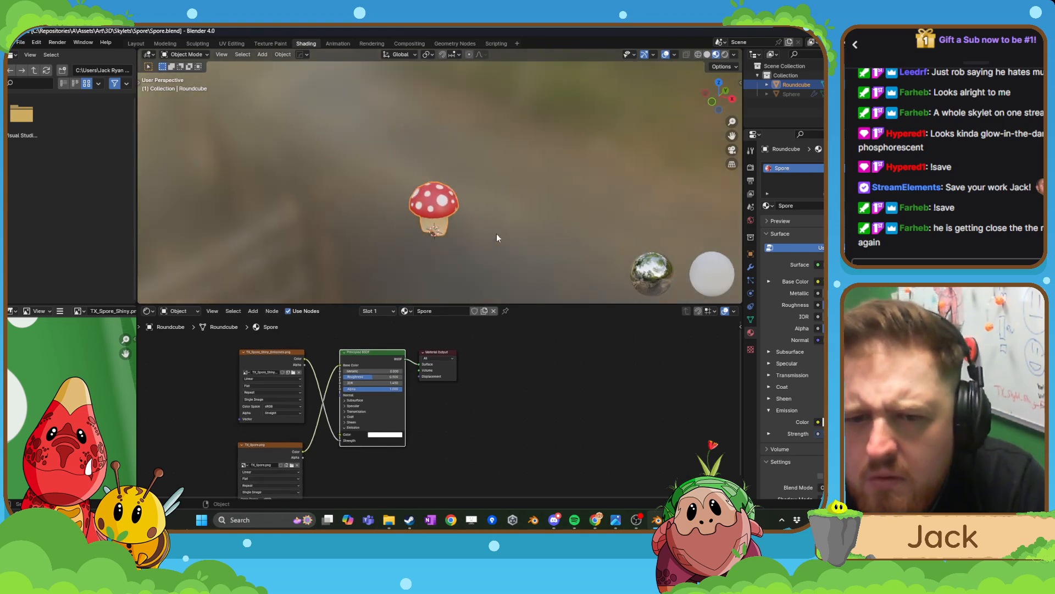
{"action": "scroll", "coordinate": [496, 238], "scroll_direction": "up", "scroll_amount": 5}
{"action": "scroll", "coordinate": [496, 233], "scroll_direction": "down", "scroll_amount": 3}
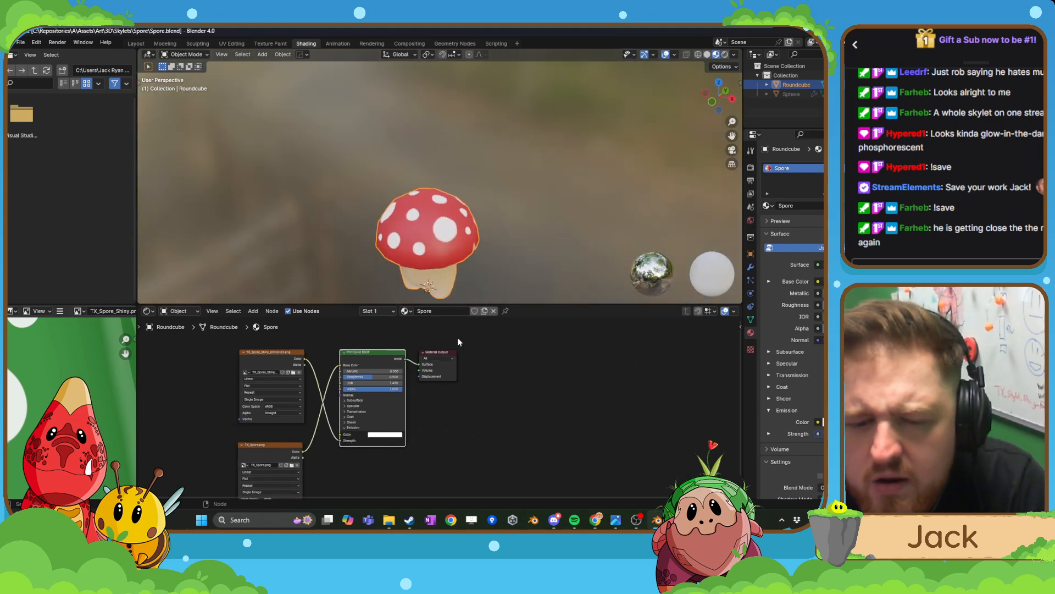
- Set the Principled BSDF's emission Color to a light orange
{"action": "left_click", "coordinate": [385, 434]}
{"action": "left_click_drag", "start_coordinate": [387, 416], "coordinate": [404, 415]}
{"action": "mouse_move", "coordinate": [399, 369]}
{"action": "left_mouse_down"}
{"action": "mouse_move", "coordinate": [405, 385]}
{"action": "mouse_move", "coordinate": [390, 386]}
{"action": "left_mouse_up"}
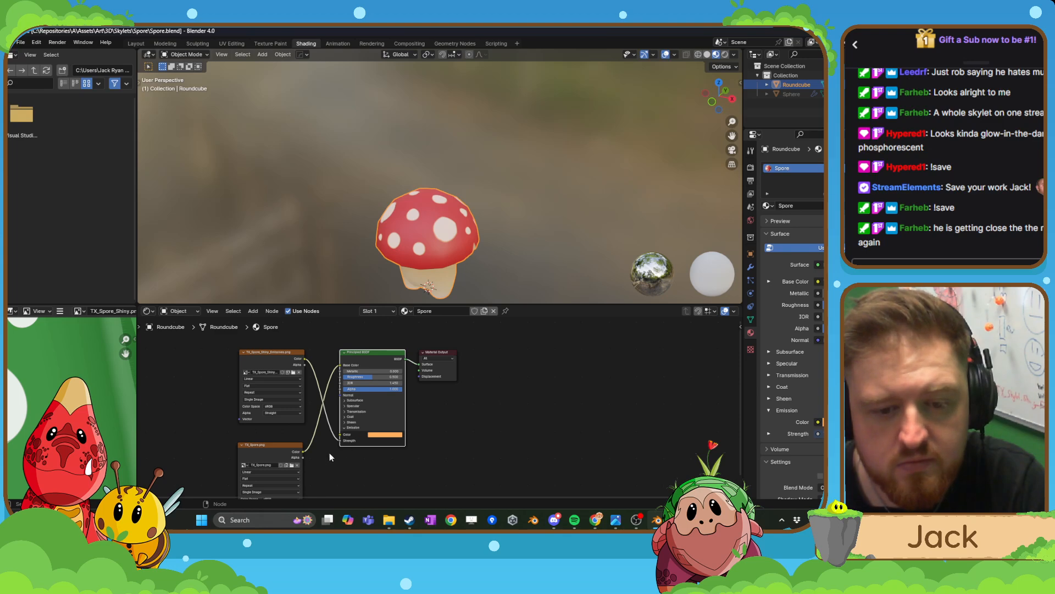
- Delete the shiny emission texture node and move the TX_Spore.png node closer to the Principled BSDF
{"action": "left_click", "coordinate": [272, 363]}
{"action": "key", "text": "x"}
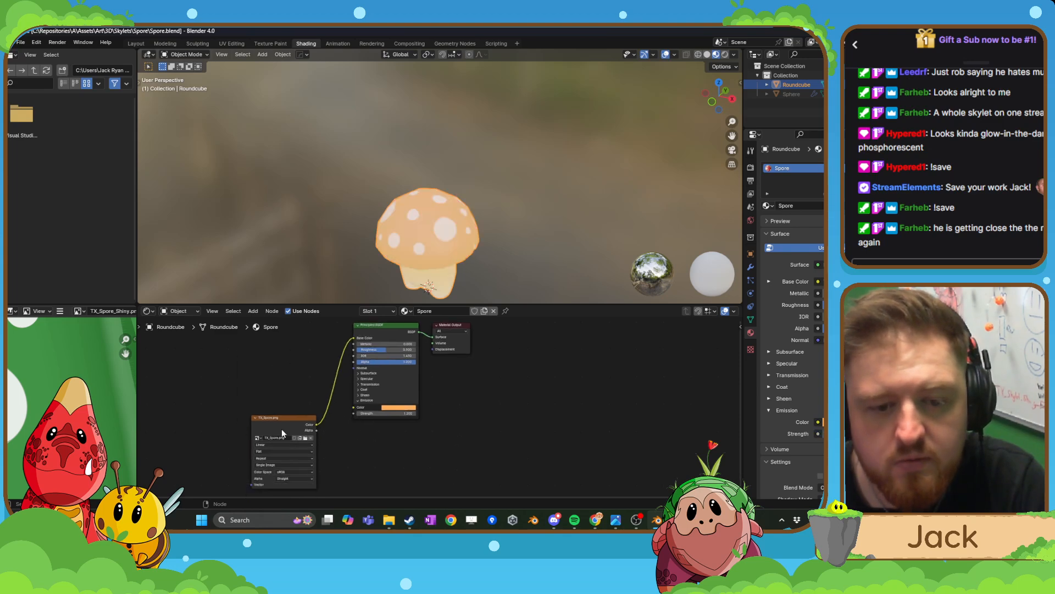
{"action": "left_click_drag", "start_coordinate": [281, 429], "coordinate": [295, 394]}
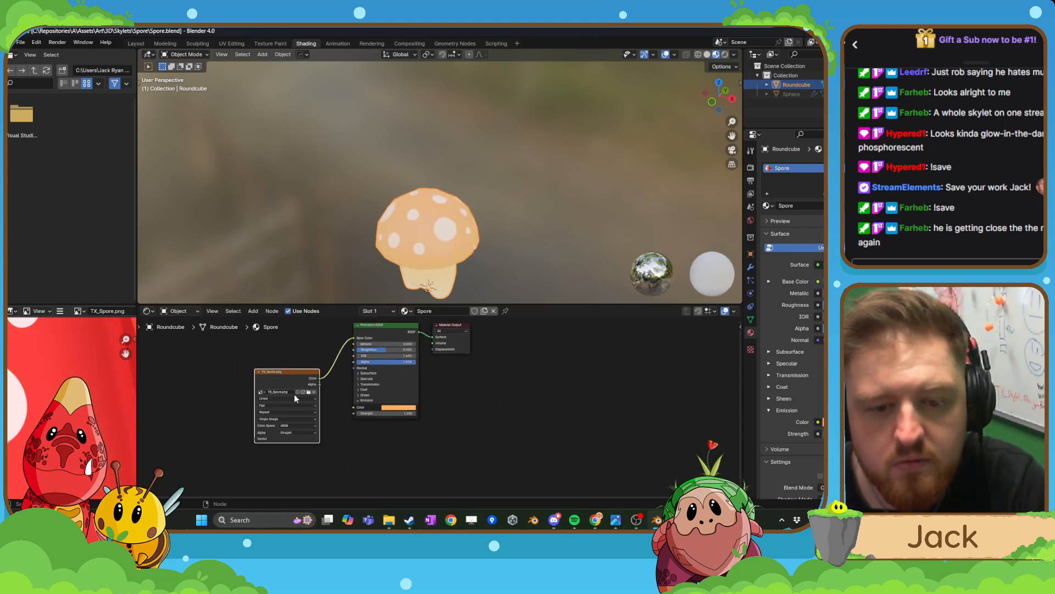
{"action": "left_click", "coordinate": [366, 408]}
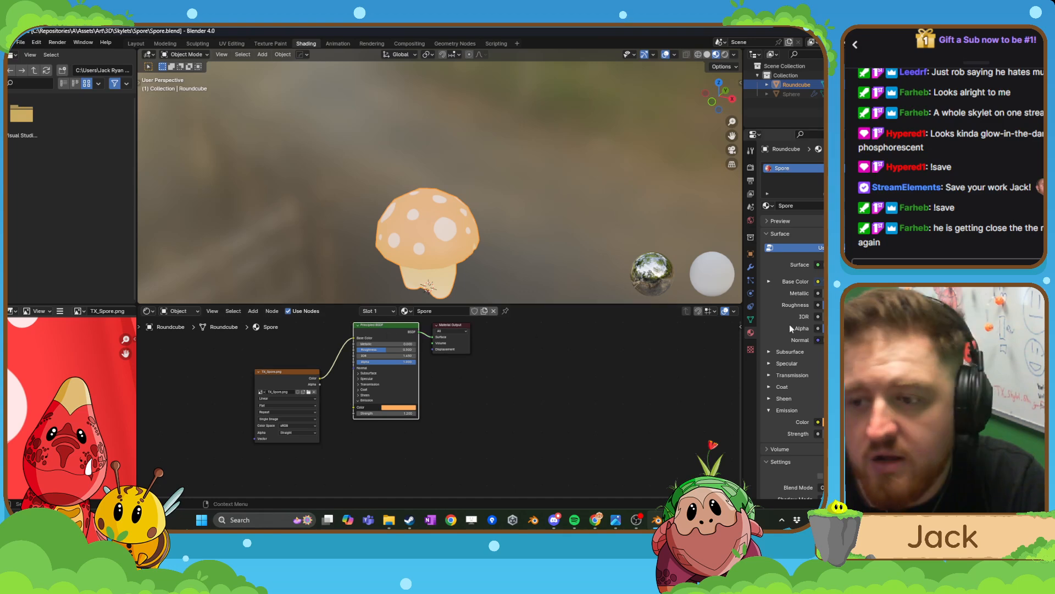
- Replace the mushroom's material with a new one named Spore and connect TX_Spore.png's Color to its Base Color
{"action": "left_click", "coordinate": [885, 178]}
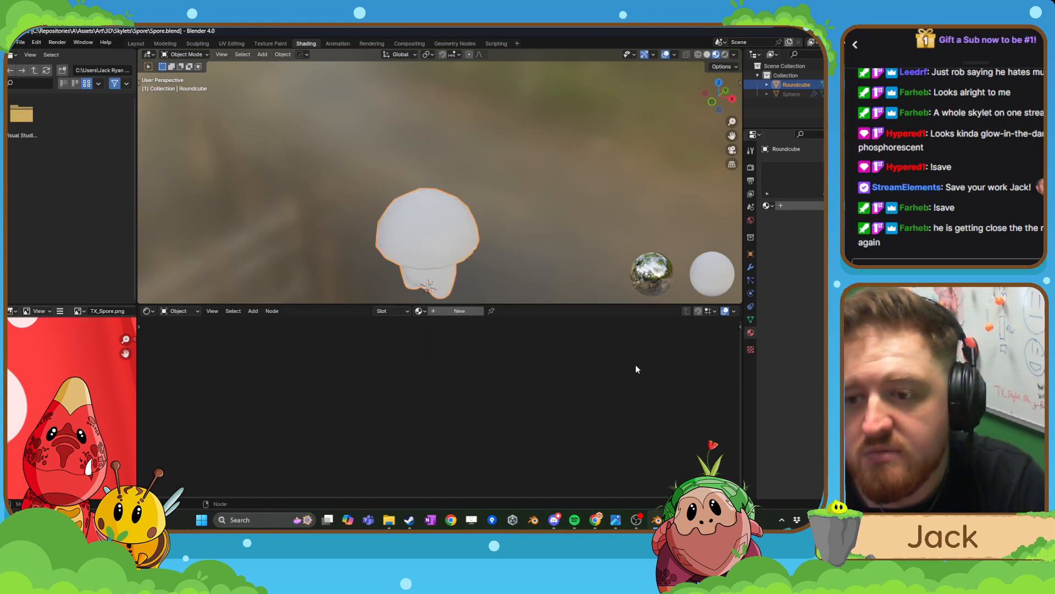
{"action": "left_click", "coordinate": [818, 204]}
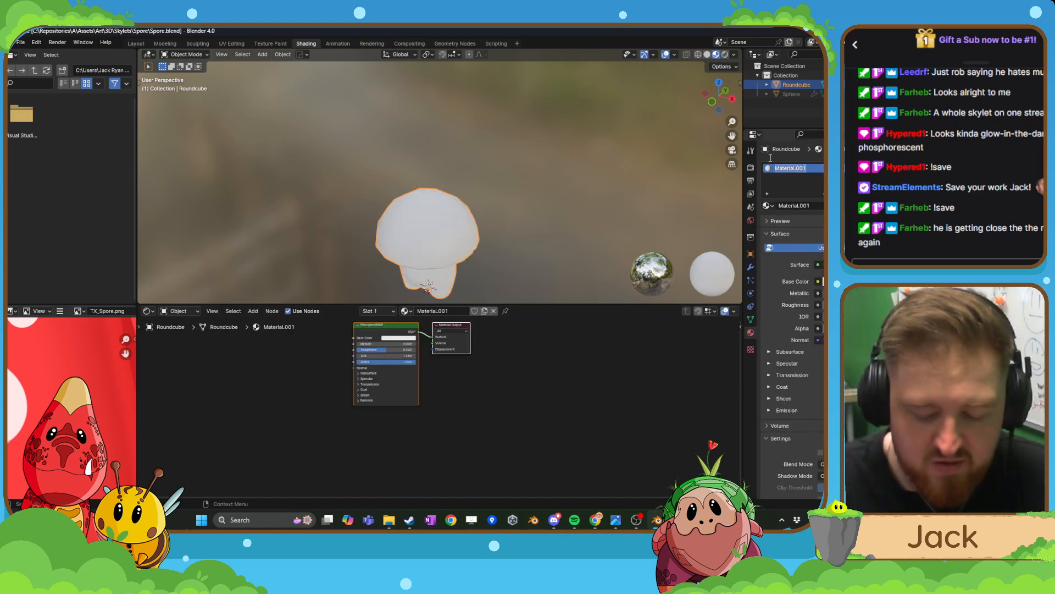
{"action": "type", "text": "Spore"}
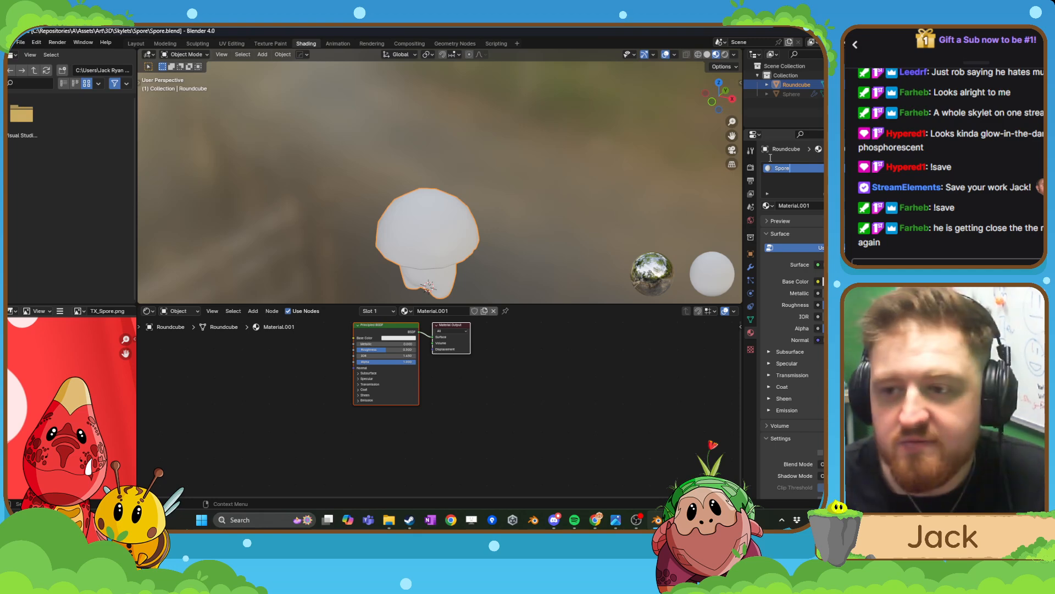
{"action": "key", "text": "Return"}
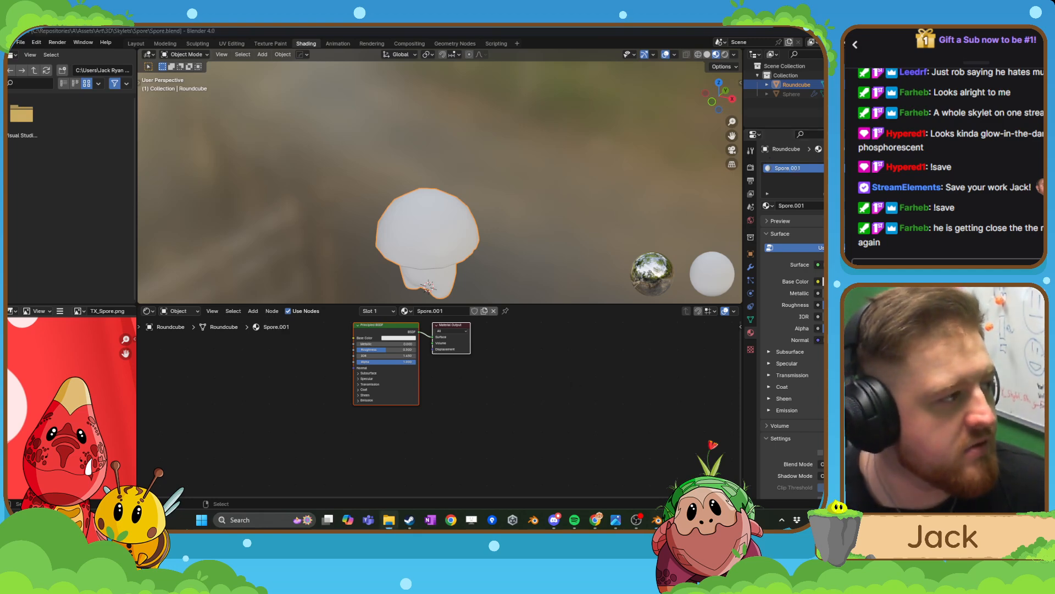
{"action": "left_click_drag", "start_coordinate": [8, 379], "coordinate": [354, 338]}
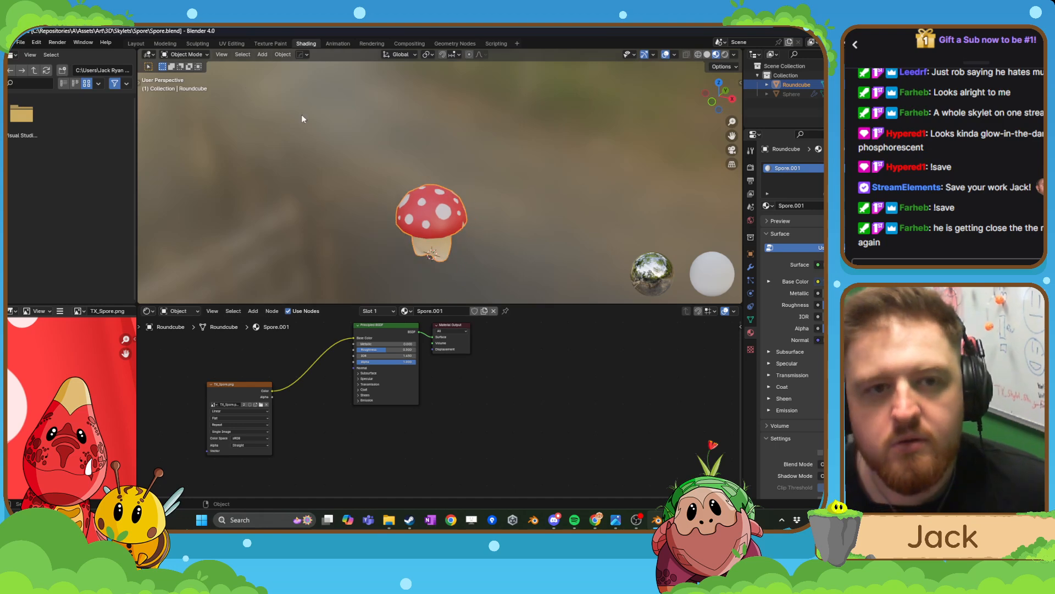
- Open the Layout workspace and show the mushroom's texture in Material Preview shading
{"action": "left_click", "coordinate": [136, 43]}
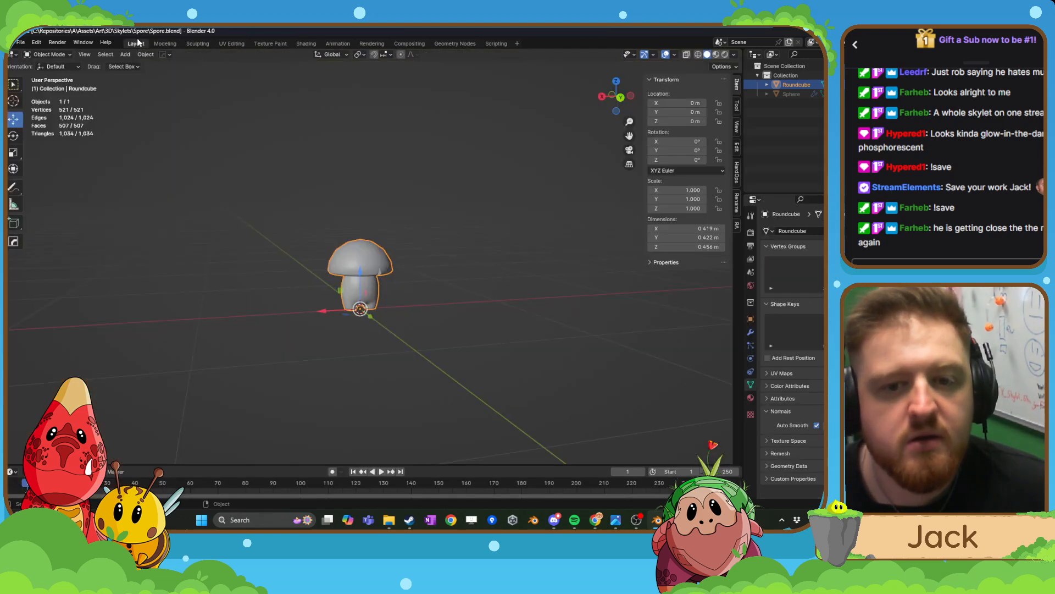
{"action": "left_click", "coordinate": [717, 54]}
{"action": "scroll", "coordinate": [309, 293], "scroll_direction": "up", "scroll_amount": 3}
{"action": "middle_click_drag", "start_coordinate": [328, 286], "coordinate": [277, 282]}
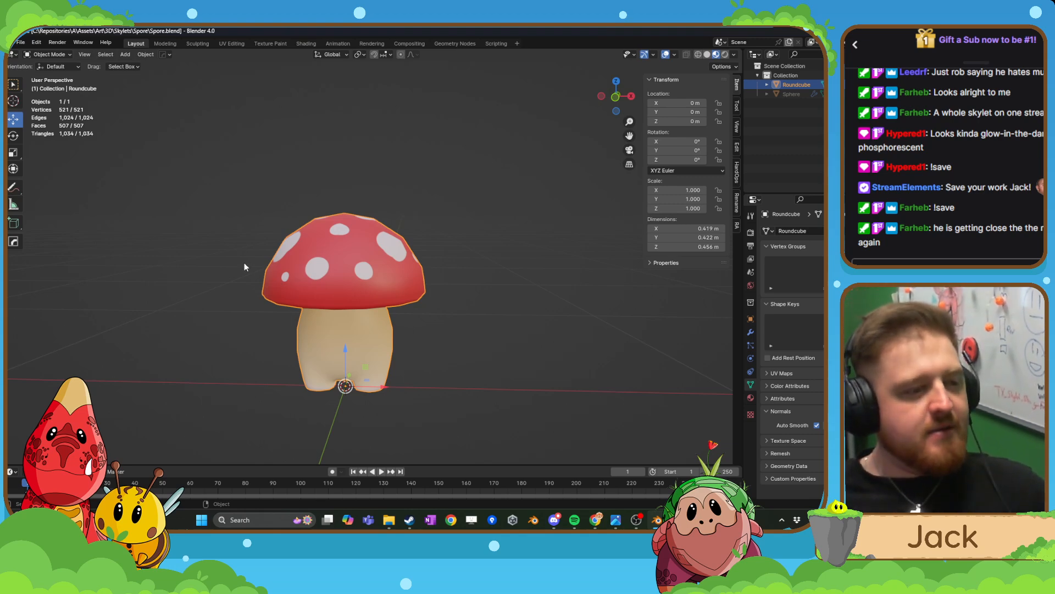
- Save the Spore.blend file
{"action": "left_click", "coordinate": [21, 42]}
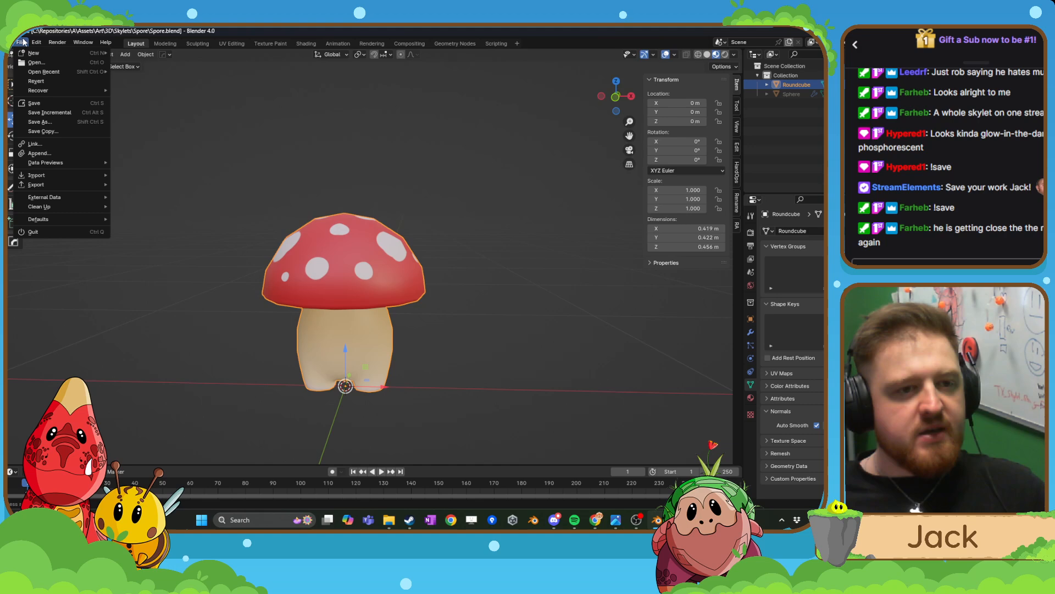
{"action": "left_click", "coordinate": [33, 101]}
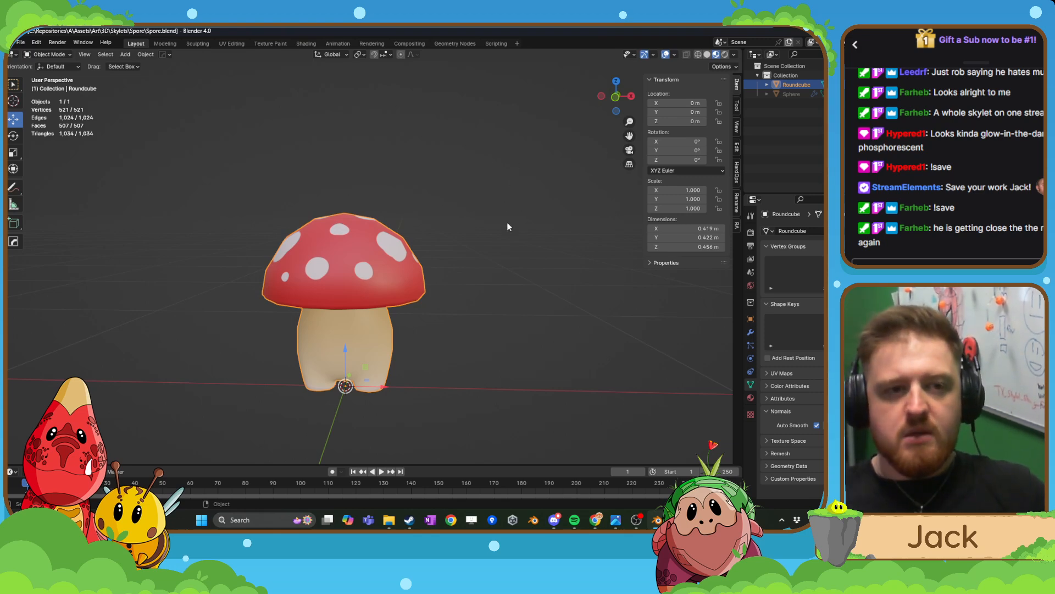
{"action": "left_click", "coordinate": [20, 42]}
{"action": "left_click", "coordinate": [44, 106]}
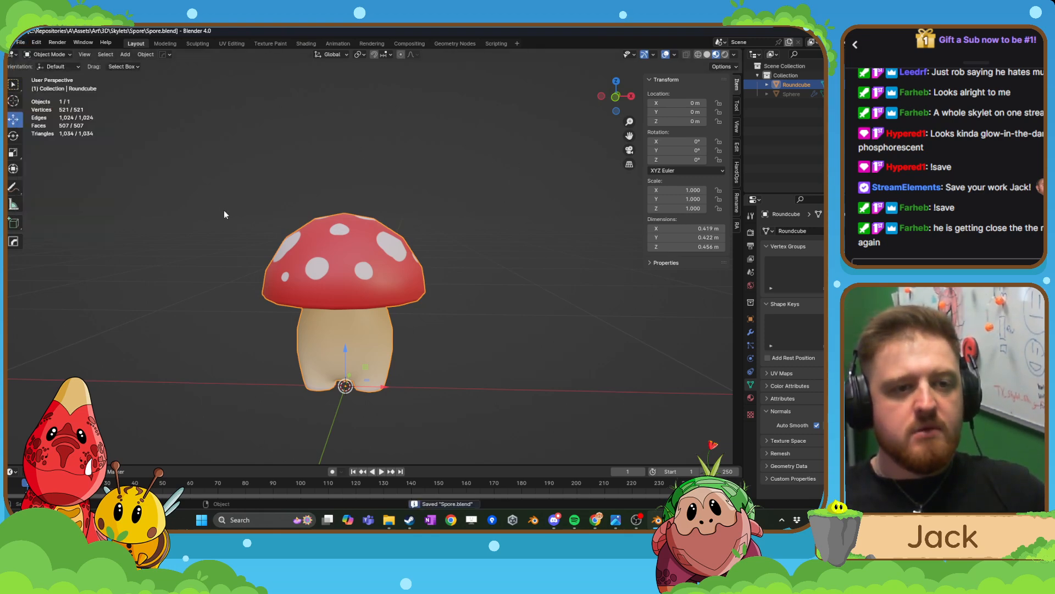
{"action": "scroll", "coordinate": [226, 215], "scroll_direction": "down", "scroll_amount": 3}
{"action": "middle_click_drag", "start_coordinate": [226, 215], "coordinate": [227, 181], "text": "shift"}
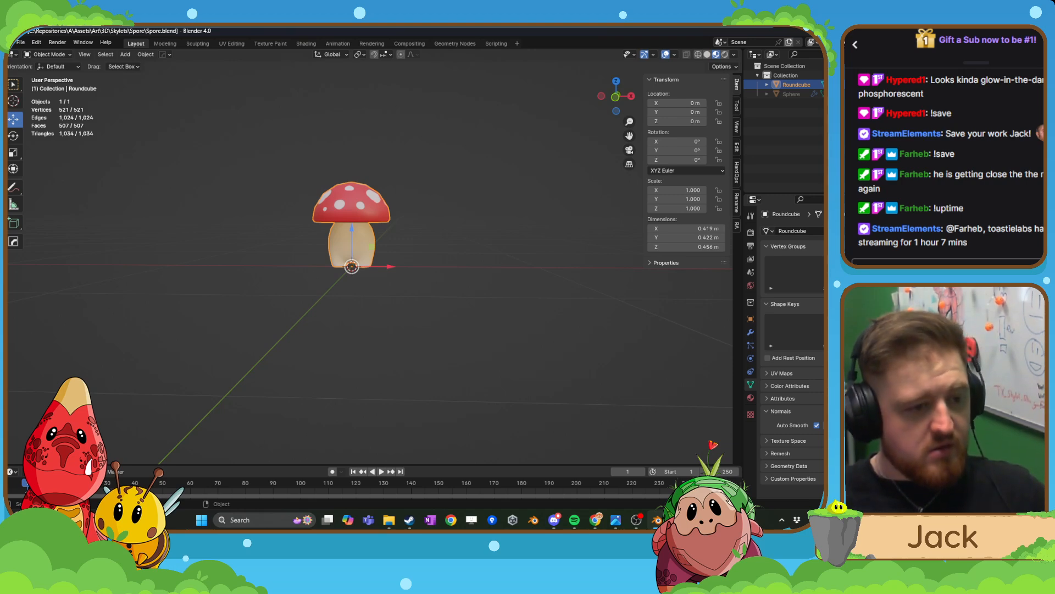
- Deselect the mushroom and add a single-bone armature at its base in the front orthographic view
{"action": "scroll", "coordinate": [312, 335], "scroll_direction": "up", "scroll_amount": 6}
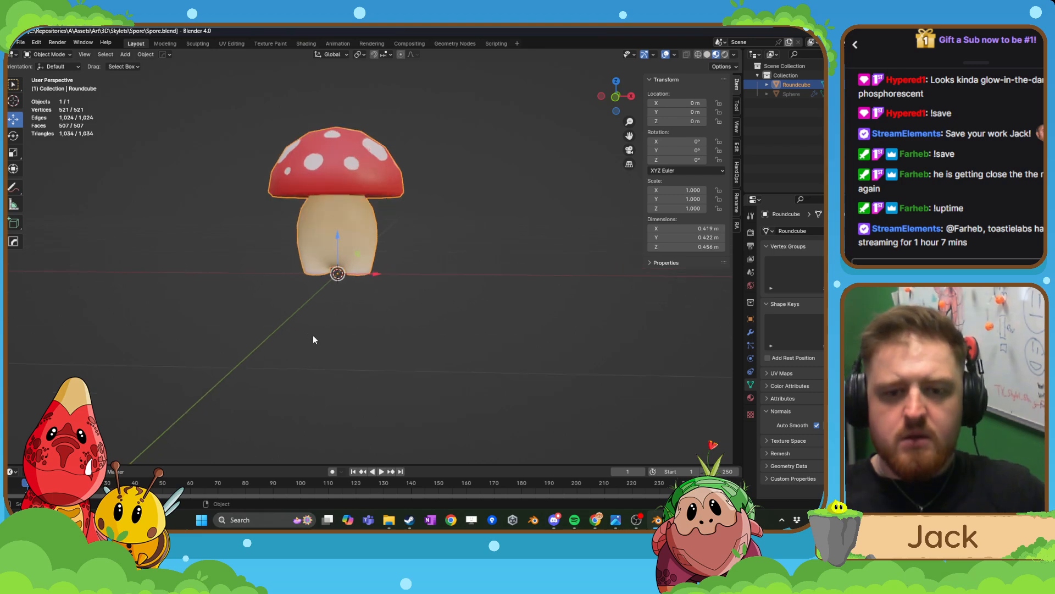
{"action": "left_click", "coordinate": [339, 342]}
{"action": "scroll", "coordinate": [339, 342], "scroll_direction": "down", "scroll_amount": 4}
{"action": "middle_click_drag", "start_coordinate": [338, 342], "coordinate": [358, 340]}
{"action": "key", "text": "KP_1"}
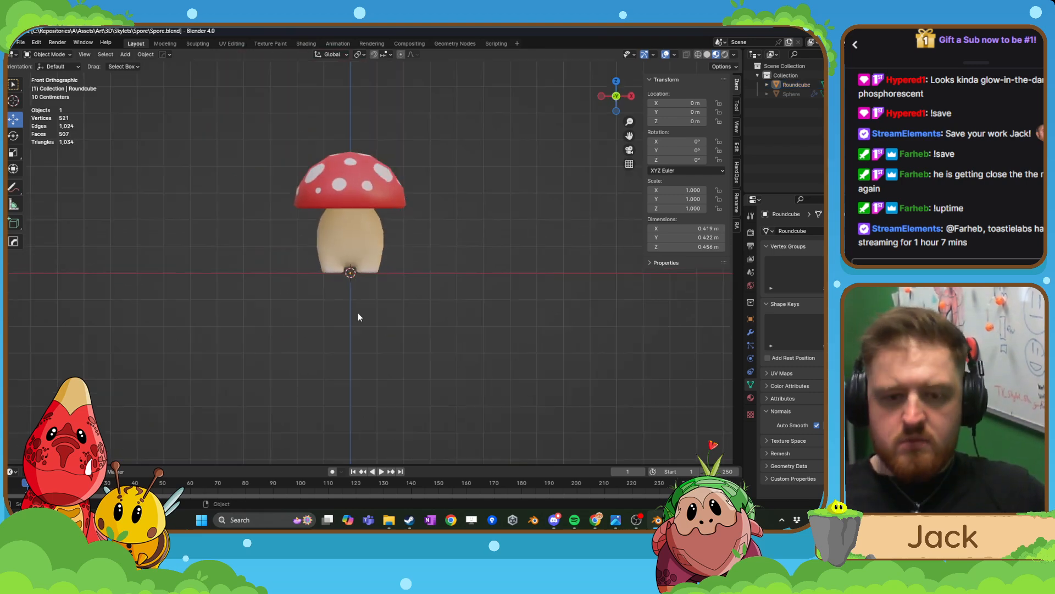
{"action": "scroll", "coordinate": [435, 312], "scroll_direction": "up", "scroll_amount": 4}
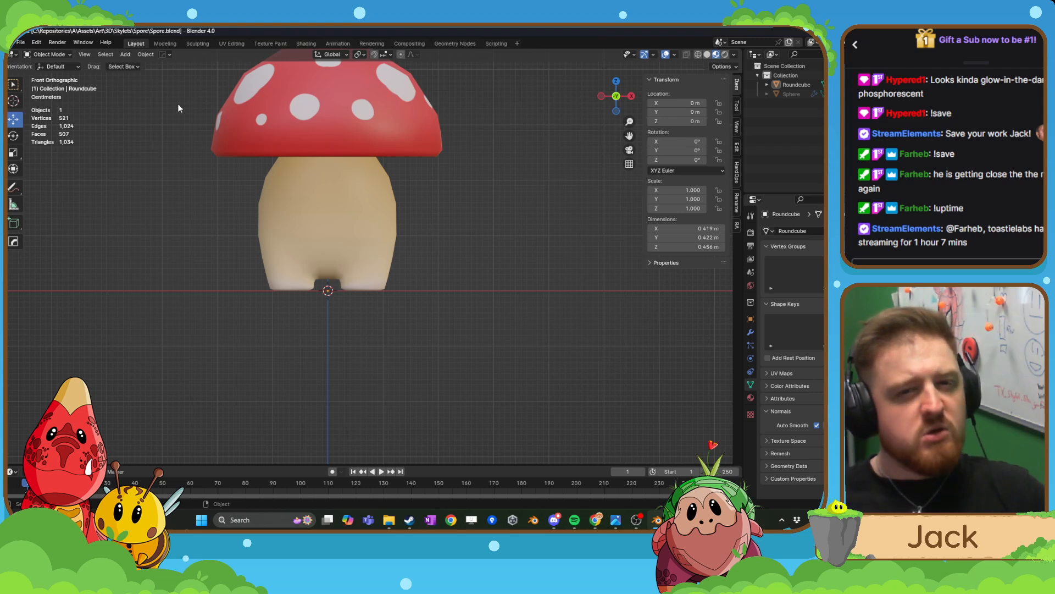
{"action": "left_click", "coordinate": [341, 267]}
{"action": "key", "text": "alt+a"}
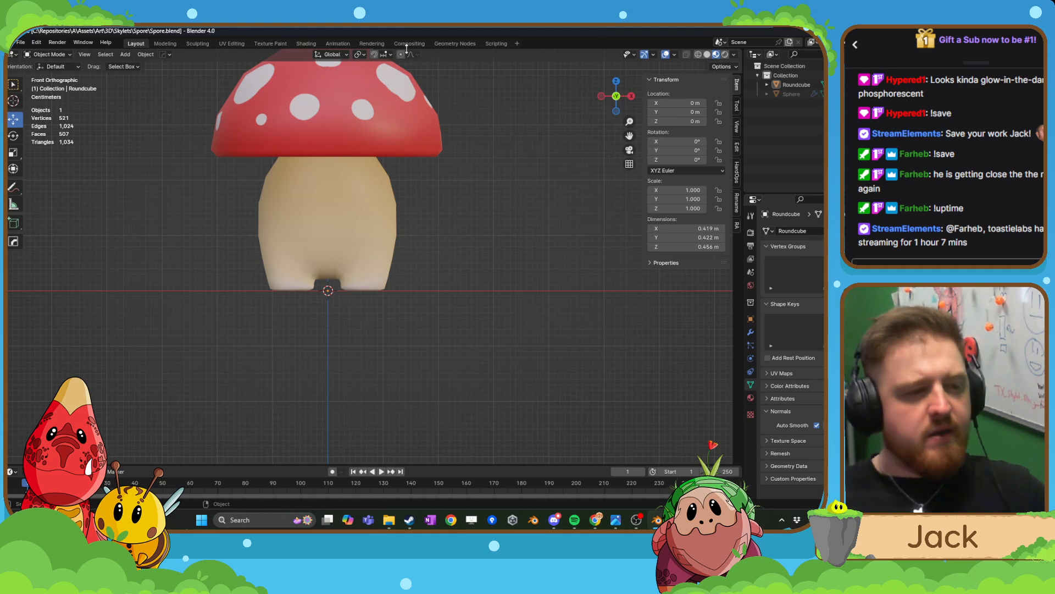
{"action": "key", "text": "shift+a"}
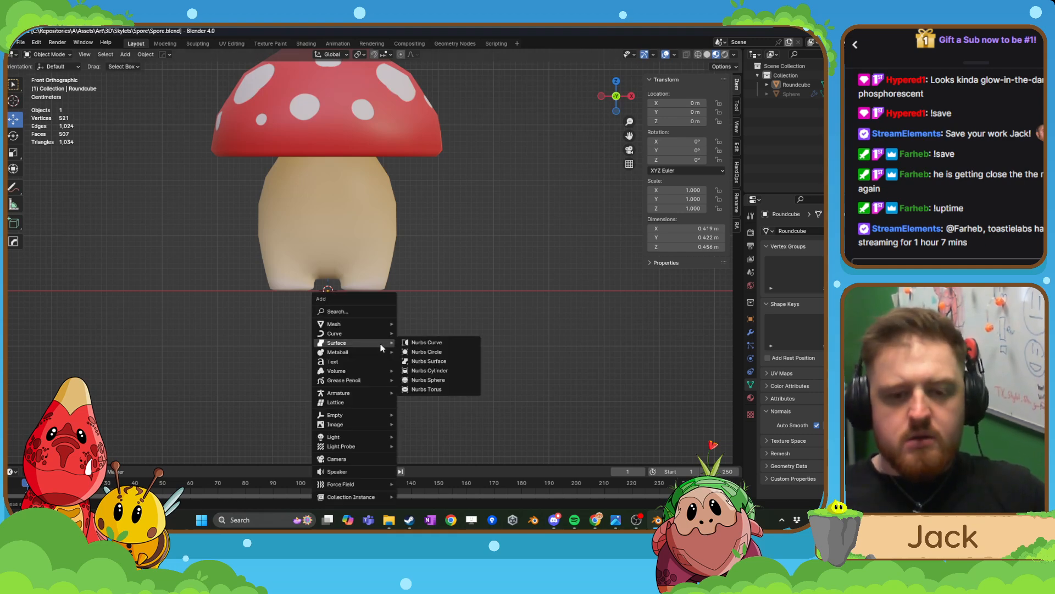
{"action": "mouse_move", "coordinate": [365, 394]}
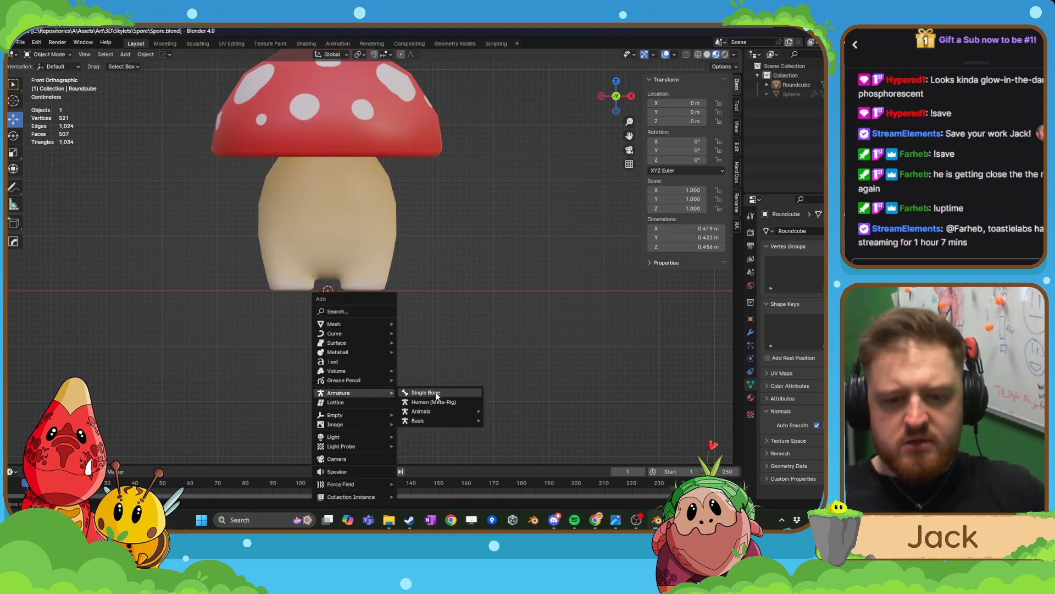
{"action": "left_click", "coordinate": [444, 390]}
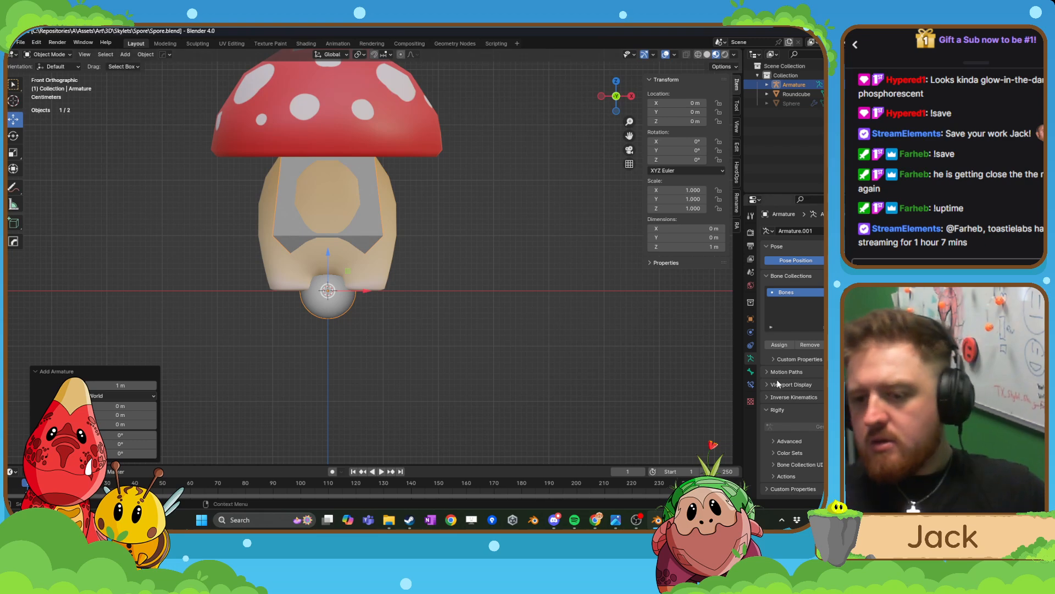
- Set the armature's viewport display to In Front so the bone draws over the mushroom
{"action": "left_click", "coordinate": [750, 319]}
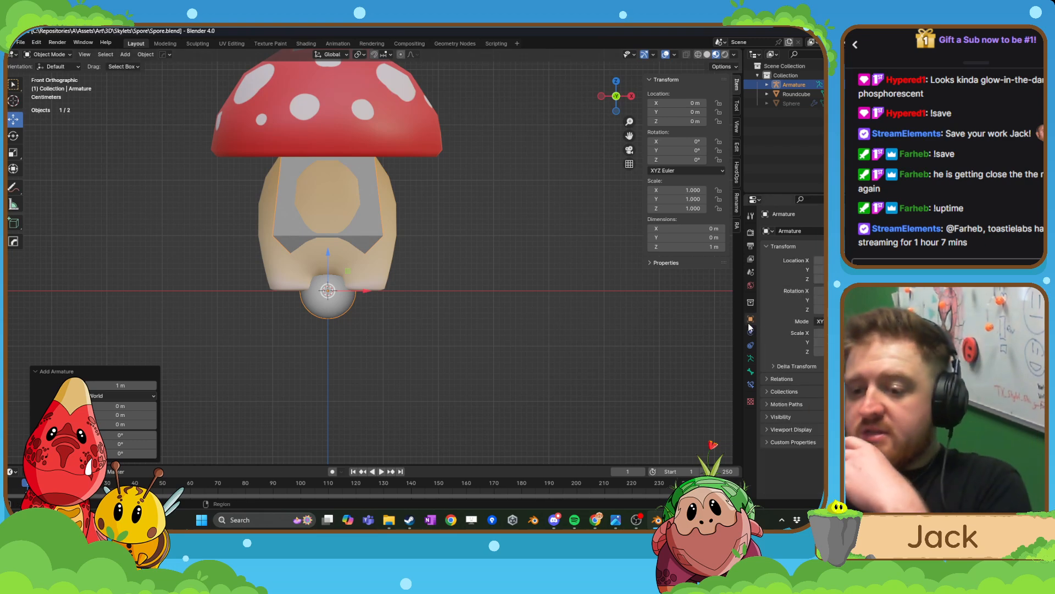
{"action": "left_click", "coordinate": [776, 429]}
{"action": "scroll", "coordinate": [796, 430], "scroll_direction": "down", "scroll_amount": 1}
{"action": "left_click", "coordinate": [818, 454]}
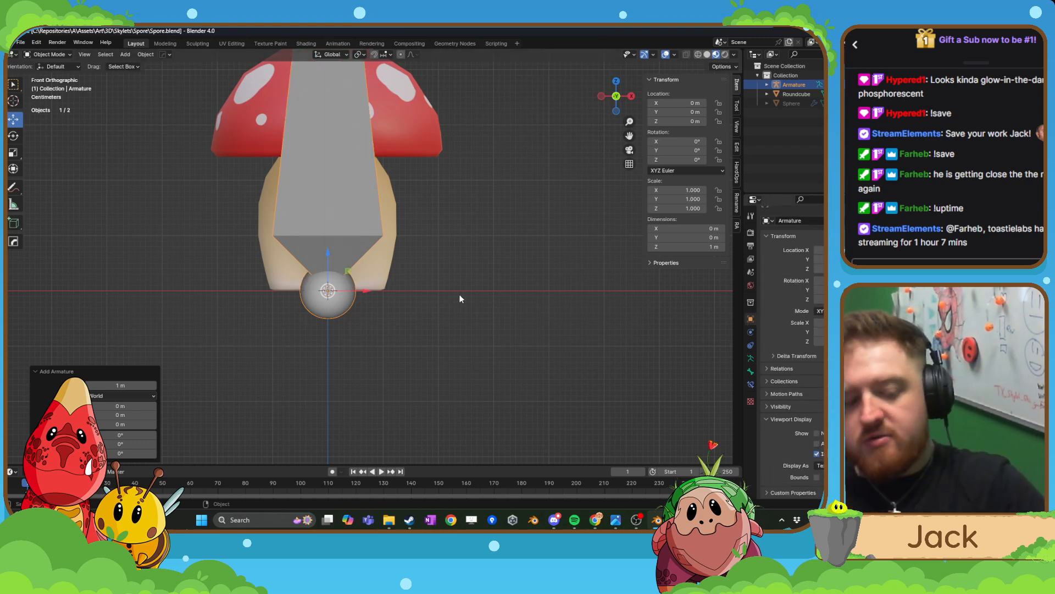
- Scale the armature down to about 0.059 and raise it along Z to about 0.051 m, just above the gap between the feet
{"action": "key", "text": "s"}
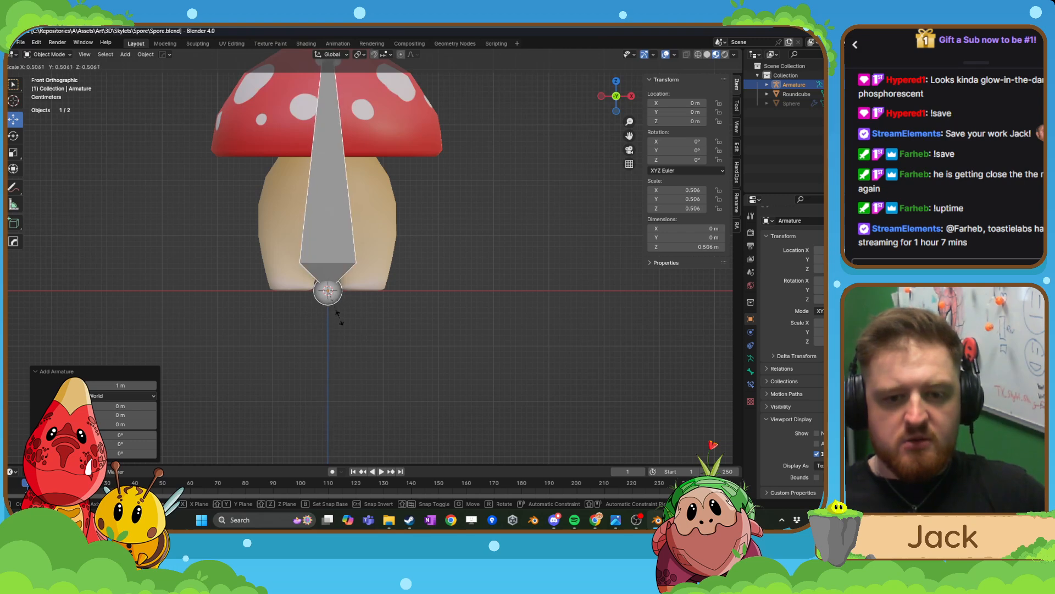
{"action": "left_click", "coordinate": [328, 291]}
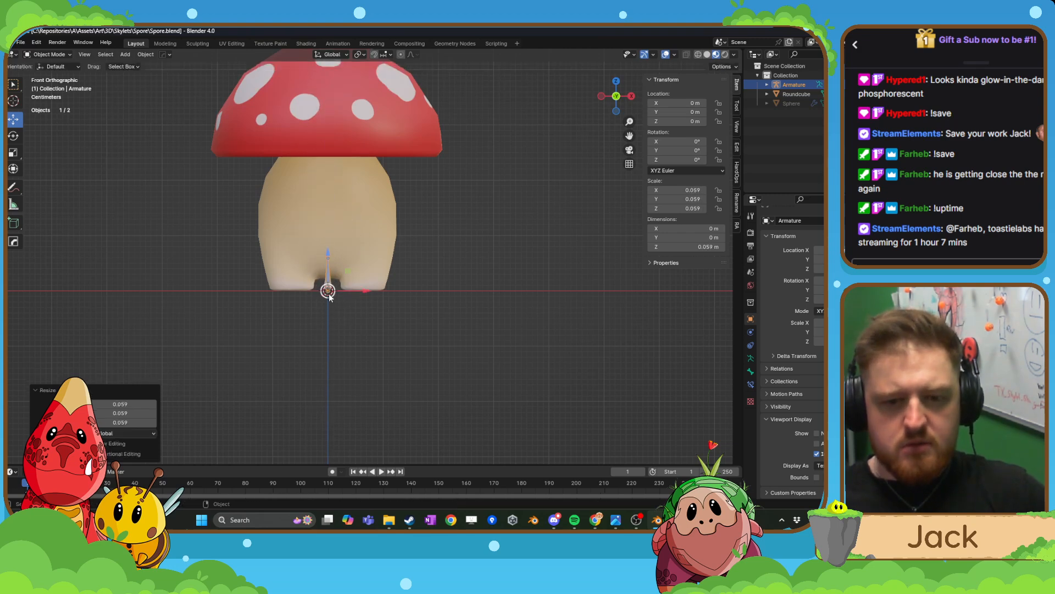
{"action": "scroll", "coordinate": [327, 285], "scroll_direction": "up", "scroll_amount": 3}
{"action": "left_click_drag", "start_coordinate": [296, 269], "coordinate": [296, 198]}
{"action": "middle_click_drag", "start_coordinate": [296, 200], "coordinate": [311, 253], "text": "shift"}
{"action": "key", "text": "g"}
{"action": "key", "text": "z"}
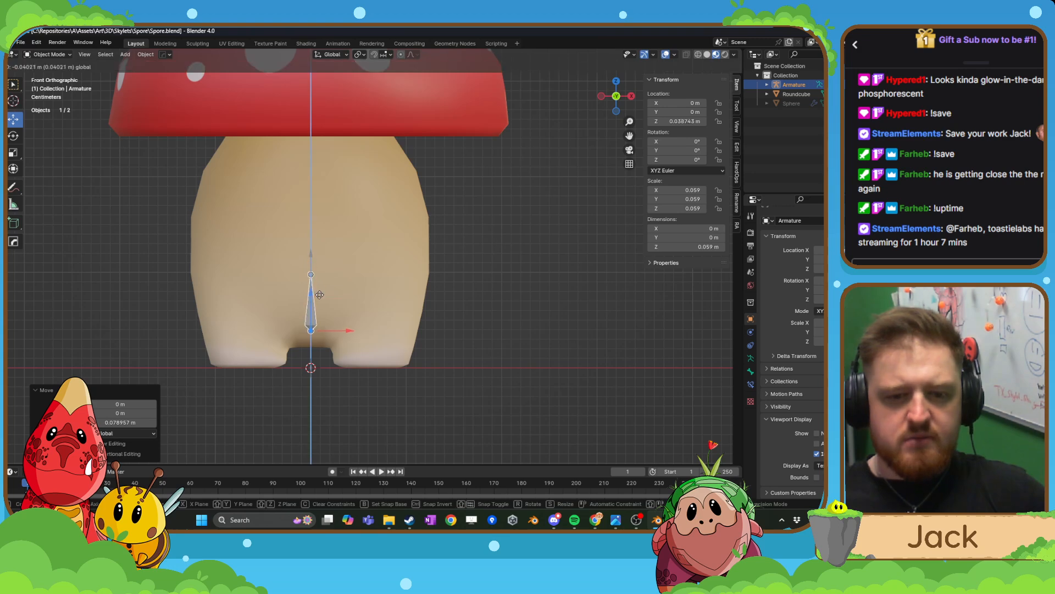
{"action": "left_click", "coordinate": [319, 281]}
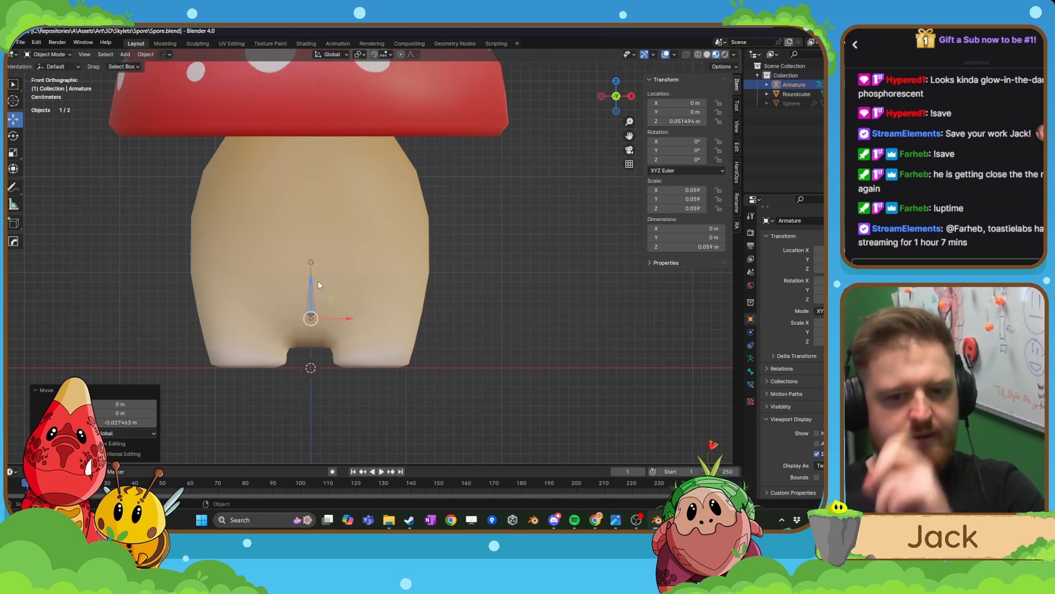
- In the armature's Edit Mode, extrude two bones straight up along Z, about 0.063 m and 0.068 m long, reaching the cap's underside
{"action": "key", "text": "Tab"}
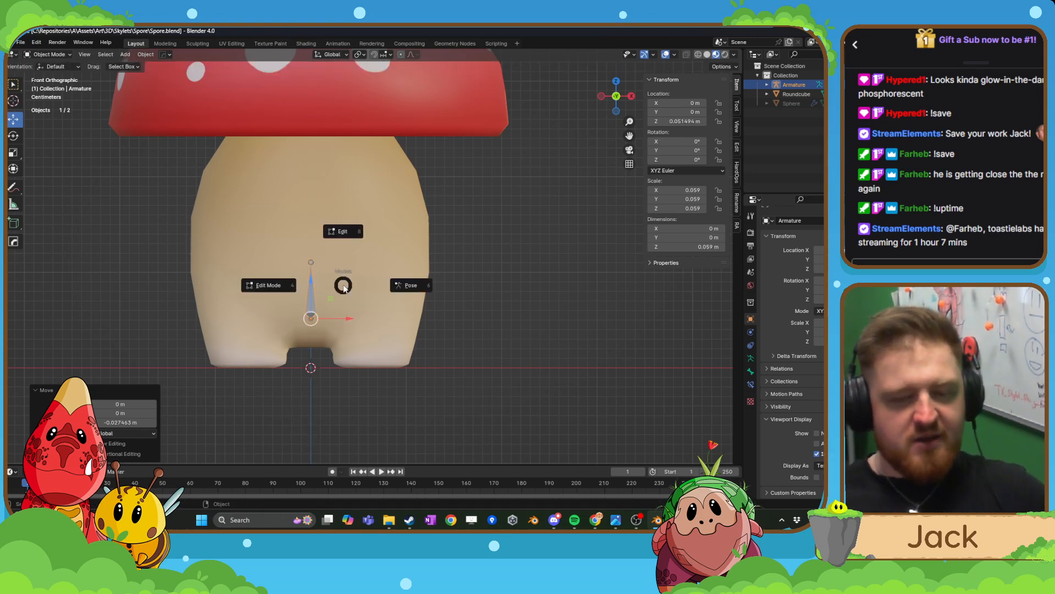
{"action": "left_click", "coordinate": [337, 238]}
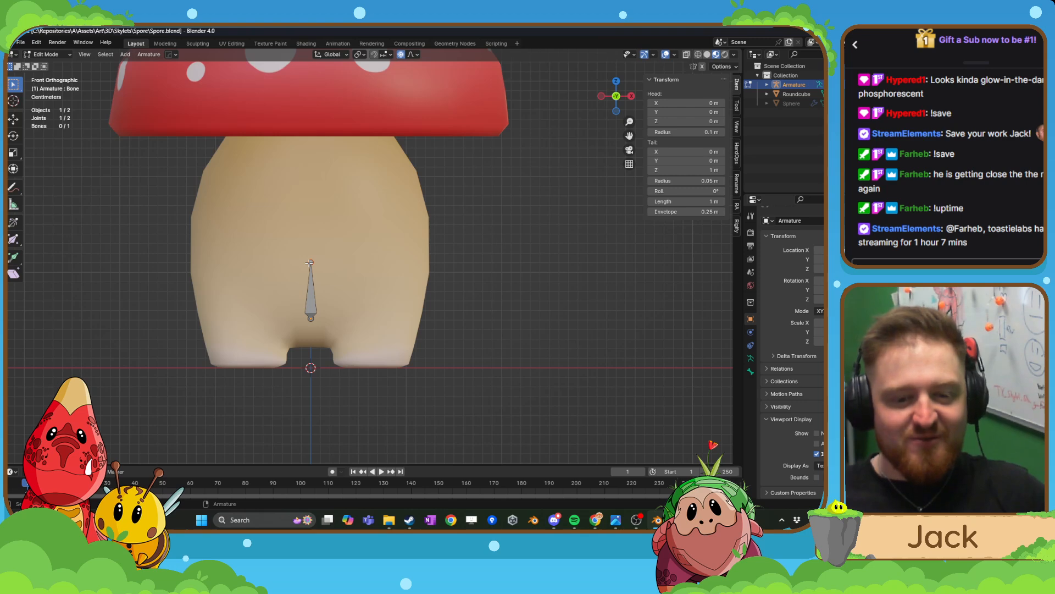
{"action": "middle_click_drag", "start_coordinate": [310, 263], "coordinate": [307, 278], "text": "shift"}
{"action": "key", "text": "e"}
{"action": "key", "text": "z"}
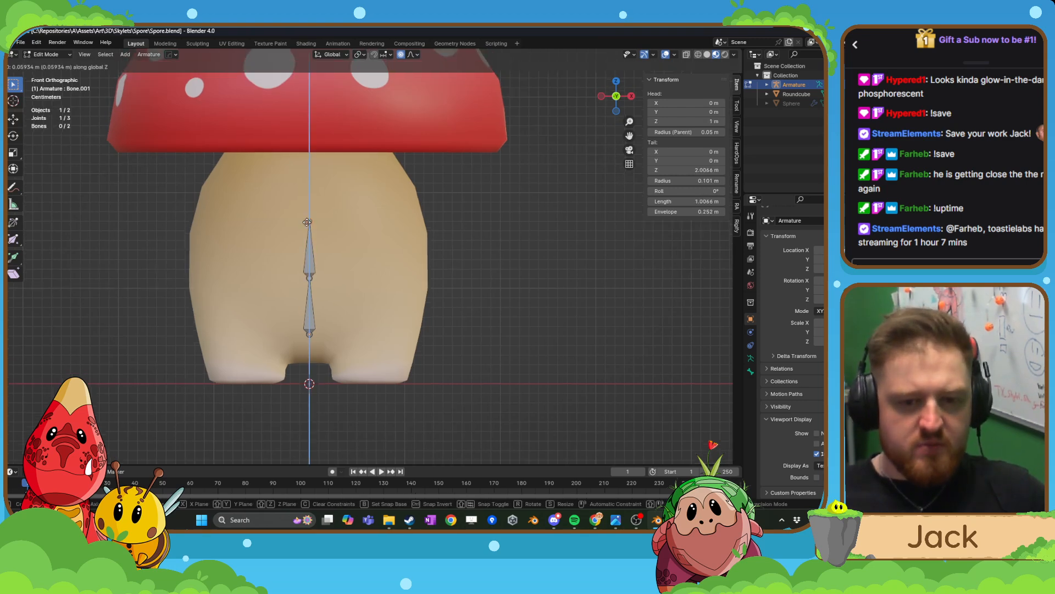
{"action": "left_click", "coordinate": [307, 221]}
{"action": "key", "text": "e"}
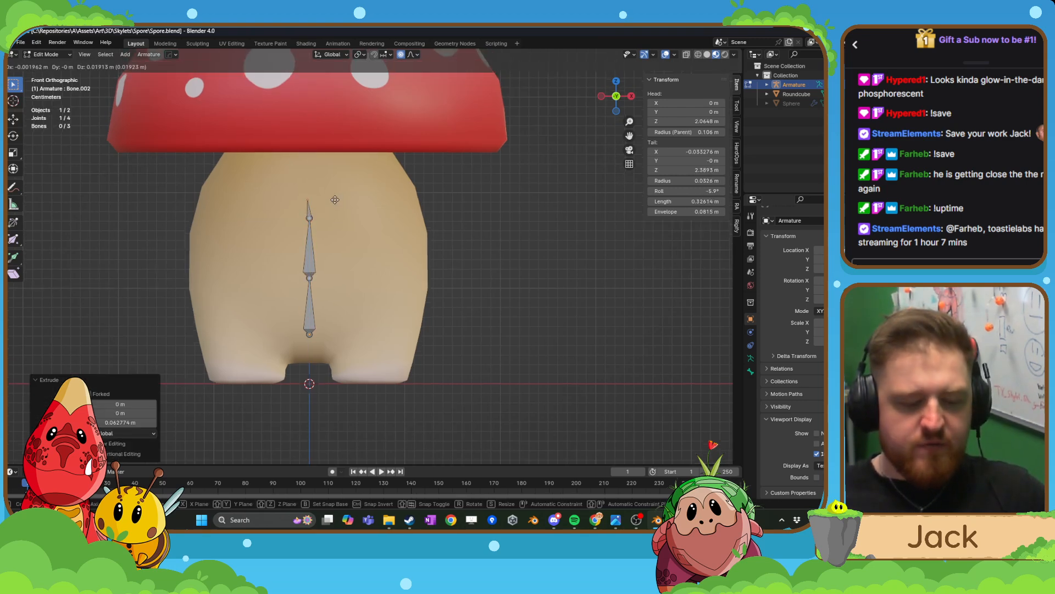
{"action": "key", "text": "z"}
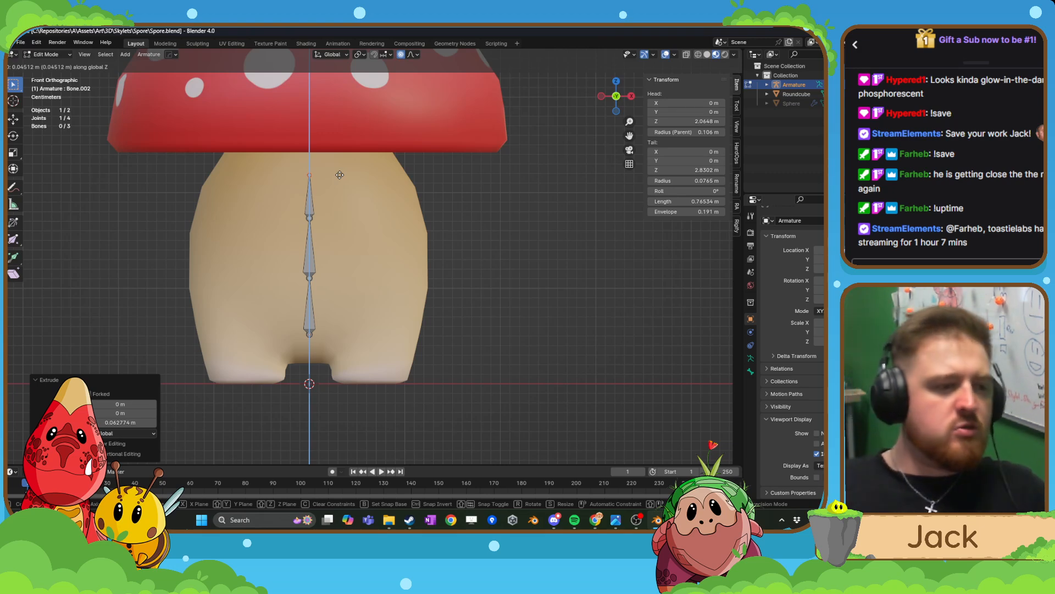
{"action": "left_click", "coordinate": [339, 153]}
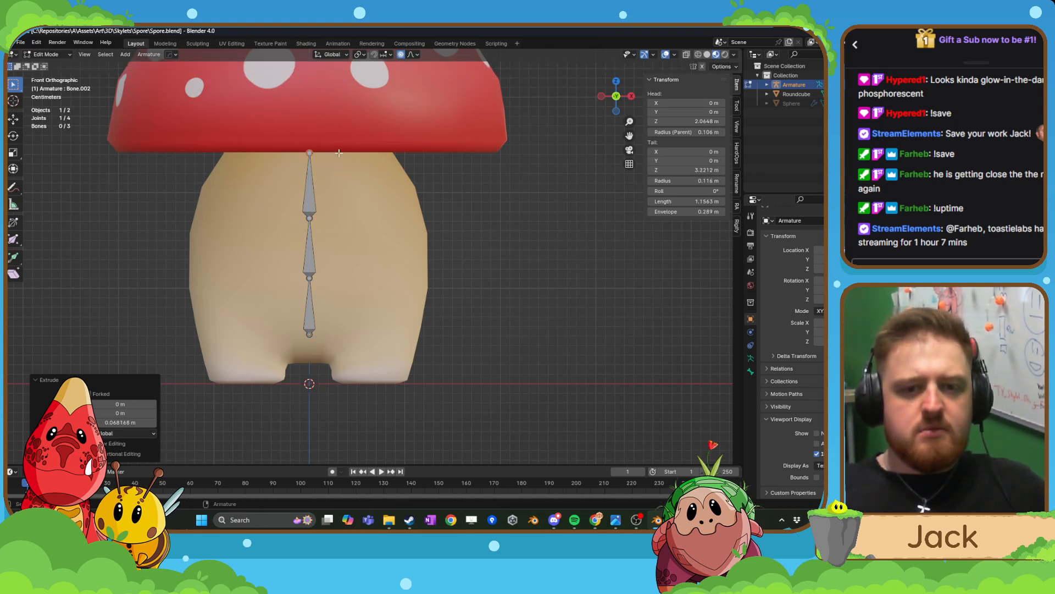
- Extrude two more bones straight up along Z through the cap to its top, about 0.113 m and 0.095 m long
{"action": "middle_click_drag", "start_coordinate": [339, 153], "coordinate": [337, 241], "text": "shift"}
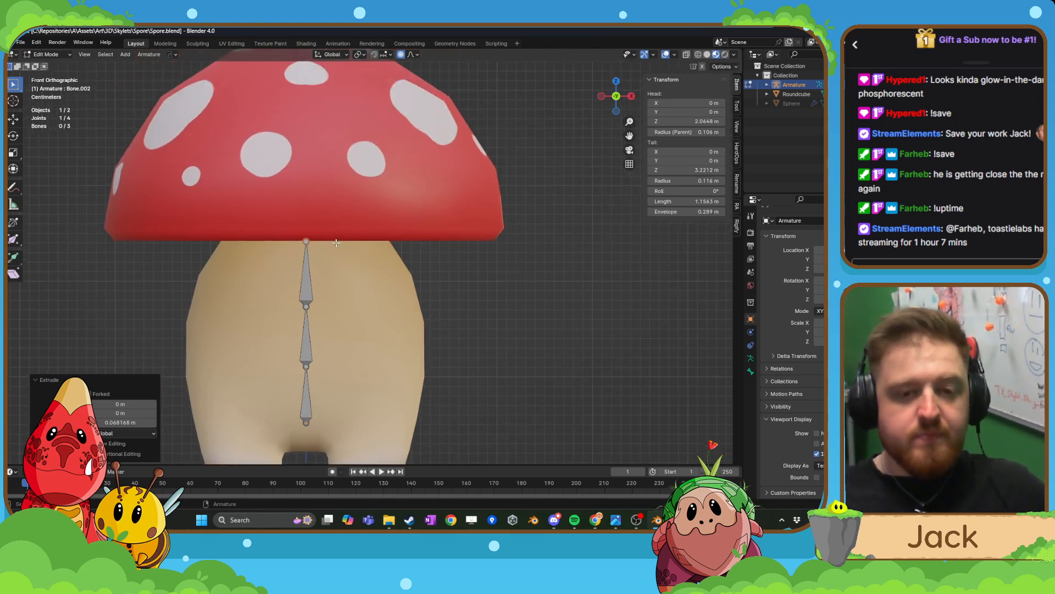
{"action": "key", "text": "e"}
{"action": "key", "text": "z"}
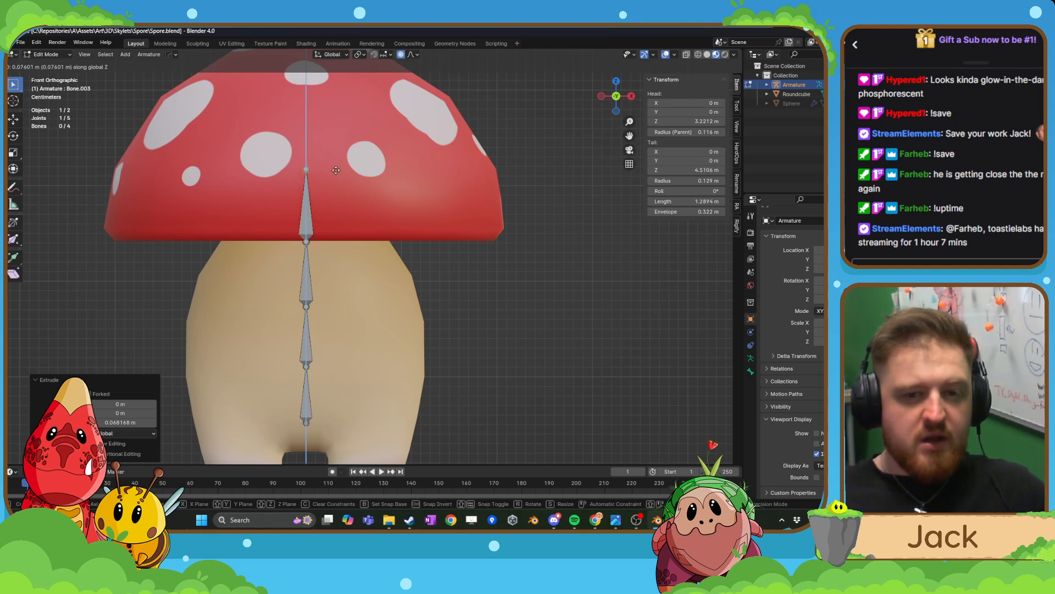
{"action": "left_click", "coordinate": [335, 135]}
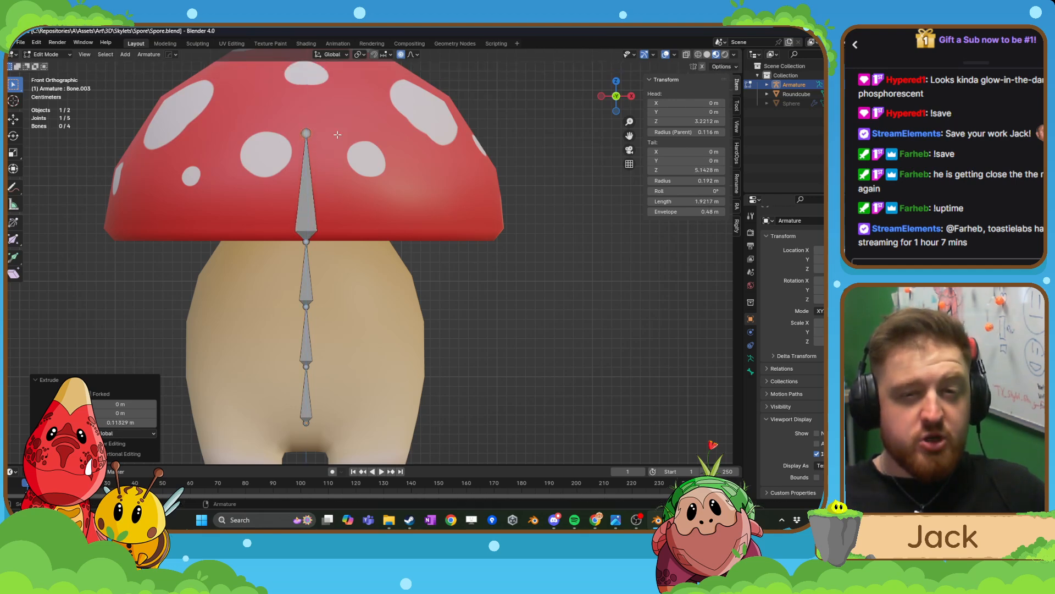
{"action": "middle_click_drag", "start_coordinate": [337, 139], "coordinate": [354, 205], "text": "shift"}
{"action": "key", "text": "e"}
{"action": "key", "text": "z"}
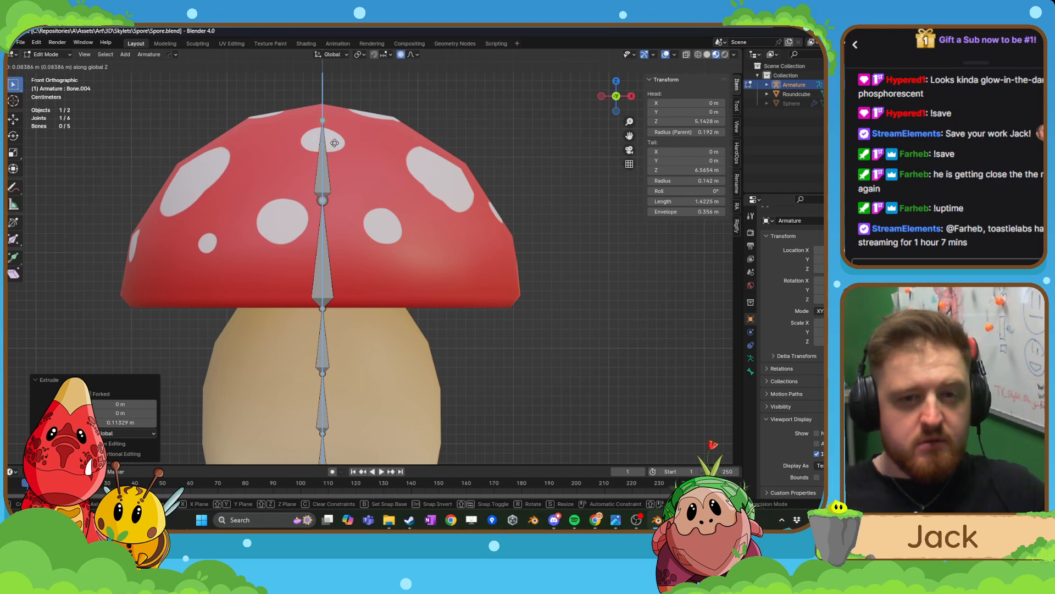
{"action": "left_click", "coordinate": [341, 129]}
{"action": "scroll", "coordinate": [357, 181], "scroll_direction": "down", "scroll_amount": 2}
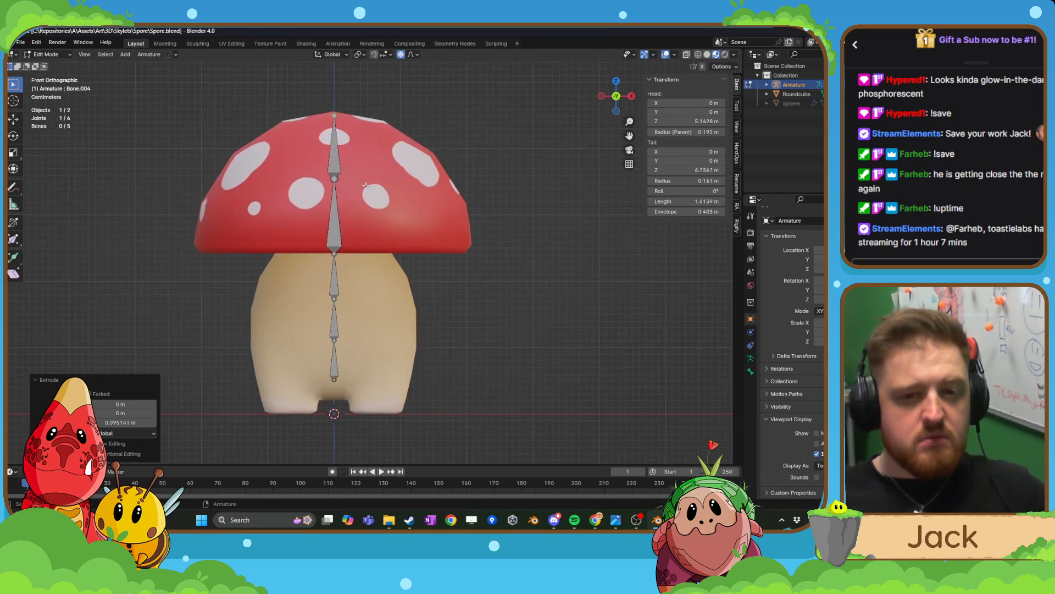
- Rename the lowest bone of the chain Spine_00
{"action": "scroll", "coordinate": [338, 396], "scroll_direction": "up", "scroll_amount": 2}
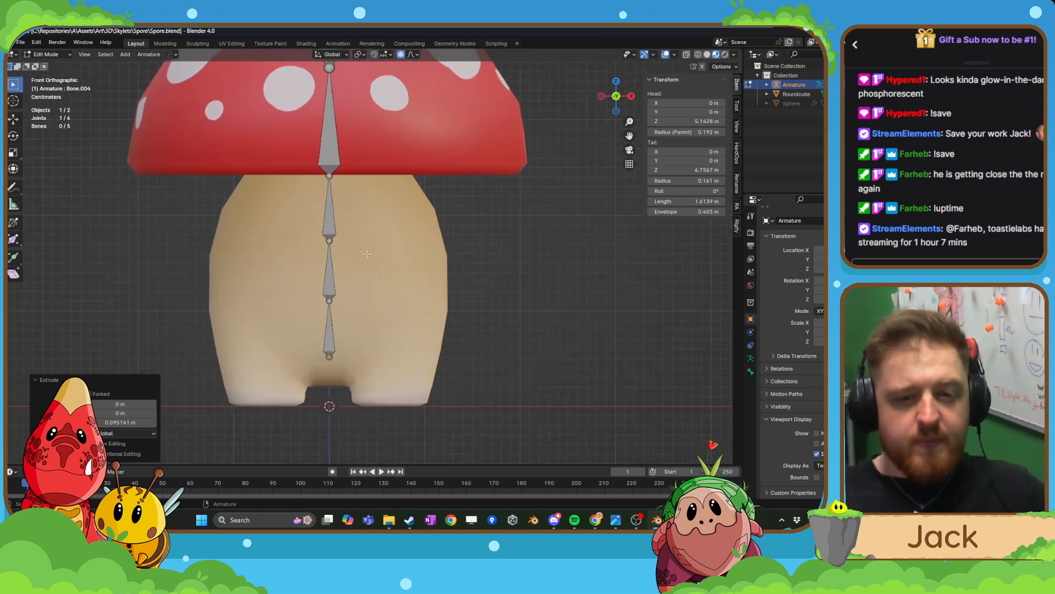
{"action": "left_click", "coordinate": [329, 350]}
{"action": "key", "text": "F2"}
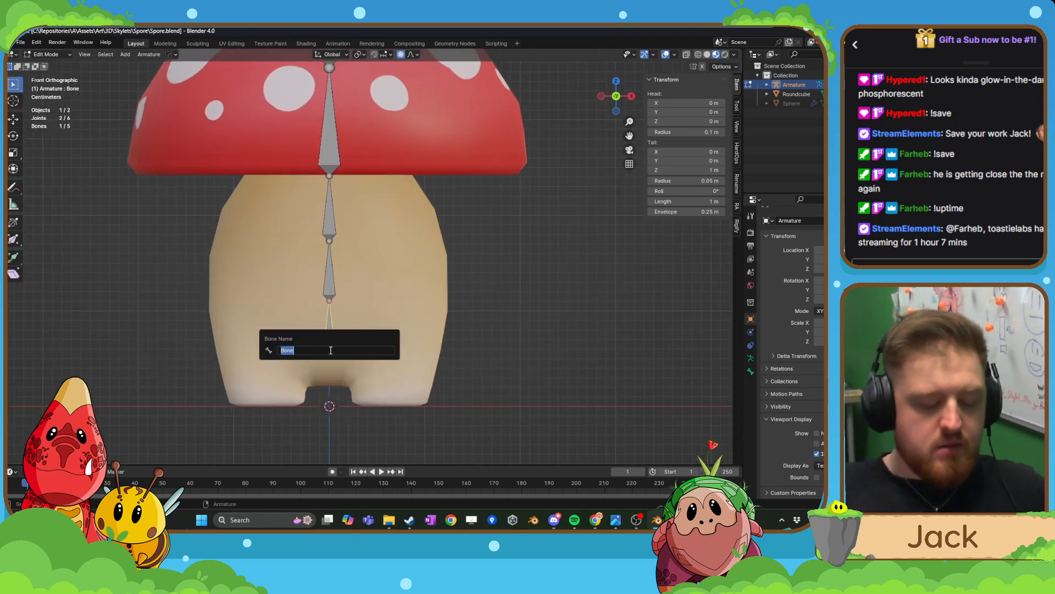
{"action": "type", "text": "Spine_0"}
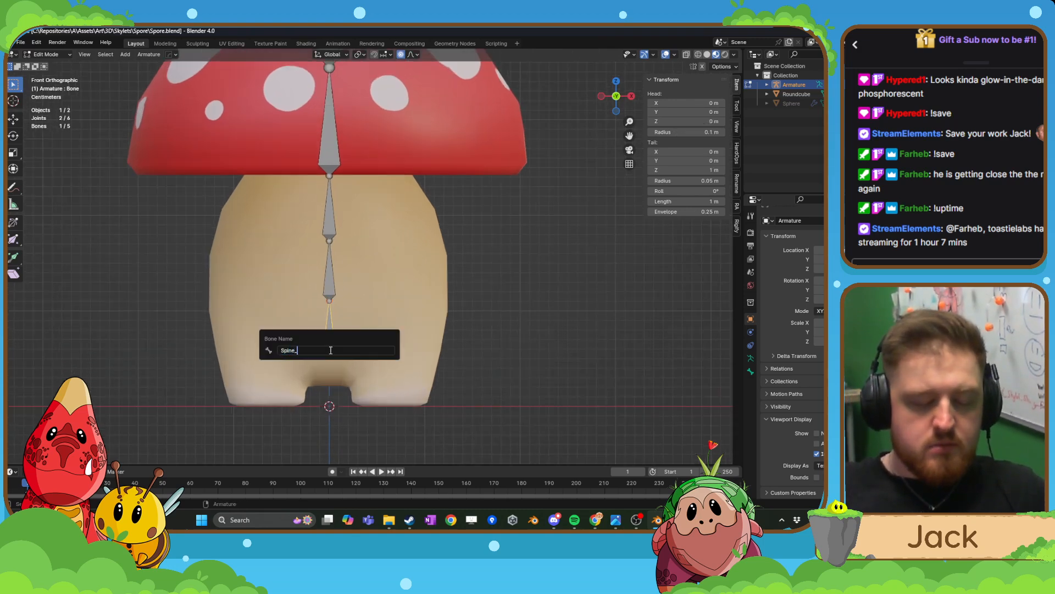
{"action": "key", "text": "Return"}
{"action": "left_click", "coordinate": [332, 286]}
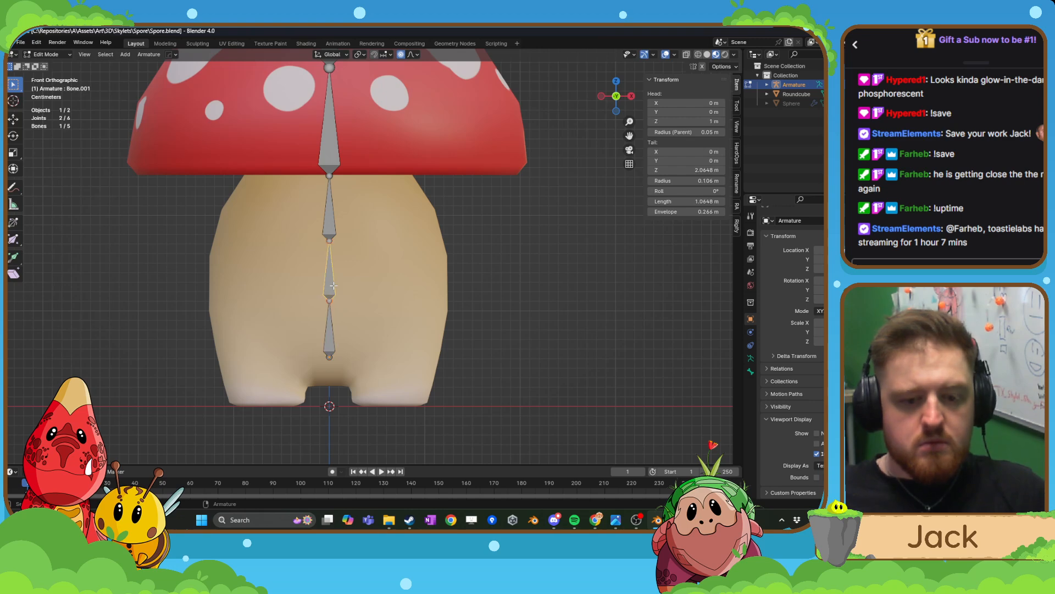
{"action": "left_click", "coordinate": [326, 341]}
{"action": "key", "text": "F2"}
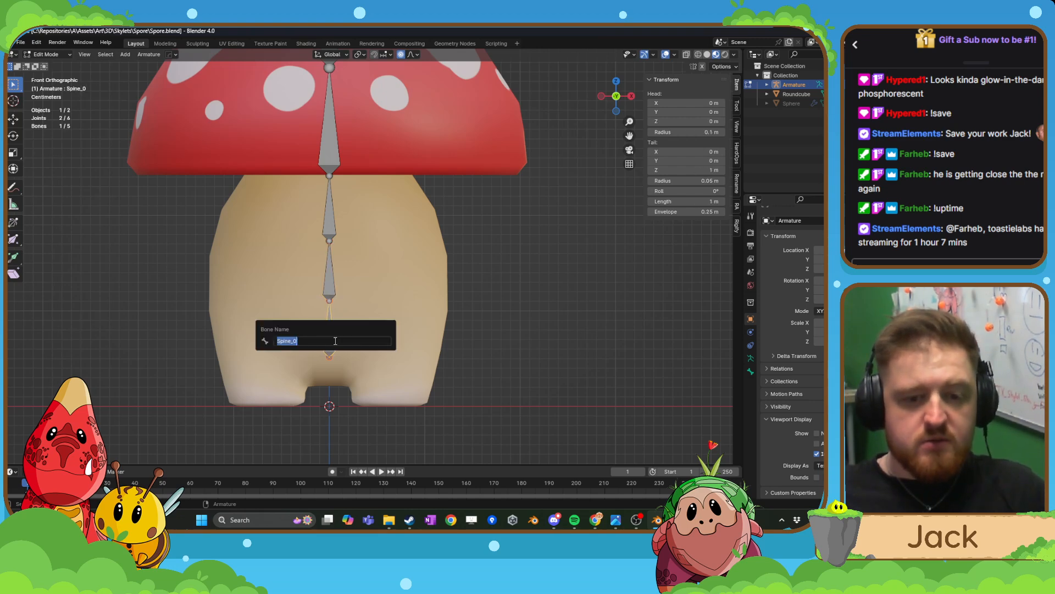
{"action": "type", "text": "Spine_00"}
{"action": "key", "text": "Return"}
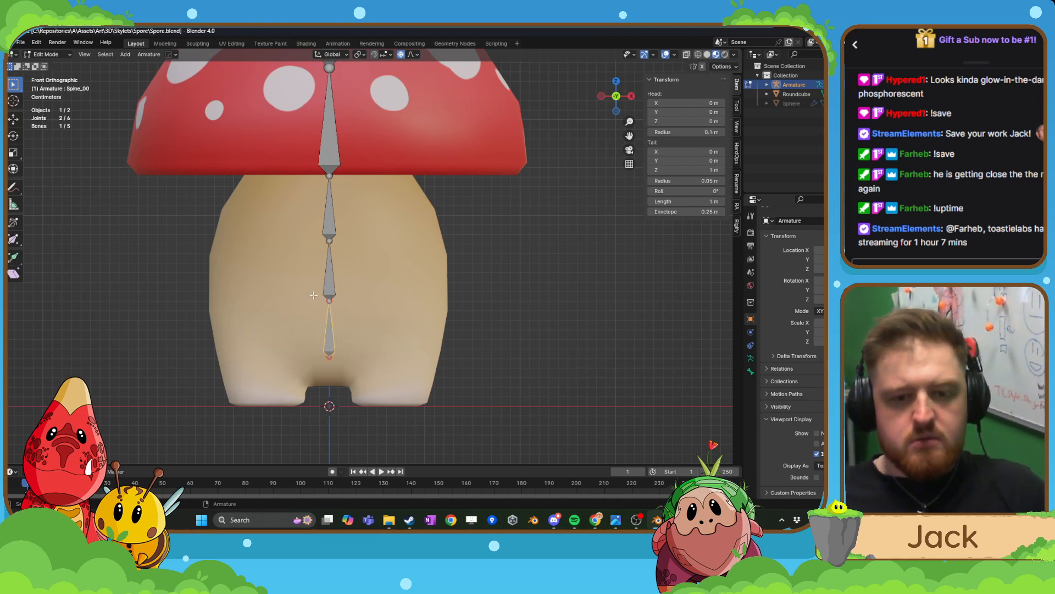
- Rename the second and third bones from the bottom of the stem Spine_01 and Spine_02
{"action": "left_click", "coordinate": [330, 277]}
{"action": "key", "text": "F2"}
{"action": "type", "text": "Sp"}
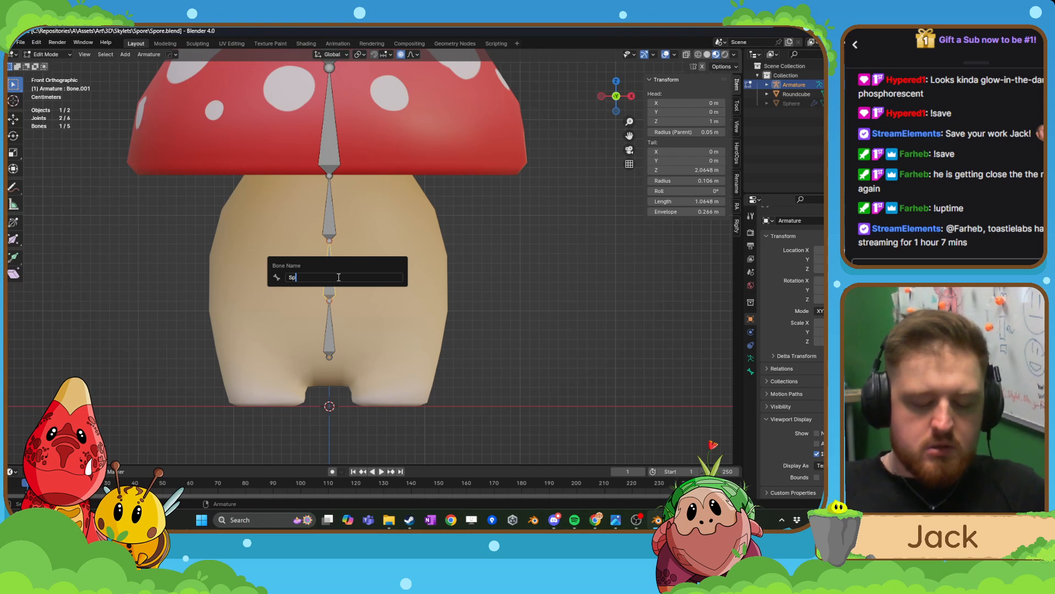
{"action": "type", "text": "ine_01"}
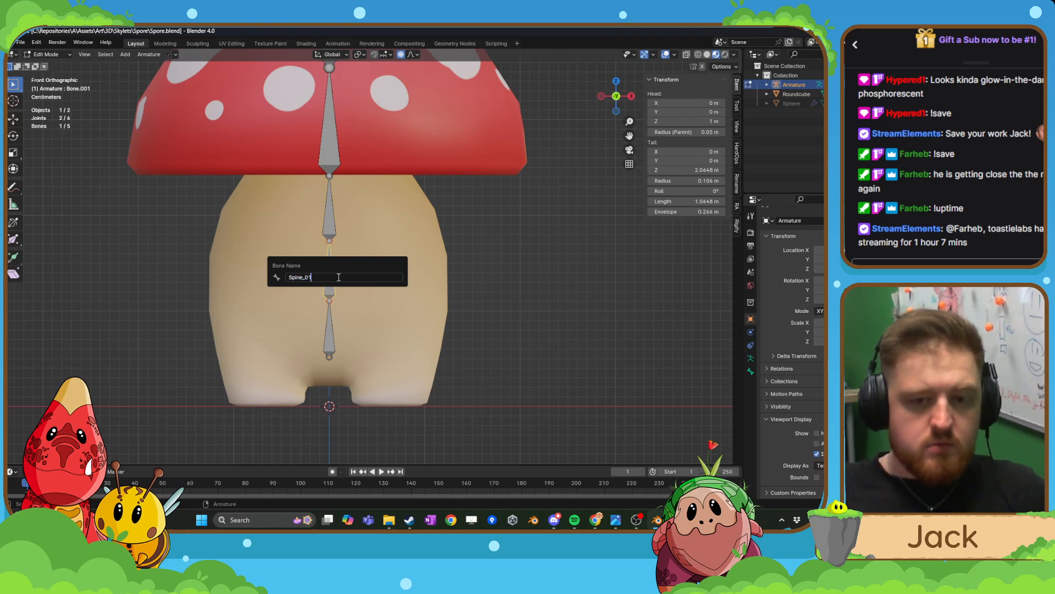
{"action": "key", "text": "Return"}
{"action": "left_click", "coordinate": [329, 226]}
{"action": "key", "text": "F2"}
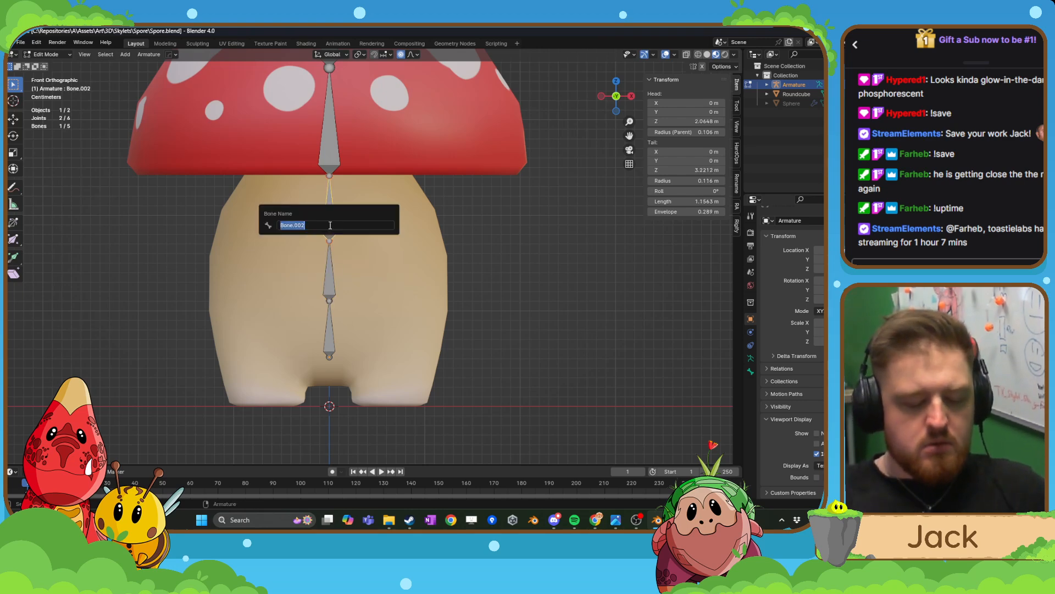
{"action": "type", "text": "Spine_"}
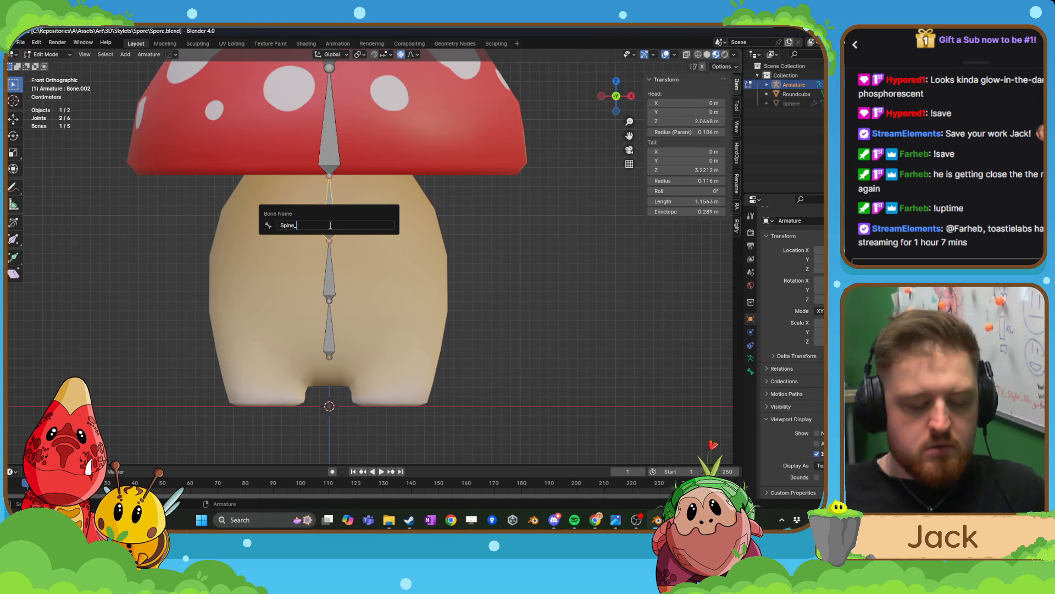
{"action": "type", "text": "02"}
{"action": "key", "text": "Return"}
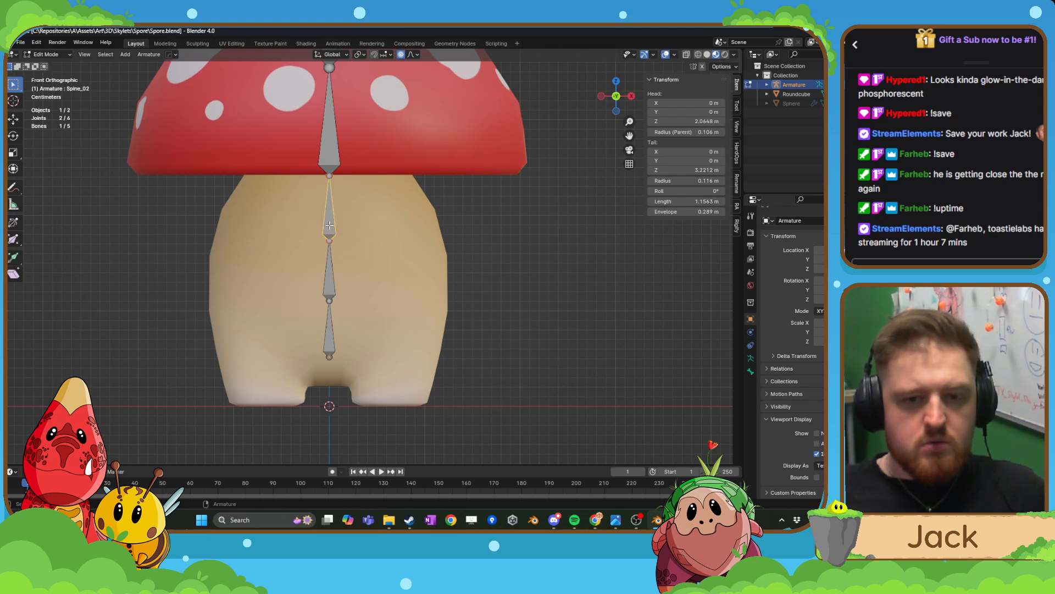
- Rename the lower cap bone Cap_01 and the upper cap bone Cap_02
{"action": "left_click", "coordinate": [336, 155]}
{"action": "middle_click_drag", "start_coordinate": [337, 155], "coordinate": [345, 228], "text": "shift"}
{"action": "key", "text": "F2"}
{"action": "type", "text": "Cap_"}
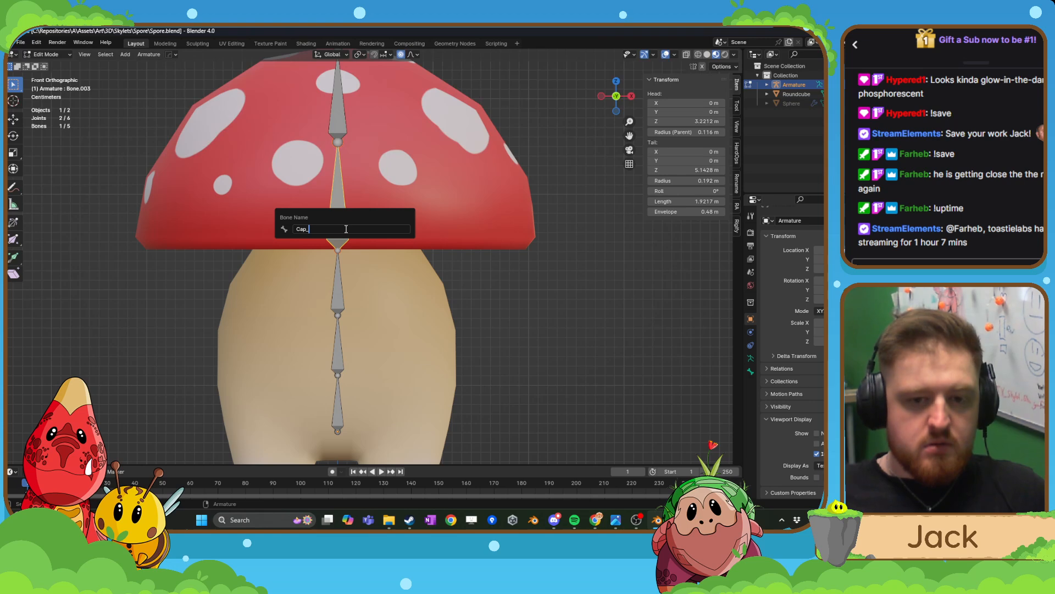
{"action": "type", "text": "01"}
{"action": "key", "text": "Return"}
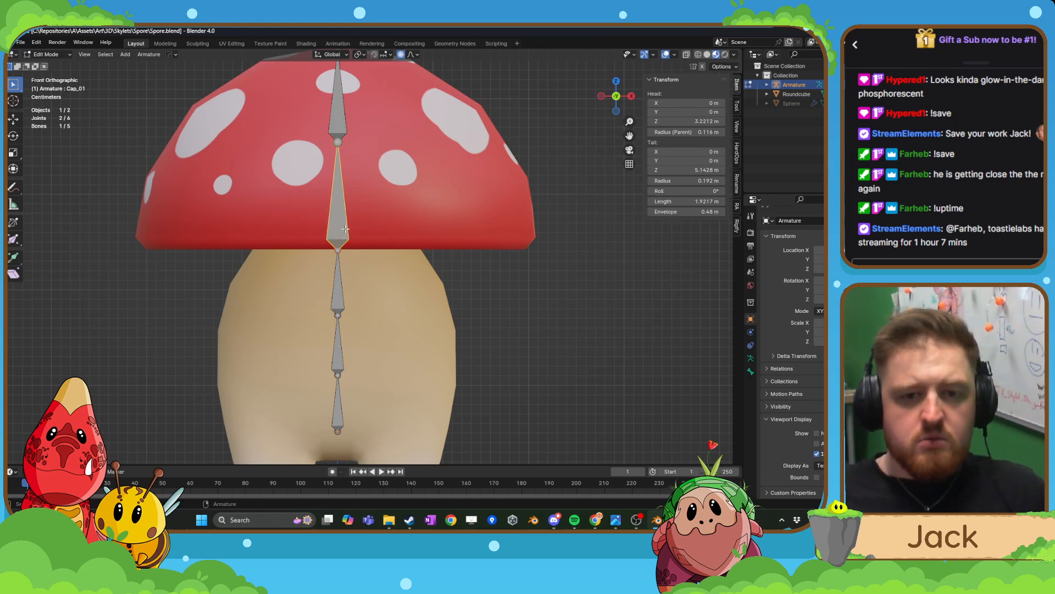
{"action": "left_click", "coordinate": [344, 116]}
{"action": "key", "text": "F2"}
{"action": "type", "text": "C"}
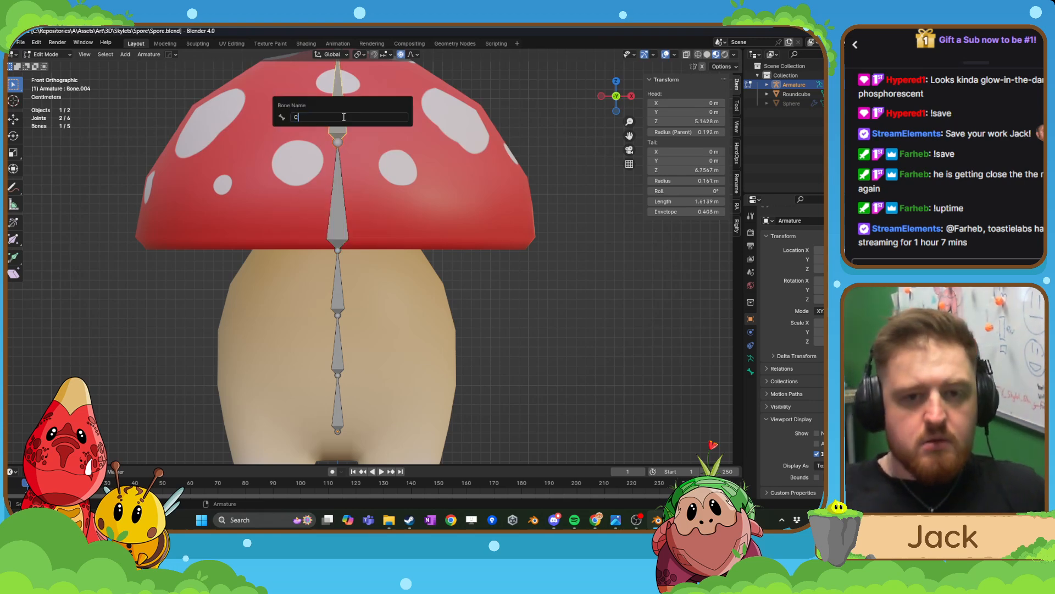
{"action": "type", "text": "ap_02"}
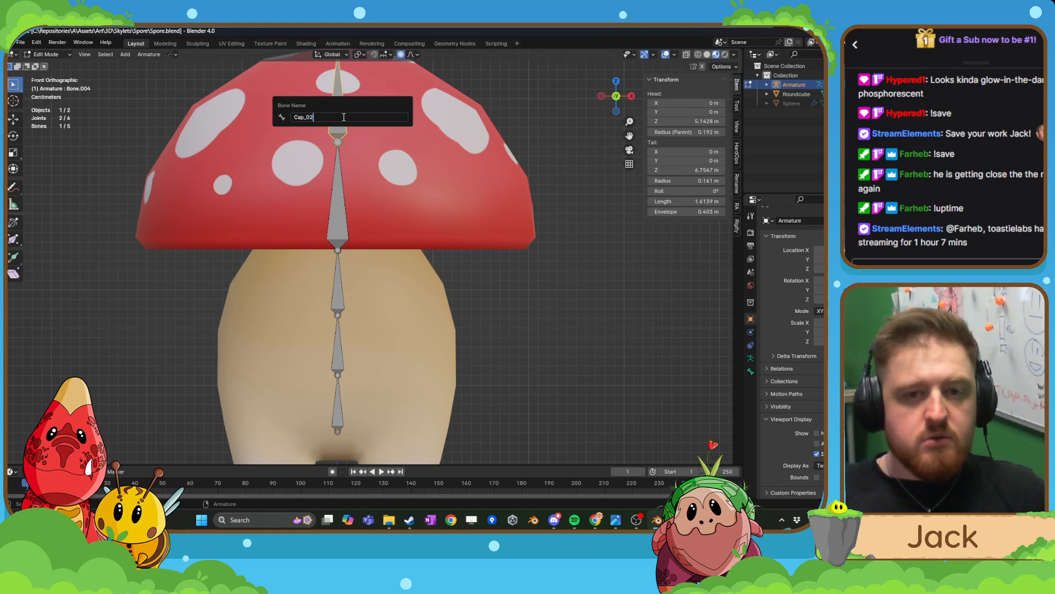
{"action": "key", "text": "Return"}
- Duplicate the Spine_00 bone, place the copy above the foot on the +X side, and rotate it 180° to point downward
{"action": "scroll", "coordinate": [377, 316], "scroll_direction": "down", "scroll_amount": 3}
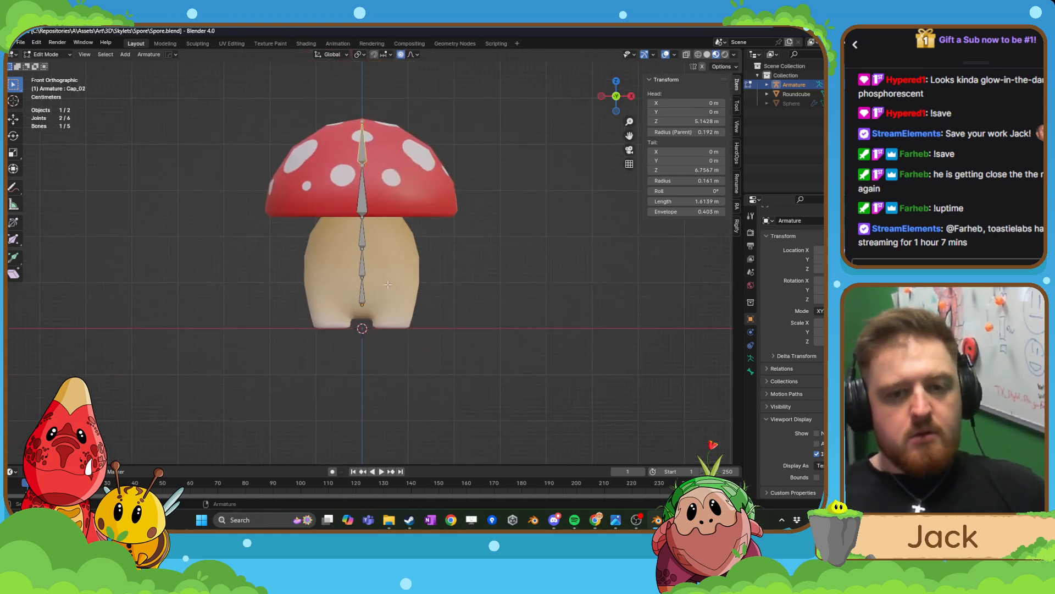
{"action": "scroll", "coordinate": [377, 316], "scroll_direction": "up", "scroll_amount": 6}
{"action": "middle_click_drag", "start_coordinate": [378, 317], "coordinate": [375, 302], "text": "shift"}
{"action": "left_click", "coordinate": [342, 352]}
{"action": "middle_click_drag", "start_coordinate": [342, 363], "coordinate": [320, 323], "text": "shift"}
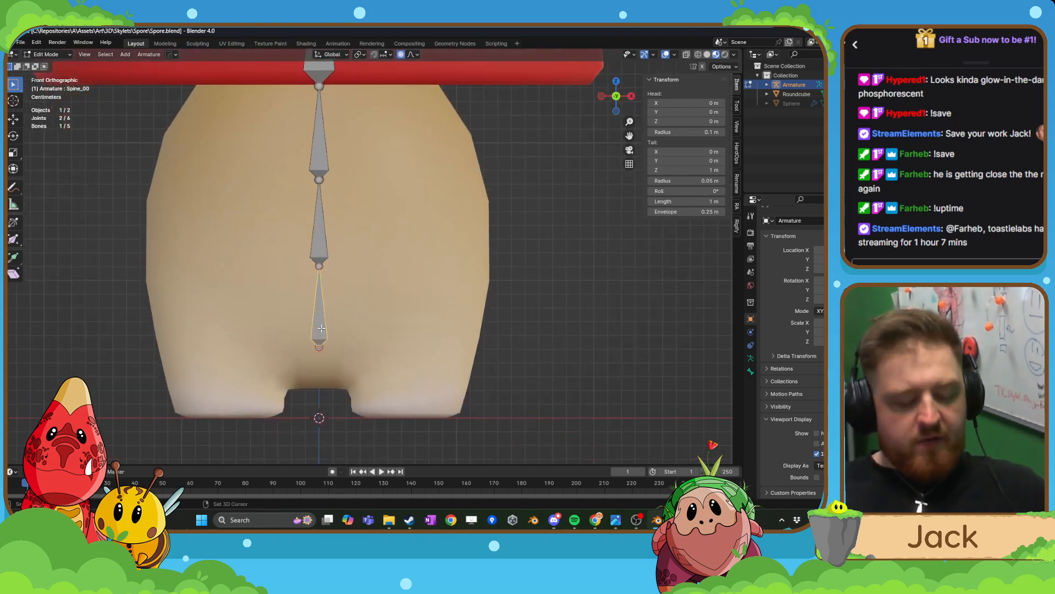
{"action": "key", "text": "shift+d"}
{"action": "left_click", "coordinate": [417, 292]}
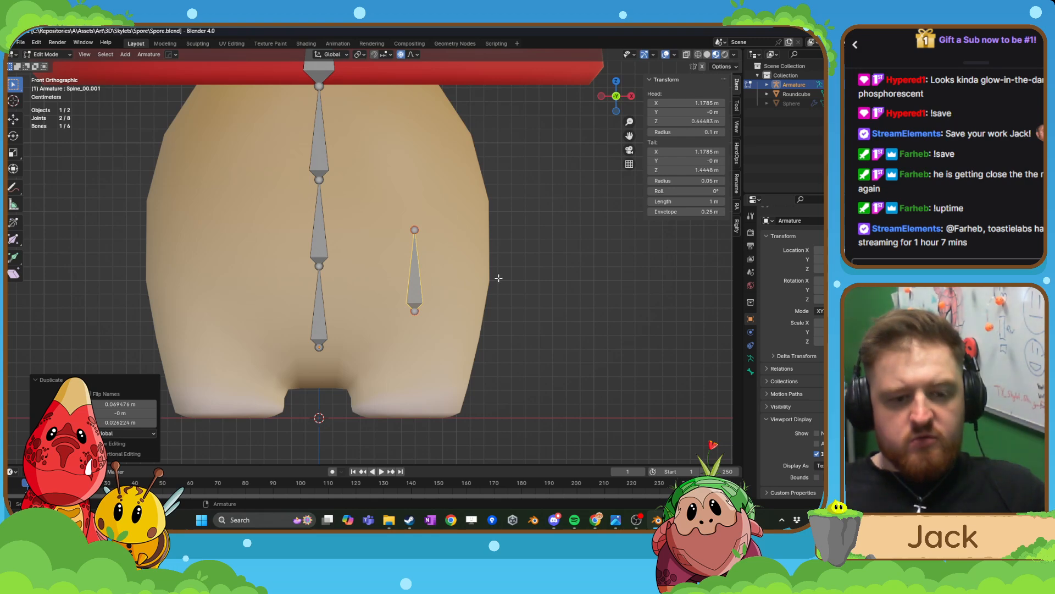
{"action": "key", "text": "r"}
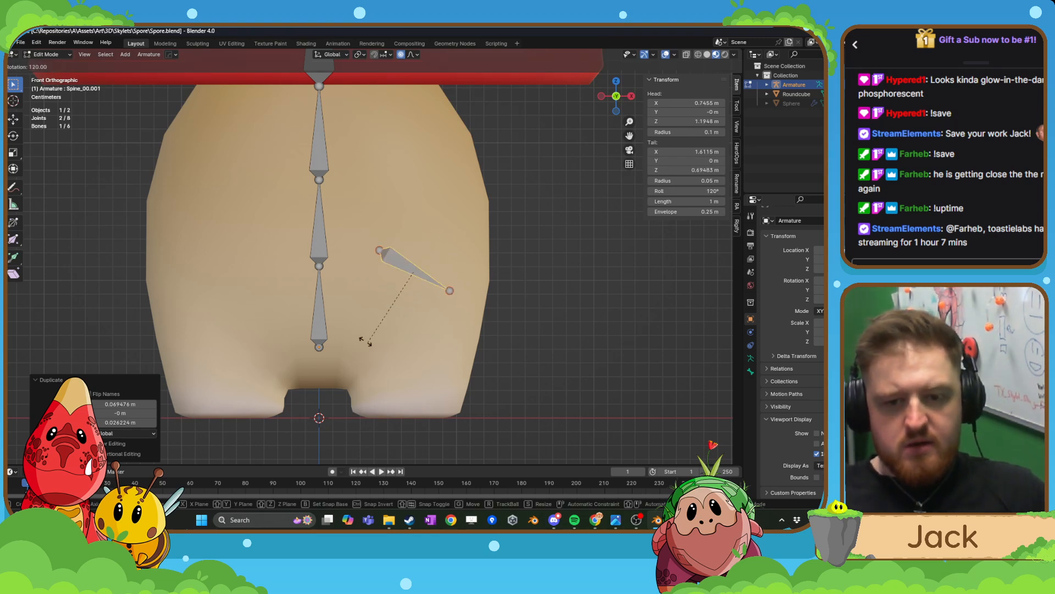
{"action": "left_click", "coordinate": [319, 276]}
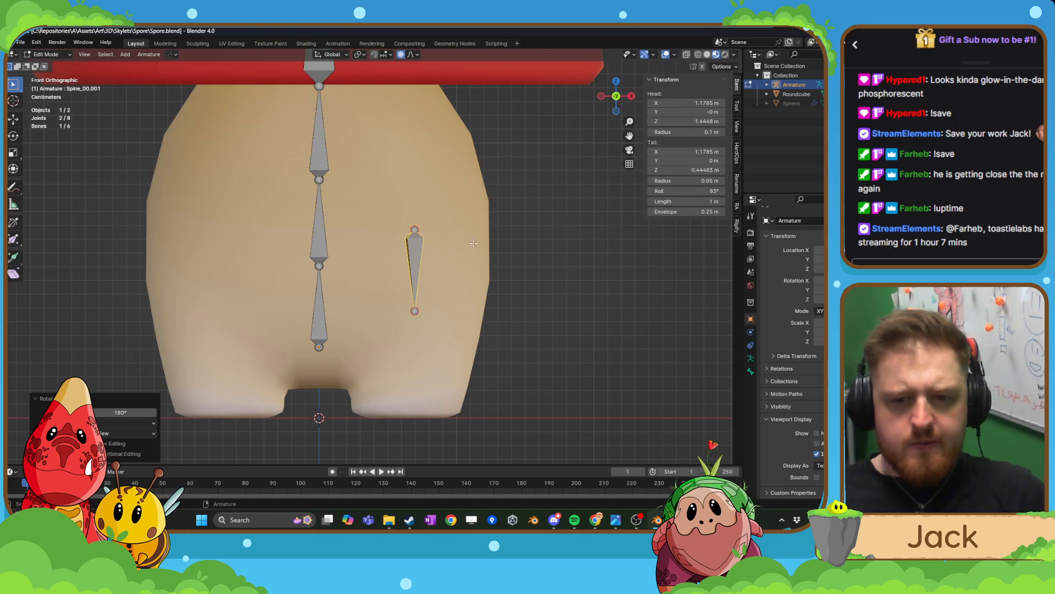
- Move the duplicated leg bone lower, placing its head at about X 1.16 m, Z 0.88 m
{"action": "key", "text": "g"}
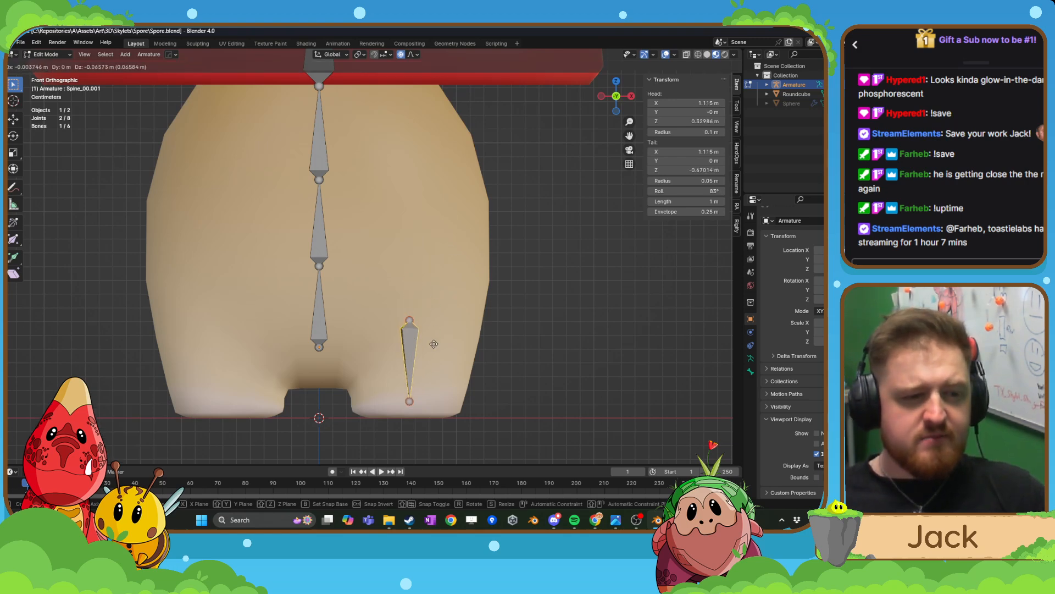
{"action": "left_click", "coordinate": [437, 302]}
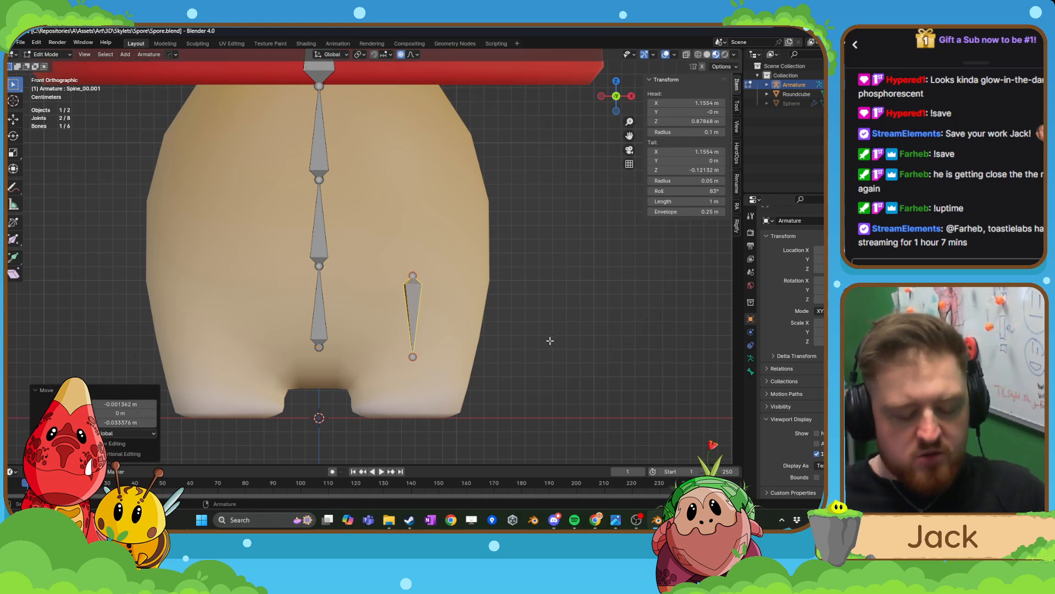
- Try rotating the leg bone in the front view so its tail tilts outward
{"action": "key", "text": "r"}
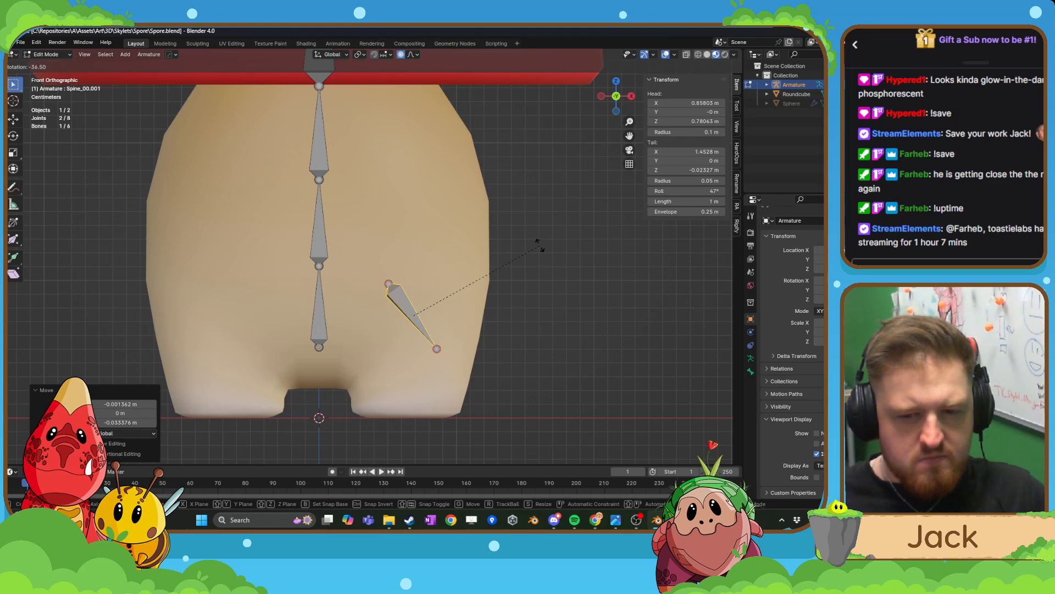
{"action": "left_click", "coordinate": [540, 245]}
{"action": "key", "text": "ctrl+z"}
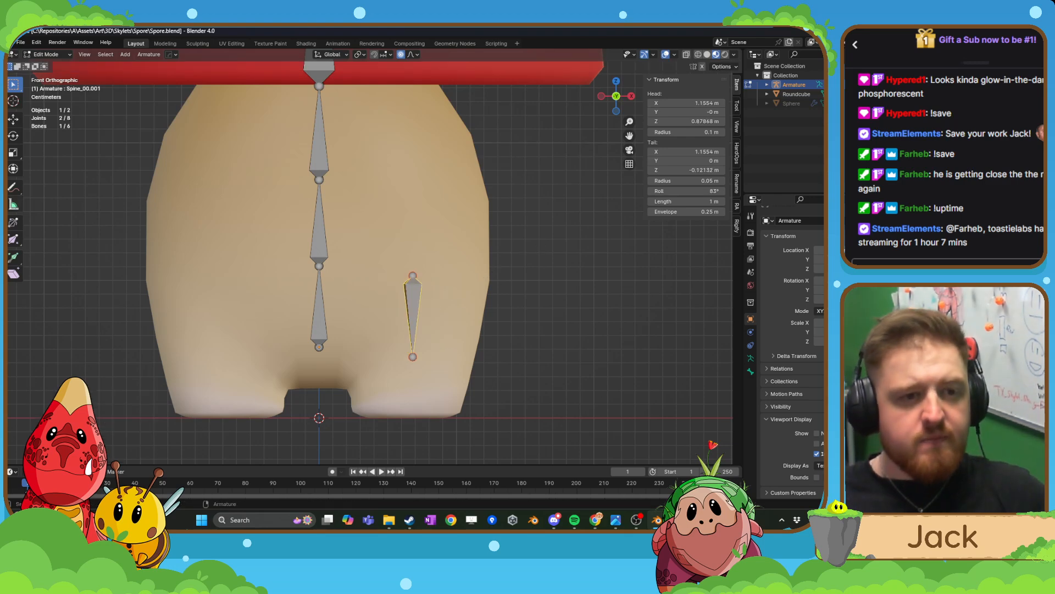
- Annotate the leg area with a freehand circle around the bone and guide lines over the foot, and erase the marks
{"action": "left_click", "coordinate": [13, 118]}
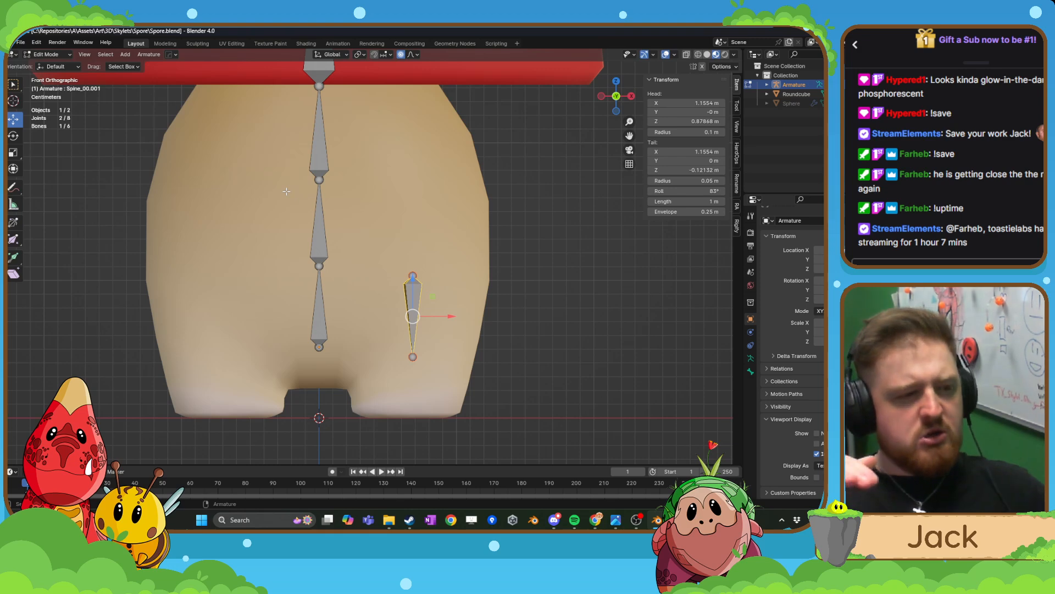
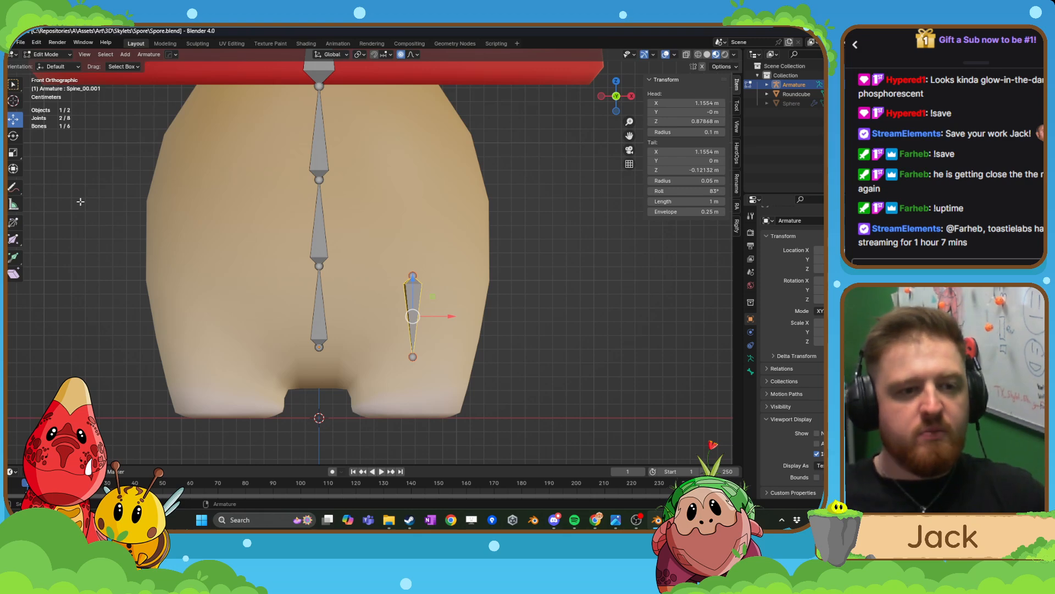
{"action": "left_click", "coordinate": [12, 188]}
{"action": "left_click", "coordinate": [438, 420]}
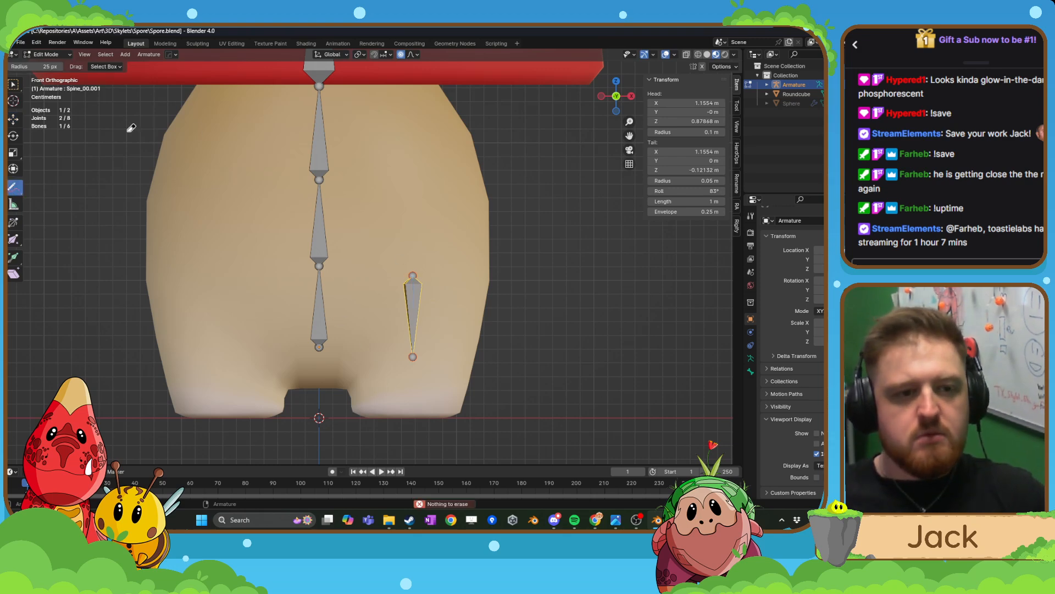
{"action": "left_click", "coordinate": [18, 193]}
{"action": "left_click", "coordinate": [55, 192]}
{"action": "mouse_move", "coordinate": [453, 254]}
{"action": "left_mouse_down"}
{"action": "mouse_move", "coordinate": [439, 249]}
{"action": "mouse_move", "coordinate": [369, 405]}
{"action": "mouse_move", "coordinate": [481, 271]}
{"action": "mouse_move", "coordinate": [444, 257]}
{"action": "left_mouse_up"}
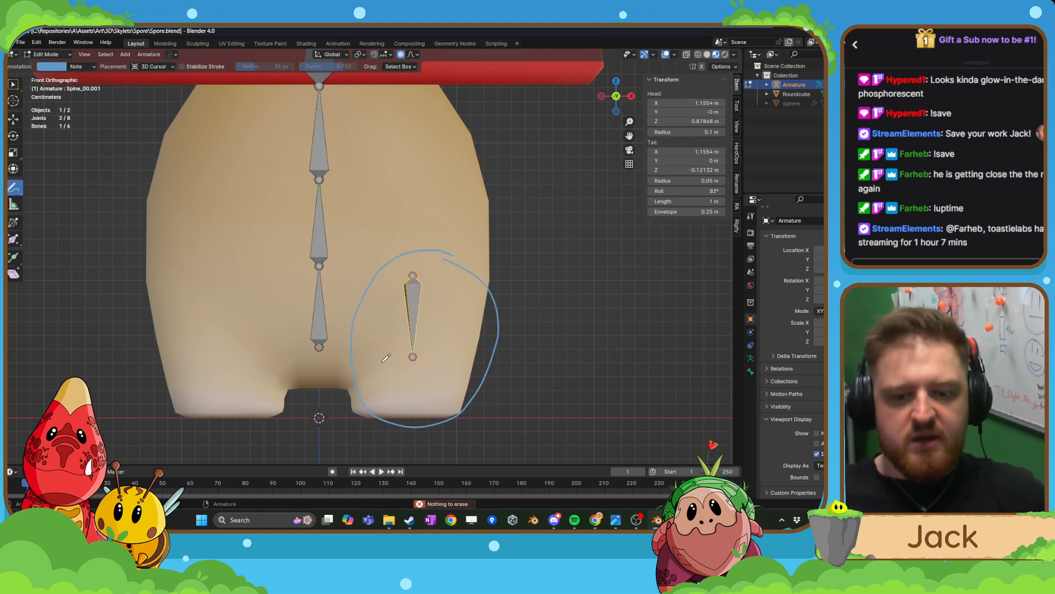
{"action": "mouse_move", "coordinate": [361, 364]}
{"action": "left_mouse_down"}
{"action": "mouse_move", "coordinate": [470, 361]}
{"action": "mouse_move", "coordinate": [416, 410]}
{"action": "mouse_move", "coordinate": [451, 402]}
{"action": "left_mouse_up"}
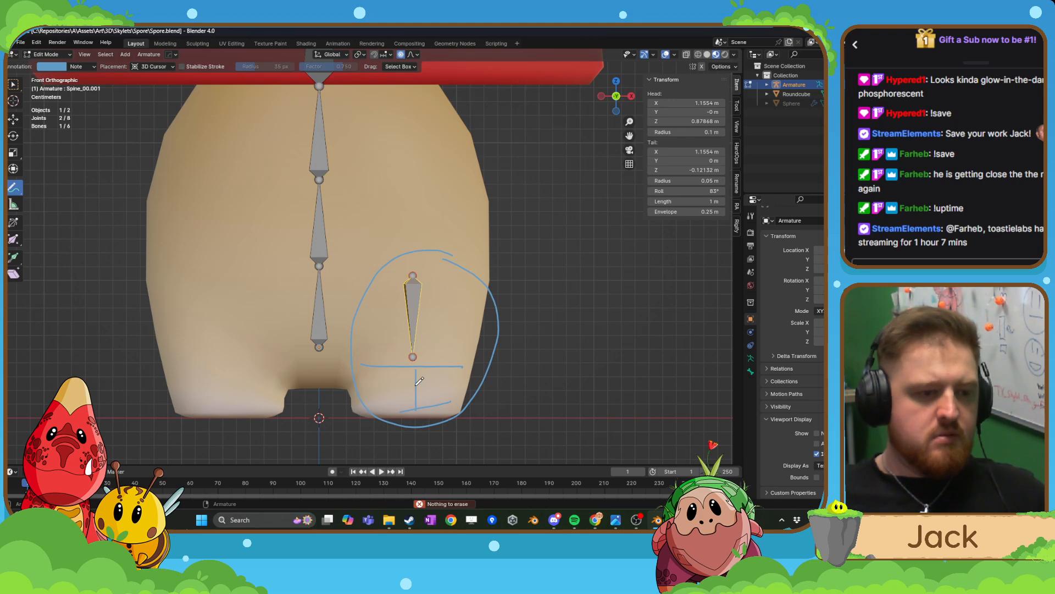
{"action": "left_click_drag", "start_coordinate": [14, 187], "coordinate": [55, 209]}
{"action": "mouse_move", "coordinate": [333, 289]}
{"action": "left_mouse_down"}
{"action": "mouse_move", "coordinate": [378, 417]}
{"action": "mouse_move", "coordinate": [423, 402]}
{"action": "mouse_move", "coordinate": [419, 422]}
{"action": "mouse_move", "coordinate": [488, 367]}
{"action": "mouse_move", "coordinate": [434, 346]}
{"action": "mouse_move", "coordinate": [417, 251]}
{"action": "mouse_move", "coordinate": [459, 266]}
{"action": "mouse_move", "coordinate": [413, 358]}
{"action": "mouse_move", "coordinate": [429, 360]}
{"action": "left_mouse_up"}
- Extrude a lower leg bone about 0.72 m straight down along Z from the tail of the leg bone
{"action": "key", "text": "shift+space"}
{"action": "key", "text": "g"}
{"action": "scroll", "coordinate": [434, 366], "scroll_direction": "up", "scroll_amount": 3}
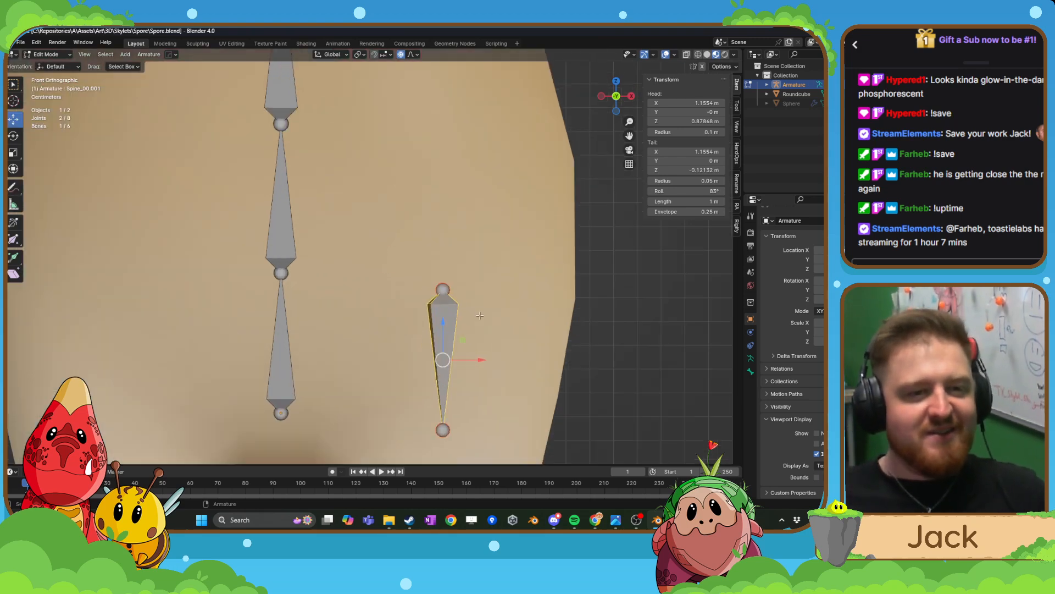
{"action": "left_click", "coordinate": [411, 346]}
{"action": "key", "text": "e"}
{"action": "key", "text": "z"}
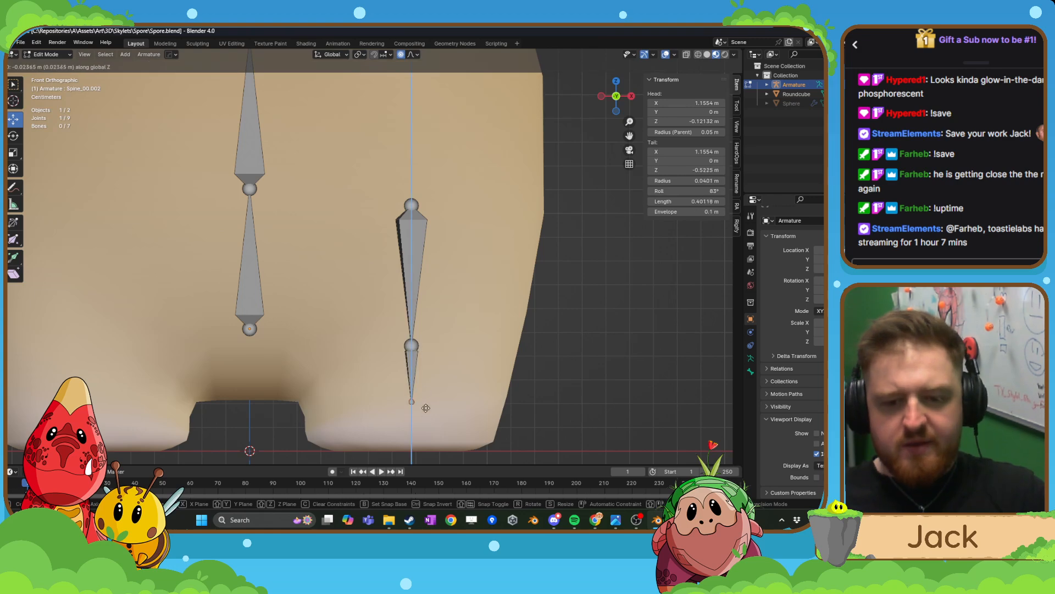
{"action": "left_click", "coordinate": [424, 450]}
{"action": "scroll", "coordinate": [452, 395], "scroll_direction": "down", "scroll_amount": 4}
{"action": "middle_click_drag", "start_coordinate": [452, 395], "coordinate": [312, 392]}
{"action": "key", "text": "KP_3"}
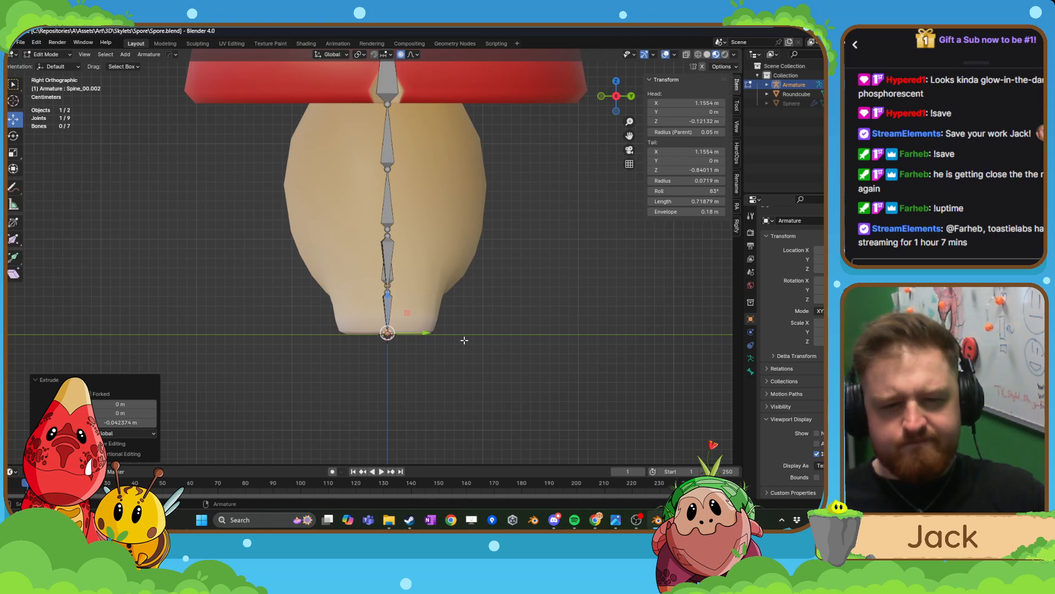
{"action": "scroll", "coordinate": [465, 340], "scroll_direction": "up", "scroll_amount": 2}
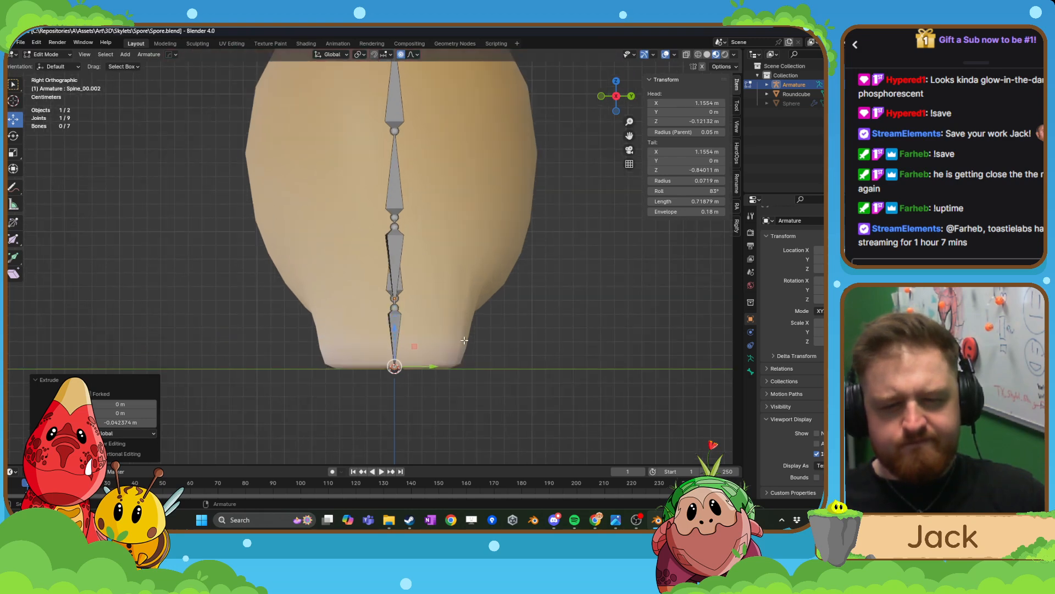
{"action": "scroll", "coordinate": [464, 341], "scroll_direction": "up", "scroll_amount": 5}
{"action": "key", "text": "e"}
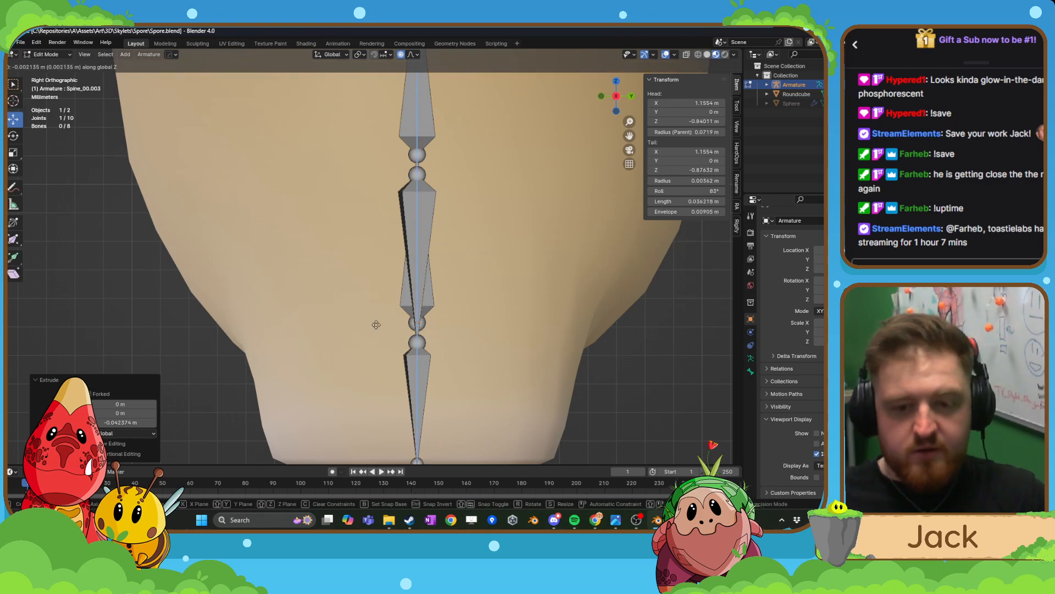
{"action": "right_click", "coordinate": [390, 327]}
{"action": "scroll", "coordinate": [390, 327], "scroll_direction": "down", "scroll_amount": 5}
{"action": "key", "text": "ctrl+z"}
{"action": "scroll", "coordinate": [469, 390], "scroll_direction": "up", "scroll_amount": 4}
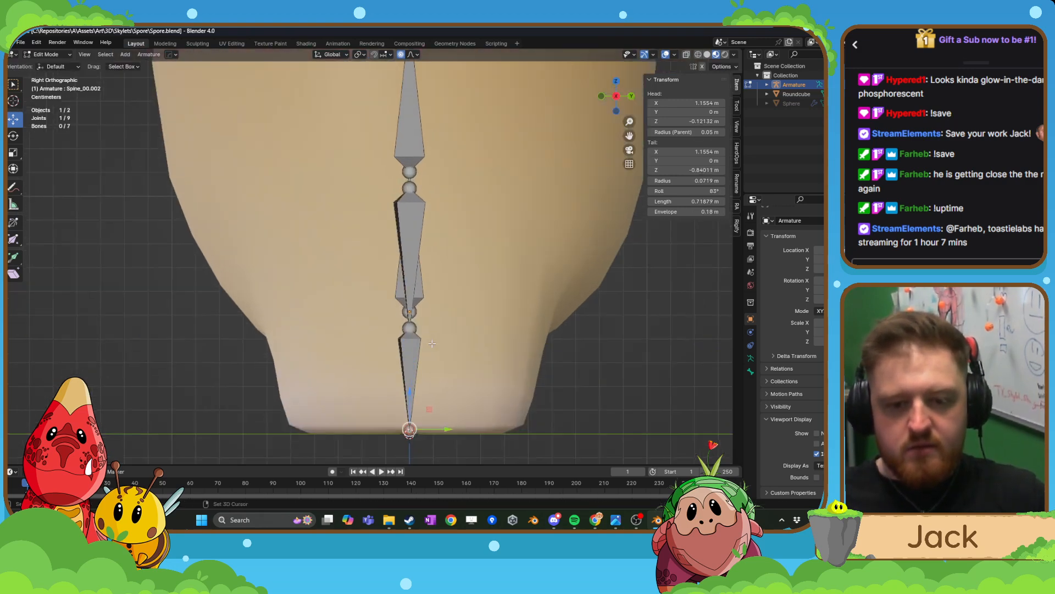
- Try extruding a bone about 0.69 m along -Y from the lower leg bone's tail and naming it with an IK prefix
{"action": "middle_click_drag", "start_coordinate": [469, 390], "coordinate": [465, 351], "text": "shift"}
{"action": "key", "text": "e"}
{"action": "key", "text": "y"}
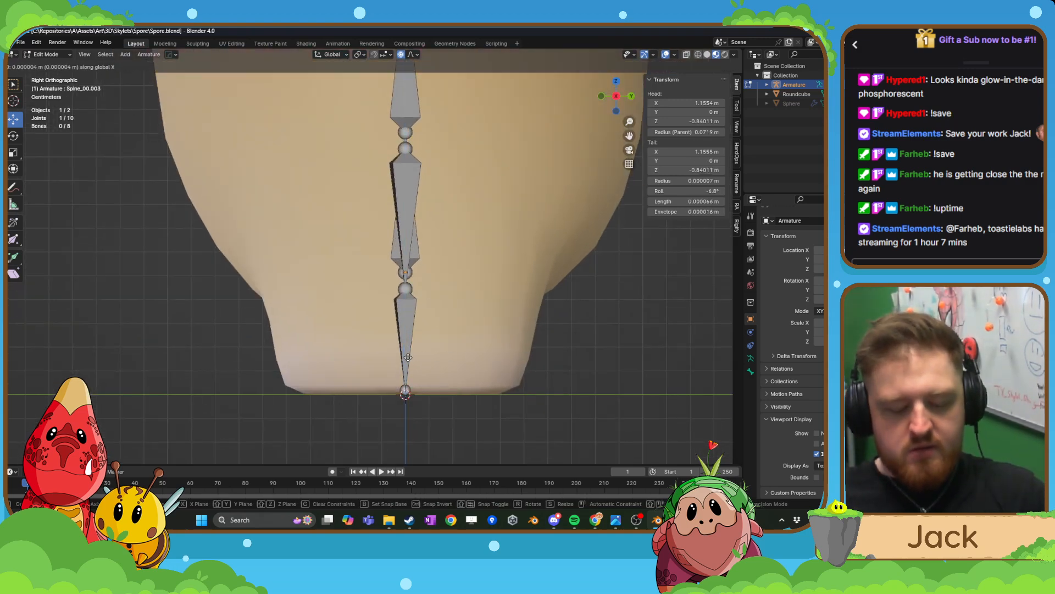
{"action": "left_click", "coordinate": [380, 393]}
{"action": "left_click", "coordinate": [384, 390]}
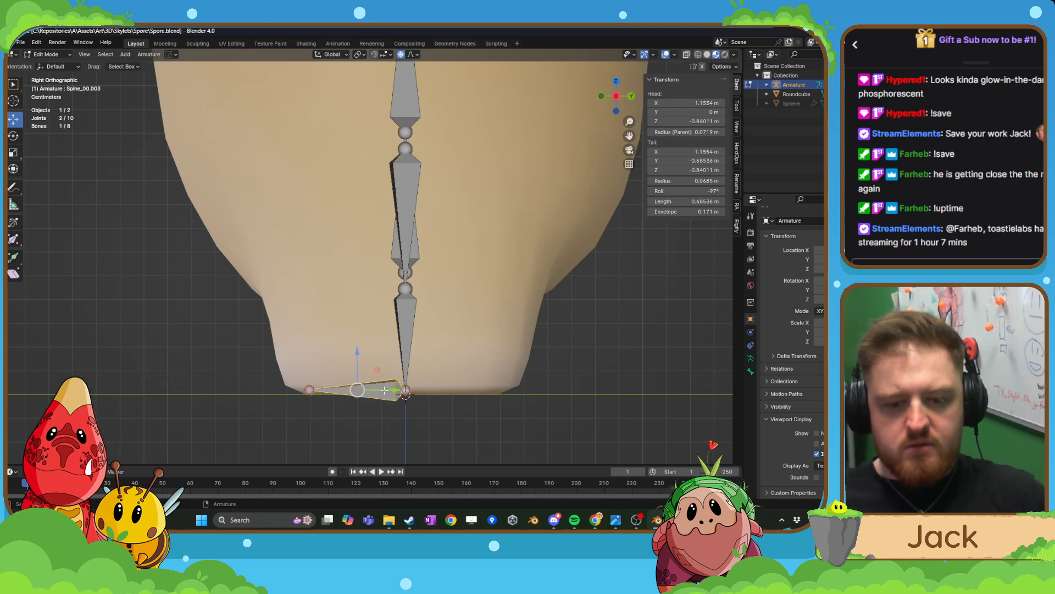
{"action": "key", "text": "F2"}
{"action": "type", "text": "IK"}
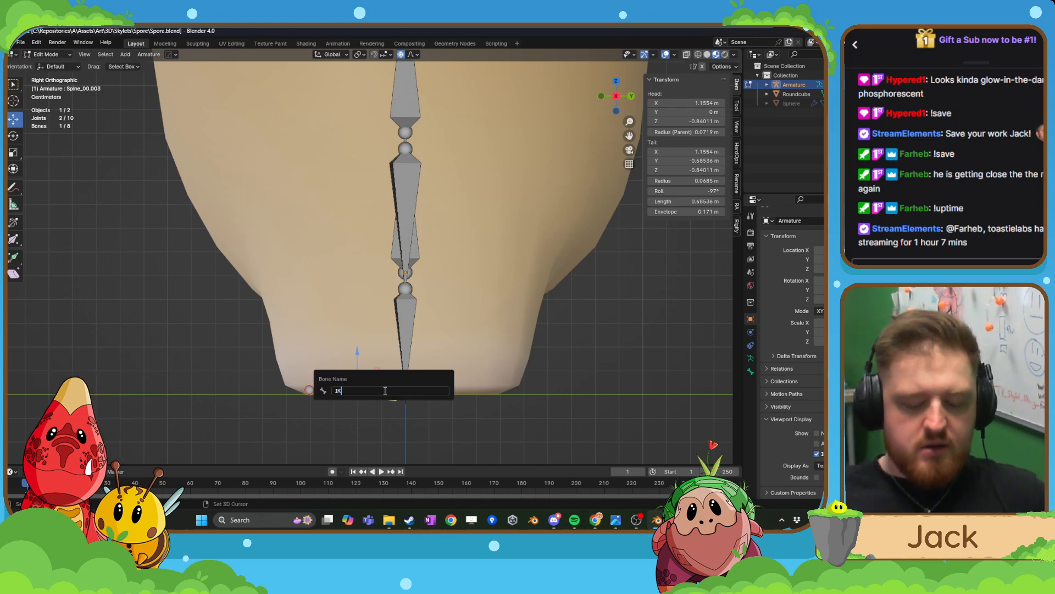
{"action": "type", "text": "_"}
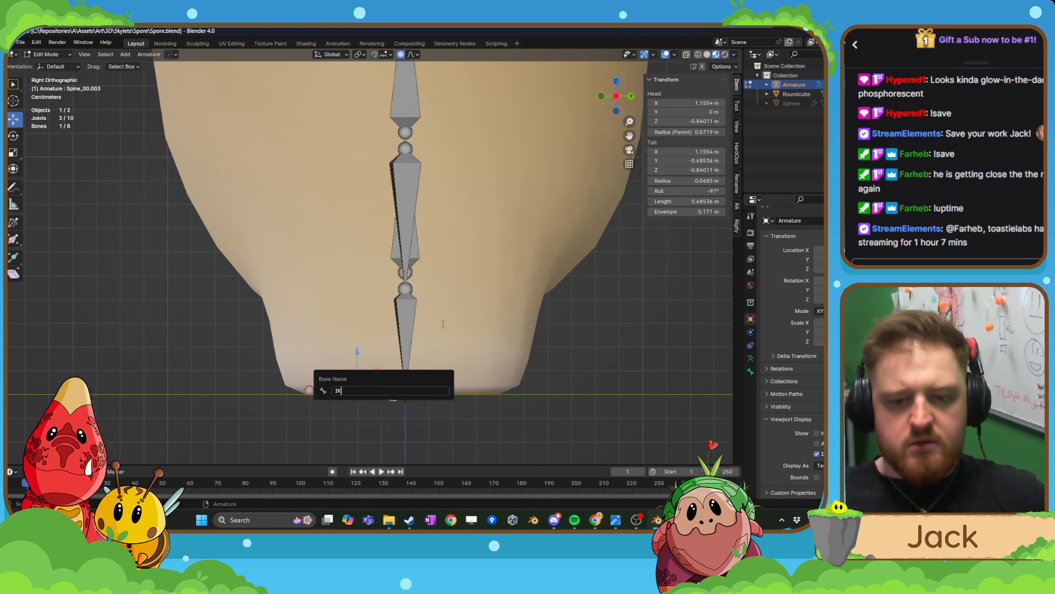
{"action": "key", "text": "Return"}
{"action": "key", "text": "ctrl+z"}
{"action": "key", "text": "ctrl+z"}
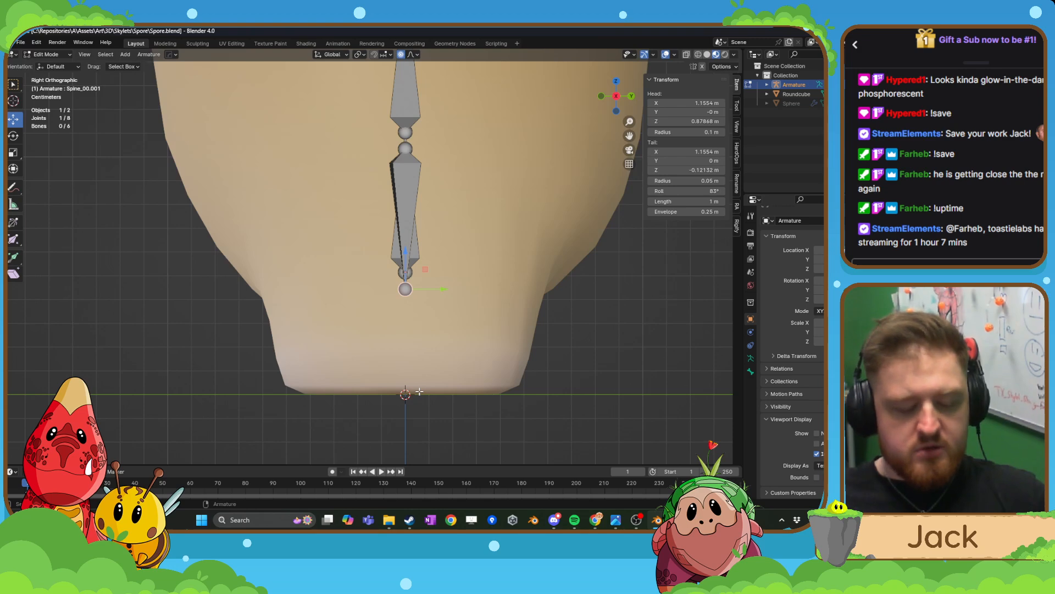
{"action": "key", "text": "ctrl+shift+z"}
{"action": "key", "text": "ctrl+shift+z"}
- Extrude a heel bone about 0.7 m along +Y from the lower leg bone's tail
{"action": "key", "text": "e"}
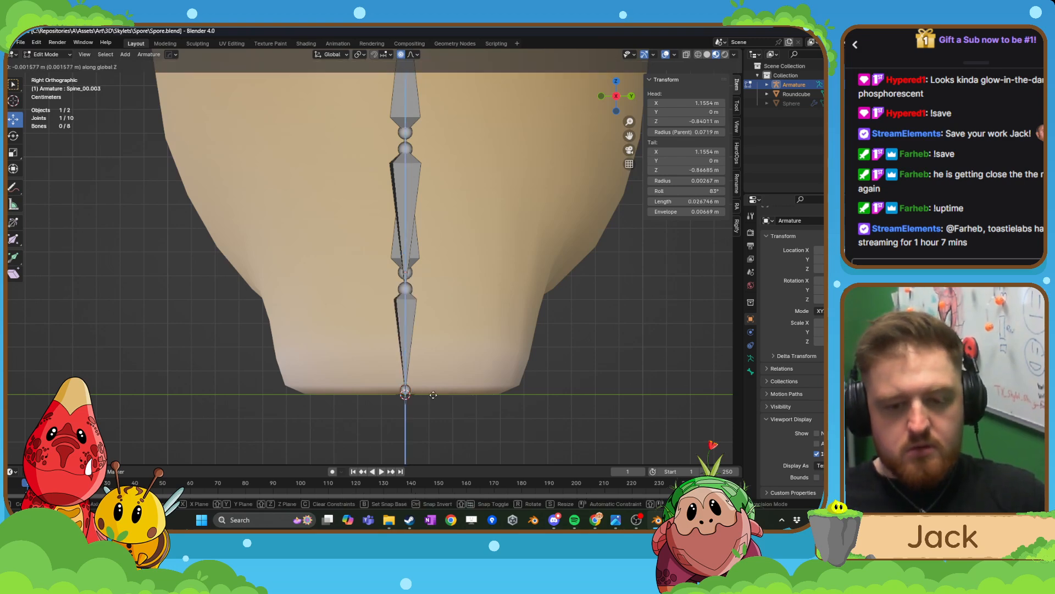
{"action": "key", "text": "x"}
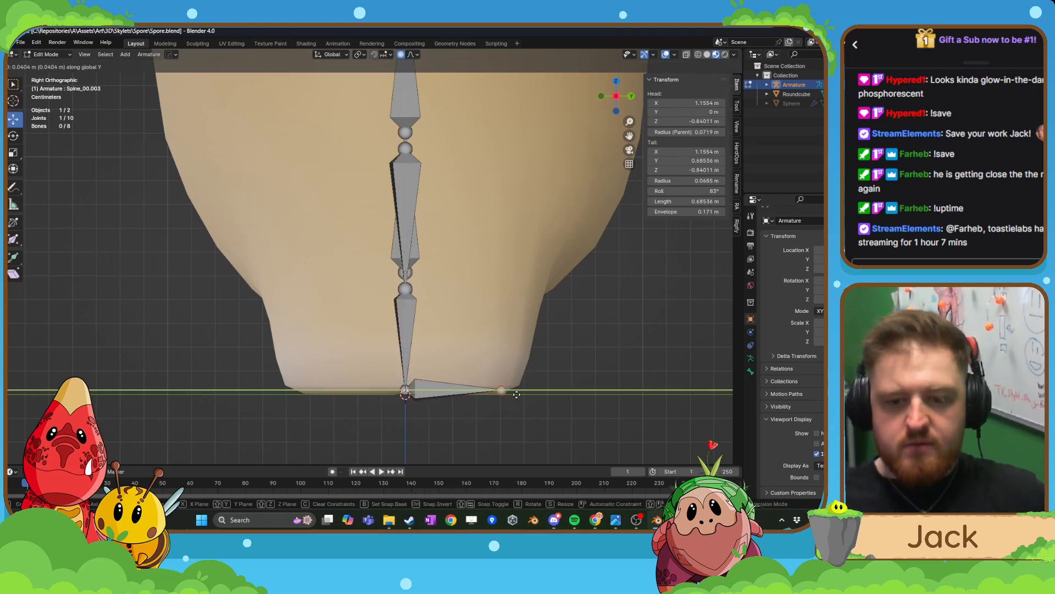
{"action": "left_click", "coordinate": [459, 391]}
- Rename the extruded heel bone IK_Heel.L
{"action": "left_click", "coordinate": [459, 391]}
{"action": "key", "text": "F2"}
{"action": "type", "text": "ik"}
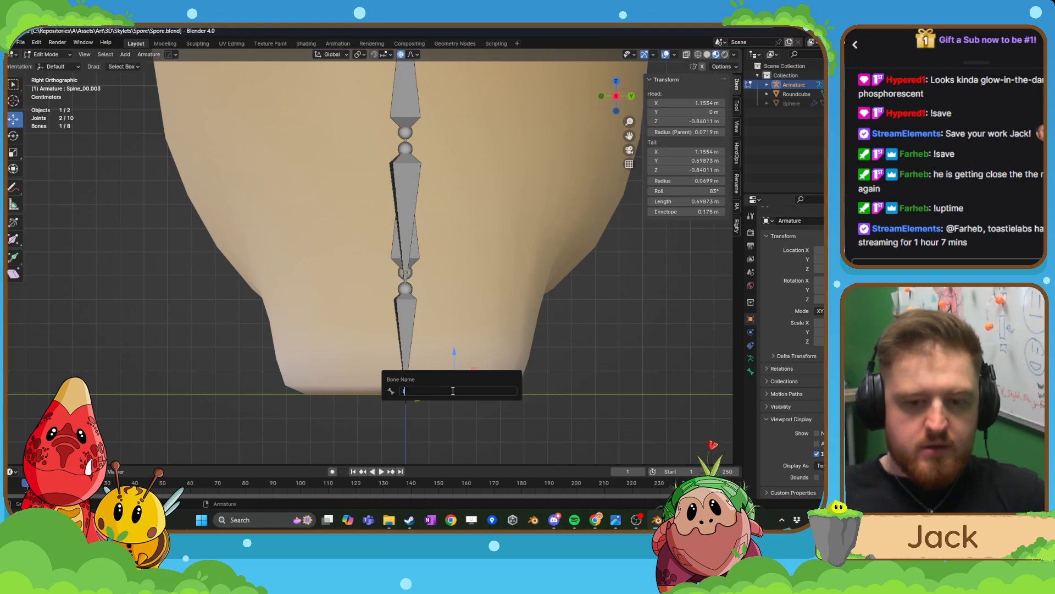
{"action": "key", "text": "BackSpace"}
{"action": "key", "text": "BackSpace"}
{"action": "type", "text": "IK"}
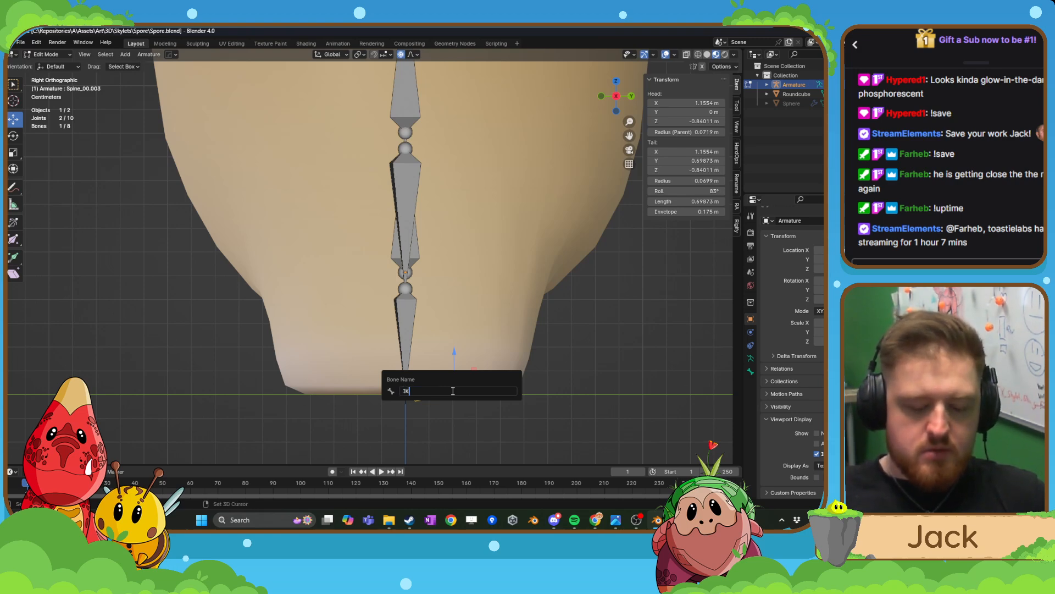
{"action": "type", "text": "_hEE"}
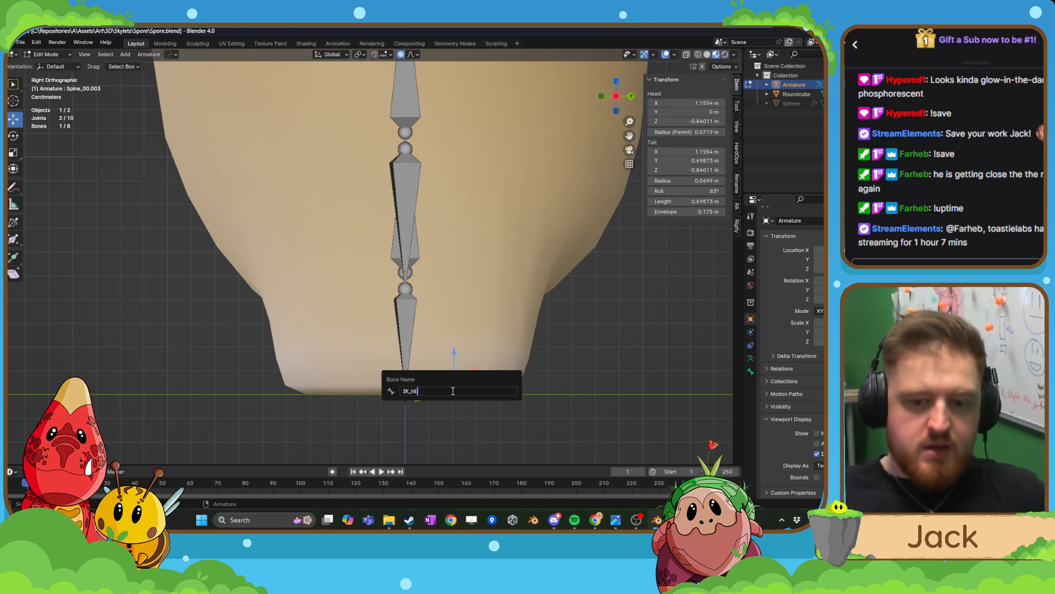
{"action": "key", "text": "BackSpace"}
{"action": "key", "text": "BackSpace"}
{"action": "key", "text": "BackSpace"}
{"action": "key", "text": "BackSpace"}
{"action": "type", "text": "_"}
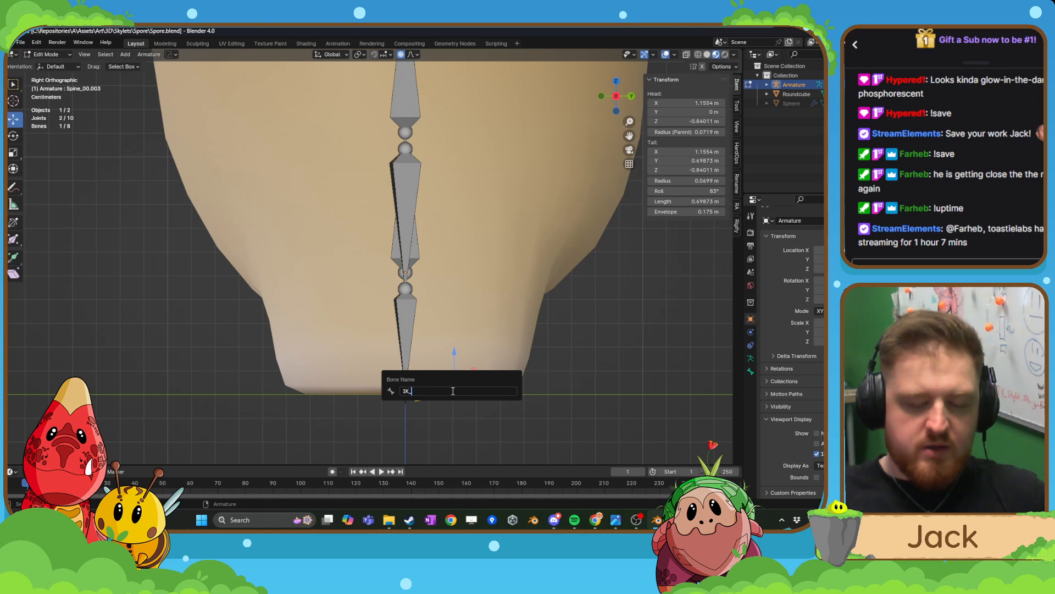
{"action": "type", "text": "Heel"}
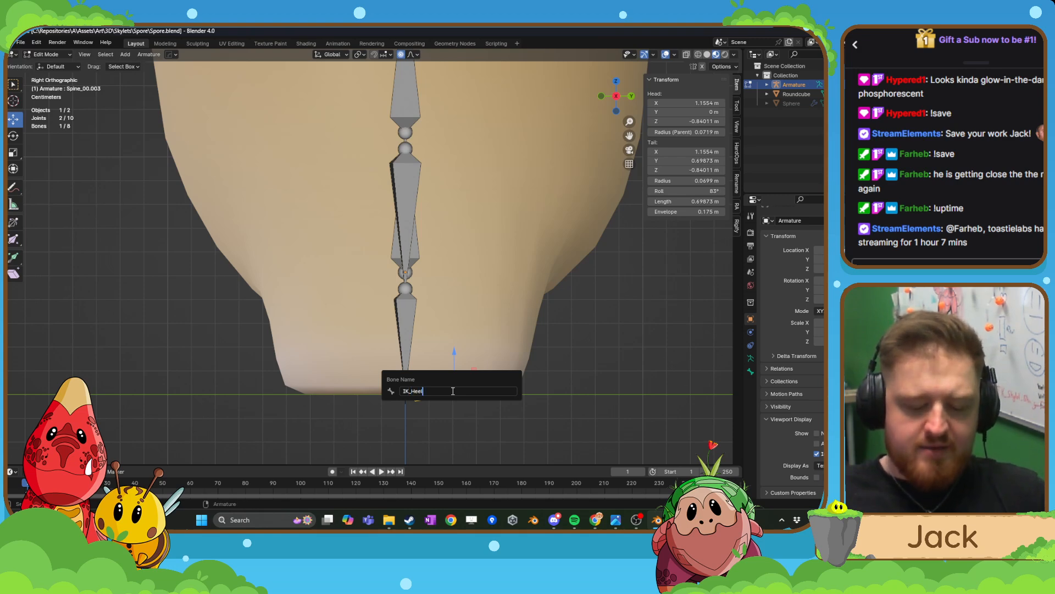
{"action": "type", "text": "_"}
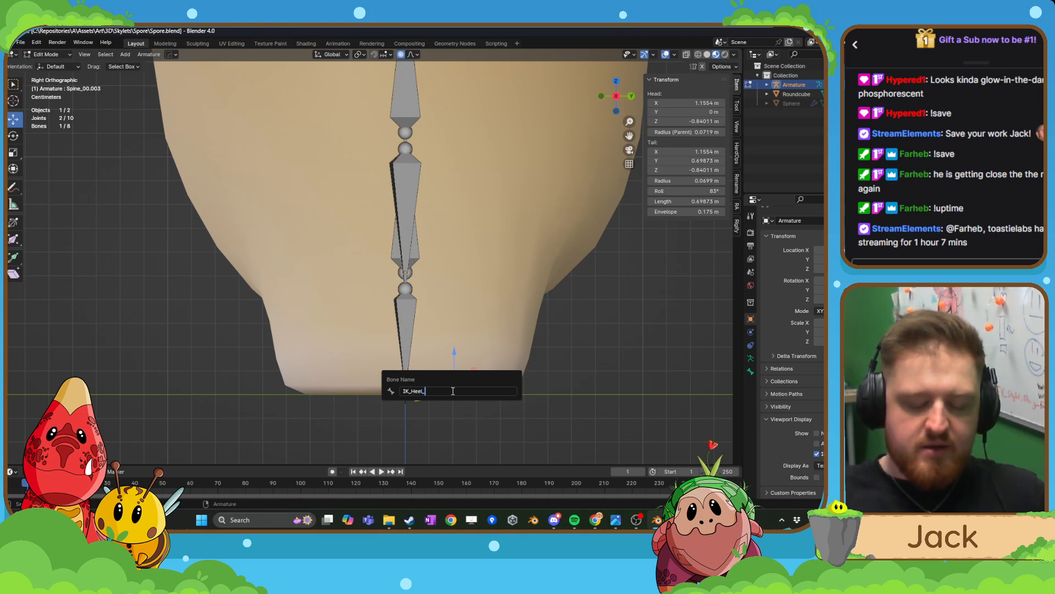
{"action": "type", "text": "L"}
{"action": "key", "text": "Return"}
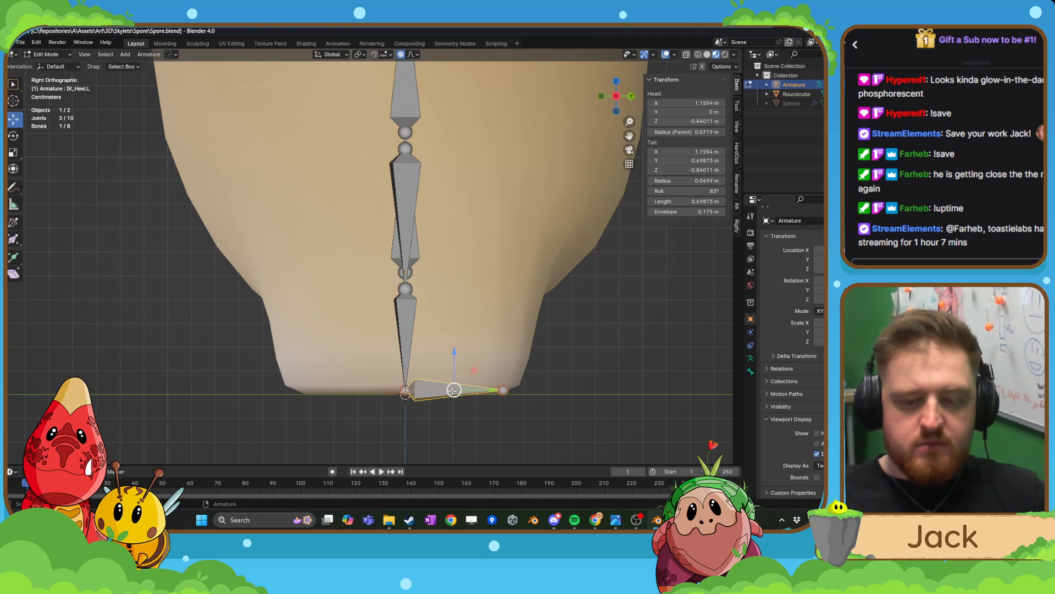
- Rename the short vertical bone above the heel Lower_Leg.L
{"action": "left_click", "coordinate": [411, 345]}
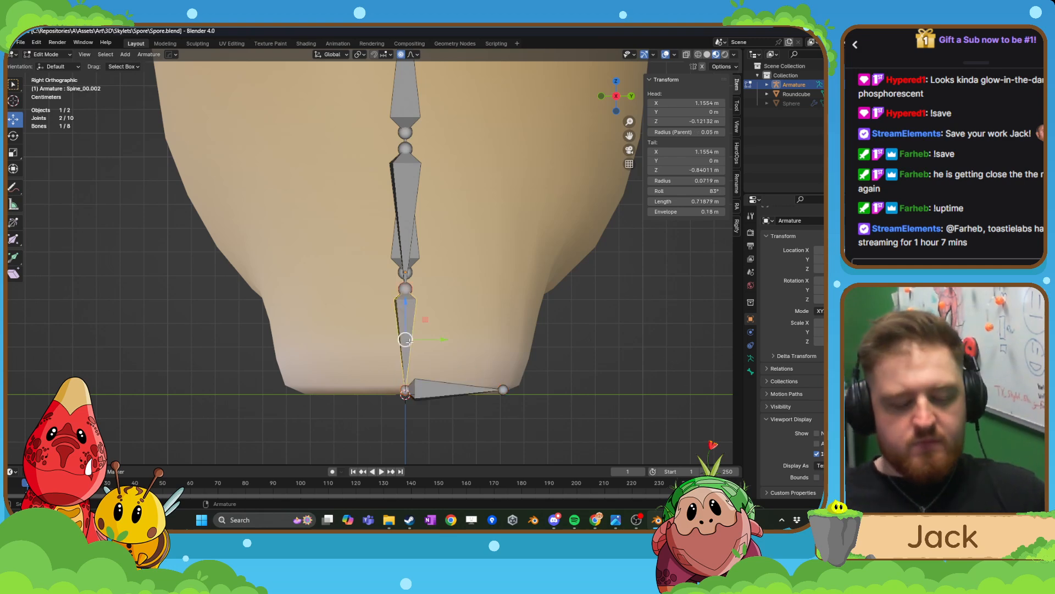
{"action": "key", "text": "F2"}
{"action": "type", "text": "Lower"}
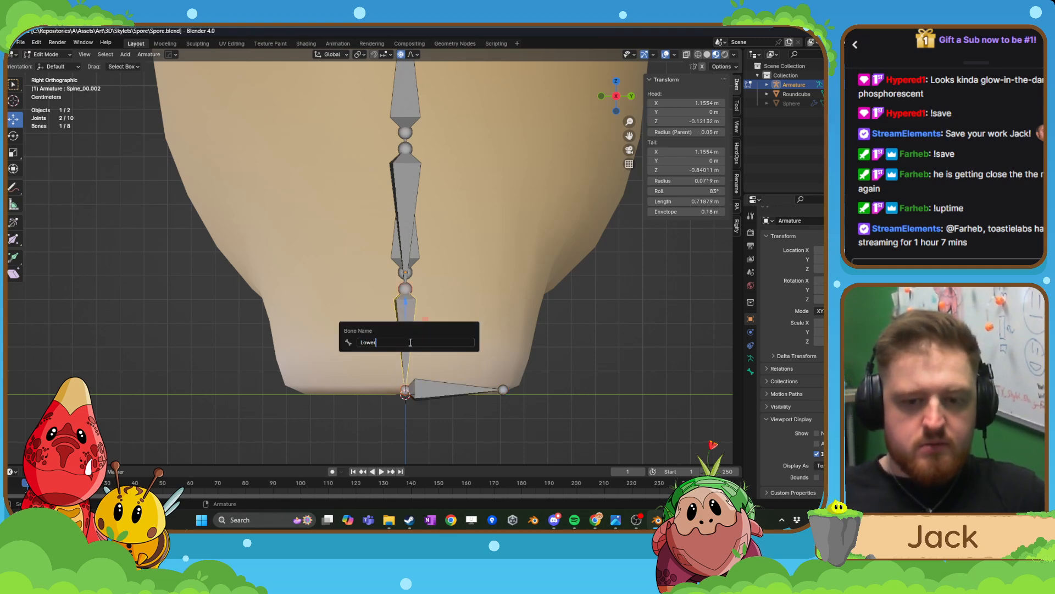
{"action": "type", "text": "_Leg.L"}
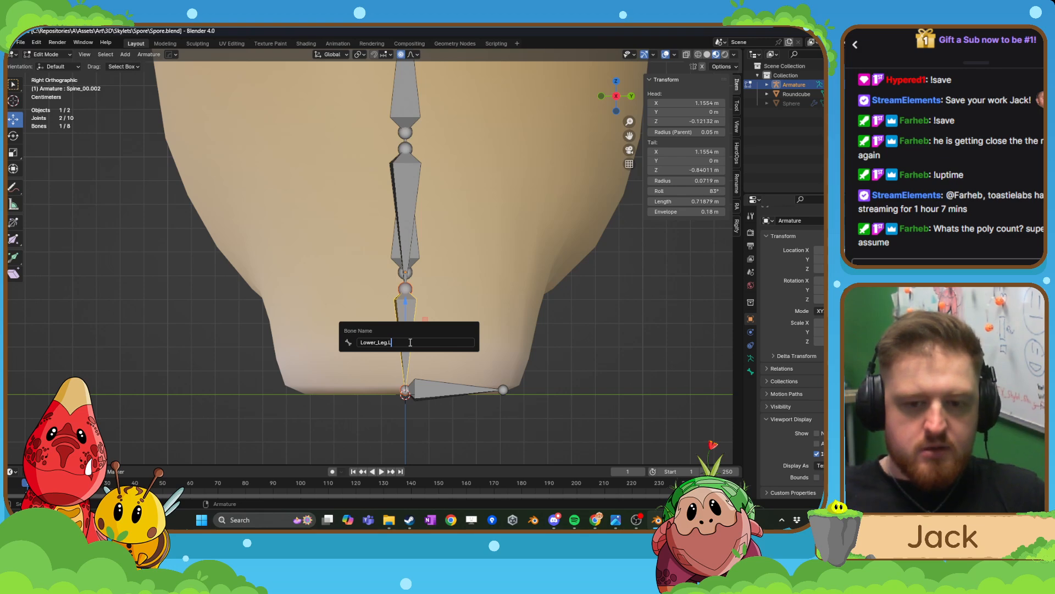
{"action": "key", "text": "Return"}
- Rename the longer vertical leg bone above the lower leg bone Upper_Leg.L
{"action": "middle_click_drag", "start_coordinate": [374, 323], "coordinate": [420, 319]}
{"action": "left_click", "coordinate": [407, 233]}
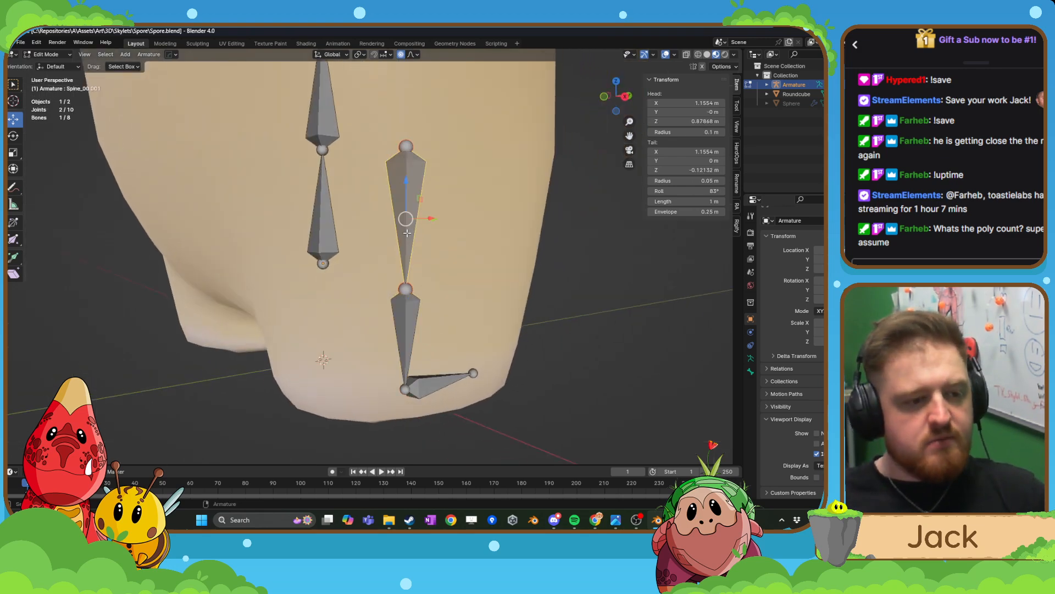
{"action": "key", "text": "F2"}
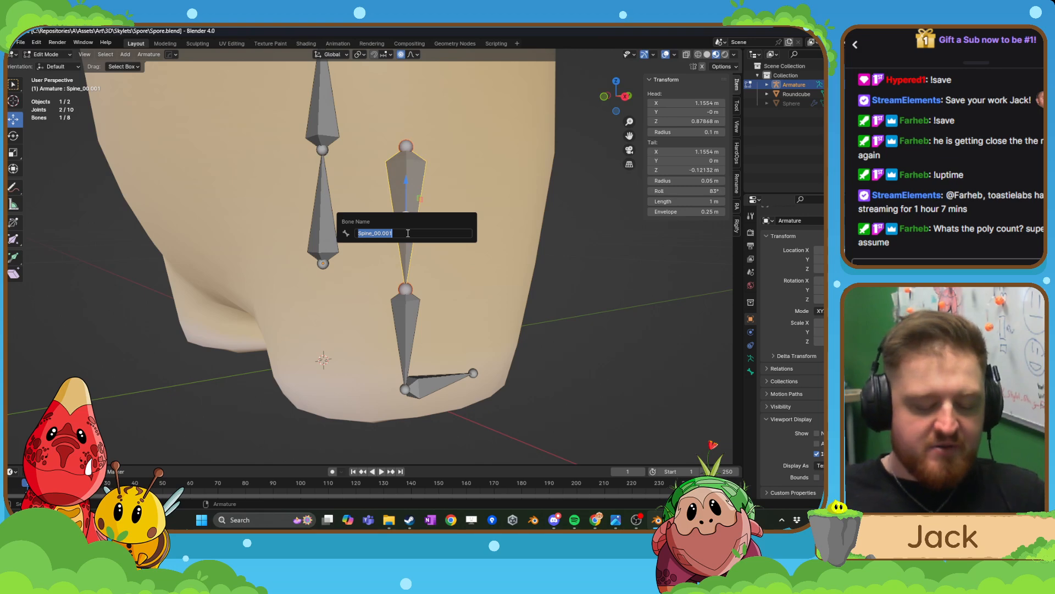
{"action": "type", "text": "Upper_Leg.L"}
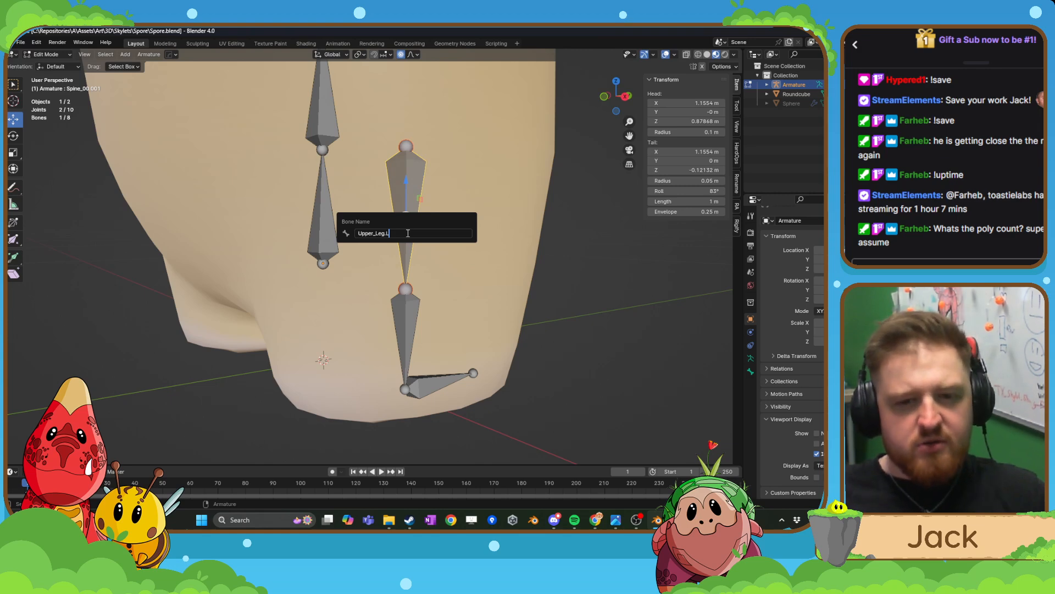
{"action": "key", "text": "Return"}
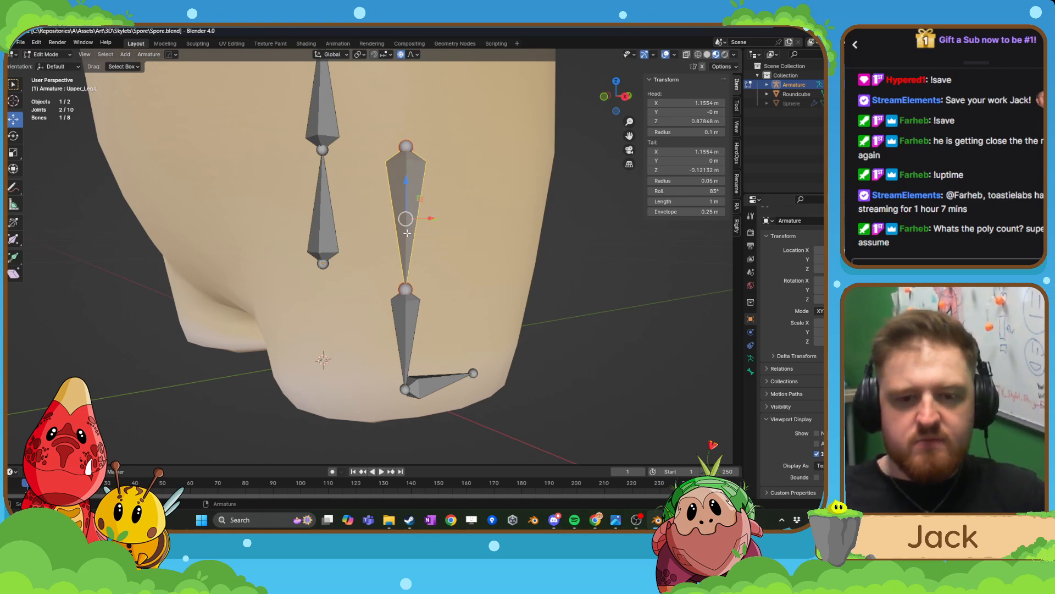
- Leave armature editing and select the mushroom mesh to check its vertex, face and triangle statistics
{"action": "scroll", "coordinate": [437, 212], "scroll_direction": "down", "scroll_amount": 5}
{"action": "scroll", "coordinate": [424, 216], "scroll_direction": "down", "scroll_amount": 2}
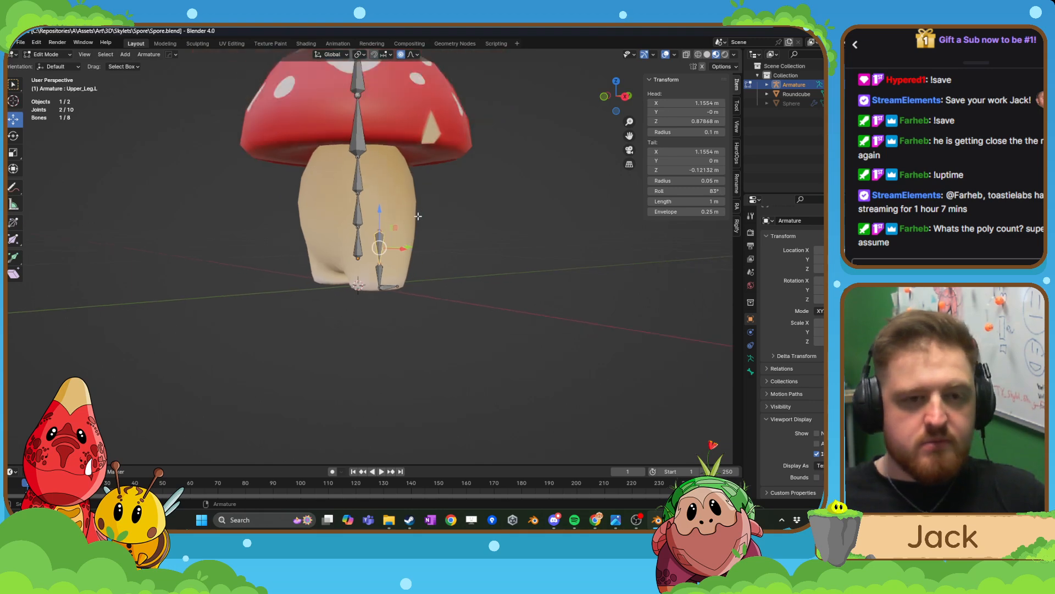
{"action": "key", "text": "Tab"}
{"action": "left_click", "coordinate": [338, 201]}
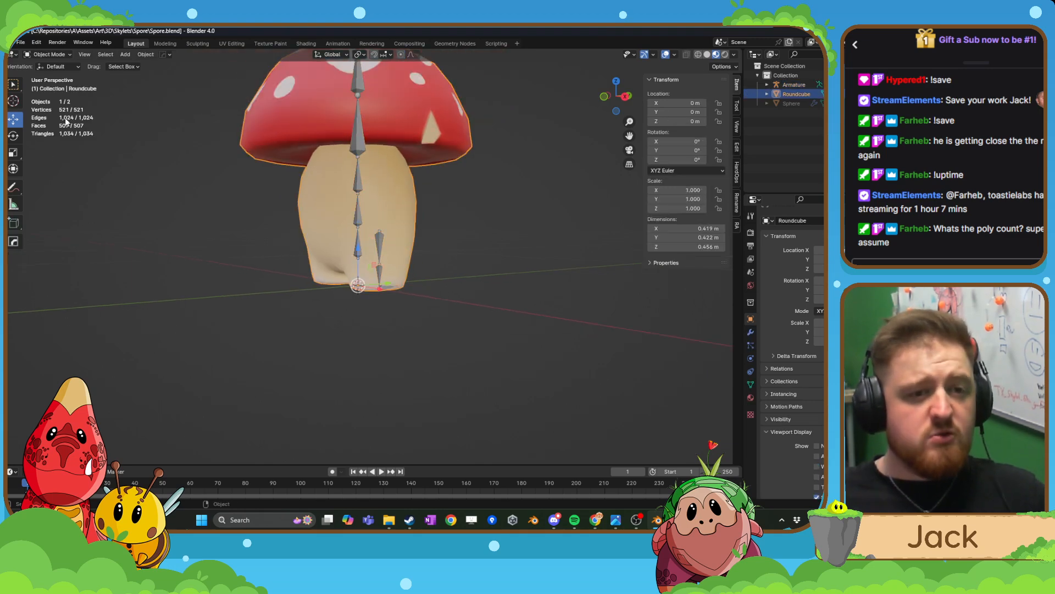
{"action": "scroll", "coordinate": [413, 291], "scroll_direction": "up", "scroll_amount": 4}
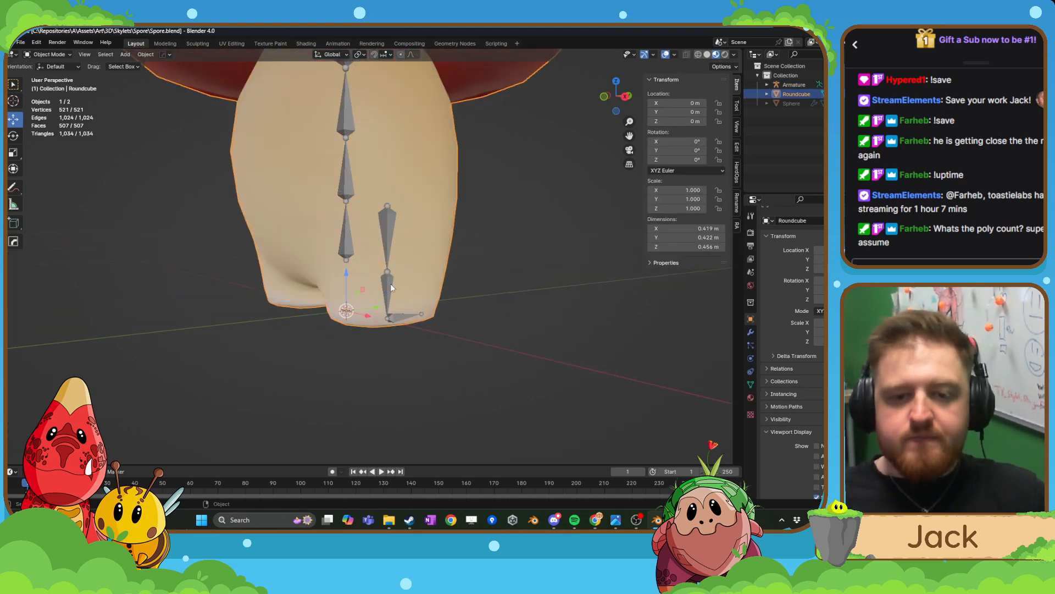
- Extrude a knee bone about 0.86 m along -Y from the upper leg bone's tail in the armature
{"action": "left_click", "coordinate": [364, 285]}
{"action": "key", "text": "KP_3"}
{"action": "scroll", "coordinate": [364, 286], "scroll_direction": "up", "scroll_amount": 3}
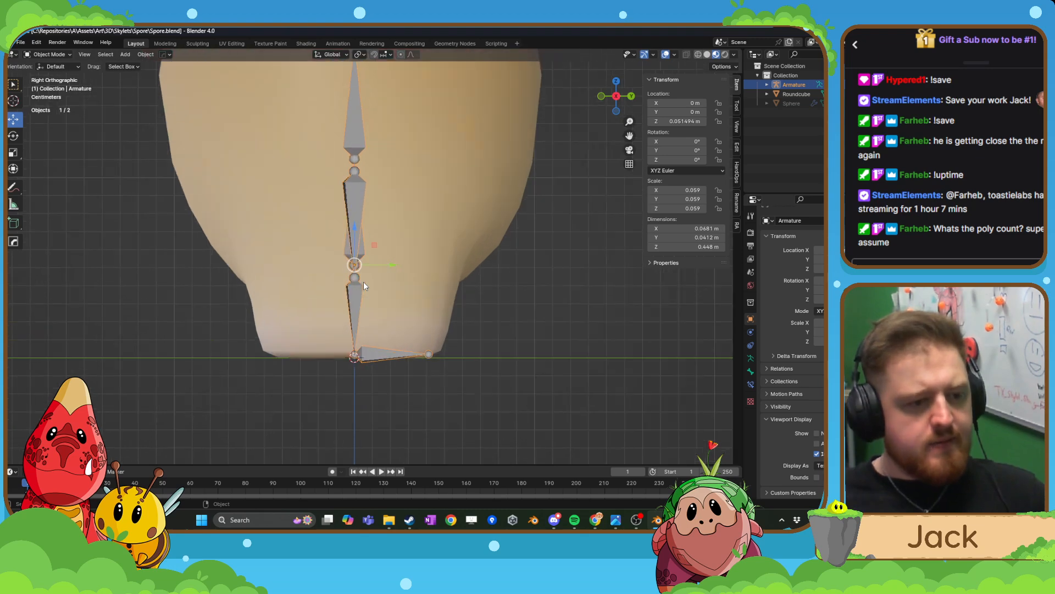
{"action": "key", "text": "Tab"}
{"action": "scroll", "coordinate": [356, 300], "scroll_direction": "up", "scroll_amount": 3}
{"action": "left_click", "coordinate": [344, 286]}
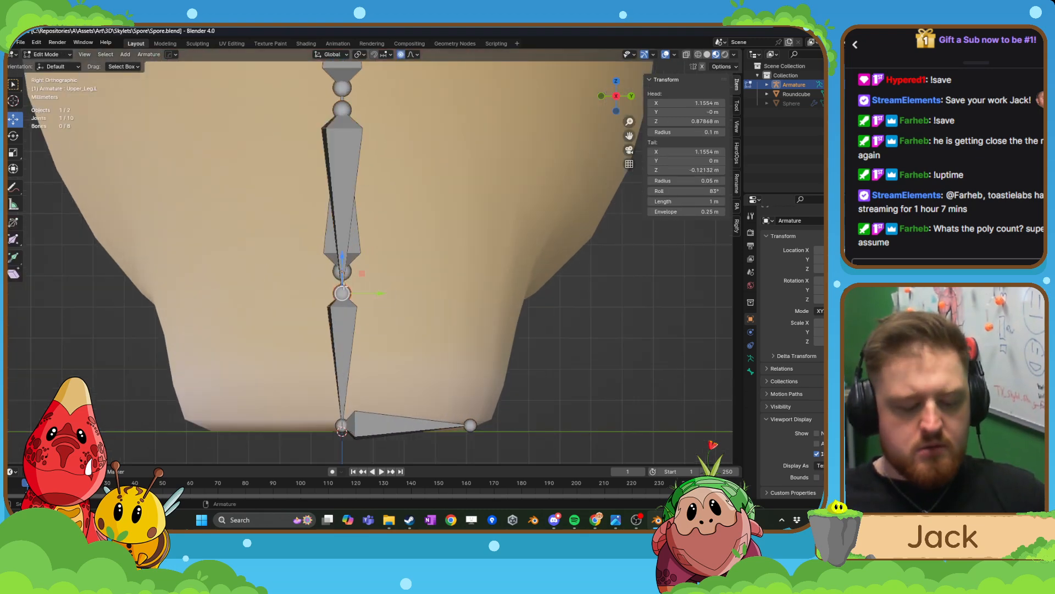
{"action": "key", "text": "e"}
{"action": "key", "text": "x"}
{"action": "key", "text": "y"}
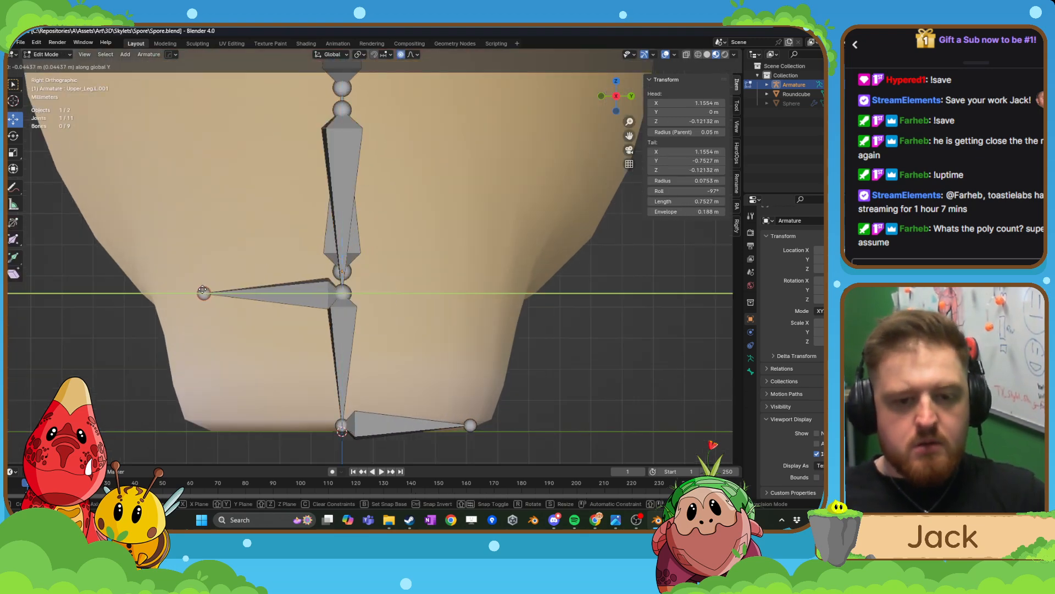
{"action": "left_click", "coordinate": [187, 292]}
- Rename the extruded knee bone Knee_IK.L
{"action": "key", "text": "F2"}
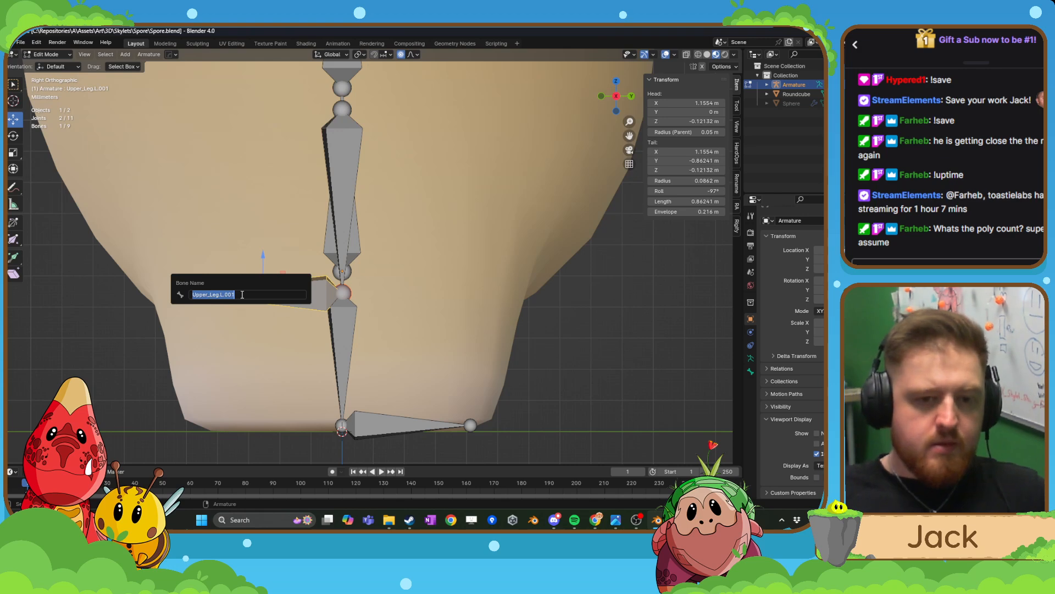
{"action": "type", "text": "Knee_IK"}
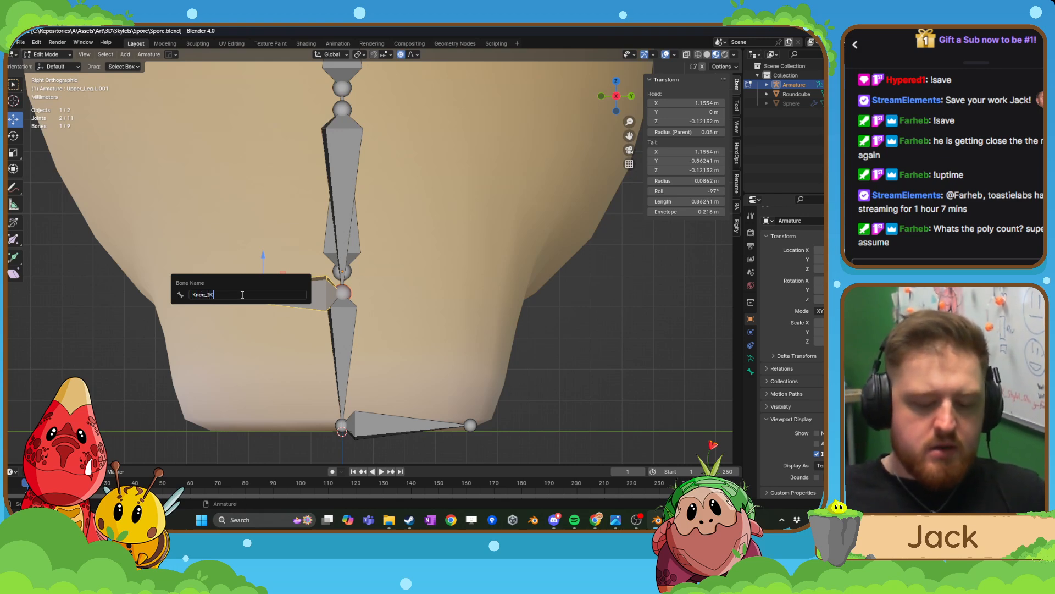
{"action": "type", "text": ".L"}
{"action": "key", "text": "Return"}
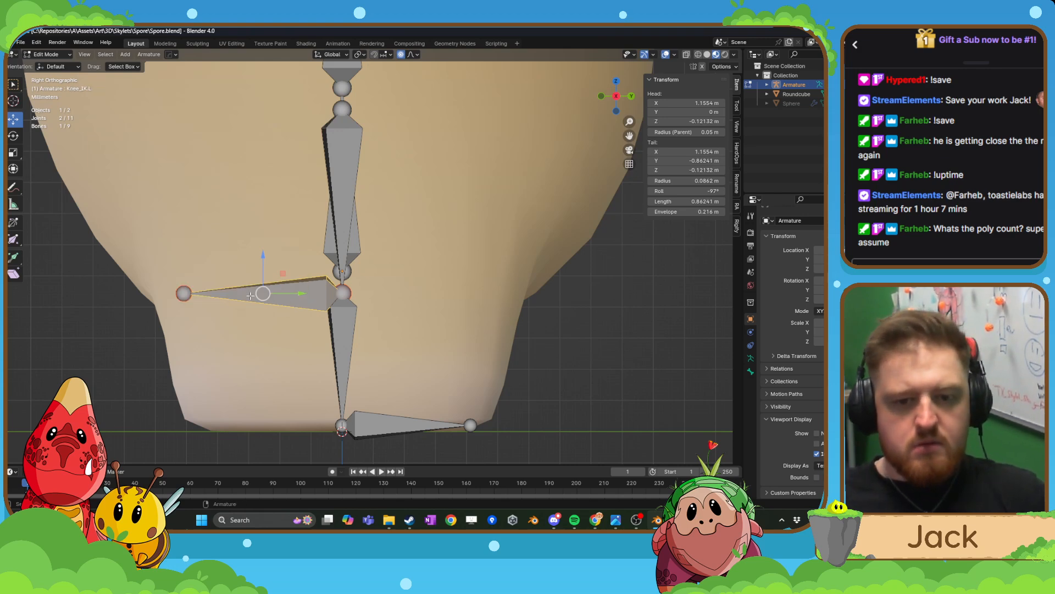
- Move the knee joint between the upper and lower leg bones about 0.05 m along -Y
{"action": "scroll", "coordinate": [250, 295], "scroll_direction": "down", "scroll_amount": 4}
{"action": "scroll", "coordinate": [269, 300], "scroll_direction": "down", "scroll_amount": 2}
{"action": "middle_click_drag", "start_coordinate": [270, 300], "coordinate": [323, 296]}
{"action": "scroll", "coordinate": [323, 296], "scroll_direction": "up", "scroll_amount": 3}
{"action": "key", "text": "KP_3"}
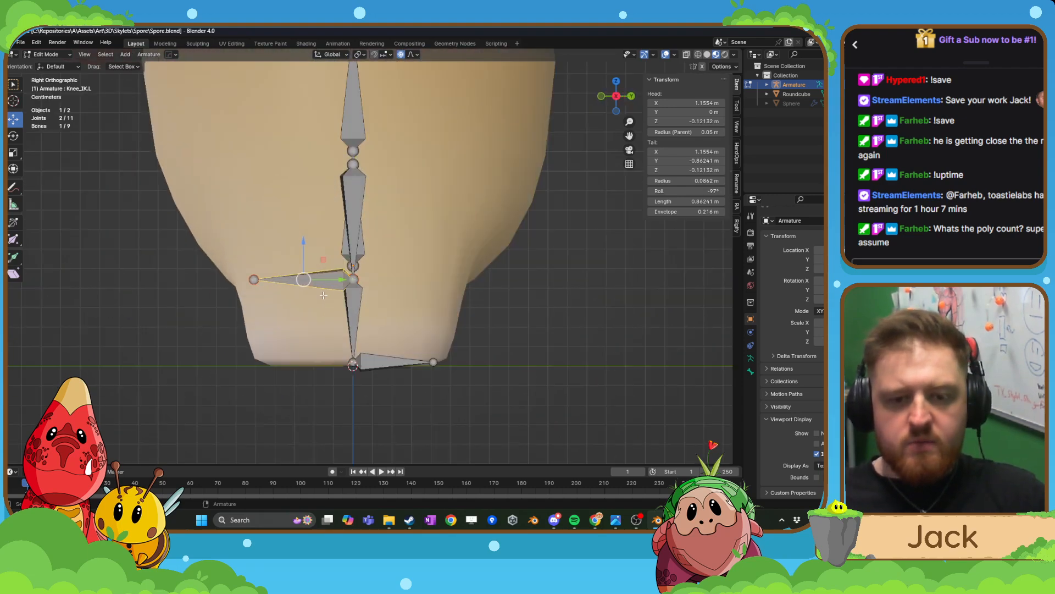
{"action": "left_click", "coordinate": [354, 278]}
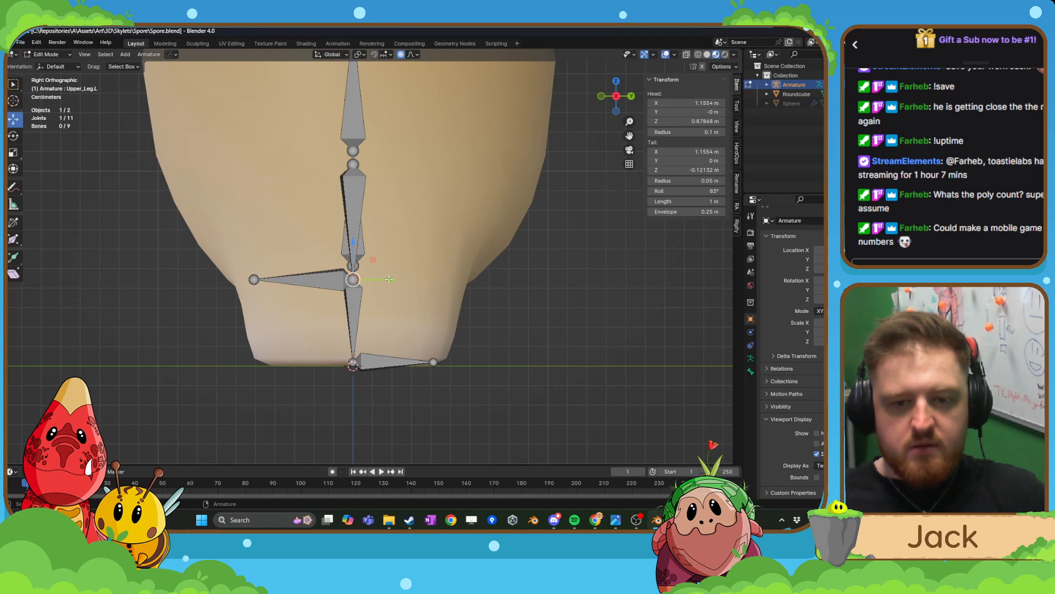
{"action": "left_click_drag", "start_coordinate": [386, 279], "coordinate": [381, 278]}
- Try moving the Knee_IK.L bone freely forward and down, and undo the move
{"action": "left_click", "coordinate": [306, 279]}
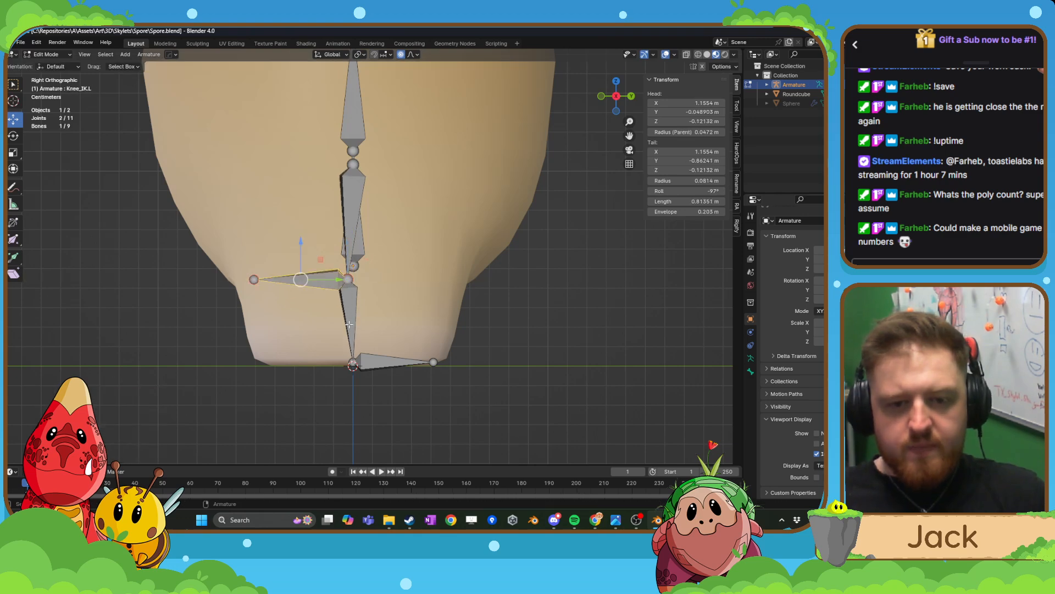
{"action": "left_click", "coordinate": [370, 360], "text": "shift"}
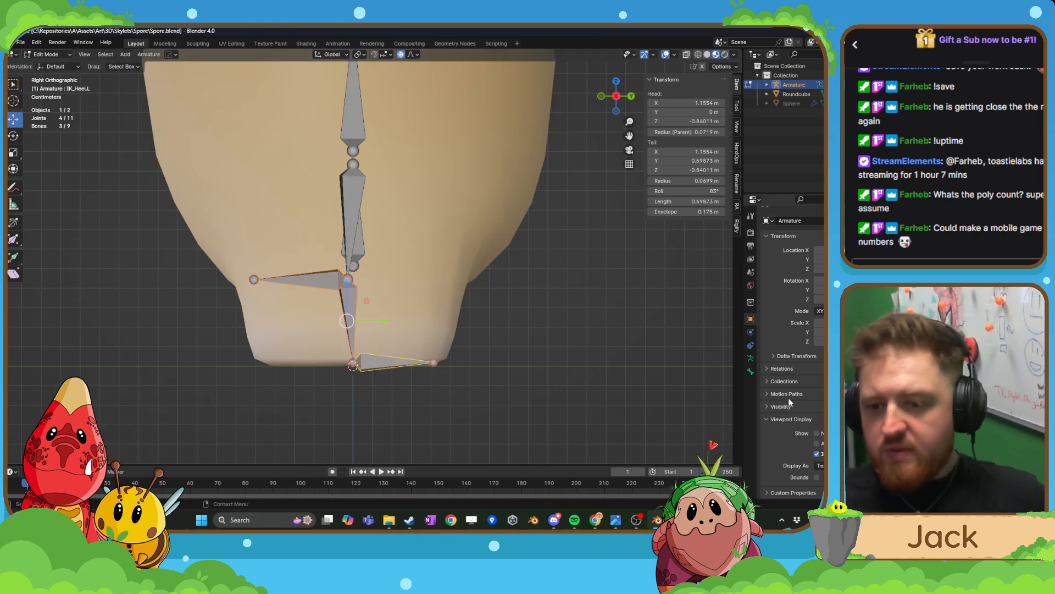
{"action": "left_click", "coordinate": [310, 279]}
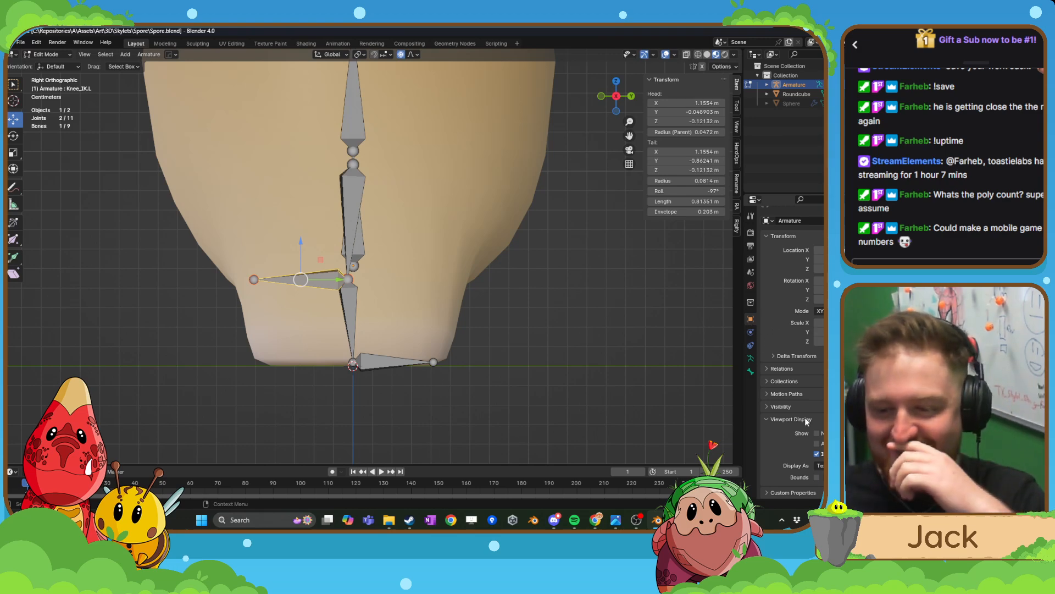
{"action": "left_click", "coordinate": [772, 369]}
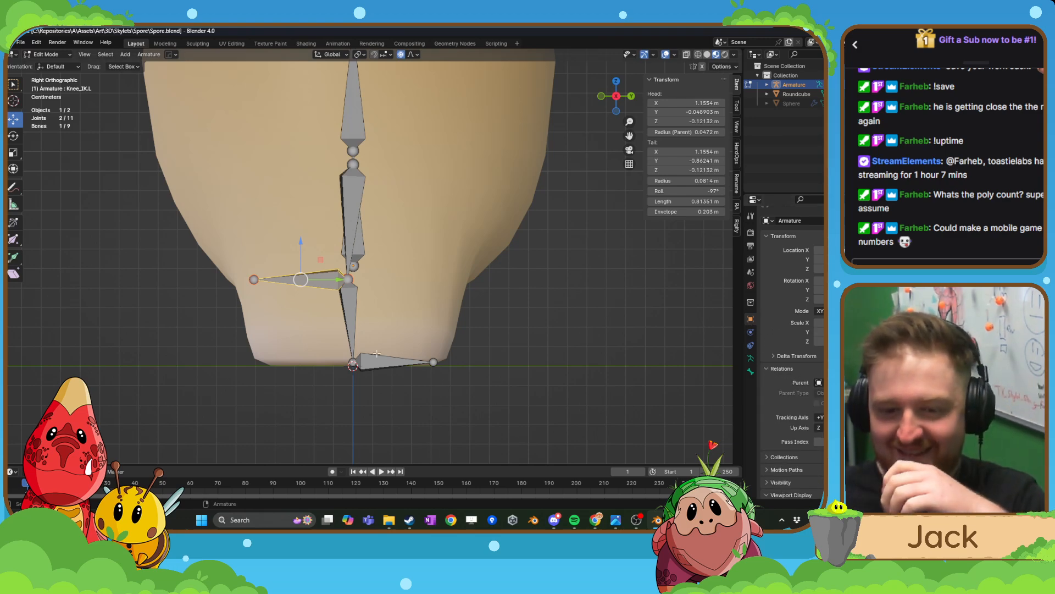
{"action": "key", "text": "g"}
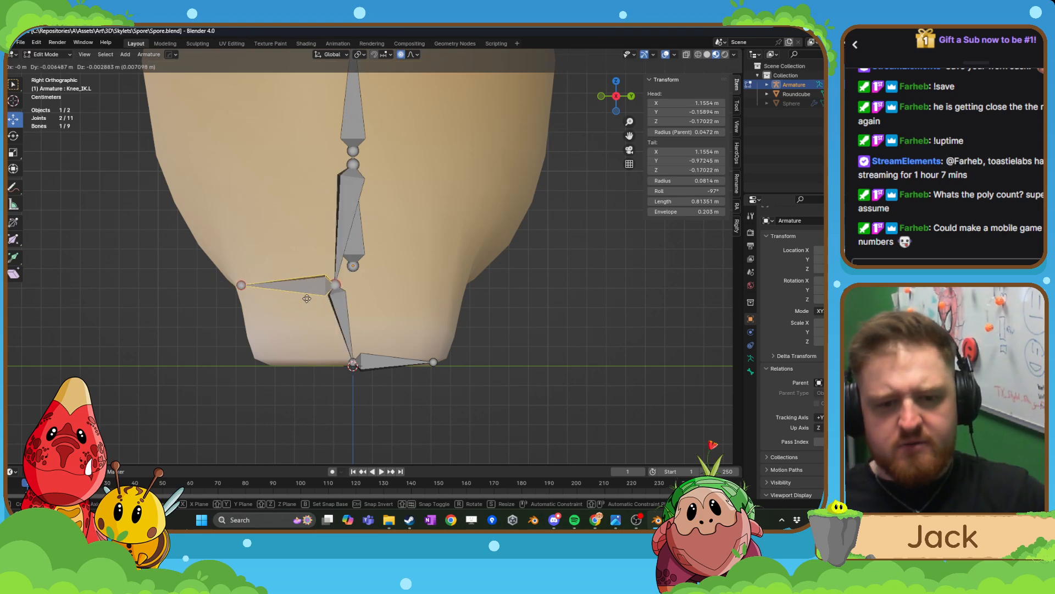
{"action": "left_click", "coordinate": [308, 298]}
{"action": "key", "text": "ctrl+z"}
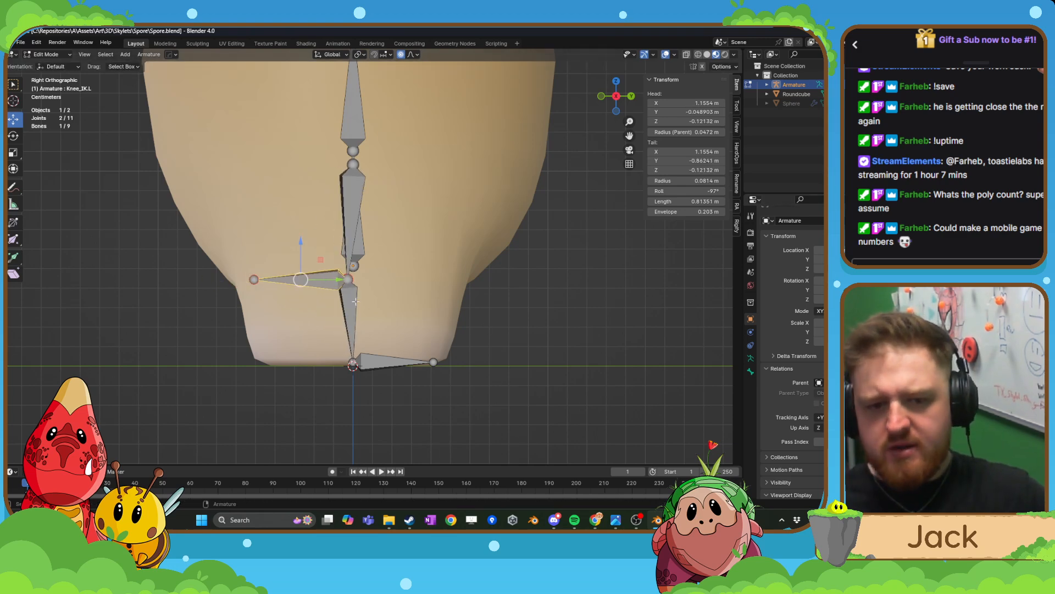
{"action": "key", "text": "ctrl+Tab"}
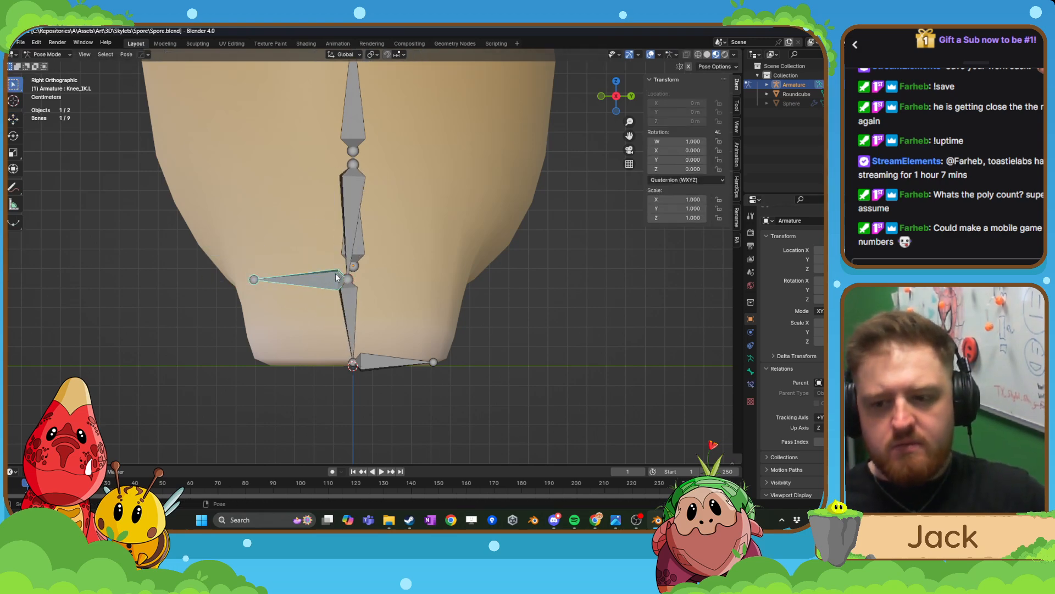
{"action": "left_click", "coordinate": [338, 321]}
{"action": "left_click", "coordinate": [380, 364]}
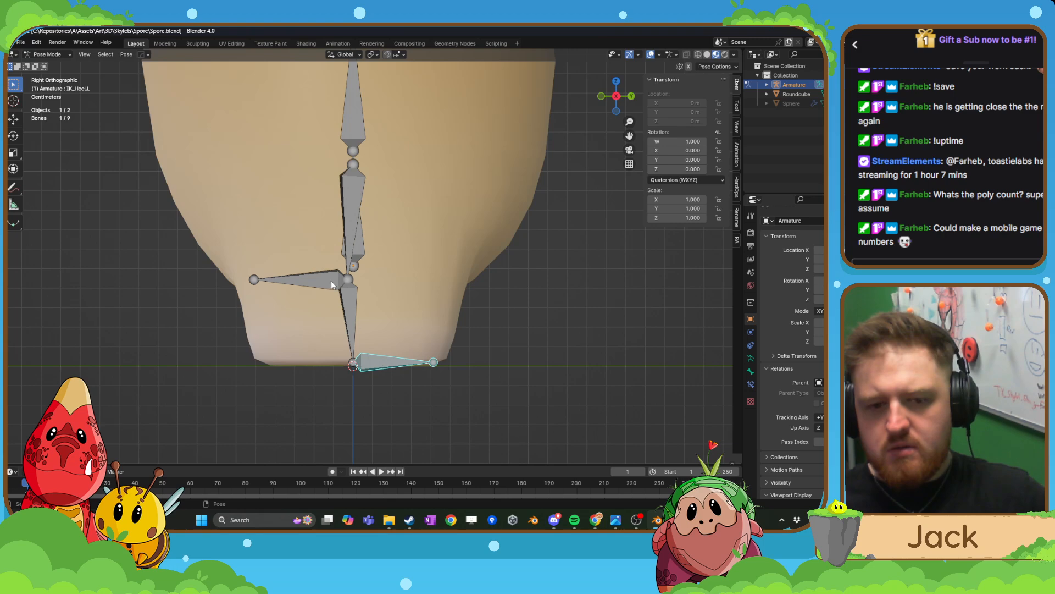
{"action": "left_click", "coordinate": [331, 280]}
{"action": "key", "text": "ctrl+Tab"}
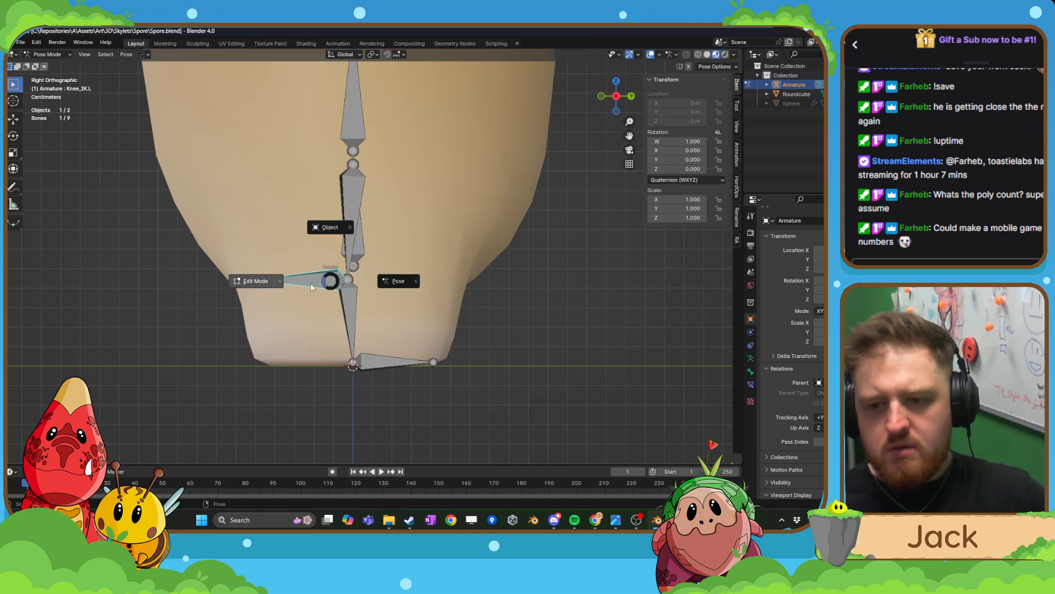
{"action": "left_click", "coordinate": [311, 287]}
- Clear the parent of the Knee_IK.L bone and of the IK_Heel.L bone
{"action": "left_click", "coordinate": [750, 372]}
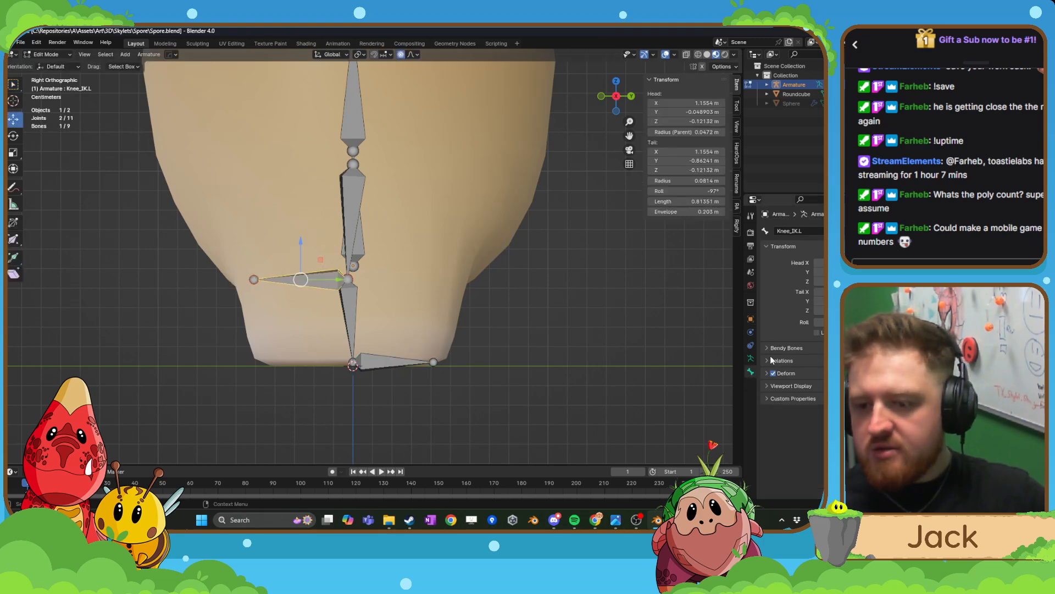
{"action": "left_click", "coordinate": [818, 375]}
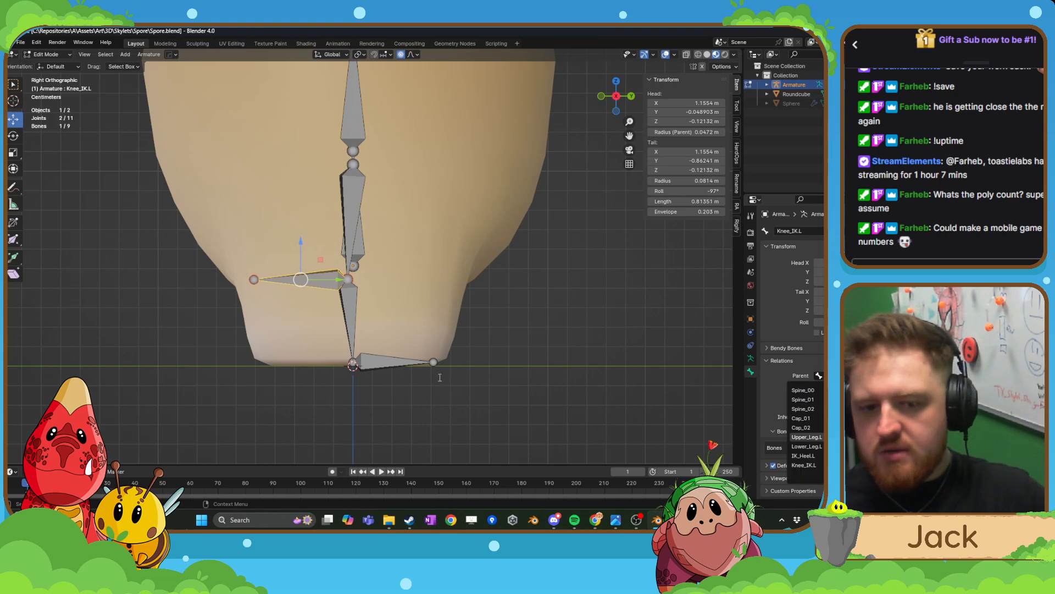
{"action": "key", "text": "Escape"}
{"action": "left_click", "coordinate": [879, 375]}
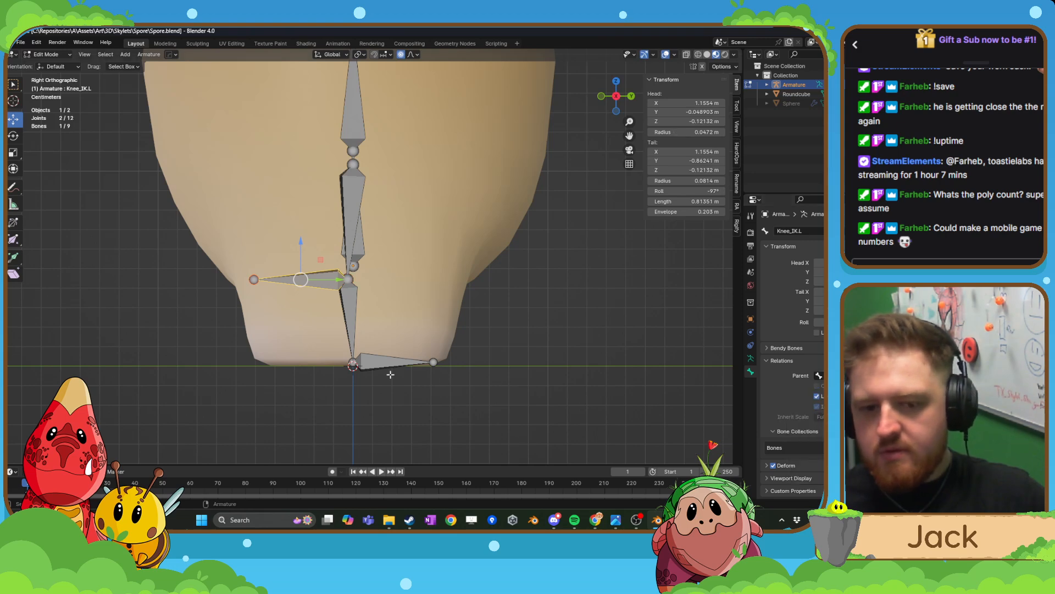
{"action": "left_click", "coordinate": [390, 362]}
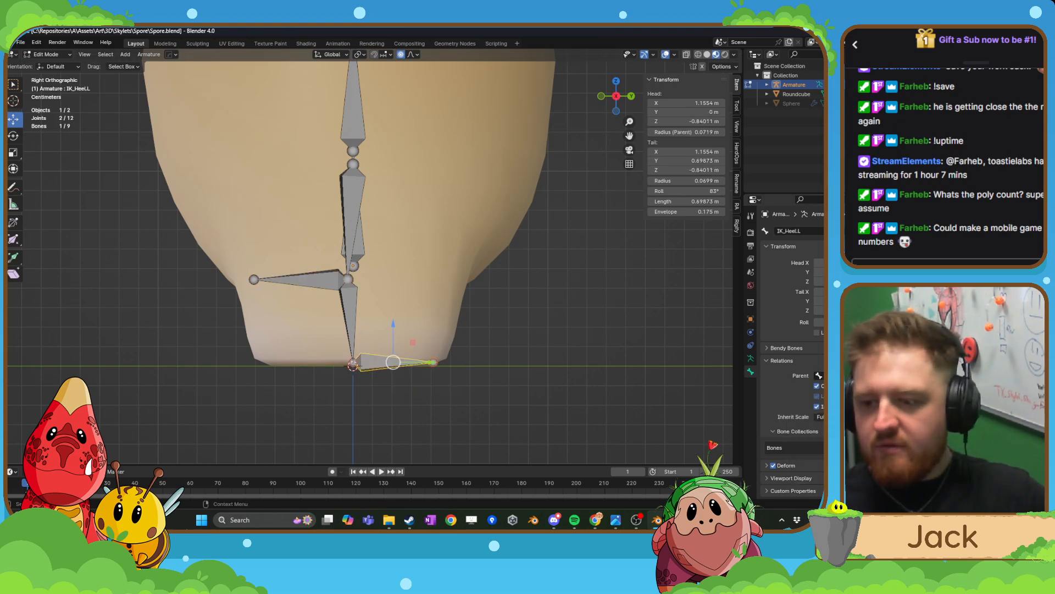
{"action": "left_click", "coordinate": [875, 375]}
- Move the Knee_IK.L bone about 0.53 m along -Y, away from the knee joint
{"action": "left_click", "coordinate": [340, 295]}
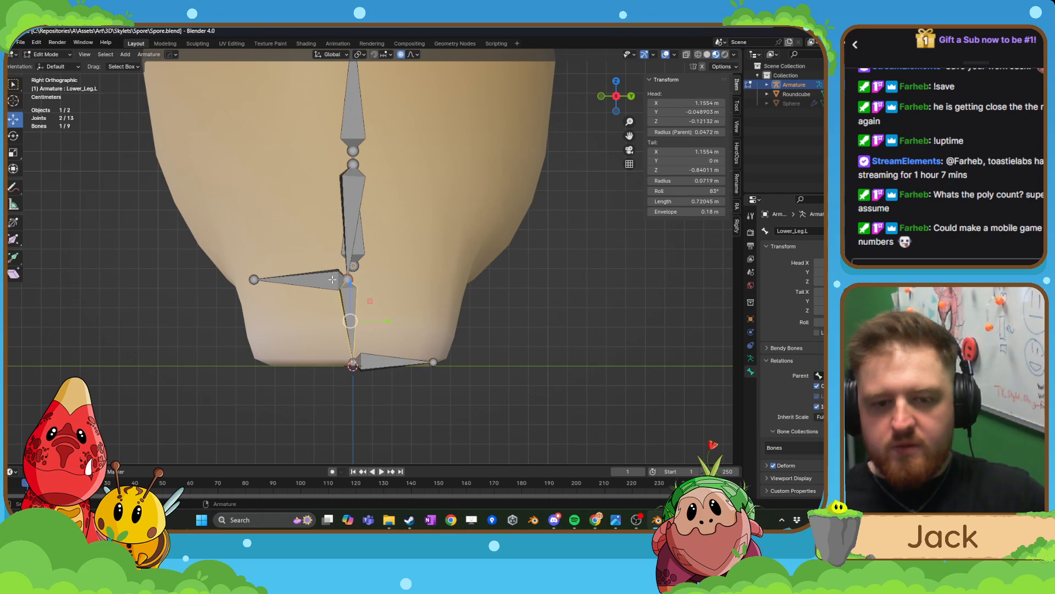
{"action": "left_click", "coordinate": [342, 298]}
{"action": "left_click_drag", "start_coordinate": [338, 279], "coordinate": [277, 278]}
{"action": "left_click", "coordinate": [374, 362]}
{"action": "scroll", "coordinate": [371, 367], "scroll_direction": "down", "scroll_amount": 3}
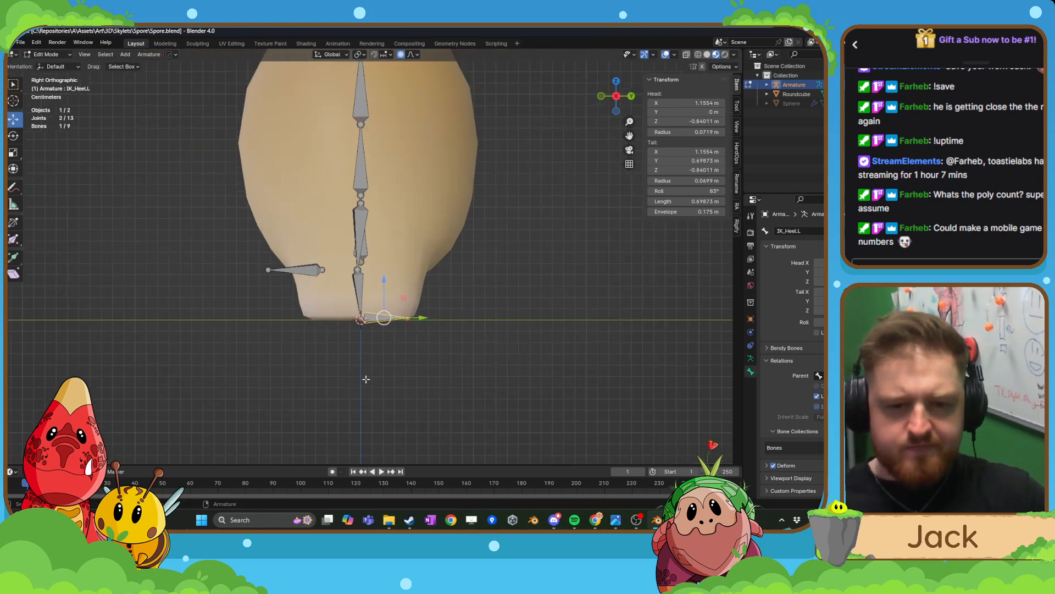
{"action": "left_click", "coordinate": [300, 270]}
{"action": "scroll", "coordinate": [359, 290], "scroll_direction": "down", "scroll_amount": 3}
{"action": "scroll", "coordinate": [376, 331], "scroll_direction": "up", "scroll_amount": 4}
{"action": "scroll", "coordinate": [376, 331], "scroll_direction": "up", "scroll_amount": 3}
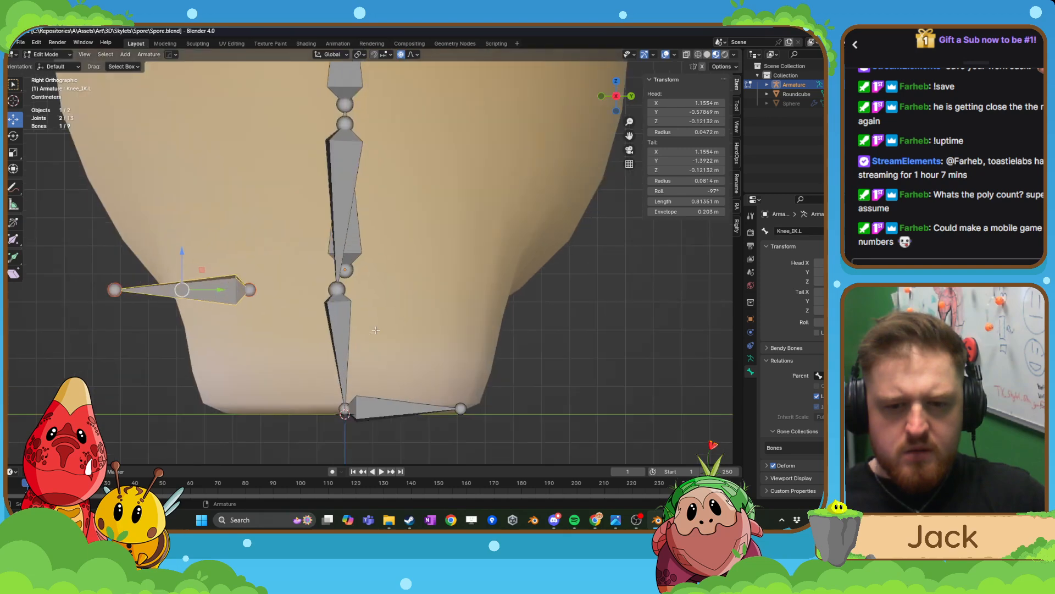
- Recalculate the roll of all armature bones to the View Axis from the front view
{"action": "scroll", "coordinate": [376, 330], "scroll_direction": "down", "scroll_amount": 3}
{"action": "mouse_move", "coordinate": [376, 331]}
{"action": "middle_mouse_down"}
{"action": "mouse_move", "coordinate": [438, 324]}
{"action": "mouse_move", "coordinate": [371, 313]}
{"action": "middle_mouse_up"}
{"action": "key", "text": "KP_1"}
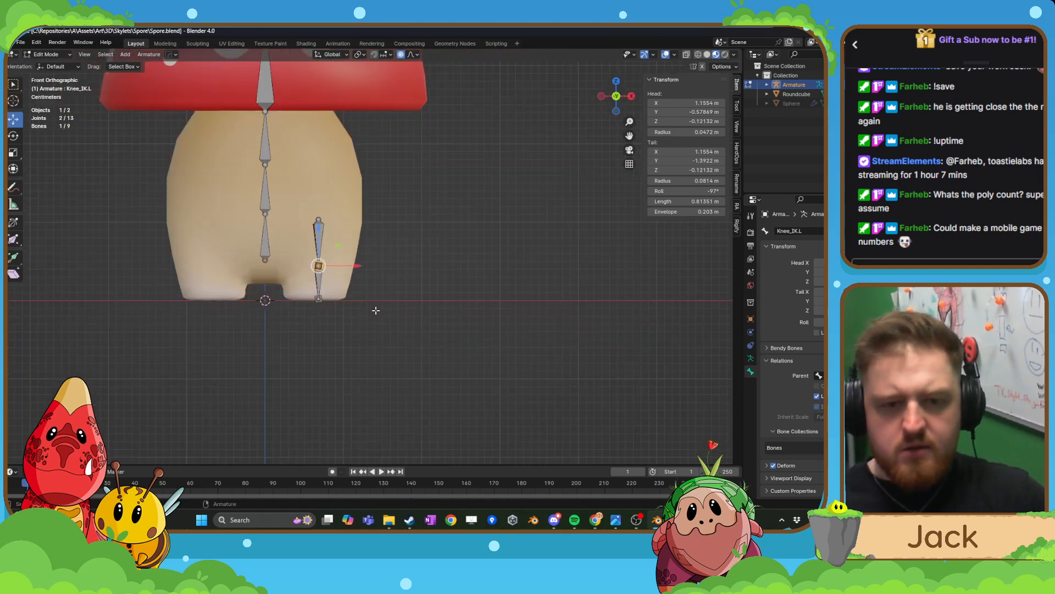
{"action": "key", "text": "a"}
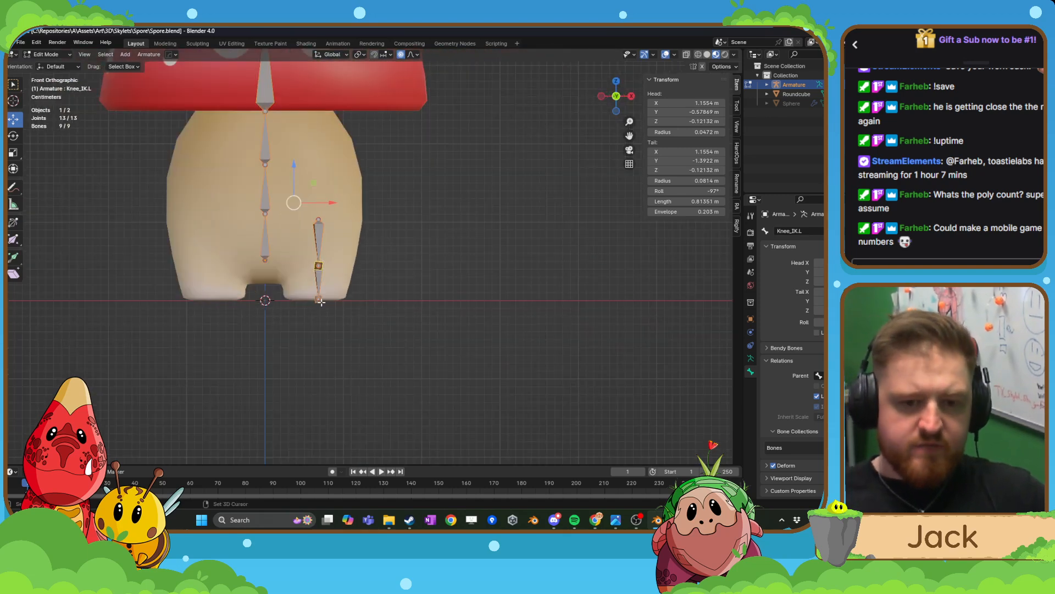
{"action": "key", "text": "shift+n"}
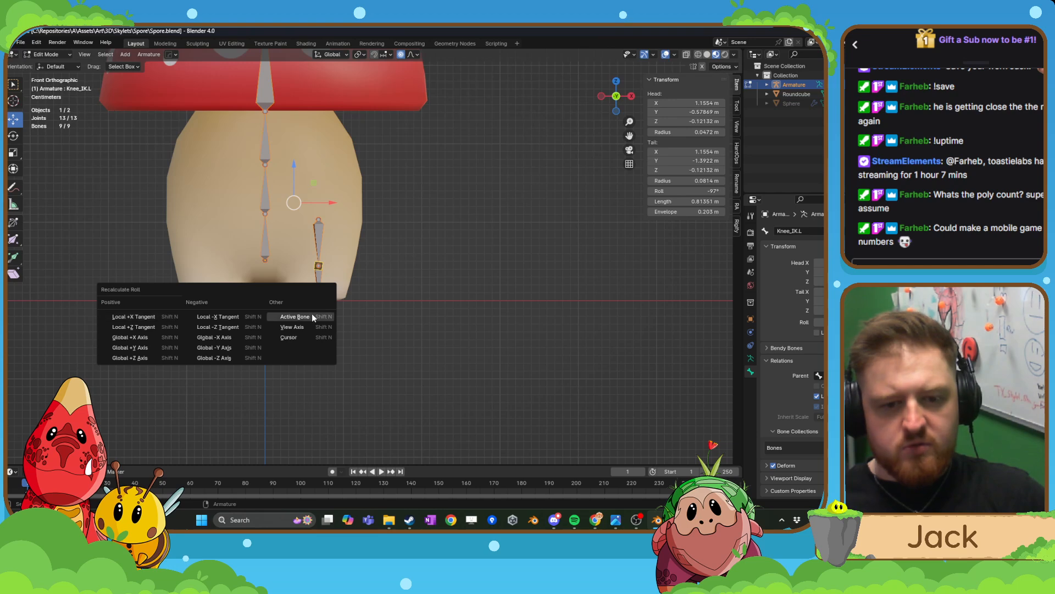
{"action": "left_click", "coordinate": [308, 326]}
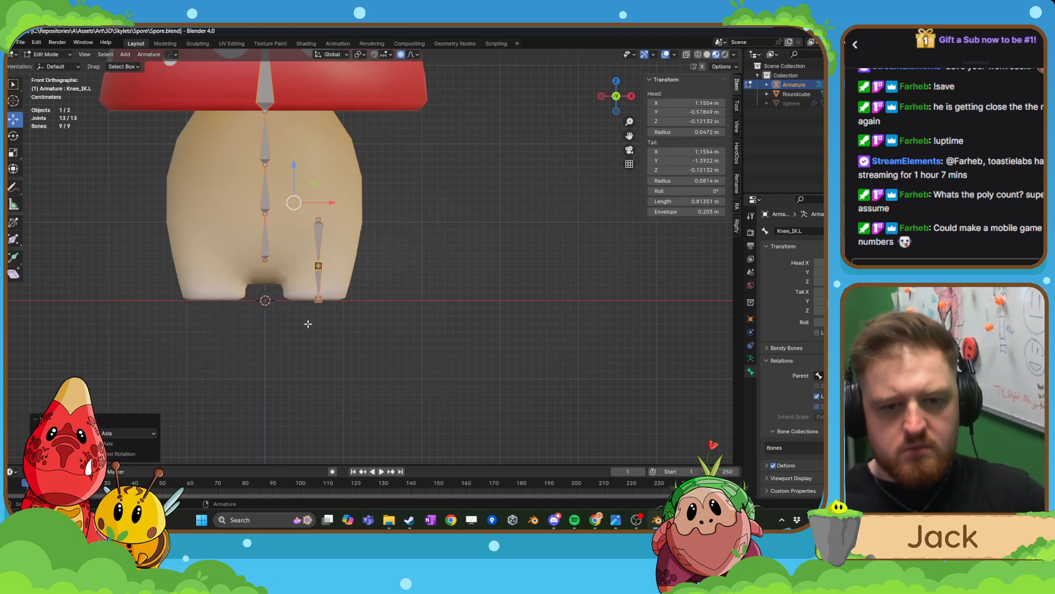
- Extrude a bone along -Y from the lower leg bone's tail, on the side opposite the heel bone
{"action": "scroll", "coordinate": [308, 324], "scroll_direction": "up", "scroll_amount": 4}
{"action": "scroll", "coordinate": [313, 261], "scroll_direction": "down", "scroll_amount": 6}
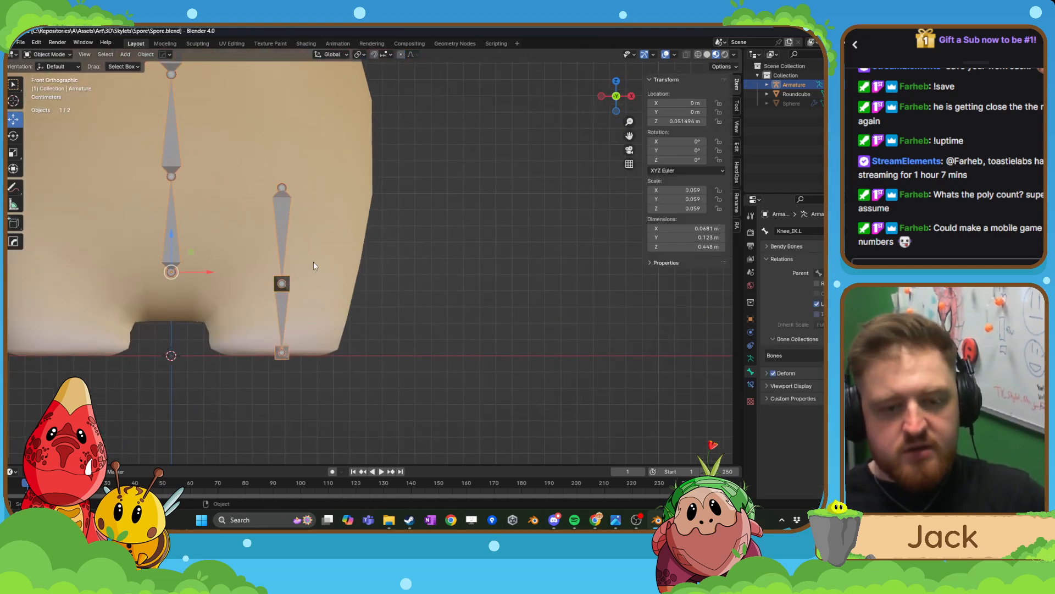
{"action": "key", "text": "Tab"}
{"action": "middle_click_drag", "start_coordinate": [409, 298], "coordinate": [331, 308]}
{"action": "scroll", "coordinate": [331, 300], "scroll_direction": "down", "scroll_amount": 3}
{"action": "scroll", "coordinate": [331, 304], "scroll_direction": "up", "scroll_amount": 8}
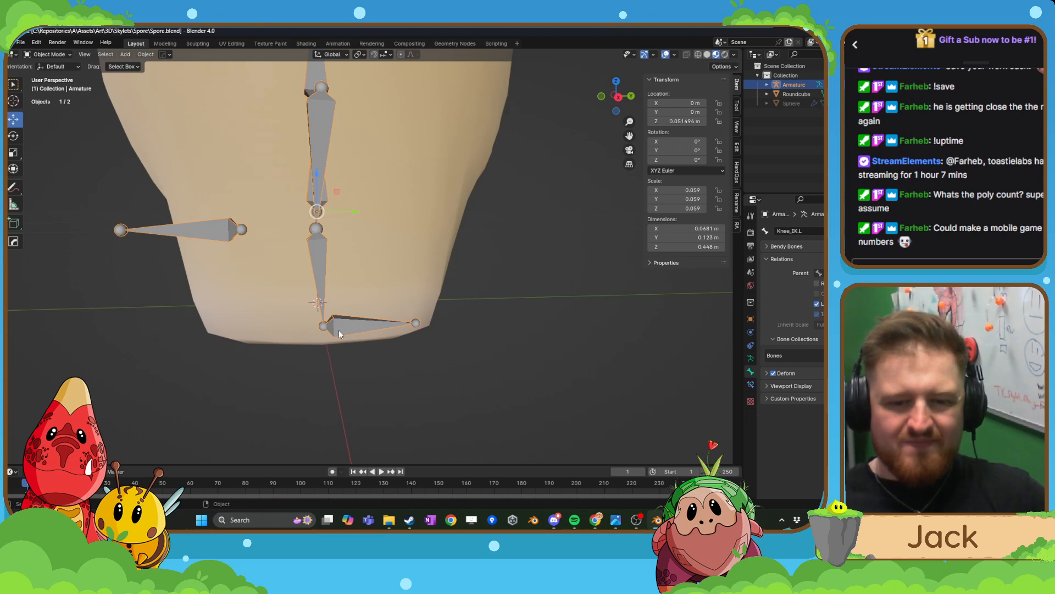
{"action": "key", "text": "Tab"}
{"action": "left_click", "coordinate": [331, 332]}
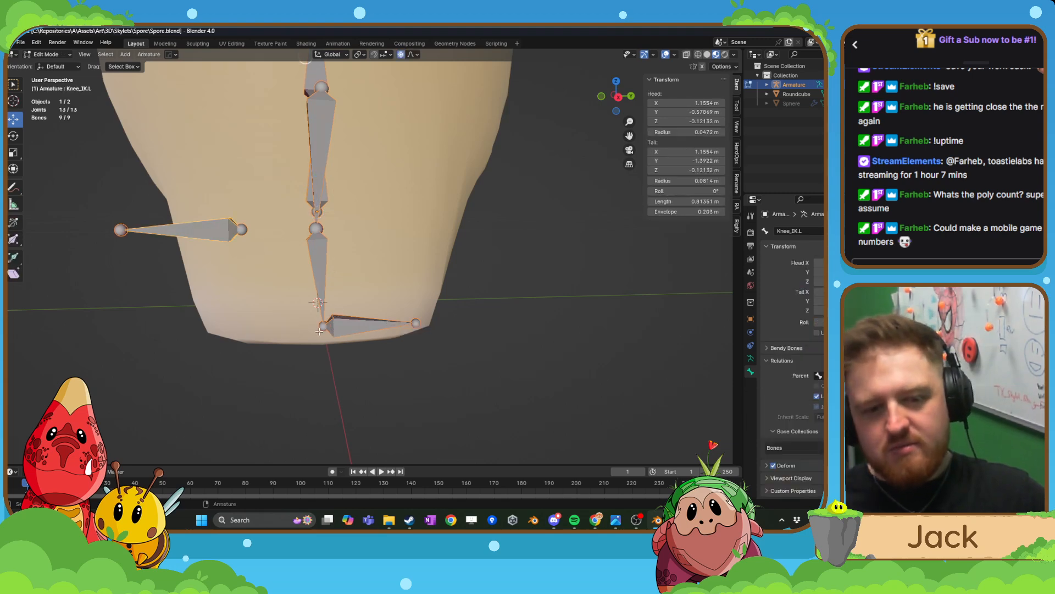
{"action": "left_click", "coordinate": [323, 328]}
{"action": "key", "text": "KP_3"}
{"action": "key", "text": "e"}
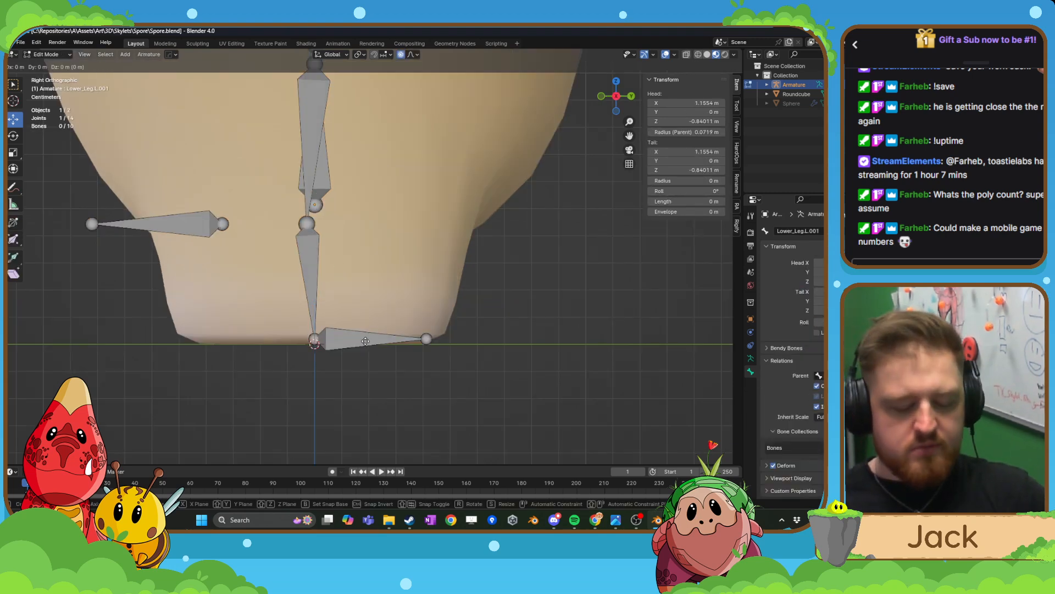
{"action": "key", "text": "y"}
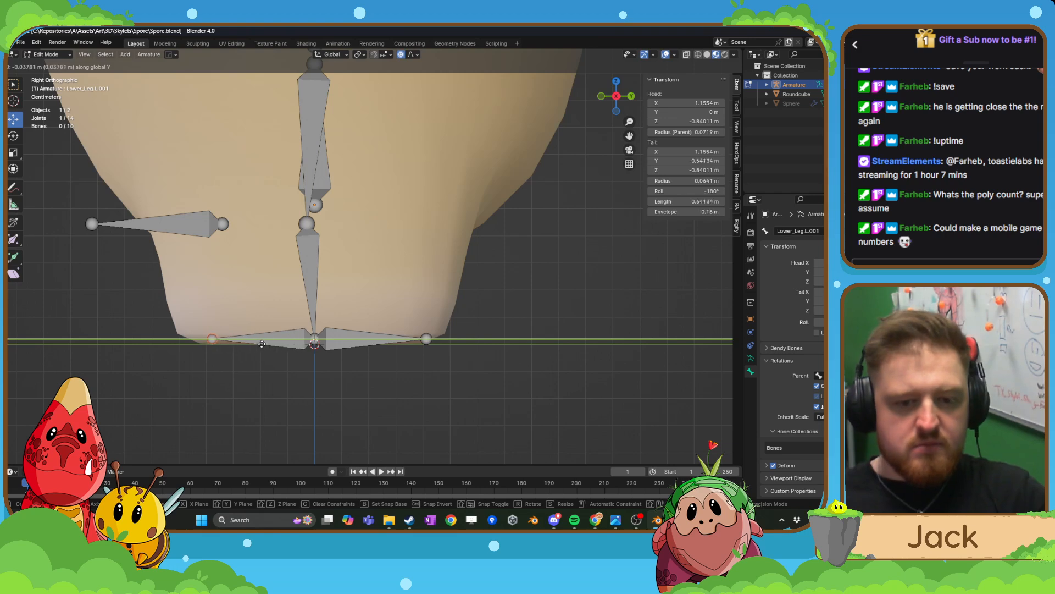
- Extrude a bone about 0.74 m long along Y from the ankle to the toe and name it Foot.L
{"action": "left_click", "coordinate": [248, 344]}
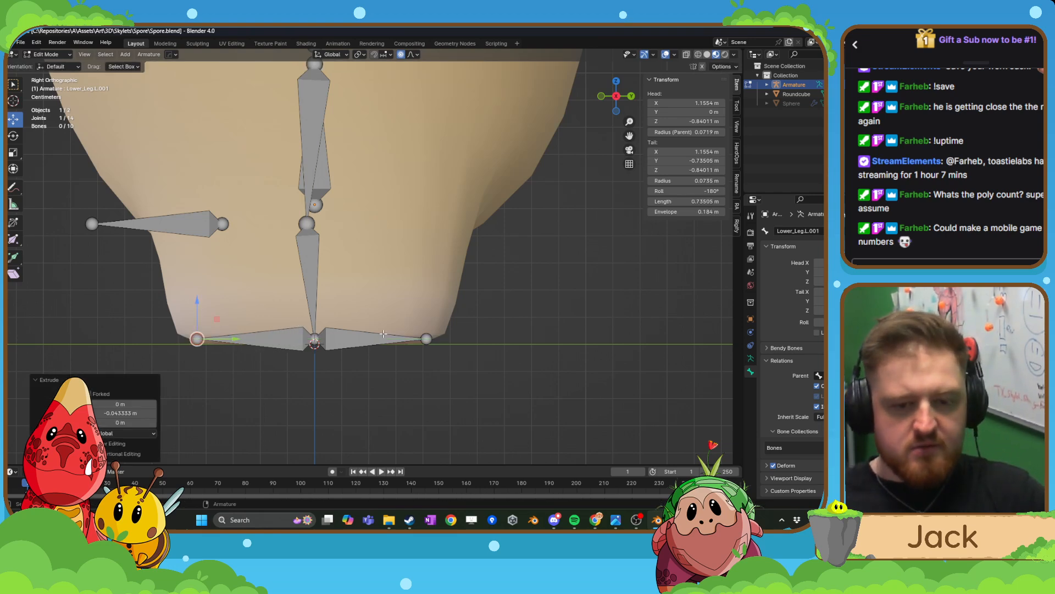
{"action": "left_click", "coordinate": [298, 344]}
{"action": "key", "text": "F2"}
{"action": "type", "text": "Foo"}
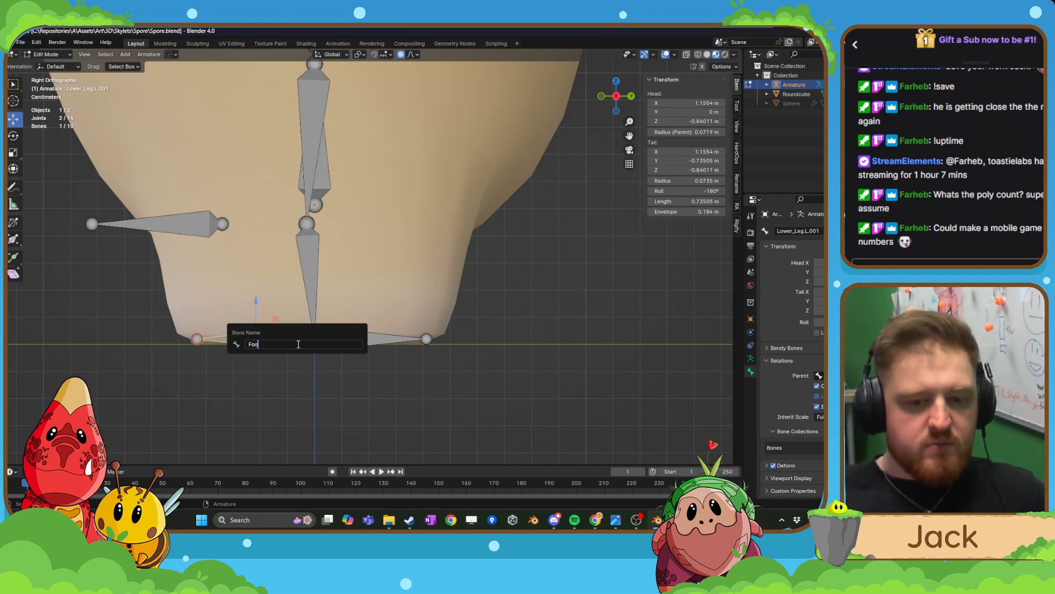
{"action": "type", "text": "t.L"}
{"action": "key", "text": "Return"}
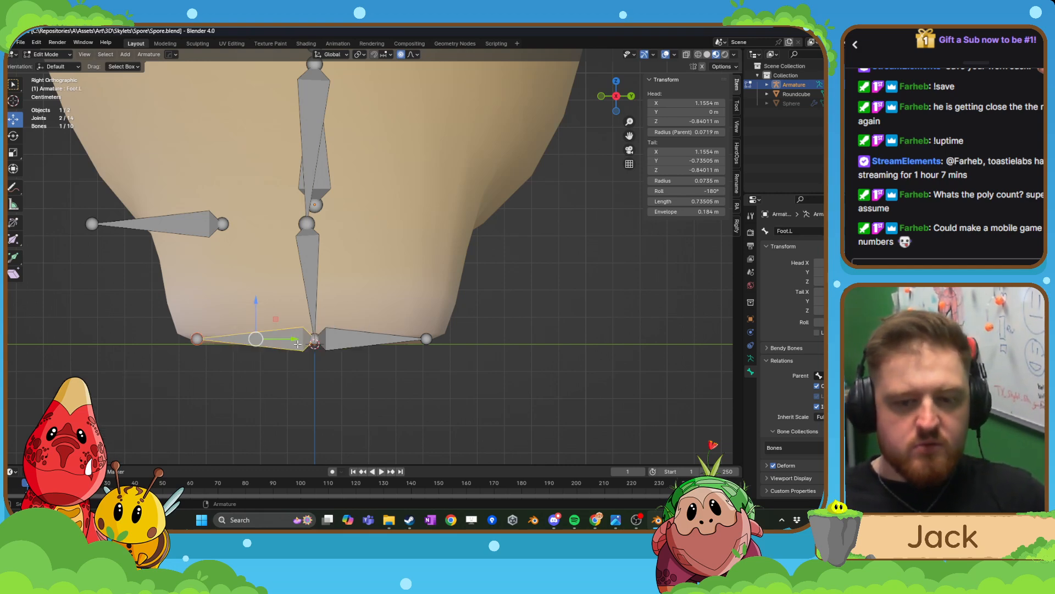
- Switch the armature from Edit Mode to Pose Mode with the leg bones in view
{"action": "scroll", "coordinate": [298, 342], "scroll_direction": "down", "scroll_amount": 4}
{"action": "middle_click_drag", "start_coordinate": [297, 335], "coordinate": [370, 335]}
{"action": "key", "text": "Tab"}
{"action": "scroll", "coordinate": [387, 248], "scroll_direction": "down", "scroll_amount": 4}
{"action": "scroll", "coordinate": [413, 253], "scroll_direction": "up", "scroll_amount": 4}
{"action": "middle_click_drag", "start_coordinate": [387, 249], "coordinate": [346, 258]}
{"action": "key", "text": "Tab"}
{"action": "scroll", "coordinate": [352, 263], "scroll_direction": "up", "scroll_amount": 5}
{"action": "key", "text": "ctrl+Tab"}
- Add an Inverse Kinematics constraint to the Lower_Leg.L bone
{"action": "left_click", "coordinate": [363, 305]}
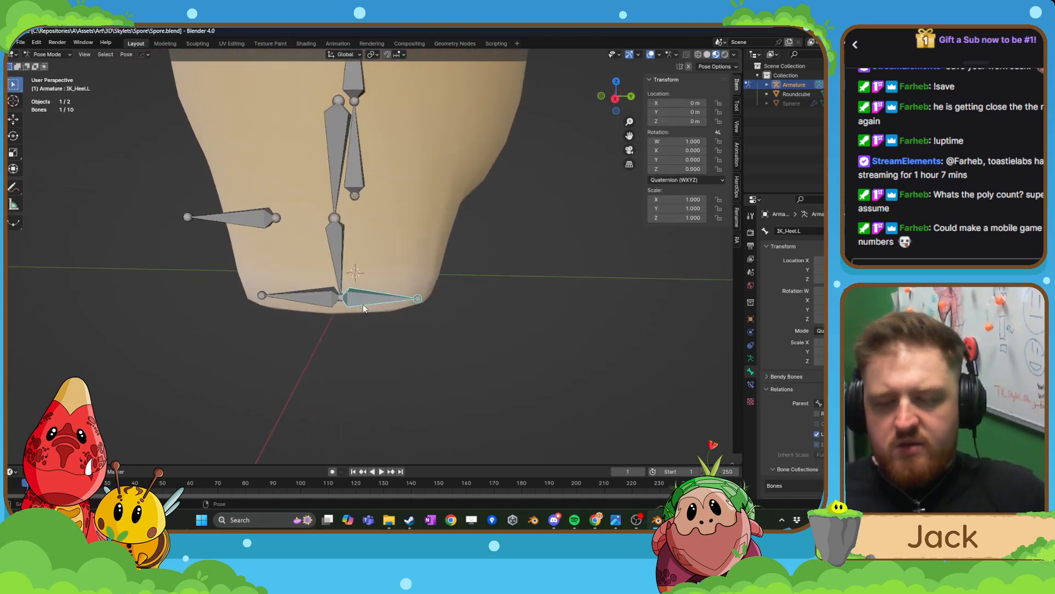
{"action": "left_click", "coordinate": [313, 293]}
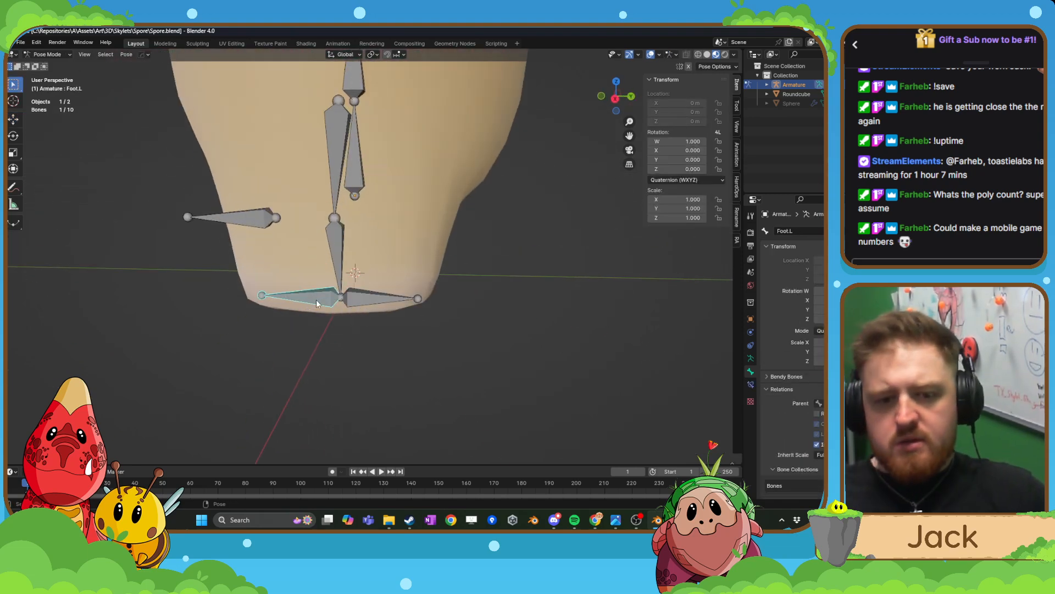
{"action": "left_click", "coordinate": [369, 302]}
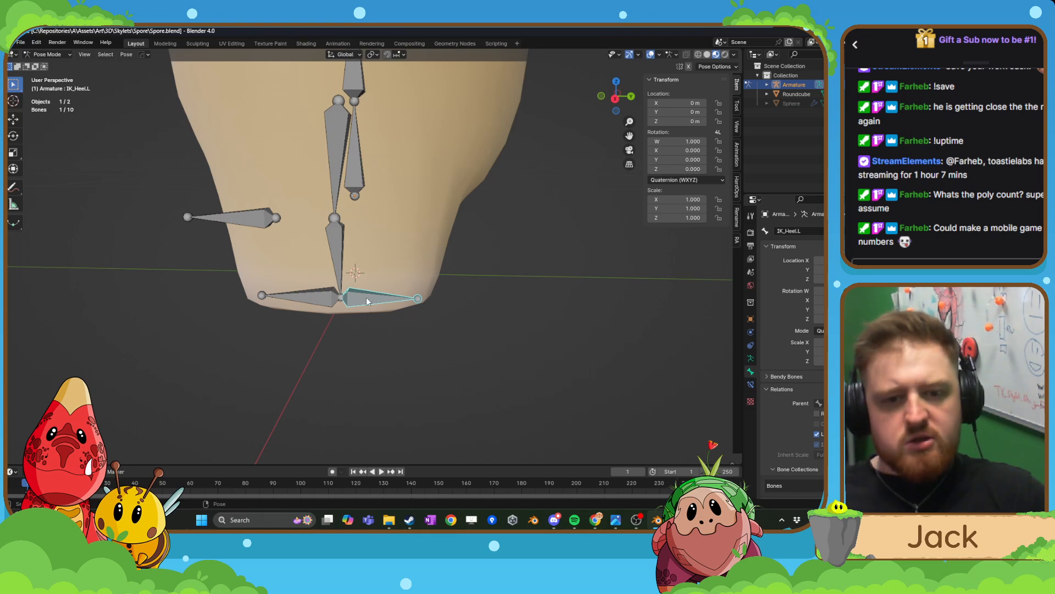
{"action": "left_click", "coordinate": [366, 297]}
{"action": "left_click", "coordinate": [750, 384]}
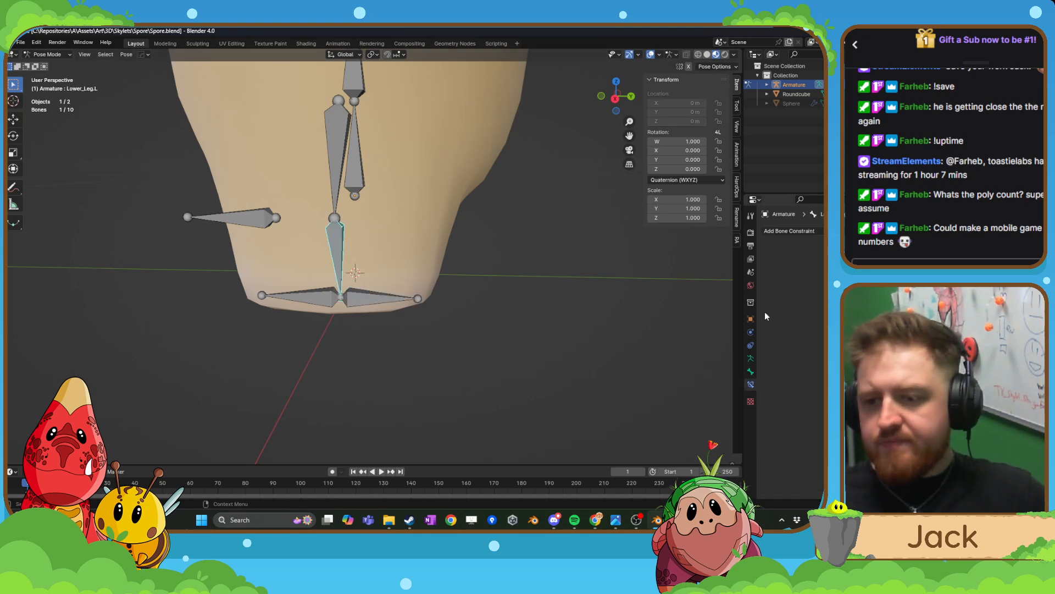
{"action": "left_click", "coordinate": [791, 231]}
{"action": "left_click", "coordinate": [794, 278]}
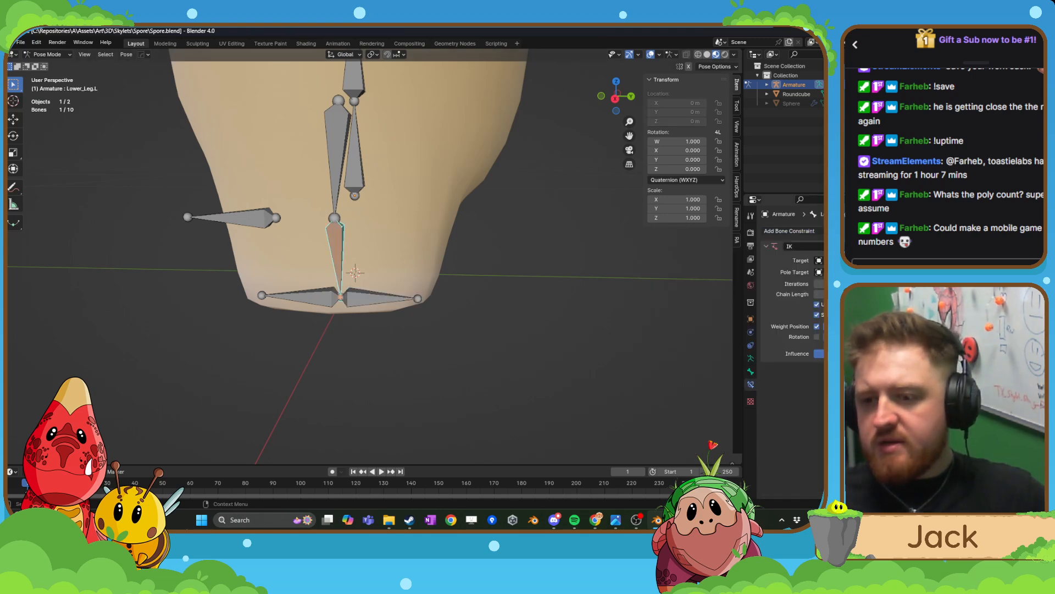
- Set the IK constraint's target to the Armature with IK_Heel.L as the target bone
{"action": "left_click", "coordinate": [865, 260]}
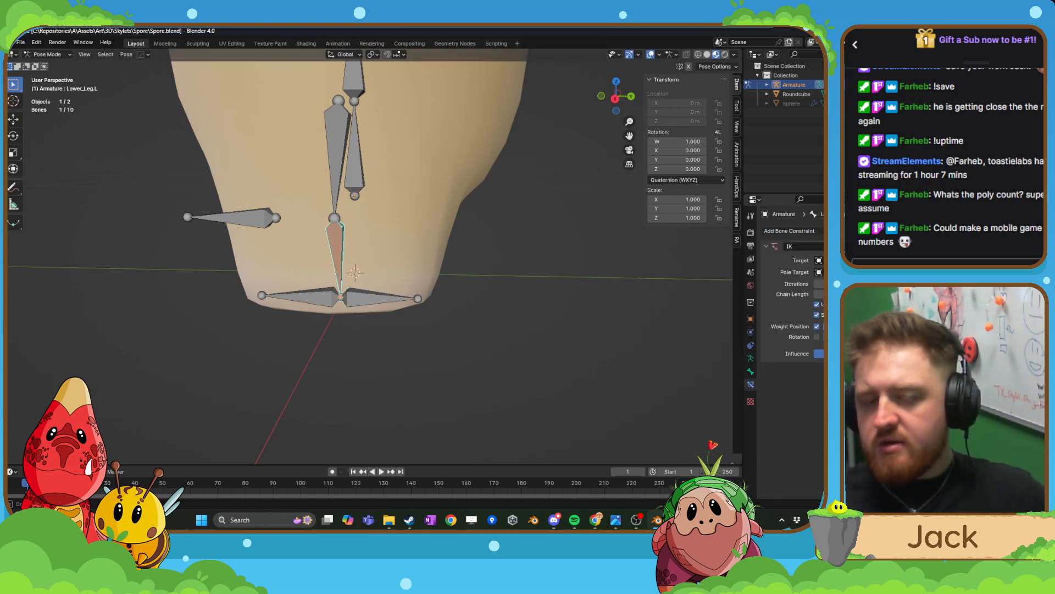
{"action": "left_click", "coordinate": [337, 166]}
{"action": "left_click", "coordinate": [841, 271]}
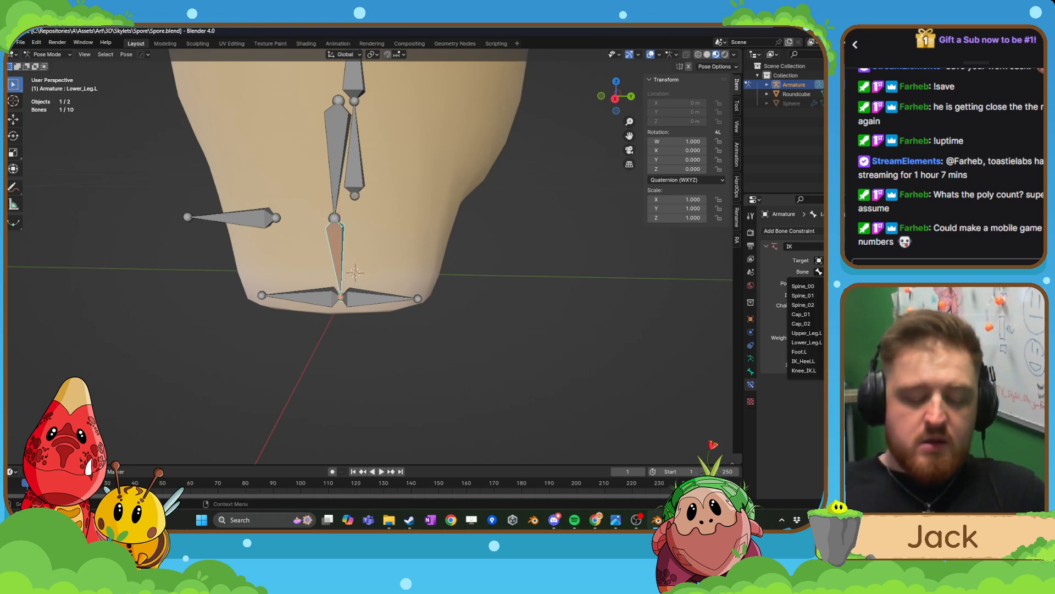
{"action": "type", "text": "he"}
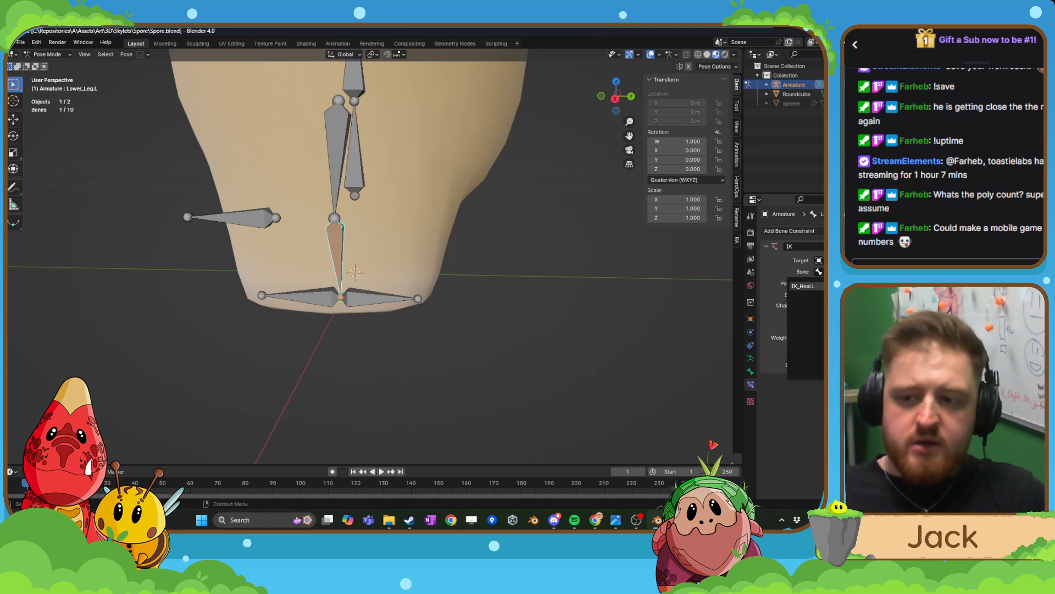
{"action": "key", "text": "Return"}
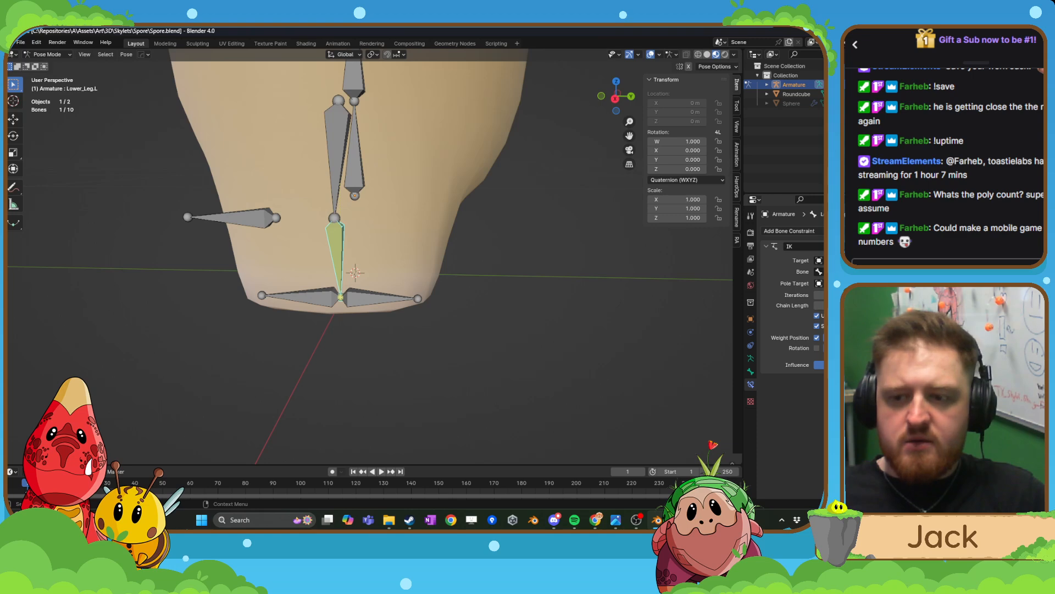
- Set the IK constraint's pole target to the Armature with Knee_IK.L as the pole bone
{"action": "left_click", "coordinate": [841, 283]}
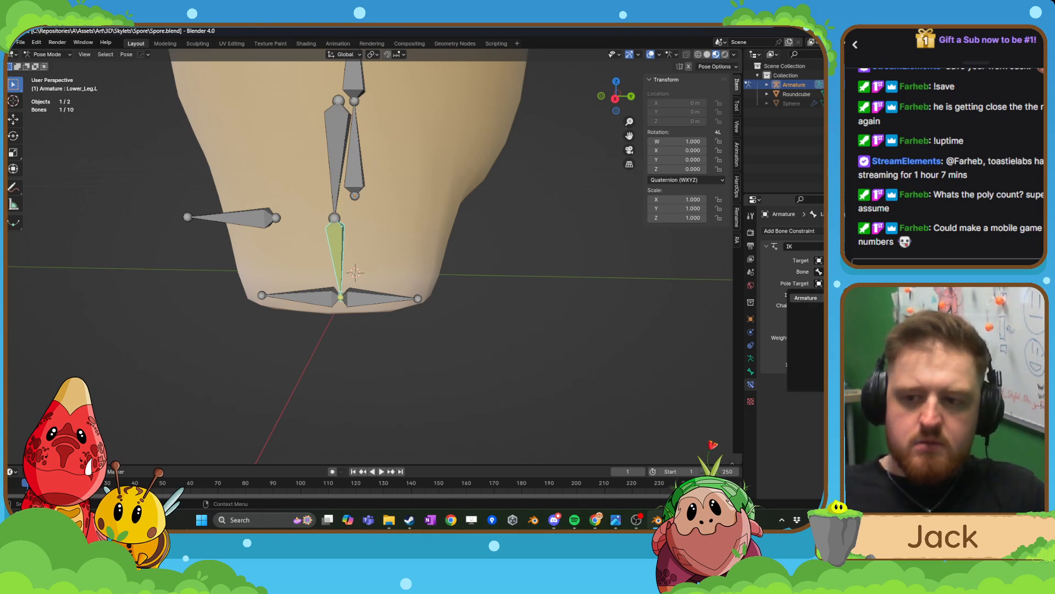
{"action": "left_click", "coordinate": [833, 297]}
{"action": "left_click", "coordinate": [833, 295]}
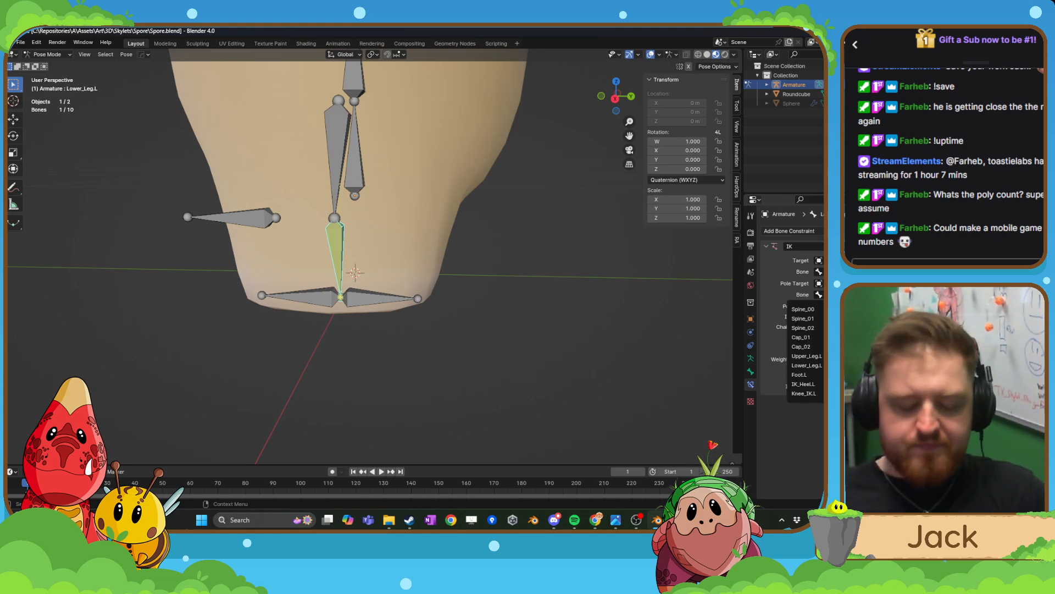
{"action": "type", "text": "knee"}
{"action": "left_click", "coordinate": [831, 310]}
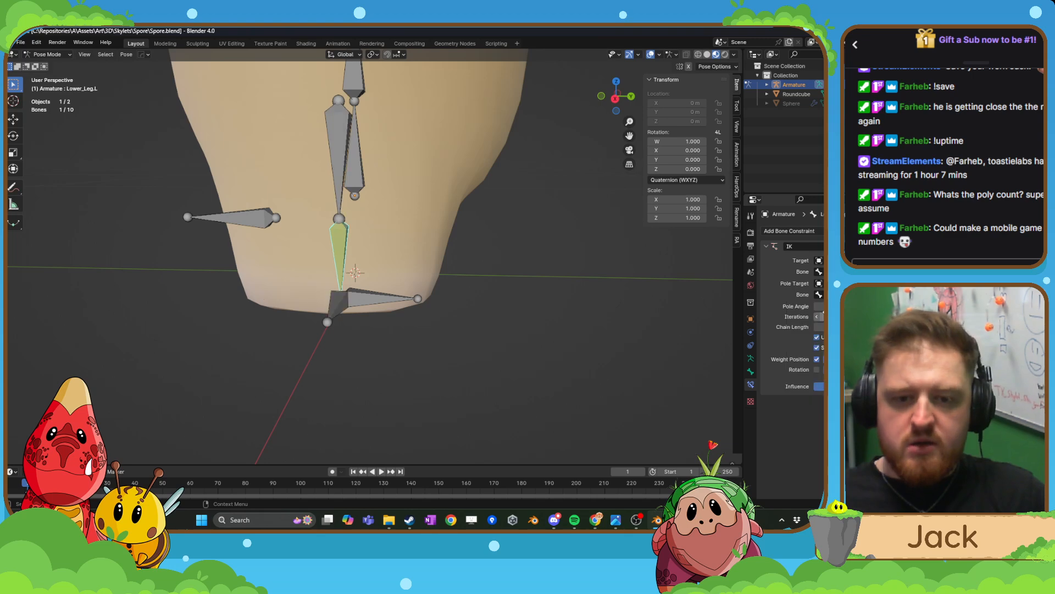
- Set the IK constraint's pole angle to 90 degrees and raise its chain length
{"action": "middle_click_drag", "start_coordinate": [586, 329], "coordinate": [613, 333]}
{"action": "left_click", "coordinate": [833, 307]}
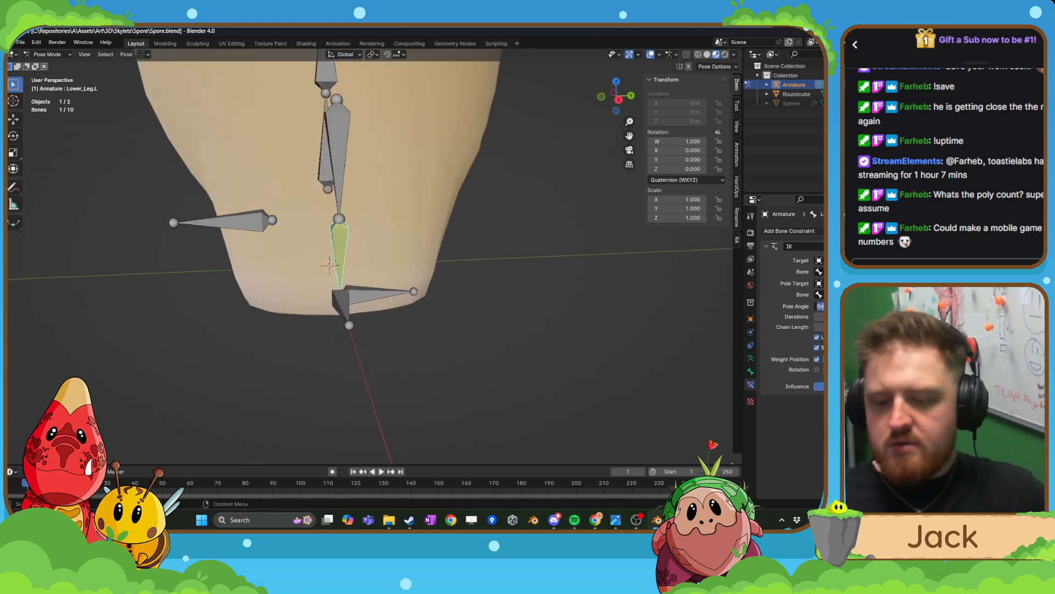
{"action": "type", "text": "90"}
{"action": "key", "text": "Return"}
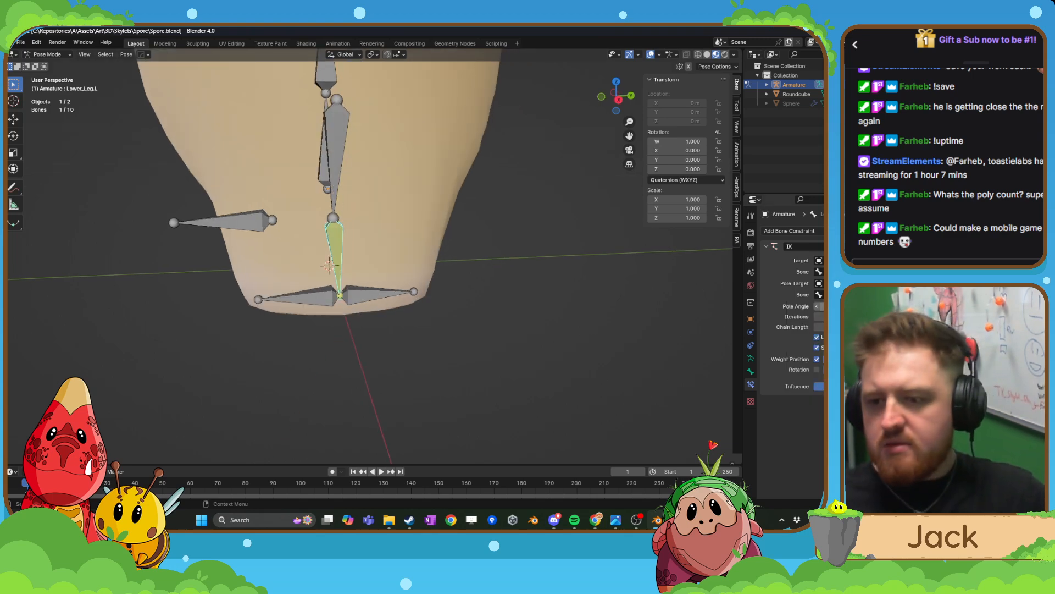
{"action": "middle_click_drag", "start_coordinate": [528, 322], "coordinate": [457, 306]}
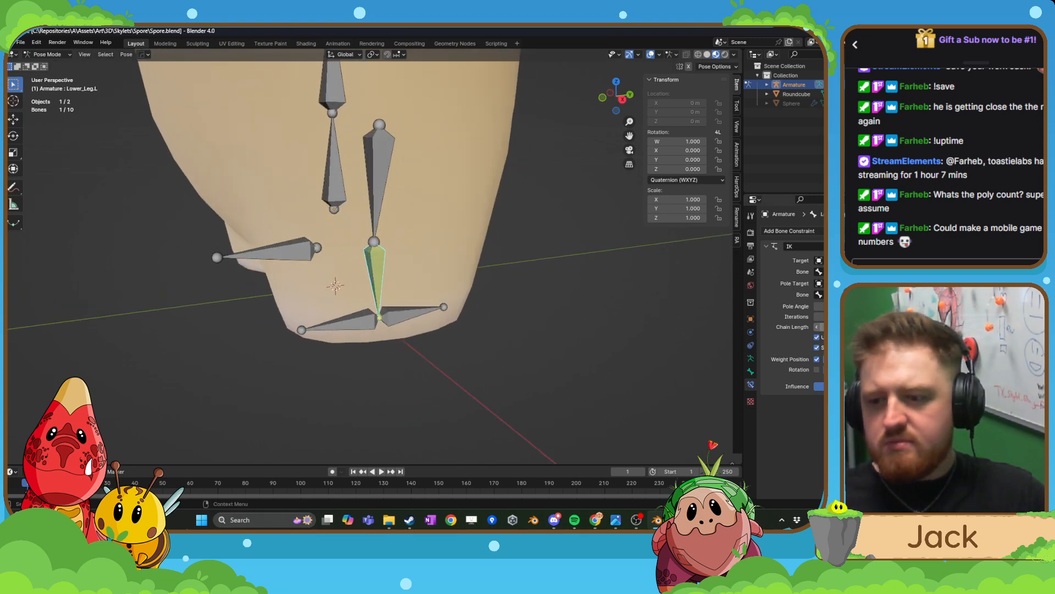
{"action": "left_click", "coordinate": [877, 327]}
{"action": "left_click", "coordinate": [877, 327]}
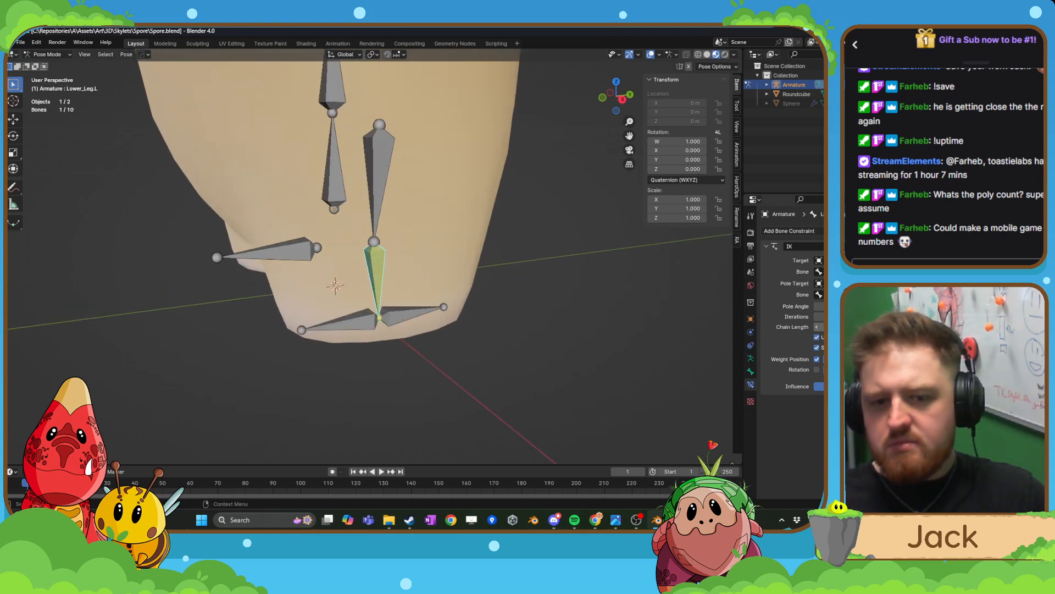
- Test the leg IK by moving the IK_Heel.L bone upward along Z, and undo the move
{"action": "middle_click_drag", "start_coordinate": [467, 272], "coordinate": [450, 264]}
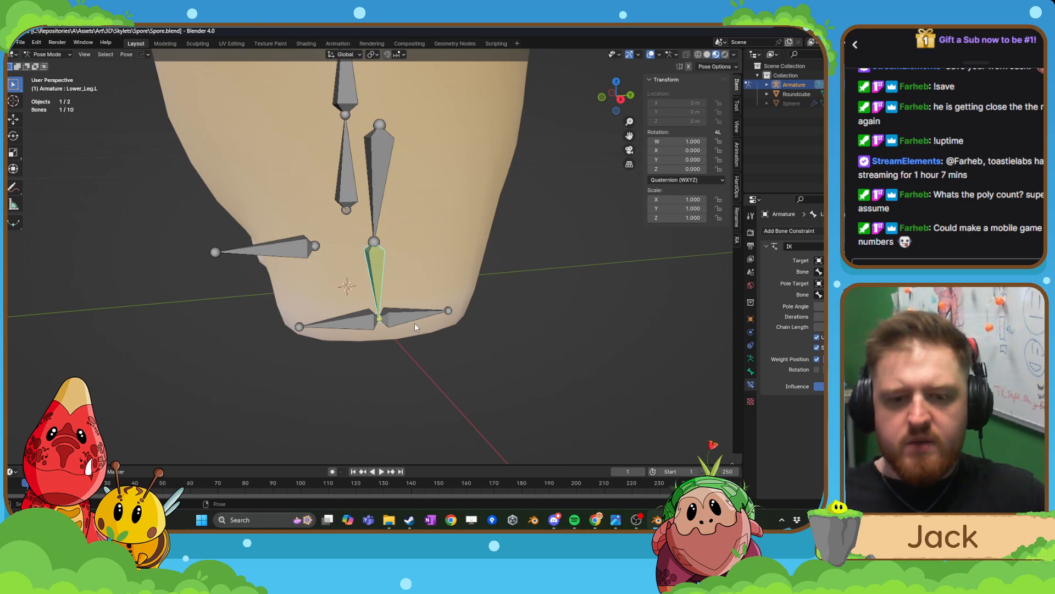
{"action": "left_click", "coordinate": [454, 318]}
{"action": "middle_click_drag", "start_coordinate": [458, 317], "coordinate": [453, 316]}
{"action": "left_click", "coordinate": [15, 119]}
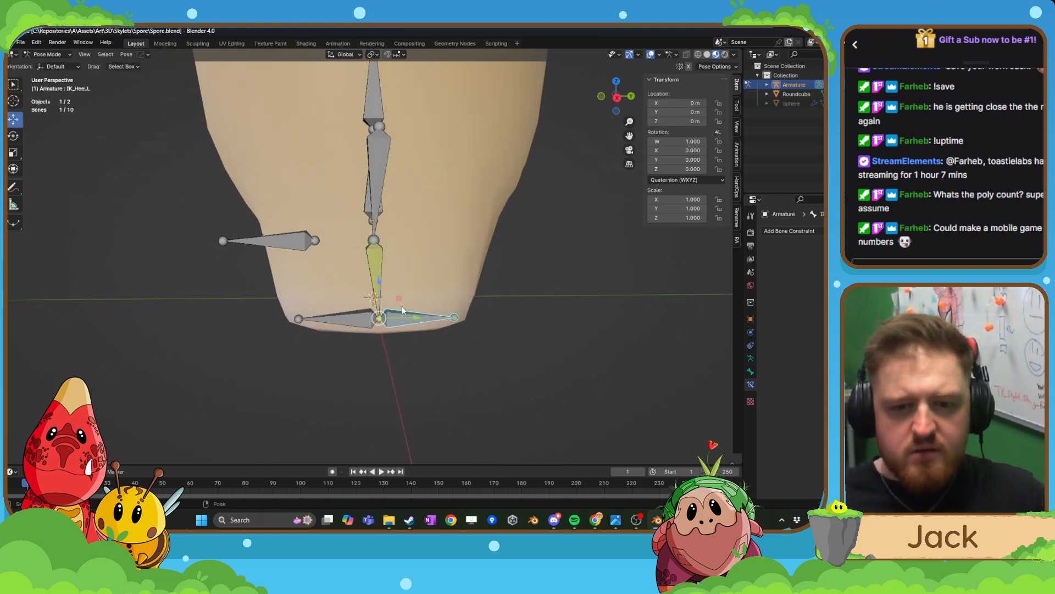
{"action": "left_click_drag", "start_coordinate": [378, 281], "coordinate": [374, 235]}
{"action": "key", "text": "ctrl+z"}
{"action": "left_click", "coordinate": [533, 344]}
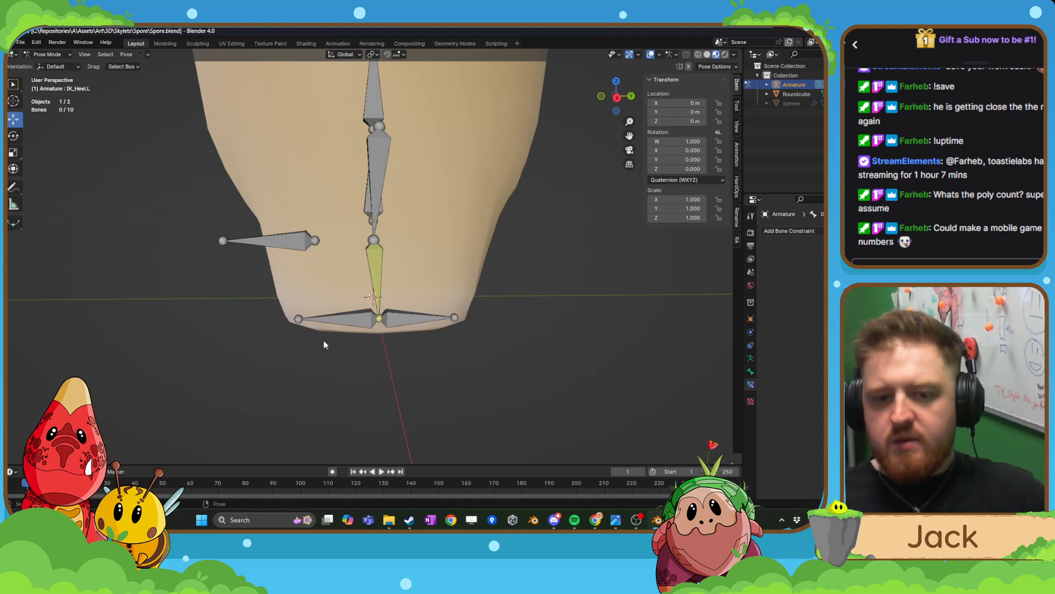
- Raise IK_Heel.L again to check how the Foot.L bone responds, and undo the move
{"action": "middle_click_drag", "start_coordinate": [325, 342], "coordinate": [351, 329]}
{"action": "left_click", "coordinate": [346, 313]}
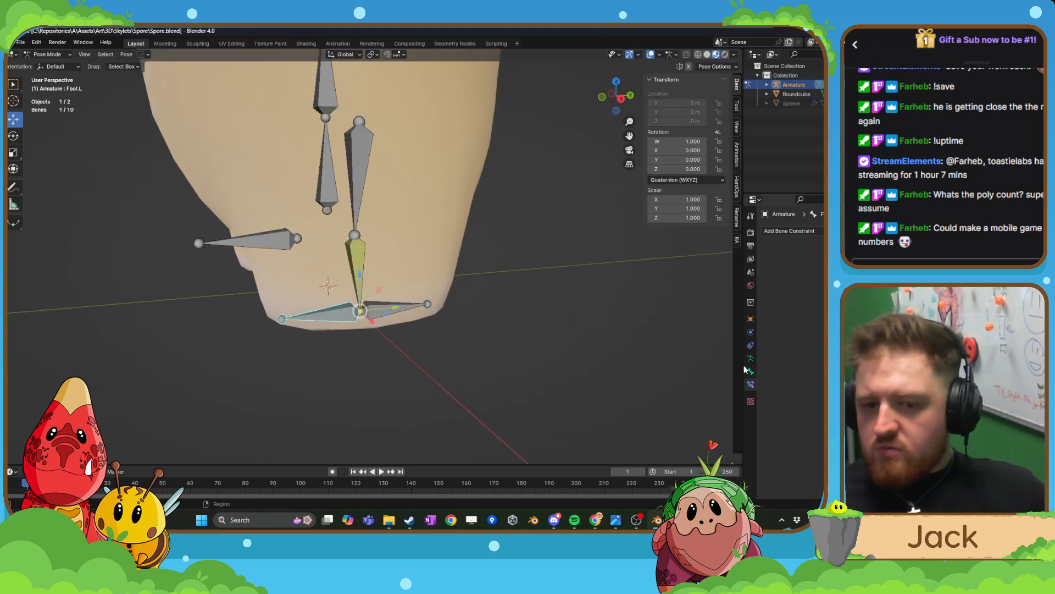
{"action": "left_click", "coordinate": [399, 311]}
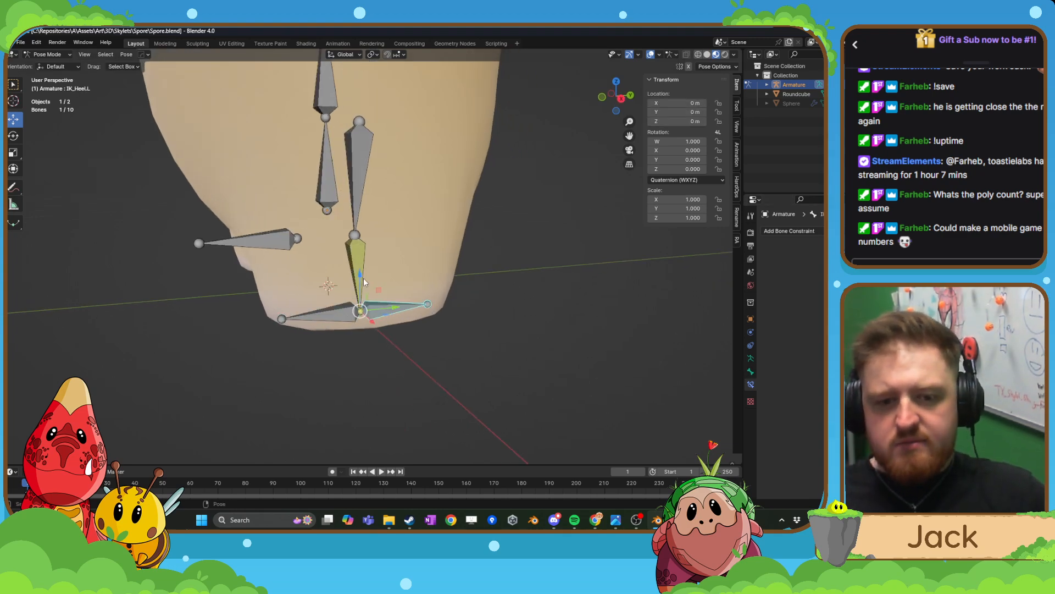
{"action": "left_click_drag", "start_coordinate": [361, 276], "coordinate": [359, 272]}
{"action": "mouse_move", "coordinate": [301, 314]}
{"action": "middle_mouse_down"}
{"action": "mouse_move", "coordinate": [353, 318]}
{"action": "mouse_move", "coordinate": [319, 304]}
{"action": "middle_mouse_up"}
{"action": "key", "text": "ctrl+z"}
- Detach the Foot.L bone from its lower-leg parent in Edit Mode
{"action": "left_click", "coordinate": [340, 317]}
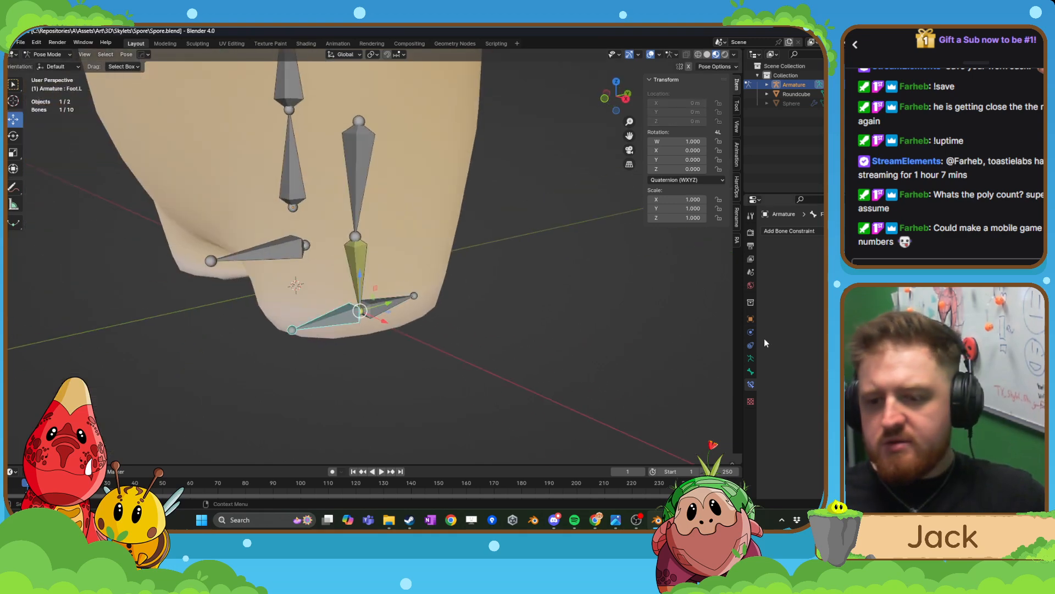
{"action": "left_click", "coordinate": [751, 371]}
{"action": "key", "text": "Tab"}
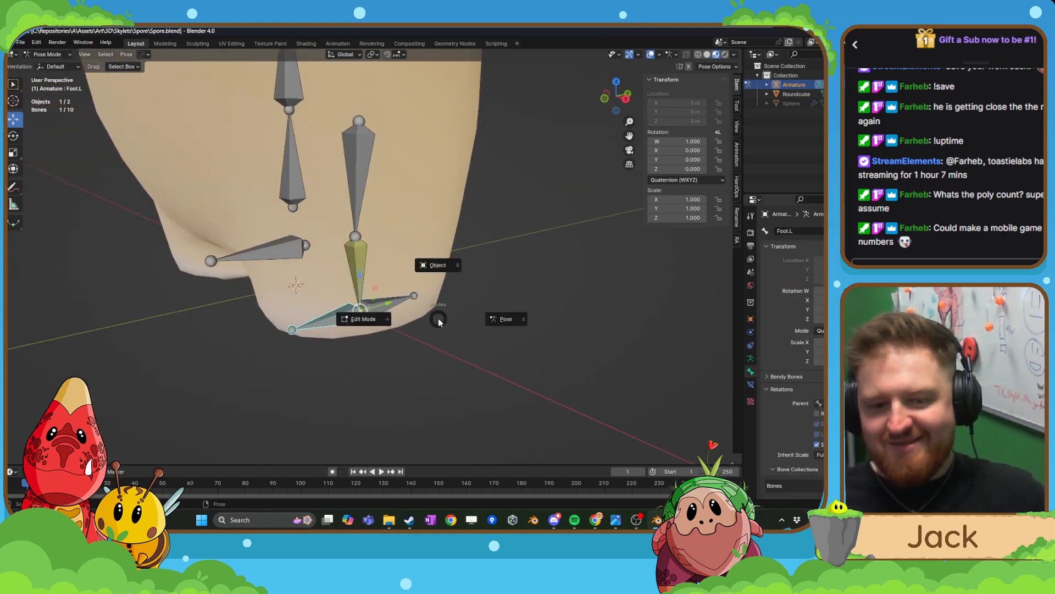
{"action": "left_click", "coordinate": [365, 318]}
- Return to Pose Mode, test moving IK_Heel.L along Z with the foot bone detached, and undo the move
{"action": "key", "text": "Tab"}
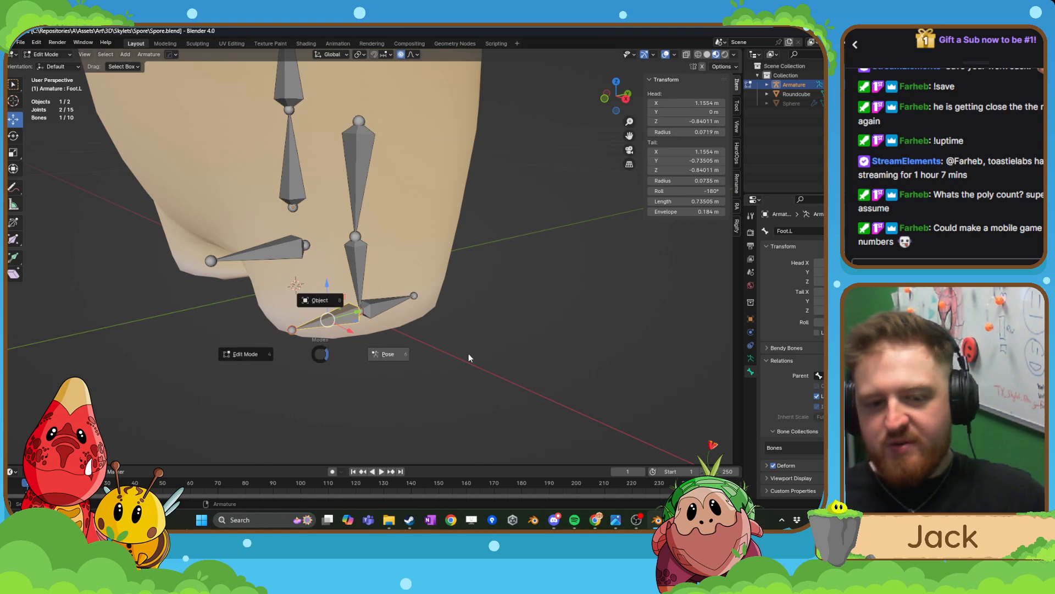
{"action": "left_click", "coordinate": [469, 358]}
{"action": "key", "text": "g"}
{"action": "key", "text": "z"}
{"action": "left_click", "coordinate": [355, 270]}
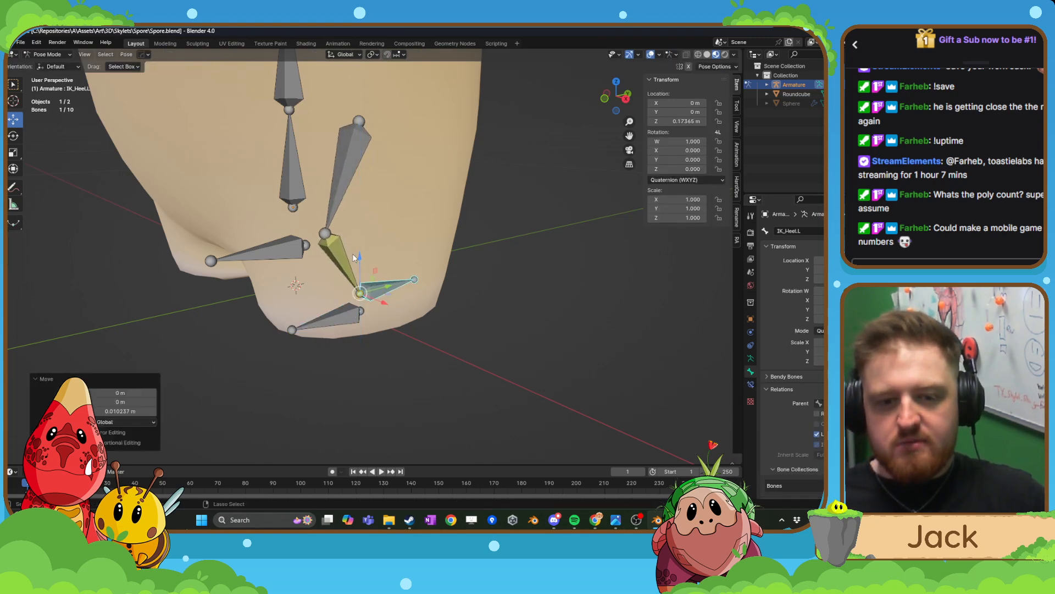
{"action": "key", "text": "ctrl+z"}
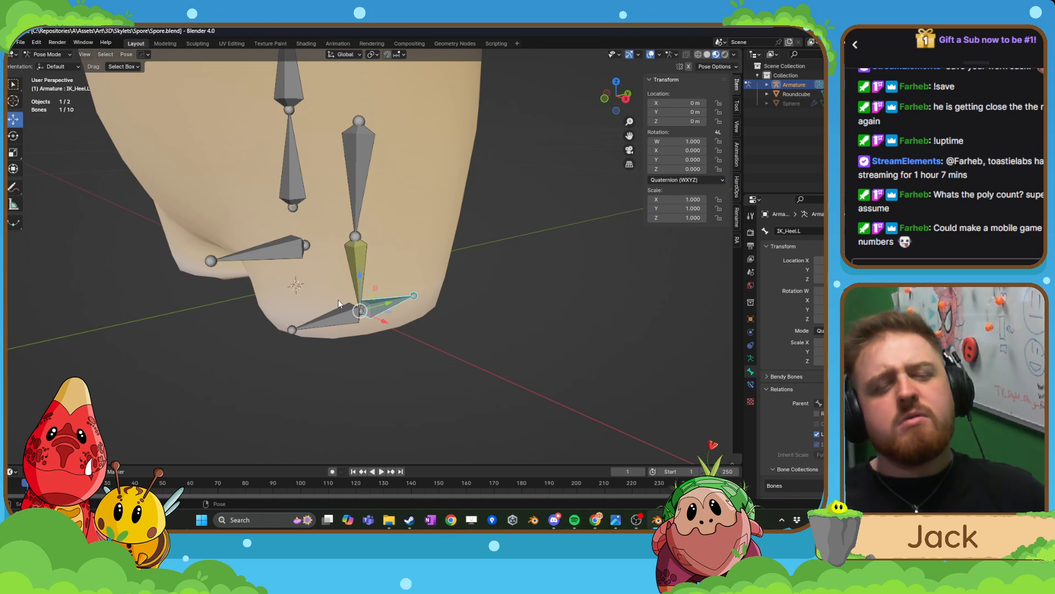
- Test rotating and moving the detached Foot.L bone in Pose Mode, and undo both transforms
{"action": "left_click", "coordinate": [338, 299]}
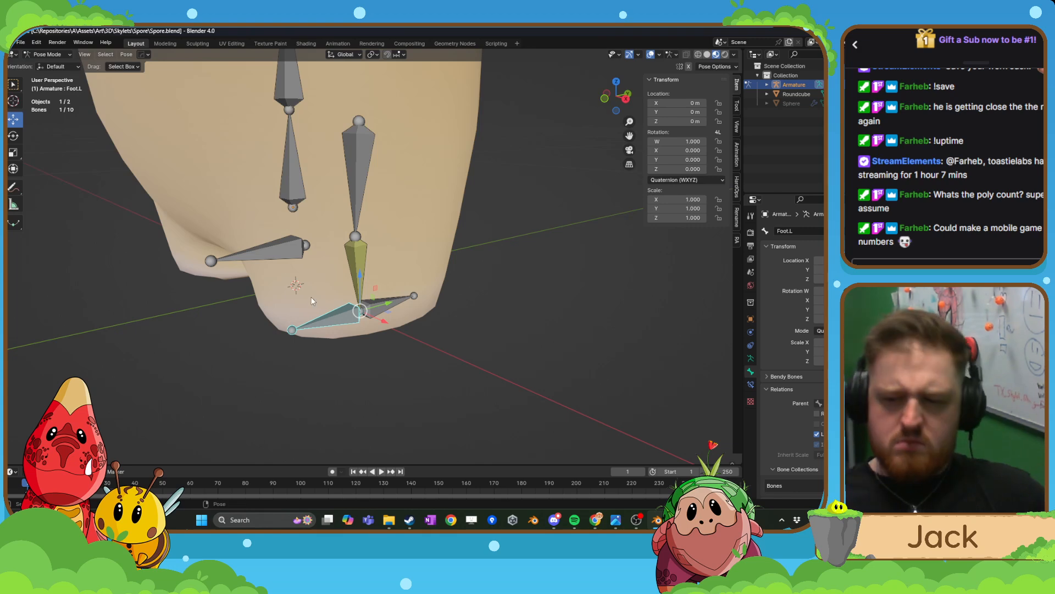
{"action": "key", "text": "Tab"}
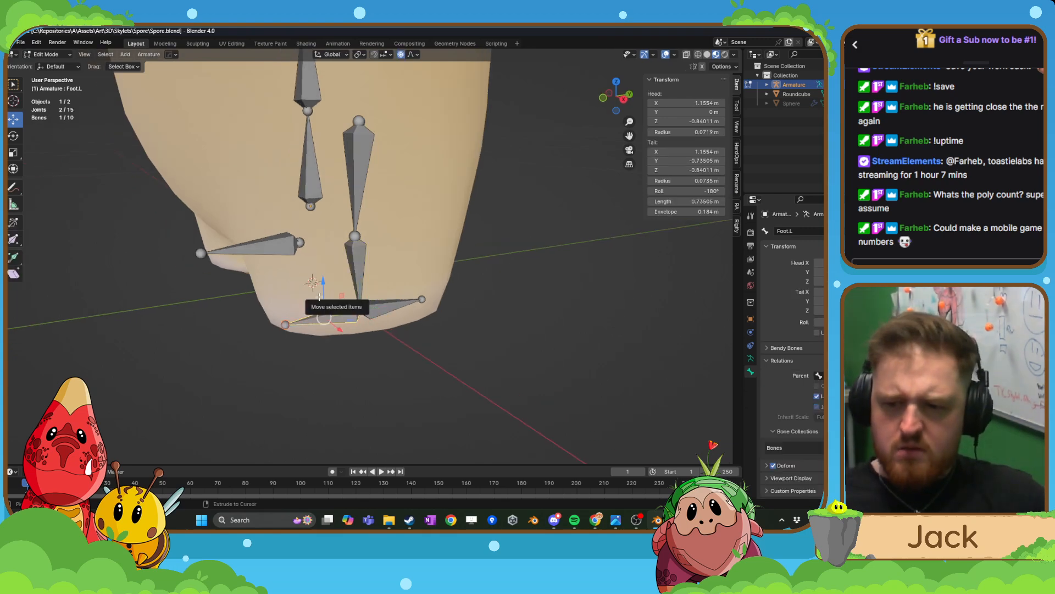
{"action": "scroll", "coordinate": [339, 336], "scroll_direction": "up", "scroll_amount": 2}
{"action": "key", "text": "Tab"}
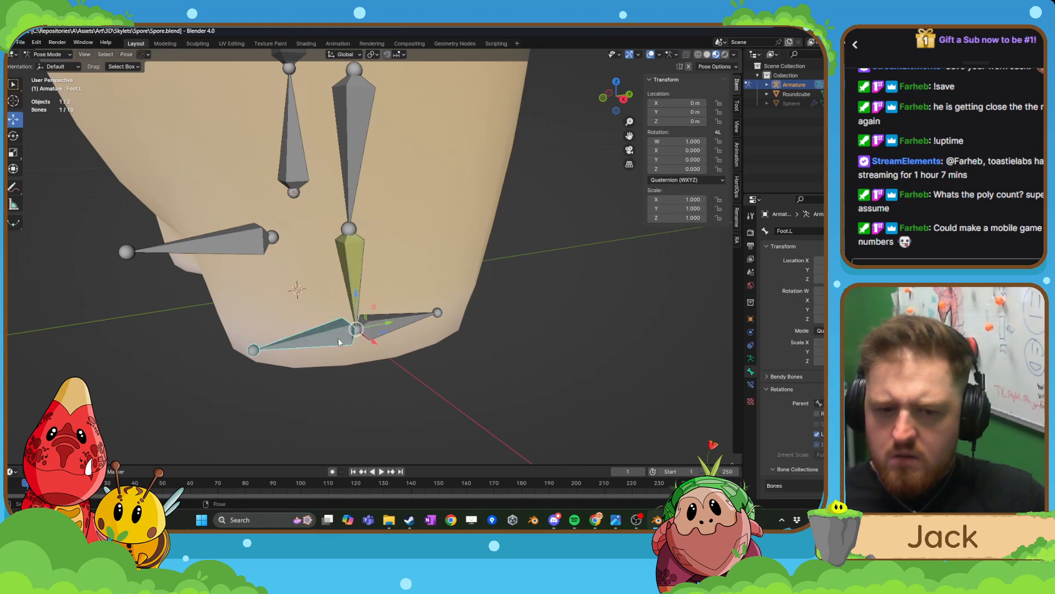
{"action": "key", "text": "r"}
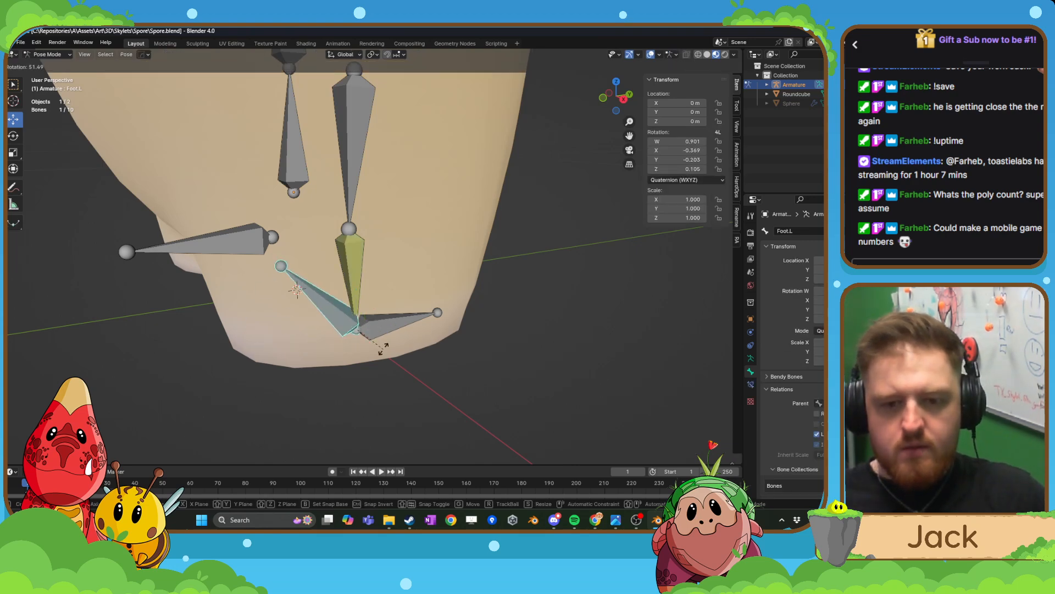
{"action": "left_click", "coordinate": [363, 332]}
{"action": "key", "text": "g"}
{"action": "left_click", "coordinate": [339, 324]}
{"action": "key", "text": "ctrl+z"}
{"action": "key", "text": "ctrl+z"}
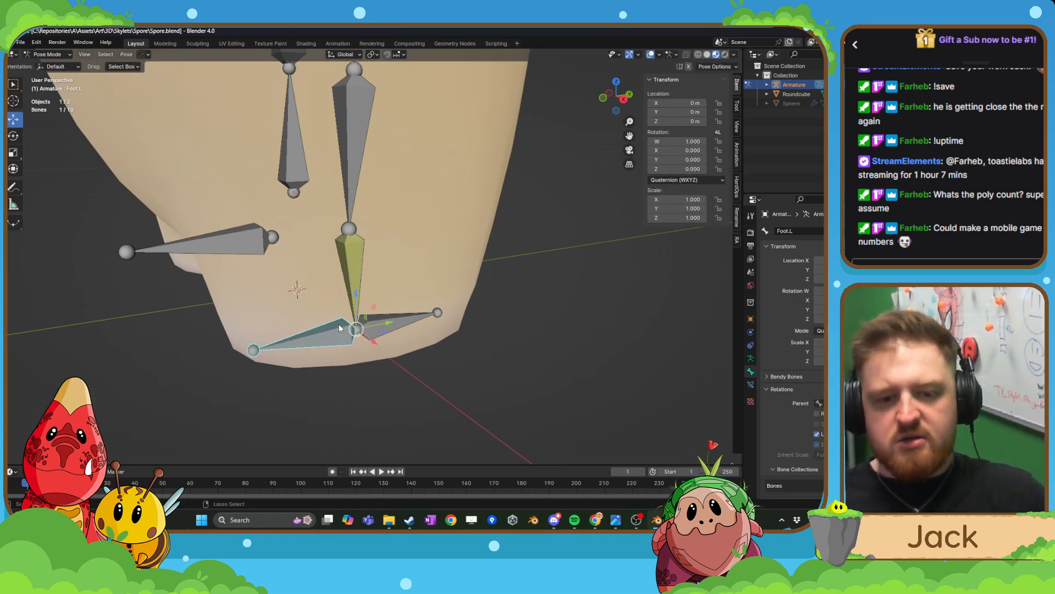
{"action": "mouse_move", "coordinate": [352, 331]}
{"action": "middle_mouse_down"}
{"action": "mouse_move", "coordinate": [318, 316]}
{"action": "mouse_move", "coordinate": [358, 314]}
{"action": "middle_mouse_up"}
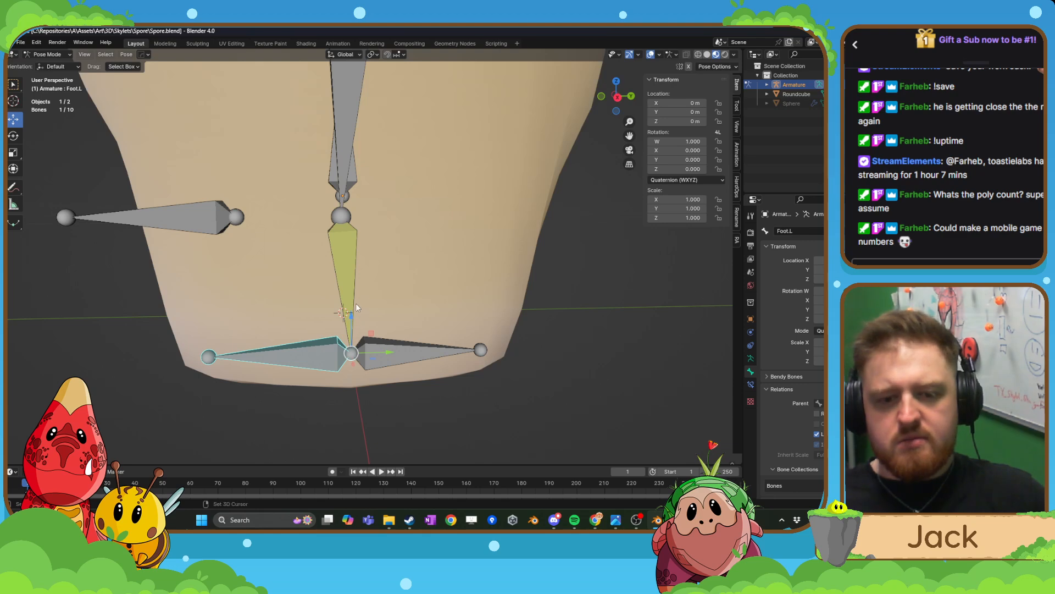
- Parent the Foot.L bone to Lower_Leg.L with Keep Offset in Edit Mode, and return to Pose Mode
{"action": "key", "text": "ctrl+Tab"}
{"action": "left_click", "coordinate": [274, 303]}
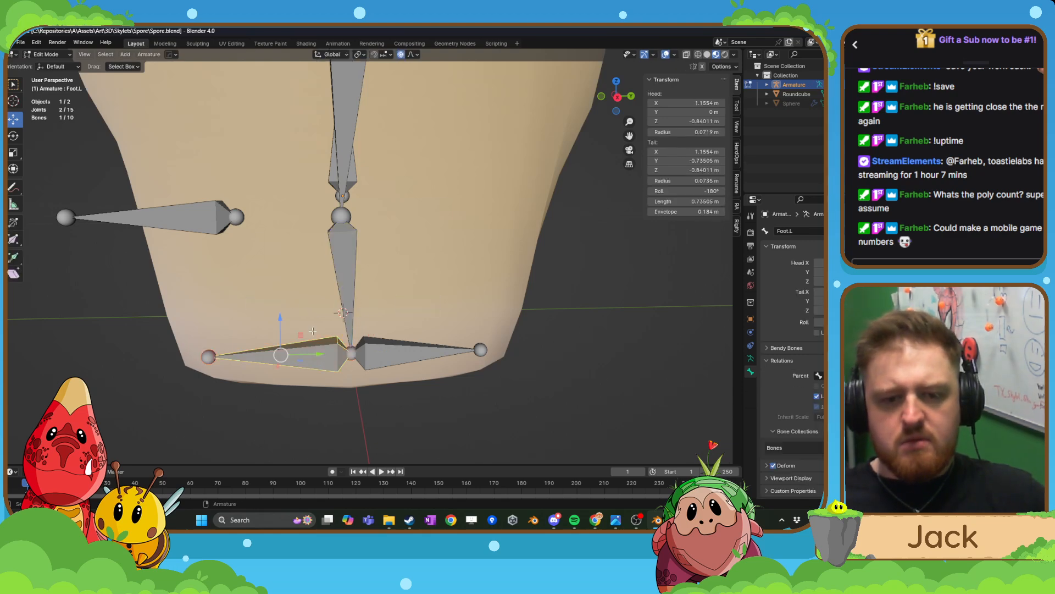
{"action": "left_click", "coordinate": [347, 280]}
{"action": "key", "text": "ctrl+p"}
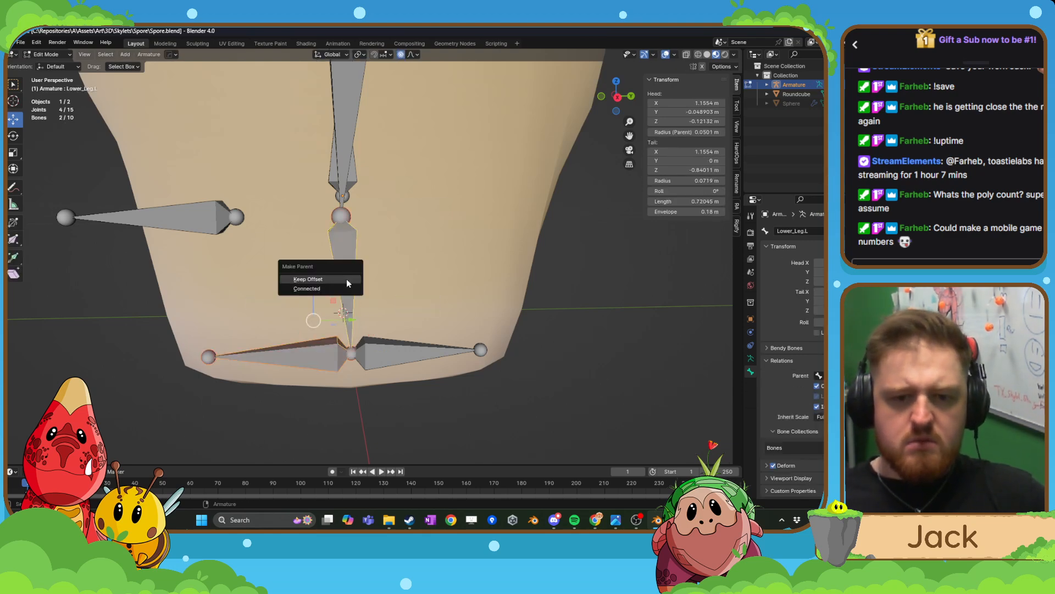
{"action": "left_click", "coordinate": [346, 279]}
{"action": "key", "text": "ctrl+Tab"}
- Test rotating IK_Heel.L and moving the re-parented Foot.L bone in Pose Mode, undoing each transform
{"action": "left_click", "coordinate": [429, 333]}
{"action": "left_click", "coordinate": [387, 363]}
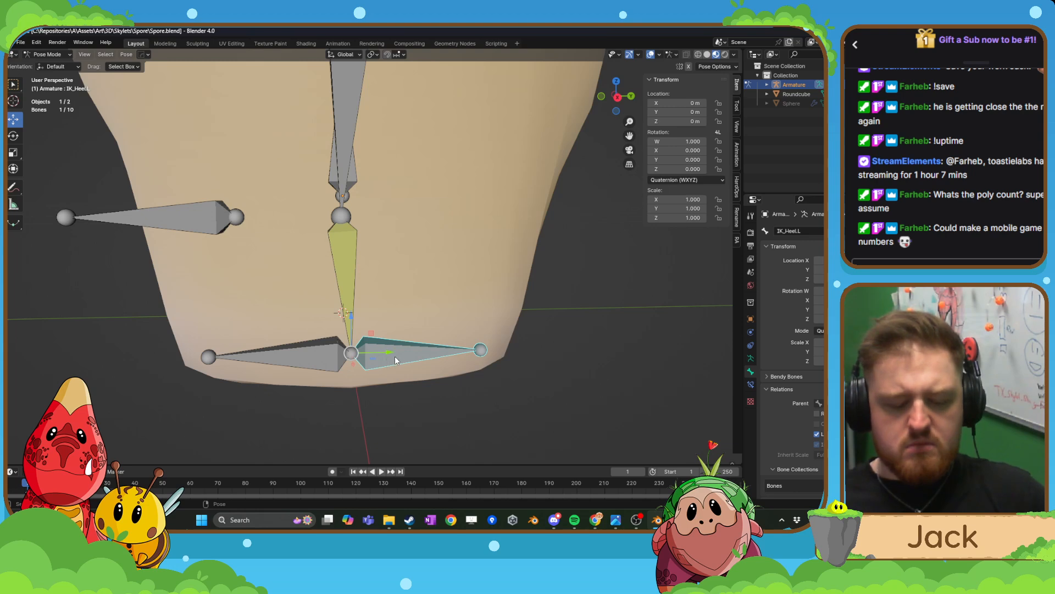
{"action": "key", "text": "r"}
{"action": "left_click", "coordinate": [392, 353]}
{"action": "key", "text": "ctrl+z"}
{"action": "left_click", "coordinate": [333, 356]}
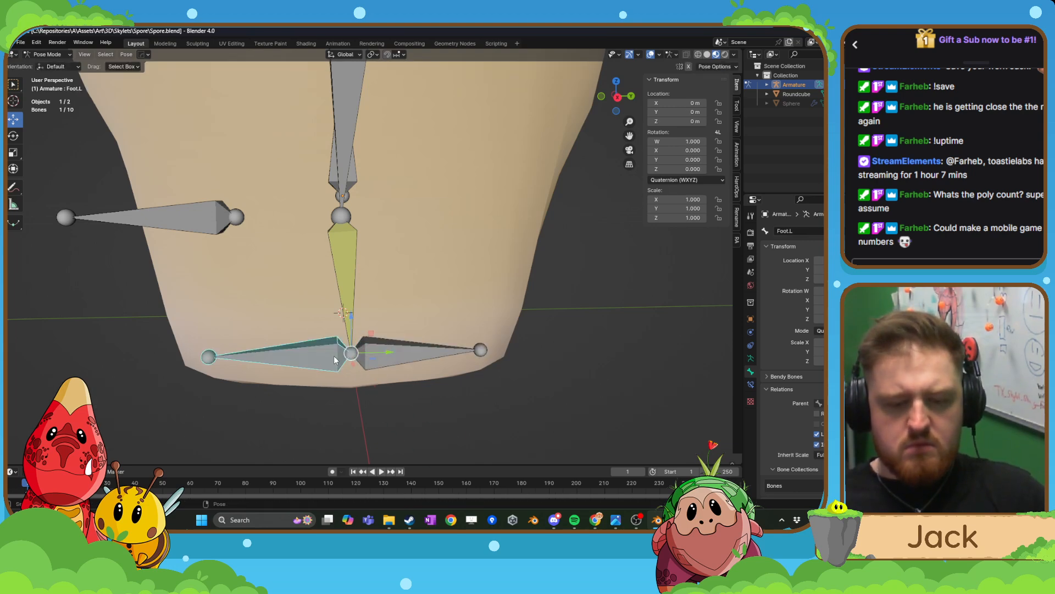
{"action": "key", "text": "g"}
{"action": "left_click", "coordinate": [298, 352]}
{"action": "key", "text": "ctrl+z"}
- Move and rotate IK_Heel.L to check how the re-parented foot follows the leg, and undo both transforms
{"action": "scroll", "coordinate": [345, 330], "scroll_direction": "down", "scroll_amount": 1}
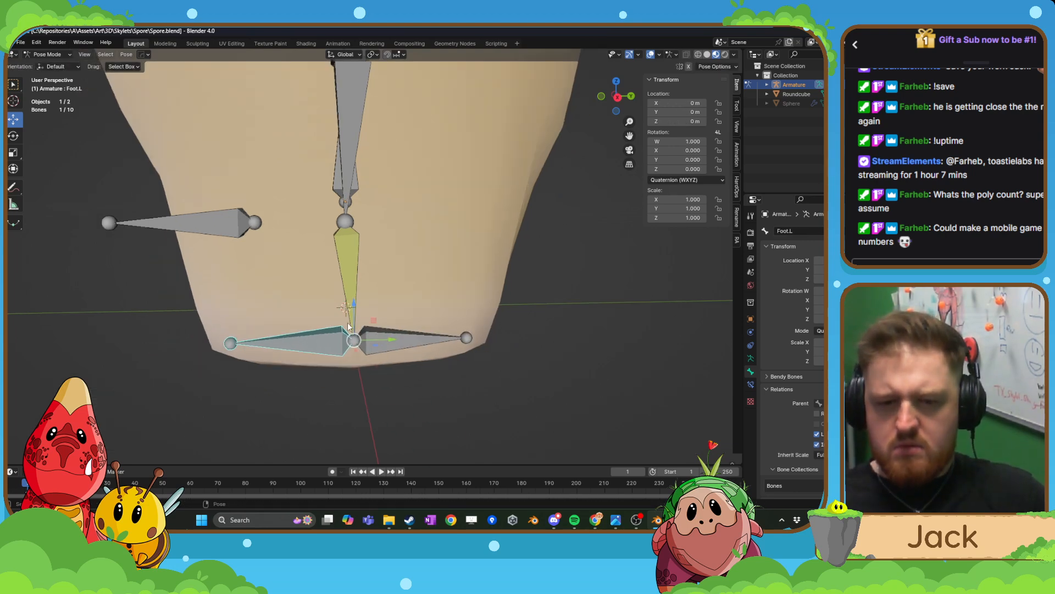
{"action": "middle_click_drag", "start_coordinate": [348, 322], "coordinate": [563, 365]}
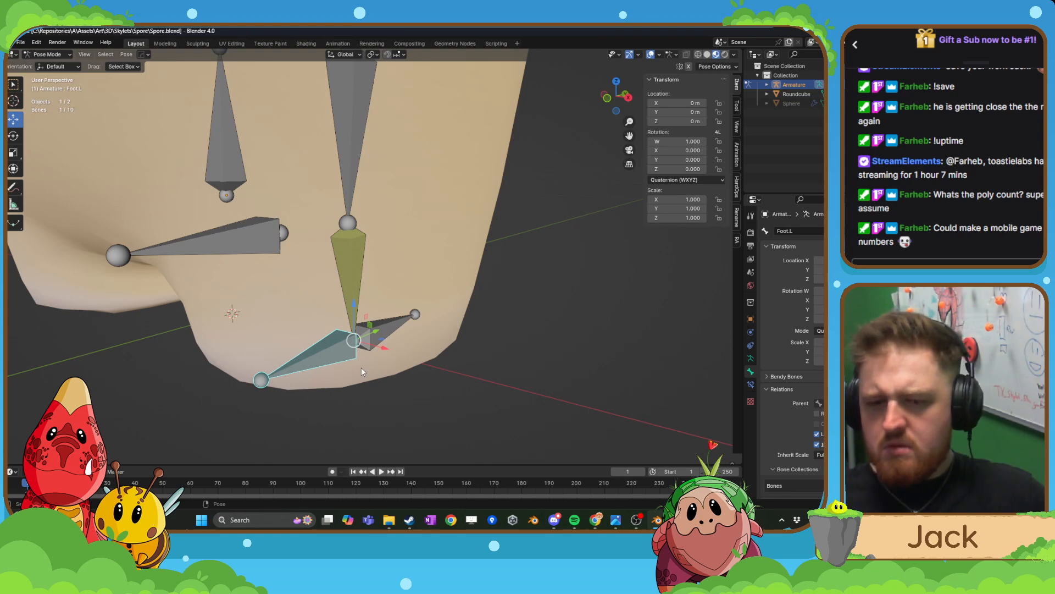
{"action": "left_click", "coordinate": [385, 335]}
{"action": "middle_click_drag", "start_coordinate": [385, 336], "coordinate": [413, 332]}
{"action": "key", "text": "g"}
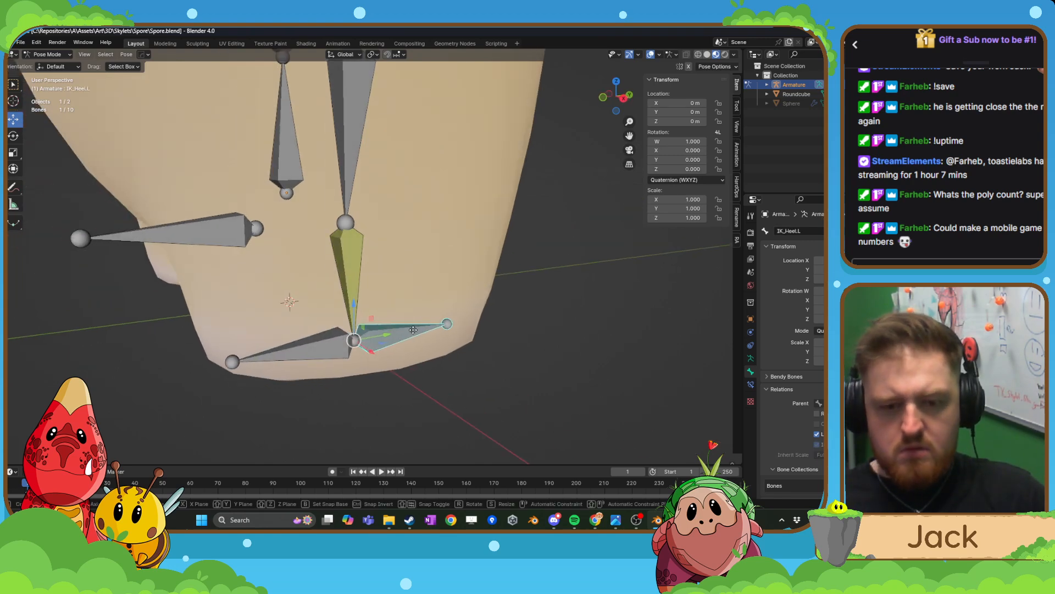
{"action": "left_click", "coordinate": [407, 312]}
{"action": "key", "text": "r"}
{"action": "left_click", "coordinate": [418, 334]}
{"action": "key", "text": "ctrl+z"}
{"action": "key", "text": "ctrl+z"}
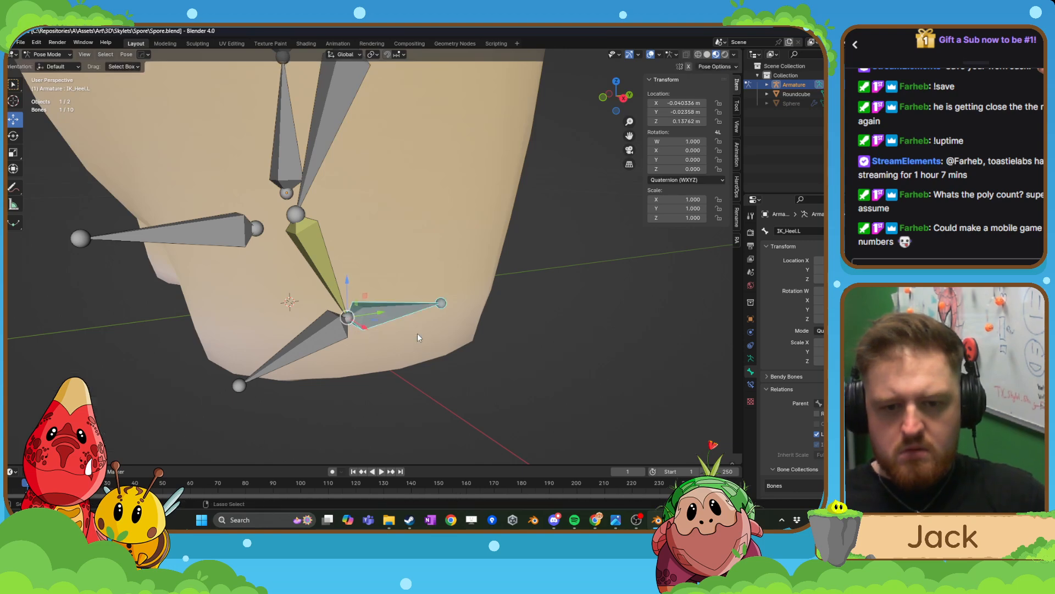
- Add a Copy Rotation bone constraint to Foot.L, targeting the armature's IK_Heel.L bone
{"action": "left_click", "coordinate": [316, 348]}
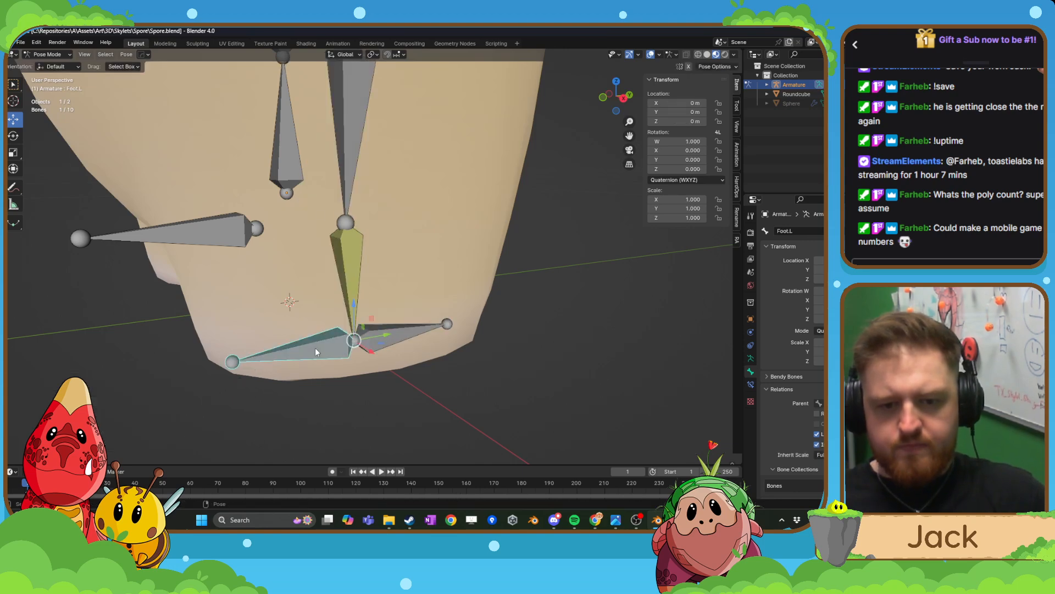
{"action": "left_click", "coordinate": [750, 384]}
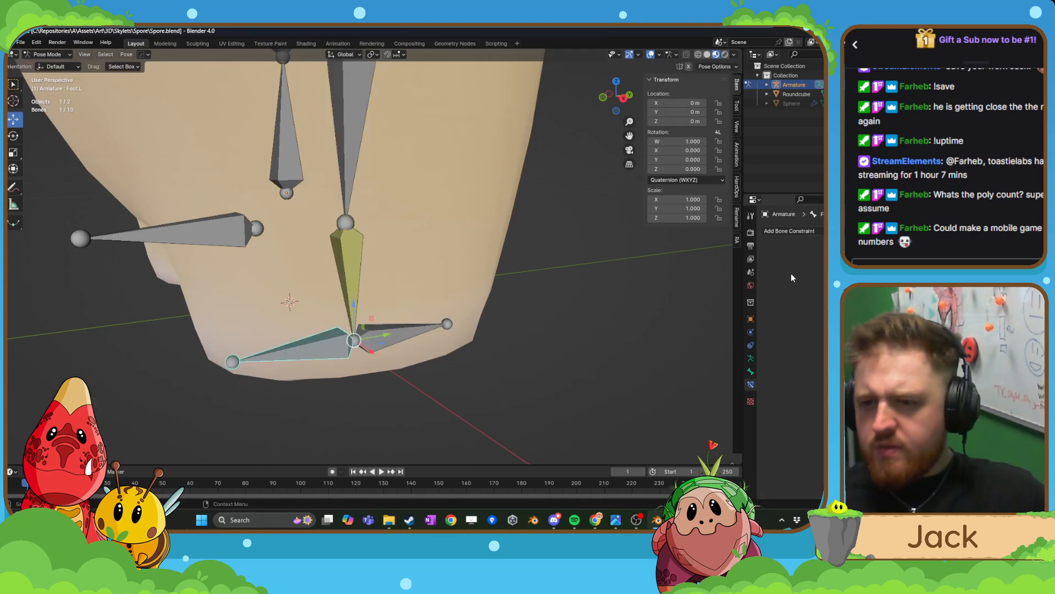
{"action": "left_click", "coordinate": [805, 230]}
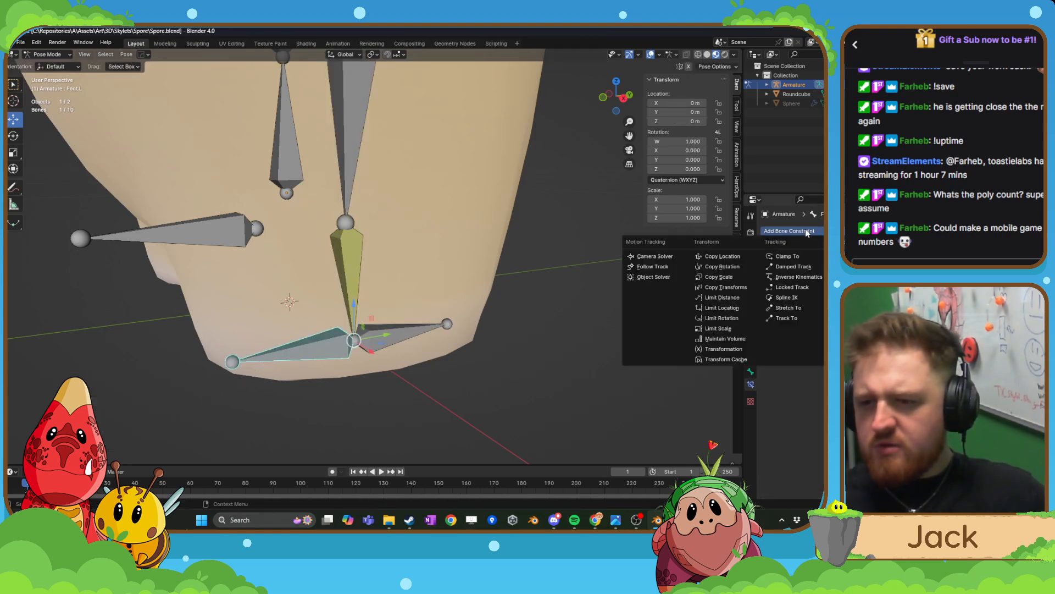
{"action": "left_click", "coordinate": [722, 267]}
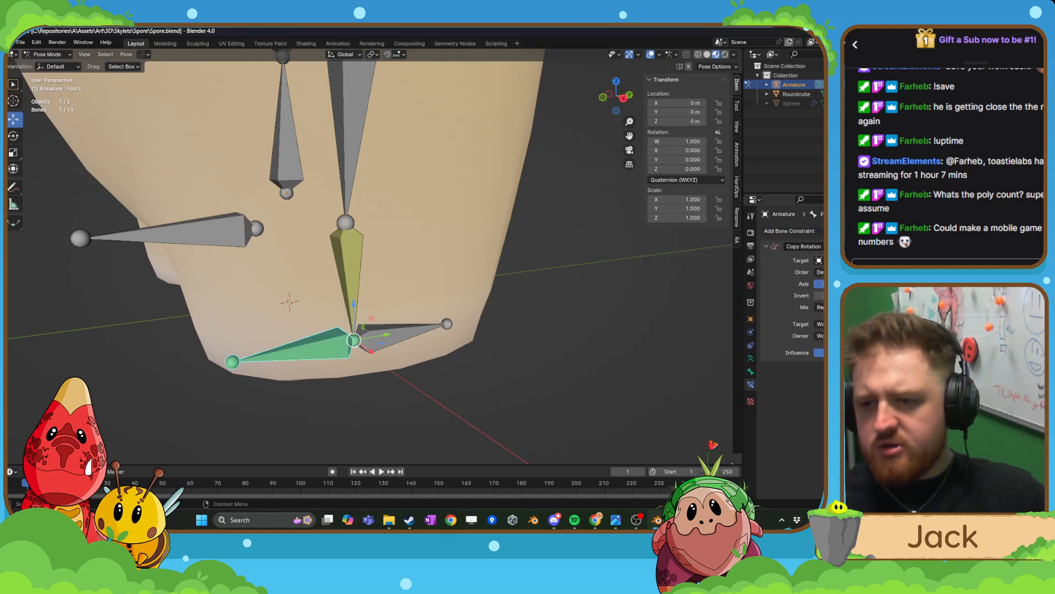
{"action": "left_click", "coordinate": [876, 261]}
{"action": "left_click", "coordinate": [413, 334]}
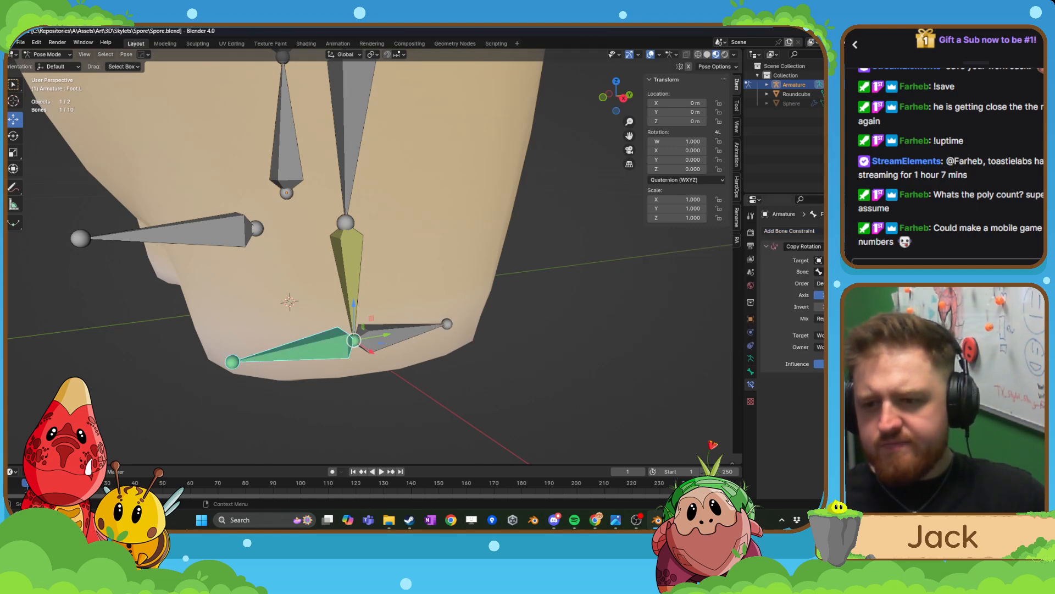
{"action": "left_click", "coordinate": [841, 272]}
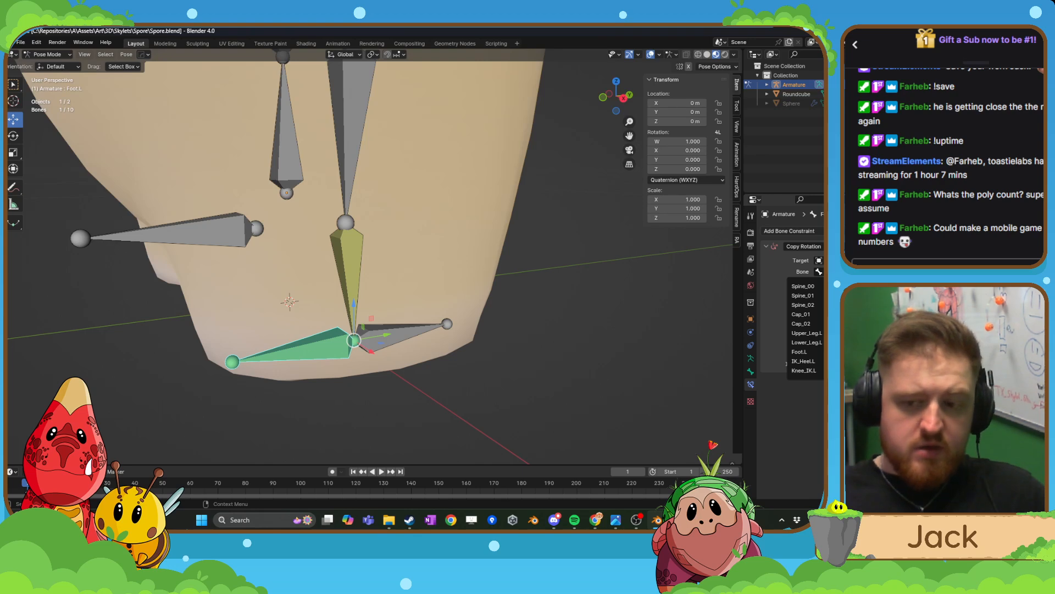
{"action": "type", "text": "h"}
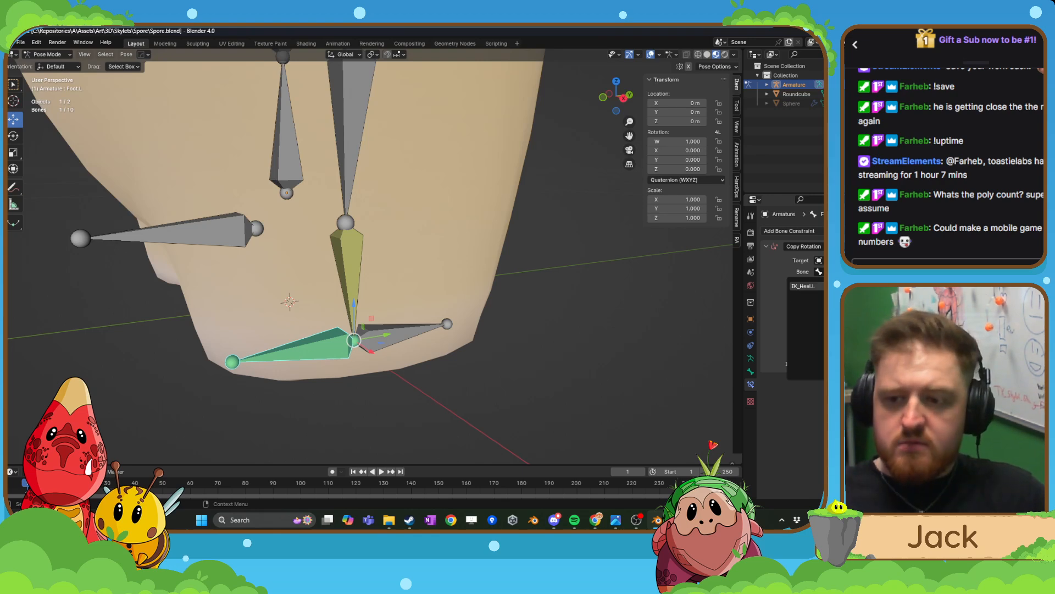
{"action": "key", "text": "Return"}
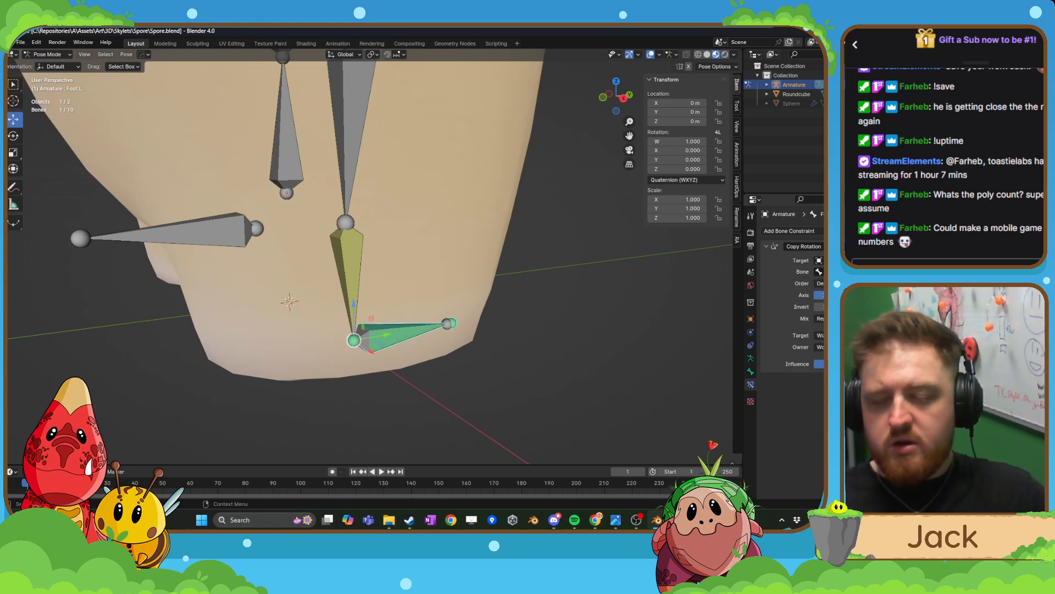
- Set both the target and owner spaces of Foot.L's Copy Rotation constraint to Local Space
{"action": "left_click", "coordinate": [823, 335]}
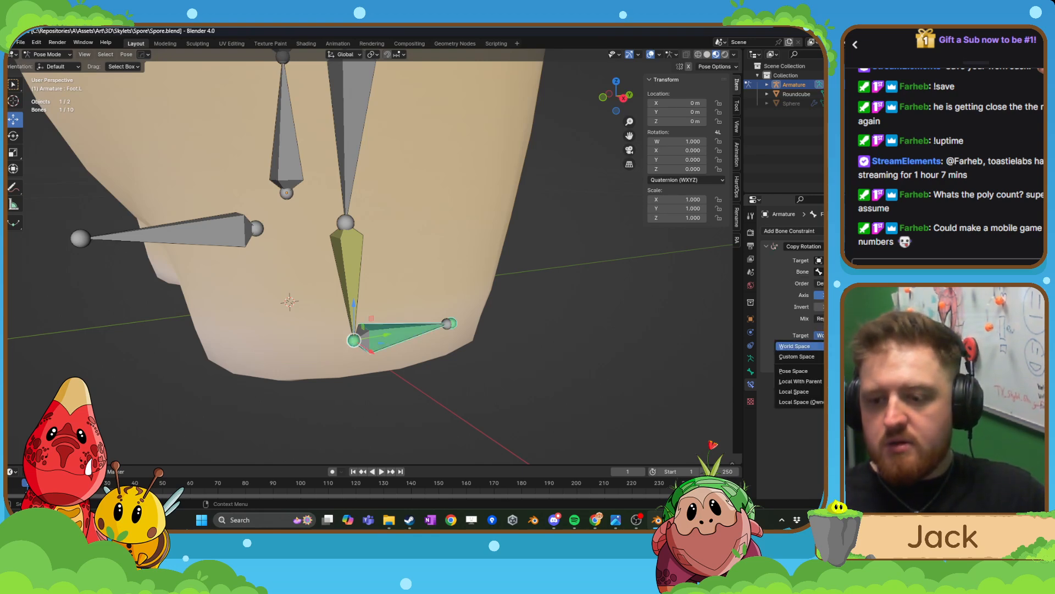
{"action": "left_click", "coordinate": [818, 393]}
{"action": "left_click", "coordinate": [820, 347]}
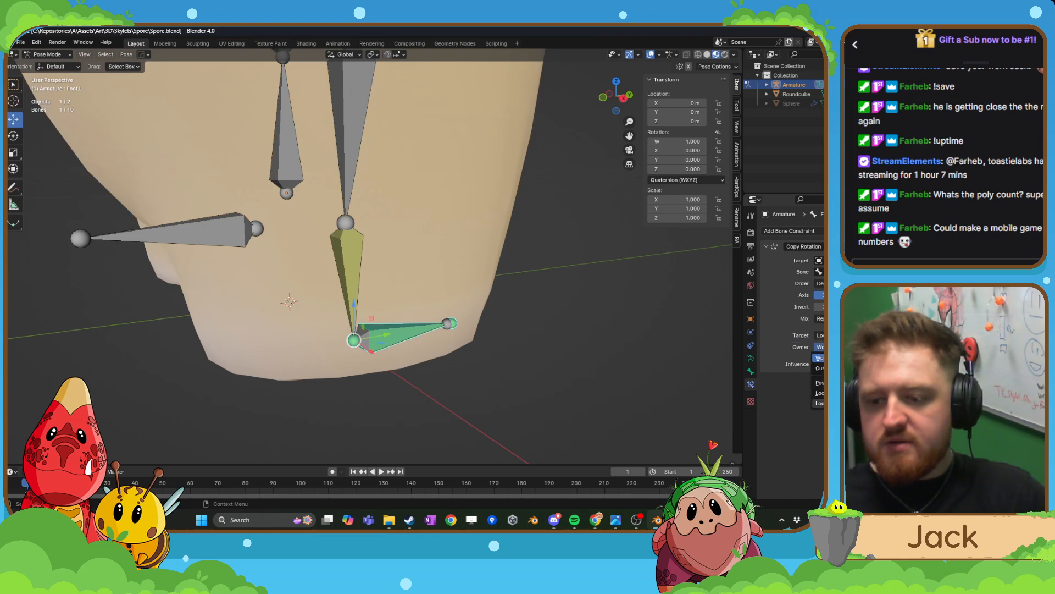
{"action": "left_click", "coordinate": [819, 403]}
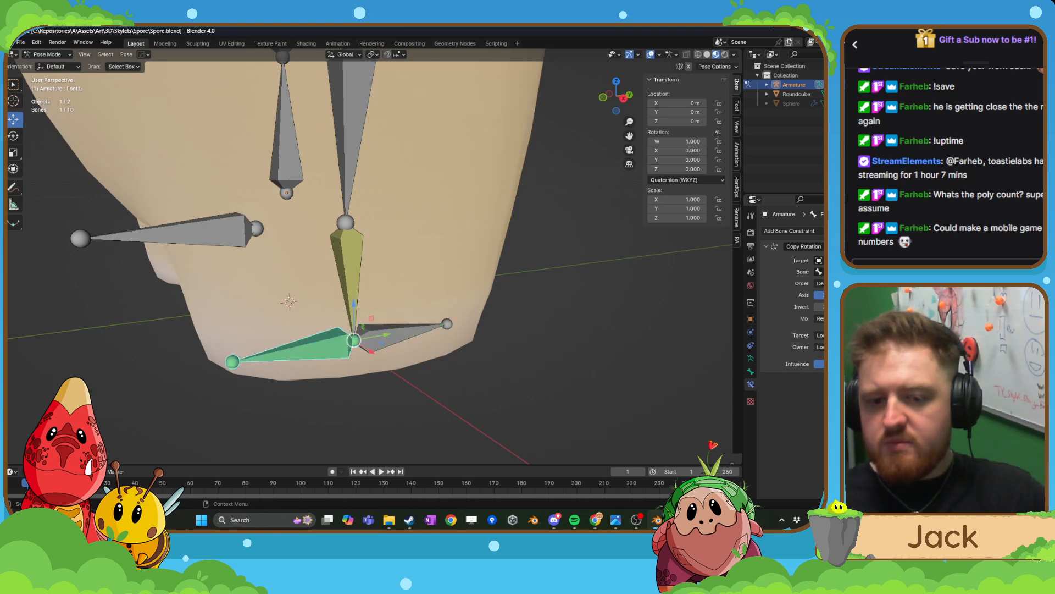
- Test the Copy Rotation constraint by rotating IK_Heel.L freely and with the Rotate tool, reverting each rotation
{"action": "left_click", "coordinate": [432, 333]}
{"action": "middle_click_drag", "start_coordinate": [432, 334], "coordinate": [388, 318]}
{"action": "key", "text": "r"}
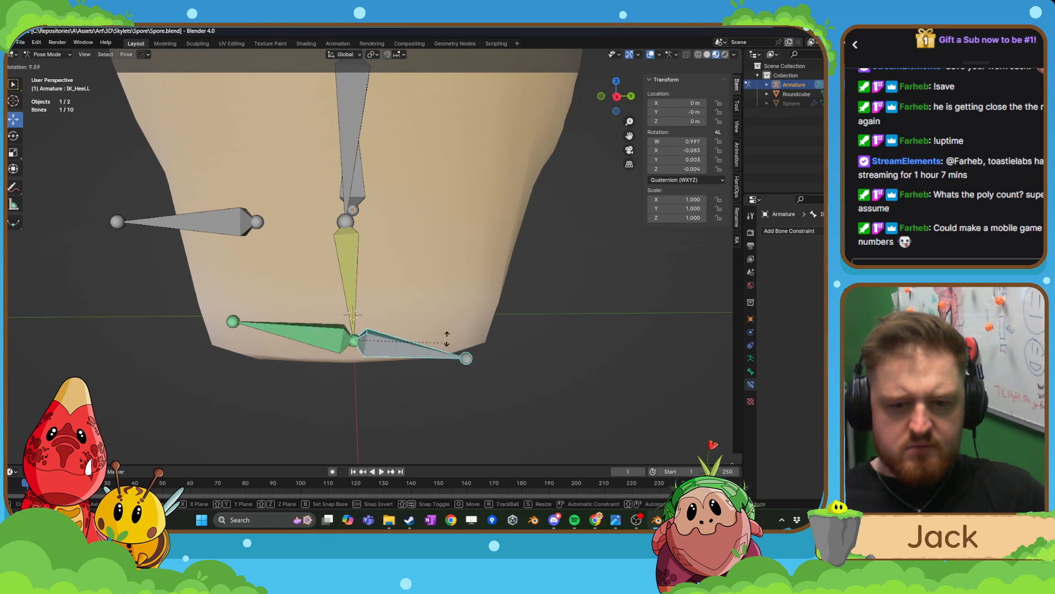
{"action": "right_click", "coordinate": [448, 332]}
{"action": "middle_click_drag", "start_coordinate": [451, 332], "coordinate": [391, 359]}
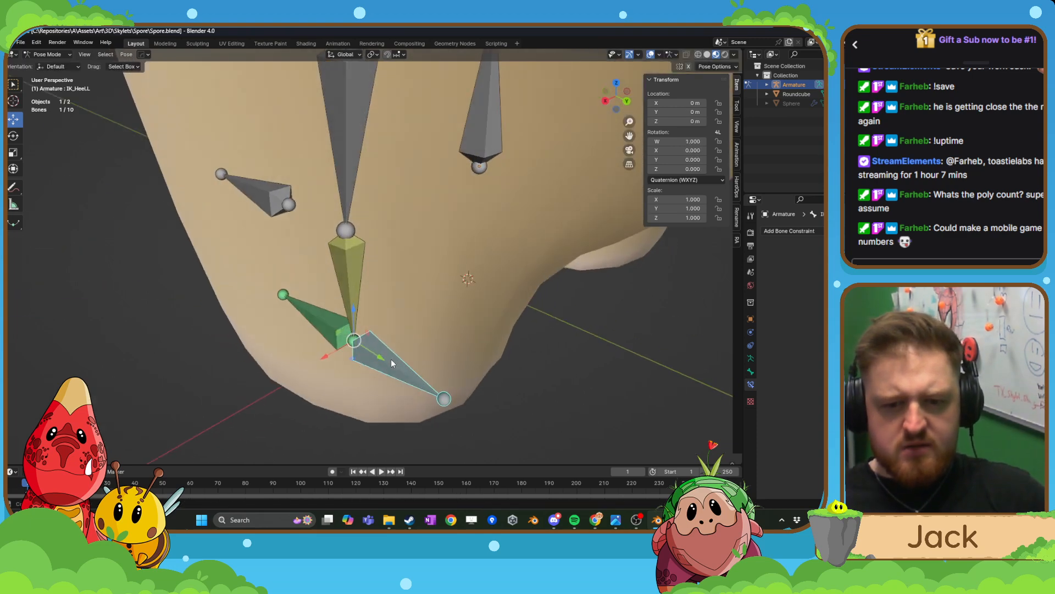
{"action": "left_click", "coordinate": [14, 137]}
{"action": "left_click_drag", "start_coordinate": [332, 357], "coordinate": [350, 364]}
{"action": "key", "text": "ctrl+z"}
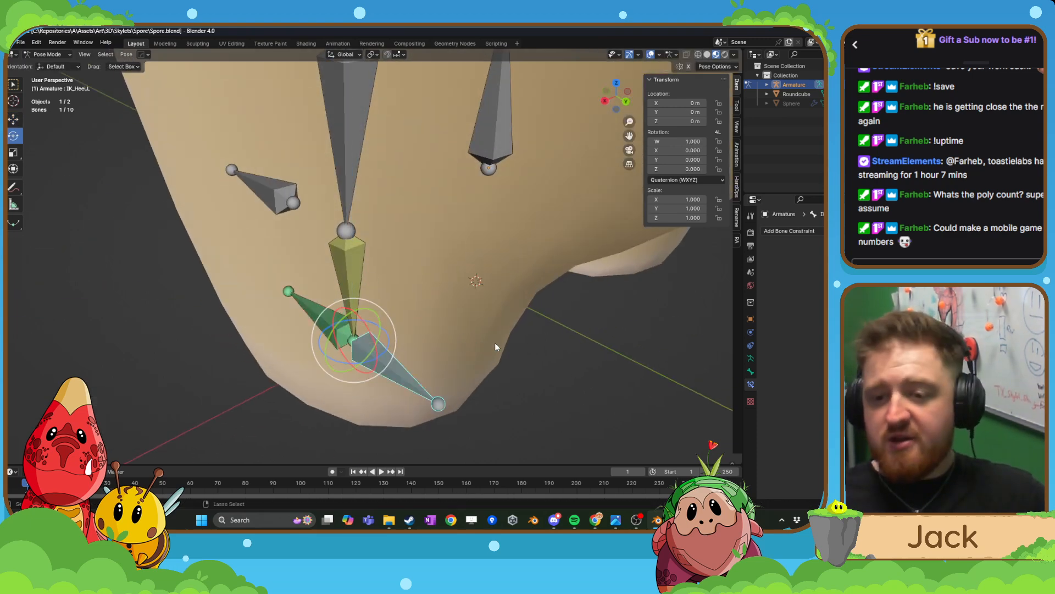
- Try rotating the constrained Foot.L bone about Z, and undo the attempt
{"action": "left_click", "coordinate": [330, 321]}
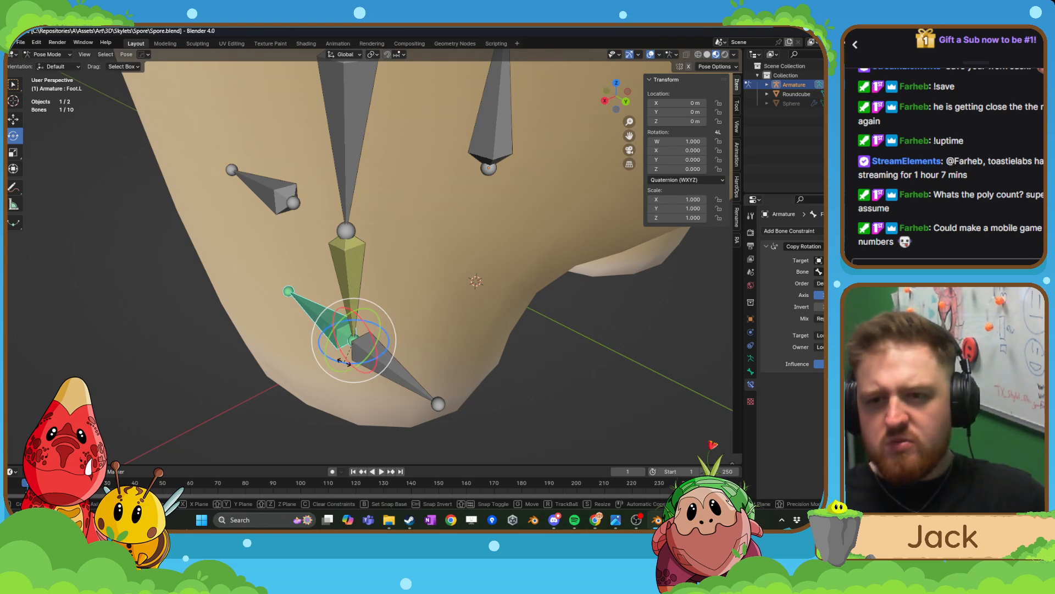
{"action": "left_click_drag", "start_coordinate": [346, 362], "coordinate": [362, 366]}
{"action": "key", "text": "ctrl+z"}
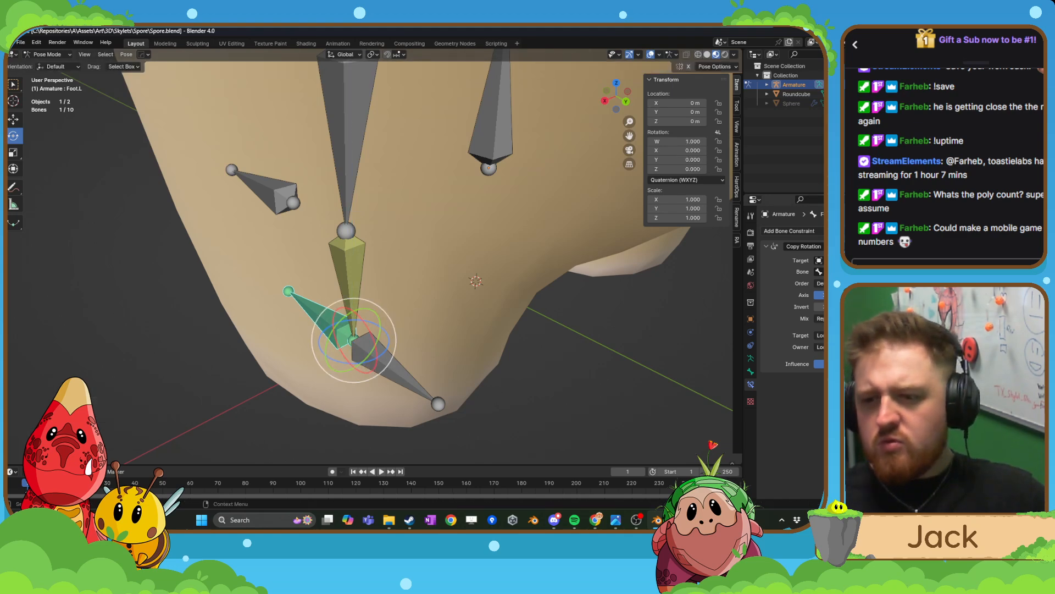
- Rotate IK_Heel.L repeatedly to compare its turning direction with Foot.L's, undoing every rotation
{"action": "left_click", "coordinate": [401, 373]}
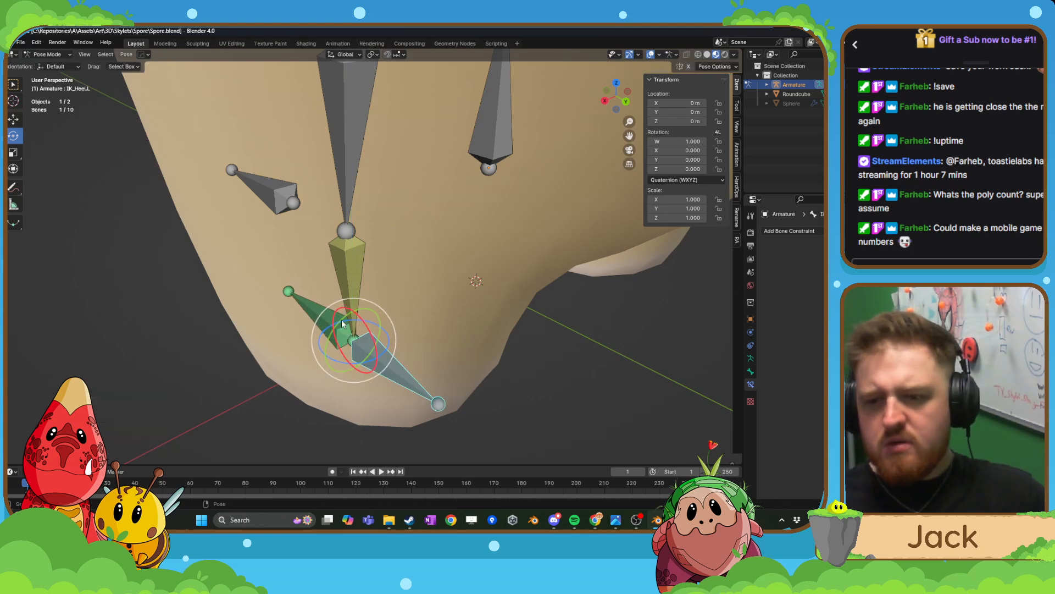
{"action": "key", "text": "ctrl+z"}
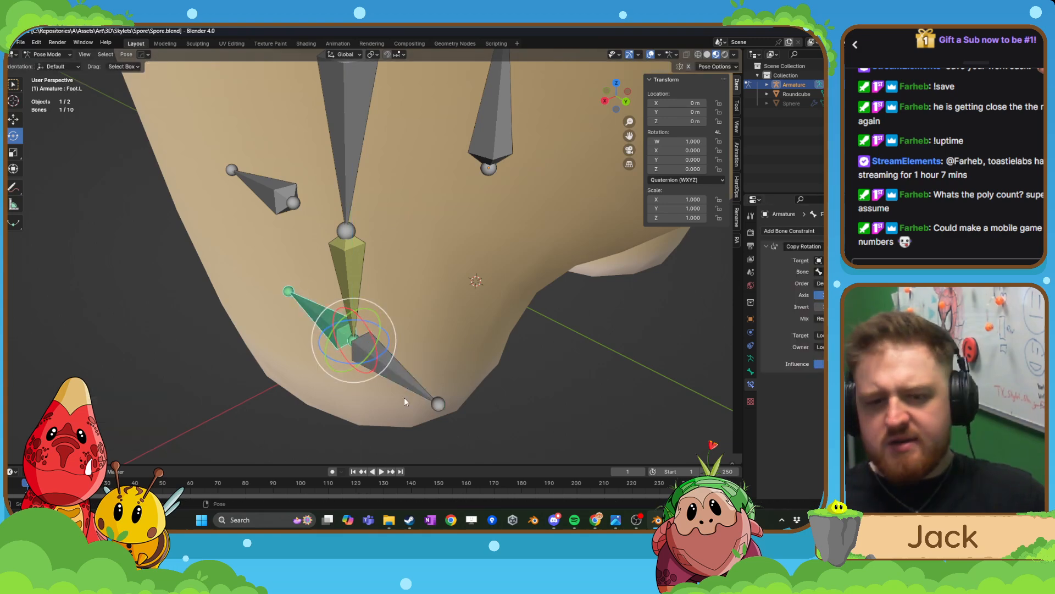
{"action": "left_click", "coordinate": [372, 360]}
{"action": "left_click_drag", "start_coordinate": [371, 360], "coordinate": [383, 355]}
{"action": "key", "text": "ctrl+z"}
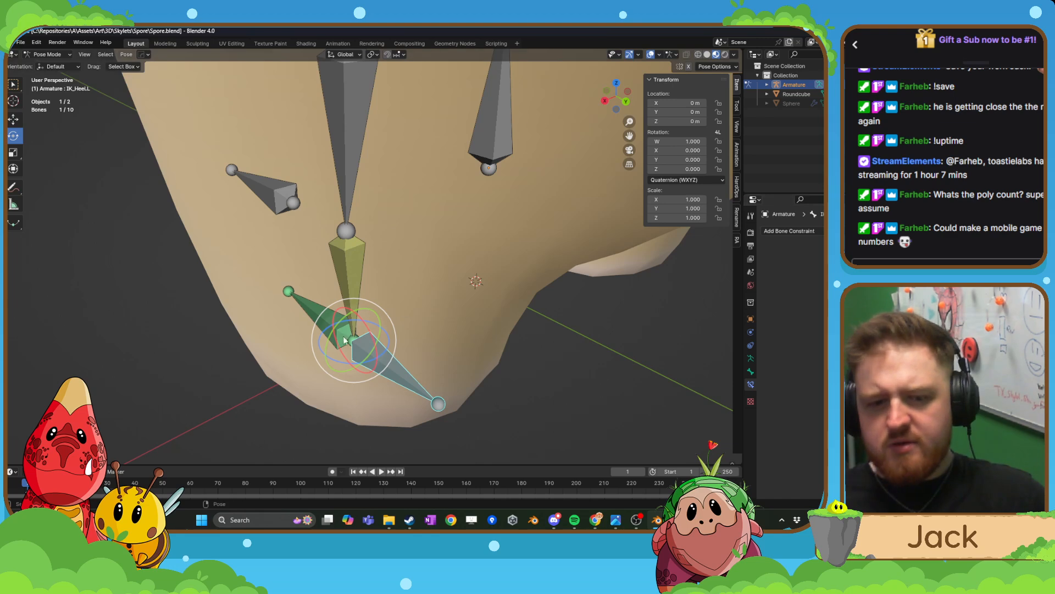
{"action": "key", "text": "ctrl+z"}
{"action": "left_click", "coordinate": [373, 366]}
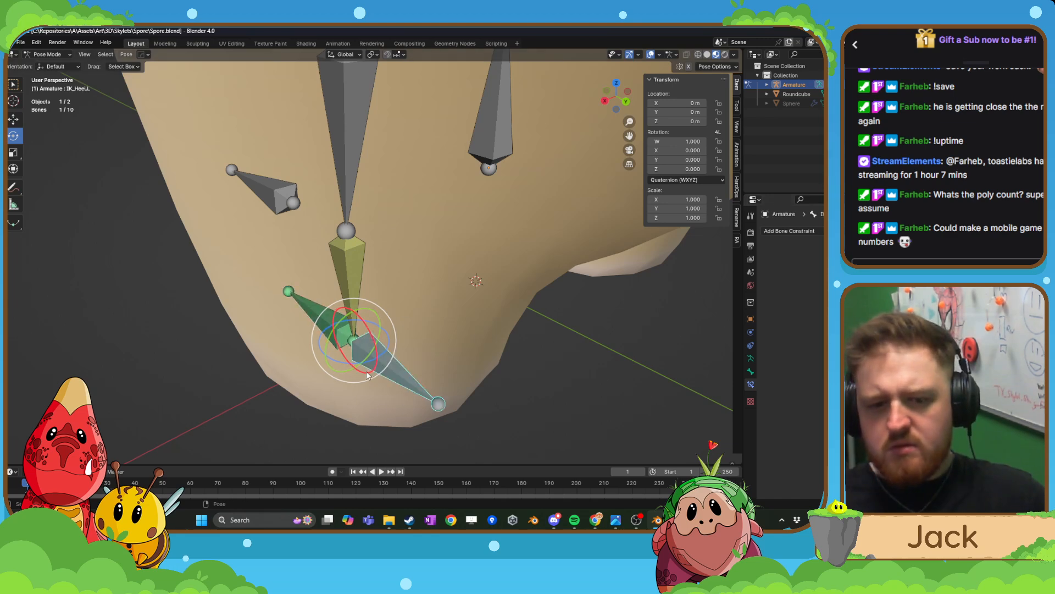
{"action": "left_click_drag", "start_coordinate": [365, 362], "coordinate": [379, 359]}
{"action": "key", "text": "ctrl+z"}
{"action": "key", "text": "ctrl+z"}
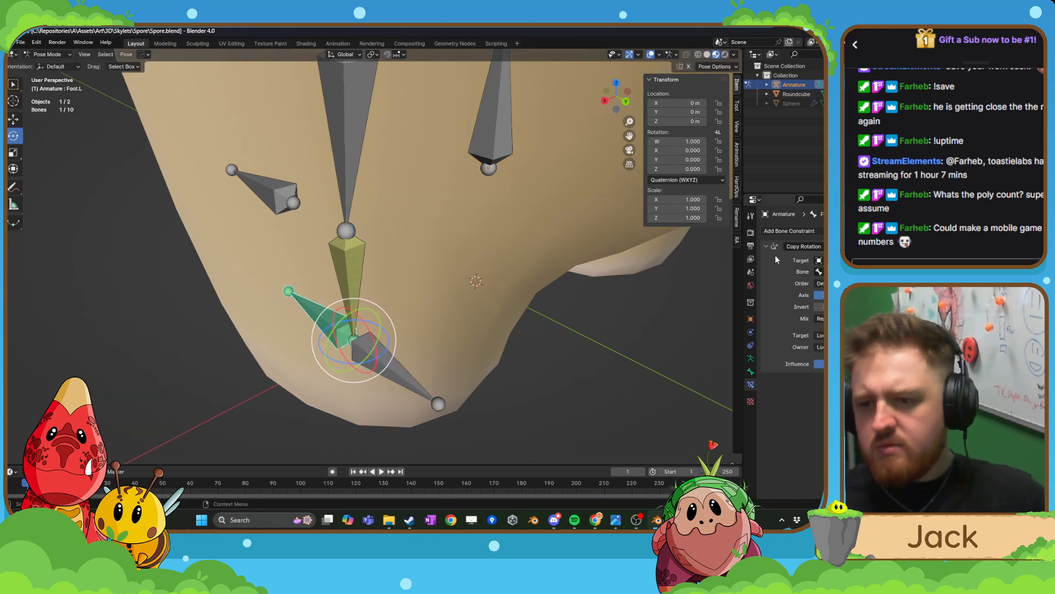
{"action": "left_click", "coordinate": [374, 366]}
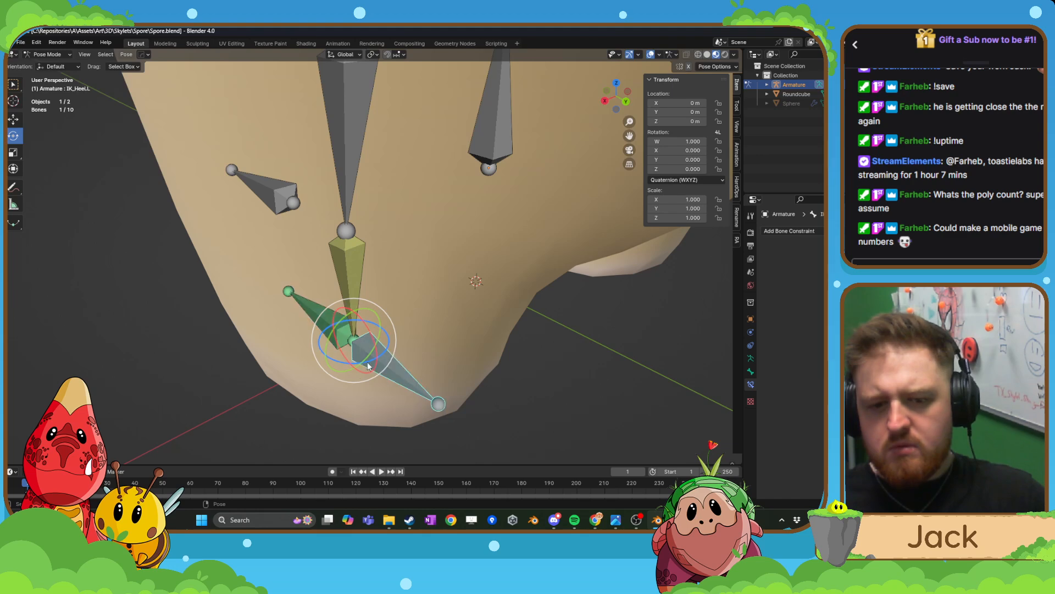
{"action": "left_click_drag", "start_coordinate": [365, 361], "coordinate": [408, 332]}
{"action": "key", "text": "ctrl+z"}
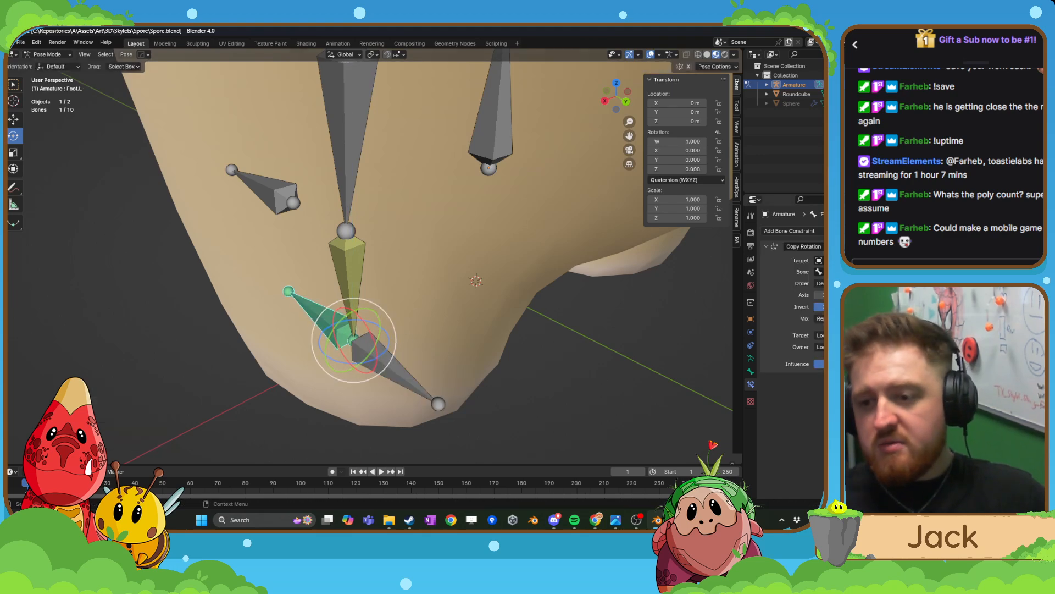
- Turn off X inversion and enable the X axis in Foot.L's Copy Rotation constraint, and test-rotate IK_Heel.L, undoing the rotation
{"action": "left_click", "coordinate": [824, 307]}
{"action": "left_click", "coordinate": [823, 295]}
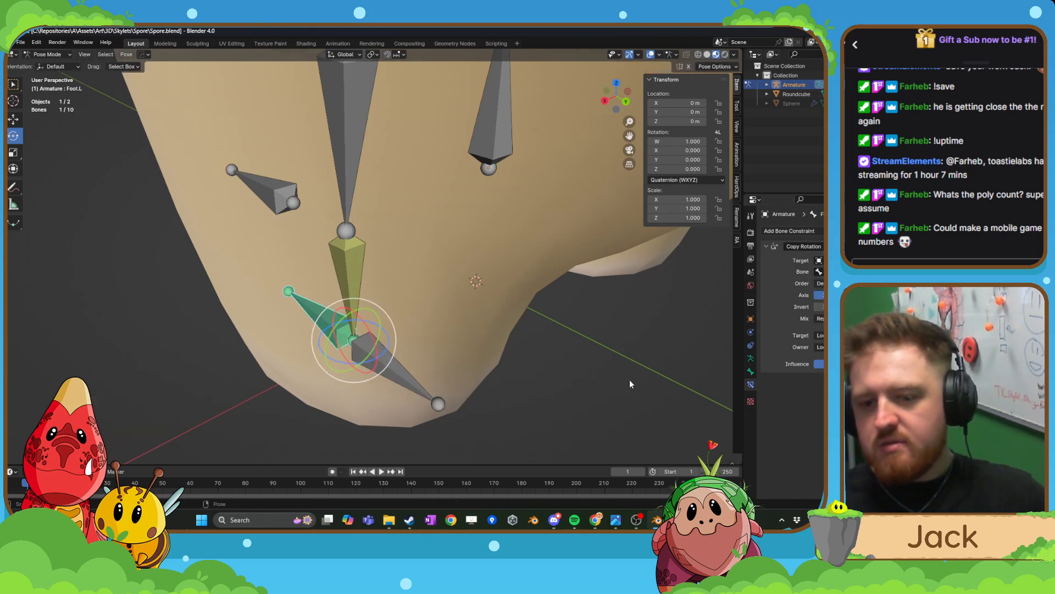
{"action": "left_click", "coordinate": [392, 376]}
{"action": "left_click_drag", "start_coordinate": [366, 363], "coordinate": [378, 363]}
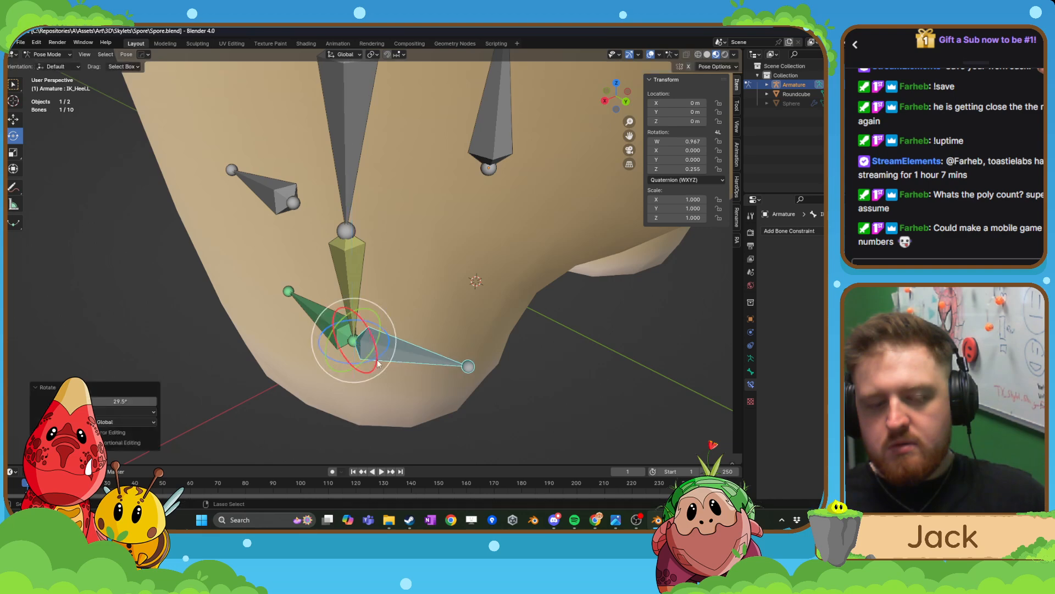
{"action": "key", "text": "ctrl+z"}
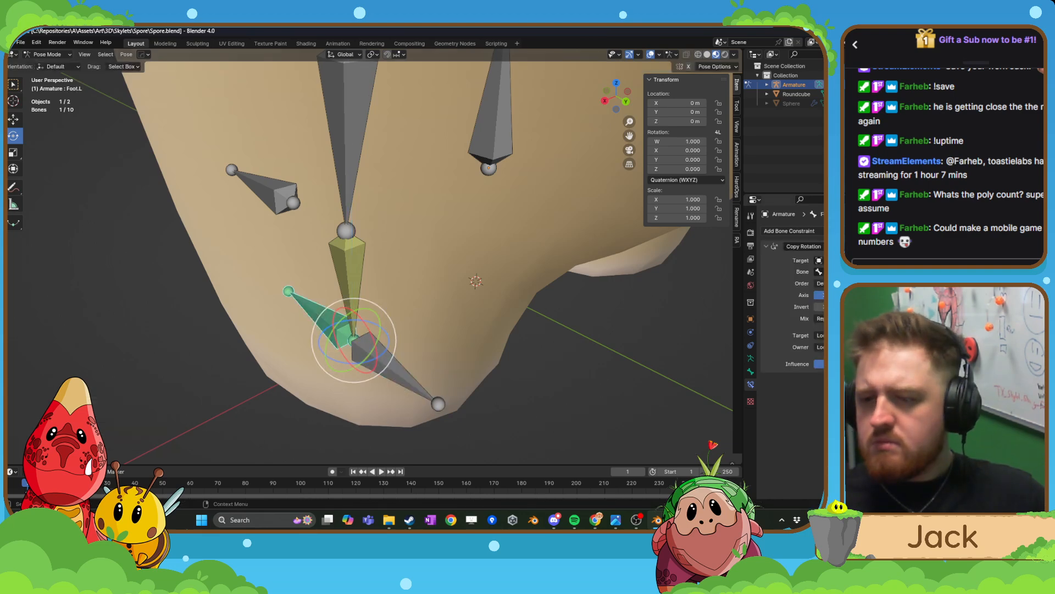
- Test-rotate IK_Heel.L to see how Foot.L follows, and clear the heel control's rotation
{"action": "left_click", "coordinate": [380, 370]}
{"action": "left_click_drag", "start_coordinate": [360, 367], "coordinate": [354, 367]}
{"action": "middle_click_drag", "start_coordinate": [386, 309], "coordinate": [426, 291]}
{"action": "key", "text": "r"}
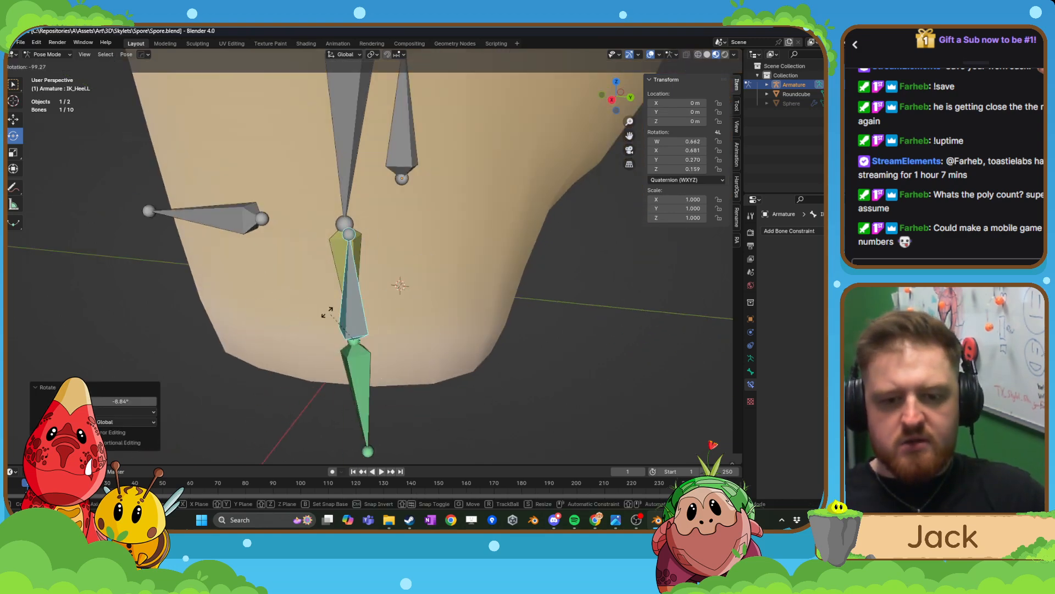
{"action": "left_click", "coordinate": [376, 314]}
{"action": "key", "text": "alt+r"}
- Test-move IK_Heel.L freely around the ankle and undo the move
{"action": "left_click", "coordinate": [302, 334]}
{"action": "mouse_move", "coordinate": [398, 324]}
{"action": "middle_mouse_down"}
{"action": "mouse_move", "coordinate": [357, 337]}
{"action": "mouse_move", "coordinate": [432, 310]}
{"action": "mouse_move", "coordinate": [407, 327]}
{"action": "middle_mouse_up"}
{"action": "left_click", "coordinate": [388, 334]}
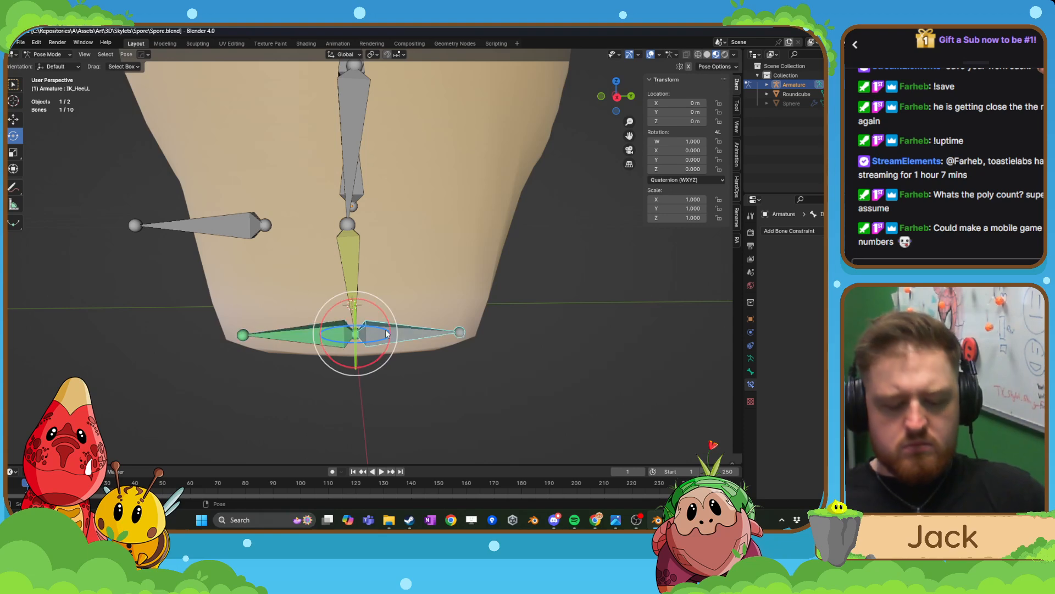
{"action": "key", "text": "g"}
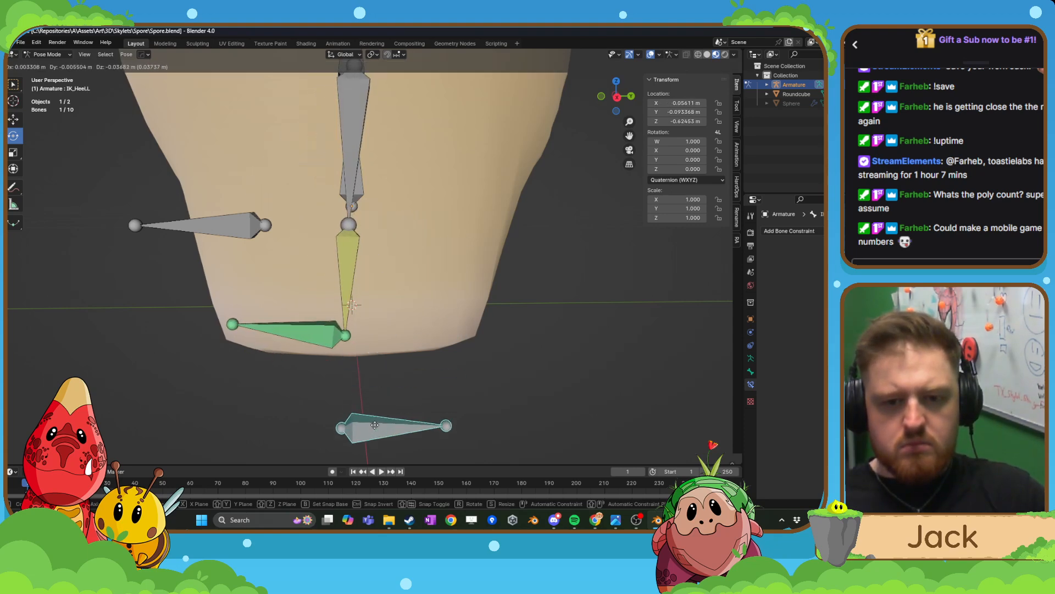
{"action": "left_click", "coordinate": [364, 279]}
{"action": "key", "text": "ctrl+z"}
- Move IK_Heel.L forward and up to test how the left leg bends
{"action": "scroll", "coordinate": [364, 279], "scroll_direction": "down", "scroll_amount": 4}
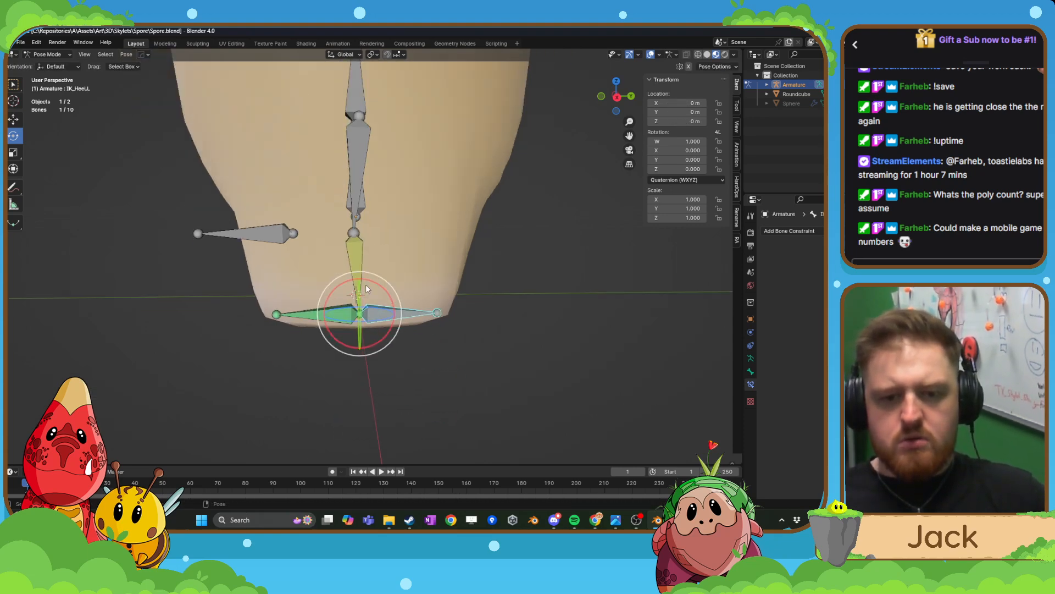
{"action": "middle_click_drag", "start_coordinate": [366, 287], "coordinate": [410, 295]}
{"action": "scroll", "coordinate": [408, 353], "scroll_direction": "down", "scroll_amount": 3}
{"action": "scroll", "coordinate": [415, 353], "scroll_direction": "up", "scroll_amount": 3}
{"action": "key", "text": "g"}
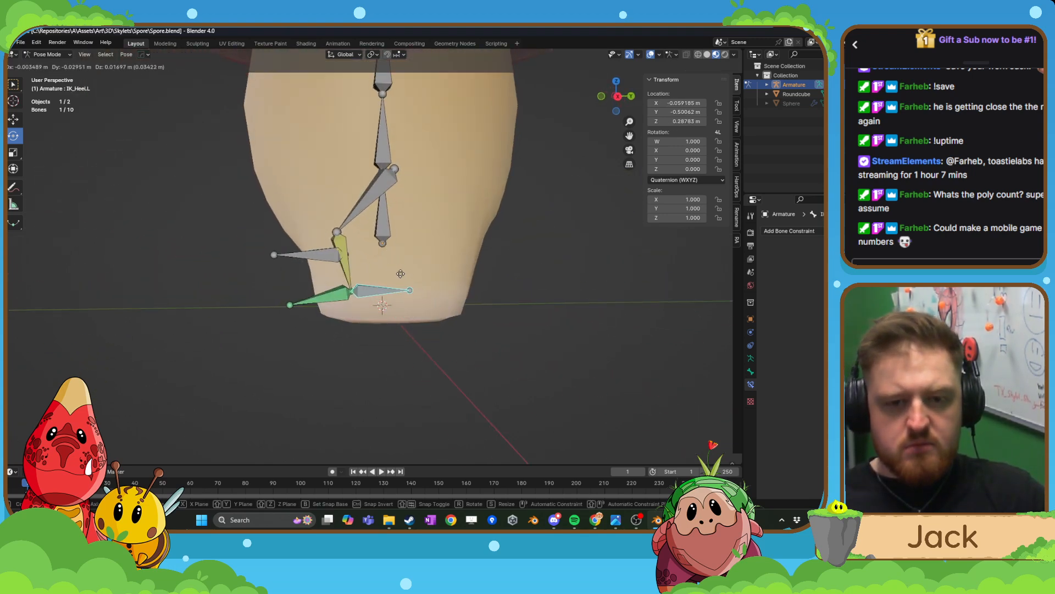
{"action": "left_click", "coordinate": [421, 285]}
- Test-move the left knee IK control with the leg bent, and undo the move
{"action": "middle_click_drag", "start_coordinate": [341, 282], "coordinate": [376, 281]}
{"action": "left_click", "coordinate": [372, 281]}
{"action": "left_click", "coordinate": [361, 279]}
{"action": "key", "text": "g"}
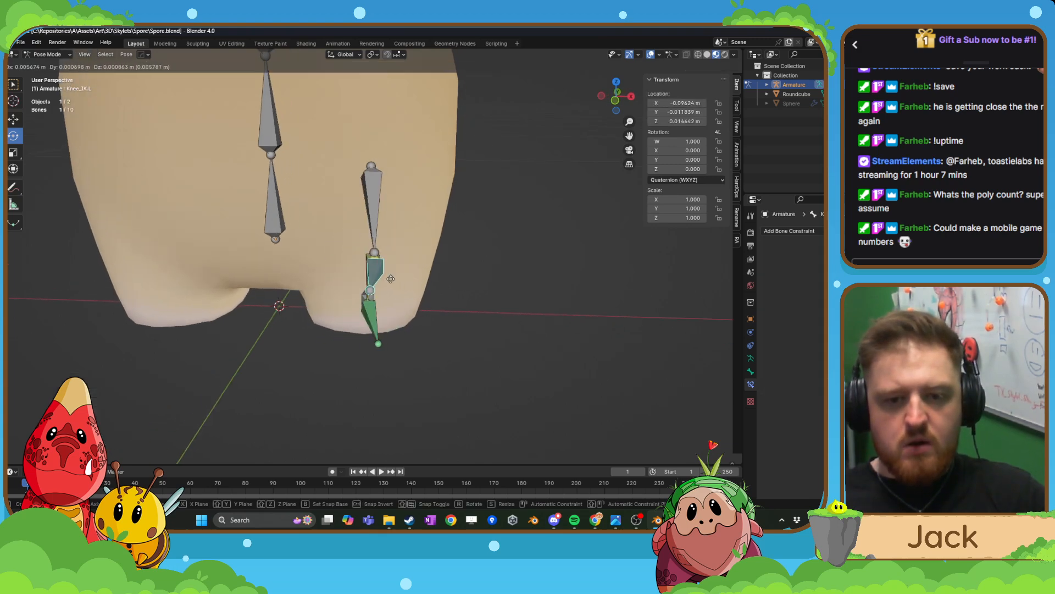
{"action": "left_click", "coordinate": [393, 288]}
{"action": "key", "text": "ctrl+z"}
- Clear IK_Heel.L's location, and clear the pose transforms of all bones
{"action": "left_click", "coordinate": [394, 291]}
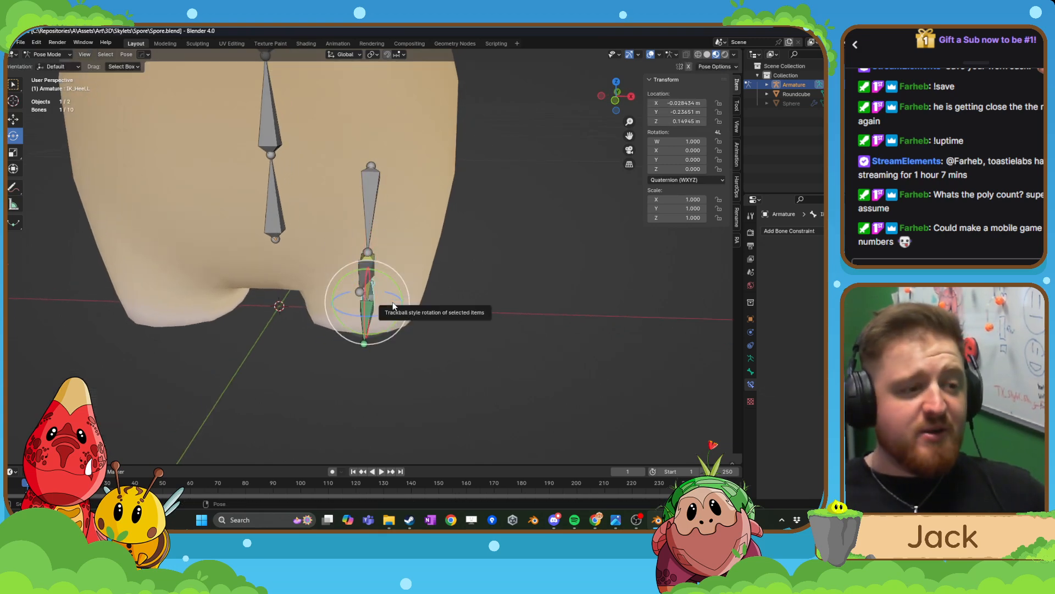
{"action": "middle_click_drag", "start_coordinate": [392, 302], "coordinate": [311, 291]}
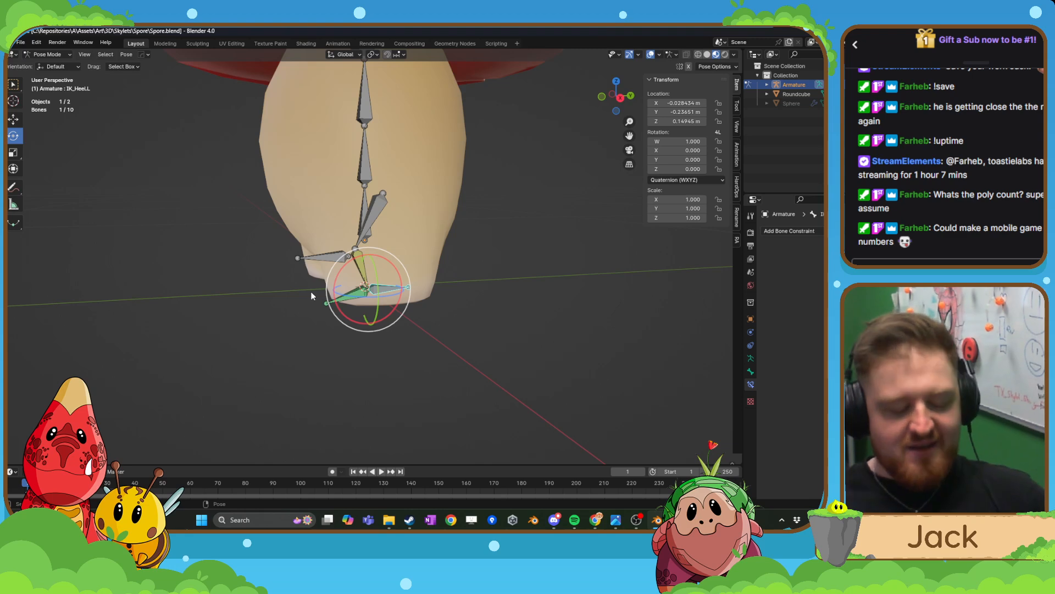
{"action": "key", "text": "alt+g"}
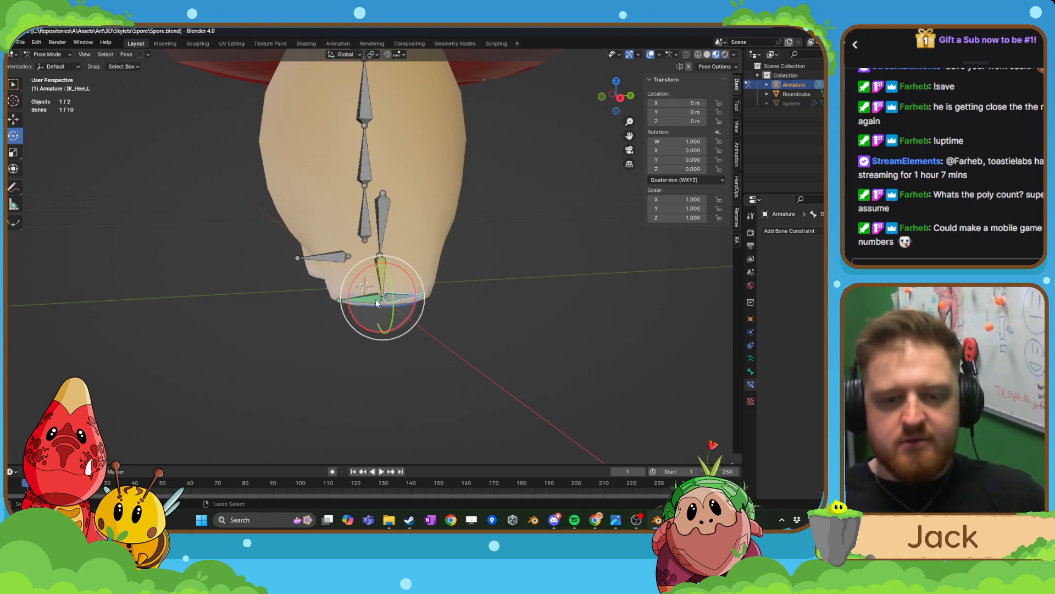
{"action": "key", "text": "a"}
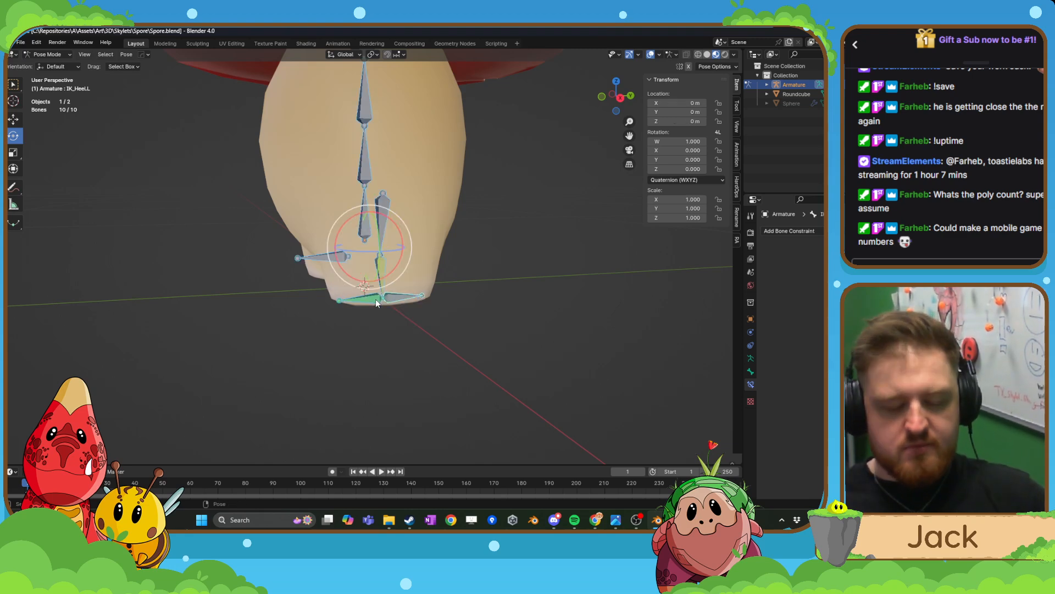
{"action": "left_click", "coordinate": [127, 55]}
{"action": "mouse_move", "coordinate": [193, 74]}
{"action": "left_click", "coordinate": [240, 75]}
{"action": "left_click", "coordinate": [457, 184]}
- Enter Edit Mode and examine the names of the left leg, control and lower spine bones one by one
{"action": "scroll", "coordinate": [356, 273], "scroll_direction": "down", "scroll_amount": 3}
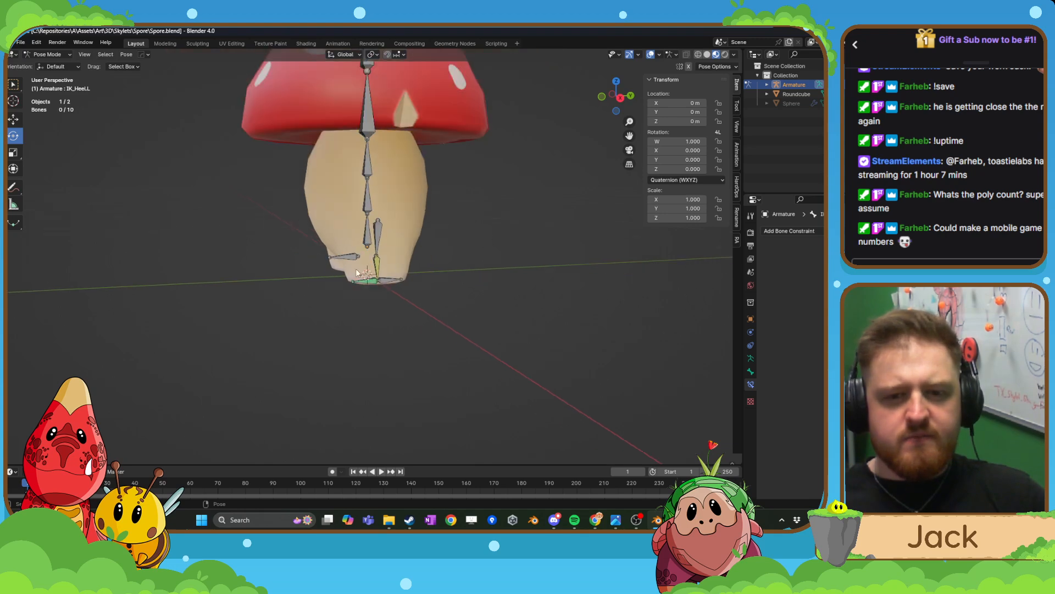
{"action": "scroll", "coordinate": [356, 274], "scroll_direction": "up", "scroll_amount": 3}
{"action": "key", "text": "ctrl+Tab"}
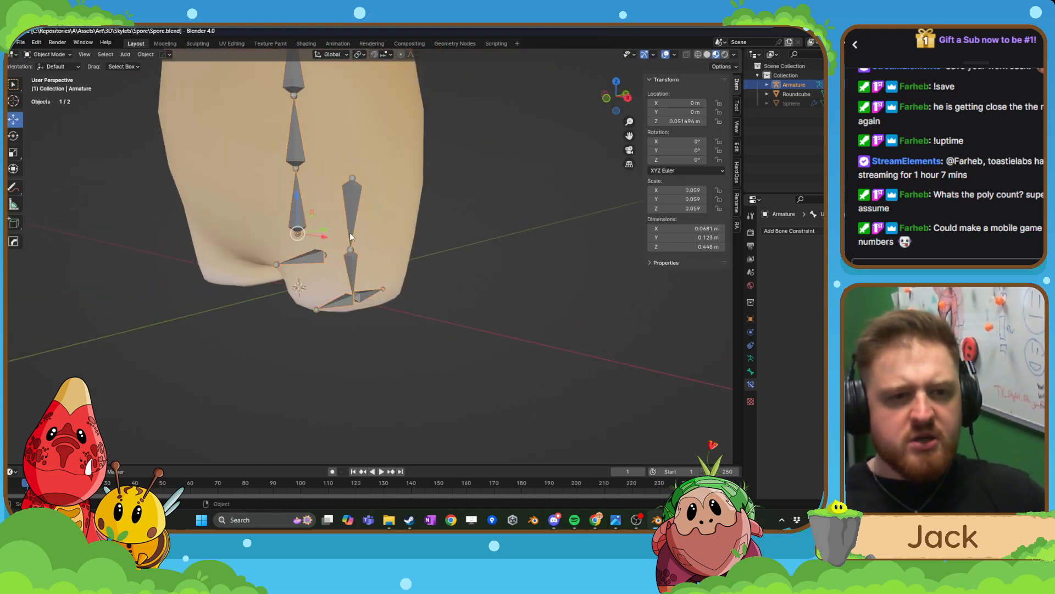
{"action": "key", "text": "ctrl+Tab"}
{"action": "left_click", "coordinate": [319, 214]}
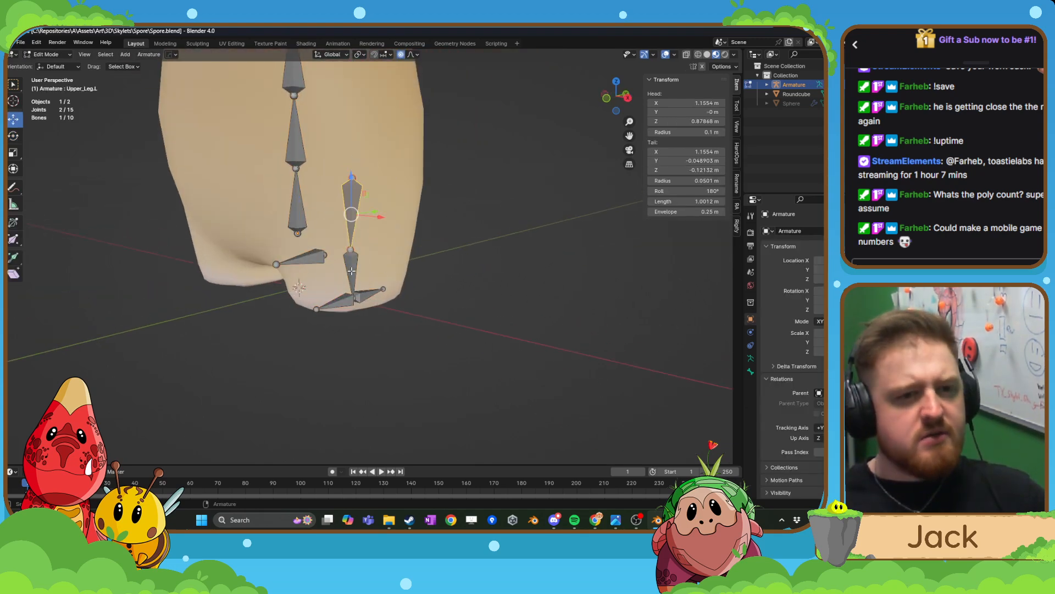
{"action": "left_click", "coordinate": [345, 292]}
{"action": "left_click", "coordinate": [344, 302]}
{"action": "left_click", "coordinate": [362, 295]}
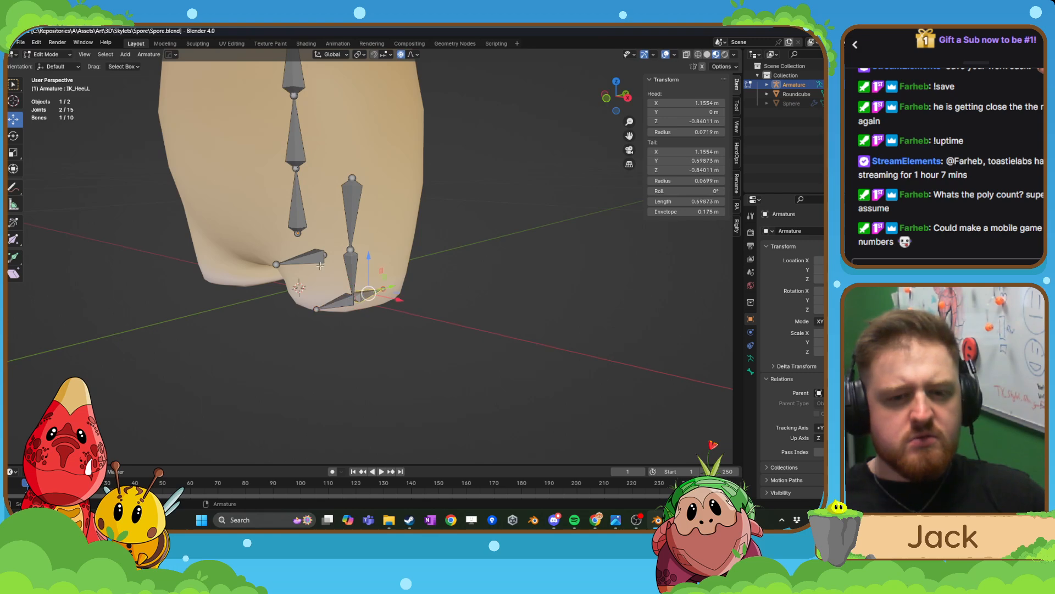
{"action": "left_click", "coordinate": [307, 254]}
{"action": "left_click", "coordinate": [309, 257]}
{"action": "left_click", "coordinate": [297, 220]}
{"action": "left_click", "coordinate": [296, 156]}
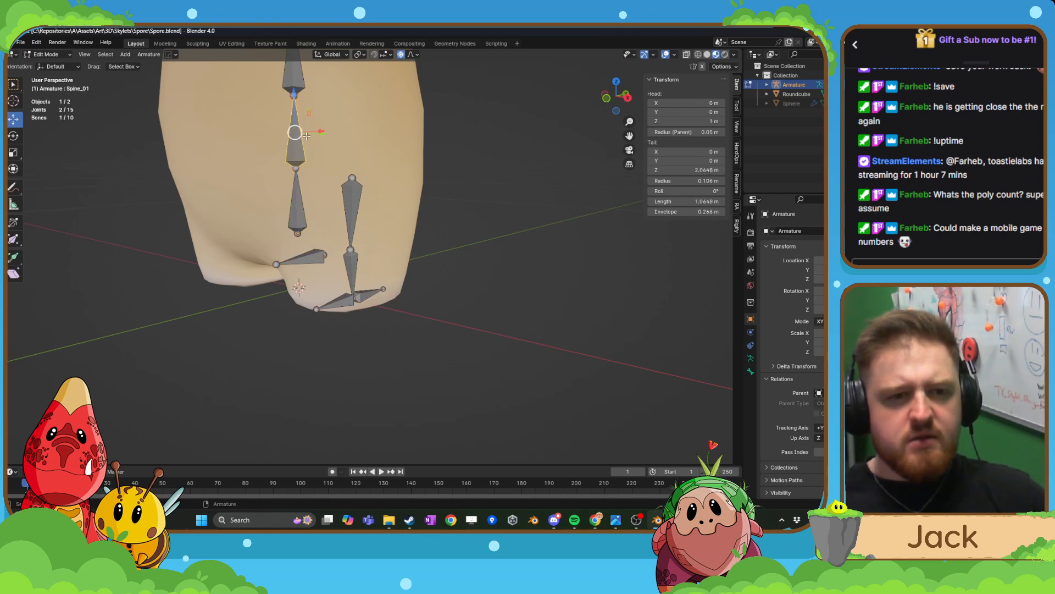
- Symmetrize all the armature's bones to create the right leg and its controls
{"action": "scroll", "coordinate": [297, 147], "scroll_direction": "down", "scroll_amount": 3}
{"action": "middle_click_drag", "start_coordinate": [342, 211], "coordinate": [375, 223]}
{"action": "key", "text": "a"}
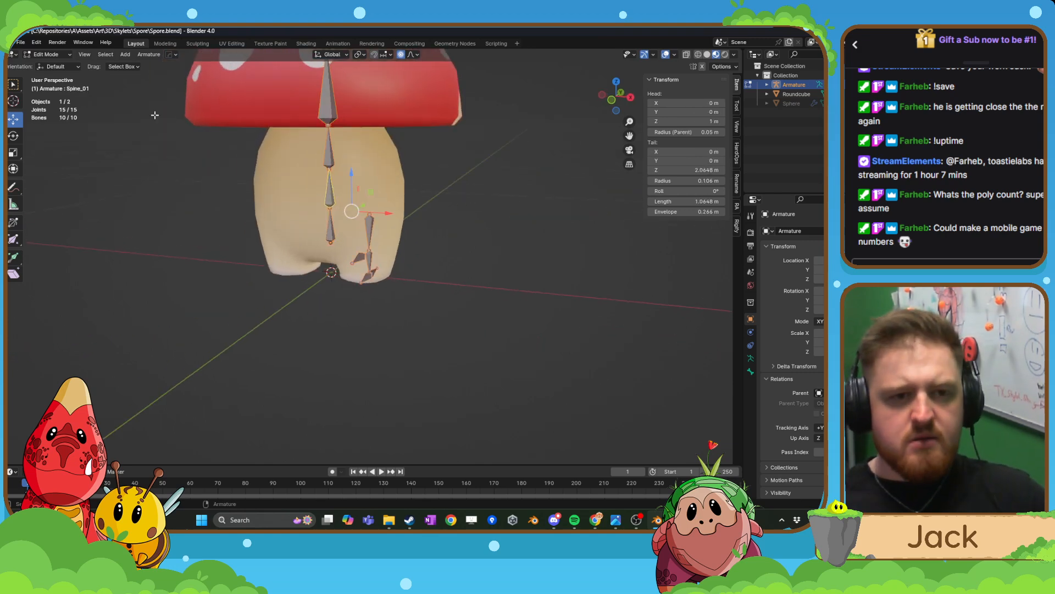
{"action": "left_click", "coordinate": [148, 54]}
{"action": "left_click", "coordinate": [166, 191]}
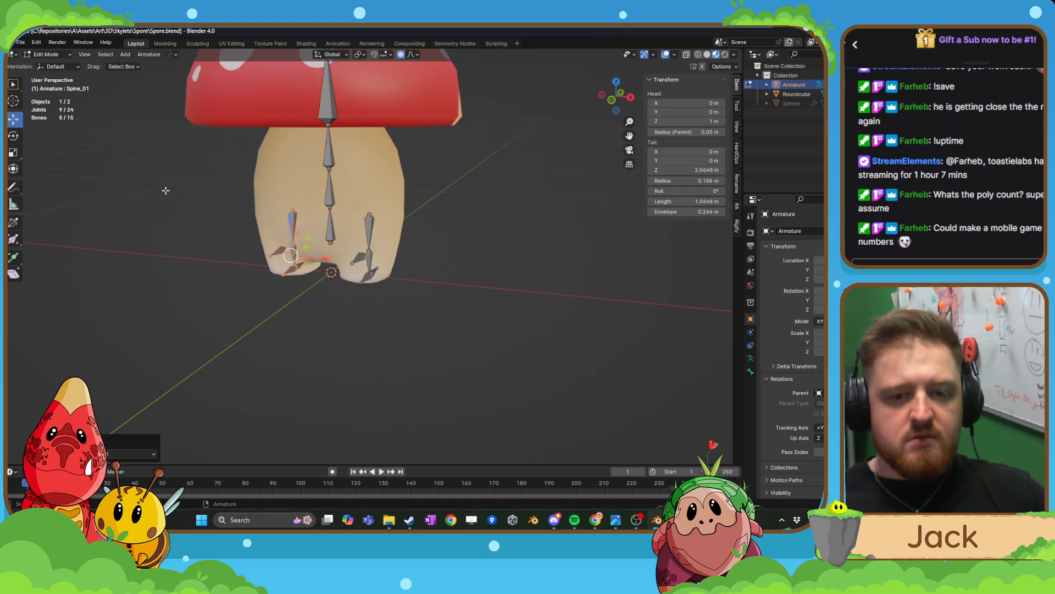
{"action": "middle_click_drag", "start_coordinate": [328, 224], "coordinate": [434, 229]}
- Try moving Spine_00 in Pose Mode with the Move tool, and undo the move
{"action": "key", "text": "Tab"}
{"action": "scroll", "coordinate": [386, 219], "scroll_direction": "down", "scroll_amount": 2}
{"action": "scroll", "coordinate": [435, 229], "scroll_direction": "up", "scroll_amount": 3}
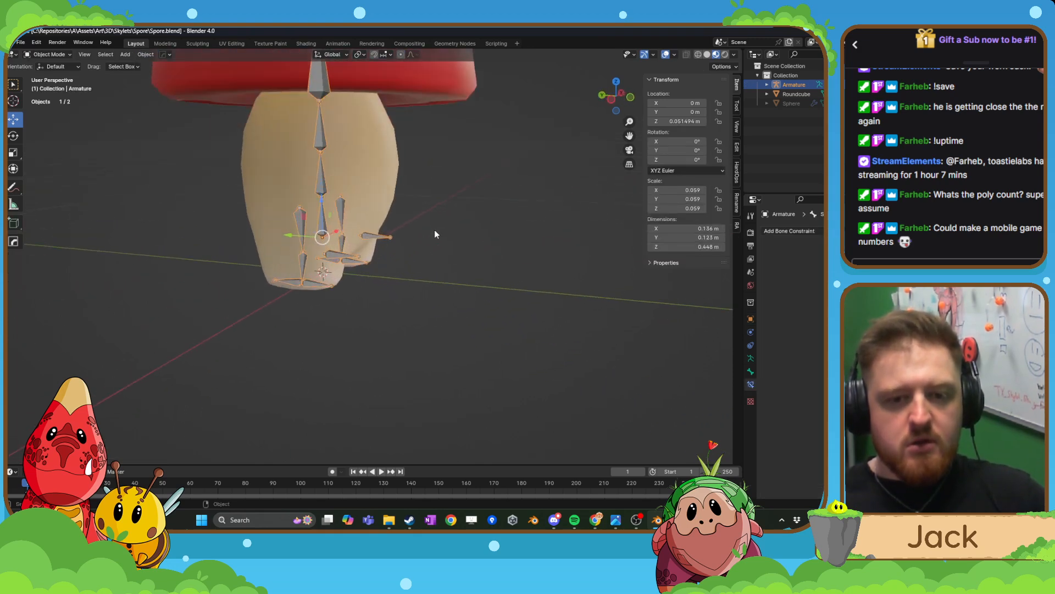
{"action": "key", "text": "ctrl+Tab"}
{"action": "left_click", "coordinate": [323, 227]}
{"action": "left_click", "coordinate": [13, 118]}
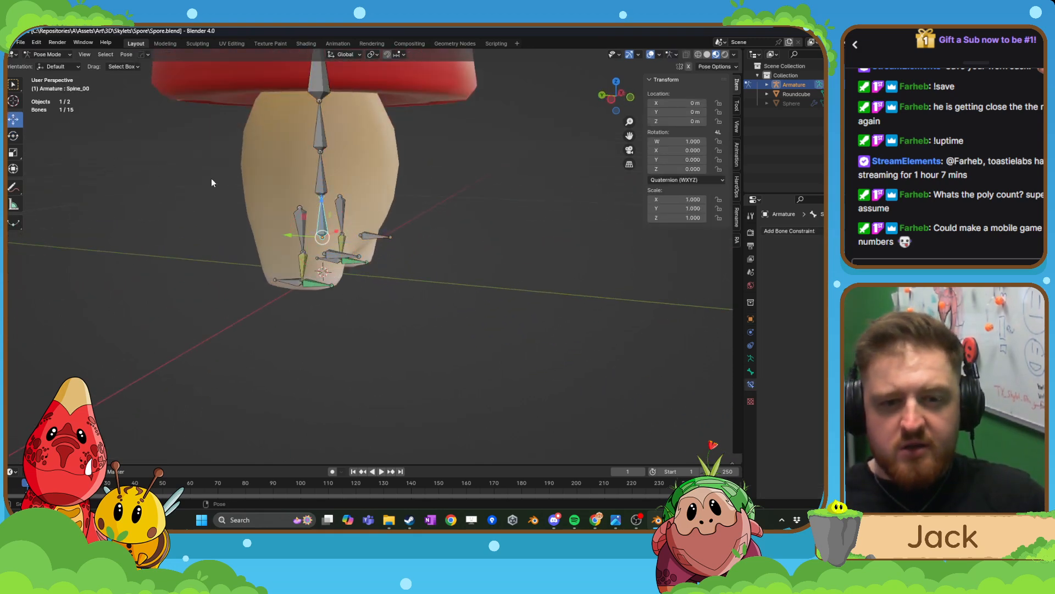
{"action": "scroll", "coordinate": [307, 189], "scroll_direction": "up", "scroll_amount": 2}
{"action": "left_click_drag", "start_coordinate": [312, 193], "coordinate": [310, 190]}
{"action": "key", "text": "ctrl+z"}
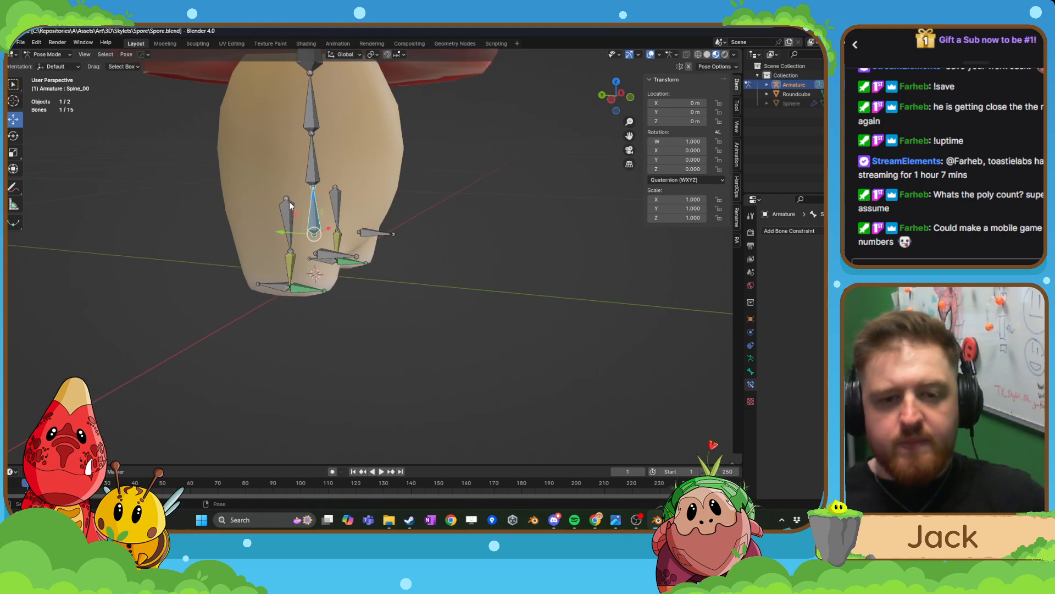
- Parent Upper_Leg.R and Upper_Leg.L to Spine_00 with Keep Offset in Edit Mode
{"action": "scroll", "coordinate": [289, 201], "scroll_direction": "up", "scroll_amount": 2}
{"action": "middle_click_drag", "start_coordinate": [290, 202], "coordinate": [254, 202]}
{"action": "key", "text": "Tab"}
{"action": "left_click", "coordinate": [179, 202]}
{"action": "left_click", "coordinate": [227, 196]}
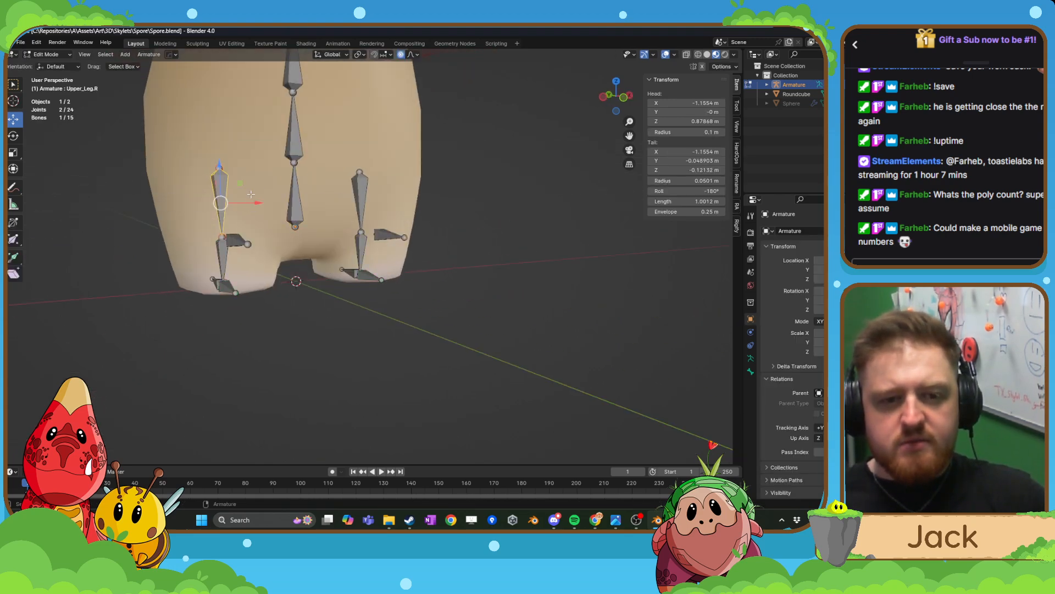
{"action": "left_click", "coordinate": [358, 190], "text": "shift"}
{"action": "left_click", "coordinate": [296, 204], "text": "shift"}
{"action": "key", "text": "ctrl+p"}
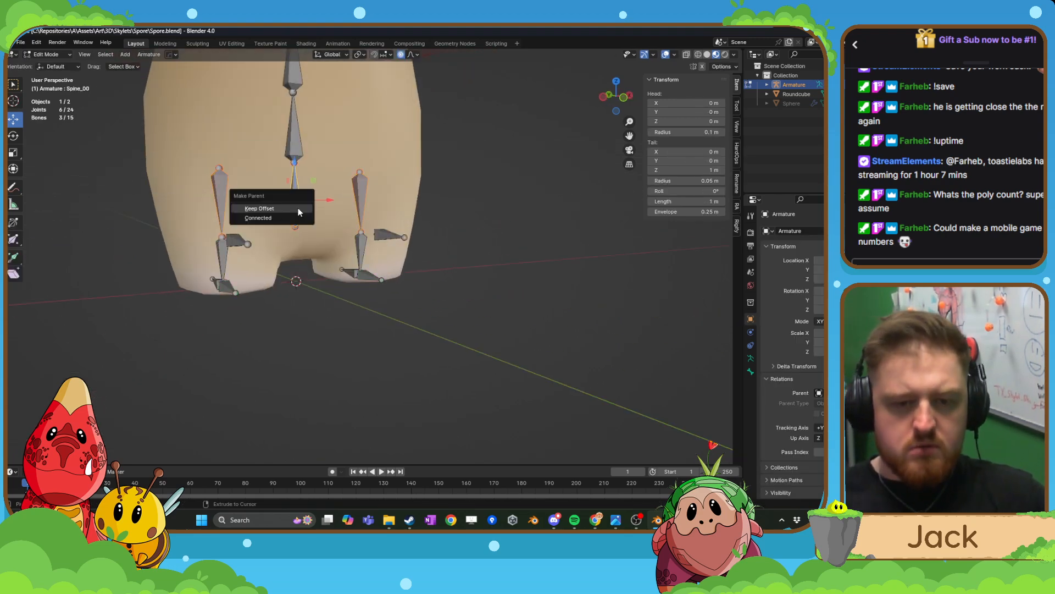
{"action": "left_click", "coordinate": [298, 209]}
- Try moving Spine_00 along global Z in Pose Mode to test the upper leg parenting, and cancel the move
{"action": "key", "text": "ctrl+Tab"}
{"action": "left_click", "coordinate": [298, 202]}
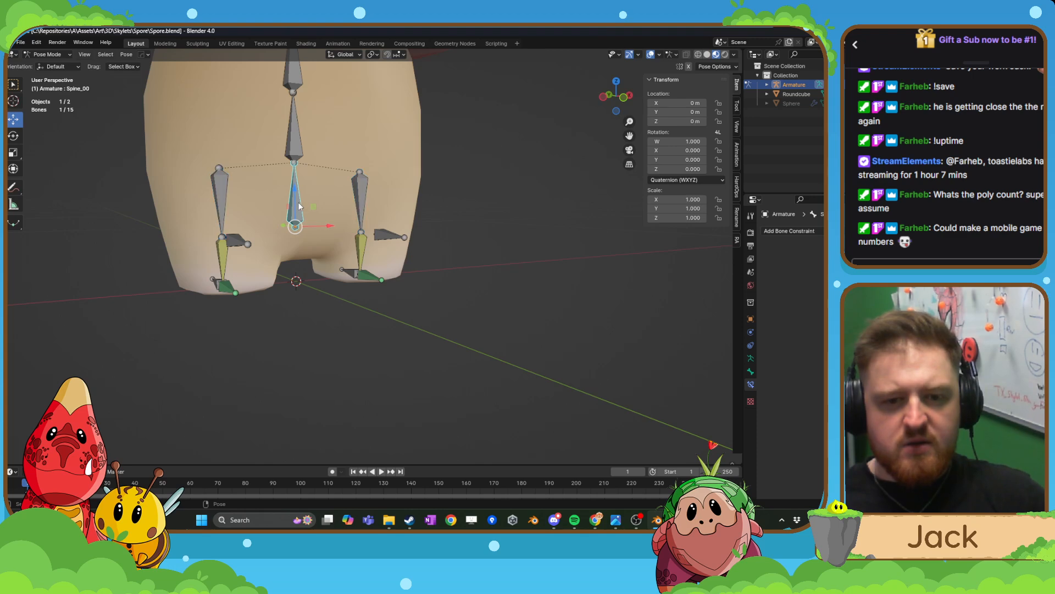
{"action": "key", "text": "g"}
{"action": "key", "text": "z"}
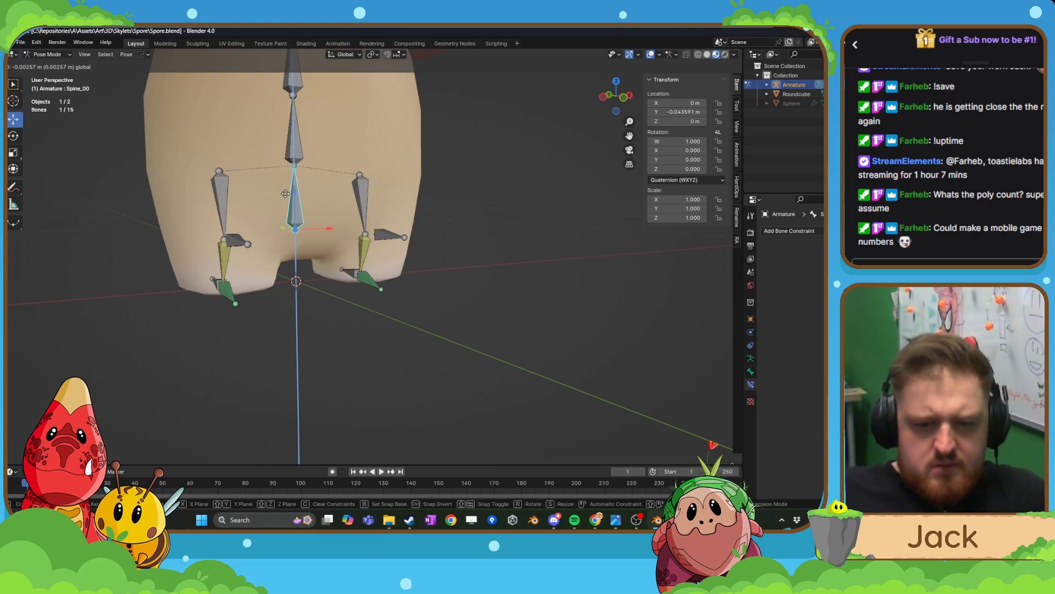
{"action": "right_click", "coordinate": [291, 194]}
- Undo the upper leg parenting and the bone symmetrizing in Edit Mode
{"action": "key", "text": "Tab"}
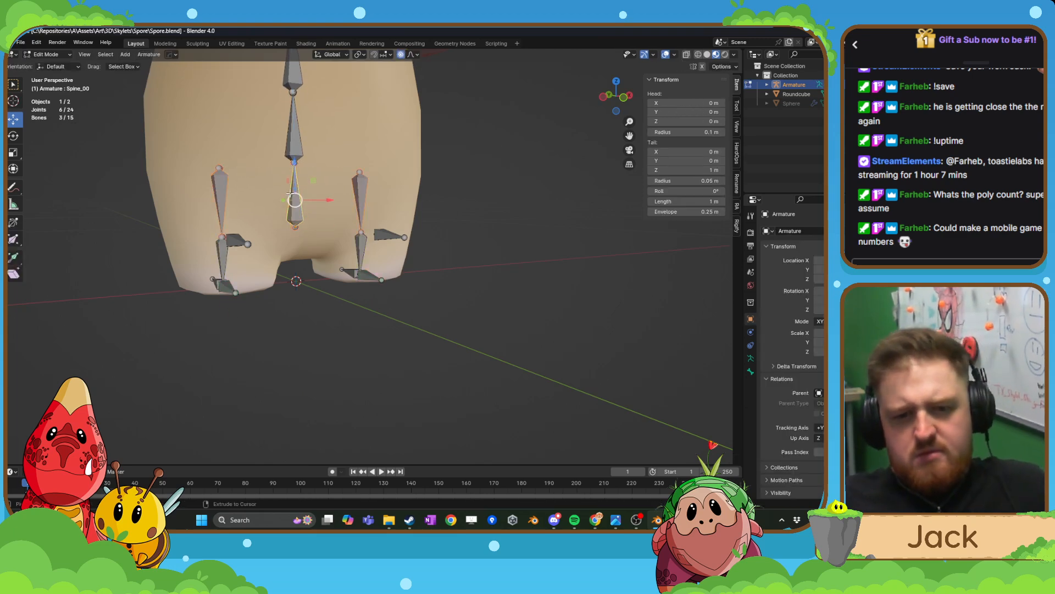
{"action": "key", "text": "ctrl+z"}
{"action": "key", "text": "ctrl+z"}
{"action": "key", "text": "ctrl+z"}
{"action": "key", "text": "ctrl+z"}
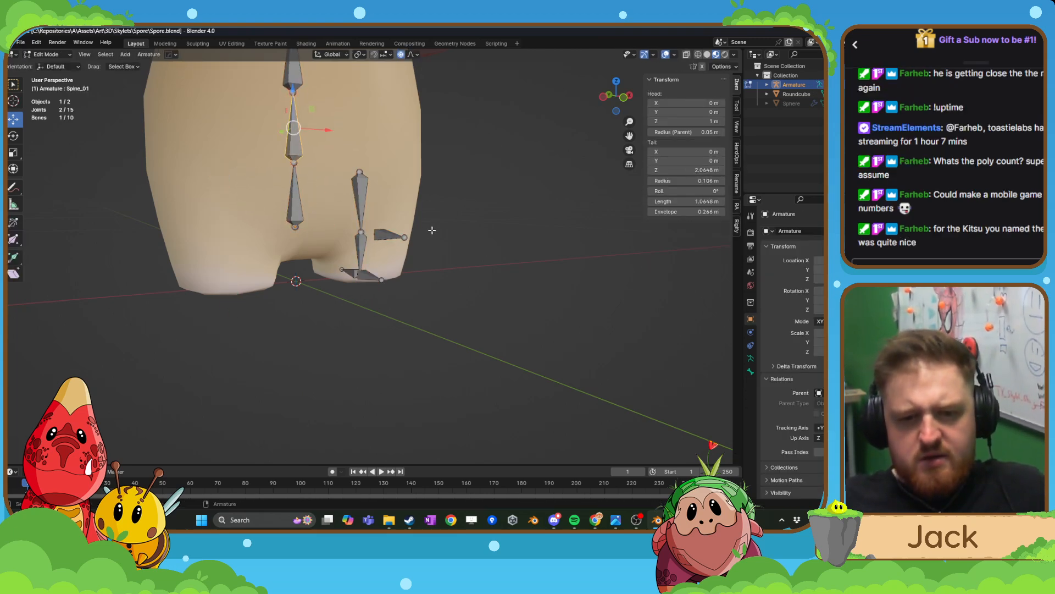
- Remove the Copy Rotation constraint from the Foot.L bone in Pose Mode
{"action": "middle_click_drag", "start_coordinate": [432, 230], "coordinate": [321, 226]}
{"action": "key", "text": "Tab"}
{"action": "middle_click_drag", "start_coordinate": [308, 292], "coordinate": [325, 300]}
{"action": "left_click", "coordinate": [326, 297]}
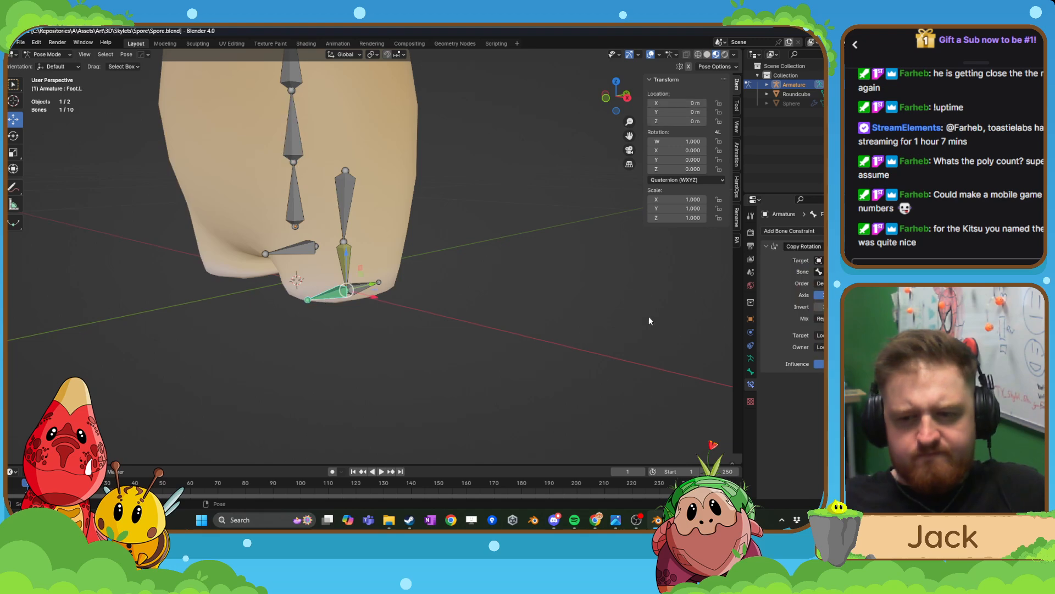
{"action": "left_click", "coordinate": [866, 246]}
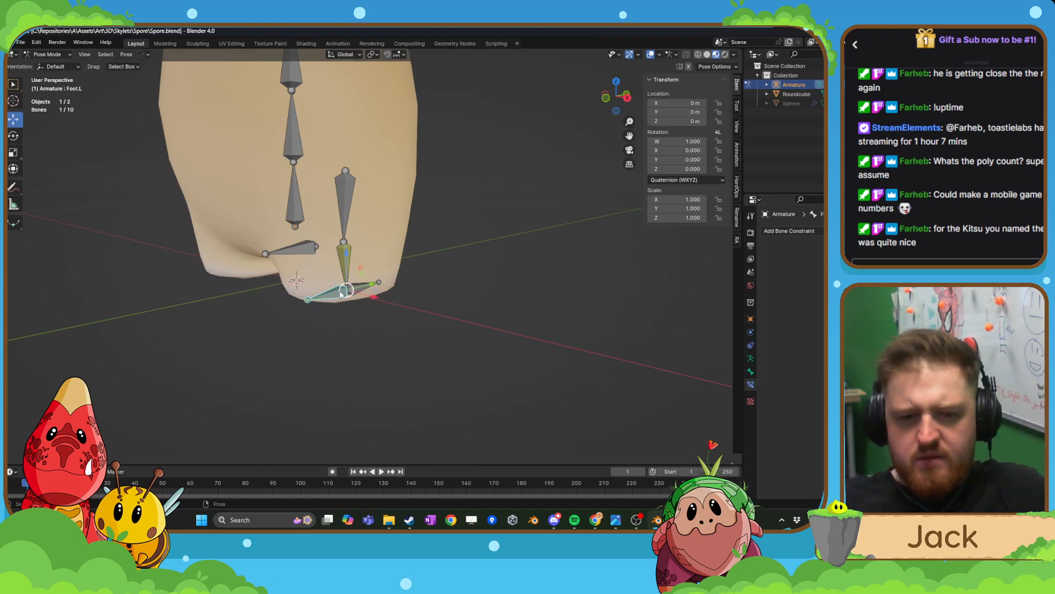
- Examine Foot.L's bone properties and relations in both Pose Mode and Edit Mode
{"action": "left_click", "coordinate": [751, 372]}
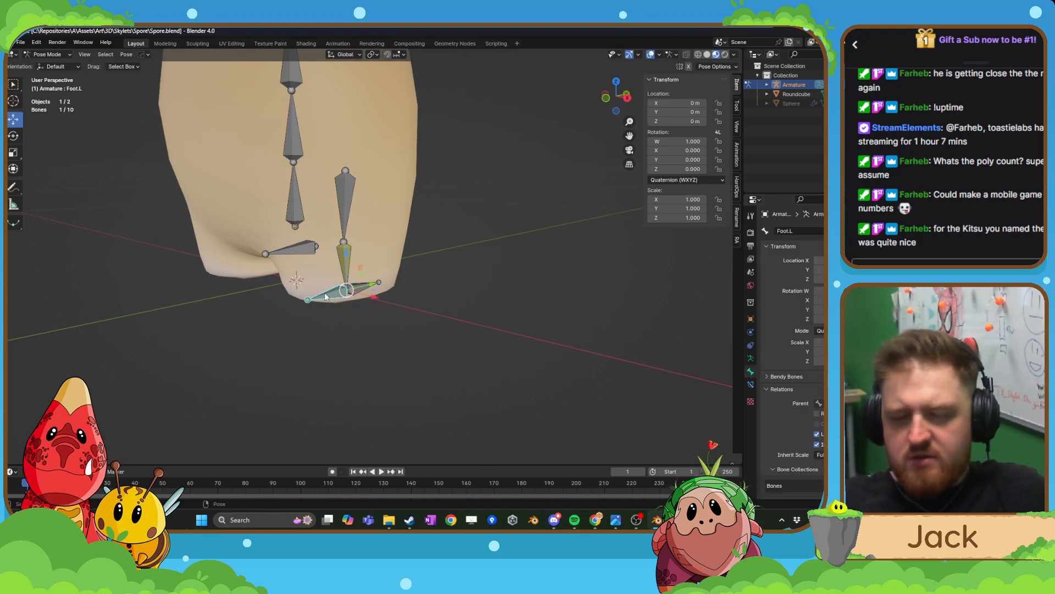
{"action": "key", "text": "Tab"}
{"action": "left_click", "coordinate": [241, 282]}
{"action": "scroll", "coordinate": [286, 288], "scroll_direction": "up", "scroll_amount": 3}
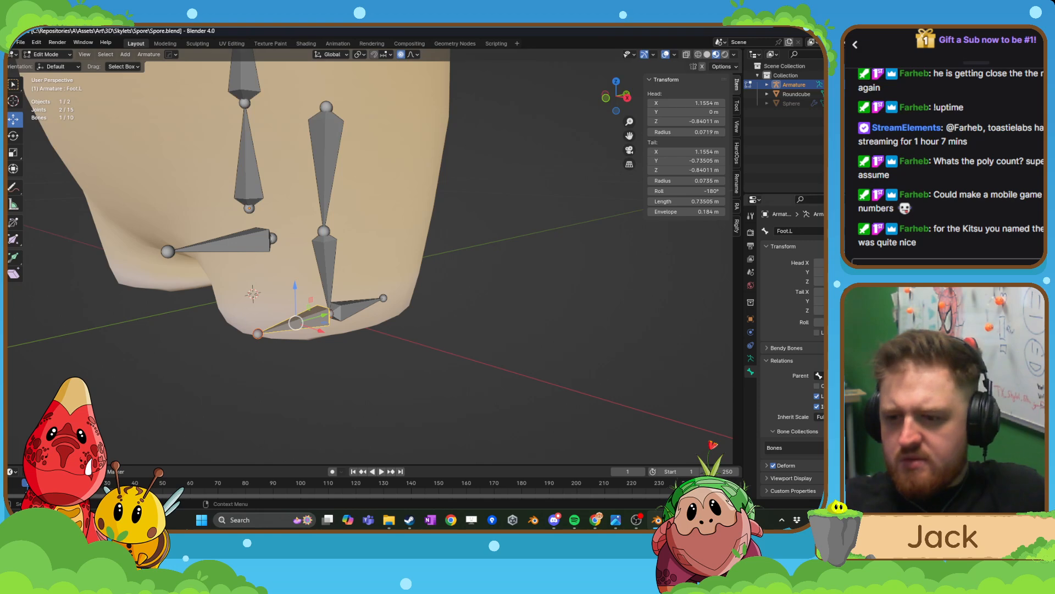
{"action": "key", "text": "Tab"}
{"action": "left_click", "coordinate": [551, 311]}
- Test-move IK_Heel.L vertically without the foot constraint, and undo the move
{"action": "left_click", "coordinate": [365, 308]}
{"action": "middle_click_drag", "start_coordinate": [374, 307], "coordinate": [347, 297]}
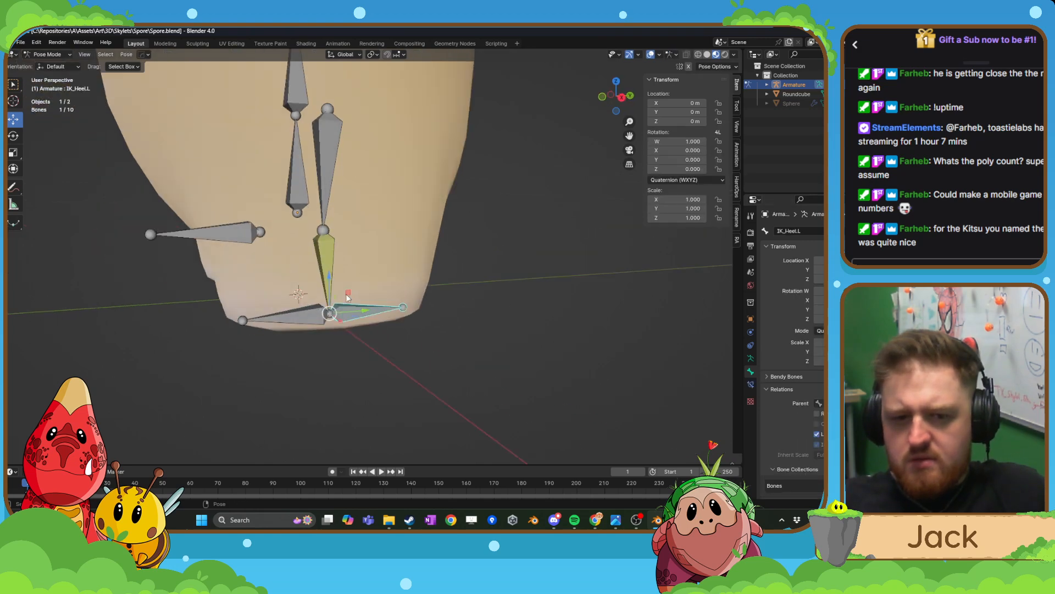
{"action": "left_click_drag", "start_coordinate": [329, 276], "coordinate": [335, 259]}
{"action": "key", "text": "ctrl+z"}
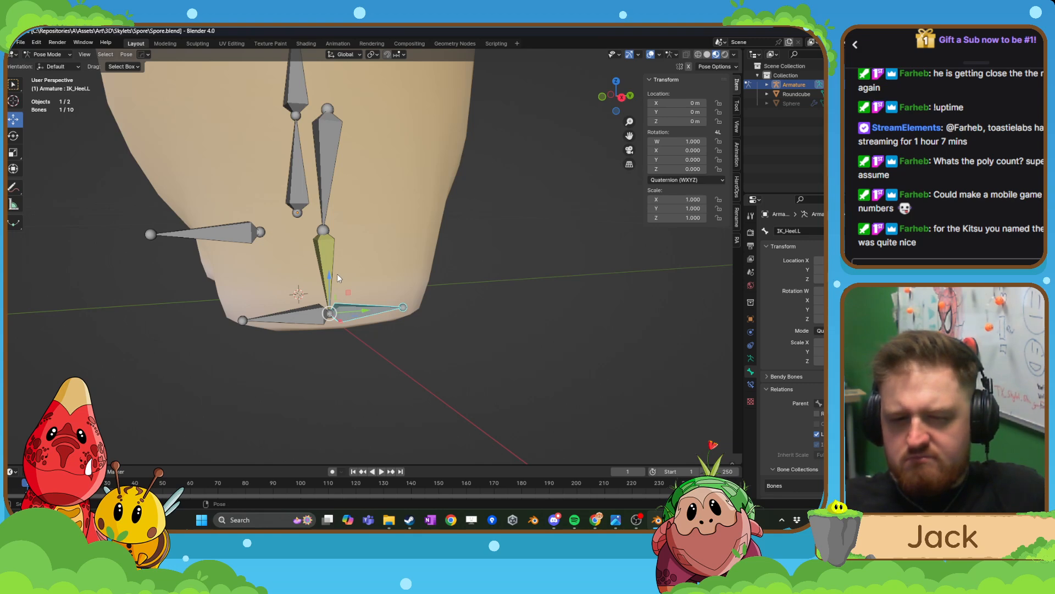
- Delete the IK_Heel.L bone in Edit Mode
{"action": "middle_click_drag", "start_coordinate": [335, 275], "coordinate": [343, 307]}
{"action": "key", "text": "Tab"}
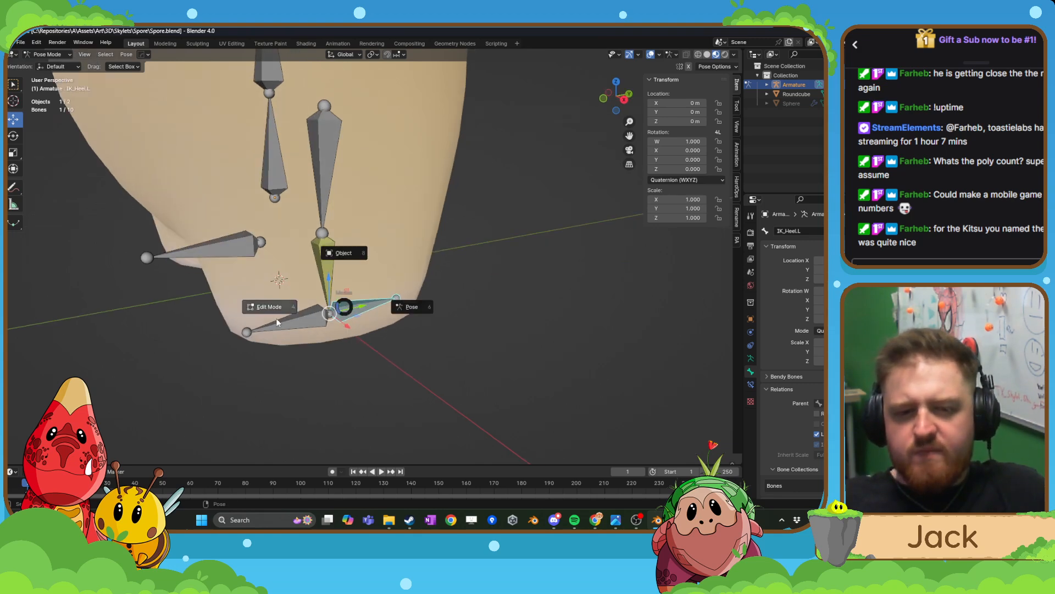
{"action": "left_click", "coordinate": [278, 322]}
{"action": "key", "text": "x"}
{"action": "left_click", "coordinate": [341, 323]}
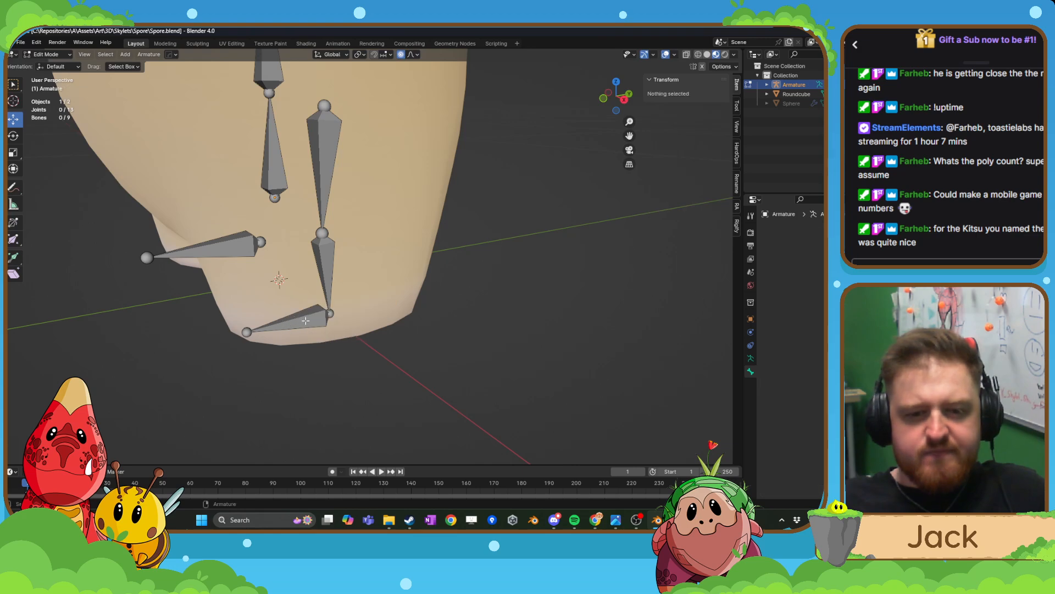
- Extrude a foot bone about 0.79 m long along Y from Lower_Leg.L's tail to the front edge of the foot
{"action": "left_click", "coordinate": [329, 313]}
{"action": "key", "text": "KP_3"}
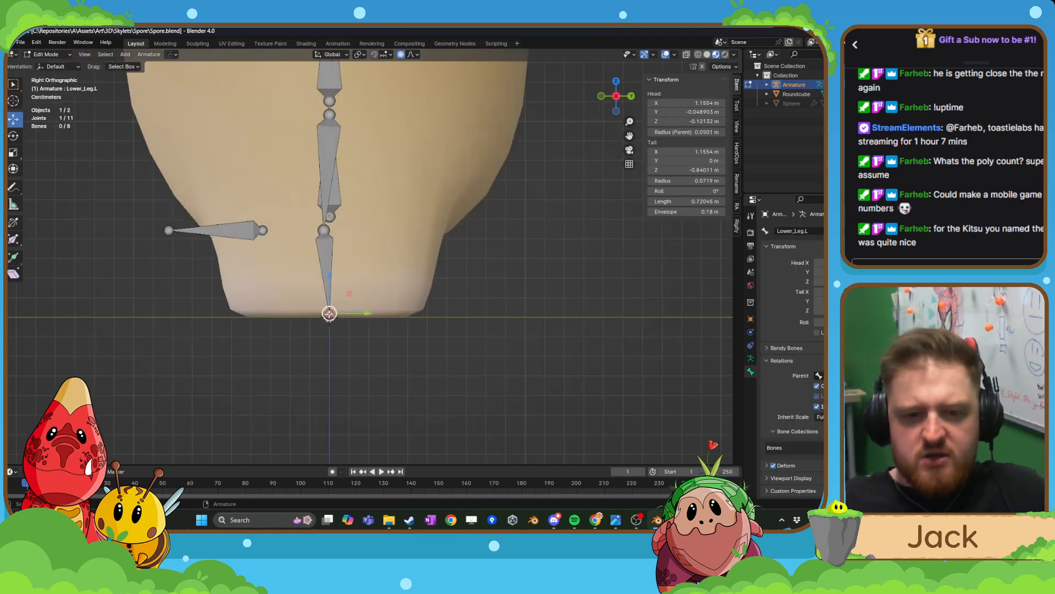
{"action": "key", "text": "e"}
{"action": "key", "text": "y"}
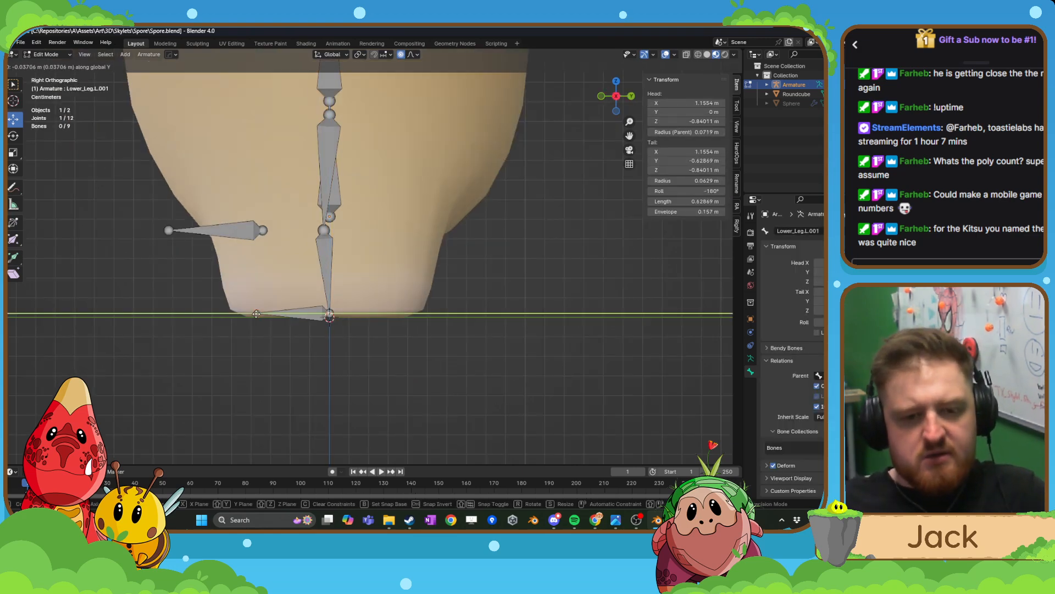
{"action": "left_click", "coordinate": [245, 314]}
{"action": "scroll", "coordinate": [261, 311], "scroll_direction": "up", "scroll_amount": 3}
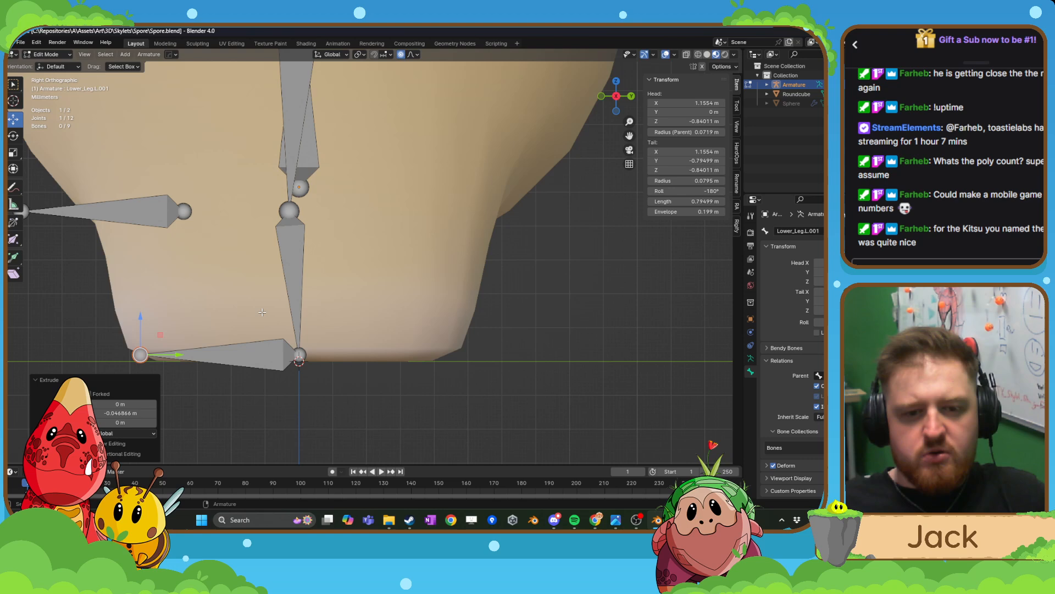
- Extrude a heel bone about 0.71 m long from the ankle joint to the back of the foot and clear its parent
{"action": "left_click", "coordinate": [299, 356]}
{"action": "key", "text": "e"}
{"action": "key", "text": "x"}
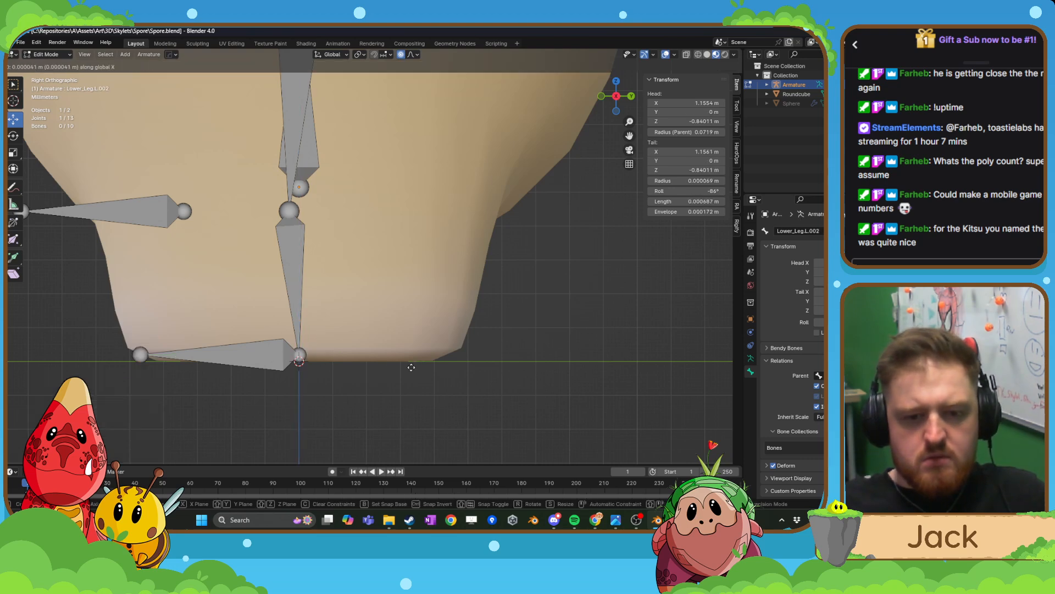
{"action": "left_click", "coordinate": [558, 366]}
{"action": "left_click", "coordinate": [356, 354]}
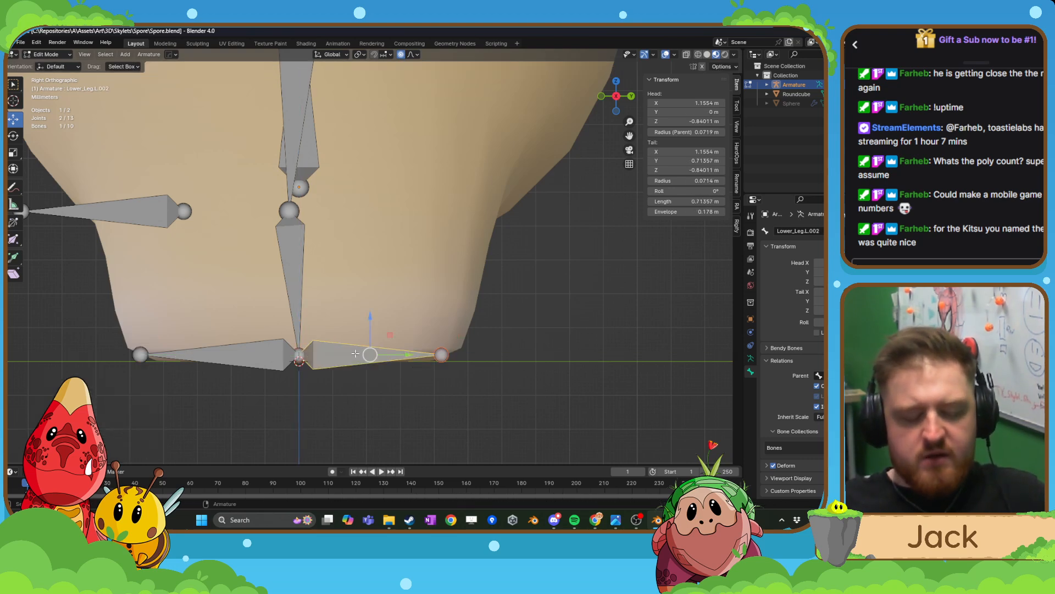
{"action": "key", "text": "alt+p"}
{"action": "left_click", "coordinate": [357, 353]}
- Rename the new front foot bone as Foot.L in Pose Mode
{"action": "key", "text": "ctrl+Tab"}
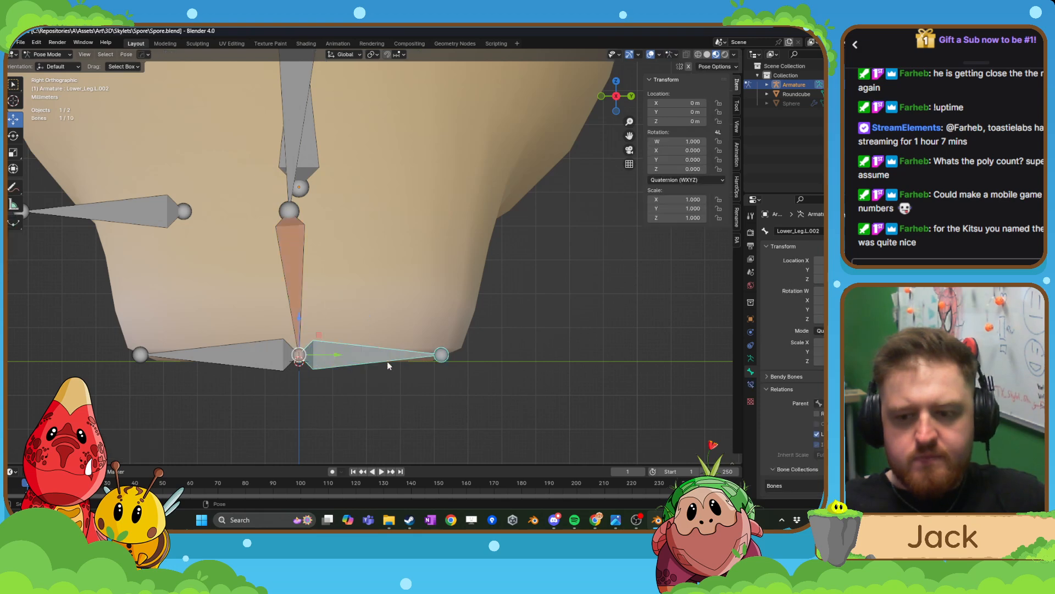
{"action": "left_click", "coordinate": [286, 352]}
{"action": "left_click", "coordinate": [323, 357]}
{"action": "left_click", "coordinate": [267, 361]}
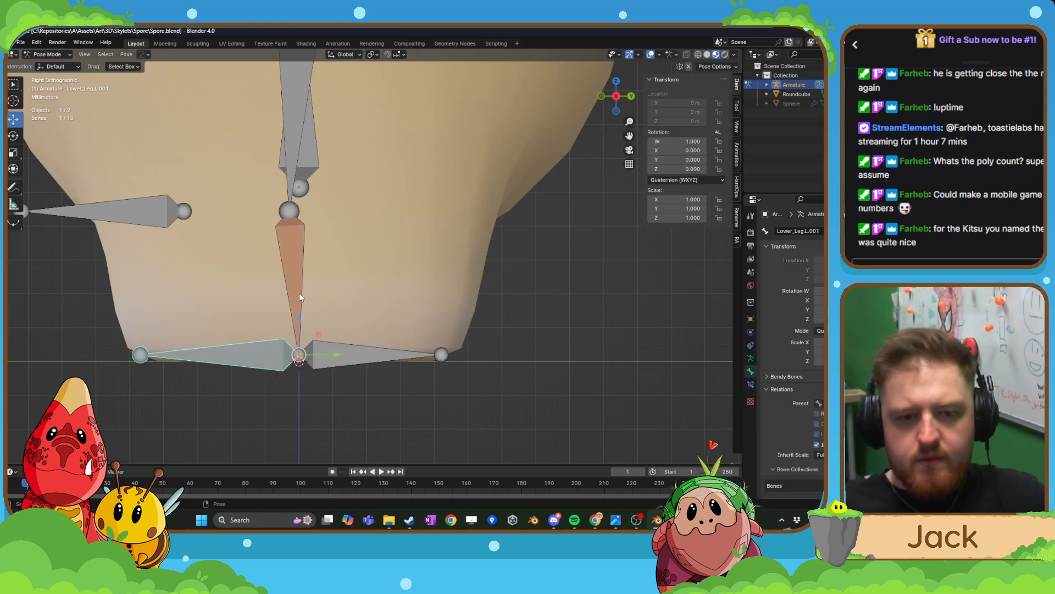
{"action": "left_click", "coordinate": [299, 294]}
{"action": "left_click", "coordinate": [752, 384]}
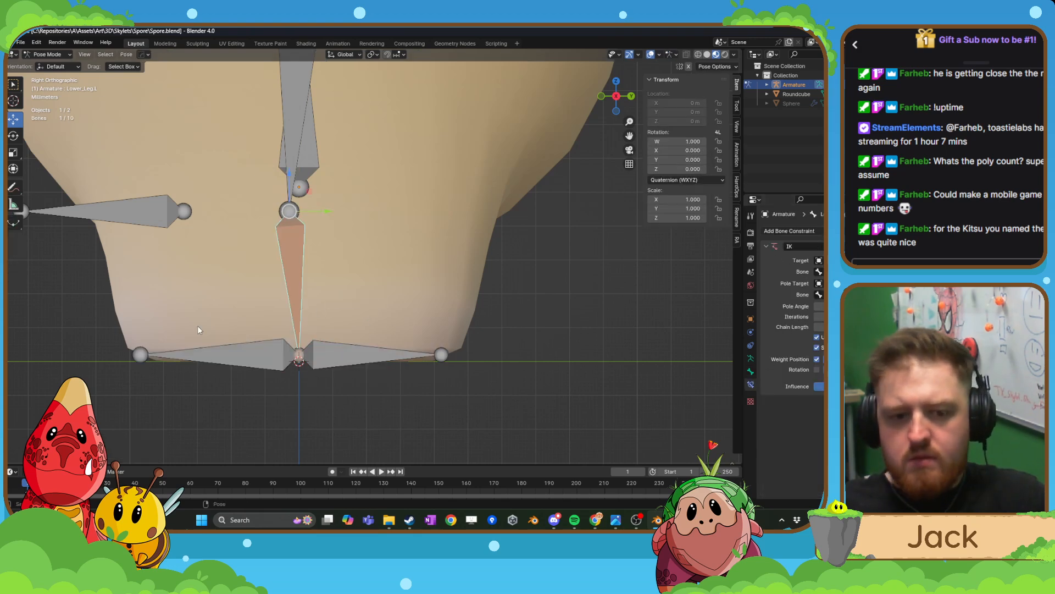
{"action": "left_click", "coordinate": [248, 349]}
{"action": "key", "text": "F2"}
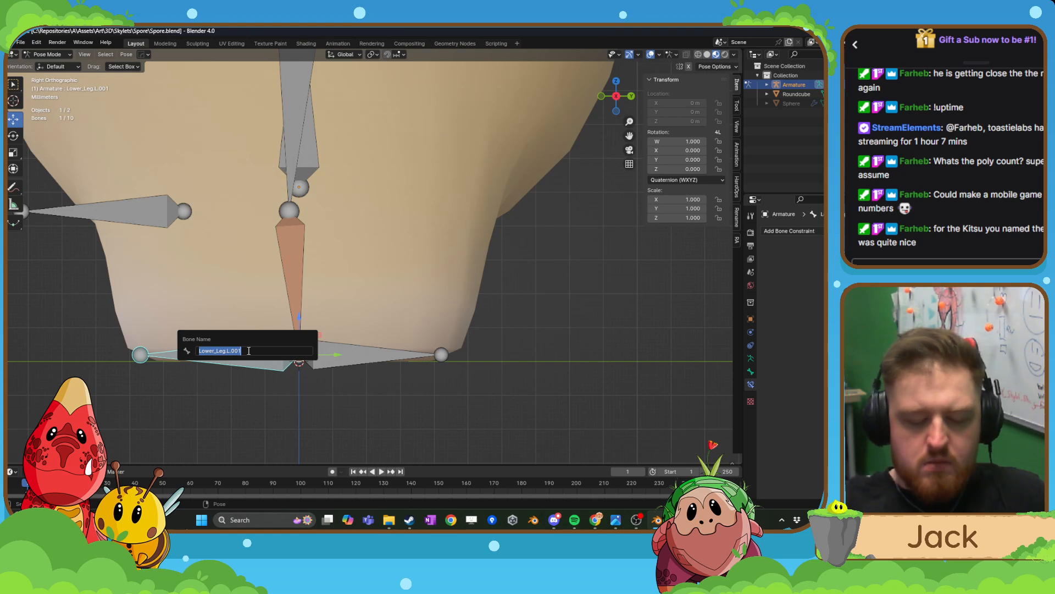
{"action": "type", "text": "Foot"}
{"action": "key", "text": "Return"}
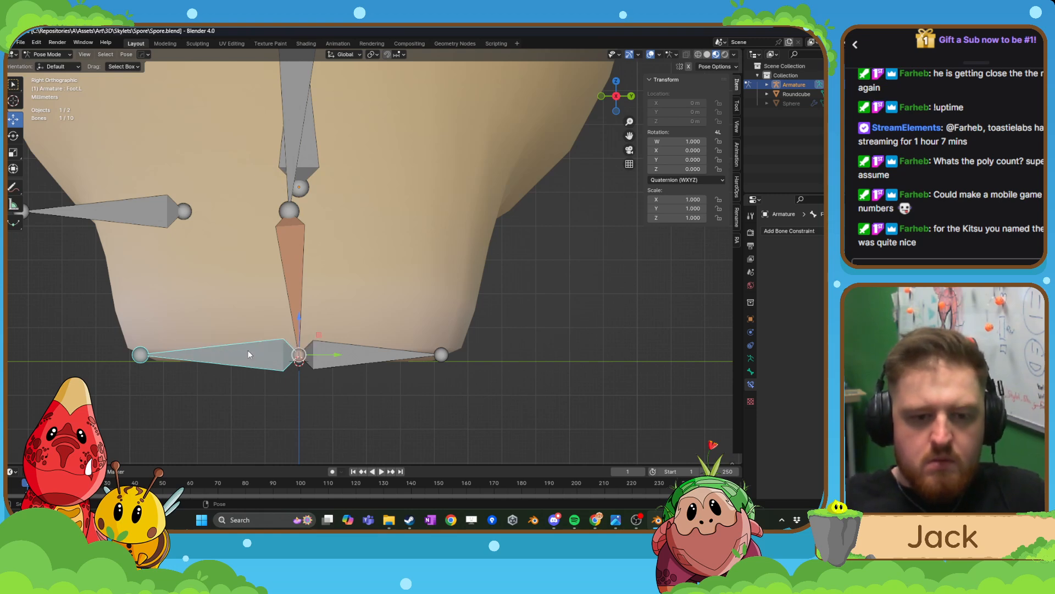
{"action": "left_click", "coordinate": [335, 355]}
{"action": "left_click", "coordinate": [299, 291]}
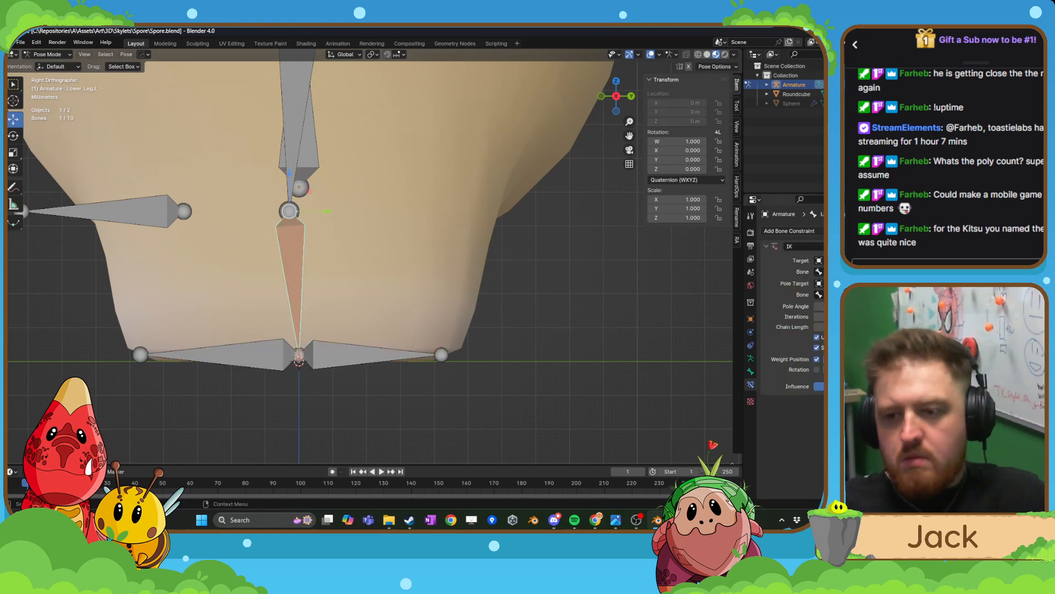
{"action": "left_click", "coordinate": [814, 272]}
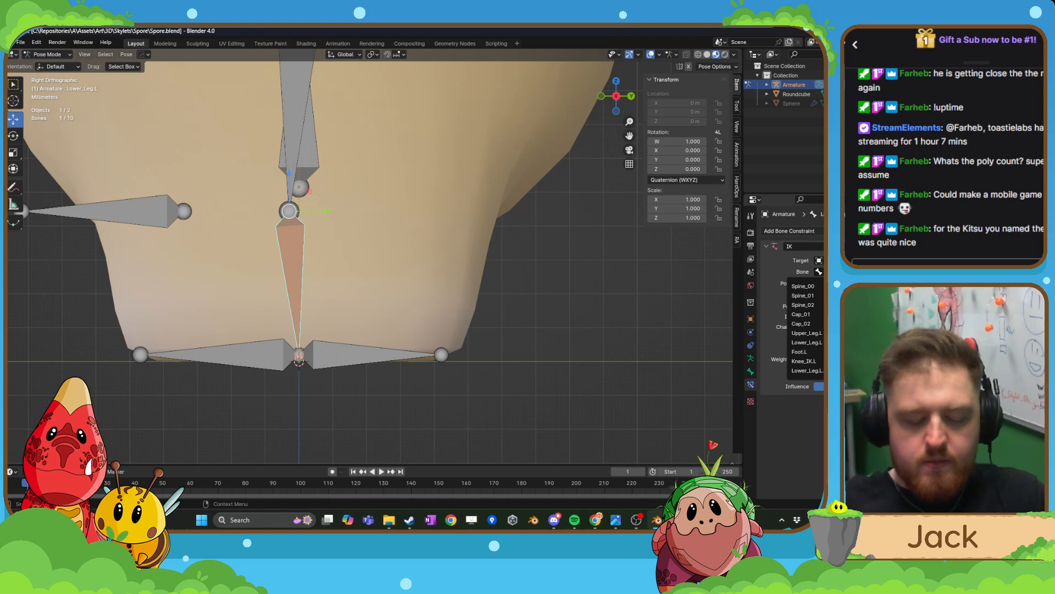
{"action": "type", "text": "h"}
{"action": "key", "text": "BackSpace"}
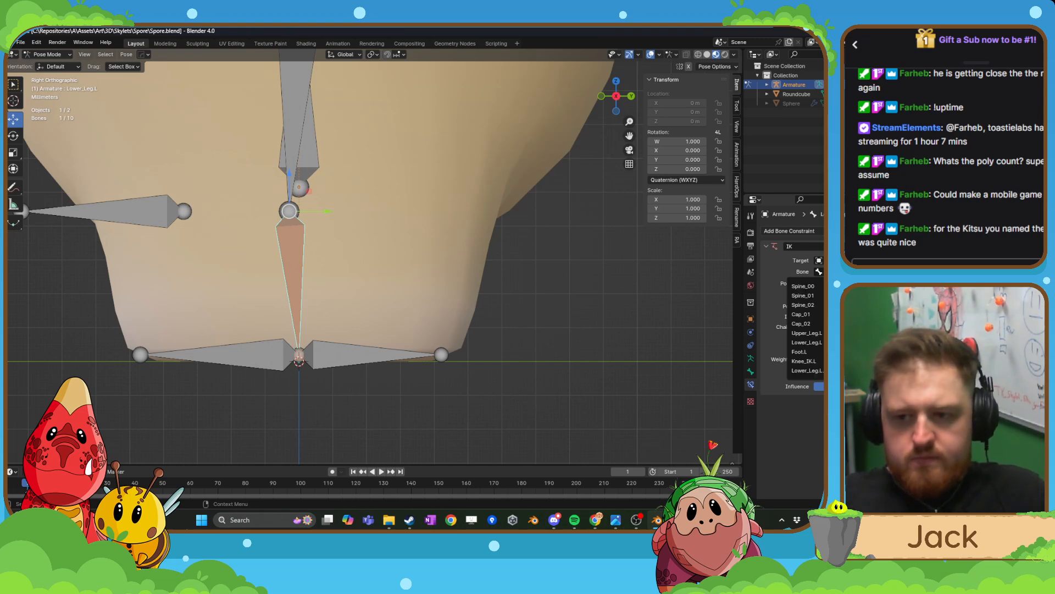
- Rename the new rear heel bone as Heel_IK.L
{"action": "left_click", "coordinate": [339, 347]}
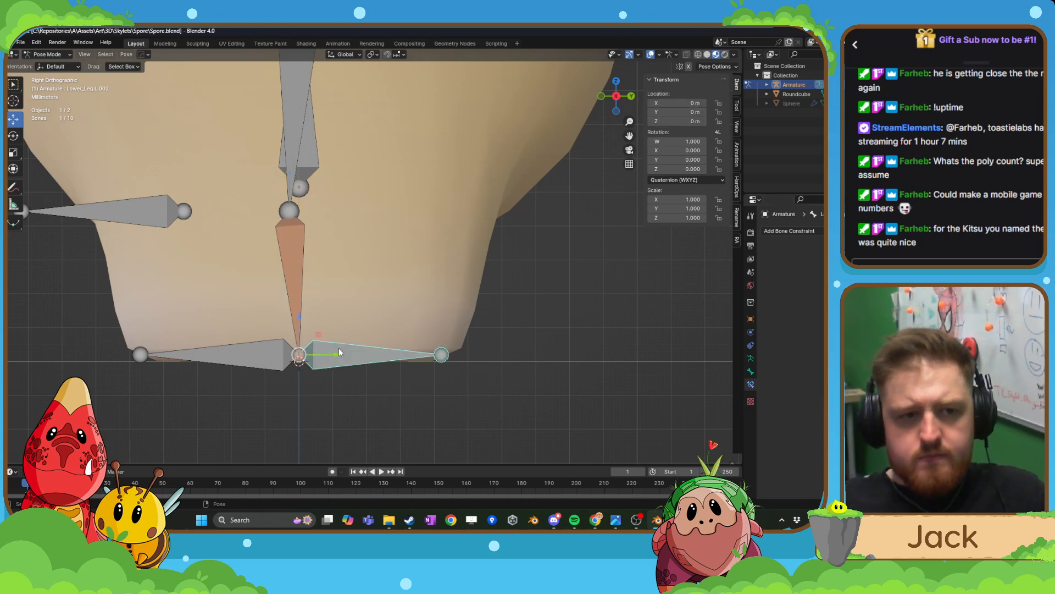
{"action": "key", "text": "F2"}
{"action": "type", "text": "Heel_IK.L"}
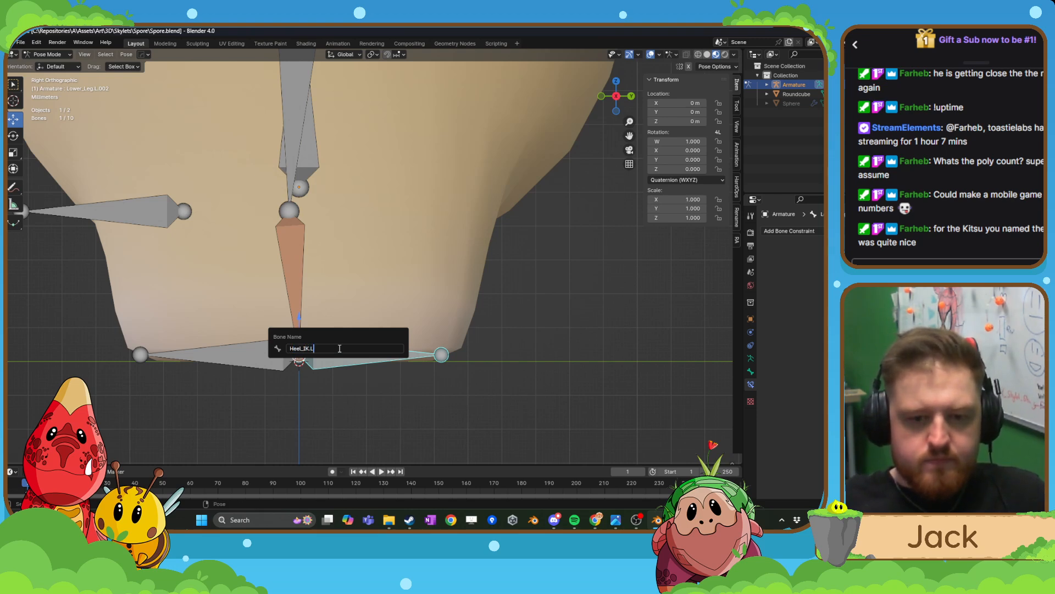
{"action": "key", "text": "Return"}
- Set the target bone of Lower_Leg.L's IK constraint to Heel_IK.L
{"action": "left_click", "coordinate": [297, 295]}
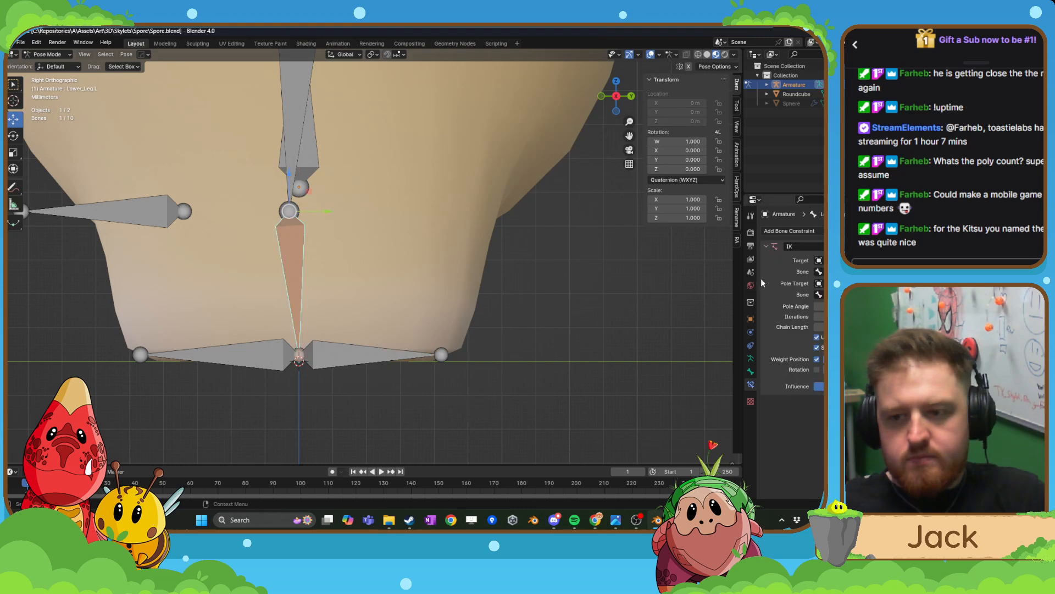
{"action": "left_click", "coordinate": [819, 272]}
{"action": "type", "text": "he"}
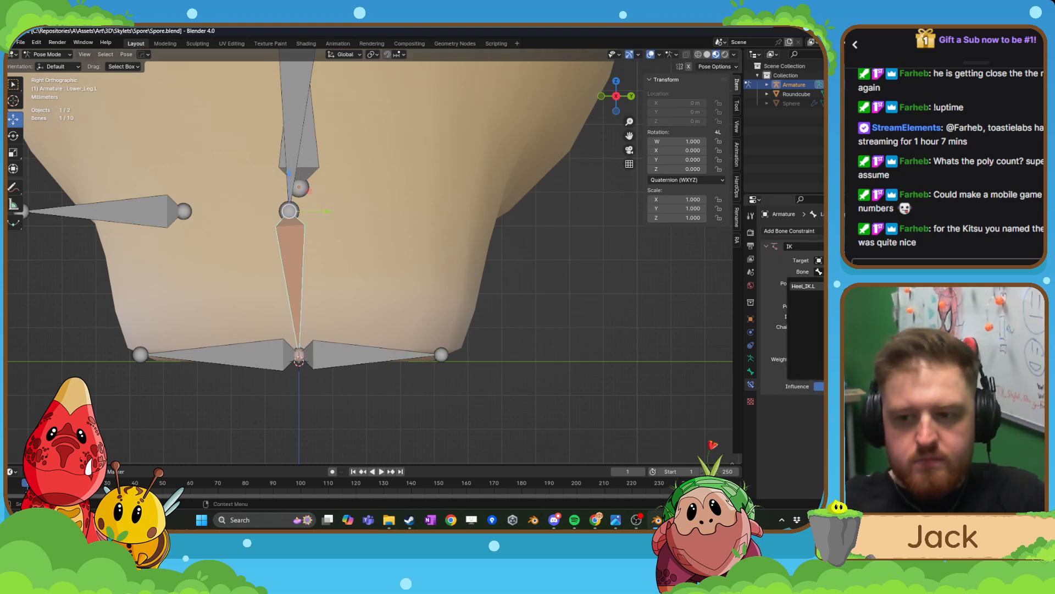
{"action": "key", "text": "Return"}
- Test-move Heel_IK.L upward to check the leg's IK bend, and undo the move
{"action": "left_click", "coordinate": [362, 347]}
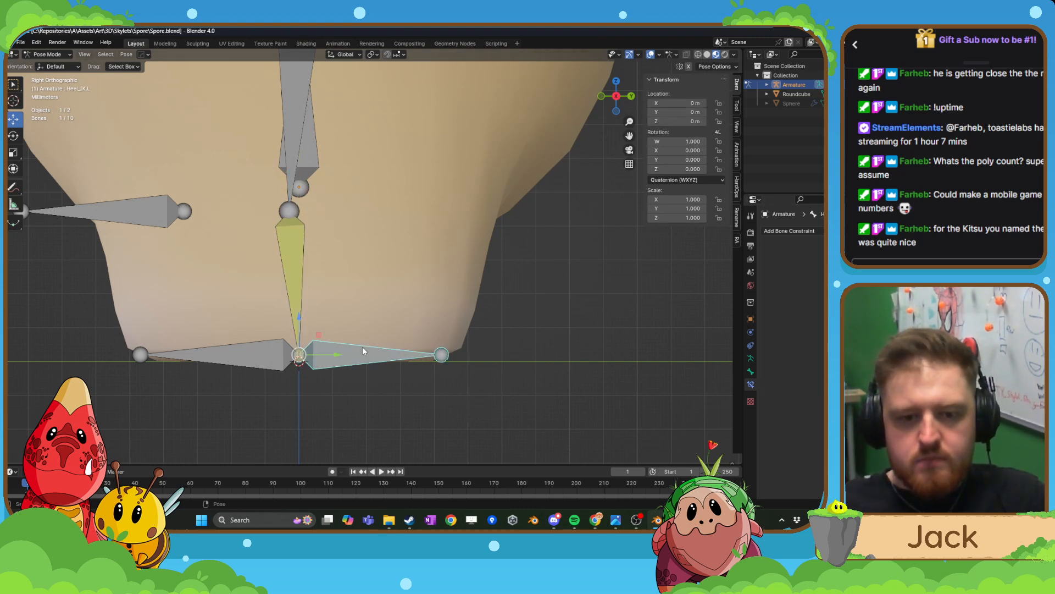
{"action": "key", "text": "g"}
{"action": "left_click", "coordinate": [403, 324]}
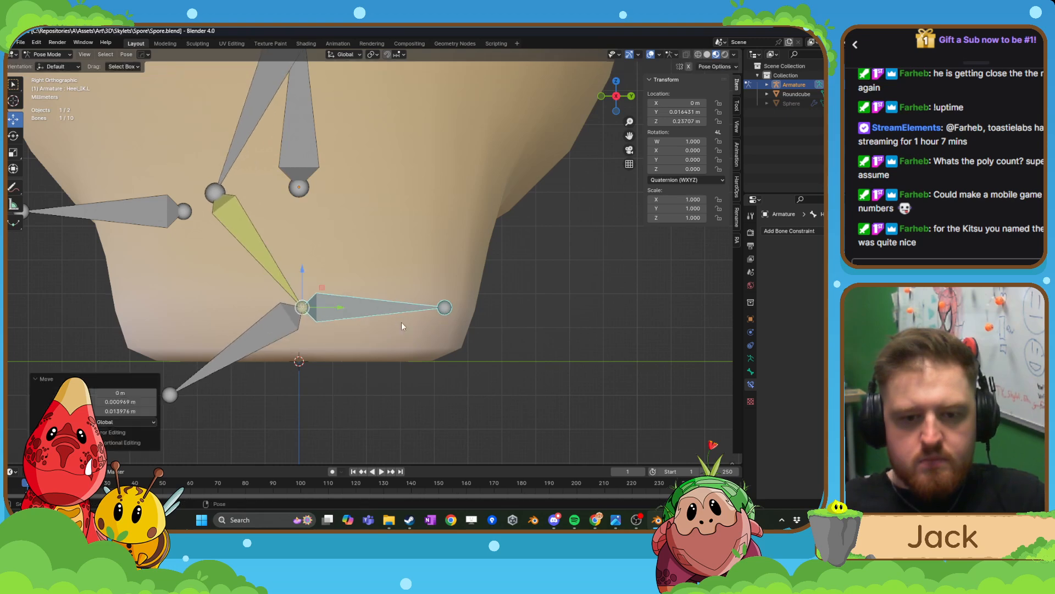
{"action": "key", "text": "ctrl+z"}
{"action": "left_click", "coordinate": [281, 352]}
{"action": "key", "text": "Tab"}
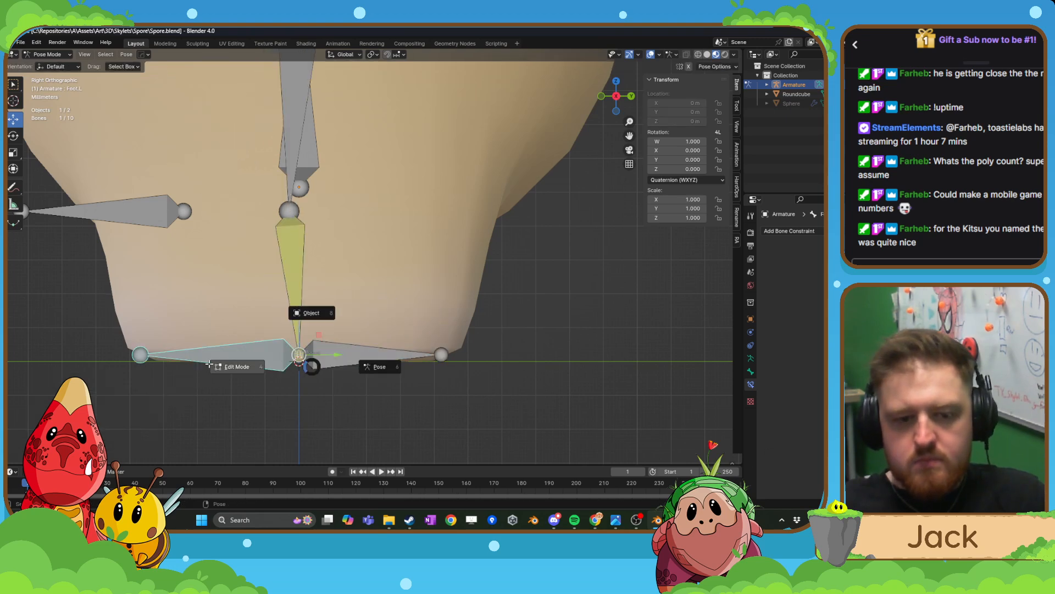
{"action": "left_click", "coordinate": [242, 367]}
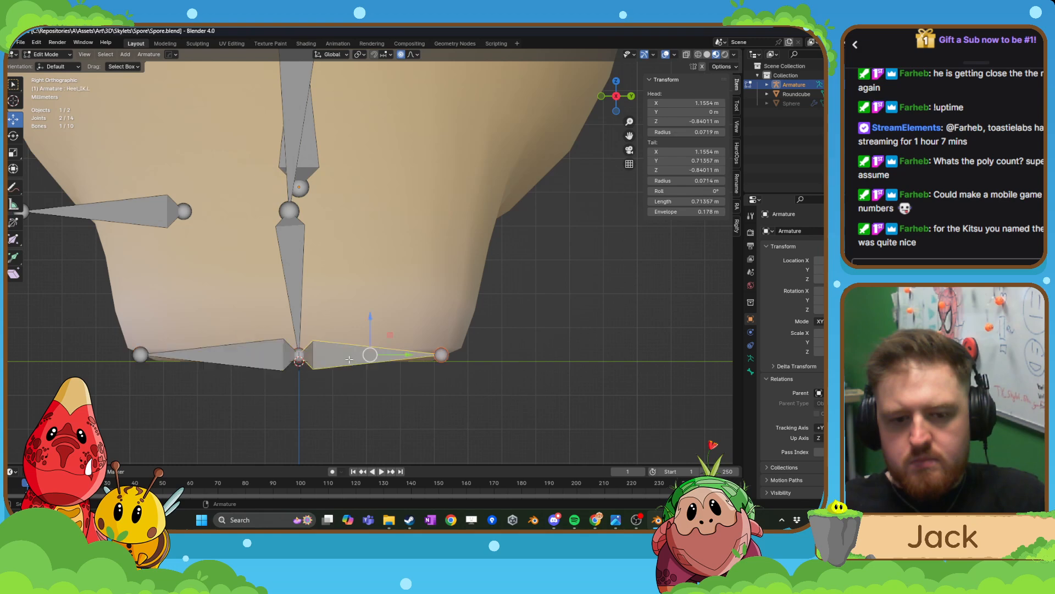
{"action": "key", "text": "Tab"}
{"action": "left_click", "coordinate": [262, 361]}
{"action": "key", "text": "Tab"}
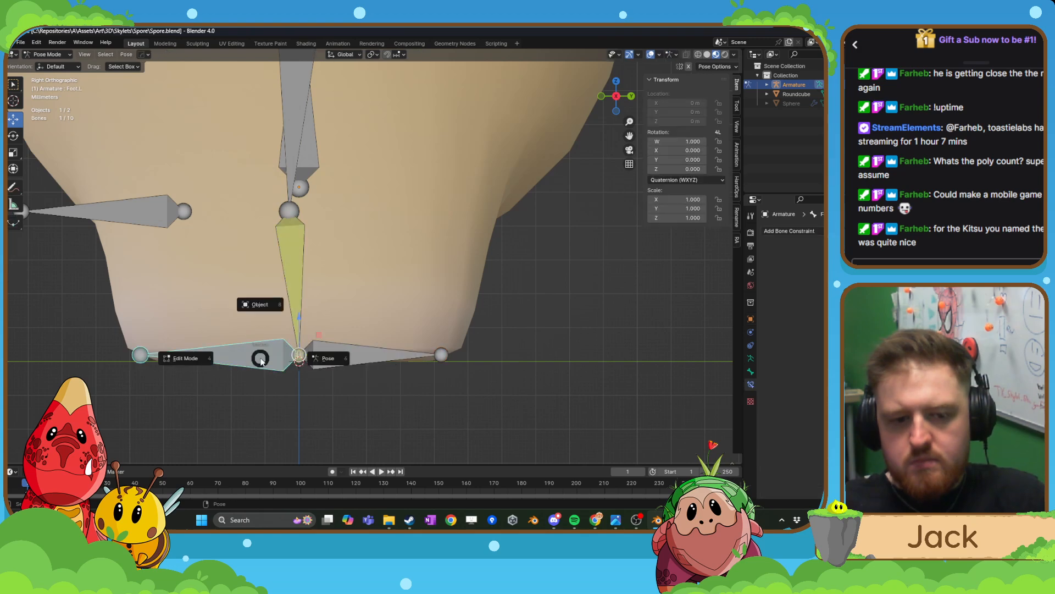
{"action": "left_click", "coordinate": [239, 358]}
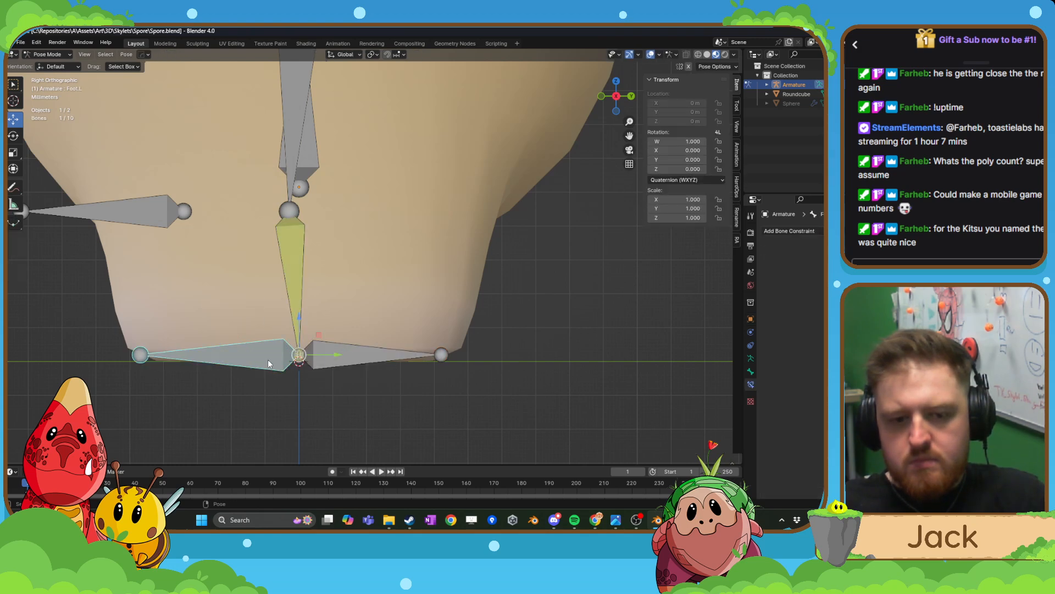
- Test Heel_IK.L by moving and rotating it in Pose Mode, restoring its rest pose after each trial
{"action": "left_click", "coordinate": [340, 356]}
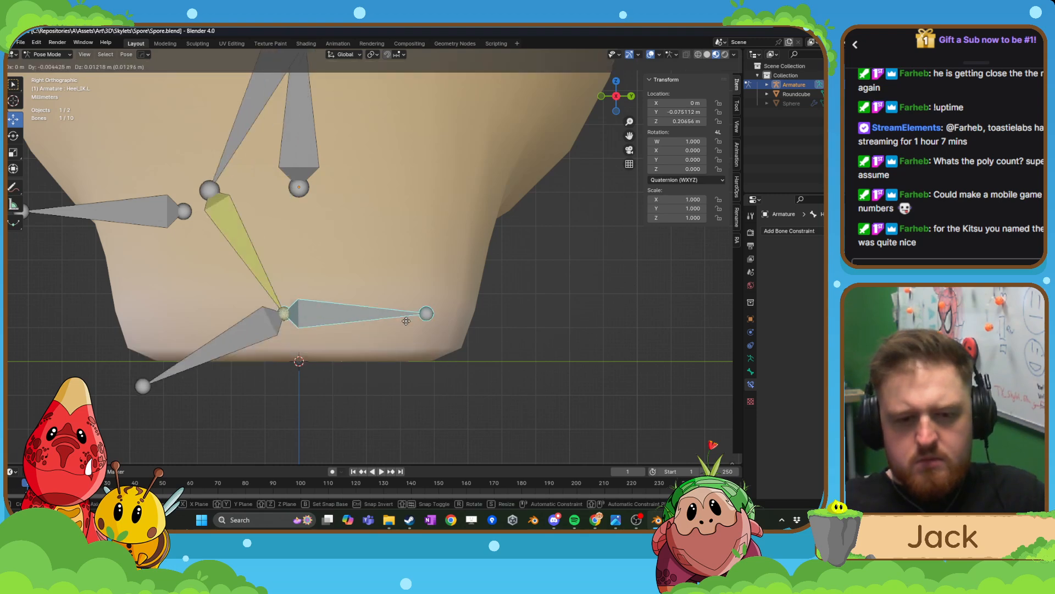
{"action": "key", "text": "g"}
{"action": "key", "text": "Escape"}
{"action": "type", "text": "r"}
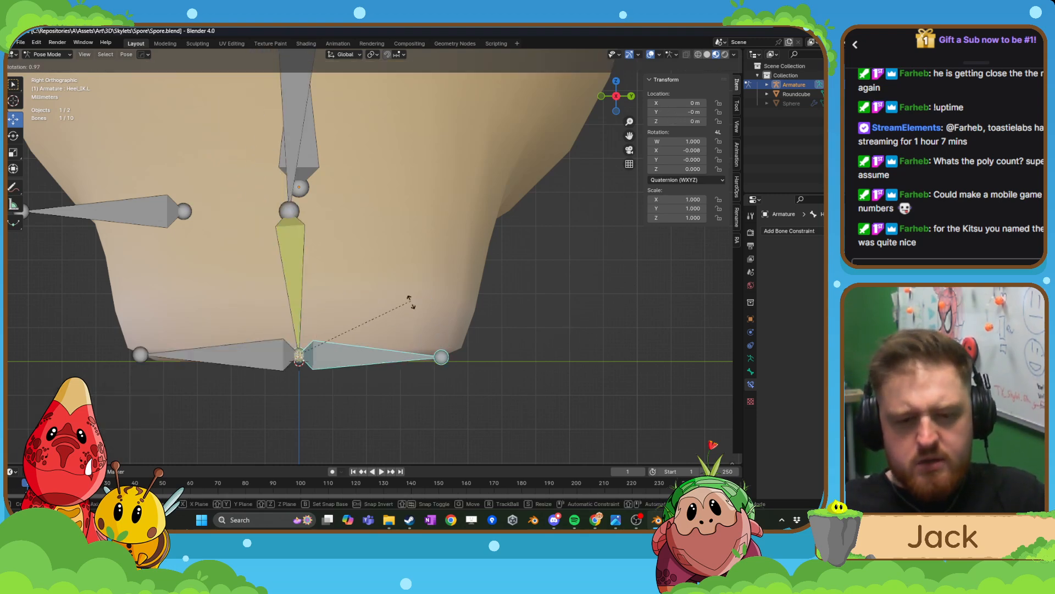
{"action": "type", "text": "10"}
{"action": "key", "text": "Return"}
{"action": "key", "text": "ctrl+z"}
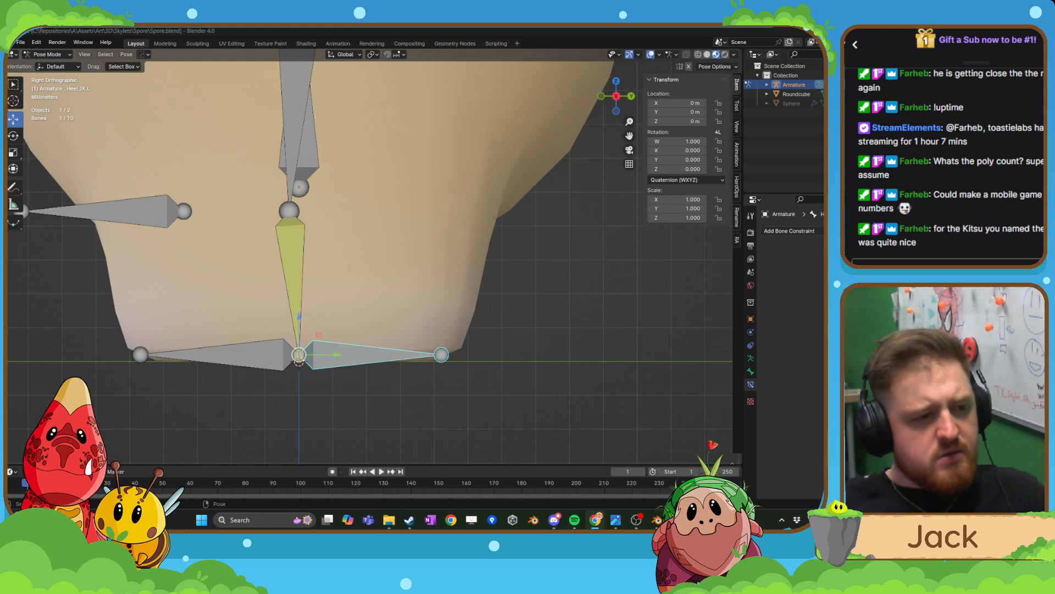
- Select the mushroom mesh in Object Mode and rename the object as Spore
{"action": "scroll", "coordinate": [164, 241], "scroll_direction": "down", "scroll_amount": 6}
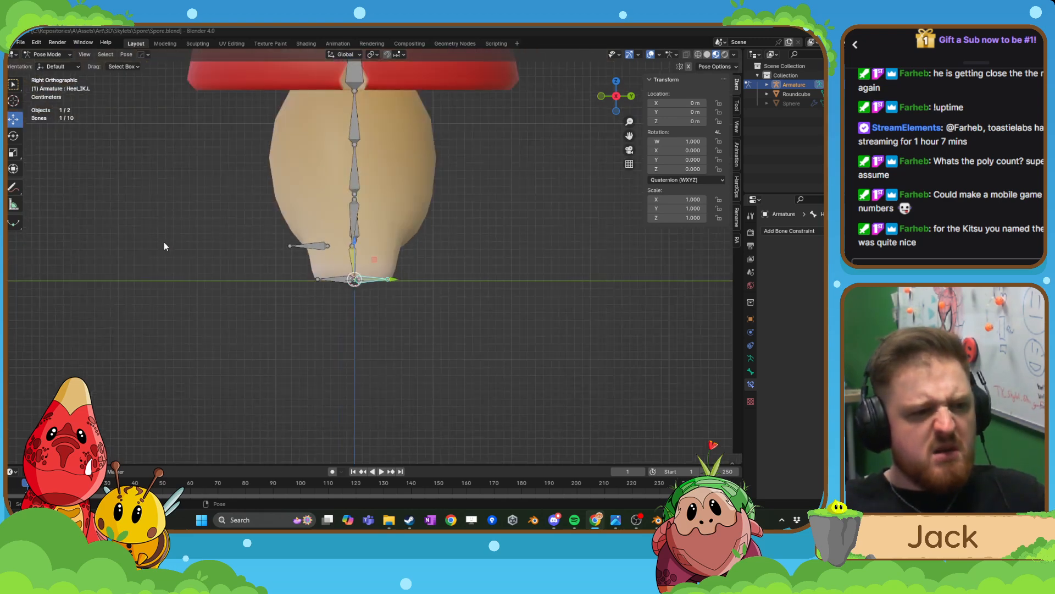
{"action": "middle_click_drag", "start_coordinate": [164, 242], "coordinate": [205, 242]}
{"action": "key", "text": "ctrl+Tab"}
{"action": "left_click", "coordinate": [311, 141]}
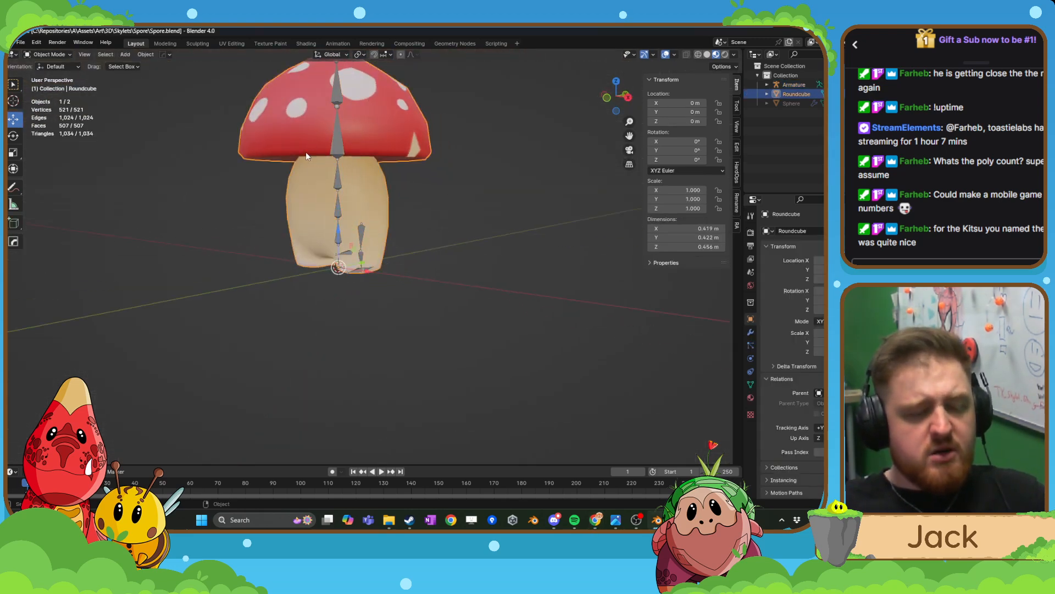
{"action": "key", "text": "F2"}
{"action": "type", "text": "spore"}
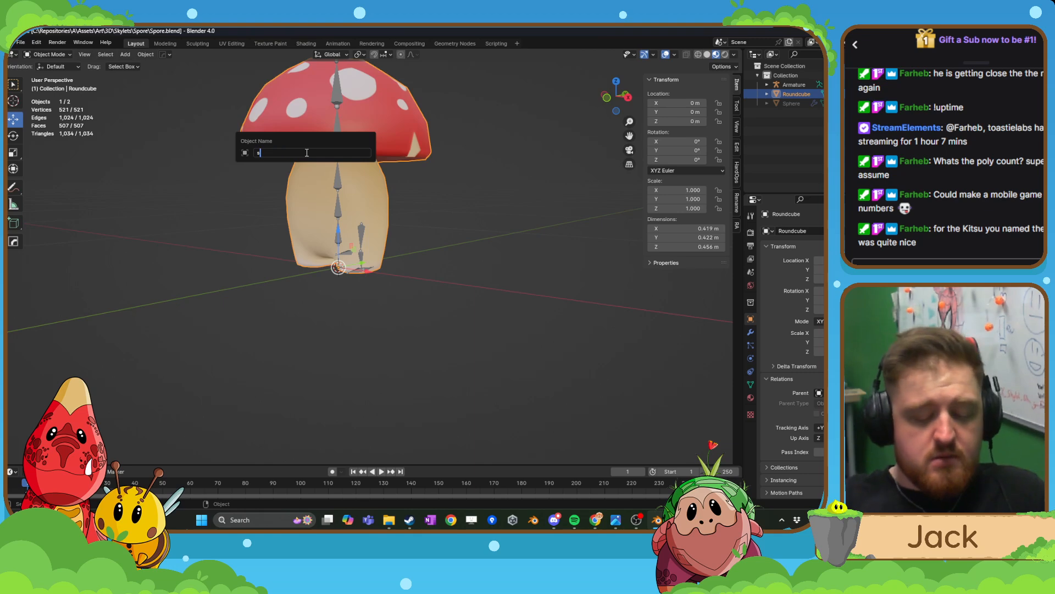
{"action": "key", "text": "BackSpace"}
{"action": "key", "text": "BackSpace"}
{"action": "key", "text": "BackSpace"}
{"action": "key", "text": "BackSpace"}
{"action": "key", "text": "BackSpace"}
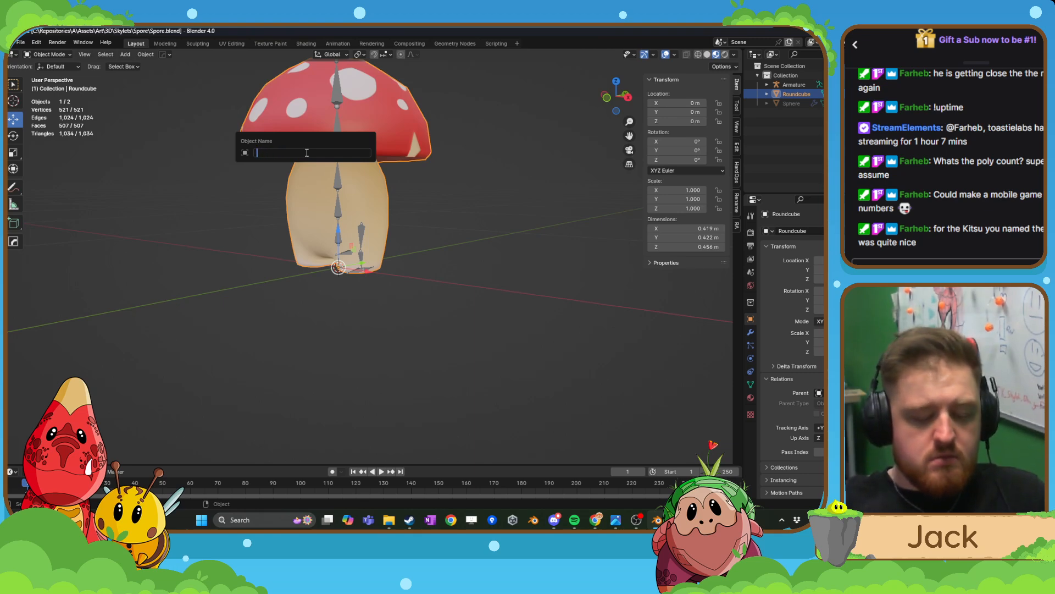
{"action": "type", "text": "Spore"}
{"action": "key", "text": "Return"}
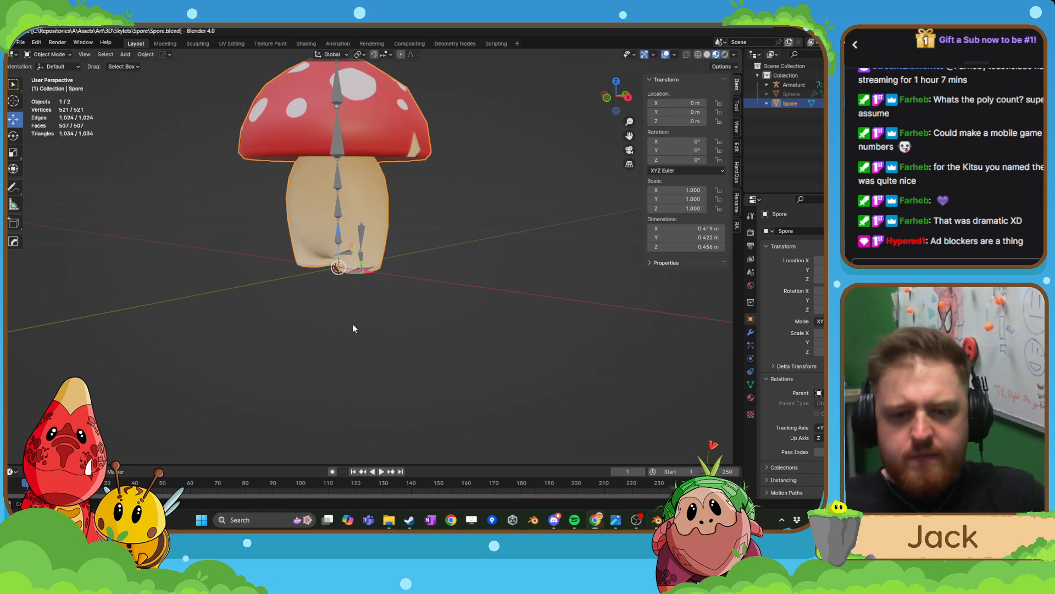
- Select the armature and switch it to Pose Mode
{"action": "scroll", "coordinate": [337, 321], "scroll_direction": "up", "scroll_amount": 8}
{"action": "left_click", "coordinate": [295, 318]}
{"action": "key", "text": "Tab"}
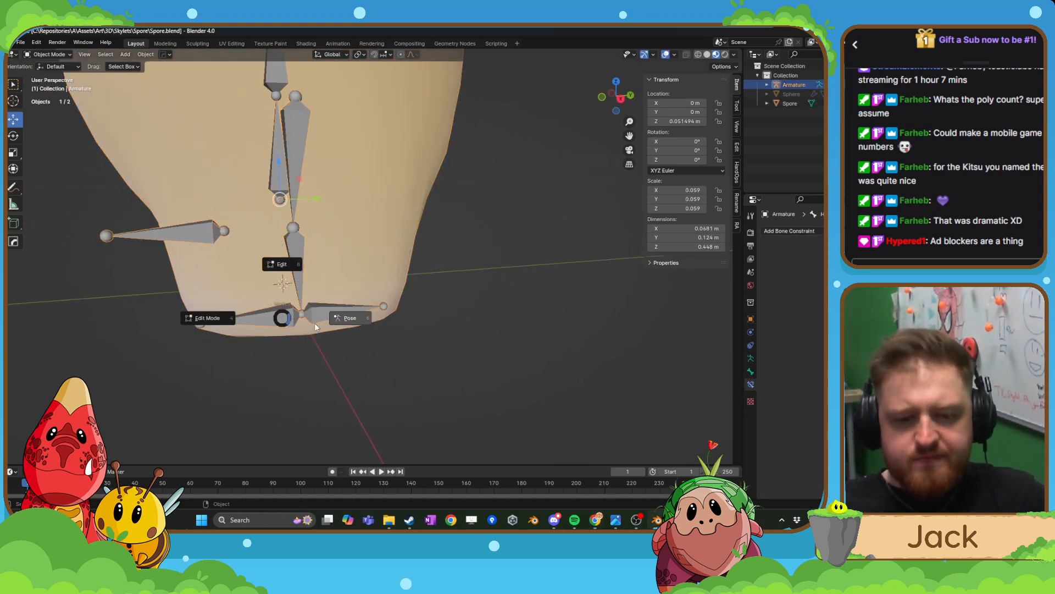
{"action": "left_click", "coordinate": [316, 320]}
{"action": "left_click", "coordinate": [278, 318]}
{"action": "left_click", "coordinate": [325, 313], "text": "shift"}
{"action": "key", "text": "ctrl+p"}
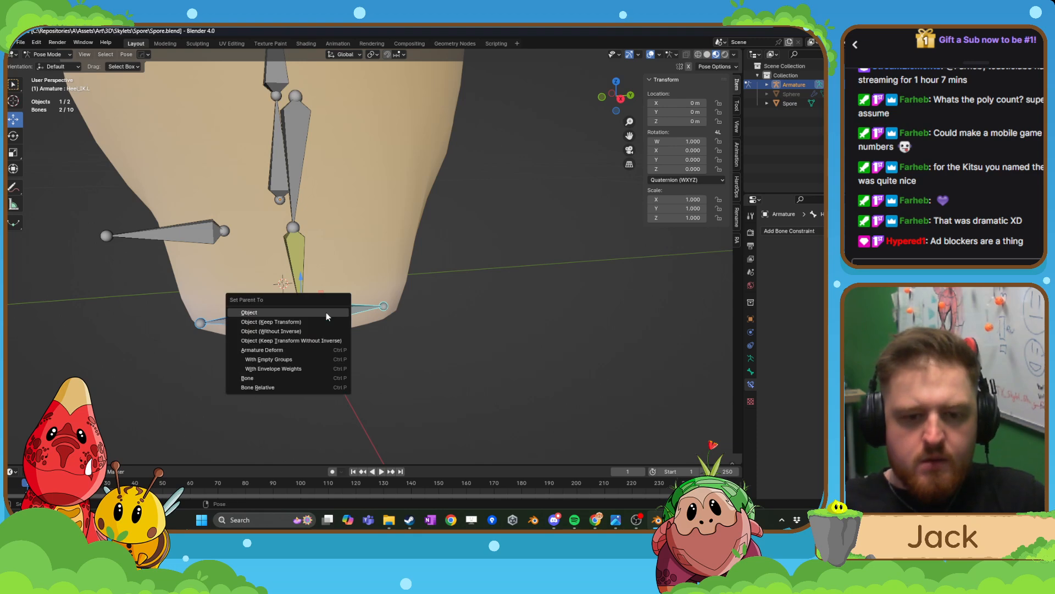
- Parent Foot.L to Heel_IK.L with its offset kept in Edit Mode, and return to Pose Mode
{"action": "key", "text": "Tab"}
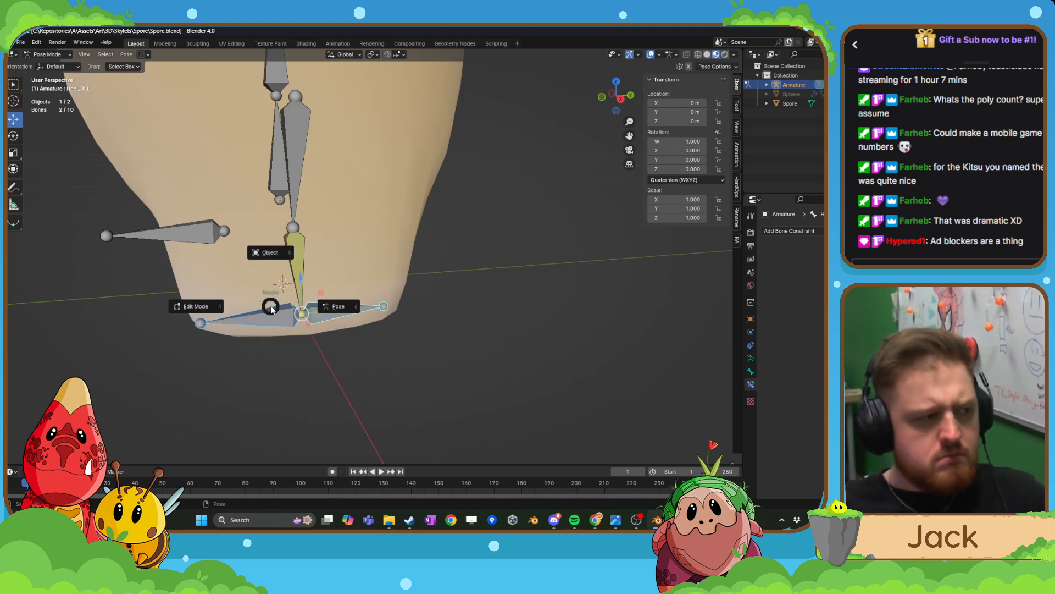
{"action": "left_click", "coordinate": [220, 307]}
{"action": "left_click", "coordinate": [269, 317]}
{"action": "left_click", "coordinate": [335, 312], "text": "shift"}
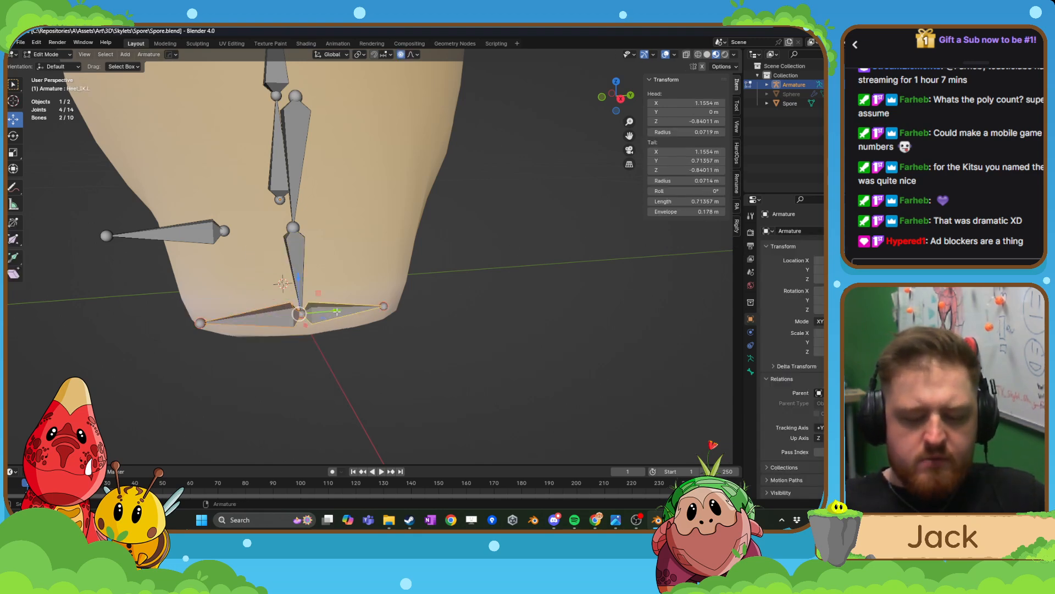
{"action": "key", "text": "ctrl+p"}
{"action": "left_click", "coordinate": [336, 311]}
{"action": "key", "text": "Tab"}
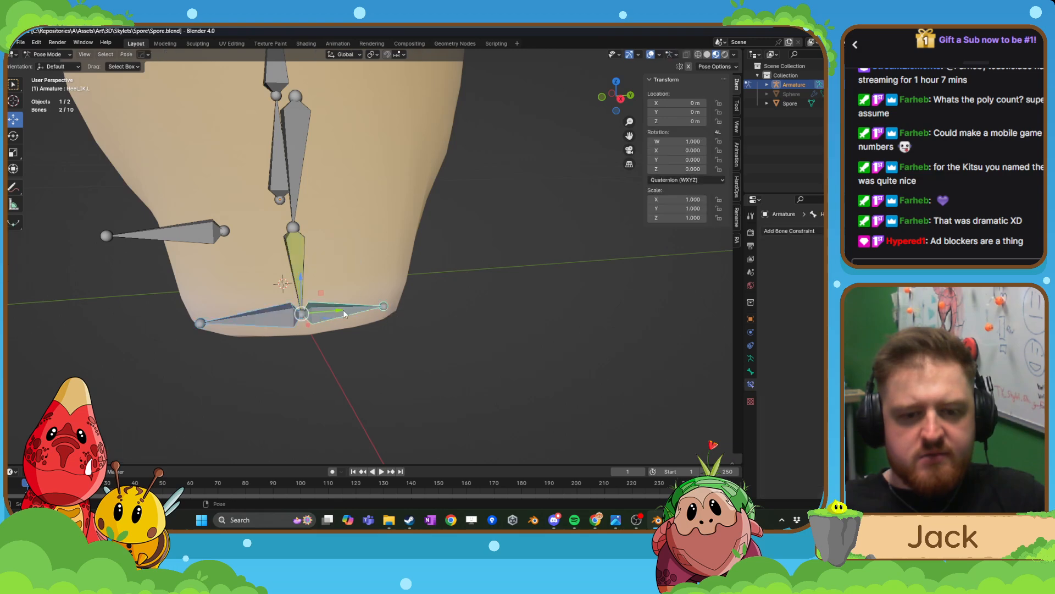
- Test how the foot follows Heel_IK.L by moving and rotating the heel bone, and undo each trial
{"action": "left_click", "coordinate": [343, 310]}
{"action": "middle_click_drag", "start_coordinate": [343, 310], "coordinate": [358, 312]}
{"action": "key", "text": "g"}
{"action": "left_click", "coordinate": [369, 311]}
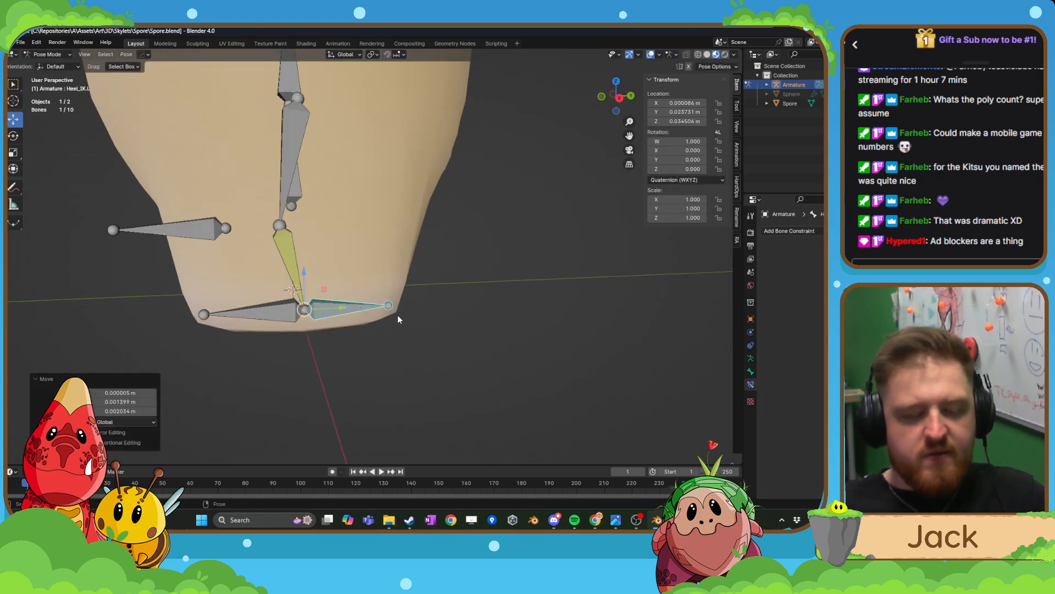
{"action": "key", "text": "r"}
{"action": "left_click", "coordinate": [377, 254]}
{"action": "key", "text": "ctrl+z"}
{"action": "key", "text": "ctrl+z"}
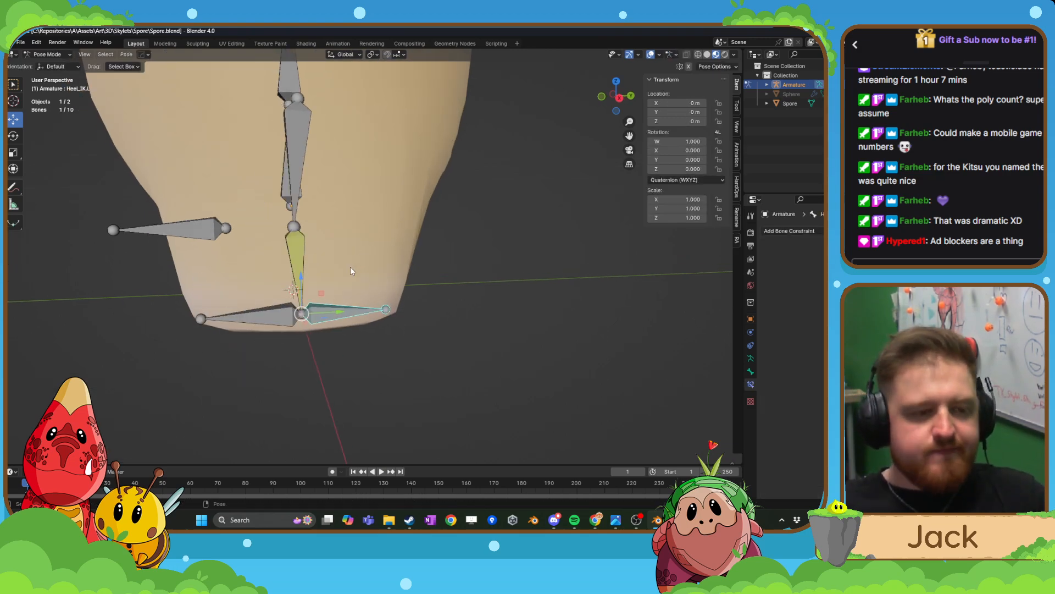
{"action": "left_click_drag", "start_coordinate": [302, 278], "coordinate": [302, 300]}
{"action": "key", "text": "ctrl+z"}
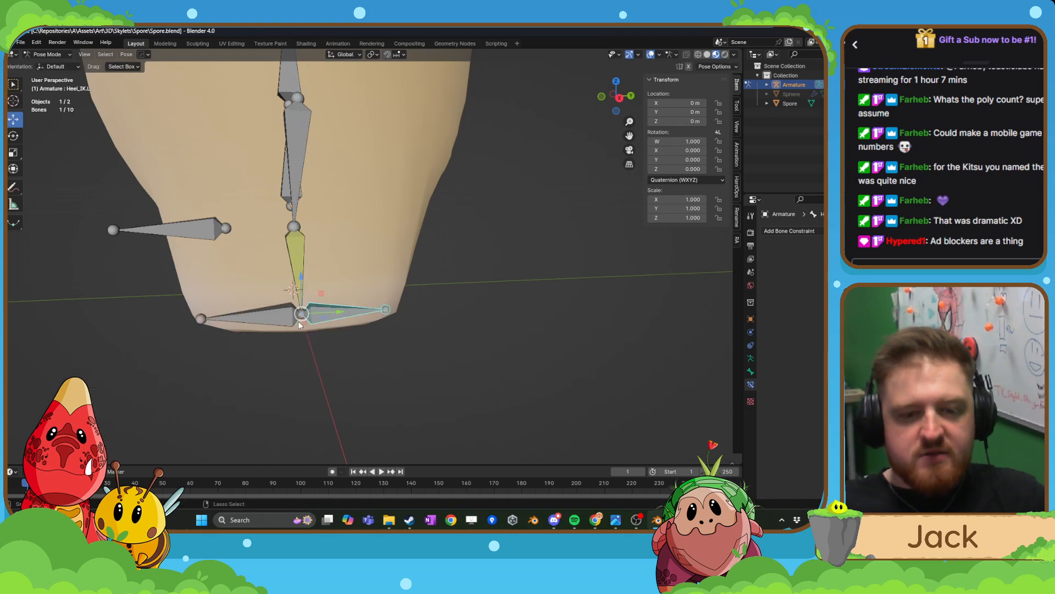
- Add a Copy Location constraint to Foot.L targeting the armature's Lower_Leg.L bone, with Head/Tail set to 1
{"action": "left_click", "coordinate": [289, 312]}
{"action": "left_click", "coordinate": [792, 230]}
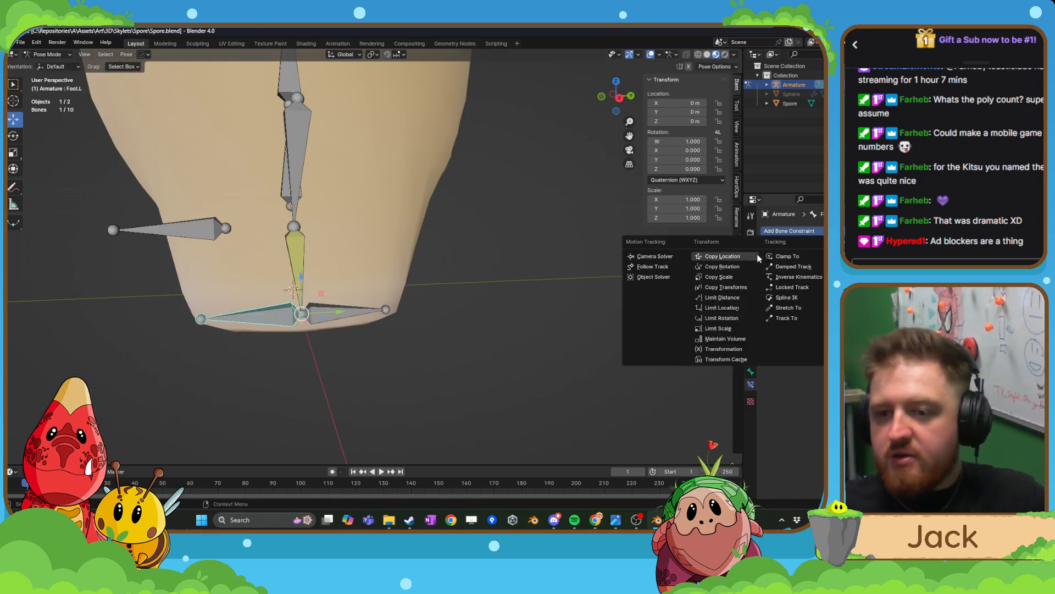
{"action": "left_click", "coordinate": [723, 256]}
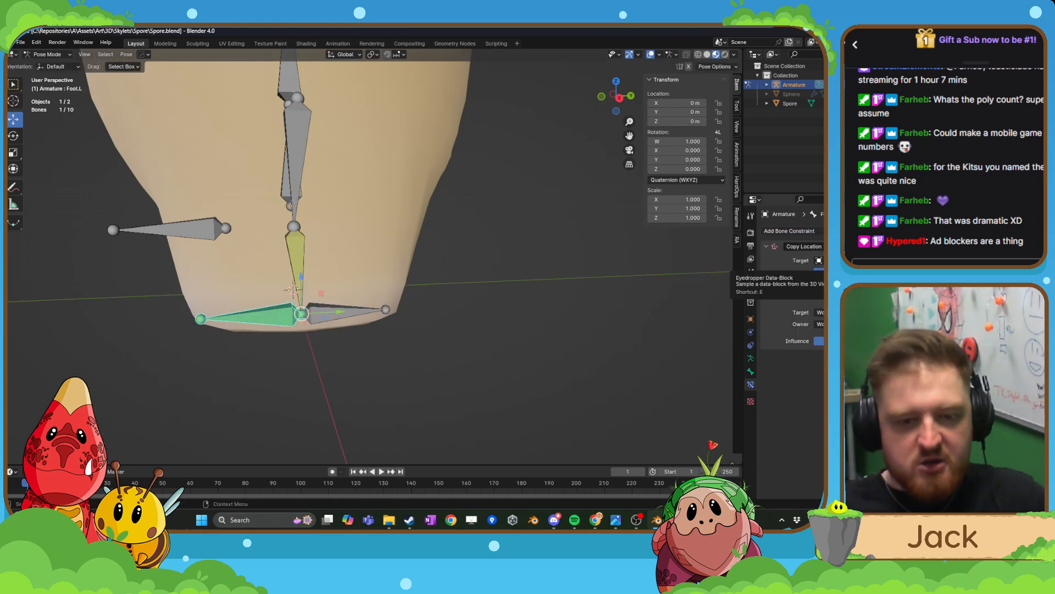
{"action": "left_click", "coordinate": [819, 260]}
{"action": "left_click", "coordinate": [294, 237]}
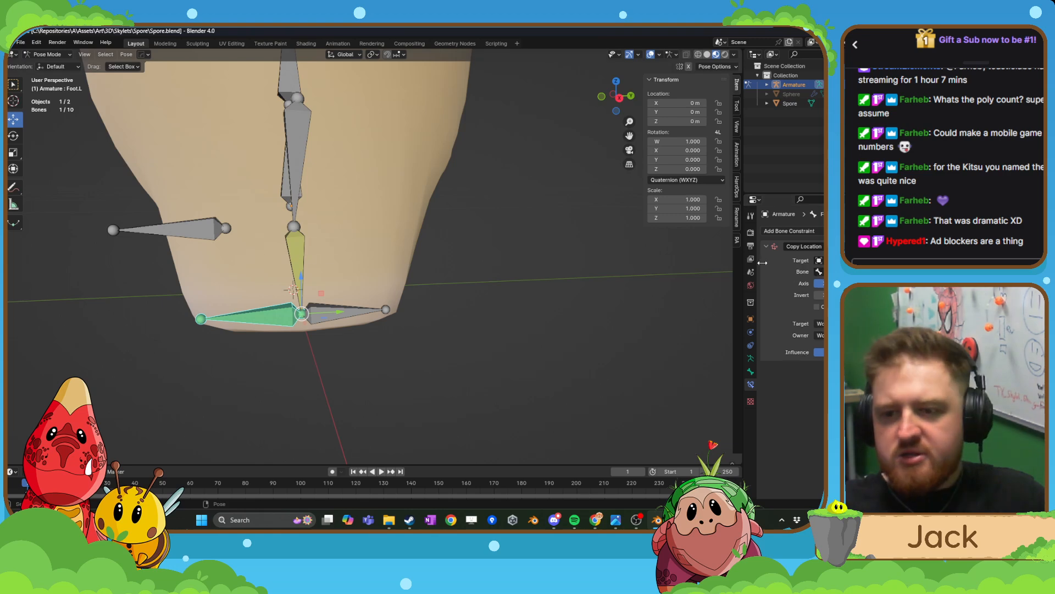
{"action": "left_click", "coordinate": [807, 272]}
{"action": "type", "text": "lo"}
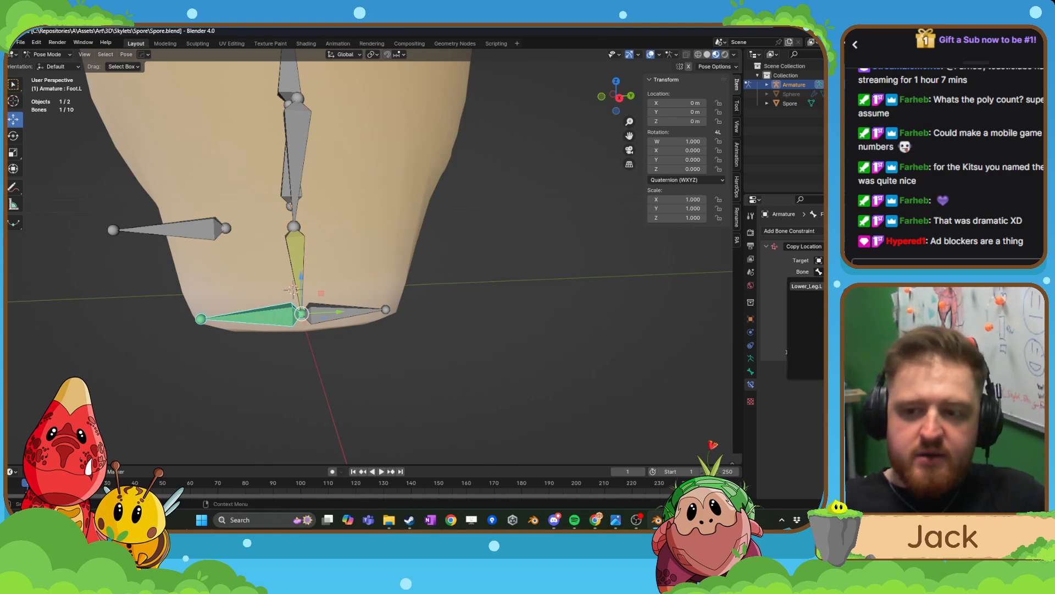
{"action": "key", "text": "Return"}
{"action": "double_click", "coordinate": [820, 282]}
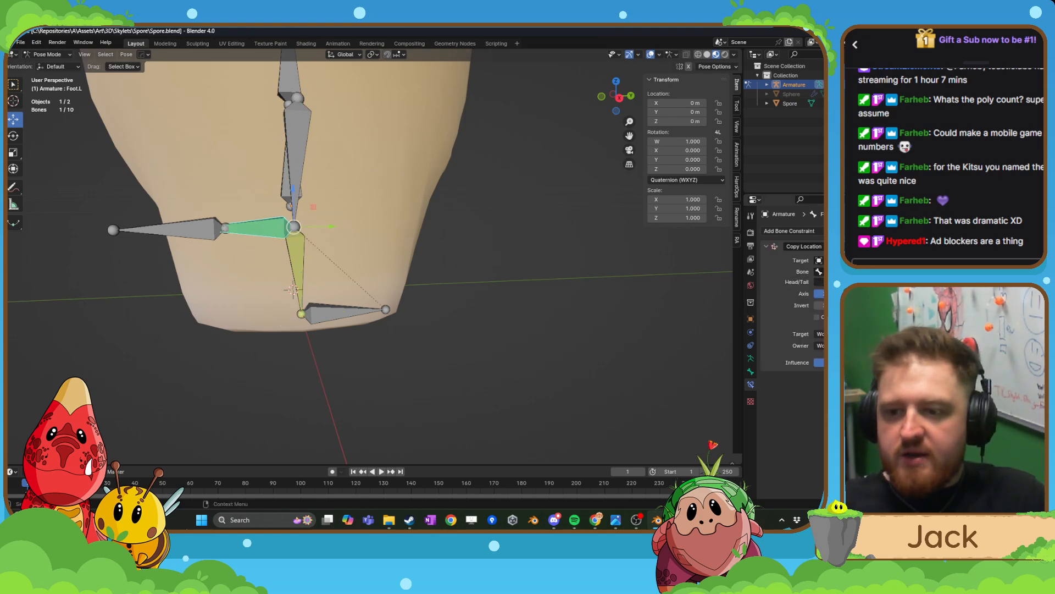
{"action": "type", "text": "1"}
{"action": "key", "text": "Return"}
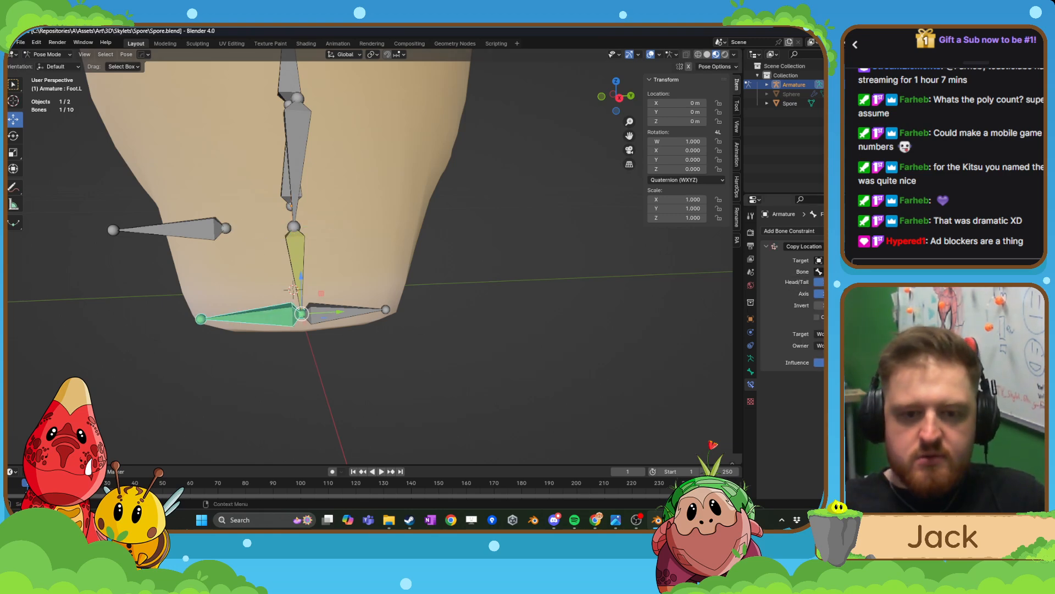
- Test-move Heel_IK.L below the foot to check the Copy Location constraint, and undo the move
{"action": "left_click", "coordinate": [356, 307]}
{"action": "middle_click_drag", "start_coordinate": [356, 306], "coordinate": [358, 276]}
{"action": "key", "text": "g"}
{"action": "left_click", "coordinate": [366, 241]}
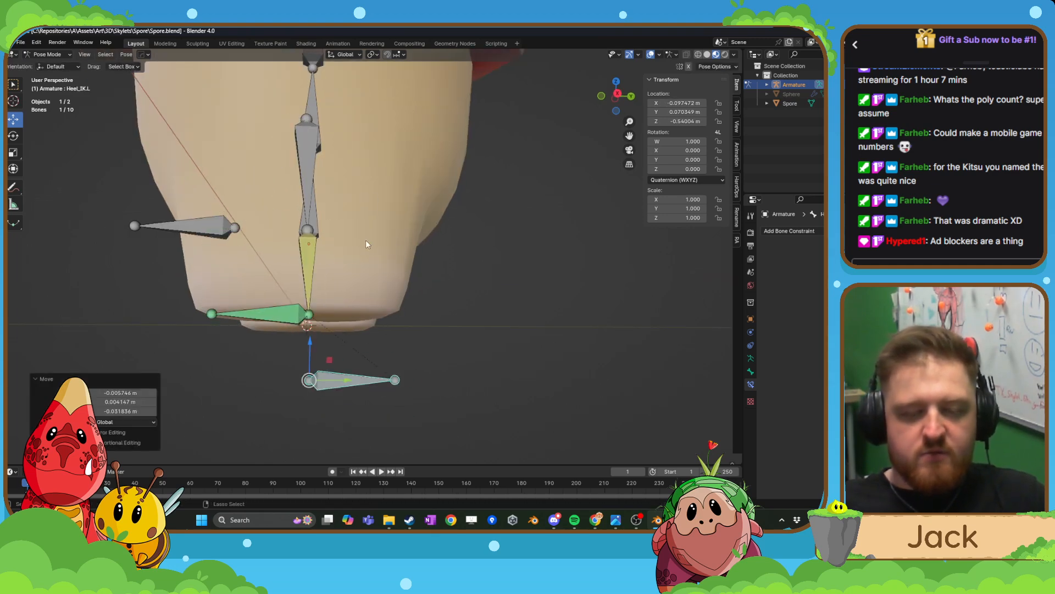
{"action": "key", "text": "ctrl+z"}
{"action": "middle_click_drag", "start_coordinate": [302, 304], "coordinate": [337, 309]}
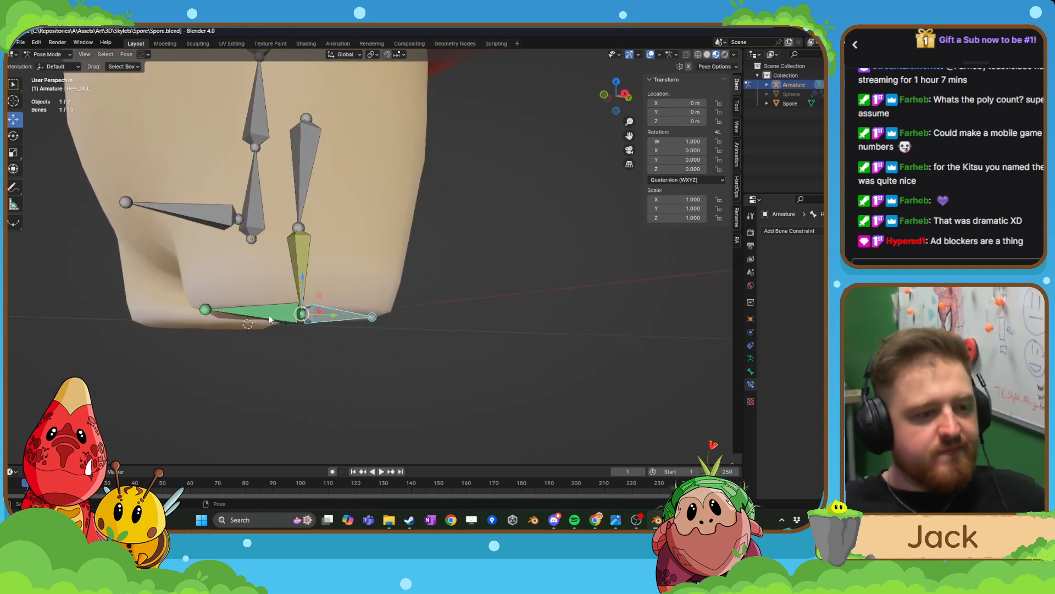
- Inspect the foot bones, test-rotate Heel_IK.L to check that Foot.L turns with it, and undo the rotation
{"action": "middle_click_drag", "start_coordinate": [269, 315], "coordinate": [475, 355]}
{"action": "left_click", "coordinate": [261, 245]}
{"action": "left_click", "coordinate": [347, 351]}
{"action": "left_click", "coordinate": [421, 339]}
{"action": "left_click", "coordinate": [378, 362]}
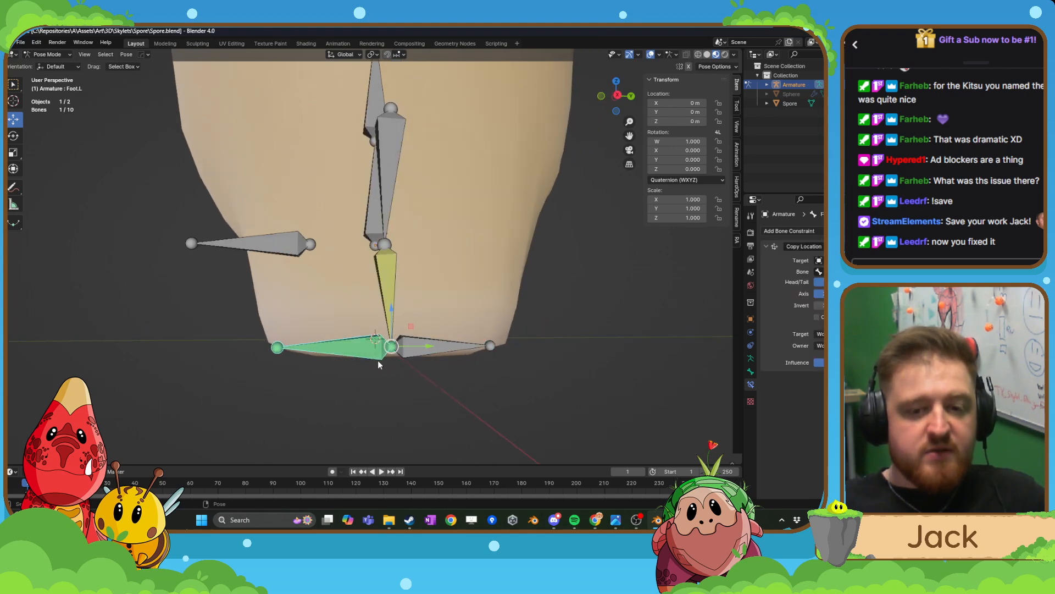
{"action": "left_click", "coordinate": [430, 354]}
{"action": "key", "text": "r"}
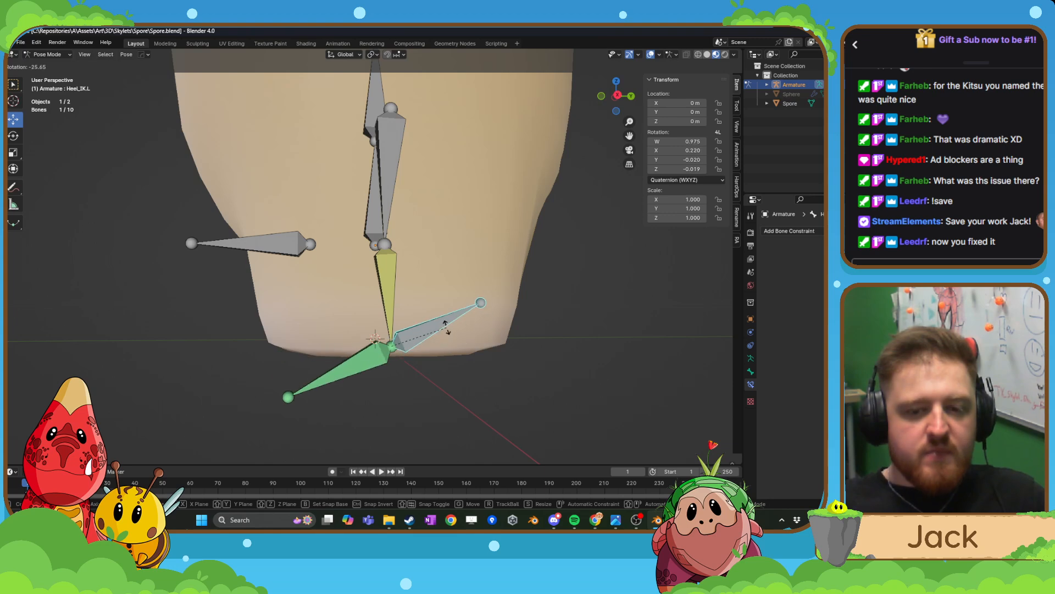
{"action": "left_click", "coordinate": [430, 367]}
{"action": "key", "text": "ctrl+z"}
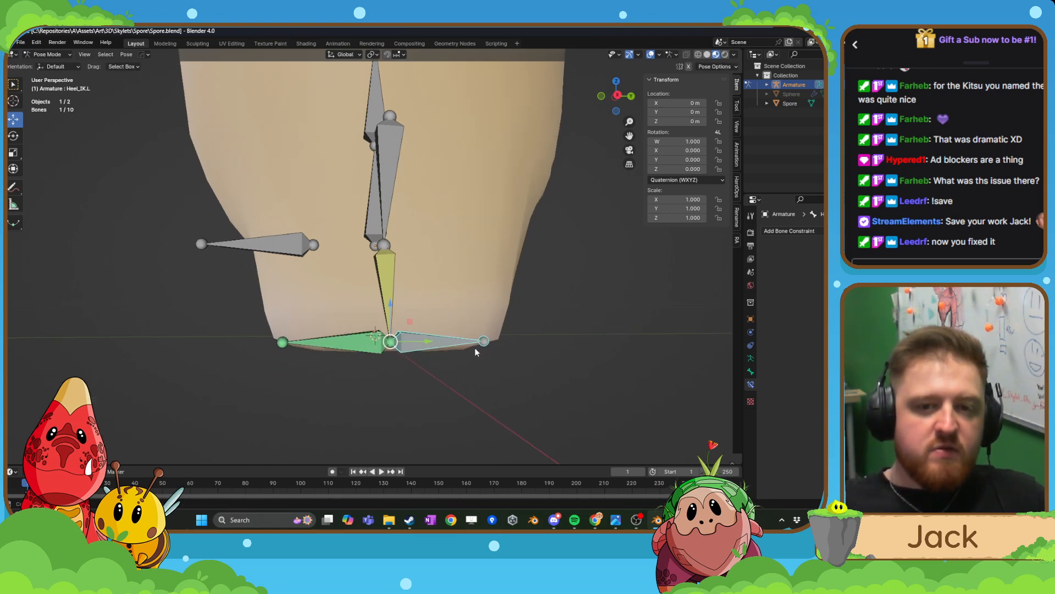
- Parent the left upper-leg bone to Spine_00 with its offset kept in Edit Mode, and return to Pose Mode
{"action": "middle_click_drag", "start_coordinate": [352, 246], "coordinate": [423, 218]}
{"action": "left_click", "coordinate": [423, 217]}
{"action": "key", "text": "Tab"}
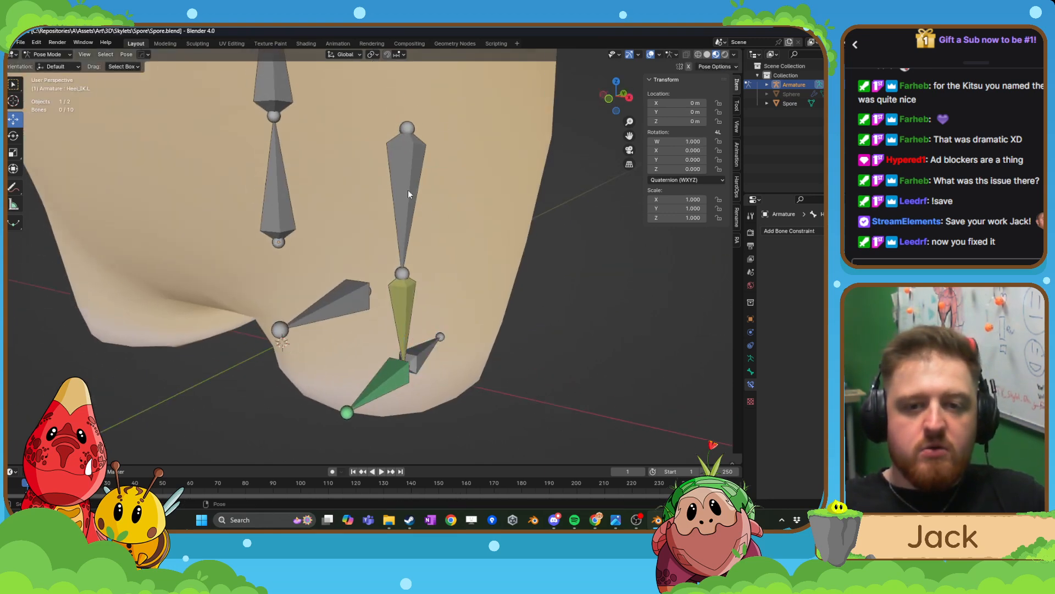
{"action": "left_click", "coordinate": [407, 191]}
{"action": "key", "text": "Tab"}
{"action": "left_click", "coordinate": [290, 213], "text": "shift"}
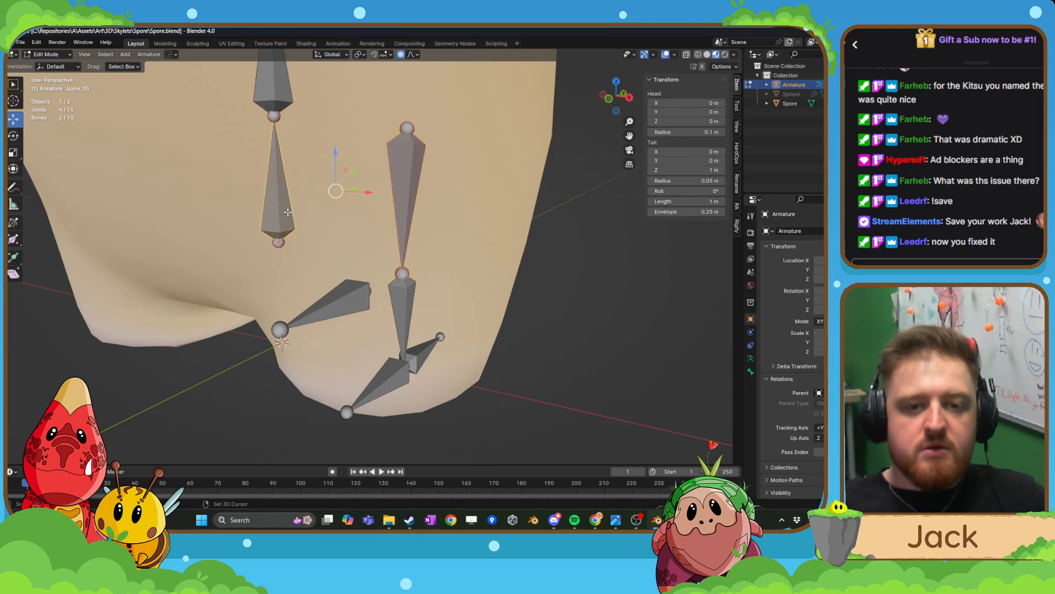
{"action": "key", "text": "ctrl+p"}
{"action": "left_click", "coordinate": [290, 215]}
{"action": "key", "text": "Tab"}
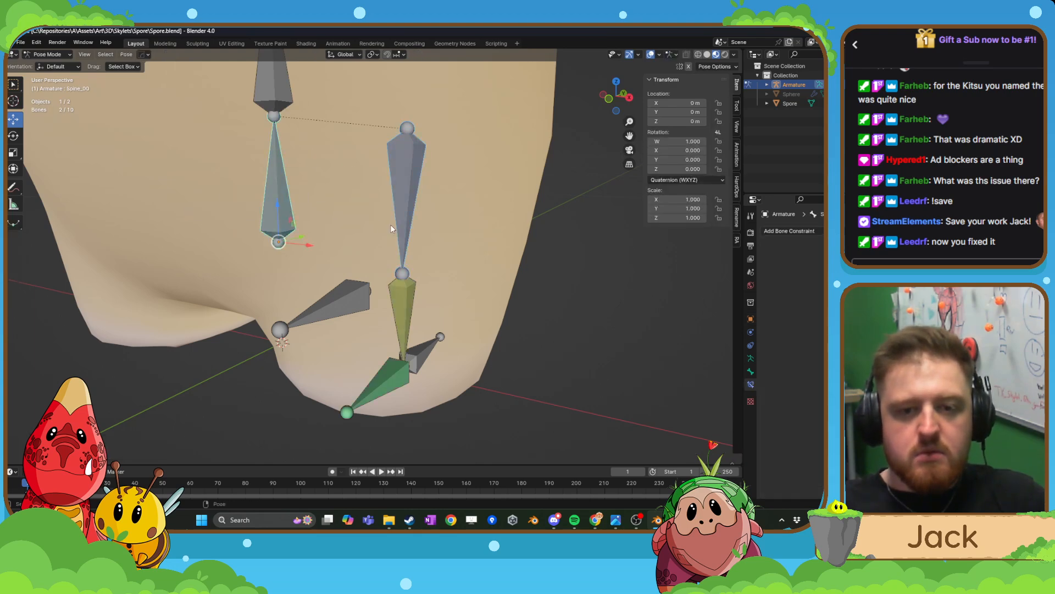
- Test-move Spine_00 downward along Z to check the left leg's bend, and undo the moves
{"action": "middle_click_drag", "start_coordinate": [391, 224], "coordinate": [323, 229]}
{"action": "left_click", "coordinate": [274, 226]}
{"action": "key", "text": "g"}
{"action": "key", "text": "z"}
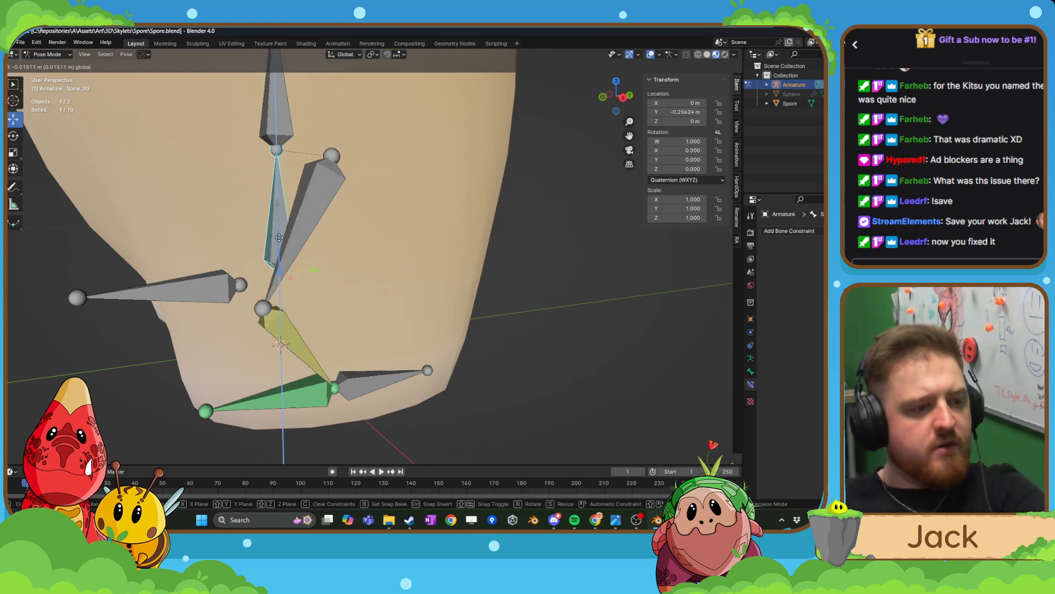
{"action": "left_click", "coordinate": [279, 236]}
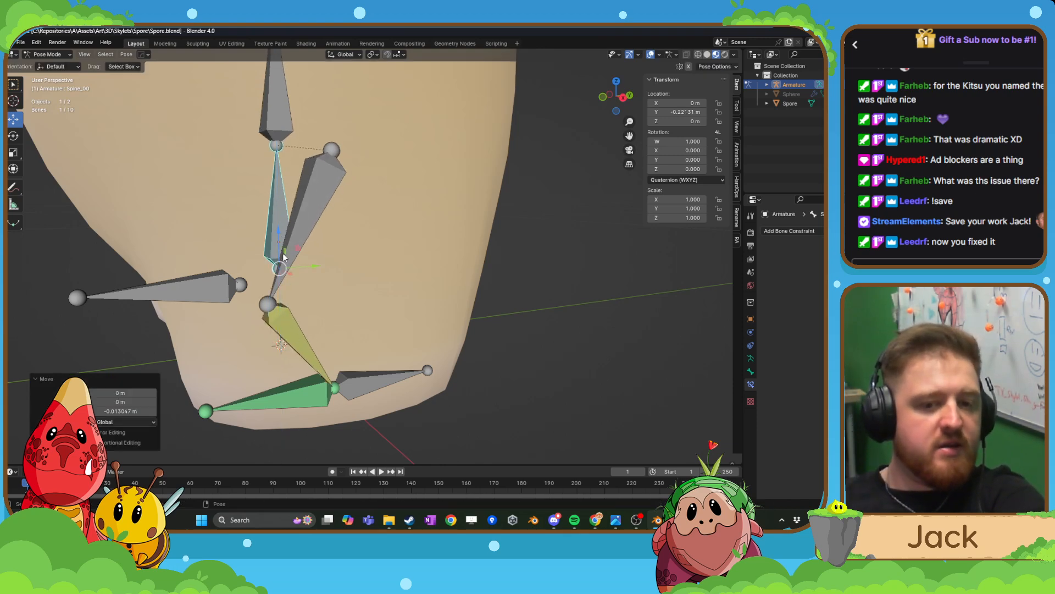
{"action": "left_click_drag", "start_coordinate": [280, 236], "coordinate": [282, 254]}
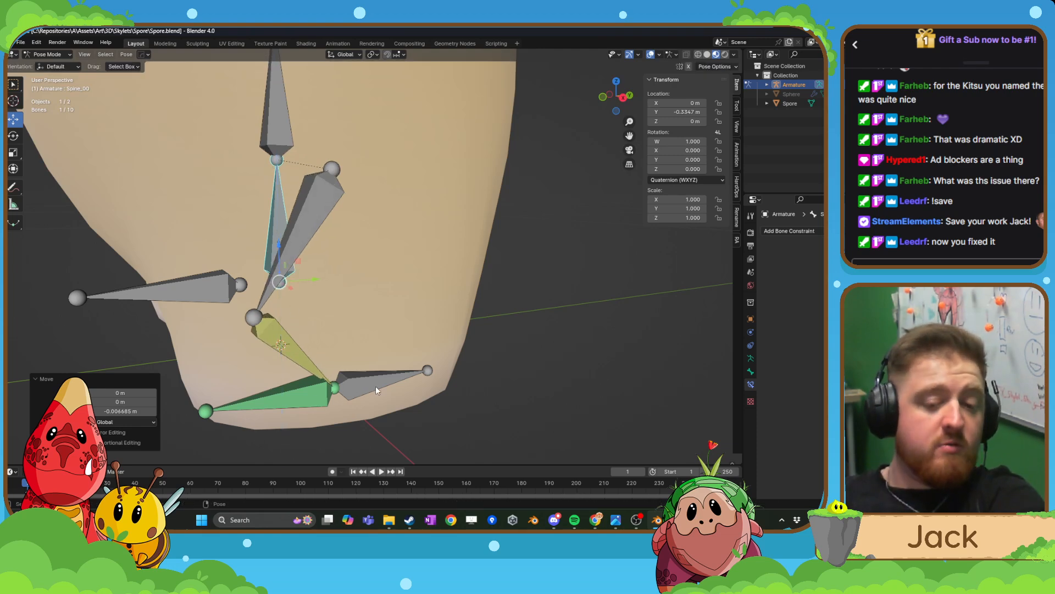
{"action": "key", "text": "ctrl+z"}
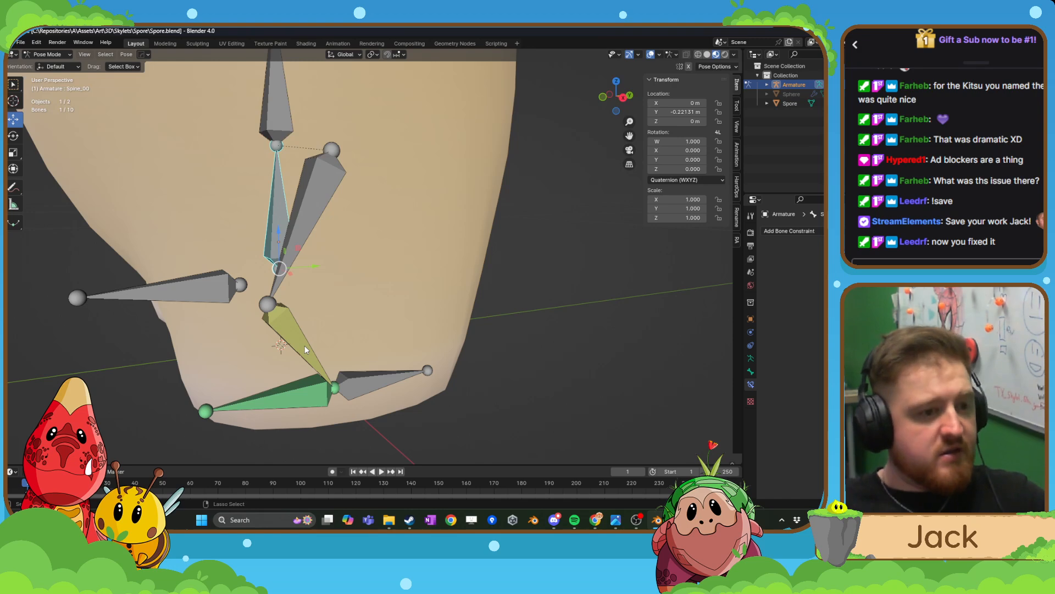
{"action": "key", "text": "ctrl+z"}
- Save the Spore.blend file
{"action": "middle_click_drag", "start_coordinate": [304, 345], "coordinate": [329, 290]}
{"action": "left_click", "coordinate": [20, 42]}
{"action": "left_click", "coordinate": [29, 107]}
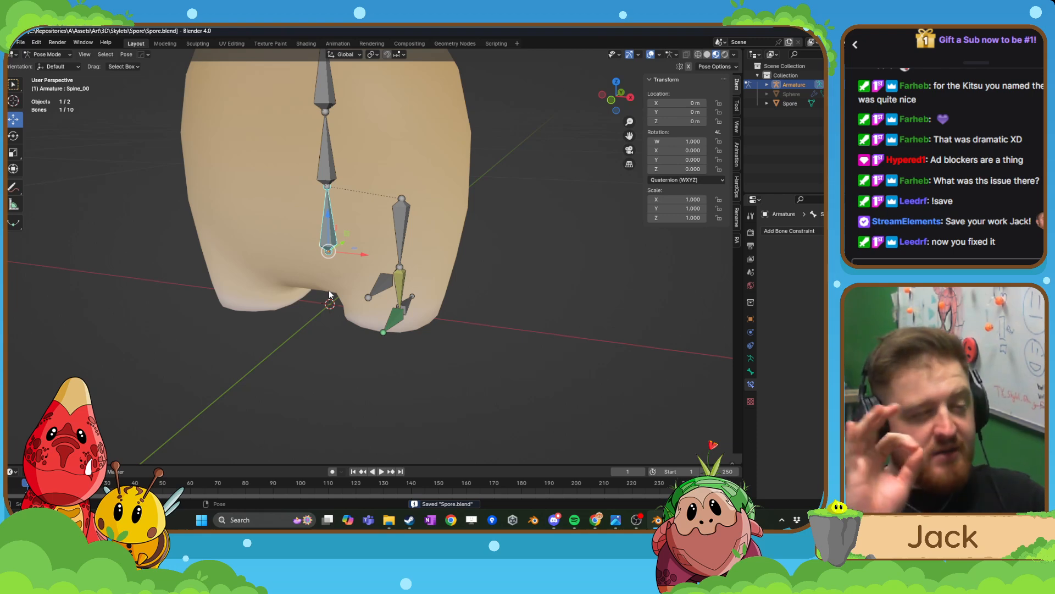
- Symmetrize all bones in Edit Mode to create the right leg, and return to Pose Mode
{"action": "middle_click_drag", "start_coordinate": [451, 295], "coordinate": [431, 337]}
{"action": "key", "text": "a"}
{"action": "key", "text": "Tab"}
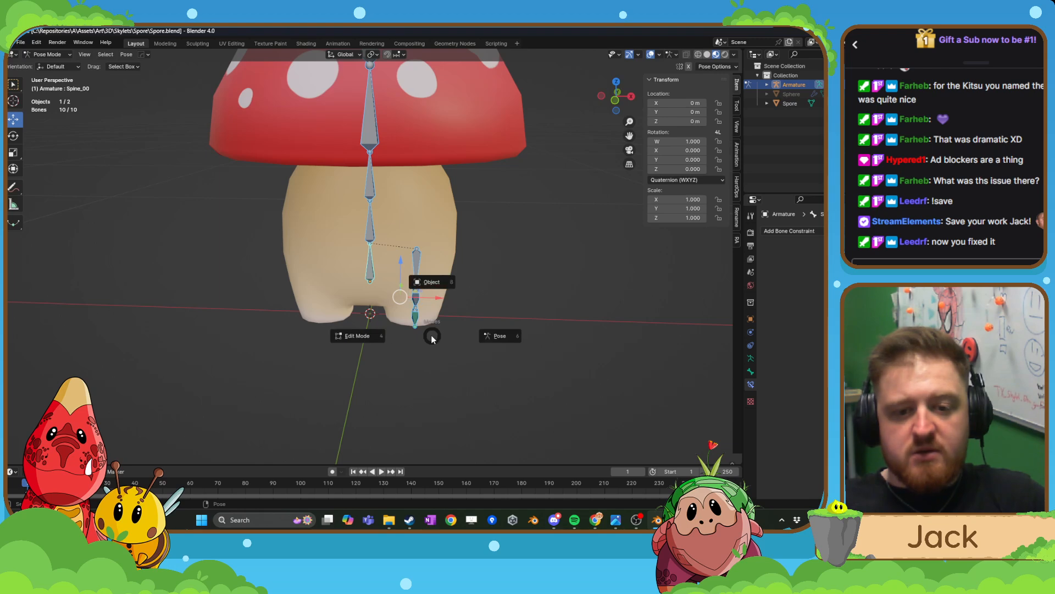
{"action": "key", "text": "Tab"}
{"action": "left_click", "coordinate": [356, 334]}
{"action": "left_click", "coordinate": [149, 55]}
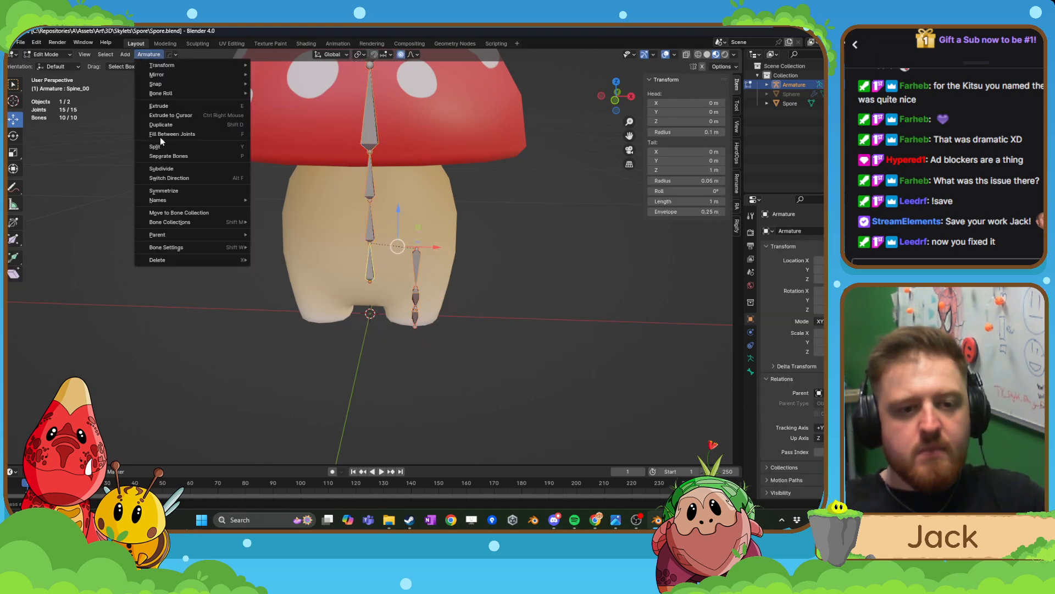
{"action": "left_click", "coordinate": [190, 192]}
{"action": "key", "text": "Tab"}
{"action": "scroll", "coordinate": [478, 282], "scroll_direction": "down", "scroll_amount": 1}
{"action": "key", "text": "ctrl+Tab"}
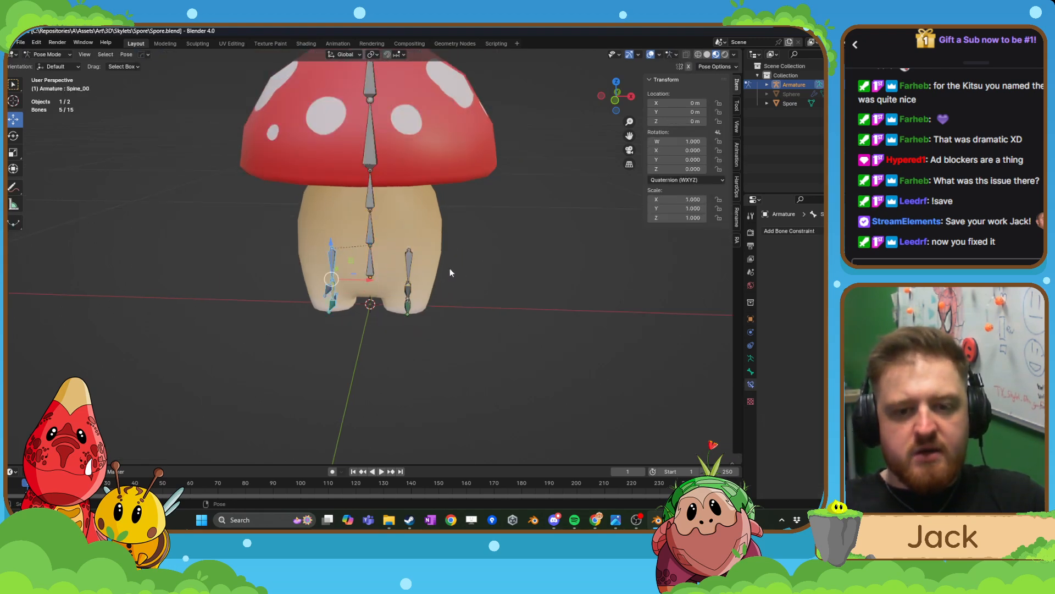
- Test-move Spine_00 downward to check that both legs bend, and undo the moves
{"action": "left_click", "coordinate": [372, 269]}
{"action": "left_click_drag", "start_coordinate": [372, 248], "coordinate": [373, 263]}
{"action": "middle_click_drag", "start_coordinate": [373, 262], "coordinate": [336, 254]}
{"action": "scroll", "coordinate": [337, 251], "scroll_direction": "up", "scroll_amount": 2}
{"action": "mouse_move", "coordinate": [370, 268]}
{"action": "left_mouse_down"}
{"action": "mouse_move", "coordinate": [370, 257]}
{"action": "mouse_move", "coordinate": [370, 268]}
{"action": "left_mouse_up"}
{"action": "key", "text": "ctrl+z"}
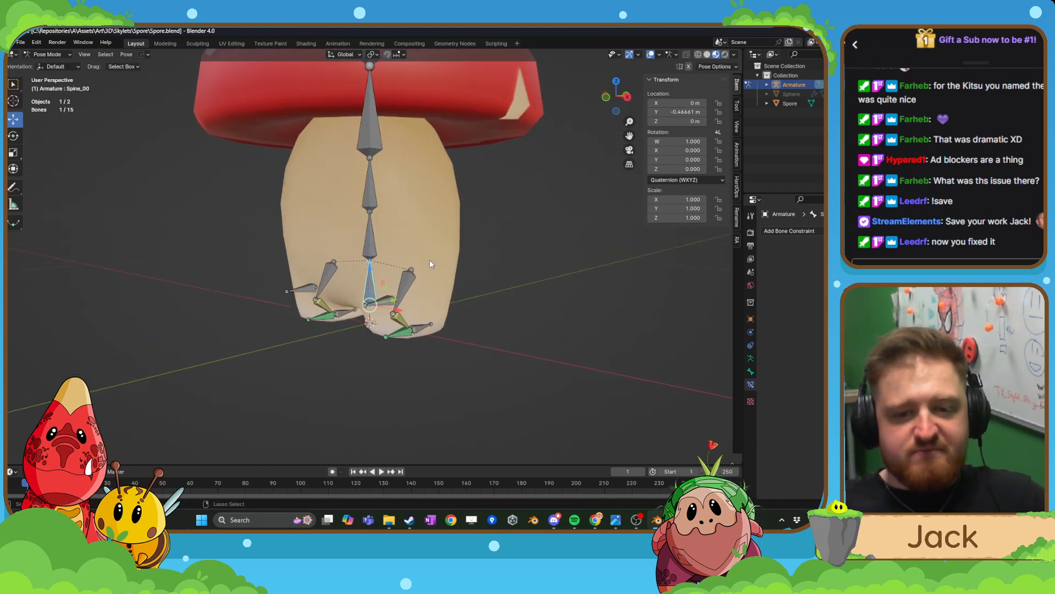
{"action": "key", "text": "ctrl+z"}
- Parent the Spore mesh to the armature with automatic weights in Object Mode
{"action": "key", "text": "ctrl+Tab"}
{"action": "scroll", "coordinate": [423, 232], "scroll_direction": "down", "scroll_amount": 3}
{"action": "middle_click_drag", "start_coordinate": [423, 230], "coordinate": [421, 256], "text": "shift"}
{"action": "left_click", "coordinate": [384, 235]}
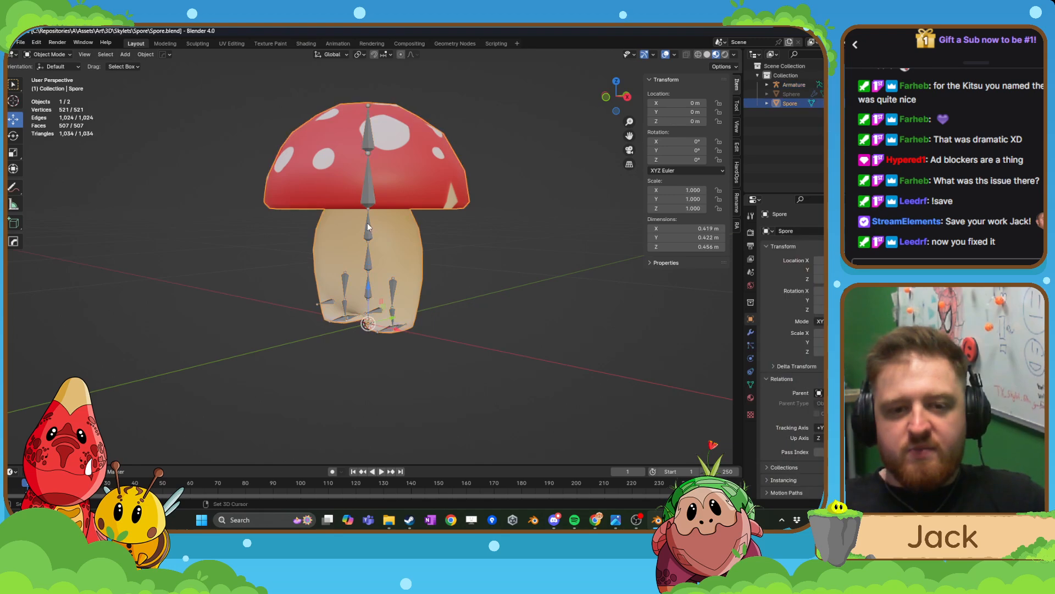
{"action": "left_click", "coordinate": [367, 223], "text": "shift"}
{"action": "key", "text": "ctrl+p"}
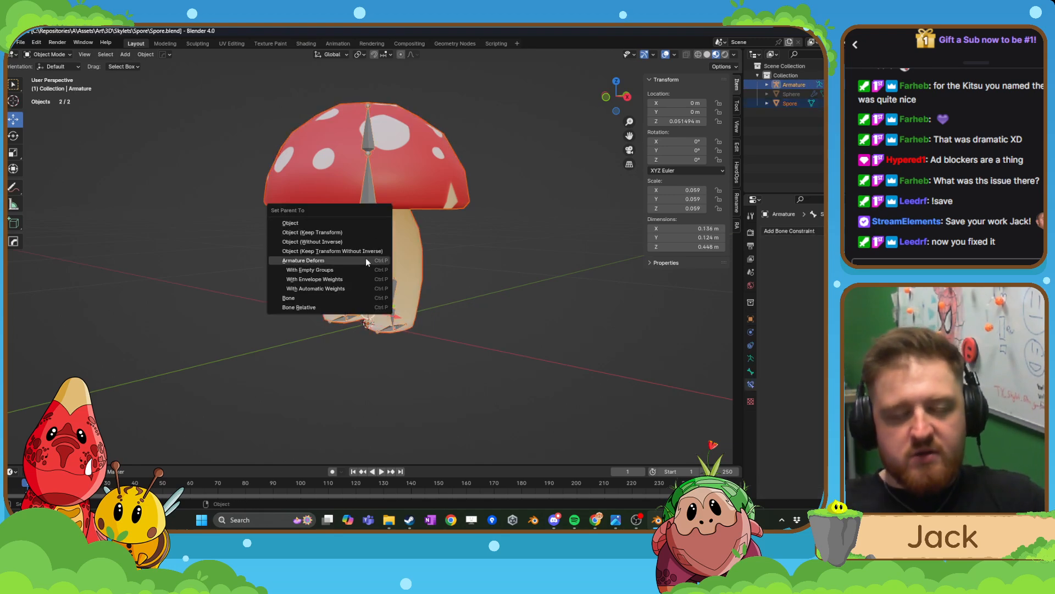
{"action": "left_click", "coordinate": [360, 288]}
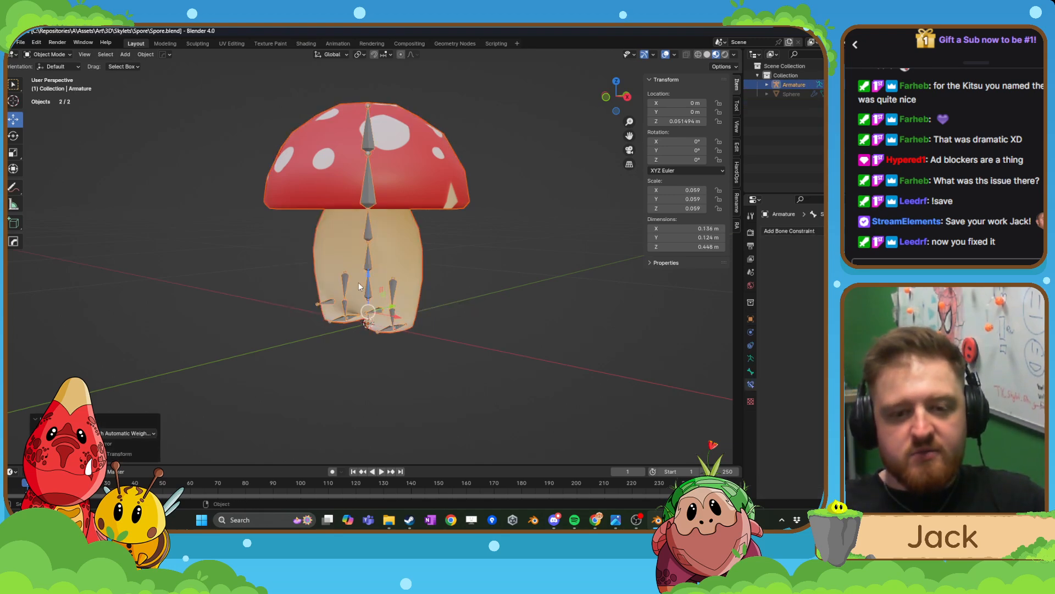
- Test-move Spine_00 in Pose Mode to check the mesh deformation, and undo the move
{"action": "middle_click_drag", "start_coordinate": [360, 288], "coordinate": [478, 303]}
{"action": "key", "text": "ctrl+Tab"}
{"action": "left_click_drag", "start_coordinate": [365, 278], "coordinate": [365, 279]}
{"action": "key", "text": "ctrl+z"}
- Test-rotate Spine_01 and Spine_02 sideways in Pose Mode to check how the stem bends
{"action": "left_click", "coordinate": [371, 251]}
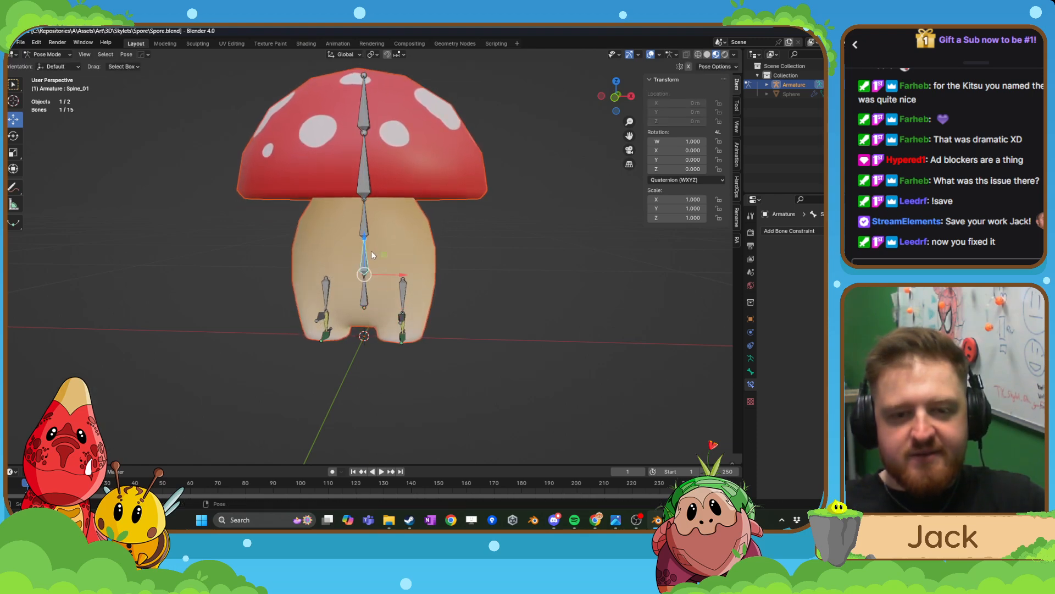
{"action": "key", "text": "r"}
{"action": "left_click", "coordinate": [403, 249]}
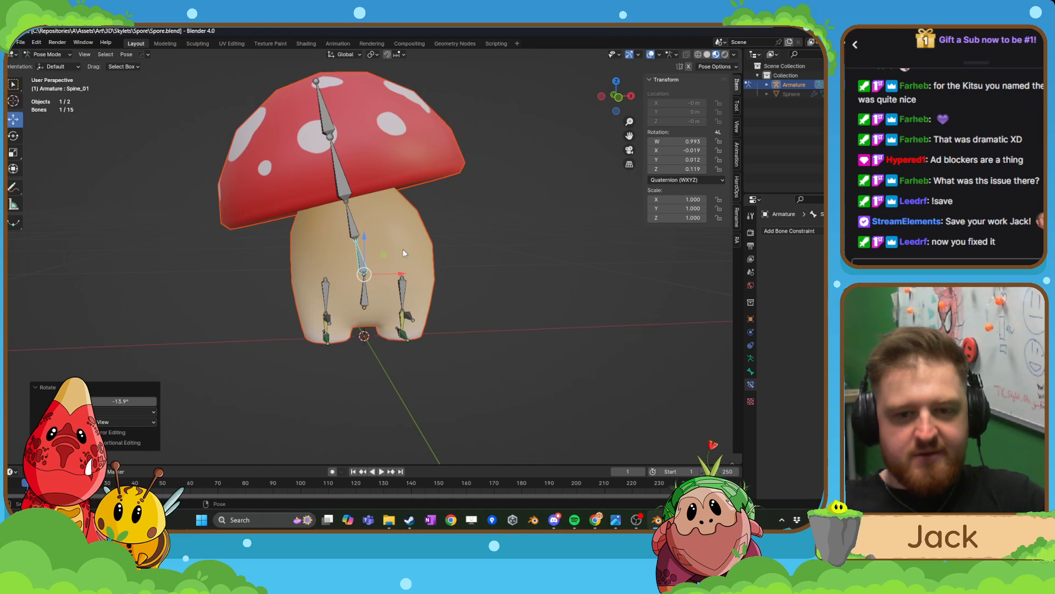
{"action": "left_click", "coordinate": [351, 228]}
{"action": "key", "text": "r"}
{"action": "left_click", "coordinate": [406, 219]}
- Test-rotate Cap_01 and Cap_02 to check how the mushroom cap deforms
{"action": "left_click", "coordinate": [334, 189]}
{"action": "key", "text": "r"}
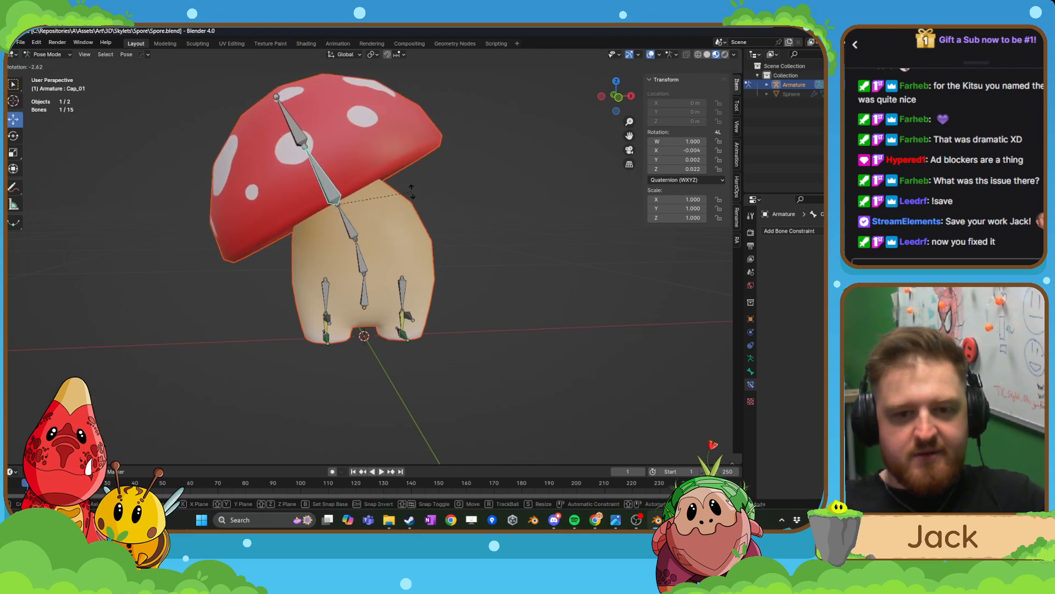
{"action": "left_click", "coordinate": [406, 179]}
{"action": "left_click", "coordinate": [288, 140]}
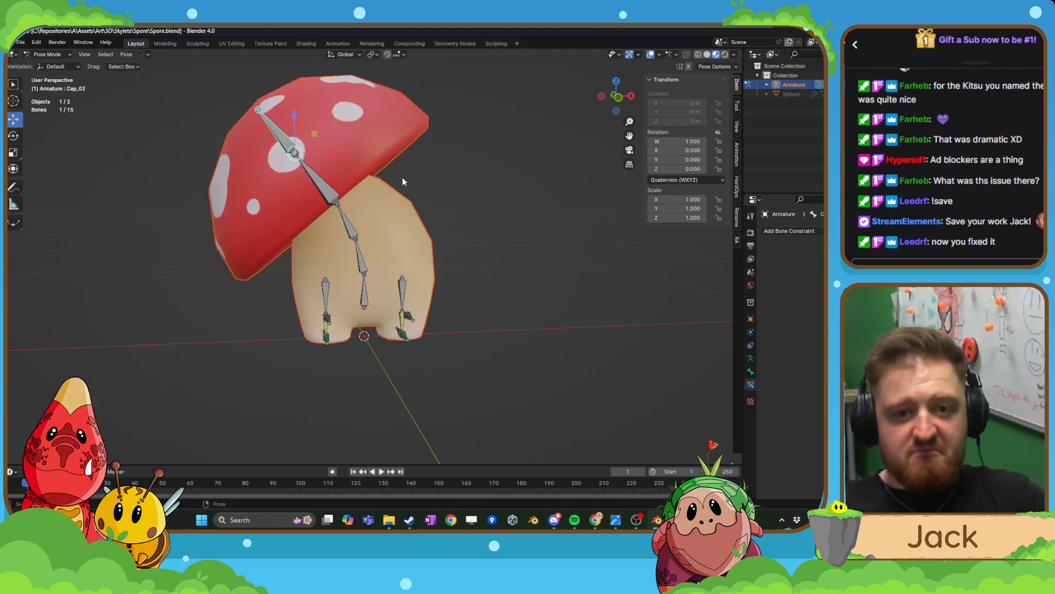
{"action": "key", "text": "r"}
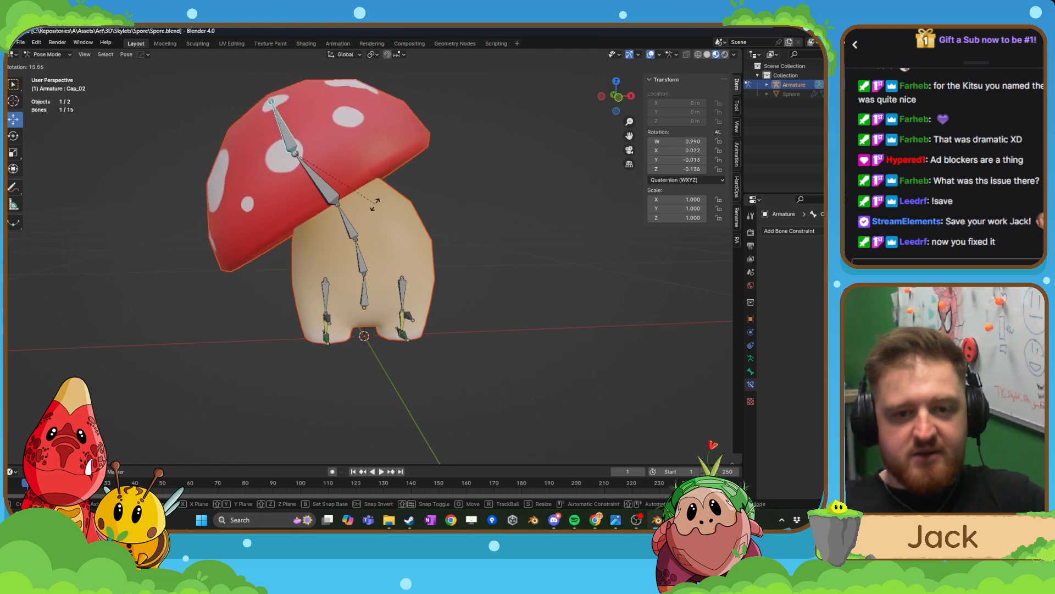
{"action": "left_click", "coordinate": [374, 209]}
- Undo all the test rotations of the spine and cap bones
{"action": "middle_click_drag", "start_coordinate": [374, 208], "coordinate": [330, 234]}
{"action": "key", "text": "ctrl+z"}
{"action": "scroll", "coordinate": [408, 212], "scroll_direction": "down", "scroll_amount": 2}
{"action": "key", "text": "ctrl+z"}
{"action": "key", "text": "ctrl+z"}
{"action": "key", "text": "ctrl+z"}
{"action": "key", "text": "ctrl+z"}
{"action": "key", "text": "ctrl+z"}
{"action": "key", "text": "ctrl+z"}
{"action": "key", "text": "ctrl+z"}
{"action": "key", "text": "ctrl+z"}
- Test-move Heel_IK.L along the Y axis in Pose Mode to check the foot deformation, and undo the move
{"action": "scroll", "coordinate": [375, 274], "scroll_direction": "up", "scroll_amount": 2}
{"action": "scroll", "coordinate": [383, 352], "scroll_direction": "up", "scroll_amount": 2}
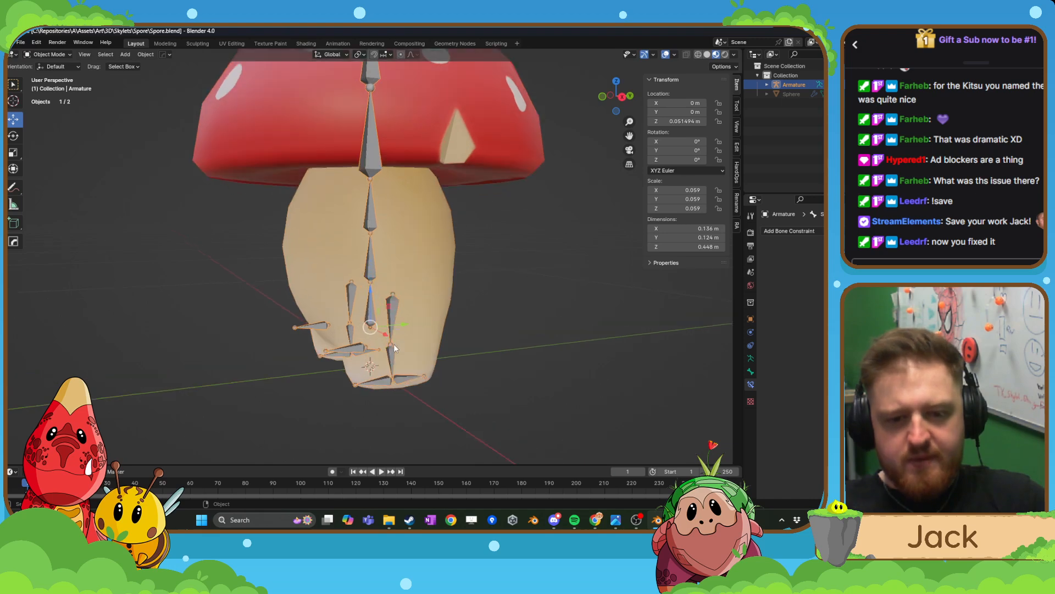
{"action": "key", "text": "ctrl+Tab"}
{"action": "left_click", "coordinate": [432, 376]}
{"action": "middle_click_drag", "start_coordinate": [432, 376], "coordinate": [401, 320], "text": "shift"}
{"action": "scroll", "coordinate": [426, 308], "scroll_direction": "up", "scroll_amount": 2}
{"action": "key", "text": "g"}
{"action": "key", "text": "y"}
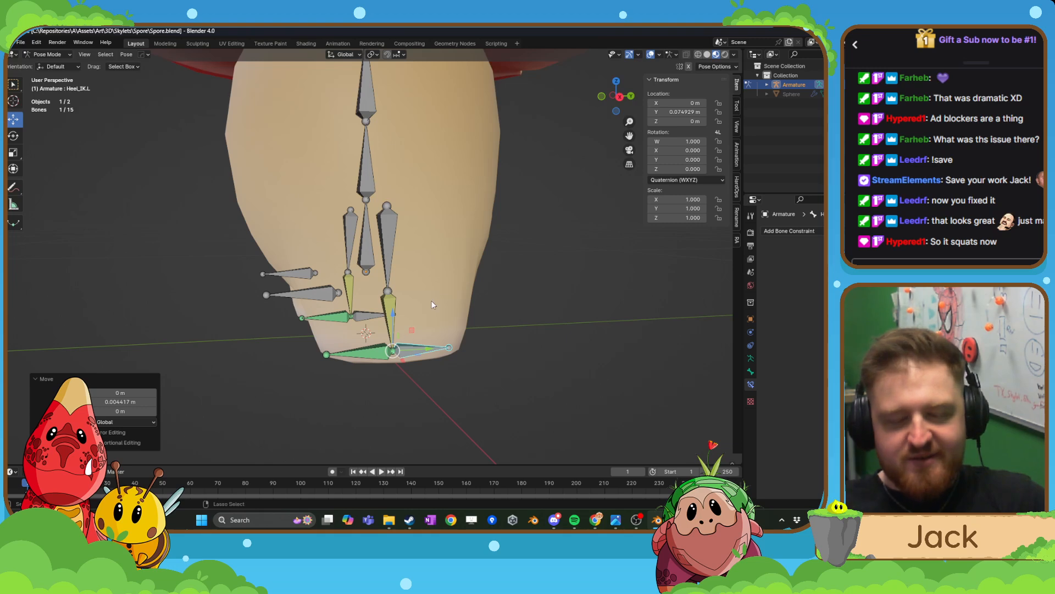
{"action": "key", "text": "ctrl+z"}
- Test-move Spine_00 downward and Heel_IK.L along the Y axis, and undo both moves
{"action": "left_click", "coordinate": [372, 235]}
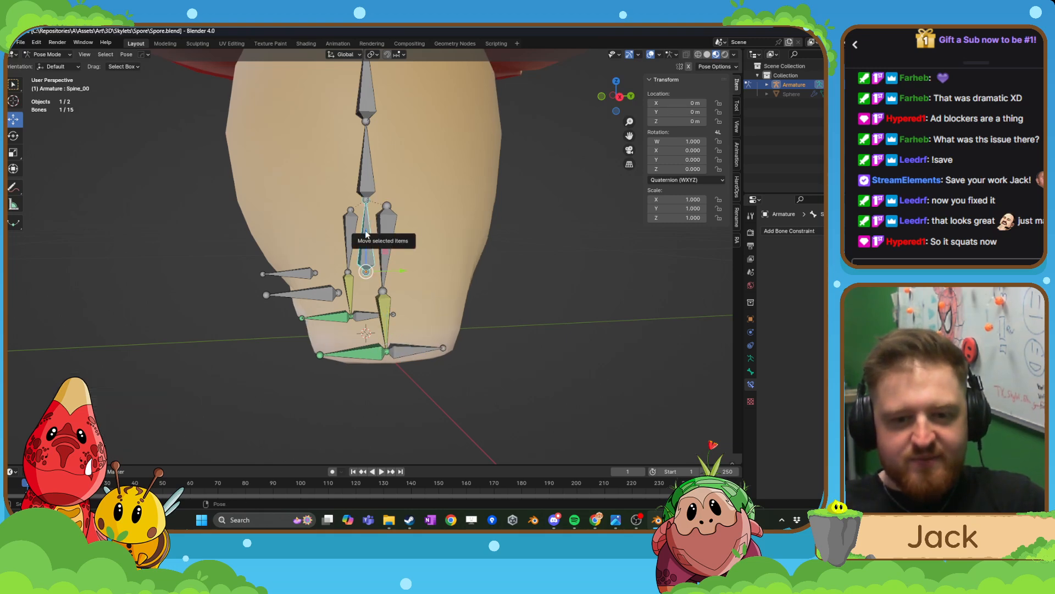
{"action": "left_click_drag", "start_coordinate": [368, 232], "coordinate": [369, 241]}
{"action": "middle_click_drag", "start_coordinate": [389, 299], "coordinate": [371, 294]}
{"action": "left_click", "coordinate": [387, 345]}
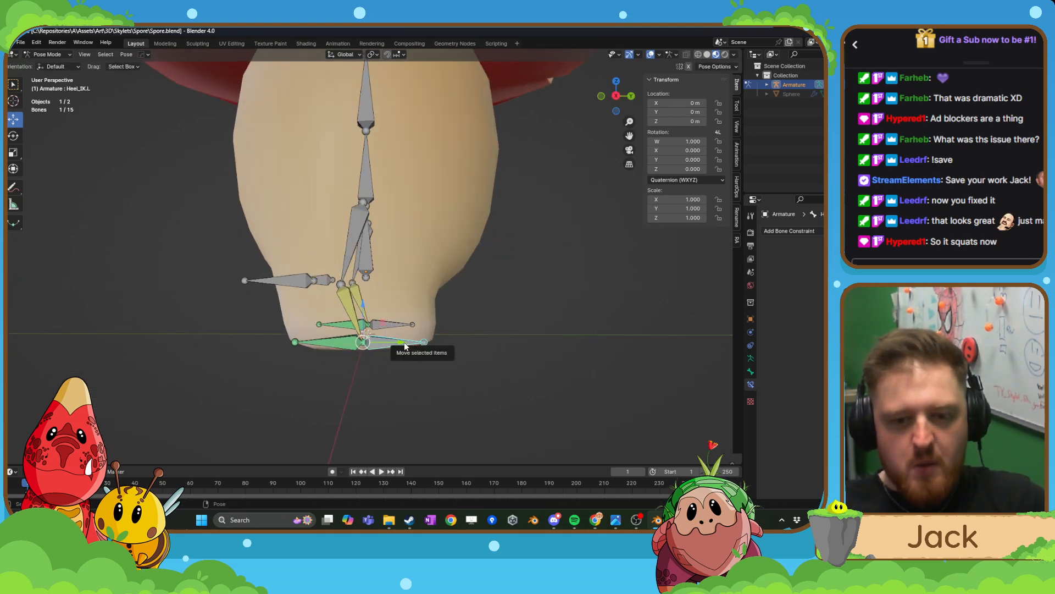
{"action": "left_click_drag", "start_coordinate": [404, 342], "coordinate": [381, 340]}
{"action": "key", "text": "ctrl+z"}
{"action": "key", "text": "ctrl+z"}
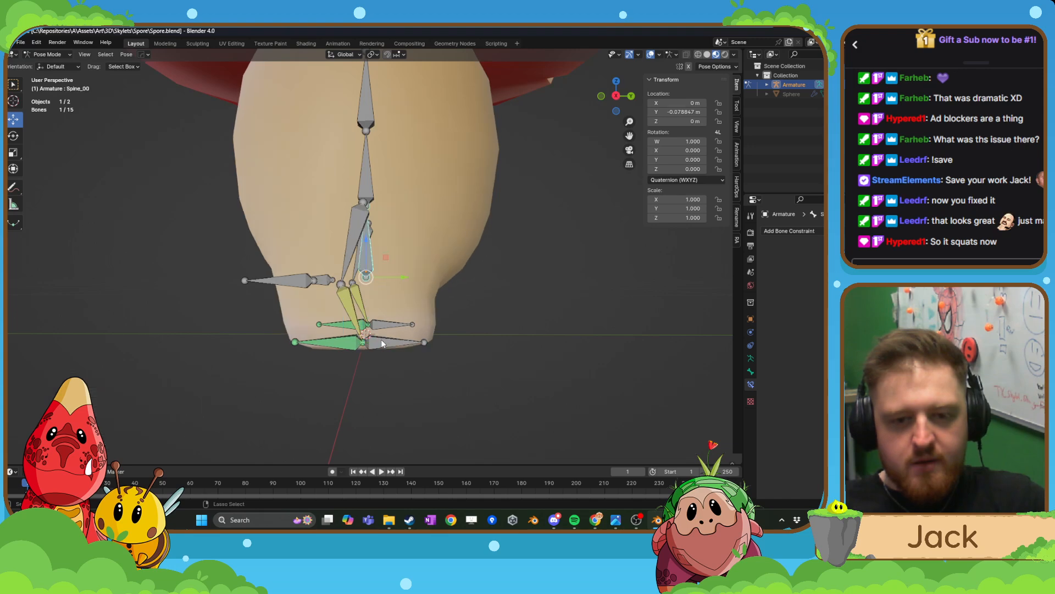
{"action": "key", "text": "ctrl+z"}
- Test-rotate Spine_01 and Spine_02 in the right orthographic view to tilt the upper body and cap
{"action": "scroll", "coordinate": [381, 340], "scroll_direction": "down", "scroll_amount": 3}
{"action": "middle_click_drag", "start_coordinate": [363, 344], "coordinate": [429, 264]}
{"action": "left_click", "coordinate": [406, 231]}
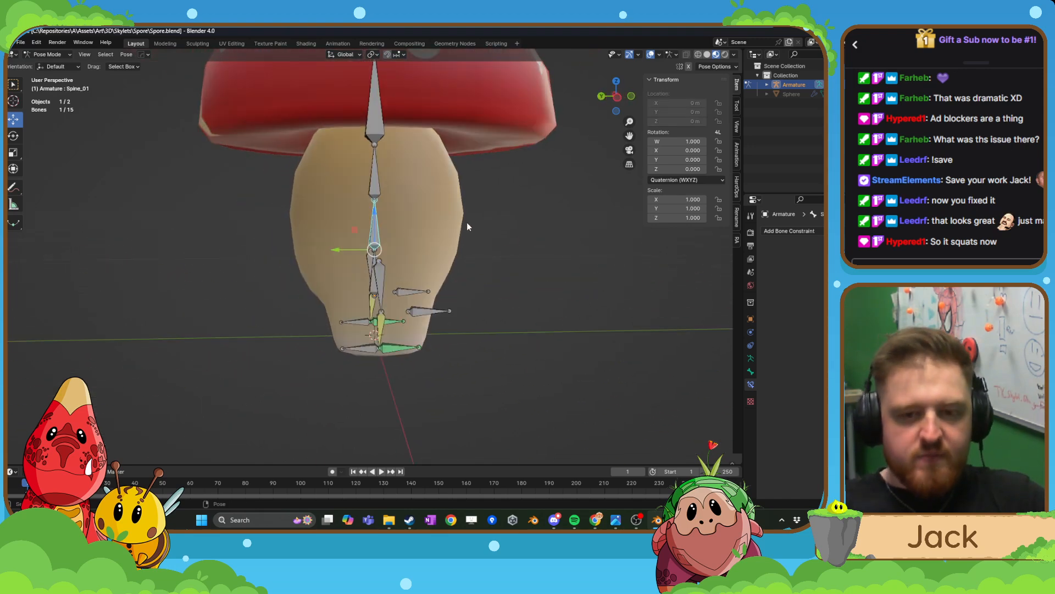
{"action": "key", "text": "KP_3"}
{"action": "key", "text": "r"}
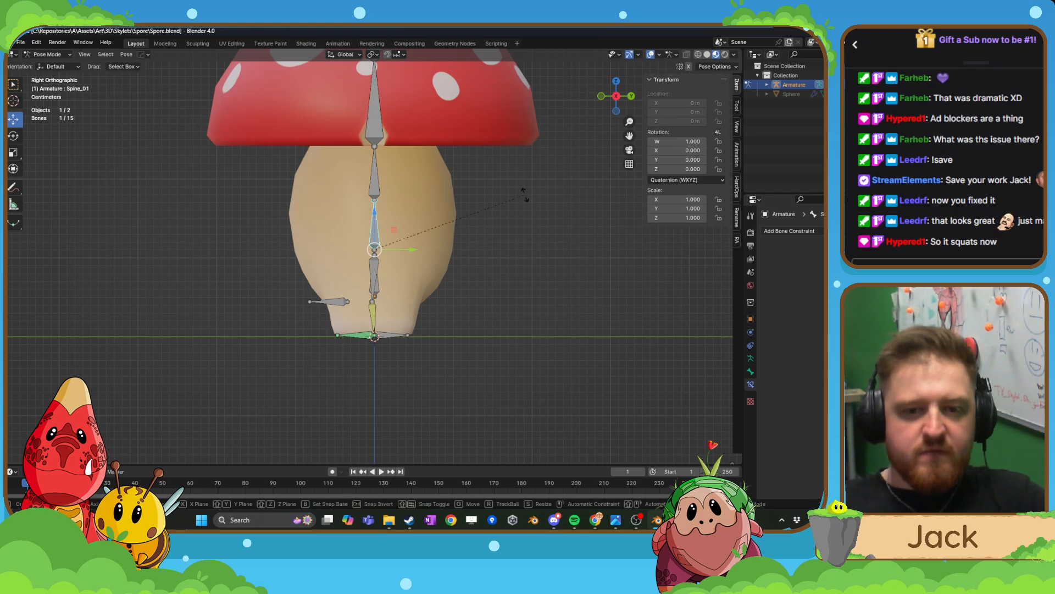
{"action": "left_click", "coordinate": [529, 206]}
{"action": "left_click", "coordinate": [400, 177]}
{"action": "key", "text": "r"}
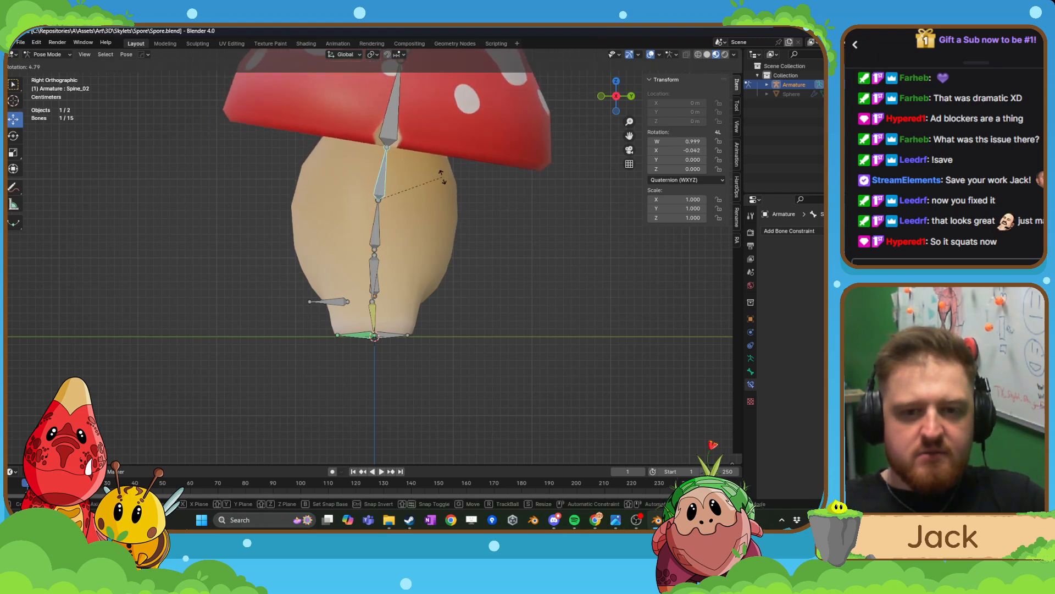
{"action": "left_click", "coordinate": [439, 181]}
- Inspect the tilted pose from several sides, and undo the Spine_01 and Spine_02 rotations
{"action": "scroll", "coordinate": [438, 182], "scroll_direction": "down", "scroll_amount": 2}
{"action": "middle_click_drag", "start_coordinate": [438, 186], "coordinate": [618, 206]}
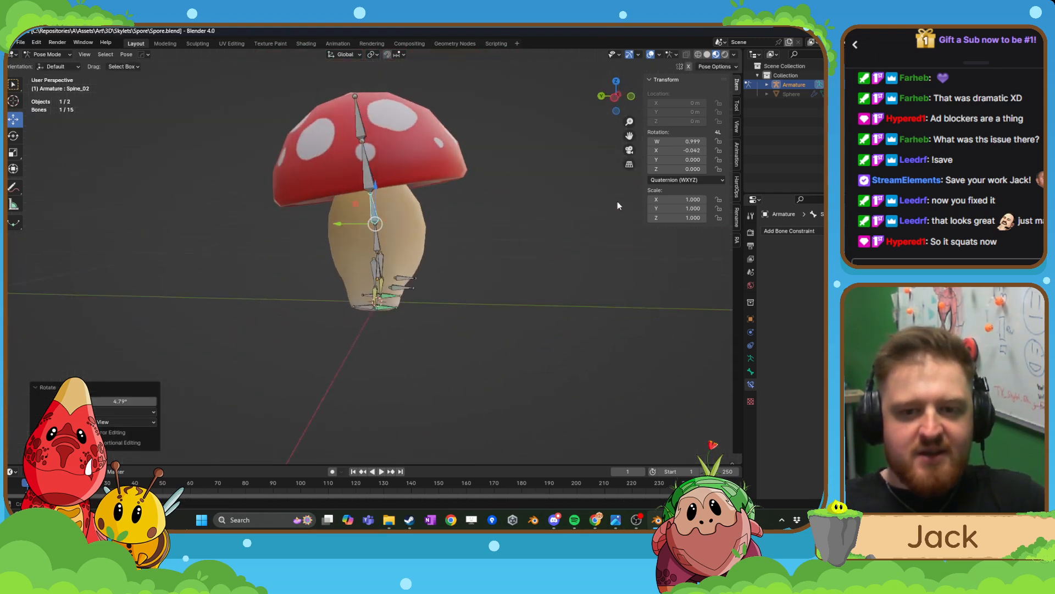
{"action": "middle_click_drag", "start_coordinate": [500, 210], "coordinate": [375, 235]}
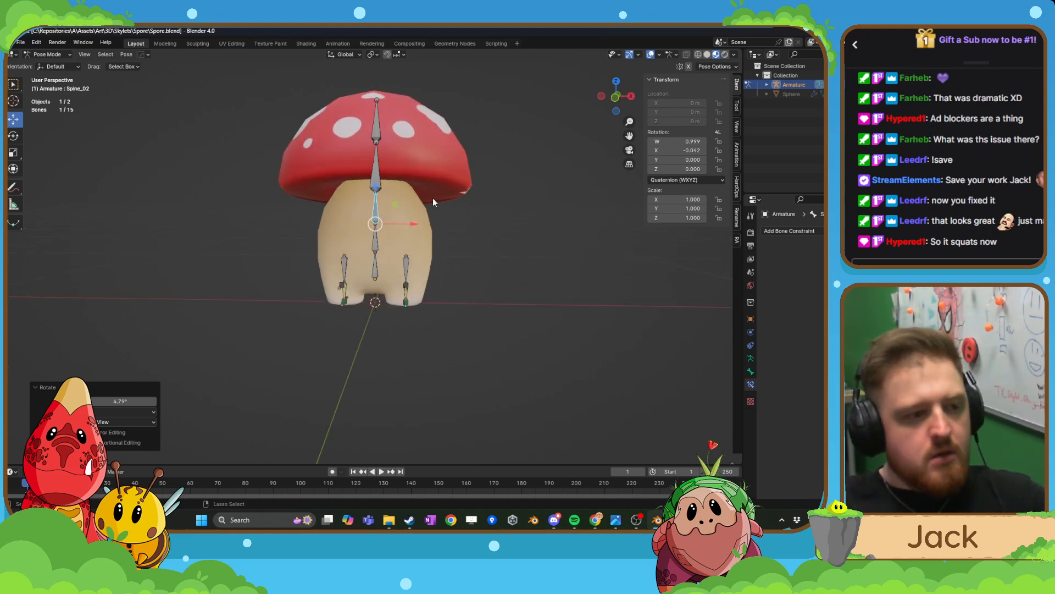
{"action": "key", "text": "ctrl+z"}
{"action": "key", "text": "ctrl+z"}
{"action": "key", "text": "ctrl+z"}
{"action": "key", "text": "ctrl+z"}
- Select the Heel_IK.L bone and display its bone properties down to the Deform setting
{"action": "middle_click_drag", "start_coordinate": [465, 254], "coordinate": [429, 250]}
{"action": "scroll", "coordinate": [438, 242], "scroll_direction": "up", "scroll_amount": 3}
{"action": "scroll", "coordinate": [439, 242], "scroll_direction": "up", "scroll_amount": 1}
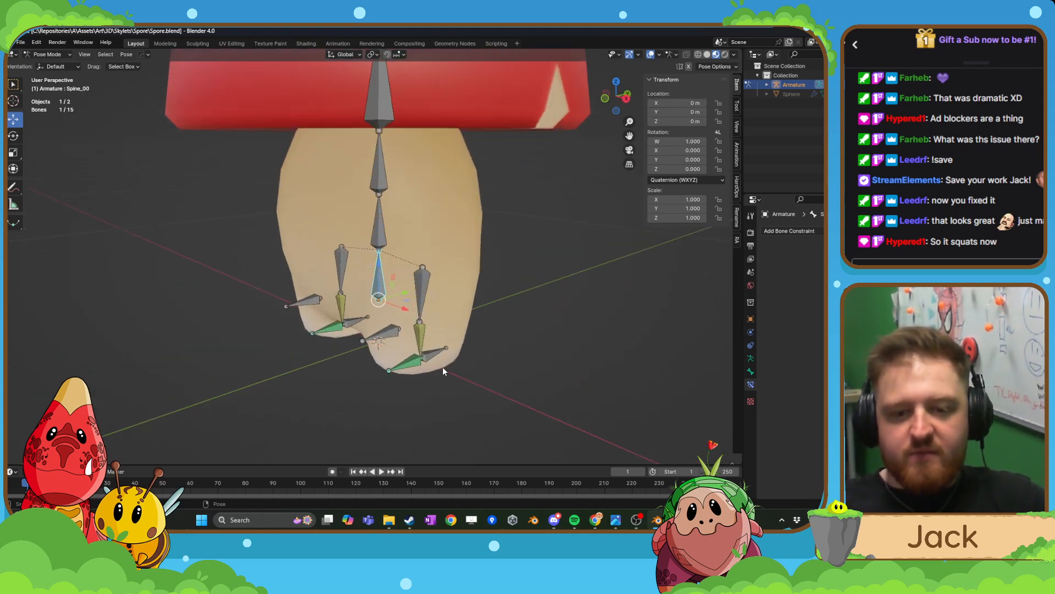
{"action": "left_click", "coordinate": [443, 362]}
{"action": "middle_click_drag", "start_coordinate": [445, 369], "coordinate": [706, 384]}
{"action": "scroll", "coordinate": [432, 356], "scroll_direction": "up", "scroll_amount": 2}
{"action": "left_click", "coordinate": [751, 372]}
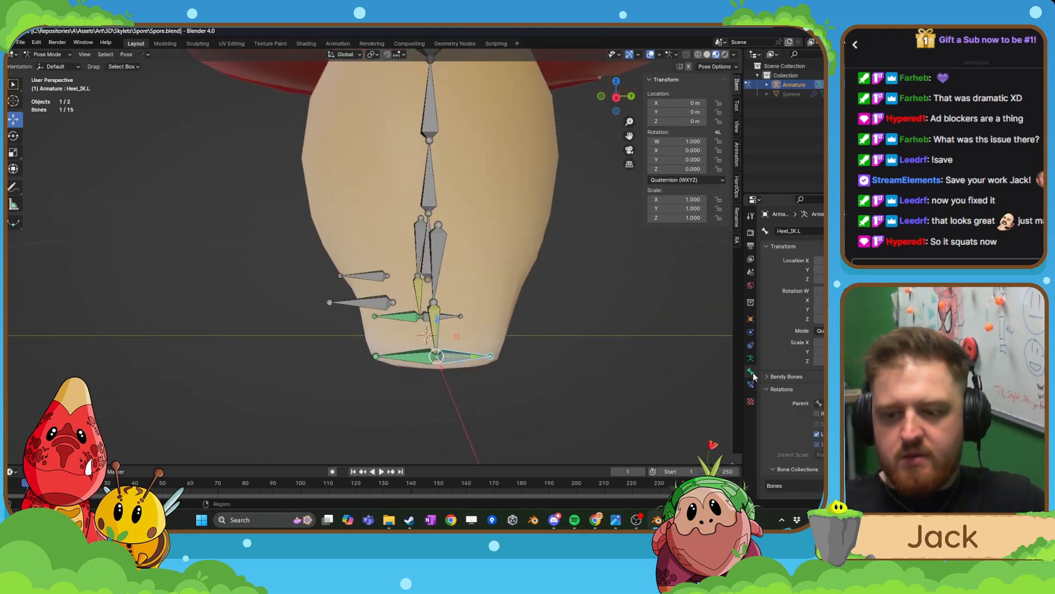
{"action": "scroll", "coordinate": [786, 410], "scroll_direction": "down", "scroll_amount": 3}
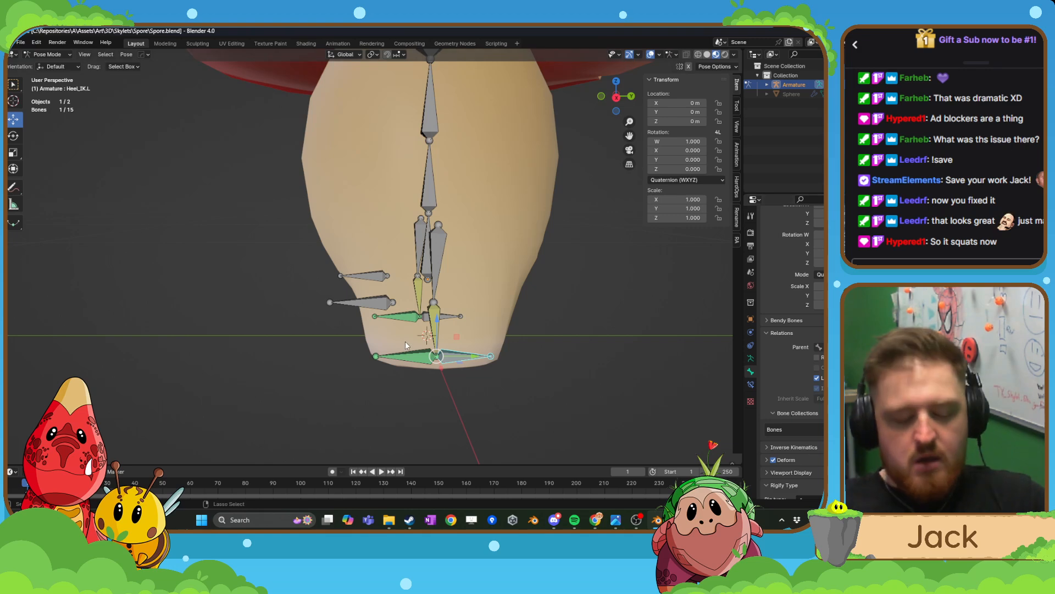
- Clear the Spore mesh's parent in Object Mode to detach it from the armature
{"action": "left_click", "coordinate": [407, 346]}
{"action": "key", "text": "ctrl+Tab"}
{"action": "key", "text": "ctrl+Tab"}
{"action": "key", "text": "ctrl+Tab"}
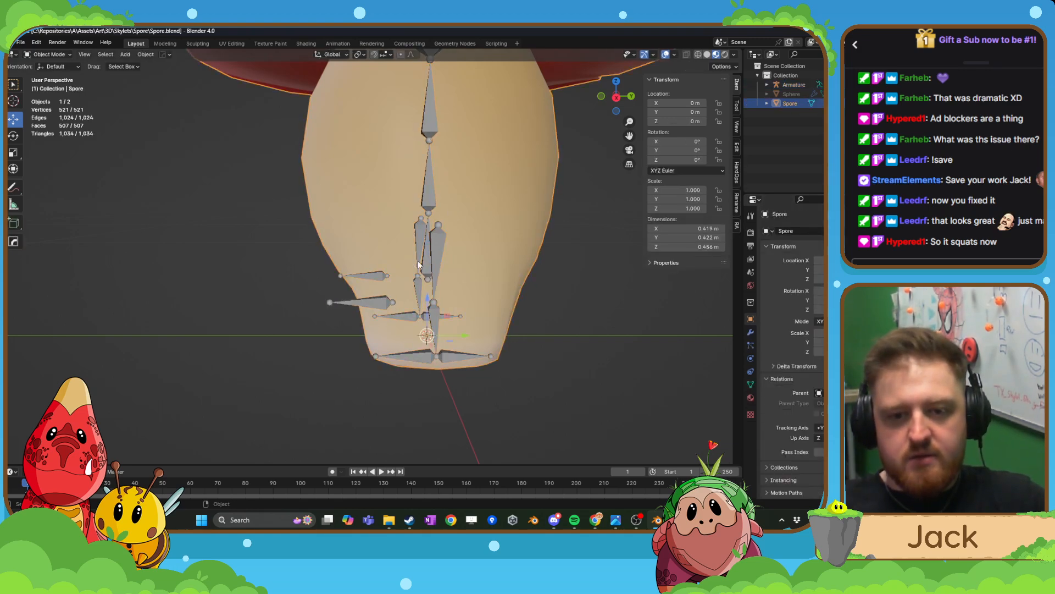
- Test-move Spine_00 in Pose Mode to check that the mesh is detached, and undo the move
{"action": "key", "text": "ctrl+Tab"}
{"action": "left_click", "coordinate": [419, 268]}
{"action": "left_click", "coordinate": [429, 265]}
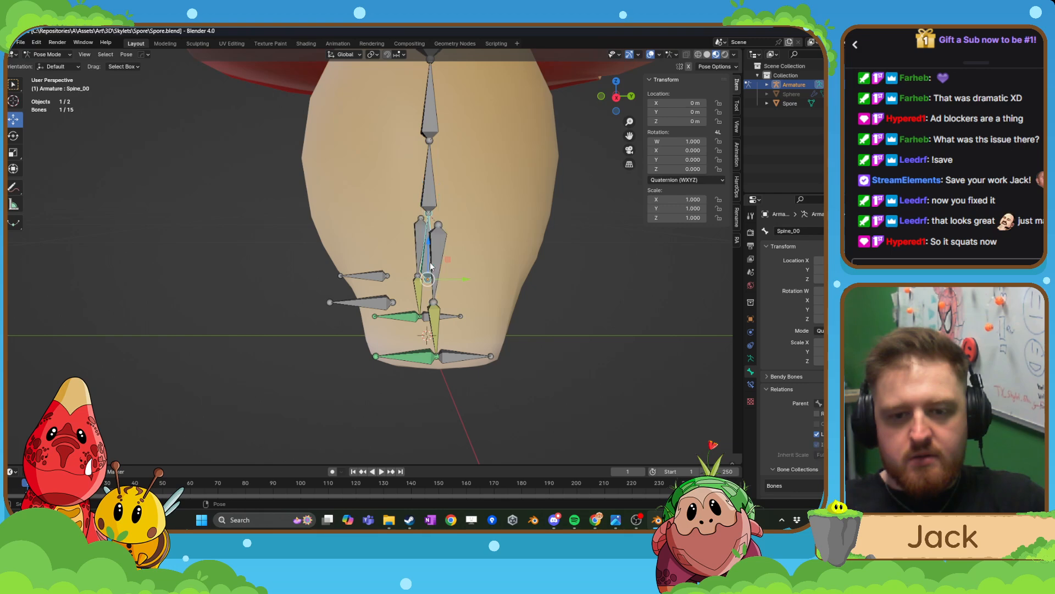
{"action": "left_click_drag", "start_coordinate": [428, 239], "coordinate": [433, 358]}
{"action": "key", "text": "ctrl+z"}
- Turn off Deform for the heel IK bones Heel_IK.L and Heel_IK.R
{"action": "left_click", "coordinate": [436, 360]}
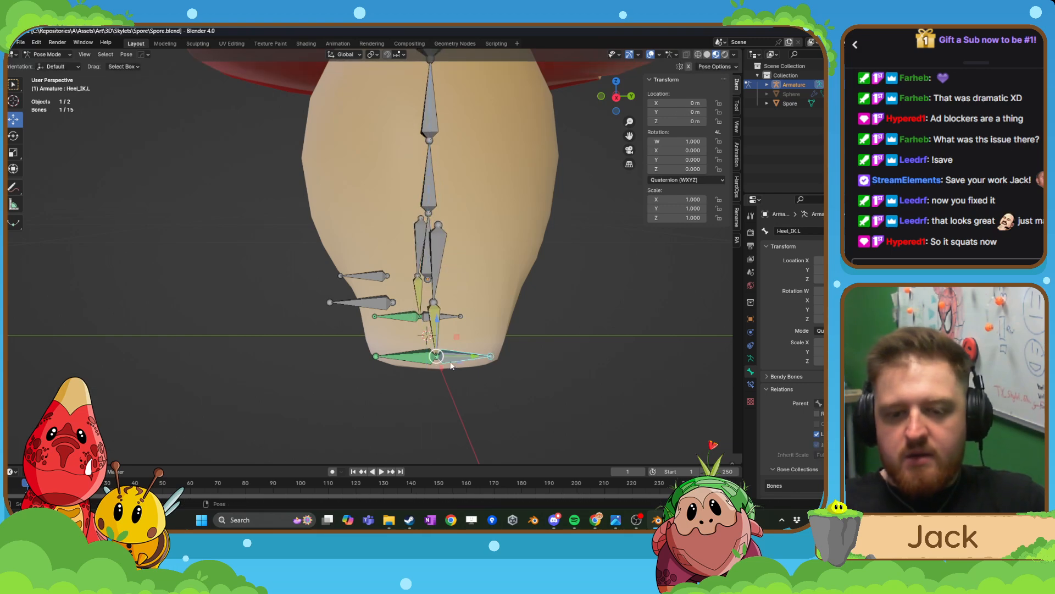
{"action": "scroll", "coordinate": [791, 352], "scroll_direction": "down", "scroll_amount": 3}
{"action": "left_click", "coordinate": [777, 462]}
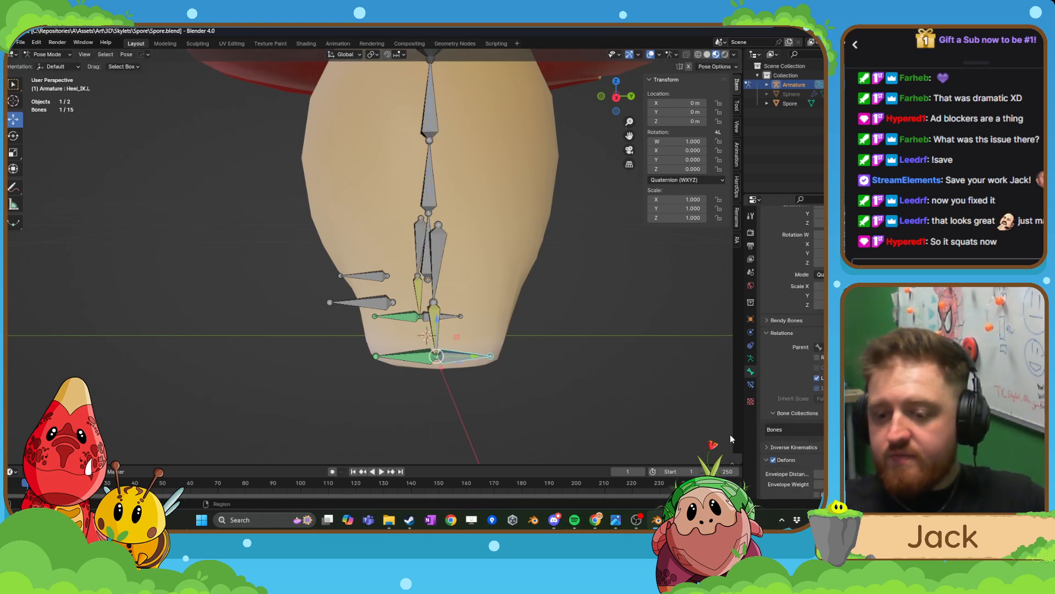
{"action": "left_click", "coordinate": [774, 459]}
{"action": "middle_click_drag", "start_coordinate": [478, 385], "coordinate": [506, 390]}
{"action": "left_click", "coordinate": [515, 324]}
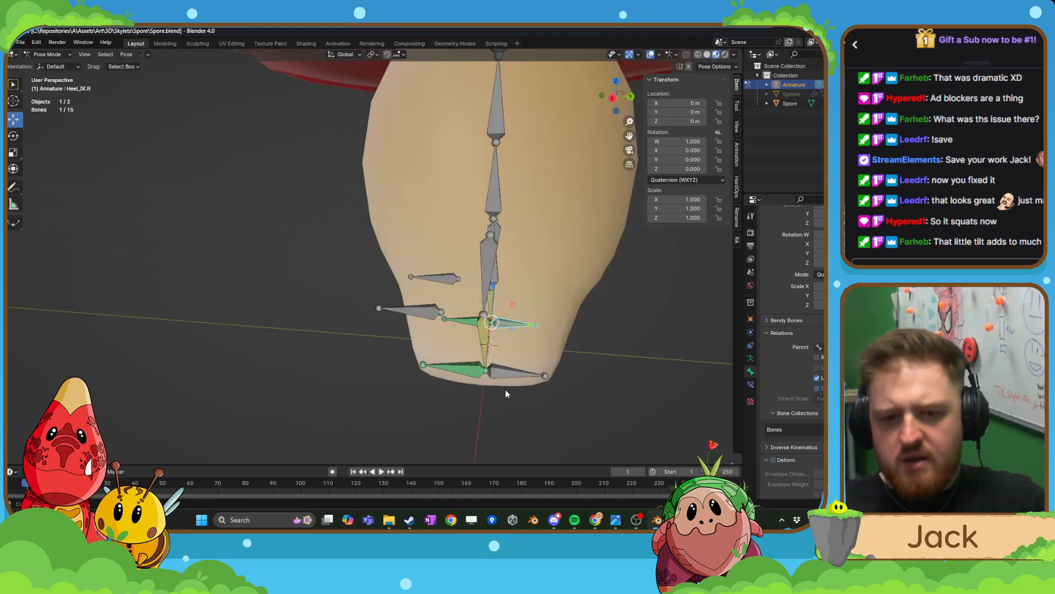
- Turn off Deform for the knee IK bones Knee_IK.L and Knee_IK.R
{"action": "left_click", "coordinate": [434, 309]}
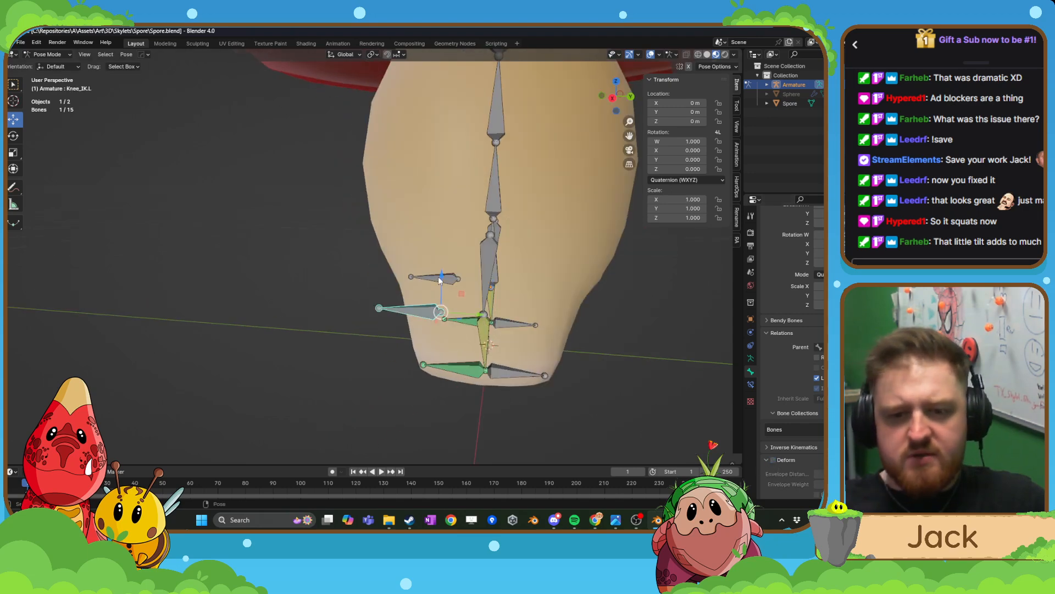
{"action": "left_click", "coordinate": [440, 279]}
{"action": "left_click", "coordinate": [773, 460]}
- Parent the Spore mesh to the armature again with automatic weights in Object Mode
{"action": "middle_click_drag", "start_coordinate": [497, 286], "coordinate": [476, 323]}
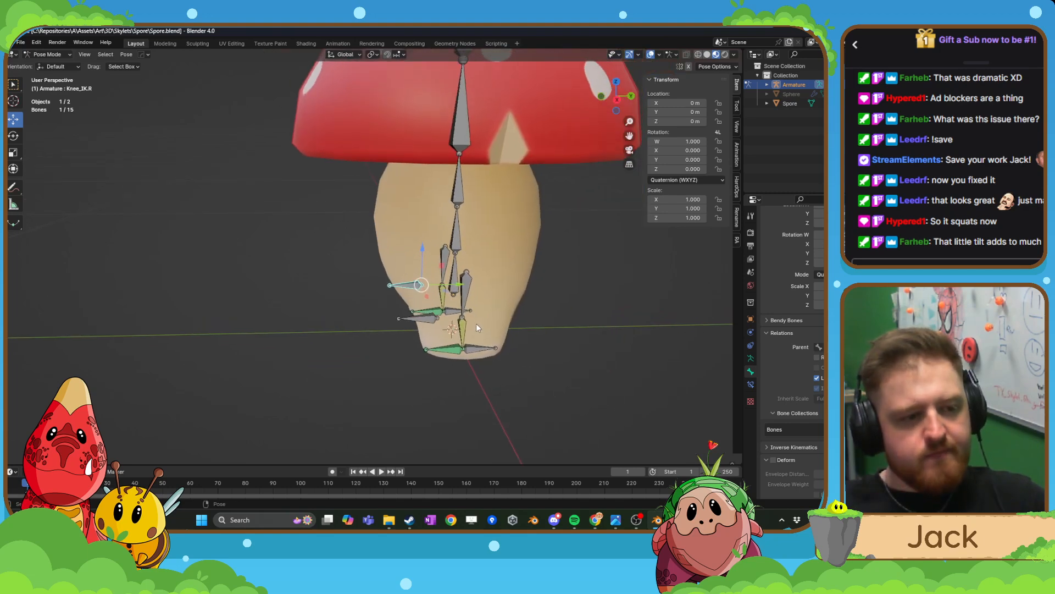
{"action": "key", "text": "ctrl+Tab"}
{"action": "left_click", "coordinate": [478, 222]}
{"action": "left_click", "coordinate": [454, 235], "text": "shift"}
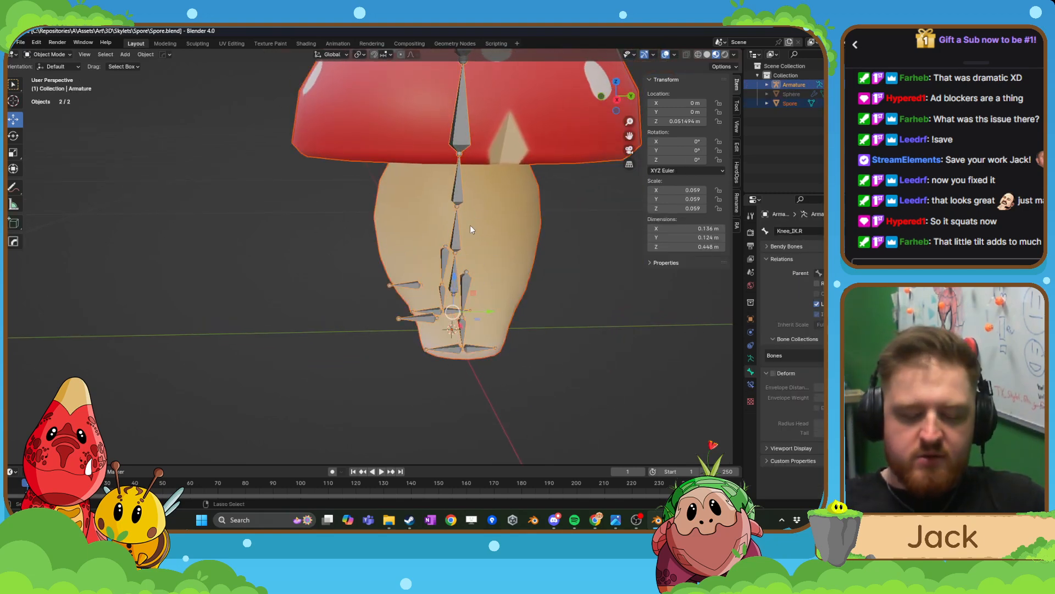
{"action": "key", "text": "ctrl+p"}
{"action": "left_click", "coordinate": [454, 236]}
- Test-move Spine_00 up and down in Pose Mode to check the new leg deformation, and undo the moves
{"action": "key", "text": "ctrl+Tab"}
{"action": "left_click", "coordinate": [454, 275]}
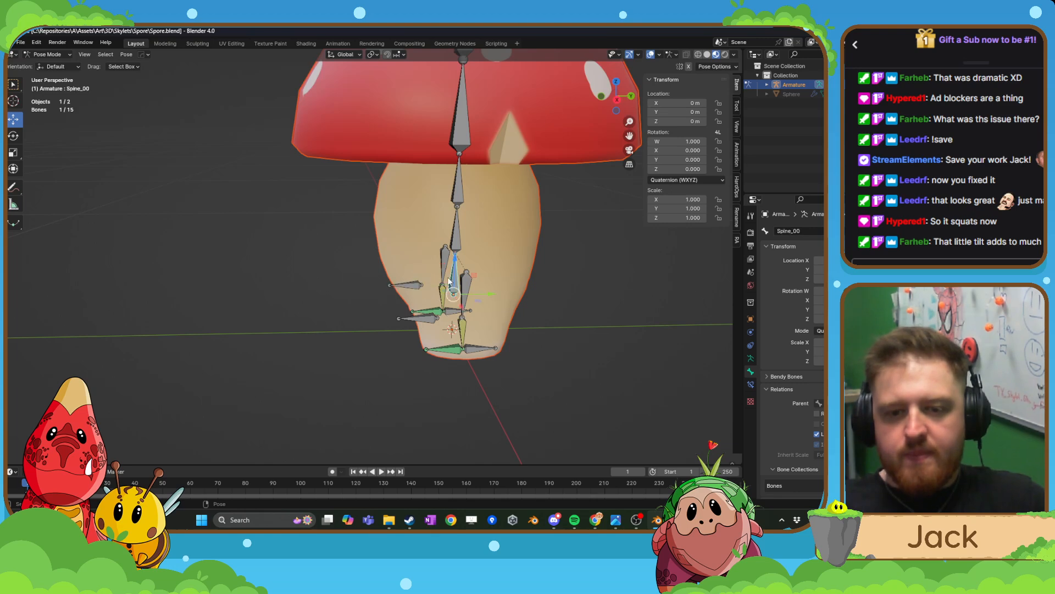
{"action": "middle_click_drag", "start_coordinate": [454, 274], "coordinate": [468, 286]}
{"action": "mouse_move", "coordinate": [469, 270]}
{"action": "left_mouse_down"}
{"action": "mouse_move", "coordinate": [473, 294]}
{"action": "mouse_move", "coordinate": [475, 281]}
{"action": "left_mouse_up"}
{"action": "mouse_move", "coordinate": [475, 280]}
{"action": "middle_mouse_down"}
{"action": "mouse_move", "coordinate": [457, 262]}
{"action": "mouse_move", "coordinate": [468, 275]}
{"action": "middle_mouse_up"}
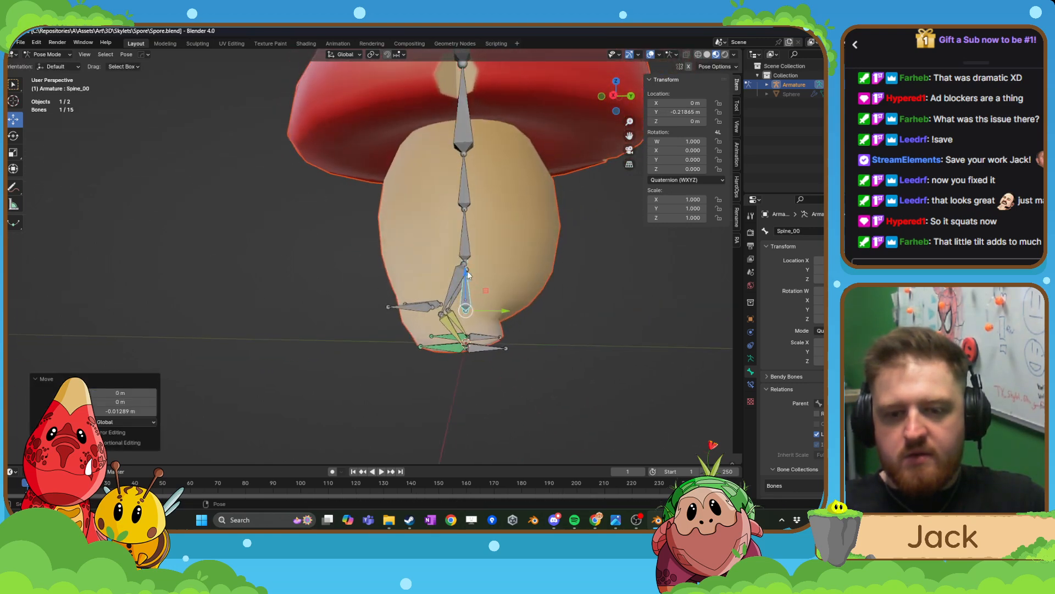
{"action": "left_click_drag", "start_coordinate": [467, 269], "coordinate": [493, 345]}
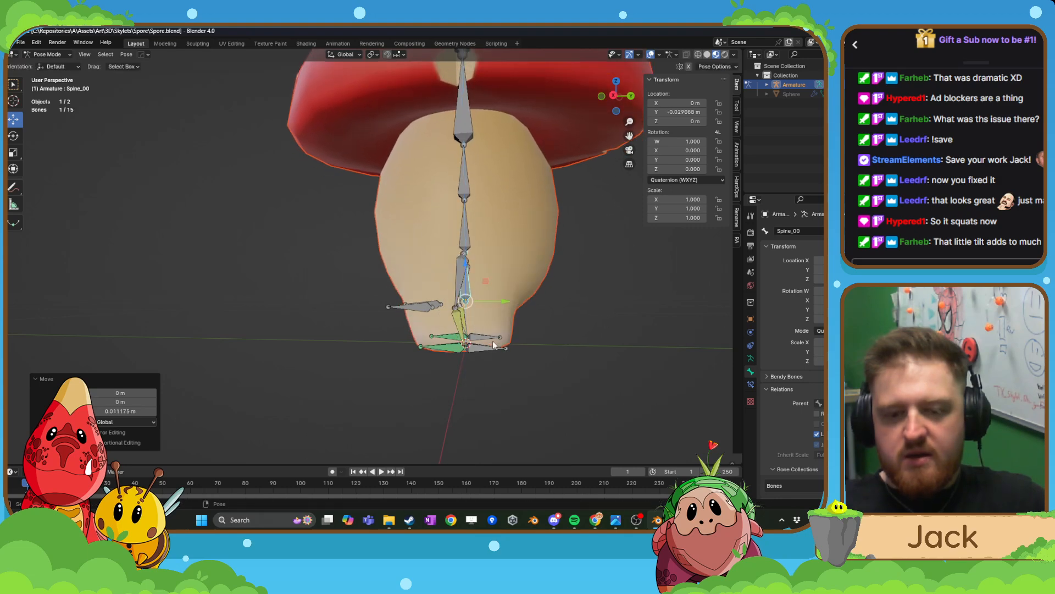
{"action": "left_click_drag", "start_coordinate": [468, 275], "coordinate": [463, 264]}
{"action": "key", "text": "ctrl+z"}
{"action": "key", "text": "ctrl+z"}
{"action": "key", "text": "ctrl+z"}
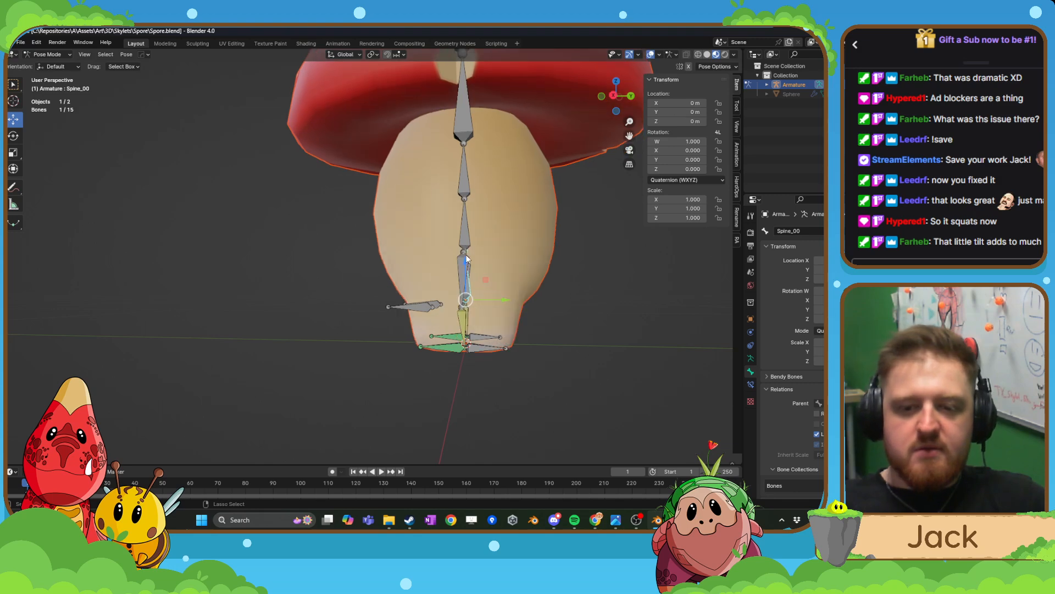
- Test-rotate Spine_01 in the right orthographic view, and undo the rotation
{"action": "scroll", "coordinate": [452, 260], "scroll_direction": "down", "scroll_amount": 4}
{"action": "middle_click_drag", "start_coordinate": [452, 255], "coordinate": [442, 253]}
{"action": "left_click", "coordinate": [435, 252]}
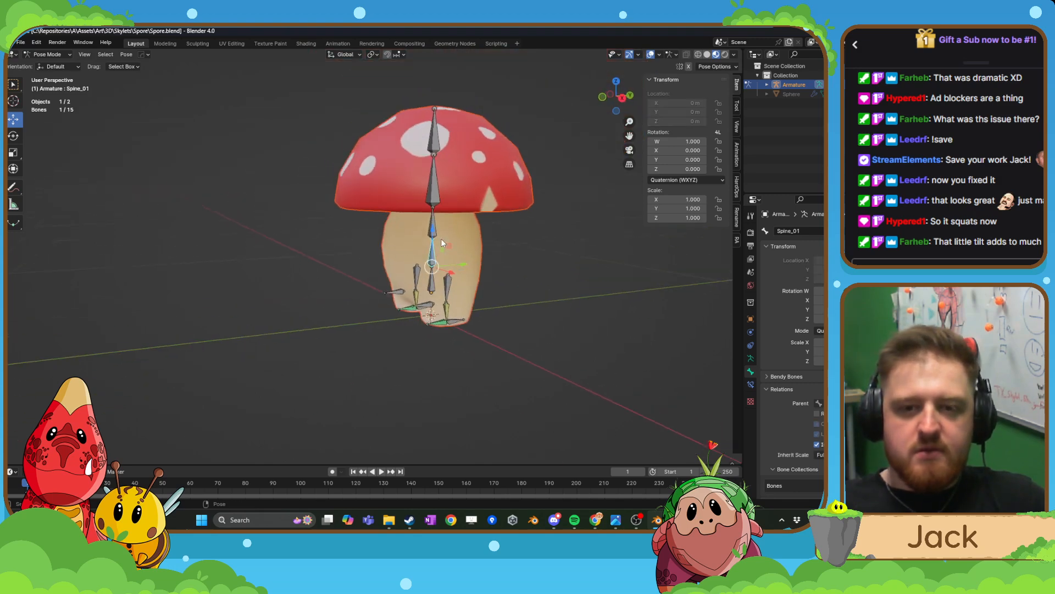
{"action": "key", "text": "KP_3"}
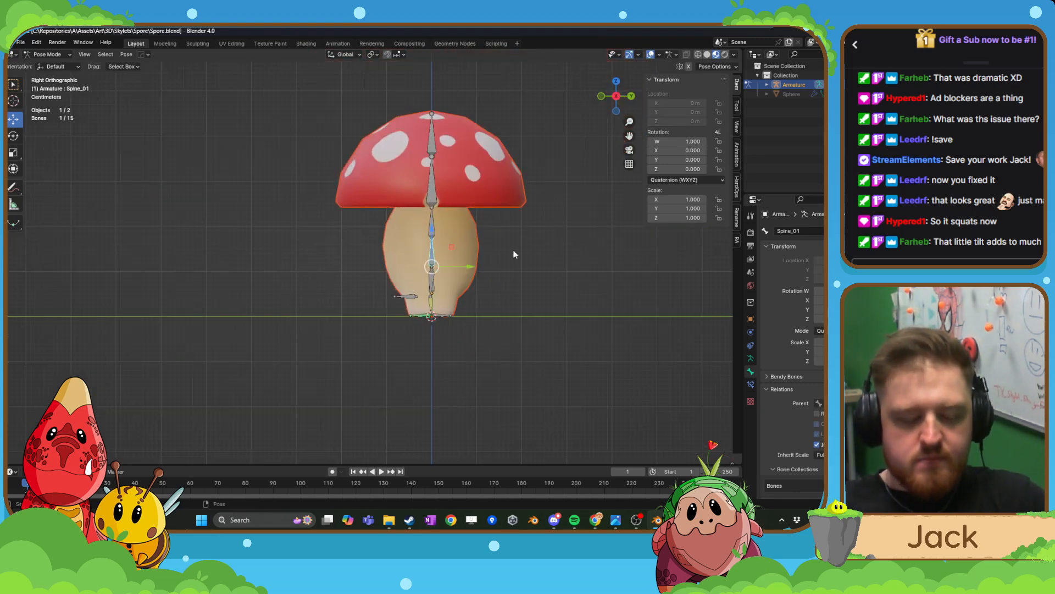
{"action": "key", "text": "r"}
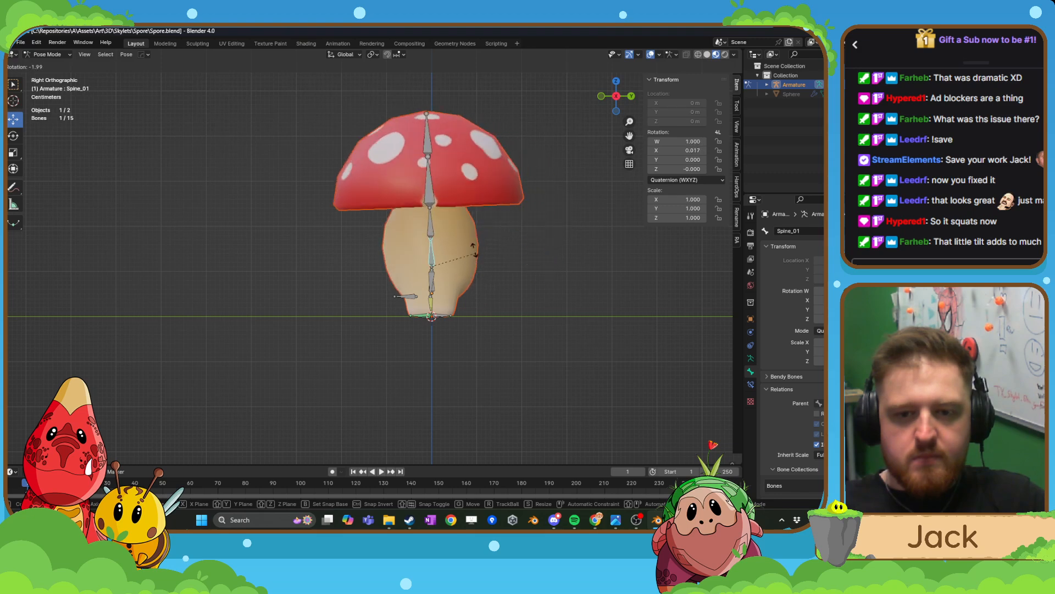
{"action": "left_click", "coordinate": [471, 280]}
{"action": "key", "text": "ctrl+z"}
- Deselect all bones and save the Spore.blend file
{"action": "scroll", "coordinate": [479, 268], "scroll_direction": "down", "scroll_amount": 2}
{"action": "middle_click_drag", "start_coordinate": [480, 269], "coordinate": [504, 281]}
{"action": "left_click", "coordinate": [531, 286]}
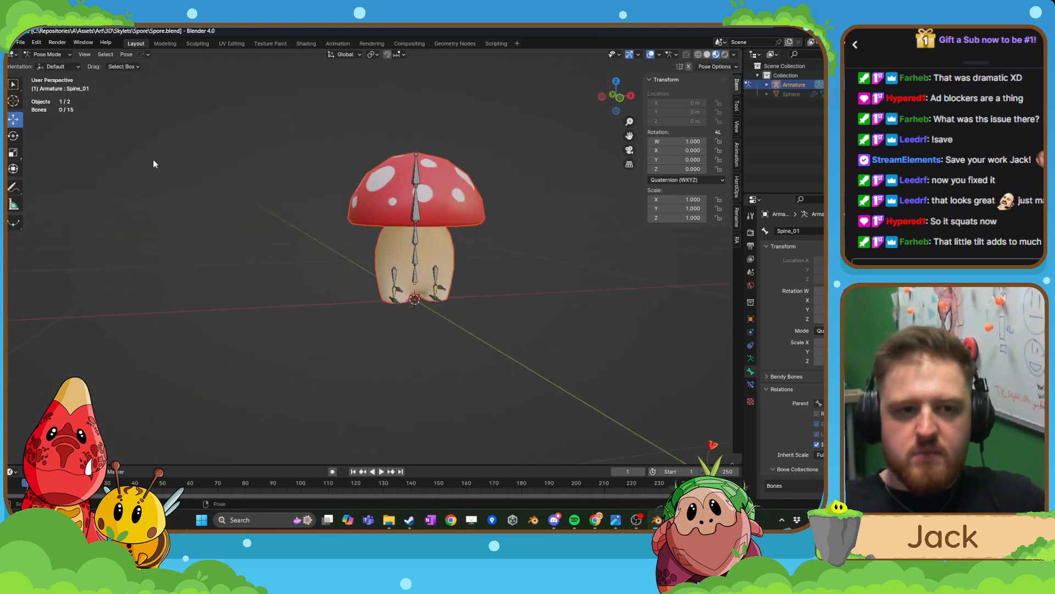
{"action": "left_click", "coordinate": [21, 42]}
{"action": "left_click", "coordinate": [35, 104]}
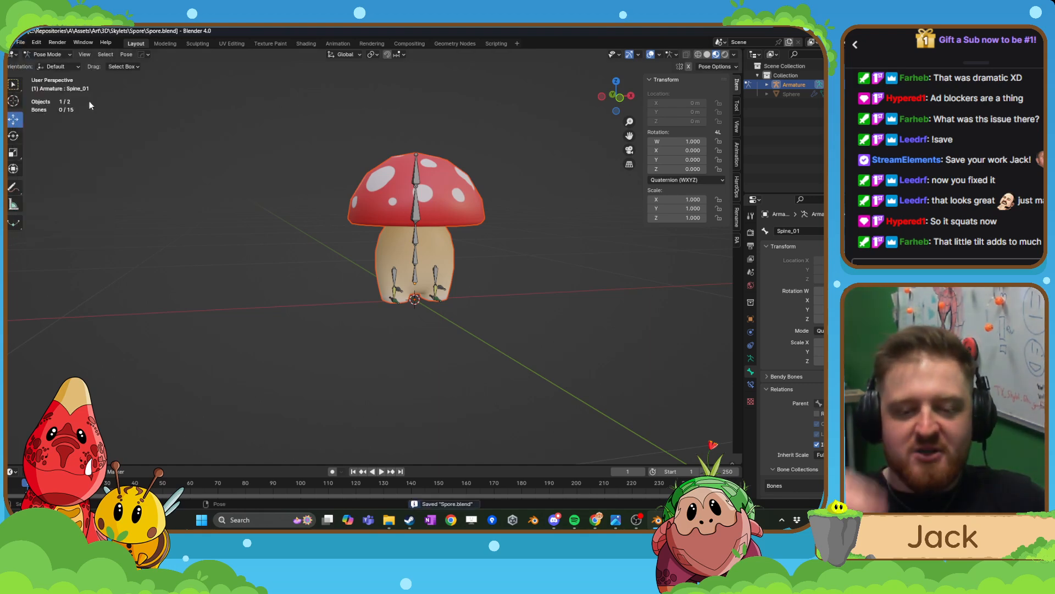
{"action": "scroll", "coordinate": [368, 312], "scroll_direction": "up", "scroll_amount": 3}
{"action": "middle_click_drag", "start_coordinate": [428, 309], "coordinate": [388, 316]}
{"action": "scroll", "coordinate": [387, 316], "scroll_direction": "up", "scroll_amount": 2}
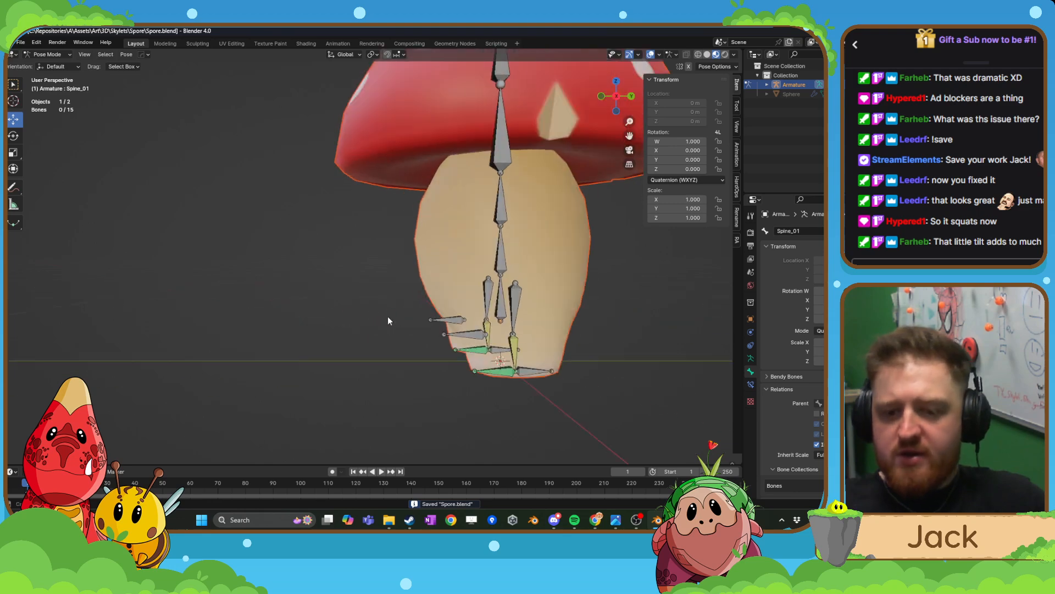
{"action": "mouse_move", "coordinate": [459, 352]}
{"action": "middle_mouse_down"}
{"action": "mouse_move", "coordinate": [427, 345]}
{"action": "mouse_move", "coordinate": [451, 336]}
{"action": "middle_mouse_up"}
{"action": "key", "text": "ctrl+Tab"}
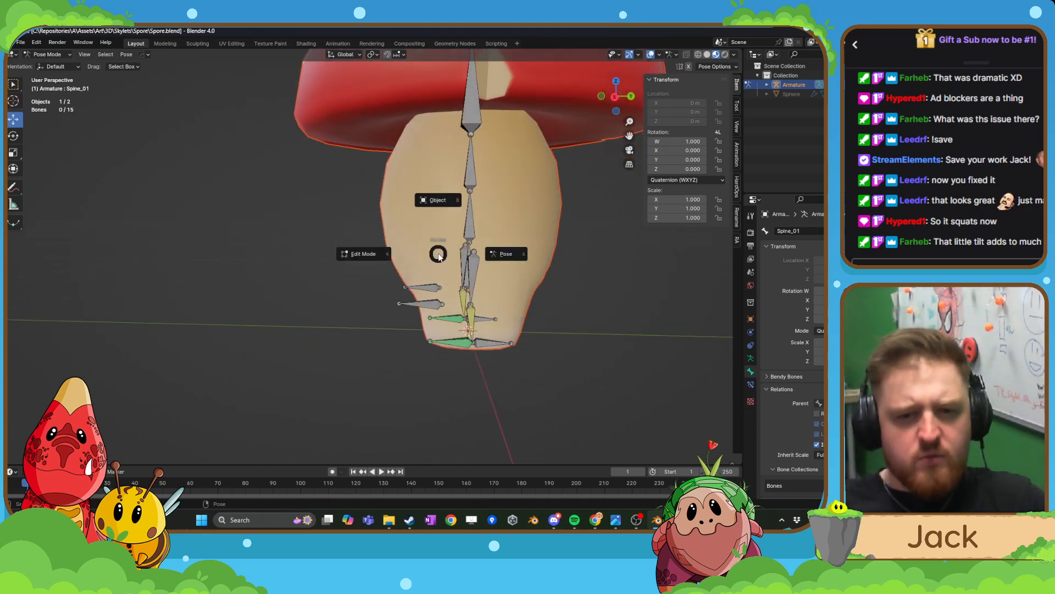
{"action": "key", "text": "Escape"}
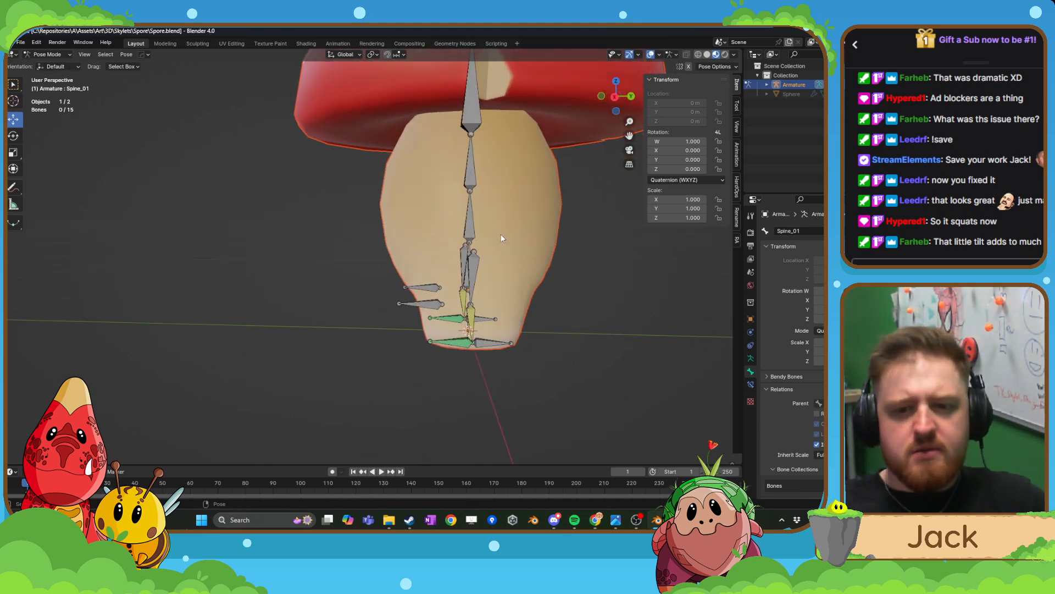
- Test-move Spine_00 straight down, inspect the knee bend in the right orthographic view, and undo the move
{"action": "key", "text": "a"}
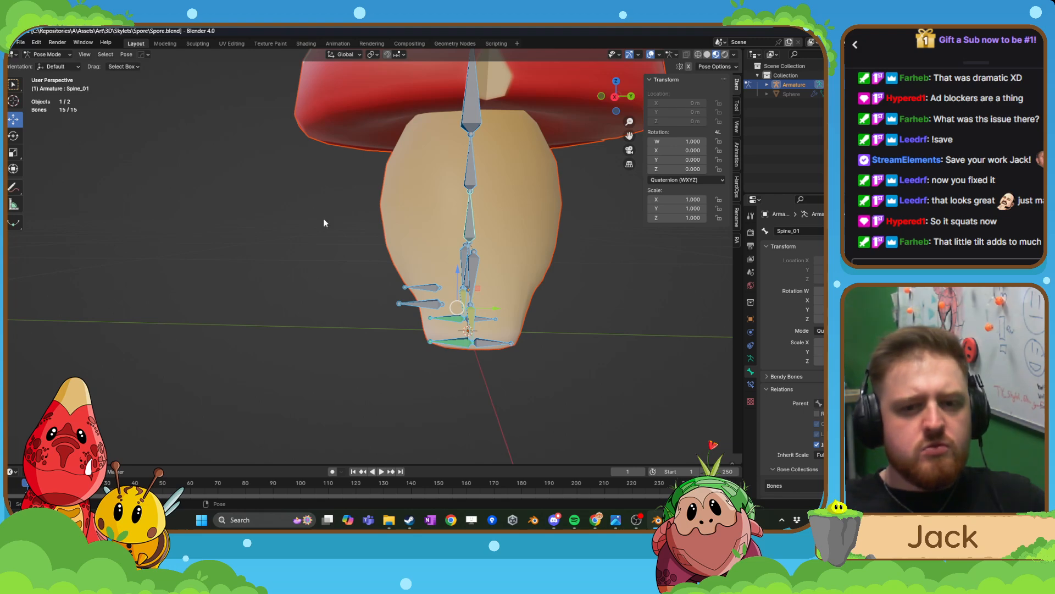
{"action": "scroll", "coordinate": [473, 343], "scroll_direction": "up", "scroll_amount": 3}
{"action": "middle_click_drag", "start_coordinate": [474, 342], "coordinate": [438, 237]}
{"action": "left_click", "coordinate": [448, 258]}
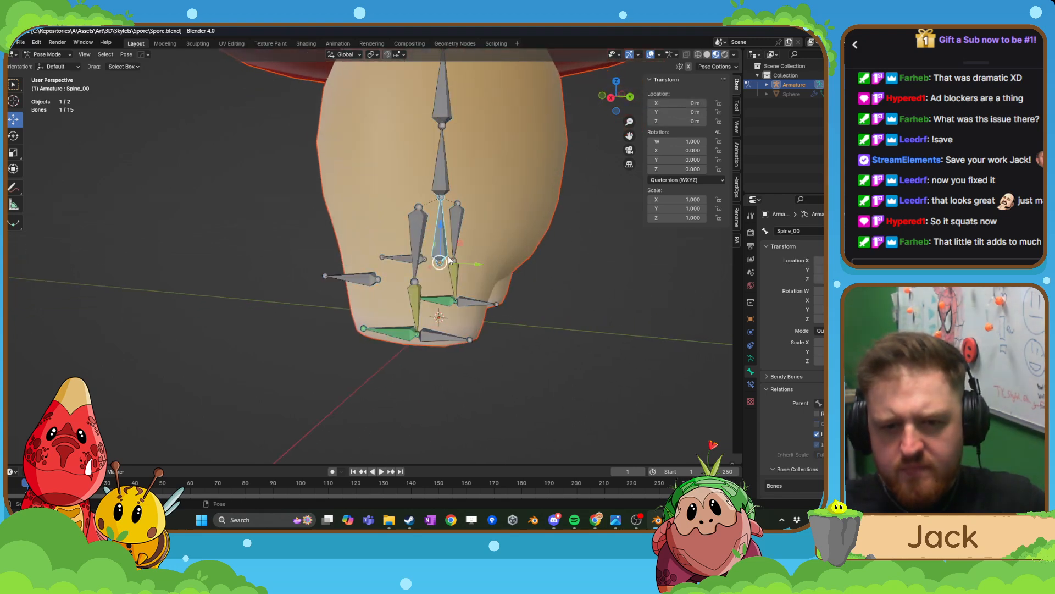
{"action": "left_click_drag", "start_coordinate": [442, 230], "coordinate": [433, 286]}
{"action": "middle_click_drag", "start_coordinate": [433, 286], "coordinate": [470, 323]}
{"action": "key", "text": "KP_3"}
{"action": "scroll", "coordinate": [451, 275], "scroll_direction": "up", "scroll_amount": 3}
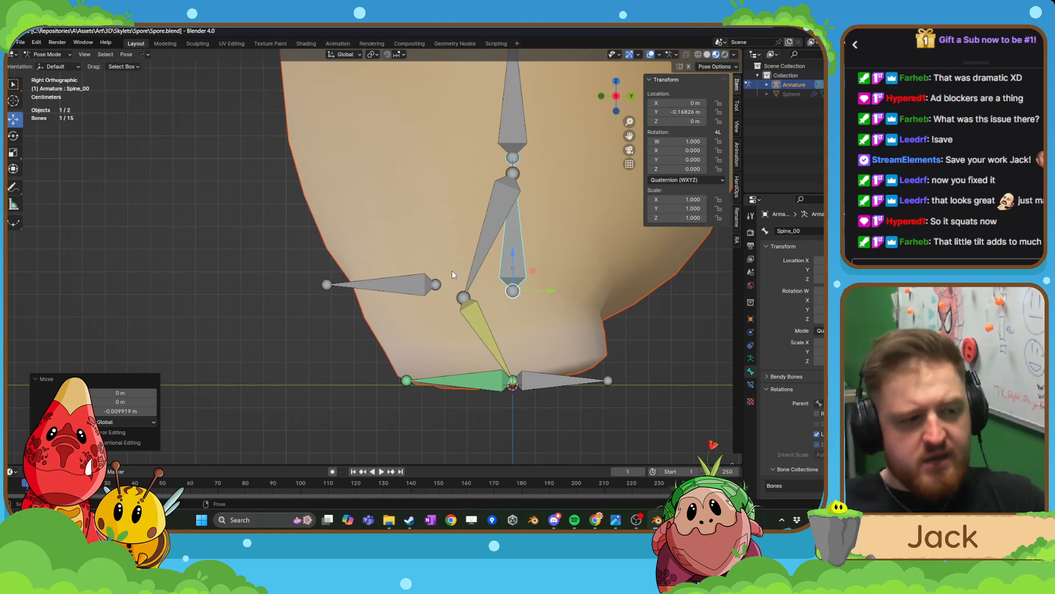
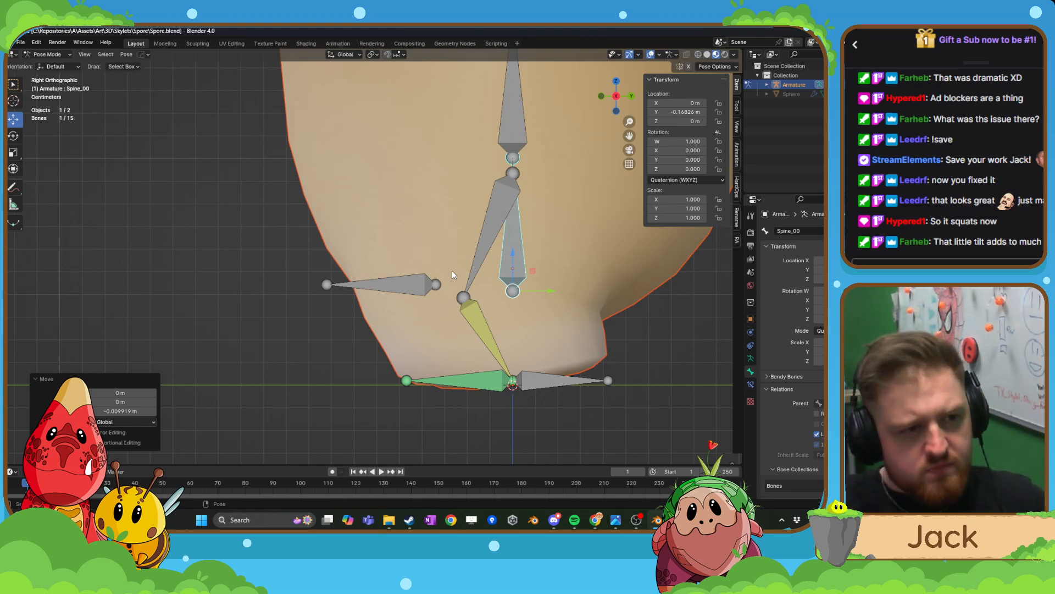
{"action": "key", "text": "ctrl+z"}
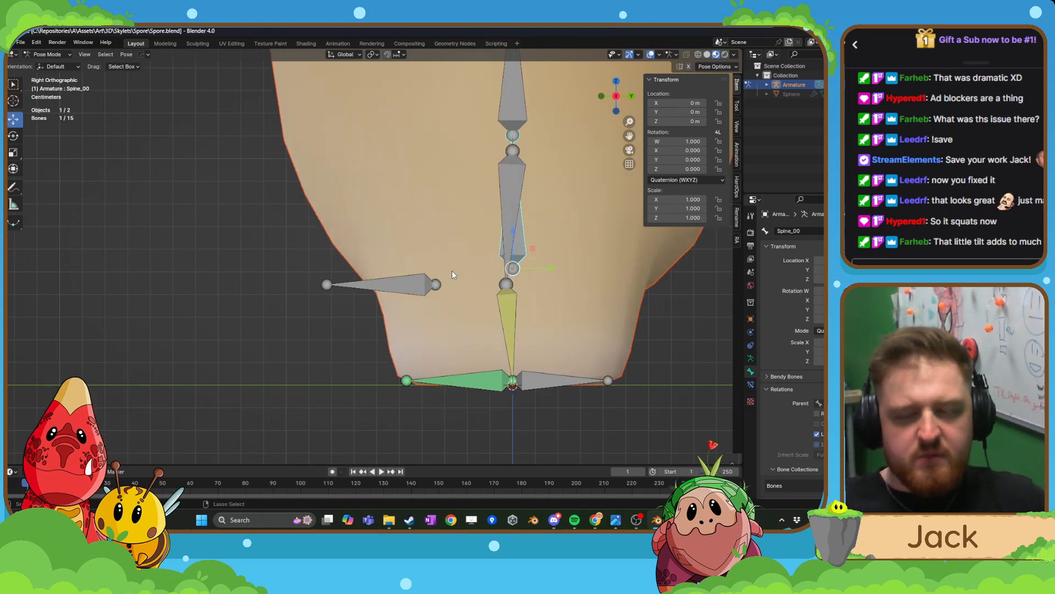
{"action": "scroll", "coordinate": [527, 311], "scroll_direction": "down", "scroll_amount": 3}
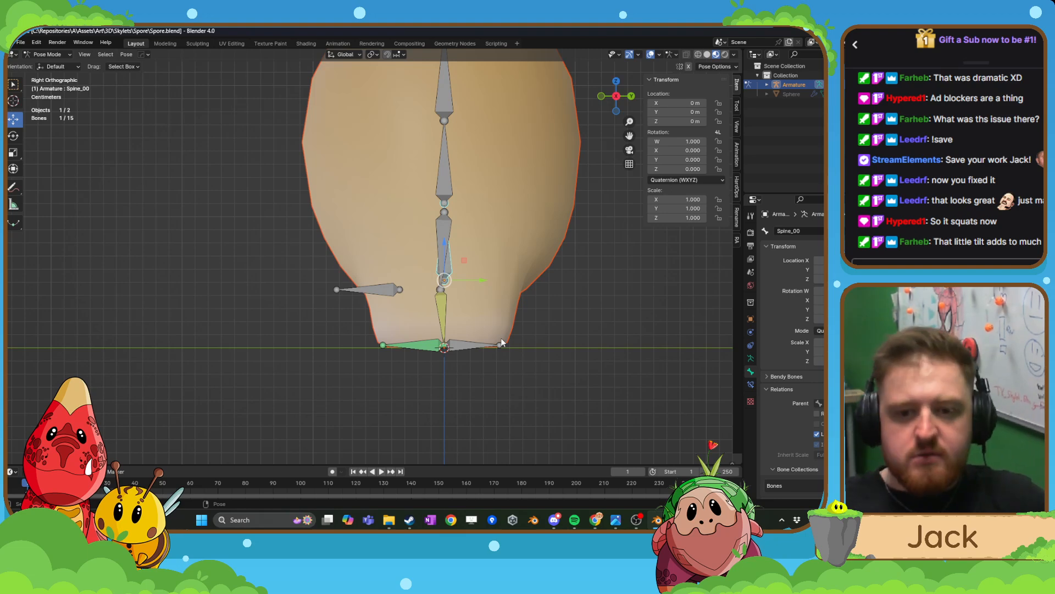
{"action": "left_click", "coordinate": [493, 325]}
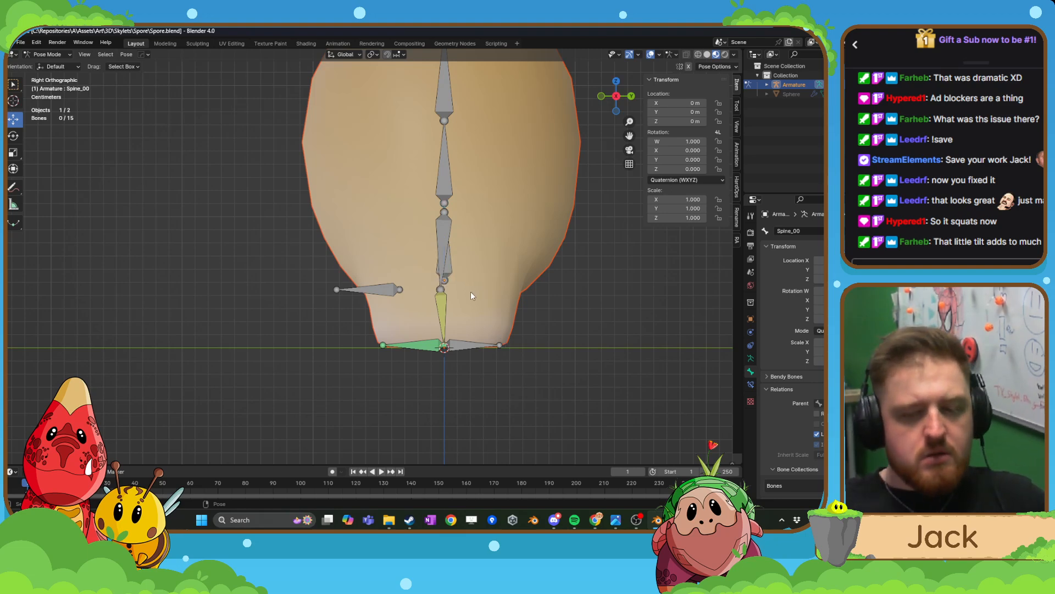
{"action": "key", "text": "ctrl+Tab"}
{"action": "left_click", "coordinate": [372, 163]}
{"action": "left_click", "coordinate": [50, 54]}
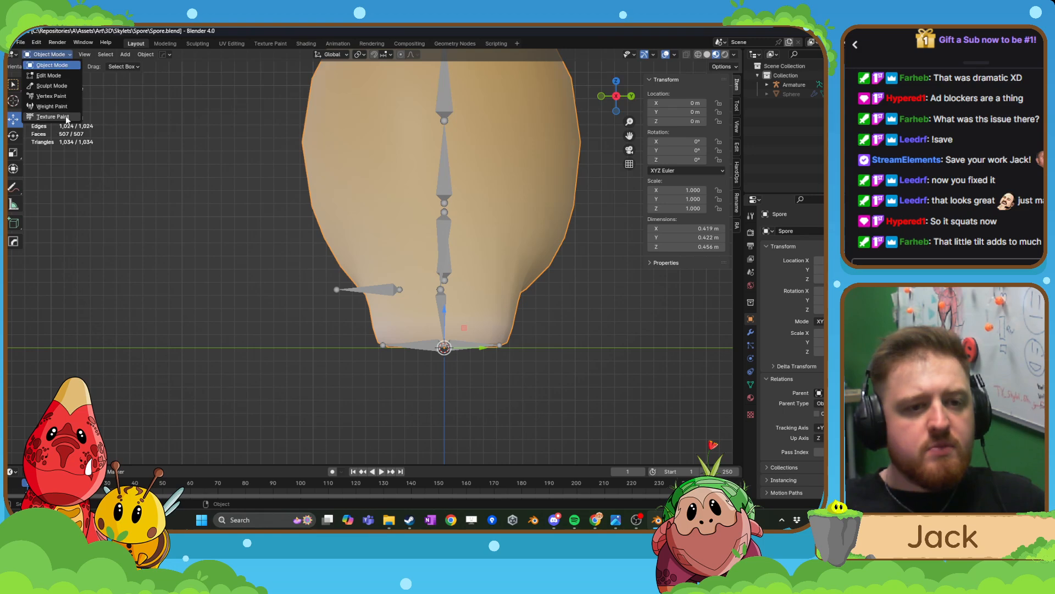
{"action": "left_click", "coordinate": [439, 174]}
{"action": "key", "text": "Tab"}
{"action": "left_click", "coordinate": [513, 183]}
{"action": "key", "text": "a"}
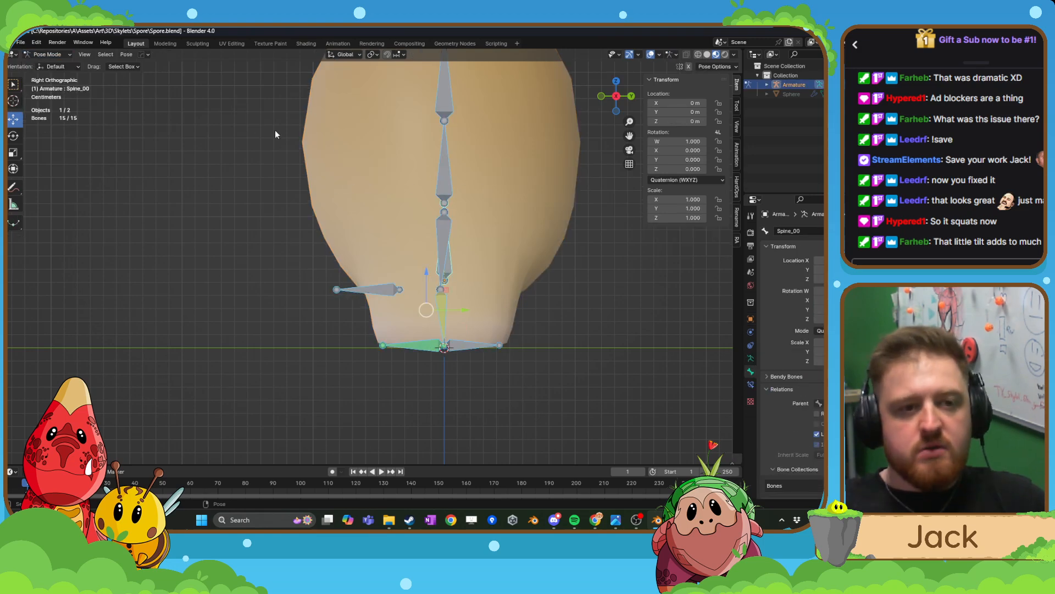
- Select the Spore mesh together with the armature, enter Weight Paint mode, and display the Foot.L bone's weights
{"action": "key", "text": "ctrl+Tab"}
{"action": "left_click", "coordinate": [385, 191], "text": "shift"}
{"action": "left_click", "coordinate": [44, 55]}
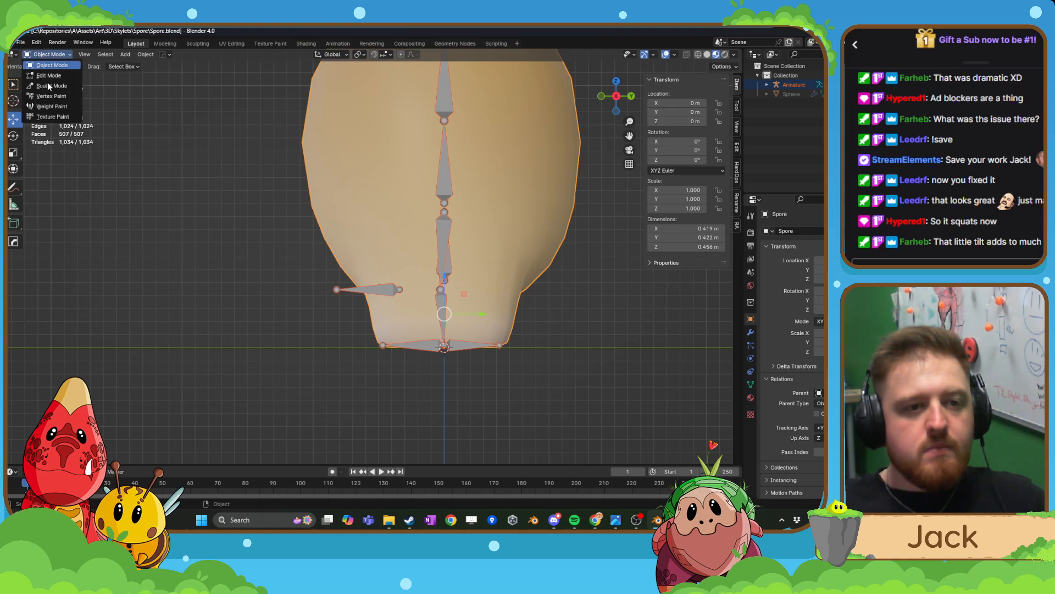
{"action": "left_click", "coordinate": [53, 109]}
{"action": "middle_click_drag", "start_coordinate": [450, 335], "coordinate": [426, 303], "text": "shift"}
{"action": "left_click", "coordinate": [441, 314], "text": "ctrl"}
{"action": "left_click", "coordinate": [401, 300], "text": "ctrl"}
{"action": "scroll", "coordinate": [448, 313], "scroll_direction": "up", "scroll_amount": 2}
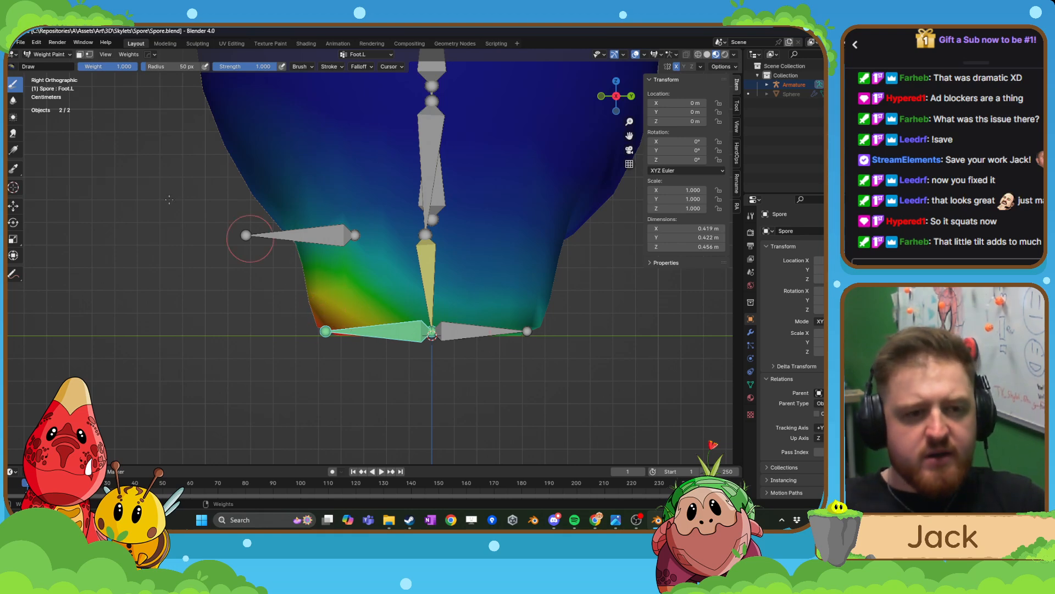
{"action": "middle_click_drag", "start_coordinate": [169, 199], "coordinate": [450, 272]}
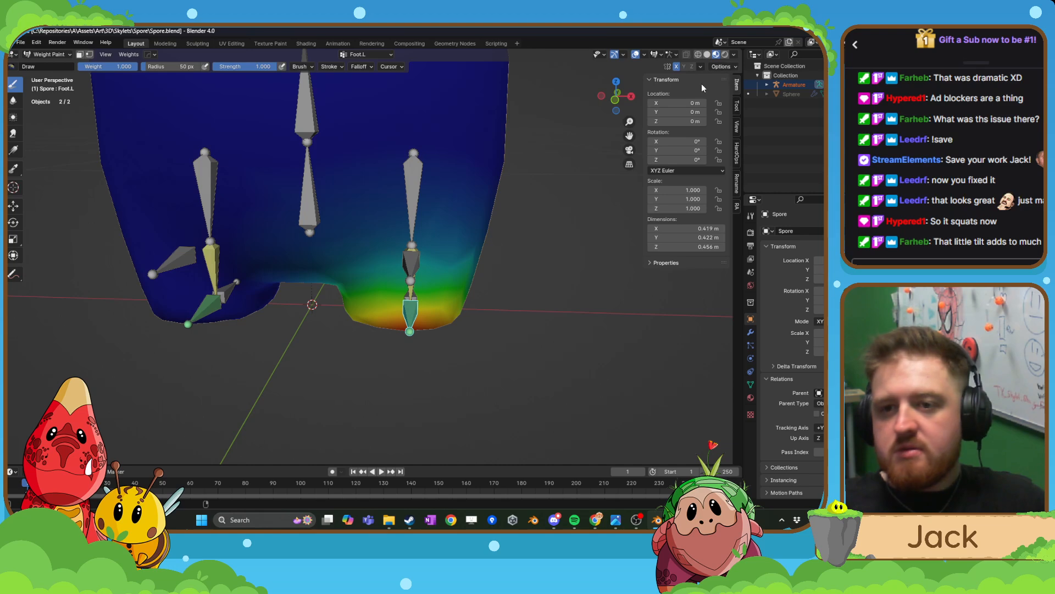
- Enable Topology Mirror in the weight painting symmetry settings
{"action": "left_click", "coordinate": [738, 106]}
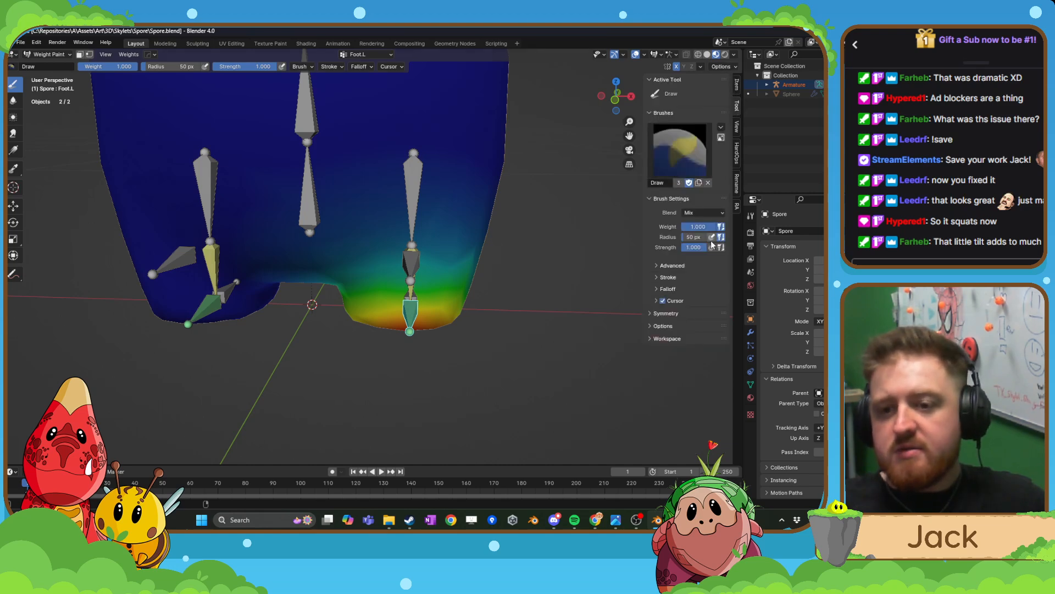
{"action": "left_click", "coordinate": [653, 313]}
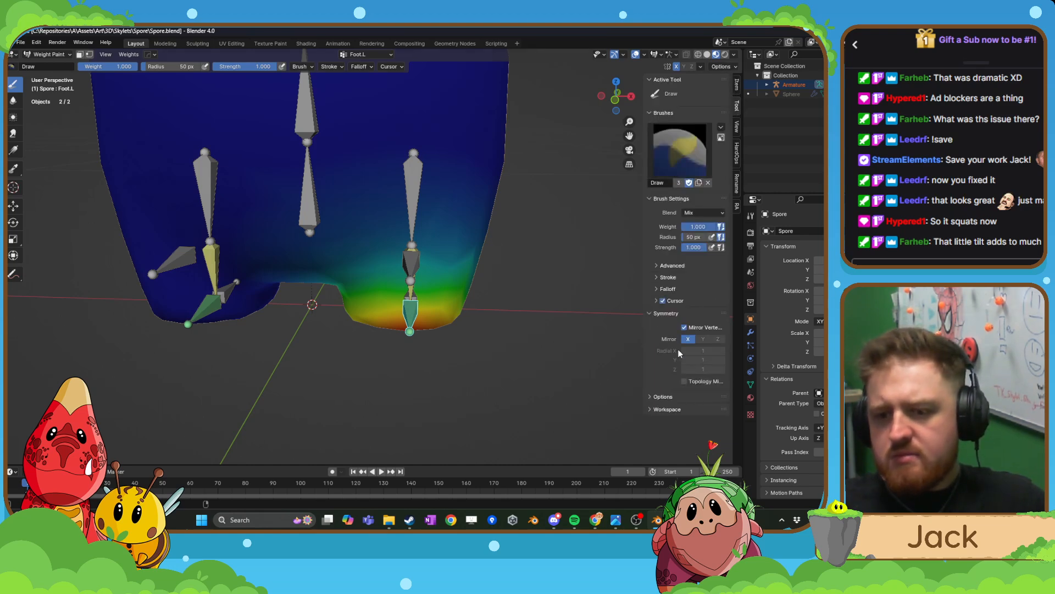
{"action": "left_click", "coordinate": [685, 382]}
{"action": "middle_click_drag", "start_coordinate": [529, 332], "coordinate": [498, 313]}
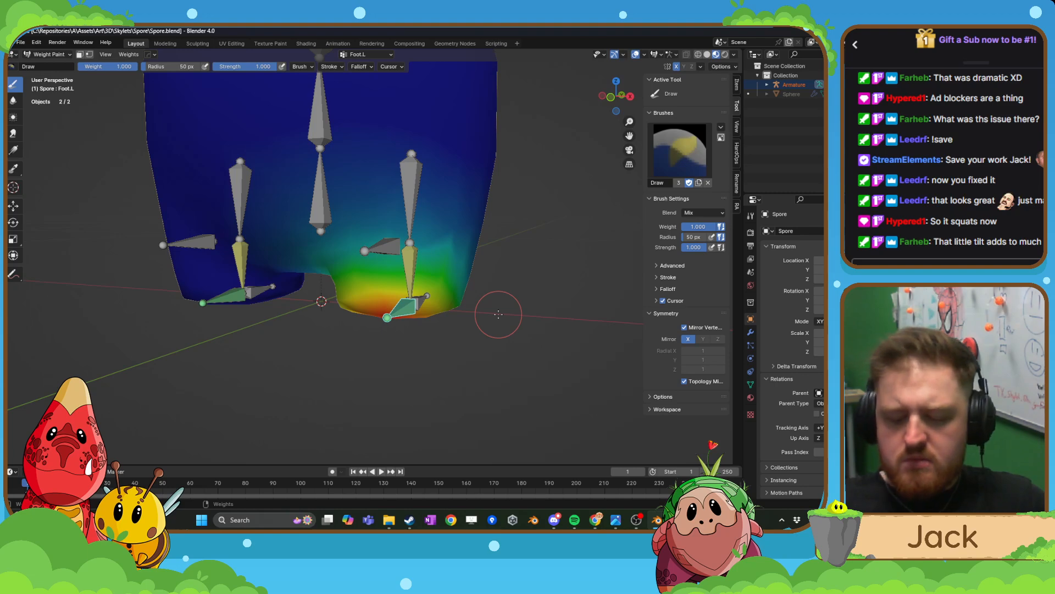
- Adjust the weight paint brush radius to 51 px
{"action": "key", "text": "bracketright"}
{"action": "key", "text": "bracketright"}
{"action": "key", "text": "bracketright"}
{"action": "key", "text": "bracketright"}
{"action": "key", "text": "bracketright"}
{"action": "key", "text": "bracketright"}
{"action": "key", "text": "bracketright"}
{"action": "key", "text": "bracketright"}
{"action": "key", "text": "bracketleft"}
{"action": "key", "text": "bracketleft"}
{"action": "key", "text": "bracketleft"}
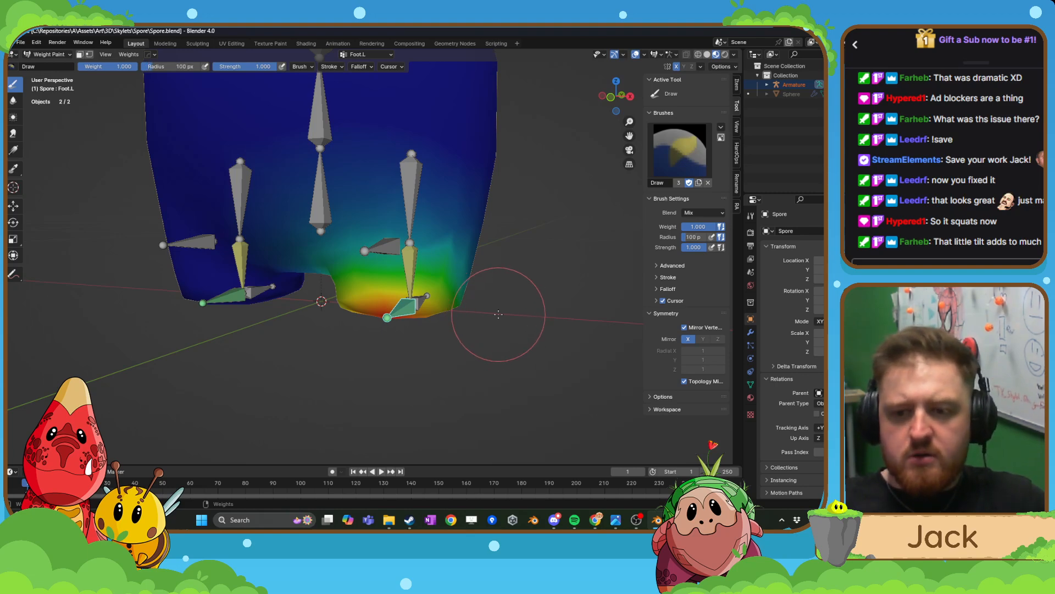
{"action": "key", "text": "bracketleft"}
{"action": "key", "text": "bracketleft"}
{"action": "key", "text": "bracketleft"}
{"action": "key", "text": "bracketleft"}
{"action": "middle_click_drag", "start_coordinate": [498, 314], "coordinate": [479, 287]}
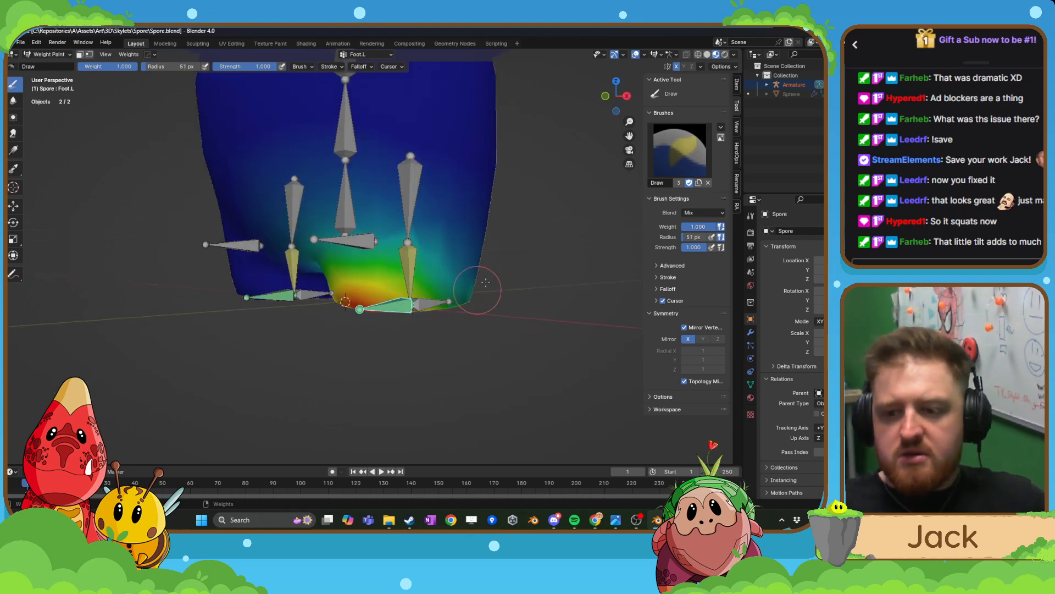
- Paint a vertical test stroke at weight 1.000 above the left foot for Foot.L, and check whether Foot.R mirrors it
{"action": "left_click", "coordinate": [751, 385]}
{"action": "middle_click_drag", "start_coordinate": [459, 235], "coordinate": [433, 228]}
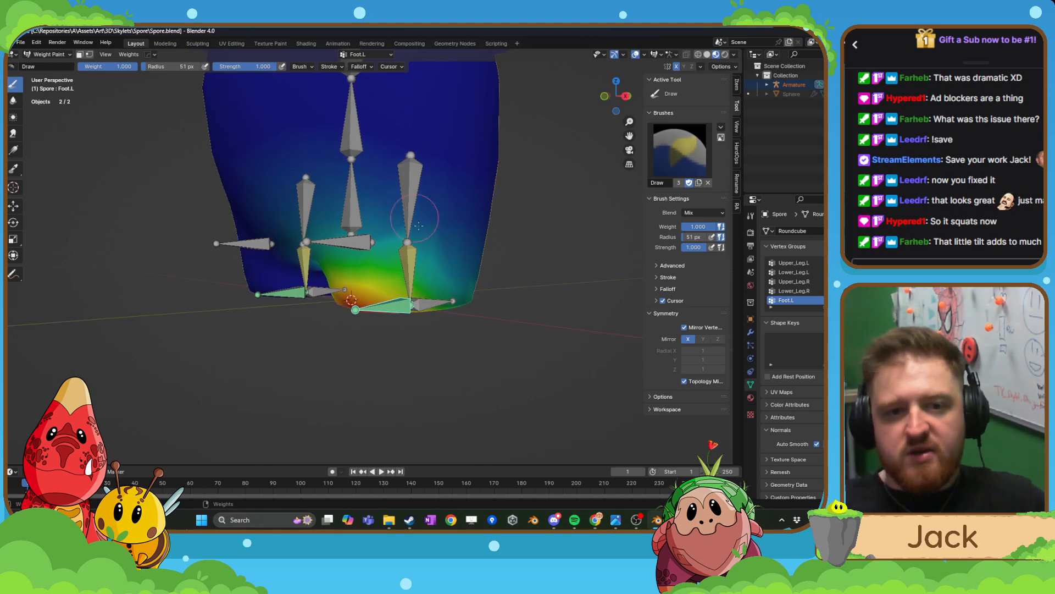
{"action": "mouse_move", "coordinate": [443, 144]}
{"action": "left_mouse_down"}
{"action": "mouse_move", "coordinate": [447, 115]}
{"action": "mouse_move", "coordinate": [436, 222]}
{"action": "left_mouse_up"}
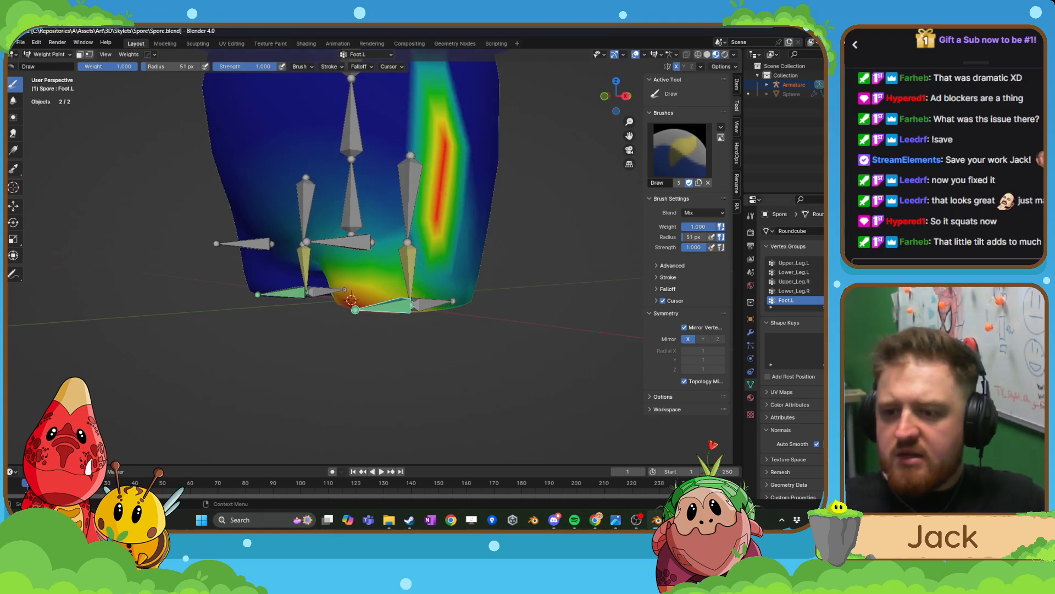
{"action": "left_click_drag", "start_coordinate": [821, 307], "coordinate": [821, 405]}
{"action": "left_click", "coordinate": [786, 356]}
{"action": "middle_click_drag", "start_coordinate": [483, 330], "coordinate": [520, 356]}
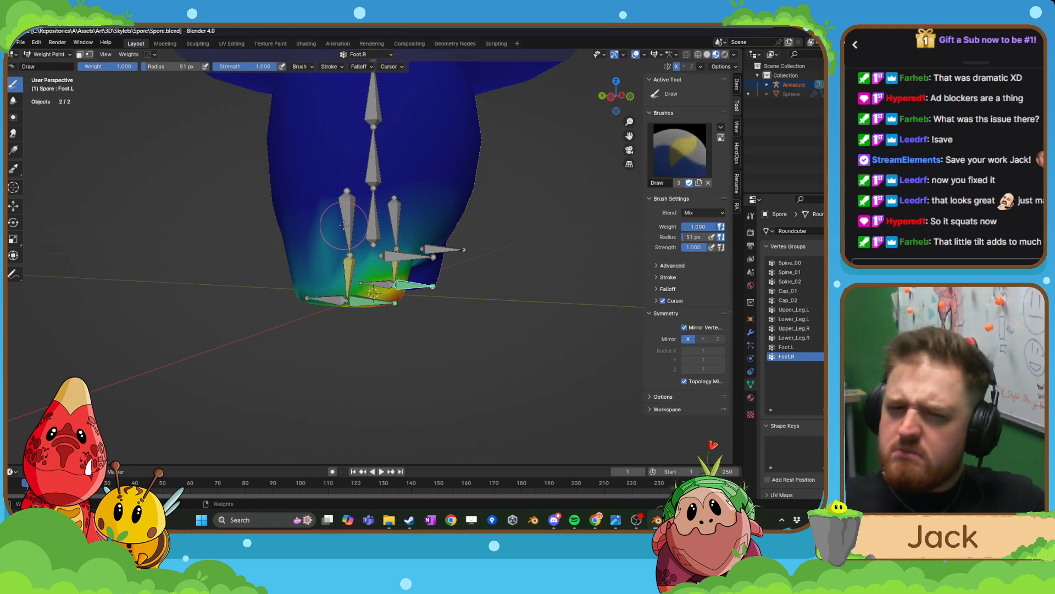
{"action": "middle_click_drag", "start_coordinate": [434, 233], "coordinate": [383, 237]}
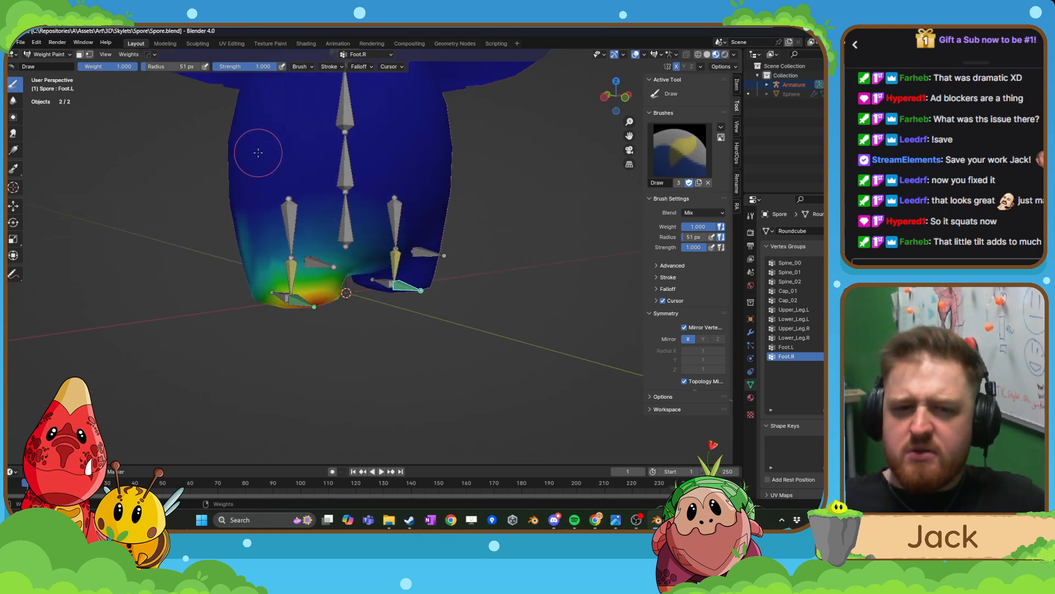
- Paint a test stroke across the body for Foot.R, compare the Foot.L group, and undo the mirror painting tests
{"action": "mouse_move", "coordinate": [250, 182]}
{"action": "left_mouse_down"}
{"action": "mouse_move", "coordinate": [339, 188]}
{"action": "mouse_move", "coordinate": [377, 172]}
{"action": "left_mouse_up"}
{"action": "mouse_move", "coordinate": [560, 275]}
{"action": "middle_mouse_down"}
{"action": "mouse_move", "coordinate": [453, 283]}
{"action": "mouse_move", "coordinate": [500, 295]}
{"action": "middle_mouse_up"}
{"action": "left_click", "coordinate": [786, 348]}
{"action": "key", "text": "ctrl+z"}
{"action": "key", "text": "ctrl+z"}
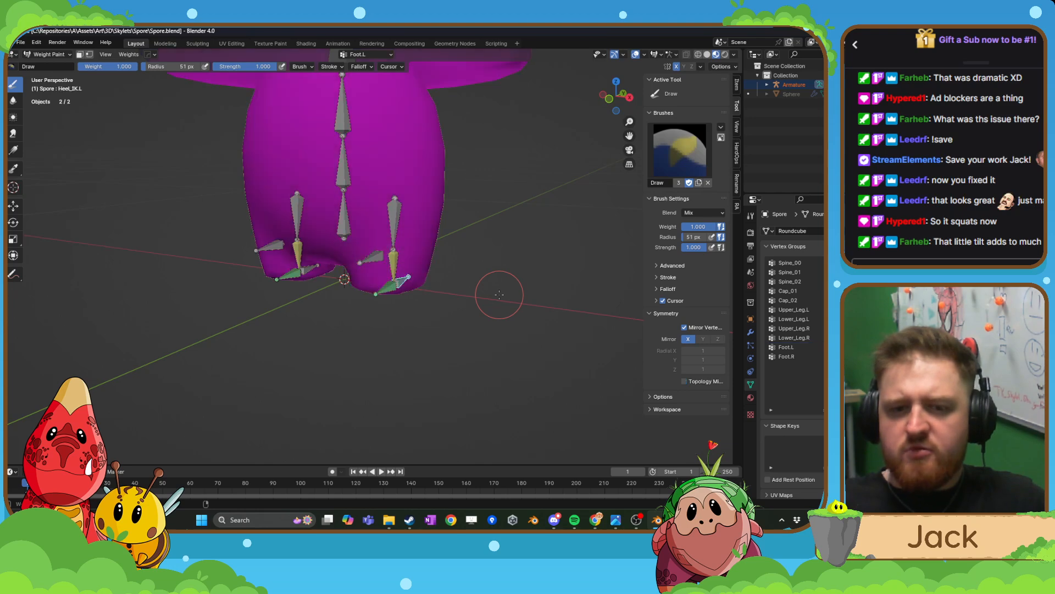
- Repeat the Foot.L test stroke with Topology Mirror enabled, check the Foot.R group, and undo back to Object Mode
{"action": "middle_click_drag", "start_coordinate": [404, 295], "coordinate": [442, 301]}
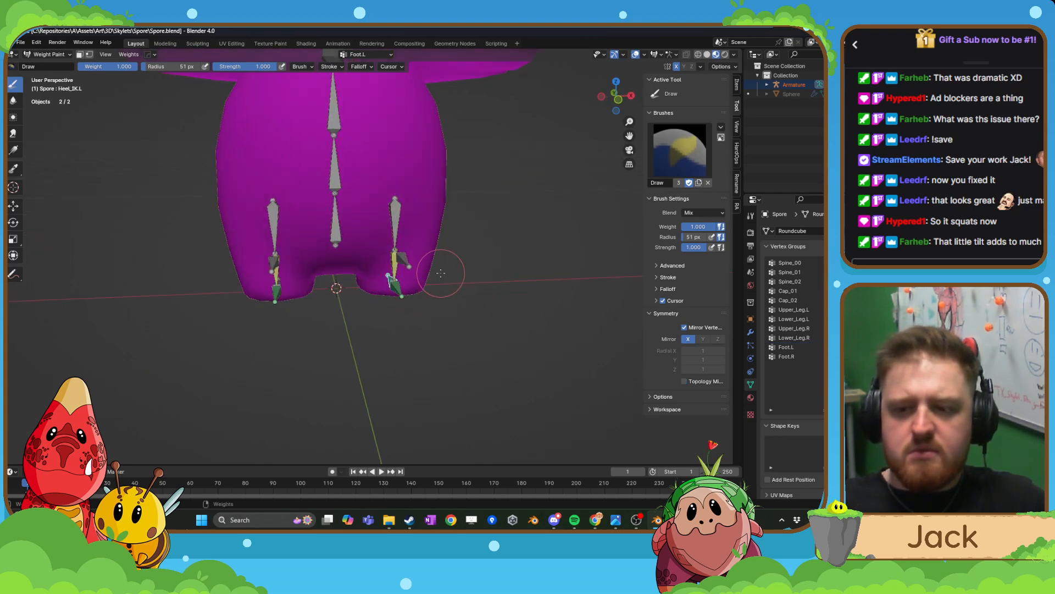
{"action": "left_click", "coordinate": [805, 348]}
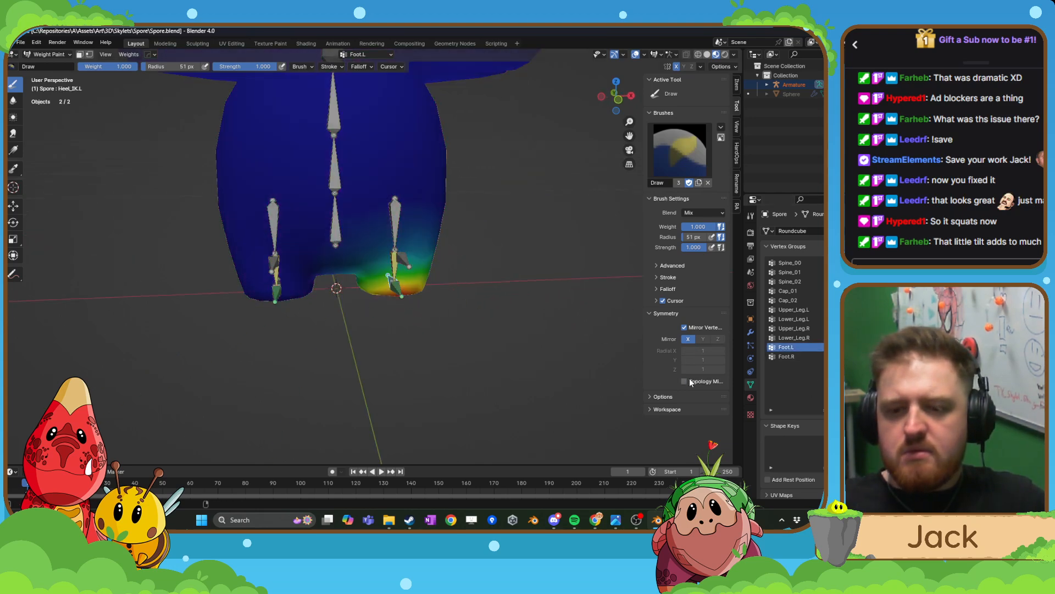
{"action": "left_click", "coordinate": [690, 381]}
{"action": "middle_click_drag", "start_coordinate": [572, 278], "coordinate": [478, 258]}
{"action": "mouse_move", "coordinate": [418, 206]}
{"action": "left_mouse_down"}
{"action": "mouse_move", "coordinate": [406, 250]}
{"action": "mouse_move", "coordinate": [415, 252]}
{"action": "left_mouse_up"}
{"action": "mouse_move", "coordinate": [415, 263]}
{"action": "middle_mouse_down"}
{"action": "mouse_move", "coordinate": [523, 299]}
{"action": "mouse_move", "coordinate": [345, 283]}
{"action": "middle_mouse_up"}
{"action": "left_click", "coordinate": [780, 356]}
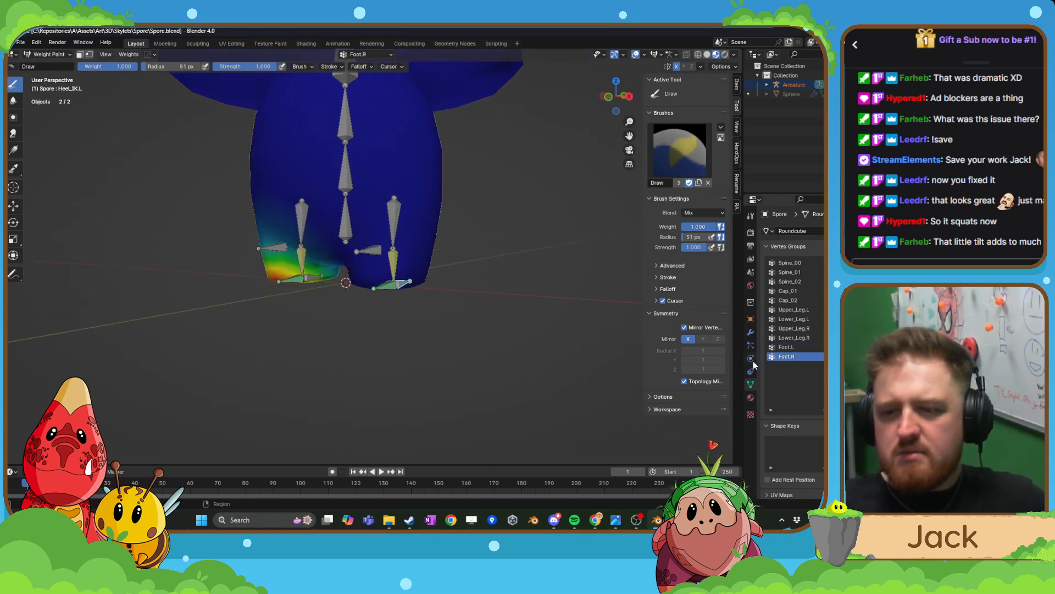
{"action": "mouse_move", "coordinate": [288, 242]}
{"action": "middle_mouse_down"}
{"action": "mouse_move", "coordinate": [440, 245]}
{"action": "mouse_move", "coordinate": [404, 242]}
{"action": "mouse_move", "coordinate": [396, 264]}
{"action": "mouse_move", "coordinate": [406, 324]}
{"action": "mouse_move", "coordinate": [426, 300]}
{"action": "middle_mouse_up"}
{"action": "key", "text": "ctrl+z"}
{"action": "key", "text": "ctrl+z"}
{"action": "key", "text": "ctrl+z"}
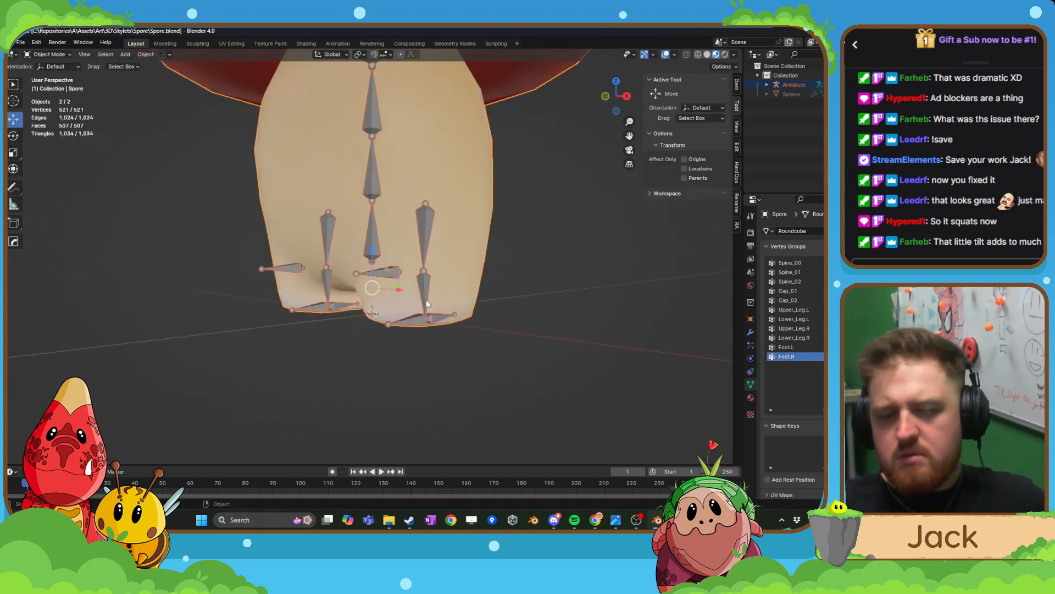
- Return the Spore mesh to Weight Paint mode and set the brush radius to 59 px
{"action": "left_click", "coordinate": [49, 54]}
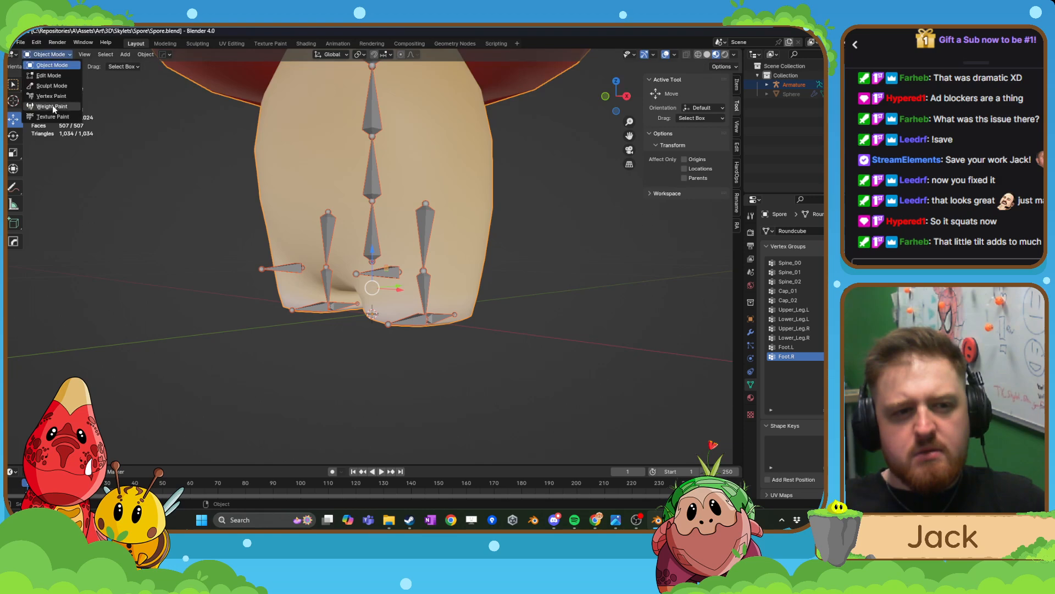
{"action": "left_click", "coordinate": [52, 106]}
{"action": "mouse_move", "coordinate": [379, 231]}
{"action": "middle_mouse_down"}
{"action": "mouse_move", "coordinate": [393, 252]}
{"action": "mouse_move", "coordinate": [383, 283]}
{"action": "middle_mouse_up"}
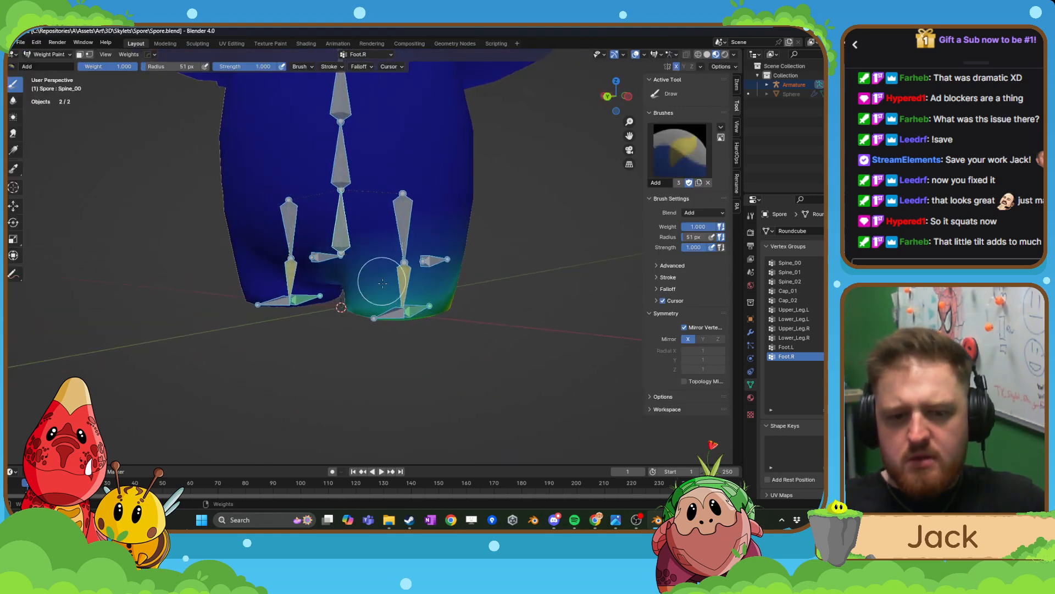
{"action": "key", "text": "bracketright"}
{"action": "key", "text": "bracketright"}
{"action": "key", "text": "bracketright"}
{"action": "key", "text": "bracketright"}
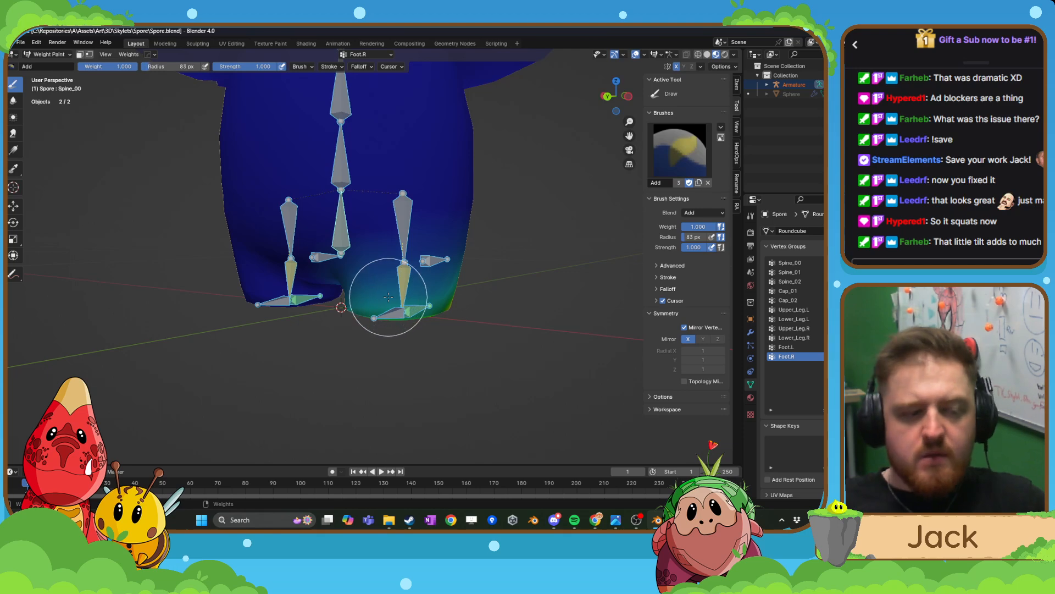
{"action": "key", "text": "bracketleft"}
{"action": "key", "text": "bracketleft"}
{"action": "key", "text": "bracketleft"}
{"action": "middle_click_drag", "start_coordinate": [389, 301], "coordinate": [391, 303]}
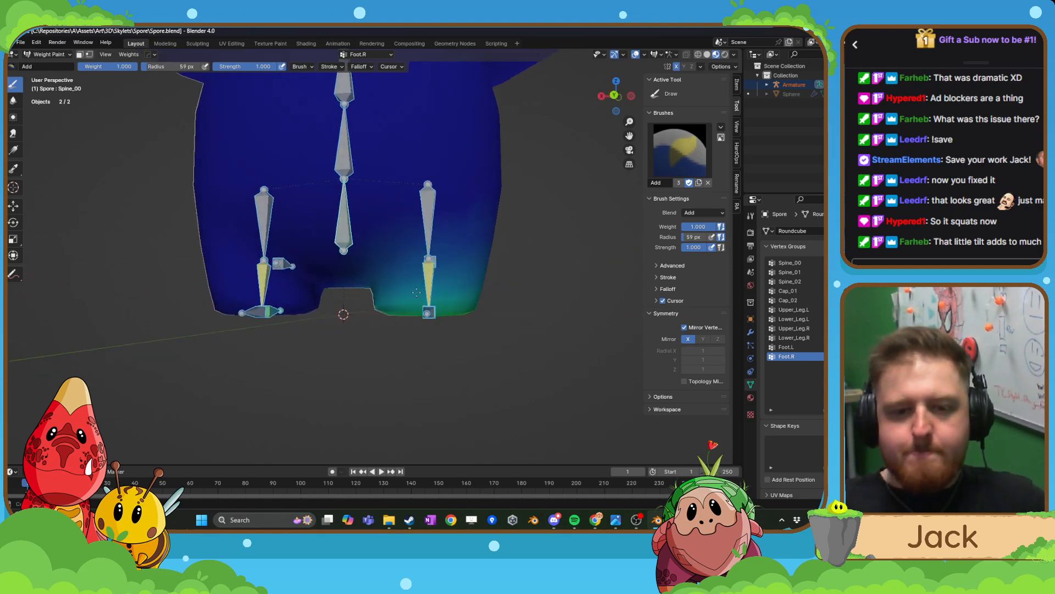
- Paint weight 1.000 all around the lower rim of the right foot for Foot.R with the Add brush
{"action": "left_click_drag", "start_coordinate": [391, 303], "coordinate": [458, 312]}
{"action": "mouse_move", "coordinate": [458, 312]}
{"action": "middle_mouse_down"}
{"action": "mouse_move", "coordinate": [423, 308]}
{"action": "mouse_move", "coordinate": [453, 305]}
{"action": "mouse_move", "coordinate": [390, 349]}
{"action": "middle_mouse_up"}
{"action": "mouse_move", "coordinate": [390, 349]}
{"action": "left_mouse_down"}
{"action": "mouse_move", "coordinate": [318, 341]}
{"action": "mouse_move", "coordinate": [353, 338]}
{"action": "left_mouse_up"}
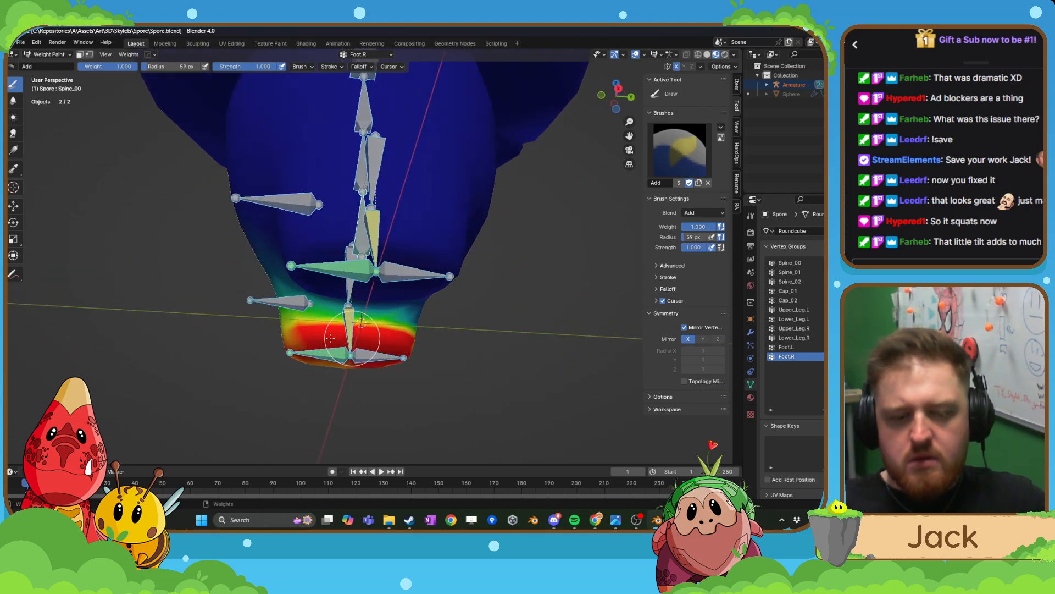
{"action": "mouse_move", "coordinate": [253, 336]}
{"action": "middle_mouse_down"}
{"action": "mouse_move", "coordinate": [309, 325]}
{"action": "mouse_move", "coordinate": [315, 338]}
{"action": "middle_mouse_up"}
{"action": "left_click_drag", "start_coordinate": [264, 308], "coordinate": [224, 311]}
{"action": "middle_click_drag", "start_coordinate": [224, 312], "coordinate": [320, 315]}
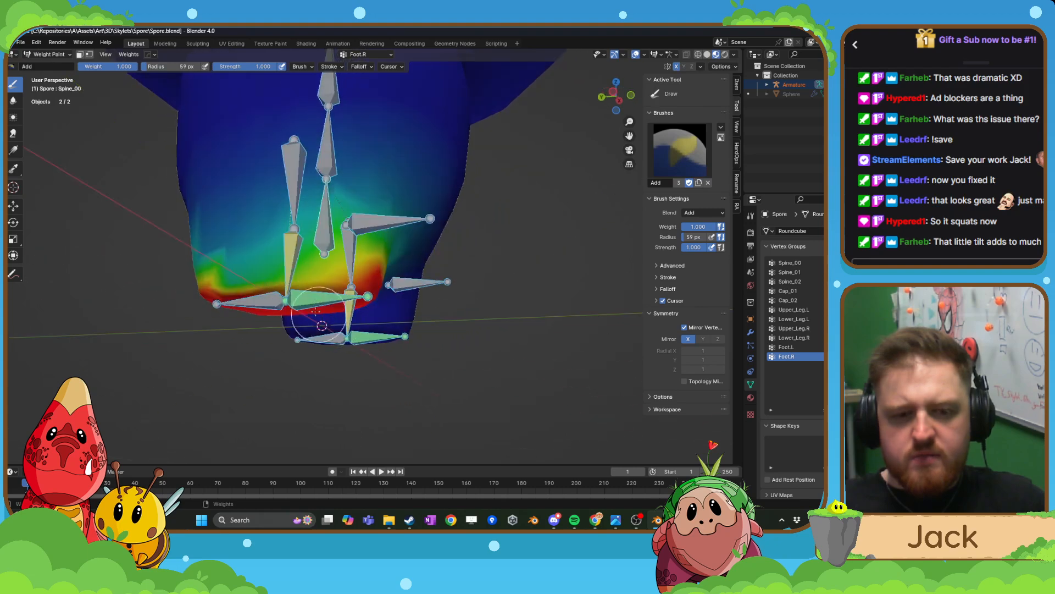
{"action": "mouse_move", "coordinate": [325, 296]}
{"action": "left_mouse_down"}
{"action": "mouse_move", "coordinate": [241, 282]}
{"action": "mouse_move", "coordinate": [300, 284]}
{"action": "left_mouse_up"}
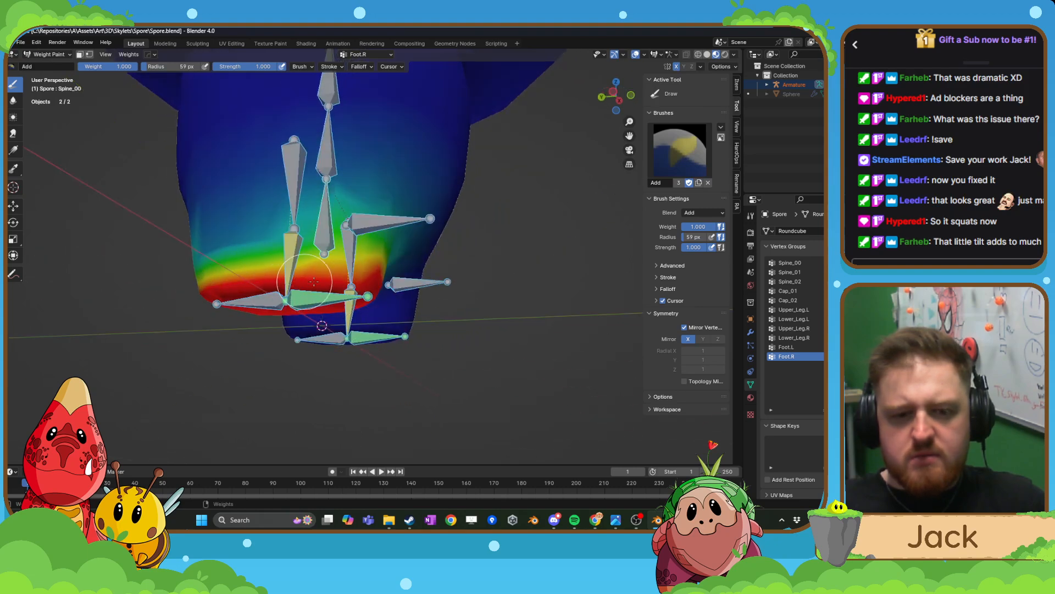
{"action": "middle_click_drag", "start_coordinate": [301, 285], "coordinate": [108, 234]}
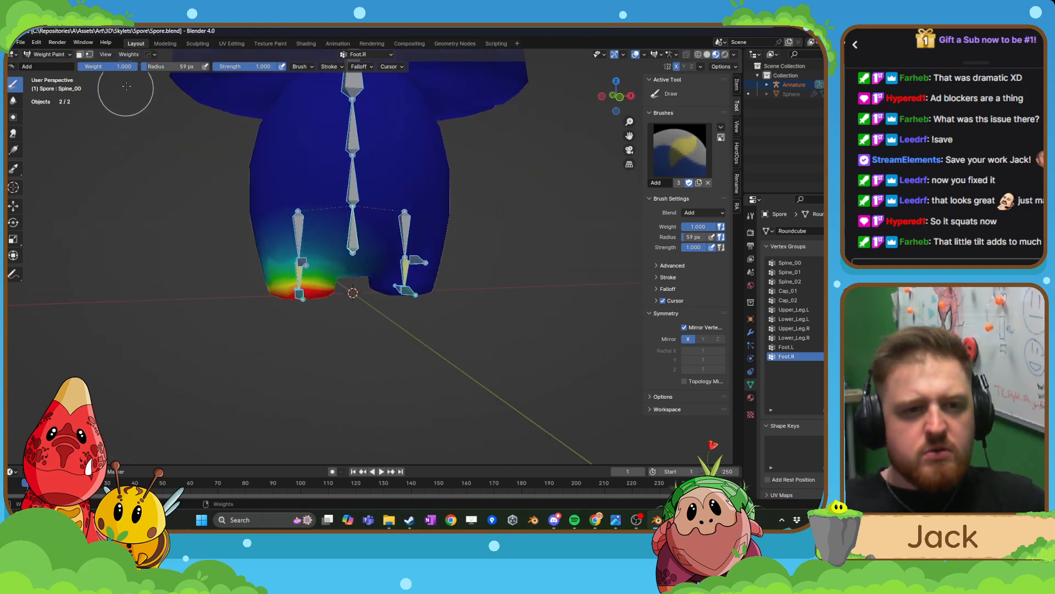
- Smooth the Foot.R weights on the active group with factor 0.500 and 8 iterations
{"action": "left_click", "coordinate": [128, 54]}
{"action": "left_click", "coordinate": [141, 165]}
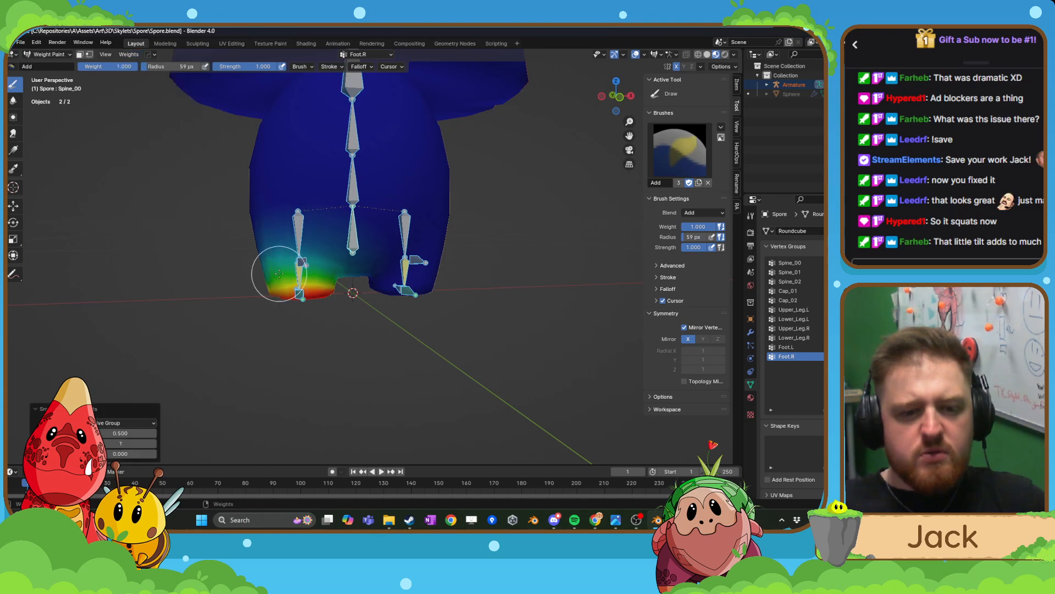
{"action": "scroll", "coordinate": [279, 271], "scroll_direction": "up", "scroll_amount": 1}
{"action": "left_click", "coordinate": [153, 444]}
{"action": "left_click", "coordinate": [153, 444]}
{"action": "left_click", "coordinate": [153, 444]}
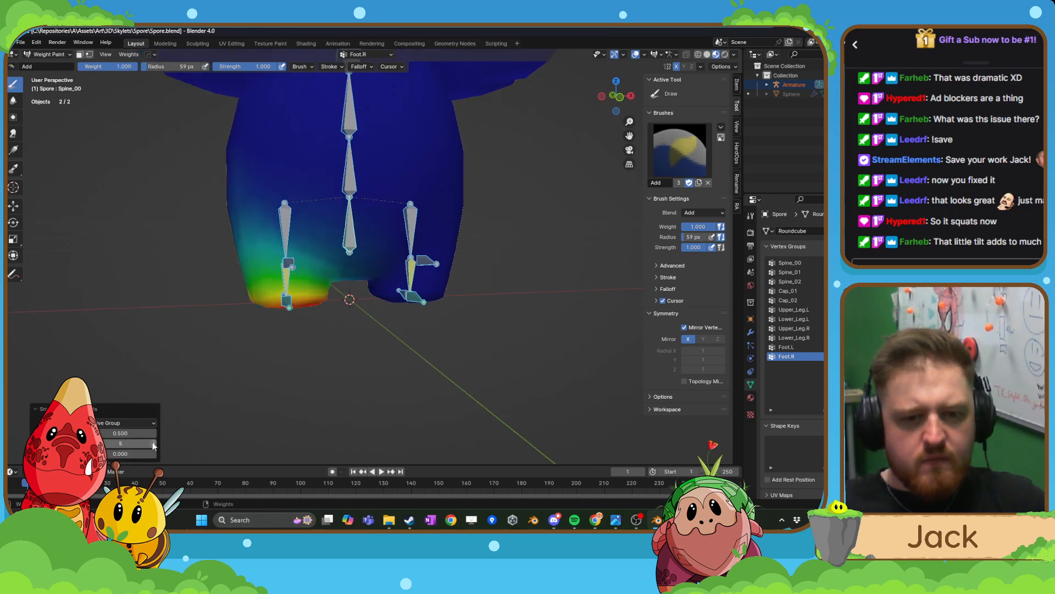
{"action": "mouse_move", "coordinate": [292, 347]}
{"action": "middle_mouse_down"}
{"action": "mouse_move", "coordinate": [339, 340]}
{"action": "mouse_move", "coordinate": [316, 338]}
{"action": "middle_mouse_up"}
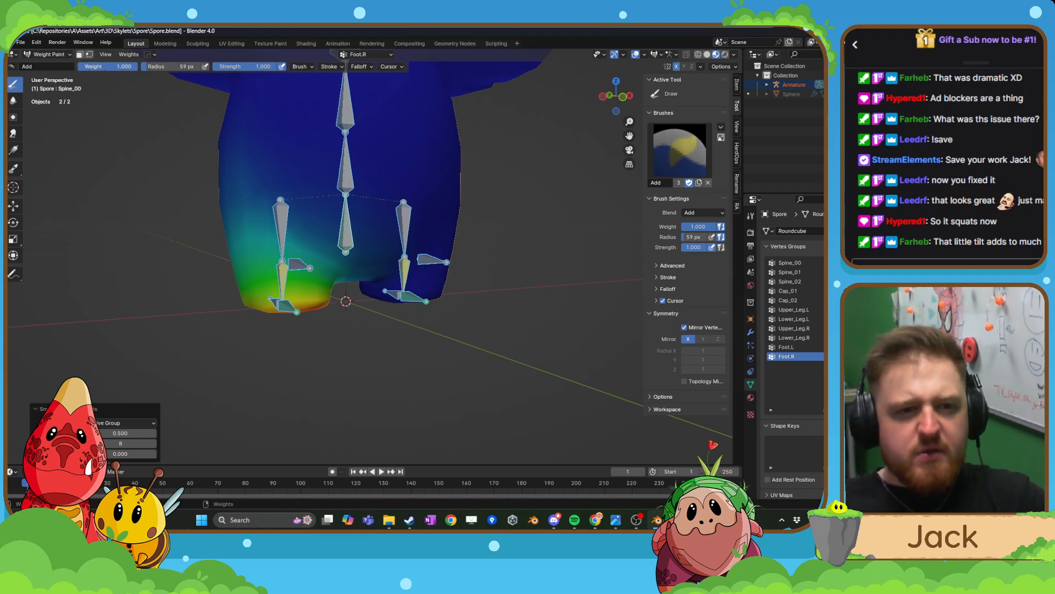
- Try to erase Foot.R weight above the foot with the Add brush at weight 0.000, and restore weight and strength to 1.000
{"action": "left_click_drag", "start_coordinate": [105, 69], "coordinate": [77, 65]}
{"action": "middle_click_drag", "start_coordinate": [352, 269], "coordinate": [305, 158]}
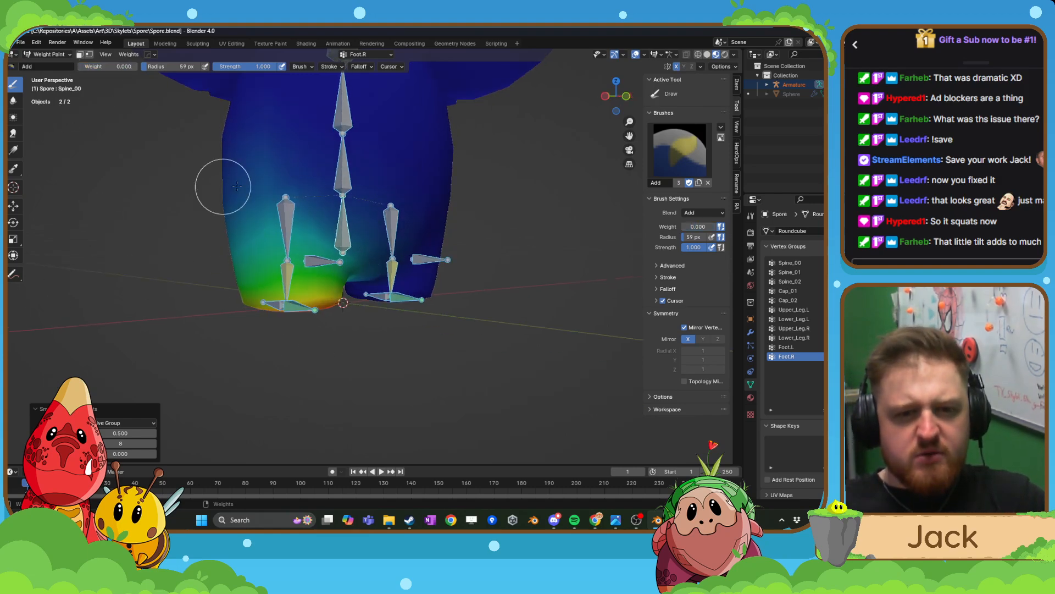
{"action": "left_click_drag", "start_coordinate": [325, 248], "coordinate": [263, 222]}
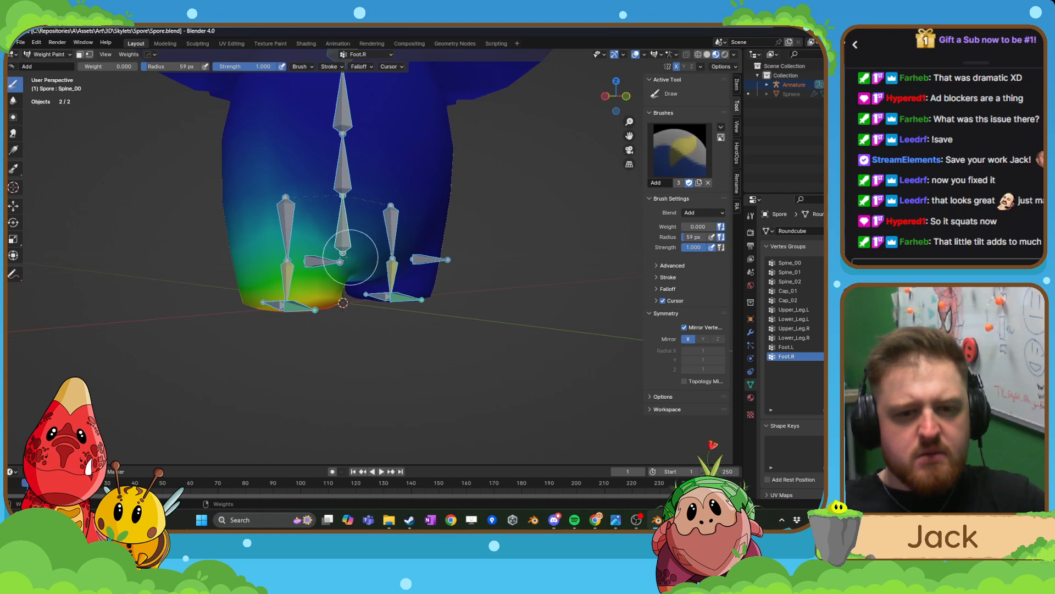
{"action": "left_click_drag", "start_coordinate": [110, 64], "coordinate": [141, 66]}
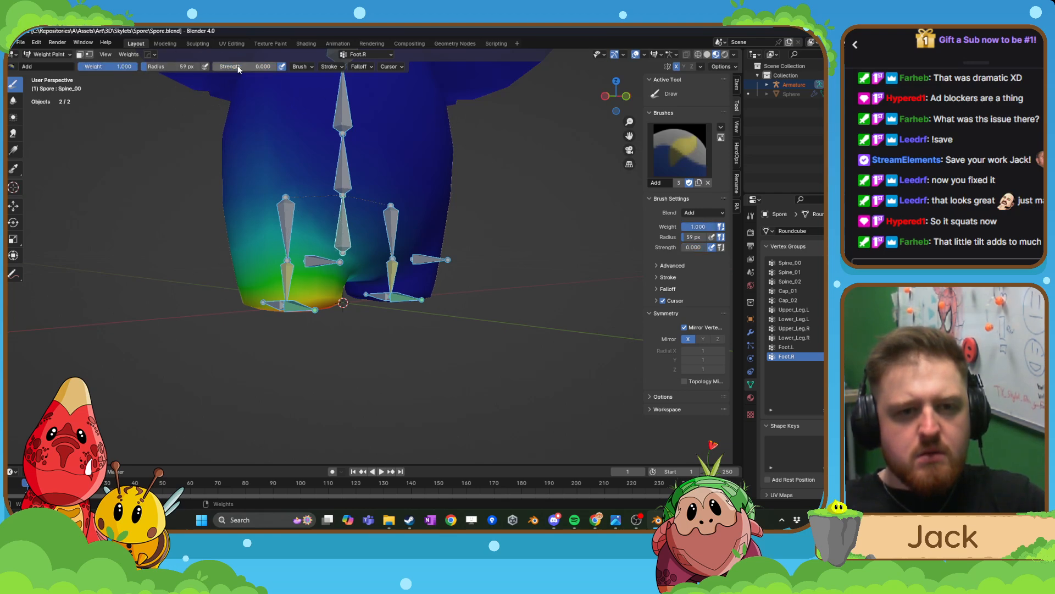
{"action": "left_click_drag", "start_coordinate": [238, 69], "coordinate": [276, 69]}
- Set the brush radius to 118 px, and undo a test stroke painted above the right foot
{"action": "key", "text": "f"}
{"action": "left_click", "coordinate": [244, 219]}
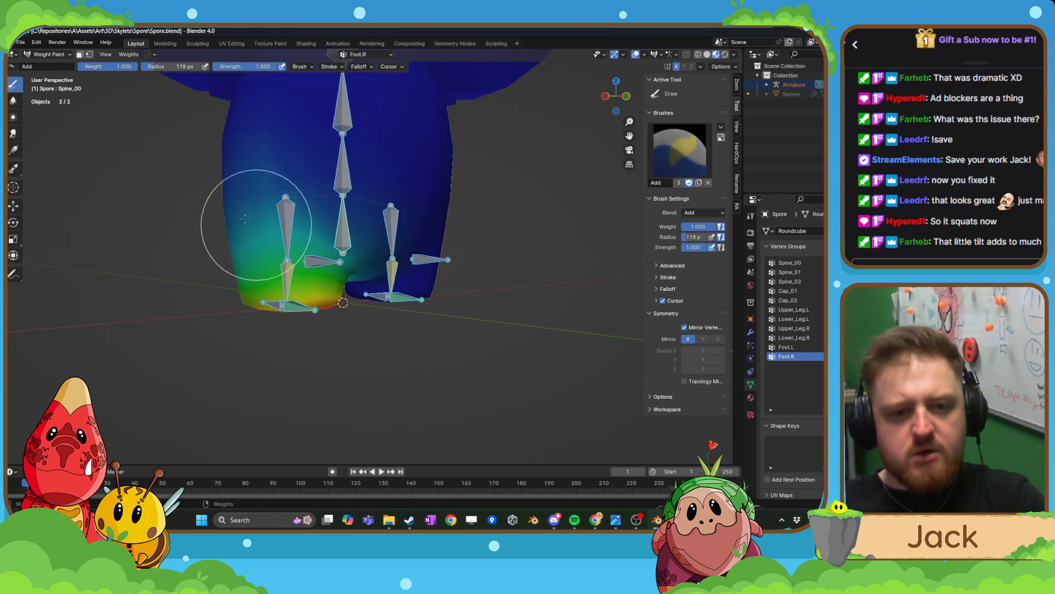
{"action": "left_click_drag", "start_coordinate": [245, 219], "coordinate": [260, 212]}
{"action": "key", "text": "ctrl+z"}
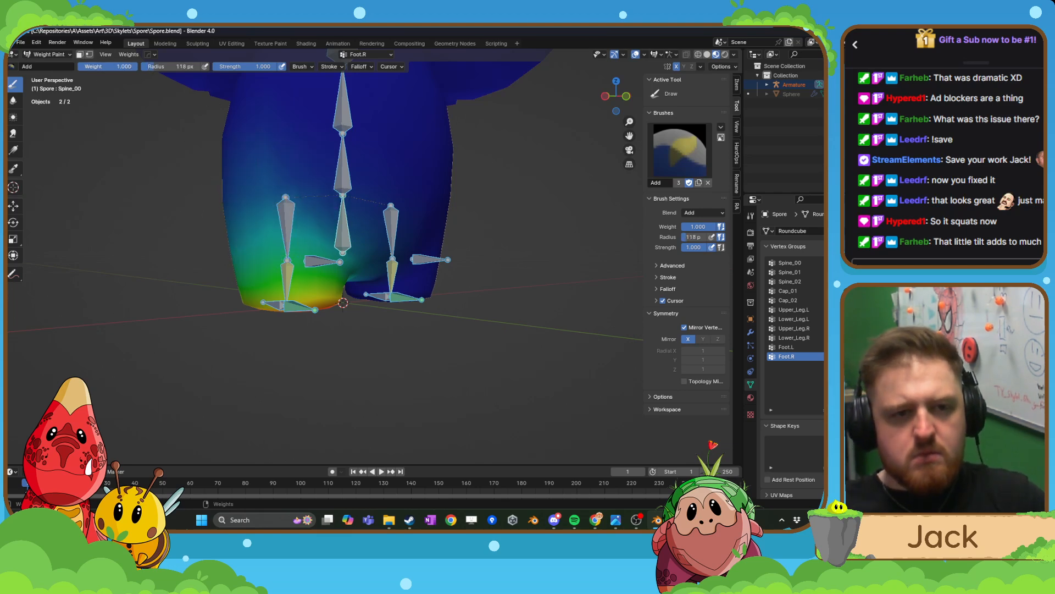
- Enable Topology Mirror, and undo a test dab of weight 1.000 on the right lower leg
{"action": "left_click_drag", "start_coordinate": [125, 66], "coordinate": [81, 67]}
{"action": "mouse_move", "coordinate": [340, 265]}
{"action": "middle_mouse_down"}
{"action": "mouse_move", "coordinate": [288, 228]}
{"action": "mouse_move", "coordinate": [317, 317]}
{"action": "mouse_move", "coordinate": [313, 306]}
{"action": "middle_mouse_up"}
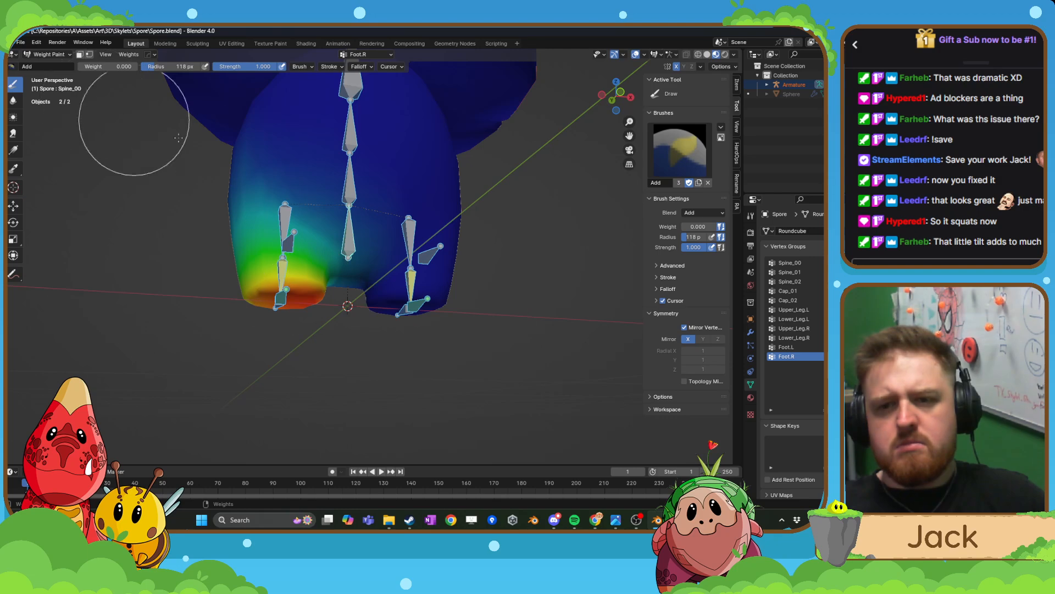
{"action": "middle_click_drag", "start_coordinate": [178, 137], "coordinate": [294, 207]}
{"action": "left_click", "coordinate": [684, 381]}
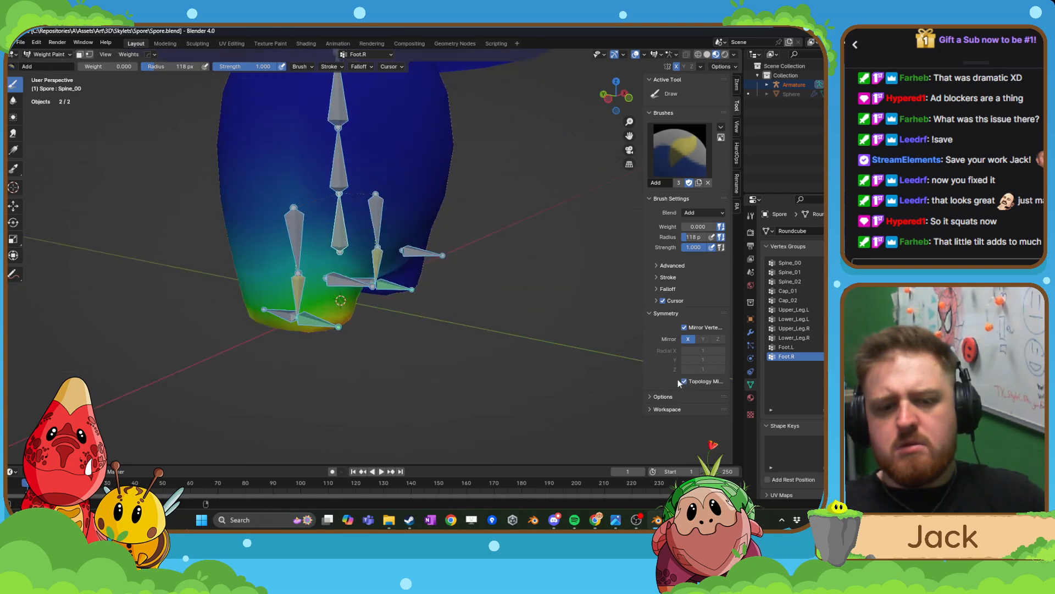
{"action": "left_click_drag", "start_coordinate": [108, 66], "coordinate": [167, 67]}
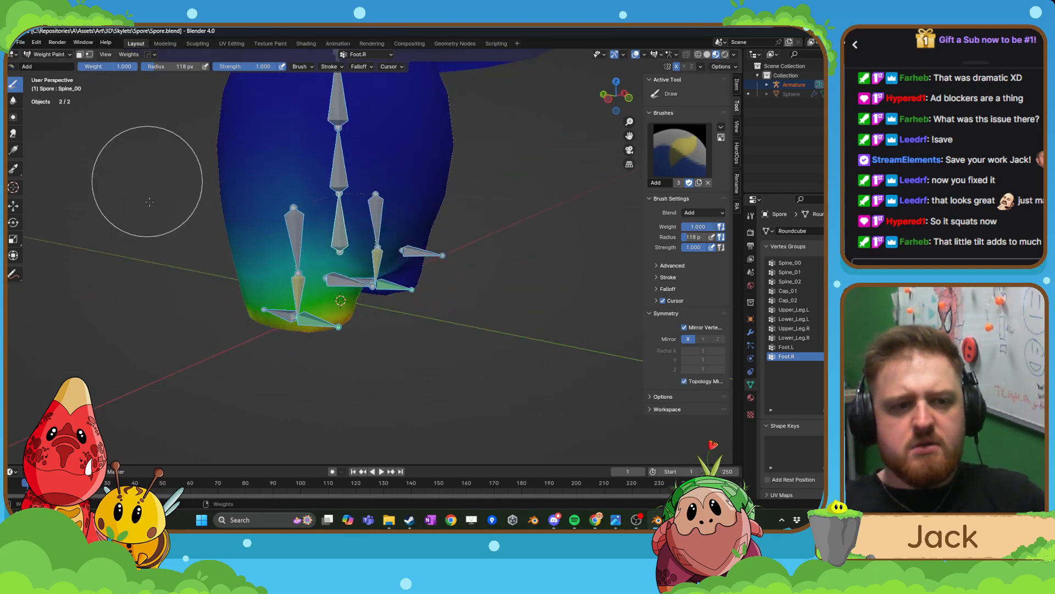
{"action": "left_click", "coordinate": [285, 274]}
{"action": "key", "text": "ctrl+z"}
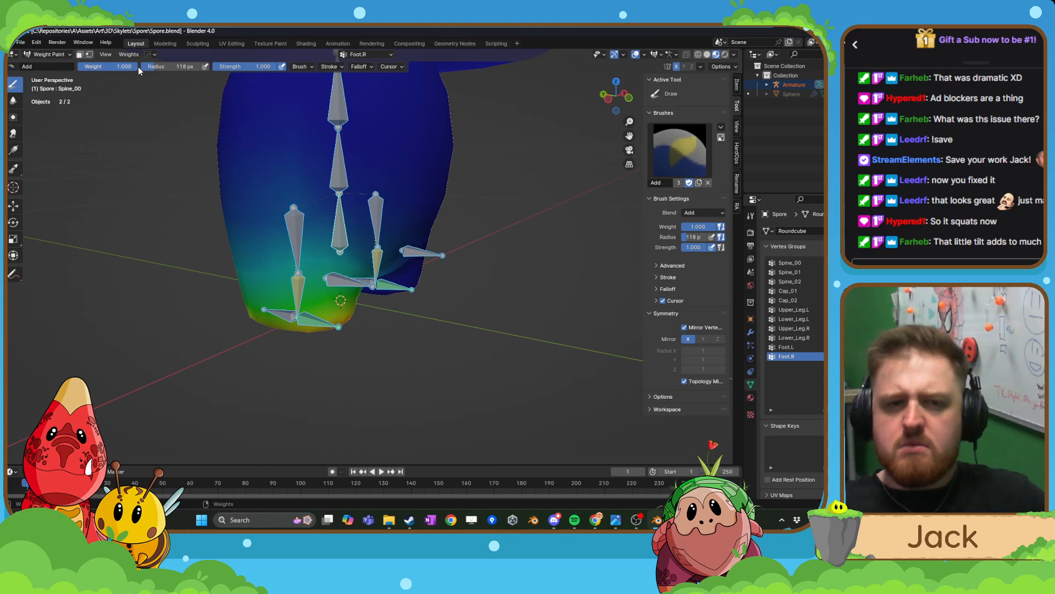
- Switch to the Subtract brush at weight 1.000 and remove Foot.R influence from the body all around above the right foot
{"action": "left_click_drag", "start_coordinate": [111, 66], "coordinate": [66, 67]}
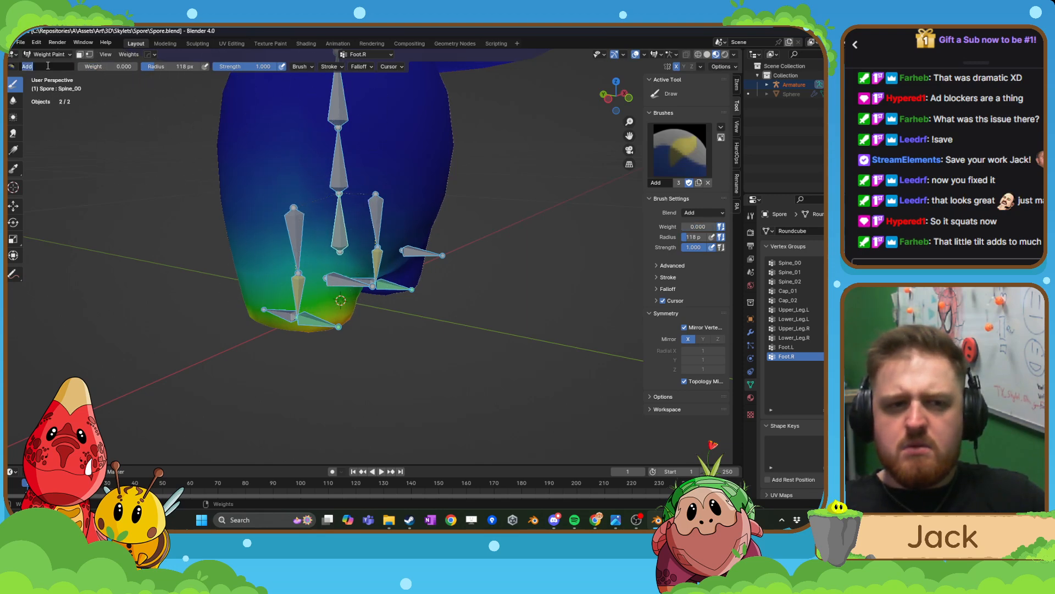
{"action": "left_click", "coordinate": [12, 69]}
{"action": "left_click", "coordinate": [251, 95]}
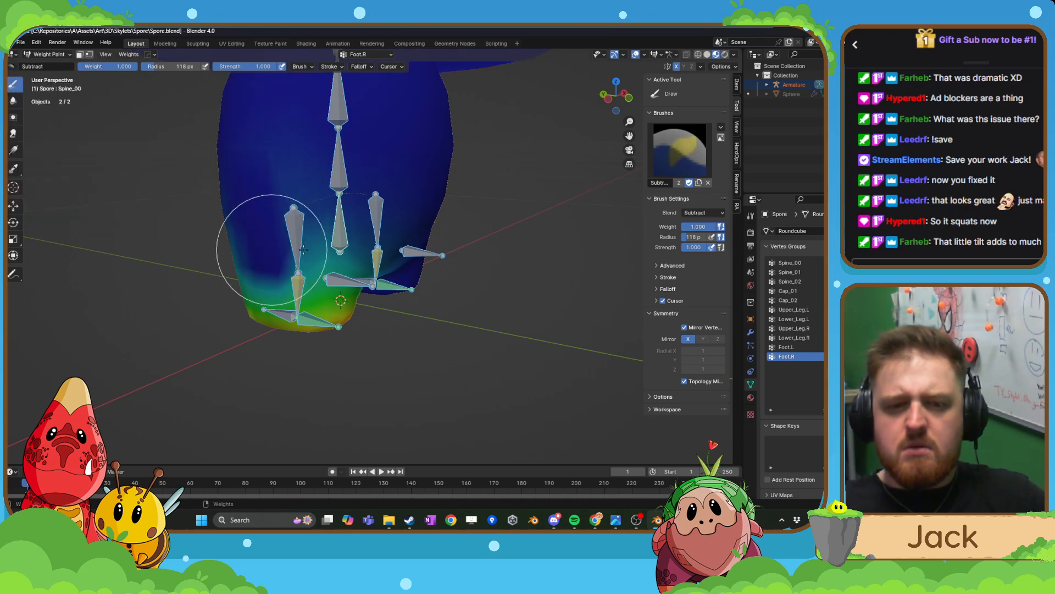
{"action": "mouse_move", "coordinate": [304, 250]}
{"action": "left_mouse_down"}
{"action": "mouse_move", "coordinate": [270, 218]}
{"action": "mouse_move", "coordinate": [317, 236]}
{"action": "left_mouse_up"}
{"action": "middle_click_drag", "start_coordinate": [345, 231], "coordinate": [303, 195]}
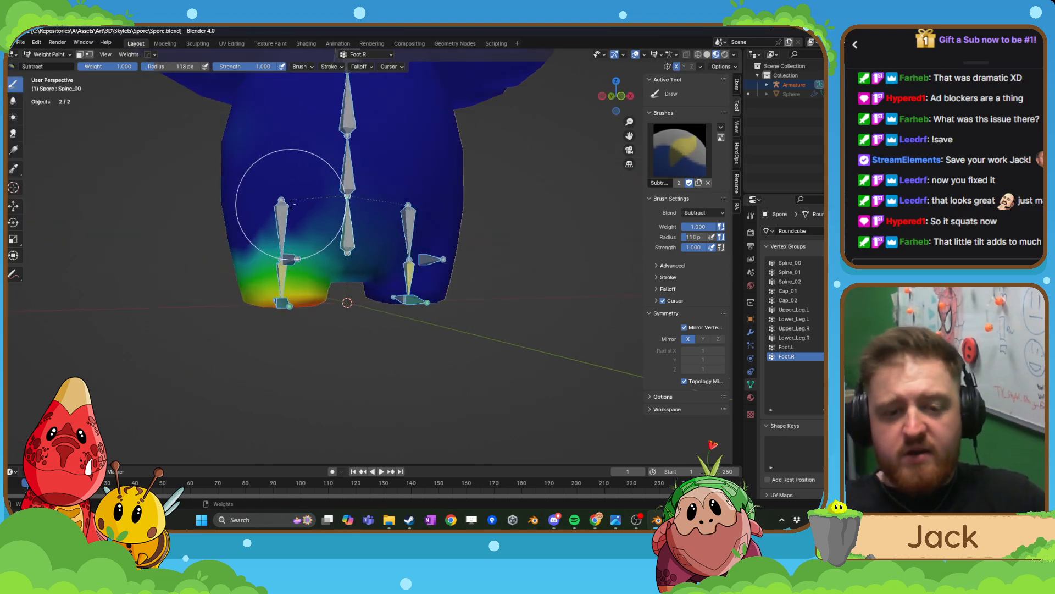
{"action": "mouse_move", "coordinate": [284, 206]}
{"action": "left_mouse_down"}
{"action": "mouse_move", "coordinate": [365, 231]}
{"action": "mouse_move", "coordinate": [207, 221]}
{"action": "left_mouse_up"}
{"action": "middle_click_drag", "start_coordinate": [207, 221], "coordinate": [328, 223]}
{"action": "left_click_drag", "start_coordinate": [328, 222], "coordinate": [338, 228]}
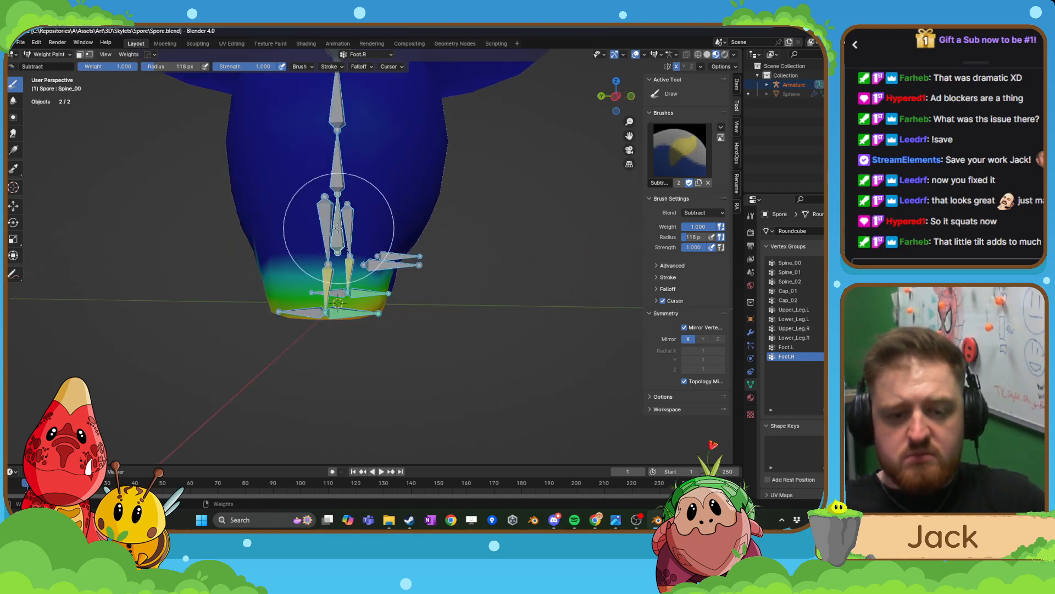
{"action": "middle_click_drag", "start_coordinate": [338, 228], "coordinate": [383, 240]}
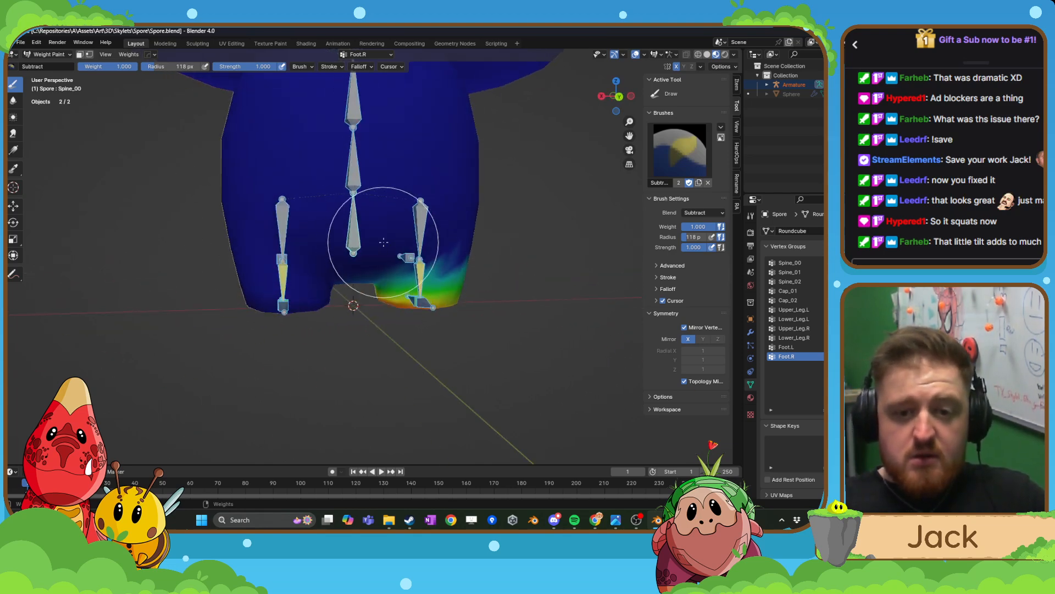
{"action": "left_click_drag", "start_coordinate": [383, 240], "coordinate": [443, 244]}
{"action": "middle_click_drag", "start_coordinate": [442, 244], "coordinate": [414, 248]}
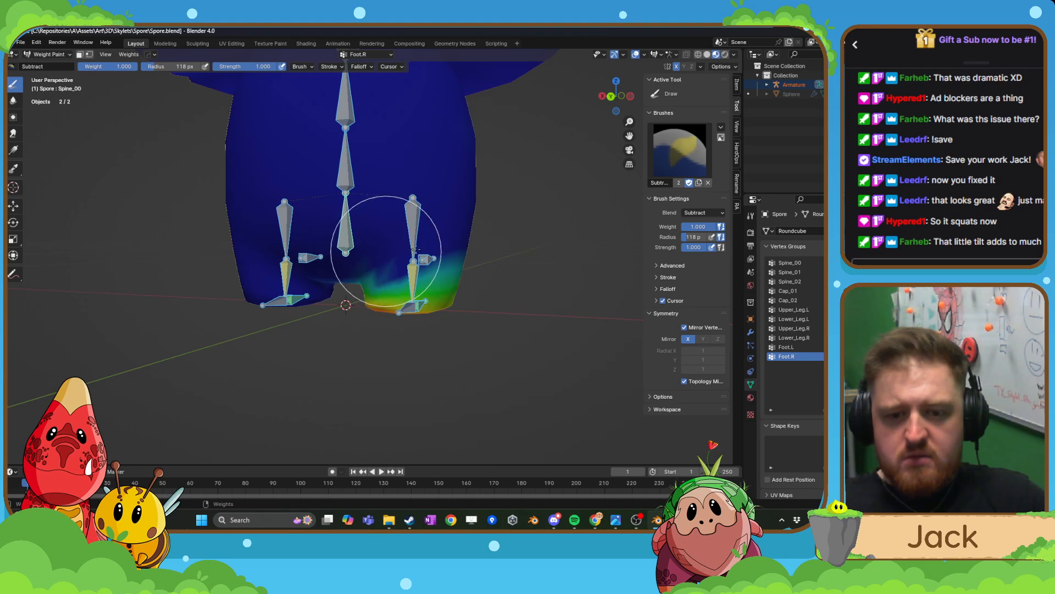
- Blur the Foot.R weight transition around the right foot at strength 1.000
{"action": "left_click", "coordinate": [14, 100]}
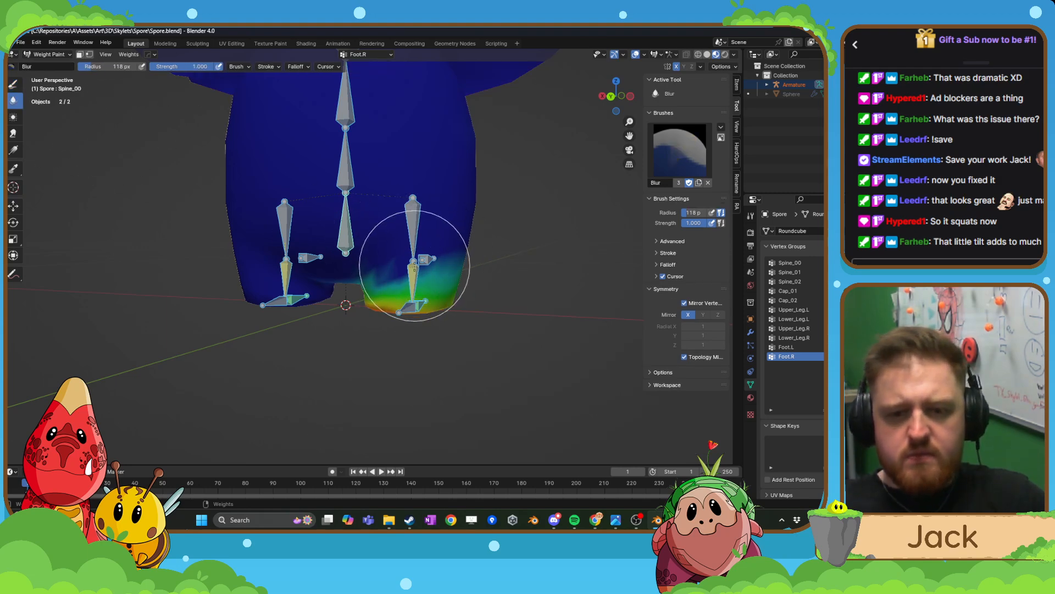
{"action": "mouse_move", "coordinate": [412, 236]}
{"action": "left_mouse_down"}
{"action": "mouse_move", "coordinate": [382, 243]}
{"action": "mouse_move", "coordinate": [483, 278]}
{"action": "mouse_move", "coordinate": [478, 267]}
{"action": "left_mouse_up"}
{"action": "mouse_move", "coordinate": [478, 268]}
{"action": "middle_mouse_down"}
{"action": "mouse_move", "coordinate": [389, 248]}
{"action": "mouse_move", "coordinate": [281, 248]}
{"action": "middle_mouse_up"}
{"action": "middle_click_drag", "start_coordinate": [365, 288], "coordinate": [369, 315]}
- Check the weights of the Foot.L group, and return to Foot.R with the Draw tool active
{"action": "left_click", "coordinate": [786, 346]}
{"action": "mouse_move", "coordinate": [429, 247]}
{"action": "middle_mouse_down"}
{"action": "mouse_move", "coordinate": [290, 276]}
{"action": "mouse_move", "coordinate": [303, 256]}
{"action": "middle_mouse_up"}
{"action": "left_click", "coordinate": [13, 84]}
{"action": "left_click", "coordinate": [786, 356]}
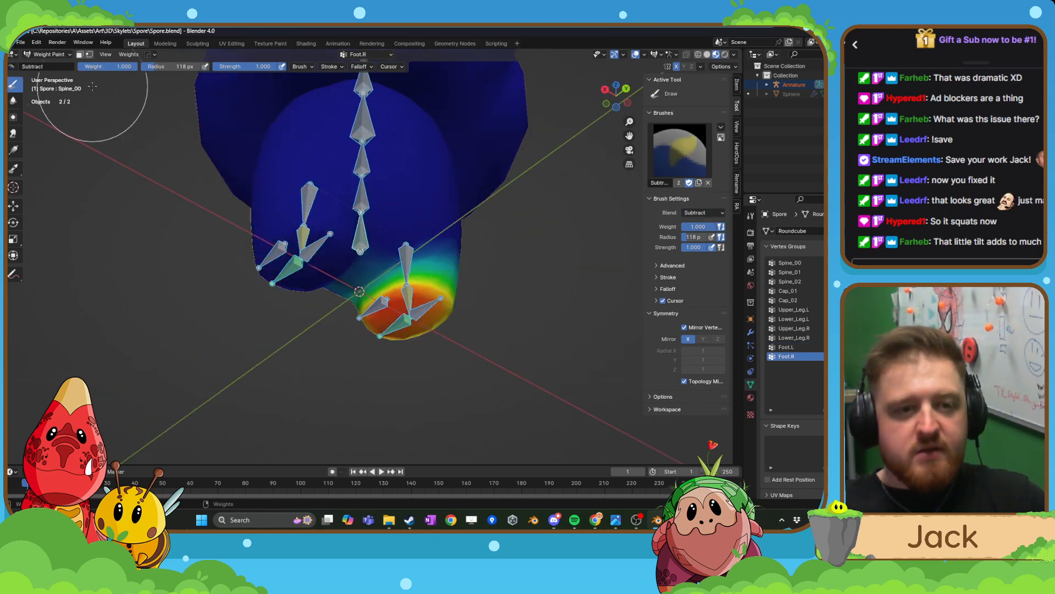
- Select the Foot.L bone and paint weight 1.000 over the left foot's sole and lower rim with the Add brush
{"action": "left_click", "coordinate": [292, 266], "text": "ctrl"}
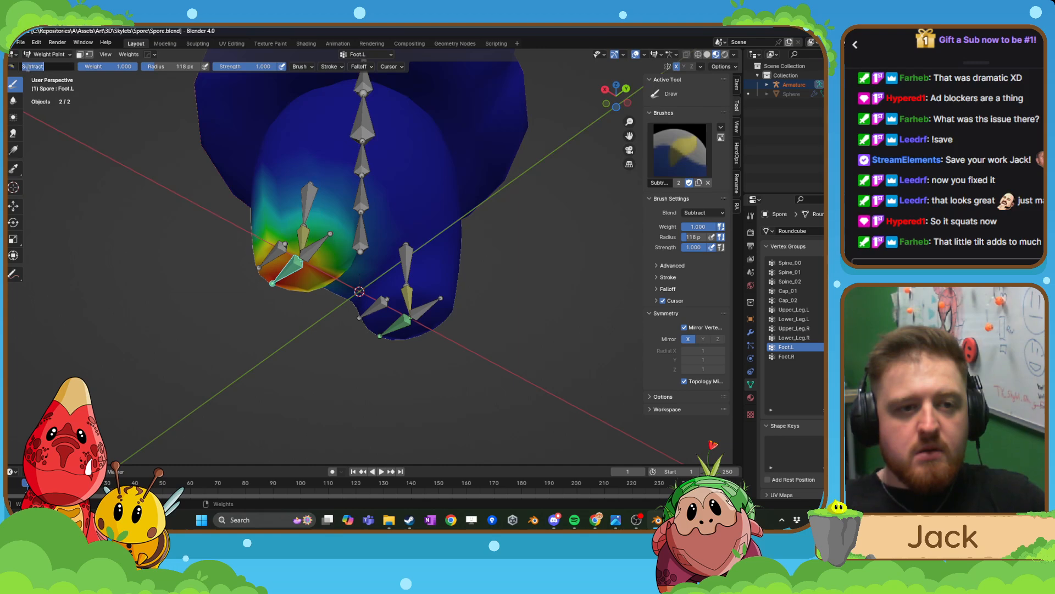
{"action": "left_click", "coordinate": [12, 67]}
{"action": "left_click", "coordinate": [12, 67]}
{"action": "left_click", "coordinate": [31, 99]}
{"action": "mouse_move", "coordinate": [237, 235]}
{"action": "middle_mouse_down"}
{"action": "mouse_move", "coordinate": [254, 219]}
{"action": "mouse_move", "coordinate": [288, 245]}
{"action": "middle_mouse_up"}
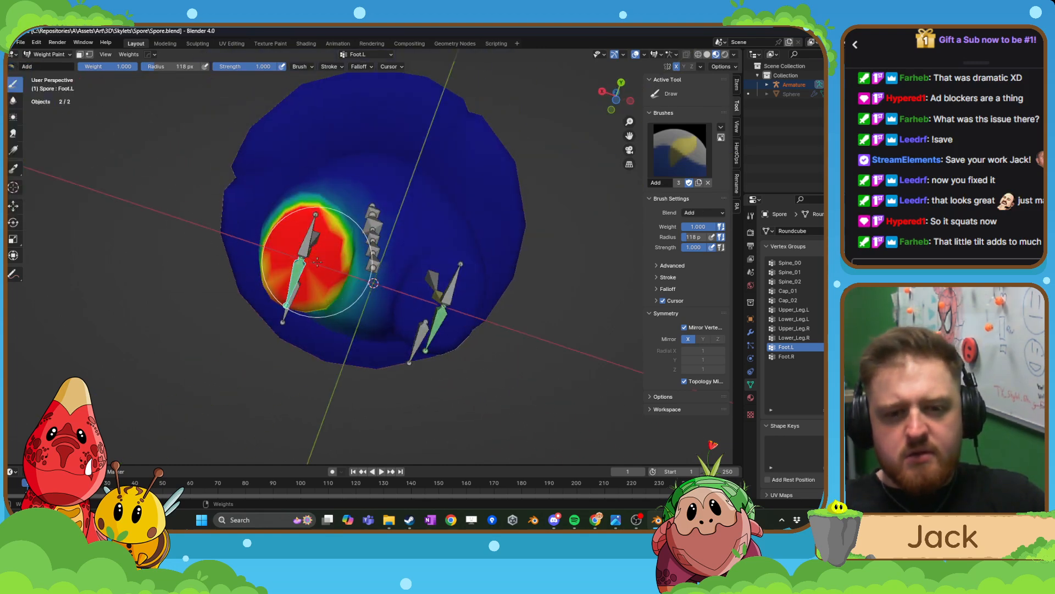
{"action": "mouse_move", "coordinate": [330, 233]}
{"action": "middle_mouse_down"}
{"action": "mouse_move", "coordinate": [357, 249]}
{"action": "mouse_move", "coordinate": [273, 257]}
{"action": "mouse_move", "coordinate": [306, 260]}
{"action": "middle_mouse_up"}
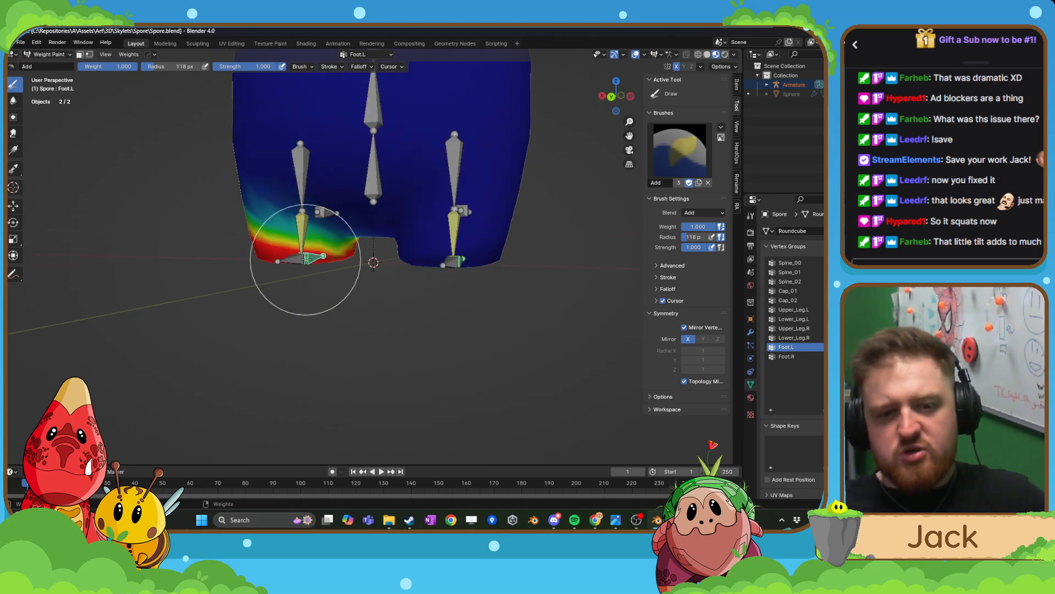
- Blur the Foot.L weight transition around the left foot at strength 1.000
{"action": "left_click", "coordinate": [13, 101]}
{"action": "mouse_move", "coordinate": [344, 225]}
{"action": "middle_mouse_down"}
{"action": "mouse_move", "coordinate": [304, 222]}
{"action": "mouse_move", "coordinate": [294, 239]}
{"action": "mouse_move", "coordinate": [271, 240]}
{"action": "mouse_move", "coordinate": [314, 242]}
{"action": "mouse_move", "coordinate": [299, 228]}
{"action": "middle_mouse_up"}
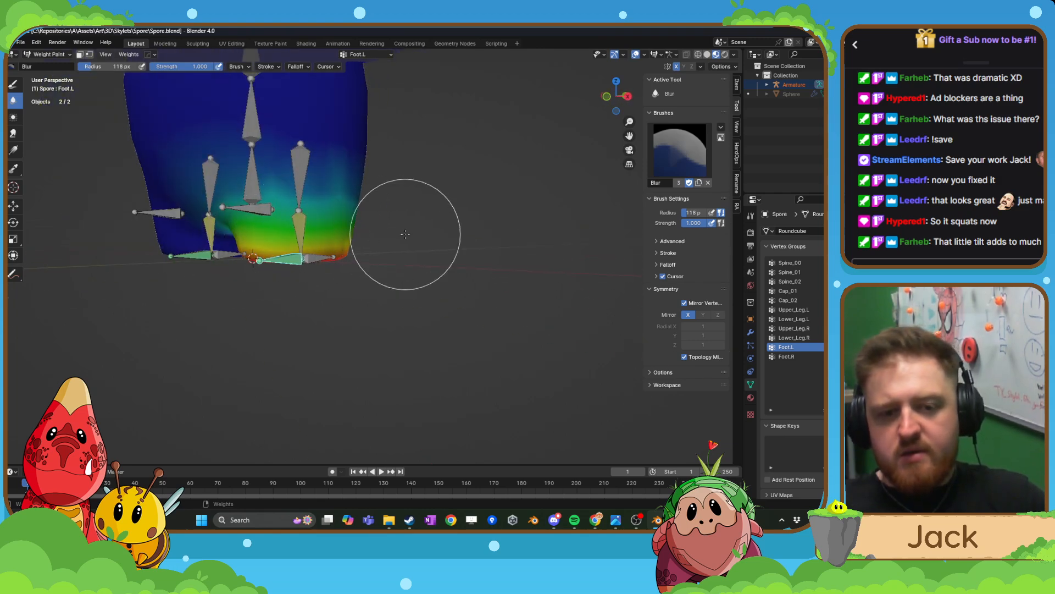
{"action": "middle_click_drag", "start_coordinate": [405, 235], "coordinate": [287, 240]}
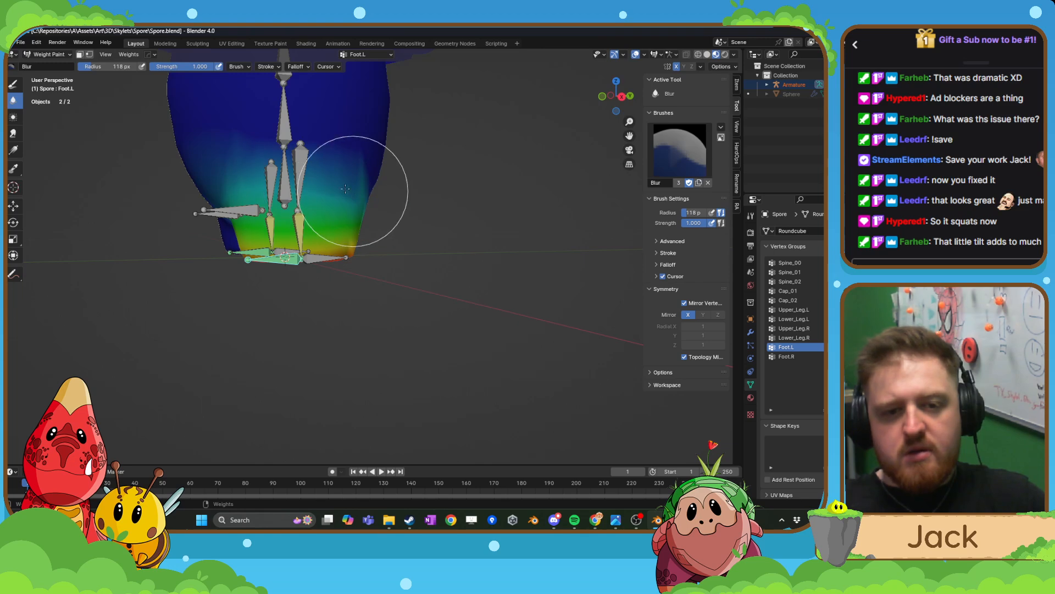
- Remove Foot.L influence from the body above and between the feet with the Subtract brush at weight 1.000
{"action": "left_click", "coordinate": [14, 84]}
{"action": "left_click", "coordinate": [12, 66]}
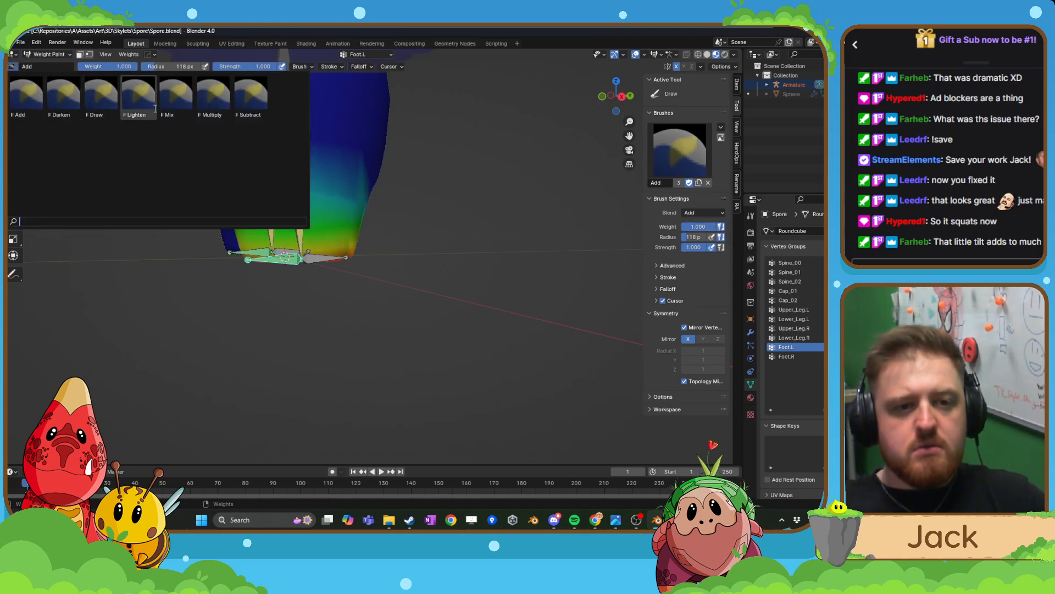
{"action": "left_click", "coordinate": [251, 94]}
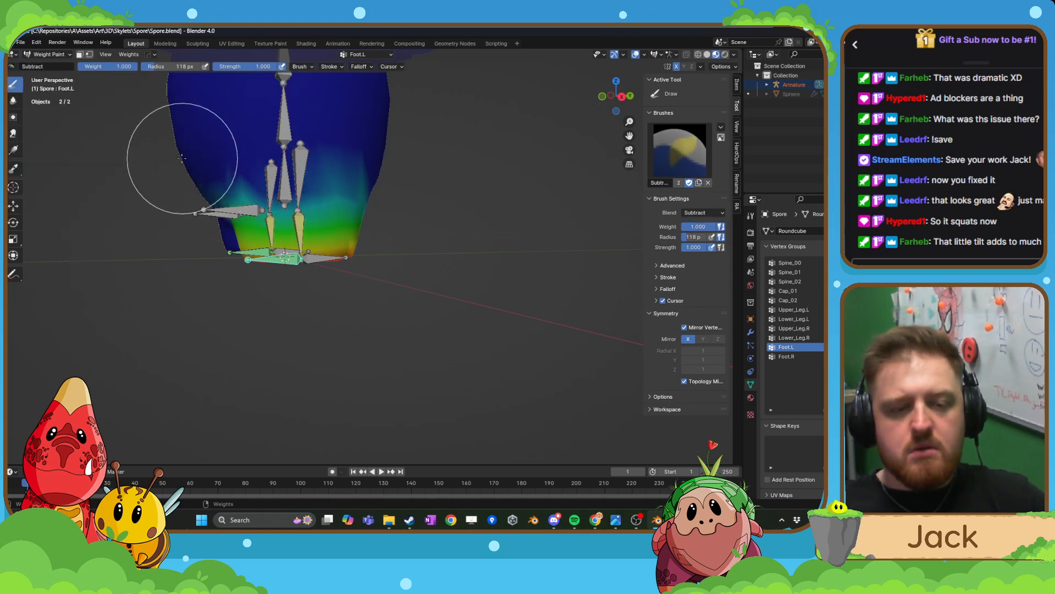
{"action": "middle_click_drag", "start_coordinate": [182, 158], "coordinate": [226, 125]}
{"action": "middle_click_drag", "start_coordinate": [187, 215], "coordinate": [189, 172]}
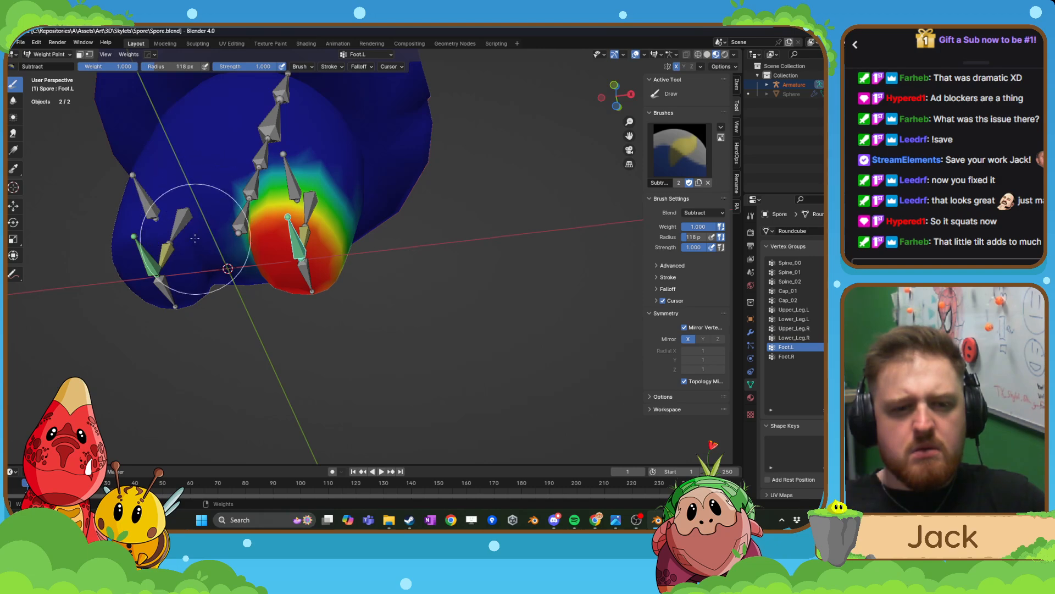
{"action": "middle_click_drag", "start_coordinate": [195, 238], "coordinate": [204, 217]}
{"action": "middle_click_drag", "start_coordinate": [369, 159], "coordinate": [319, 180]}
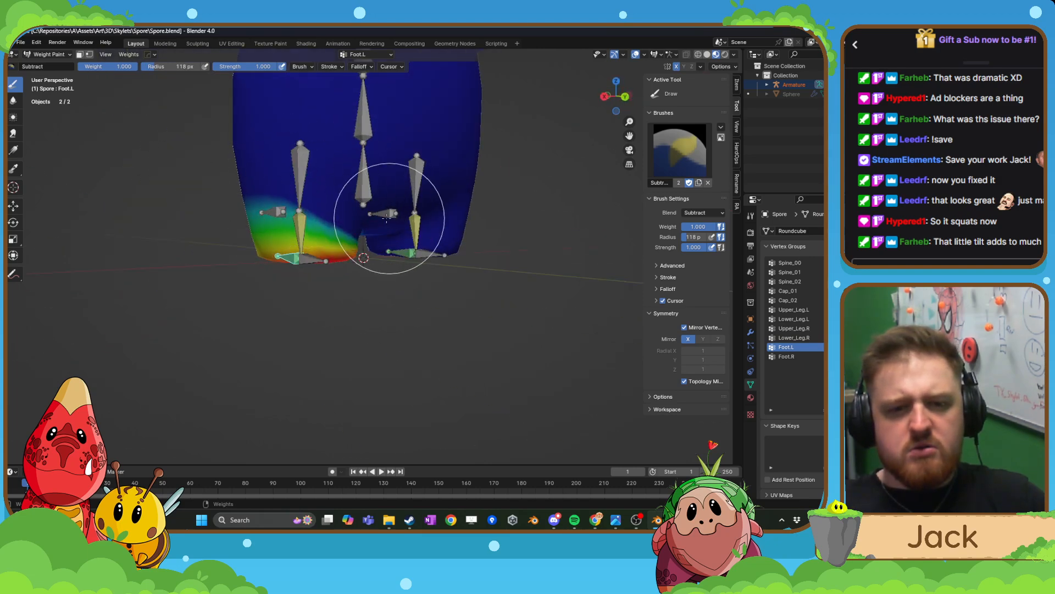
- Soften the remaining hard upper edge of the Foot.L weights with the Blur brush at radius 118 px
{"action": "left_click", "coordinate": [14, 101]}
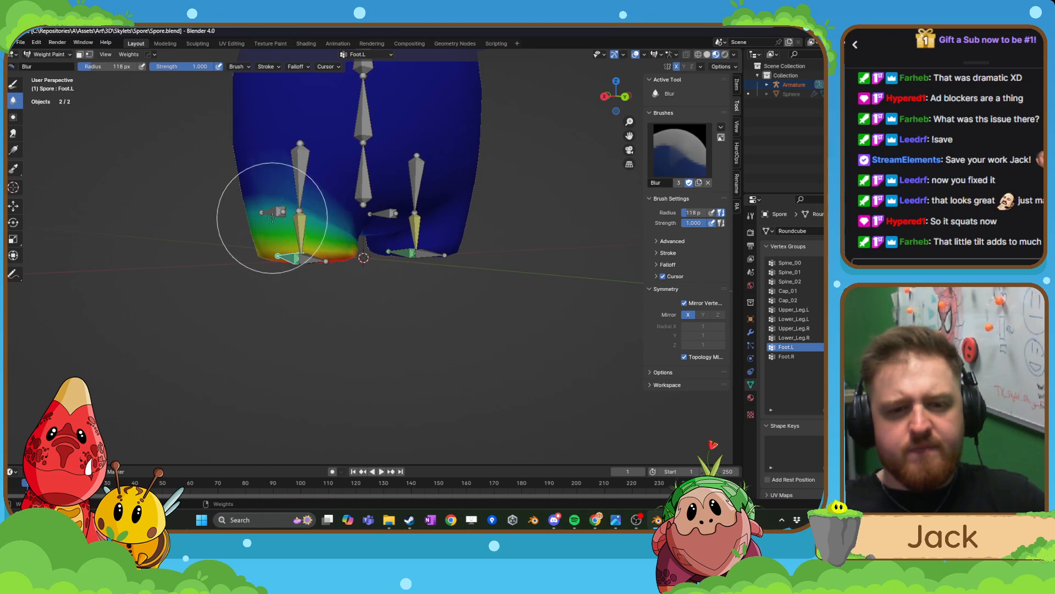
{"action": "middle_click_drag", "start_coordinate": [260, 209], "coordinate": [275, 232]}
{"action": "left_click_drag", "start_coordinate": [275, 231], "coordinate": [326, 243]}
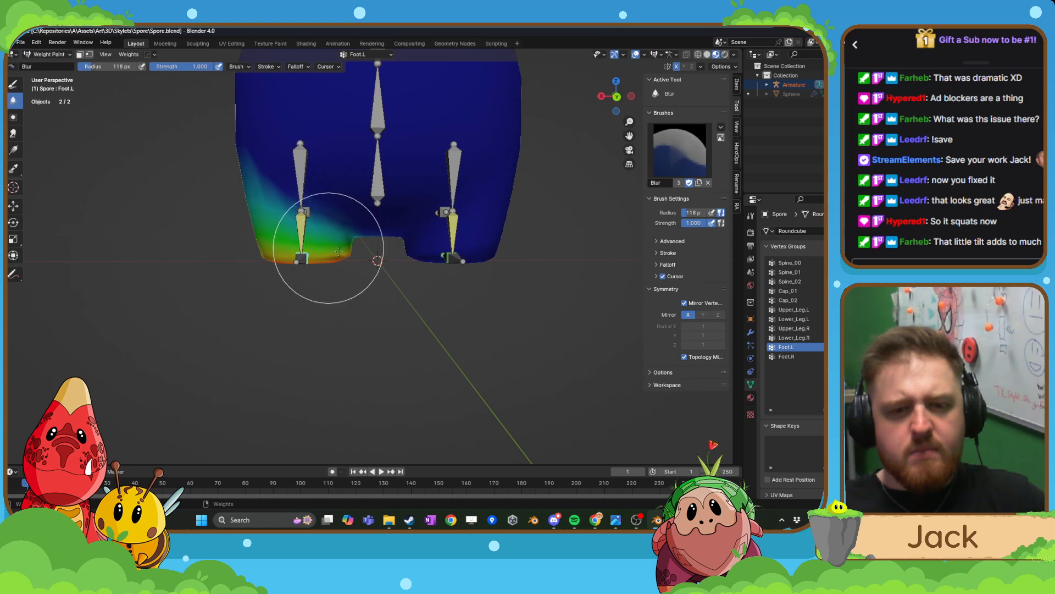
- Select the Foot.R vertex group and soften its upper weight transition with the Blur brush at radius 118 px and strength 1.000
{"action": "middle_click_drag", "start_coordinate": [339, 252], "coordinate": [440, 172]}
{"action": "left_click", "coordinate": [795, 358]}
{"action": "left_click", "coordinate": [801, 348]}
{"action": "left_click", "coordinate": [803, 358]}
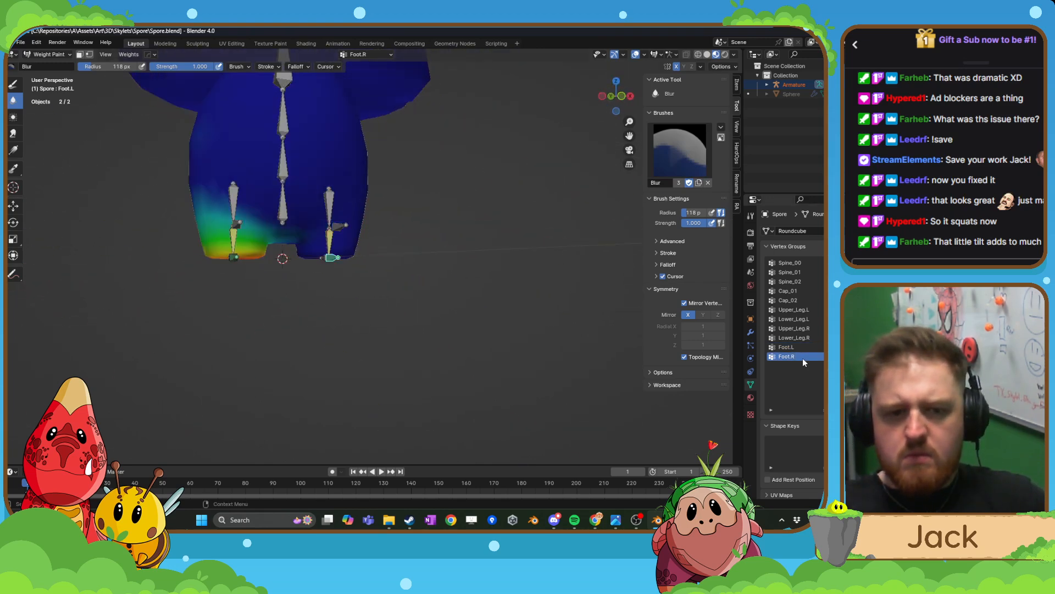
{"action": "middle_click_drag", "start_coordinate": [380, 217], "coordinate": [437, 226]}
{"action": "left_click", "coordinate": [13, 83]}
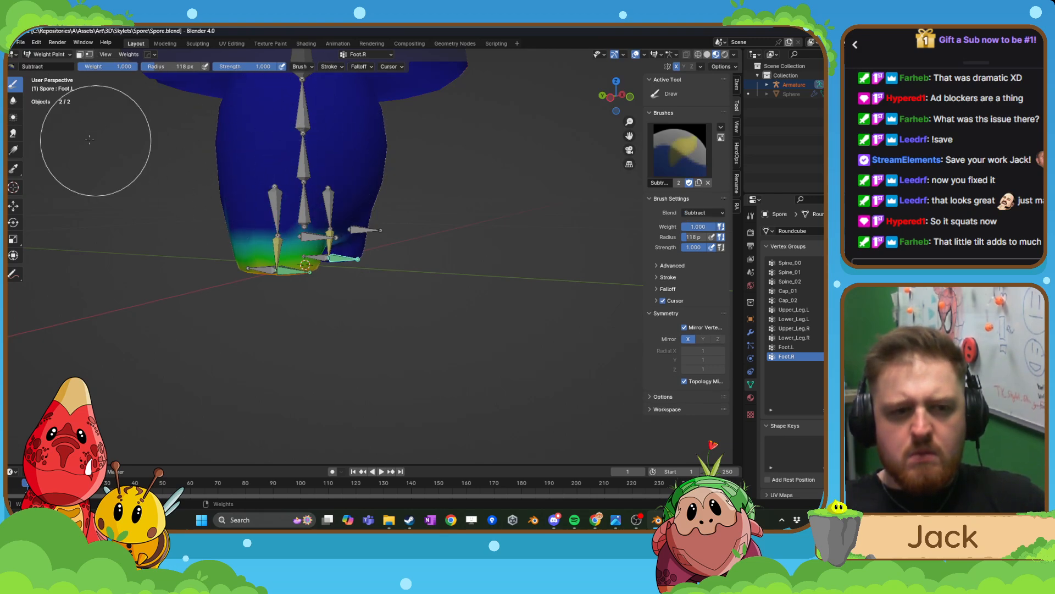
{"action": "left_click", "coordinate": [13, 101]}
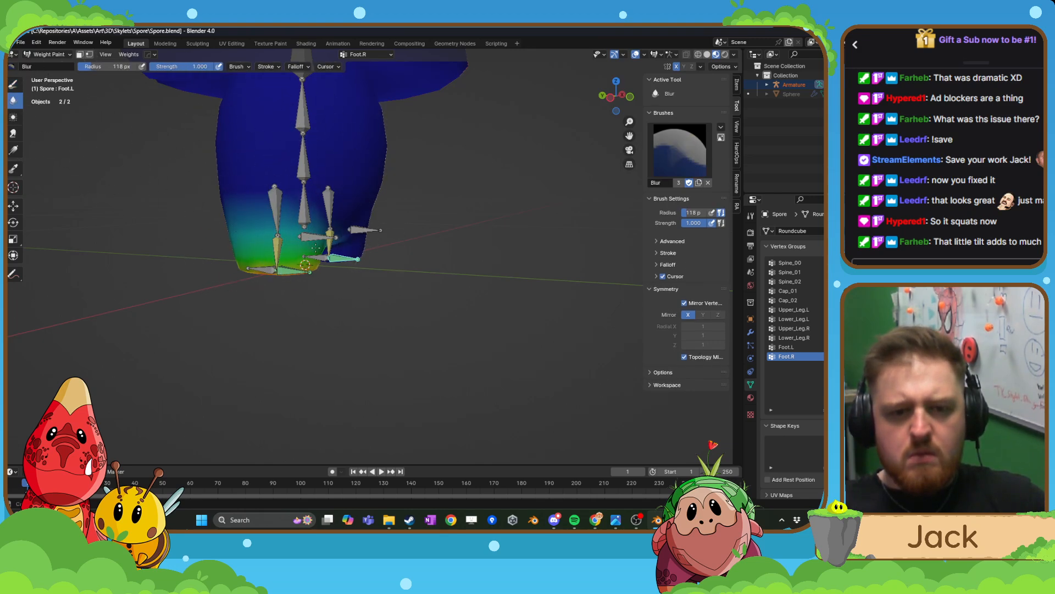
{"action": "mouse_move", "coordinate": [309, 233]}
{"action": "middle_mouse_down"}
{"action": "mouse_move", "coordinate": [248, 254]}
{"action": "mouse_move", "coordinate": [306, 247]}
{"action": "middle_mouse_up"}
{"action": "middle_click_drag", "start_coordinate": [198, 244], "coordinate": [70, 130]}
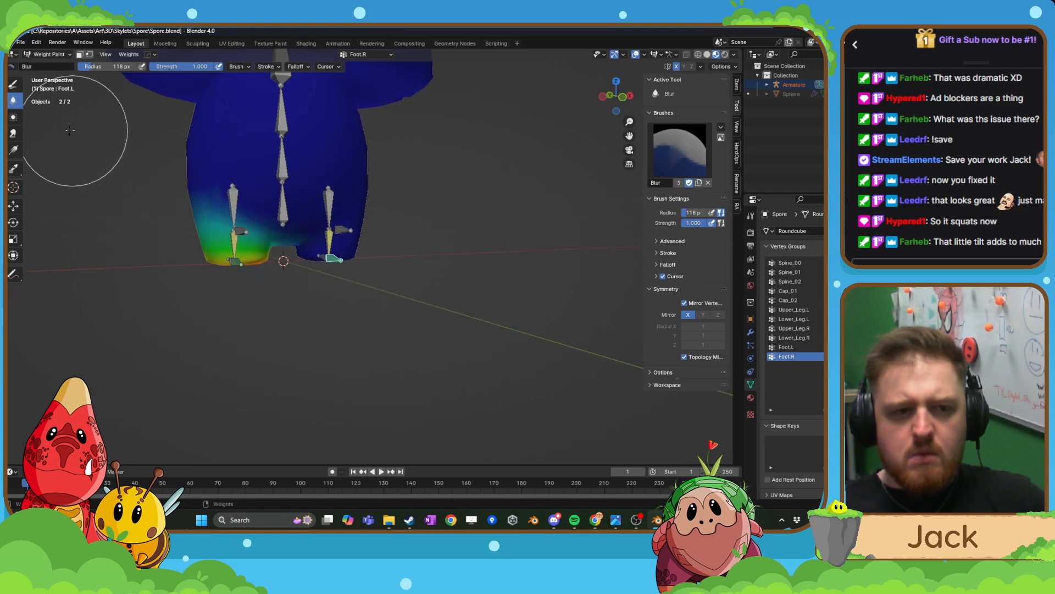
{"action": "left_click", "coordinate": [14, 84]}
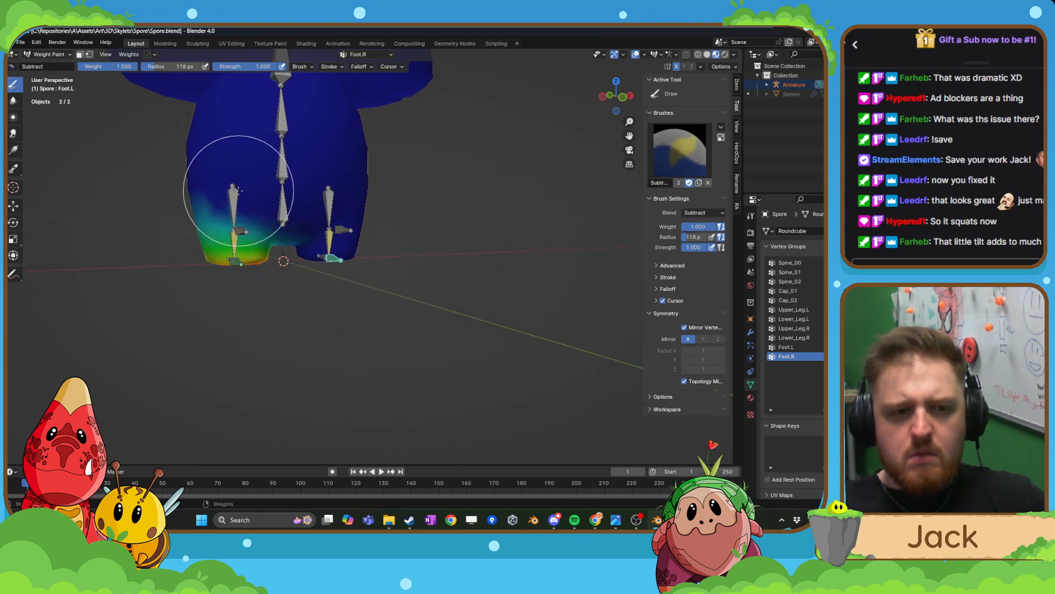
{"action": "left_click", "coordinate": [13, 101]}
{"action": "left_click_drag", "start_coordinate": [187, 202], "coordinate": [222, 216]}
{"action": "scroll", "coordinate": [330, 181], "scroll_direction": "down", "scroll_amount": 4}
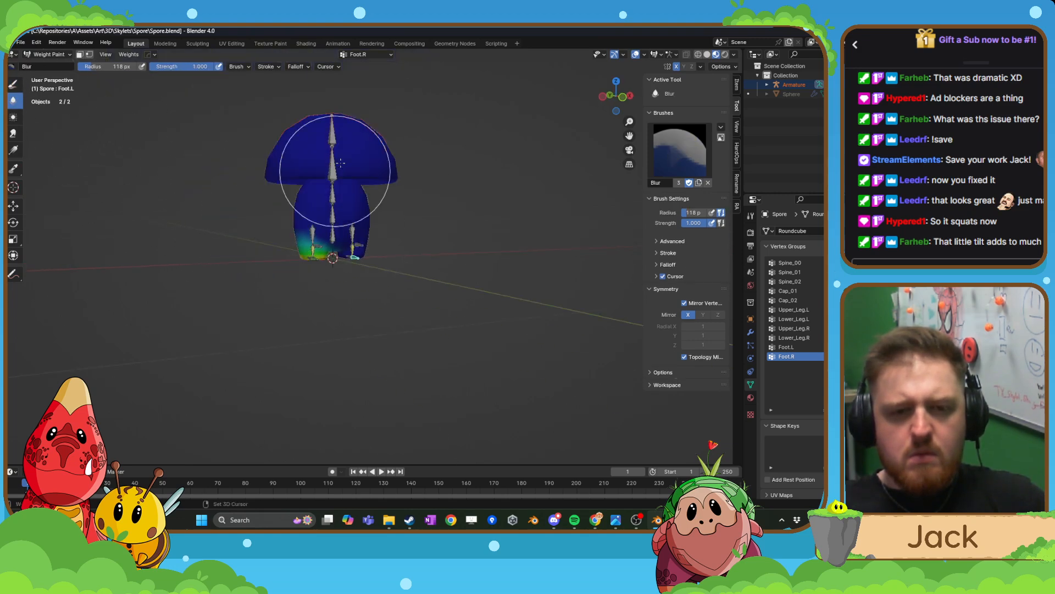
- Leave weight painting, select the armature and switch it to Pose Mode
{"action": "middle_click_drag", "start_coordinate": [332, 180], "coordinate": [299, 182]}
{"action": "middle_click_drag", "start_coordinate": [299, 181], "coordinate": [318, 217], "text": "shift"}
{"action": "scroll", "coordinate": [317, 217], "scroll_direction": "up", "scroll_amount": 3}
{"action": "left_click", "coordinate": [50, 55]}
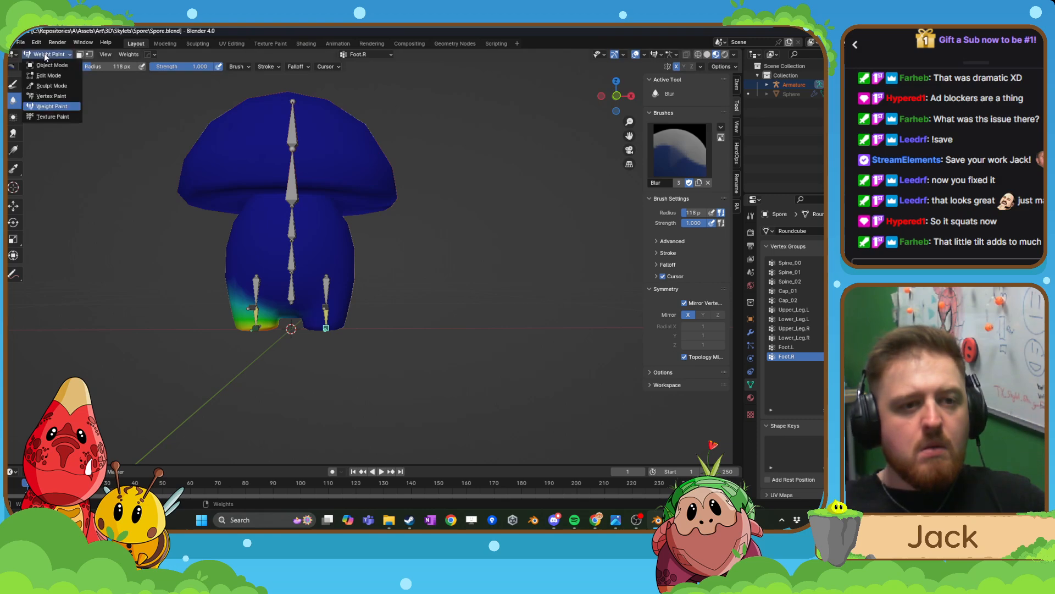
{"action": "left_click", "coordinate": [44, 65]}
{"action": "left_click", "coordinate": [292, 230]}
{"action": "key", "text": "ctrl+Tab"}
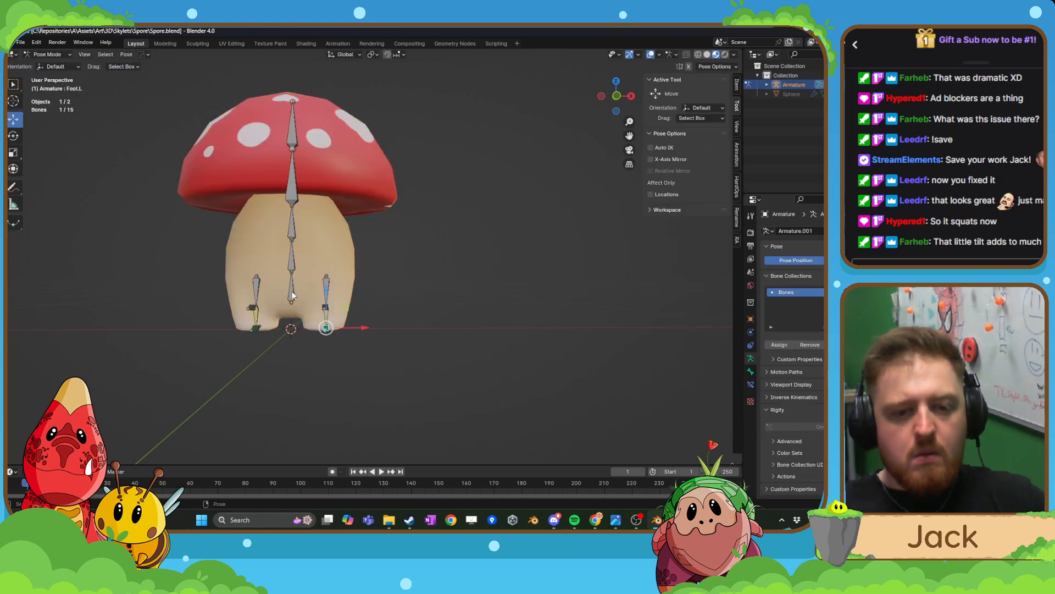
- Test the leg deformation by lowering the Spine_00 bone about 0.018 m, undo the move and leave Pose Mode
{"action": "left_click", "coordinate": [292, 293]}
{"action": "middle_click_drag", "start_coordinate": [292, 293], "coordinate": [248, 325]}
{"action": "scroll", "coordinate": [249, 325], "scroll_direction": "up", "scroll_amount": 2}
{"action": "left_click_drag", "start_coordinate": [261, 289], "coordinate": [262, 302]}
{"action": "middle_click_drag", "start_coordinate": [262, 302], "coordinate": [300, 273]}
{"action": "middle_click_drag", "start_coordinate": [300, 274], "coordinate": [365, 245], "text": "shift"}
{"action": "scroll", "coordinate": [364, 245], "scroll_direction": "up", "scroll_amount": 3}
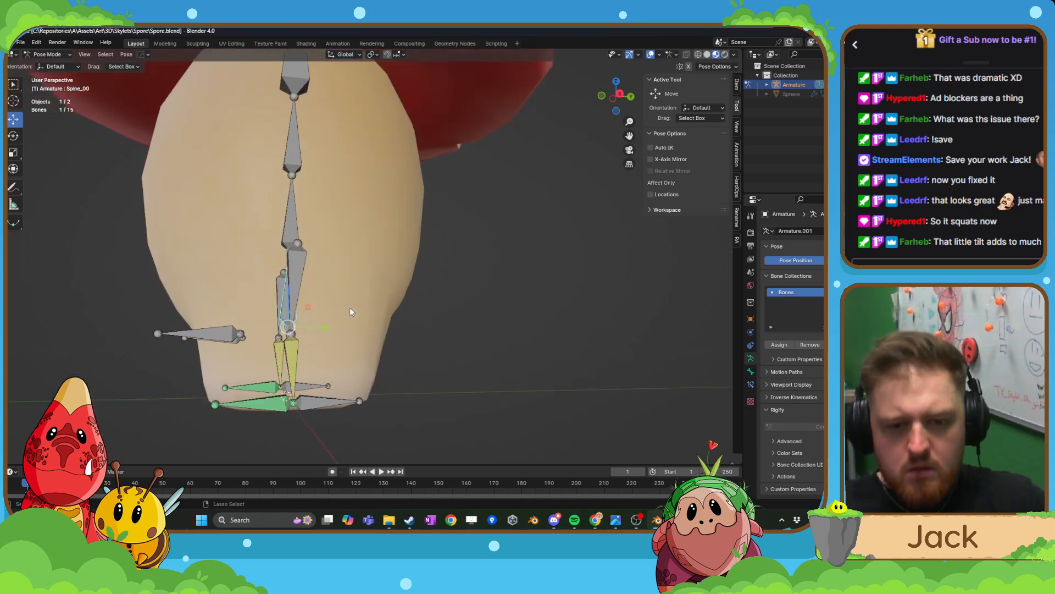
{"action": "left_click_drag", "start_coordinate": [287, 285], "coordinate": [293, 311]}
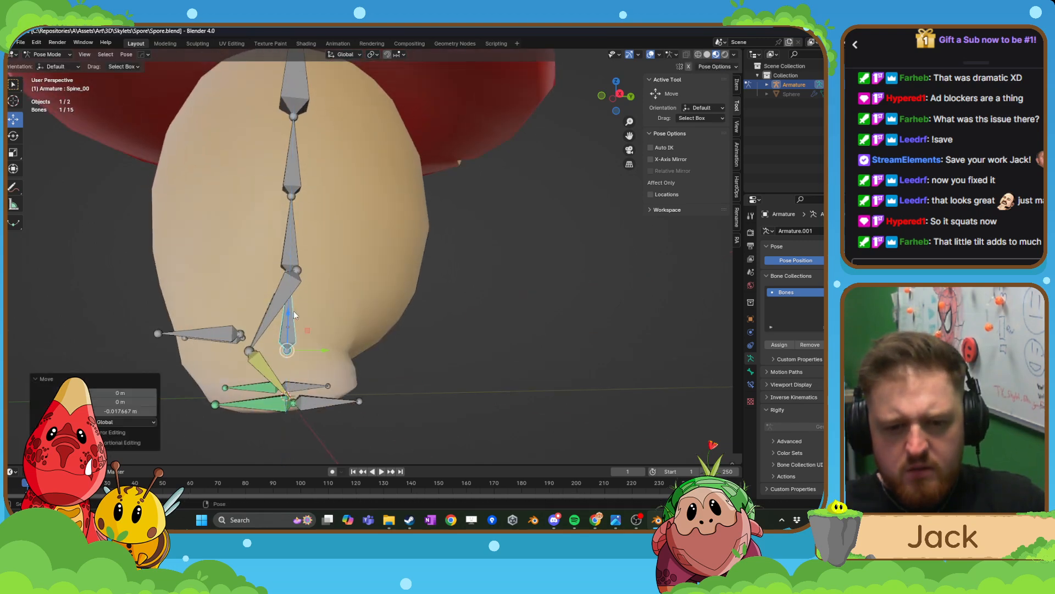
{"action": "key", "text": "ctrl+z"}
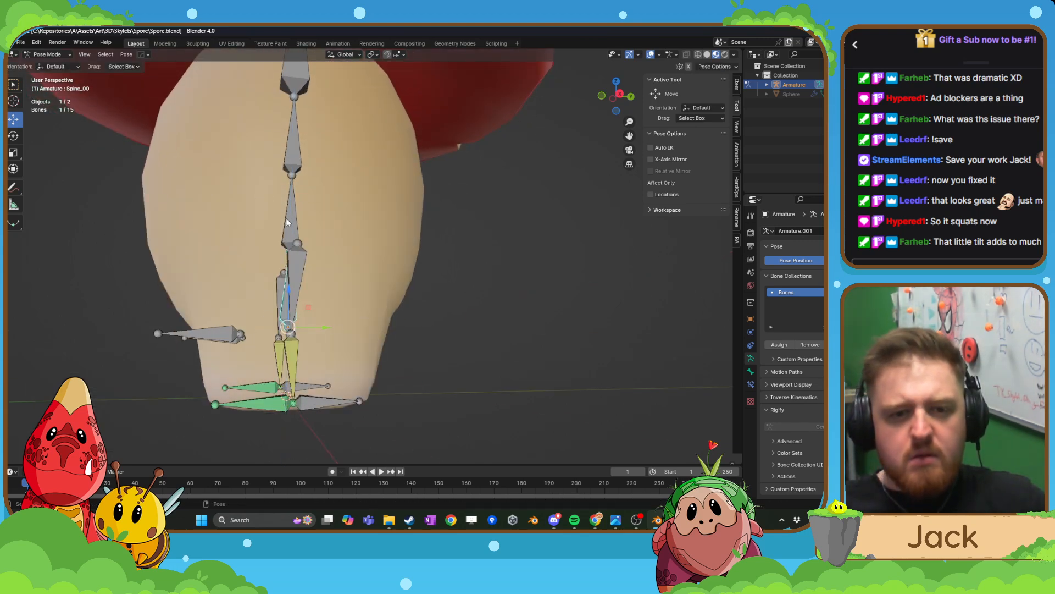
{"action": "key", "text": "ctrl+Tab"}
{"action": "key", "text": "a"}
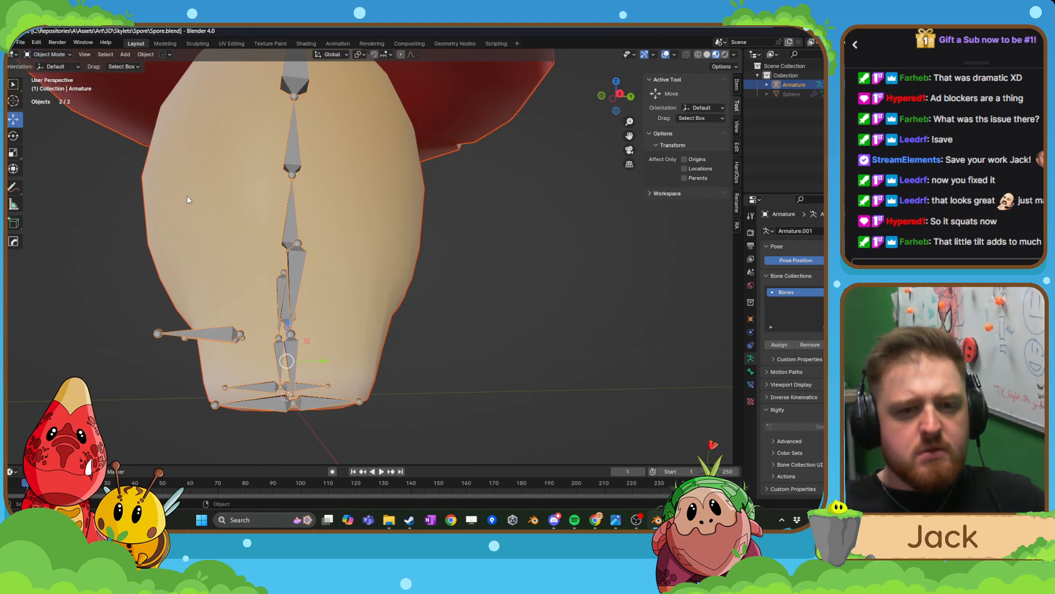
{"action": "key", "text": "Tab"}
{"action": "left_click", "coordinate": [47, 56]}
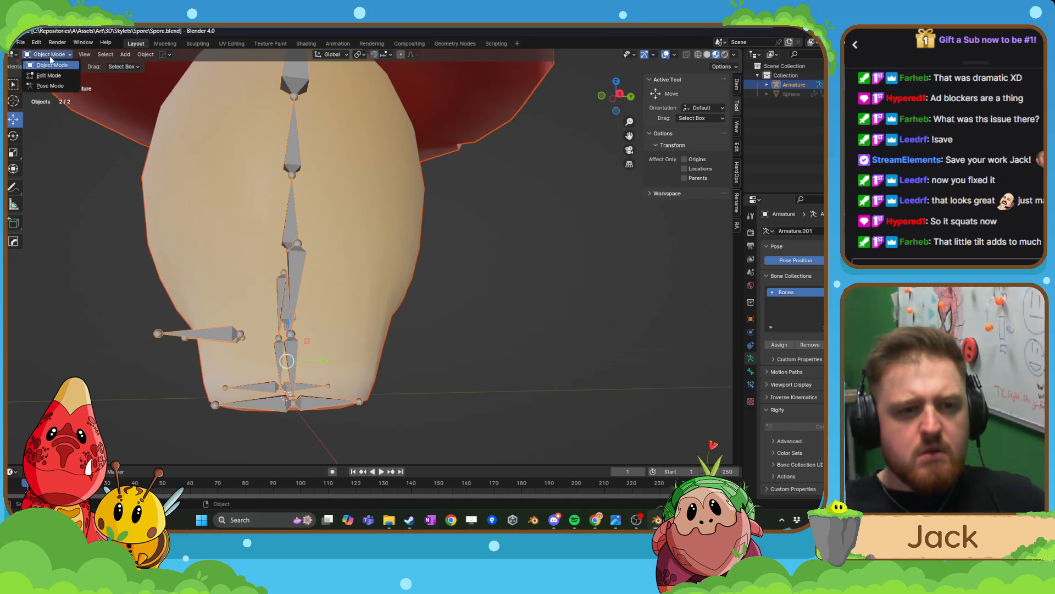
{"action": "left_click", "coordinate": [273, 245]}
{"action": "left_click", "coordinate": [291, 236]}
{"action": "key", "text": "Tab"}
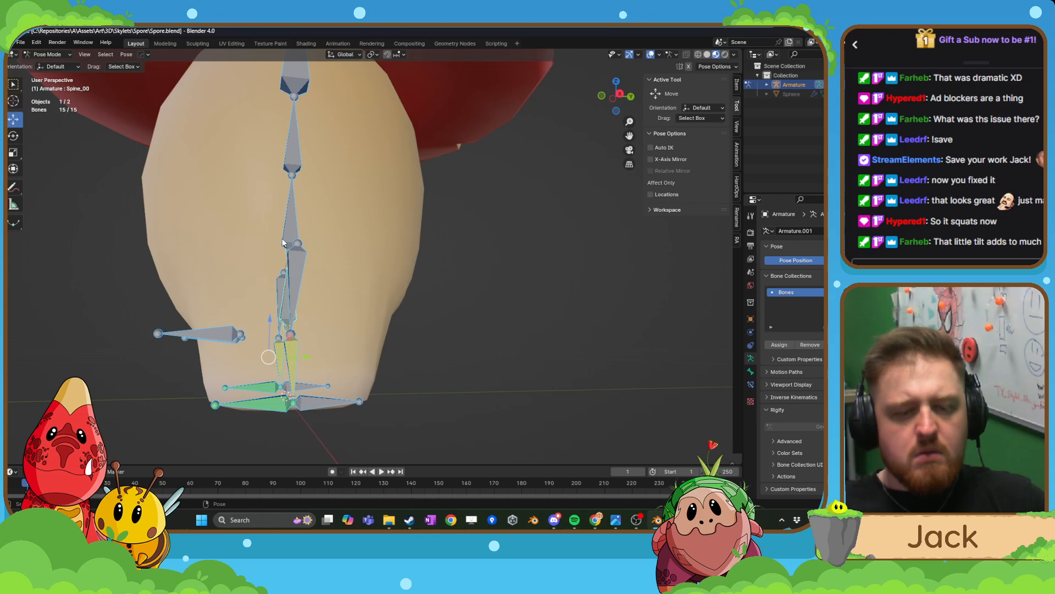
{"action": "key", "text": "Tab"}
- Make the mushroom mesh active with the armature selected, enter Weight Paint mode and select the Lower_Leg.L bone
{"action": "left_click", "coordinate": [221, 221]}
{"action": "left_click", "coordinate": [222, 223], "text": "shift"}
{"action": "left_click", "coordinate": [64, 56]}
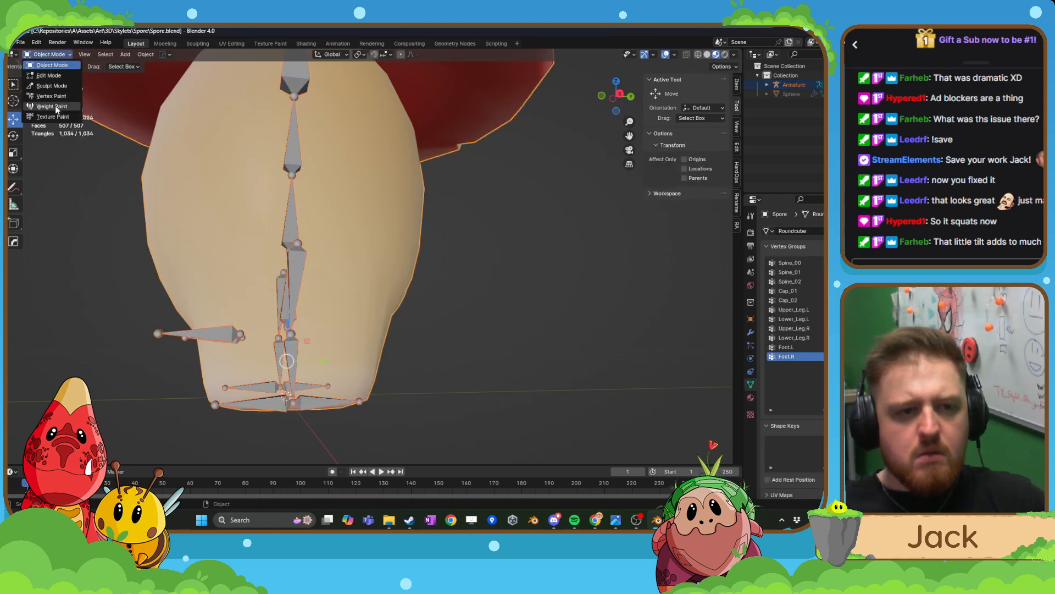
{"action": "left_click", "coordinate": [55, 106]}
{"action": "left_click", "coordinate": [296, 338], "text": "ctrl"}
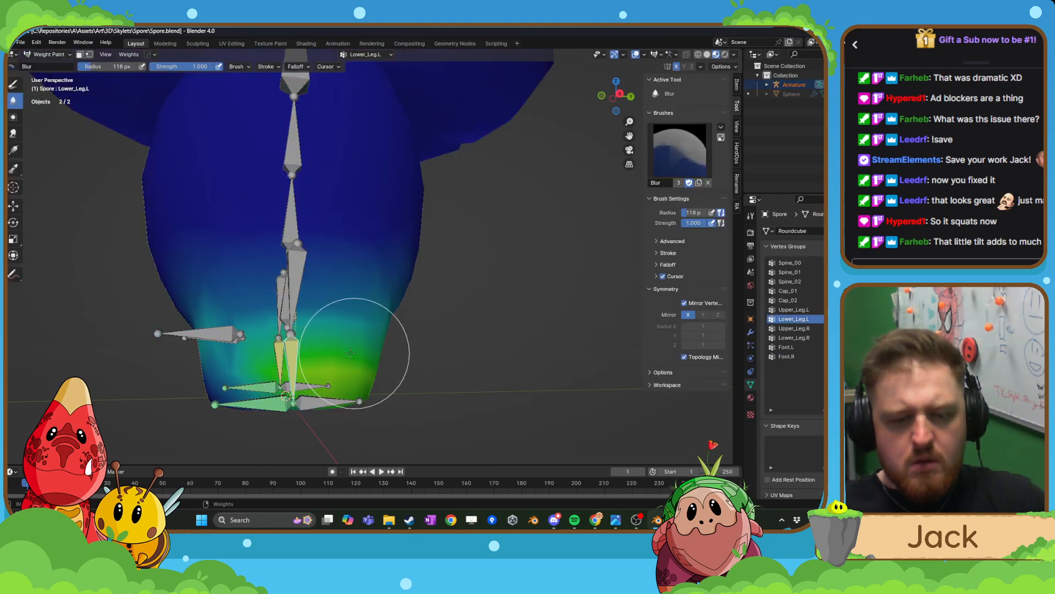
- Remove Lower_Leg.L influence from the left foot's sole and lower rim with the Subtract brush at weight 1.000
{"action": "mouse_move", "coordinate": [365, 349]}
{"action": "middle_mouse_down"}
{"action": "mouse_move", "coordinate": [345, 363]}
{"action": "mouse_move", "coordinate": [284, 329]}
{"action": "mouse_move", "coordinate": [279, 338]}
{"action": "middle_mouse_up"}
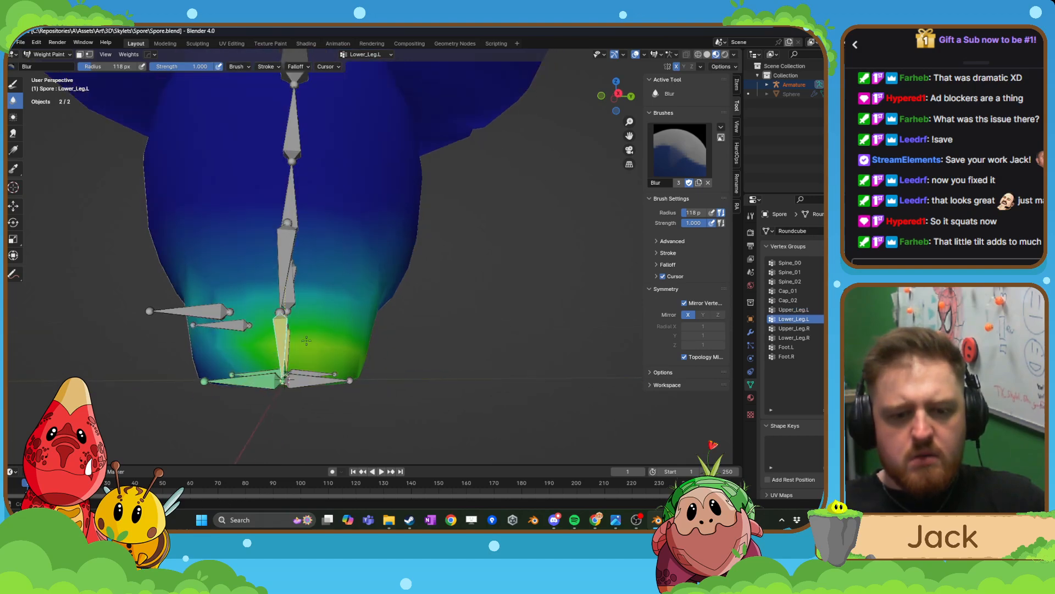
{"action": "left_click", "coordinate": [13, 85]}
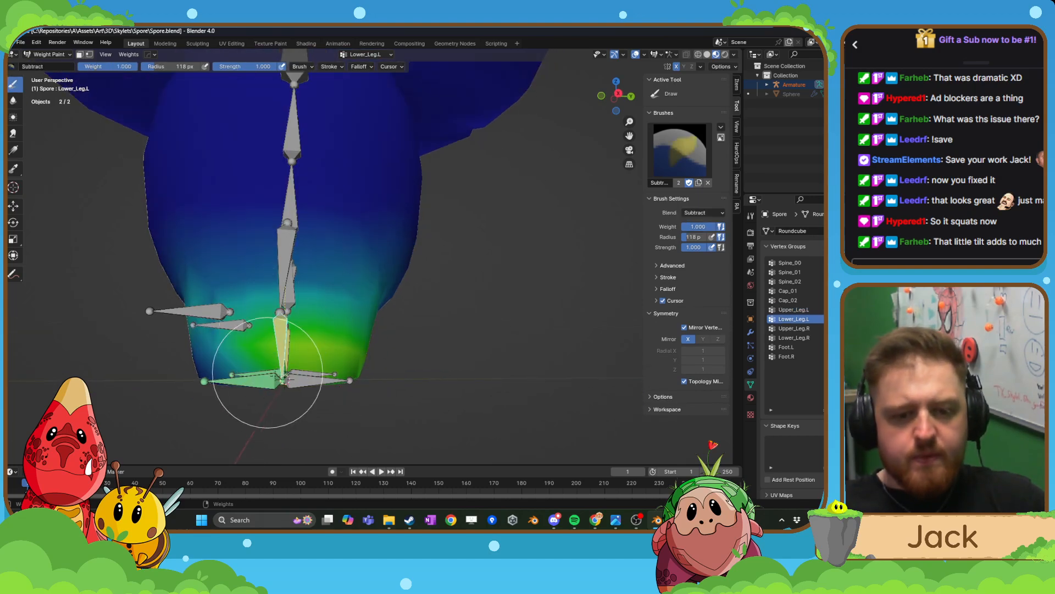
{"action": "left_click_drag", "start_coordinate": [212, 371], "coordinate": [401, 378]}
{"action": "middle_click_drag", "start_coordinate": [228, 377], "coordinate": [345, 380]}
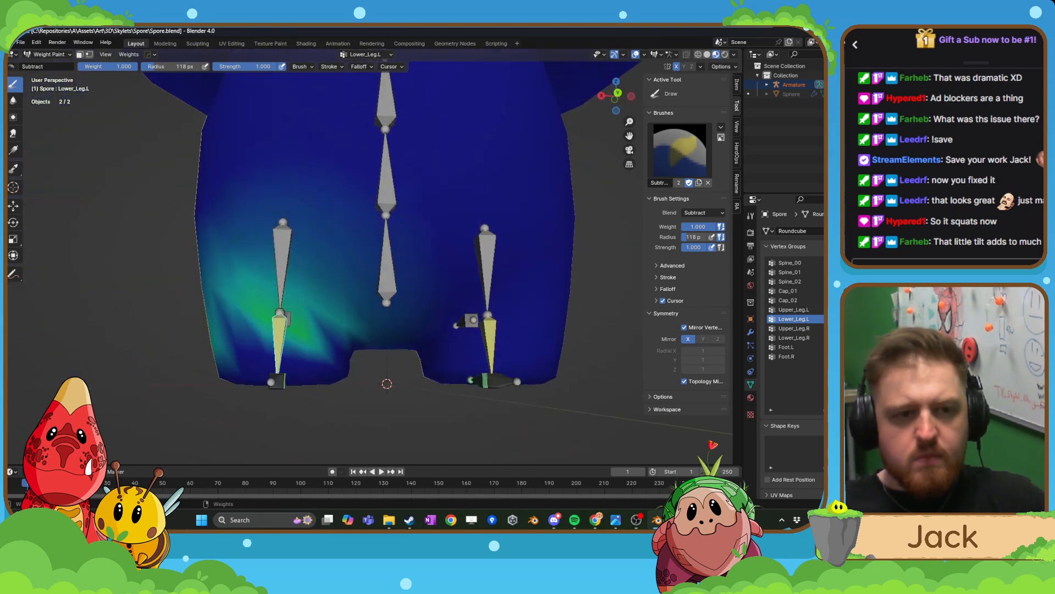
{"action": "middle_click_drag", "start_coordinate": [152, 223], "coordinate": [195, 212]}
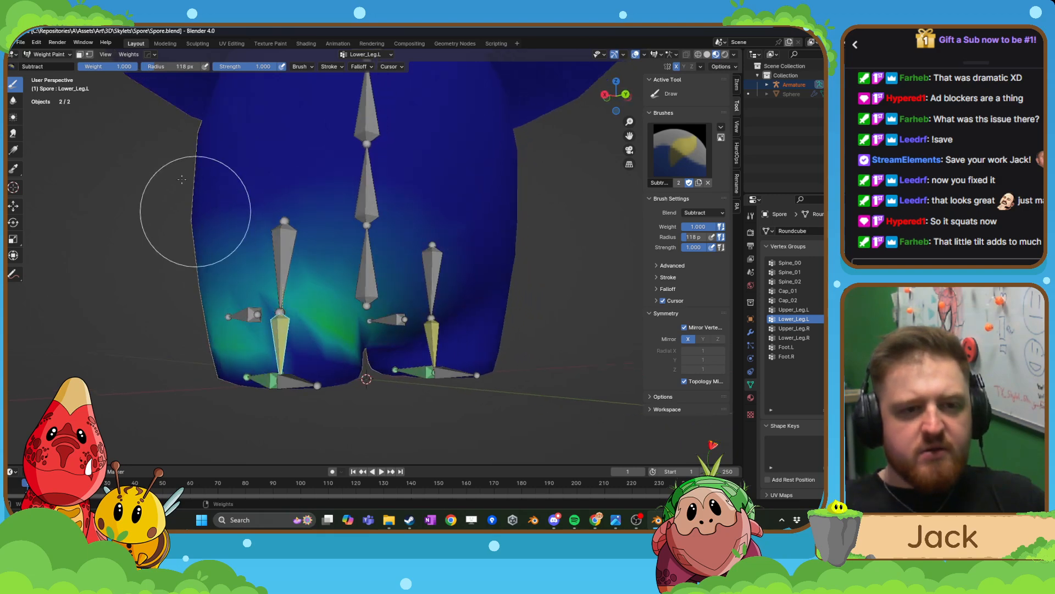
- Build up Lower_Leg.L weight around the left lower leg with the Add brush, reducing the brush weight to 0.246
{"action": "left_click", "coordinate": [22, 66]}
{"action": "left_click", "coordinate": [26, 98]}
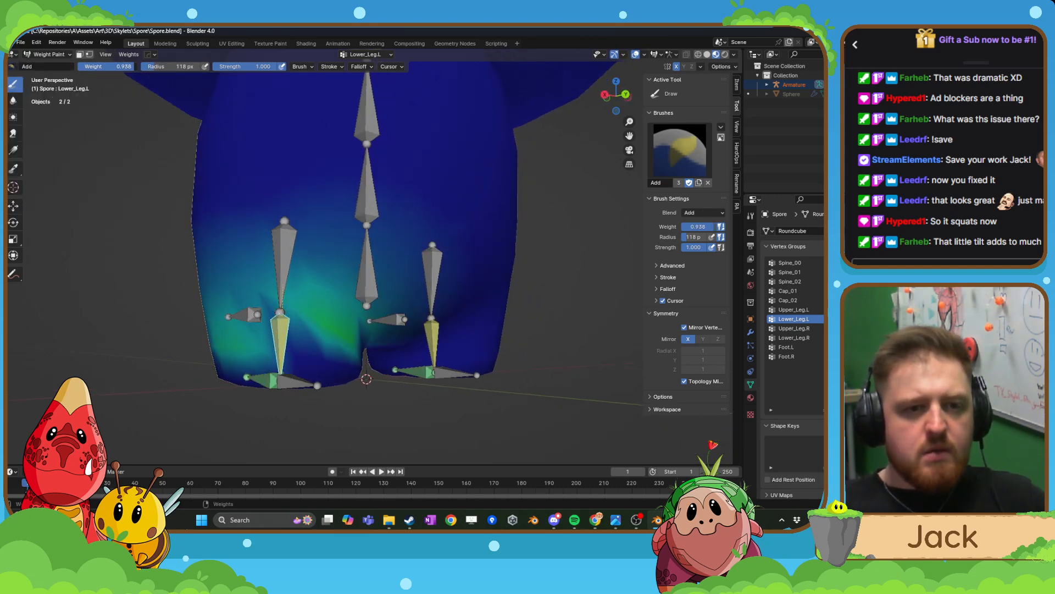
{"action": "middle_click_drag", "start_coordinate": [258, 256], "coordinate": [284, 257]}
{"action": "left_click_drag", "start_coordinate": [284, 257], "coordinate": [315, 325]}
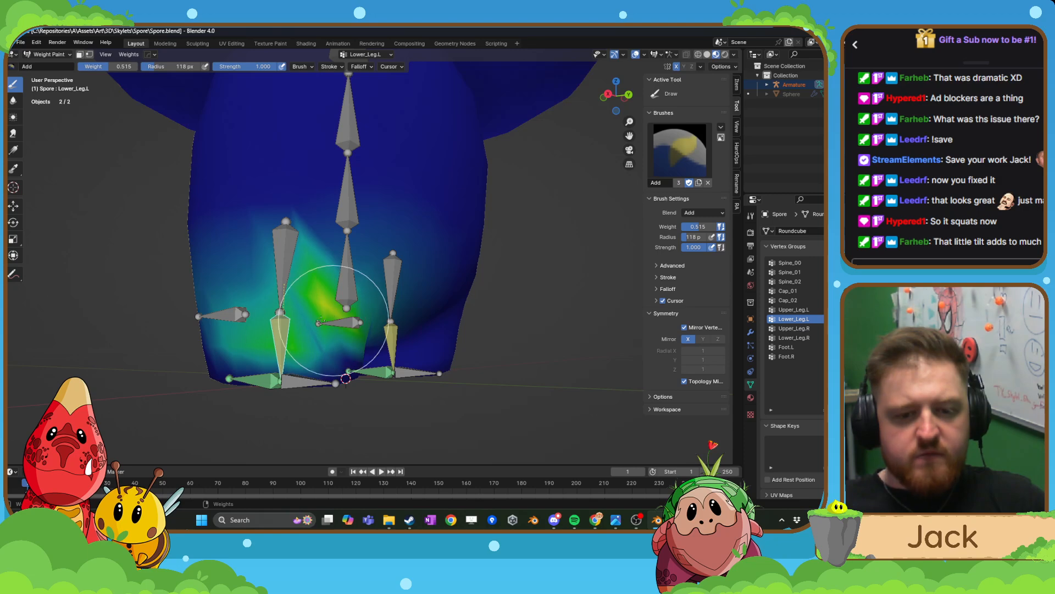
{"action": "middle_click_drag", "start_coordinate": [324, 328], "coordinate": [229, 304]}
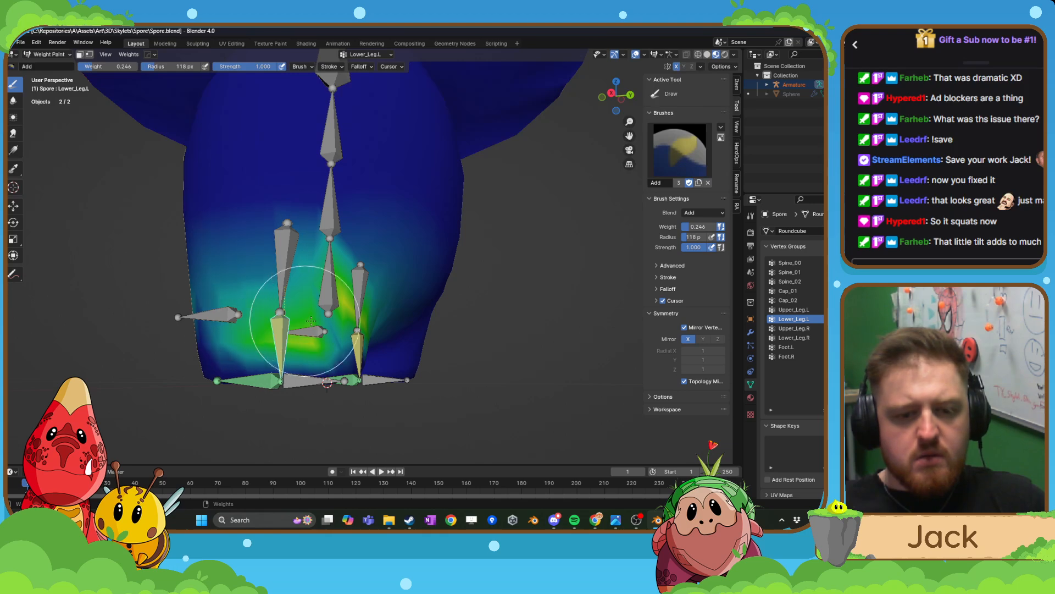
{"action": "mouse_move", "coordinate": [326, 325]}
{"action": "middle_mouse_down"}
{"action": "mouse_move", "coordinate": [200, 347]}
{"action": "mouse_move", "coordinate": [295, 328]}
{"action": "mouse_move", "coordinate": [294, 311]}
{"action": "mouse_move", "coordinate": [330, 289]}
{"action": "middle_mouse_up"}
{"action": "left_click_drag", "start_coordinate": [222, 274], "coordinate": [308, 292]}
{"action": "middle_click_drag", "start_coordinate": [226, 292], "coordinate": [327, 335]}
- Blur the Lower_Leg.L weights around the left leg at strength 1.000, touching up thin areas with the Add brush at weight 0.246
{"action": "left_click", "coordinate": [15, 103]}
{"action": "left_click_drag", "start_coordinate": [234, 311], "coordinate": [281, 307]}
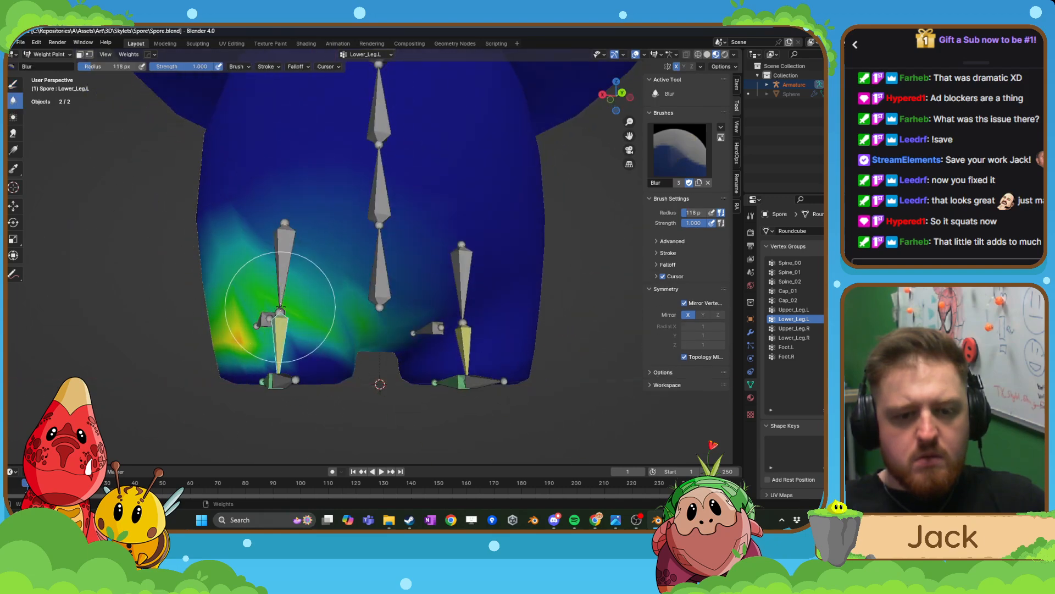
{"action": "middle_click_drag", "start_coordinate": [346, 329], "coordinate": [331, 325]}
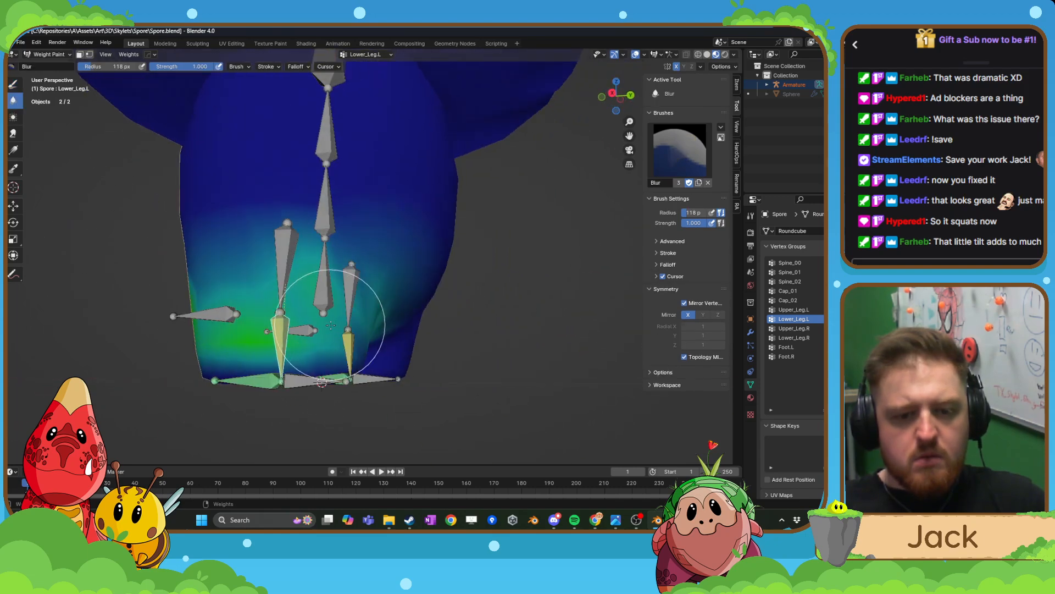
{"action": "middle_click_drag", "start_coordinate": [215, 329], "coordinate": [263, 326]}
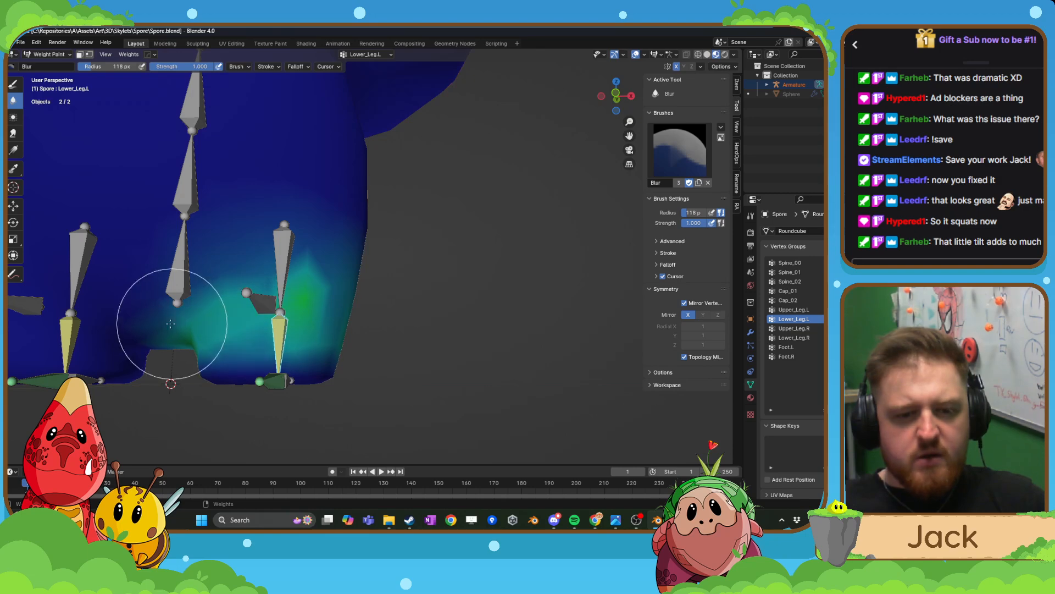
{"action": "mouse_move", "coordinate": [342, 301]}
{"action": "middle_mouse_down"}
{"action": "mouse_move", "coordinate": [249, 311]}
{"action": "mouse_move", "coordinate": [305, 296]}
{"action": "mouse_move", "coordinate": [298, 328]}
{"action": "middle_mouse_up"}
{"action": "left_click", "coordinate": [14, 84]}
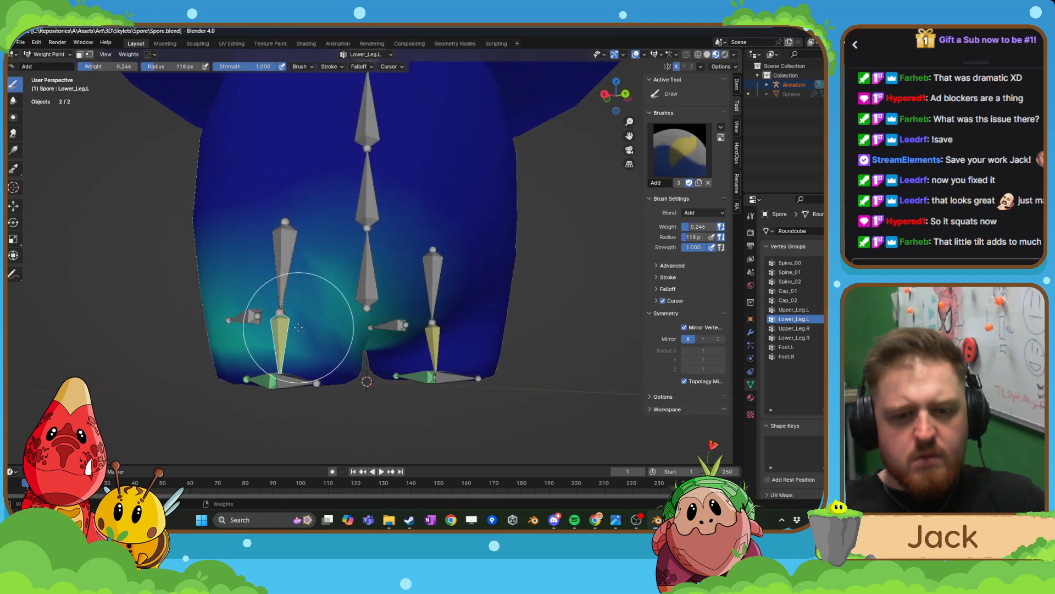
{"action": "left_click", "coordinate": [13, 100]}
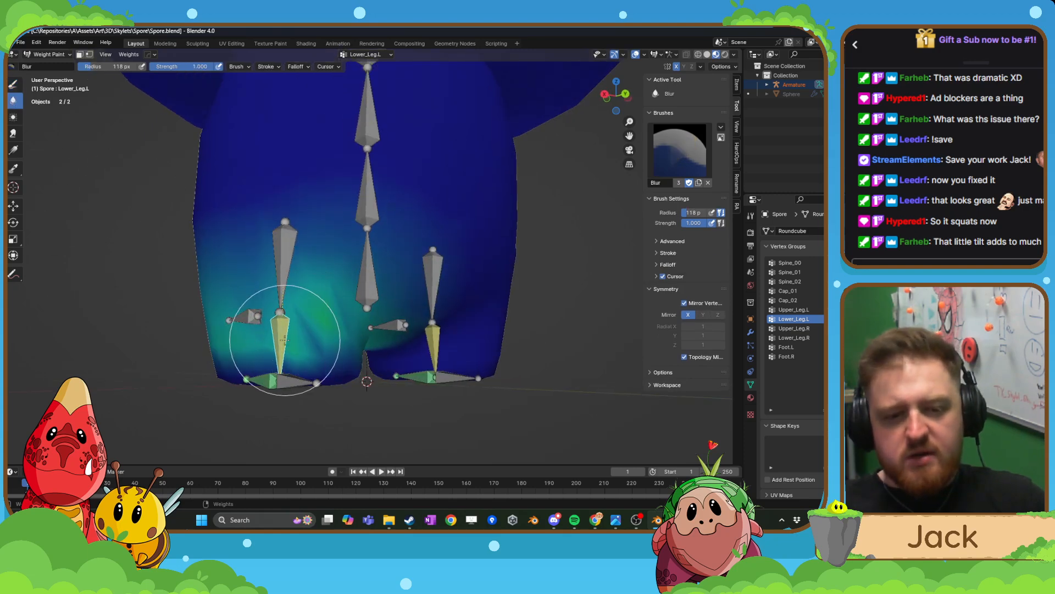
- Select the Lower_Leg.R vertex group and remove its influence around the right foot's lower rim with the Subtract brush at weight 1.000
{"action": "left_click", "coordinate": [819, 338]}
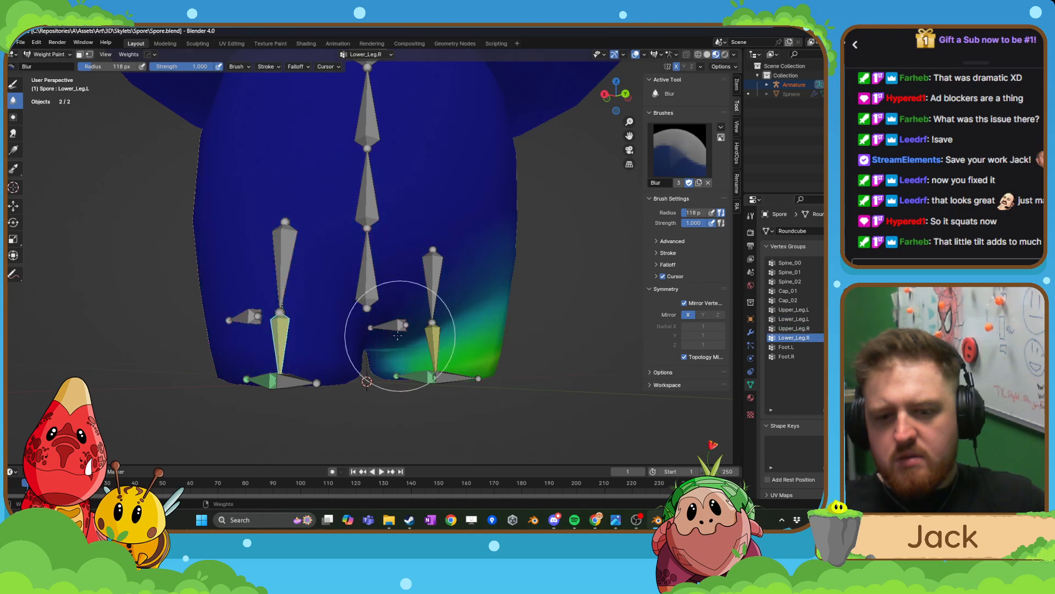
{"action": "middle_click_drag", "start_coordinate": [401, 337], "coordinate": [311, 333]}
{"action": "middle_click_drag", "start_coordinate": [447, 347], "coordinate": [339, 355]}
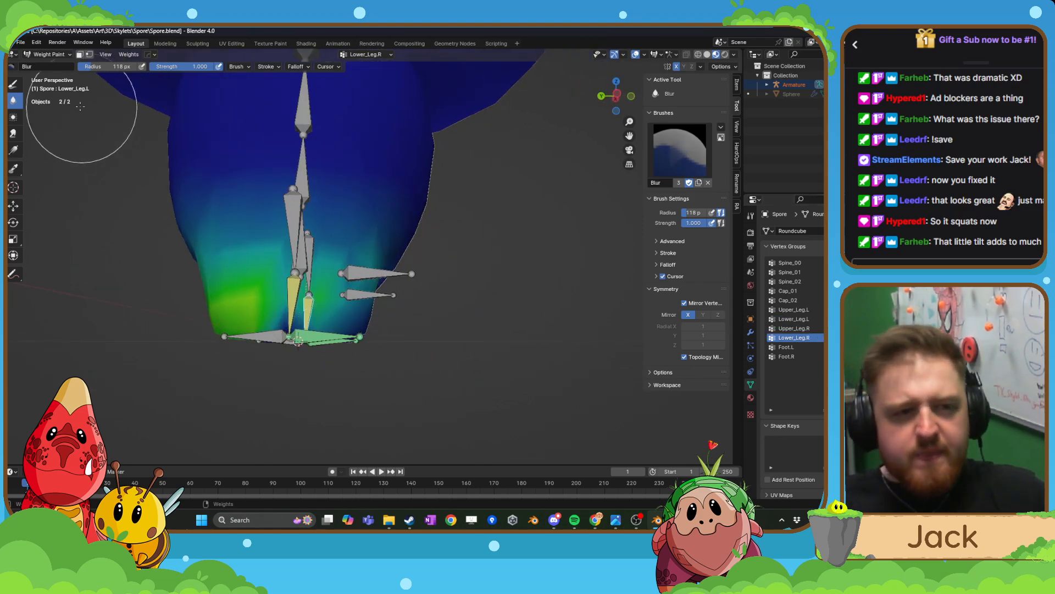
{"action": "left_click", "coordinate": [15, 84]}
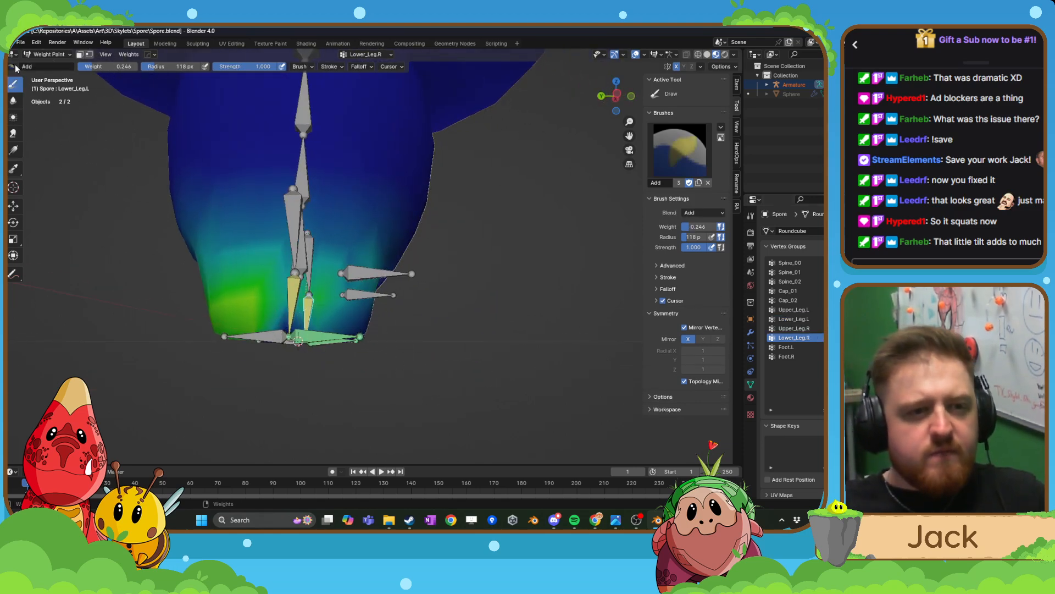
{"action": "left_click", "coordinate": [15, 67]}
{"action": "left_click", "coordinate": [250, 97]}
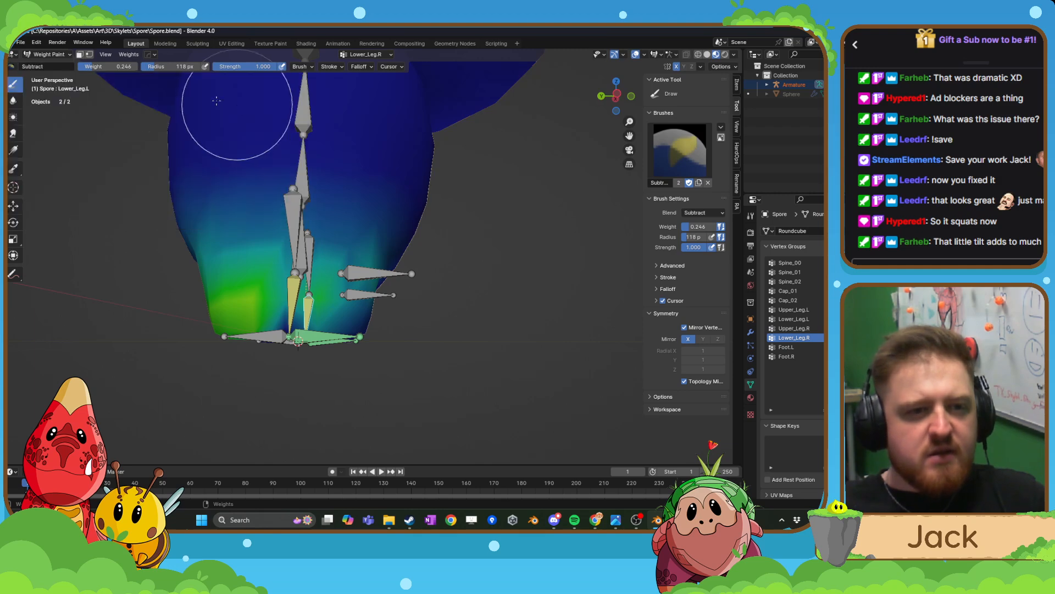
{"action": "mouse_move", "coordinate": [164, 345]}
{"action": "middle_mouse_down", "text": "shift"}
{"action": "mouse_move", "coordinate": [179, 302]}
{"action": "mouse_move", "coordinate": [350, 277]}
{"action": "middle_mouse_up", "text": "shift"}
{"action": "scroll", "coordinate": [354, 270], "scroll_direction": "up", "scroll_amount": 3}
{"action": "left_click_drag", "start_coordinate": [342, 286], "coordinate": [320, 286]}
{"action": "middle_click_drag", "start_coordinate": [320, 287], "coordinate": [245, 338]}
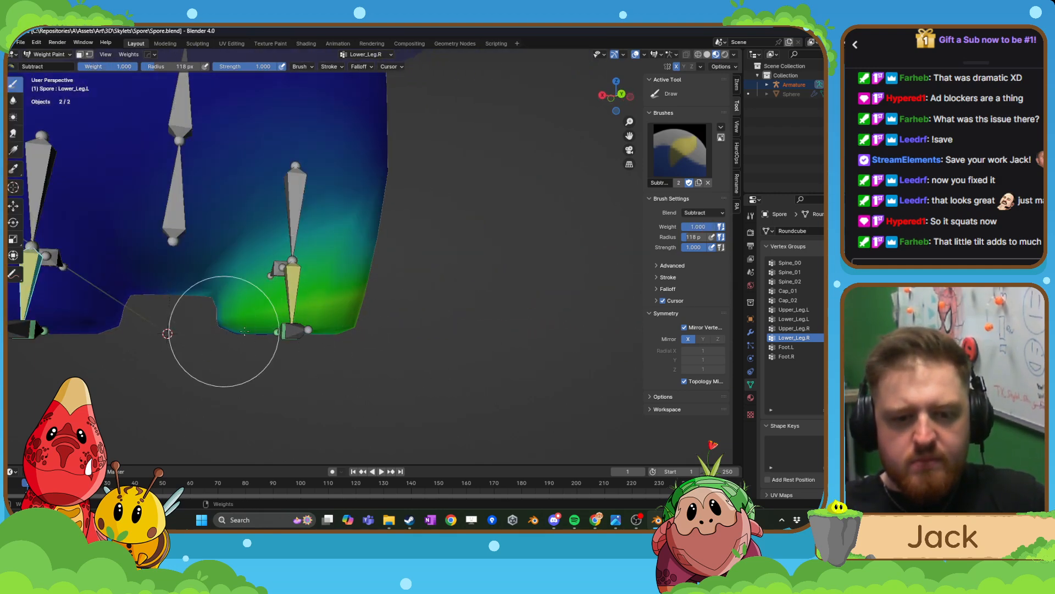
{"action": "left_click_drag", "start_coordinate": [244, 332], "coordinate": [407, 318]}
{"action": "mouse_move", "coordinate": [407, 318]}
{"action": "middle_mouse_down"}
{"action": "mouse_move", "coordinate": [230, 323]}
{"action": "mouse_move", "coordinate": [320, 324]}
{"action": "middle_mouse_up"}
{"action": "left_click_drag", "start_coordinate": [226, 306], "coordinate": [344, 297]}
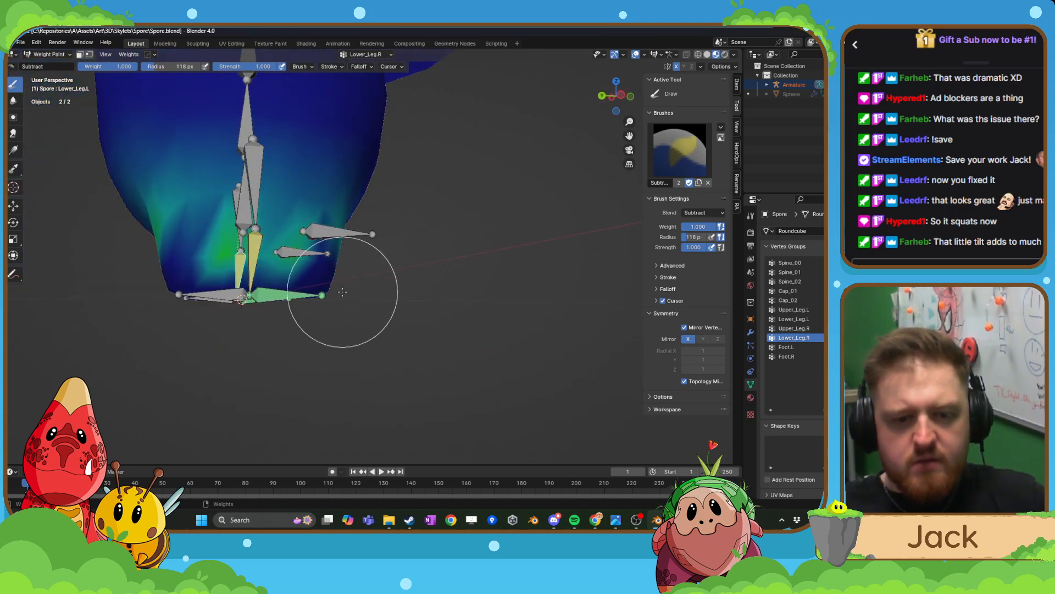
{"action": "middle_click_drag", "start_coordinate": [357, 300], "coordinate": [257, 295]}
{"action": "scroll", "coordinate": [257, 295], "scroll_direction": "down", "scroll_amount": 2}
{"action": "mouse_move", "coordinate": [264, 294]}
{"action": "middle_mouse_down", "text": "shift"}
{"action": "mouse_move", "coordinate": [420, 316]}
{"action": "mouse_move", "coordinate": [404, 324]}
{"action": "middle_mouse_up", "text": "shift"}
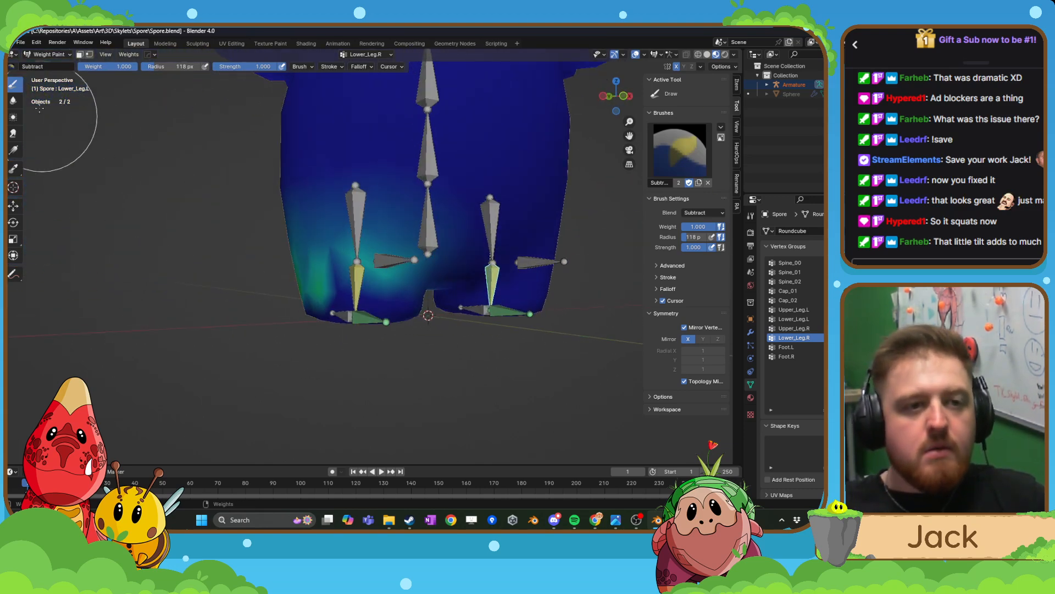
- Build up Lower_Leg.R weight around the right lower leg with the Add brush at weight 0.354
{"action": "left_click", "coordinate": [17, 67]}
{"action": "left_click", "coordinate": [41, 78]}
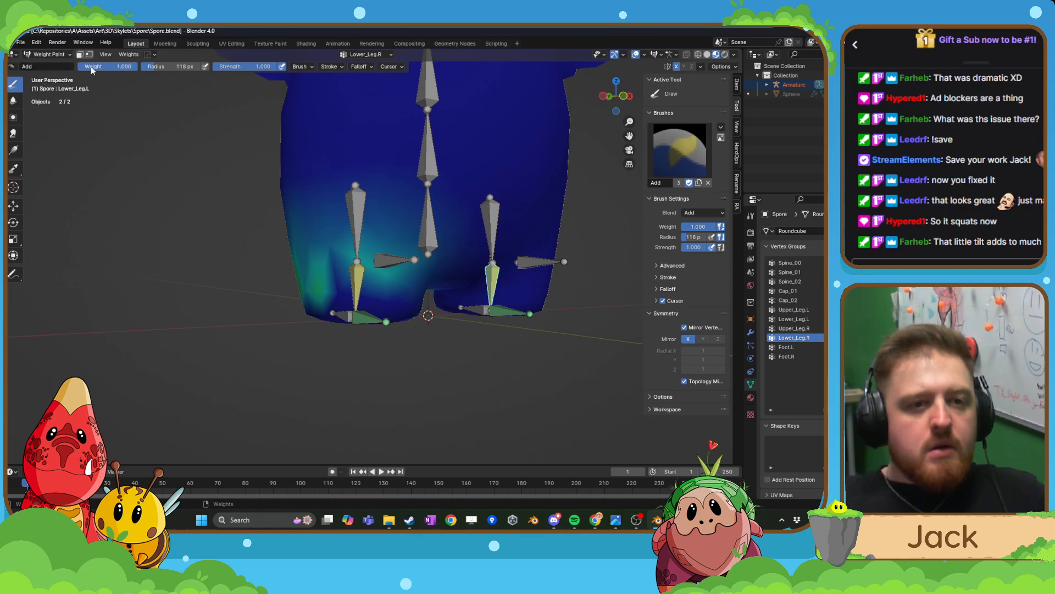
{"action": "left_click_drag", "start_coordinate": [101, 66], "coordinate": [98, 66]}
{"action": "middle_click_drag", "start_coordinate": [338, 270], "coordinate": [479, 288]}
{"action": "left_click", "coordinate": [368, 276]}
{"action": "middle_click_drag", "start_coordinate": [565, 295], "coordinate": [424, 259]}
{"action": "mouse_move", "coordinate": [424, 259]}
{"action": "left_mouse_down"}
{"action": "mouse_move", "coordinate": [372, 271]}
{"action": "mouse_move", "coordinate": [385, 255]}
{"action": "mouse_move", "coordinate": [376, 246]}
{"action": "mouse_move", "coordinate": [353, 251]}
{"action": "left_mouse_up"}
{"action": "middle_click_drag", "start_coordinate": [353, 251], "coordinate": [390, 252]}
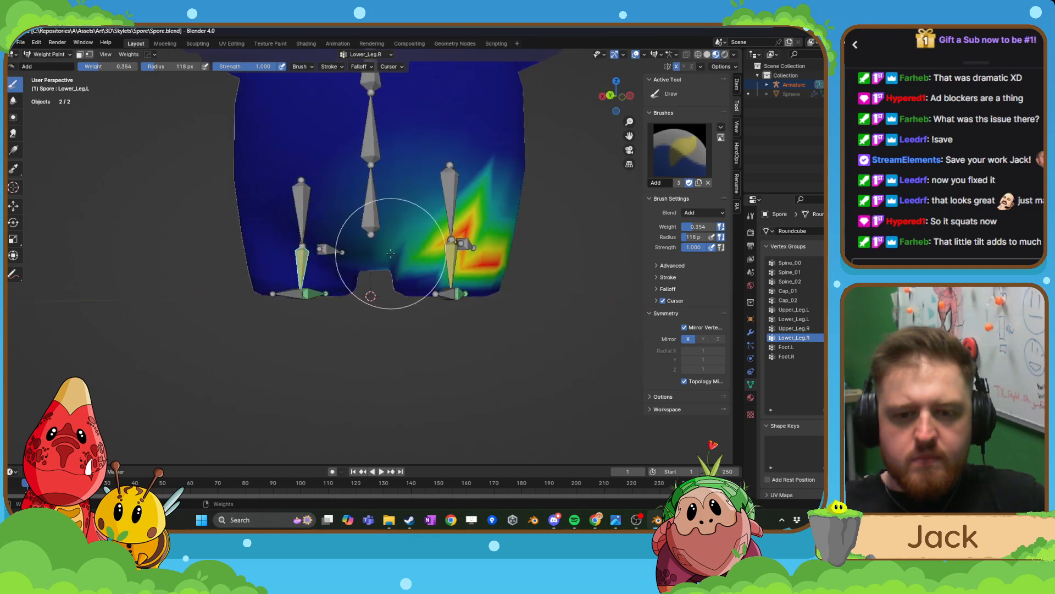
- Undo the last Add brush strokes on the Lower_Leg.R weights
{"action": "key", "text": "shift+z"}
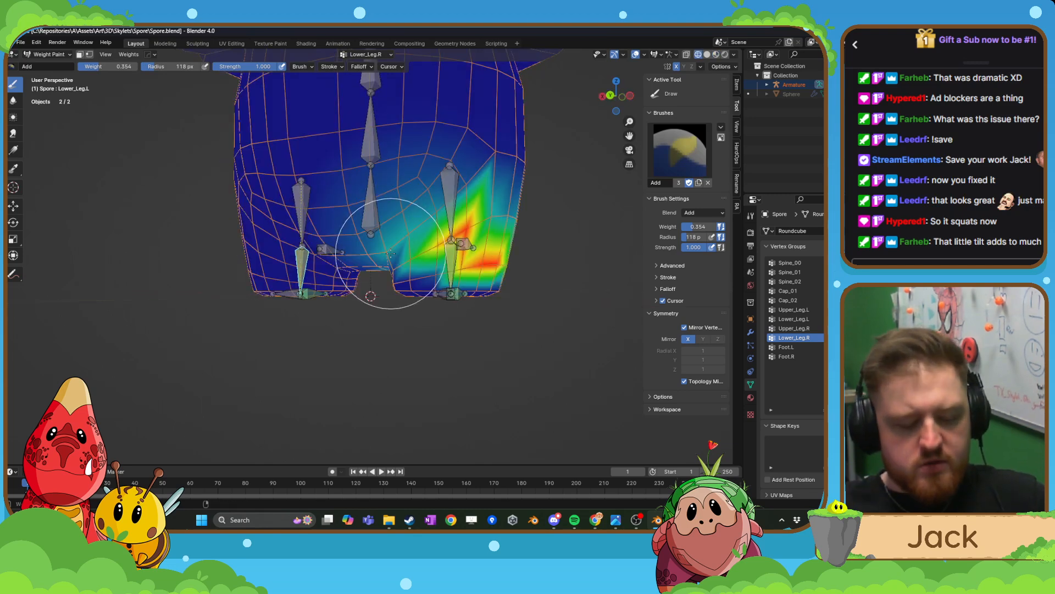
{"action": "key", "text": "ctrl+z"}
{"action": "key", "text": "ctrl+z"}
{"action": "key", "text": "ctrl+z"}
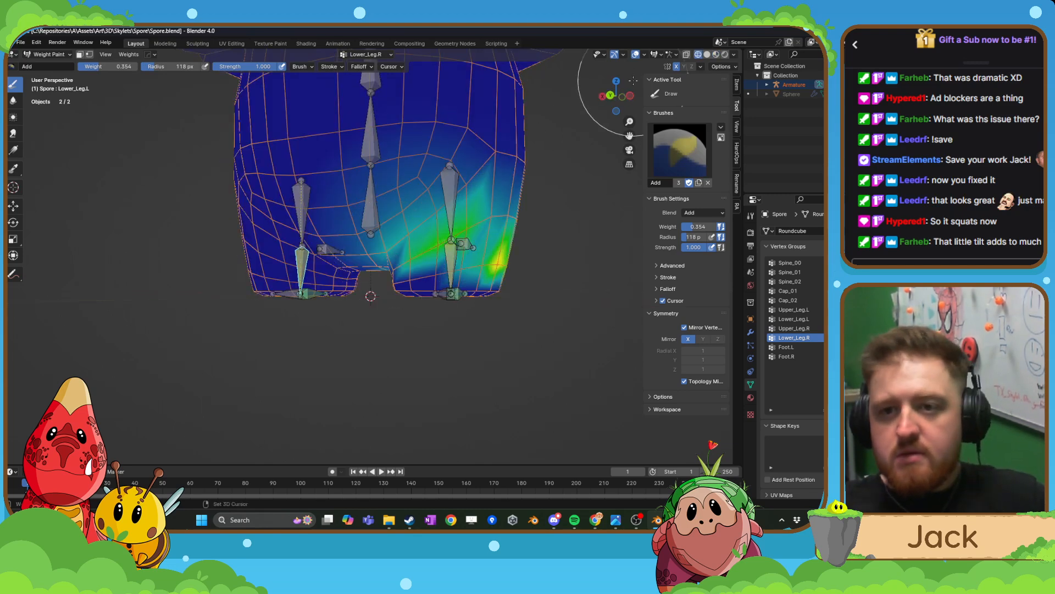
- Return to Object Mode and switch the viewport shading from wireframe back to solid
{"action": "left_click", "coordinate": [636, 55]}
{"action": "left_click", "coordinate": [636, 55]}
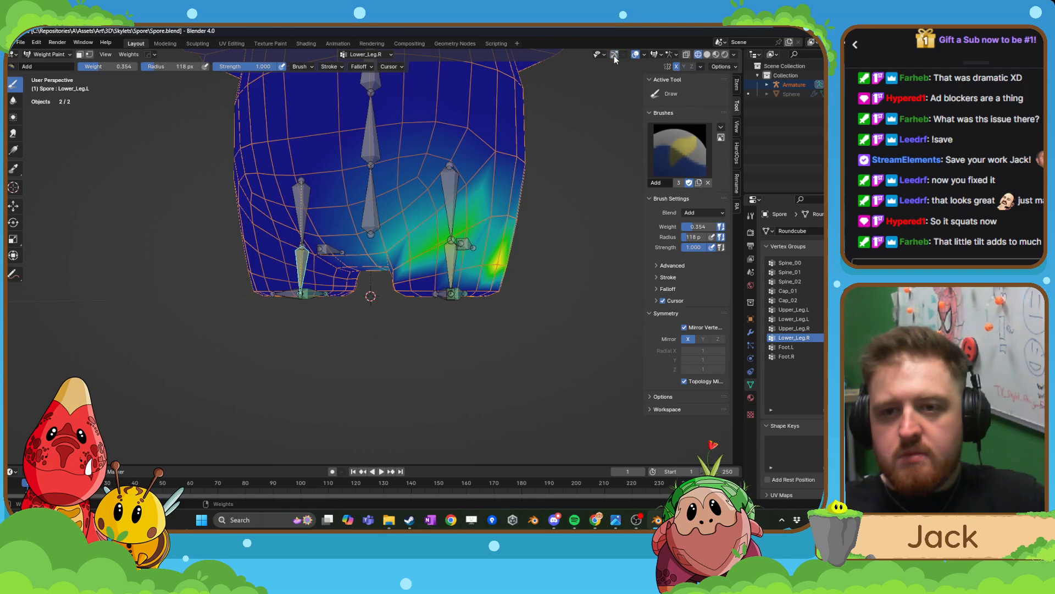
{"action": "left_click", "coordinate": [657, 58]}
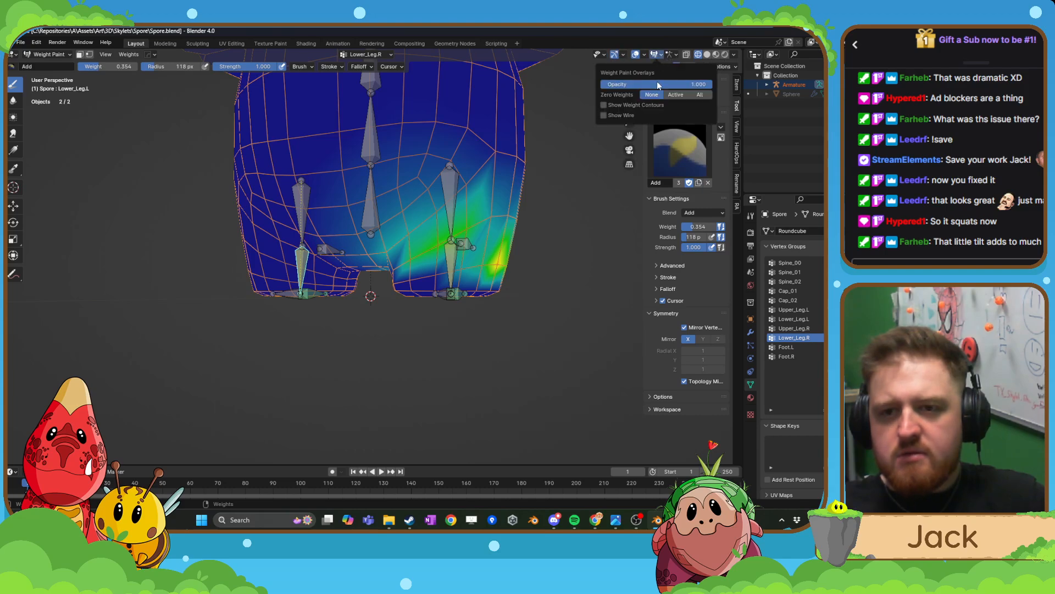
{"action": "mouse_move", "coordinate": [657, 84]}
{"action": "left_mouse_down"}
{"action": "mouse_move", "coordinate": [611, 84]}
{"action": "mouse_move", "coordinate": [712, 84]}
{"action": "left_mouse_up"}
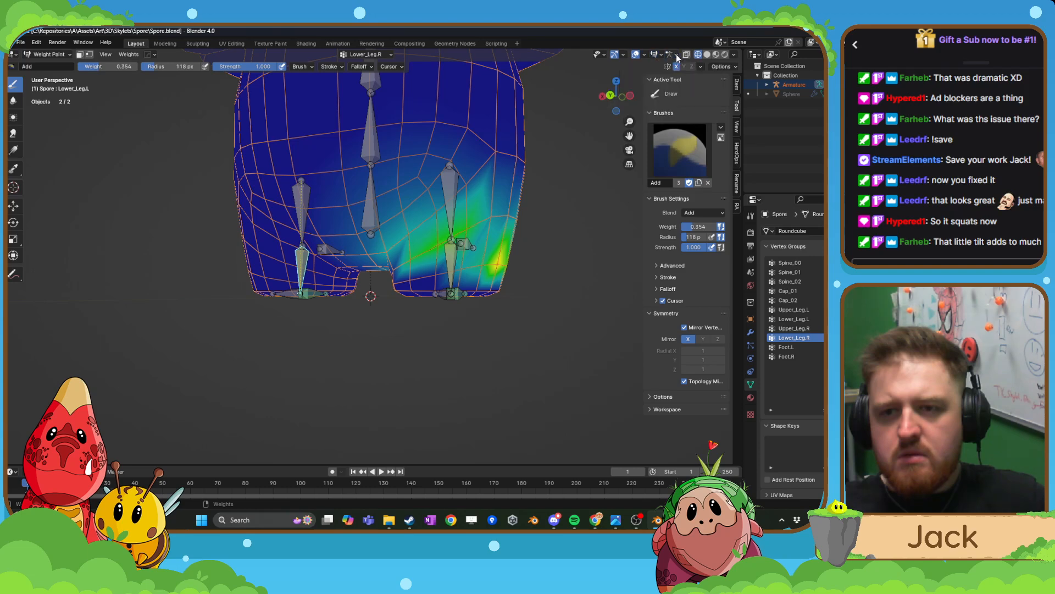
{"action": "left_click", "coordinate": [48, 54]}
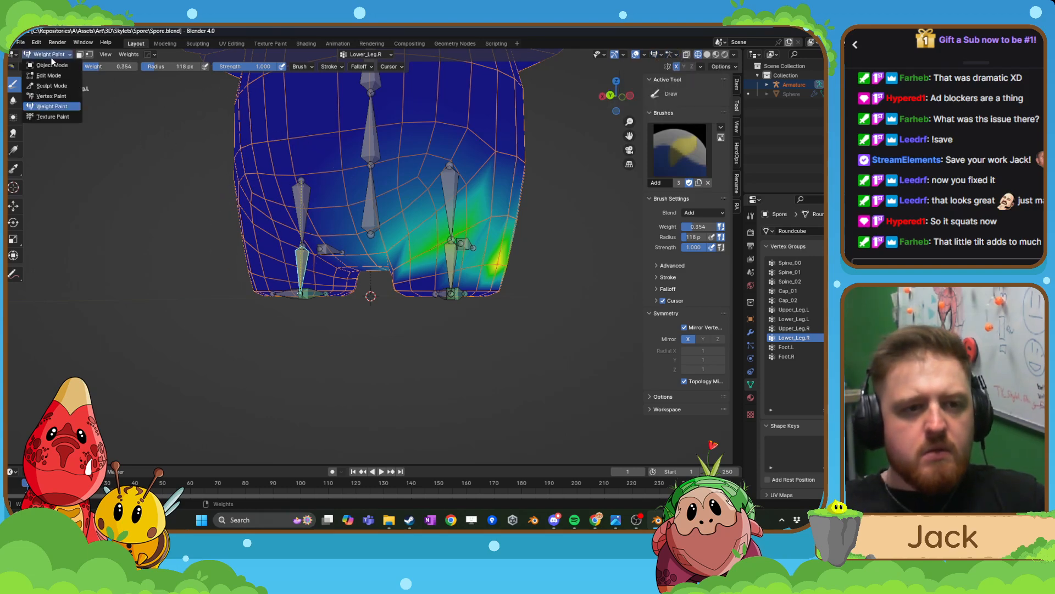
{"action": "left_click", "coordinate": [41, 65]}
{"action": "left_click", "coordinate": [283, 304]}
{"action": "left_click", "coordinate": [454, 189]}
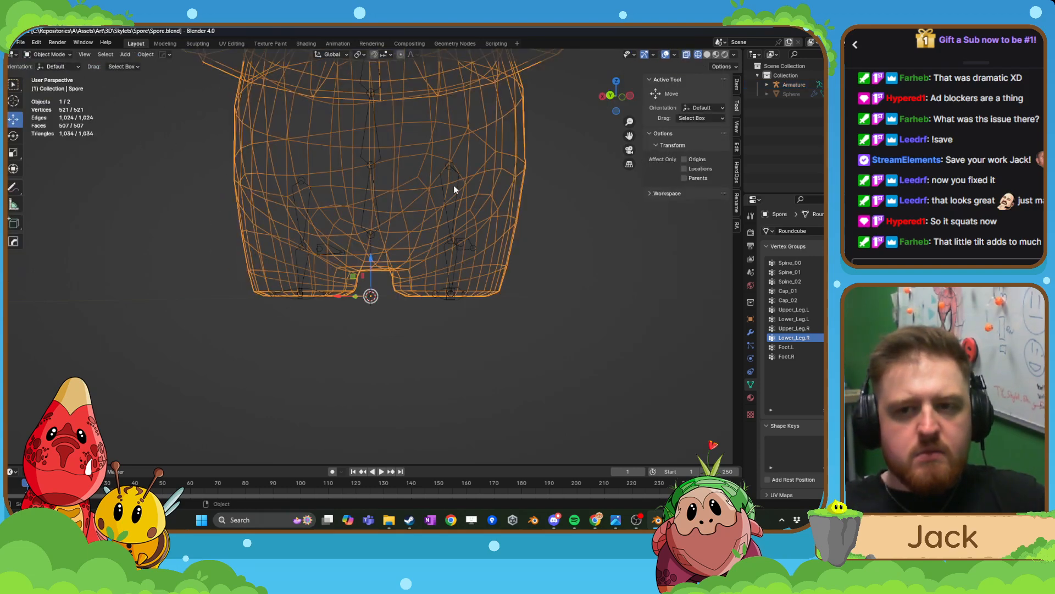
{"action": "left_click", "coordinate": [708, 54]}
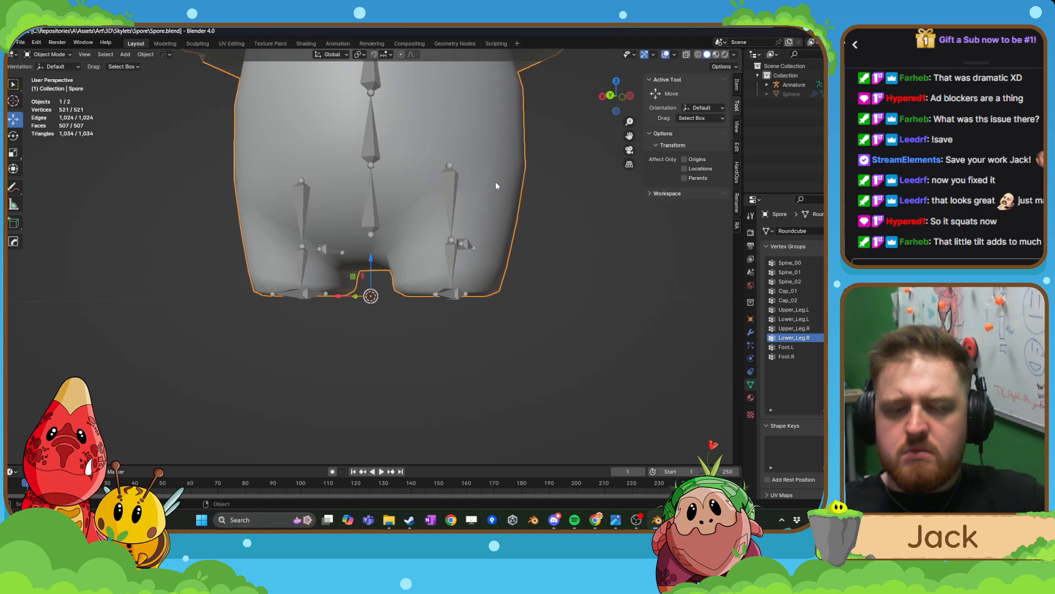
- Select the armature together with the Spore mesh and enter Weight Paint mode on the mesh
{"action": "left_click", "coordinate": [454, 183]}
{"action": "key", "text": "ctrl+Tab"}
{"action": "key", "text": "ctrl+Tab"}
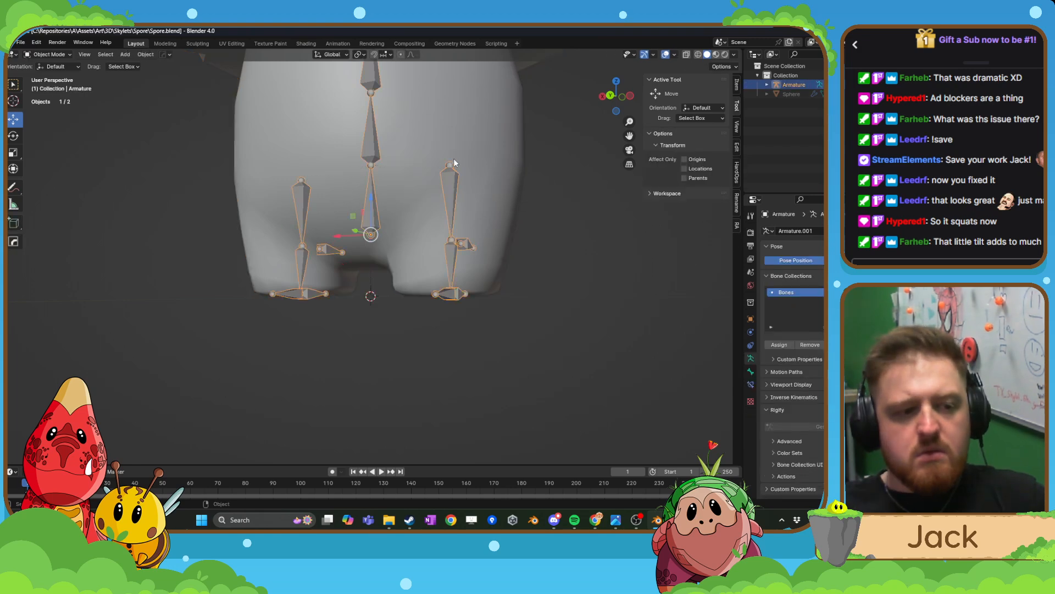
{"action": "left_click", "coordinate": [445, 155], "text": "shift"}
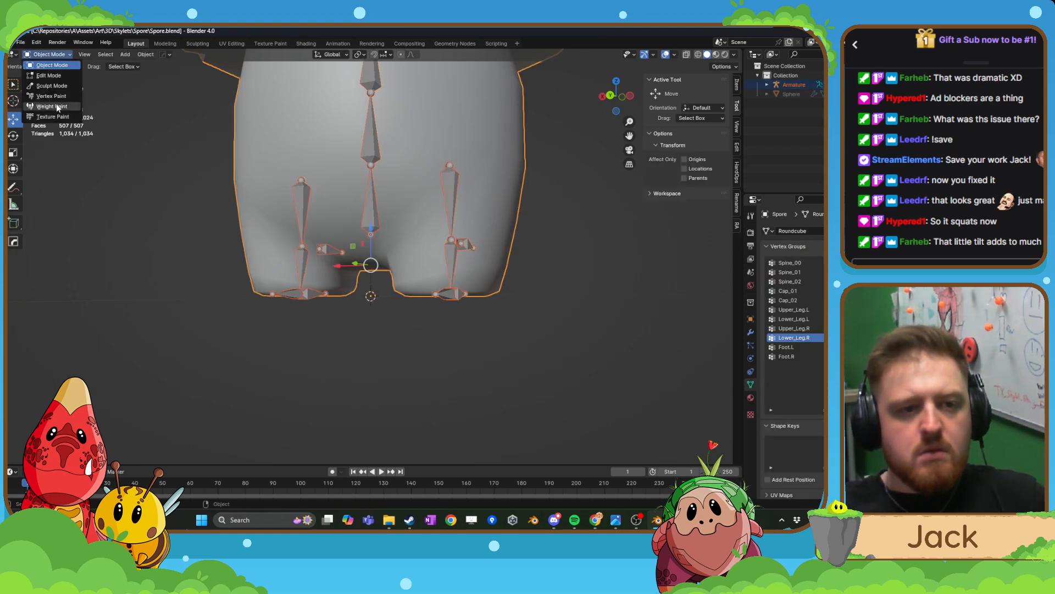
{"action": "left_click", "coordinate": [57, 108]}
{"action": "middle_click_drag", "start_coordinate": [237, 176], "coordinate": [168, 163]}
- Smooth the Lower_Leg.R weights around the right leg with the Blur brush at strength 1.000
{"action": "left_click", "coordinate": [14, 105]}
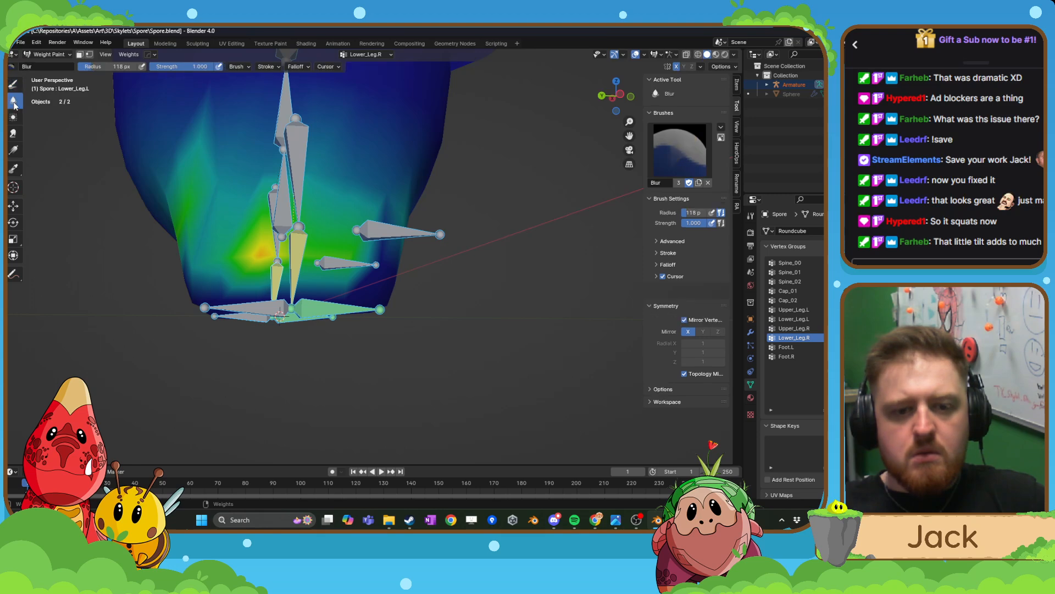
{"action": "mouse_move", "coordinate": [275, 256]}
{"action": "left_mouse_down"}
{"action": "mouse_move", "coordinate": [294, 252]}
{"action": "mouse_move", "coordinate": [193, 229]}
{"action": "mouse_move", "coordinate": [311, 245]}
{"action": "left_mouse_up"}
{"action": "middle_click_drag", "start_coordinate": [311, 245], "coordinate": [329, 253]}
{"action": "left_click_drag", "start_coordinate": [269, 265], "coordinate": [344, 261]}
{"action": "middle_click_drag", "start_coordinate": [241, 267], "coordinate": [330, 261]}
{"action": "left_click_drag", "start_coordinate": [312, 236], "coordinate": [302, 265]}
{"action": "middle_click_drag", "start_coordinate": [287, 266], "coordinate": [346, 263]}
{"action": "mouse_move", "coordinate": [371, 267]}
{"action": "left_mouse_down"}
{"action": "mouse_move", "coordinate": [438, 261]}
{"action": "mouse_move", "coordinate": [363, 260]}
{"action": "mouse_move", "coordinate": [489, 239]}
{"action": "left_mouse_up"}
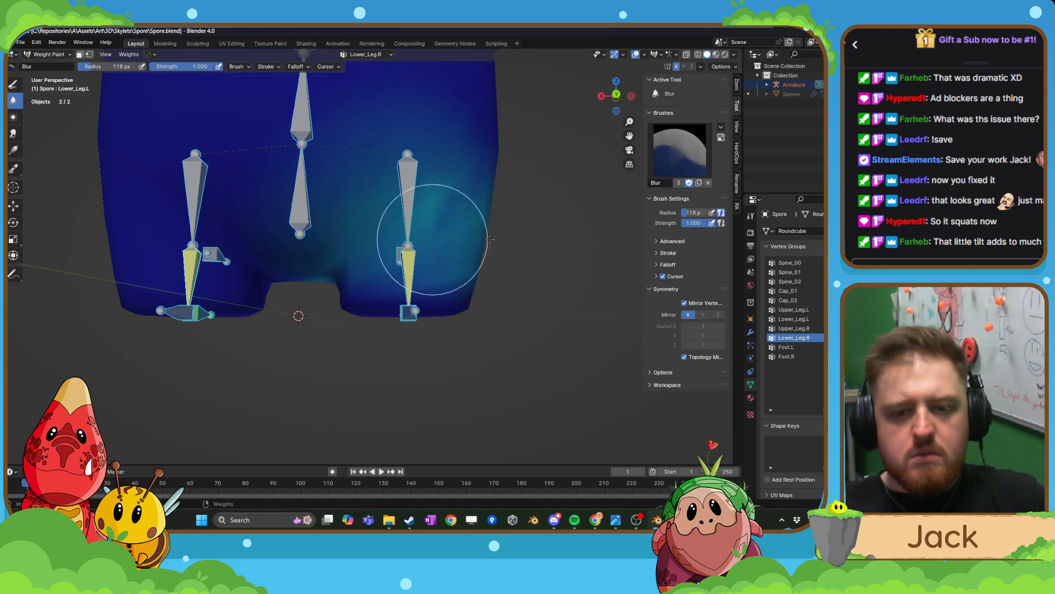
{"action": "mouse_move", "coordinate": [490, 245]}
{"action": "middle_mouse_down"}
{"action": "mouse_move", "coordinate": [209, 268]}
{"action": "mouse_move", "coordinate": [281, 288]}
{"action": "middle_mouse_up"}
- Put the armature in Pose Mode and lower the Spine_00 bone about 0.015 m along Z to test the squat
{"action": "mouse_move", "coordinate": [197, 244]}
{"action": "middle_mouse_down"}
{"action": "mouse_move", "coordinate": [295, 258]}
{"action": "mouse_move", "coordinate": [89, 102]}
{"action": "middle_mouse_up"}
{"action": "left_click", "coordinate": [34, 55]}
{"action": "left_click", "coordinate": [44, 66]}
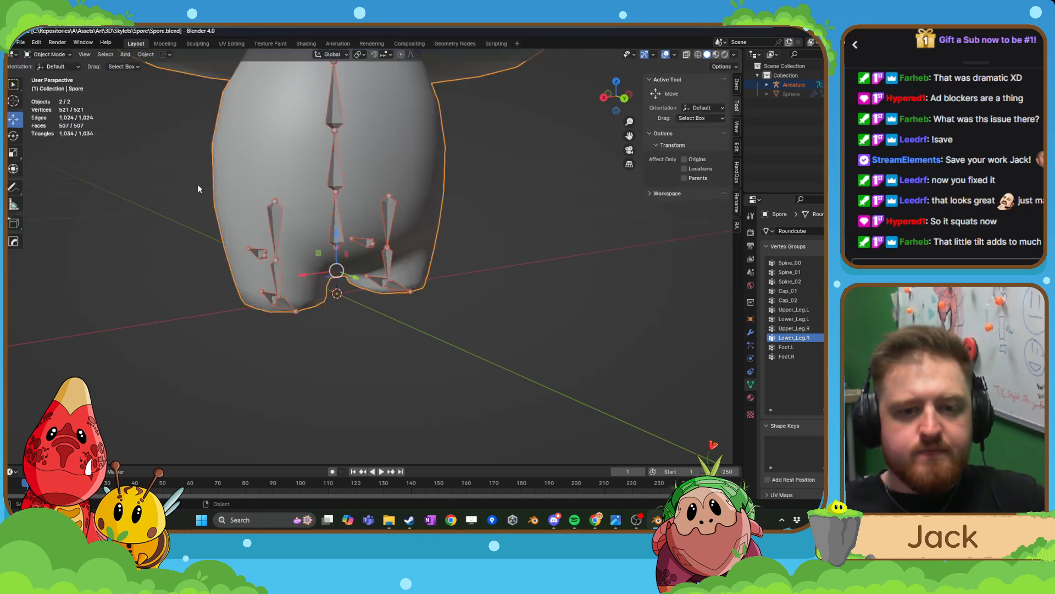
{"action": "left_click", "coordinate": [335, 229]}
{"action": "key", "text": "ctrl+Tab"}
{"action": "middle_click_drag", "start_coordinate": [345, 230], "coordinate": [382, 222]}
{"action": "key", "text": "g"}
{"action": "key", "text": "z"}
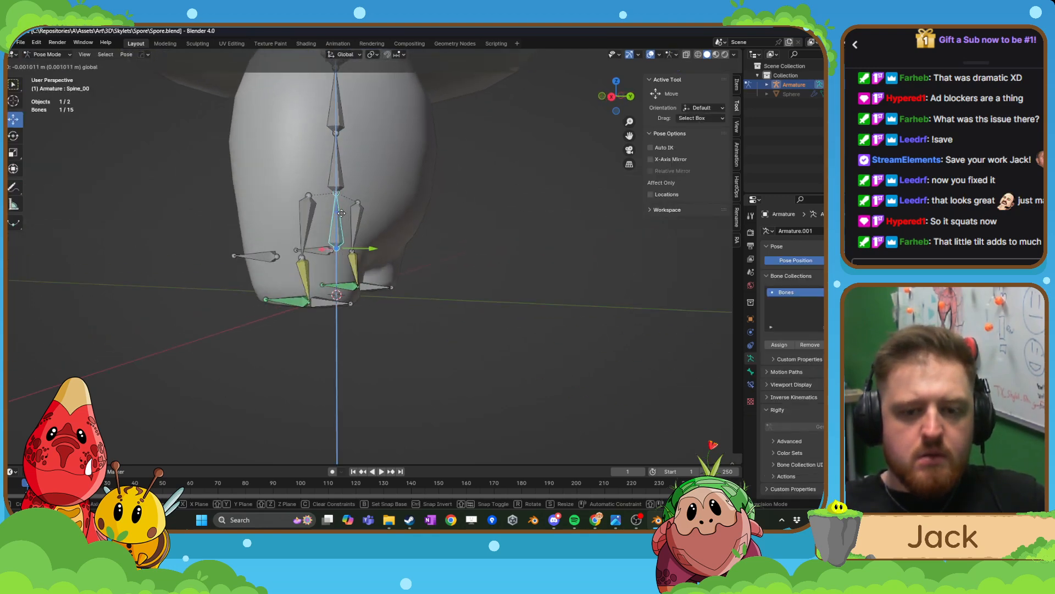
{"action": "left_click", "coordinate": [339, 232]}
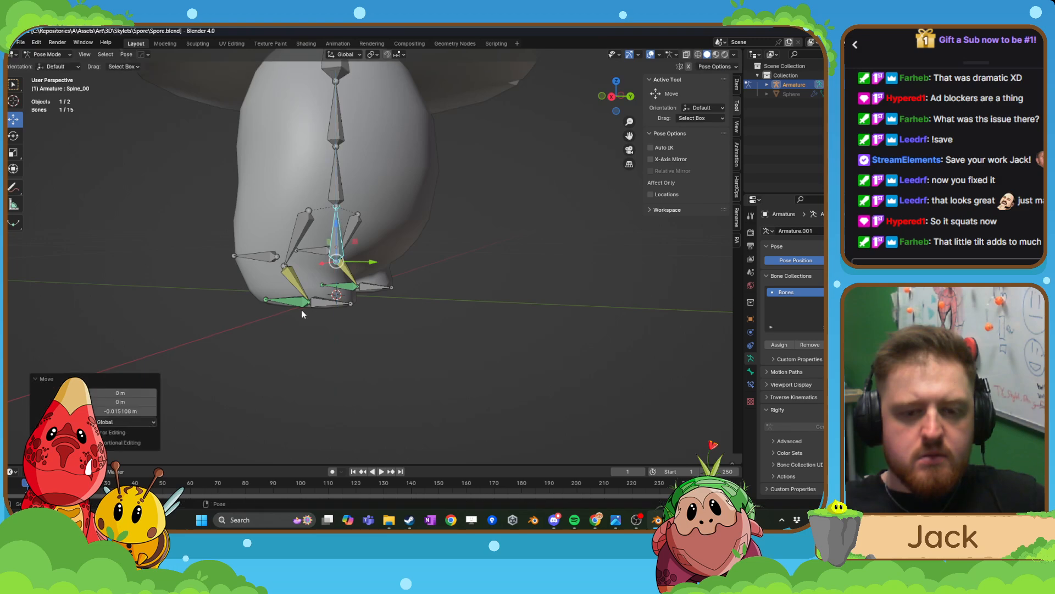
- Test the left foot by moving Heel_IK.L about -0.023 m along Y, and select Heel_IK.R
{"action": "left_click", "coordinate": [312, 306]}
{"action": "middle_click_drag", "start_coordinate": [315, 306], "coordinate": [340, 305]}
{"action": "key", "text": "g"}
{"action": "key", "text": "y"}
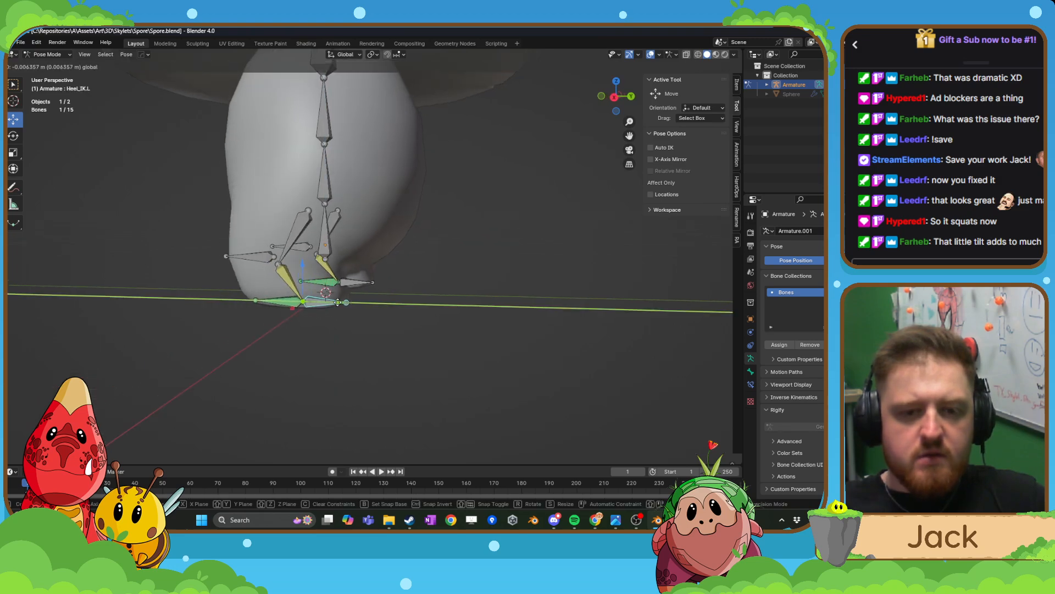
{"action": "mouse_move", "coordinate": [315, 302]}
{"action": "left_mouse_down"}
{"action": "mouse_move", "coordinate": [358, 303]}
{"action": "mouse_move", "coordinate": [323, 303]}
{"action": "left_mouse_up"}
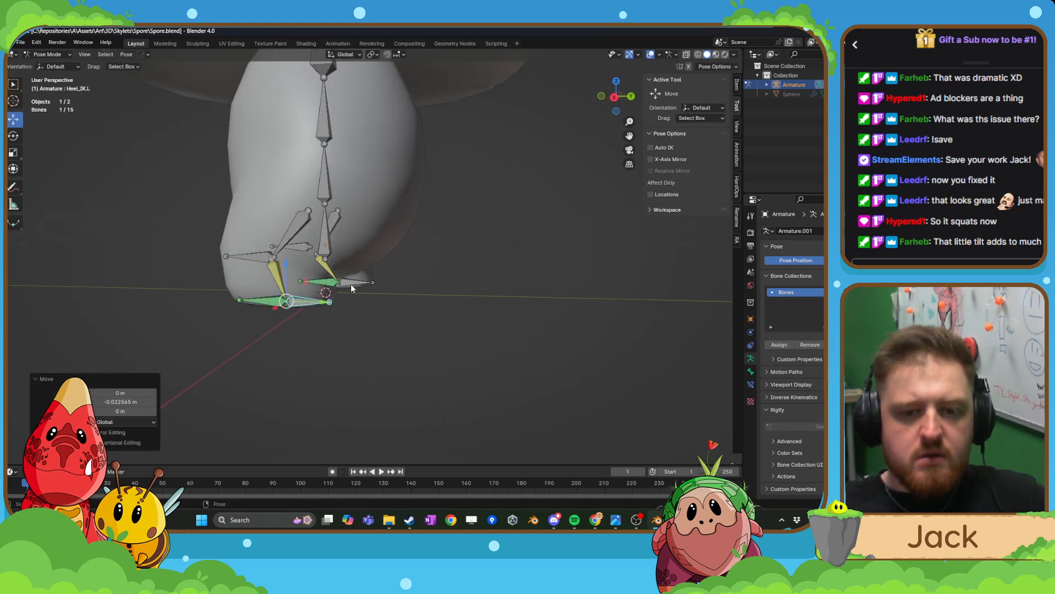
{"action": "left_click", "coordinate": [354, 283]}
{"action": "mouse_move", "coordinate": [382, 286]}
{"action": "left_mouse_down"}
{"action": "mouse_move", "coordinate": [404, 285]}
{"action": "mouse_move", "coordinate": [381, 286]}
{"action": "left_mouse_up"}
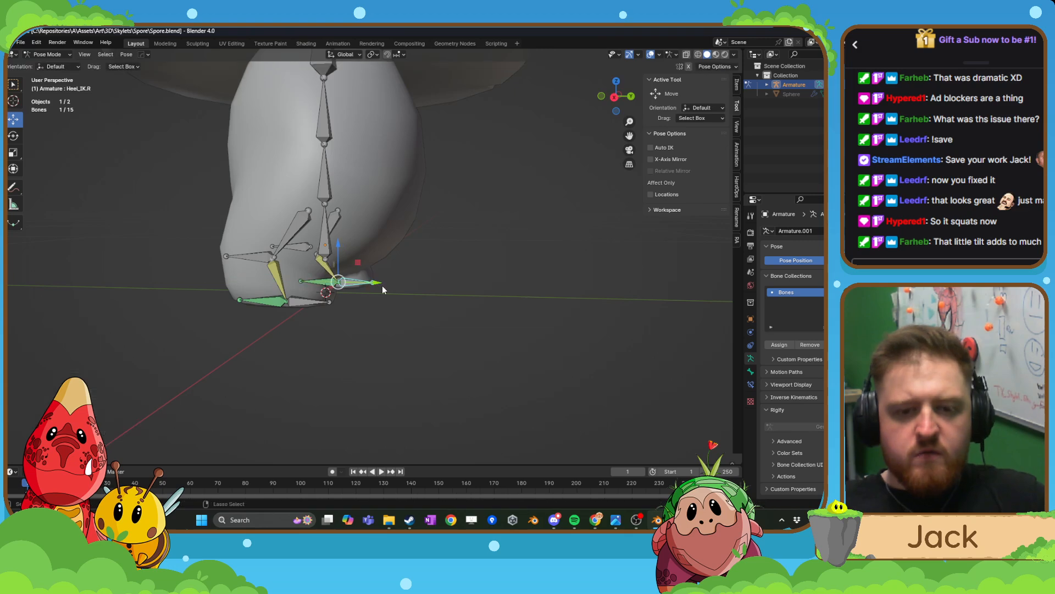
- Undo the test moves of the spine and heel bones
{"action": "key", "text": "ctrl+z"}
{"action": "key", "text": "ctrl+z"}
{"action": "key", "text": "ctrl+z"}
{"action": "key", "text": "ctrl+z"}
{"action": "key", "text": "ctrl+z"}
{"action": "key", "text": "ctrl+z"}
{"action": "key", "text": "ctrl+z"}
{"action": "scroll", "coordinate": [386, 268], "scroll_direction": "up", "scroll_amount": 3}
{"action": "middle_click_drag", "start_coordinate": [347, 239], "coordinate": [359, 286], "text": "shift"}
- Leave Pose Mode, select only the Spore mesh and enter Weight Paint mode
{"action": "key", "text": "ctrl+Tab"}
{"action": "left_click", "coordinate": [384, 246]}
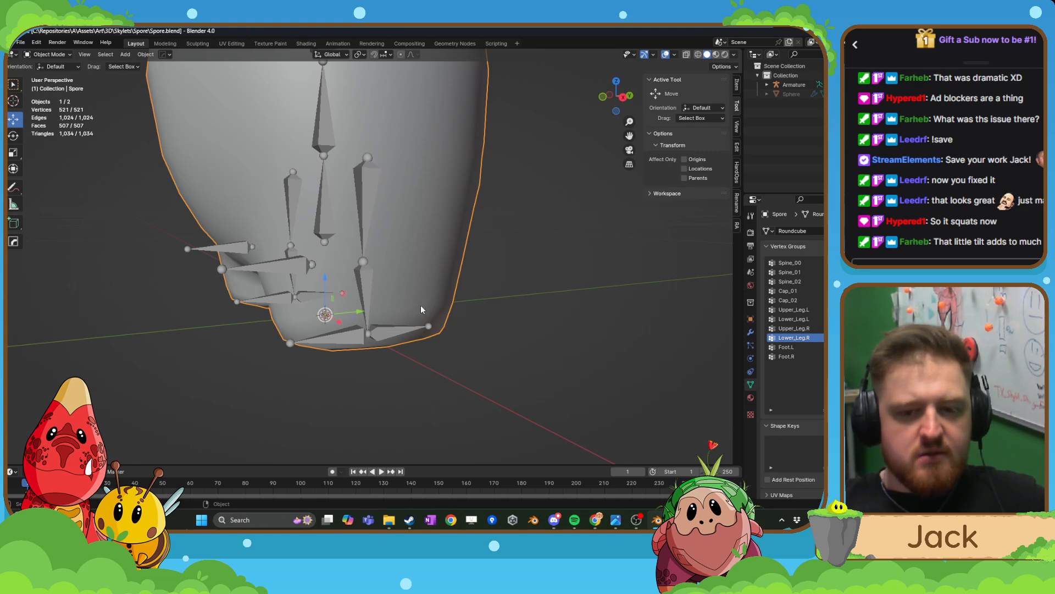
{"action": "middle_click_drag", "start_coordinate": [420, 306], "coordinate": [396, 311]}
{"action": "left_click", "coordinate": [382, 334]}
{"action": "key", "text": "ctrl+Tab"}
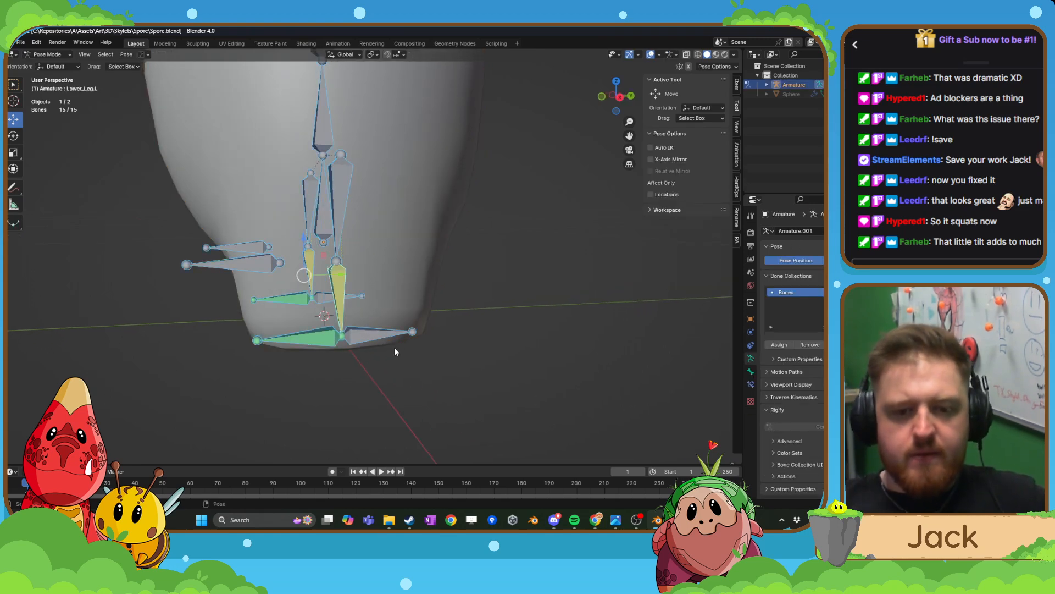
{"action": "key", "text": "ctrl+Tab"}
{"action": "left_click", "coordinate": [412, 230]}
{"action": "left_click", "coordinate": [56, 52]}
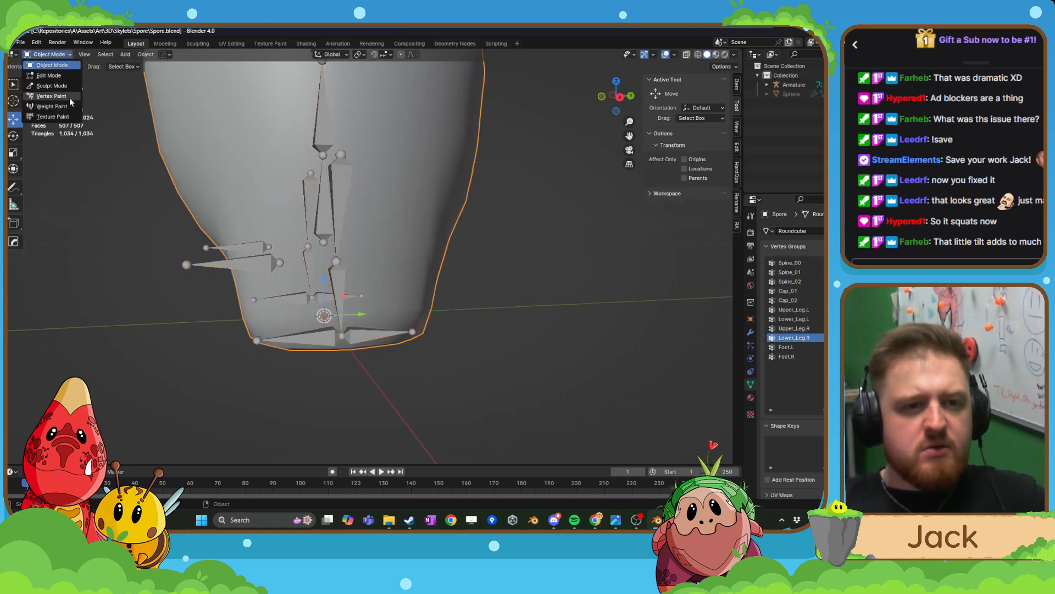
{"action": "left_click", "coordinate": [68, 104]}
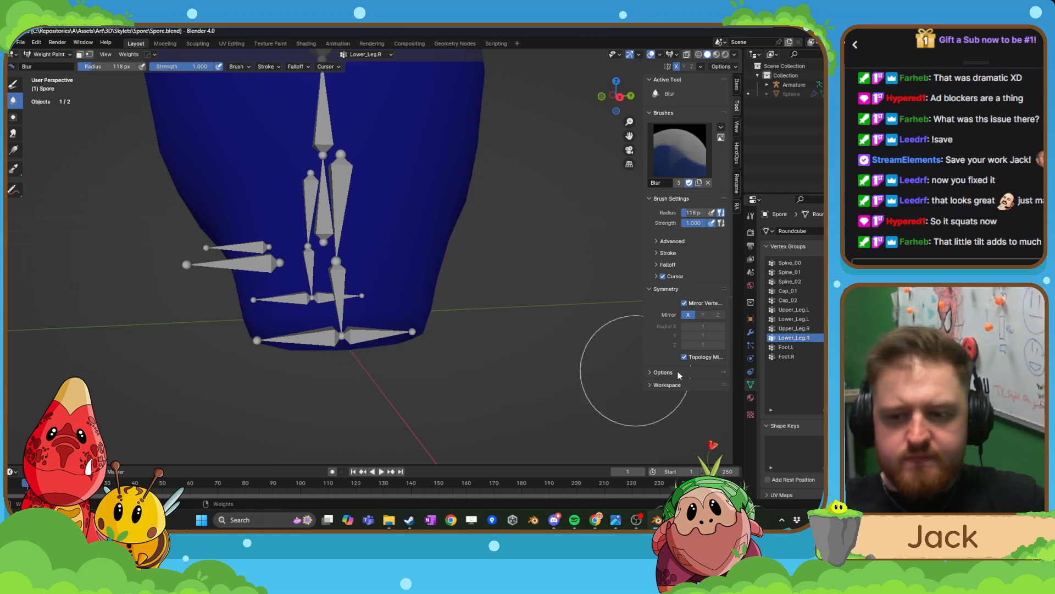
- Inspect the weights of the Foot.L, Lower_Leg.R and Upper_Leg.R vertex groups around the legs
{"action": "left_click", "coordinate": [804, 347]}
{"action": "middle_click_drag", "start_coordinate": [371, 328], "coordinate": [401, 353]}
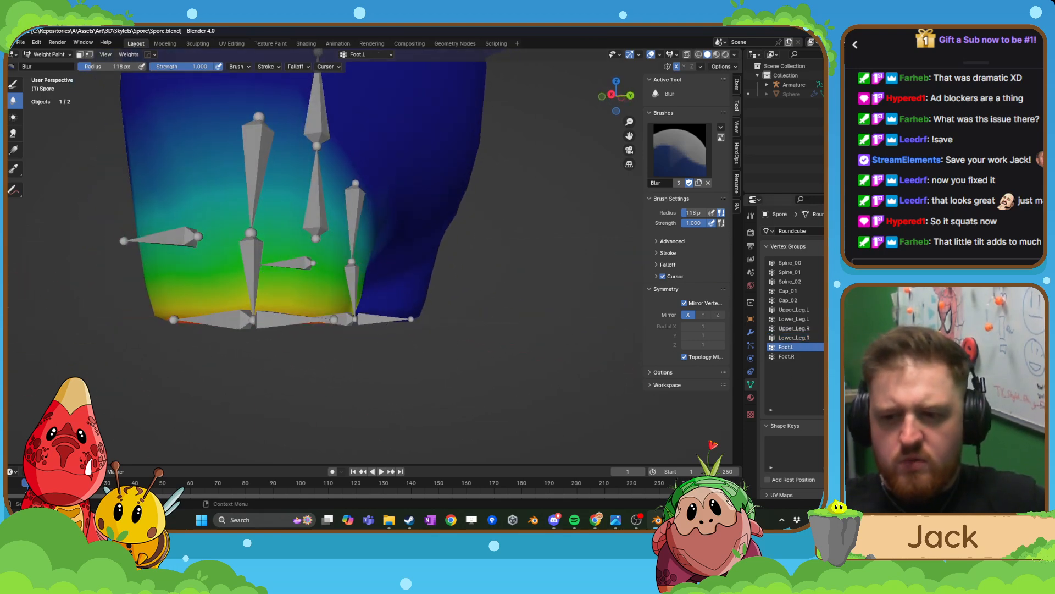
{"action": "left_click", "coordinate": [810, 337]}
{"action": "middle_click_drag", "start_coordinate": [336, 319], "coordinate": [349, 299]}
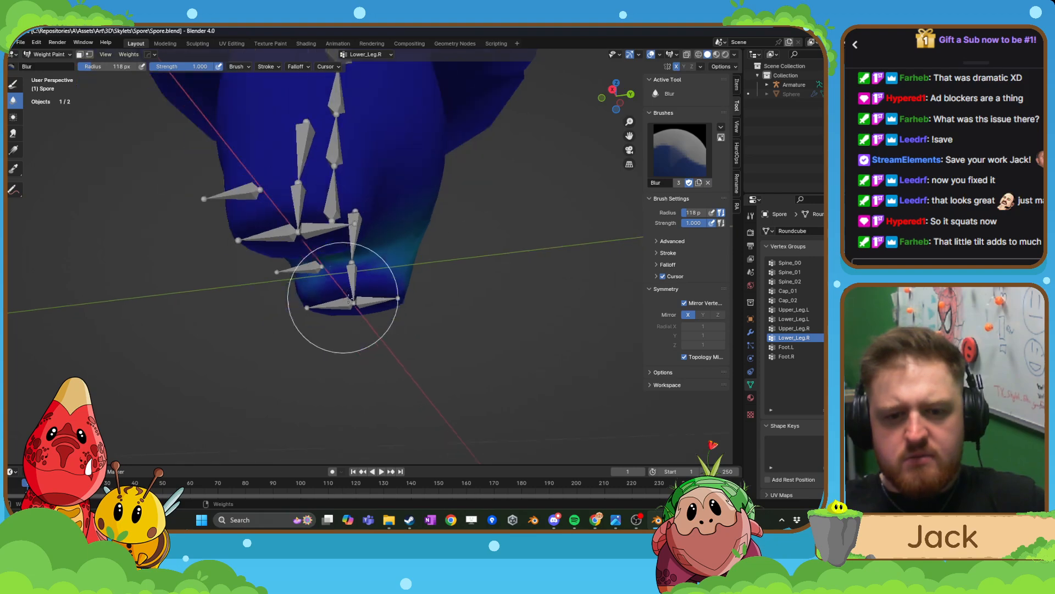
{"action": "left_click", "coordinate": [817, 329]}
{"action": "mouse_move", "coordinate": [498, 297]}
{"action": "middle_mouse_down"}
{"action": "mouse_move", "coordinate": [418, 321]}
{"action": "mouse_move", "coordinate": [368, 323]}
{"action": "mouse_move", "coordinate": [330, 308]}
{"action": "middle_mouse_up"}
- Select the Lower_Leg.L vertex group and remove its influence around the left foot with the Subtract brush at weight 1.000
{"action": "left_click", "coordinate": [794, 319]}
{"action": "left_click", "coordinate": [13, 84]}
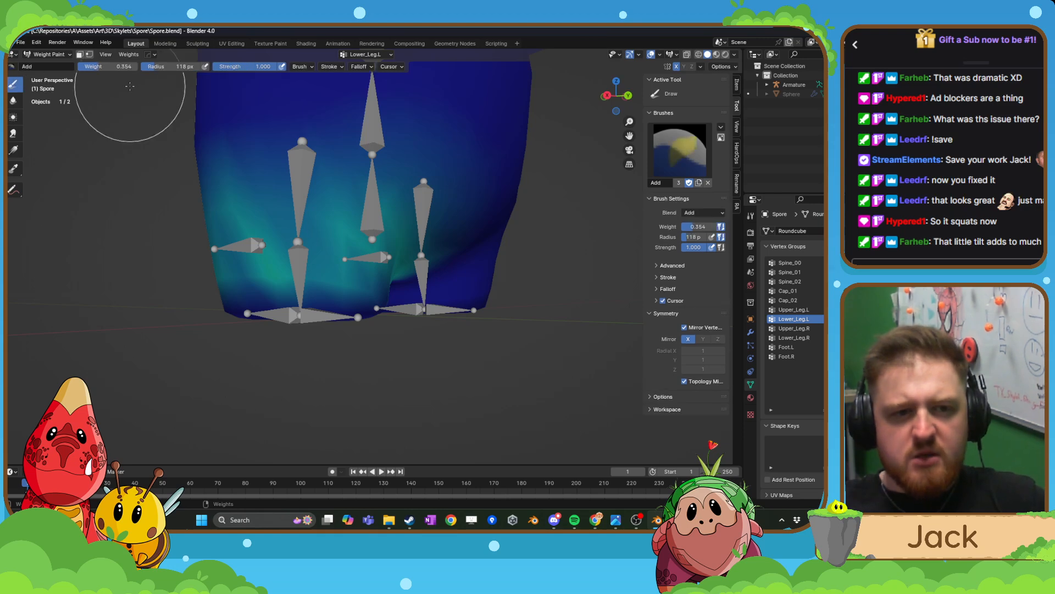
{"action": "left_click", "coordinate": [13, 66]}
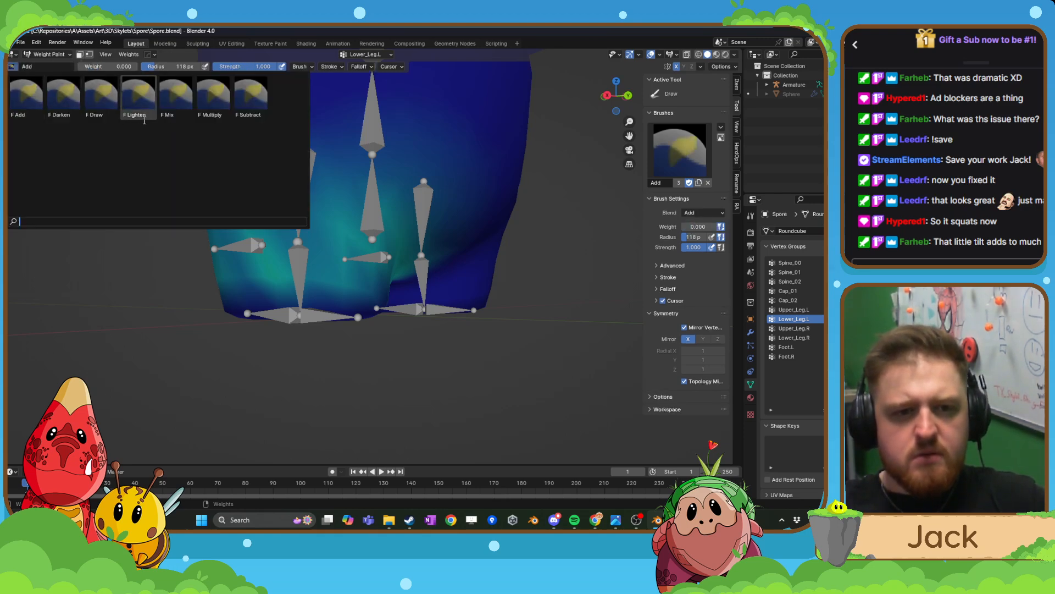
{"action": "left_click", "coordinate": [250, 96]}
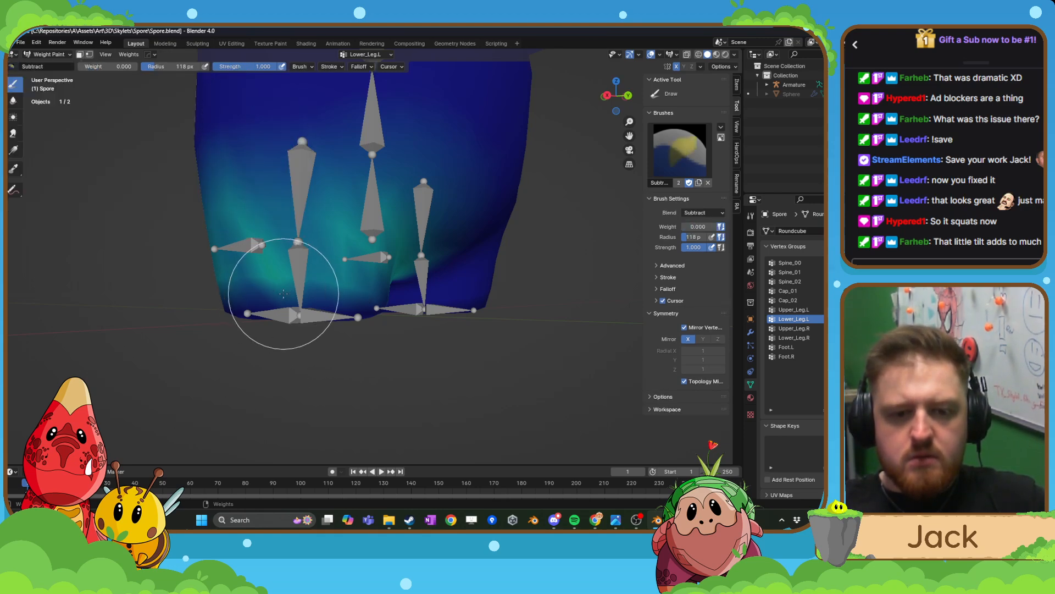
{"action": "mouse_move", "coordinate": [271, 293]}
{"action": "middle_mouse_down"}
{"action": "mouse_move", "coordinate": [365, 292]}
{"action": "mouse_move", "coordinate": [385, 303]}
{"action": "middle_mouse_up"}
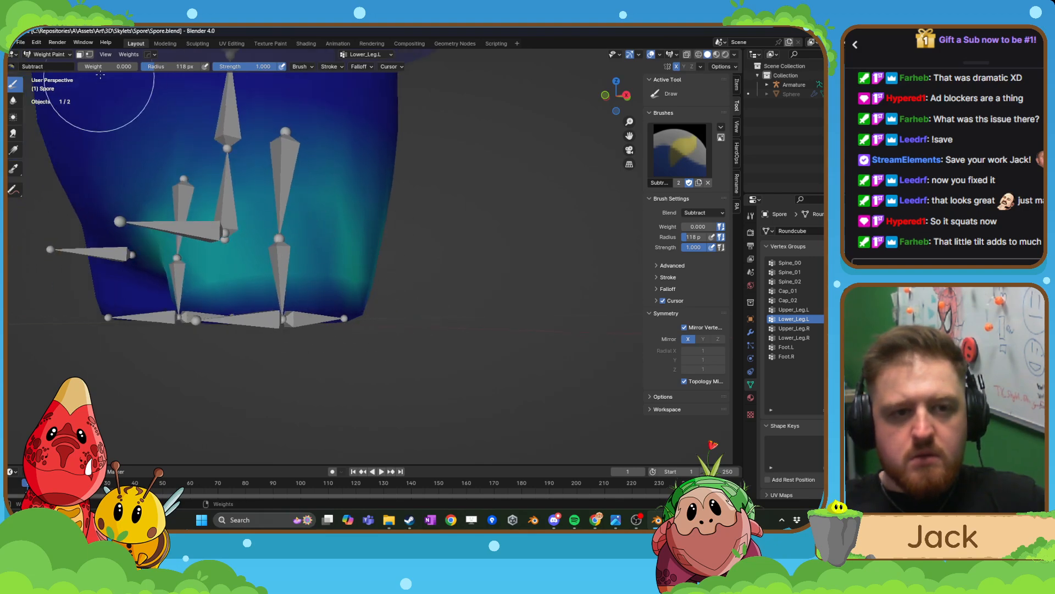
{"action": "mouse_move", "coordinate": [372, 316]}
{"action": "middle_mouse_down"}
{"action": "mouse_move", "coordinate": [341, 319]}
{"action": "mouse_move", "coordinate": [365, 313]}
{"action": "middle_mouse_up"}
{"action": "mouse_move", "coordinate": [436, 301]}
{"action": "middle_mouse_down"}
{"action": "mouse_move", "coordinate": [352, 295]}
{"action": "mouse_move", "coordinate": [447, 306]}
{"action": "mouse_move", "coordinate": [349, 301]}
{"action": "mouse_move", "coordinate": [339, 312]}
{"action": "middle_mouse_up"}
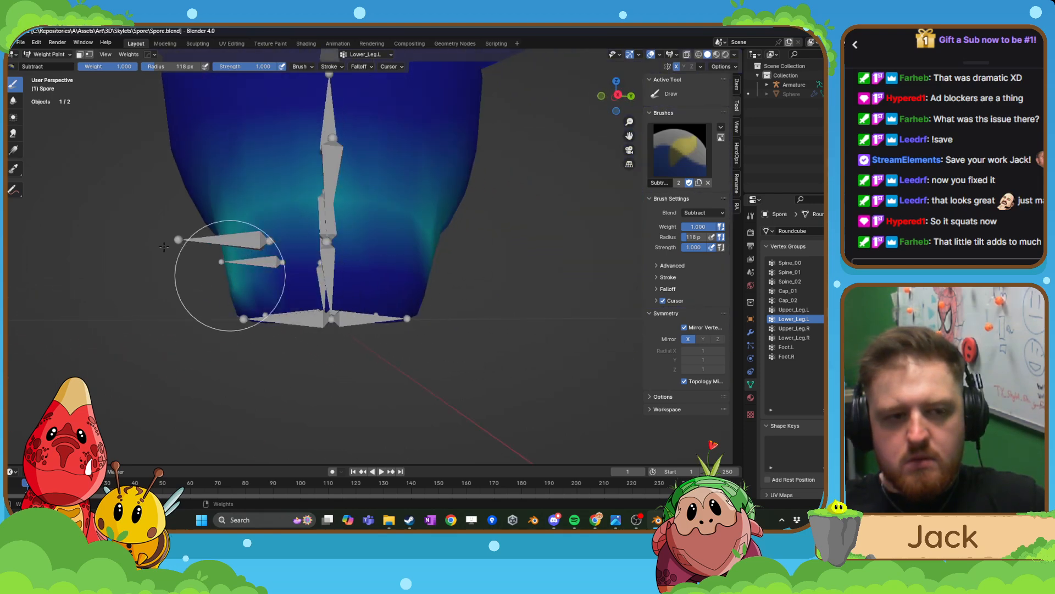
- Smooth the Lower_Leg.L weights around the left leg with the Blur brush at strength 1.000
{"action": "left_click", "coordinate": [13, 101]}
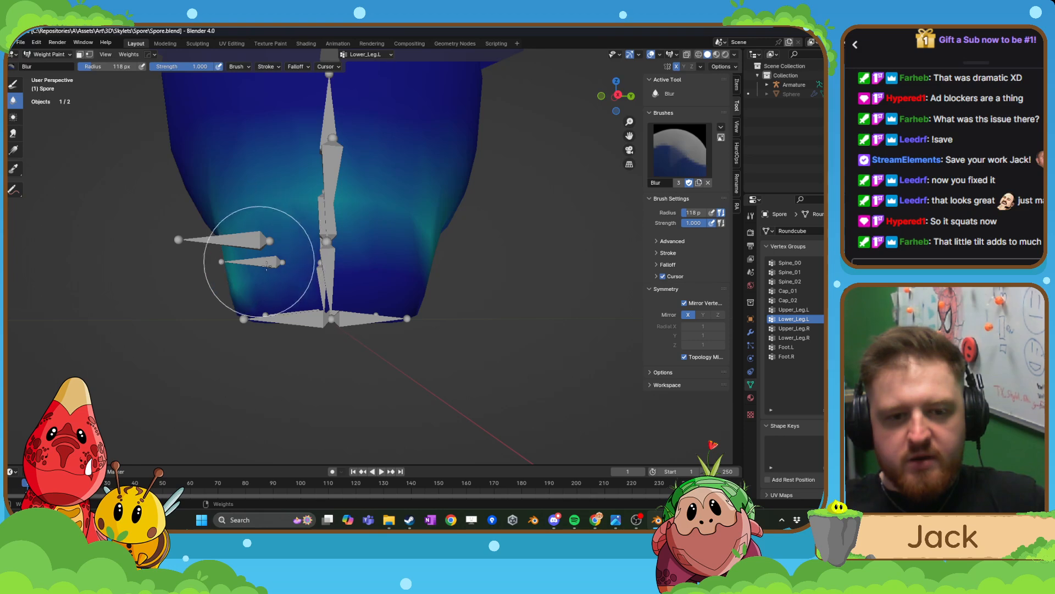
{"action": "left_click_drag", "start_coordinate": [331, 221], "coordinate": [359, 227]}
{"action": "middle_click_drag", "start_coordinate": [244, 266], "coordinate": [406, 247]}
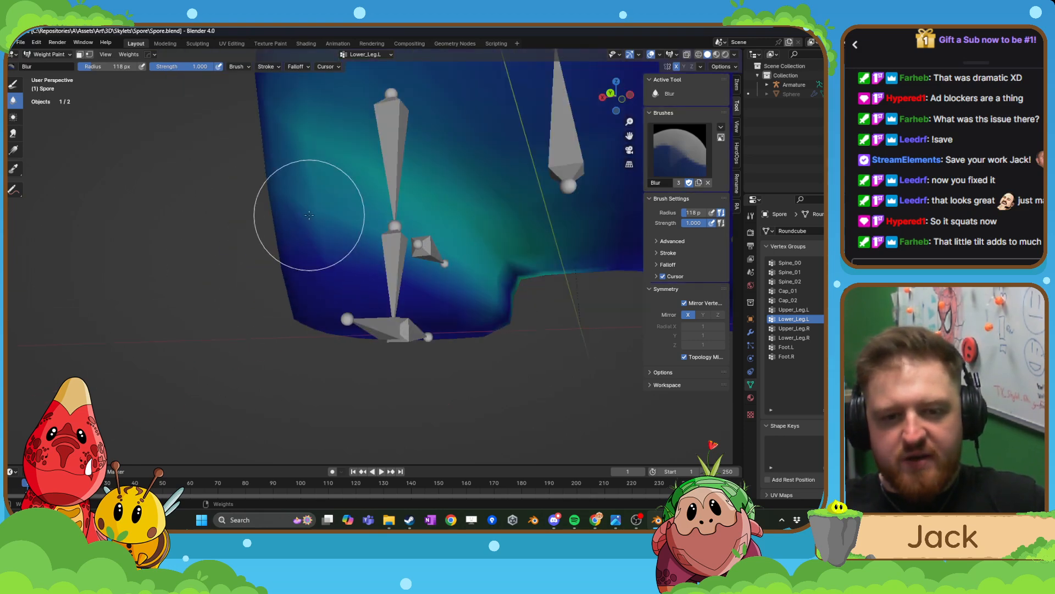
{"action": "mouse_move", "coordinate": [299, 207]}
{"action": "middle_mouse_down"}
{"action": "mouse_move", "coordinate": [306, 189]}
{"action": "mouse_move", "coordinate": [313, 217]}
{"action": "mouse_move", "coordinate": [419, 251]}
{"action": "mouse_move", "coordinate": [394, 273]}
{"action": "middle_mouse_up"}
{"action": "mouse_move", "coordinate": [329, 271]}
{"action": "middle_mouse_down"}
{"action": "mouse_move", "coordinate": [276, 254]}
{"action": "mouse_move", "coordinate": [304, 219]}
{"action": "middle_mouse_up"}
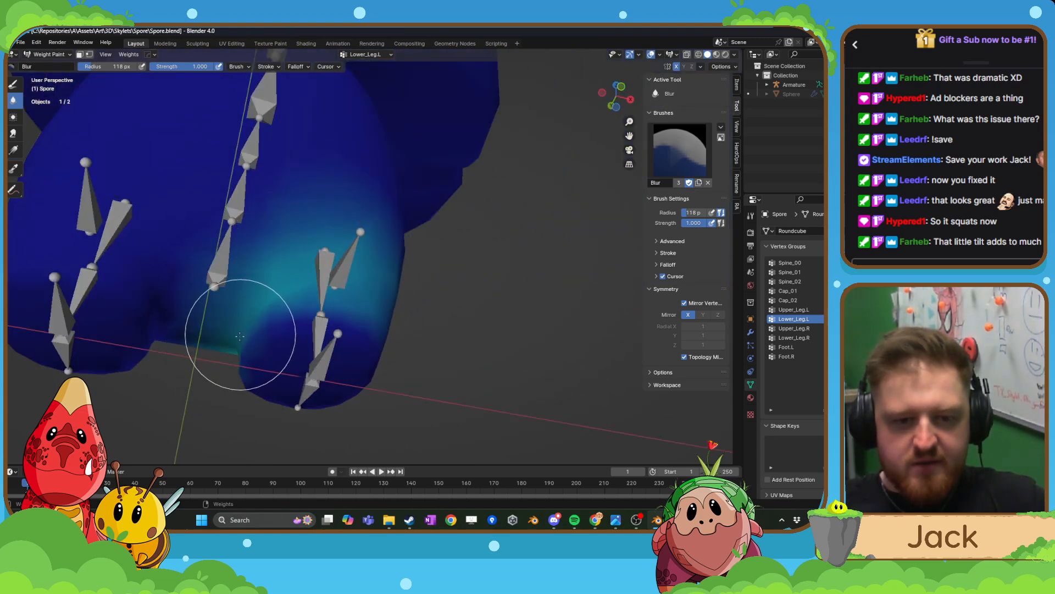
- Remove remaining Lower_Leg.L influence around the left foot with the Subtract brush at weight 1.000
{"action": "middle_click_drag", "start_coordinate": [240, 336], "coordinate": [45, 124]}
{"action": "left_click", "coordinate": [18, 89]}
{"action": "middle_click_drag", "start_coordinate": [200, 212], "coordinate": [231, 177], "text": "shift"}
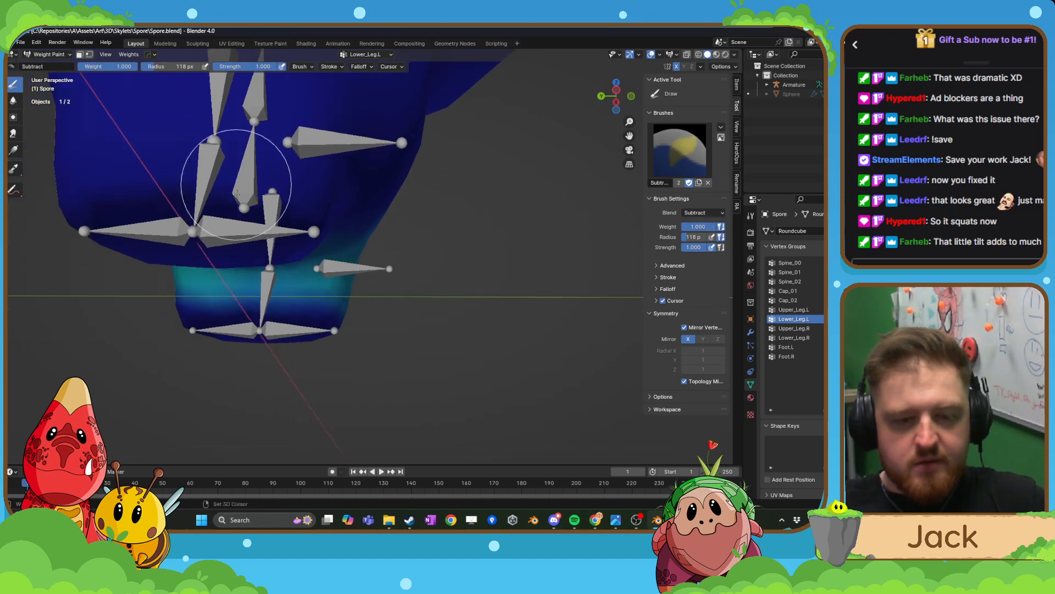
{"action": "scroll", "coordinate": [242, 214], "scroll_direction": "up", "scroll_amount": 2}
{"action": "mouse_move", "coordinate": [162, 325]}
{"action": "left_mouse_down"}
{"action": "mouse_move", "coordinate": [277, 346]}
{"action": "mouse_move", "coordinate": [90, 312]}
{"action": "left_mouse_up"}
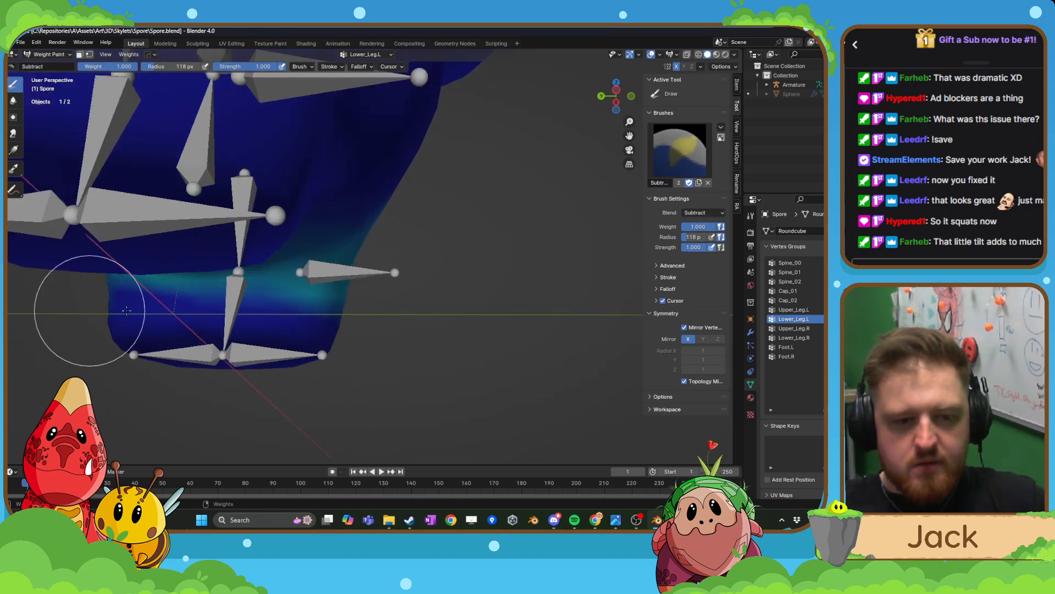
{"action": "left_click_drag", "start_coordinate": [281, 315], "coordinate": [281, 331]}
{"action": "middle_click_drag", "start_coordinate": [387, 344], "coordinate": [276, 340]}
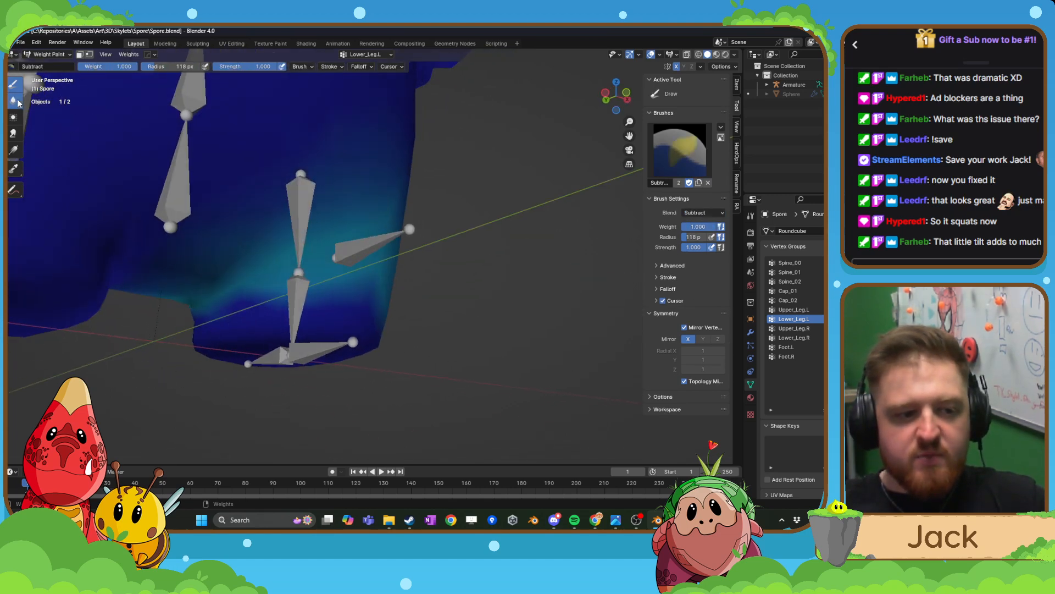
- Smooth the Lower_Leg.L weights from the left foot up the leg with the Blur brush at strength 1.000
{"action": "left_click", "coordinate": [18, 103]}
{"action": "middle_click_drag", "start_coordinate": [176, 198], "coordinate": [320, 257]}
{"action": "left_click_drag", "start_coordinate": [325, 300], "coordinate": [74, 221]}
{"action": "mouse_move", "coordinate": [308, 281]}
{"action": "middle_mouse_down"}
{"action": "mouse_move", "coordinate": [220, 266]}
{"action": "mouse_move", "coordinate": [245, 260]}
{"action": "mouse_move", "coordinate": [280, 321]}
{"action": "middle_mouse_up"}
{"action": "scroll", "coordinate": [203, 249], "scroll_direction": "down", "scroll_amount": 2}
{"action": "middle_click_drag", "start_coordinate": [281, 321], "coordinate": [346, 321]}
{"action": "left_click_drag", "start_coordinate": [378, 251], "coordinate": [293, 260]}
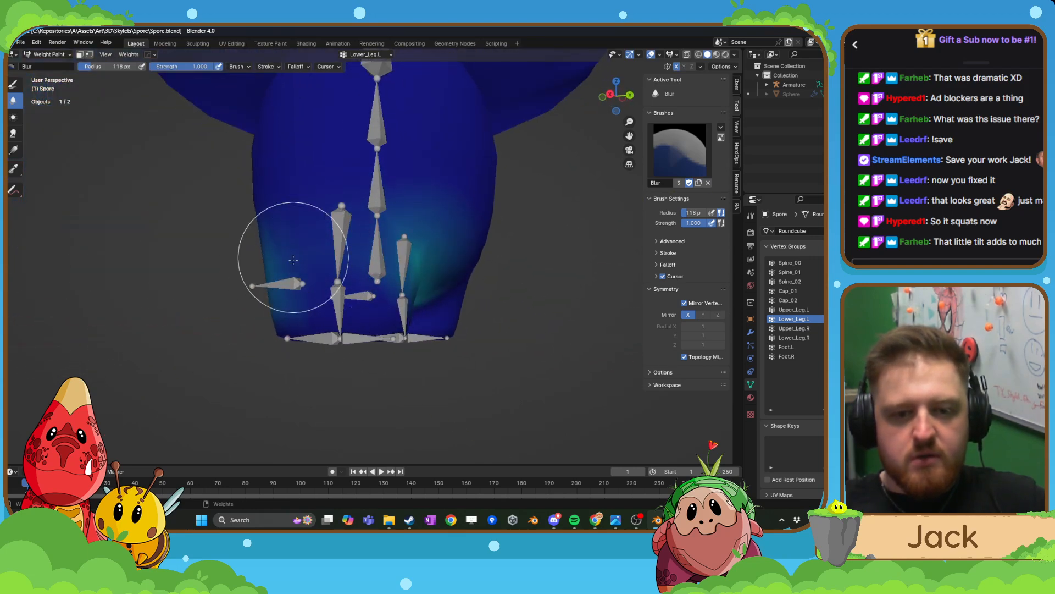
{"action": "middle_click_drag", "start_coordinate": [372, 251], "coordinate": [391, 250]}
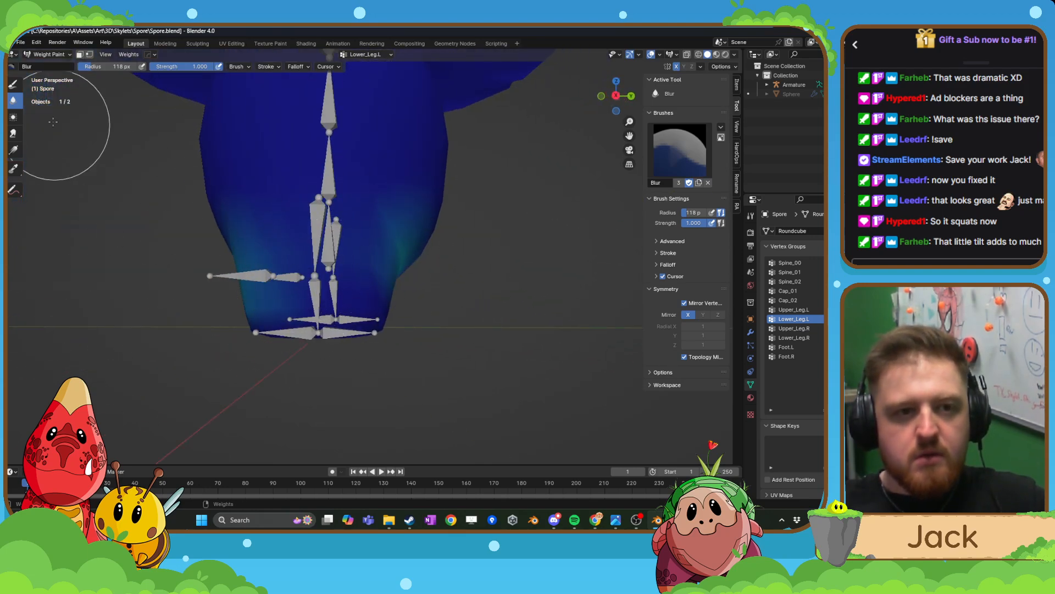
- Leave Weight Paint mode, select the armature, enter Pose Mode and select the Spine_00 bone
{"action": "left_click", "coordinate": [53, 54]}
{"action": "left_click", "coordinate": [49, 75]}
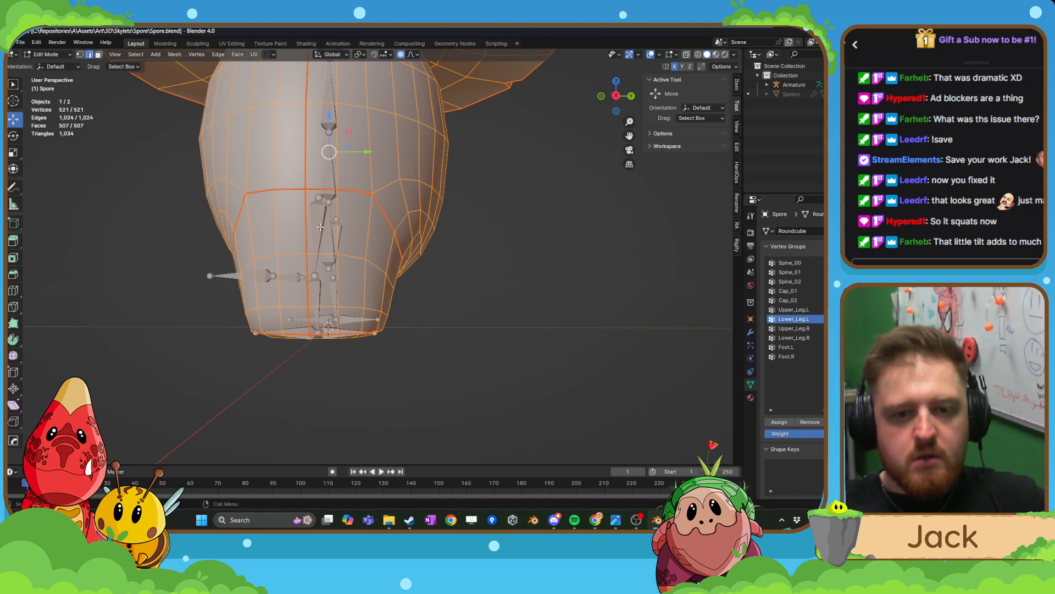
{"action": "key", "text": "Tab"}
{"action": "key", "text": "Tab"}
{"action": "left_click", "coordinate": [323, 182]}
{"action": "left_click", "coordinate": [322, 224]}
{"action": "key", "text": "Tab"}
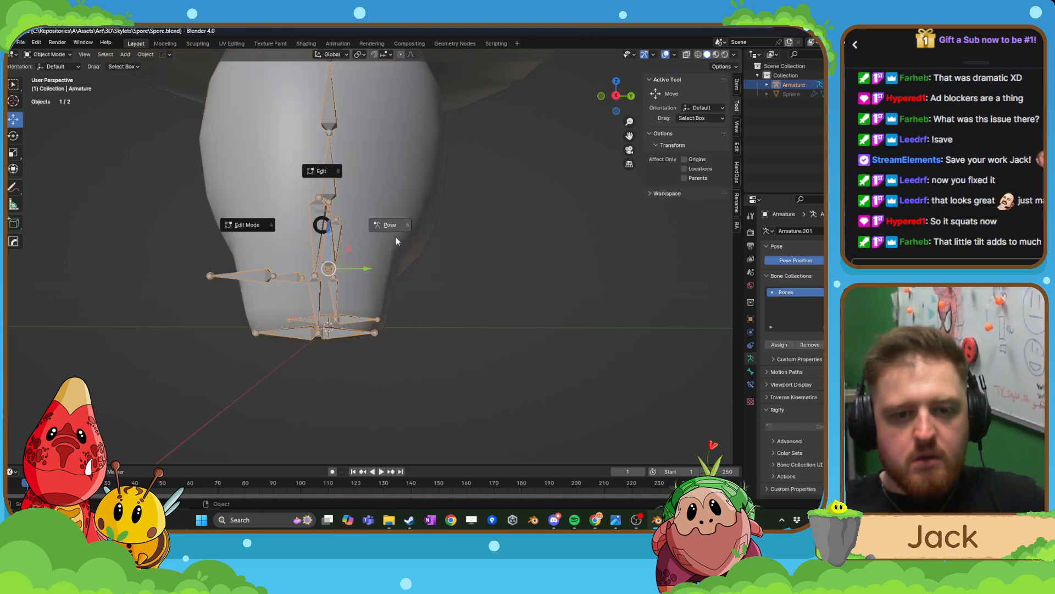
{"action": "left_click", "coordinate": [397, 241]}
{"action": "left_click", "coordinate": [330, 256]}
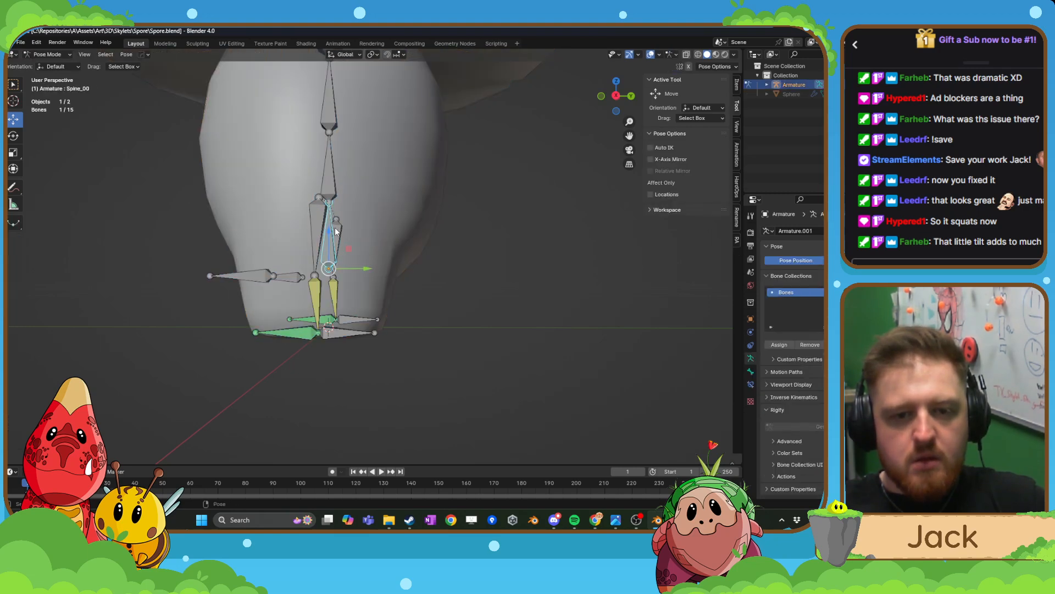
- Try lowering the Spine_00 bone along Z to test the leg bend, and undo the move
{"action": "key", "text": "g"}
{"action": "key", "text": "z"}
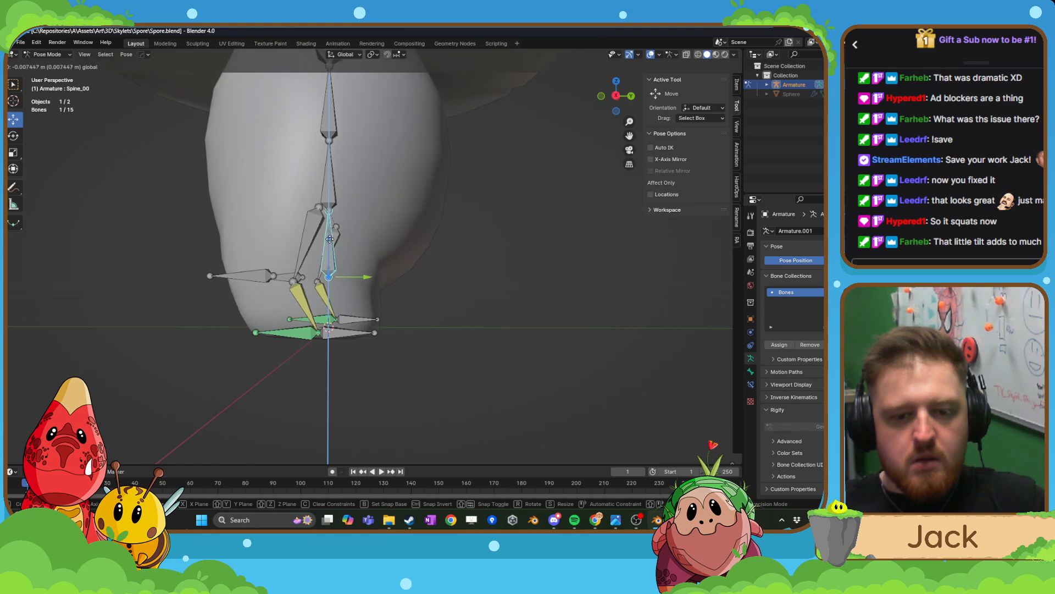
{"action": "left_click_drag", "start_coordinate": [330, 260], "coordinate": [330, 246]}
{"action": "key", "text": "ctrl+z"}
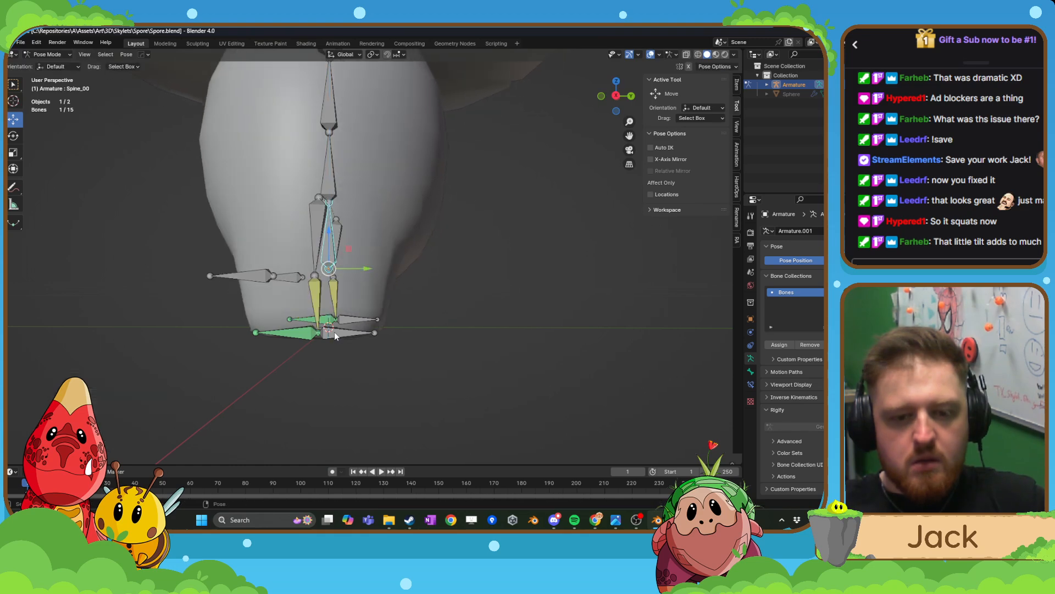
{"action": "left_click_drag", "start_coordinate": [359, 333], "coordinate": [315, 332]}
{"action": "middle_click_drag", "start_coordinate": [457, 323], "coordinate": [345, 325]}
{"action": "key", "text": "ctrl+z"}
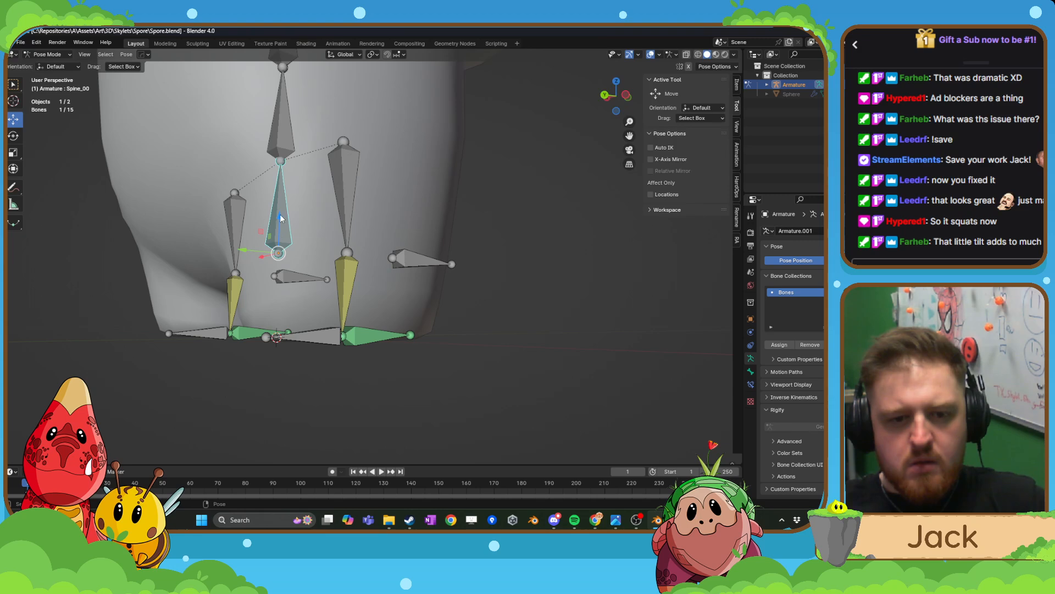
- Lower the Spine_00 bone along Z by about 0.0227 m and another 0.0027 m into a squat pose
{"action": "key", "text": "g"}
{"action": "key", "text": "z"}
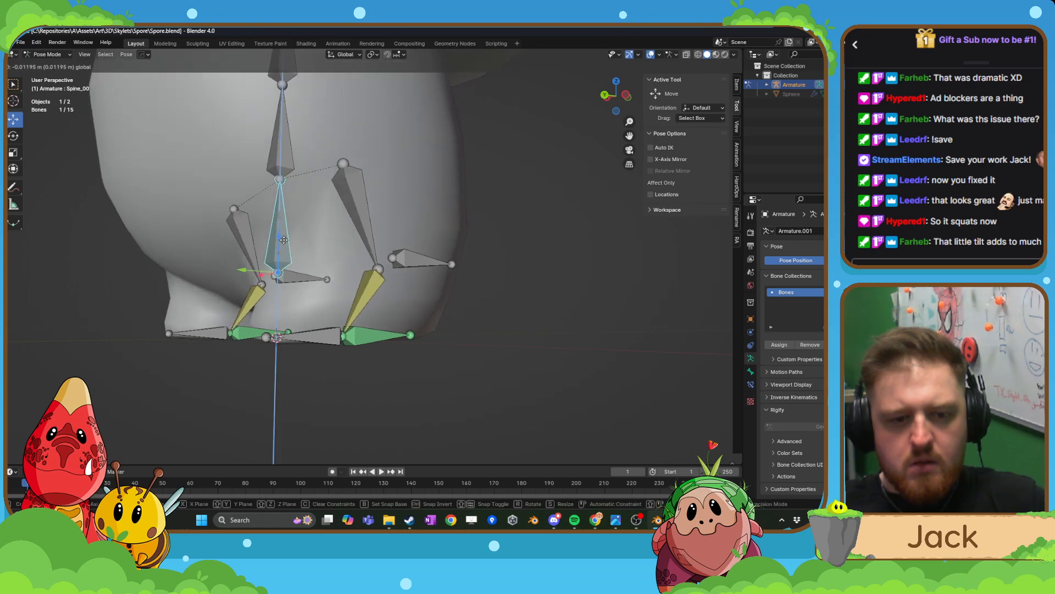
{"action": "left_click", "coordinate": [284, 241]}
{"action": "middle_click_drag", "start_coordinate": [283, 241], "coordinate": [302, 277]}
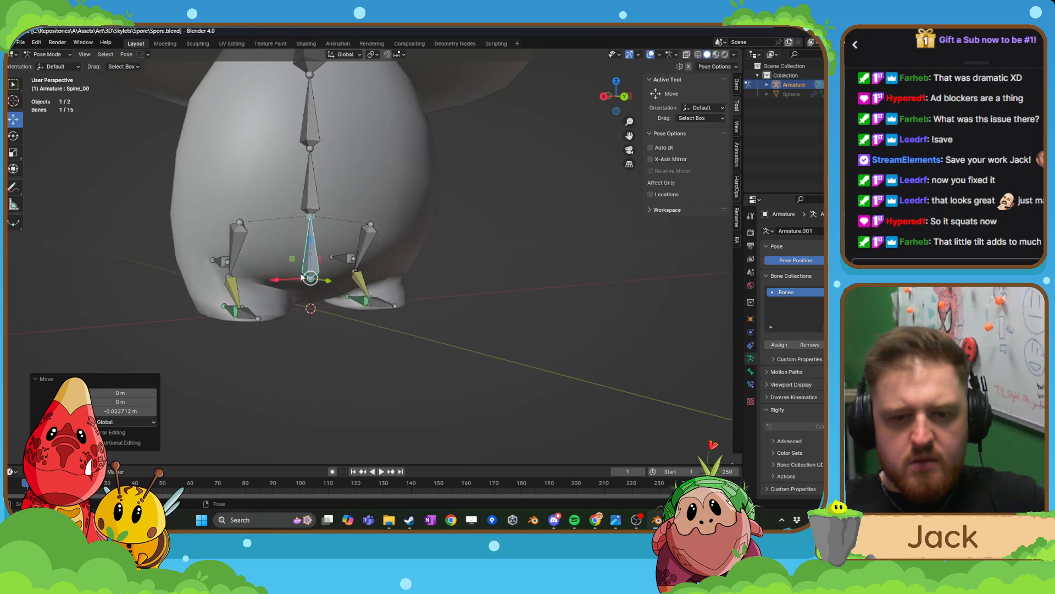
{"action": "key", "text": "g"}
{"action": "key", "text": "z"}
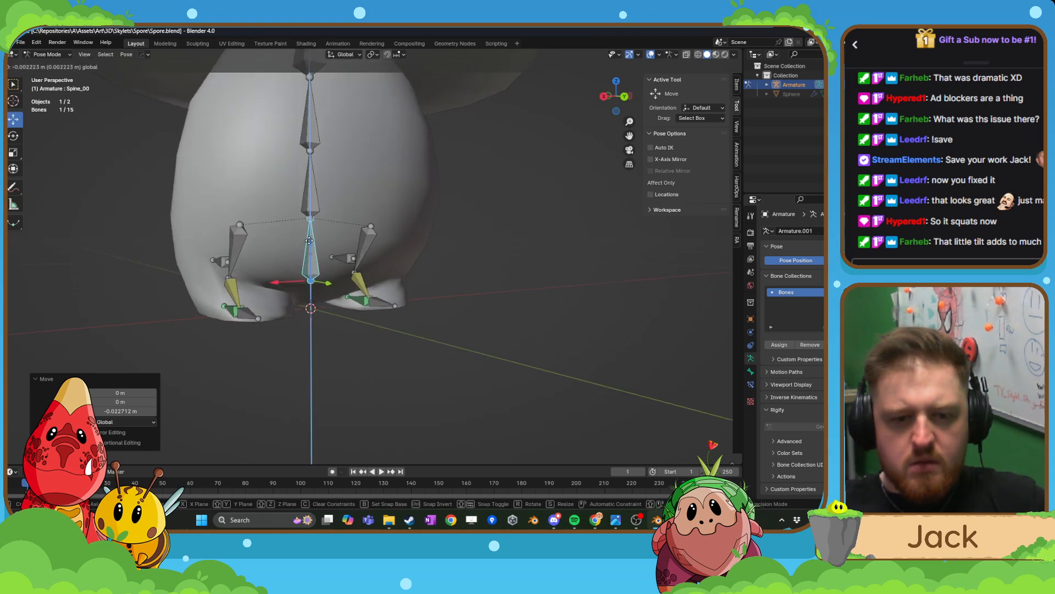
{"action": "left_click", "coordinate": [272, 298]}
{"action": "middle_click_drag", "start_coordinate": [273, 298], "coordinate": [264, 245]}
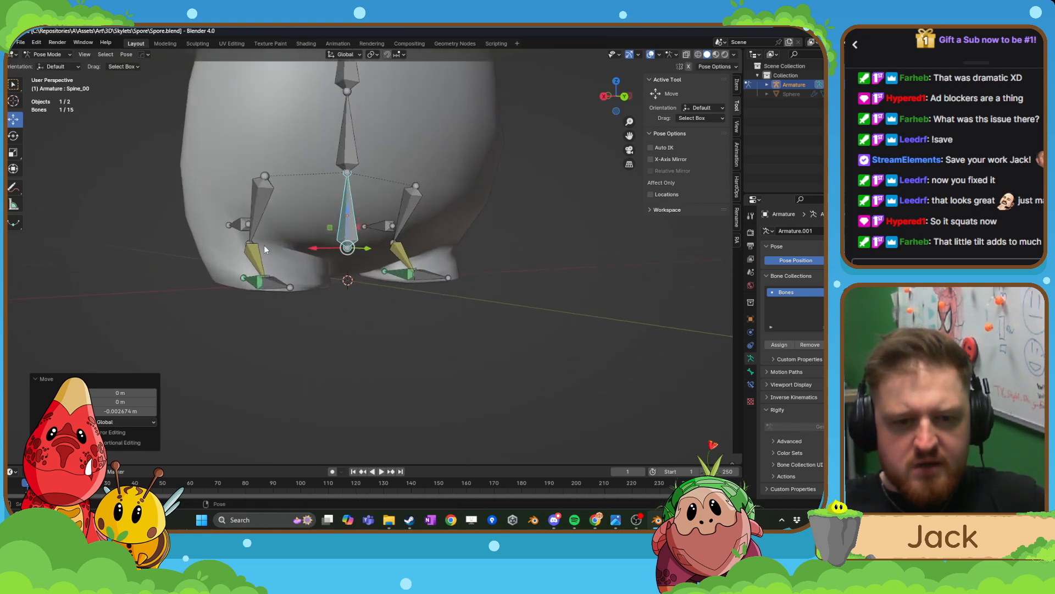
- Select all pose bones, return to Object Mode, add the Spore mesh to the selection and enter Weight Paint mode
{"action": "left_click", "coordinate": [256, 191]}
{"action": "key", "text": "a"}
{"action": "key", "text": "Tab"}
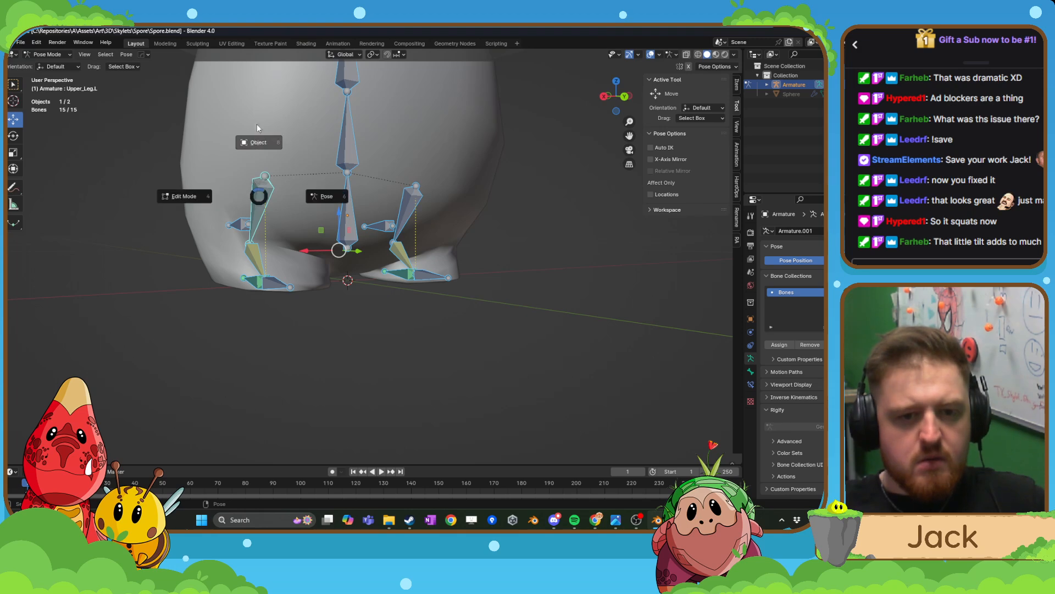
{"action": "left_click", "coordinate": [257, 135]}
{"action": "left_click", "coordinate": [193, 163], "text": "shift"}
{"action": "left_click", "coordinate": [49, 54]}
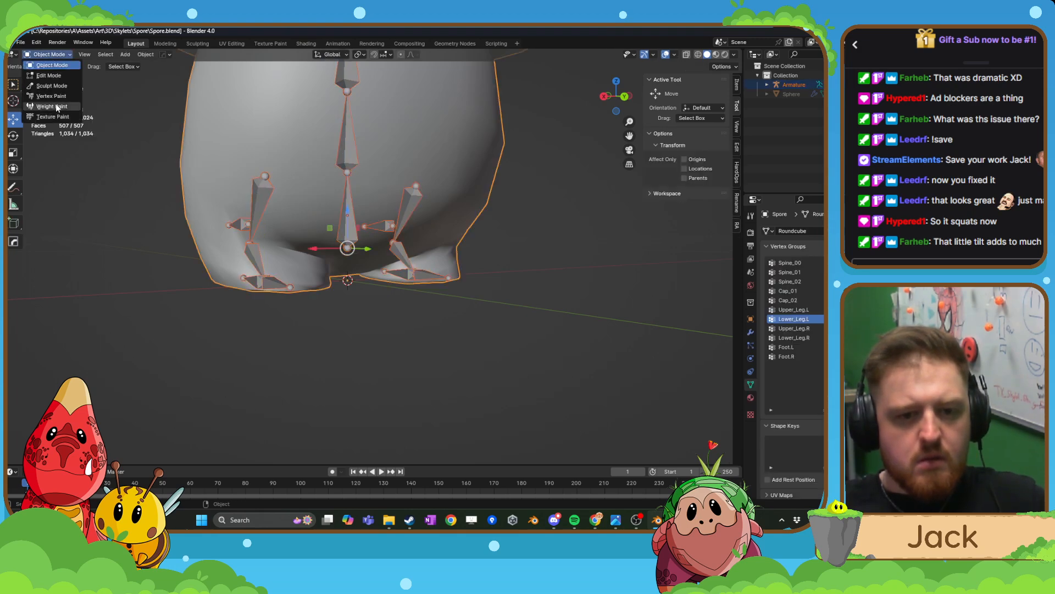
{"action": "left_click", "coordinate": [55, 104]}
{"action": "middle_click_drag", "start_coordinate": [324, 281], "coordinate": [341, 278]}
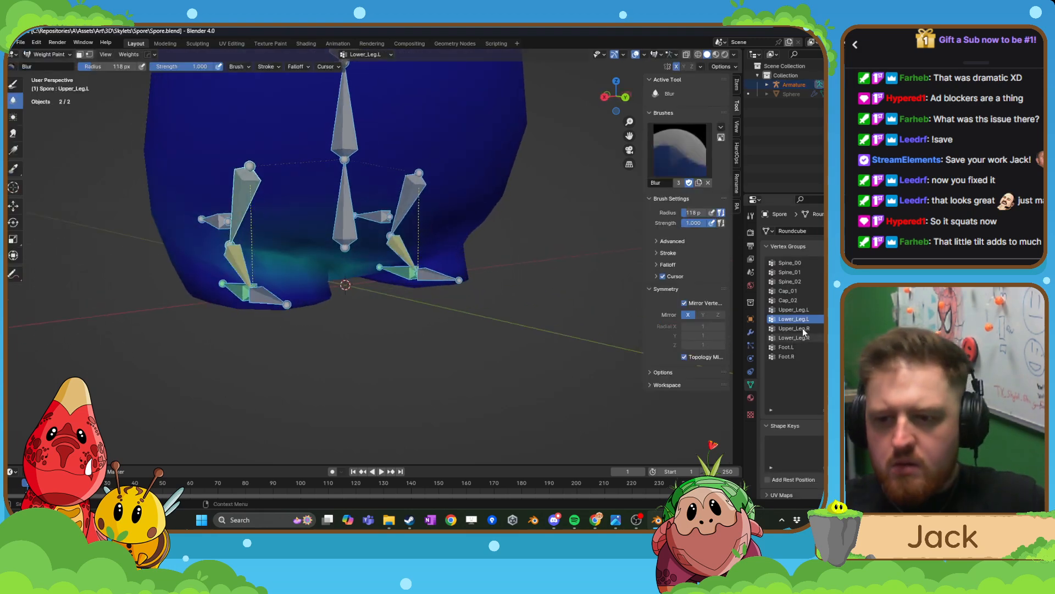
- Select the Upper_Leg.L vertex group and reduce its influence around the left foot with the Subtract brush at weight 1.000
{"action": "left_click", "coordinate": [794, 310]}
{"action": "middle_click_drag", "start_coordinate": [334, 330], "coordinate": [431, 324], "text": "shift"}
{"action": "middle_click_drag", "start_coordinate": [431, 324], "coordinate": [409, 319]}
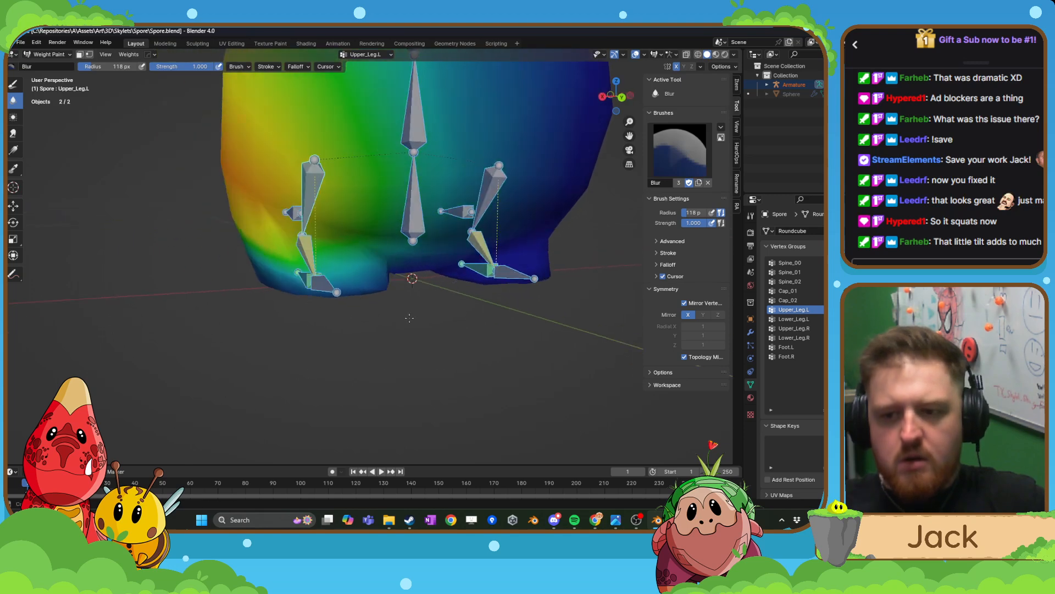
{"action": "scroll", "coordinate": [409, 319], "scroll_direction": "up", "scroll_amount": 1}
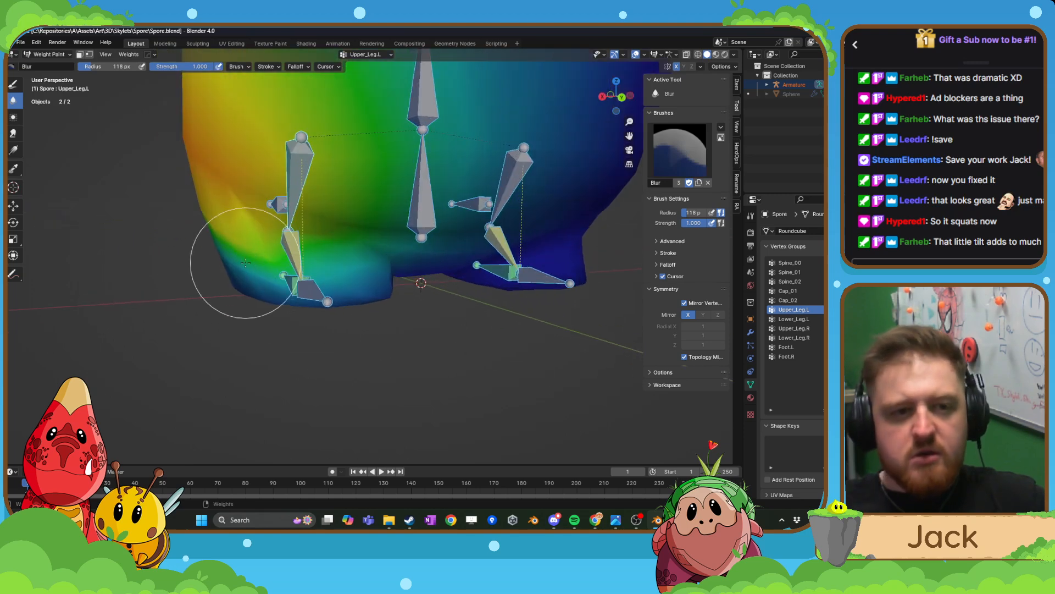
{"action": "left_click", "coordinate": [13, 84]}
{"action": "left_click_drag", "start_coordinate": [259, 295], "coordinate": [372, 302]}
{"action": "mouse_move", "coordinate": [352, 304]}
{"action": "middle_mouse_down"}
{"action": "mouse_move", "coordinate": [350, 279]}
{"action": "mouse_move", "coordinate": [329, 255]}
{"action": "mouse_move", "coordinate": [282, 283]}
{"action": "mouse_move", "coordinate": [103, 103]}
{"action": "middle_mouse_up"}
- Pick the Upper_Leg.L bone and paint its weights across the left lower leg with the Add brush at weight 1.000
{"action": "left_click", "coordinate": [285, 284], "text": "ctrl"}
{"action": "left_click", "coordinate": [306, 276], "text": "ctrl"}
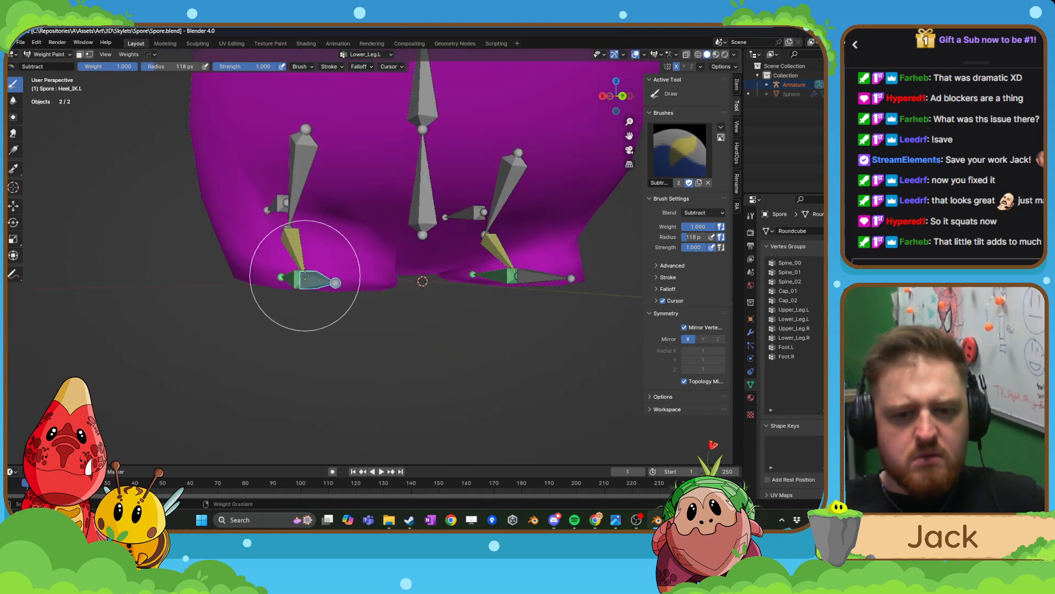
{"action": "left_click", "coordinate": [286, 244], "text": "ctrl"}
{"action": "left_click", "coordinate": [288, 224], "text": "ctrl"}
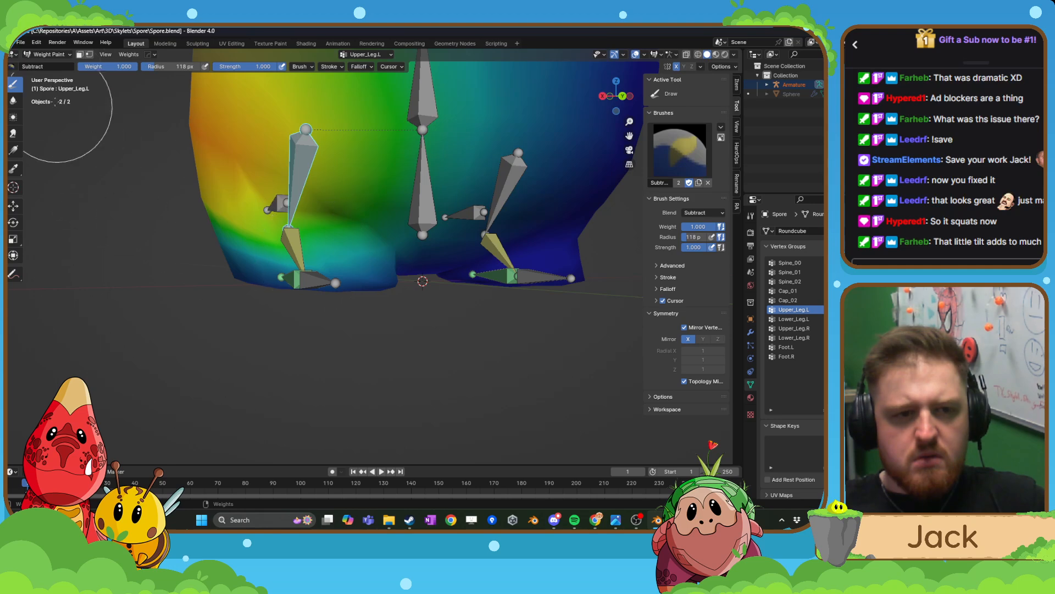
{"action": "left_click", "coordinate": [13, 69]}
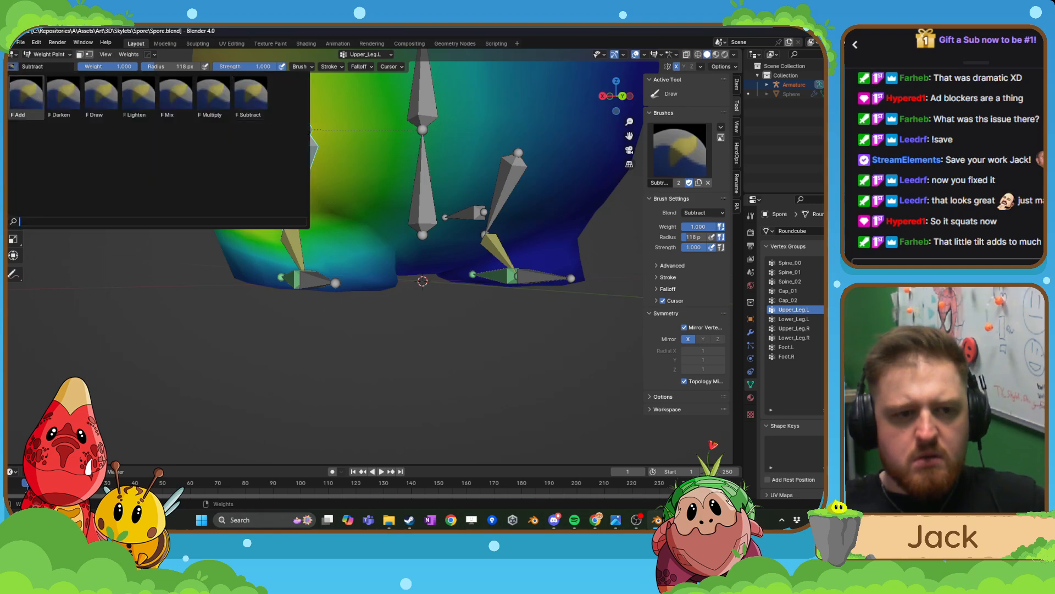
{"action": "left_click", "coordinate": [34, 96]}
{"action": "mouse_move", "coordinate": [236, 236]}
{"action": "left_mouse_down"}
{"action": "mouse_move", "coordinate": [330, 283]}
{"action": "mouse_move", "coordinate": [383, 282]}
{"action": "left_mouse_up"}
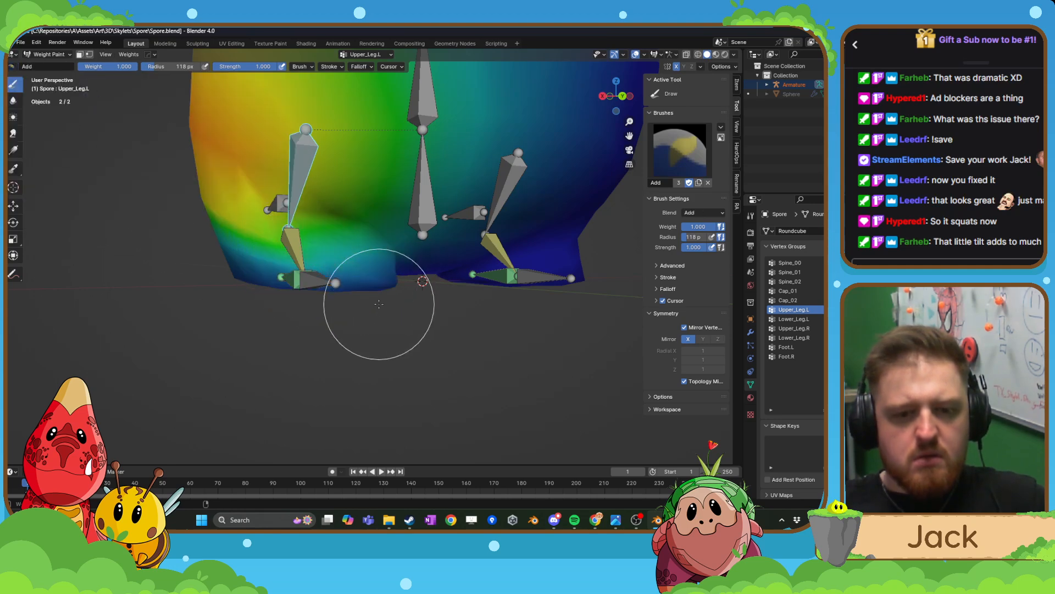
{"action": "middle_click_drag", "start_coordinate": [378, 313], "coordinate": [63, 97]}
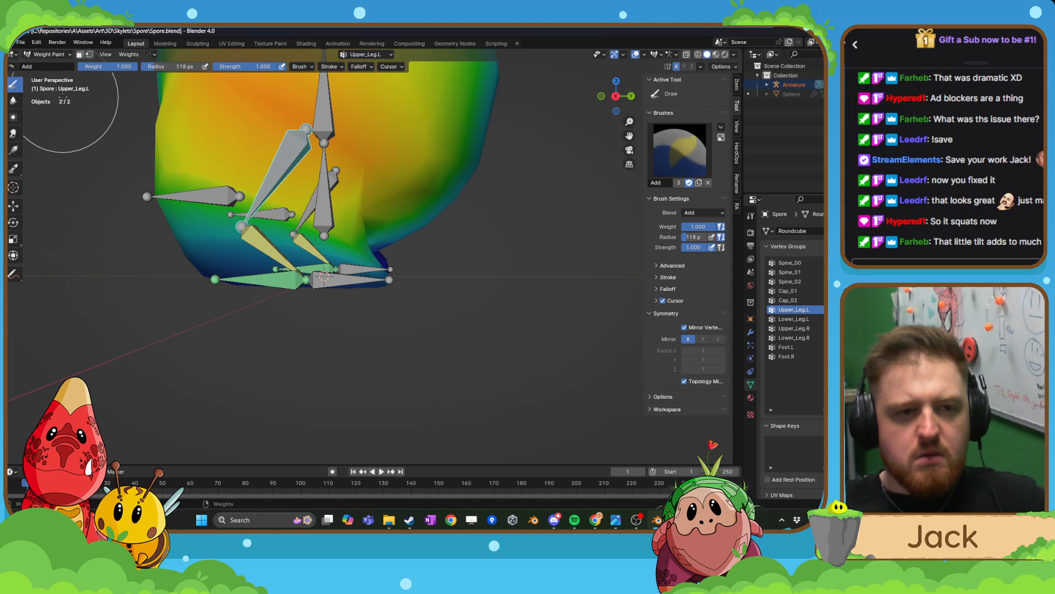
{"action": "mouse_move", "coordinate": [382, 236]}
{"action": "middle_mouse_down"}
{"action": "mouse_move", "coordinate": [329, 289]}
{"action": "mouse_move", "coordinate": [351, 289]}
{"action": "mouse_move", "coordinate": [294, 280]}
{"action": "mouse_move", "coordinate": [324, 286]}
{"action": "middle_mouse_up"}
- Leave Weight Paint mode, put the armature into Pose Mode and select the Spine_00 bone
{"action": "left_click", "coordinate": [49, 54]}
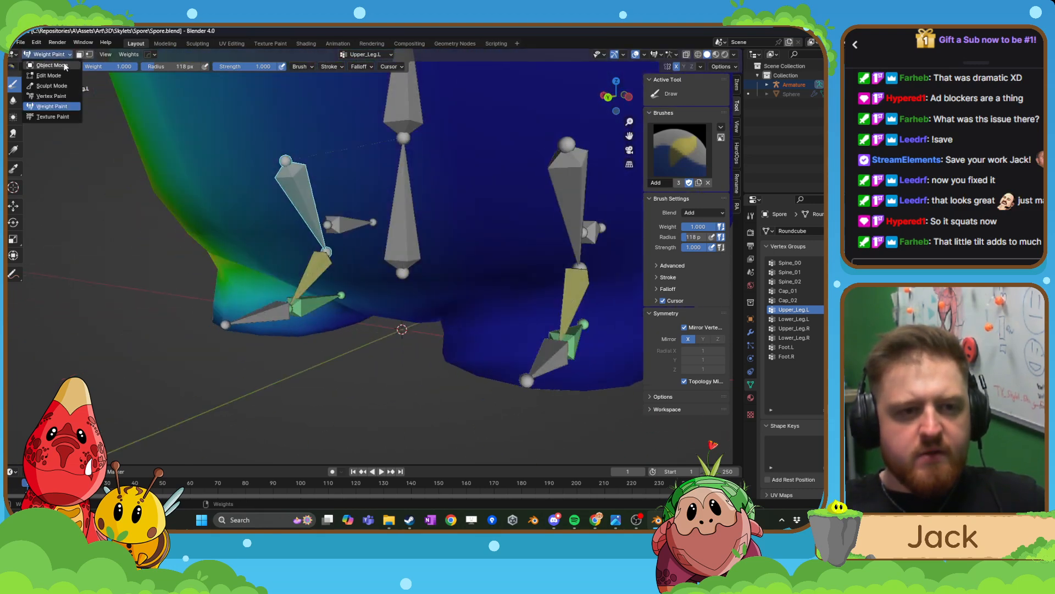
{"action": "left_click", "coordinate": [44, 63]}
{"action": "left_click", "coordinate": [394, 245]}
{"action": "scroll", "coordinate": [441, 246], "scroll_direction": "down", "scroll_amount": 1}
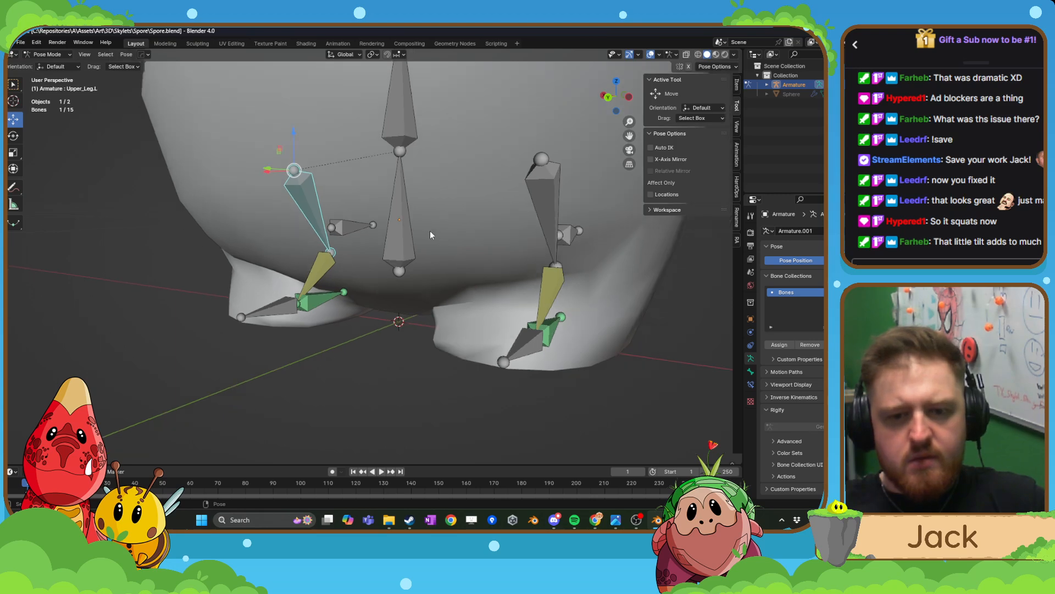
{"action": "left_click", "coordinate": [413, 234]}
- Move the Spine_00 bone along Z by about 0.0014 m and switch the viewport to Material Preview shading
{"action": "key", "text": "g"}
{"action": "key", "text": "z"}
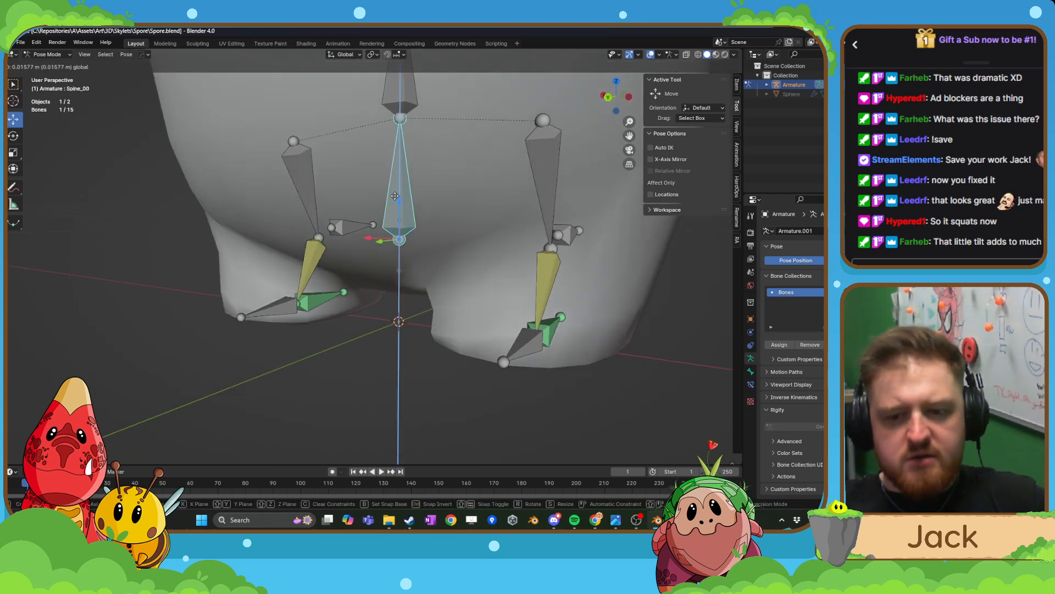
{"action": "mouse_move", "coordinate": [391, 233]}
{"action": "left_mouse_down"}
{"action": "mouse_move", "coordinate": [391, 242]}
{"action": "mouse_move", "coordinate": [391, 209]}
{"action": "mouse_move", "coordinate": [391, 230]}
{"action": "left_mouse_up"}
{"action": "left_click", "coordinate": [716, 54]}
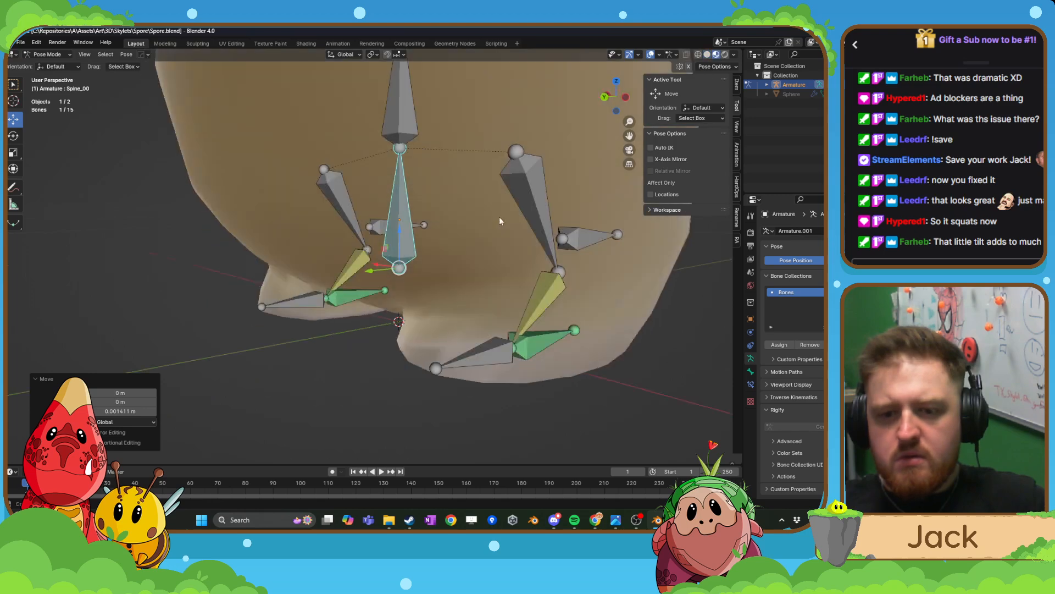
{"action": "mouse_move", "coordinate": [499, 216]}
{"action": "middle_mouse_down"}
{"action": "mouse_move", "coordinate": [481, 212]}
{"action": "mouse_move", "coordinate": [488, 226]}
{"action": "middle_mouse_up"}
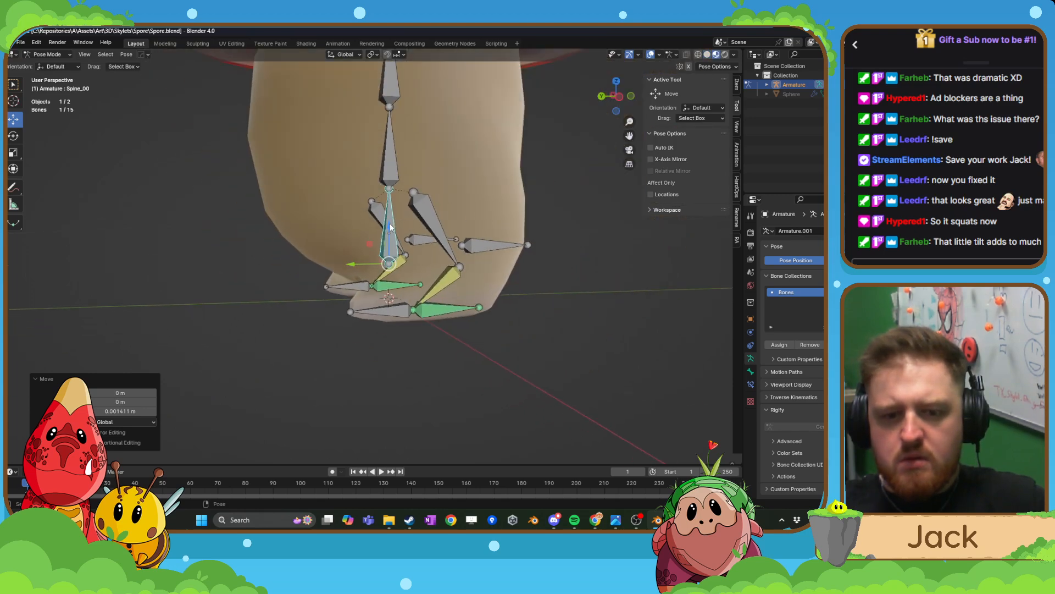
- Test-pose the legs by raising the Spine_00 bone along Z, and undo back to Object Mode
{"action": "key", "text": "g"}
{"action": "key", "text": "z"}
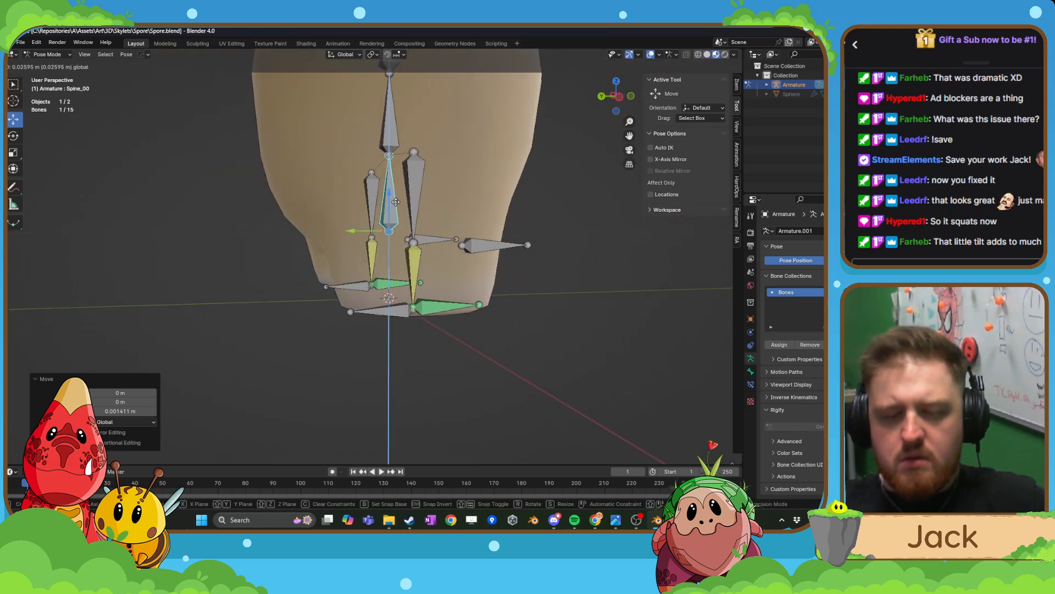
{"action": "left_click", "coordinate": [403, 231]}
{"action": "key", "text": "ctrl+z"}
{"action": "key", "text": "ctrl+z"}
{"action": "key", "text": "ctrl+z"}
{"action": "key", "text": "ctrl+z"}
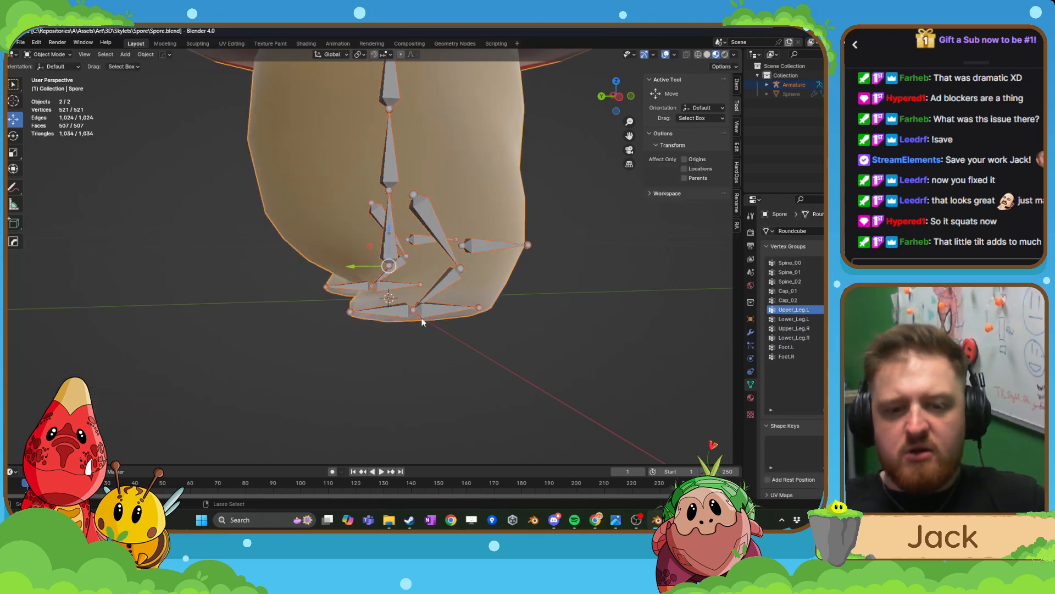
- Undo the last three changes and return to Object Mode
{"action": "key", "text": "ctrl+z"}
{"action": "key", "text": "ctrl+z"}
{"action": "key", "text": "ctrl+z"}
{"action": "mouse_move", "coordinate": [416, 317]}
{"action": "middle_mouse_down"}
{"action": "mouse_move", "coordinate": [477, 312]}
{"action": "mouse_move", "coordinate": [398, 307]}
{"action": "mouse_move", "coordinate": [361, 318]}
{"action": "mouse_move", "coordinate": [435, 295]}
{"action": "mouse_move", "coordinate": [330, 296]}
{"action": "middle_mouse_up"}
{"action": "left_click", "coordinate": [58, 54]}
{"action": "left_click", "coordinate": [60, 65]}
- Select the armature, enter Pose Mode and clear the transforms of its bones
{"action": "key", "text": "Tab"}
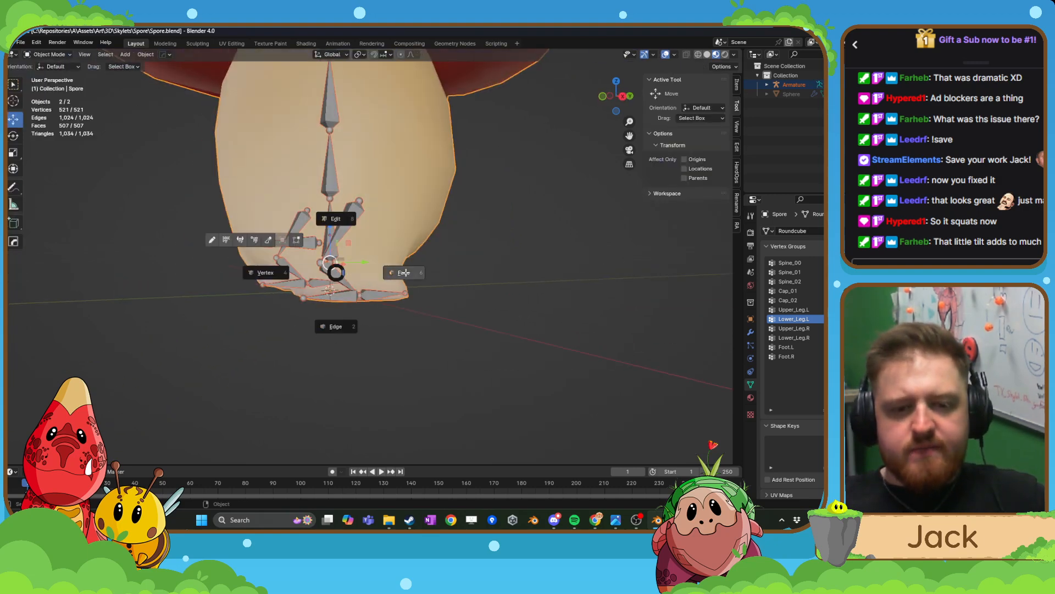
{"action": "left_click", "coordinate": [333, 242]}
{"action": "key", "text": "Tab"}
{"action": "left_click", "coordinate": [326, 219]}
{"action": "left_click", "coordinate": [326, 219]}
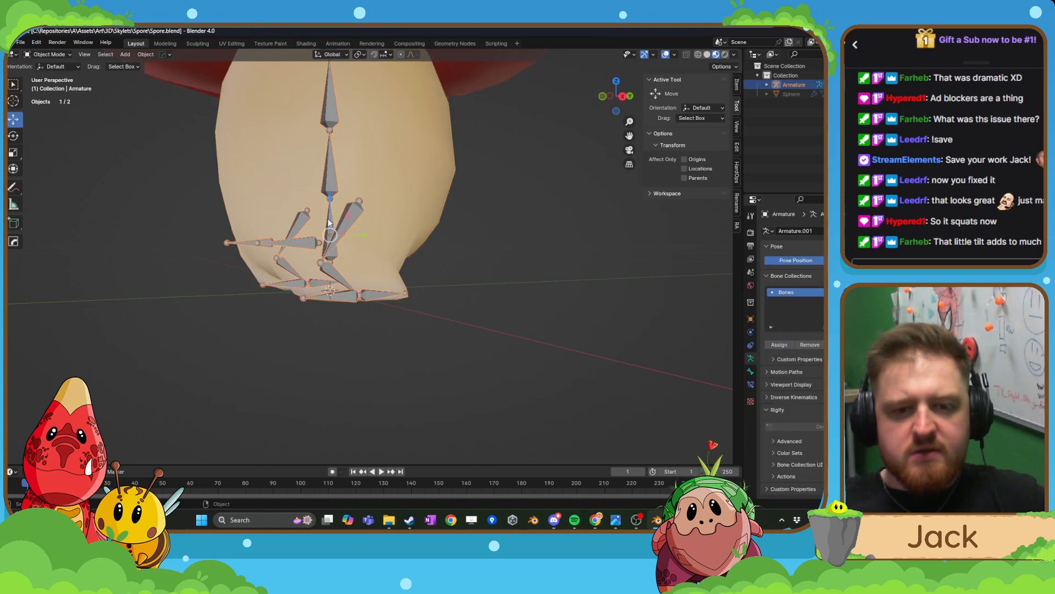
{"action": "key", "text": "ctrl+Tab"}
{"action": "left_click", "coordinate": [126, 54]}
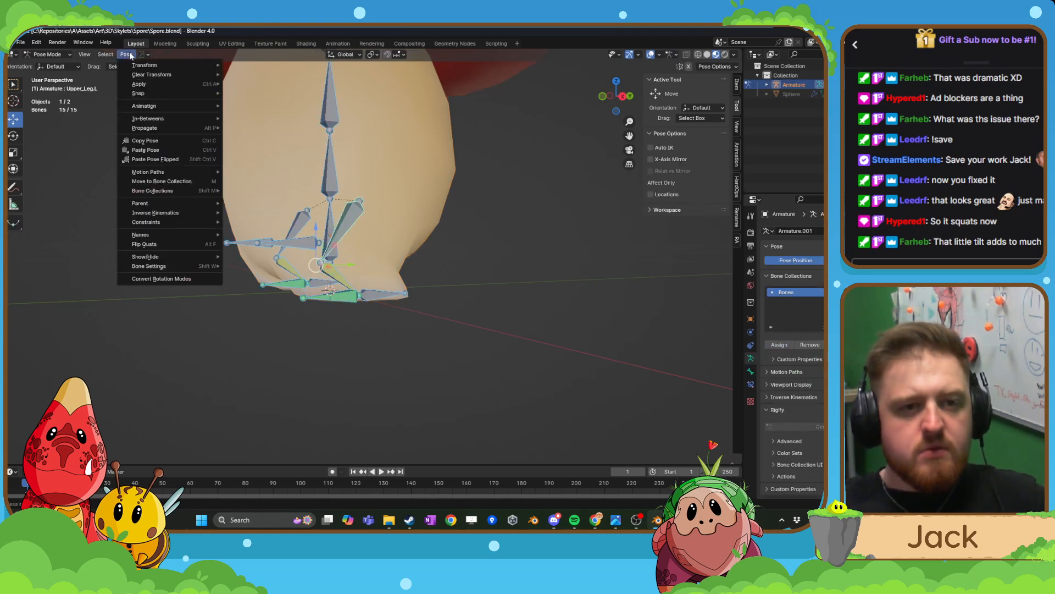
{"action": "mouse_move", "coordinate": [141, 71]}
{"action": "left_click", "coordinate": [249, 85]}
{"action": "middle_click_drag", "start_coordinate": [324, 286], "coordinate": [355, 290]}
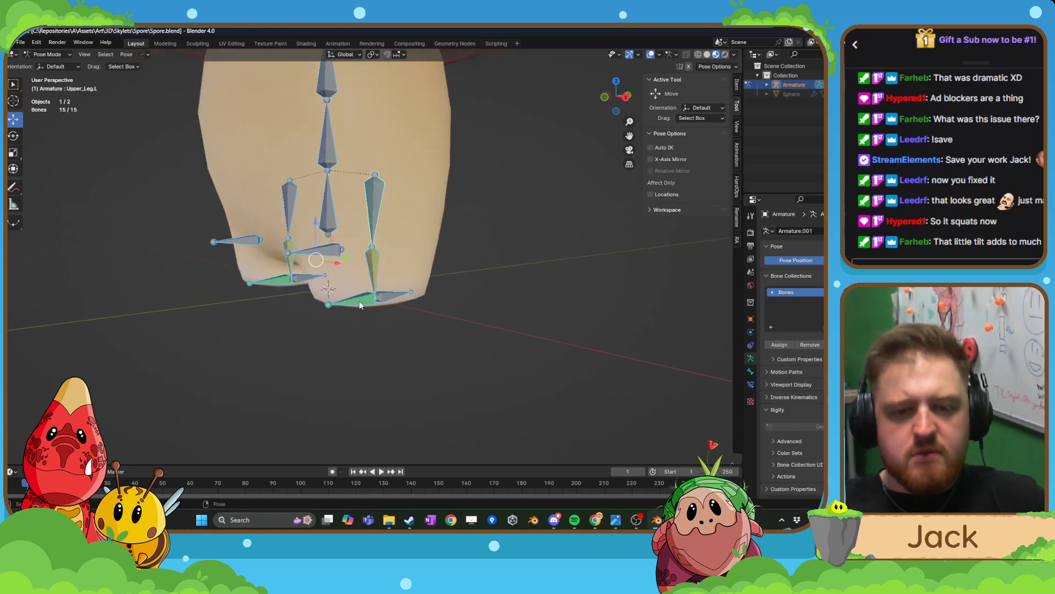
- Switch to the Spore mesh and select the linked faces of its left leg, delimited by seam, in Edit Mode
{"action": "left_click", "coordinate": [386, 299]}
{"action": "key", "text": "Tab"}
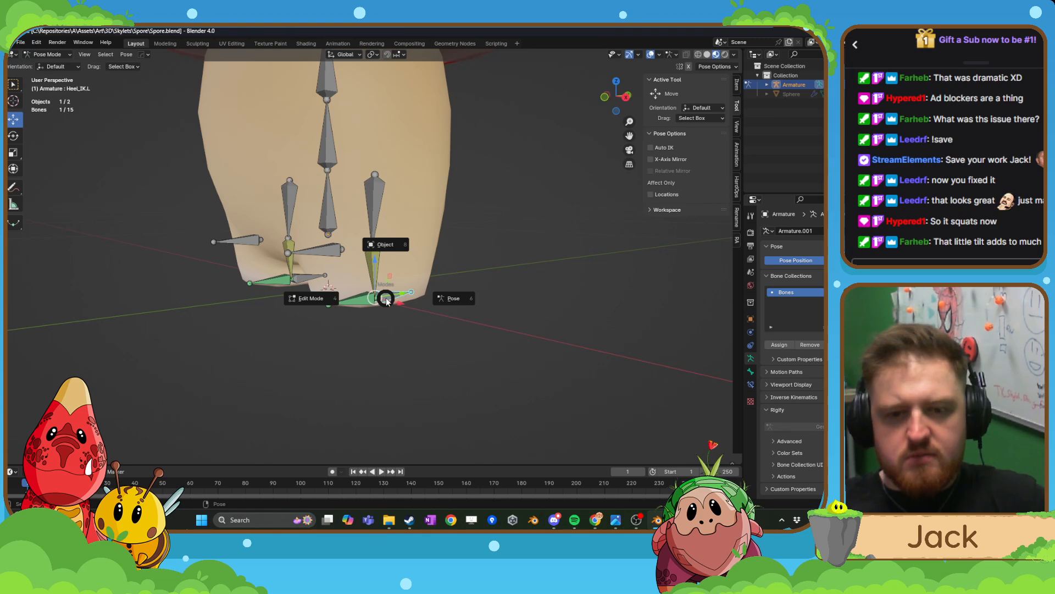
{"action": "left_click", "coordinate": [385, 244]}
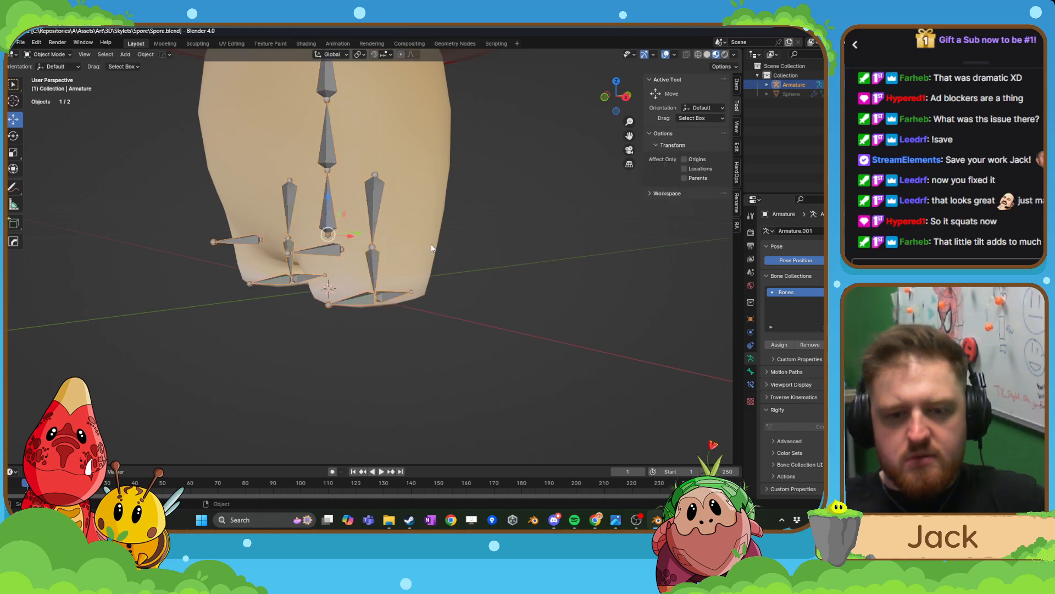
{"action": "left_click", "coordinate": [432, 248]}
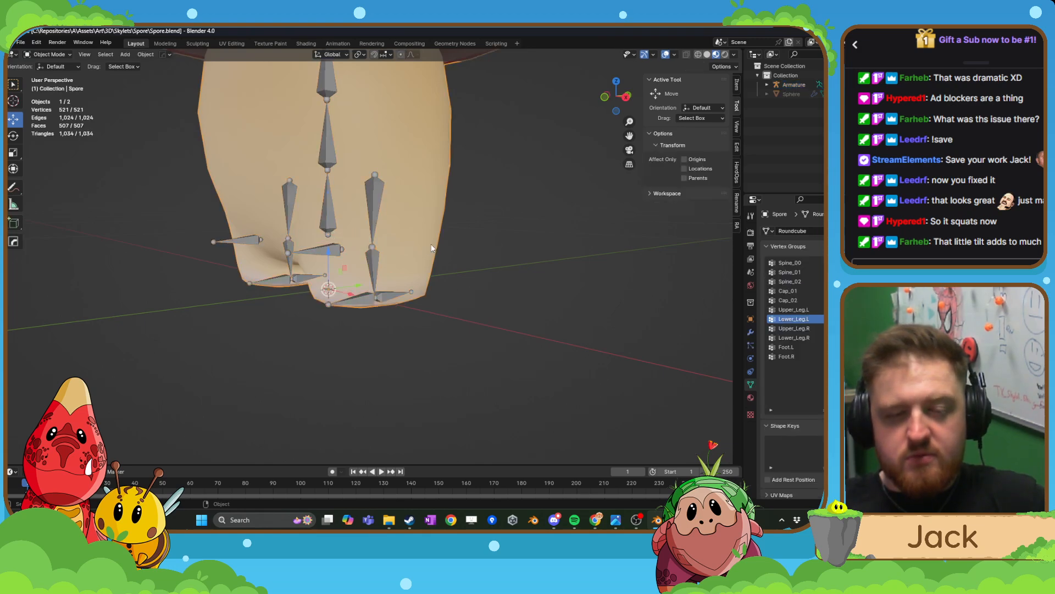
{"action": "mouse_move", "coordinate": [397, 171]}
{"action": "middle_mouse_down"}
{"action": "mouse_move", "coordinate": [417, 210]}
{"action": "mouse_move", "coordinate": [440, 198]}
{"action": "mouse_move", "coordinate": [396, 192]}
{"action": "mouse_move", "coordinate": [408, 188]}
{"action": "middle_mouse_up"}
{"action": "key", "text": "Tab"}
{"action": "left_click", "coordinate": [414, 204]}
{"action": "key", "text": "ctrl+l"}
{"action": "middle_click_drag", "start_coordinate": [406, 330], "coordinate": [488, 292]}
{"action": "key", "text": "l"}
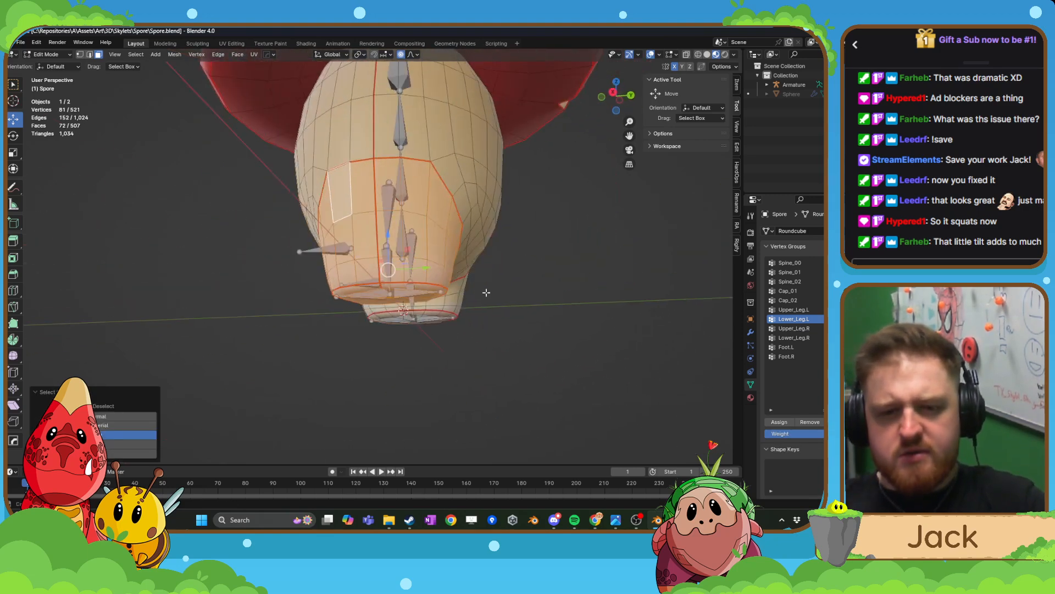
{"action": "middle_click_drag", "start_coordinate": [314, 294], "coordinate": [397, 298]}
{"action": "key", "text": "Tab"}
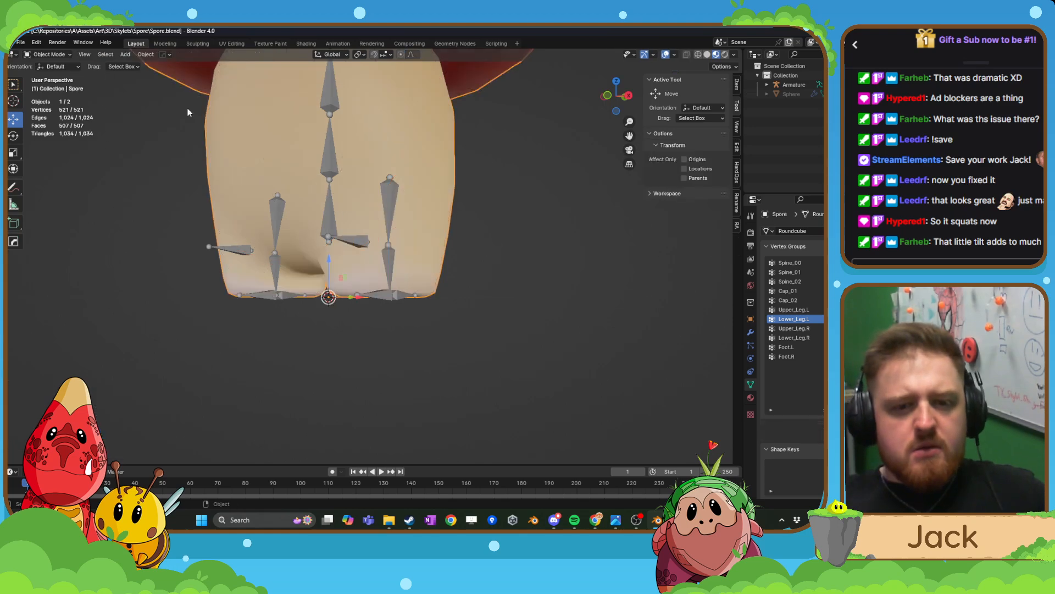
- With the posed armature also selected, put the Spore mesh in Weight Paint mode and limit painting to the selected faces
{"action": "left_click", "coordinate": [328, 228]}
{"action": "key", "text": "ctrl+Tab"}
{"action": "left_click", "coordinate": [474, 227]}
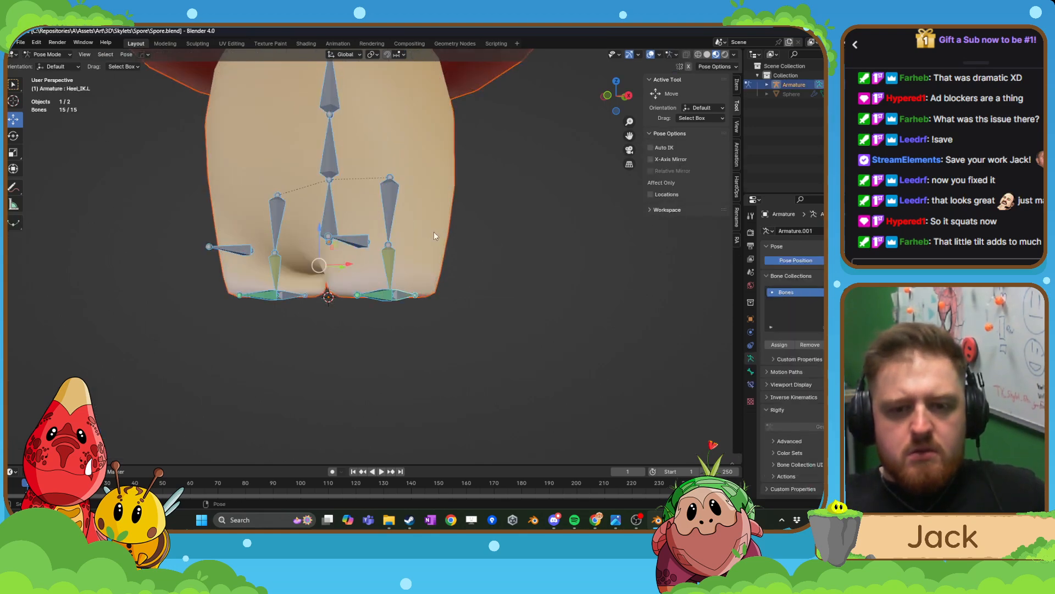
{"action": "left_click", "coordinate": [416, 177]}
{"action": "left_click", "coordinate": [44, 55]}
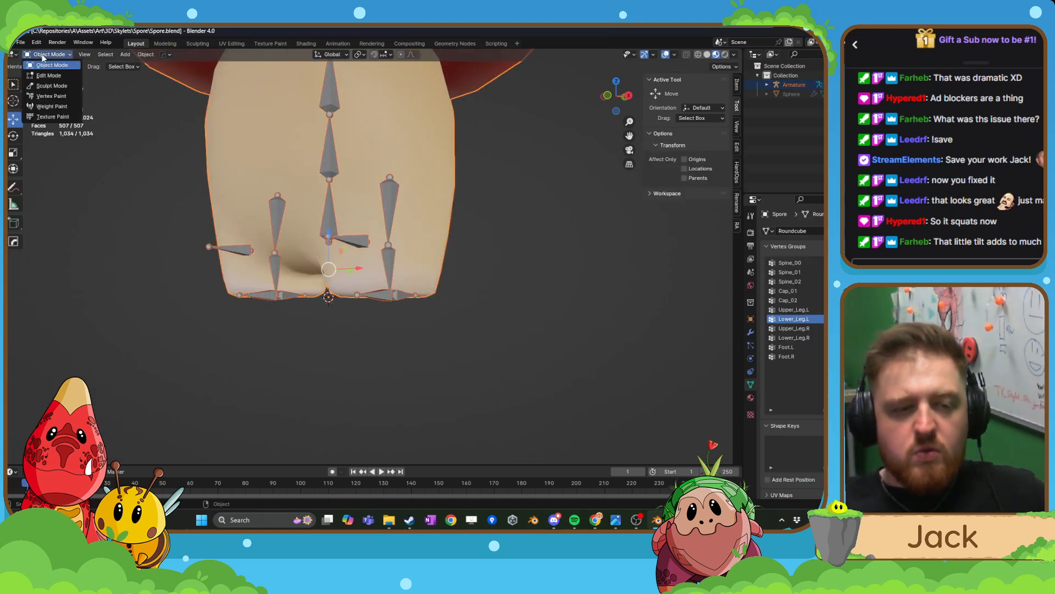
{"action": "left_click", "coordinate": [55, 105]}
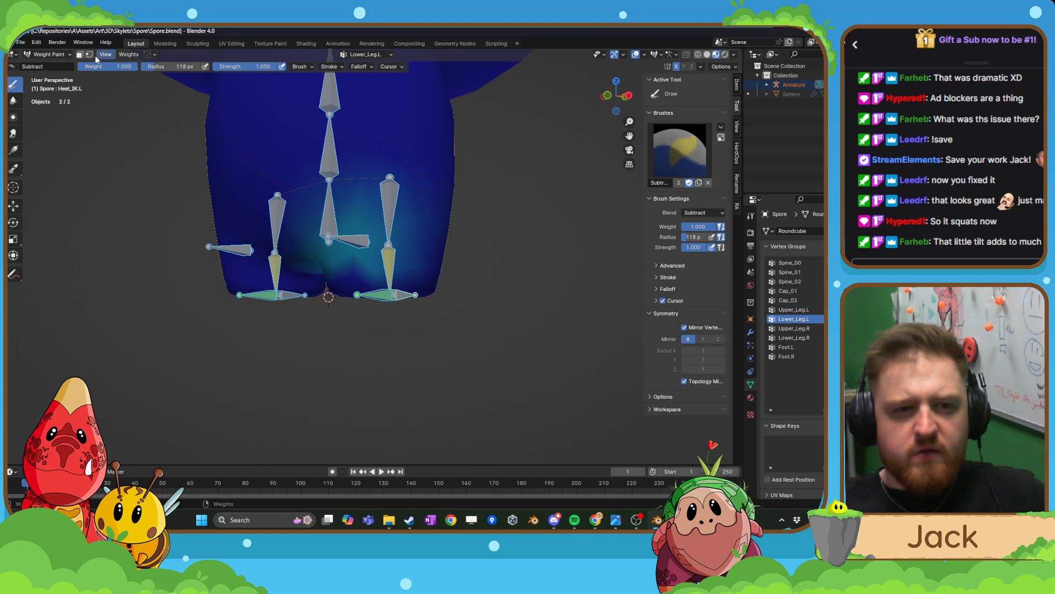
{"action": "left_click", "coordinate": [80, 55]}
{"action": "middle_click_drag", "start_coordinate": [369, 237], "coordinate": [464, 248]}
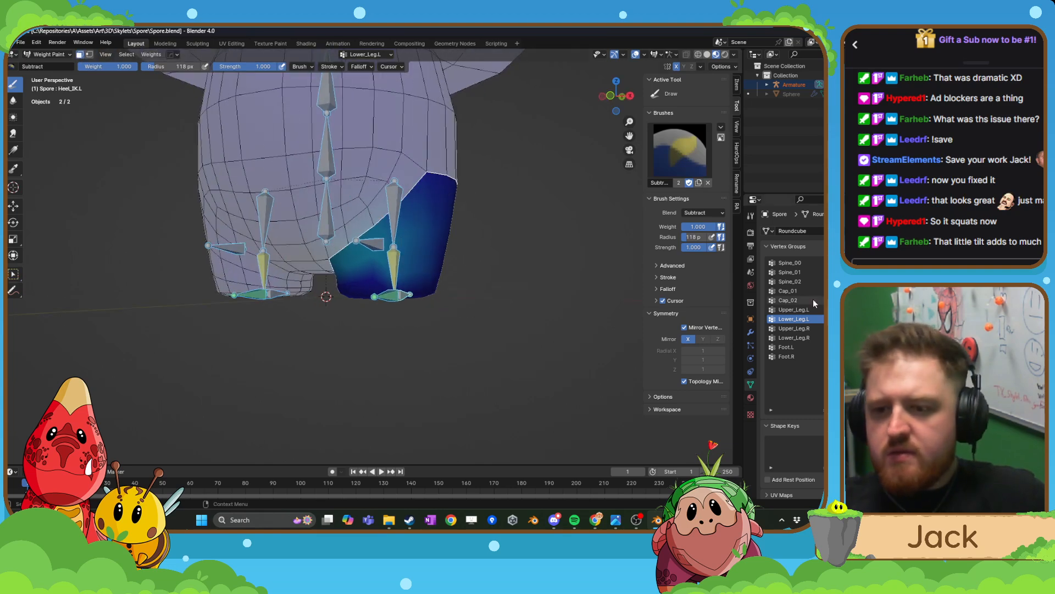
- Make Foot.L the active vertex group and try a linear Gradient of weight 0 across the left leg
{"action": "left_click", "coordinate": [798, 347]}
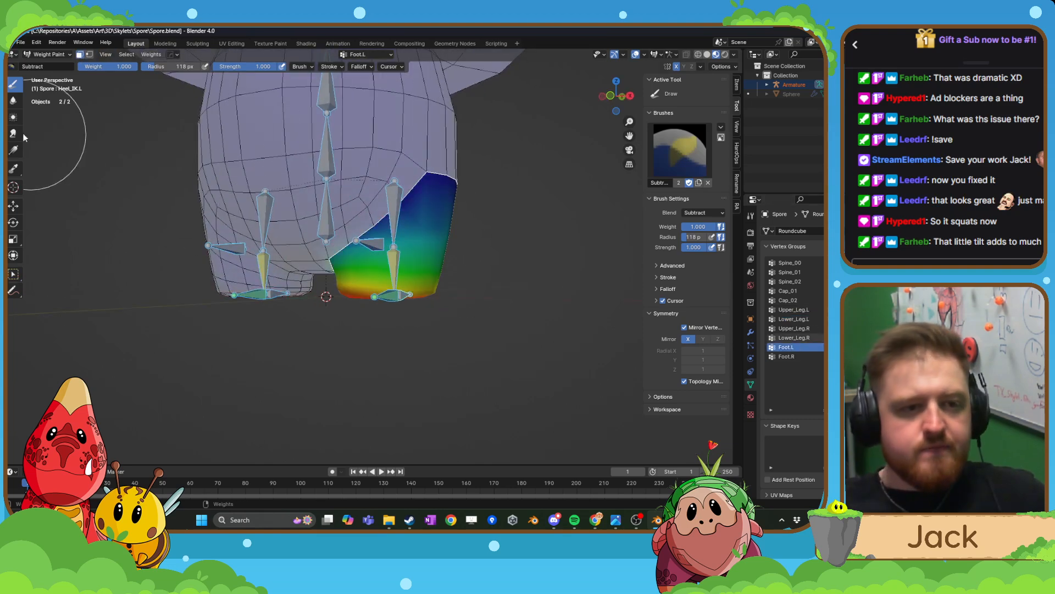
{"action": "left_click", "coordinate": [13, 150]}
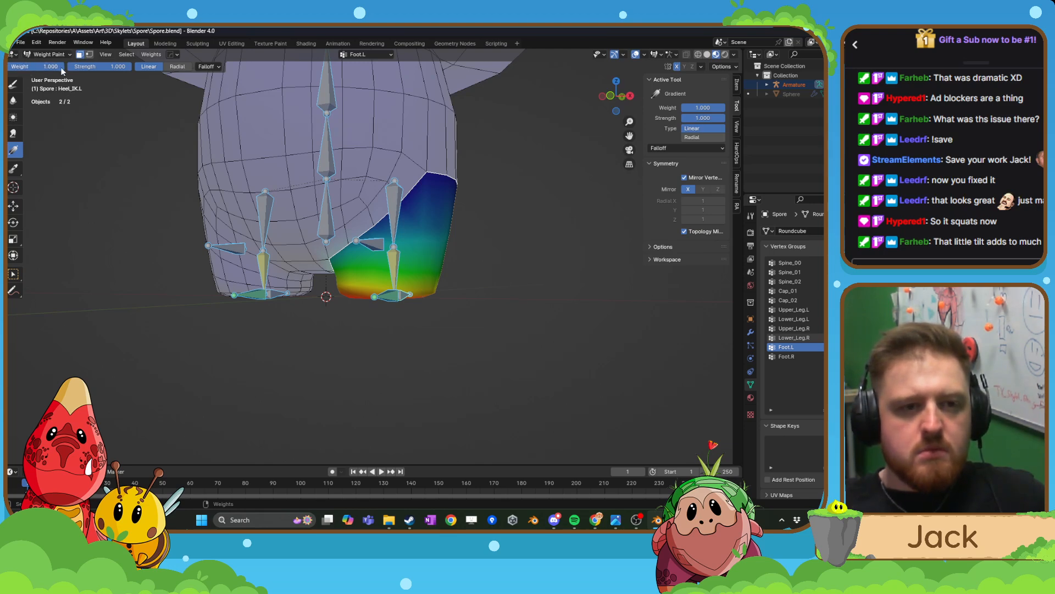
{"action": "left_click_drag", "start_coordinate": [62, 69], "coordinate": [34, 78]}
{"action": "left_click_drag", "start_coordinate": [387, 224], "coordinate": [464, 351]}
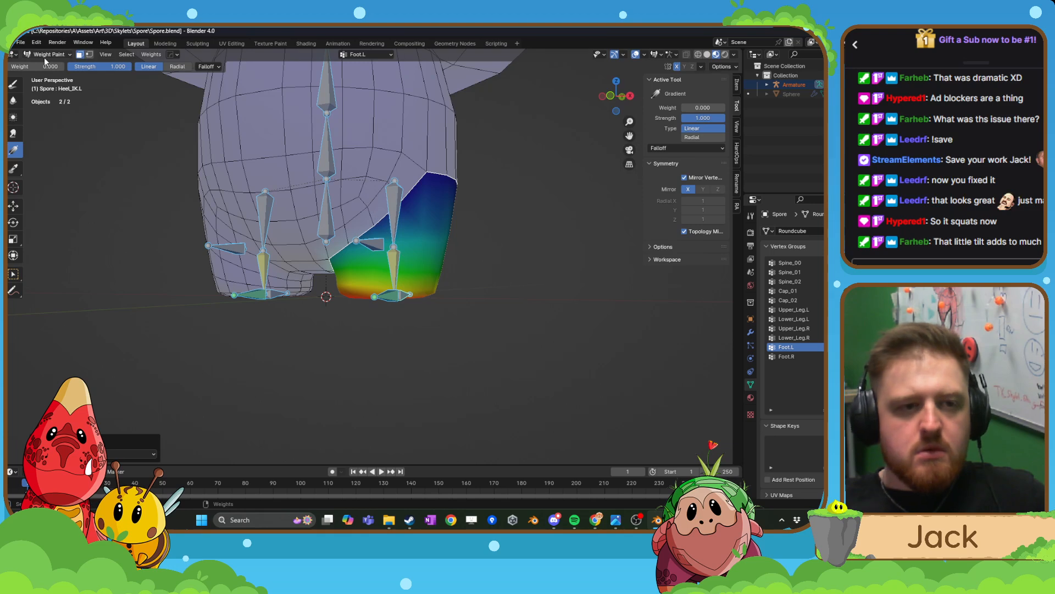
{"action": "left_click", "coordinate": [9, 55]}
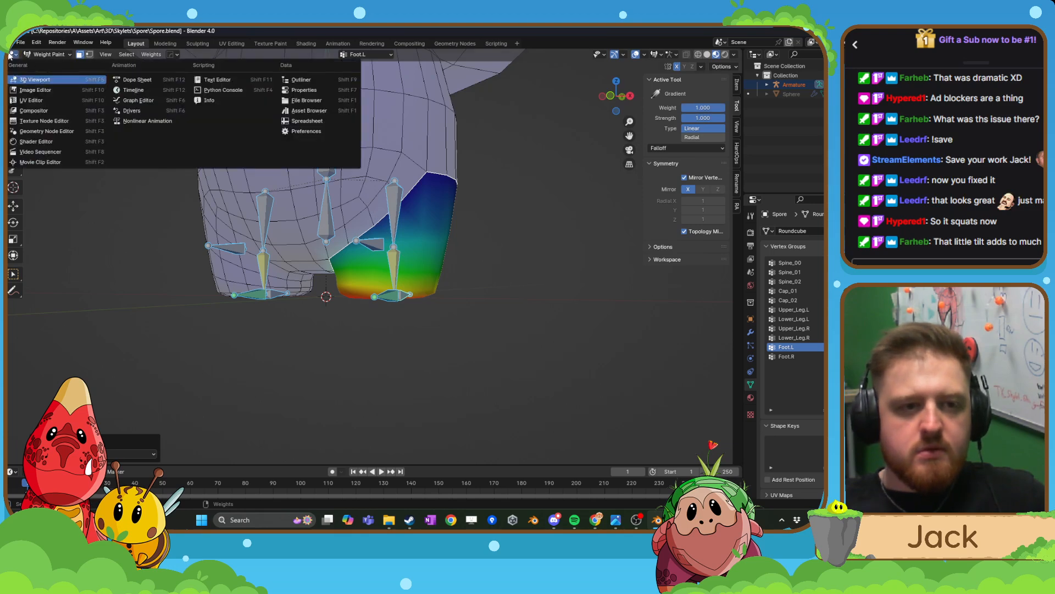
{"action": "key", "text": "Escape"}
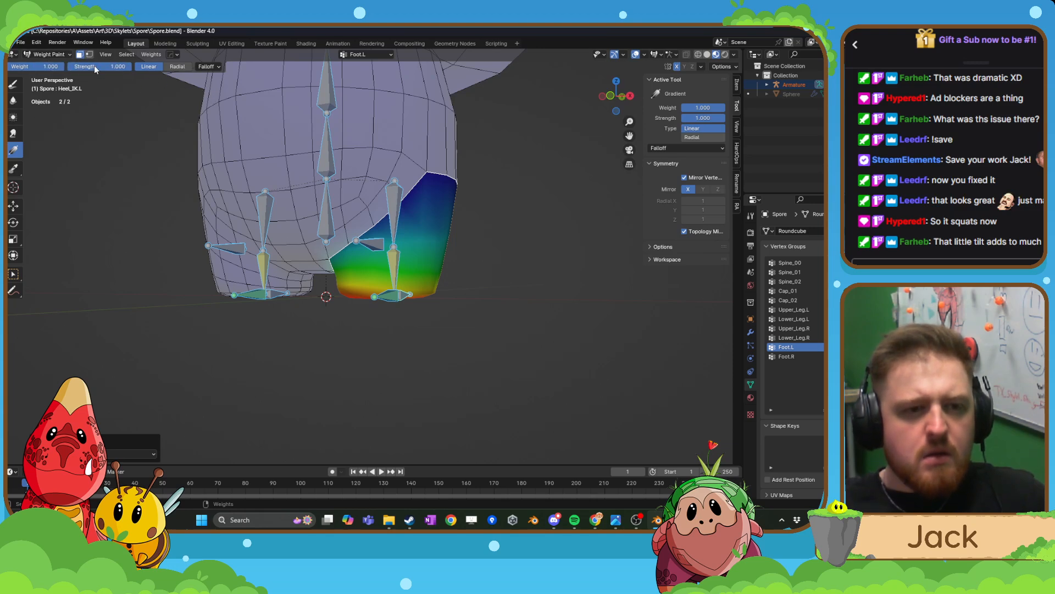
- Clear the Foot.L weights from the left leg with linear gradients at weight 1.000, using strengths of 0.273 and 1.000
{"action": "mouse_move", "coordinate": [397, 284]}
{"action": "left_mouse_down"}
{"action": "mouse_move", "coordinate": [445, 347]}
{"action": "mouse_move", "coordinate": [417, 354]}
{"action": "left_mouse_up"}
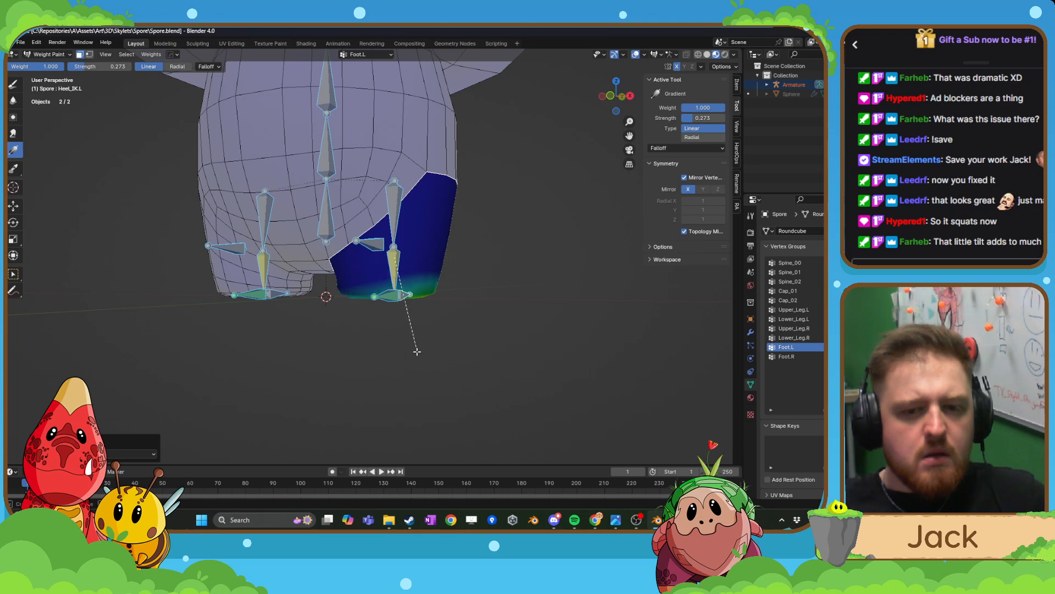
{"action": "middle_click_drag", "start_coordinate": [446, 307], "coordinate": [399, 285]}
{"action": "left_click_drag", "start_coordinate": [399, 285], "coordinate": [417, 232]}
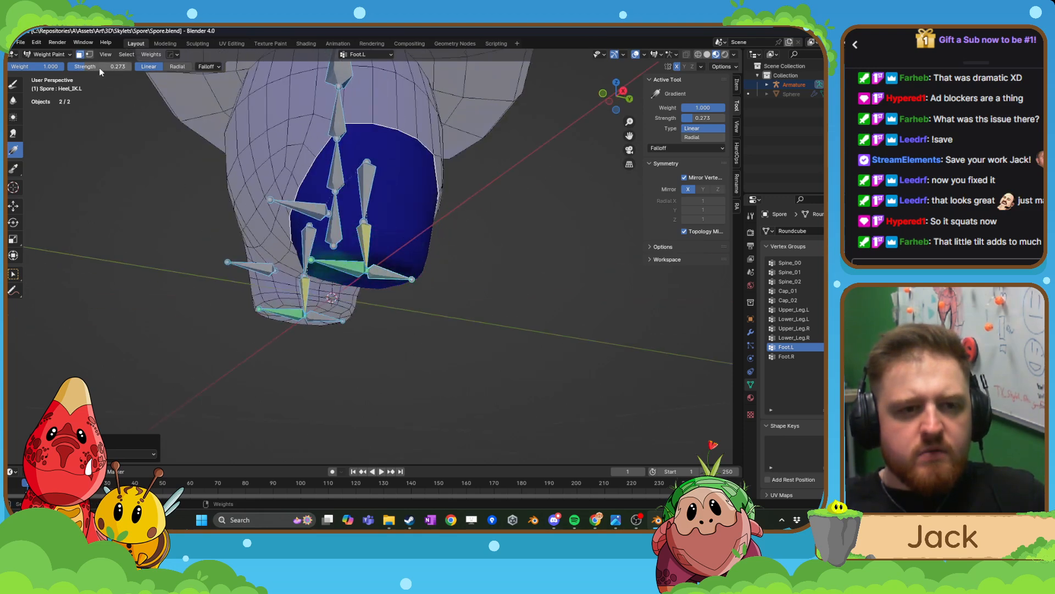
{"action": "key", "text": "BackSpace"}
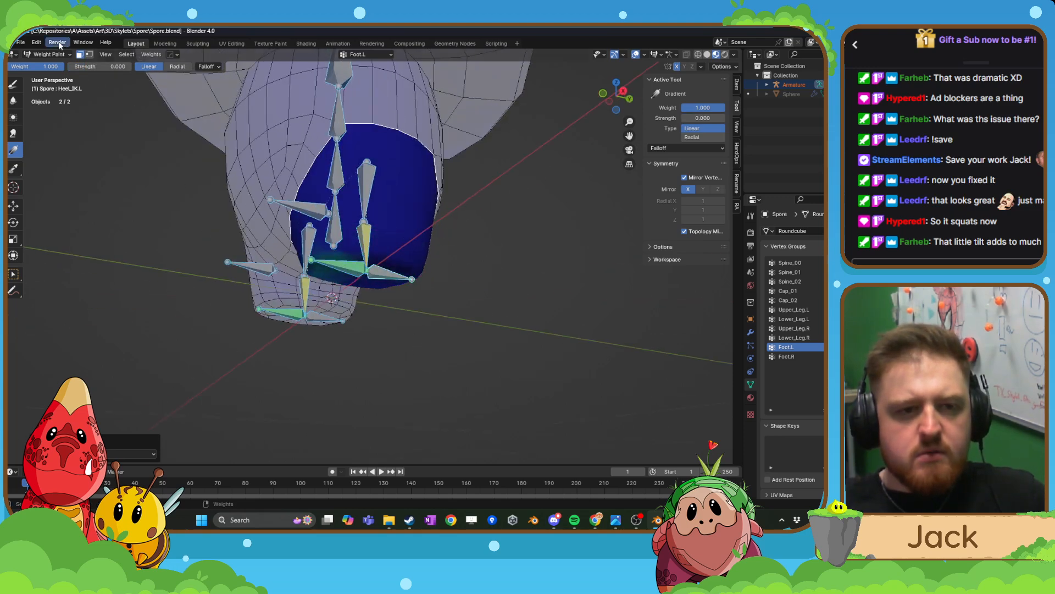
{"action": "left_click_drag", "start_coordinate": [88, 67], "coordinate": [155, 67]}
{"action": "left_click_drag", "start_coordinate": [278, 223], "coordinate": [347, 235]}
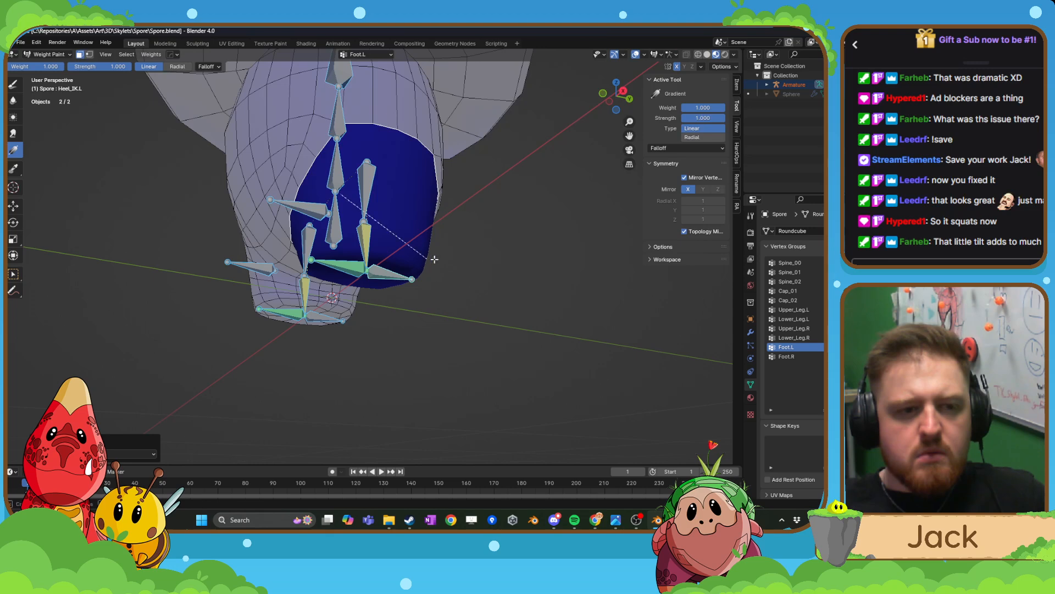
{"action": "key", "text": "KP_1"}
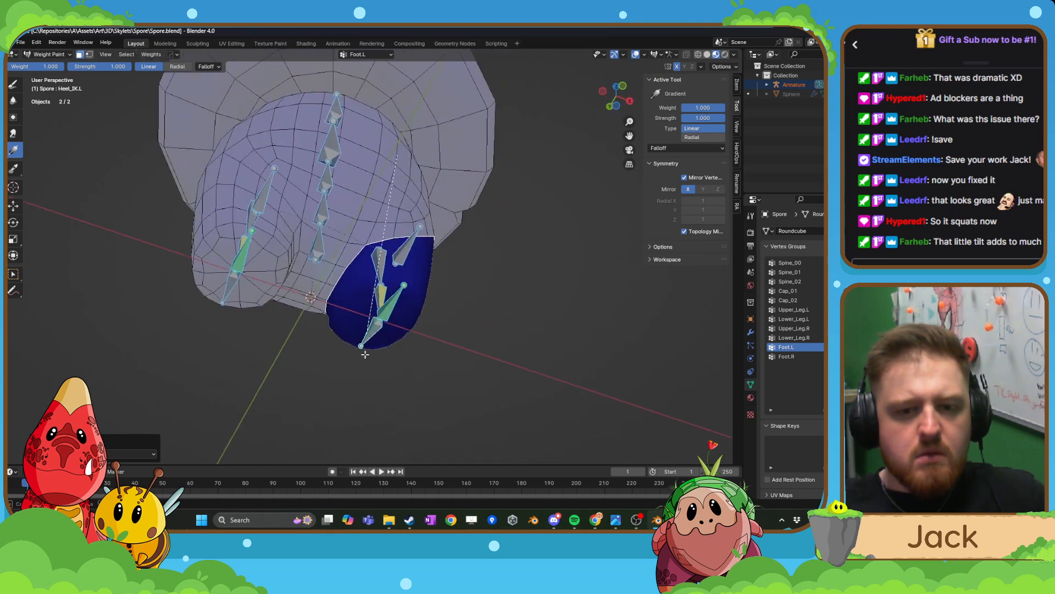
{"action": "scroll", "coordinate": [361, 330], "scroll_direction": "up", "scroll_amount": 1}
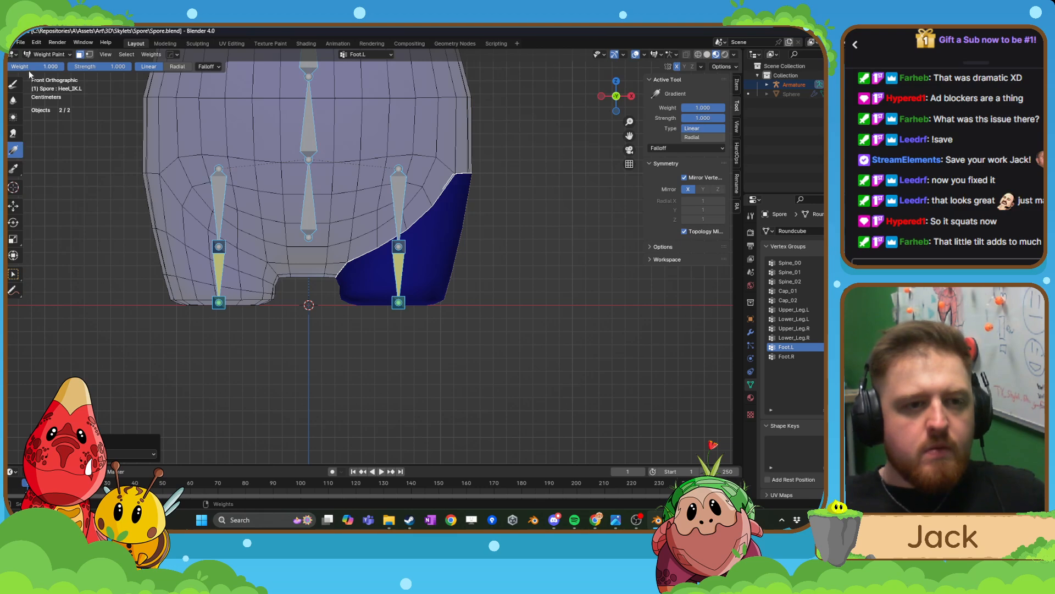
- Change the Draw brush to Add and paint a short linear gradient of weight 1.000 upward from the left foot's sole
{"action": "left_click", "coordinate": [13, 84]}
{"action": "left_click", "coordinate": [14, 67]}
{"action": "left_click", "coordinate": [26, 95]}
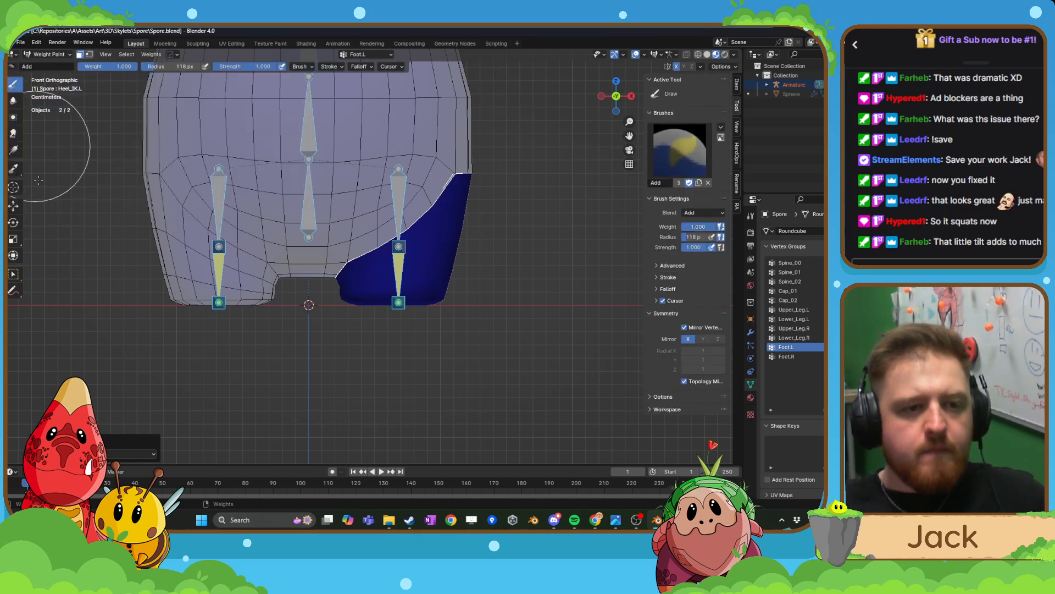
{"action": "left_click", "coordinate": [13, 150]}
{"action": "mouse_move", "coordinate": [401, 308]}
{"action": "left_mouse_down"}
{"action": "mouse_move", "coordinate": [410, 268]}
{"action": "mouse_move", "coordinate": [399, 274]}
{"action": "left_mouse_up"}
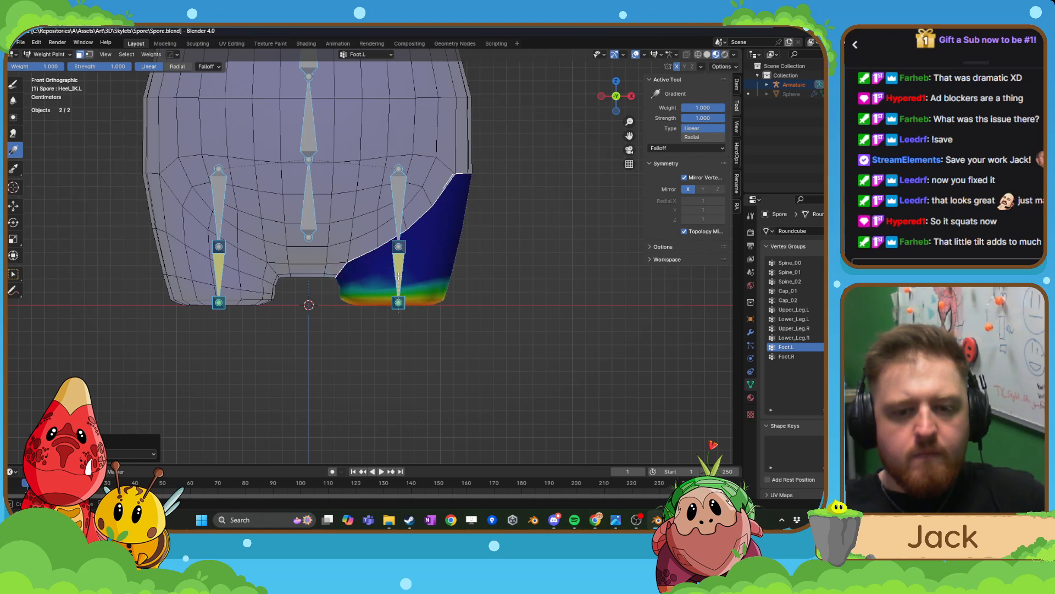
{"action": "scroll", "coordinate": [399, 285], "scroll_direction": "up", "scroll_amount": 3}
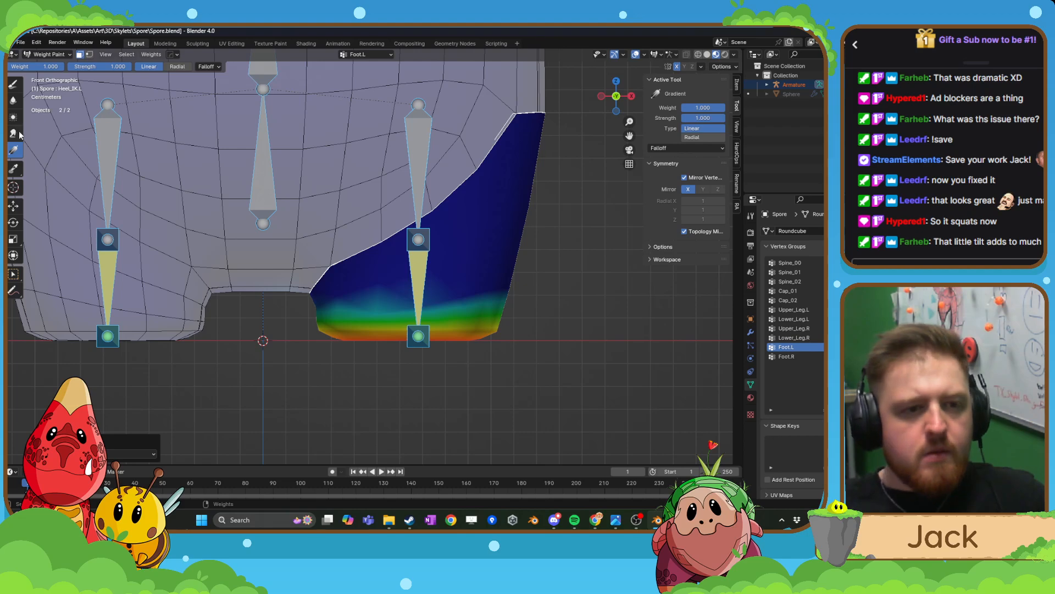
- Try blurring the Foot.L weights along the left foot's lower edge, and undo the strokes
{"action": "left_click", "coordinate": [13, 100]}
{"action": "middle_click_drag", "start_coordinate": [434, 334], "coordinate": [391, 311], "text": "shift"}
{"action": "mouse_move", "coordinate": [392, 312]}
{"action": "left_mouse_down"}
{"action": "mouse_move", "coordinate": [319, 287]}
{"action": "mouse_move", "coordinate": [460, 302]}
{"action": "mouse_move", "coordinate": [424, 308]}
{"action": "mouse_move", "coordinate": [461, 316]}
{"action": "left_mouse_up"}
{"action": "key", "text": "ctrl+z"}
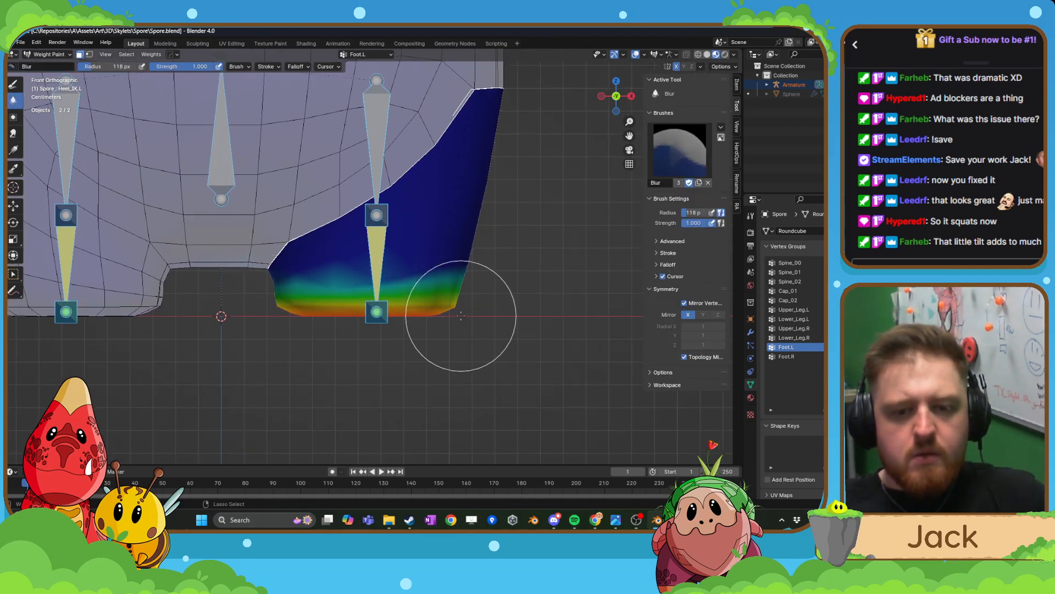
{"action": "key", "text": "ctrl+z"}
- Smooth the Foot.L weights on the left leg with a factor of 0.500 and 1 iteration
{"action": "left_click", "coordinate": [156, 51]}
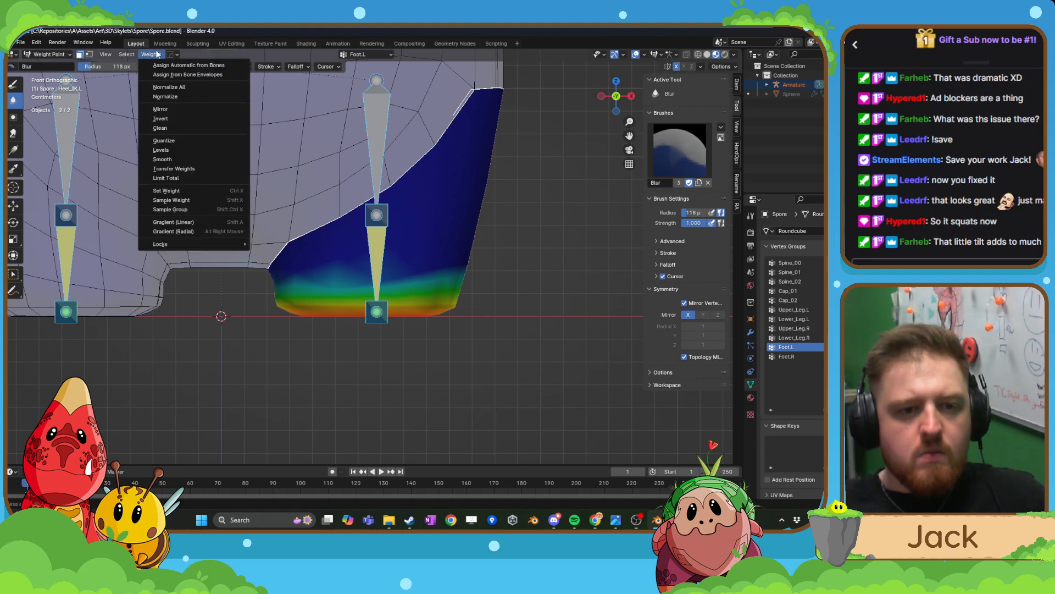
{"action": "left_click", "coordinate": [176, 163]}
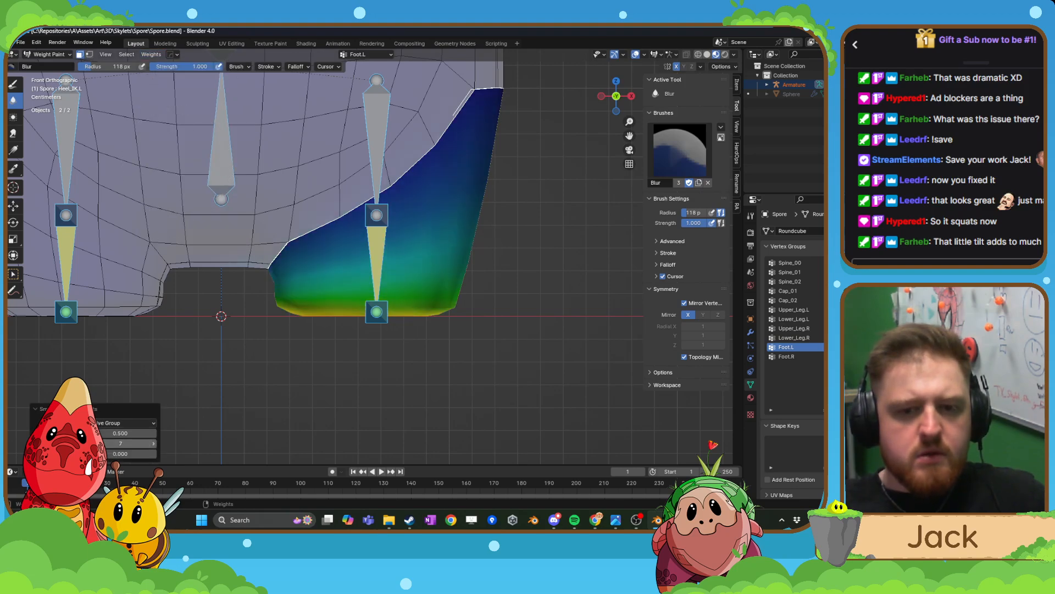
{"action": "left_click_drag", "start_coordinate": [124, 443], "coordinate": [92, 443]}
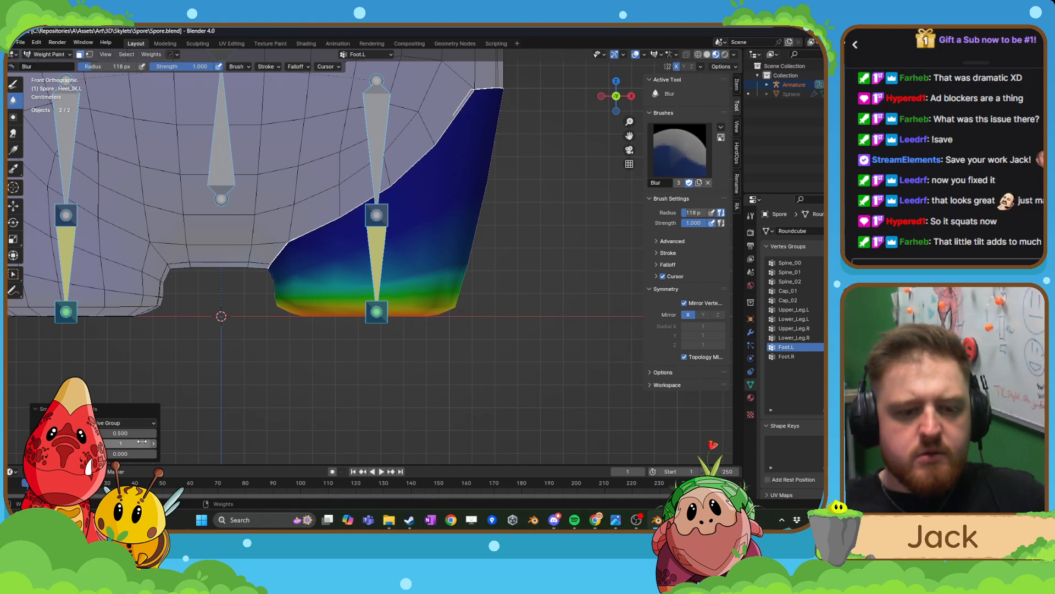
{"action": "left_click", "coordinate": [11, 155]}
{"action": "mouse_move", "coordinate": [394, 247]}
{"action": "left_mouse_down"}
{"action": "mouse_move", "coordinate": [375, 252]}
{"action": "mouse_move", "coordinate": [399, 260]}
{"action": "left_mouse_up"}
{"action": "middle_click_drag", "start_coordinate": [399, 257], "coordinate": [387, 258]}
{"action": "left_click", "coordinate": [362, 248]}
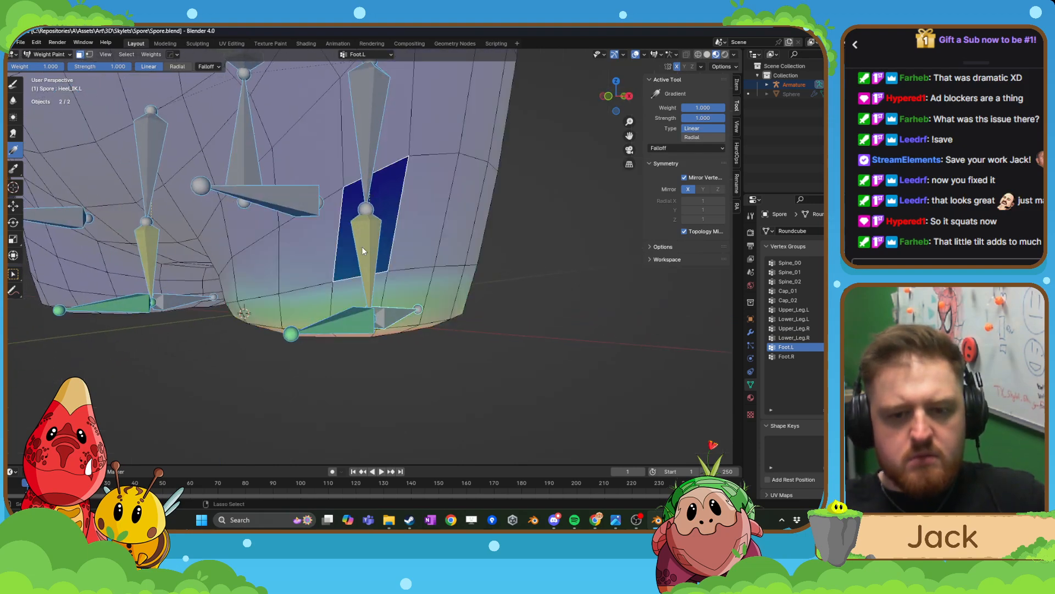
{"action": "key", "text": "ctrl+z"}
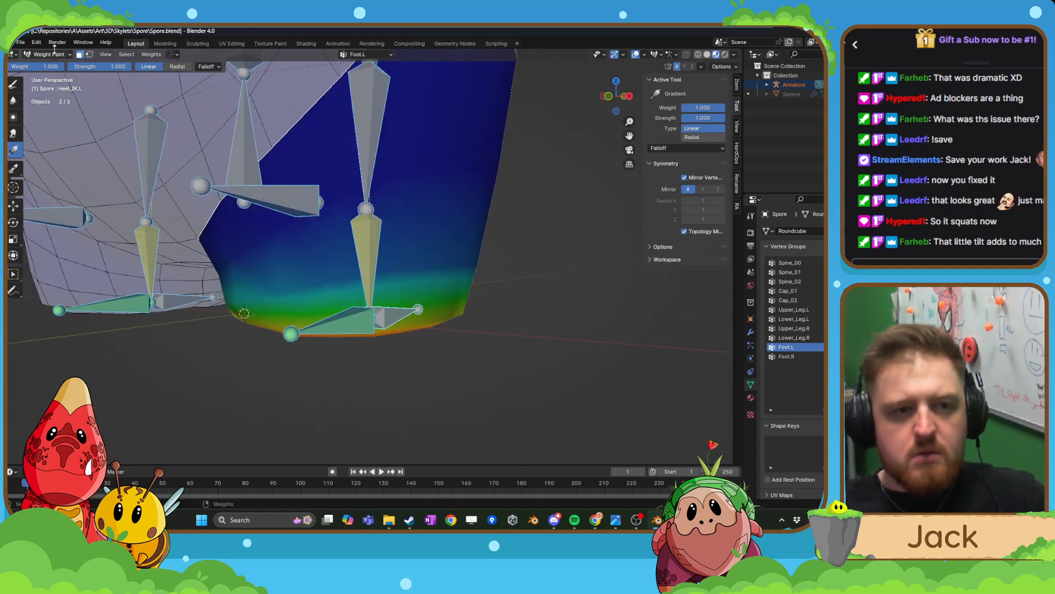
- Deselect the armature and reopen only the Spore mesh in Weight Paint mode
{"action": "left_click", "coordinate": [49, 54]}
{"action": "left_click", "coordinate": [49, 64]}
{"action": "left_click", "coordinate": [366, 242]}
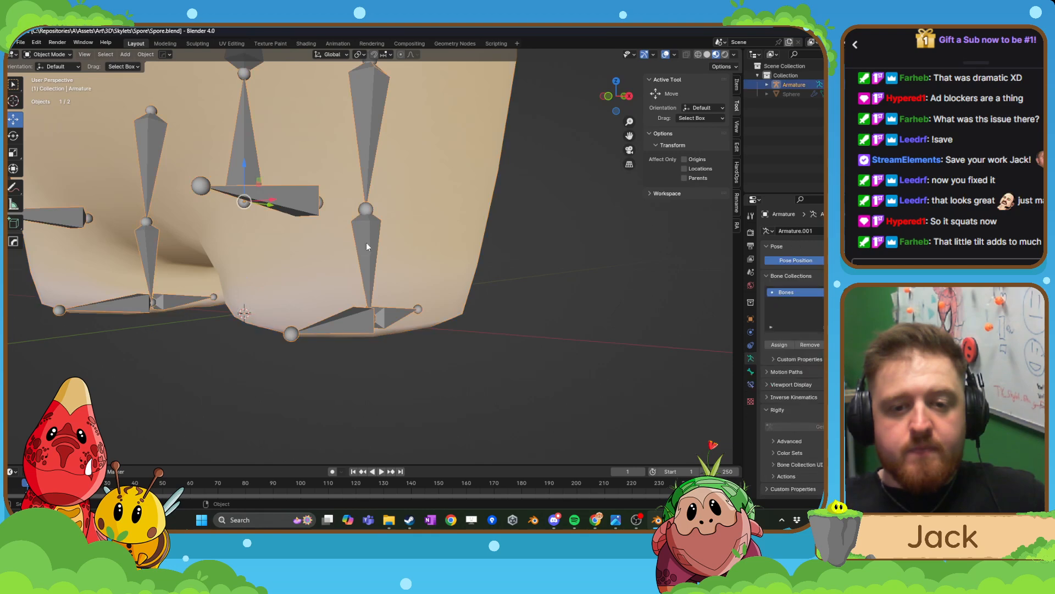
{"action": "key", "text": "ctrl+Tab"}
{"action": "left_click", "coordinate": [378, 251]}
{"action": "key", "text": "ctrl+Tab"}
{"action": "left_click", "coordinate": [445, 206]}
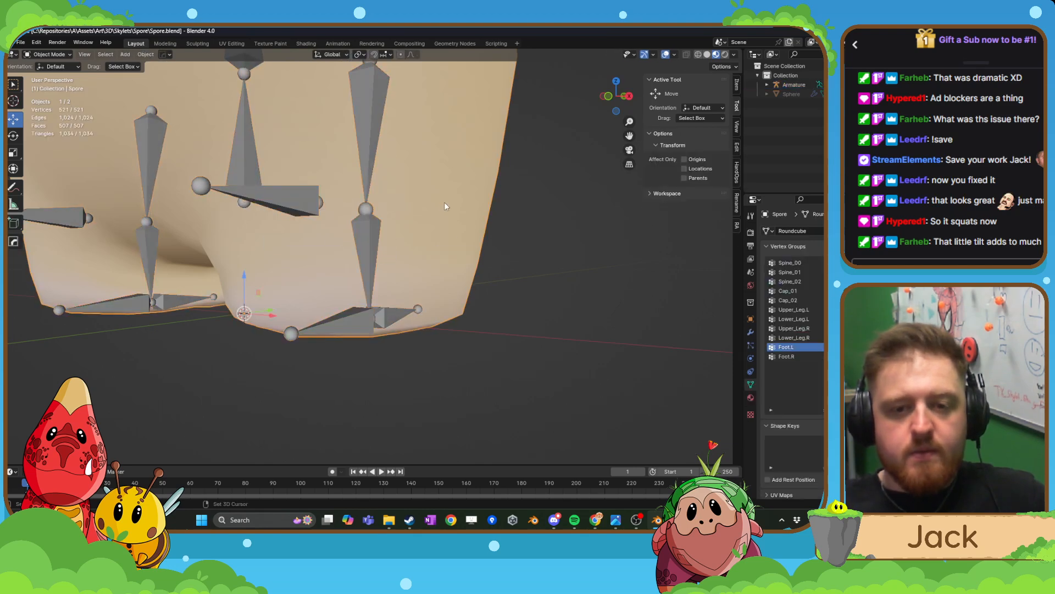
{"action": "left_click", "coordinate": [49, 54]}
{"action": "left_click", "coordinate": [48, 105]}
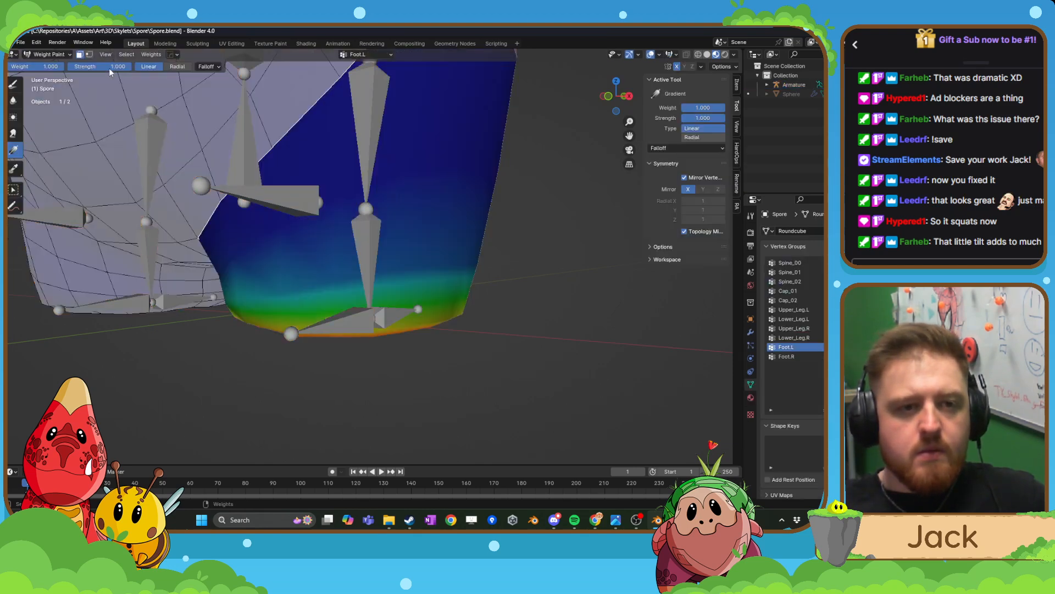
- Try a linear gradient of weight 1.000 down the left leg for the Lower_Leg.L group, and undo it
{"action": "left_click", "coordinate": [792, 338]}
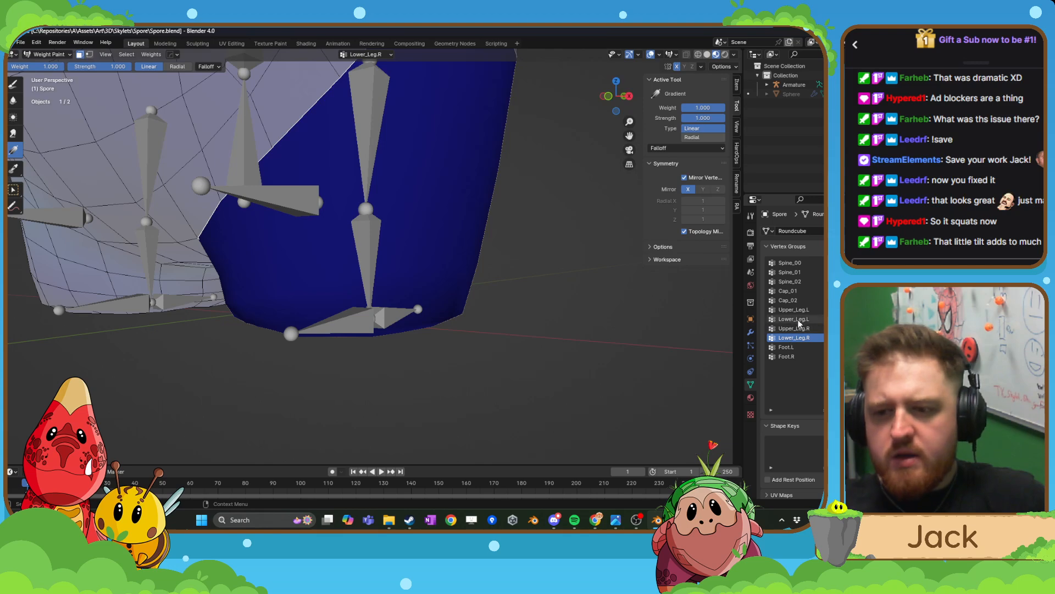
{"action": "left_click", "coordinate": [794, 319]}
{"action": "middle_click_drag", "start_coordinate": [440, 264], "coordinate": [478, 302]}
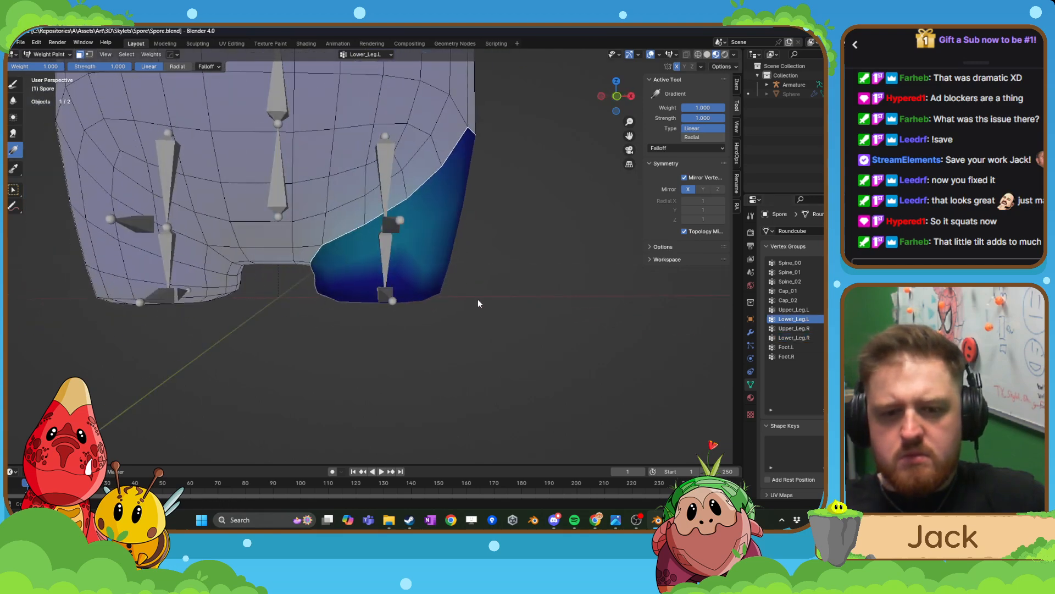
{"action": "key", "text": "KP_1"}
{"action": "scroll", "coordinate": [478, 300], "scroll_direction": "up", "scroll_amount": 3}
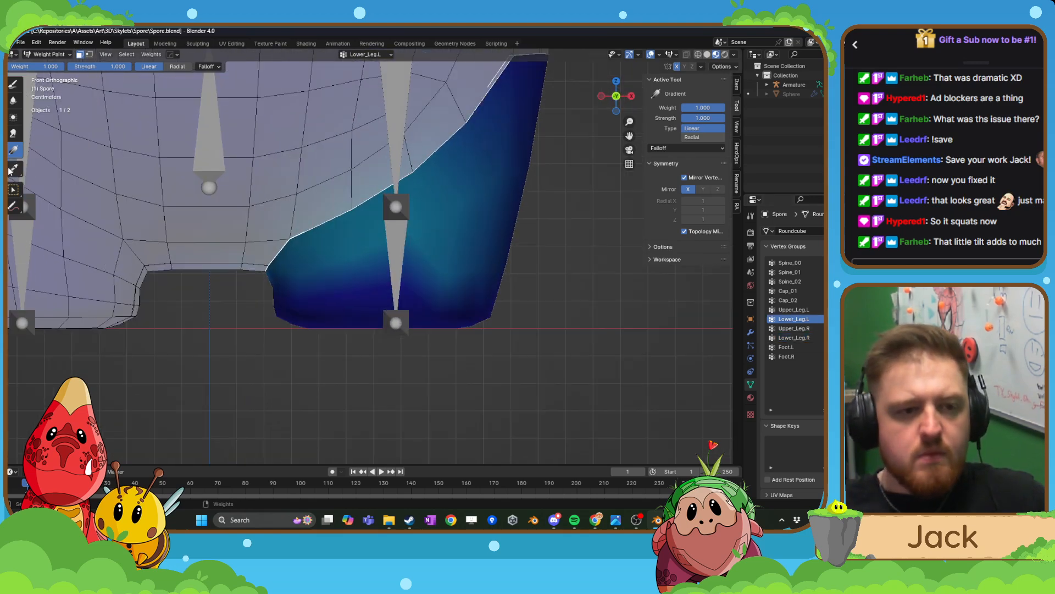
{"action": "middle_click_drag", "start_coordinate": [233, 183], "coordinate": [164, 177], "text": "shift"}
{"action": "left_click_drag", "start_coordinate": [314, 138], "coordinate": [369, 395]}
{"action": "key", "text": "ctrl+z"}
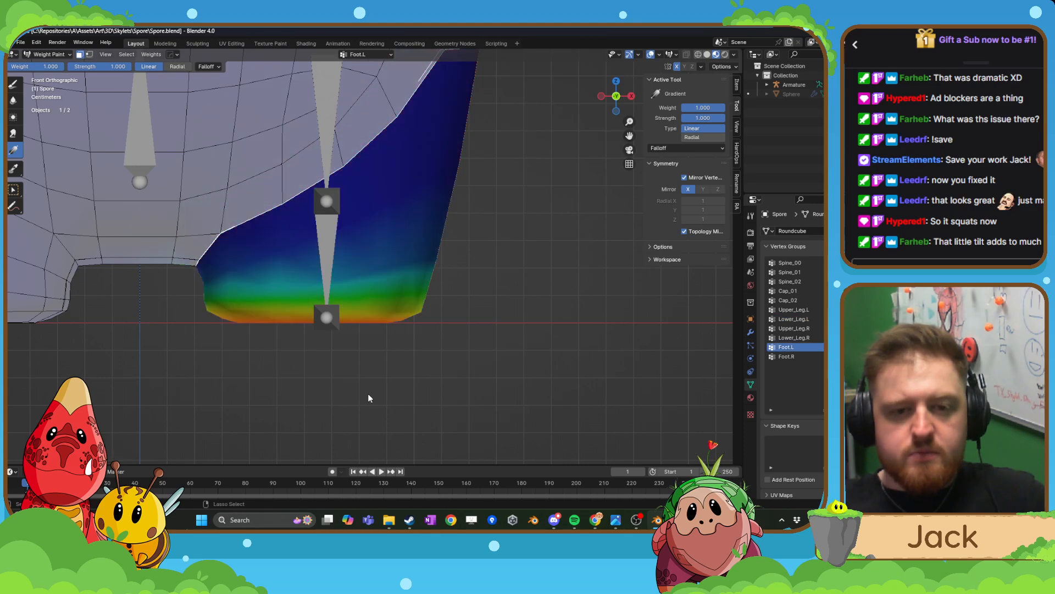
- Clear the Upper_Leg.L weights on the left leg and, with face masking off, the rest of the body using weight 0.000 gradients
{"action": "left_click", "coordinate": [793, 309]}
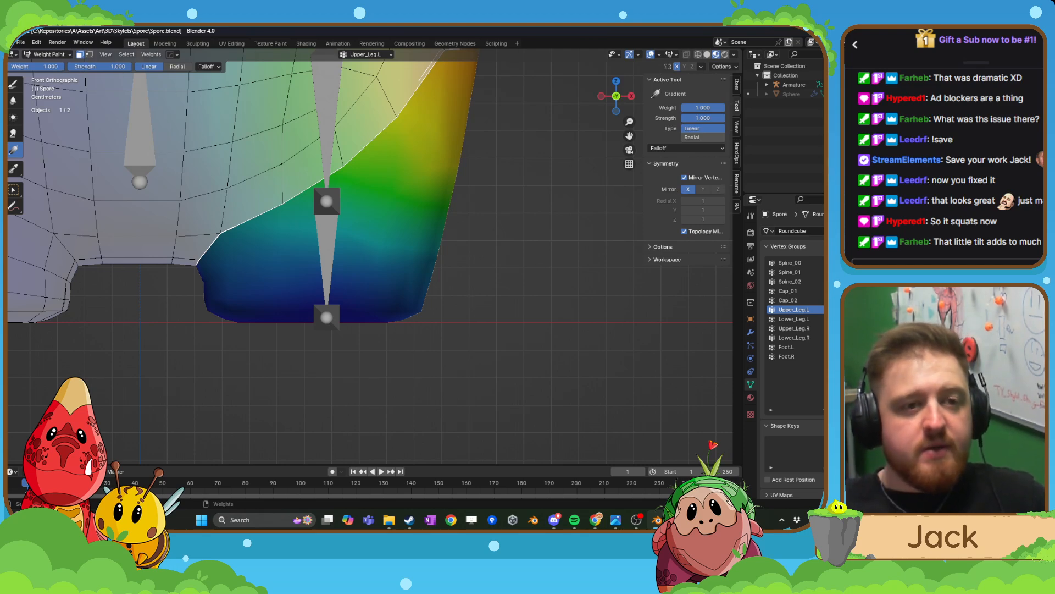
{"action": "left_click_drag", "start_coordinate": [57, 67], "coordinate": [11, 67]}
{"action": "left_click_drag", "start_coordinate": [346, 278], "coordinate": [289, 33]}
{"action": "left_click_drag", "start_coordinate": [497, 206], "coordinate": [417, 105]}
{"action": "scroll", "coordinate": [414, 143], "scroll_direction": "down", "scroll_amount": 5}
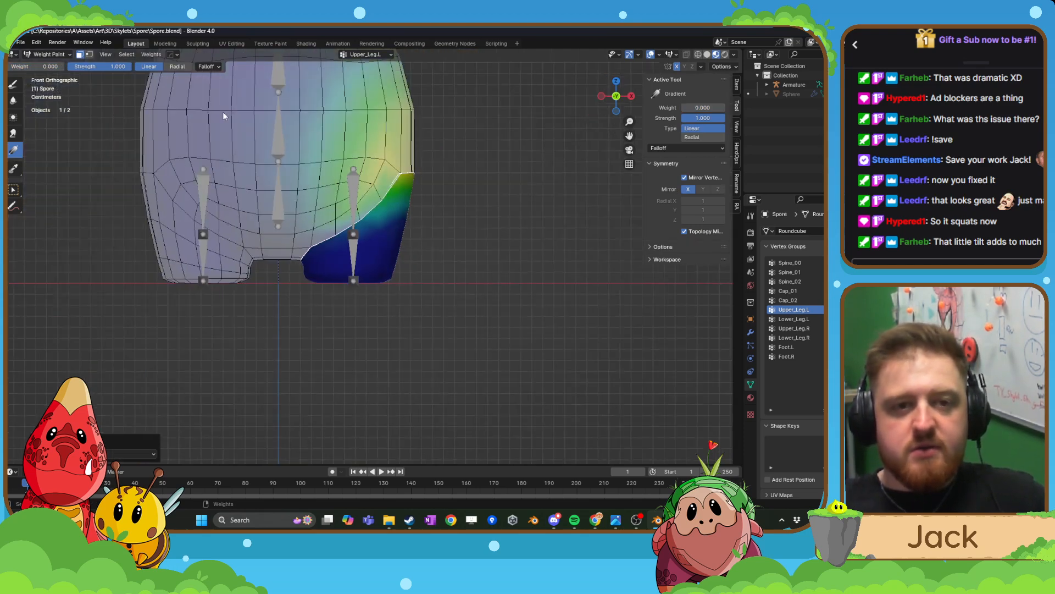
{"action": "left_click", "coordinate": [80, 55]}
{"action": "left_click_drag", "start_coordinate": [351, 144], "coordinate": [522, 314]}
{"action": "left_click_drag", "start_coordinate": [379, 121], "coordinate": [479, 279]}
{"action": "left_click", "coordinate": [81, 54]}
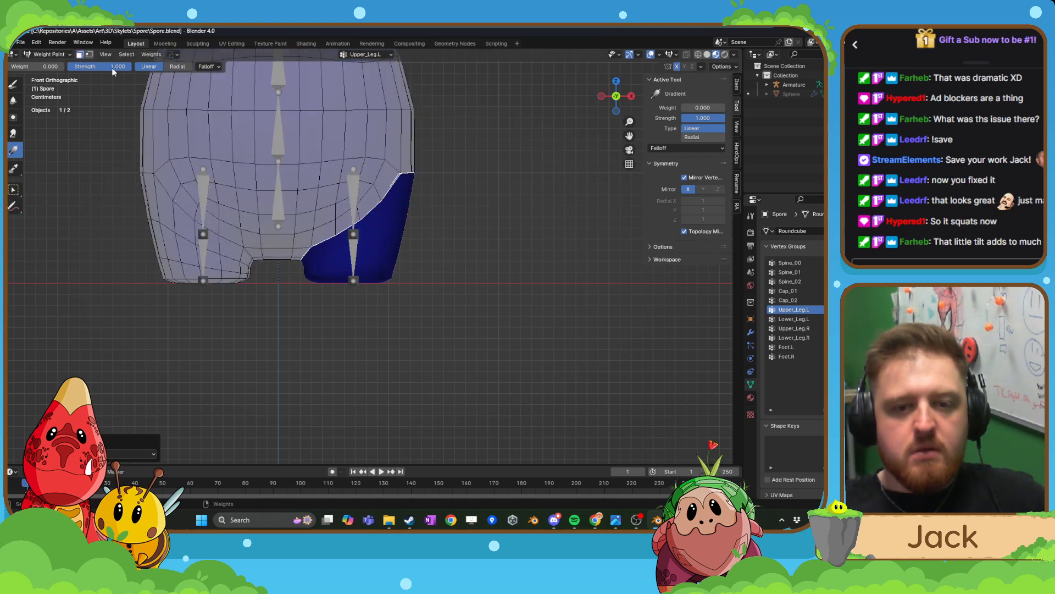
{"action": "scroll", "coordinate": [365, 244], "scroll_direction": "up", "scroll_amount": 4}
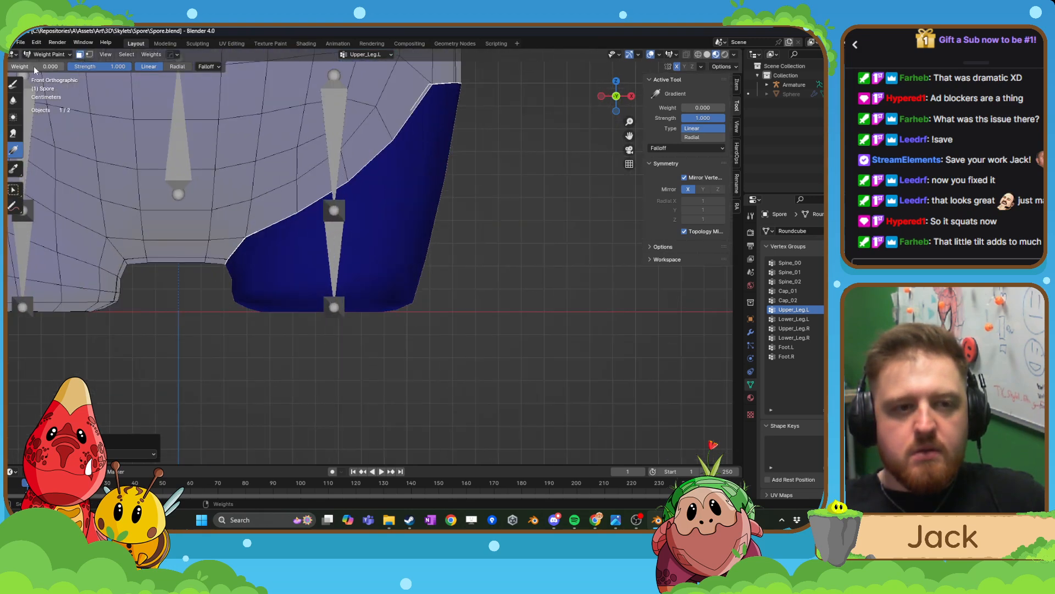
- Restore face masking and paint a linear Upper_Leg.L gradient of weight 1.000 from the left sole up the leg
{"action": "mouse_move", "coordinate": [334, 305]}
{"action": "left_mouse_down"}
{"action": "mouse_move", "coordinate": [332, 115]}
{"action": "mouse_move", "coordinate": [311, 84]}
{"action": "left_mouse_up"}
{"action": "key", "text": "ctrl+z"}
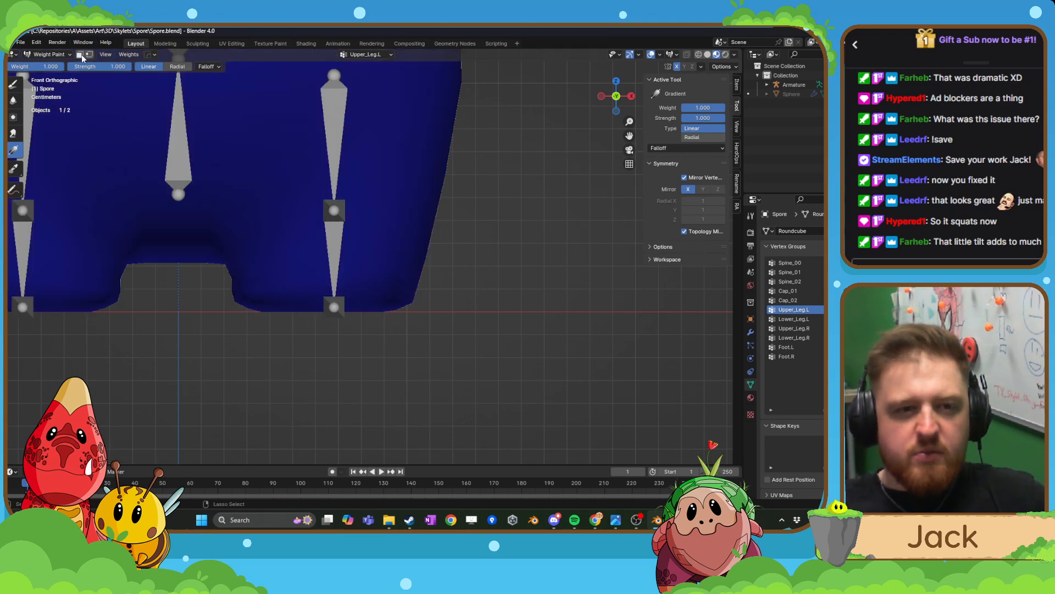
{"action": "left_click_drag", "start_coordinate": [335, 306], "coordinate": [335, 87]}
{"action": "key", "text": "ctrl+z"}
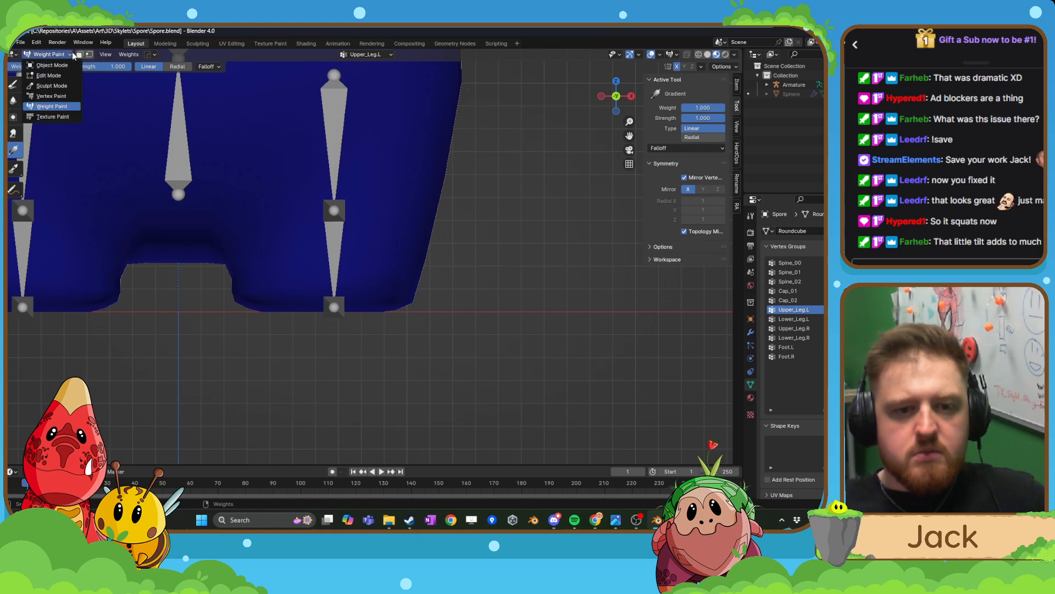
{"action": "left_click", "coordinate": [81, 56]}
{"action": "left_click_drag", "start_coordinate": [323, 300], "coordinate": [311, 54]}
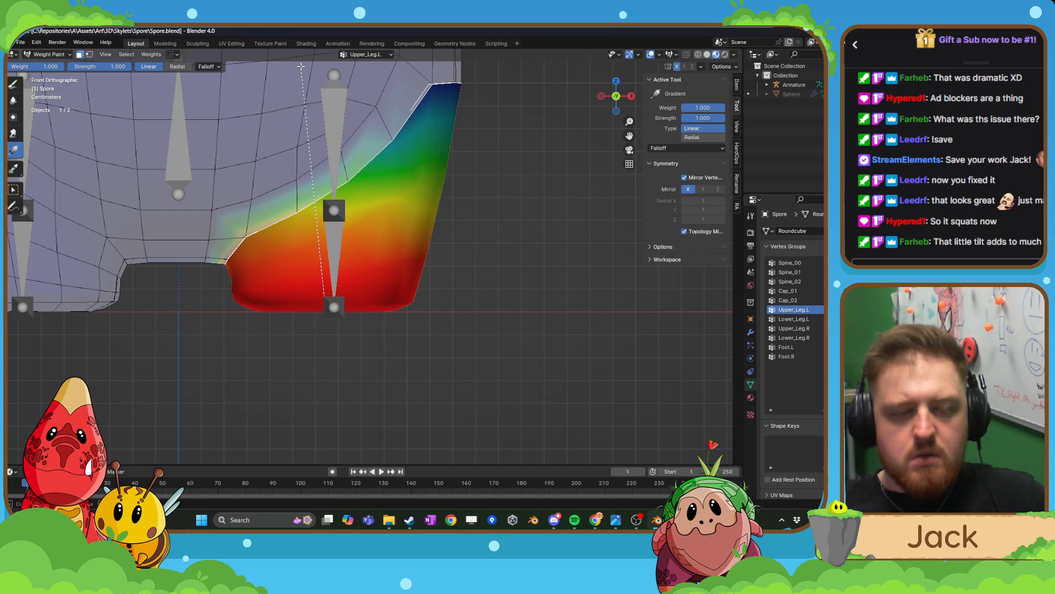
{"action": "left_click_drag", "start_coordinate": [301, 66], "coordinate": [301, 66]}
{"action": "left_click_drag", "start_coordinate": [28, 67], "coordinate": [64, 67]}
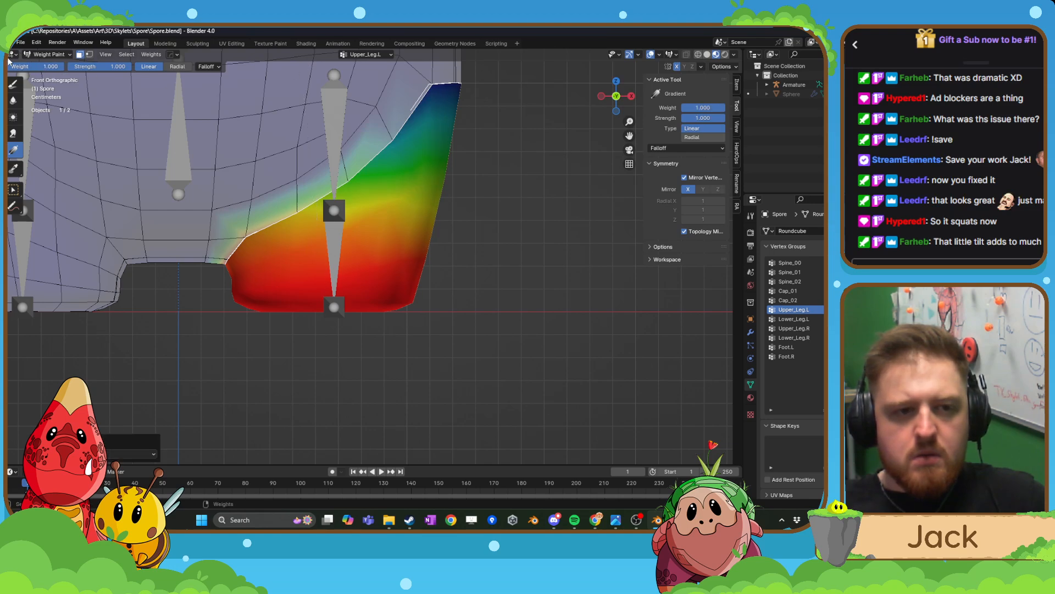
- Change the Draw brush to Subtract and paint a short linear gradient of weight 1.000 upward from the left sole on Upper_Leg.L
{"action": "left_click", "coordinate": [13, 84]}
{"action": "left_click", "coordinate": [45, 54]}
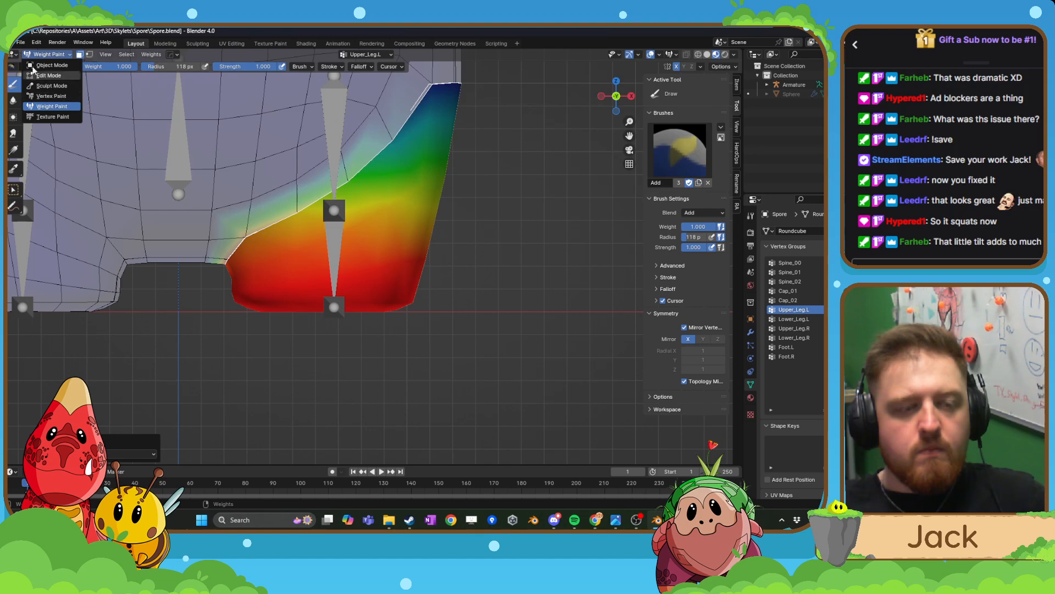
{"action": "left_click", "coordinate": [16, 66]}
{"action": "left_click", "coordinate": [15, 66]}
{"action": "key", "text": "Right"}
{"action": "key", "text": "Right"}
{"action": "key", "text": "Right"}
{"action": "key", "text": "Right"}
{"action": "key", "text": "Right"}
{"action": "key", "text": "Right"}
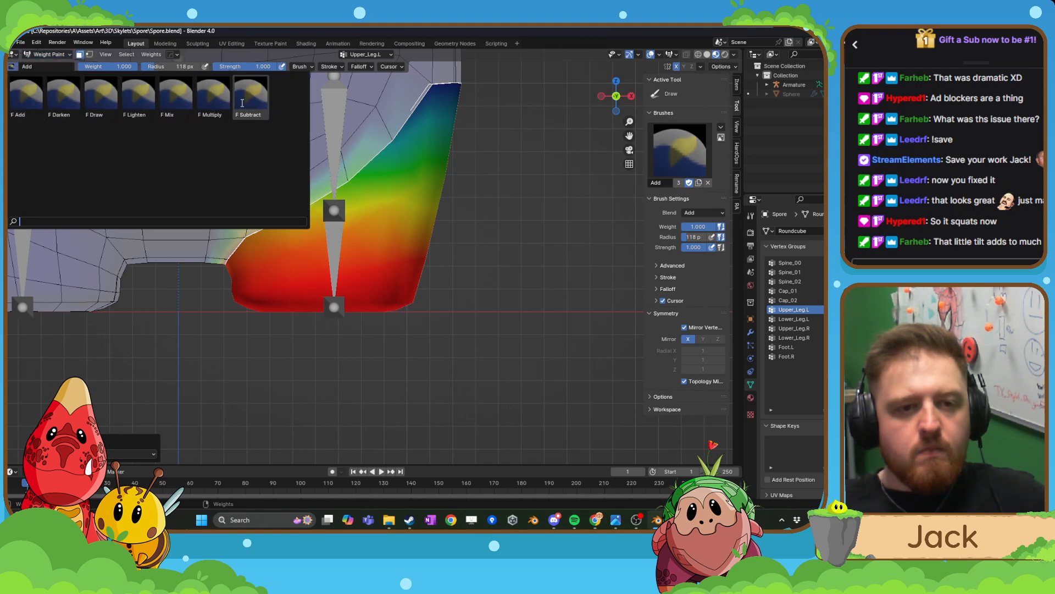
{"action": "key", "text": "Return"}
{"action": "left_click", "coordinate": [14, 149]}
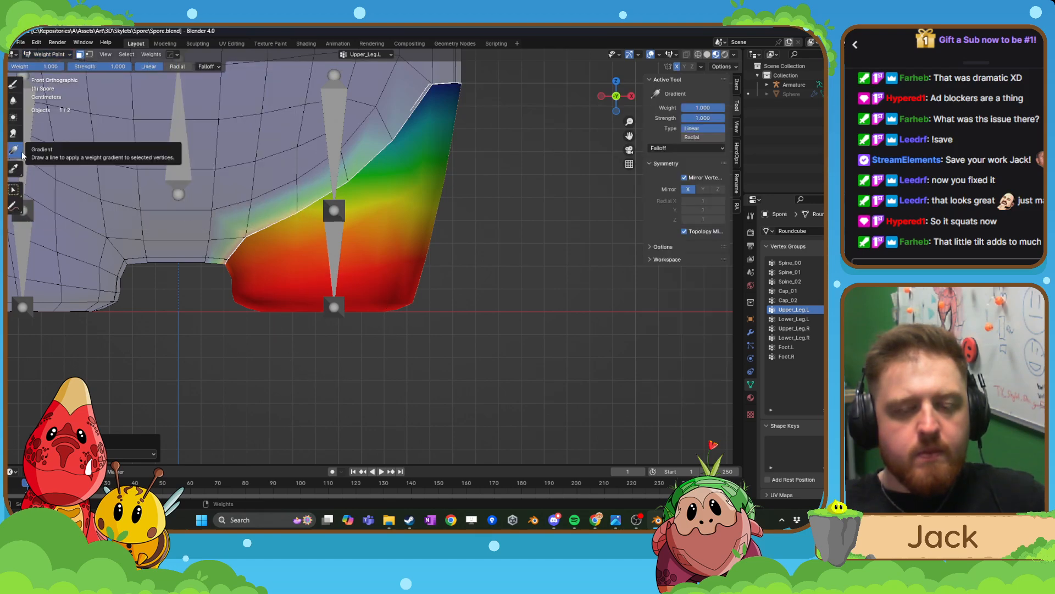
{"action": "left_click_drag", "start_coordinate": [339, 305], "coordinate": [338, 227]}
{"action": "scroll", "coordinate": [372, 259], "scroll_direction": "down", "scroll_amount": 3}
{"action": "middle_click_drag", "start_coordinate": [373, 258], "coordinate": [308, 236]}
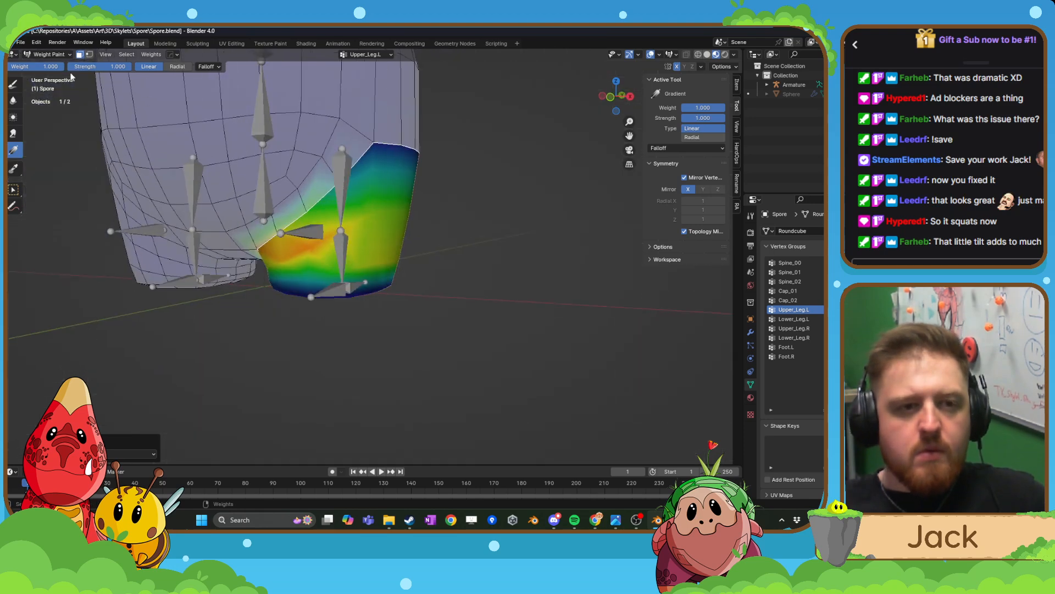
- Put the armature in Pose Mode and move the lowest spine bone to test the leg deformation
{"action": "left_click", "coordinate": [48, 54]}
{"action": "left_click", "coordinate": [48, 64]}
{"action": "left_click", "coordinate": [255, 189]}
{"action": "key", "text": "ctrl+Tab"}
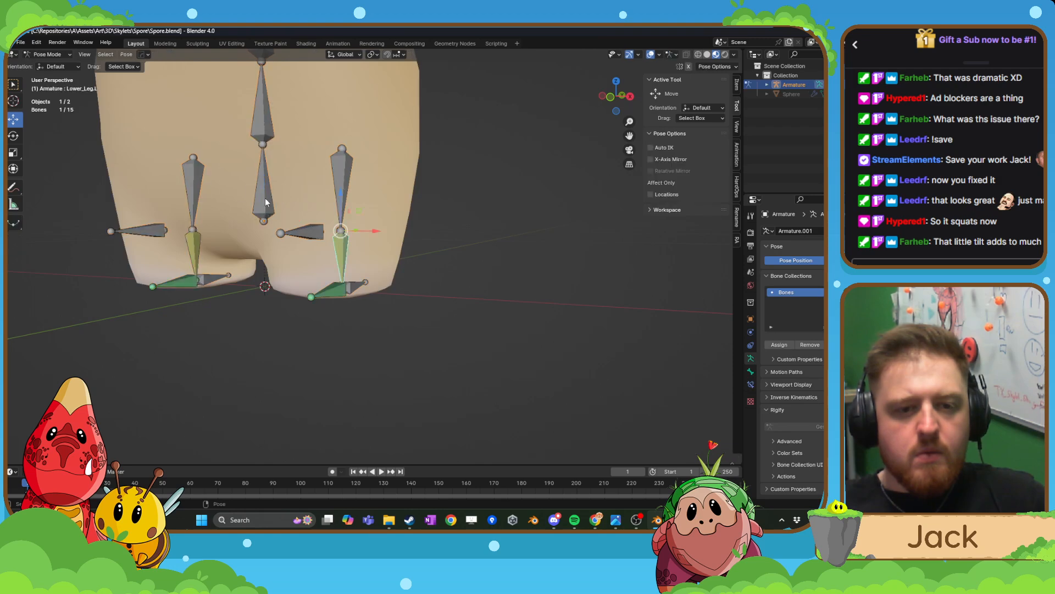
{"action": "left_click", "coordinate": [266, 193]}
{"action": "mouse_move", "coordinate": [264, 184]}
{"action": "left_mouse_down"}
{"action": "mouse_move", "coordinate": [267, 210]}
{"action": "mouse_move", "coordinate": [270, 190]}
{"action": "left_mouse_up"}
- Undo the spine bone move, the Upper_Leg.L gradients and the last Foot.L gradient
{"action": "key", "text": "ctrl+z"}
{"action": "key", "text": "ctrl+z"}
{"action": "key", "text": "ctrl+z"}
{"action": "key", "text": "ctrl+z"}
{"action": "key", "text": "ctrl+z"}
{"action": "key", "text": "ctrl+z"}
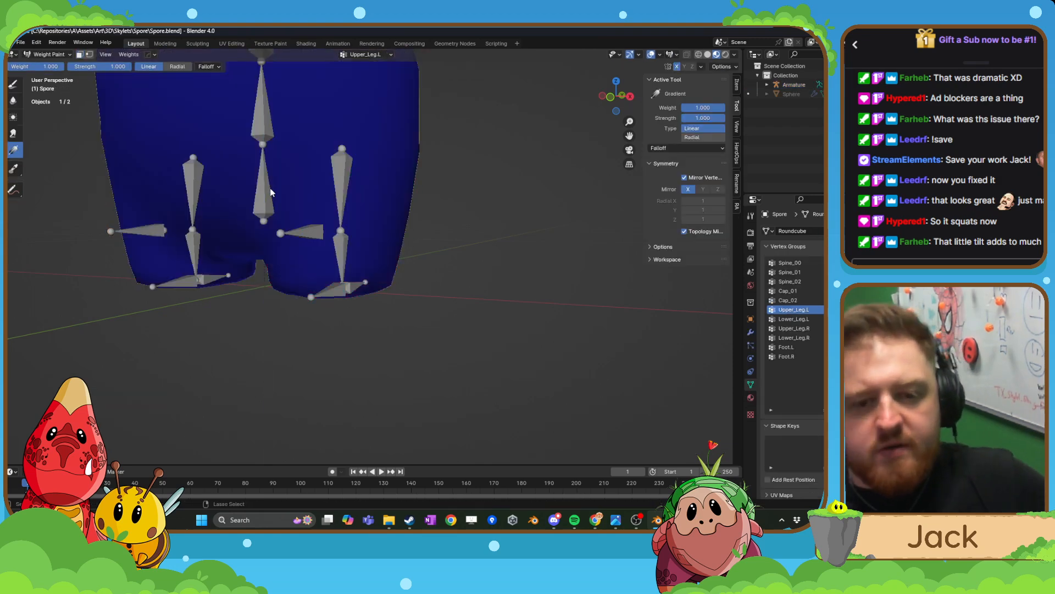
{"action": "key", "text": "ctrl+z"}
{"action": "key", "text": "ctrl+z"}
{"action": "key", "text": "ctrl+z"}
{"action": "key", "text": "ctrl+z"}
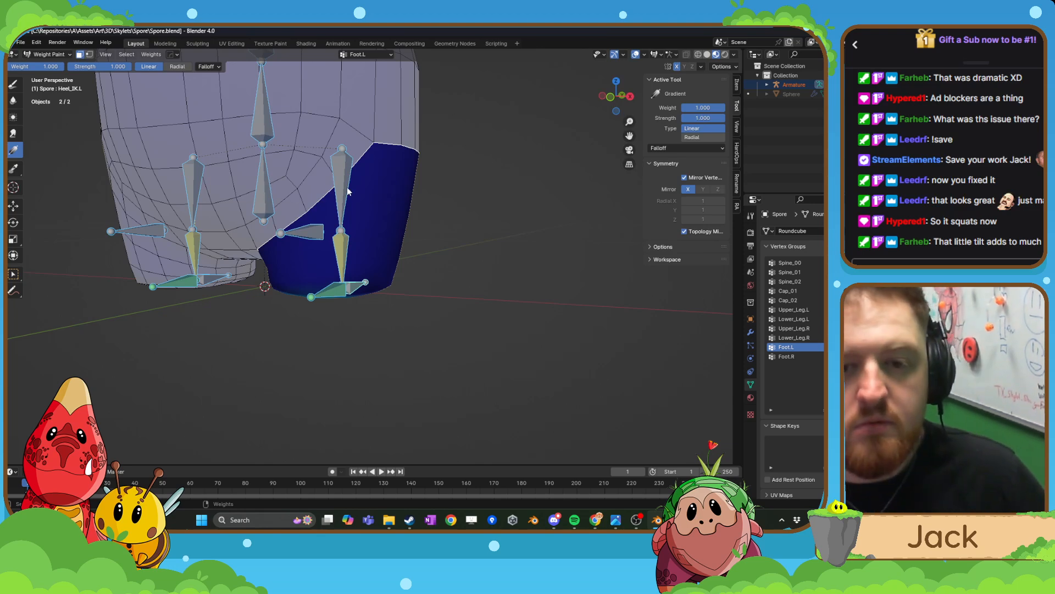
- Return to Object Mode, select the Spore mesh together with the armature, and clear the mesh's parent
{"action": "left_click", "coordinate": [45, 54]}
{"action": "left_click", "coordinate": [44, 65]}
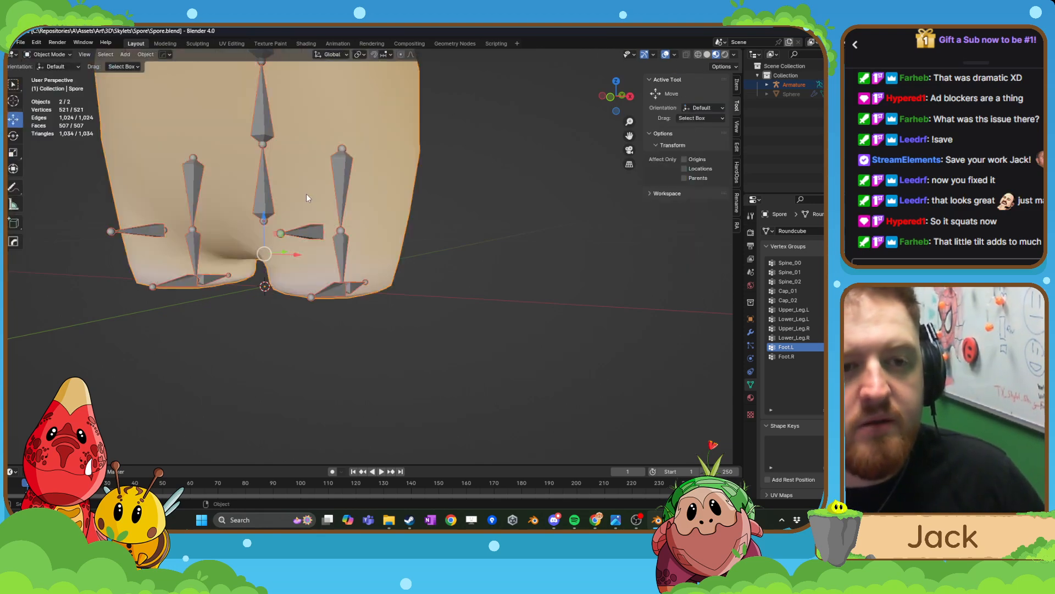
{"action": "left_click", "coordinate": [349, 177]}
{"action": "key", "text": "Tab"}
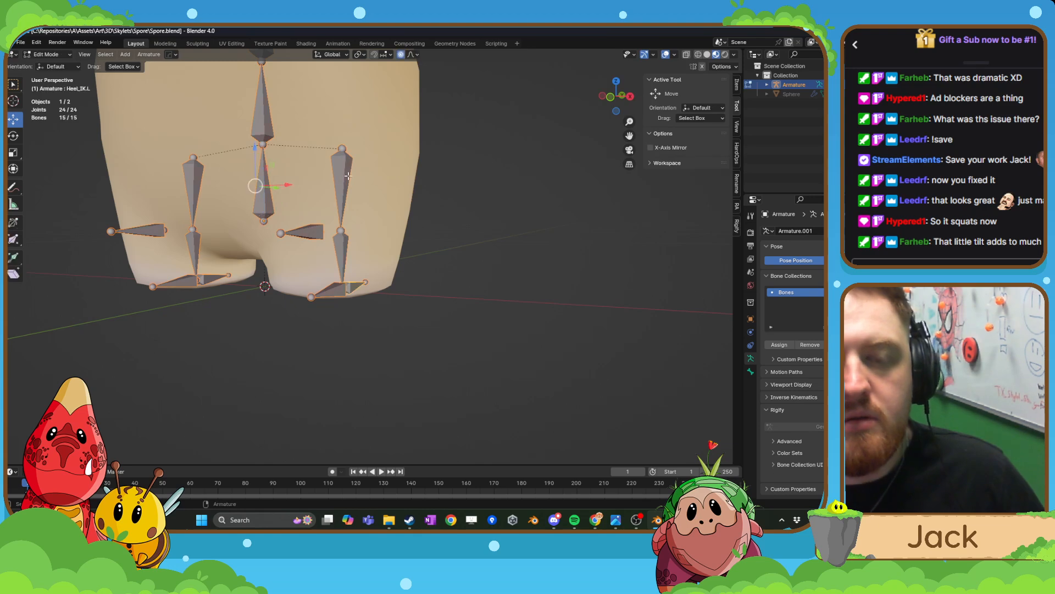
{"action": "key", "text": "Tab"}
{"action": "left_click", "coordinate": [367, 172]}
{"action": "left_click", "coordinate": [347, 172], "text": "shift"}
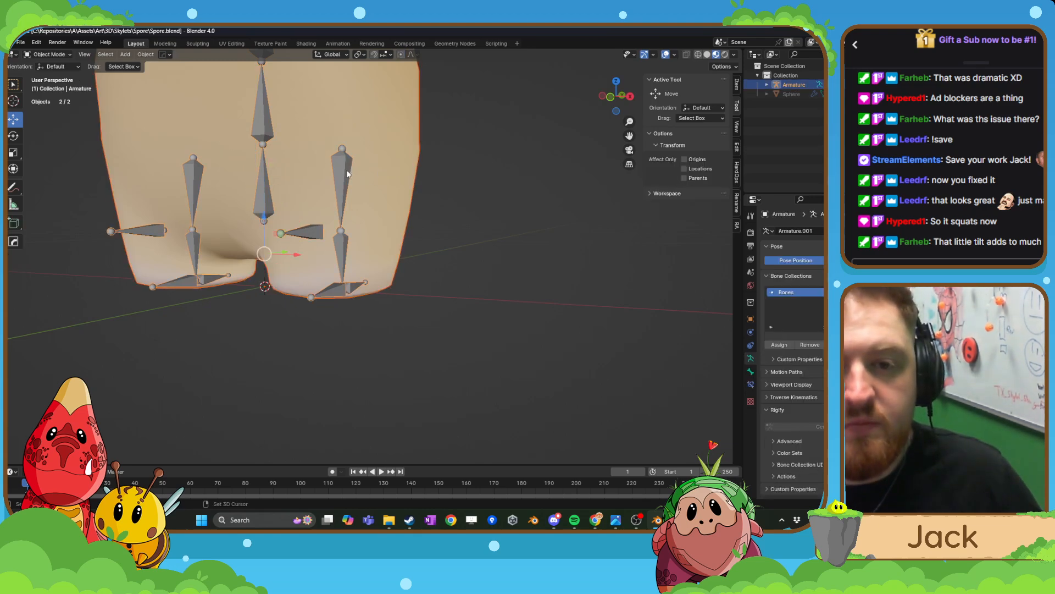
{"action": "key", "text": "ctrl+p"}
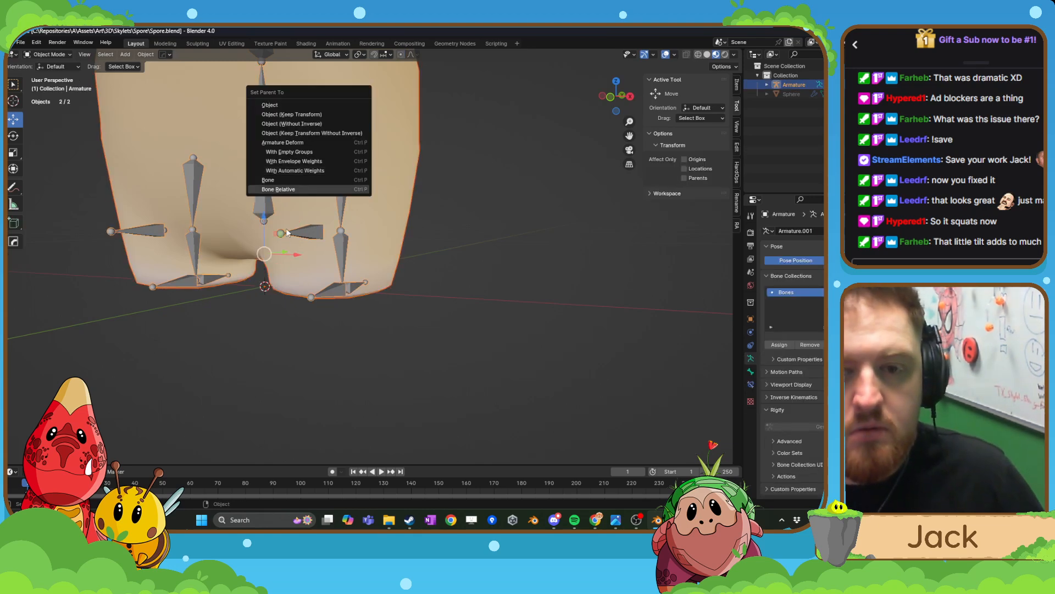
{"action": "left_click", "coordinate": [297, 190]}
{"action": "key", "text": "ctrl+p"}
{"action": "left_click", "coordinate": [387, 130]}
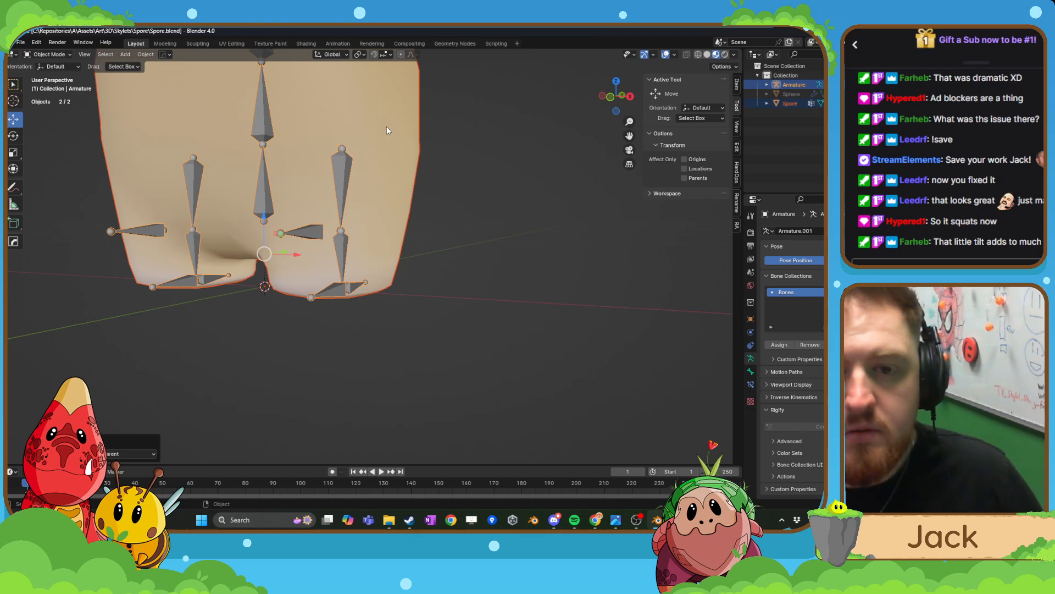
- Delete all vertex groups from the Spore mesh
{"action": "left_click", "coordinate": [390, 222]}
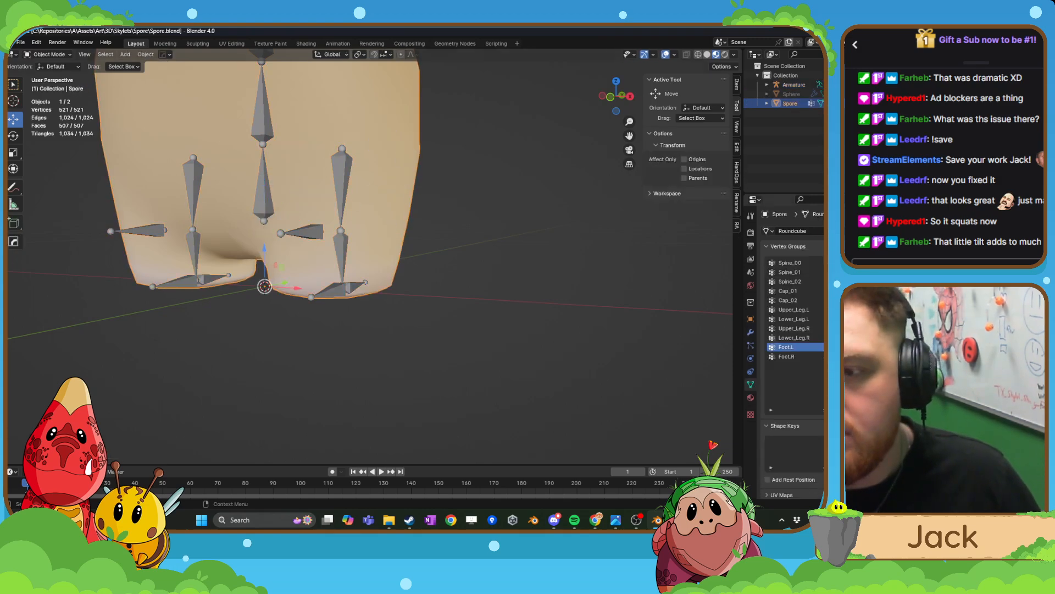
{"action": "left_click", "coordinate": [886, 273]}
{"action": "left_click", "coordinate": [885, 272]}
{"action": "left_click", "coordinate": [886, 273]}
{"action": "left_click", "coordinate": [886, 272]}
{"action": "left_click", "coordinate": [885, 272]}
{"action": "left_click", "coordinate": [886, 272]}
{"action": "left_click", "coordinate": [885, 273]}
{"action": "left_click", "coordinate": [885, 273]}
{"action": "left_click", "coordinate": [886, 273]}
{"action": "left_click", "coordinate": [886, 272]}
{"action": "left_click", "coordinate": [886, 273]}
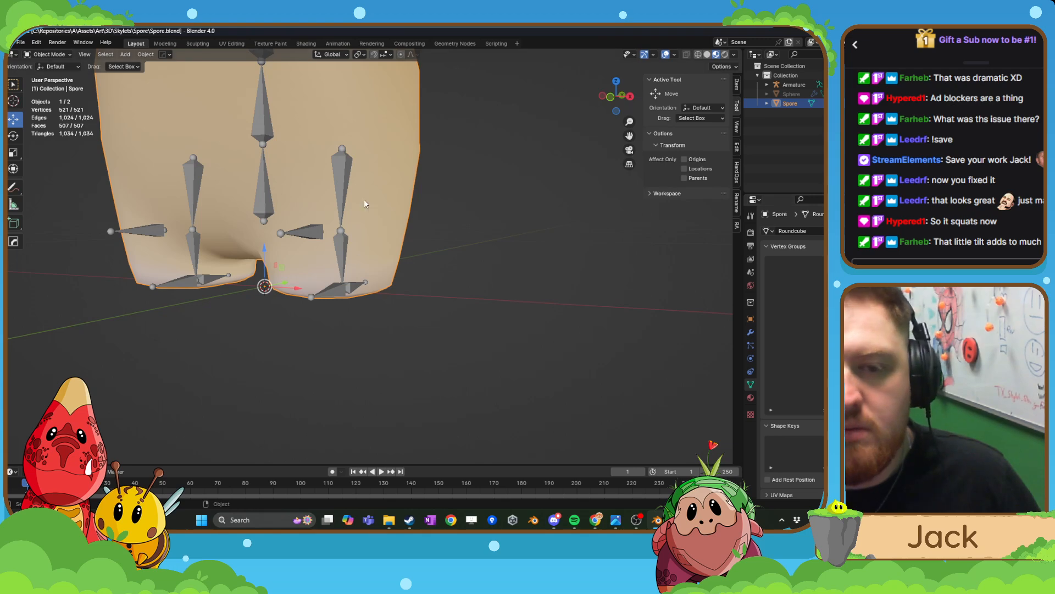
- Parent the Spore mesh to the armature with automatic weights
{"action": "left_click", "coordinate": [335, 173], "text": "shift"}
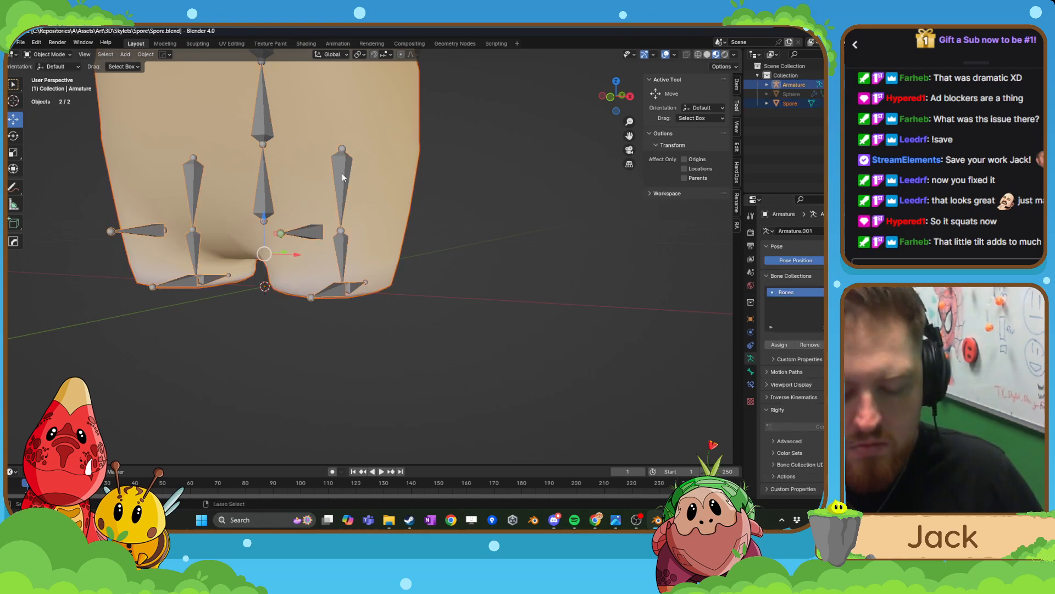
{"action": "key", "text": "ctrl+p"}
{"action": "left_click", "coordinate": [297, 174]}
- Test the new weights by moving the Spine_00 bone in Pose Mode, and undo each move
{"action": "key", "text": "ctrl+Tab"}
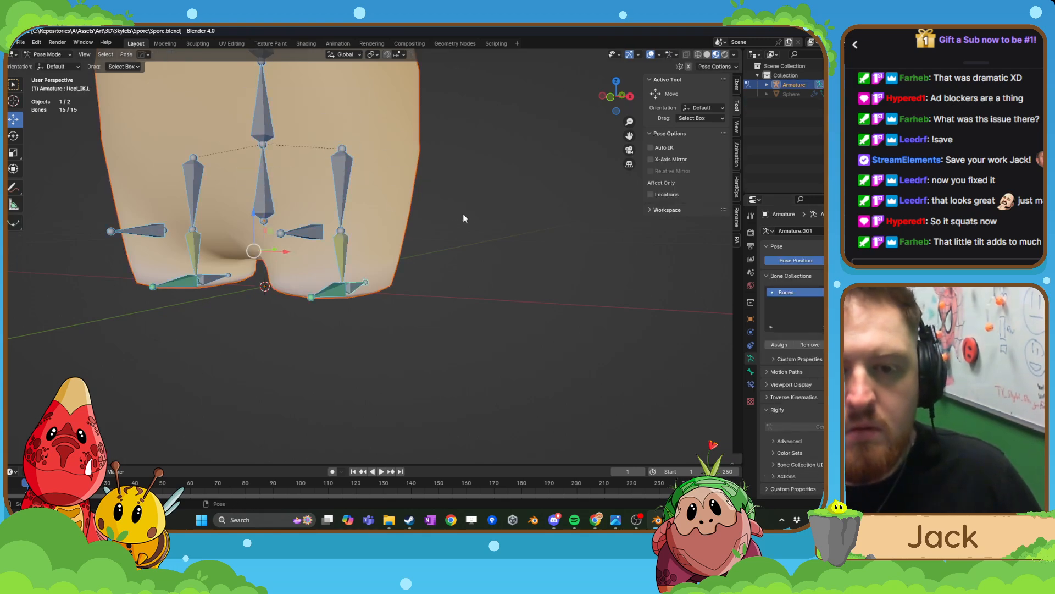
{"action": "scroll", "coordinate": [368, 242], "scroll_direction": "down", "scroll_amount": 3}
{"action": "left_click", "coordinate": [335, 248]}
{"action": "scroll", "coordinate": [331, 247], "scroll_direction": "up", "scroll_amount": 2}
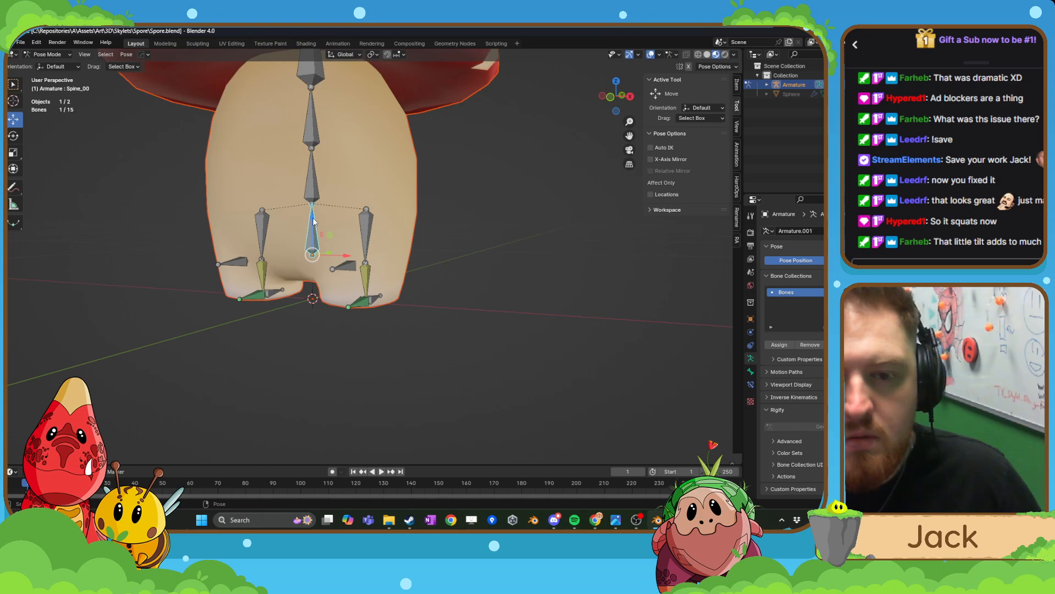
{"action": "left_click_drag", "start_coordinate": [314, 221], "coordinate": [316, 240]}
{"action": "middle_click_drag", "start_coordinate": [317, 240], "coordinate": [284, 226]}
{"action": "key", "text": "ctrl+z"}
{"action": "scroll", "coordinate": [310, 235], "scroll_direction": "up", "scroll_amount": 1}
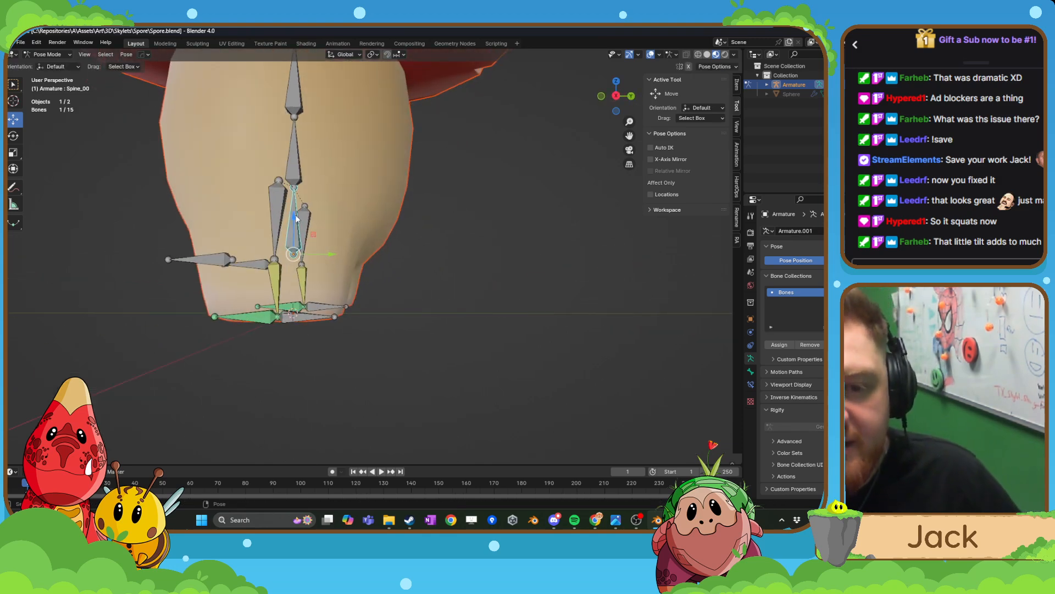
{"action": "left_click_drag", "start_coordinate": [296, 218], "coordinate": [318, 255]}
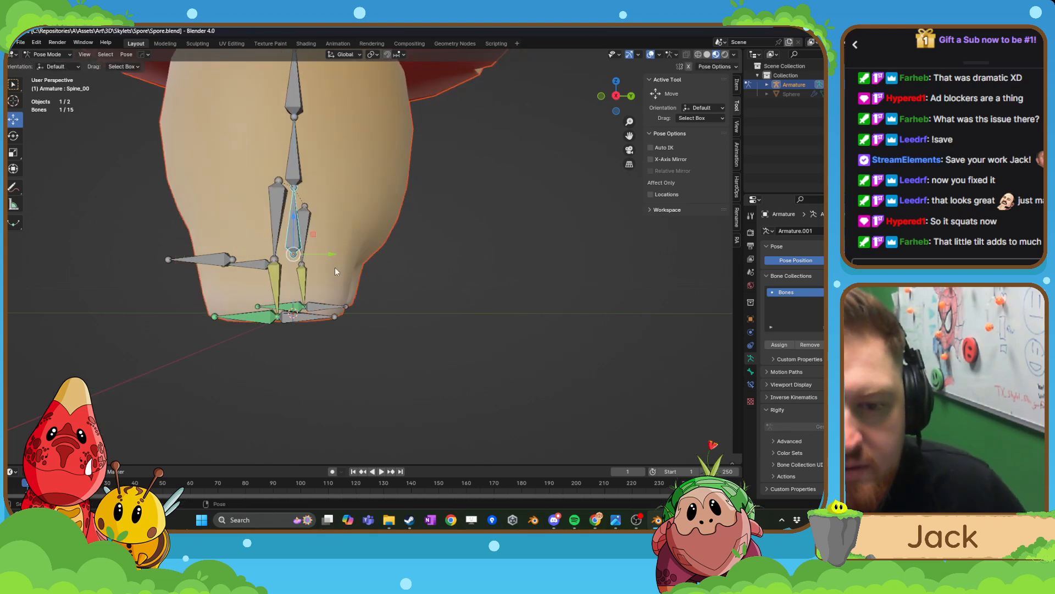
{"action": "key", "text": "ctrl+z"}
- Undo back to Object Mode, then select the armature and re-enter Pose Mode
{"action": "left_click", "coordinate": [243, 271]}
{"action": "key", "text": "ctrl+Tab"}
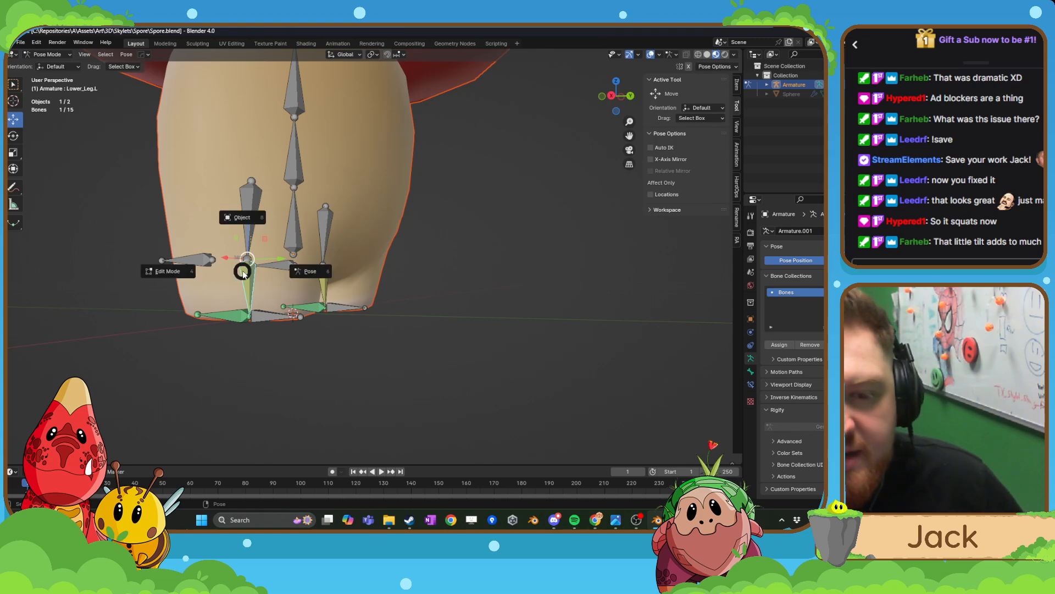
{"action": "key", "text": "ctrl+z"}
{"action": "key", "text": "ctrl+z"}
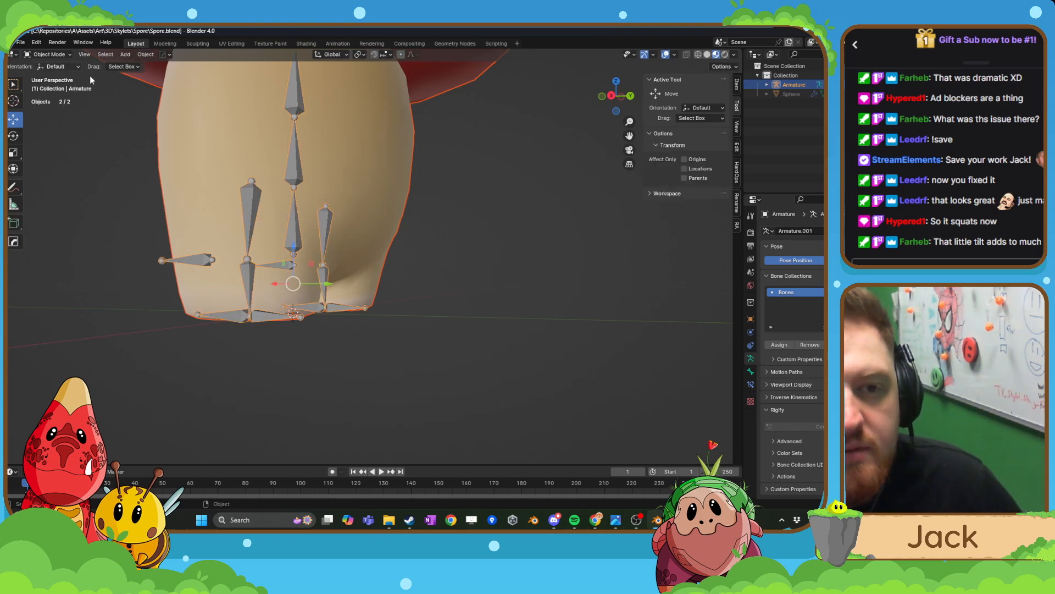
{"action": "left_click", "coordinate": [248, 314]}
{"action": "key", "text": "ctrl+Tab"}
- Test the weights by moving the Heel_IK.L bone along the Y axis and nudging the Spine_00 bone
{"action": "middle_click_drag", "start_coordinate": [285, 319], "coordinate": [304, 329]}
{"action": "left_click", "coordinate": [294, 318]}
{"action": "key", "text": "g"}
{"action": "key", "text": "y"}
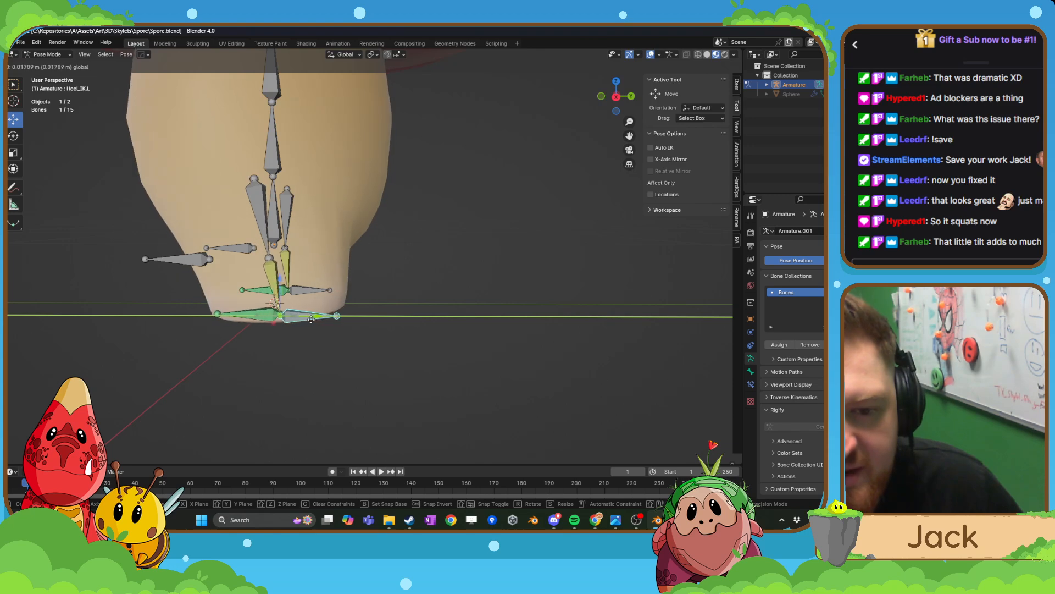
{"action": "left_click", "coordinate": [283, 318]}
{"action": "left_click", "coordinate": [277, 239]}
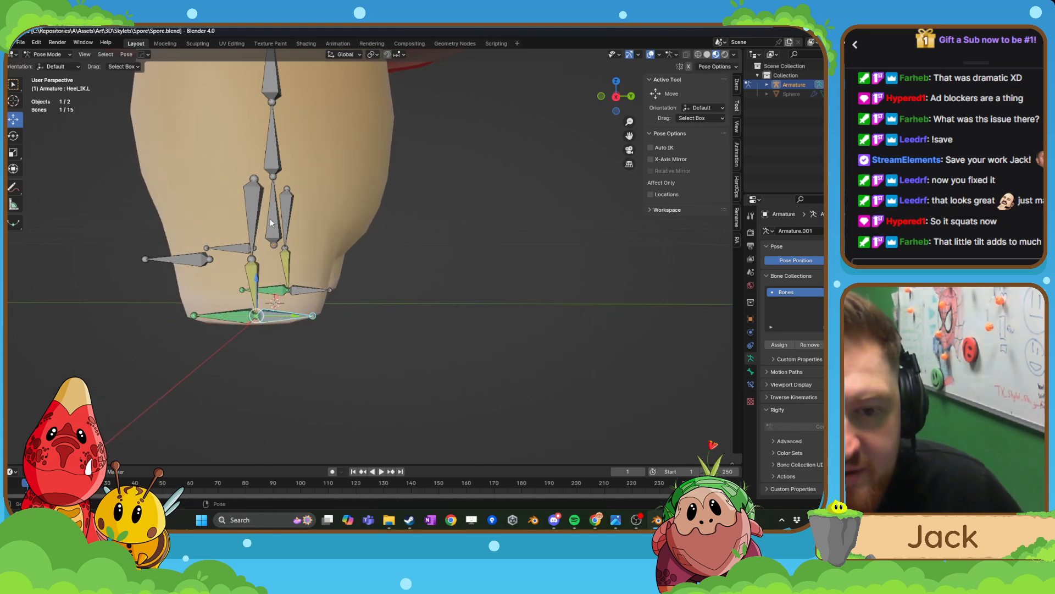
{"action": "left_click_drag", "start_coordinate": [278, 214], "coordinate": [282, 220]}
- Save the Spore.blend file
{"action": "middle_click_drag", "start_coordinate": [282, 220], "coordinate": [341, 267]}
{"action": "scroll", "coordinate": [338, 249], "scroll_direction": "down", "scroll_amount": 4}
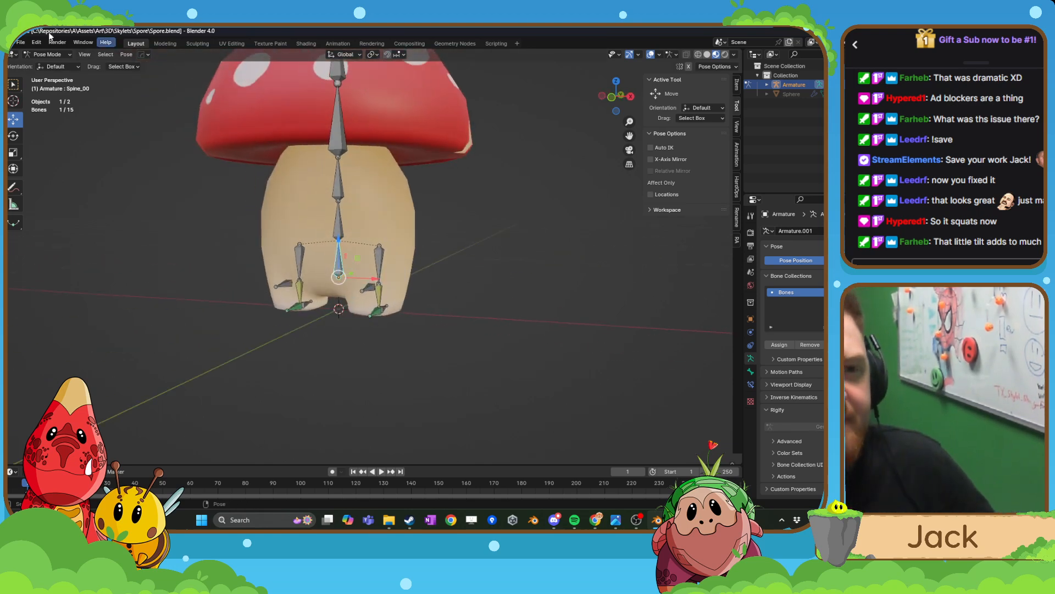
{"action": "left_click", "coordinate": [26, 42]}
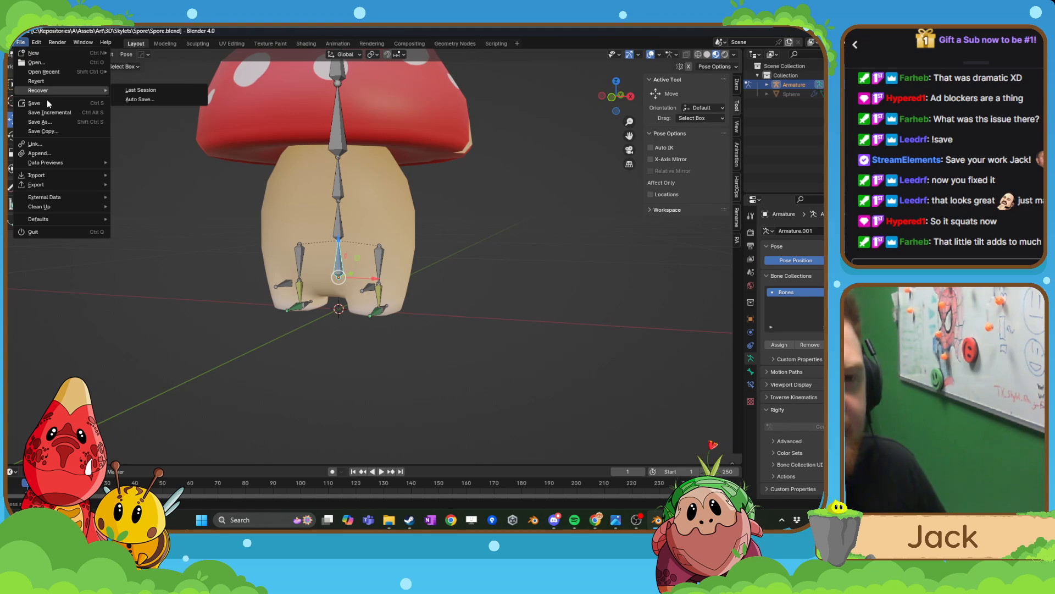
{"action": "left_click", "coordinate": [59, 103]}
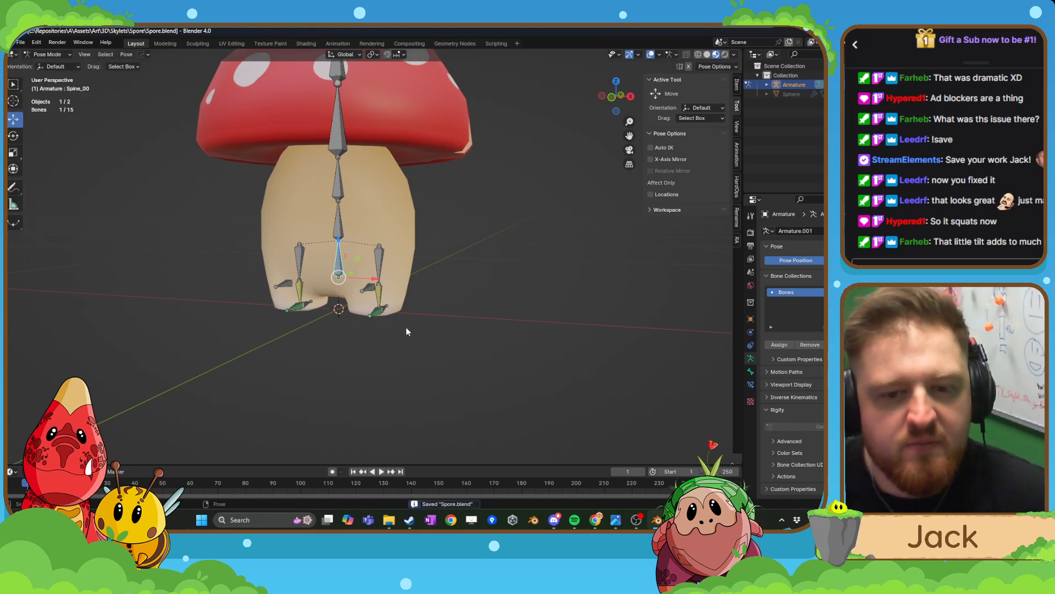
- Rotate the Spine_01 bone slightly so the character's upper body leans, working in the right orthographic view
{"action": "scroll", "coordinate": [406, 327], "scroll_direction": "up", "scroll_amount": 2}
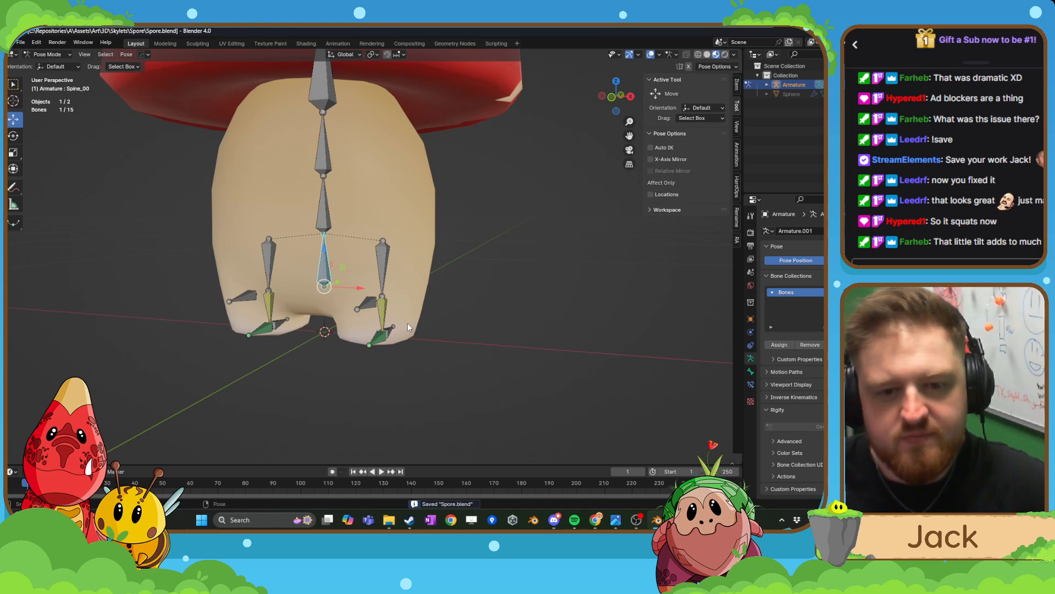
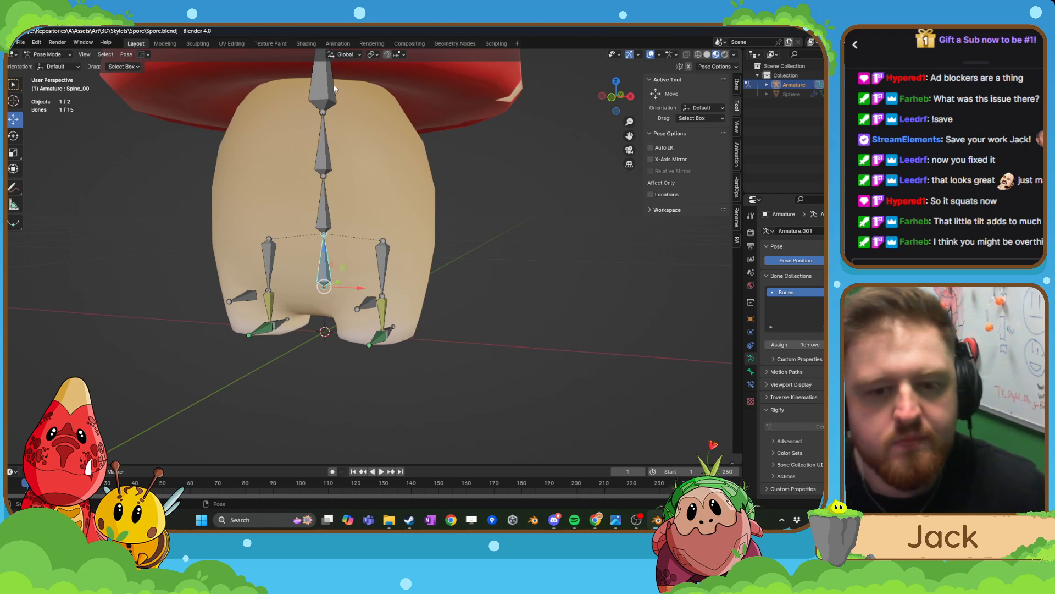
{"action": "middle_click_drag", "start_coordinate": [407, 259], "coordinate": [370, 273]}
{"action": "left_click", "coordinate": [342, 243]}
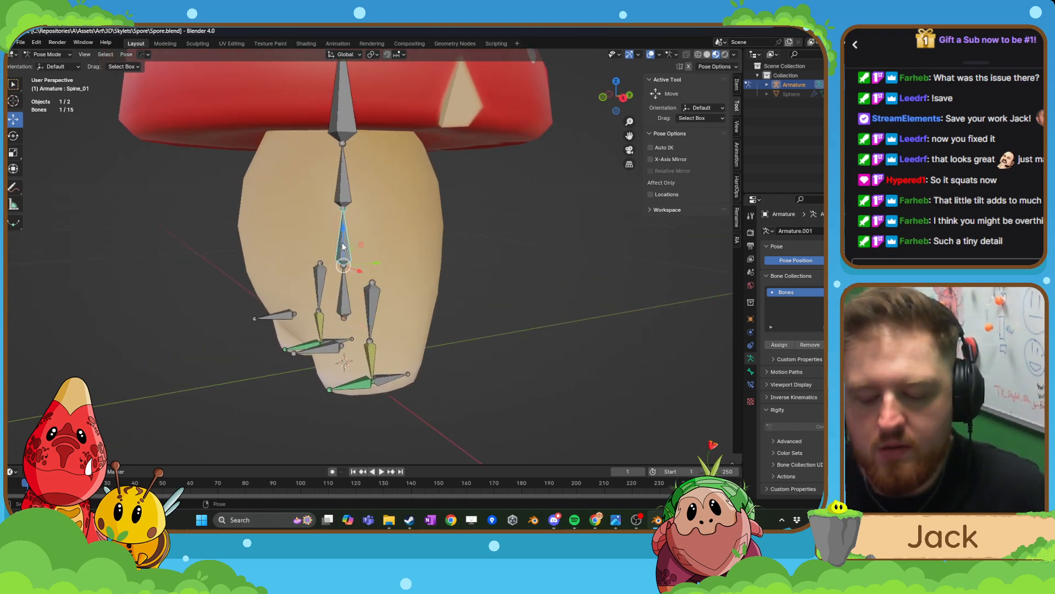
{"action": "key", "text": "KP_3"}
{"action": "scroll", "coordinate": [389, 267], "scroll_direction": "down", "scroll_amount": 3}
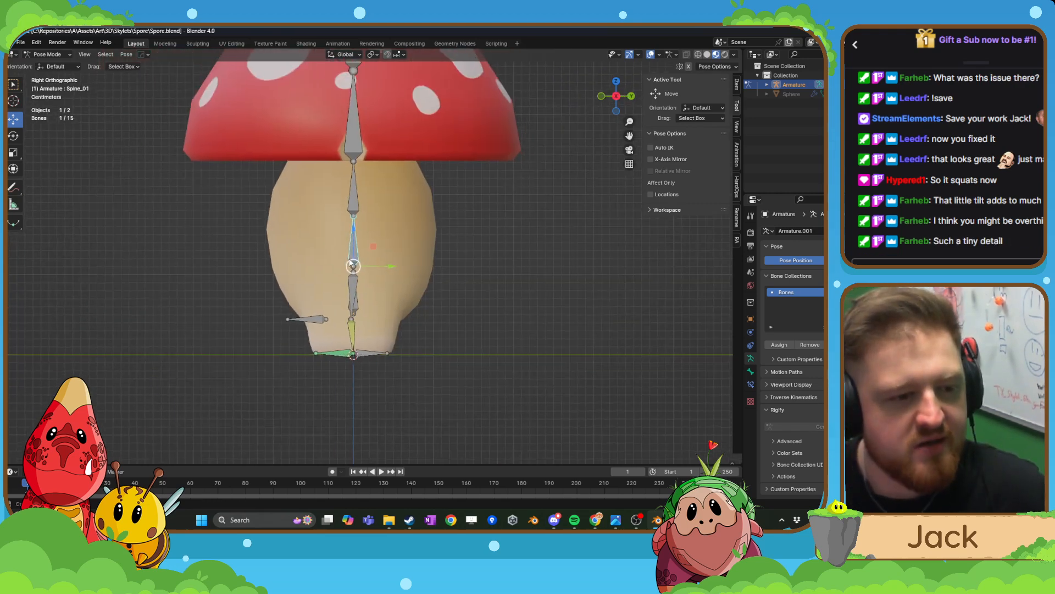
{"action": "scroll", "coordinate": [353, 264], "scroll_direction": "up", "scroll_amount": 2}
{"action": "scroll", "coordinate": [354, 264], "scroll_direction": "up", "scroll_amount": 1}
{"action": "key", "text": "r"}
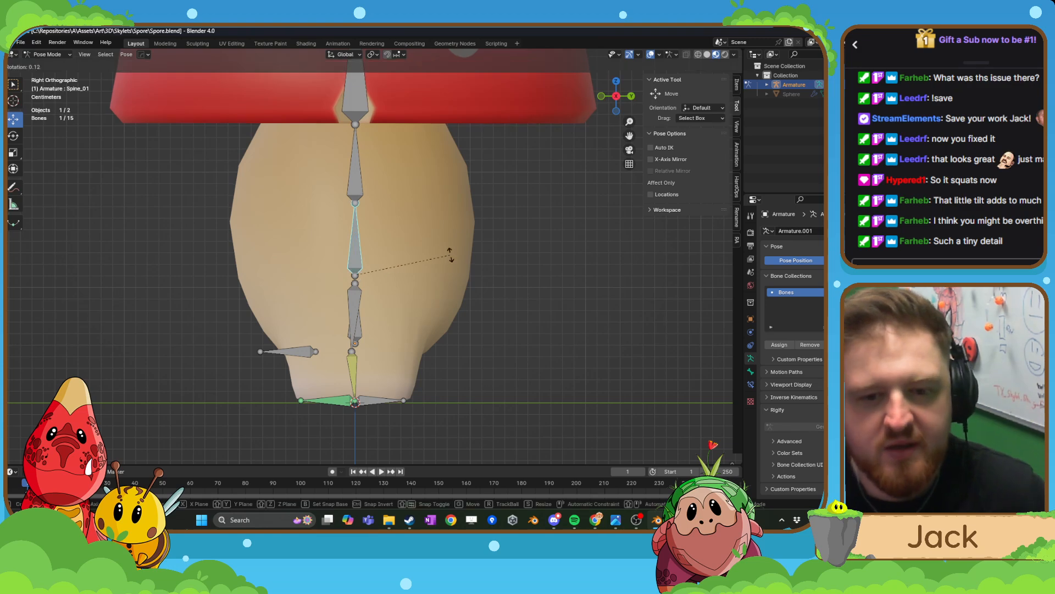
{"action": "left_click", "coordinate": [372, 196]}
- Rotate the Spine_02 bone by about 4.32° to continue the body's lean
{"action": "left_click", "coordinate": [372, 196]}
{"action": "key", "text": "r"}
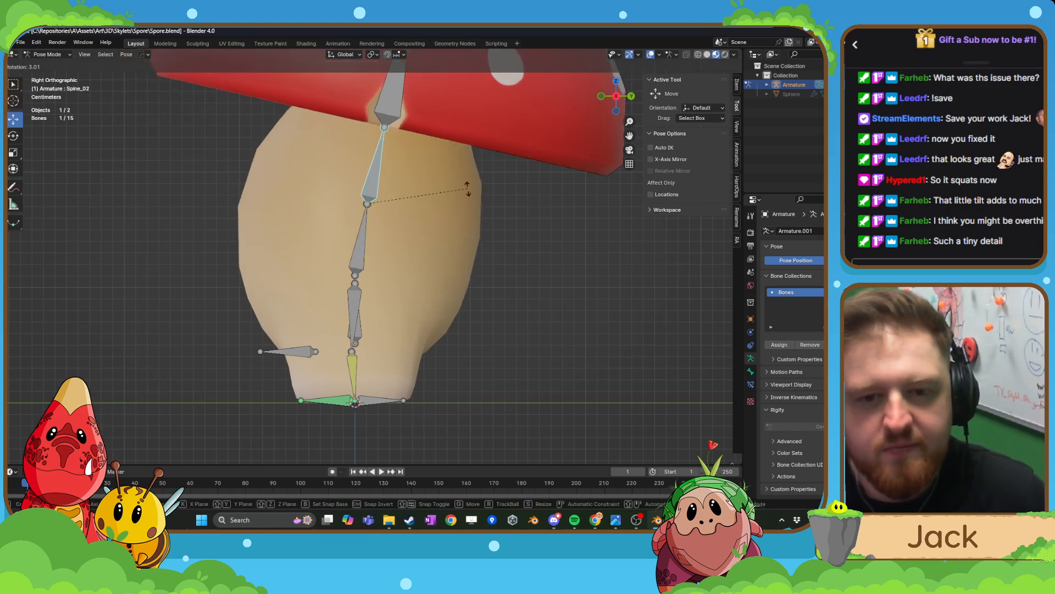
{"action": "left_click", "coordinate": [468, 190]}
{"action": "scroll", "coordinate": [467, 190], "scroll_direction": "down", "scroll_amount": 5}
{"action": "middle_click_drag", "start_coordinate": [467, 192], "coordinate": [564, 258]}
- Reduce the lean by rotating the Spine_01 bone back slightly and the Spine_02 bone by about -1.58°
{"action": "key", "text": "KP_3"}
{"action": "scroll", "coordinate": [564, 256], "scroll_direction": "up", "scroll_amount": 5}
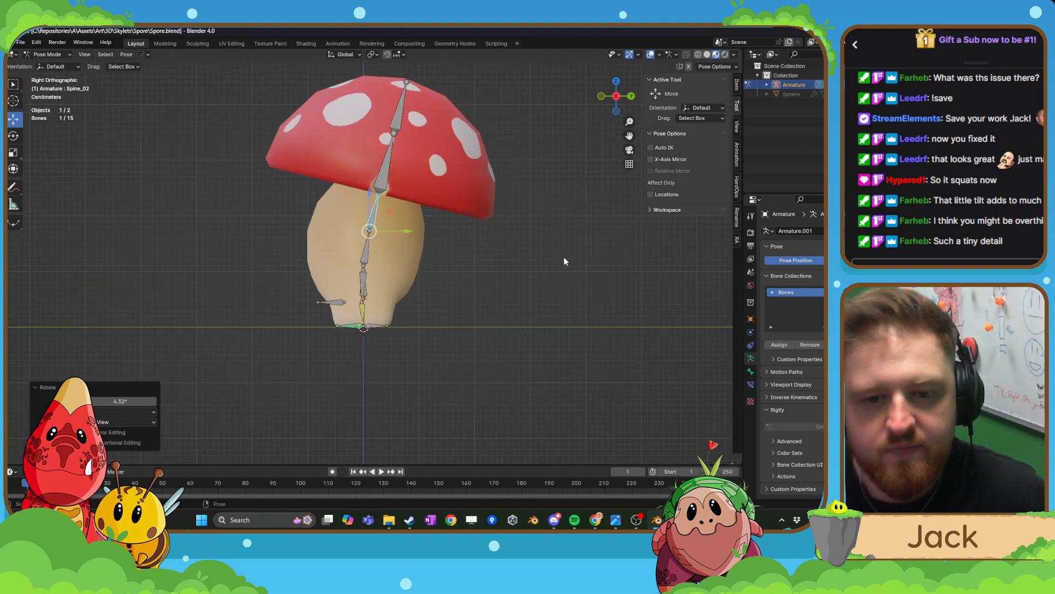
{"action": "left_click", "coordinate": [366, 253]}
{"action": "key", "text": "r"}
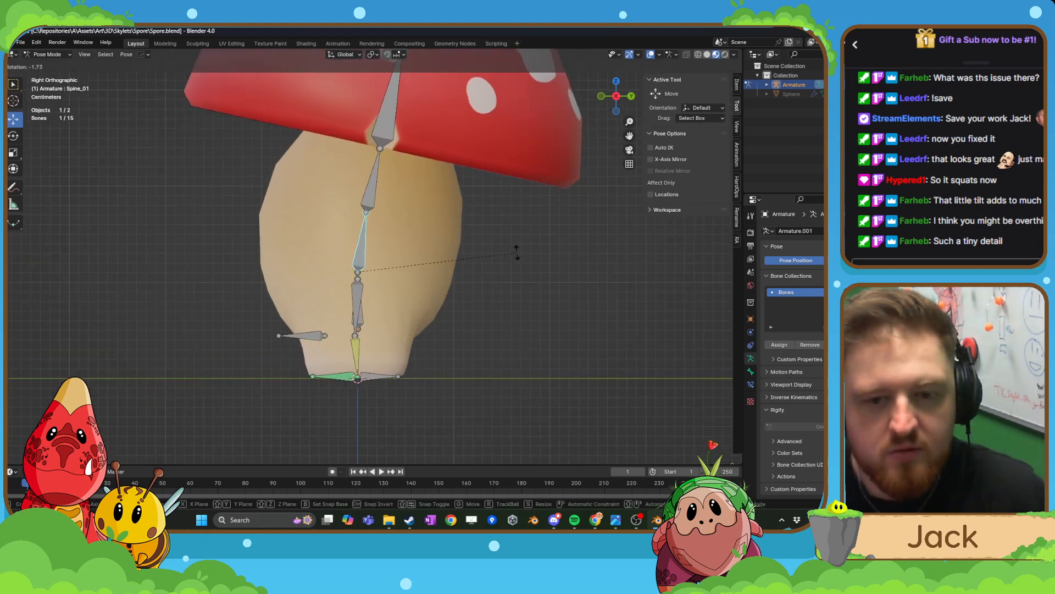
{"action": "left_click", "coordinate": [516, 251]}
{"action": "left_click", "coordinate": [367, 193]}
{"action": "key", "text": "r"}
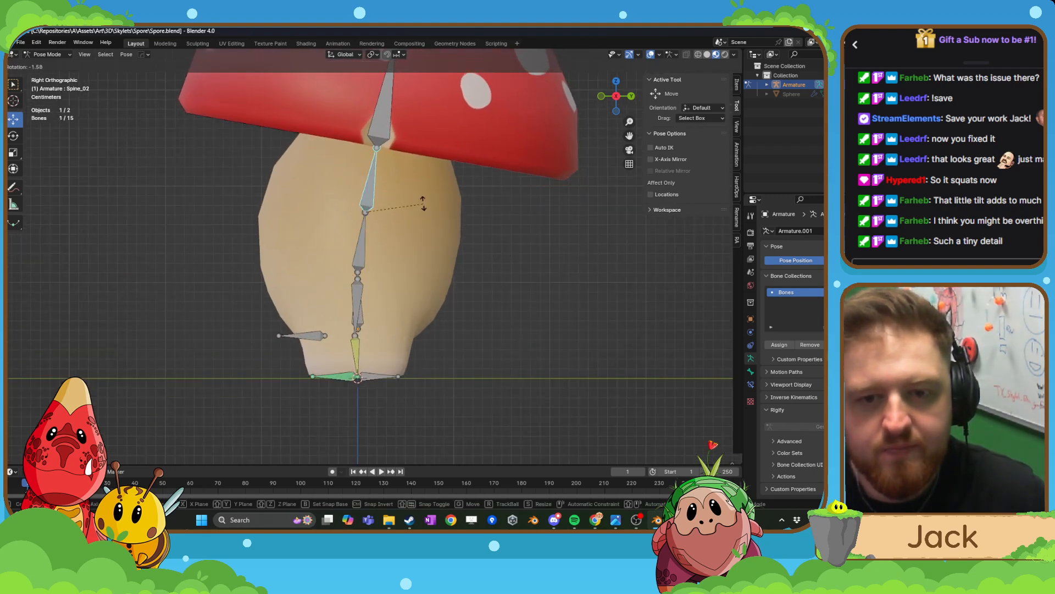
{"action": "left_click", "coordinate": [419, 215]}
{"action": "scroll", "coordinate": [419, 219], "scroll_direction": "down", "scroll_amount": 4}
{"action": "middle_click_drag", "start_coordinate": [419, 219], "coordinate": [433, 252]}
{"action": "scroll", "coordinate": [420, 248], "scroll_direction": "up", "scroll_amount": 2}
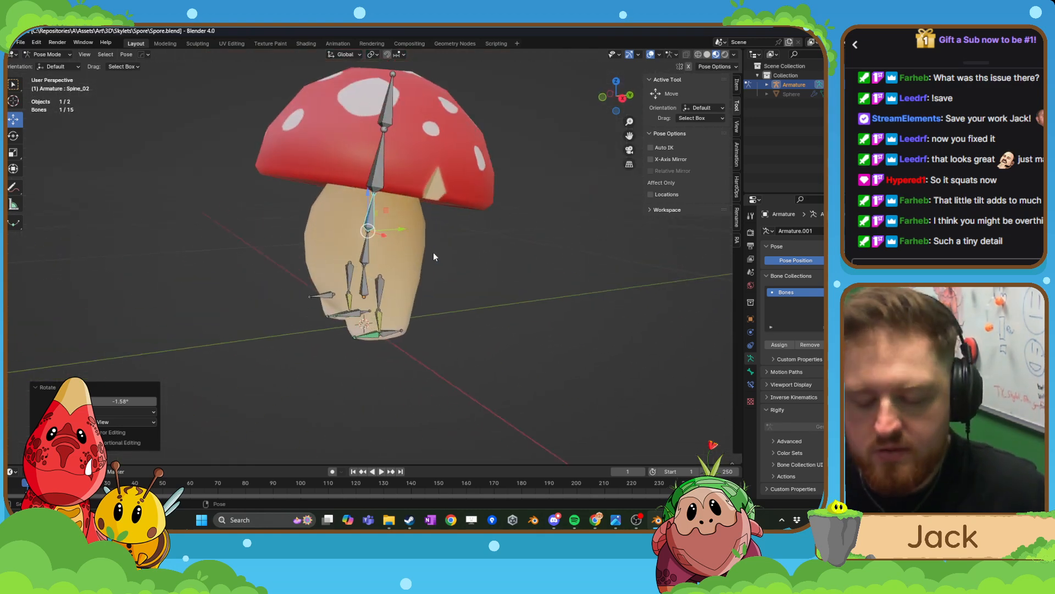
- Lower the Spine_00 bone slightly in the front view and deselect all bones
{"action": "key", "text": "KP_1"}
{"action": "scroll", "coordinate": [423, 260], "scroll_direction": "up", "scroll_amount": 2}
{"action": "left_click", "coordinate": [375, 297]}
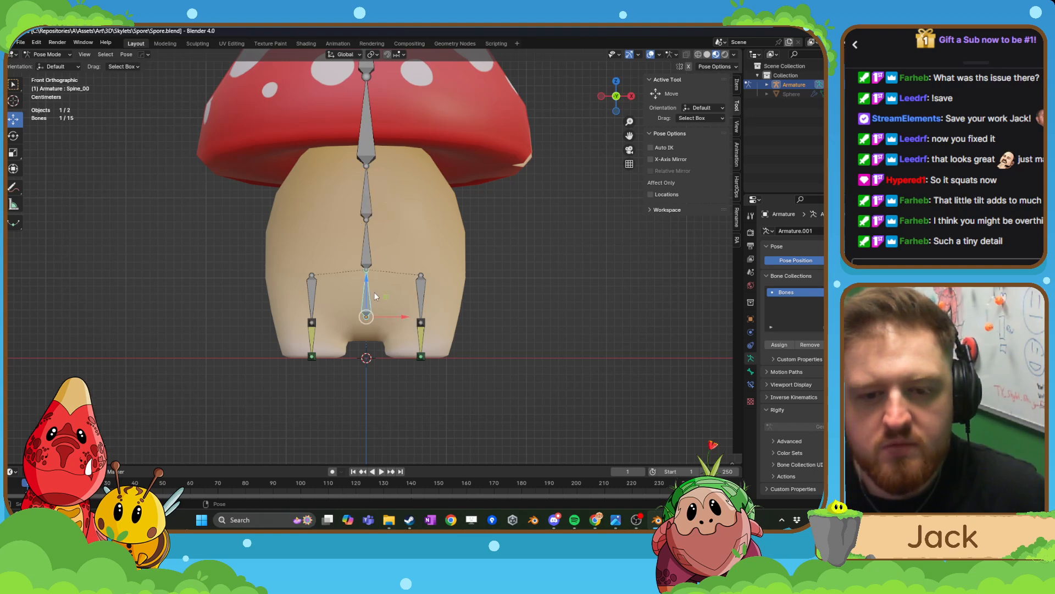
{"action": "left_click_drag", "start_coordinate": [367, 282], "coordinate": [504, 313]}
{"action": "left_click", "coordinate": [503, 309]}
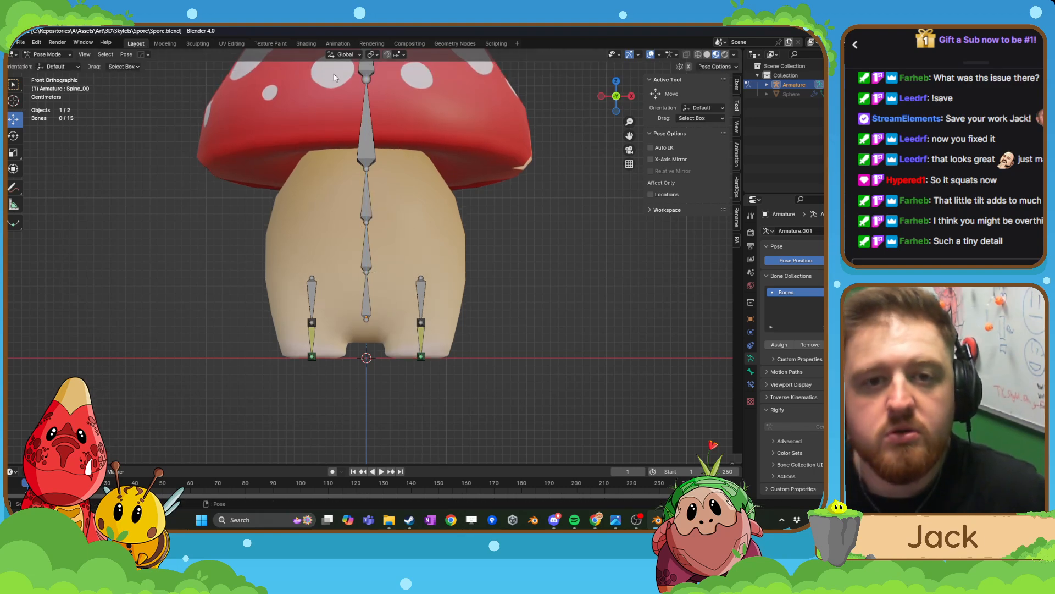
- Switch to the Animation workspace and widen the preview viewport, framing the mushroom in Material Preview shading
{"action": "left_click", "coordinate": [339, 43]}
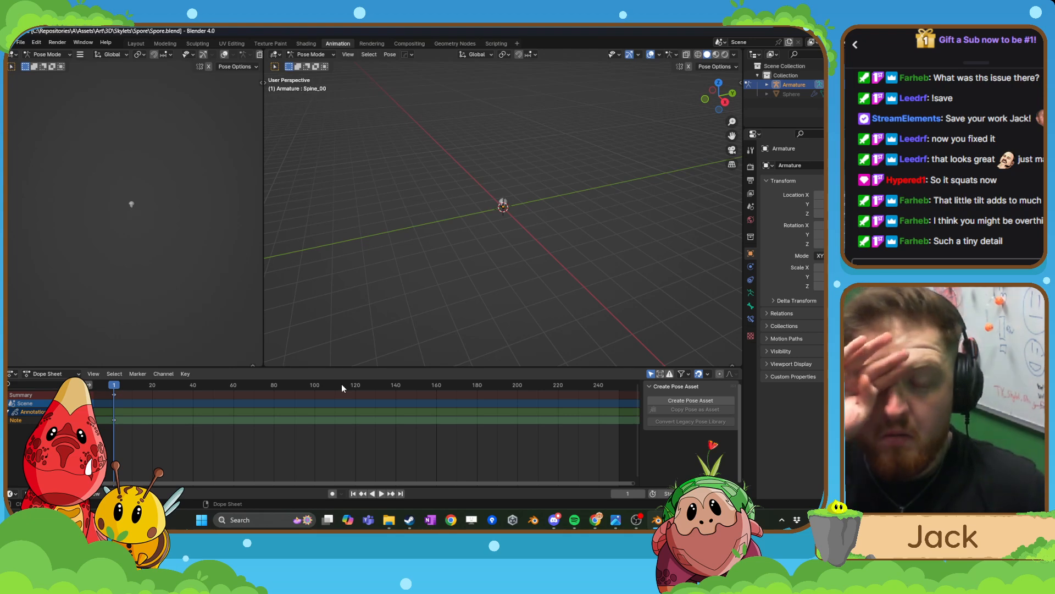
{"action": "scroll", "coordinate": [173, 256], "scroll_direction": "up", "scroll_amount": 16}
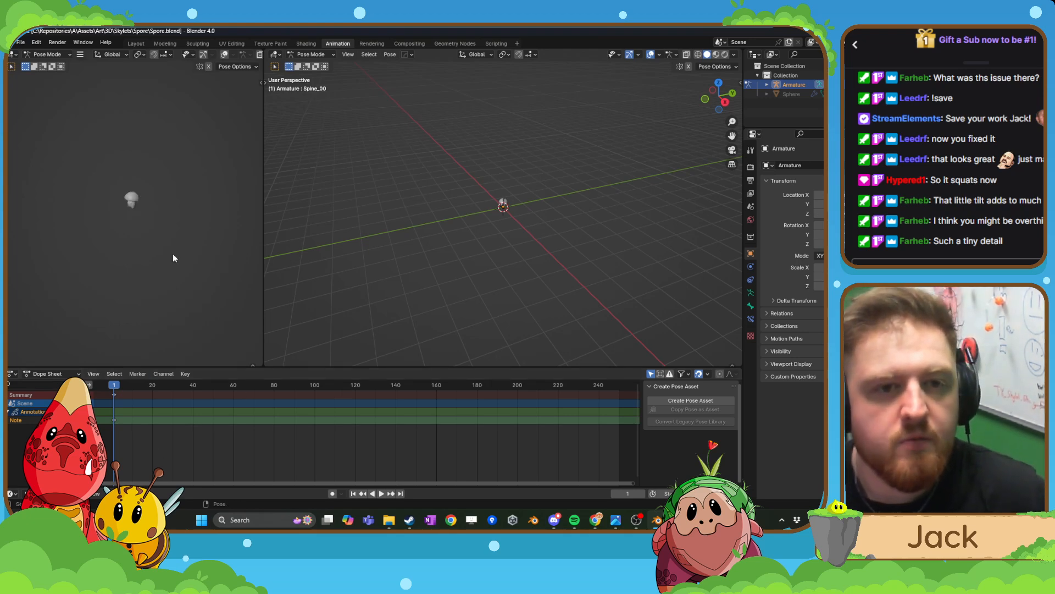
{"action": "middle_click_drag", "start_coordinate": [172, 256], "coordinate": [232, 233]}
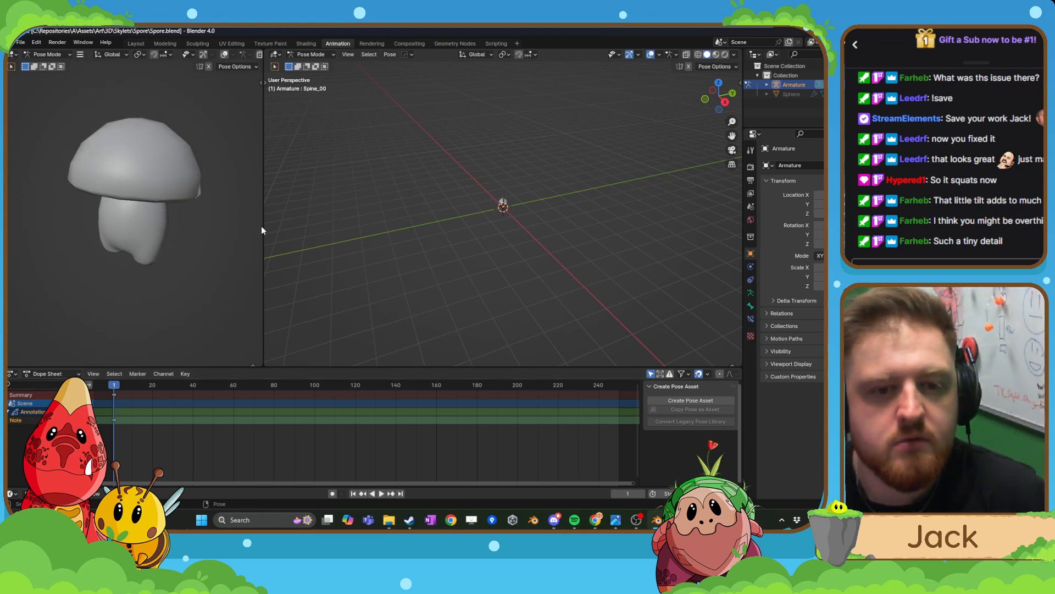
{"action": "left_click_drag", "start_coordinate": [261, 230], "coordinate": [348, 228]}
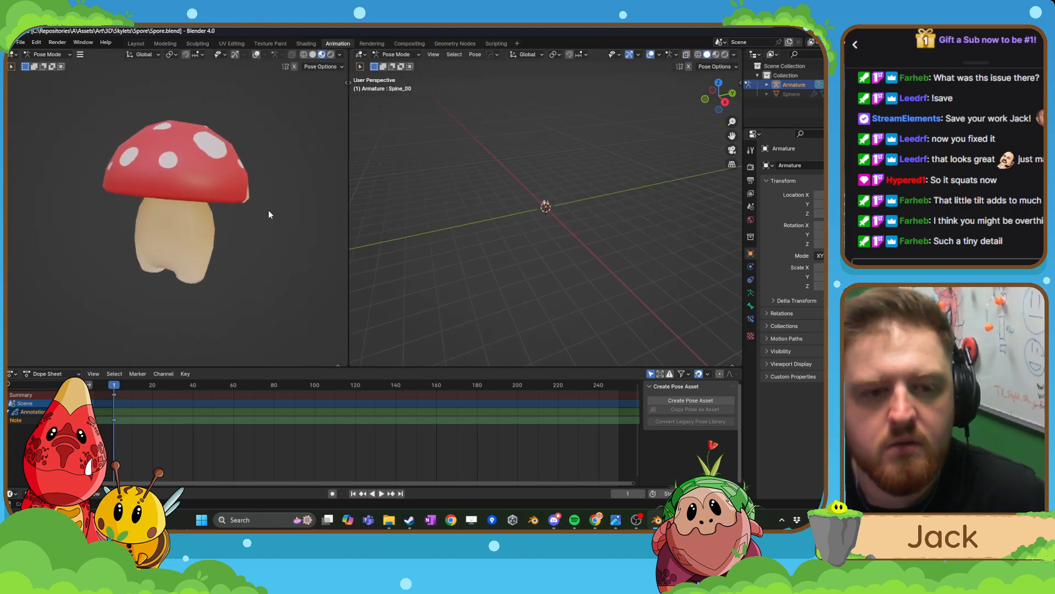
{"action": "middle_click_drag", "start_coordinate": [268, 210], "coordinate": [264, 205]}
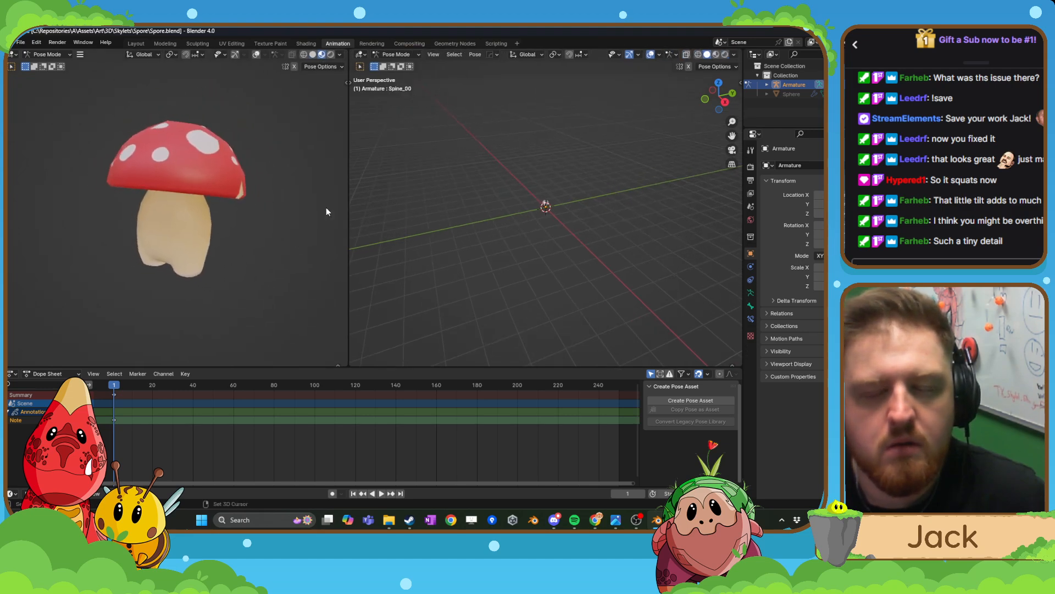
- Frame the character in the main viewport, show it in Material Preview shading, and select the Spine_01 bone
{"action": "scroll", "coordinate": [605, 202], "scroll_direction": "up", "scroll_amount": 10}
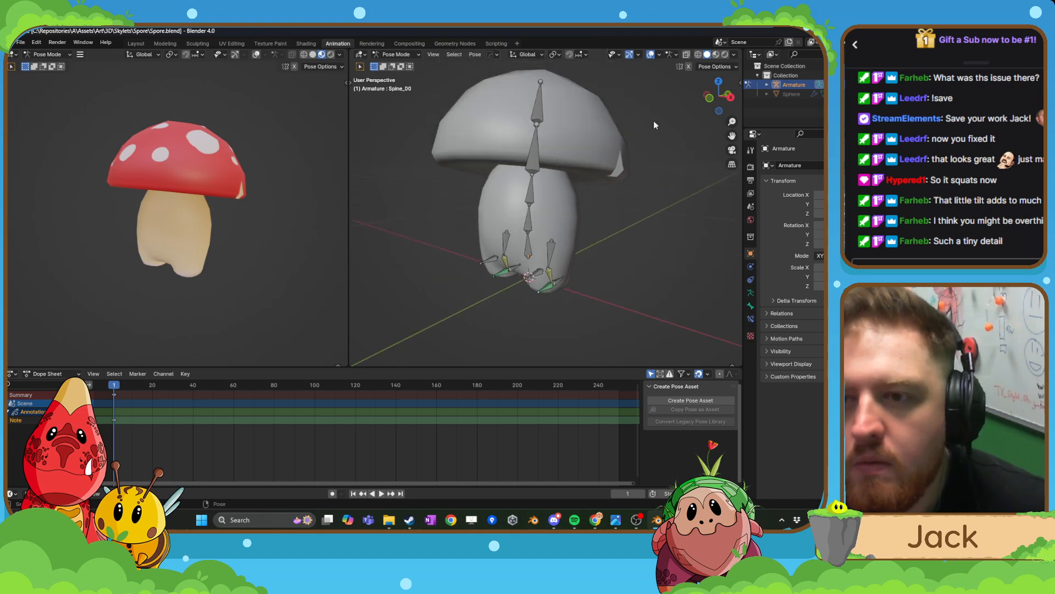
{"action": "left_click", "coordinate": [717, 55]}
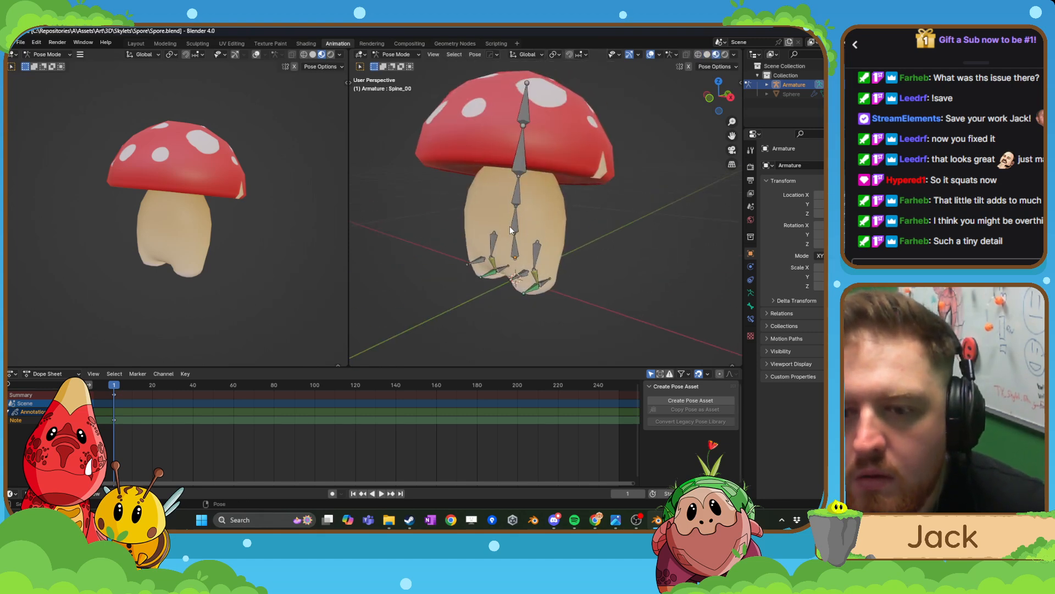
{"action": "left_click", "coordinate": [511, 227]}
{"action": "mouse_move", "coordinate": [512, 228]}
{"action": "middle_mouse_down"}
{"action": "mouse_move", "coordinate": [569, 233]}
{"action": "mouse_move", "coordinate": [525, 233]}
{"action": "mouse_move", "coordinate": [534, 225]}
{"action": "middle_mouse_up"}
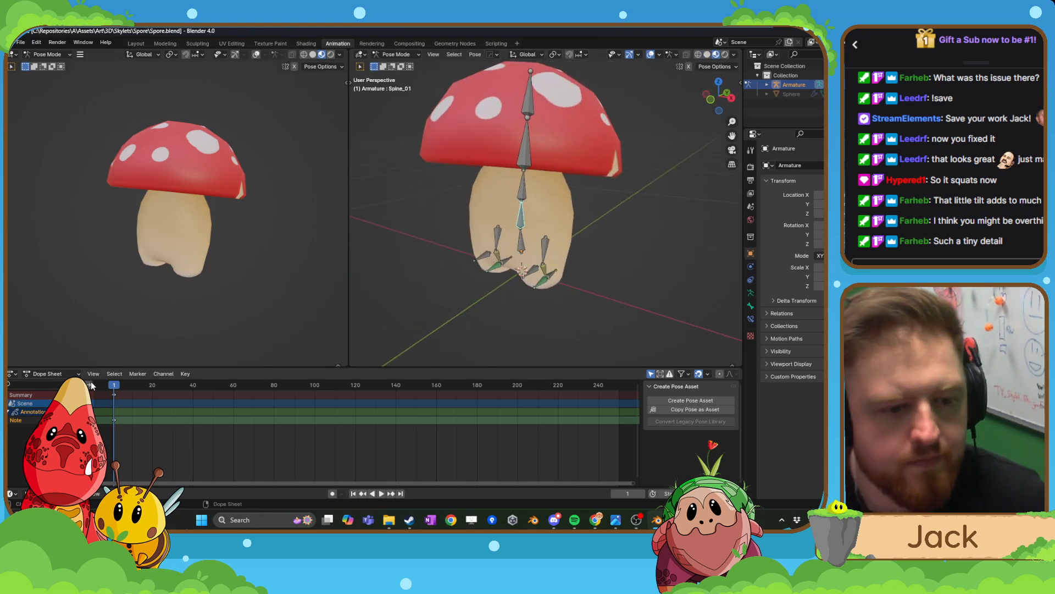
- Change the Dope Sheet to the Action Editor and create a new action named A_Spore_Idle with a fake user
{"action": "left_click", "coordinate": [53, 374]}
{"action": "left_click", "coordinate": [36, 407]}
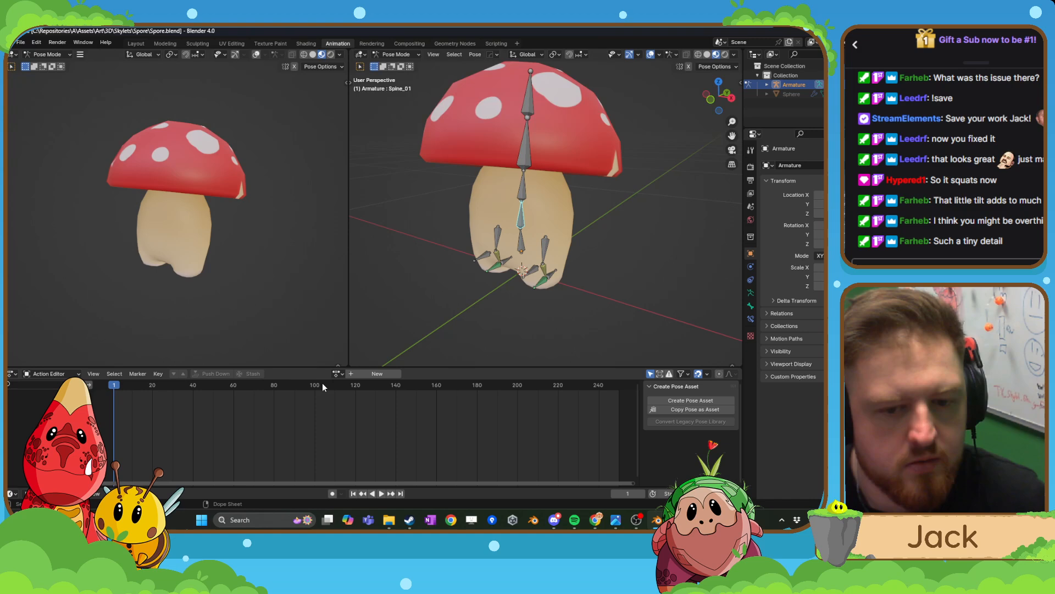
{"action": "left_click", "coordinate": [350, 376]}
{"action": "double_click", "coordinate": [359, 375]}
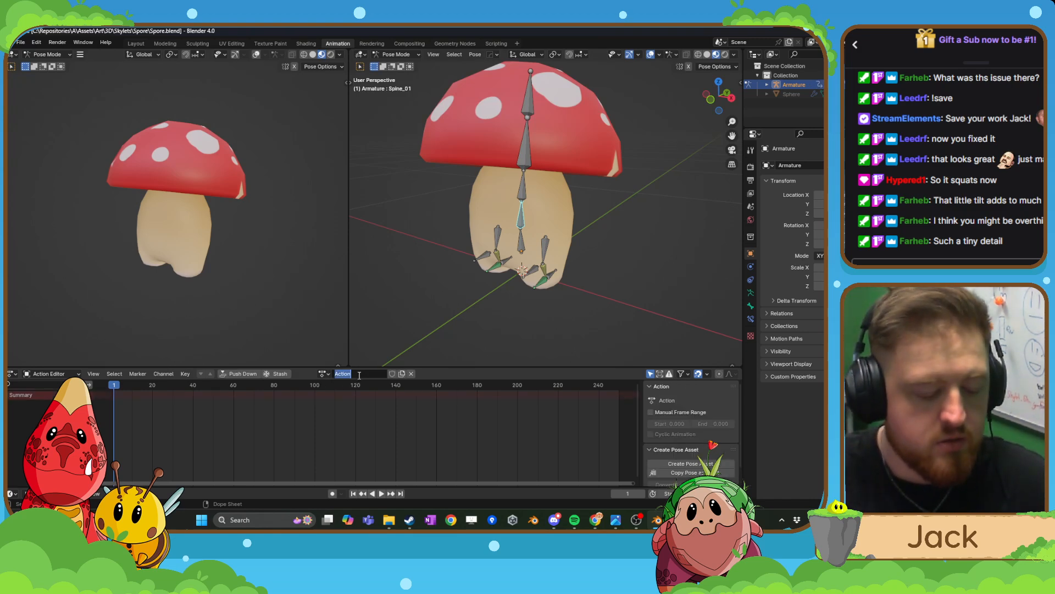
{"action": "type", "text": "A"}
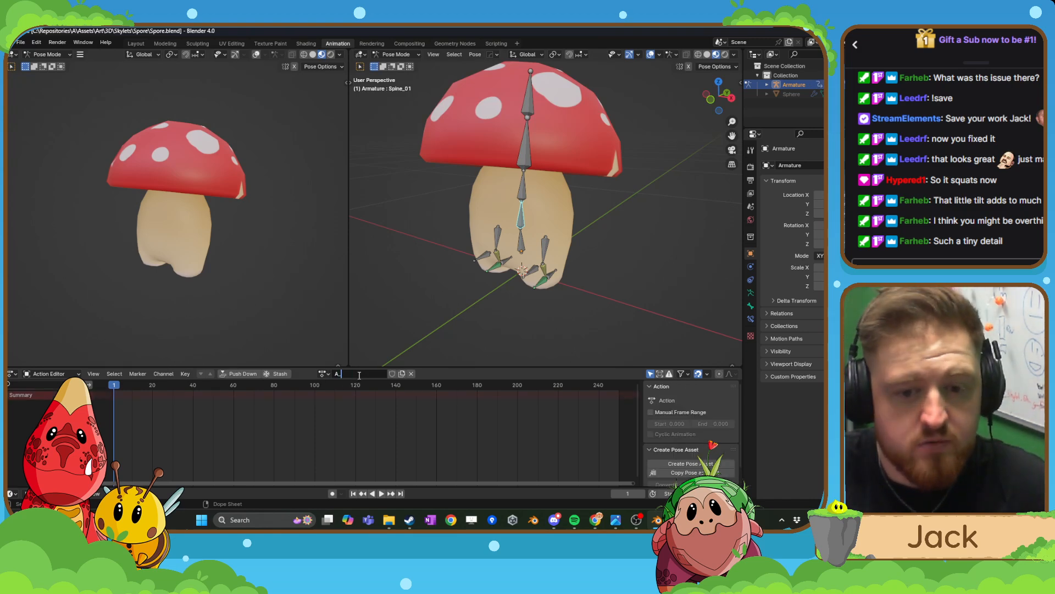
{"action": "type", "text": "_Spore_Idle"}
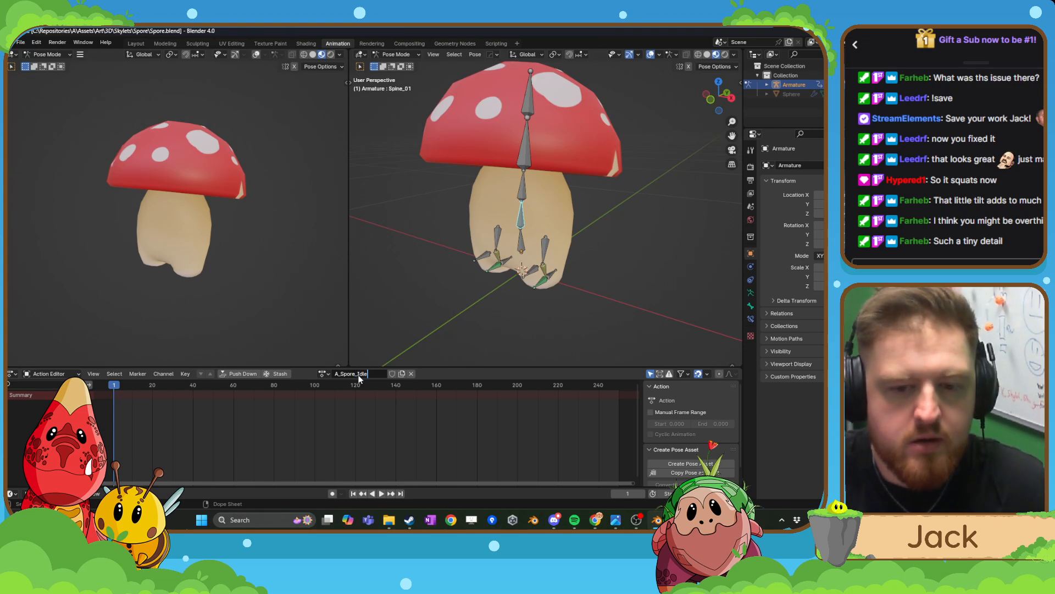
{"action": "key", "text": "Return"}
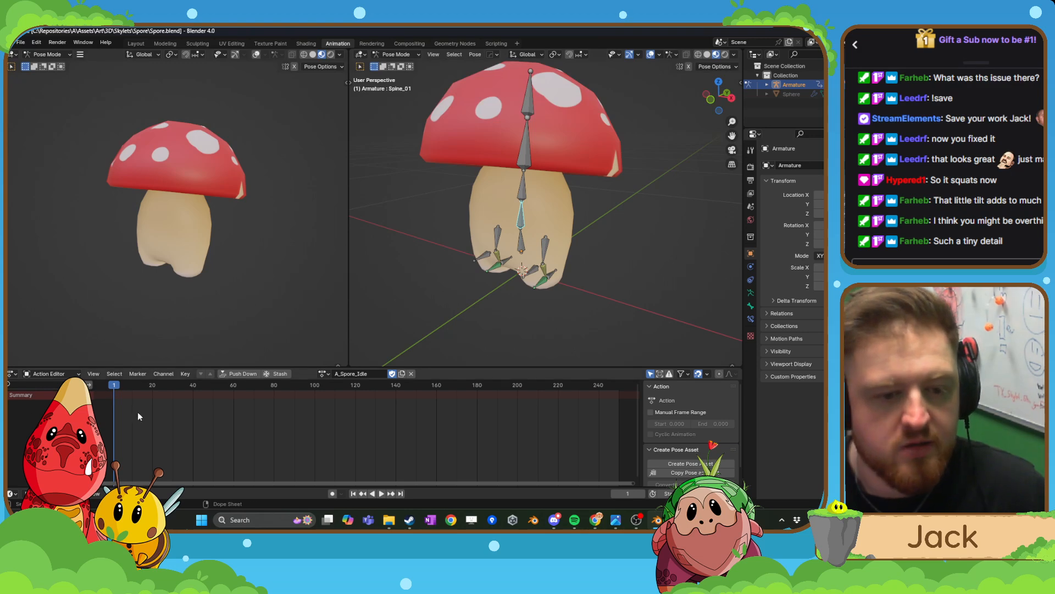
- Insert a Location & Rotation keyframe for all bones at frame 0
{"action": "left_click", "coordinate": [112, 387]}
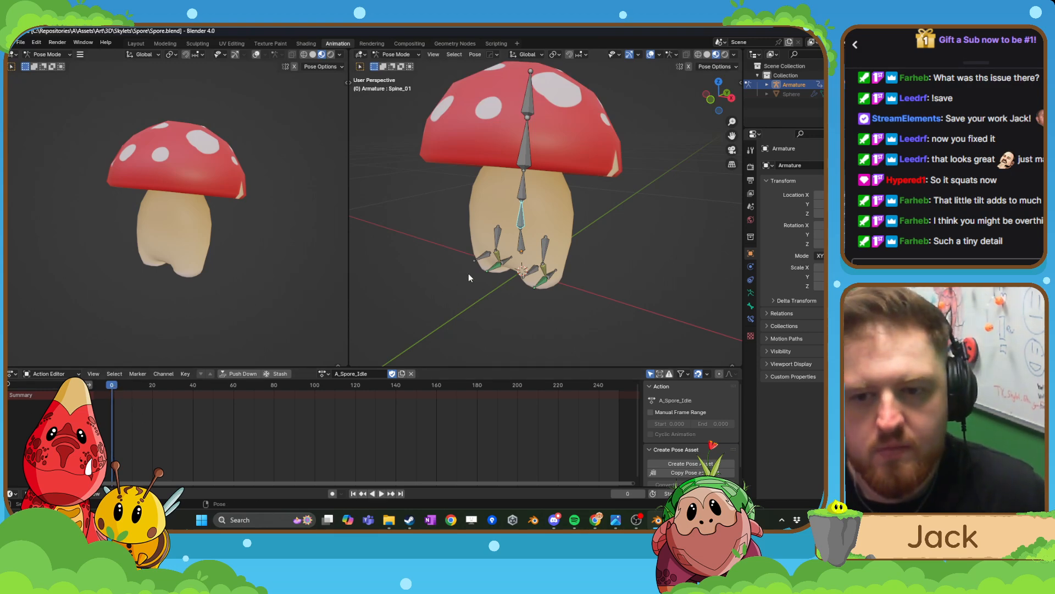
{"action": "key", "text": "a"}
{"action": "key", "text": "i"}
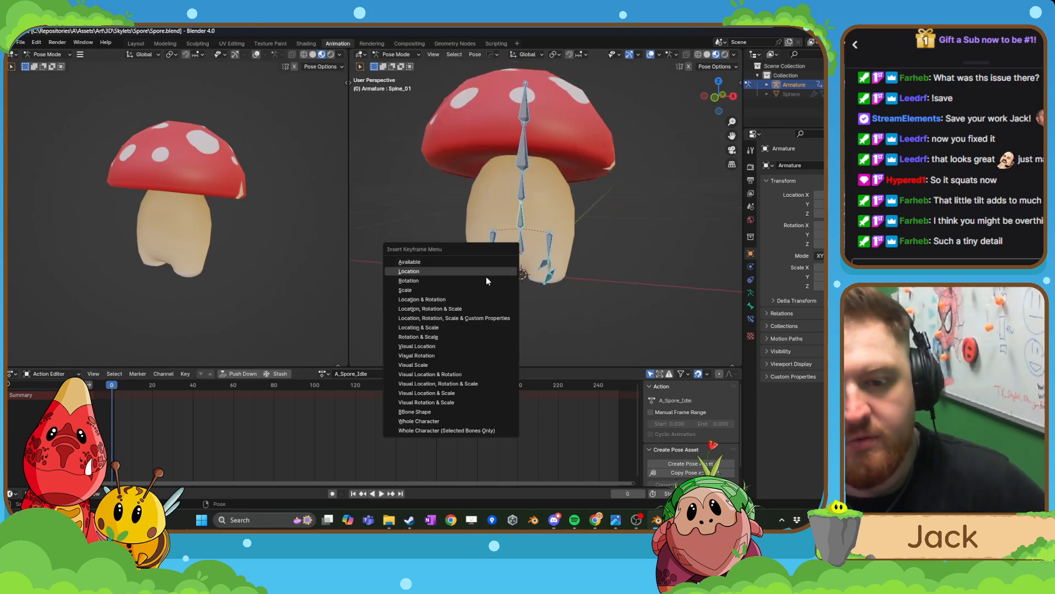
{"action": "left_click", "coordinate": [476, 302]}
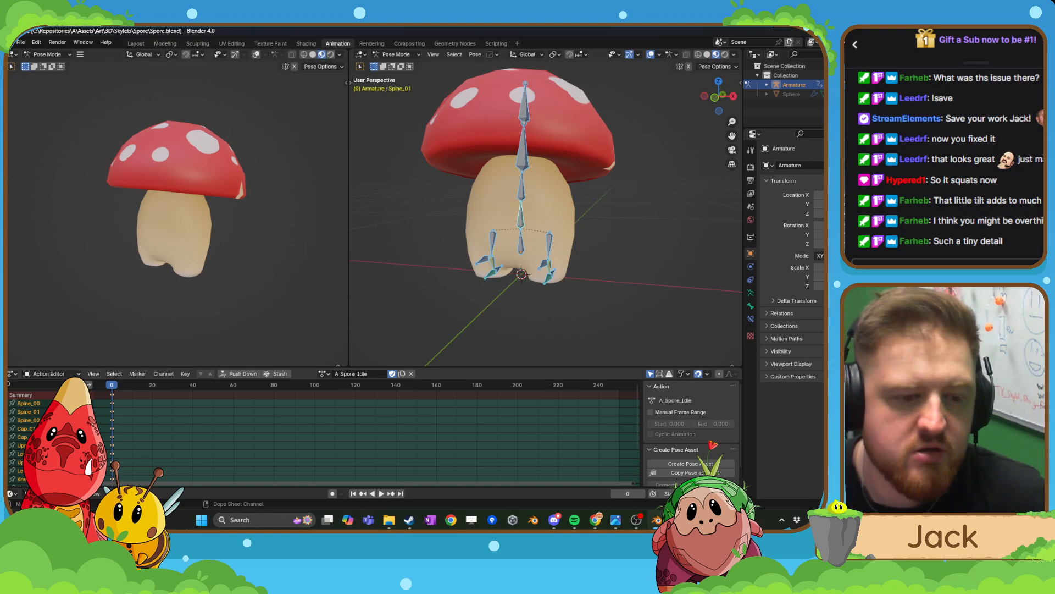
- Collapse the Action Editor summary, then copy the frame 0 keyframes to frame 60
{"action": "left_click", "coordinate": [4, 396]}
{"action": "mouse_move", "coordinate": [112, 386]}
{"action": "left_mouse_down"}
{"action": "mouse_move", "coordinate": [233, 413]}
{"action": "mouse_move", "coordinate": [92, 387]}
{"action": "left_mouse_up"}
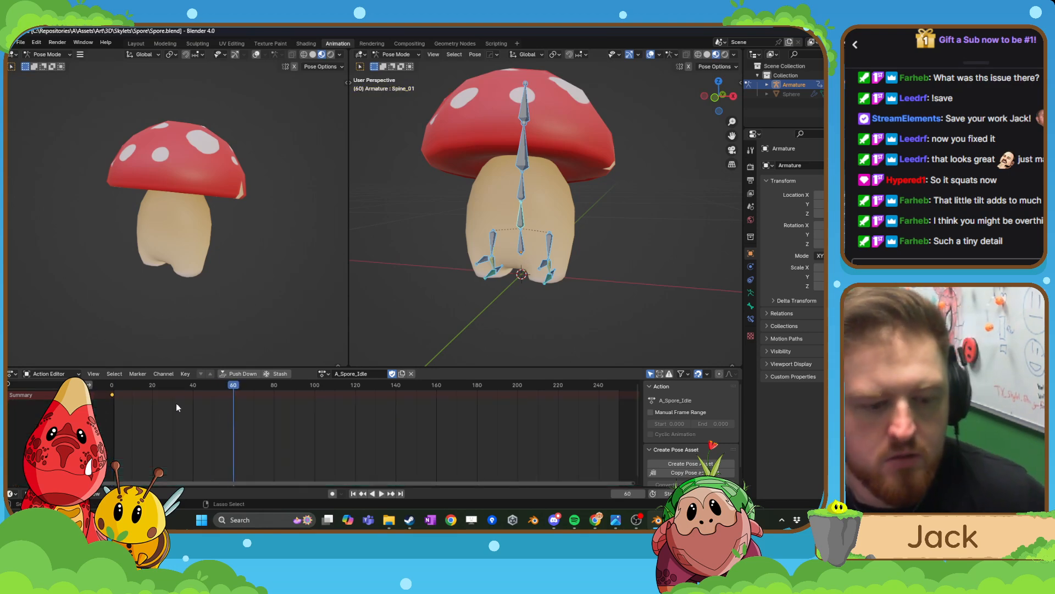
{"action": "key", "text": "ctrl+c"}
{"action": "key", "text": "ctrl+v"}
- At frame 30, raise the Spine_00 bone slightly along the Z axis
{"action": "left_click_drag", "start_coordinate": [234, 385], "coordinate": [174, 399]}
{"action": "middle_click_drag", "start_coordinate": [444, 321], "coordinate": [483, 300]}
{"action": "scroll", "coordinate": [482, 300], "scroll_direction": "up", "scroll_amount": 3}
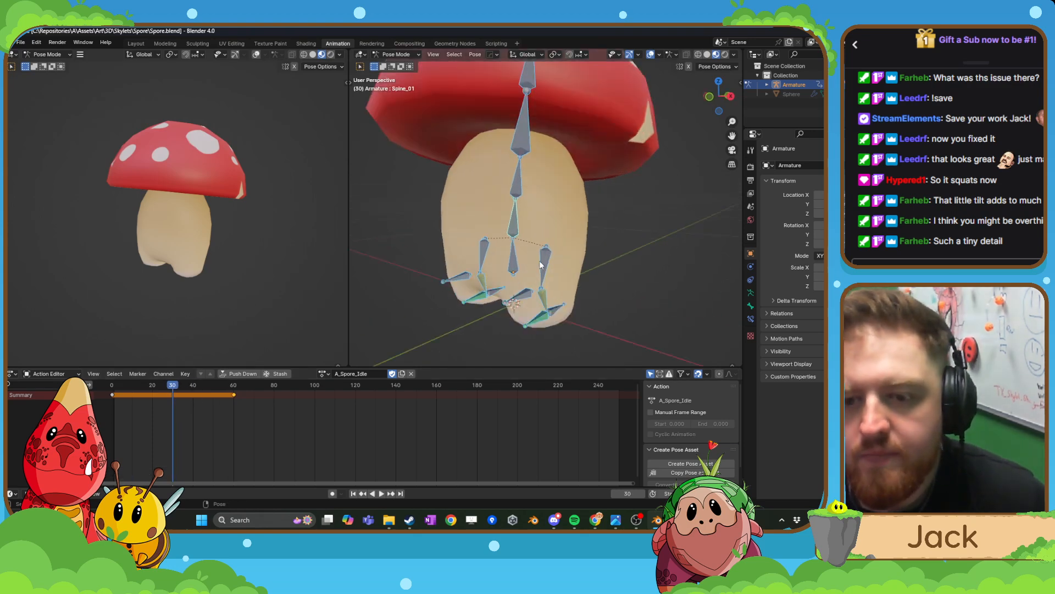
{"action": "left_click", "coordinate": [516, 271]}
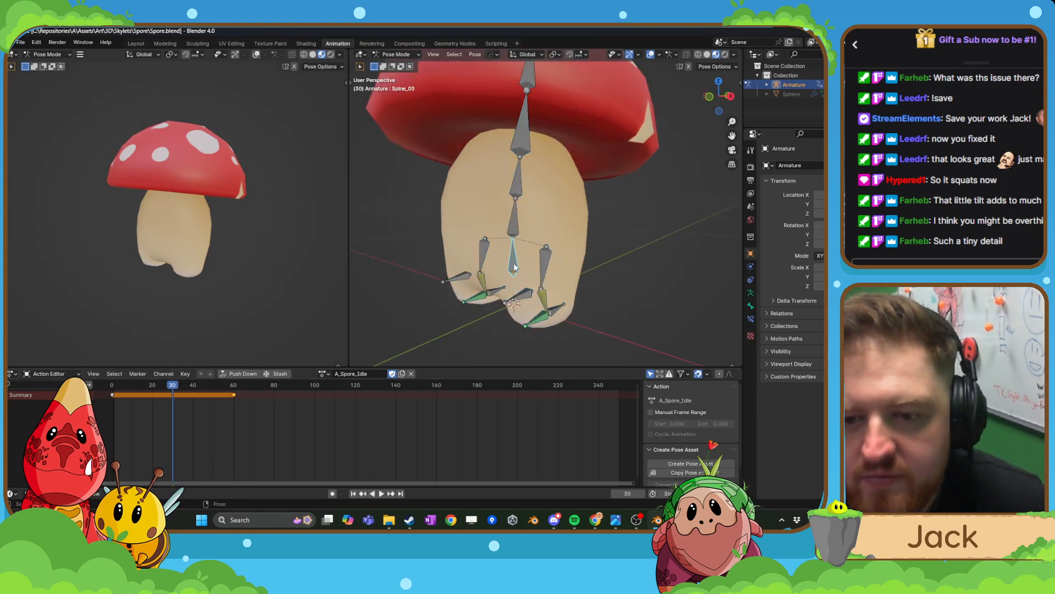
{"action": "left_click", "coordinate": [349, 85]}
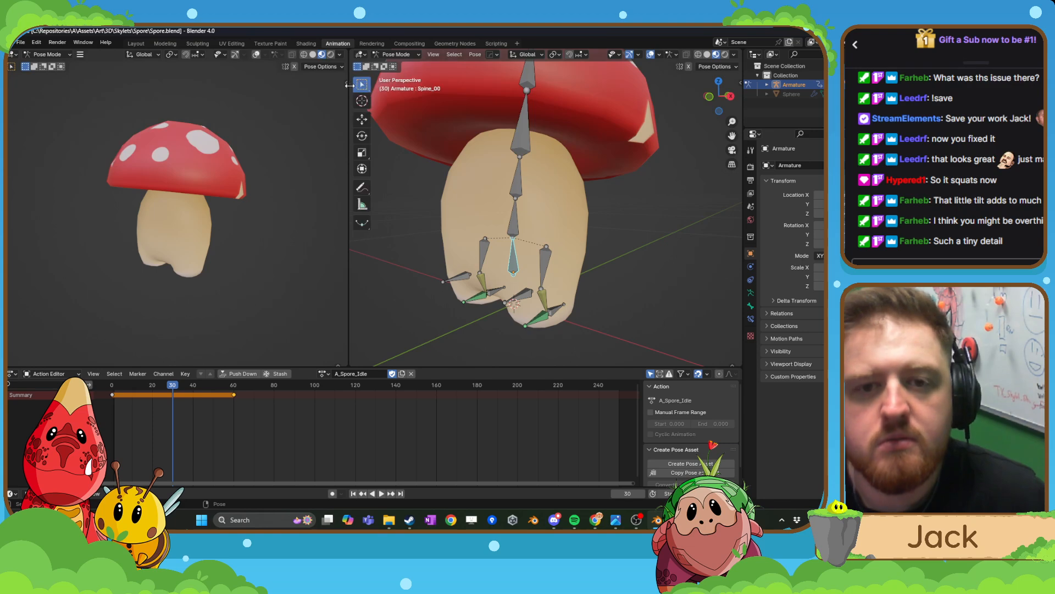
{"action": "left_click", "coordinate": [362, 117]}
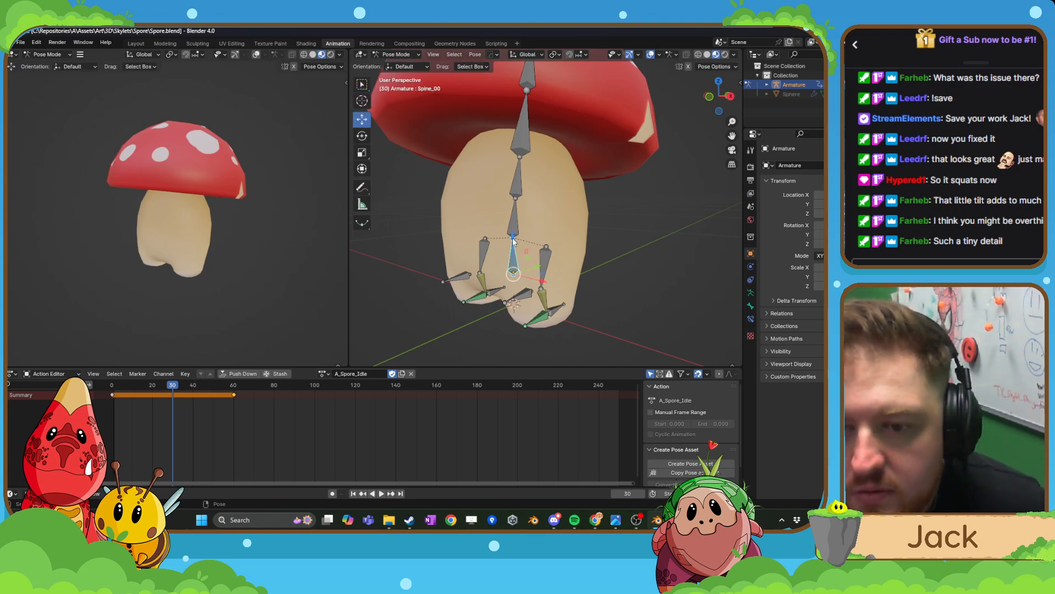
{"action": "mouse_move", "coordinate": [513, 241]}
{"action": "left_mouse_down"}
{"action": "mouse_move", "coordinate": [512, 291]}
{"action": "mouse_move", "coordinate": [512, 237]}
{"action": "left_mouse_up"}
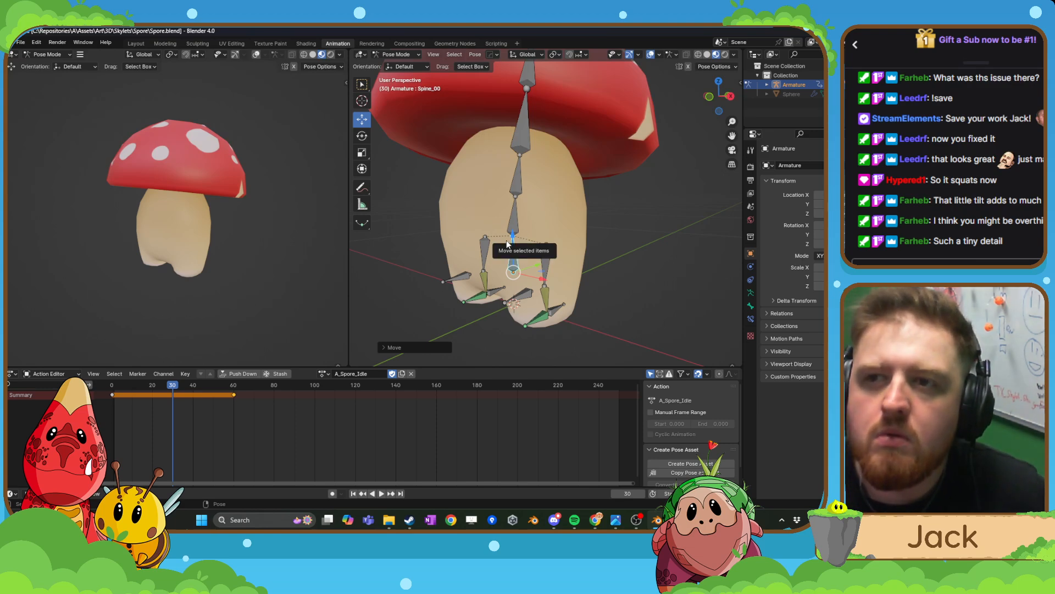
- Rotate the Spine_01 bone by about -3 degrees in the right orthographic view
{"action": "middle_click_drag", "start_coordinate": [506, 240], "coordinate": [499, 238]}
{"action": "key", "text": "KP_3"}
{"action": "middle_click_drag", "start_coordinate": [503, 200], "coordinate": [523, 189], "text": "shift"}
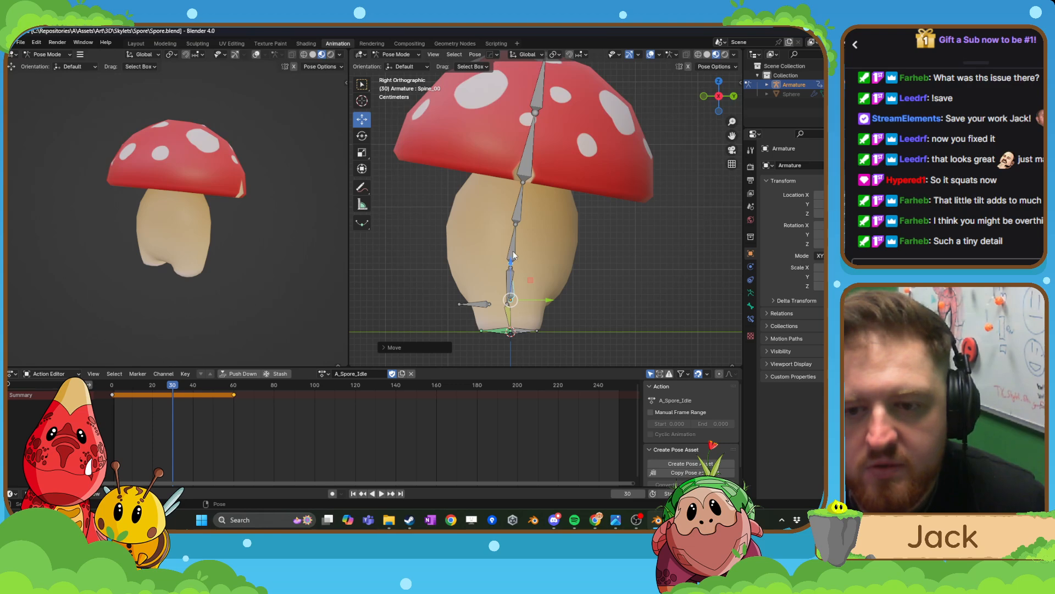
{"action": "left_click", "coordinate": [518, 231]}
{"action": "key", "text": "r"}
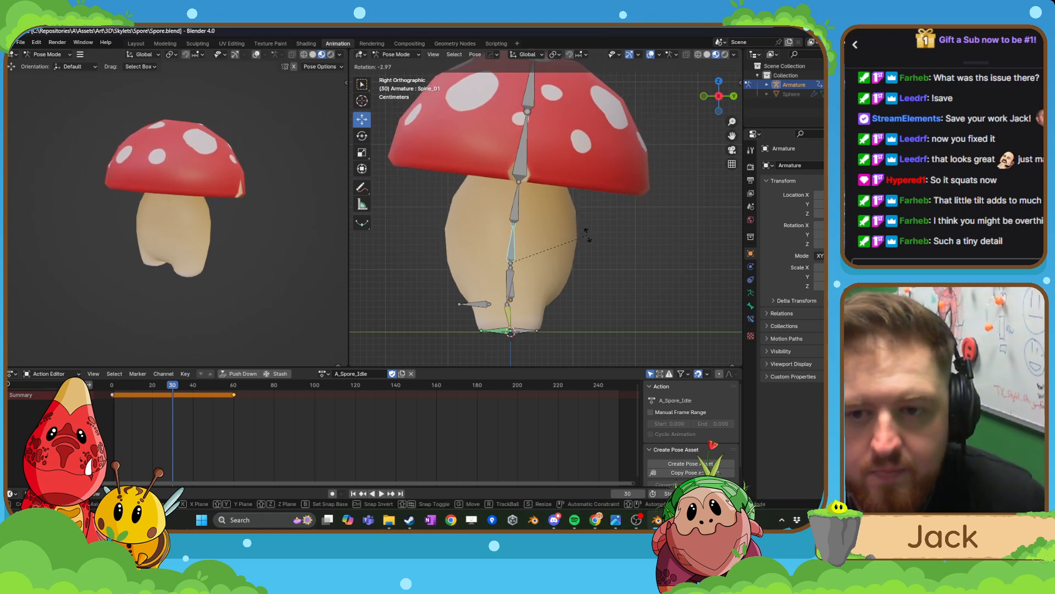
{"action": "left_click", "coordinate": [586, 238]}
- Insert a keyframe for all bones at frame 30
{"action": "key", "text": "a"}
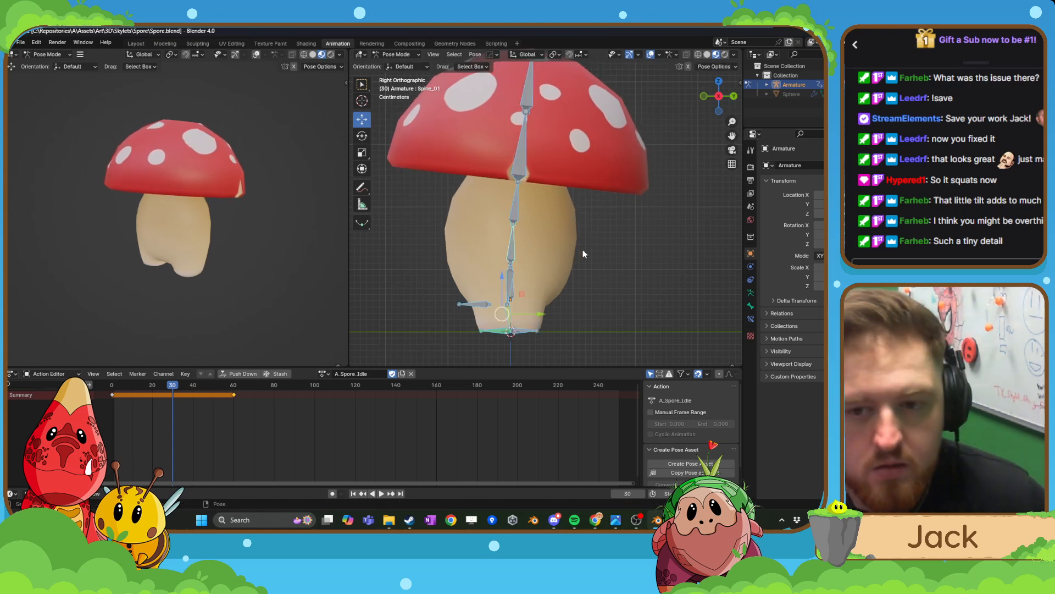
{"action": "key", "text": "k"}
{"action": "left_click", "coordinate": [583, 250]}
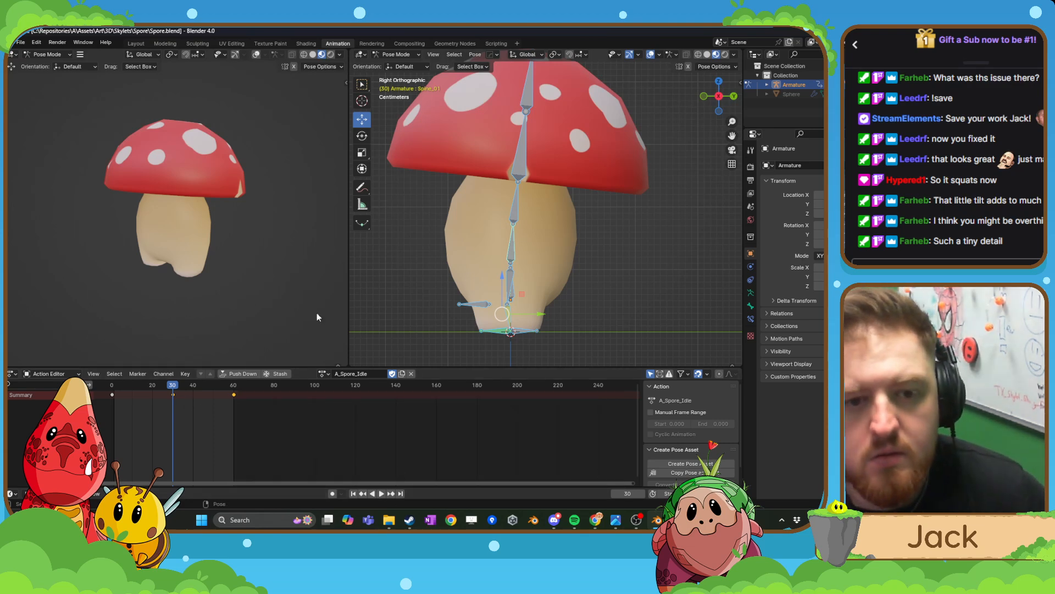
- Play the idle animation and set the selected keyframes' interpolation to Bezier
{"action": "left_click", "coordinate": [381, 493]}
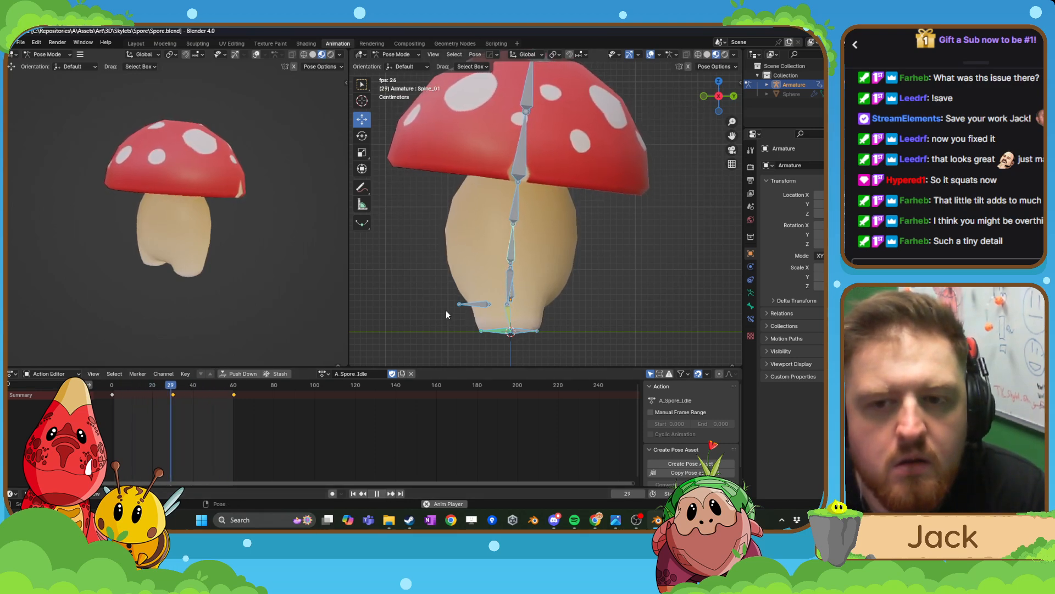
{"action": "right_click", "coordinate": [466, 290]}
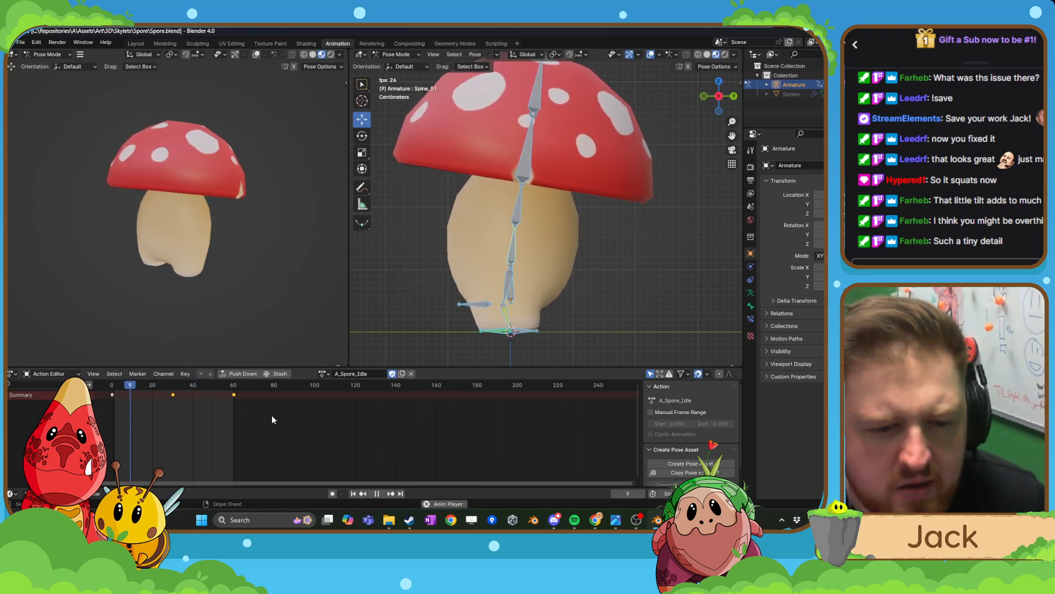
{"action": "right_click", "coordinate": [132, 394]}
{"action": "mouse_move", "coordinate": [118, 432]}
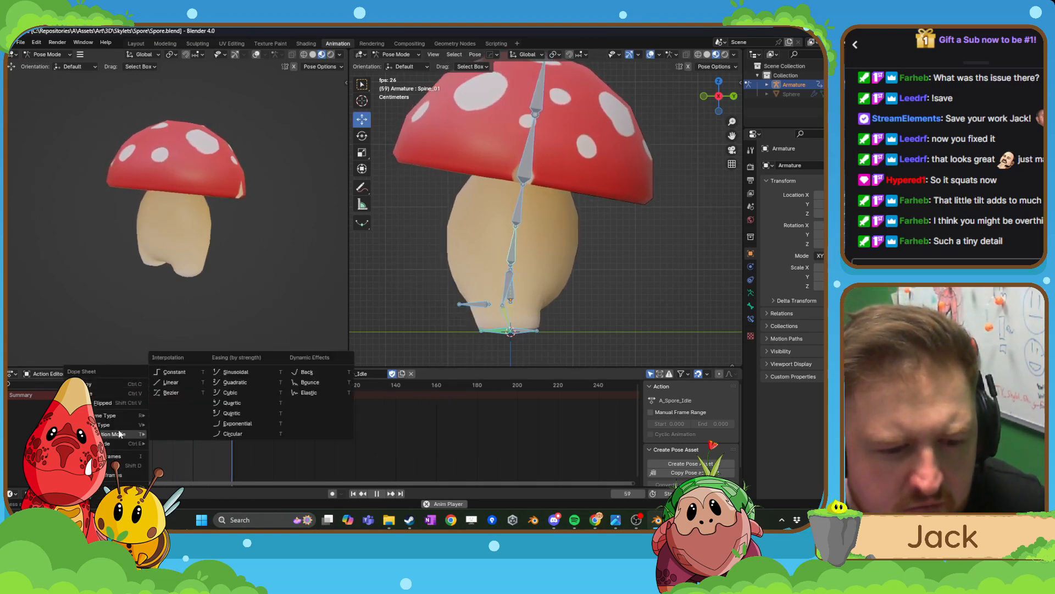
{"action": "left_click", "coordinate": [189, 392]}
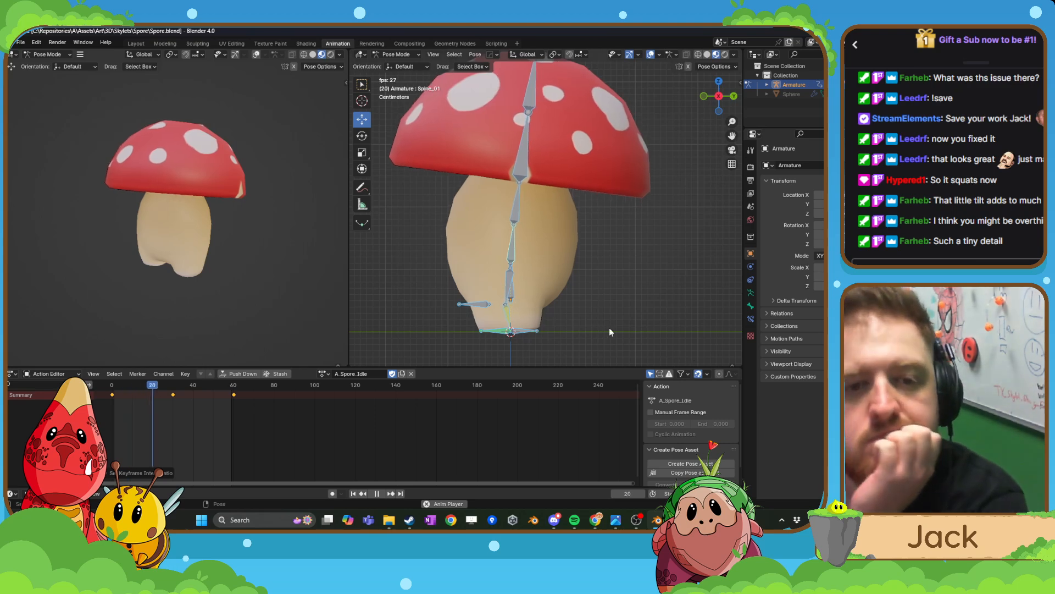
- Examine the playing idle animation from several angles around the mushroom
{"action": "middle_click_drag", "start_coordinate": [569, 282], "coordinate": [528, 284]}
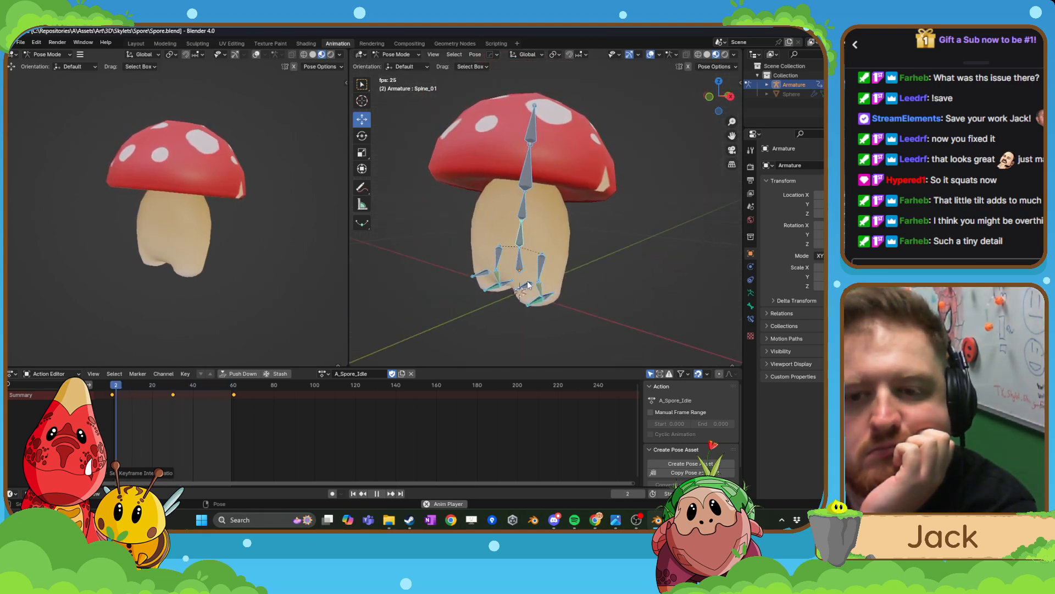
{"action": "scroll", "coordinate": [528, 284], "scroll_direction": "down", "scroll_amount": 3}
{"action": "middle_click_drag", "start_coordinate": [598, 266], "coordinate": [569, 276]}
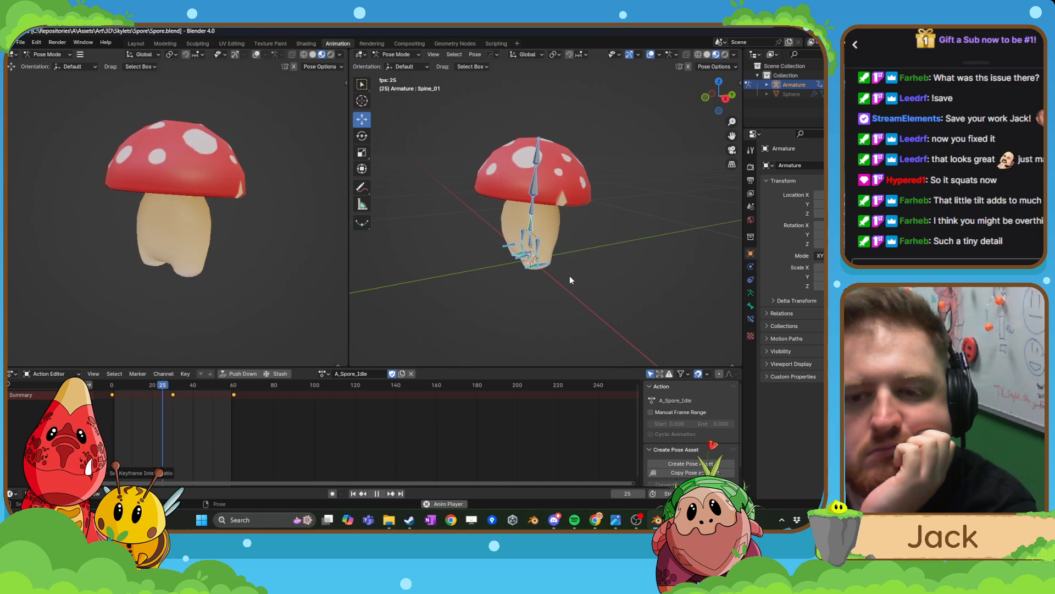
{"action": "middle_click_drag", "start_coordinate": [570, 275], "coordinate": [510, 279]}
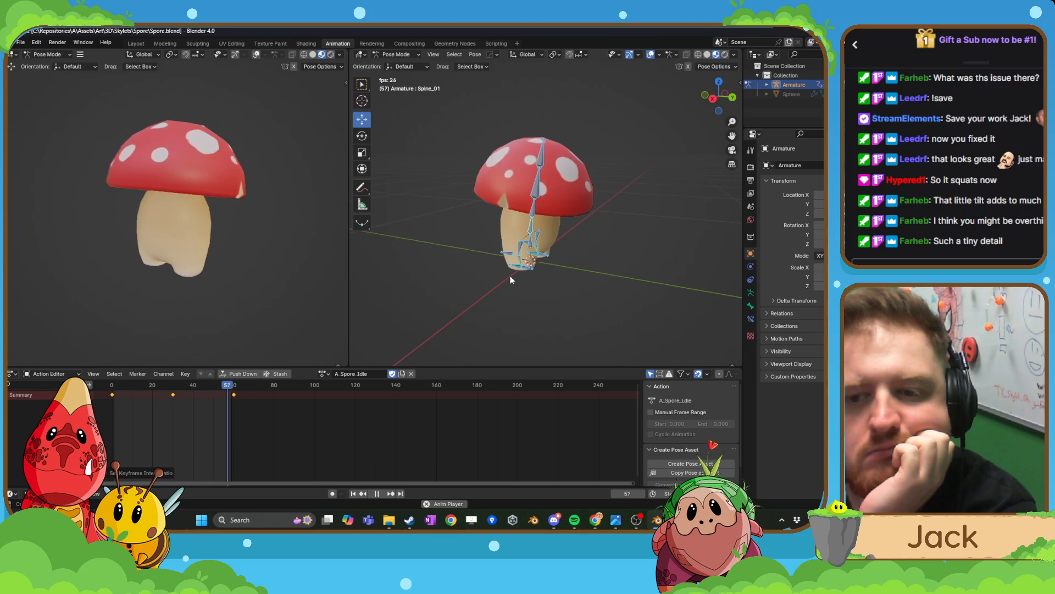
{"action": "middle_click_drag", "start_coordinate": [510, 279], "coordinate": [563, 280]}
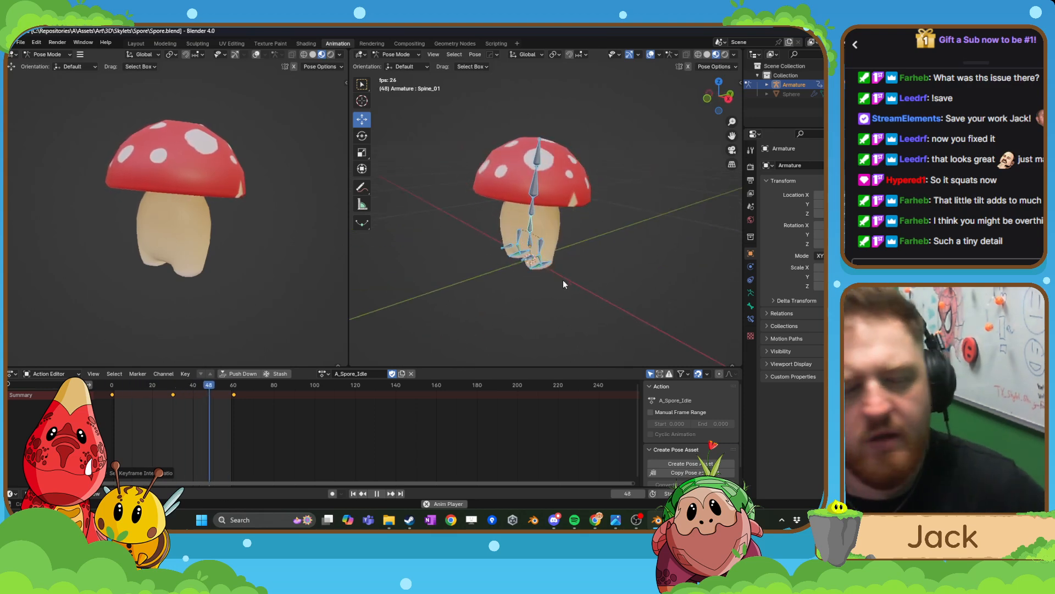
{"action": "scroll", "coordinate": [577, 277], "scroll_direction": "up", "scroll_amount": 3}
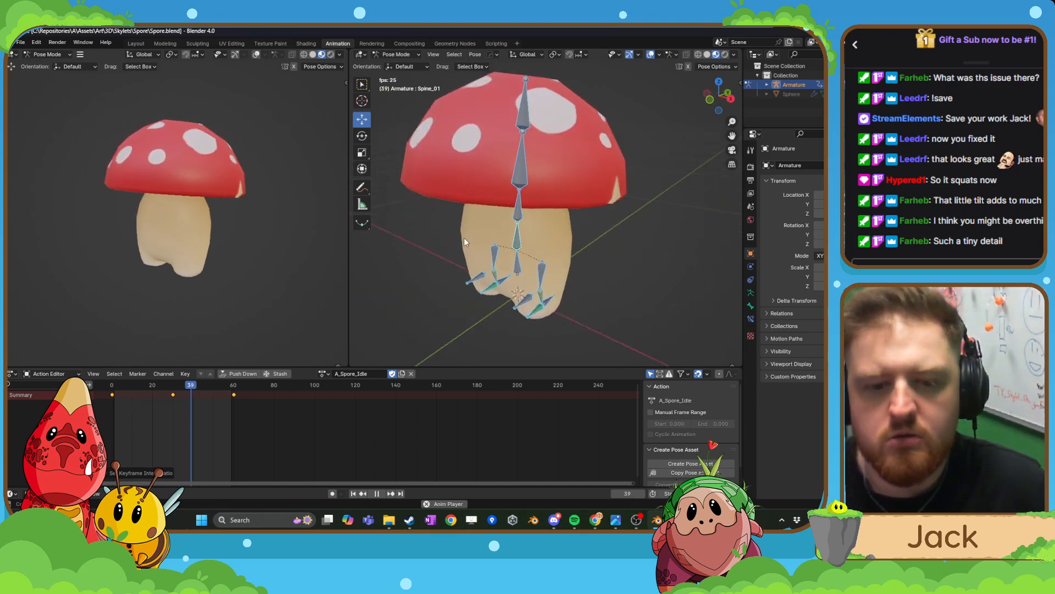
- Stop playback, return to frame 0, and duplicate the idle action as A_Spore_Walk with a fake user
{"action": "key", "text": "space"}
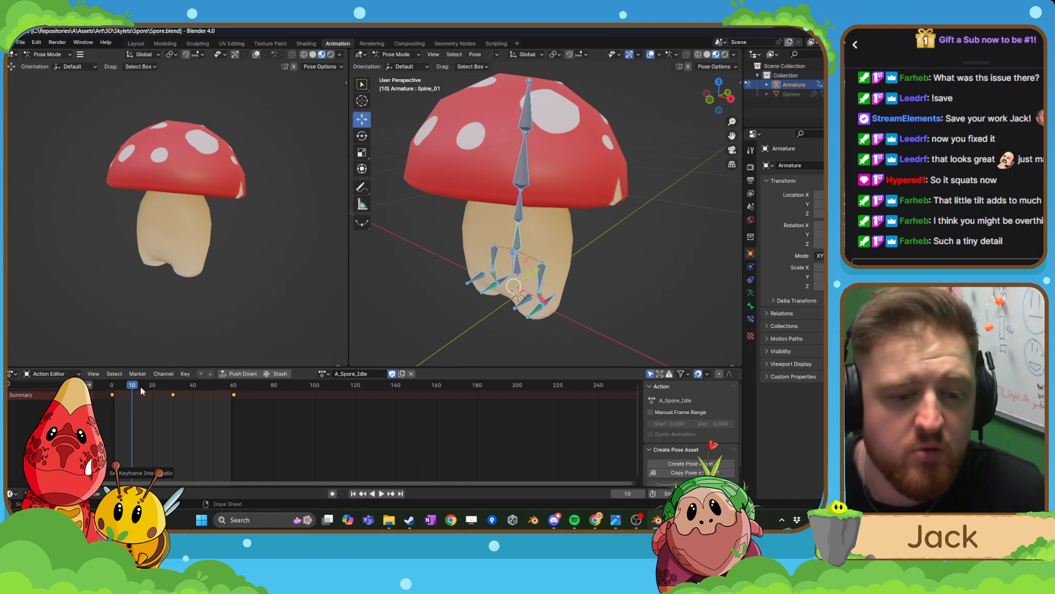
{"action": "key", "text": "shift+Left"}
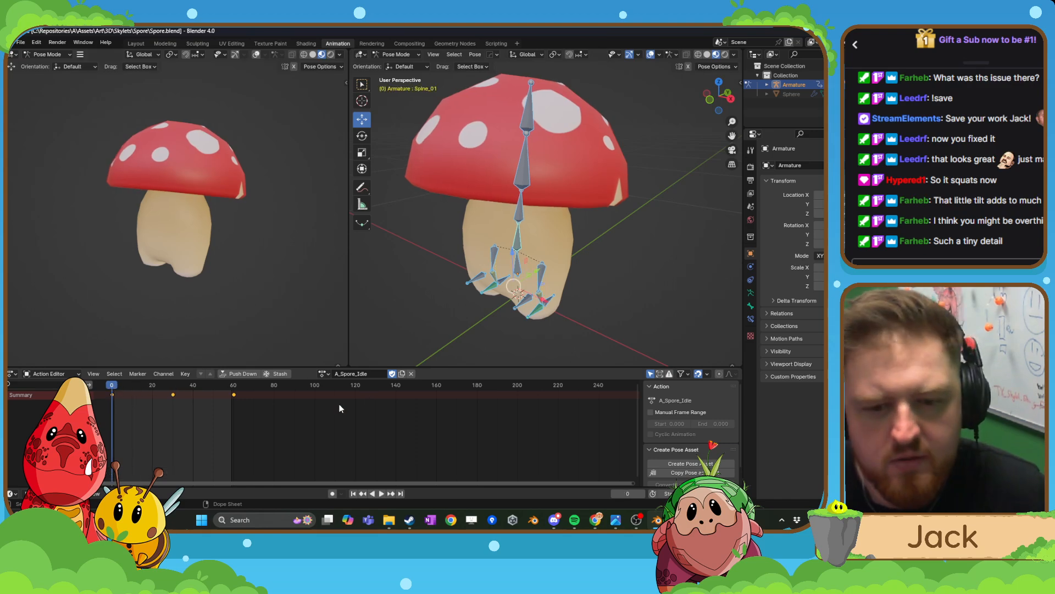
{"action": "left_click", "coordinate": [402, 373]}
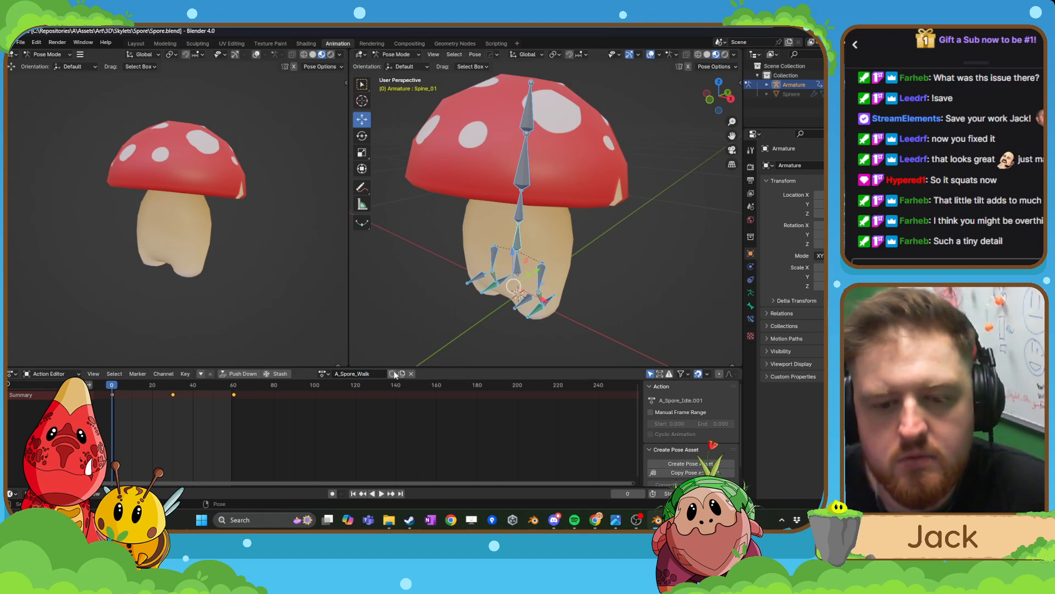
- Select the Heel_IK.L bone and delete its keyframes from the A_Spore_Walk action
{"action": "scroll", "coordinate": [615, 302], "scroll_direction": "up", "scroll_amount": 4}
{"action": "left_click", "coordinate": [539, 334]}
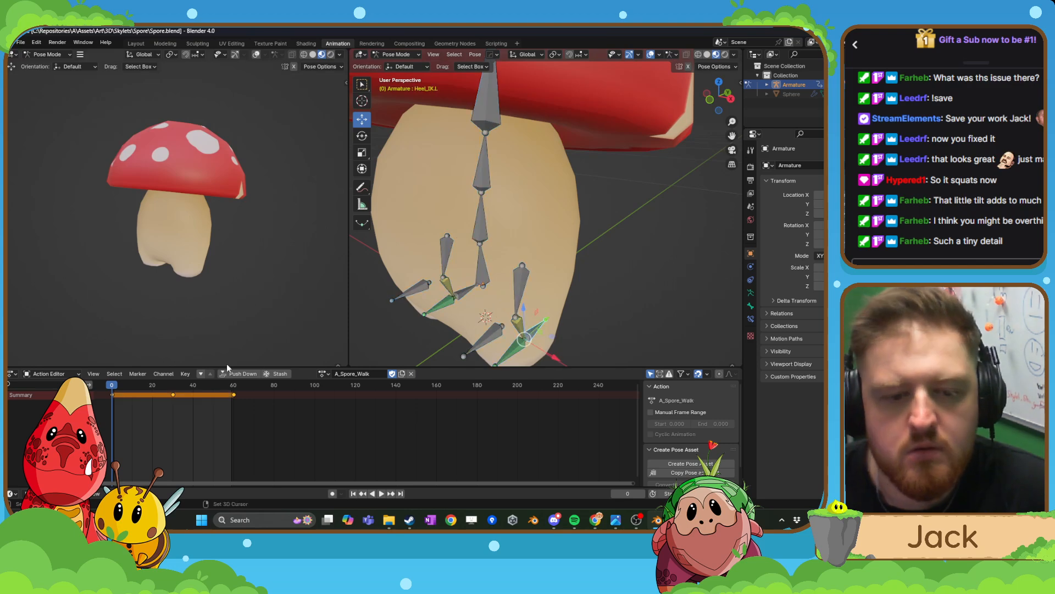
{"action": "middle_click_drag", "start_coordinate": [511, 255], "coordinate": [503, 223], "text": "shift"}
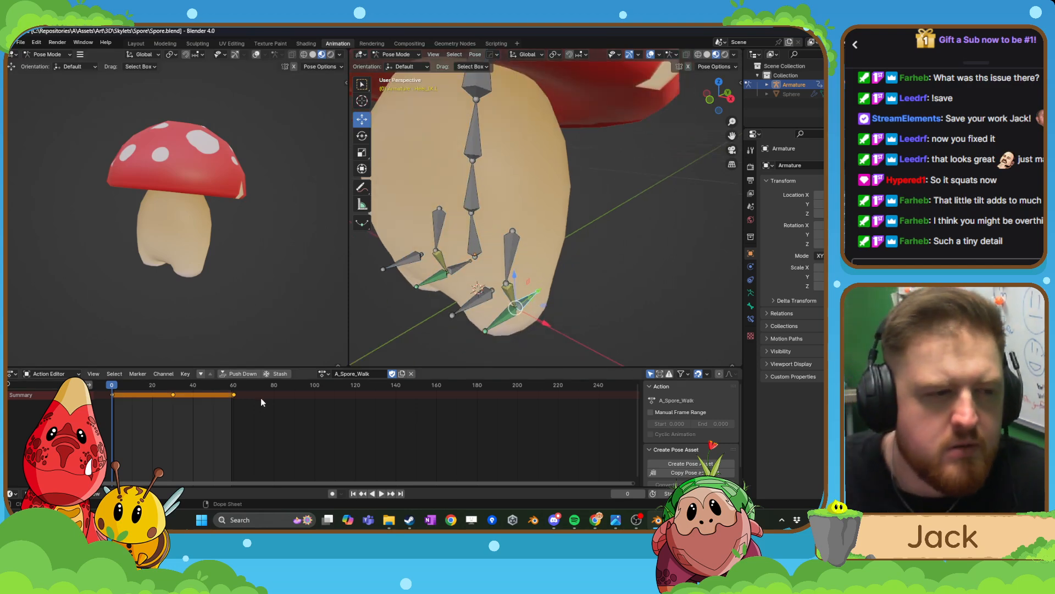
{"action": "key", "text": "x"}
{"action": "left_click", "coordinate": [201, 409]}
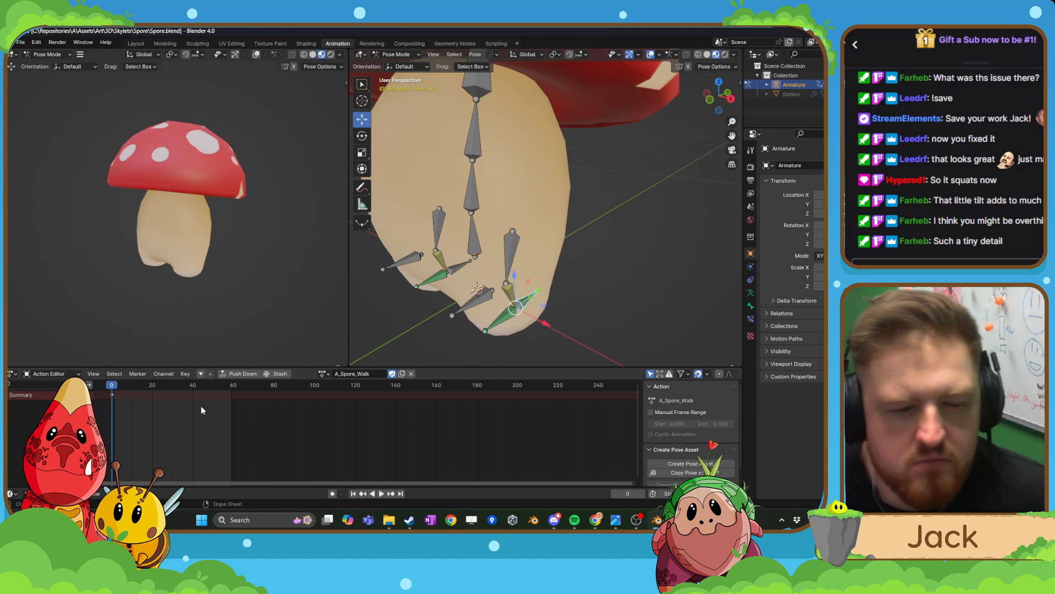
- At frame 0, move the Heel_IK.L bone forward and the Heel_IK.R bone backward along the Y axis
{"action": "middle_click_drag", "start_coordinate": [486, 324], "coordinate": [546, 314]}
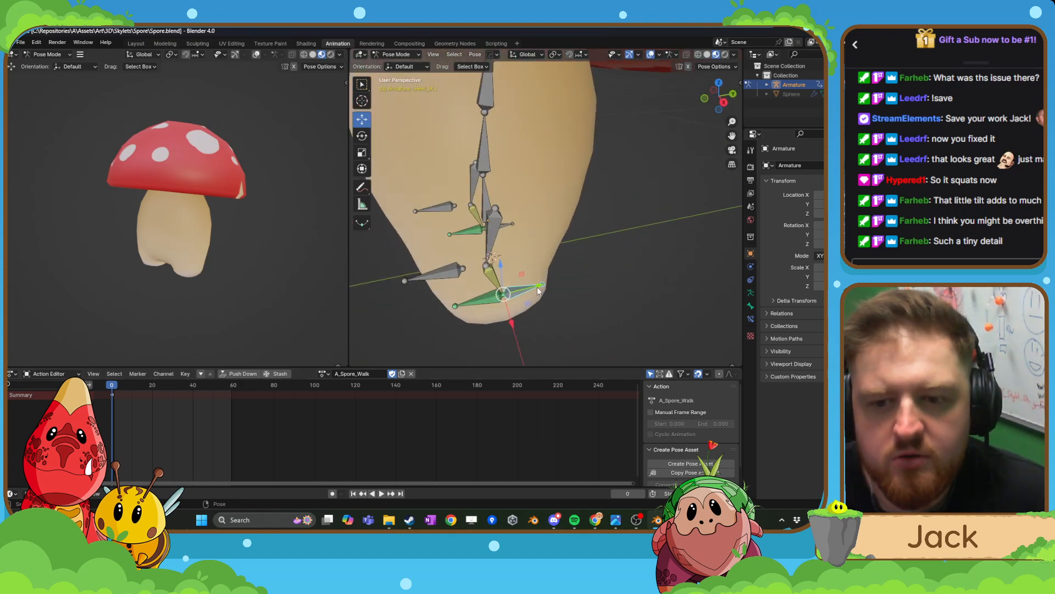
{"action": "left_click_drag", "start_coordinate": [540, 290], "coordinate": [525, 292]}
{"action": "middle_click_drag", "start_coordinate": [566, 291], "coordinate": [537, 270]}
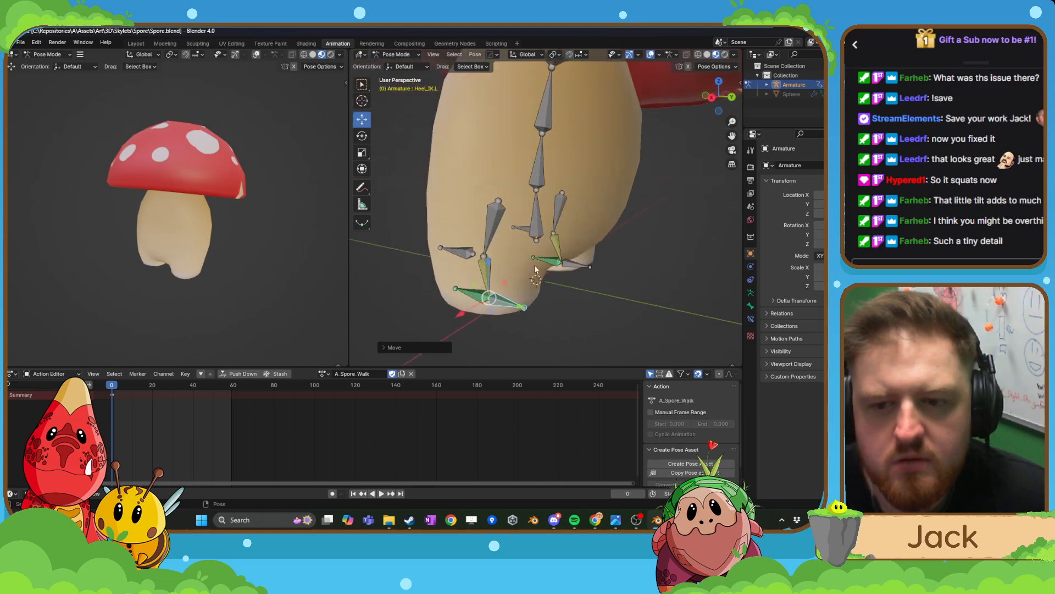
{"action": "left_click", "coordinate": [571, 265]}
{"action": "key", "text": "KP_3"}
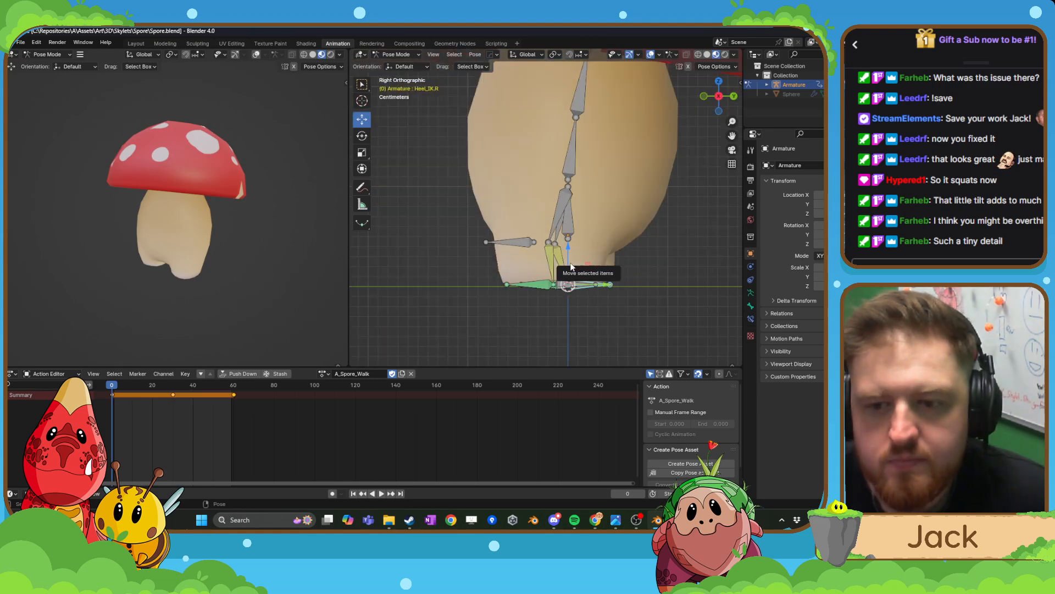
{"action": "scroll", "coordinate": [577, 247], "scroll_direction": "up", "scroll_amount": 4}
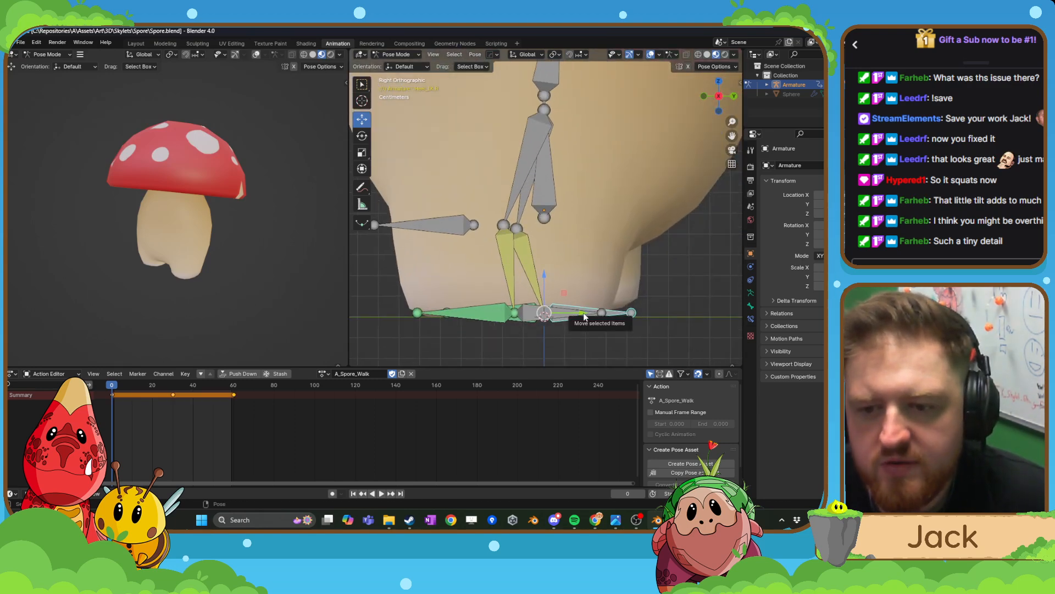
{"action": "left_click_drag", "start_coordinate": [588, 317], "coordinate": [626, 320]}
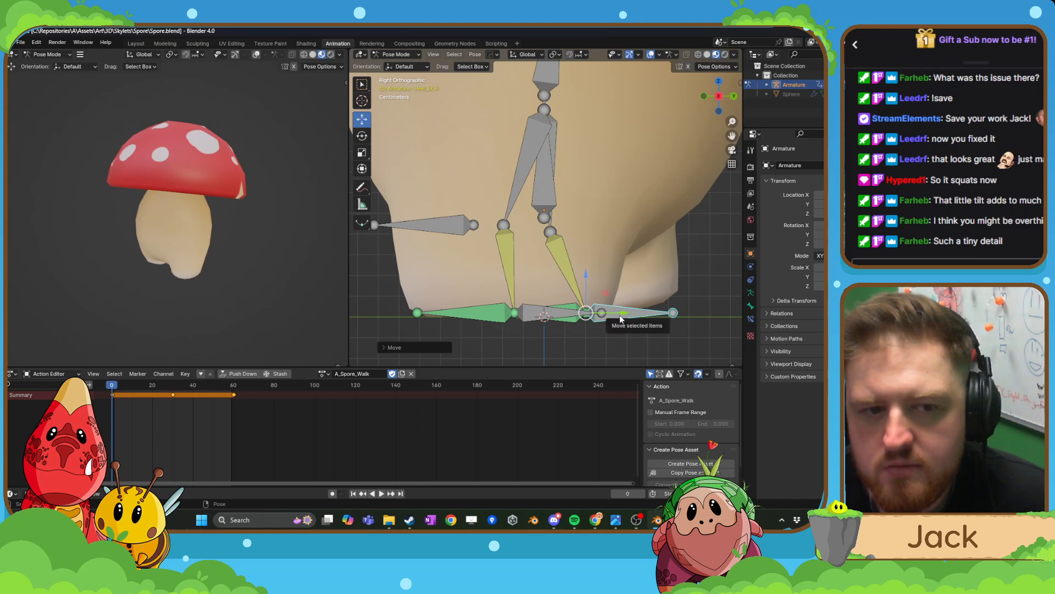
- Lower the Spine_00 bone slightly and insert a keyframe for all bones at frame 0
{"action": "scroll", "coordinate": [611, 305], "scroll_direction": "down", "scroll_amount": 4}
{"action": "middle_click_drag", "start_coordinate": [492, 282], "coordinate": [538, 242]}
{"action": "scroll", "coordinate": [518, 260], "scroll_direction": "up", "scroll_amount": 2}
{"action": "left_click", "coordinate": [517, 259]}
{"action": "left_click_drag", "start_coordinate": [504, 252], "coordinate": [522, 261]}
{"action": "scroll", "coordinate": [522, 256], "scroll_direction": "down", "scroll_amount": 2}
{"action": "key", "text": "a"}
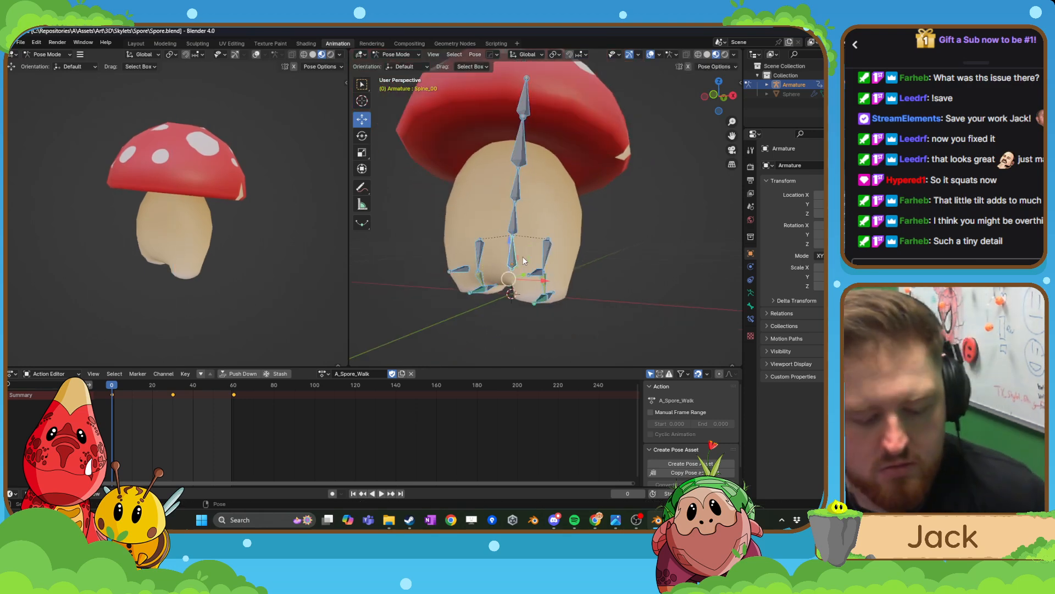
{"action": "key", "text": "i"}
- Copy the frame 0 walk keyframes and paste them flipped at frame 30
{"action": "left_click_drag", "start_coordinate": [143, 407], "coordinate": [103, 387]}
{"action": "key", "text": "ctrl+v"}
{"action": "key", "text": "ctrl+shift+space"}
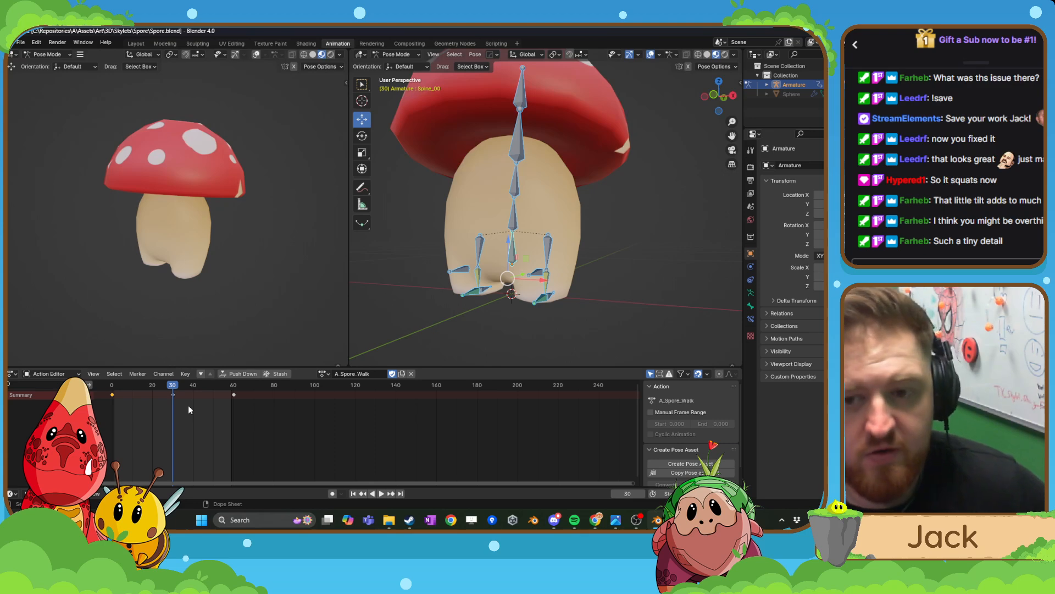
{"action": "key", "text": "ctrl+v"}
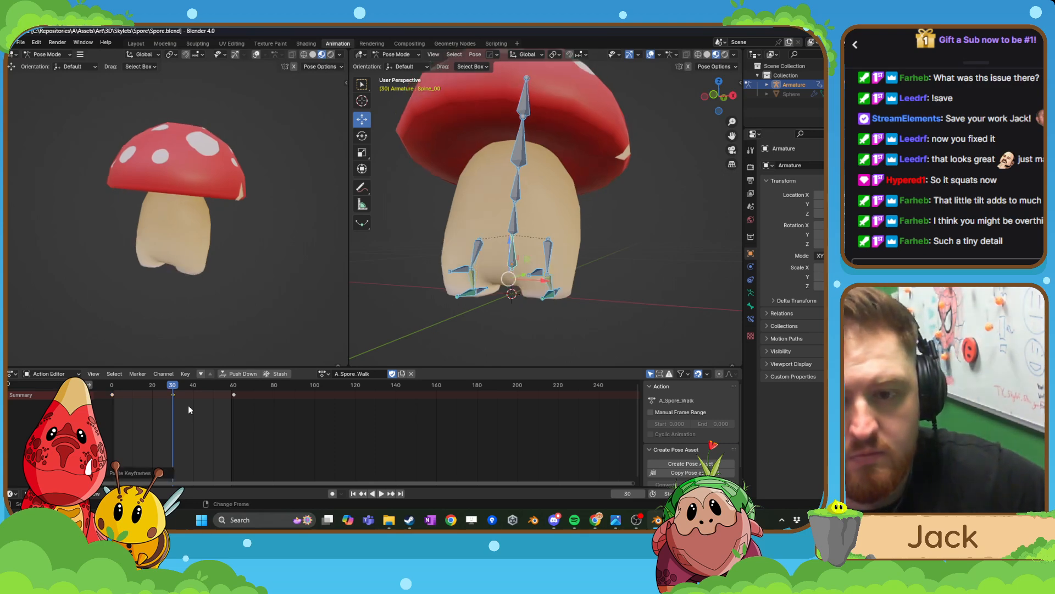
{"action": "key", "text": "i"}
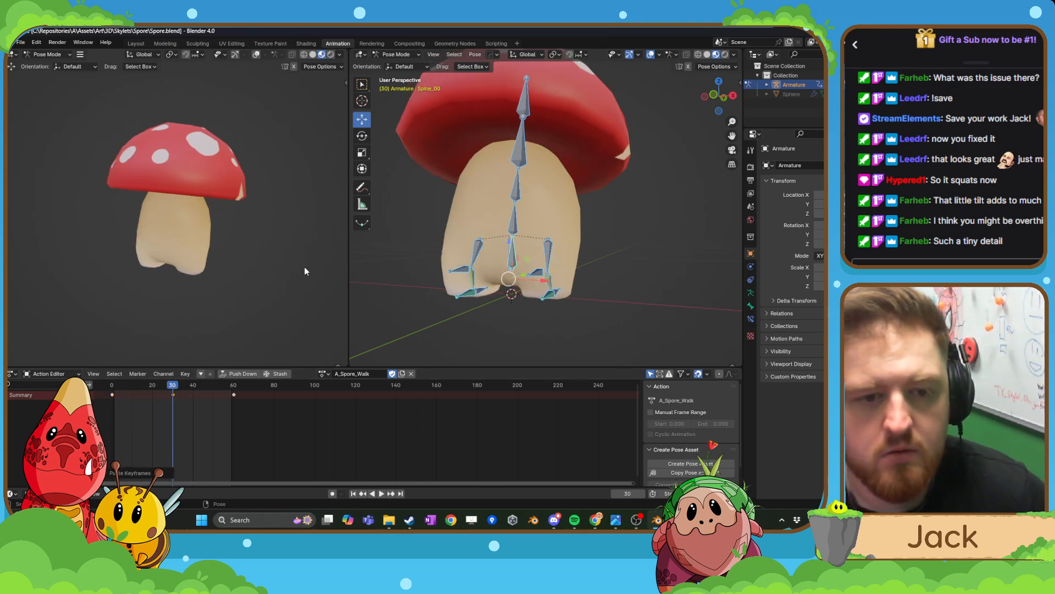
{"action": "key", "text": "i"}
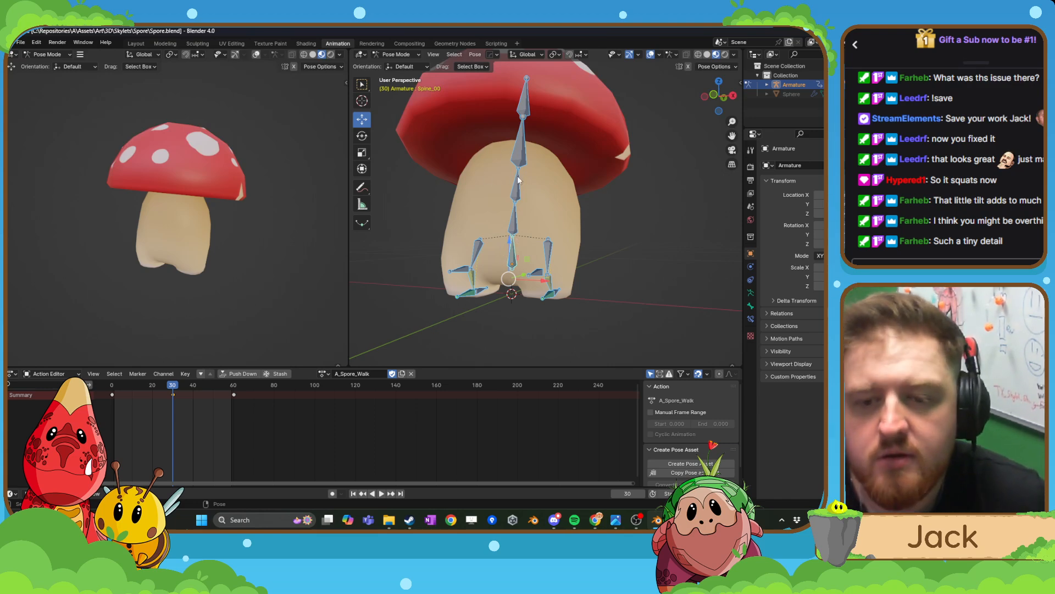
{"action": "left_click", "coordinate": [512, 246]}
{"action": "scroll", "coordinate": [517, 254], "scroll_direction": "up", "scroll_amount": 2}
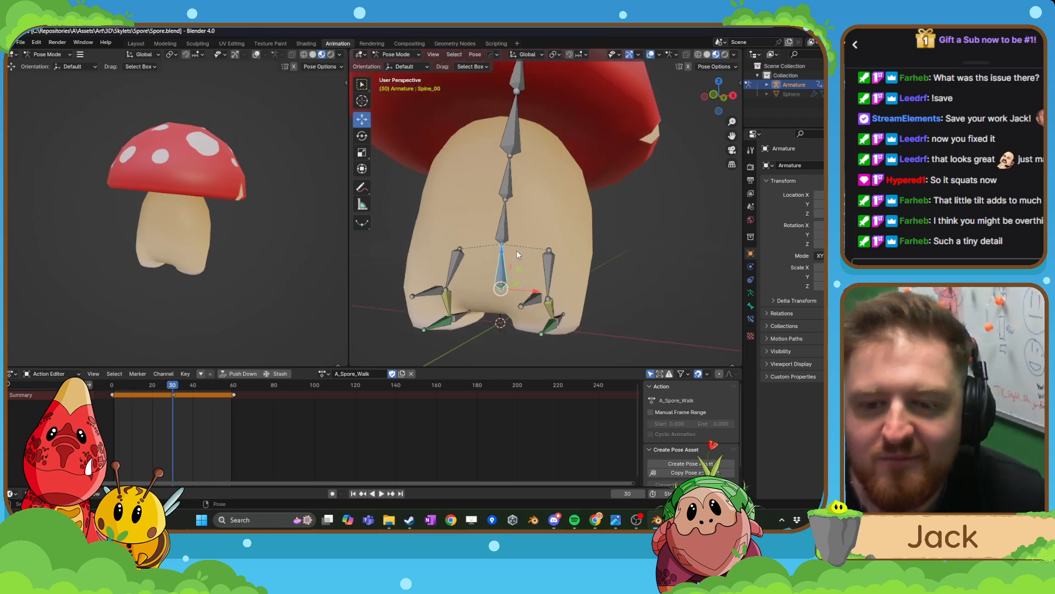
{"action": "key", "text": "g"}
{"action": "key", "text": "z"}
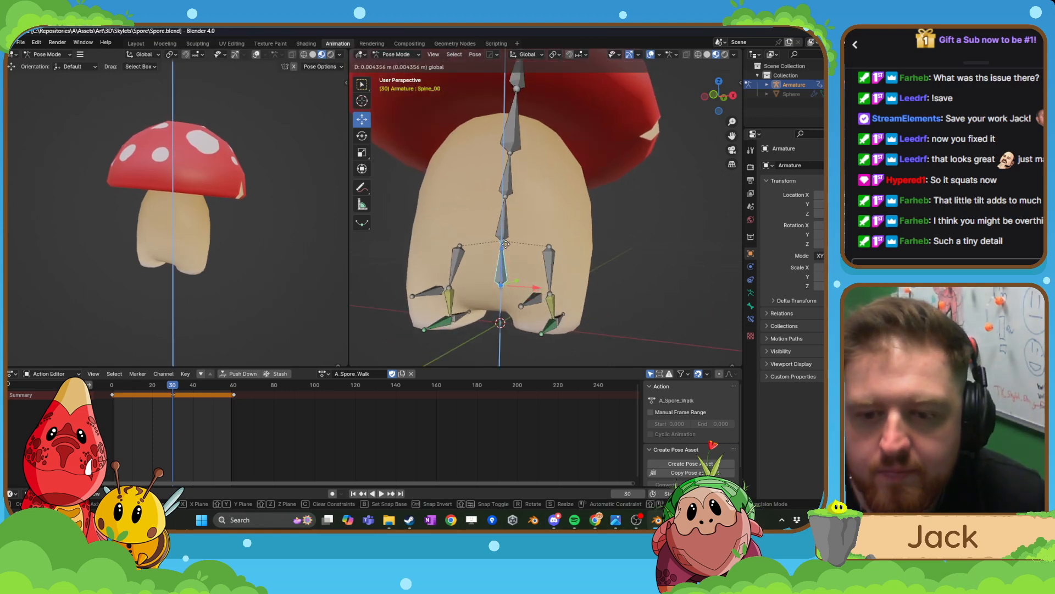
{"action": "left_click_drag", "start_coordinate": [505, 243], "coordinate": [505, 242]}
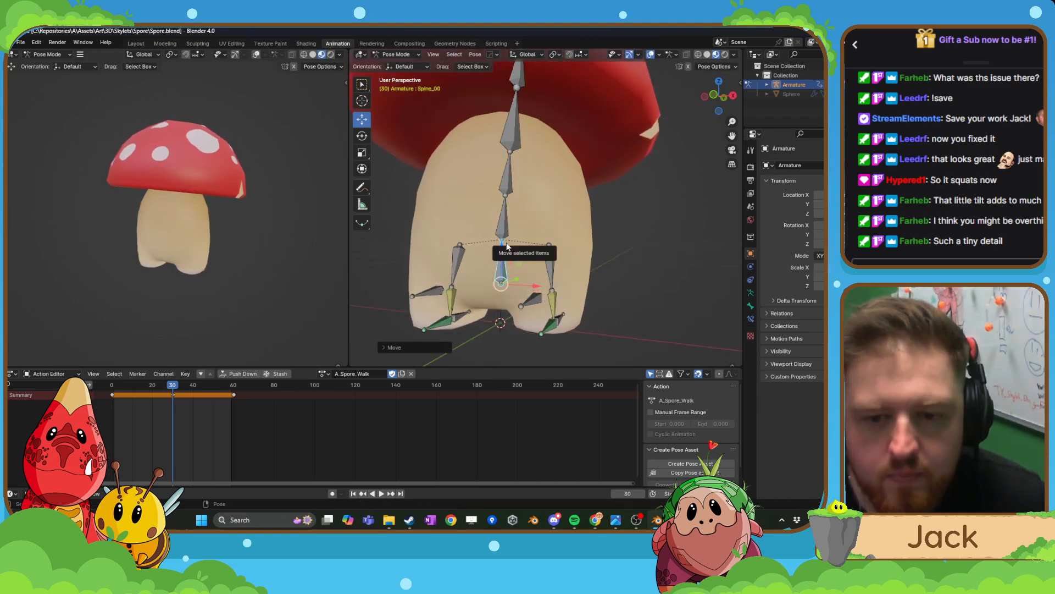
{"action": "key", "text": "ctrl+z"}
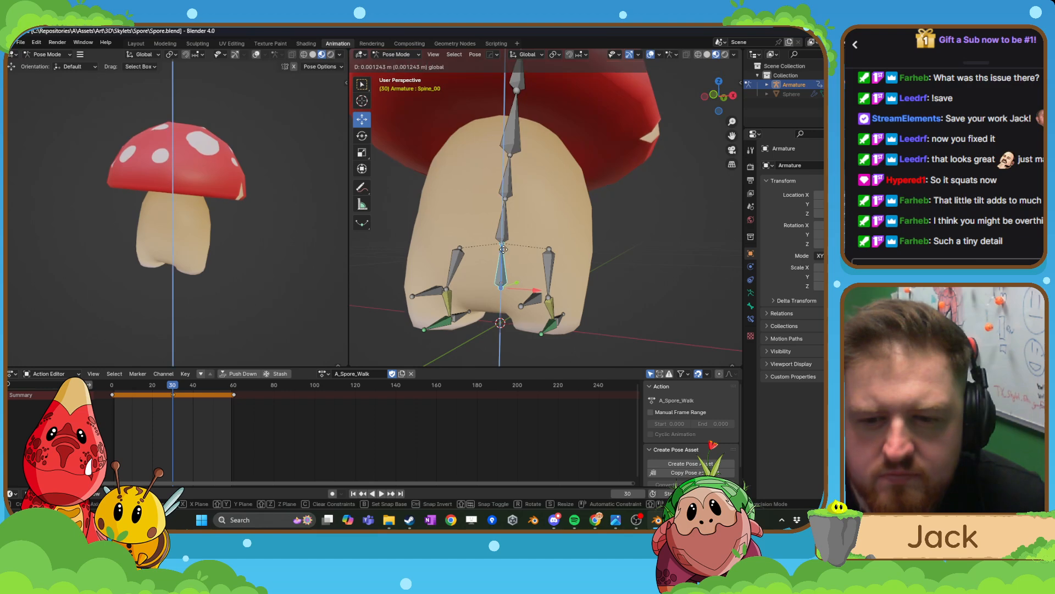
- Retime the A_Spore_Walk keyframes so the mid pose sits at frame 20 and the last pose at frame 40, and preview the cycle
{"action": "left_click", "coordinate": [382, 492]}
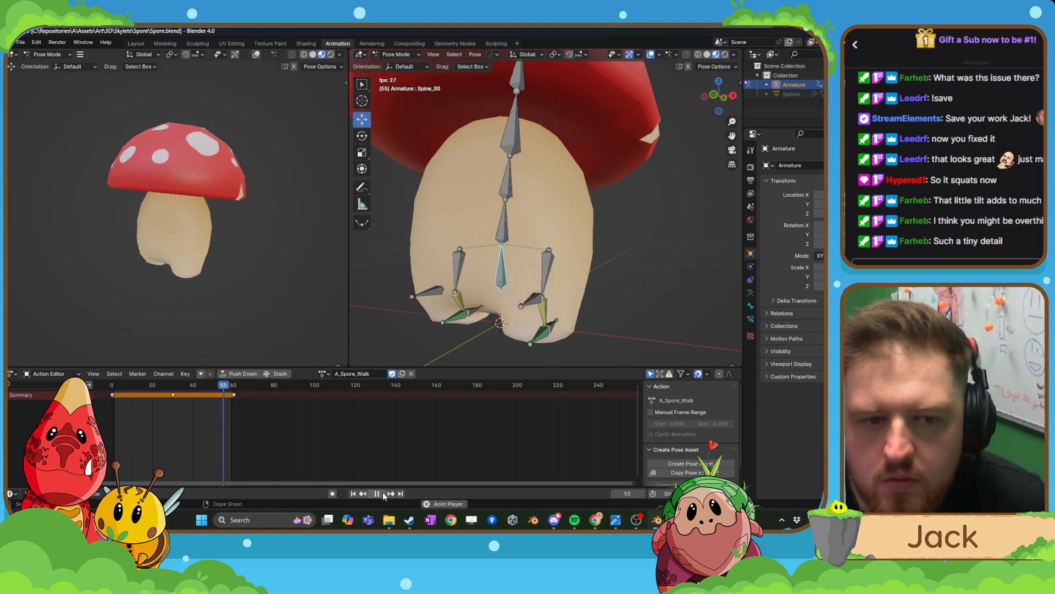
{"action": "left_click", "coordinate": [383, 492]}
{"action": "key", "text": "a"}
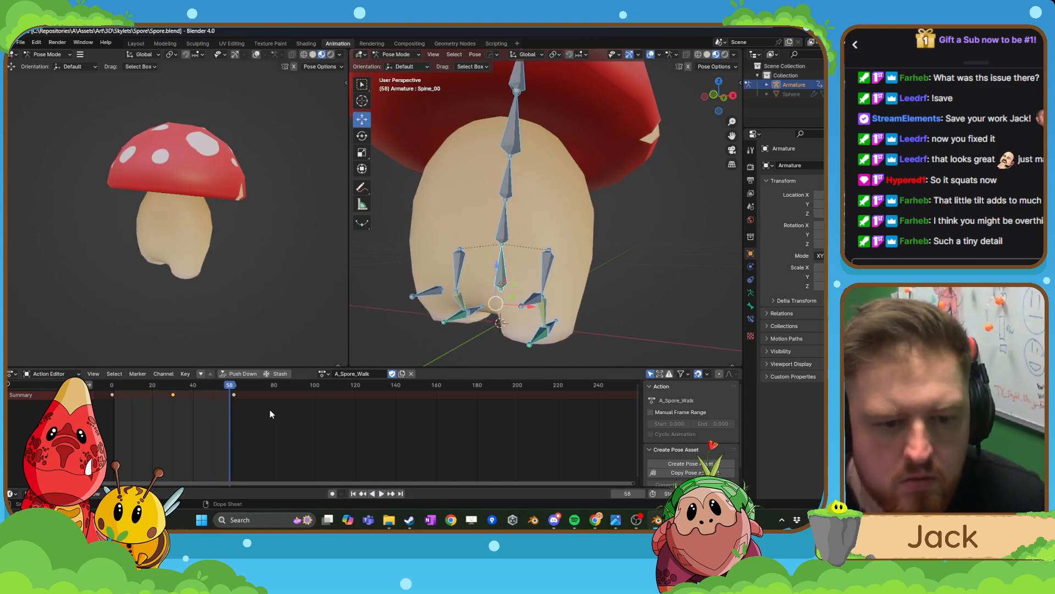
{"action": "left_click_drag", "start_coordinate": [270, 410], "coordinate": [157, 393]}
{"action": "key", "text": "g"}
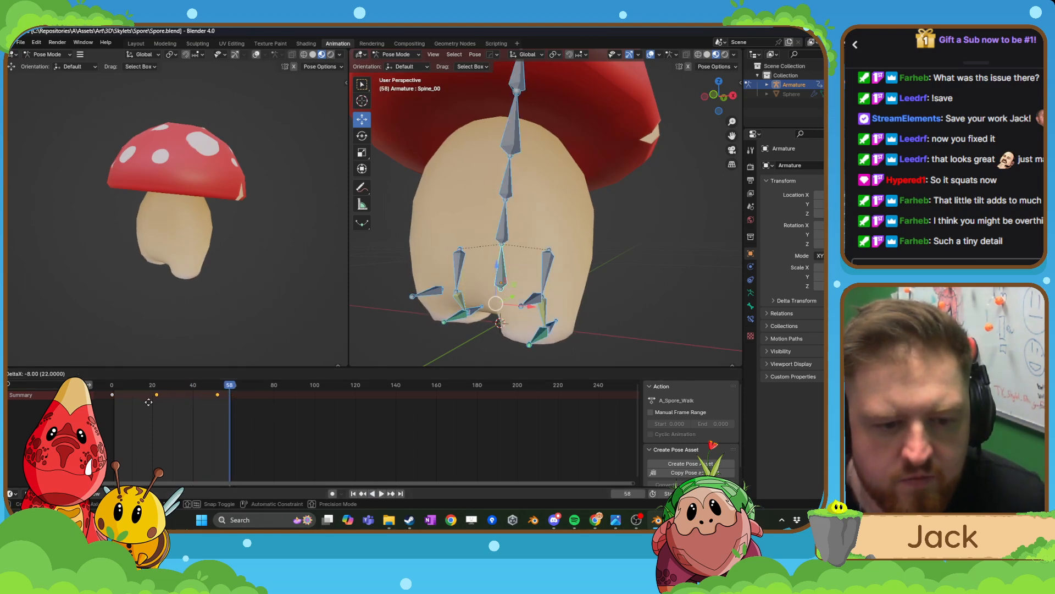
{"action": "left_click", "coordinate": [146, 402]}
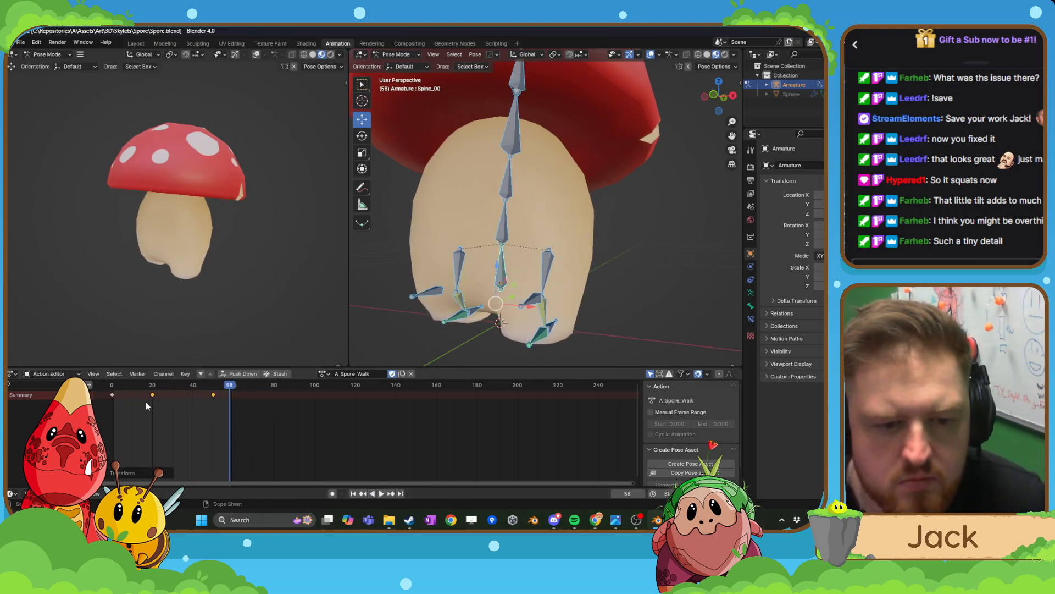
{"action": "left_click", "coordinate": [213, 393]}
{"action": "key", "text": "g"}
{"action": "left_click", "coordinate": [193, 395]}
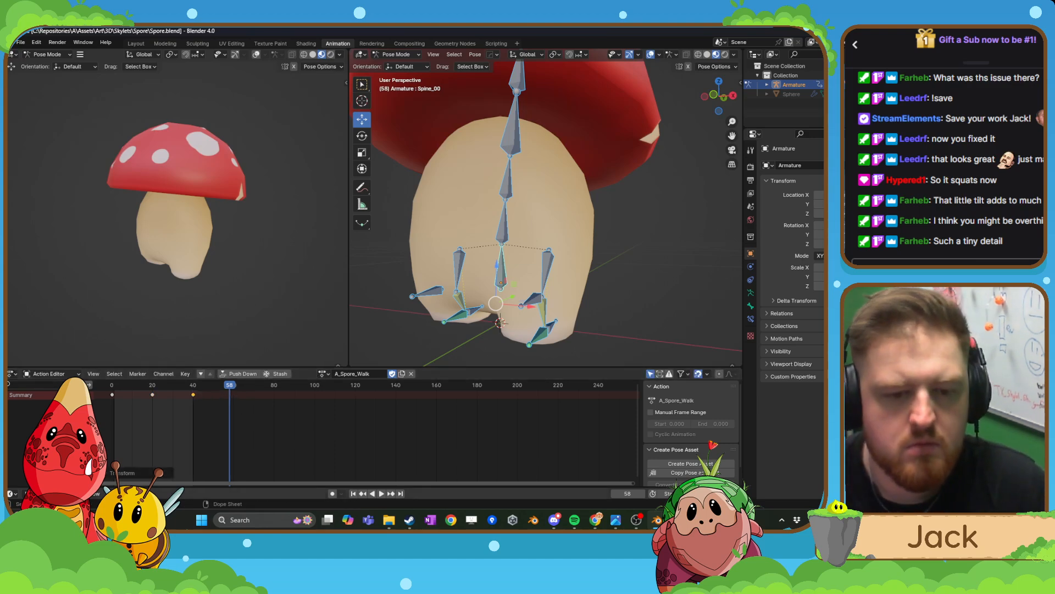
{"action": "left_click", "coordinate": [380, 494]}
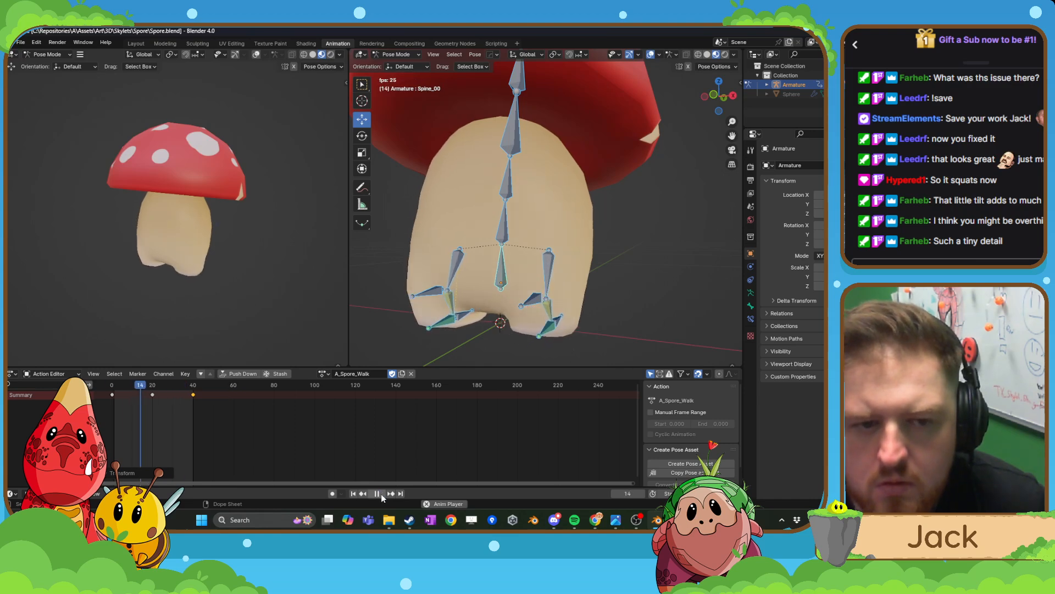
{"action": "left_click", "coordinate": [378, 494]}
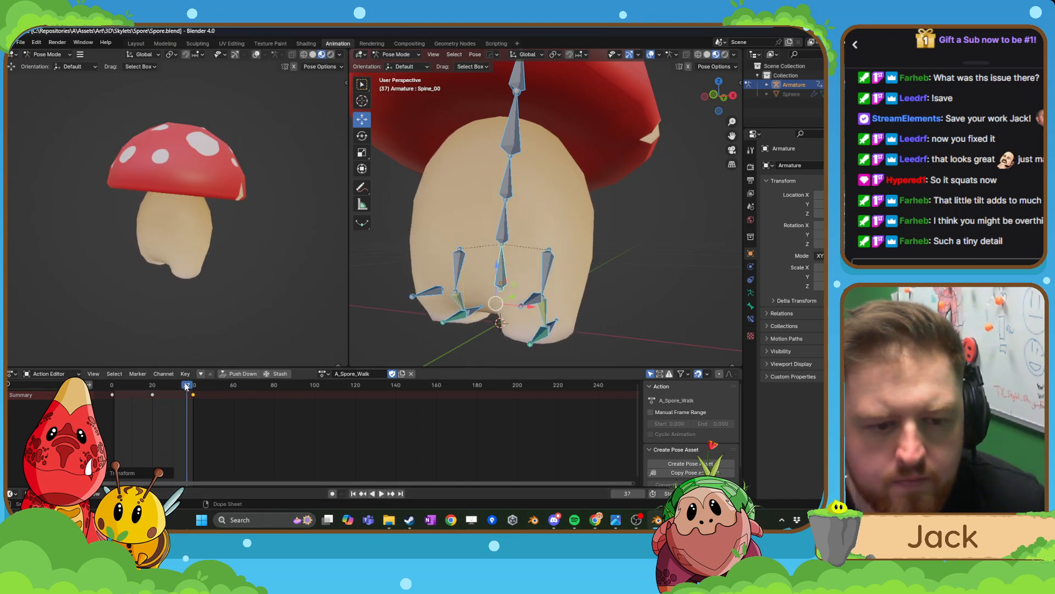
- At frame 10, raise the Spine_00 bone slightly along the Z axis and insert a keyframe for it
{"action": "left_click_drag", "start_coordinate": [186, 386], "coordinate": [112, 385]}
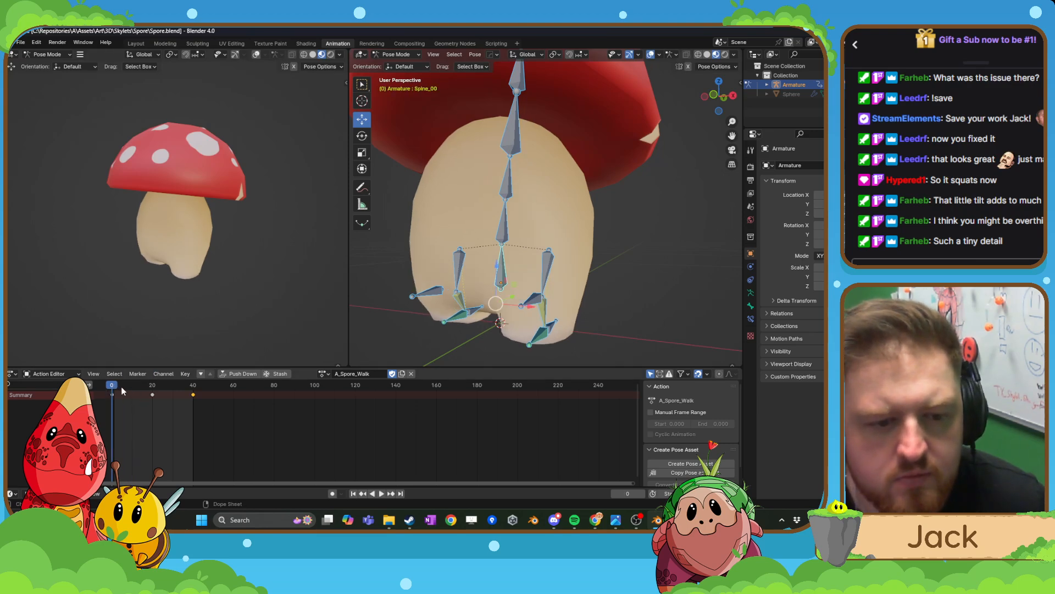
{"action": "key", "text": "space"}
{"action": "key", "text": "space"}
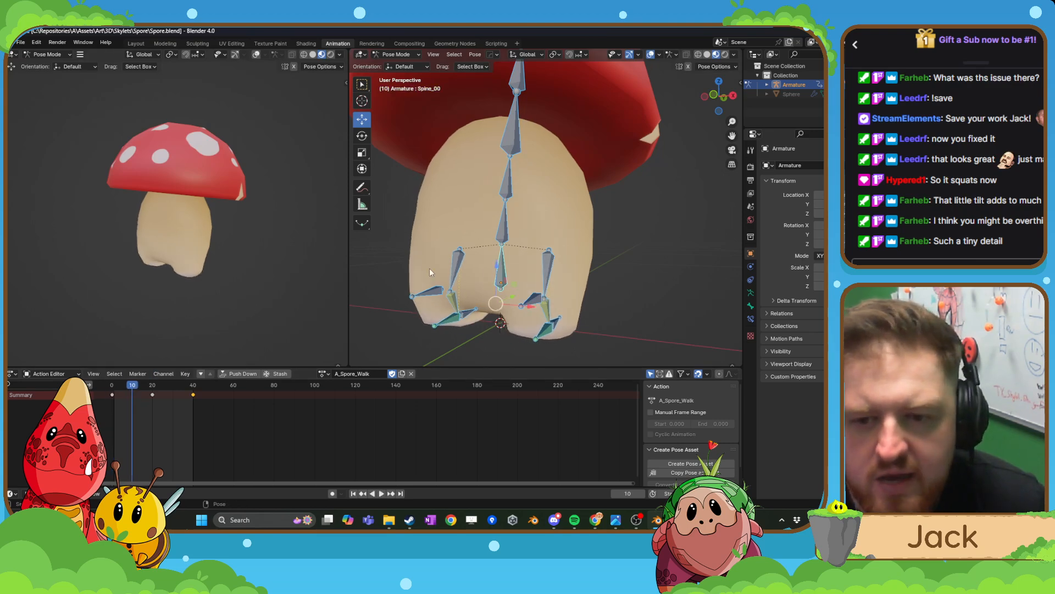
{"action": "left_click", "coordinate": [499, 274]}
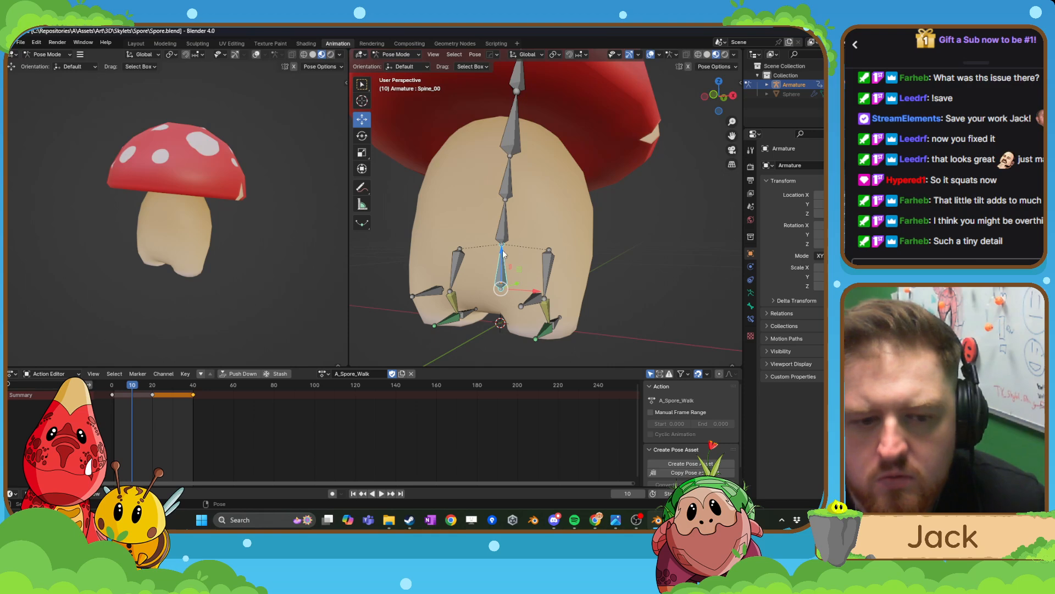
{"action": "key", "text": "g"}
{"action": "key", "text": "z"}
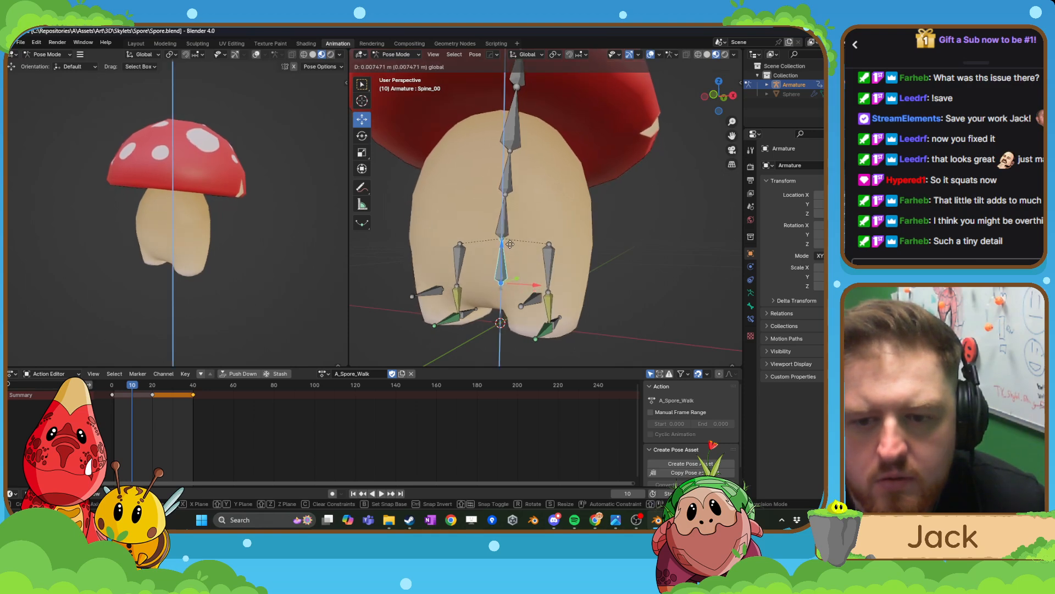
{"action": "left_click", "coordinate": [510, 244]}
{"action": "key", "text": "i"}
{"action": "left_click", "coordinate": [469, 291]}
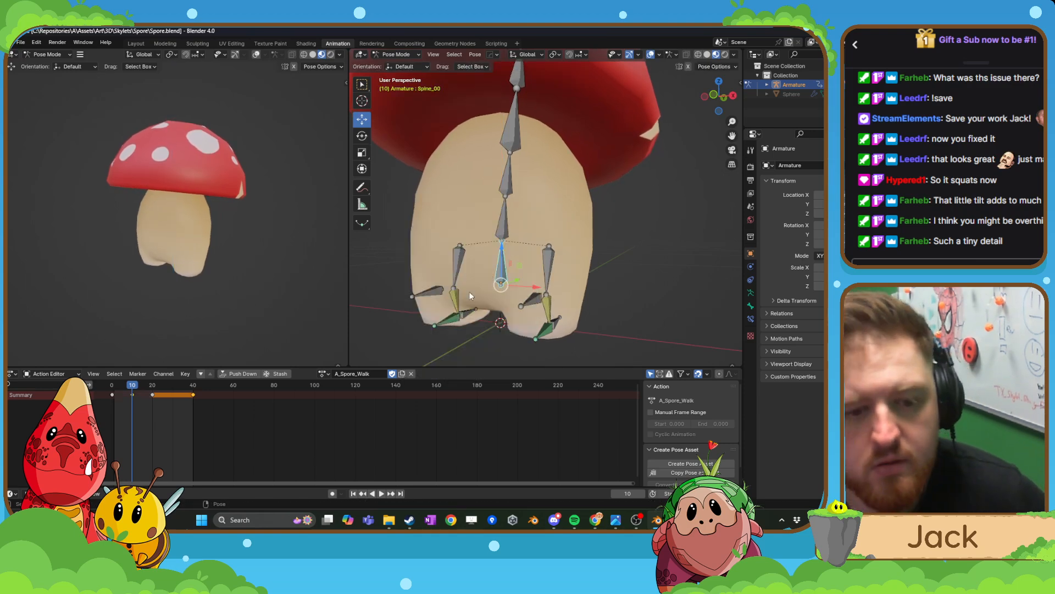
- Copy the frame 10 Spine_00 keyframe to frame 30 and play back the walk cycle
{"action": "left_click", "coordinate": [132, 395]}
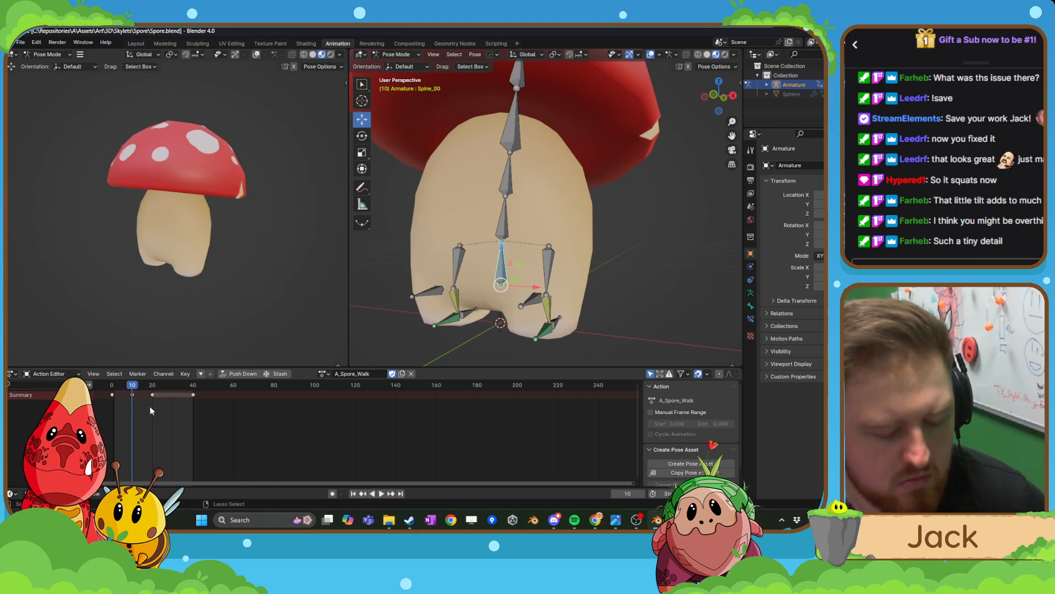
{"action": "key", "text": "ctrl+c"}
{"action": "left_click_drag", "start_coordinate": [136, 386], "coordinate": [171, 398]}
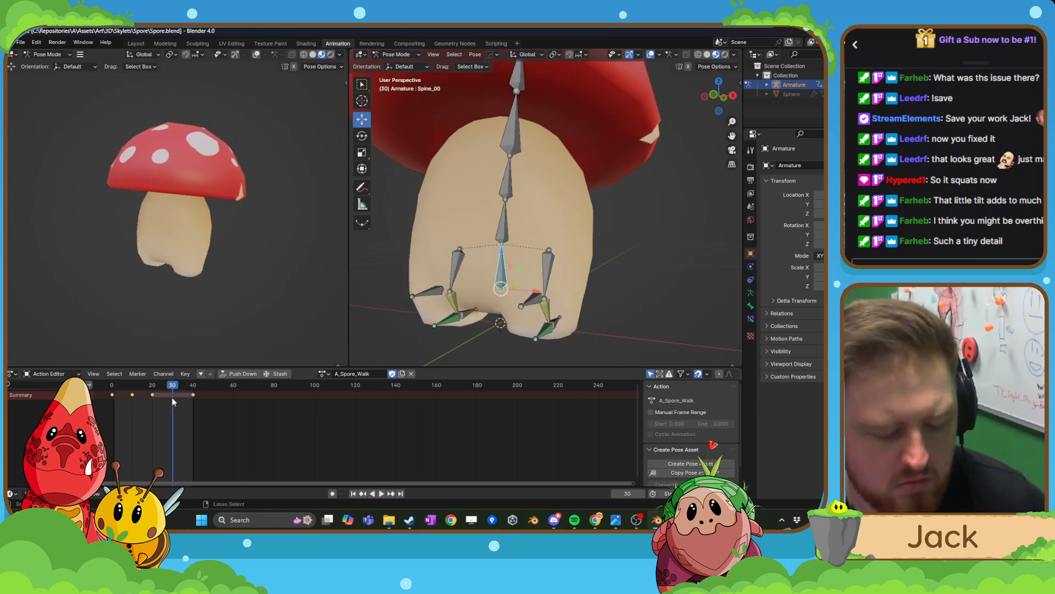
{"action": "key", "text": "ctrl+v"}
{"action": "key", "text": "shift+Left"}
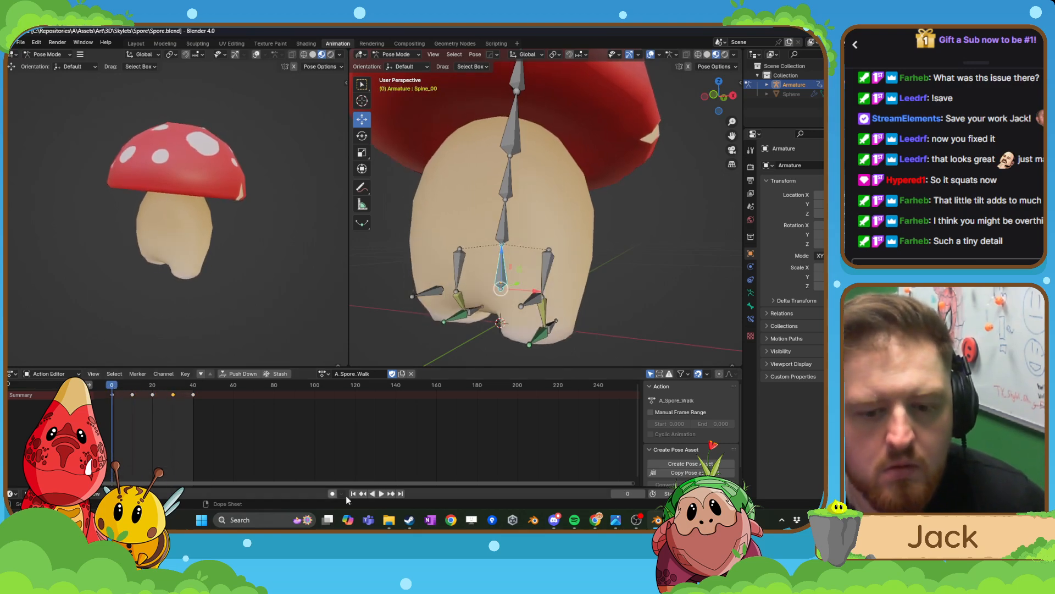
{"action": "left_click", "coordinate": [378, 493]}
{"action": "scroll", "coordinate": [493, 273], "scroll_direction": "down", "scroll_amount": 5}
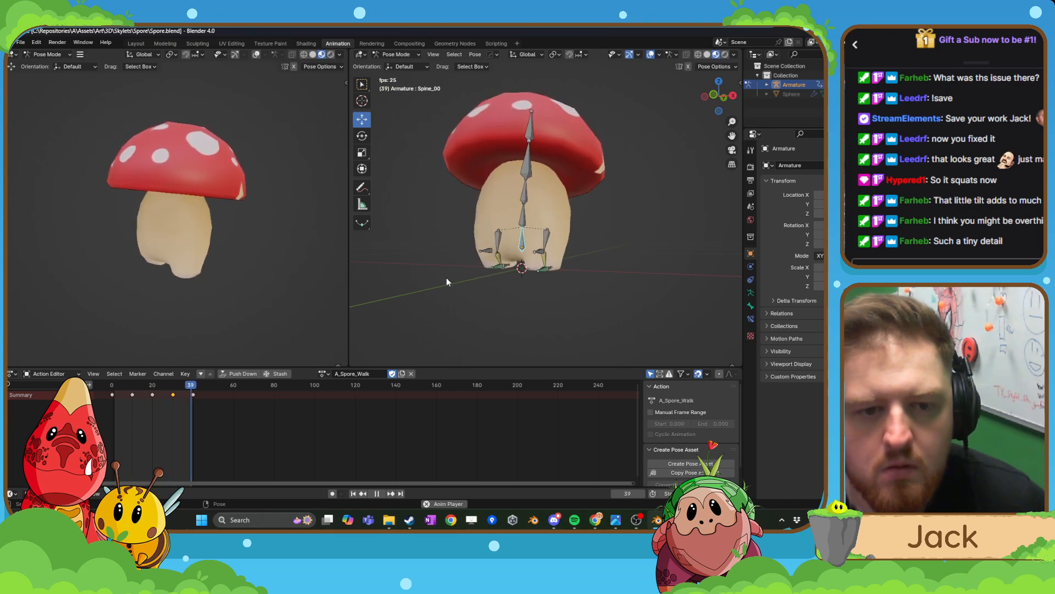
{"action": "middle_click_drag", "start_coordinate": [447, 278], "coordinate": [495, 290]}
{"action": "scroll", "coordinate": [495, 294], "scroll_direction": "up", "scroll_amount": 3}
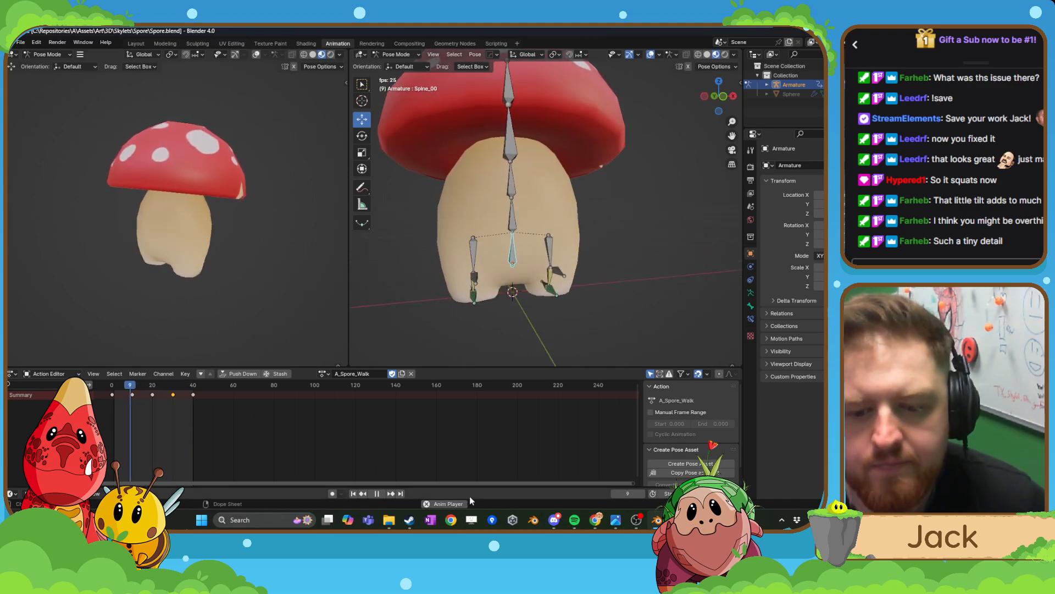
{"action": "left_click", "coordinate": [378, 493]}
- At frame 10, tilt the Spine_01 bone forward about 8 degrees in side view and insert a Location & Rotation keyframe
{"action": "left_click_drag", "start_coordinate": [171, 387], "coordinate": [132, 401]}
{"action": "middle_click_drag", "start_coordinate": [547, 282], "coordinate": [485, 282]}
{"action": "key", "text": "KP_3"}
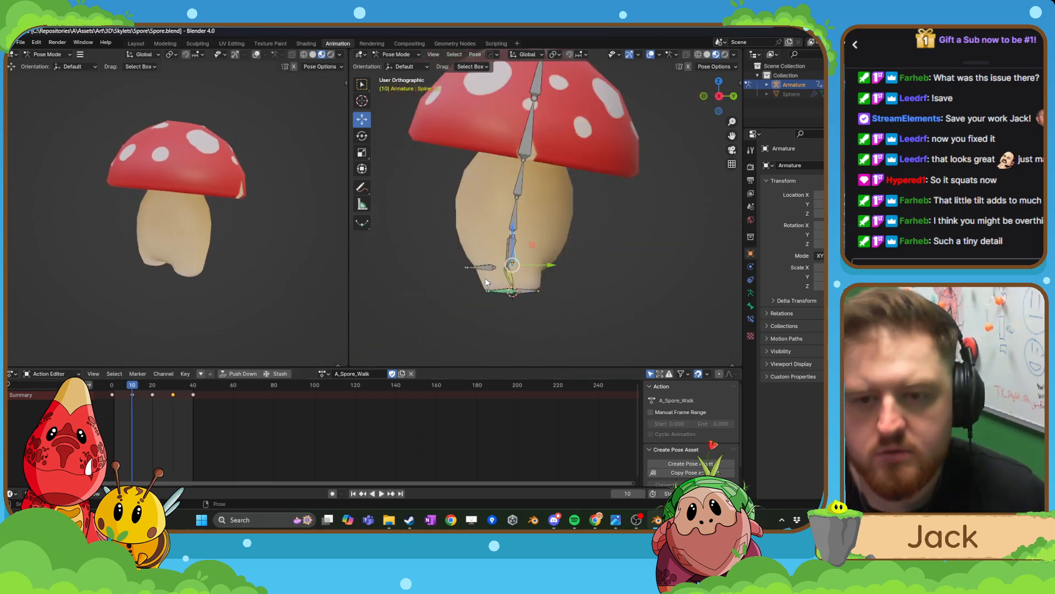
{"action": "middle_click_drag", "start_coordinate": [504, 199], "coordinate": [505, 214], "text": "shift"}
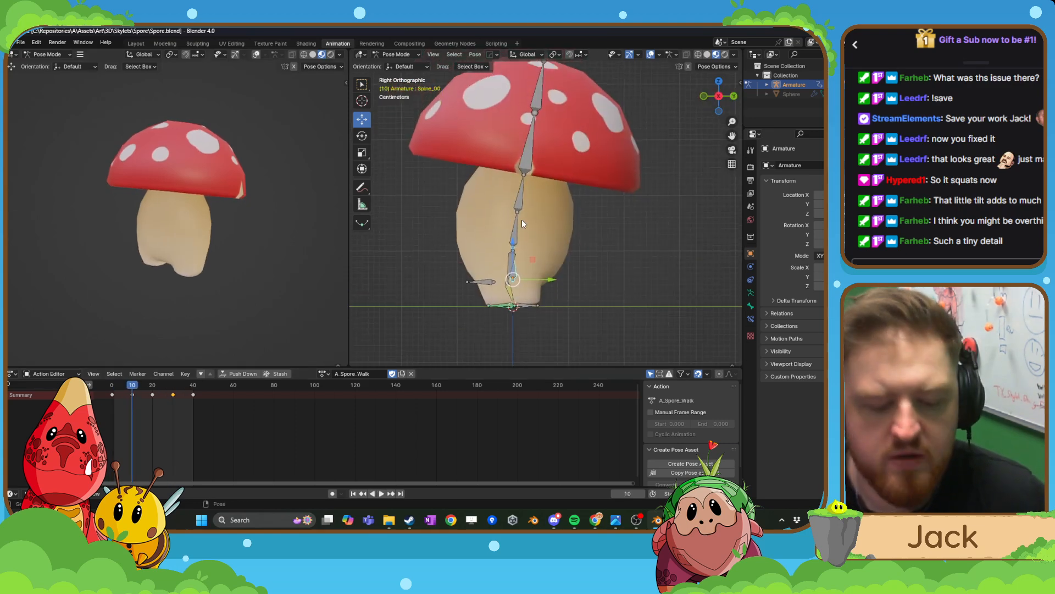
{"action": "left_click", "coordinate": [517, 224]}
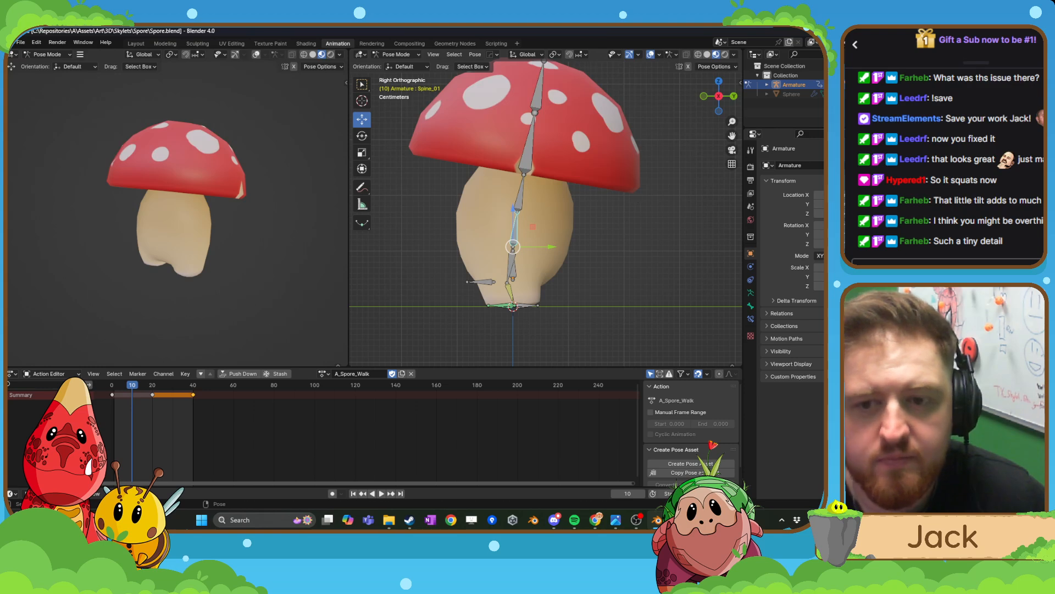
{"action": "key", "text": "r"}
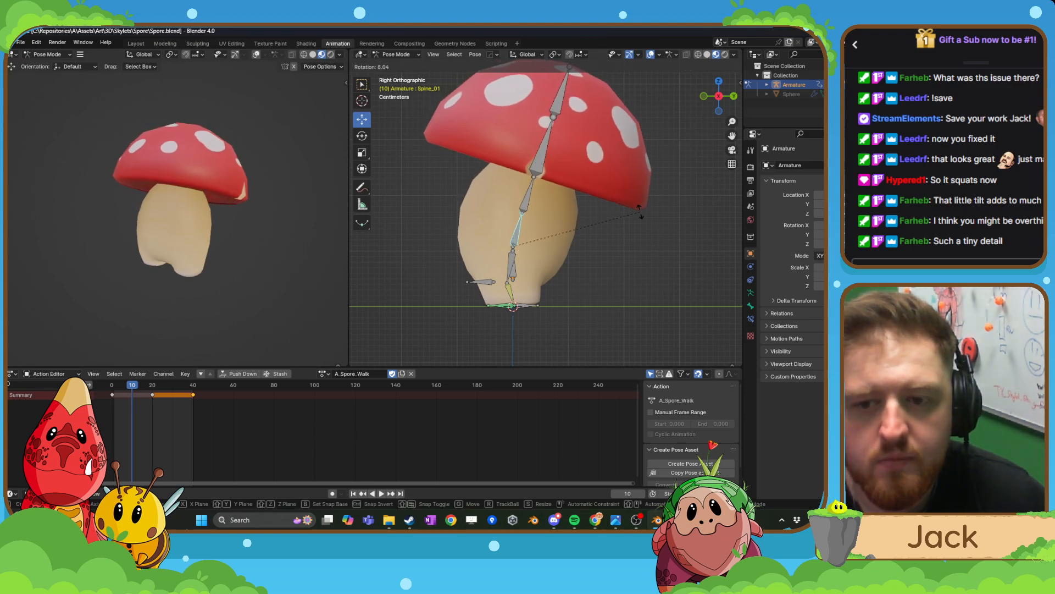
{"action": "left_click", "coordinate": [639, 215]}
{"action": "key", "text": "i"}
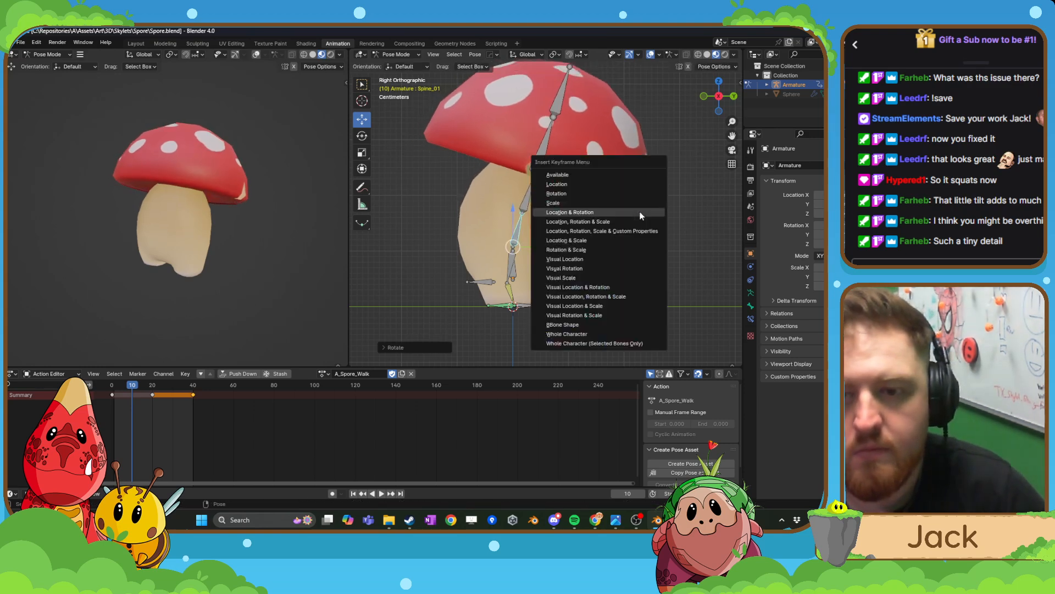
{"action": "left_click", "coordinate": [641, 214]}
- Copy the frame 10 Spine_01 keyframe to frame 30 and preview the forward lean in the walk cycle
{"action": "left_click_drag", "start_coordinate": [143, 408], "coordinate": [172, 390]}
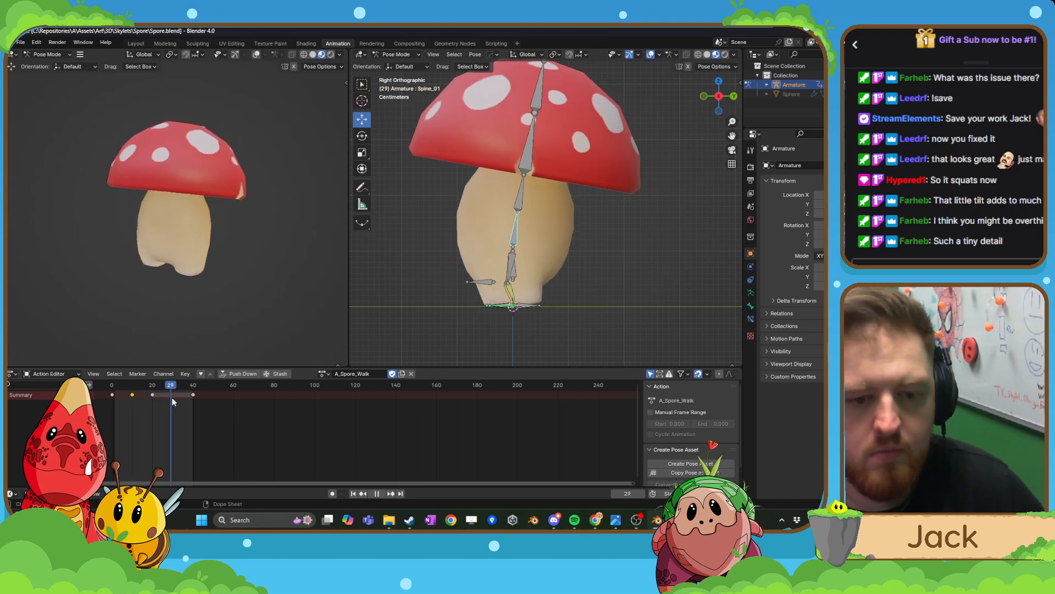
{"action": "key", "text": "ctrl+v"}
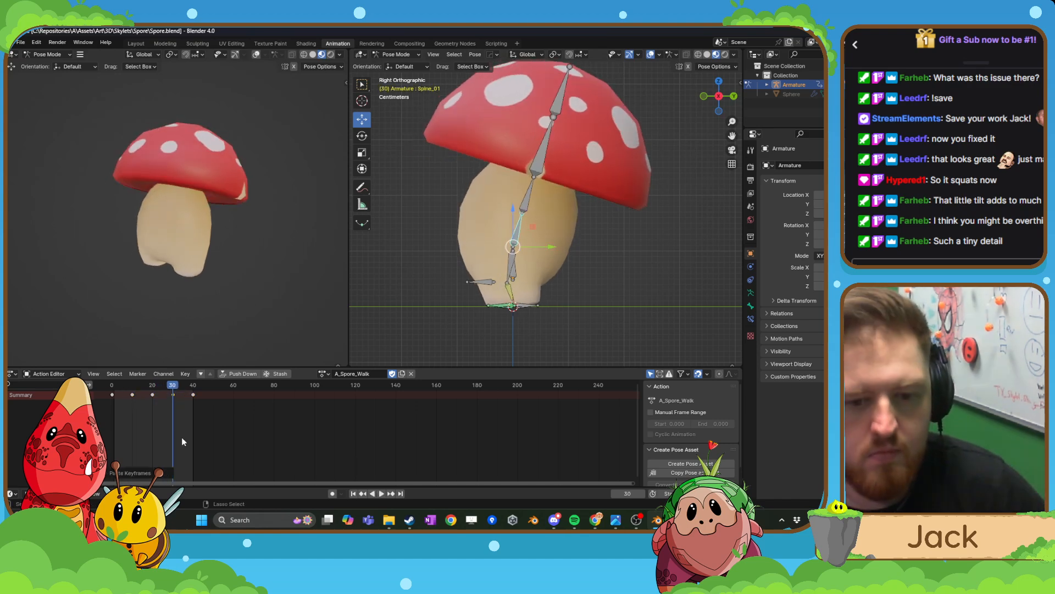
{"action": "left_click", "coordinate": [382, 494]}
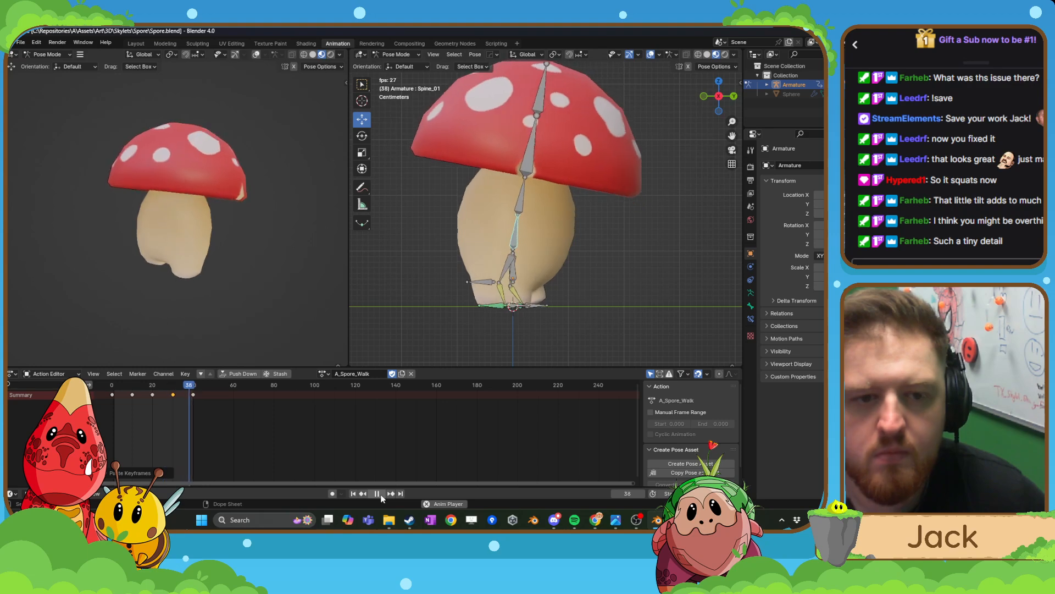
{"action": "left_click", "coordinate": [381, 493]}
- Undo the Spine_01 tilt and its keyframes at frames 10 and 30
{"action": "key", "text": "ctrl+z"}
{"action": "key", "text": "ctrl+z"}
{"action": "key", "text": "ctrl+z"}
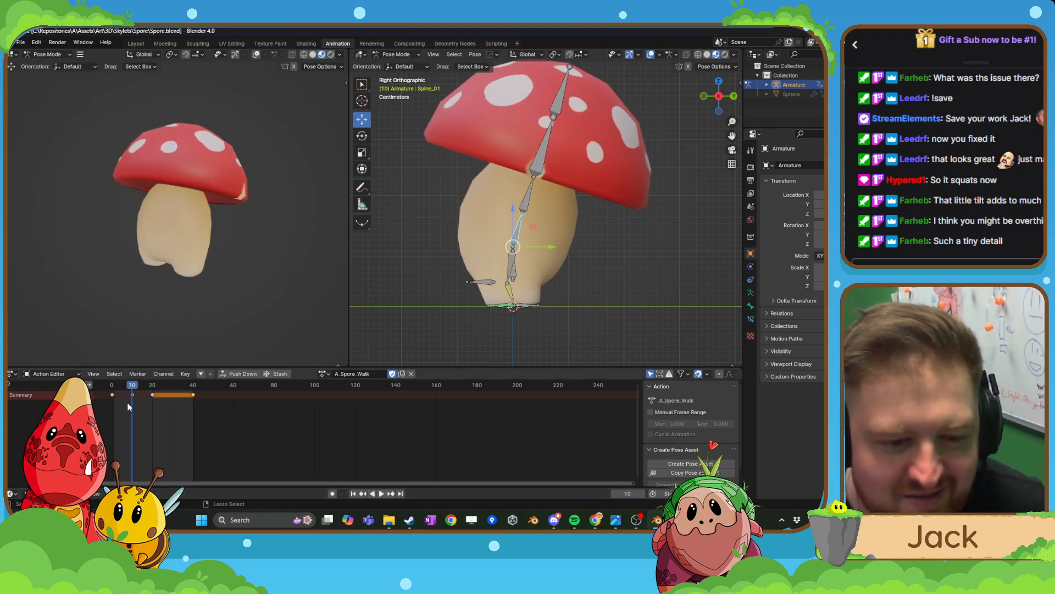
{"action": "left_click_drag", "start_coordinate": [132, 386], "coordinate": [112, 390]}
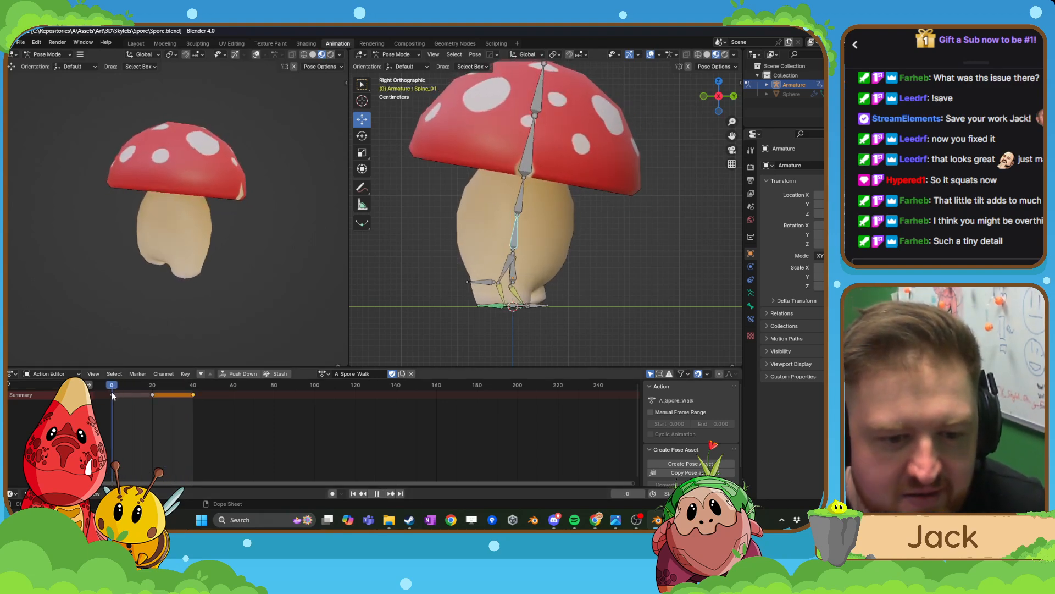
{"action": "key", "text": "ctrl+z"}
{"action": "key", "text": "ctrl+z"}
{"action": "key", "text": "ctrl+z"}
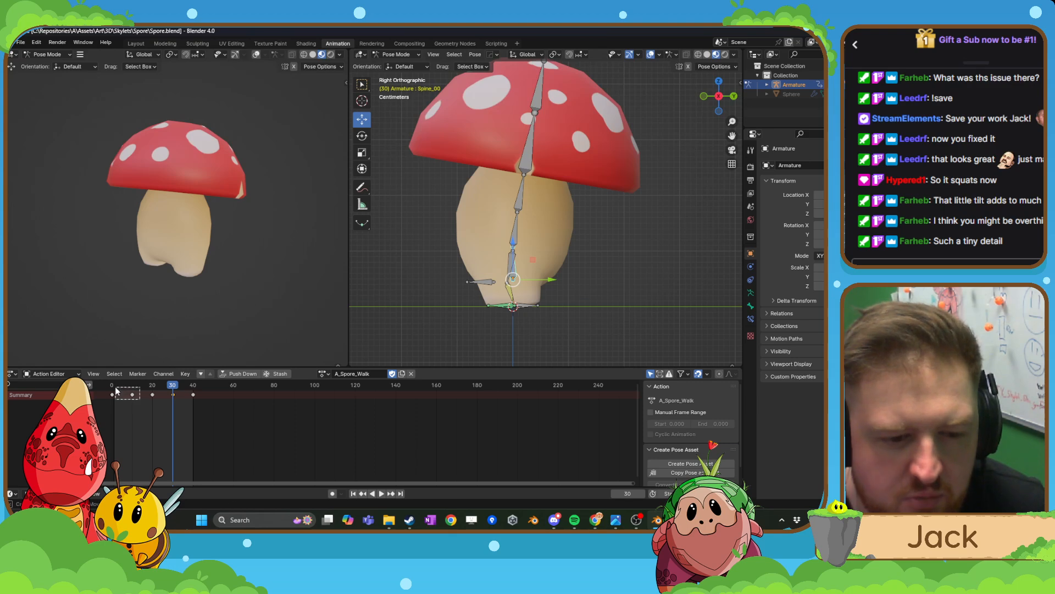
- Delete the Spine_00 keyframes at frames 10 and 30 and preview the walk cycle
{"action": "left_click", "coordinate": [128, 397]}
{"action": "key", "text": "x"}
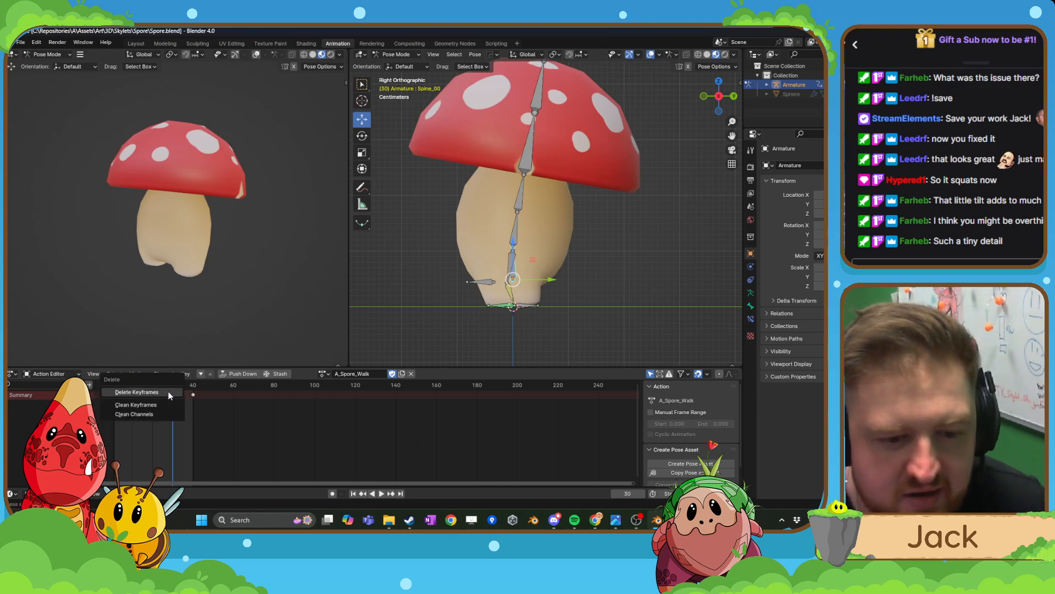
{"action": "left_click", "coordinate": [168, 394]}
{"action": "key", "text": "space"}
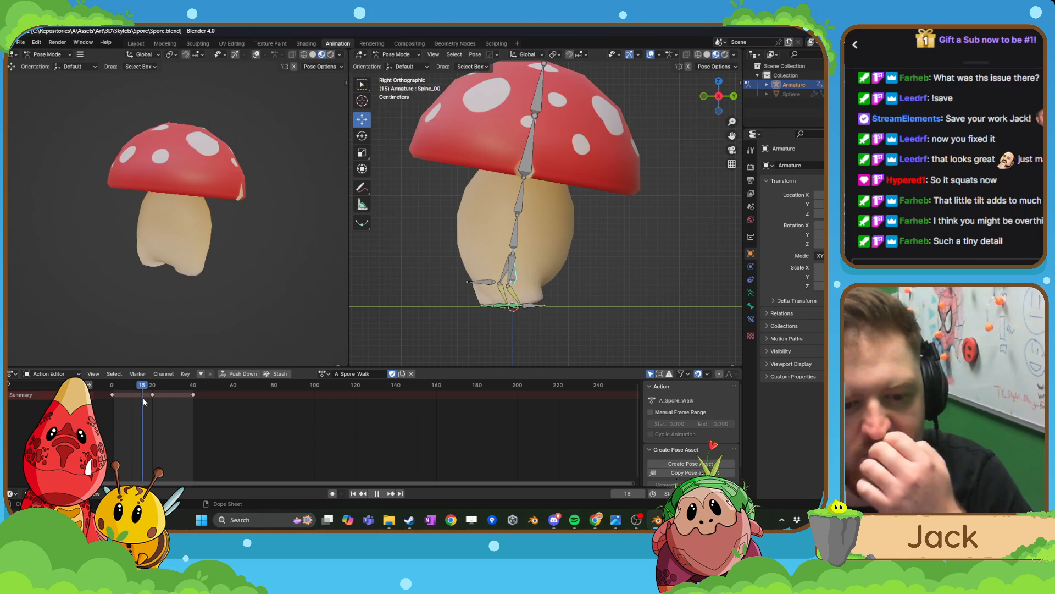
{"action": "key", "text": "space"}
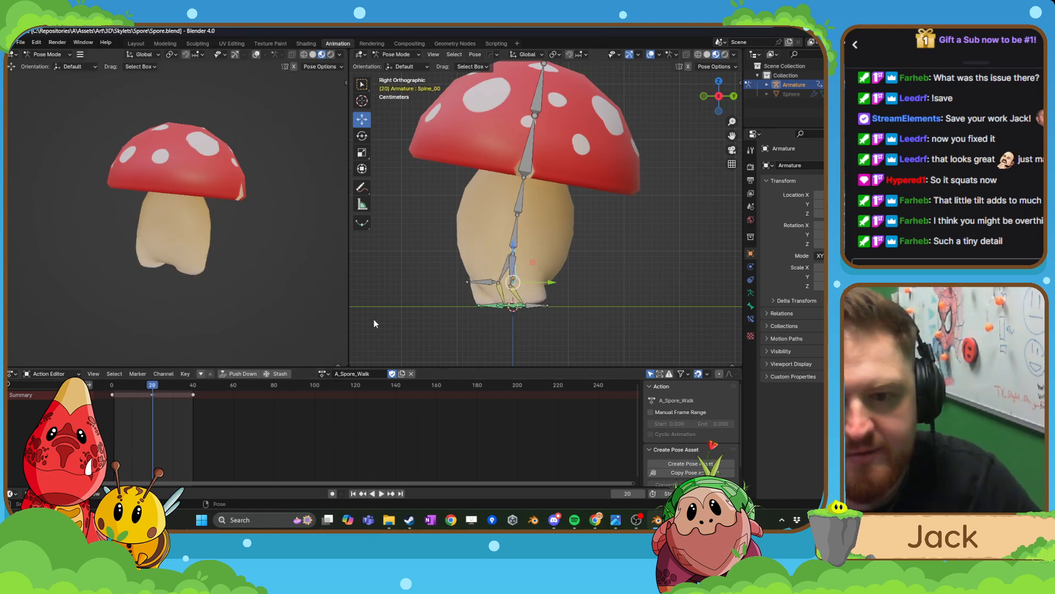
- At frame 0, lower the Spine_00 bone about 0.006 m along Z in front view and insert a keyframe
{"action": "left_click_drag", "start_coordinate": [153, 386], "coordinate": [112, 387]}
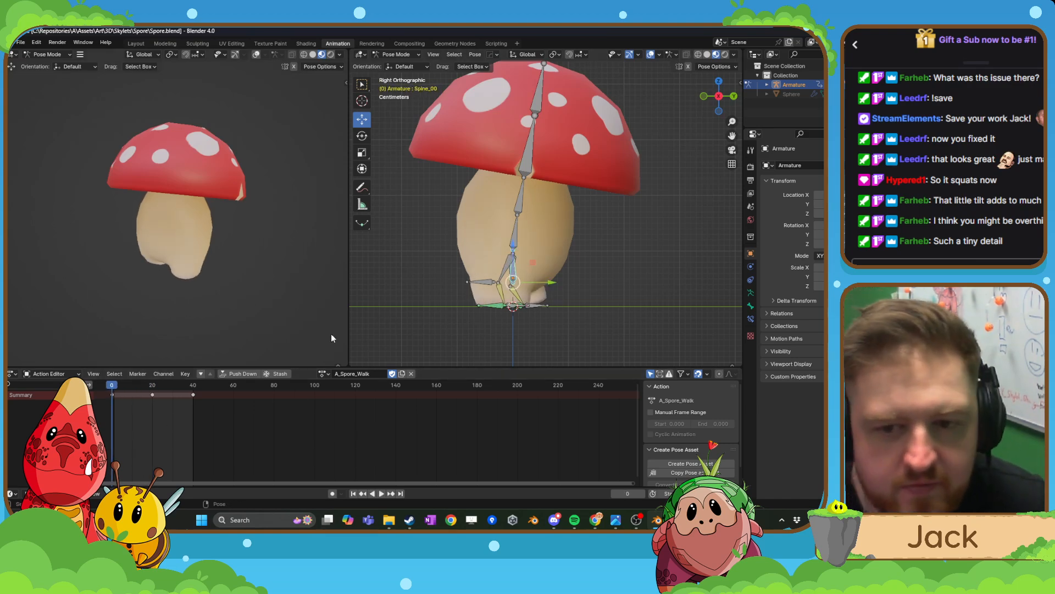
{"action": "middle_click_drag", "start_coordinate": [529, 275], "coordinate": [558, 266]}
{"action": "key", "text": "KP_1"}
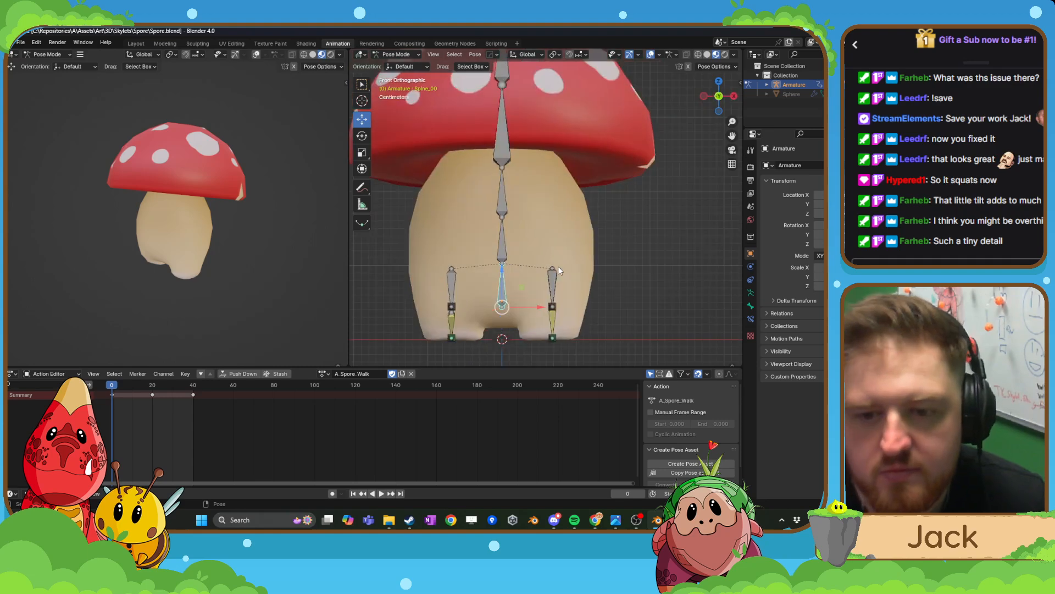
{"action": "key", "text": "g"}
{"action": "key", "text": "z"}
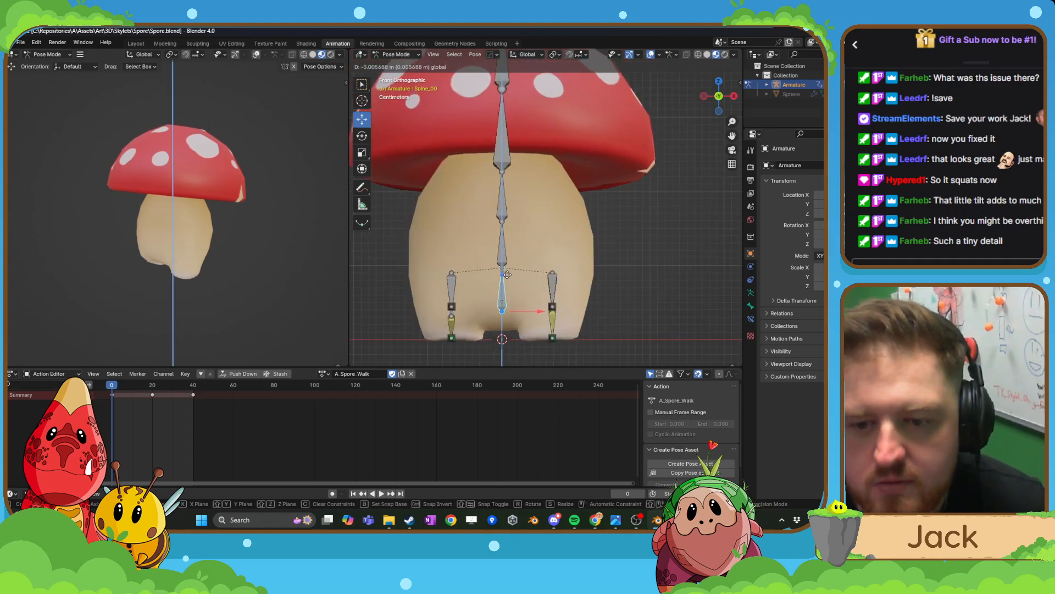
{"action": "left_click_drag", "start_coordinate": [507, 275], "coordinate": [507, 274]}
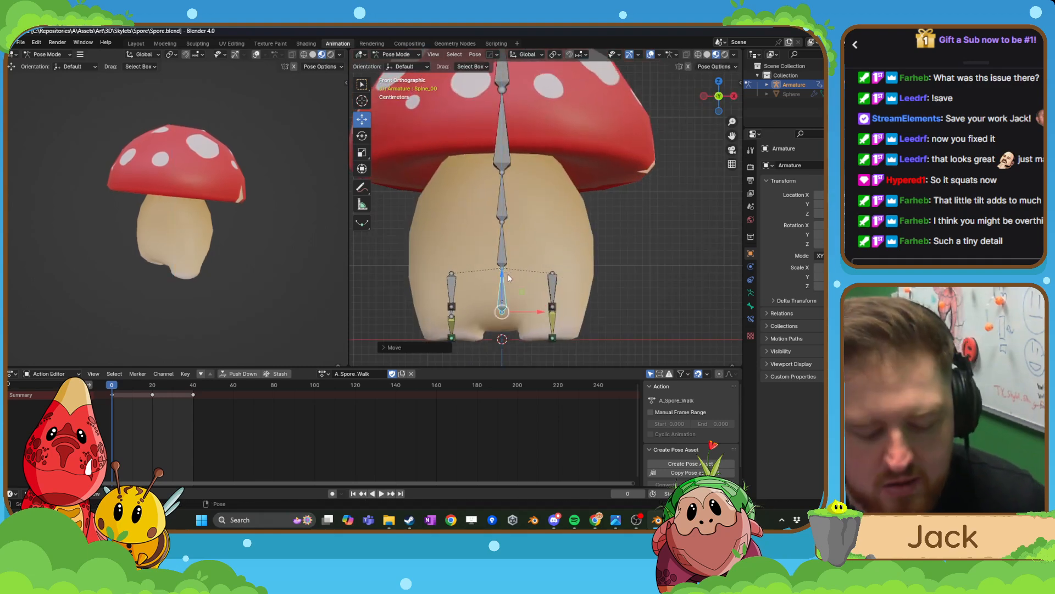
{"action": "key", "text": "i"}
{"action": "left_click", "coordinate": [507, 274]}
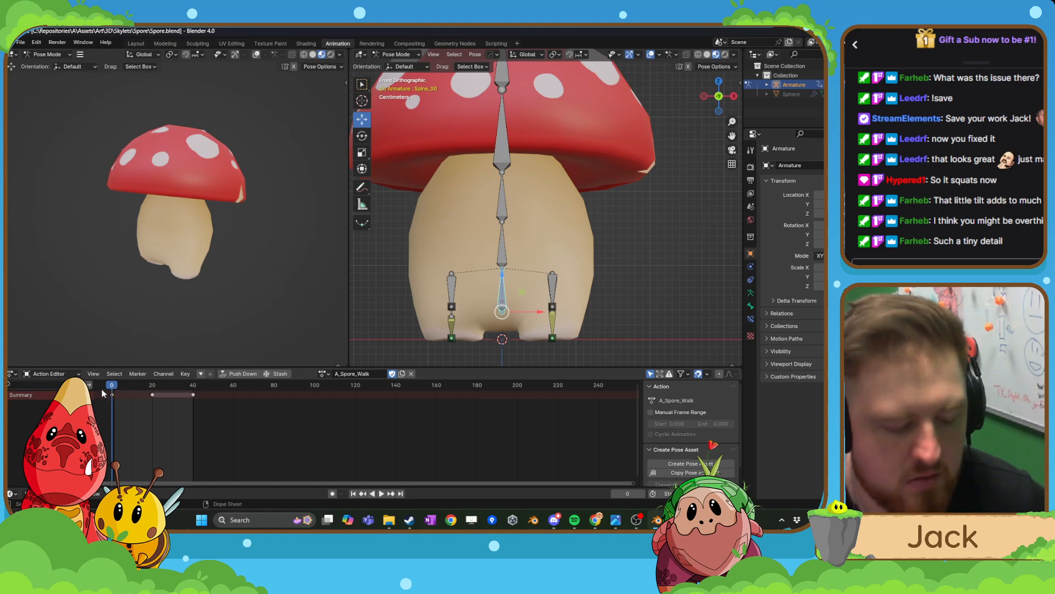
- Copy the frame 0 Spine_00 keyframe to frames 40 and 20, and preview the walk cycle
{"action": "key", "text": "space"}
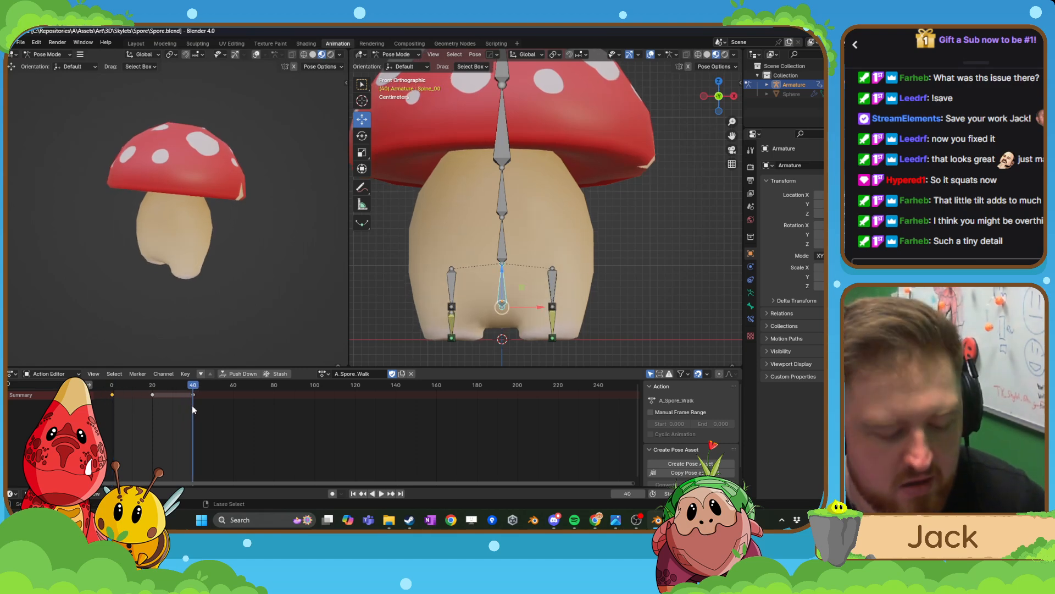
{"action": "key", "text": "ctrl+v"}
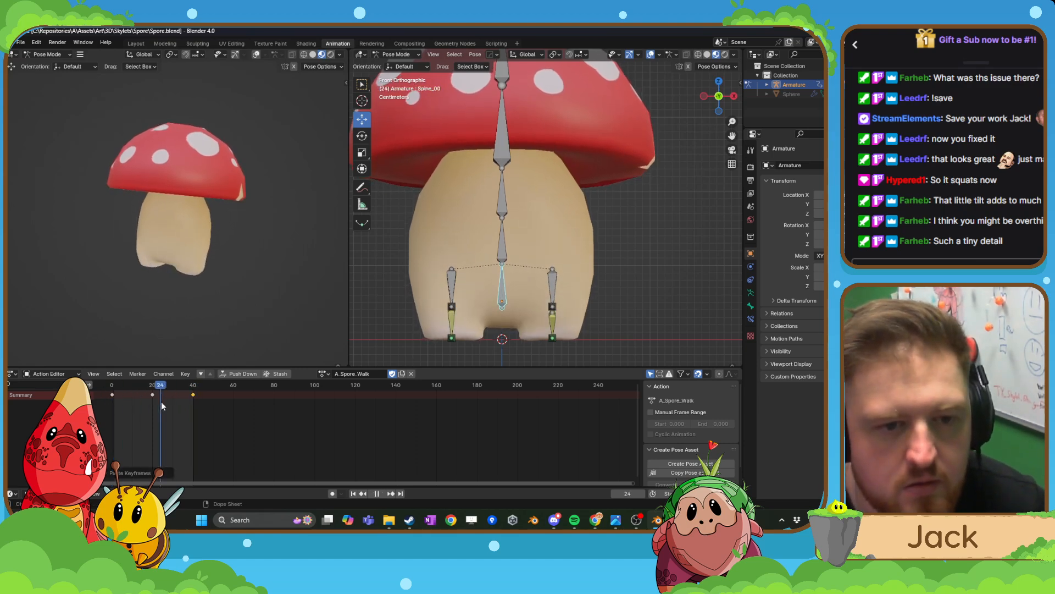
{"action": "key", "text": "space"}
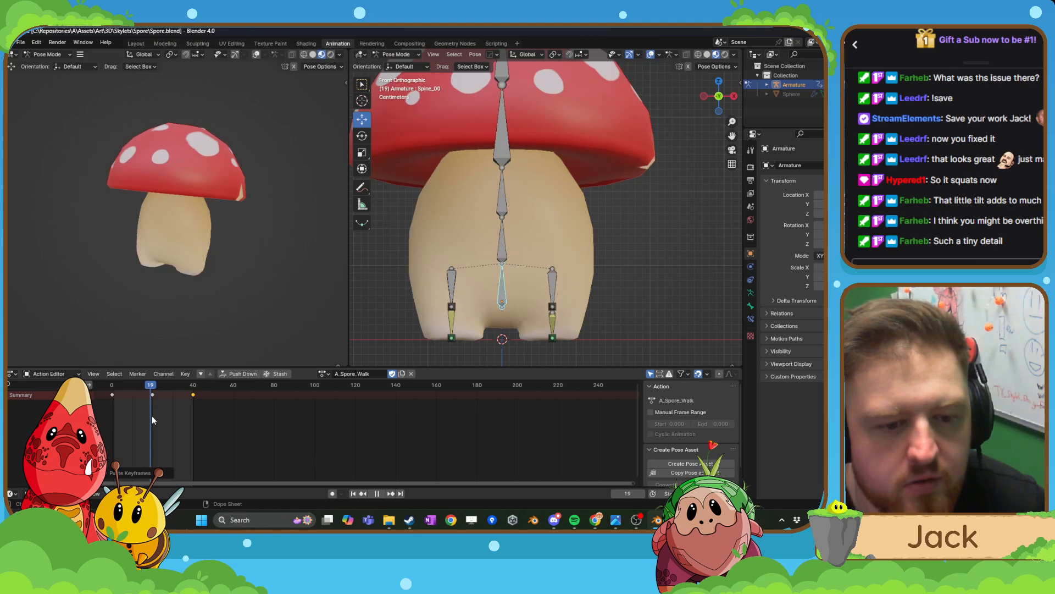
{"action": "left_click", "coordinate": [152, 416]}
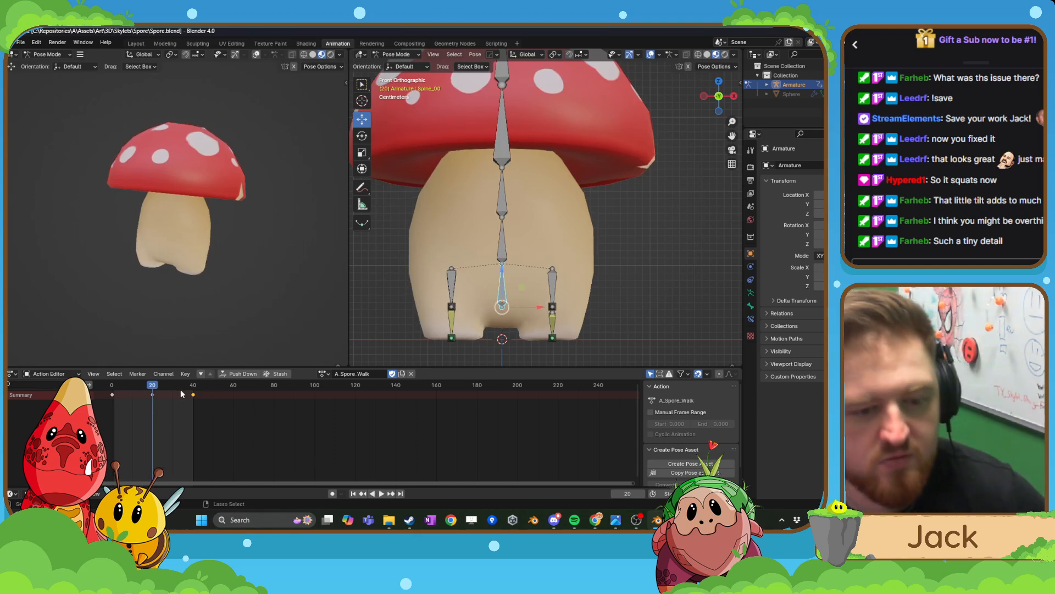
{"action": "key", "text": "ctrl+v"}
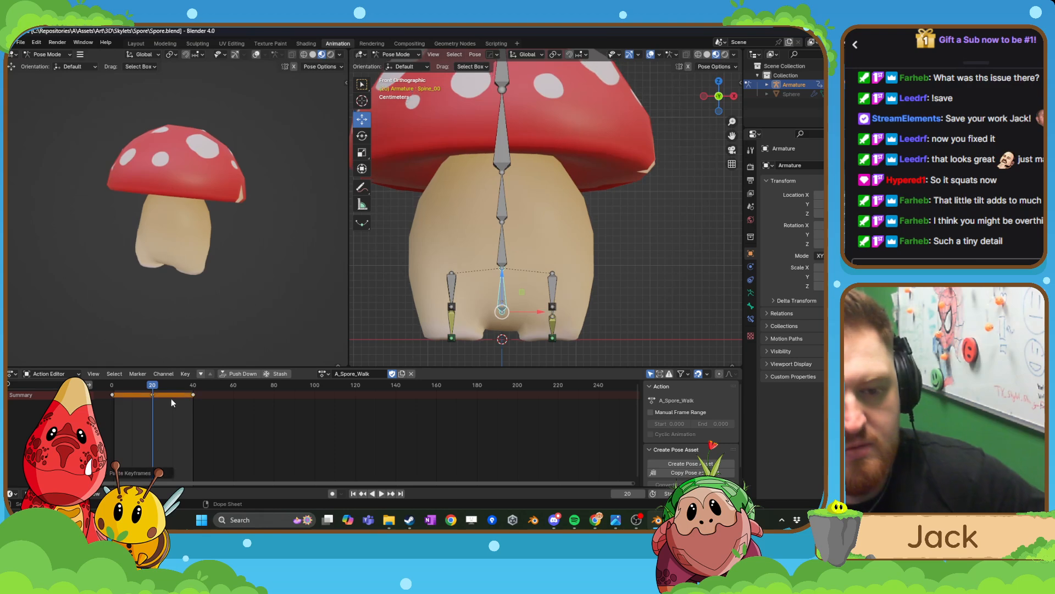
{"action": "key", "text": "space"}
- At frame 0, tilt the Spine_01 bone sideways toward negative X in front view and insert a keyframe
{"action": "left_click_drag", "start_coordinate": [143, 388], "coordinate": [133, 421]}
{"action": "scroll", "coordinate": [528, 219], "scroll_direction": "up", "scroll_amount": 2}
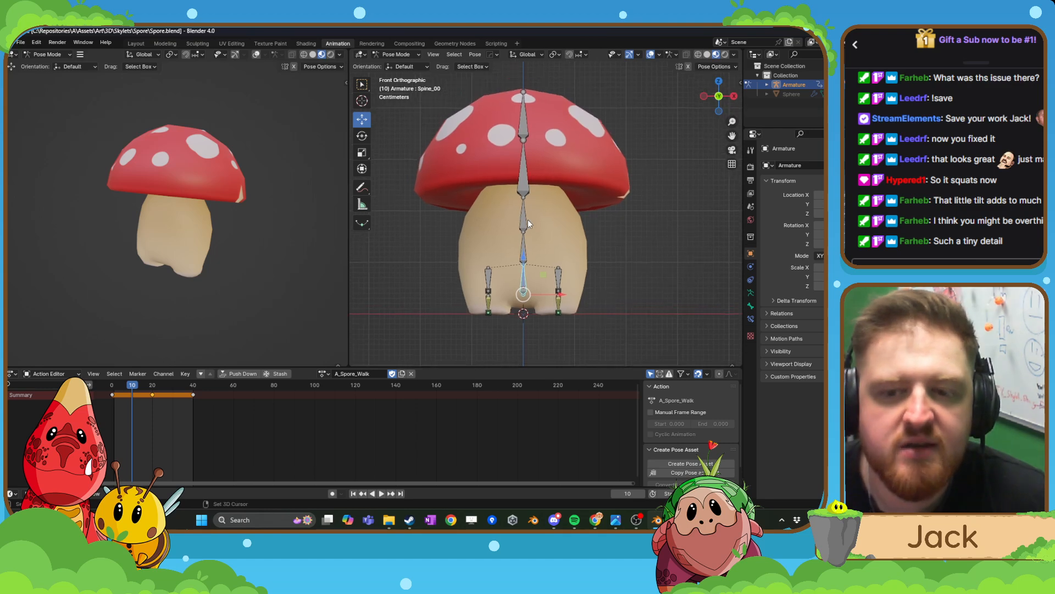
{"action": "left_click", "coordinate": [521, 242]}
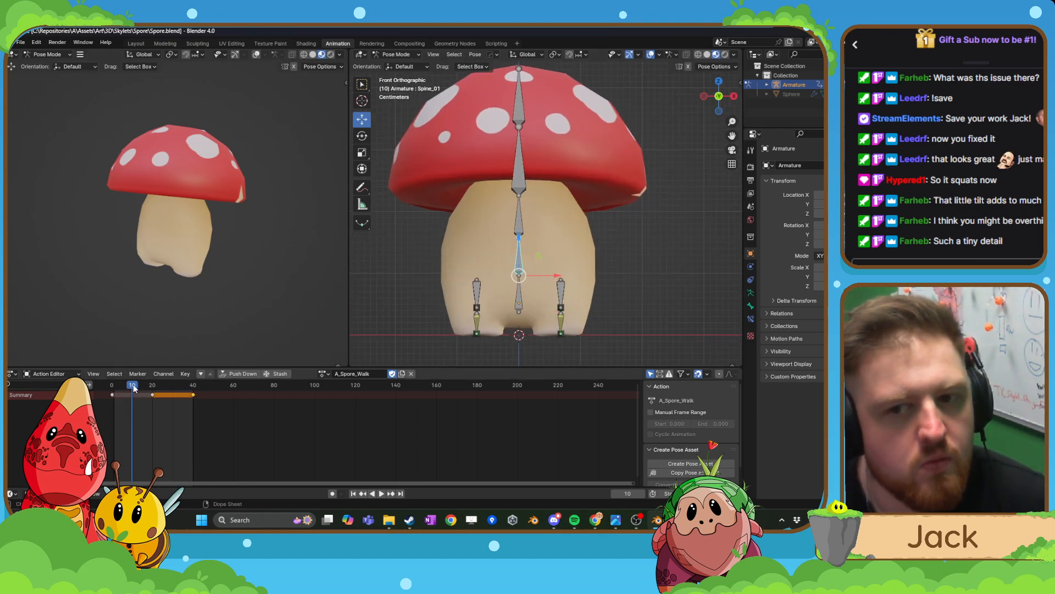
{"action": "left_click_drag", "start_coordinate": [134, 388], "coordinate": [117, 388]}
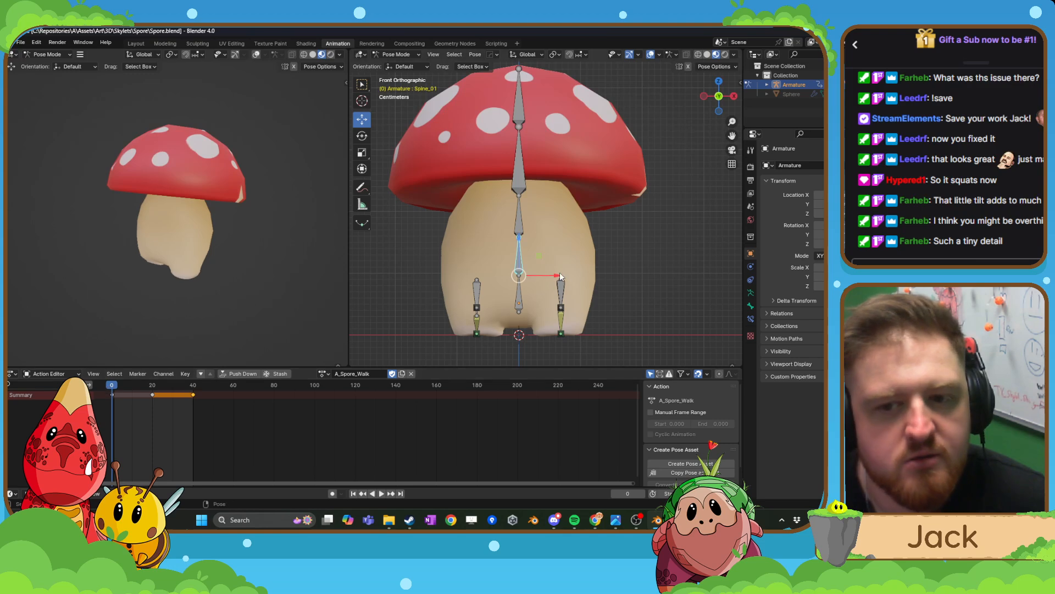
{"action": "key", "text": "r"}
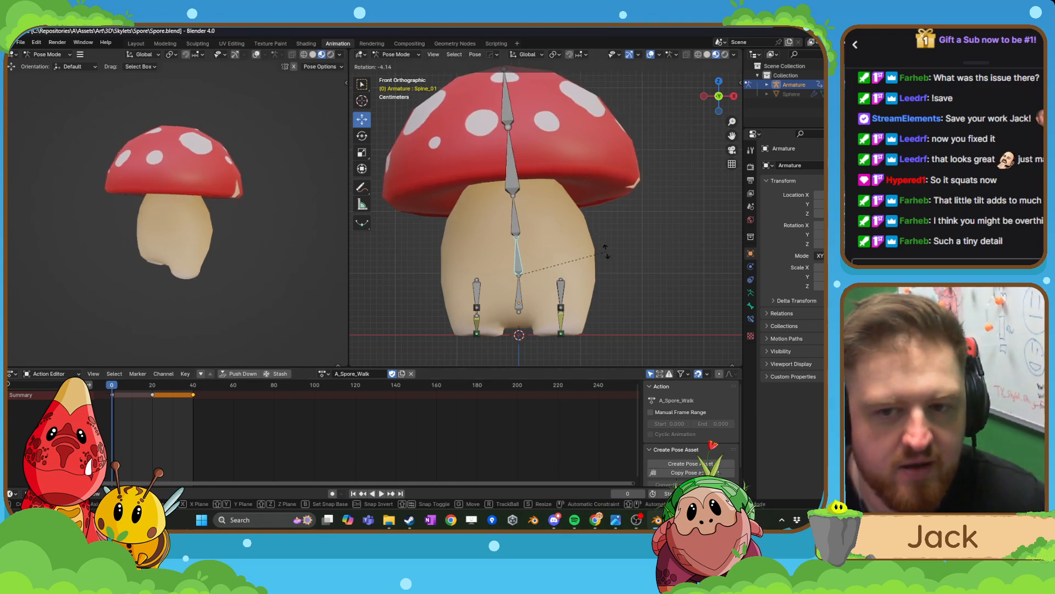
{"action": "left_click", "coordinate": [602, 248]}
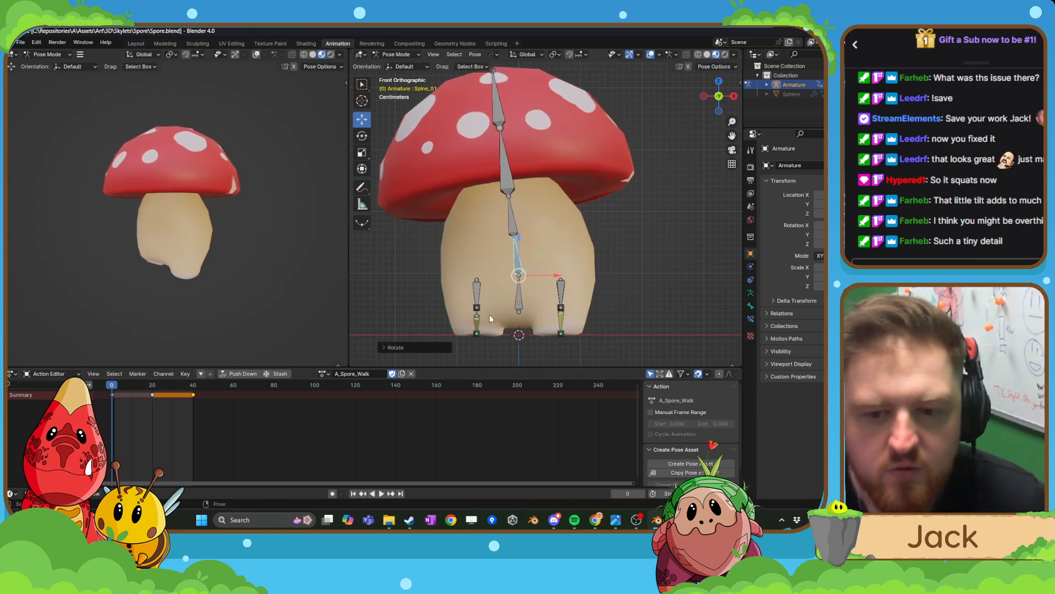
{"action": "middle_click_drag", "start_coordinate": [489, 315], "coordinate": [329, 363]}
{"action": "key", "text": "KP_1"}
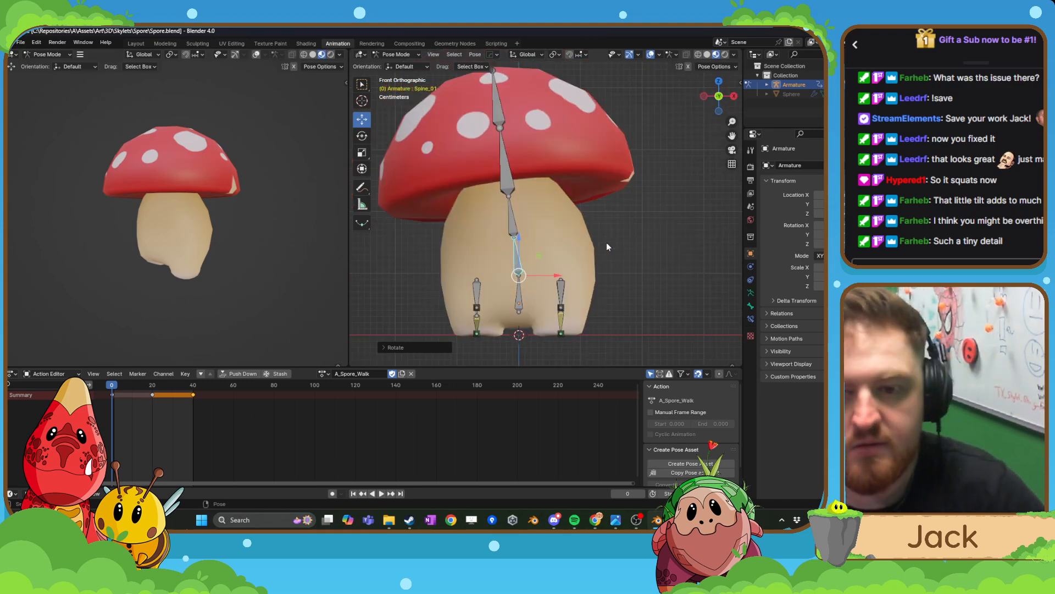
{"action": "key", "text": "i"}
{"action": "left_click", "coordinate": [569, 243]}
- Copy the frame 0 Spine_01 keyframe to frame 40 and paste it flipped at frame 20
{"action": "mouse_move", "coordinate": [138, 408]}
{"action": "left_mouse_down"}
{"action": "mouse_move", "coordinate": [104, 387]}
{"action": "mouse_move", "coordinate": [194, 406]}
{"action": "mouse_move", "coordinate": [154, 397]}
{"action": "left_mouse_up"}
{"action": "key", "text": "ctrl+v"}
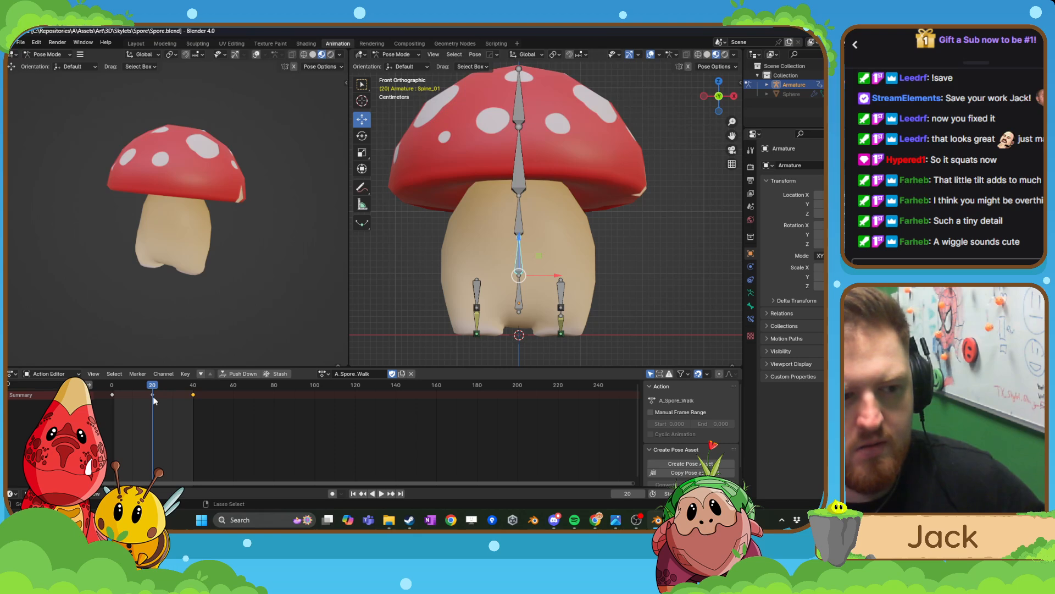
{"action": "key", "text": "ctrl+shift+v"}
- At frame 10, raise the Spine_00 bone slightly along Z and insert a keyframe
{"action": "left_click_drag", "start_coordinate": [153, 387], "coordinate": [132, 406]}
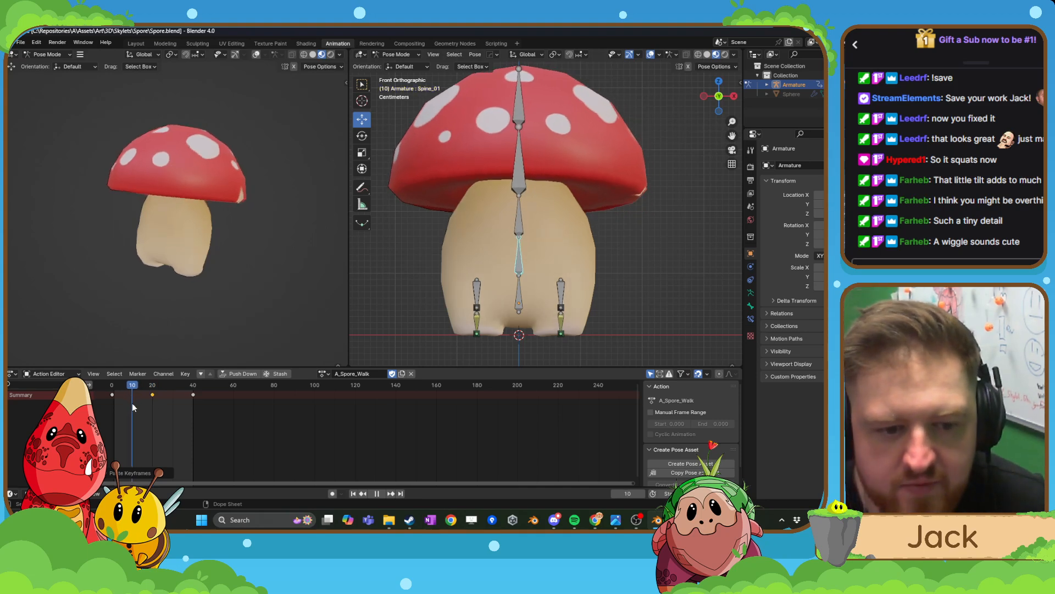
{"action": "scroll", "coordinate": [527, 238], "scroll_direction": "up", "scroll_amount": 1}
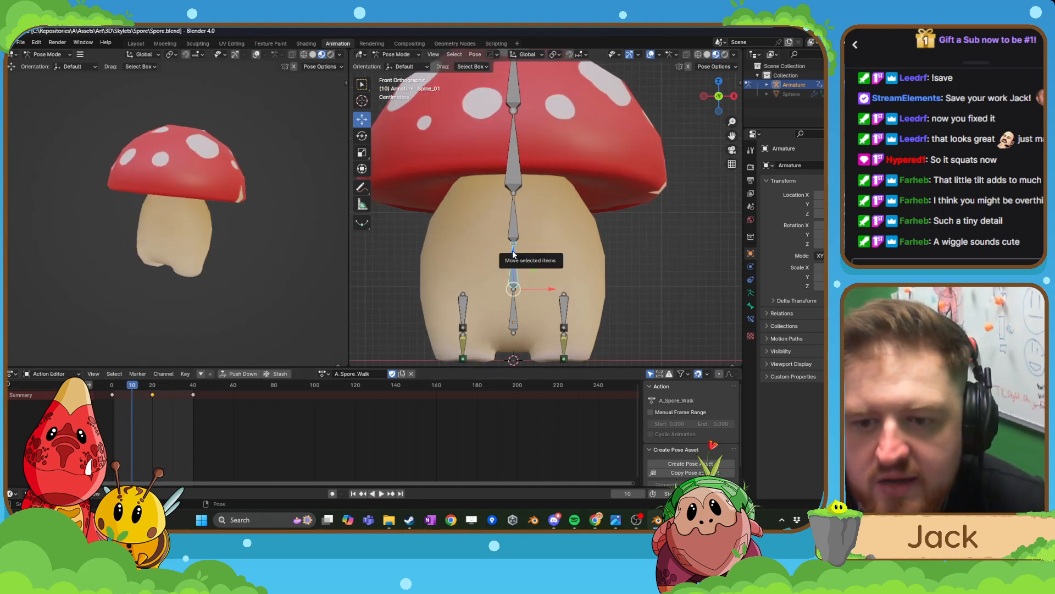
{"action": "left_click_drag", "start_coordinate": [514, 254], "coordinate": [515, 248]}
{"action": "key", "text": "ctrl+z"}
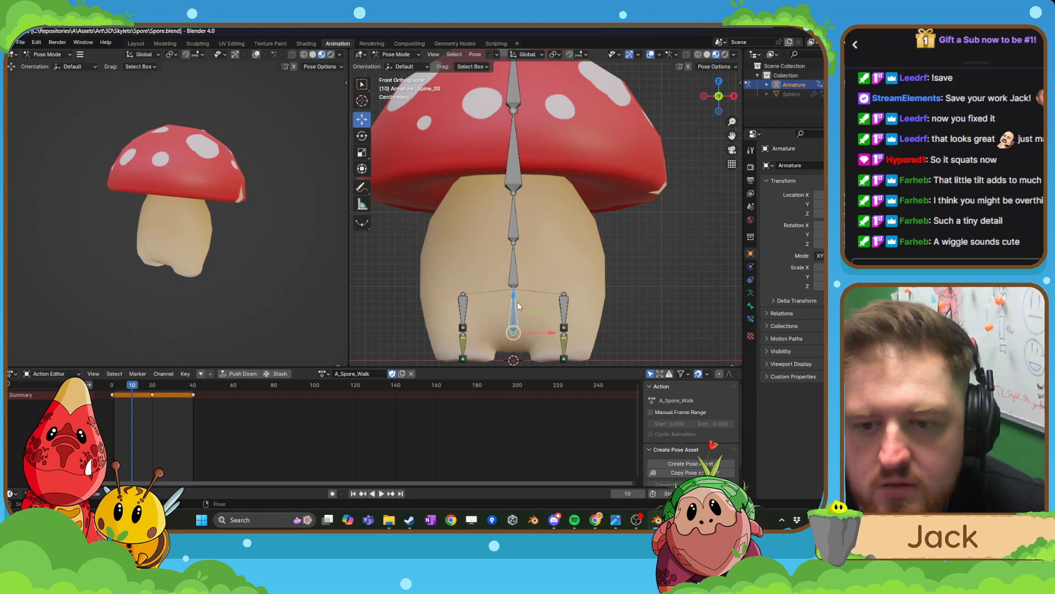
{"action": "left_click_drag", "start_coordinate": [513, 299], "coordinate": [517, 282]}
{"action": "key", "text": "i"}
{"action": "left_click", "coordinate": [517, 282]}
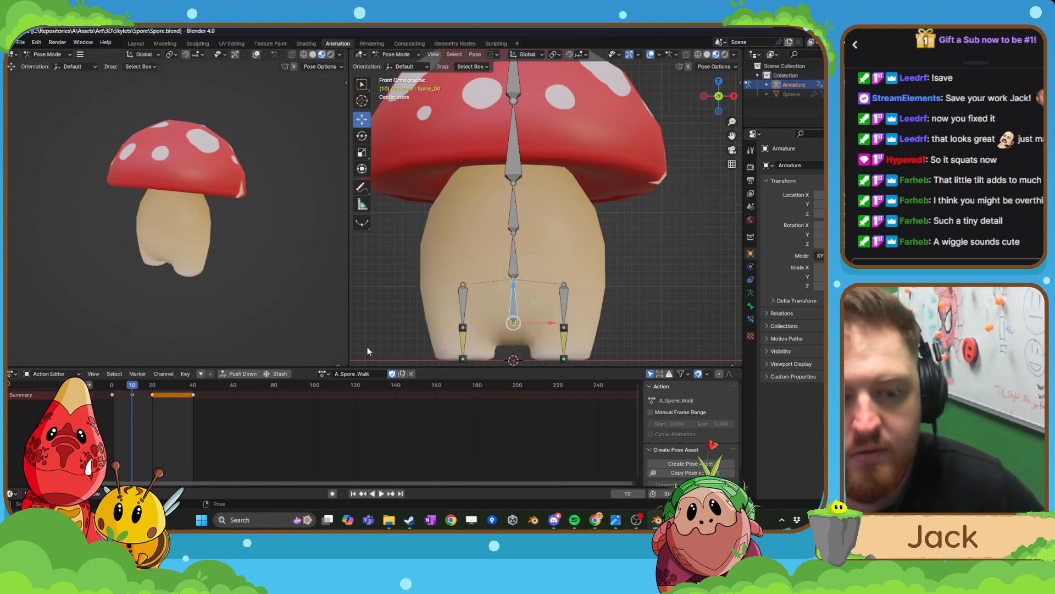
- Copy the frame 10 Spine_00 keyframe to frame 30 and preview the side-to-side wiggle in the walk cycle
{"action": "left_click", "coordinate": [136, 391]}
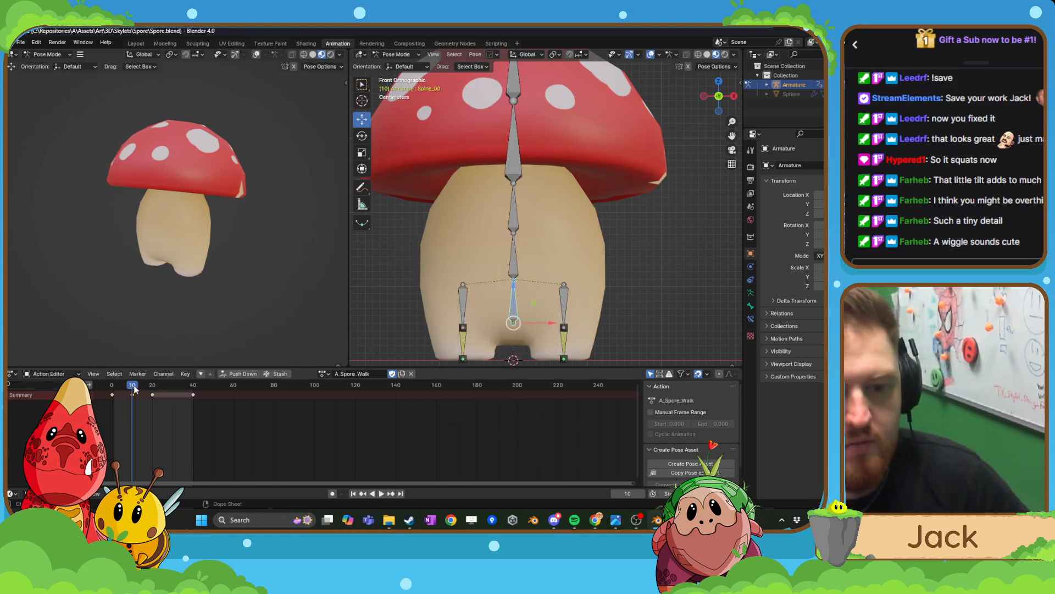
{"action": "left_click_drag", "start_coordinate": [135, 390], "coordinate": [112, 389]}
{"action": "key", "text": "ctrl+v"}
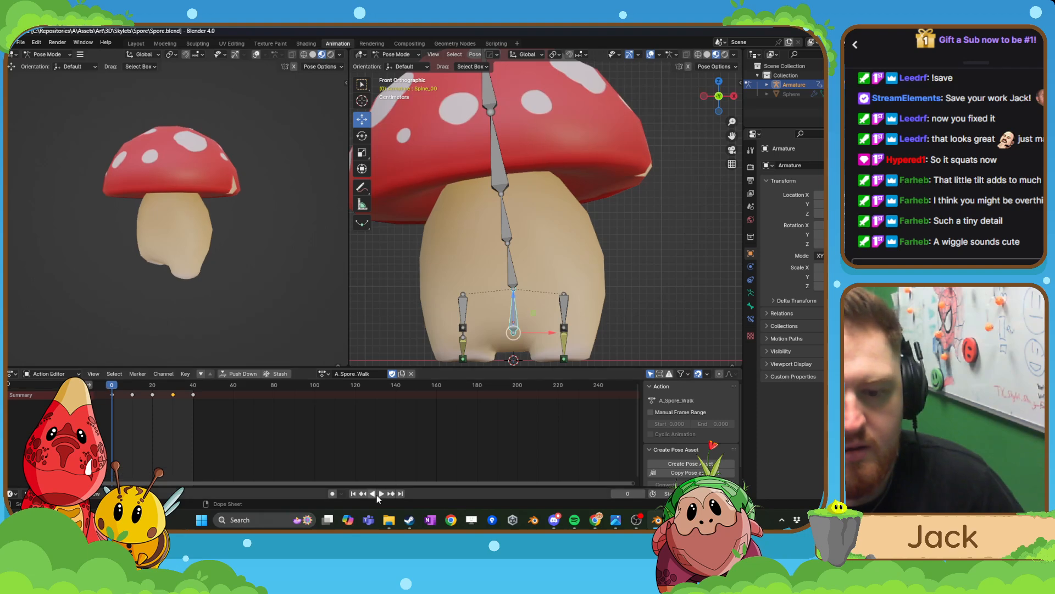
{"action": "left_click", "coordinate": [381, 494]}
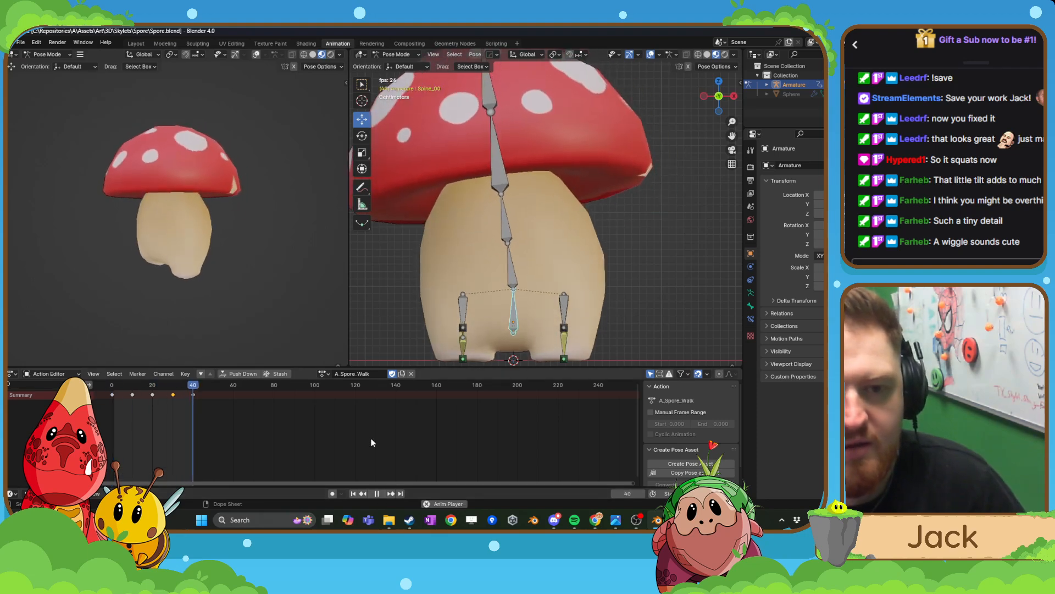
{"action": "scroll", "coordinate": [503, 307], "scroll_direction": "down", "scroll_amount": 3}
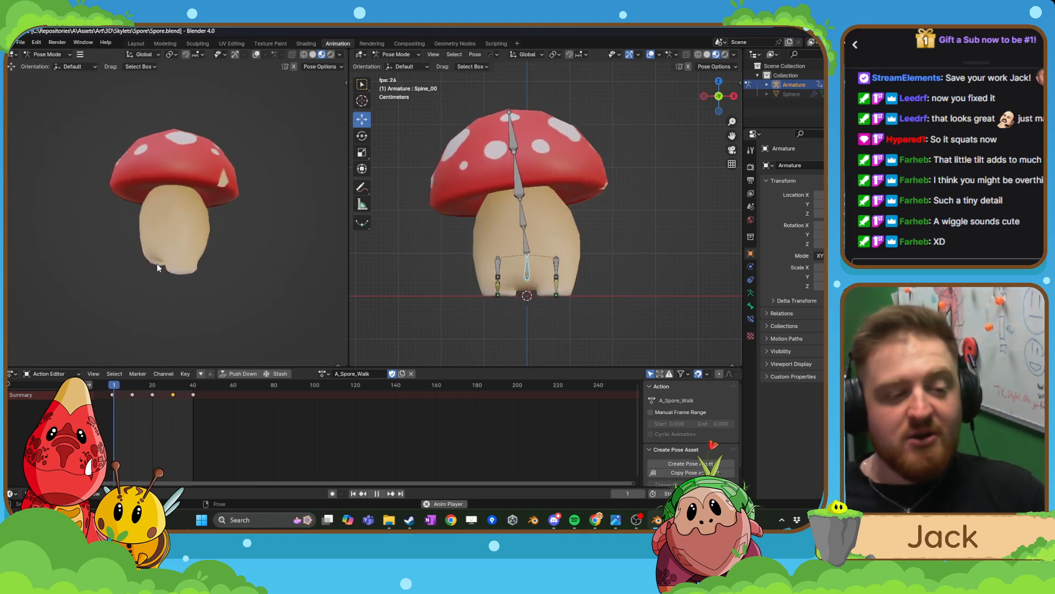
{"action": "left_click", "coordinate": [377, 493]}
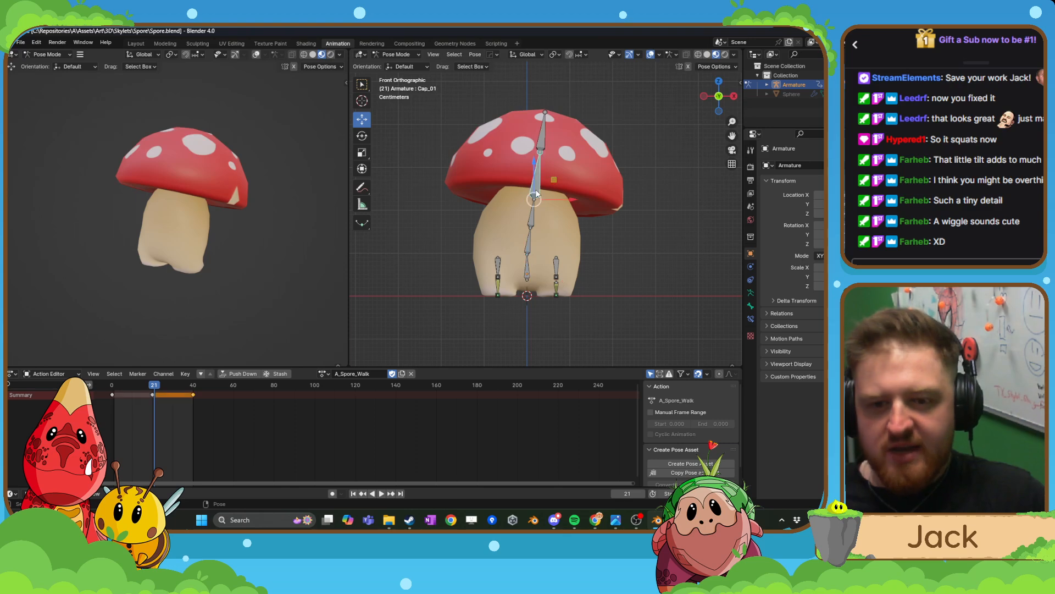
- At frame 0, tilt the Cap_01 bone further sideways toward negative X in front view and insert a Location & Rotation keyframe
{"action": "left_click_drag", "start_coordinate": [169, 384], "coordinate": [143, 401]}
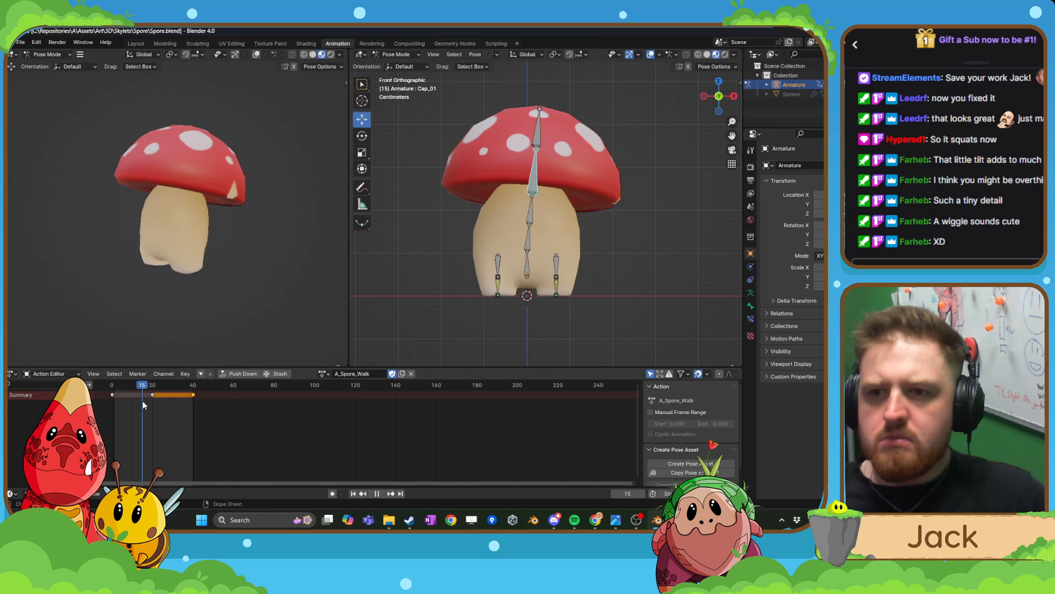
{"action": "left_click_drag", "start_coordinate": [143, 400], "coordinate": [156, 431]}
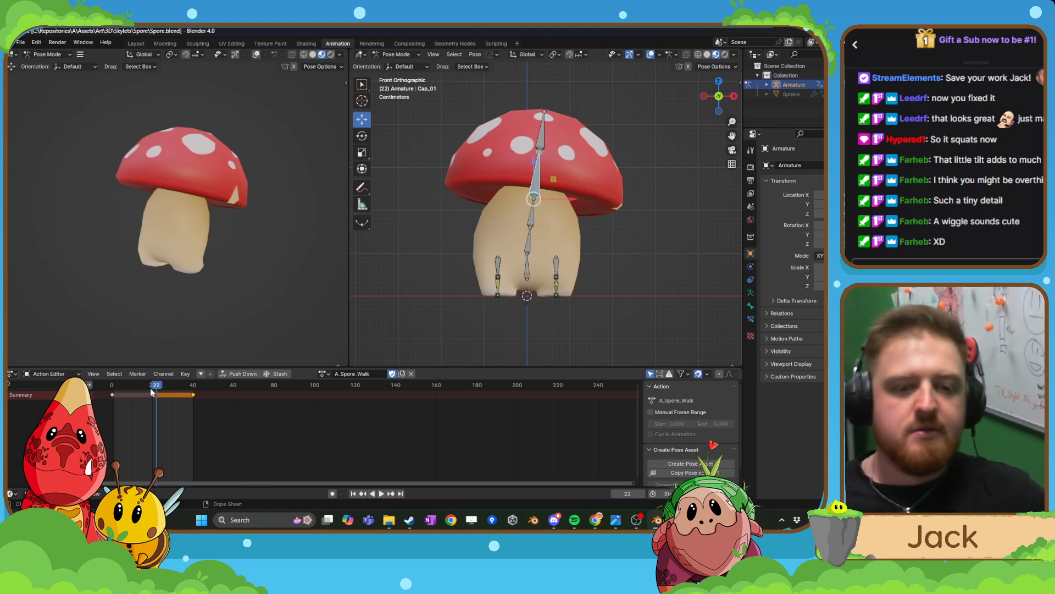
{"action": "key", "text": "space"}
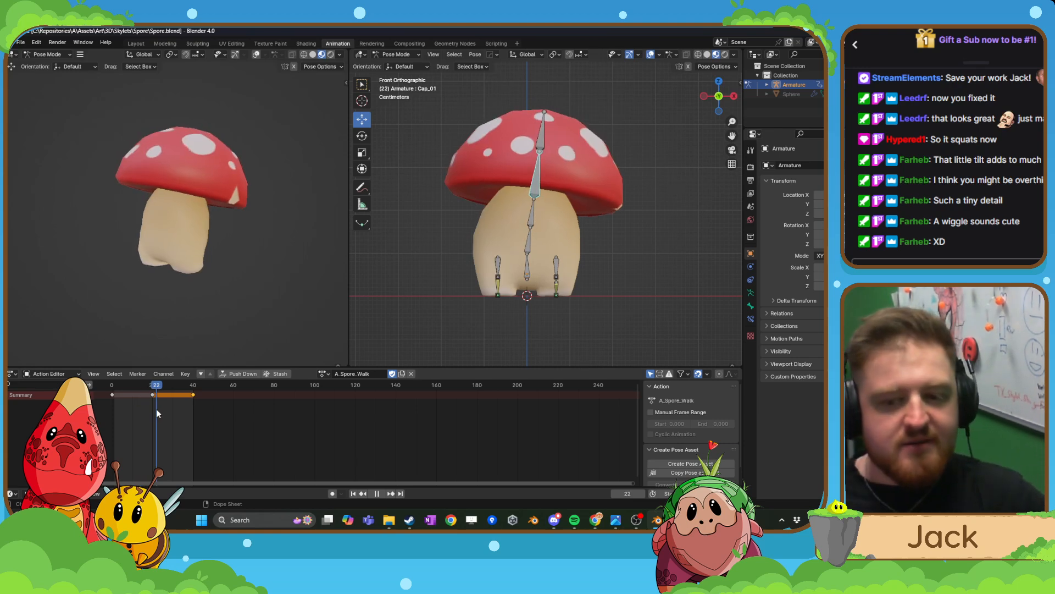
{"action": "left_click_drag", "start_coordinate": [156, 409], "coordinate": [108, 410]}
{"action": "scroll", "coordinate": [463, 250], "scroll_direction": "up", "scroll_amount": 1}
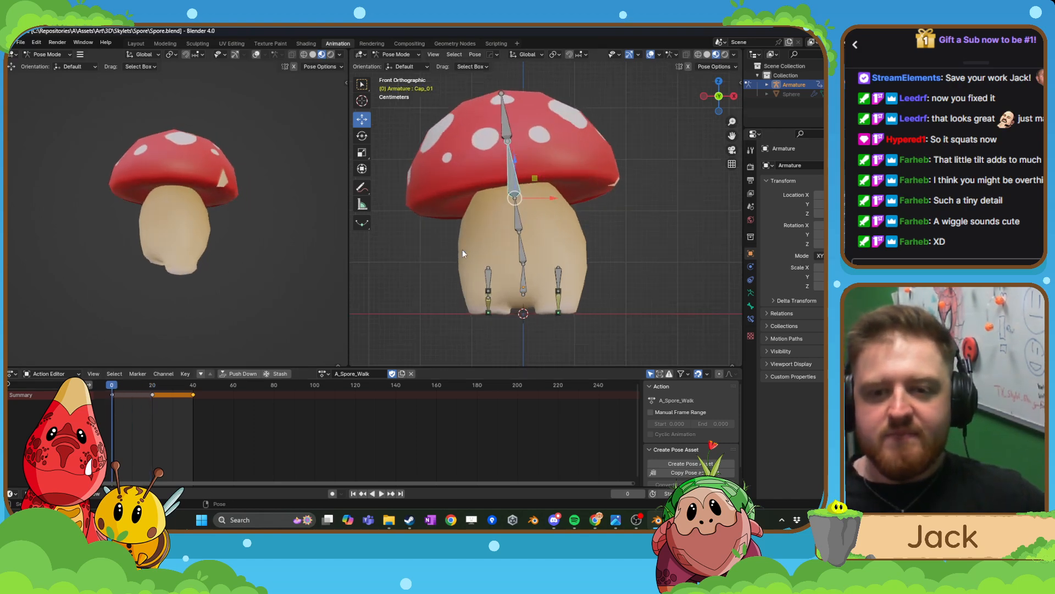
{"action": "scroll", "coordinate": [463, 253], "scroll_direction": "up", "scroll_amount": 1}
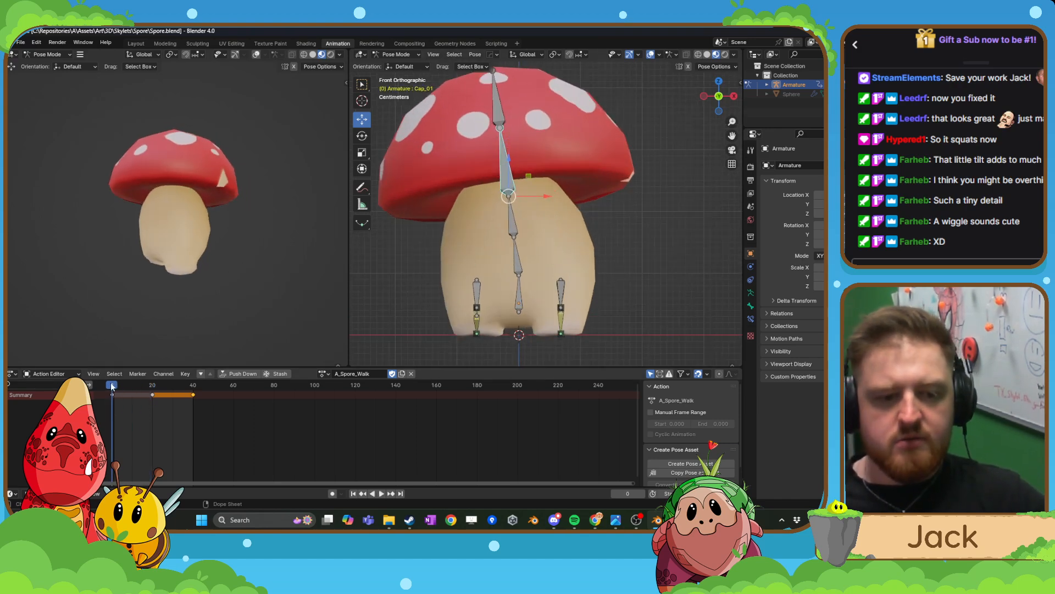
{"action": "key", "text": "r"}
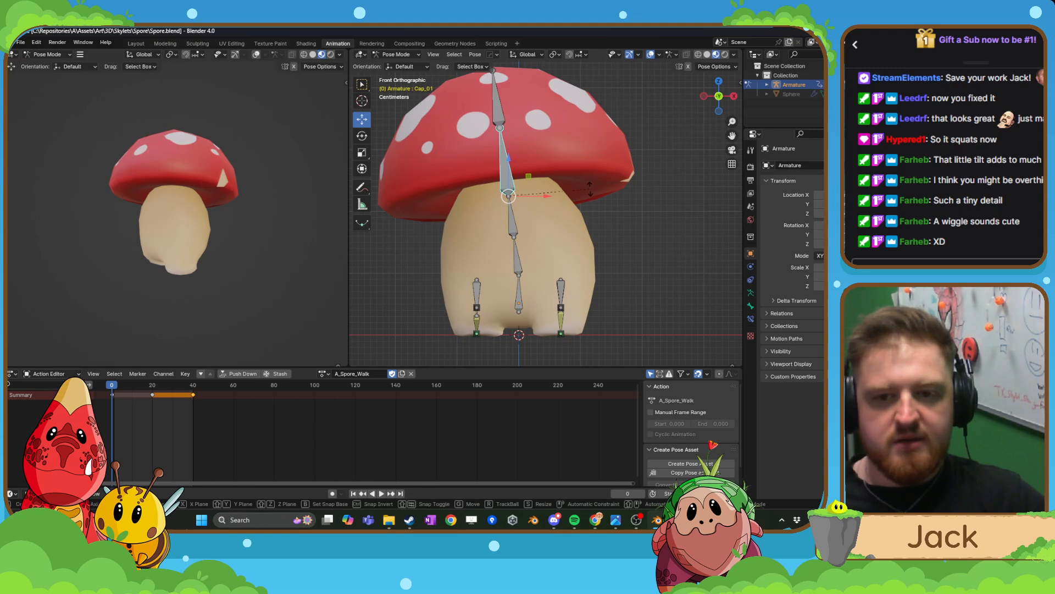
{"action": "left_click", "coordinate": [584, 173]}
{"action": "key", "text": "i"}
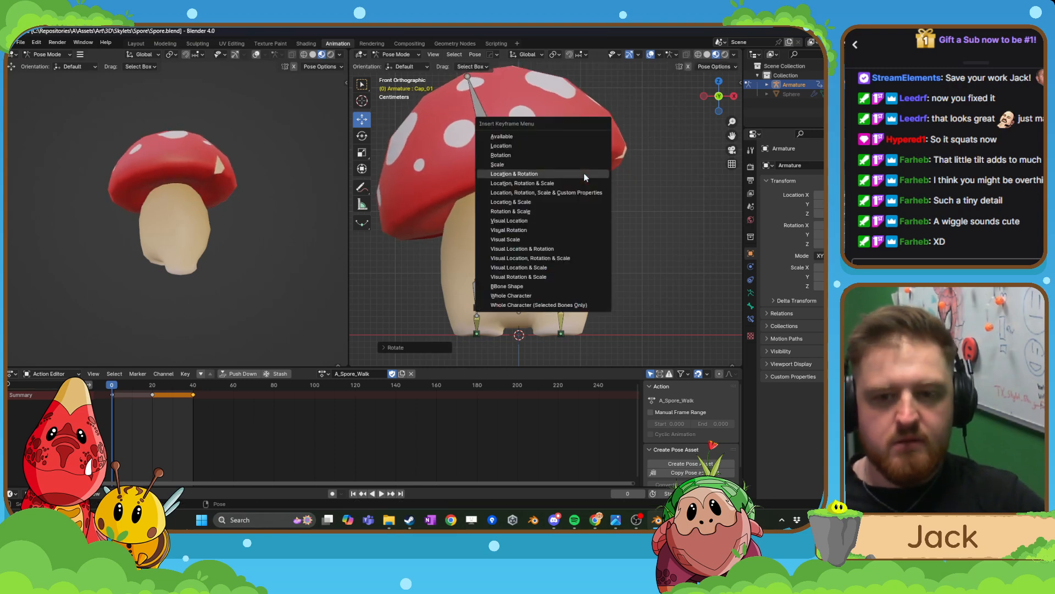
{"action": "left_click", "coordinate": [584, 173]}
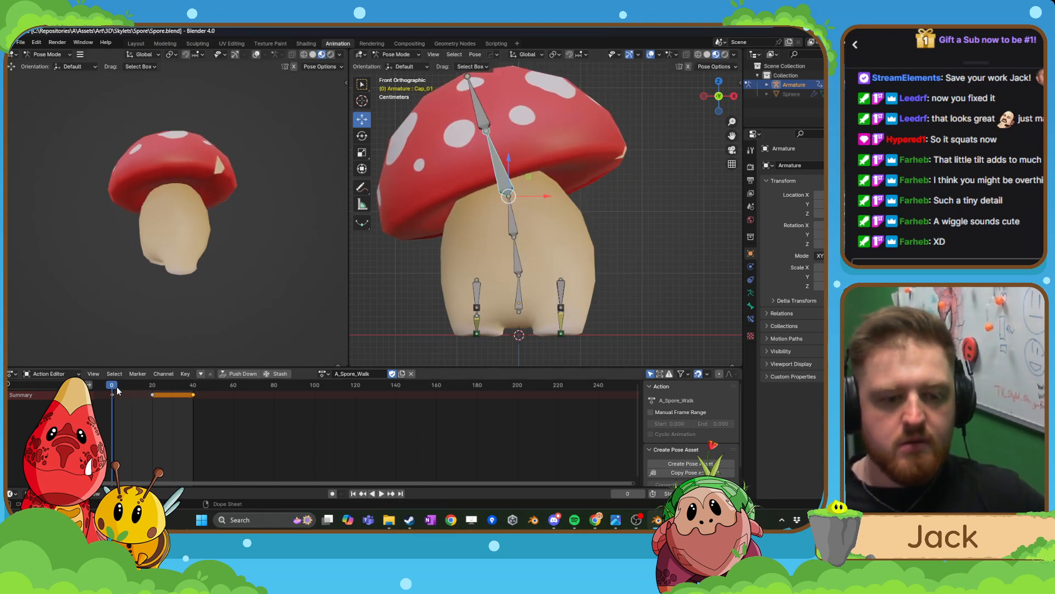
- At frame 5, tilt the Cap_01 bone further toward negative X in front view and insert a keyframe
{"action": "left_click_drag", "start_coordinate": [115, 388], "coordinate": [124, 390]}
{"action": "key", "text": "r"}
{"action": "left_click", "coordinate": [533, 222]}
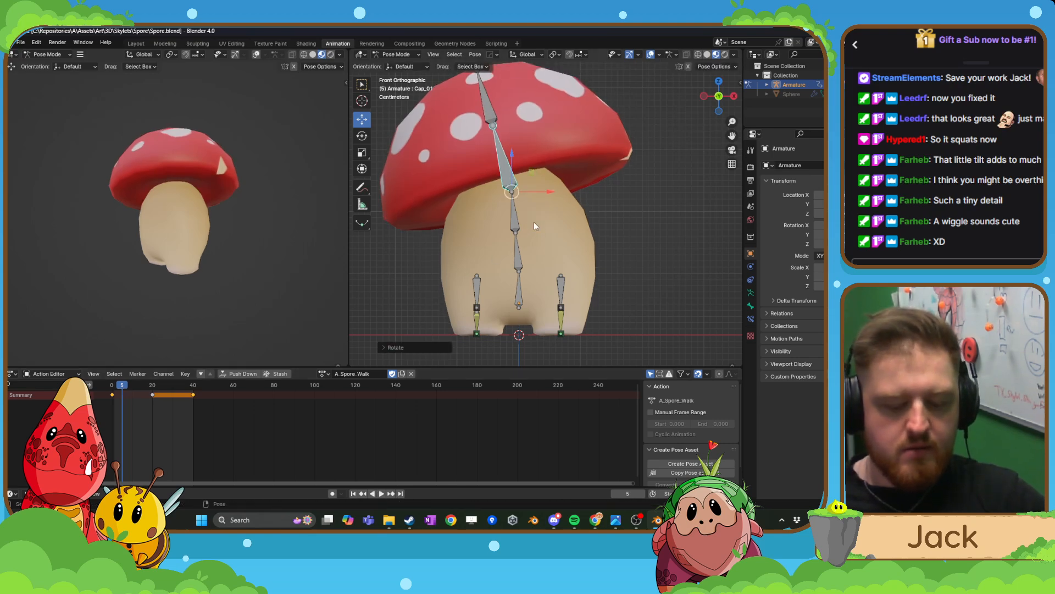
{"action": "key", "text": "i"}
{"action": "left_click", "coordinate": [533, 222]}
- At frame 20, tilt the Cap_01 bone further toward positive X and insert a keyframe
{"action": "left_click_drag", "start_coordinate": [130, 386], "coordinate": [153, 393]}
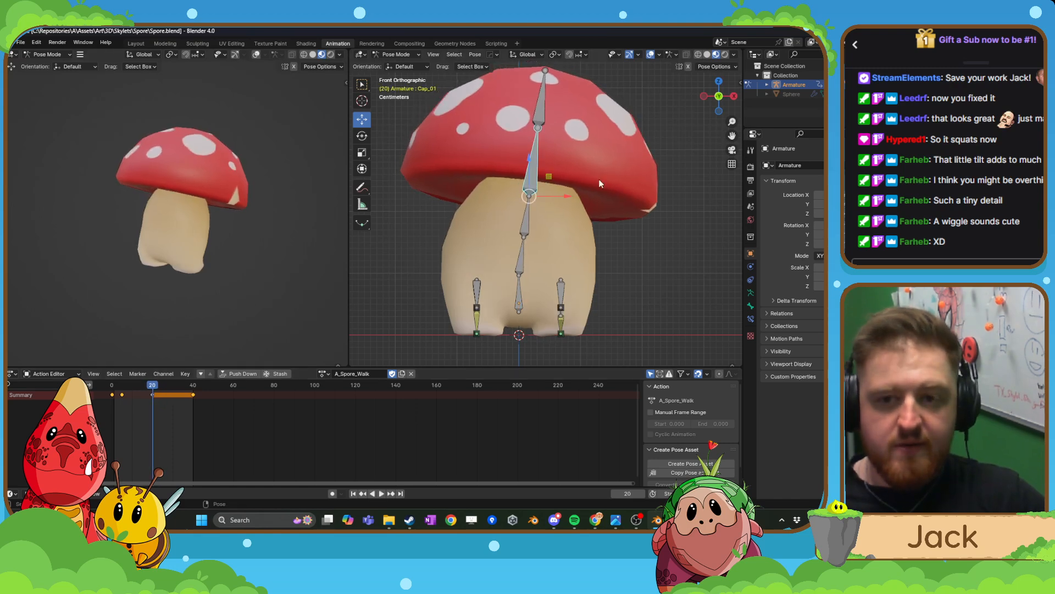
{"action": "key", "text": "r"}
{"action": "left_click", "coordinate": [598, 197]}
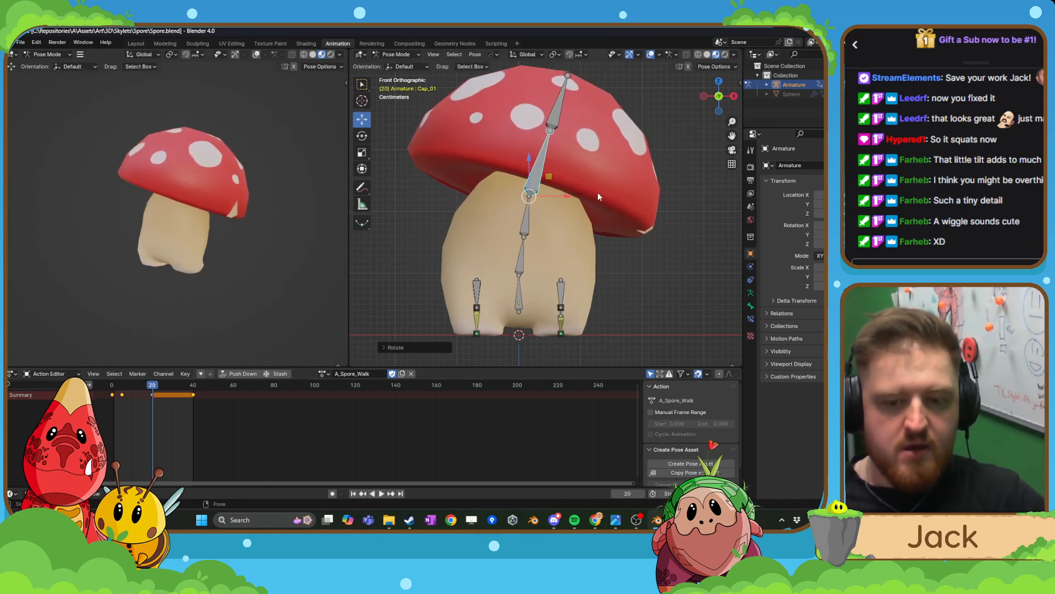
{"action": "key", "text": "i"}
- At frame 25, tilt the Cap_01 bone slightly further toward positive X, insert a keyframe and preview the walk cycle
{"action": "left_click", "coordinate": [163, 389]}
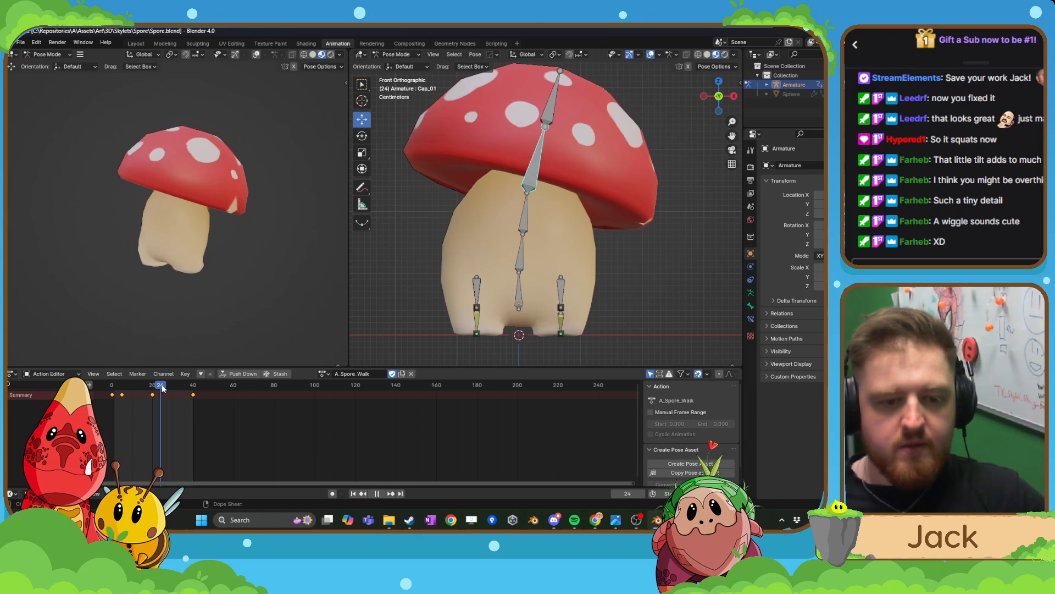
{"action": "key", "text": "r"}
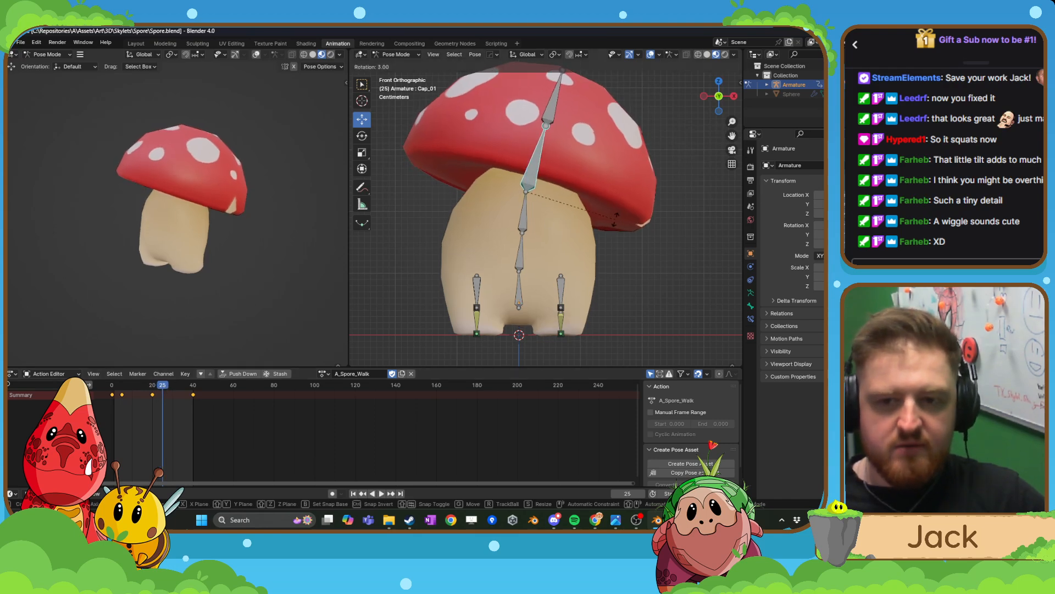
{"action": "left_click", "coordinate": [615, 226]}
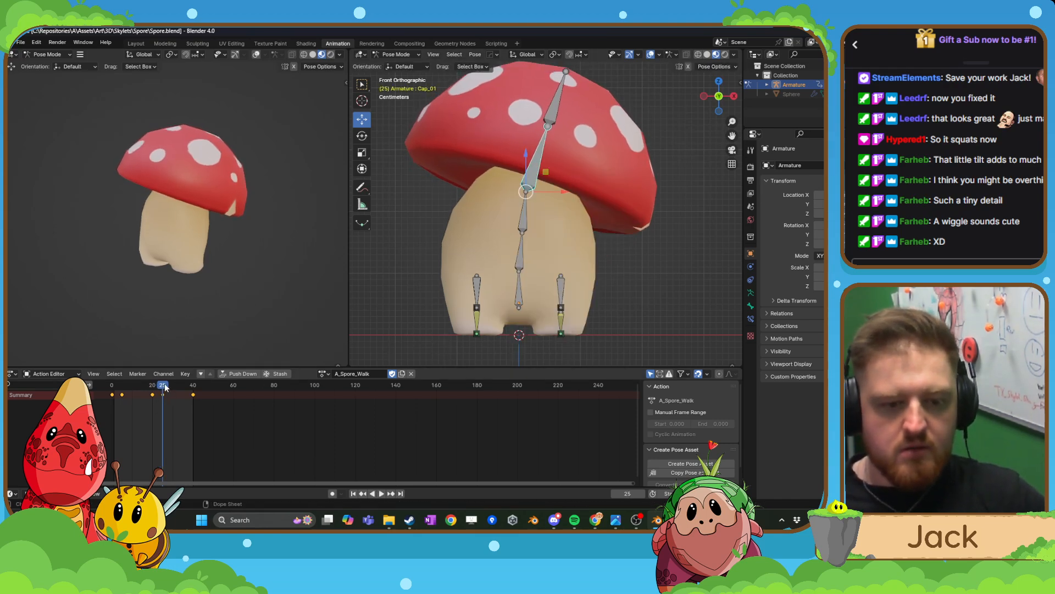
{"action": "key", "text": "space"}
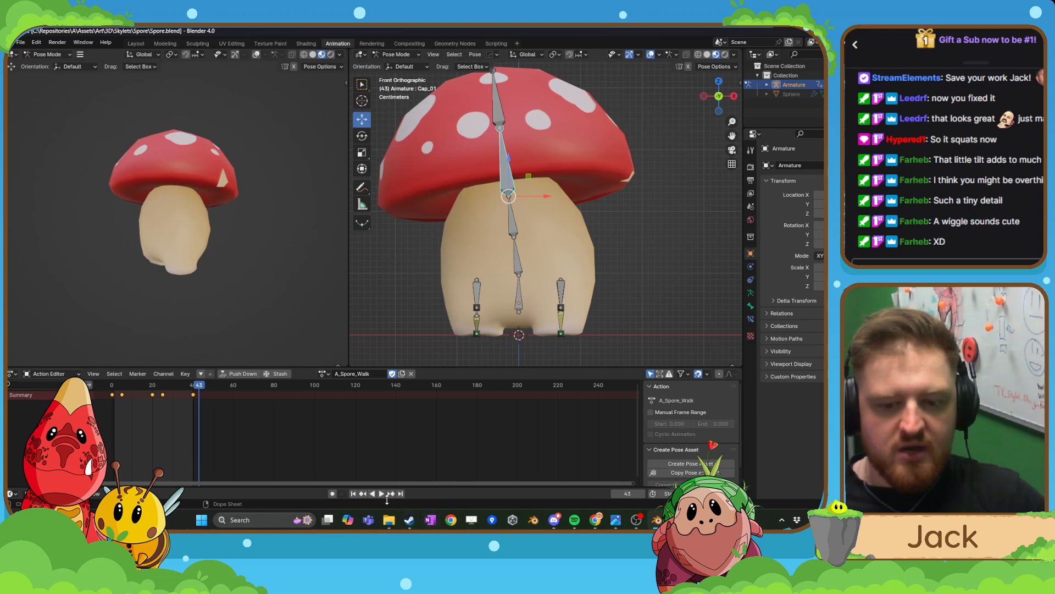
{"action": "left_click", "coordinate": [382, 494]}
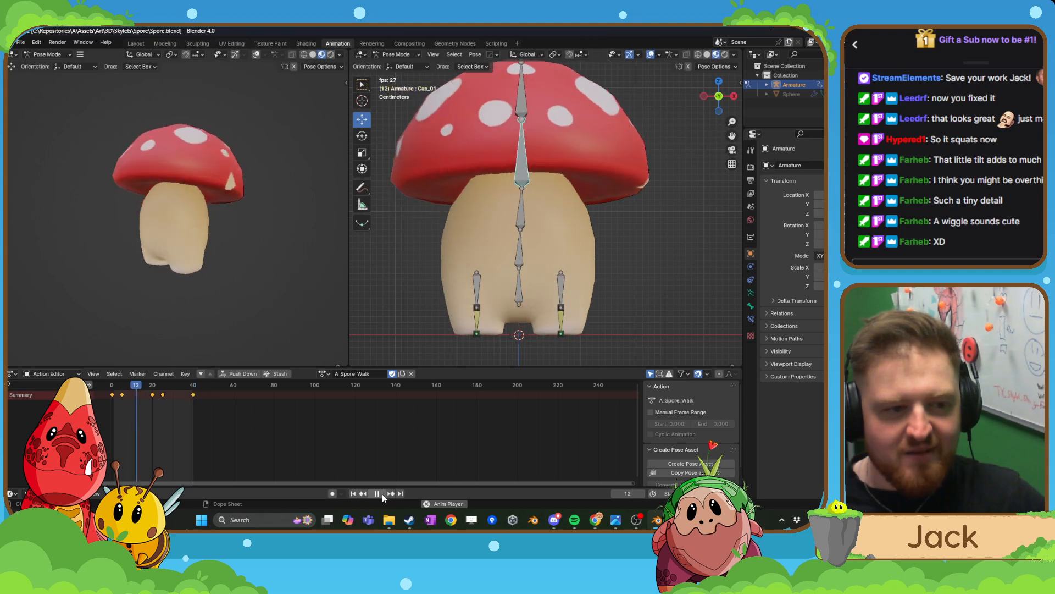
{"action": "left_click", "coordinate": [382, 494]}
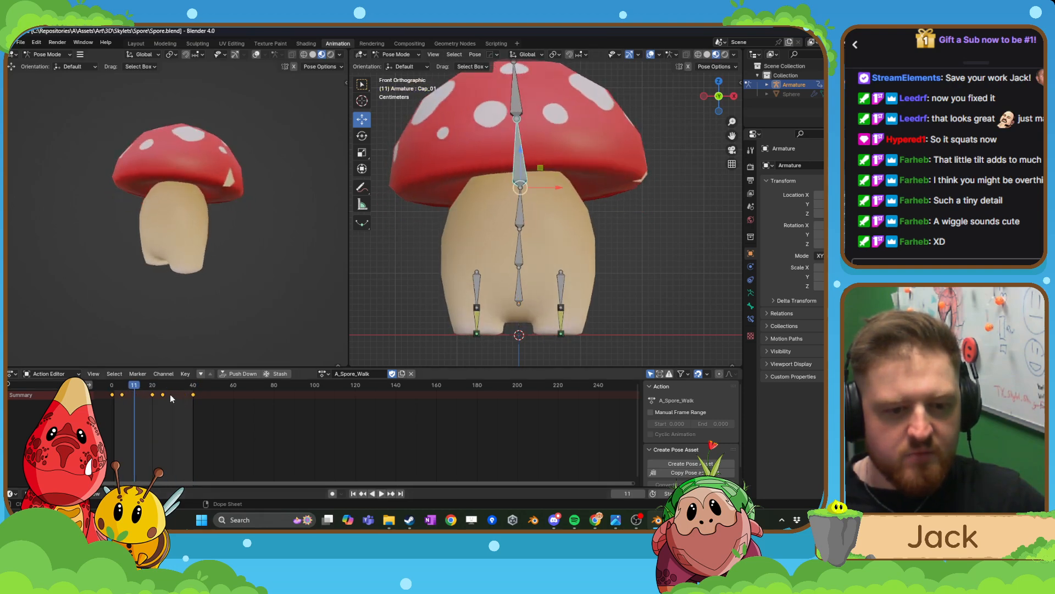
- Copy the frame 0 Cap_01 keyframe to frame 40 and play the walk cycle to check the cap motion
{"action": "key", "text": "shift+Left"}
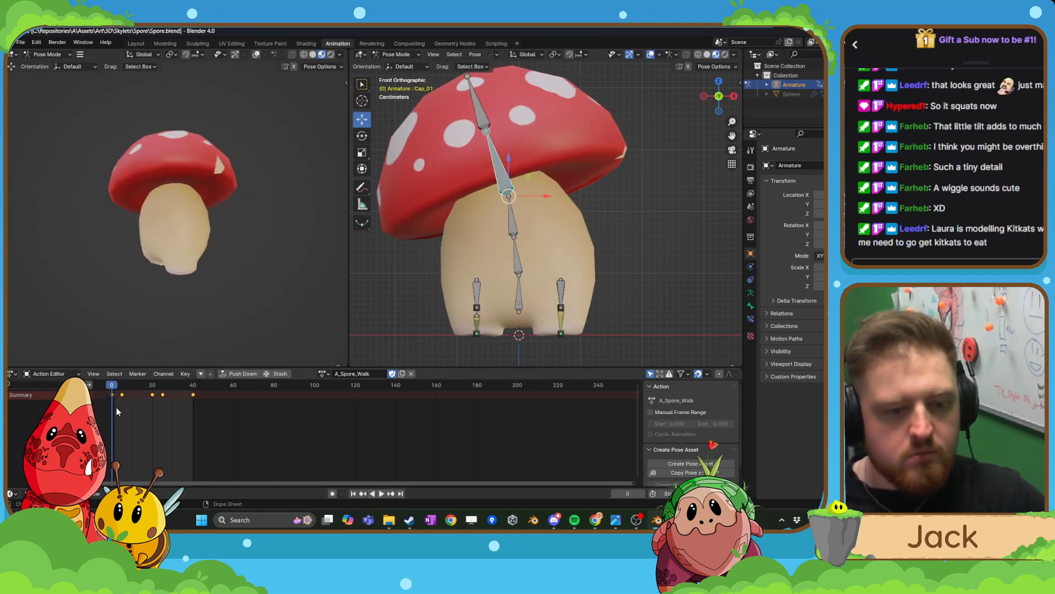
{"action": "left_click_drag", "start_coordinate": [117, 407], "coordinate": [192, 399]}
{"action": "key", "text": "ctrl+v"}
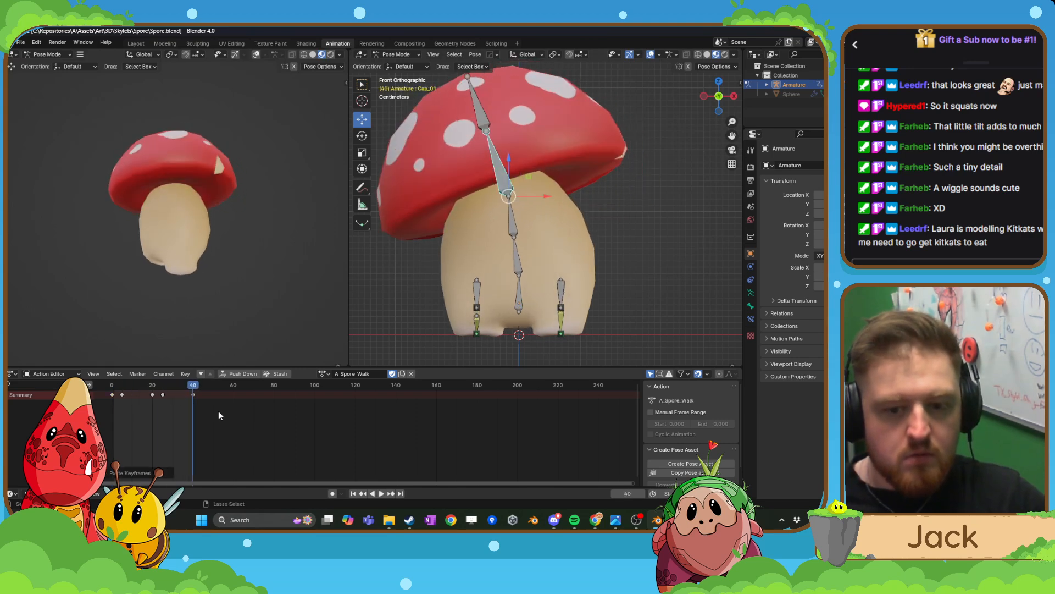
{"action": "left_click", "coordinate": [381, 493]}
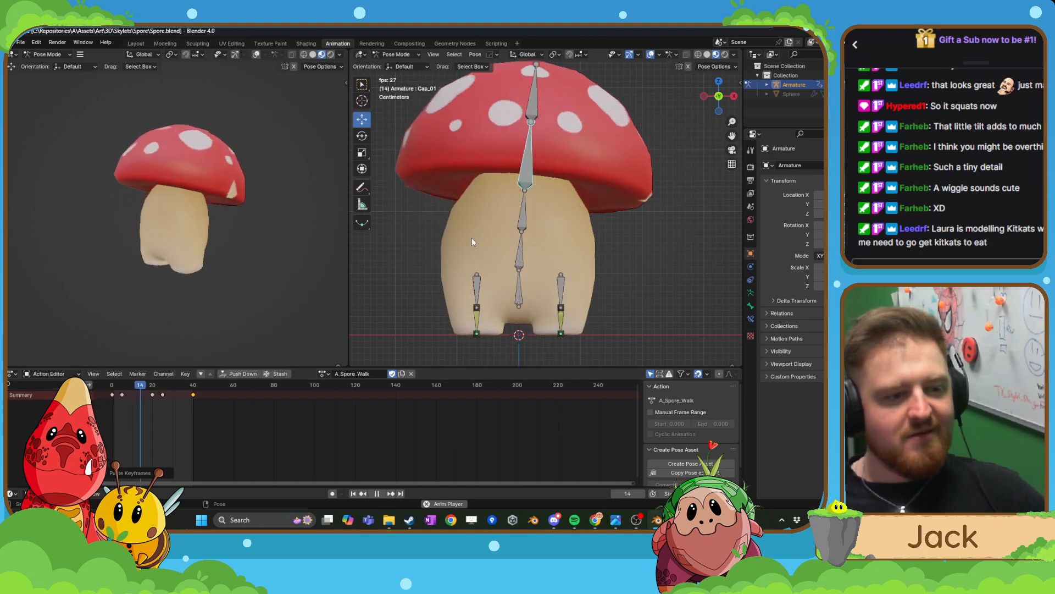
{"action": "middle_click_drag", "start_coordinate": [472, 238], "coordinate": [439, 242]}
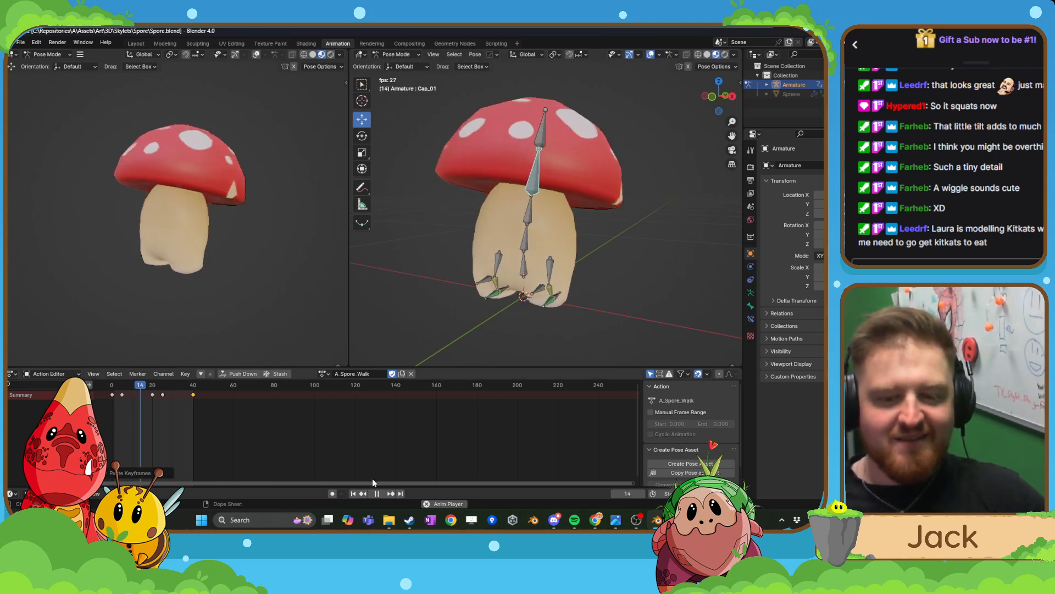
- At frame 5, tilt the Cap_01 bone about 3 degrees further toward negative X in front view, insert a keyframe and play the cycle
{"action": "left_click", "coordinate": [169, 388]}
{"action": "left_click_drag", "start_coordinate": [170, 388], "coordinate": [112, 400]}
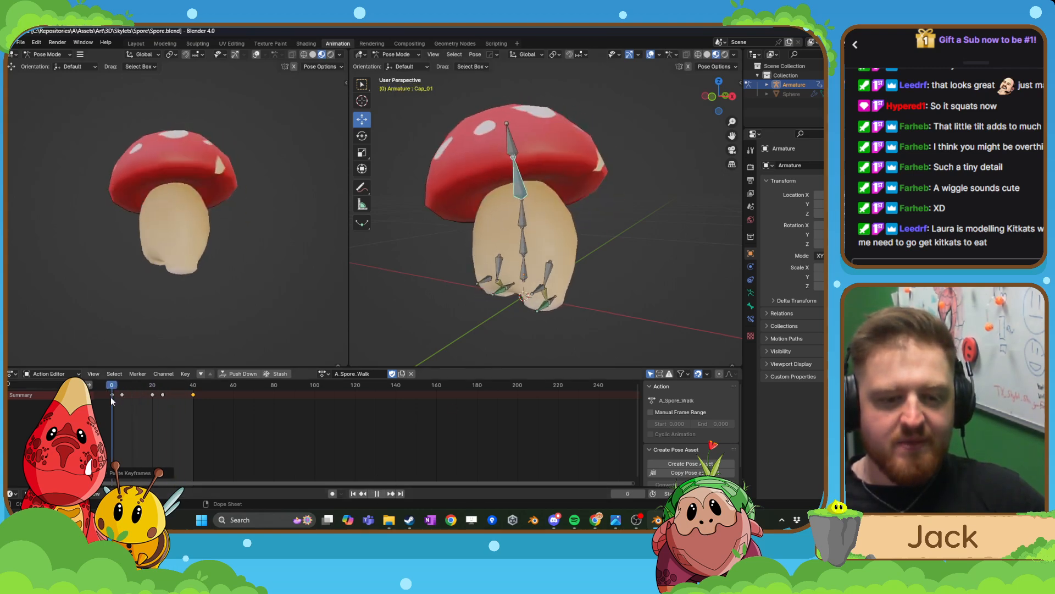
{"action": "key", "text": "KP_1"}
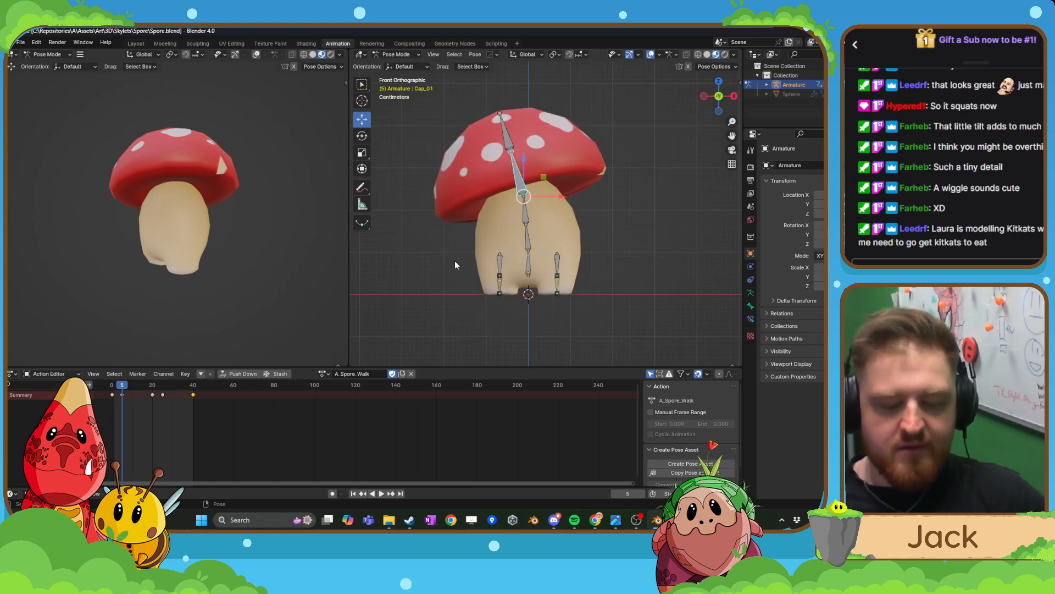
{"action": "key", "text": "r"}
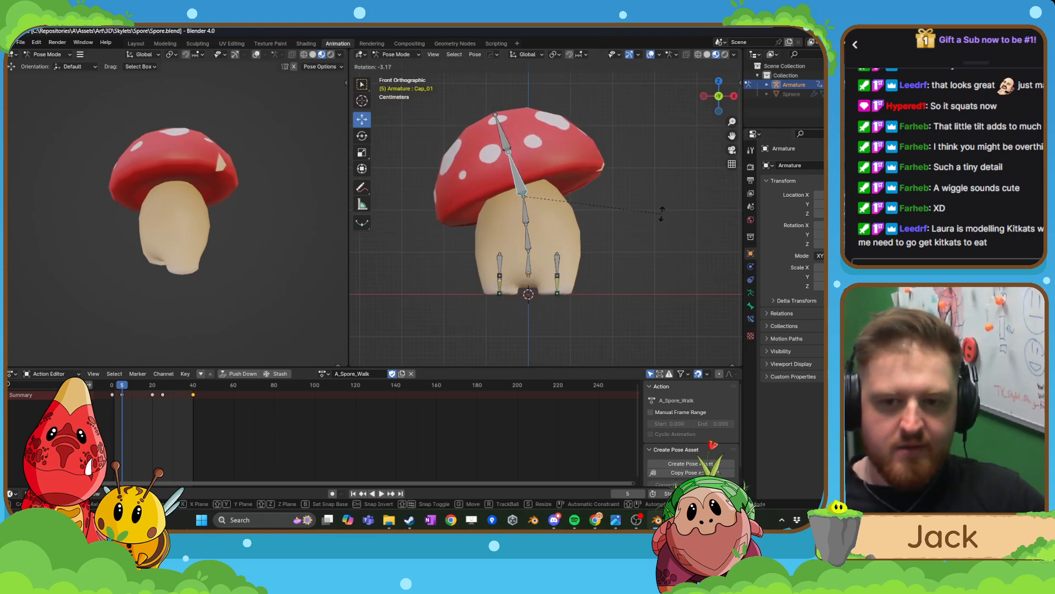
{"action": "left_click", "coordinate": [662, 213]}
{"action": "key", "text": "i"}
{"action": "left_click", "coordinate": [660, 216]}
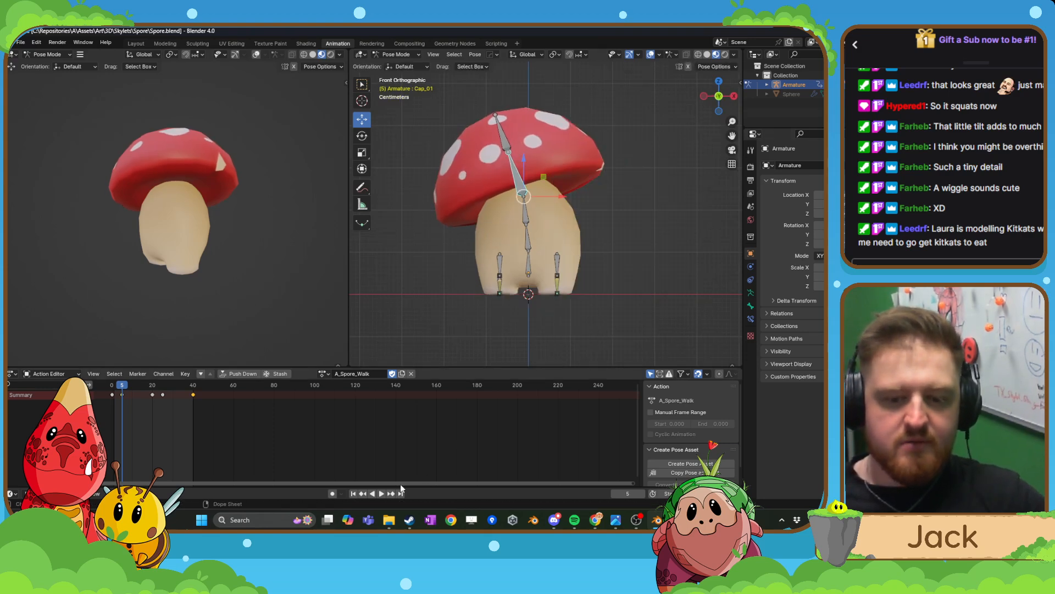
{"action": "left_click", "coordinate": [382, 493]}
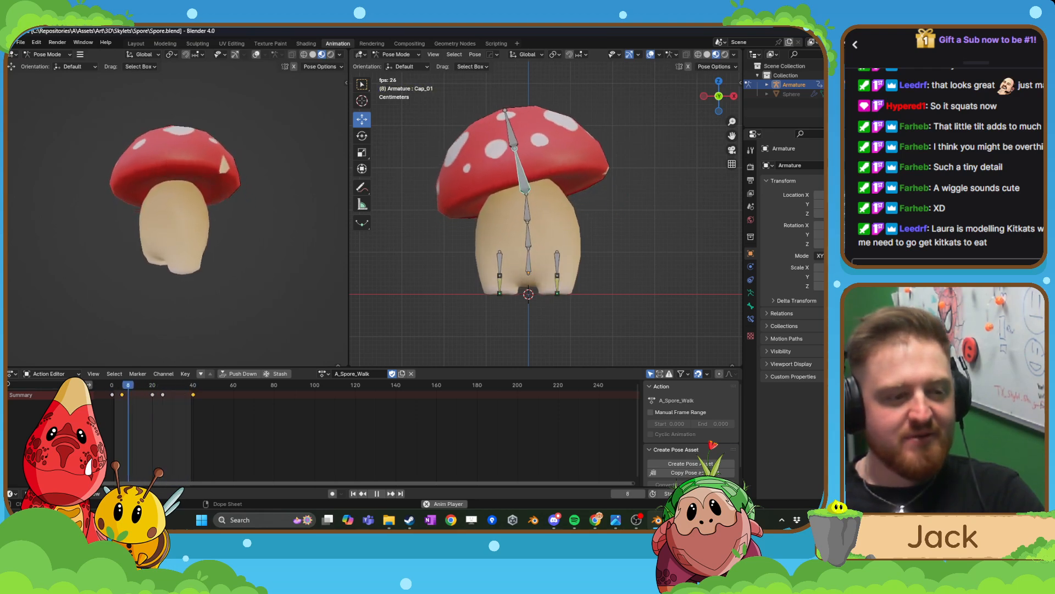
- Save the Spore.blend file and stop the animation playback
{"action": "left_click", "coordinate": [21, 43]}
{"action": "left_click", "coordinate": [40, 104]}
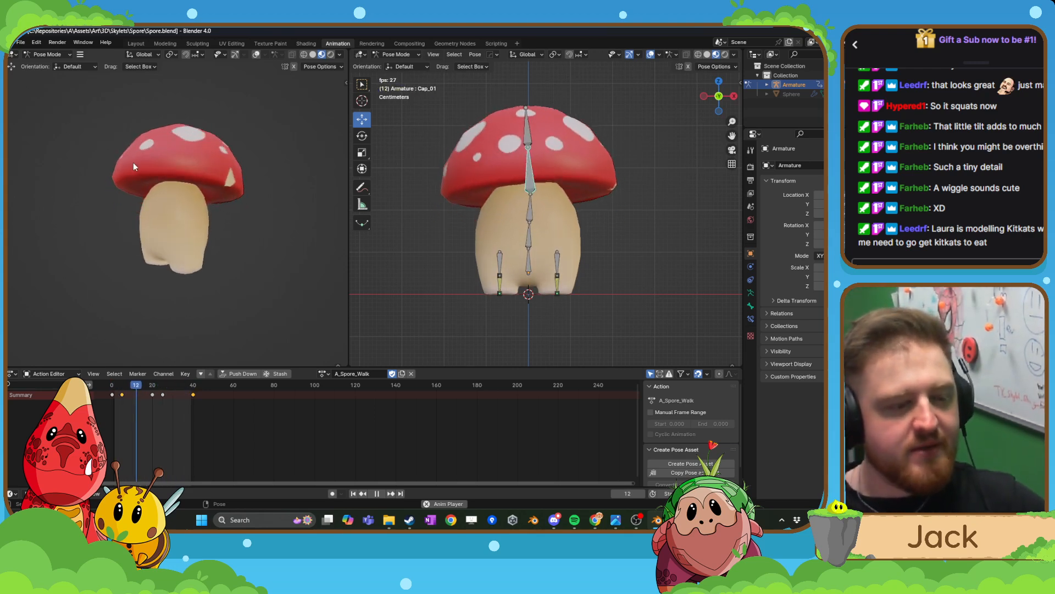
{"action": "left_click", "coordinate": [21, 42]}
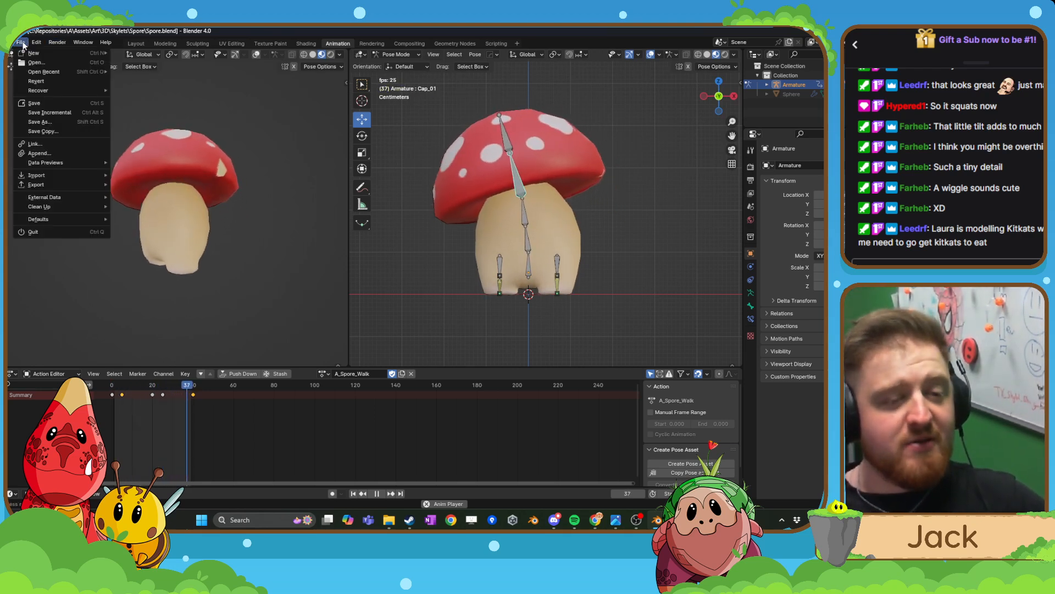
{"action": "left_click", "coordinate": [51, 104]}
{"action": "left_click", "coordinate": [377, 494]}
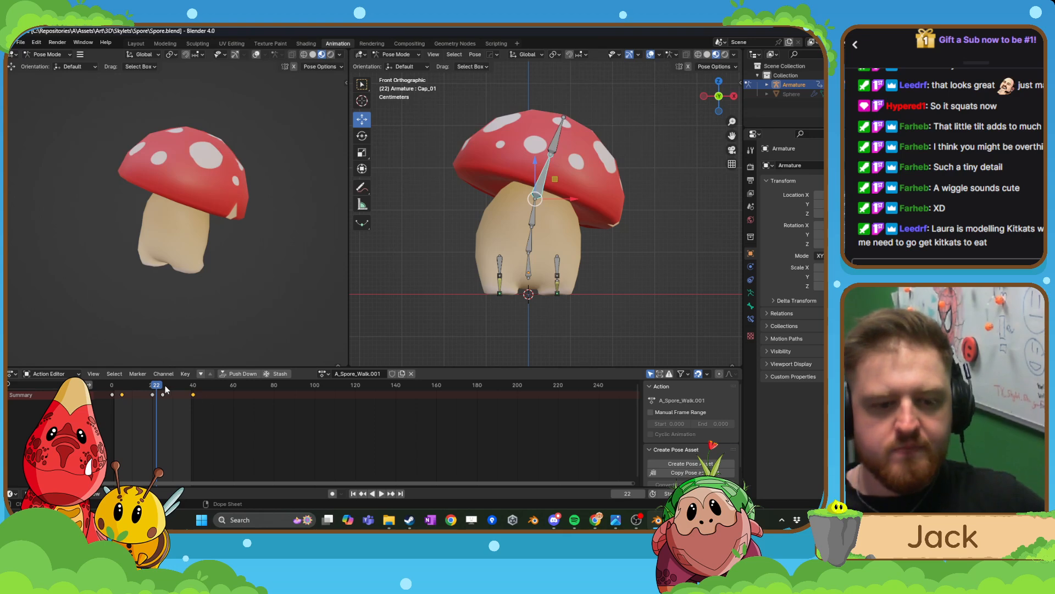
- Play and scrub through the A_Spore_Run action to review its starting motion
{"action": "left_click_drag", "start_coordinate": [155, 388], "coordinate": [111, 388]}
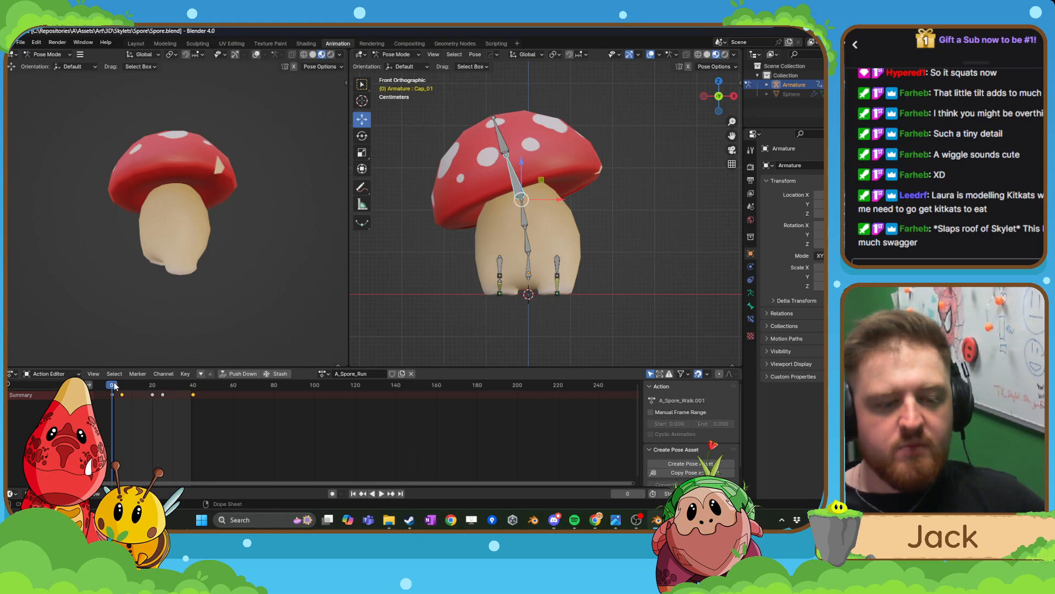
{"action": "key", "text": "space"}
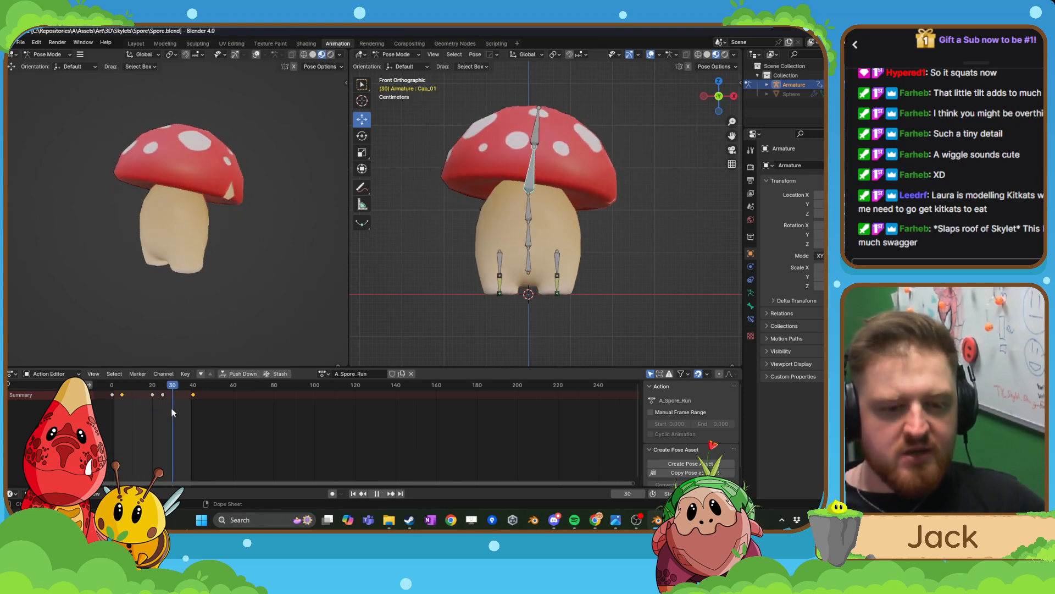
{"action": "left_click_drag", "start_coordinate": [171, 408], "coordinate": [111, 410]}
{"action": "key", "text": "space"}
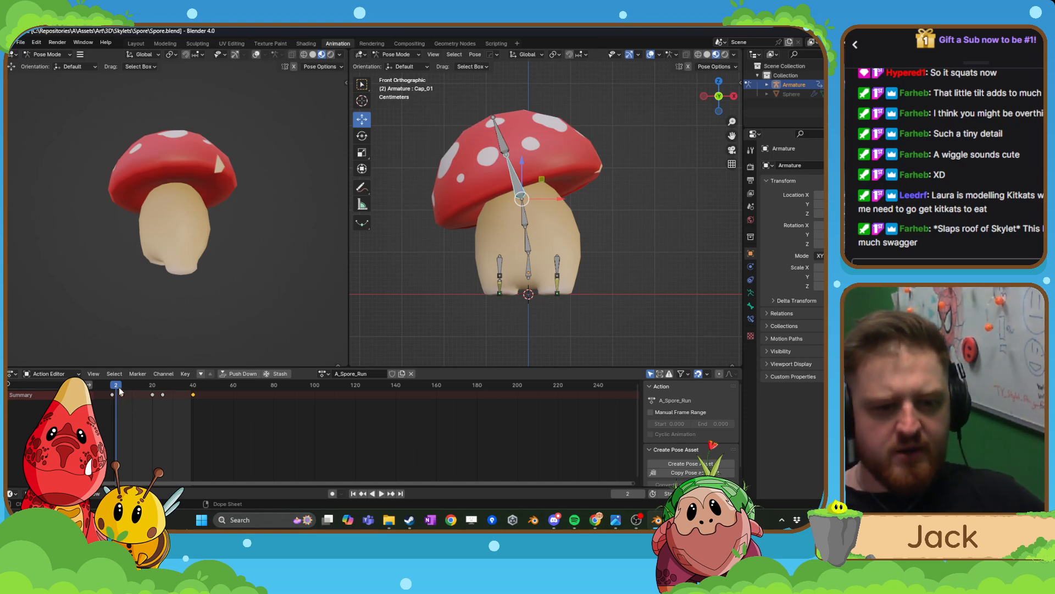
- At frame 0 of A_Spore_Run, lean the Spine_02 bone forward toward positive Y in right view
{"action": "left_click", "coordinate": [112, 391]}
{"action": "middle_click_drag", "start_coordinate": [443, 263], "coordinate": [413, 295]}
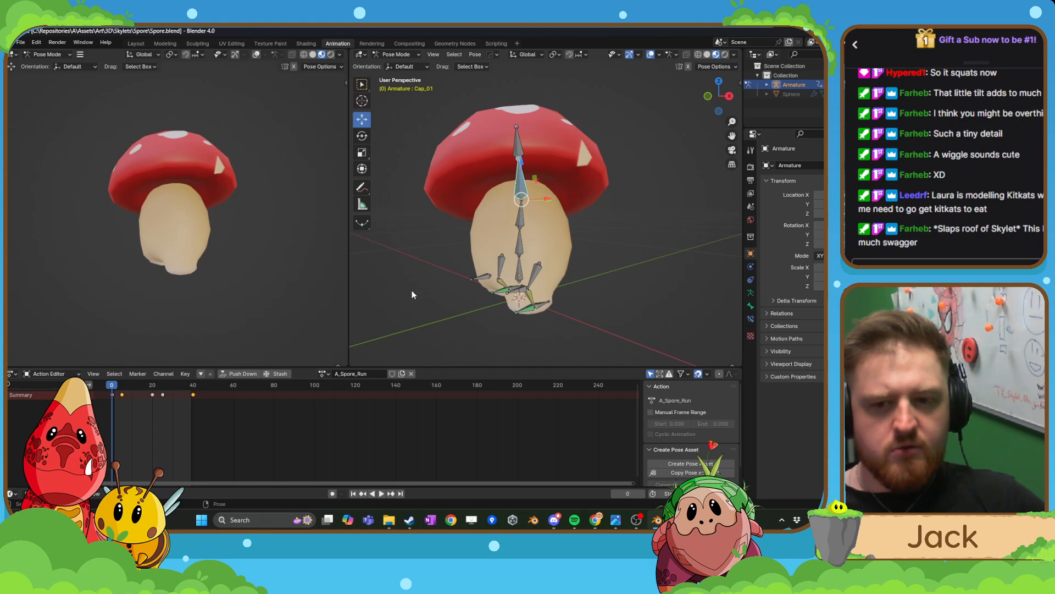
{"action": "left_click", "coordinate": [520, 223]}
{"action": "key", "text": "KP_3"}
{"action": "scroll", "coordinate": [520, 223], "scroll_direction": "up", "scroll_amount": 2}
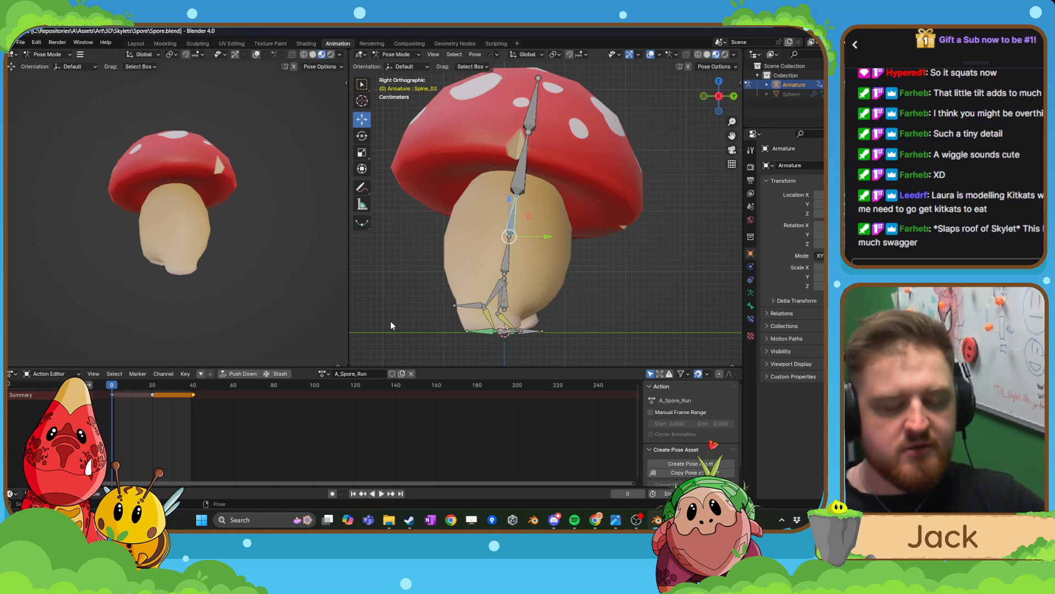
{"action": "key", "text": "r"}
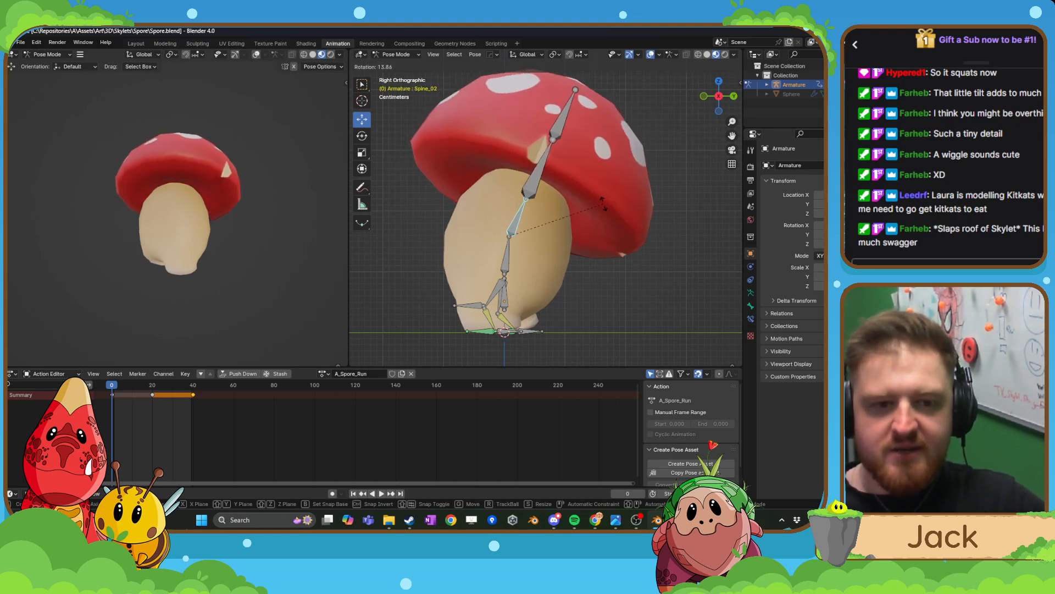
{"action": "left_click", "coordinate": [602, 209]}
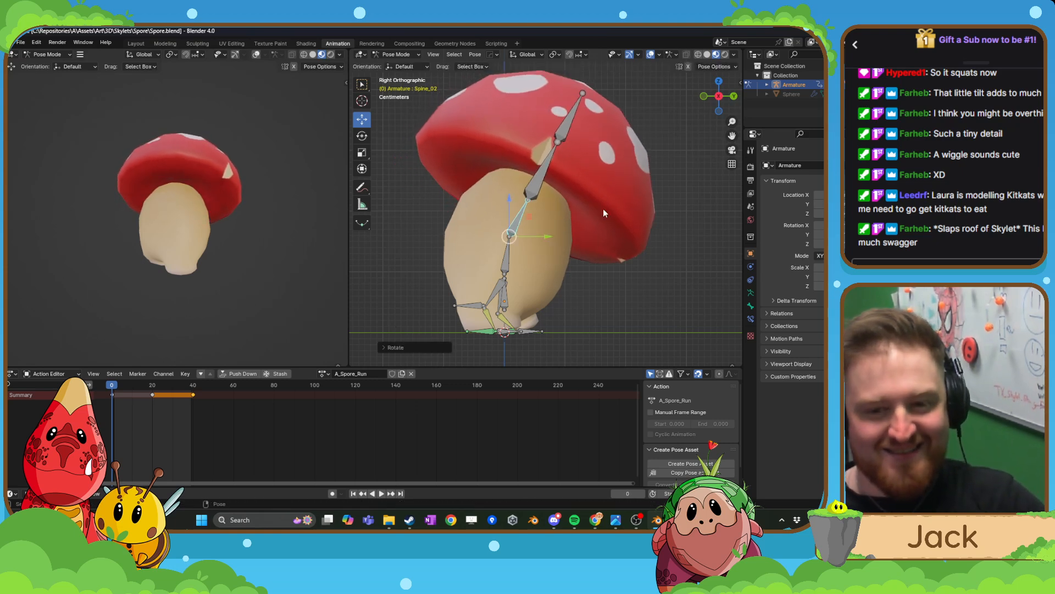
- Copy the leaning Spine_02 keyframe from frame 0 to frames 20 and 40
{"action": "mouse_move", "coordinate": [102, 394]}
{"action": "left_mouse_down"}
{"action": "mouse_move", "coordinate": [193, 398]}
{"action": "mouse_move", "coordinate": [121, 394]}
{"action": "mouse_move", "coordinate": [184, 412]}
{"action": "mouse_move", "coordinate": [111, 398]}
{"action": "left_mouse_up"}
{"action": "key", "text": "ctrl+v"}
{"action": "key", "text": "ctrl+v"}
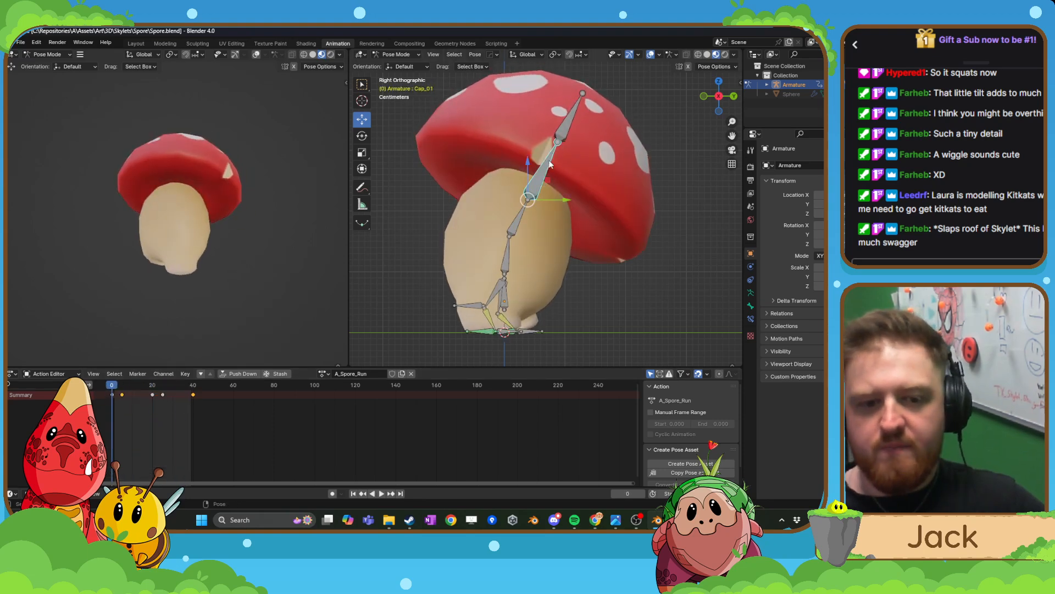
- At frame 6, lean the Spine_02 bone about 7 degrees further forward in right view and insert a keyframe
{"action": "left_click", "coordinate": [119, 389]}
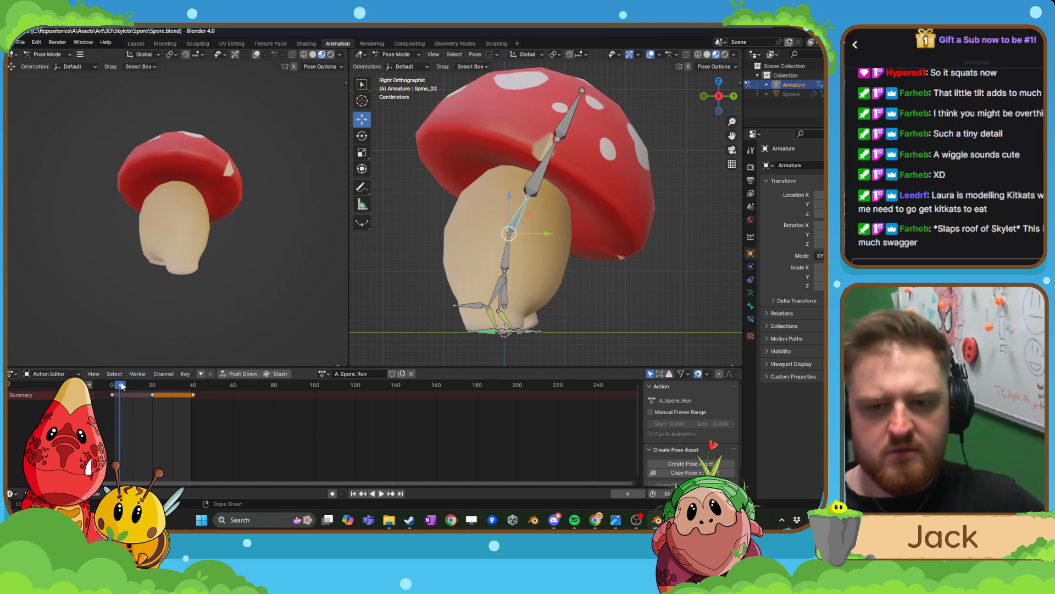
{"action": "key", "text": "space"}
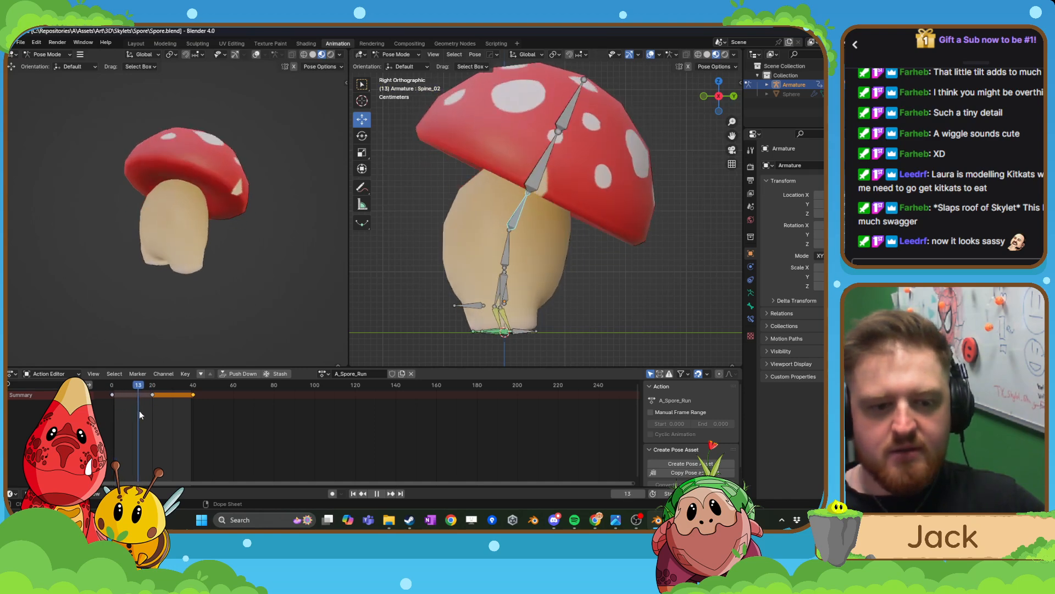
{"action": "left_click_drag", "start_coordinate": [139, 410], "coordinate": [123, 407]}
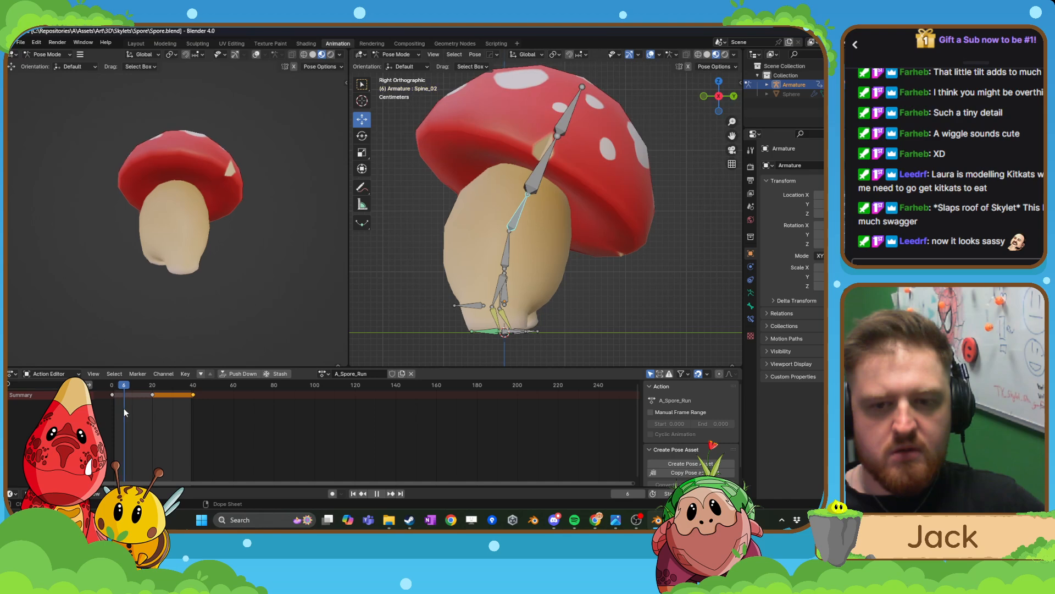
{"action": "key", "text": "r"}
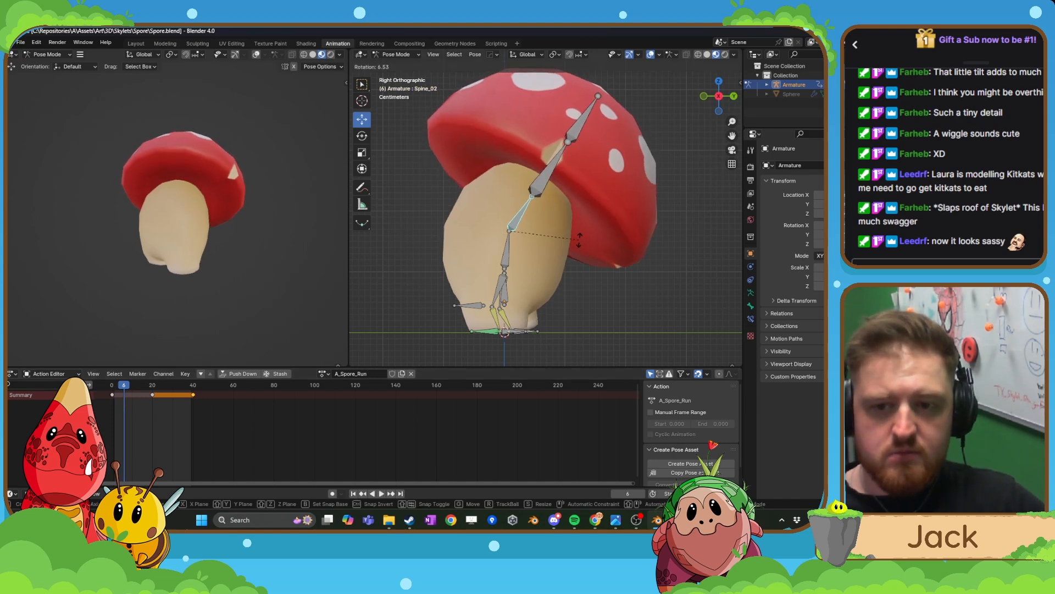
{"action": "left_click", "coordinate": [578, 241]}
{"action": "key", "text": "i"}
{"action": "left_click", "coordinate": [578, 241]}
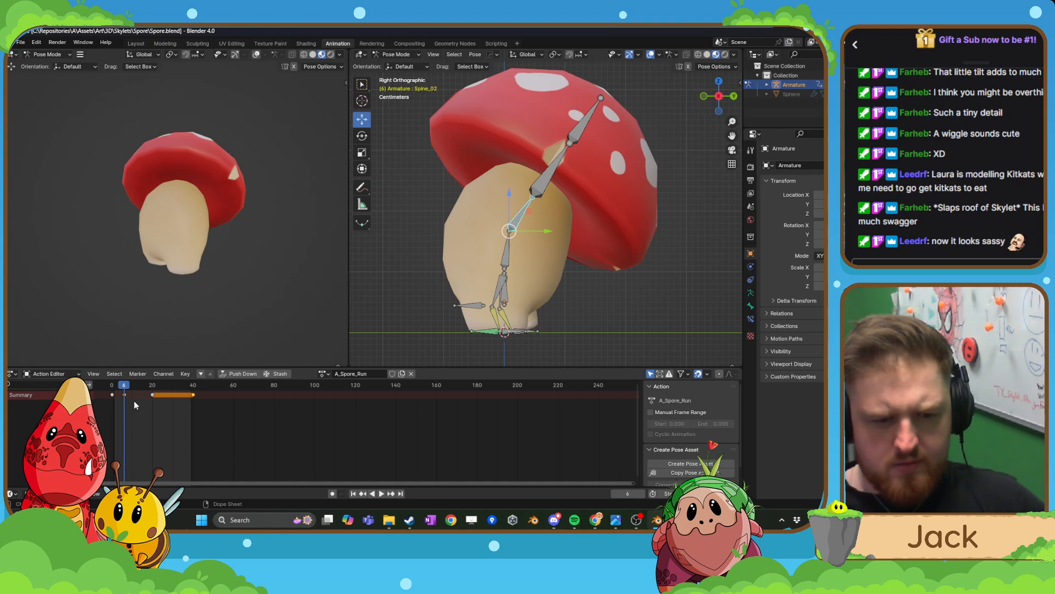
- At frame 26, lean the Spine_02 bone further forward in right view, insert a keyframe and play the result
{"action": "key", "text": "space"}
{"action": "left_click_drag", "start_coordinate": [147, 392], "coordinate": [164, 404]}
{"action": "key", "text": "r"}
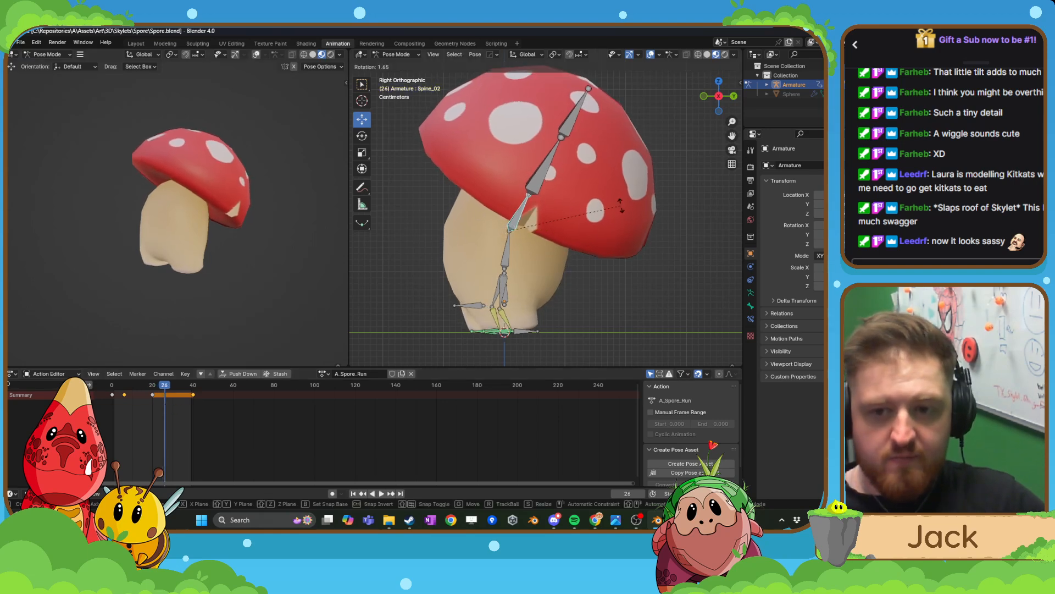
{"action": "left_click", "coordinate": [621, 220]}
{"action": "key", "text": "i"}
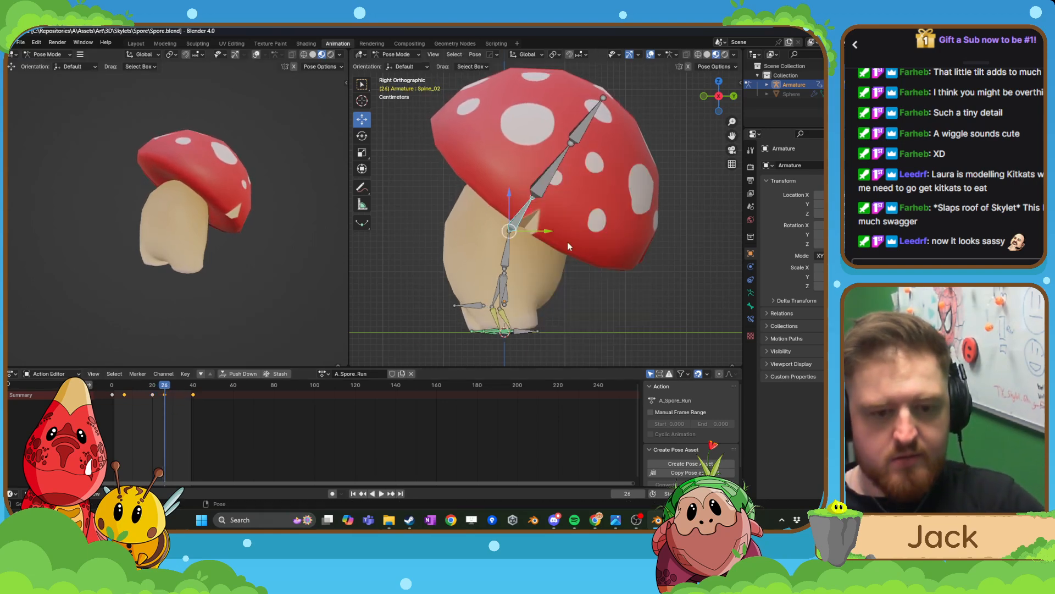
{"action": "left_click", "coordinate": [381, 493]}
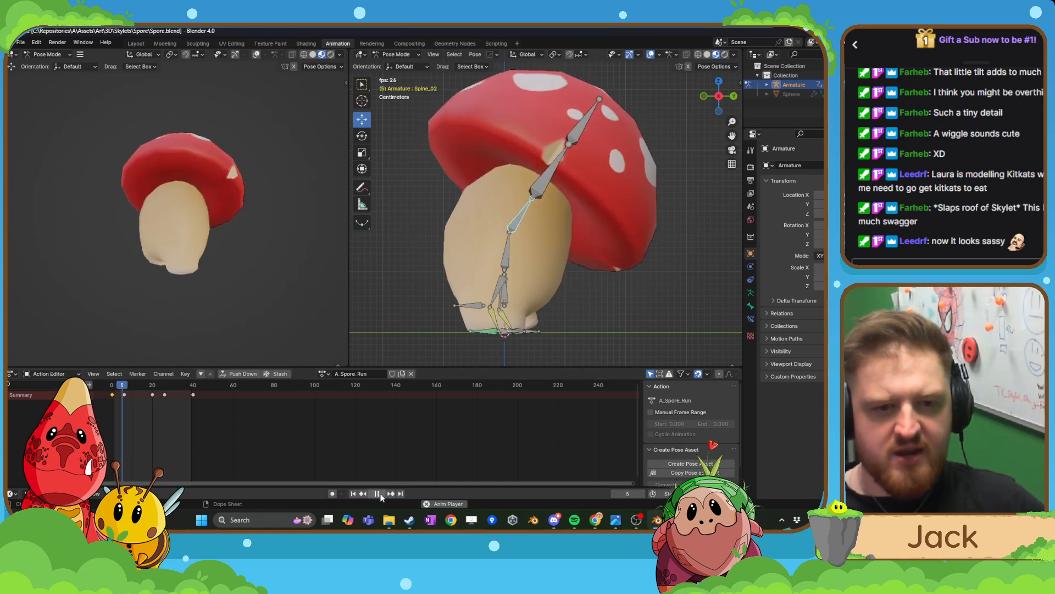
{"action": "left_click", "coordinate": [378, 494]}
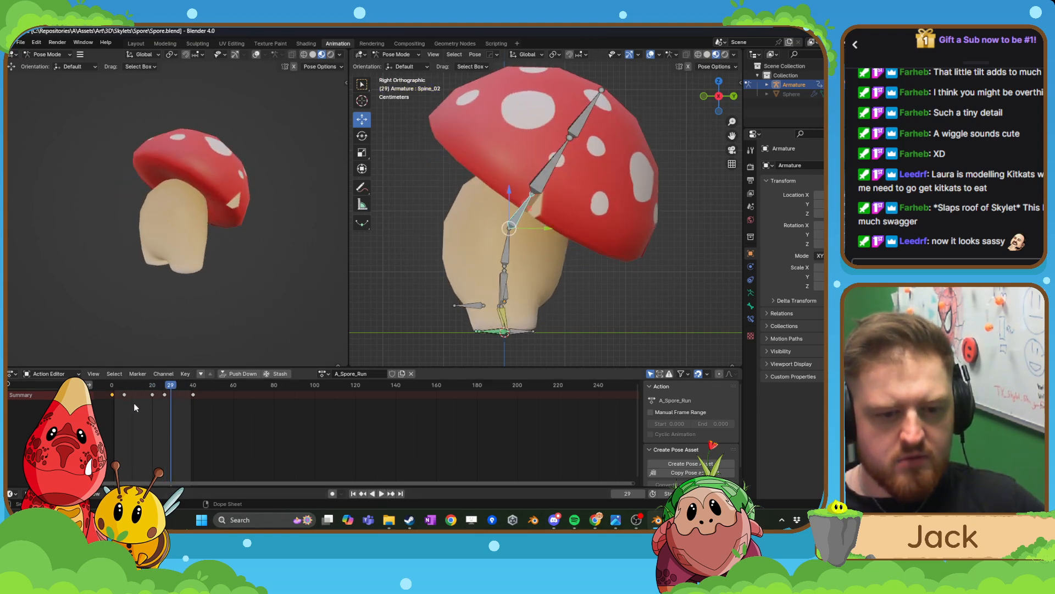
- Copy the Spine_02 keyframe at frame 0 and paste it at frame 40
{"action": "left_click_drag", "start_coordinate": [110, 391], "coordinate": [110, 390]}
{"action": "left_click", "coordinate": [193, 385]}
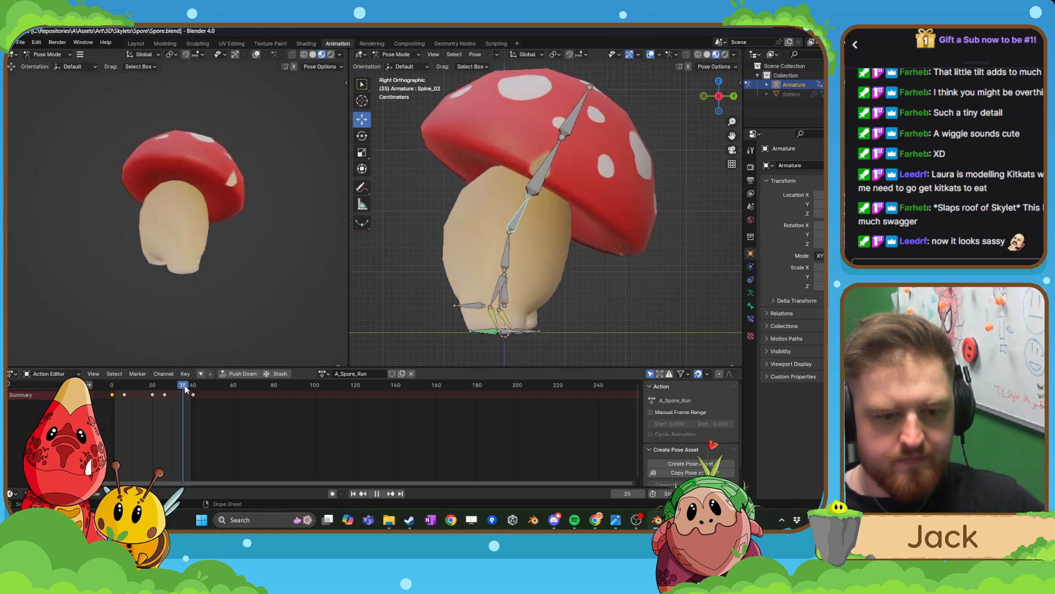
{"action": "key", "text": "ctrl+v"}
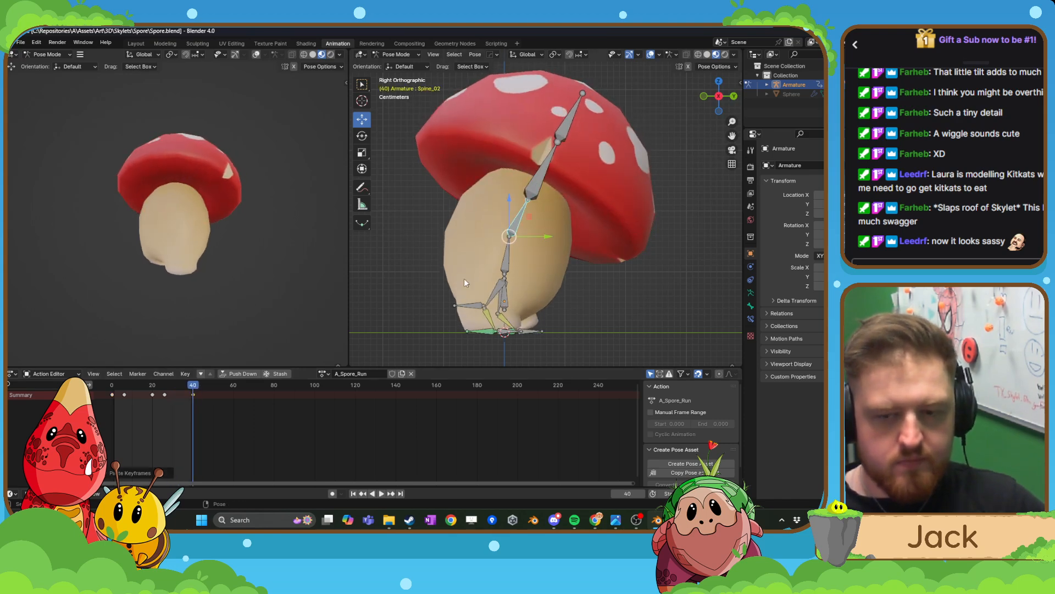
- Play A_Spore_Run and examine the forward lean and bounce from several angles
{"action": "middle_click_drag", "start_coordinate": [464, 283], "coordinate": [505, 276]}
{"action": "left_click", "coordinate": [381, 494]}
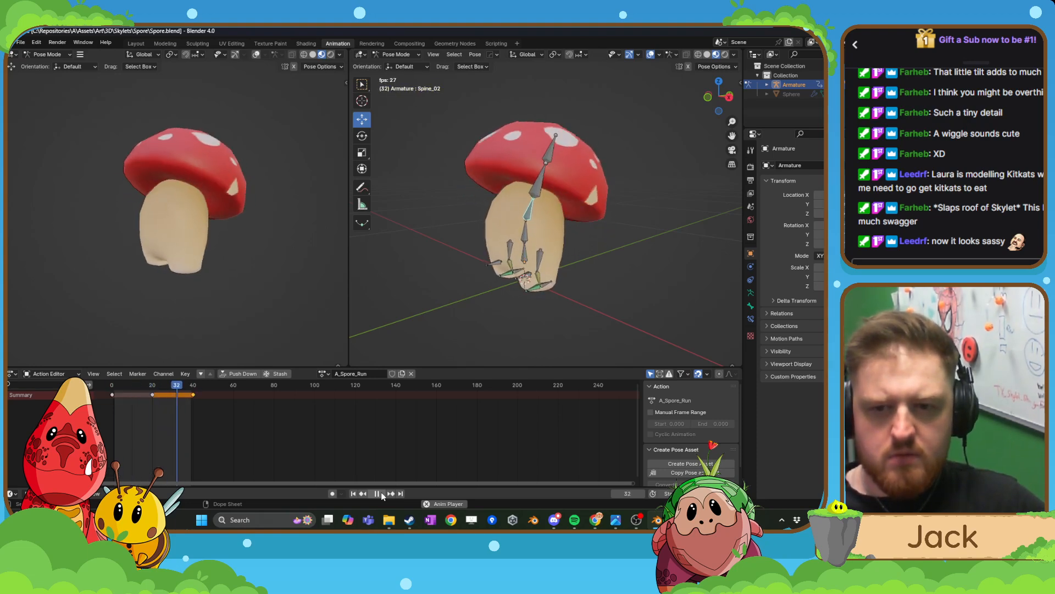
{"action": "middle_click_drag", "start_coordinate": [447, 231], "coordinate": [736, 228]}
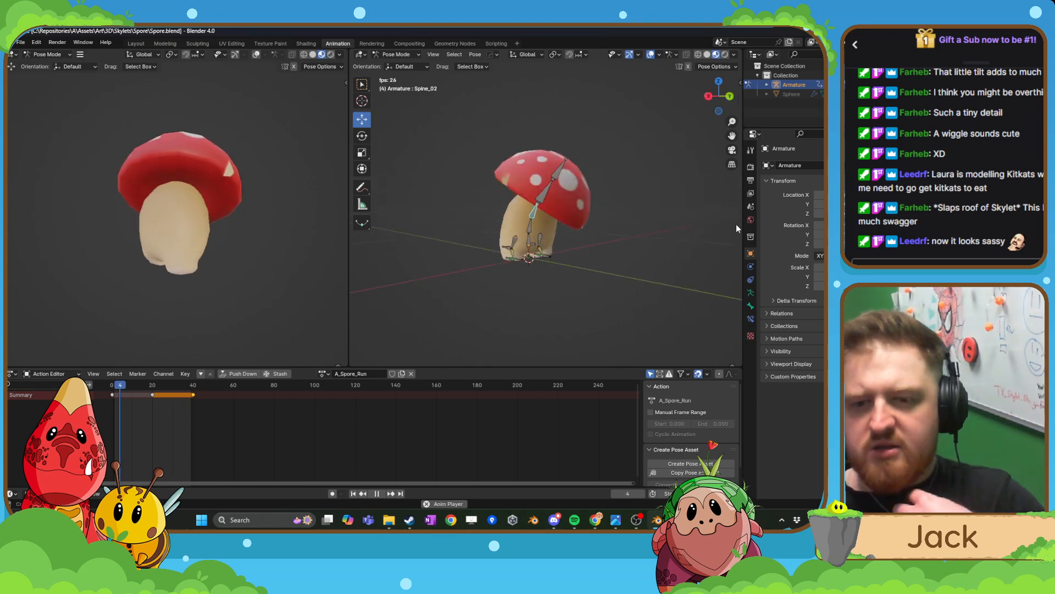
{"action": "middle_click_drag", "start_coordinate": [654, 214], "coordinate": [612, 226]}
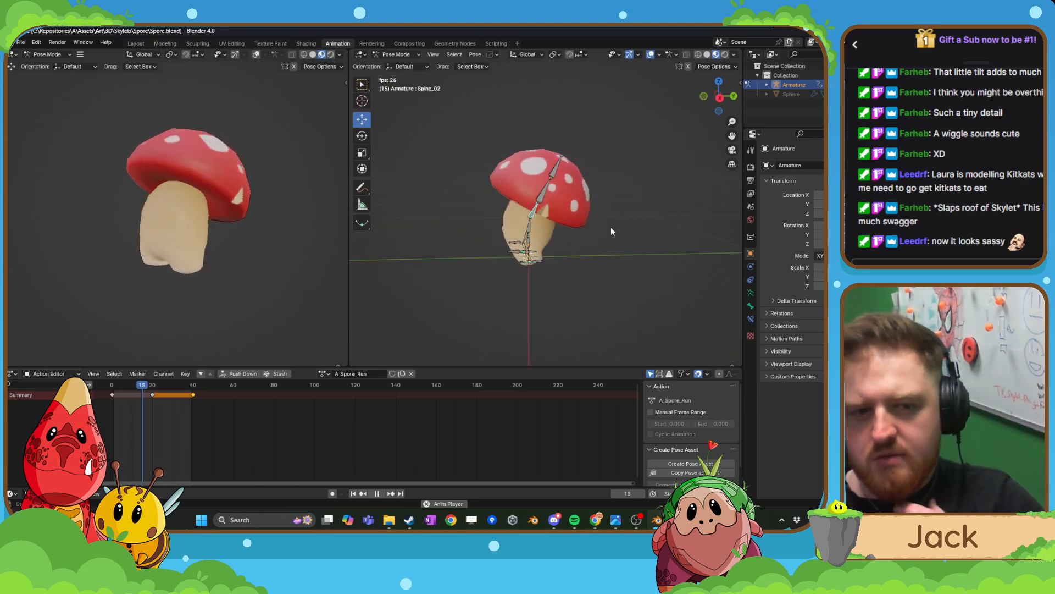
{"action": "middle_click_drag", "start_coordinate": [548, 239], "coordinate": [568, 240]}
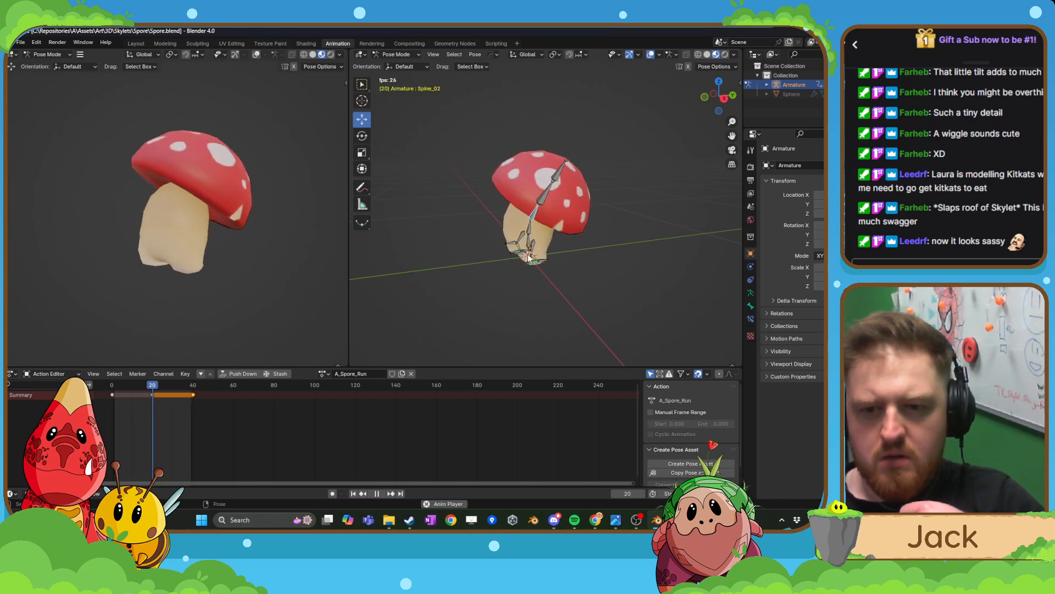
{"action": "middle_click_drag", "start_coordinate": [529, 258], "coordinate": [570, 259]}
{"action": "left_click", "coordinate": [376, 493]}
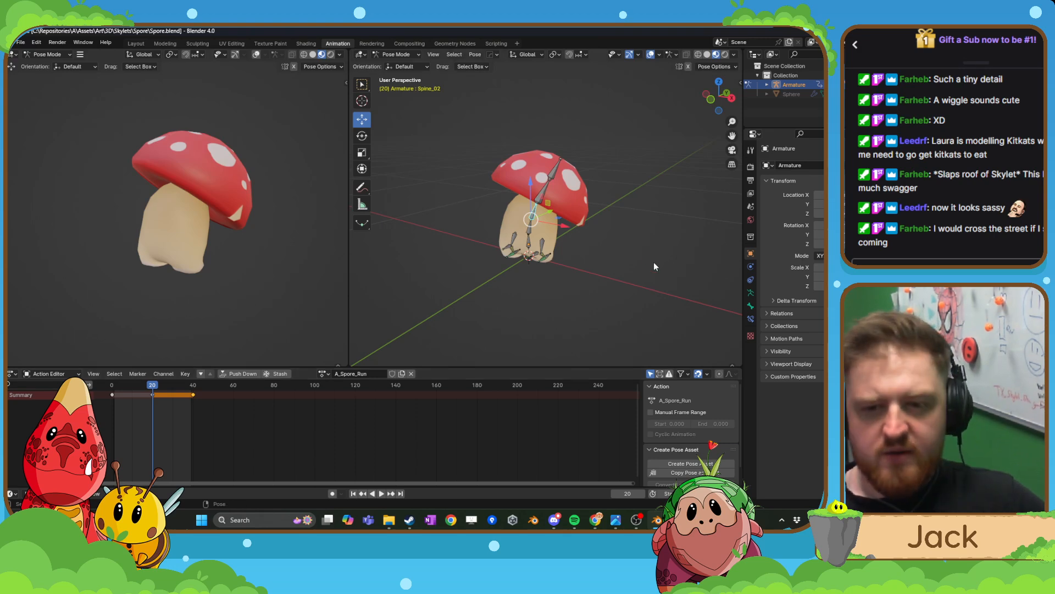
- Select all bones and scale all their A_Spore_Run keyframes in time by 0.5
{"action": "key", "text": "a"}
{"action": "scroll", "coordinate": [126, 443], "scroll_direction": "up", "scroll_amount": 2}
{"action": "middle_click_drag", "start_coordinate": [209, 429], "coordinate": [345, 414]}
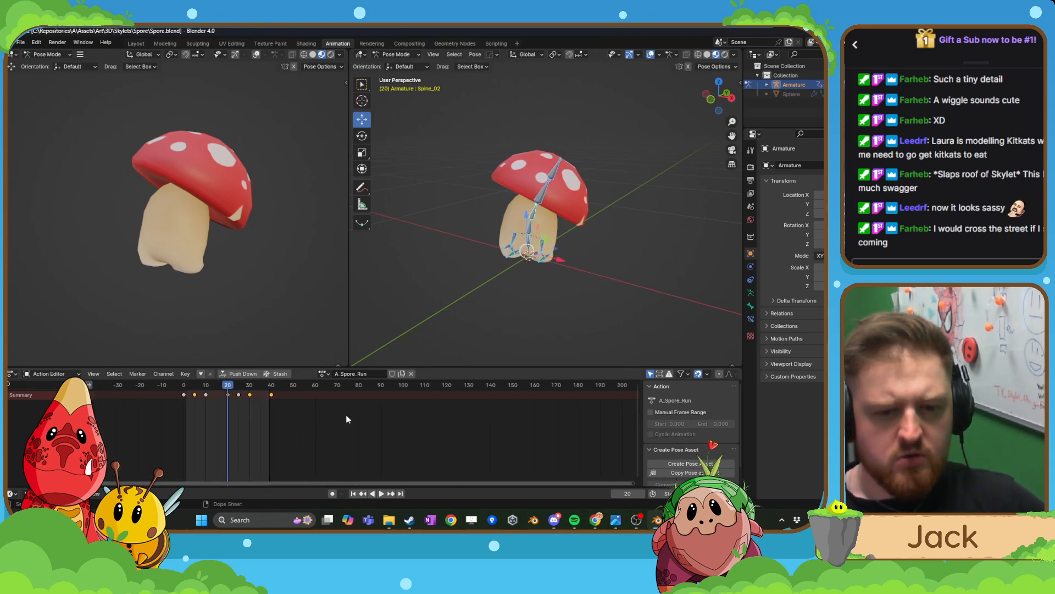
{"action": "scroll", "coordinate": [345, 414], "scroll_direction": "down", "scroll_amount": 1}
{"action": "type", "text": "s"}
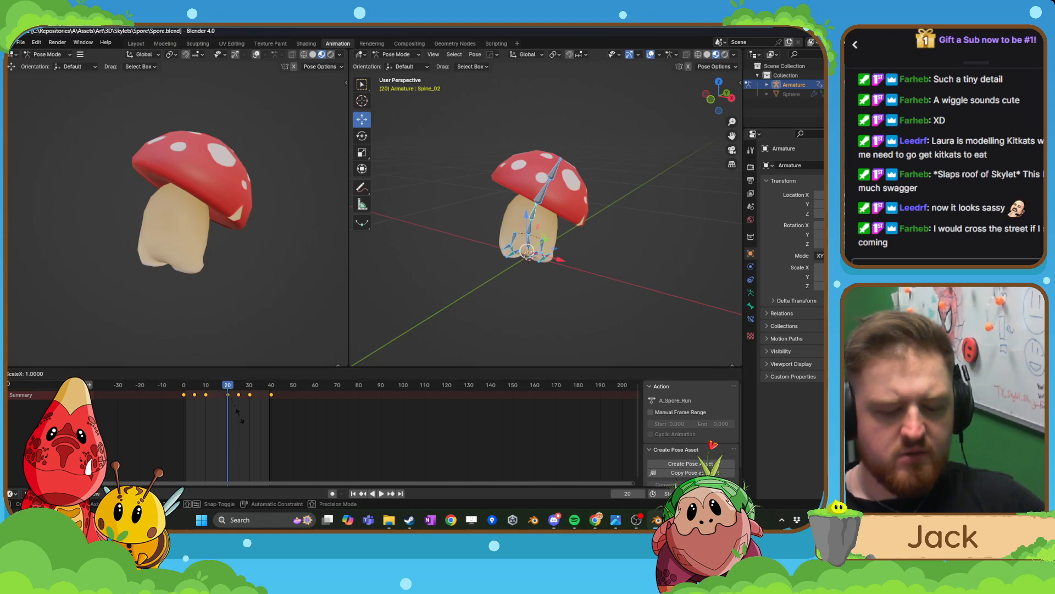
{"action": "type", "text": "0.5"}
{"action": "key", "text": "Return"}
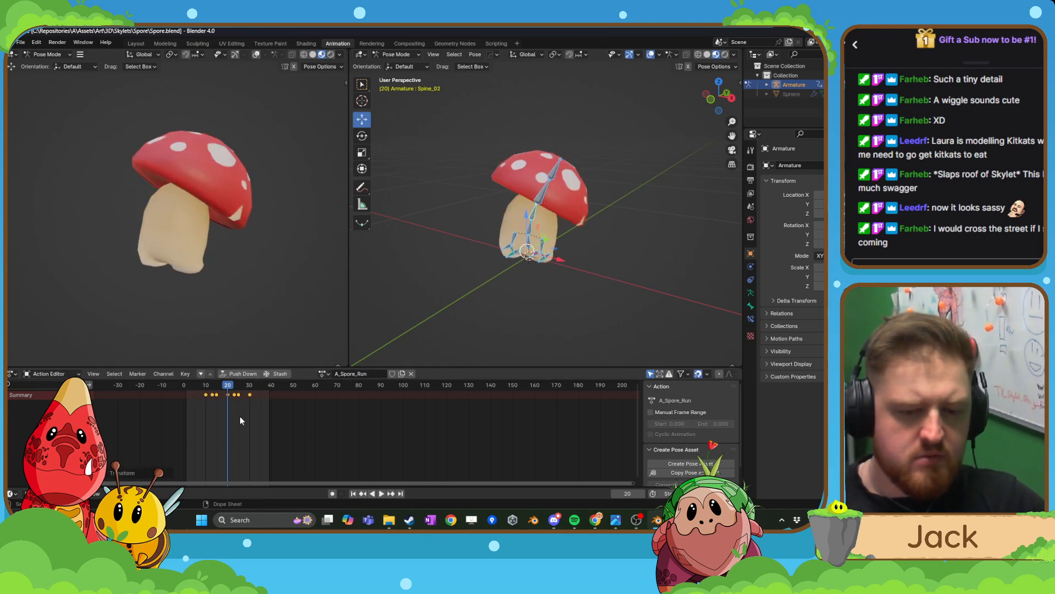
- Shift the compressed keyframes to start at frame 0, then paste a copy of them at frame 20
{"action": "key", "text": "g"}
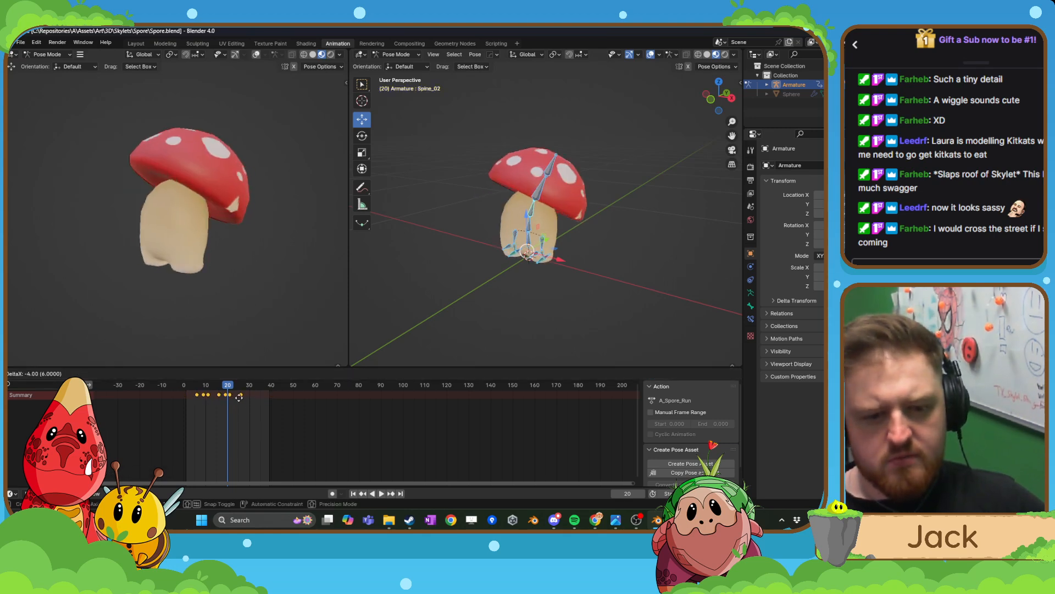
{"action": "left_click", "coordinate": [227, 402]}
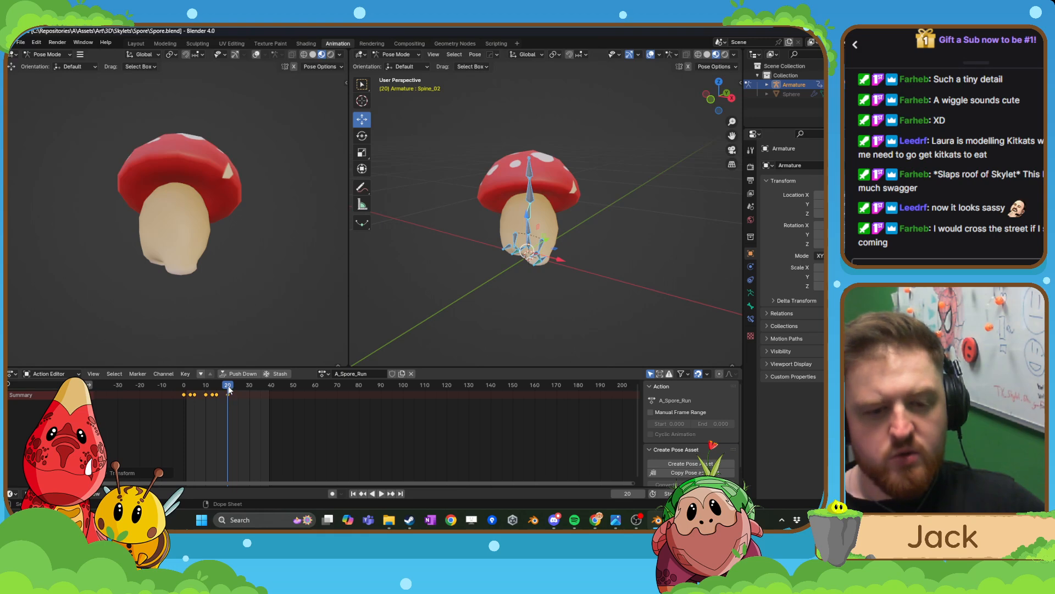
{"action": "left_click_drag", "start_coordinate": [256, 415], "coordinate": [168, 388]}
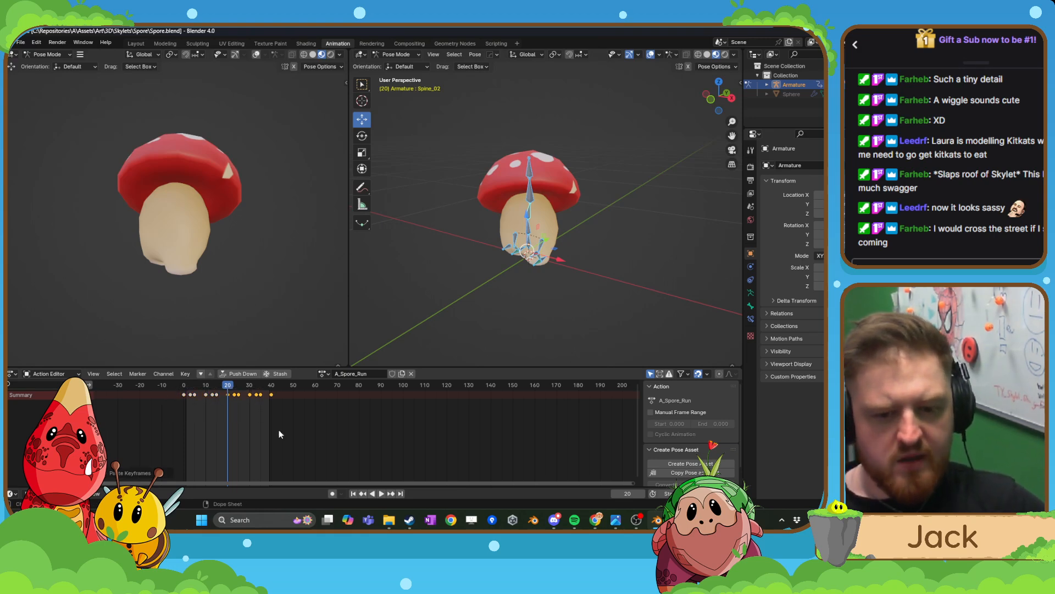
- Play the A_Spore_Run loop and examine its faster pace from different angles
{"action": "left_click", "coordinate": [381, 494]}
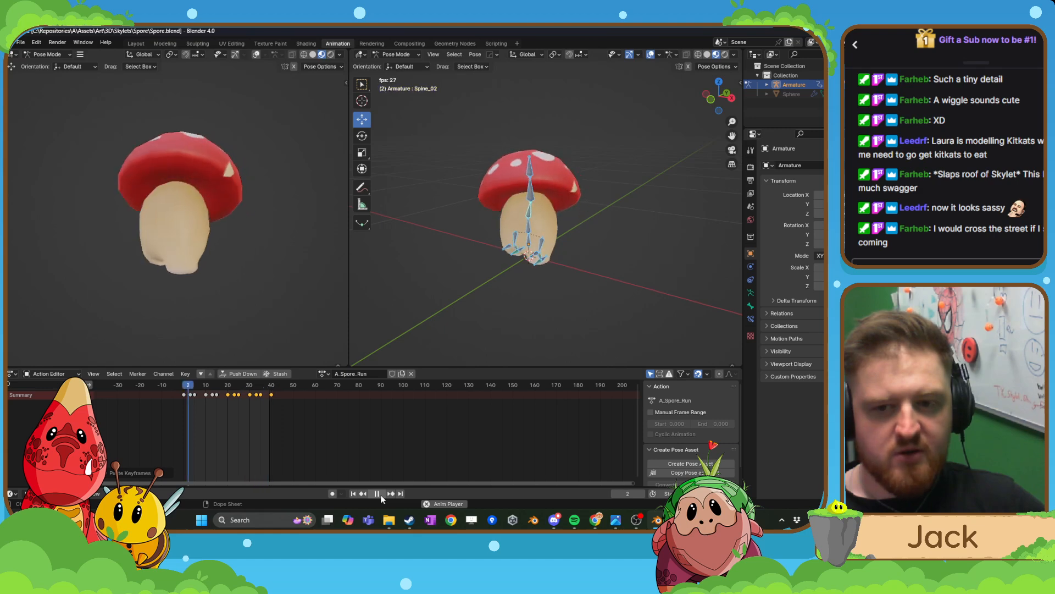
{"action": "scroll", "coordinate": [455, 278], "scroll_direction": "down", "scroll_amount": 2}
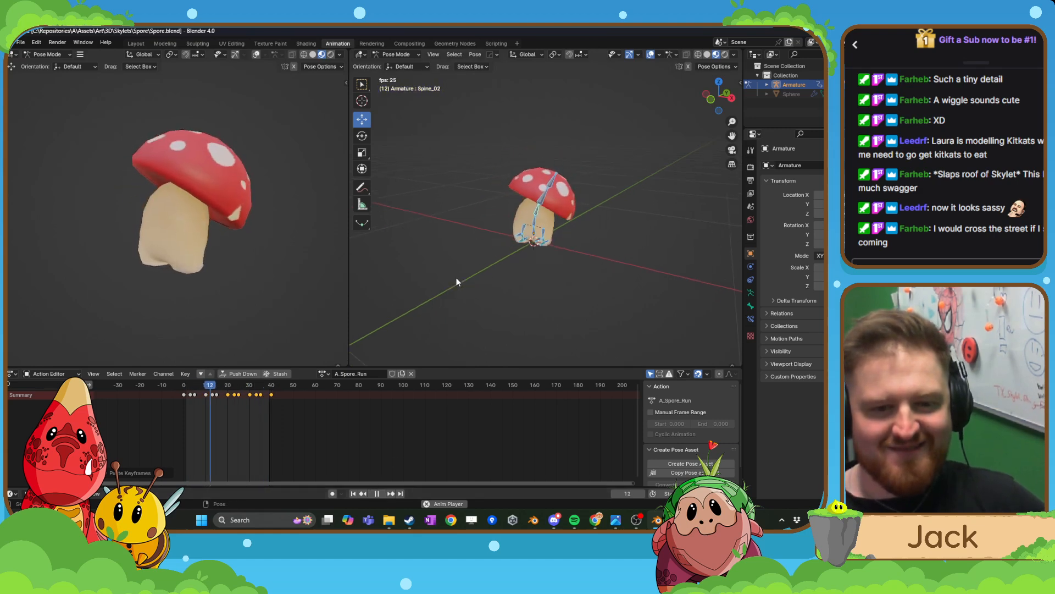
{"action": "middle_click_drag", "start_coordinate": [455, 277], "coordinate": [453, 256]}
{"action": "scroll", "coordinate": [487, 276], "scroll_direction": "up", "scroll_amount": 4}
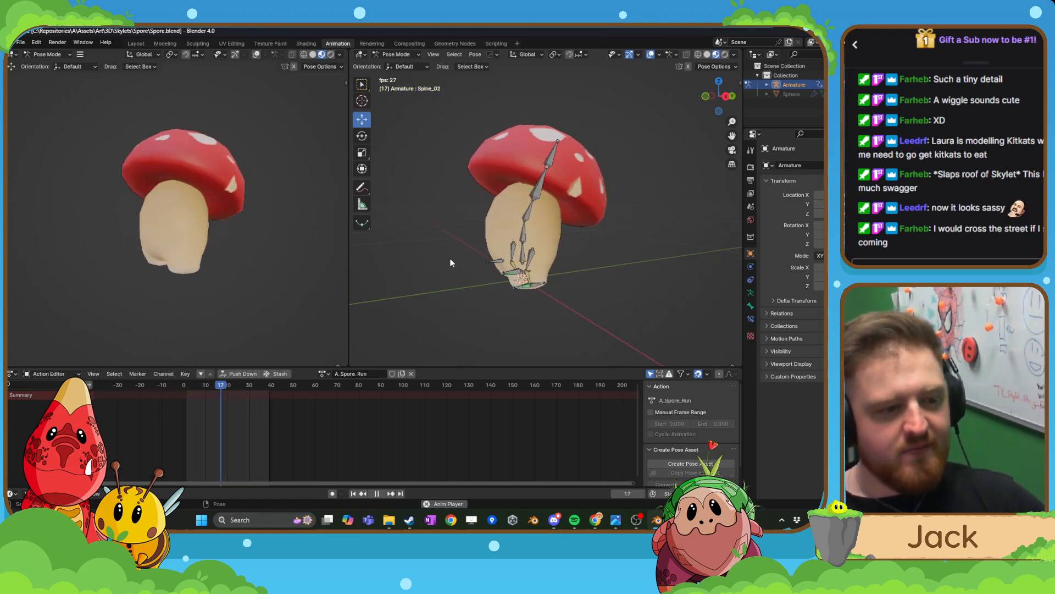
{"action": "middle_click_drag", "start_coordinate": [511, 167], "coordinate": [573, 188]}
{"action": "scroll", "coordinate": [541, 190], "scroll_direction": "down", "scroll_amount": 2}
- Hide the viewport overlays and review the running mushroom both close up and from a distance
{"action": "left_click", "coordinate": [651, 55]}
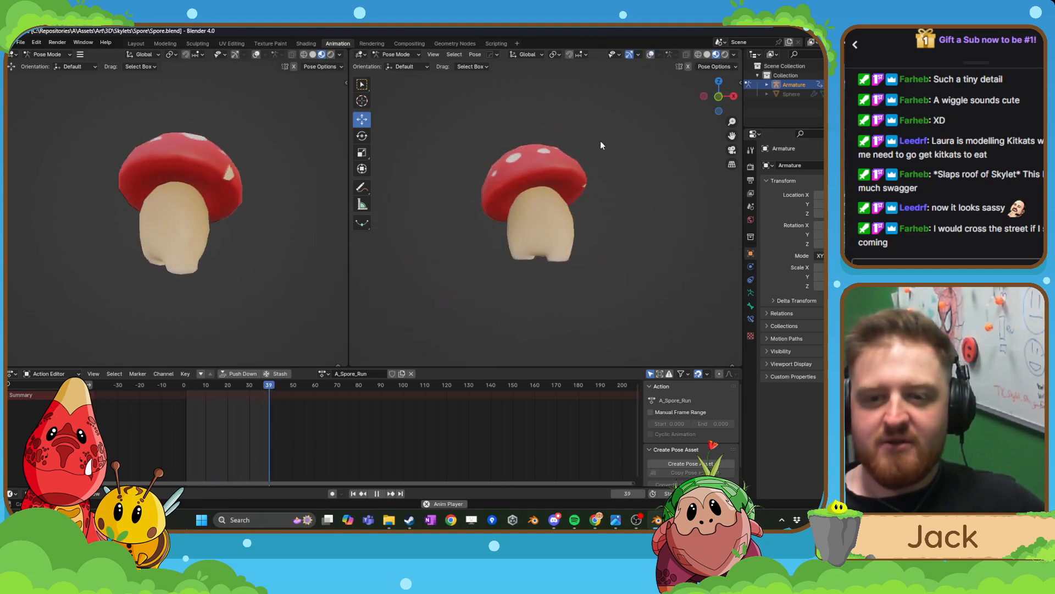
{"action": "scroll", "coordinate": [605, 141], "scroll_direction": "down", "scroll_amount": 2}
{"action": "scroll", "coordinate": [584, 223], "scroll_direction": "down", "scroll_amount": 6}
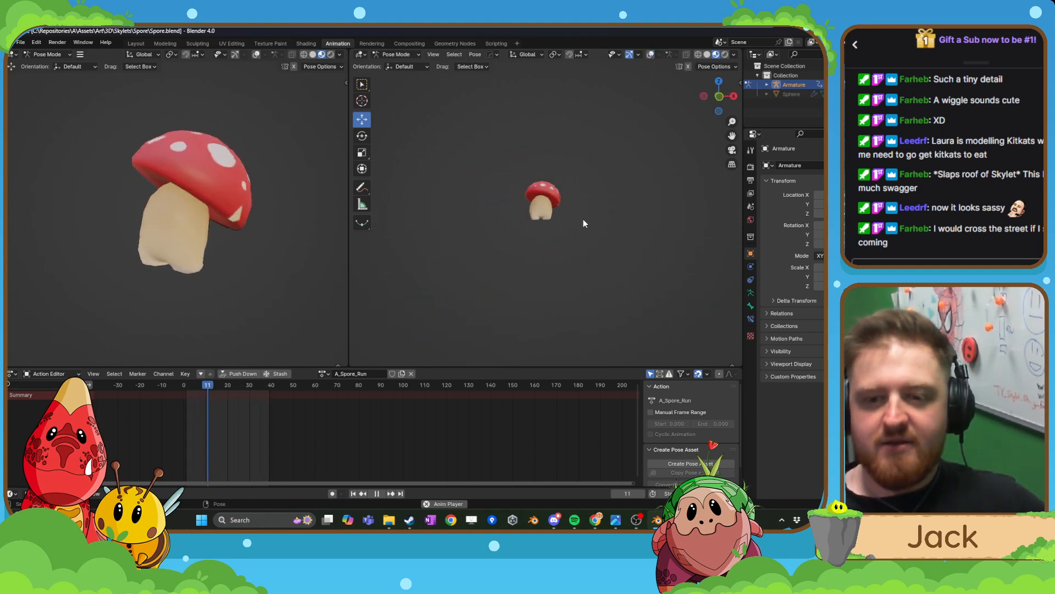
{"action": "scroll", "coordinate": [584, 223], "scroll_direction": "up", "scroll_amount": 10}
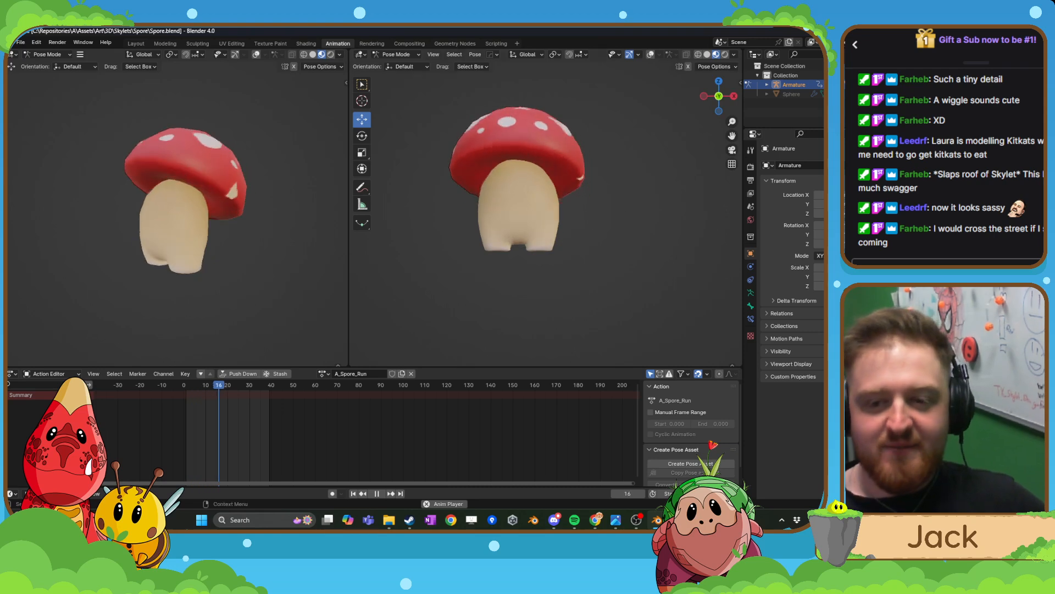
{"action": "middle_click_drag", "start_coordinate": [591, 207], "coordinate": [539, 207]}
{"action": "scroll", "coordinate": [536, 222], "scroll_direction": "up", "scroll_amount": 3}
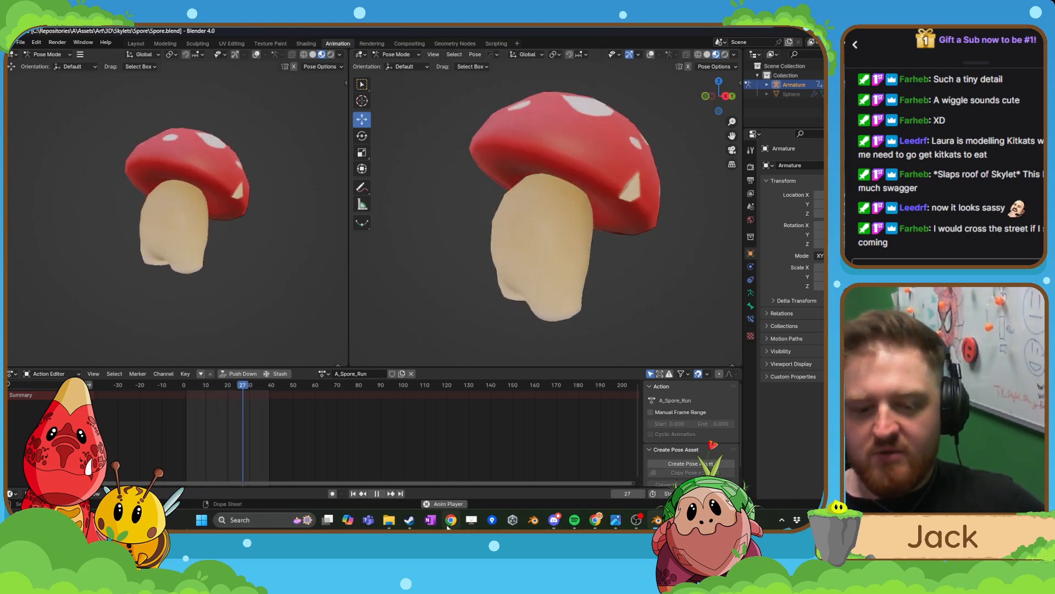
{"action": "key", "text": "space"}
{"action": "middle_click_drag", "start_coordinate": [511, 269], "coordinate": [557, 286], "text": "shift"}
{"action": "scroll", "coordinate": [476, 281], "scroll_direction": "up", "scroll_amount": 2}
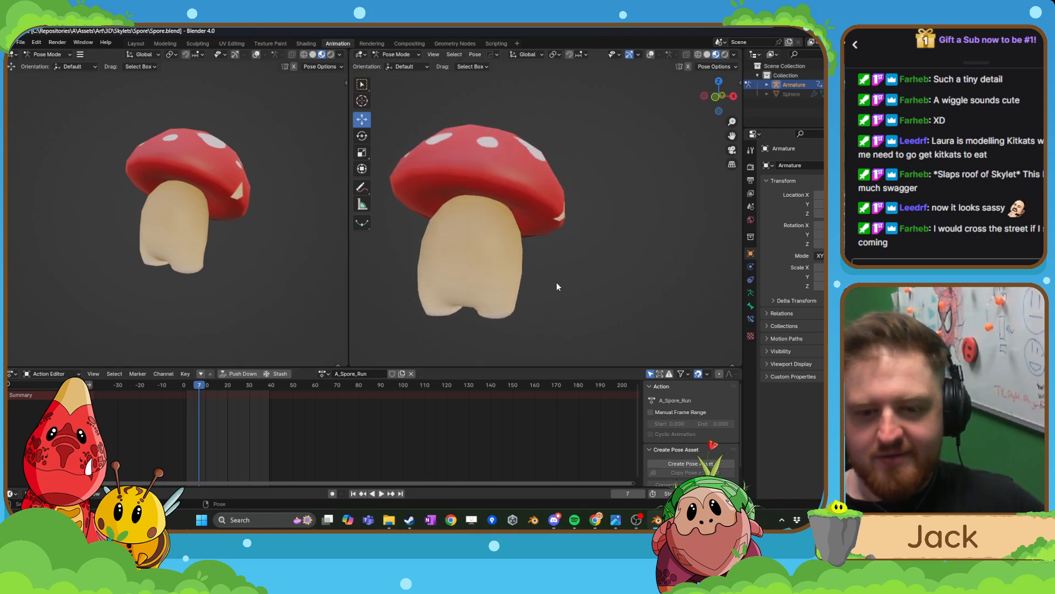
{"action": "left_click", "coordinate": [383, 493]}
{"action": "scroll", "coordinate": [561, 177], "scroll_direction": "down", "scroll_amount": 3}
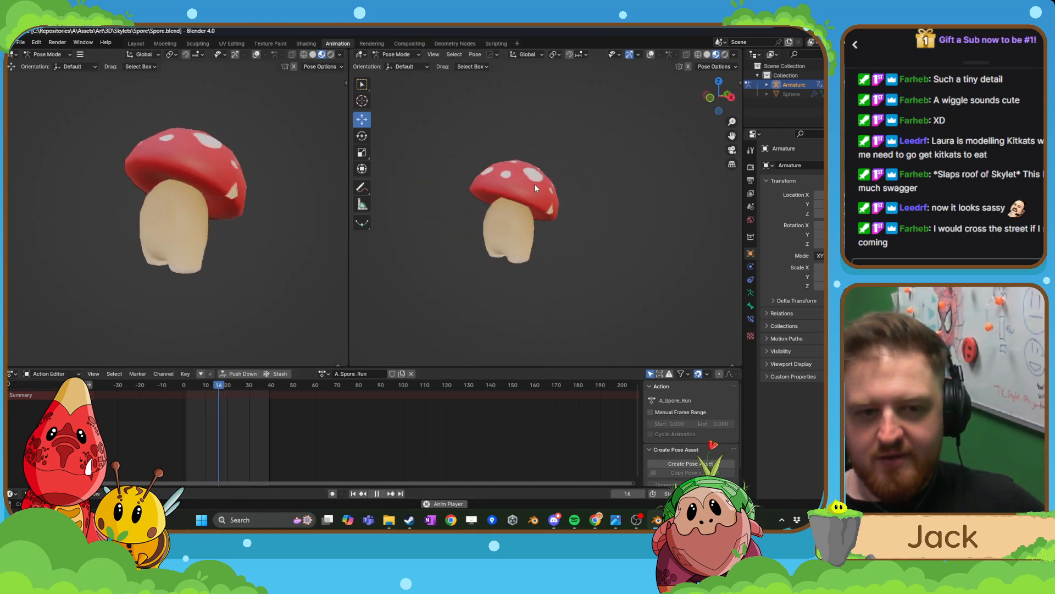
{"action": "middle_click_drag", "start_coordinate": [534, 184], "coordinate": [558, 204]}
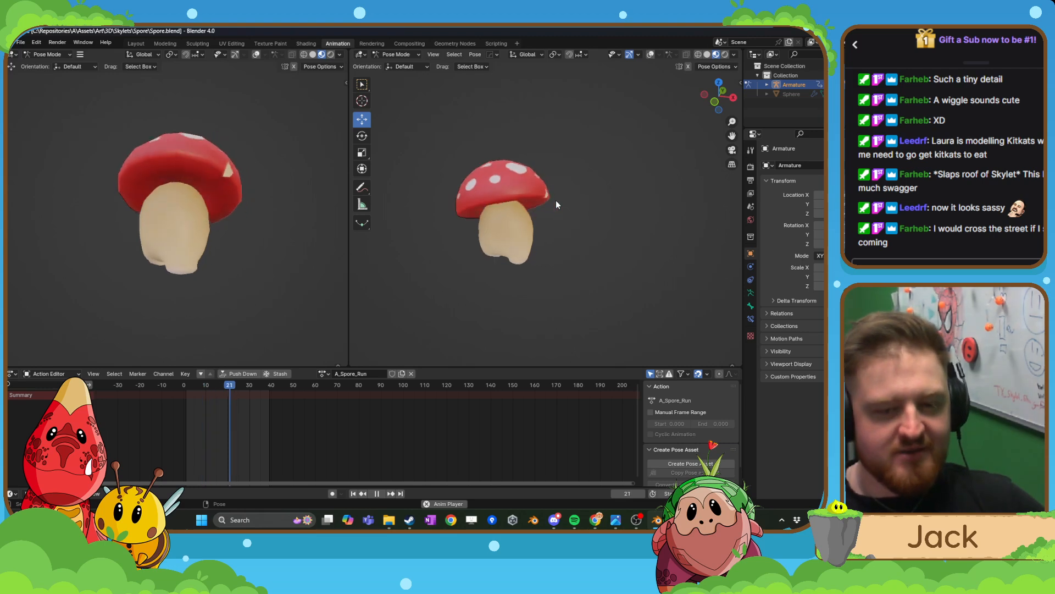
{"action": "left_click", "coordinate": [376, 493]}
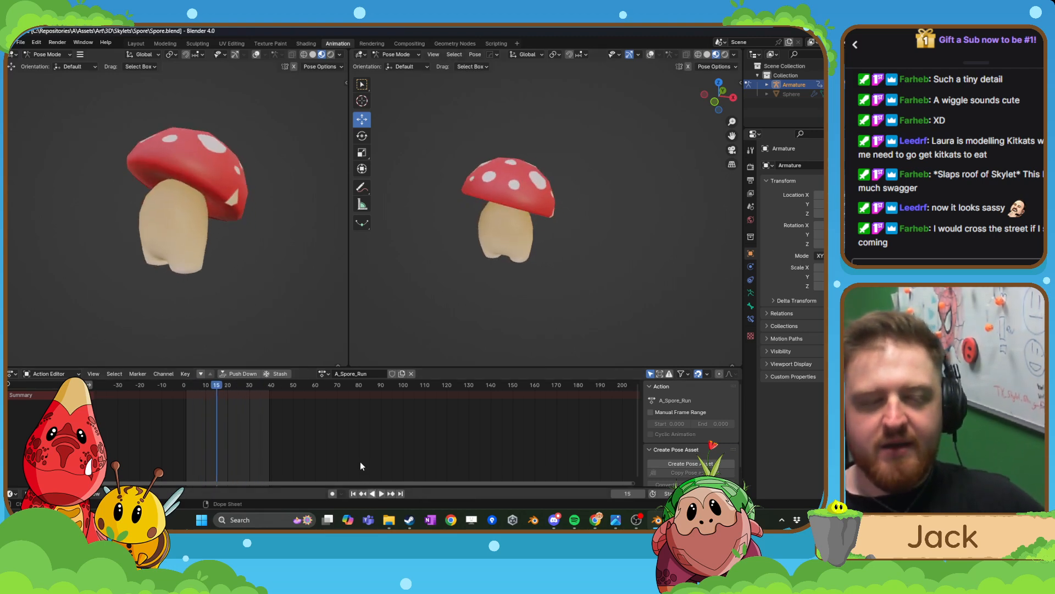
- Save Spore.blend and check the list of available actions
{"action": "left_click", "coordinate": [20, 42]}
{"action": "left_click", "coordinate": [47, 103]}
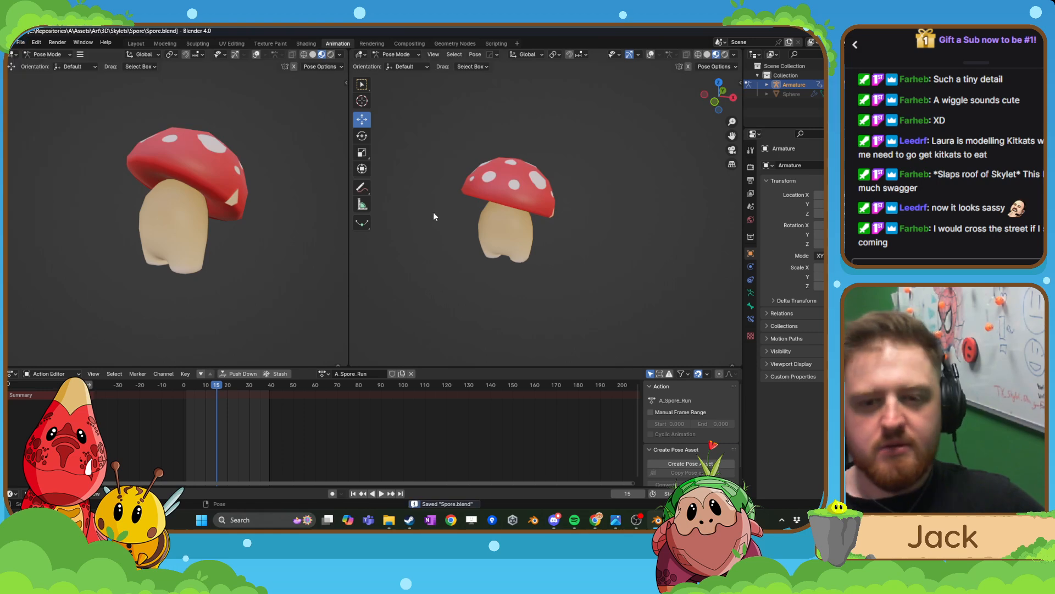
{"action": "left_click", "coordinate": [327, 375]}
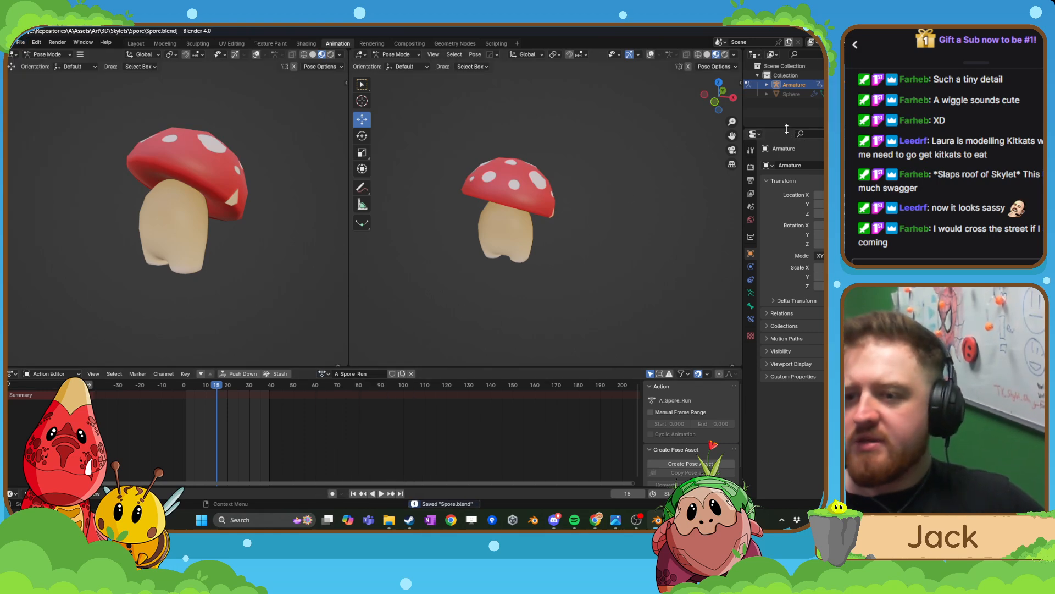
- Enlarge the Outliner and set its display mode to Blender File to list the file's actions
{"action": "left_click_drag", "start_coordinate": [786, 128], "coordinate": [787, 321]}
{"action": "left_click", "coordinate": [774, 55]}
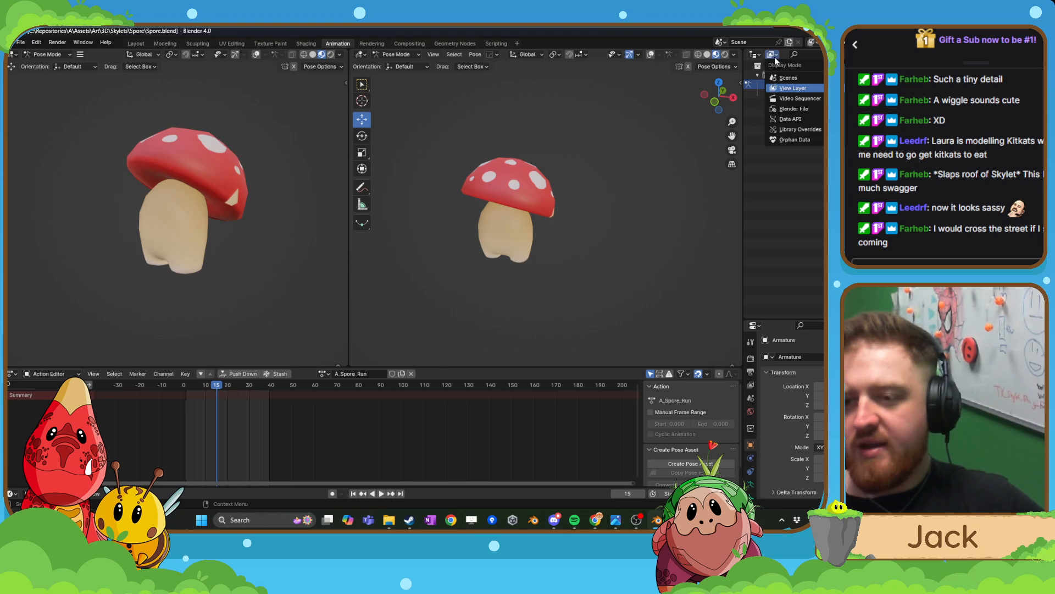
{"action": "left_click", "coordinate": [788, 78]}
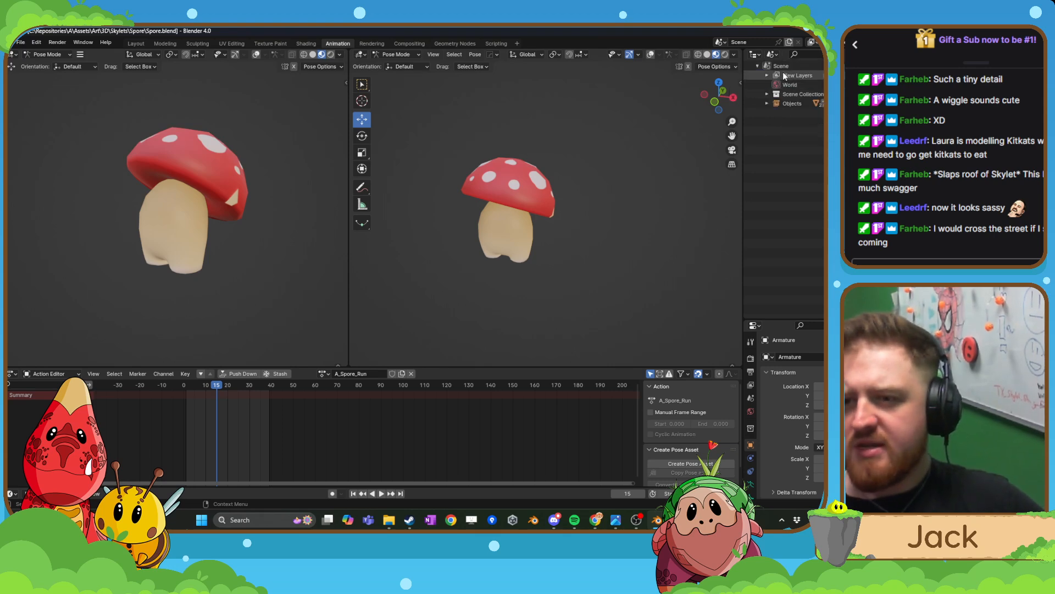
{"action": "left_click", "coordinate": [772, 55]}
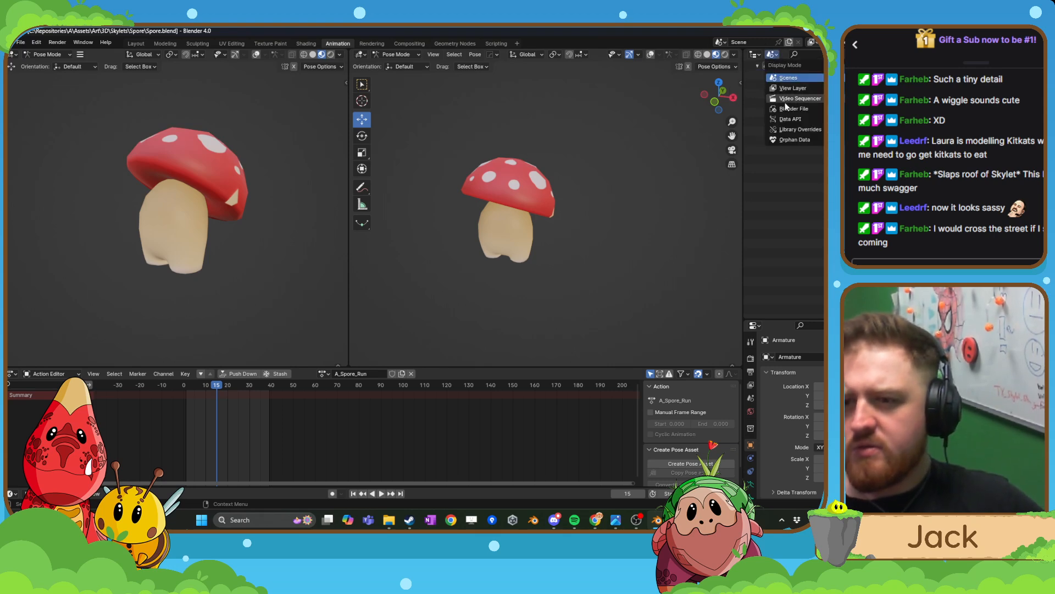
{"action": "left_click", "coordinate": [788, 109]}
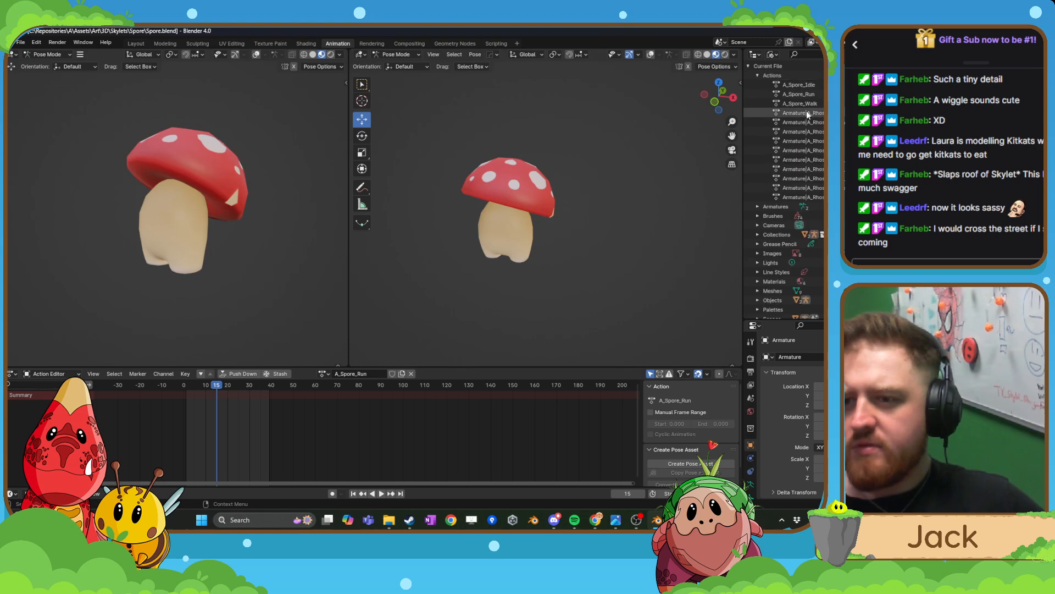
- Delete all leftover Armature|A_Rho… actions from the file and give A_Spore_Run a fake user
{"action": "left_click", "coordinate": [808, 114]}
{"action": "left_click", "coordinate": [812, 197], "text": "shift"}
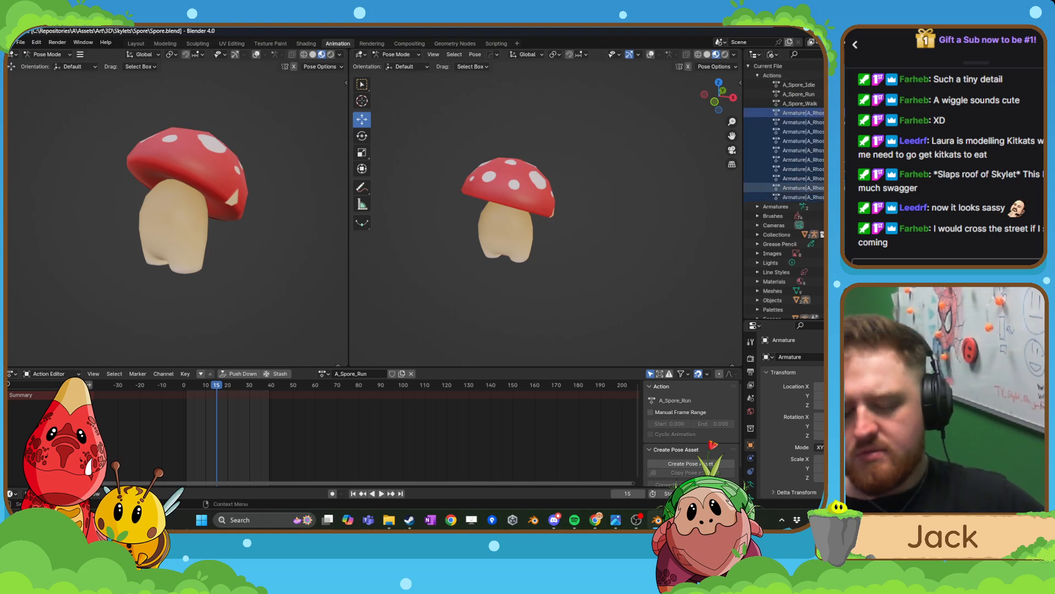
{"action": "right_click", "coordinate": [816, 192]}
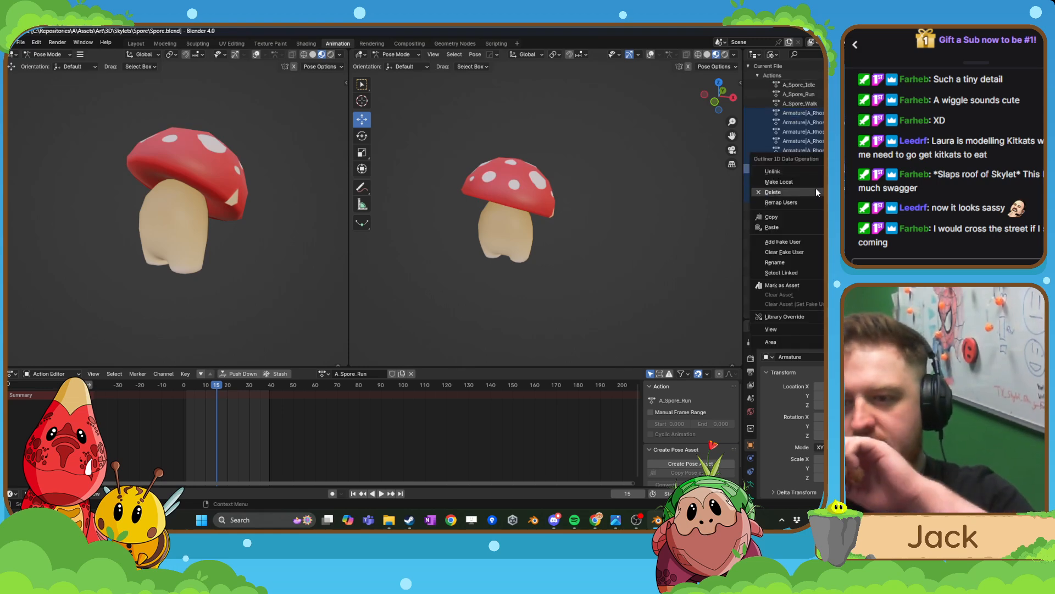
{"action": "left_click", "coordinate": [816, 192]}
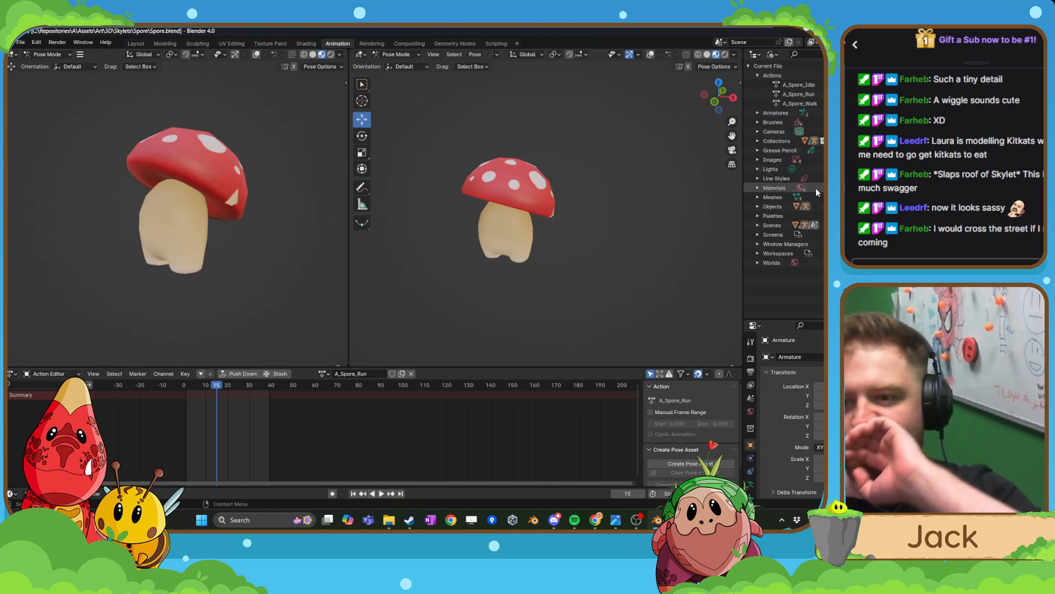
{"action": "left_click", "coordinate": [325, 373]}
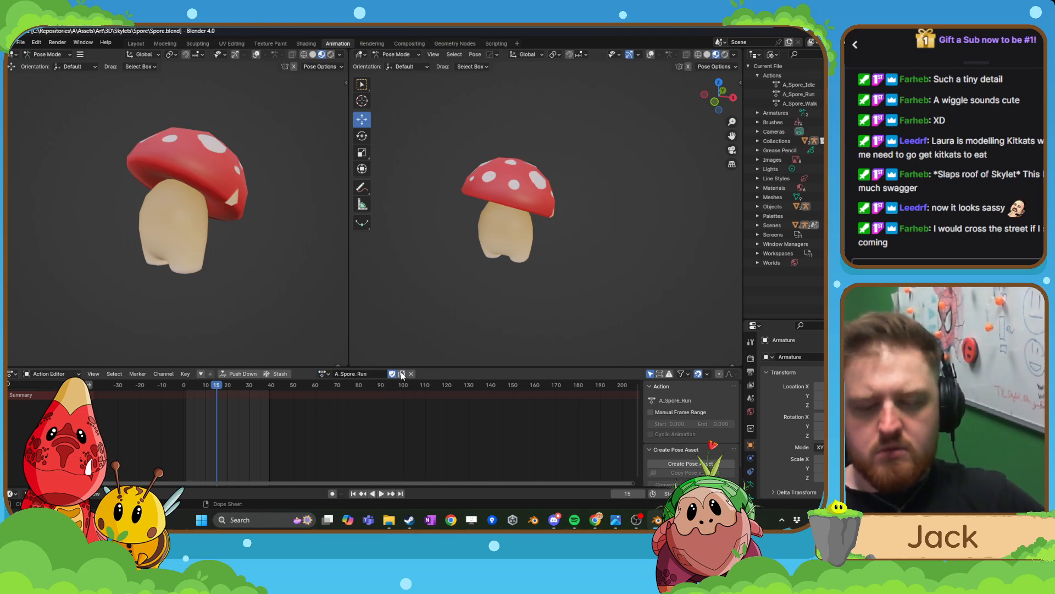
- Switch to A_Spore_Idle at frame 0, duplicate it as a new action named A_Spore_Sad, and give the copy a fake user
{"action": "left_click", "coordinate": [324, 374]}
{"action": "left_click", "coordinate": [338, 388]}
{"action": "left_click_drag", "start_coordinate": [222, 388], "coordinate": [184, 388]}
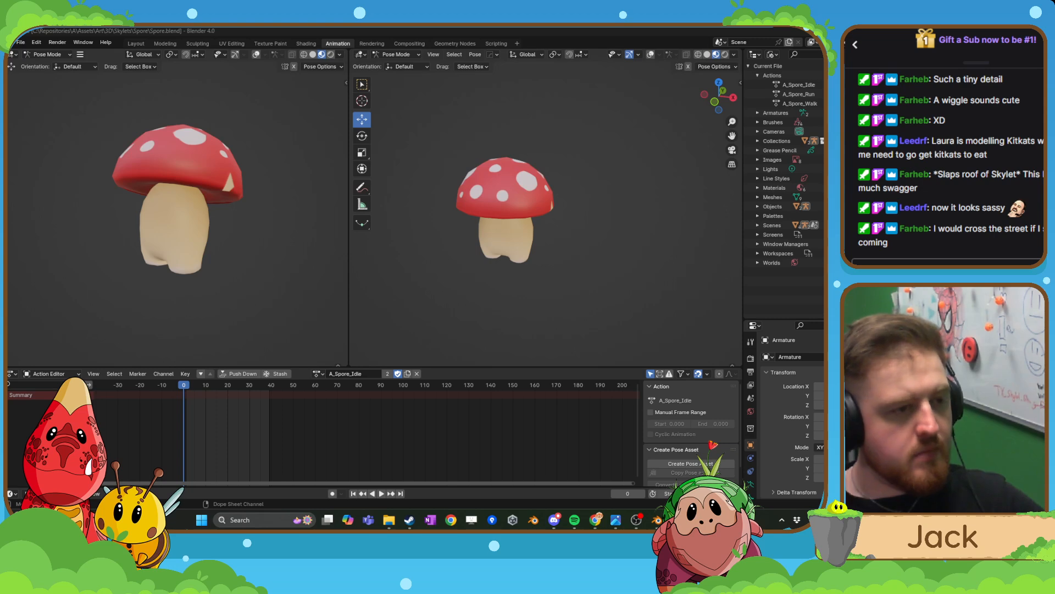
{"action": "left_click", "coordinate": [408, 374]}
{"action": "double_click", "coordinate": [383, 375]}
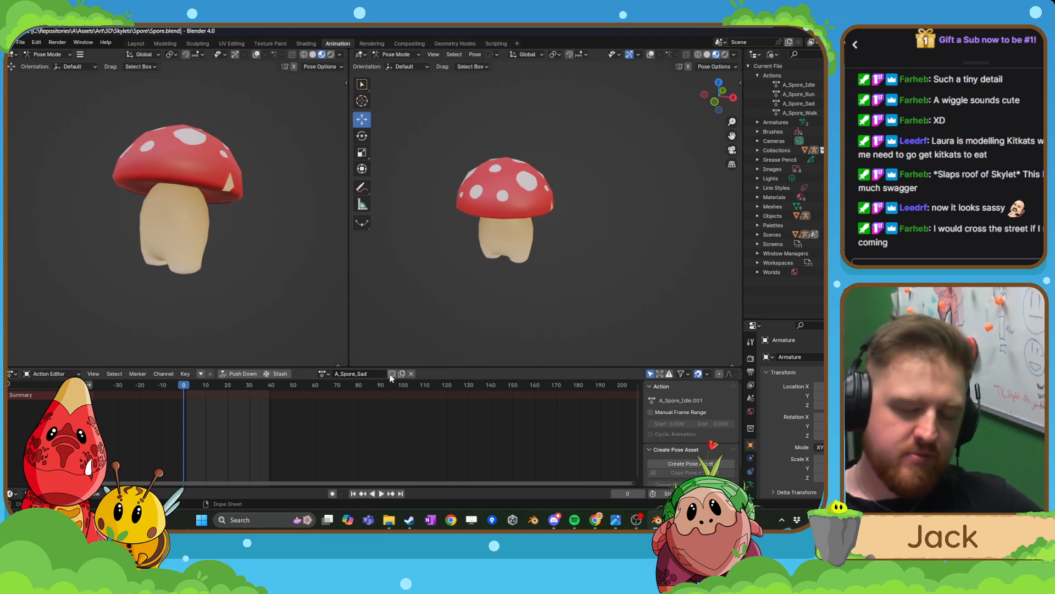
{"action": "left_click", "coordinate": [392, 374]}
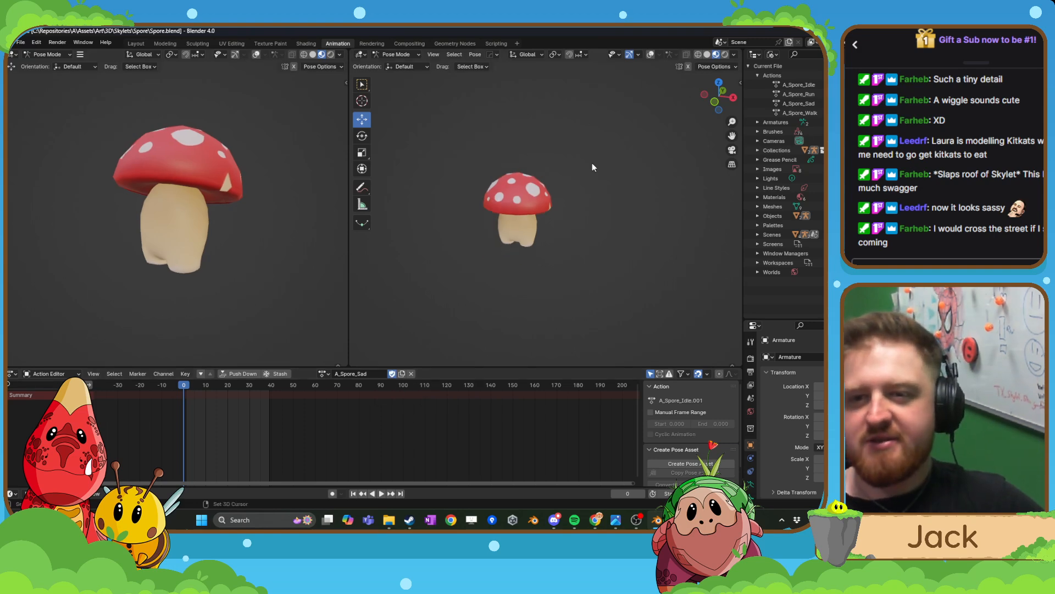
- Show the overlays in right orthographic view and delete all bones' A_Spore_Sad keyframes at frames 30 and 60
{"action": "scroll", "coordinate": [592, 163], "scroll_direction": "down", "scroll_amount": 2}
{"action": "middle_click_drag", "start_coordinate": [562, 228], "coordinate": [558, 228]}
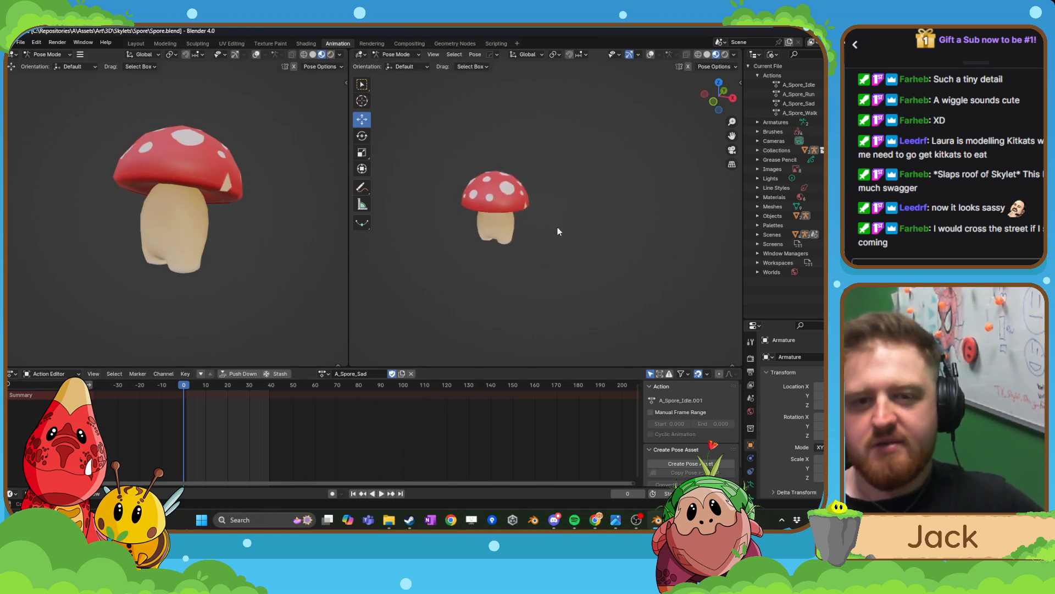
{"action": "scroll", "coordinate": [608, 167], "scroll_direction": "up", "scroll_amount": 3}
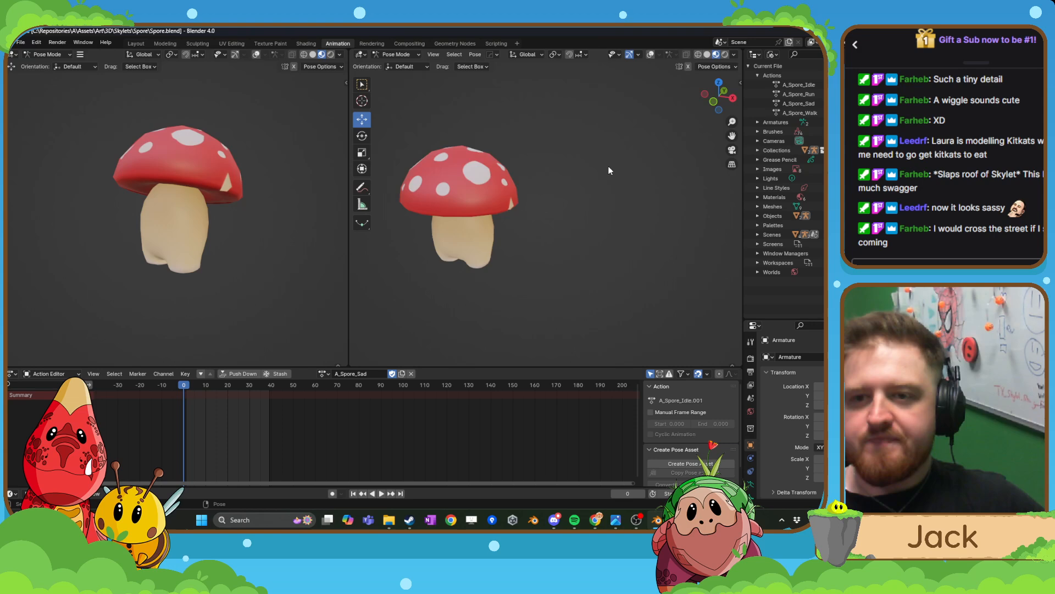
{"action": "left_click", "coordinate": [651, 54]}
{"action": "key", "text": "KP_3"}
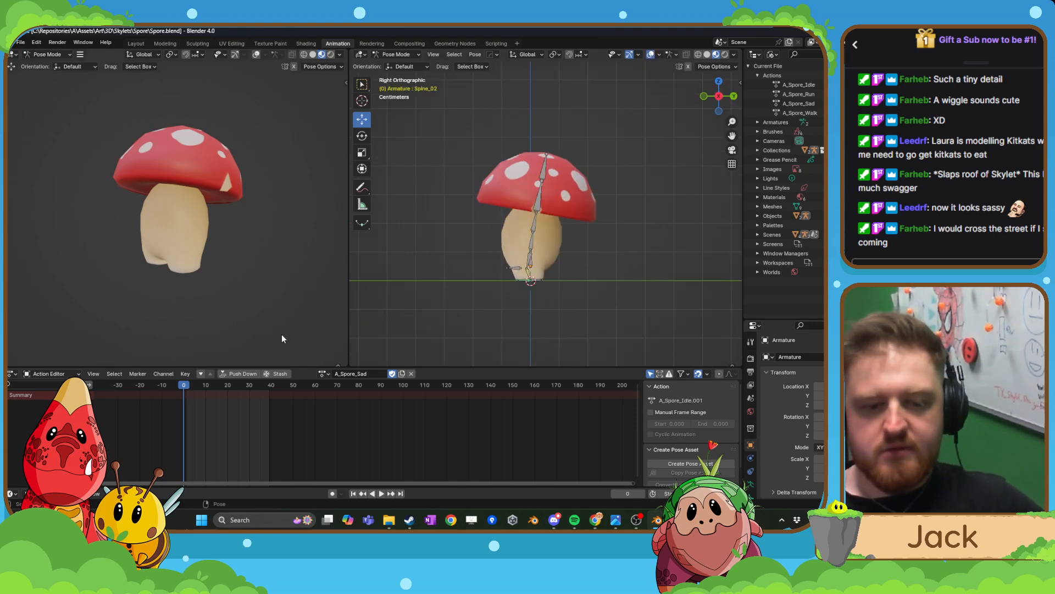
{"action": "scroll", "coordinate": [545, 268], "scroll_direction": "up", "scroll_amount": 5}
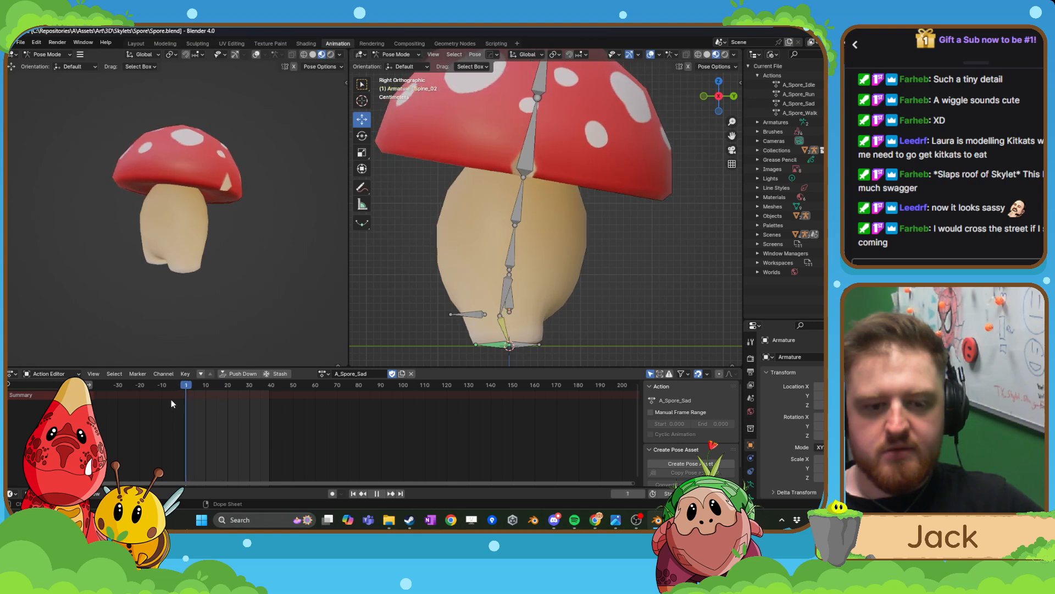
{"action": "key", "text": "a"}
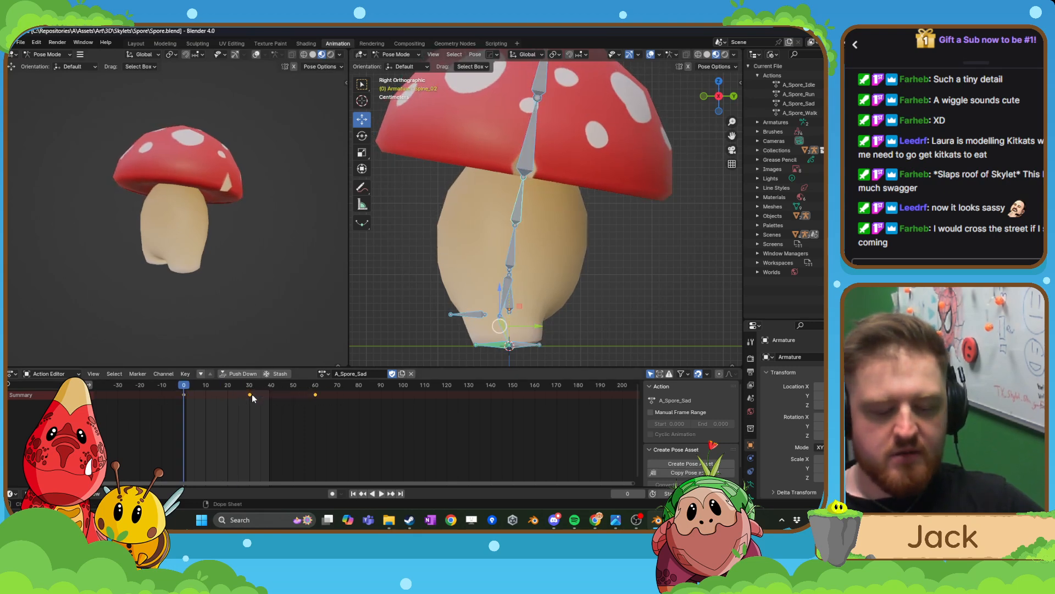
{"action": "key", "text": "x"}
{"action": "left_click", "coordinate": [268, 400]}
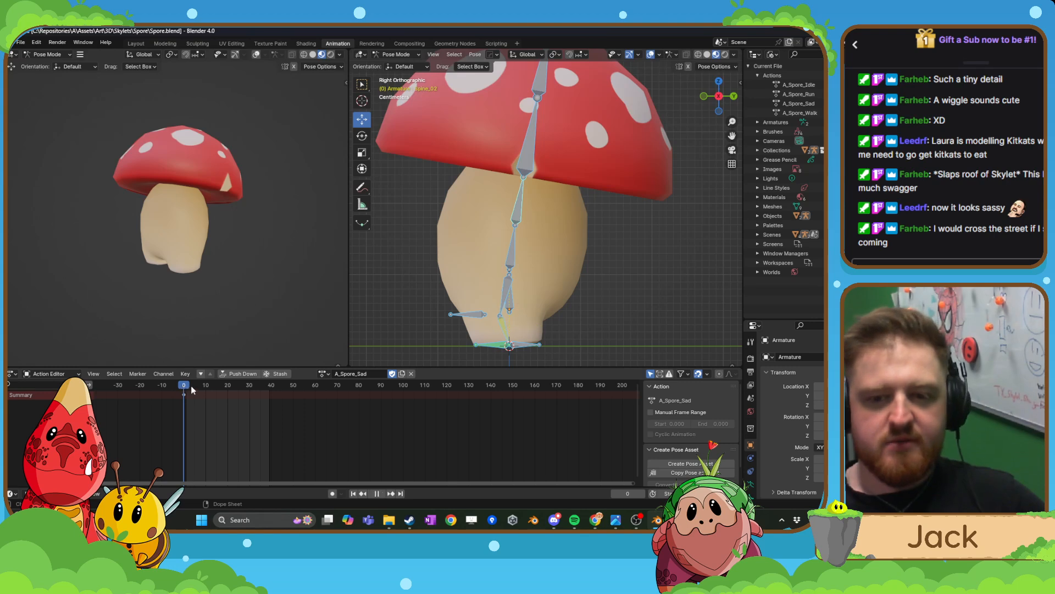
- Select the Spine_01 bone at frame 0, try rotating it forward, and undo the rotation
{"action": "left_click_drag", "start_coordinate": [192, 387], "coordinate": [176, 397]}
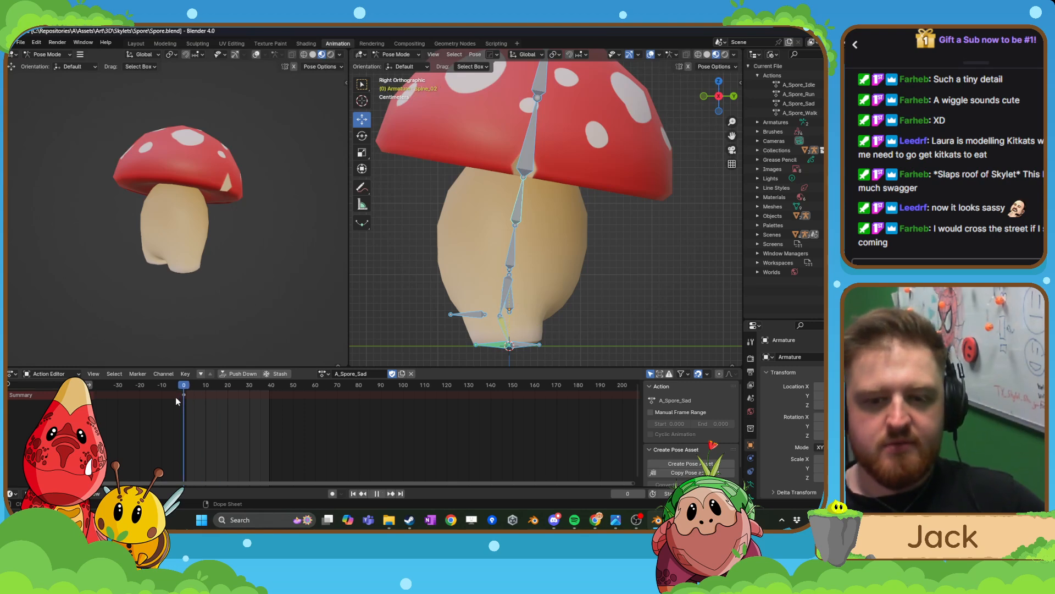
{"action": "left_click", "coordinate": [511, 266]}
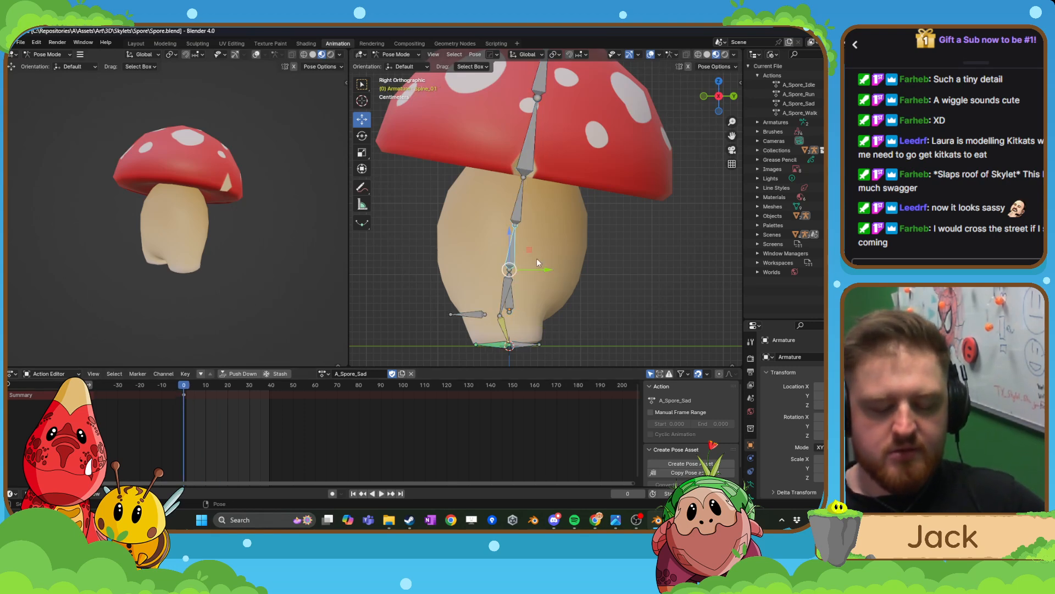
{"action": "key", "text": "r"}
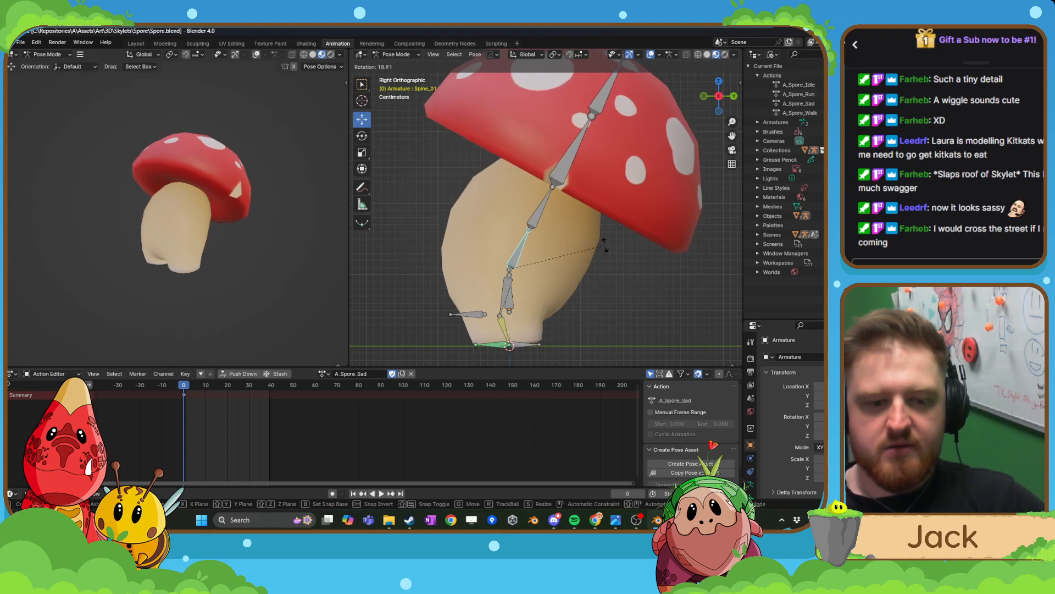
{"action": "left_click", "coordinate": [547, 272]}
{"action": "key", "text": "ctrl+z"}
- Bend the Spine_01 bone forward at frame 25 and about 7° farther forward at frame 30
{"action": "left_click_drag", "start_coordinate": [186, 388], "coordinate": [238, 409]}
{"action": "key", "text": "r"}
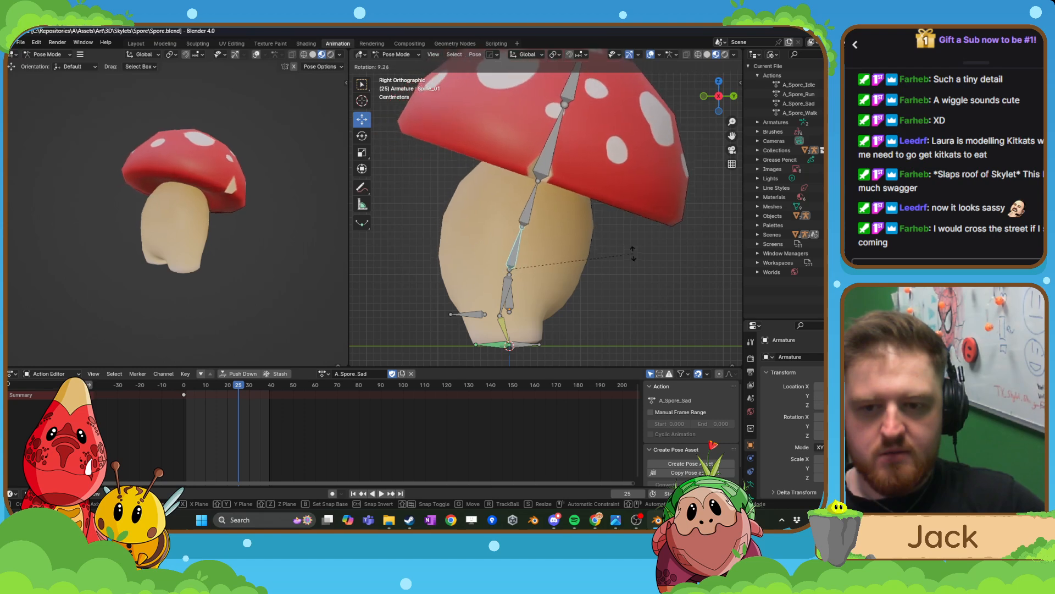
{"action": "left_click", "coordinate": [634, 265]}
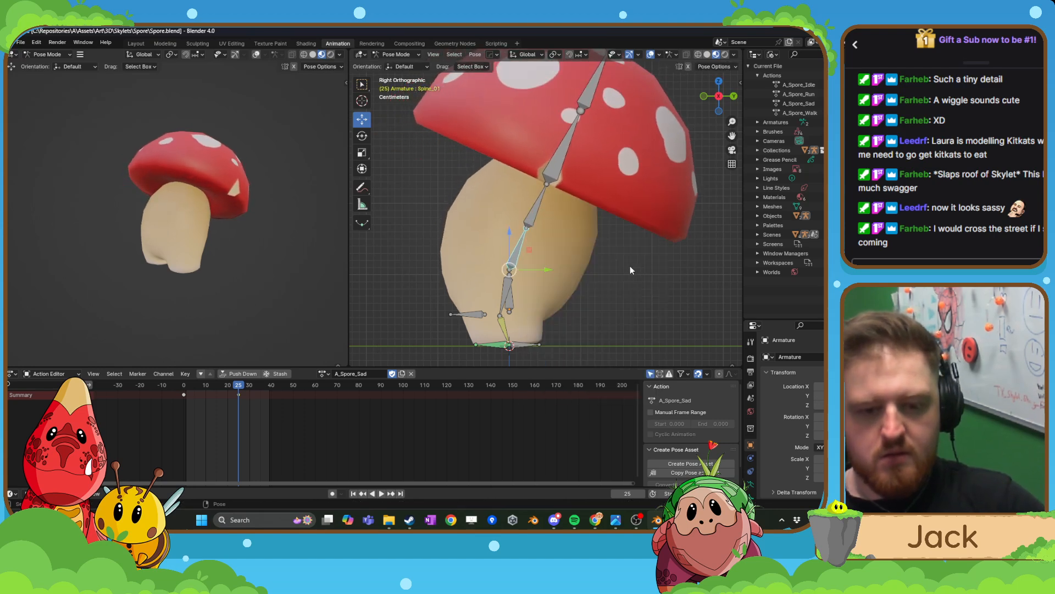
{"action": "left_click_drag", "start_coordinate": [243, 387], "coordinate": [250, 387]}
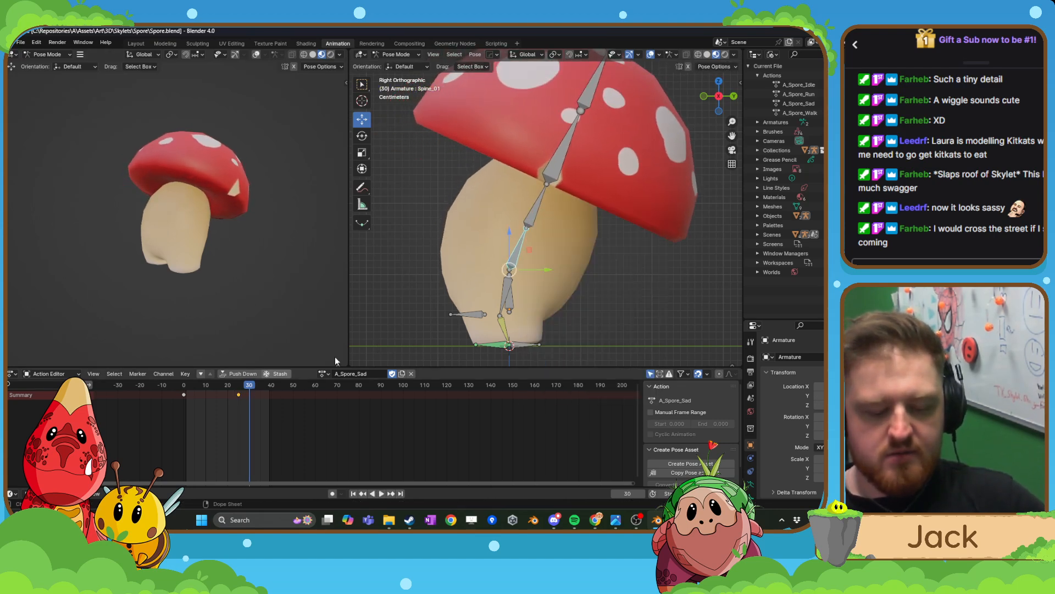
{"action": "key", "text": "r"}
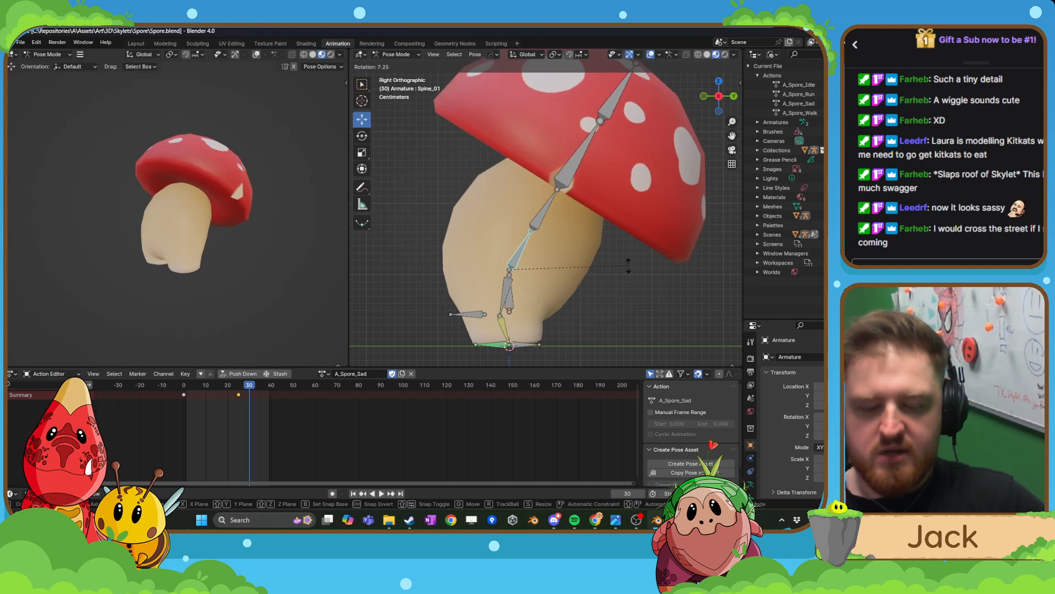
{"action": "left_click", "coordinate": [627, 265]}
{"action": "right_click", "coordinate": [628, 265]}
- Rotate the Spine_02 bone forward at frame 30 so the cap droops heavily
{"action": "left_click", "coordinate": [575, 210]}
{"action": "left_click", "coordinate": [561, 225]}
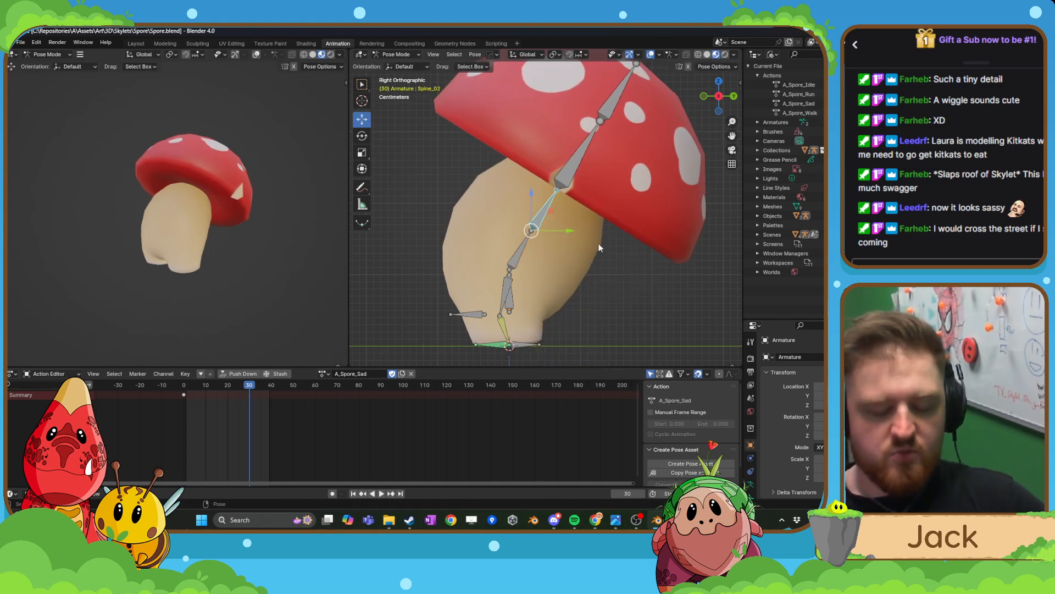
{"action": "key", "text": "r"}
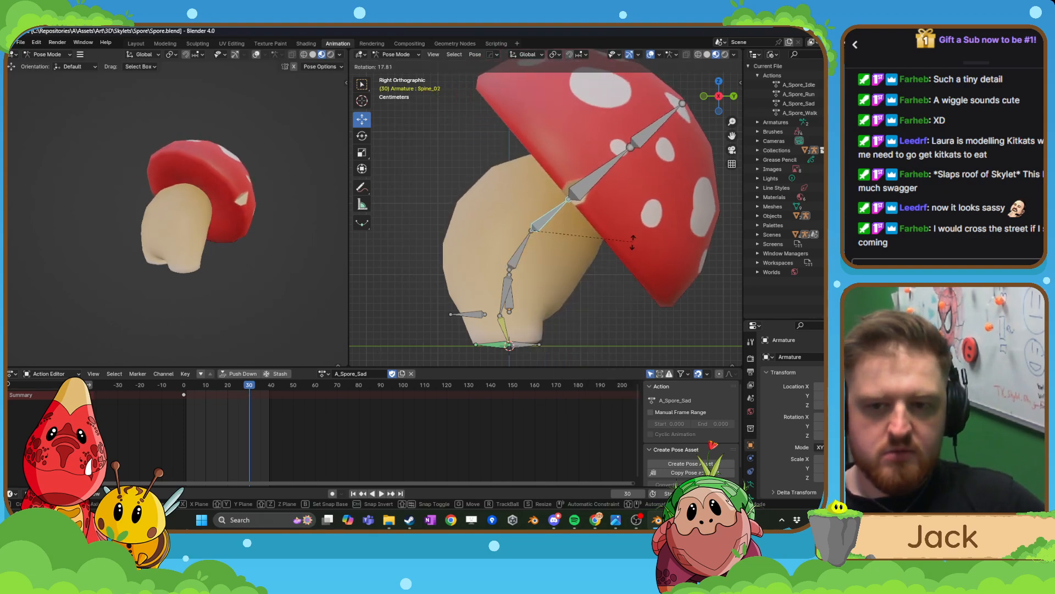
{"action": "left_click", "coordinate": [628, 251]}
{"action": "right_click", "coordinate": [628, 250]}
{"action": "left_click", "coordinate": [628, 248]}
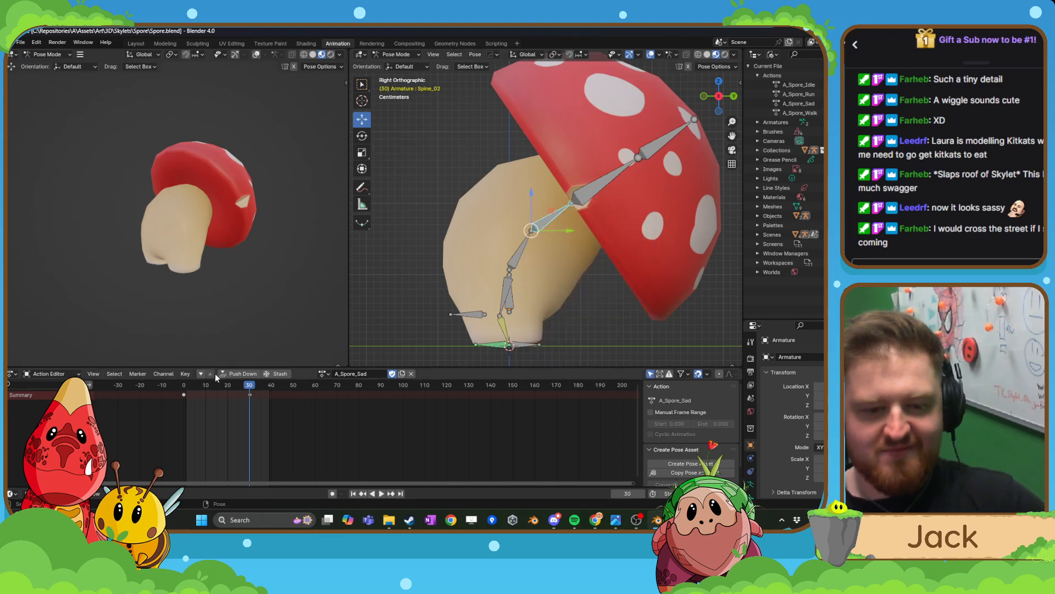
- Rotate Spine_02 slightly farther forward at frame 35 and insert a keyframe for it
{"action": "key", "text": "space"}
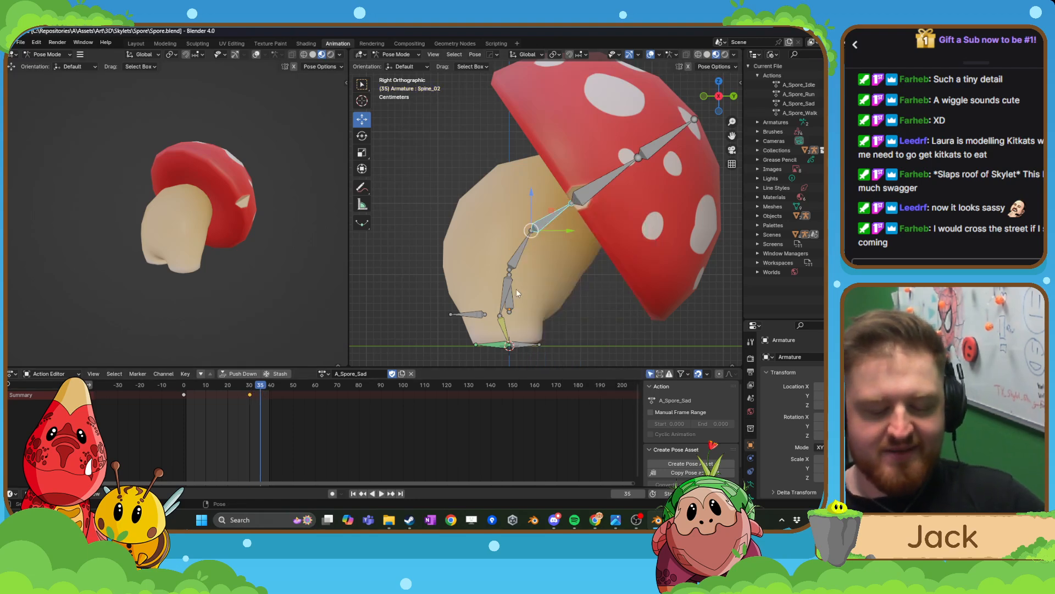
{"action": "key", "text": "r"}
{"action": "left_click", "coordinate": [558, 280]}
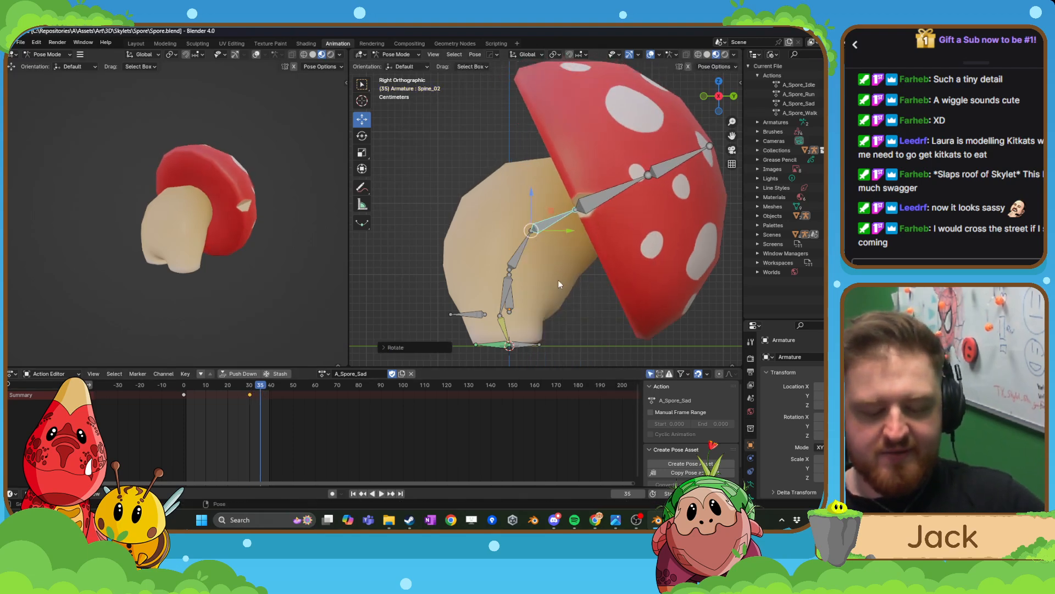
{"action": "key", "text": "i"}
{"action": "left_click", "coordinate": [555, 281]}
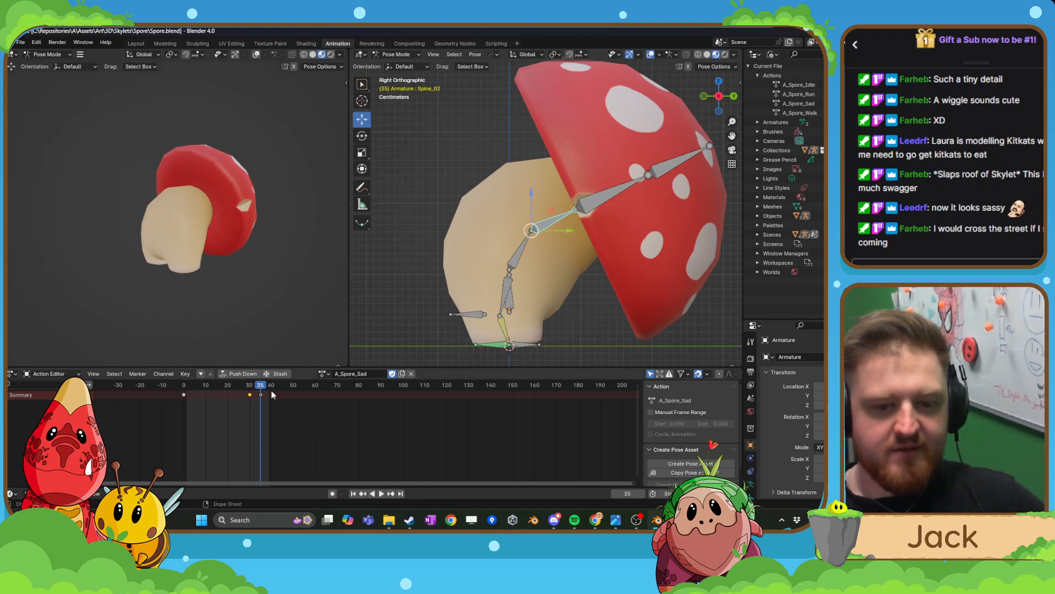
- Shift Spine_02's last two keyframes to about frames 39 and 44 and play back a longer frame range
{"action": "key", "text": "space"}
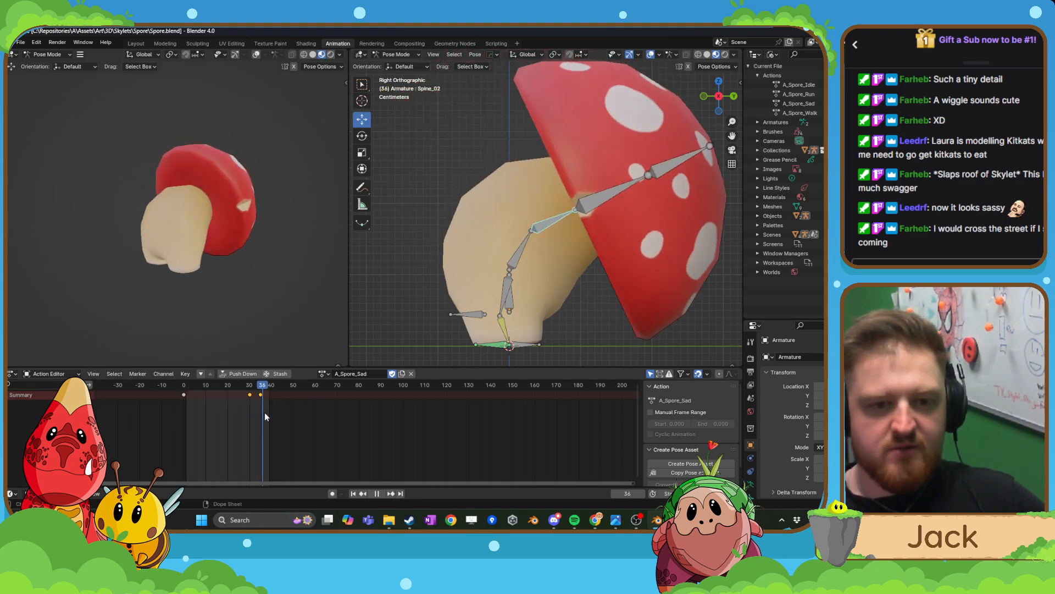
{"action": "key", "text": "Escape"}
{"action": "left_click_drag", "start_coordinate": [259, 395], "coordinate": [257, 397]}
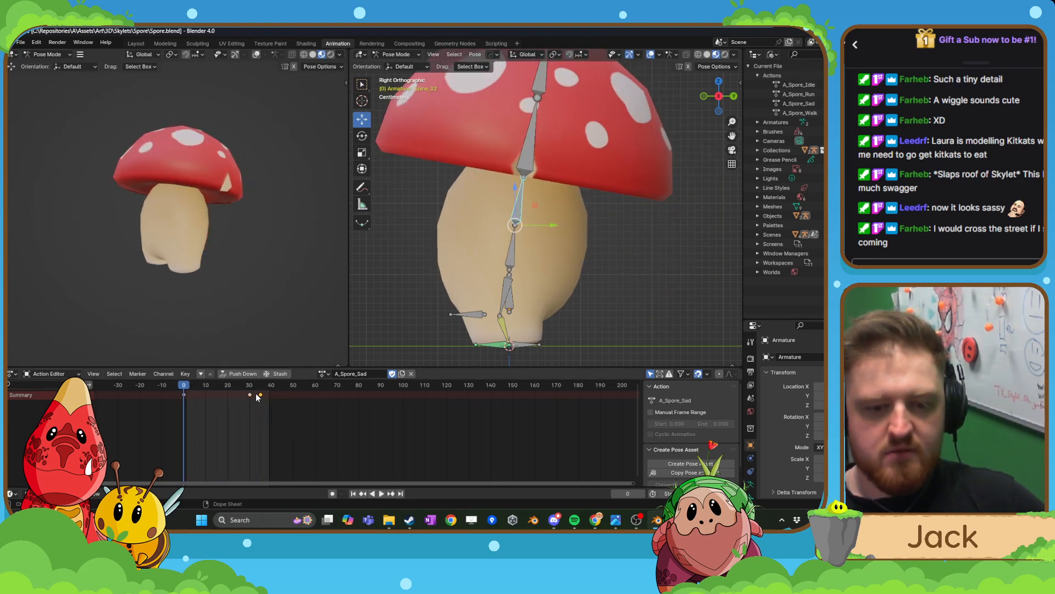
{"action": "key", "text": "g"}
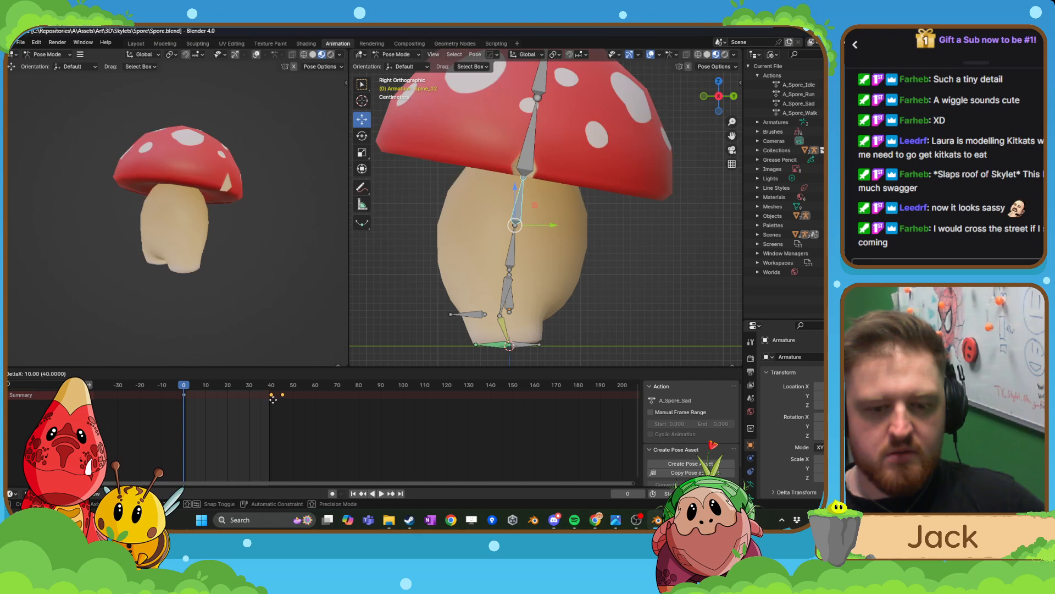
{"action": "left_click", "coordinate": [271, 400]}
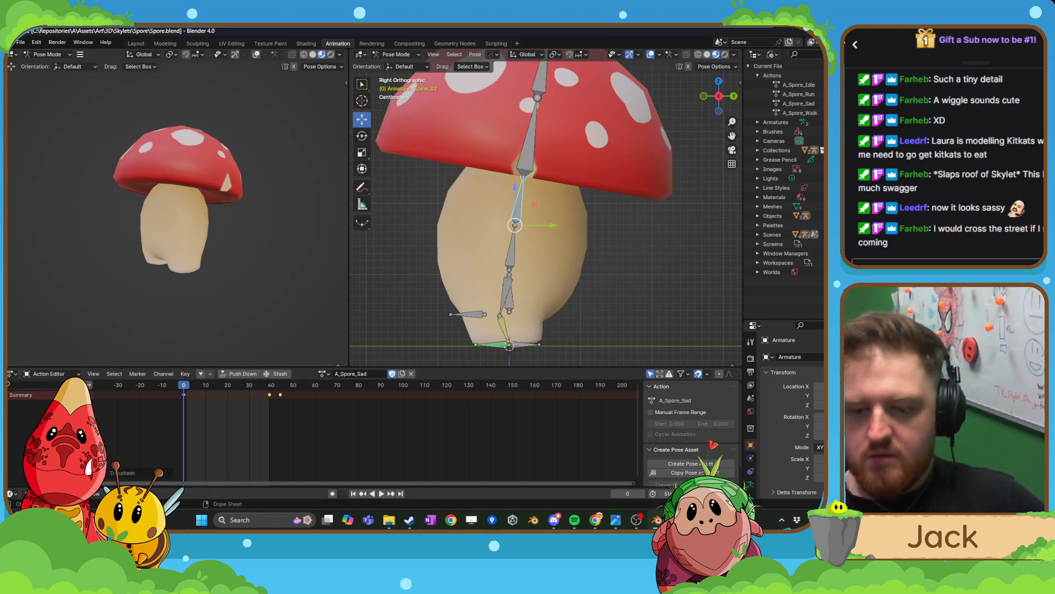
{"action": "left_click", "coordinate": [382, 493]}
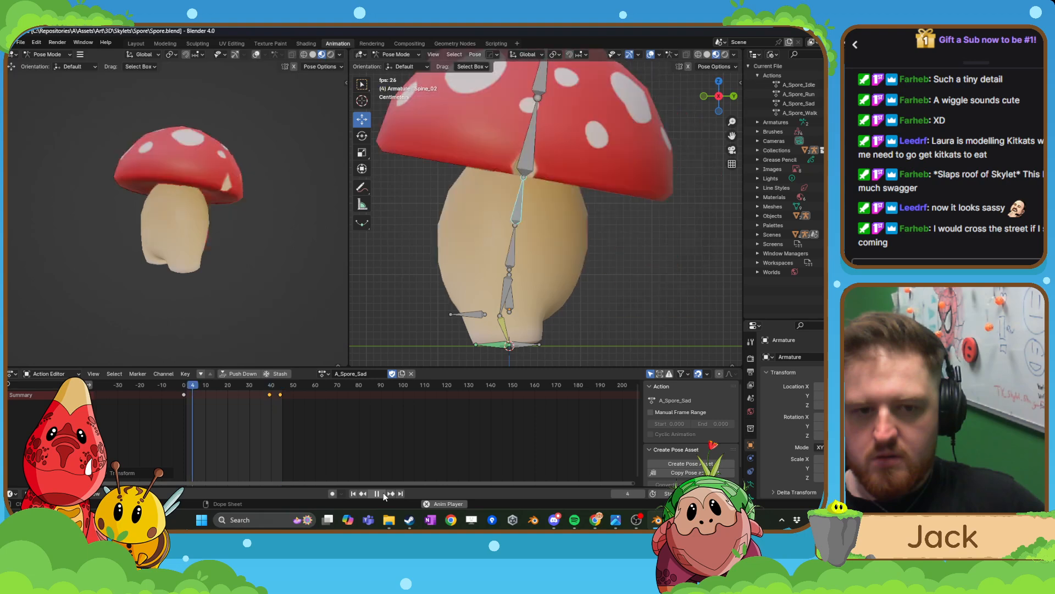
{"action": "left_click", "coordinate": [384, 493]}
- Move Spine_01's last keyframe to about frame 40, play the motion, and select all bones
{"action": "left_click", "coordinate": [518, 244]}
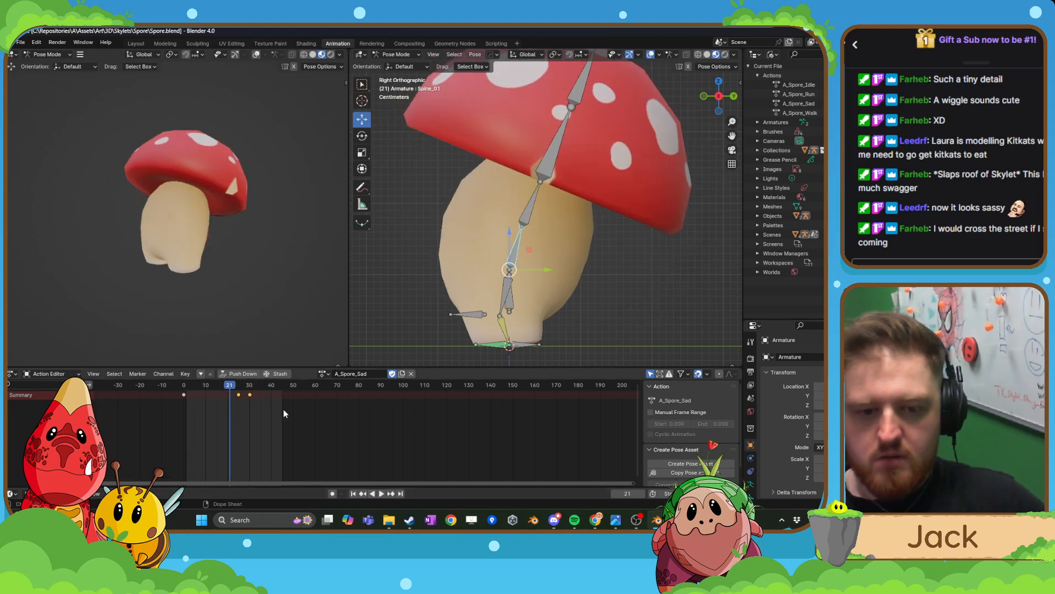
{"action": "left_click_drag", "start_coordinate": [250, 394], "coordinate": [274, 396]}
{"action": "left_click", "coordinate": [380, 494]}
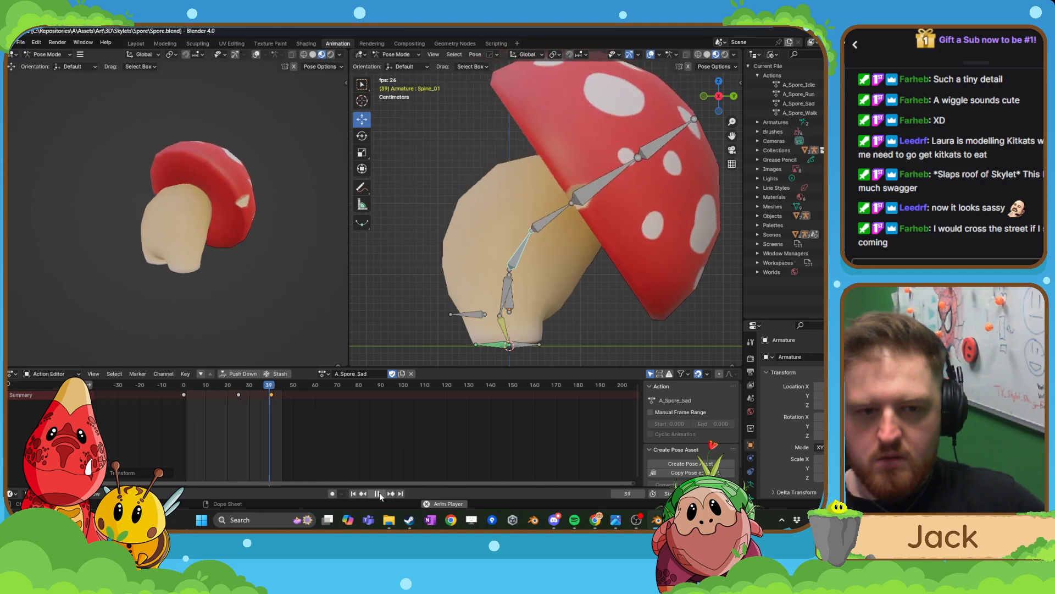
{"action": "left_click", "coordinate": [379, 492]}
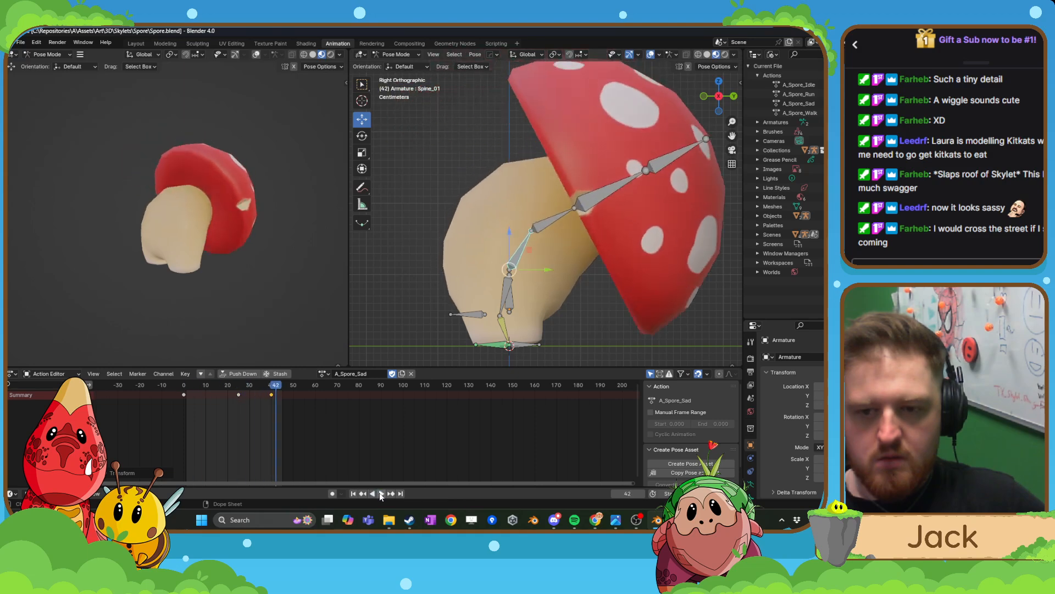
{"action": "key", "text": "ctrl+z"}
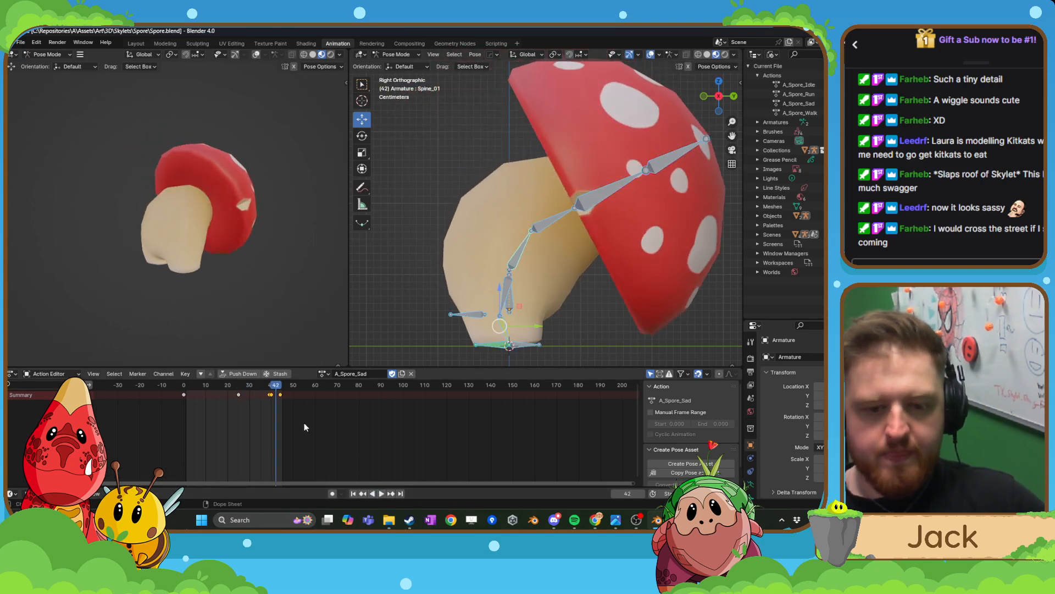
- Scale all of the action's keyframes in time by 0.5, shift them to start at frame 0, and play the motion
{"action": "type", "text": "s0.5"}
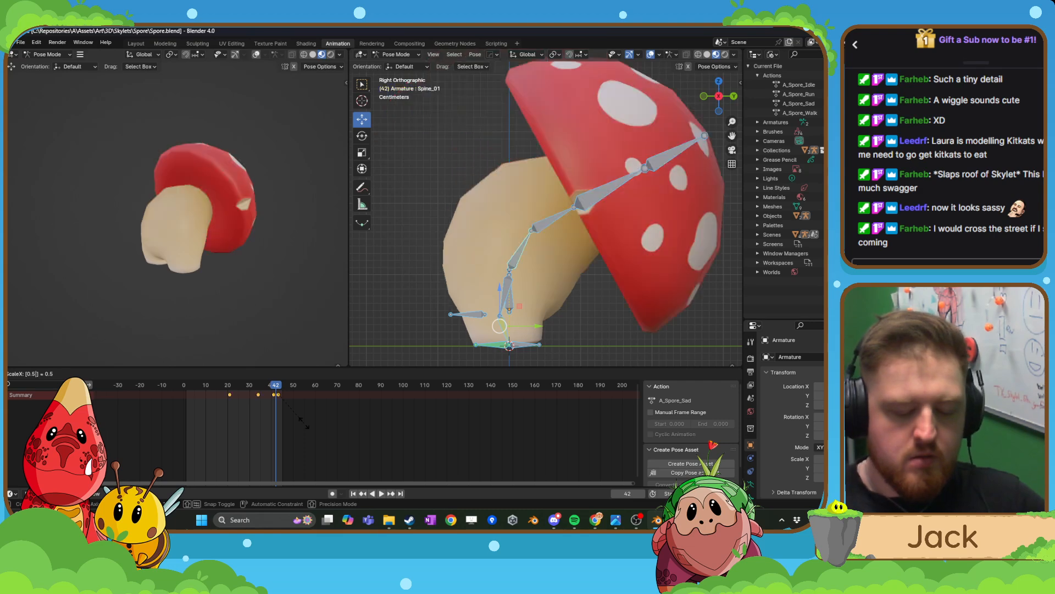
{"action": "key", "text": "Return"}
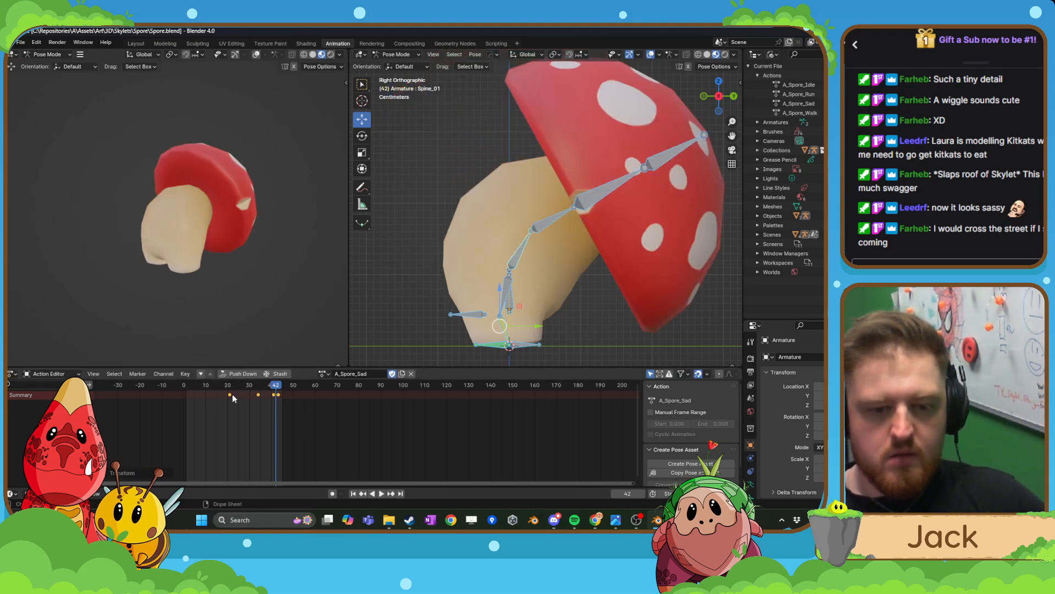
{"action": "key", "text": "g"}
{"action": "left_click", "coordinate": [181, 403]}
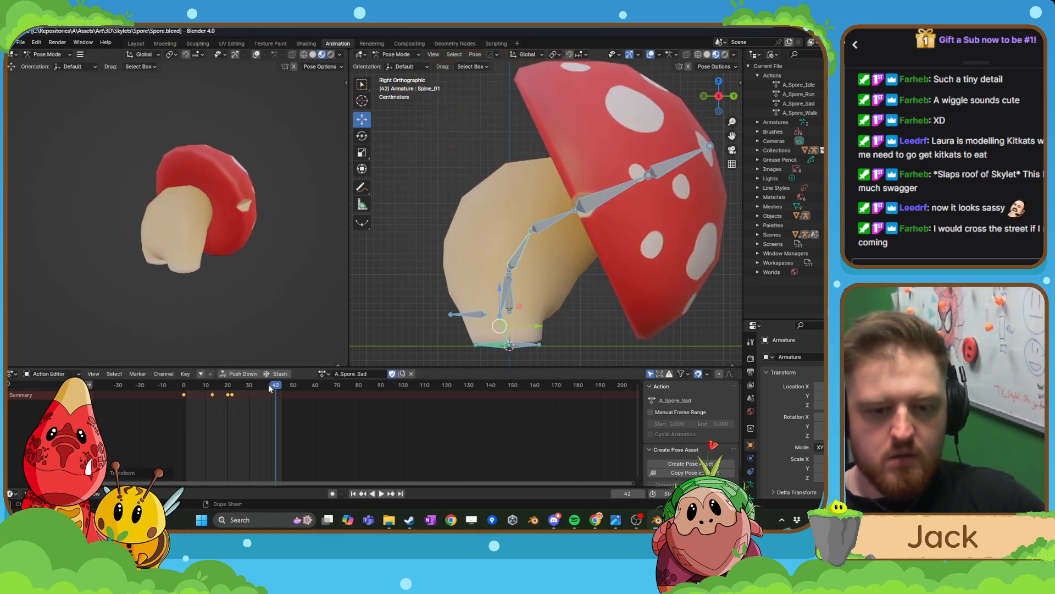
{"action": "key", "text": "shift+Left"}
{"action": "left_click", "coordinate": [382, 494]}
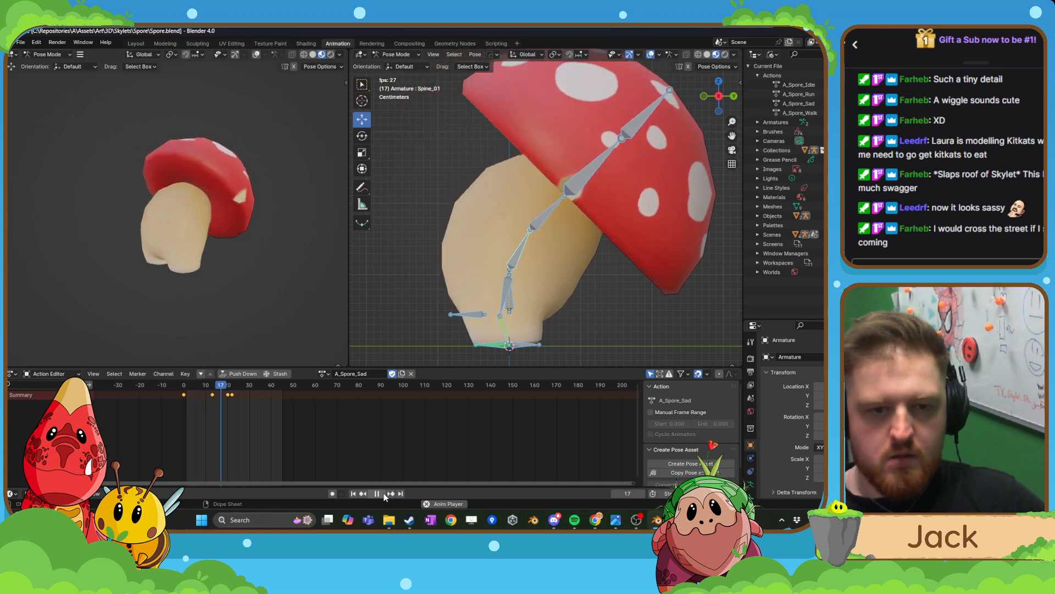
{"action": "left_click", "coordinate": [382, 493]}
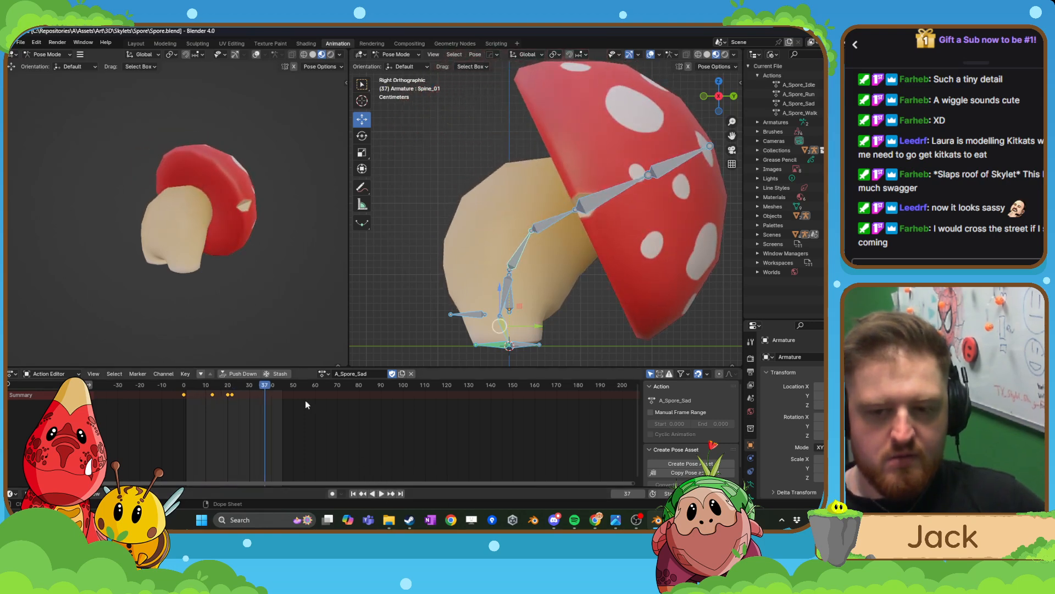
- At frame 40, rotate Spine_01 and Spine_02 over to the opposite side so the cap hangs low there
{"action": "key", "text": "ctrl+shift+space"}
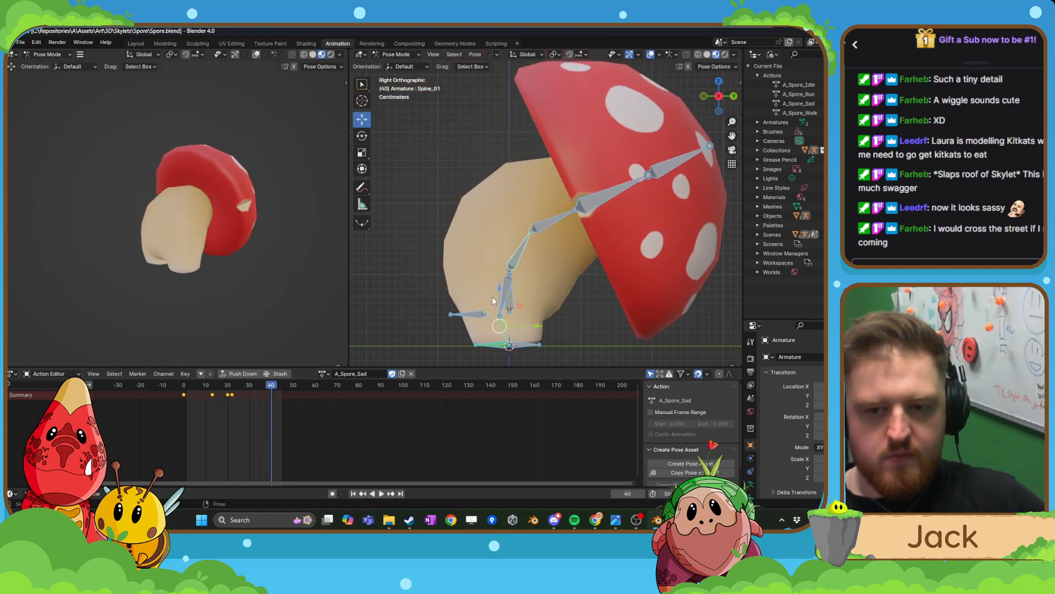
{"action": "left_click", "coordinate": [515, 259]}
{"action": "key", "text": "r"}
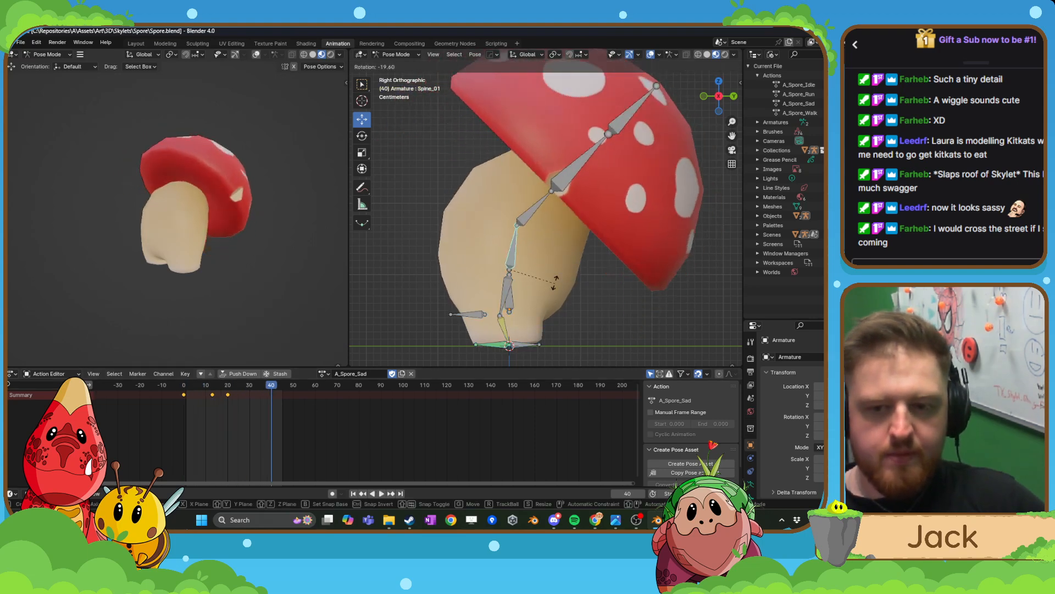
{"action": "left_click", "coordinate": [522, 258]}
{"action": "scroll", "coordinate": [536, 269], "scroll_direction": "down", "scroll_amount": 3}
{"action": "scroll", "coordinate": [534, 267], "scroll_direction": "up", "scroll_amount": 2}
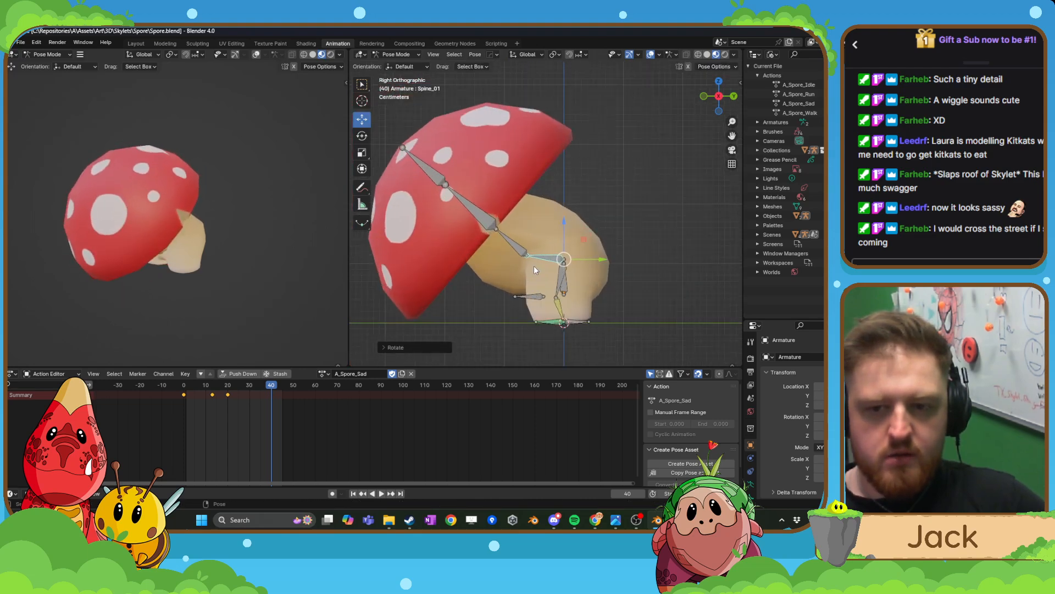
{"action": "left_click", "coordinate": [521, 254]}
{"action": "key", "text": "r"}
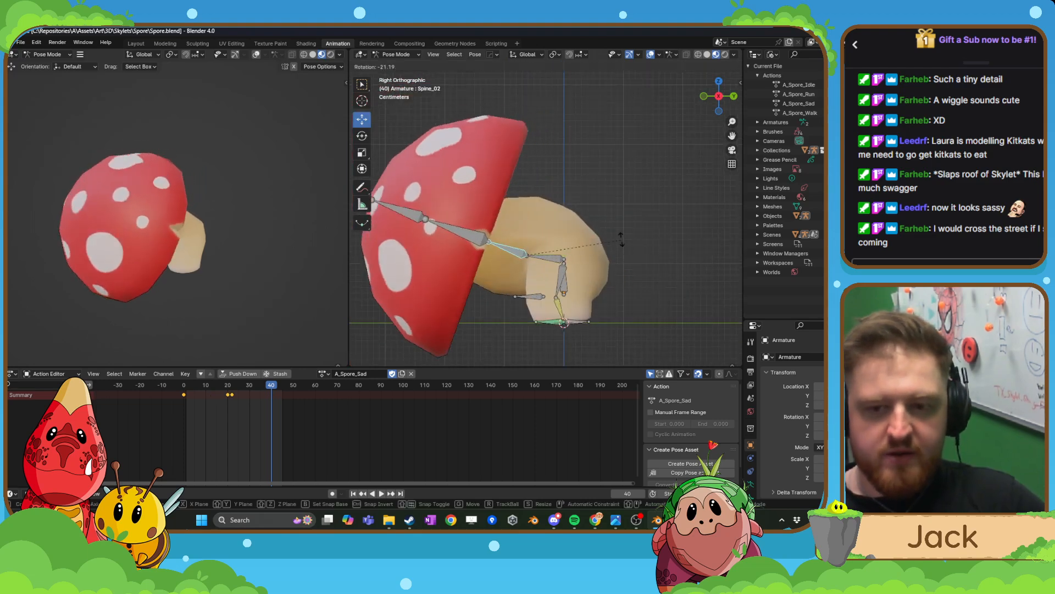
{"action": "left_click", "coordinate": [608, 221]}
- Raise Spine_01 slightly at frame 40 and insert Location & Rotation keyframes for the spine bones
{"action": "left_click", "coordinate": [549, 256]}
{"action": "key", "text": "r"}
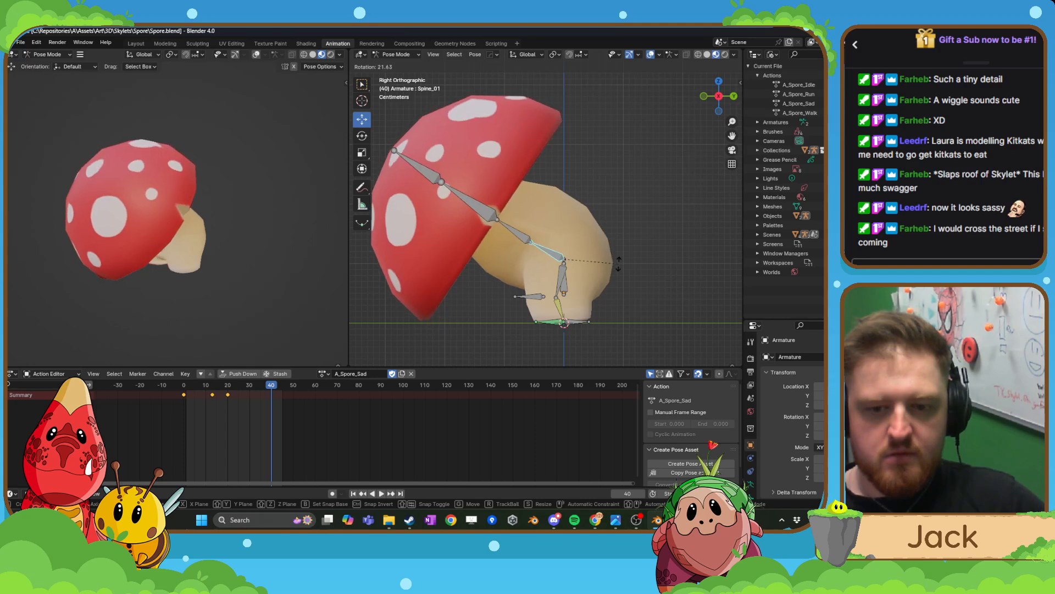
{"action": "left_click", "coordinate": [618, 261]}
{"action": "key", "text": "i"}
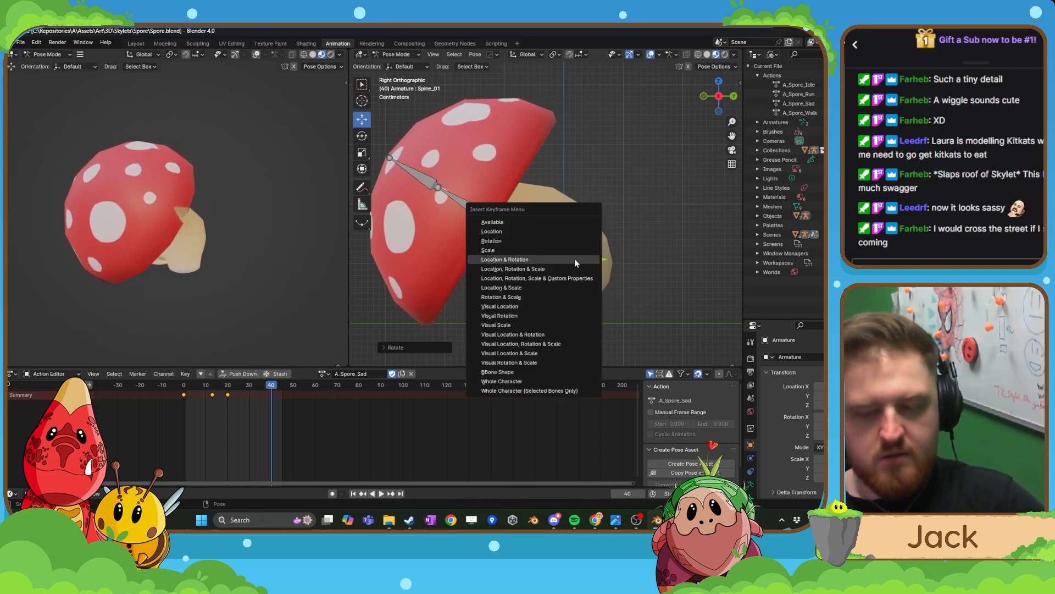
{"action": "left_click", "coordinate": [576, 260]}
{"action": "left_click", "coordinate": [523, 241]}
- Review the swing from the first lean to the frame 40 pose in the timeline
{"action": "key", "text": "space"}
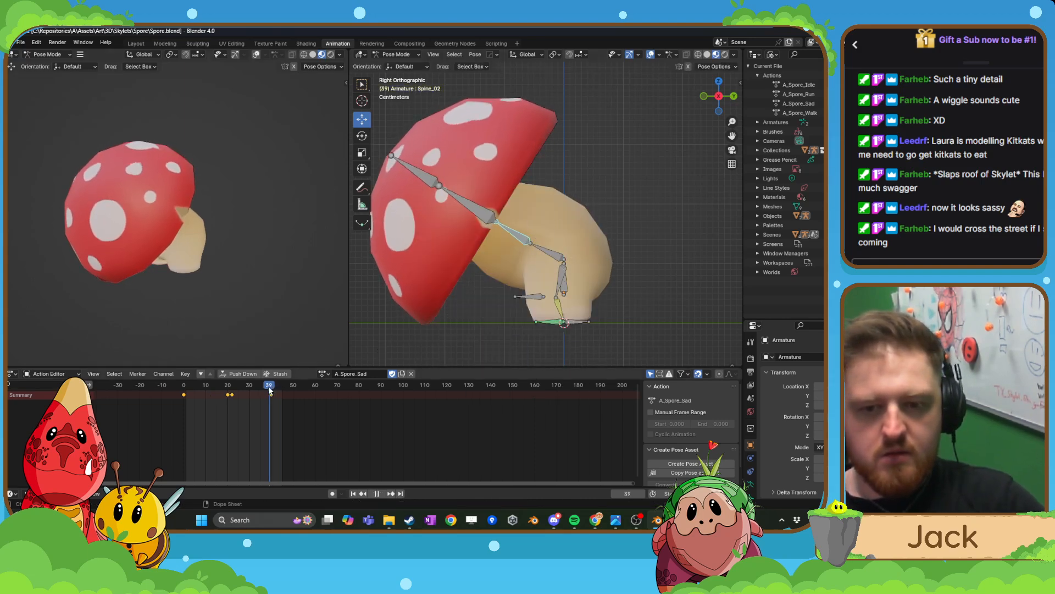
{"action": "mouse_move", "coordinate": [219, 406]}
{"action": "left_mouse_down"}
{"action": "mouse_move", "coordinate": [281, 433]}
{"action": "mouse_move", "coordinate": [193, 434]}
{"action": "mouse_move", "coordinate": [195, 387]}
{"action": "mouse_move", "coordinate": [272, 401]}
{"action": "mouse_move", "coordinate": [213, 394]}
{"action": "left_mouse_up"}
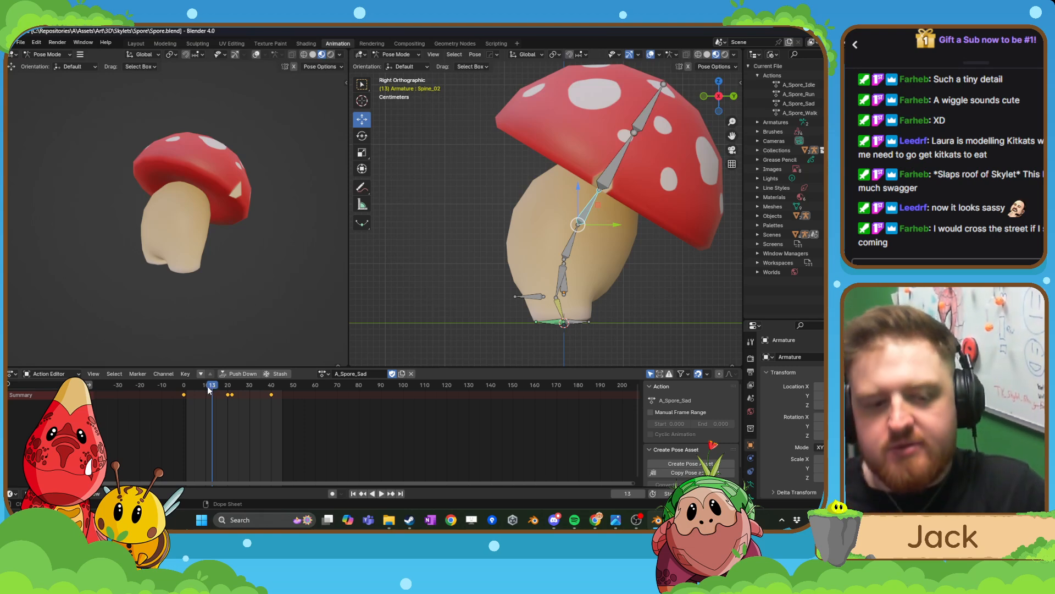
{"action": "key", "text": "space"}
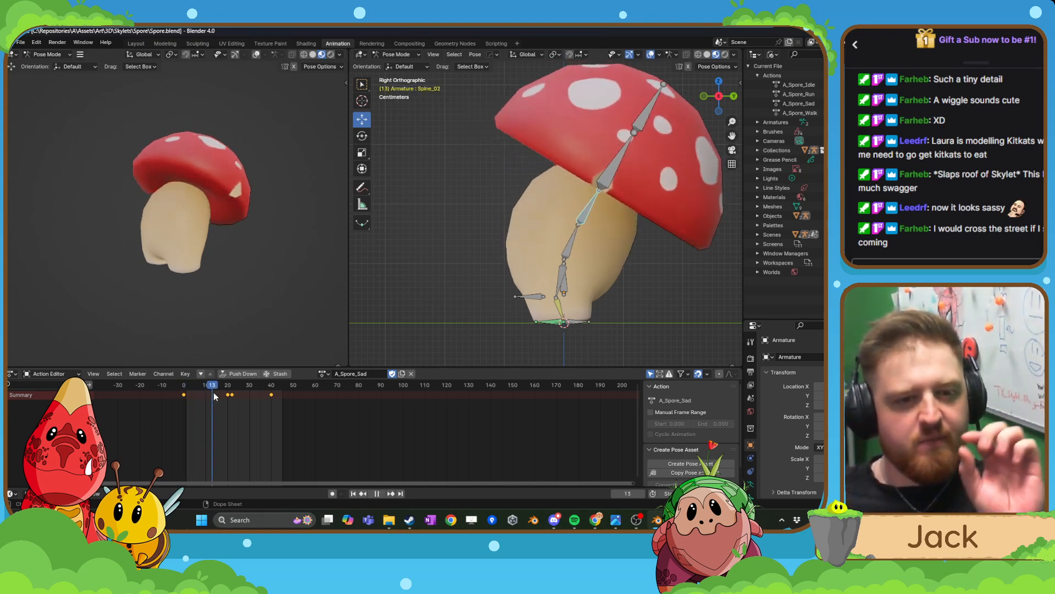
{"action": "key", "text": "space"}
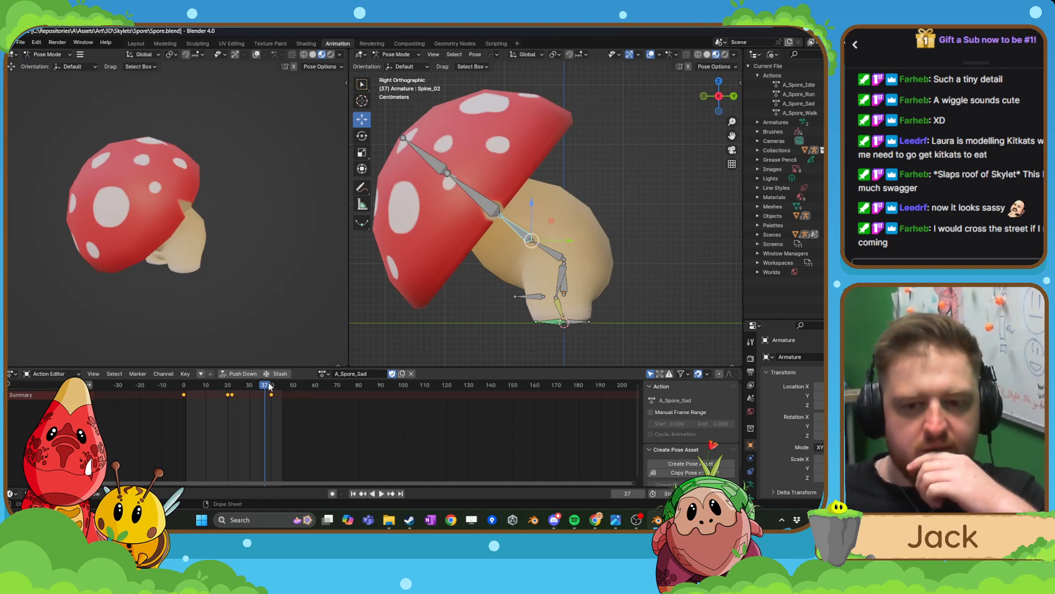
{"action": "key", "text": "space"}
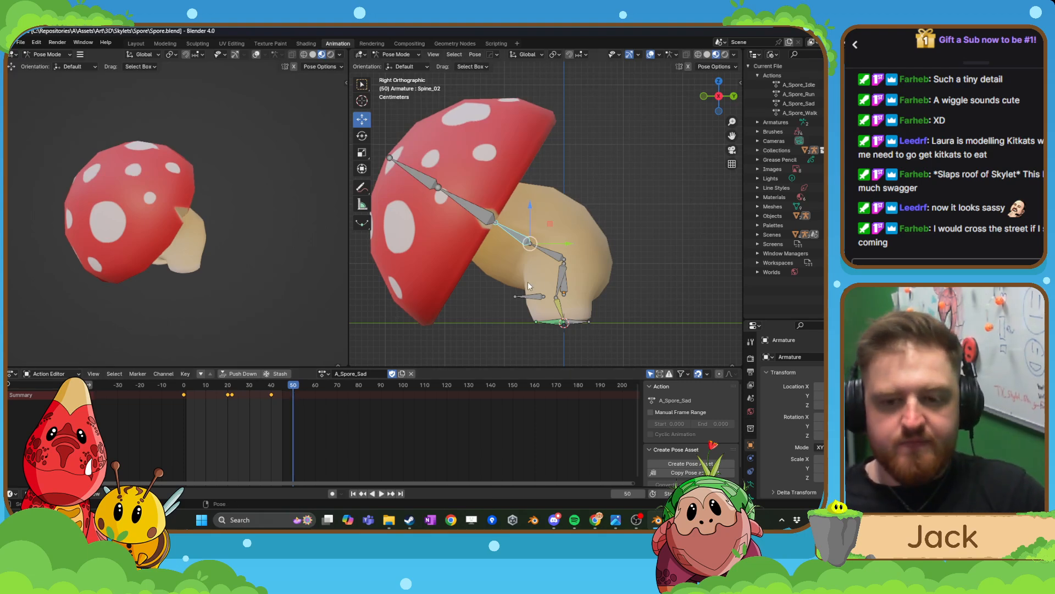
{"action": "key", "text": "r"}
{"action": "left_click", "coordinate": [558, 278]}
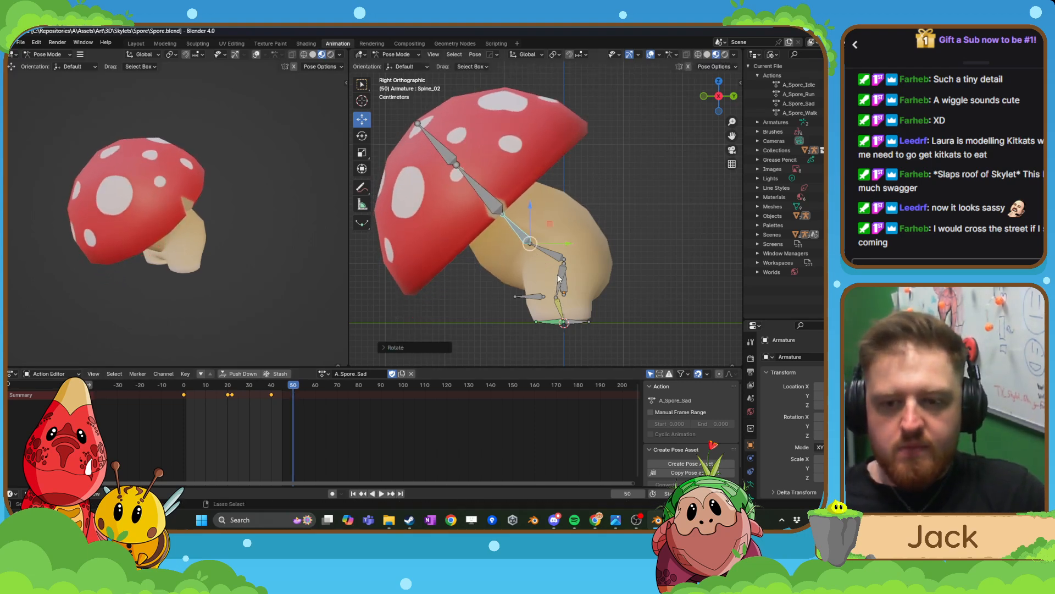
{"action": "key", "text": "ctrl+z"}
{"action": "key", "text": "ctrl+z"}
- At frame 50, rotate Spine_01 slightly upward and Spine_02 further up to lift the cap, and keyframe the pose
{"action": "key", "text": "r"}
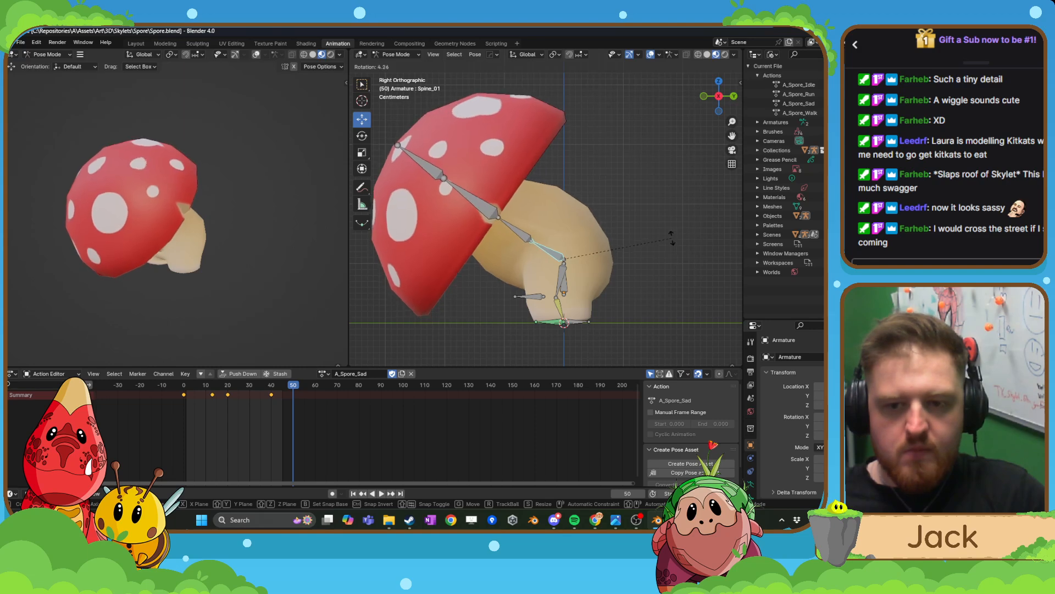
{"action": "left_click", "coordinate": [597, 246]}
{"action": "key", "text": "r"}
{"action": "left_click", "coordinate": [606, 242]}
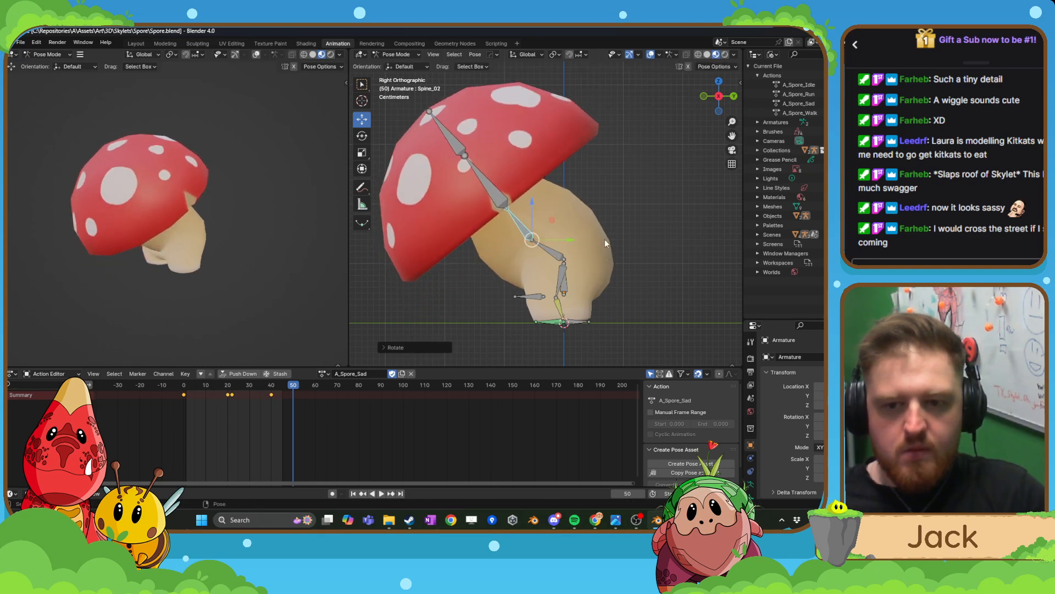
{"action": "left_click", "coordinate": [526, 226]}
{"action": "key", "text": "space"}
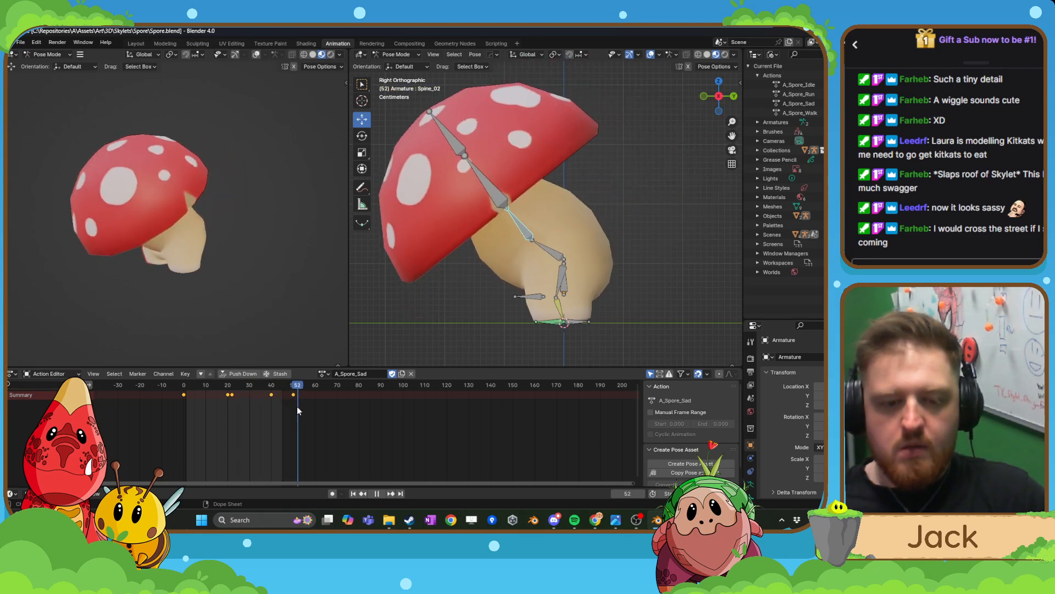
- At frame 60, rotate Spine_01 and Spine_02 back down so the cap droops again, and keyframe the pose
{"action": "key", "text": "space"}
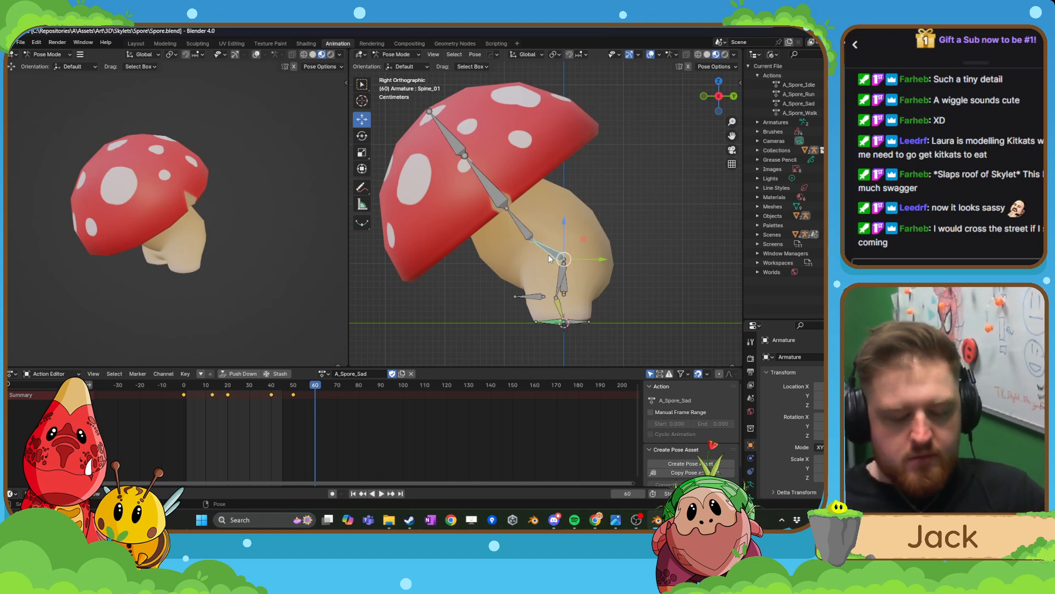
{"action": "key", "text": "r"}
{"action": "left_click", "coordinate": [583, 221]}
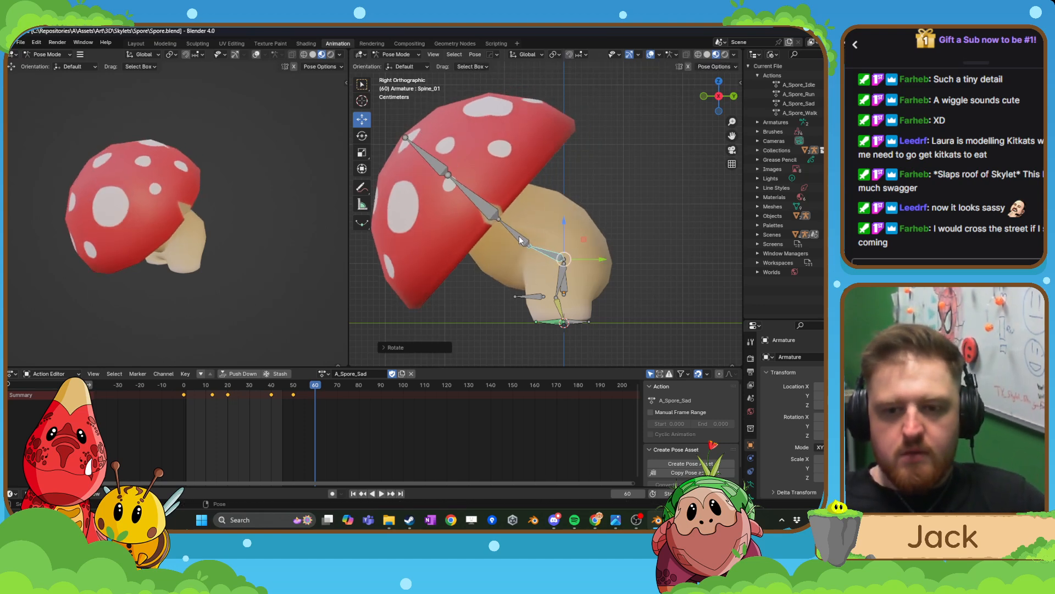
{"action": "left_click", "coordinate": [519, 236]}
{"action": "key", "text": "r"}
{"action": "left_click", "coordinate": [595, 230]}
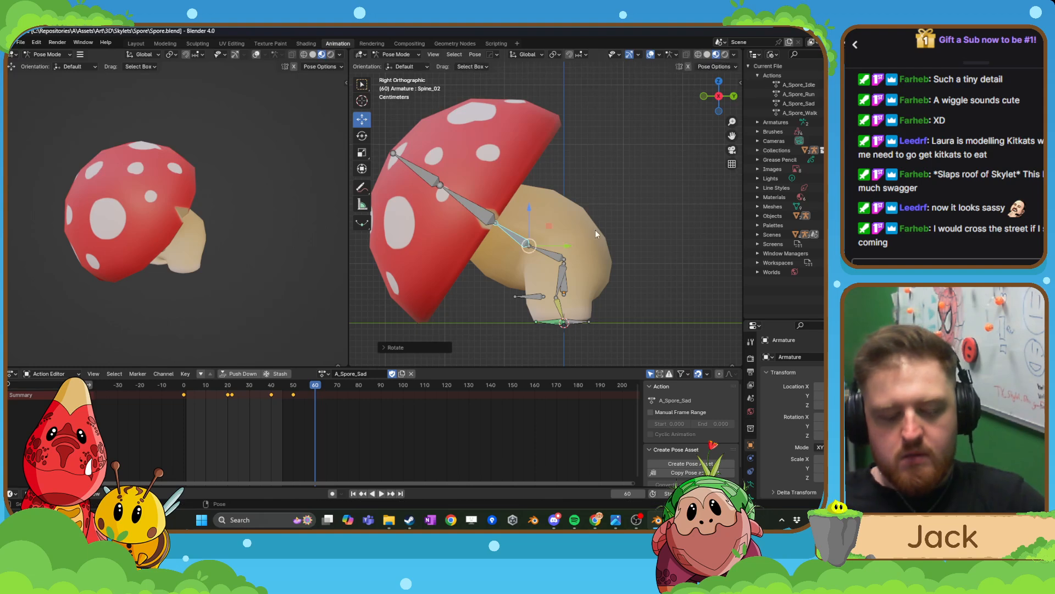
{"action": "left_click", "coordinate": [543, 255]}
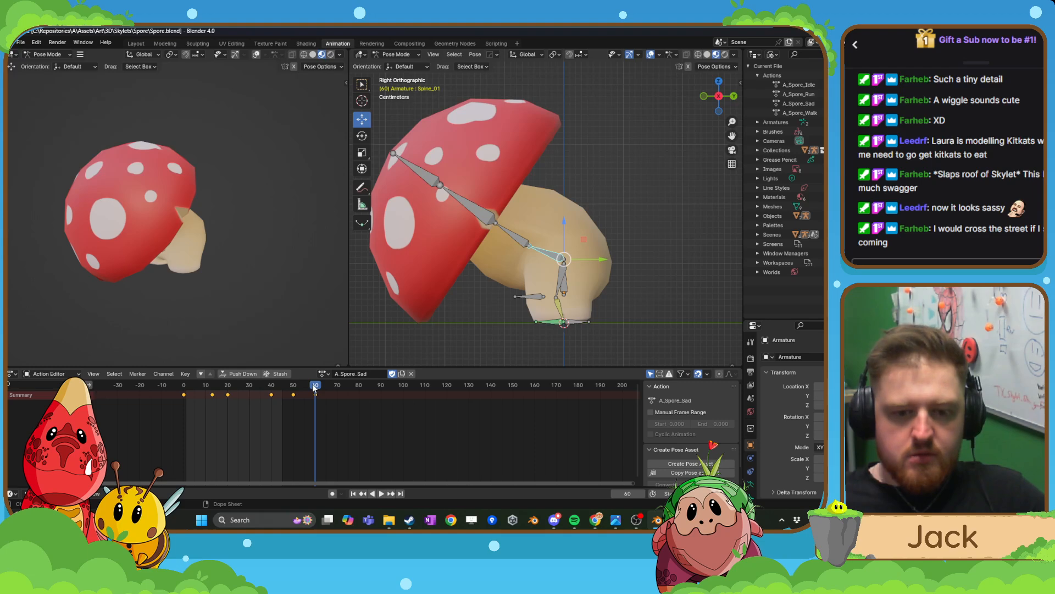
{"action": "key", "text": "space"}
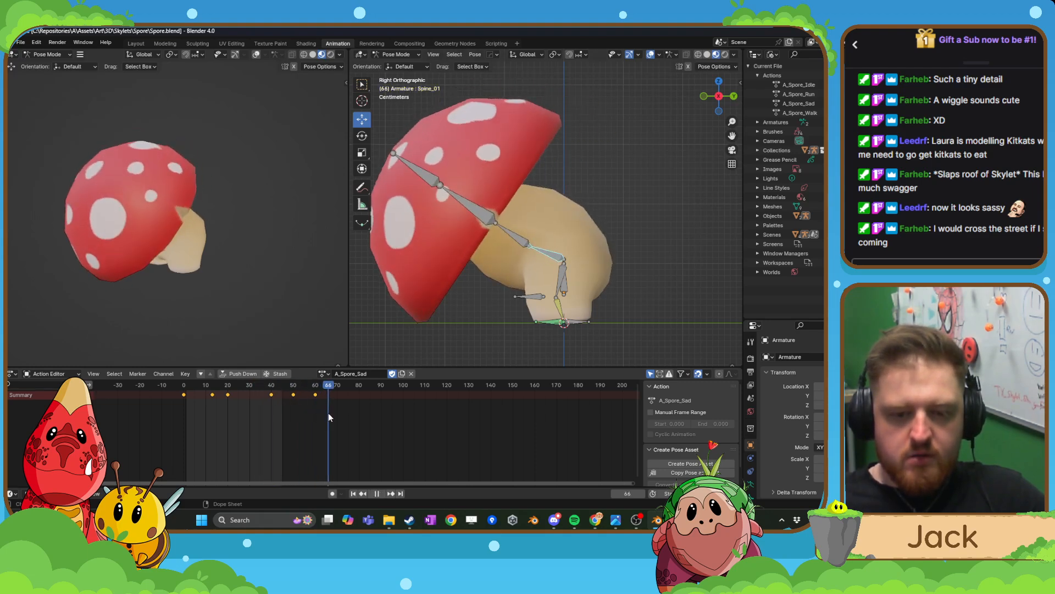
{"action": "key", "text": "space"}
- Copy the spine bones' frame 50 keyframes to frame 70 and extend the playback range to about frame 70
{"action": "left_click", "coordinate": [512, 243]}
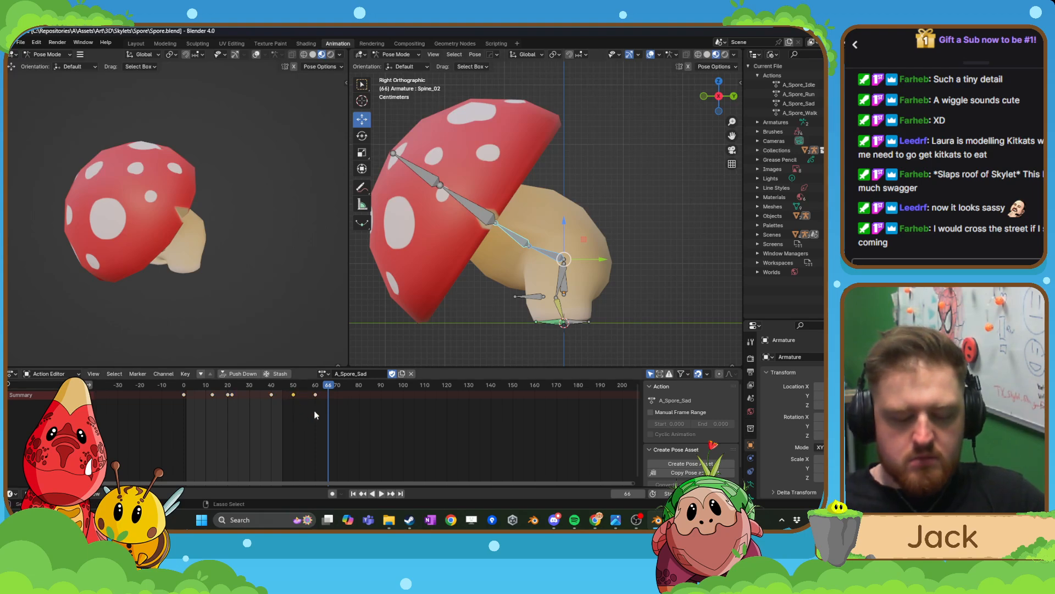
{"action": "left_click_drag", "start_coordinate": [328, 388], "coordinate": [337, 410]}
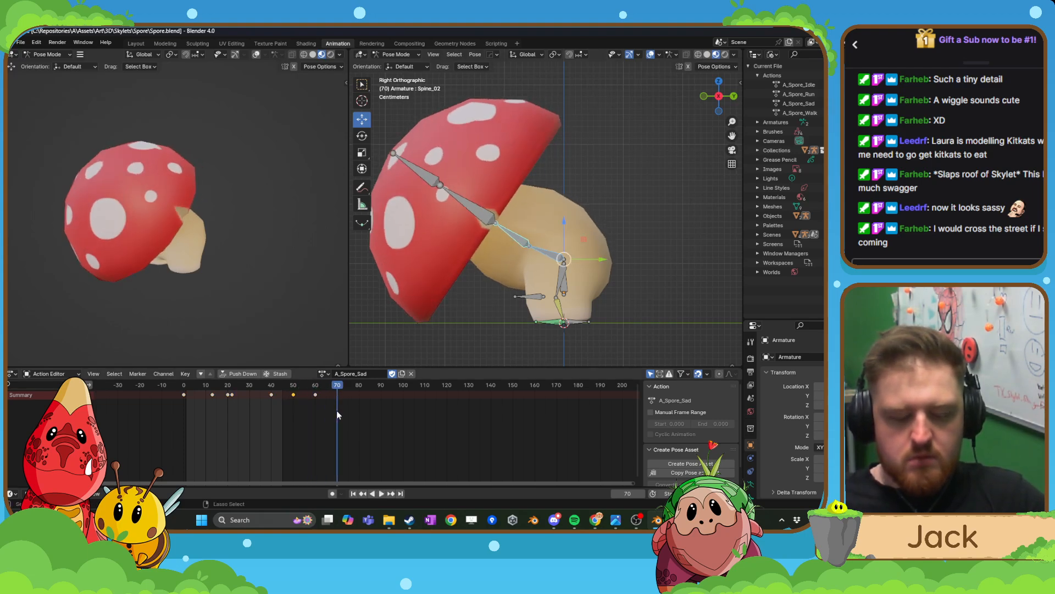
{"action": "key", "text": "ctrl+v"}
{"action": "key", "text": "space"}
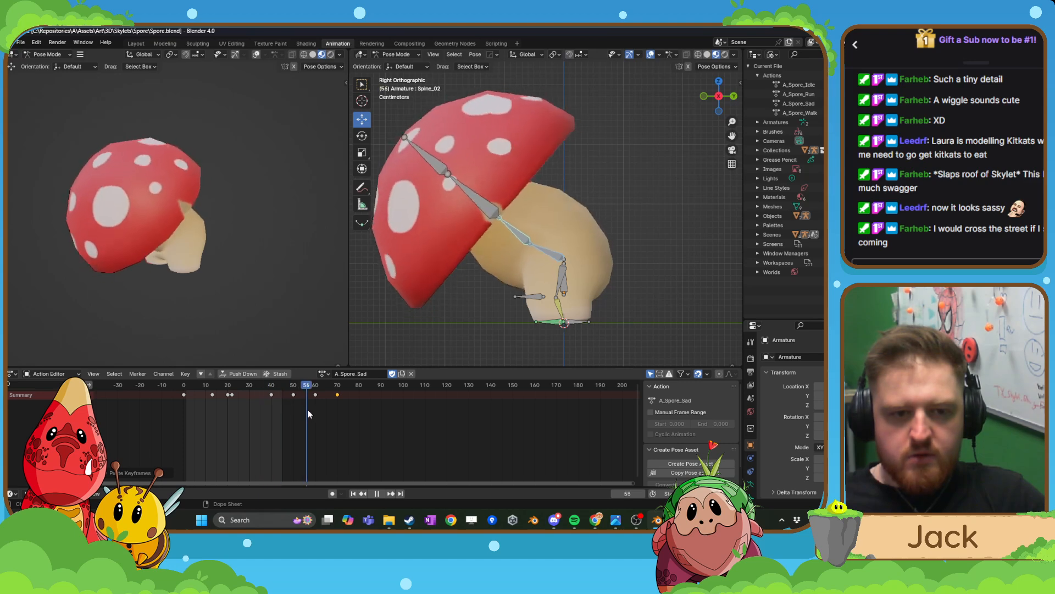
{"action": "key", "text": "Escape"}
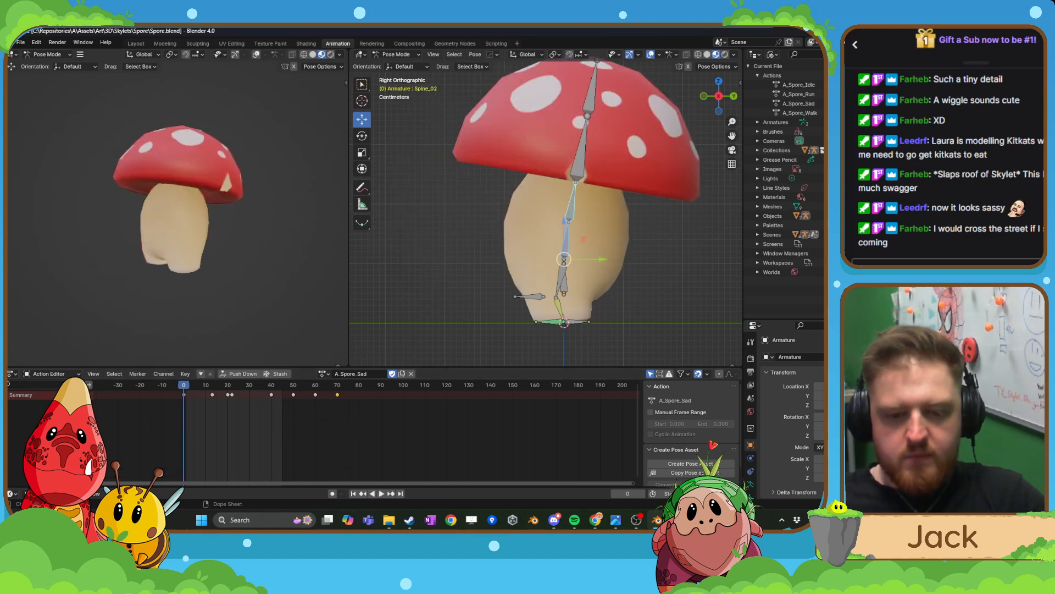
{"action": "left_click_drag", "start_coordinate": [717, 493], "coordinate": [737, 494]}
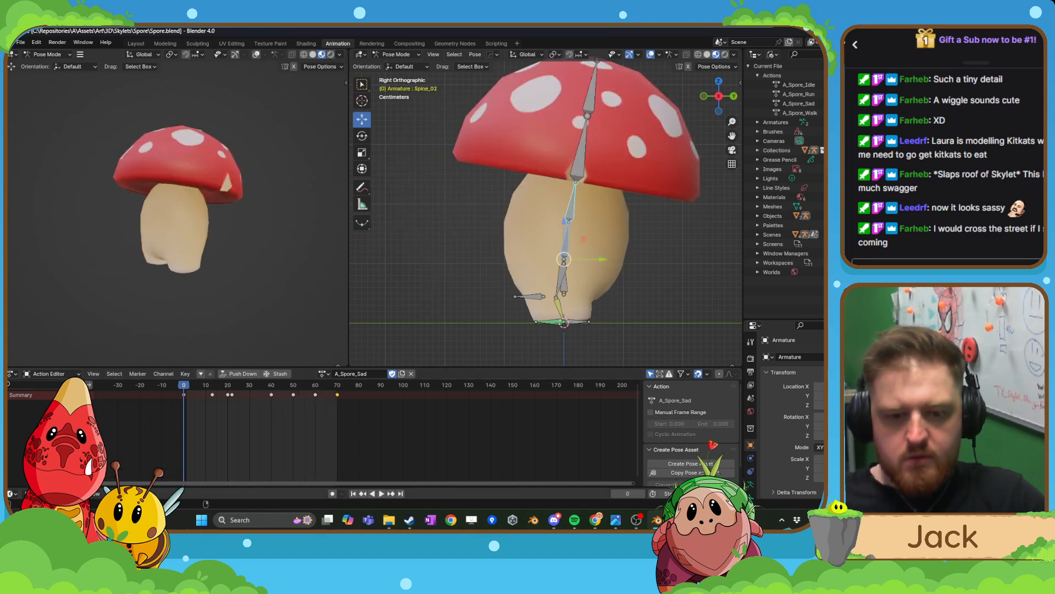
- Play back and scrub through the extended A_Spore_Sad animation to check the timing of the slump and bobbing
{"action": "left_click", "coordinate": [381, 494]}
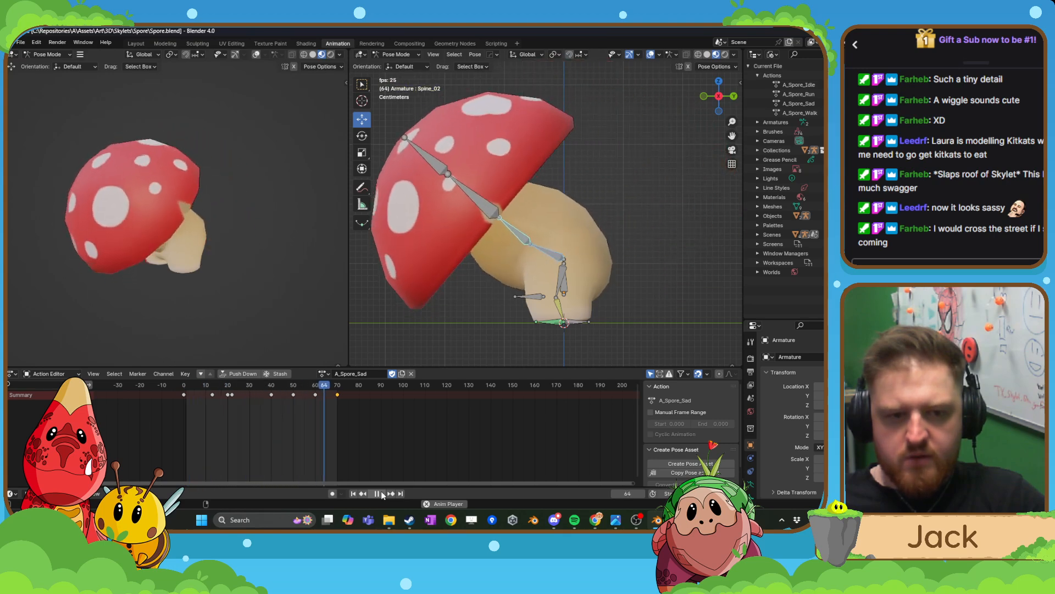
{"action": "left_click", "coordinate": [381, 493]}
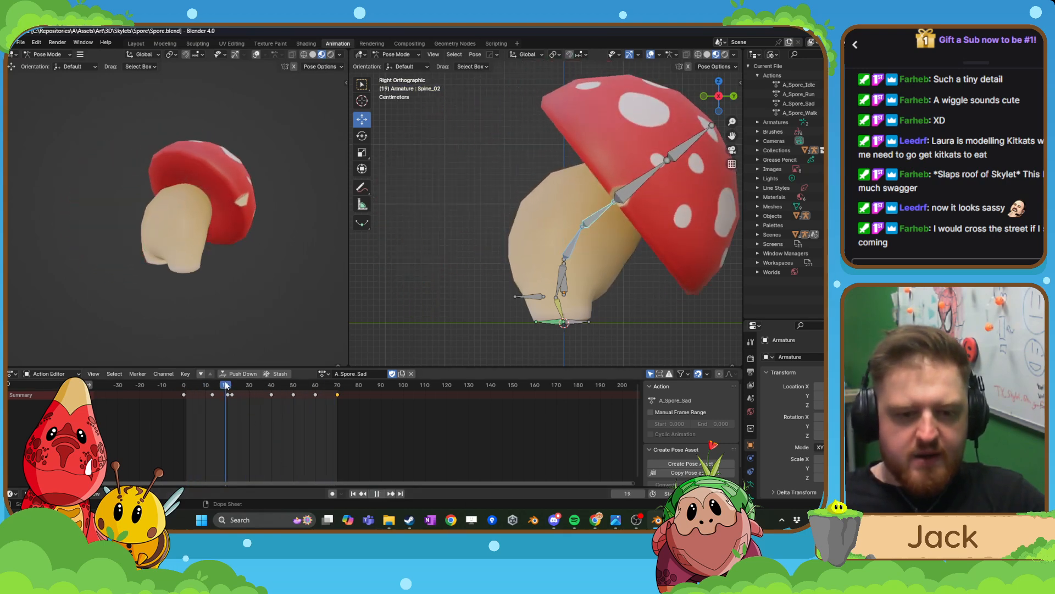
{"action": "left_click_drag", "start_coordinate": [225, 385], "coordinate": [240, 415]}
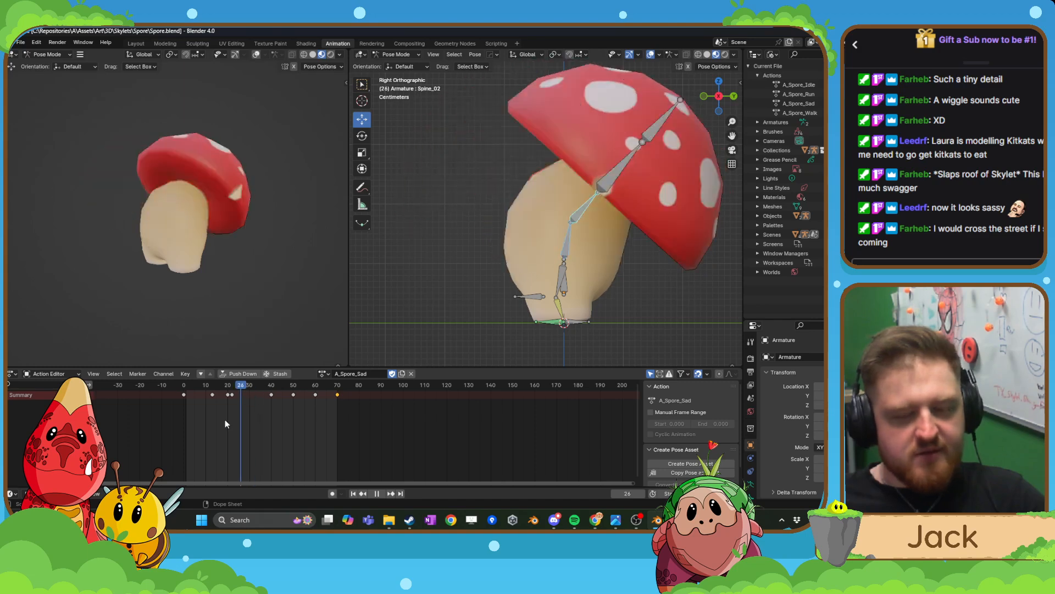
{"action": "key", "text": "shift+Left"}
{"action": "left_click", "coordinate": [383, 494]}
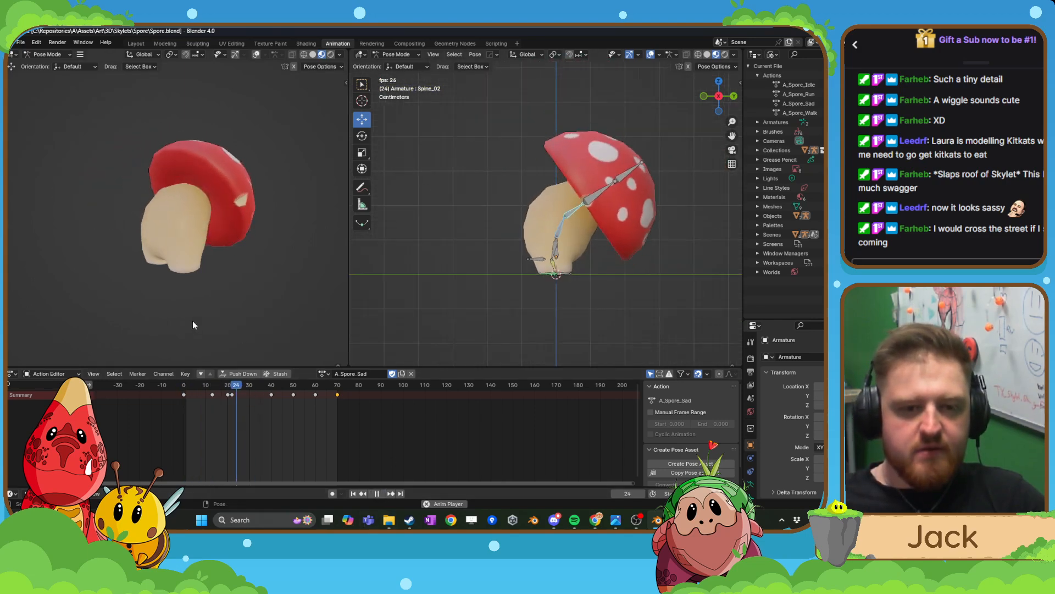
{"action": "left_click", "coordinate": [372, 494]}
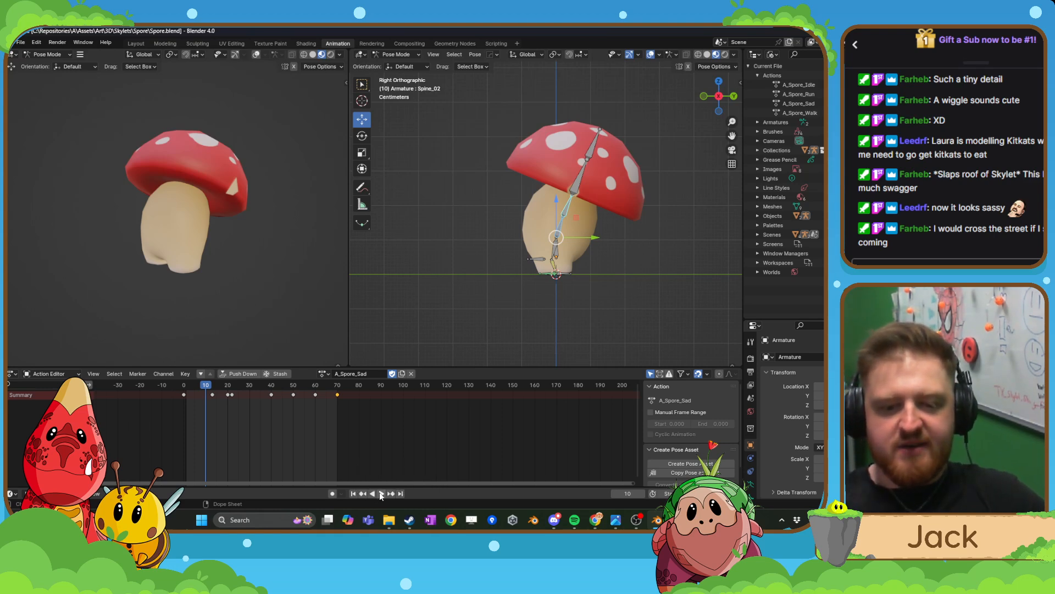
- Play back A_Spore_Sad repeatedly to check how the slump and cap bobbing read
{"action": "left_click", "coordinate": [376, 493]}
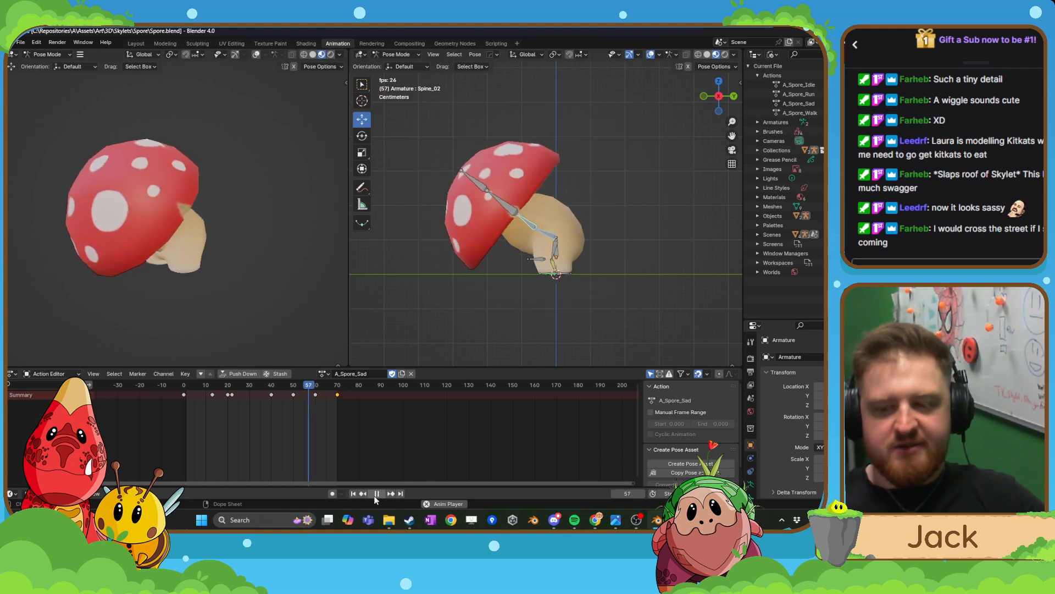
{"action": "left_click", "coordinate": [376, 494]}
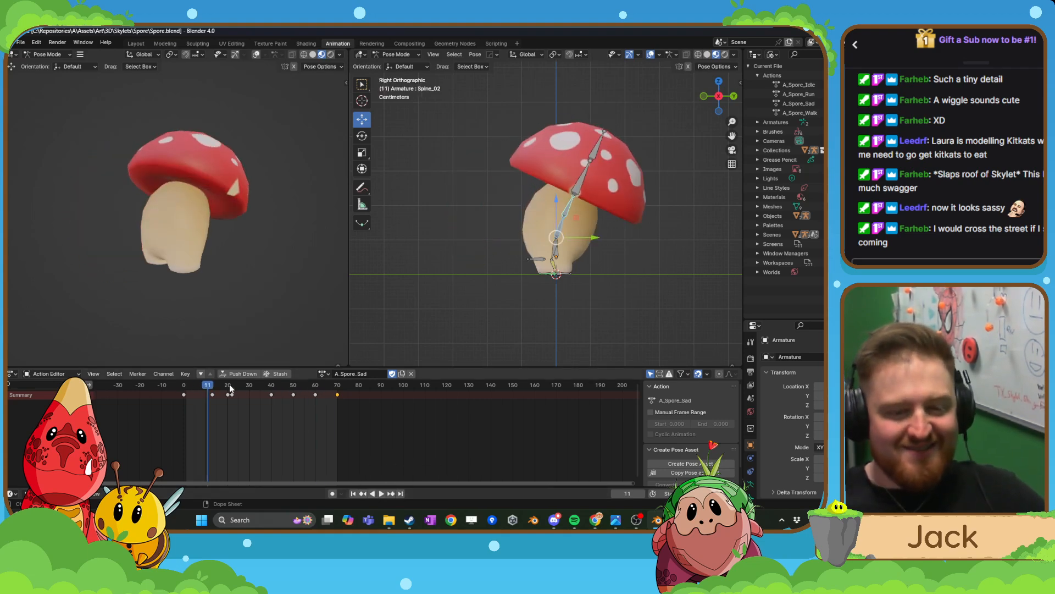
{"action": "key", "text": "shift+Left"}
{"action": "left_click", "coordinate": [382, 495]}
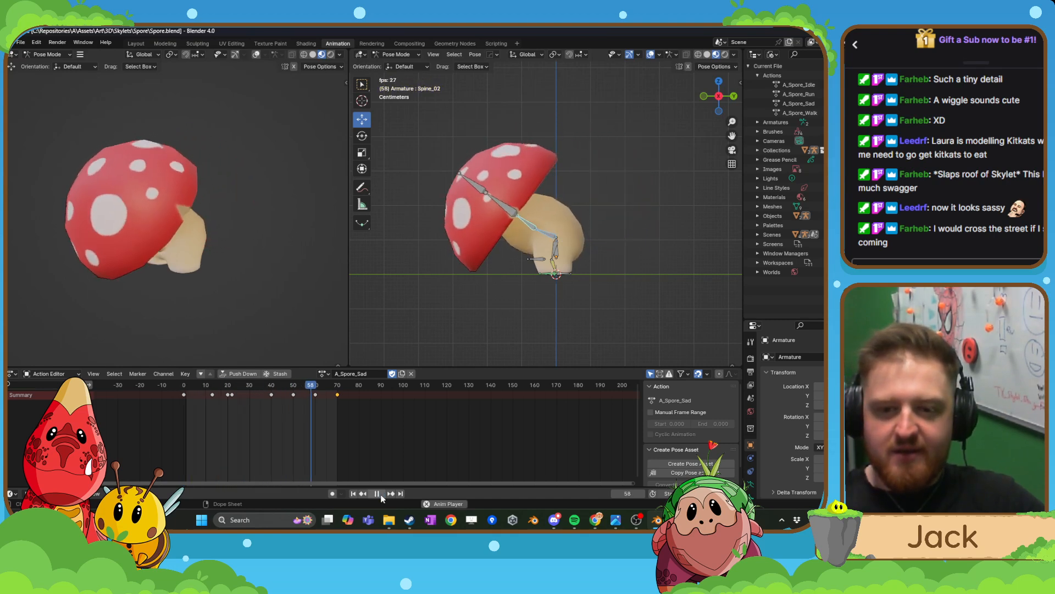
{"action": "key", "text": "space"}
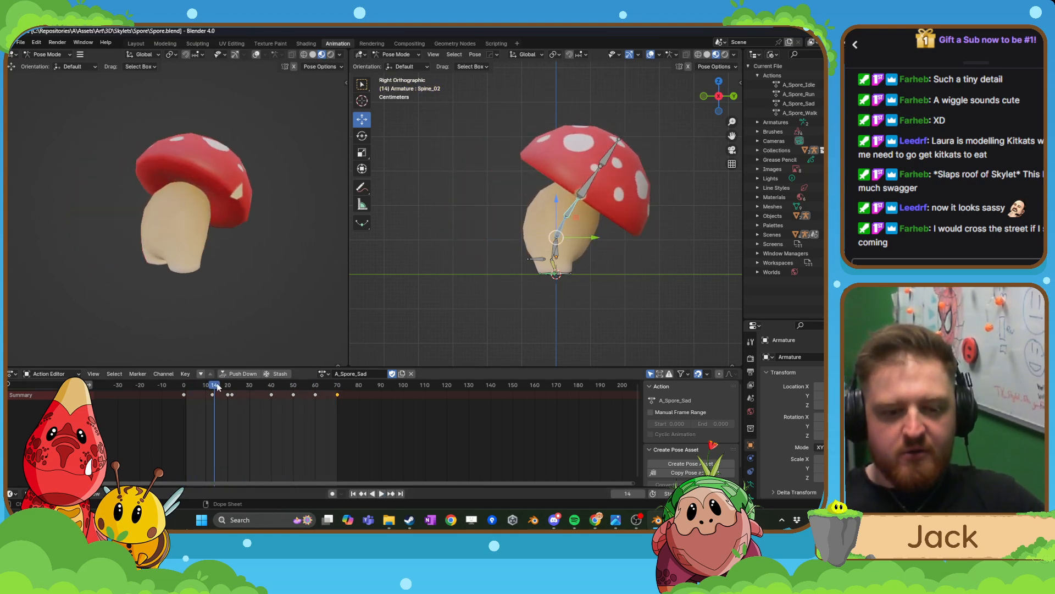
- At frame 50, rotate Spine_01 and Spine_02 further upright to lift the cap higher, and keyframe the pose
{"action": "left_click_drag", "start_coordinate": [218, 386], "coordinate": [295, 422]}
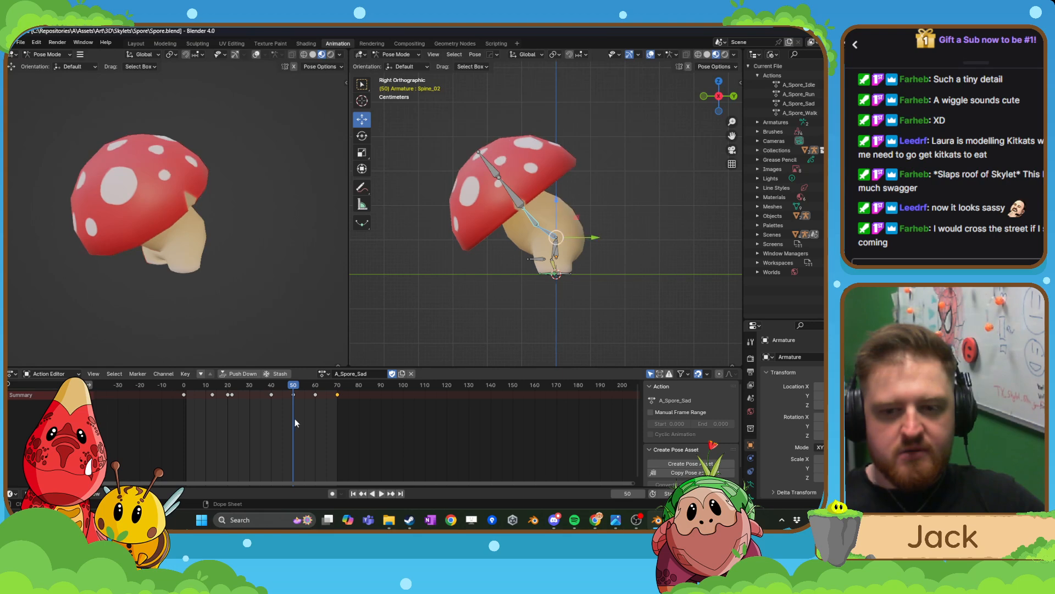
{"action": "scroll", "coordinate": [635, 283], "scroll_direction": "up", "scroll_amount": 3}
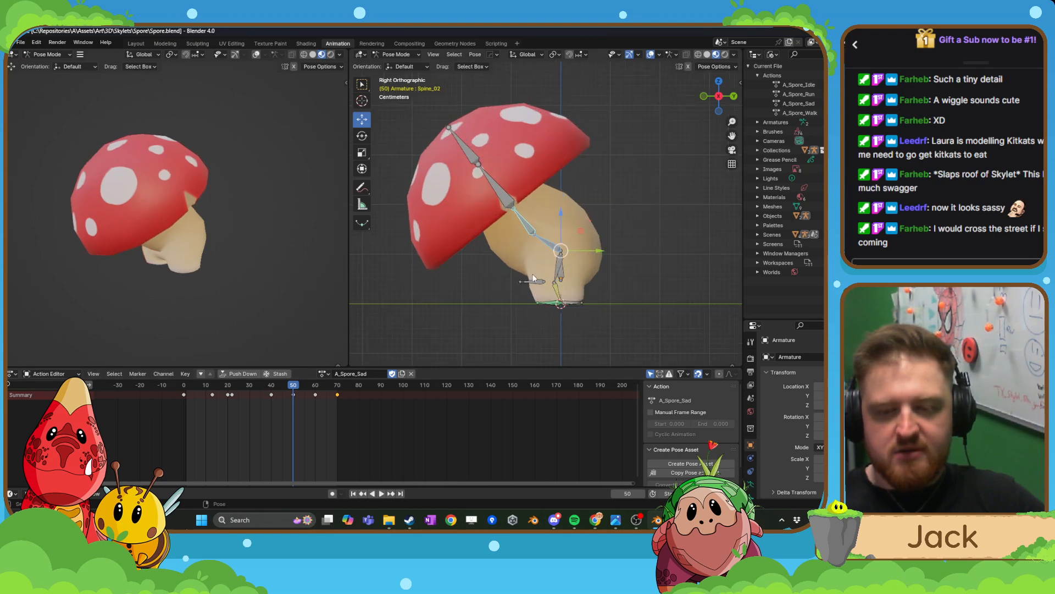
{"action": "left_click", "coordinate": [553, 253]}
{"action": "key", "text": "r"}
{"action": "left_click", "coordinate": [654, 240]}
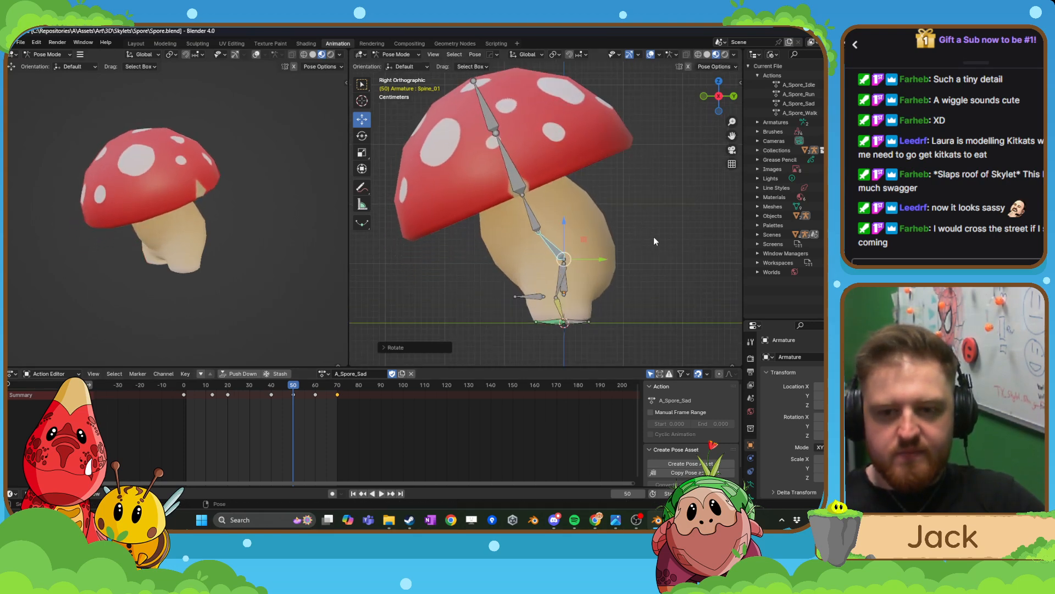
{"action": "left_click", "coordinate": [533, 224]}
{"action": "key", "text": "r"}
{"action": "left_click", "coordinate": [618, 226]}
{"action": "key", "text": "i"}
{"action": "left_click", "coordinate": [617, 226]}
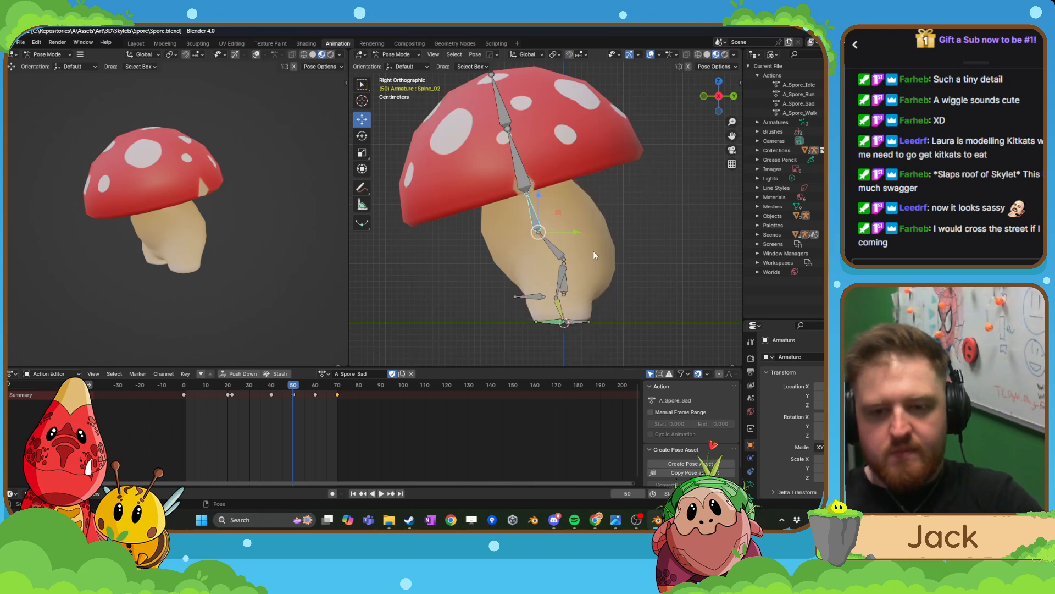
- Copy the spine bones' frame 50 keyframes to frame 70, replacing the pose there
{"action": "left_click", "coordinate": [552, 250]}
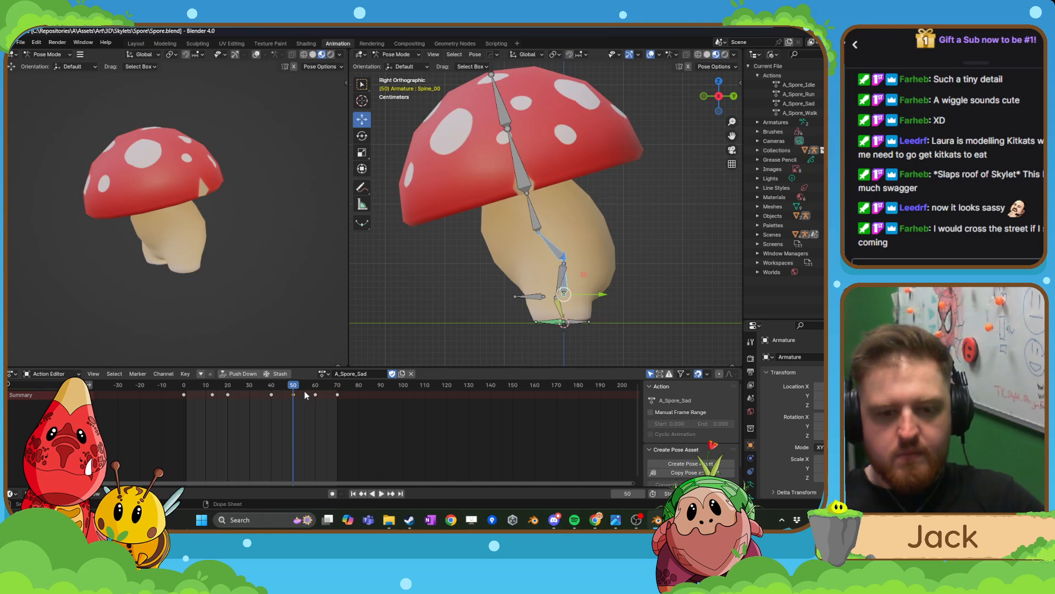
{"action": "left_click_drag", "start_coordinate": [305, 395], "coordinate": [337, 398]}
{"action": "key", "text": "ctrl+v"}
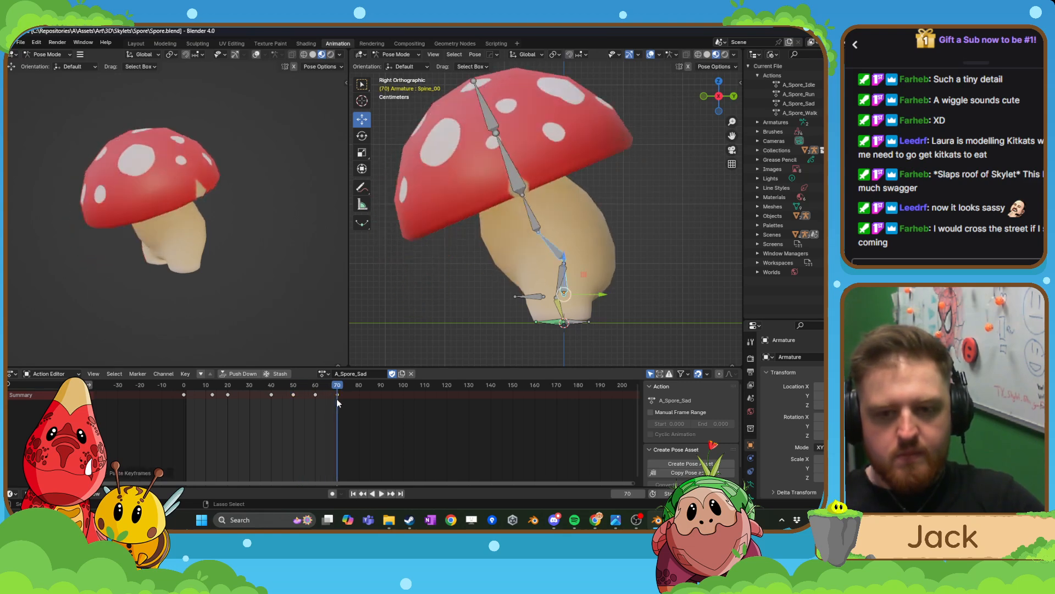
- Scrub through and play back A_Spore_Sad to check the stronger cap bob
{"action": "key", "text": "space"}
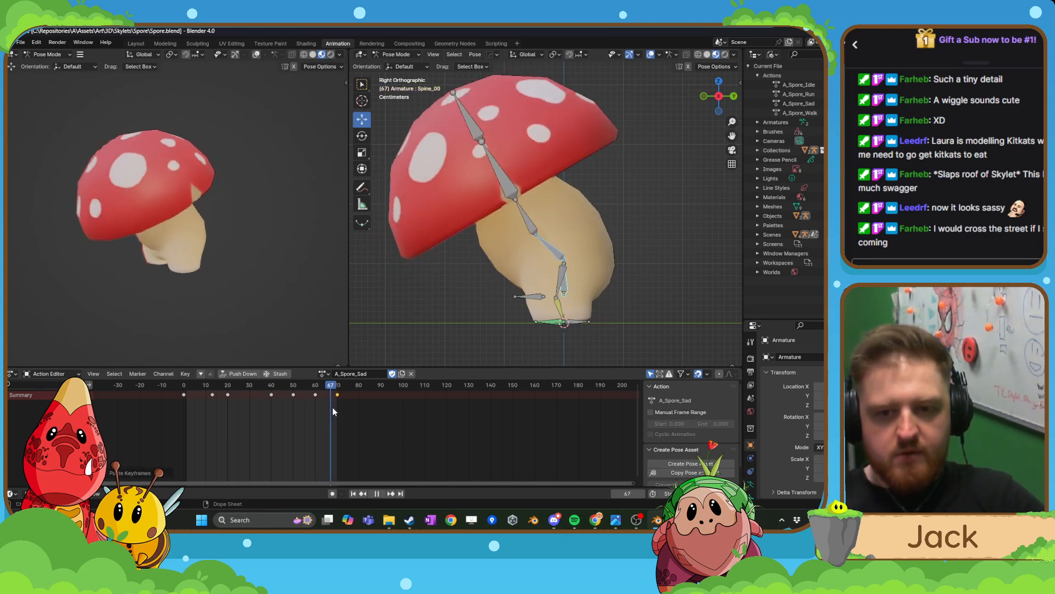
{"action": "key", "text": "space"}
{"action": "left_click", "coordinate": [380, 493]}
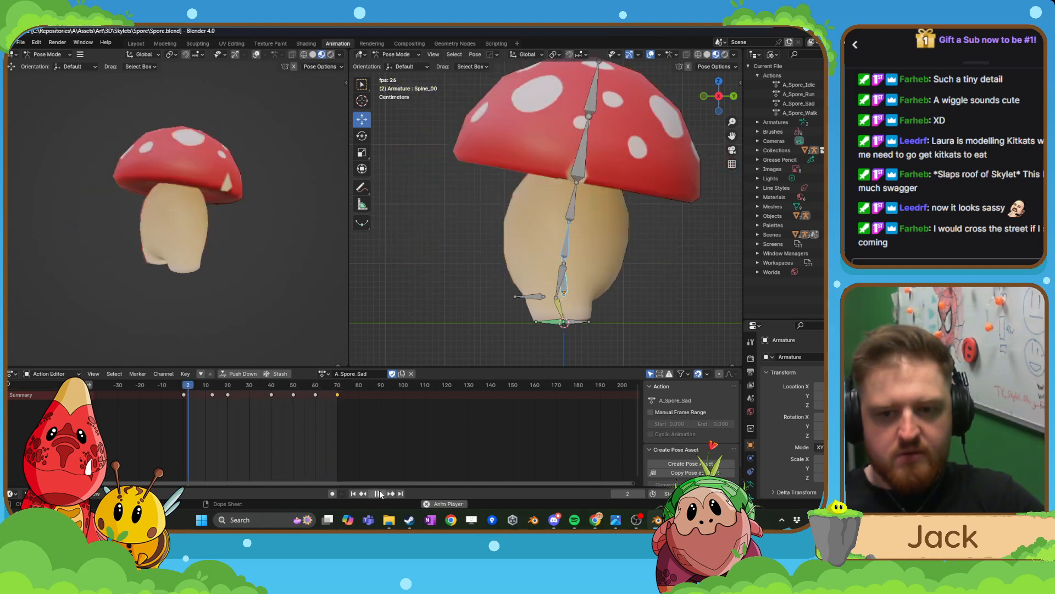
{"action": "left_click", "coordinate": [380, 493]}
- Try moving Spine_02's frame 50 keyframe to about frame 53, scrub to compare, and undo the move
{"action": "left_click_drag", "start_coordinate": [245, 387], "coordinate": [293, 417]}
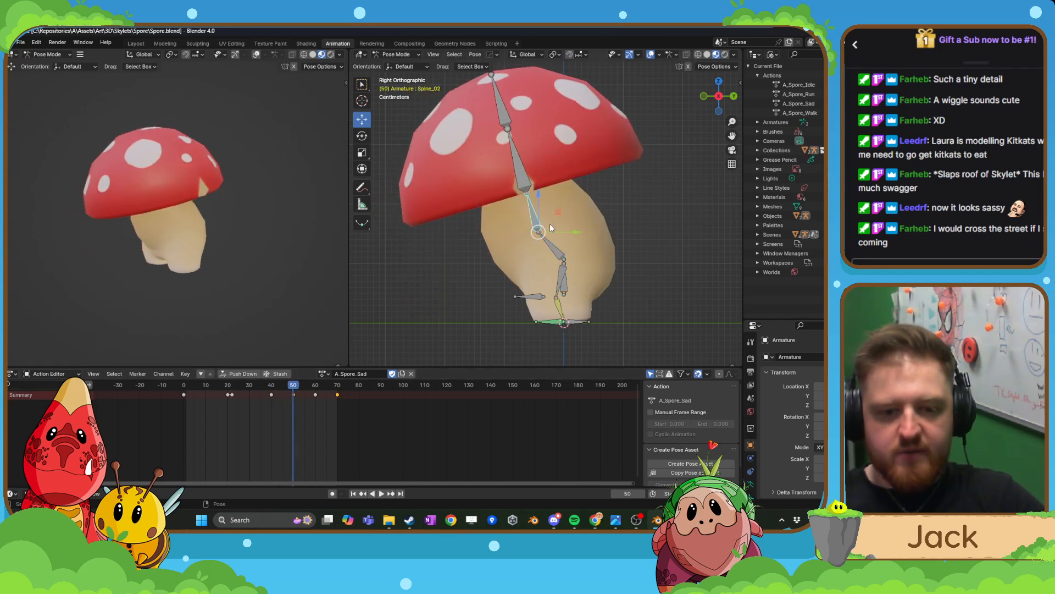
{"action": "left_click_drag", "start_coordinate": [294, 394], "coordinate": [300, 395]}
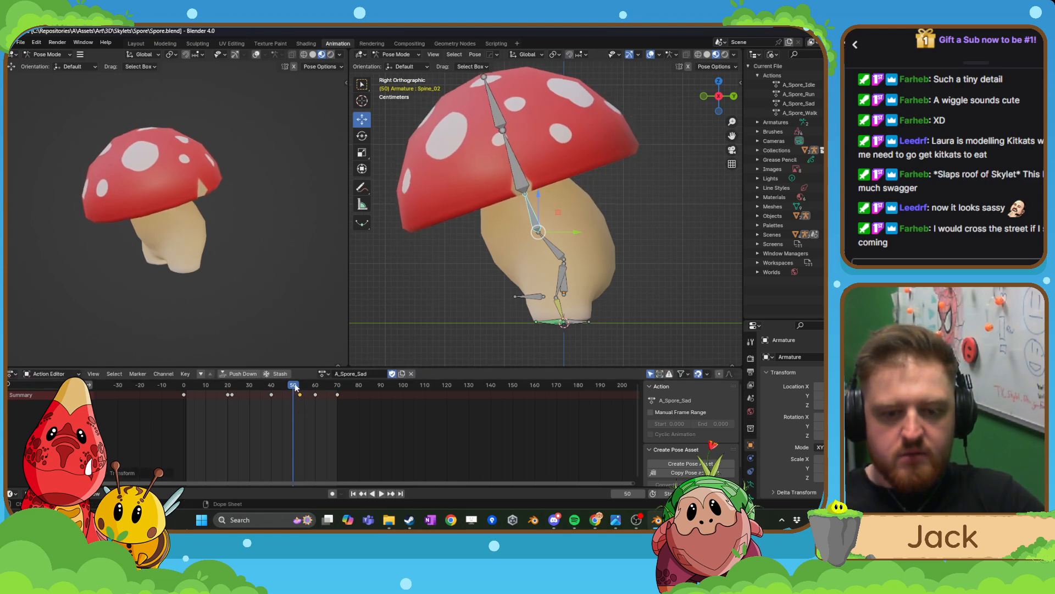
{"action": "key", "text": "space"}
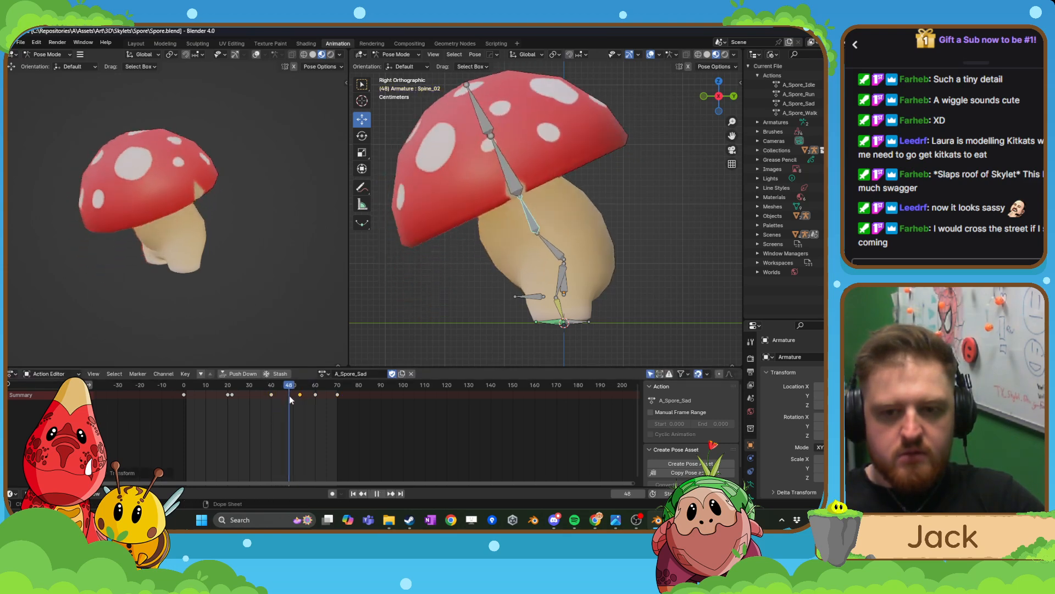
{"action": "key", "text": "space"}
{"action": "key", "text": "ctrl+z"}
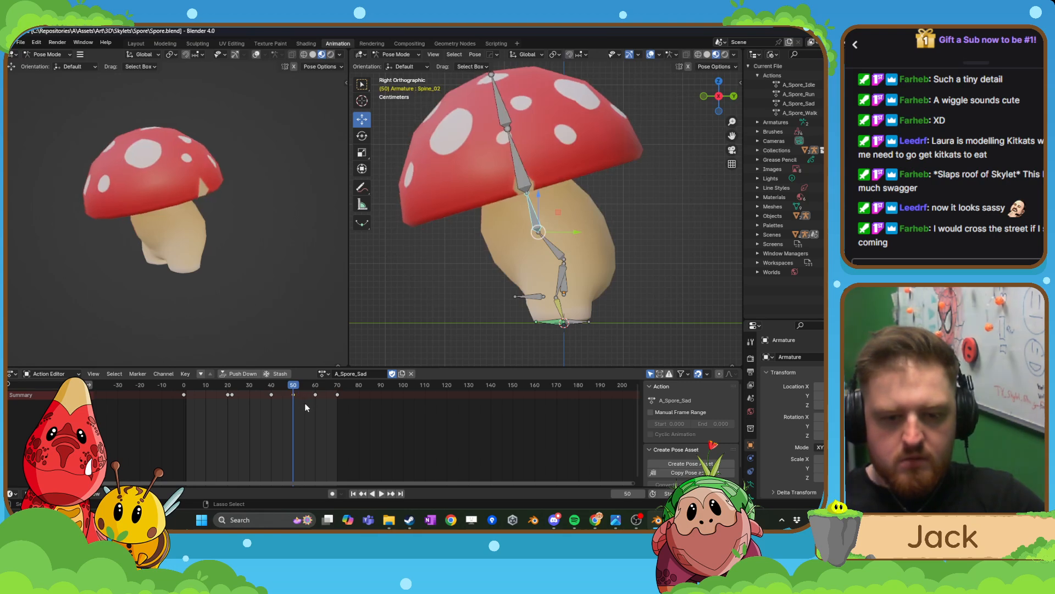
- Shift the spine keyframes from frames 40 to 70 about six frames later, so they start at frame 46
{"action": "mouse_move", "coordinate": [291, 393]}
{"action": "left_mouse_down"}
{"action": "mouse_move", "coordinate": [308, 397]}
{"action": "mouse_move", "coordinate": [263, 391]}
{"action": "mouse_move", "coordinate": [285, 395]}
{"action": "left_mouse_up"}
{"action": "key", "text": "ctrl+z"}
{"action": "key", "text": "ctrl+z"}
- Scrub through and play back the retimed A_Spore_Sad animation to check the longer swing and the bobbing
{"action": "key", "text": "space"}
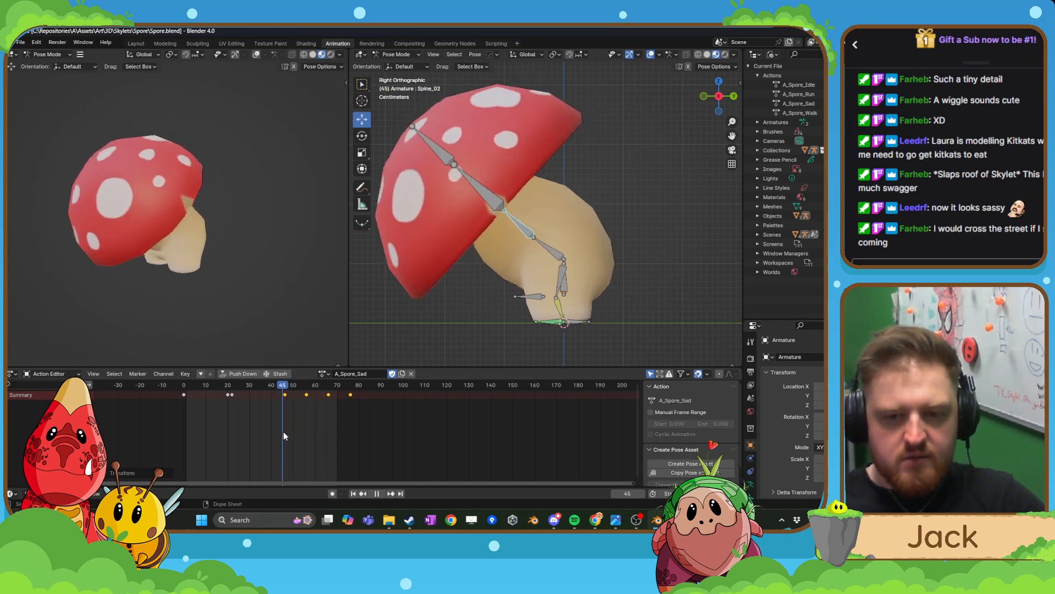
{"action": "left_click_drag", "start_coordinate": [316, 441], "coordinate": [234, 459]}
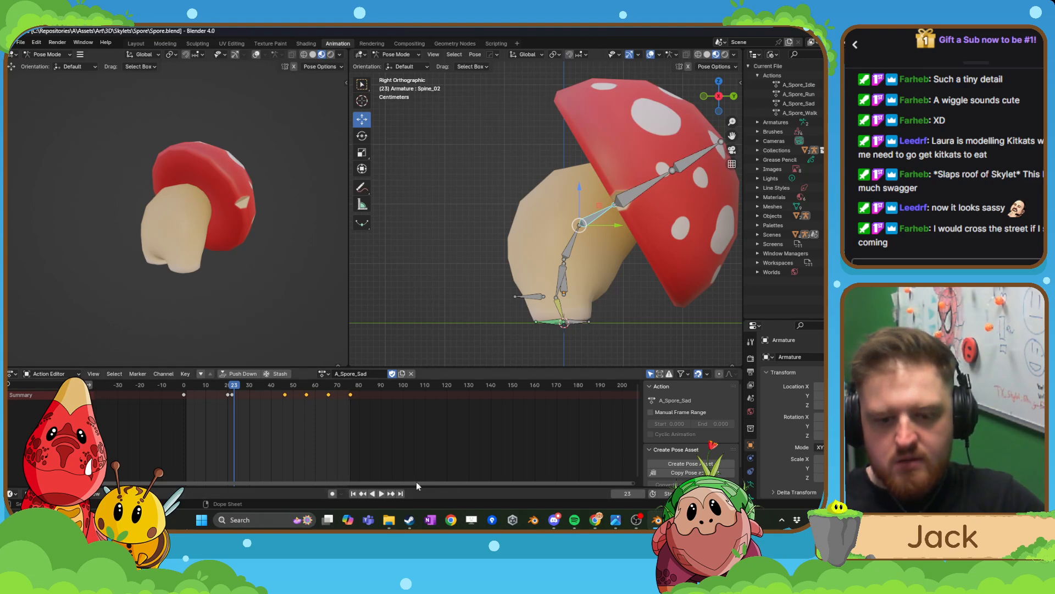
{"action": "left_click", "coordinate": [383, 493]}
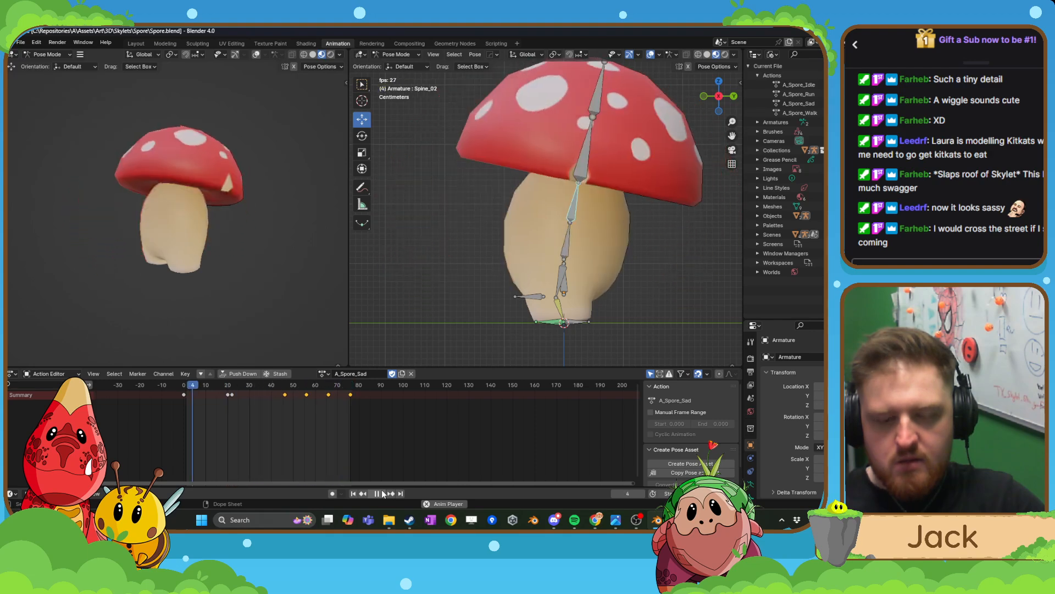
{"action": "left_click", "coordinate": [377, 493]}
{"action": "key", "text": "space"}
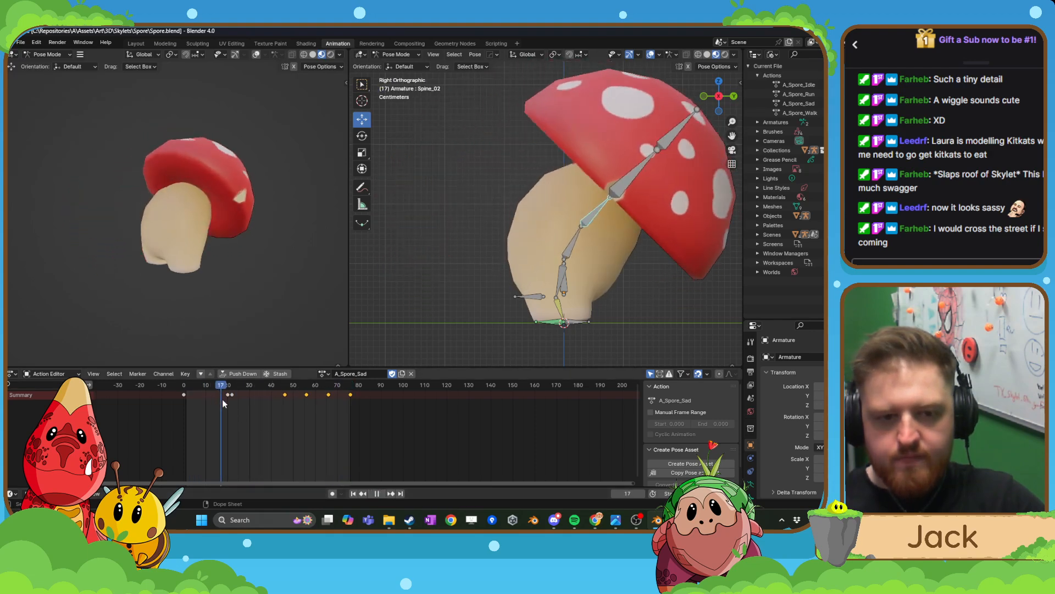
{"action": "key", "text": "Escape"}
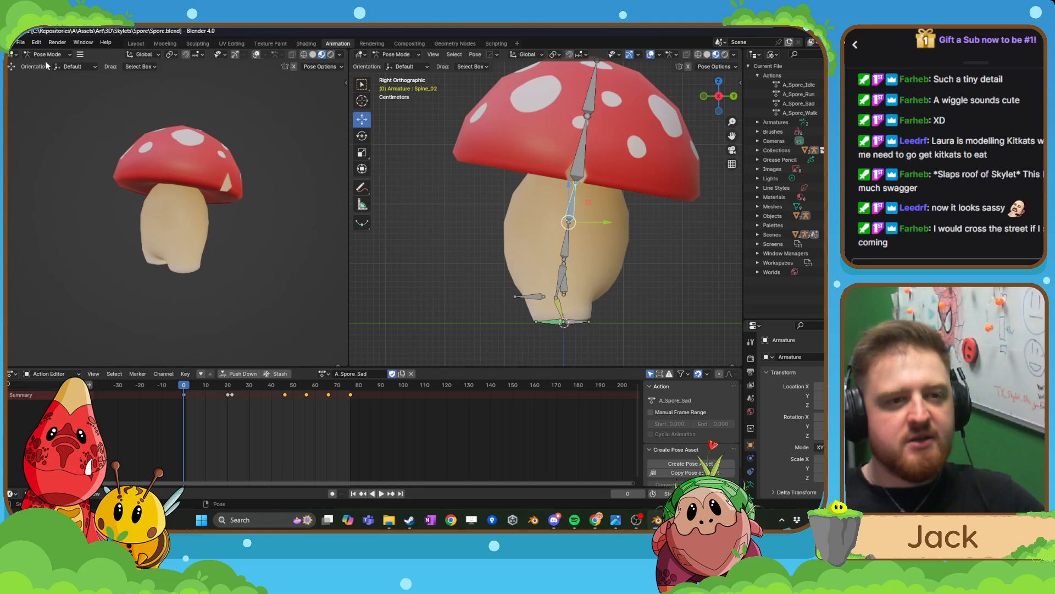
- Save the Spore.blend file
{"action": "left_click", "coordinate": [18, 43]}
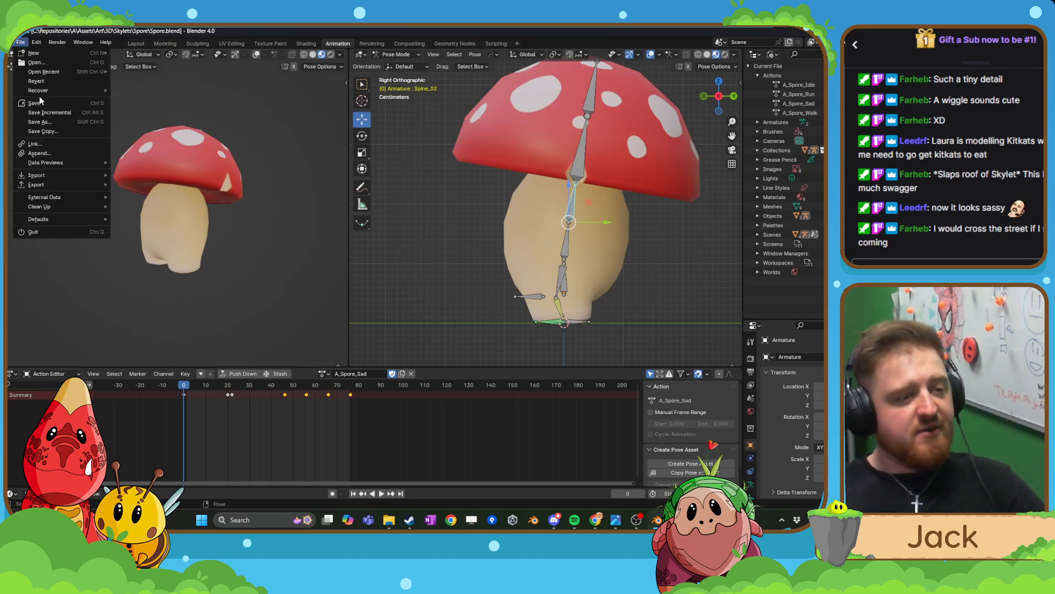
{"action": "left_click", "coordinate": [41, 101]}
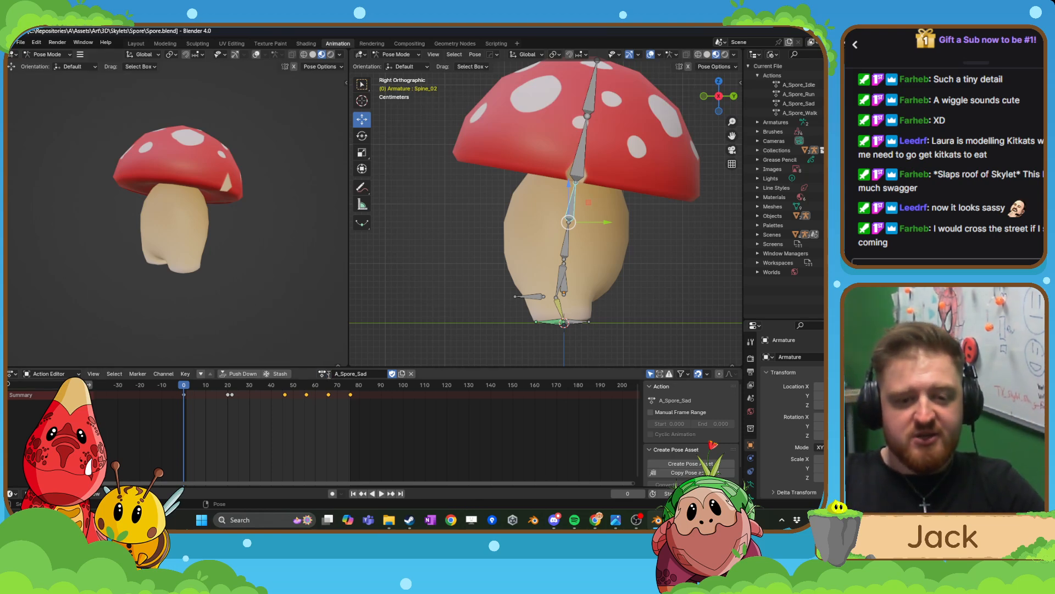
- Switch to the A_Spore_Run action, play it back and end the playback range at frame 40
{"action": "left_click", "coordinate": [324, 374]}
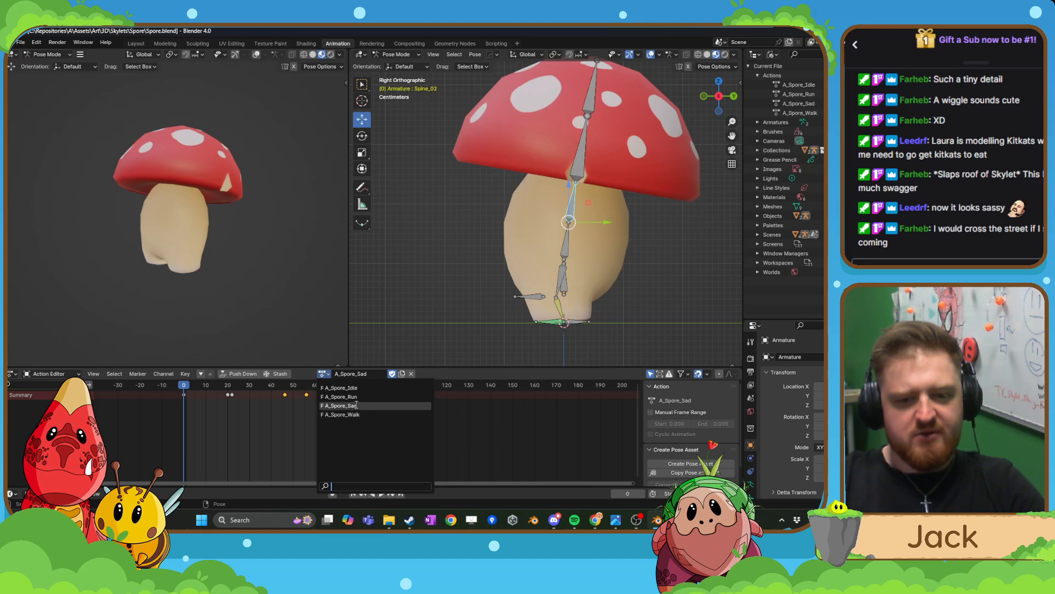
{"action": "left_click", "coordinate": [340, 396]}
{"action": "left_click", "coordinate": [382, 493]}
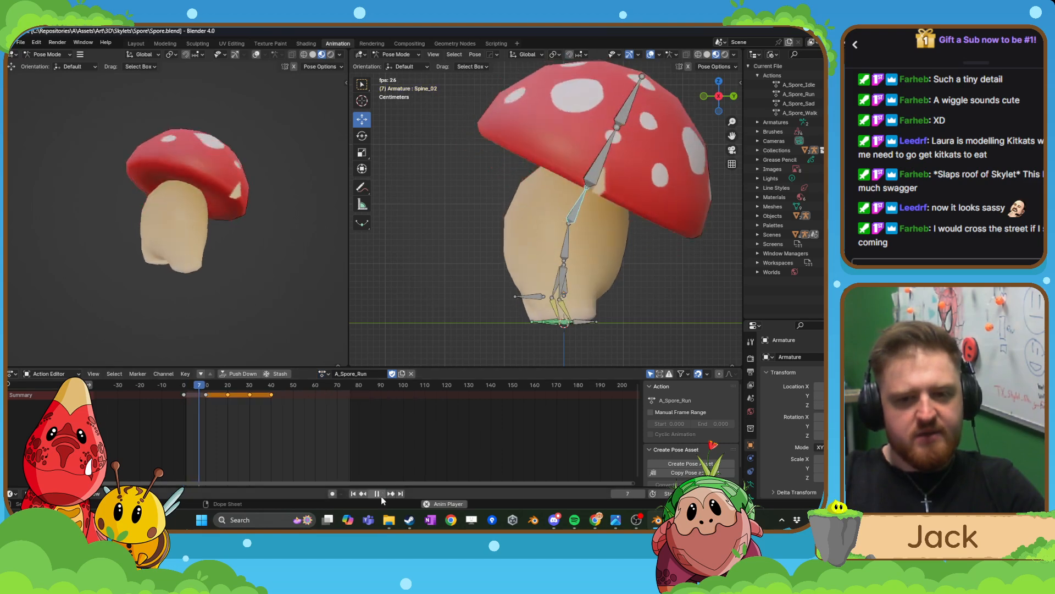
{"action": "middle_click_drag", "start_coordinate": [394, 260], "coordinate": [427, 266]}
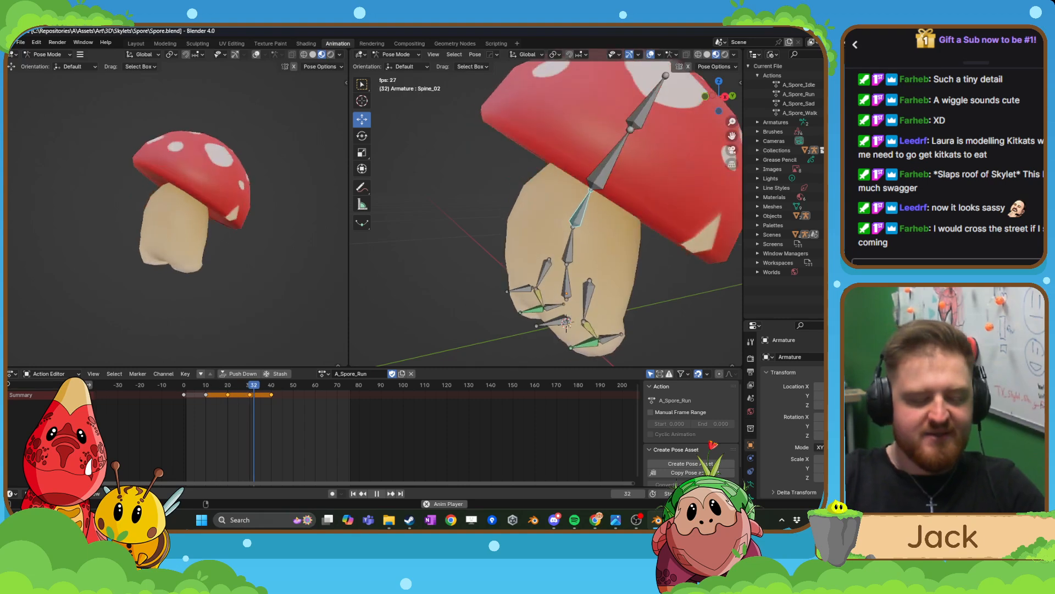
{"action": "key", "text": "Return"}
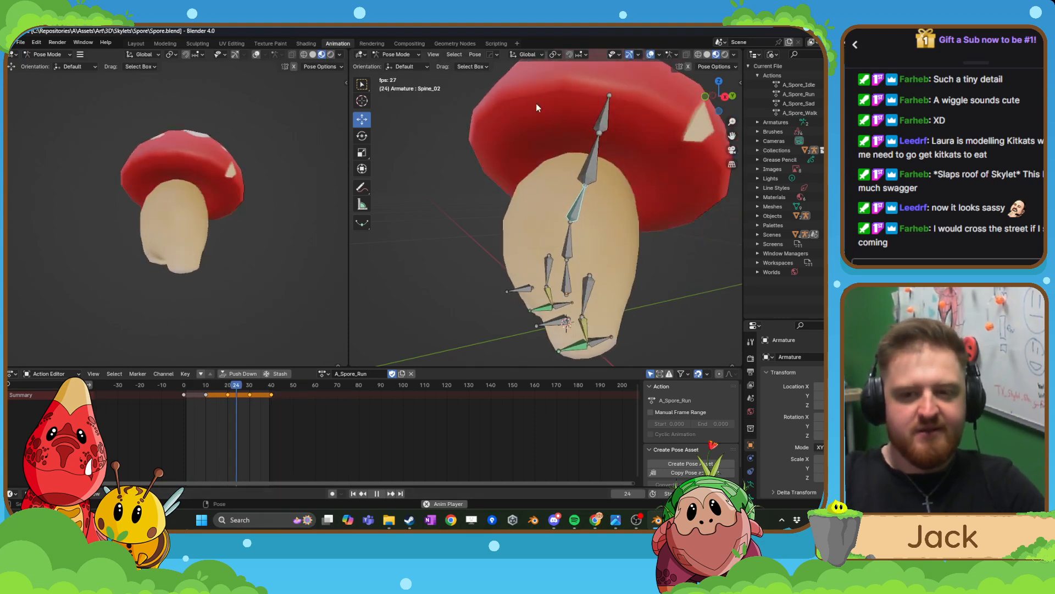
- Hide the overlays in the larger 3D viewport and frame the whole mushroom at an angle while the run plays
{"action": "scroll", "coordinate": [536, 103], "scroll_direction": "down", "scroll_amount": 2}
{"action": "middle_click_drag", "start_coordinate": [536, 162], "coordinate": [568, 170]}
{"action": "left_click", "coordinate": [650, 55]}
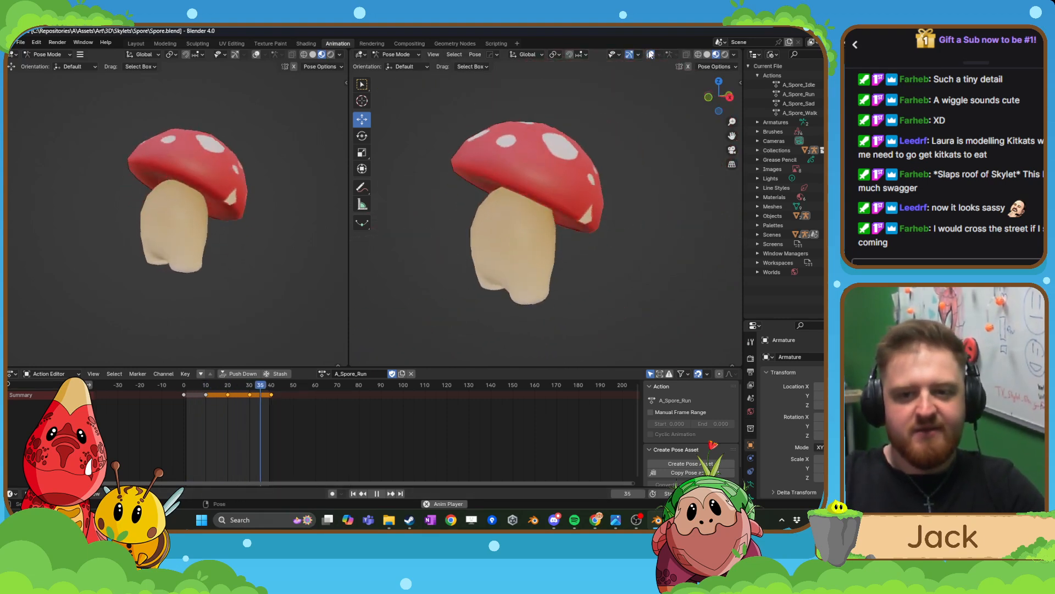